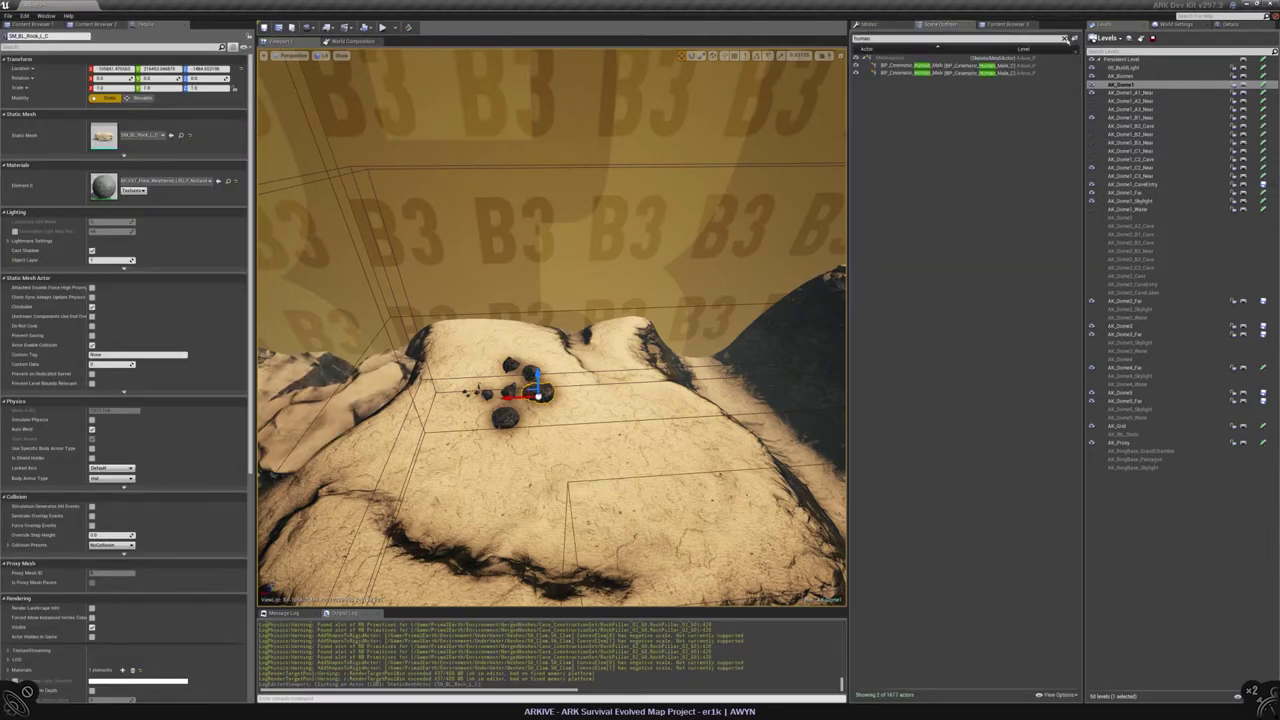
Step: Select the small weathered and sandstone rocks in the rock group on the B3 sand hill
{"action": "double_click", "coordinate": [900, 375]}
{"action": "left_click_drag", "start_coordinate": [550, 330], "coordinate": [520, 340], "text": "alt"}
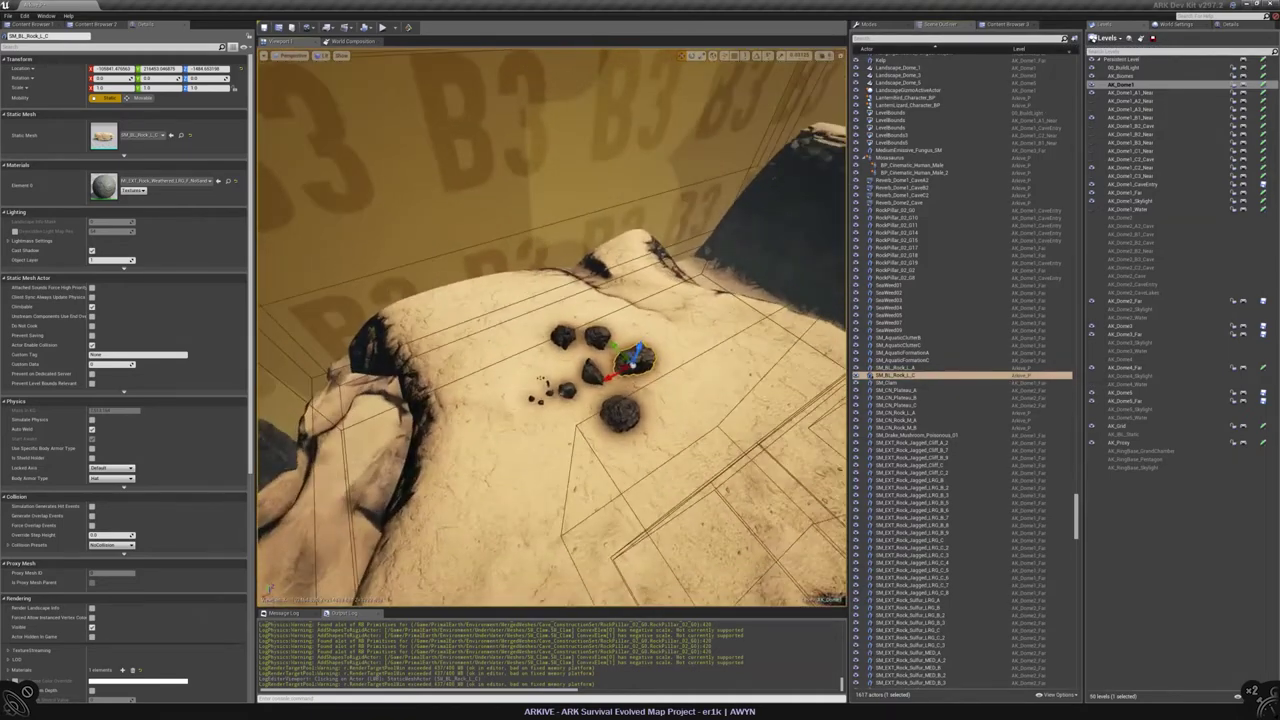
{"action": "left_click_drag", "start_coordinate": [533, 413], "coordinate": [500, 390], "text": "alt"}
{"action": "left_click", "coordinate": [450, 375]}
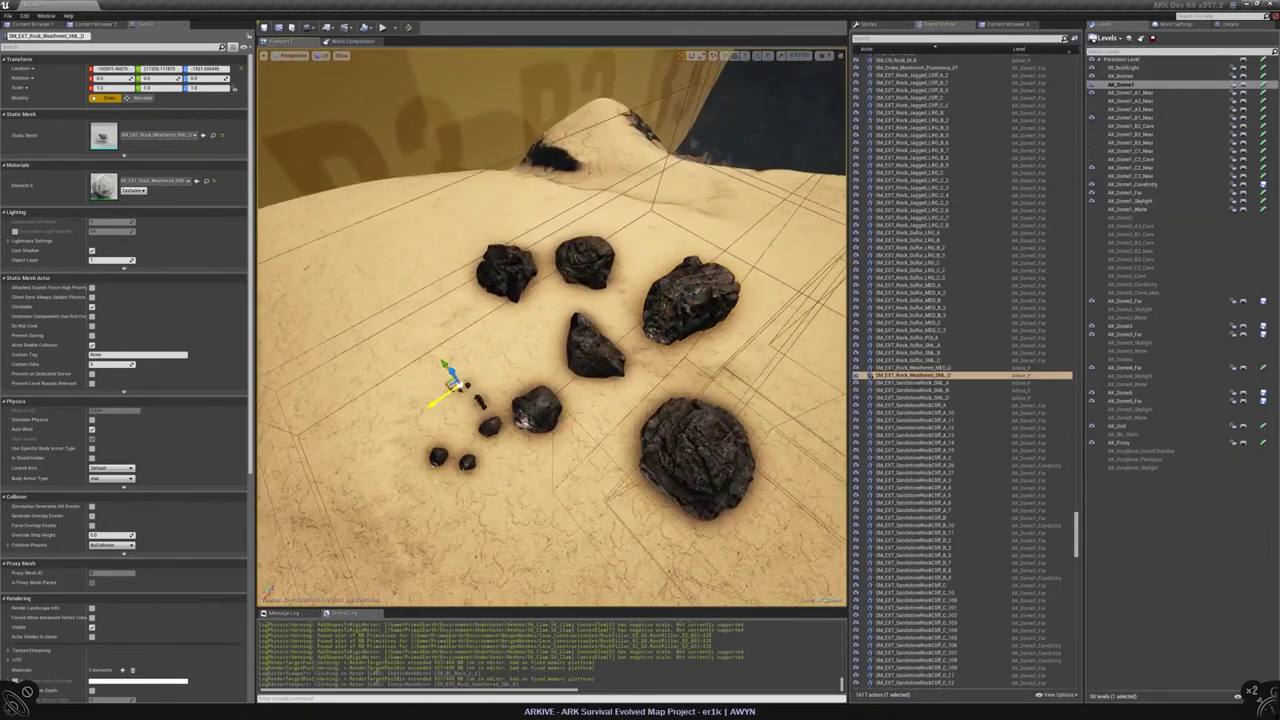
{"action": "key", "text": "f"}
{"action": "right_click_drag", "start_coordinate": [550, 330], "coordinate": [550, 330]}
{"action": "left_click", "coordinate": [538, 222]}
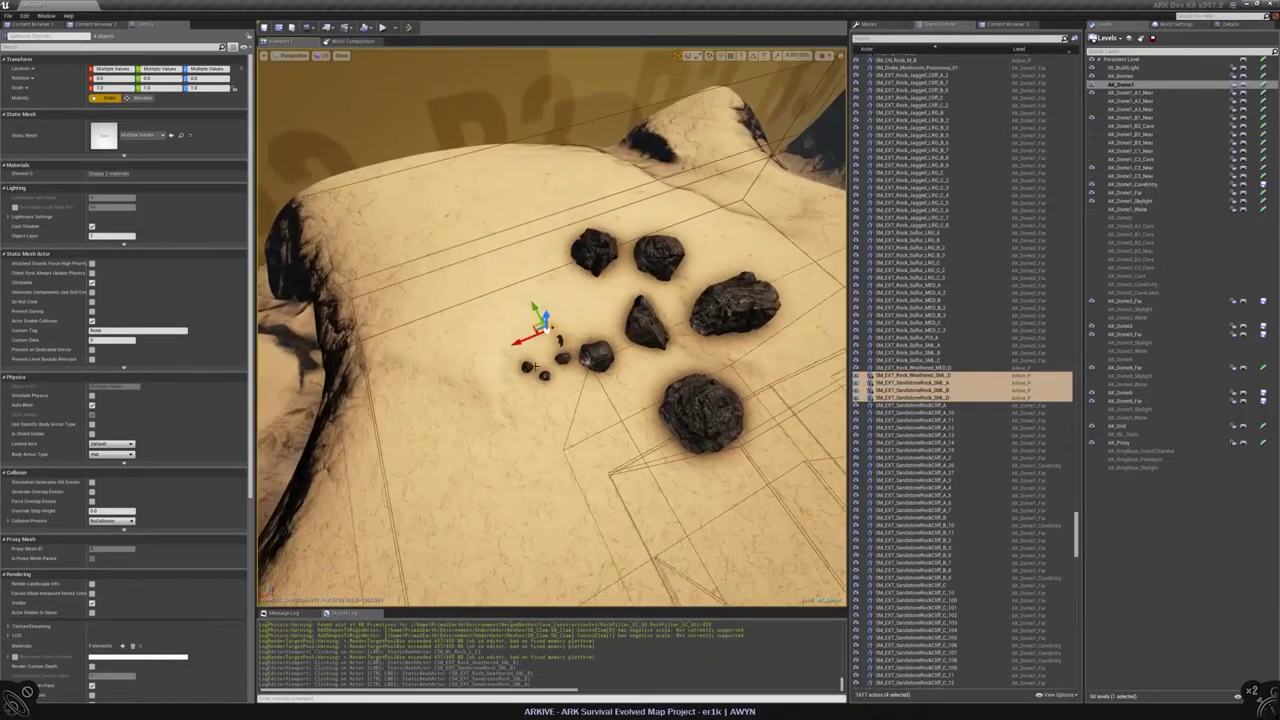
Step: Add the medium and large rocks and the BP_Cinematic_Human_Male_2 figure to the selection
{"action": "left_click", "coordinate": [640, 322], "text": "ctrl"}
{"action": "left_click", "coordinate": [657, 255], "text": "ctrl"}
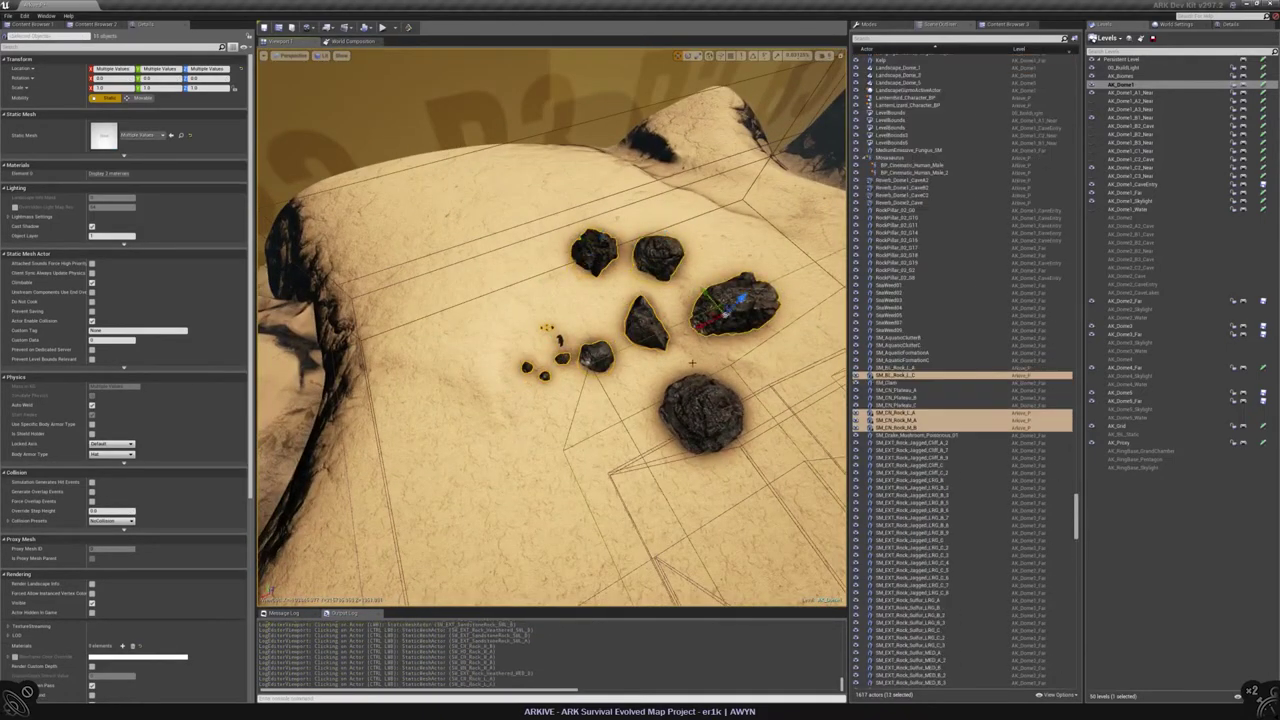
{"action": "left_click", "coordinate": [709, 322], "text": "ctrl"}
{"action": "key", "text": "f"}
{"action": "left_click", "coordinate": [433, 372], "text": "ctrl"}
{"action": "right_click_drag", "start_coordinate": [709, 315], "coordinate": [709, 315]}
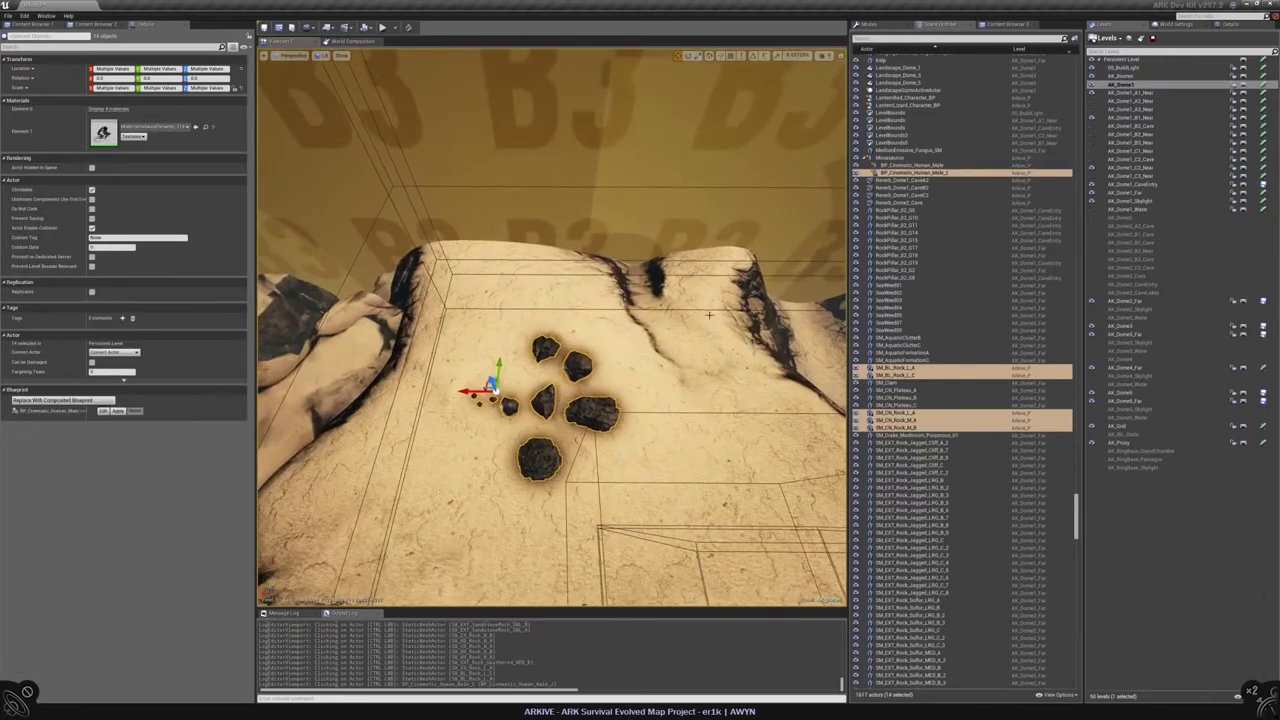
Step: Make AK_Dome1_Far the current level, and cut and paste the selected rocks and human figure onto the B2 plateau
{"action": "left_click", "coordinate": [1130, 192]}
{"action": "right_click_drag", "start_coordinate": [530, 330], "coordinate": [495, 286]}
{"action": "key", "text": "ctrl+x"}
{"action": "key", "text": "ctrl+v"}
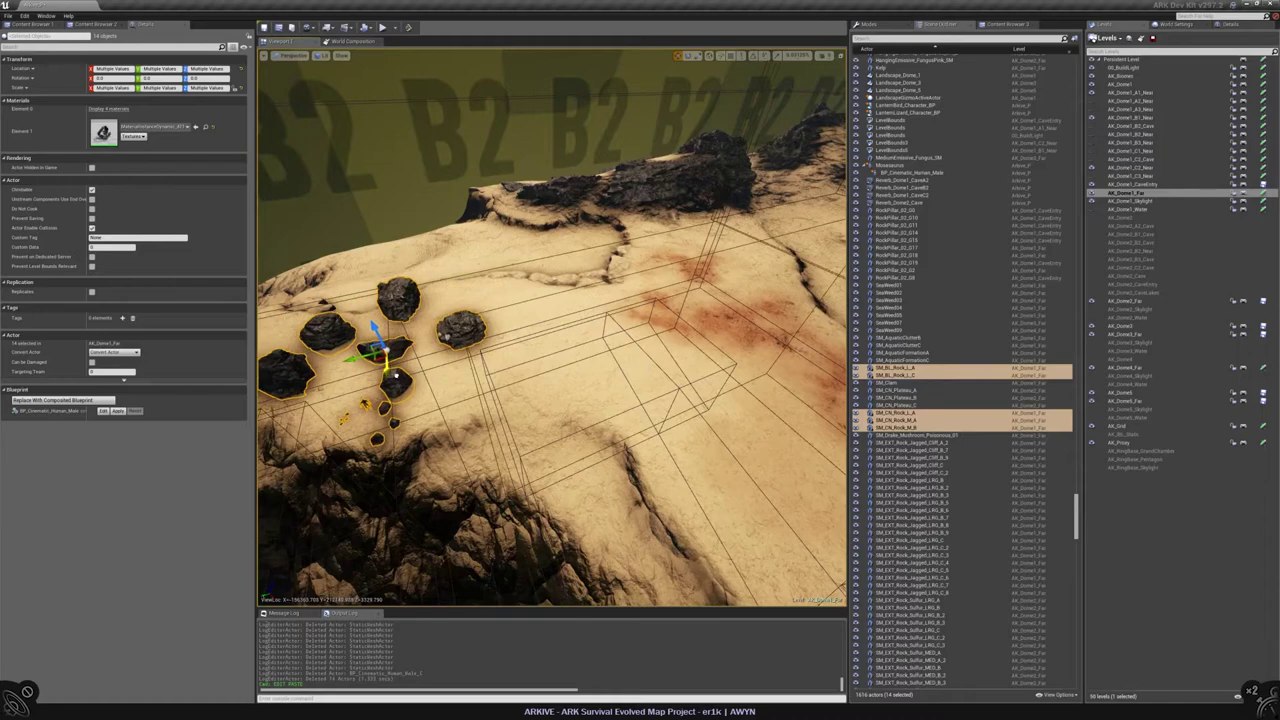
Step: Reposition the pasted rock group on the B2 sand plateau and clear the selection
{"action": "left_click_drag", "start_coordinate": [375, 345], "coordinate": [471, 330]}
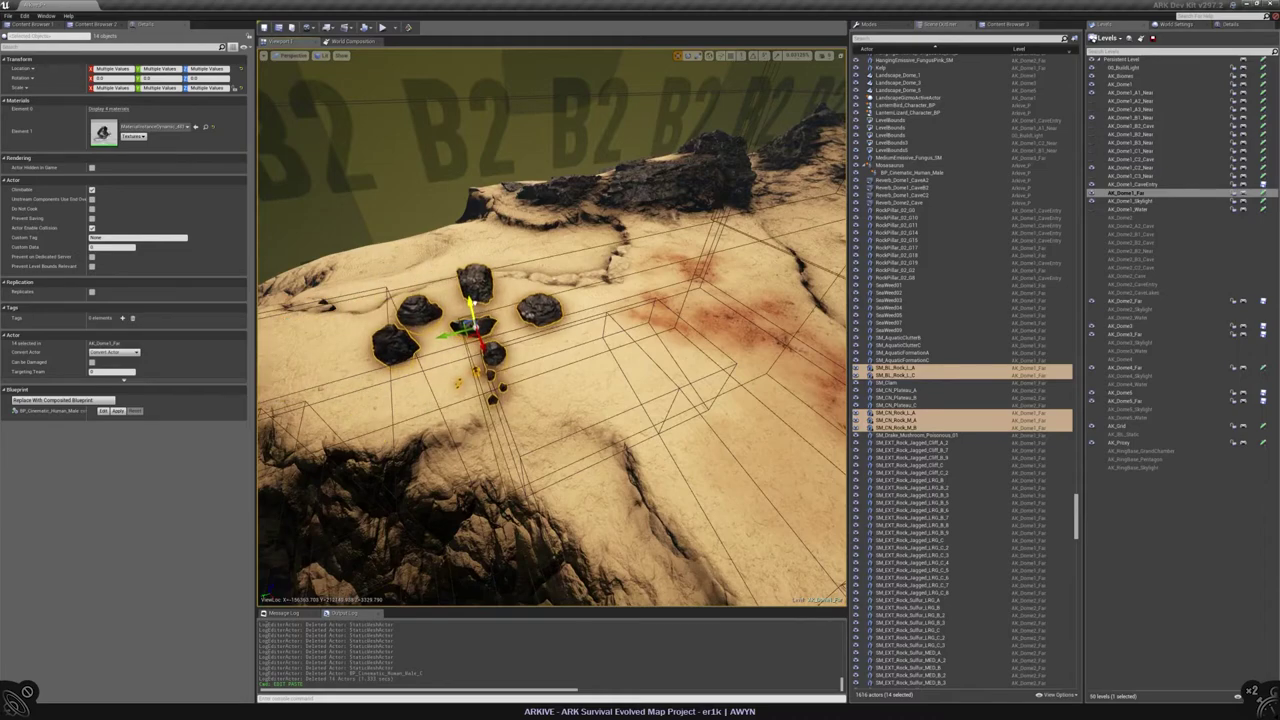
{"action": "left_click", "coordinate": [640, 450]}
{"action": "key", "text": "Escape"}
Step: Make AK_Dome1 the current level
{"action": "right_click_drag", "start_coordinate": [393, 418], "coordinate": [393, 418]}
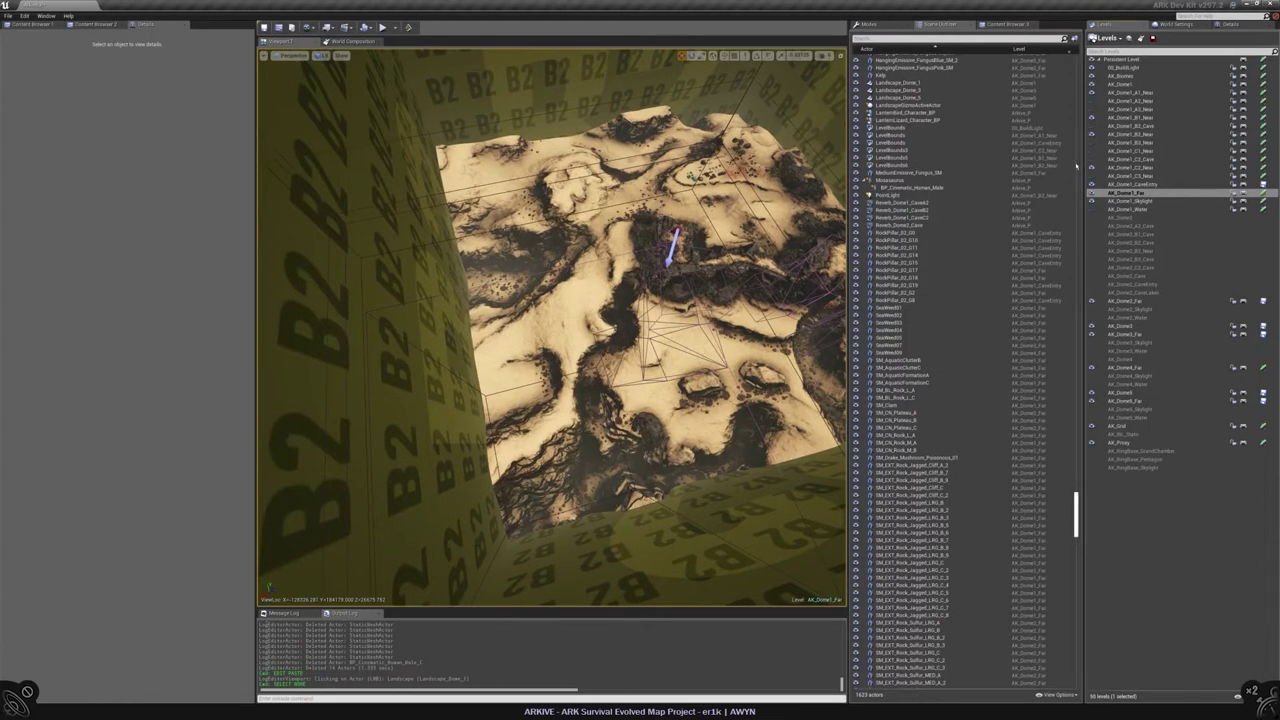
{"action": "left_click", "coordinate": [1124, 84]}
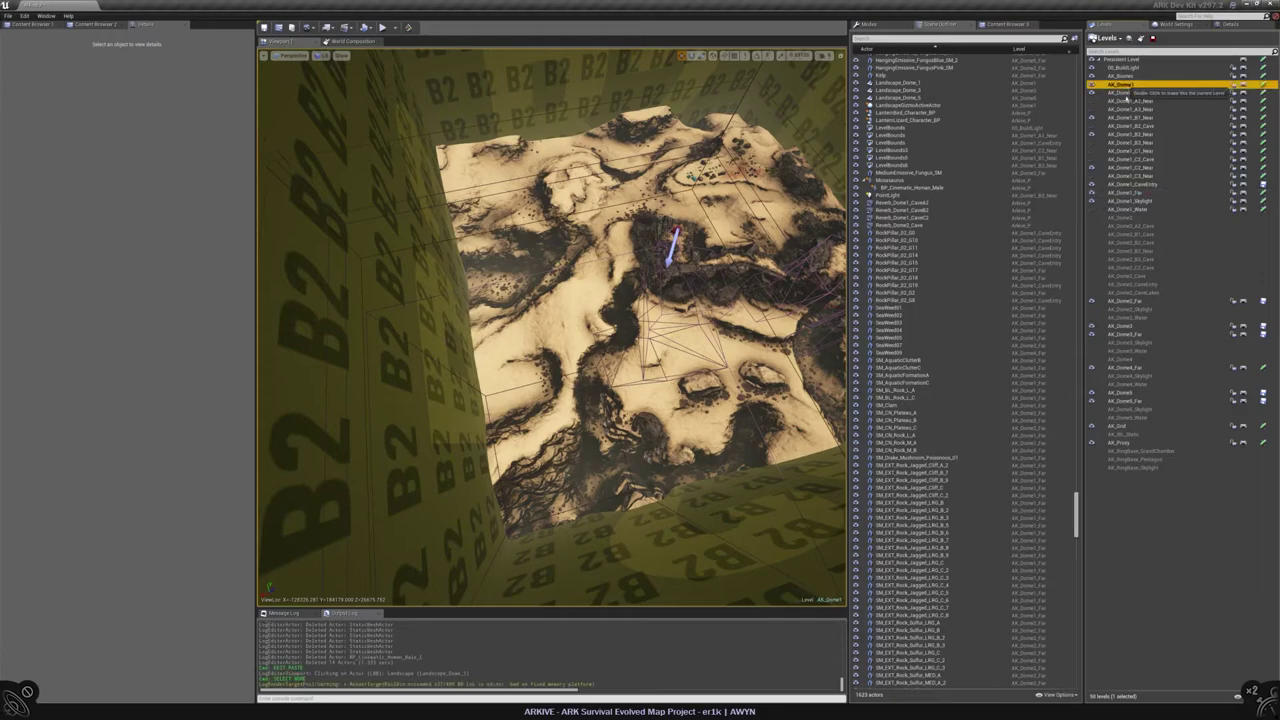
{"action": "double_click", "coordinate": [1124, 86]}
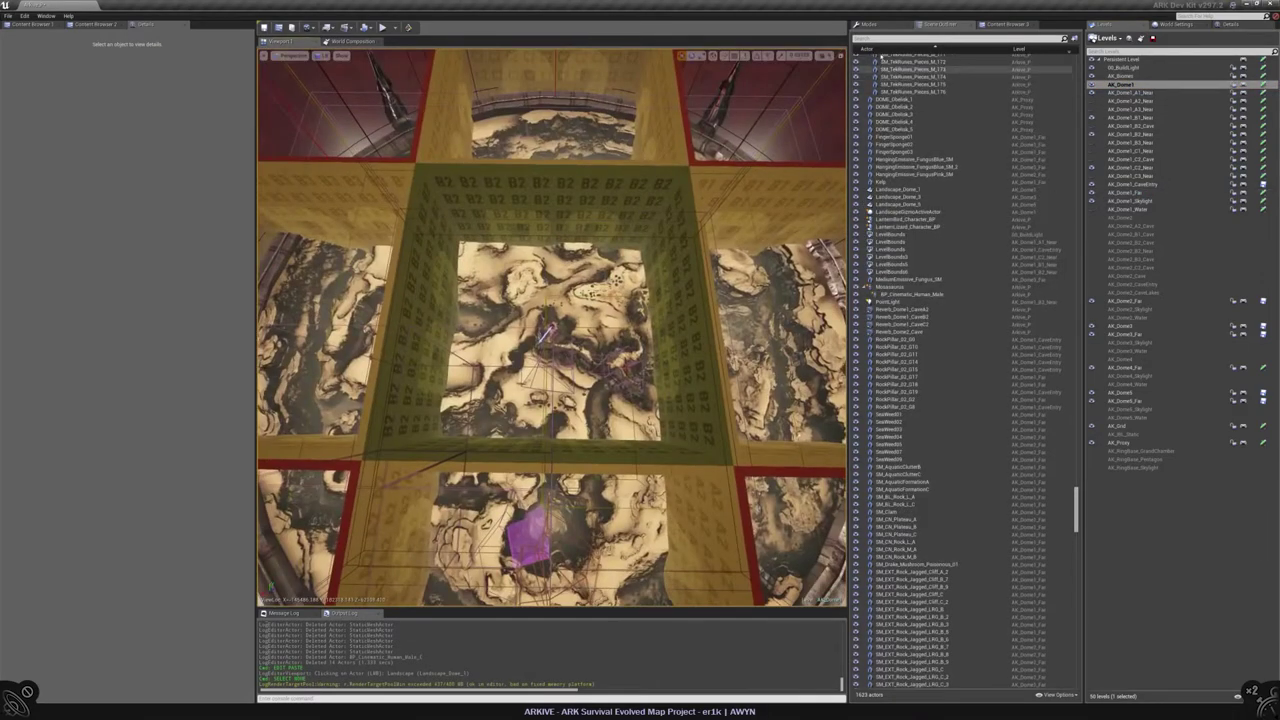
Step: Enter Foliage mode and set the lasso selection brush size to 30000
{"action": "left_click", "coordinate": [866, 23]}
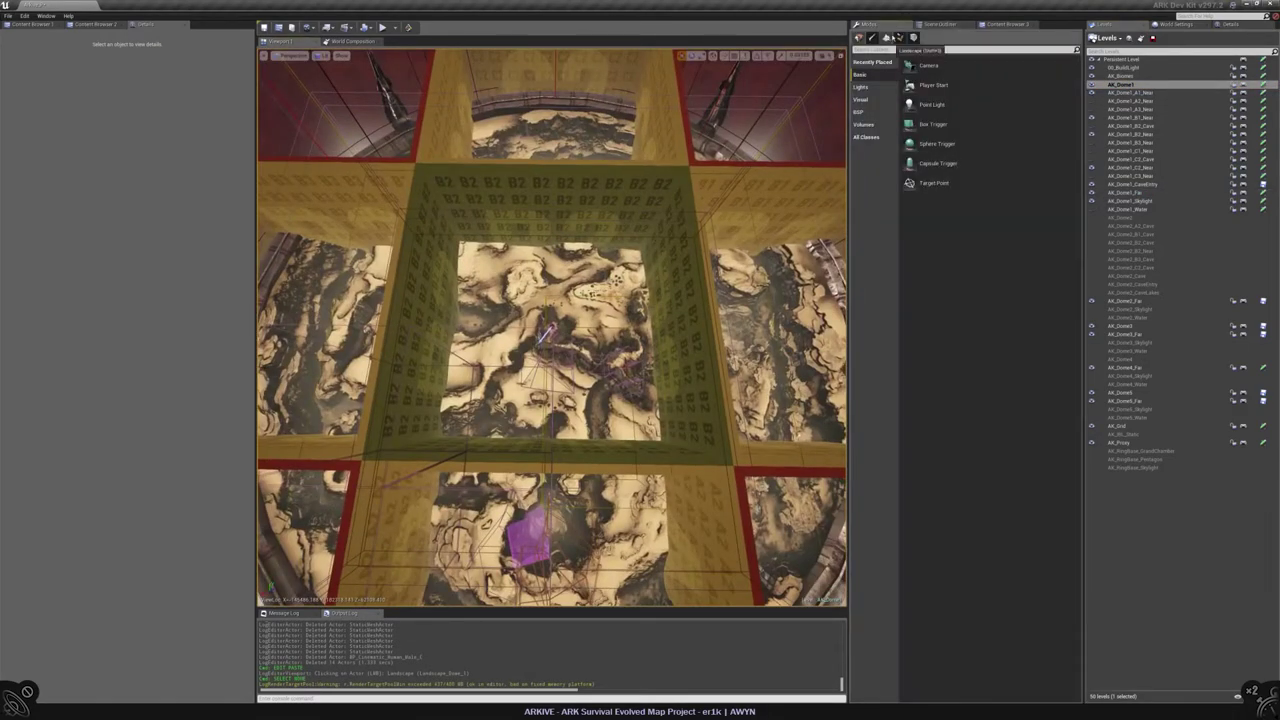
{"action": "left_click", "coordinate": [898, 37]}
{"action": "double_click", "coordinate": [935, 68]}
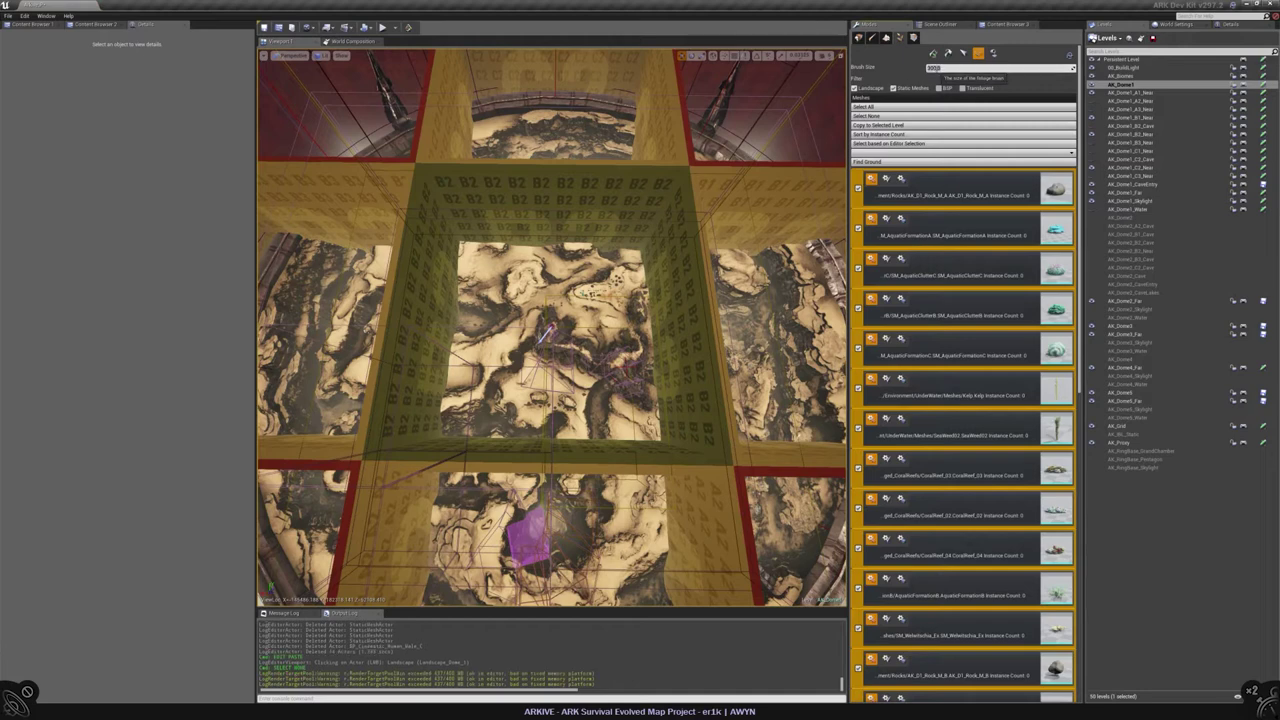
{"action": "type", "text": "30000"}
{"action": "key", "text": "Return"}
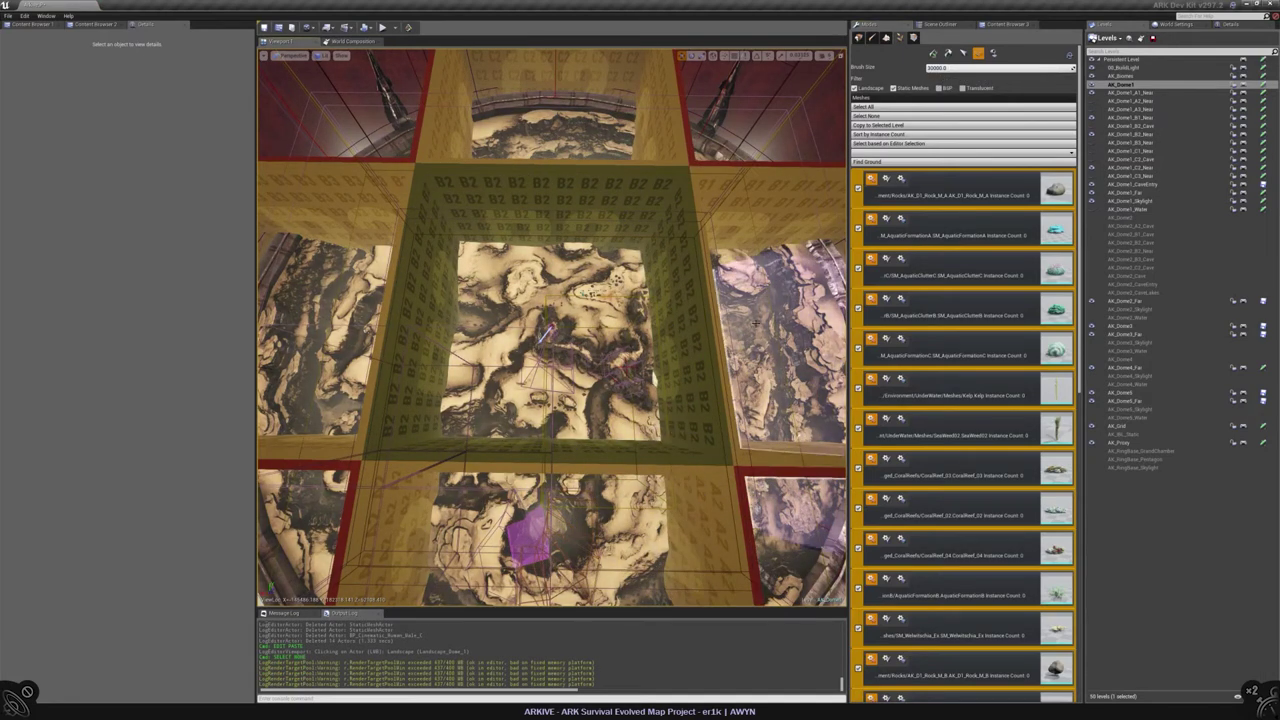
Step: Switch foliage to the Paint tool and enable the AK_D1_Rock_M_A and AK_D1_Rock_M_B meshes for painting
{"action": "mouse_move", "coordinate": [541, 335]}
{"action": "right_mouse_down"}
{"action": "mouse_move", "coordinate": [668, 408]}
{"action": "mouse_move", "coordinate": [680, 400]}
{"action": "mouse_move", "coordinate": [660, 380]}
{"action": "mouse_move", "coordinate": [672, 410]}
{"action": "right_mouse_up"}
{"action": "left_click", "coordinate": [933, 53]}
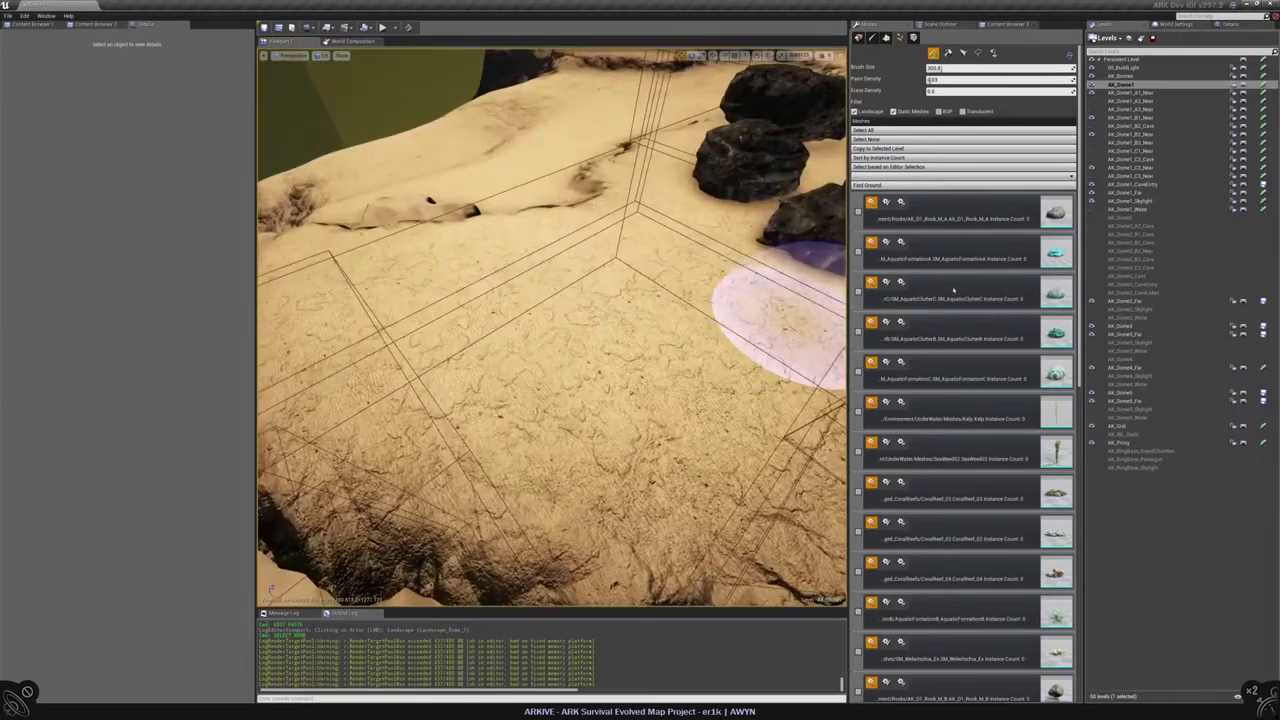
{"action": "left_click", "coordinate": [857, 211]}
{"action": "scroll", "coordinate": [960, 300], "scroll_direction": "down", "scroll_amount": 1}
{"action": "left_click", "coordinate": [857, 571]}
Step: Paint a cluster of the enabled medium rocks on the B2 sand plateau beside the placed rock group
{"action": "right_click_drag", "start_coordinate": [560, 420], "coordinate": [305, 470]}
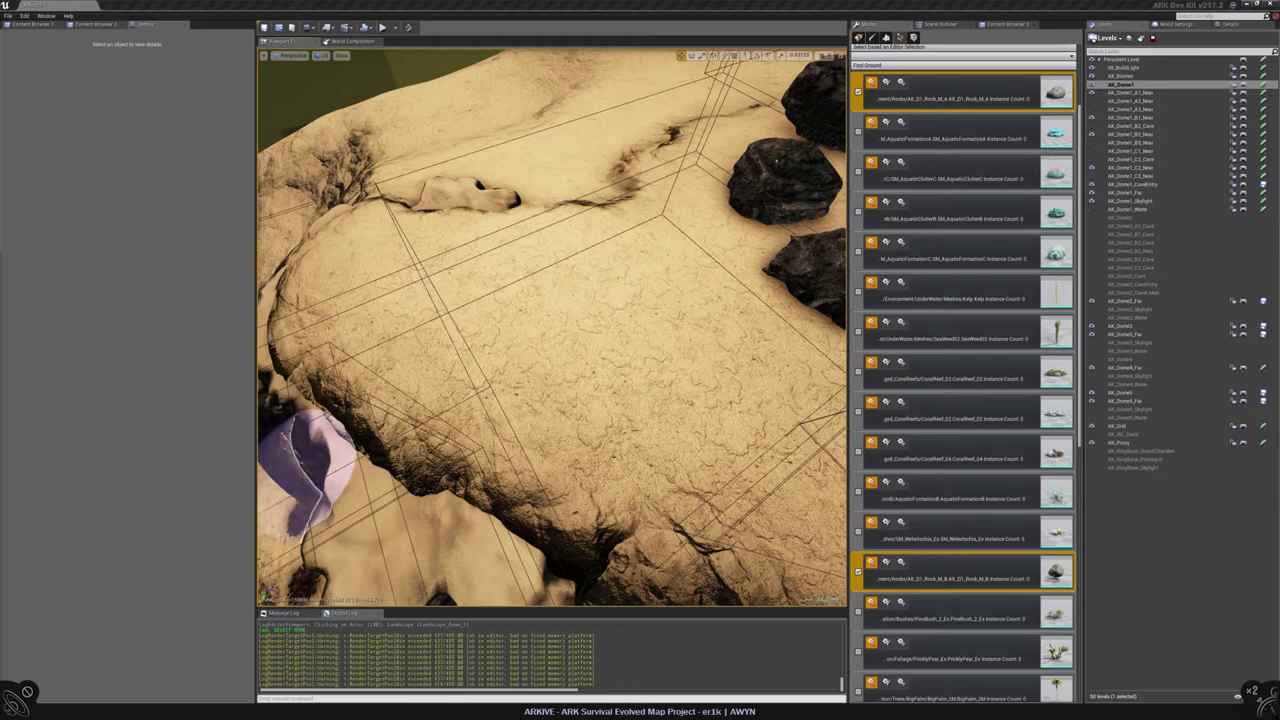
{"action": "right_click_drag", "start_coordinate": [477, 291], "coordinate": [657, 271]}
{"action": "left_click", "coordinate": [565, 330]}
{"action": "mouse_move", "coordinate": [565, 330]}
{"action": "left_mouse_down"}
{"action": "mouse_move", "coordinate": [437, 386]}
{"action": "mouse_move", "coordinate": [543, 363]}
{"action": "mouse_move", "coordinate": [514, 383]}
{"action": "mouse_move", "coordinate": [520, 358]}
{"action": "left_mouse_up"}
{"action": "mouse_move", "coordinate": [520, 358]}
{"action": "right_mouse_down"}
{"action": "mouse_move", "coordinate": [560, 335]}
{"action": "mouse_move", "coordinate": [565, 315]}
{"action": "mouse_move", "coordinate": [555, 355]}
{"action": "mouse_move", "coordinate": [550, 345]}
{"action": "mouse_move", "coordinate": [560, 380]}
{"action": "mouse_move", "coordinate": [565, 315]}
{"action": "right_mouse_up"}
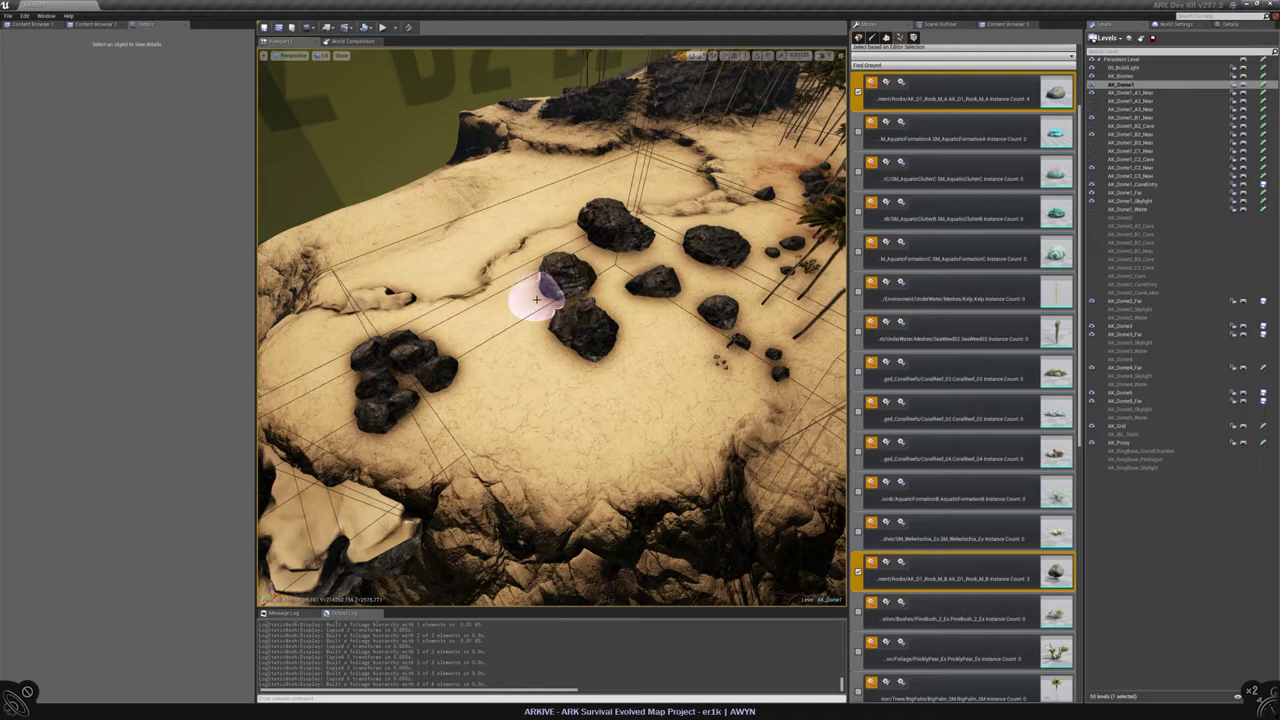
Step: Show the folder and collection tree in the second content browser, narrow it, and open the HarvestComponents collection
{"action": "left_click", "coordinate": [30, 23]}
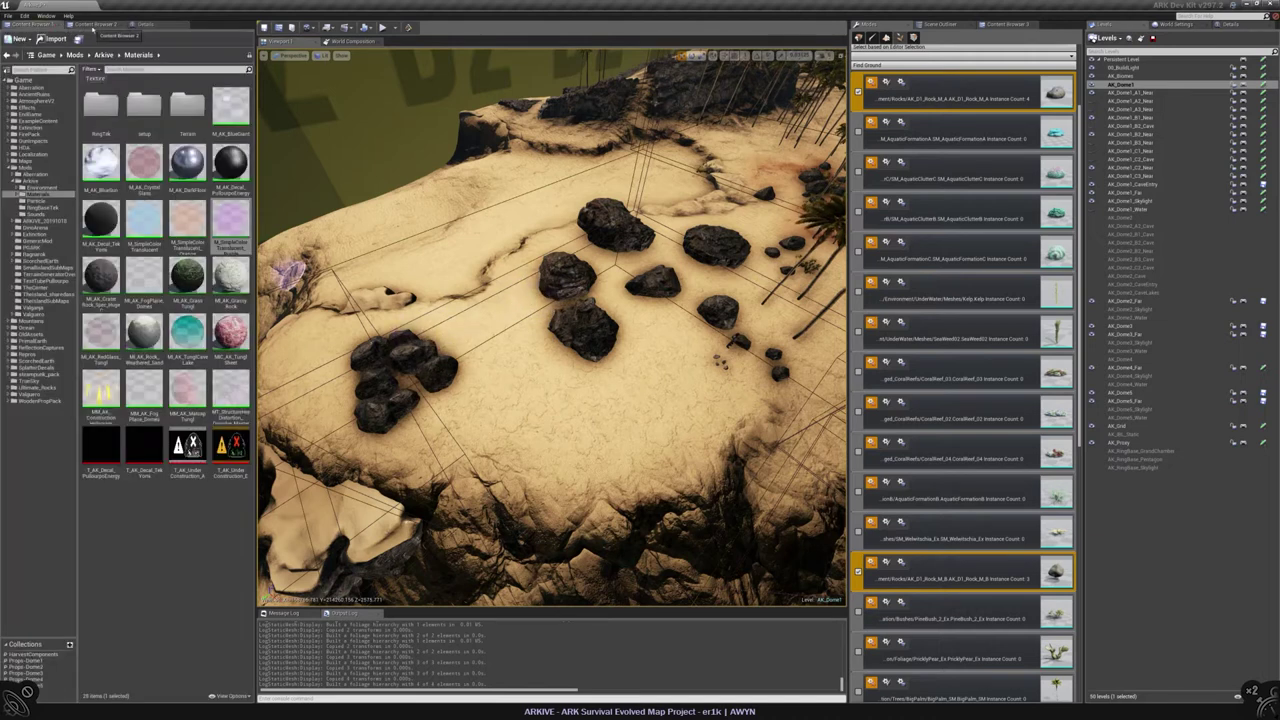
{"action": "left_click", "coordinate": [93, 23]}
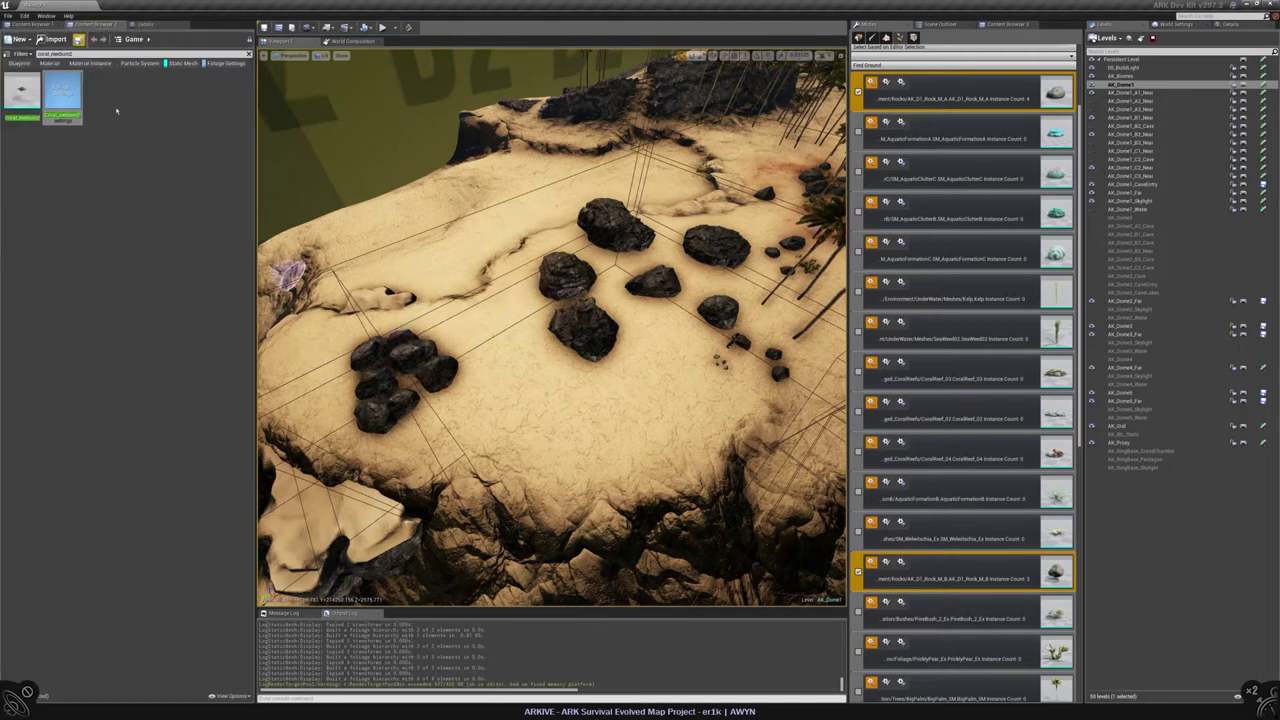
{"action": "left_click", "coordinate": [230, 696]}
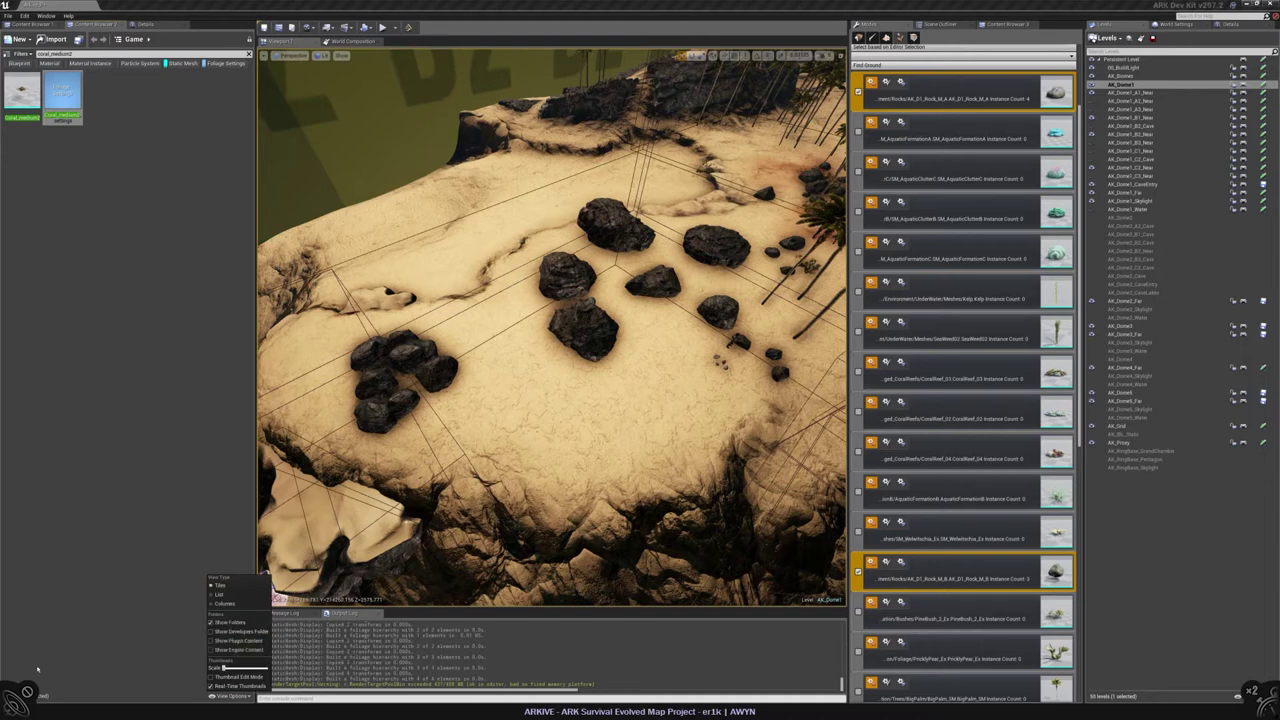
{"action": "left_click", "coordinate": [8, 53]}
{"action": "left_click_drag", "start_coordinate": [160, 350], "coordinate": [75, 350]}
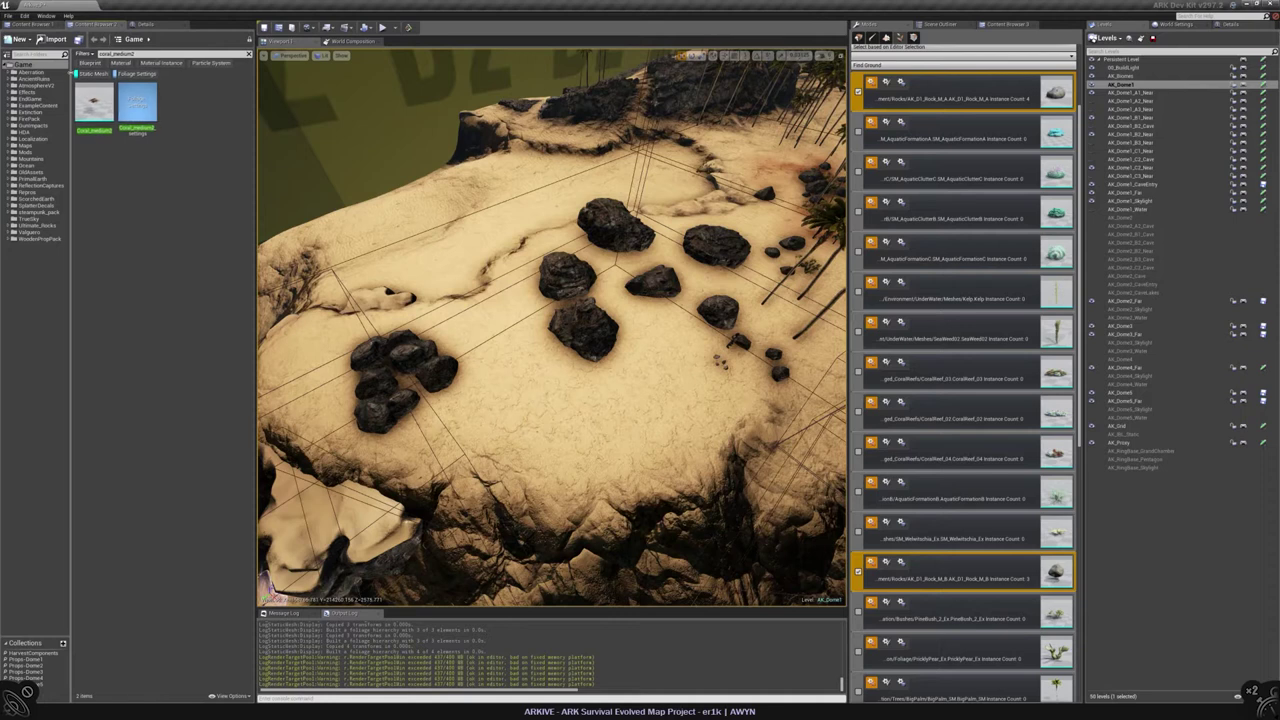
{"action": "left_click", "coordinate": [32, 653]}
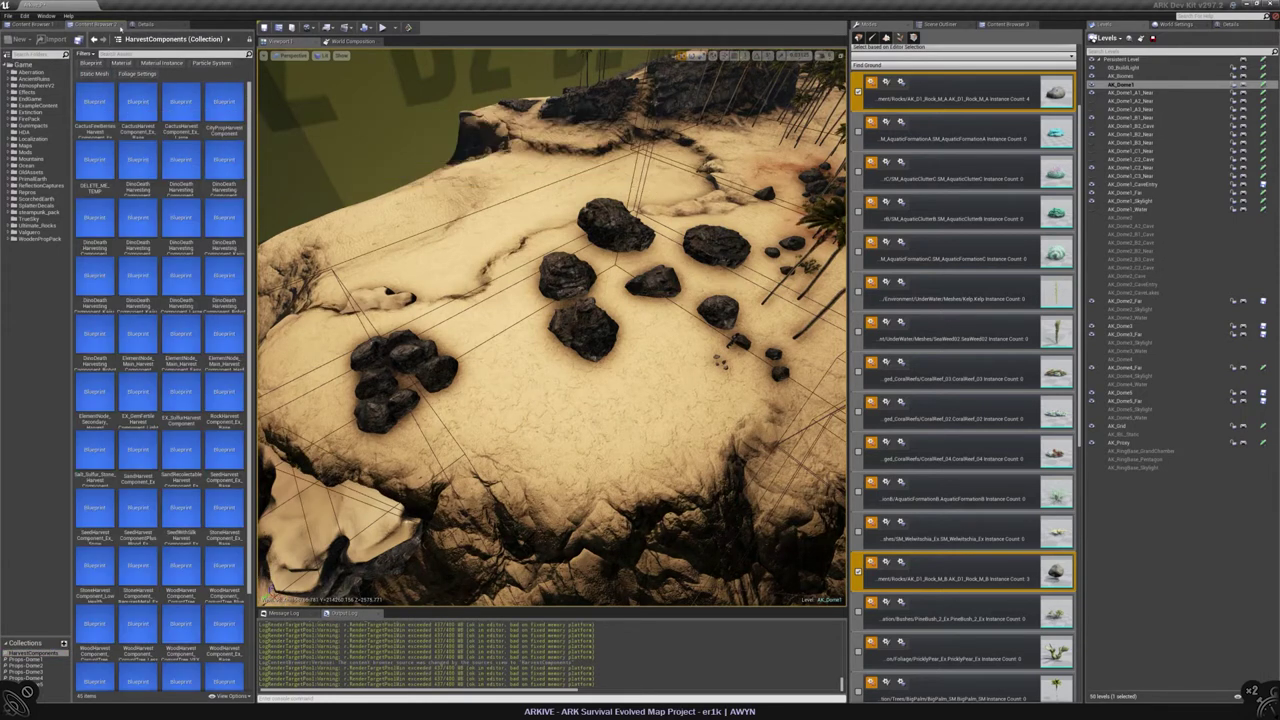
{"action": "key", "text": "alt+Left"}
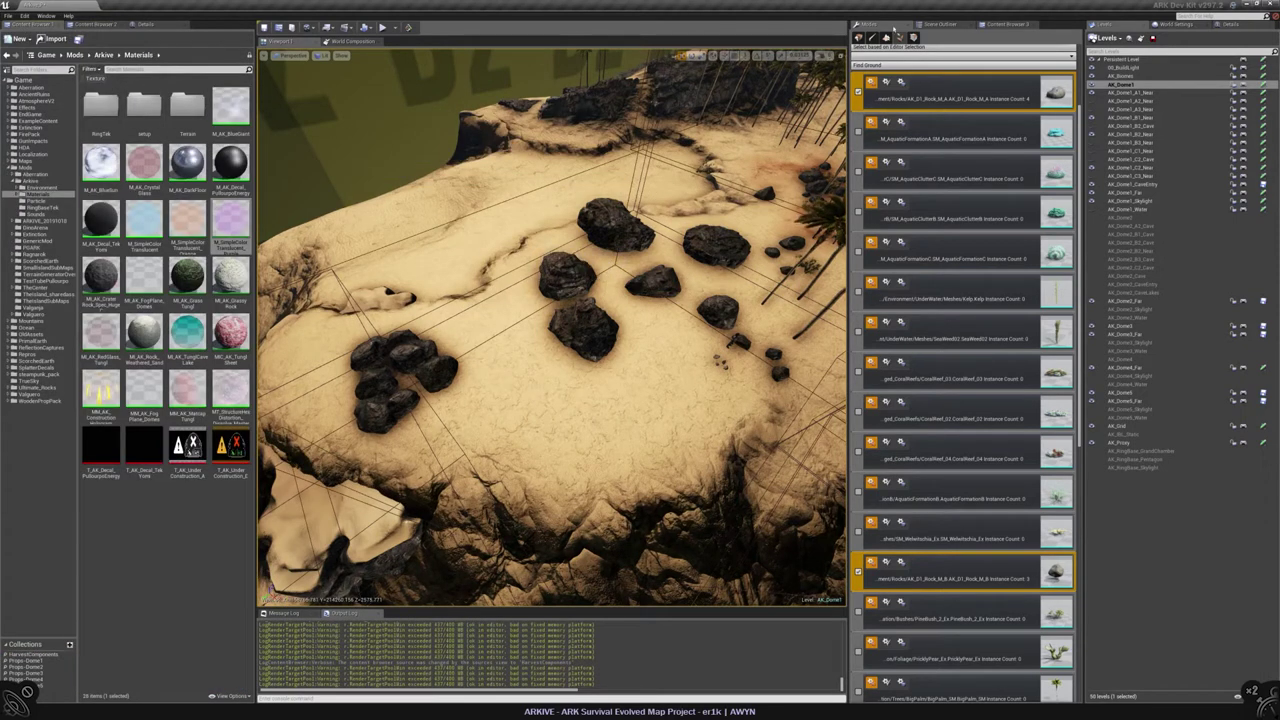
Step: Leave Foliage mode, select the large SM_CN_Rock_L_A rock on the plateau, and locate its static mesh asset
{"action": "key", "text": "shift+1"}
{"action": "left_click", "coordinate": [145, 23]}
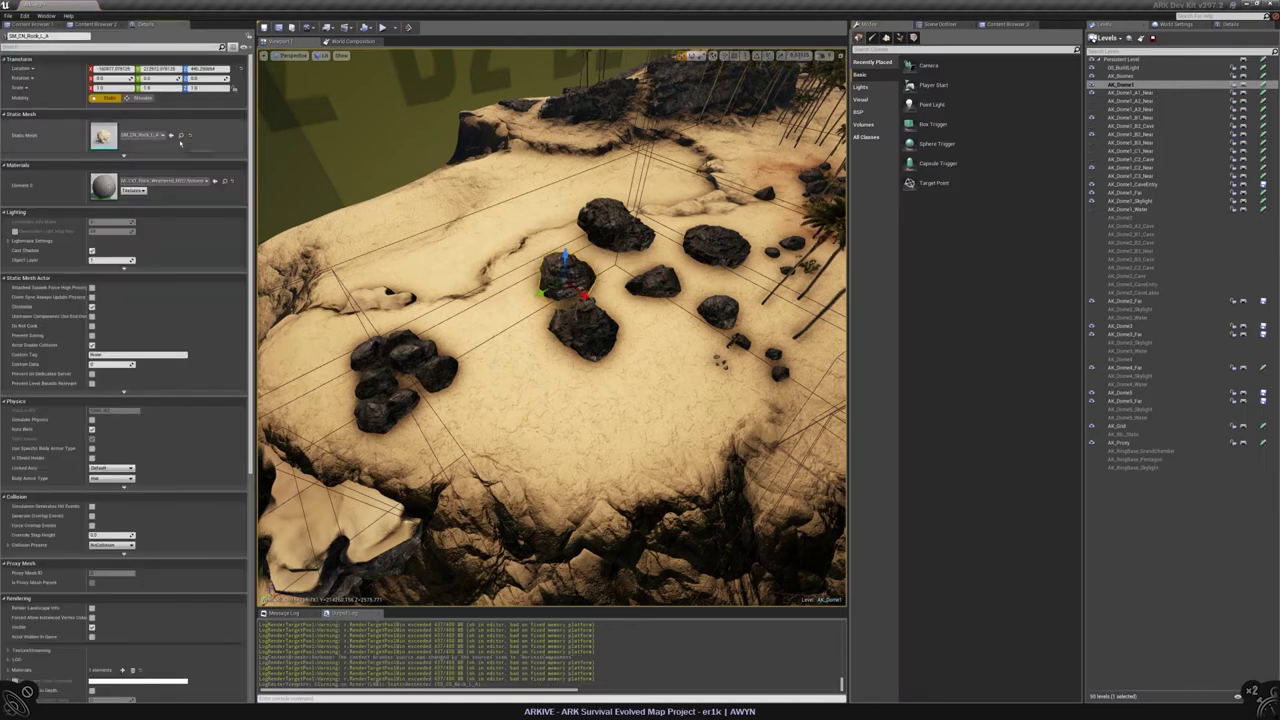
{"action": "left_click", "coordinate": [180, 134]}
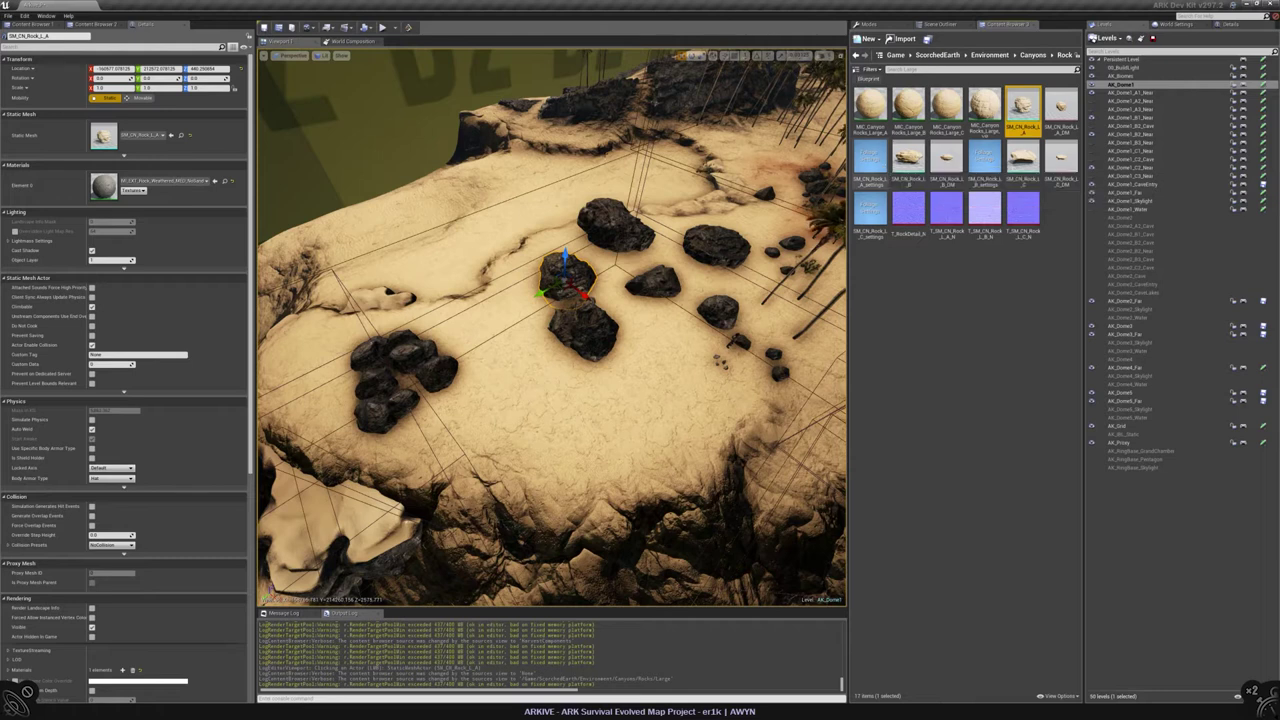
Step: Copy SM_CN_Rock_L_A_settings into the Mods/Arkive/Environment/Rocks folder and rename the copy AK_D1_Rock_L_A_settings
{"action": "left_click", "coordinate": [32, 23]}
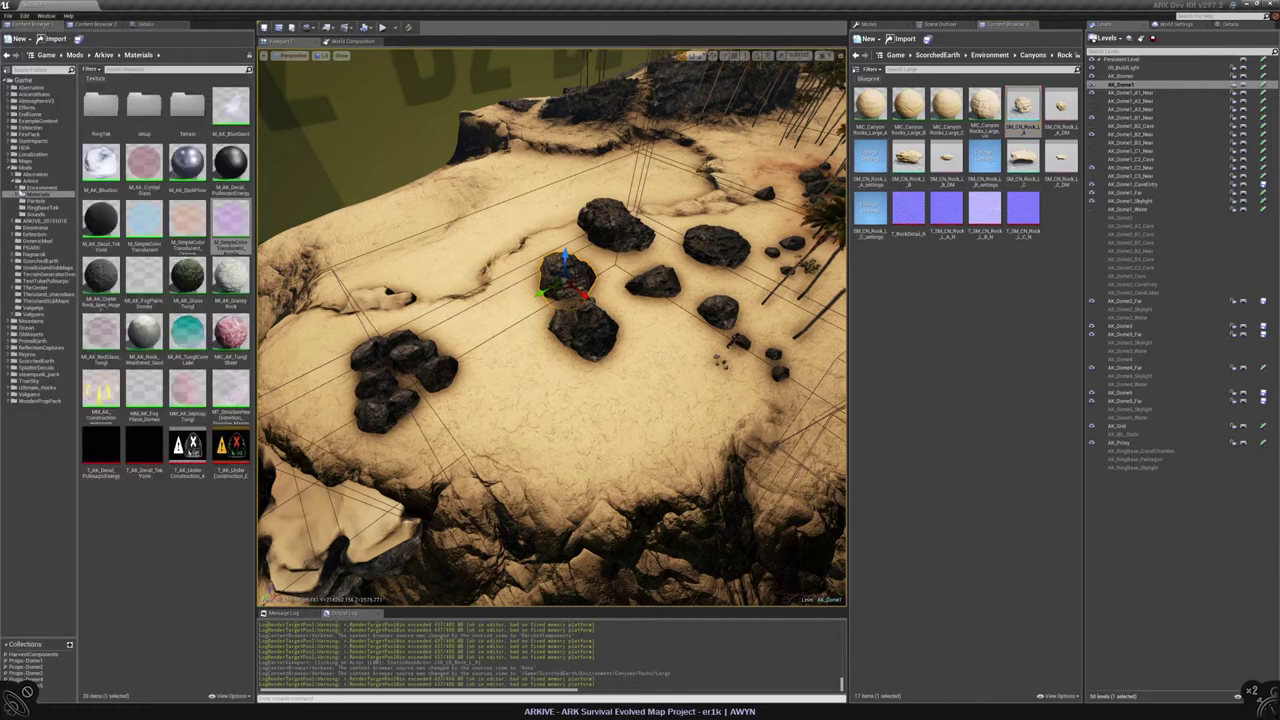
{"action": "left_click", "coordinate": [17, 187]}
{"action": "left_click", "coordinate": [42, 220]}
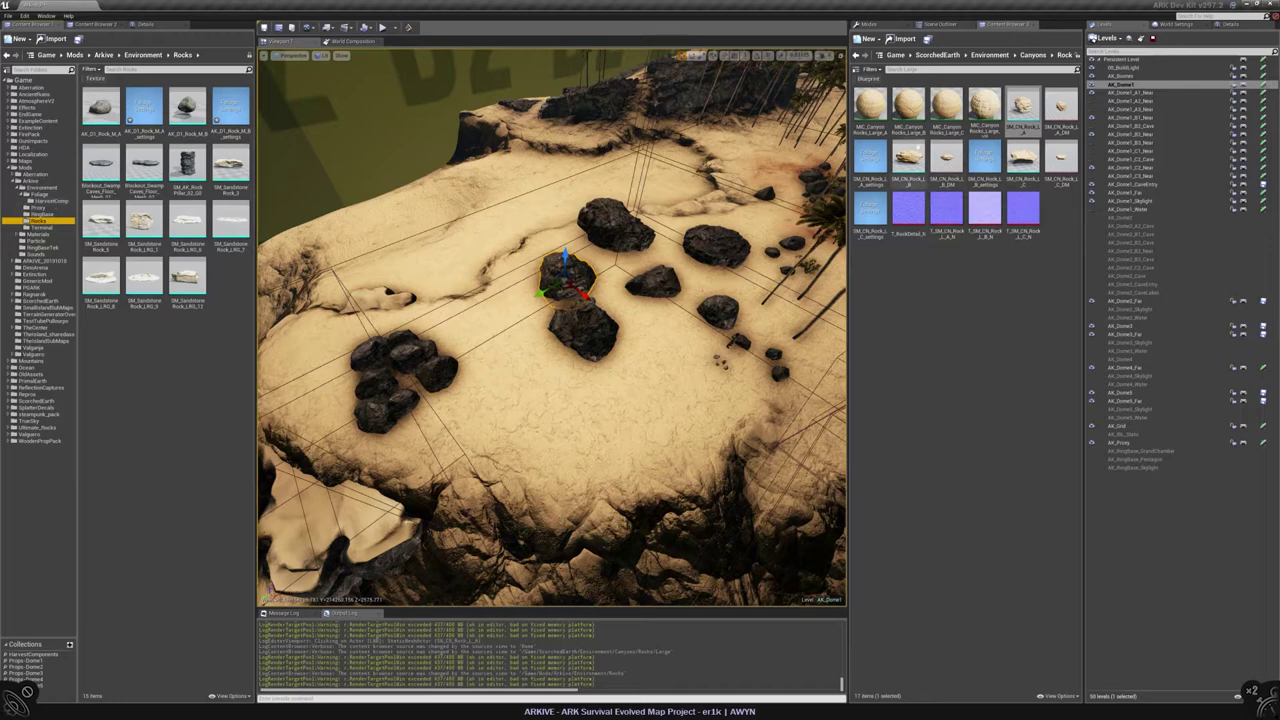
{"action": "left_click", "coordinate": [870, 155]}
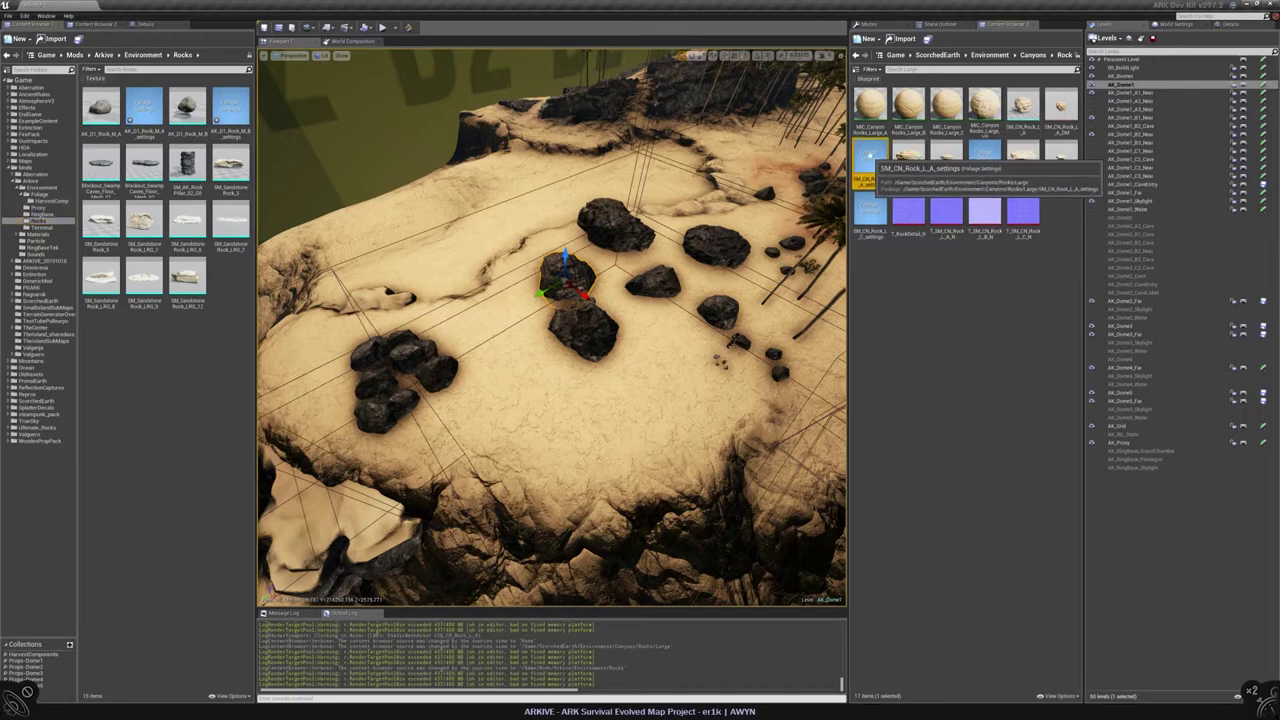
{"action": "left_click_drag", "start_coordinate": [870, 155], "coordinate": [46, 224]}
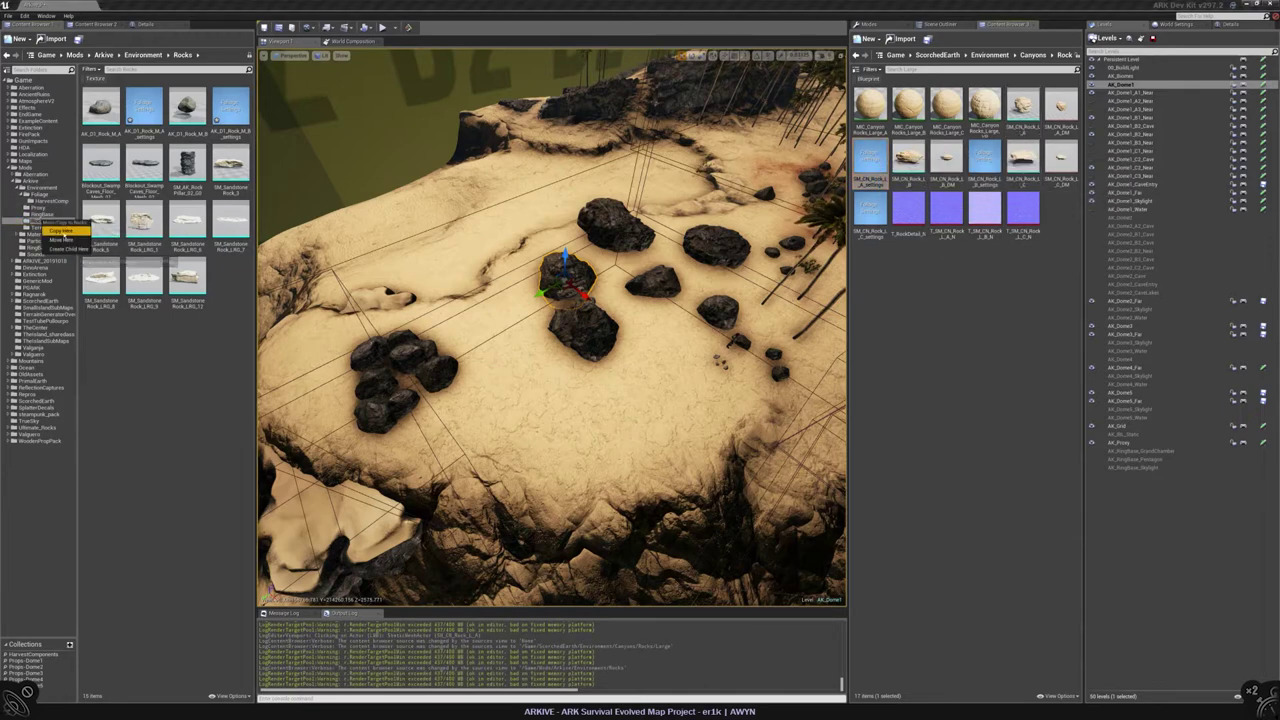
{"action": "left_click", "coordinate": [58, 230]}
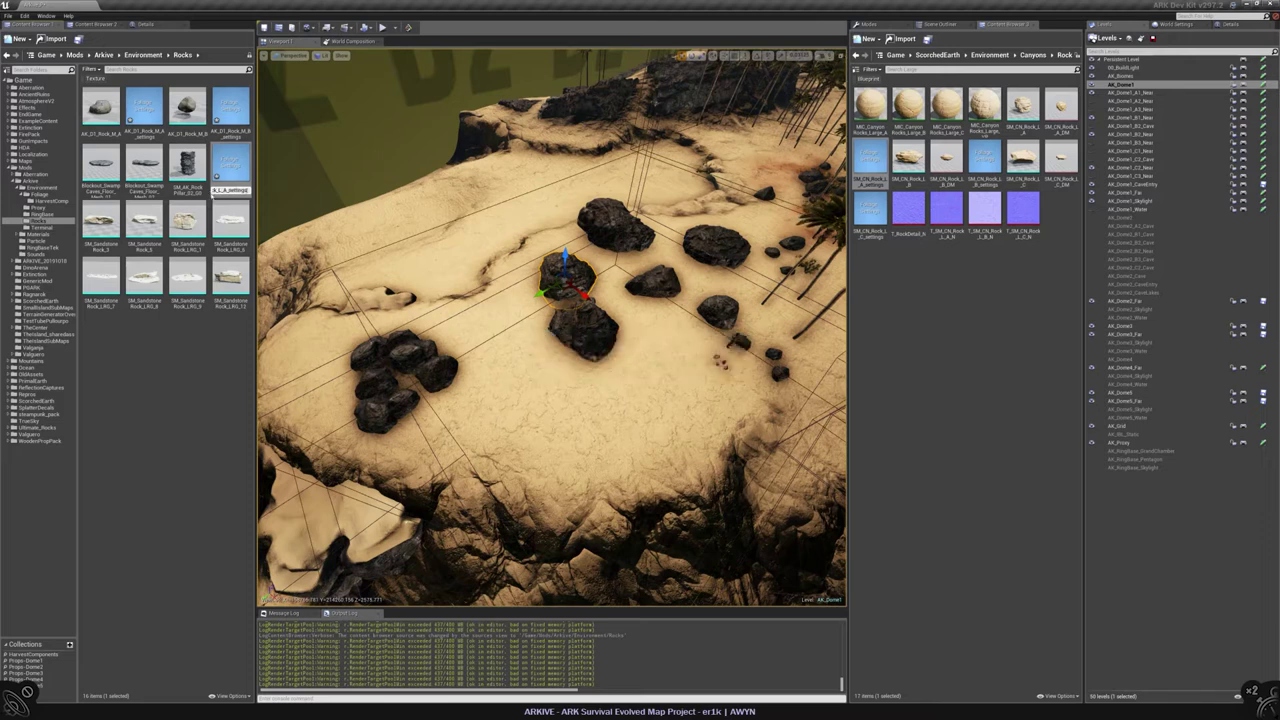
{"action": "key", "text": "Return"}
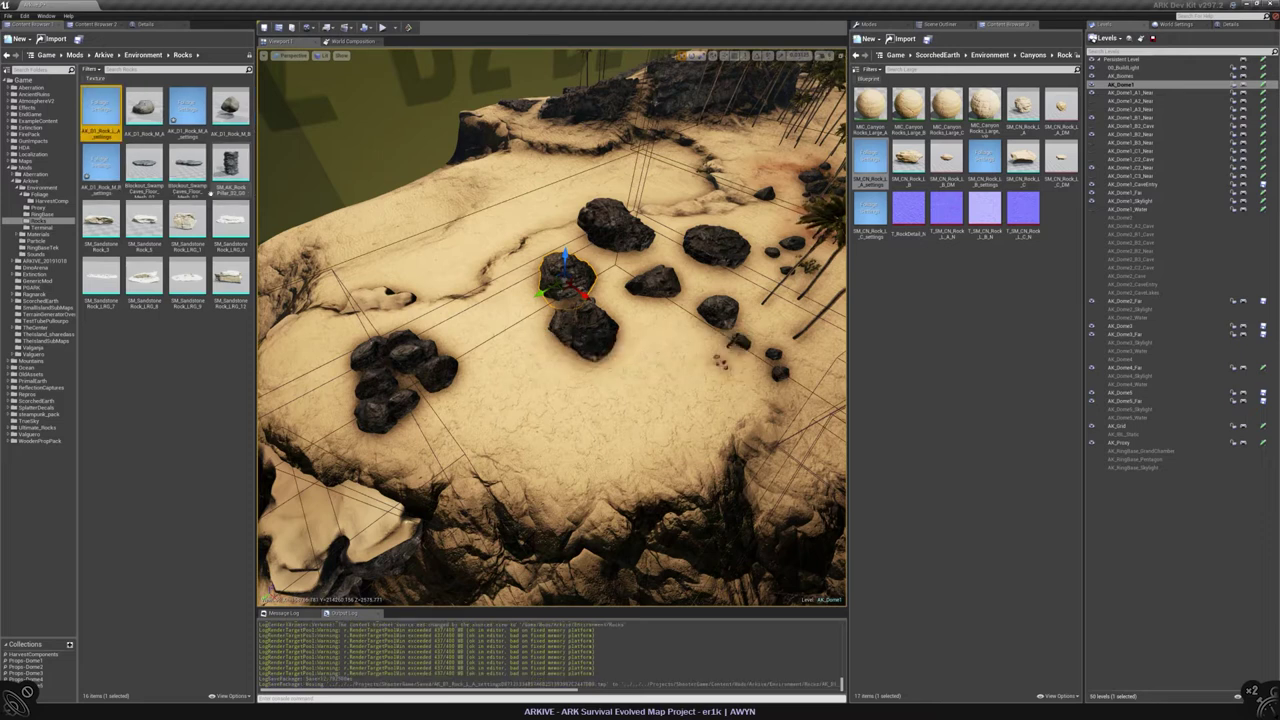
Step: Locate the selected rock's SM_CN_Rock_L_A mesh and copy it into the Arkive Rocks folder as AK_D1_Rock_L_A
{"action": "left_click", "coordinate": [145, 23]}
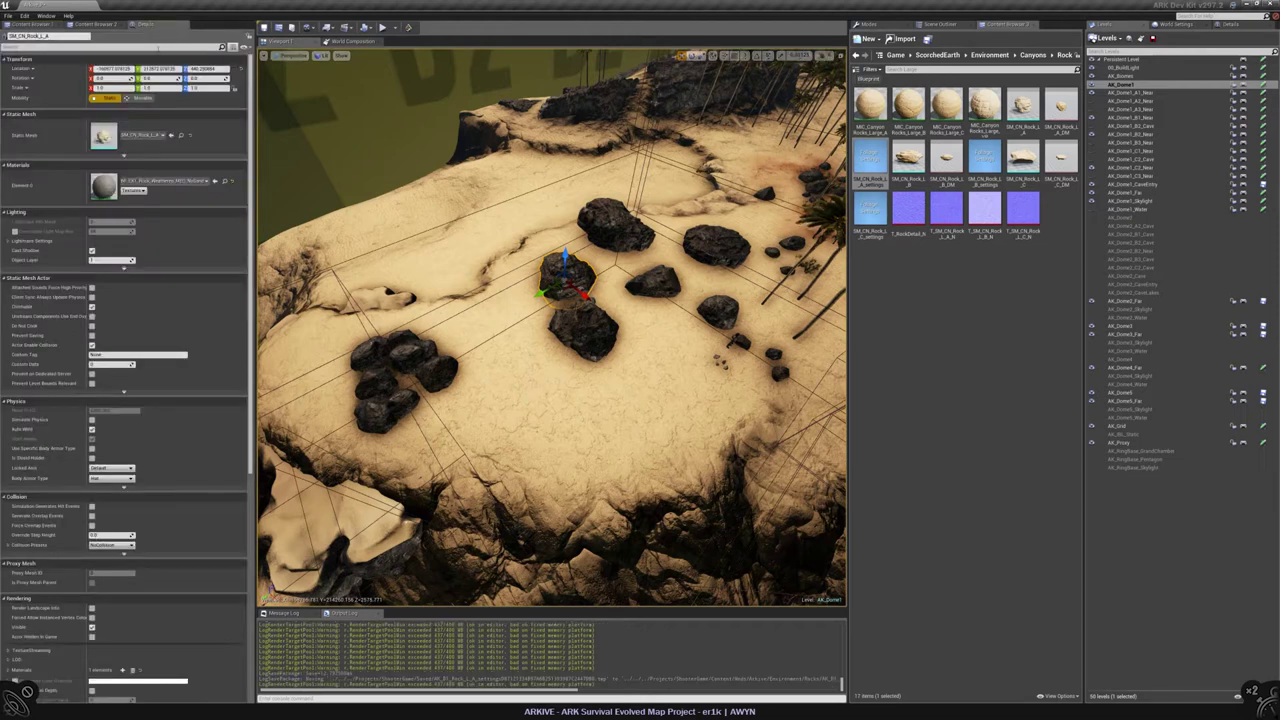
{"action": "left_click", "coordinate": [180, 134]}
{"action": "left_click", "coordinate": [40, 25]}
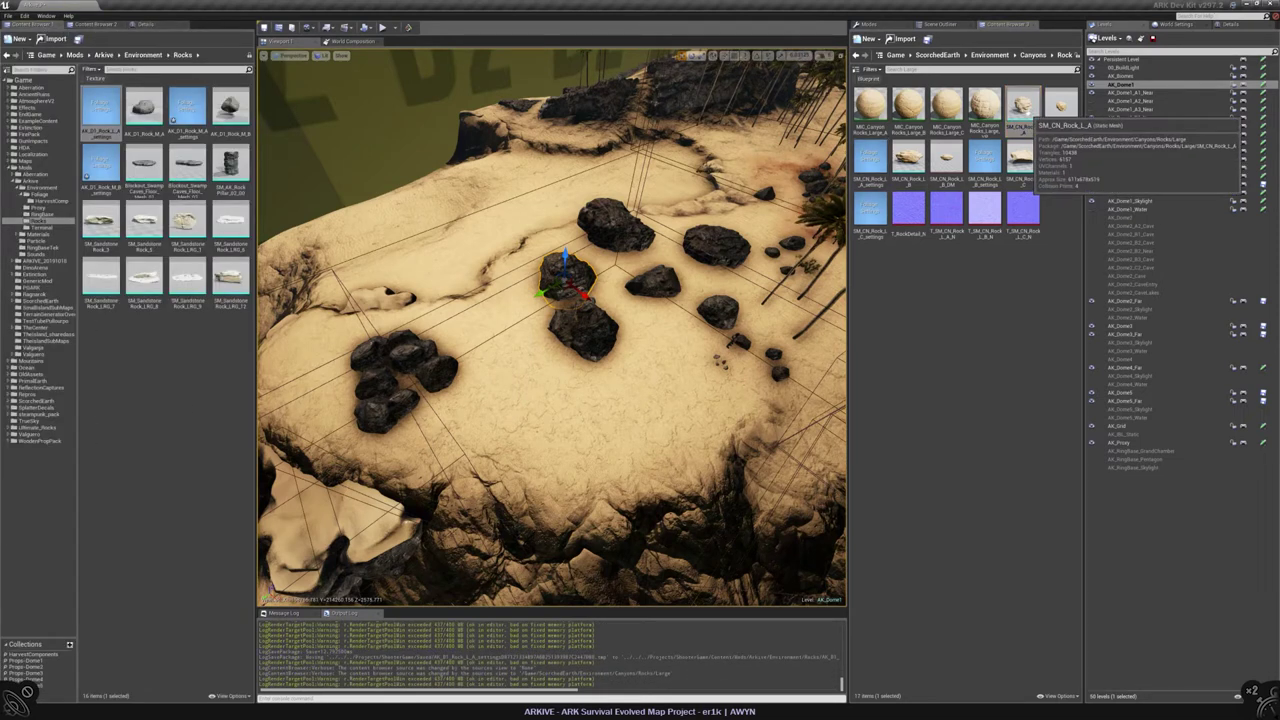
{"action": "left_click_drag", "start_coordinate": [1022, 106], "coordinate": [44, 224]}
{"action": "left_click", "coordinate": [55, 231]}
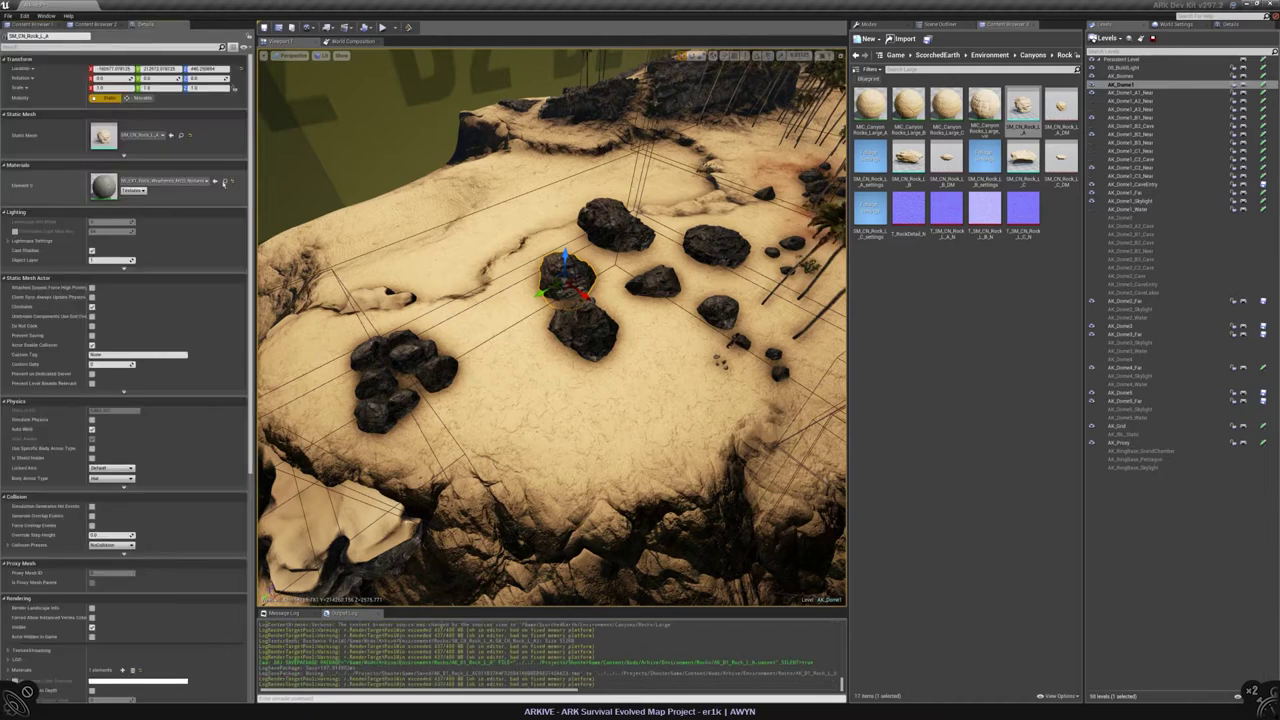
Step: Replace the material of the AK_D1_Rock_L_A mesh with the selected Extinction weathered rock material and apply the level of detail changes
{"action": "double_click", "coordinate": [100, 105]}
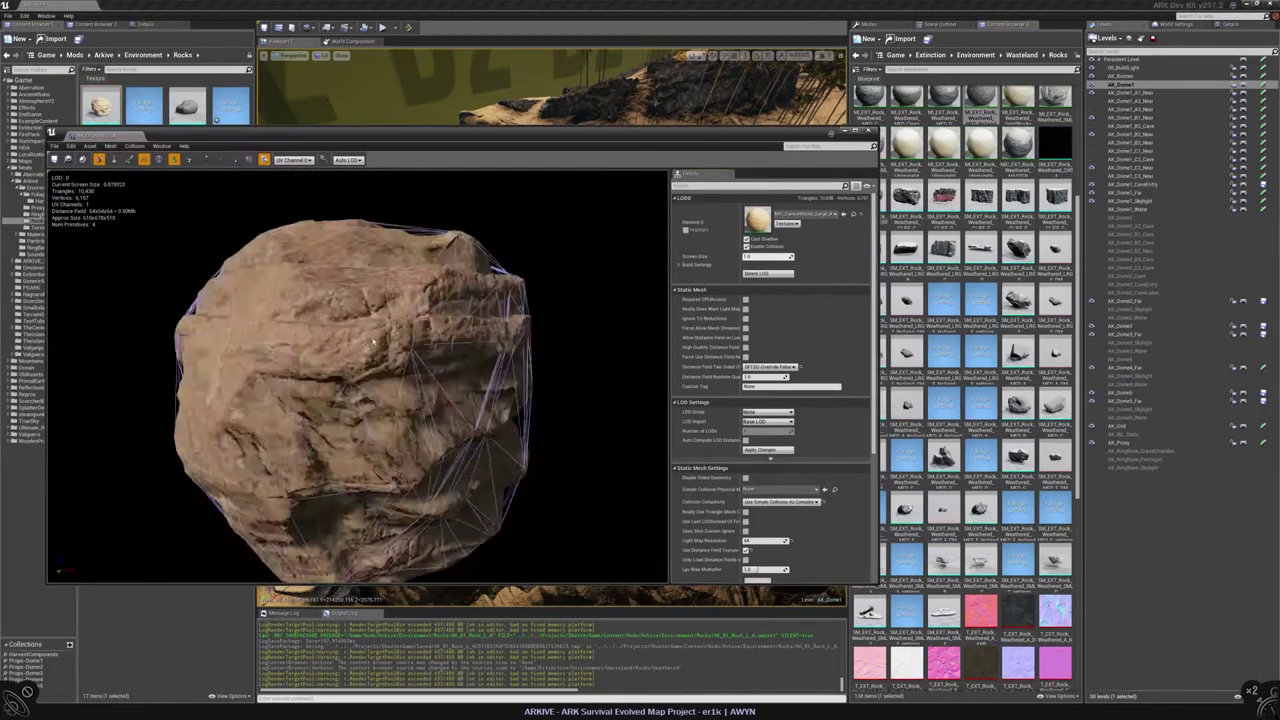
{"action": "left_click_drag", "start_coordinate": [373, 342], "coordinate": [400, 350]}
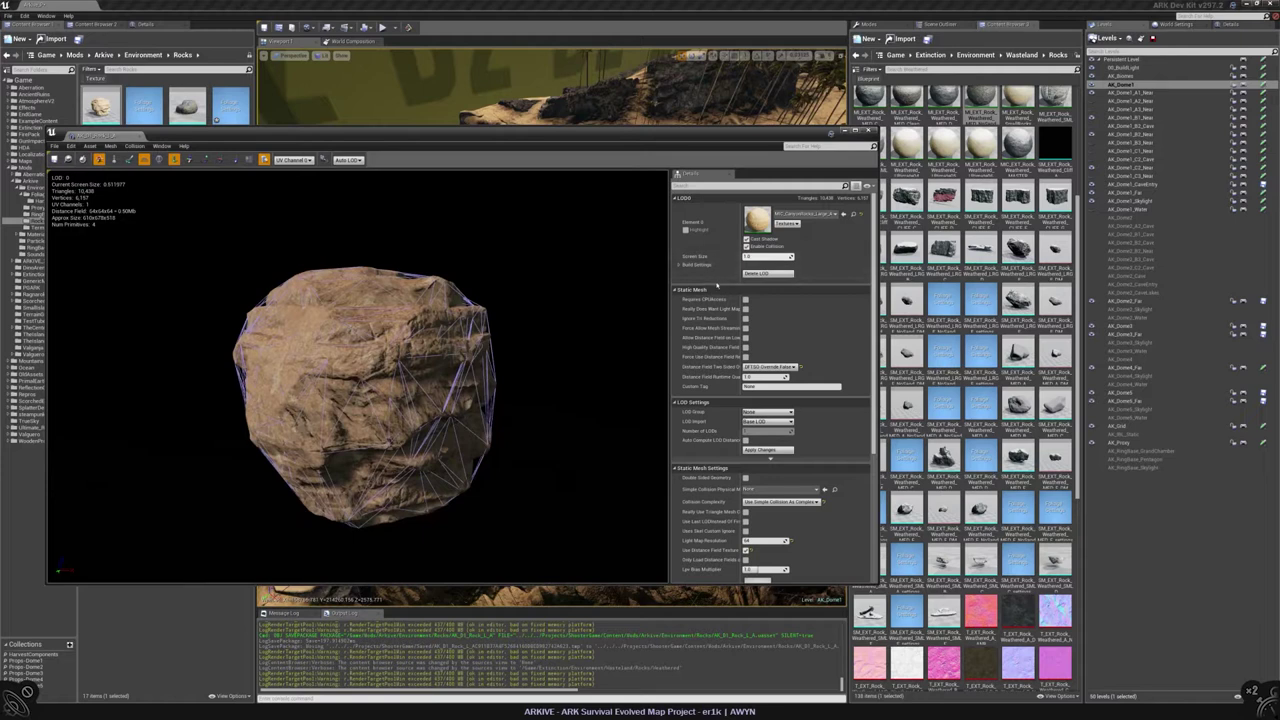
{"action": "left_click_drag", "start_coordinate": [980, 100], "coordinate": [757, 220]}
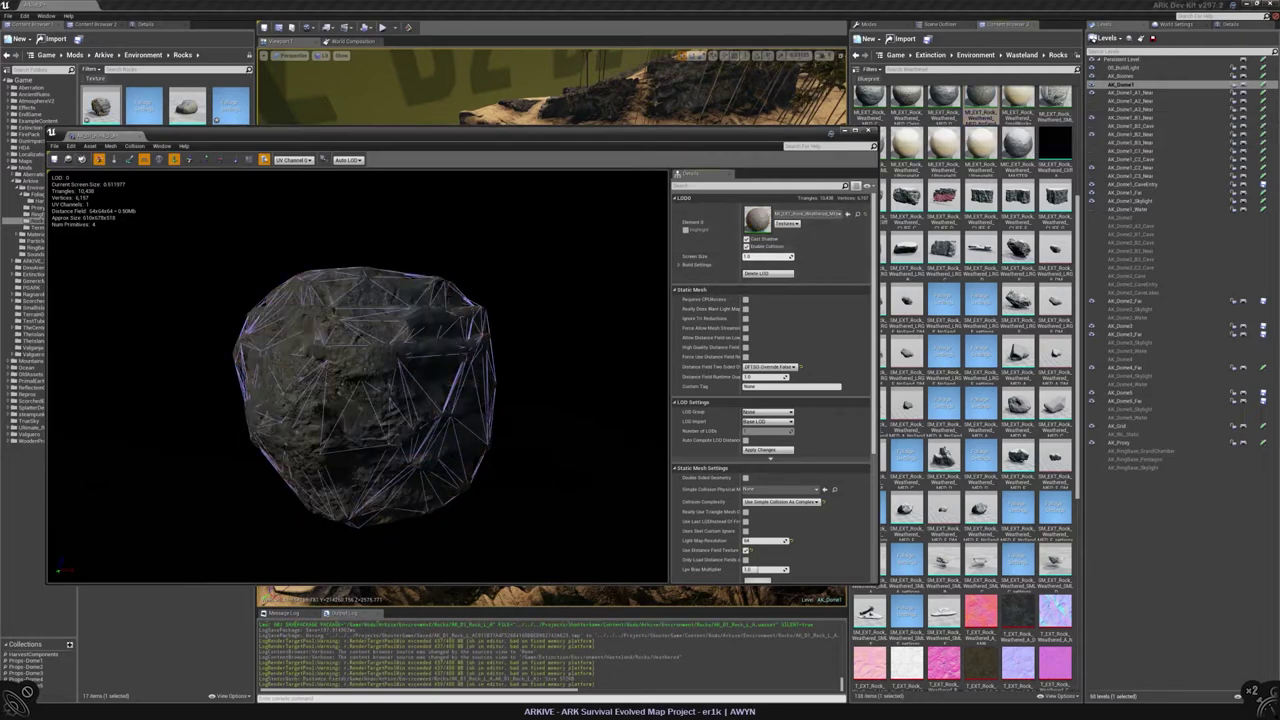
{"action": "left_click", "coordinate": [869, 131]}
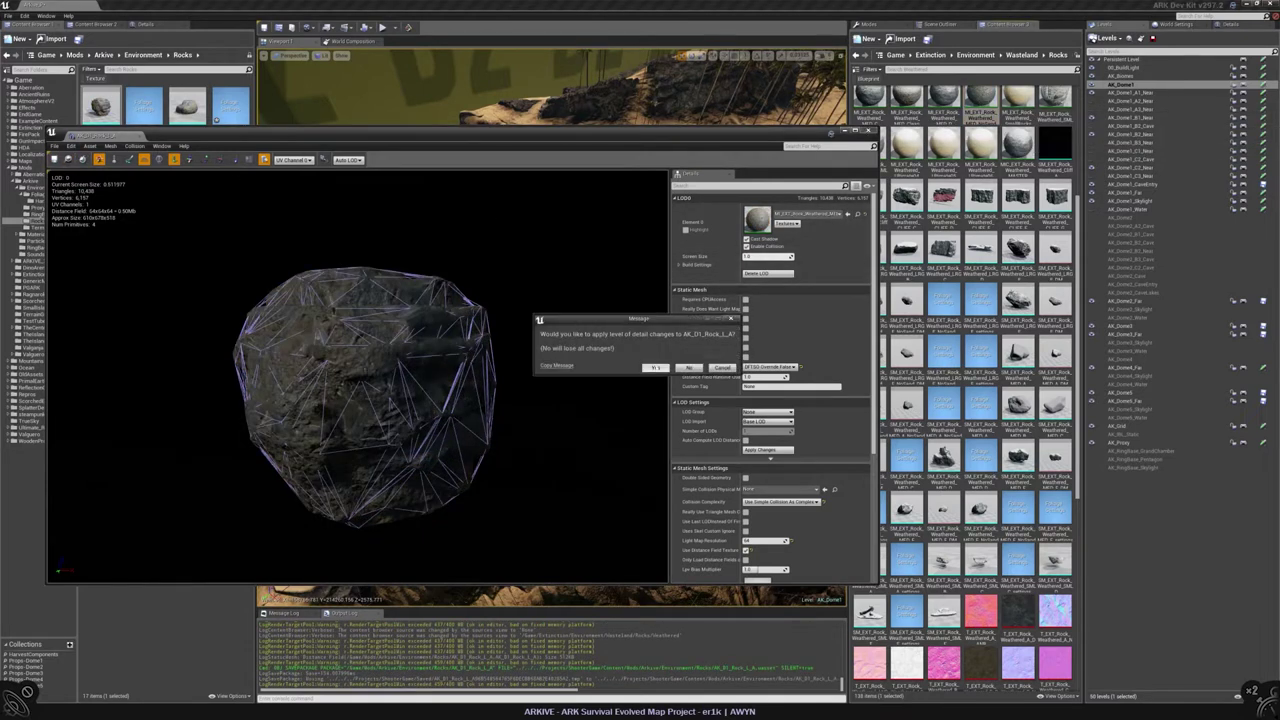
{"action": "key", "text": "Return"}
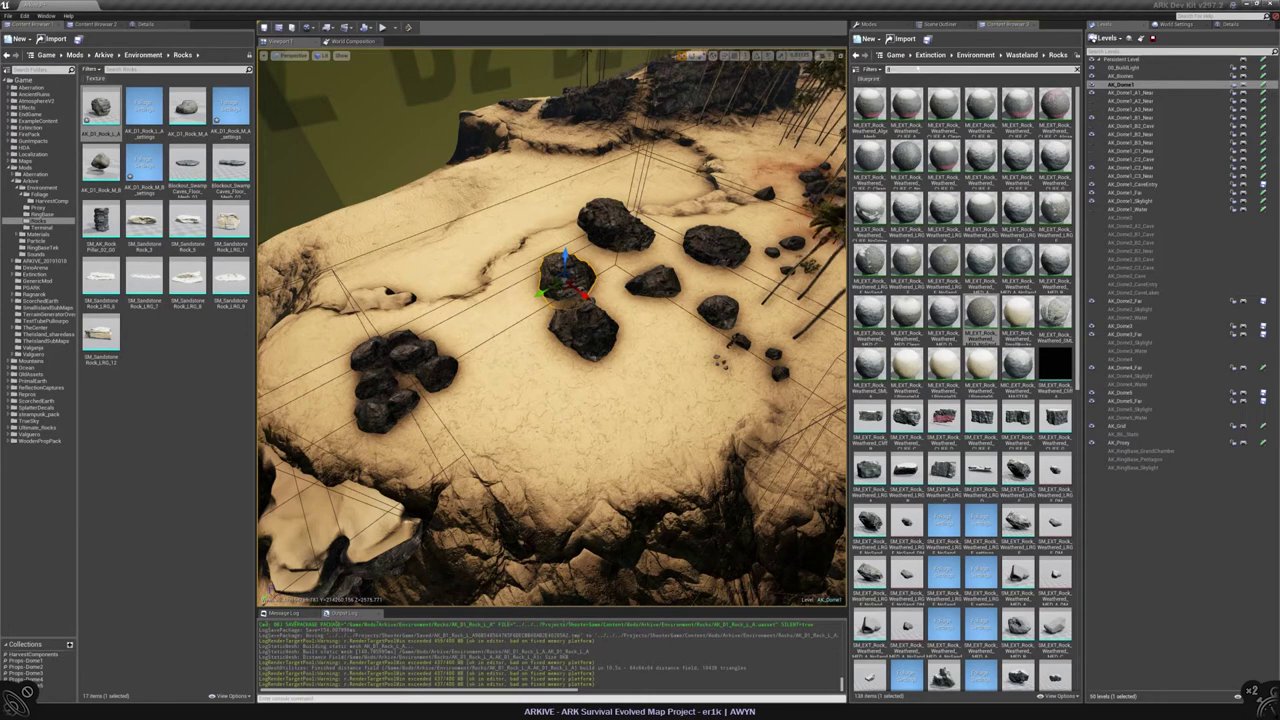
Step: Search the game content for rock_L_A and check the Clustering and Culling sections of AK_D1_Rock_L_A_settings
{"action": "type", "text": "brik"}
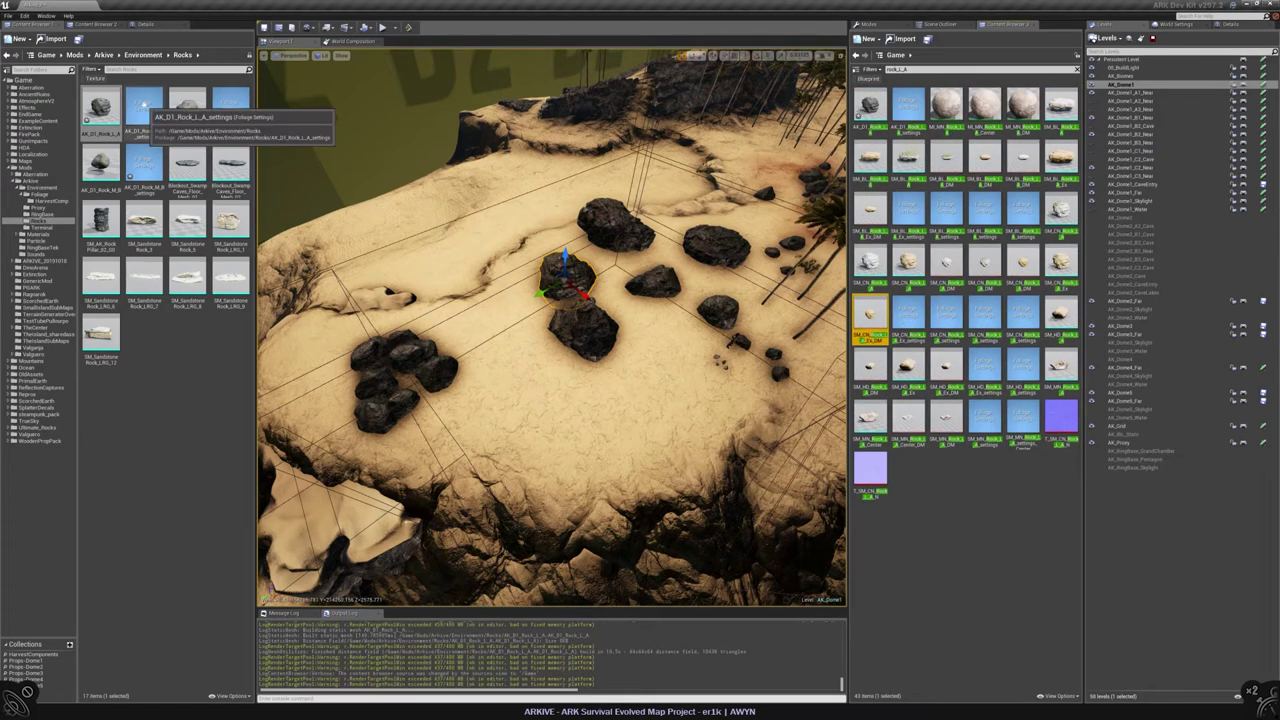
{"action": "double_click", "coordinate": [140, 106]}
{"action": "scroll", "coordinate": [262, 412], "scroll_direction": "down", "scroll_amount": 8}
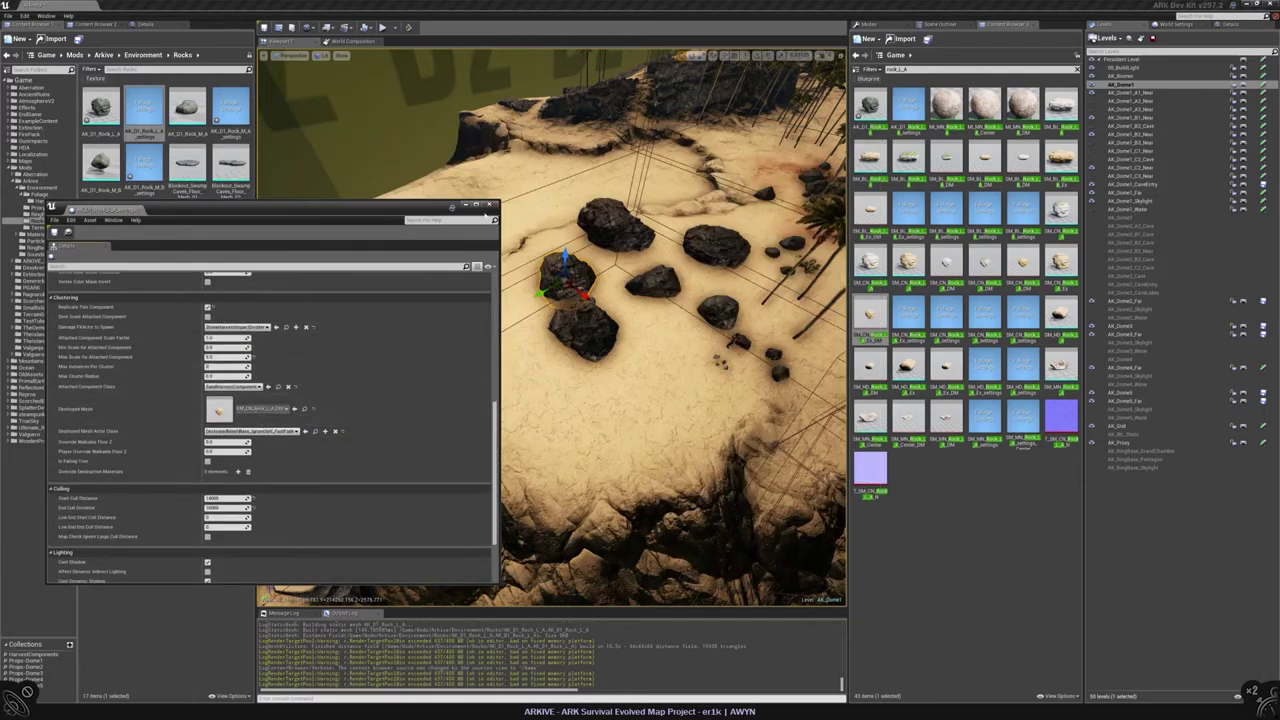
{"action": "left_click", "coordinate": [493, 205]}
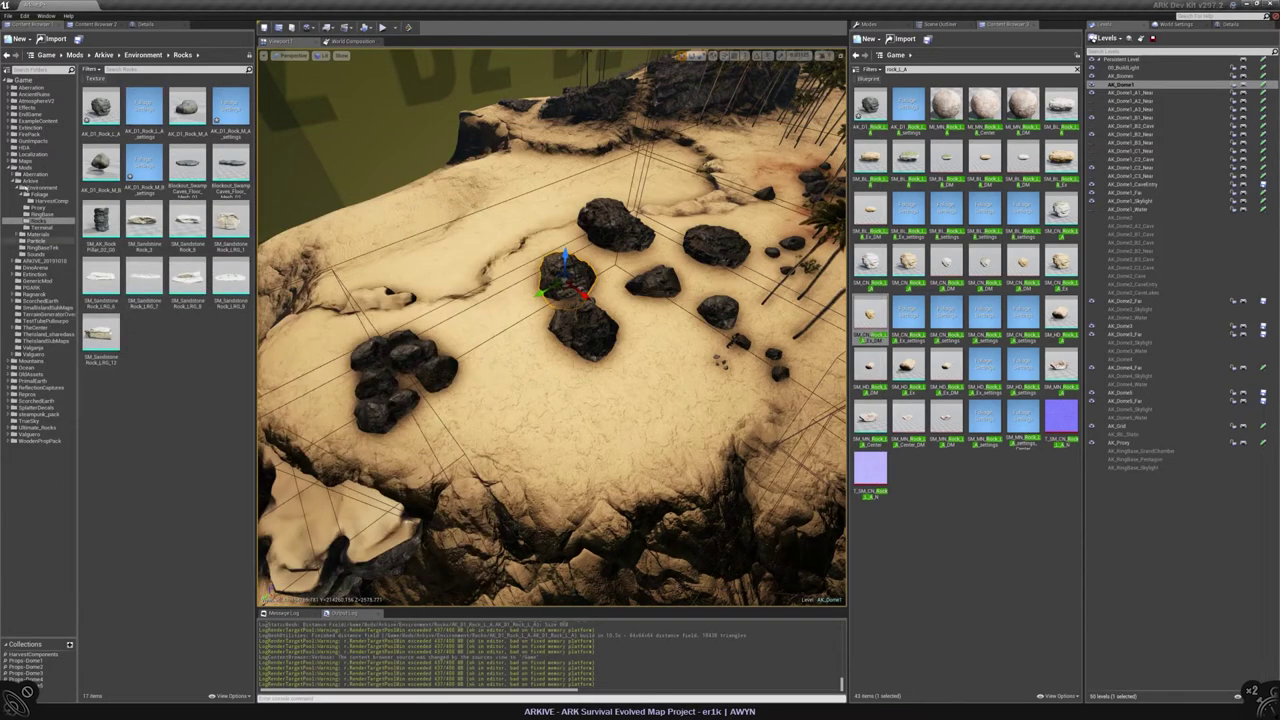
Step: Move the HarvestComp folder out of Foliage into the Arkive Environment folder
{"action": "left_click", "coordinate": [40, 194]}
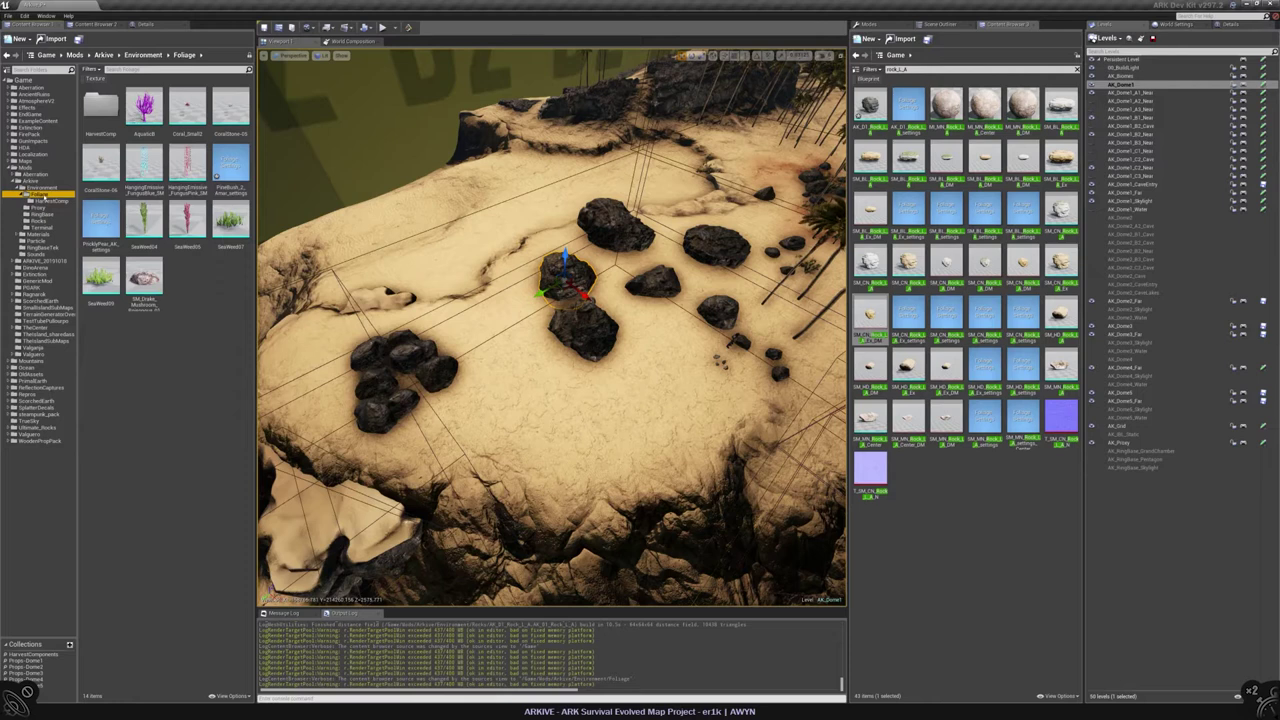
{"action": "left_click", "coordinate": [52, 201]}
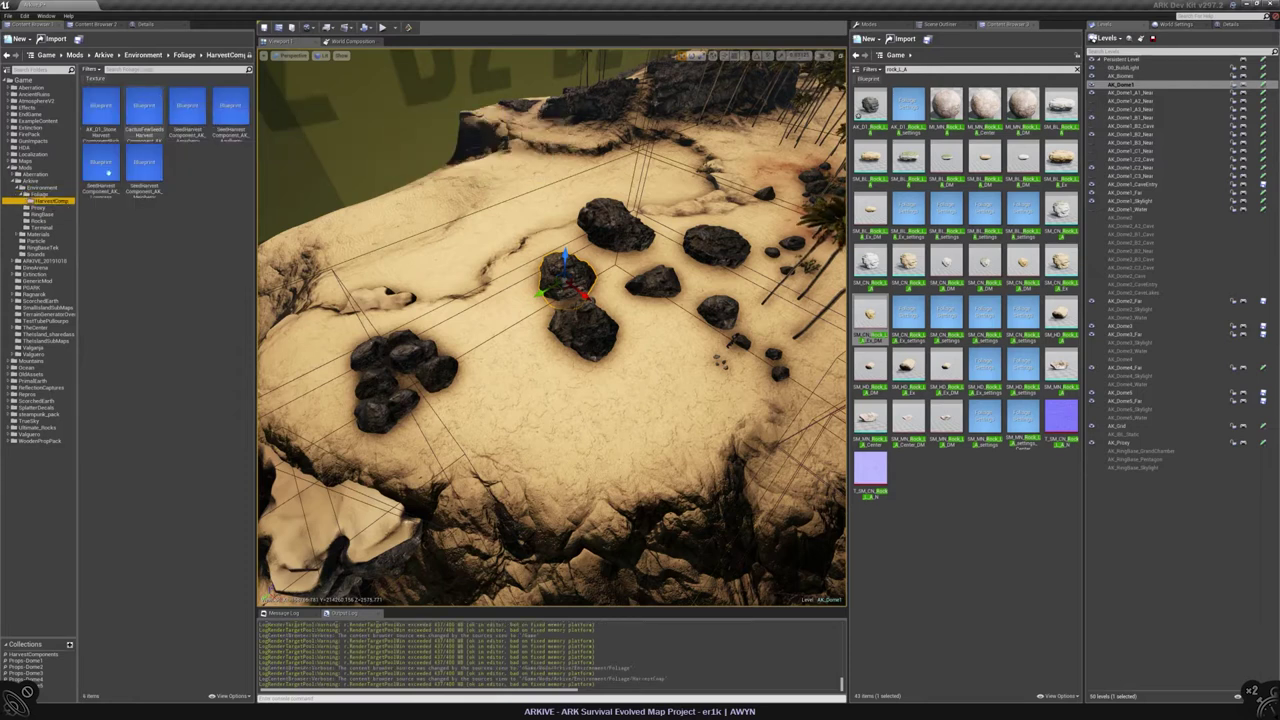
{"action": "left_click_drag", "start_coordinate": [42, 201], "coordinate": [37, 188]}
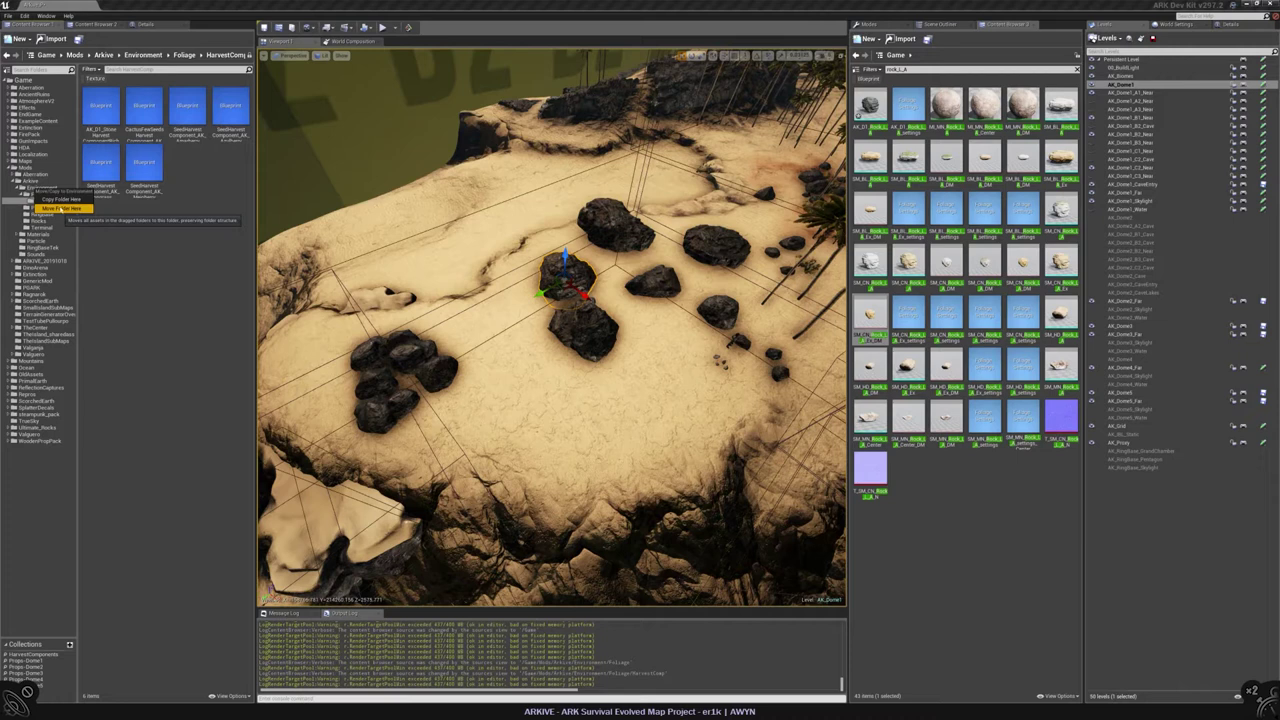
{"action": "left_click", "coordinate": [60, 208]}
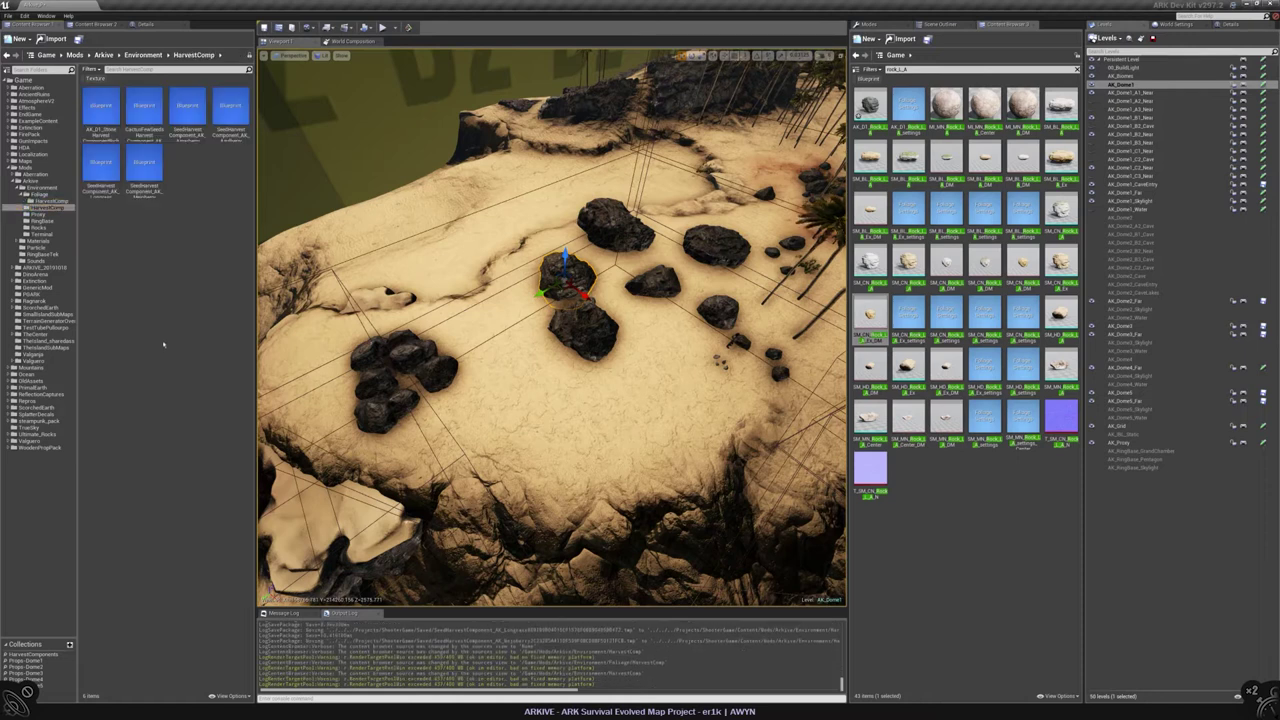
Step: Open AK_D1_Rock_L_A_settings from the Rocks folder and examine its Attached Component Class options and remaining Clustering settings
{"action": "left_click", "coordinate": [40, 227]}
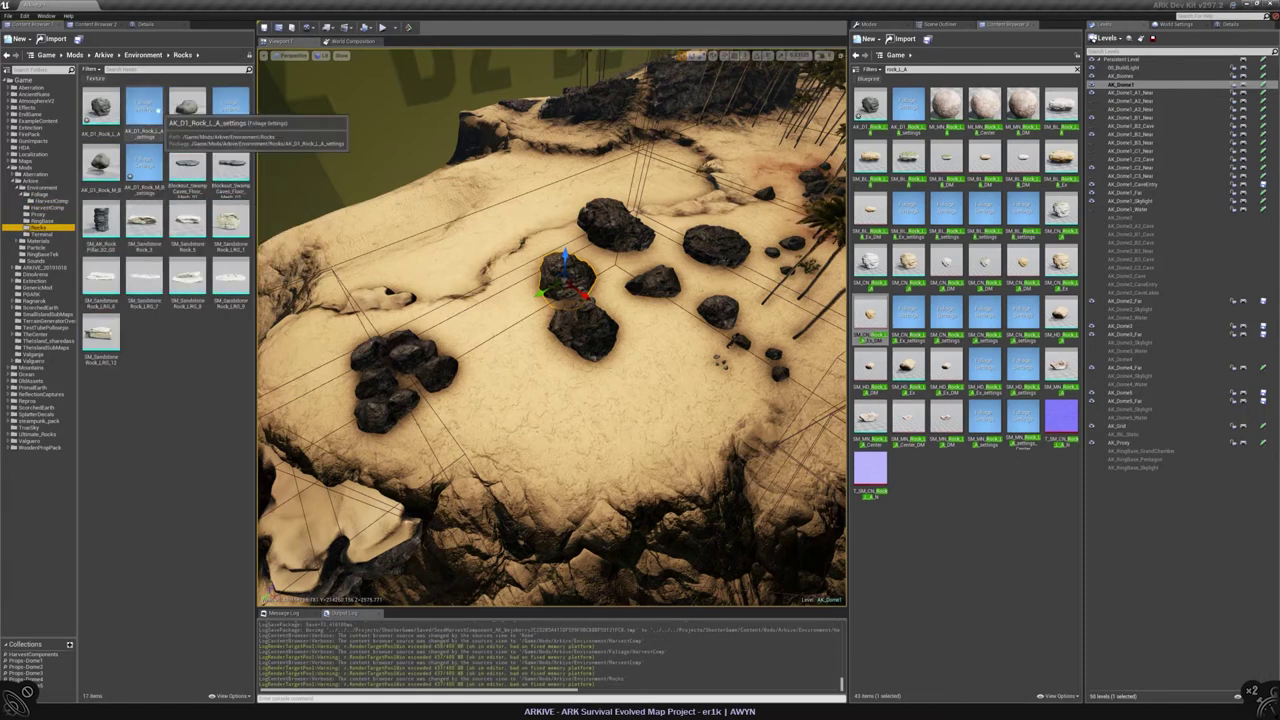
{"action": "double_click", "coordinate": [143, 108]}
{"action": "scroll", "coordinate": [291, 541], "scroll_direction": "down", "scroll_amount": 5}
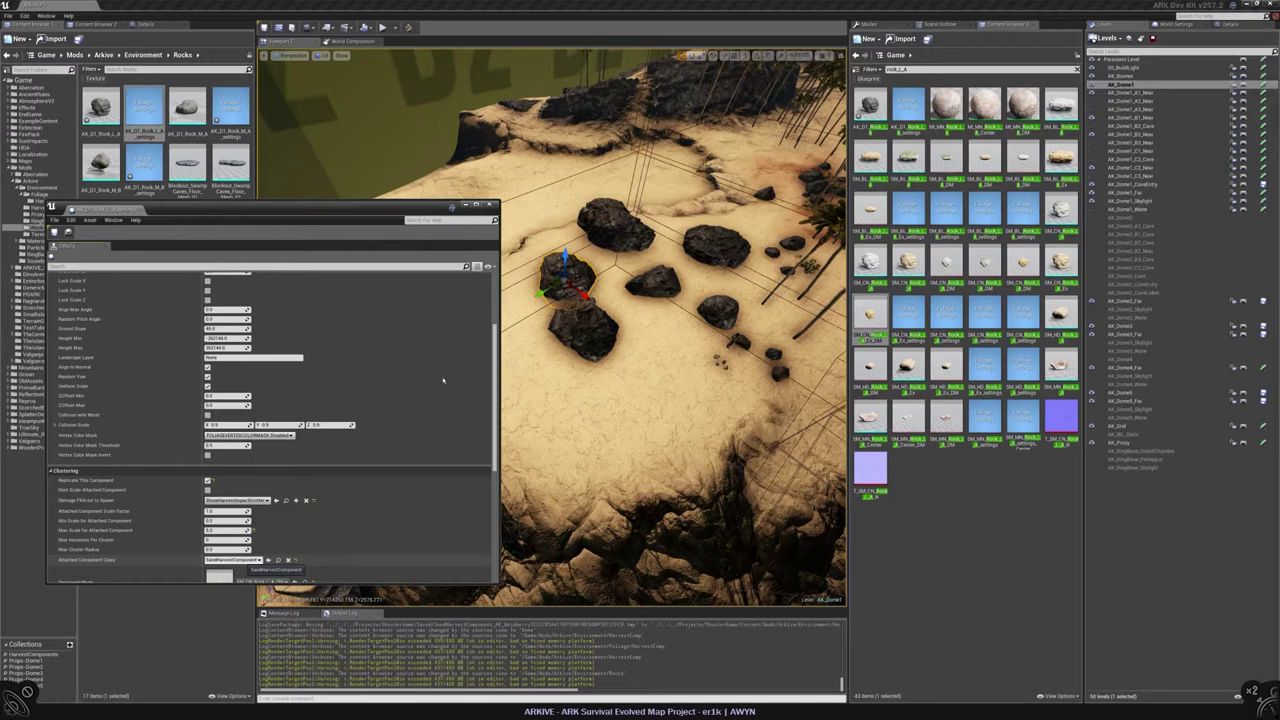
{"action": "left_click", "coordinate": [232, 559]}
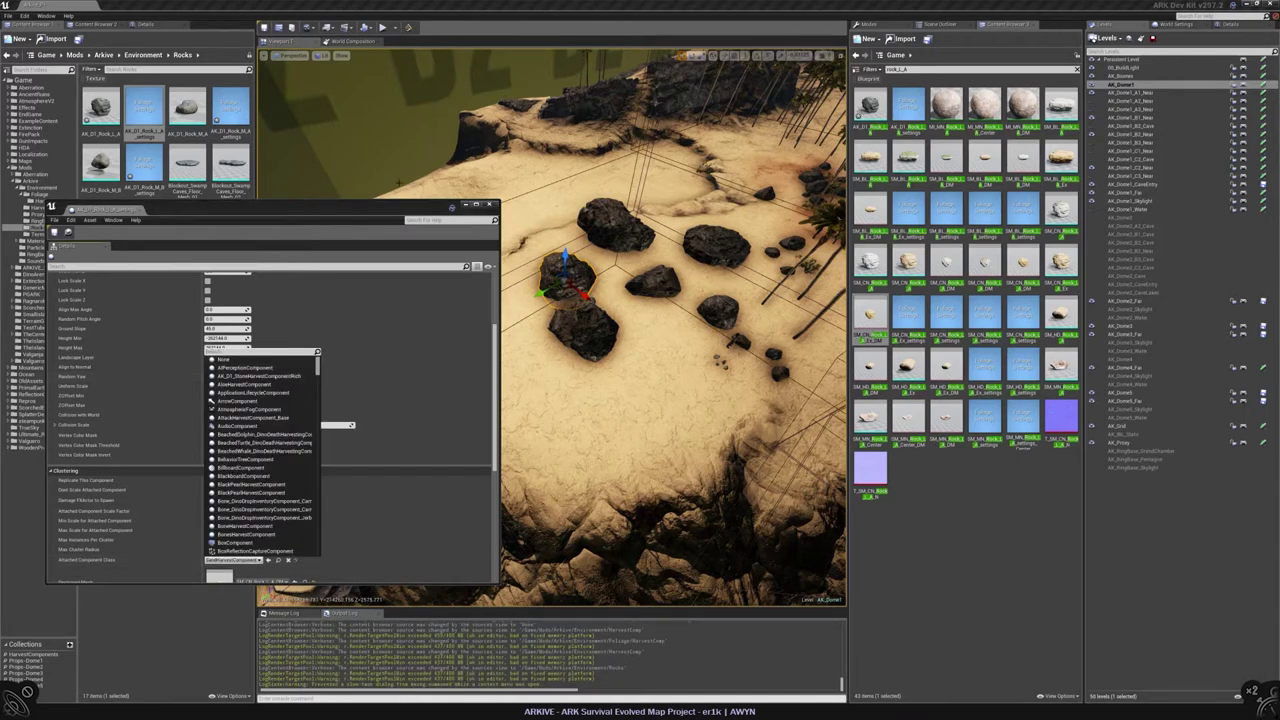
{"action": "left_click", "coordinate": [348, 213]}
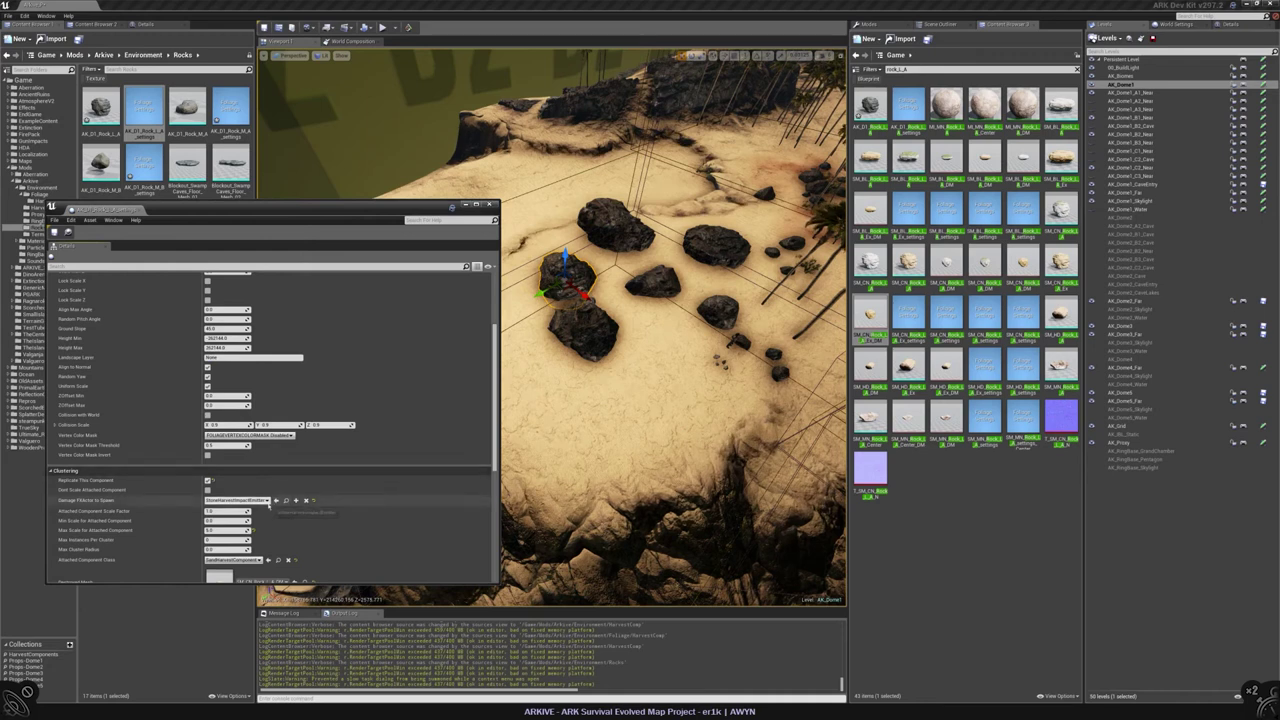
{"action": "scroll", "coordinate": [358, 473], "scroll_direction": "down", "scroll_amount": 1}
{"action": "scroll", "coordinate": [358, 473], "scroll_direction": "down", "scroll_amount": 3}
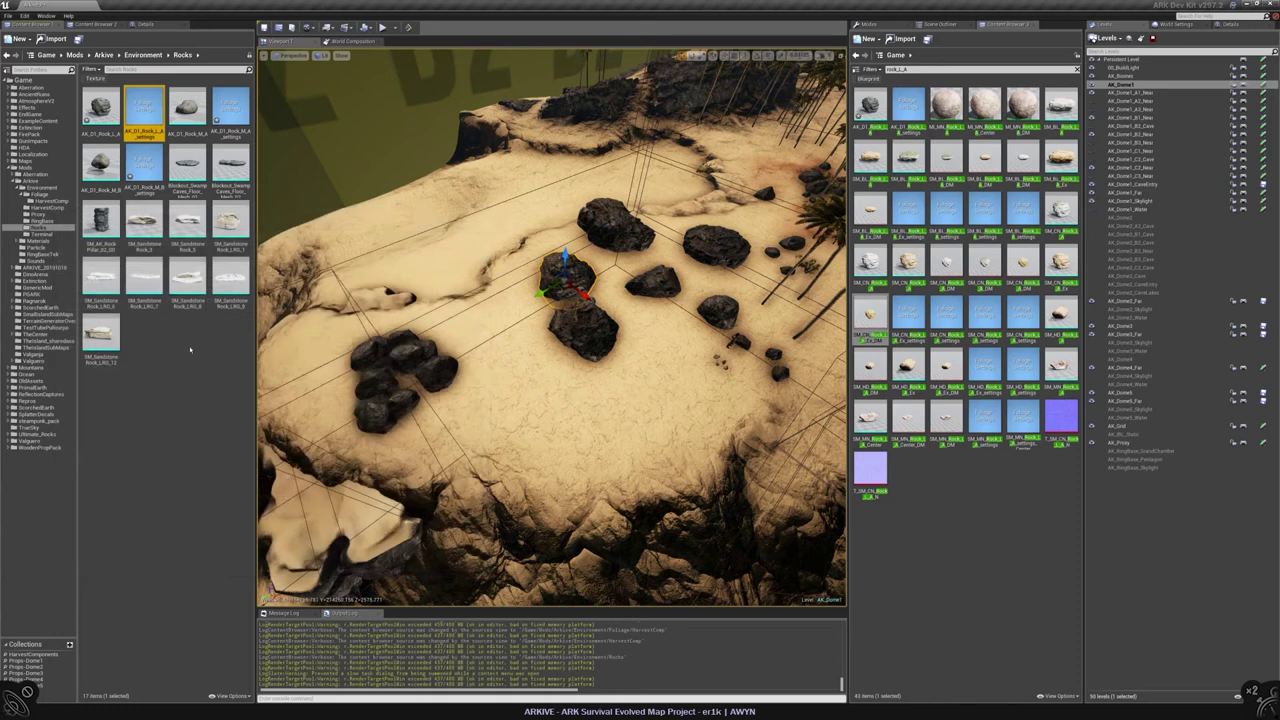
Step: Enter Foliage mode, clear the active medium rock types, and add AK_D1_Rock_L_A_settings as a foliage type
{"action": "key", "text": "shift+1"}
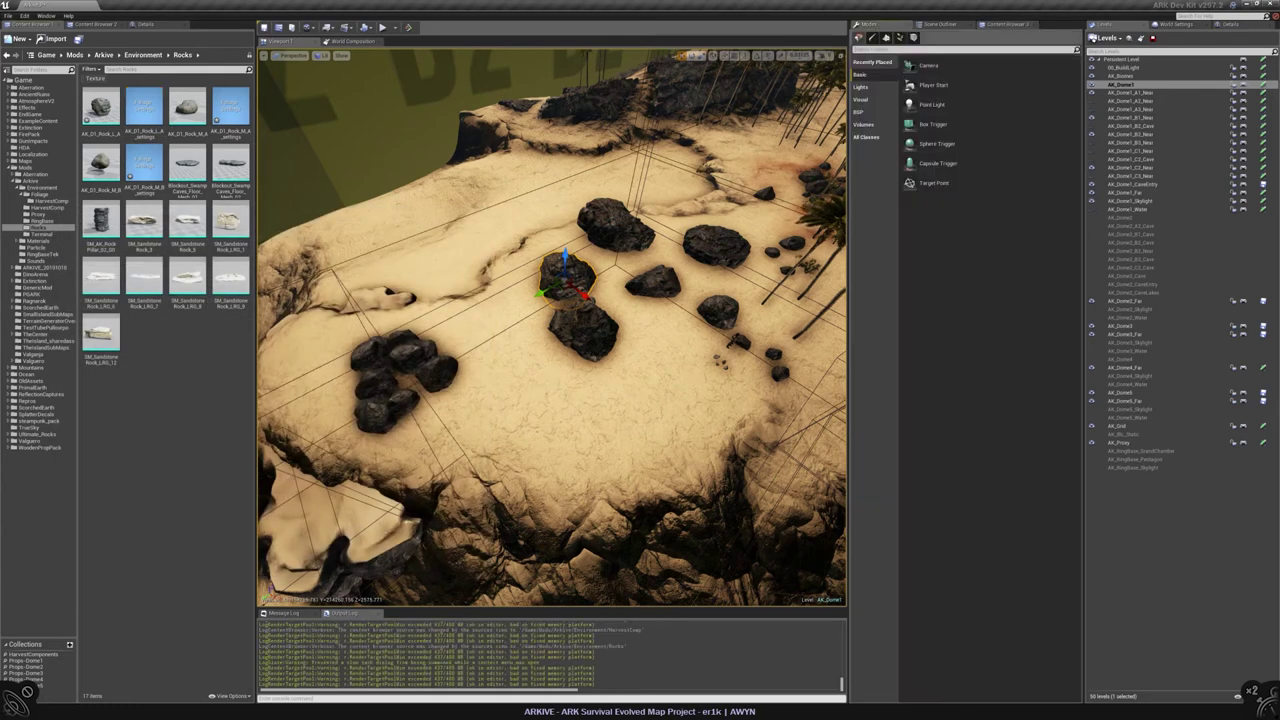
{"action": "left_click", "coordinate": [100, 106]}
{"action": "key", "text": "shift+4"}
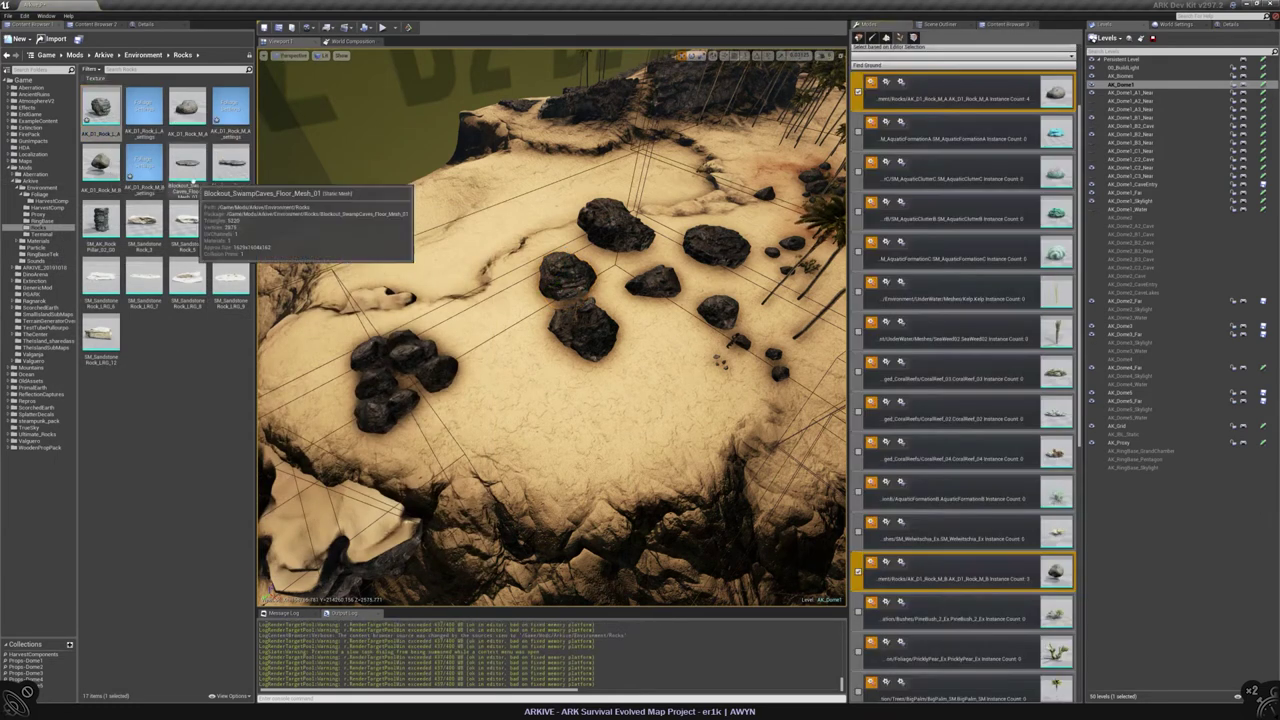
{"action": "left_click_drag", "start_coordinate": [900, 78], "coordinate": [902, 80]}
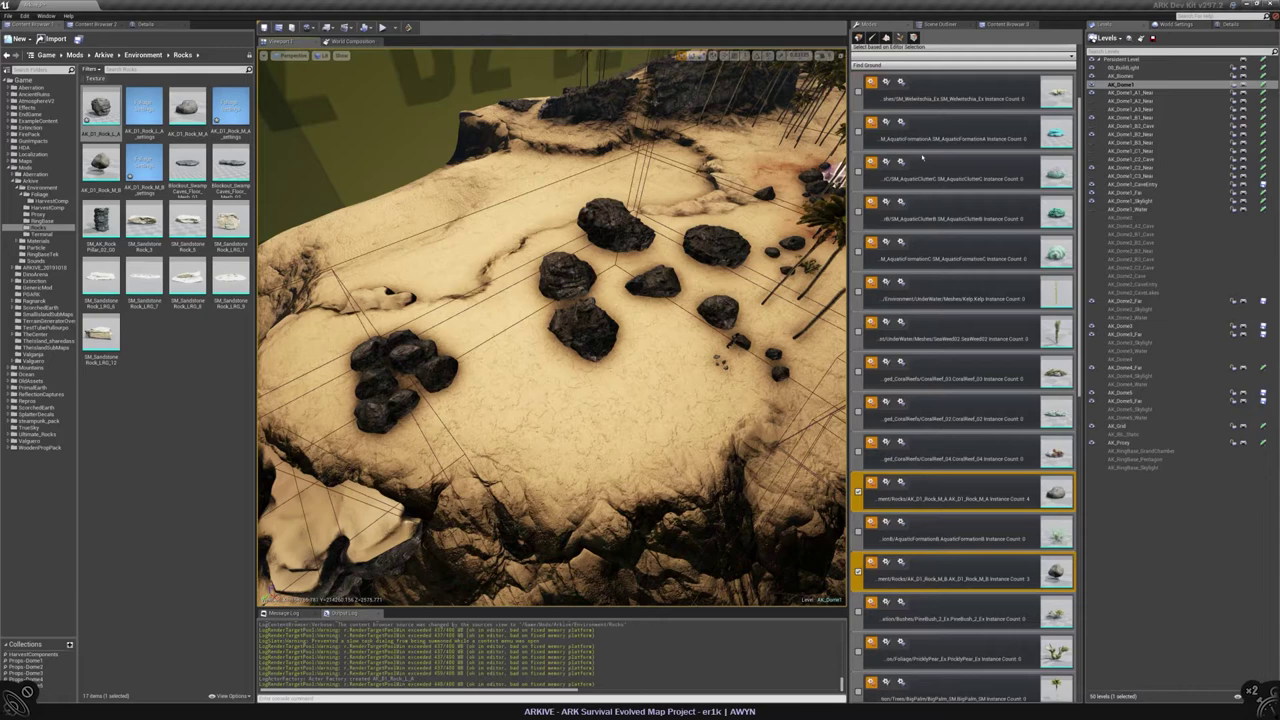
{"action": "left_click", "coordinate": [144, 106]}
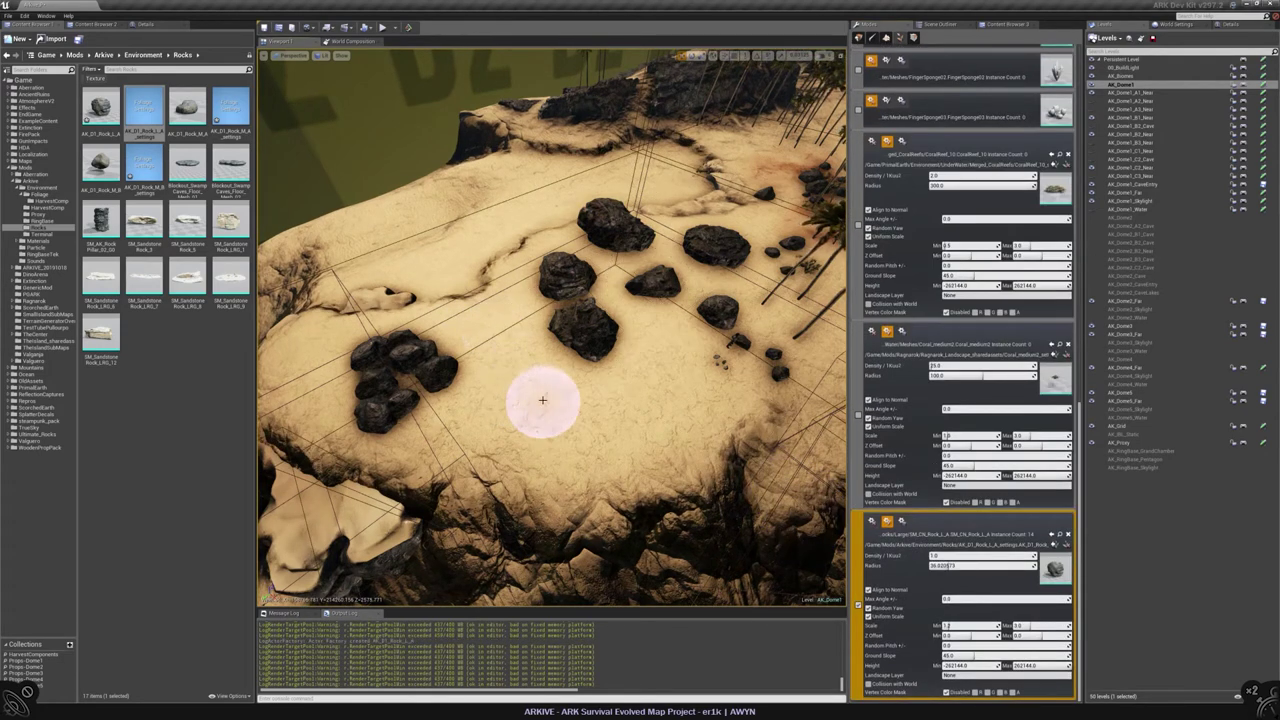
Step: Raise the new foliage type's density, set its radius to 60, and test-paint large rocks on the plateau
{"action": "left_click", "coordinate": [945, 565]}
{"action": "type", "text": "60"}
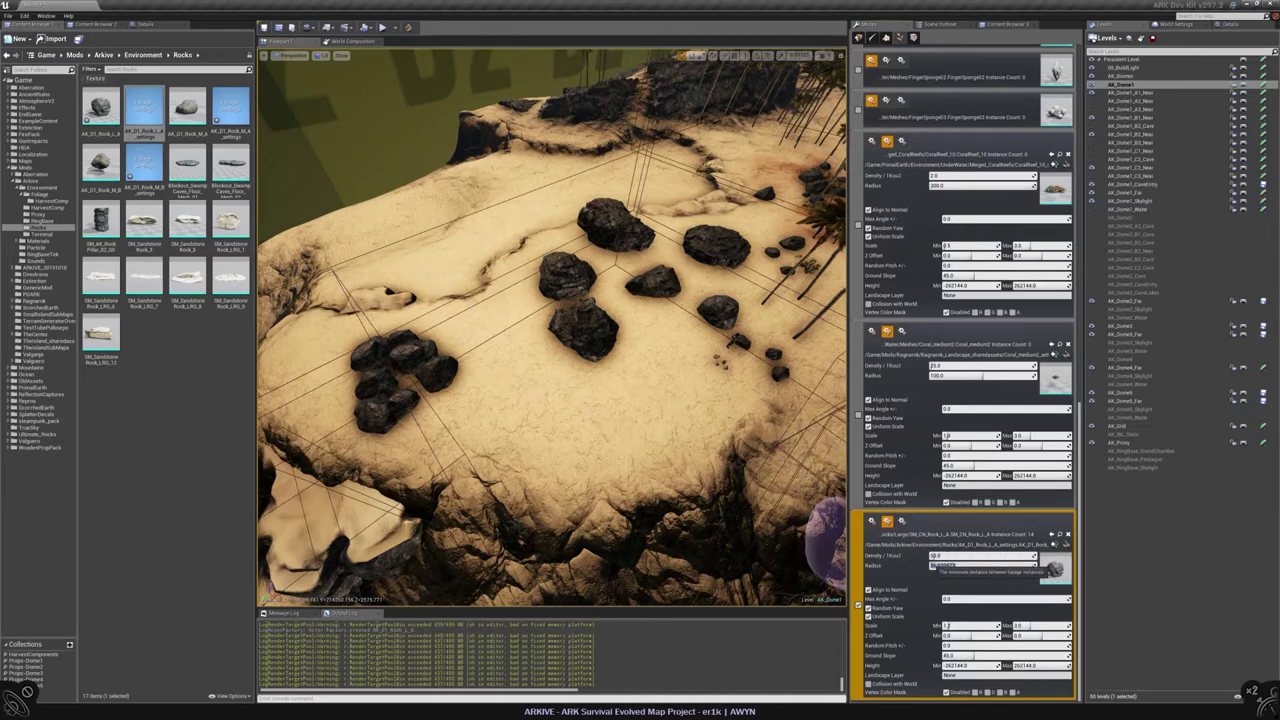
{"action": "left_click", "coordinate": [523, 340]}
{"action": "mouse_move", "coordinate": [629, 380]}
{"action": "right_mouse_down"}
{"action": "mouse_move", "coordinate": [510, 390]}
{"action": "mouse_move", "coordinate": [535, 370]}
{"action": "right_mouse_up"}
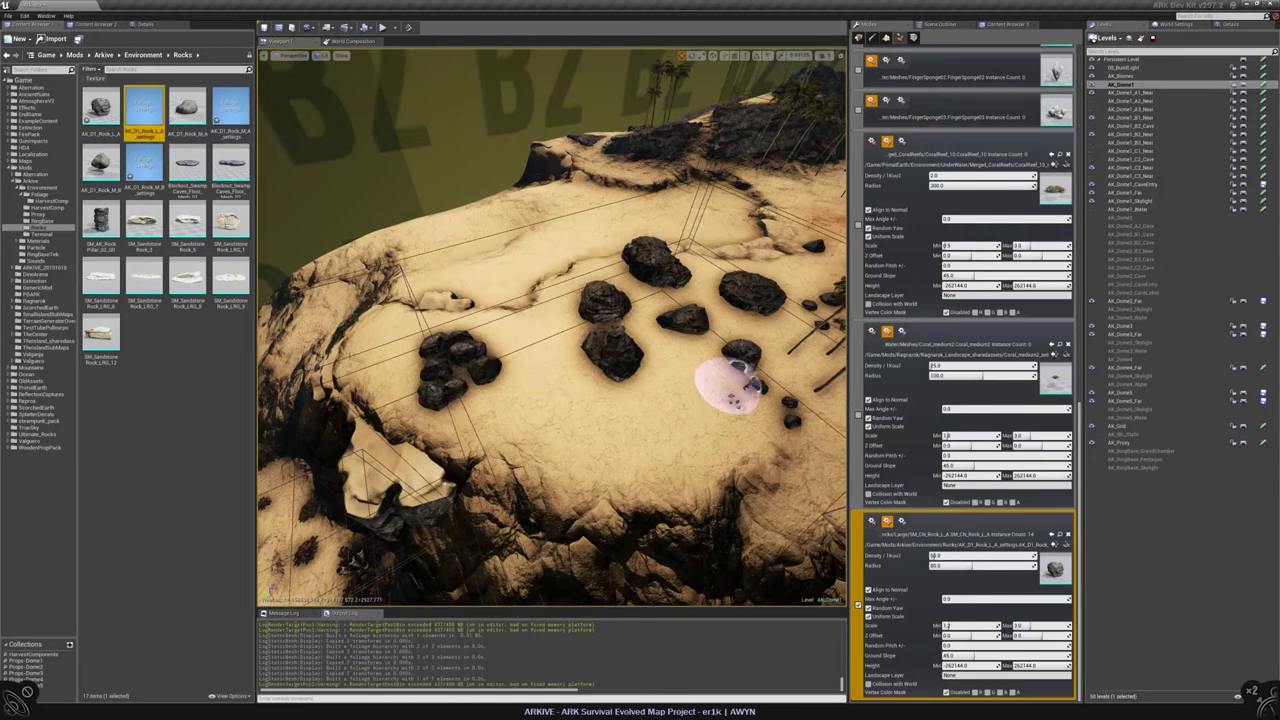
Step: Try switching the foliage entry between the AK_D1_Rock_L_A mesh and the AK_D1_Rock_L_A_settings asset
{"action": "left_click", "coordinate": [100, 105]}
{"action": "left_click", "coordinate": [1052, 535]}
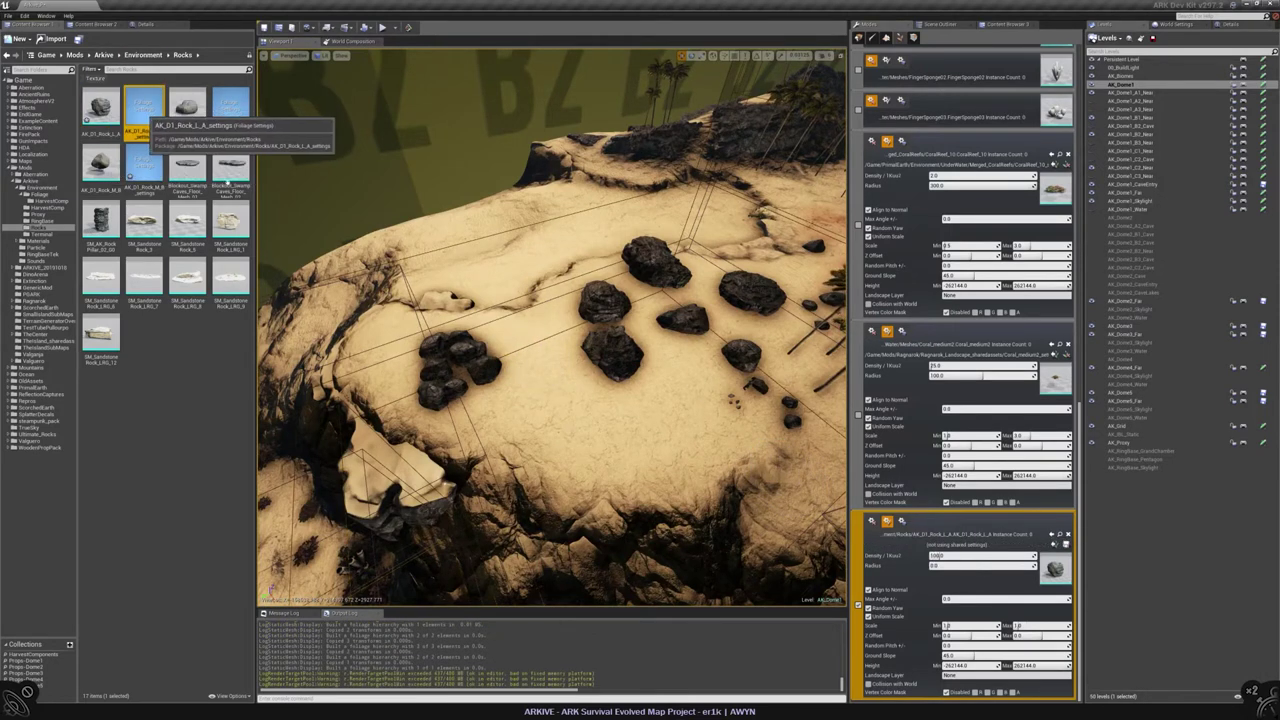
{"action": "left_click", "coordinate": [143, 108]}
{"action": "left_click", "coordinate": [1052, 535]}
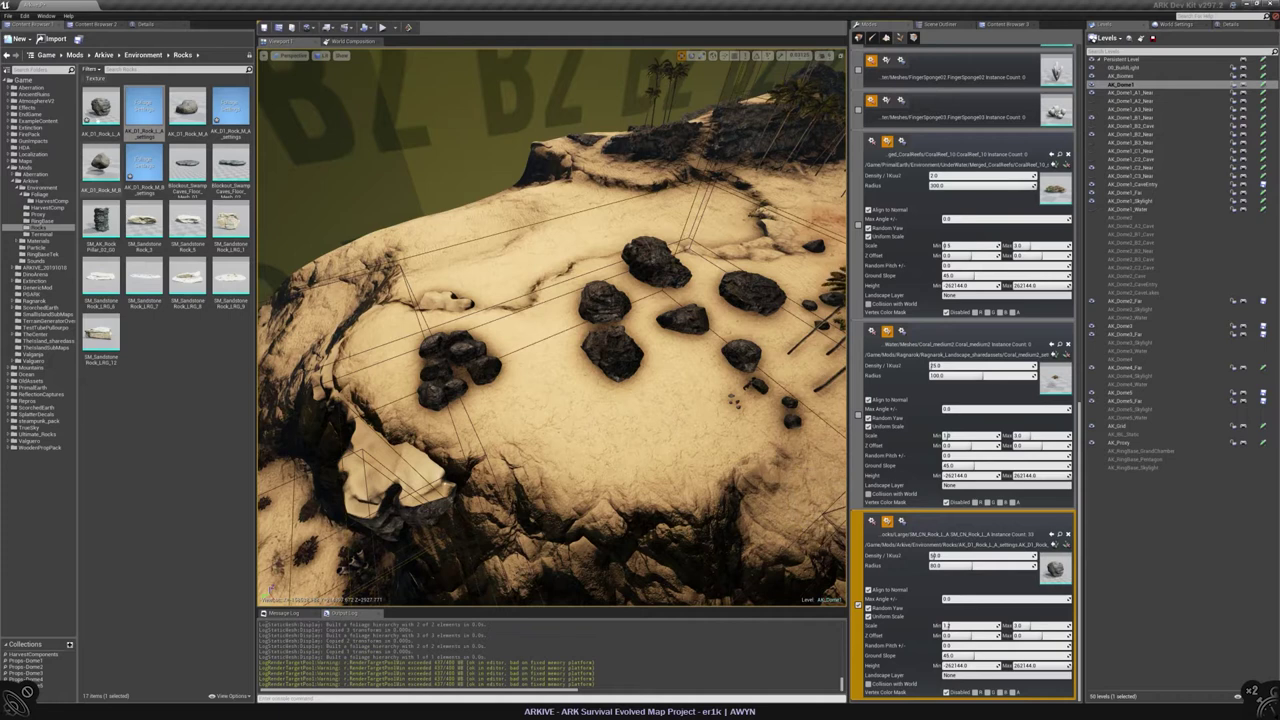
{"action": "left_click", "coordinate": [100, 105]}
{"action": "left_click", "coordinate": [1052, 535]}
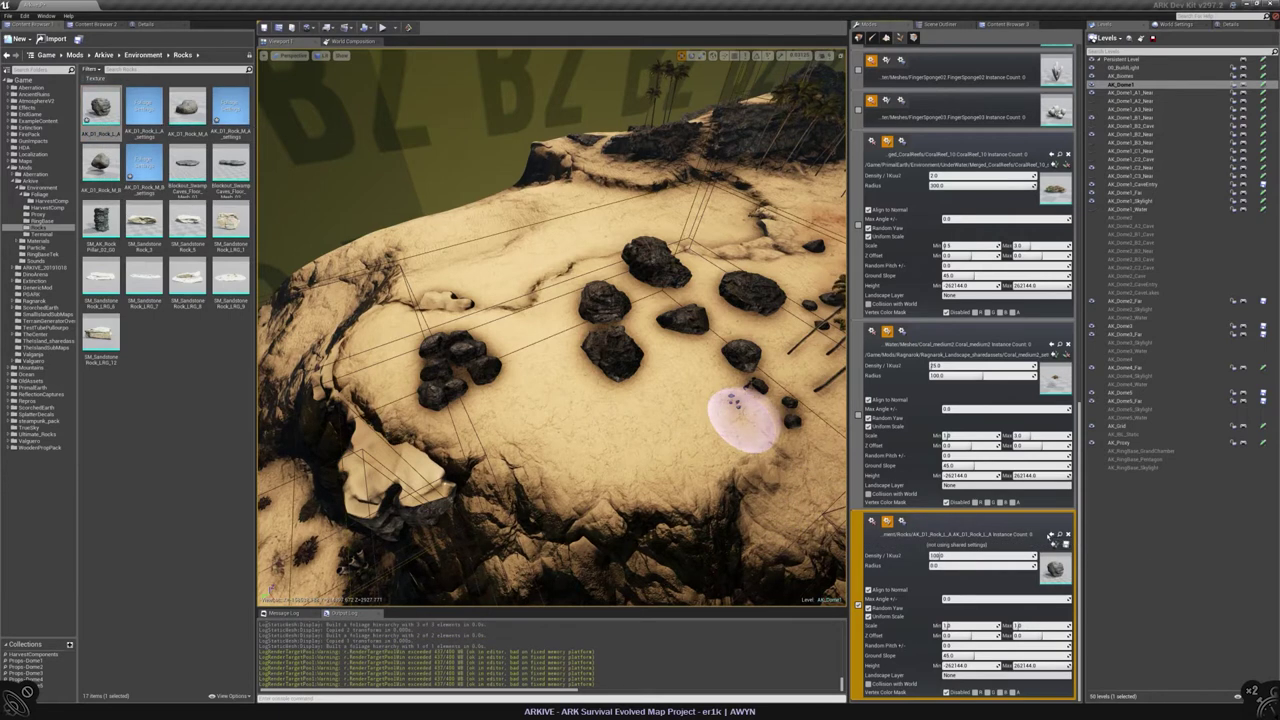
Step: Assign the AK_D1_Rock_L_A mesh inside AK_D1_Rock_L_A_settings, save the asset, and use these settings for the foliage entry
{"action": "left_click", "coordinate": [152, 110]}
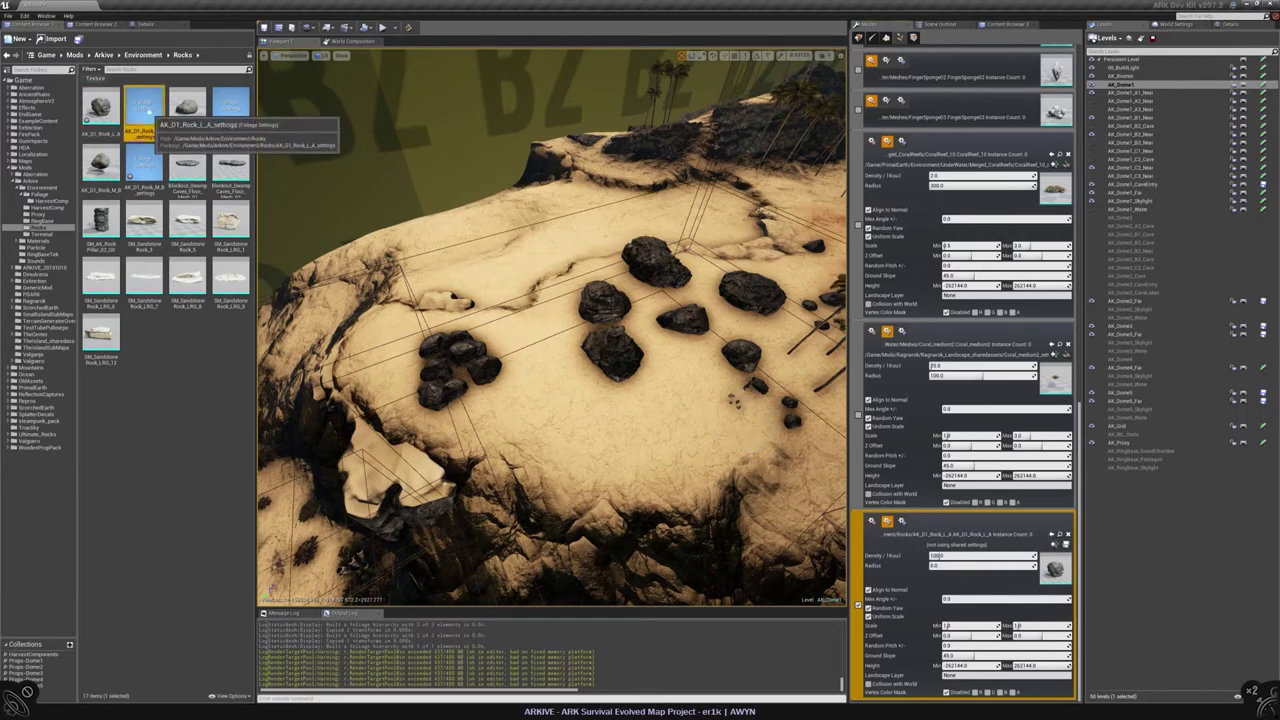
{"action": "double_click", "coordinate": [150, 112]}
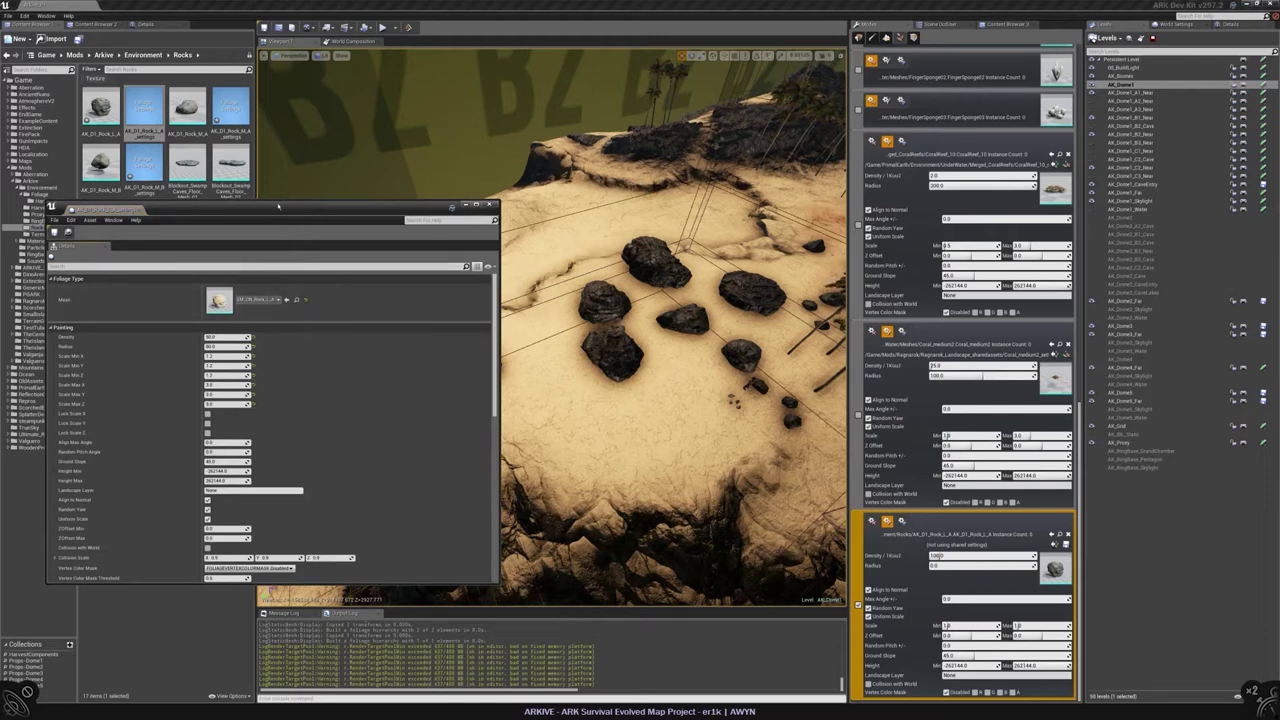
{"action": "left_click_drag", "start_coordinate": [250, 206], "coordinate": [506, 189]}
{"action": "left_click", "coordinate": [541, 282]}
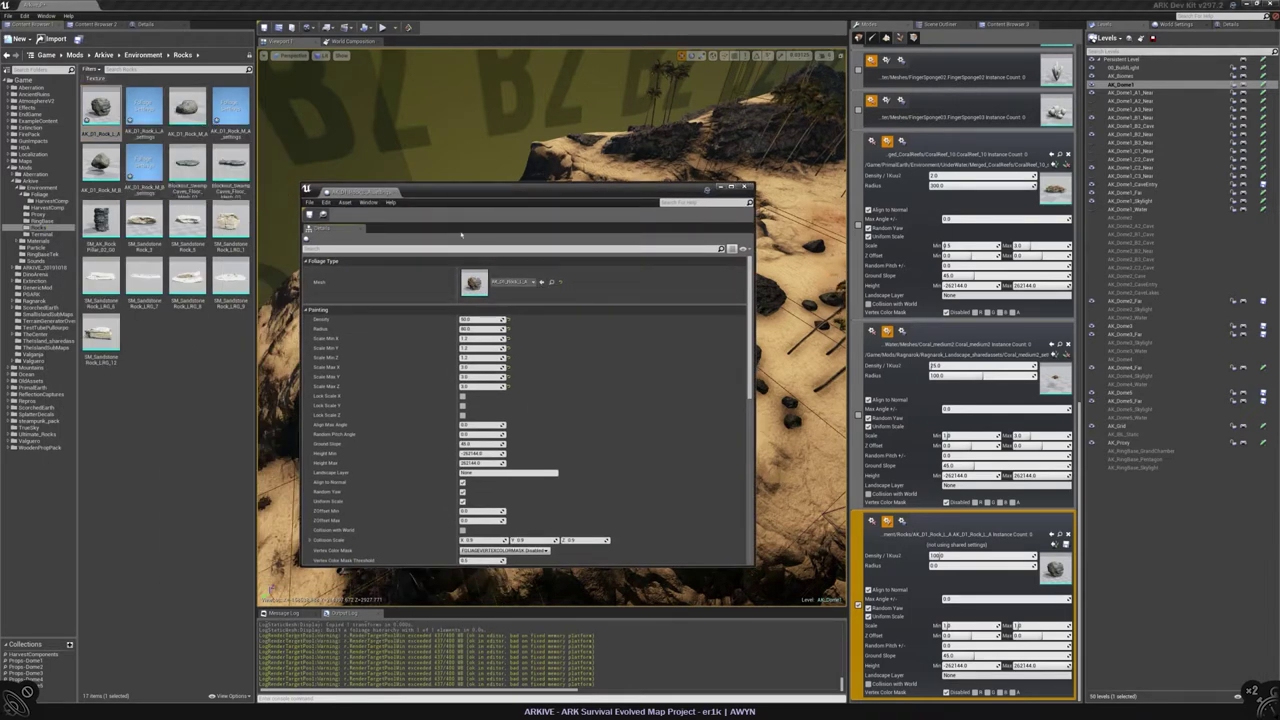
{"action": "left_click", "coordinate": [309, 213]}
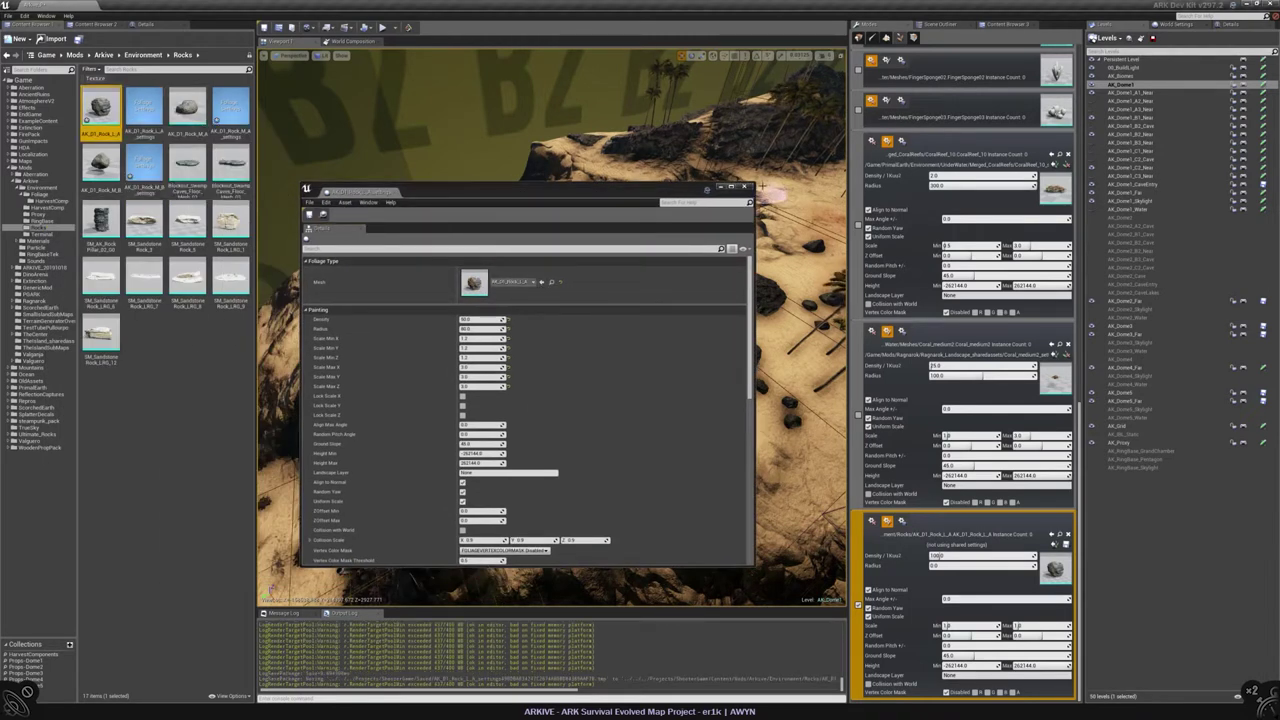
{"action": "left_click", "coordinate": [742, 187]}
{"action": "left_click", "coordinate": [143, 113]}
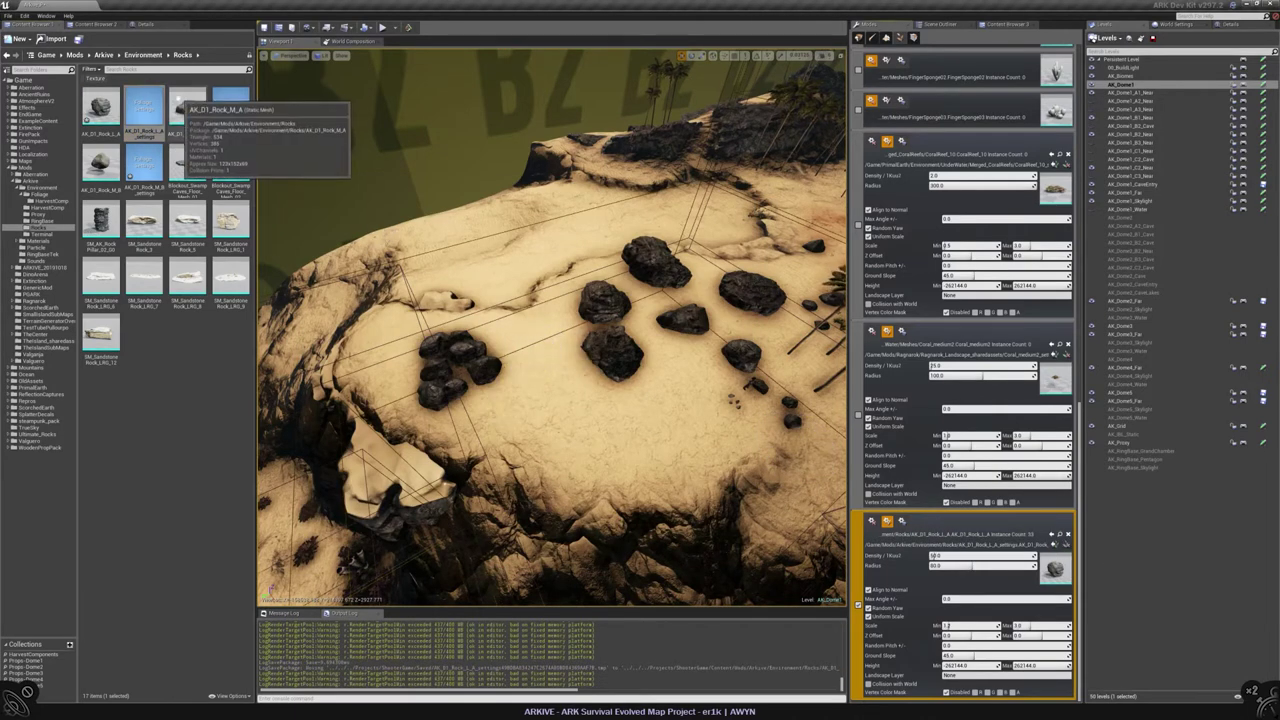
Step: Paint a cluster of large AK_D1_Rock_L_A rocks on the sandy plateau beside the existing rocks
{"action": "right_click_drag", "start_coordinate": [444, 291], "coordinate": [480, 302]}
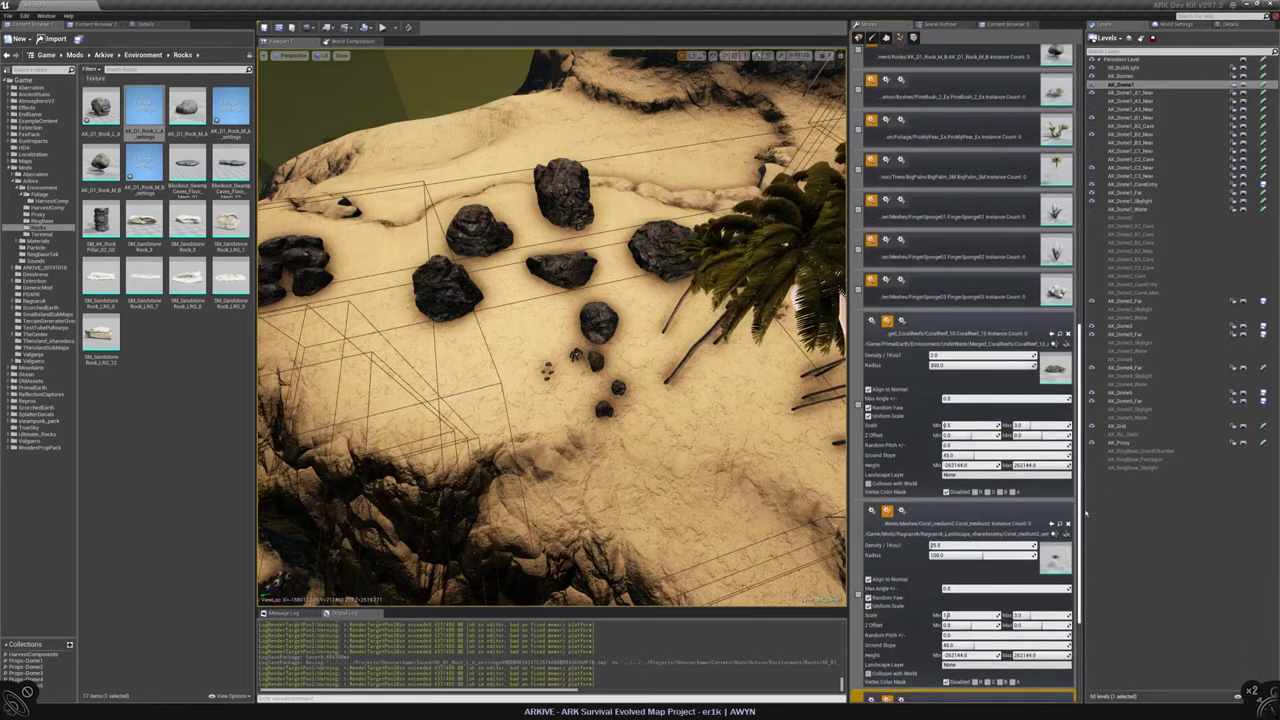
{"action": "right_click_drag", "start_coordinate": [524, 343], "coordinate": [480, 309]}
{"action": "left_click_drag", "start_coordinate": [480, 309], "coordinate": [652, 342]}
{"action": "right_click_drag", "start_coordinate": [652, 342], "coordinate": [655, 285]}
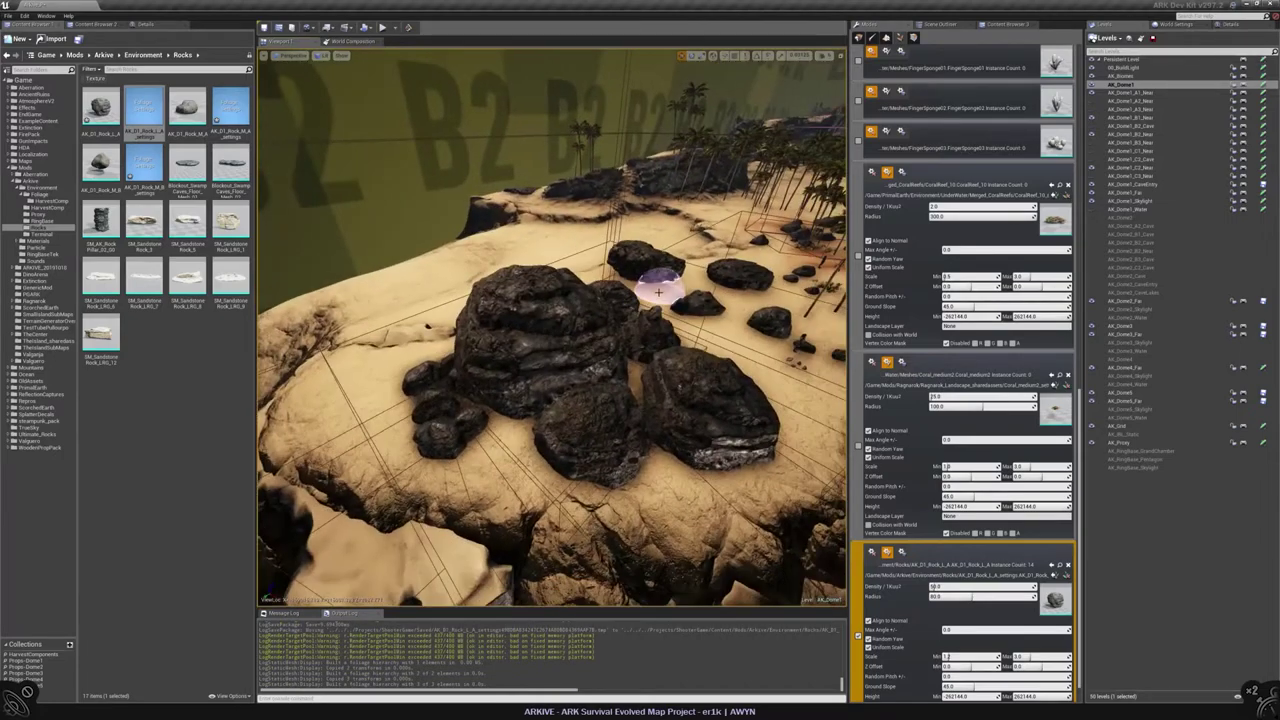
Step: Set the large rock's maximum scale to 2.5 and replace the painted cluster with a new group on the plateau
{"action": "left_click", "coordinate": [1020, 657]}
{"action": "type", "text": "2.5"}
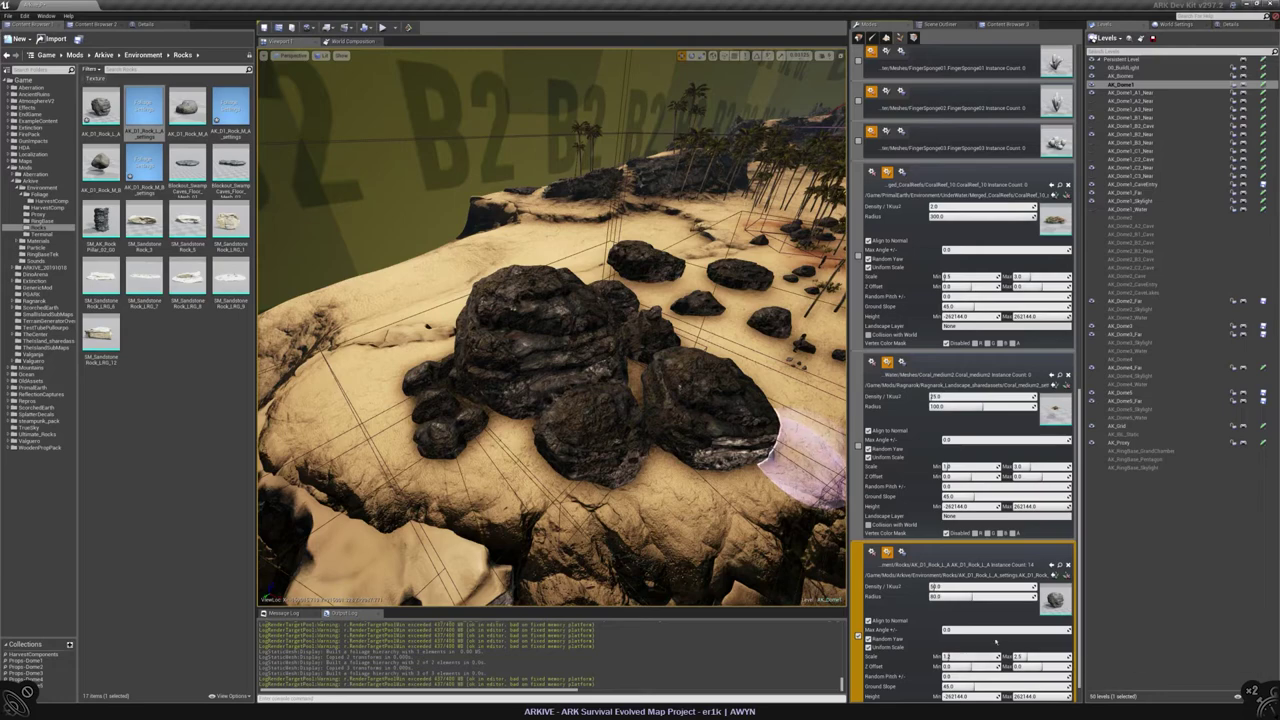
{"action": "left_click_drag", "start_coordinate": [614, 430], "coordinate": [511, 383], "text": "shift"}
{"action": "left_click", "coordinate": [511, 383]}
{"action": "mouse_move", "coordinate": [511, 383]}
{"action": "right_mouse_down"}
{"action": "mouse_move", "coordinate": [560, 350]}
{"action": "mouse_move", "coordinate": [500, 371]}
{"action": "right_mouse_up"}
{"action": "mouse_move", "coordinate": [500, 371]}
{"action": "left_mouse_down"}
{"action": "mouse_move", "coordinate": [400, 400]}
{"action": "mouse_move", "coordinate": [430, 480]}
{"action": "left_mouse_up"}
{"action": "mouse_move", "coordinate": [430, 480]}
{"action": "right_mouse_down"}
{"action": "mouse_move", "coordinate": [540, 380]}
{"action": "mouse_move", "coordinate": [480, 425]}
{"action": "right_mouse_up"}
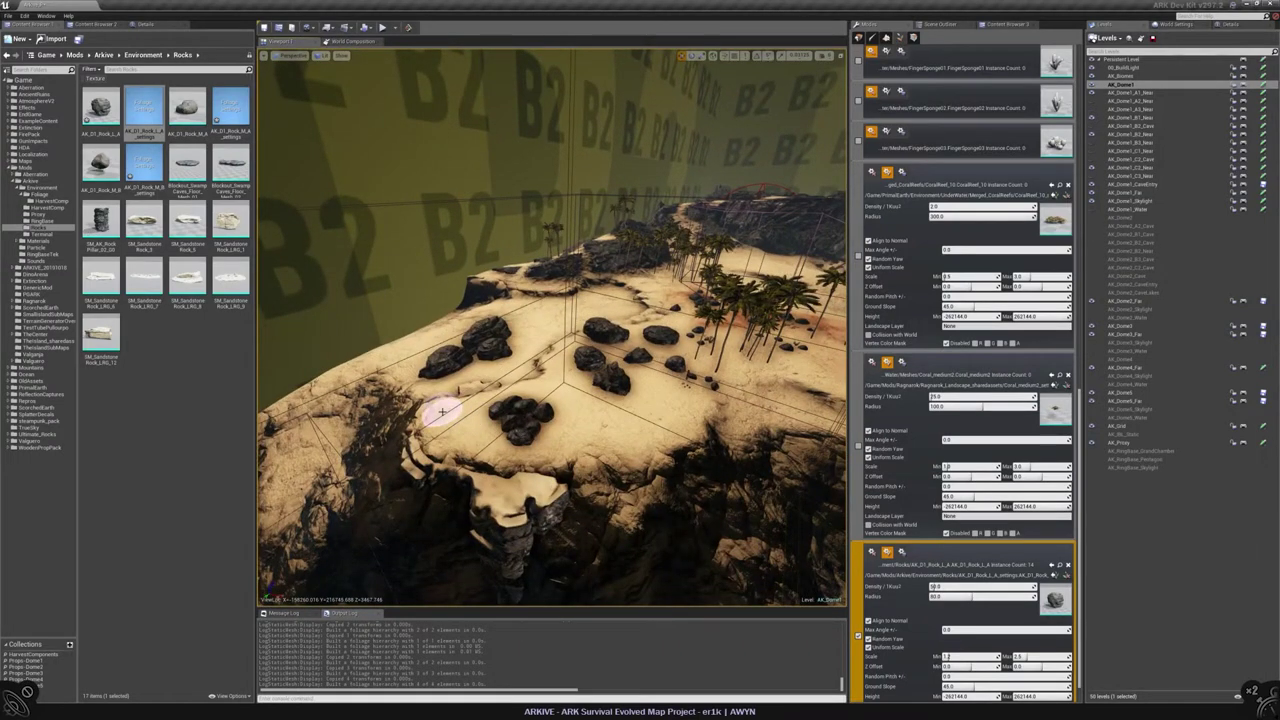
Step: Leave foliage painting and delete one of the individually placed static mesh rocks among the painted boulders on the plateau
{"action": "right_click_drag", "start_coordinate": [496, 300], "coordinate": [492, 176]}
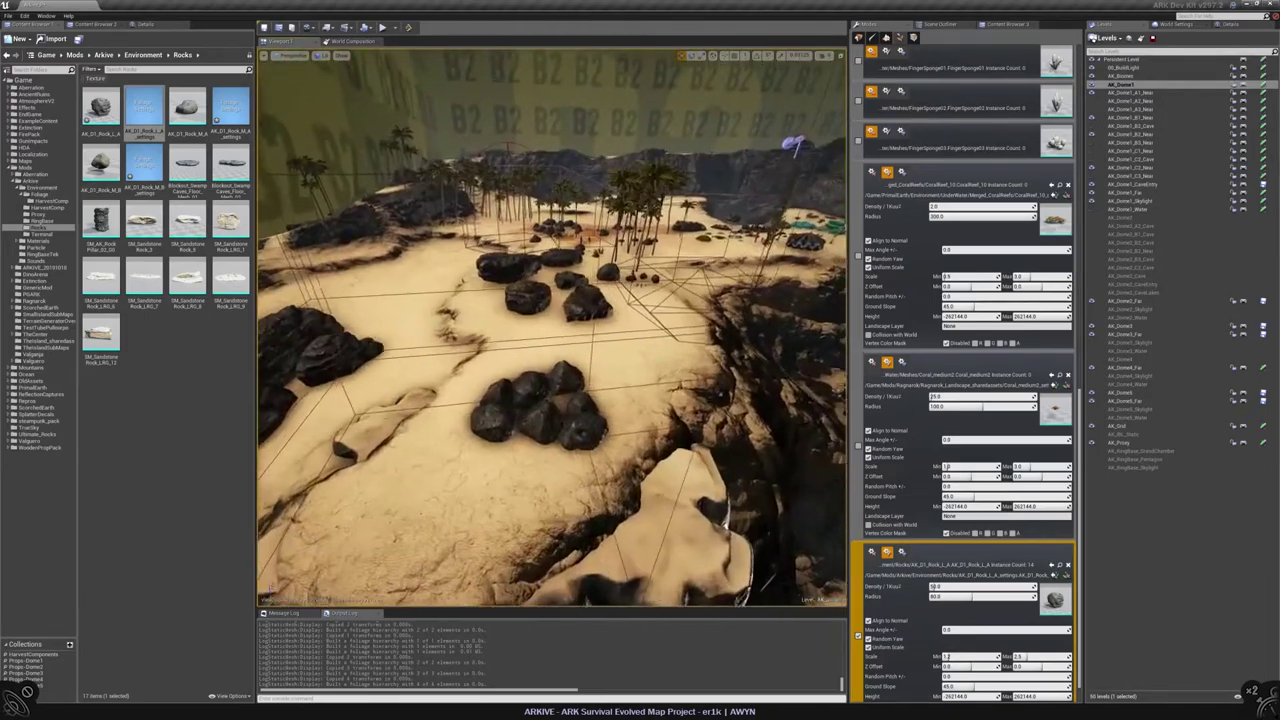
{"action": "right_click_drag", "start_coordinate": [492, 176], "coordinate": [491, 160]}
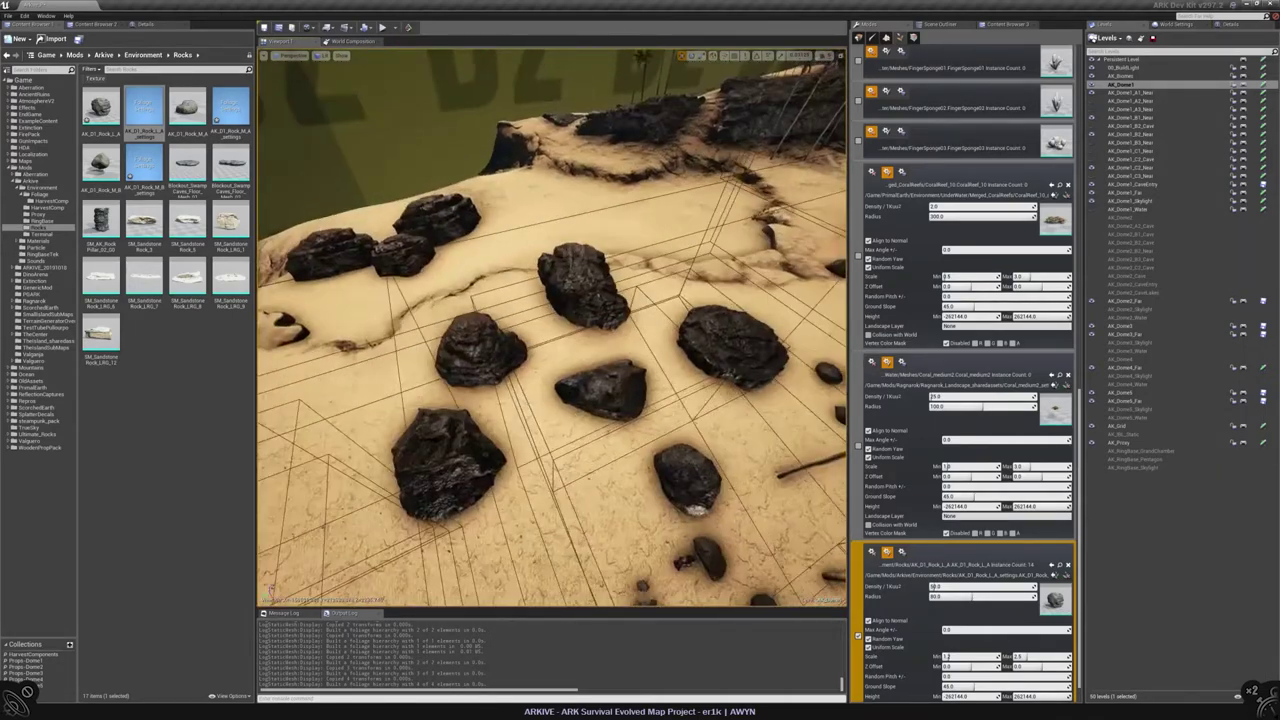
{"action": "right_click_drag", "start_coordinate": [462, 440], "coordinate": [462, 431]}
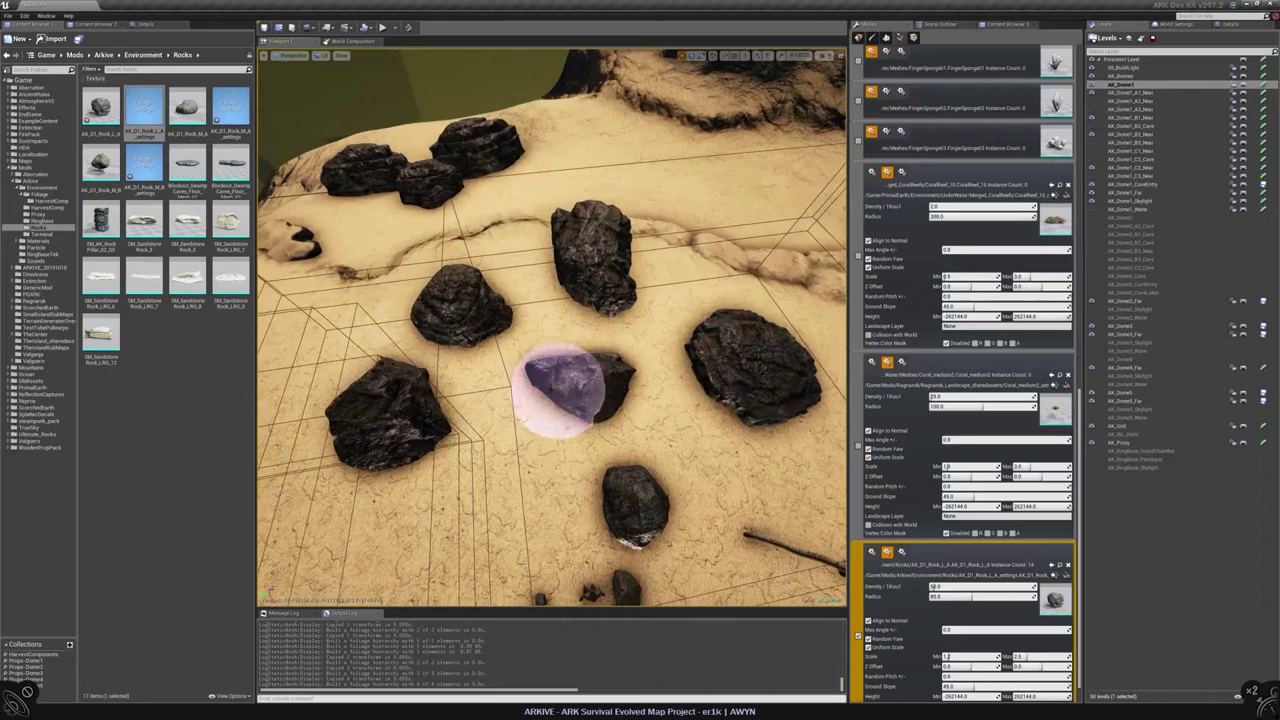
{"action": "right_click_drag", "start_coordinate": [560, 392], "coordinate": [560, 300]}
{"action": "right_click_drag", "start_coordinate": [550, 330], "coordinate": [552, 450]}
{"action": "left_click", "coordinate": [858, 37]}
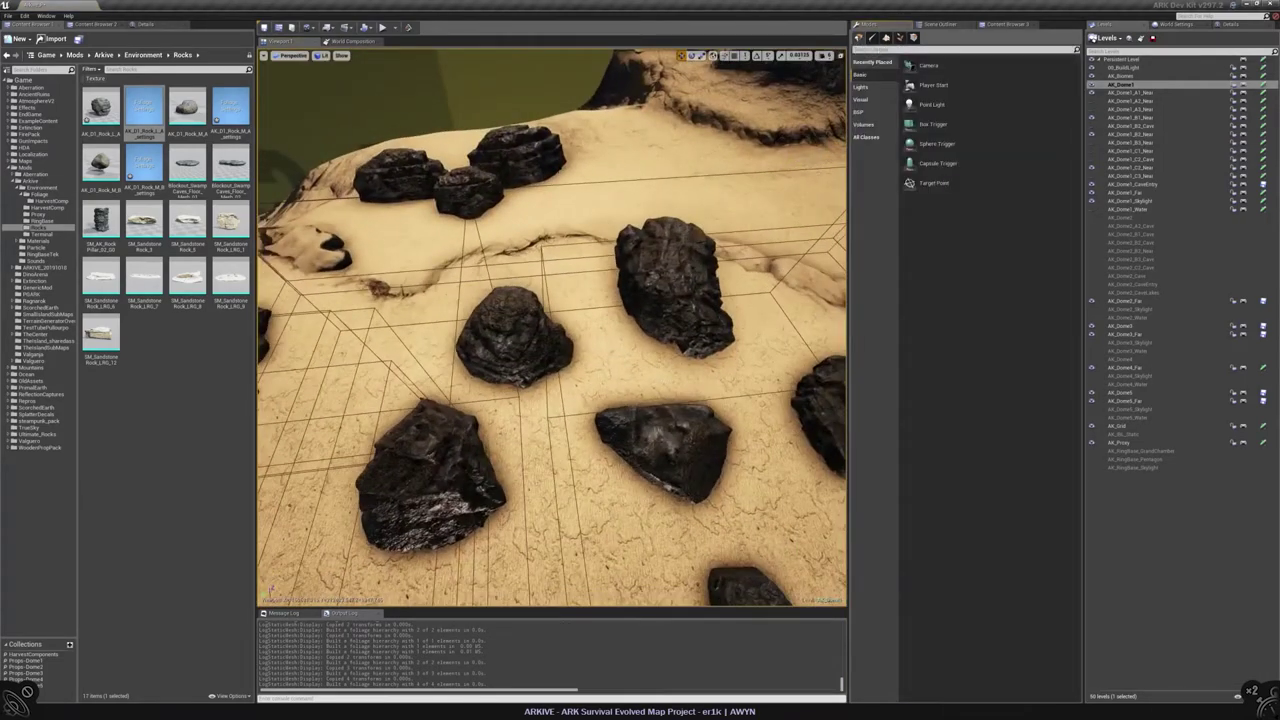
{"action": "right_click_drag", "start_coordinate": [522, 289], "coordinate": [522, 265]}
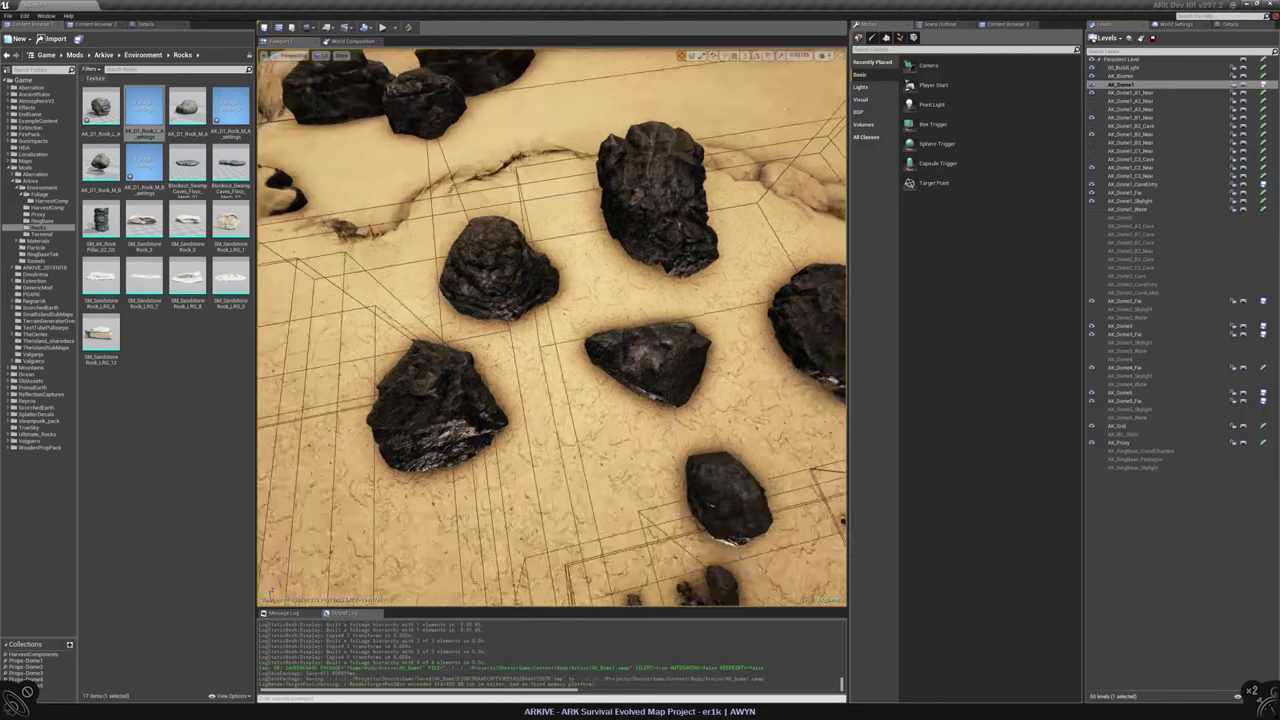
{"action": "left_click", "coordinate": [458, 340]}
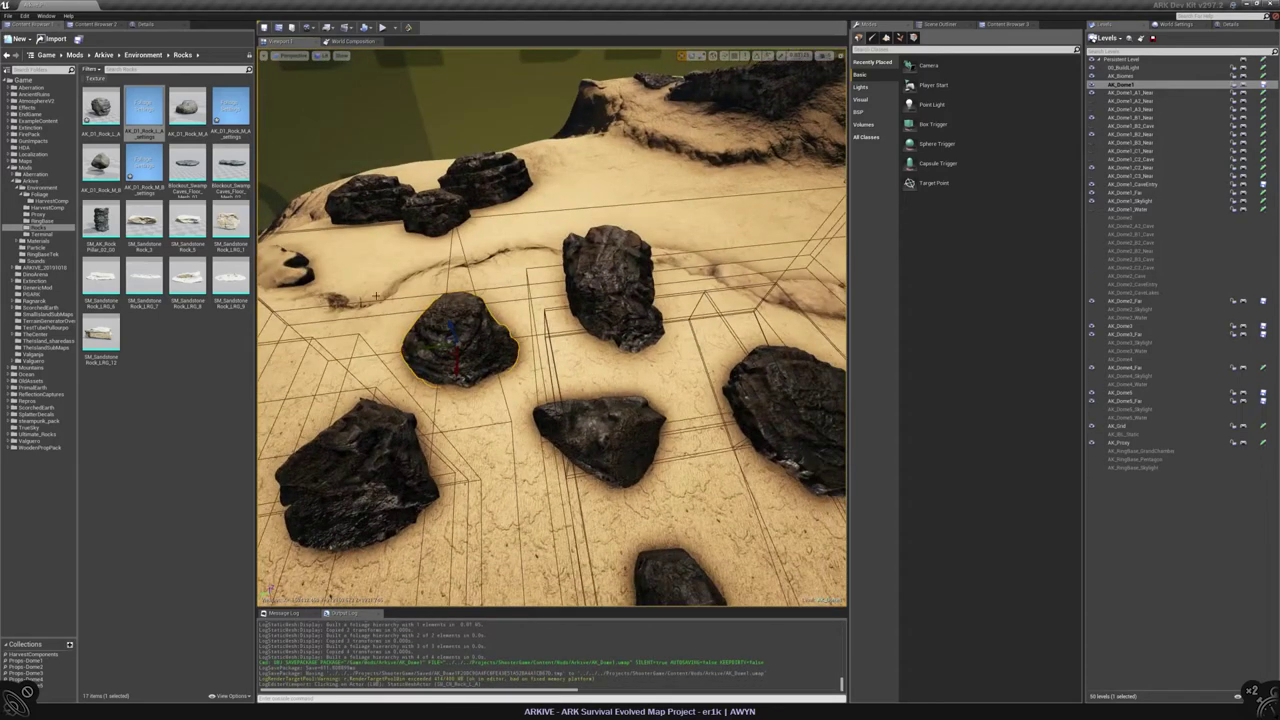
{"action": "left_click", "coordinate": [145, 24]}
{"action": "left_click", "coordinate": [458, 340]}
{"action": "key", "text": "Delete"}
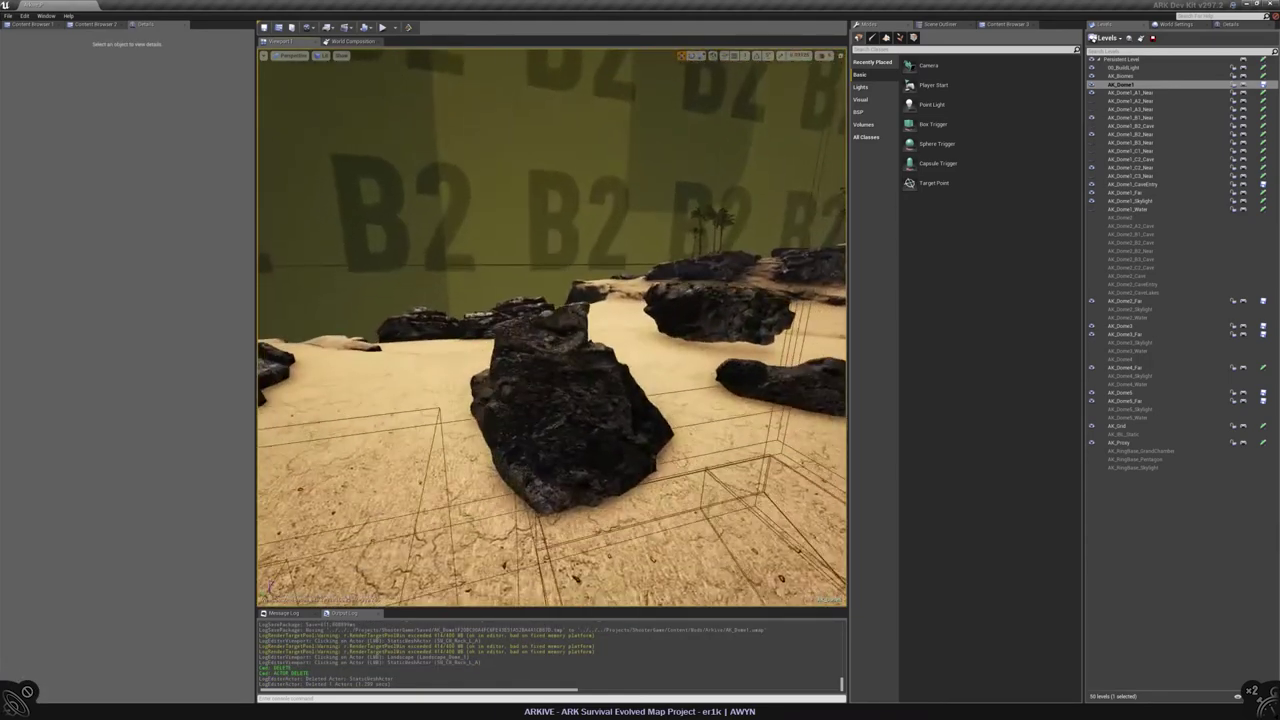
Step: Delete the individually placed weathered rock mesh standing on the sand near the palm grove
{"action": "left_click", "coordinate": [565, 400]}
{"action": "right_click_drag", "start_coordinate": [551, 327], "coordinate": [551, 327]}
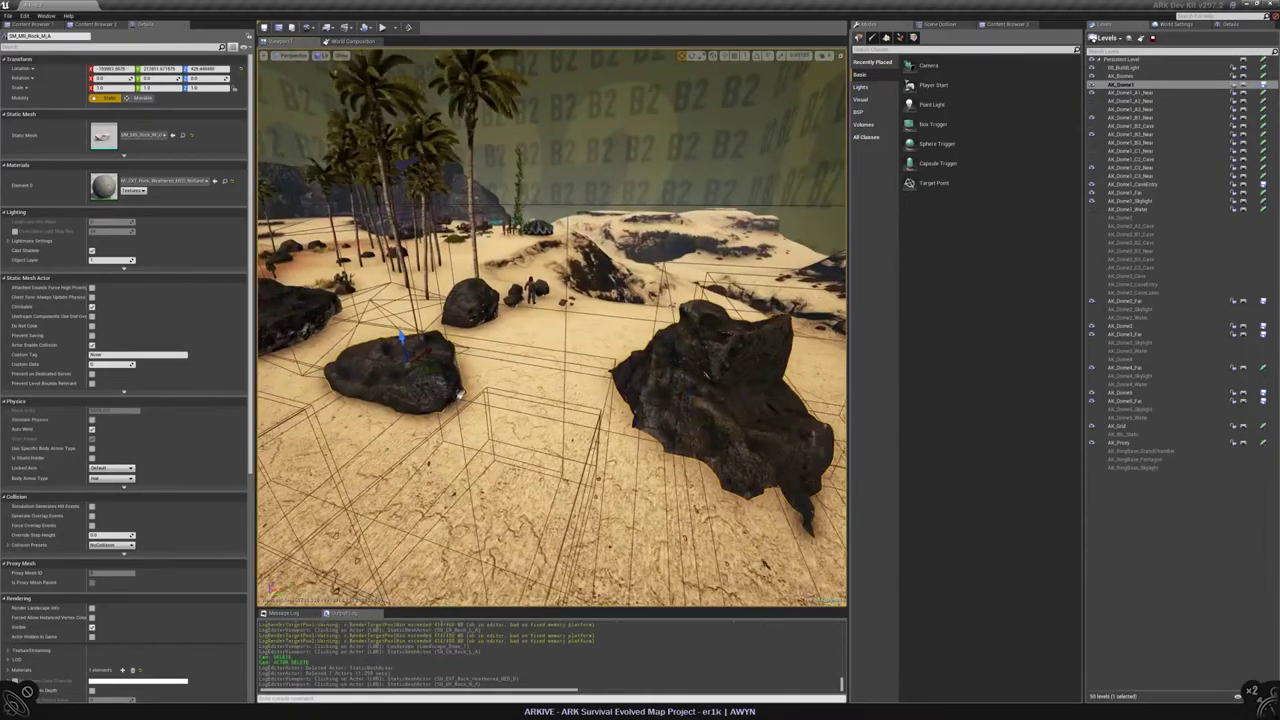
{"action": "right_click_drag", "start_coordinate": [604, 366], "coordinate": [604, 366]}
{"action": "key", "text": "Delete"}
Step: Copy the wedge-shaped rock's SM_MN_Rock_M_A mesh into the Arkive Rocks folder as AK_D1_Rock_L_B and save it
{"action": "left_click", "coordinate": [692, 398]}
{"action": "right_click_drag", "start_coordinate": [692, 398], "coordinate": [692, 398]}
{"action": "left_click", "coordinate": [183, 134]}
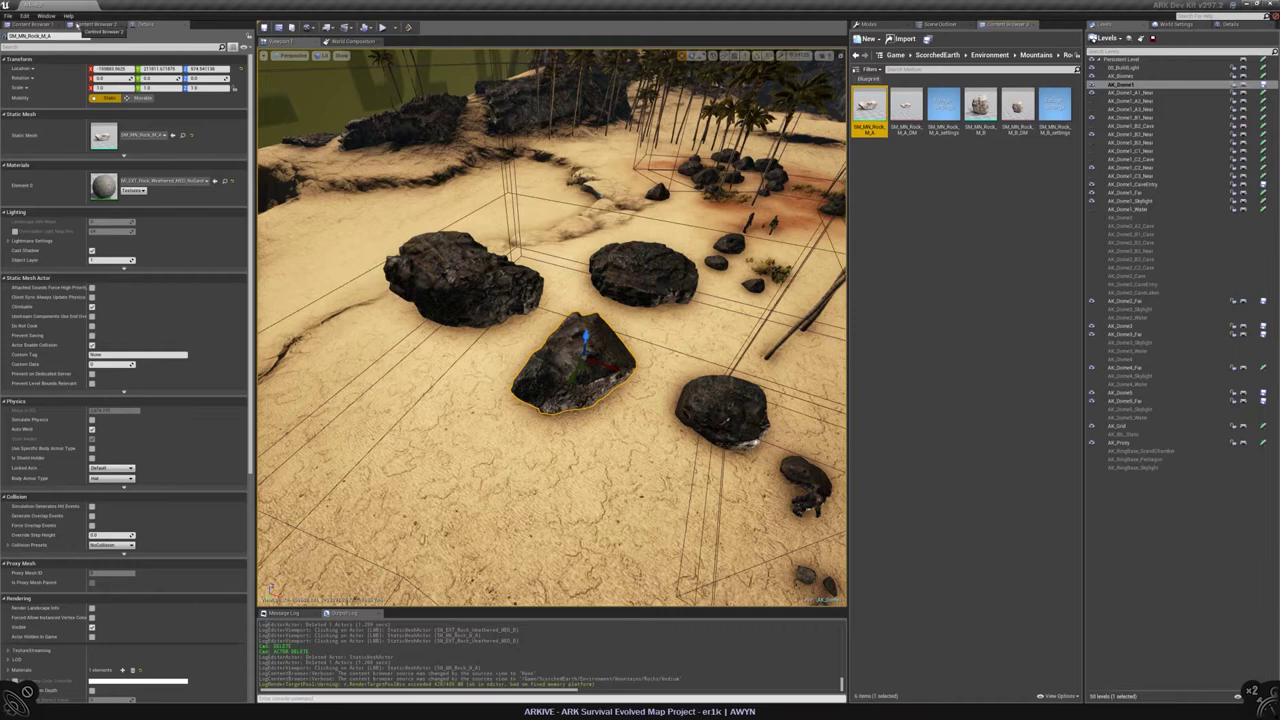
{"action": "left_click", "coordinate": [78, 24]}
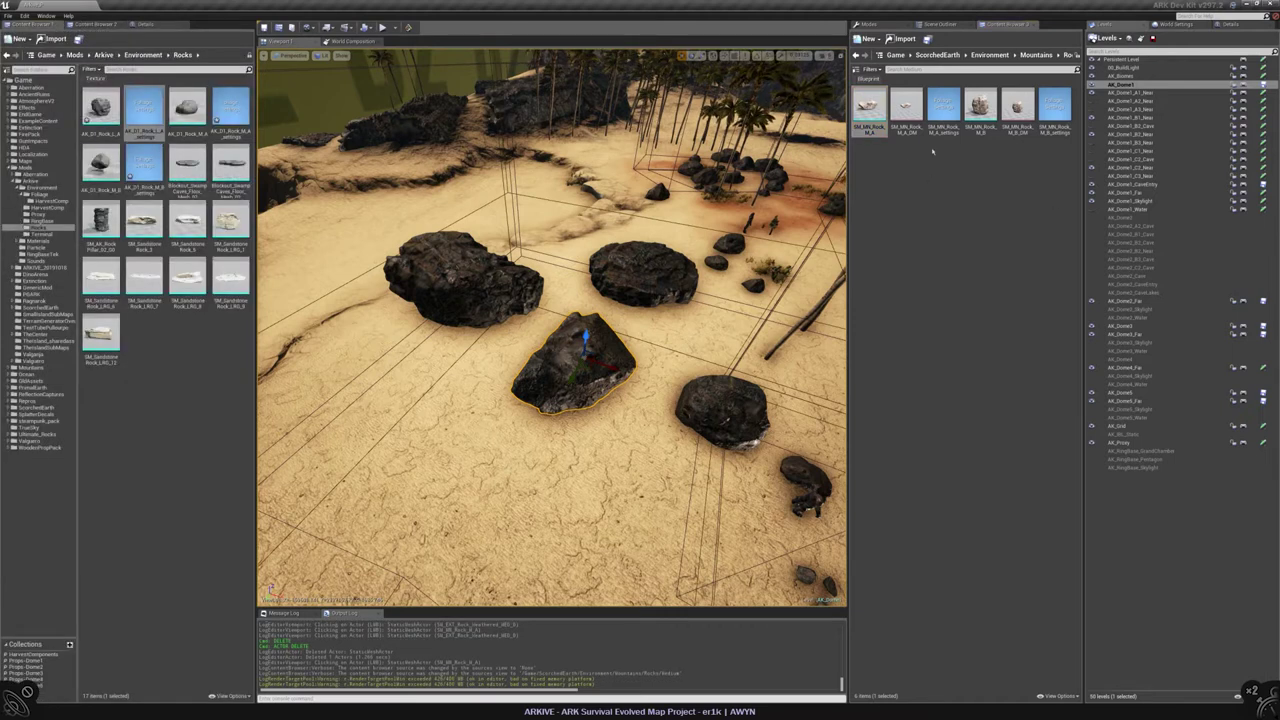
{"action": "left_click_drag", "start_coordinate": [869, 108], "coordinate": [44, 228]}
{"action": "left_click", "coordinate": [75, 240]}
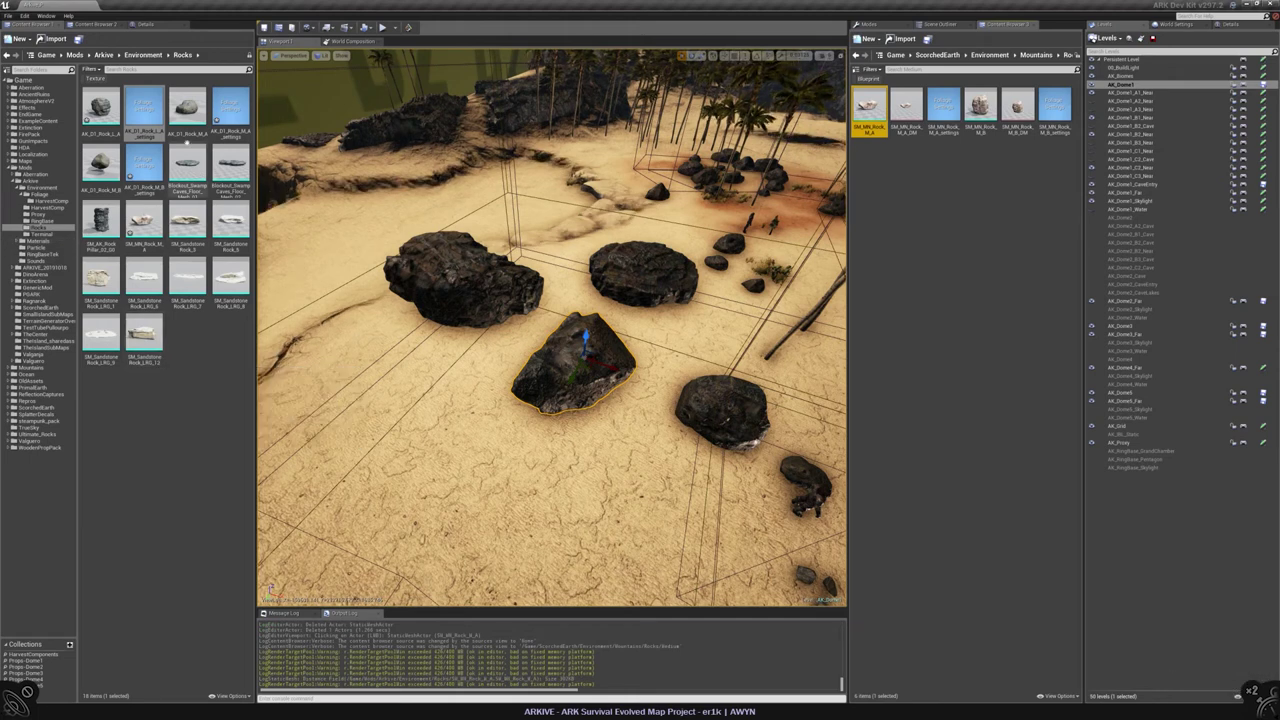
{"action": "left_click", "coordinate": [143, 222]}
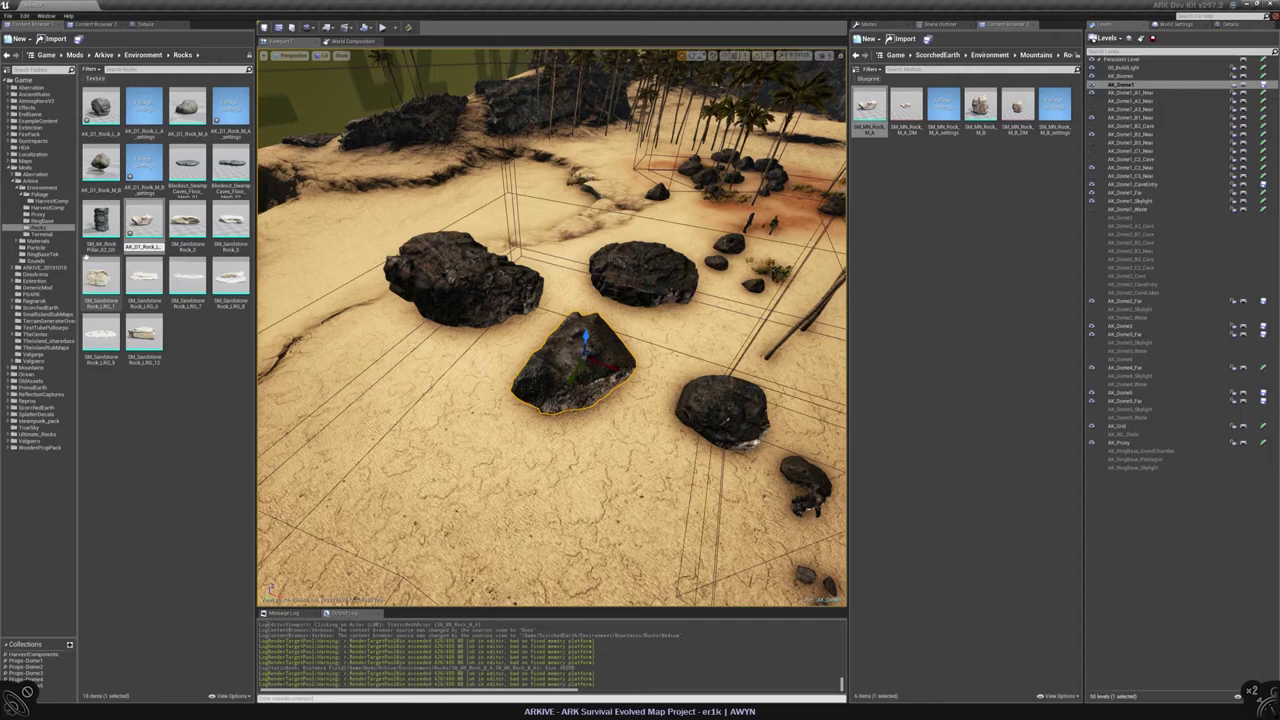
{"action": "key", "text": "ctrl+s"}
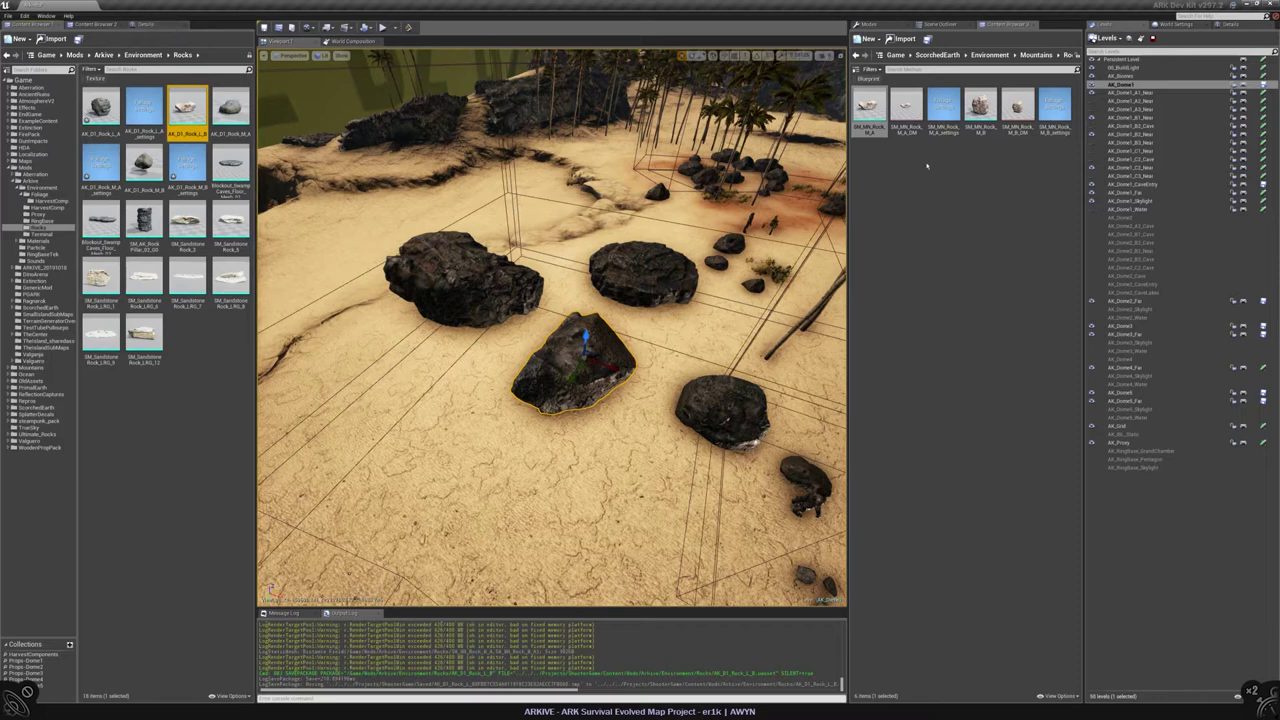
Step: Copy the SM_MN_Rock_M_A_settings foliage asset into the Arkive Rocks folder and rename the copy AK_D1_Rock_L_B_settings
{"action": "left_click", "coordinate": [943, 108]}
{"action": "left_click_drag", "start_coordinate": [945, 110], "coordinate": [110, 285]}
{"action": "left_click_drag", "start_coordinate": [40, 228], "coordinate": [40, 230]}
{"action": "left_click", "coordinate": [60, 233]}
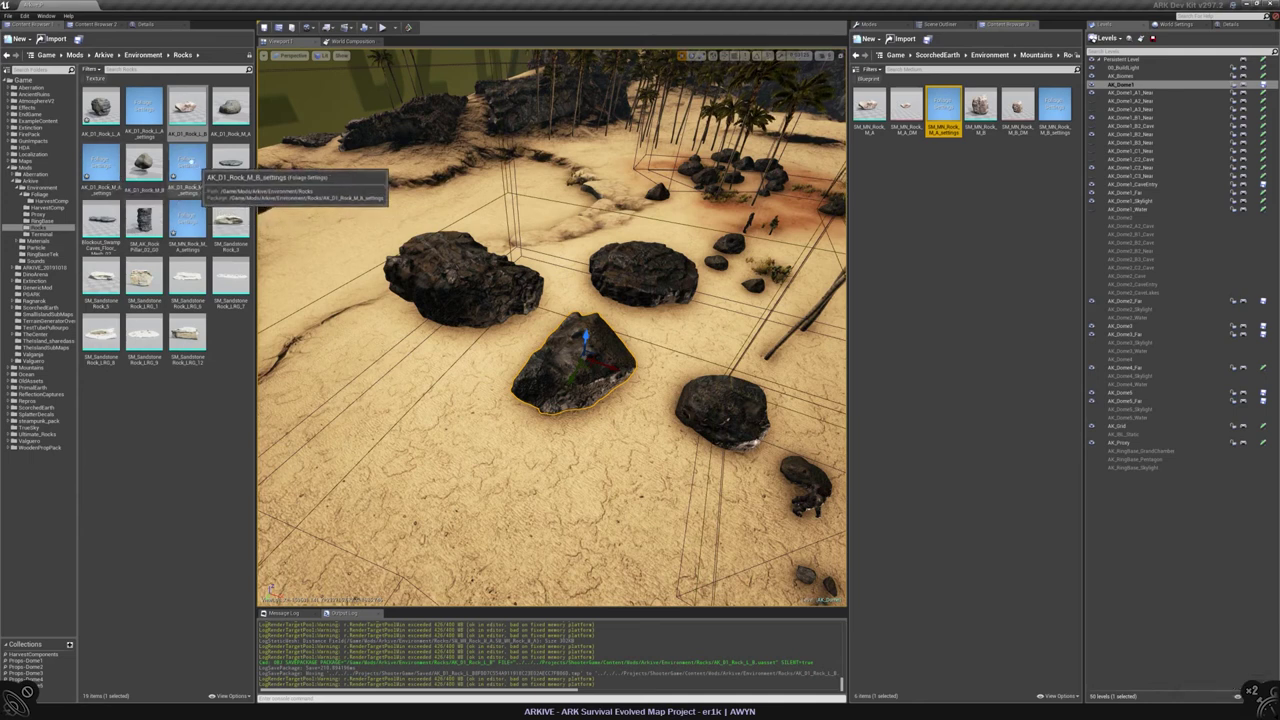
{"action": "left_click", "coordinate": [187, 218]}
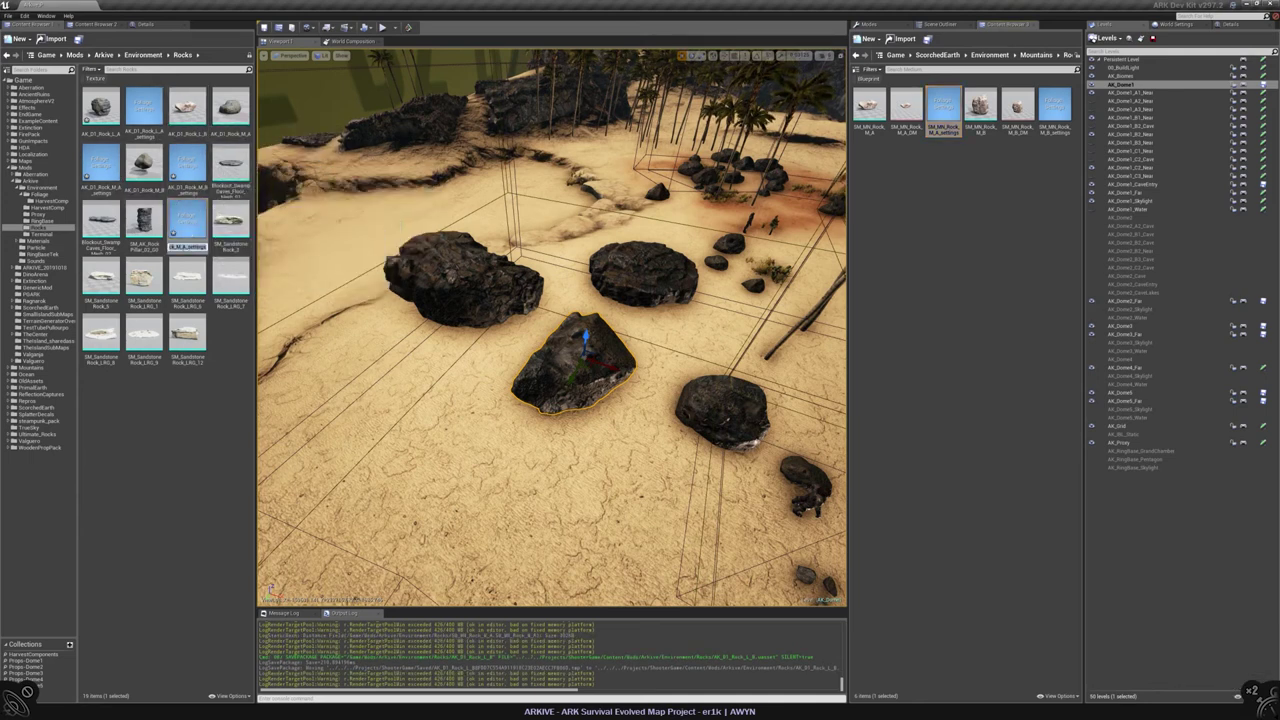
{"action": "key", "text": "Return"}
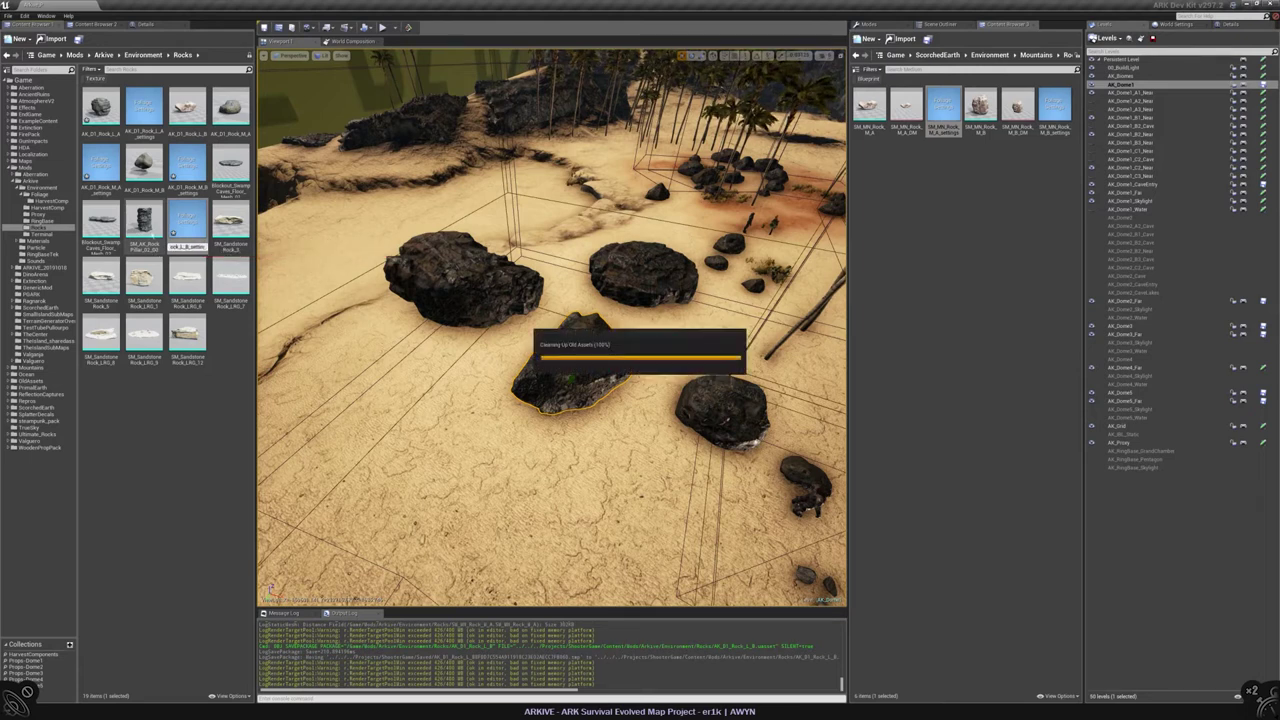
Step: Assign the AK_D1_Rock_L_B mesh inside AK_D1_Rock_L_B_settings and save the asset
{"action": "double_click", "coordinate": [187, 105]}
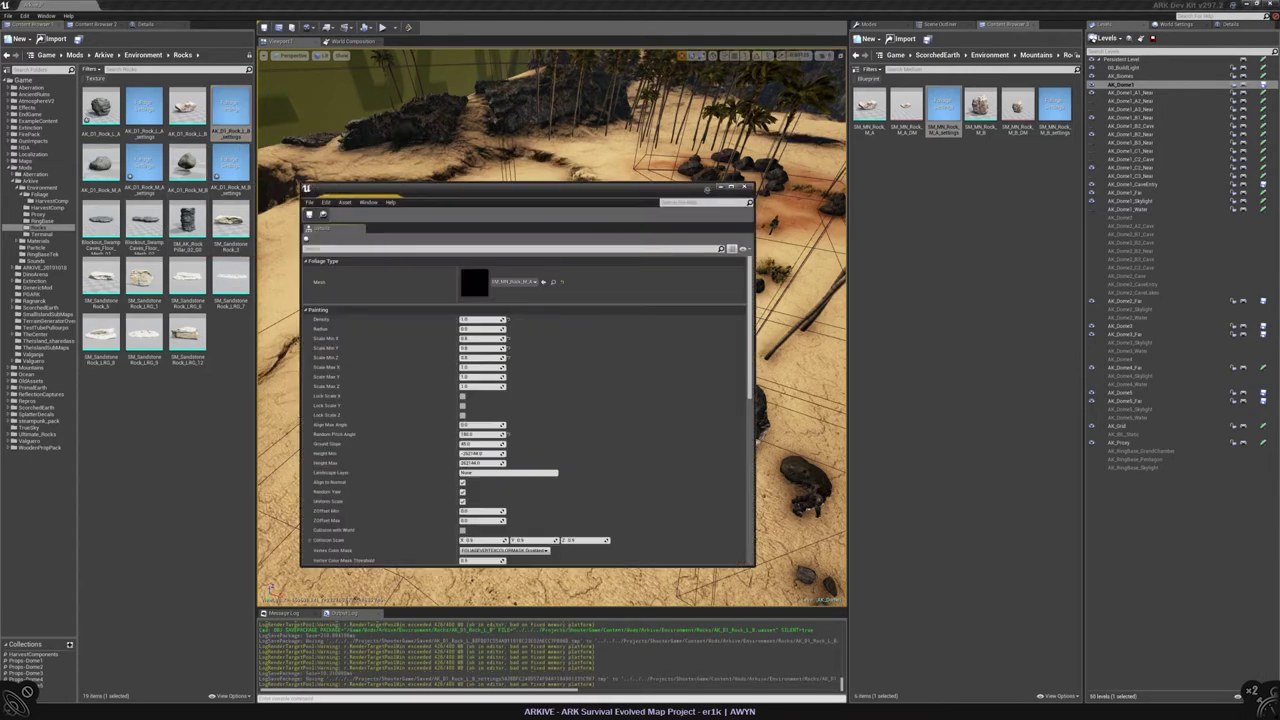
{"action": "key", "text": "ctrl+s"}
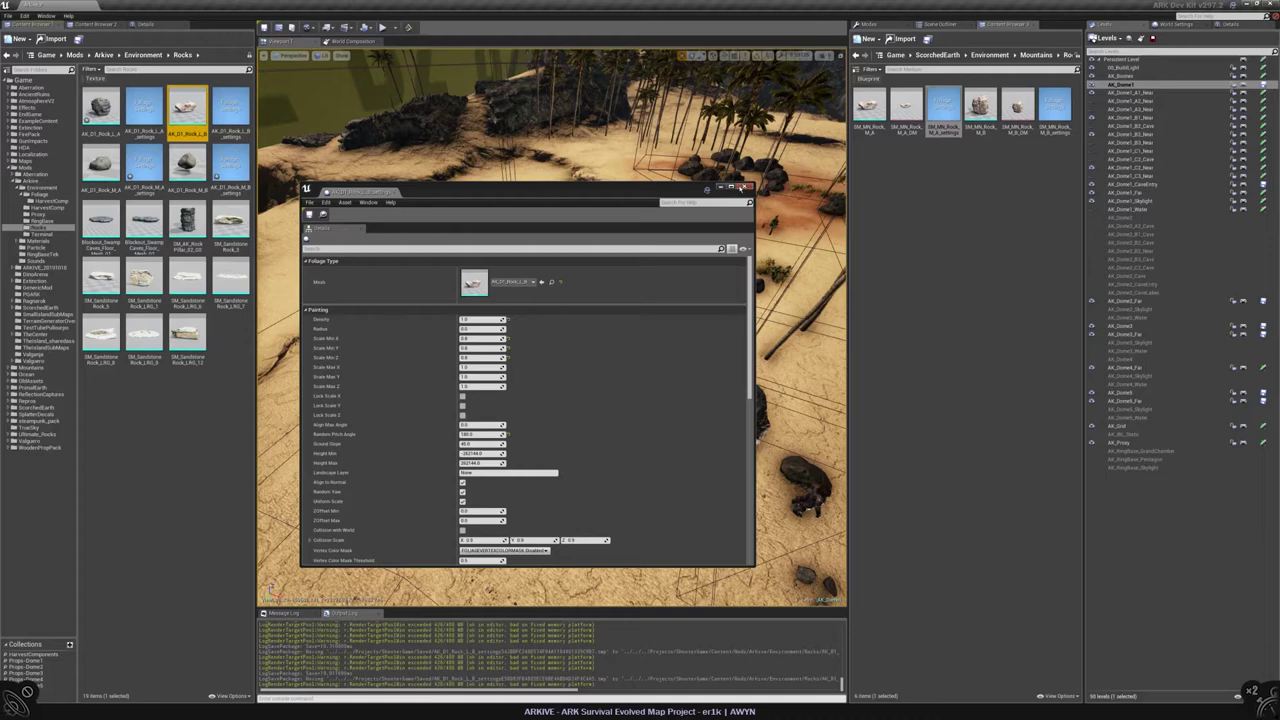
{"action": "left_click", "coordinate": [237, 352]}
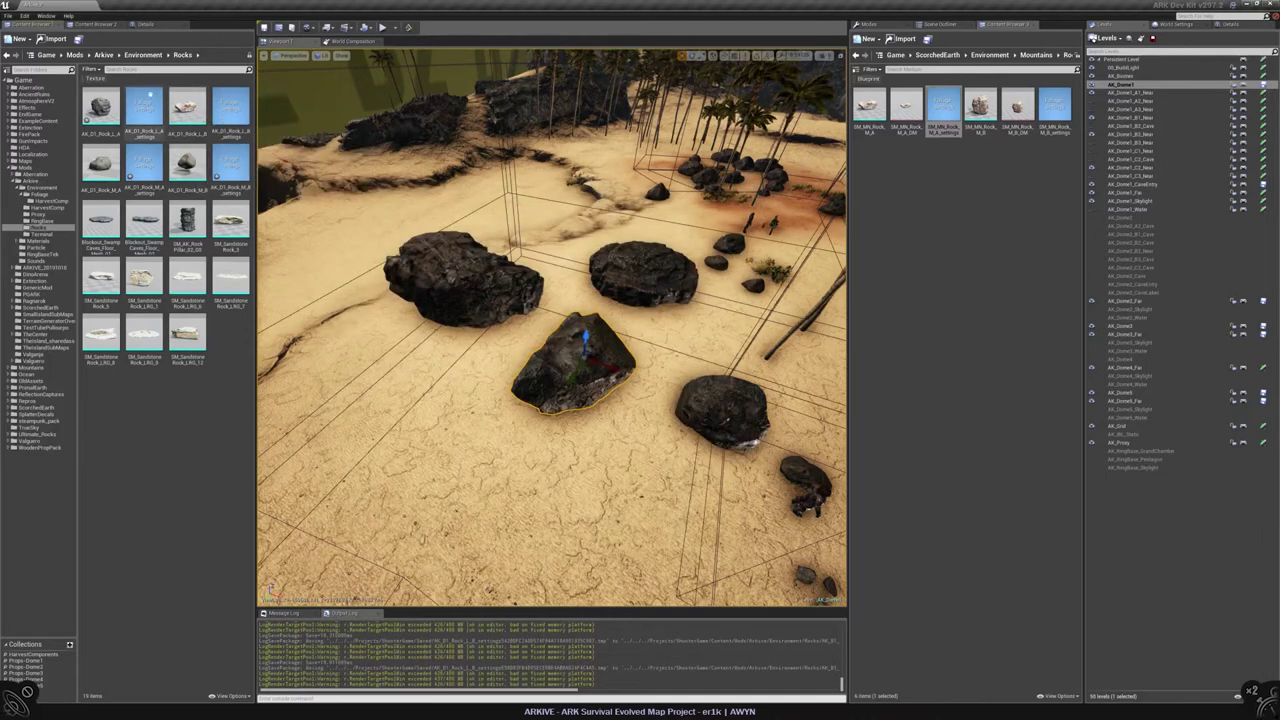
Step: Apply the weathered rock material used by AK_D1_Rock_L_A to the AK_D1_Rock_L_B mesh and save it
{"action": "double_click", "coordinate": [100, 105]}
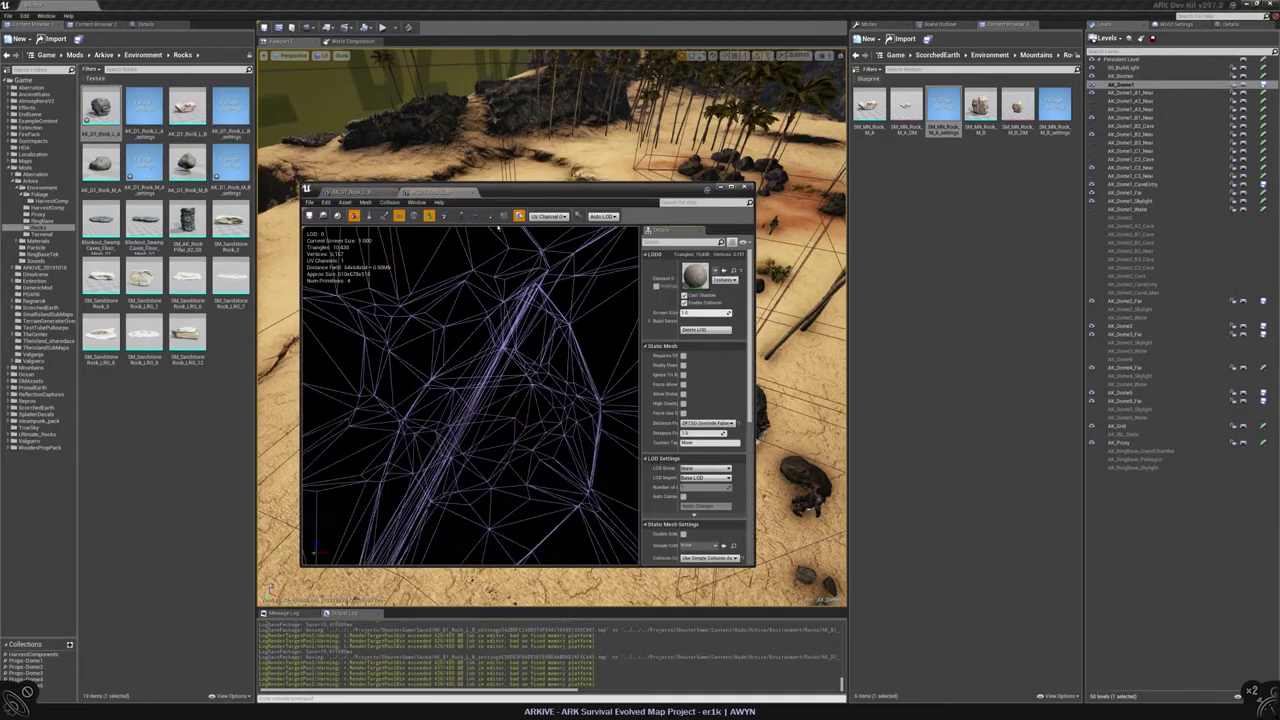
{"action": "left_click", "coordinate": [735, 270]}
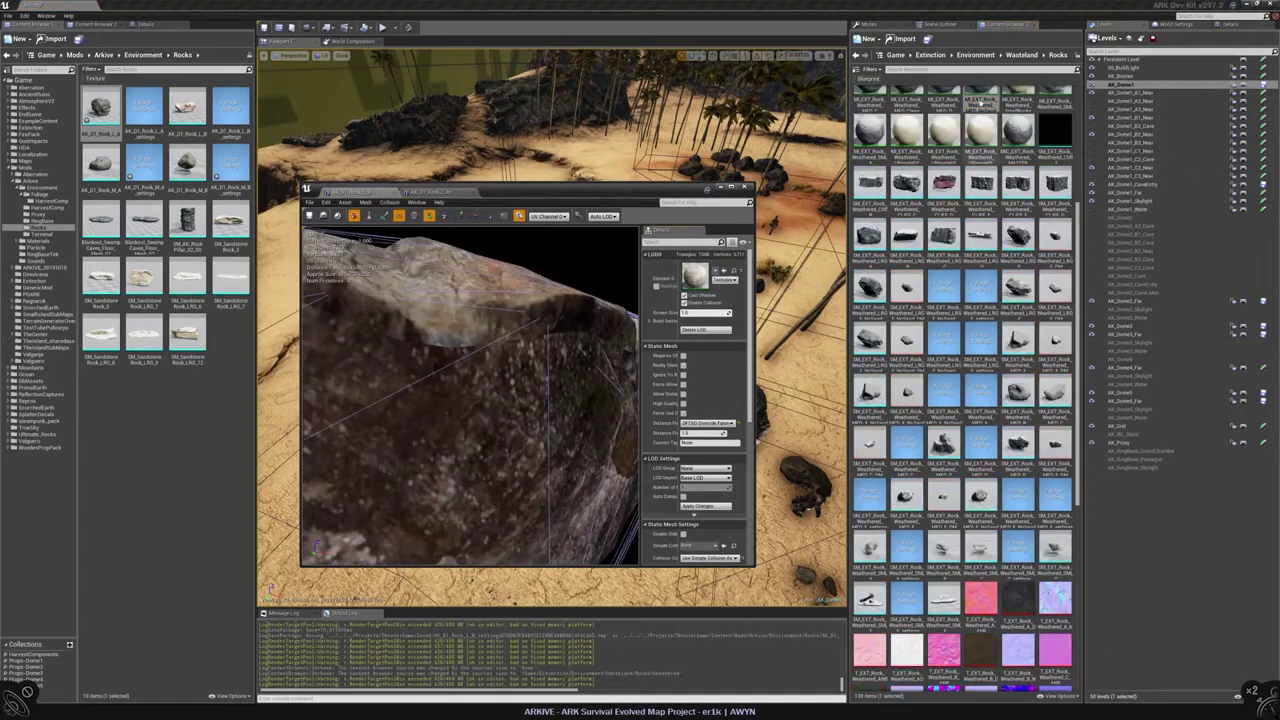
{"action": "left_click", "coordinate": [352, 191]}
{"action": "left_click", "coordinate": [395, 191]}
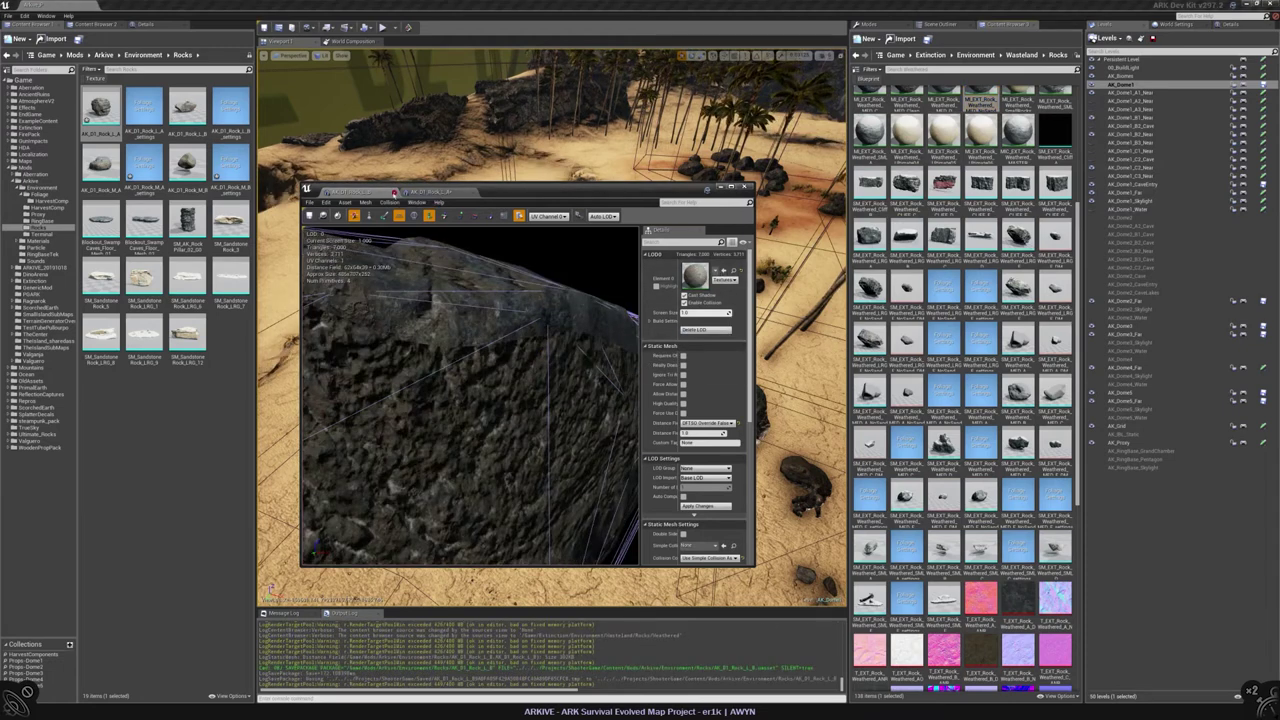
{"action": "left_click", "coordinate": [657, 368]}
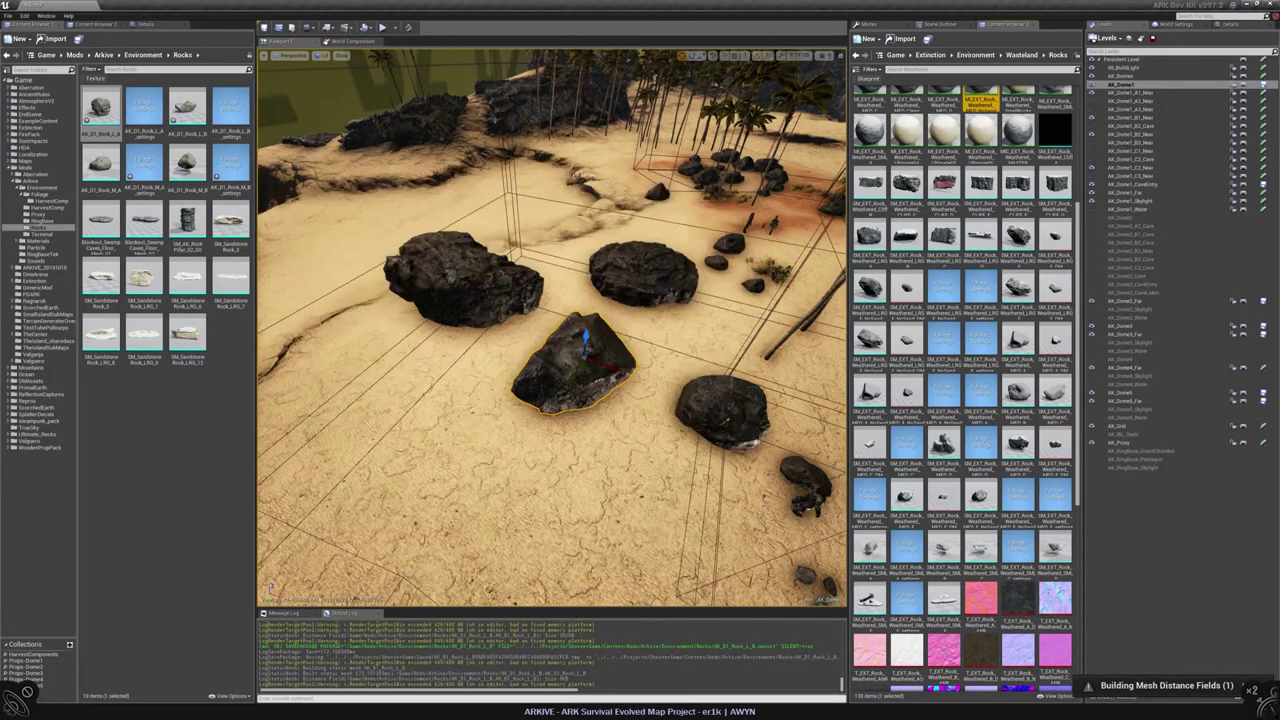
Step: Check the AK_D1_Rock_L_B mesh's build settings and whole shape in the mesh editor, and save the mesh
{"action": "double_click", "coordinate": [186, 105]}
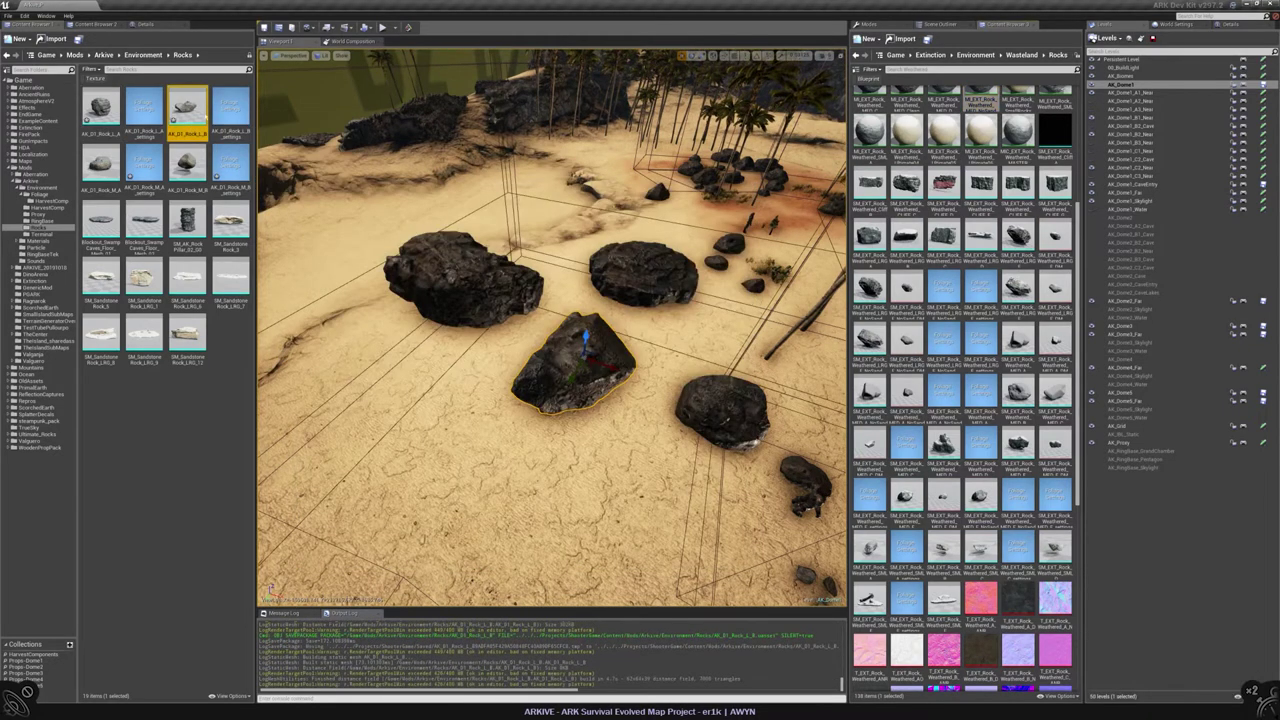
{"action": "left_click", "coordinate": [660, 321]}
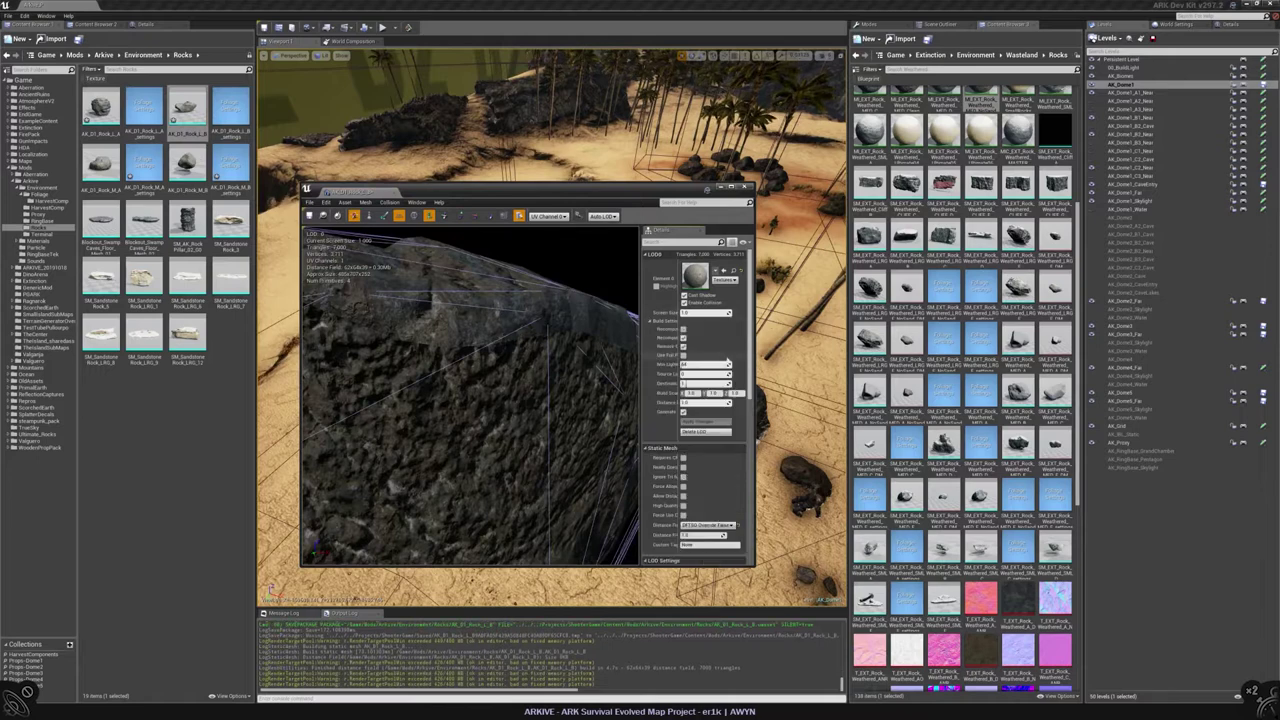
{"action": "left_click_drag", "start_coordinate": [754, 380], "coordinate": [900, 380]}
{"action": "left_click_drag", "start_coordinate": [620, 360], "coordinate": [690, 430]}
{"action": "scroll", "coordinate": [670, 362], "scroll_direction": "down", "scroll_amount": 5}
{"action": "left_click", "coordinate": [310, 215]}
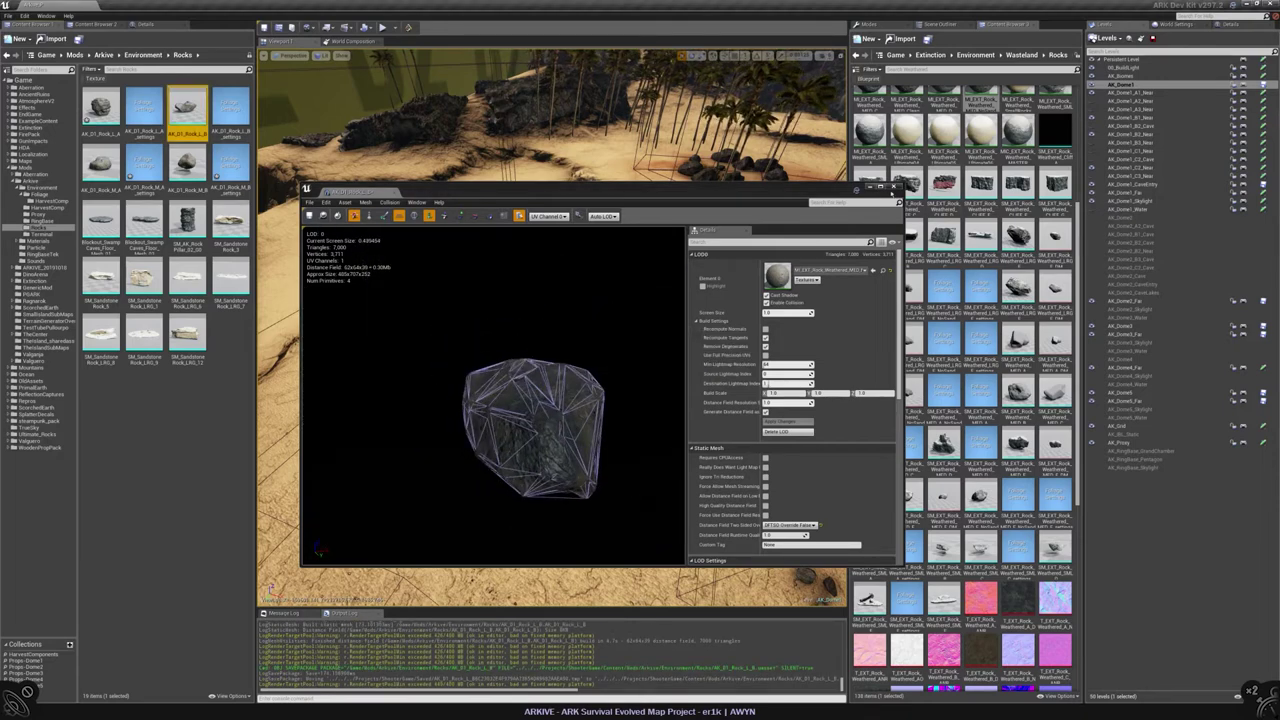
{"action": "left_click", "coordinate": [893, 187]}
Step: Save the AK_D1_Rock_L_A mesh and the AK_D1_Rock_M_A_settings and AK_D1_Rock_M_B_settings foliage assets
{"action": "double_click", "coordinate": [100, 108]}
{"action": "left_click", "coordinate": [528, 198]}
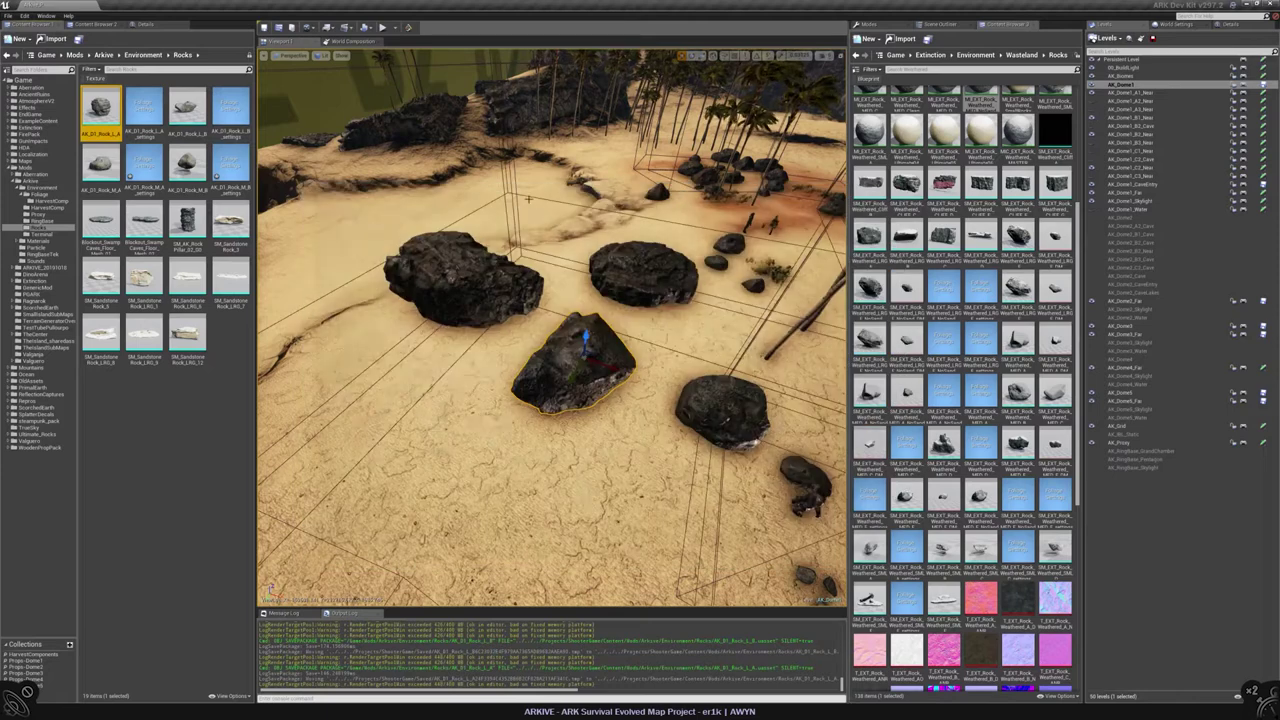
{"action": "double_click", "coordinate": [230, 162]}
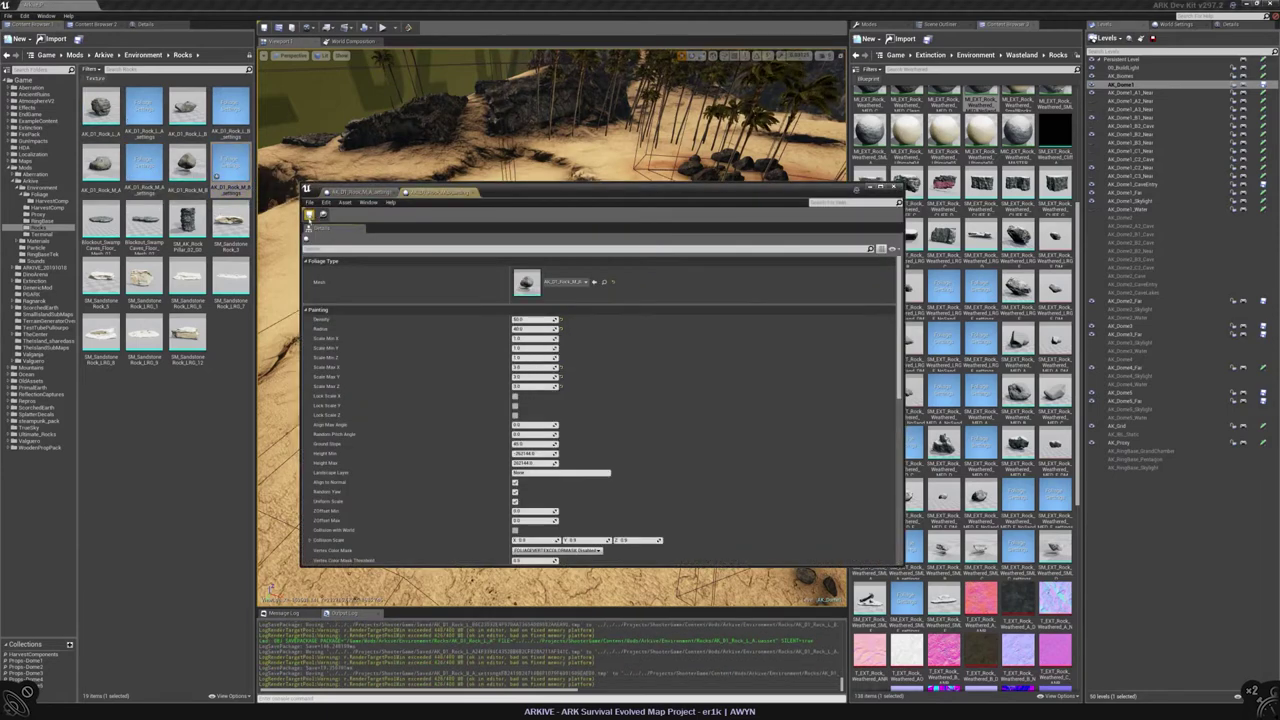
{"action": "left_click", "coordinate": [212, 391]}
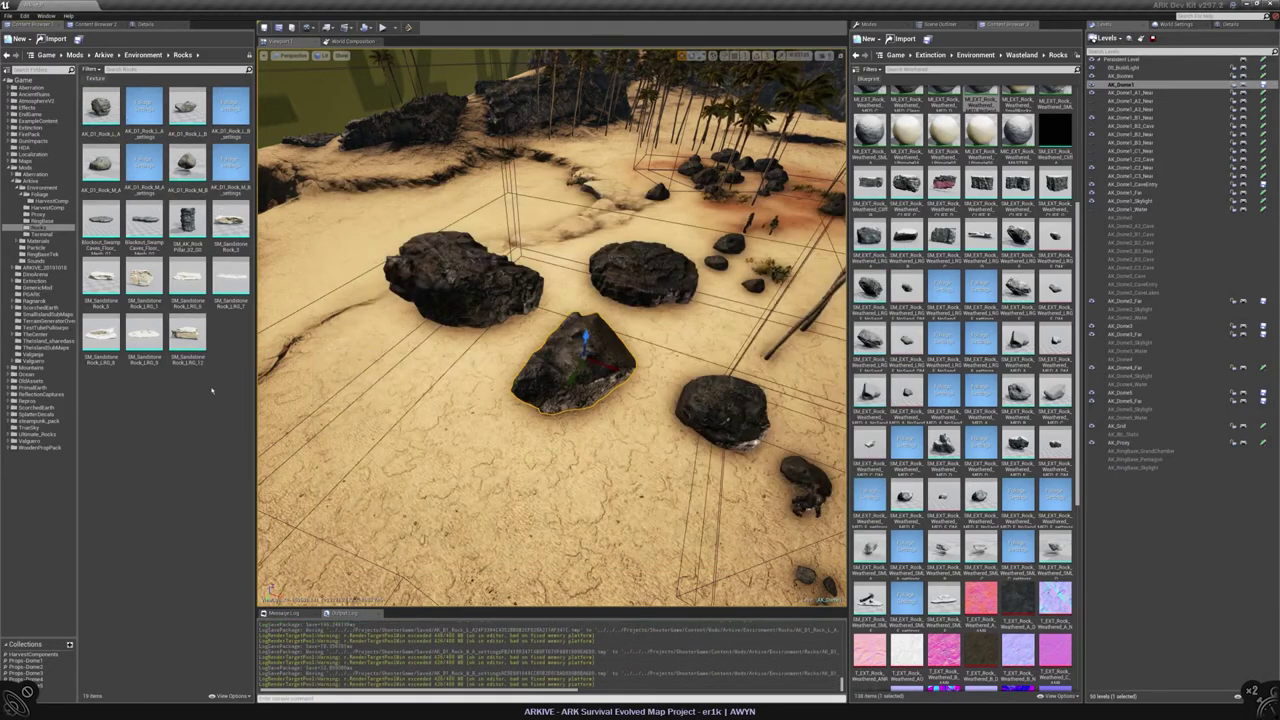
Step: Add AK_D1_Rock_L_B to the foliage list and use AK_D1_Rock_L_B_settings for its entry
{"action": "left_click", "coordinate": [866, 23]}
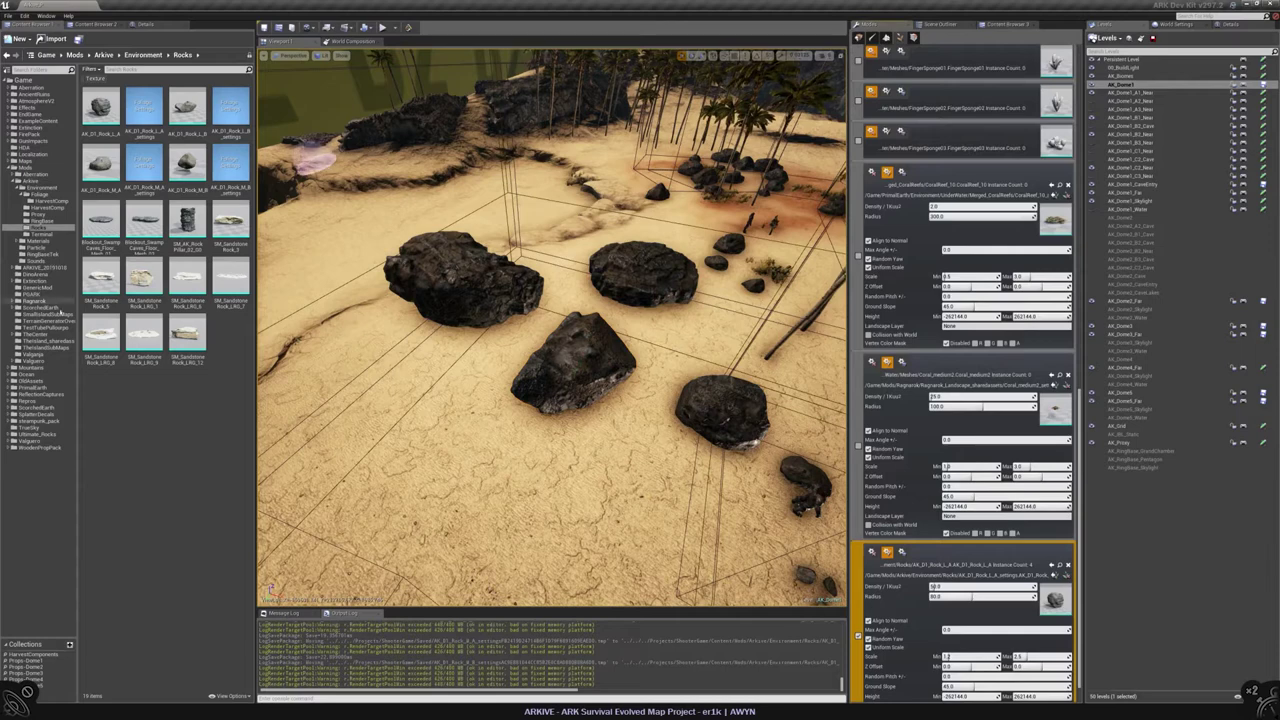
{"action": "left_click_drag", "start_coordinate": [187, 105], "coordinate": [935, 185]}
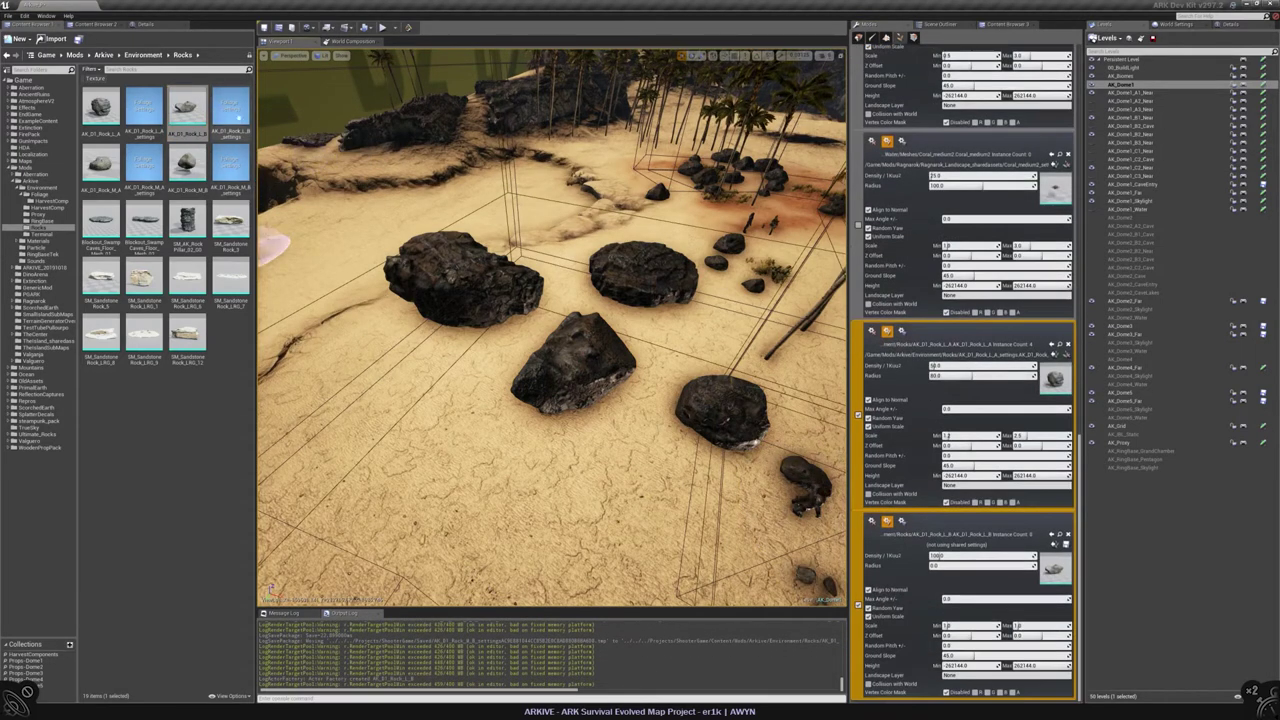
{"action": "scroll", "coordinate": [586, 400], "scroll_direction": "down", "scroll_amount": 5}
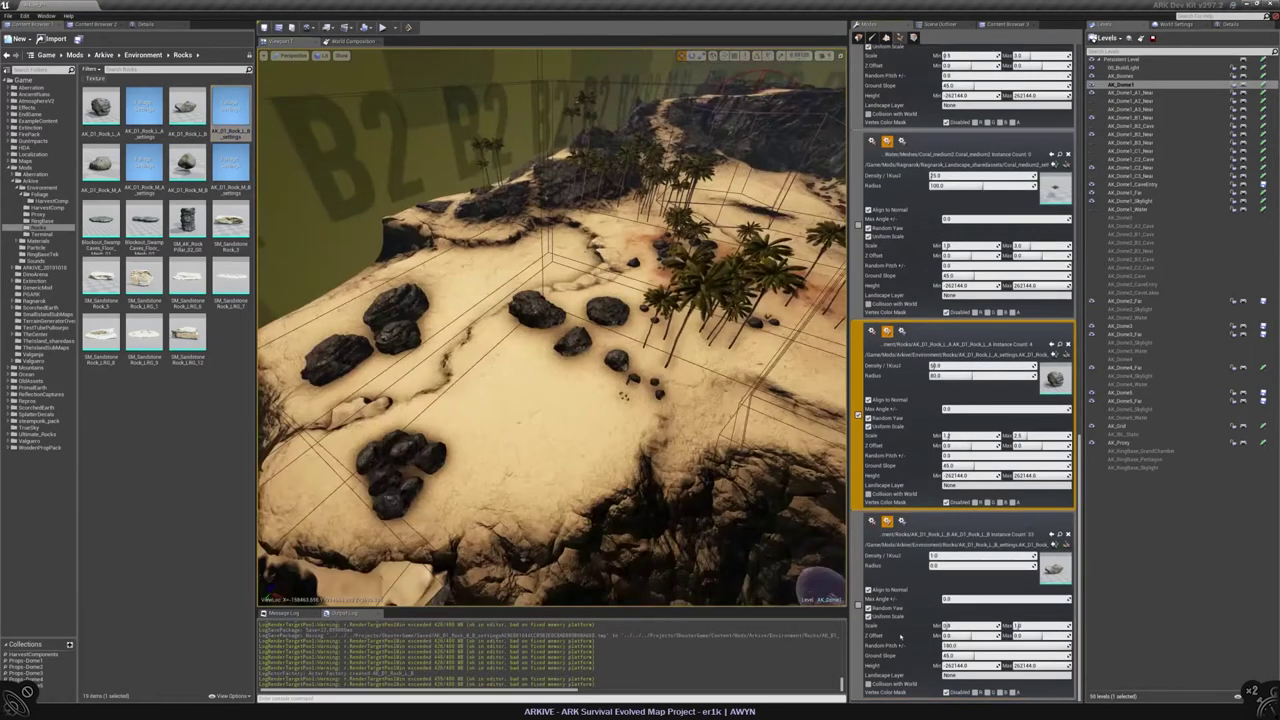
Step: Set the AK_D1_Rock_L_B foliage density to 50 and paint a trial group of large rocks on the plateau
{"action": "right_click_drag", "start_coordinate": [503, 360], "coordinate": [740, 92]}
{"action": "scroll", "coordinate": [740, 92], "scroll_direction": "up", "scroll_amount": 4}
{"action": "mouse_move", "coordinate": [509, 354]}
{"action": "left_mouse_down"}
{"action": "mouse_move", "coordinate": [580, 337]}
{"action": "mouse_move", "coordinate": [665, 283]}
{"action": "mouse_move", "coordinate": [528, 363]}
{"action": "mouse_move", "coordinate": [557, 329]}
{"action": "mouse_move", "coordinate": [629, 374]}
{"action": "left_mouse_up"}
{"action": "mouse_move", "coordinate": [629, 374]}
{"action": "right_mouse_down"}
{"action": "mouse_move", "coordinate": [600, 380]}
{"action": "mouse_move", "coordinate": [832, 412]}
{"action": "right_mouse_up"}
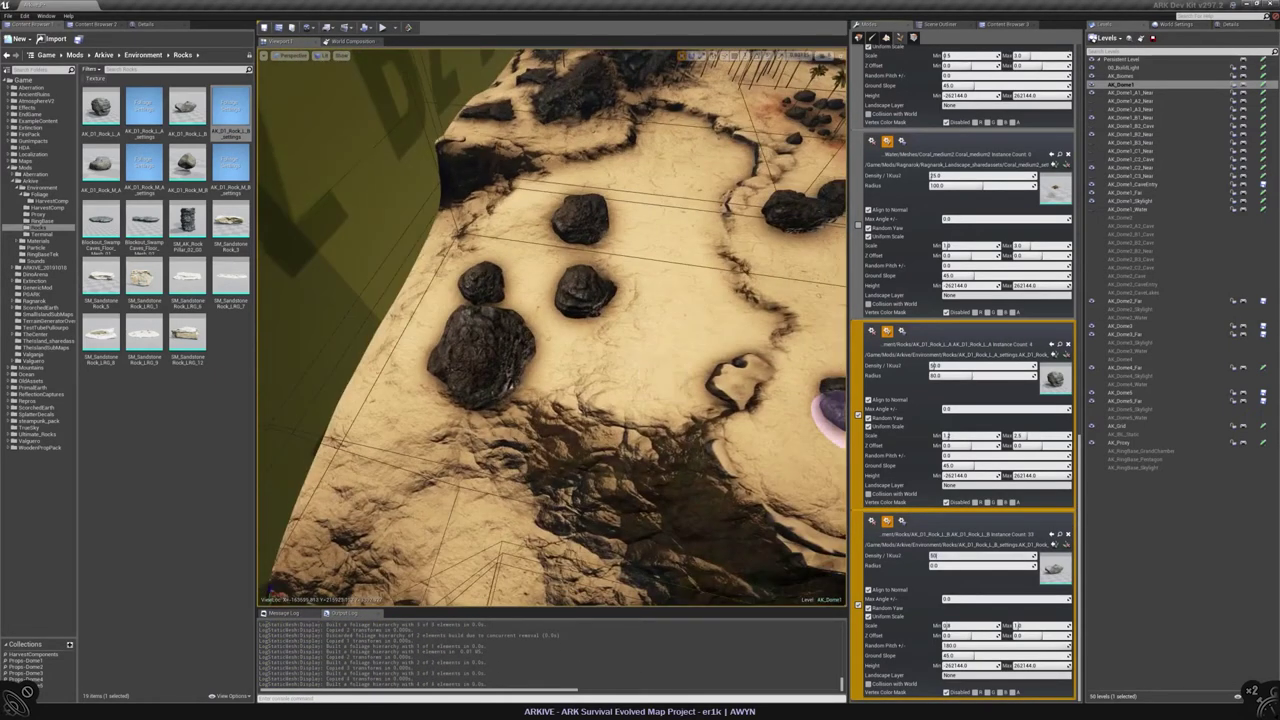
Step: Set the AK_D1_Rock_L_B radius to 100 and erase the trial rocks from the plateau
{"action": "left_click", "coordinate": [940, 566]}
{"action": "type", "text": "100"}
{"action": "mouse_move", "coordinate": [655, 250]}
{"action": "left_mouse_down"}
{"action": "mouse_move", "coordinate": [600, 320]}
{"action": "mouse_move", "coordinate": [510, 280]}
{"action": "mouse_move", "coordinate": [500, 300]}
{"action": "left_mouse_up"}
{"action": "mouse_move", "coordinate": [650, 310]}
{"action": "left_mouse_down", "text": "shift"}
{"action": "mouse_move", "coordinate": [620, 330]}
{"action": "mouse_move", "coordinate": [561, 259]}
{"action": "mouse_move", "coordinate": [580, 246]}
{"action": "mouse_move", "coordinate": [560, 235]}
{"action": "left_mouse_up", "text": "shift"}
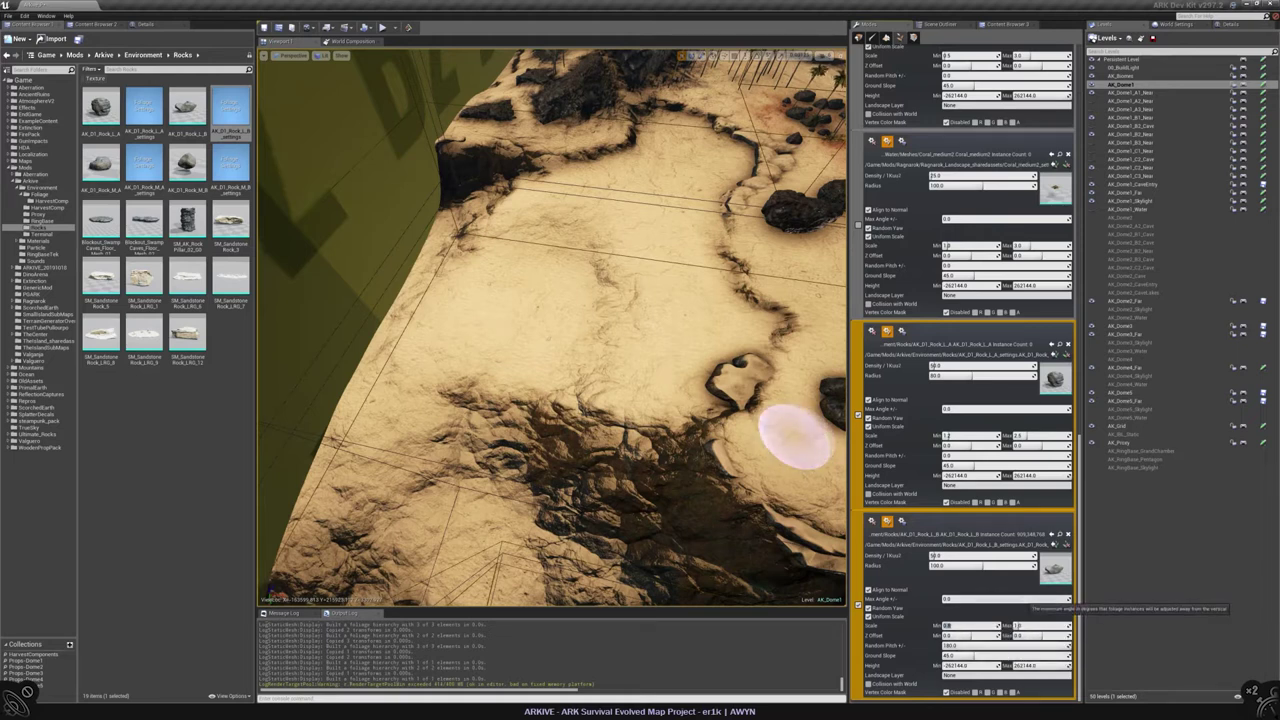
Step: Set the AK_D1_Rock_L_A random pitch to 180 and paint a new cluster of both large rocks on the plateau
{"action": "type", "text": "180"}
{"action": "key", "text": "Return"}
{"action": "mouse_move", "coordinate": [517, 235]}
{"action": "left_mouse_down"}
{"action": "mouse_move", "coordinate": [434, 366]}
{"action": "mouse_move", "coordinate": [640, 360]}
{"action": "left_mouse_up"}
{"action": "mouse_move", "coordinate": [640, 360]}
{"action": "right_mouse_down"}
{"action": "mouse_move", "coordinate": [500, 128]}
{"action": "mouse_move", "coordinate": [785, 95]}
{"action": "mouse_move", "coordinate": [826, 425]}
{"action": "right_mouse_up"}
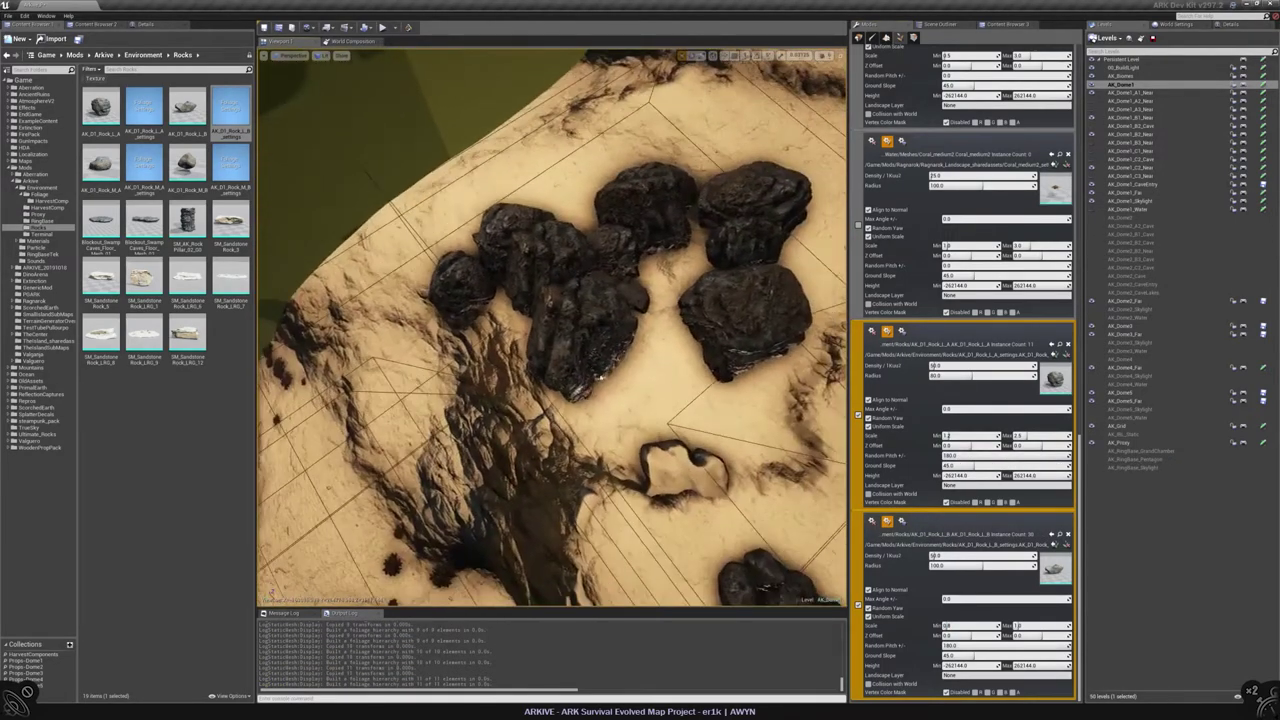
Step: Set the AK_D1_Rock_L_B scale range to 1.5–3 and repaint the trial cluster of large rocks on the plateau
{"action": "type", "text": "4"}
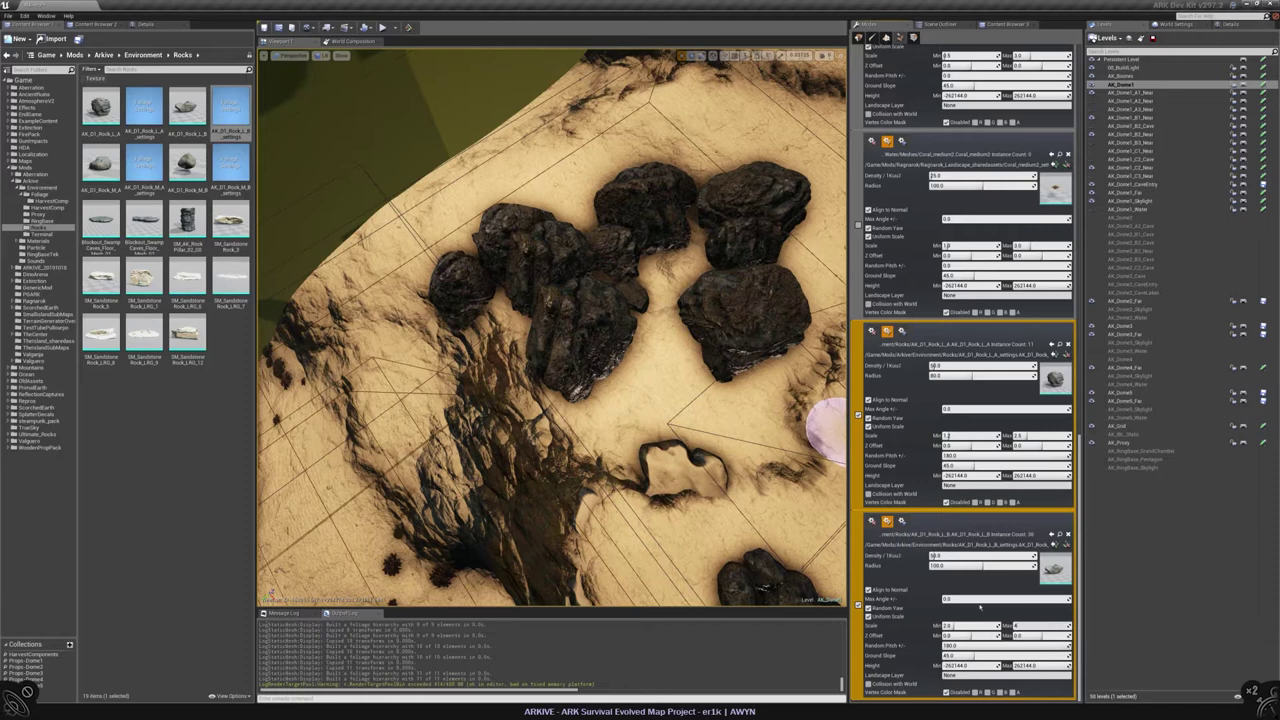
{"action": "mouse_move", "coordinate": [705, 280]}
{"action": "left_mouse_down", "text": "shift"}
{"action": "mouse_move", "coordinate": [614, 243]}
{"action": "mouse_move", "coordinate": [571, 329]}
{"action": "mouse_move", "coordinate": [723, 357]}
{"action": "mouse_move", "coordinate": [493, 283]}
{"action": "mouse_move", "coordinate": [610, 130]}
{"action": "left_mouse_up", "text": "shift"}
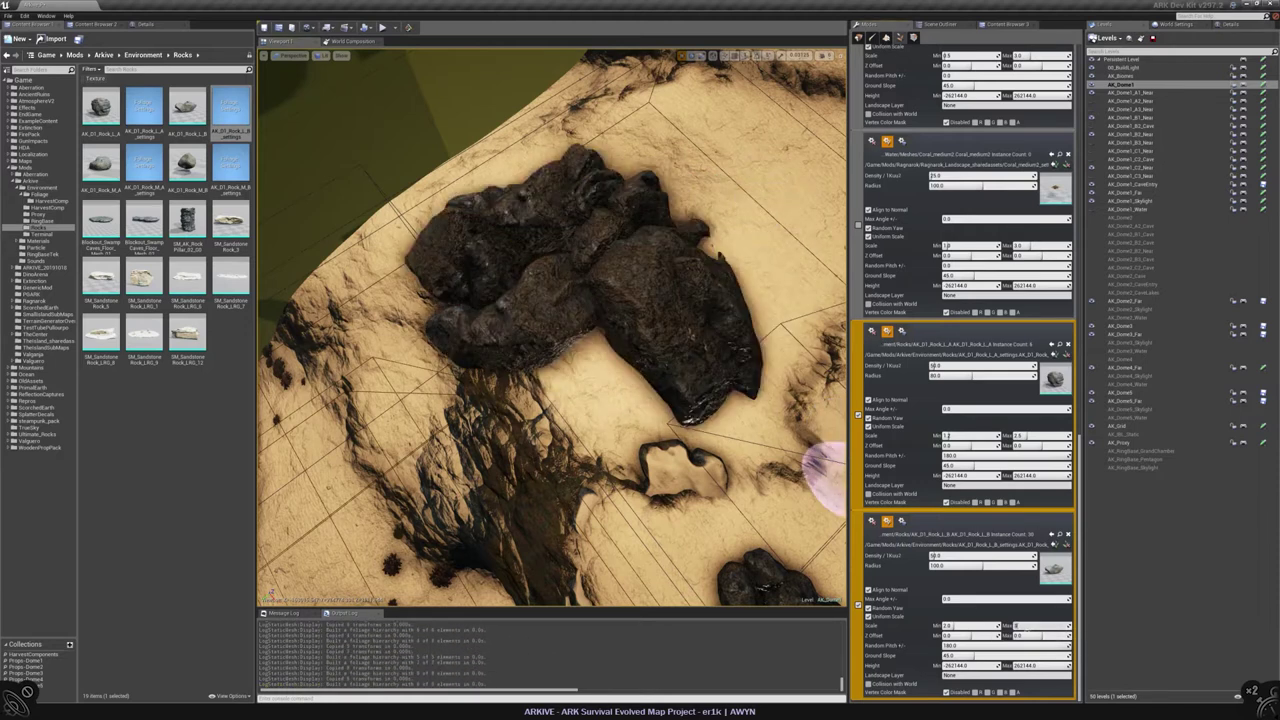
{"action": "left_click", "coordinate": [950, 626]}
{"action": "type", "text": "1.5"}
{"action": "mouse_move", "coordinate": [720, 330]}
{"action": "left_mouse_down", "text": "shift"}
{"action": "mouse_move", "coordinate": [620, 260]}
{"action": "mouse_move", "coordinate": [486, 257]}
{"action": "mouse_move", "coordinate": [594, 206]}
{"action": "mouse_move", "coordinate": [587, 313]}
{"action": "left_mouse_up", "text": "shift"}
{"action": "left_click", "coordinate": [588, 310]}
{"action": "right_click_drag", "start_coordinate": [588, 310], "coordinate": [588, 200]}
{"action": "right_click_drag", "start_coordinate": [312, 130], "coordinate": [714, 366]}
{"action": "left_click_drag", "start_coordinate": [714, 366], "coordinate": [823, 331]}
{"action": "left_click", "coordinate": [950, 456]}
{"action": "left_click", "coordinate": [955, 645]}
{"action": "mouse_move", "coordinate": [508, 288]}
{"action": "left_mouse_down"}
{"action": "mouse_move", "coordinate": [477, 317]}
{"action": "mouse_move", "coordinate": [528, 413]}
{"action": "left_mouse_up"}
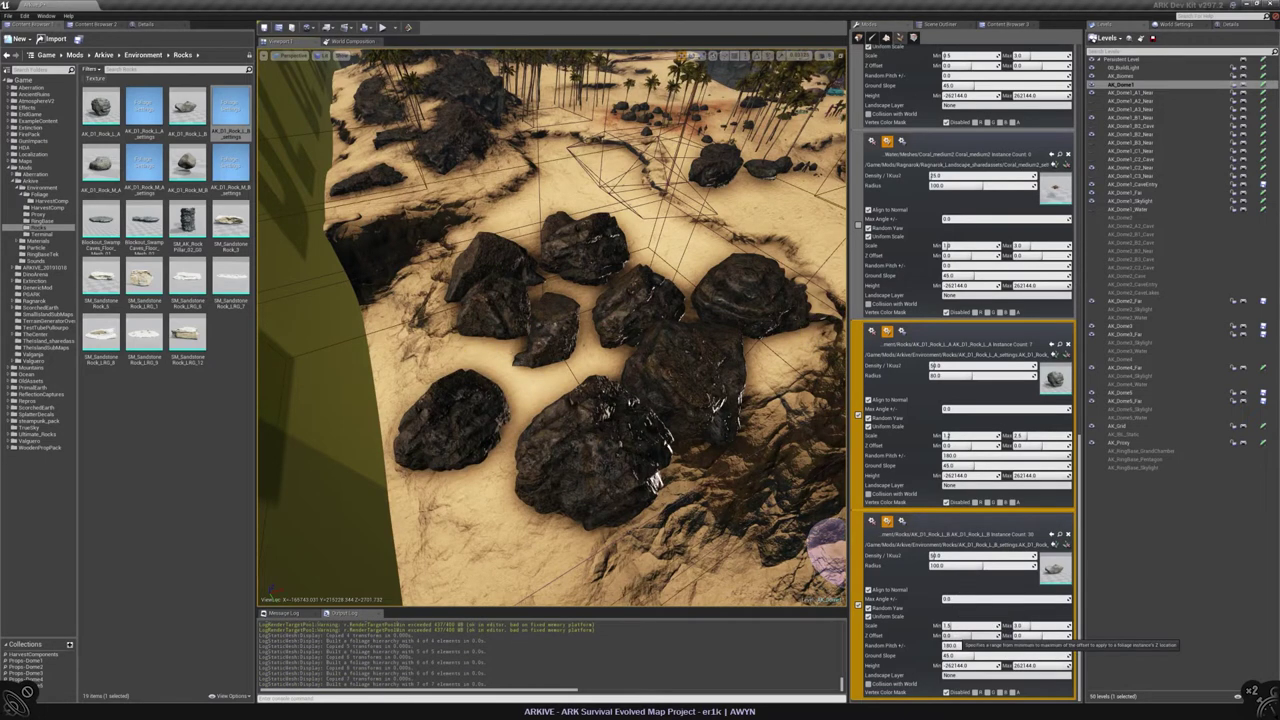
Step: Set the AK_D1_Rock_L_B minimum Z offset to -80, then erase and repaint the large-rock cluster on the plateau
{"action": "left_click", "coordinate": [948, 636]}
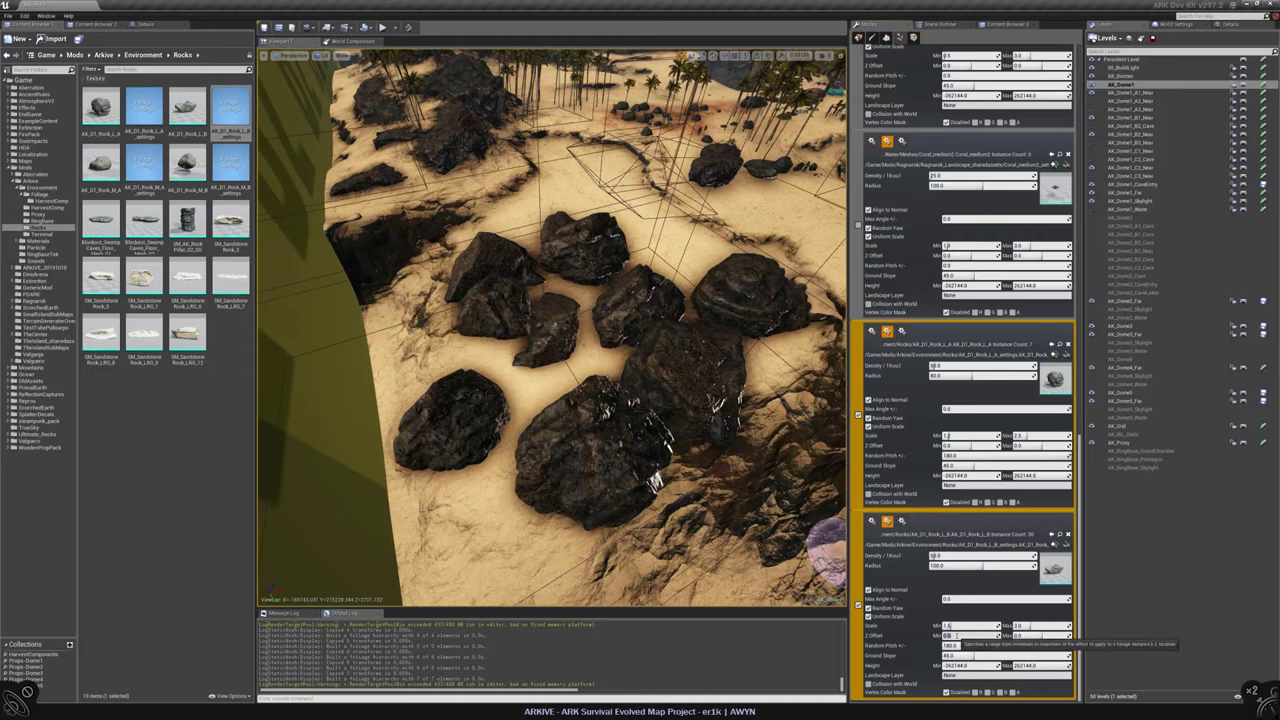
{"action": "type", "text": "-80"}
{"action": "key", "text": "Tab"}
{"action": "mouse_move", "coordinate": [830, 540]}
{"action": "left_mouse_down", "text": "shift"}
{"action": "mouse_move", "coordinate": [620, 430]}
{"action": "mouse_move", "coordinate": [537, 291]}
{"action": "mouse_move", "coordinate": [646, 314]}
{"action": "mouse_move", "coordinate": [632, 310]}
{"action": "left_mouse_up", "text": "shift"}
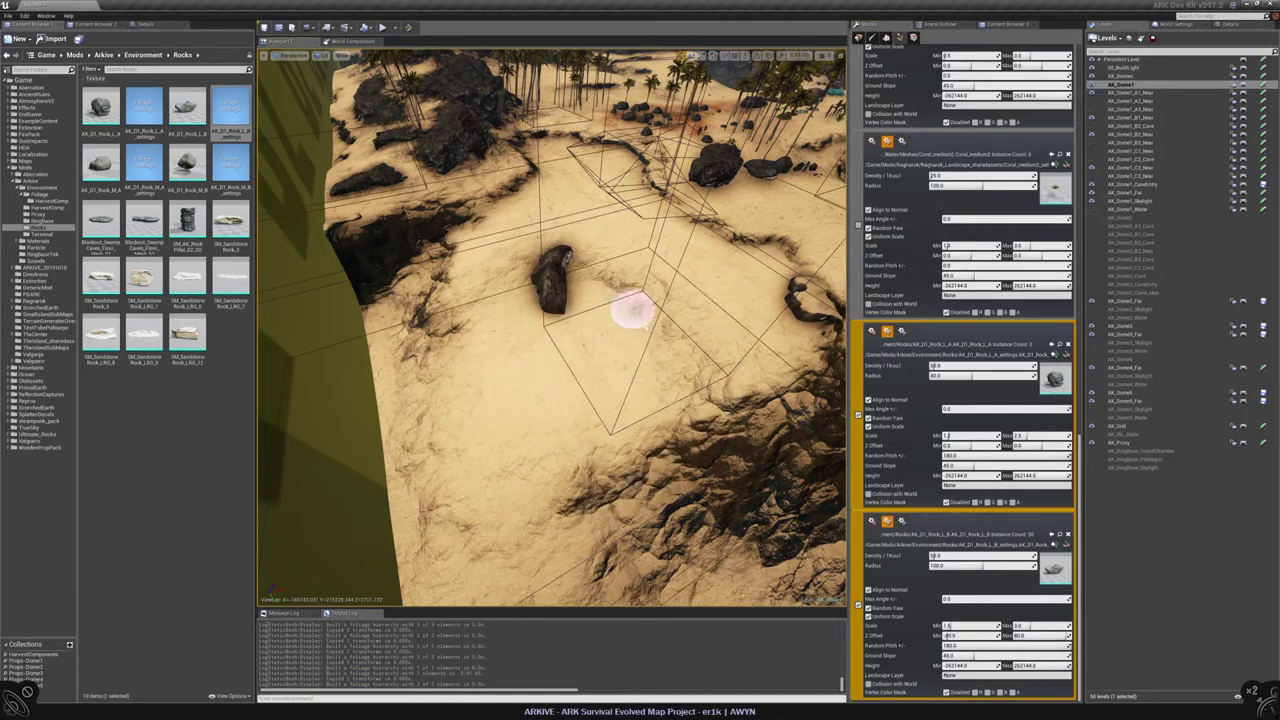
{"action": "right_click_drag", "start_coordinate": [632, 310], "coordinate": [632, 230]}
{"action": "mouse_move", "coordinate": [563, 394]}
{"action": "left_mouse_down"}
{"action": "mouse_move", "coordinate": [480, 349]}
{"action": "mouse_move", "coordinate": [487, 411]}
{"action": "left_mouse_up"}
{"action": "right_click_drag", "start_coordinate": [600, 420], "coordinate": [620, 440]}
{"action": "scroll", "coordinate": [666, 437], "scroll_direction": "up", "scroll_amount": 3}
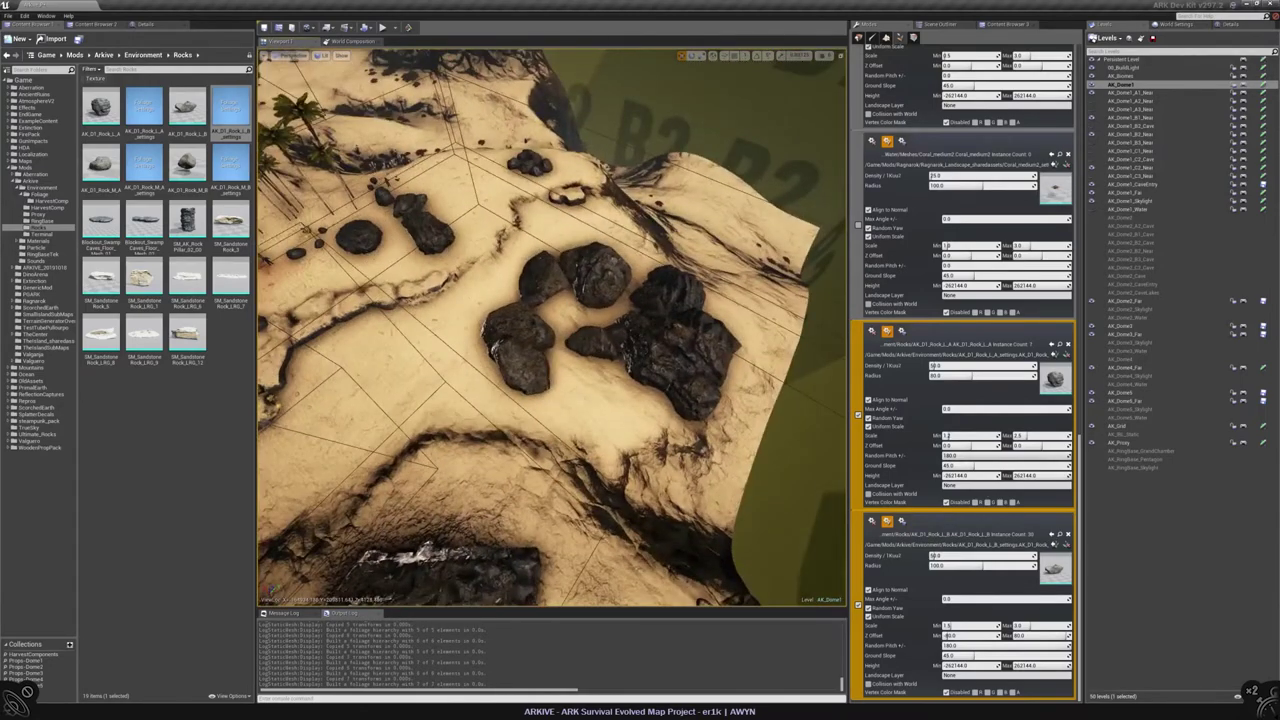
Step: Exclude AK_D1_Rock_L_A to try painting only AK_D1_Rock_L_B on the plateau, then include it again
{"action": "left_click", "coordinate": [882, 343], "text": "ctrl"}
{"action": "mouse_move", "coordinate": [757, 386]}
{"action": "left_mouse_down", "text": "shift"}
{"action": "mouse_move", "coordinate": [591, 343]}
{"action": "mouse_move", "coordinate": [603, 360]}
{"action": "mouse_move", "coordinate": [520, 300]}
{"action": "mouse_move", "coordinate": [523, 420]}
{"action": "mouse_move", "coordinate": [350, 410]}
{"action": "left_mouse_up", "text": "shift"}
{"action": "mouse_move", "coordinate": [350, 410]}
{"action": "right_mouse_down"}
{"action": "mouse_move", "coordinate": [412, 466]}
{"action": "mouse_move", "coordinate": [628, 340]}
{"action": "right_mouse_up"}
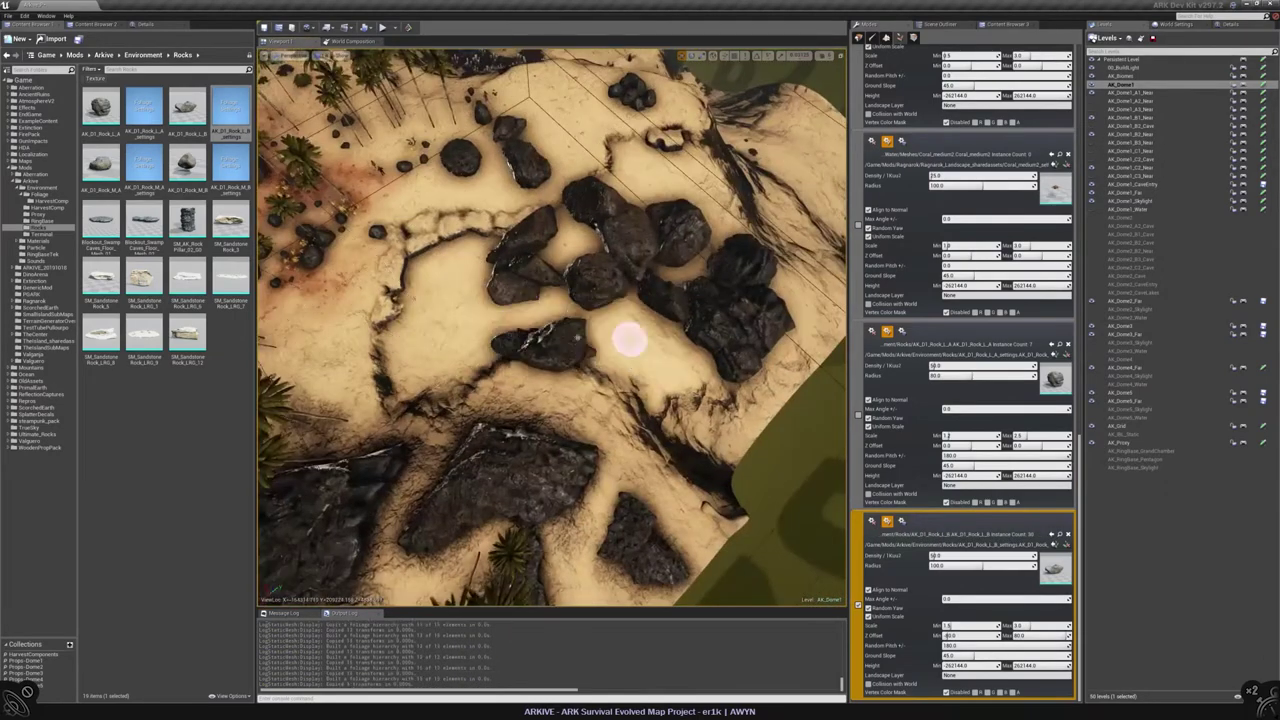
{"action": "left_click_drag", "start_coordinate": [545, 272], "coordinate": [658, 310], "text": "shift"}
{"action": "right_click_drag", "start_coordinate": [620, 322], "coordinate": [639, 316]}
{"action": "left_click", "coordinate": [857, 415]}
Step: Erase the remaining trial rocks and paint a fresh cluster with both large rocks on the plateau
{"action": "mouse_move", "coordinate": [587, 292]}
{"action": "left_mouse_down", "text": "shift"}
{"action": "mouse_move", "coordinate": [571, 371]}
{"action": "mouse_move", "coordinate": [509, 277]}
{"action": "mouse_move", "coordinate": [529, 277]}
{"action": "left_mouse_up", "text": "shift"}
{"action": "mouse_move", "coordinate": [529, 277]}
{"action": "right_mouse_down"}
{"action": "mouse_move", "coordinate": [540, 262]}
{"action": "mouse_move", "coordinate": [527, 273]}
{"action": "right_mouse_up"}
{"action": "left_click_drag", "start_coordinate": [517, 325], "coordinate": [385, 405]}
{"action": "right_click_drag", "start_coordinate": [525, 333], "coordinate": [525, 333]}
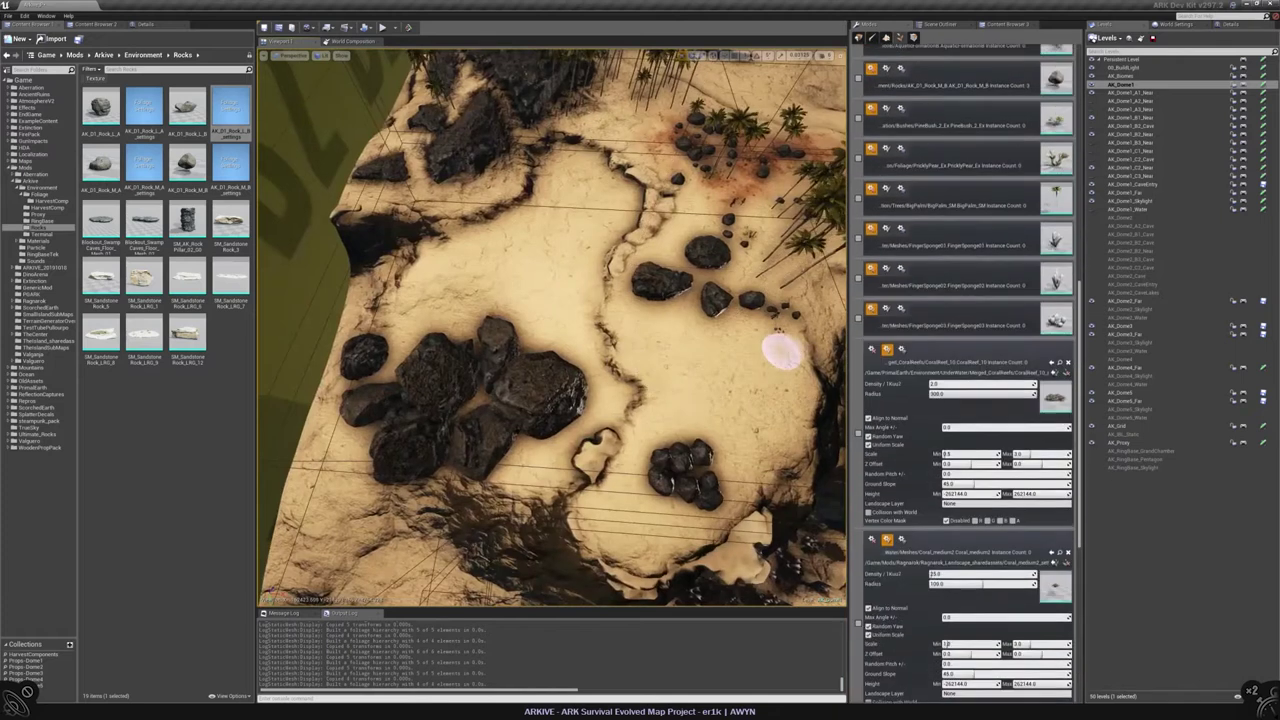
Step: Erase the trial cluster and expand the foliage settings of AK_D1_Rock_M_A and AK_D1_Rock_M_B, included for painting
{"action": "mouse_move", "coordinate": [430, 400]}
{"action": "left_mouse_down", "text": "shift"}
{"action": "mouse_move", "coordinate": [397, 363]}
{"action": "mouse_move", "coordinate": [628, 453]}
{"action": "left_mouse_up", "text": "shift"}
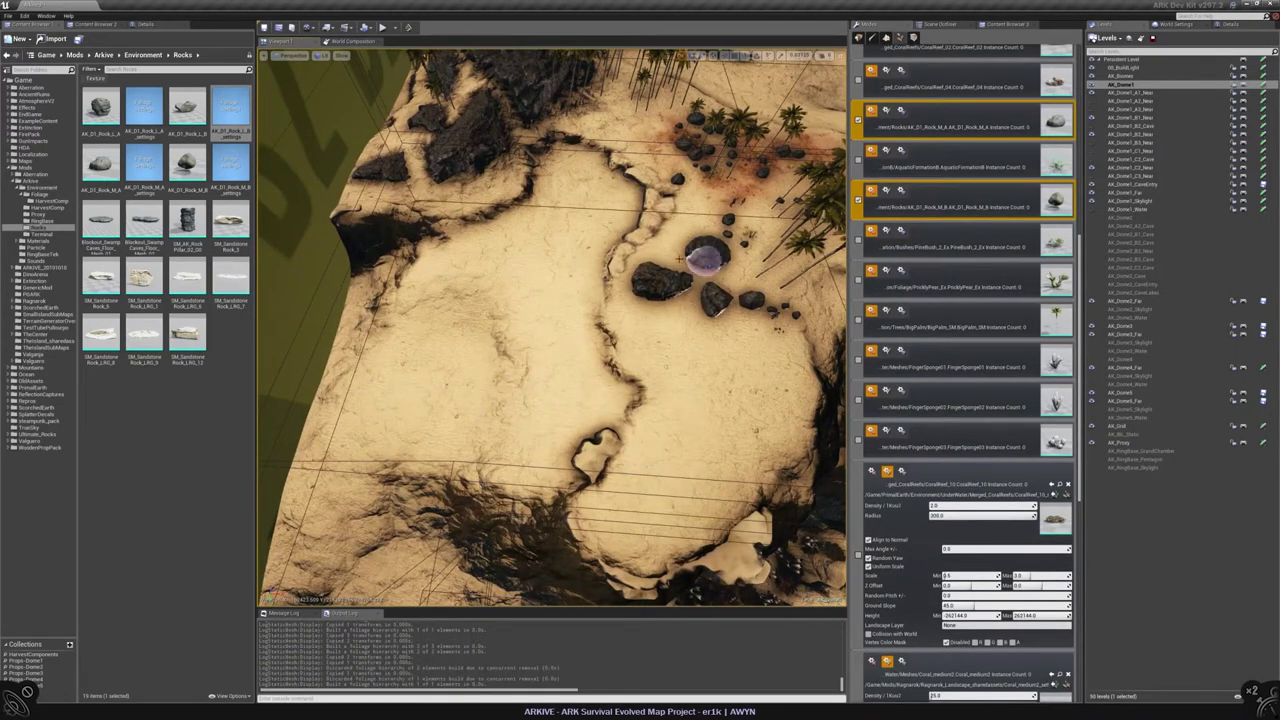
{"action": "mouse_move", "coordinate": [512, 284]}
{"action": "left_mouse_down"}
{"action": "mouse_move", "coordinate": [460, 360]}
{"action": "mouse_move", "coordinate": [514, 426]}
{"action": "mouse_move", "coordinate": [477, 431]}
{"action": "mouse_move", "coordinate": [438, 373]}
{"action": "mouse_move", "coordinate": [513, 293]}
{"action": "left_mouse_up"}
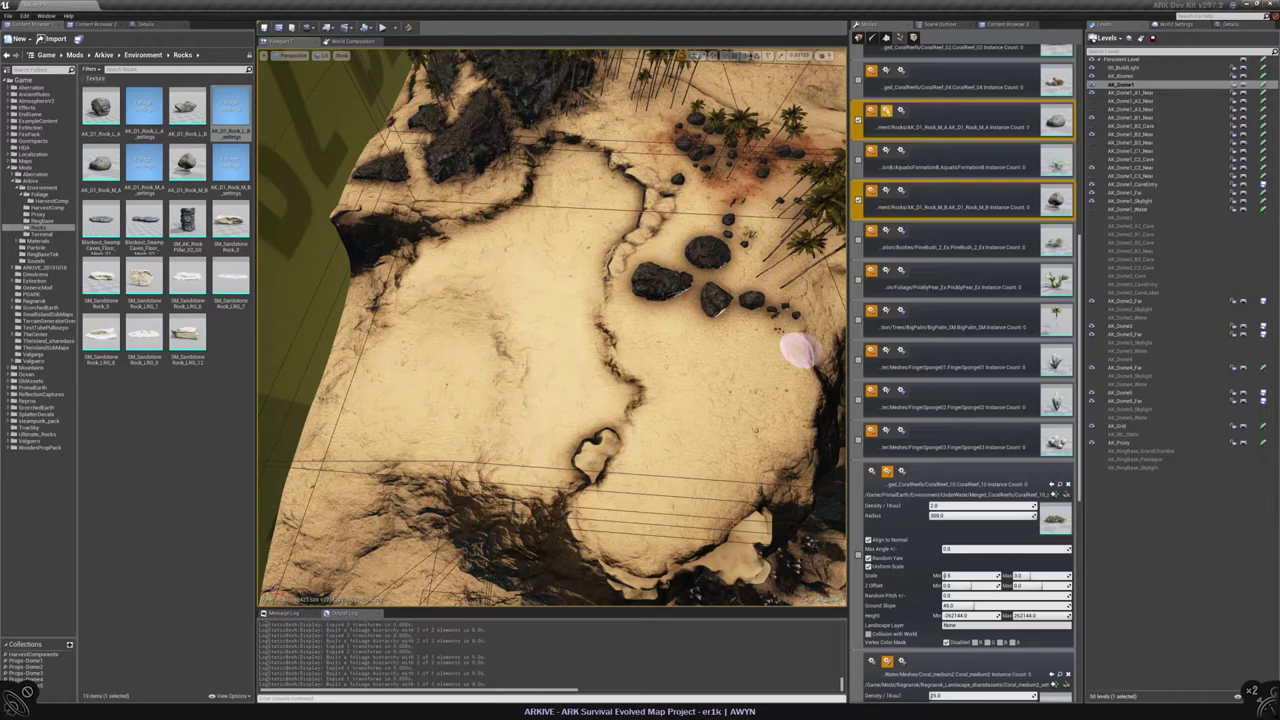
{"action": "left_click", "coordinate": [886, 110]}
{"action": "left_click", "coordinate": [886, 340]}
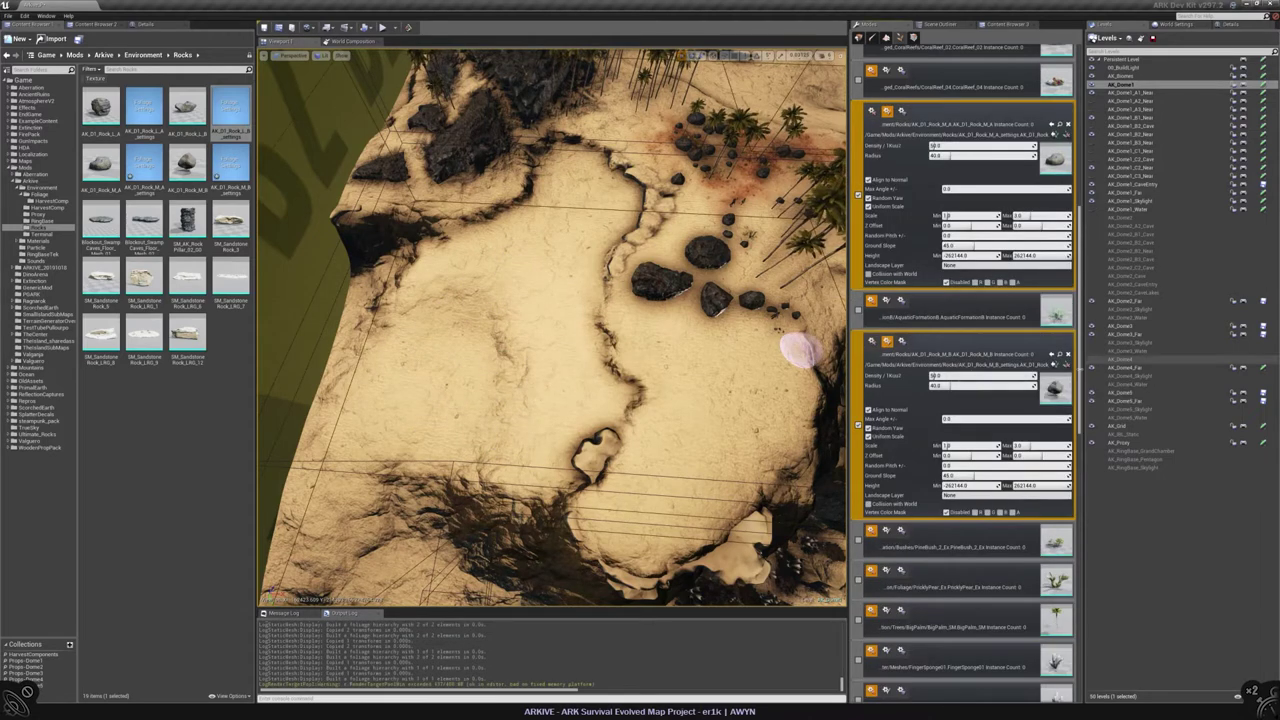
Step: Set the radius of both large rocks to 200 and paint a trial cluster on the plateau
{"action": "scroll", "coordinate": [963, 370], "scroll_direction": "down", "scroll_amount": 5}
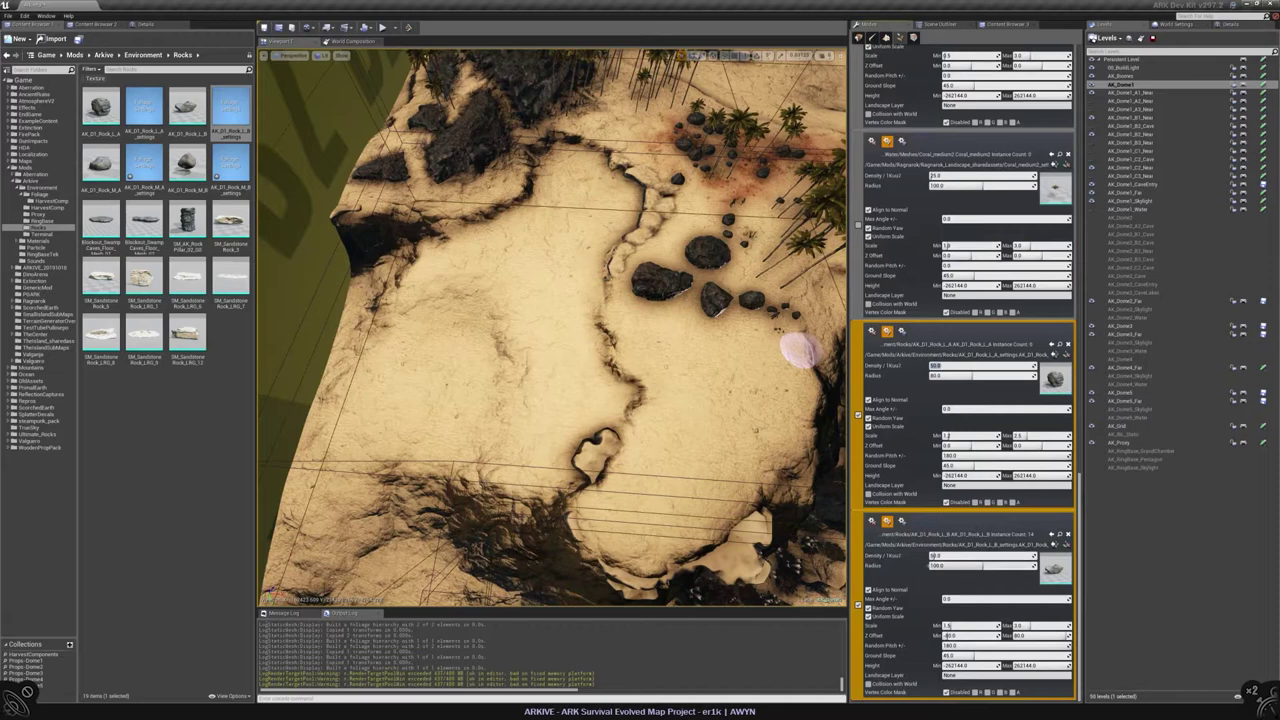
{"action": "left_click_drag", "start_coordinate": [1081, 590], "coordinate": [1105, 490]}
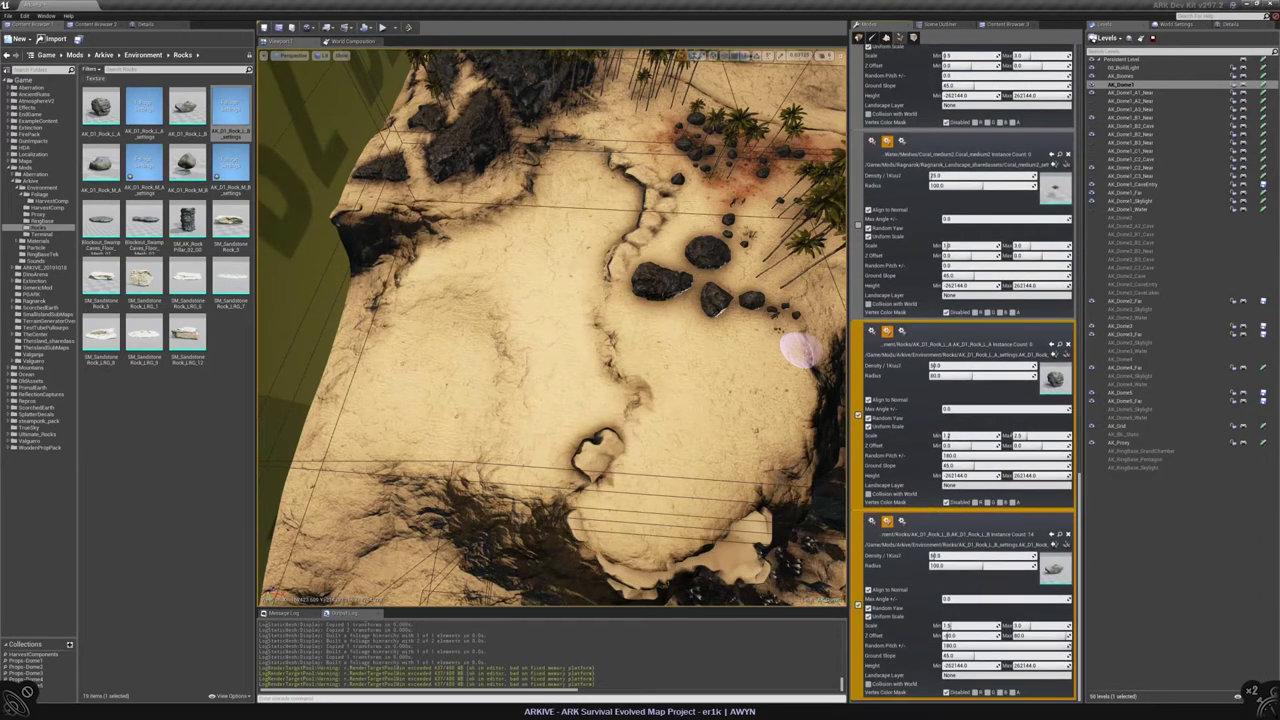
{"action": "left_click", "coordinate": [943, 376]}
{"action": "type", "text": "200"}
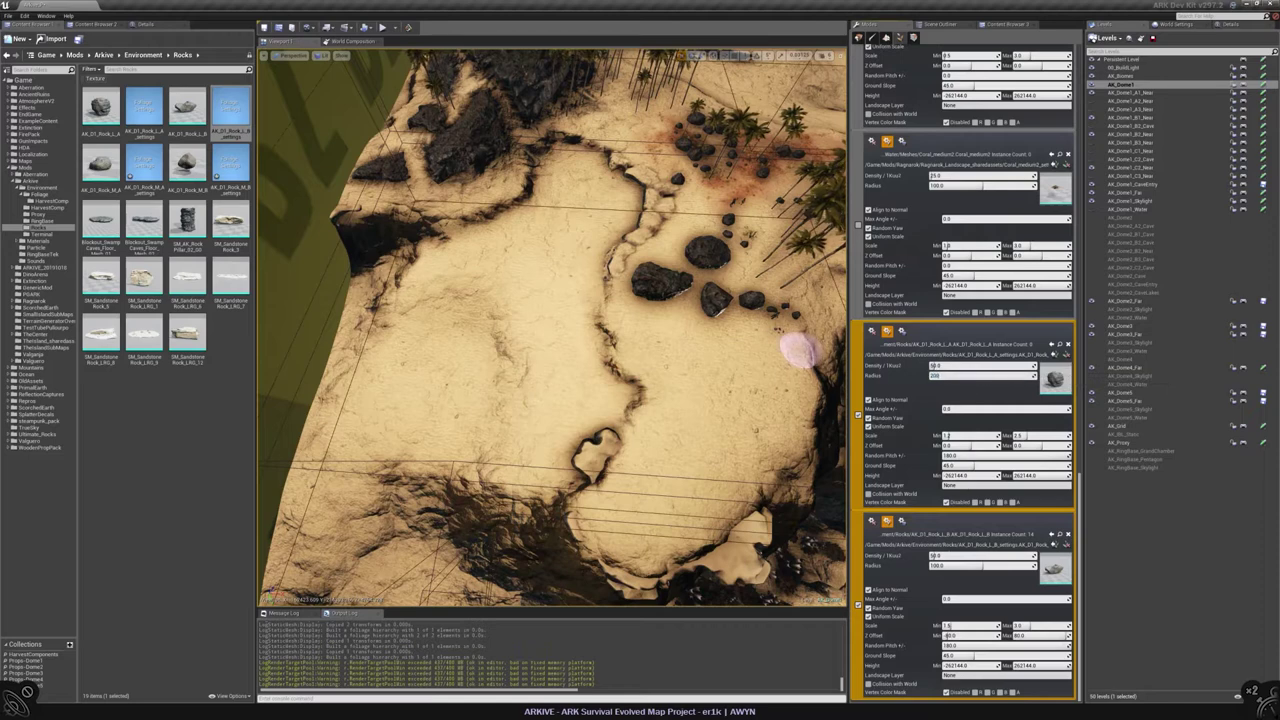
{"action": "key", "text": "Return"}
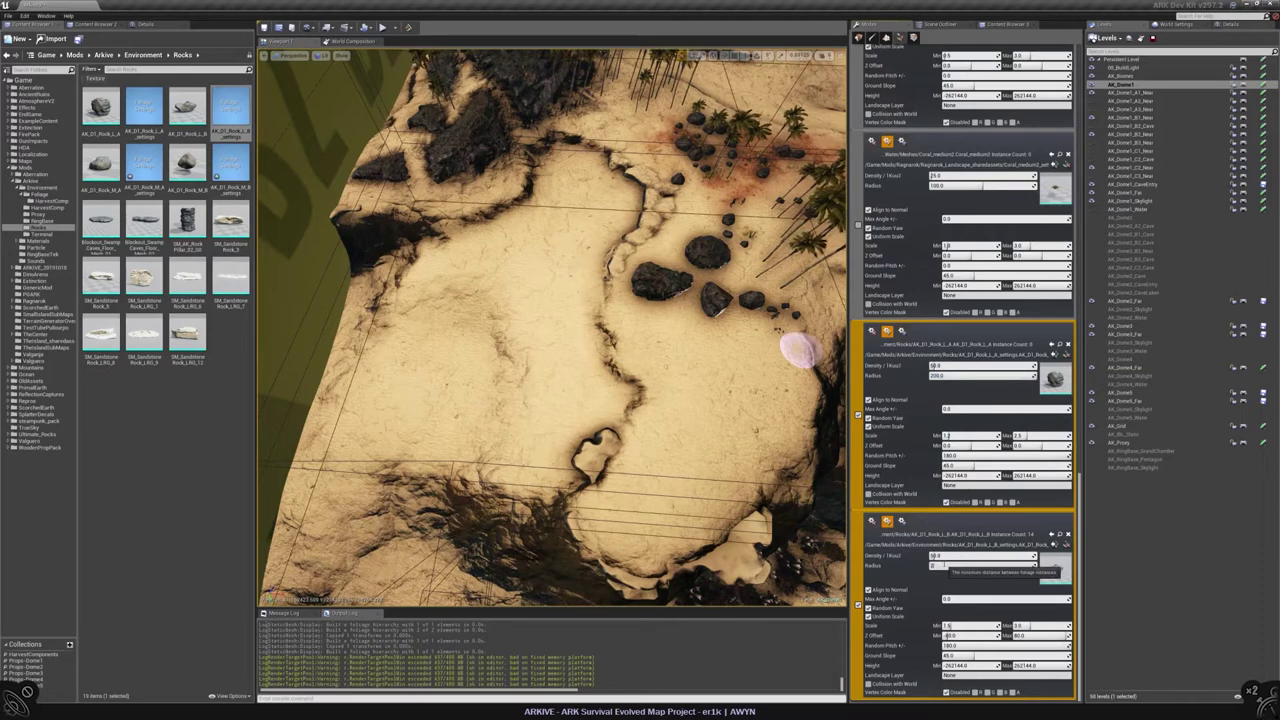
{"action": "left_click_drag", "start_coordinate": [471, 297], "coordinate": [450, 380]}
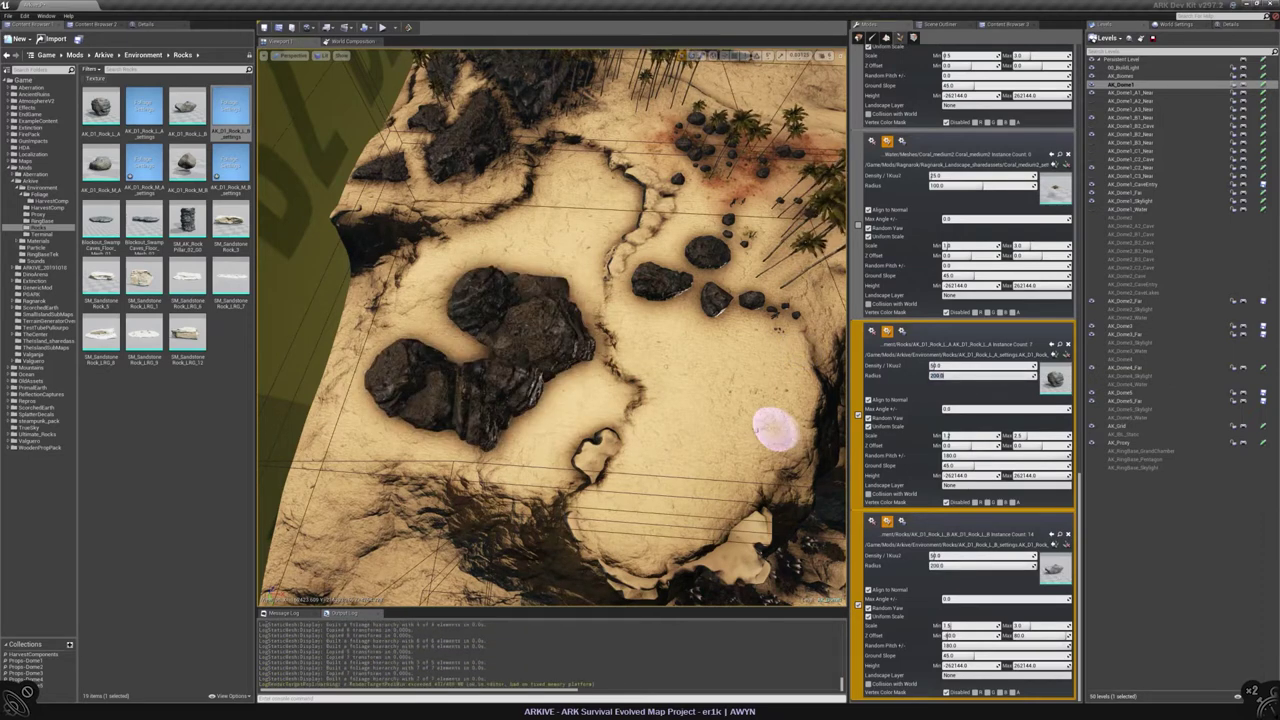
Step: Set the radius of both large rocks to 800, then erase and repaint the rocks on the plateau
{"action": "mouse_move", "coordinate": [1005, 378]}
{"action": "left_mouse_down"}
{"action": "mouse_move", "coordinate": [1020, 378]}
{"action": "mouse_move", "coordinate": [1005, 380]}
{"action": "left_mouse_up"}
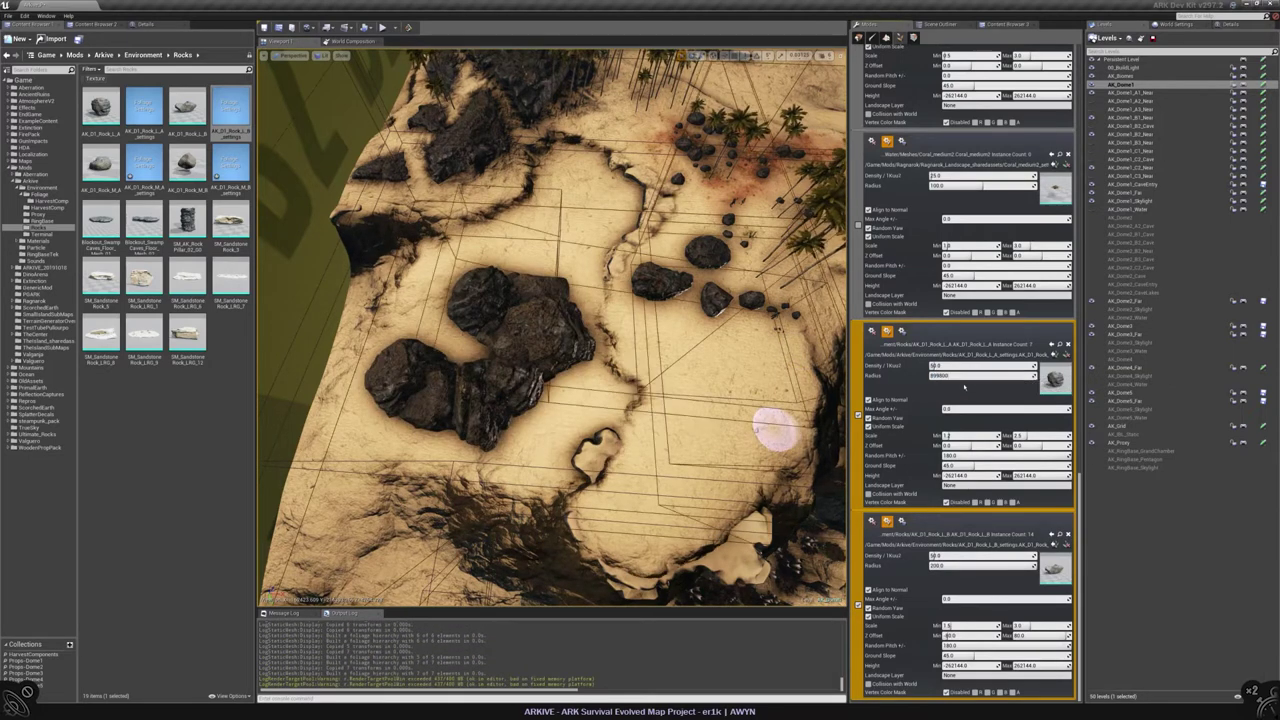
{"action": "left_click_drag", "start_coordinate": [960, 565], "coordinate": [905, 565]}
{"action": "mouse_move", "coordinate": [480, 348]}
{"action": "left_mouse_down", "text": "shift"}
{"action": "mouse_move", "coordinate": [517, 374]}
{"action": "mouse_move", "coordinate": [480, 294]}
{"action": "mouse_move", "coordinate": [449, 331]}
{"action": "mouse_move", "coordinate": [483, 414]}
{"action": "mouse_move", "coordinate": [380, 423]}
{"action": "mouse_move", "coordinate": [556, 255]}
{"action": "mouse_move", "coordinate": [543, 423]}
{"action": "mouse_move", "coordinate": [505, 470]}
{"action": "left_mouse_up", "text": "shift"}
{"action": "right_click_drag", "start_coordinate": [505, 470], "coordinate": [505, 400]}
{"action": "mouse_move", "coordinate": [505, 400]}
{"action": "left_mouse_down", "text": "shift"}
{"action": "mouse_move", "coordinate": [709, 349]}
{"action": "mouse_move", "coordinate": [643, 406]}
{"action": "mouse_move", "coordinate": [491, 323]}
{"action": "mouse_move", "coordinate": [636, 270]}
{"action": "mouse_move", "coordinate": [650, 285]}
{"action": "mouse_move", "coordinate": [603, 290]}
{"action": "mouse_move", "coordinate": [672, 322]}
{"action": "mouse_move", "coordinate": [680, 343]}
{"action": "mouse_move", "coordinate": [590, 325]}
{"action": "mouse_move", "coordinate": [615, 255]}
{"action": "mouse_move", "coordinate": [737, 400]}
{"action": "left_mouse_up", "text": "shift"}
{"action": "right_click_drag", "start_coordinate": [737, 400], "coordinate": [725, 310]}
{"action": "mouse_move", "coordinate": [457, 271]}
{"action": "left_mouse_down"}
{"action": "mouse_move", "coordinate": [471, 486]}
{"action": "mouse_move", "coordinate": [650, 305]}
{"action": "left_mouse_up"}
{"action": "right_click_drag", "start_coordinate": [650, 305], "coordinate": [697, 375]}
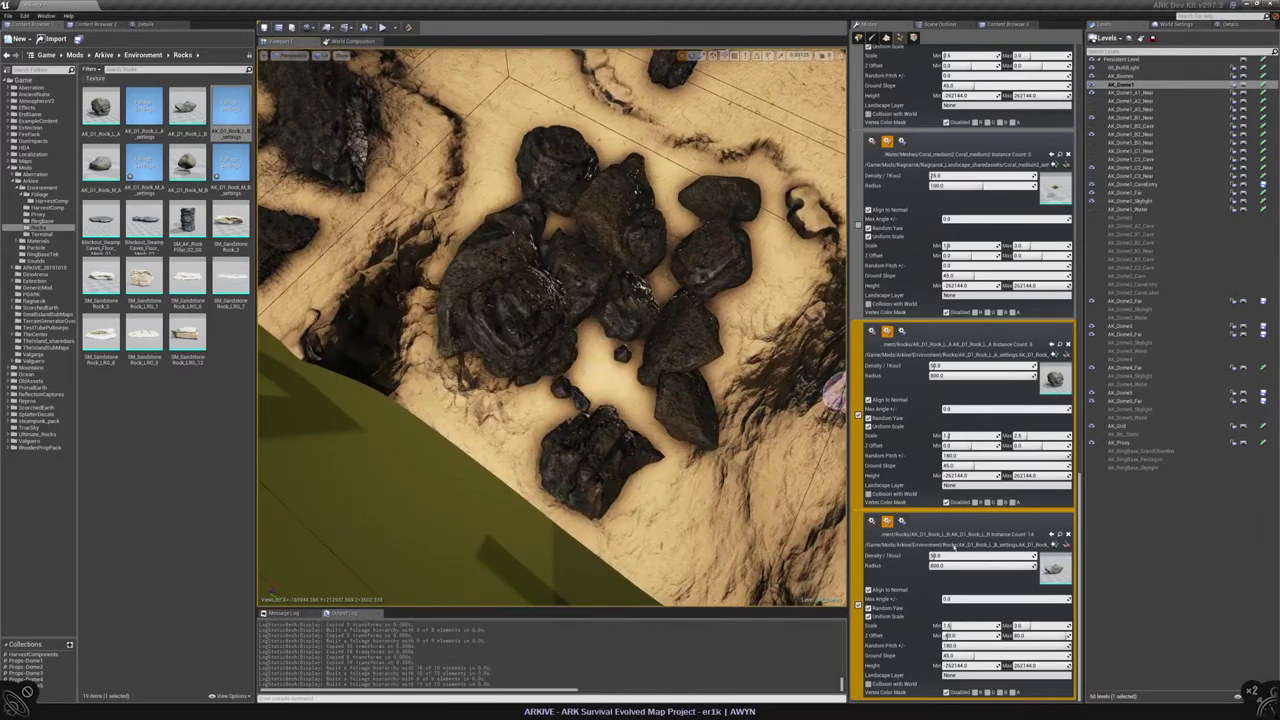
Step: Set the density of both large rocks to 5 and repaint the plateau with scattered large and medium rocks
{"action": "scroll", "coordinate": [860, 390], "scroll_direction": "up", "scroll_amount": 5}
{"action": "scroll", "coordinate": [858, 392], "scroll_direction": "down", "scroll_amount": 5}
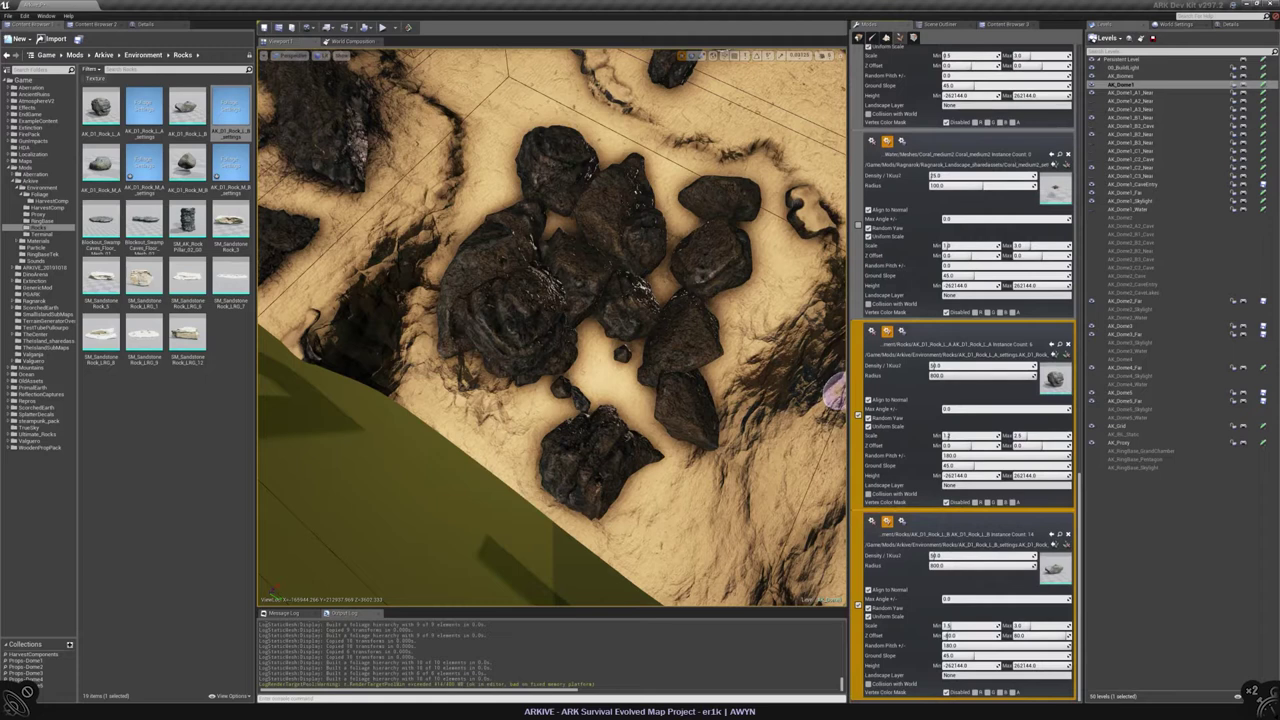
{"action": "mouse_move", "coordinate": [666, 294]}
{"action": "left_mouse_down", "text": "shift"}
{"action": "mouse_move", "coordinate": [586, 434]}
{"action": "mouse_move", "coordinate": [509, 334]}
{"action": "mouse_move", "coordinate": [495, 250]}
{"action": "mouse_move", "coordinate": [729, 234]}
{"action": "mouse_move", "coordinate": [589, 251]}
{"action": "mouse_move", "coordinate": [663, 335]}
{"action": "mouse_move", "coordinate": [580, 370]}
{"action": "mouse_move", "coordinate": [671, 414]}
{"action": "left_mouse_up", "text": "shift"}
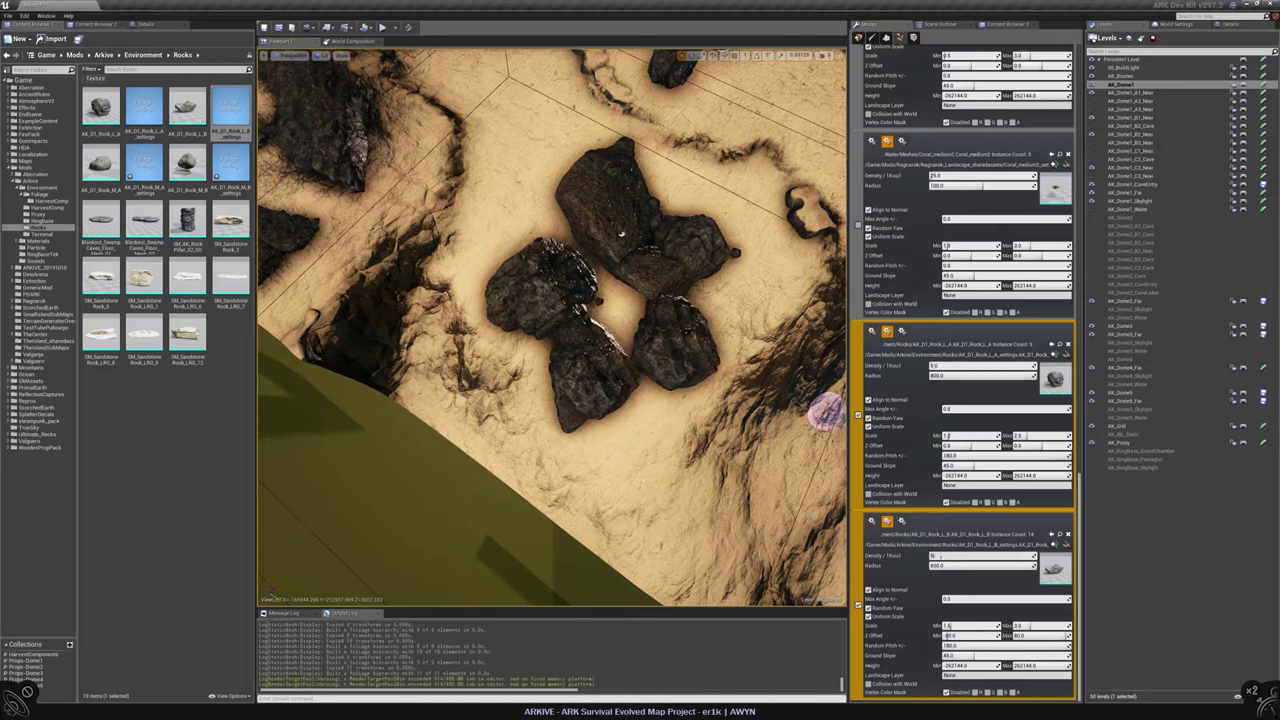
{"action": "mouse_move", "coordinate": [694, 294]}
{"action": "left_mouse_down", "text": "shift"}
{"action": "mouse_move", "coordinate": [606, 343]}
{"action": "mouse_move", "coordinate": [676, 245]}
{"action": "mouse_move", "coordinate": [574, 223]}
{"action": "mouse_move", "coordinate": [586, 286]}
{"action": "mouse_move", "coordinate": [668, 425]}
{"action": "mouse_move", "coordinate": [603, 451]}
{"action": "mouse_move", "coordinate": [651, 449]}
{"action": "mouse_move", "coordinate": [703, 251]}
{"action": "left_mouse_up", "text": "shift"}
{"action": "right_click_drag", "start_coordinate": [703, 251], "coordinate": [690, 200]}
{"action": "mouse_move", "coordinate": [470, 350]}
{"action": "left_mouse_down"}
{"action": "mouse_move", "coordinate": [443, 371]}
{"action": "mouse_move", "coordinate": [649, 257]}
{"action": "mouse_move", "coordinate": [800, 323]}
{"action": "left_mouse_up"}
{"action": "mouse_move", "coordinate": [800, 323]}
{"action": "right_mouse_down"}
{"action": "mouse_move", "coordinate": [565, 370]}
{"action": "mouse_move", "coordinate": [749, 394]}
{"action": "mouse_move", "coordinate": [650, 320]}
{"action": "right_mouse_up"}
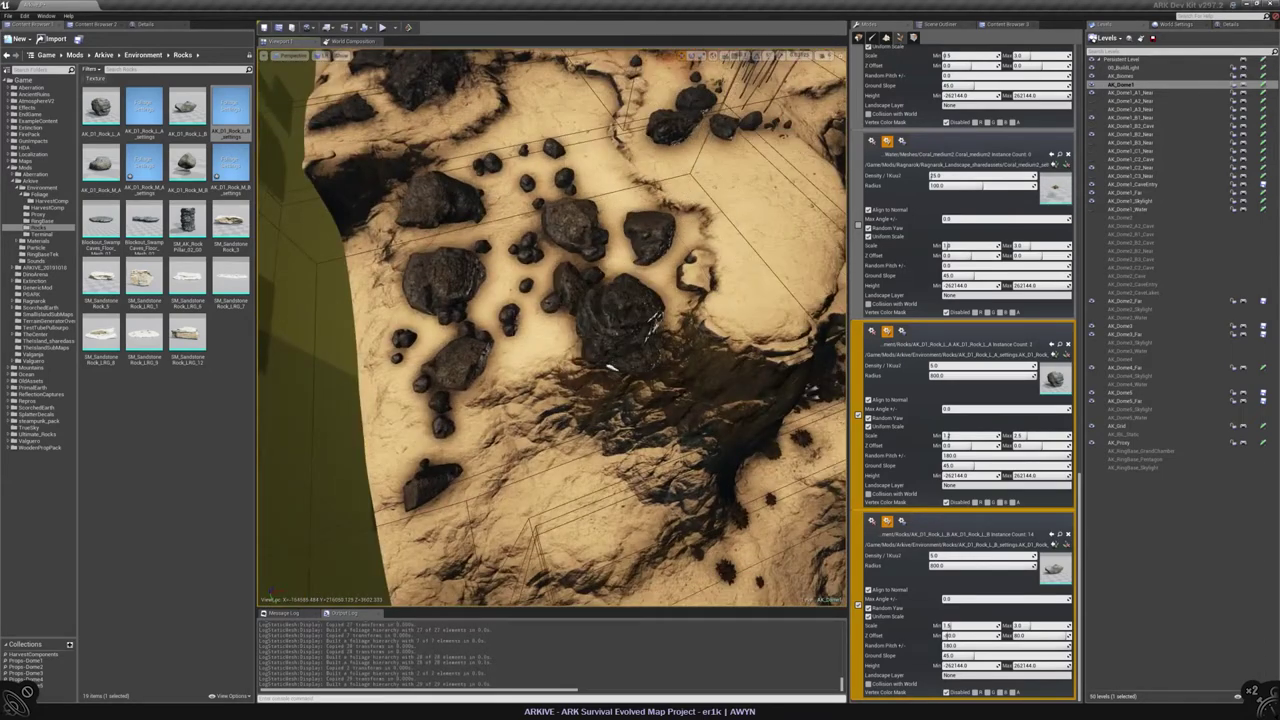
Step: Check the painted rocks from closer and wider viewpoints and save the AK_Dome1 level
{"action": "mouse_move", "coordinate": [500, 330]}
{"action": "right_mouse_down"}
{"action": "mouse_move", "coordinate": [500, 300]}
{"action": "mouse_move", "coordinate": [470, 300]}
{"action": "mouse_move", "coordinate": [480, 260]}
{"action": "mouse_move", "coordinate": [657, 337]}
{"action": "right_mouse_up"}
{"action": "right_click_drag", "start_coordinate": [800, 325], "coordinate": [589, 277]}
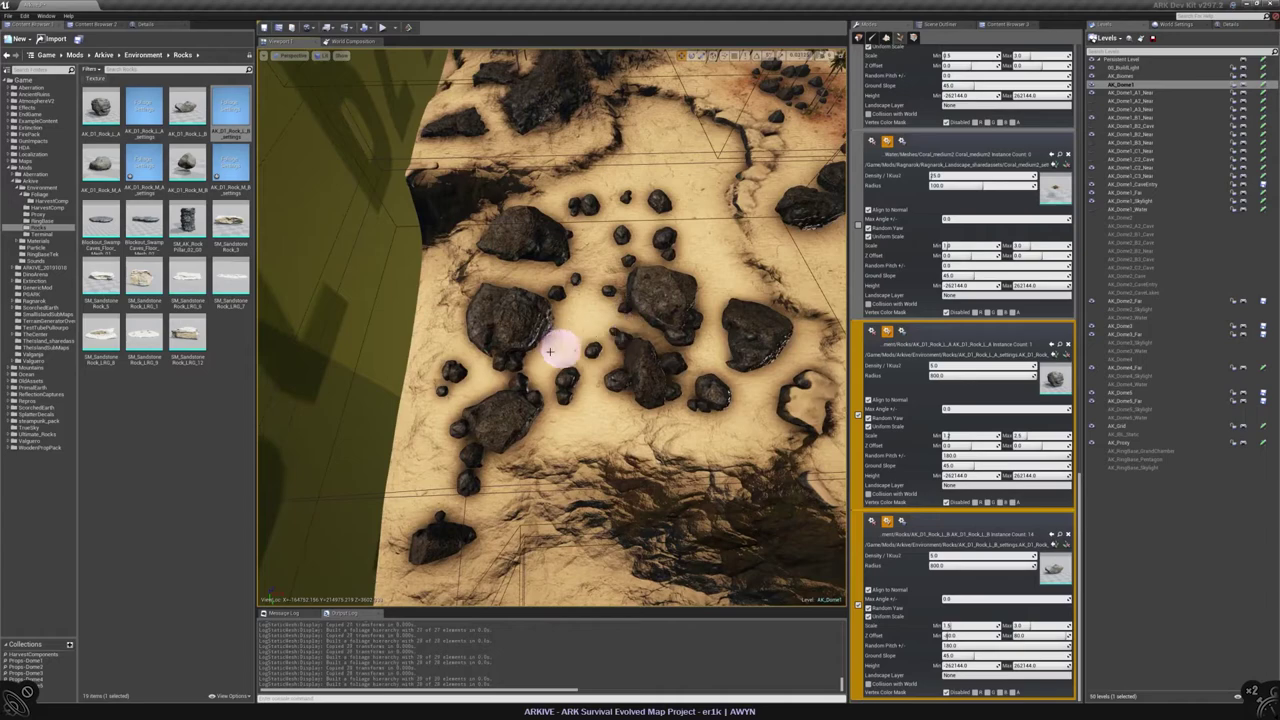
{"action": "mouse_move", "coordinate": [543, 371]}
{"action": "right_mouse_down"}
{"action": "mouse_move", "coordinate": [550, 250]}
{"action": "mouse_move", "coordinate": [560, 330]}
{"action": "right_mouse_up"}
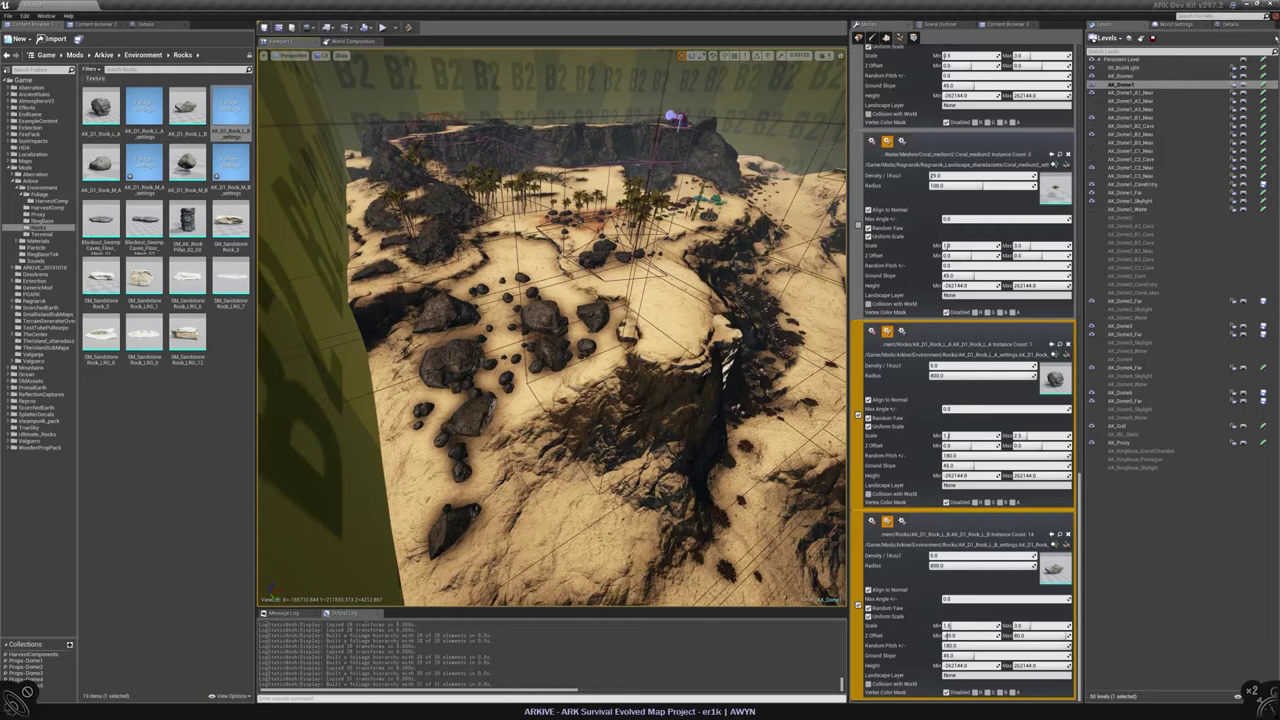
{"action": "key", "text": "ctrl+s"}
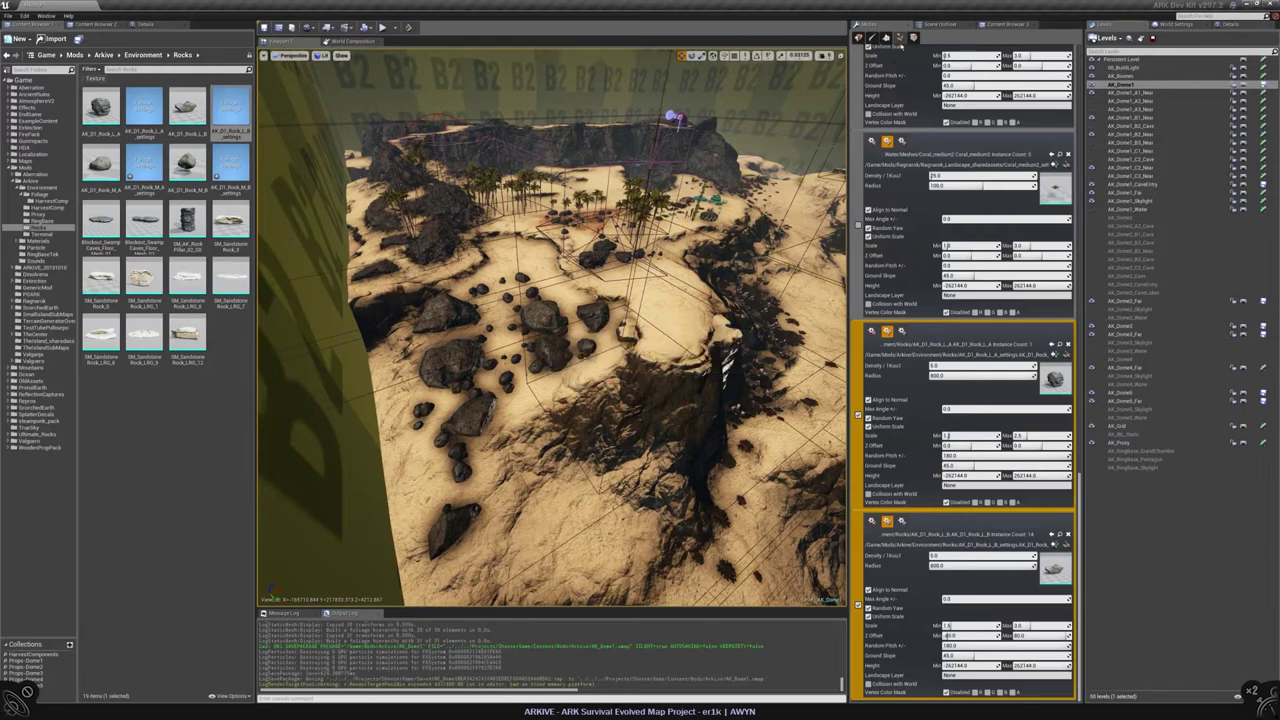
Step: Leave foliage painting and start a play session of the map in the editor
{"action": "key", "text": "shift+1"}
{"action": "right_click_drag", "start_coordinate": [724, 380], "coordinate": [540, 300]}
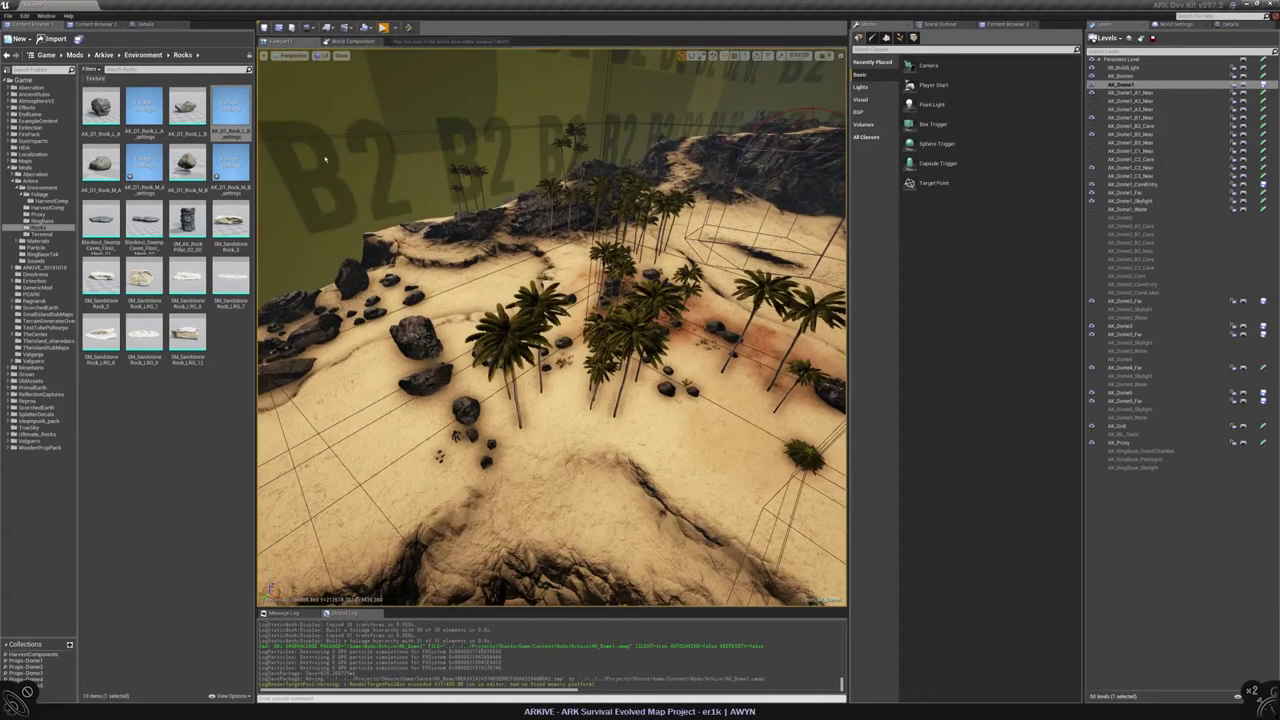
{"action": "left_click", "coordinate": [383, 27]}
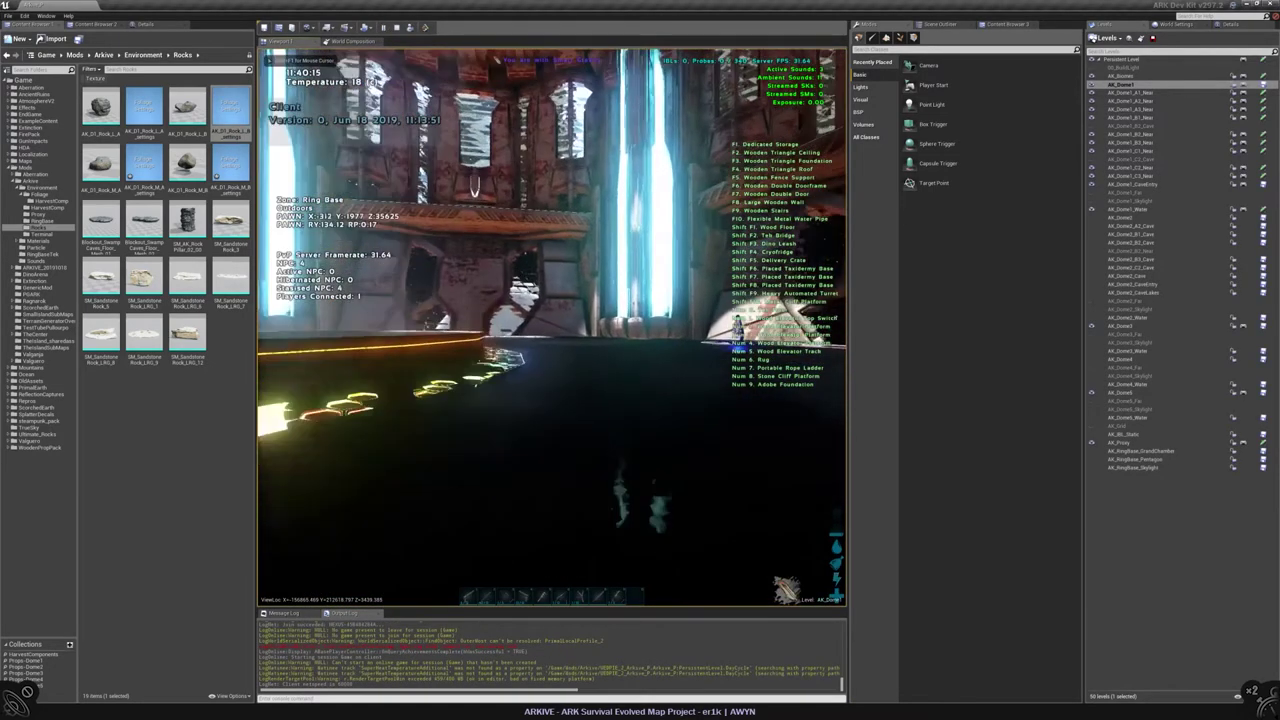
Step: Travel through the Dome1 island in the play session and examine the painted rocks up close
{"action": "key", "text": "w"}
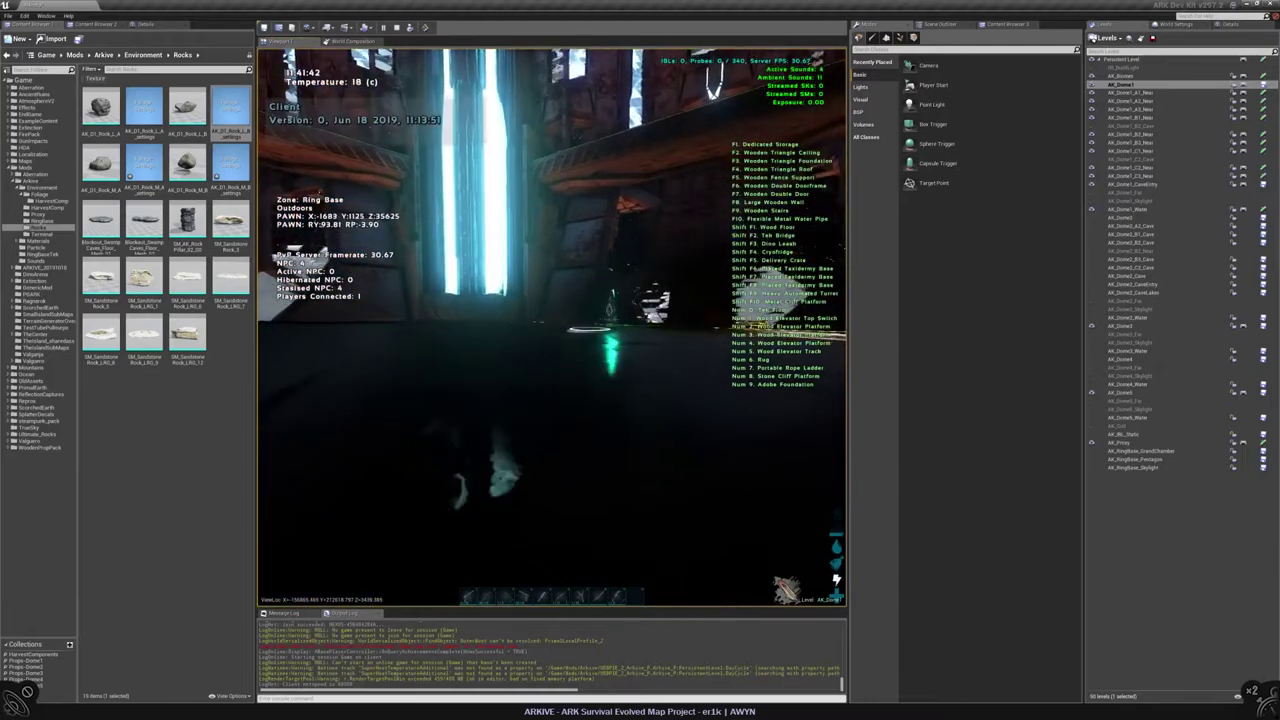
{"action": "key", "text": "w"}
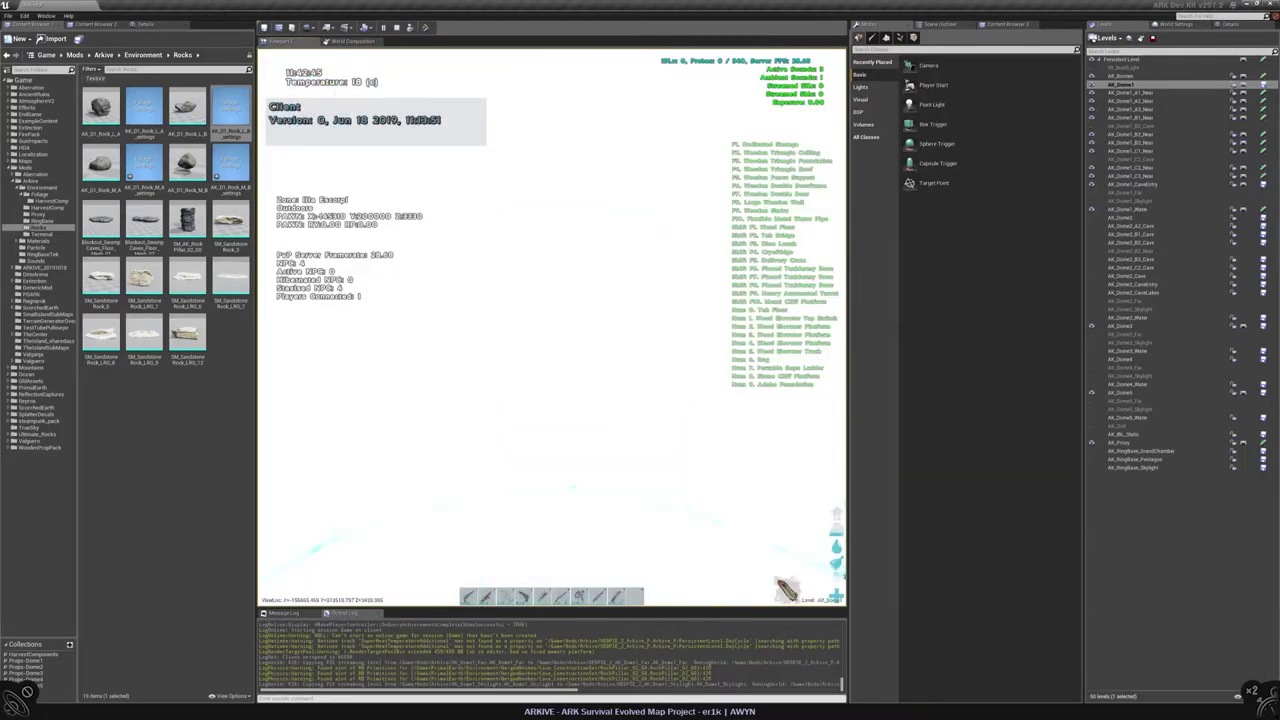
{"action": "key", "text": "w"}
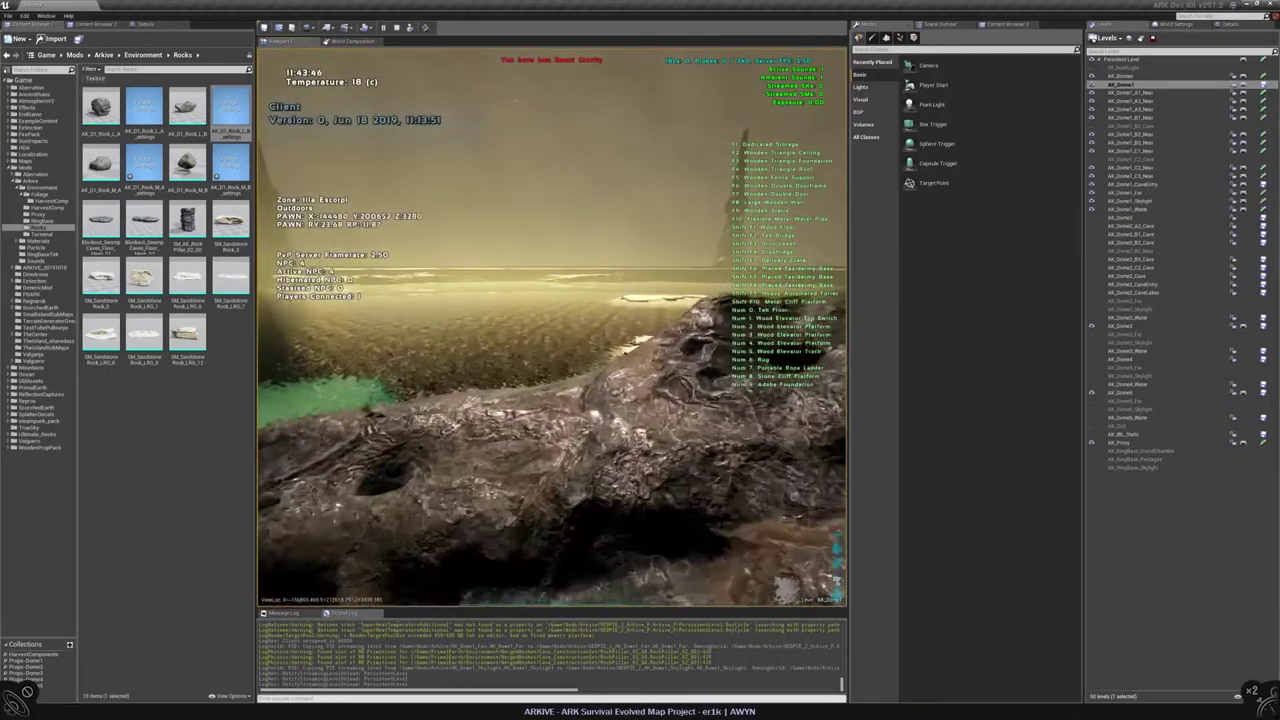
{"action": "key", "text": "w"}
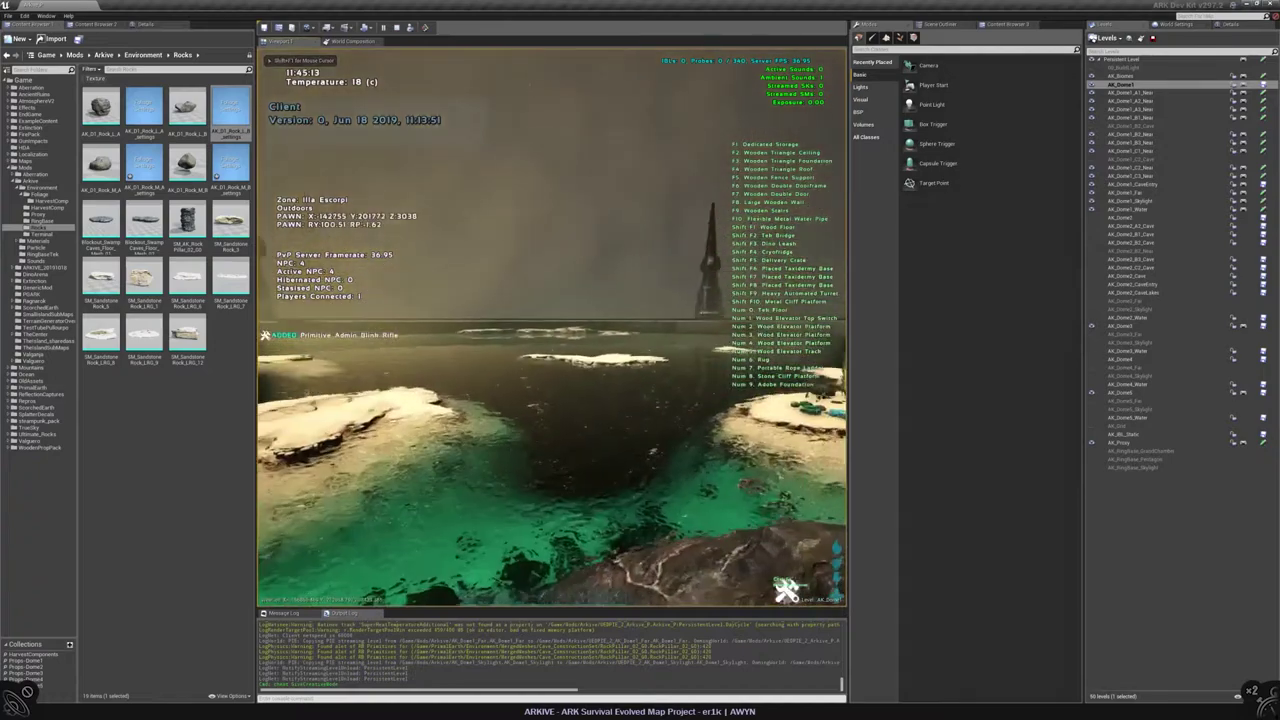
{"action": "key", "text": "w"}
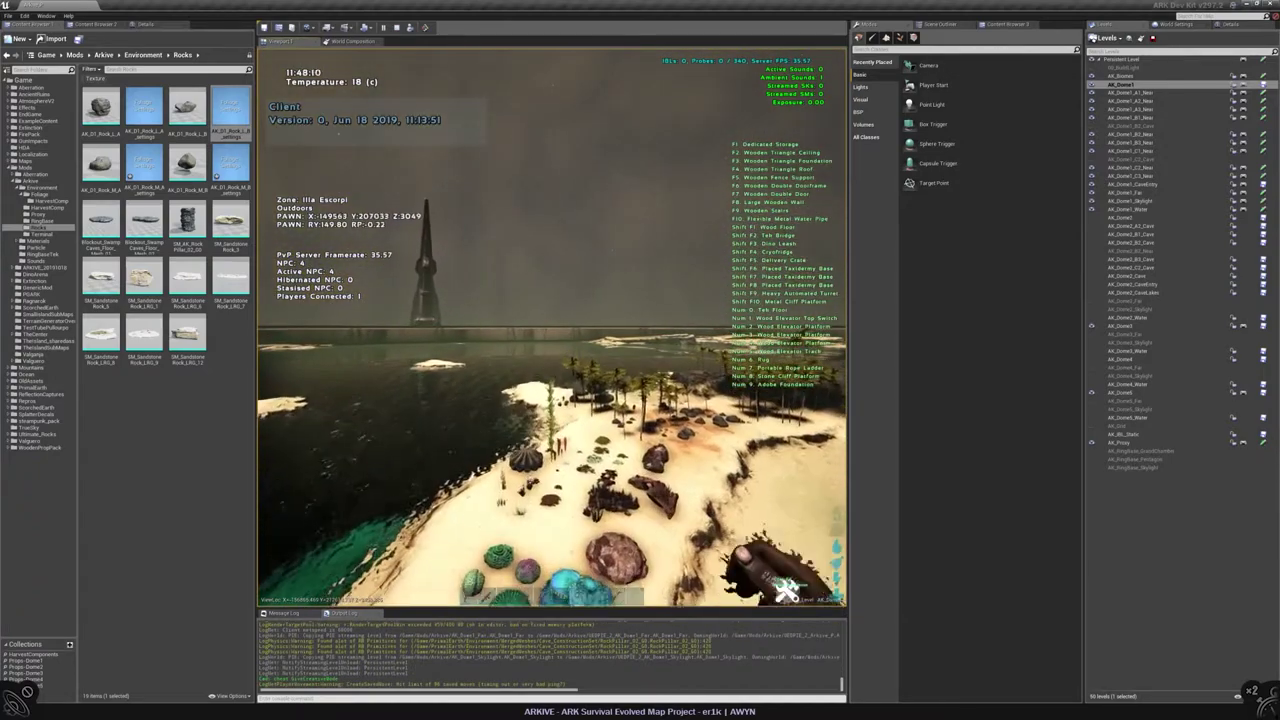
{"action": "key", "text": "w"}
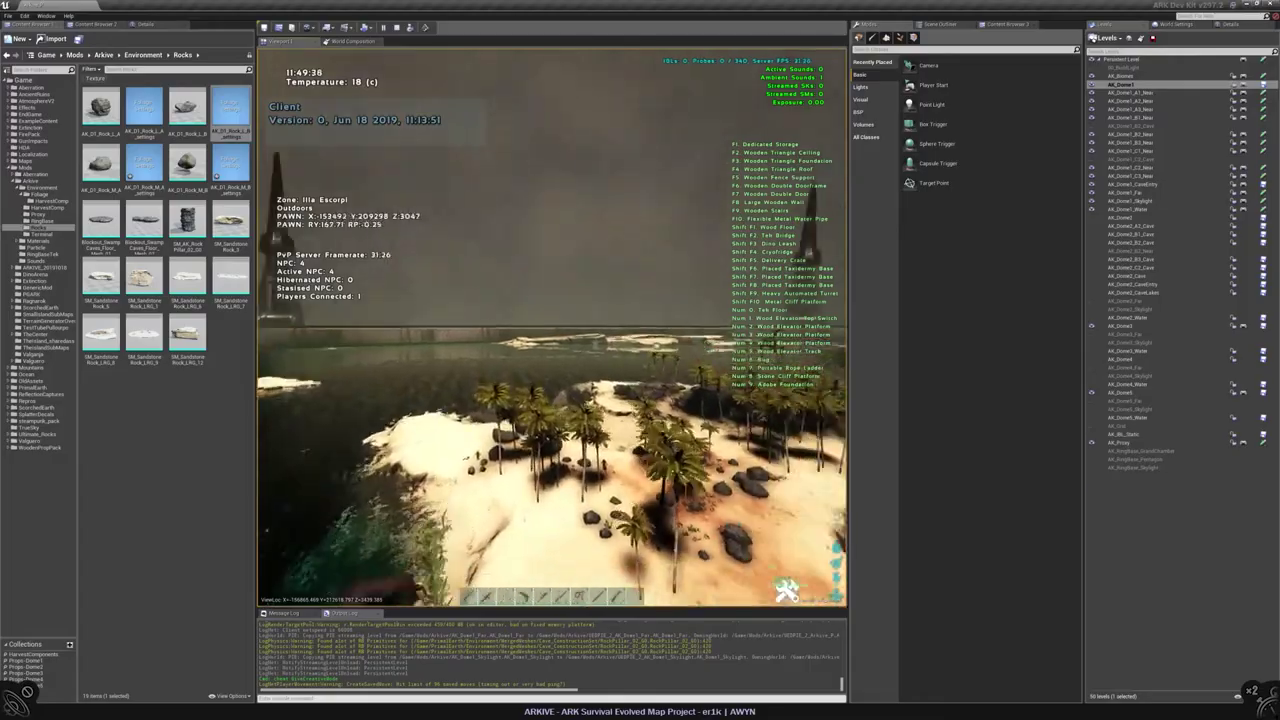
{"action": "key", "text": "w"}
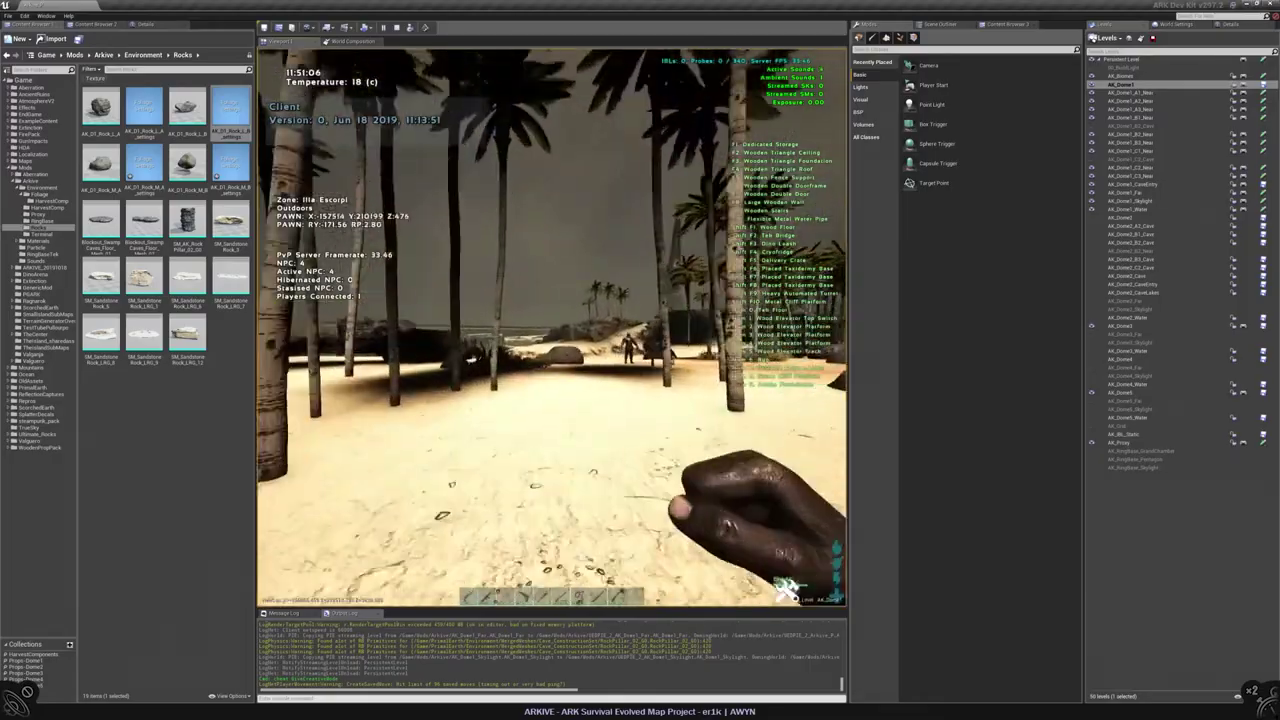
{"action": "key", "text": "w"}
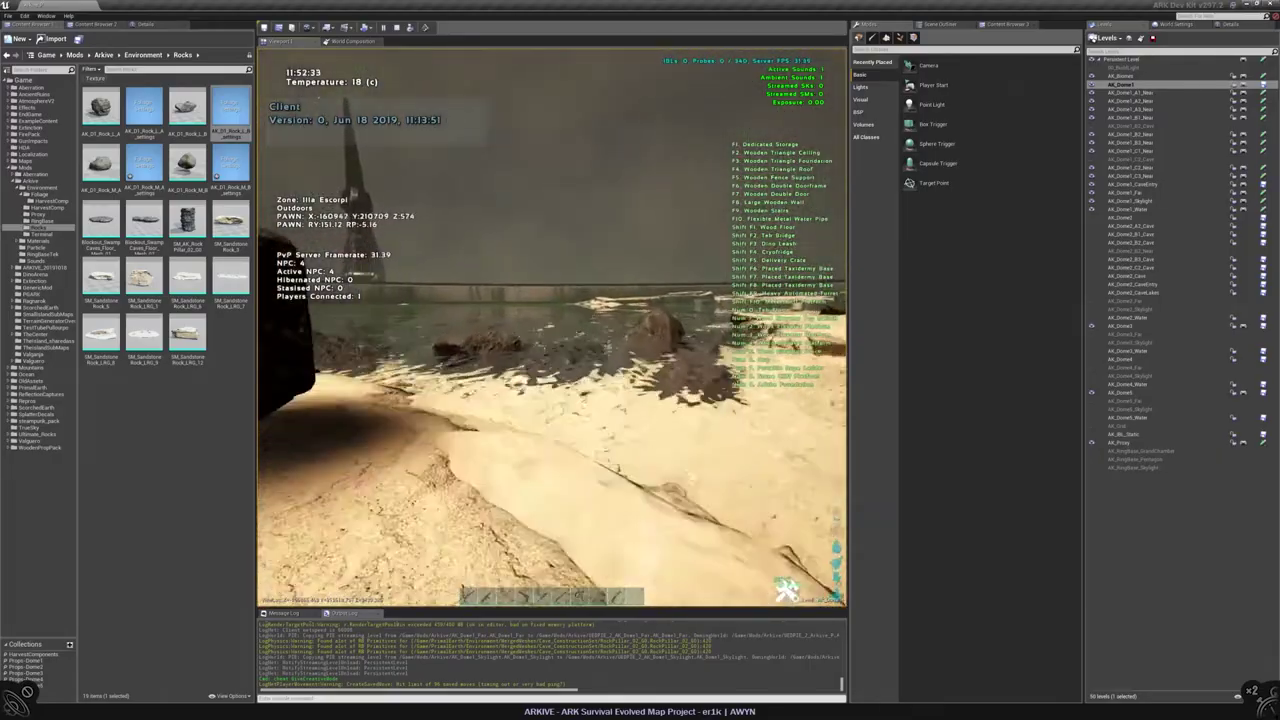
{"action": "key", "text": "w"}
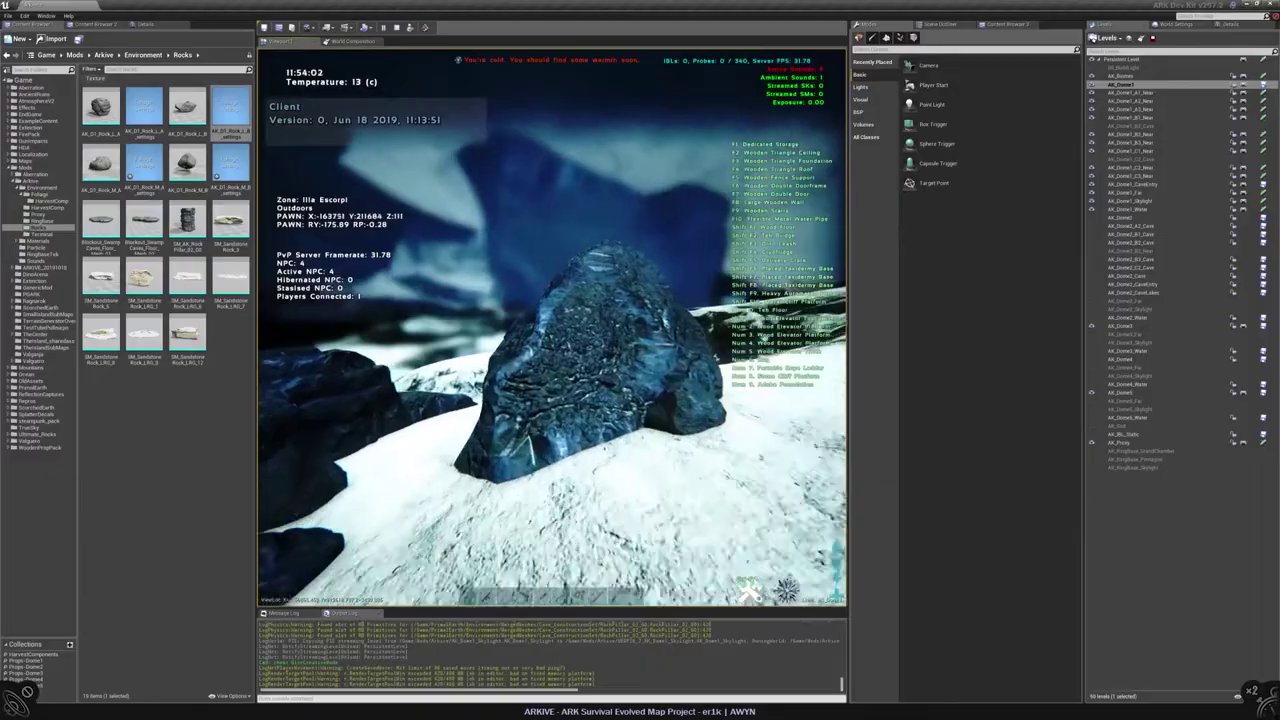
Step: Cross the shallow water and beach of the Dome1 island to check the rocks at ground level
{"action": "key", "text": "w"}
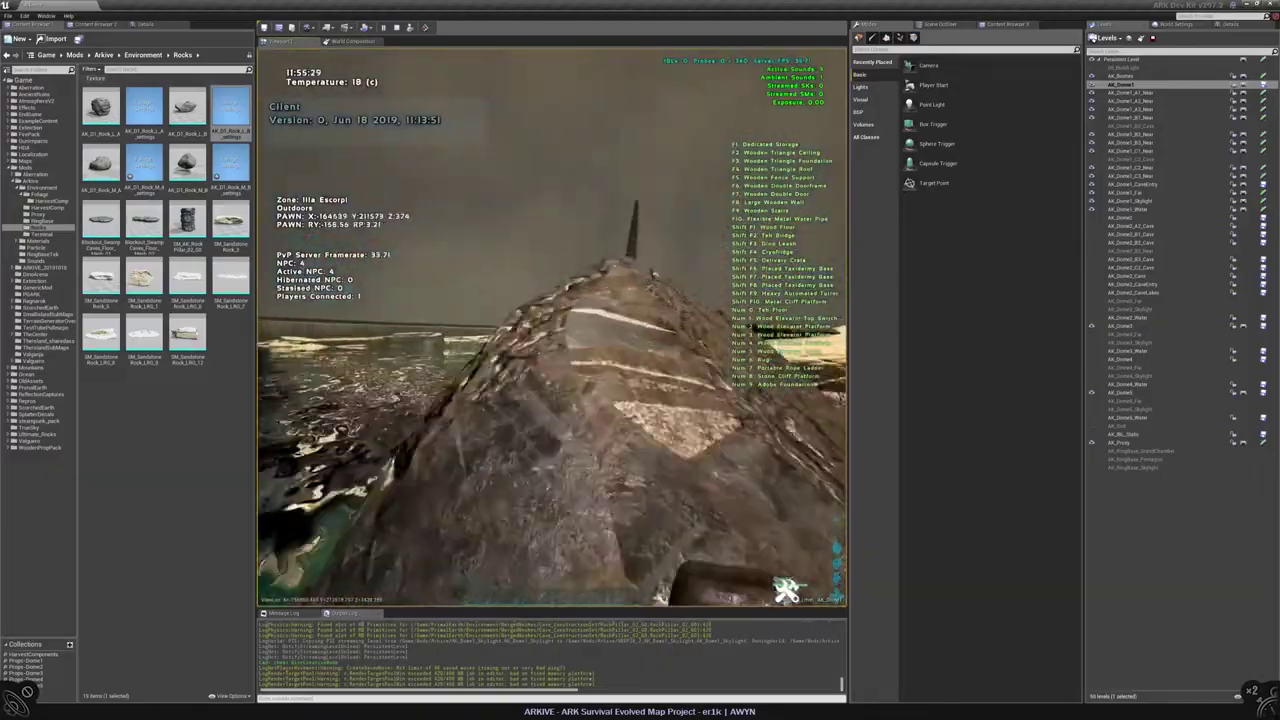
{"action": "key", "text": "w"}
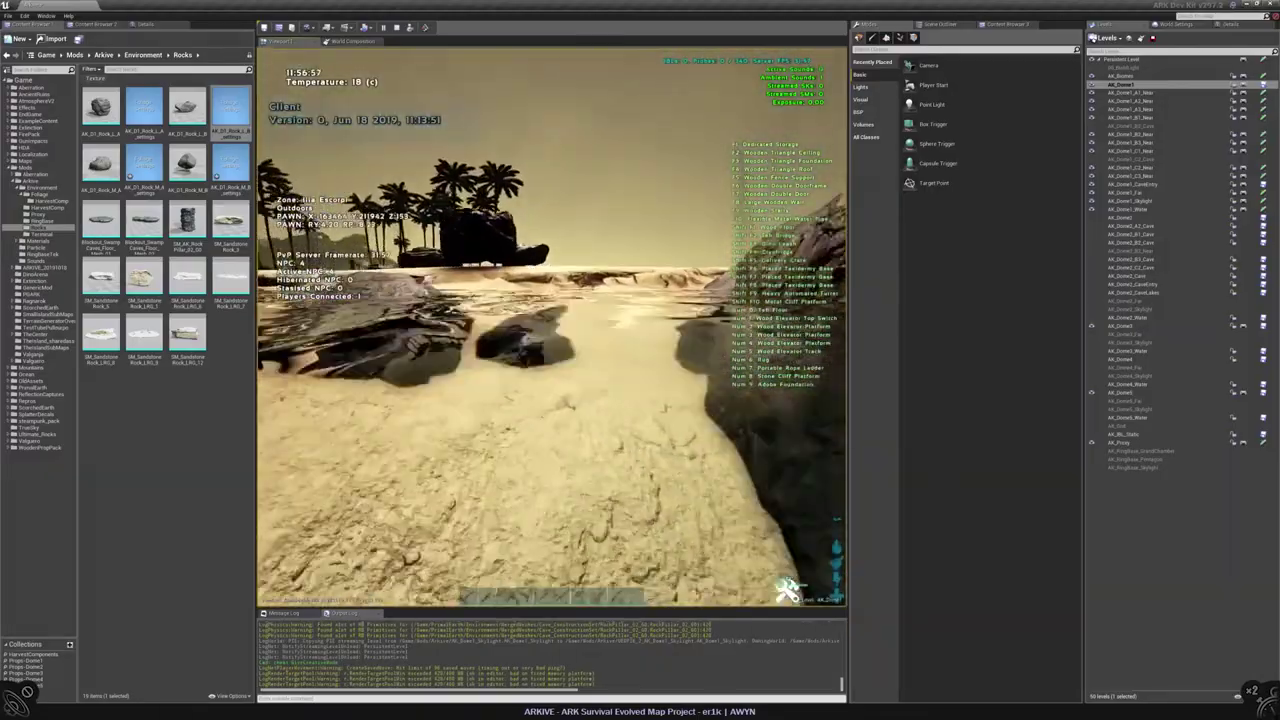
{"action": "key", "text": "w"}
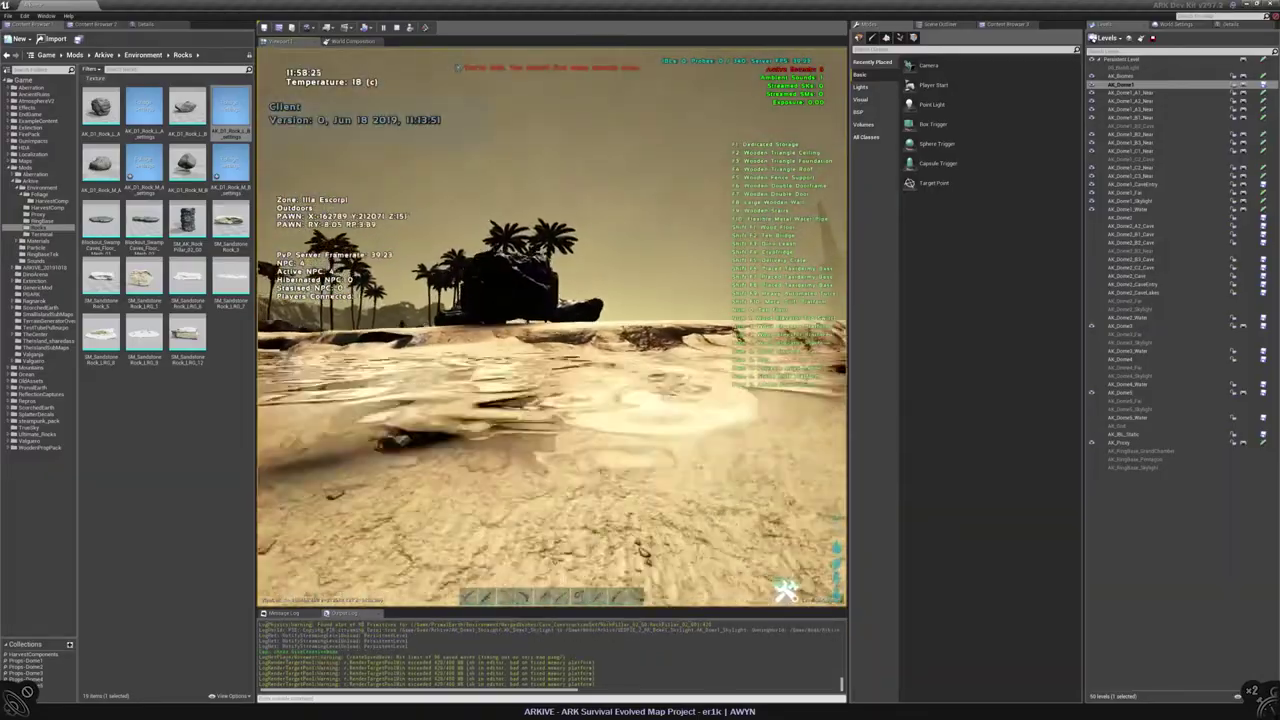
{"action": "key", "text": "w"}
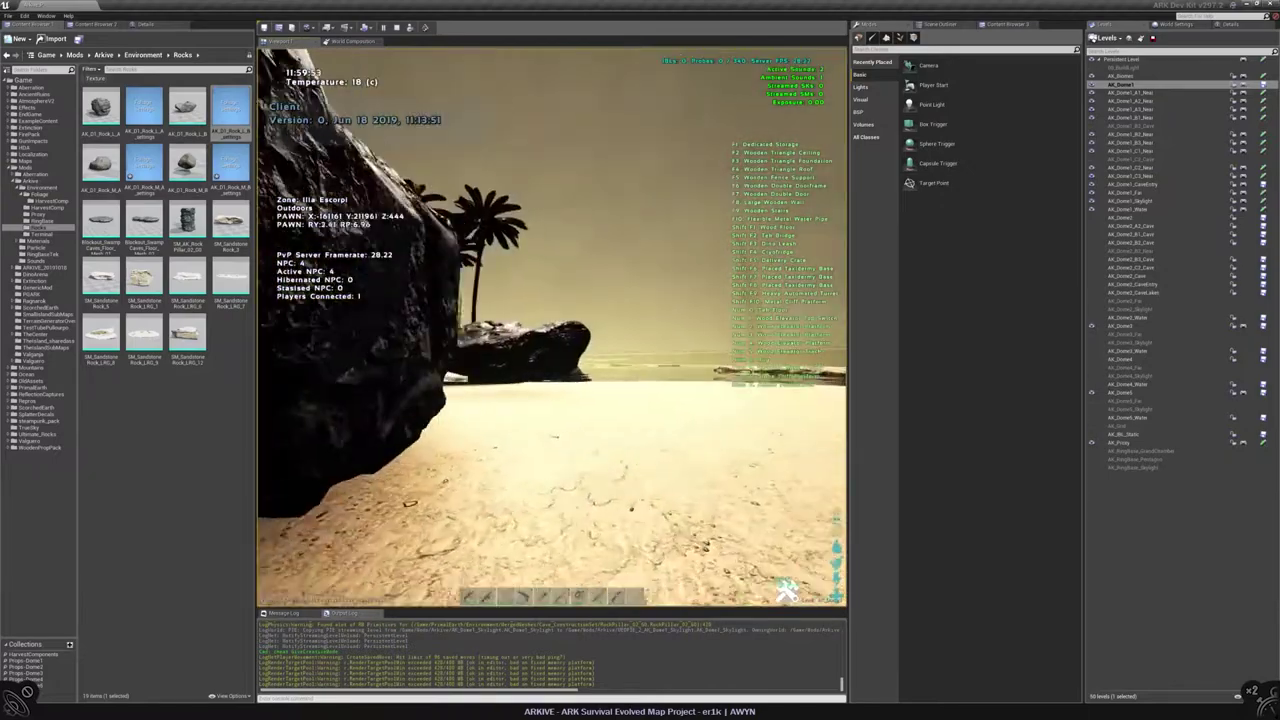
{"action": "key", "text": "w"}
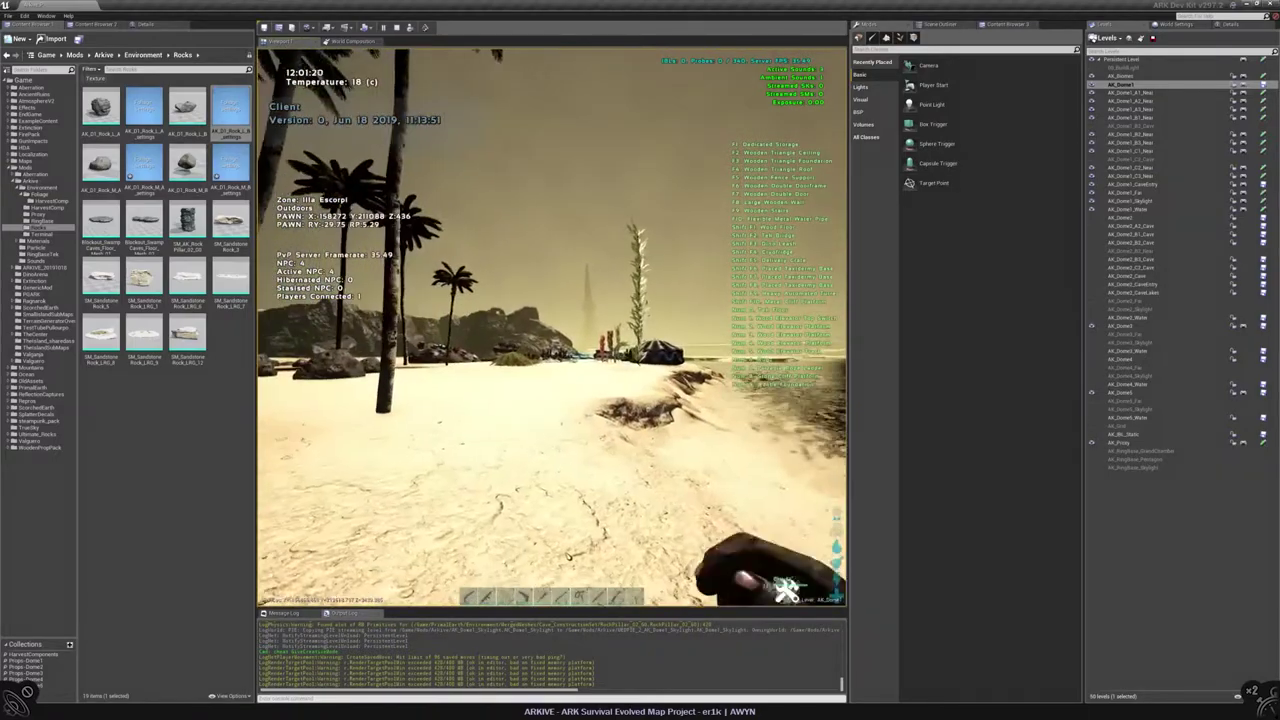
Step: Search the character's inventory for "pick" and "sickle" to equip harvesting tools, and clear the search
{"action": "key", "text": "shift+F1"}
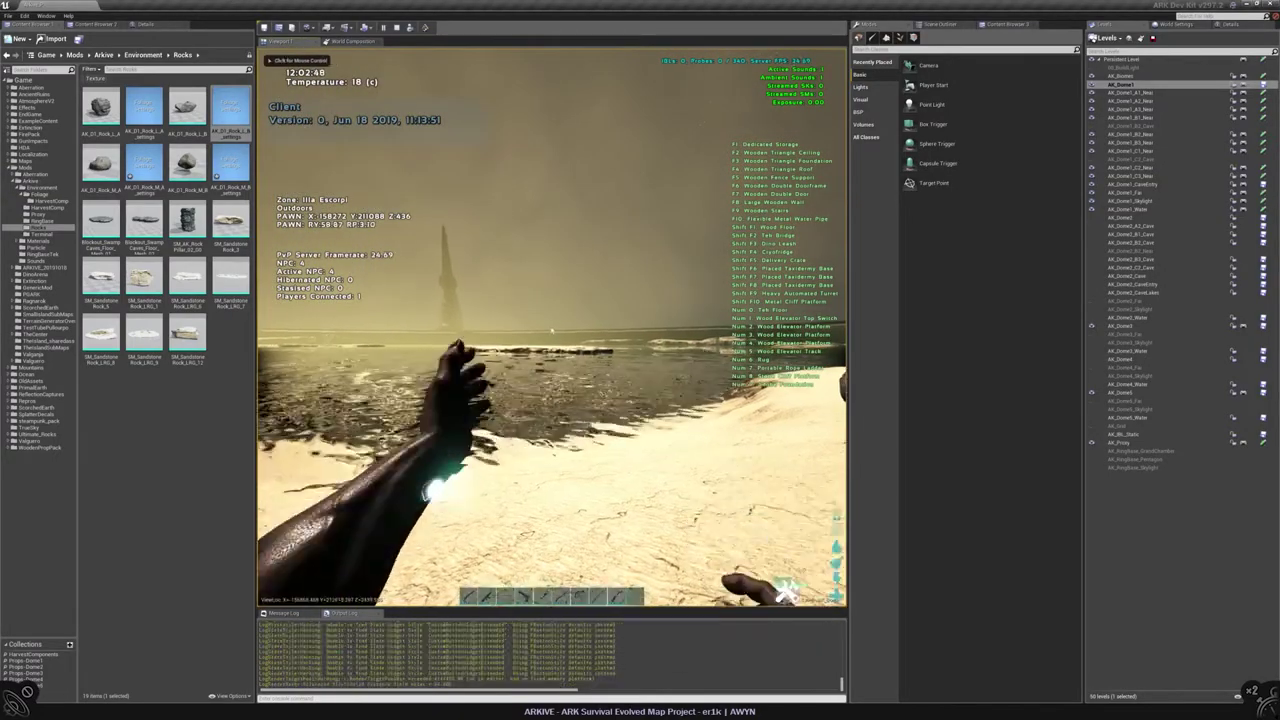
{"action": "type", "text": "i"}
{"action": "type", "text": "pick"}
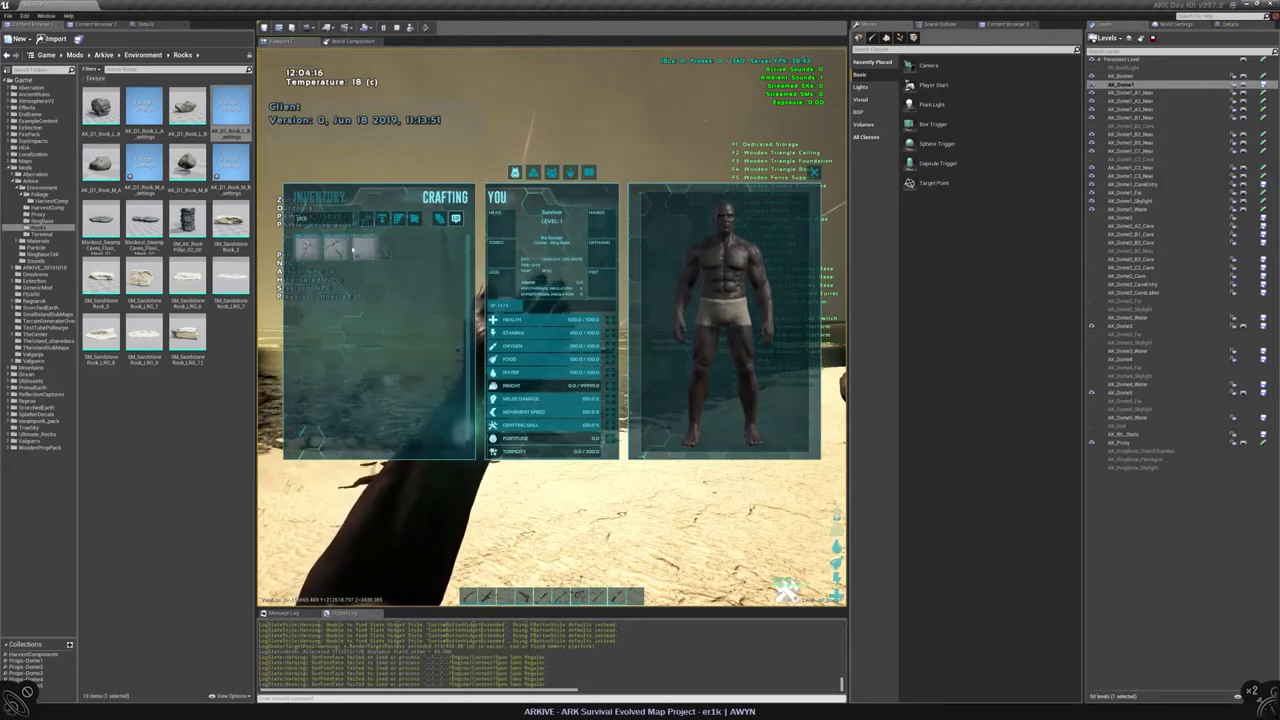
{"action": "key", "text": "BackSpace"}
{"action": "key", "text": "BackSpace"}
{"action": "key", "text": "BackSpace"}
{"action": "key", "text": "BackSpace"}
{"action": "type", "text": "sickle"}
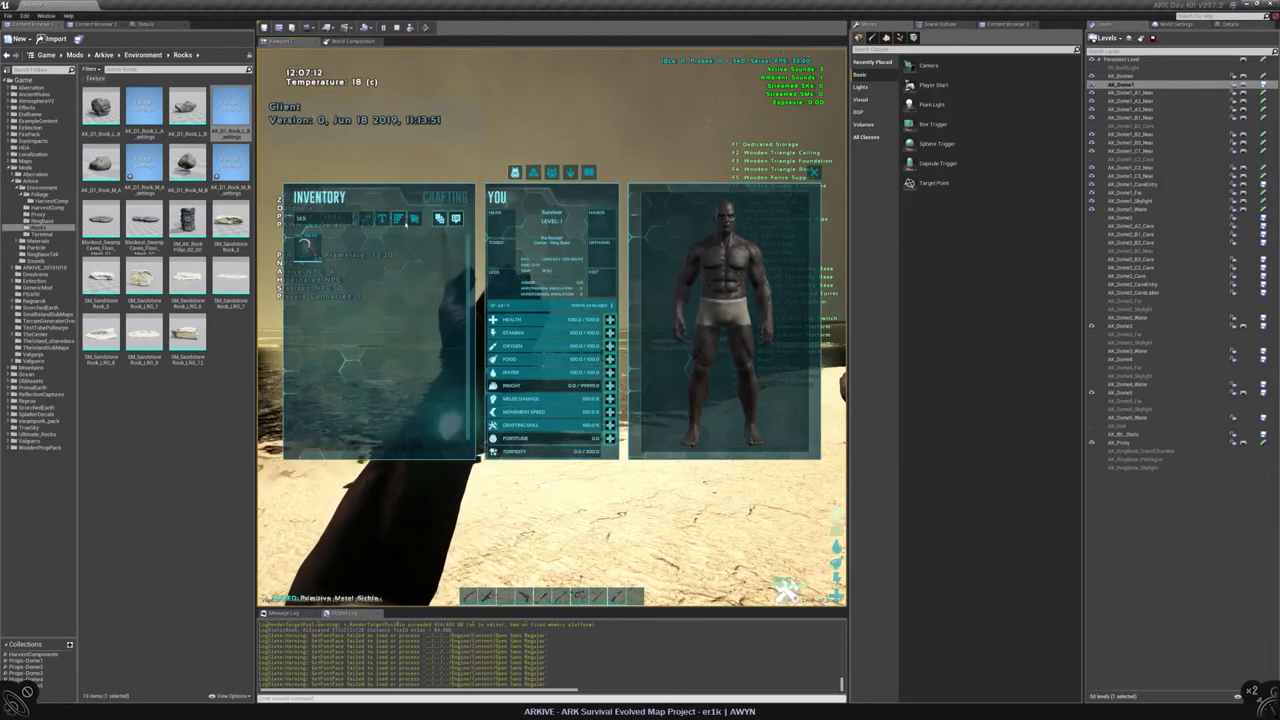
{"action": "key", "text": "BackSpace"}
{"action": "key", "text": "BackSpace"}
{"action": "key", "text": "BackSpace"}
{"action": "key", "text": "BackSpace"}
{"action": "key", "text": "BackSpace"}
{"action": "key", "text": "BackSpace"}
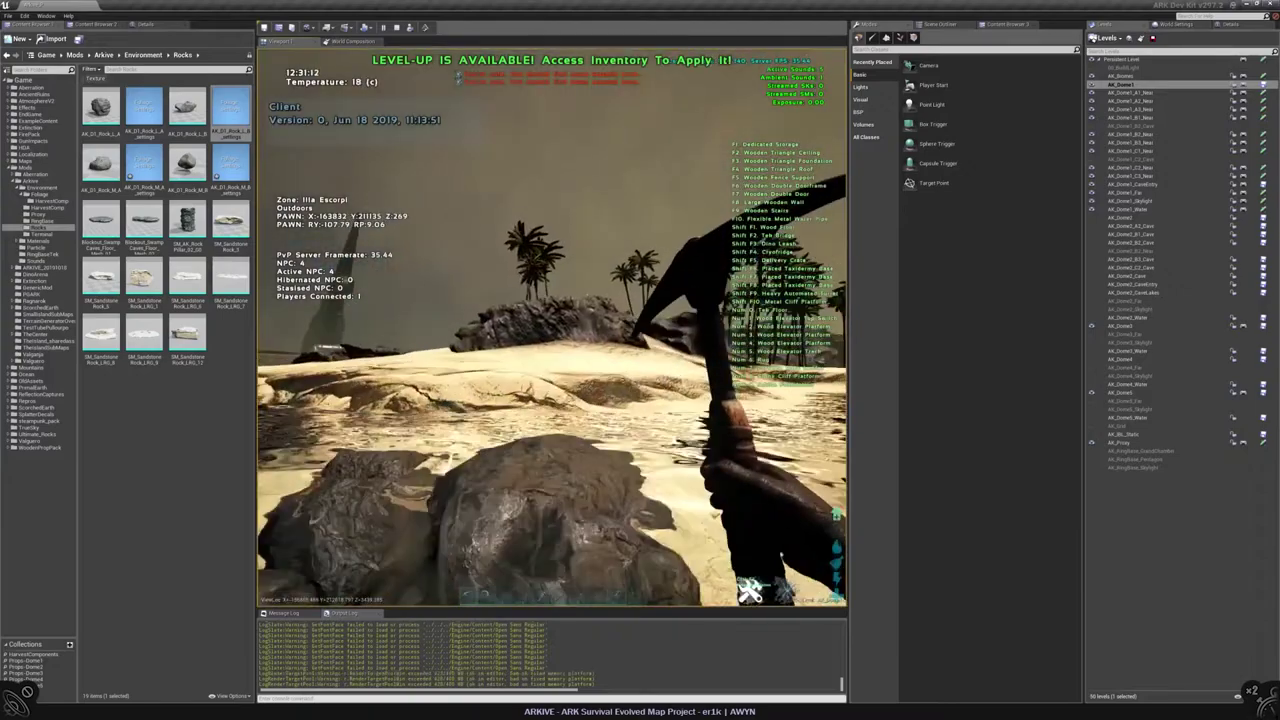
Step: Walk along the shore with the pick in hand to inspect the painted rocks, and end the play session
{"action": "key", "text": "w"}
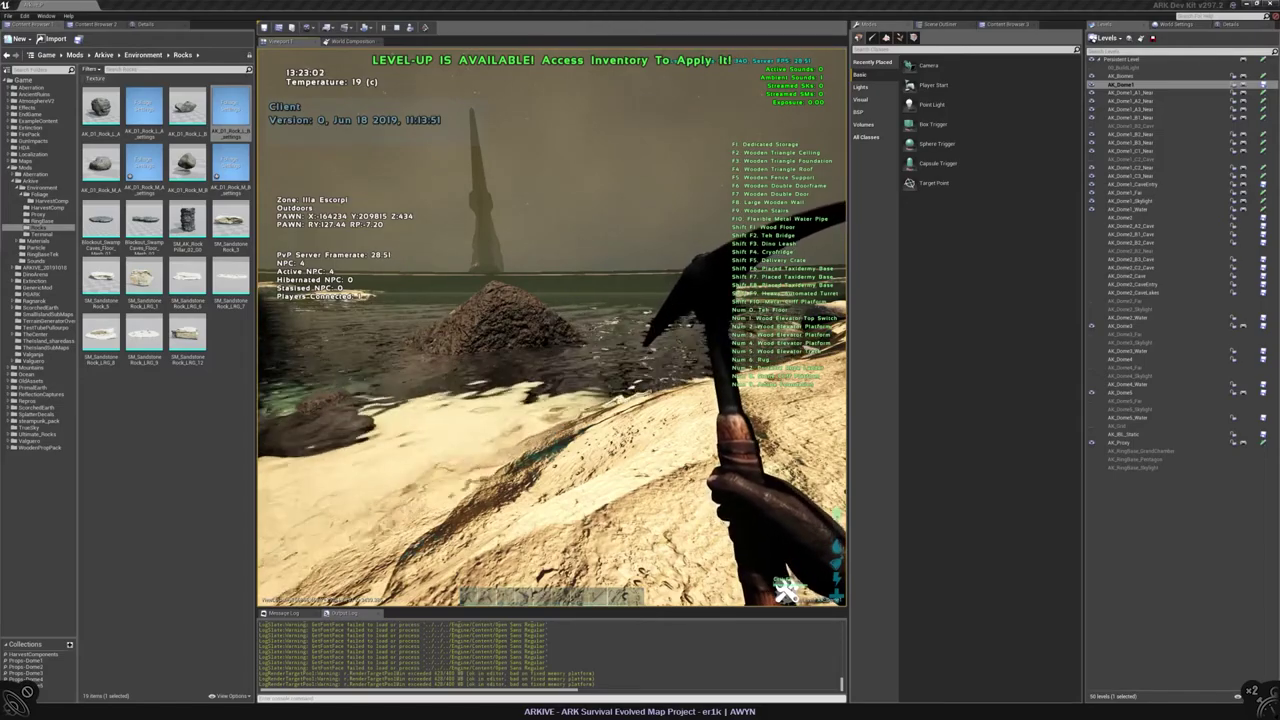
{"action": "key", "text": "w"}
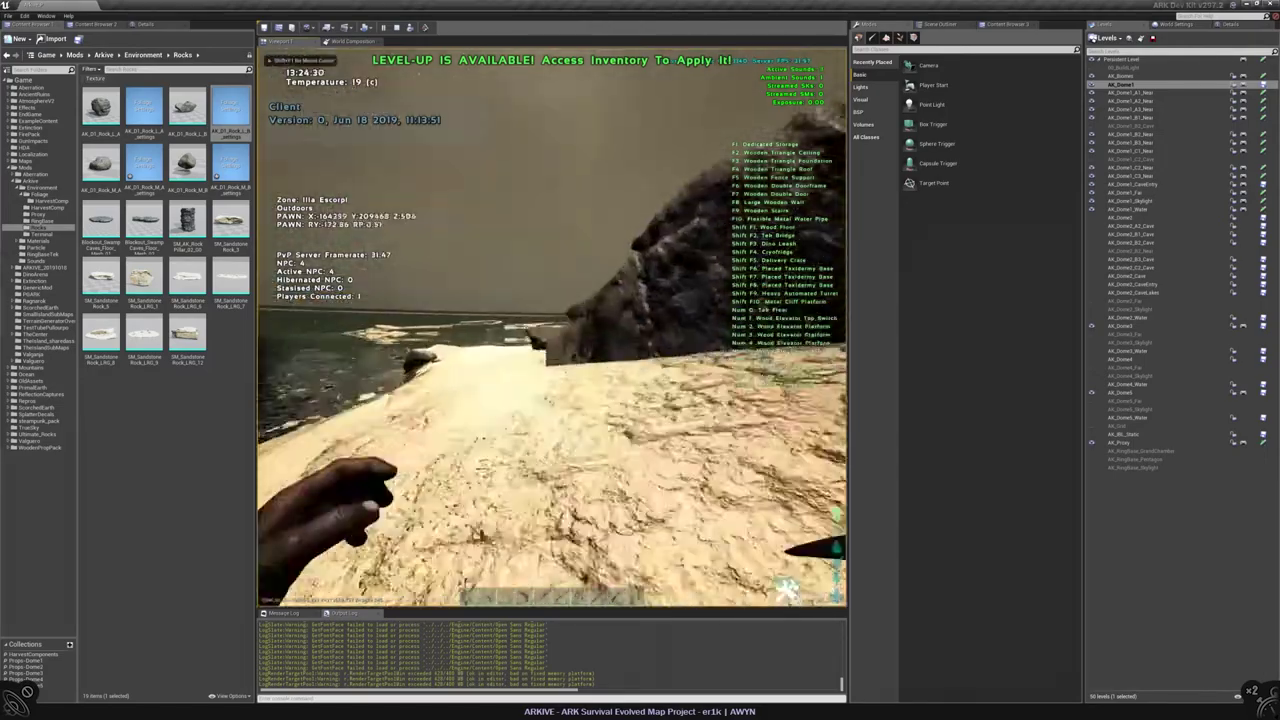
{"action": "key", "text": "1"}
{"action": "key", "text": "w"}
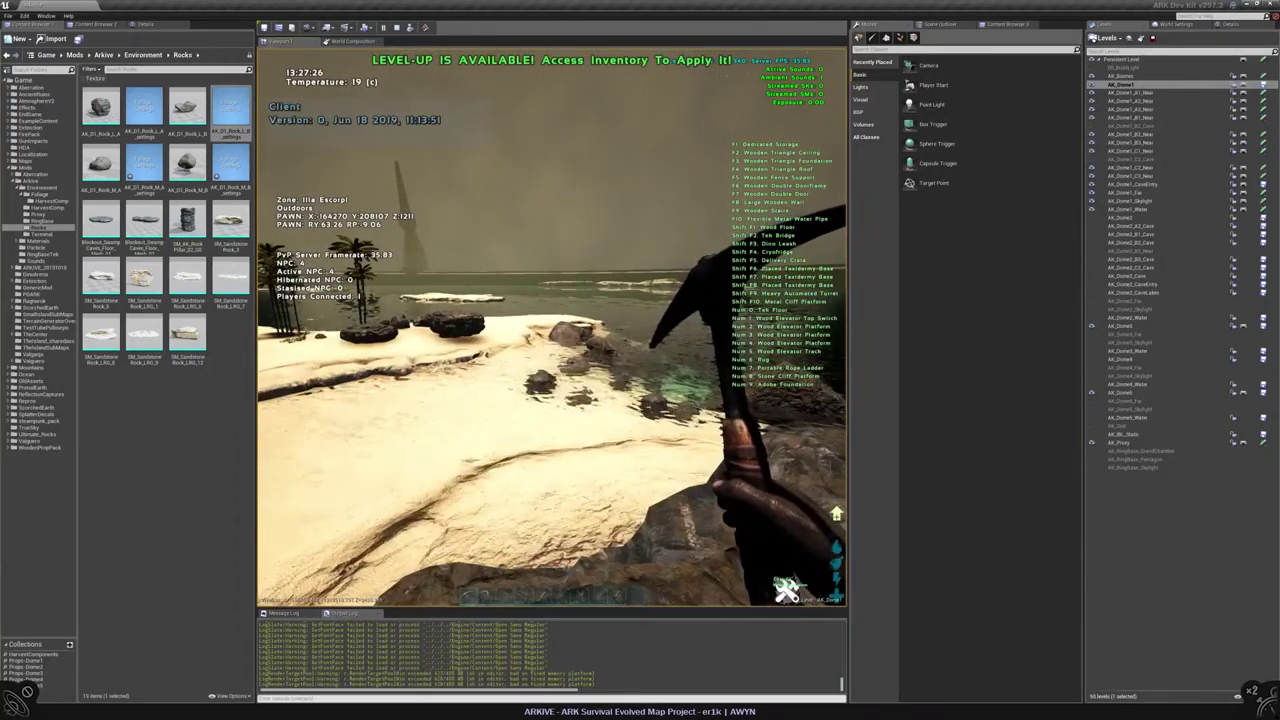
{"action": "key", "text": "Escape"}
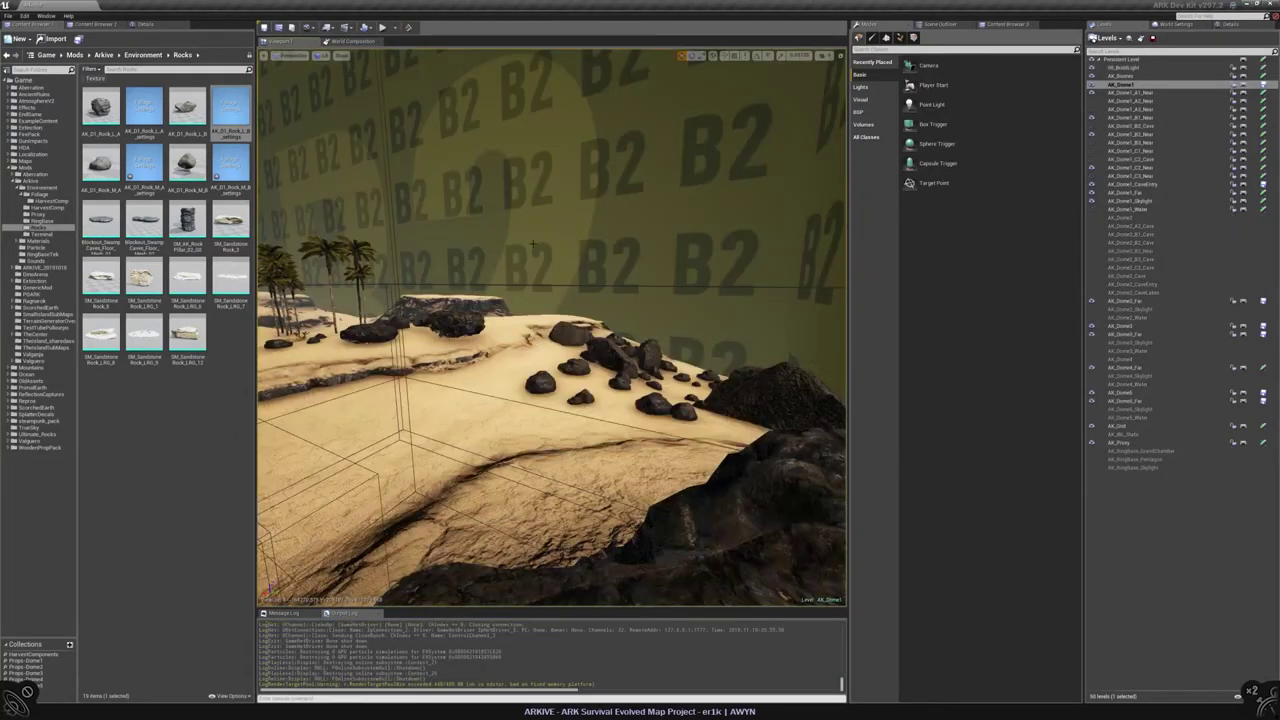
Step: Open the foliage settings of both large rocks and look up "stone" among the Attached Component Class options
{"action": "left_click", "coordinate": [143, 110]}
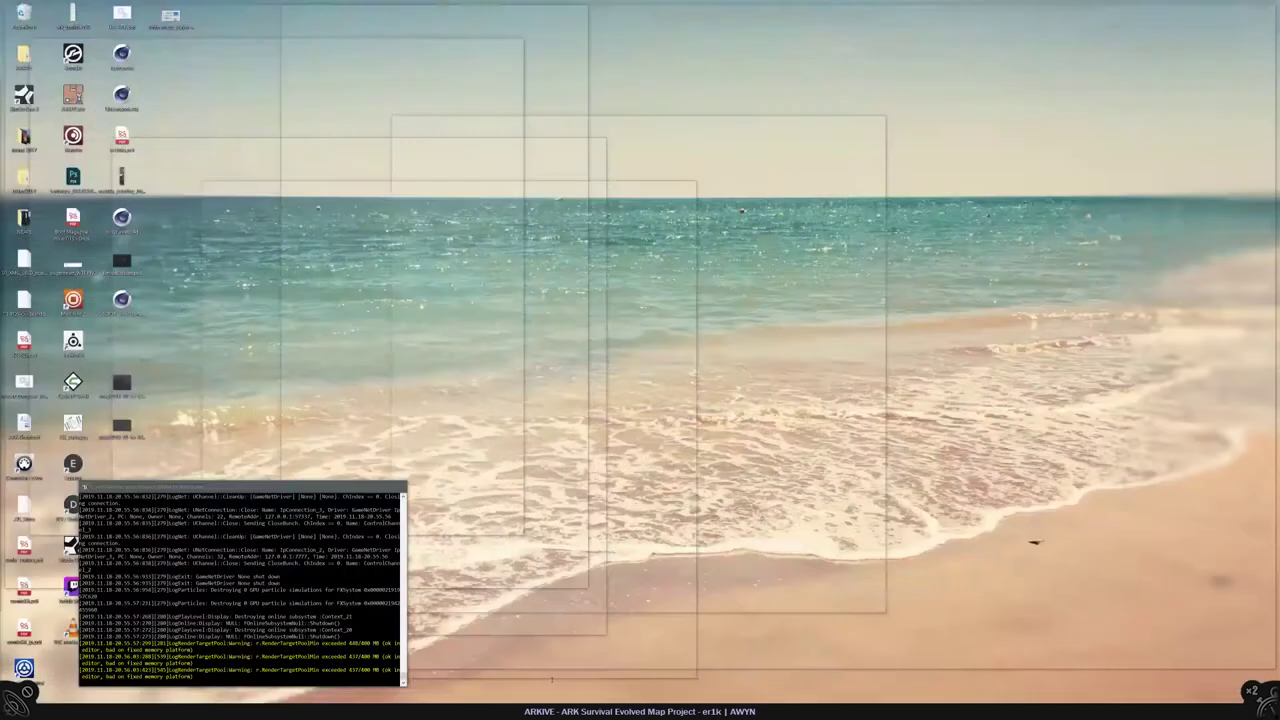
{"action": "left_click", "coordinate": [575, 684]}
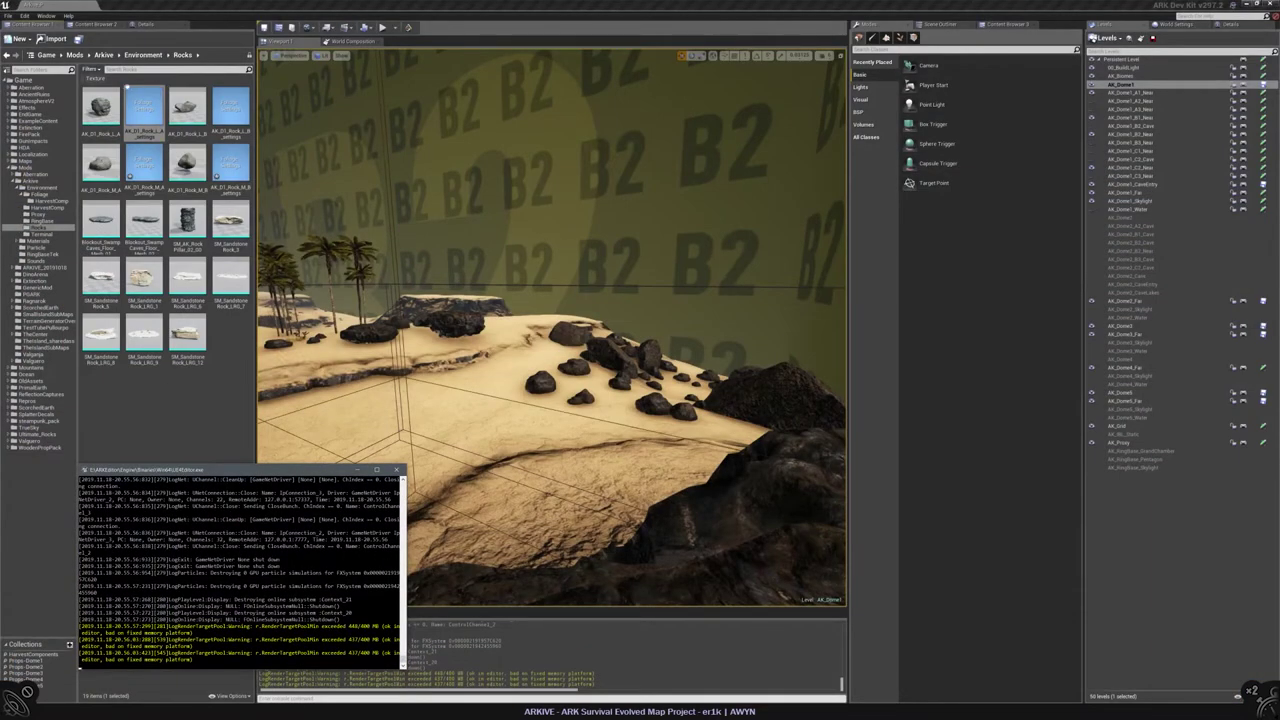
{"action": "double_click", "coordinate": [230, 108]}
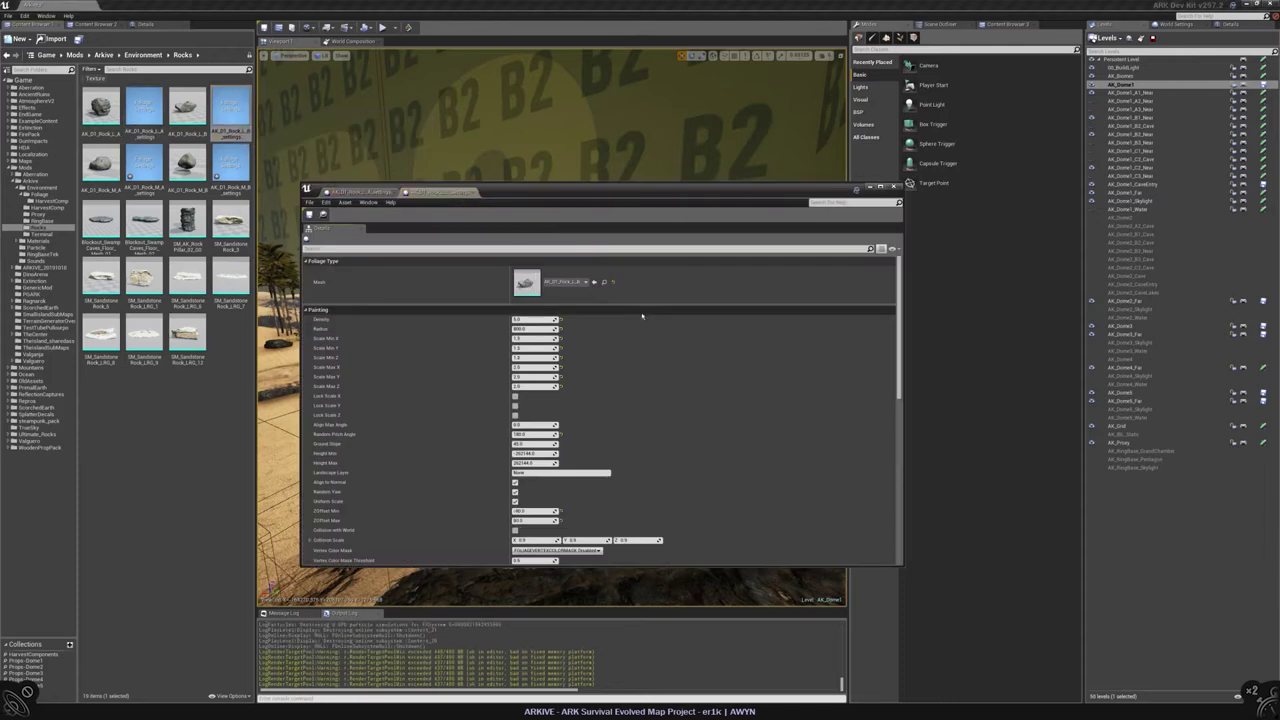
{"action": "scroll", "coordinate": [642, 330], "scroll_direction": "down", "scroll_amount": 6}
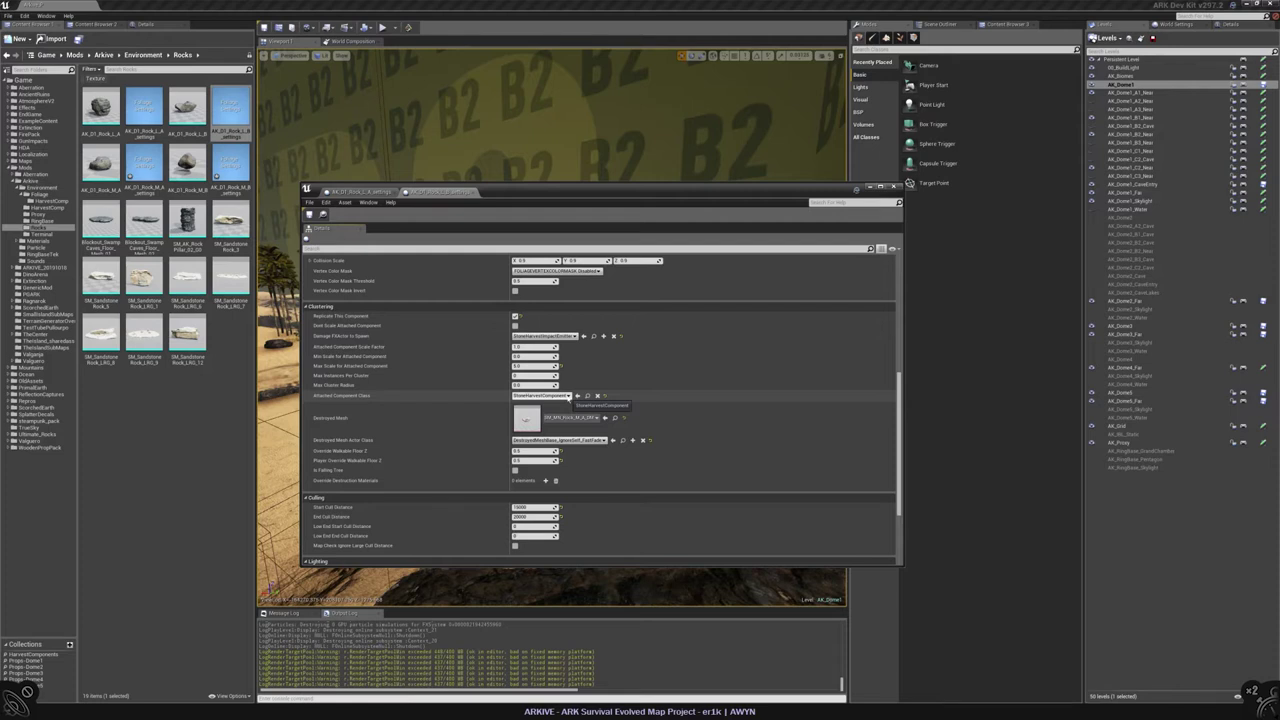
{"action": "left_click", "coordinate": [567, 396]}
{"action": "type", "text": "stone"}
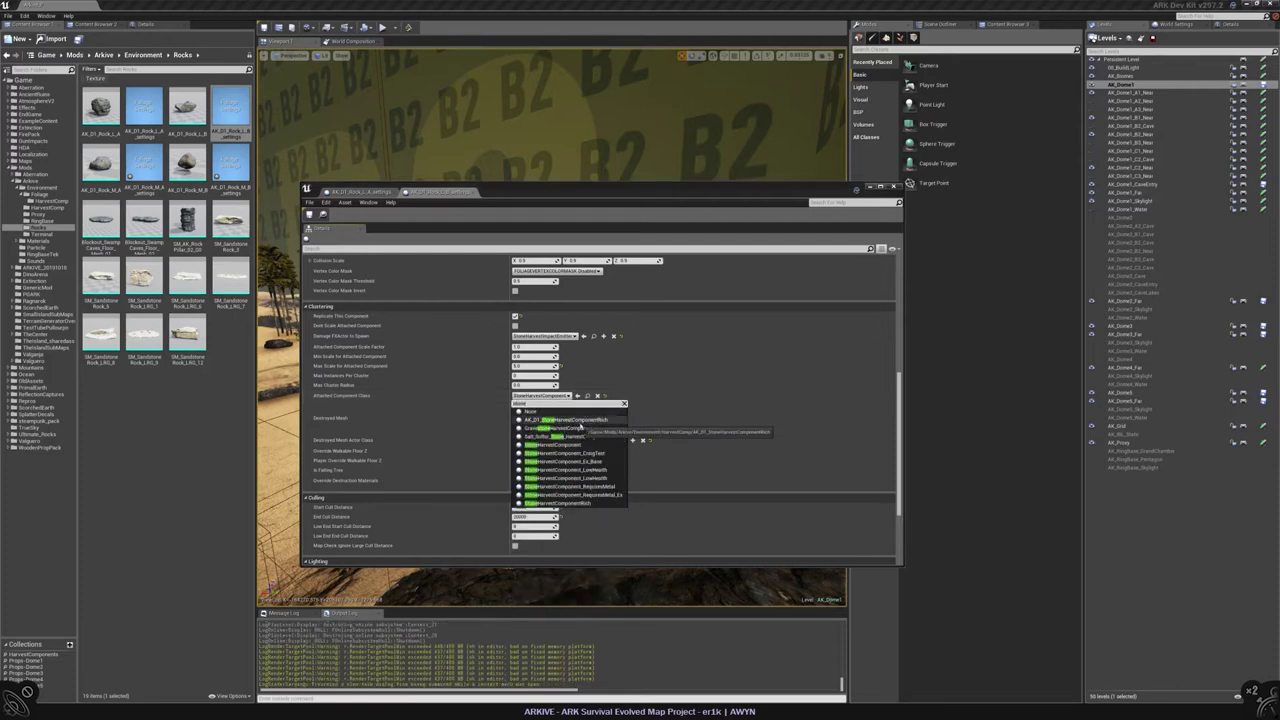
Step: Search the HarvestComponents collection for stone harvest components and reset the collection's search
{"action": "left_click", "coordinate": [25, 654]}
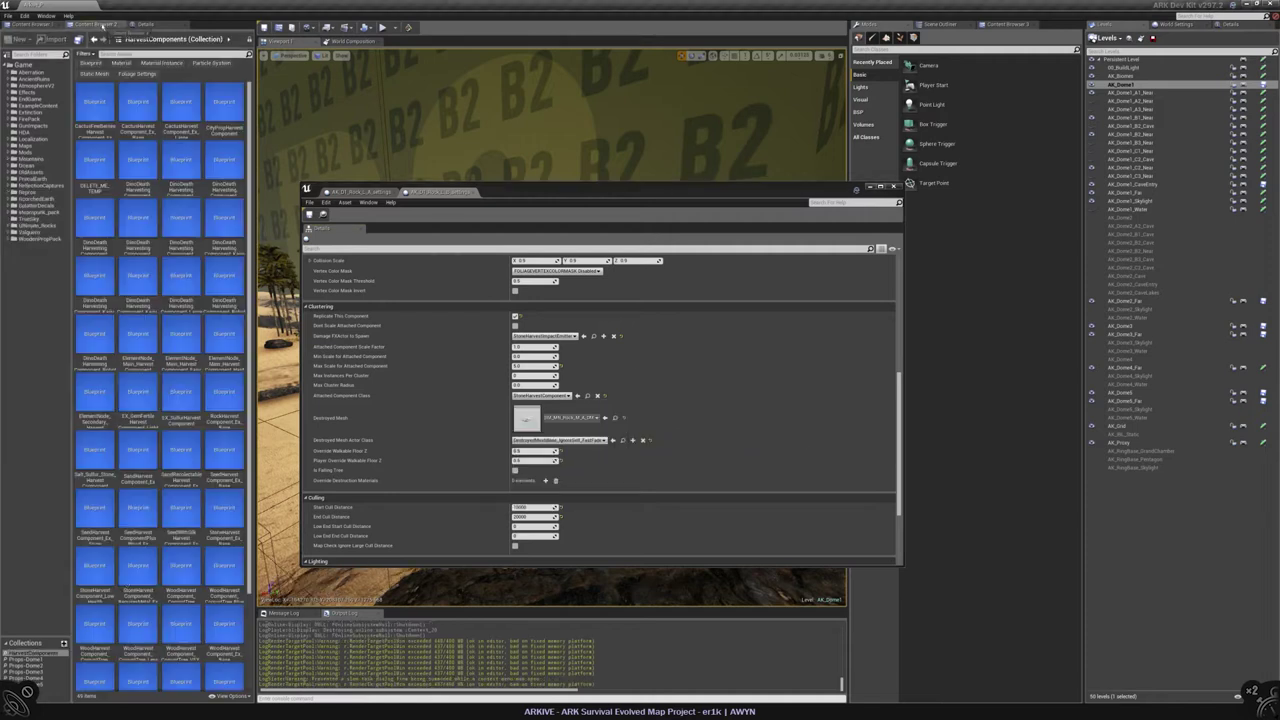
{"action": "left_click", "coordinate": [150, 53]}
{"action": "type", "text": "stone rock"}
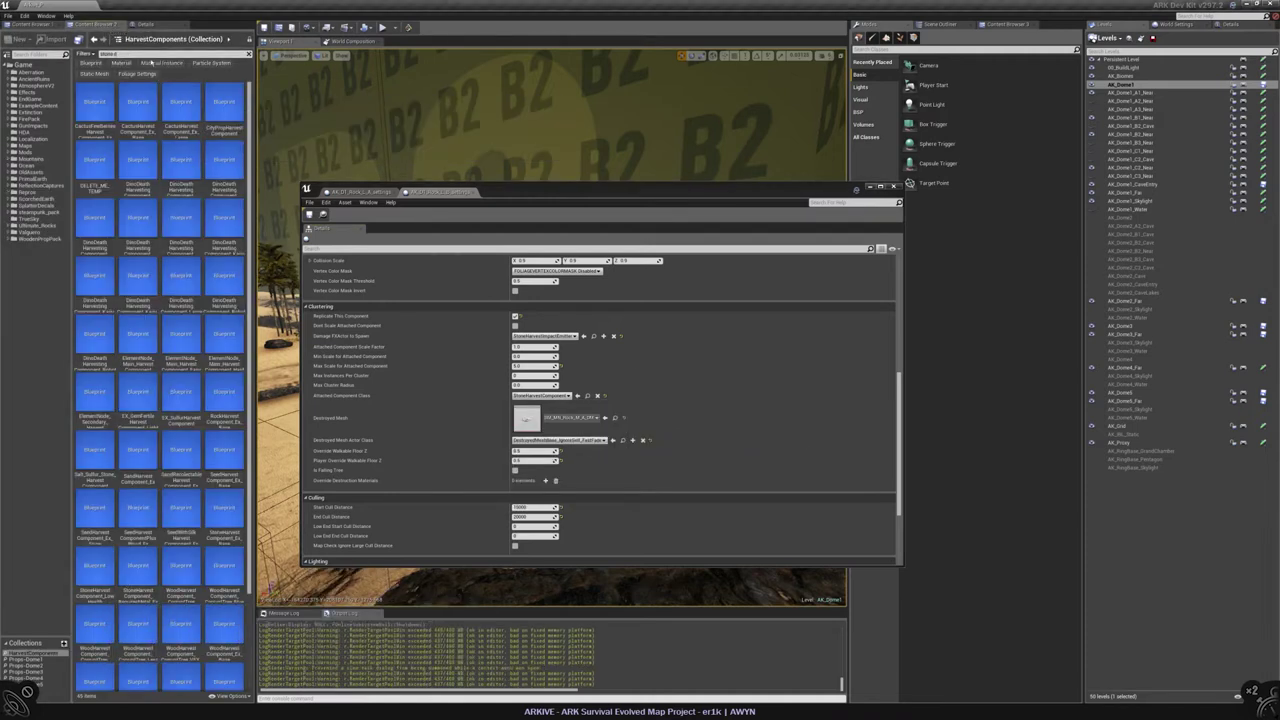
{"action": "key", "text": "BackSpace"}
{"action": "key", "text": "BackSpace"}
{"action": "key", "text": "BackSpace"}
{"action": "key", "text": "BackSpace"}
{"action": "key", "text": "BackSpace"}
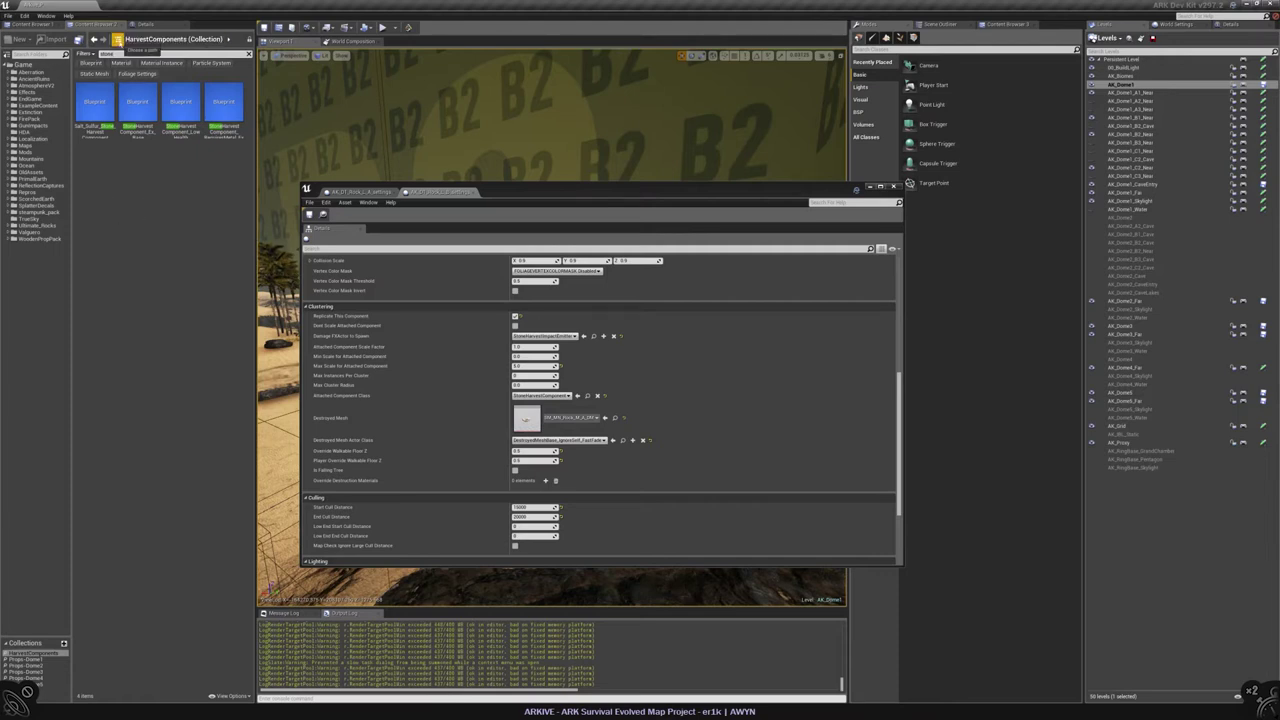
{"action": "left_click", "coordinate": [68, 653]}
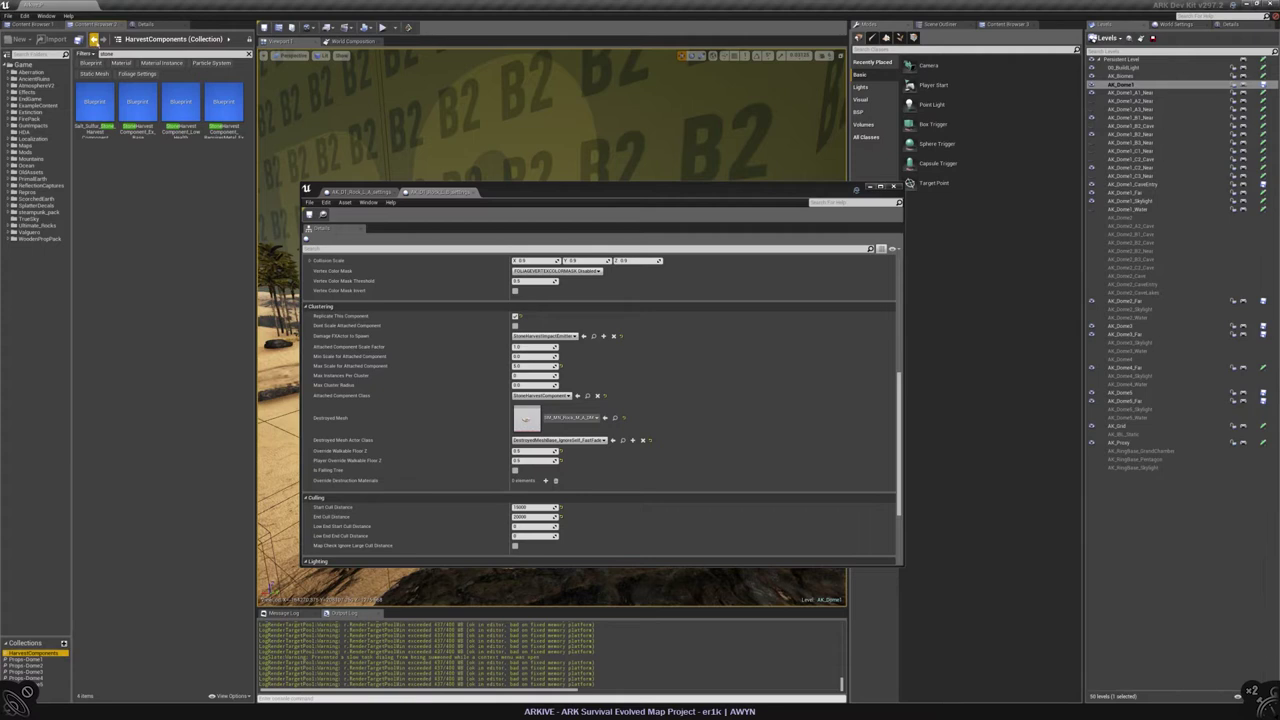
{"action": "left_click", "coordinate": [178, 40]}
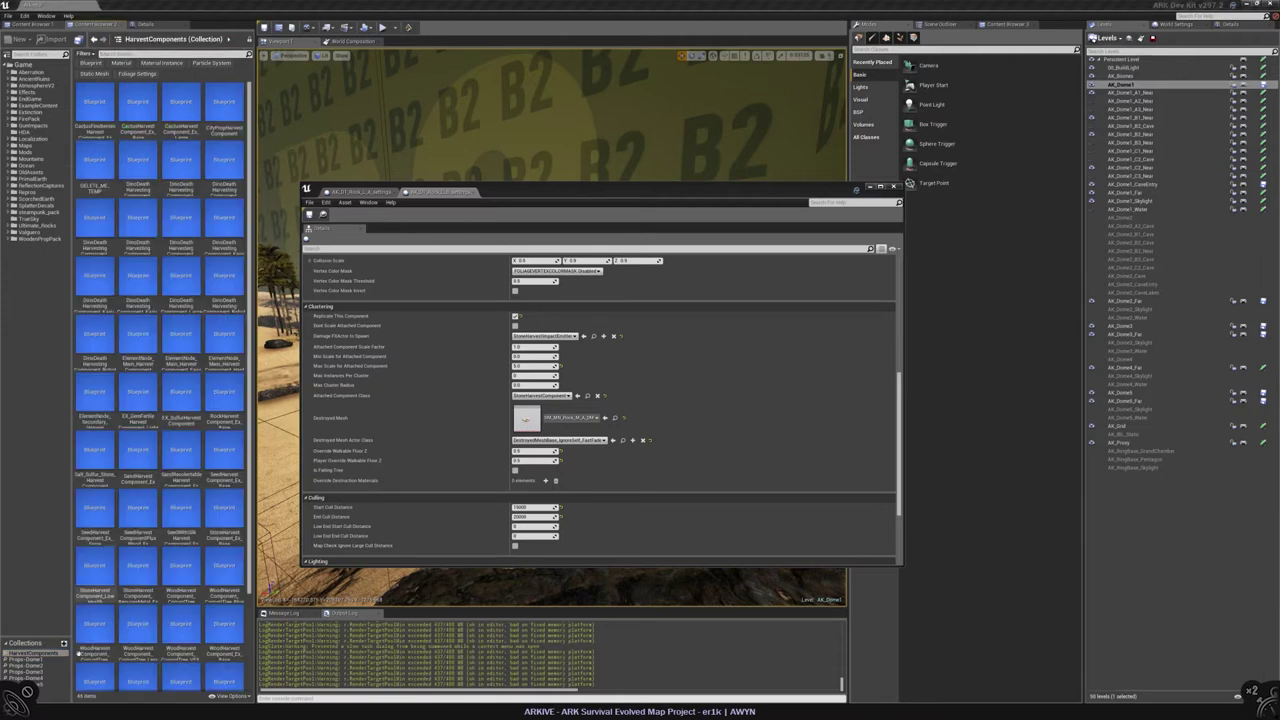
Step: Search the Game content for "stone harvest comp" and narrow the search to the PrimalEarth folder
{"action": "left_click", "coordinate": [22, 64]}
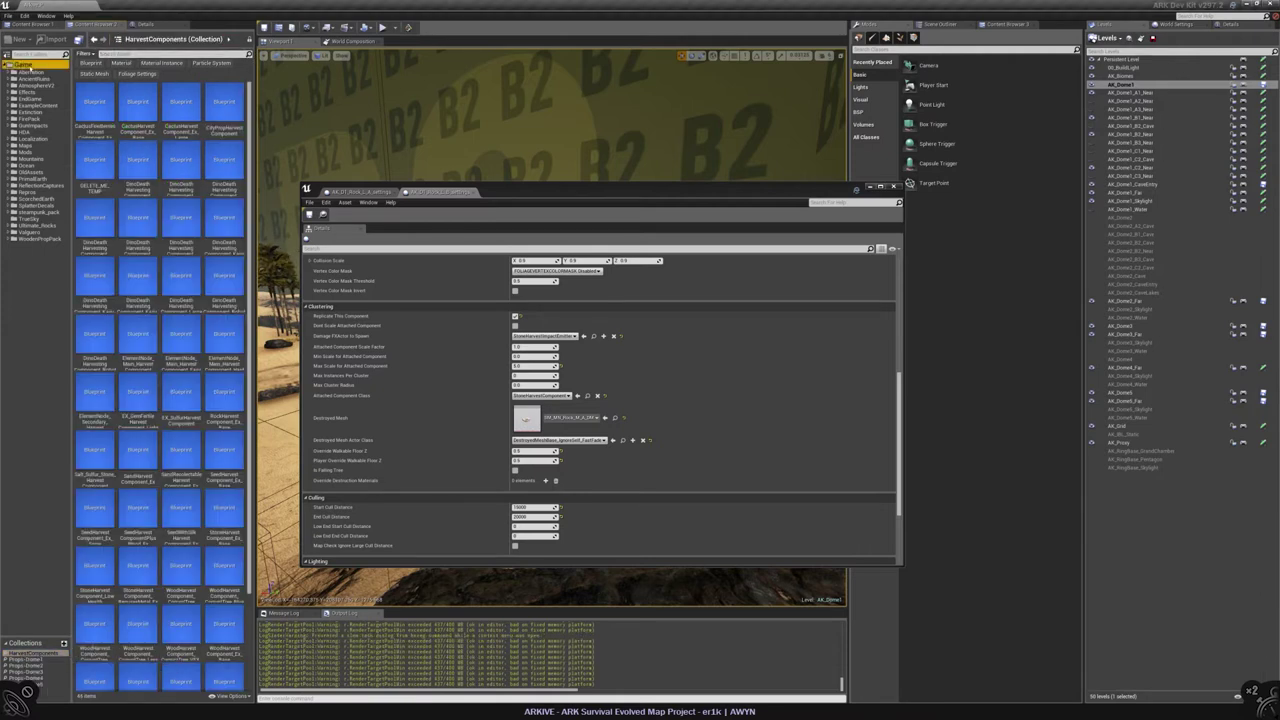
{"action": "left_click", "coordinate": [145, 53]}
{"action": "type", "text": "stone harvest comp"}
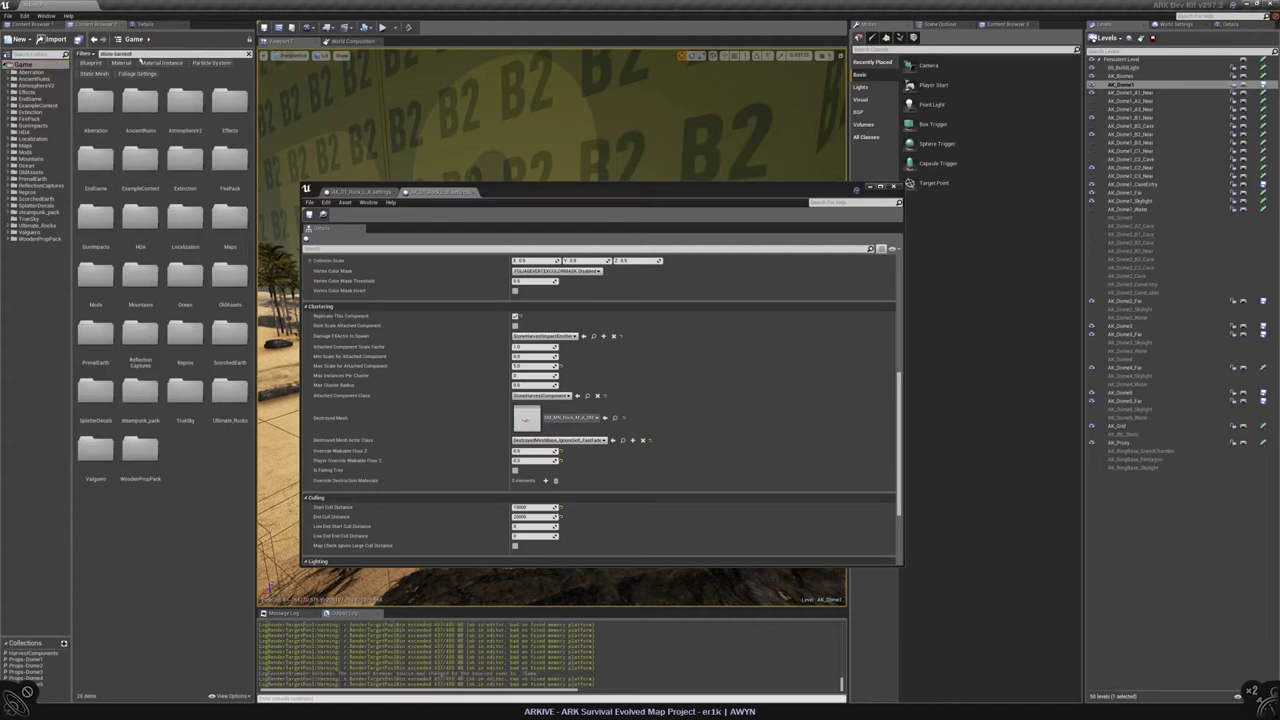
{"action": "left_click", "coordinate": [150, 73]}
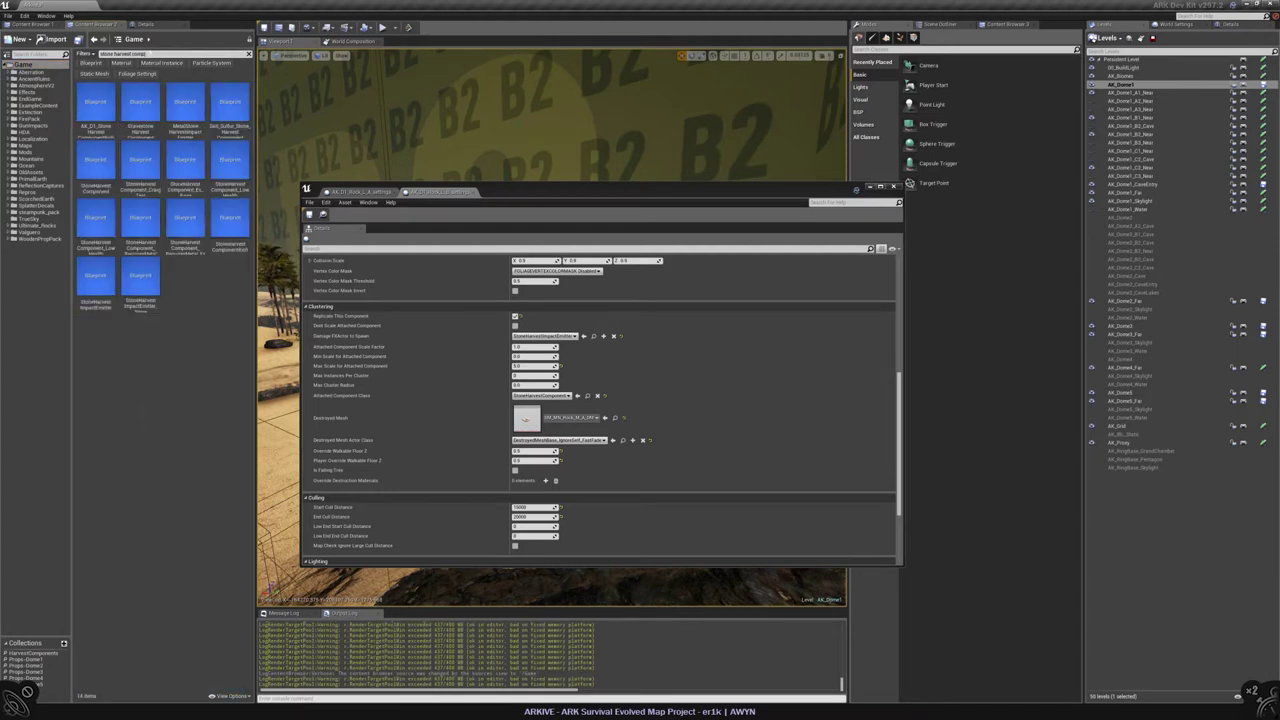
{"action": "left_click", "coordinate": [148, 39]}
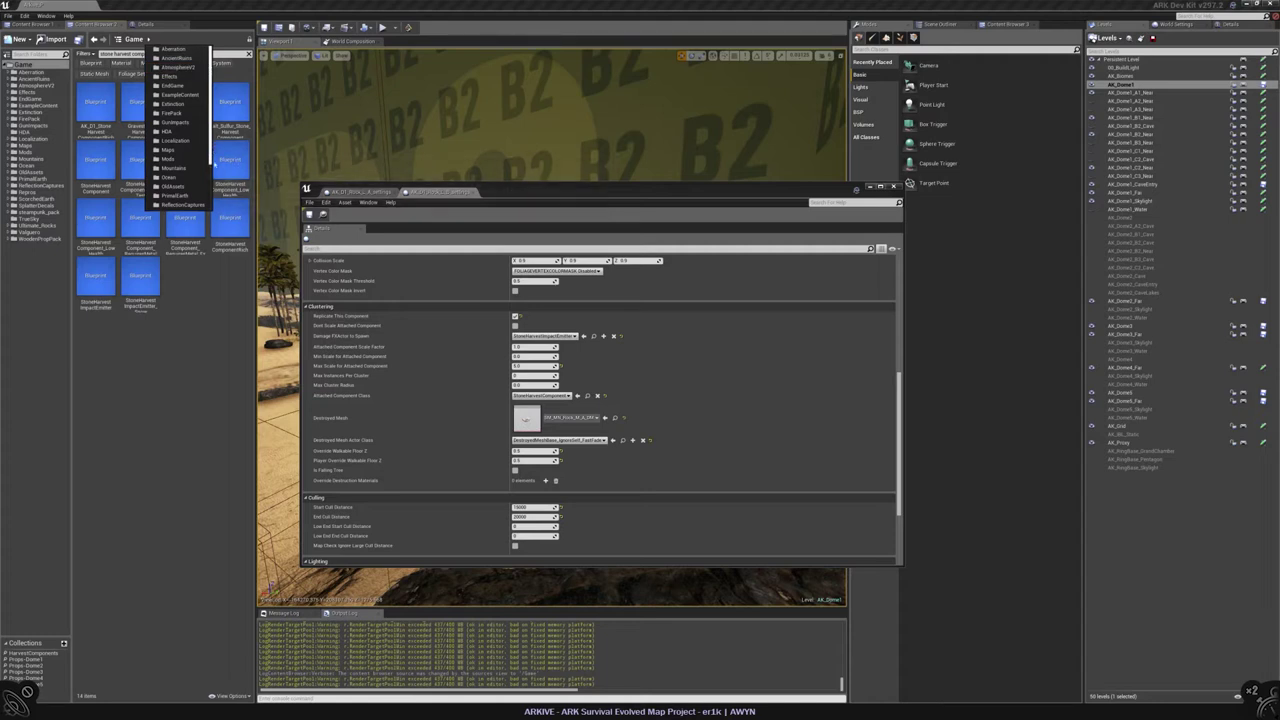
{"action": "left_click", "coordinate": [174, 195]}
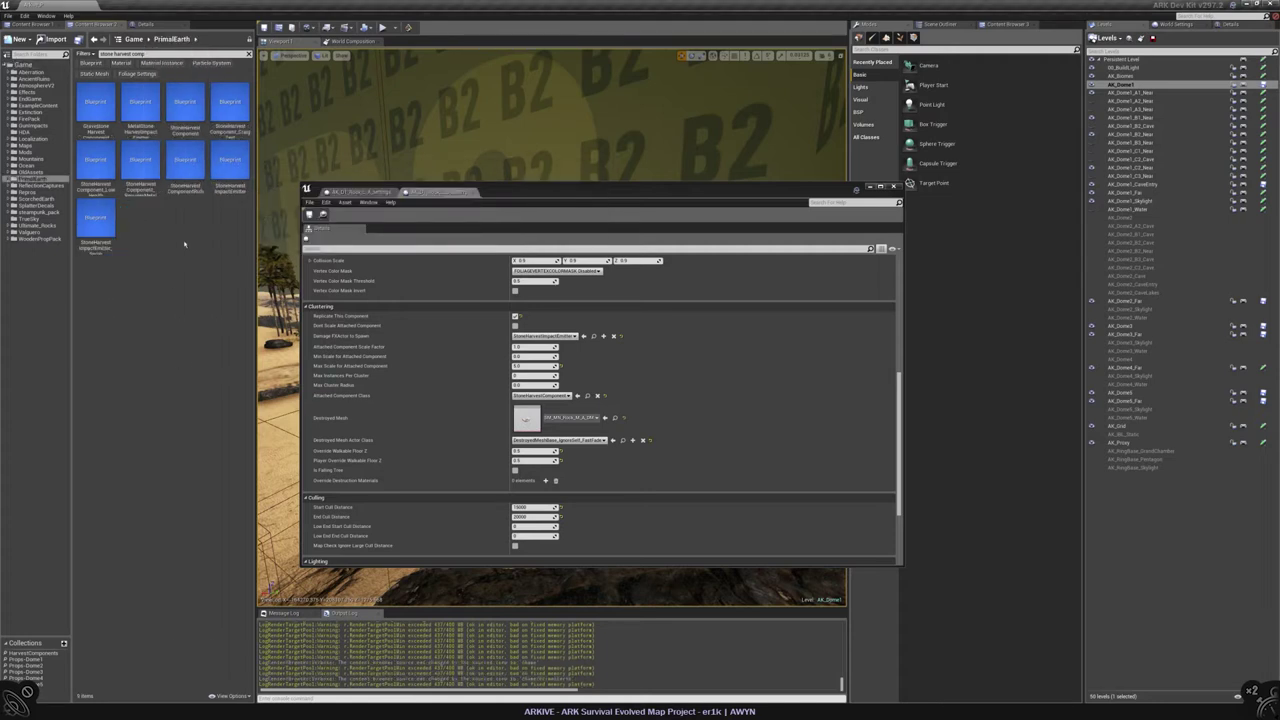
Step: Copy the StoneHarvestComponentRich blueprint into the Mods/Arkive/Environment/HarvestComp folder and open that folder
{"action": "left_click", "coordinate": [185, 177]}
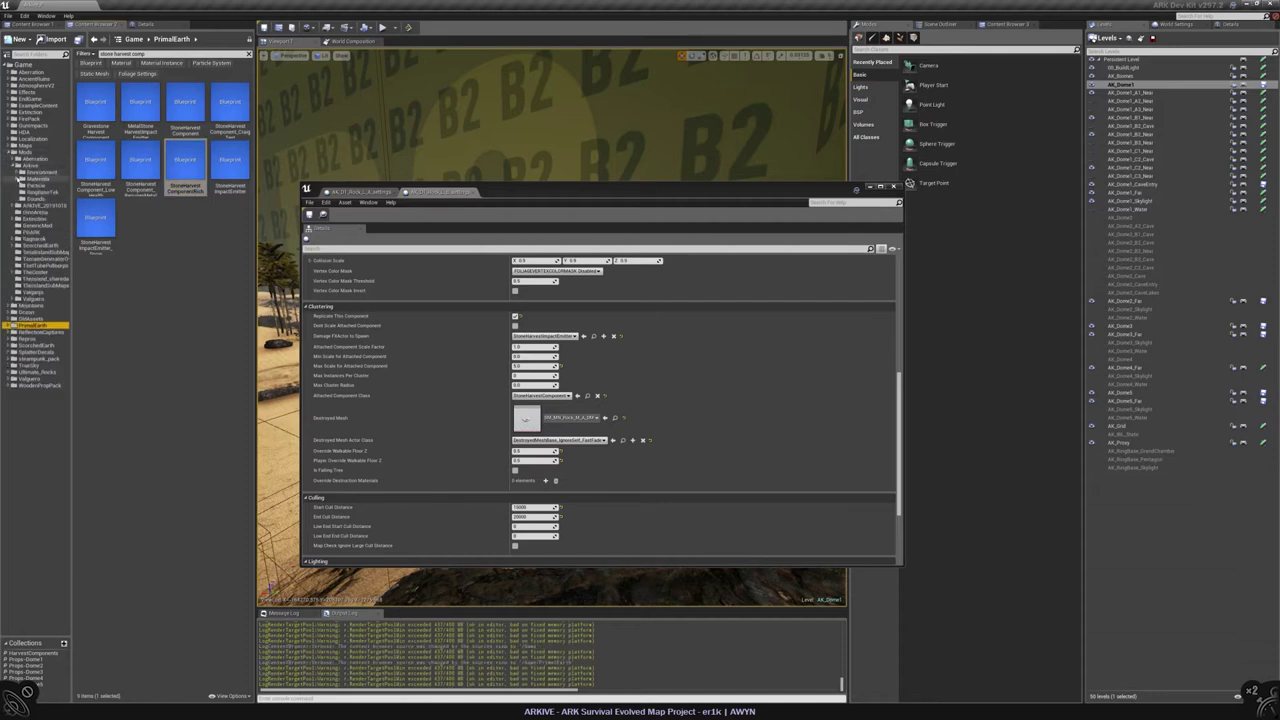
{"action": "mouse_move", "coordinate": [187, 167]}
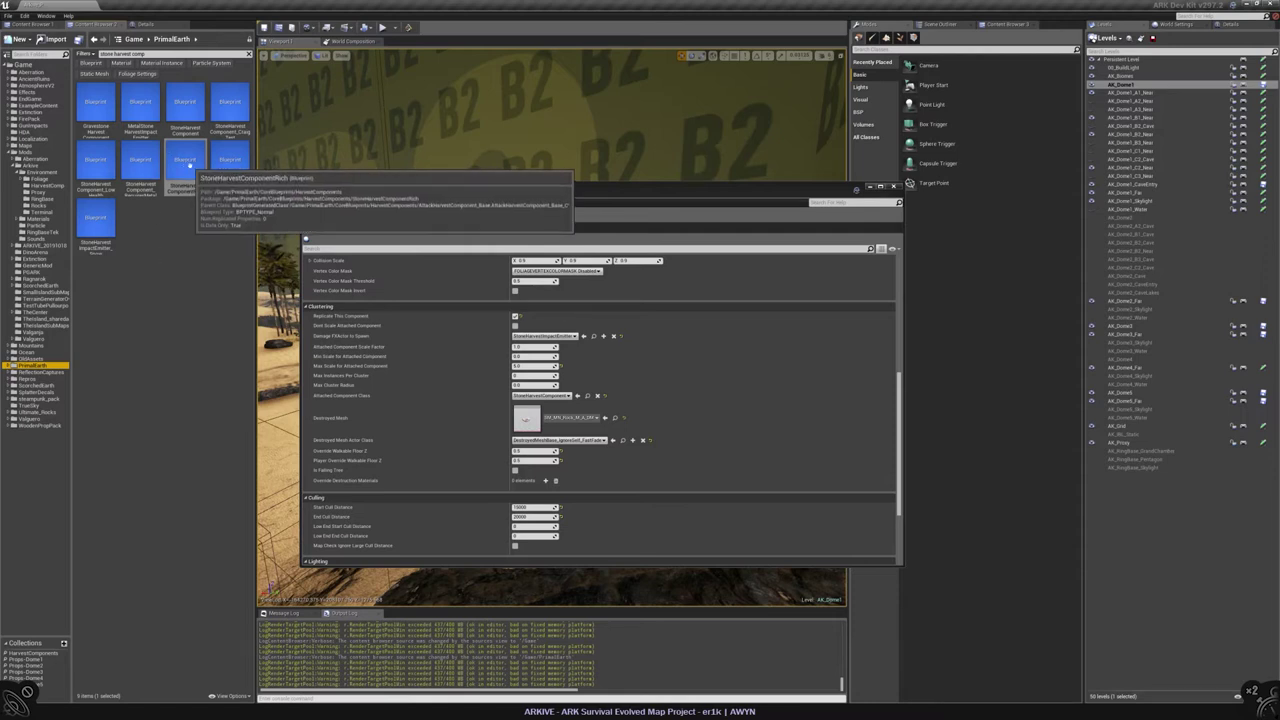
{"action": "left_click_drag", "start_coordinate": [190, 167], "coordinate": [52, 190]}
{"action": "left_click", "coordinate": [68, 197]}
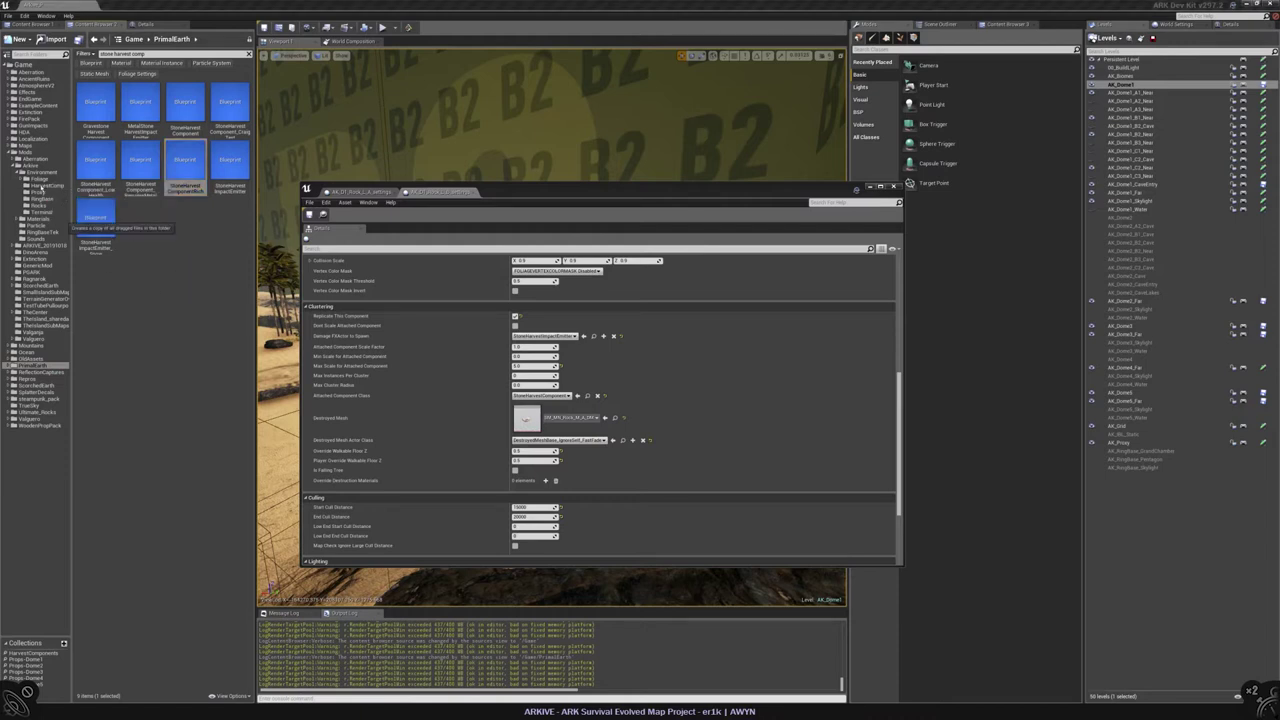
{"action": "left_click", "coordinate": [47, 187]}
Step: Rename the copied harvest component AK_D1_StoneHarvestComponentRichSand and open its blueprint defaults
{"action": "left_click", "coordinate": [123, 131]}
{"action": "type", "text": "AK_D1_StoneHar"}
{"action": "key", "text": "Return"}
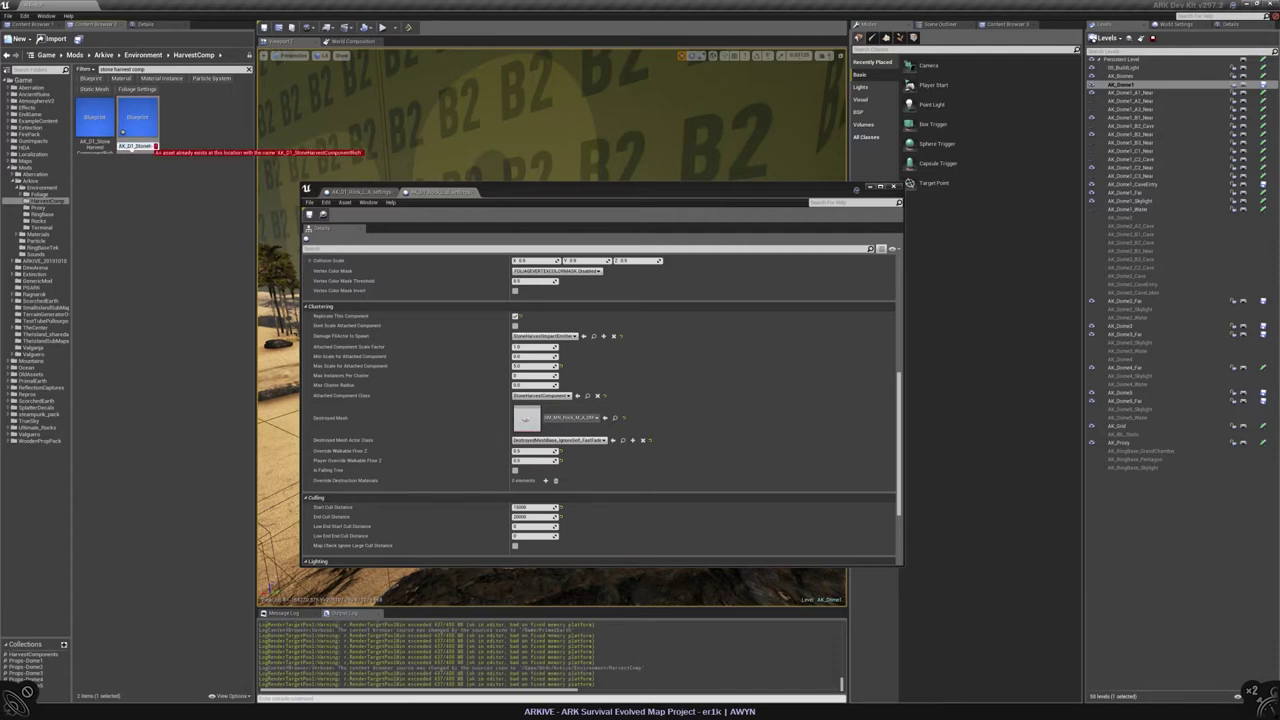
{"action": "key", "text": "End"}
{"action": "type", "text": "2"}
{"action": "key", "text": "BackSpace"}
{"action": "type", "text": "Sand"}
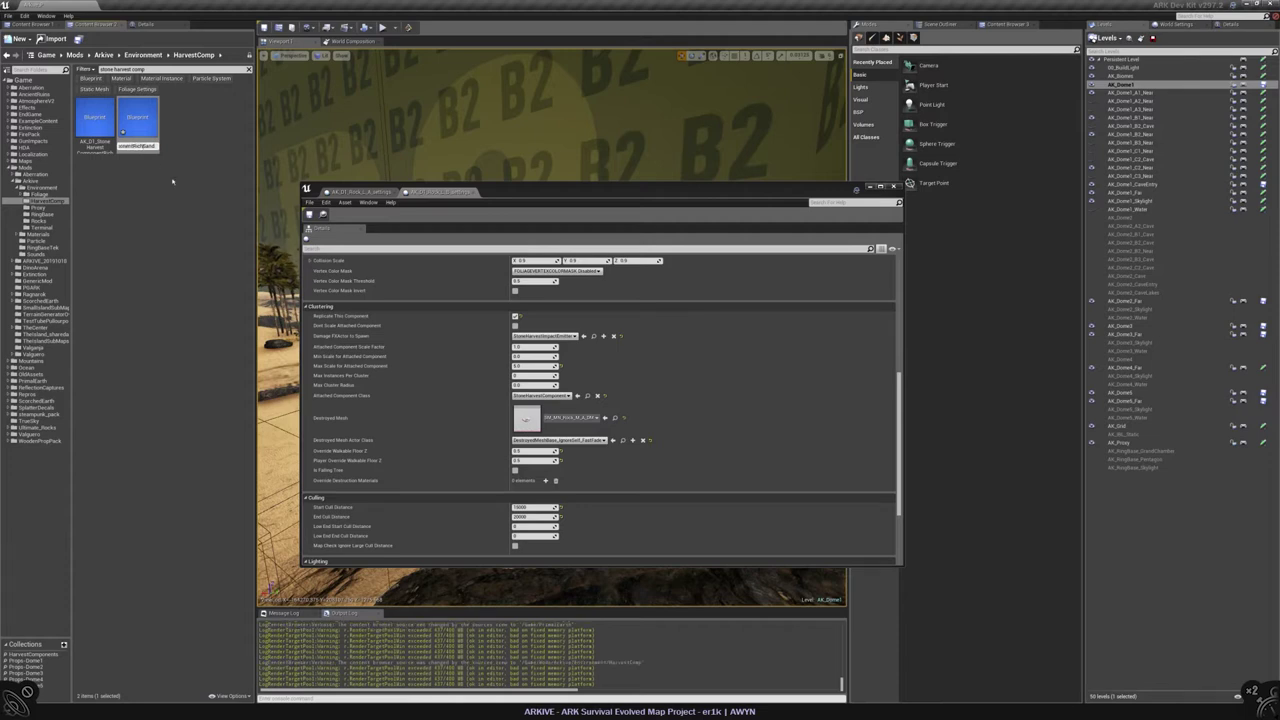
{"action": "key", "text": "Return"}
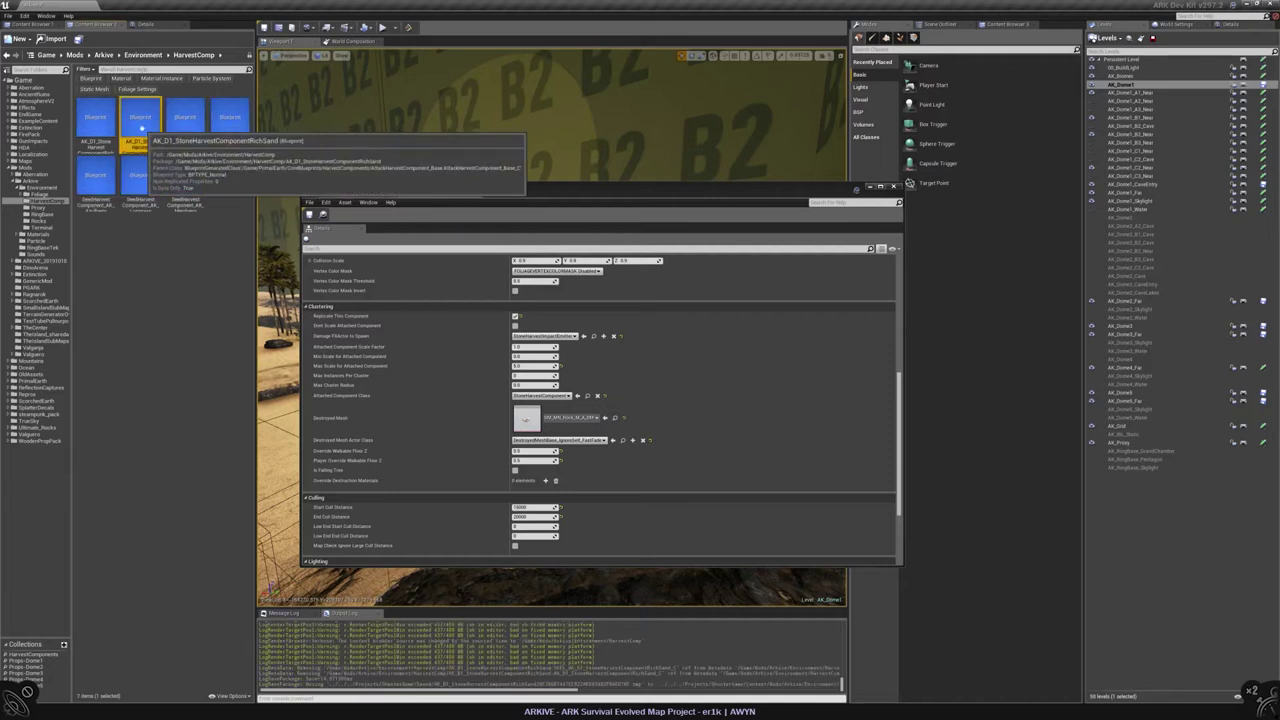
{"action": "double_click", "coordinate": [140, 120]}
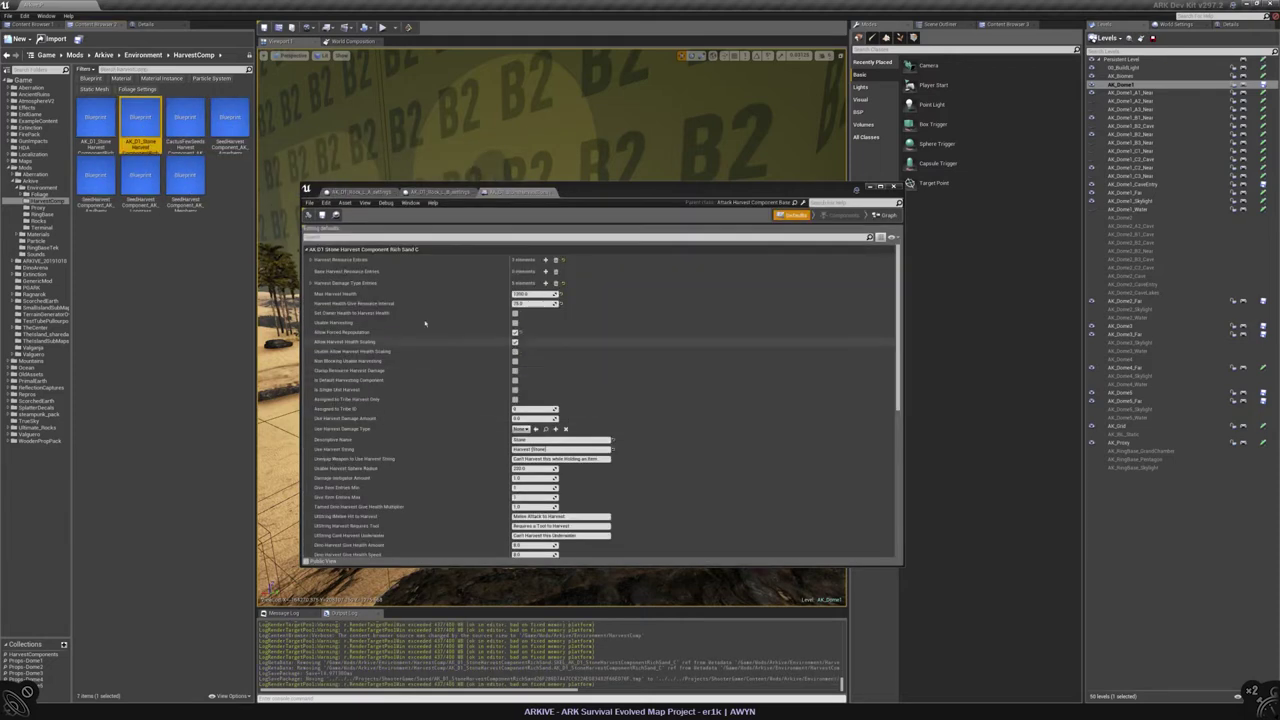
Step: Add a fourth element to Harvest Resource Entries and set its Resource Item to PrimalItemResource_Sand
{"action": "left_click", "coordinate": [309, 259]}
{"action": "left_click", "coordinate": [315, 270]}
{"action": "left_click", "coordinate": [316, 443]}
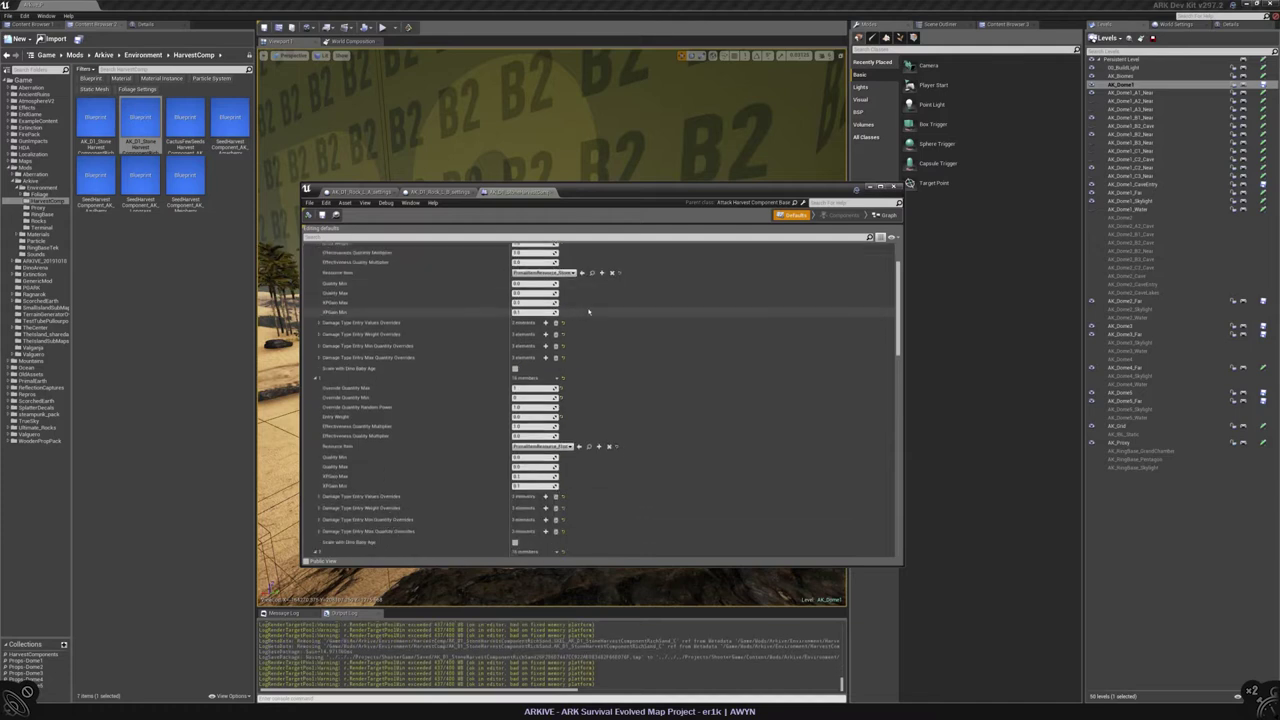
{"action": "left_click", "coordinate": [545, 259]}
{"action": "left_click", "coordinate": [313, 300]}
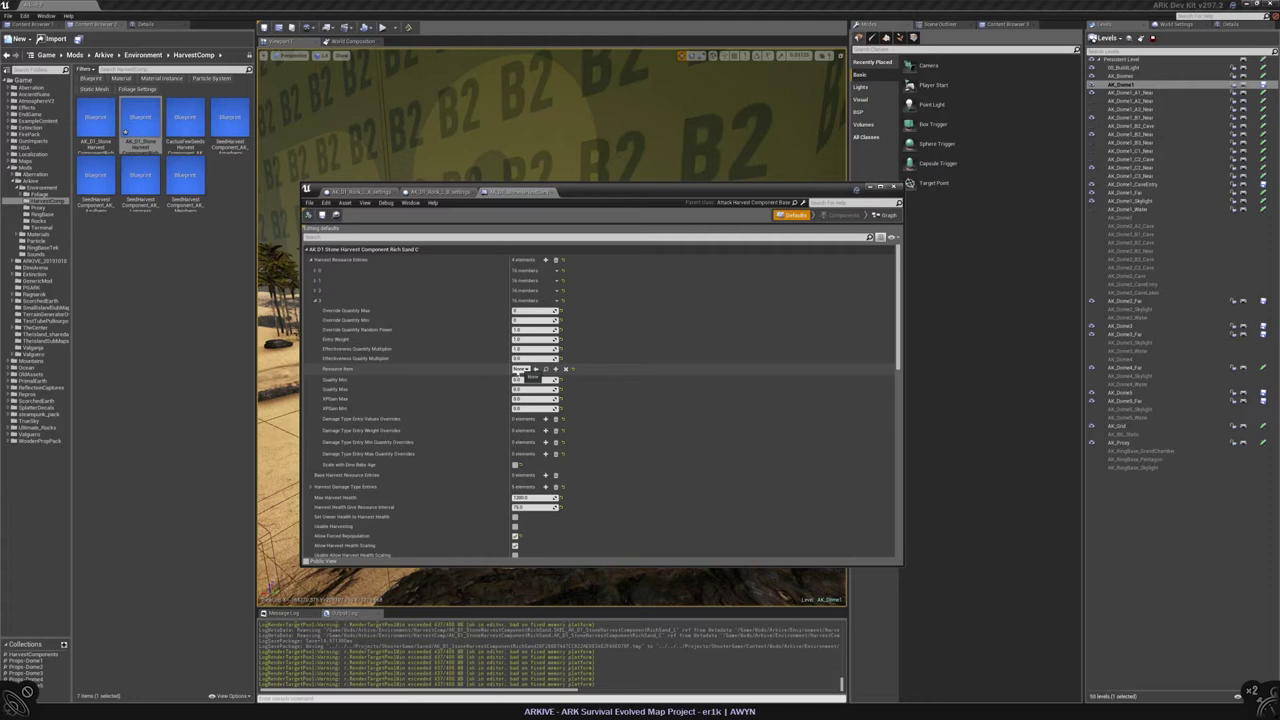
{"action": "left_click", "coordinate": [521, 370]}
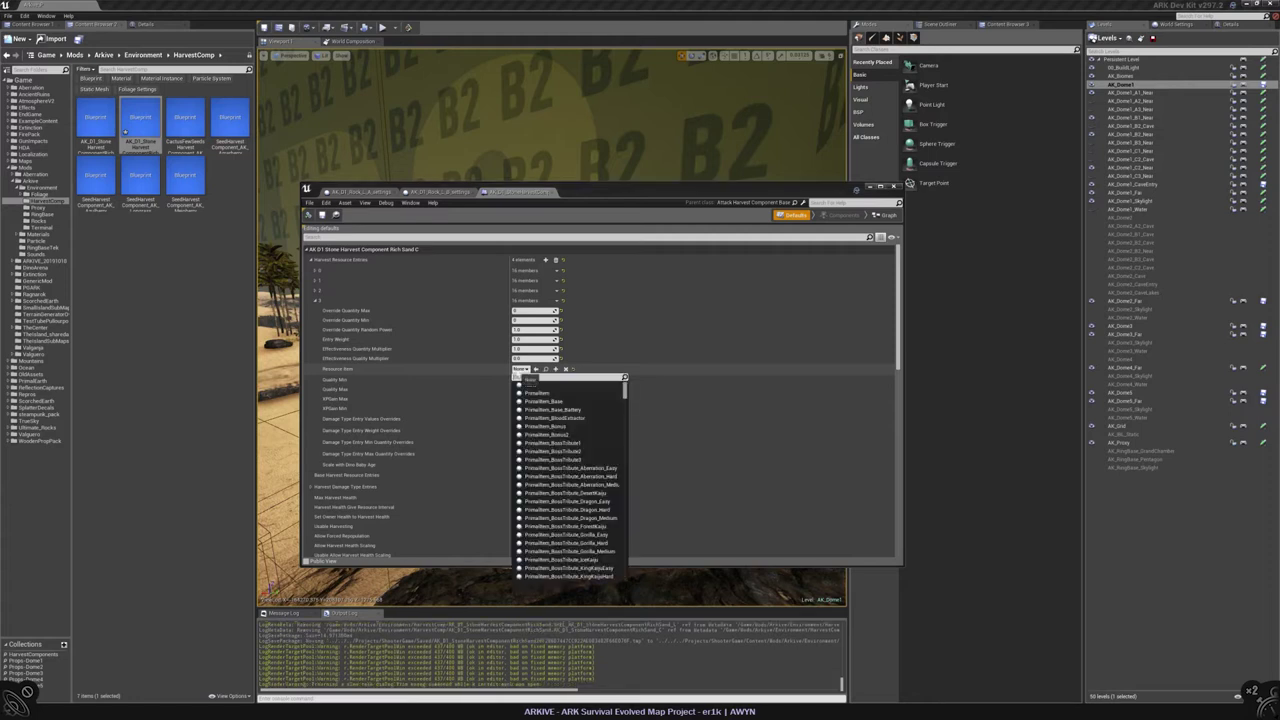
{"action": "type", "text": "sand"}
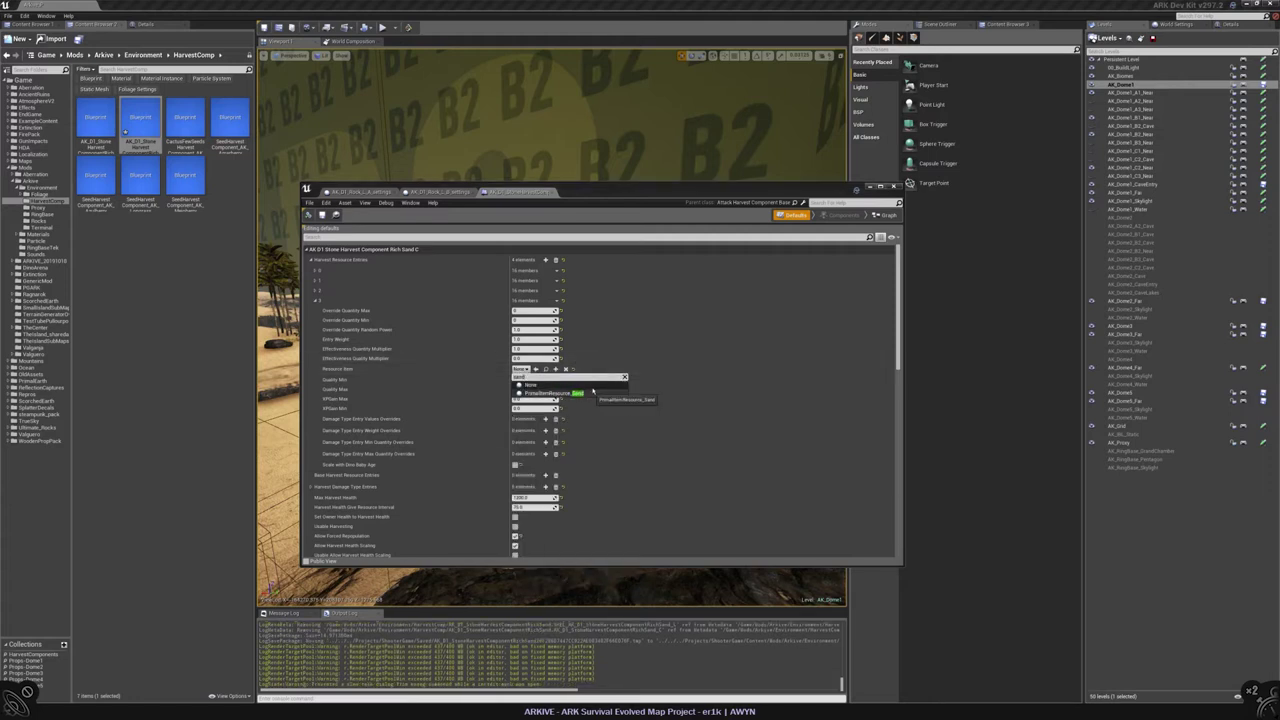
{"action": "key", "text": "BackSpace"}
{"action": "left_click", "coordinate": [556, 393]}
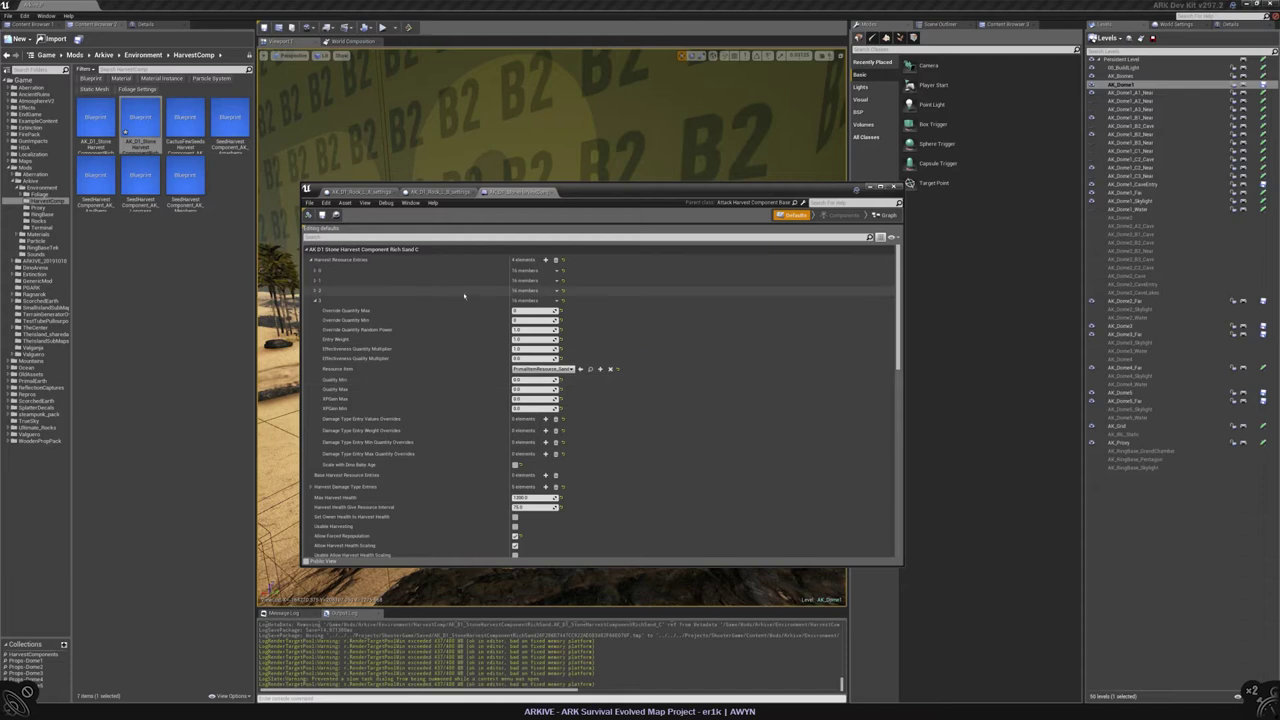
Step: Using entry 1 as reference, set the sand entry's Override Quantity Max to 1 and its XPGain Max and Min to 0.1
{"action": "left_click", "coordinate": [316, 280]}
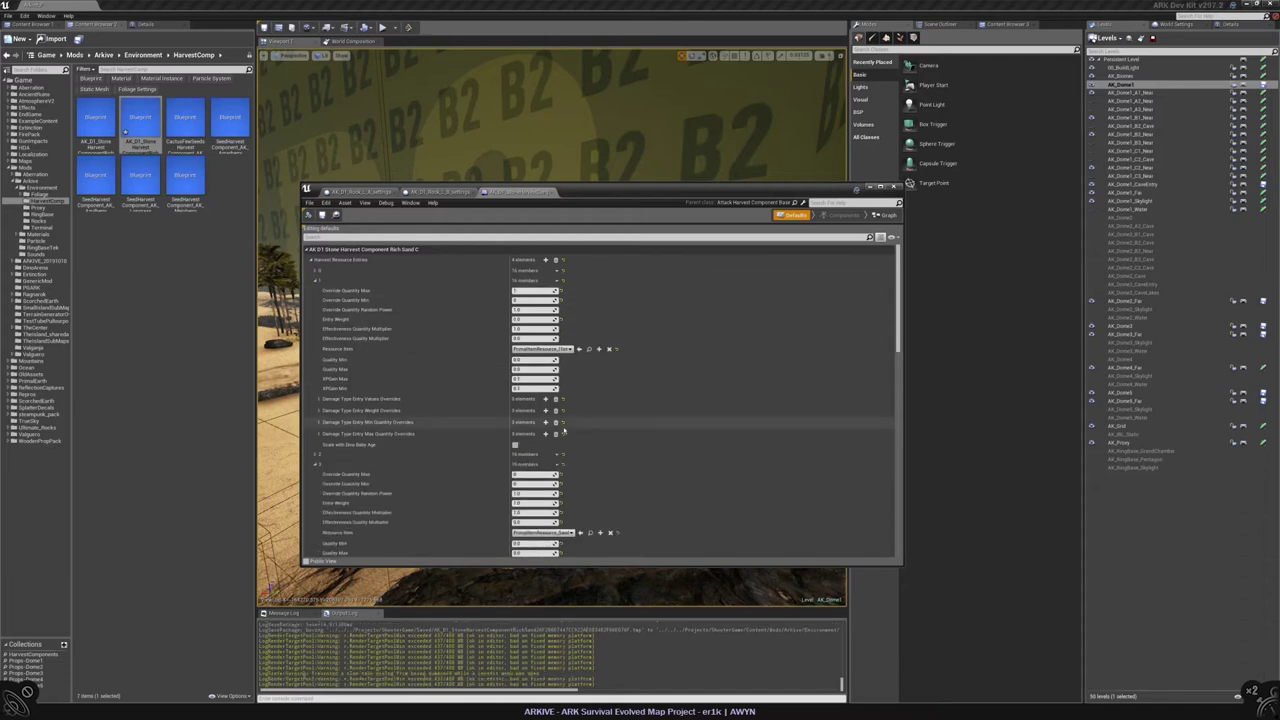
{"action": "scroll", "coordinate": [608, 463], "scroll_direction": "down", "scroll_amount": 2}
{"action": "left_click", "coordinate": [535, 532]}
{"action": "type", "text": "0.5"}
{"action": "scroll", "coordinate": [899, 358], "scroll_direction": "up", "scroll_amount": 1}
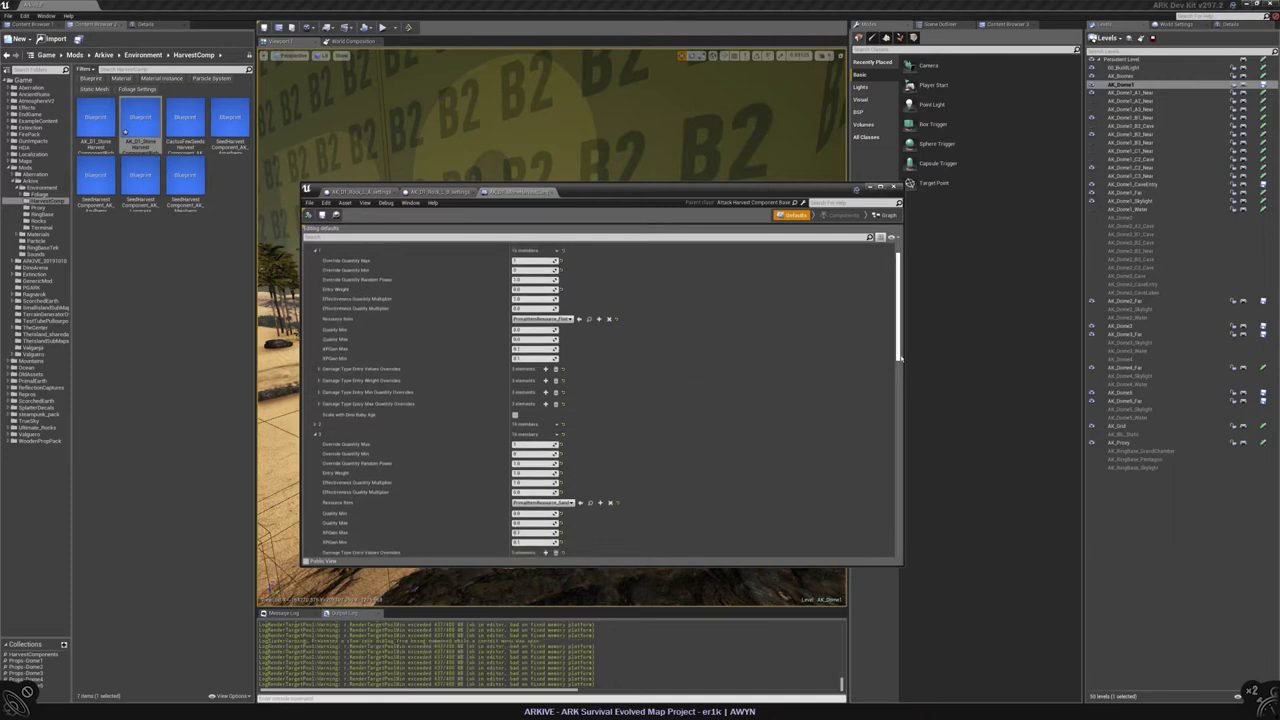
{"action": "scroll", "coordinate": [899, 358], "scroll_direction": "down", "scroll_amount": 1}
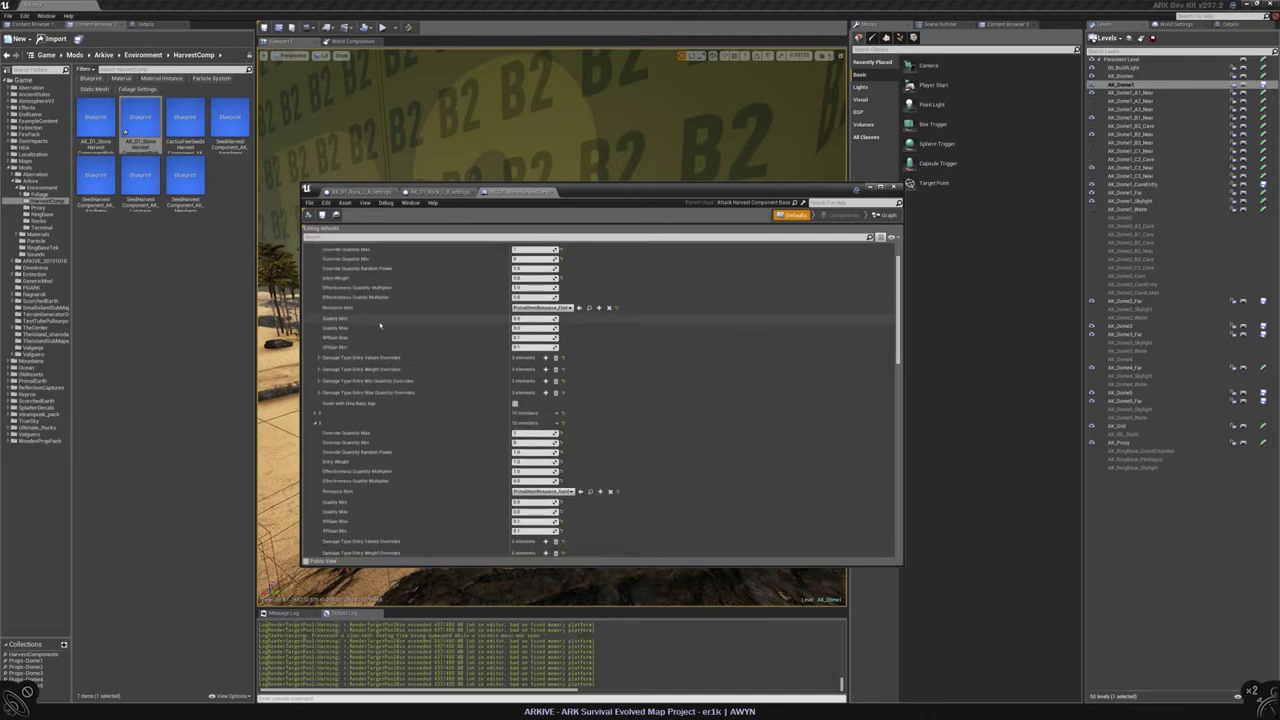
Step: Expand entry 1's damage type overrides and add three Damage Type Entry Values Overrides elements to the sand entry
{"action": "scroll", "coordinate": [320, 350], "scroll_direction": "down", "scroll_amount": 4}
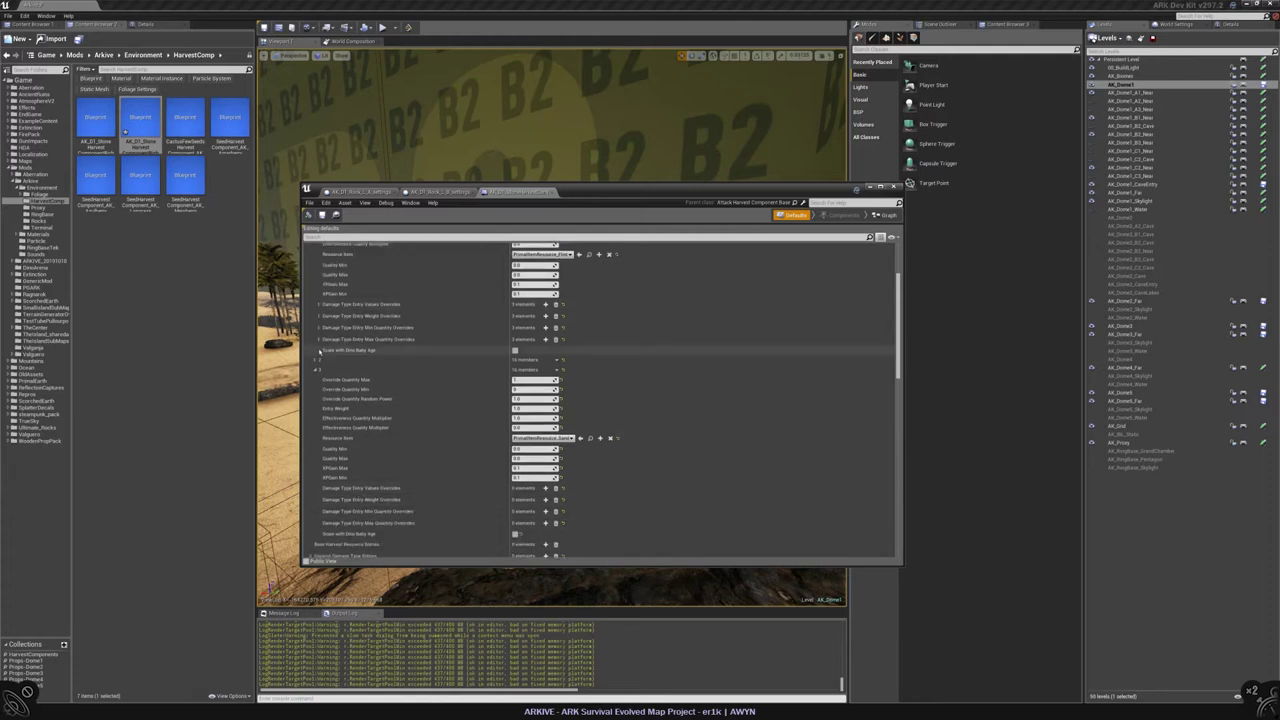
{"action": "left_click", "coordinate": [318, 339]}
{"action": "left_click", "coordinate": [318, 327]}
{"action": "left_click", "coordinate": [318, 315]}
{"action": "left_click", "coordinate": [318, 304]}
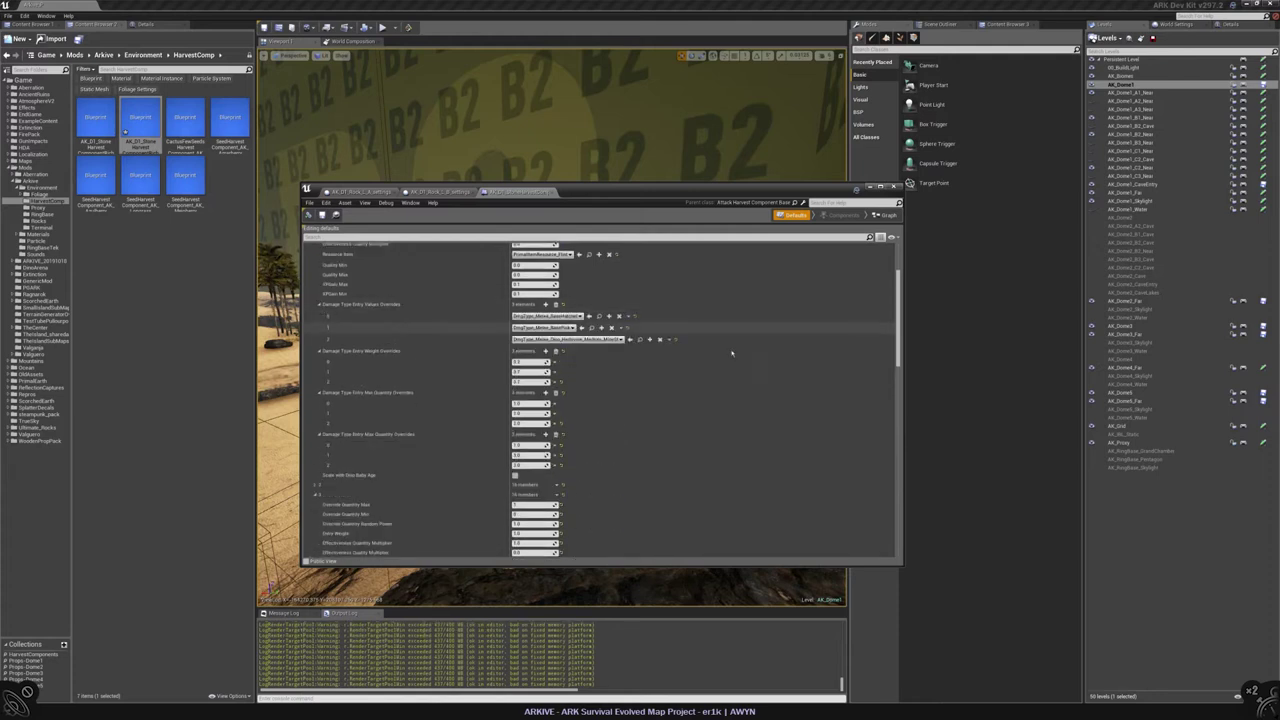
{"action": "scroll", "coordinate": [736, 362], "scroll_direction": "down", "scroll_amount": 10}
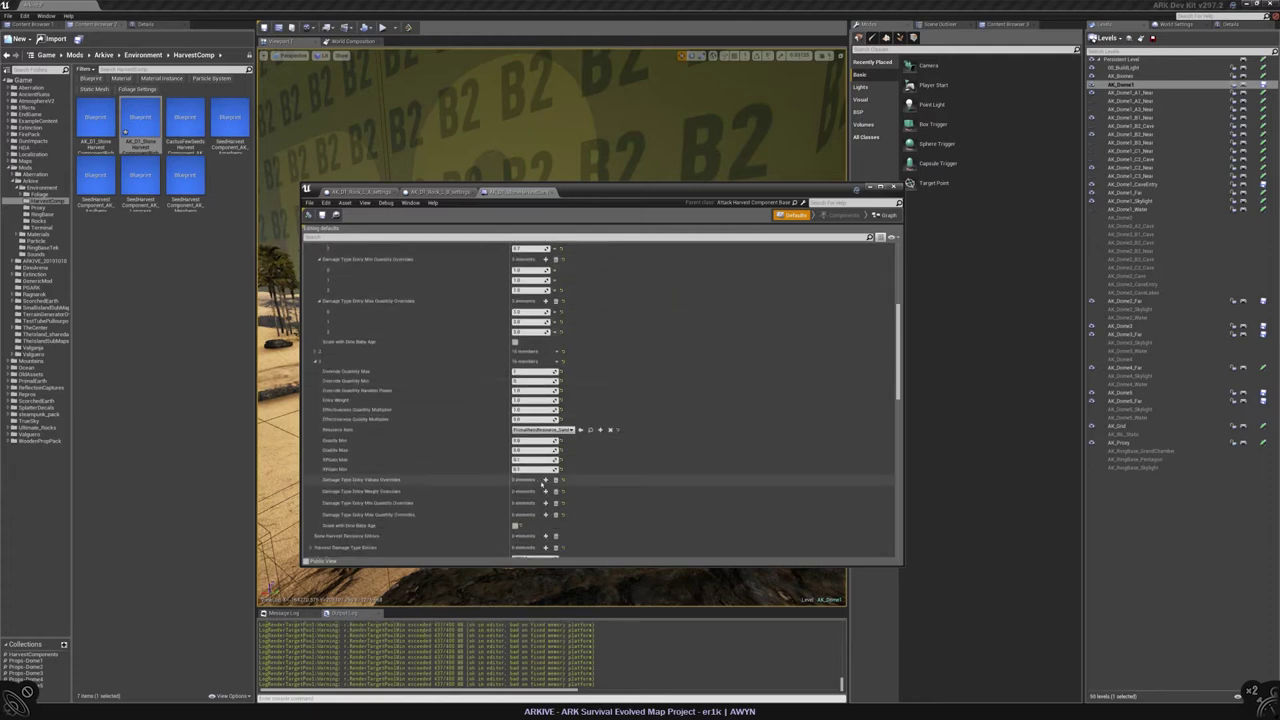
{"action": "left_click", "coordinate": [545, 481]}
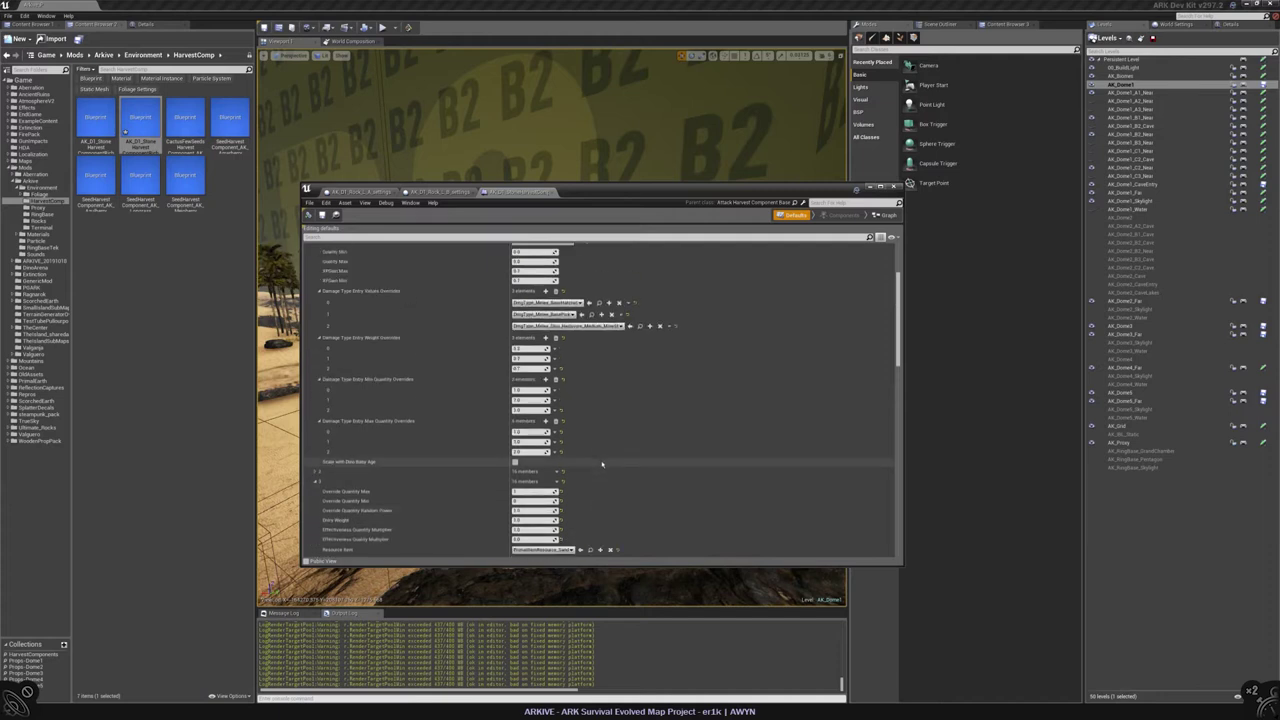
{"action": "scroll", "coordinate": [608, 337], "scroll_direction": "down", "scroll_amount": 3}
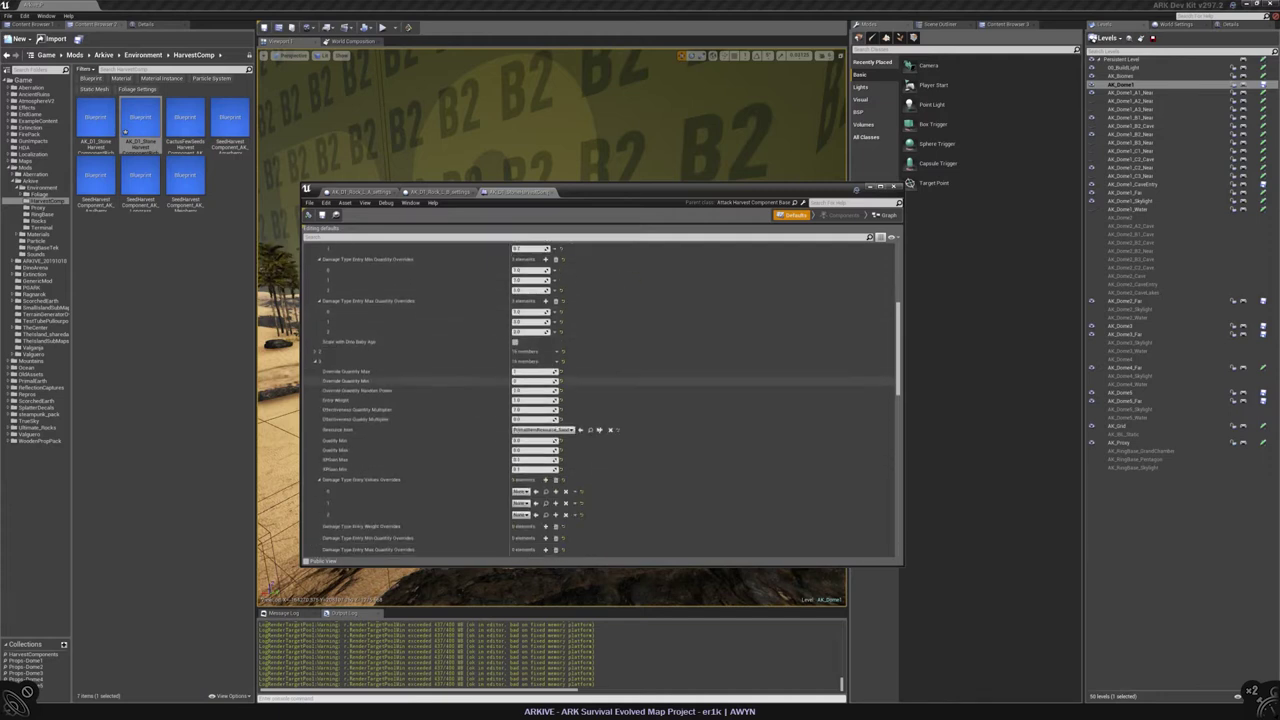
Step: Set the sand entry's first damage type value override to DmgType_Melee_BaseHatchet
{"action": "left_click", "coordinate": [520, 491]}
{"action": "type", "text": "hatc"}
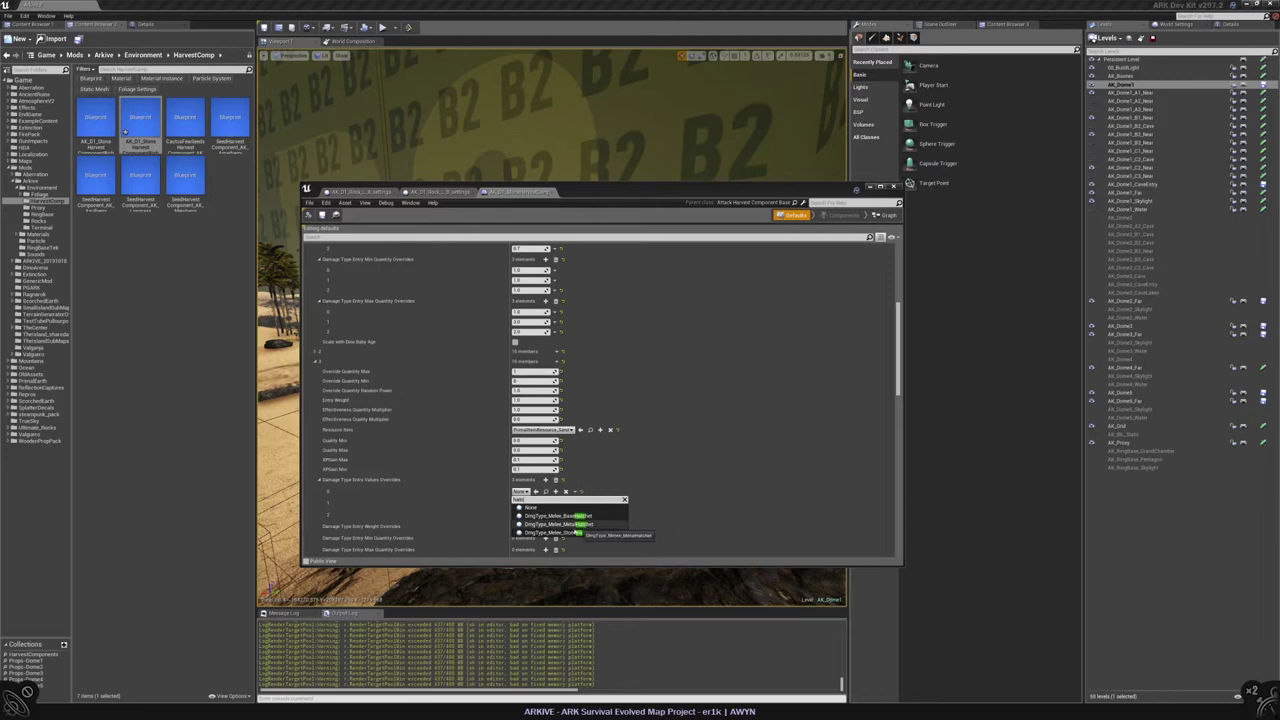
{"action": "left_click", "coordinate": [577, 532]}
{"action": "scroll", "coordinate": [644, 447], "scroll_direction": "down", "scroll_amount": 4}
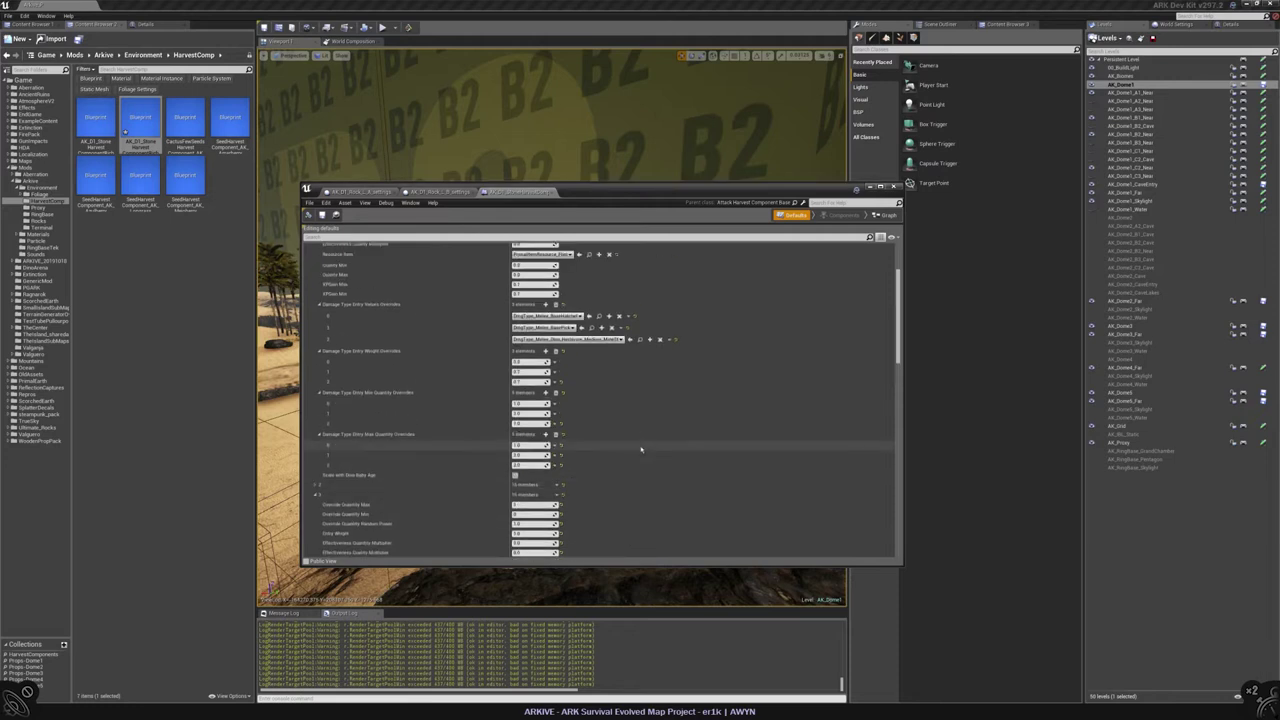
{"action": "scroll", "coordinate": [641, 449], "scroll_direction": "down", "scroll_amount": 2}
{"action": "left_click", "coordinate": [548, 544]}
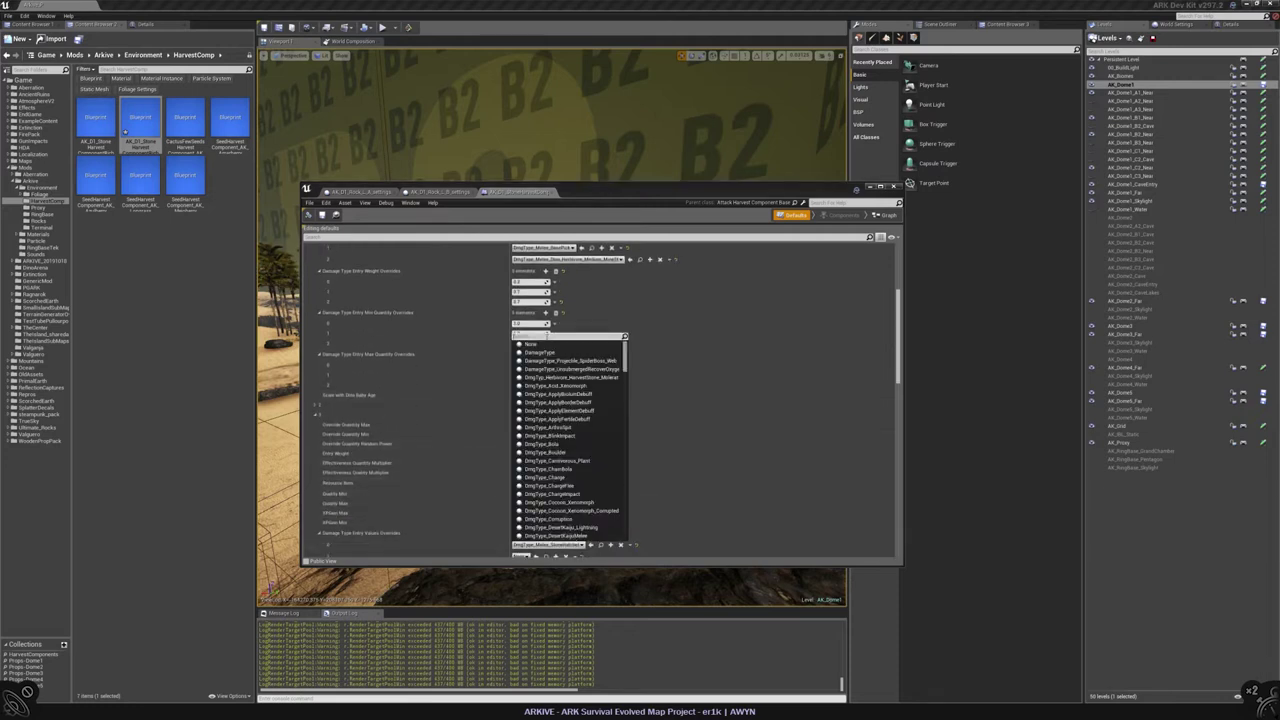
{"action": "type", "text": "hatc"}
{"action": "left_click", "coordinate": [575, 572]}
{"action": "scroll", "coordinate": [668, 491], "scroll_direction": "down", "scroll_amount": 1}
{"action": "scroll", "coordinate": [668, 491], "scroll_direction": "down", "scroll_amount": 1}
Step: Set the sand entry's second damage type value override to DmgType_Melee_BasePick
{"action": "left_click", "coordinate": [521, 463]}
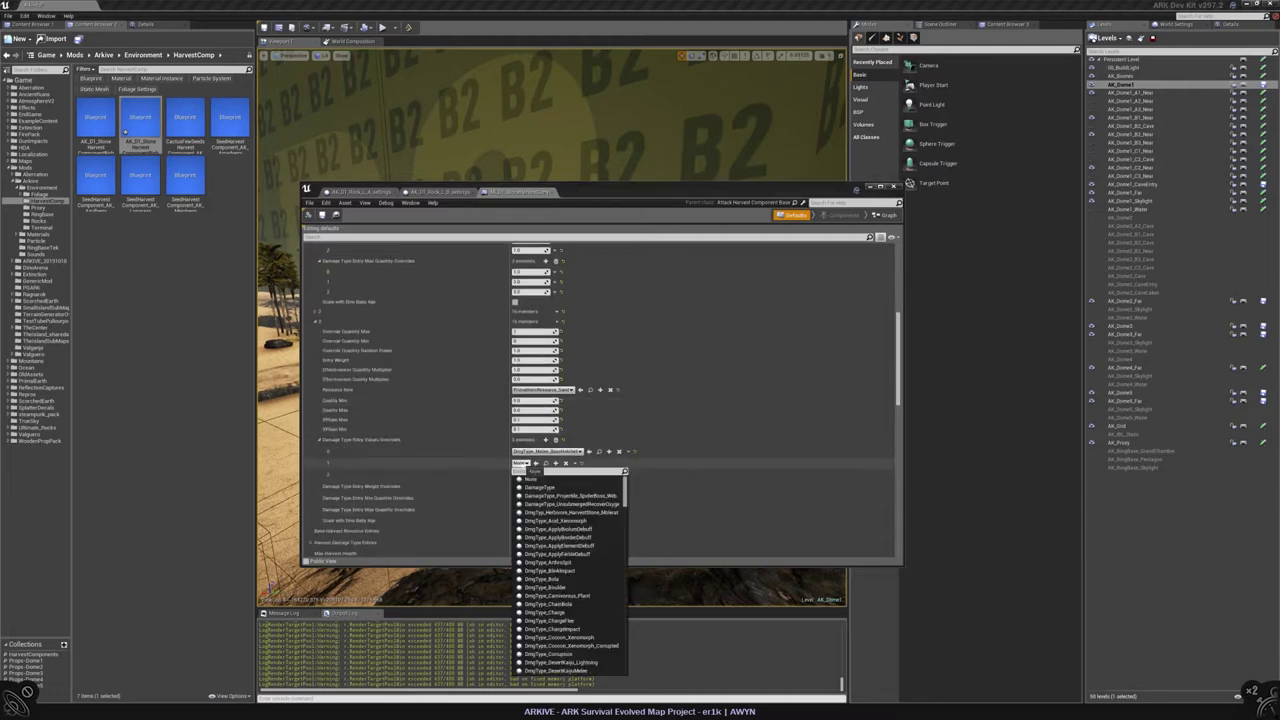
{"action": "type", "text": "pick"}
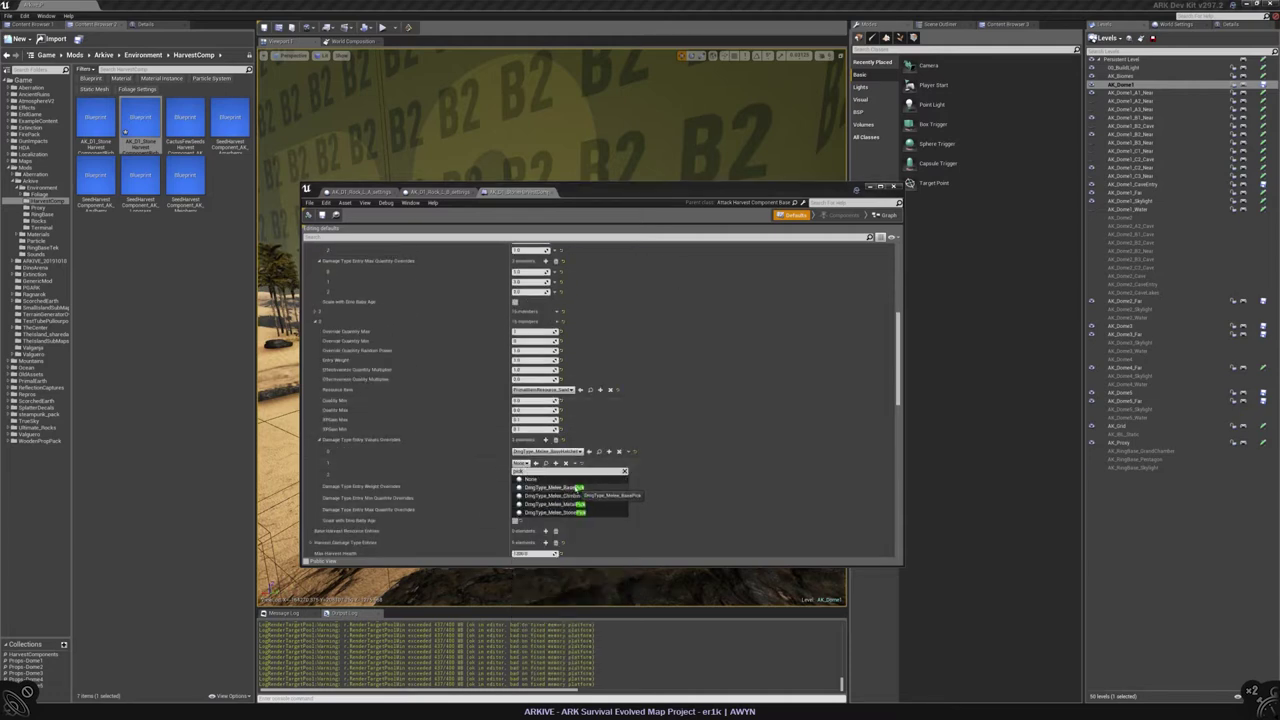
{"action": "left_click", "coordinate": [580, 488]}
Step: Try to choose the sand entry's third damage type value override by searching for "herbivore mine stone"
{"action": "scroll", "coordinate": [638, 455], "scroll_direction": "down", "scroll_amount": 4}
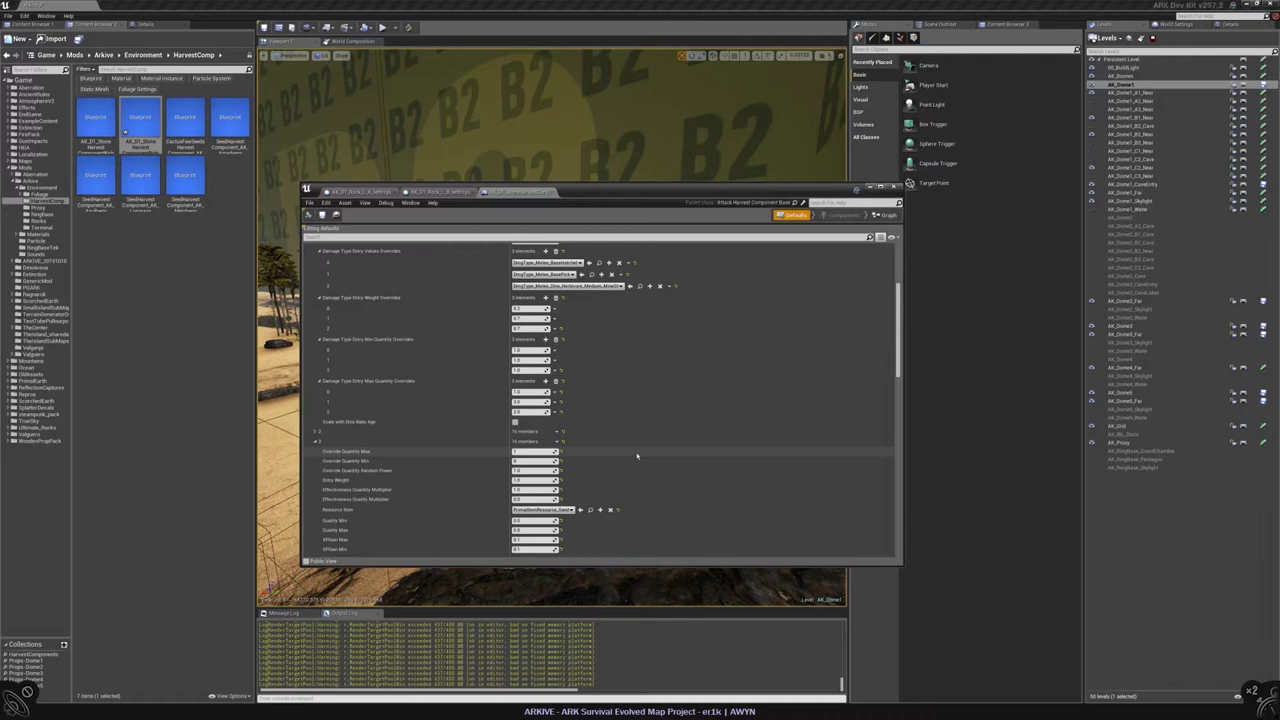
{"action": "scroll", "coordinate": [637, 456], "scroll_direction": "down", "scroll_amount": 2}
{"action": "scroll", "coordinate": [538, 518], "scroll_direction": "up", "scroll_amount": 1}
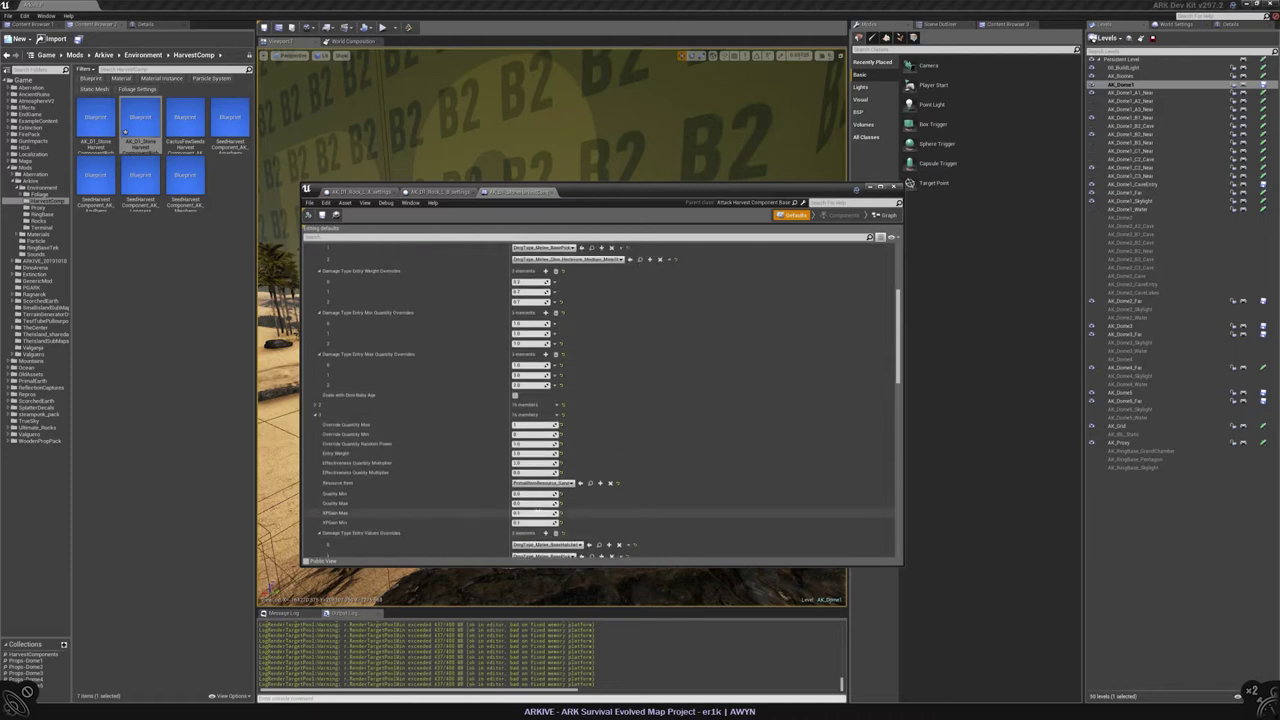
{"action": "scroll", "coordinate": [539, 511], "scroll_direction": "down", "scroll_amount": 2}
{"action": "left_click", "coordinate": [540, 475]}
{"action": "type", "text": "herb"}
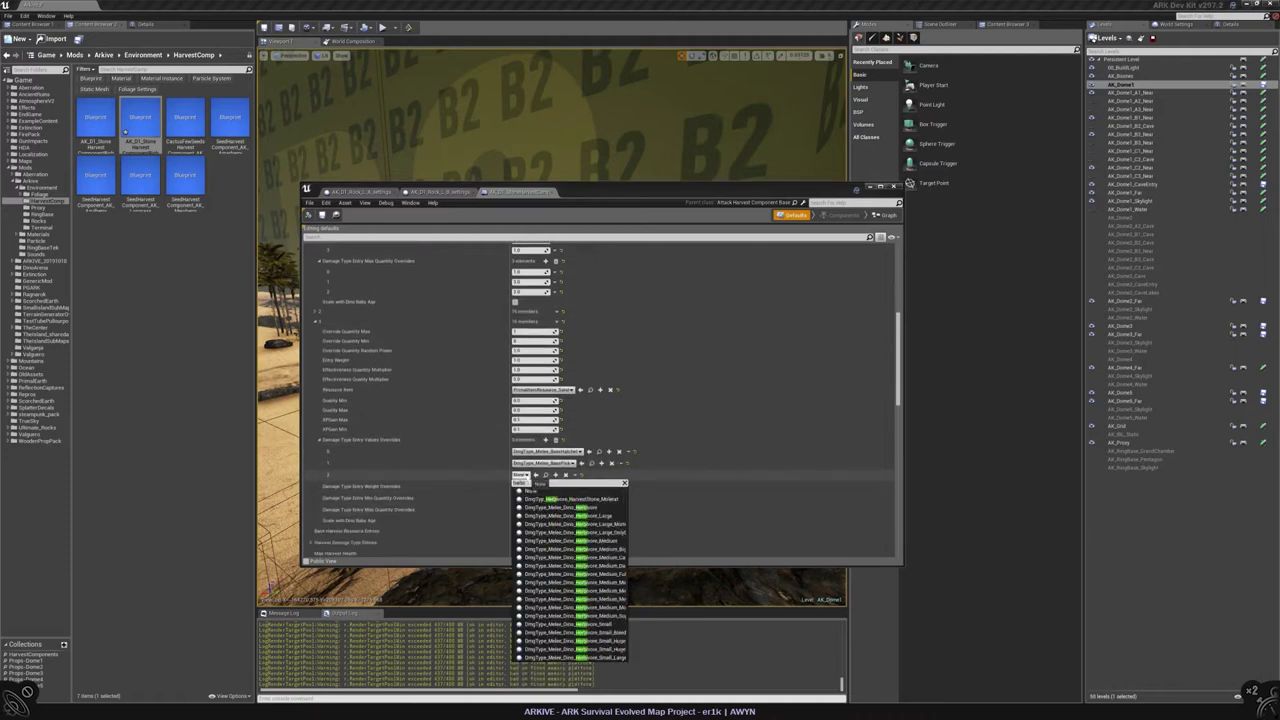
{"action": "type", "text": "ivore"}
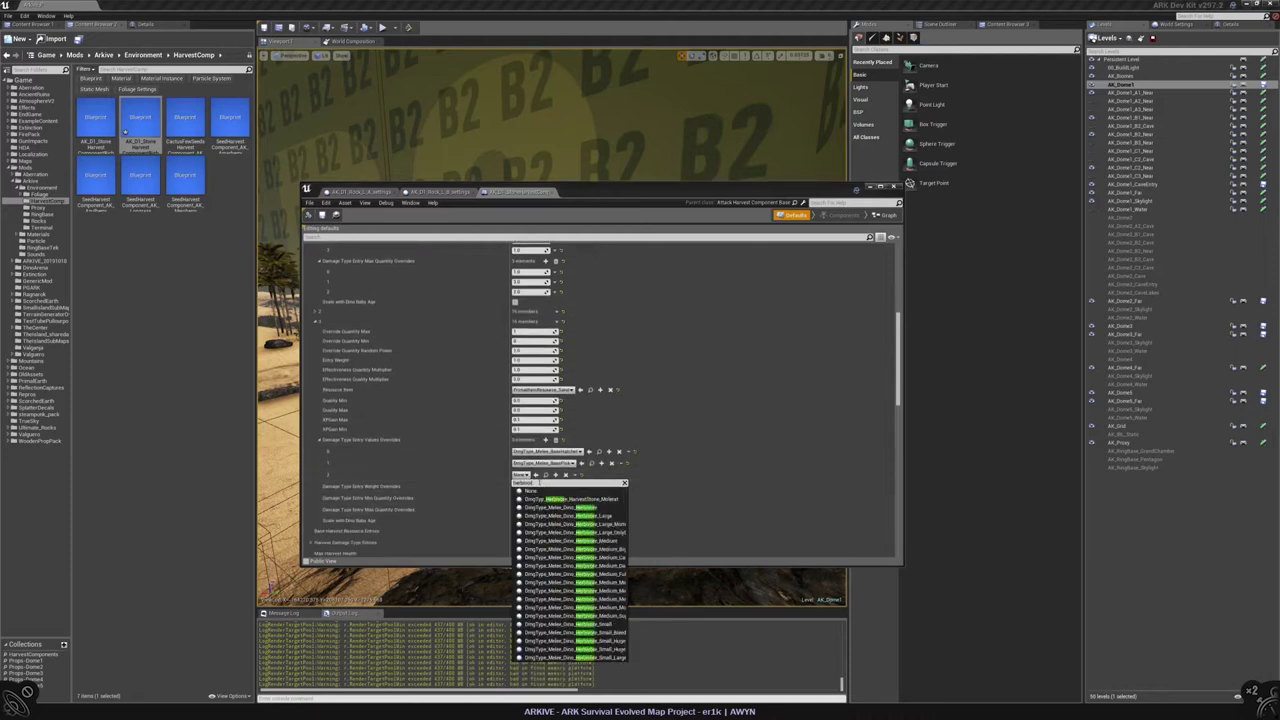
{"action": "type", "text": " mine stone"}
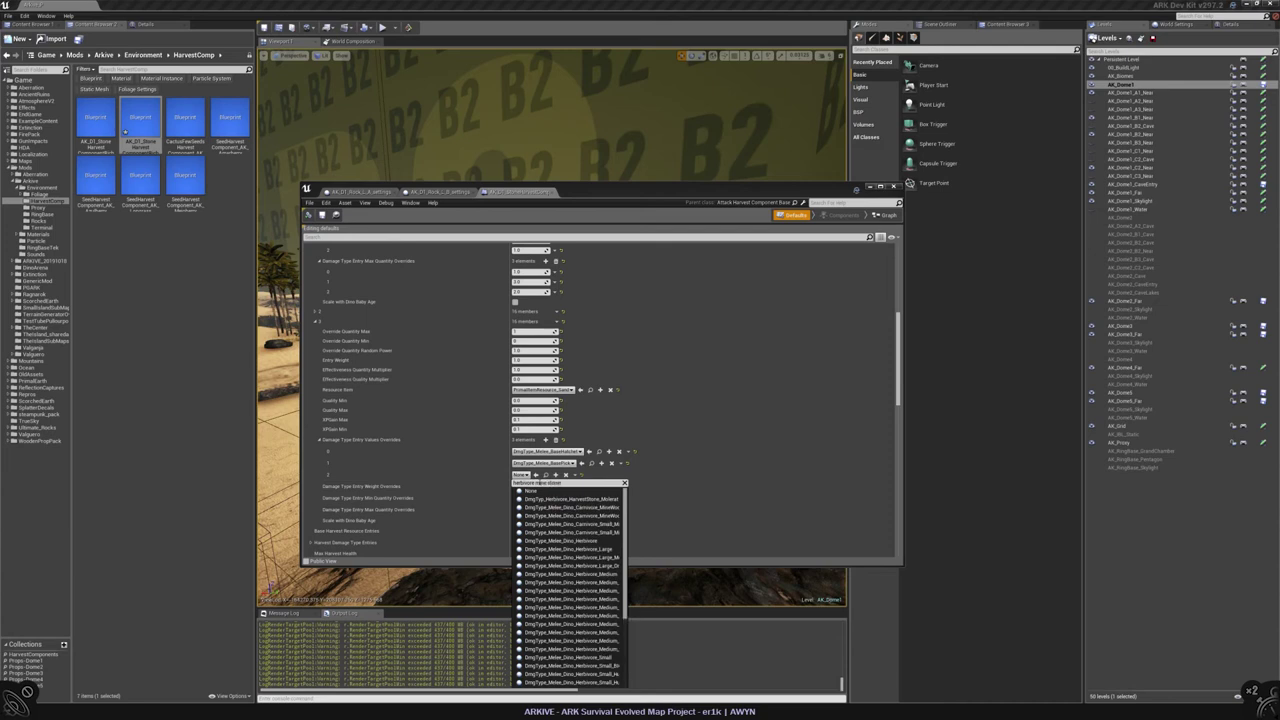
{"action": "key", "text": "Return"}
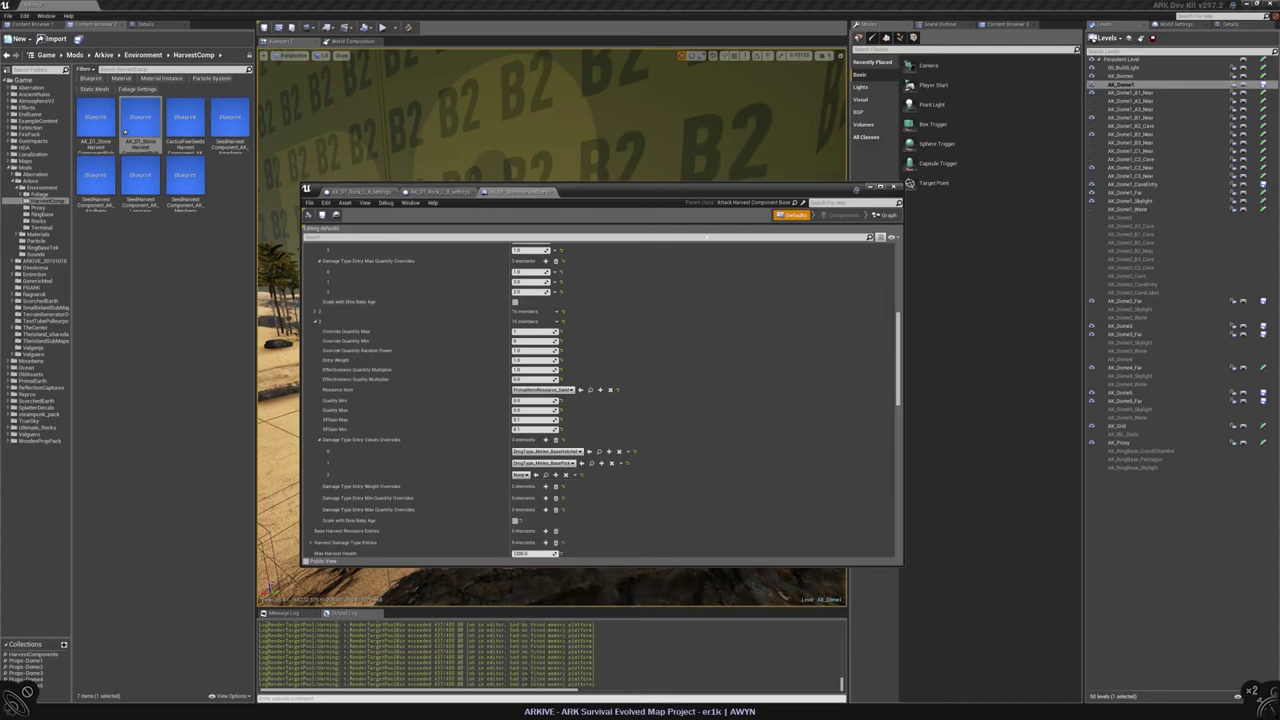
Step: Locate entry 1's herbivore medium MineStone damage type among the game assets and assign it to the sand entry's third value override
{"action": "scroll", "coordinate": [648, 304], "scroll_direction": "down", "scroll_amount": 3}
{"action": "left_click", "coordinate": [640, 299]}
{"action": "scroll", "coordinate": [600, 400], "scroll_direction": "down", "scroll_amount": 3}
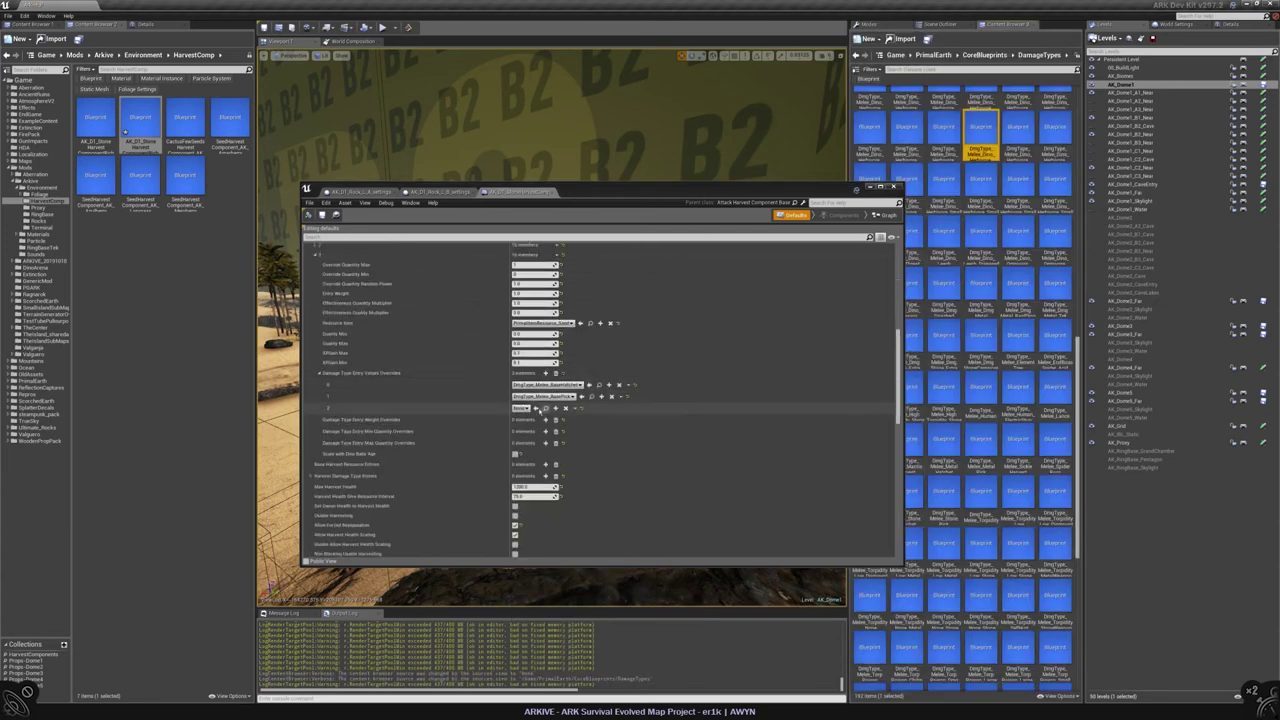
{"action": "left_click", "coordinate": [556, 417]}
{"action": "scroll", "coordinate": [658, 379], "scroll_direction": "up", "scroll_amount": 4}
{"action": "scroll", "coordinate": [647, 390], "scroll_direction": "down", "scroll_amount": 1}
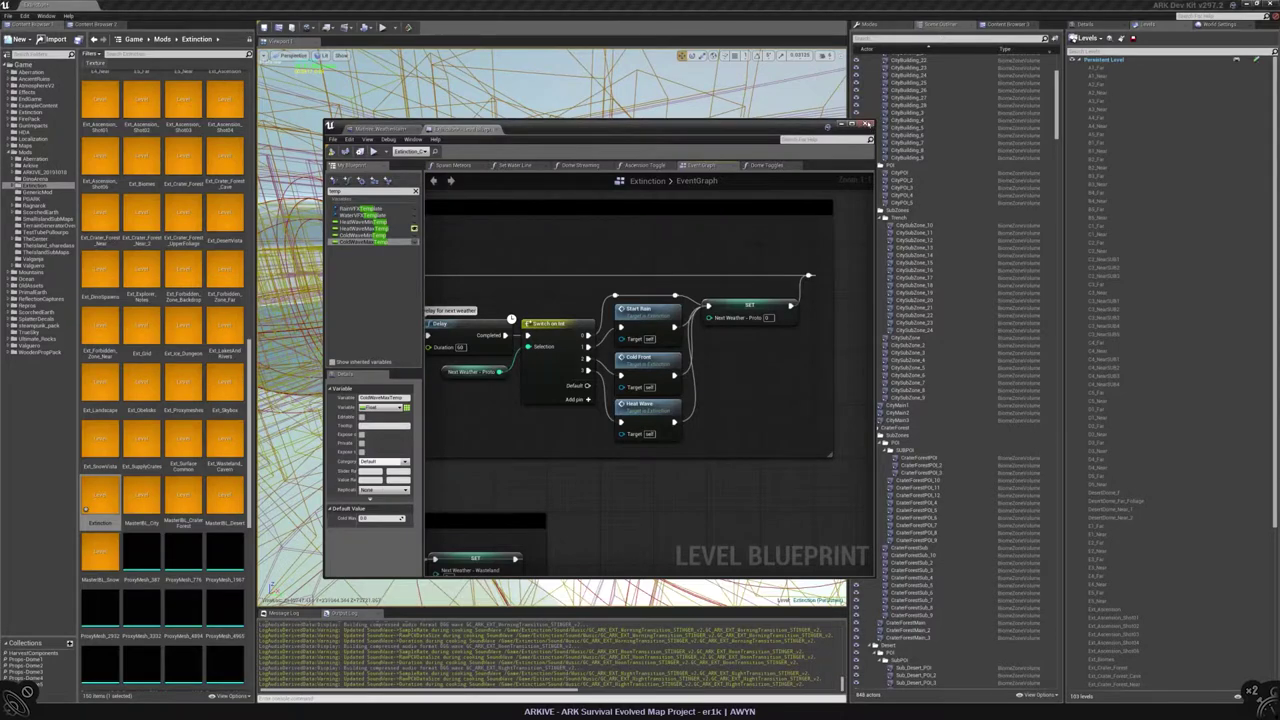
Step: Load the DesertDome_Near_1 level in the Extinction map and focus the view on an object in the dome
{"action": "scroll", "coordinate": [1133, 400], "scroll_direction": "down", "scroll_amount": 5}
{"action": "right_click", "coordinate": [1125, 443]}
{"action": "left_click", "coordinate": [1133, 458]}
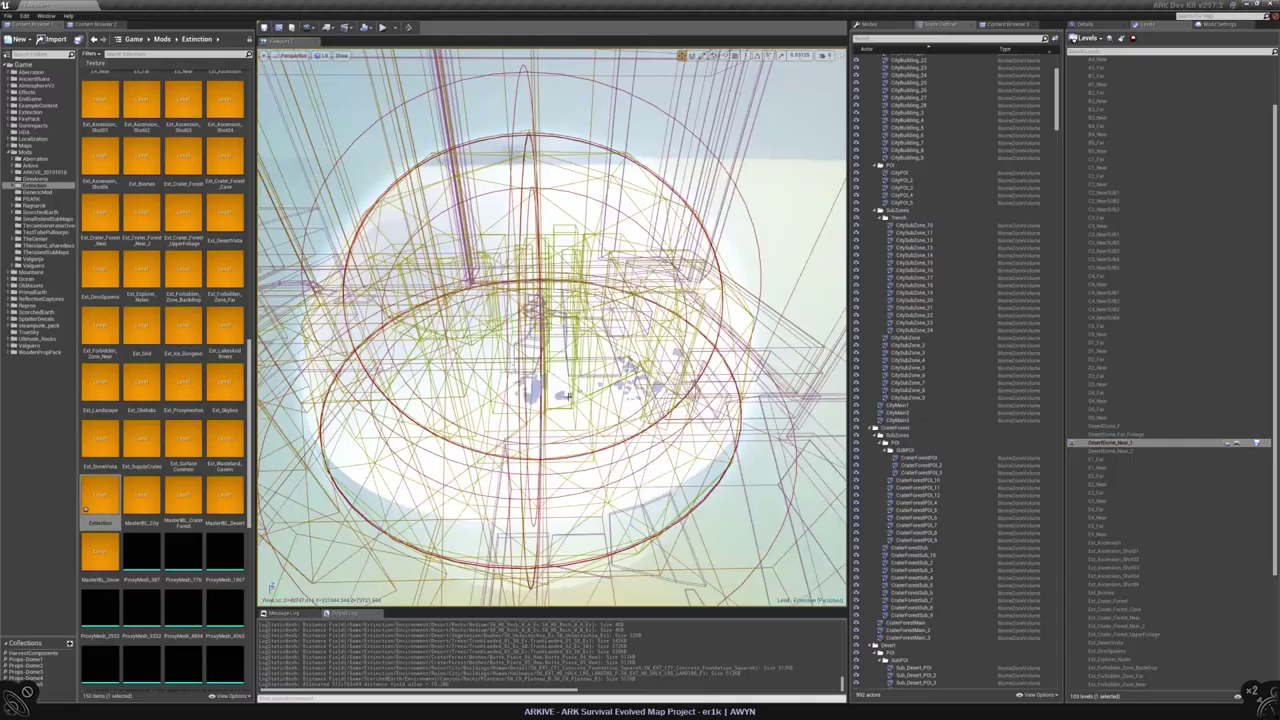
{"action": "left_click", "coordinate": [558, 380]}
{"action": "key", "text": "f"}
{"action": "mouse_move", "coordinate": [561, 396]}
{"action": "right_mouse_down"}
{"action": "mouse_move", "coordinate": [585, 385]}
{"action": "mouse_move", "coordinate": [561, 396]}
{"action": "right_mouse_up"}
{"action": "key", "text": "f"}
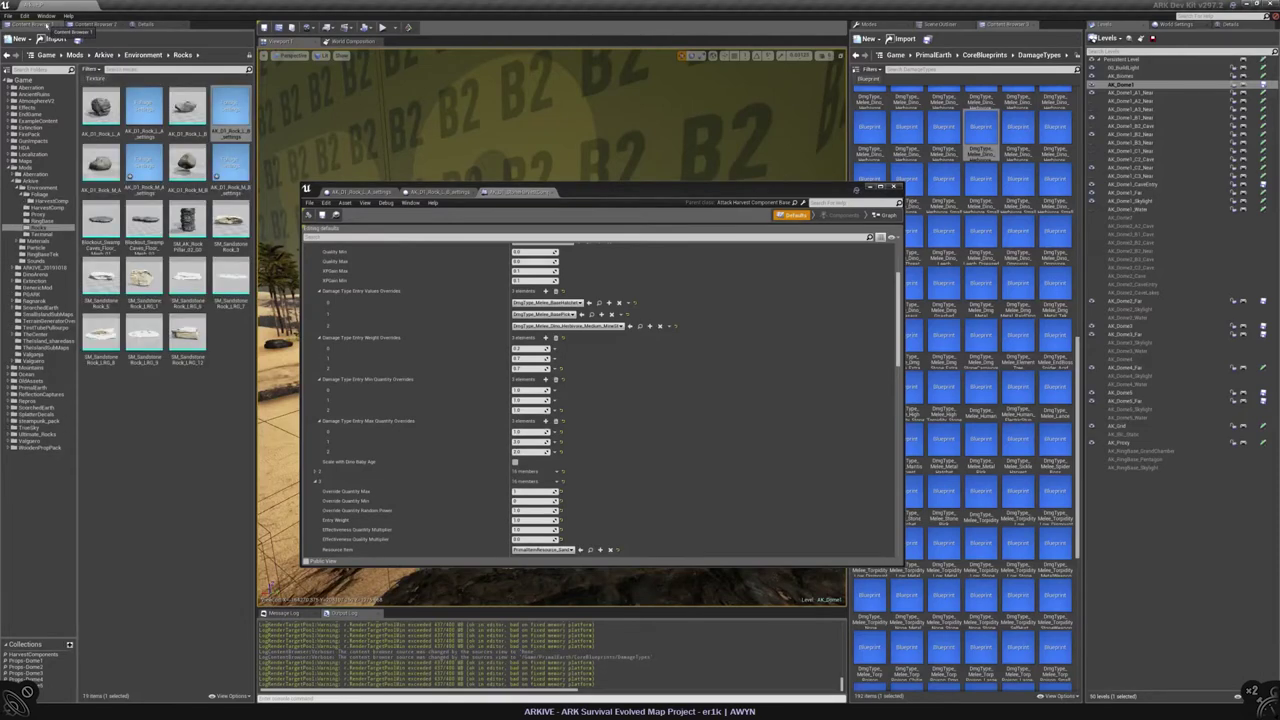
Step: Search the HarvestComponents collection for "sand" and open the SandHarvestComponent_Ex blueprint
{"action": "left_click_drag", "start_coordinate": [763, 190], "coordinate": [663, 180]}
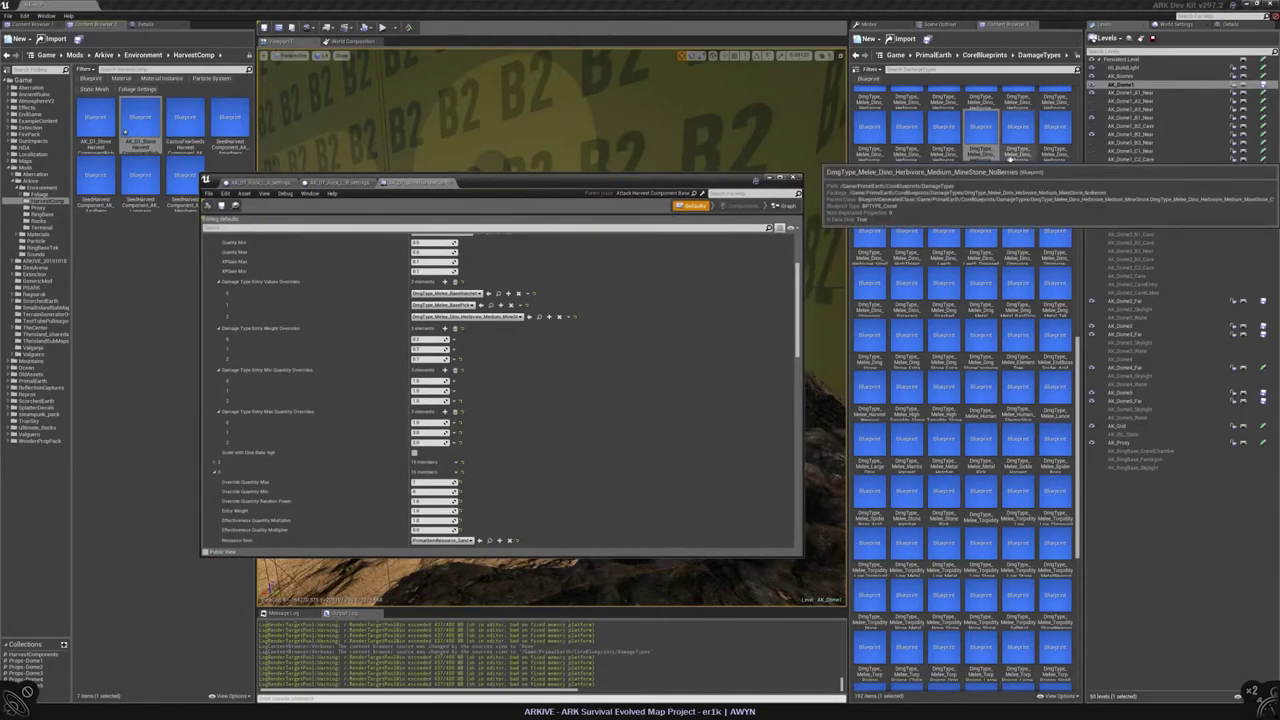
{"action": "scroll", "coordinate": [547, 399], "scroll_direction": "up", "scroll_amount": 4}
{"action": "scroll", "coordinate": [547, 399], "scroll_direction": "down", "scroll_amount": 3}
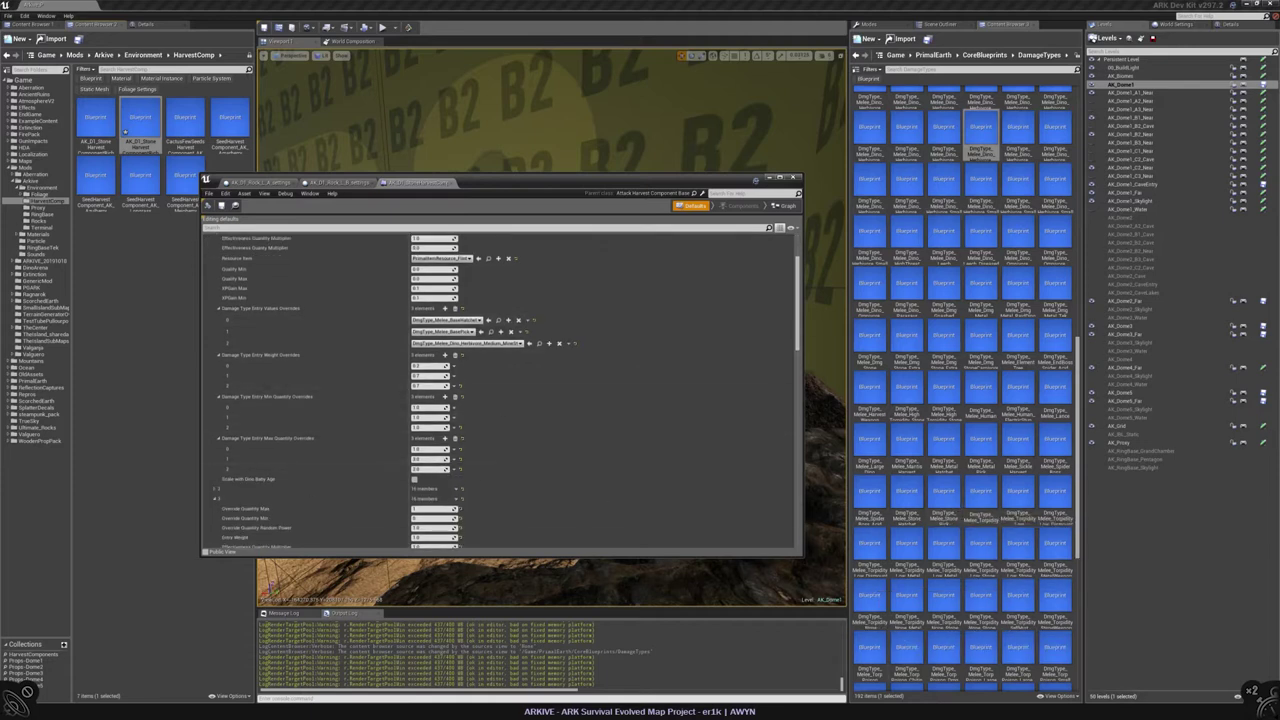
{"action": "mouse_move", "coordinate": [711, 712]}
{"action": "left_click", "coordinate": [95, 554]}
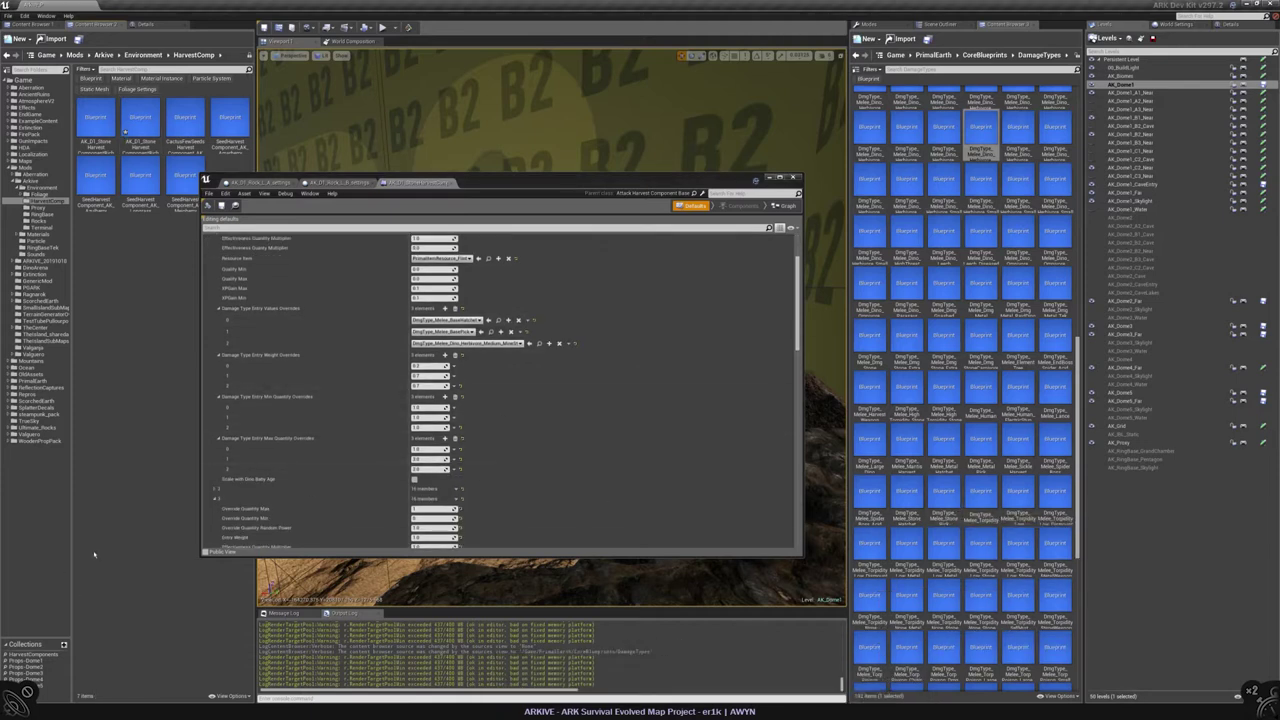
{"action": "left_click", "coordinate": [33, 654]}
{"action": "type", "text": "sand"}
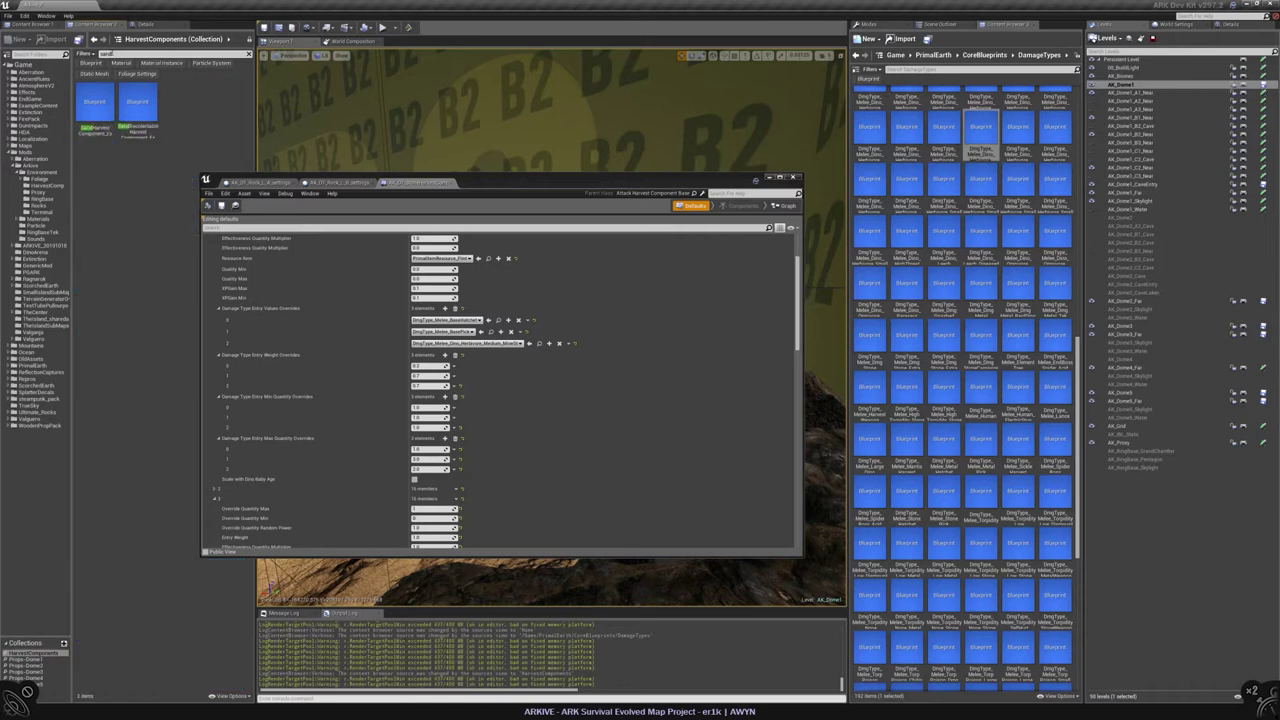
{"action": "double_click", "coordinate": [95, 104]}
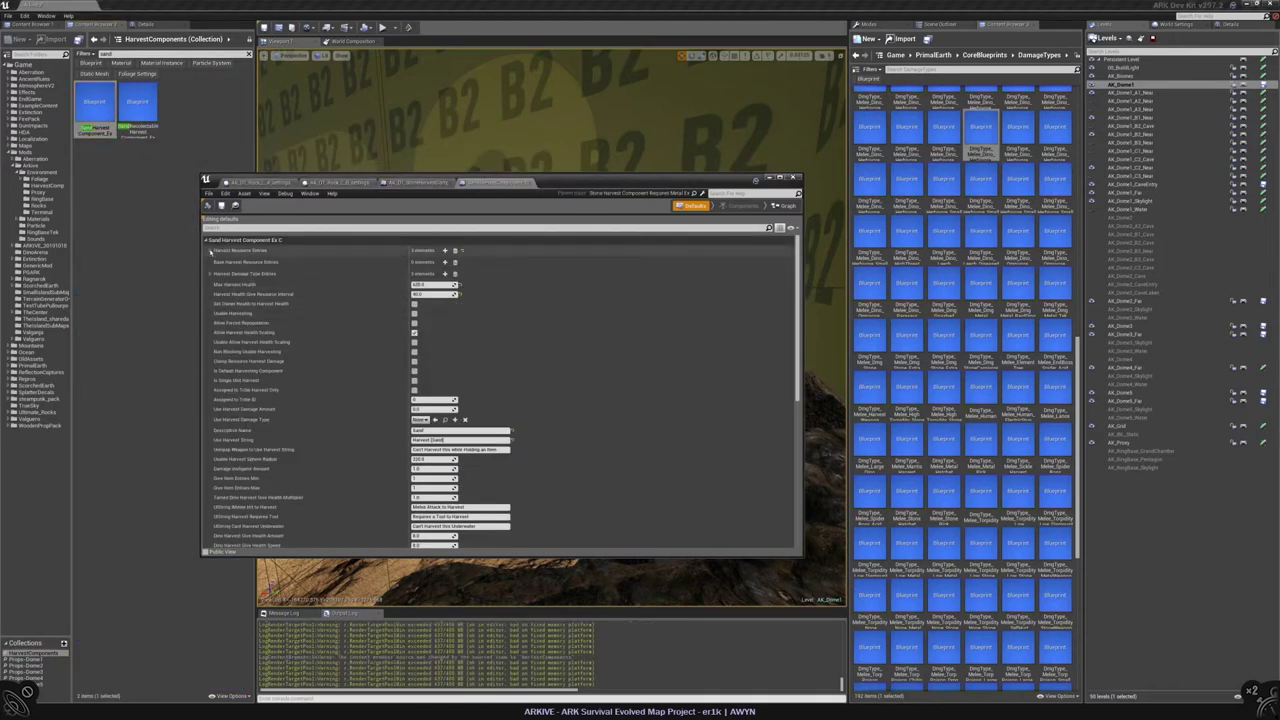
Step: Examine the third harvest resource entry of SandHarvestComponent_Ex, then return to the custom stone harvest component
{"action": "left_click", "coordinate": [209, 250]}
{"action": "left_click", "coordinate": [215, 261]}
{"action": "left_click", "coordinate": [215, 261]}
{"action": "left_click", "coordinate": [215, 281]}
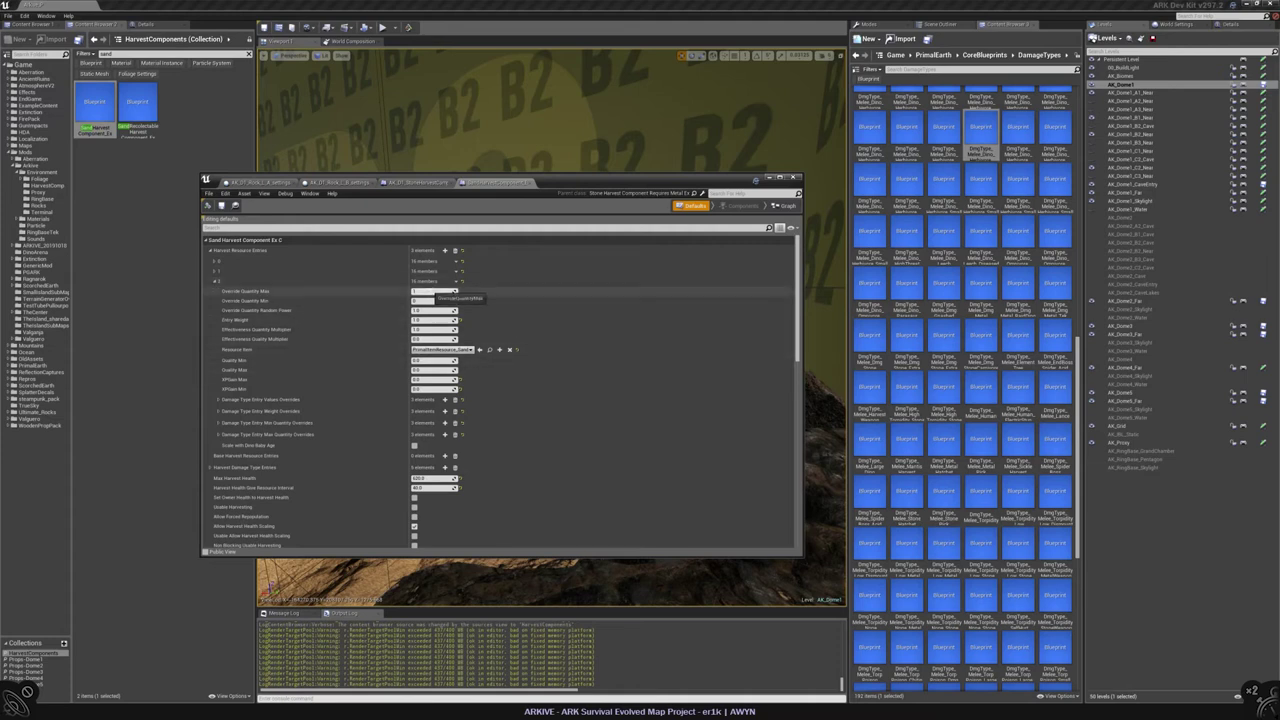
{"action": "left_click", "coordinate": [419, 183]}
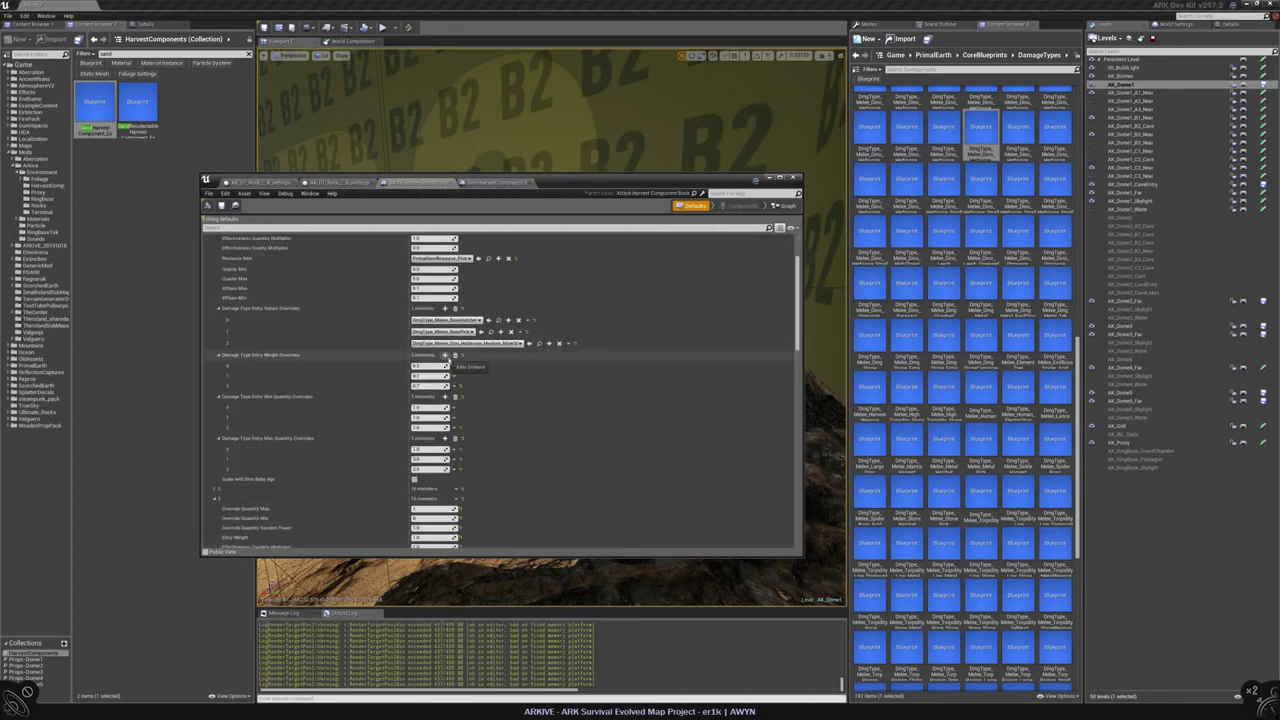
Step: Compare the damage type value, weight and quantity overrides in SandHarvestComponent_Ex's third resource entry with the custom component's sand entry
{"action": "scroll", "coordinate": [470, 380], "scroll_direction": "down", "scroll_amount": 5}
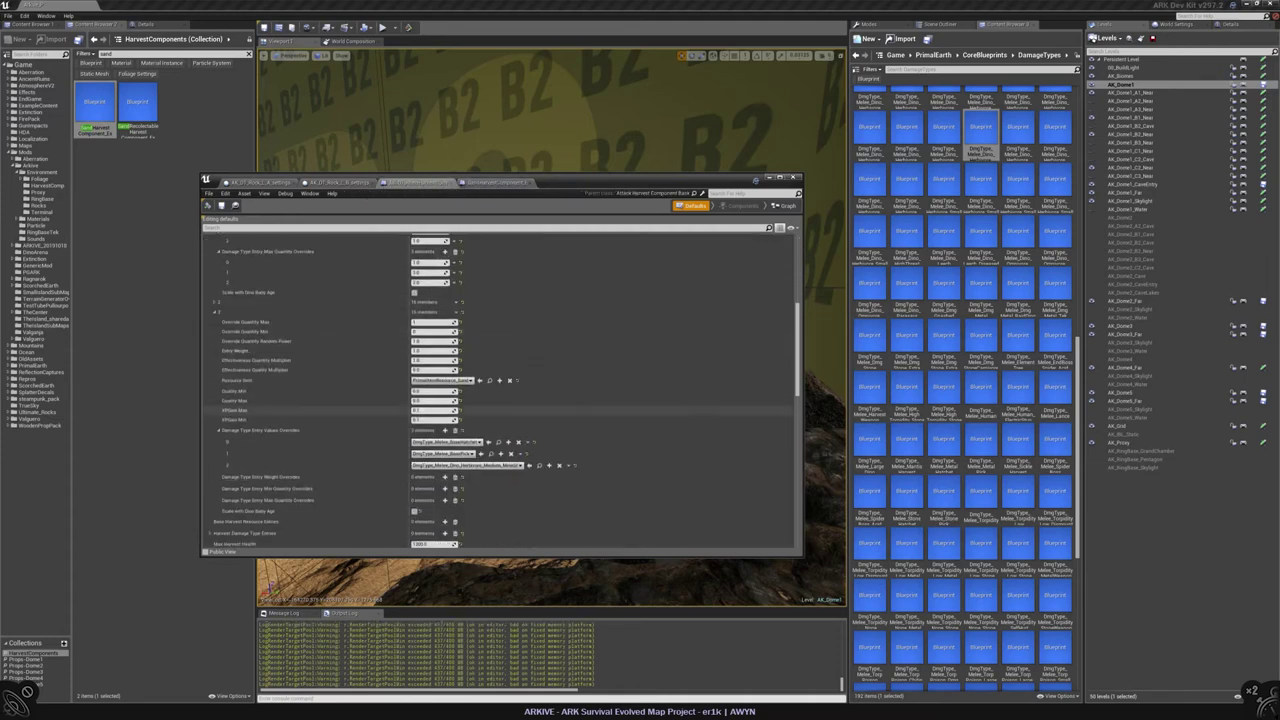
{"action": "left_click", "coordinate": [497, 183]}
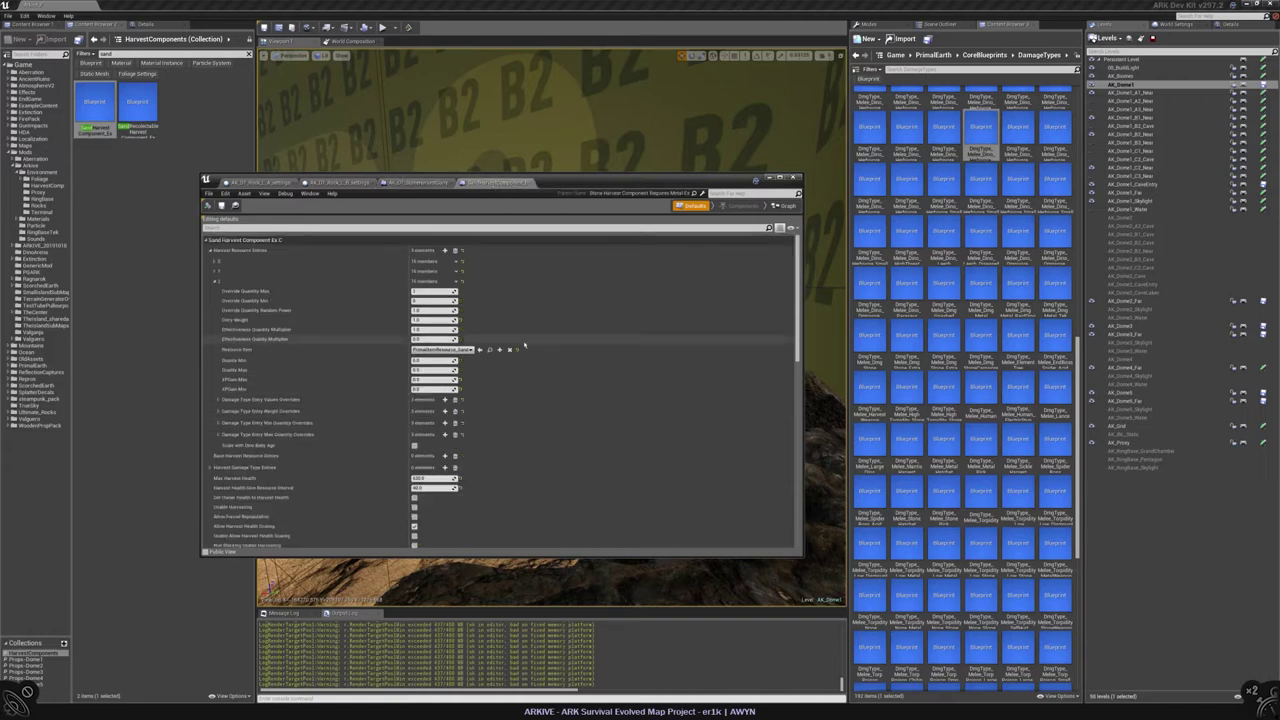
{"action": "left_click", "coordinate": [218, 420]}
{"action": "left_click", "coordinate": [218, 399]}
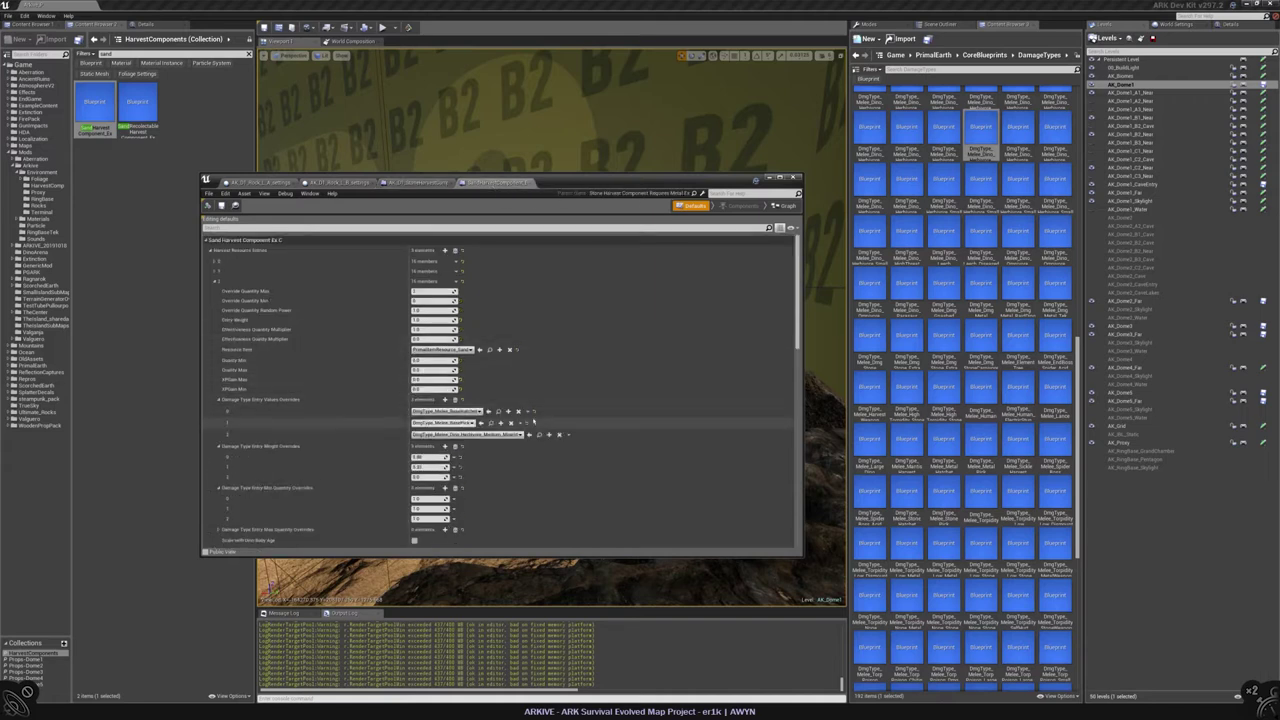
{"action": "left_click", "coordinate": [218, 443]}
{"action": "scroll", "coordinate": [512, 400], "scroll_direction": "down", "scroll_amount": 5}
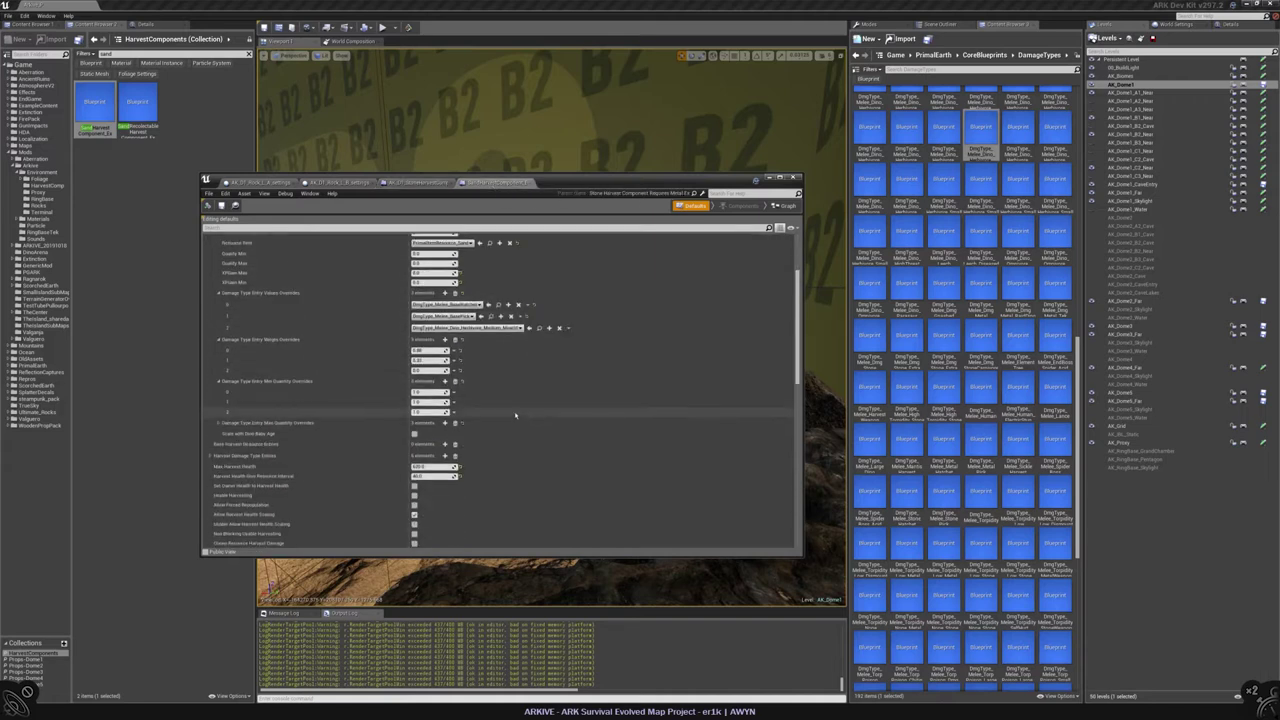
{"action": "left_click", "coordinate": [408, 184]}
{"action": "scroll", "coordinate": [488, 314], "scroll_direction": "down", "scroll_amount": 5}
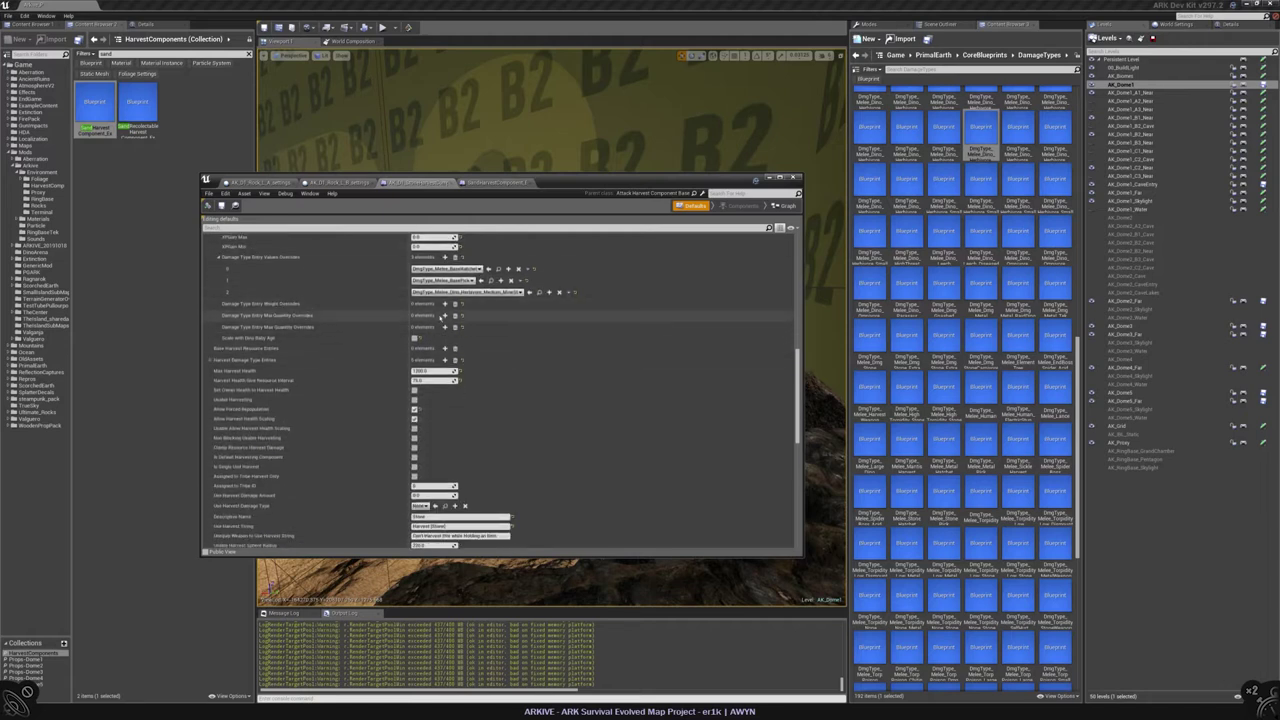
{"action": "scroll", "coordinate": [606, 310], "scroll_direction": "down", "scroll_amount": 1}
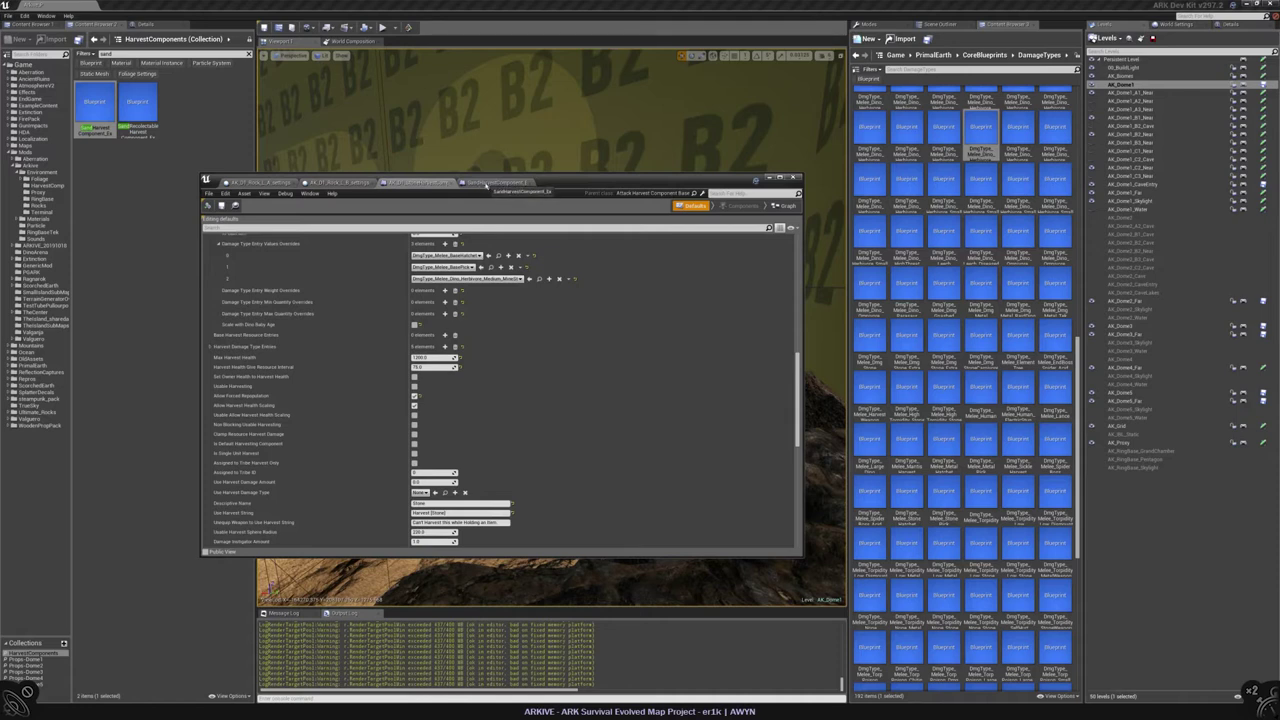
Step: Add three elements each to the sand entry's damage type weight, min quantity and max quantity overrides in the custom stone harvest component
{"action": "left_click", "coordinate": [497, 183]}
{"action": "left_click", "coordinate": [430, 184]}
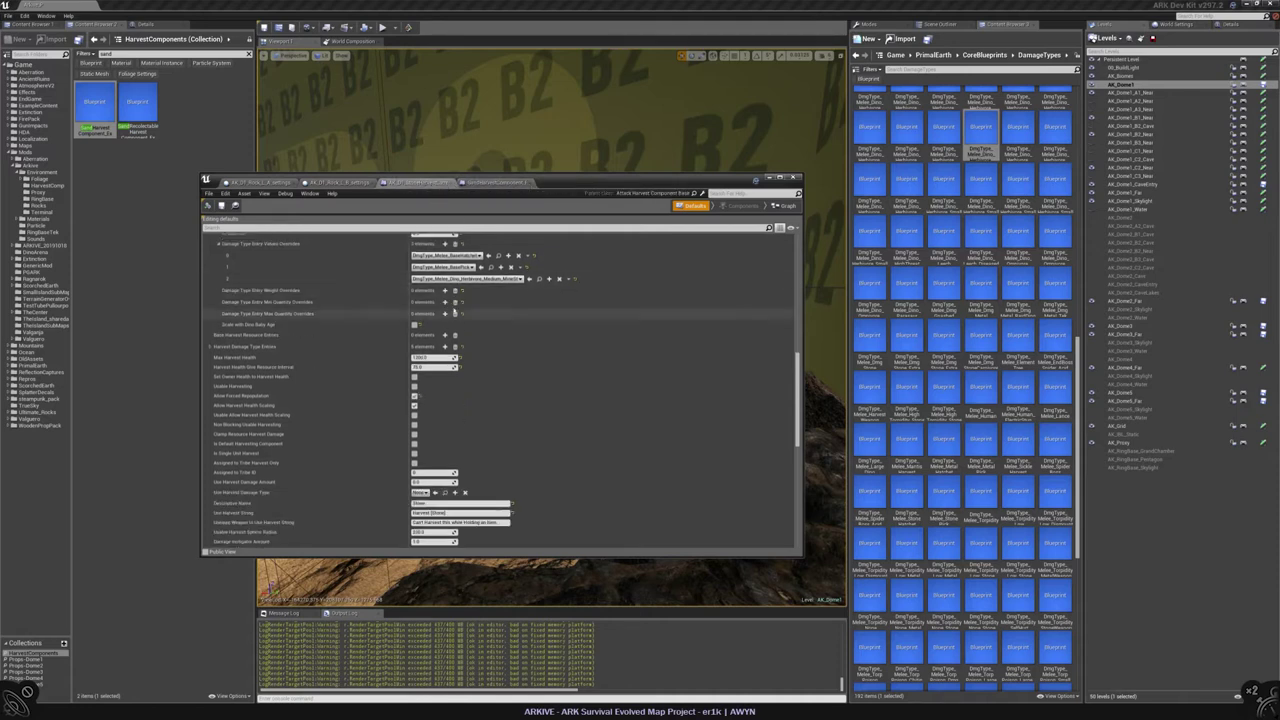
{"action": "left_click", "coordinate": [444, 333]}
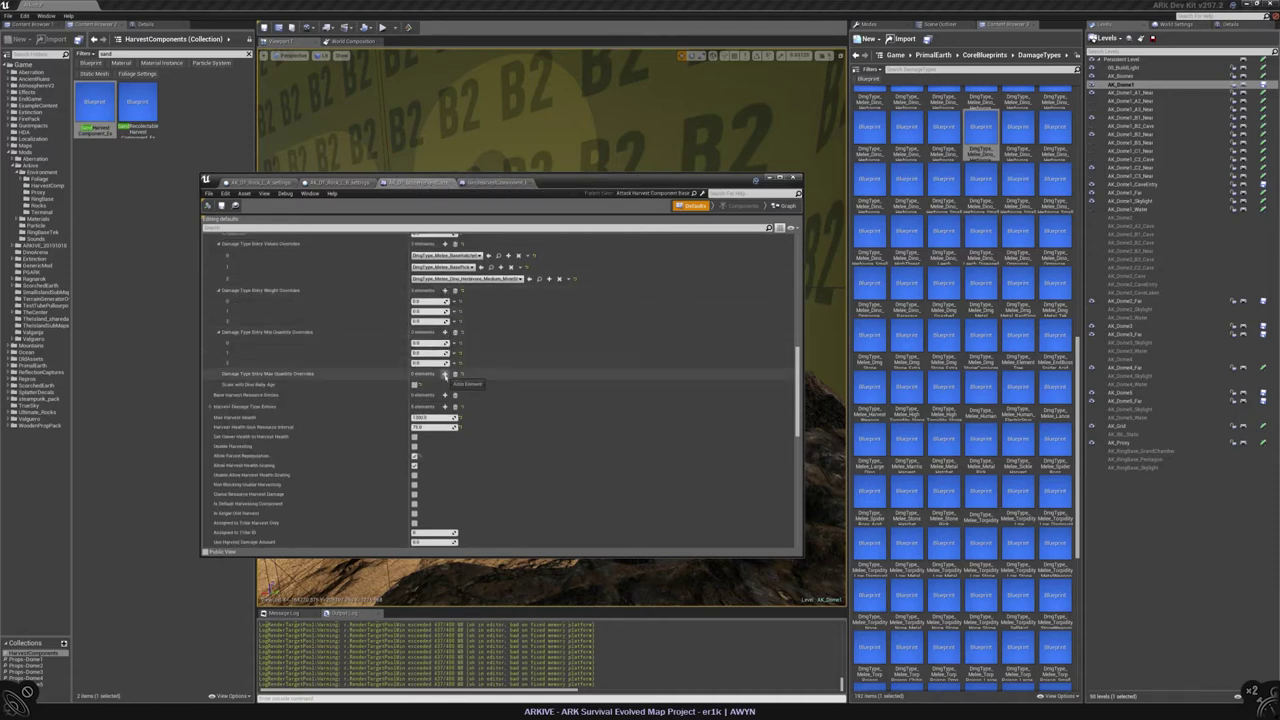
{"action": "left_click", "coordinate": [497, 183]}
{"action": "left_click", "coordinate": [420, 185]}
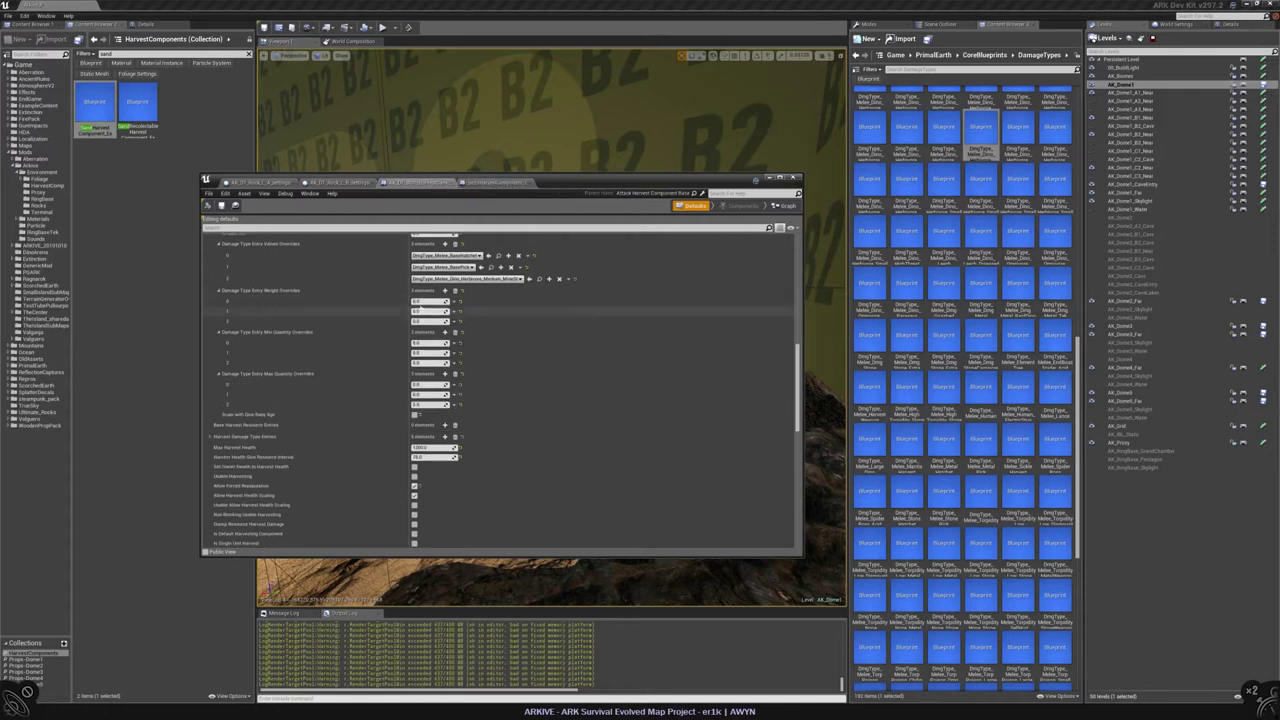
Step: Copy SandHarvestComponent_Ex's three weight overrides into the custom sand entry and set its three min quantity overrides to 1.0
{"action": "left_click", "coordinate": [497, 183]}
{"action": "left_click", "coordinate": [420, 184]}
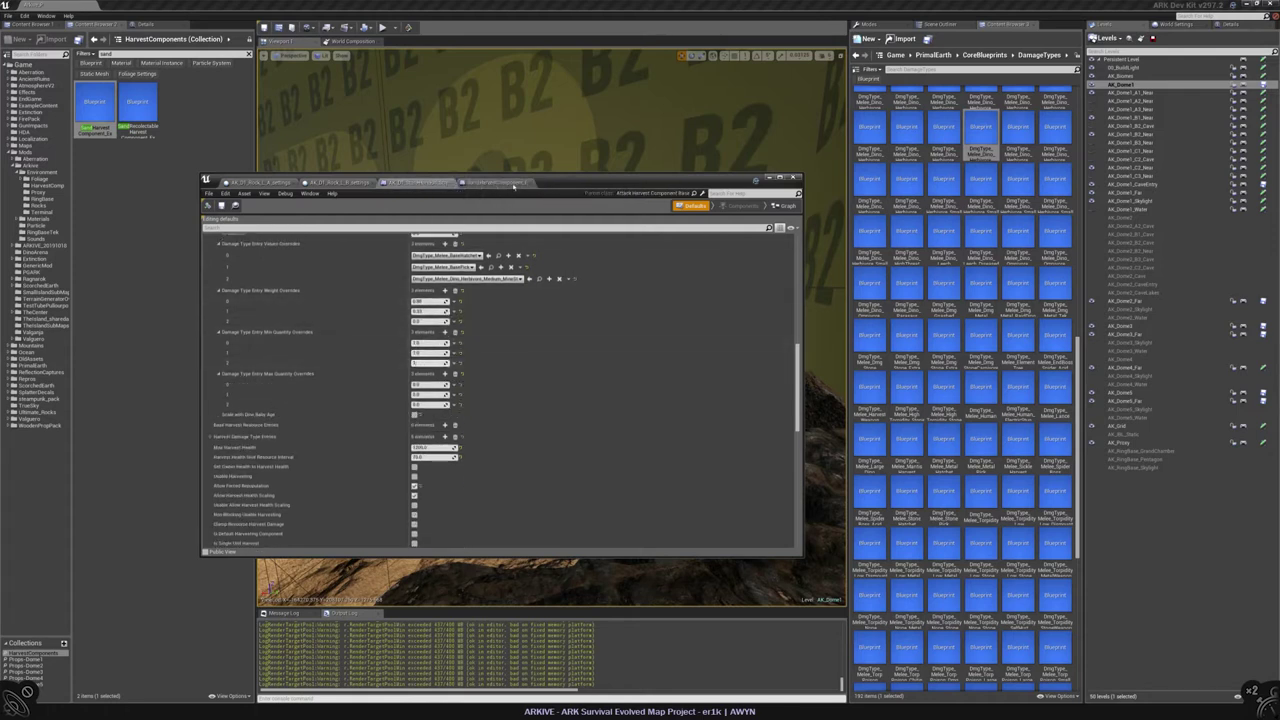
{"action": "left_click", "coordinate": [510, 184]}
{"action": "left_click", "coordinate": [421, 184]}
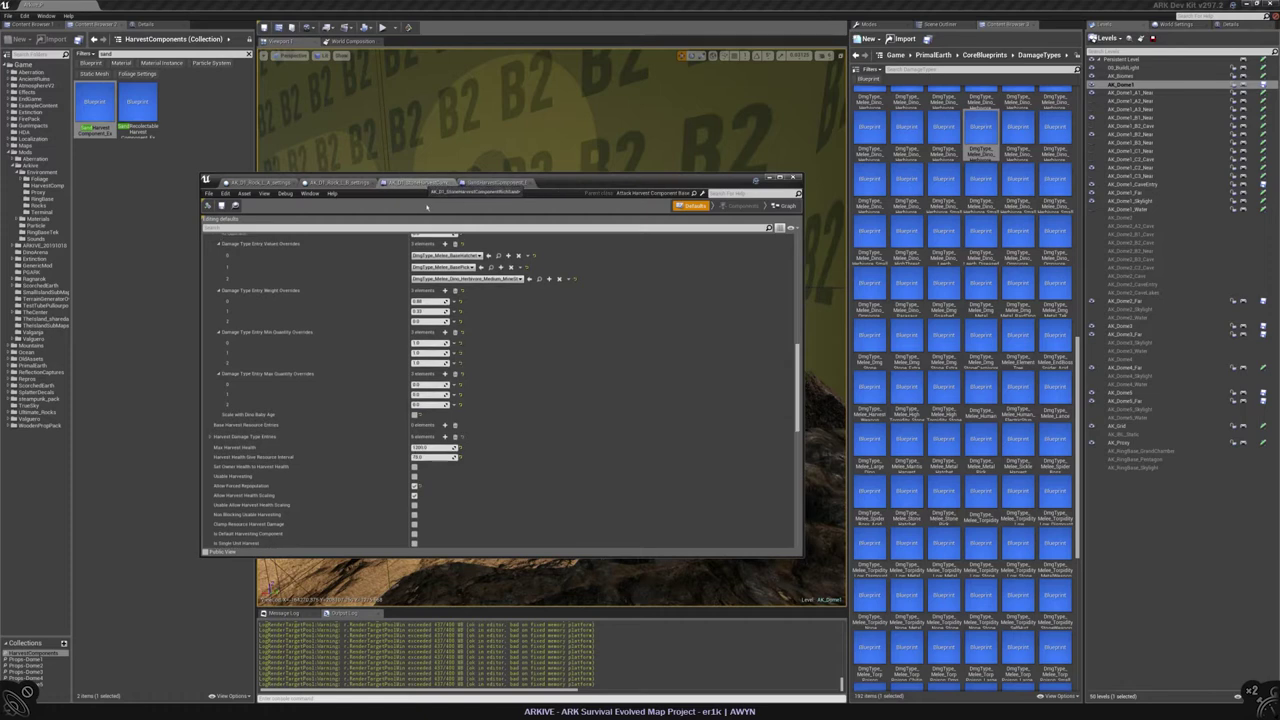
Step: Set the sand entry's three damage type max quantity overrides to match those of SandHarvestComponent_Ex
{"action": "left_click", "coordinate": [490, 184]}
{"action": "left_click", "coordinate": [407, 184]}
{"action": "left_click", "coordinate": [496, 184]}
{"action": "left_click", "coordinate": [424, 184]}
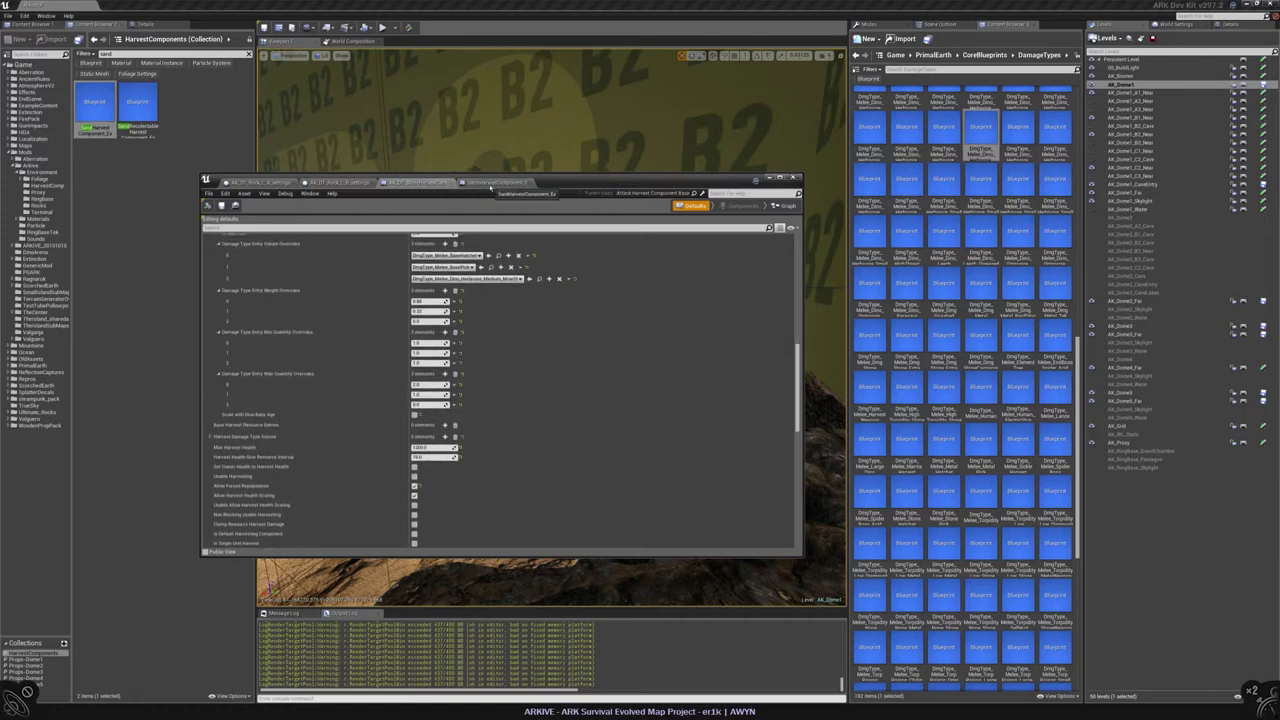
Step: Set the custom component's max harvest health and harvest health give resource interval to match SandHarvestComponent_Ex
{"action": "left_click", "coordinate": [410, 184]}
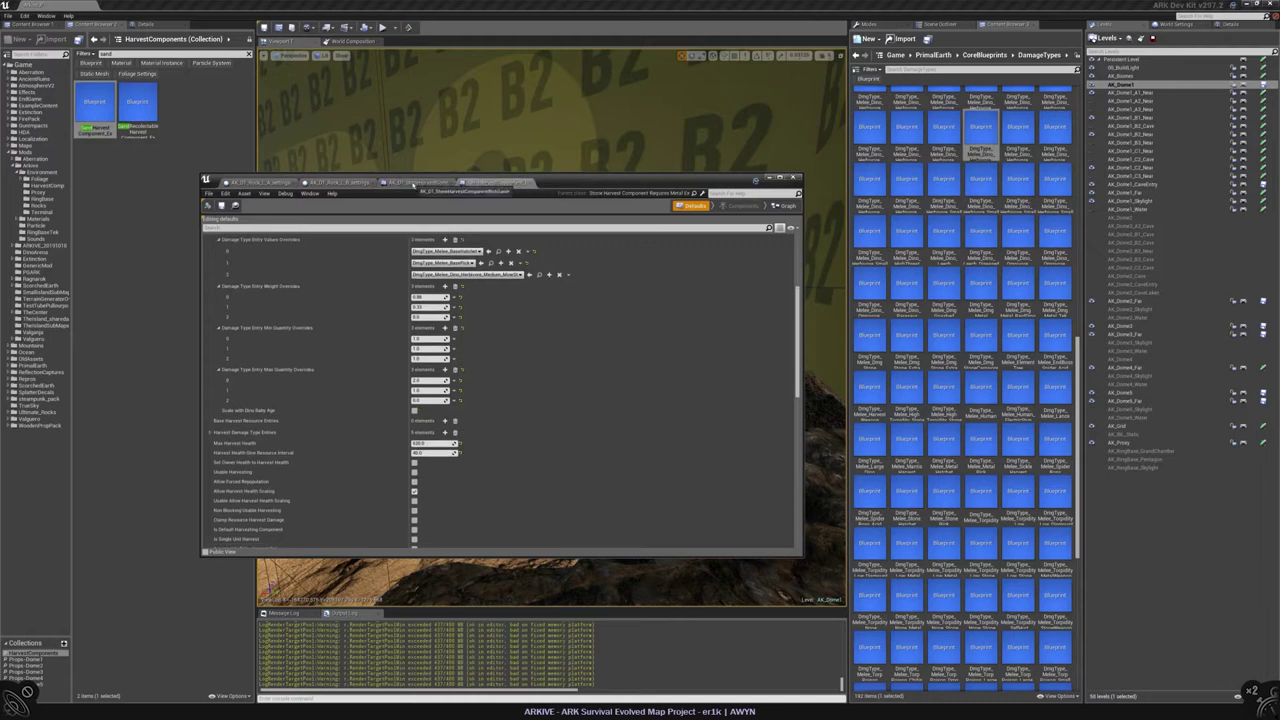
{"action": "left_click", "coordinate": [413, 184]}
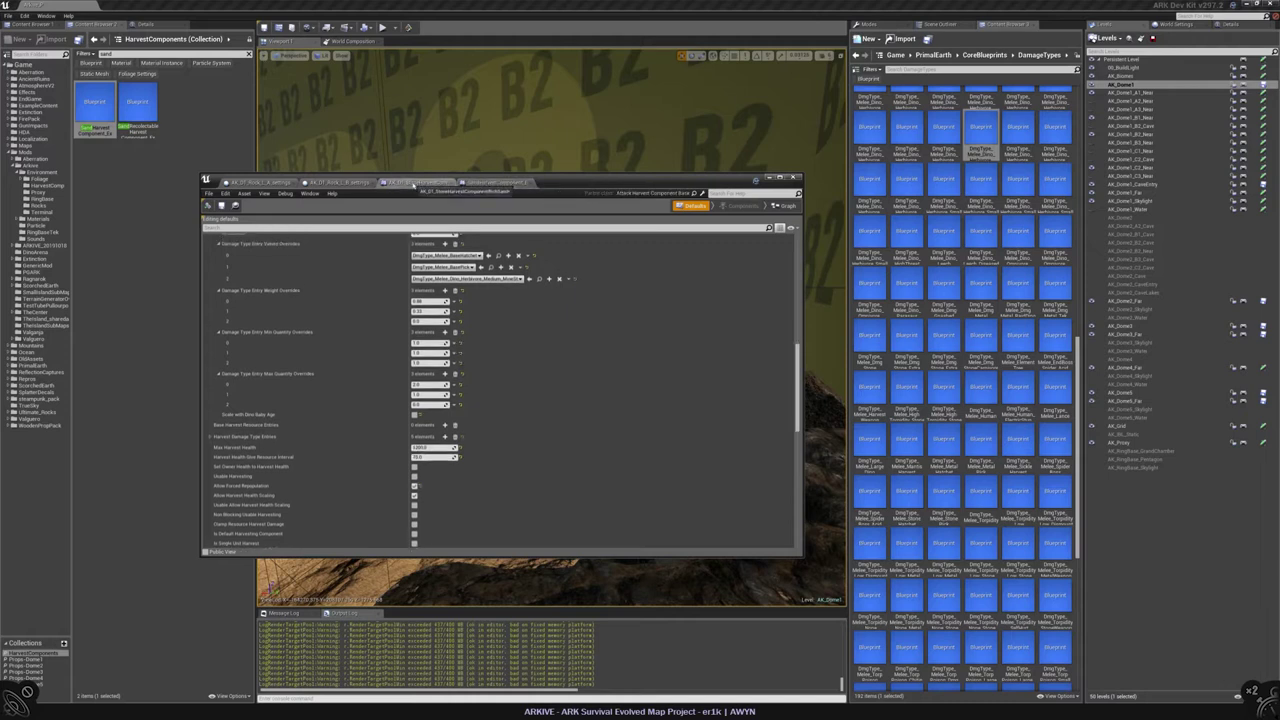
{"action": "left_click", "coordinate": [413, 184]}
{"action": "left_click", "coordinate": [424, 184]}
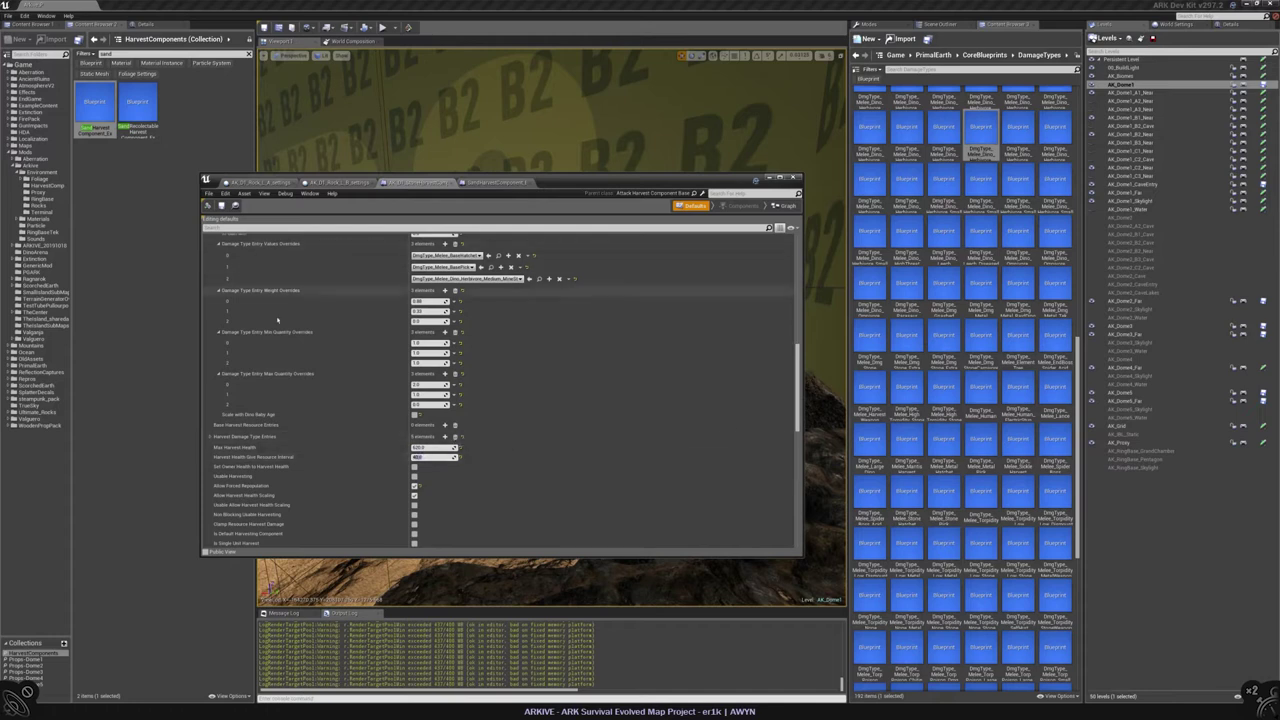
Step: Check the remaining defaults against SandHarvestComponent_Ex, close that blueprint, and save the custom stone harvest component
{"action": "key", "text": "ctrl+Tab"}
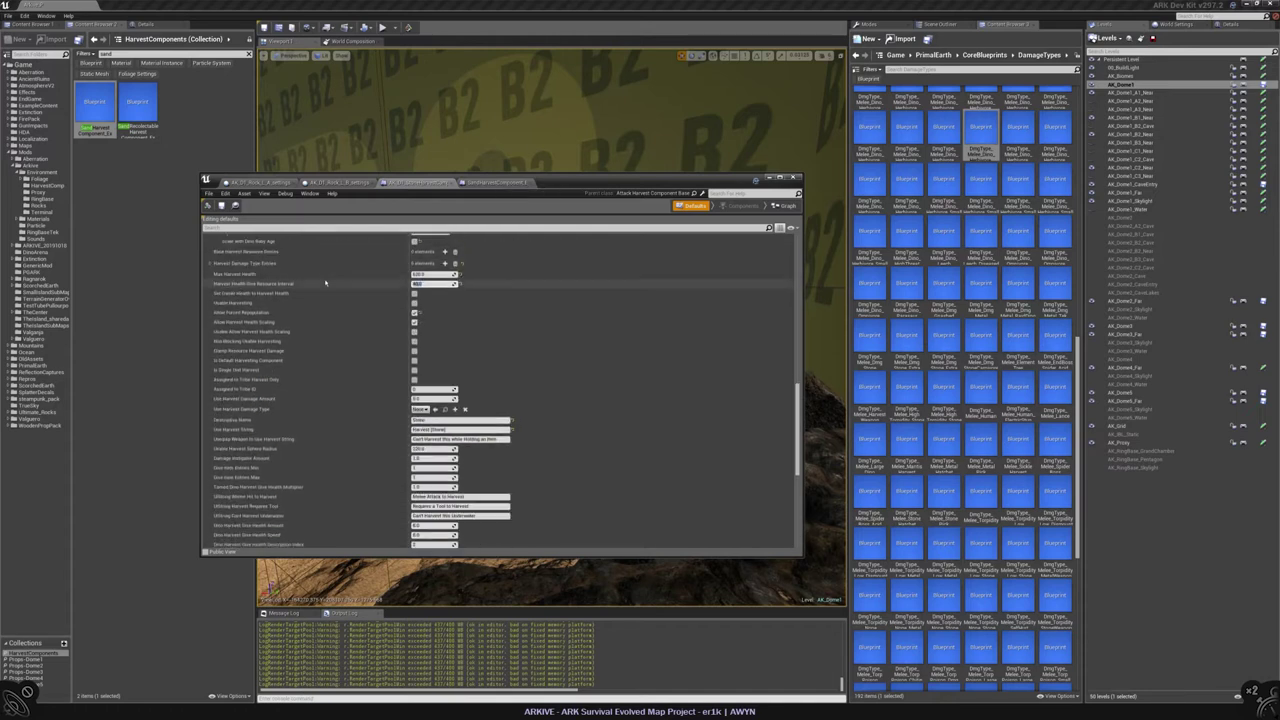
{"action": "scroll", "coordinate": [324, 292], "scroll_direction": "down", "scroll_amount": 5}
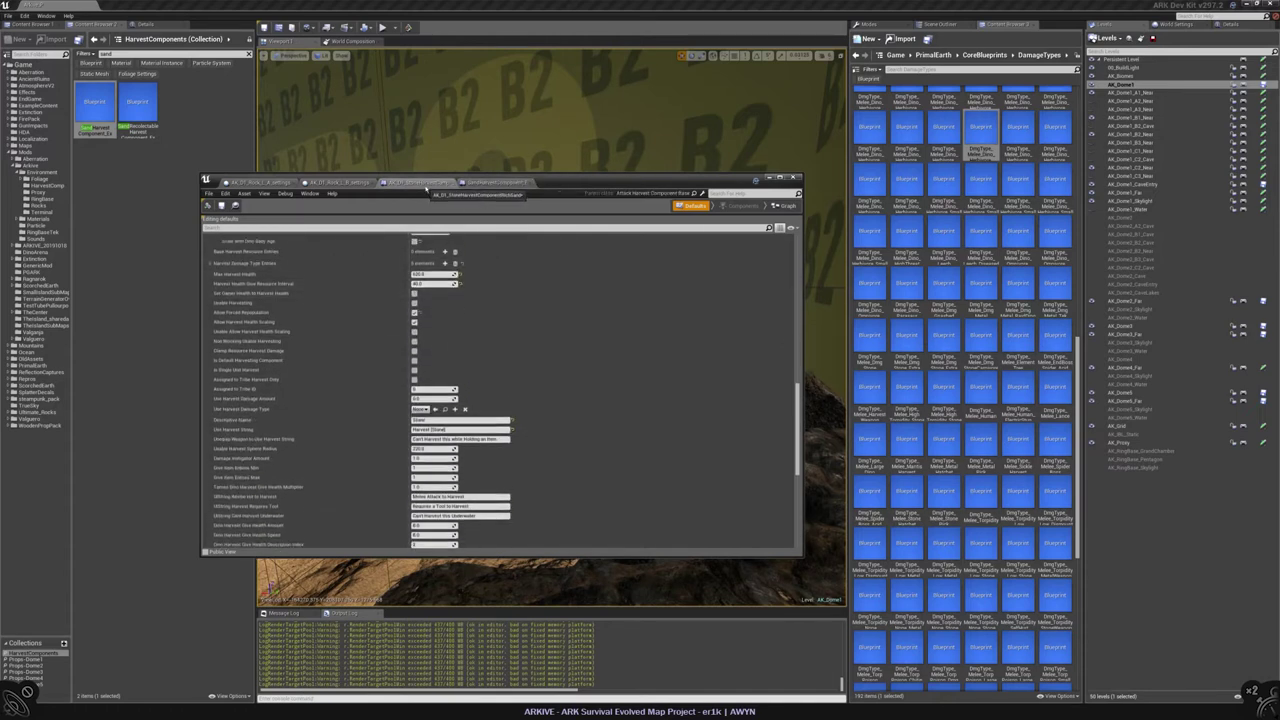
{"action": "left_click", "coordinate": [416, 183]}
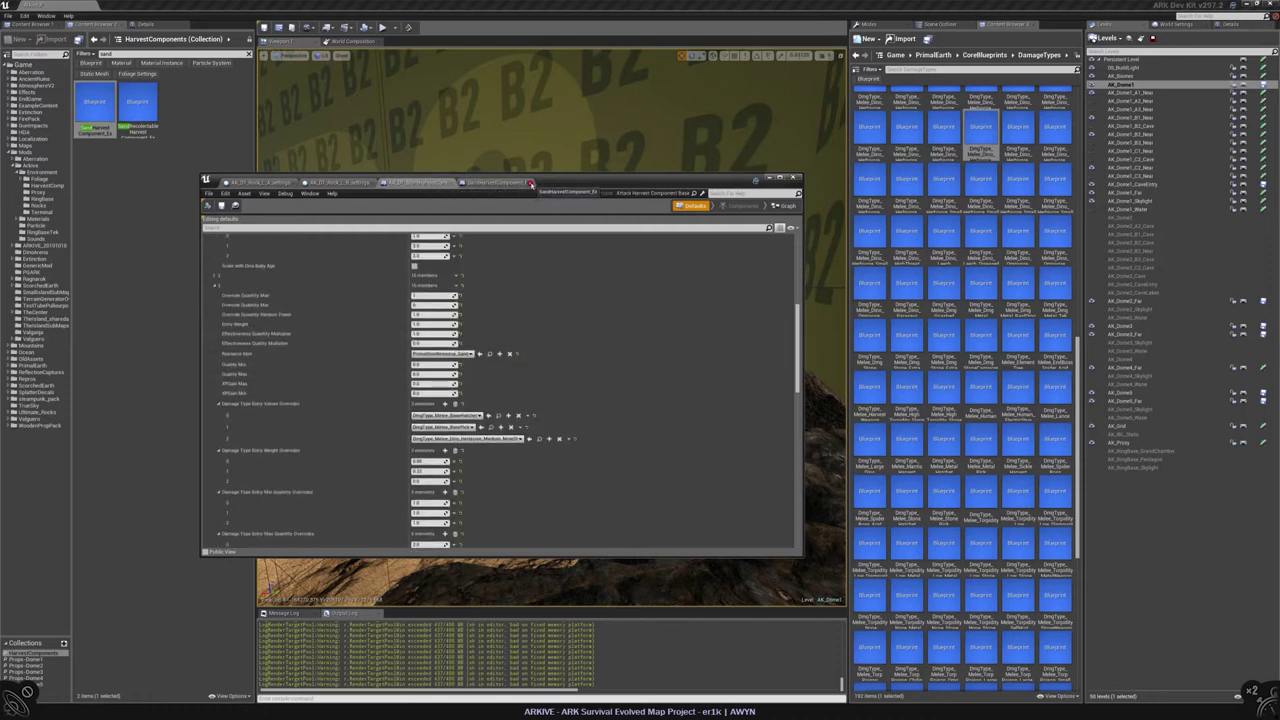
{"action": "key", "text": "ctrl+s"}
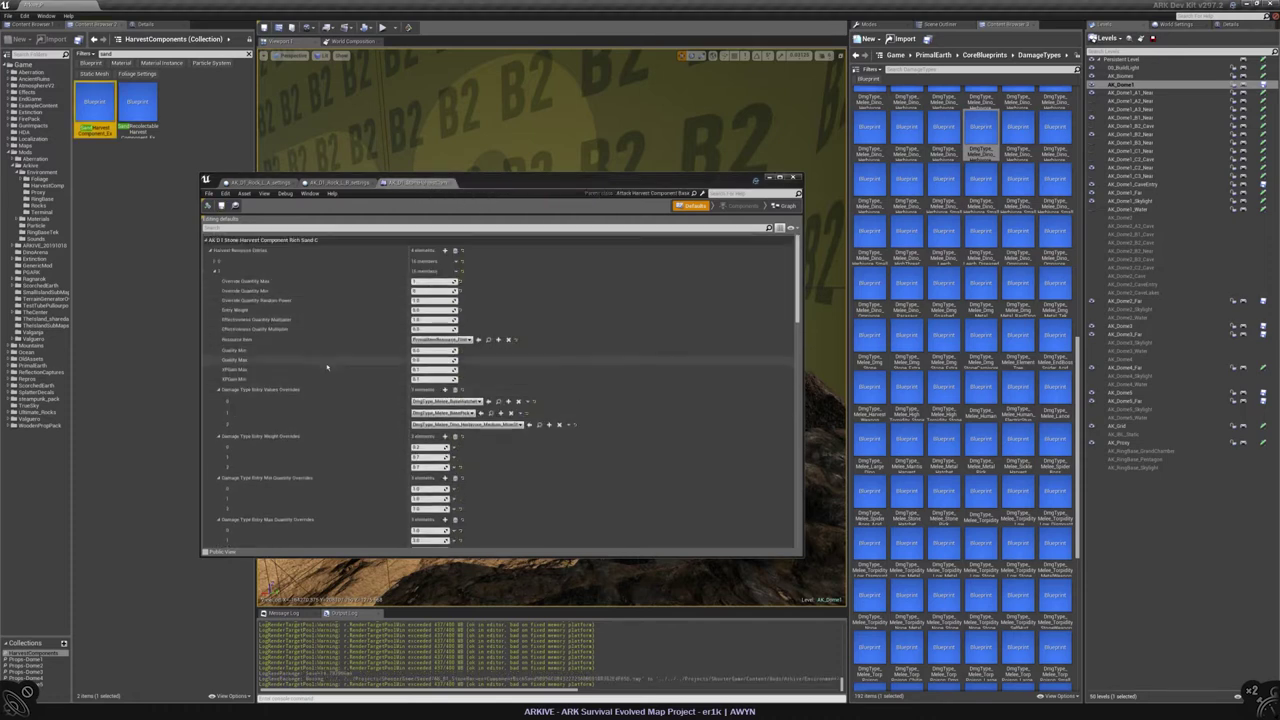
Step: Assign AK_D1_StoneHarvestComponentRichSand as the attached component class in the second rock's foliage settings, check the first rock's settings, and save
{"action": "left_click", "coordinate": [355, 182]}
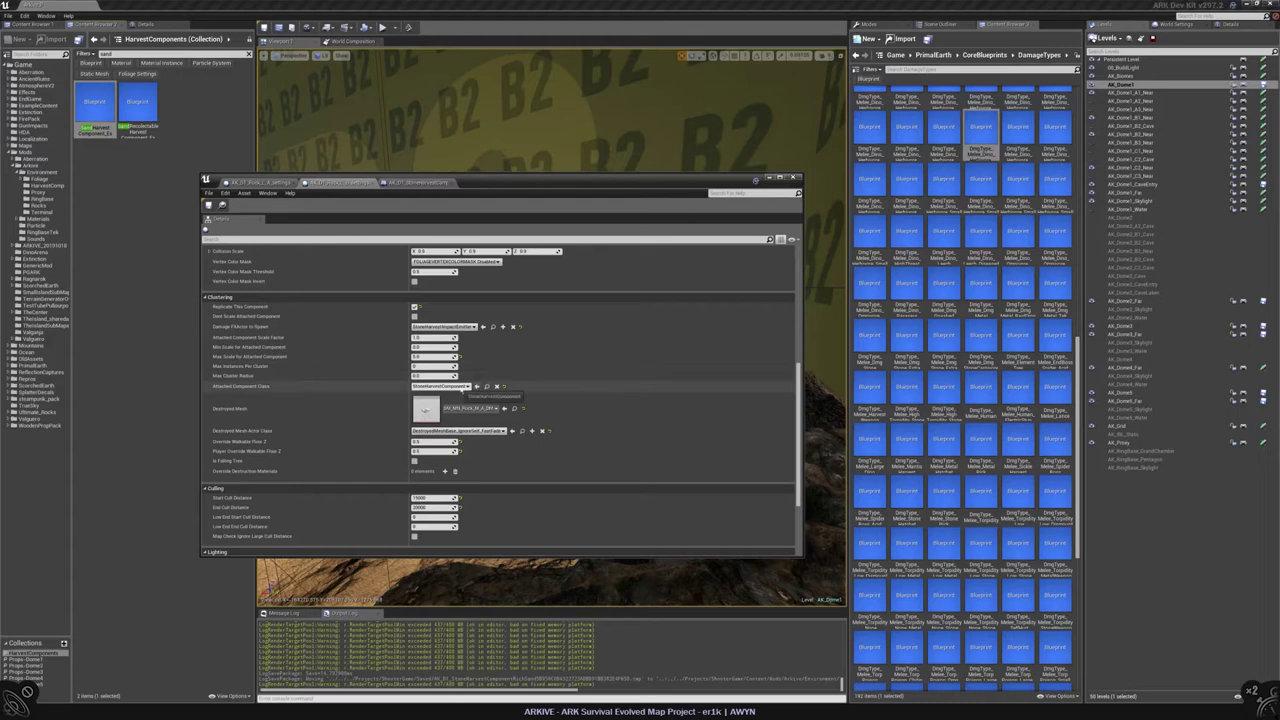
{"action": "left_click", "coordinate": [58, 185]}
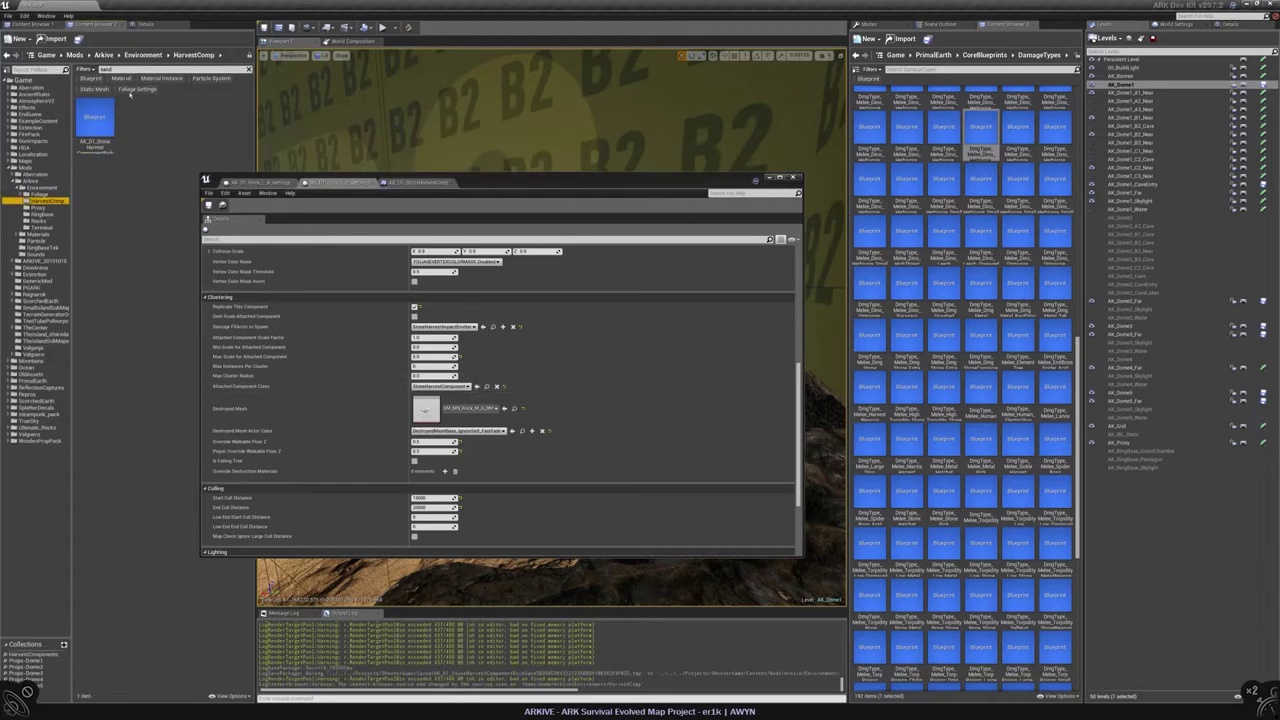
{"action": "left_click_drag", "start_coordinate": [95, 120], "coordinate": [455, 386]}
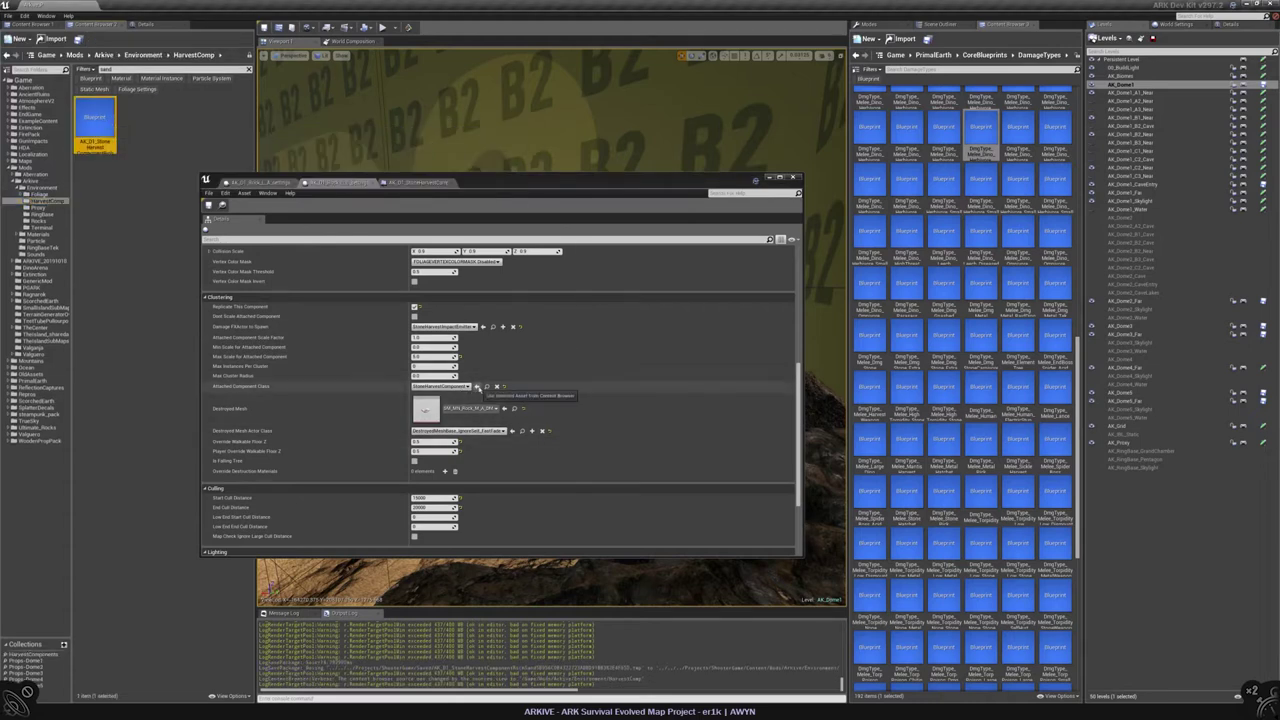
{"action": "left_click", "coordinate": [250, 182]}
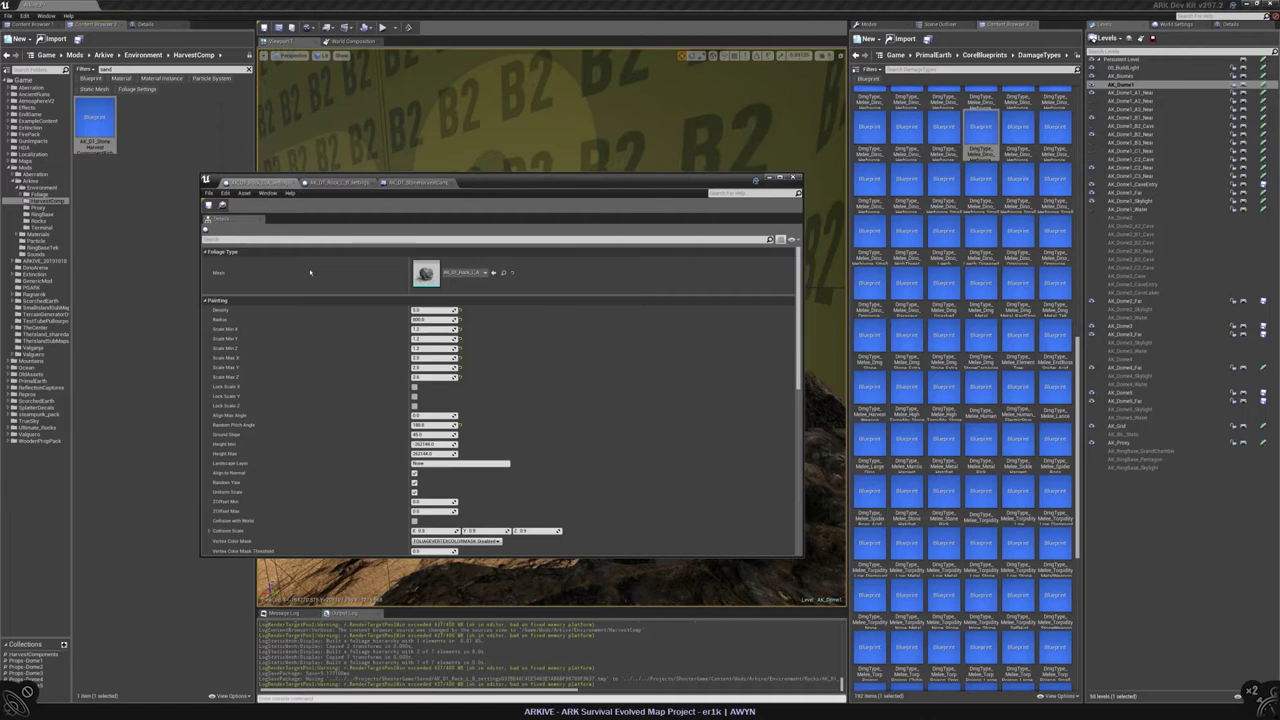
{"action": "scroll", "coordinate": [296, 366], "scroll_direction": "down", "scroll_amount": 10}
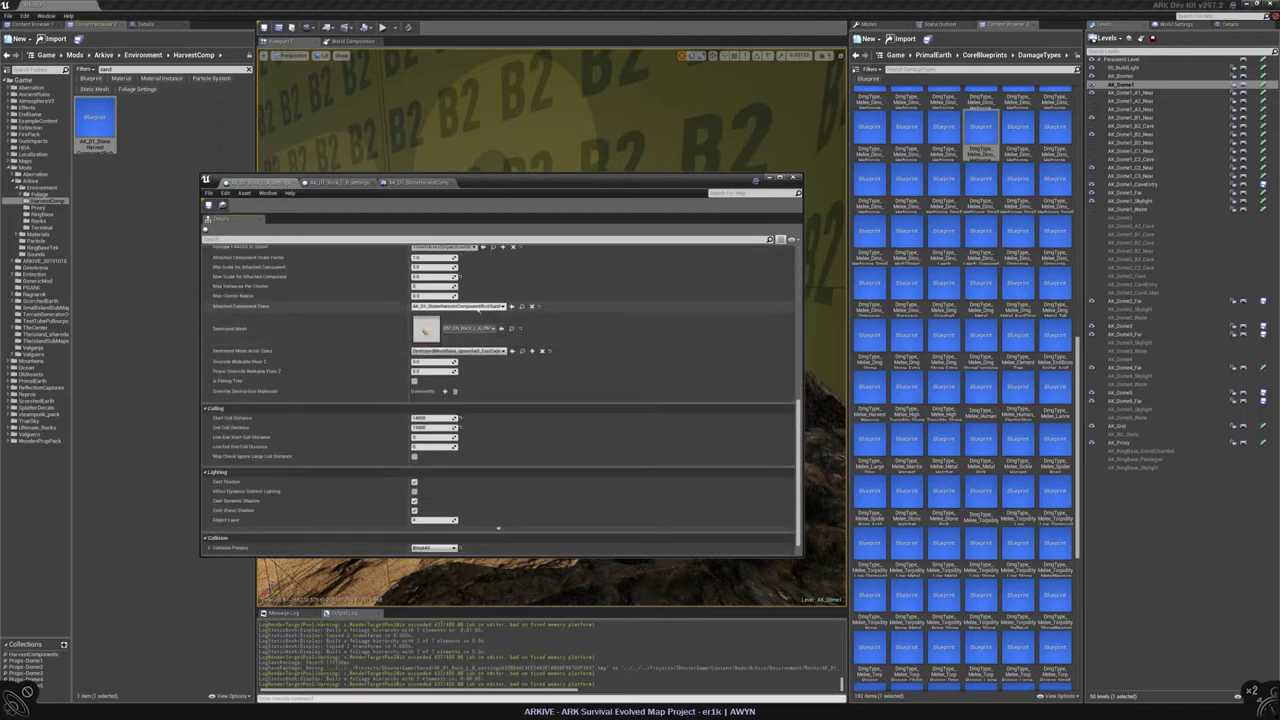
{"action": "left_click", "coordinate": [208, 204]}
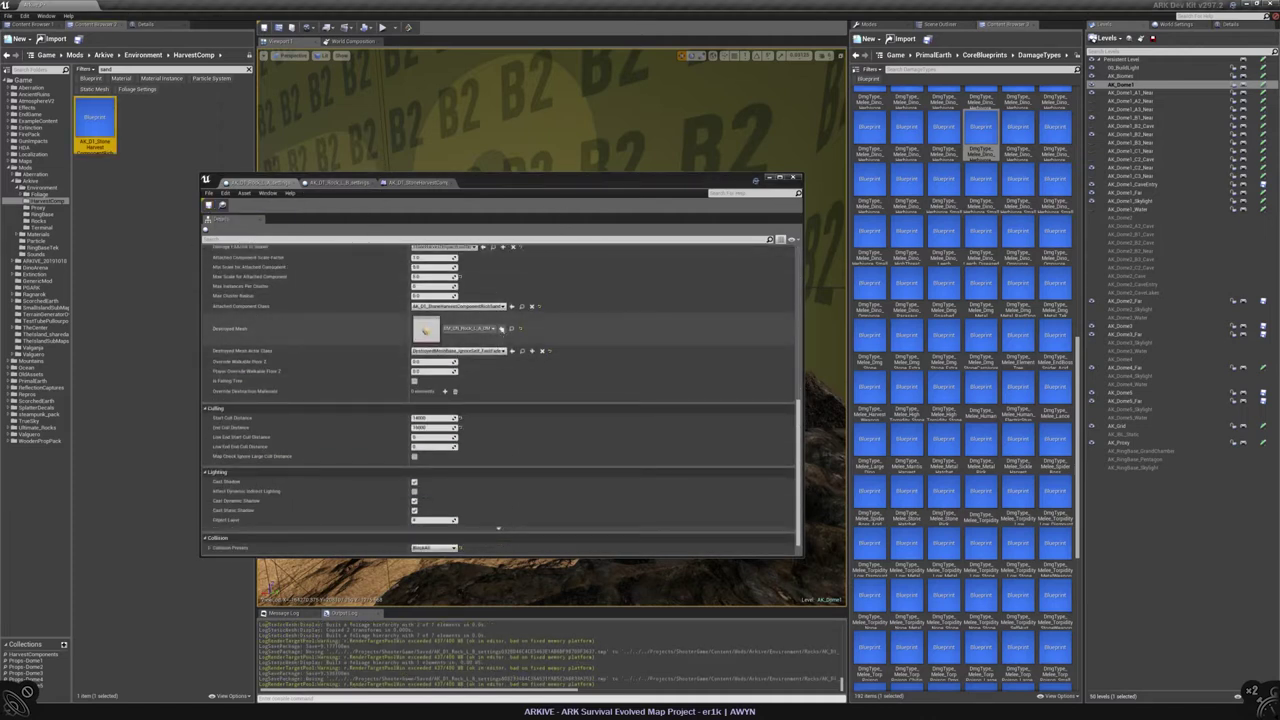
Step: Locate the destroyed meshes used by both rock foliage settings among the game assets
{"action": "left_click", "coordinate": [511, 328]}
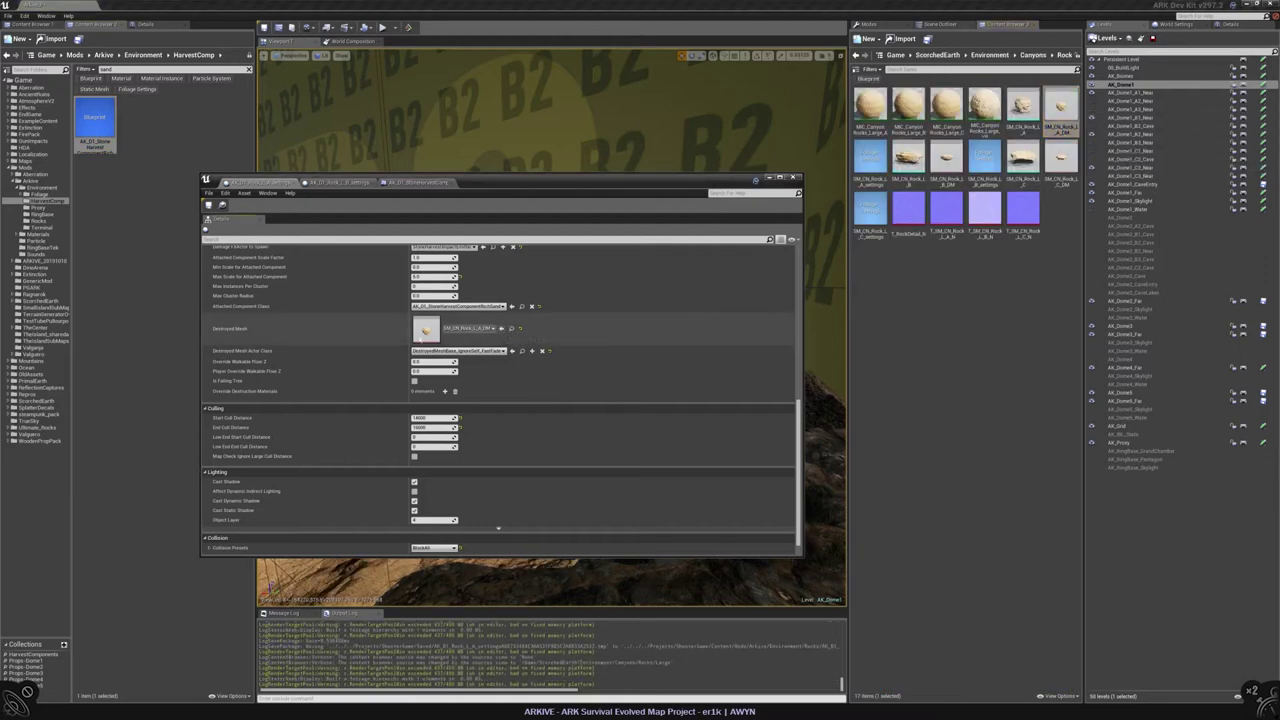
{"action": "left_click", "coordinate": [335, 183]}
{"action": "left_click", "coordinate": [514, 408]}
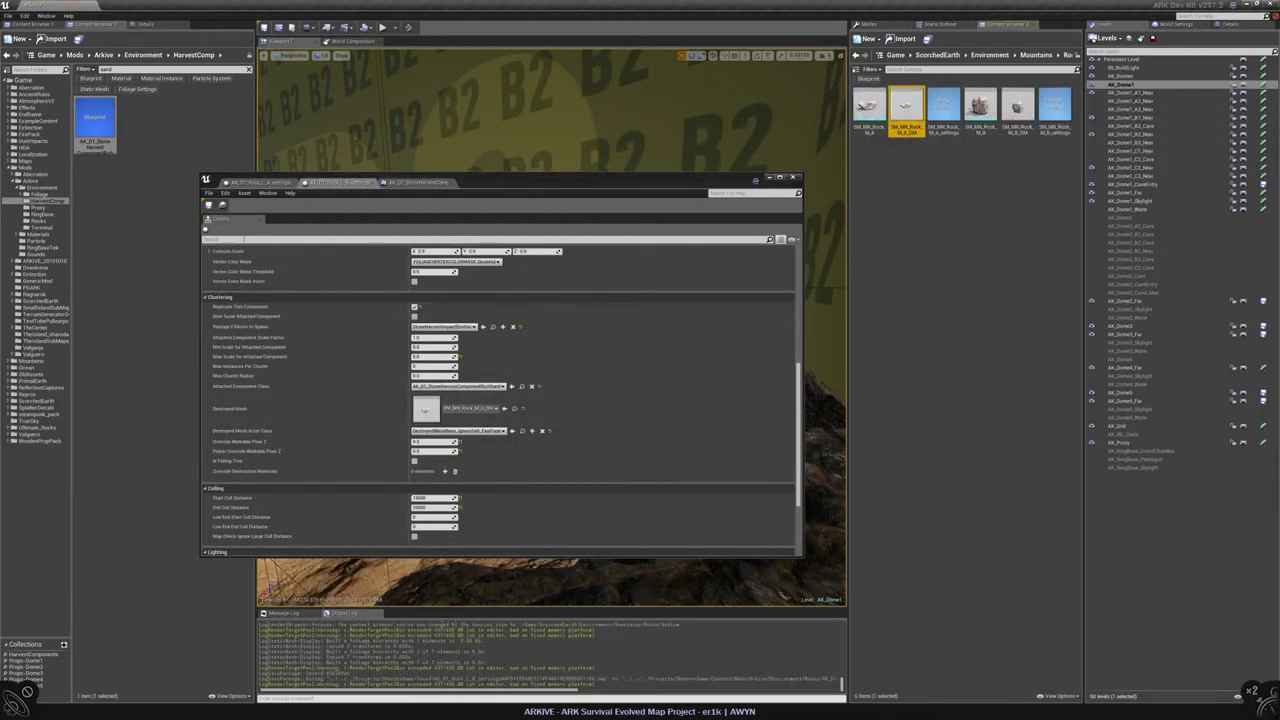
Step: Save the custom stone harvest component blueprint and close the asset editor window
{"action": "left_click", "coordinate": [440, 183]}
{"action": "left_click", "coordinate": [221, 205]}
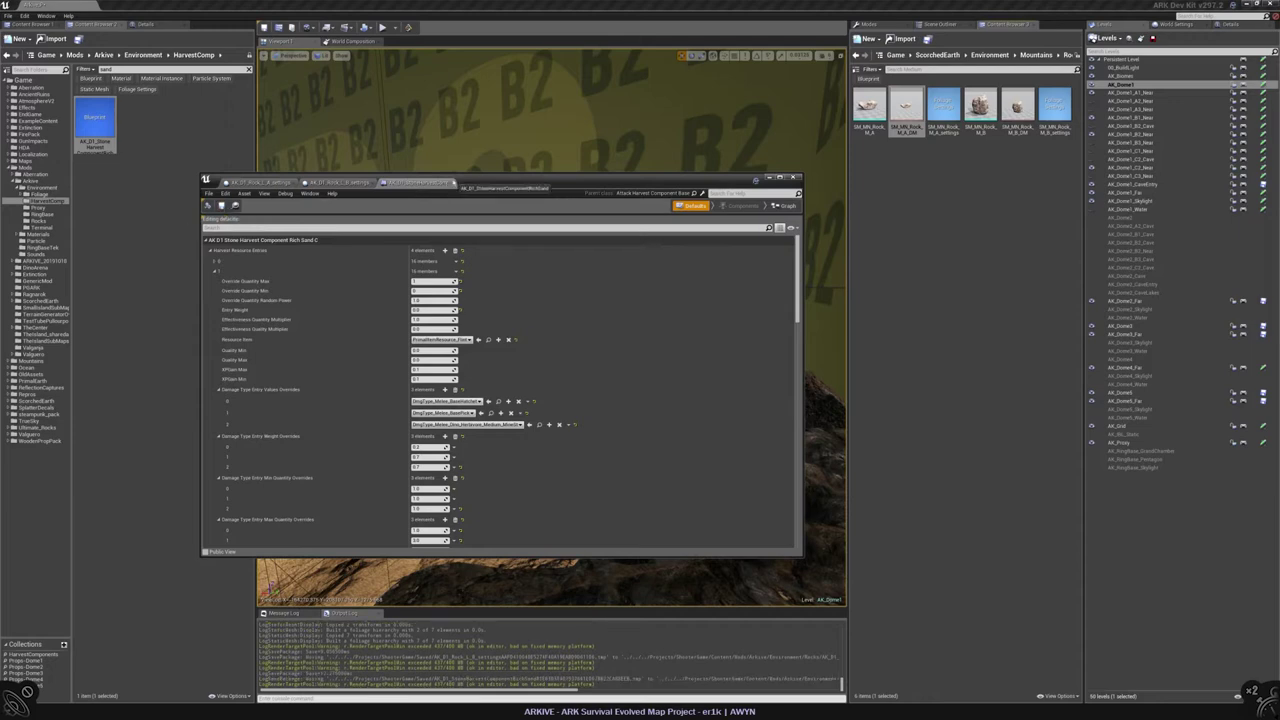
{"action": "left_click", "coordinate": [793, 178]}
Step: Switch to the Extinction map editor, activate foliage mode, and make DesertDome_Near_1 the current level
{"action": "right_click_drag", "start_coordinate": [573, 291], "coordinate": [575, 340]}
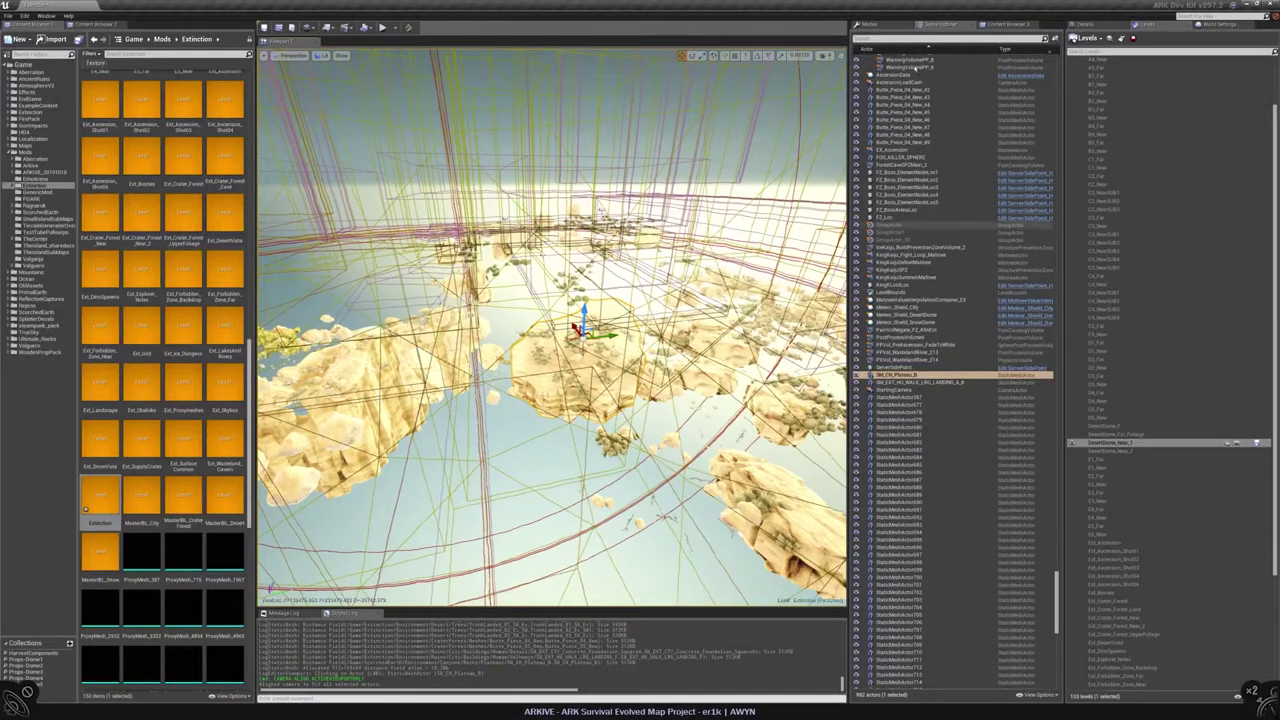
{"action": "left_click", "coordinate": [866, 23]}
{"action": "left_click", "coordinate": [900, 38]}
{"action": "left_click", "coordinate": [1100, 442]}
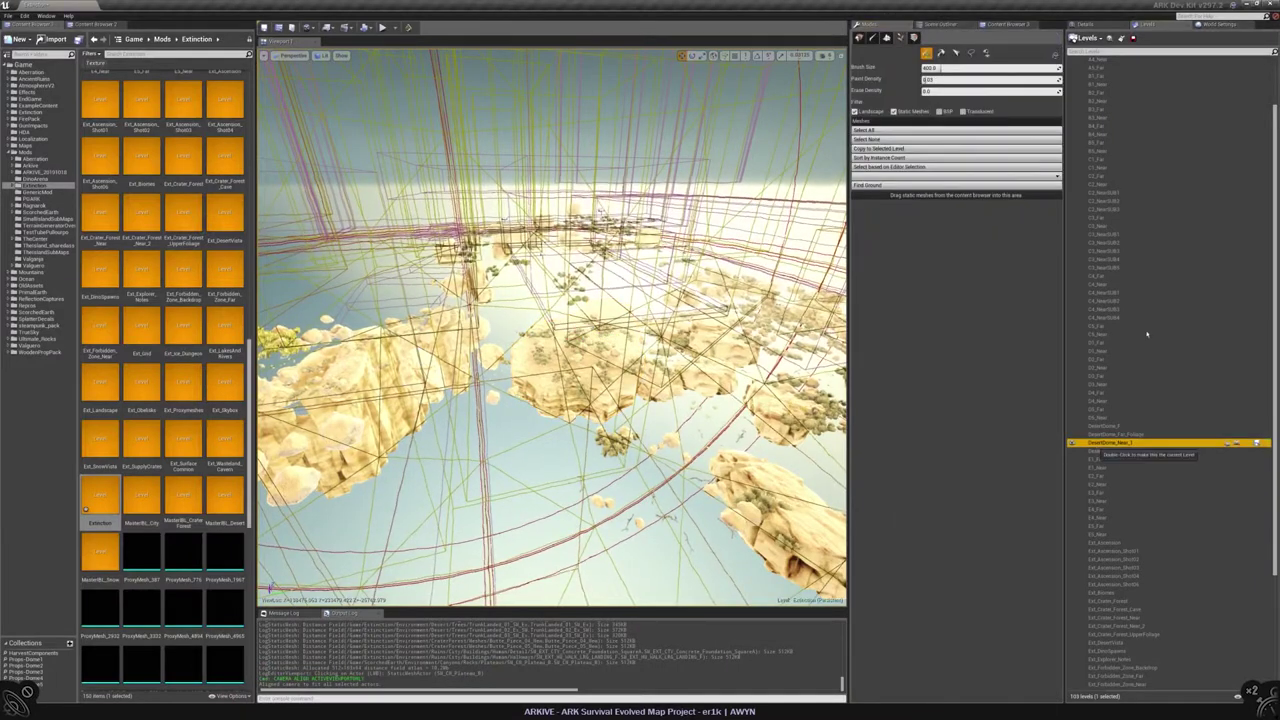
{"action": "double_click", "coordinate": [1100, 442]}
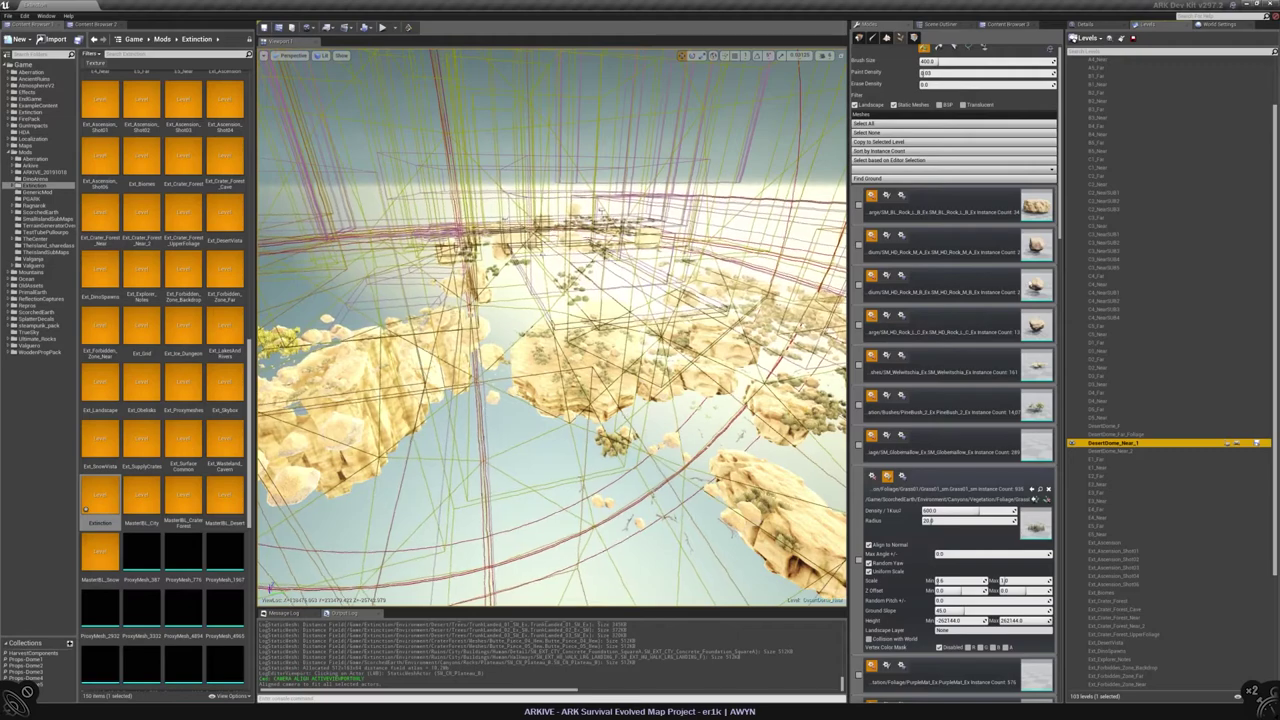
Step: Inspect the desert dome's foliage rocks, then load the Ext_Grid level to examine where the dome lies in the map grid
{"action": "right_click_drag", "start_coordinate": [550, 330], "coordinate": [554, 304]}
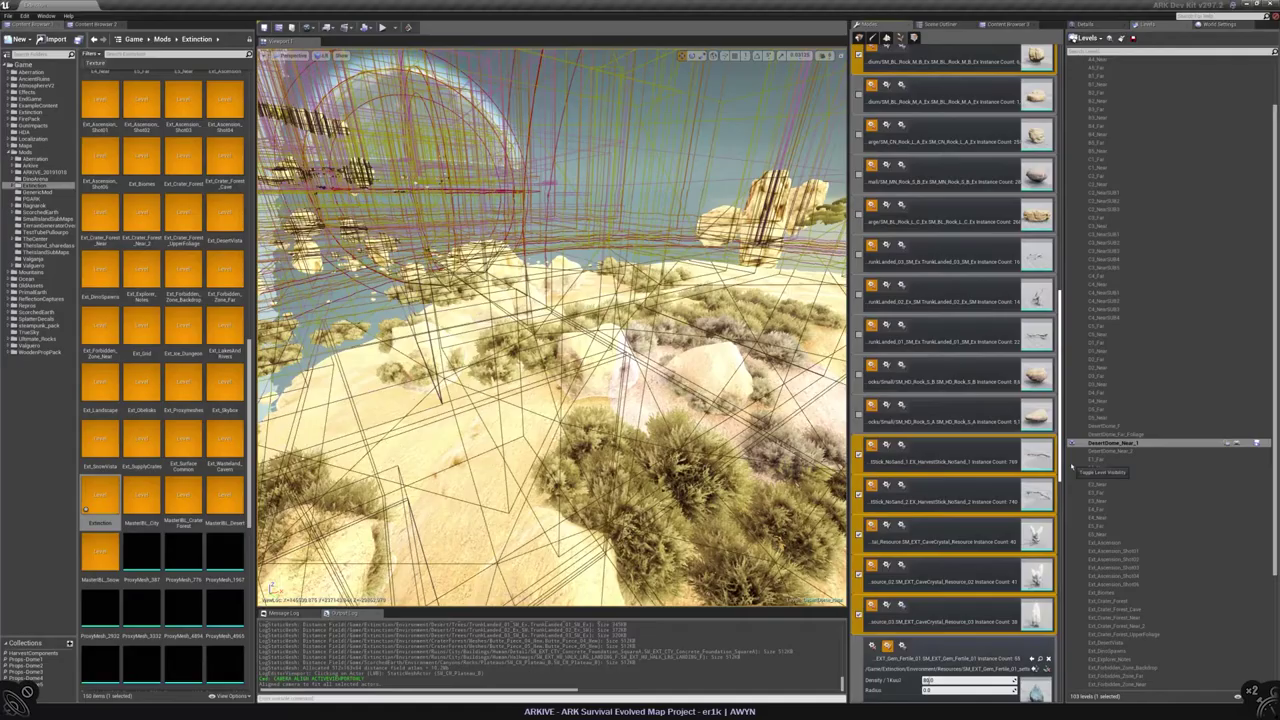
{"action": "scroll", "coordinate": [1175, 398], "scroll_direction": "up", "scroll_amount": 3}
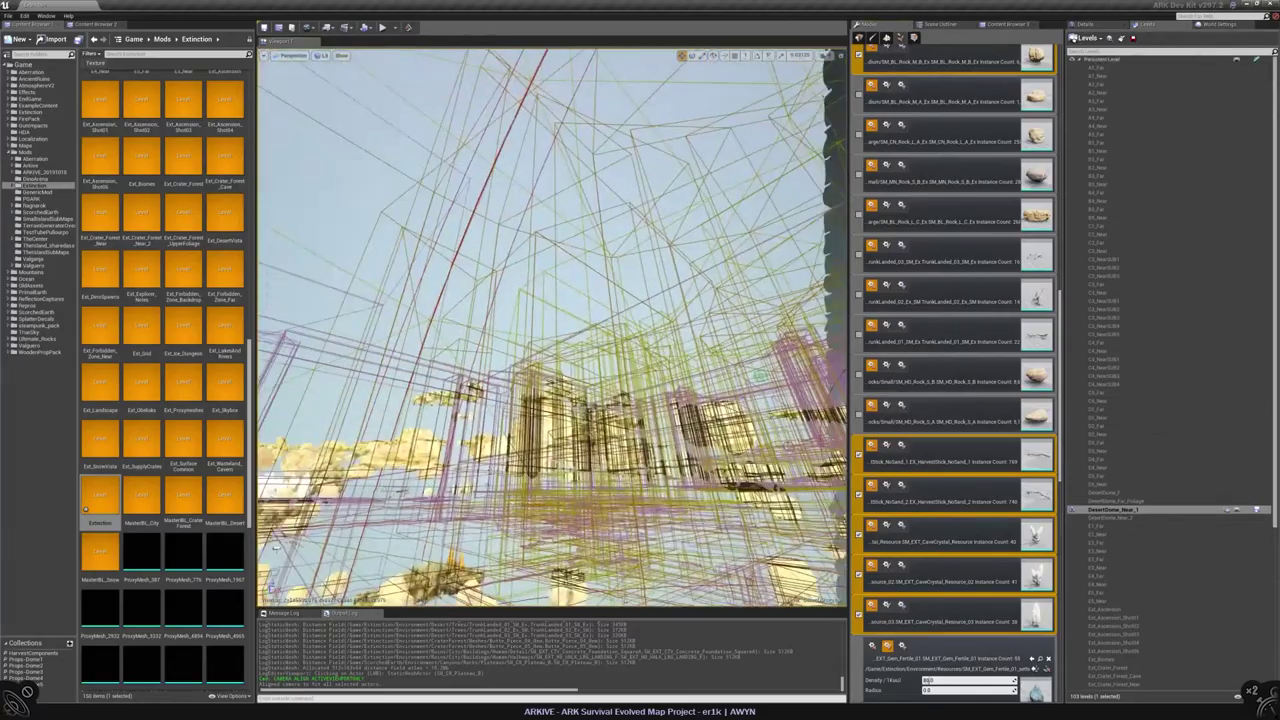
{"action": "scroll", "coordinate": [1147, 435], "scroll_direction": "down", "scroll_amount": 6}
{"action": "scroll", "coordinate": [1147, 435], "scroll_direction": "down", "scroll_amount": 3}
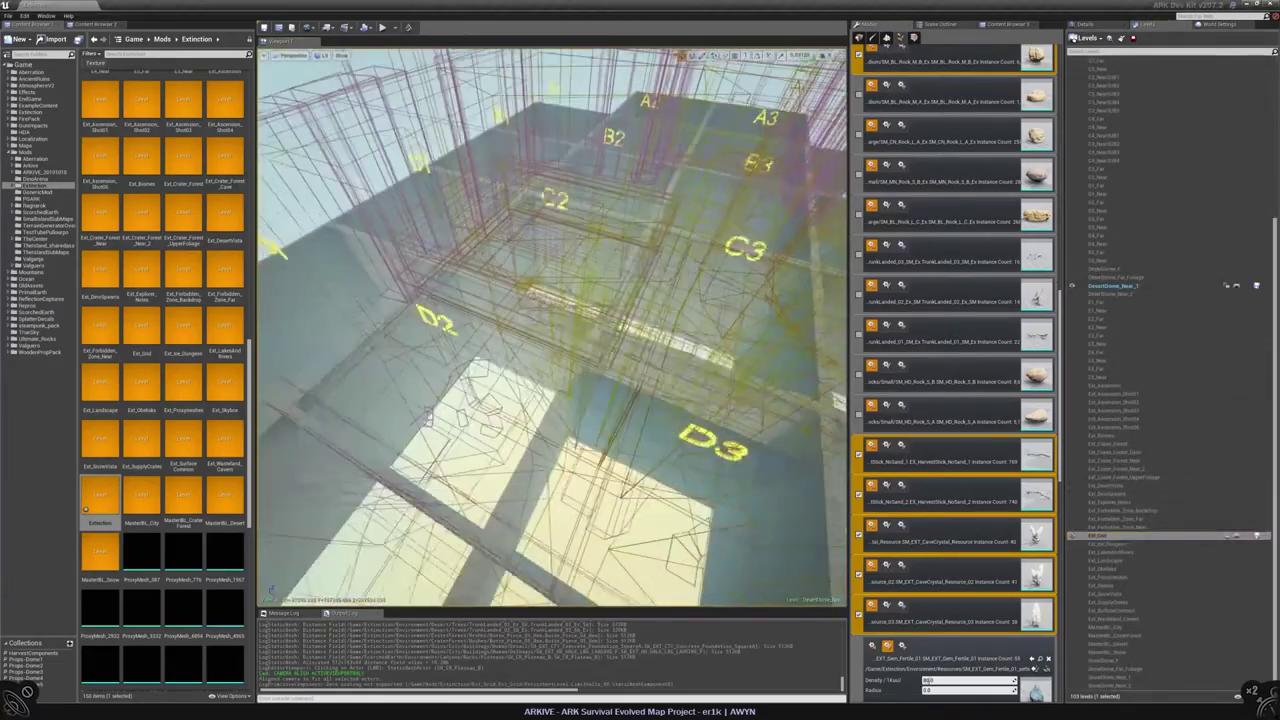
{"action": "scroll", "coordinate": [1112, 281], "scroll_direction": "up", "scroll_amount": 6}
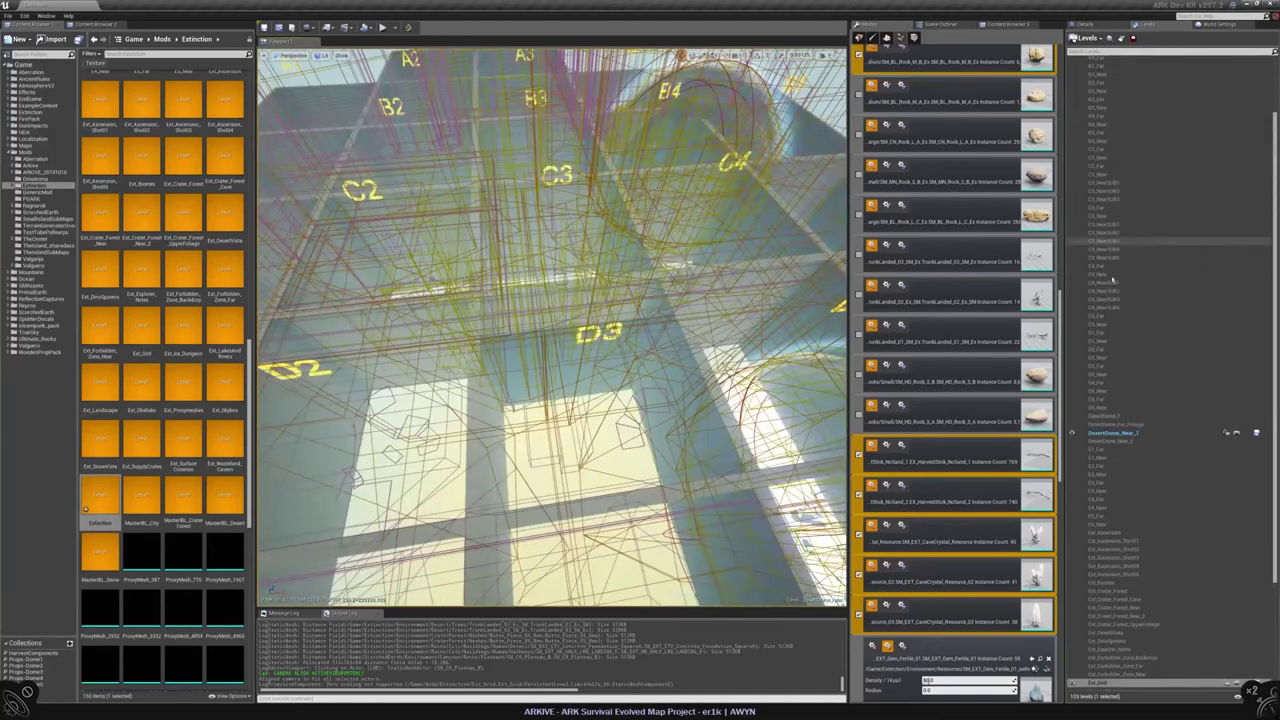
Step: Place SM_MN_Rock_M_A and SM_MN_Rock_M_B on the Dome1 sand to compare them, then delete SM_MN_Rock_M_A
{"action": "double_click", "coordinate": [1115, 377]}
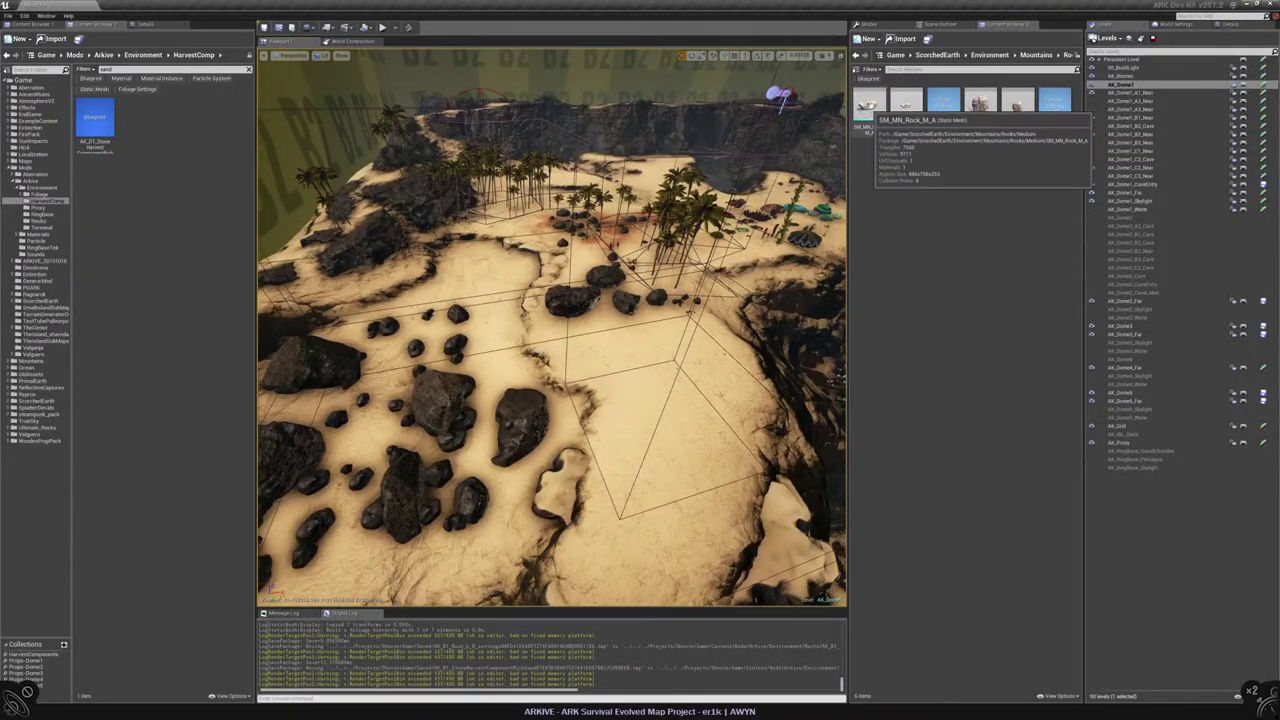
{"action": "key", "text": "f"}
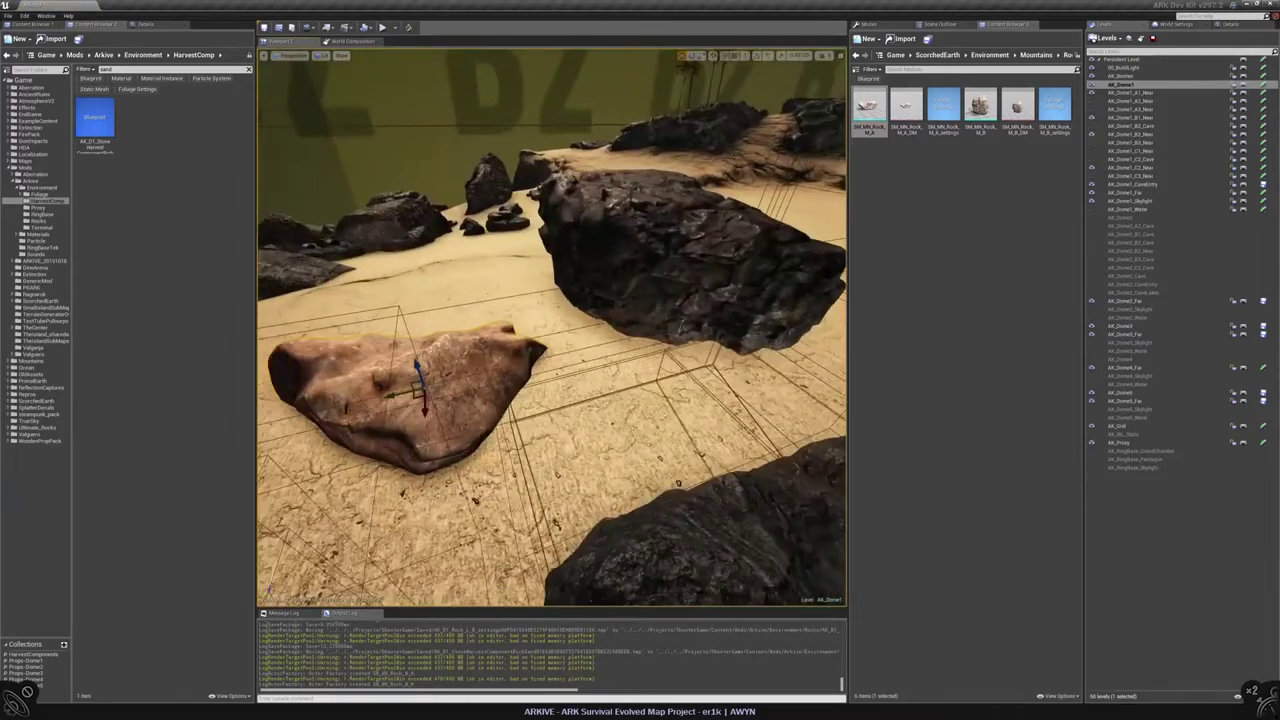
{"action": "left_click_drag", "start_coordinate": [980, 106], "coordinate": [491, 263]}
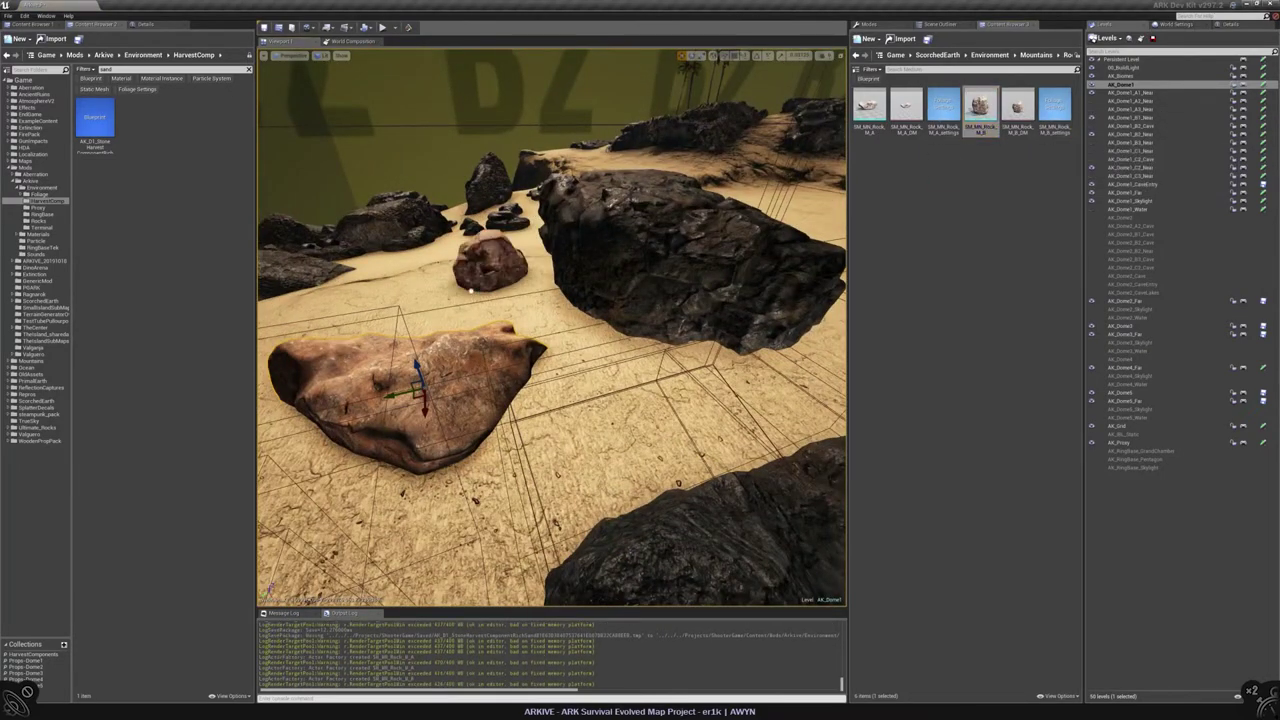
{"action": "right_click_drag", "start_coordinate": [600, 368], "coordinate": [600, 368]}
{"action": "left_click", "coordinate": [600, 368]}
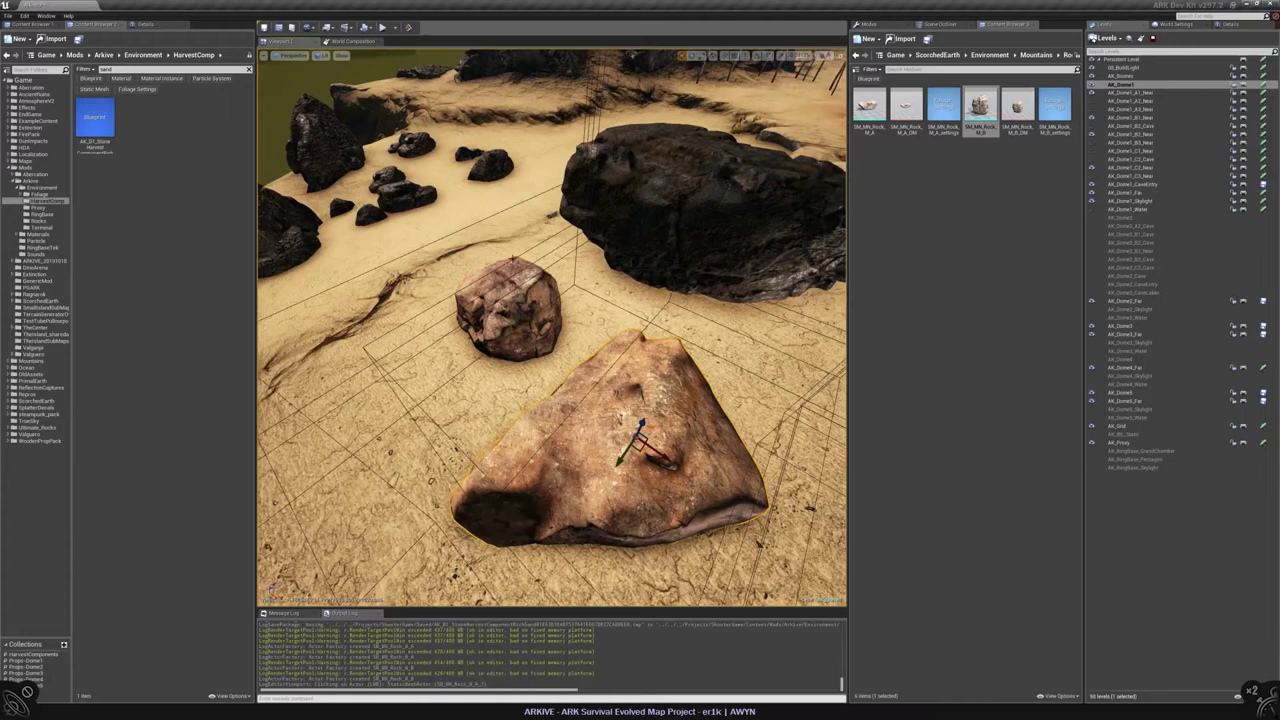
{"action": "key", "text": "Delete"}
{"action": "left_click", "coordinate": [510, 305]}
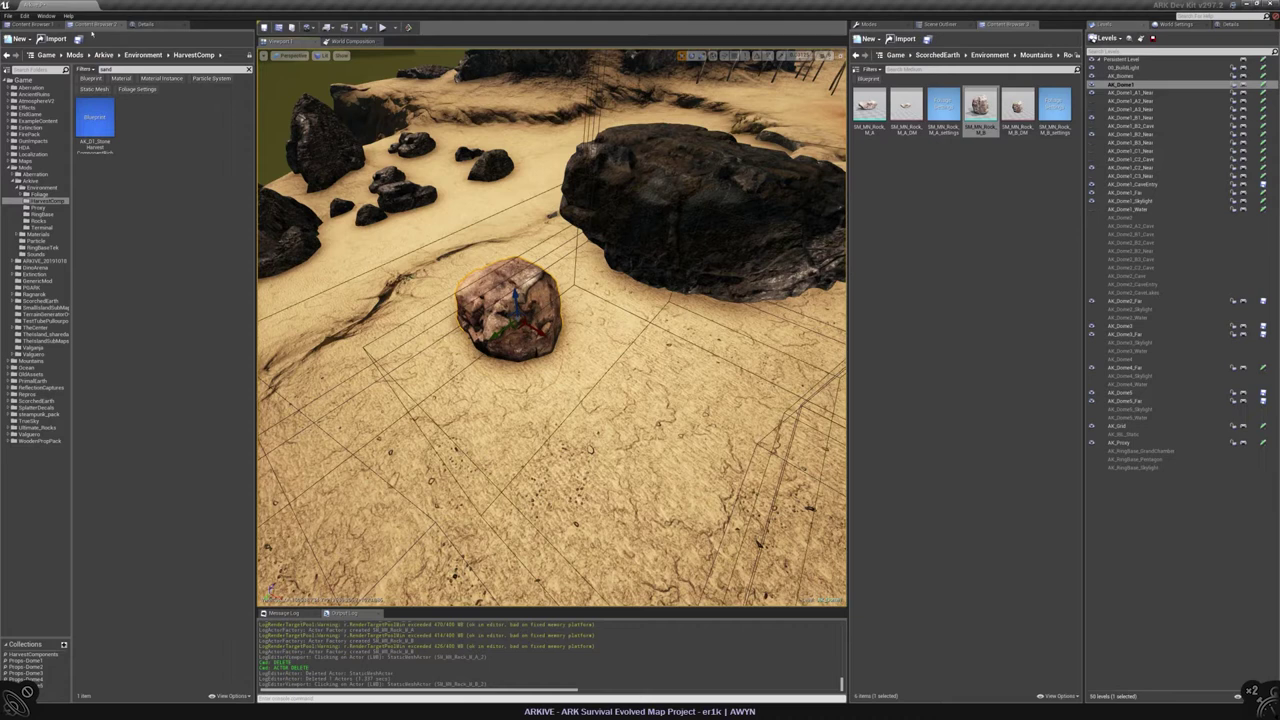
Step: Search the whole Game folder for the sm_mn_rock_M_B assets
{"action": "left_click", "coordinate": [46, 54]}
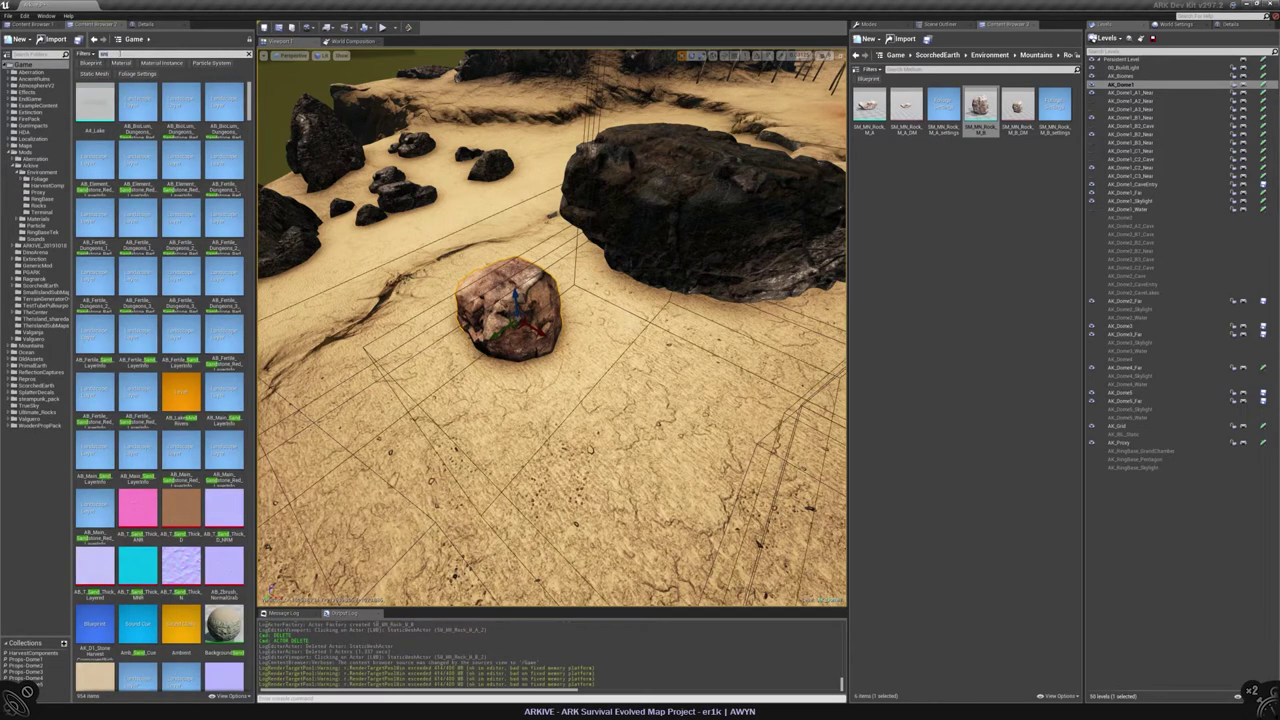
{"action": "type", "text": "sm_mi_rock"}
{"action": "type", "text": "M"}
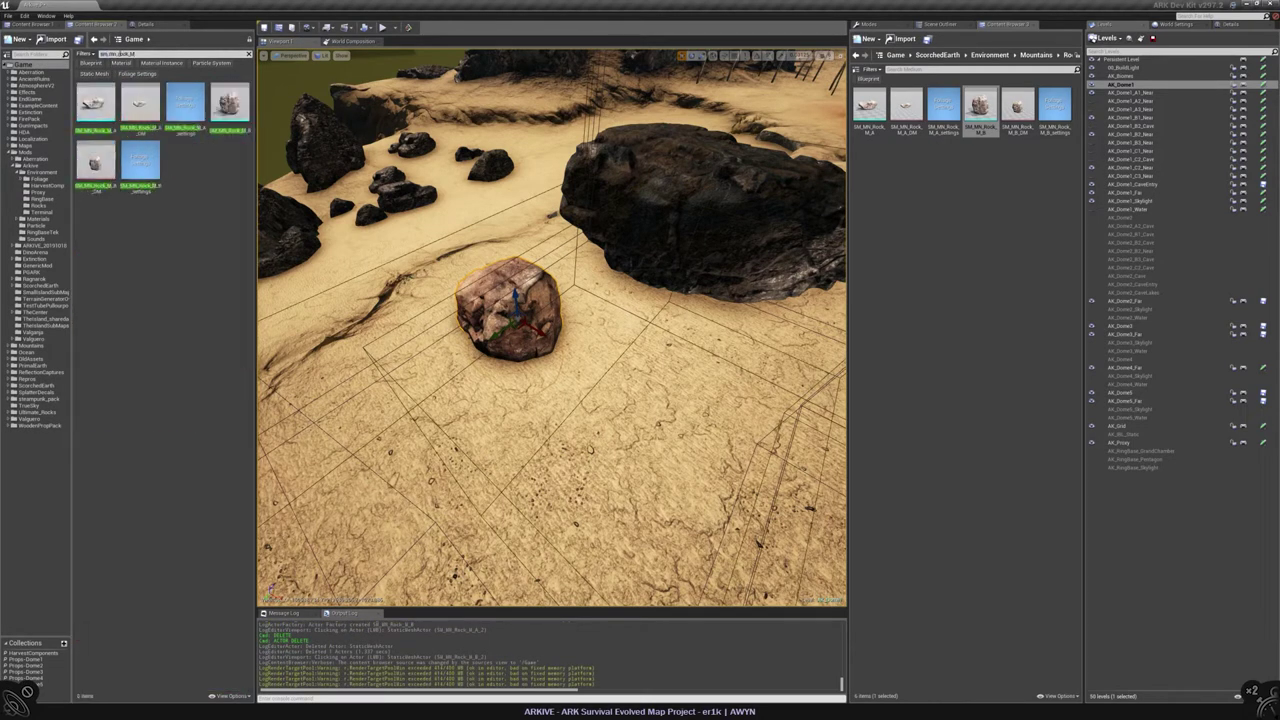
{"action": "type", "text": "_B"}
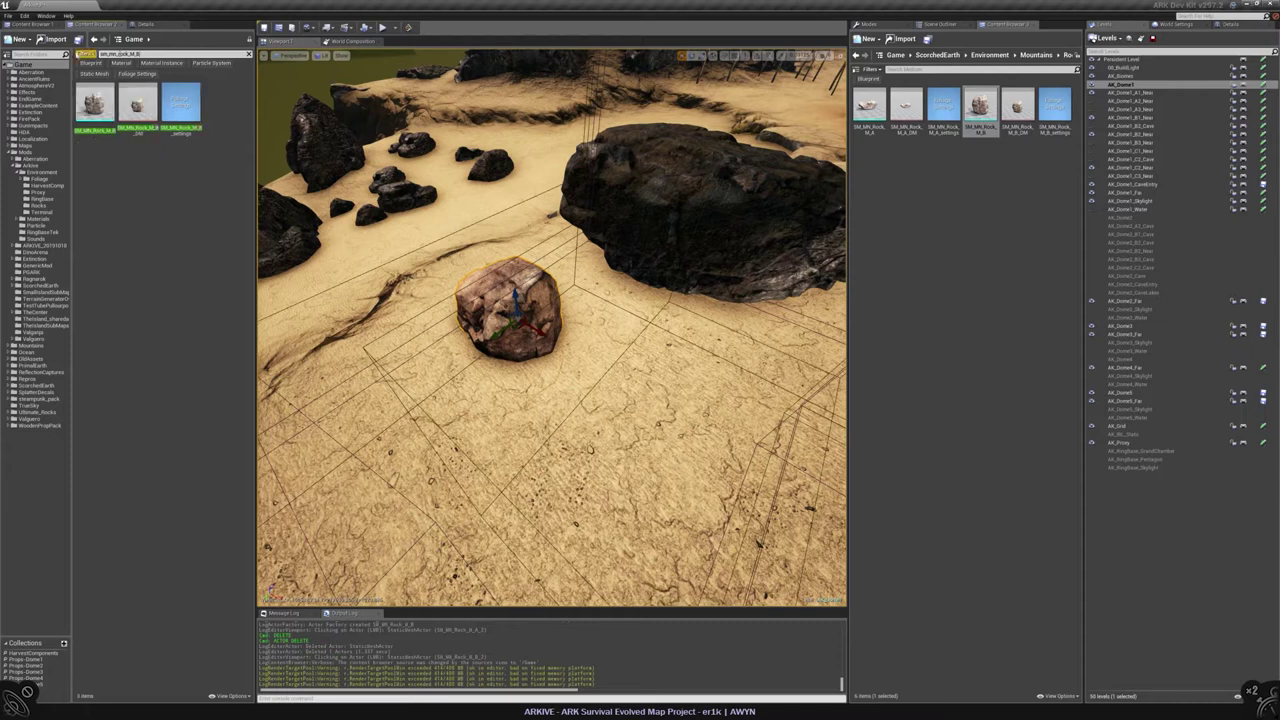
Step: Add SM_MN_Rock_M_B with its foliage settings to the Dome1 foliage list and set its density to 20
{"action": "key", "text": "shift+1"}
{"action": "left_click", "coordinate": [899, 37]}
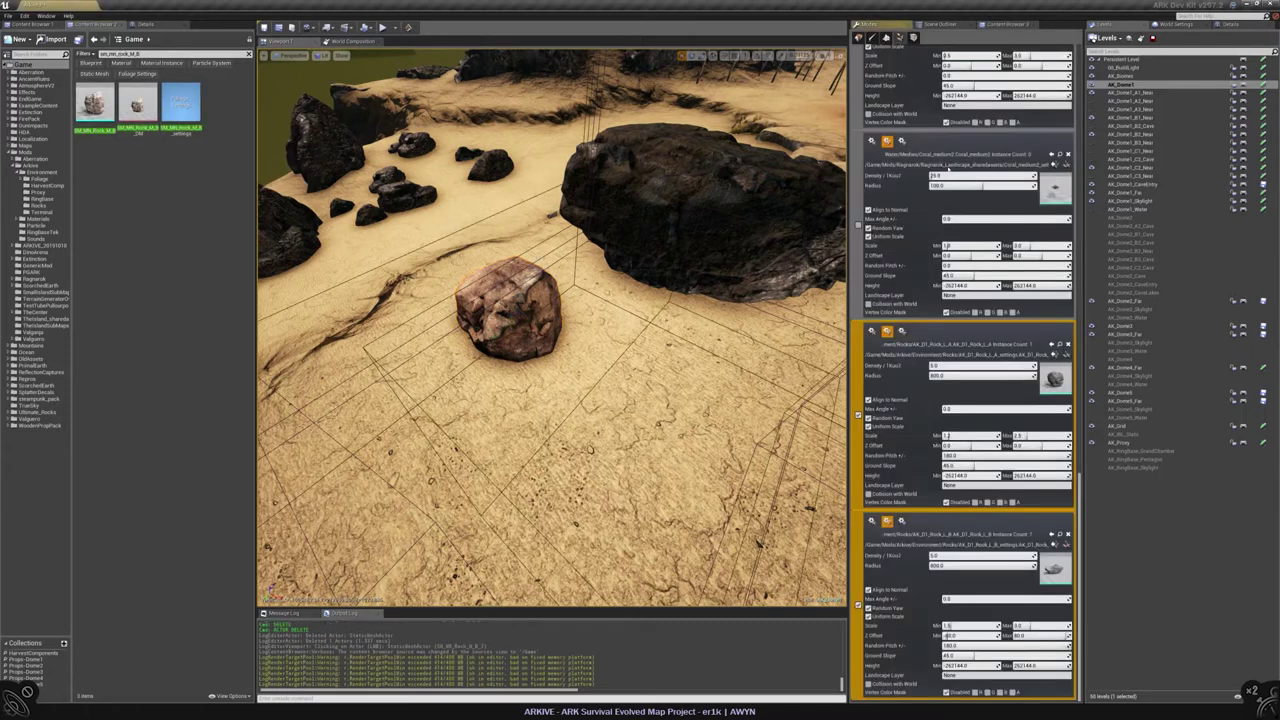
{"action": "left_click_drag", "start_coordinate": [94, 104], "coordinate": [915, 335]}
{"action": "left_click", "coordinate": [180, 103]}
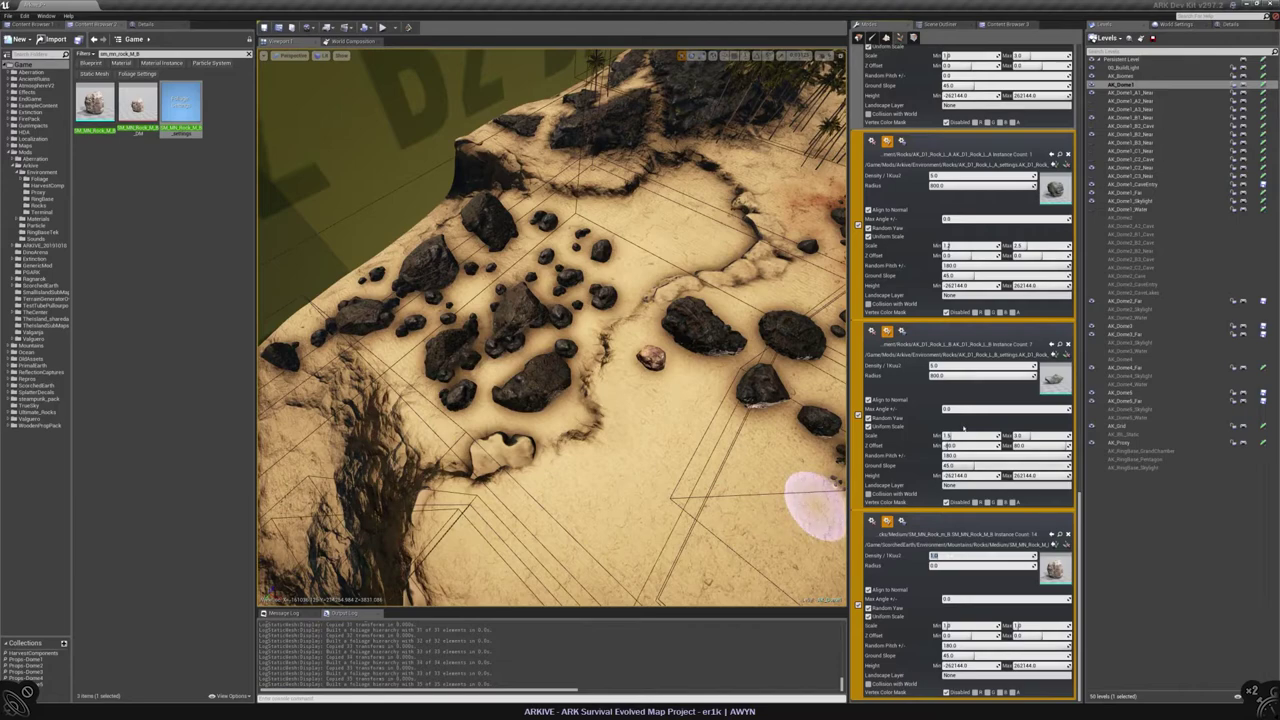
{"action": "scroll", "coordinate": [963, 429], "scroll_direction": "up", "scroll_amount": 5}
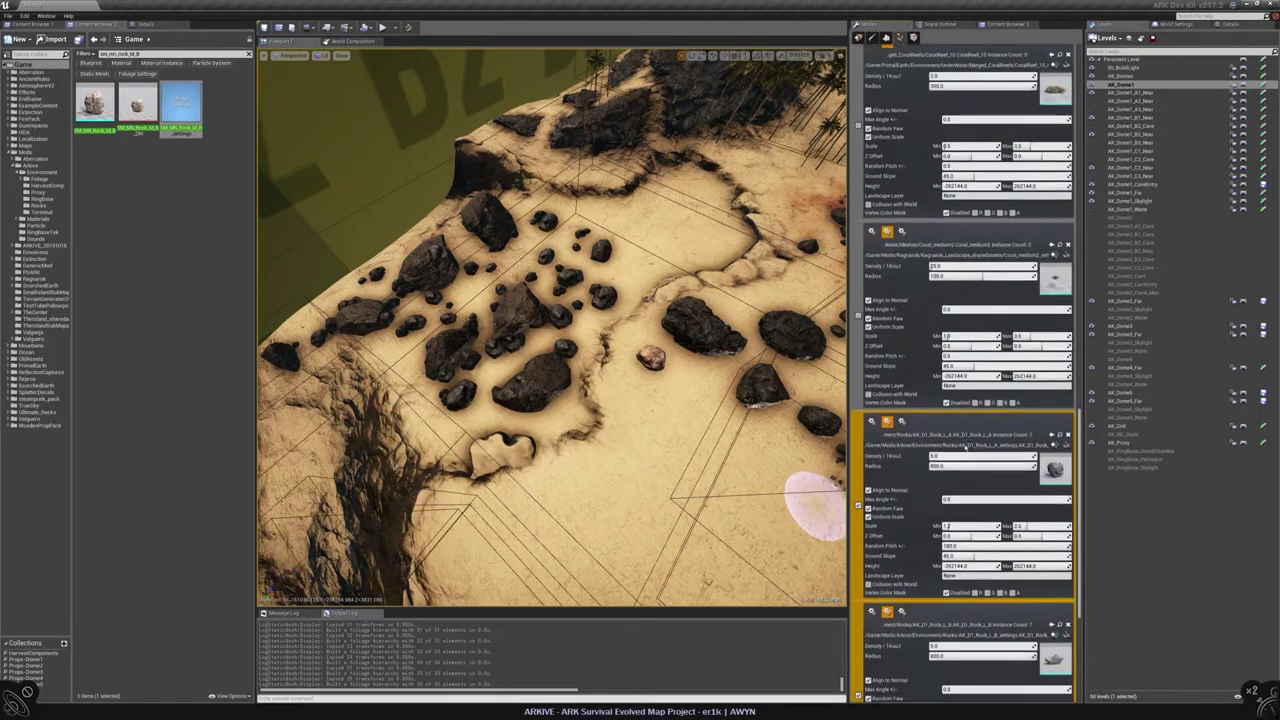
{"action": "scroll", "coordinate": [948, 526], "scroll_direction": "down", "scroll_amount": 5}
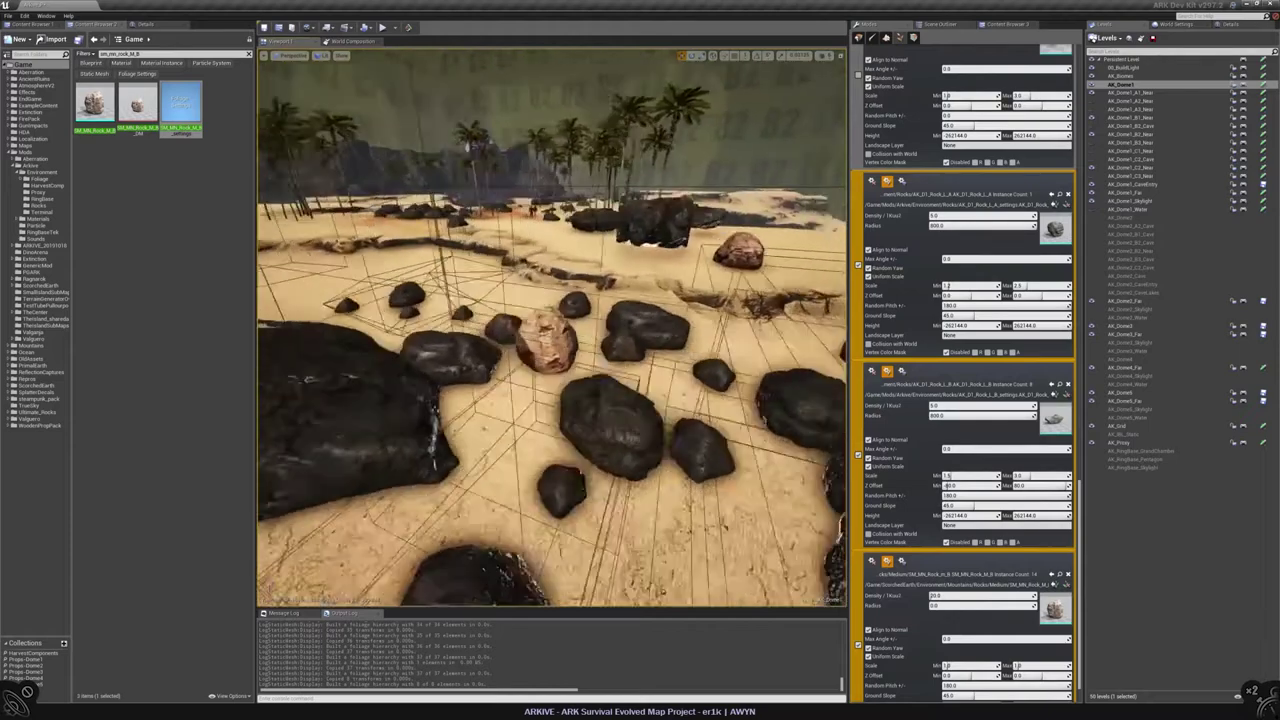
{"action": "scroll", "coordinate": [948, 486], "scroll_direction": "down", "scroll_amount": 1}
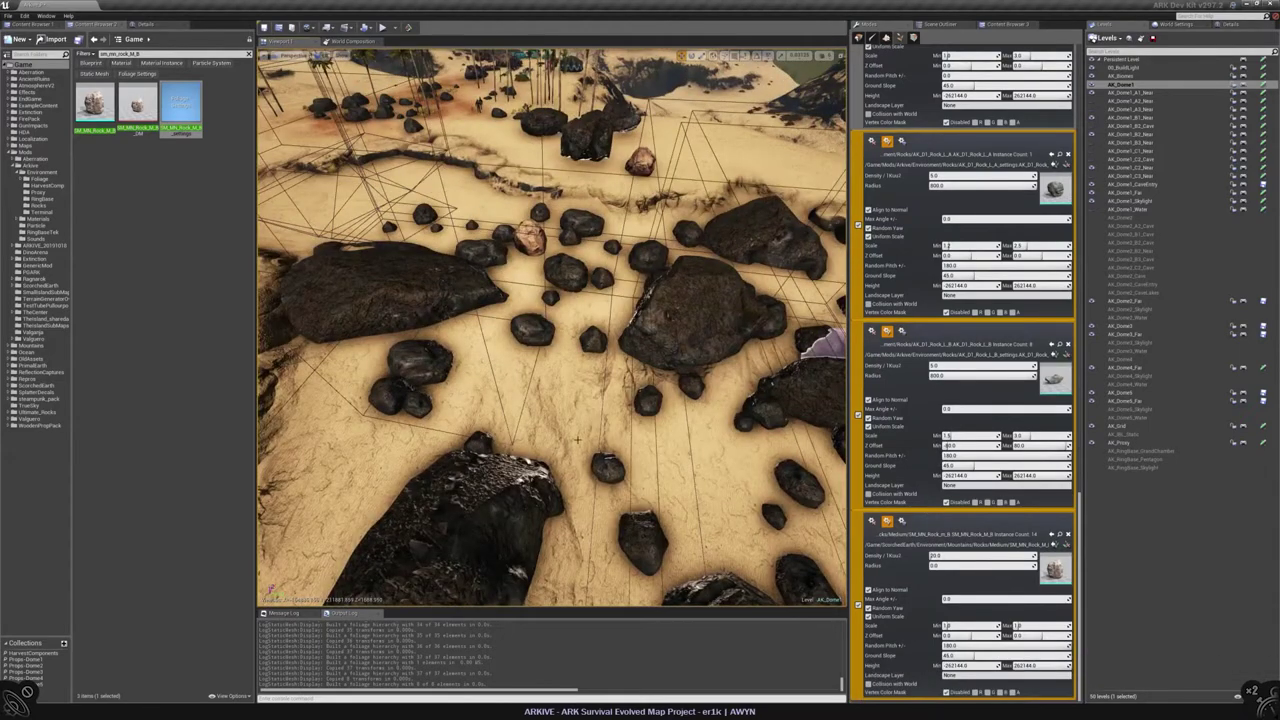
Step: Test-paint the active rocks on the sand ridge and set SM_MN_Rock_M_B's uniform scale maximum to 1.5
{"action": "left_click_drag", "start_coordinate": [614, 391], "coordinate": [651, 457]}
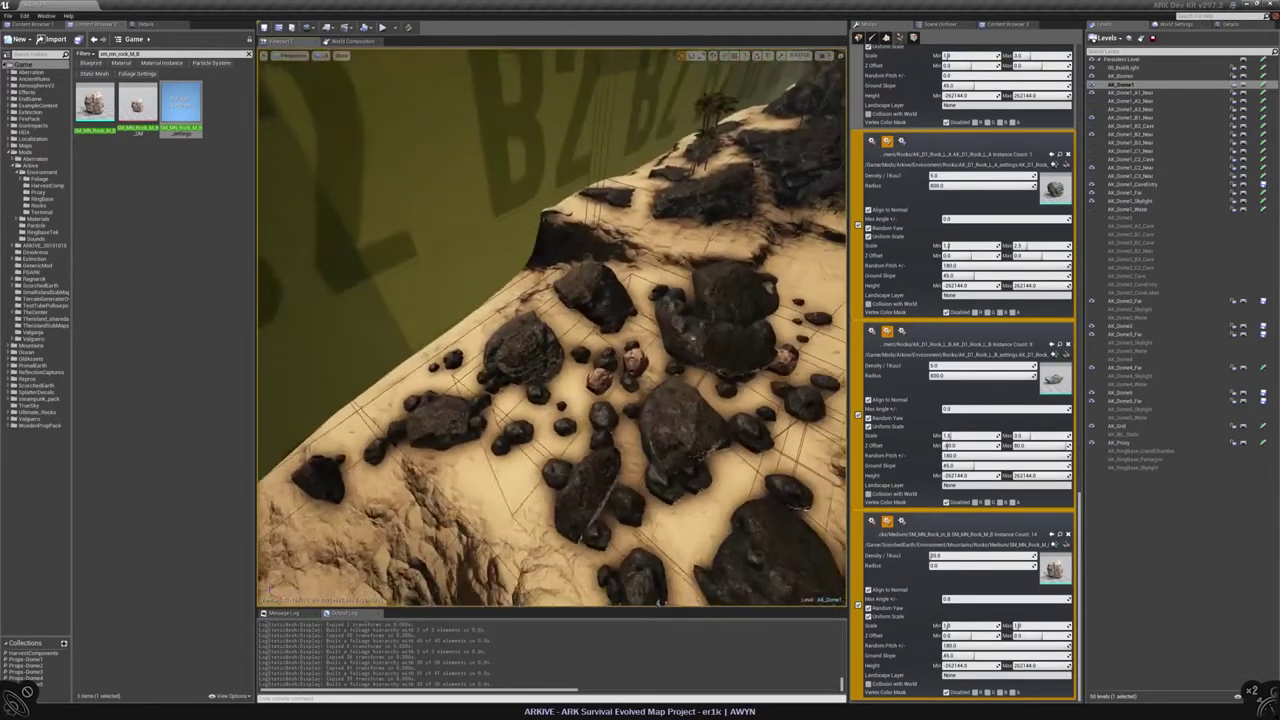
{"action": "right_click_drag", "start_coordinate": [721, 372], "coordinate": [685, 360]}
{"action": "left_click", "coordinate": [868, 616]}
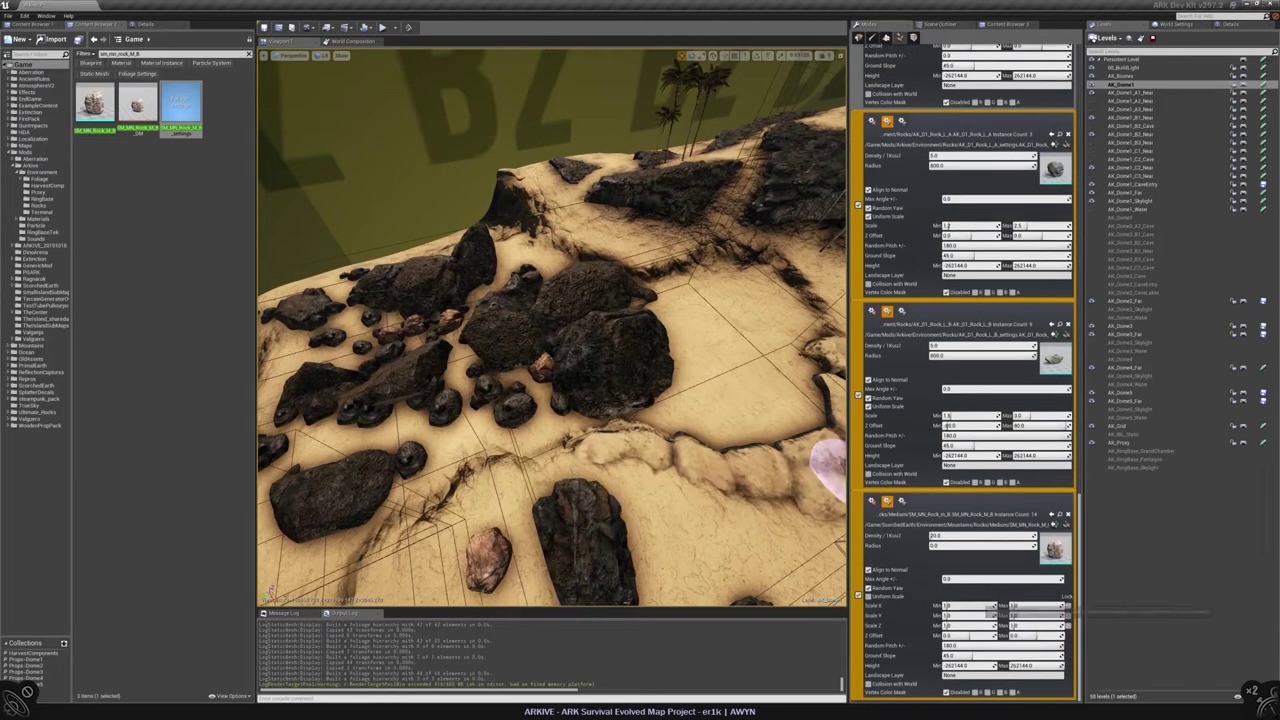
{"action": "left_click", "coordinate": [868, 596]}
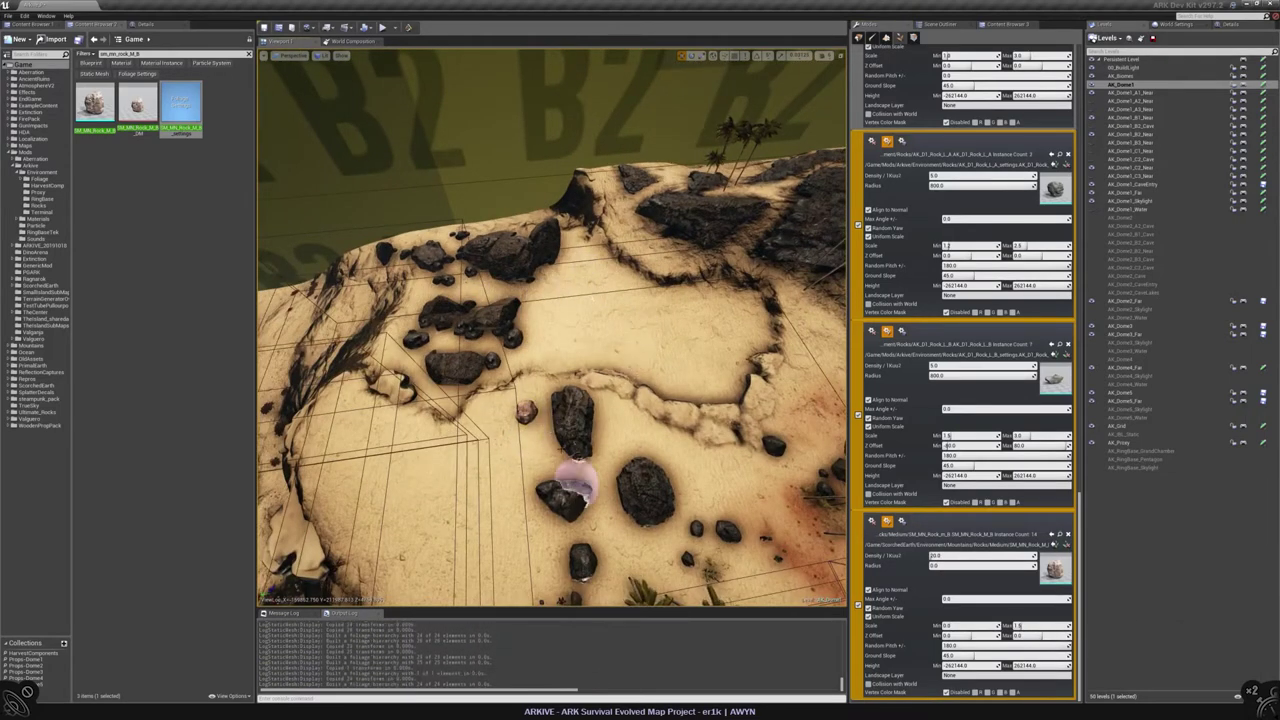
Step: Test-paint rocks on the sandy ridge, erase the oversized clump, and reduce the density of both large Arkive rocks
{"action": "right_click_drag", "start_coordinate": [572, 482], "coordinate": [447, 370]}
{"action": "mouse_move", "coordinate": [447, 370]}
{"action": "left_mouse_down"}
{"action": "mouse_move", "coordinate": [594, 277]}
{"action": "mouse_move", "coordinate": [651, 343]}
{"action": "mouse_move", "coordinate": [680, 329]}
{"action": "mouse_move", "coordinate": [525, 425]}
{"action": "left_mouse_up"}
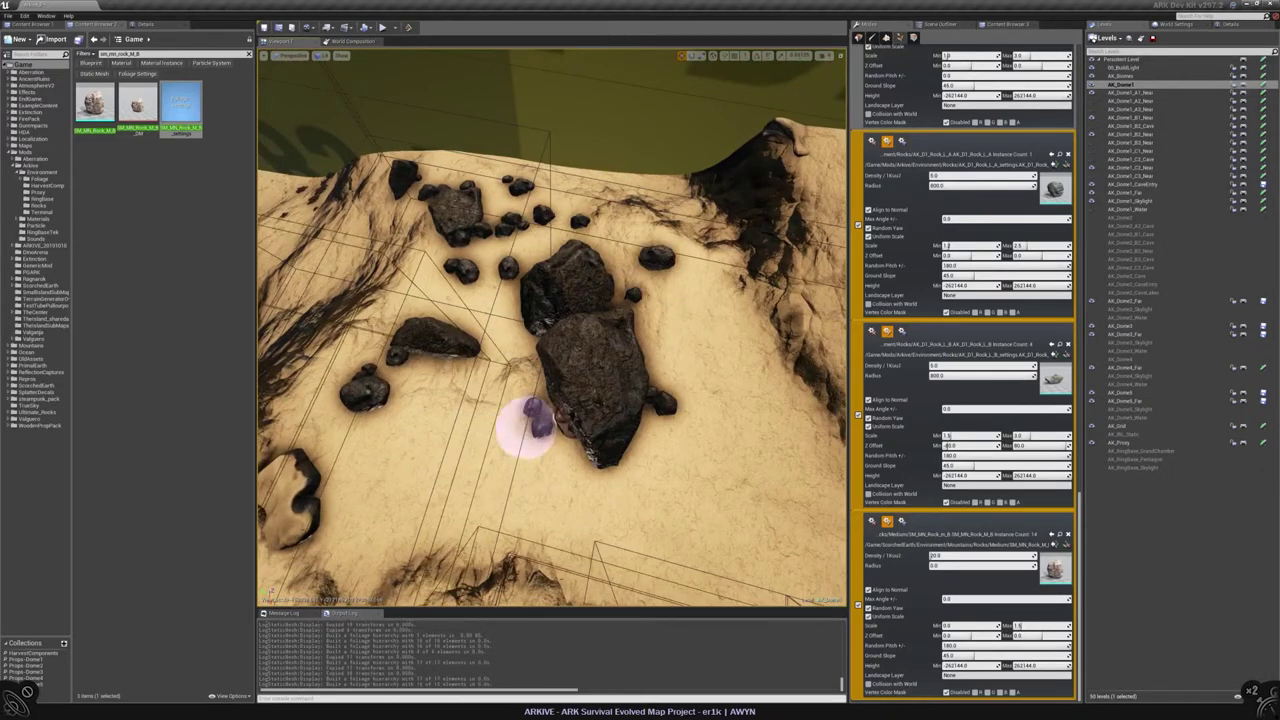
{"action": "left_click", "coordinate": [525, 425]}
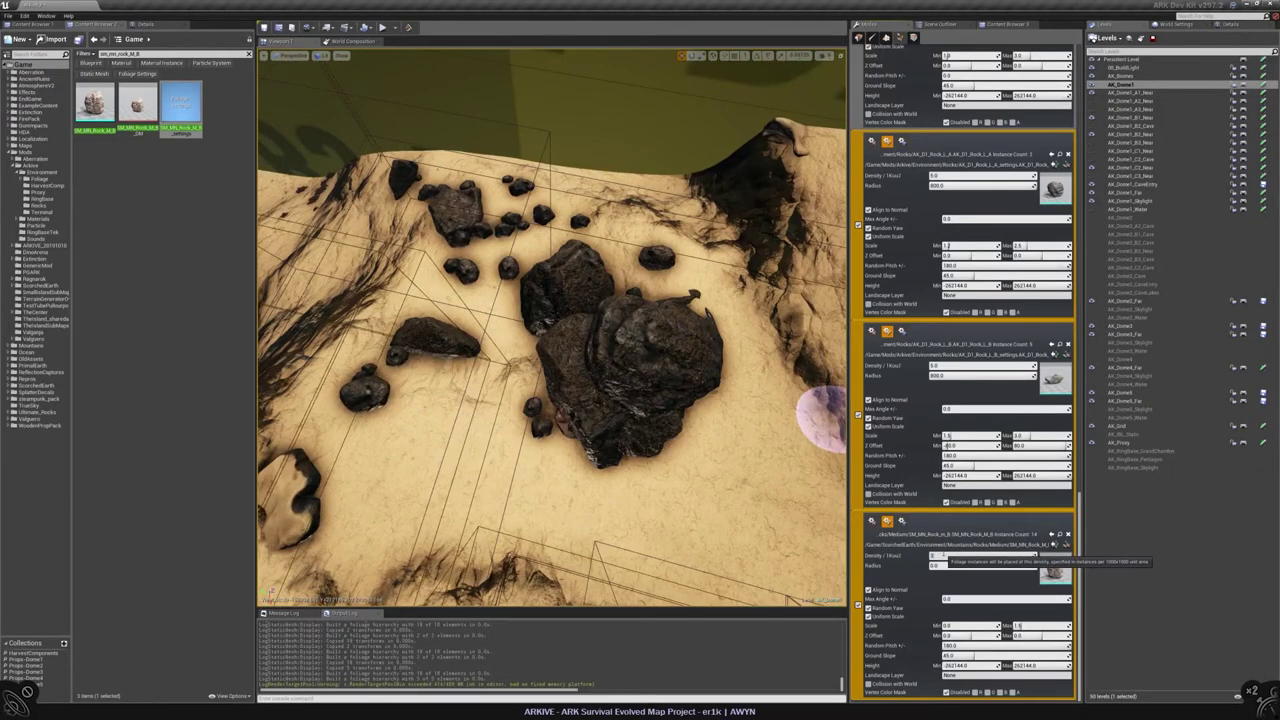
{"action": "mouse_move", "coordinate": [650, 380]}
{"action": "left_mouse_down", "text": "shift"}
{"action": "mouse_move", "coordinate": [571, 366]}
{"action": "mouse_move", "coordinate": [780, 374]}
{"action": "left_mouse_up", "text": "shift"}
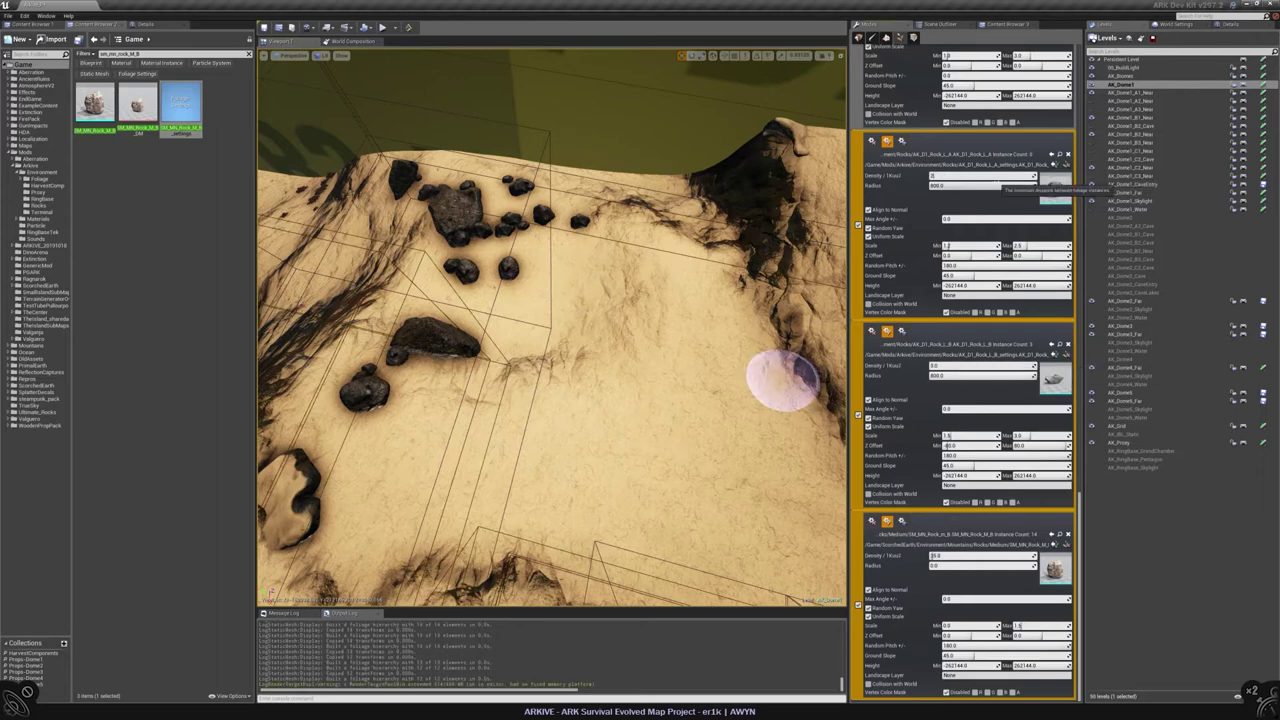
Step: Test-paint a mixed rock cluster on the ridge with the reduced large-rock densities, then erase it
{"action": "mouse_move", "coordinate": [605, 312]}
{"action": "left_mouse_down"}
{"action": "mouse_move", "coordinate": [523, 409]}
{"action": "mouse_move", "coordinate": [720, 429]}
{"action": "mouse_move", "coordinate": [477, 466]}
{"action": "left_mouse_up"}
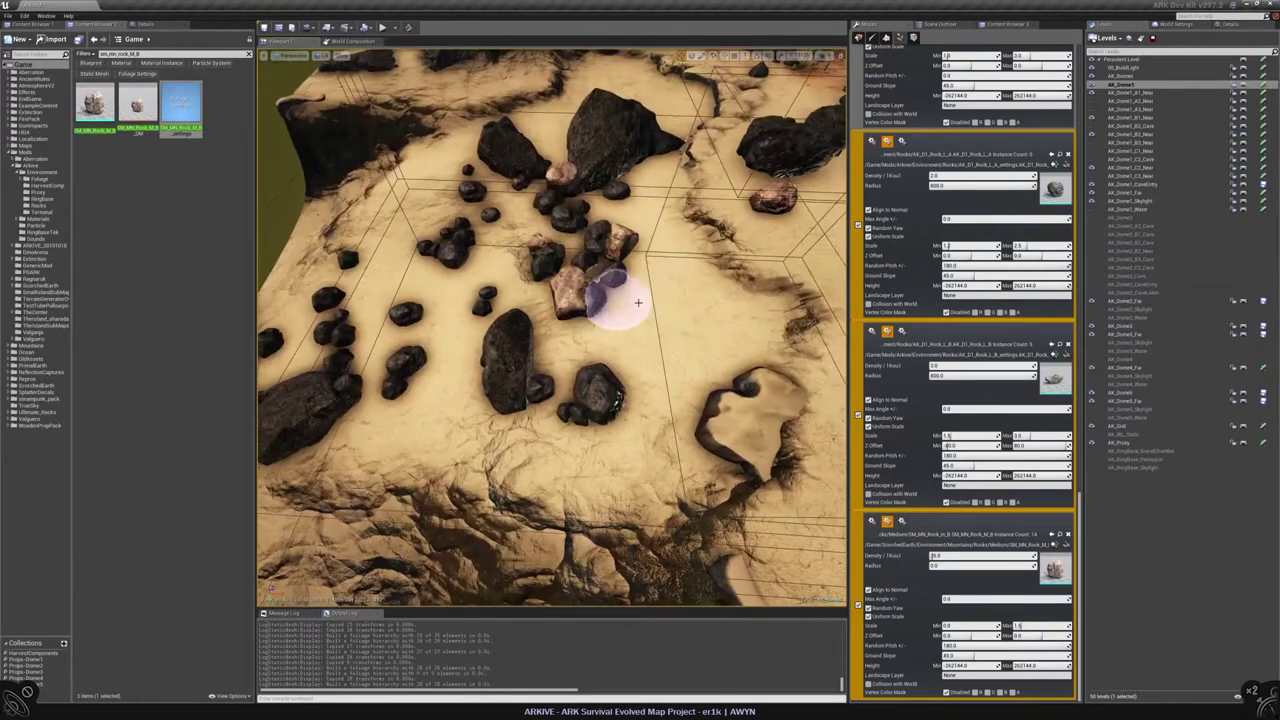
{"action": "mouse_move", "coordinate": [371, 257]}
{"action": "right_mouse_down"}
{"action": "mouse_move", "coordinate": [371, 205]}
{"action": "mouse_move", "coordinate": [371, 268]}
{"action": "right_mouse_up"}
{"action": "mouse_move", "coordinate": [605, 260]}
{"action": "left_mouse_down", "text": "shift"}
{"action": "mouse_move", "coordinate": [586, 214]}
{"action": "mouse_move", "coordinate": [571, 251]}
{"action": "mouse_move", "coordinate": [571, 386]}
{"action": "mouse_move", "coordinate": [470, 350]}
{"action": "left_mouse_up", "text": "shift"}
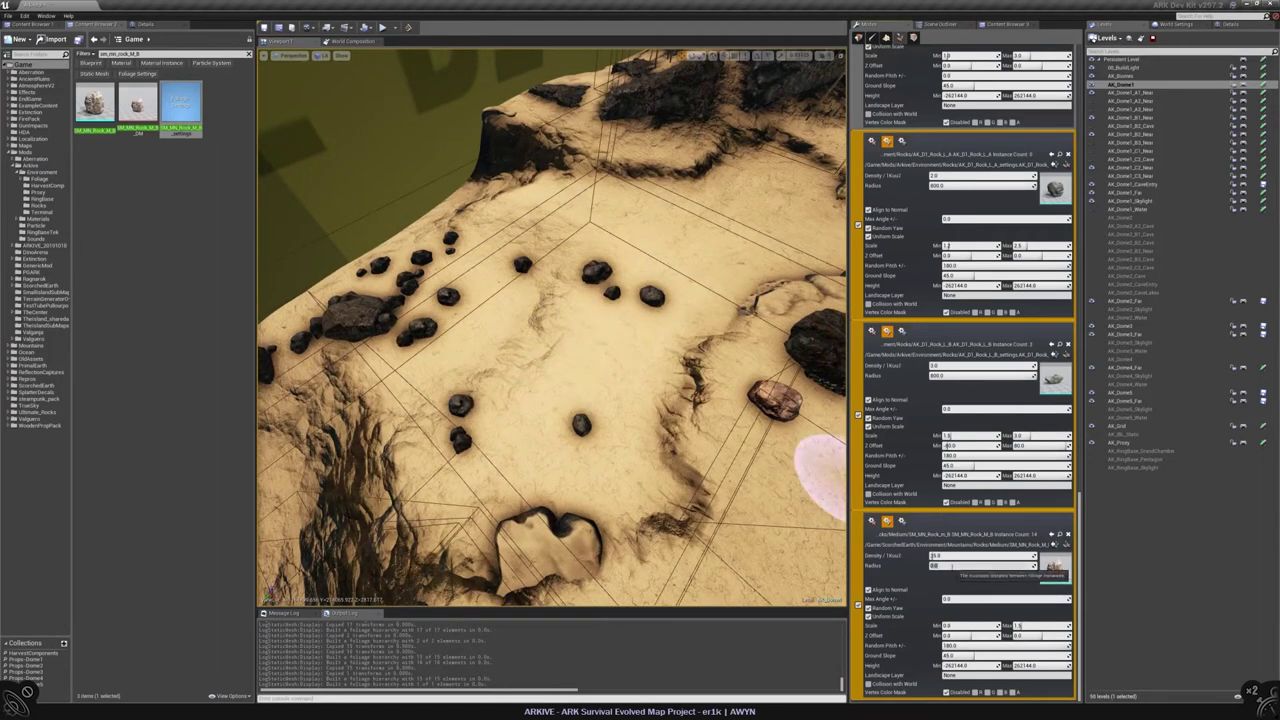
Step: Set SM_MN_Rock_M_B's radius to 600 and paint mixed rock clusters across the ridge
{"action": "mouse_move", "coordinate": [517, 258]}
{"action": "left_mouse_down"}
{"action": "mouse_move", "coordinate": [523, 323]}
{"action": "mouse_move", "coordinate": [586, 280]}
{"action": "mouse_move", "coordinate": [629, 309]}
{"action": "left_mouse_up"}
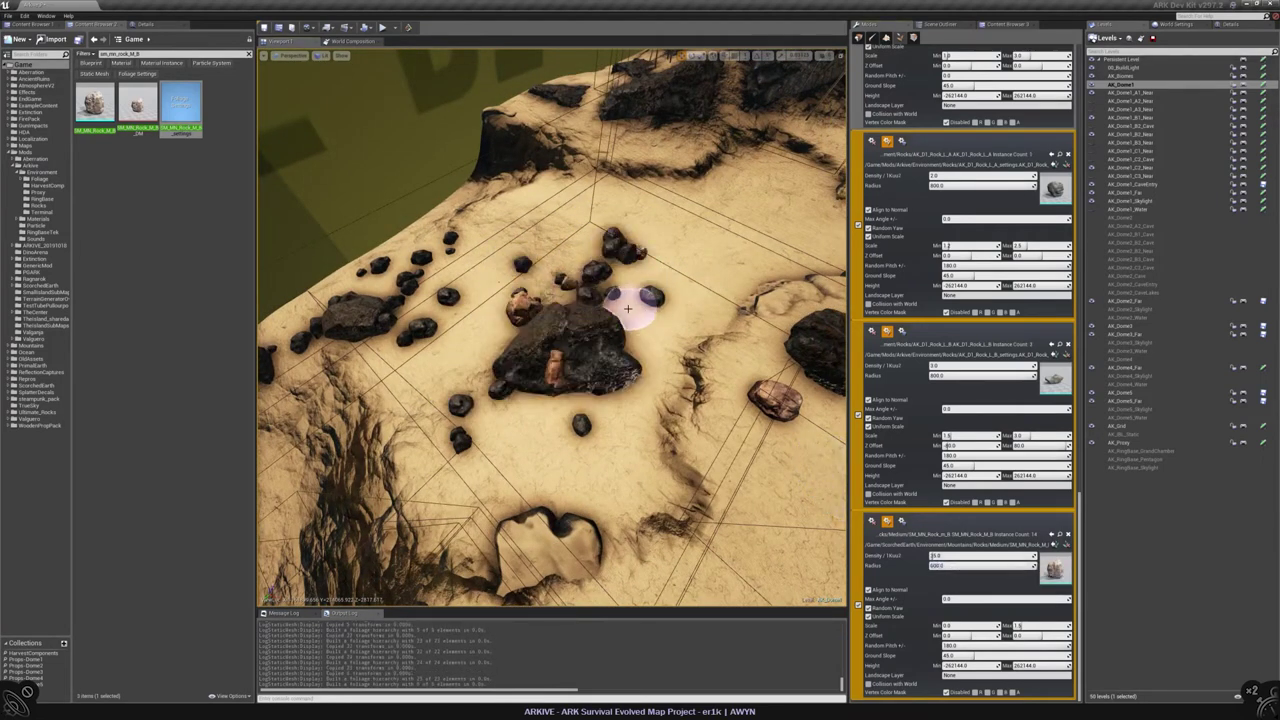
{"action": "mouse_move", "coordinate": [590, 378]}
{"action": "left_mouse_down"}
{"action": "mouse_move", "coordinate": [651, 318]}
{"action": "mouse_move", "coordinate": [657, 257]}
{"action": "left_mouse_up"}
{"action": "right_click_drag", "start_coordinate": [657, 257], "coordinate": [457, 300]}
{"action": "mouse_move", "coordinate": [457, 300]}
{"action": "left_mouse_down"}
{"action": "mouse_move", "coordinate": [429, 349]}
{"action": "mouse_move", "coordinate": [600, 457]}
{"action": "mouse_move", "coordinate": [640, 360]}
{"action": "mouse_move", "coordinate": [614, 471]}
{"action": "left_mouse_up"}
{"action": "mouse_move", "coordinate": [614, 471]}
{"action": "right_mouse_down"}
{"action": "mouse_move", "coordinate": [600, 371]}
{"action": "mouse_move", "coordinate": [300, 190]}
{"action": "mouse_move", "coordinate": [645, 385]}
{"action": "right_mouse_up"}
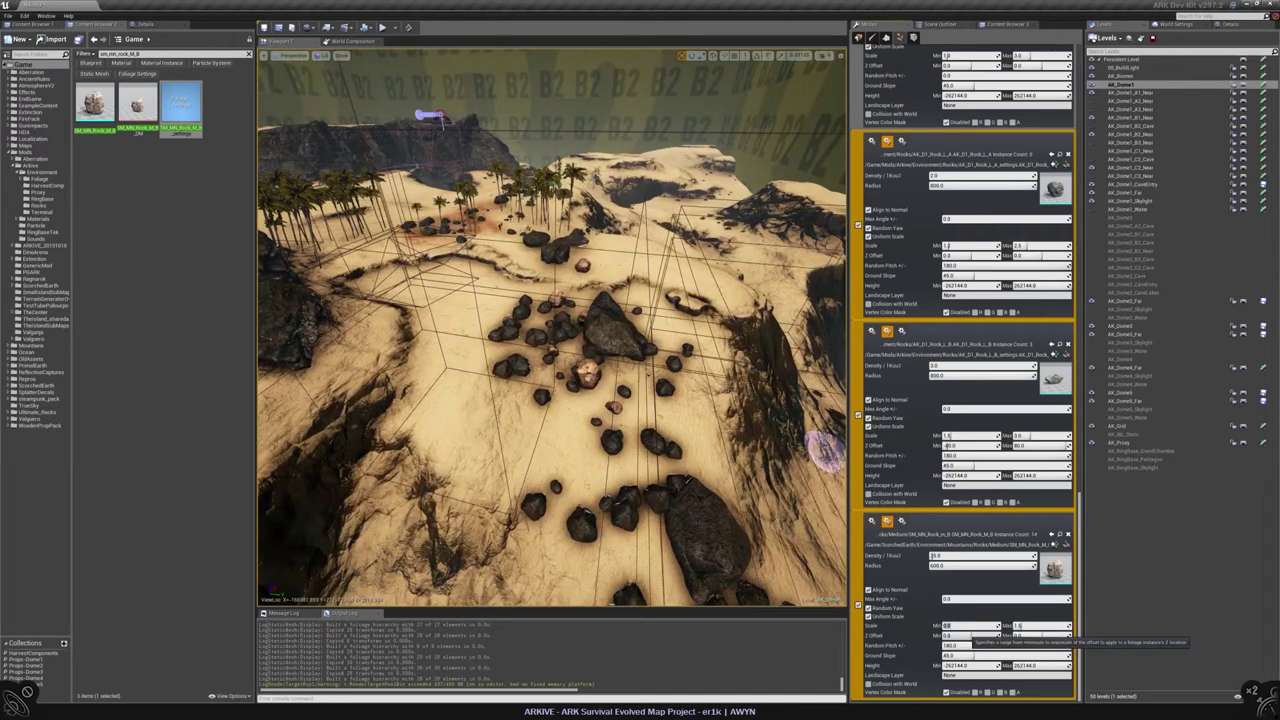
Step: Set SM_MN_Rock_M_B's minimum scale to 0.5, erase the painted rocks, and repaint a cluster near the cliff edge
{"action": "mouse_move", "coordinate": [611, 381]}
{"action": "left_mouse_down", "text": "shift"}
{"action": "mouse_move", "coordinate": [622, 382]}
{"action": "mouse_move", "coordinate": [588, 310]}
{"action": "mouse_move", "coordinate": [614, 371]}
{"action": "mouse_move", "coordinate": [571, 500]}
{"action": "mouse_move", "coordinate": [694, 586]}
{"action": "left_mouse_up", "text": "shift"}
{"action": "right_click_drag", "start_coordinate": [694, 586], "coordinate": [689, 452]}
{"action": "left_click_drag", "start_coordinate": [688, 452], "coordinate": [571, 449], "text": "shift"}
{"action": "right_click_drag", "start_coordinate": [571, 449], "coordinate": [634, 294]}
{"action": "mouse_move", "coordinate": [634, 294]}
{"action": "left_mouse_down"}
{"action": "mouse_move", "coordinate": [600, 300]}
{"action": "mouse_move", "coordinate": [640, 334]}
{"action": "mouse_move", "coordinate": [538, 393]}
{"action": "mouse_move", "coordinate": [571, 449]}
{"action": "mouse_move", "coordinate": [714, 380]}
{"action": "left_mouse_up"}
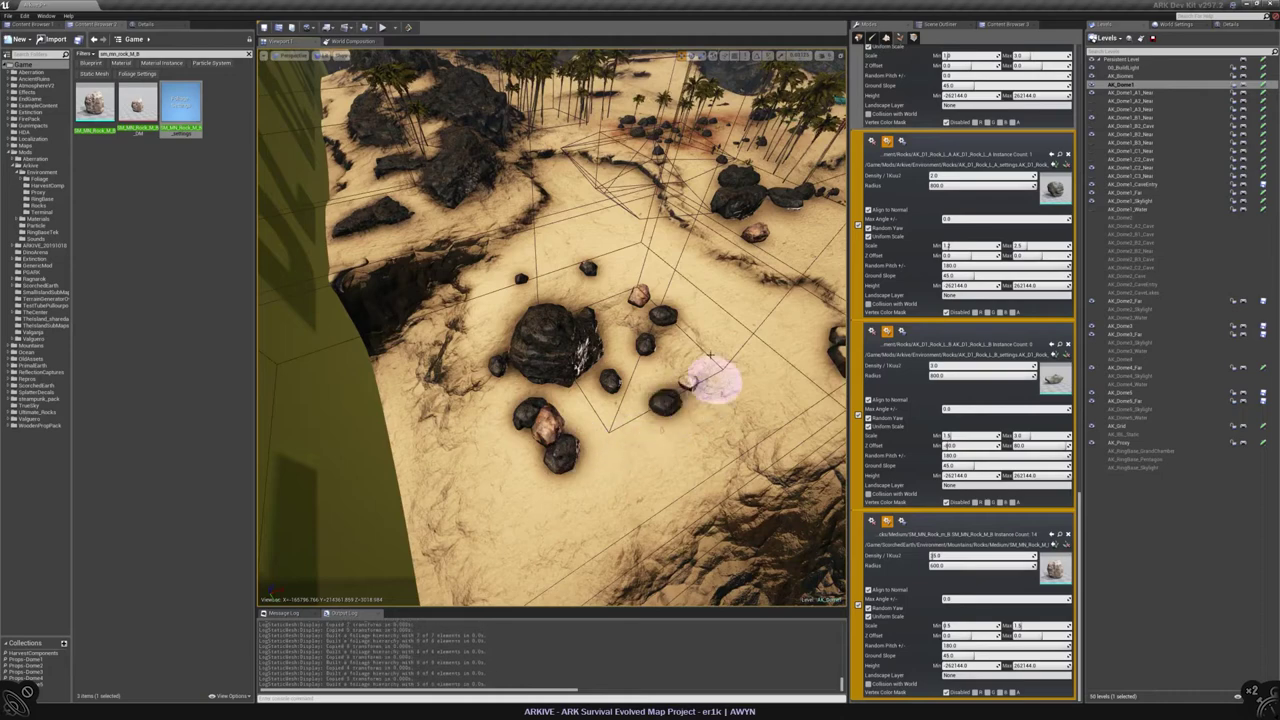
Step: Paint further rocks around the large boulders on the ridge to judge the mix of sizes
{"action": "left_click_drag", "start_coordinate": [471, 491], "coordinate": [669, 400]}
{"action": "right_click_drag", "start_coordinate": [669, 400], "coordinate": [640, 380]}
{"action": "mouse_move", "coordinate": [595, 348]}
{"action": "left_mouse_down"}
{"action": "mouse_move", "coordinate": [571, 349]}
{"action": "mouse_move", "coordinate": [530, 399]}
{"action": "left_mouse_up"}
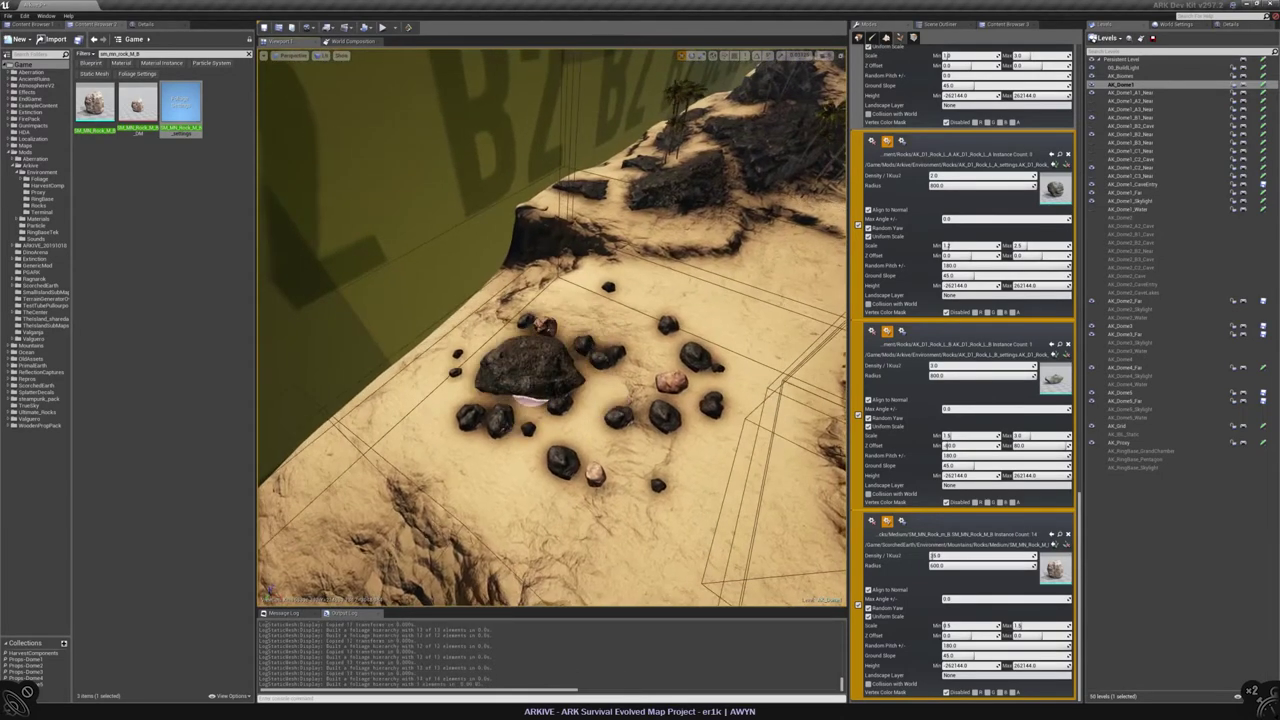
{"action": "mouse_move", "coordinate": [612, 340]}
{"action": "right_mouse_down"}
{"action": "mouse_move", "coordinate": [500, 300]}
{"action": "mouse_move", "coordinate": [390, 238]}
{"action": "mouse_move", "coordinate": [480, 300]}
{"action": "mouse_move", "coordinate": [580, 343]}
{"action": "right_mouse_up"}
{"action": "left_click", "coordinate": [609, 400]}
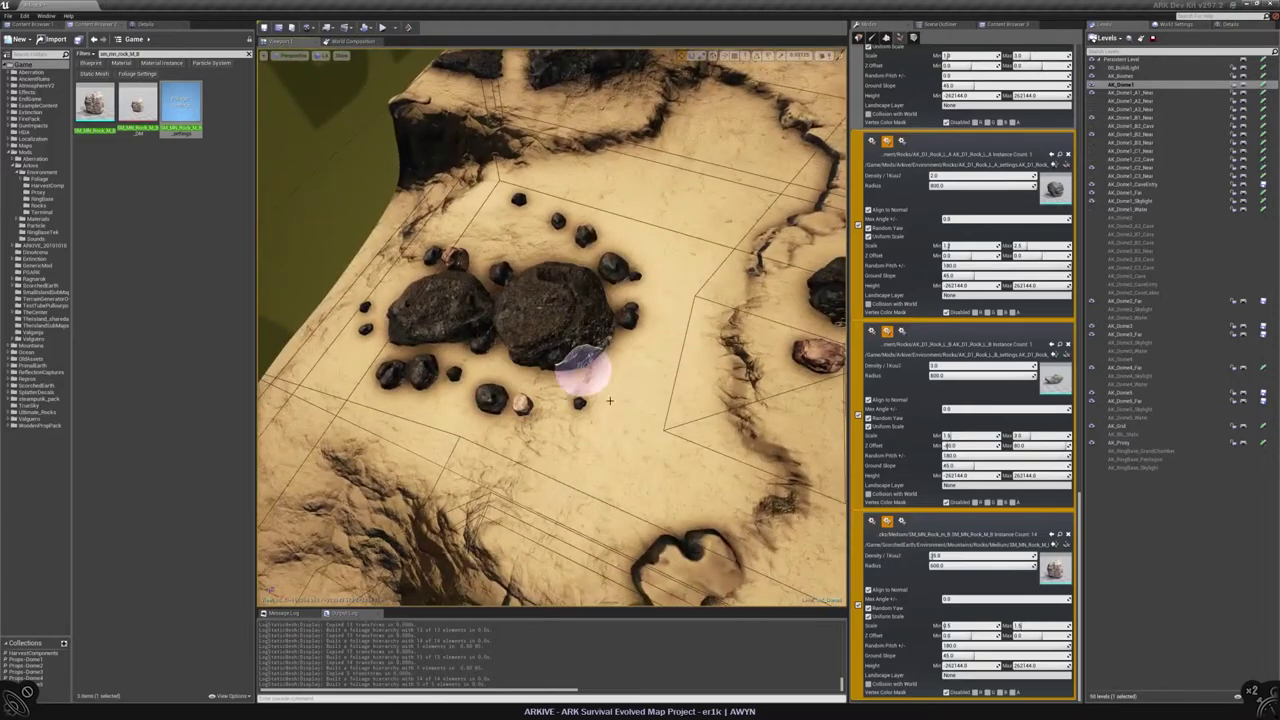
{"action": "left_click_drag", "start_coordinate": [605, 372], "coordinate": [578, 392]}
{"action": "mouse_move", "coordinate": [656, 230]}
{"action": "left_mouse_down"}
{"action": "mouse_move", "coordinate": [614, 406]}
{"action": "mouse_move", "coordinate": [434, 429]}
{"action": "left_mouse_up"}
Step: Lower the maximum scale of both large Arkive rocks and erase the oversized boulders from the cluster
{"action": "right_click_drag", "start_coordinate": [434, 429], "coordinate": [480, 400]}
{"action": "scroll", "coordinate": [1007, 210], "scroll_direction": "down", "scroll_amount": 2}
{"action": "scroll", "coordinate": [1007, 212], "scroll_direction": "up", "scroll_amount": 2}
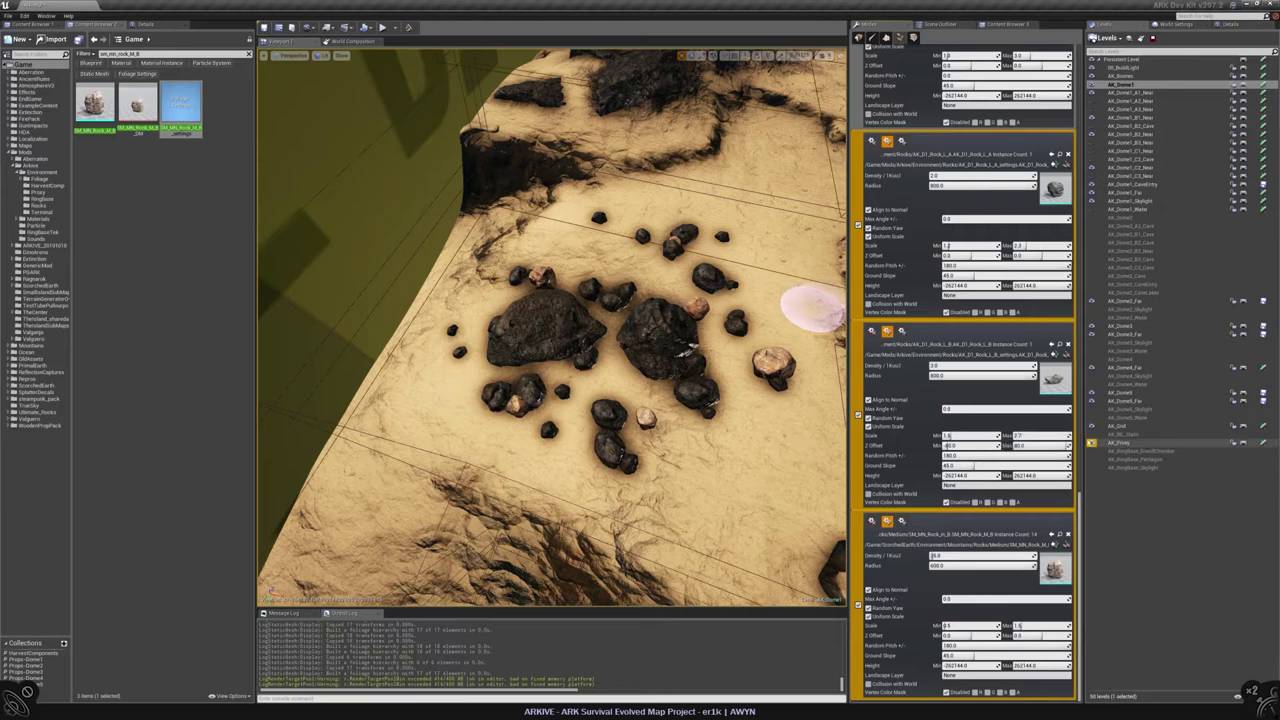
{"action": "mouse_move", "coordinate": [592, 350]}
{"action": "left_mouse_down", "text": "shift"}
{"action": "mouse_move", "coordinate": [597, 323]}
{"action": "mouse_move", "coordinate": [711, 294]}
{"action": "mouse_move", "coordinate": [585, 293]}
{"action": "left_mouse_up", "text": "shift"}
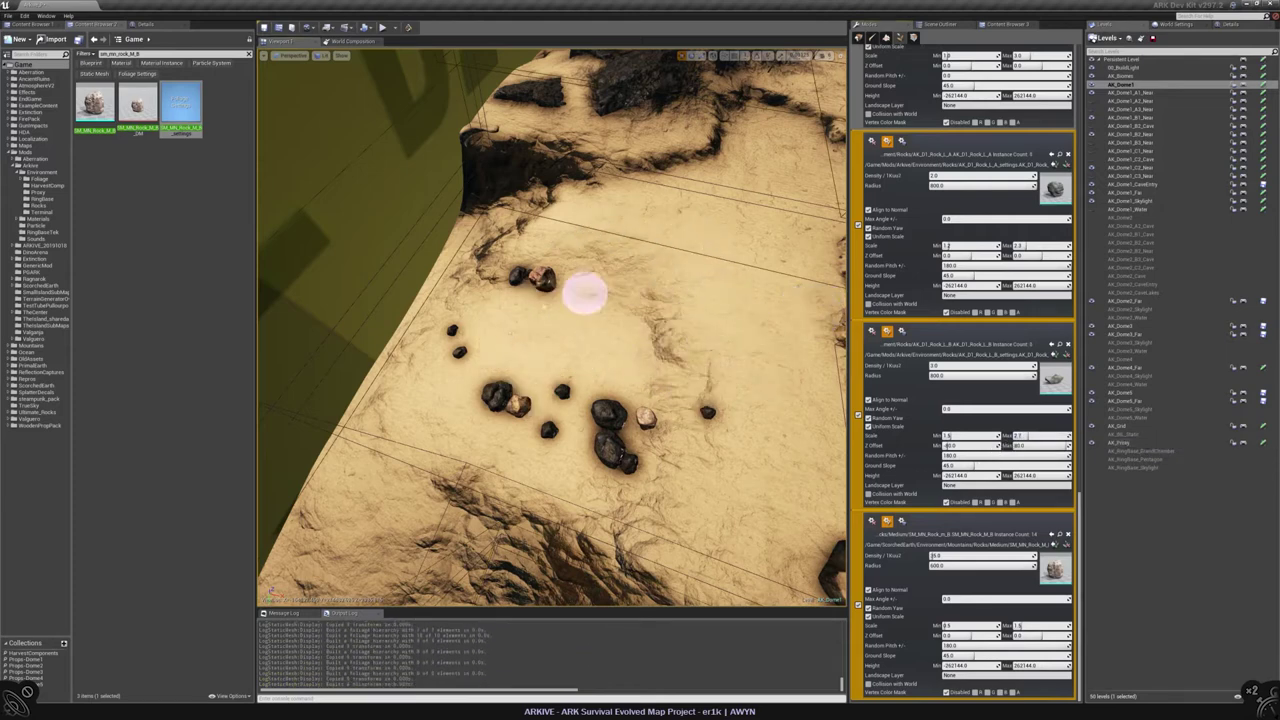
{"action": "mouse_move", "coordinate": [498, 355]}
{"action": "left_mouse_down", "text": "shift"}
{"action": "mouse_move", "coordinate": [651, 466]}
{"action": "mouse_move", "coordinate": [589, 371]}
{"action": "mouse_move", "coordinate": [651, 366]}
{"action": "mouse_move", "coordinate": [645, 315]}
{"action": "left_mouse_up", "text": "shift"}
Step: Repaint the ridge with a scattered mix of large and small rocks, extending the scatter toward the lower sand terrace
{"action": "right_click_drag", "start_coordinate": [640, 315], "coordinate": [600, 330]}
{"action": "mouse_move", "coordinate": [523, 357]}
{"action": "right_mouse_down"}
{"action": "mouse_move", "coordinate": [560, 330]}
{"action": "mouse_move", "coordinate": [537, 320]}
{"action": "right_mouse_up"}
{"action": "mouse_move", "coordinate": [537, 320]}
{"action": "left_mouse_down"}
{"action": "mouse_move", "coordinate": [386, 349]}
{"action": "mouse_move", "coordinate": [386, 386]}
{"action": "mouse_move", "coordinate": [430, 390]}
{"action": "left_mouse_up"}
{"action": "right_click_drag", "start_coordinate": [430, 390], "coordinate": [500, 366]}
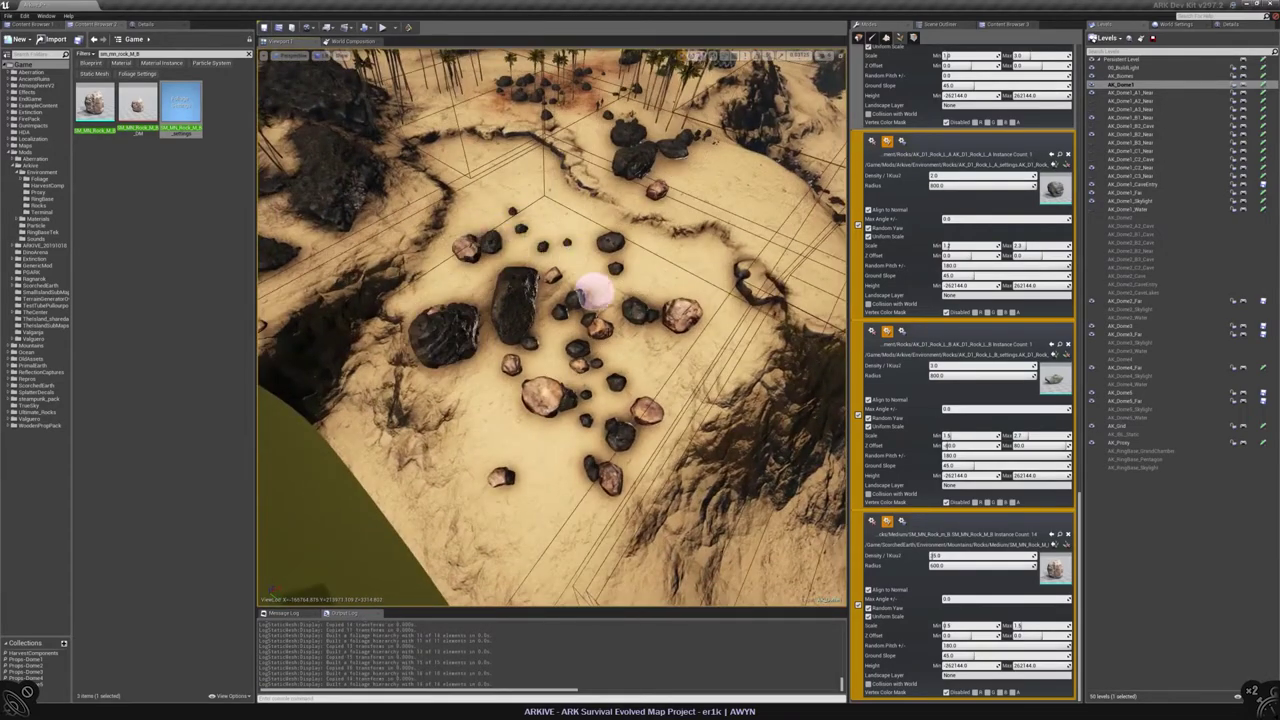
{"action": "right_click_drag", "start_coordinate": [610, 530], "coordinate": [478, 410]}
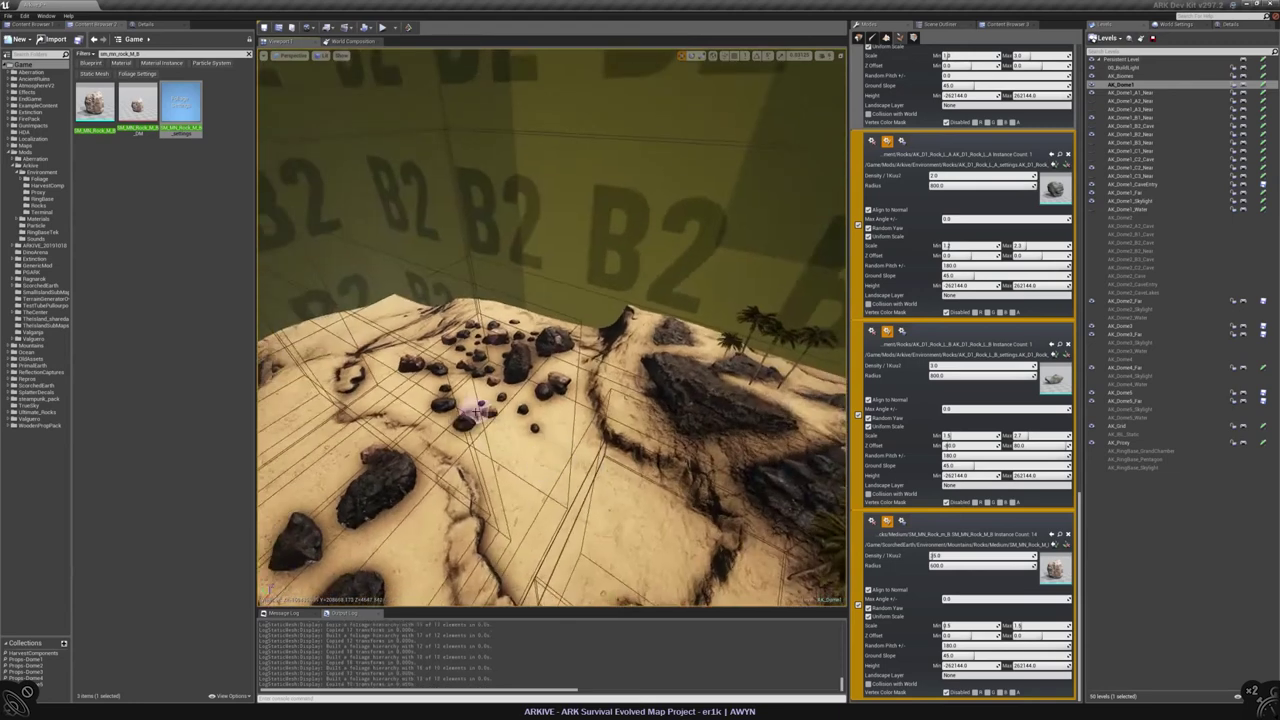
{"action": "right_click_drag", "start_coordinate": [437, 340], "coordinate": [497, 341]}
{"action": "mouse_move", "coordinate": [557, 461]}
{"action": "left_mouse_down"}
{"action": "mouse_move", "coordinate": [582, 449]}
{"action": "mouse_move", "coordinate": [614, 466]}
{"action": "mouse_move", "coordinate": [620, 486]}
{"action": "mouse_move", "coordinate": [578, 497]}
{"action": "left_mouse_up"}
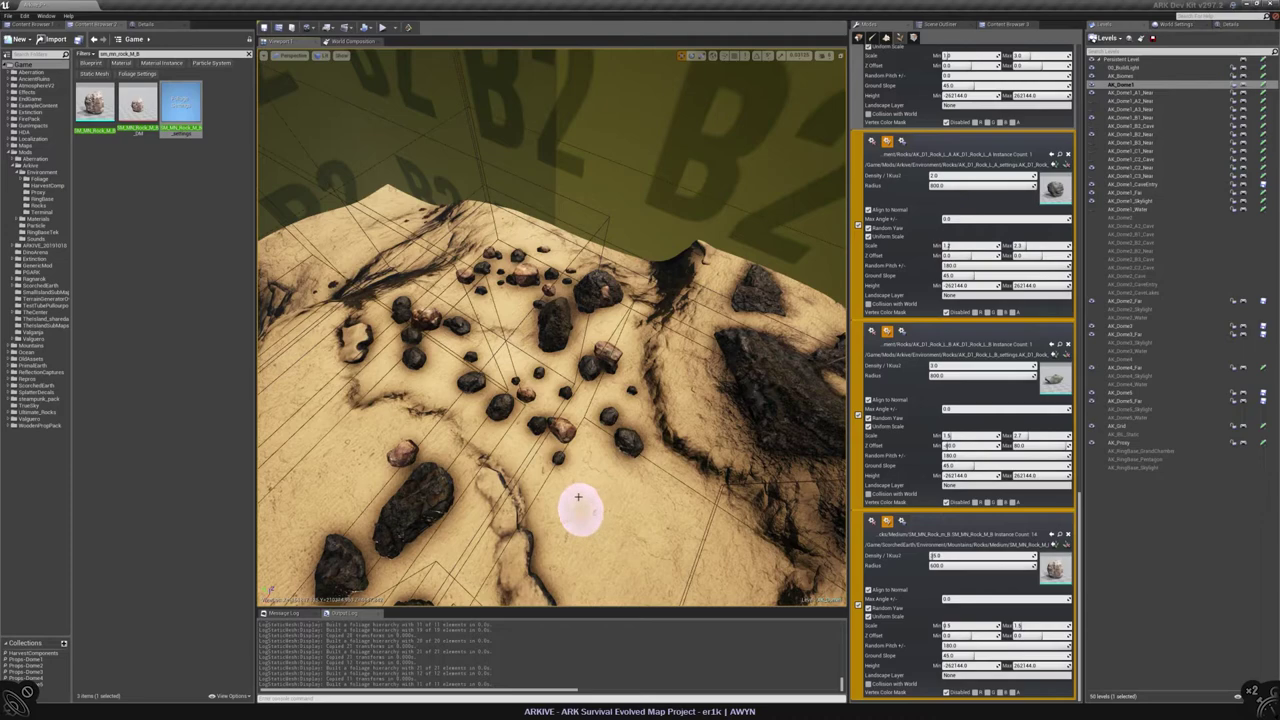
Step: Set SM_MN_Rock_M_B's ground slope to 60 and inspect the rock scatter along the ridge and cliff edge
{"action": "right_click_drag", "start_coordinate": [425, 400], "coordinate": [590, 440]}
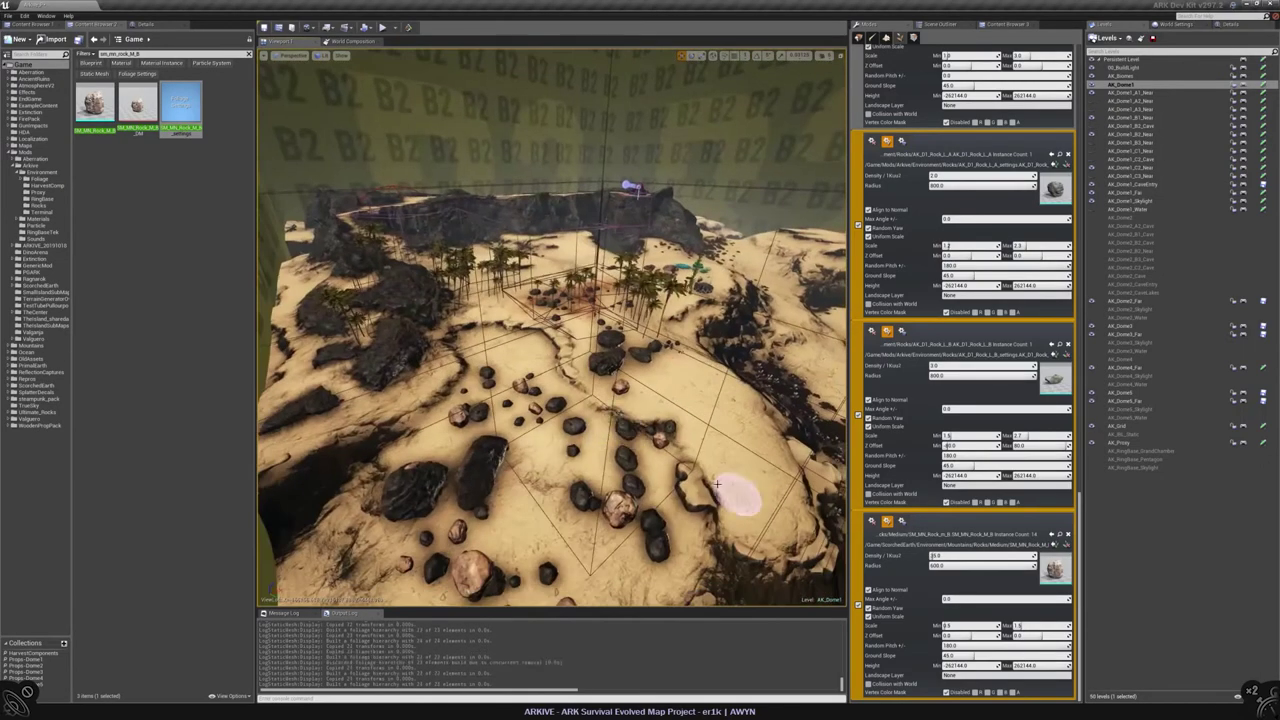
{"action": "right_click_drag", "start_coordinate": [716, 484], "coordinate": [625, 410]}
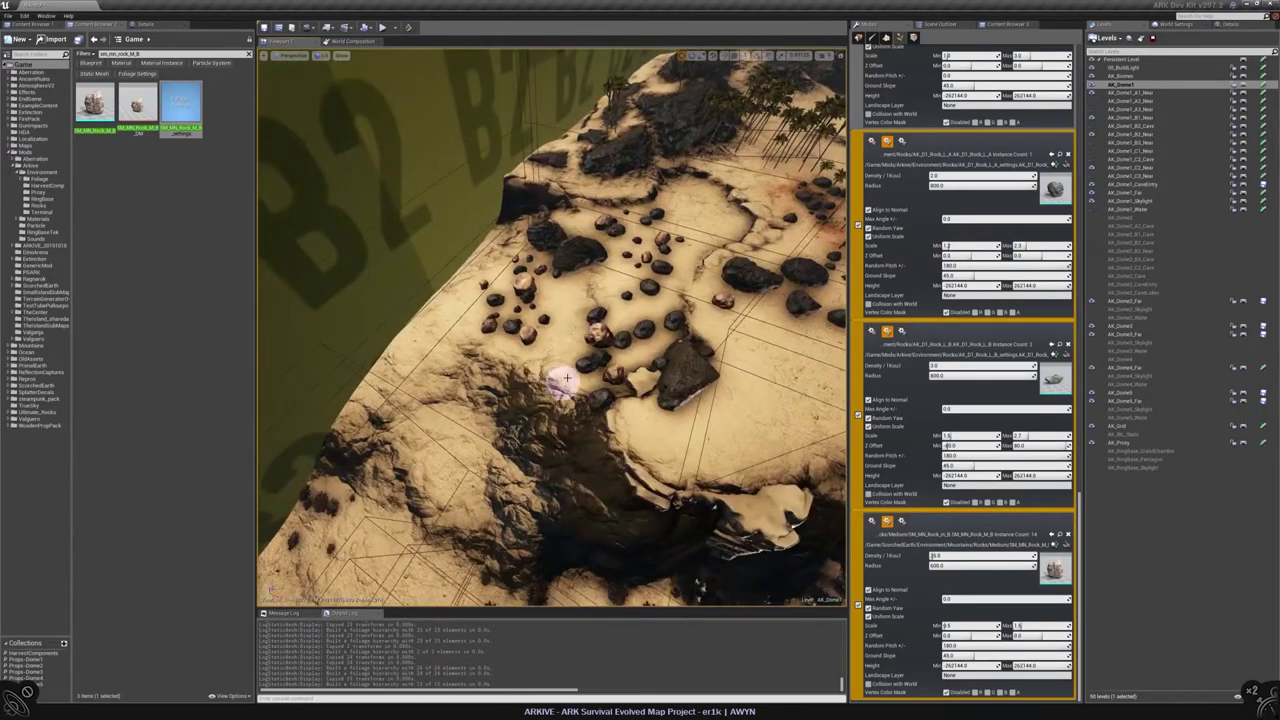
{"action": "right_click_drag", "start_coordinate": [596, 318], "coordinate": [600, 320]}
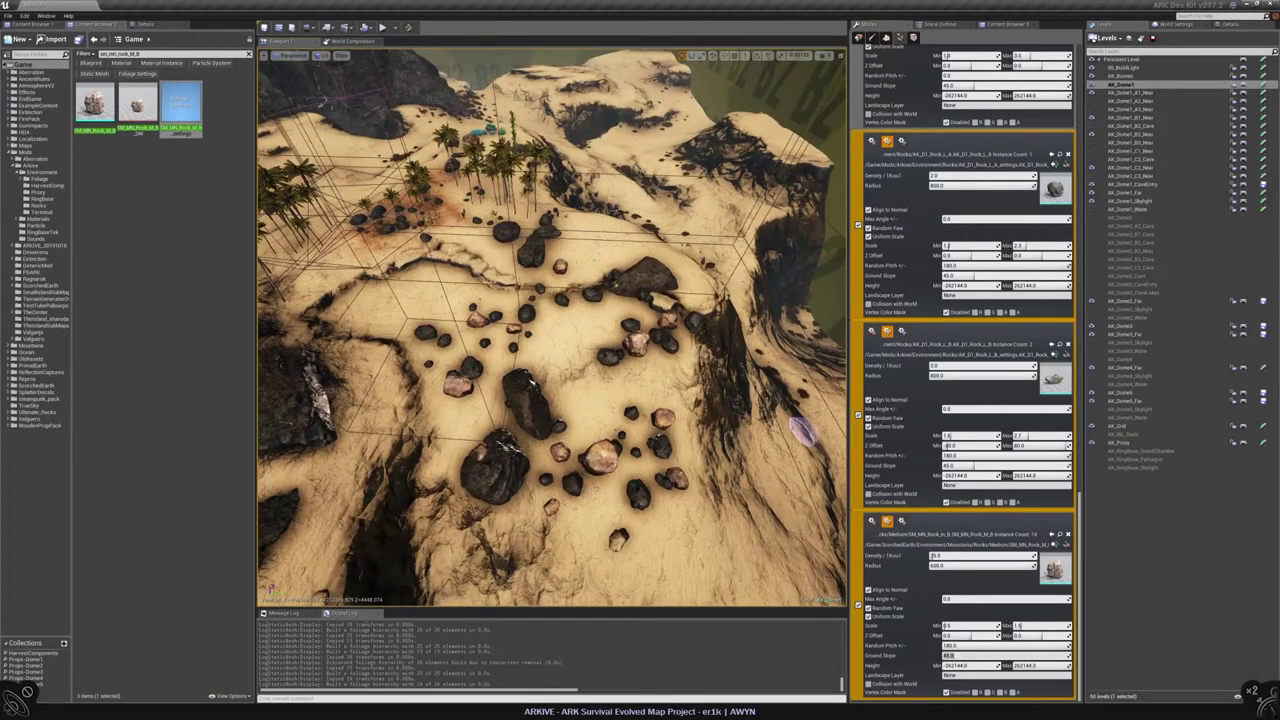
{"action": "mouse_move", "coordinate": [590, 410]}
{"action": "right_mouse_down"}
{"action": "mouse_move", "coordinate": [570, 420]}
{"action": "mouse_move", "coordinate": [531, 409]}
{"action": "right_mouse_up"}
{"action": "mouse_move", "coordinate": [567, 475]}
{"action": "right_mouse_down"}
{"action": "mouse_move", "coordinate": [537, 443]}
{"action": "mouse_move", "coordinate": [557, 462]}
{"action": "right_mouse_up"}
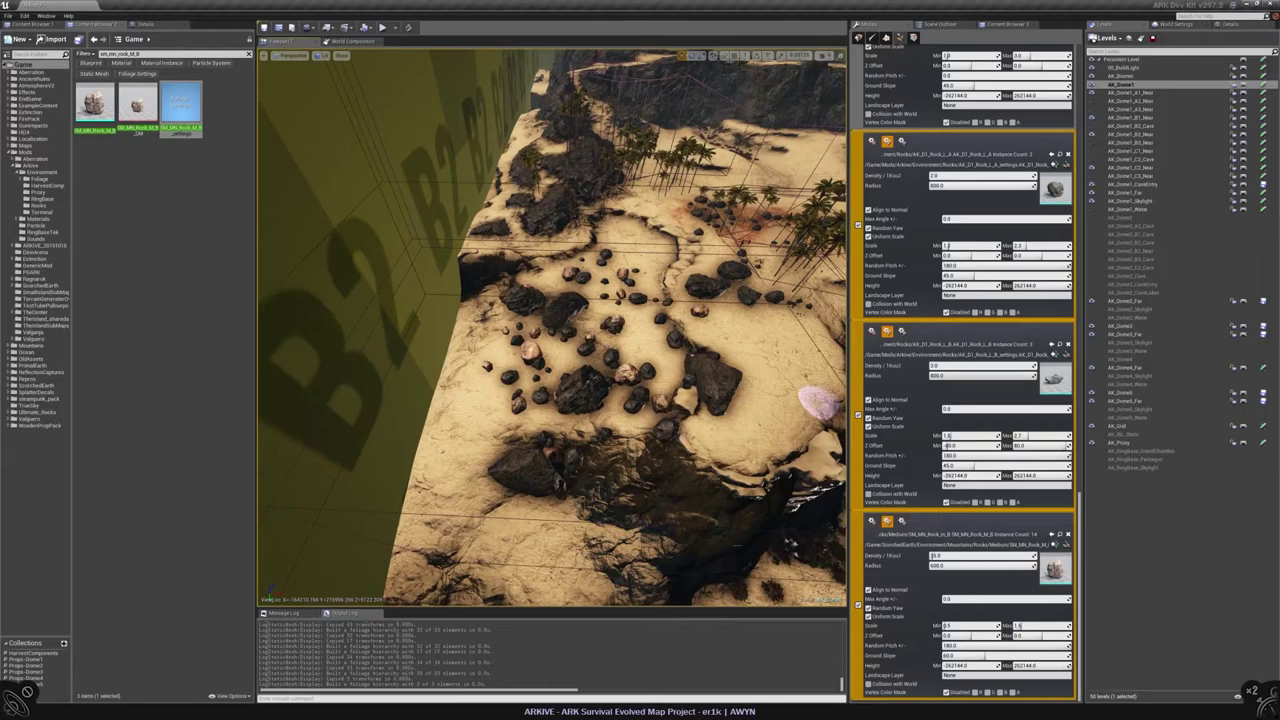
Step: Set the density of AK_D1_Rock_M_A and AK_D1_Rock_M_B to 40 and paint more rocks along the ridge and slope
{"action": "right_click_drag", "start_coordinate": [612, 392], "coordinate": [662, 322]}
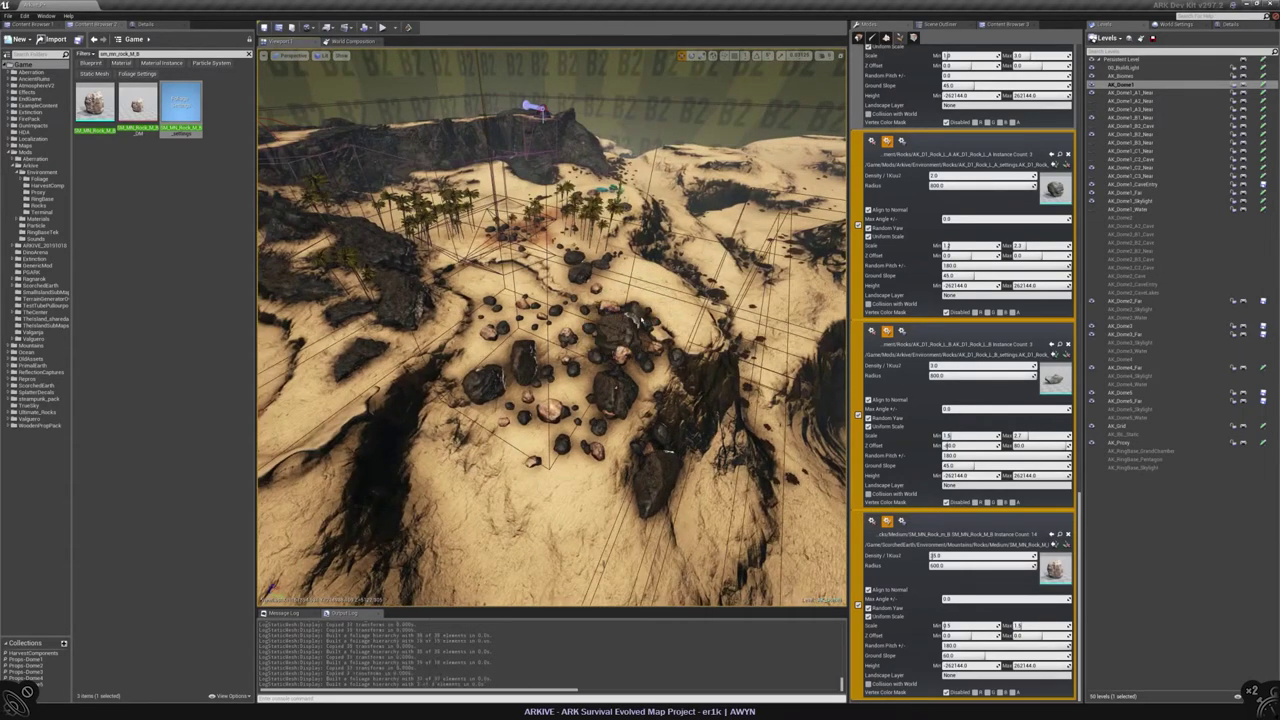
{"action": "scroll", "coordinate": [939, 339], "scroll_direction": "down", "scroll_amount": 10}
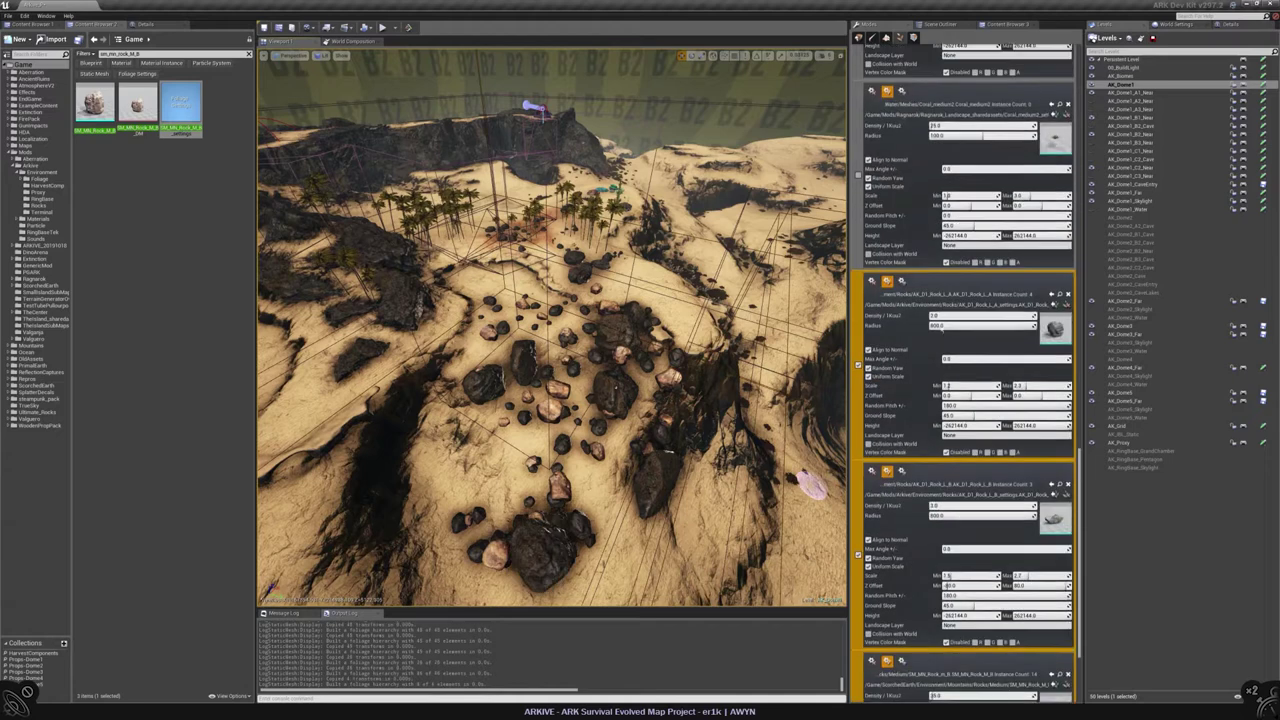
{"action": "scroll", "coordinate": [939, 339], "scroll_direction": "down", "scroll_amount": 10}
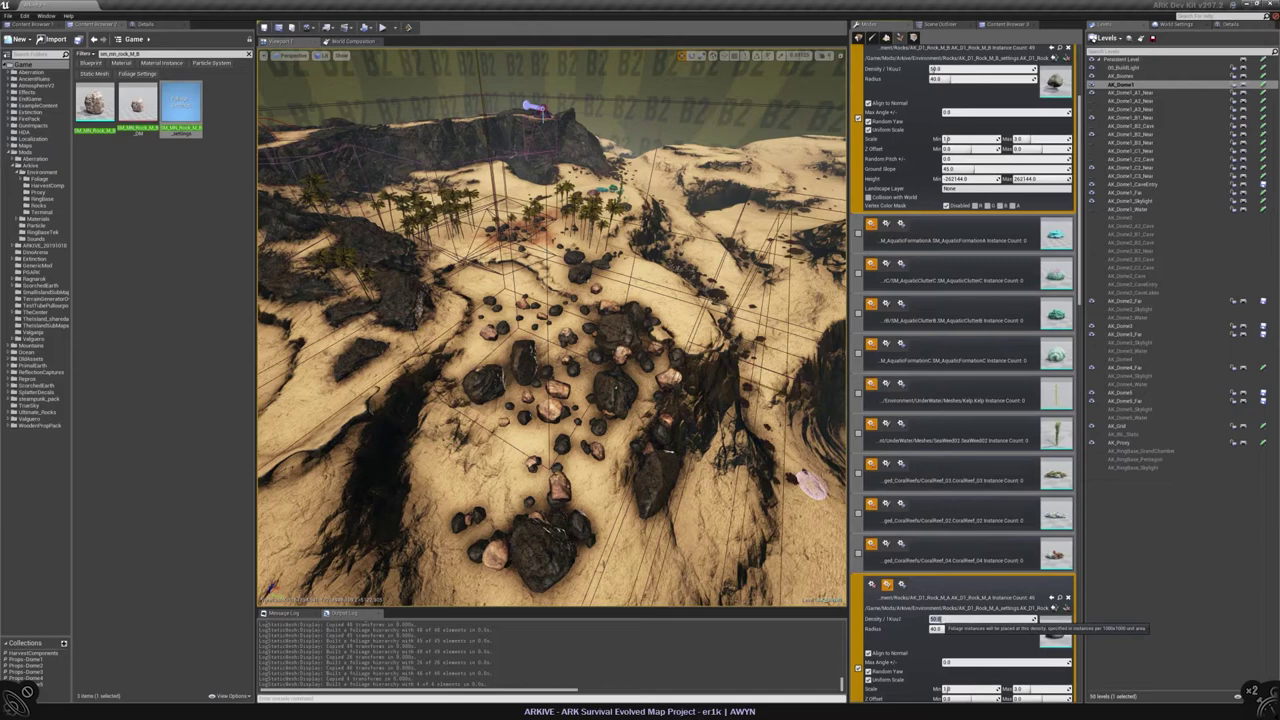
{"action": "right_click_drag", "start_coordinate": [500, 360], "coordinate": [550, 430]}
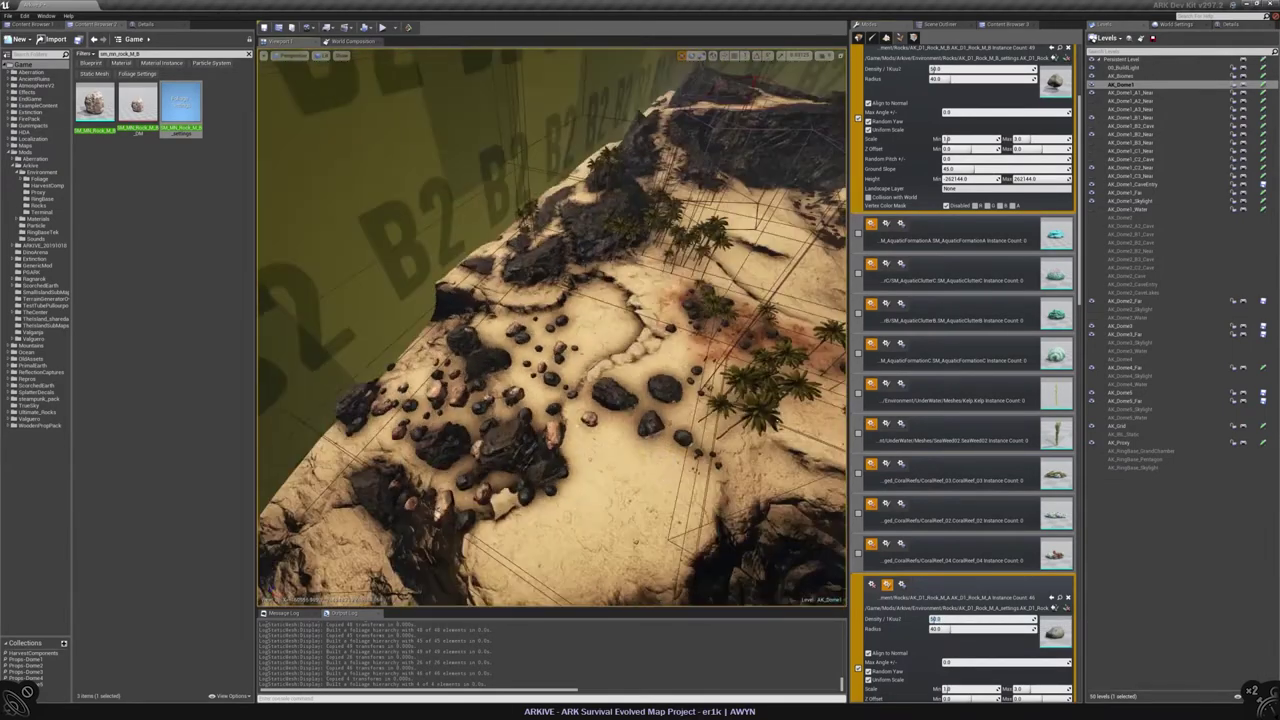
{"action": "scroll", "coordinate": [940, 620], "scroll_direction": "up", "scroll_amount": 2}
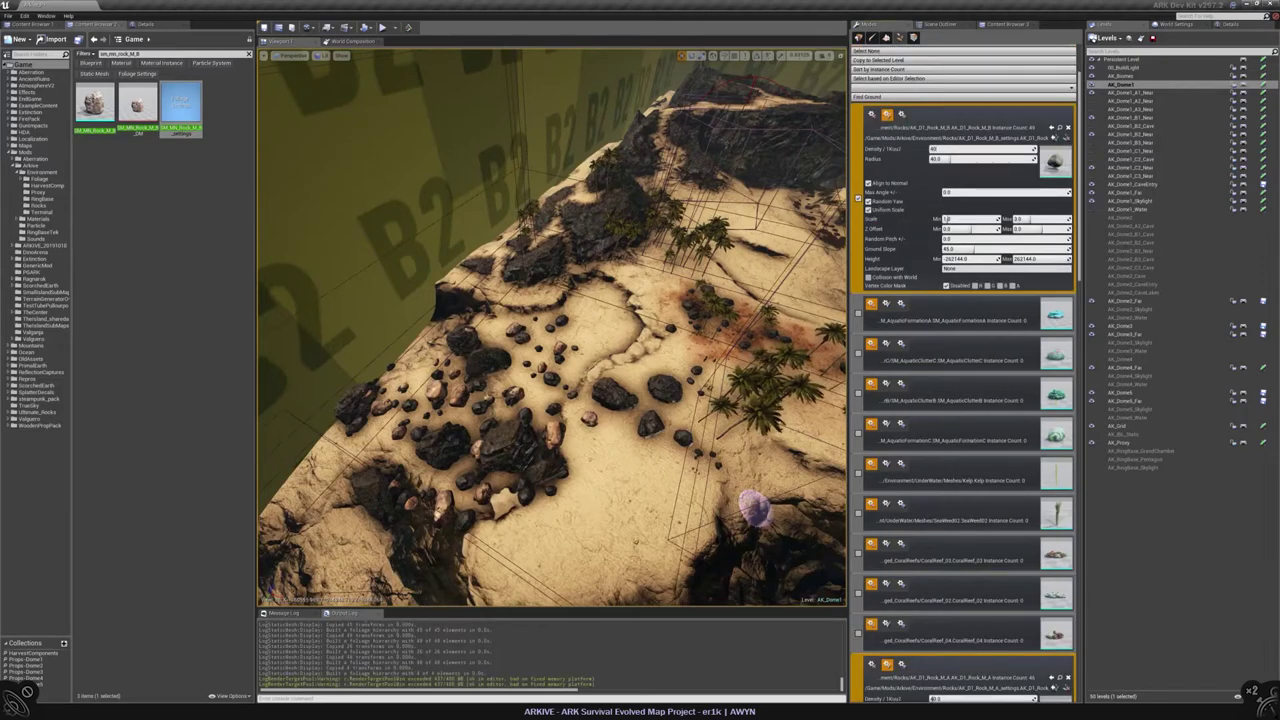
{"action": "scroll", "coordinate": [960, 400], "scroll_direction": "down", "scroll_amount": 3}
{"action": "left_click_drag", "start_coordinate": [601, 335], "coordinate": [573, 353]}
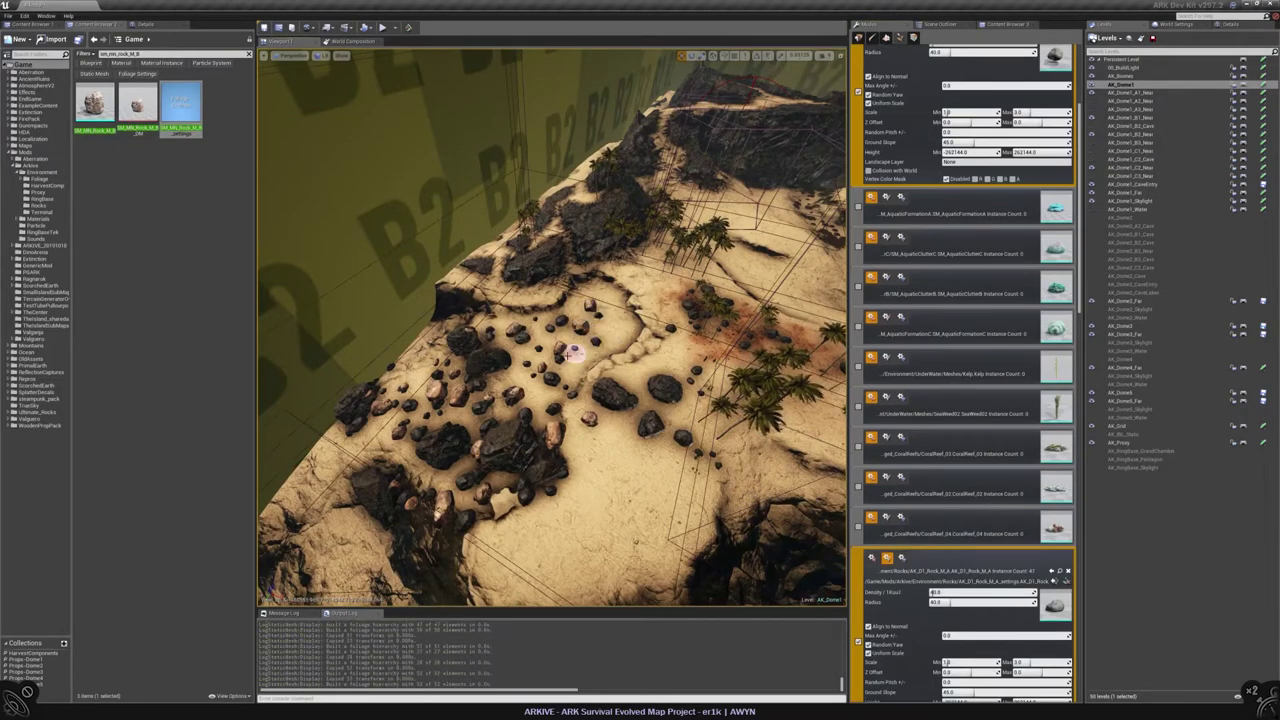
{"action": "right_click_drag", "start_coordinate": [527, 370], "coordinate": [605, 333]}
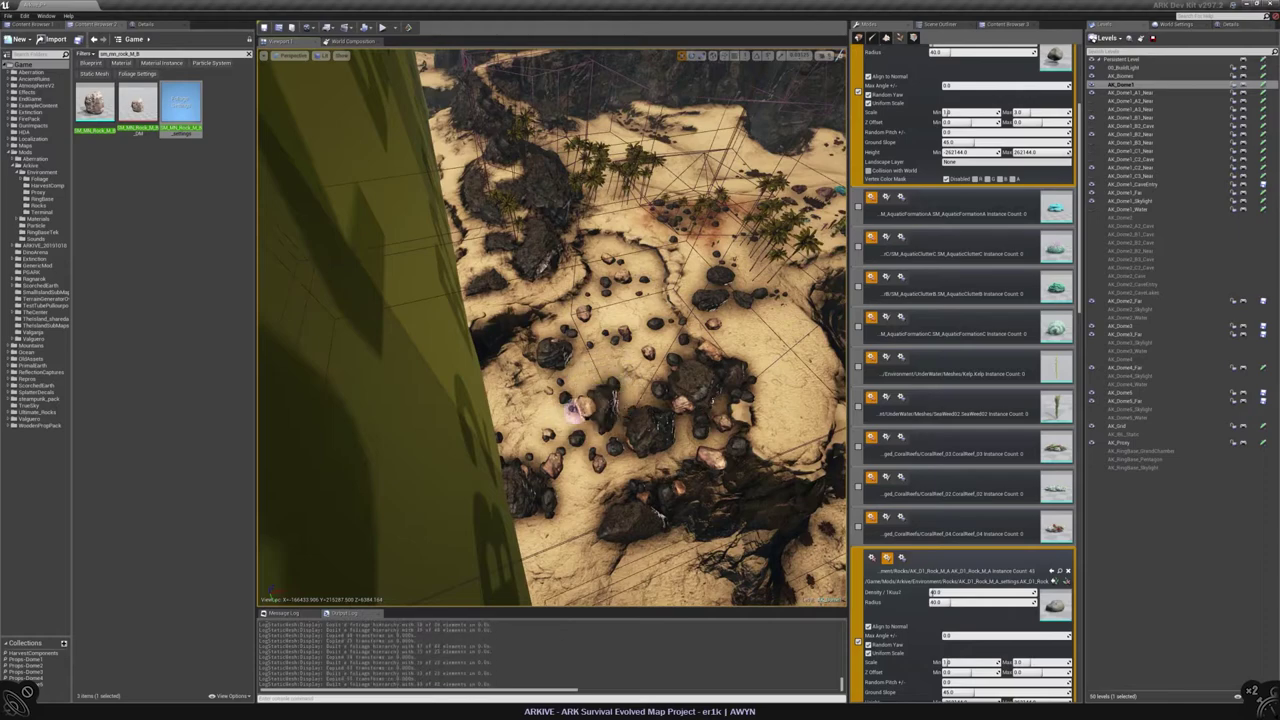
Step: Switch to the Extinction map and examine how rocks and vegetation are scattered around a large desert rock formation
{"action": "mouse_move", "coordinate": [547, 428]}
{"action": "right_mouse_down"}
{"action": "mouse_move", "coordinate": [589, 413]}
{"action": "mouse_move", "coordinate": [584, 430]}
{"action": "mouse_move", "coordinate": [588, 380]}
{"action": "mouse_move", "coordinate": [604, 388]}
{"action": "mouse_move", "coordinate": [557, 432]}
{"action": "right_mouse_up"}
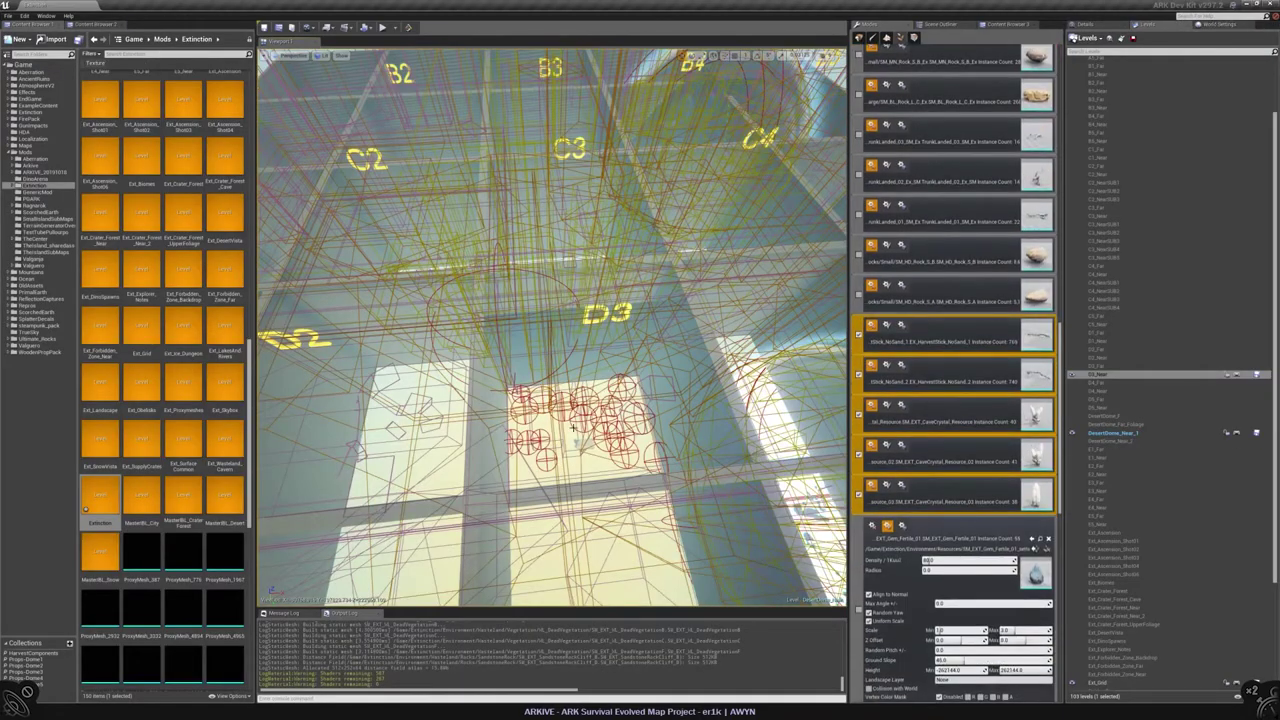
{"action": "right_click_drag", "start_coordinate": [557, 432], "coordinate": [538, 331]}
{"action": "right_click_drag", "start_coordinate": [552, 330], "coordinate": [552, 330]}
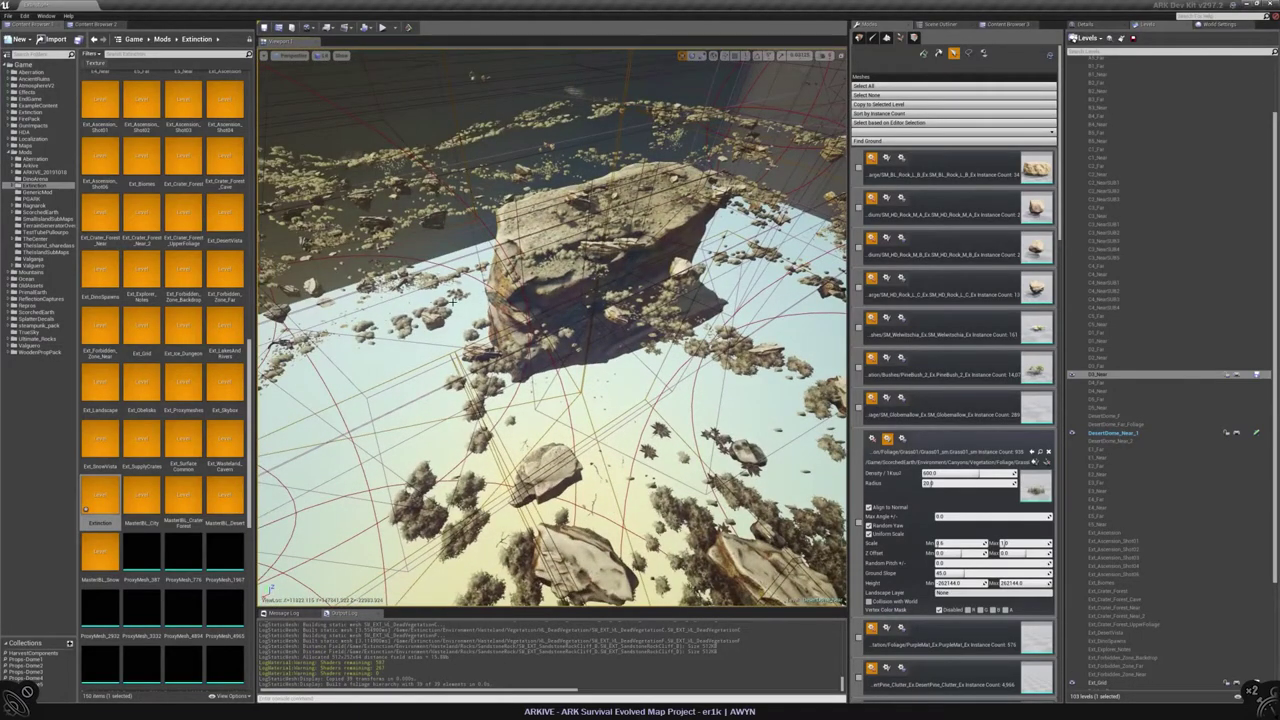
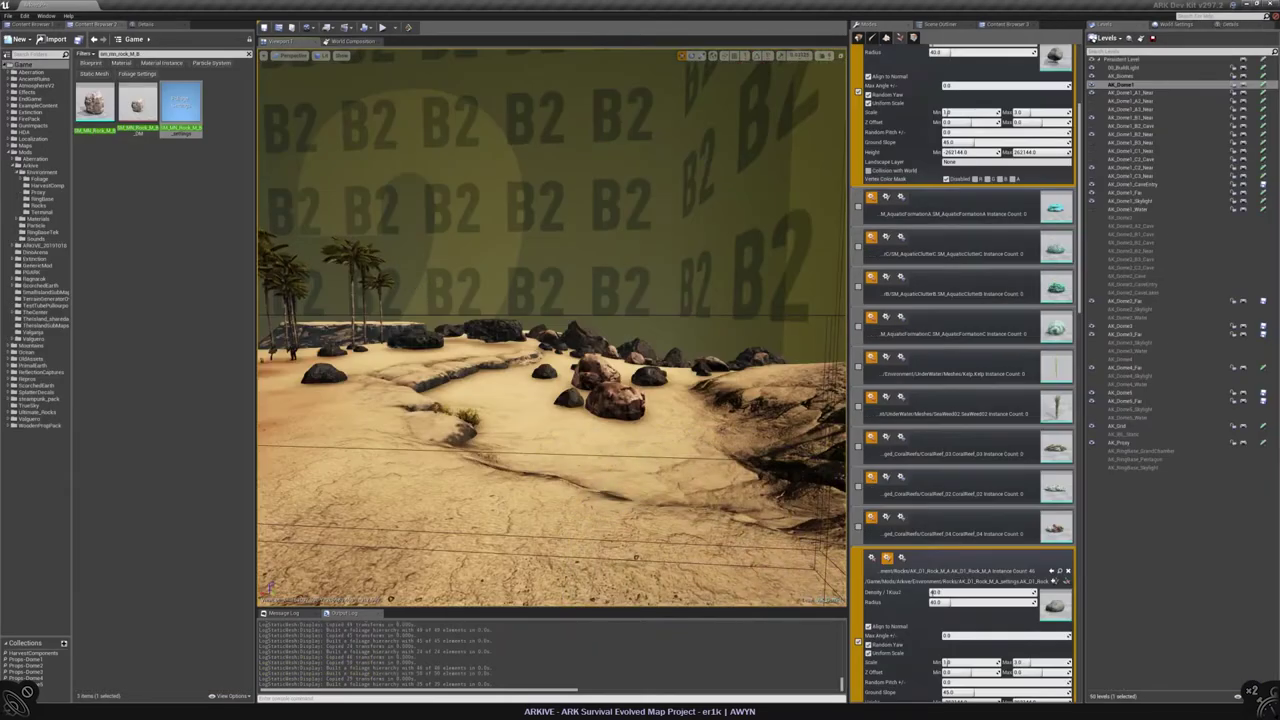
Step: Return to Dome1, lasso-select the painted rock instances on the sandy ridge terrace and delete them
{"action": "right_click_drag", "start_coordinate": [550, 330], "coordinate": [545, 290]}
{"action": "mouse_move", "coordinate": [545, 290]}
{"action": "left_mouse_down", "text": "shift"}
{"action": "mouse_move", "coordinate": [640, 294]}
{"action": "mouse_move", "coordinate": [606, 403]}
{"action": "mouse_move", "coordinate": [537, 480]}
{"action": "mouse_move", "coordinate": [430, 440]}
{"action": "mouse_move", "coordinate": [320, 371]}
{"action": "mouse_move", "coordinate": [385, 378]}
{"action": "mouse_move", "coordinate": [474, 337]}
{"action": "left_mouse_up", "text": "shift"}
{"action": "scroll", "coordinate": [1050, 86], "scroll_direction": "up", "scroll_amount": 3}
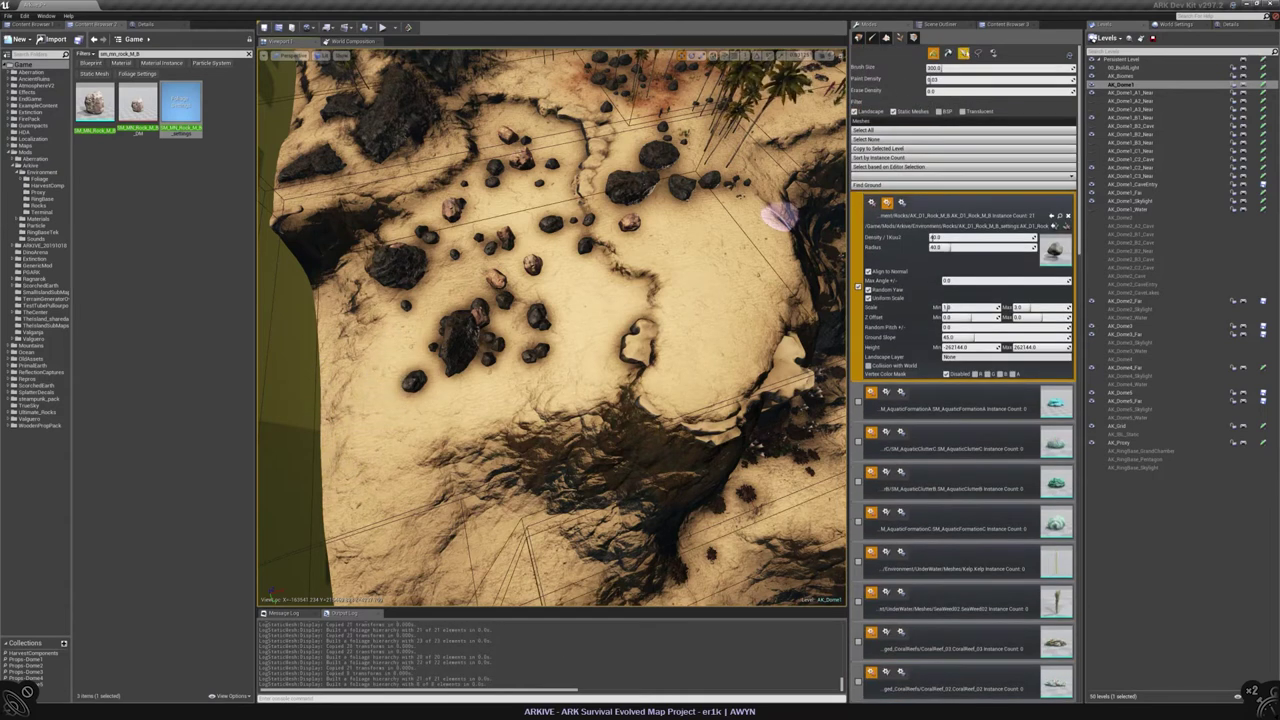
{"action": "left_click_drag", "start_coordinate": [507, 138], "coordinate": [474, 204]}
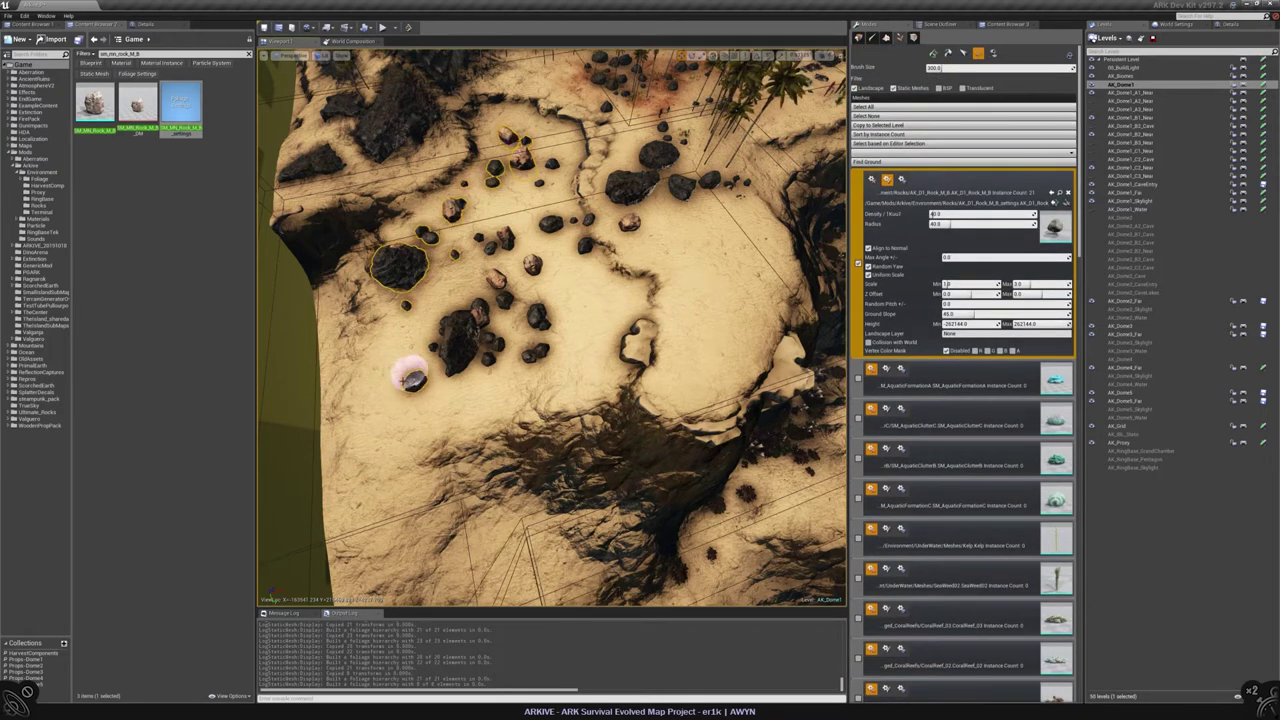
{"action": "mouse_move", "coordinate": [493, 265]}
{"action": "left_mouse_down"}
{"action": "mouse_move", "coordinate": [543, 229]}
{"action": "mouse_move", "coordinate": [534, 177]}
{"action": "mouse_move", "coordinate": [589, 171]}
{"action": "left_mouse_up"}
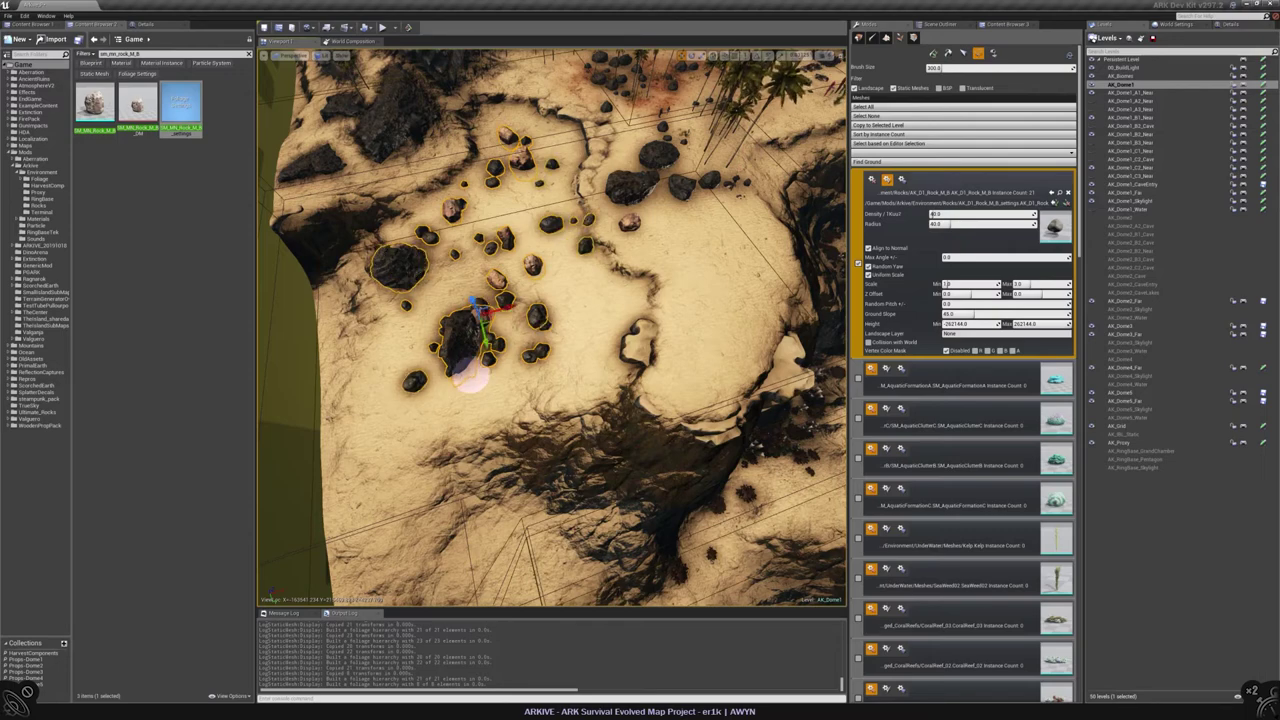
{"action": "key", "text": "f"}
{"action": "scroll", "coordinate": [550, 330], "scroll_direction": "down", "scroll_amount": 5}
{"action": "left_click_drag", "start_coordinate": [550, 330], "coordinate": [390, 118], "text": "alt"}
{"action": "mouse_move", "coordinate": [1080, 190]}
{"action": "left_mouse_down"}
{"action": "mouse_move", "coordinate": [1082, 636]}
{"action": "mouse_move", "coordinate": [1081, 260]}
{"action": "left_mouse_up"}
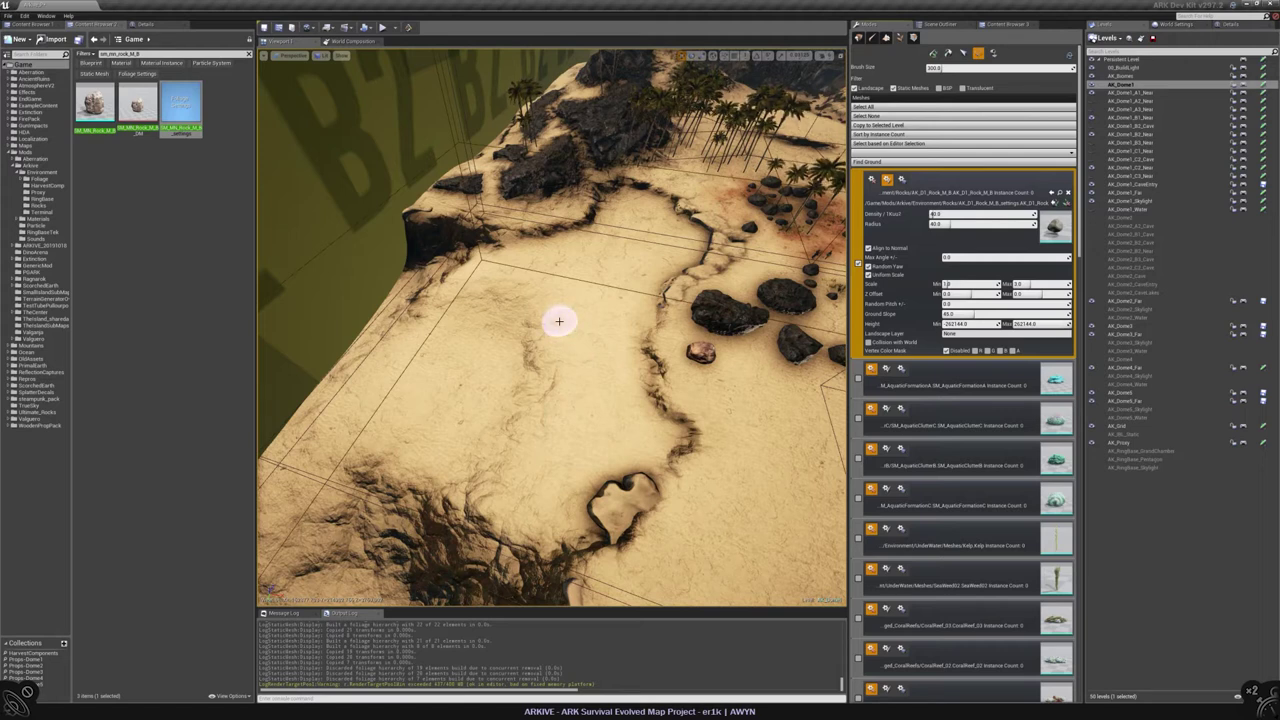
{"action": "mouse_move", "coordinate": [559, 321]}
{"action": "left_mouse_down"}
{"action": "mouse_move", "coordinate": [566, 133]}
{"action": "mouse_move", "coordinate": [566, 147]}
{"action": "left_mouse_up"}
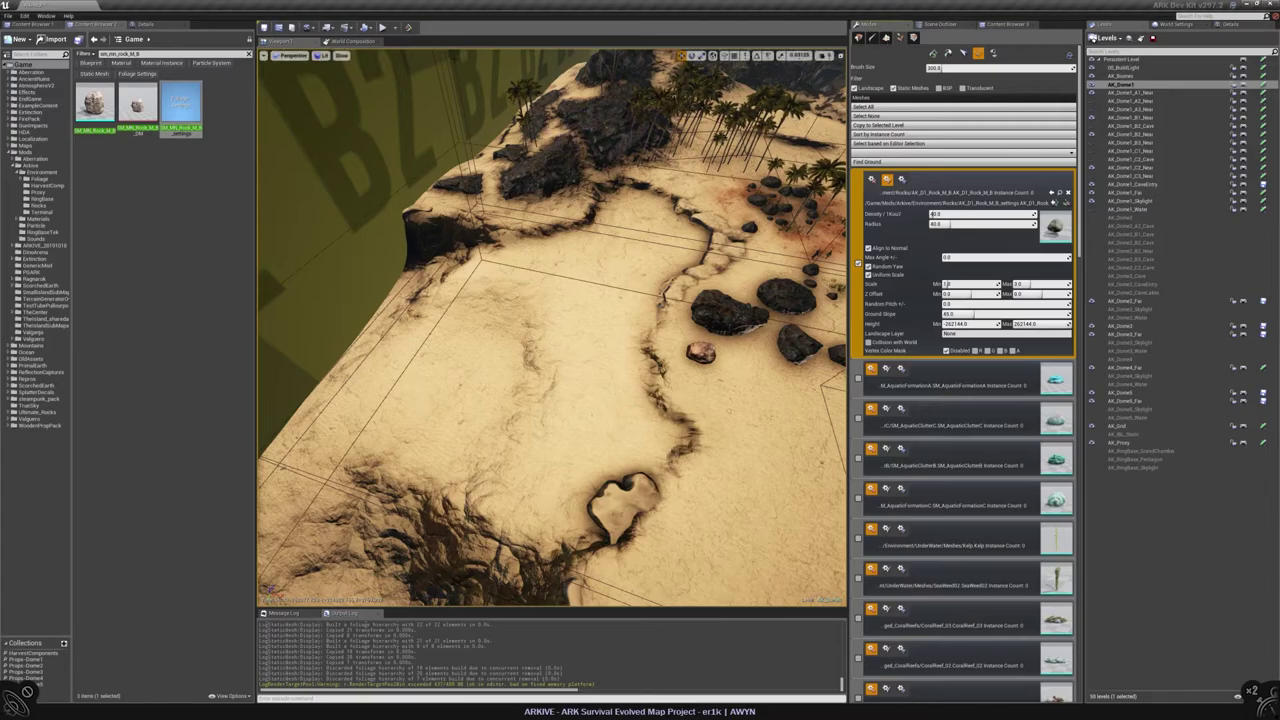
Step: Leave foliage mode and delete the unneeded small rock actors lying on the sand near the large boulders
{"action": "left_click", "coordinate": [858, 37]}
{"action": "right_click_drag", "start_coordinate": [552, 328], "coordinate": [552, 328]}
{"action": "left_click", "coordinate": [463, 329]}
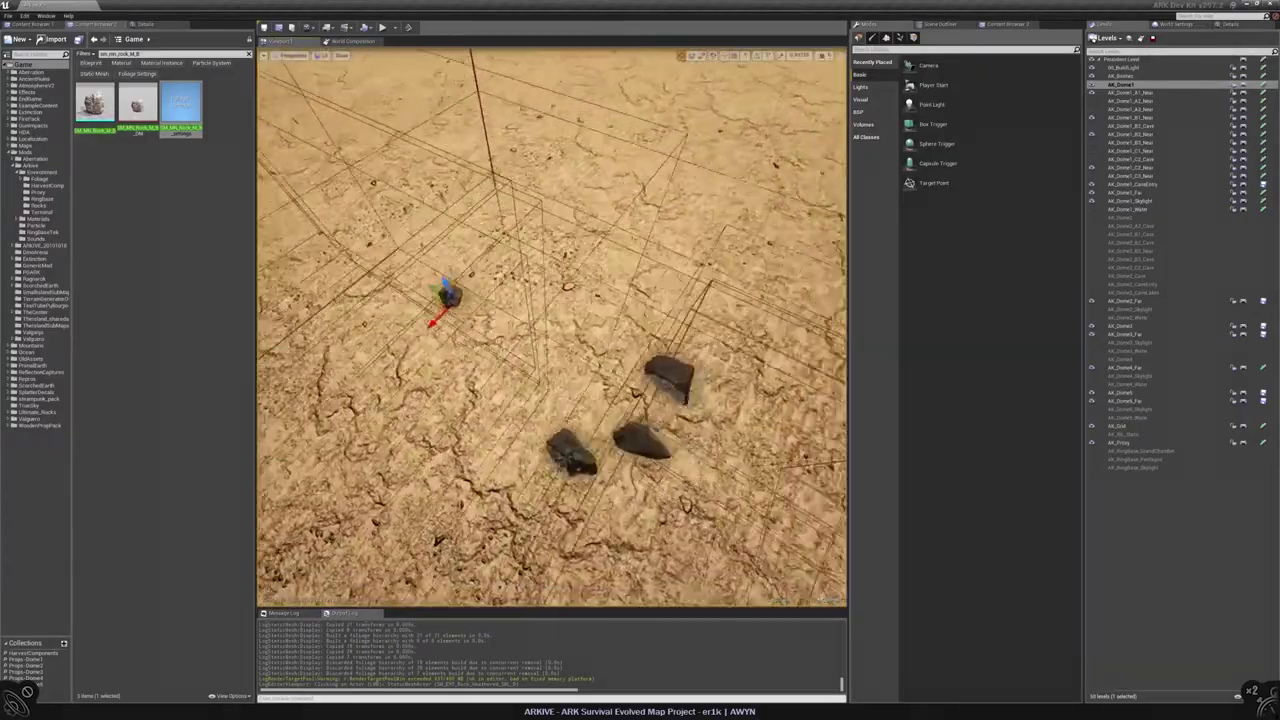
{"action": "left_click", "coordinate": [650, 347]}
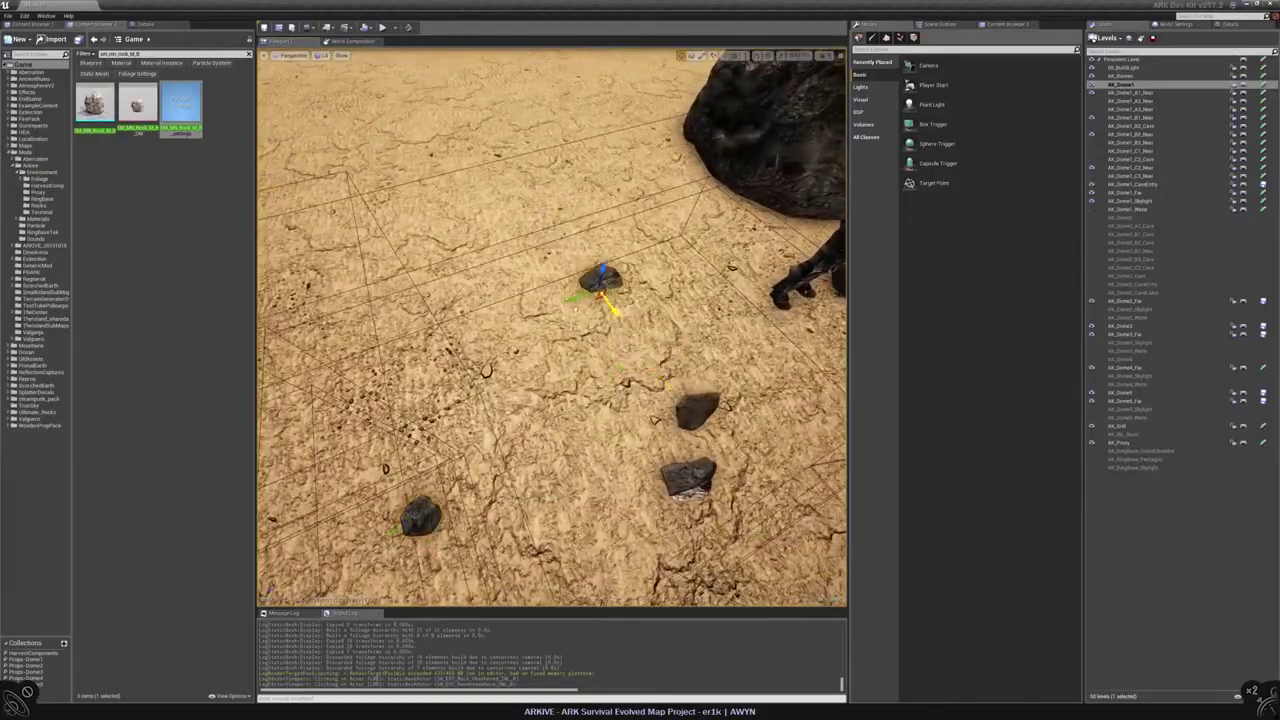
{"action": "right_click_drag", "start_coordinate": [552, 328], "coordinate": [552, 328]}
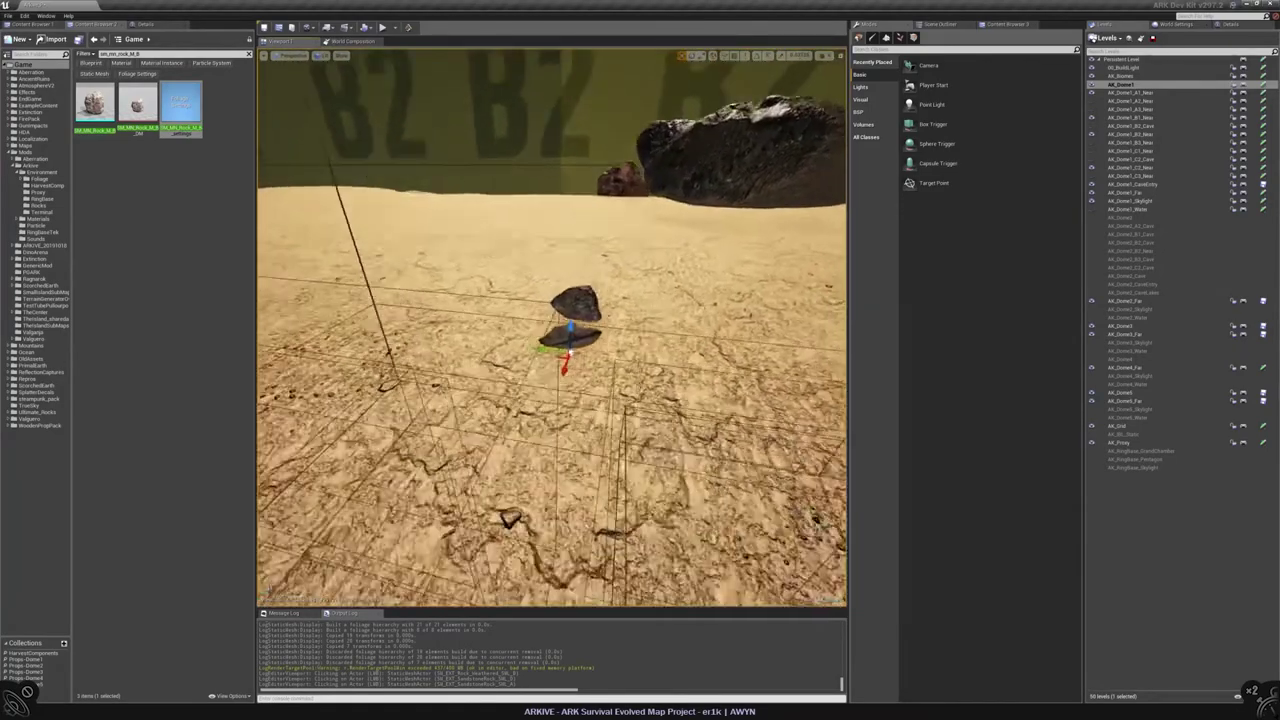
{"action": "mouse_move", "coordinate": [552, 328]}
{"action": "right_mouse_down"}
{"action": "mouse_move", "coordinate": [552, 300]}
{"action": "mouse_move", "coordinate": [552, 328]}
{"action": "right_mouse_up"}
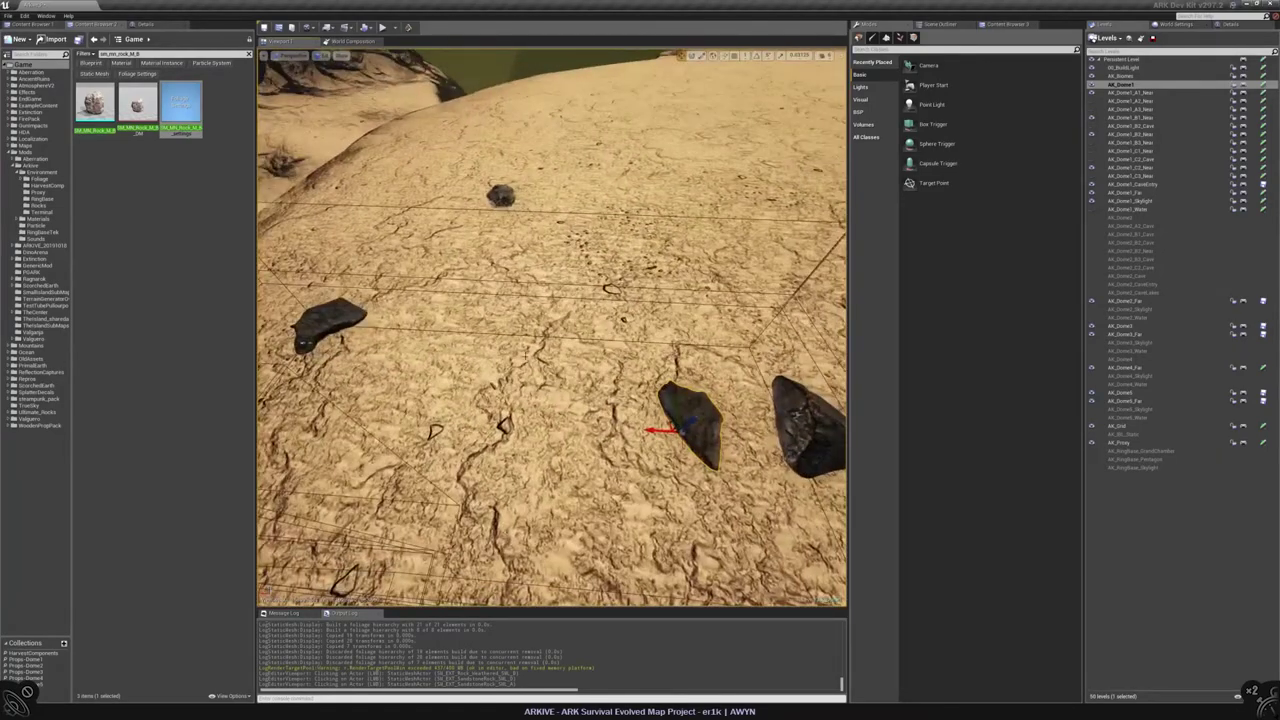
{"action": "key", "text": "Delete"}
{"action": "left_click", "coordinate": [500, 195]}
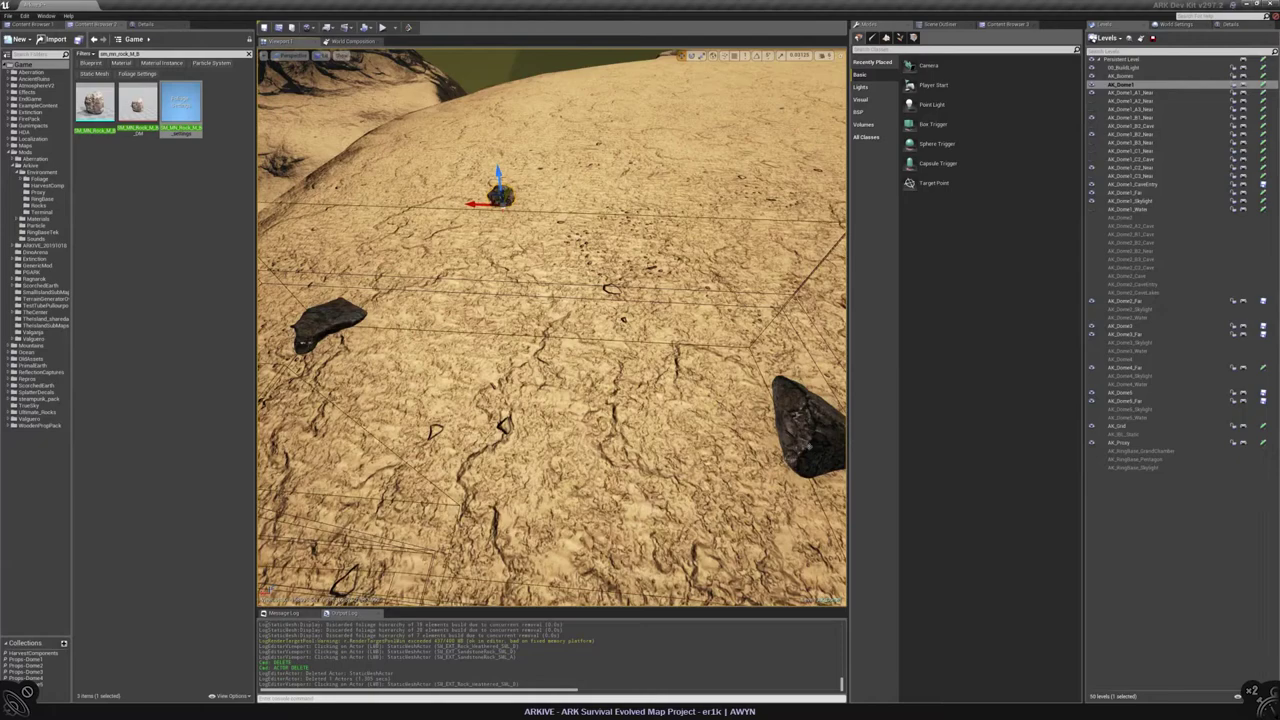
{"action": "key", "text": "Delete"}
{"action": "left_click", "coordinate": [330, 320]}
{"action": "mouse_move", "coordinate": [552, 328]}
{"action": "right_mouse_down"}
{"action": "mouse_move", "coordinate": [548, 296]}
{"action": "mouse_move", "coordinate": [548, 326]}
{"action": "right_mouse_up"}
Step: Search all Game content for flint, open FlintDropped_MIC and preview the material on a flat plane
{"action": "left_click", "coordinate": [1005, 23]}
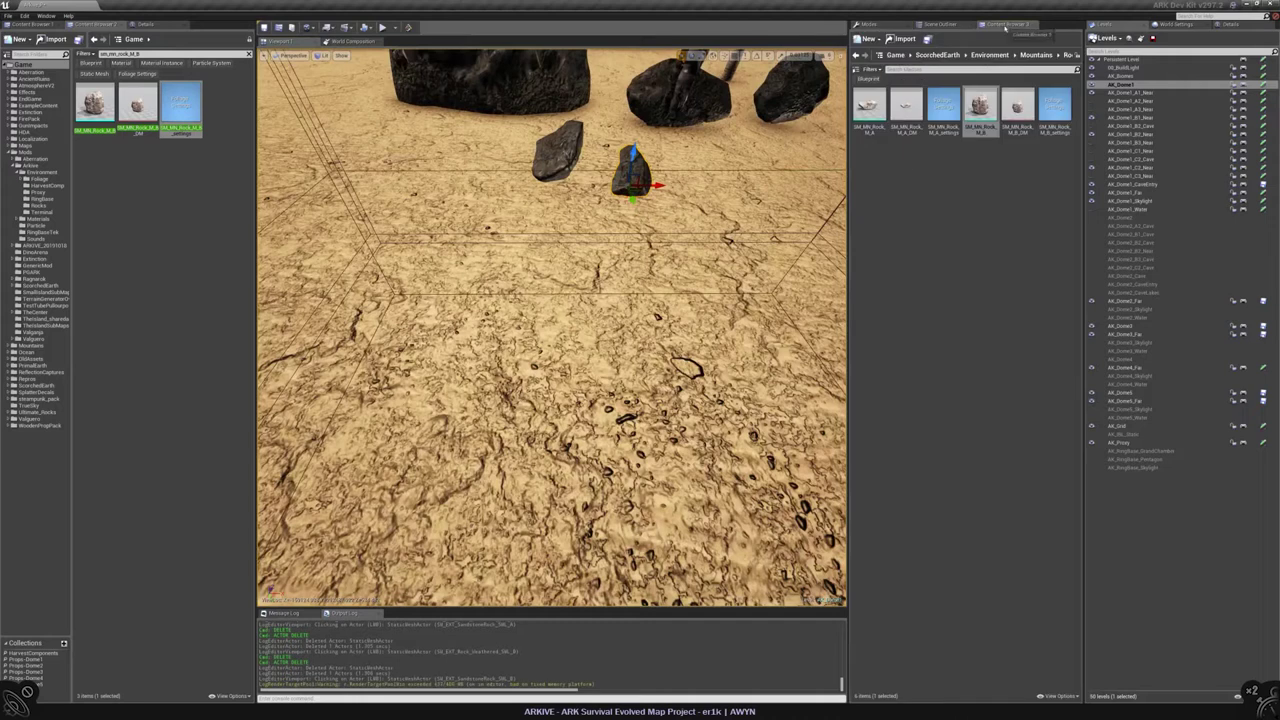
{"action": "left_click", "coordinate": [895, 54]}
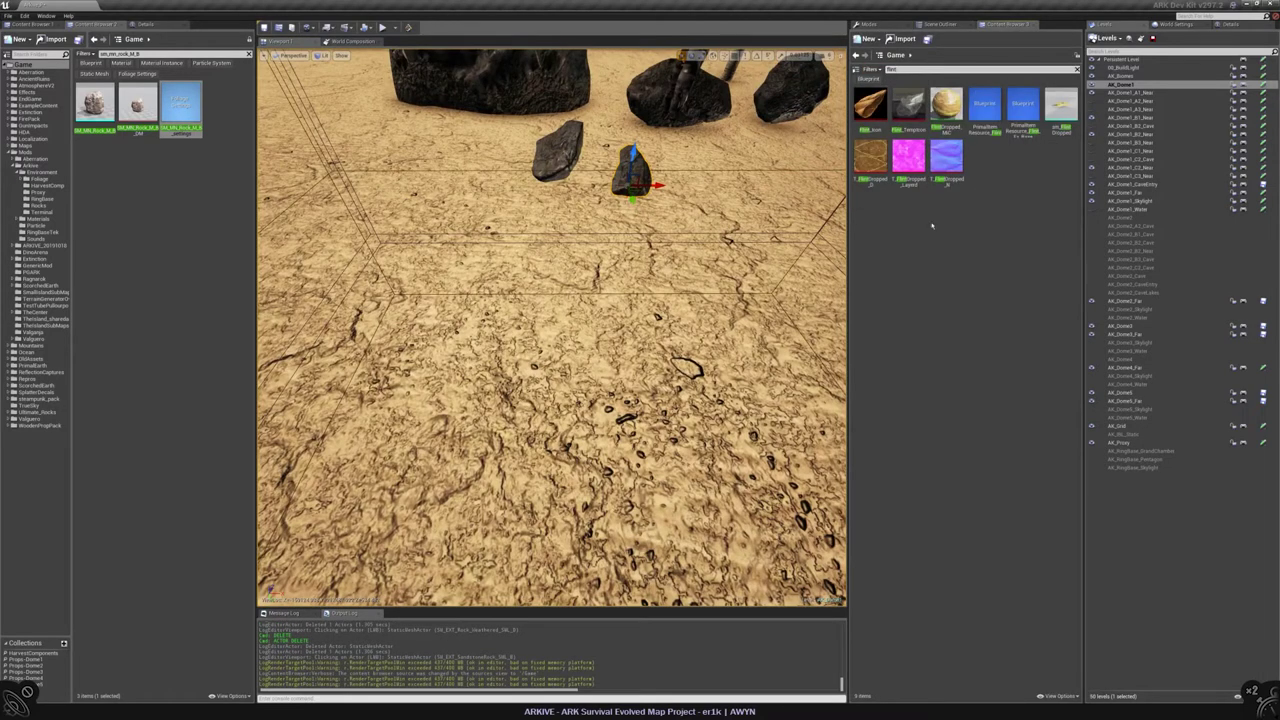
{"action": "left_click", "coordinate": [946, 103]}
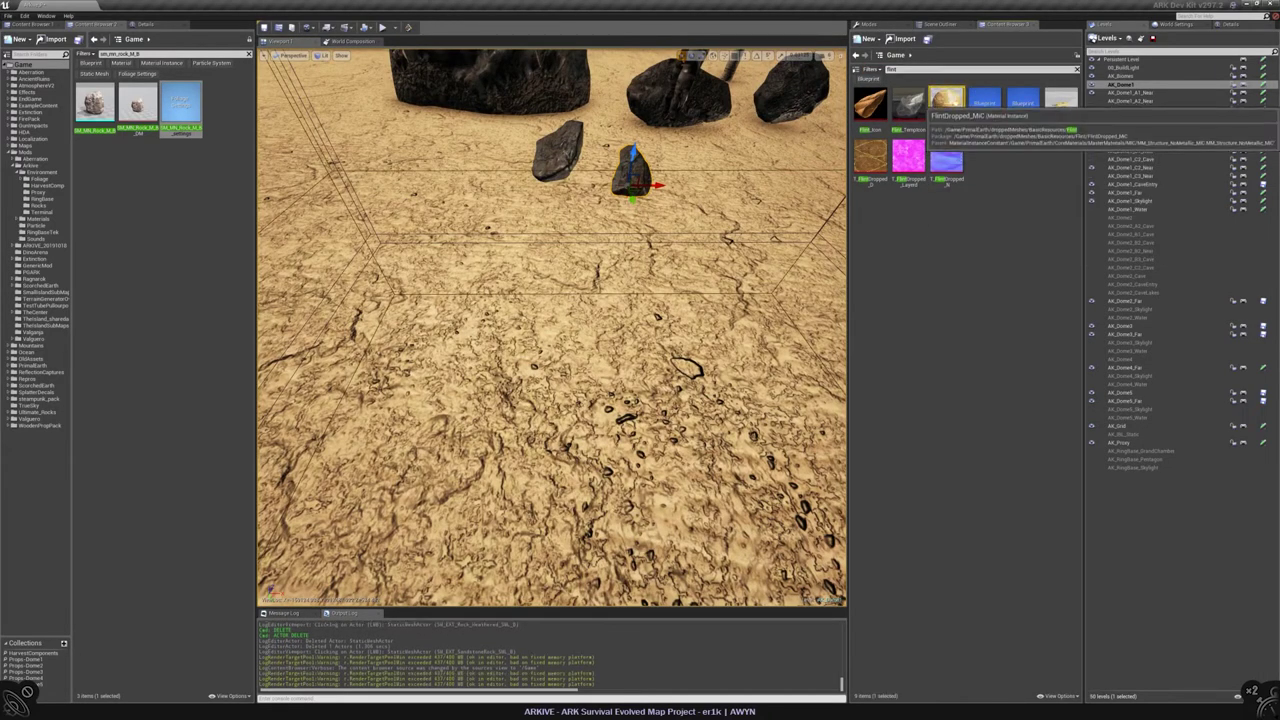
{"action": "double_click", "coordinate": [946, 103]}
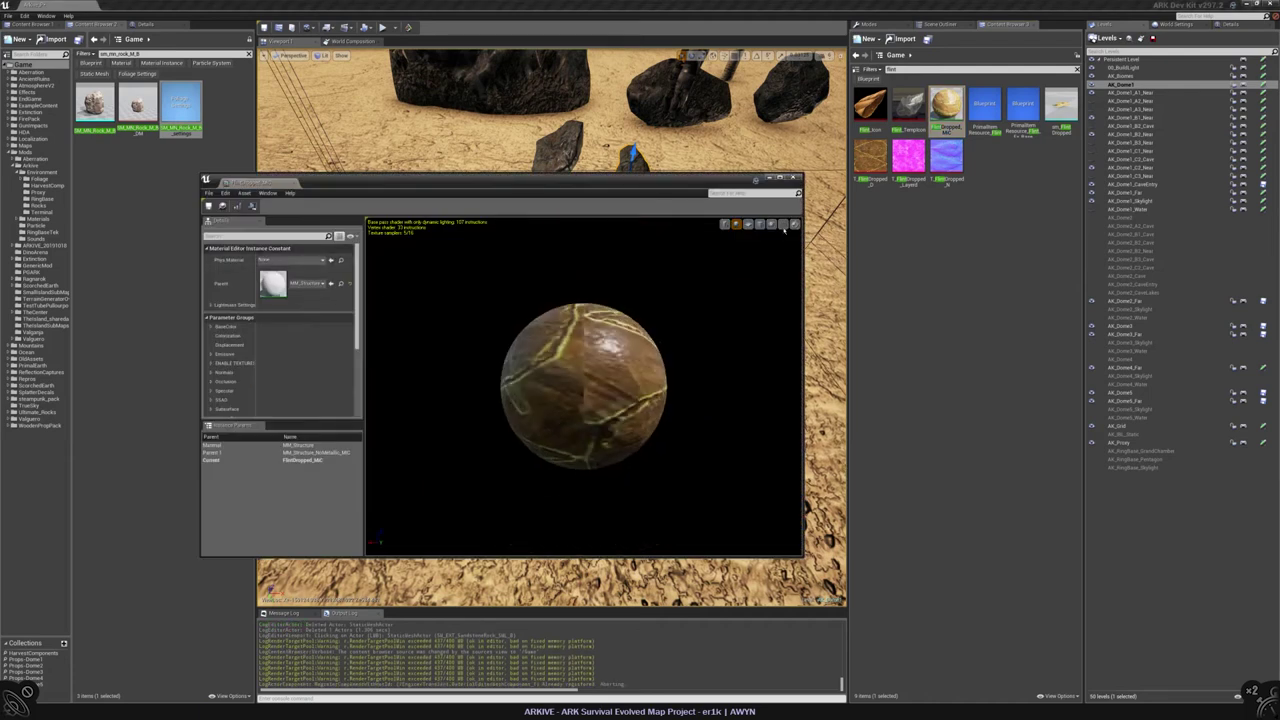
{"action": "left_click", "coordinate": [748, 223]}
{"action": "scroll", "coordinate": [585, 346], "scroll_direction": "up", "scroll_amount": 2}
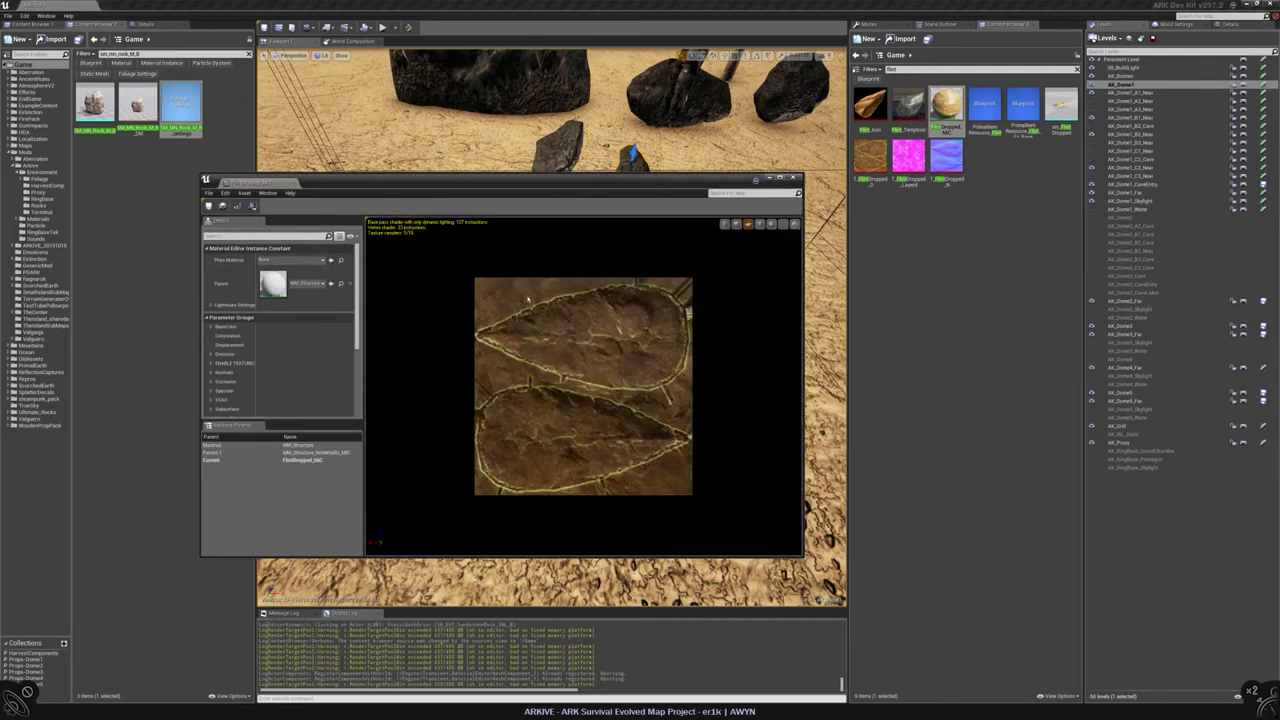
Step: Locate the small sandstone rock's material MI_EXT_Rock_Weathered_LRG_F_NoSand in its content folder and show the Arkive Materials folder alongside
{"action": "left_click", "coordinate": [558, 140]}
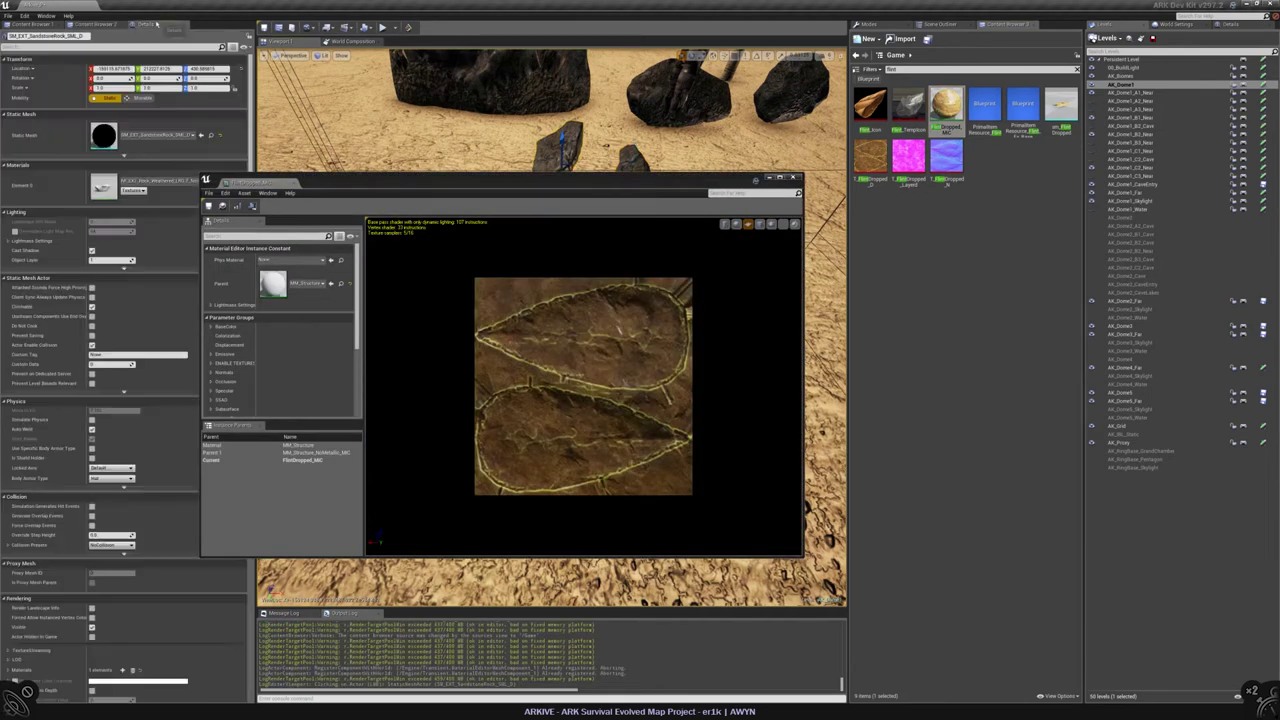
{"action": "left_click_drag", "start_coordinate": [500, 180], "coordinate": [546, 180]}
{"action": "left_click", "coordinate": [227, 180]}
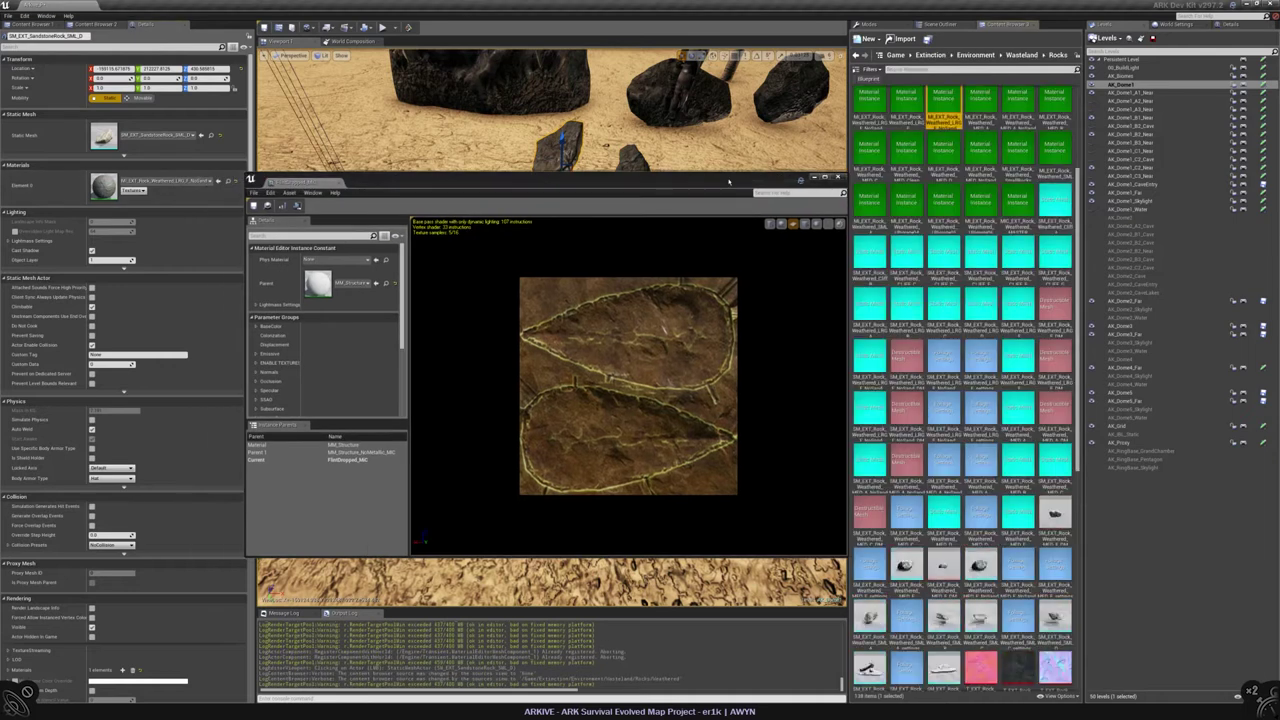
{"action": "key", "text": "super"}
{"action": "left_click", "coordinate": [220, 314]}
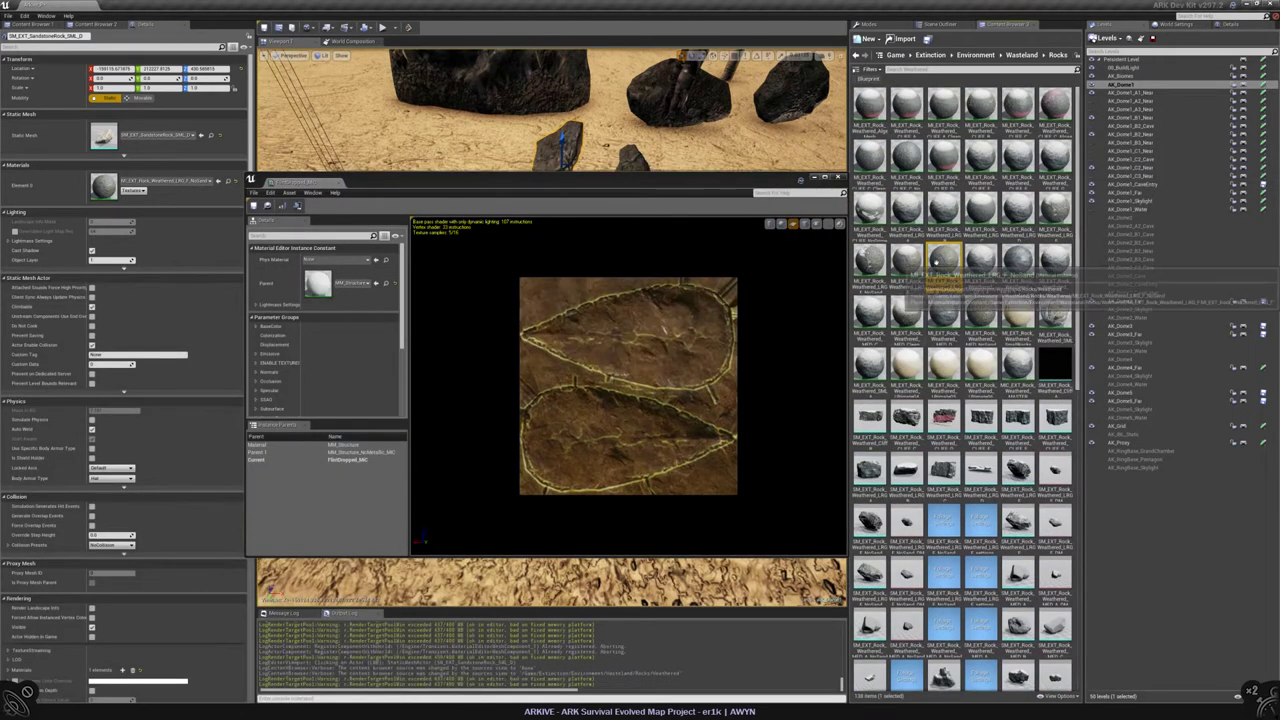
{"action": "key", "text": "ctrl+shift+f"}
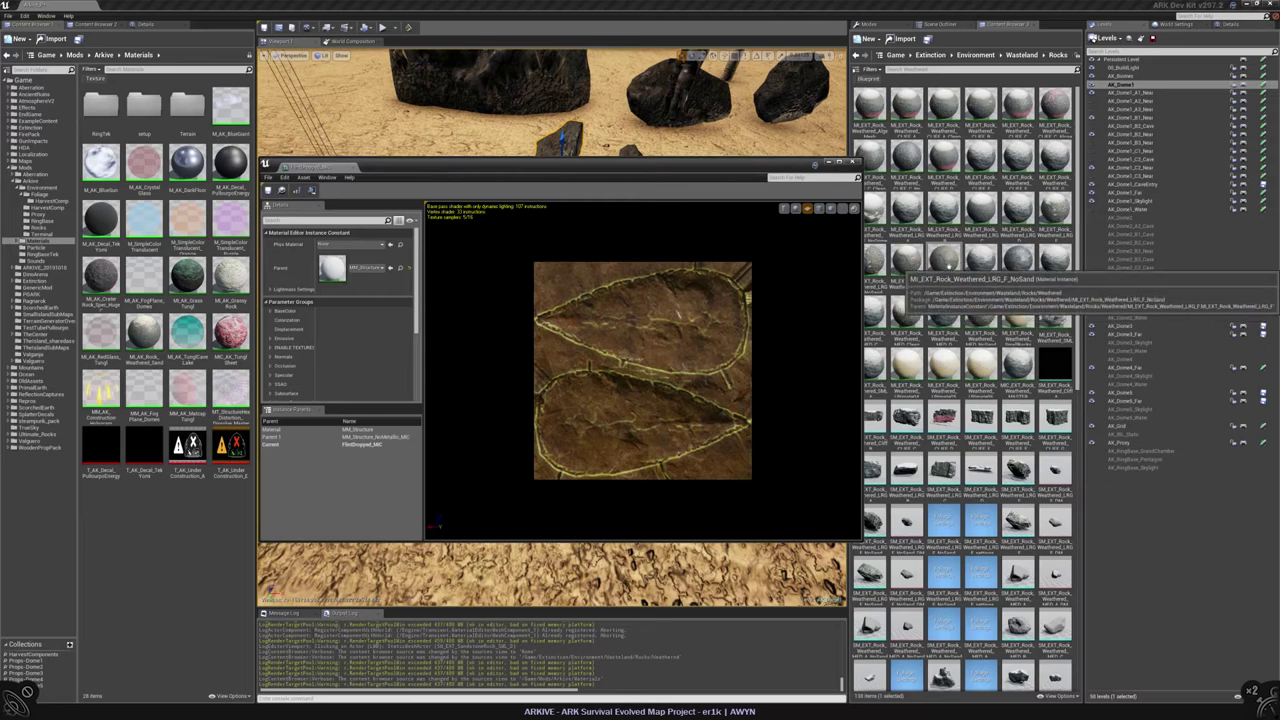
Step: Open MI_EXT_Rock_Weathered_LRG_F_NoSand, examine its parameter groups, and compare it with FlintDropped_MIC
{"action": "double_click", "coordinate": [943, 262]}
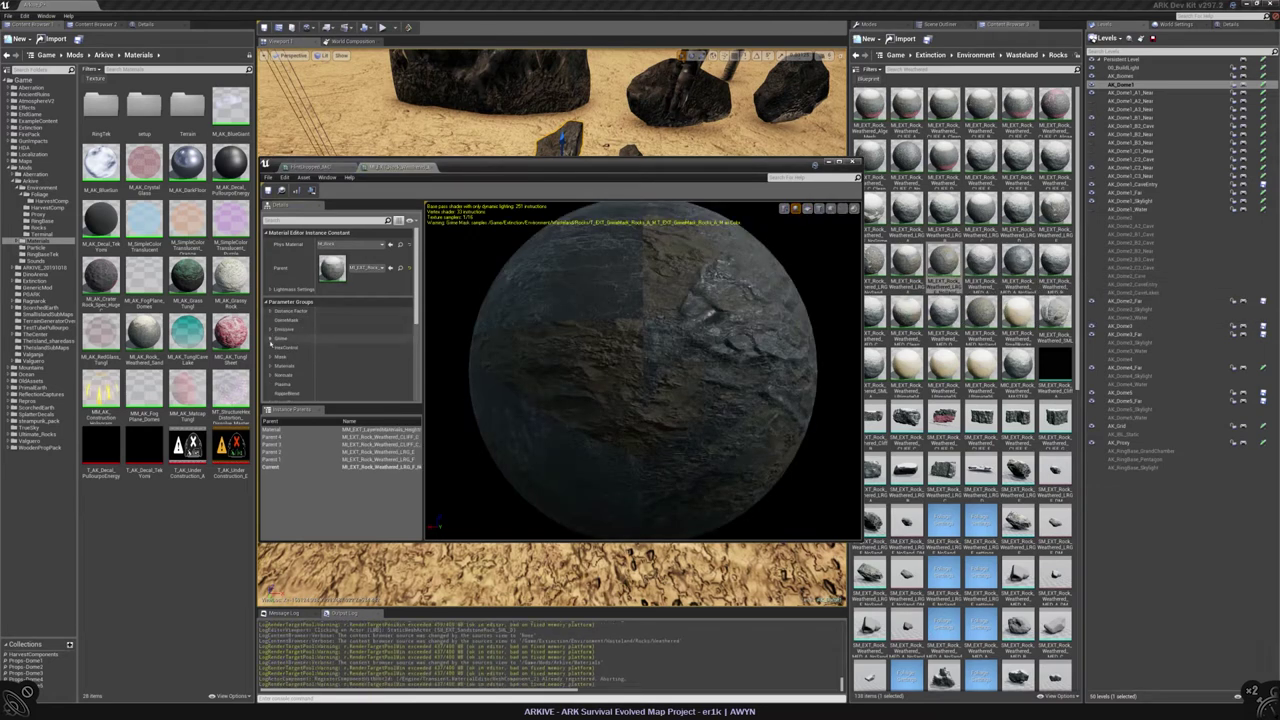
{"action": "scroll", "coordinate": [300, 340], "scroll_direction": "down", "scroll_amount": 5}
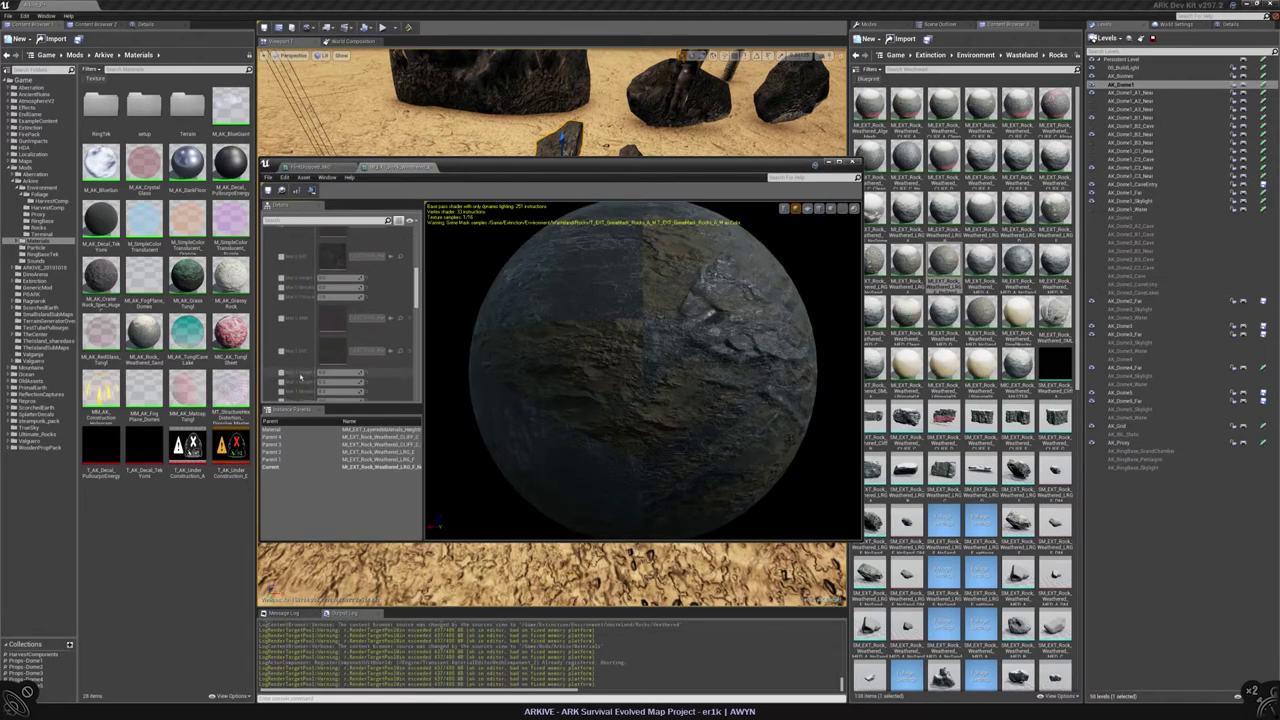
{"action": "scroll", "coordinate": [408, 352], "scroll_direction": "down", "scroll_amount": 8}
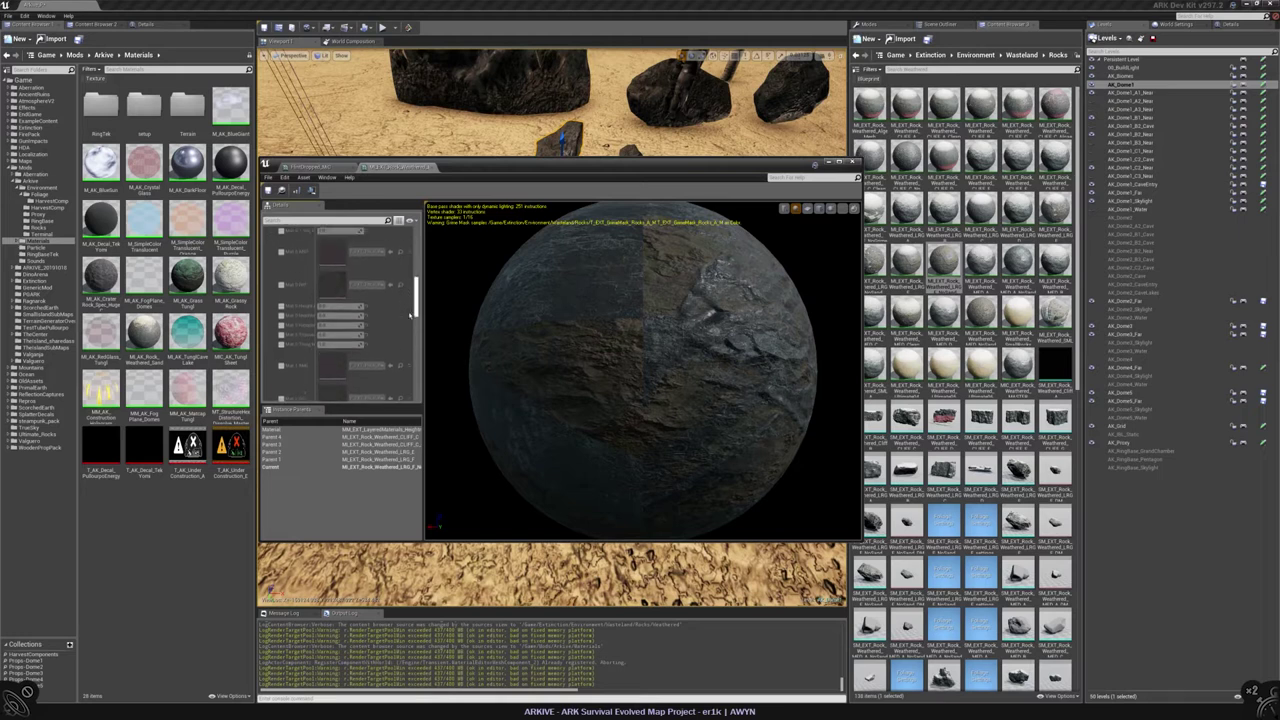
{"action": "scroll", "coordinate": [408, 352], "scroll_direction": "up", "scroll_amount": 12}
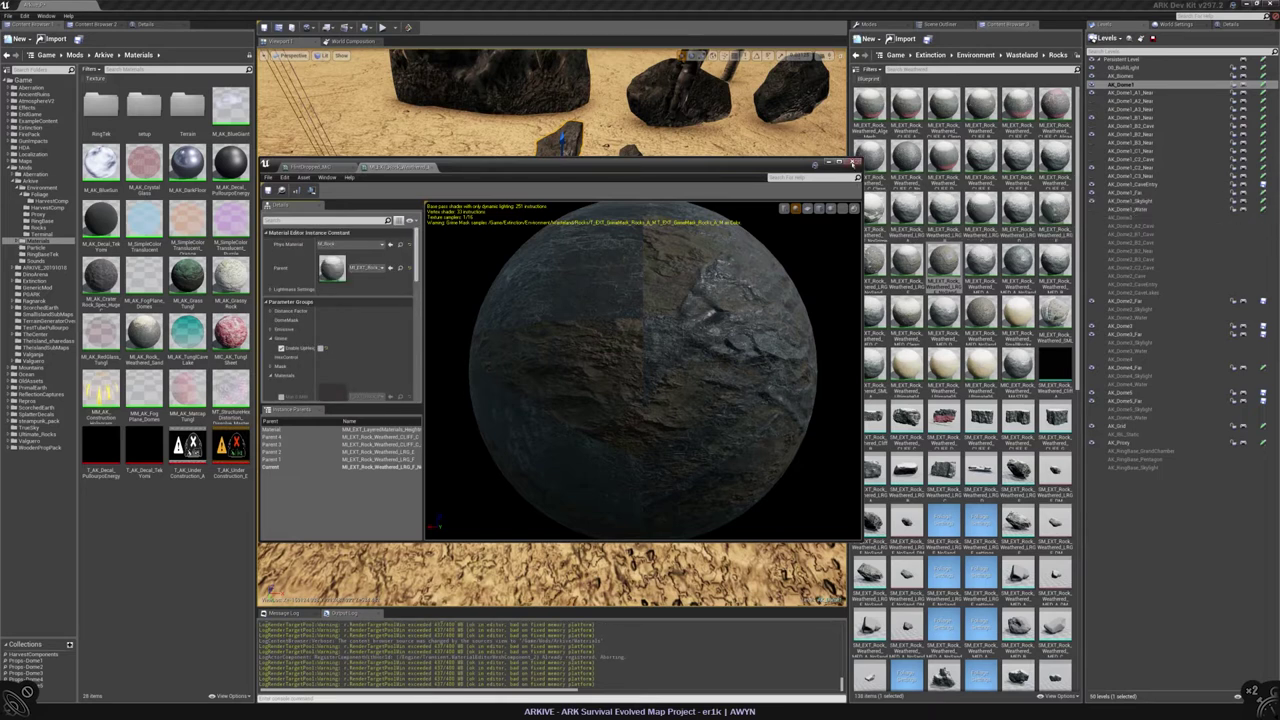
{"action": "left_click", "coordinate": [327, 167]}
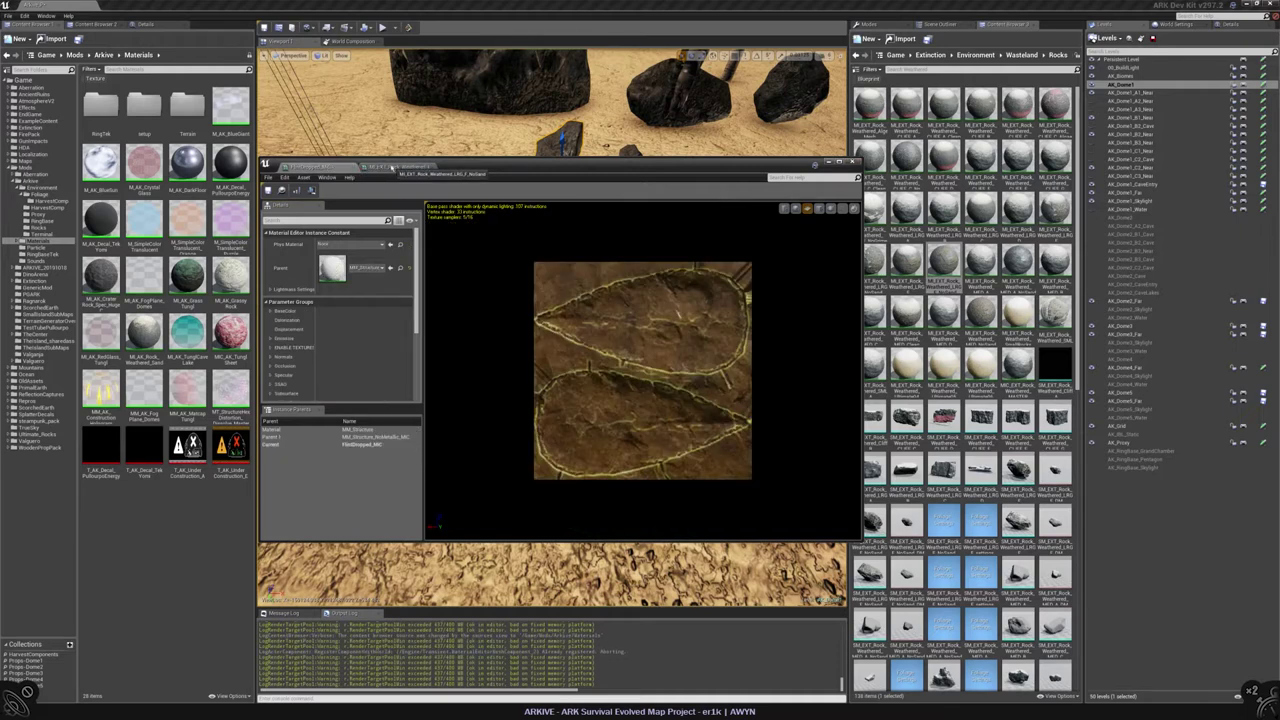
{"action": "left_click_drag", "start_coordinate": [395, 166], "coordinate": [537, 237]}
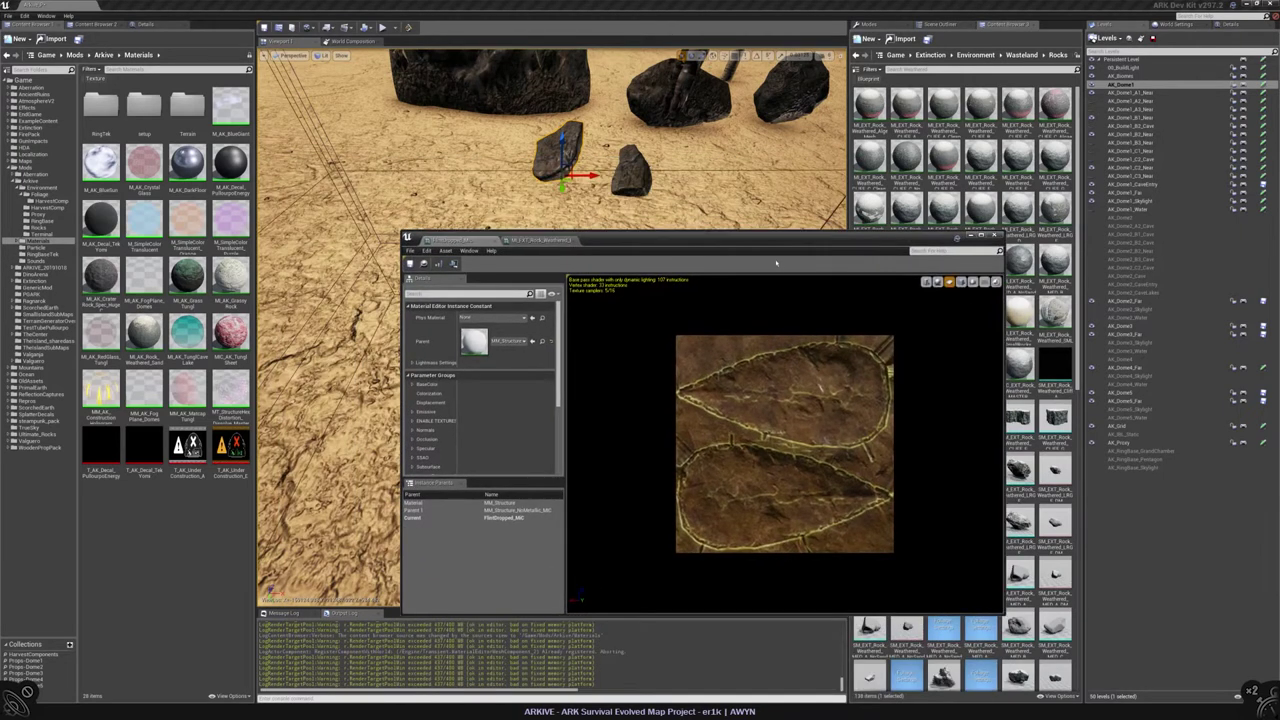
Step: Examine the material texture parameters of MI_EXT_Rock_Weathered_LRG_F_NoSand against the selected small rock on the sand
{"action": "left_click", "coordinate": [538, 241]}
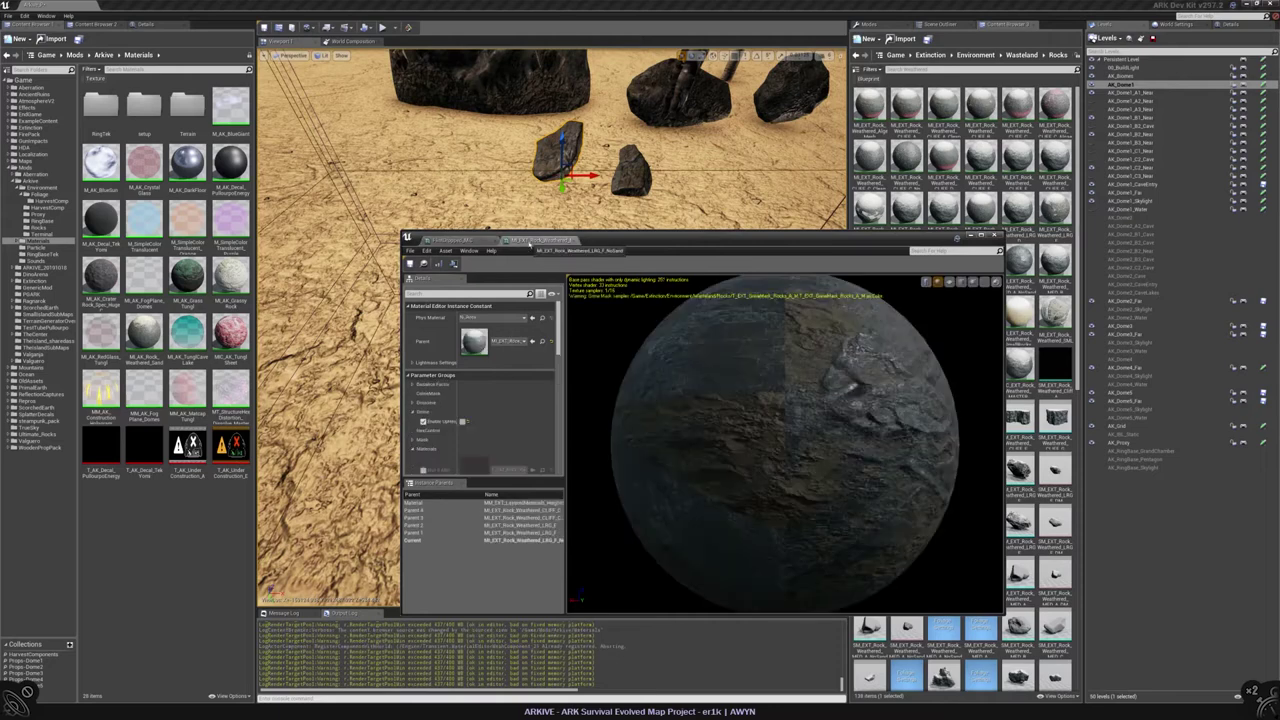
{"action": "right_click_drag", "start_coordinate": [320, 483], "coordinate": [320, 483]}
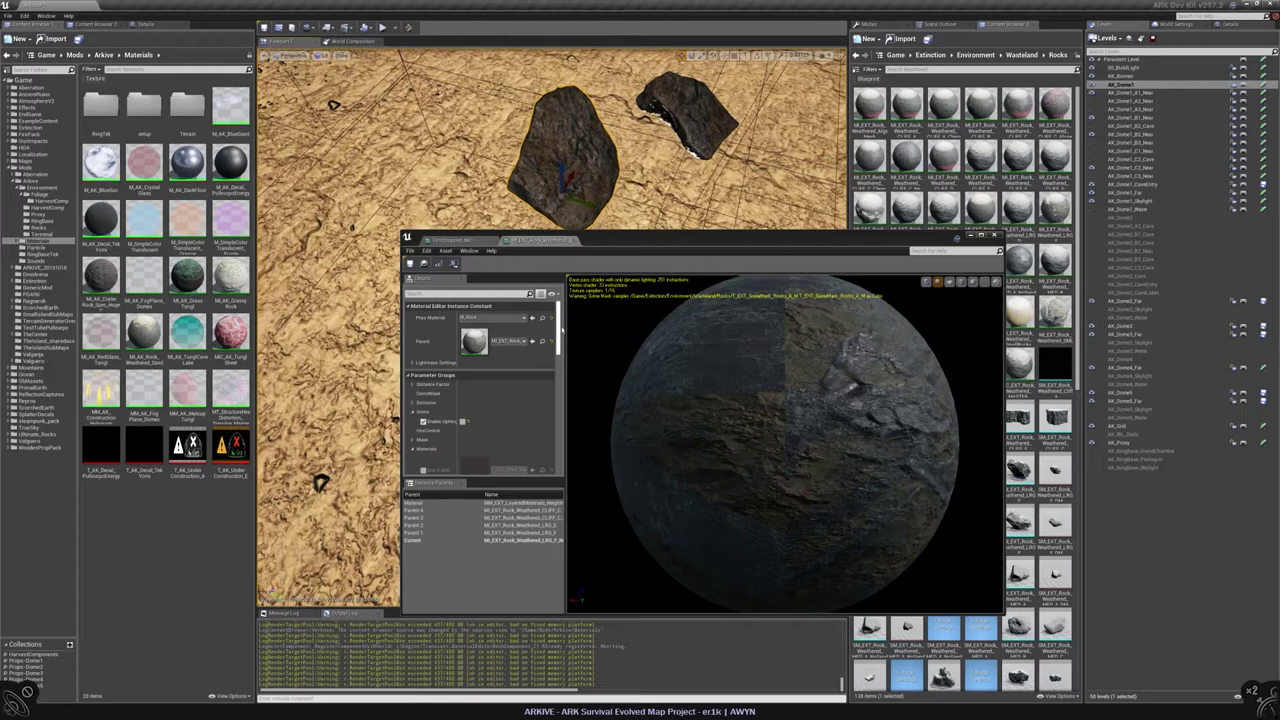
{"action": "scroll", "coordinate": [537, 368], "scroll_direction": "down", "scroll_amount": 5}
{"action": "left_click", "coordinate": [423, 367]}
{"action": "left_click", "coordinate": [423, 333]}
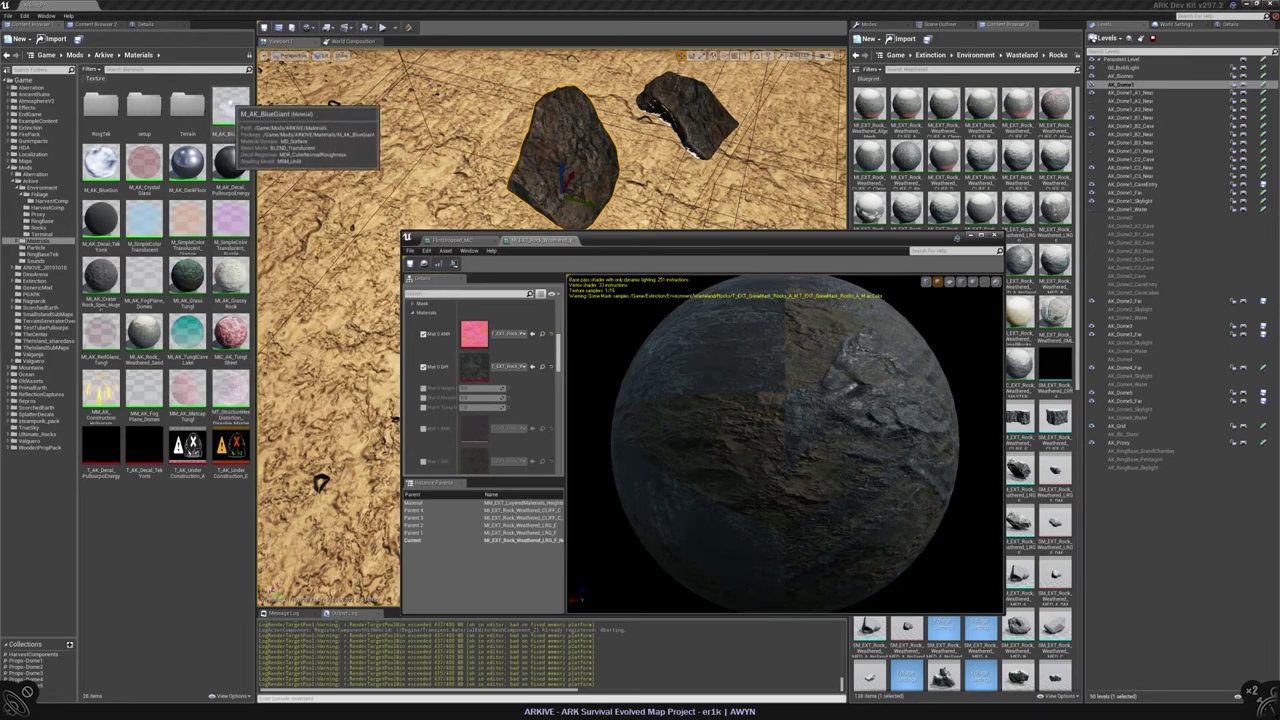
Step: Try T_AK_Tungl_Pebbles_Albedo and T_AK_Surface_Rock_02_BC as diffuse textures in MI_EXT_Rock_Weathered_LRG_F_NoSand, and close that material
{"action": "left_click", "coordinate": [94, 78]}
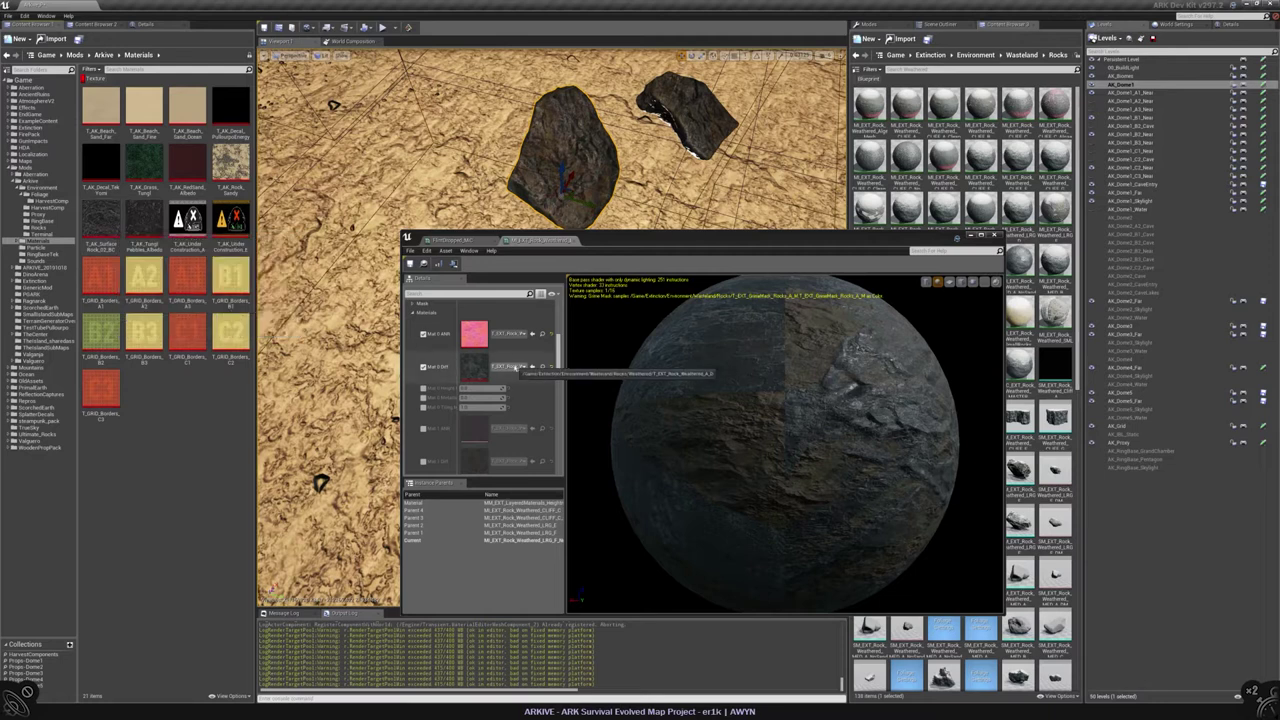
{"action": "left_click", "coordinate": [143, 217]}
{"action": "left_click", "coordinate": [532, 367]}
{"action": "scroll", "coordinate": [513, 395], "scroll_direction": "down", "scroll_amount": 3}
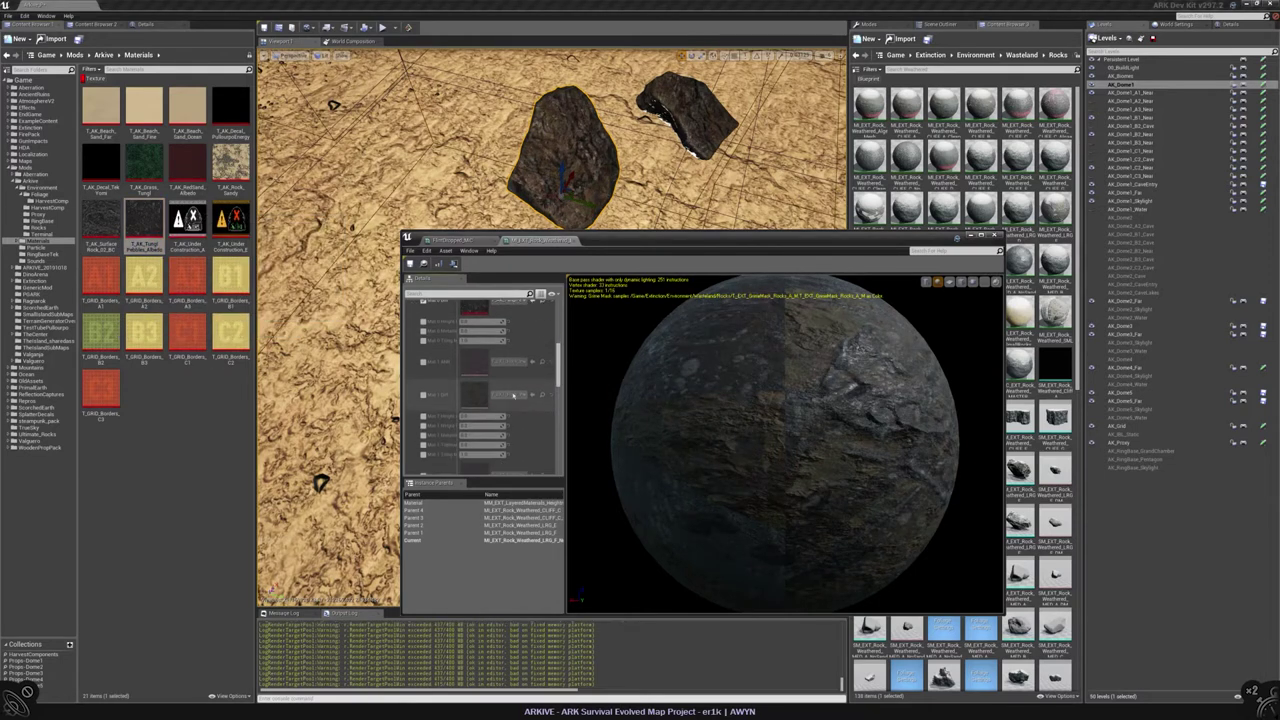
{"action": "left_click", "coordinate": [101, 217]}
{"action": "left_click", "coordinate": [532, 394]}
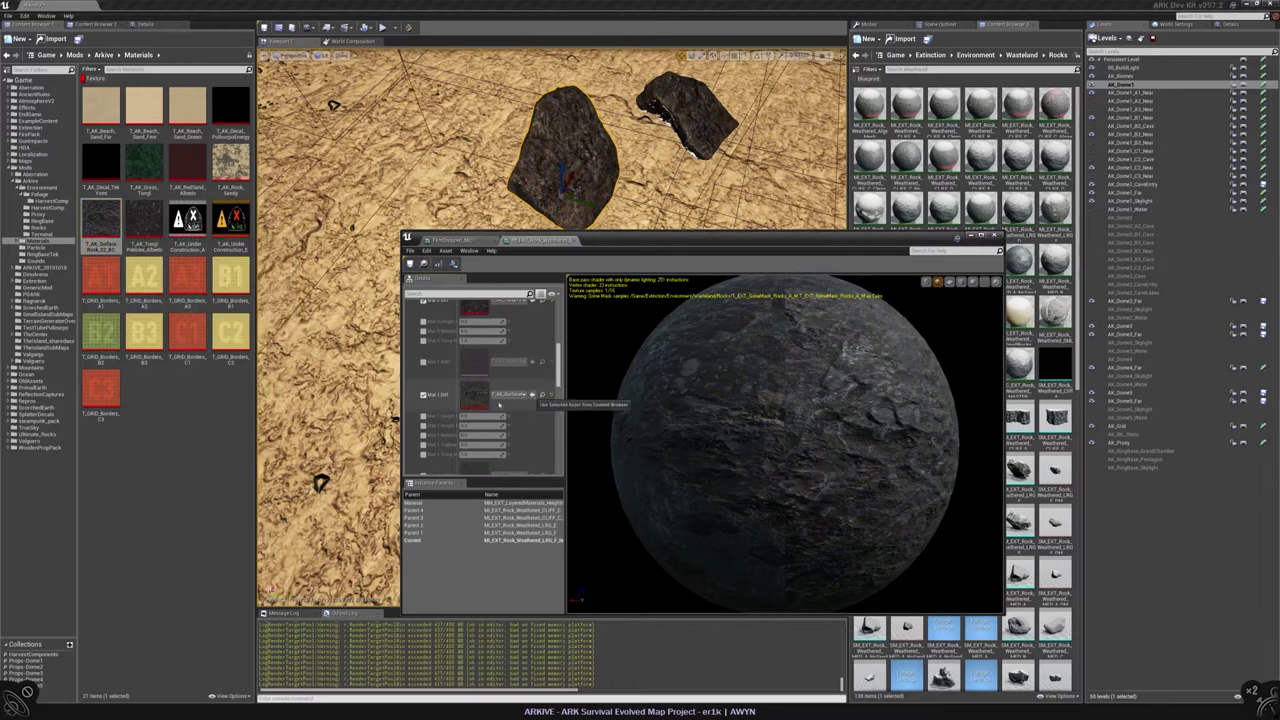
{"action": "scroll", "coordinate": [490, 390], "scroll_direction": "up", "scroll_amount": 7}
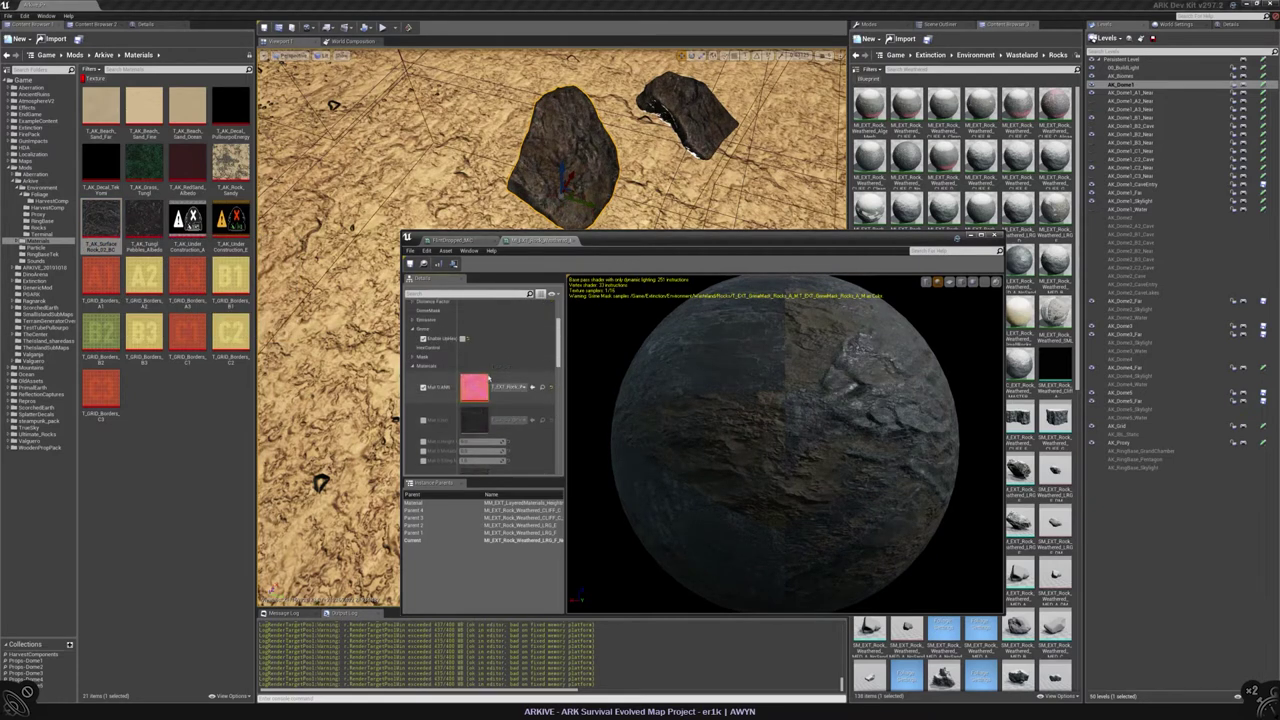
{"action": "left_click", "coordinate": [572, 241]}
Step: Check which materials the two small sandstone rocks use and locate MI_EXT_Rock_Weathered_MED_NoSand in its content folder
{"action": "left_click_drag", "start_coordinate": [901, 249], "coordinate": [877, 274]}
{"action": "scroll", "coordinate": [960, 390], "scroll_direction": "down", "scroll_amount": 1}
{"action": "left_click", "coordinate": [980, 258]}
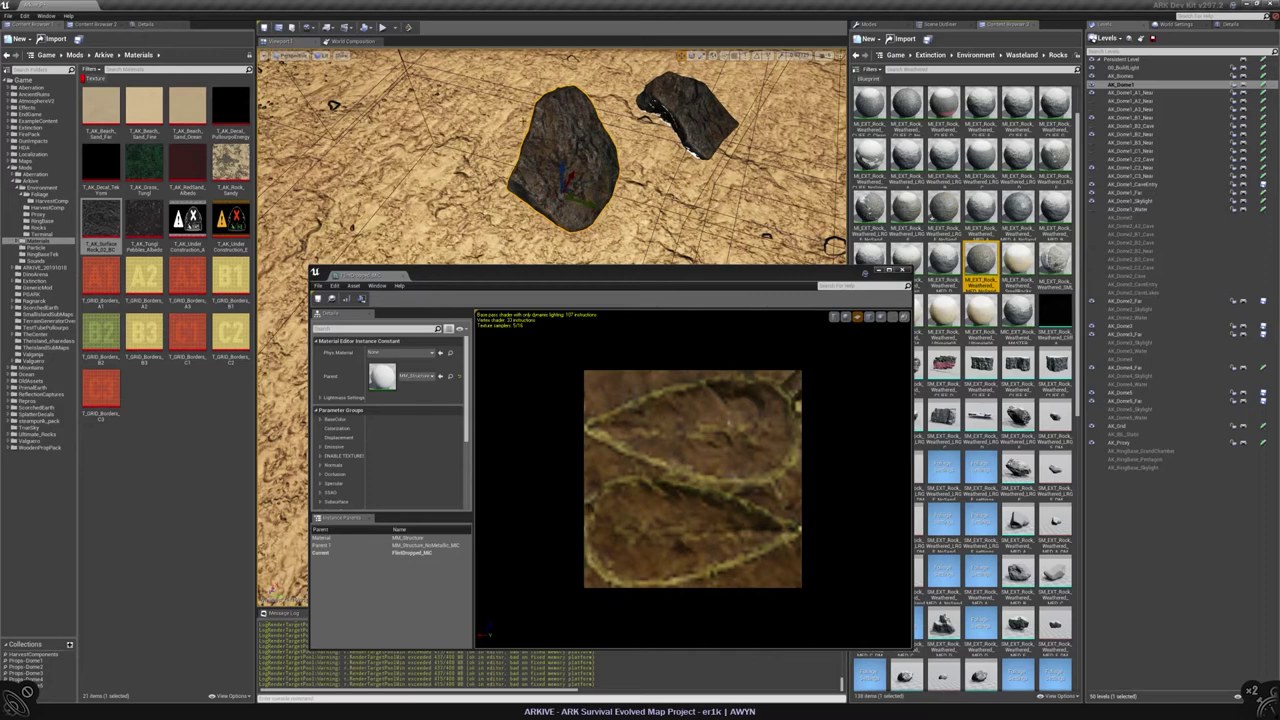
{"action": "left_click", "coordinate": [146, 24]}
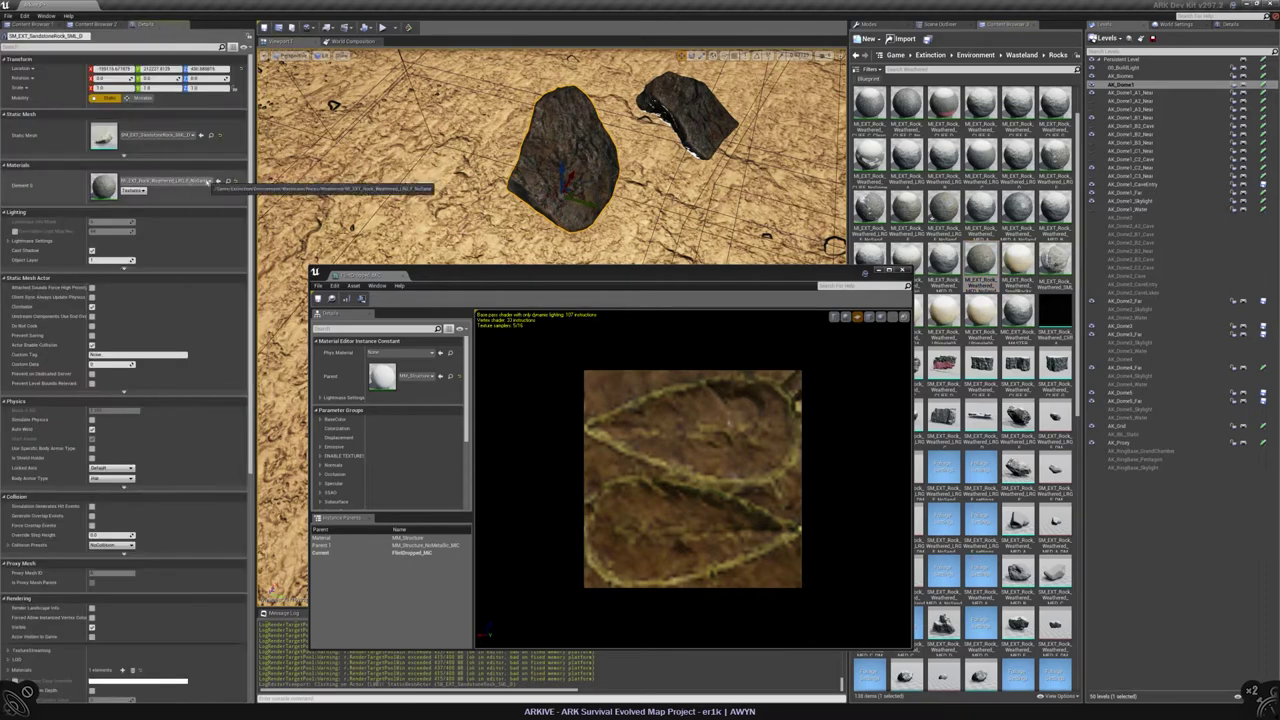
{"action": "left_click", "coordinate": [219, 181]}
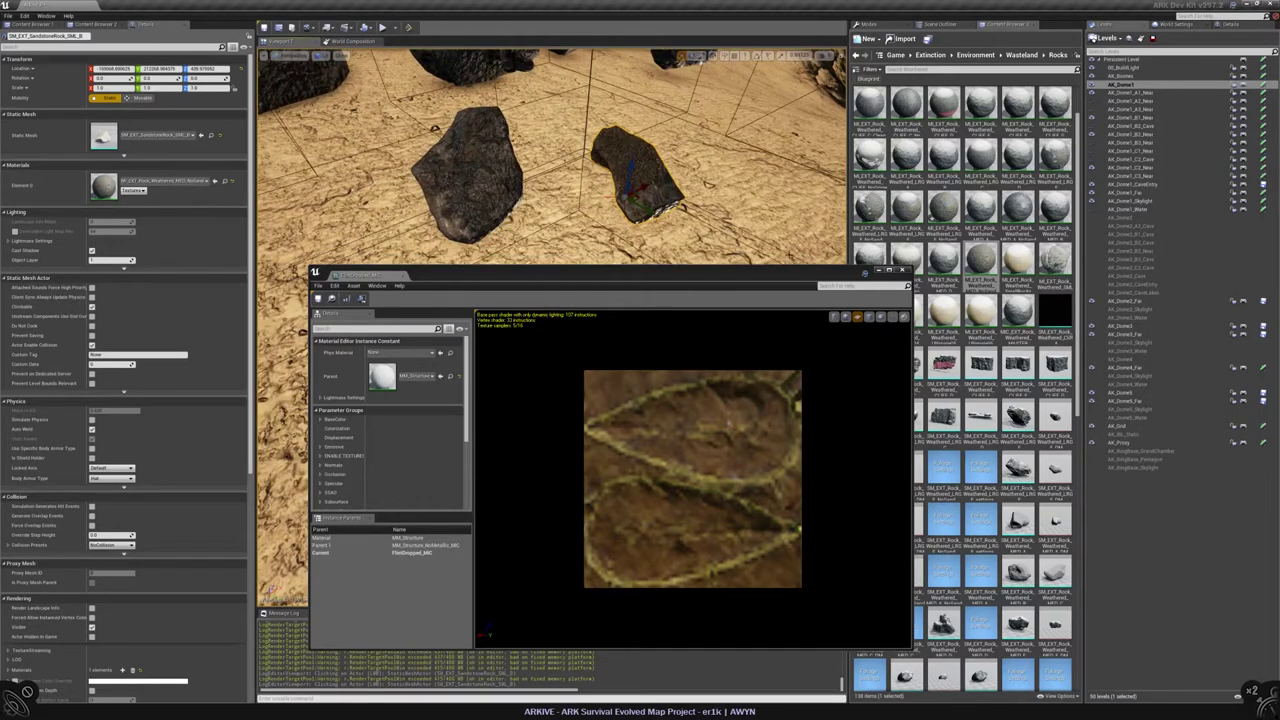
Step: Copy MI_EXT_Rock_Weathered_MED_NoSand into the Arkive Materials folder and name the copy MI_AK_Flint_Weathered_MED_NoSand
{"action": "left_click", "coordinate": [33, 23]}
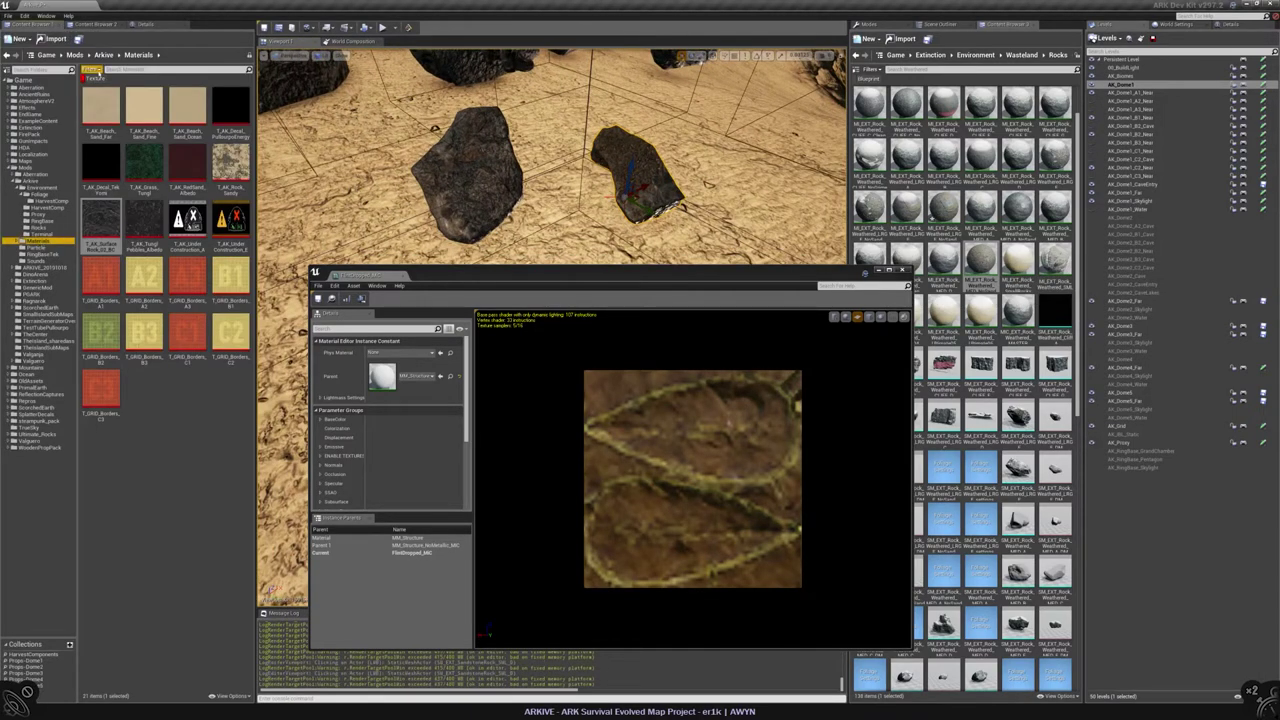
{"action": "left_click", "coordinate": [93, 77]}
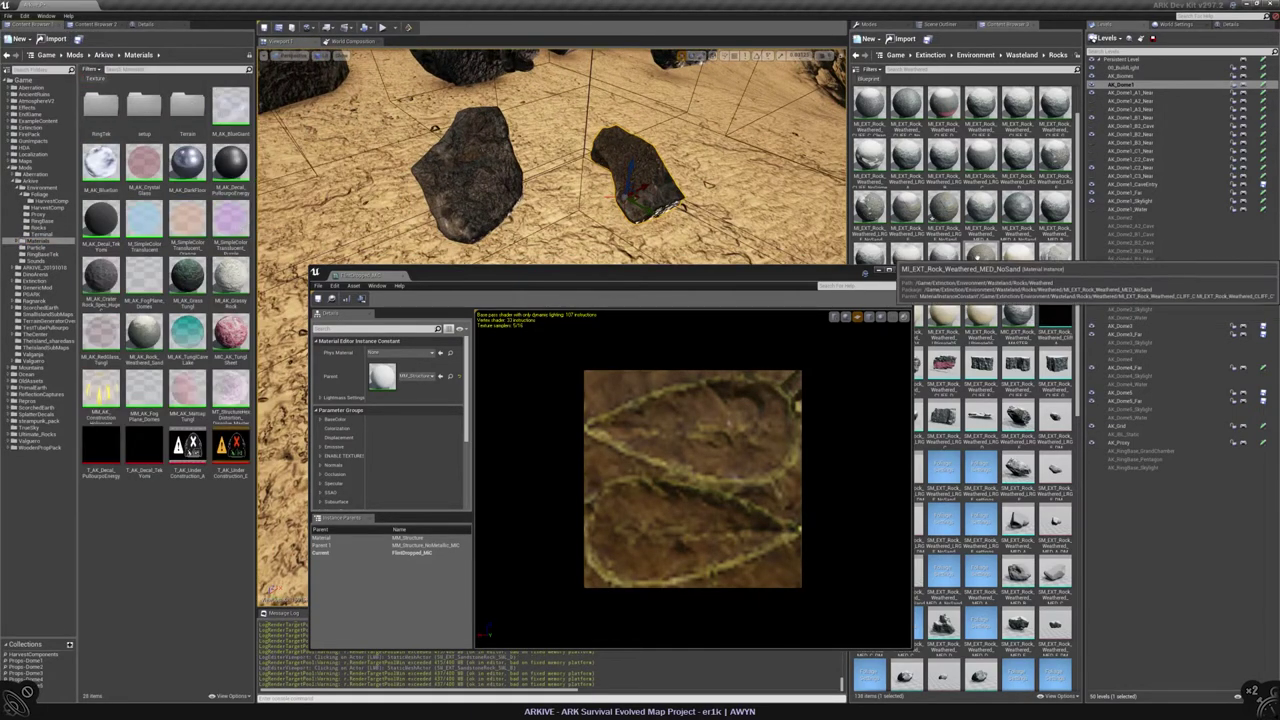
{"action": "left_click_drag", "start_coordinate": [980, 262], "coordinate": [46, 250]}
{"action": "left_click", "coordinate": [58, 253]}
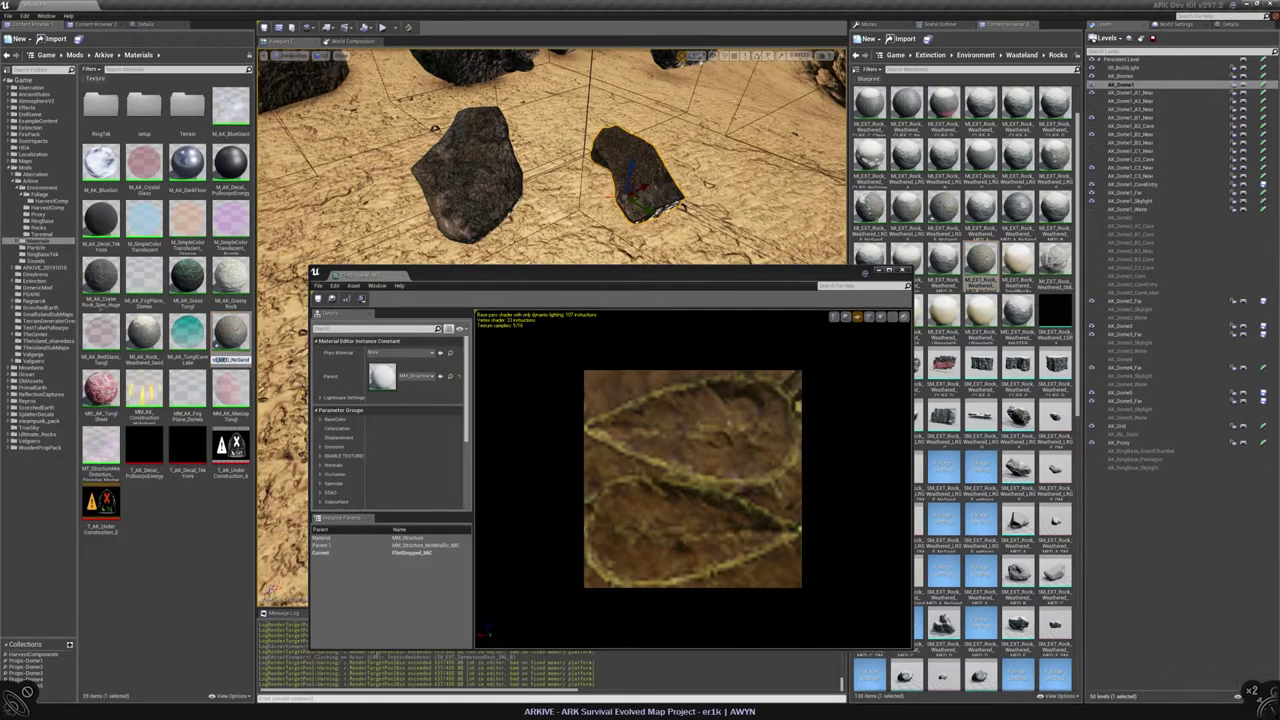
{"action": "key", "text": "Return"}
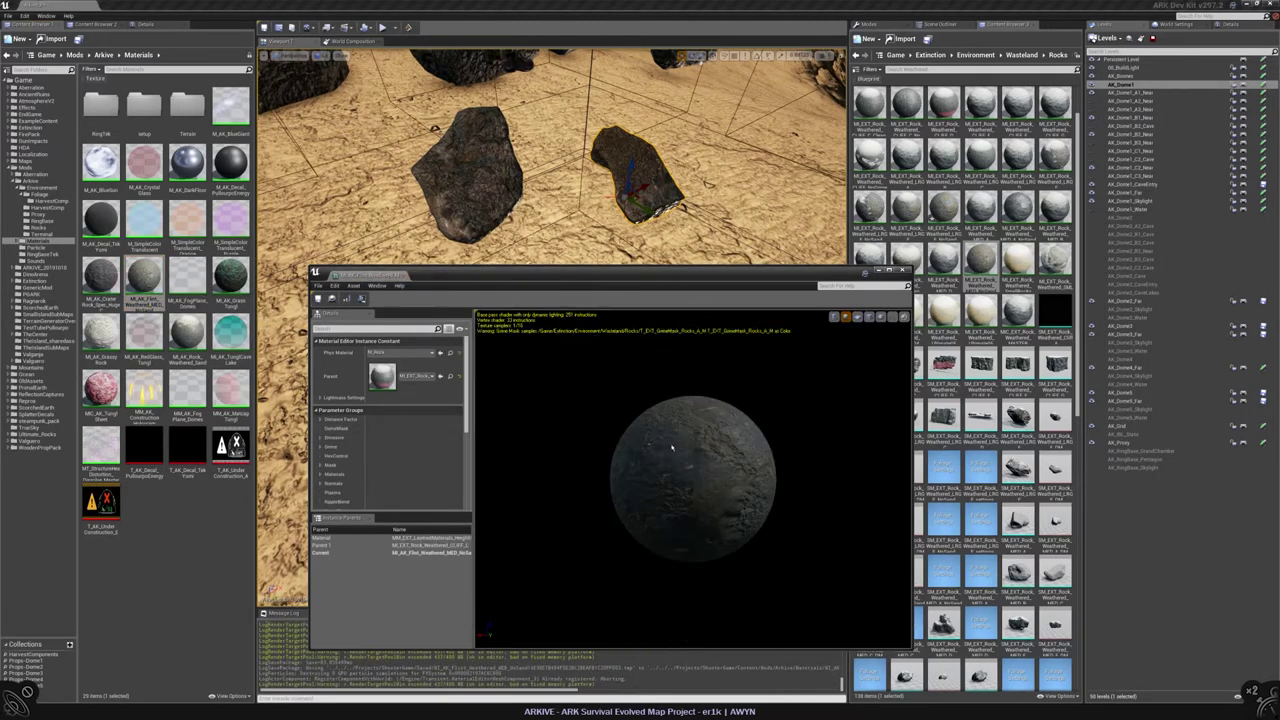
Step: Enable the Mat 0 Diff texture override in MI_AK_Flint_Weathered_MED_NoSand and locate its assigned texture in the content folder
{"action": "left_click", "coordinate": [332, 474]}
{"action": "scroll", "coordinate": [390, 460], "scroll_direction": "down", "scroll_amount": 3}
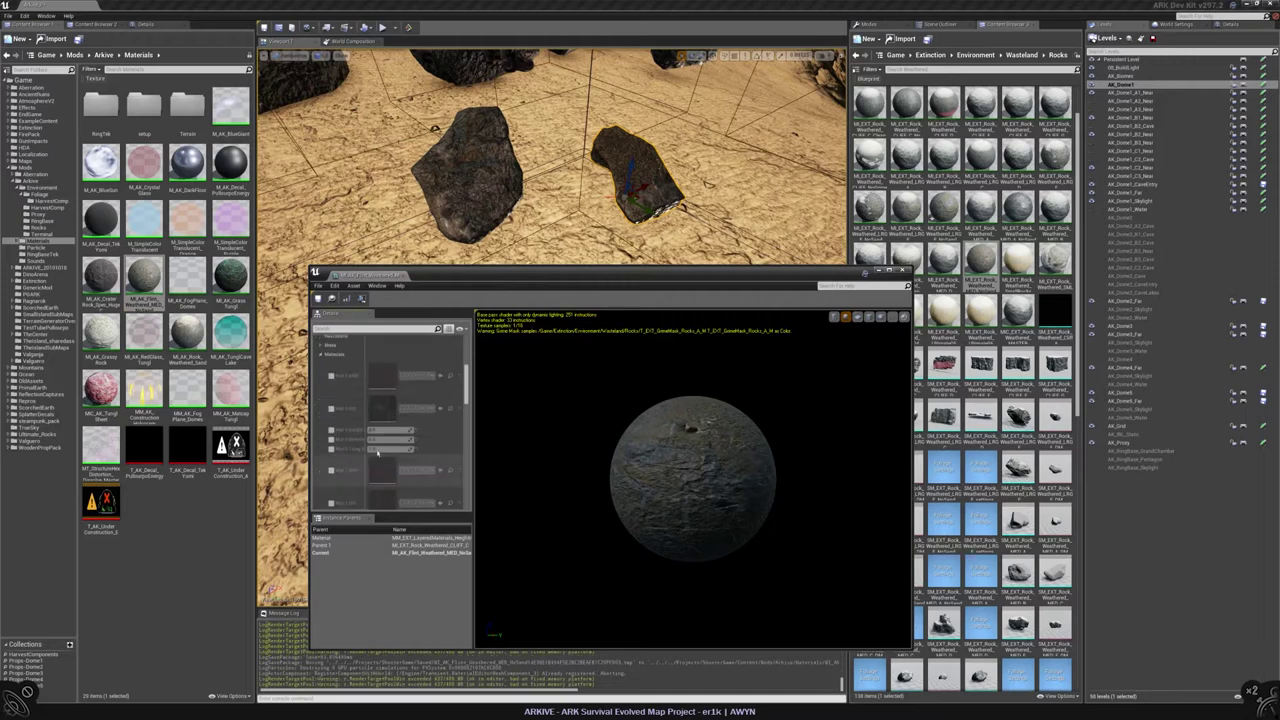
{"action": "left_click", "coordinate": [331, 409]}
{"action": "left_click", "coordinate": [450, 409]}
Step: Export the T_EXT_Rock_Weathered_A_D texture as a TGA file into MAP_ARKIVE's Dome_1 Materials folder
{"action": "right_click", "coordinate": [1025, 258]}
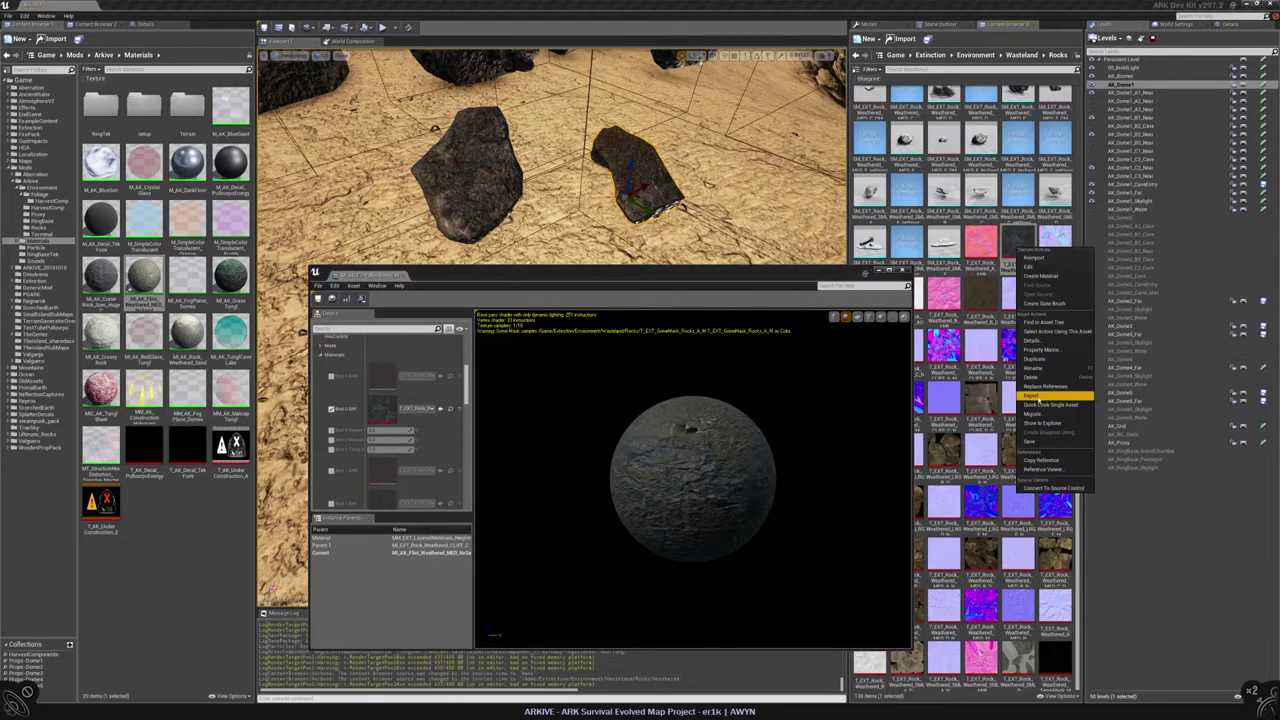
{"action": "left_click", "coordinate": [1050, 396]}
{"action": "left_click", "coordinate": [395, 161]}
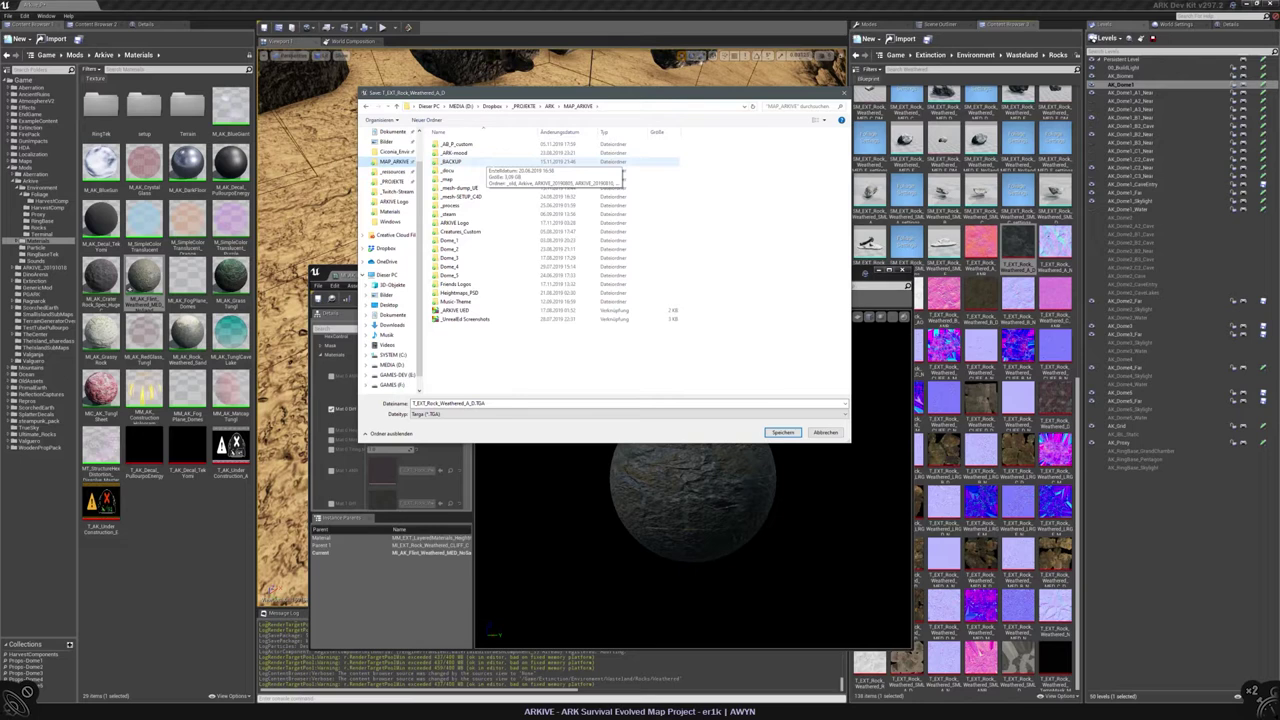
{"action": "double_click", "coordinate": [460, 249]}
{"action": "double_click", "coordinate": [497, 152]}
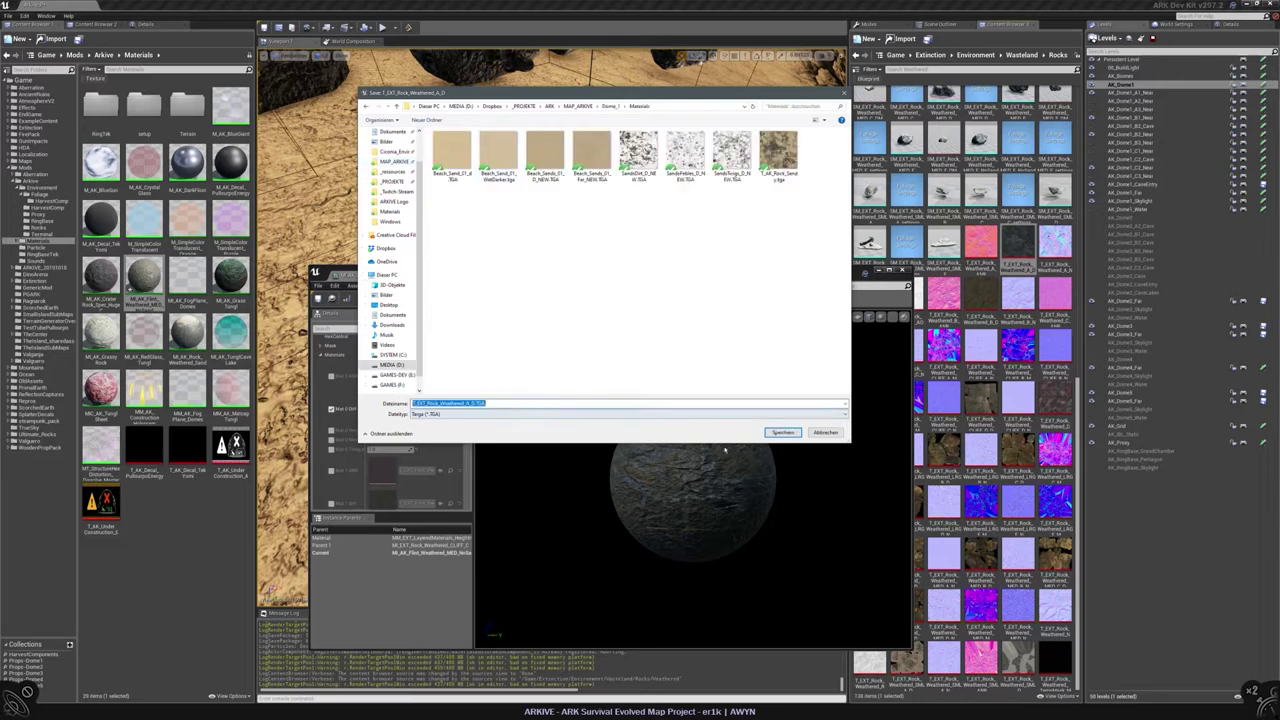
{"action": "left_click", "coordinate": [783, 432]}
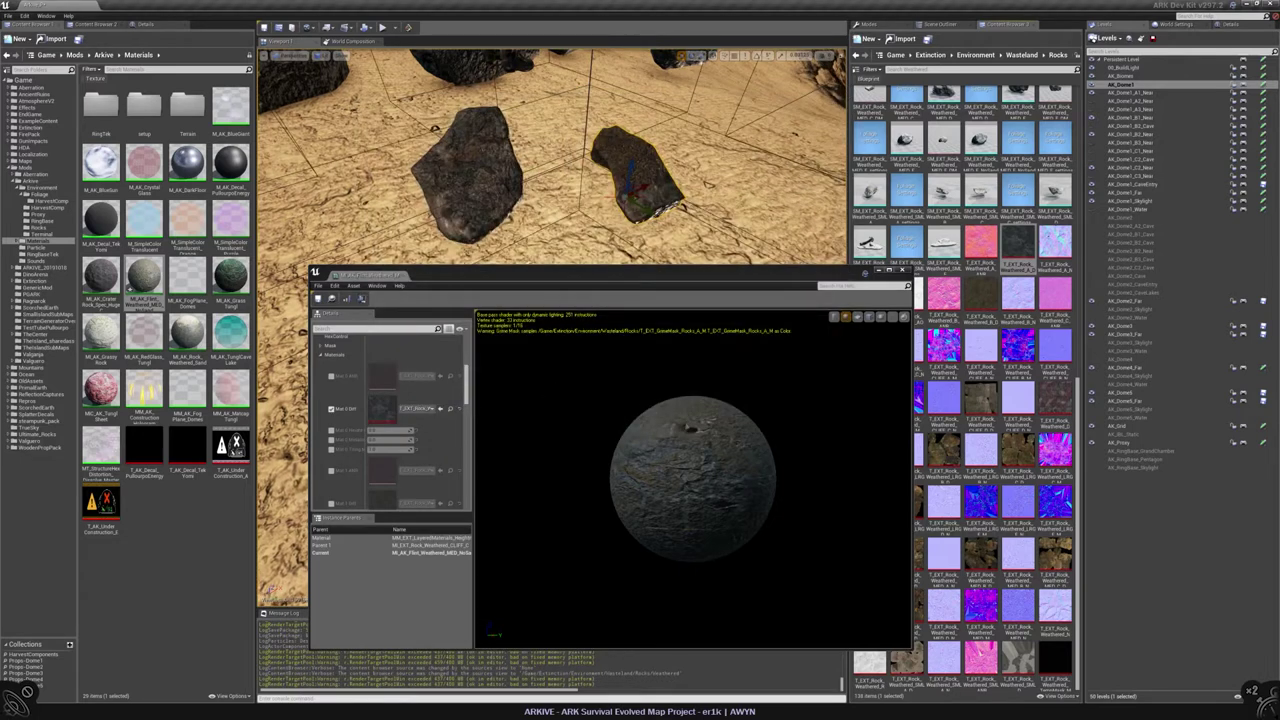
Step: Open the exported T_EXT_Rock_Weathered_A_D.TGA from the Dome_1 Materials folder in Photoshop
{"action": "key", "text": "alt+Tab"}
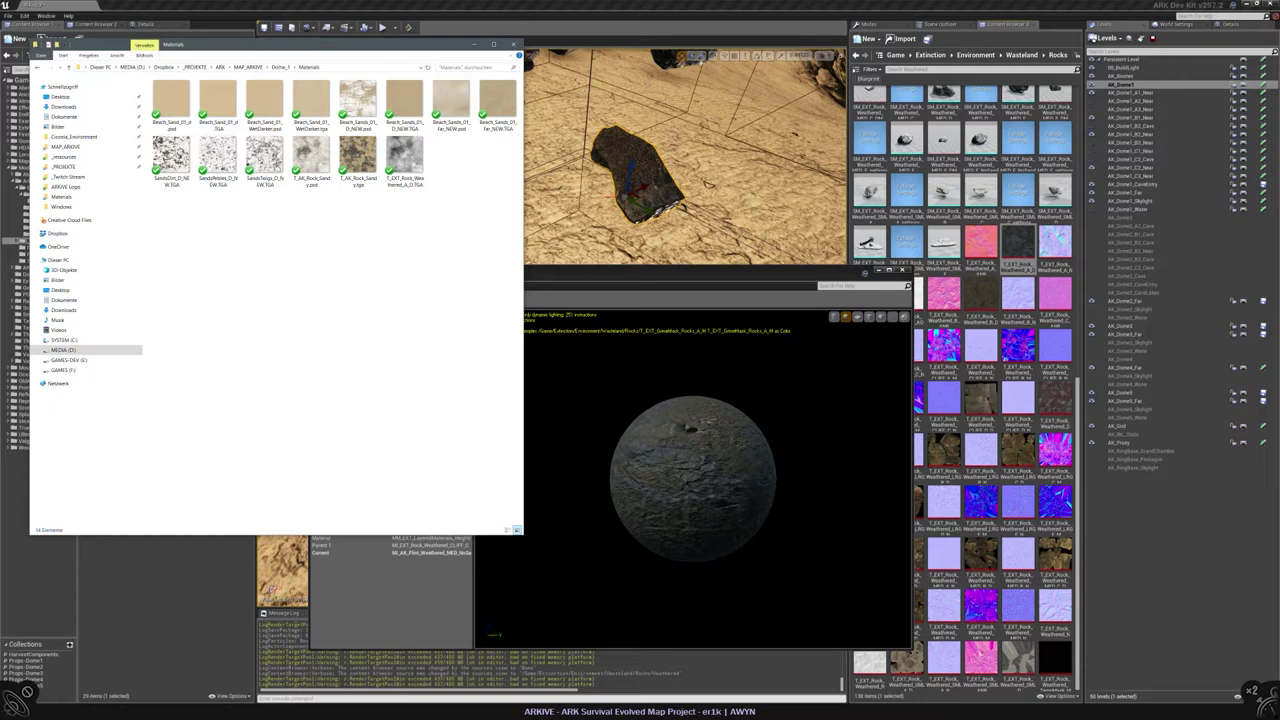
{"action": "key", "text": "alt+Tab"}
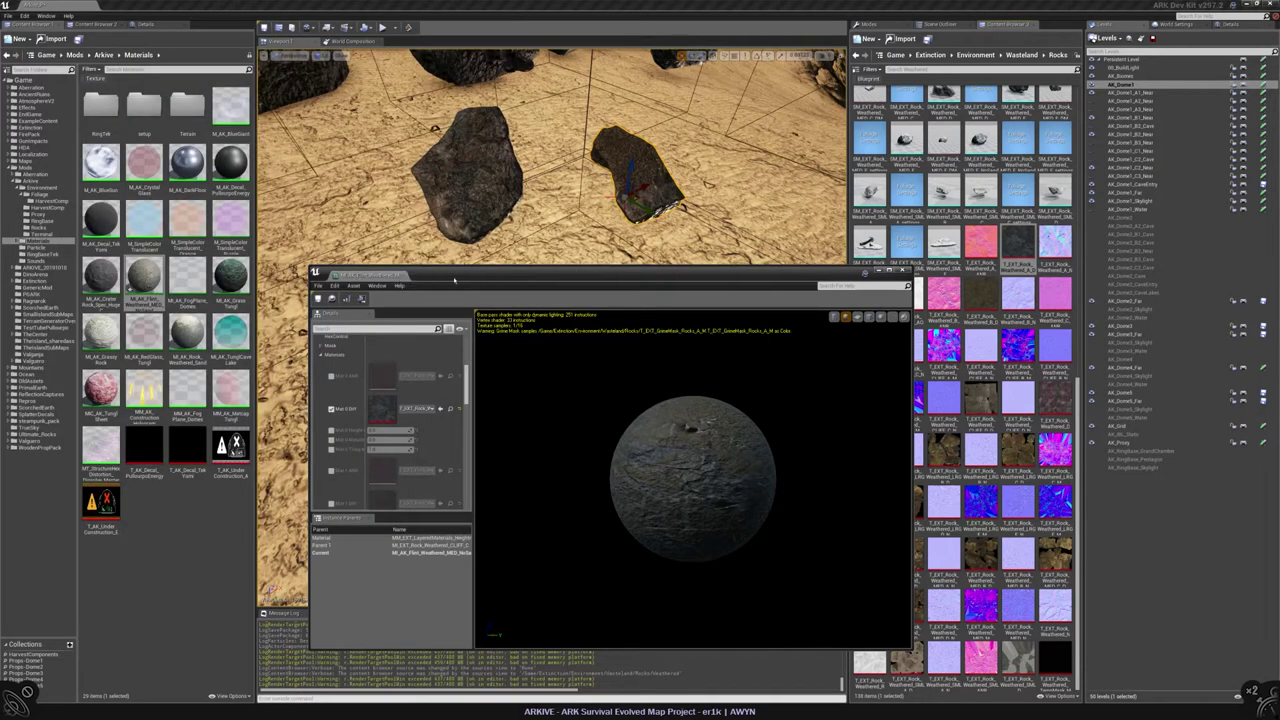
{"action": "left_click_drag", "start_coordinate": [440, 280], "coordinate": [406, 246]}
{"action": "key", "text": "alt+Tab"}
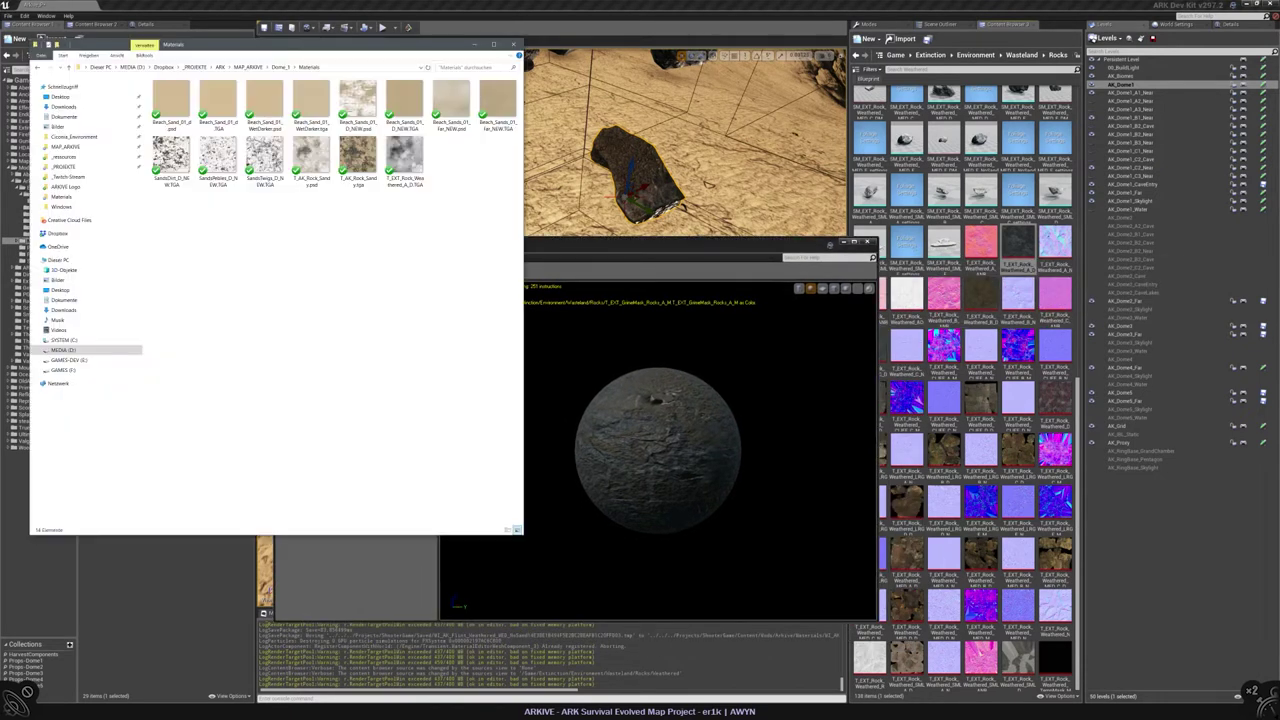
{"action": "double_click", "coordinate": [405, 155]}
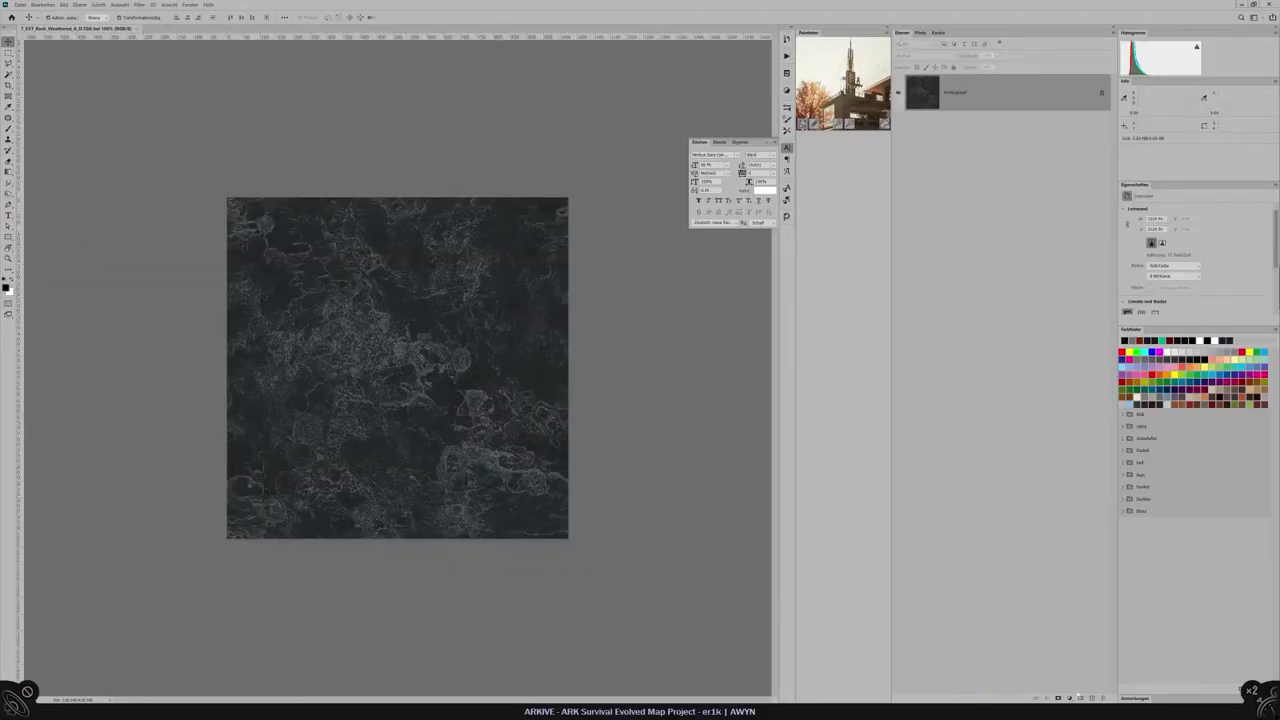
Step: Add a Hue/Saturation adjustment layer with colorize enabled and tint the rock texture orange-brown
{"action": "left_click", "coordinate": [1070, 697]}
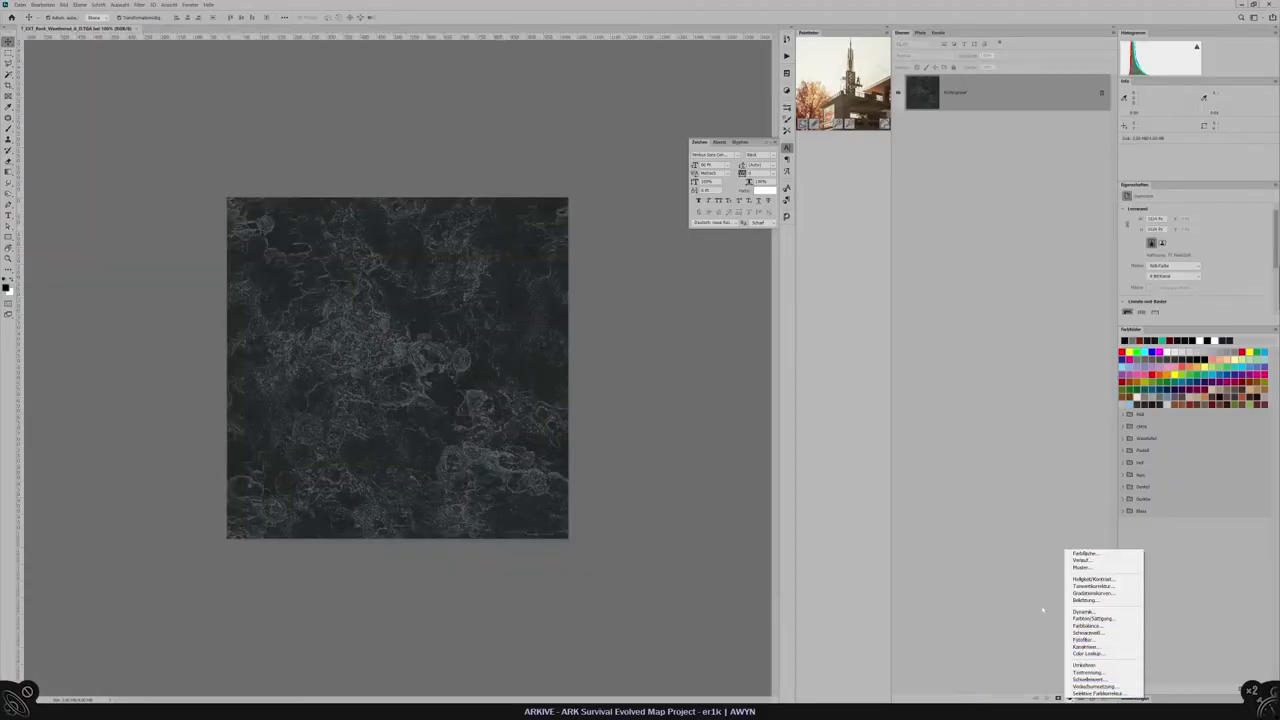
{"action": "left_click", "coordinate": [1092, 619]}
{"action": "left_click", "coordinate": [1165, 278]}
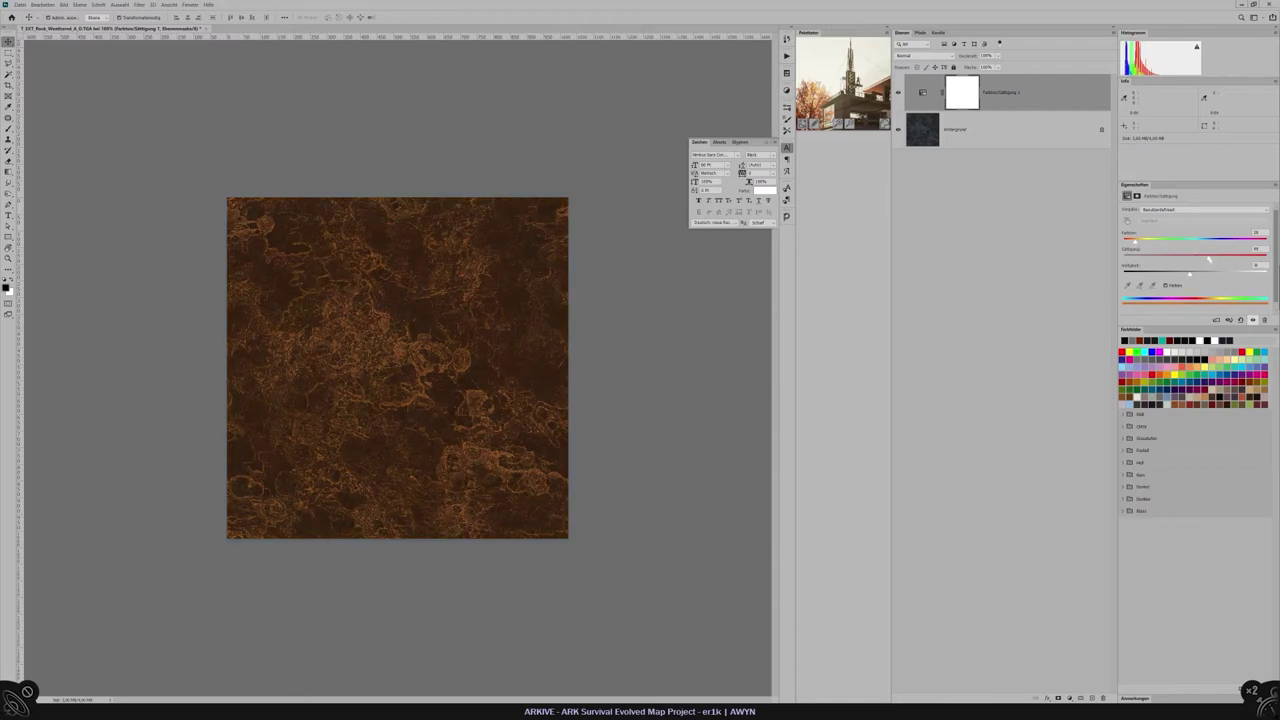
{"action": "mouse_move", "coordinate": [1190, 275]}
{"action": "left_mouse_down"}
{"action": "mouse_move", "coordinate": [1178, 275]}
{"action": "mouse_move", "coordinate": [1192, 274]}
{"action": "left_mouse_up"}
{"action": "left_click", "coordinate": [957, 249]}
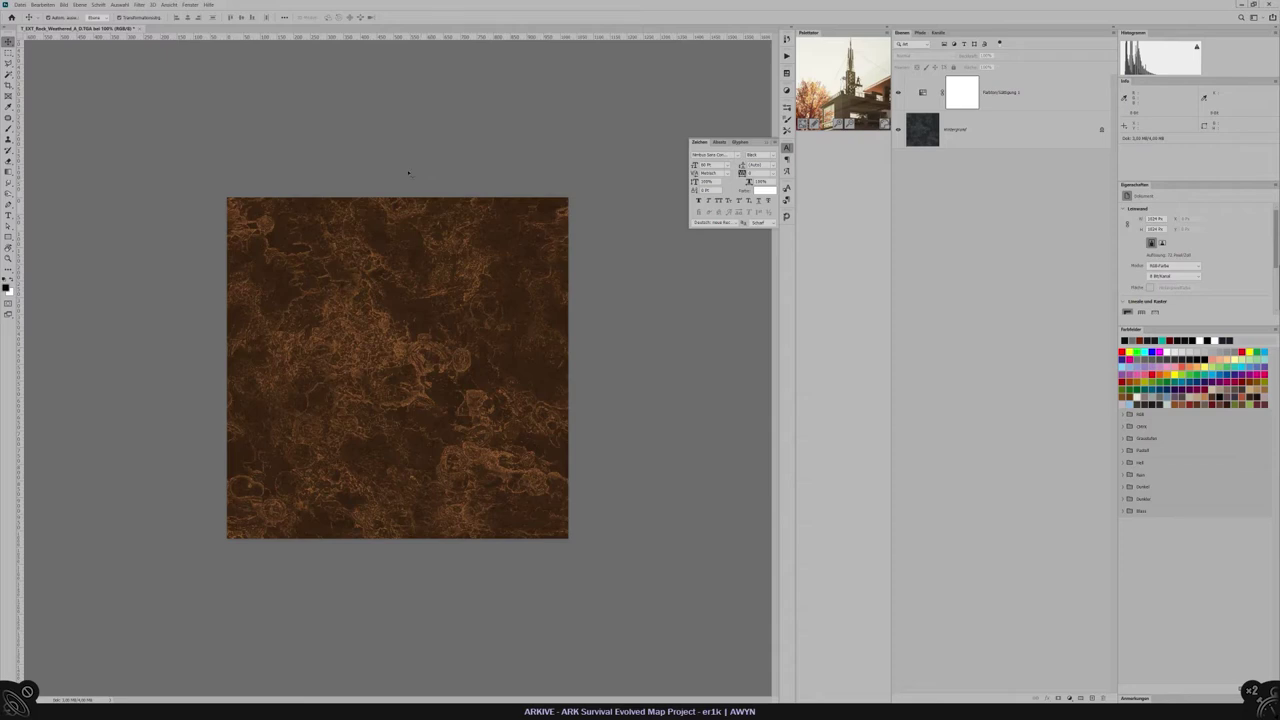
Step: Add a Levels adjustment layer above the colour tint, adjust the midtones and brighten the highlights
{"action": "left_click", "coordinate": [1069, 698]}
{"action": "left_click", "coordinate": [1100, 588]}
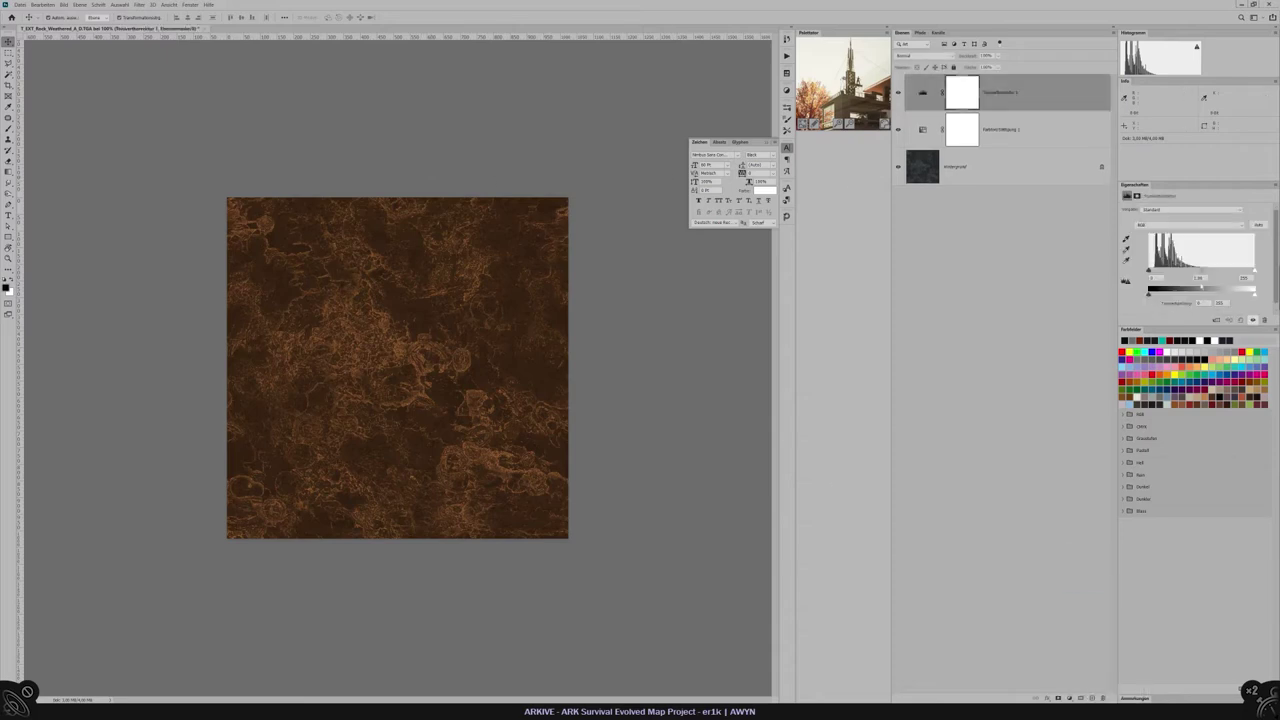
{"action": "left_click_drag", "start_coordinate": [1200, 273], "coordinate": [1245, 272]}
{"action": "left_click", "coordinate": [898, 93]}
Step: Save the layered texture as T_AK_Flint_Weathered.psd in the Dome_1 Materials folder
{"action": "key", "text": "ctrl+shift+s"}
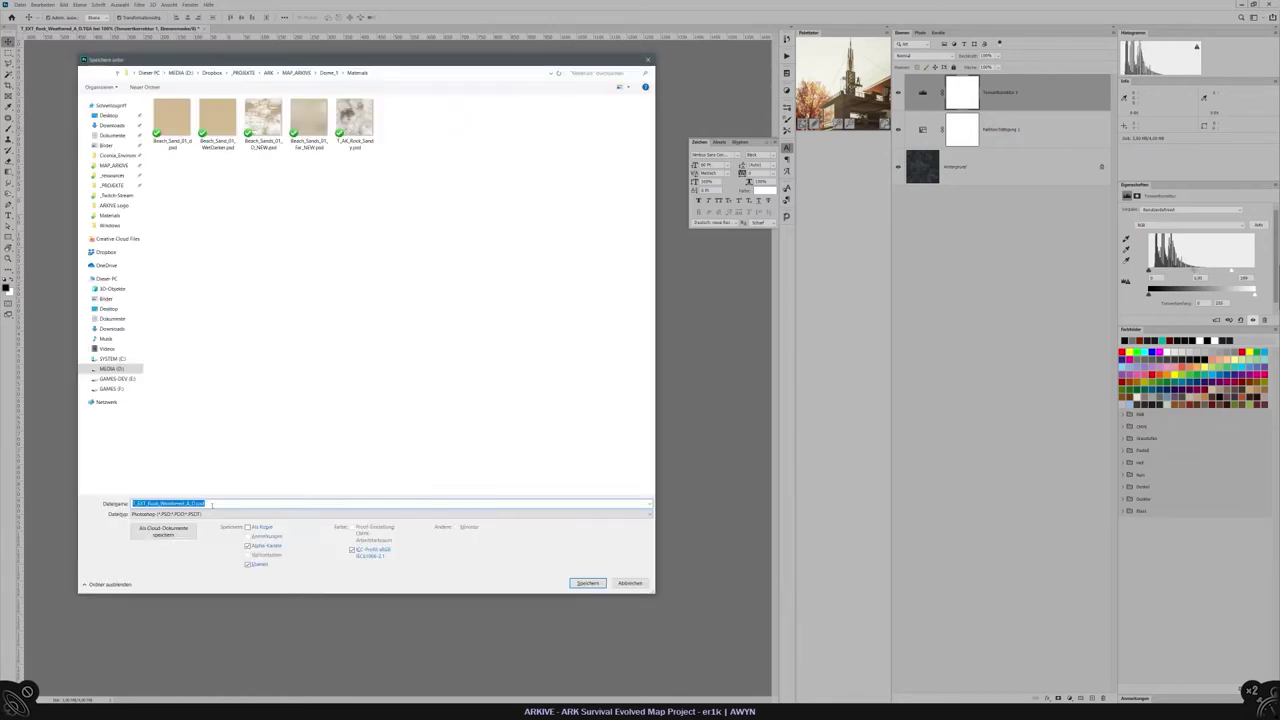
{"action": "left_click", "coordinate": [148, 503]}
{"action": "key", "text": "Return"}
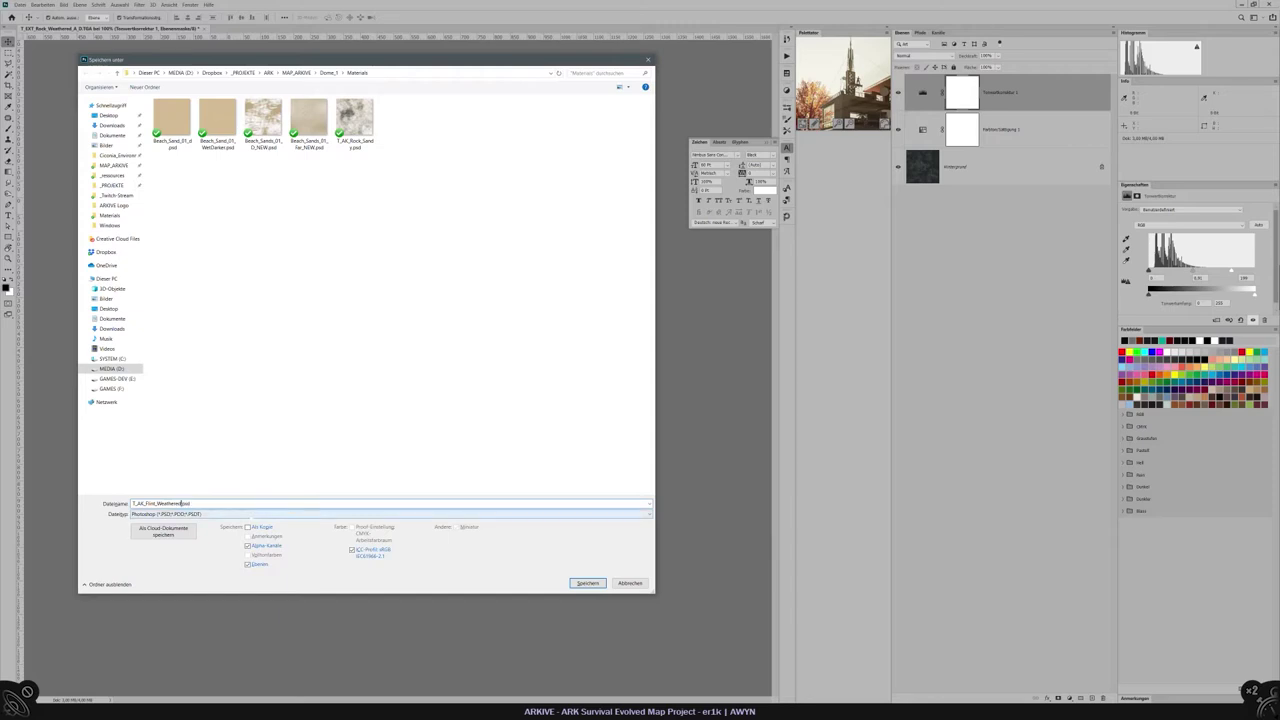
{"action": "key", "text": "Return"}
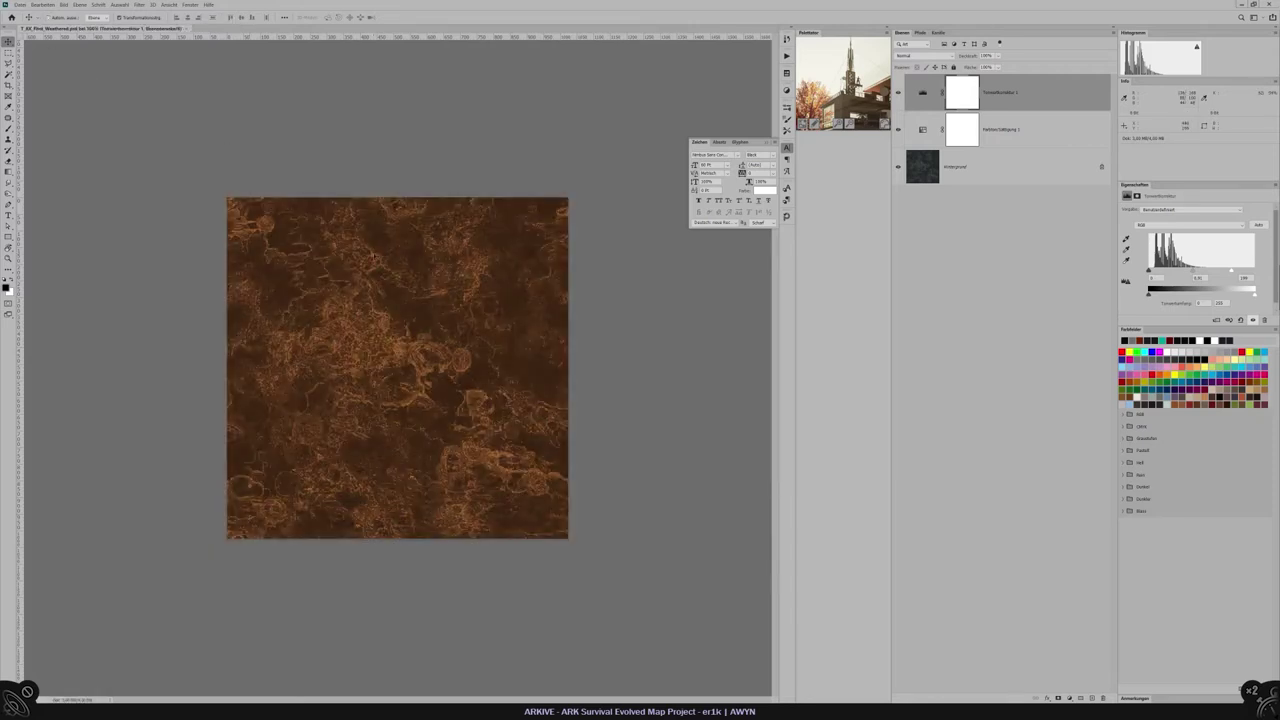
Step: Save a Targa copy of the texture as T_AK_Flint_Weathered.tga in the same Materials folder
{"action": "key", "text": "ctrl+shift+s"}
{"action": "key", "text": "alt+Down"}
{"action": "key", "text": "Down"}
{"action": "key", "text": "Return"}
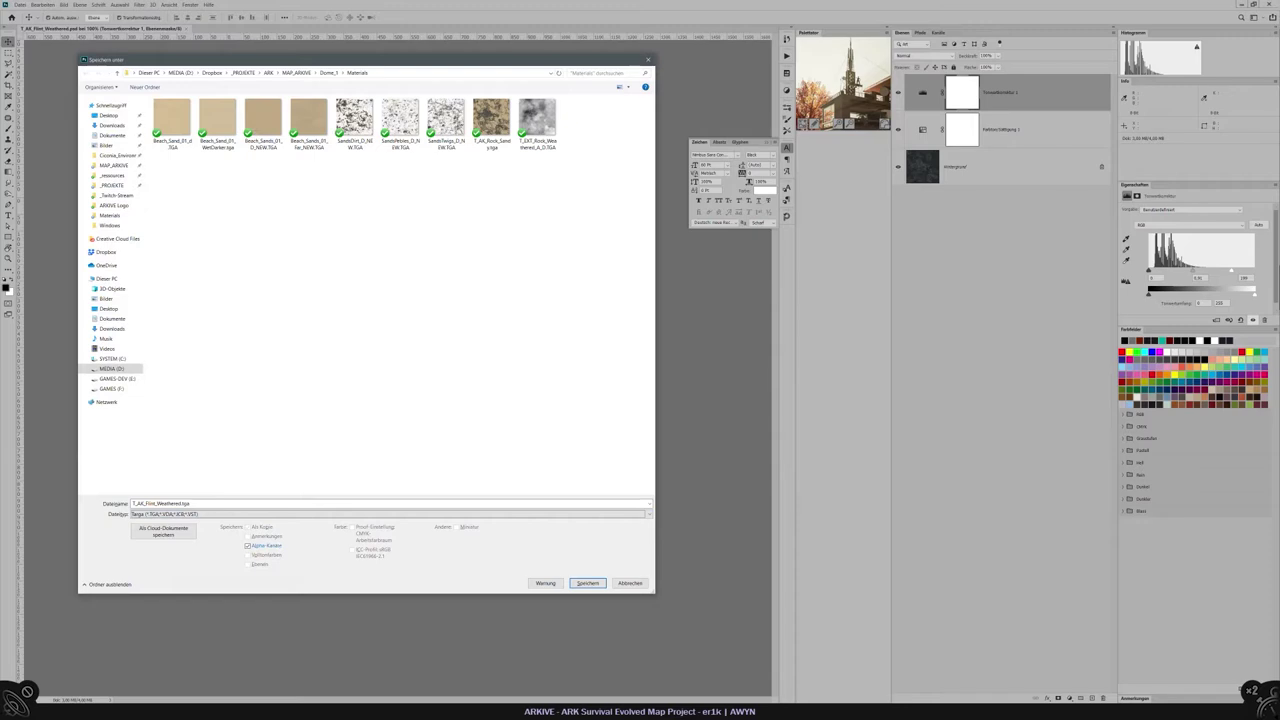
{"action": "key", "text": "Return"}
{"action": "left_click", "coordinate": [686, 238]}
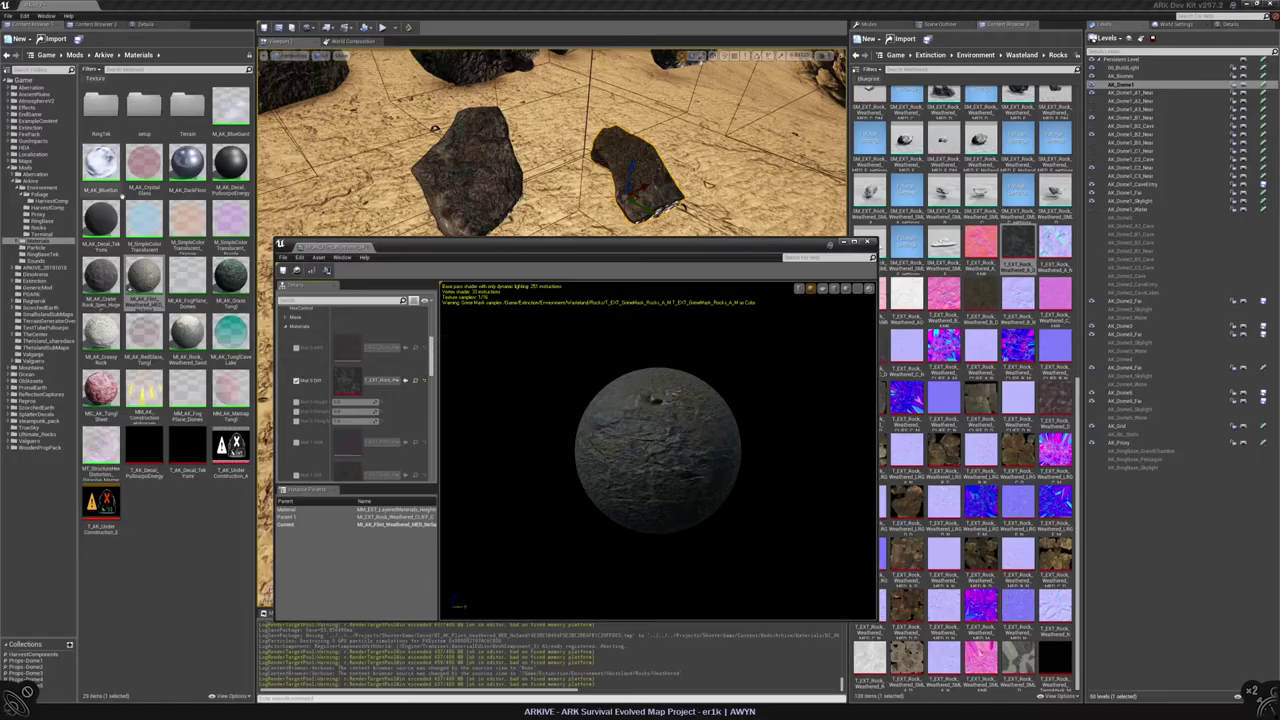
Step: Import T_AK_Flint_Weathered.tga into the Arkive Materials folder in the ARK Dev Kit and save the new texture asset
{"action": "left_click", "coordinate": [52, 38]}
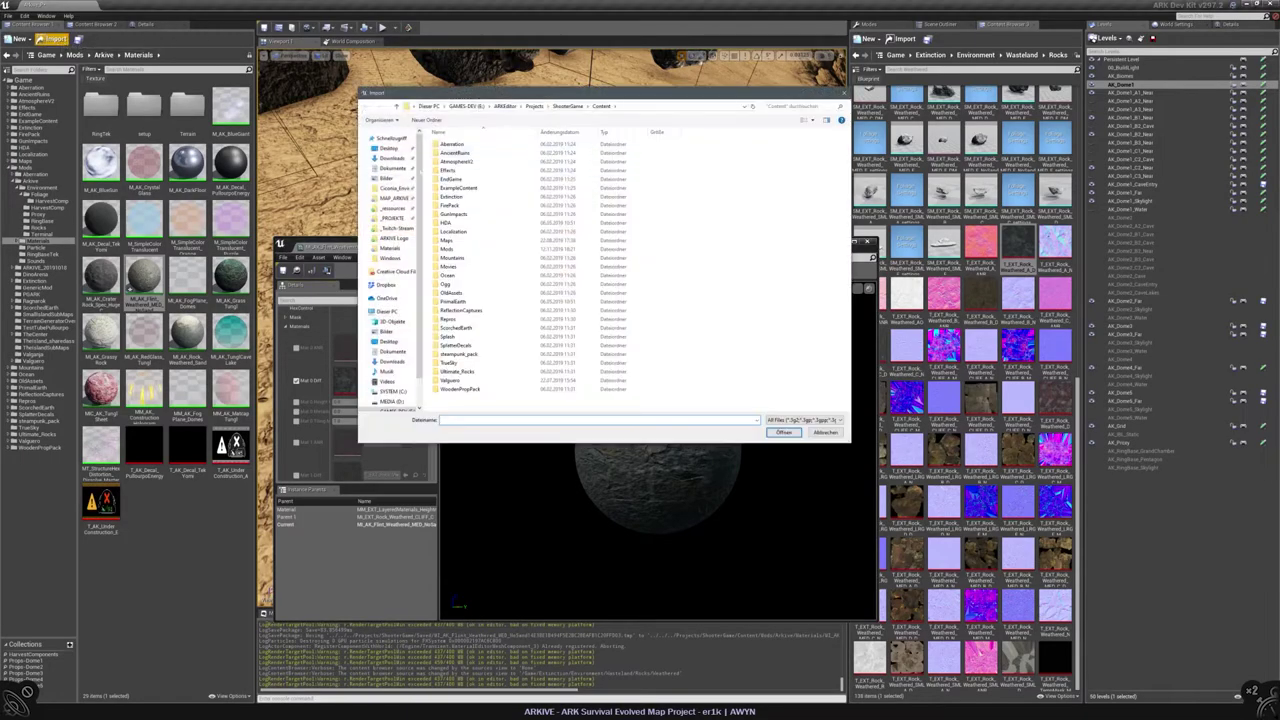
{"action": "double_click", "coordinate": [498, 150]}
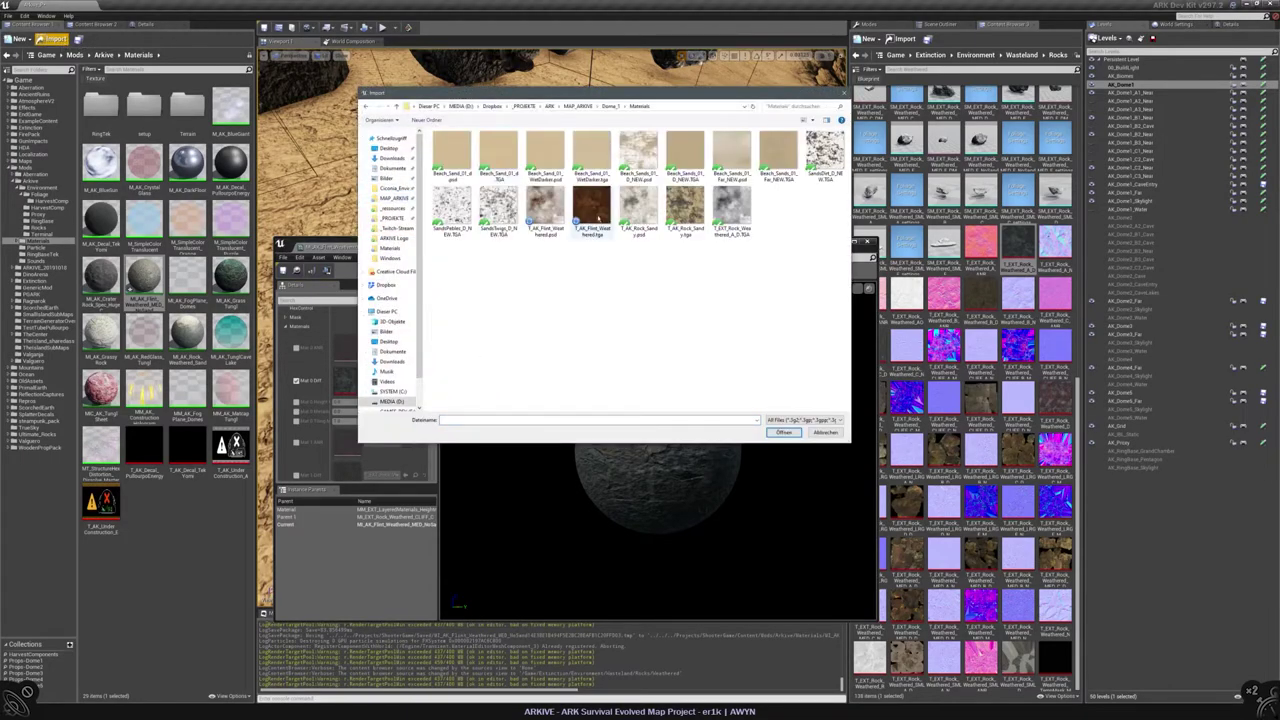
{"action": "double_click", "coordinate": [690, 145]}
{"action": "right_click", "coordinate": [243, 447]}
{"action": "left_click", "coordinate": [270, 470]}
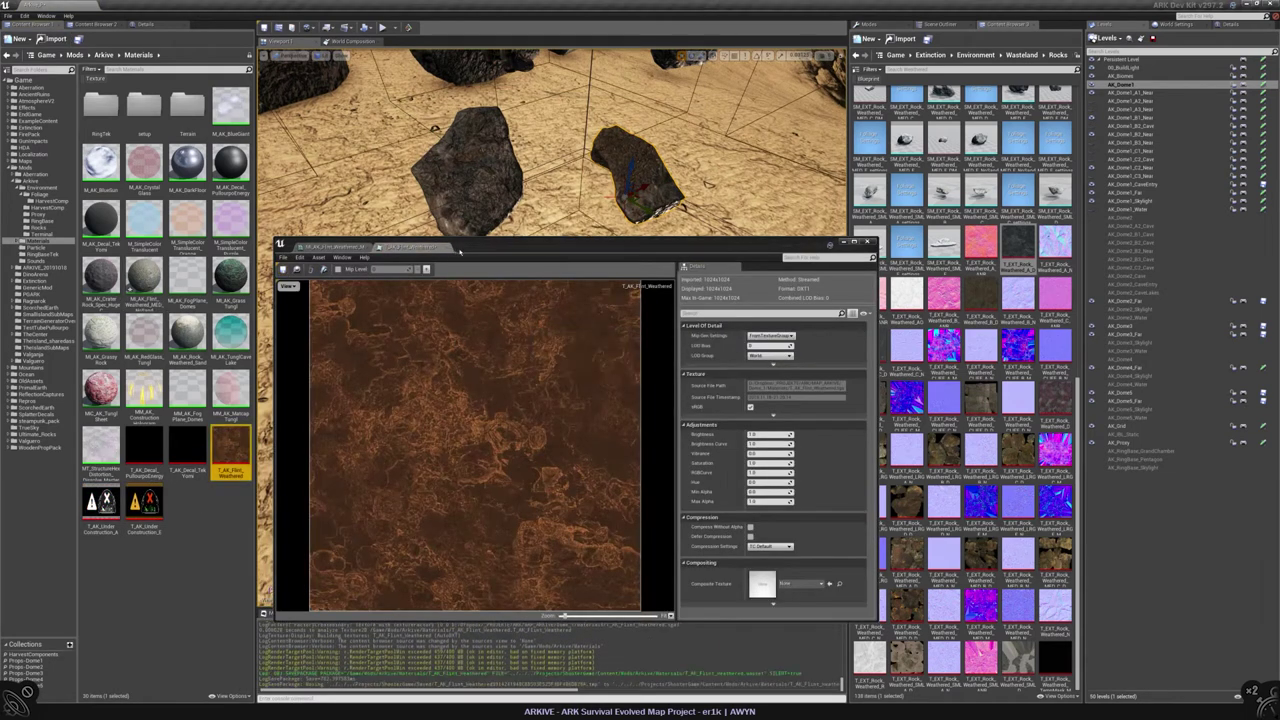
Step: Assign the T_AK_Flint_Weathered texture to the overridden diffuse parameter of the flint material instance and check the result on the preview sphere
{"action": "left_click", "coordinate": [320, 246]}
{"action": "left_click", "coordinate": [405, 380]}
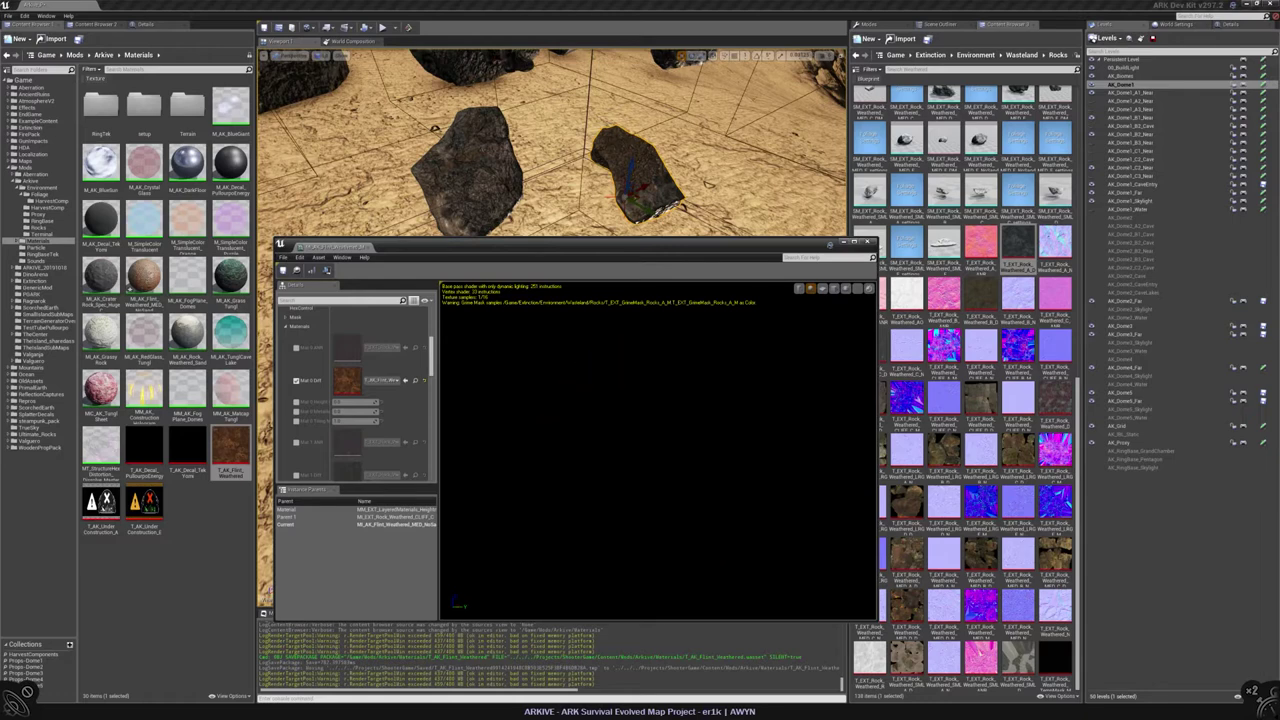
{"action": "scroll", "coordinate": [658, 450], "scroll_direction": "up", "scroll_amount": 5}
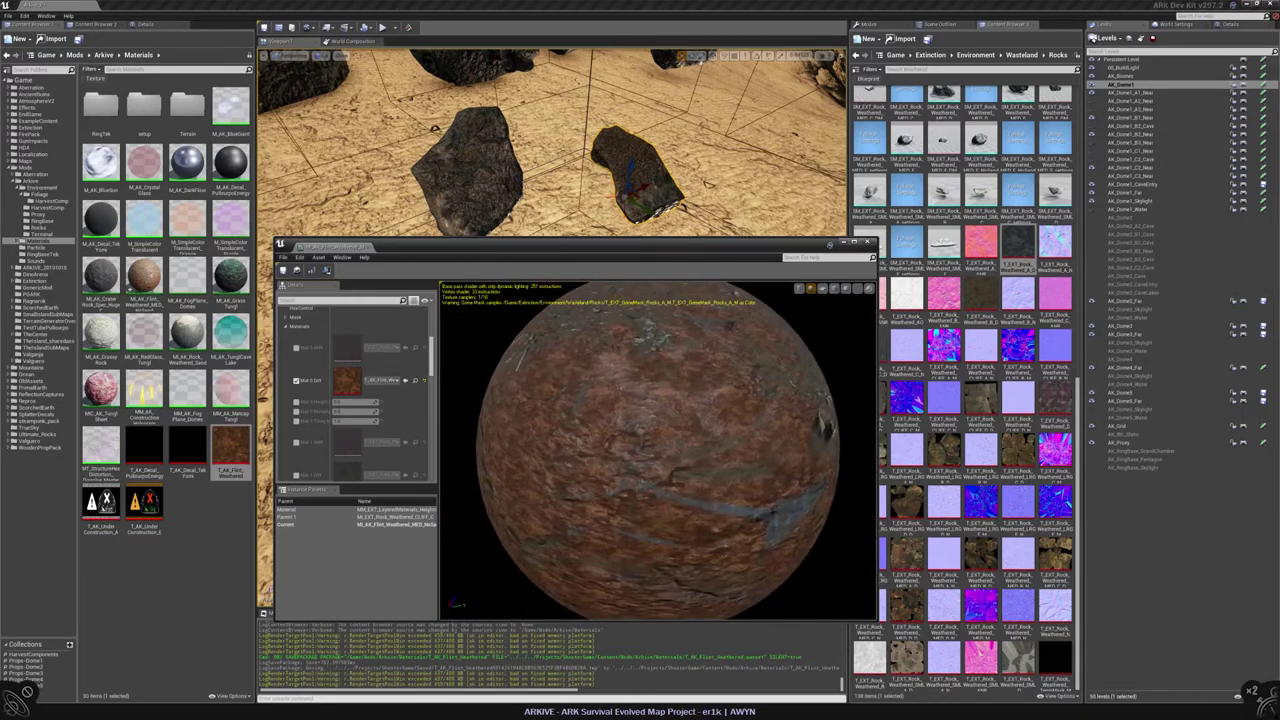
{"action": "scroll", "coordinate": [393, 363], "scroll_direction": "down", "scroll_amount": 2}
{"action": "scroll", "coordinate": [393, 363], "scroll_direction": "down", "scroll_amount": 2}
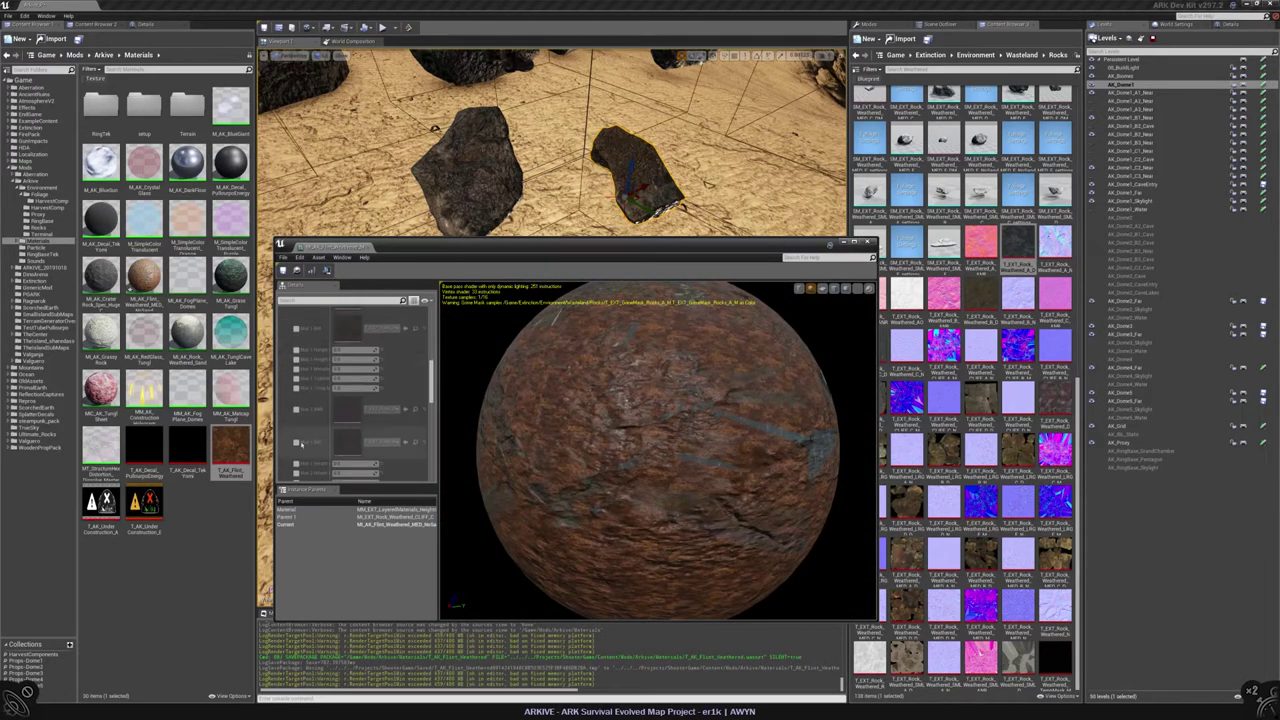
{"action": "scroll", "coordinate": [375, 455], "scroll_direction": "down", "scroll_amount": 8}
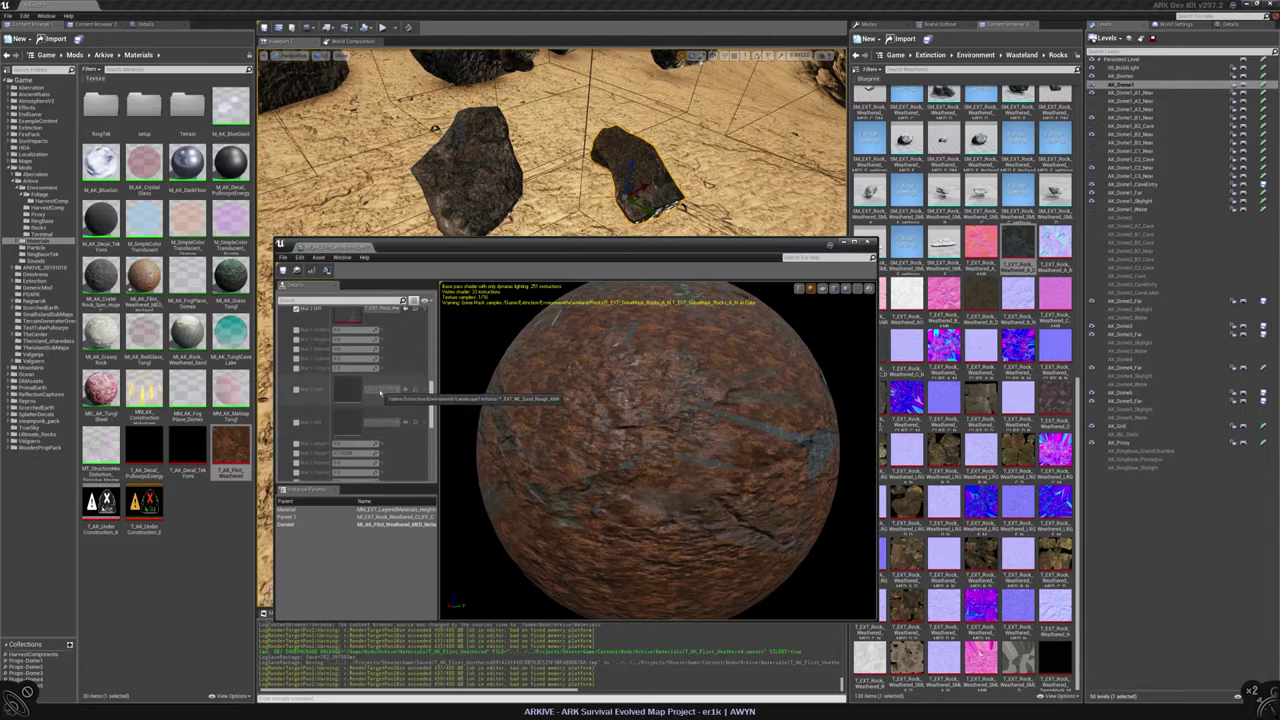
{"action": "scroll", "coordinate": [312, 435], "scroll_direction": "up", "scroll_amount": 8}
{"action": "left_click_drag", "start_coordinate": [650, 345], "coordinate": [679, 397]}
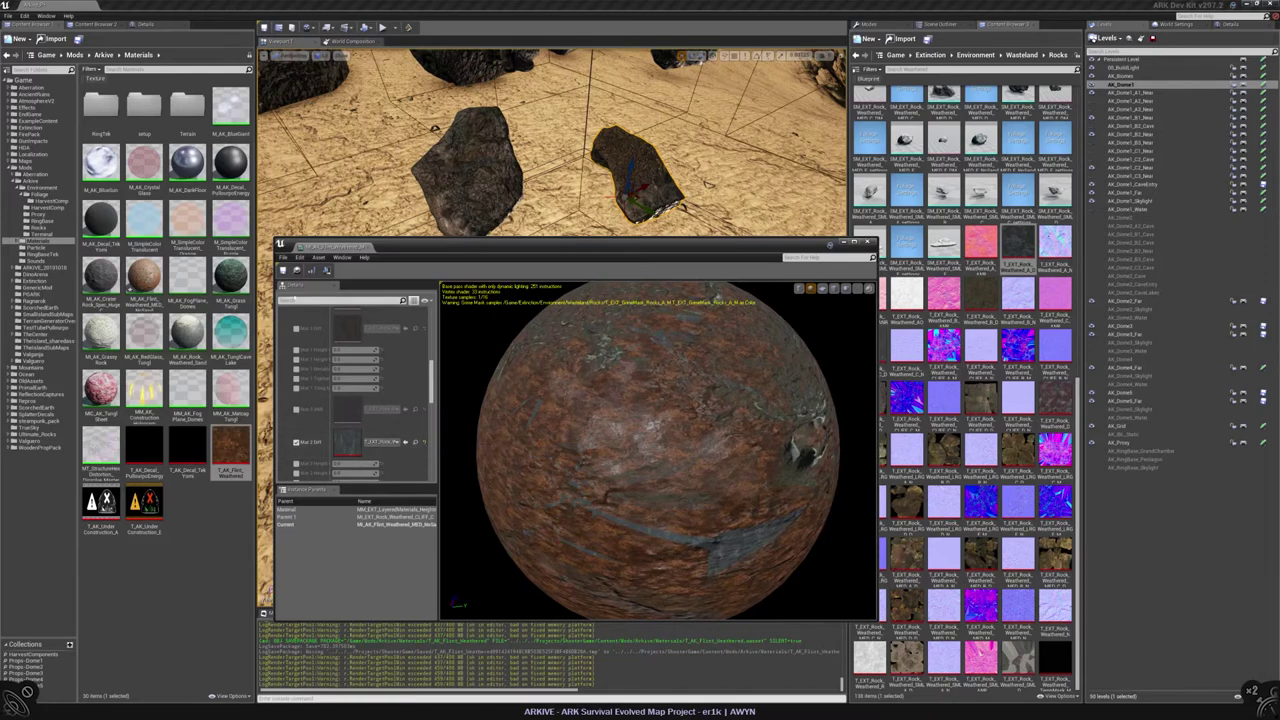
{"action": "left_click", "coordinate": [868, 243]}
Step: Cut the small sandstone rock out of its current level and make AK_Dome1_Far the current level for pasting it
{"action": "right_click_drag", "start_coordinate": [560, 330], "coordinate": [565, 255]}
{"action": "left_click", "coordinate": [940, 23]}
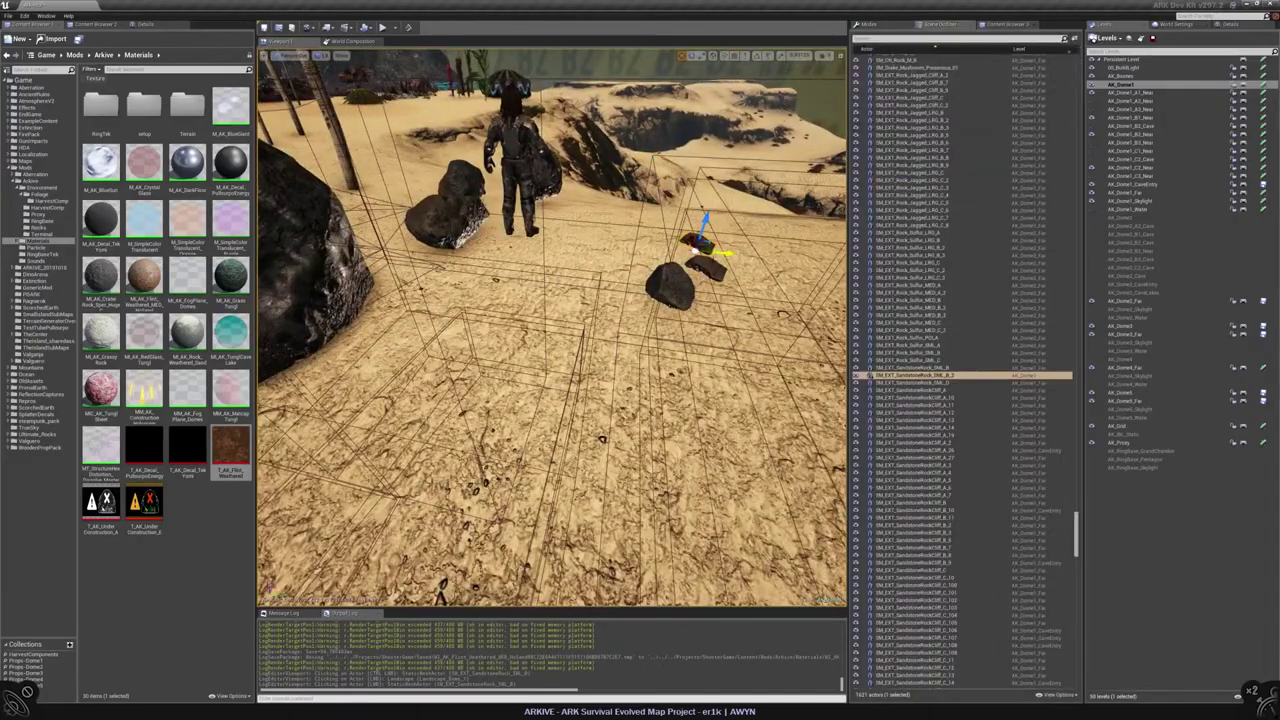
{"action": "left_click", "coordinate": [703, 262]}
{"action": "key", "text": "Delete"}
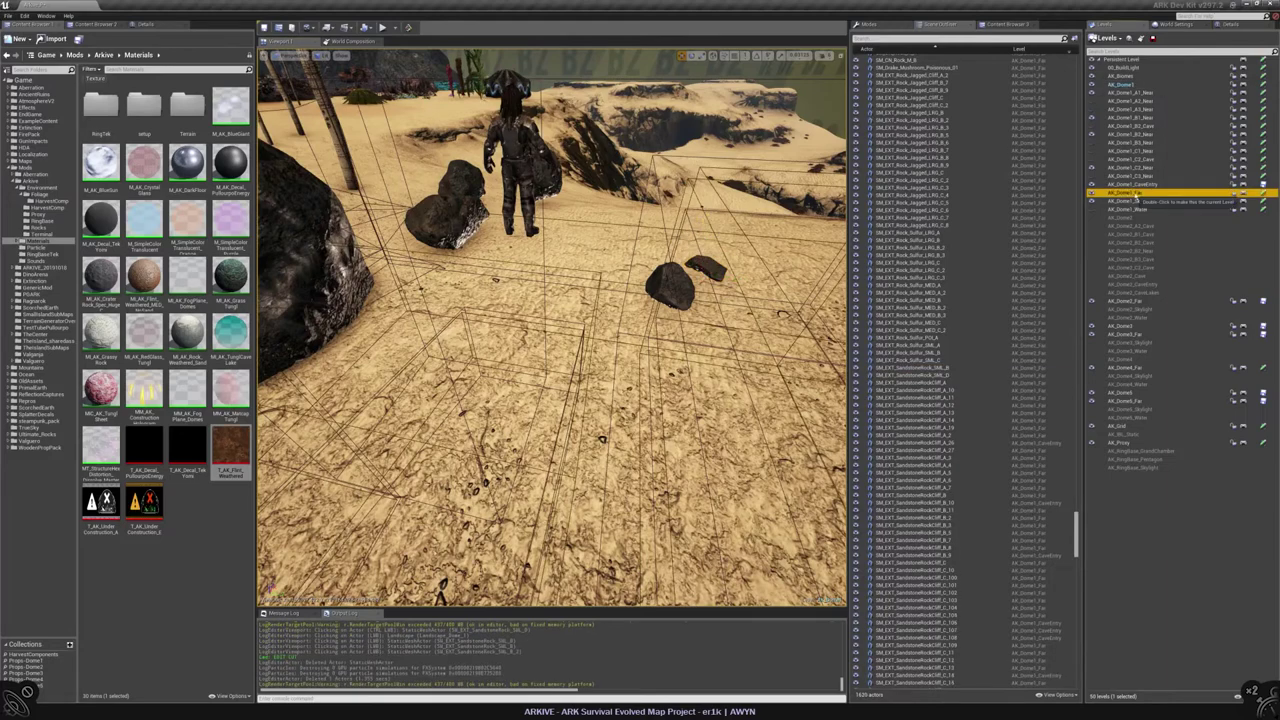
{"action": "right_click_drag", "start_coordinate": [550, 330], "coordinate": [530, 300]}
Step: Delete the human reference figure standing near the rocks on the beach
{"action": "left_click", "coordinate": [430, 275]}
{"action": "left_click", "coordinate": [537, 195]}
{"action": "key", "text": "Delete"}
{"action": "right_click_drag", "start_coordinate": [575, 222], "coordinate": [550, 230]}
{"action": "right_click_drag", "start_coordinate": [550, 330], "coordinate": [500, 295]}
{"action": "left_click", "coordinate": [594, 330]}
{"action": "left_click", "coordinate": [614, 375]}
{"action": "left_click", "coordinate": [483, 340]}
{"action": "key", "text": "Delete"}
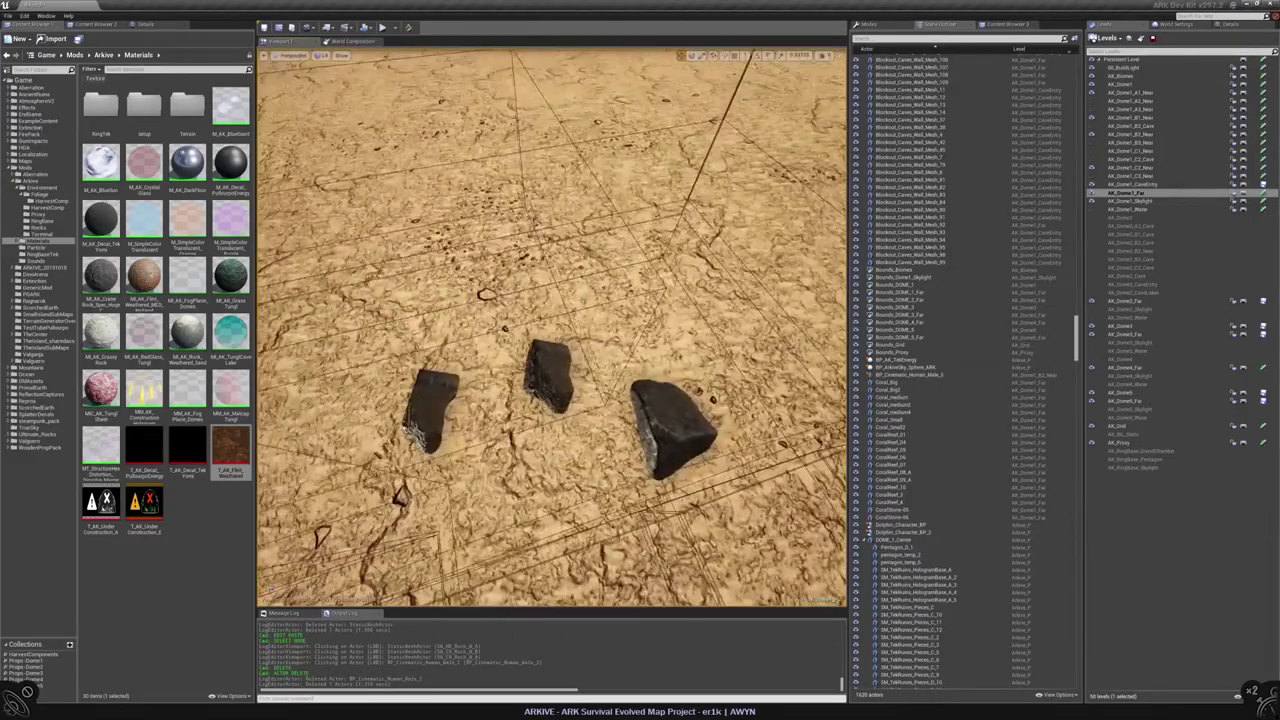
Step: Locate the source mesh of the middle small rock and copy SM_EXT_SandstoneRock_SML_B into Arkive's Environment/Rocks folder
{"action": "left_click", "coordinate": [548, 380]}
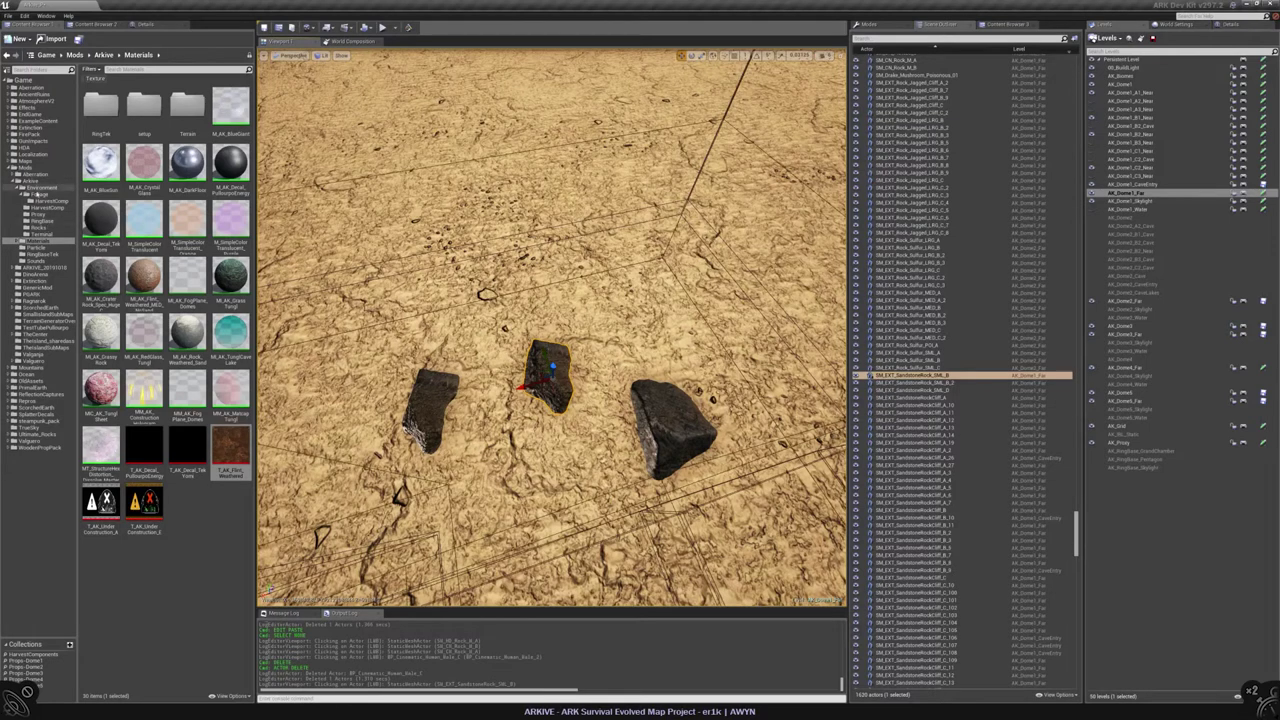
{"action": "left_click", "coordinate": [40, 228]}
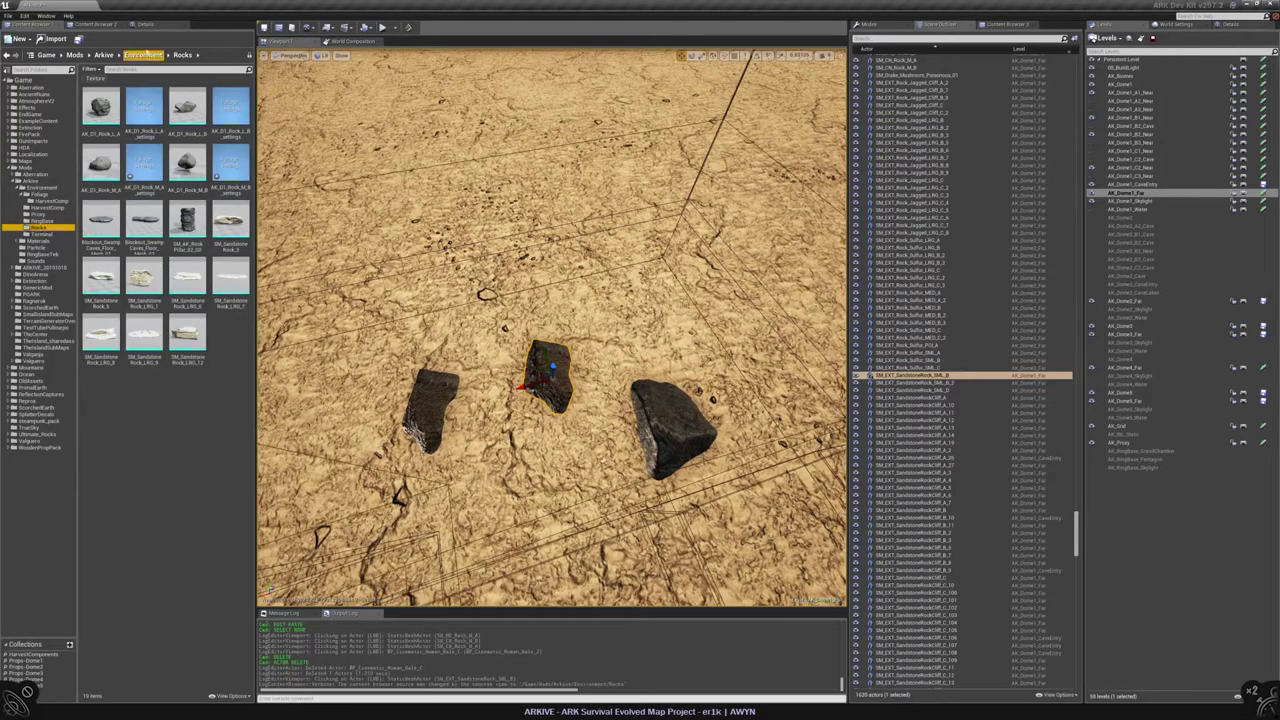
{"action": "left_click", "coordinate": [145, 23]}
{"action": "left_click", "coordinate": [208, 134]}
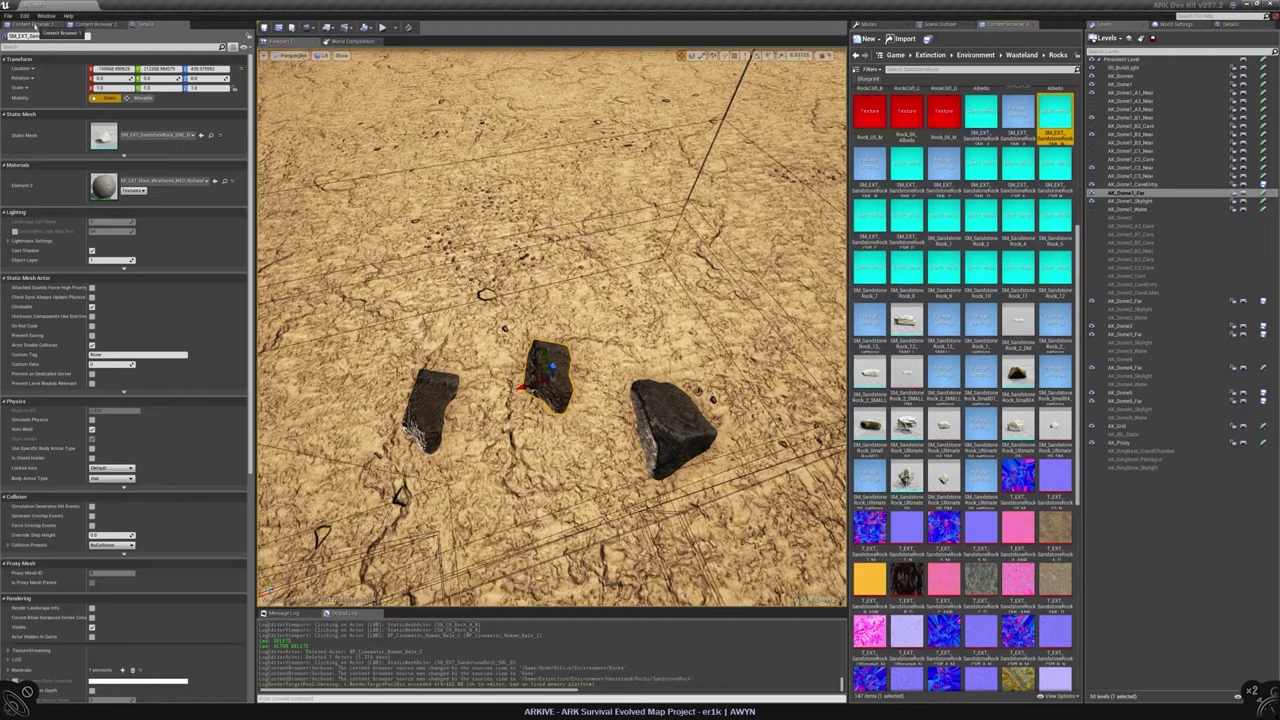
{"action": "left_click", "coordinate": [32, 23]}
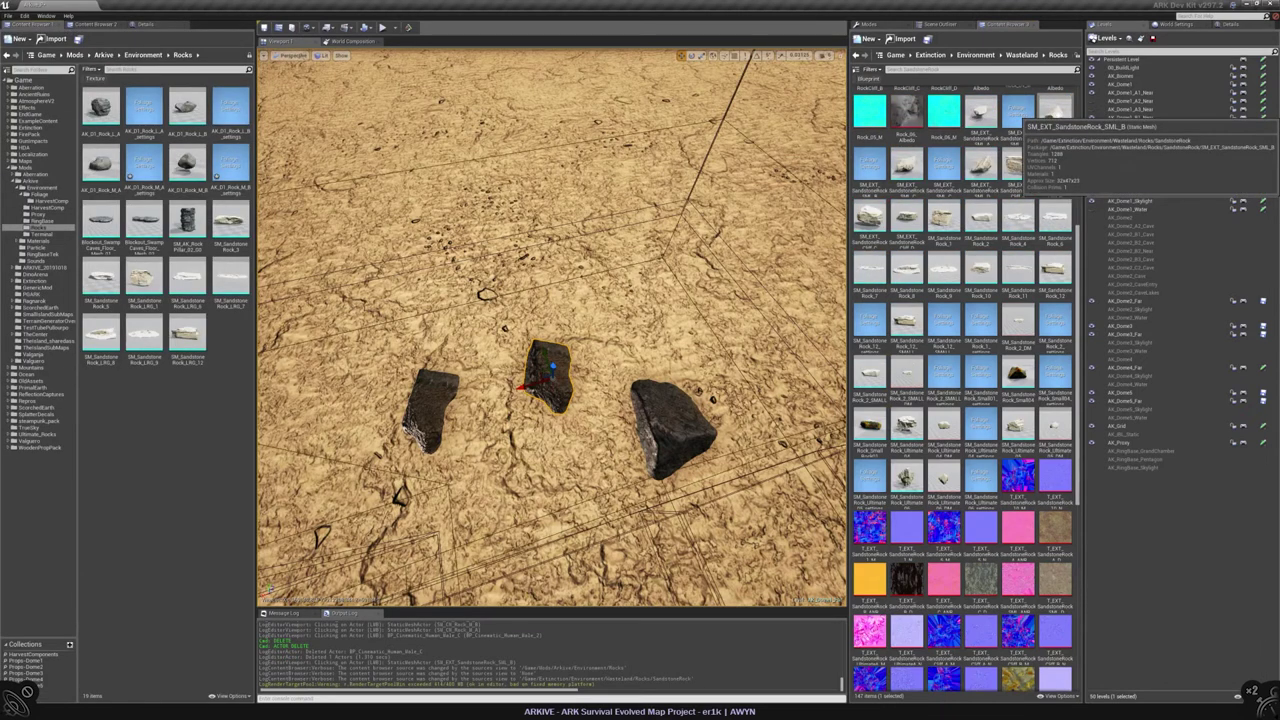
{"action": "left_click_drag", "start_coordinate": [1018, 112], "coordinate": [55, 229]}
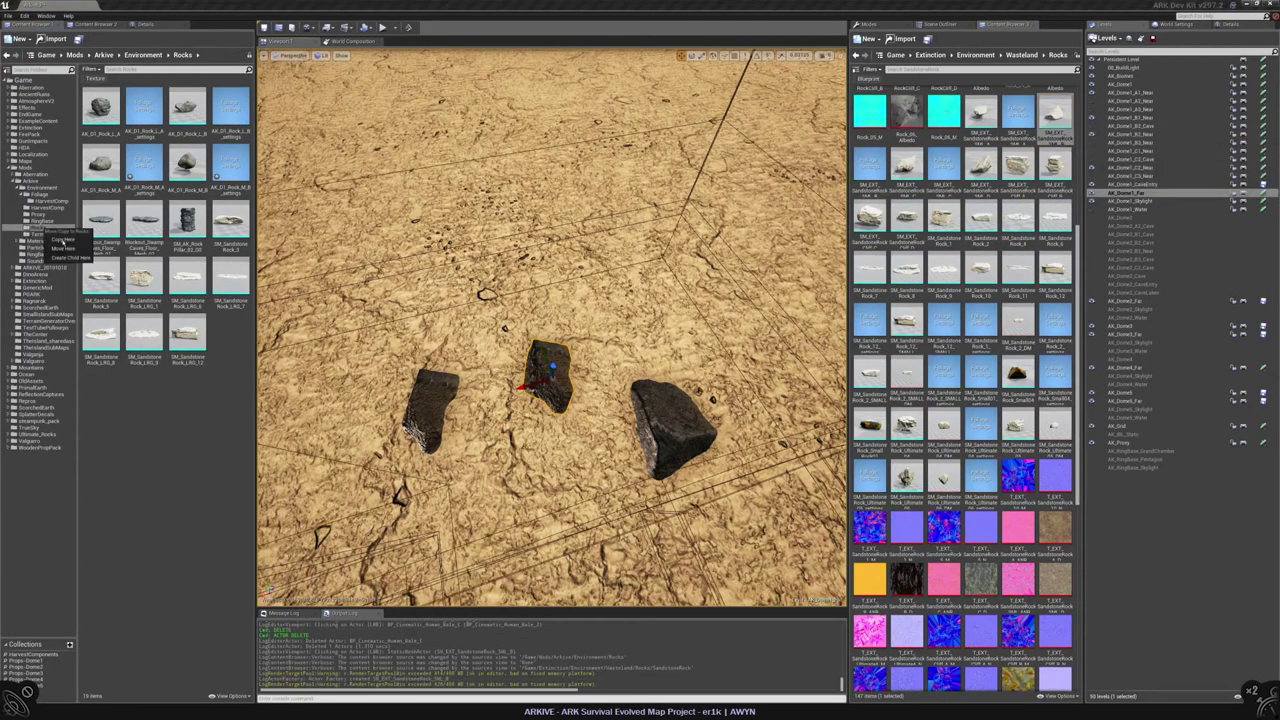
{"action": "left_click", "coordinate": [62, 241]}
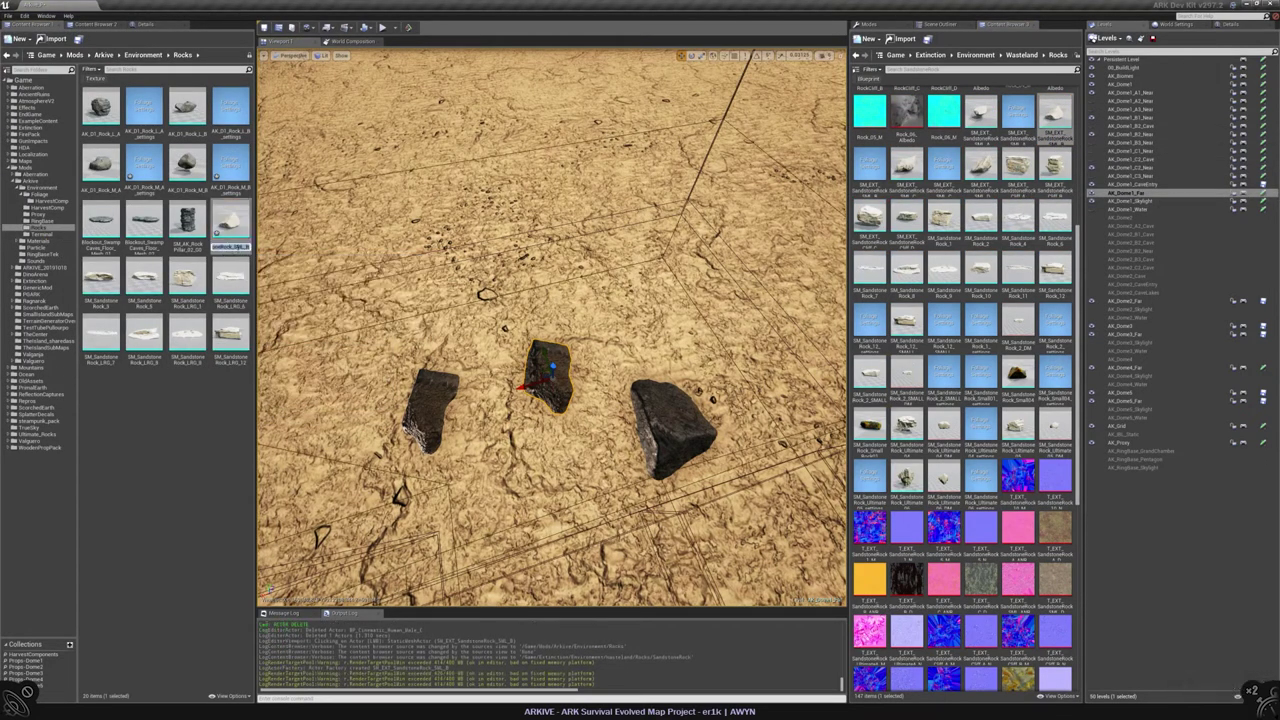
Step: Rename the copied rock mesh as AK_D1_SandstoneRock_S_B
{"action": "key", "text": "Home"}
{"action": "key", "text": "Right"}
{"action": "key", "text": "Right"}
{"action": "key", "text": "Right"}
{"action": "key", "text": "Delete"}
{"action": "key", "text": "Delete"}
{"action": "key", "text": "Delete"}
{"action": "type", "text": "AK"}
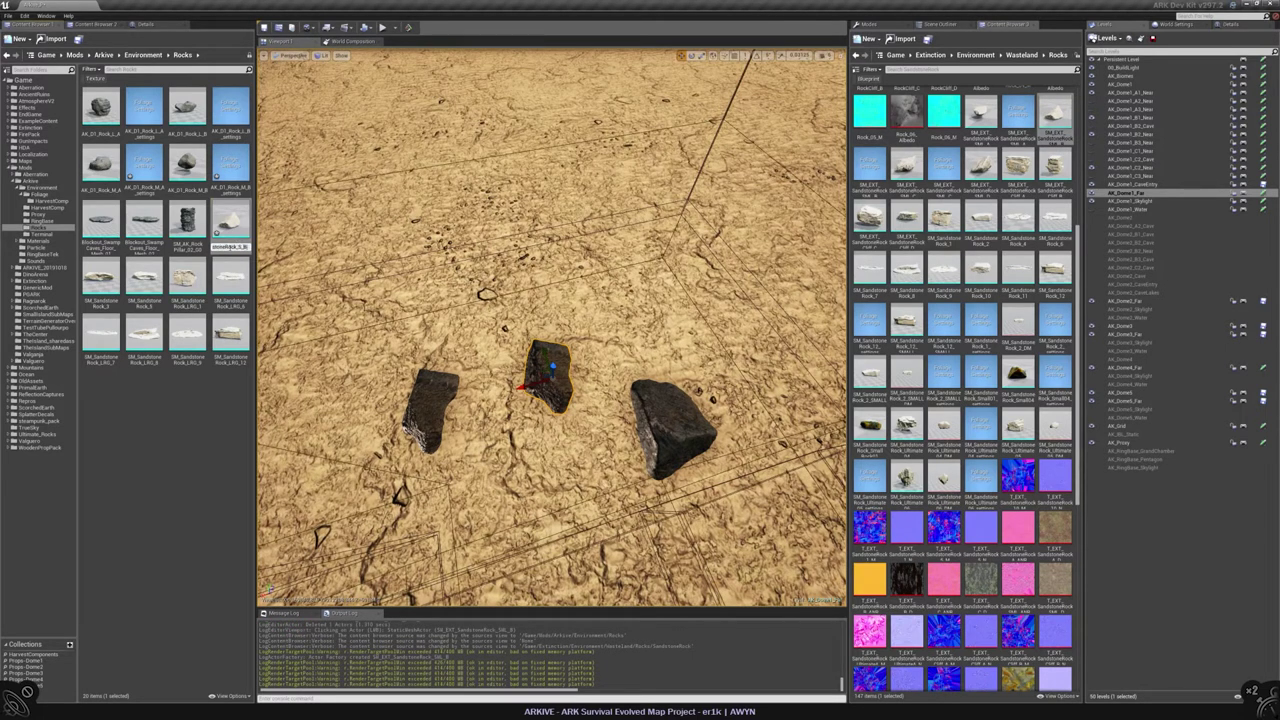
{"action": "key", "text": "Return"}
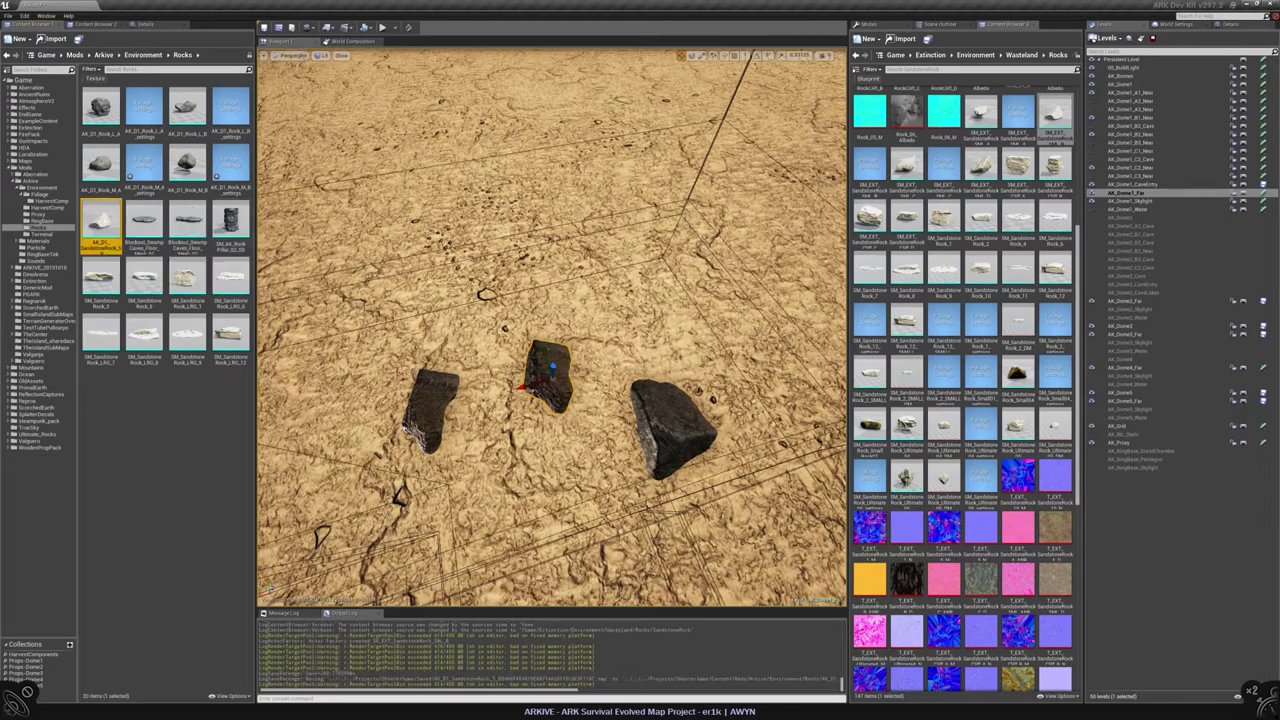
Step: Assign the Arkive weathered flint material to the AK_D1_SandstoneRock_S_B mesh
{"action": "double_click", "coordinate": [100, 222]}
{"action": "left_click", "coordinate": [40, 241]}
{"action": "left_click_drag", "start_coordinate": [145, 280], "coordinate": [750, 332]}
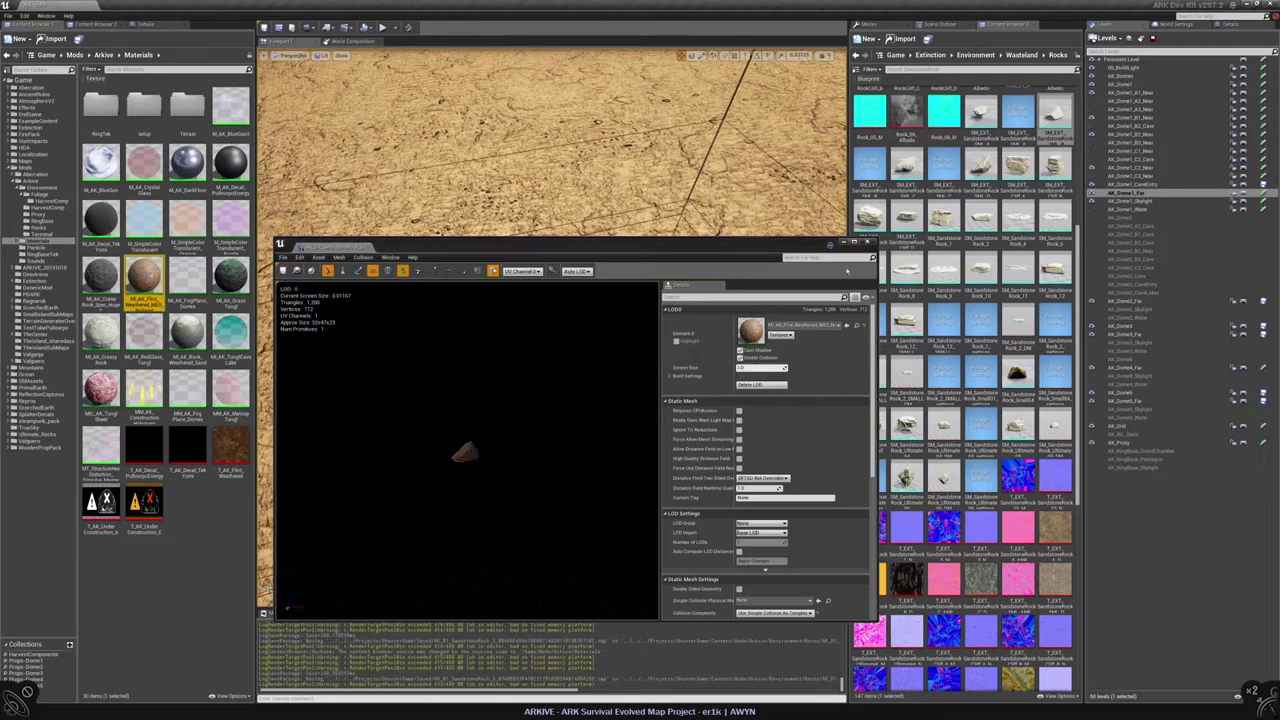
{"action": "left_click", "coordinate": [868, 243]}
Step: Copy the SM_EXT_SandstoneRock_SML_B_settings foliage settings into Arkive's Environment/Rocks folder
{"action": "scroll", "coordinate": [552, 330], "scroll_direction": "down", "scroll_amount": 5}
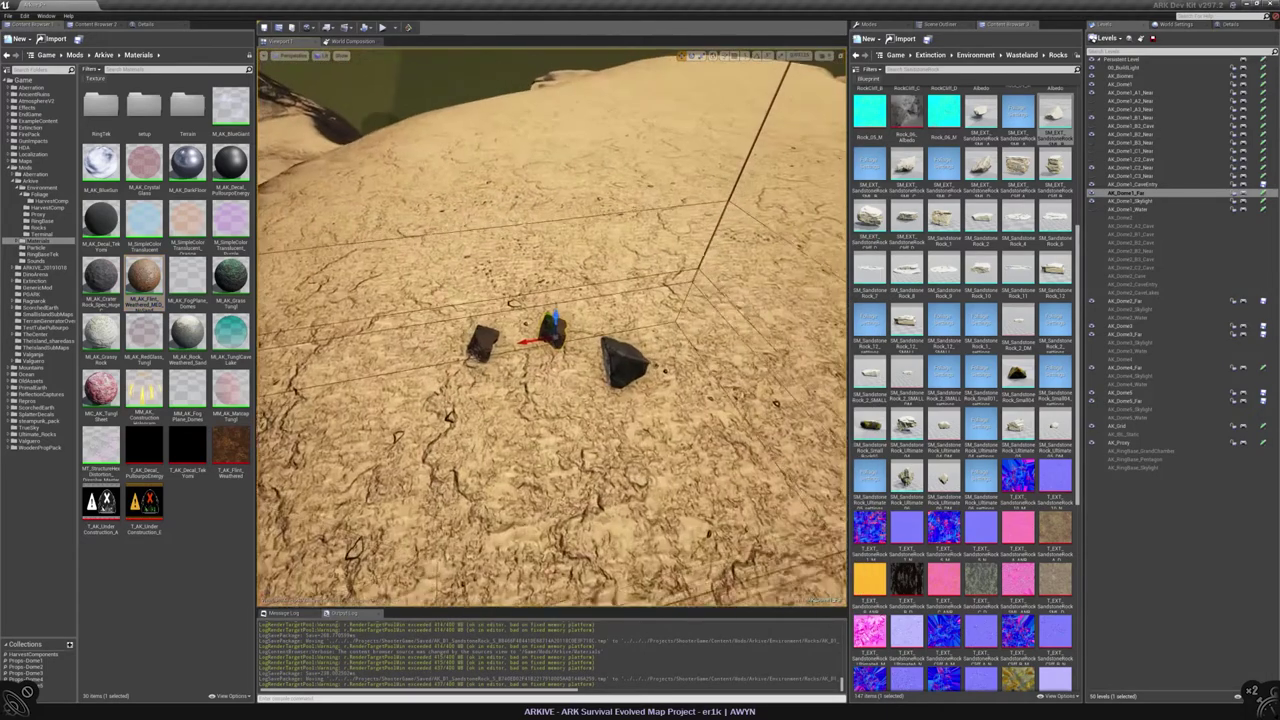
{"action": "scroll", "coordinate": [1010, 105], "scroll_direction": "up", "scroll_amount": 3}
{"action": "left_click", "coordinate": [869, 285]}
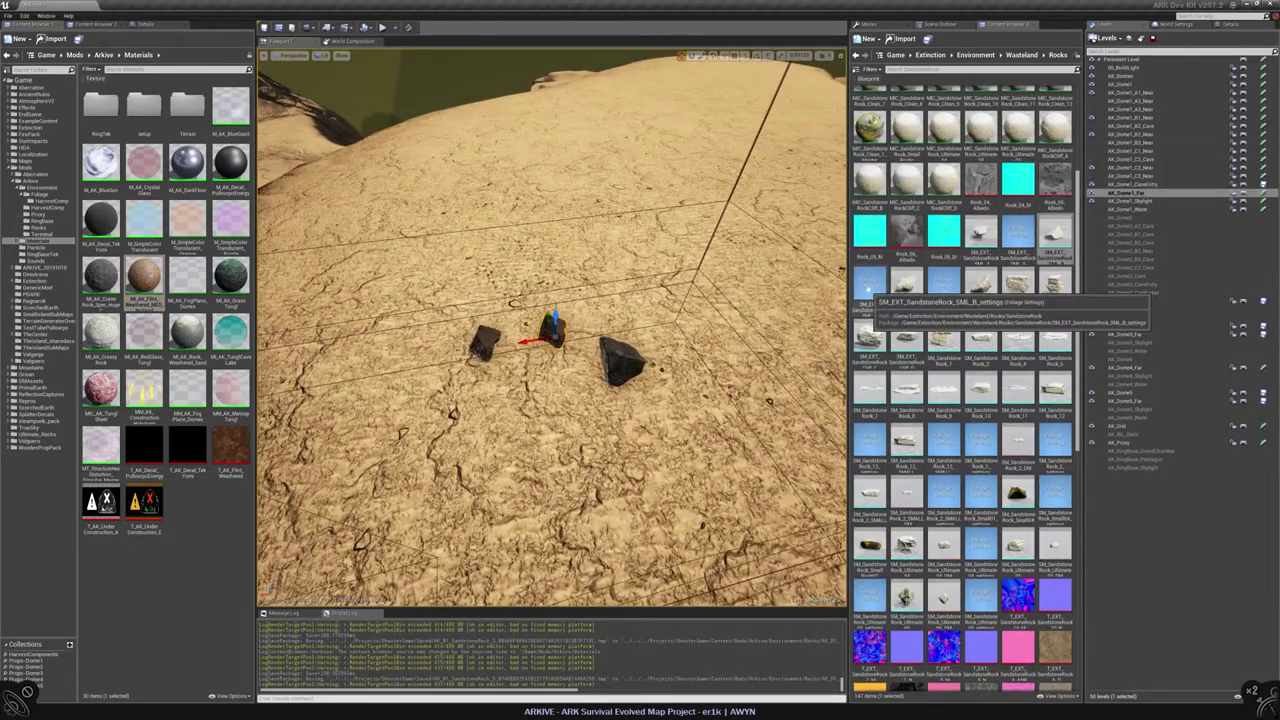
{"action": "left_click", "coordinate": [38, 227]}
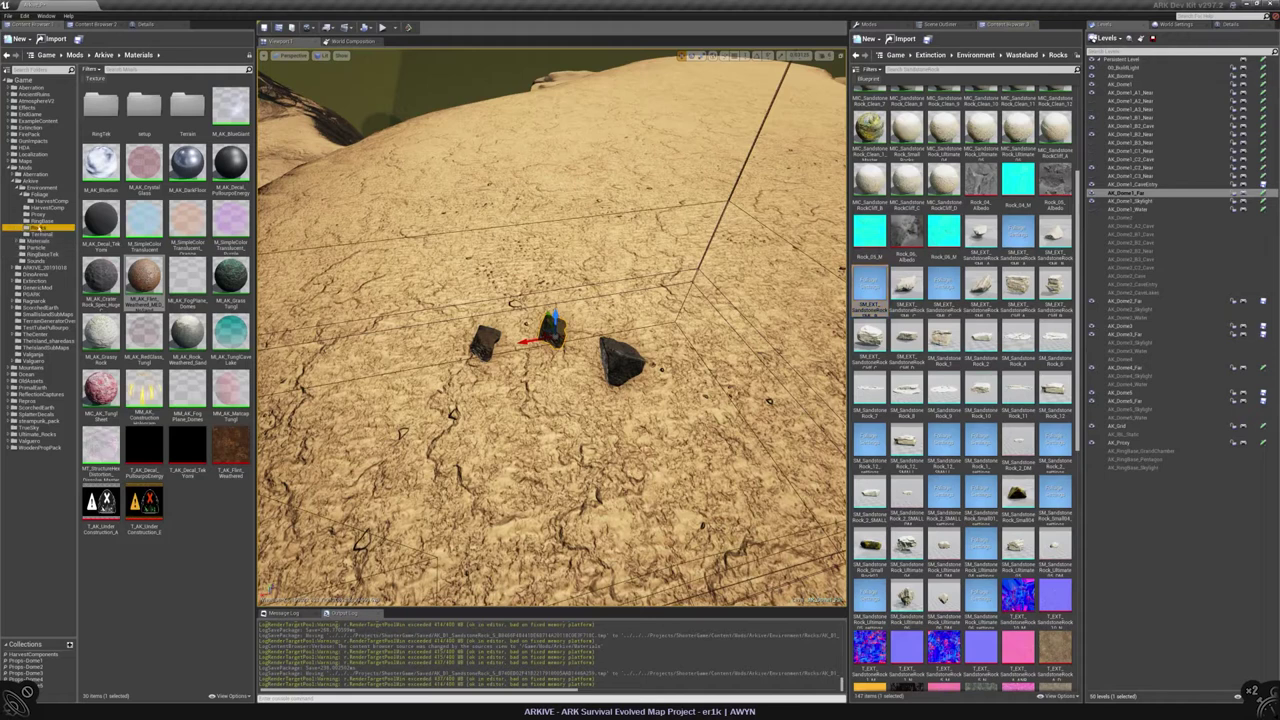
{"action": "left_click_drag", "start_coordinate": [869, 285], "coordinate": [44, 229]}
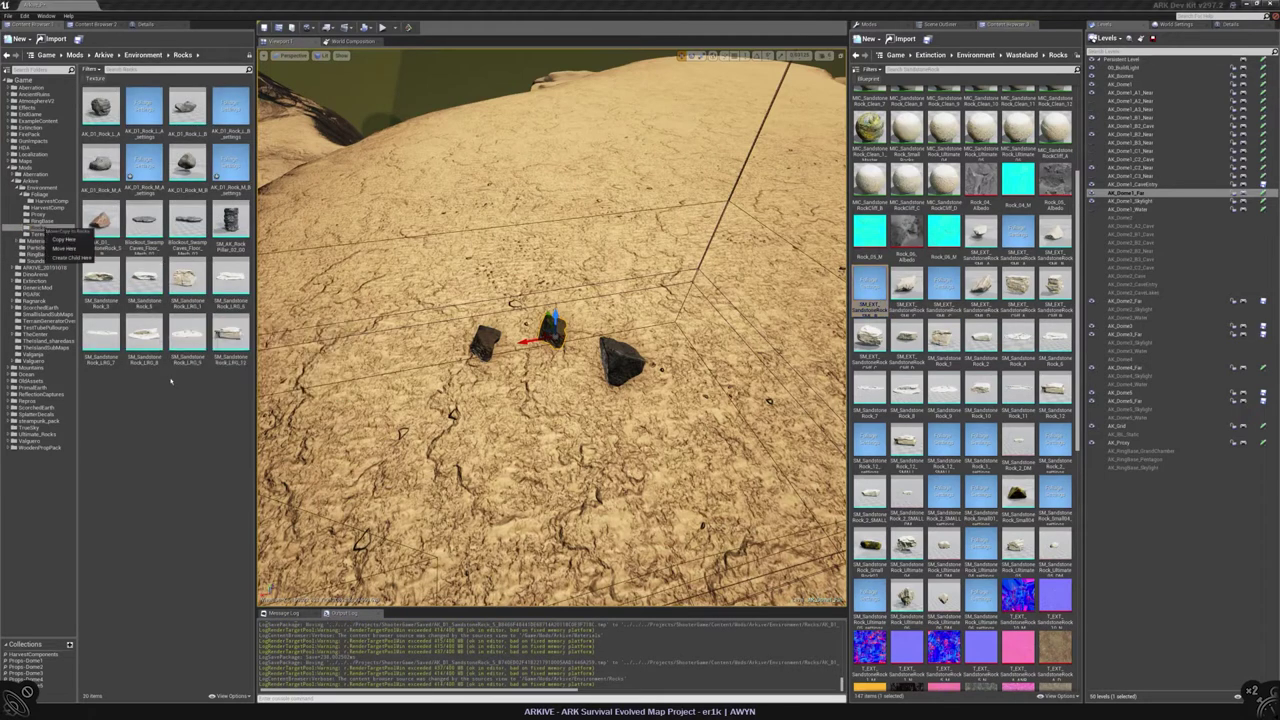
{"action": "left_click", "coordinate": [64, 240]}
Step: Rename the copied foliage settings as AK_D1_FlintstoneRock_S_B_settings
{"action": "key", "text": "Home"}
{"action": "key", "text": "Right"}
{"action": "key", "text": "Right"}
{"action": "key", "text": "Right"}
{"action": "key", "text": "shift+Right"}
{"action": "key", "text": "shift+Right"}
{"action": "key", "text": "shift+Right"}
{"action": "type", "text": "AK"}
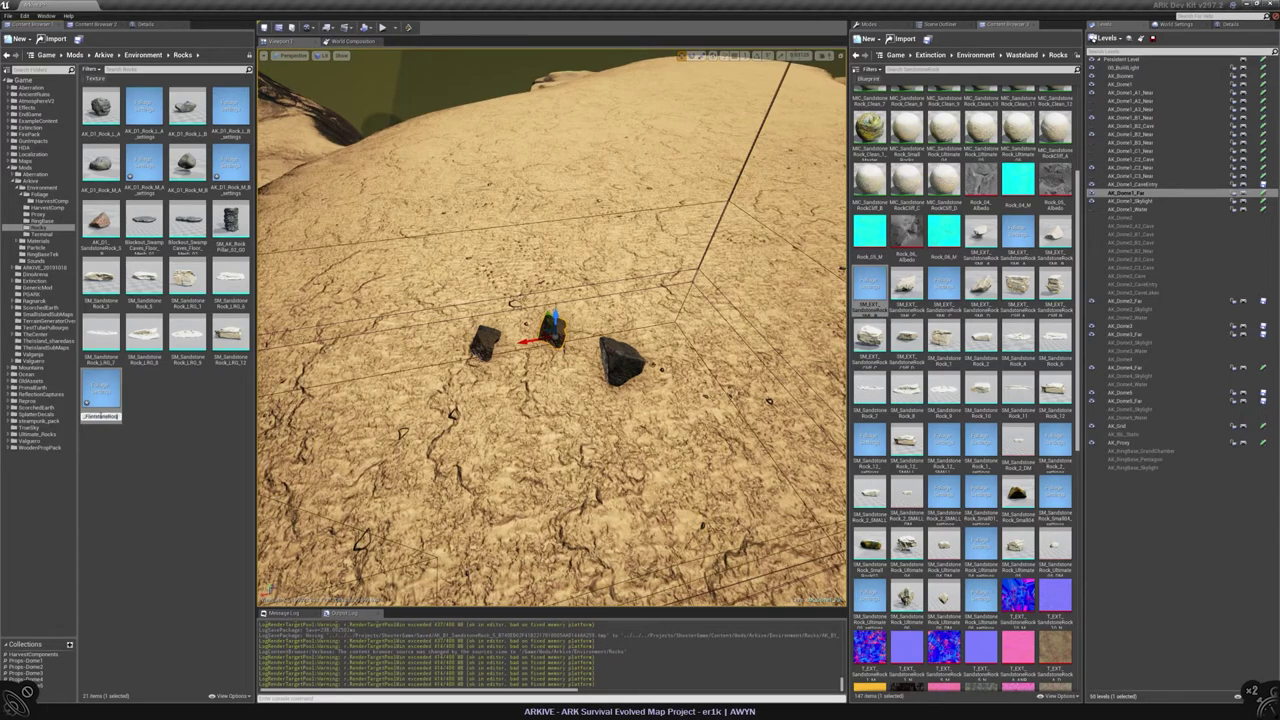
{"action": "key", "text": "Return"}
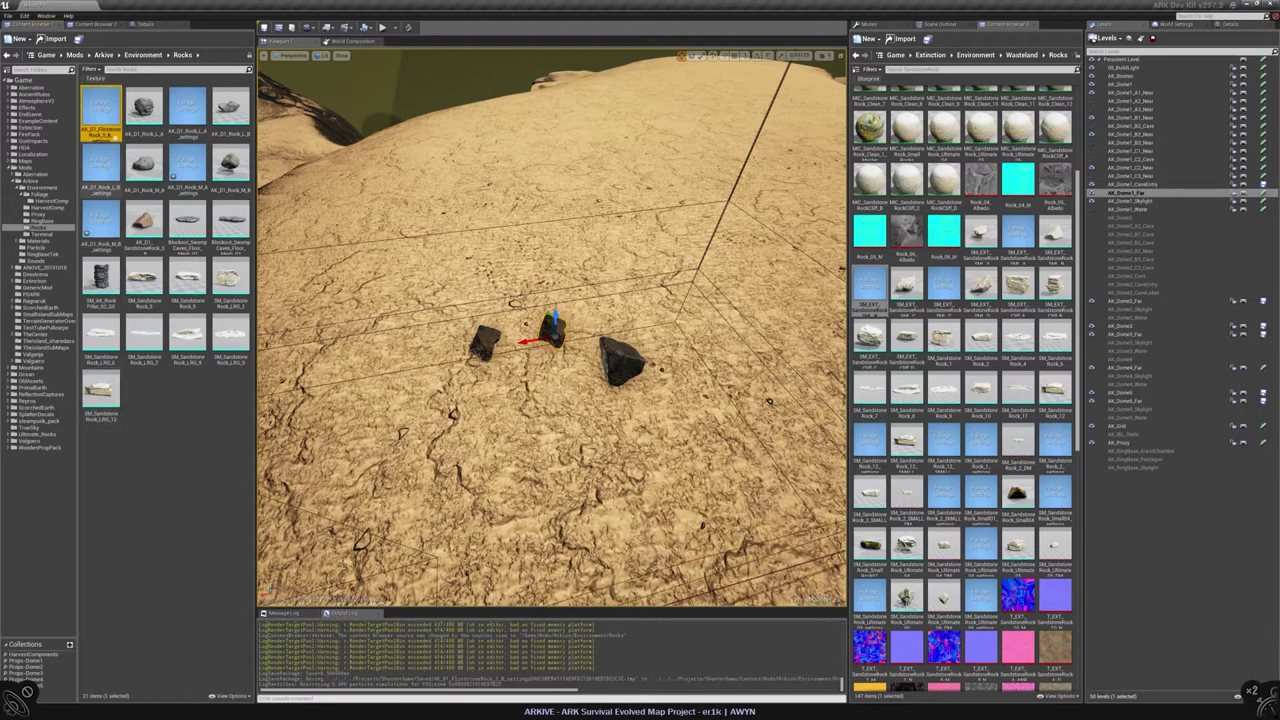
Step: Set the foliage settings' mesh to AK_D1_SandstoneRock_S_B and place that mesh on the sand near the dark rocks
{"action": "double_click", "coordinate": [100, 108]}
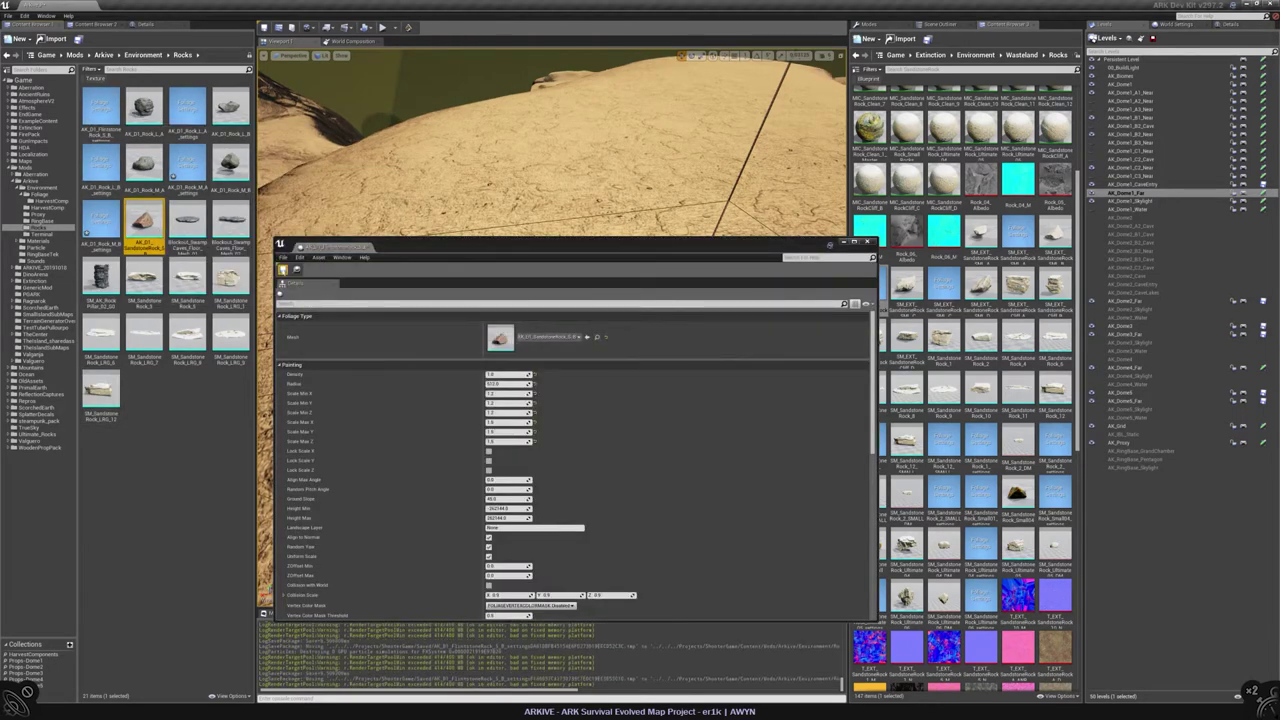
{"action": "right_click_drag", "start_coordinate": [550, 400], "coordinate": [586, 376]}
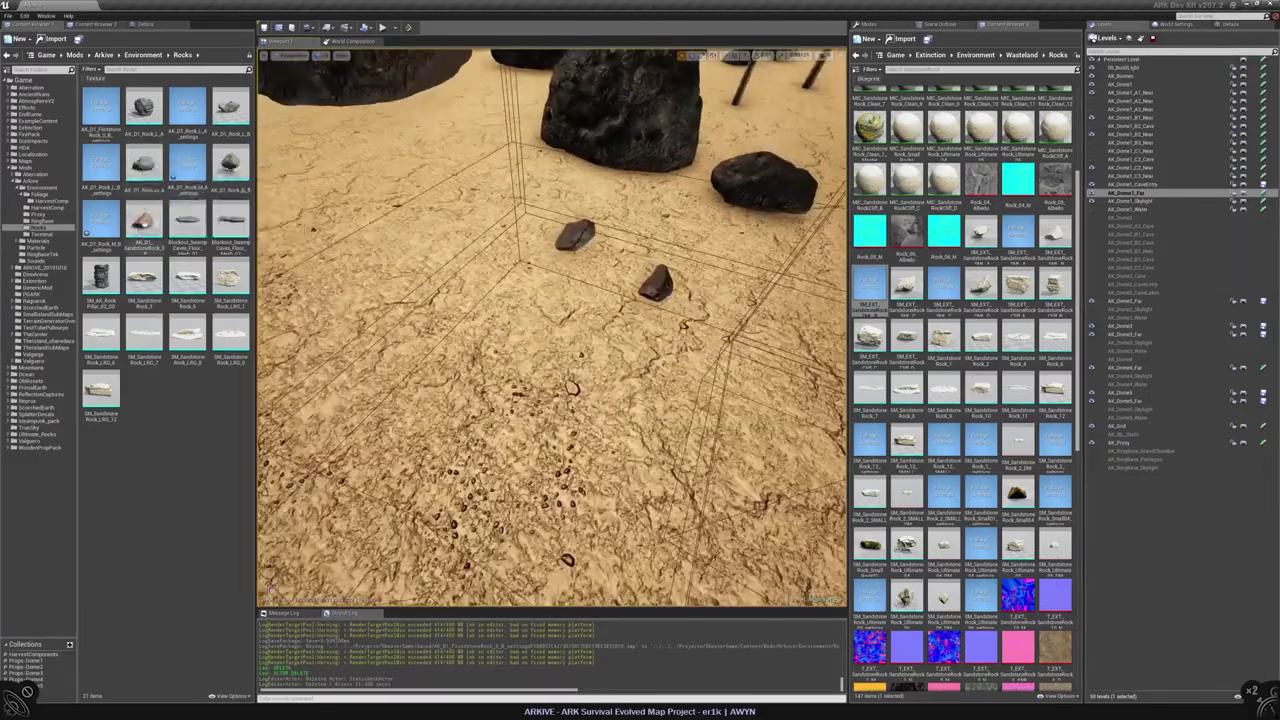
{"action": "left_click_drag", "start_coordinate": [143, 220], "coordinate": [553, 292]}
{"action": "right_click_drag", "start_coordinate": [553, 292], "coordinate": [528, 204]}
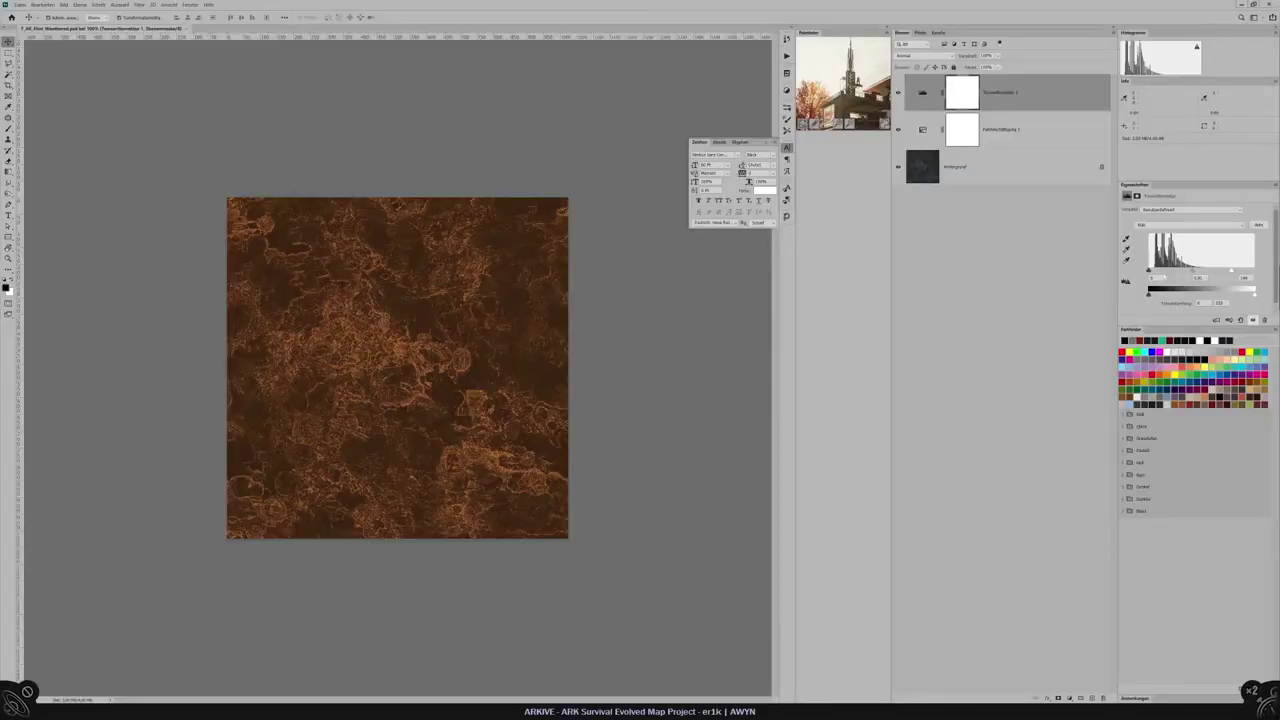
Step: Switch to Photoshop and lighten the flint texture by raising the Levels layer's black output and adjusting its input sliders
{"action": "left_click_drag", "start_coordinate": [1148, 294], "coordinate": [1193, 271]}
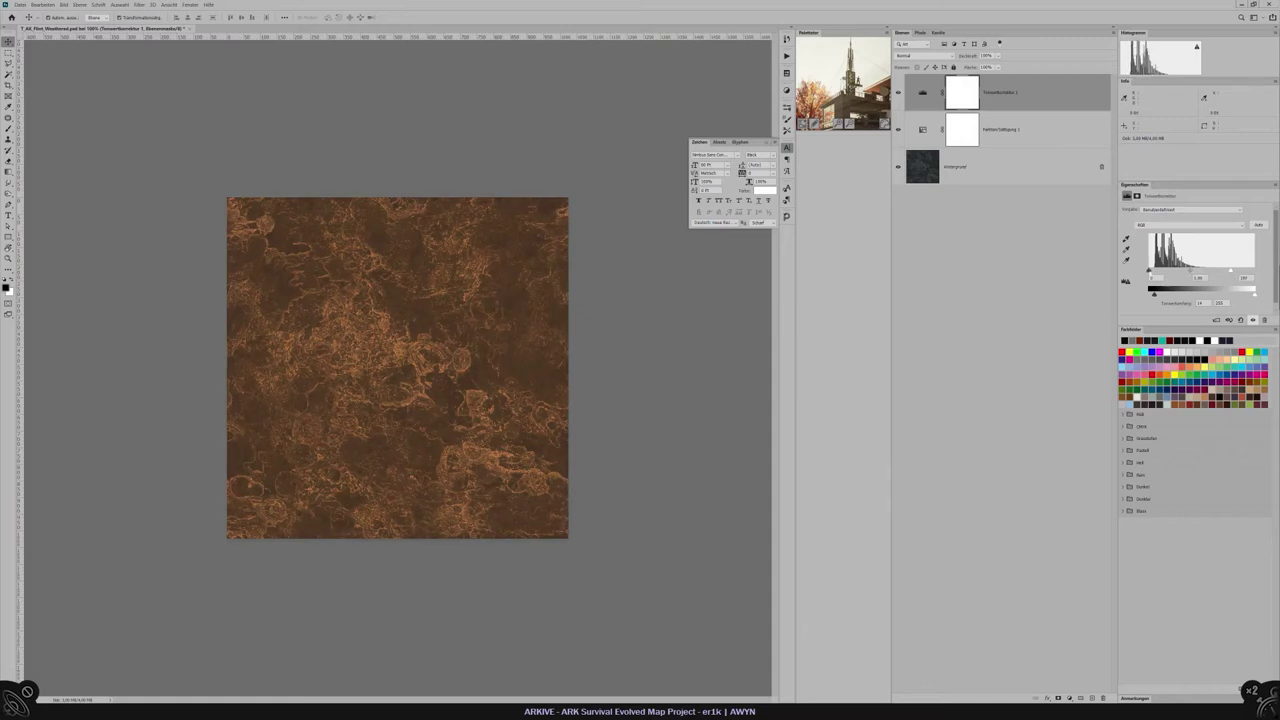
{"action": "left_click_drag", "start_coordinate": [1149, 272], "coordinate": [1162, 295]}
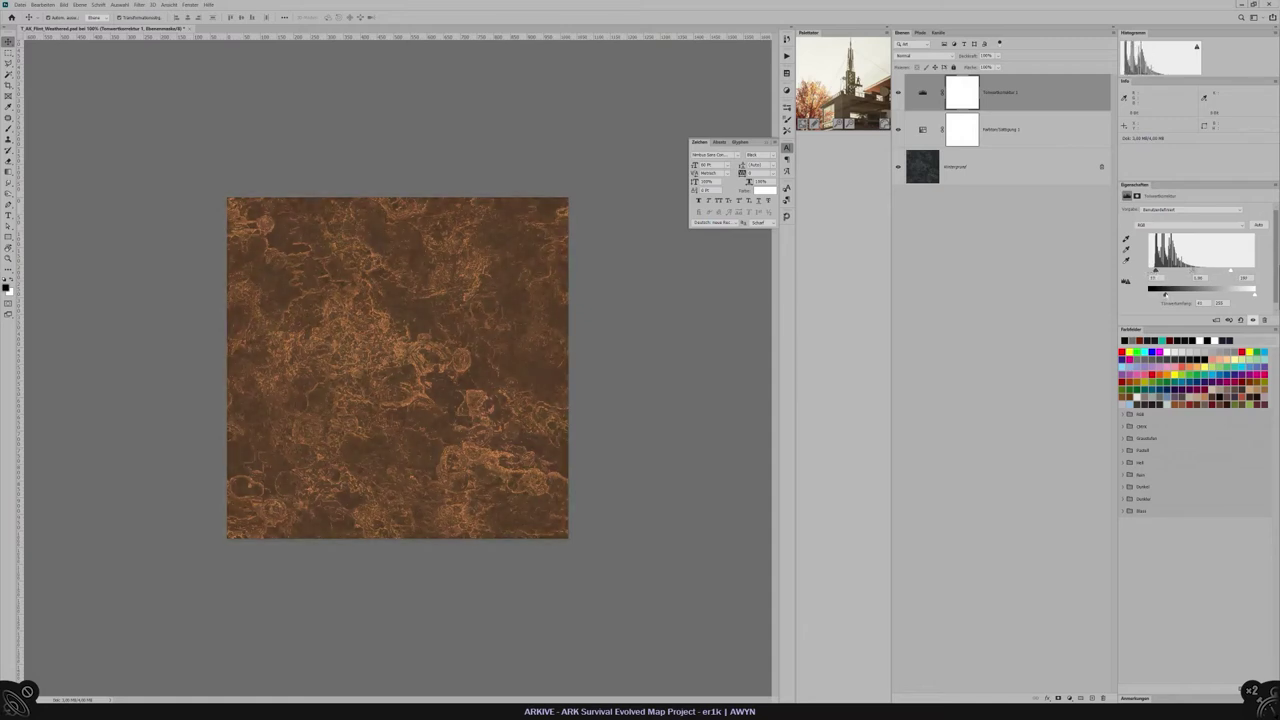
{"action": "left_click", "coordinate": [887, 285]}
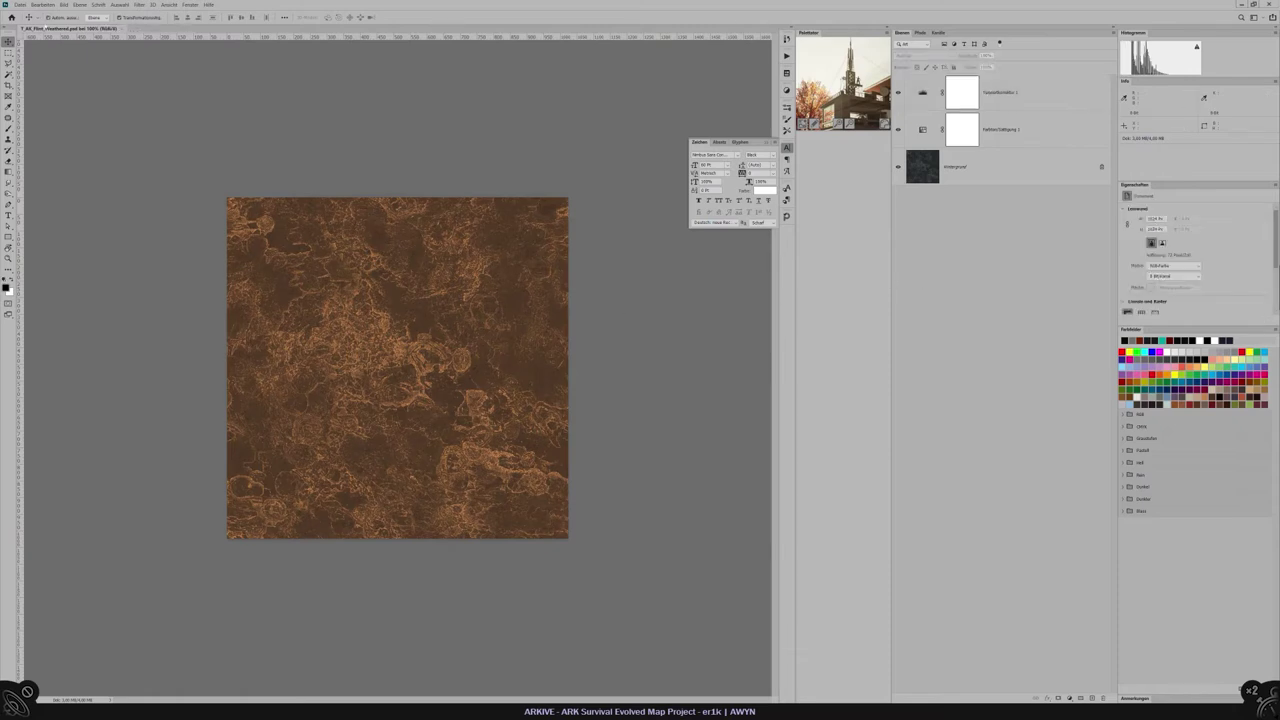
Step: Save the adjusted texture as a Targa, overwriting T_AK_Flint_Weathered.tga in the Dome_1 Materials folder
{"action": "key", "text": "ctrl+shift+s"}
{"action": "left_click", "coordinate": [390, 513]}
{"action": "left_click", "coordinate": [180, 654]}
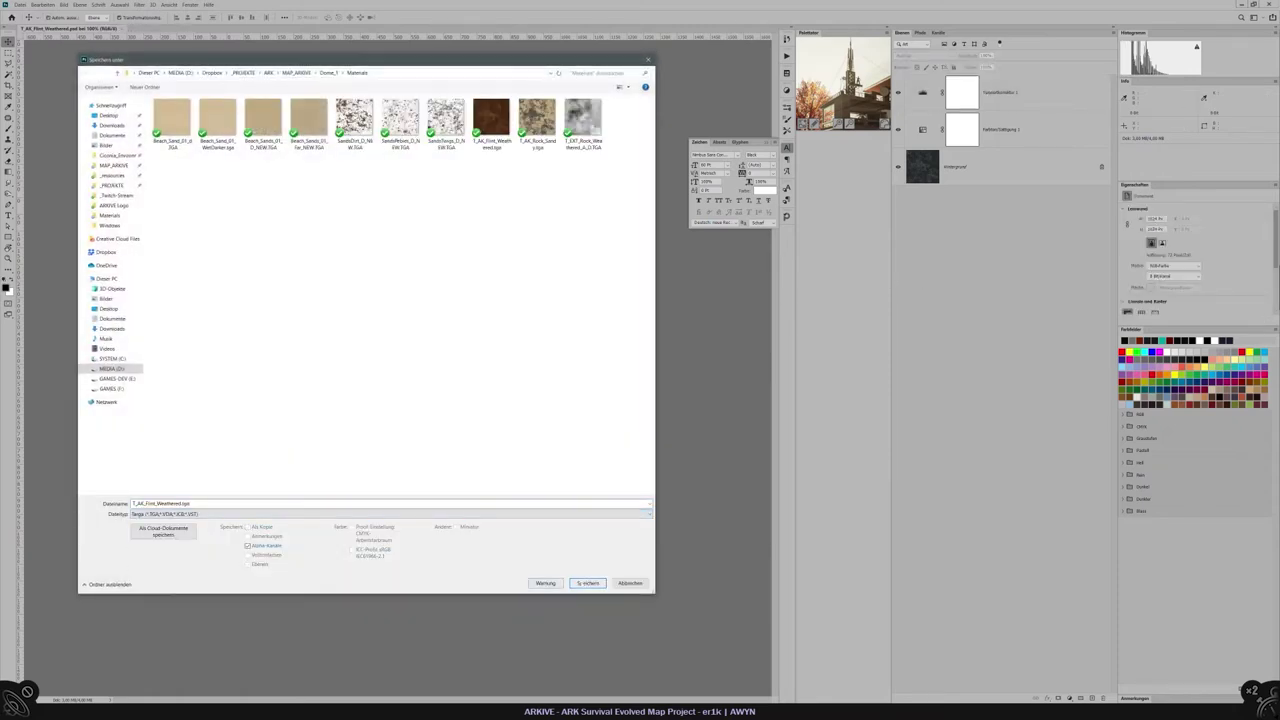
{"action": "key", "text": "Return"}
{"action": "left_click", "coordinate": [691, 357]}
{"action": "key", "text": "Return"}
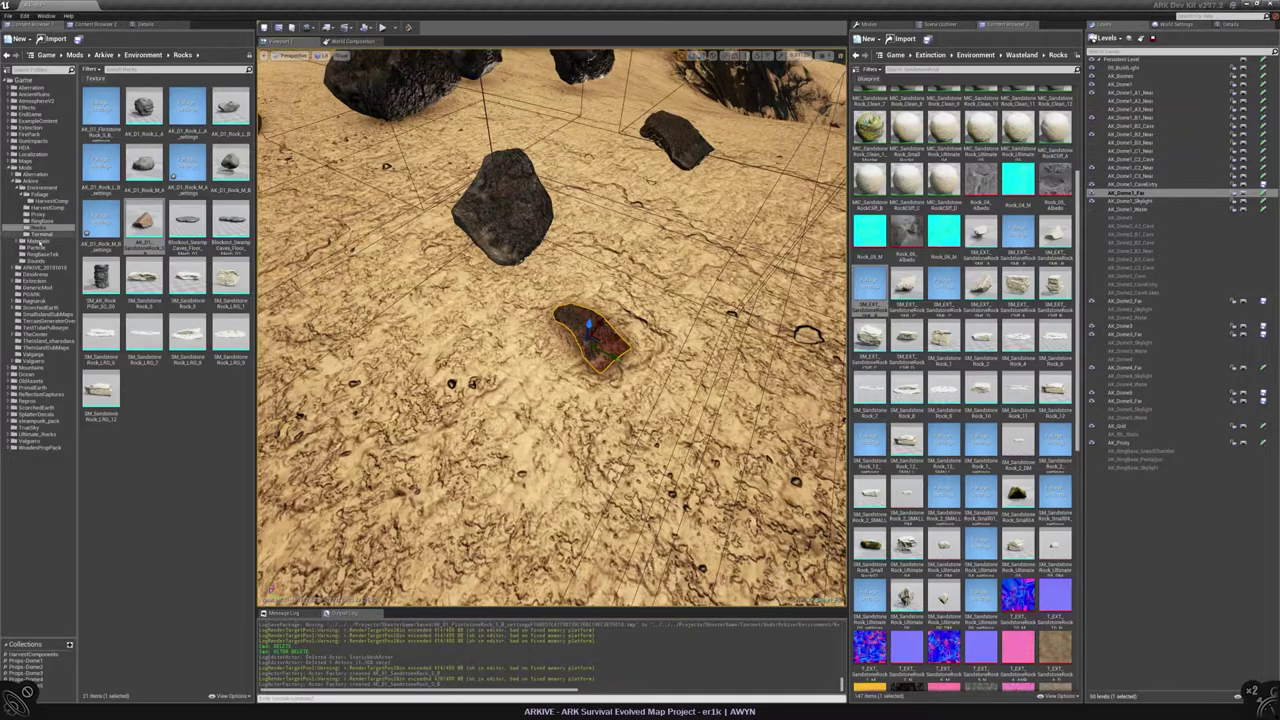
Step: Reimport T_AK_Flint_Weathered in the Arkive Materials folder of the ARK Dev Kit, using the Texture filter to find it
{"action": "left_click", "coordinate": [37, 241]}
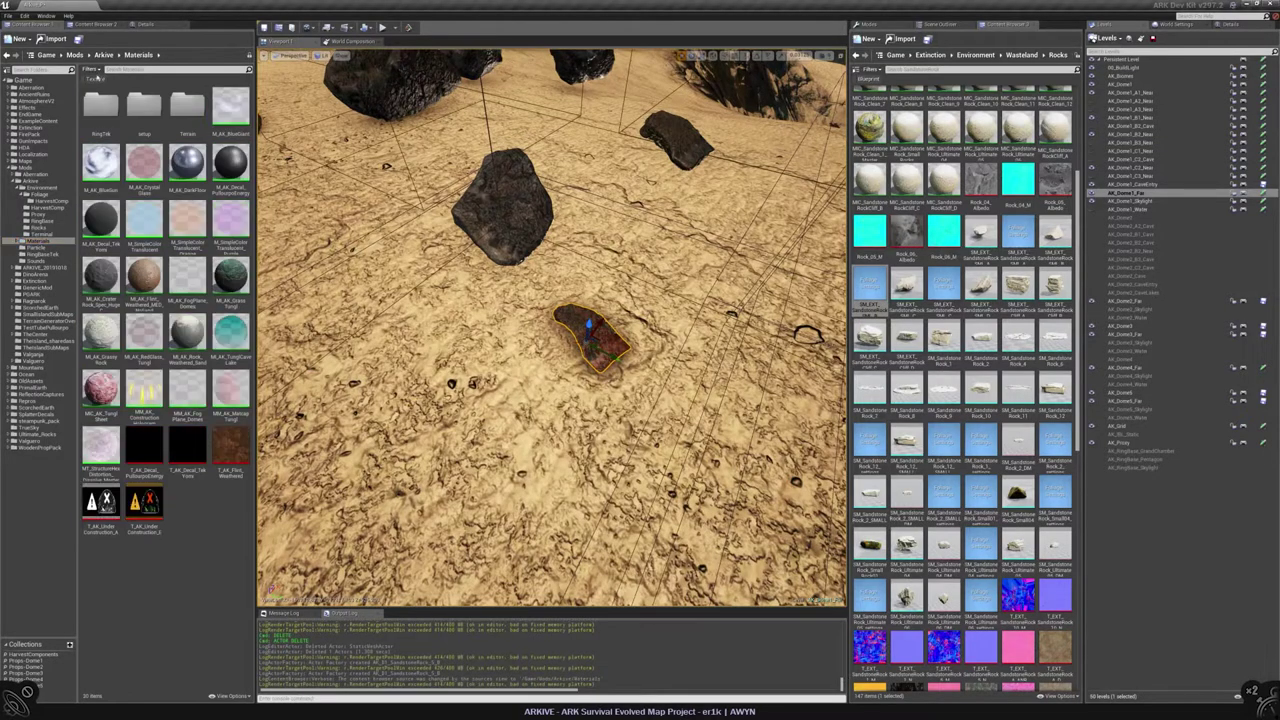
{"action": "left_click", "coordinate": [94, 77]}
{"action": "right_click", "coordinate": [148, 170]}
{"action": "left_click", "coordinate": [198, 207]}
{"action": "right_click_drag", "start_coordinate": [550, 330], "coordinate": [550, 330]}
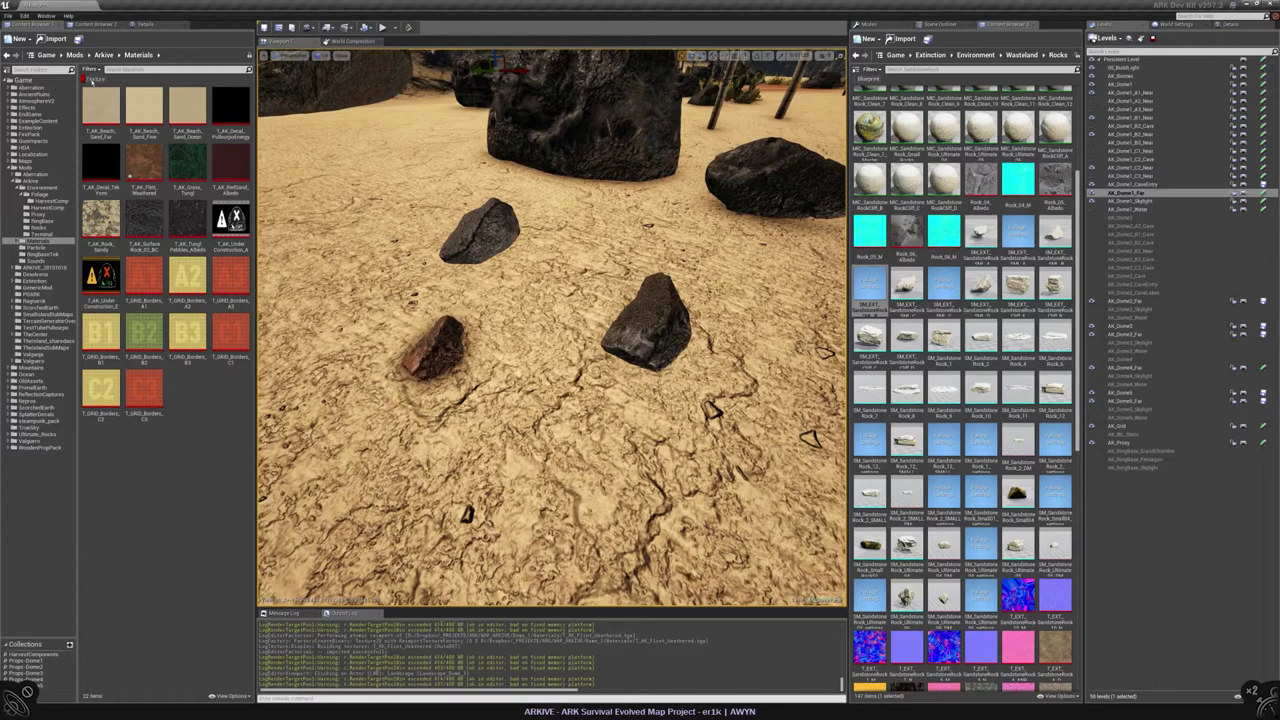
{"action": "left_click", "coordinate": [85, 79]}
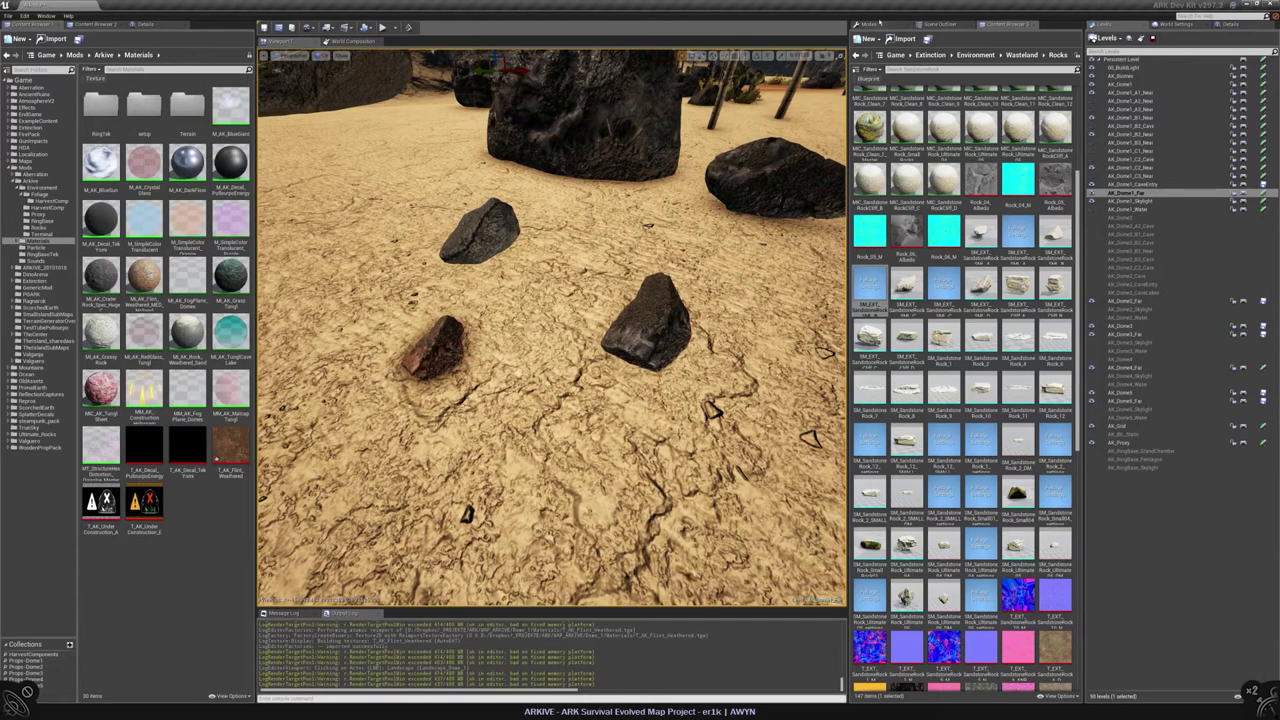
Step: Select the nearby dark rock in the scene and the AK_D1_SandstoneRock_S_B mesh in Arkive's Rocks folder, with the source rock folder open
{"action": "left_click", "coordinate": [868, 23]}
{"action": "left_click", "coordinate": [40, 228]}
{"action": "left_click", "coordinate": [645, 320]}
{"action": "left_click", "coordinate": [143, 222]}
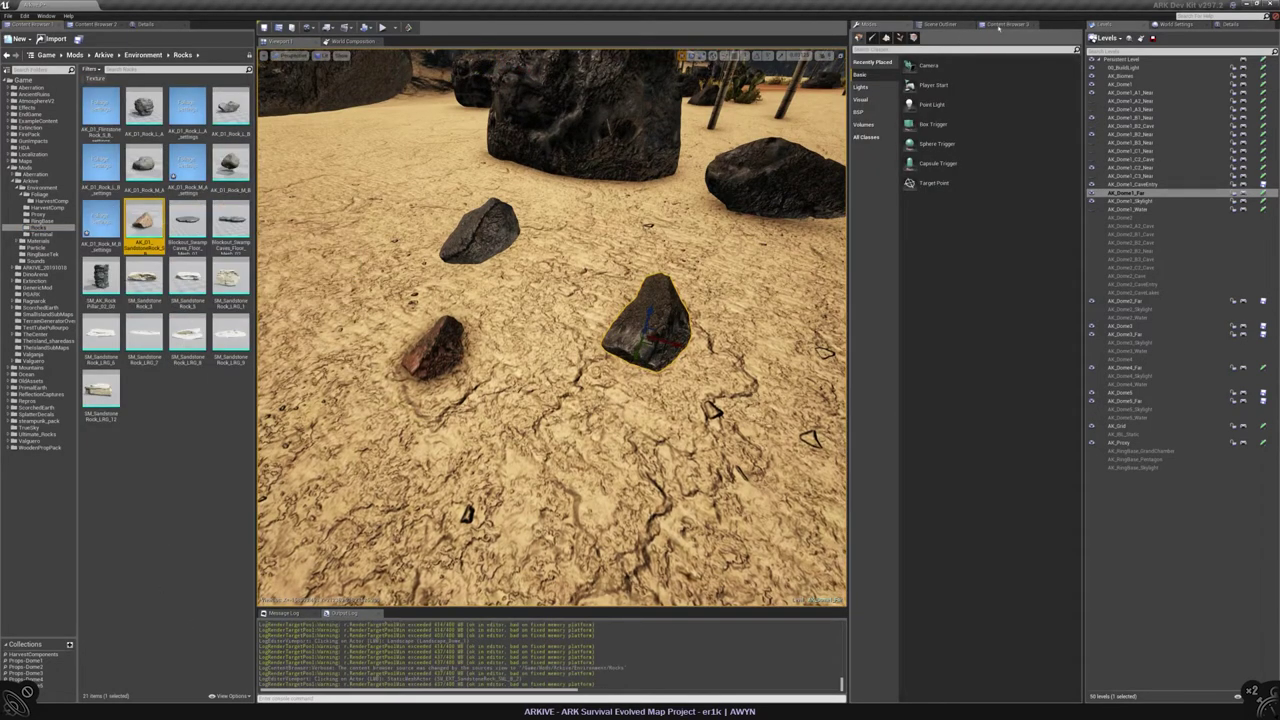
{"action": "left_click", "coordinate": [998, 25]}
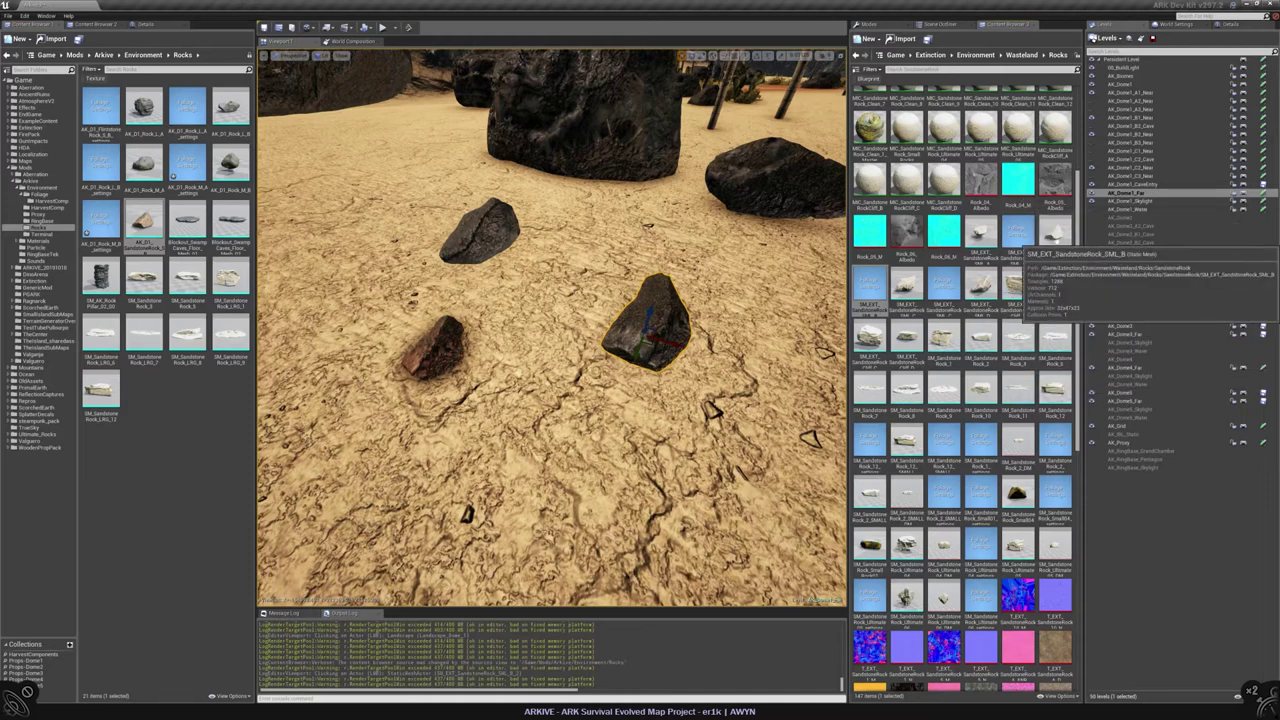
Step: Rename the selected flint rock mesh in the Arkive Rocks folder as AK_D1_FlintstoneRock_S_B
{"action": "key", "text": "F2"}
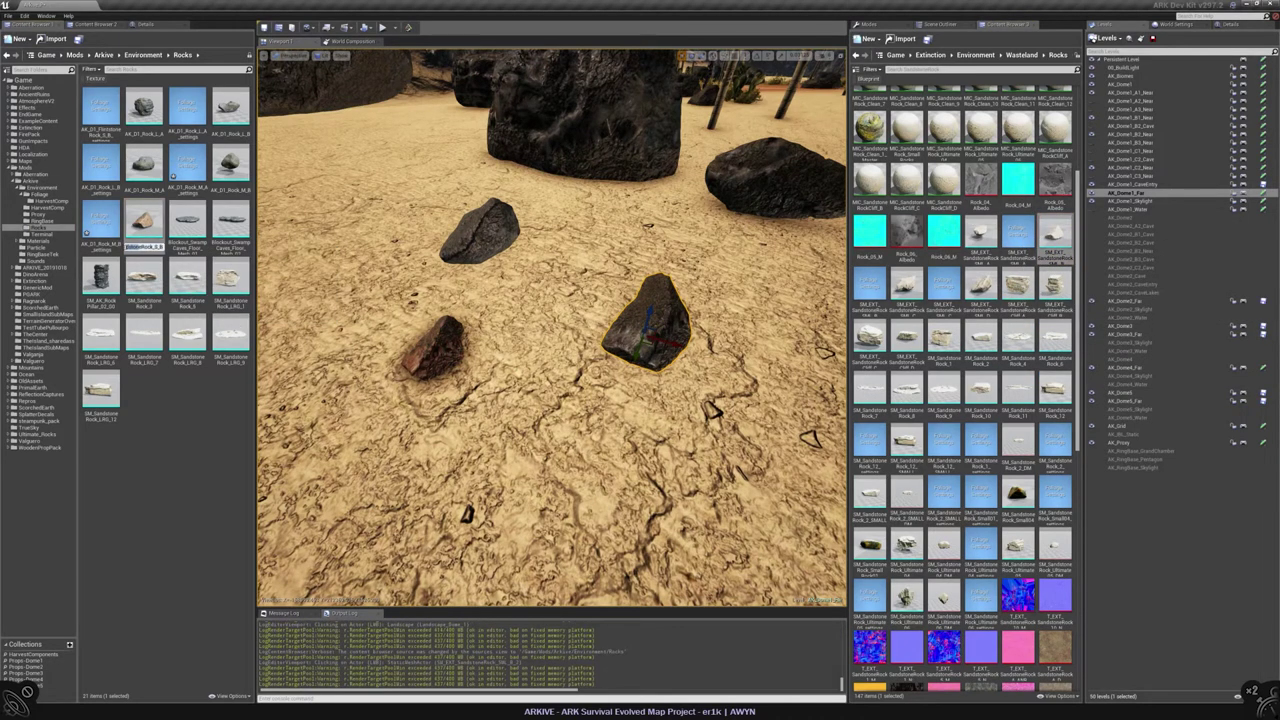
{"action": "type", "text": "Flat"}
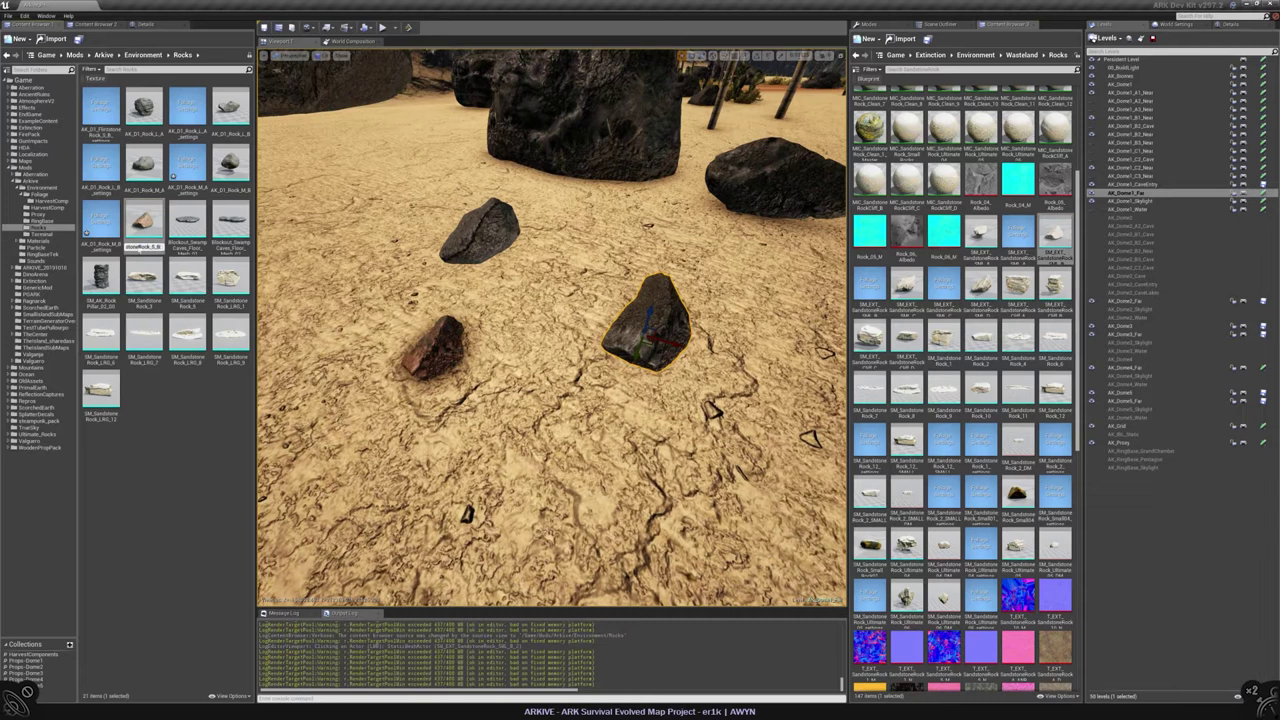
{"action": "key", "text": "Return"}
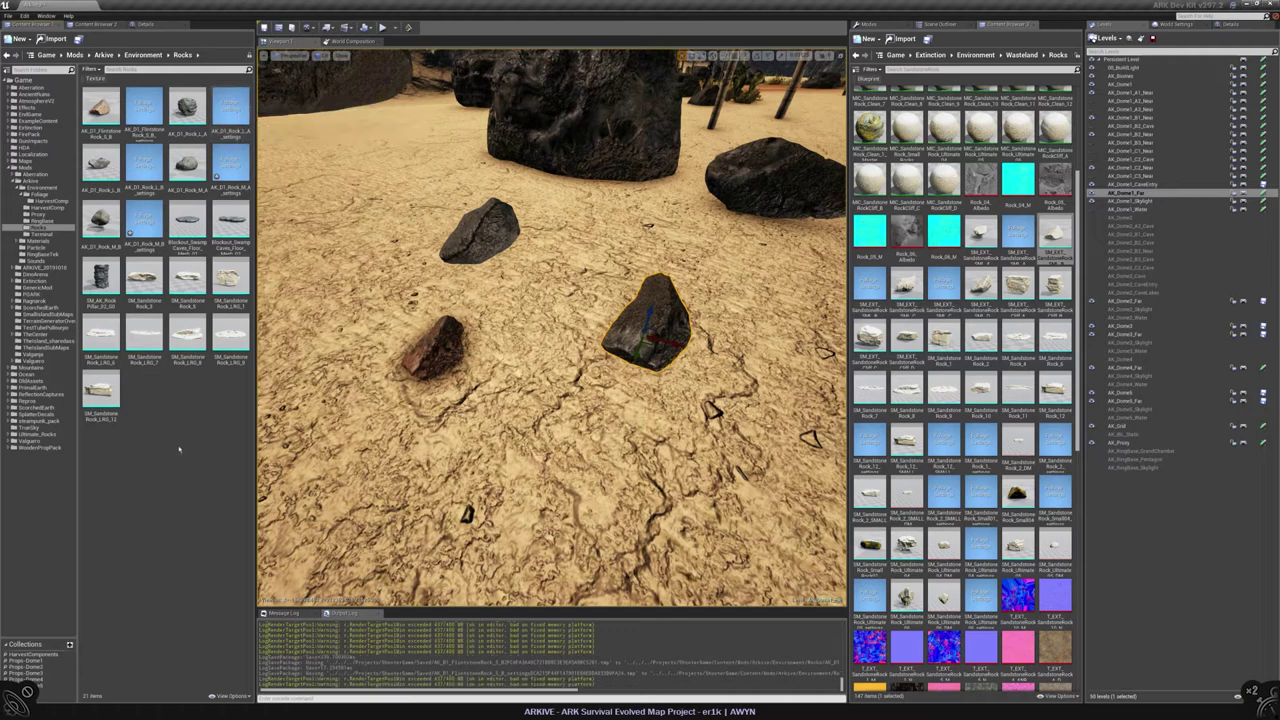
Step: Copy the SM_EXT_SandstoneRock_SML_B mesh into the Arkive Rocks folder and name it AK_D1_SandstoneRock_S_B
{"action": "left_click_drag", "start_coordinate": [1103, 242], "coordinate": [46, 233]}
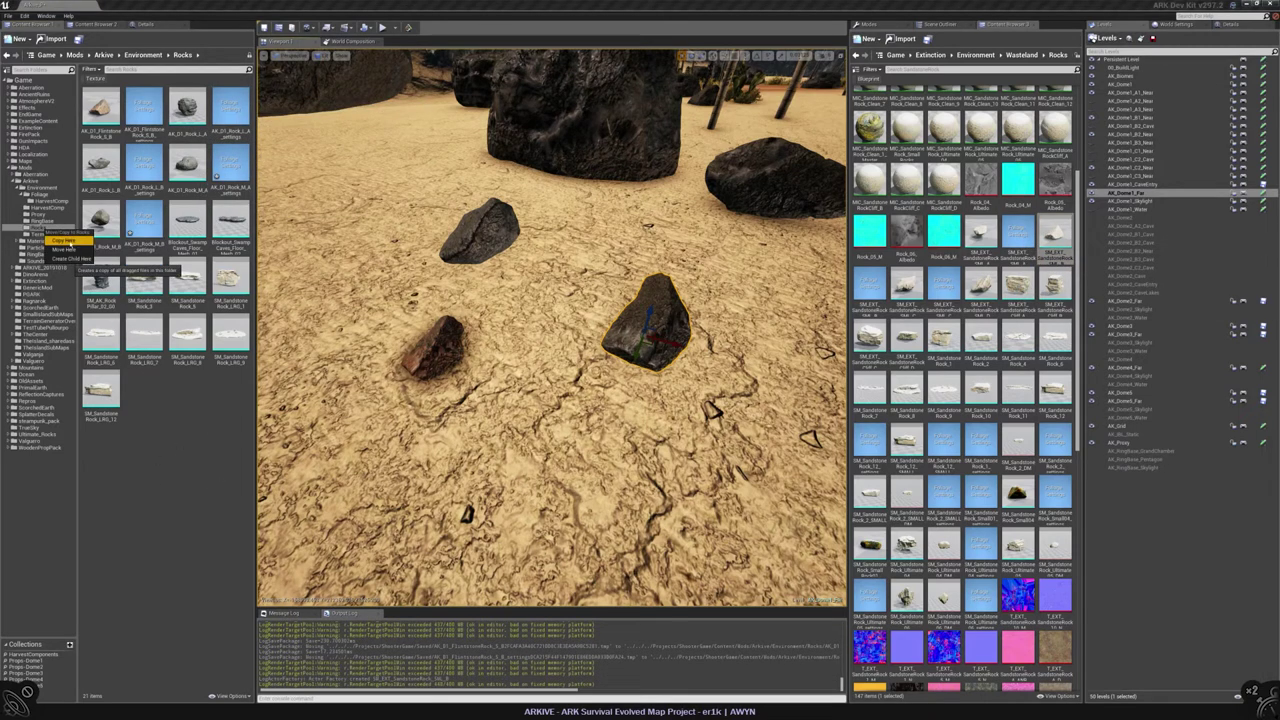
{"action": "left_click", "coordinate": [62, 240]}
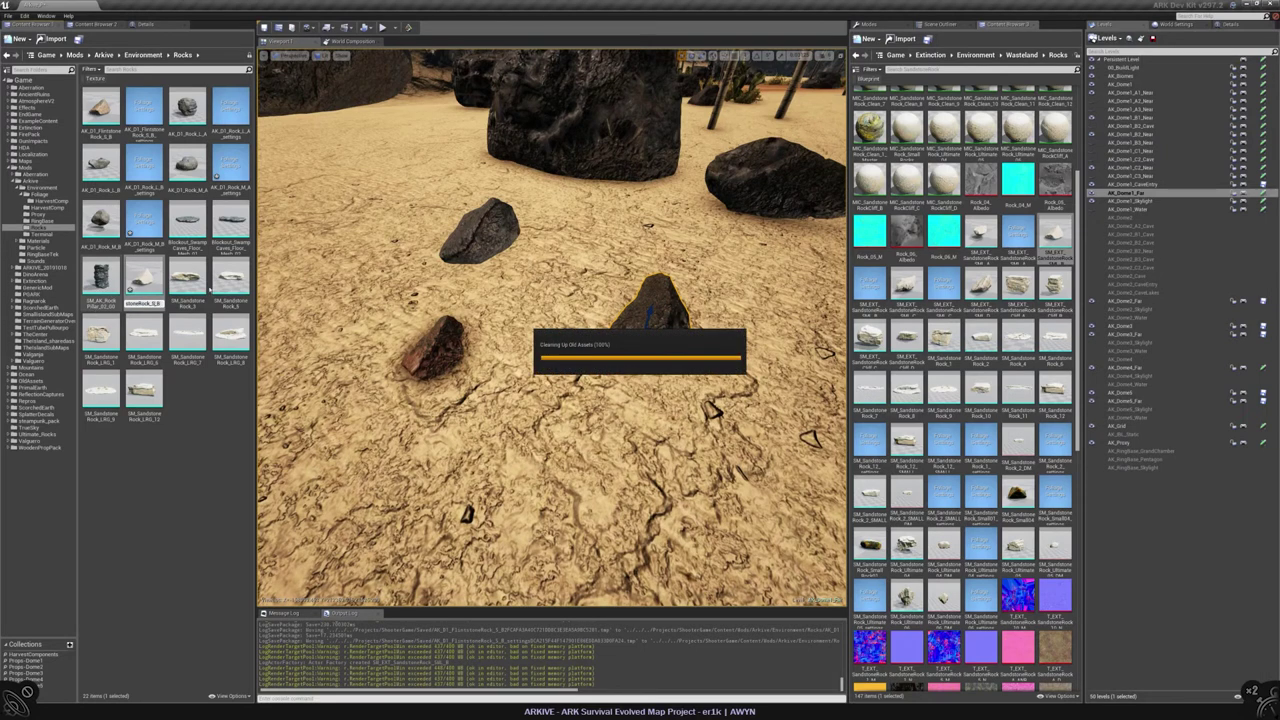
{"action": "key", "text": "Return"}
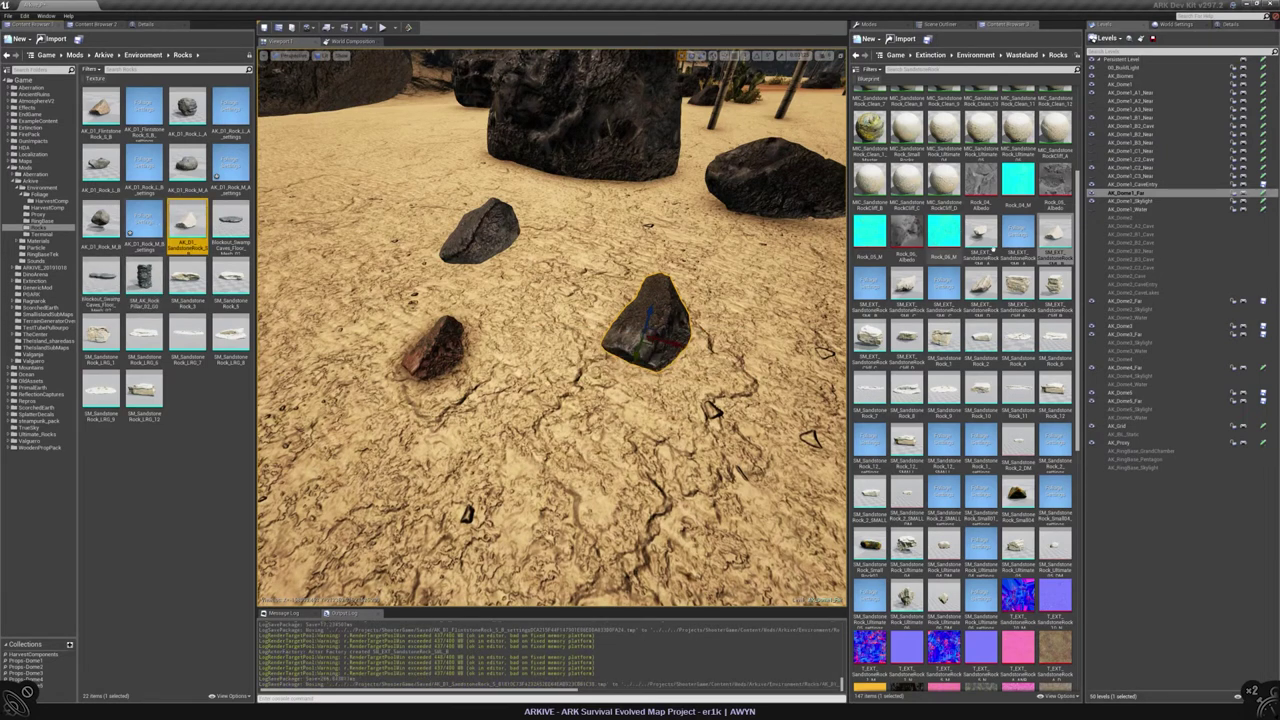
Step: Copy the small sandstone rock's foliage settings into the Arkive Rocks folder and name the copy AK_D1_SandstoneRock_S_B_settings
{"action": "left_click", "coordinate": [869, 288]}
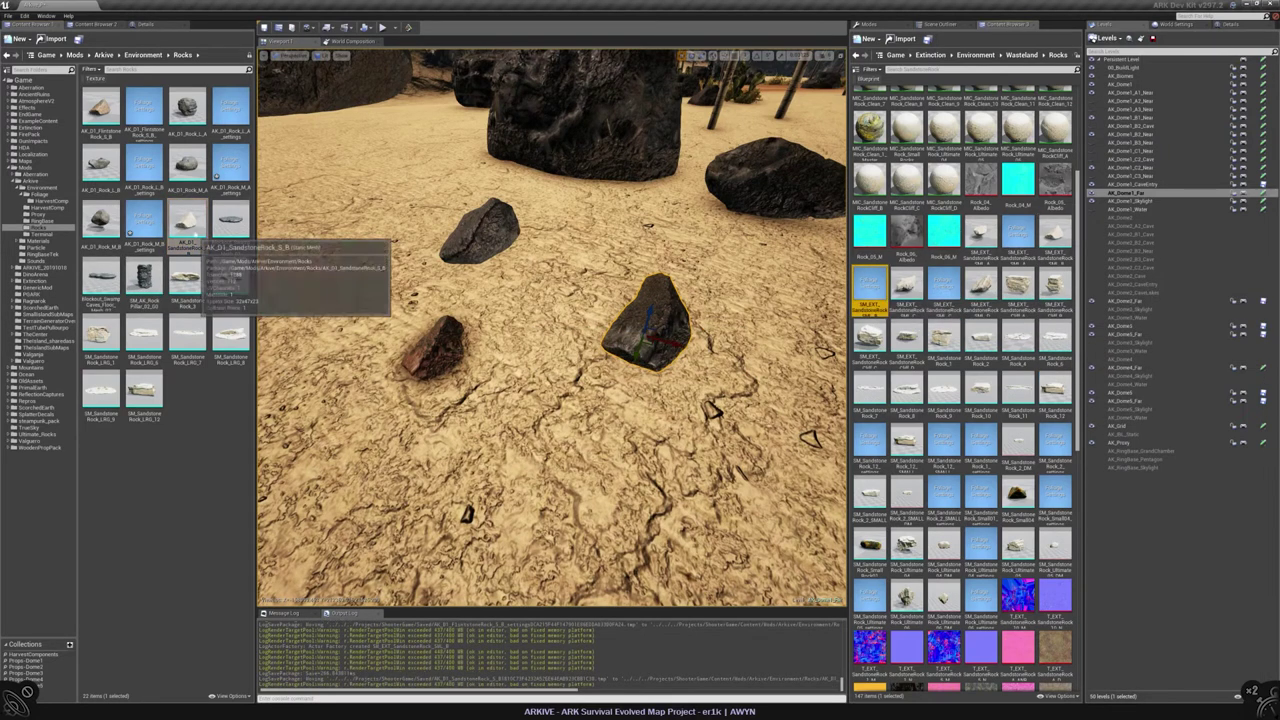
{"action": "left_click_drag", "start_coordinate": [869, 290], "coordinate": [262, 275]}
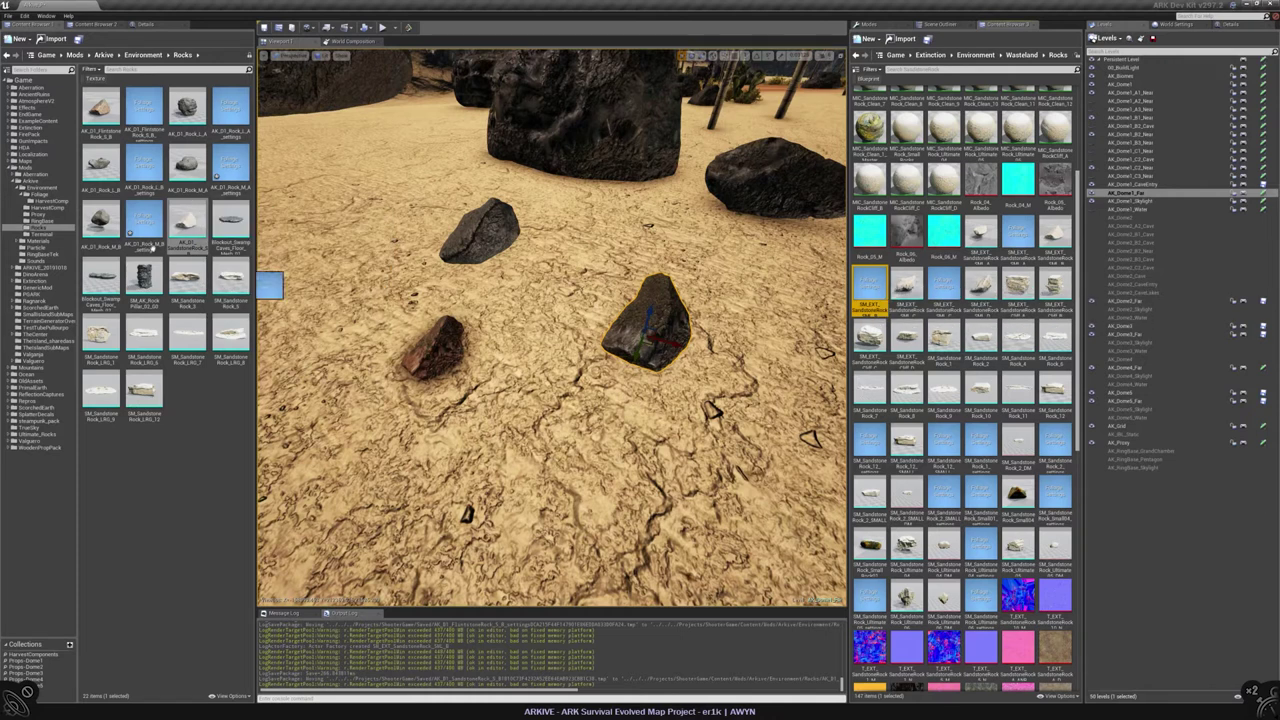
{"action": "left_click_drag", "start_coordinate": [43, 229], "coordinate": [43, 229]}
{"action": "left_click", "coordinate": [60, 241]}
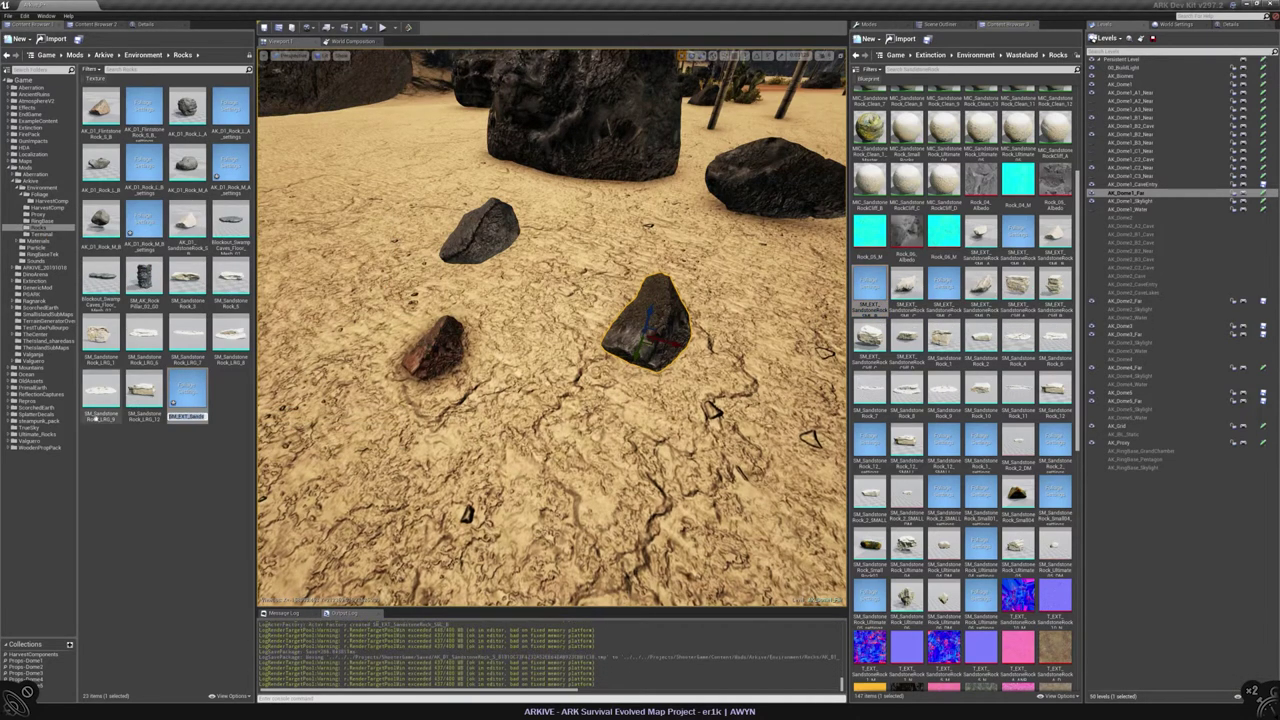
{"action": "key", "text": "Home"}
{"action": "key", "text": "Delete"}
{"action": "key", "text": "Delete"}
{"action": "type", "text": "AK"}
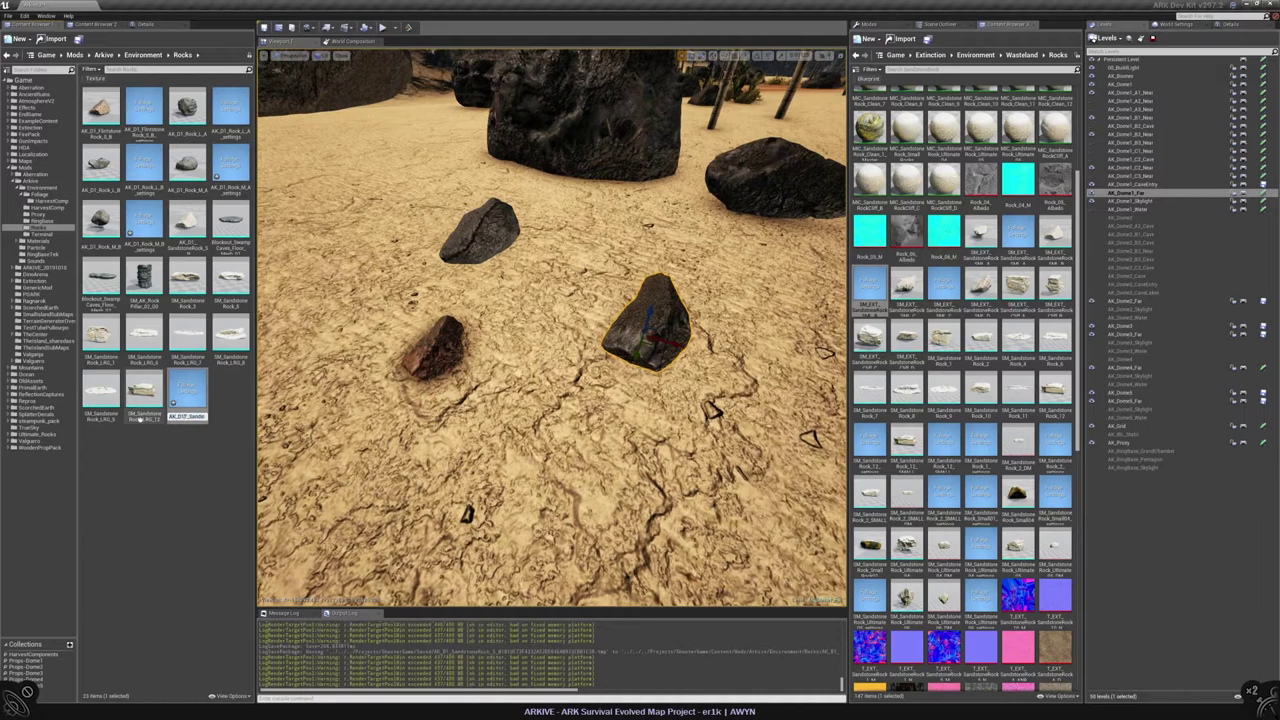
{"action": "key", "text": "Return"}
Step: Assign the AK_D1_SandstoneRock_S_B mesh to the copied sandstone foliage settings and close the settings asset
{"action": "double_click", "coordinate": [231, 225]}
{"action": "left_click", "coordinate": [187, 220]}
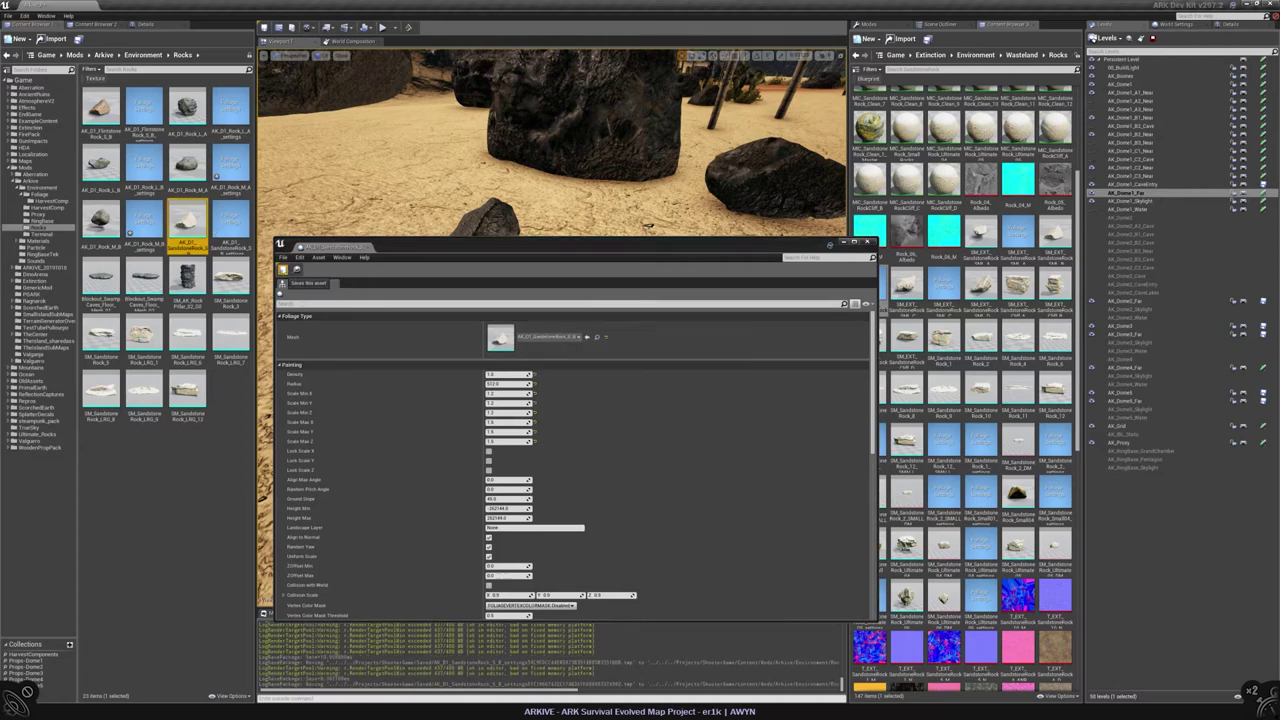
{"action": "left_click", "coordinate": [157, 465]}
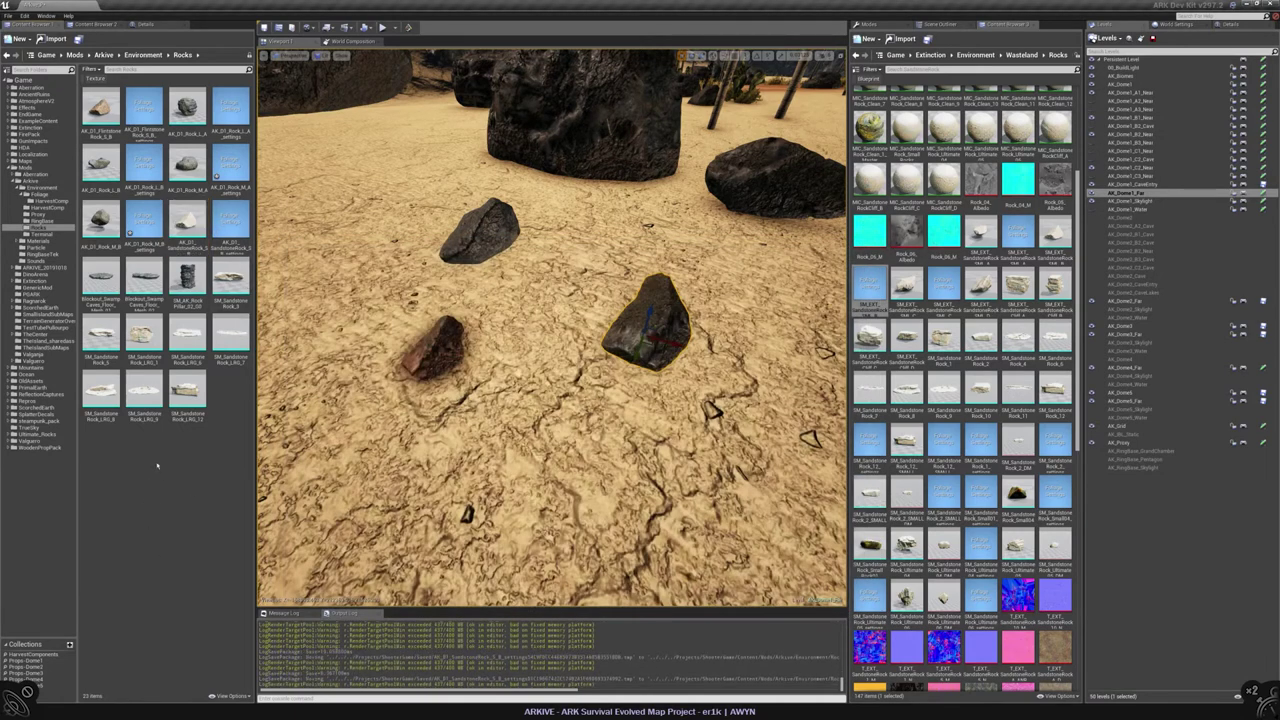
Step: Assign the placed rock's weathered material to the AK_D1_SandstoneRock_S_B mesh, then save and close the mesh
{"action": "double_click", "coordinate": [187, 220]}
{"action": "left_click_drag", "start_coordinate": [484, 244], "coordinate": [490, 362]}
{"action": "left_click", "coordinate": [148, 25]}
{"action": "left_click", "coordinate": [225, 182]}
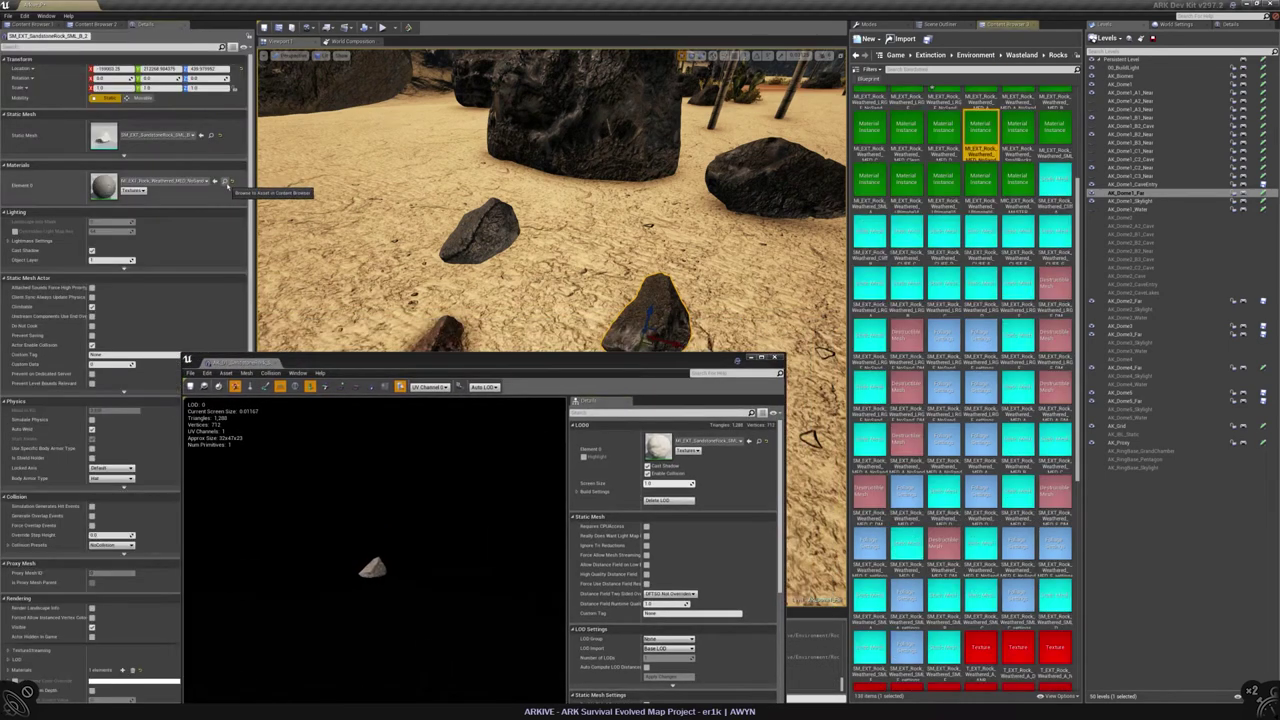
{"action": "left_click", "coordinate": [980, 130]}
{"action": "left_click", "coordinate": [749, 441]}
{"action": "left_click", "coordinate": [749, 441]}
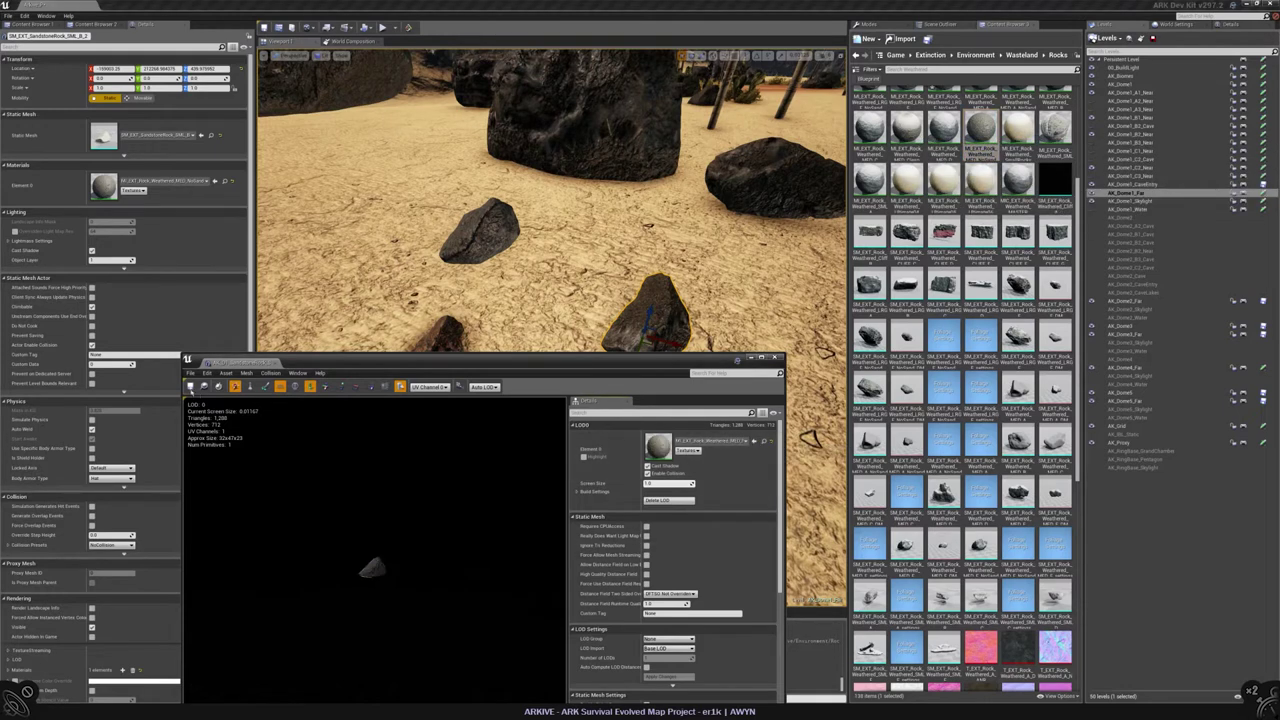
{"action": "left_click", "coordinate": [771, 357]}
Step: Enter foliage painting mode with AK_Dome1 as the current level and show the Arkive Rocks assets
{"action": "right_click_drag", "start_coordinate": [550, 400], "coordinate": [600, 350]}
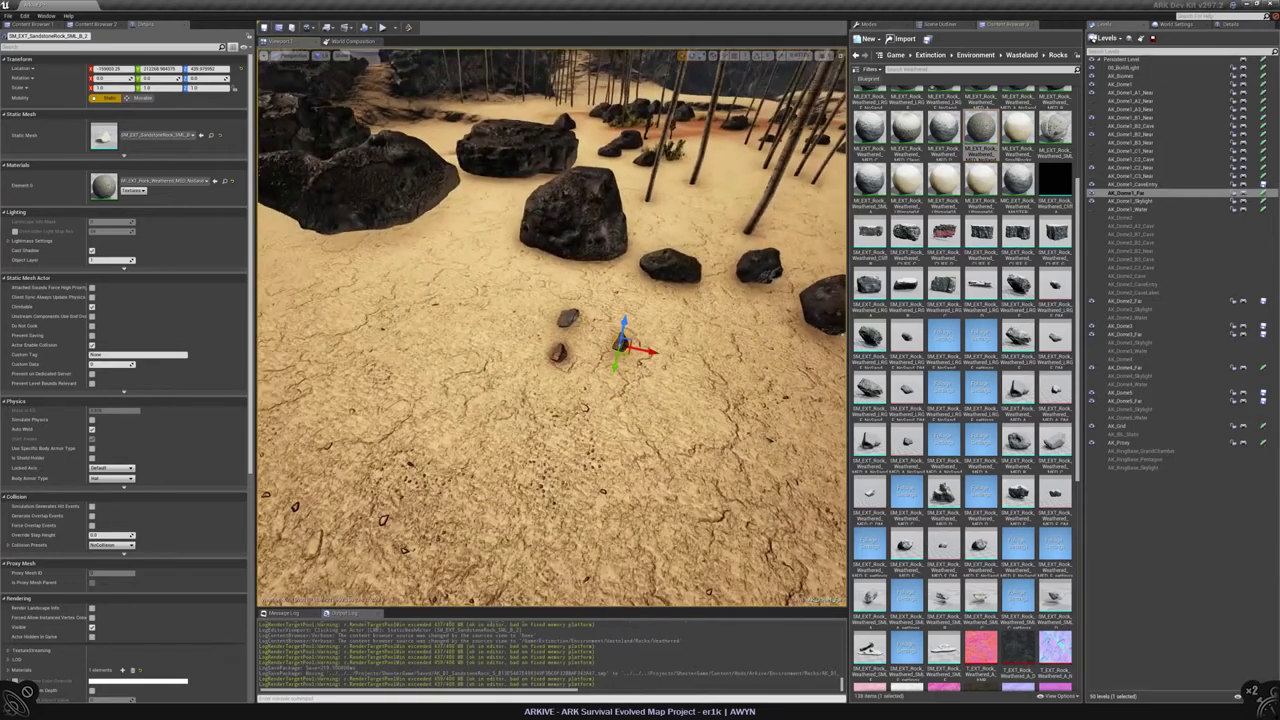
{"action": "left_click", "coordinate": [868, 26]}
{"action": "left_click", "coordinate": [899, 37]}
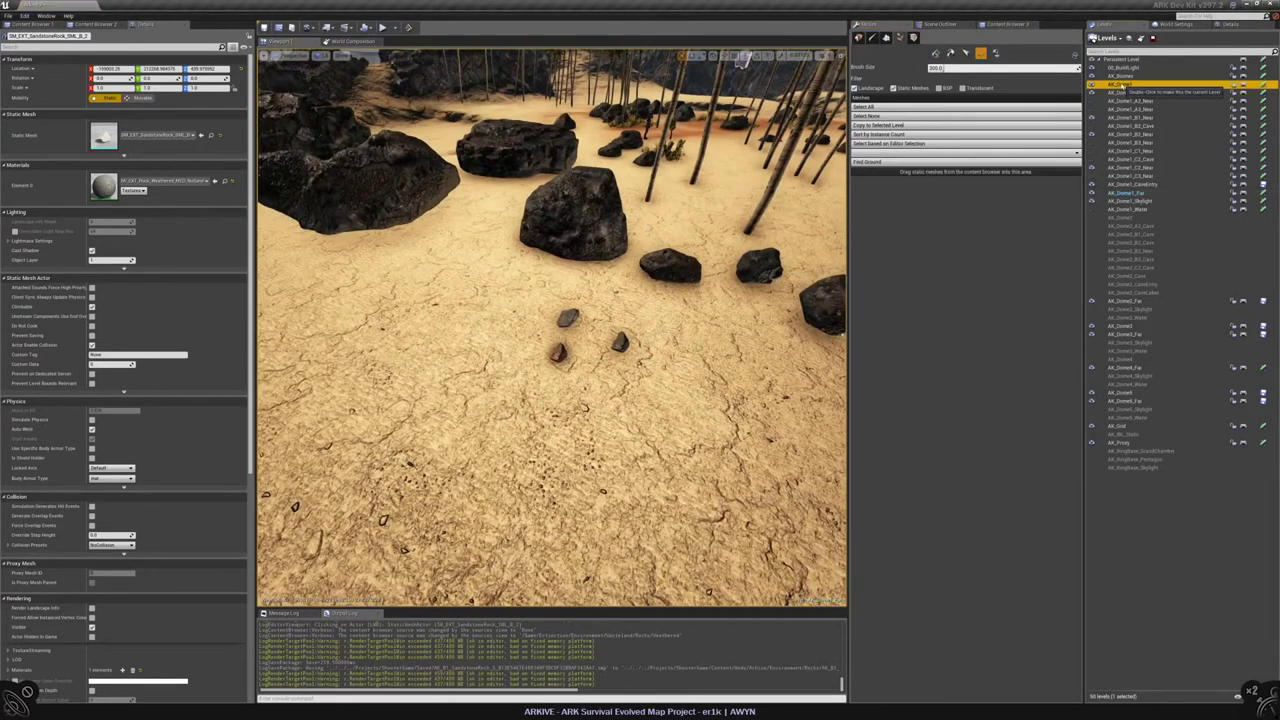
{"action": "key", "text": "ctrl+b"}
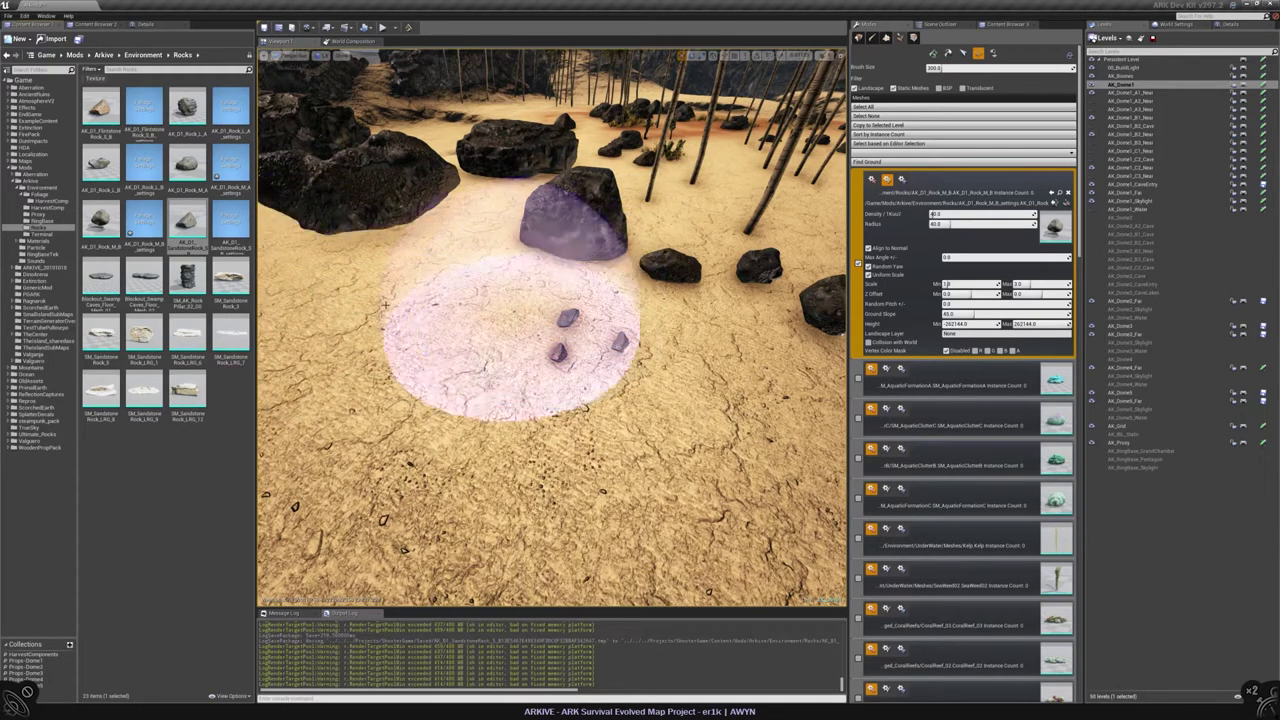
Step: Add the AK_D1_FlintstoneRock_S_B and AK_D1_SandstoneRock_S_B meshes to the foliage types, each using its matching shared settings
{"action": "left_click_drag", "start_coordinate": [100, 108], "coordinate": [900, 190]}
{"action": "scroll", "coordinate": [960, 400], "scroll_direction": "down", "scroll_amount": 10}
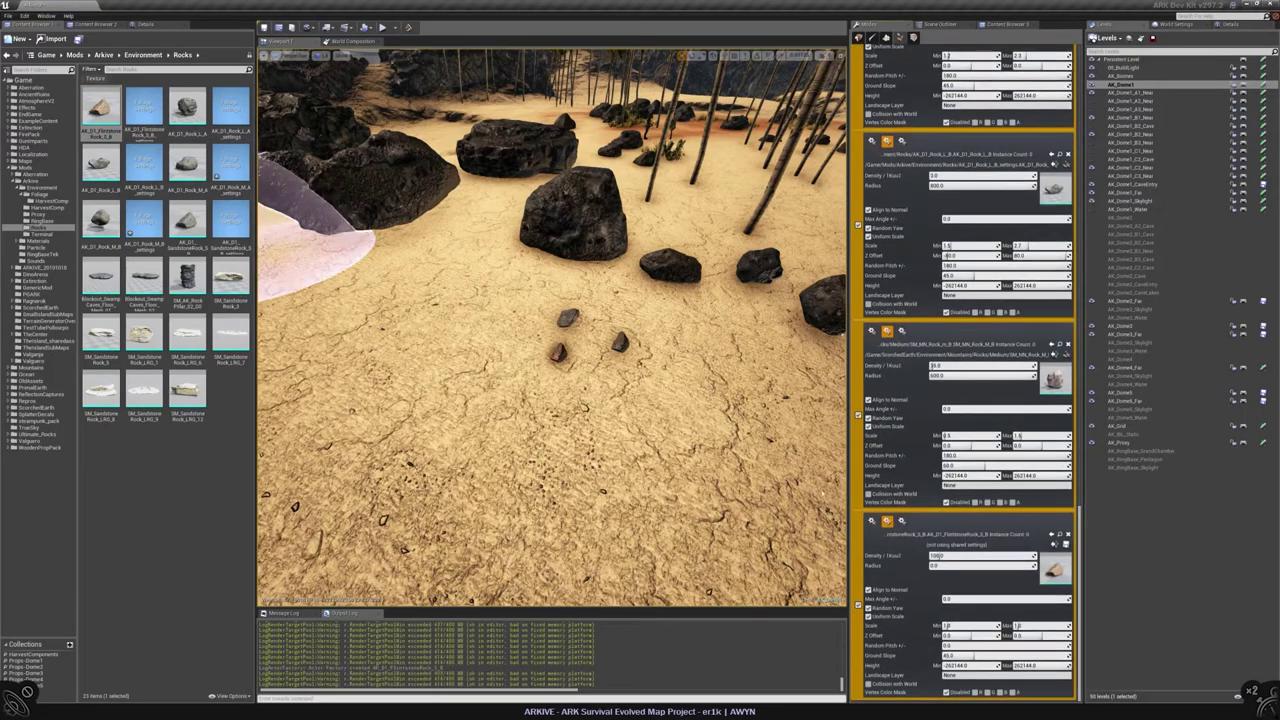
{"action": "left_click", "coordinate": [143, 108]}
{"action": "left_click", "coordinate": [1053, 545]}
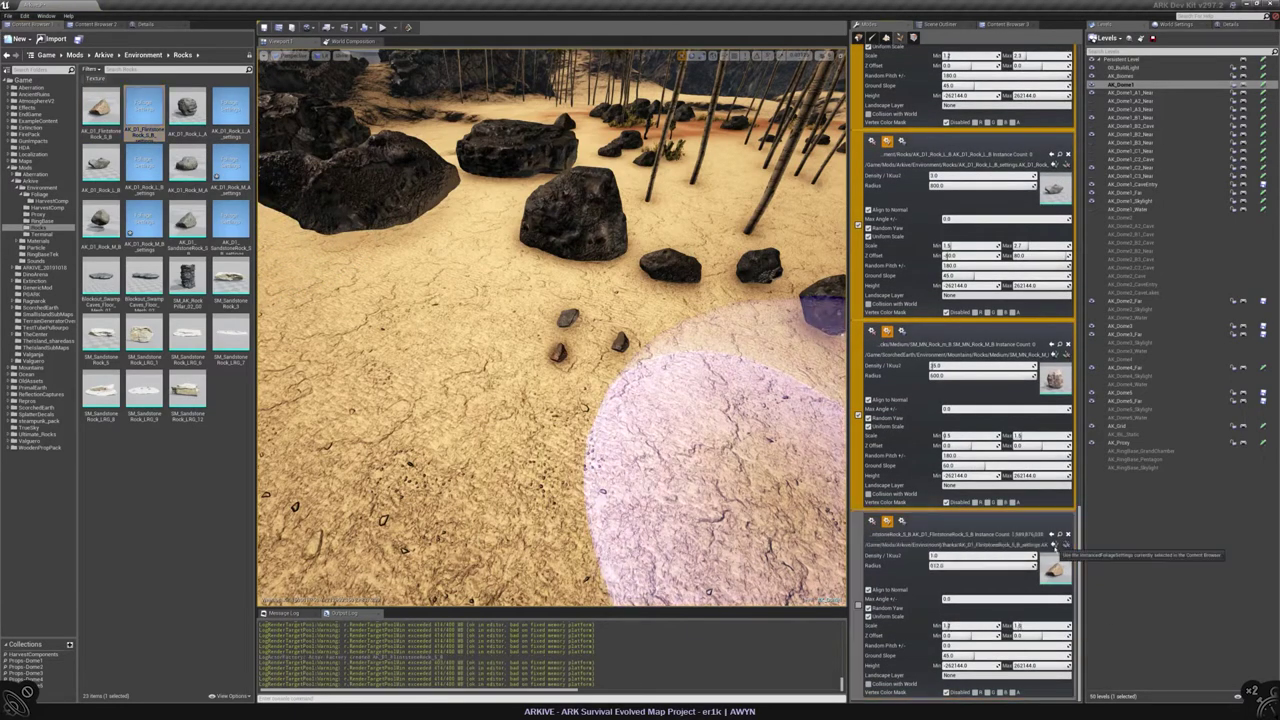
{"action": "mouse_move", "coordinate": [423, 400]}
{"action": "right_mouse_down"}
{"action": "mouse_move", "coordinate": [350, 460]}
{"action": "mouse_move", "coordinate": [370, 452]}
{"action": "right_mouse_up"}
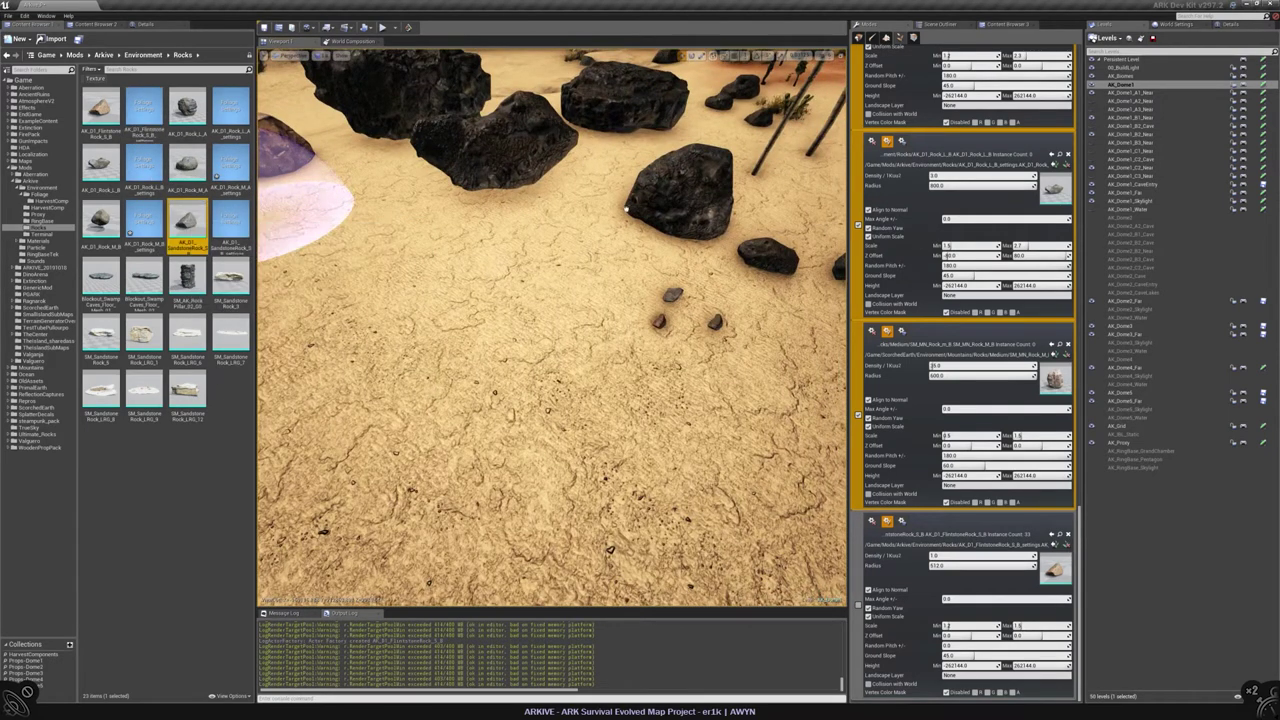
{"action": "left_click_drag", "start_coordinate": [195, 215], "coordinate": [960, 480]}
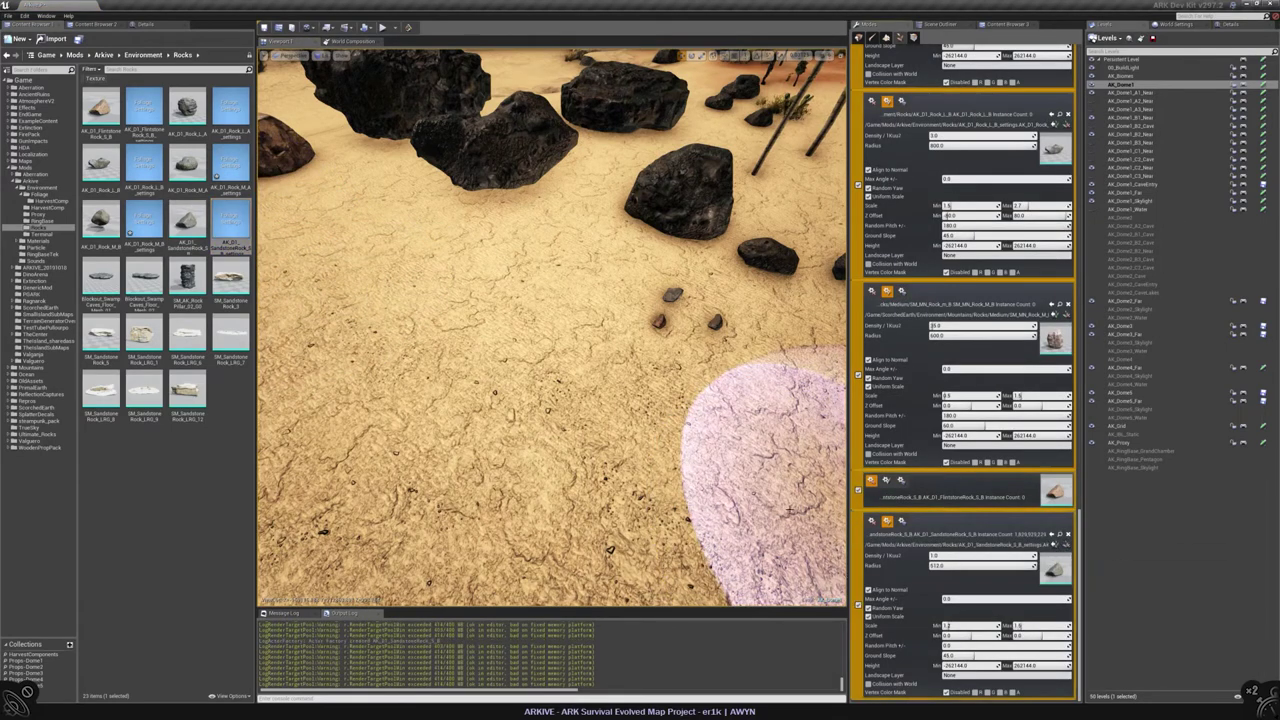
Step: Deselect the large rock foliage types and collapse the details of the coral, large rock and SM_MN_Rock_M_B entries
{"action": "scroll", "coordinate": [935, 303], "scroll_direction": "up", "scroll_amount": 3}
{"action": "scroll", "coordinate": [935, 303], "scroll_direction": "up", "scroll_amount": 9}
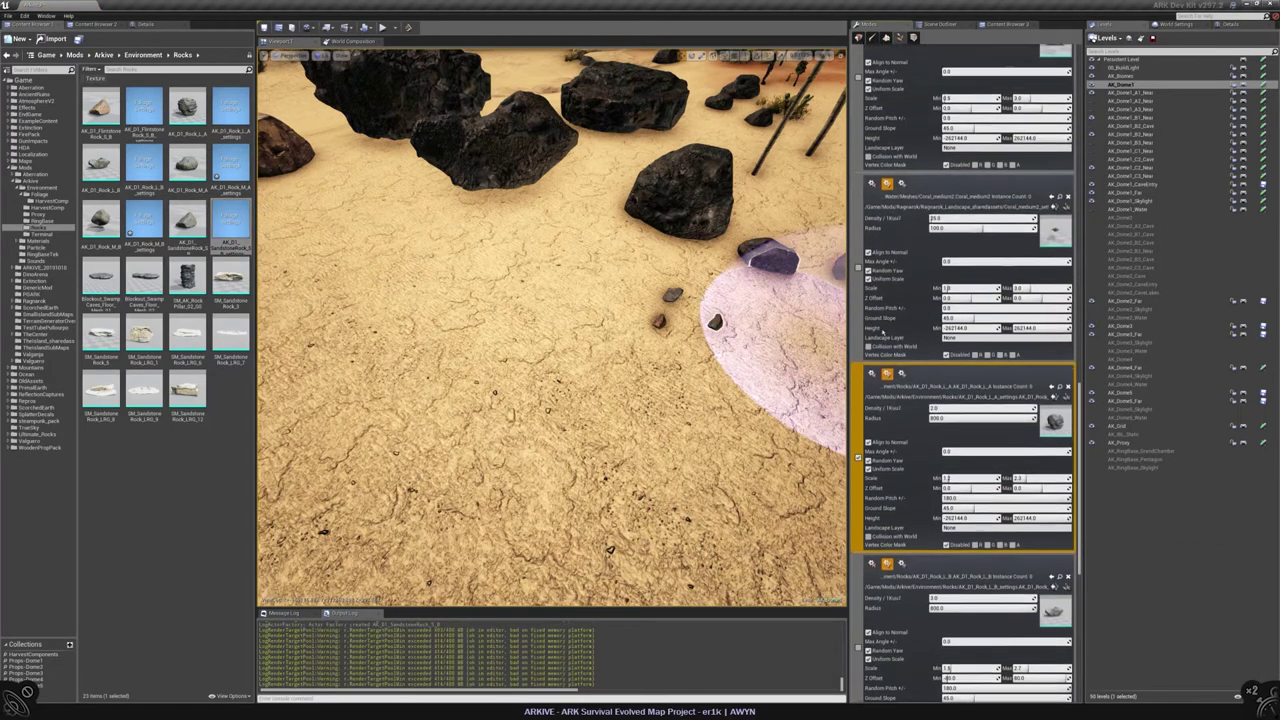
{"action": "scroll", "coordinate": [931, 243], "scroll_direction": "down", "scroll_amount": 6}
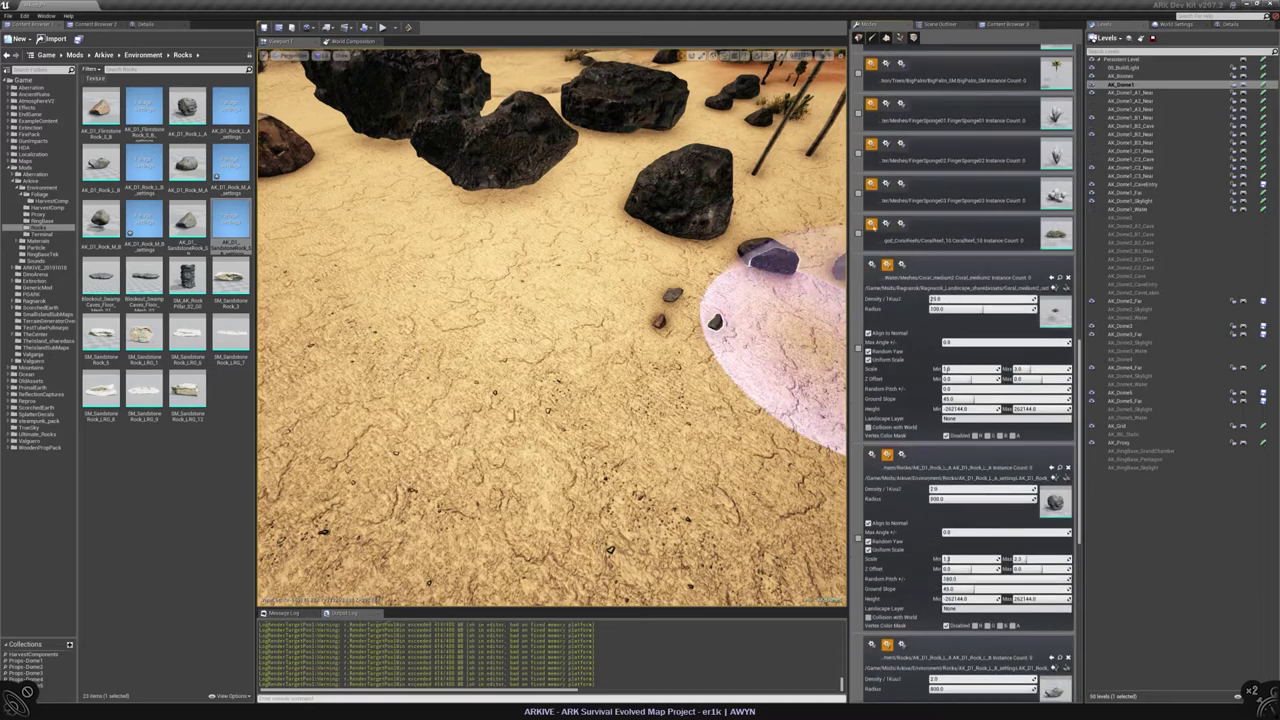
{"action": "left_click", "coordinate": [871, 238]}
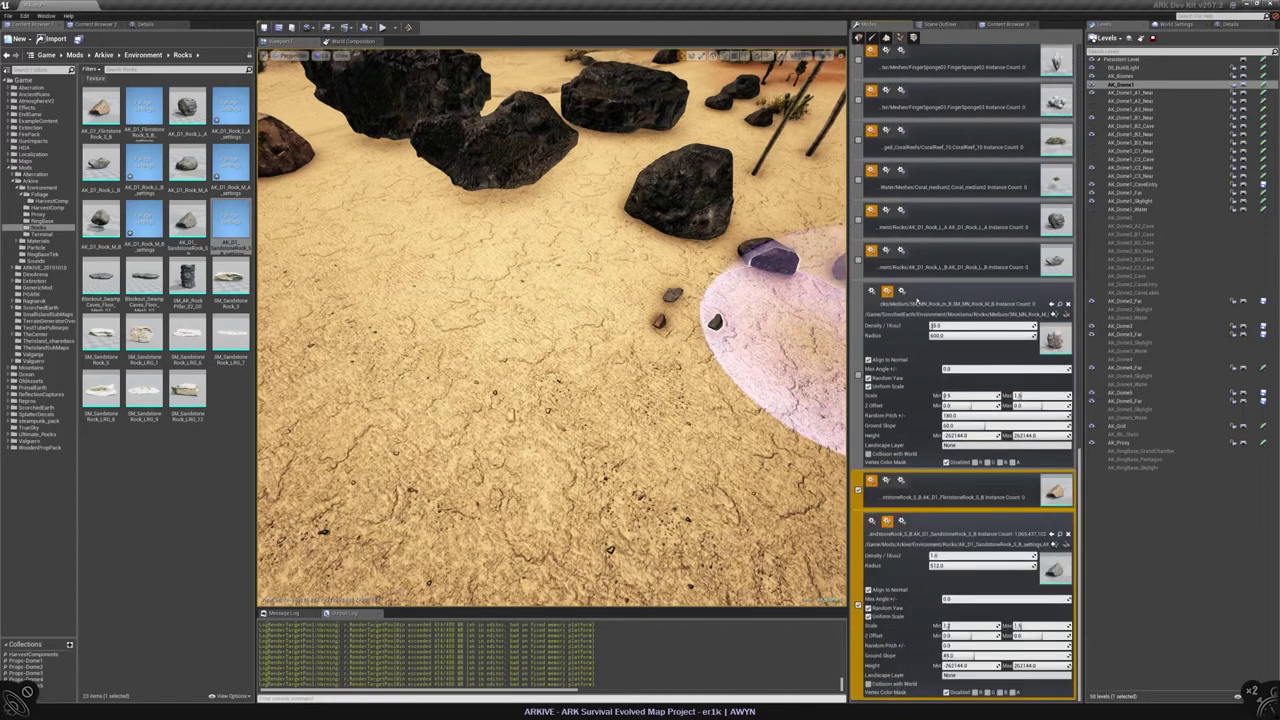
{"action": "left_click", "coordinate": [871, 292]}
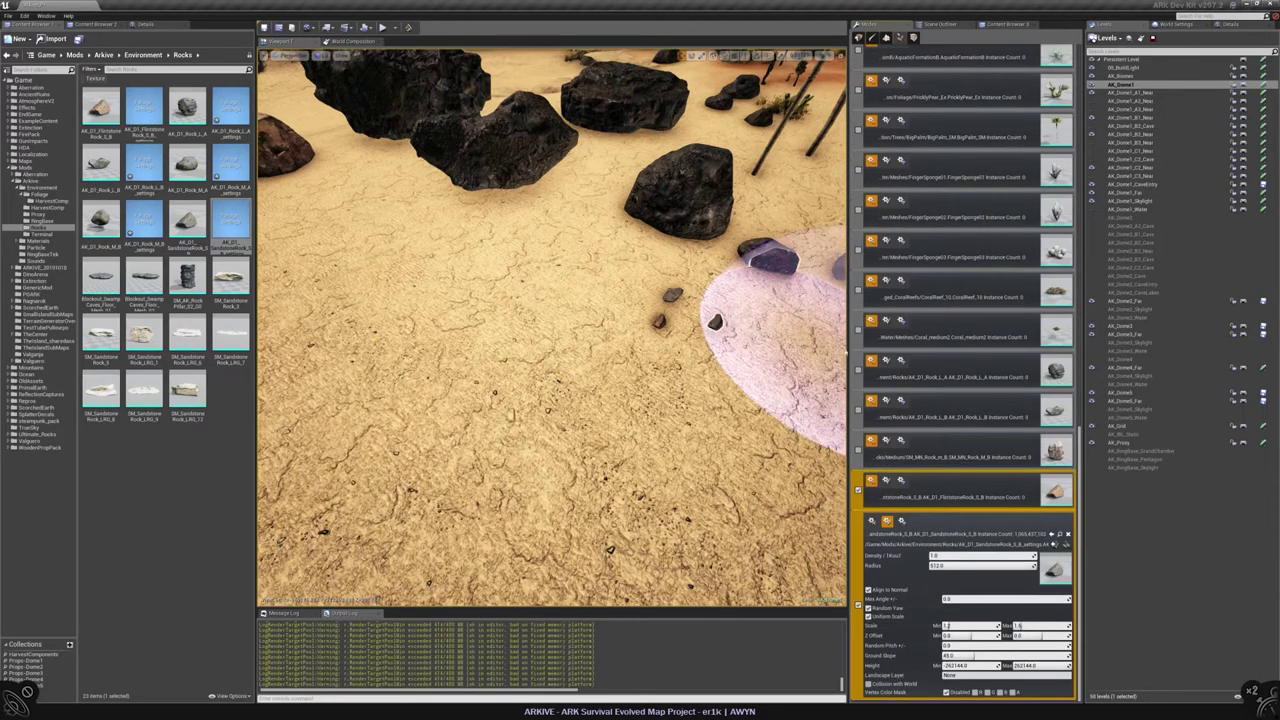
Step: Set the density to 20 and the radius to 300 for the small Flintstone and Sandstone foliage types
{"action": "mouse_move", "coordinate": [414, 271]}
{"action": "right_mouse_down"}
{"action": "mouse_move", "coordinate": [420, 240]}
{"action": "mouse_move", "coordinate": [425, 300]}
{"action": "mouse_move", "coordinate": [430, 230]}
{"action": "mouse_move", "coordinate": [480, 260]}
{"action": "mouse_move", "coordinate": [586, 234]}
{"action": "right_mouse_up"}
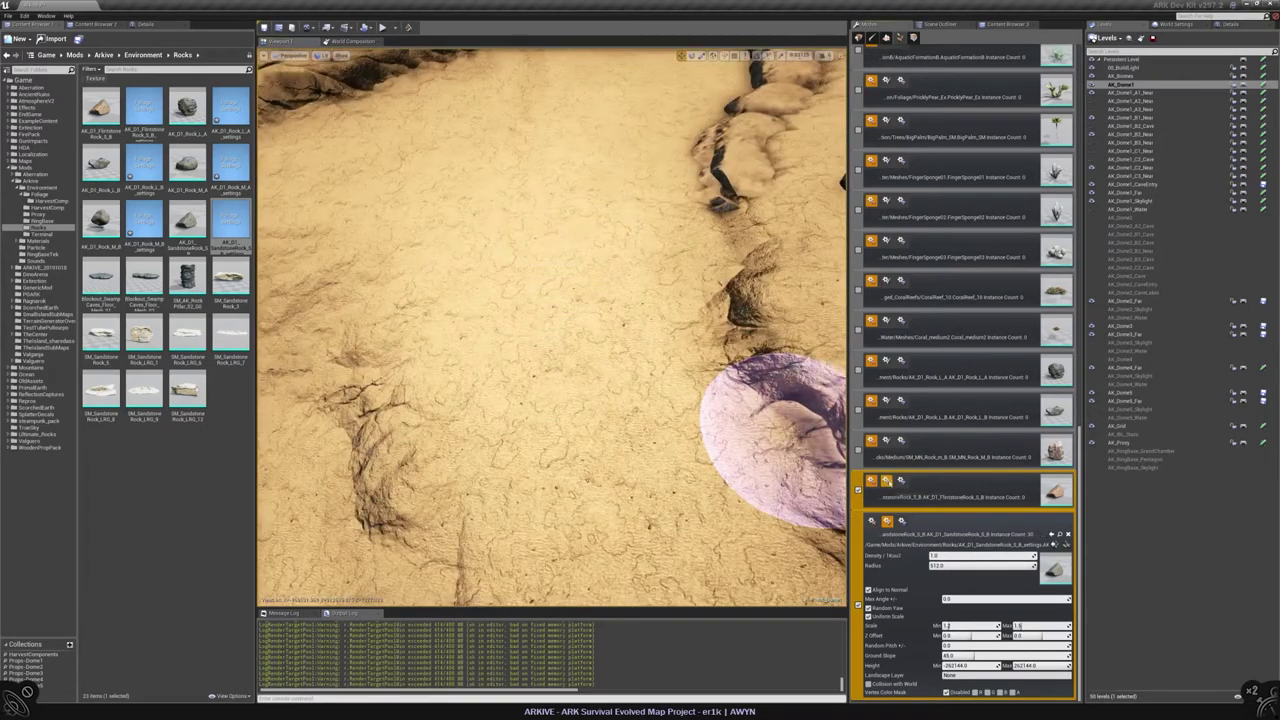
{"action": "left_click", "coordinate": [885, 481]}
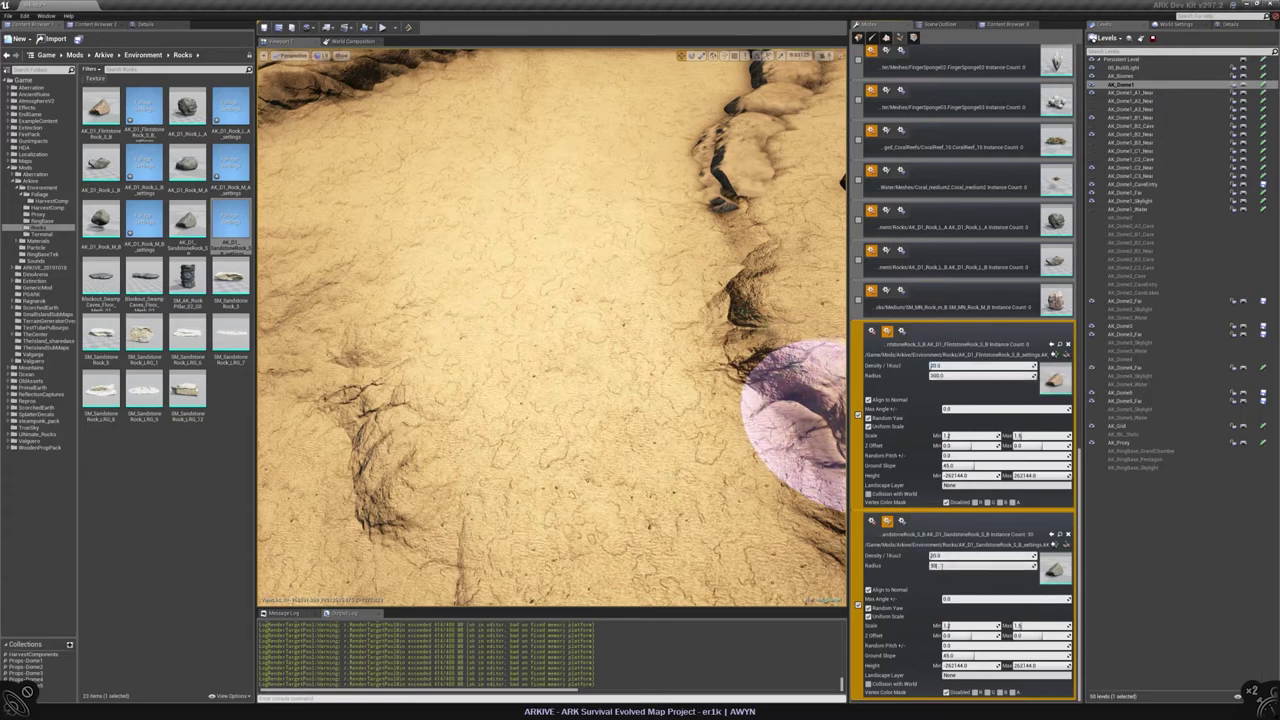
Step: Try painting the selected rocks across the open sand clearing and undo the stroke
{"action": "mouse_move", "coordinate": [514, 263]}
{"action": "right_mouse_down"}
{"action": "mouse_move", "coordinate": [514, 205]}
{"action": "mouse_move", "coordinate": [725, 233]}
{"action": "right_mouse_up"}
{"action": "scroll", "coordinate": [965, 400], "scroll_direction": "down", "scroll_amount": 2}
{"action": "scroll", "coordinate": [965, 400], "scroll_direction": "up", "scroll_amount": 5}
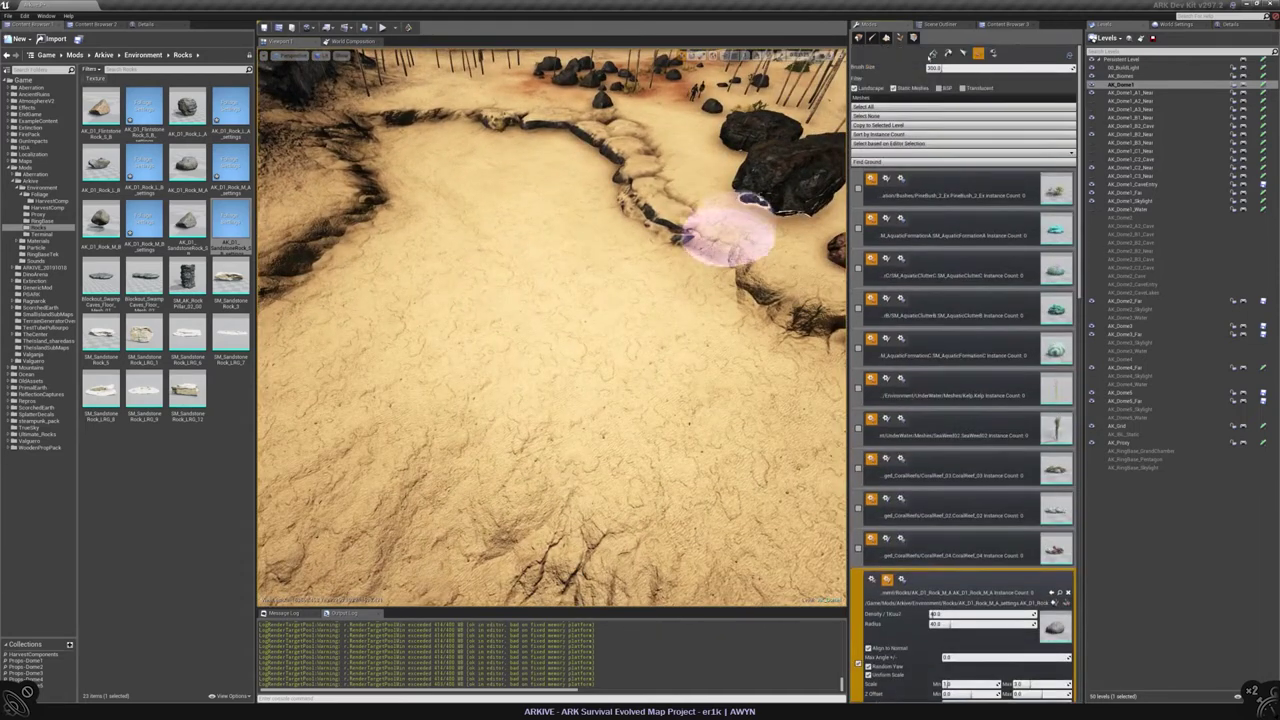
{"action": "scroll", "coordinate": [965, 400], "scroll_direction": "down", "scroll_amount": 3}
{"action": "left_click_drag", "start_coordinate": [590, 420], "coordinate": [446, 331]}
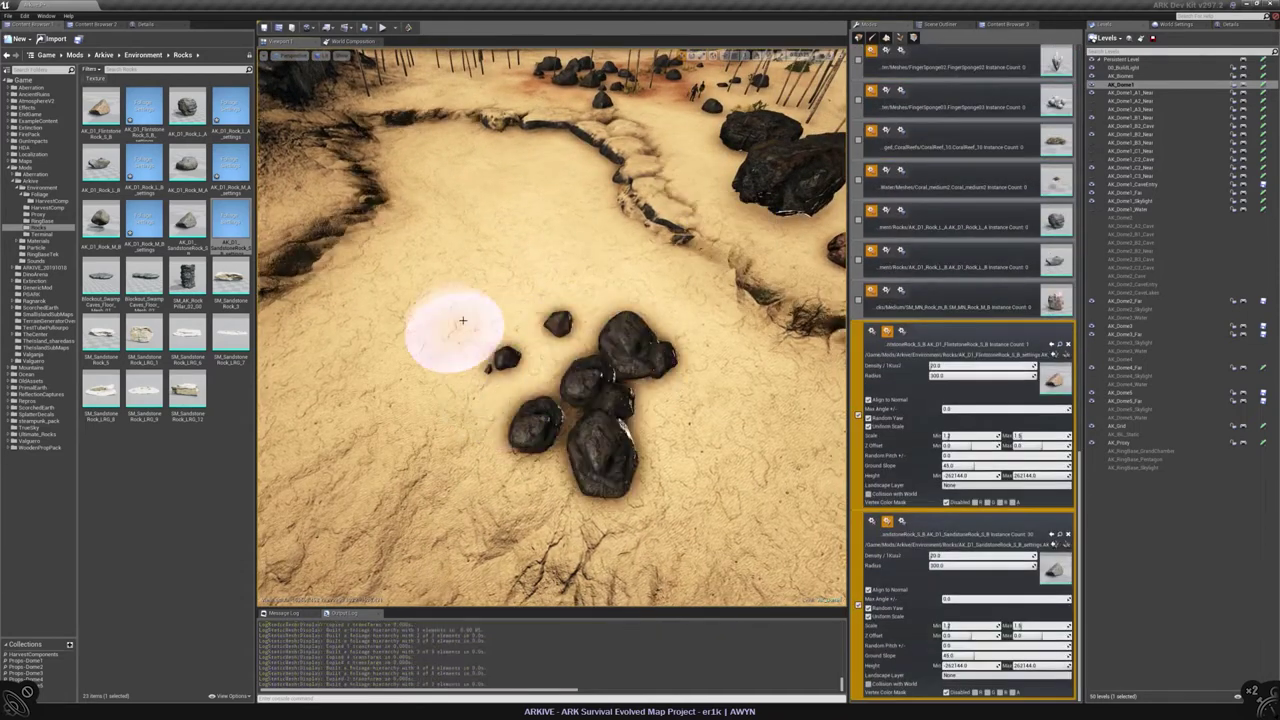
{"action": "key", "text": "ctrl+z"}
Step: Deselect the AK_D1_Rock_M_A and AK_D1_Rock_M_B foliage types and paint the small rocks on the sand
{"action": "scroll", "coordinate": [1080, 470], "scroll_direction": "up", "scroll_amount": 10}
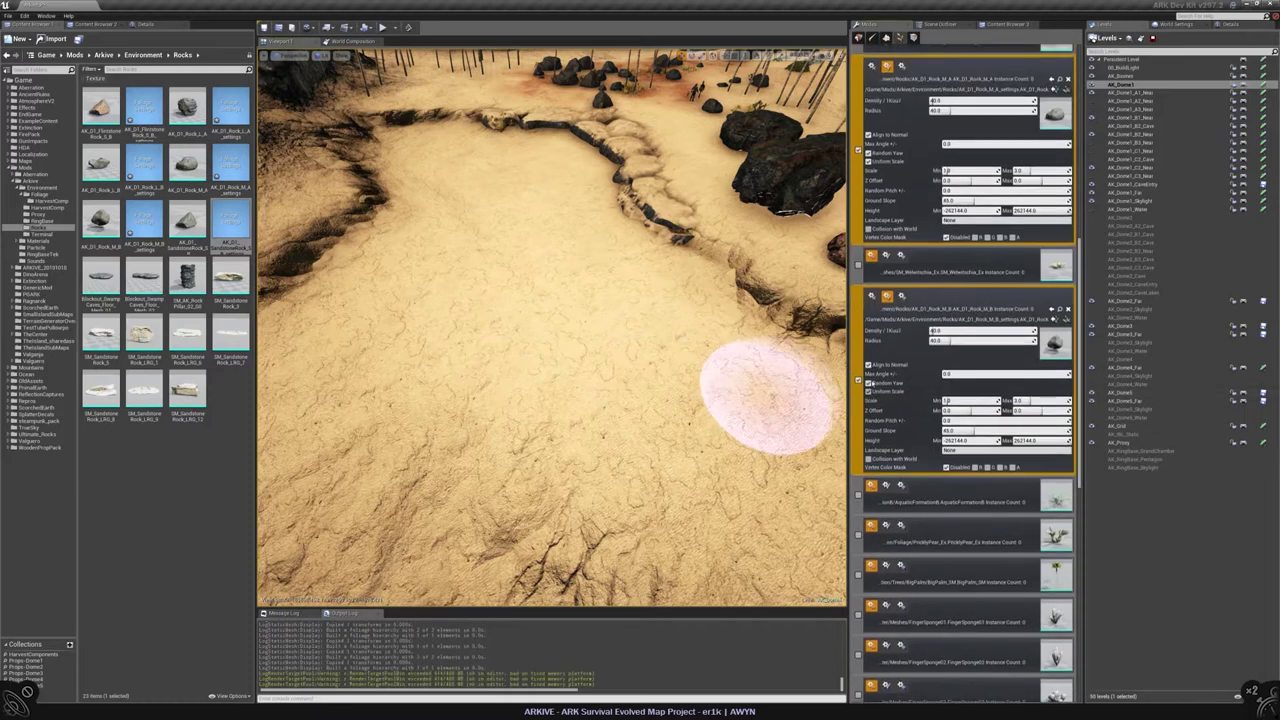
{"action": "scroll", "coordinate": [965, 400], "scroll_direction": "down", "scroll_amount": 10}
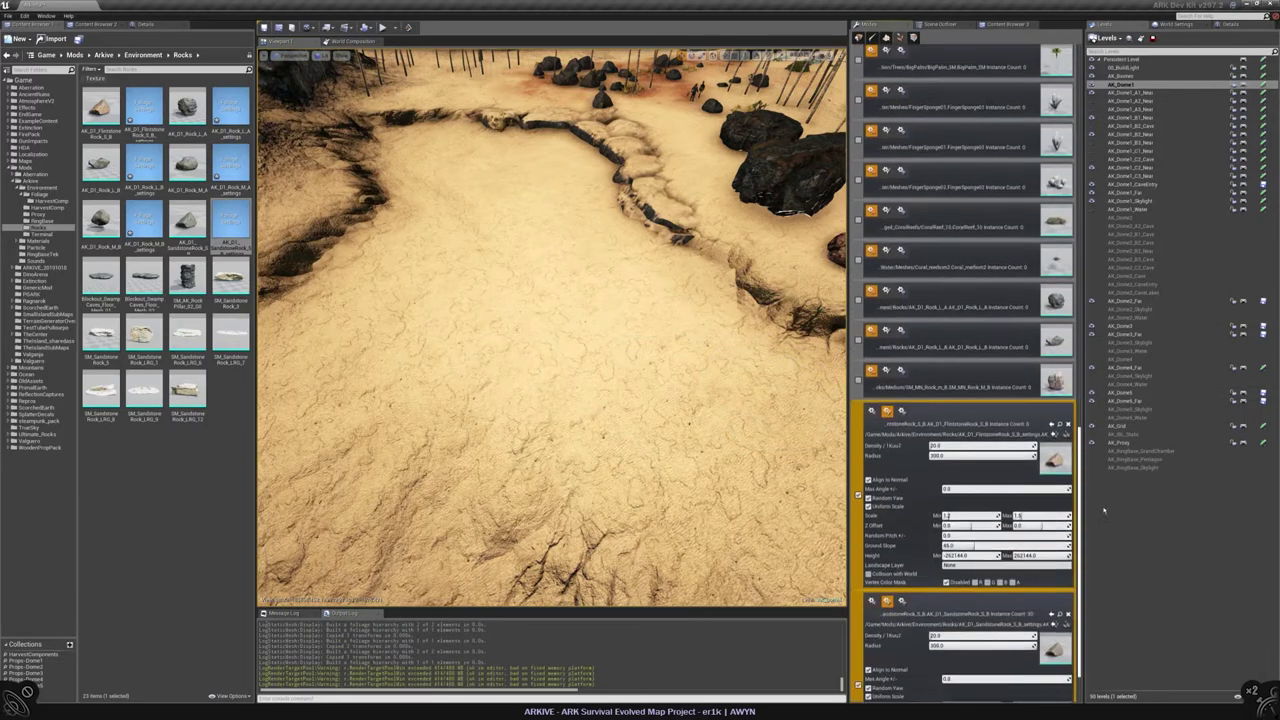
{"action": "left_click_drag", "start_coordinate": [598, 365], "coordinate": [487, 325]}
{"action": "mouse_move", "coordinate": [636, 317]}
{"action": "right_mouse_down"}
{"action": "mouse_move", "coordinate": [649, 314]}
{"action": "mouse_move", "coordinate": [752, 440]}
{"action": "mouse_move", "coordinate": [760, 300]}
{"action": "mouse_move", "coordinate": [755, 430]}
{"action": "mouse_move", "coordinate": [634, 243]}
{"action": "right_mouse_up"}
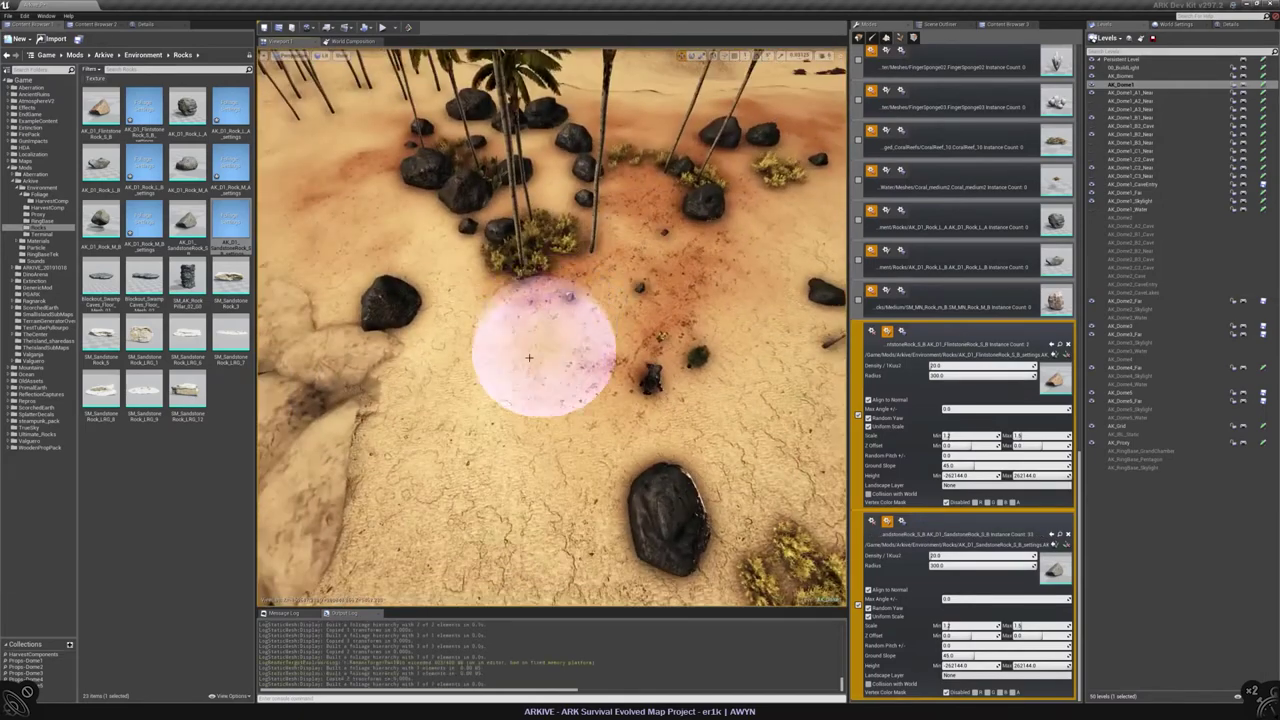
Step: Set the random pitch to 180 for both small rock foliage types and erase the painted small rocks
{"action": "mouse_move", "coordinate": [580, 340]}
{"action": "right_mouse_down"}
{"action": "mouse_move", "coordinate": [600, 320]}
{"action": "mouse_move", "coordinate": [790, 330]}
{"action": "right_mouse_up"}
{"action": "left_click", "coordinate": [950, 466]}
{"action": "mouse_move", "coordinate": [790, 330]}
{"action": "right_mouse_down"}
{"action": "mouse_move", "coordinate": [700, 400]}
{"action": "mouse_move", "coordinate": [800, 510]}
{"action": "right_mouse_up"}
{"action": "mouse_move", "coordinate": [800, 510]}
{"action": "left_mouse_down", "text": "shift"}
{"action": "mouse_move", "coordinate": [586, 320]}
{"action": "mouse_move", "coordinate": [500, 368]}
{"action": "left_mouse_up", "text": "shift"}
Step: Paint small Flintstone and Sandstone rocks on the sand in front of the palm bushes
{"action": "mouse_move", "coordinate": [656, 322]}
{"action": "right_mouse_down"}
{"action": "mouse_move", "coordinate": [640, 350]}
{"action": "mouse_move", "coordinate": [600, 370]}
{"action": "right_mouse_up"}
{"action": "left_click_drag", "start_coordinate": [431, 303], "coordinate": [491, 347]}
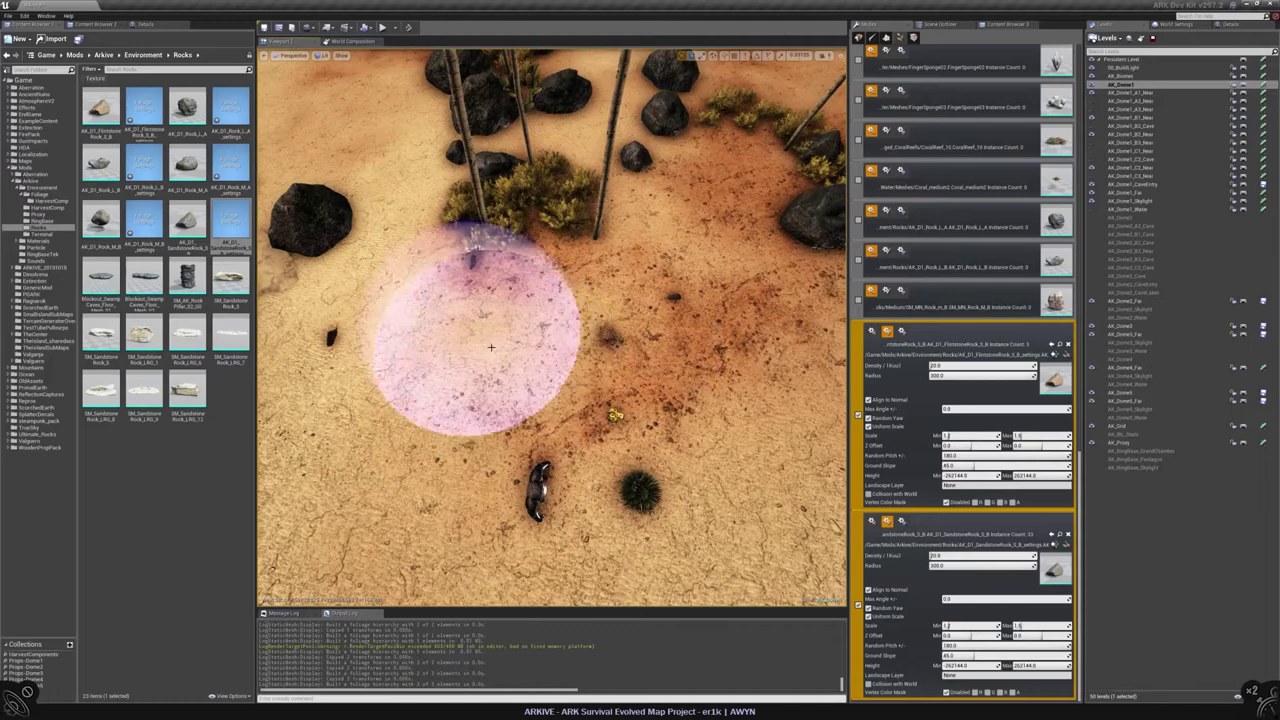
Step: Set the radius to 100 for both small rock foliage types and erase the rocks near the palm bushes
{"action": "mouse_move", "coordinate": [615, 413]}
{"action": "right_mouse_down"}
{"action": "mouse_move", "coordinate": [615, 350]}
{"action": "mouse_move", "coordinate": [640, 300]}
{"action": "mouse_move", "coordinate": [700, 320]}
{"action": "mouse_move", "coordinate": [803, 453]}
{"action": "mouse_move", "coordinate": [548, 323]}
{"action": "right_mouse_up"}
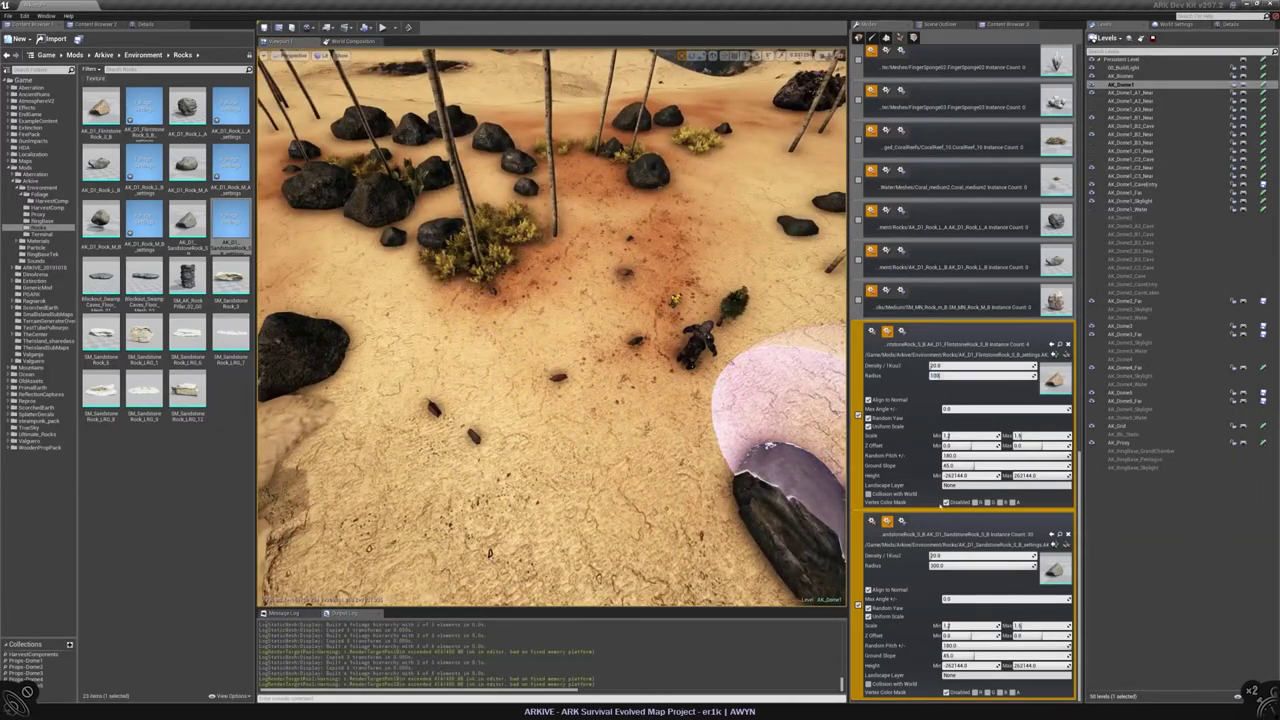
{"action": "left_click_drag", "start_coordinate": [768, 445], "coordinate": [583, 277], "text": "shift"}
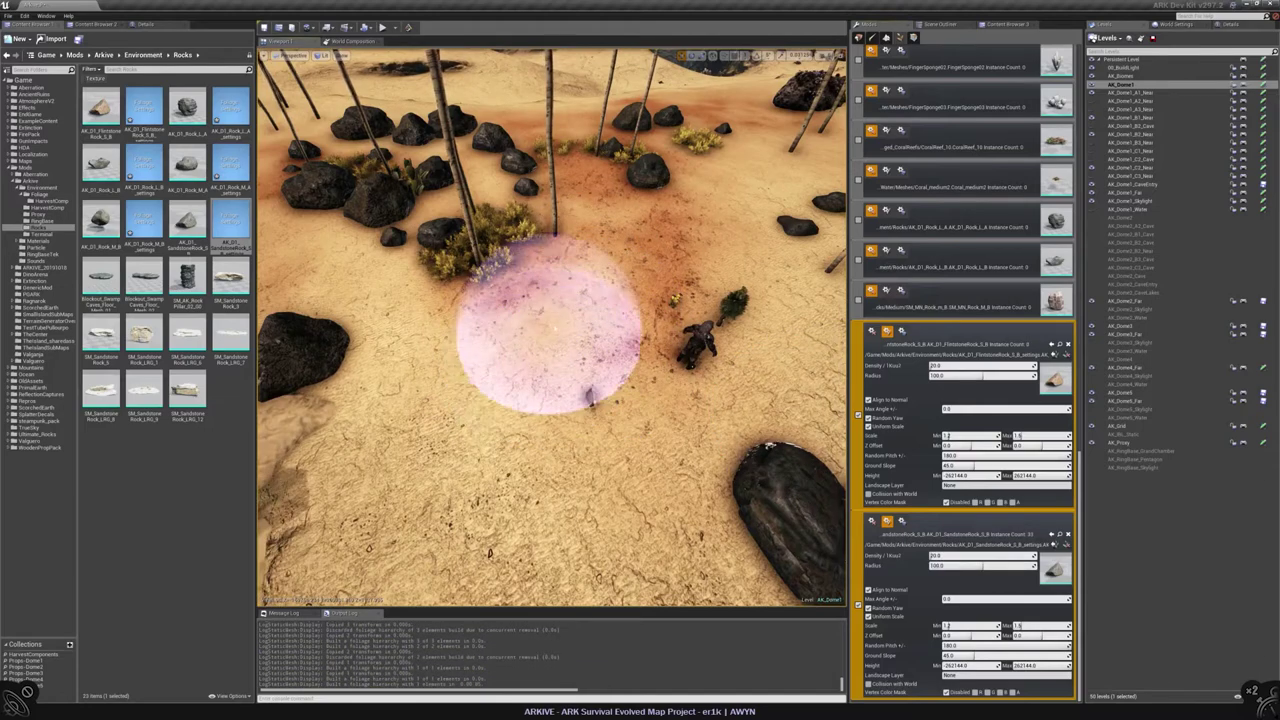
Step: Set the random pitch to 20 for both small rock foliage types and paint a few test rocks on the sand
{"action": "right_click_drag", "start_coordinate": [515, 465], "coordinate": [540, 470]}
{"action": "mouse_move", "coordinate": [715, 275]}
{"action": "right_mouse_down"}
{"action": "mouse_move", "coordinate": [586, 514]}
{"action": "mouse_move", "coordinate": [560, 480]}
{"action": "mouse_move", "coordinate": [560, 400]}
{"action": "mouse_move", "coordinate": [545, 395]}
{"action": "mouse_move", "coordinate": [590, 400]}
{"action": "mouse_move", "coordinate": [555, 398]}
{"action": "mouse_move", "coordinate": [590, 480]}
{"action": "mouse_move", "coordinate": [610, 318]}
{"action": "right_mouse_up"}
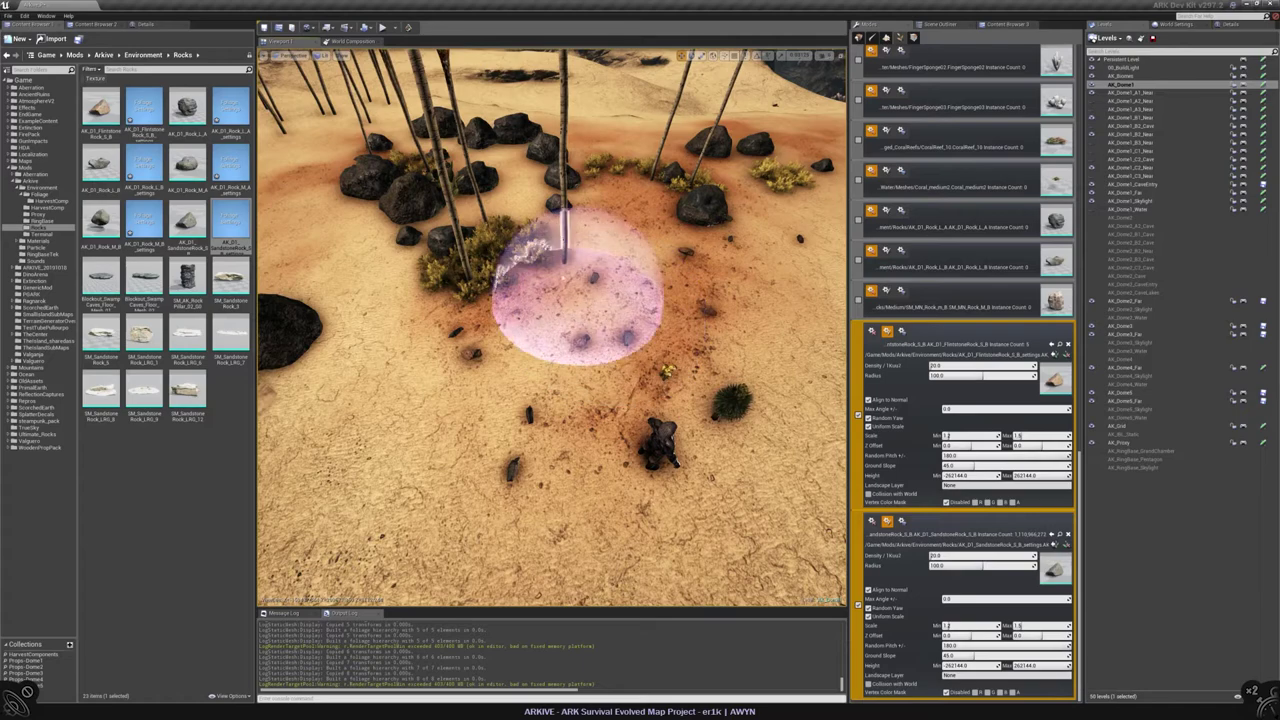
{"action": "scroll", "coordinate": [625, 340], "scroll_direction": "up", "scroll_amount": 2}
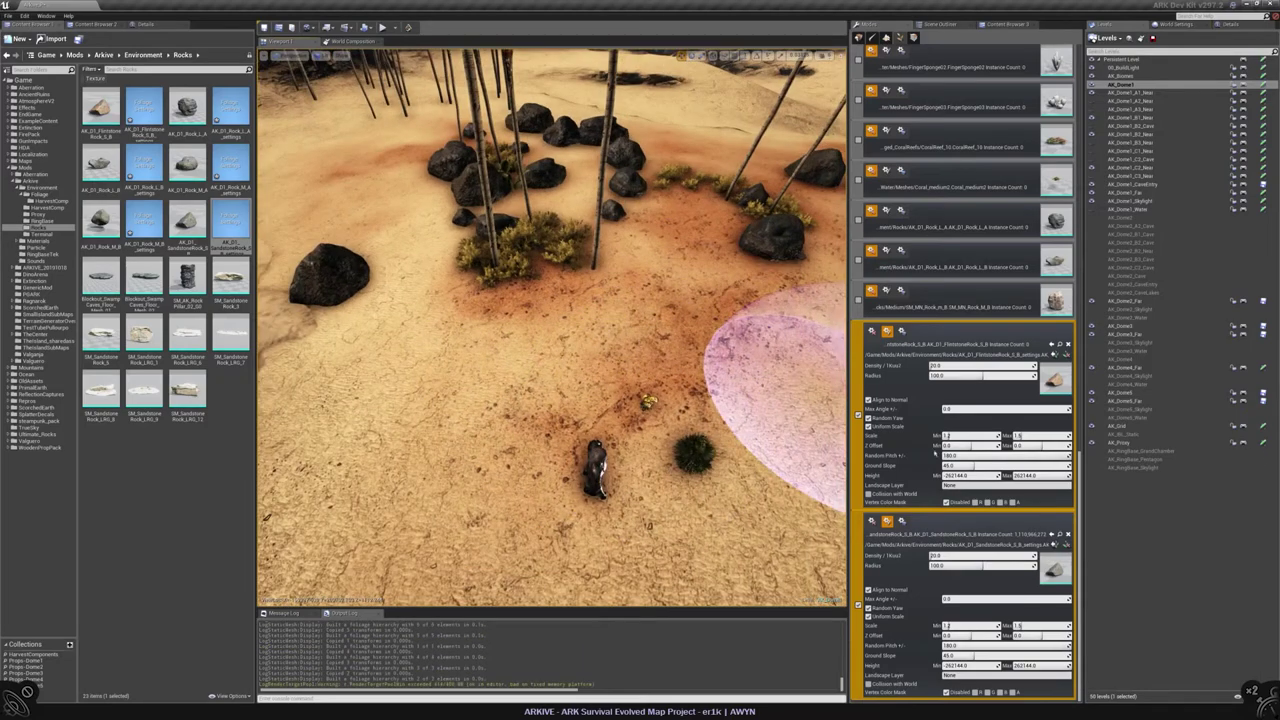
{"action": "left_click", "coordinate": [965, 455]}
{"action": "type", "text": "20"}
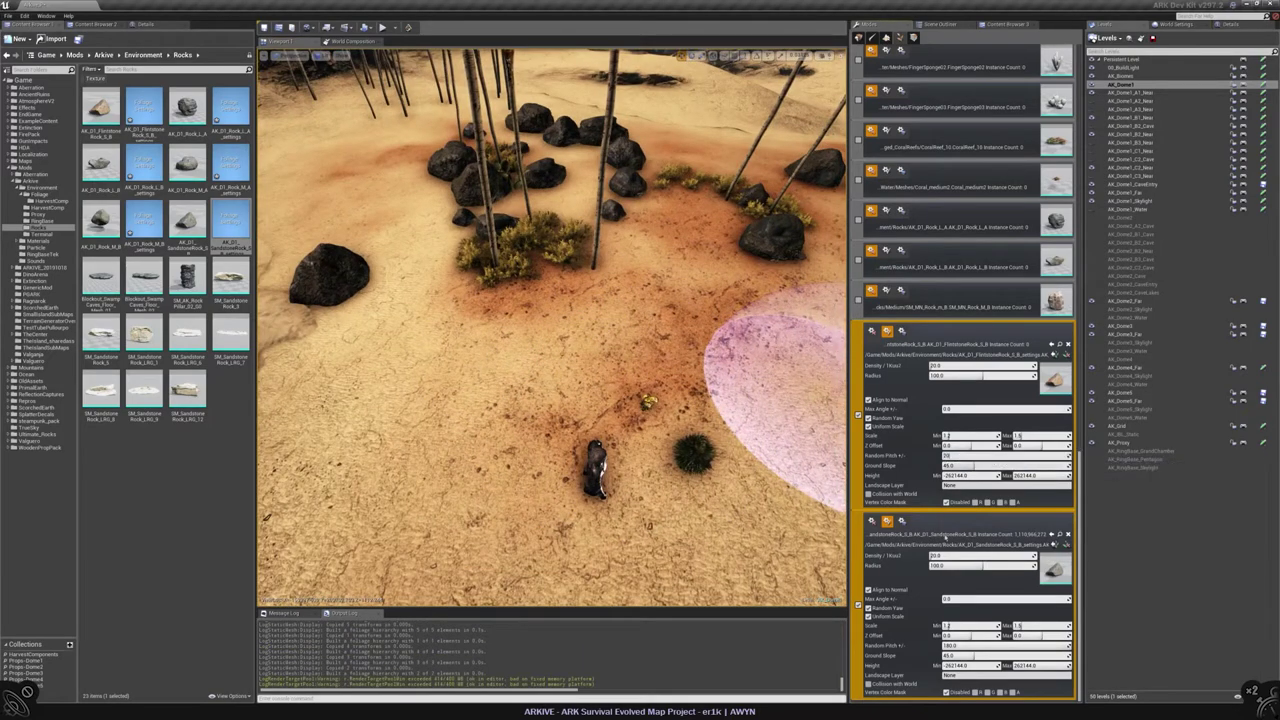
{"action": "left_click", "coordinate": [480, 394]}
{"action": "mouse_move", "coordinate": [480, 394]}
{"action": "right_mouse_down"}
{"action": "mouse_move", "coordinate": [460, 360]}
{"action": "mouse_move", "coordinate": [380, 355]}
{"action": "right_mouse_up"}
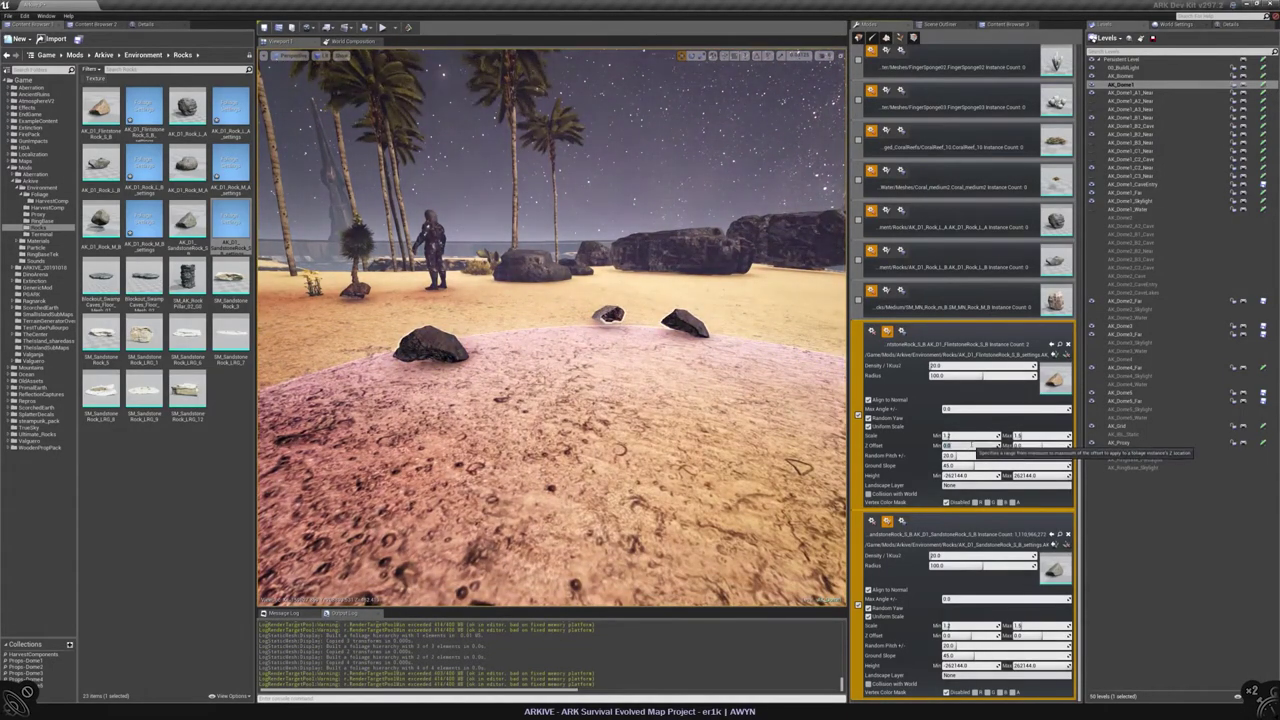
Step: Set the minimum Z offset to -8 and the radius to 50 for both small rock foliage types, checking with test rocks
{"action": "double_click", "coordinate": [955, 635]}
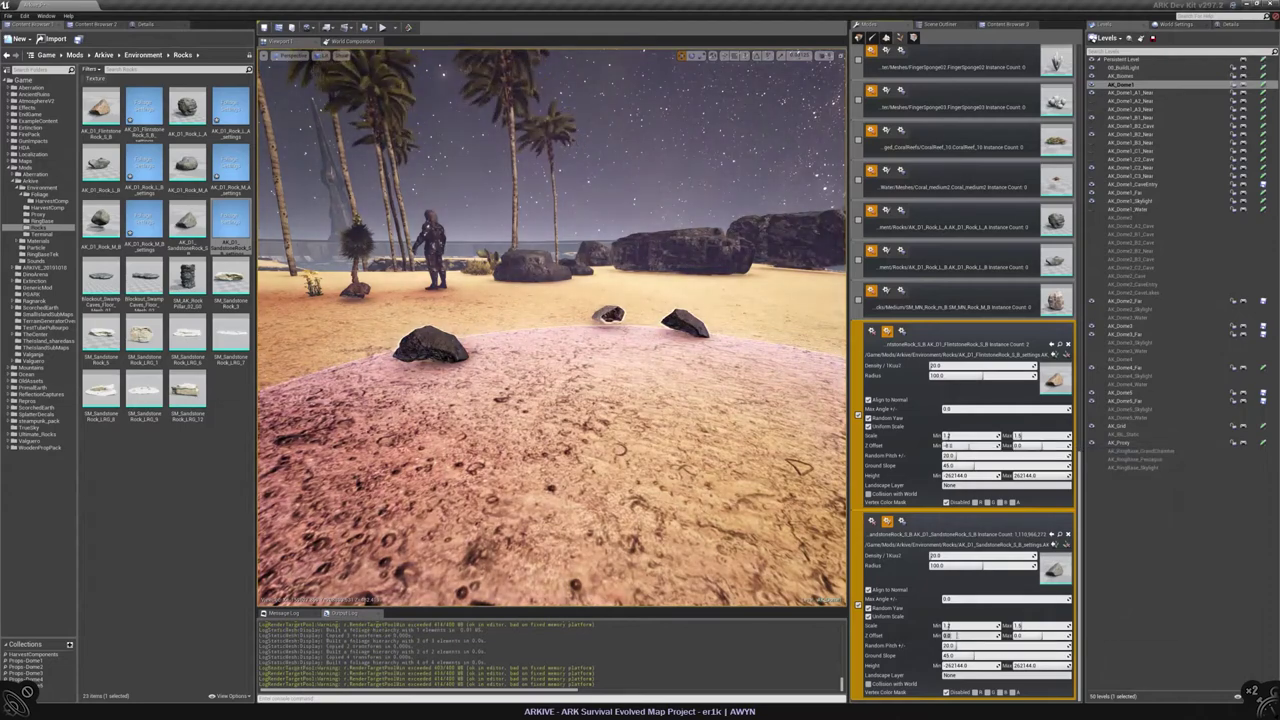
{"action": "right_click_drag", "start_coordinate": [550, 330], "coordinate": [550, 450]}
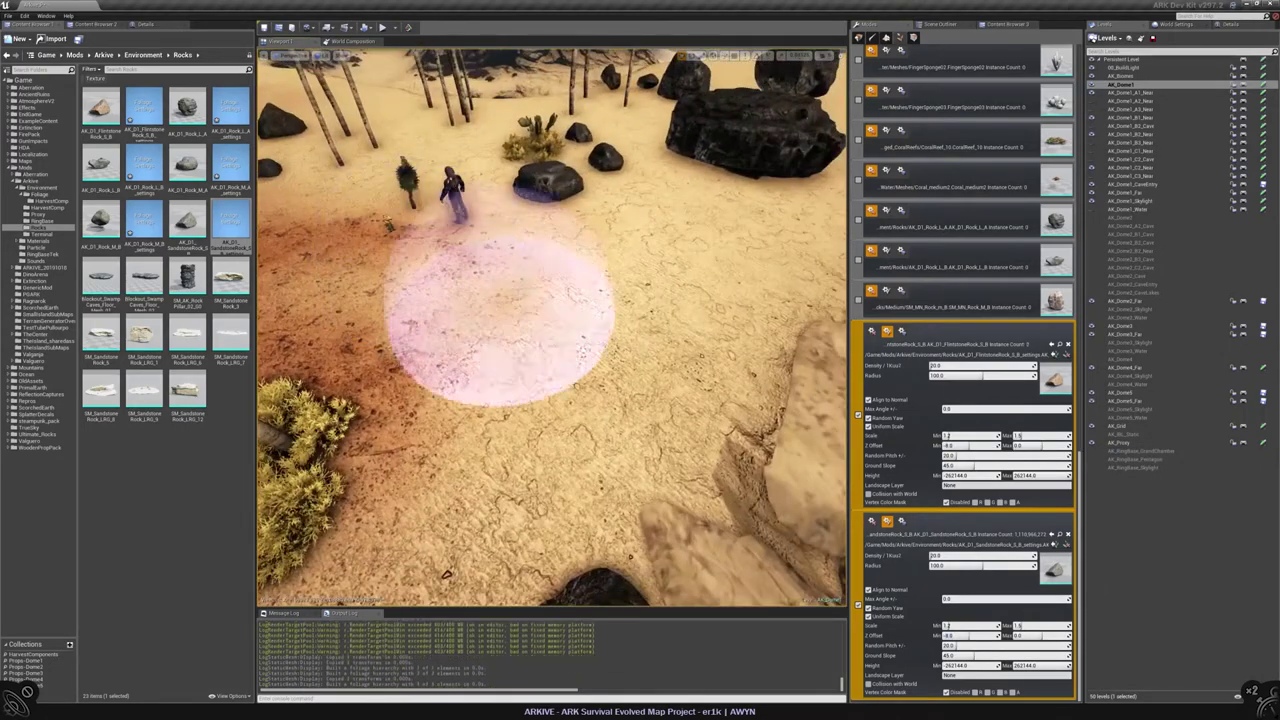
{"action": "mouse_move", "coordinate": [446, 573]}
{"action": "right_mouse_down"}
{"action": "mouse_move", "coordinate": [700, 550]}
{"action": "mouse_move", "coordinate": [680, 610]}
{"action": "right_mouse_up"}
{"action": "right_click_drag", "start_coordinate": [548, 305], "coordinate": [540, 330]}
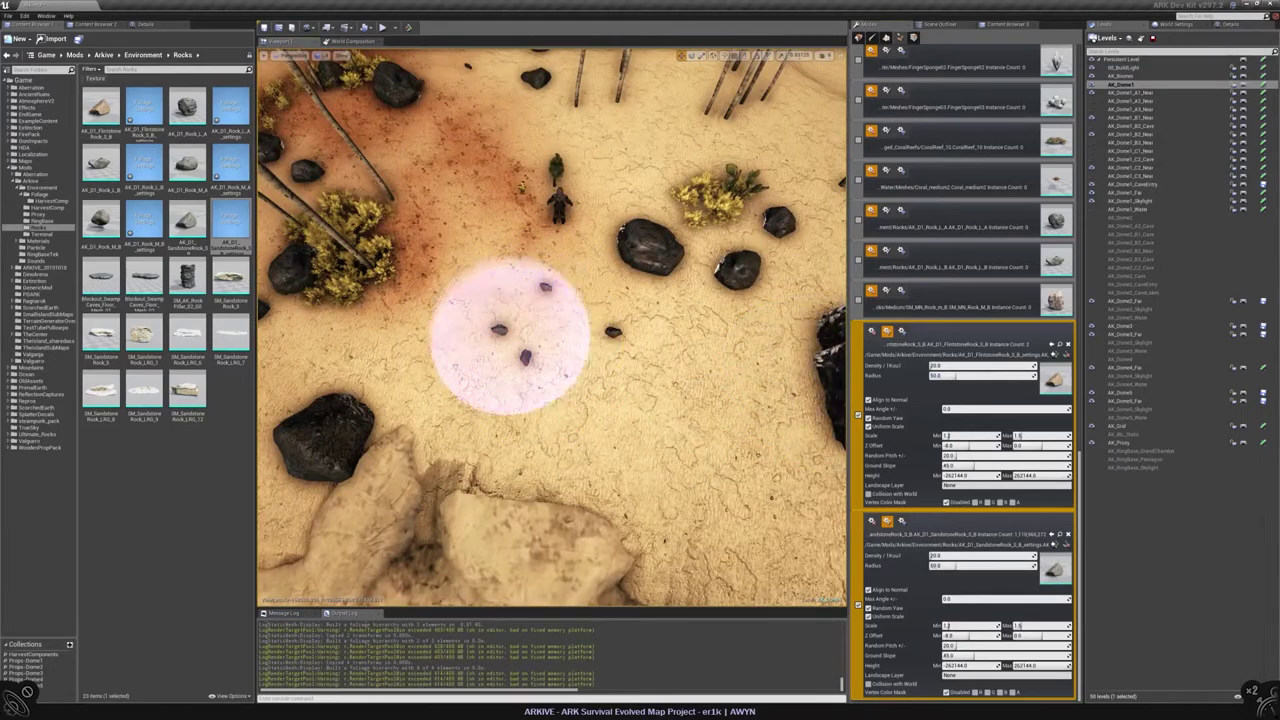
{"action": "left_click", "coordinate": [503, 335]}
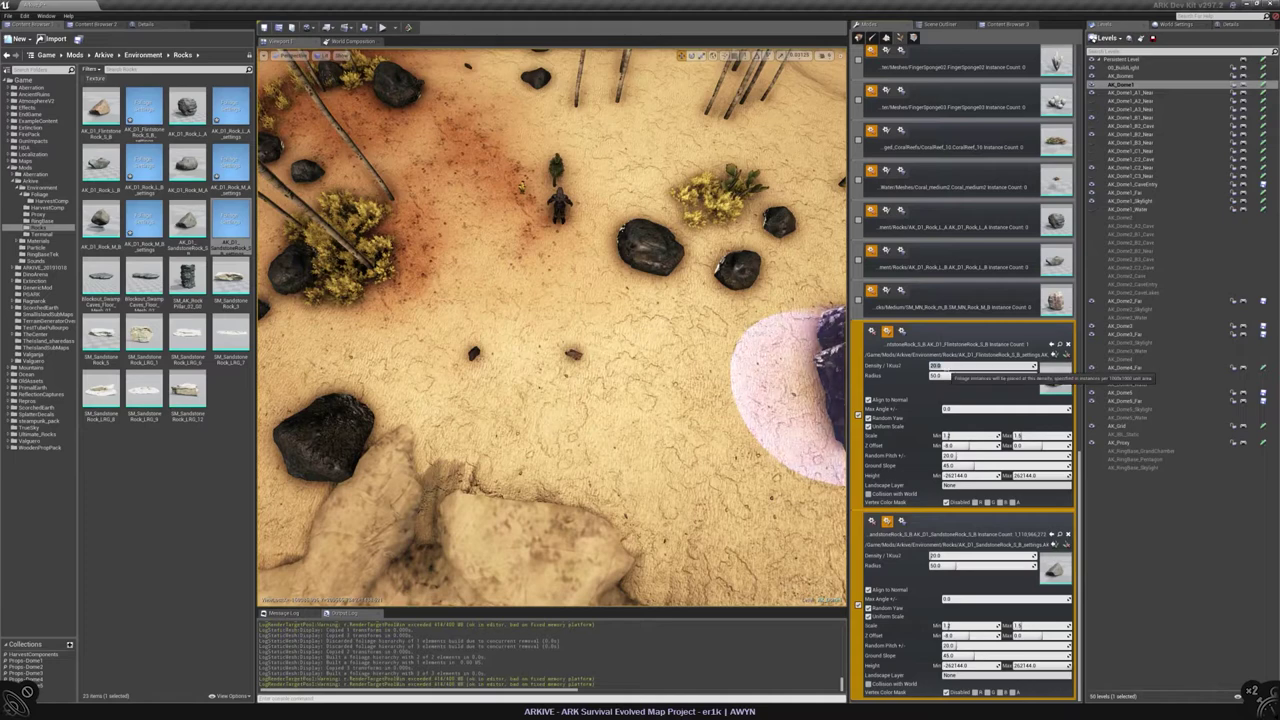
Step: Set the radius to 10 and the density to 100 for both small rock foliage types, test-painting between changes
{"action": "left_click", "coordinate": [553, 312]}
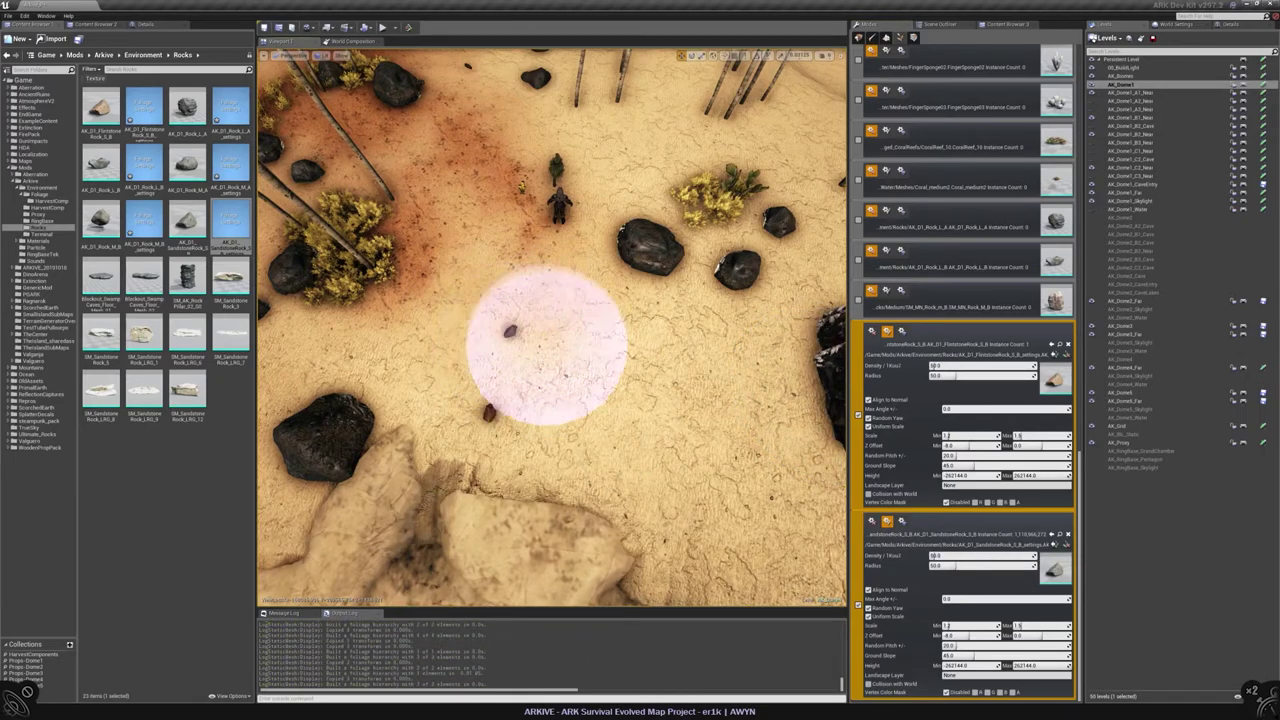
{"action": "left_click", "coordinate": [952, 374]}
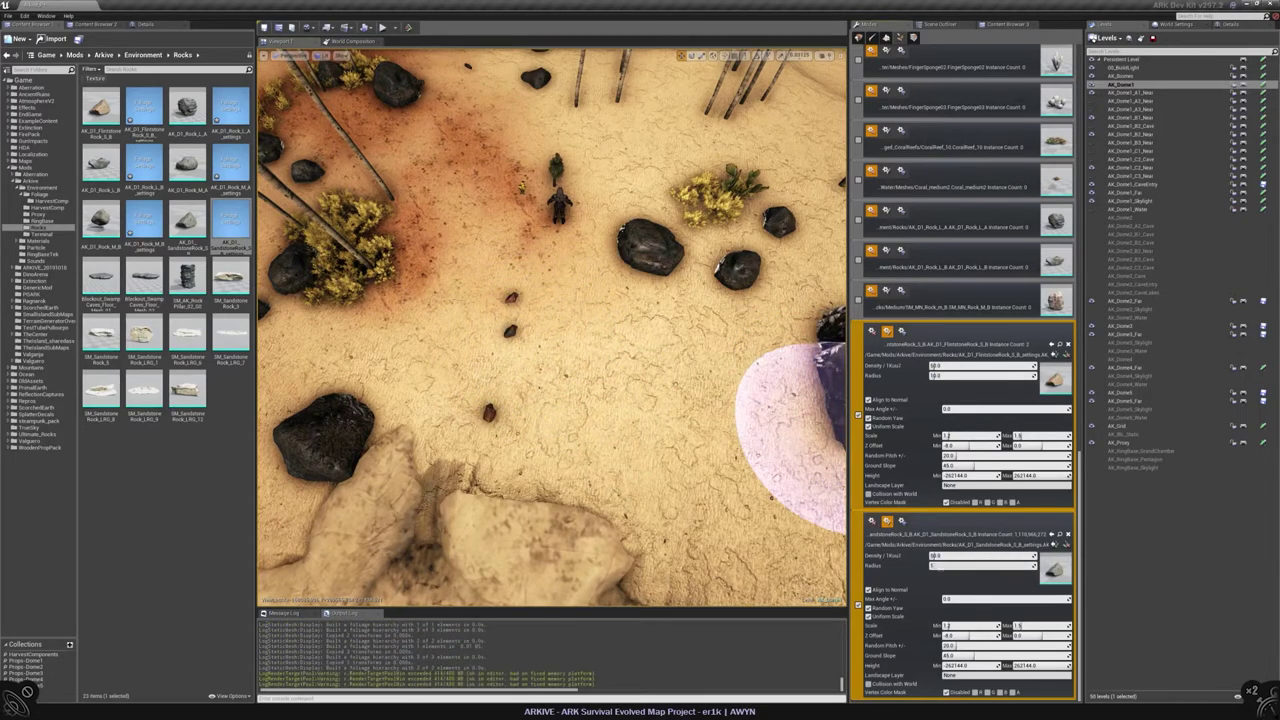
{"action": "left_click_drag", "start_coordinate": [496, 313], "coordinate": [531, 339]}
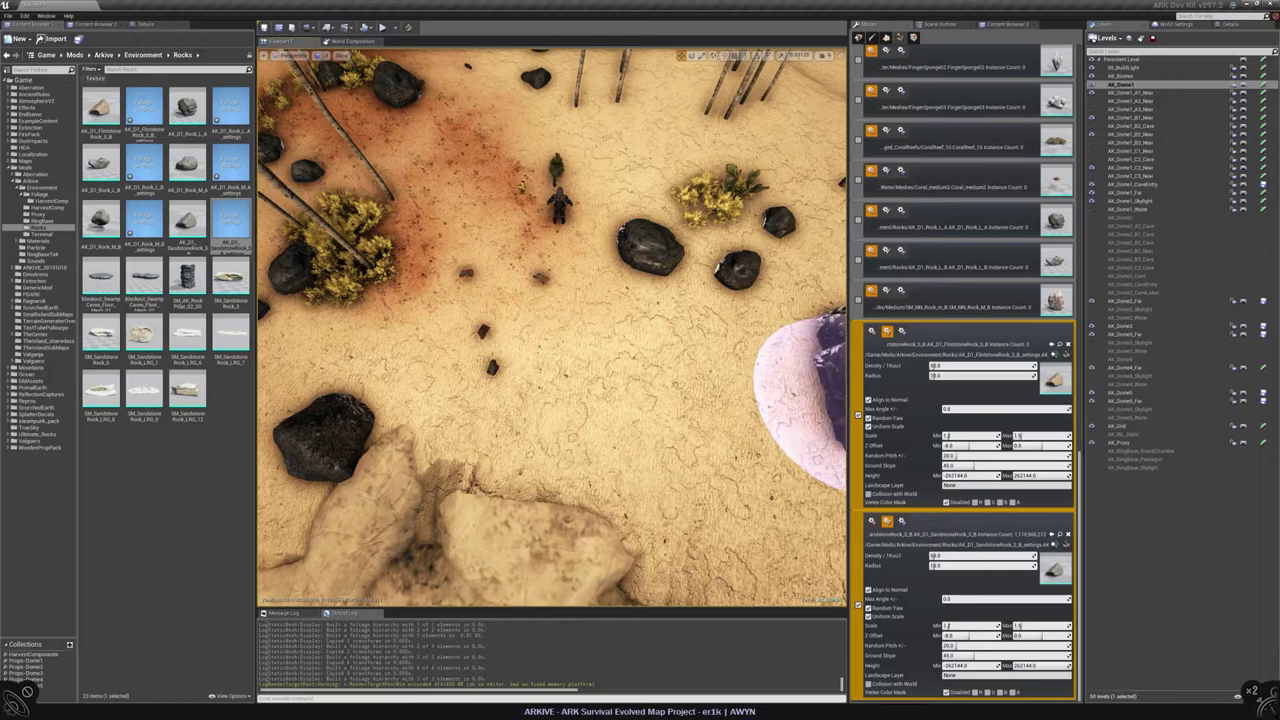
{"action": "left_click", "coordinate": [960, 366]}
{"action": "type", "text": "100"}
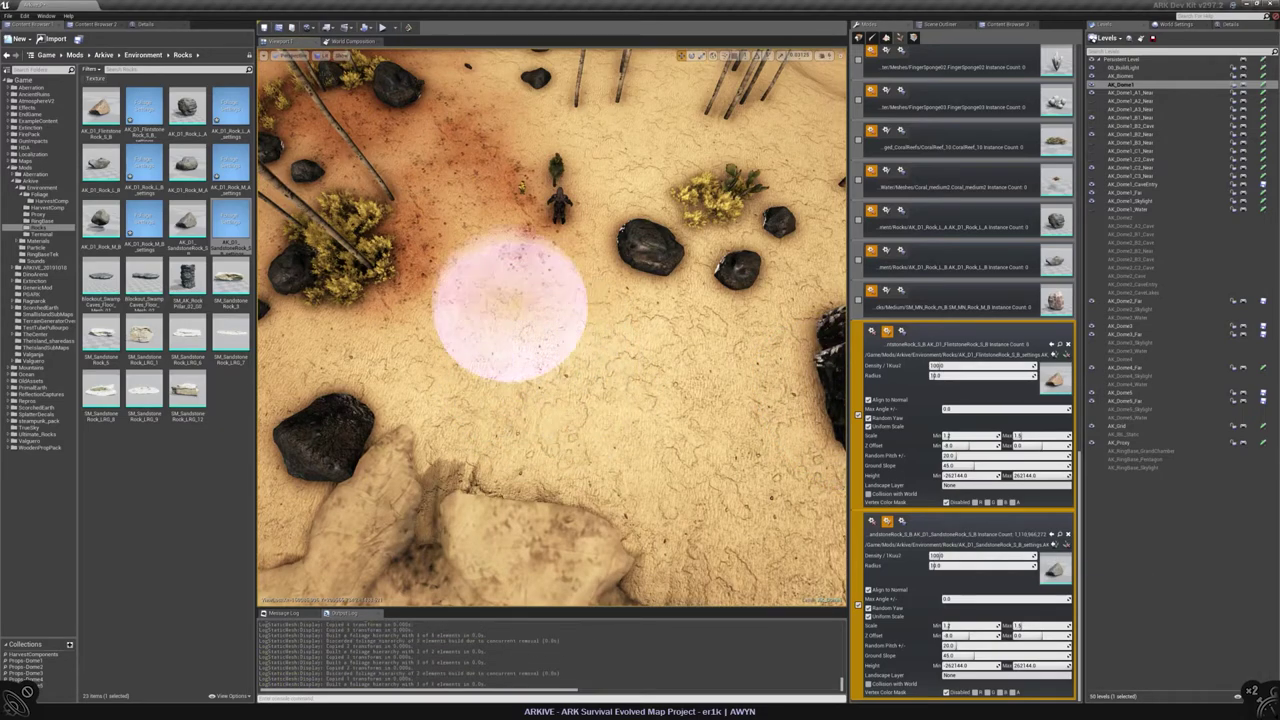
Step: Set the minimum Z offset to -20 for both small rock foliage types and erase the painted test rocks
{"action": "right_click_drag", "start_coordinate": [552, 330], "coordinate": [568, 226]}
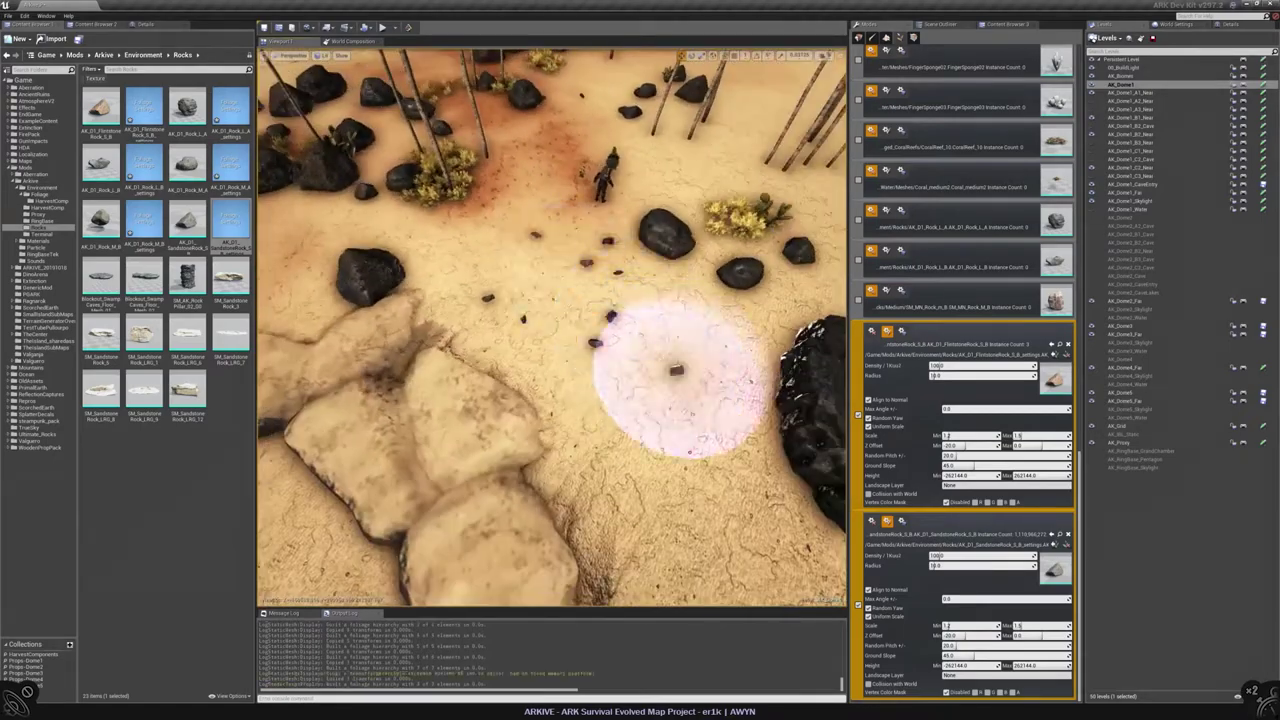
{"action": "right_click_drag", "start_coordinate": [544, 313], "coordinate": [637, 428]}
{"action": "left_click_drag", "start_coordinate": [637, 425], "coordinate": [487, 318], "text": "shift"}
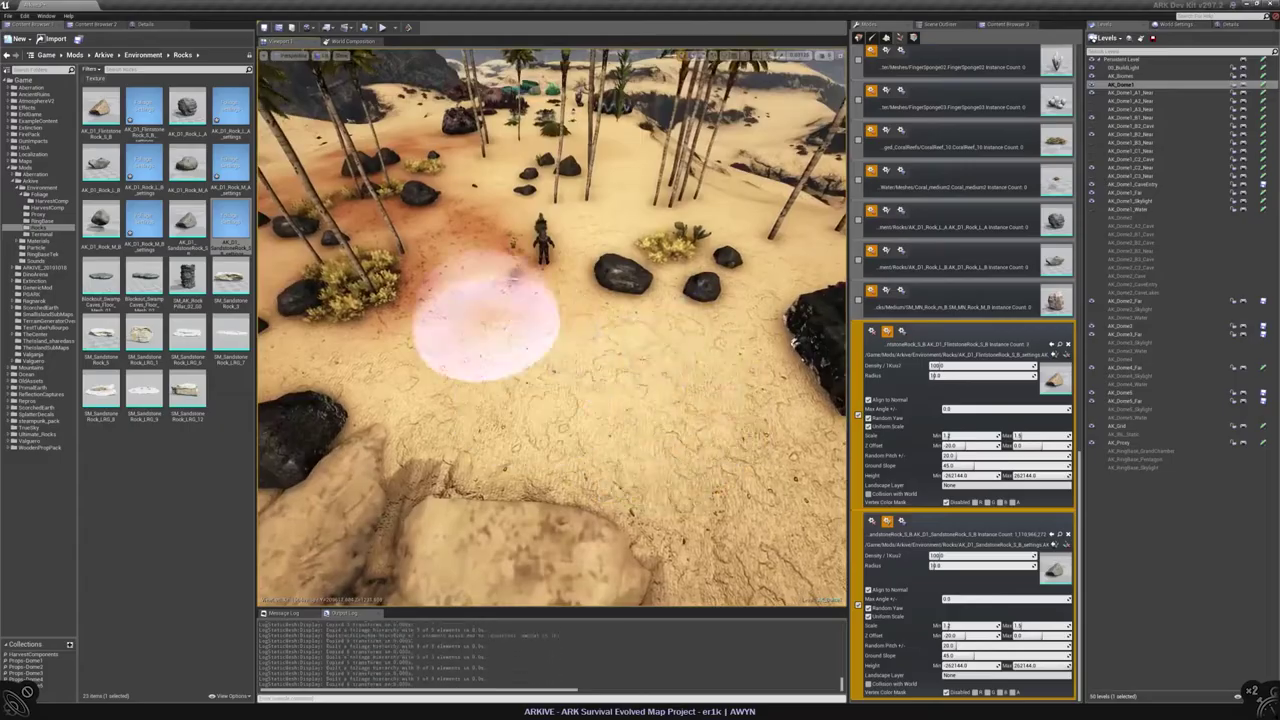
Step: Locate the mesh of the small placed rock SM_EXT_SandstoneRock_SML_D and copy it into the Arkive Environment/Rocks folder
{"action": "right_click_drag", "start_coordinate": [660, 365], "coordinate": [660, 365]}
{"action": "left_click", "coordinate": [858, 37]}
{"action": "left_click", "coordinate": [592, 268]}
{"action": "left_click", "coordinate": [145, 23]}
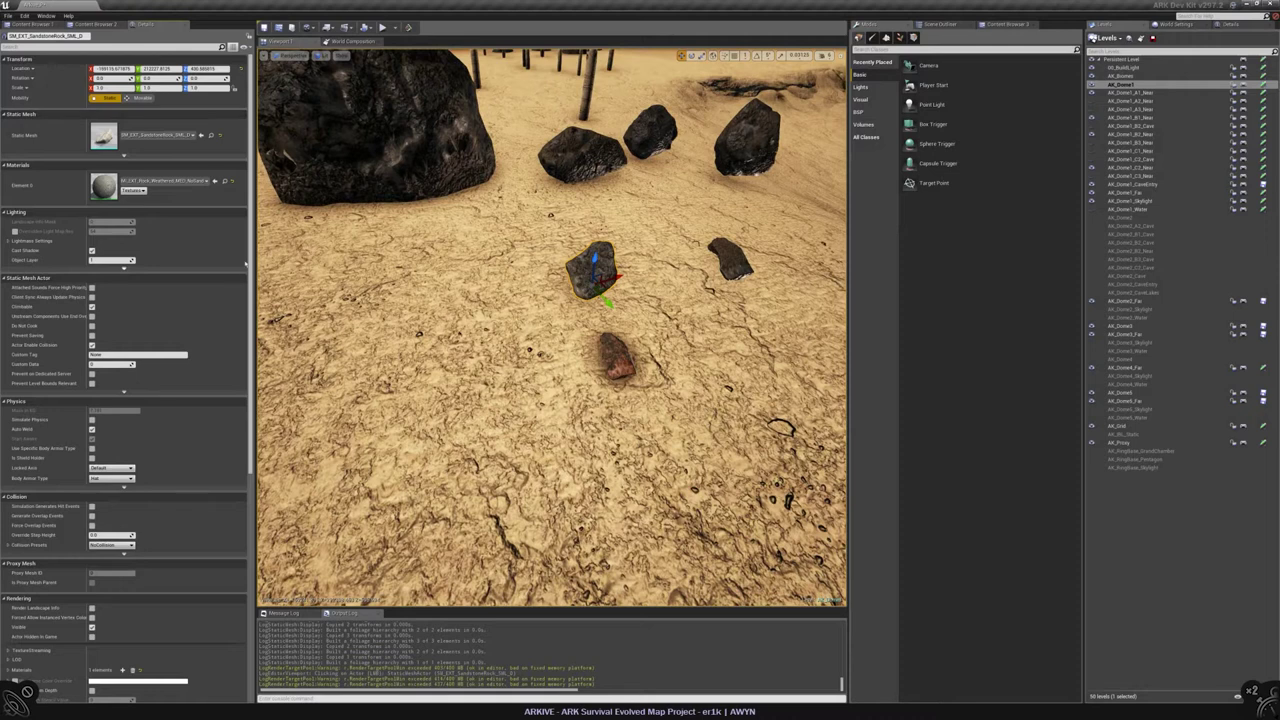
{"action": "left_click", "coordinate": [210, 135]}
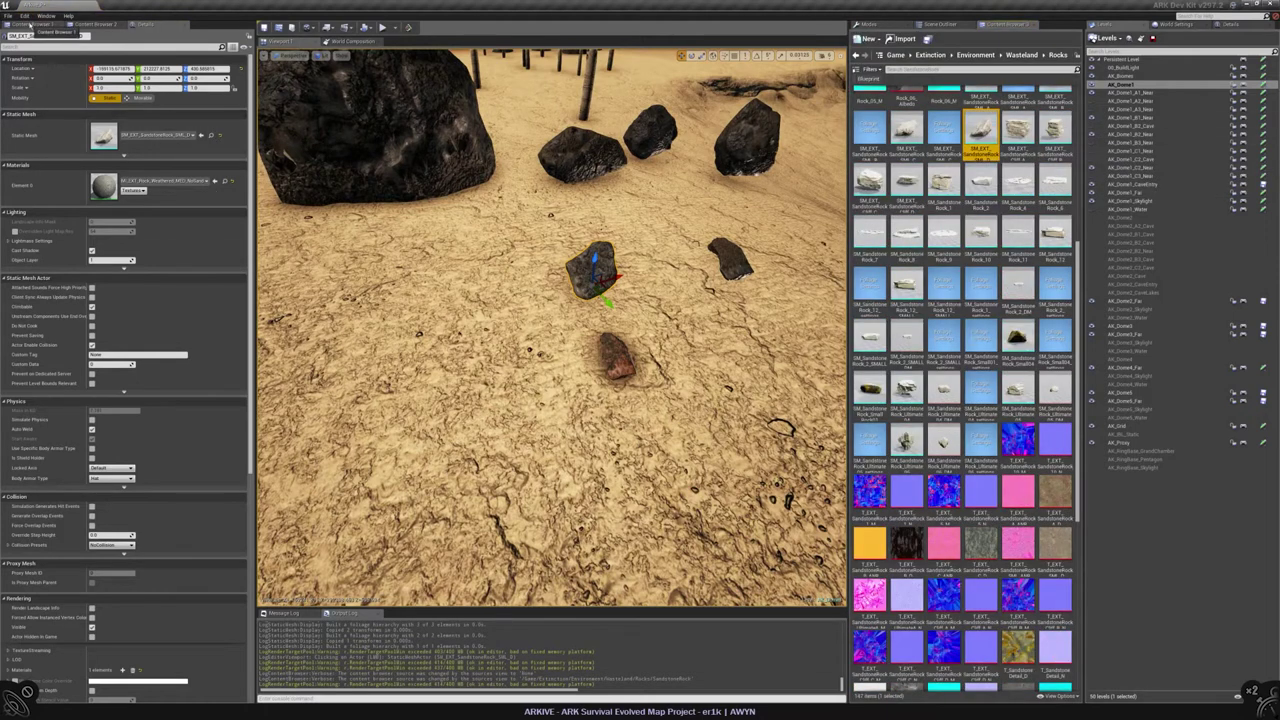
{"action": "left_click", "coordinate": [34, 23]}
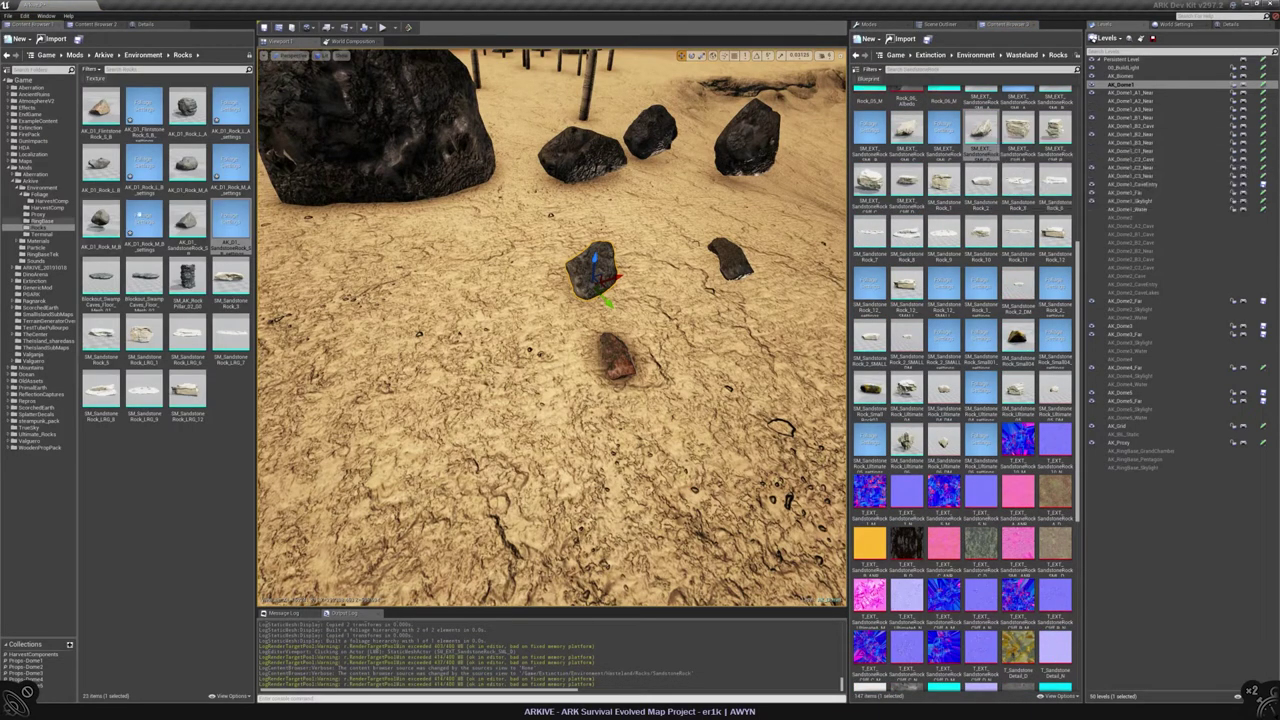
{"action": "left_click_drag", "start_coordinate": [980, 128], "coordinate": [44, 230]}
{"action": "left_click", "coordinate": [66, 240]}
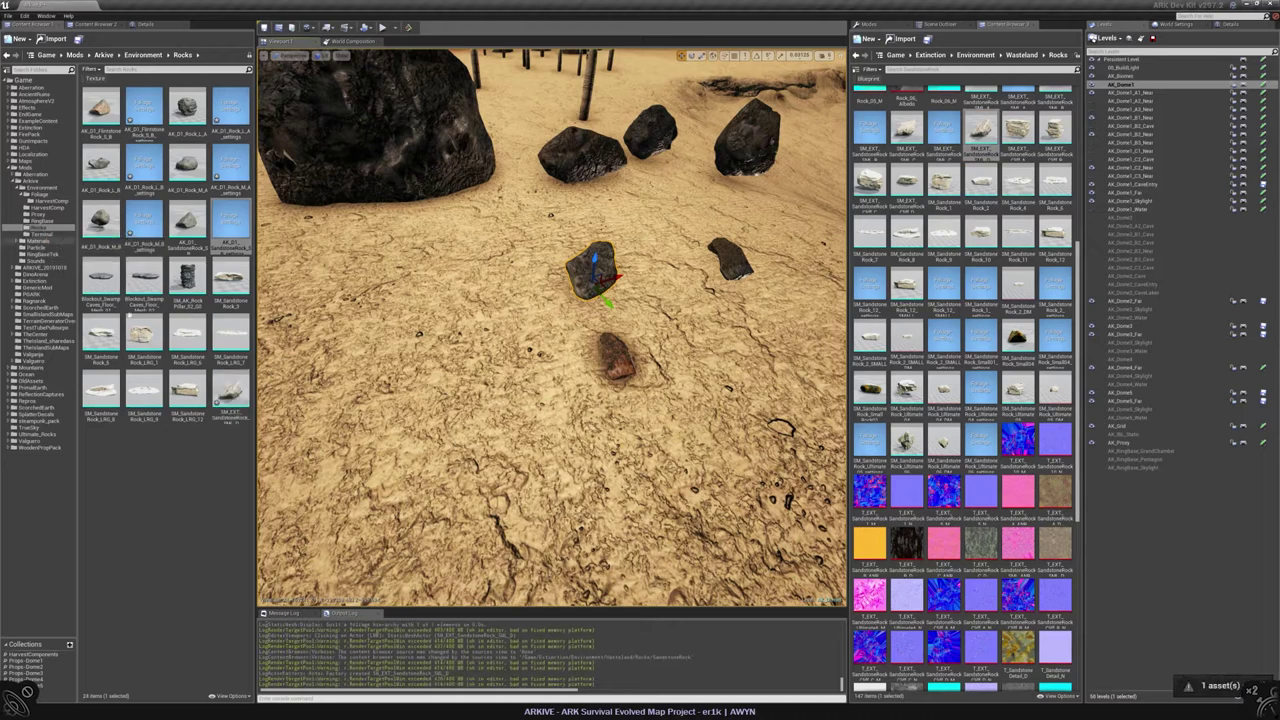
Step: Rename the copied sandstone mesh as AK_D1_SandstoneRock_S_D
{"action": "left_click", "coordinate": [227, 428]}
{"action": "type", "text": "AK_D1_"}
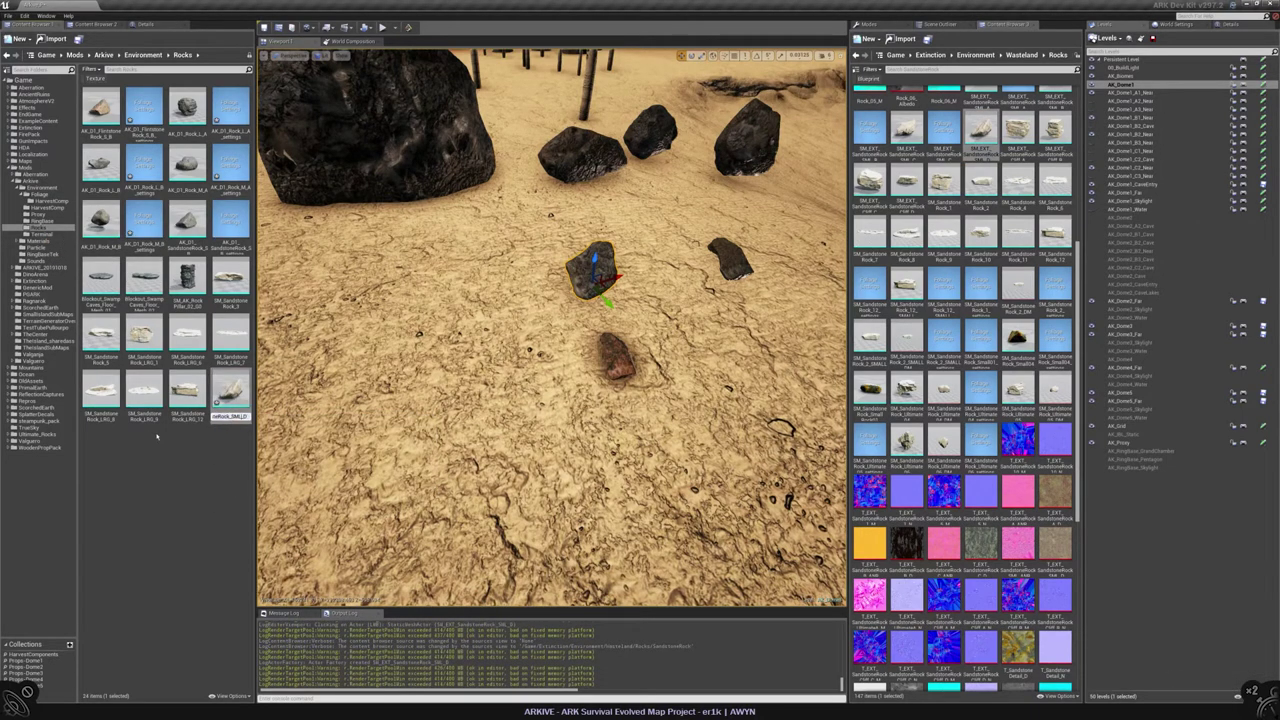
{"action": "key", "text": "Return"}
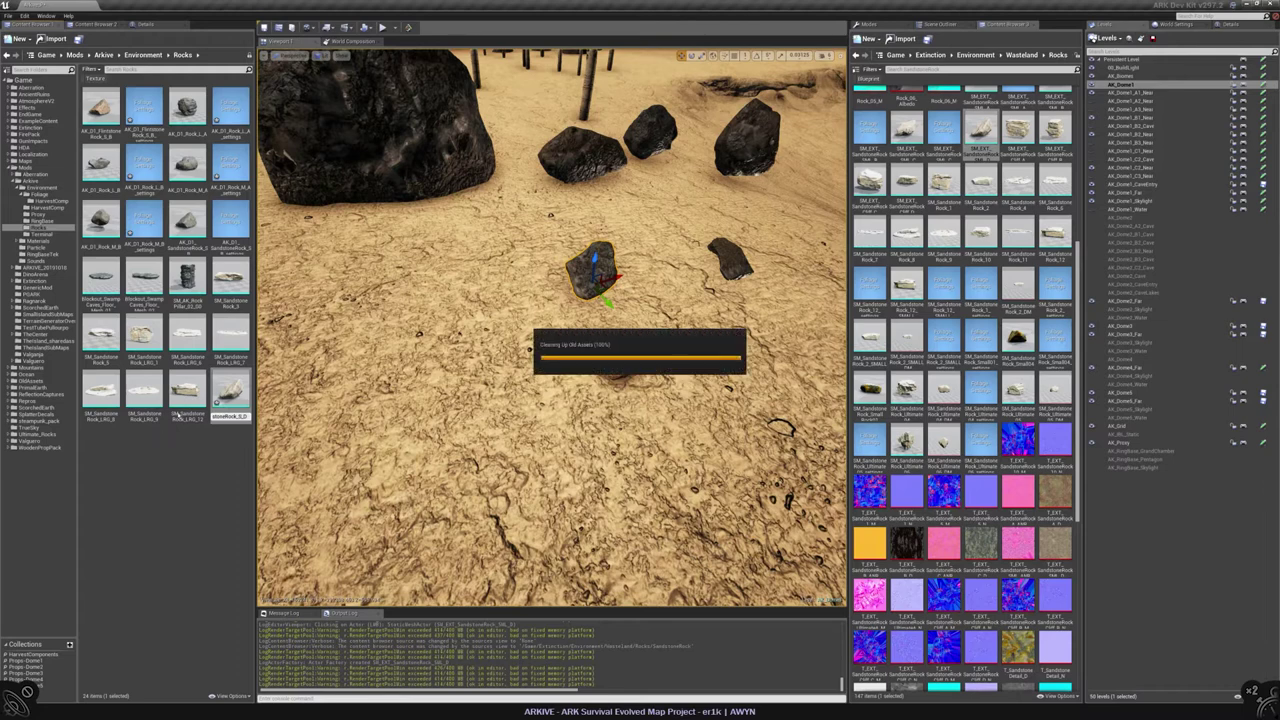
Step: Assign the placed rock's weathered rock material to the AK_D1_SandstoneRock_S_D mesh and save it
{"action": "double_click", "coordinate": [100, 275]}
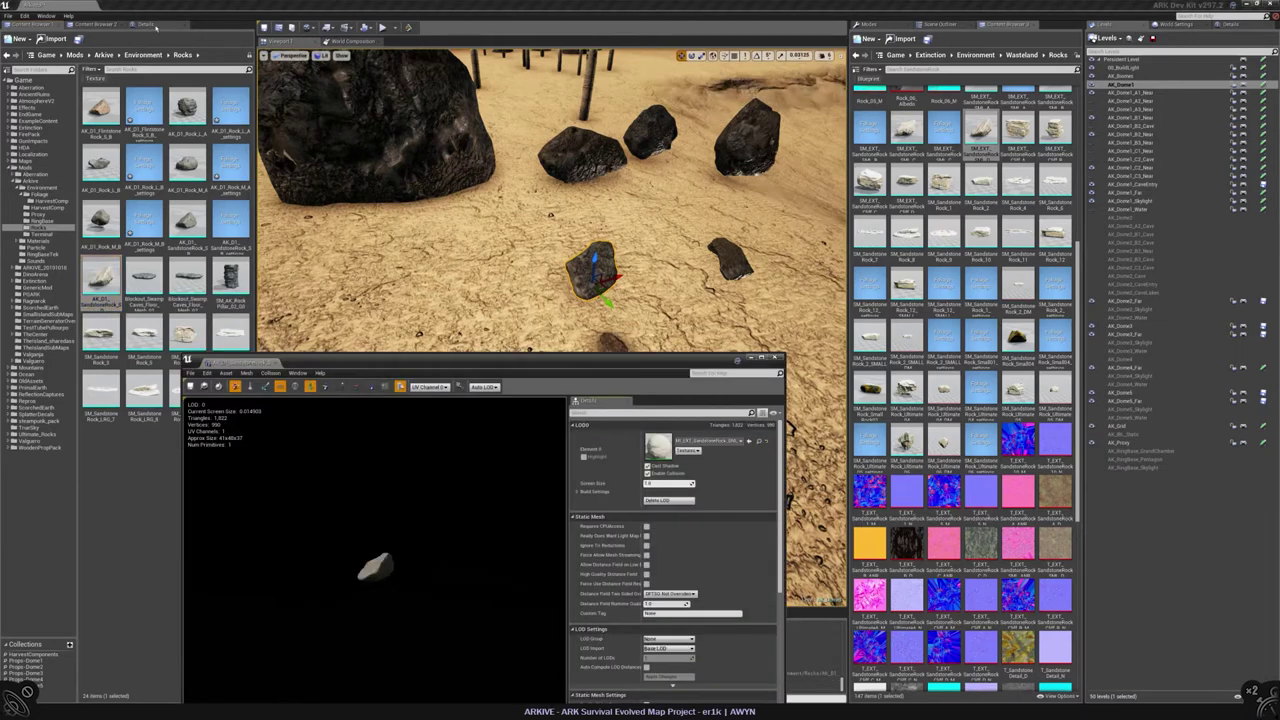
{"action": "left_click", "coordinate": [150, 25]}
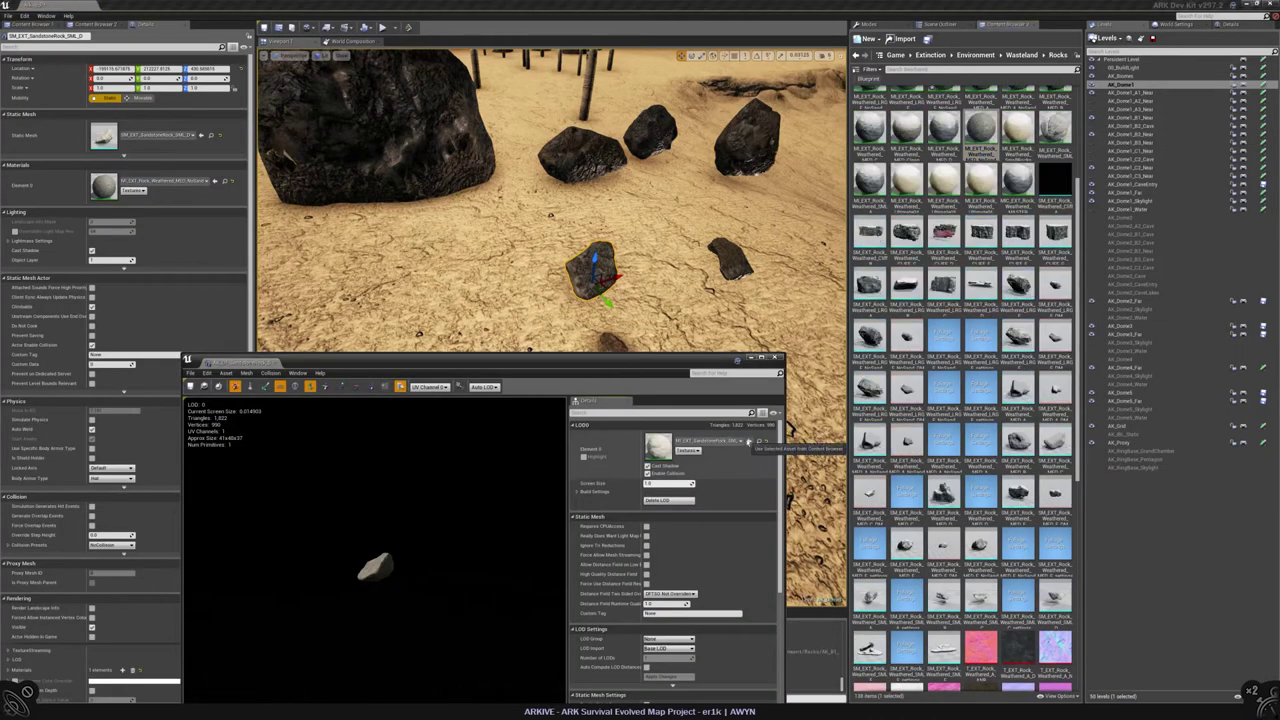
{"action": "left_click", "coordinate": [748, 441]}
{"action": "left_click", "coordinate": [190, 386]}
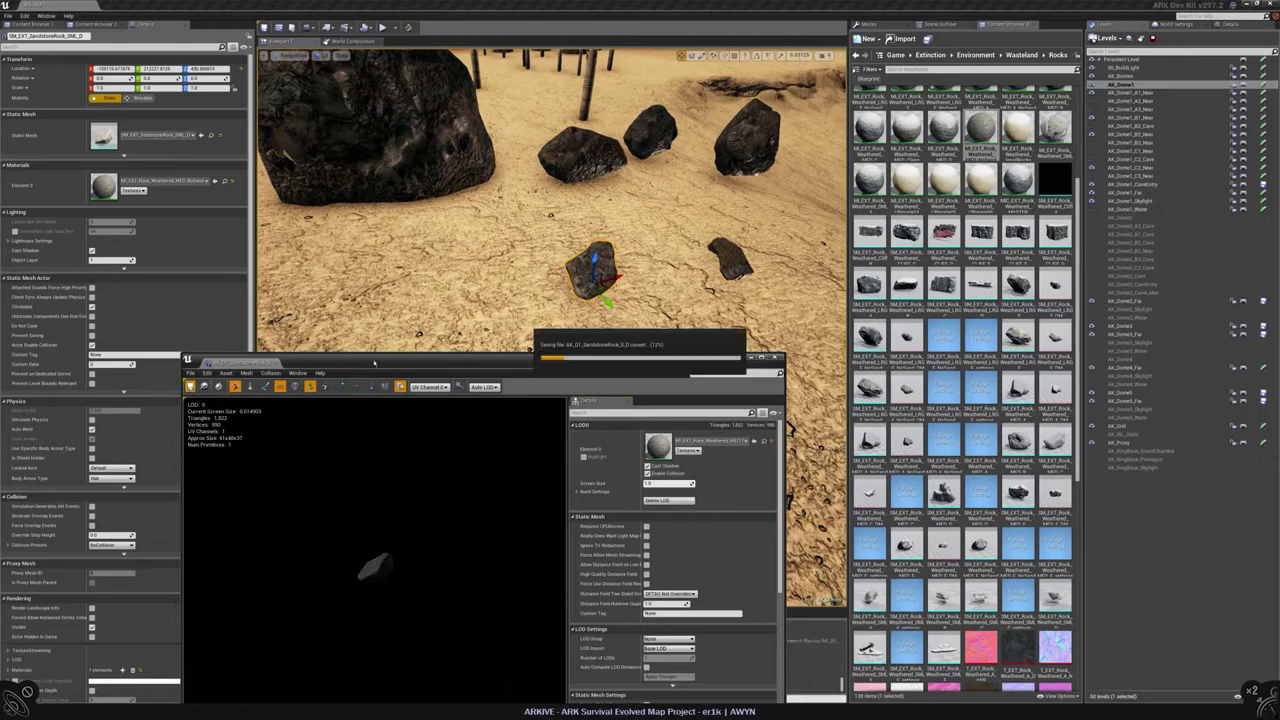
Step: Copy SM_EXT_SandstoneRock_SML_C_settings into the Arkive Rocks folder and rename it as AK_D1_SandstoneRock_S_D_settings
{"action": "left_click", "coordinate": [30, 23]}
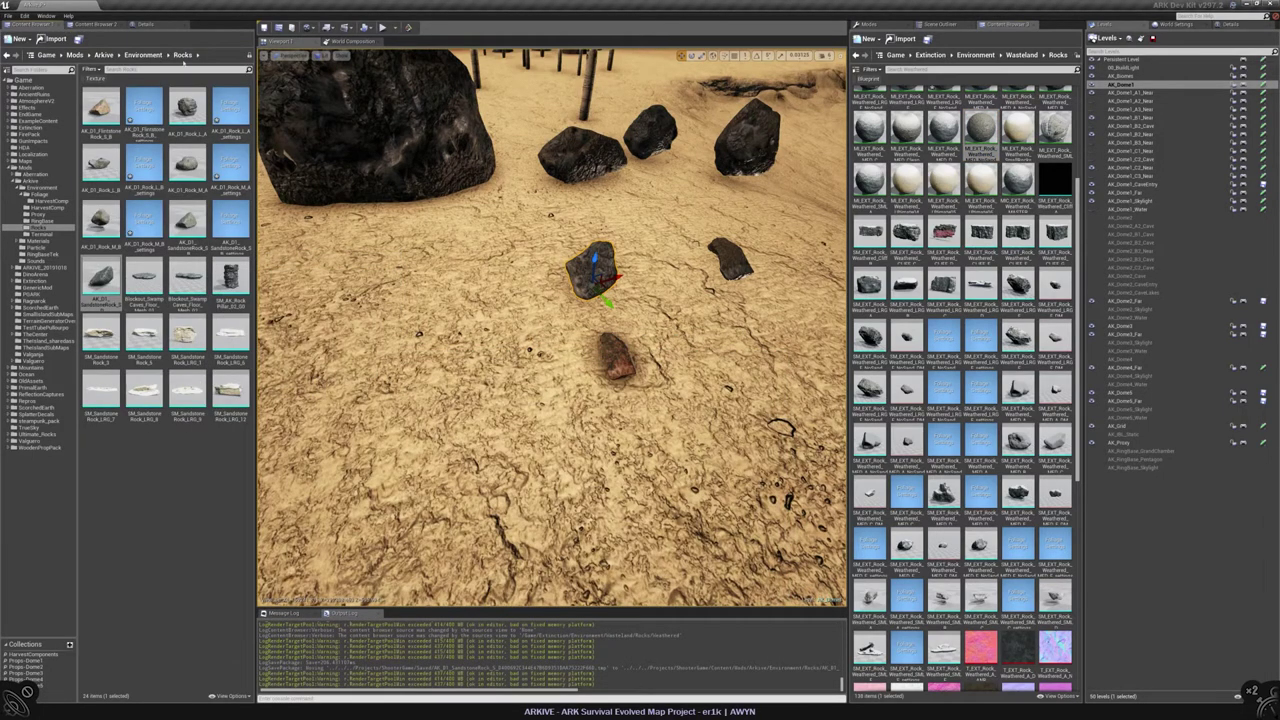
{"action": "left_click", "coordinate": [145, 23]}
{"action": "scroll", "coordinate": [960, 380], "scroll_direction": "down", "scroll_amount": 10}
{"action": "left_click", "coordinate": [40, 23]}
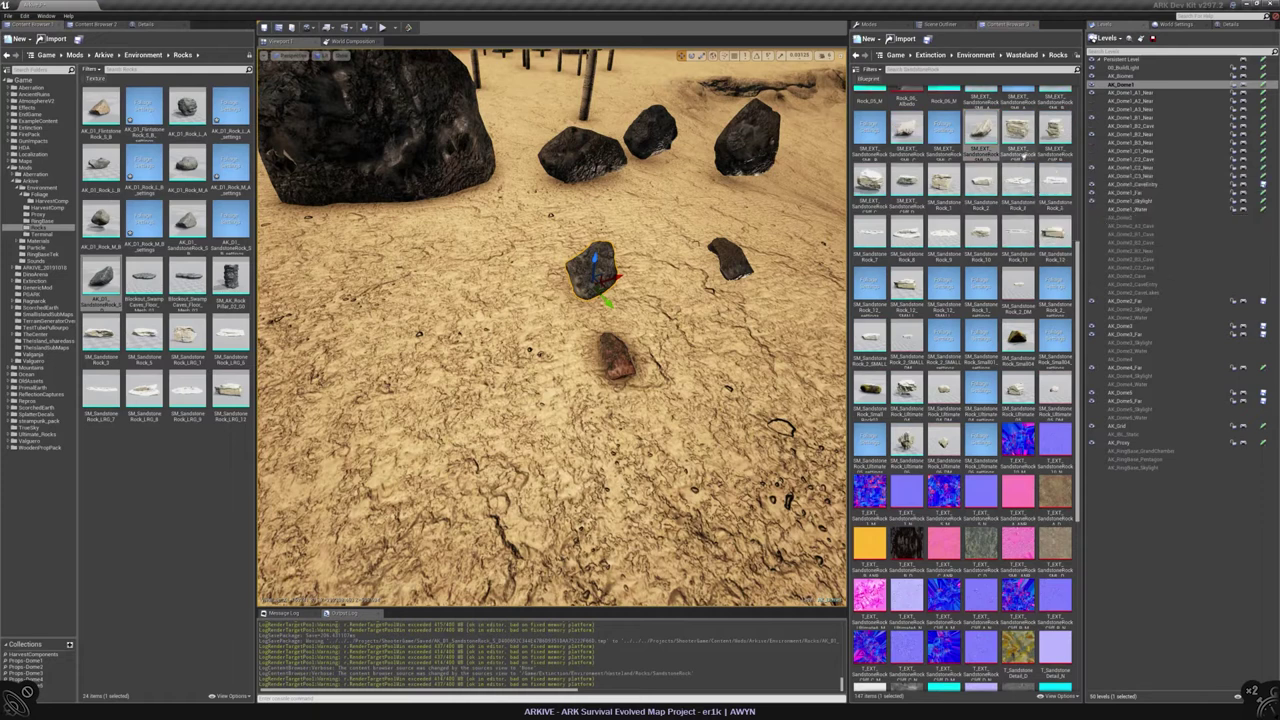
{"action": "scroll", "coordinate": [1020, 195], "scroll_direction": "up", "scroll_amount": 1}
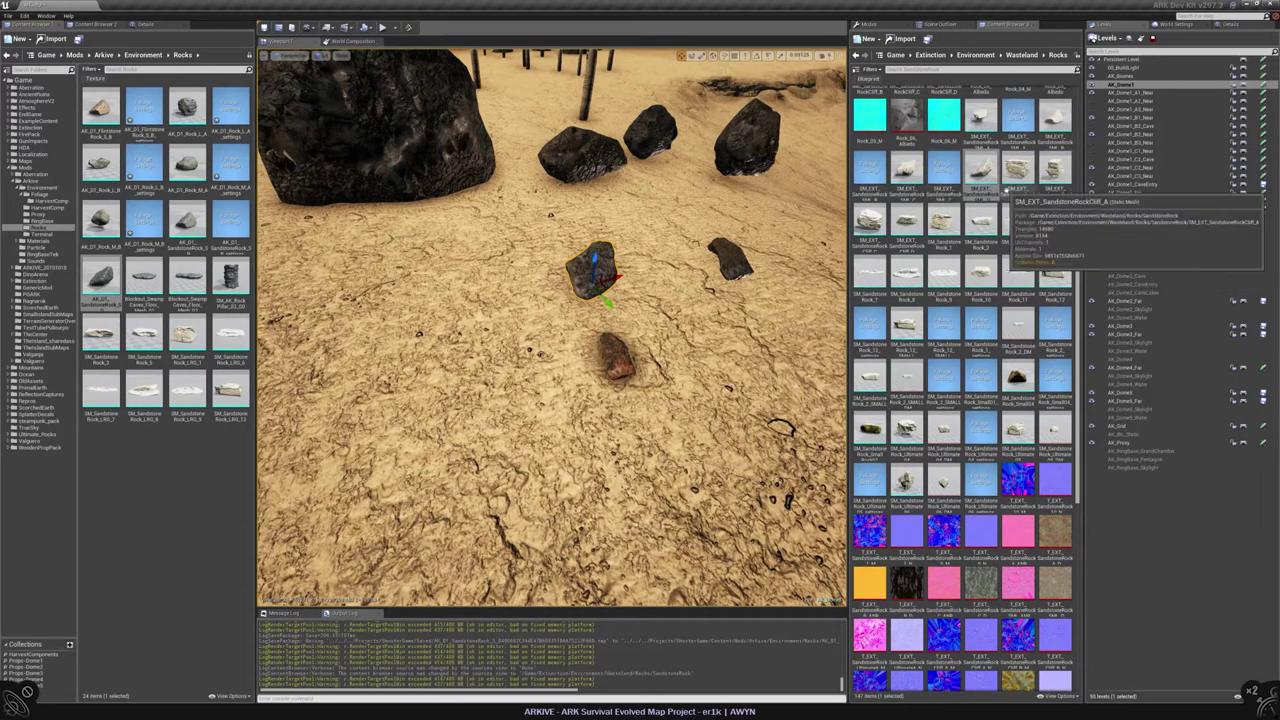
{"action": "scroll", "coordinate": [1008, 193], "scroll_direction": "up", "scroll_amount": 2}
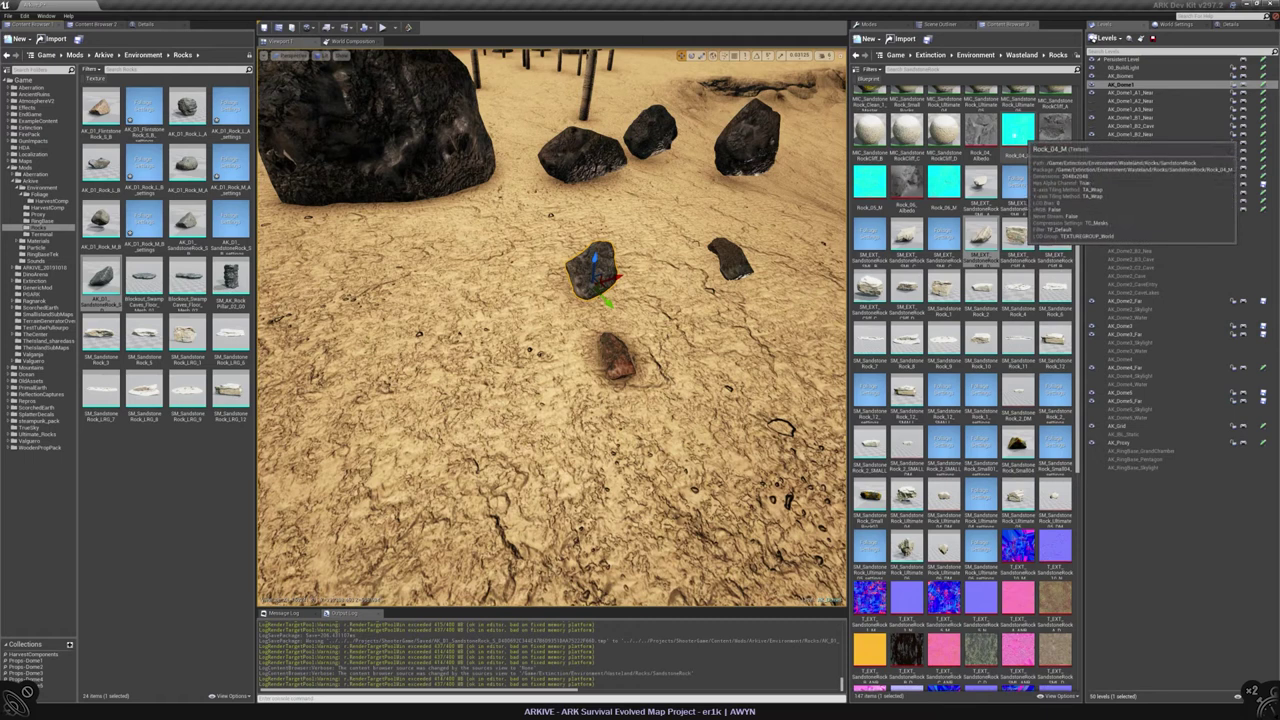
{"action": "left_click", "coordinate": [941, 236]}
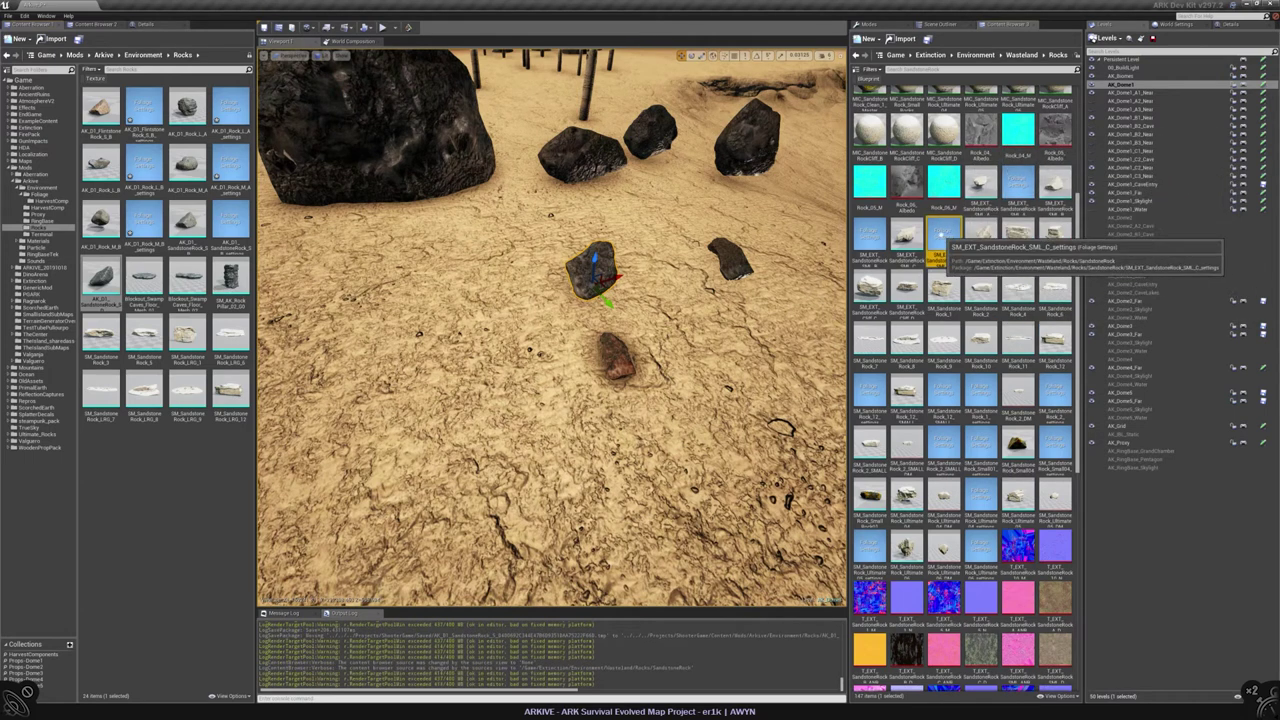
{"action": "left_click_drag", "start_coordinate": [941, 236], "coordinate": [915, 256]}
{"action": "left_click_drag", "start_coordinate": [56, 232], "coordinate": [96, 352]}
{"action": "left_click", "coordinate": [110, 362]}
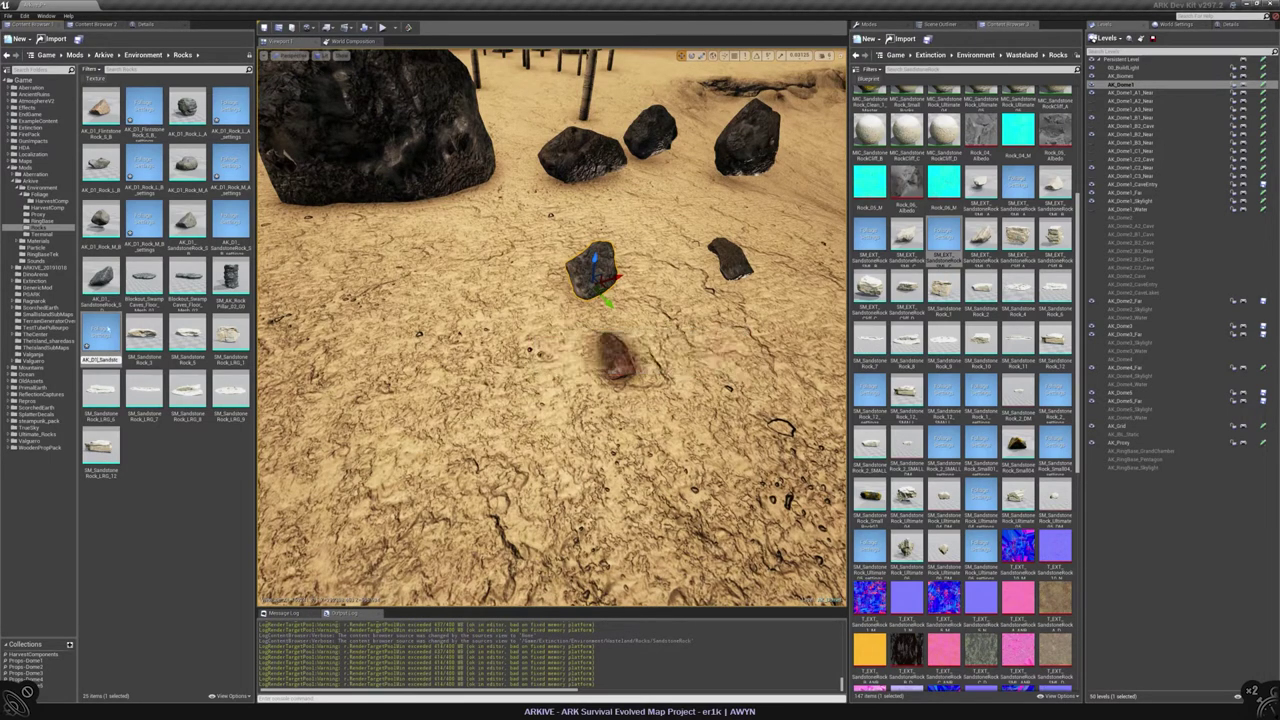
Step: Set AK_D1_SandstoneRock_S_D as the mesh in its new foliage settings
{"action": "double_click", "coordinate": [143, 277]}
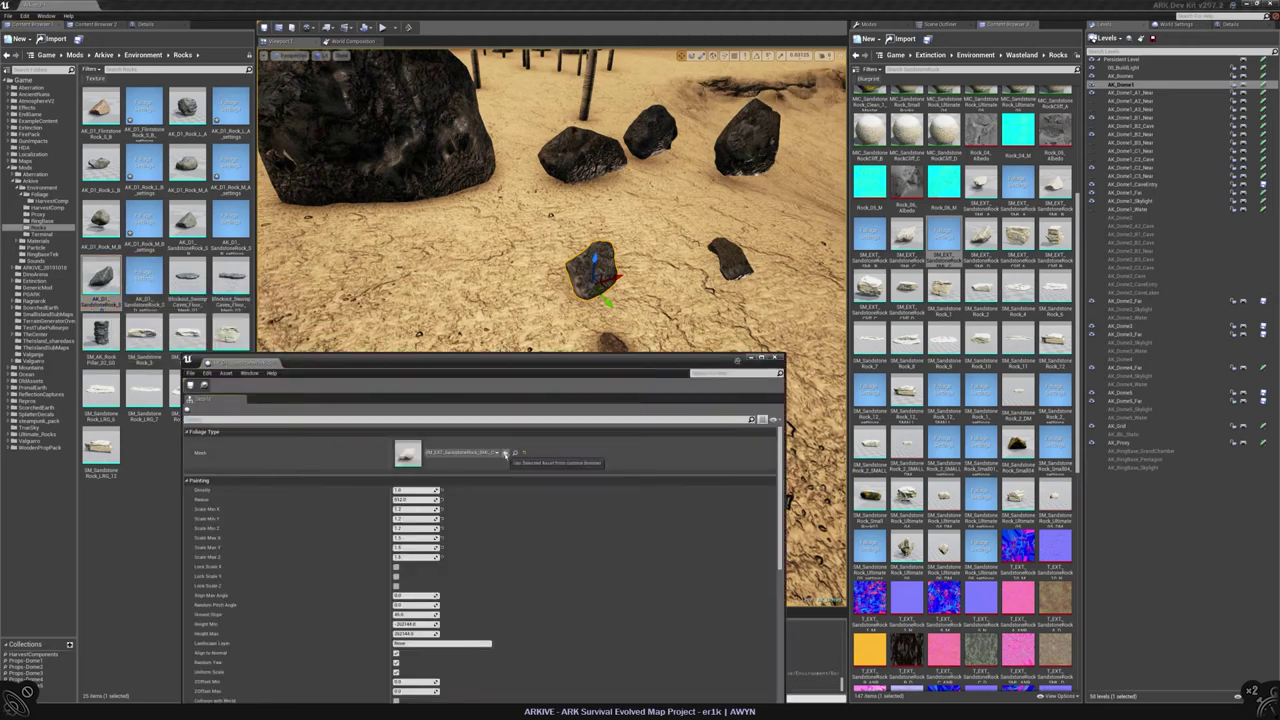
{"action": "left_click_drag", "start_coordinate": [480, 358], "coordinate": [542, 172]}
{"action": "scroll", "coordinate": [545, 354], "scroll_direction": "down", "scroll_amount": 10}
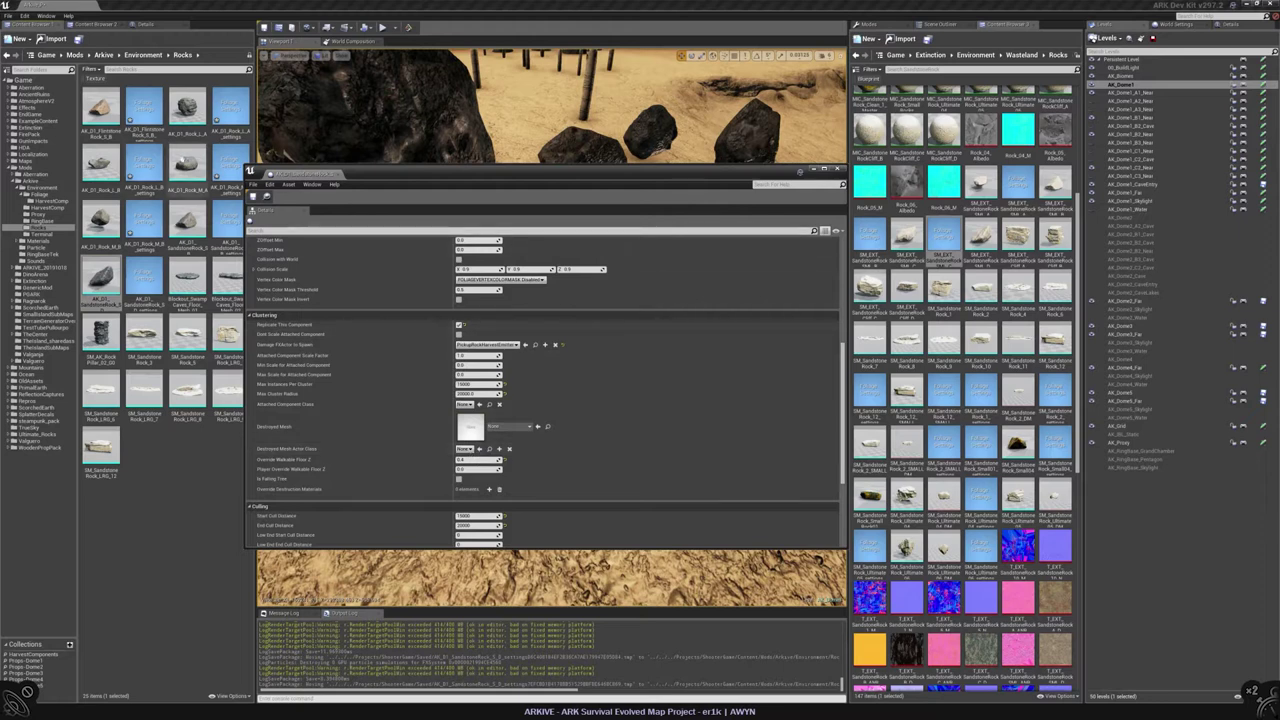
Step: Set RockHarvestComponent as the attached component class in the sandstone rock's foliage settings to match the flintstone settings, and close the settings window
{"action": "double_click", "coordinate": [232, 222]}
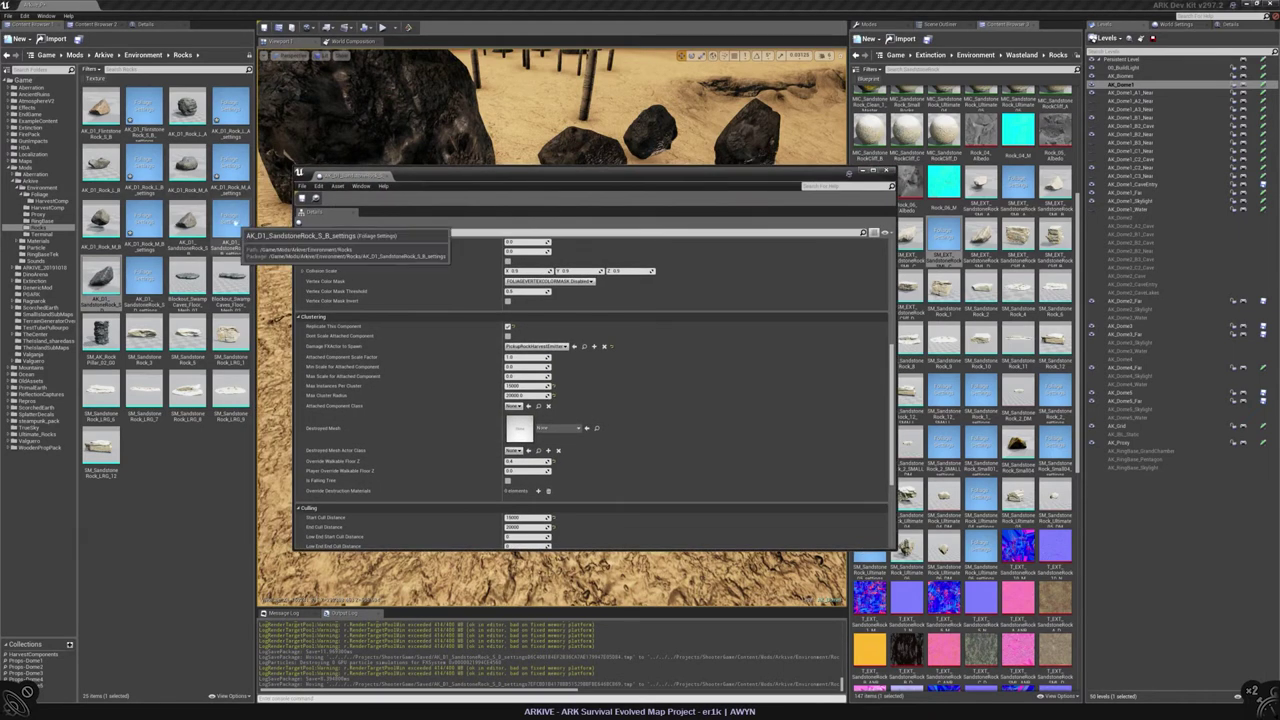
{"action": "double_click", "coordinate": [143, 115]}
{"action": "scroll", "coordinate": [703, 378], "scroll_direction": "down", "scroll_amount": 5}
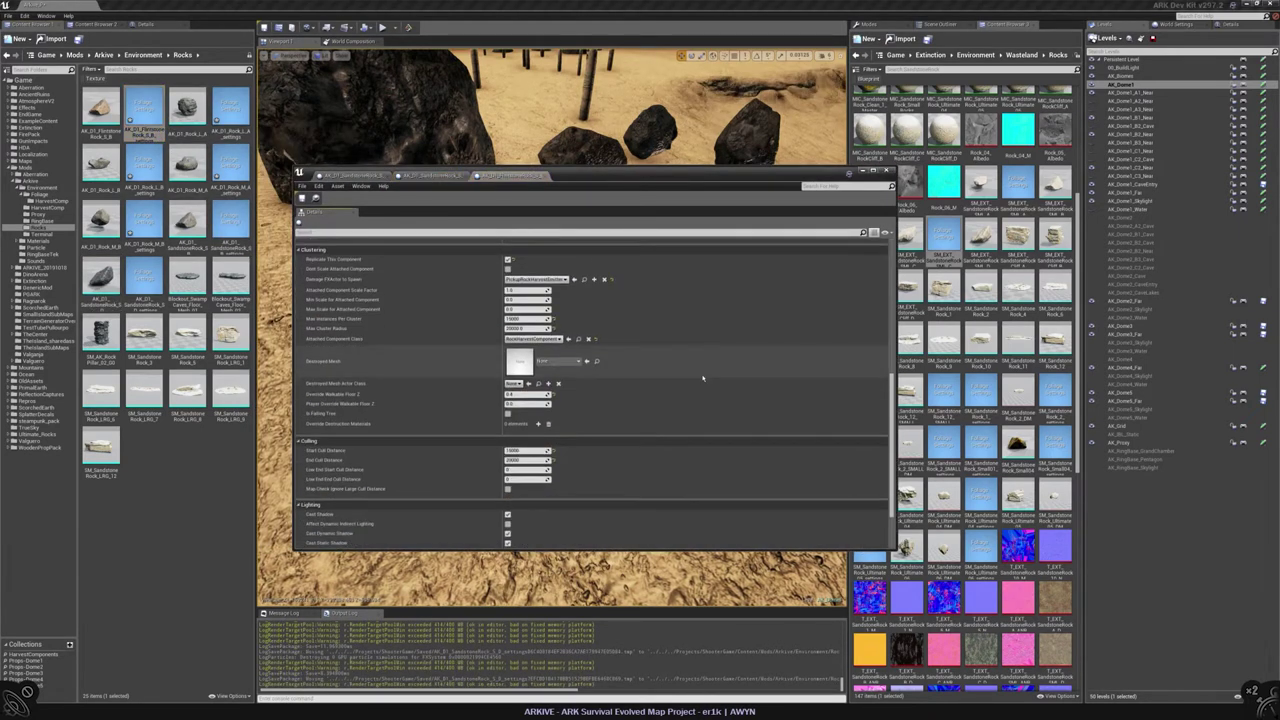
{"action": "scroll", "coordinate": [418, 303], "scroll_direction": "up", "scroll_amount": 2}
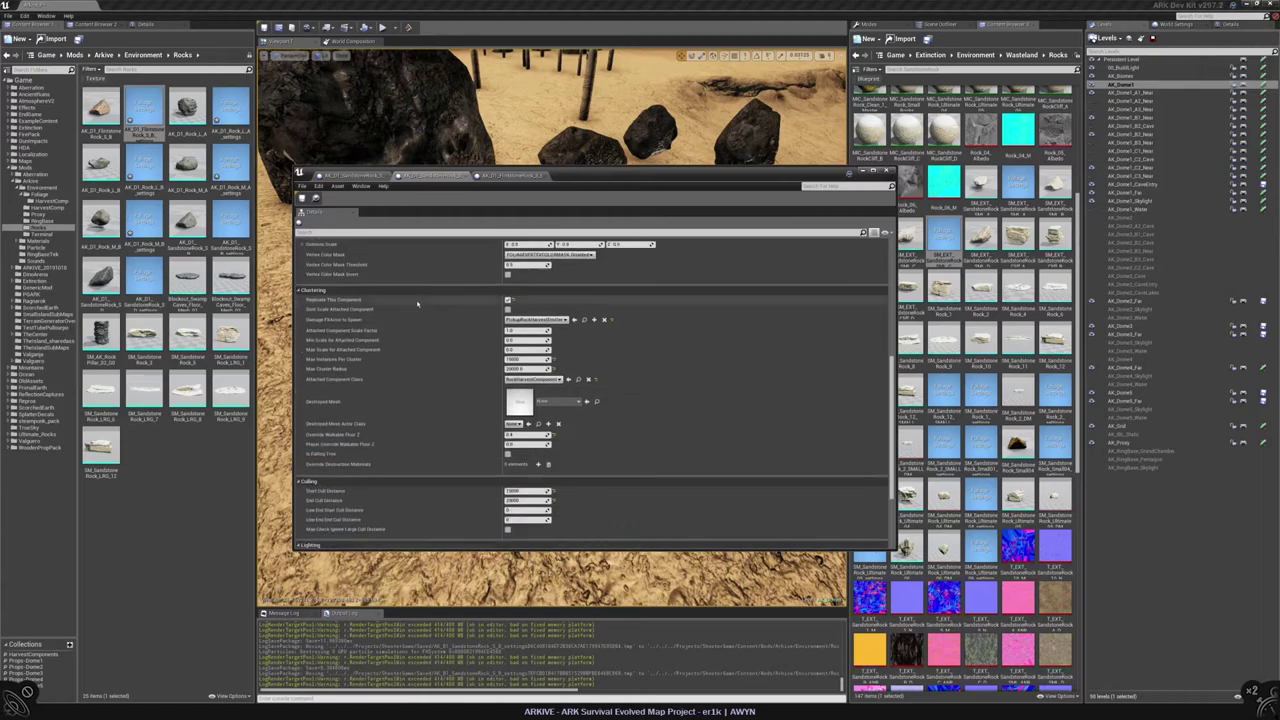
{"action": "double_click", "coordinate": [143, 110]}
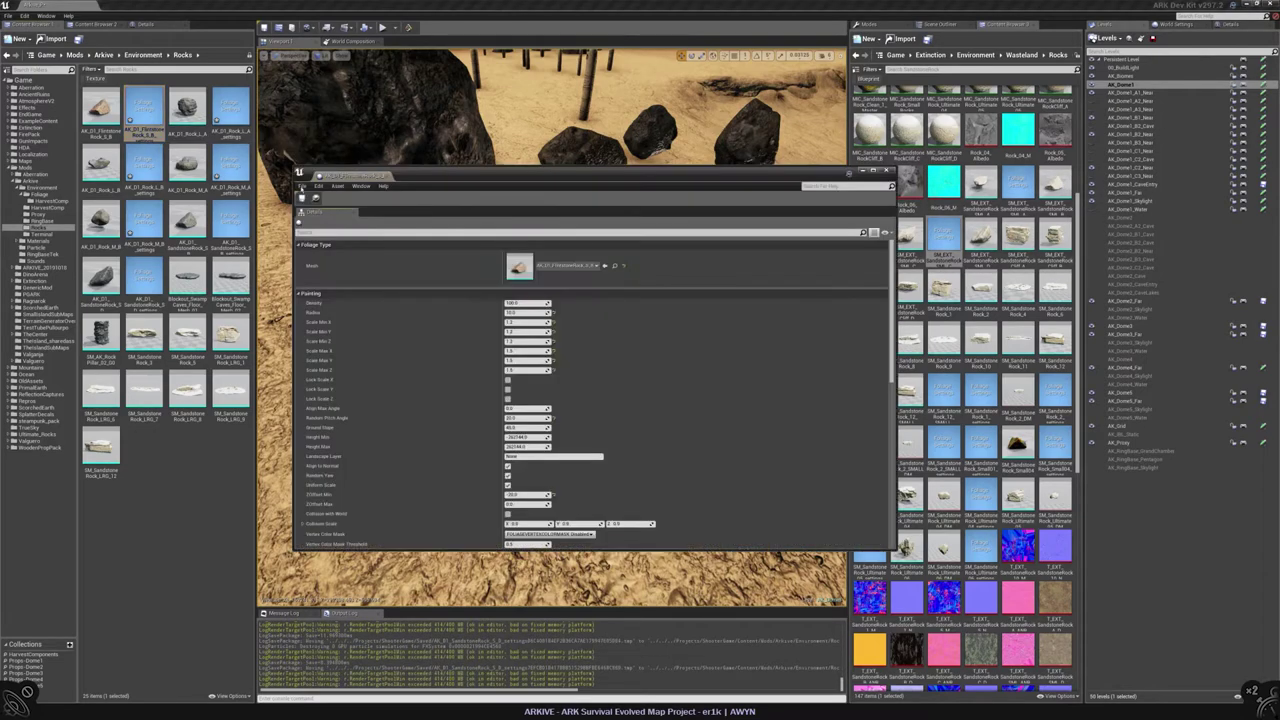
{"action": "left_click", "coordinate": [885, 171]}
Step: Switch to foliage painting and replace the S_B sandstone entry's mesh with AK_D1_SandstoneRock_S_D
{"action": "right_click_drag", "start_coordinate": [550, 330], "coordinate": [505, 52]}
{"action": "left_click", "coordinate": [866, 23]}
{"action": "left_click", "coordinate": [899, 37]}
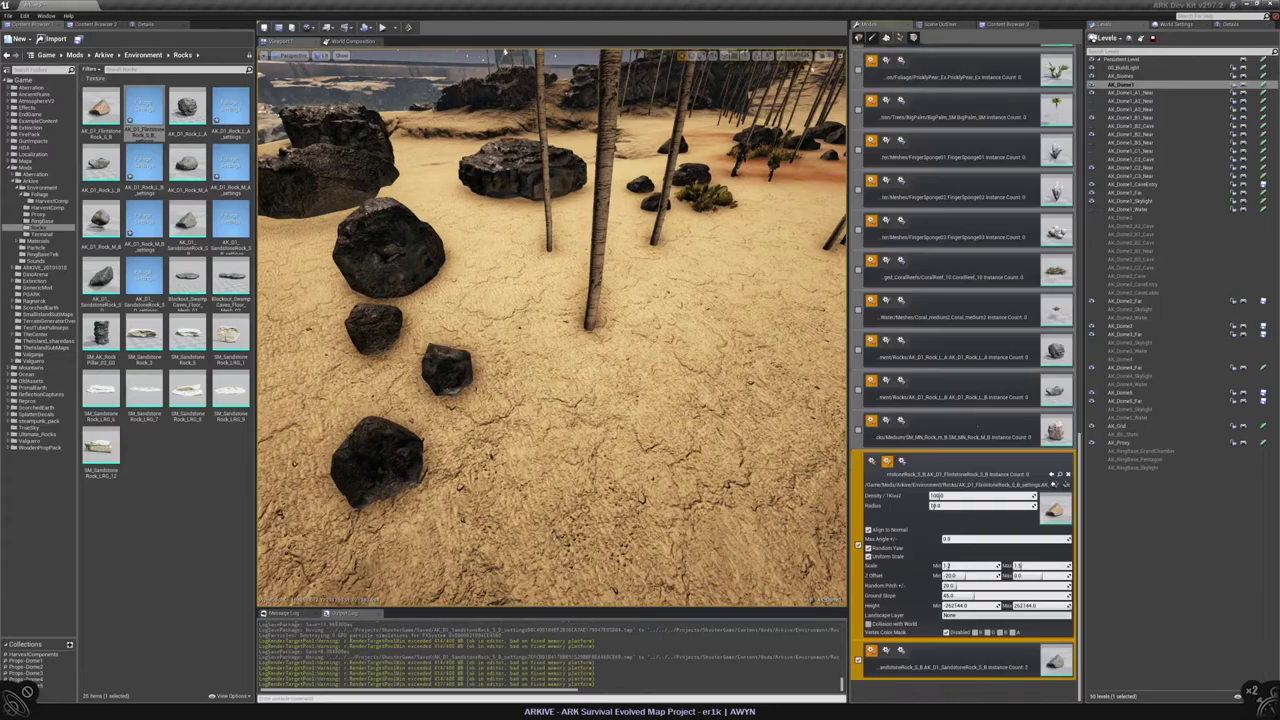
{"action": "left_click", "coordinate": [912, 683]}
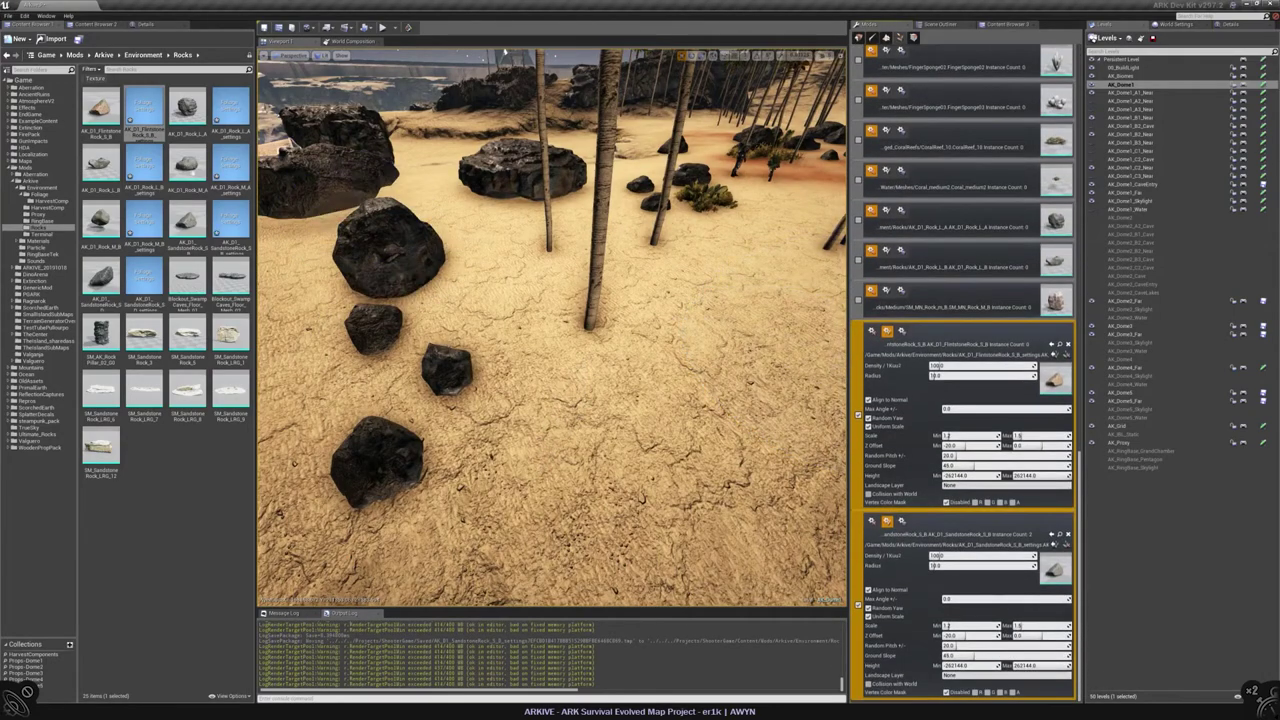
{"action": "left_click", "coordinate": [1051, 534]}
Step: Assign AK_D1_SandstoneRock_S_D_settings as the shared settings of the S_D sandstone foliage entry
{"action": "left_click", "coordinate": [685, 361]}
{"action": "right_click_drag", "start_coordinate": [685, 361], "coordinate": [694, 402]}
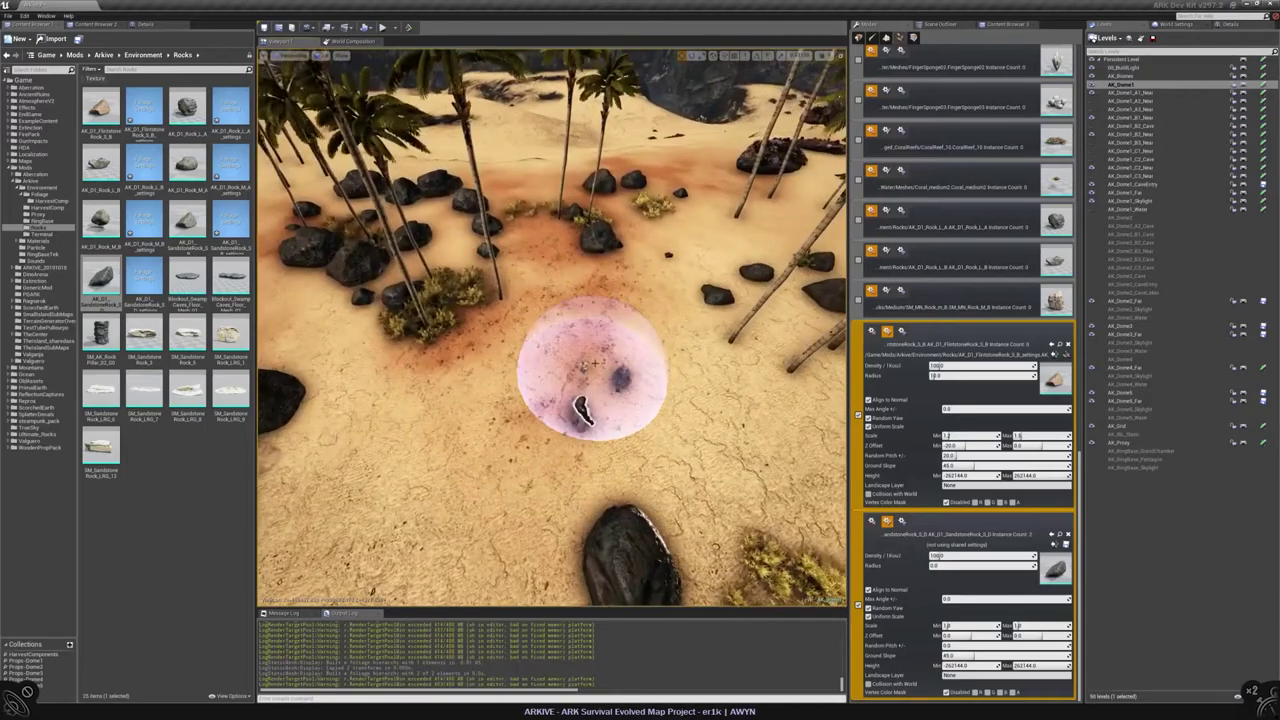
{"action": "left_click", "coordinate": [143, 275]}
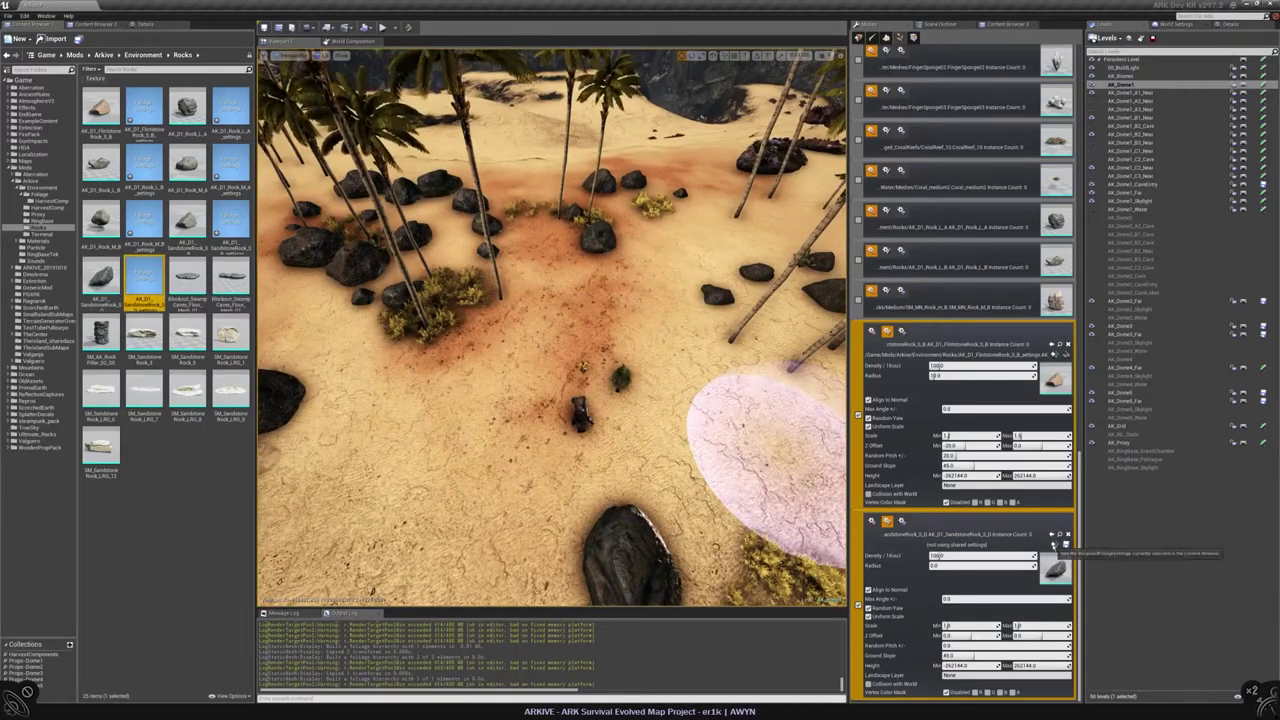
{"action": "left_click", "coordinate": [1059, 534]}
Step: Set the minimum Z offset to -16 for both the small flintstone and the S_D sandstone foliage entries
{"action": "right_click_drag", "start_coordinate": [609, 343], "coordinate": [612, 352]}
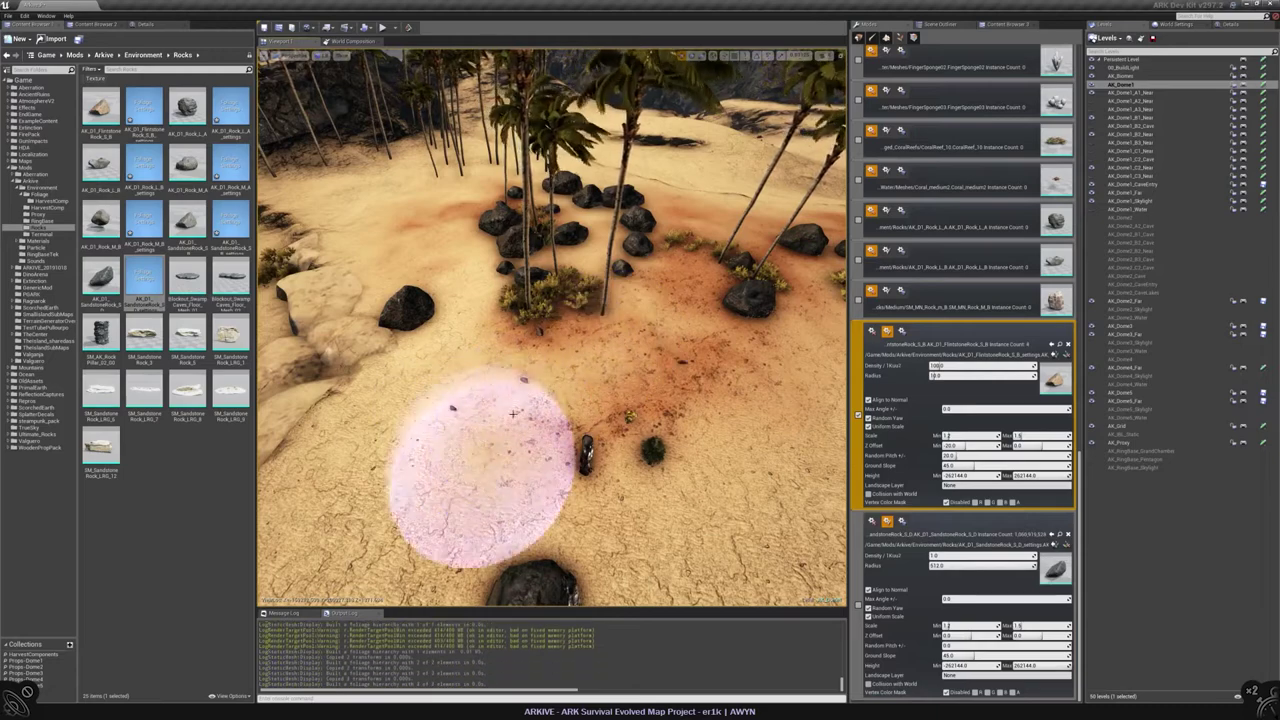
{"action": "right_click_drag", "start_coordinate": [491, 457], "coordinate": [493, 460]}
{"action": "right_click_drag", "start_coordinate": [632, 482], "coordinate": [632, 482]}
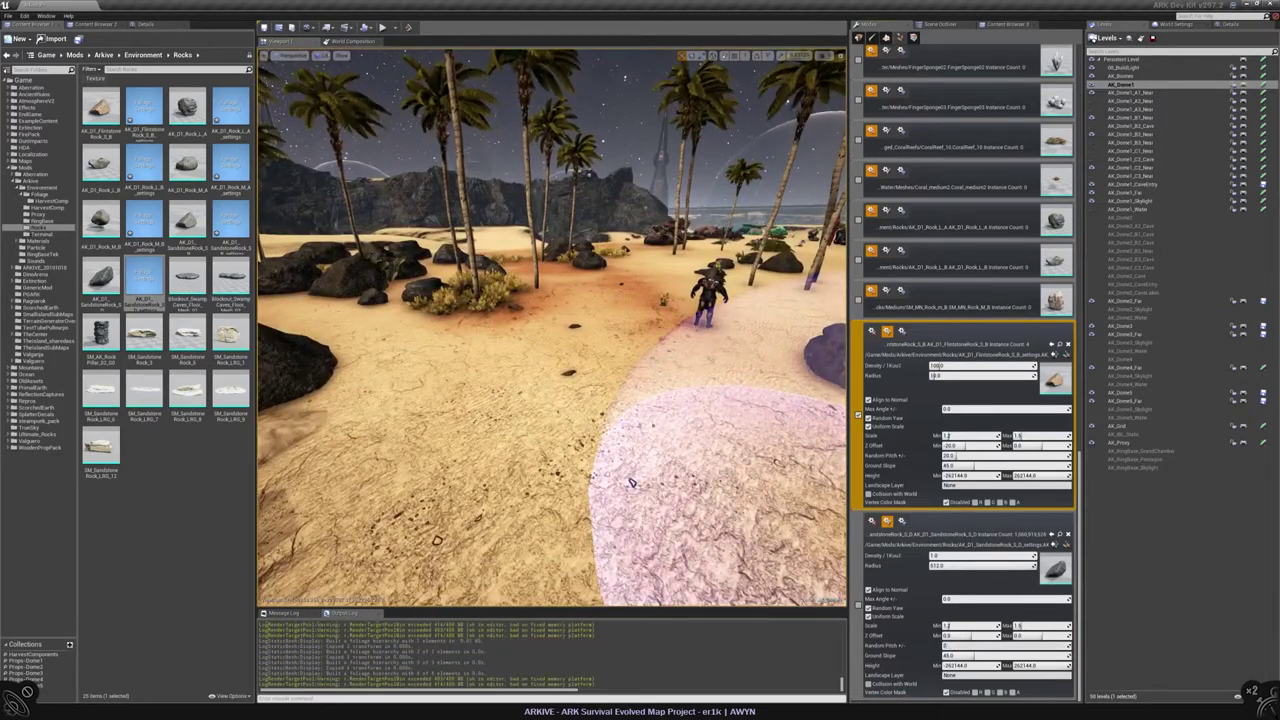
{"action": "type", "text": "-16."}
{"action": "left_click", "coordinate": [946, 636]}
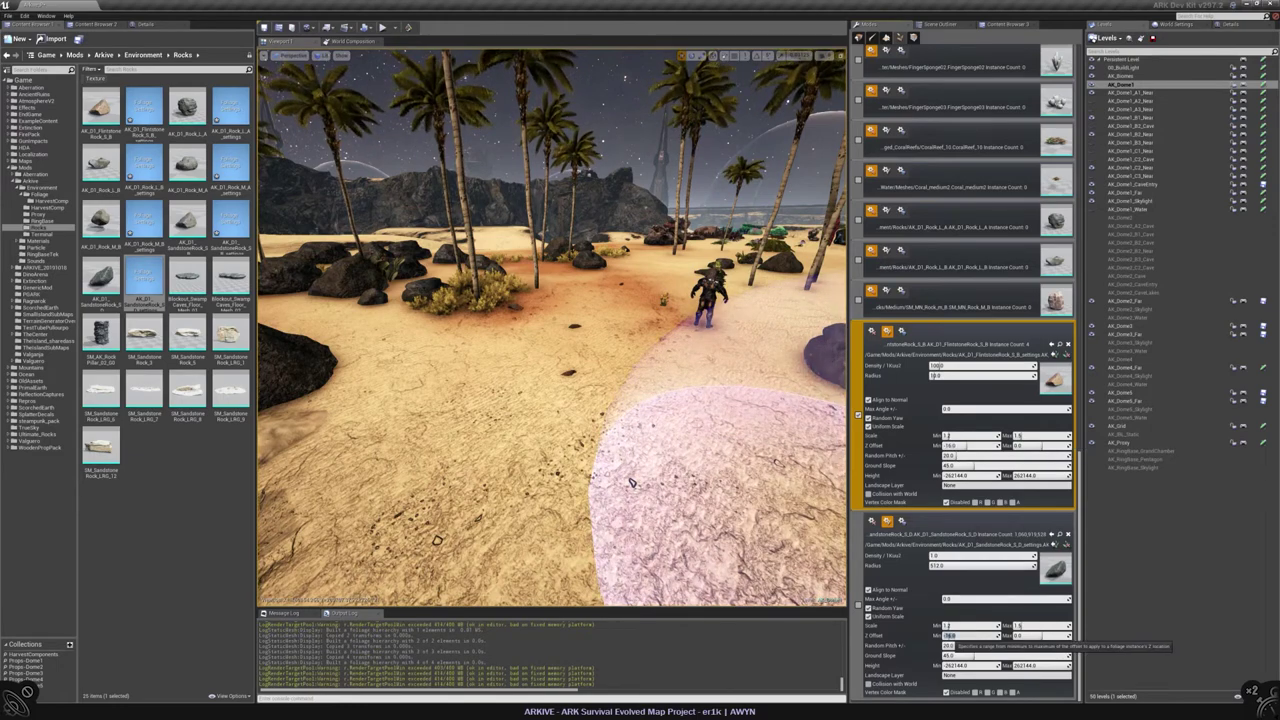
{"action": "mouse_move", "coordinate": [632, 483]}
{"action": "right_mouse_down"}
{"action": "mouse_move", "coordinate": [640, 476]}
{"action": "mouse_move", "coordinate": [640, 540]}
{"action": "right_mouse_up"}
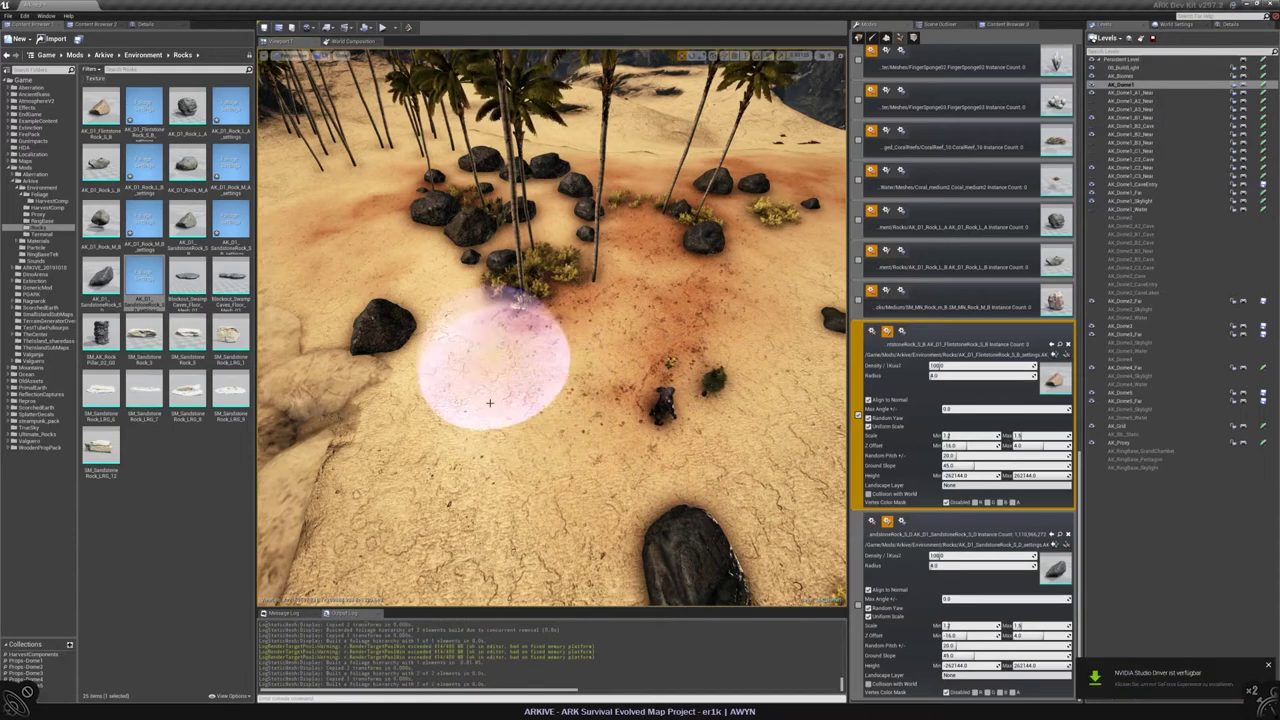
Step: Test-paint both small rocks on the sand at radius 8, erase them, and repeat the test at density 500
{"action": "left_click_drag", "start_coordinate": [490, 385], "coordinate": [543, 400]}
{"action": "right_click_drag", "start_coordinate": [543, 400], "coordinate": [543, 460]}
{"action": "mouse_move", "coordinate": [586, 334]}
{"action": "left_mouse_down", "text": "shift"}
{"action": "mouse_move", "coordinate": [523, 369]}
{"action": "mouse_move", "coordinate": [640, 214]}
{"action": "mouse_move", "coordinate": [560, 405]}
{"action": "left_mouse_up", "text": "shift"}
{"action": "mouse_move", "coordinate": [560, 405]}
{"action": "right_mouse_down"}
{"action": "mouse_move", "coordinate": [560, 300]}
{"action": "mouse_move", "coordinate": [575, 280]}
{"action": "mouse_move", "coordinate": [575, 380]}
{"action": "right_mouse_up"}
{"action": "mouse_move", "coordinate": [810, 470]}
{"action": "left_mouse_down", "text": "shift"}
{"action": "mouse_move", "coordinate": [586, 286]}
{"action": "mouse_move", "coordinate": [757, 529]}
{"action": "mouse_move", "coordinate": [706, 329]}
{"action": "mouse_move", "coordinate": [780, 380]}
{"action": "left_mouse_up", "text": "shift"}
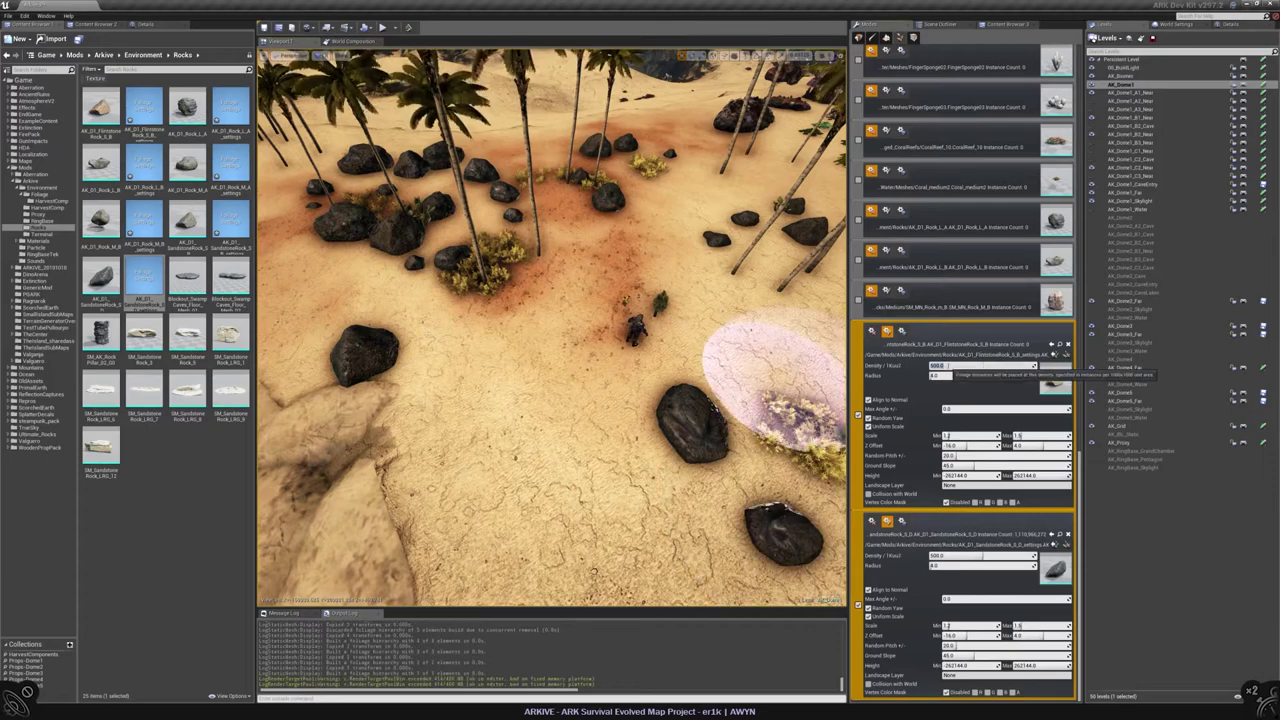
{"action": "mouse_move", "coordinate": [571, 371]}
{"action": "left_mouse_down"}
{"action": "mouse_move", "coordinate": [486, 400]}
{"action": "mouse_move", "coordinate": [657, 457]}
{"action": "left_mouse_up"}
{"action": "mouse_move", "coordinate": [657, 457]}
{"action": "right_mouse_down"}
{"action": "mouse_move", "coordinate": [657, 360]}
{"action": "mouse_move", "coordinate": [640, 340]}
{"action": "mouse_move", "coordinate": [610, 360]}
{"action": "right_mouse_up"}
{"action": "mouse_move", "coordinate": [600, 380]}
{"action": "left_mouse_down", "text": "shift"}
{"action": "mouse_move", "coordinate": [608, 400]}
{"action": "mouse_move", "coordinate": [592, 330]}
{"action": "mouse_move", "coordinate": [768, 432]}
{"action": "left_mouse_up", "text": "shift"}
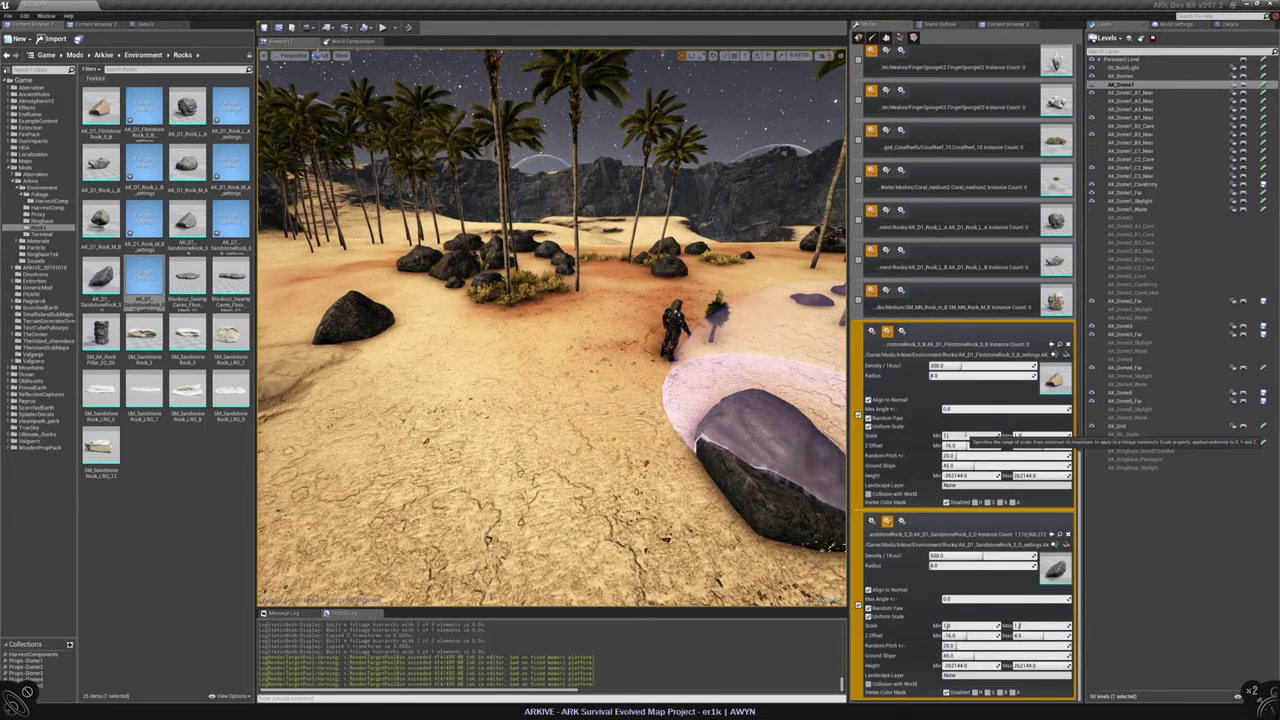
Step: Test-paint and erase smaller scattered rocks, using density 300 for the flintstone and 500 for the sandstone
{"action": "left_click_drag", "start_coordinate": [470, 300], "coordinate": [657, 329]}
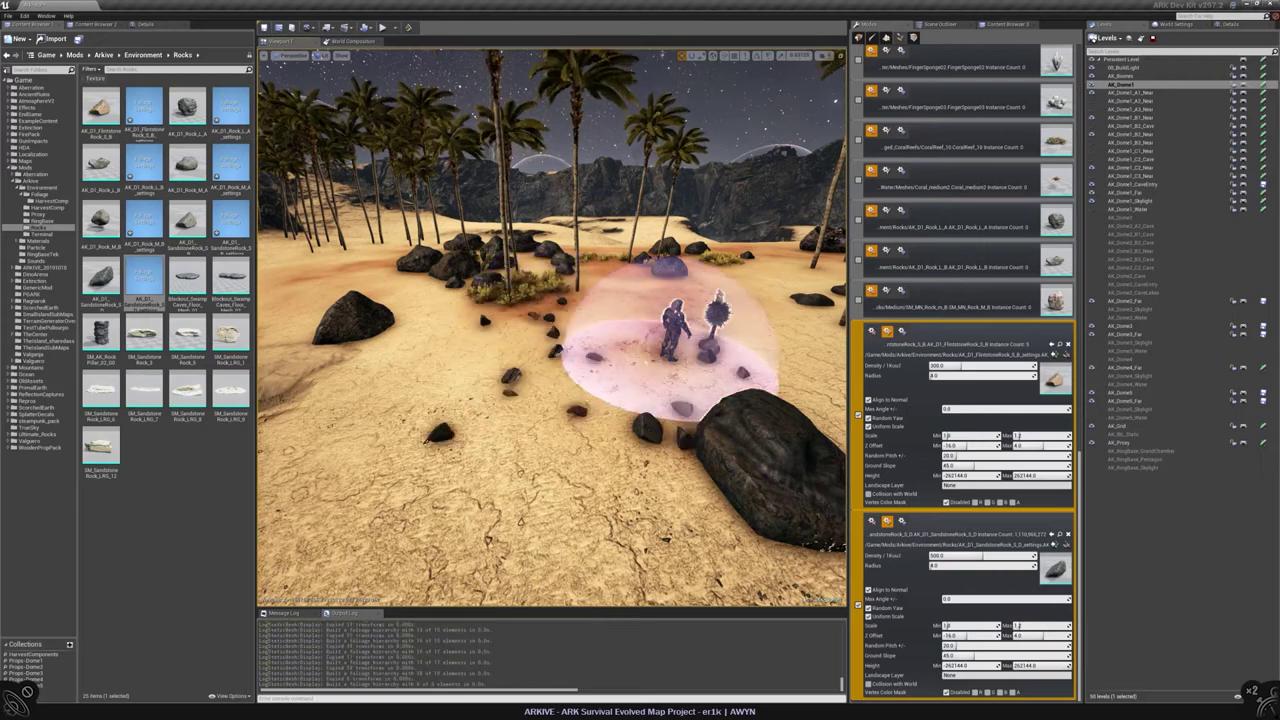
{"action": "right_click_drag", "start_coordinate": [640, 330], "coordinate": [640, 420]}
{"action": "left_click", "coordinate": [630, 345]}
{"action": "mouse_move", "coordinate": [630, 350]}
{"action": "left_mouse_down", "text": "shift"}
{"action": "mouse_move", "coordinate": [371, 357]}
{"action": "mouse_move", "coordinate": [790, 400]}
{"action": "left_mouse_up", "text": "shift"}
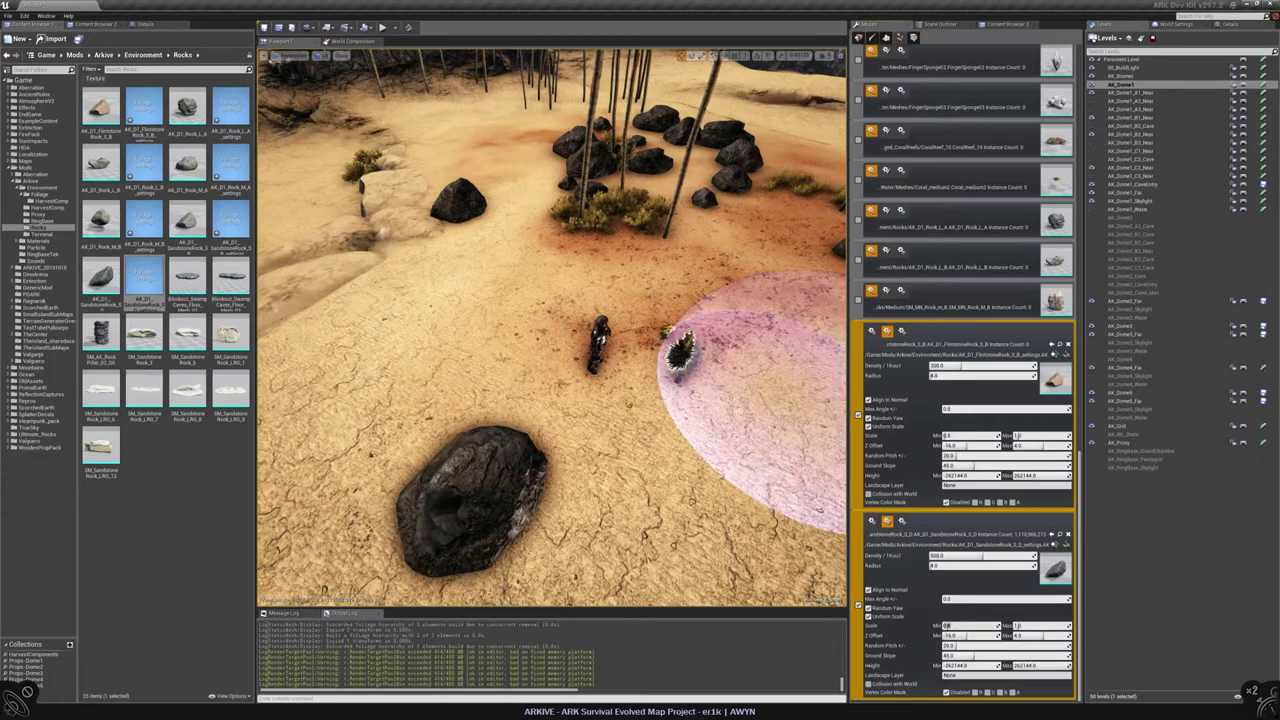
{"action": "mouse_move", "coordinate": [757, 471]}
{"action": "left_mouse_down"}
{"action": "mouse_move", "coordinate": [600, 386]}
{"action": "mouse_move", "coordinate": [780, 400]}
{"action": "left_mouse_up"}
{"action": "right_click_drag", "start_coordinate": [780, 400], "coordinate": [600, 380]}
{"action": "mouse_move", "coordinate": [600, 380]}
{"action": "left_mouse_down", "text": "shift"}
{"action": "mouse_move", "coordinate": [540, 380]}
{"action": "mouse_move", "coordinate": [757, 428]}
{"action": "mouse_move", "coordinate": [745, 412]}
{"action": "left_mouse_up", "text": "shift"}
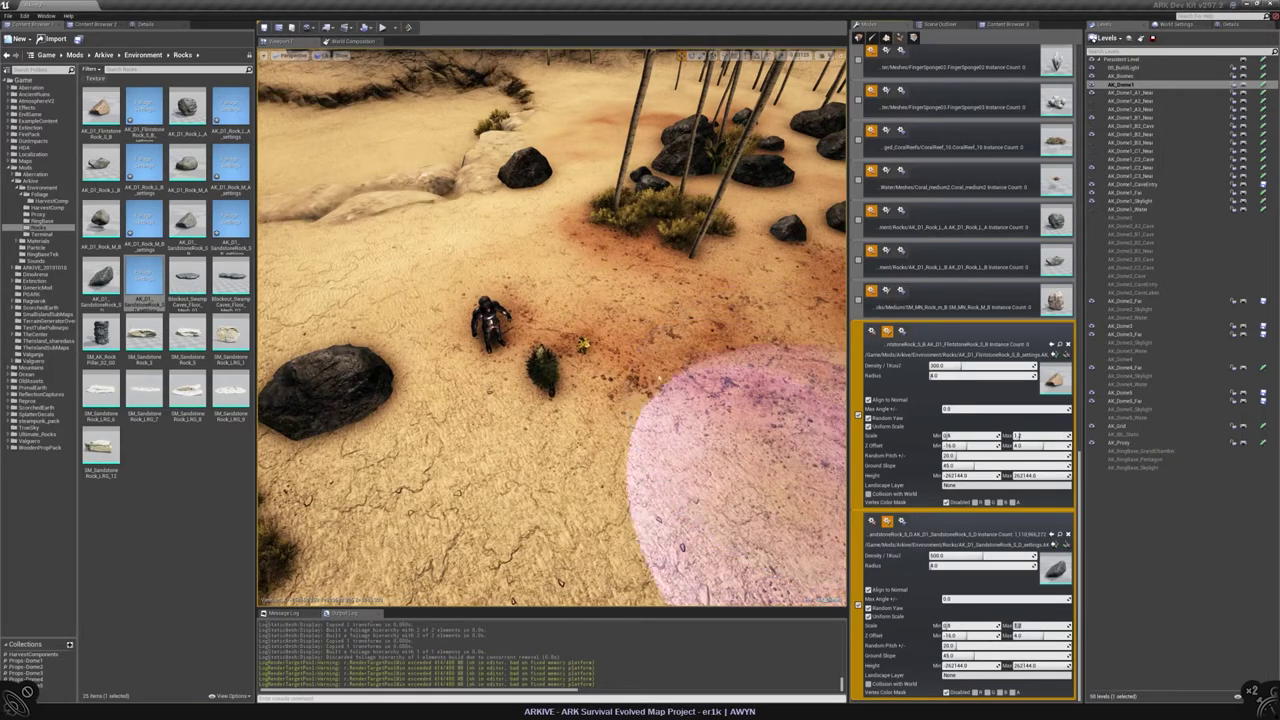
Step: Paint scattered small flintstone and sandstone rocks on the sand between the palm bushes and the character, and save the level
{"action": "left_click_drag", "start_coordinate": [737, 430], "coordinate": [586, 286]}
{"action": "mouse_move", "coordinate": [586, 286]}
{"action": "right_mouse_down"}
{"action": "mouse_move", "coordinate": [560, 300]}
{"action": "mouse_move", "coordinate": [560, 220]}
{"action": "mouse_move", "coordinate": [540, 215]}
{"action": "right_mouse_up"}
{"action": "key", "text": "alt+p"}
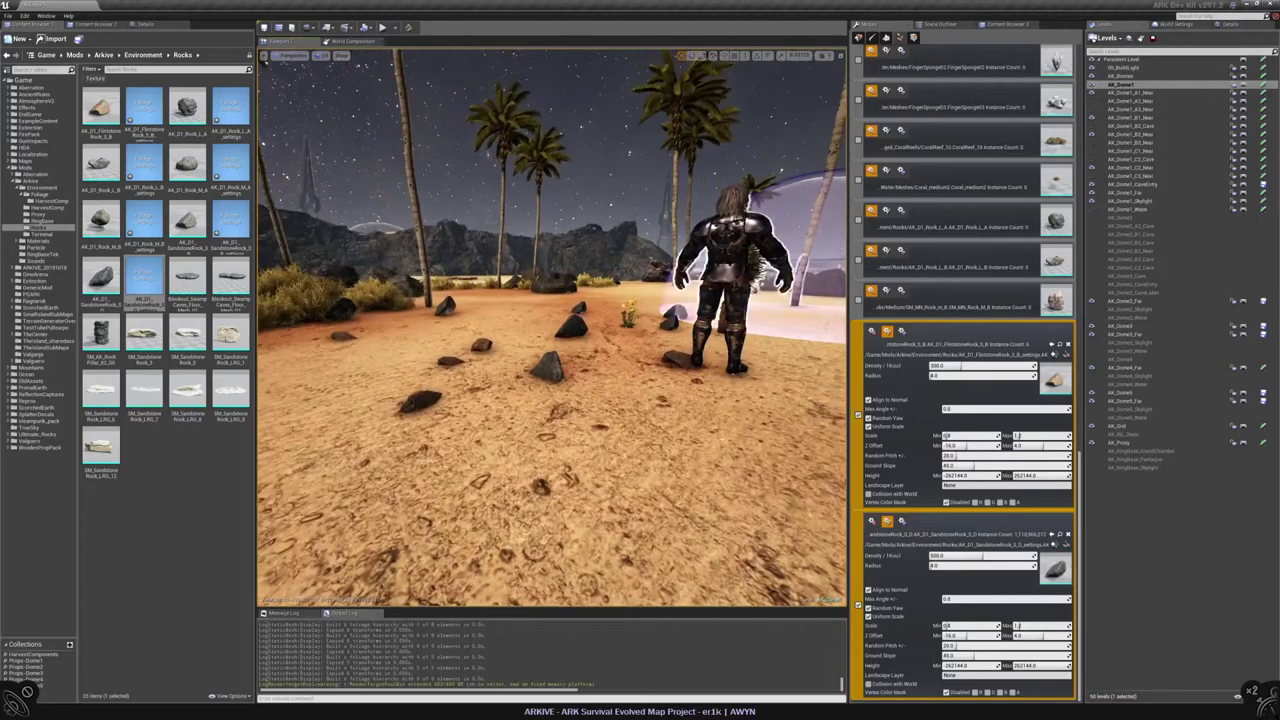
{"action": "key", "text": "F8"}
{"action": "mouse_move", "coordinate": [551, 300]}
{"action": "right_mouse_down"}
{"action": "mouse_move", "coordinate": [551, 420]}
{"action": "mouse_move", "coordinate": [550, 295]}
{"action": "mouse_move", "coordinate": [505, 310]}
{"action": "right_mouse_up"}
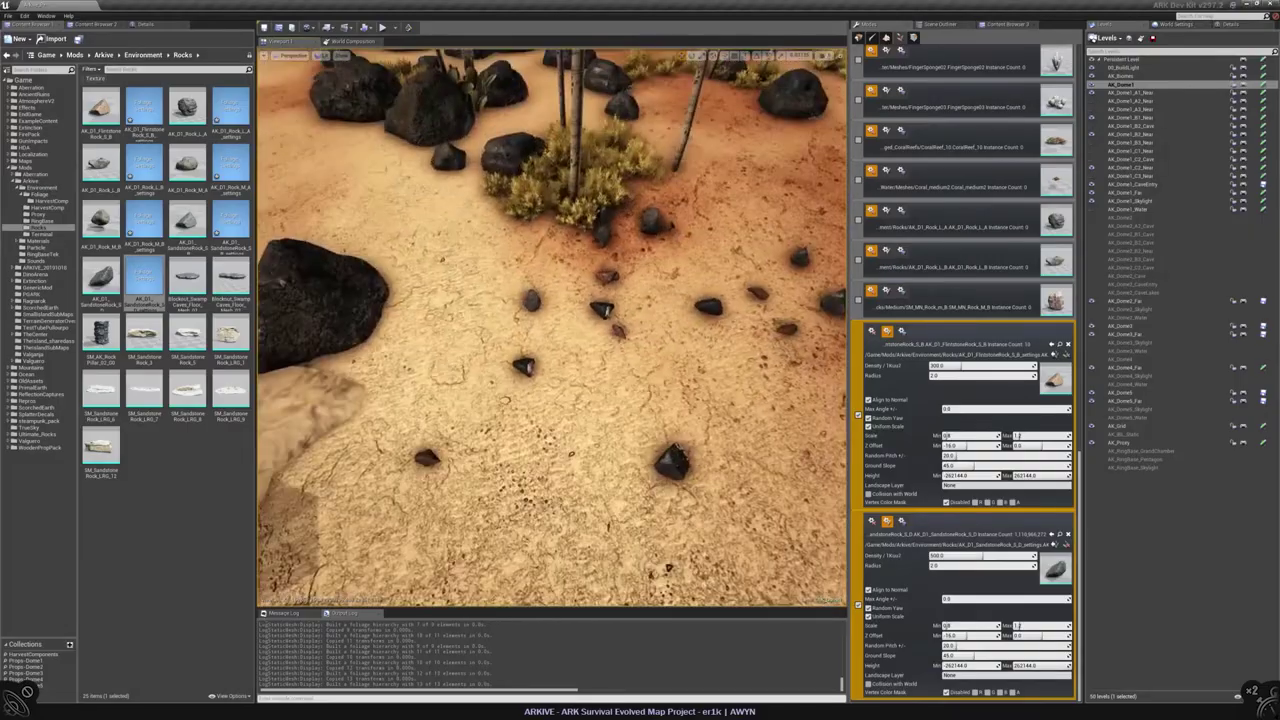
{"action": "key", "text": "ctrl+s"}
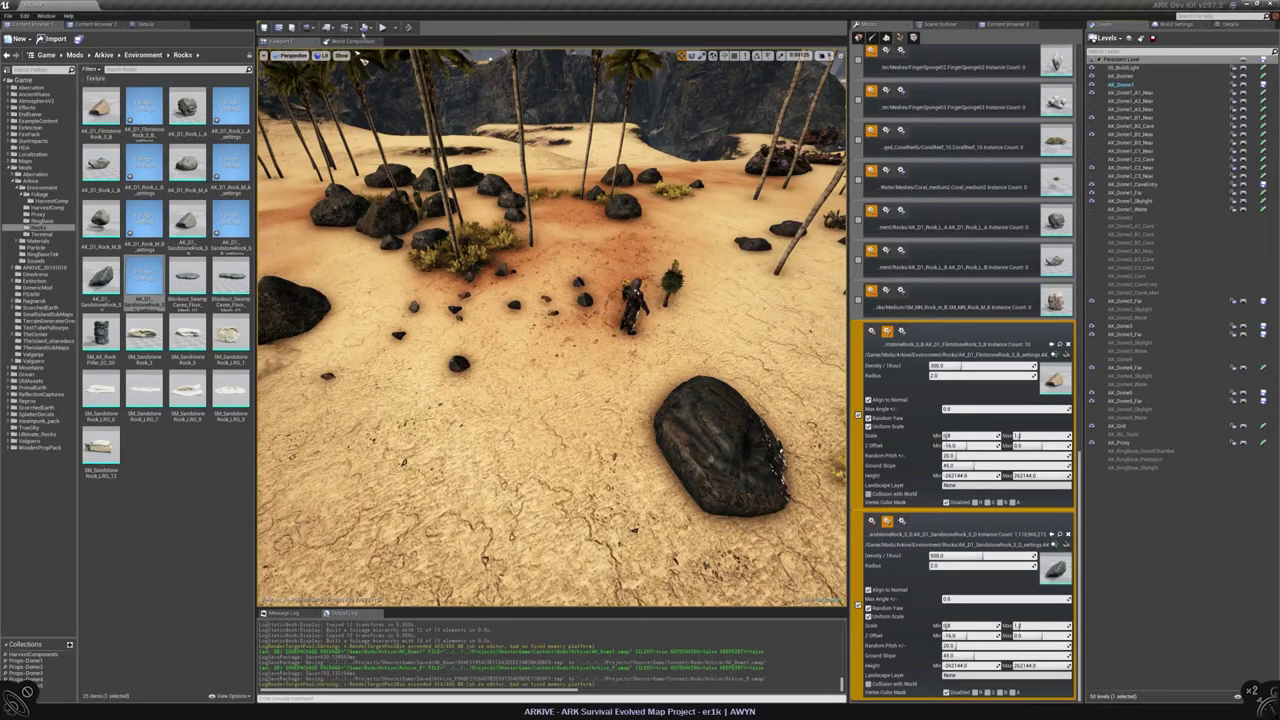
Step: Leave foliage painting and start a game preview from the sand beside the painted rocks
{"action": "key", "text": "shift+1"}
{"action": "right_click", "coordinate": [620, 252]}
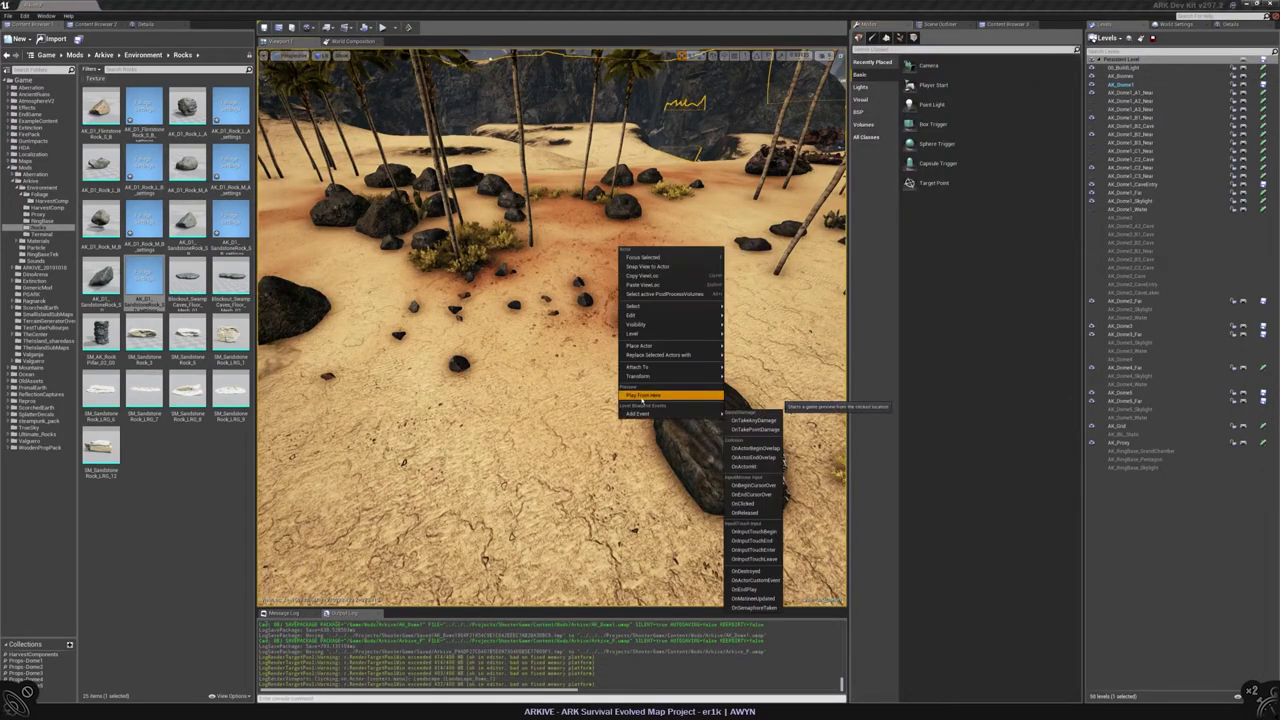
{"action": "left_click", "coordinate": [643, 394]}
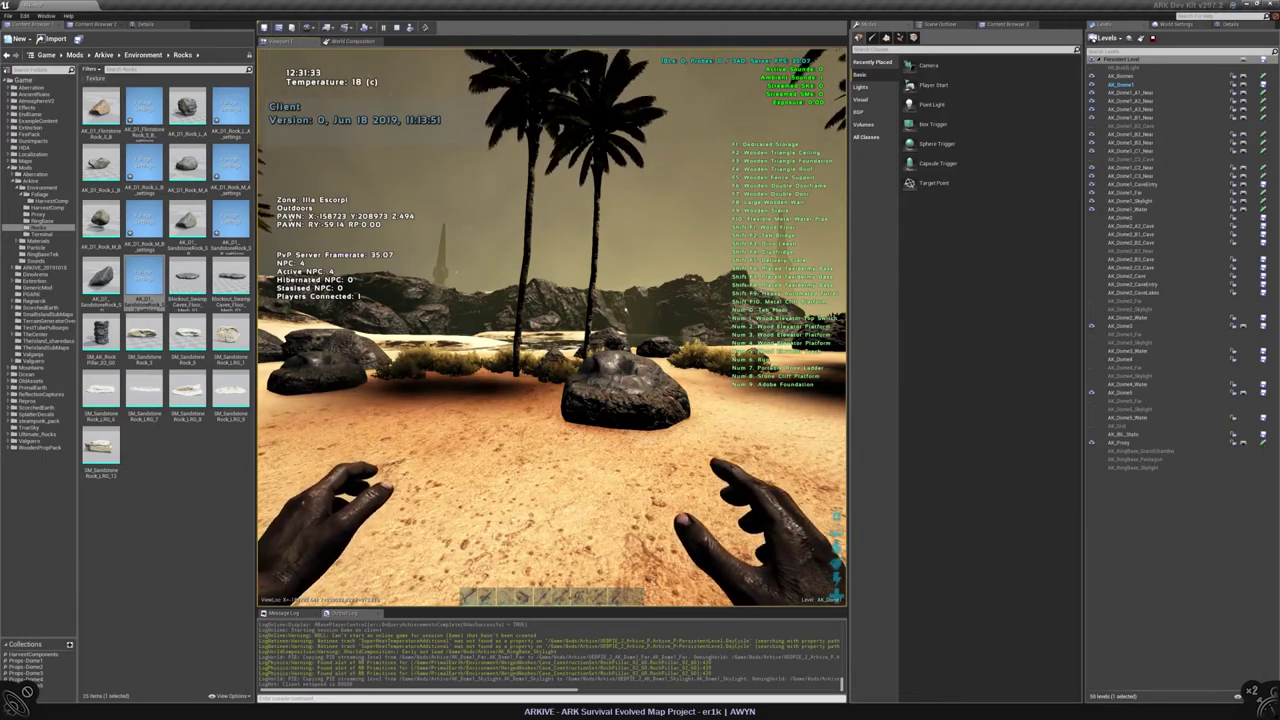
Step: Walk around the beach in the game preview to examine the painted rocks and test picking them up
{"action": "key", "text": "w"}
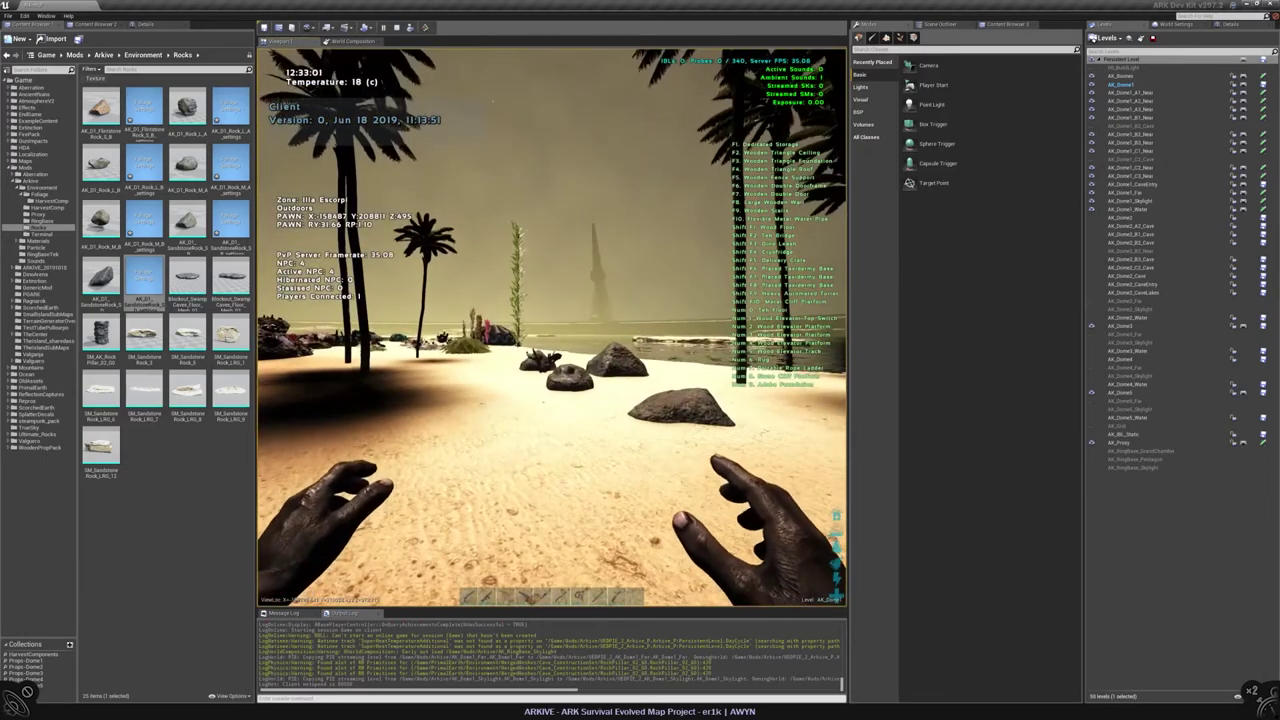
{"action": "key", "text": "w"}
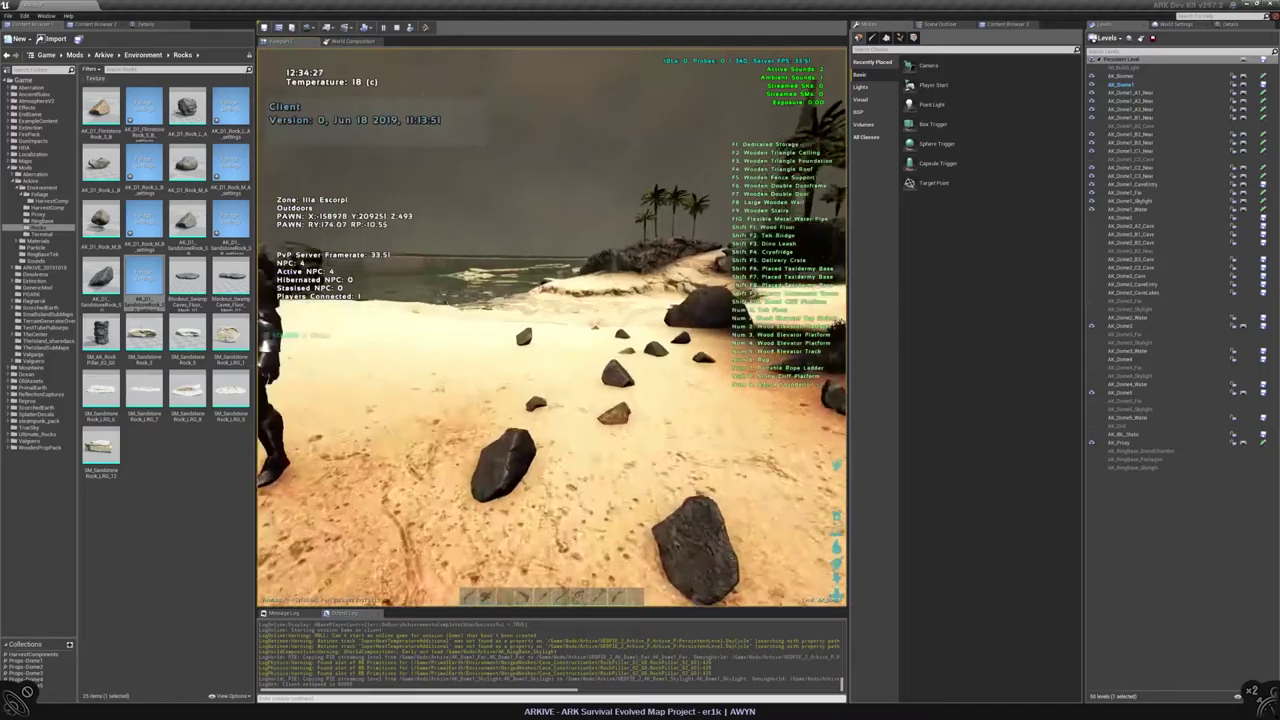
{"action": "key", "text": "w"}
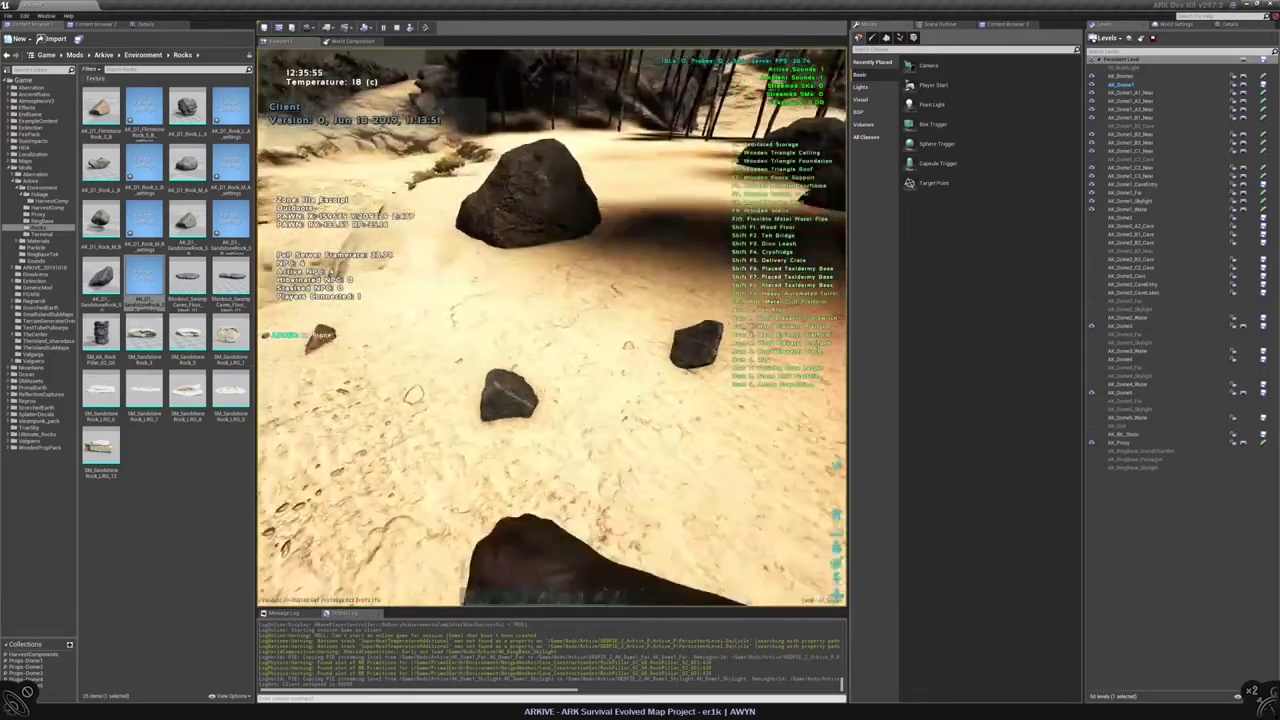
{"action": "key", "text": "w"}
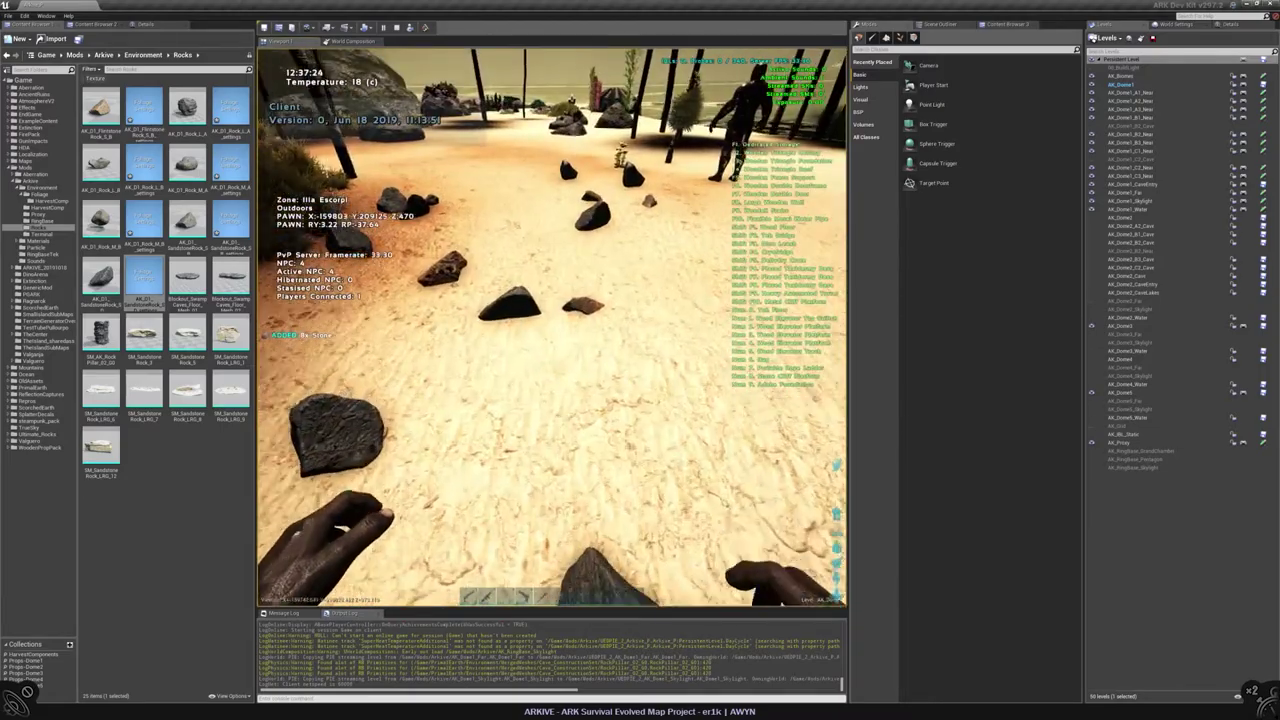
{"action": "key", "text": "w"}
{"action": "key", "text": "w"}
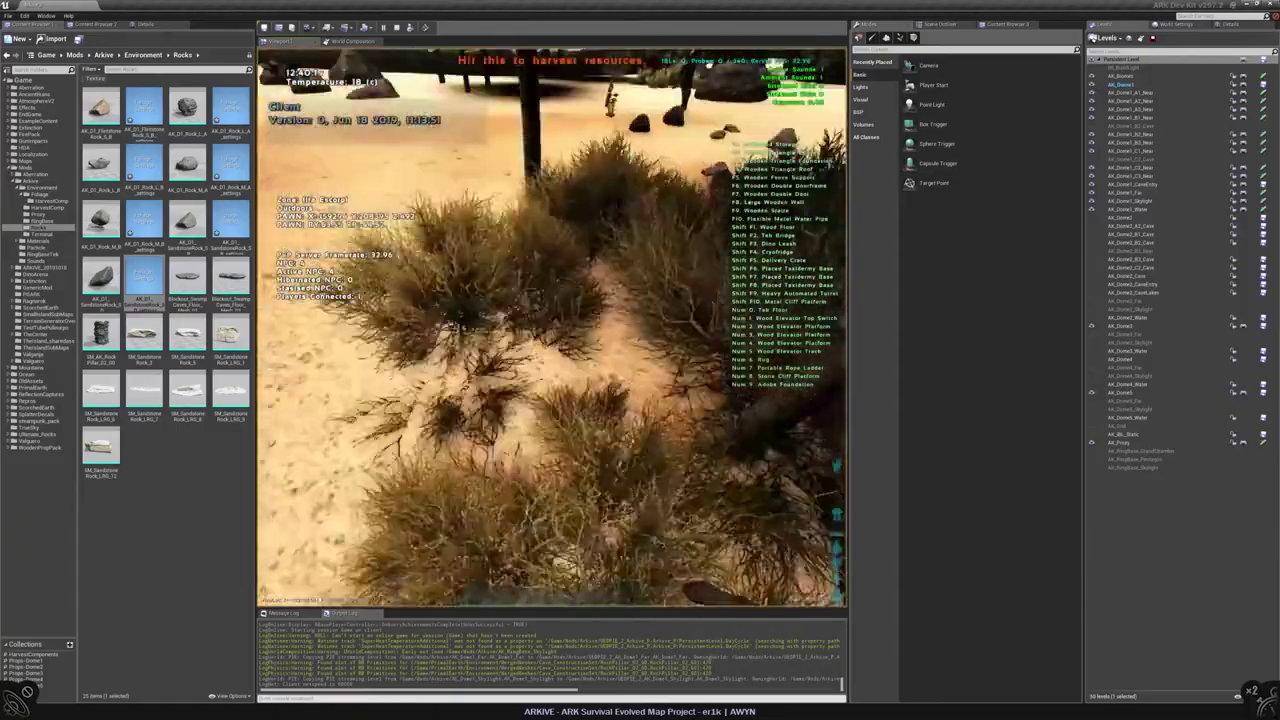
Step: Harvest the nearby bushes, return to view the painted rocks, and end the game preview
{"action": "key", "text": "e"}
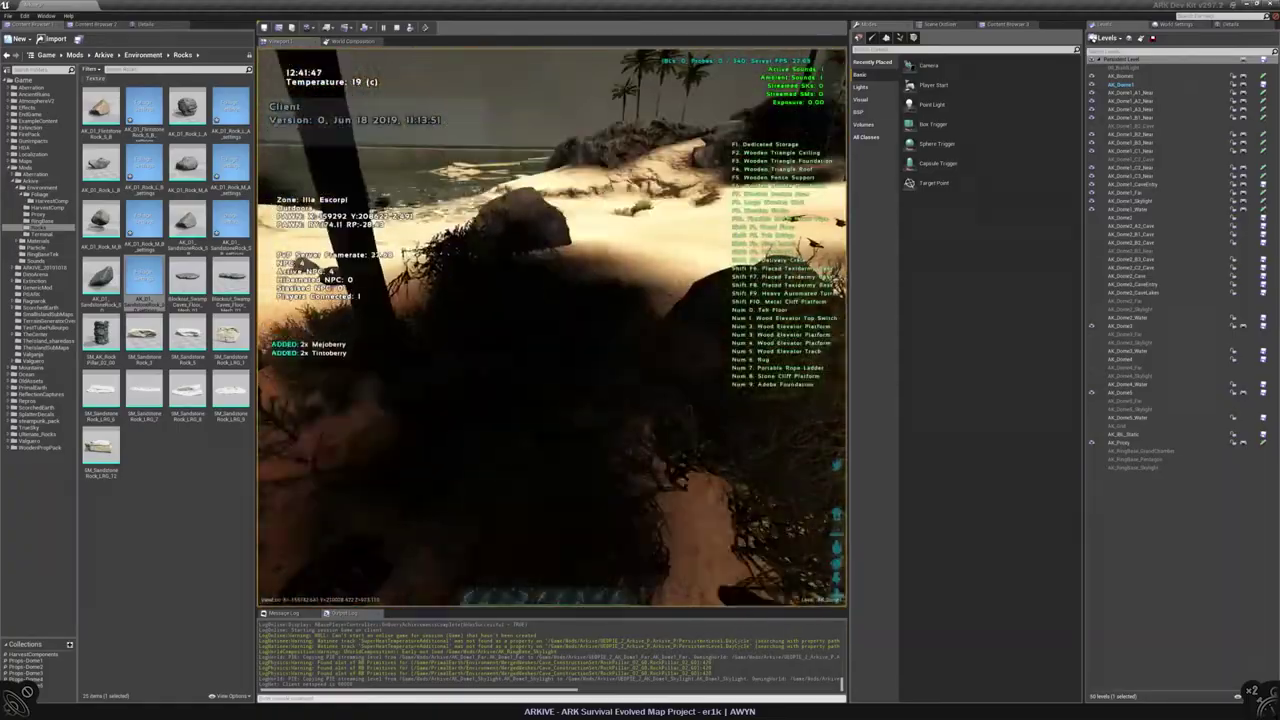
{"action": "key", "text": "e"}
{"action": "key", "text": "w"}
{"action": "key", "text": "e"}
{"action": "key", "text": "w"}
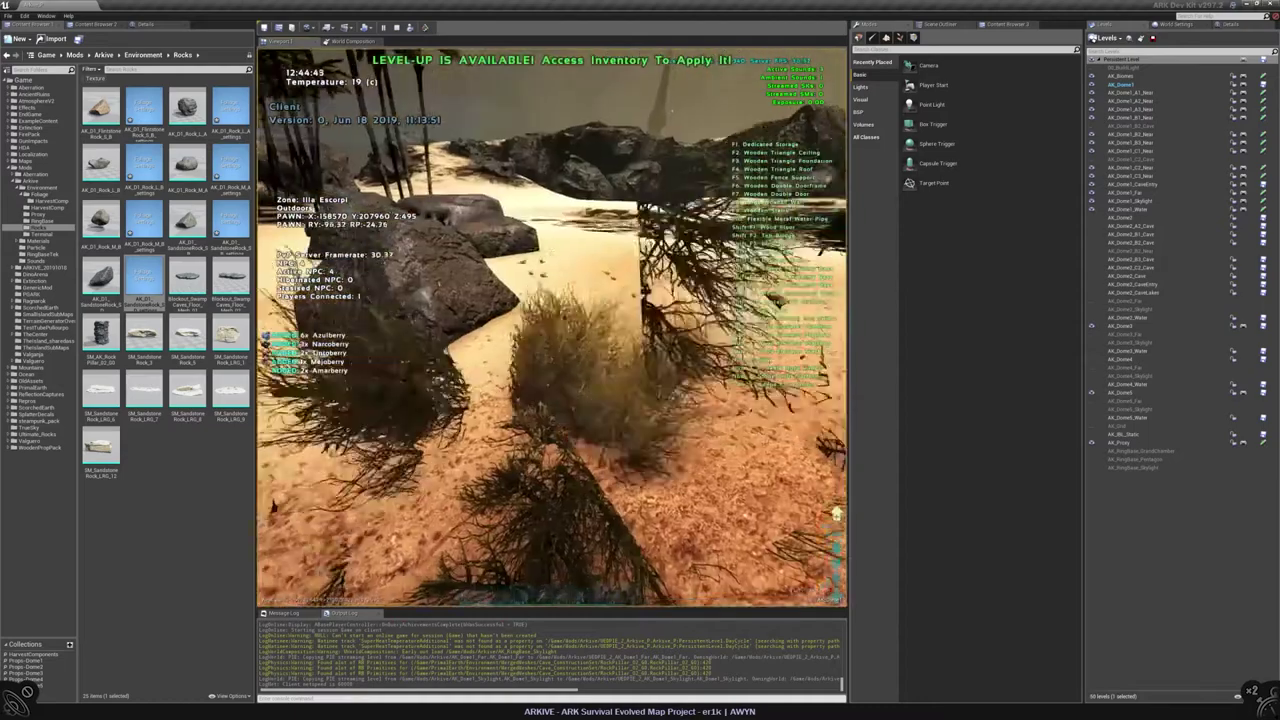
{"action": "key", "text": "w"}
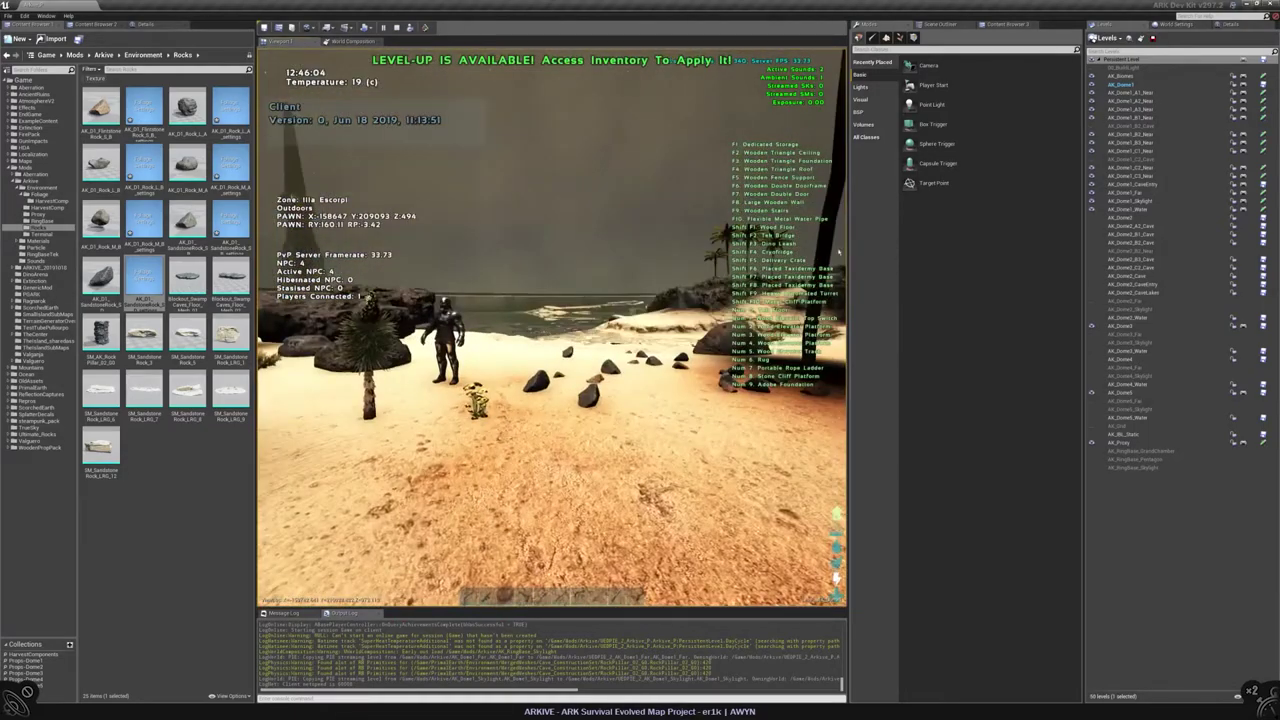
{"action": "key", "text": "Escape"}
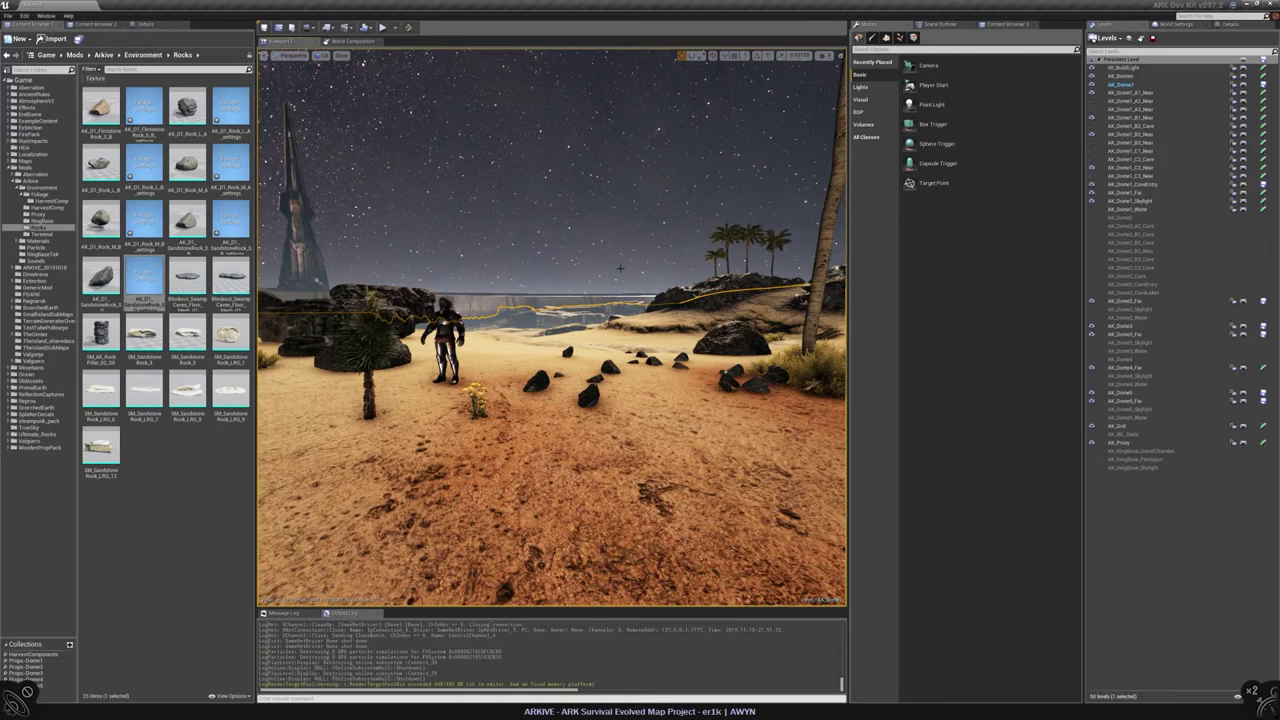
Step: Open the AK_D1_FlintstoneRock_S_B foliage settings, locate the attached RockHarvestComponent among the project assets, and show the Foliage/HarvestComp folder
{"action": "double_click", "coordinate": [144, 106]}
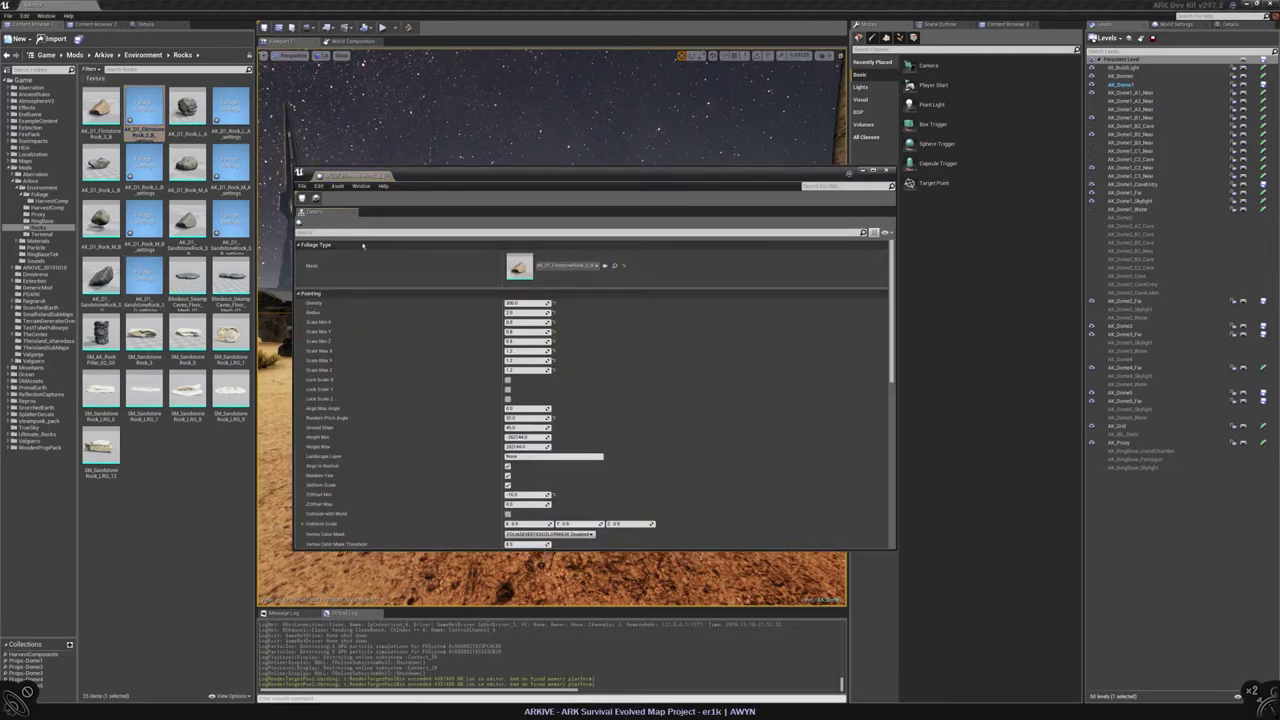
{"action": "scroll", "coordinate": [417, 251], "scroll_direction": "down", "scroll_amount": 5}
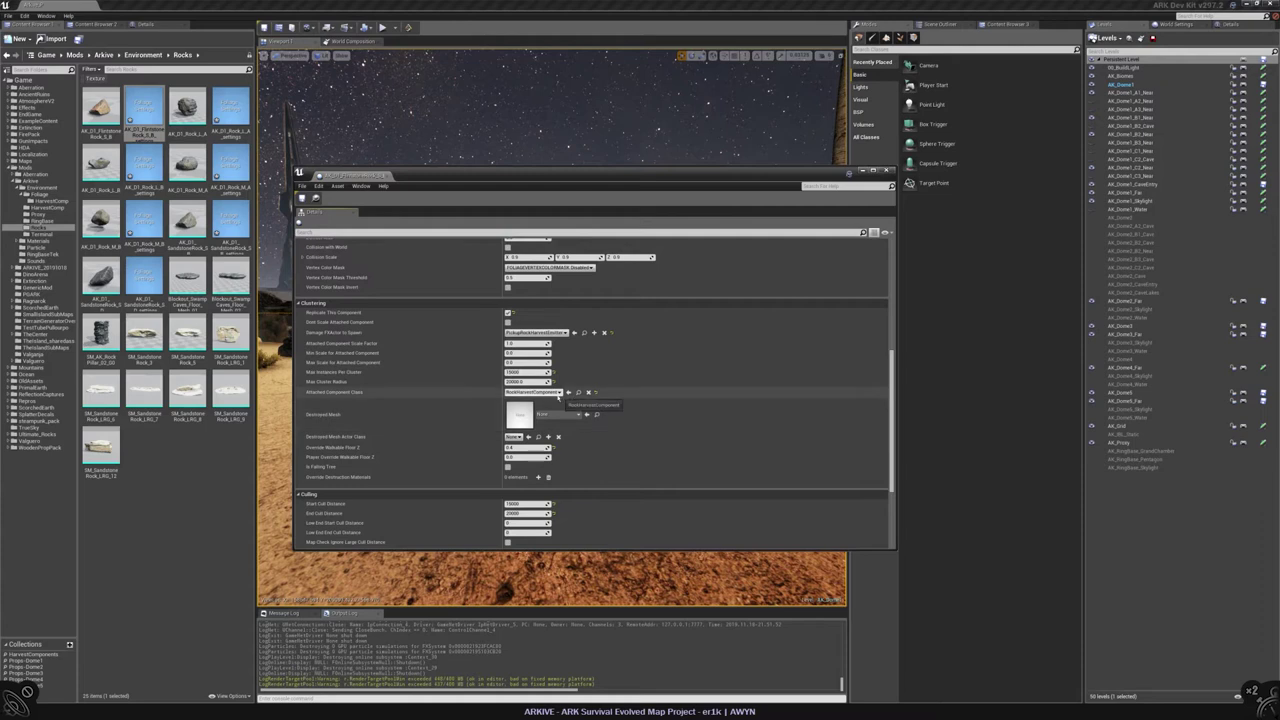
{"action": "left_click", "coordinate": [579, 392]}
{"action": "left_click_drag", "start_coordinate": [560, 175], "coordinate": [484, 205]}
{"action": "left_click", "coordinate": [56, 202]}
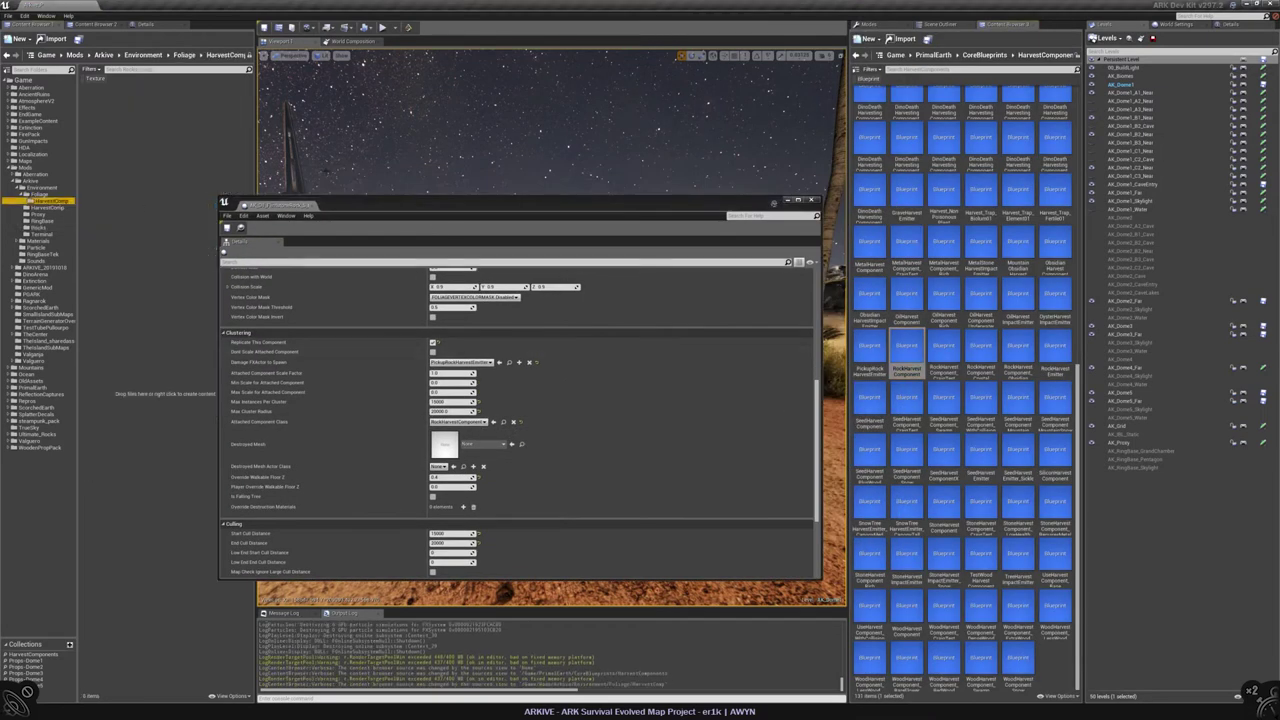
{"action": "left_click_drag", "start_coordinate": [50, 202], "coordinate": [38, 200]}
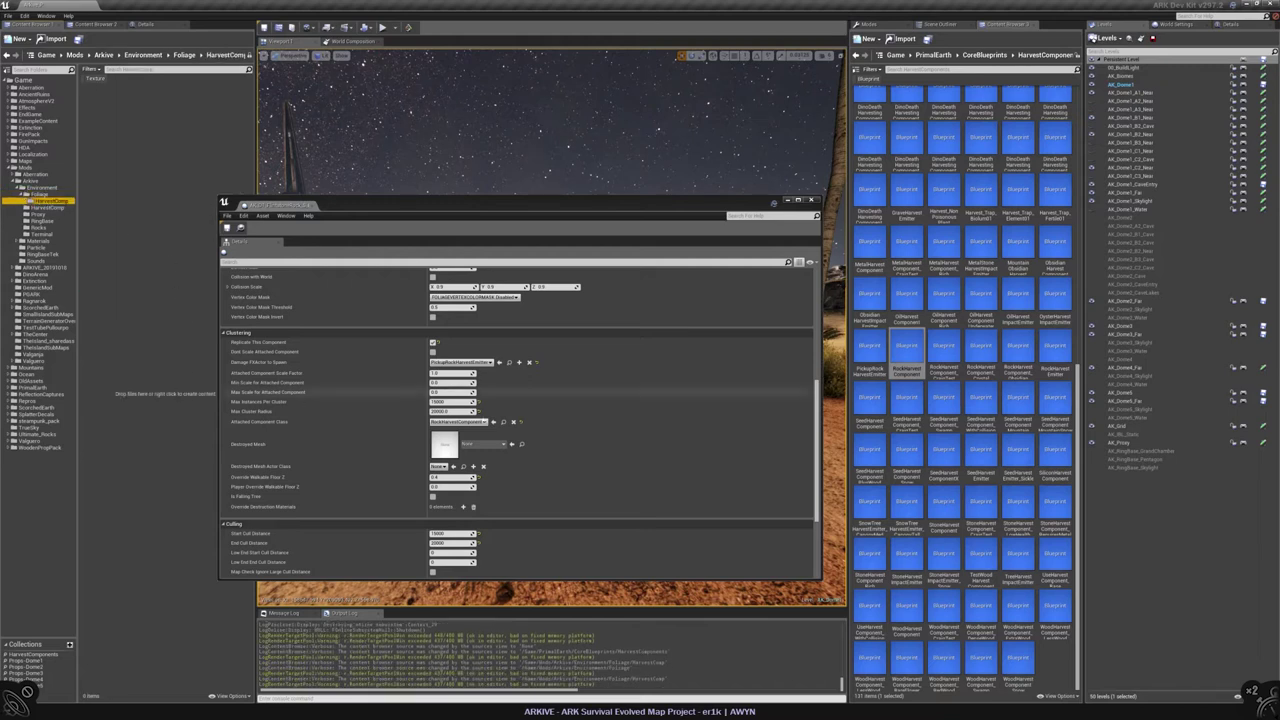
Step: Search the core harvest component blueprints for "rock" and select RockHarvestComponent
{"action": "left_click", "coordinate": [960, 69]}
{"action": "type", "text": "Bill"}
{"action": "key", "text": "BackSpace"}
{"action": "key", "text": "BackSpace"}
{"action": "key", "text": "BackSpace"}
{"action": "key", "text": "BackSpace"}
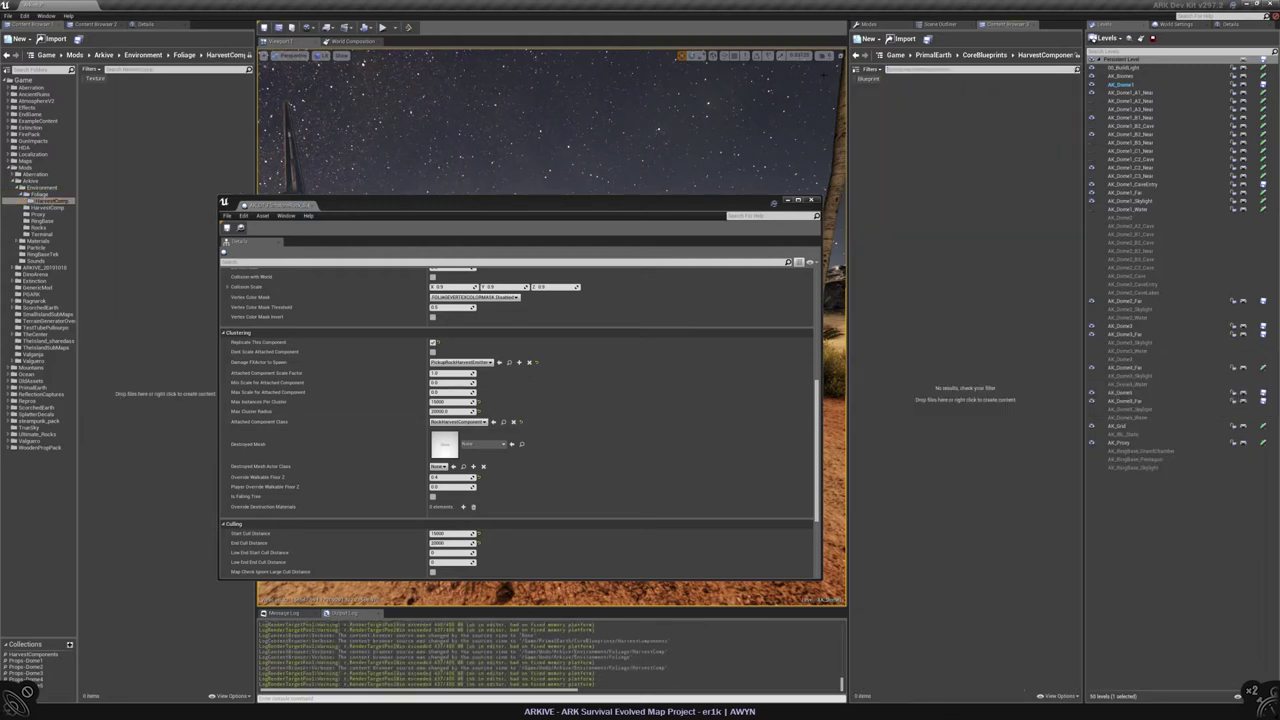
{"action": "type", "text": "rock"}
{"action": "left_click", "coordinate": [906, 105]}
Step: Locate the flintstone rock's attached RockHarvestComponent and copy it into the mod's Foliage/HarvestComp folder
{"action": "left_click", "coordinate": [503, 421]}
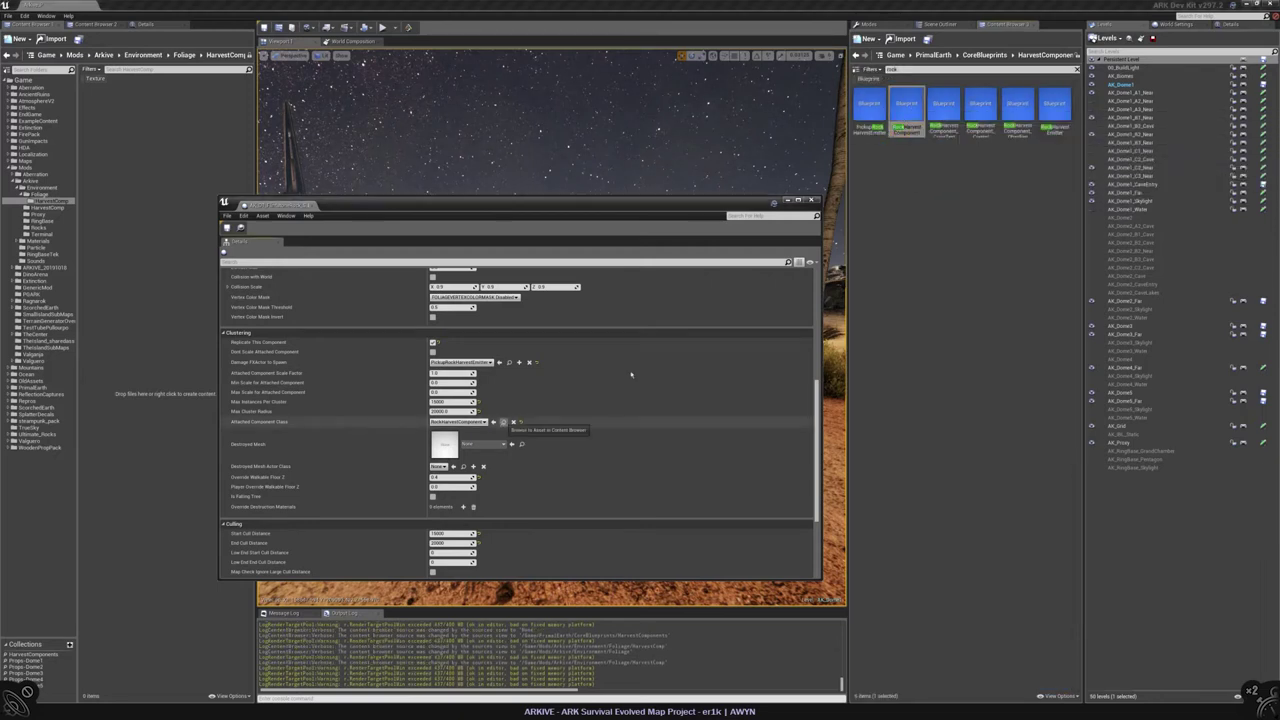
{"action": "left_click_drag", "start_coordinate": [906, 355], "coordinate": [46, 203]}
{"action": "left_click", "coordinate": [68, 211]}
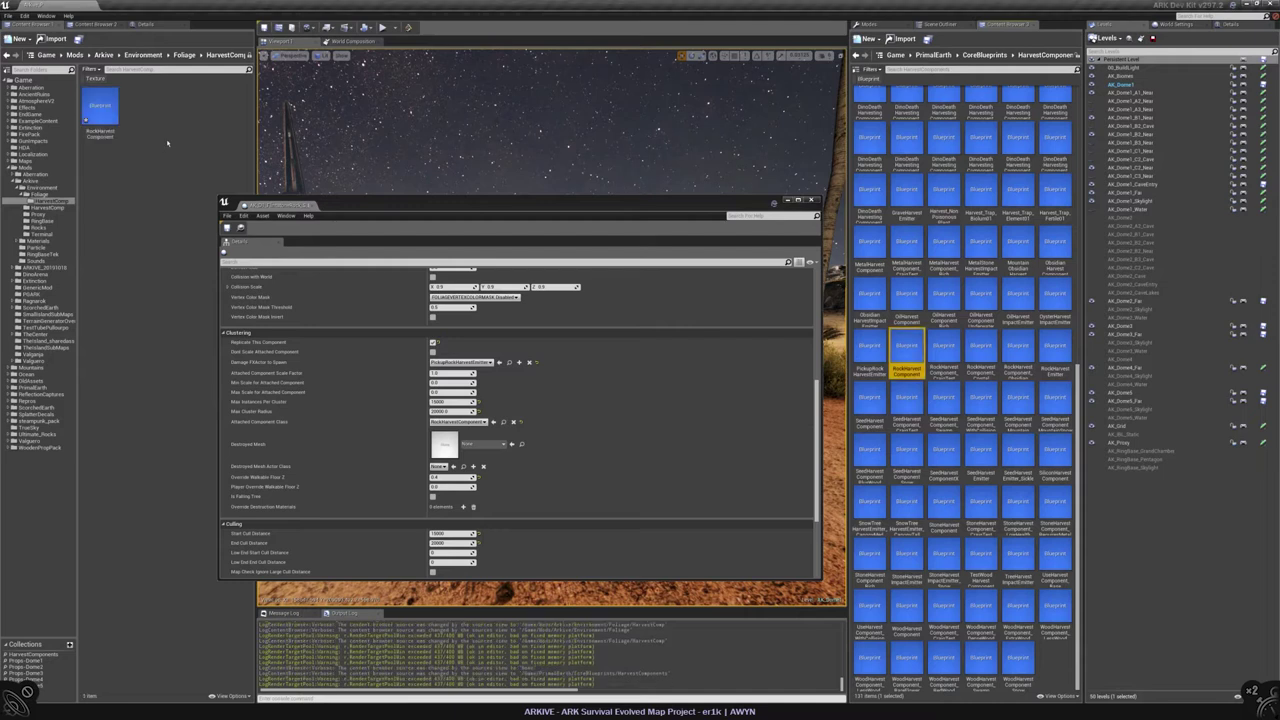
Step: Rename the copied RockHarvestComponent blueprint to AK_D1_FlintHarvestComponent
{"action": "left_click", "coordinate": [100, 105]}
{"action": "key", "text": "F2"}
{"action": "type", "text": "FlintHarvestCo"}
{"action": "key", "text": "Home"}
{"action": "type", "text": "AK_D1_"}
{"action": "key", "text": "Return"}
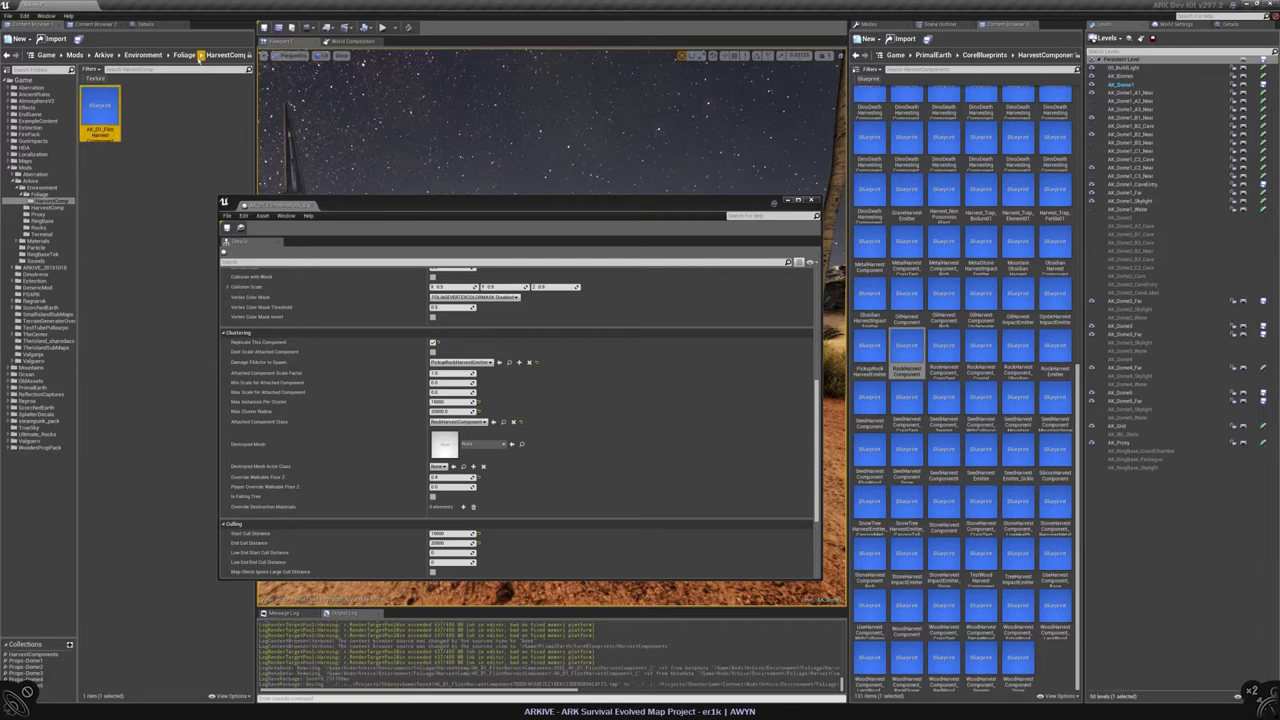
Step: Move AK_D1_FlintHarvestComponent into the Environment/HarvestComp folder and show that folder's contents
{"action": "left_click_drag", "start_coordinate": [100, 110], "coordinate": [38, 206]}
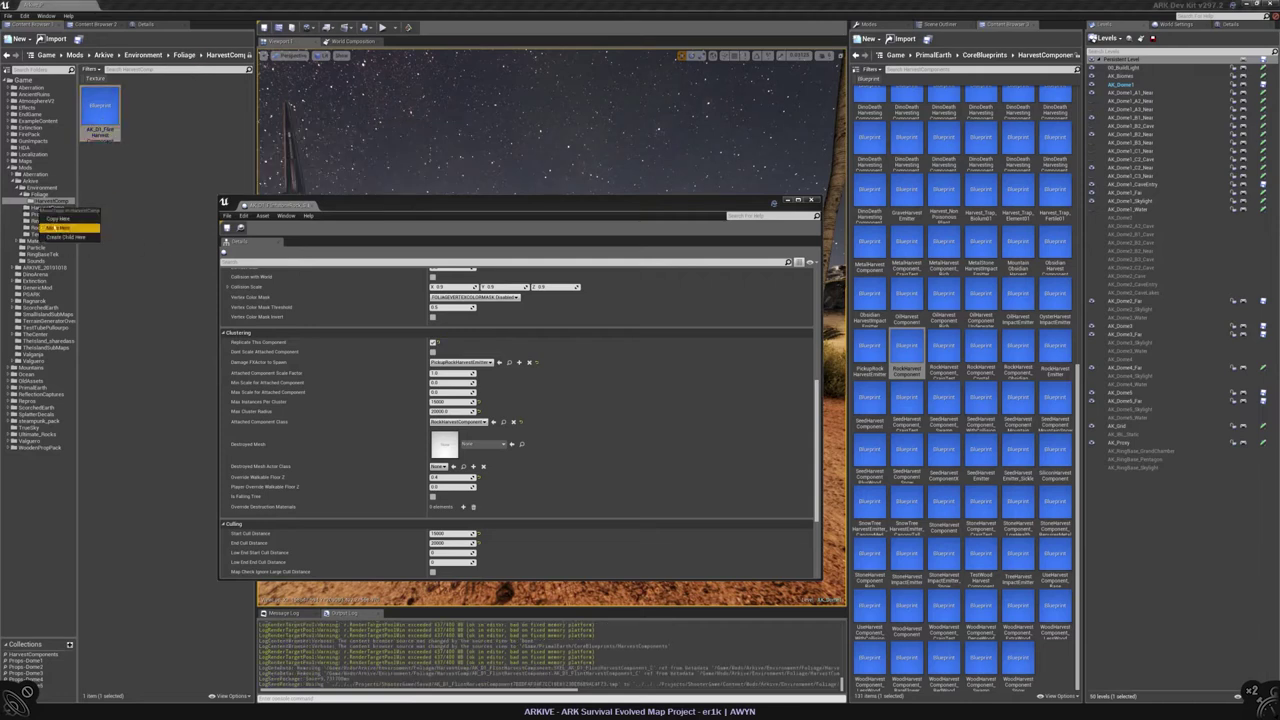
{"action": "left_click", "coordinate": [60, 228]}
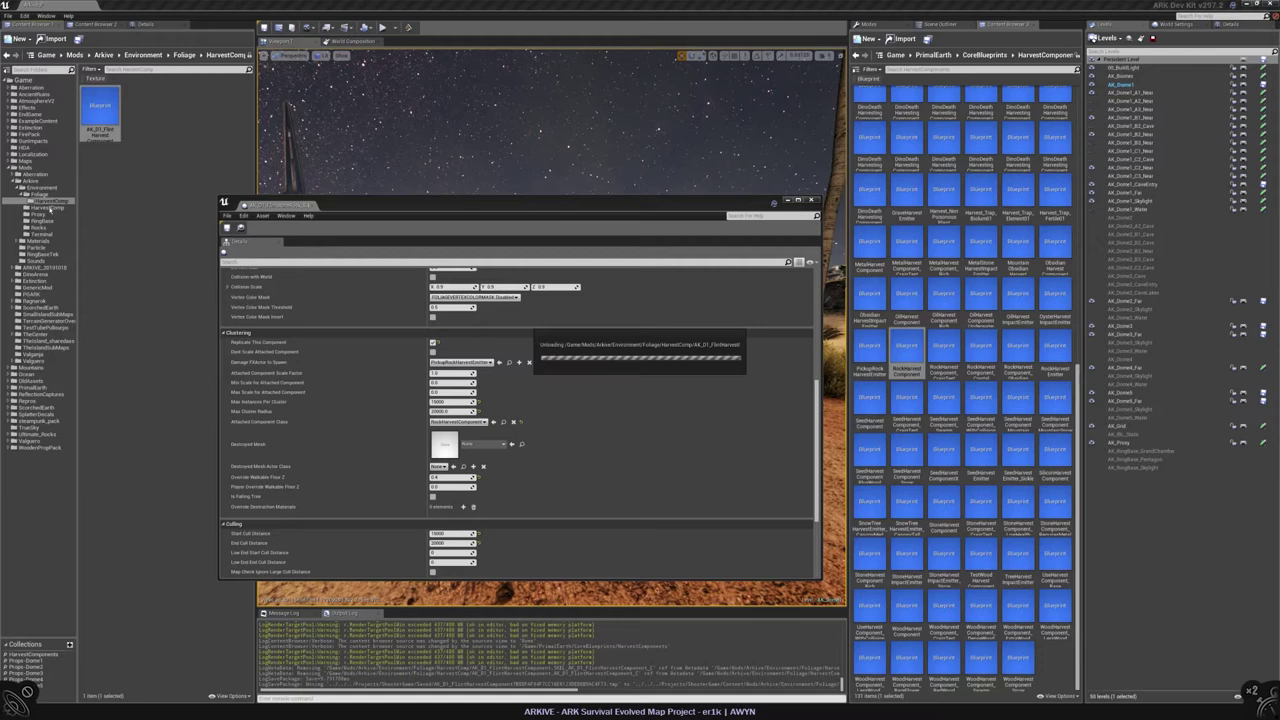
{"action": "left_click", "coordinate": [47, 208]}
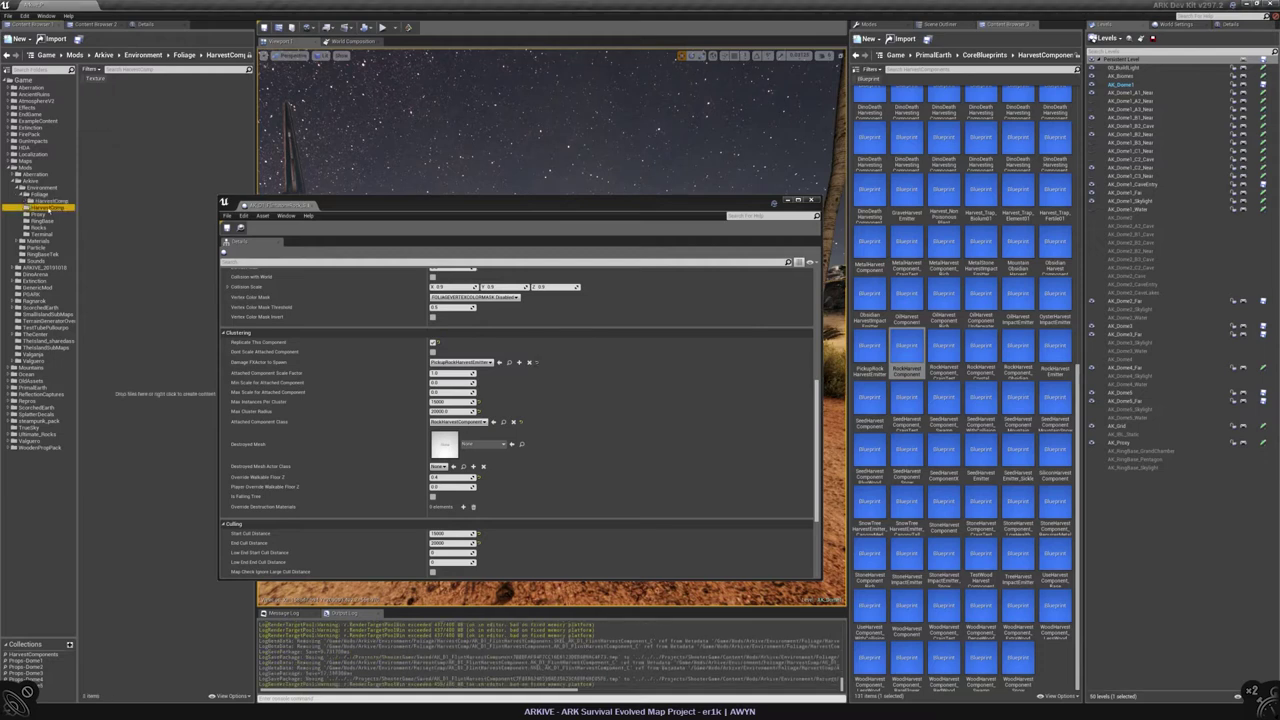
{"action": "left_click_drag", "start_coordinate": [335, 207], "coordinate": [397, 211]}
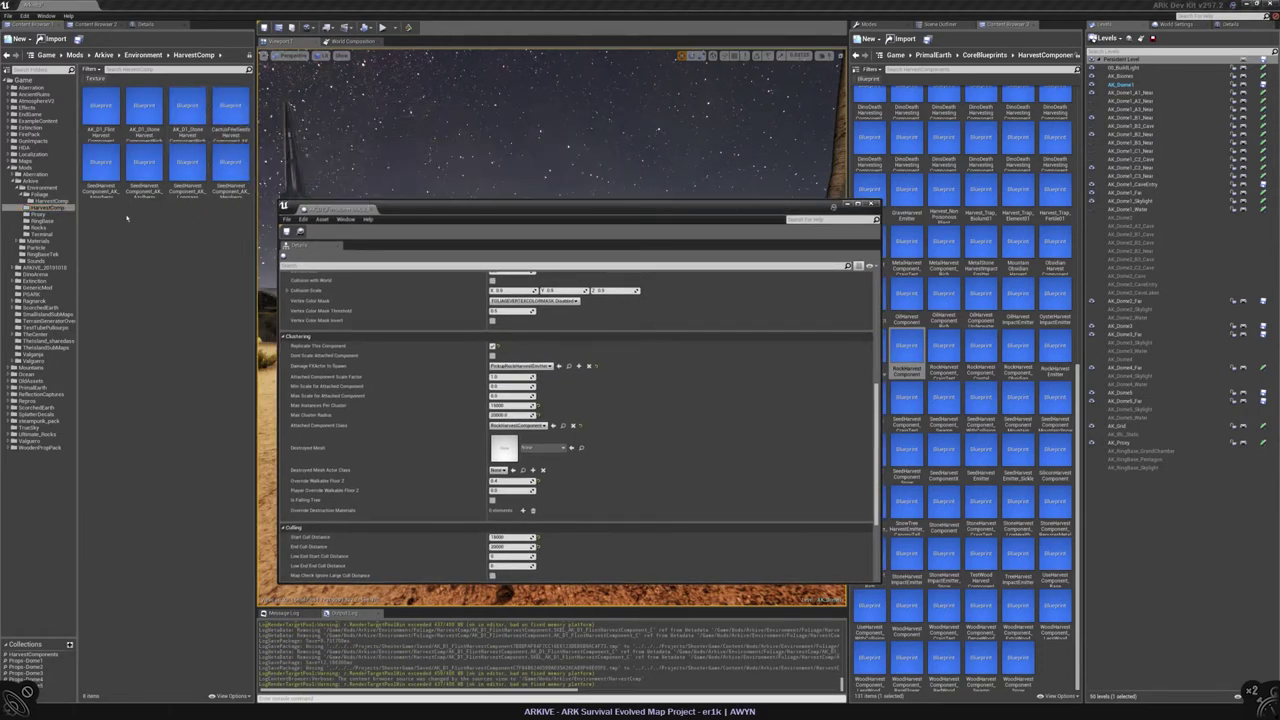
Step: Set the resource item of AK_D1_FlintHarvestComponent to PrimalItemResource_Flint and save the blueprint
{"action": "left_click", "coordinate": [103, 118]}
{"action": "double_click", "coordinate": [103, 118]}
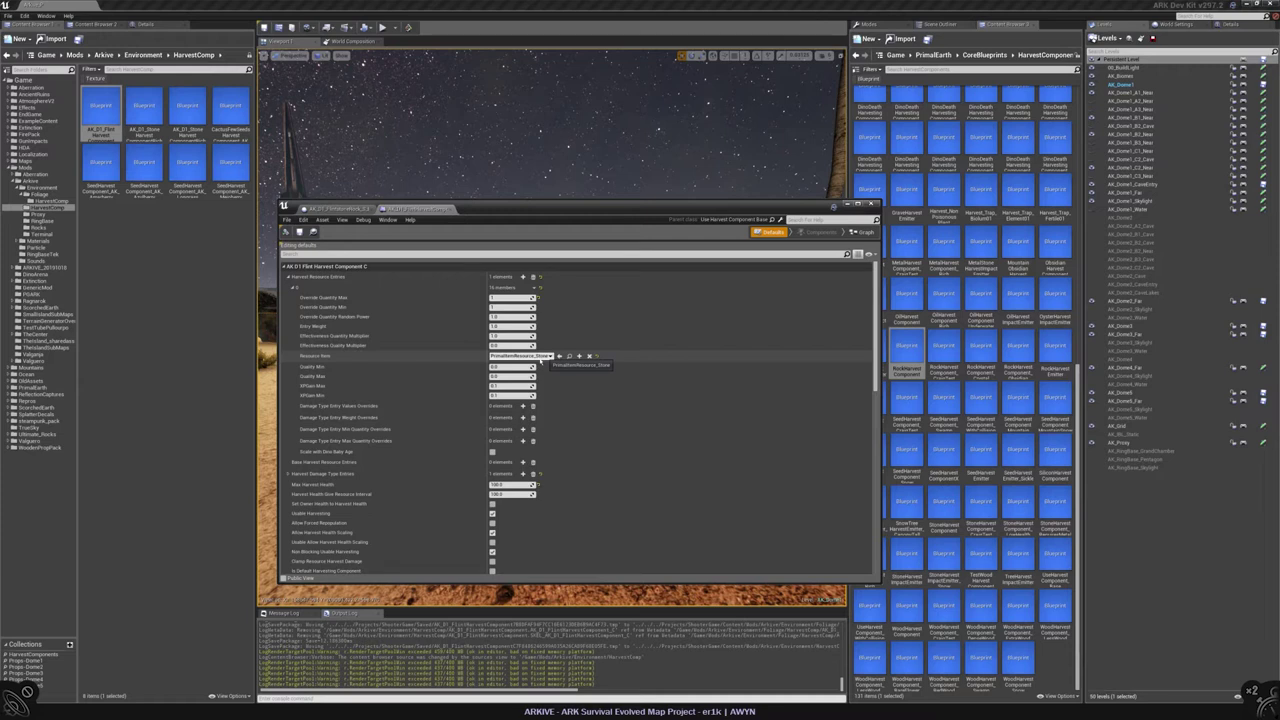
{"action": "left_click", "coordinate": [540, 356]}
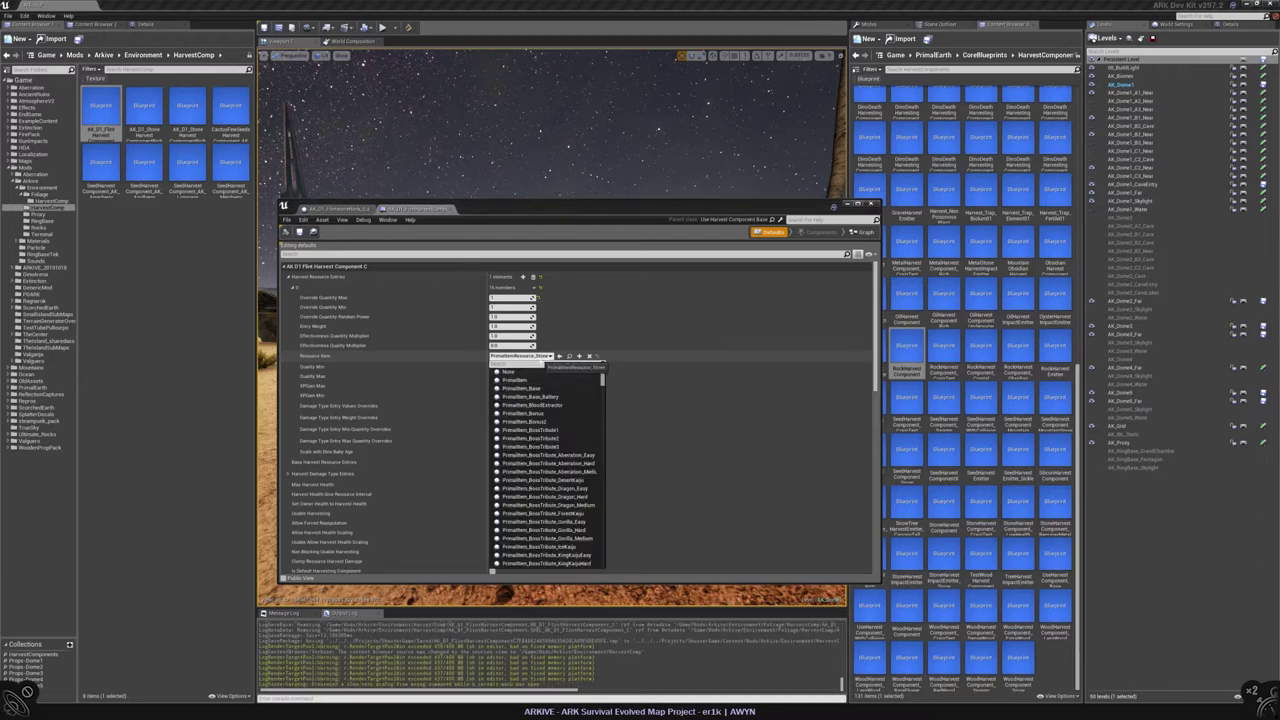
{"action": "type", "text": "flint"}
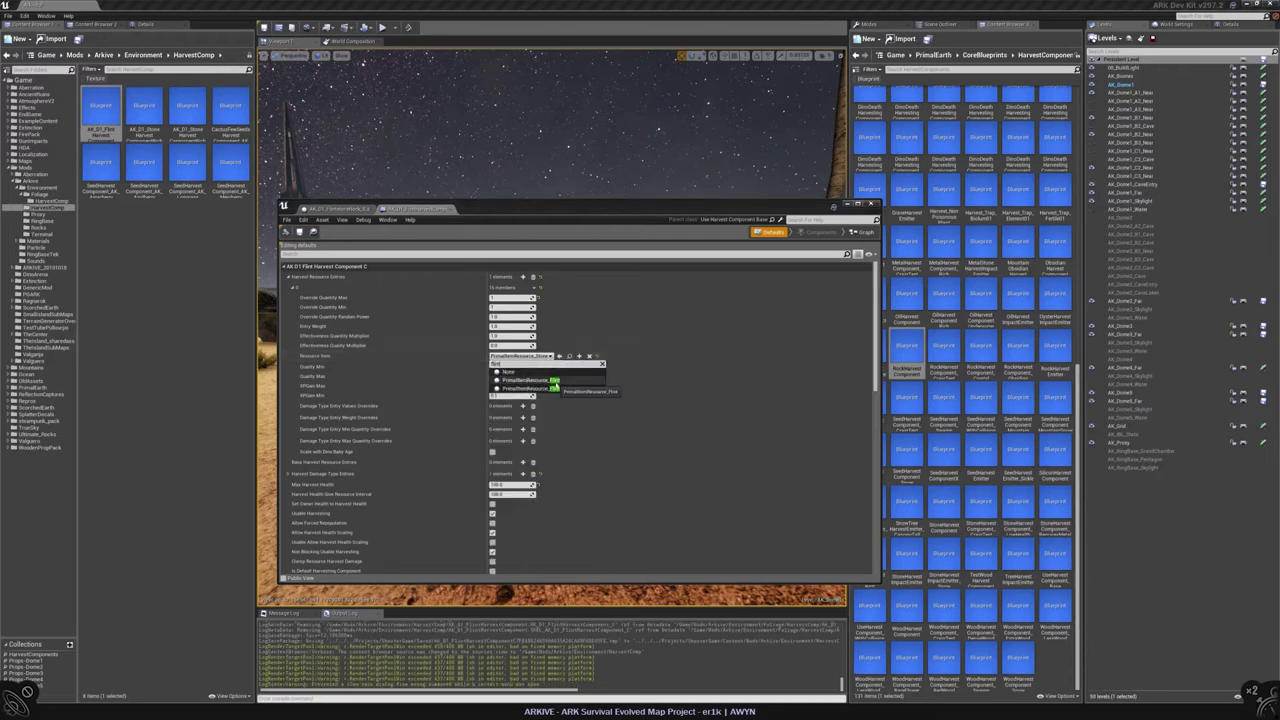
{"action": "key", "text": "Return"}
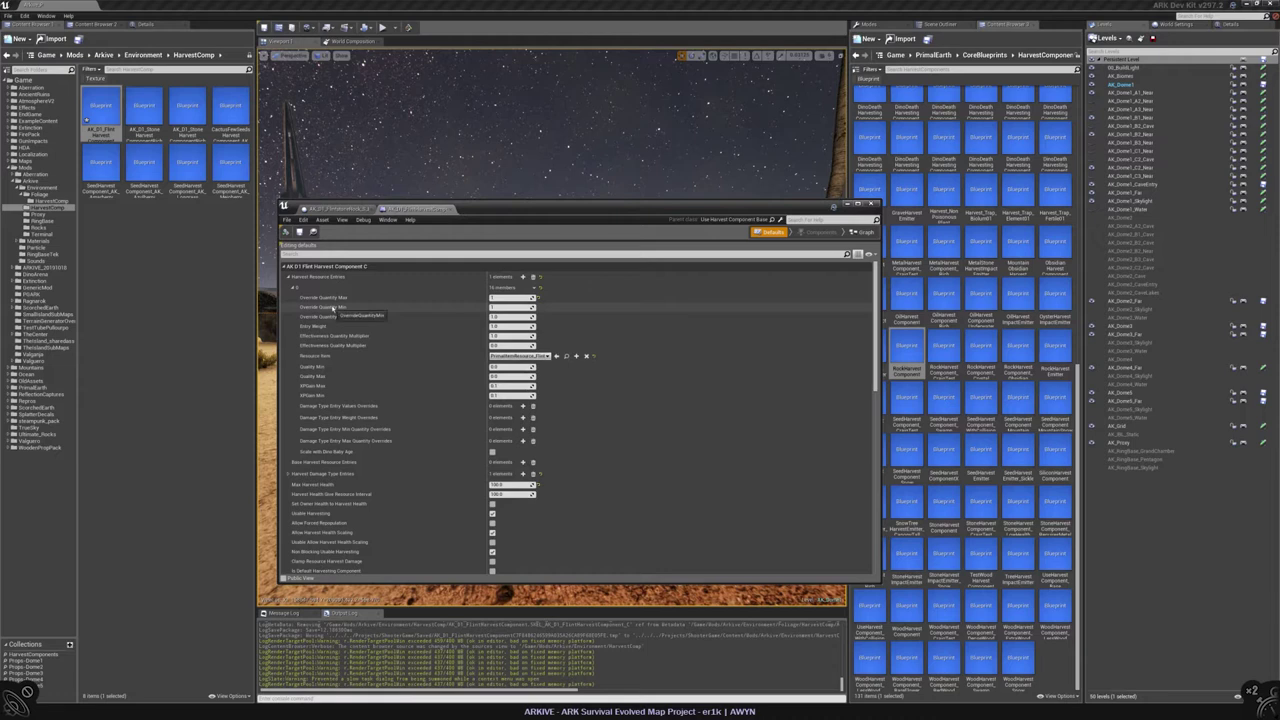
{"action": "left_click", "coordinate": [299, 231]}
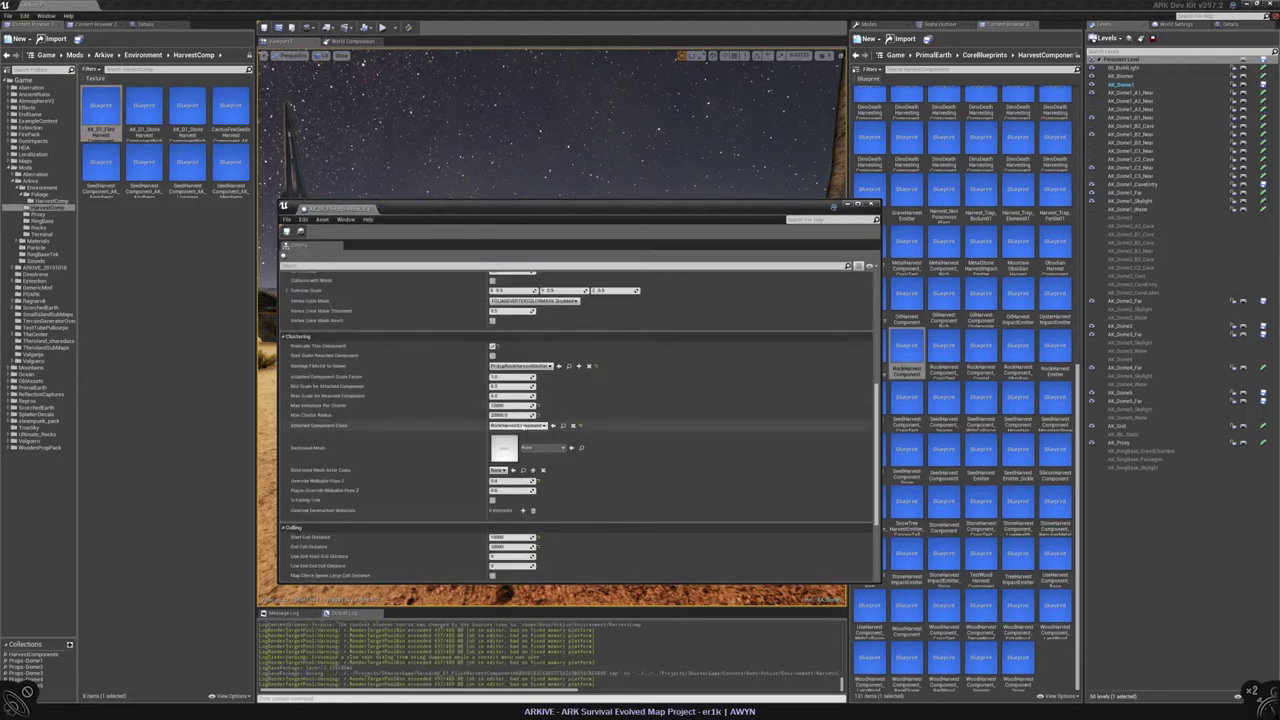
Step: Assign AK_D1_FlintHarvestComponent as the flintstone rock settings' Attached Component Class, then save and close the settings
{"action": "left_click", "coordinate": [517, 425]}
{"action": "type", "text": "flint"}
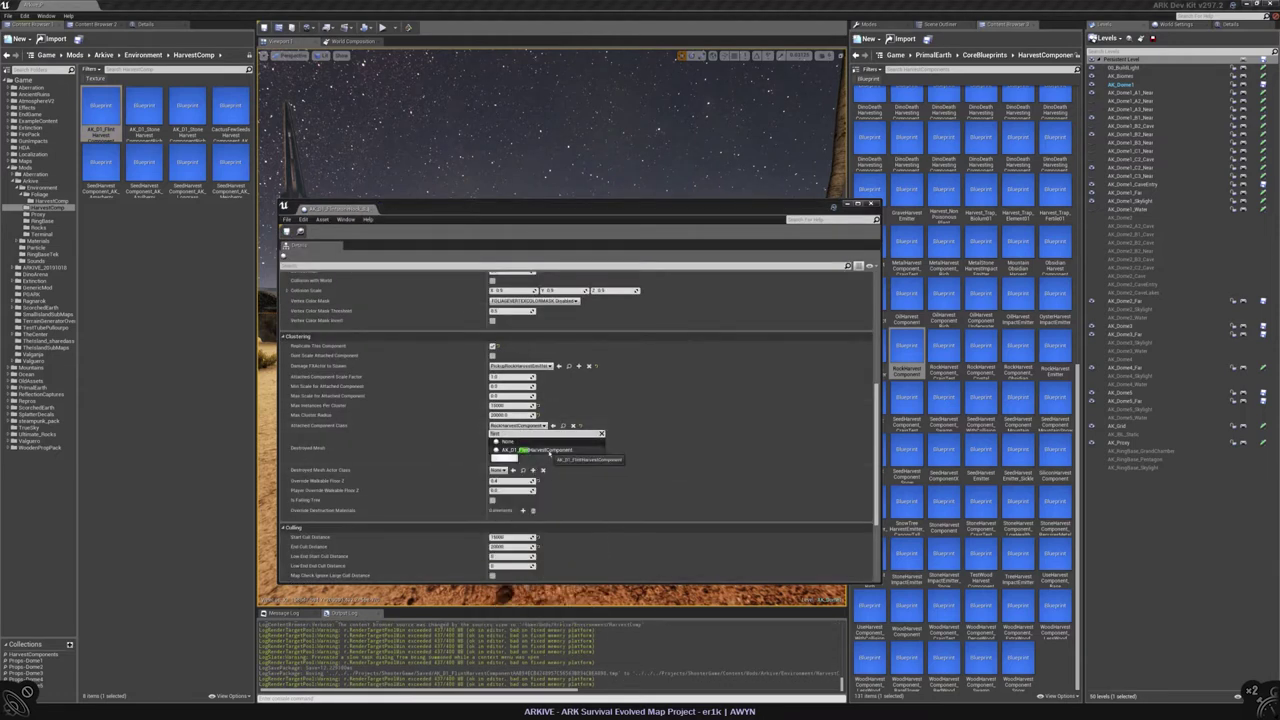
{"action": "key", "text": "Return"}
{"action": "left_click", "coordinate": [577, 426]}
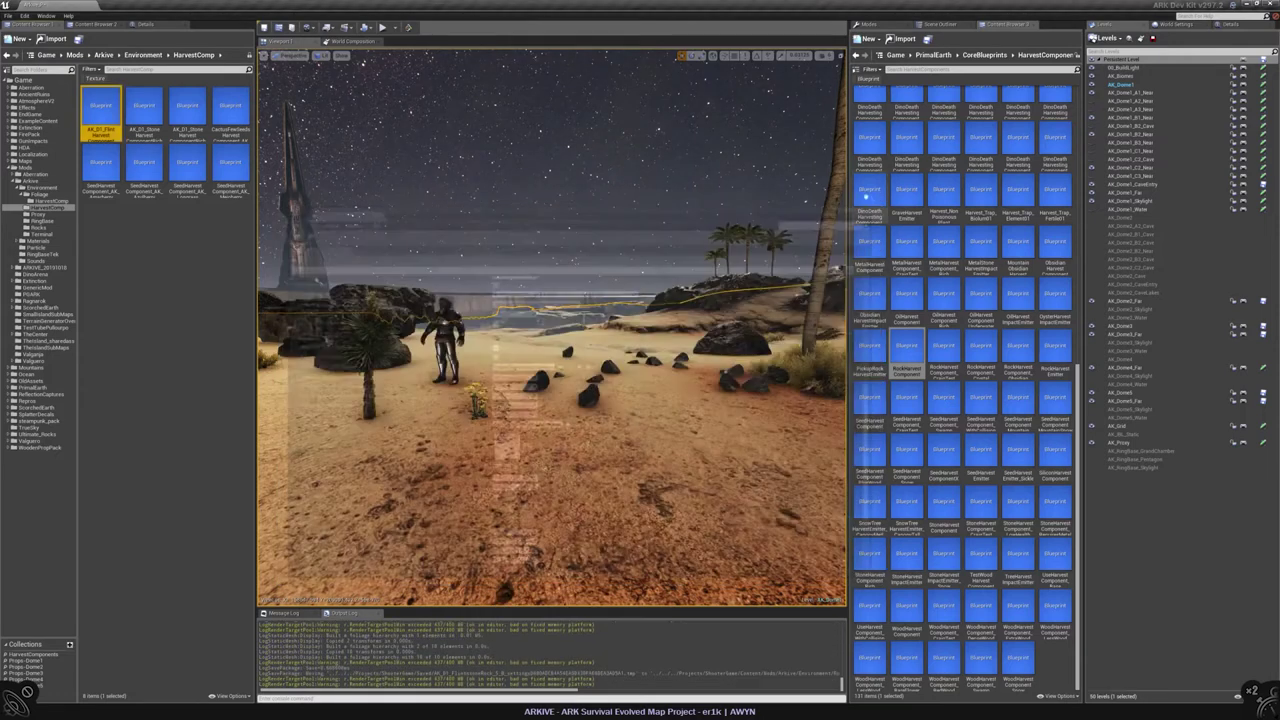
Step: Check the flintstone rock in the foliage painting list, return to placement mode, and start a game preview beside the rocks
{"action": "key", "text": "shift+1"}
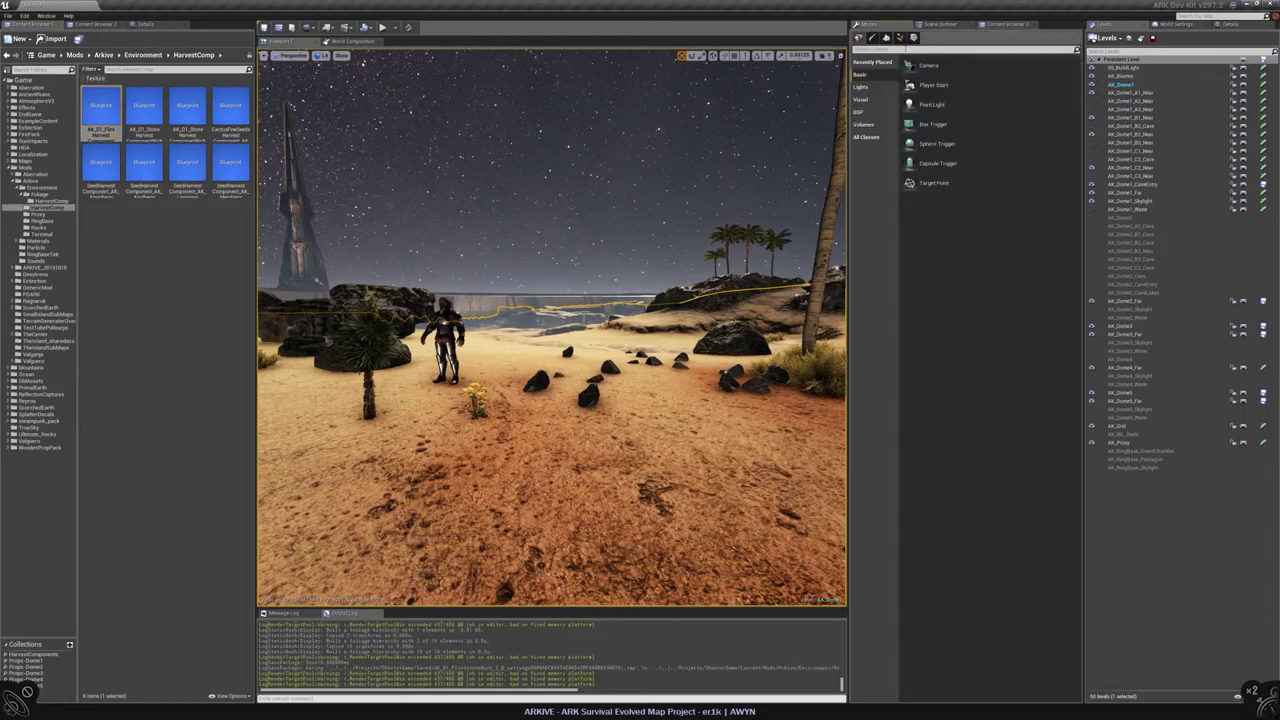
{"action": "left_click", "coordinate": [899, 37]}
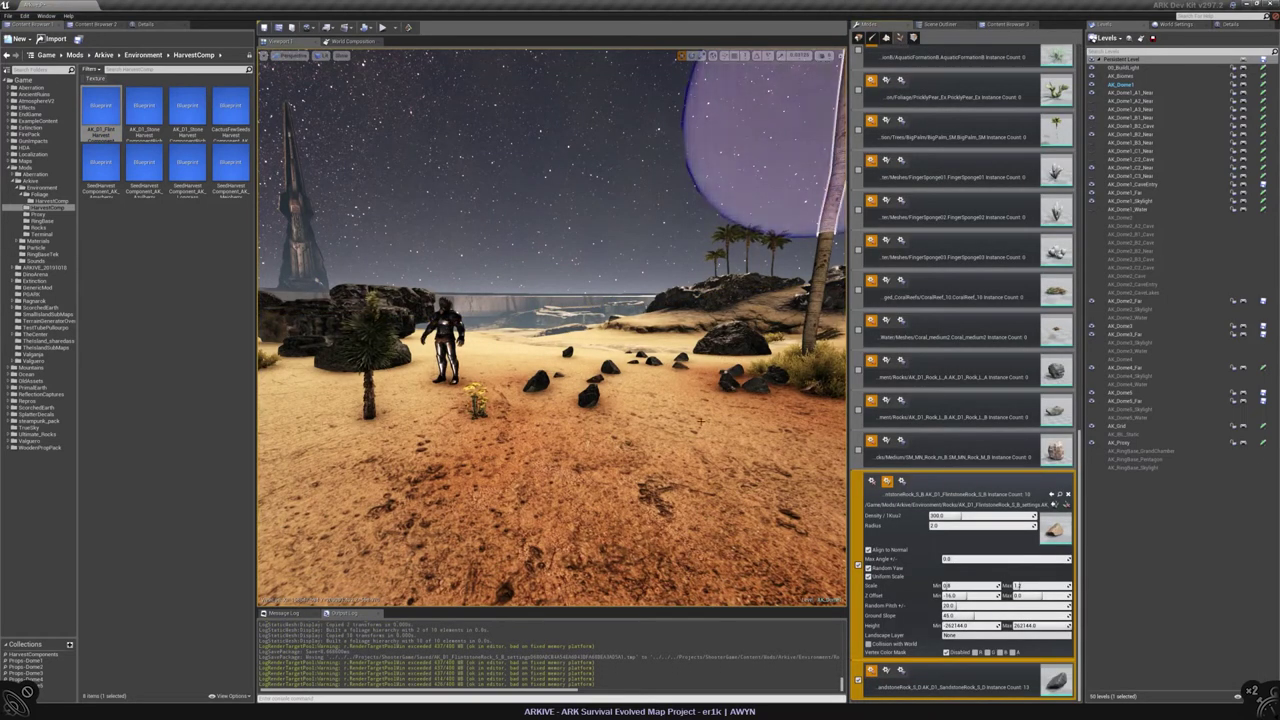
{"action": "key", "text": "shift+1"}
{"action": "right_click_drag", "start_coordinate": [560, 400], "coordinate": [593, 397]}
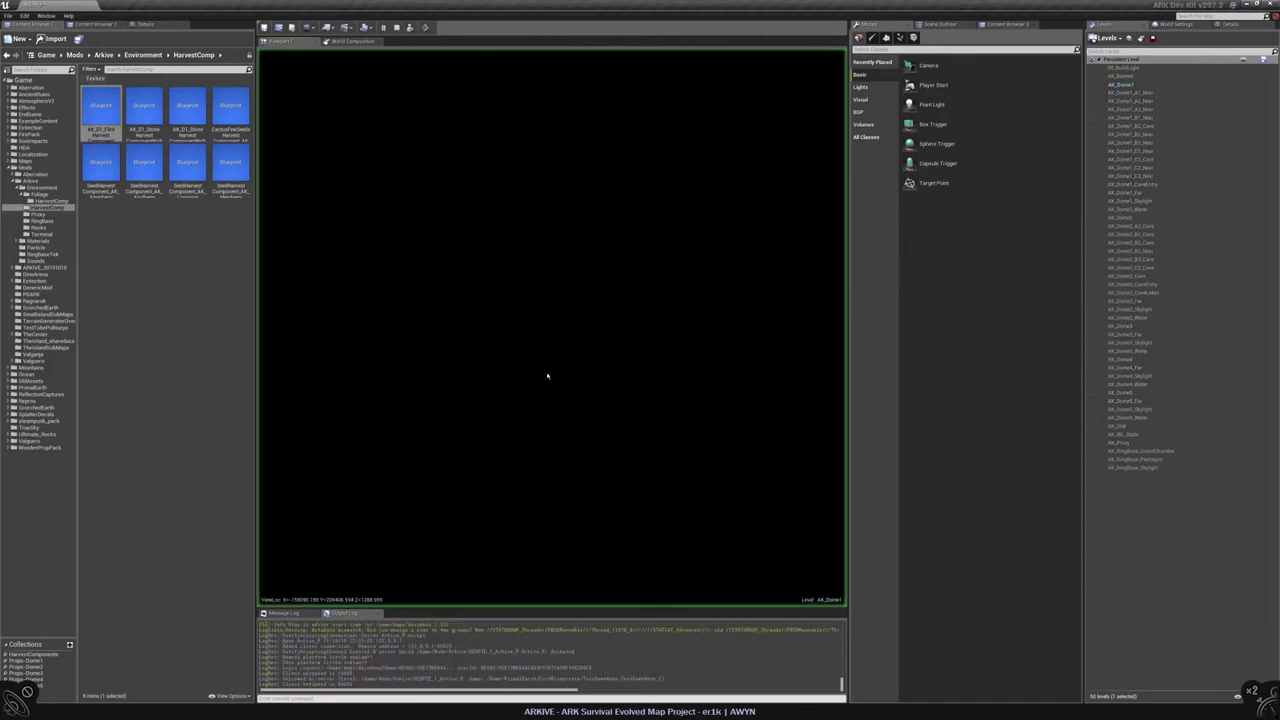
Step: Walk among the painted rocks in the game preview, test harvesting the flintstones, and end the preview
{"action": "key", "text": "w"}
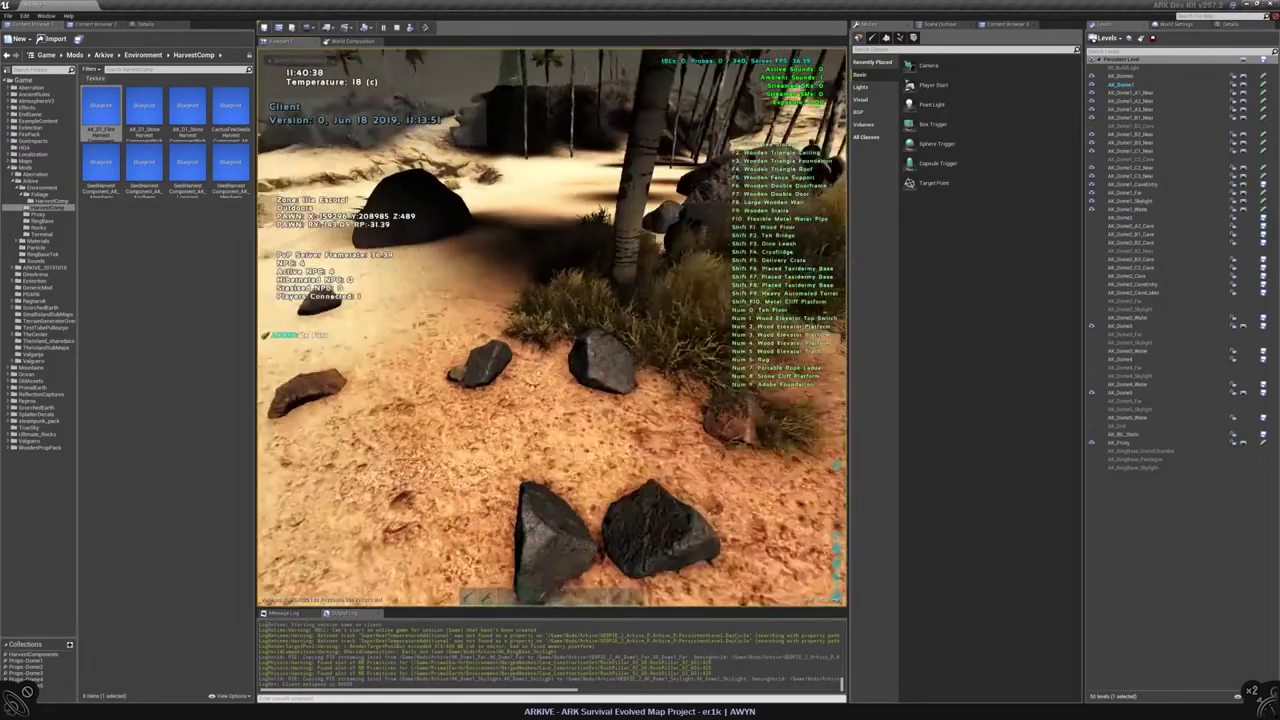
{"action": "key", "text": "w"}
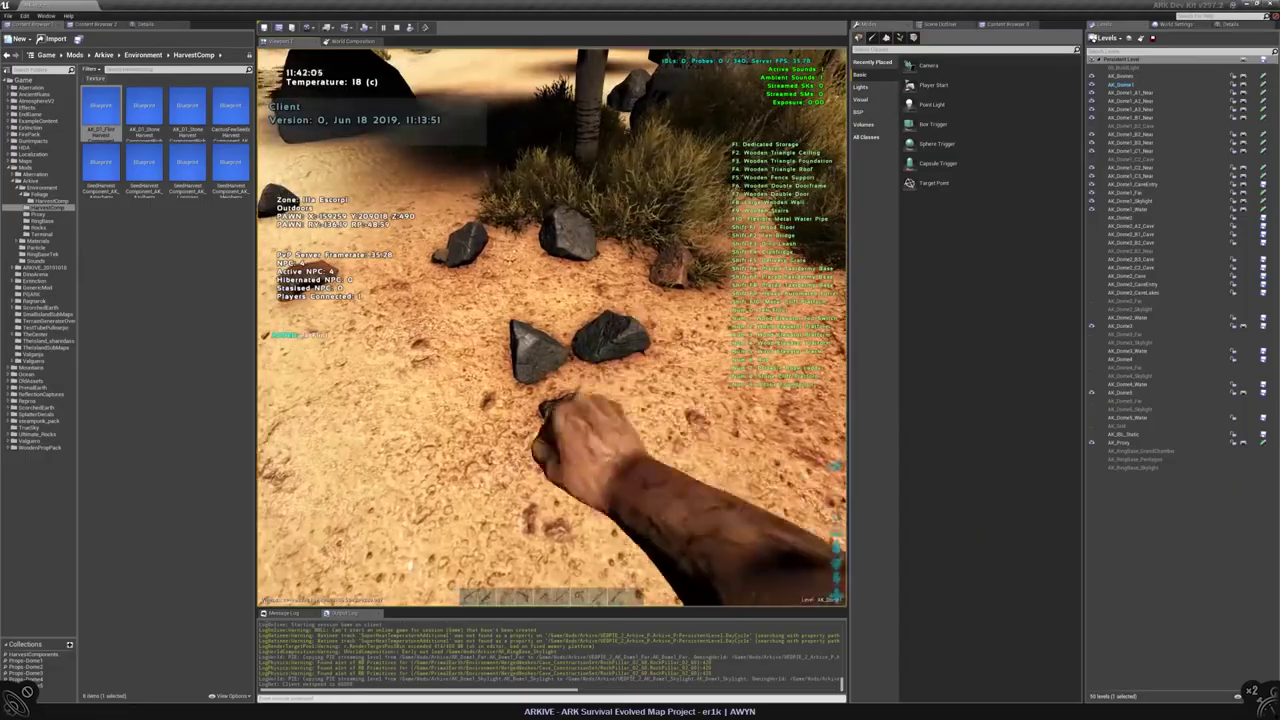
{"action": "key", "text": "w"}
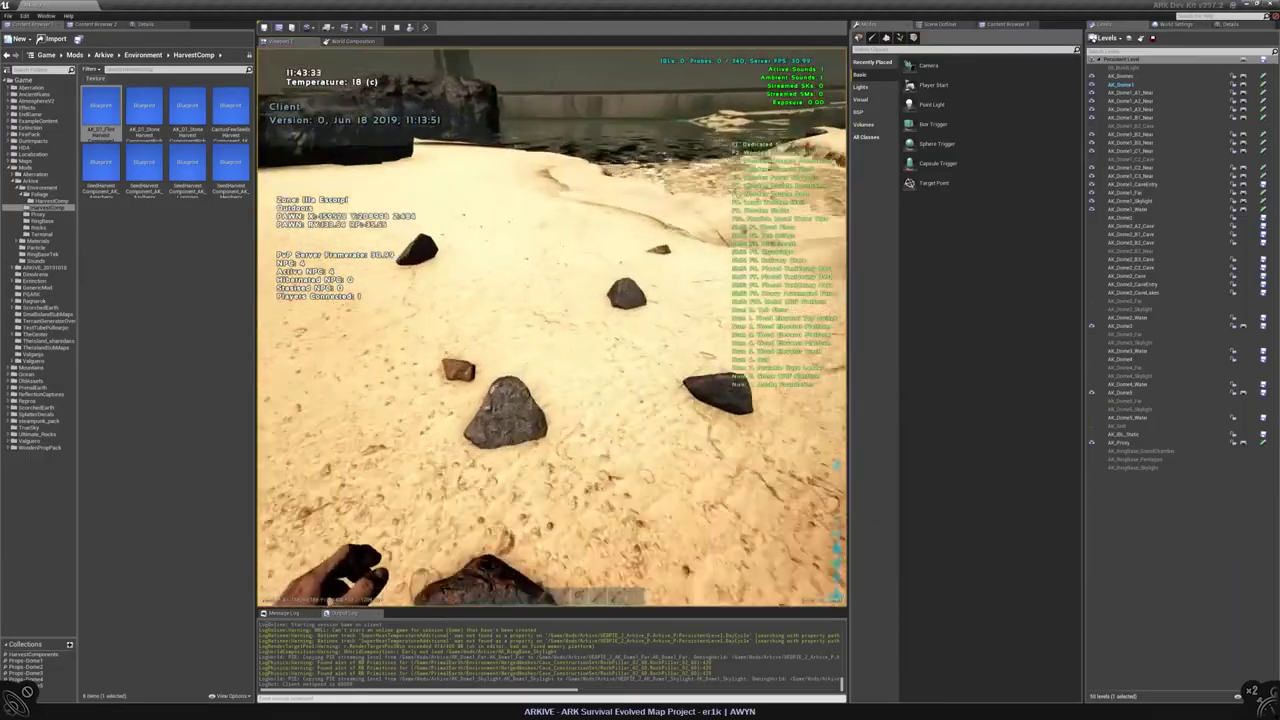
{"action": "key", "text": "w"}
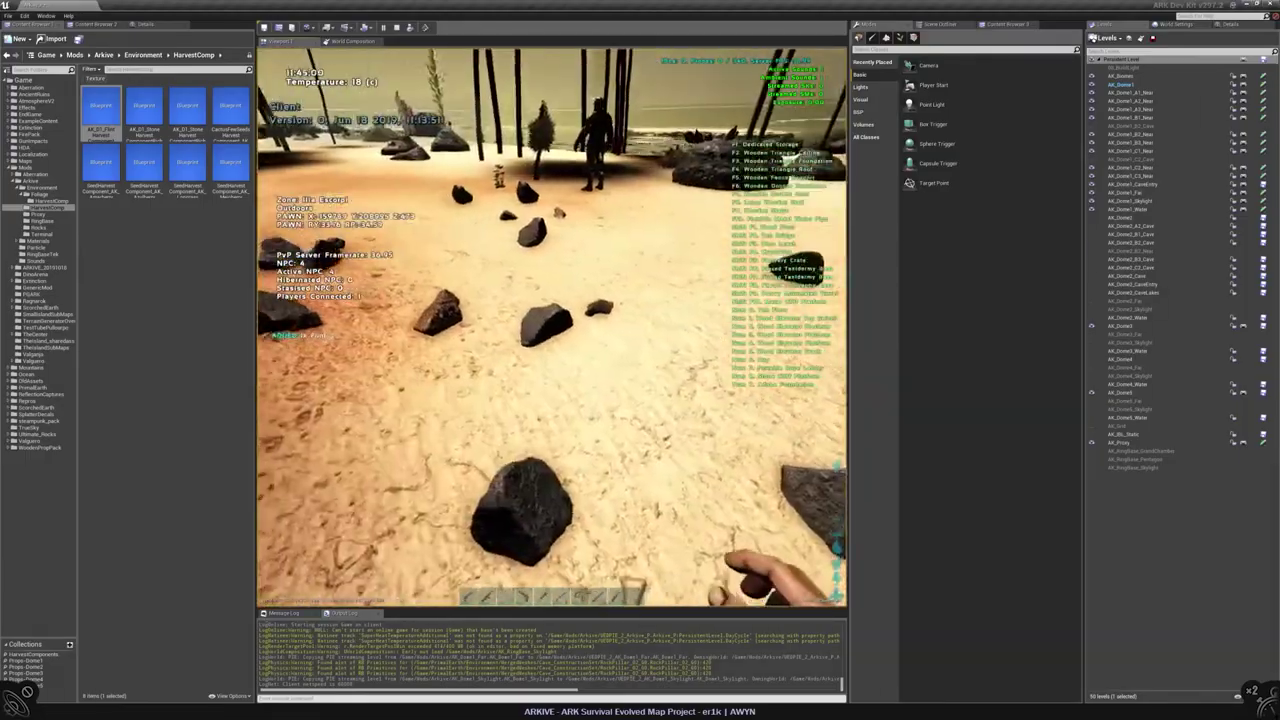
{"action": "key", "text": "w"}
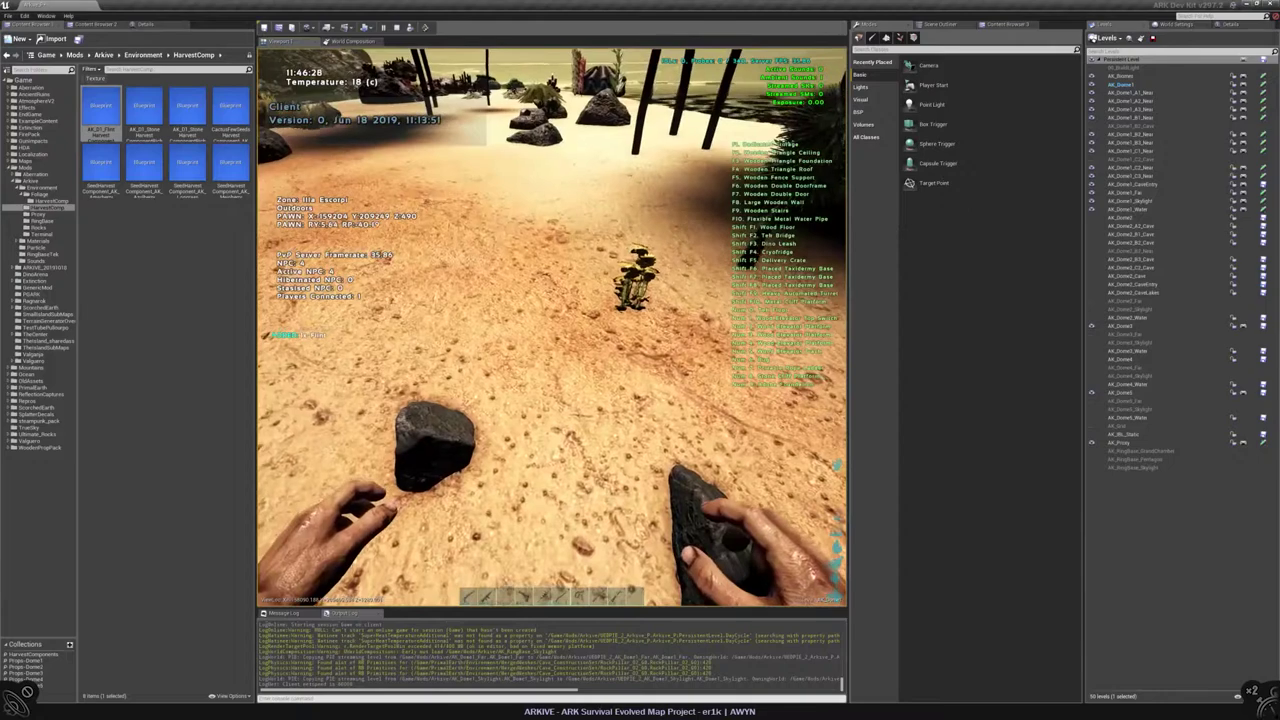
{"action": "key", "text": "w"}
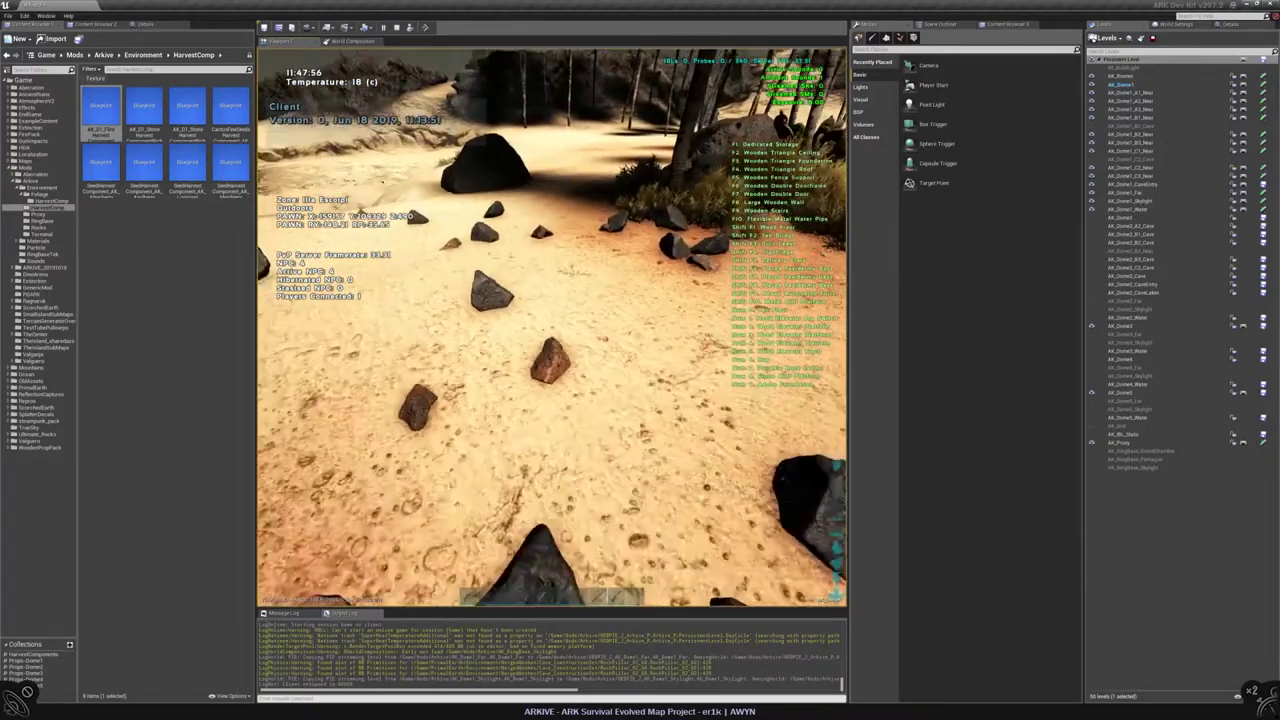
{"action": "key", "text": "Escape"}
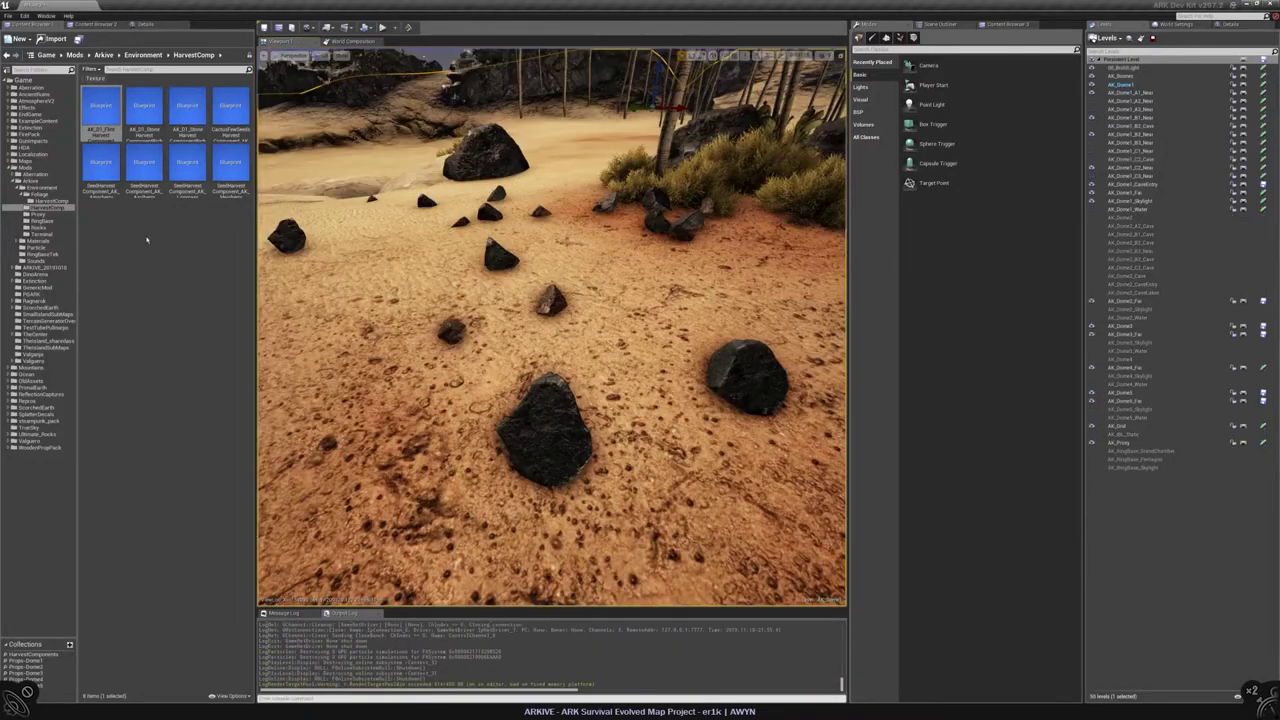
Step: Expand the AK_D1_SandstoneRock_S_D entry in the foliage painting list and open AK_D1_SandstoneRock_S_D_settings from the Rocks folder
{"action": "left_click", "coordinate": [899, 37]}
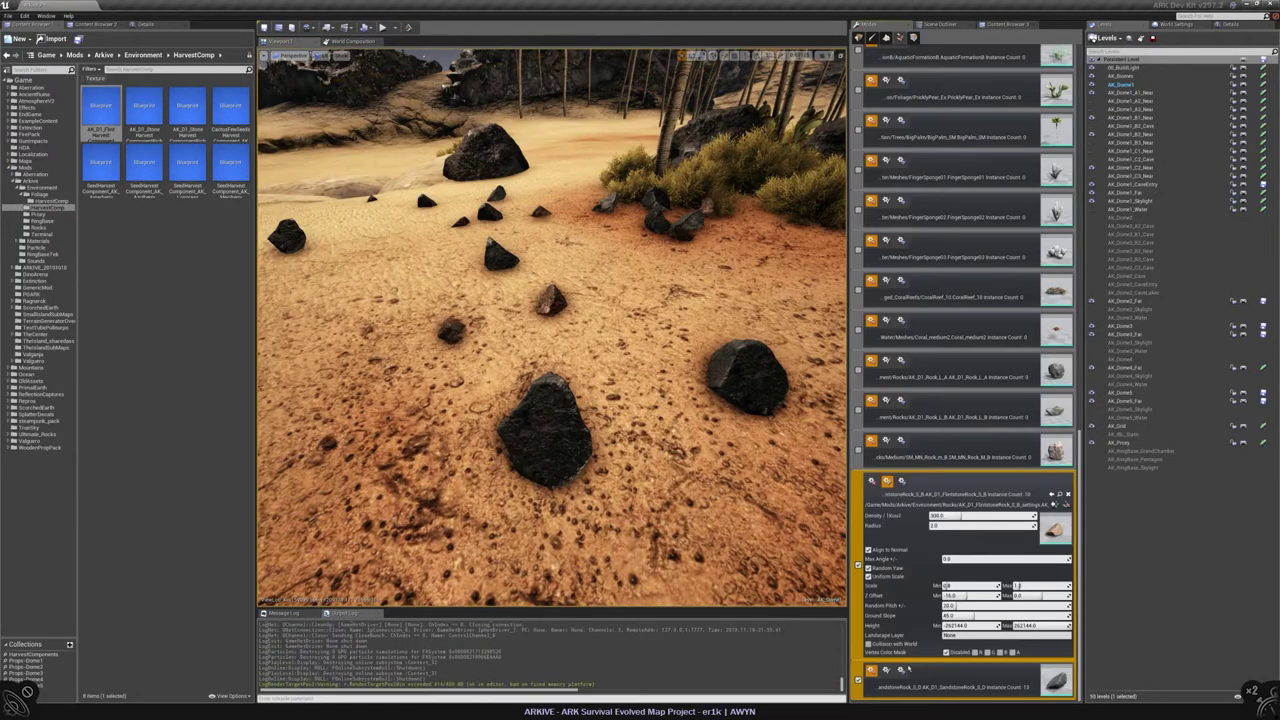
{"action": "left_click", "coordinate": [909, 668]}
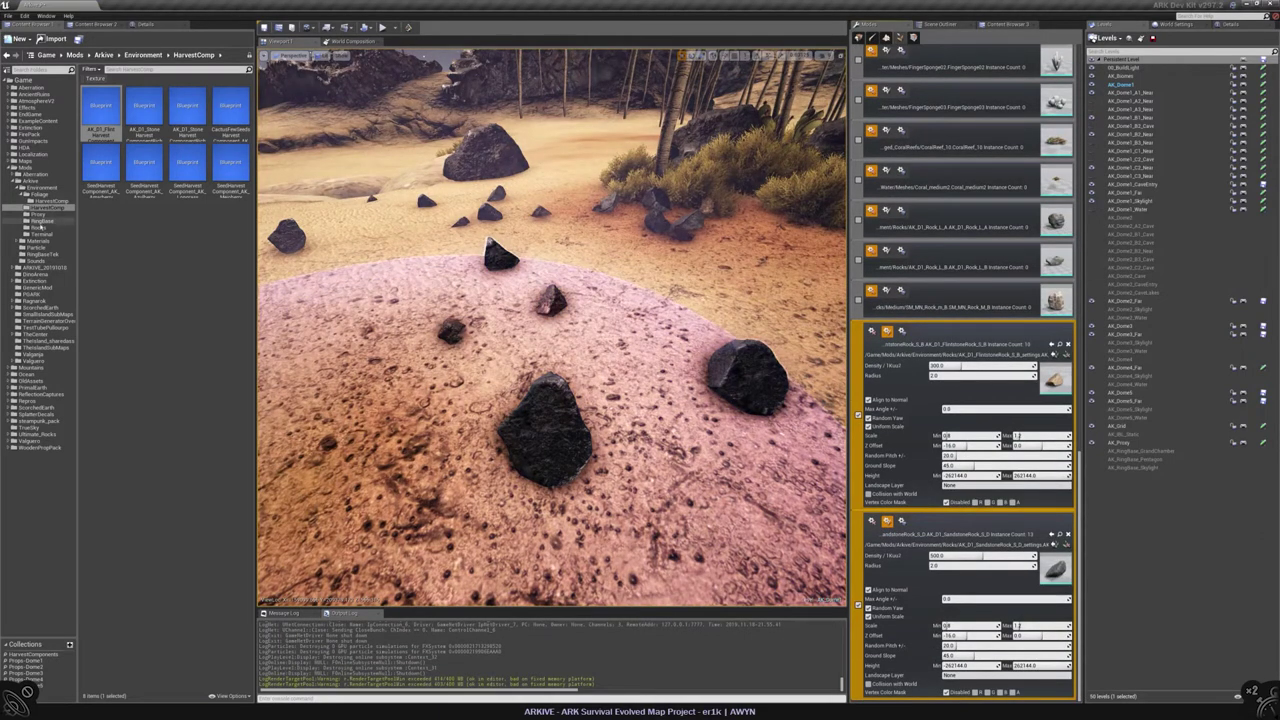
{"action": "left_click", "coordinate": [37, 227]}
{"action": "left_click", "coordinate": [145, 278]}
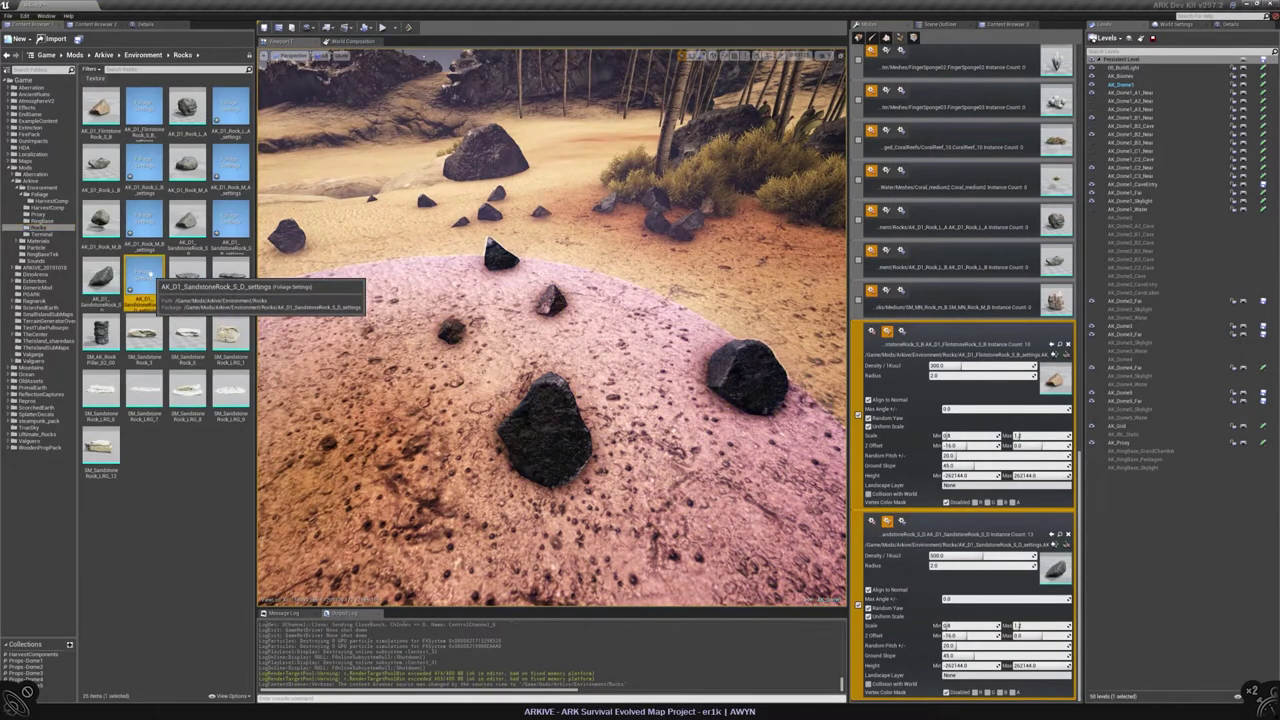
{"action": "double_click", "coordinate": [148, 276]}
Step: Assign RockHarvestComponent as the sandstone rock settings' Attached Component Class, then save and close the settings
{"action": "scroll", "coordinate": [603, 400], "scroll_direction": "down", "scroll_amount": 5}
{"action": "scroll", "coordinate": [603, 400], "scroll_direction": "down", "scroll_amount": 3}
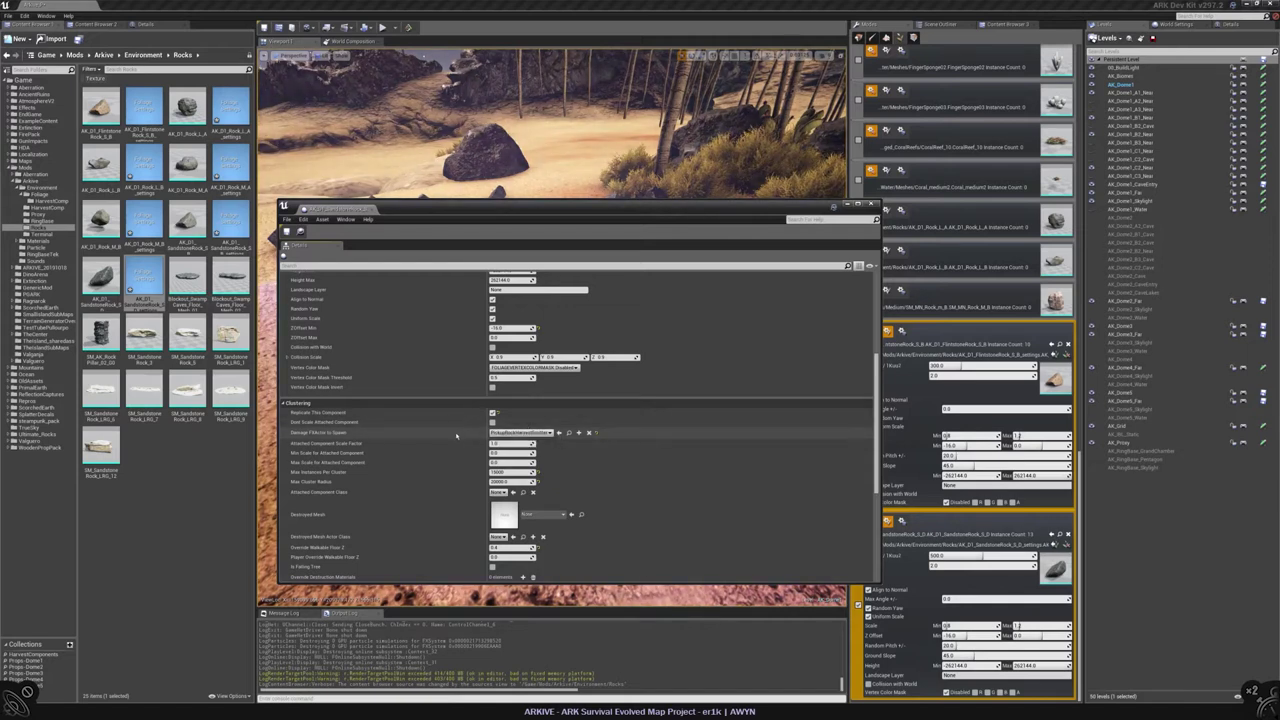
{"action": "scroll", "coordinate": [456, 436], "scroll_direction": "down", "scroll_amount": 1}
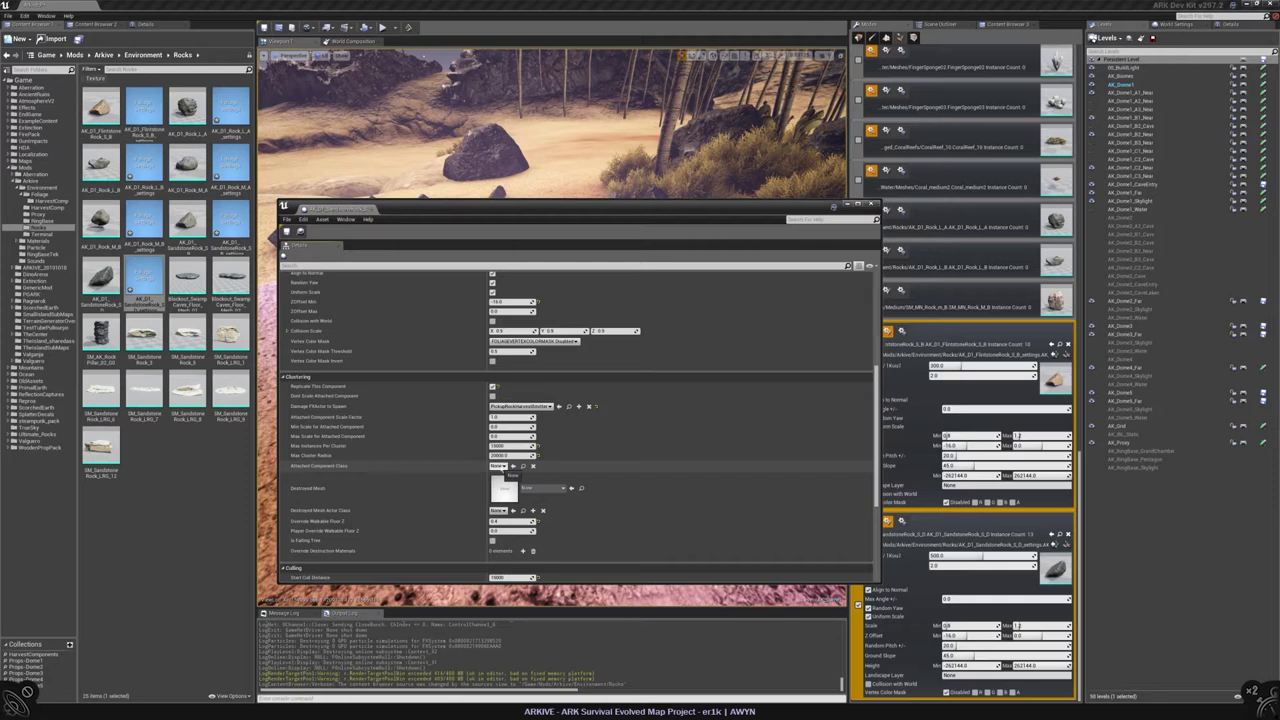
{"action": "left_click", "coordinate": [497, 466]}
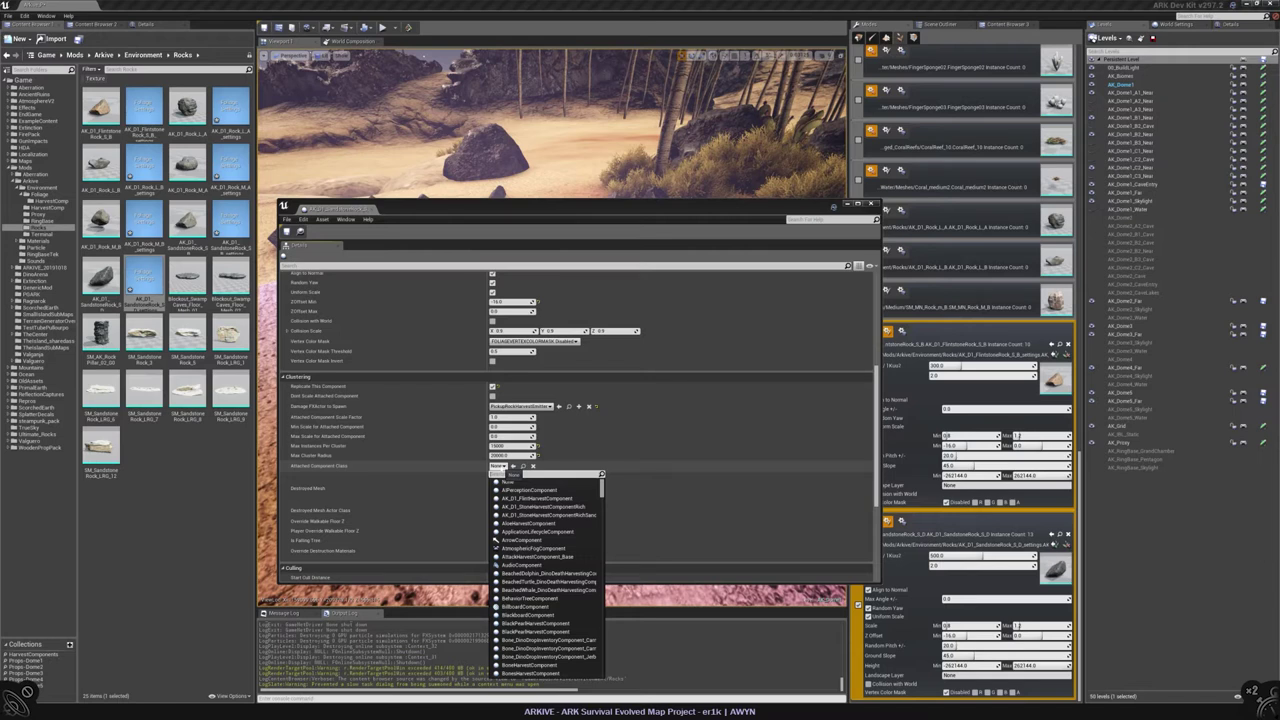
{"action": "type", "text": "RockHarv"}
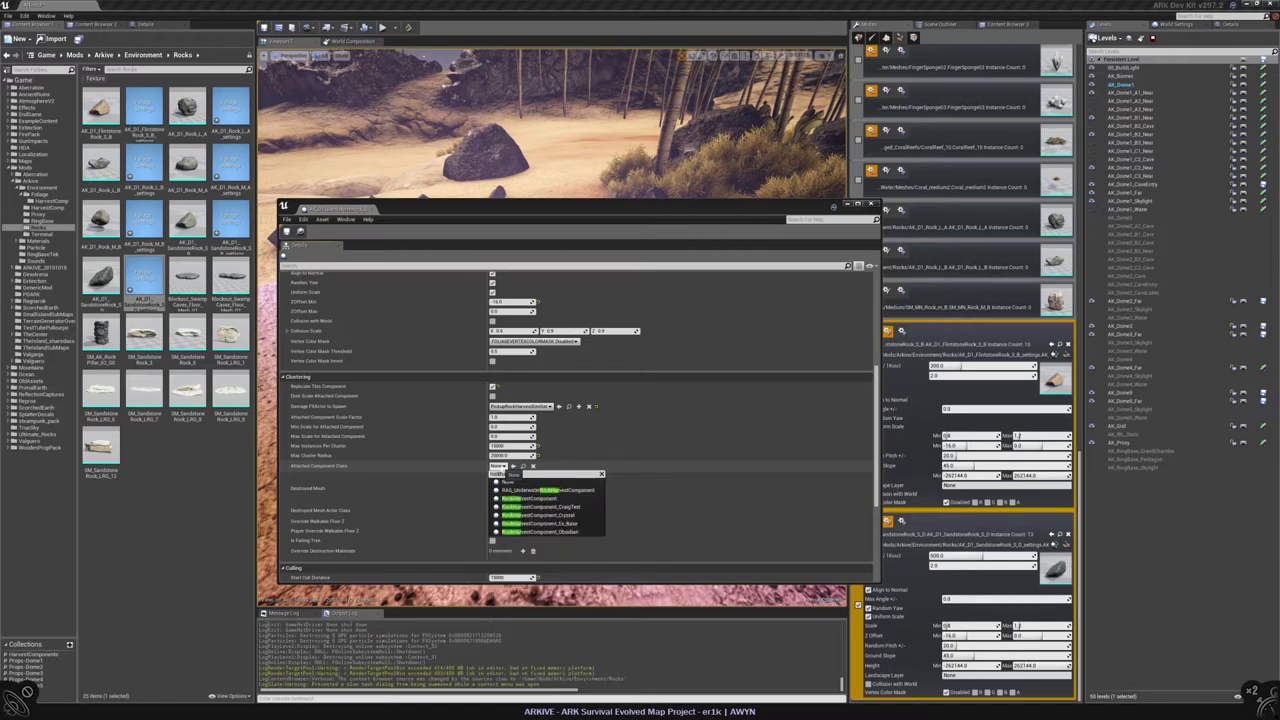
{"action": "left_click", "coordinate": [548, 499]}
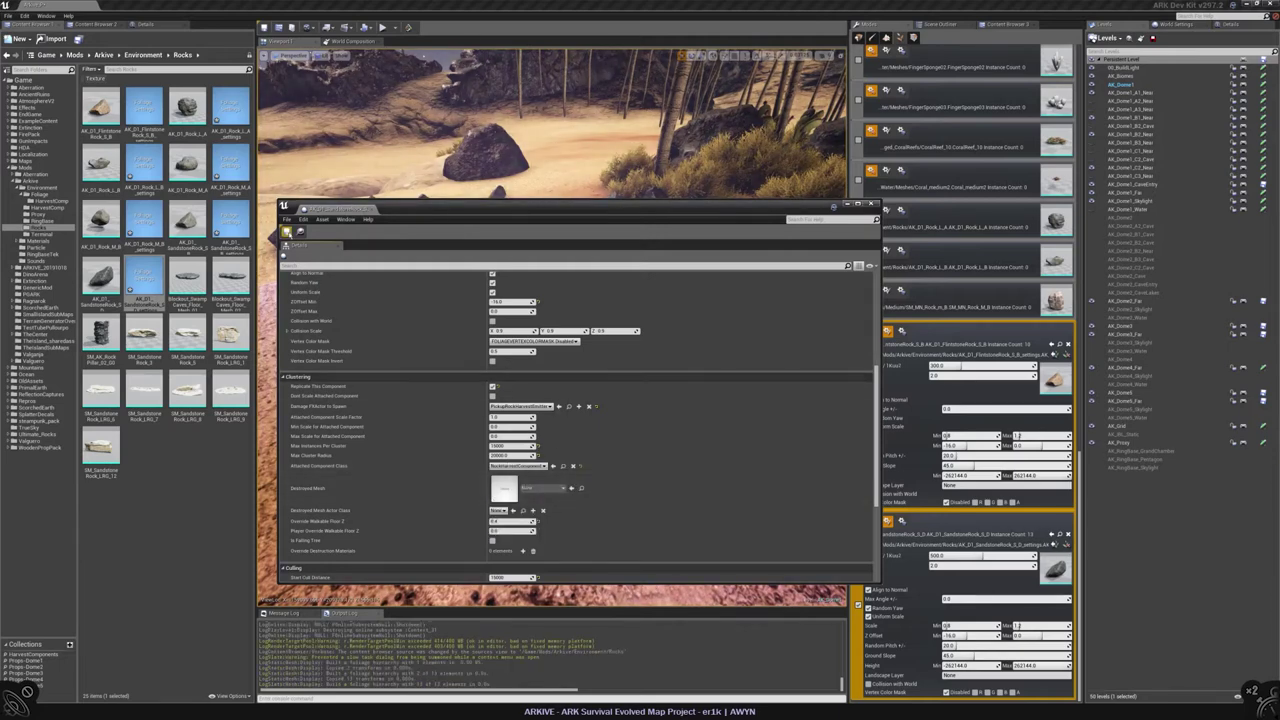
{"action": "key", "text": "ctrl+s"}
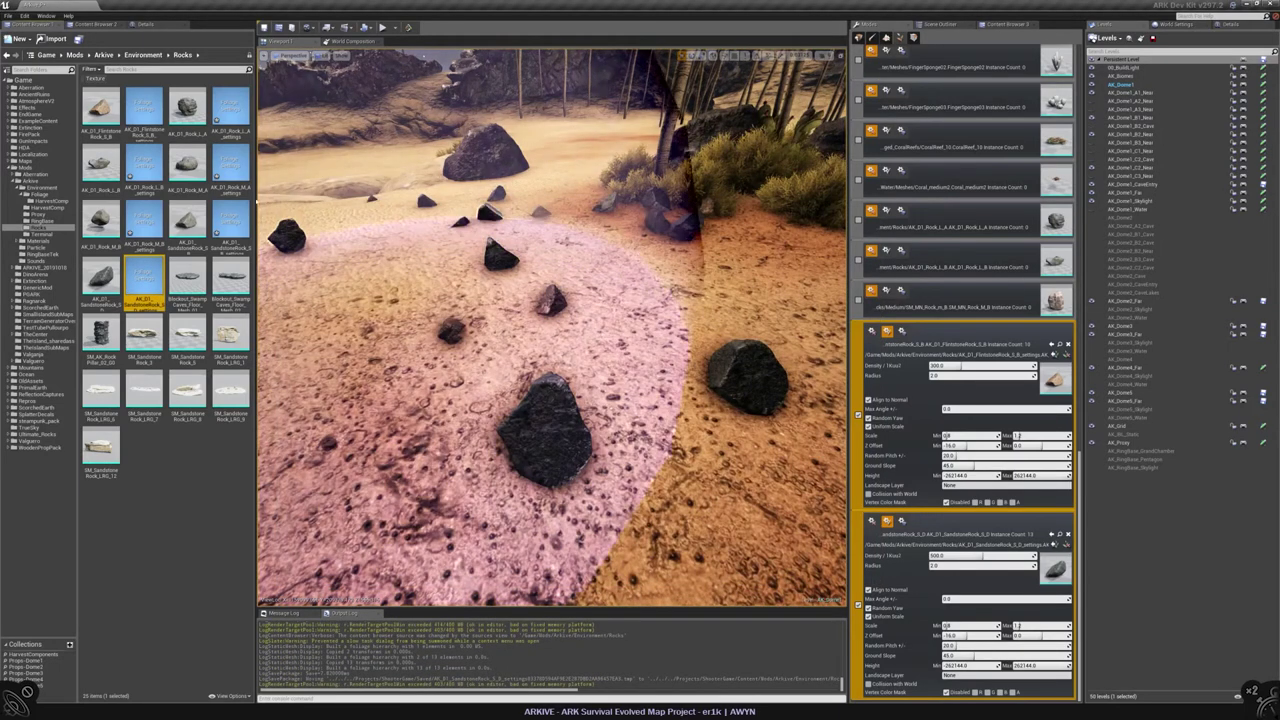
Step: Leave foliage painting for placement mode and start a game preview from a spot beside the painted rocks
{"action": "left_click", "coordinate": [858, 37]}
{"action": "right_click", "coordinate": [376, 282]}
{"action": "left_click", "coordinate": [405, 427]}
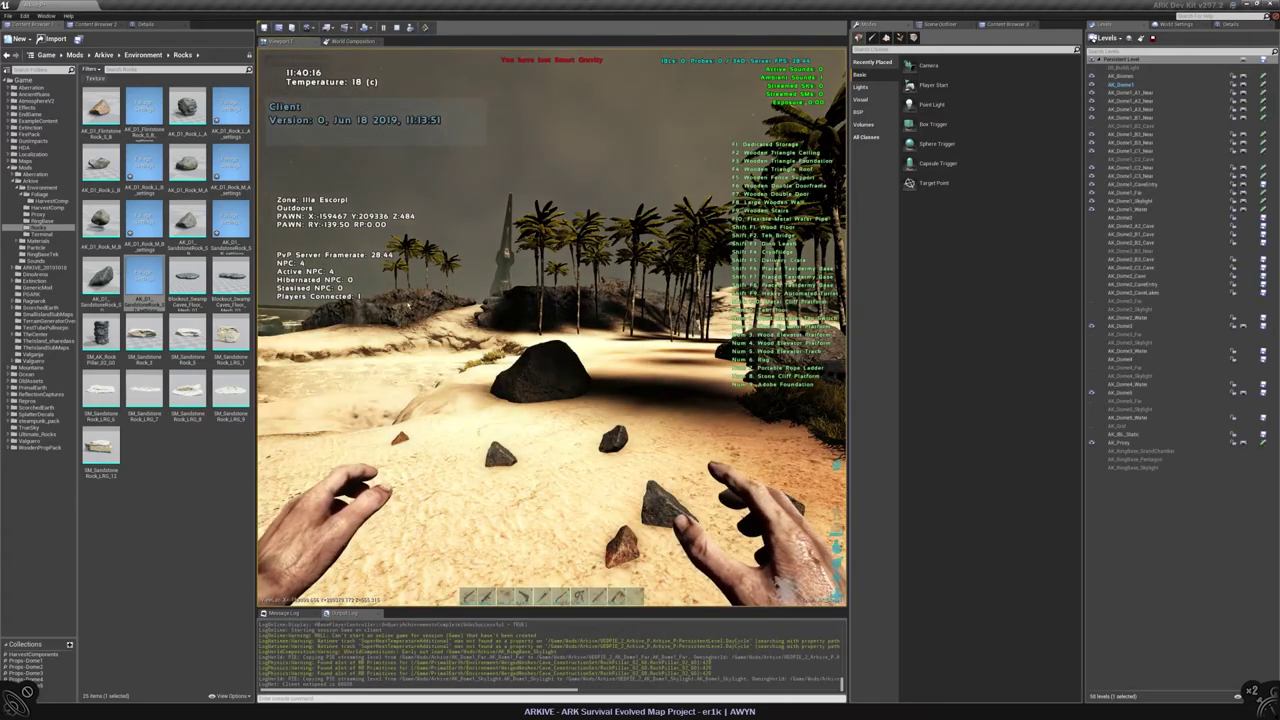
Step: Walk among the painted rocks in the game preview and test harvesting the sandstone rocks
{"action": "key", "text": "w"}
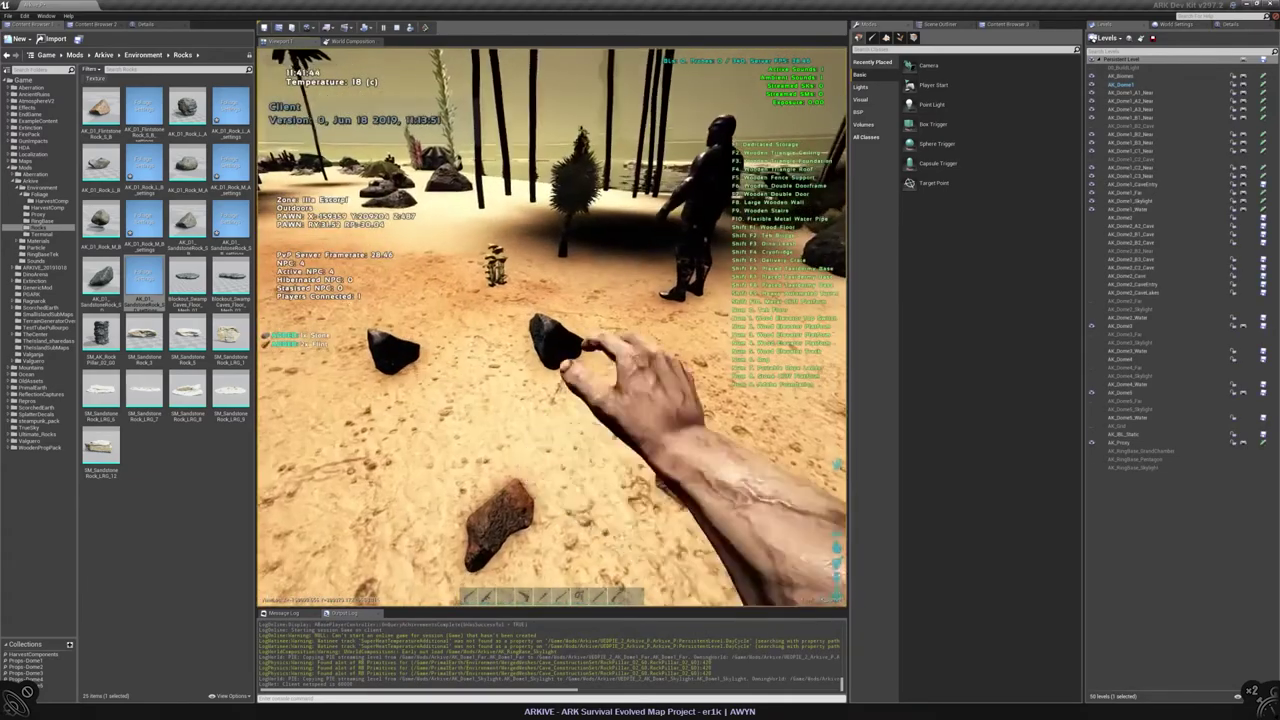
{"action": "key", "text": "w"}
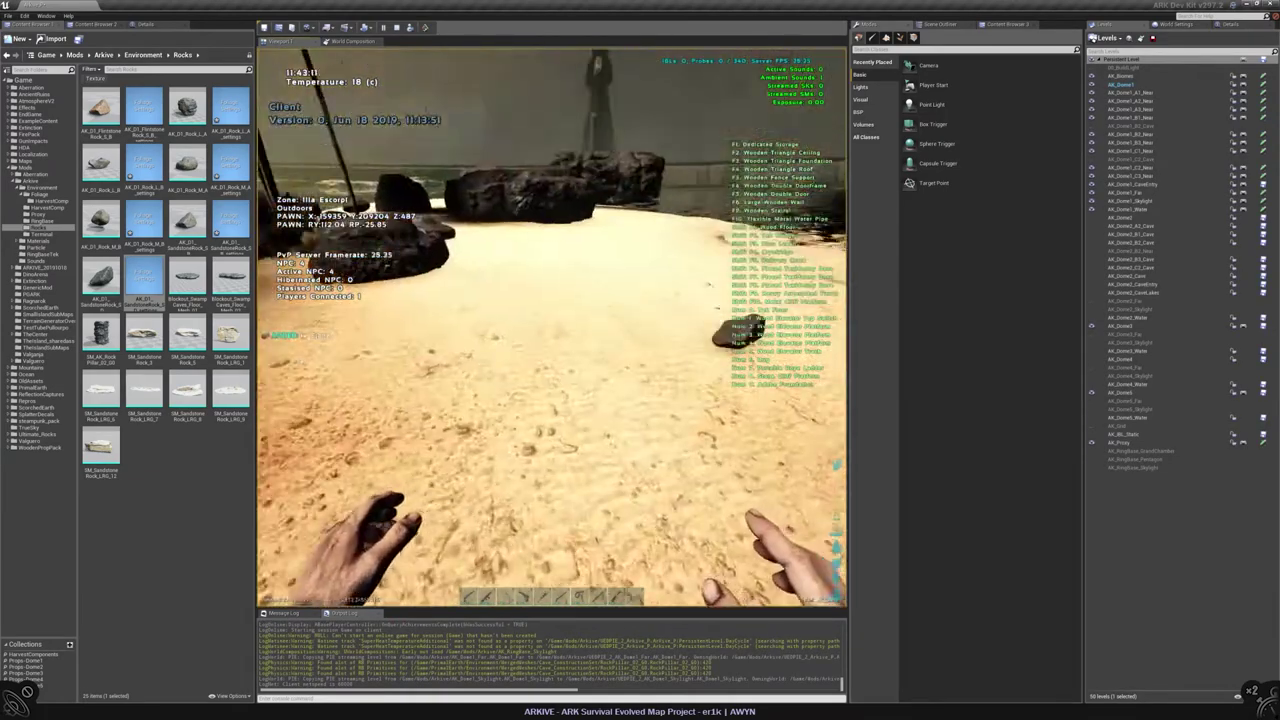
{"action": "key", "text": "w"}
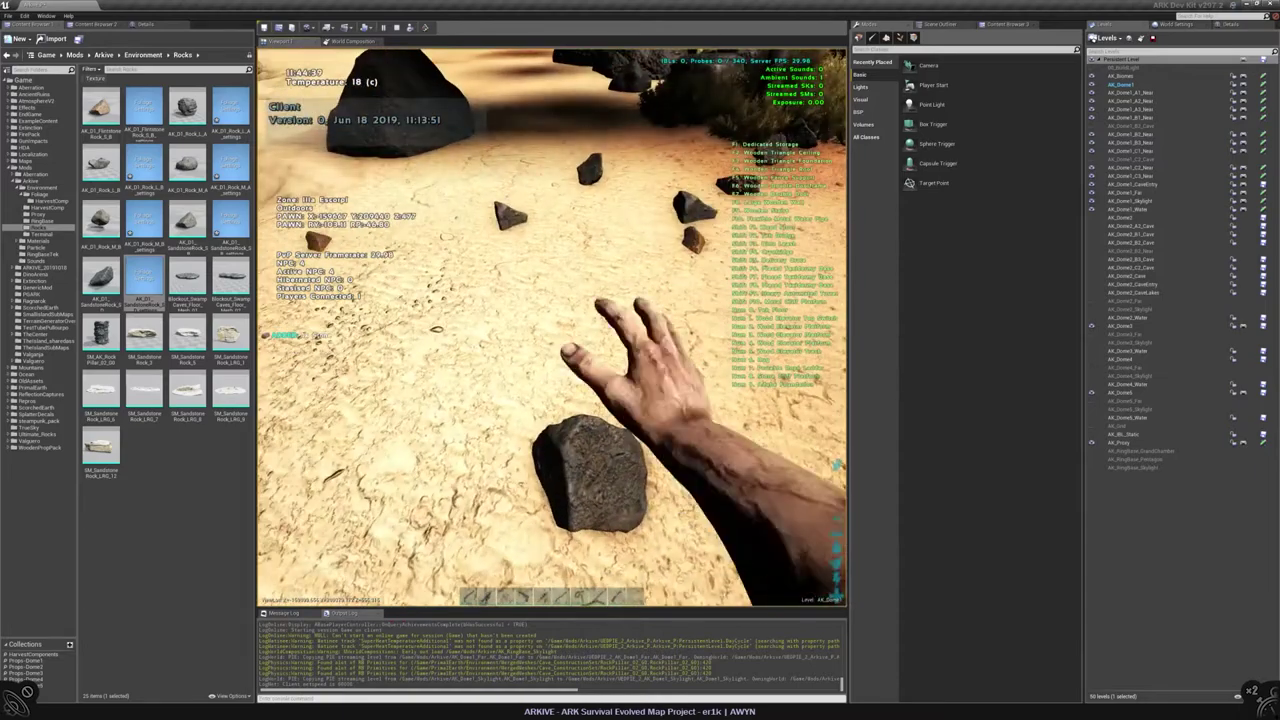
{"action": "key", "text": "e"}
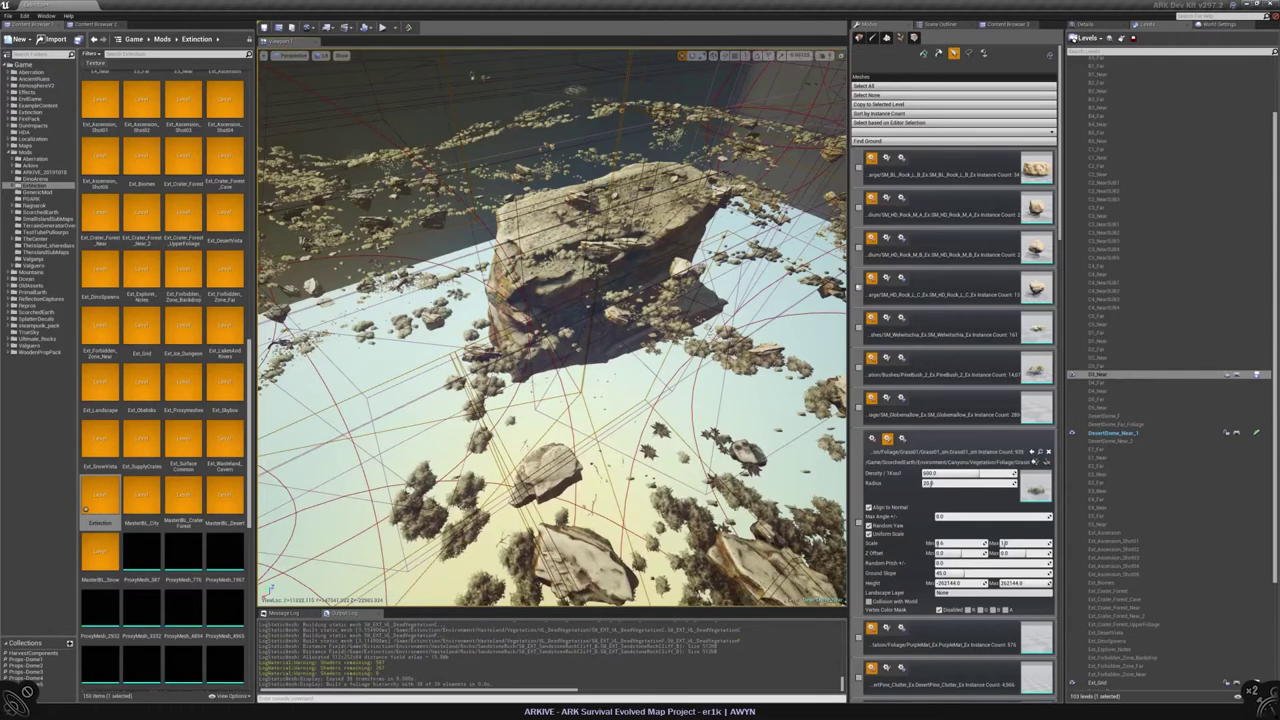
Step: In the Extinction map's foliage list, expand SM_HD_Rock_L_C_Ex and SM_HD_Rock_M_A_Ex and locate their assets in the content browser
{"action": "left_click", "coordinate": [887, 278]}
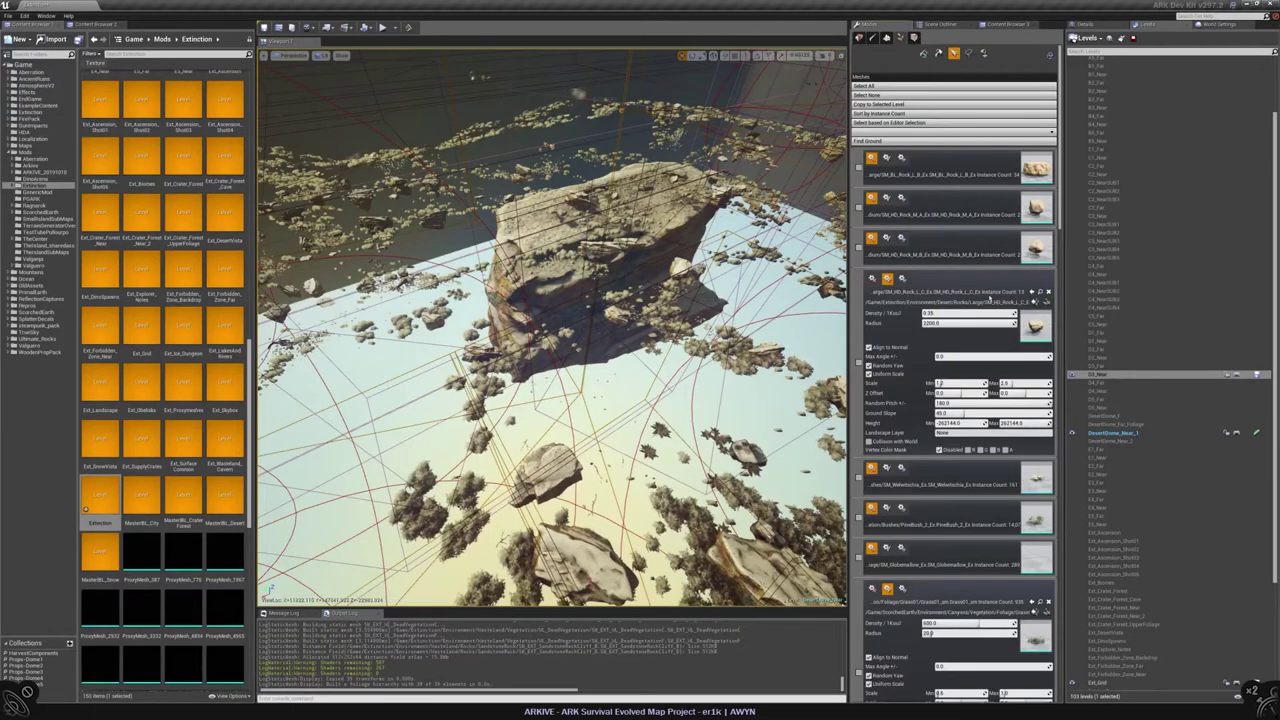
{"action": "left_click", "coordinate": [1040, 292]}
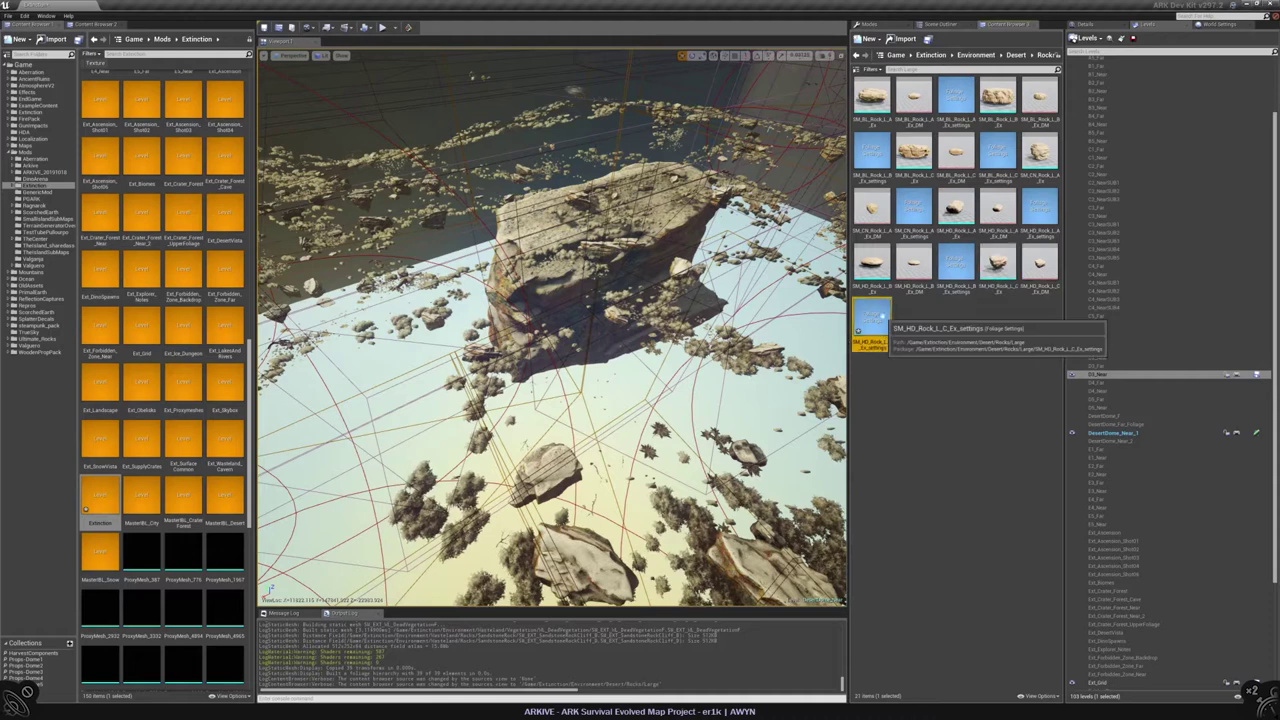
{"action": "key", "text": "shift+4"}
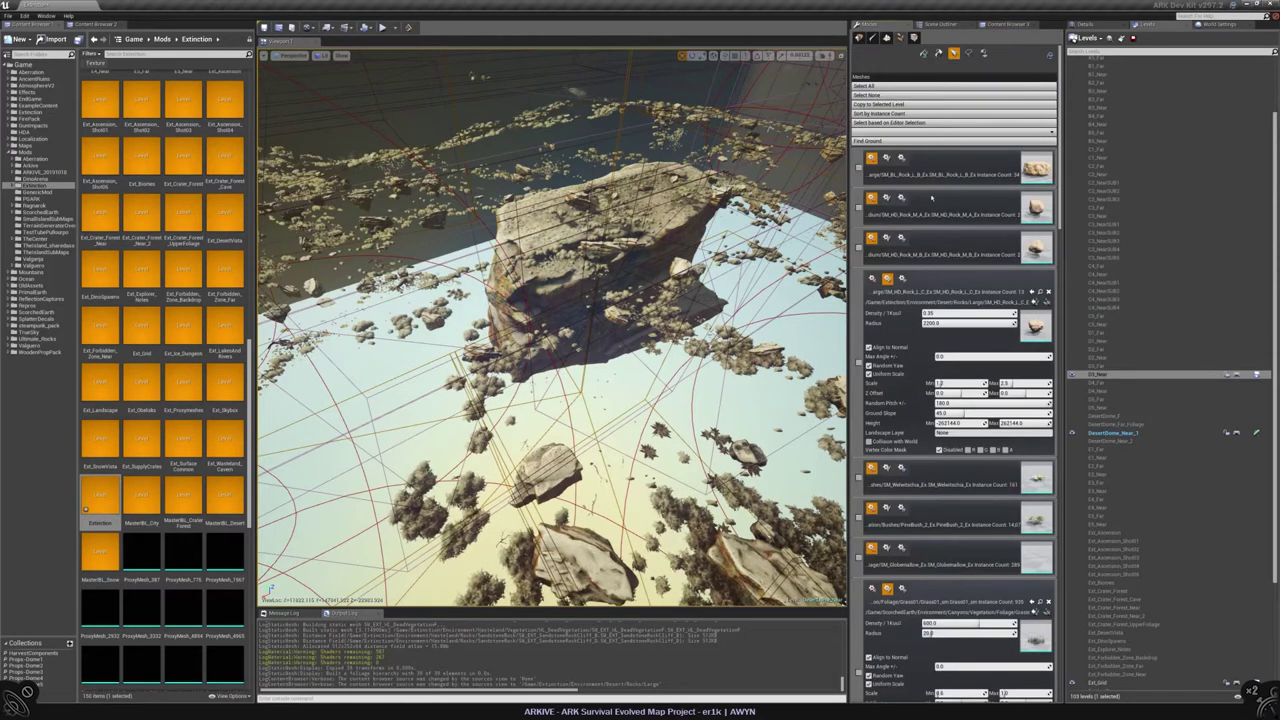
{"action": "left_click", "coordinate": [886, 198]}
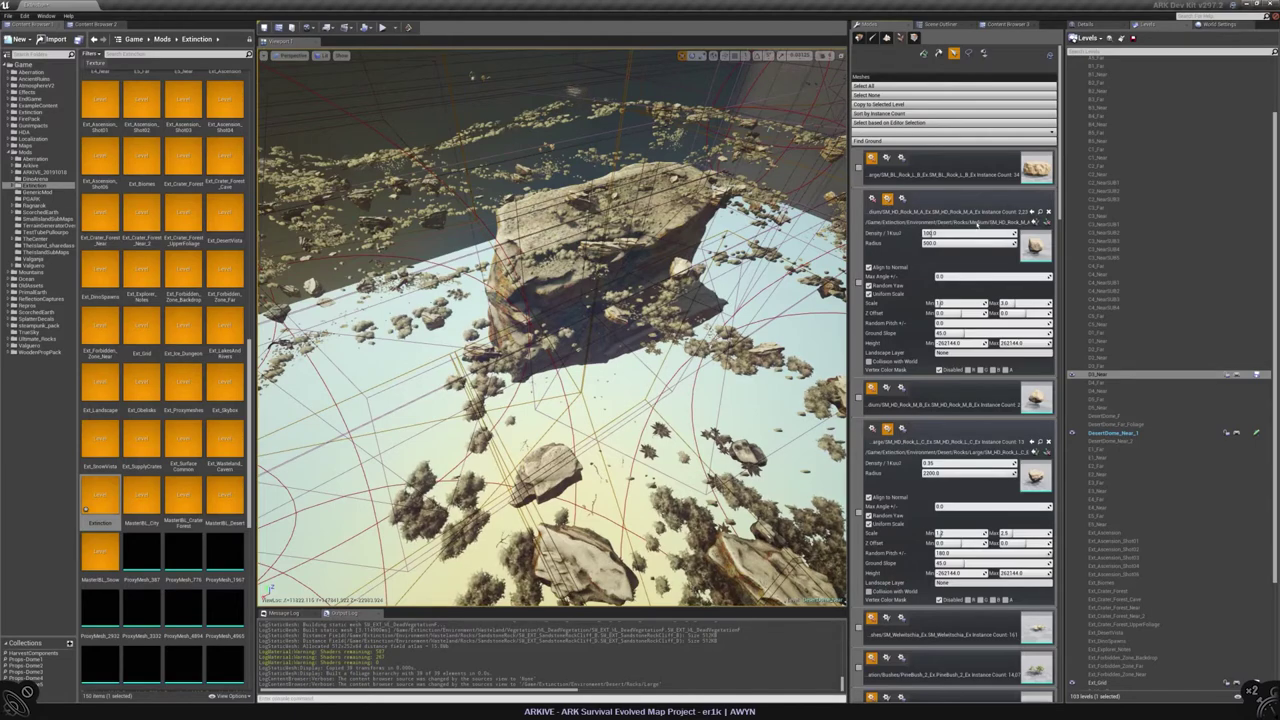
{"action": "left_click", "coordinate": [1040, 212]}
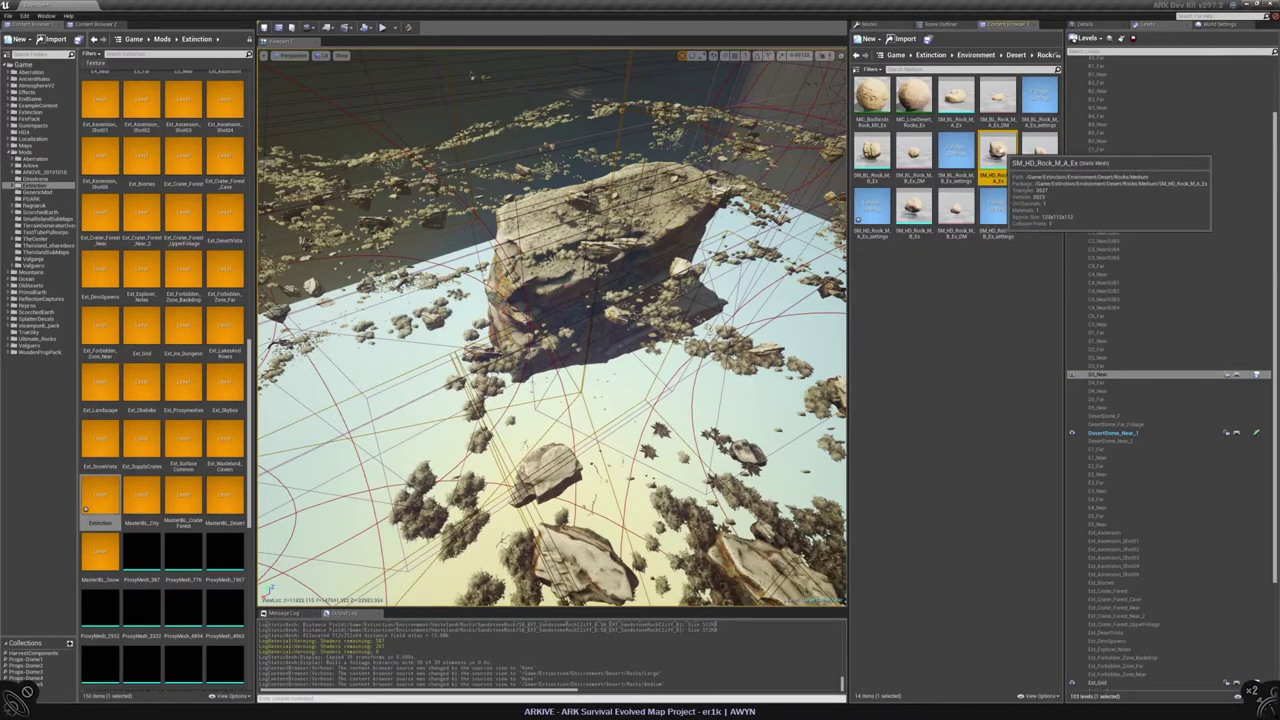
{"action": "right_click_drag", "start_coordinate": [552, 328], "coordinate": [607, 326]}
{"action": "left_click", "coordinate": [885, 26]}
Step: Select all foliage meshes in the list and switch to the Lasso selection tool
{"action": "right_click_drag", "start_coordinate": [579, 235], "coordinate": [629, 326]}
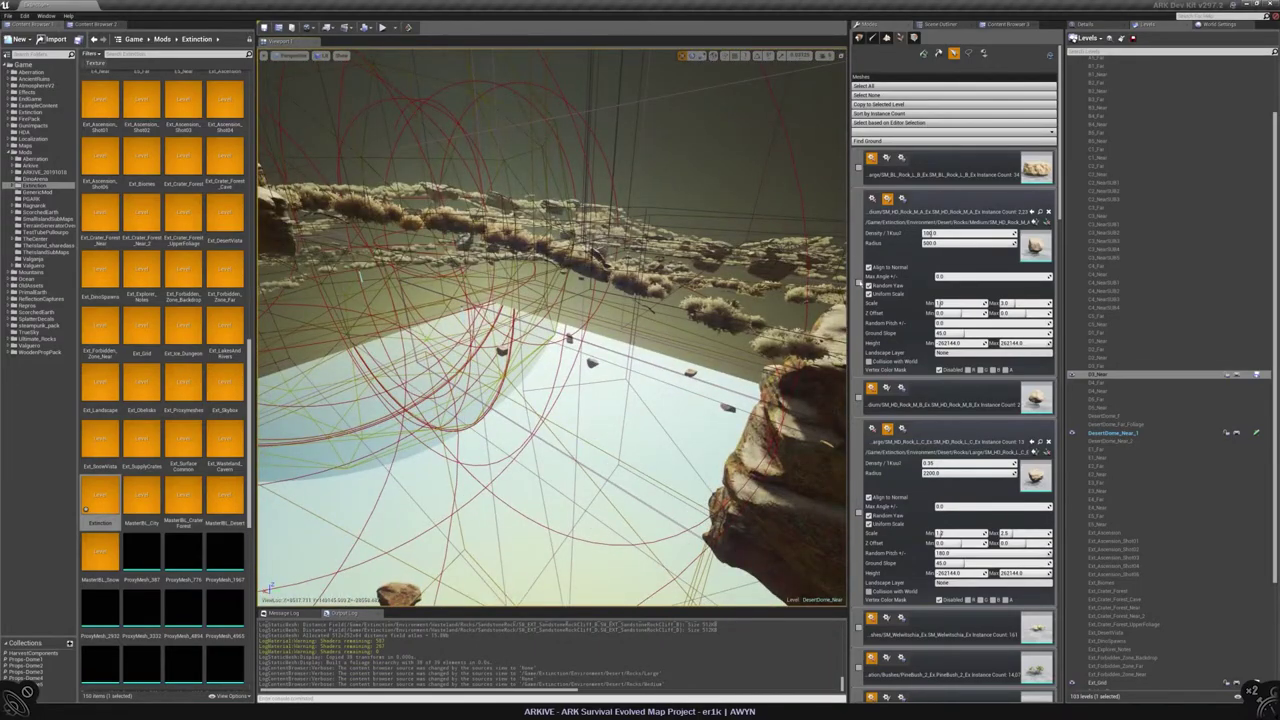
{"action": "left_click", "coordinate": [880, 86]}
{"action": "right_click_drag", "start_coordinate": [591, 363], "coordinate": [591, 363]}
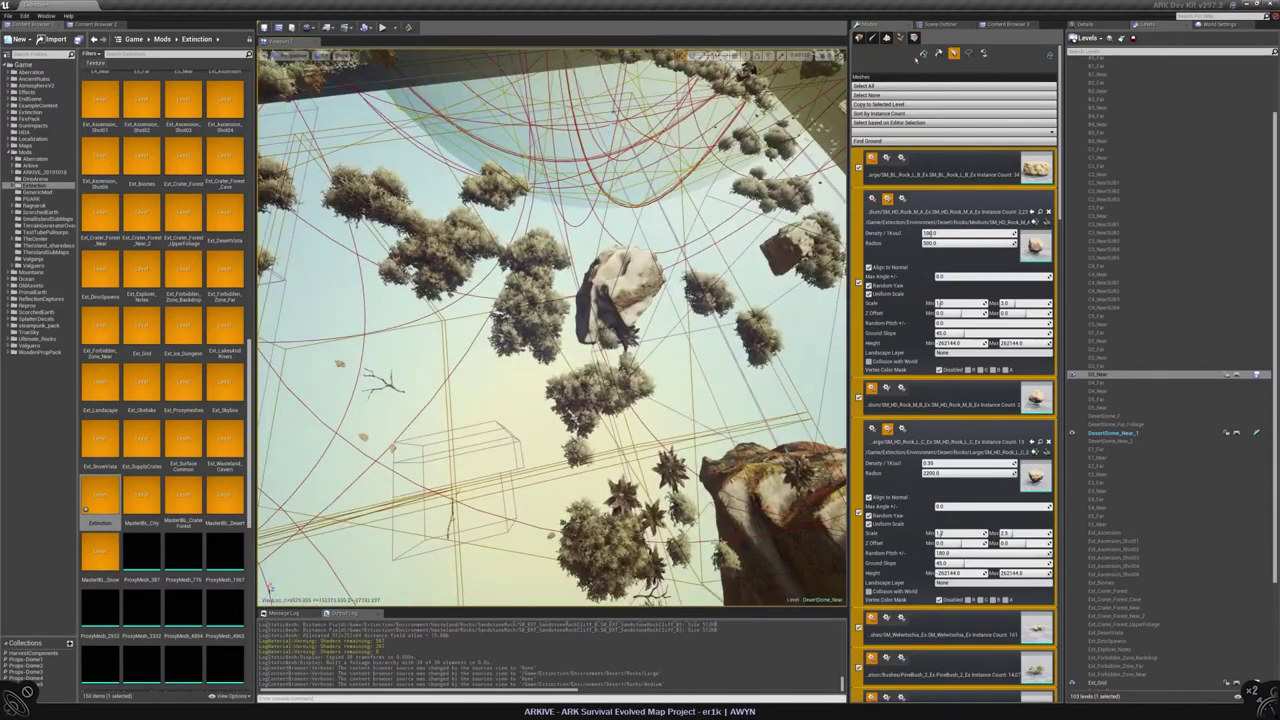
{"action": "key", "text": "l"}
{"action": "right_click_drag", "start_coordinate": [591, 363], "coordinate": [591, 363]}
{"action": "scroll", "coordinate": [1163, 405], "scroll_direction": "down", "scroll_amount": 1}
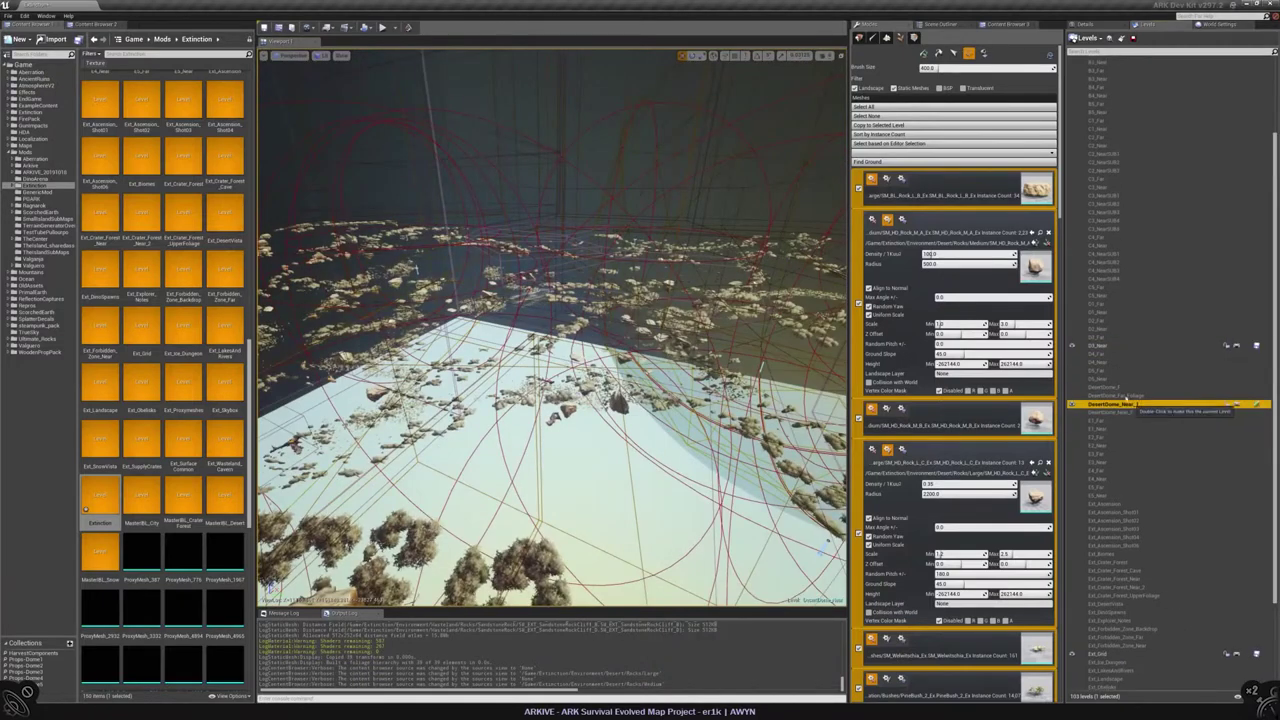
Step: Check the foliage list of the DesertDome_Near_1 level, then load the DesertDome_F level
{"action": "left_click", "coordinate": [1112, 405]}
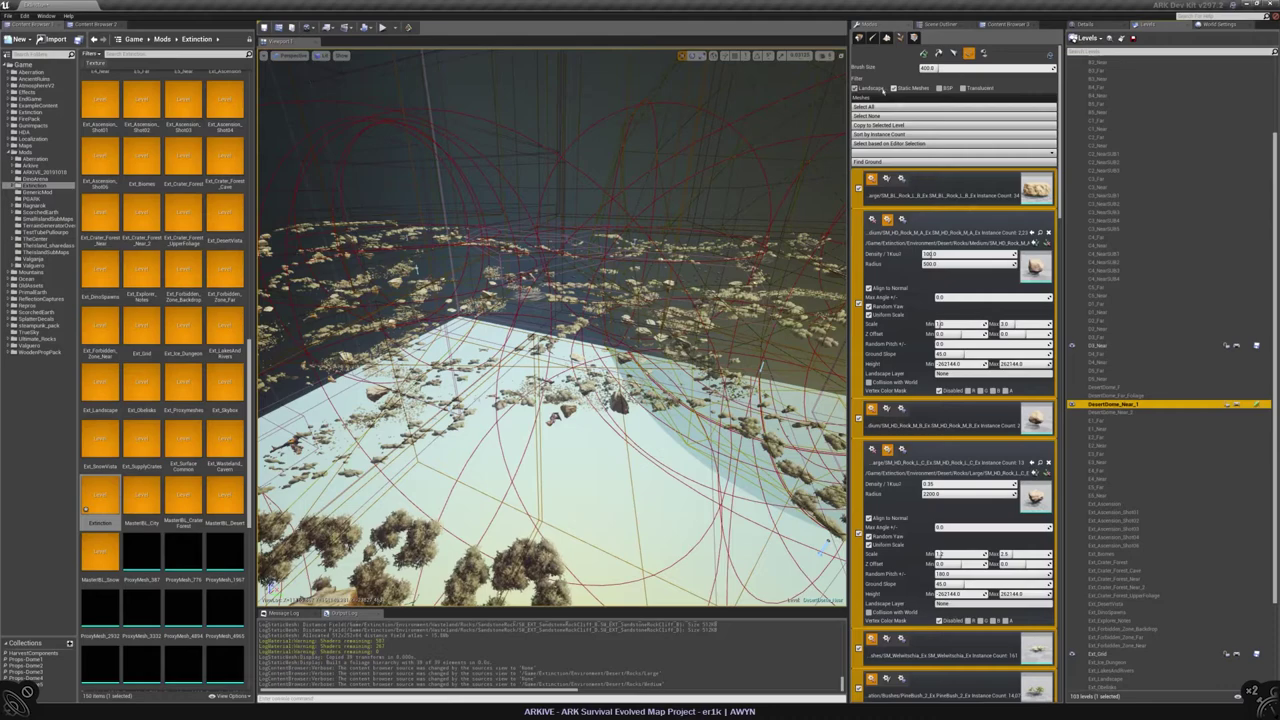
{"action": "left_click_drag", "start_coordinate": [1057, 200], "coordinate": [1059, 530]}
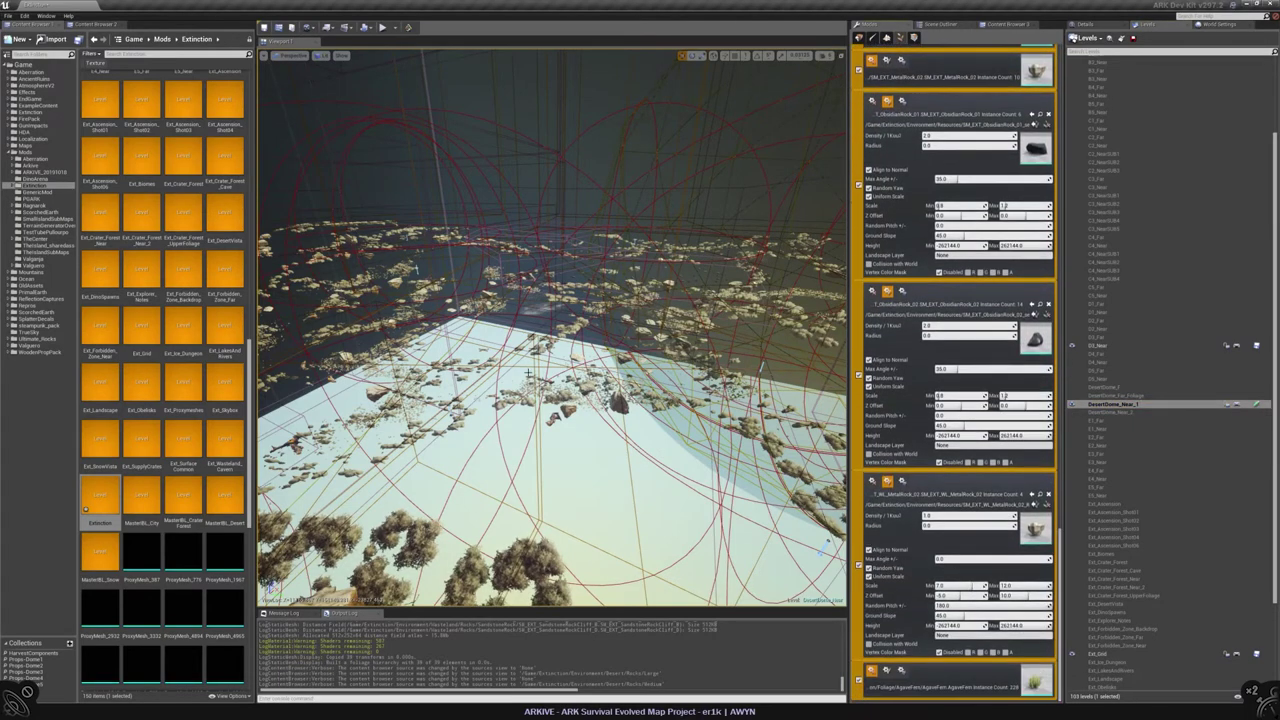
{"action": "scroll", "coordinate": [319, 554], "scroll_direction": "up", "scroll_amount": 5}
{"action": "mouse_move", "coordinate": [550, 330]}
{"action": "right_mouse_down"}
{"action": "mouse_move", "coordinate": [535, 360]}
{"action": "mouse_move", "coordinate": [545, 345]}
{"action": "mouse_move", "coordinate": [550, 355]}
{"action": "mouse_move", "coordinate": [540, 310]}
{"action": "right_mouse_up"}
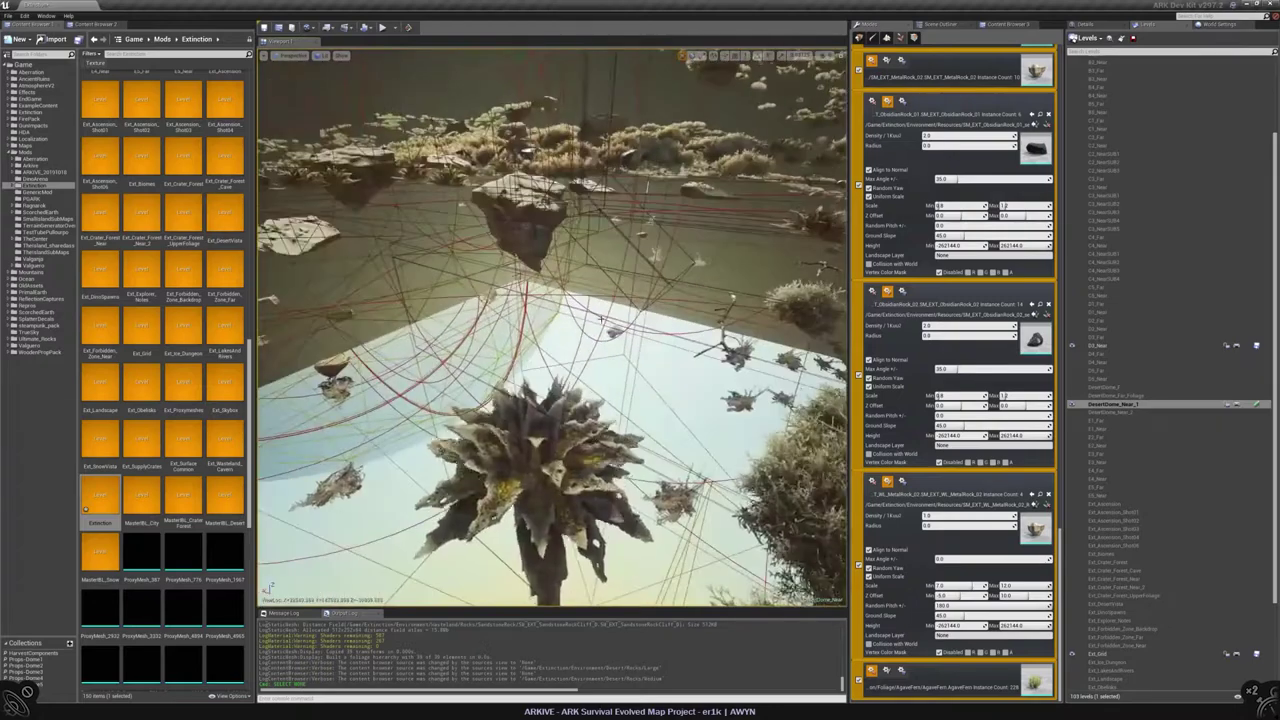
{"action": "scroll", "coordinate": [1163, 340], "scroll_direction": "down", "scroll_amount": 1}
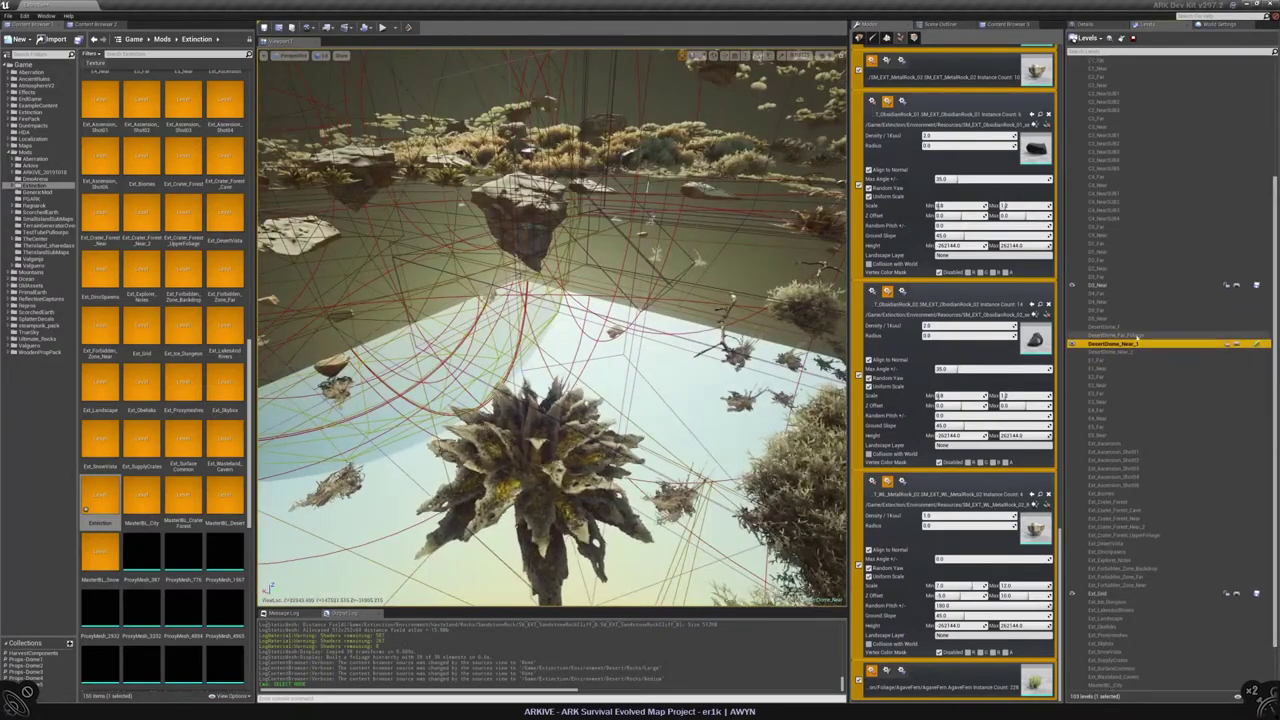
{"action": "left_click", "coordinate": [1160, 328]}
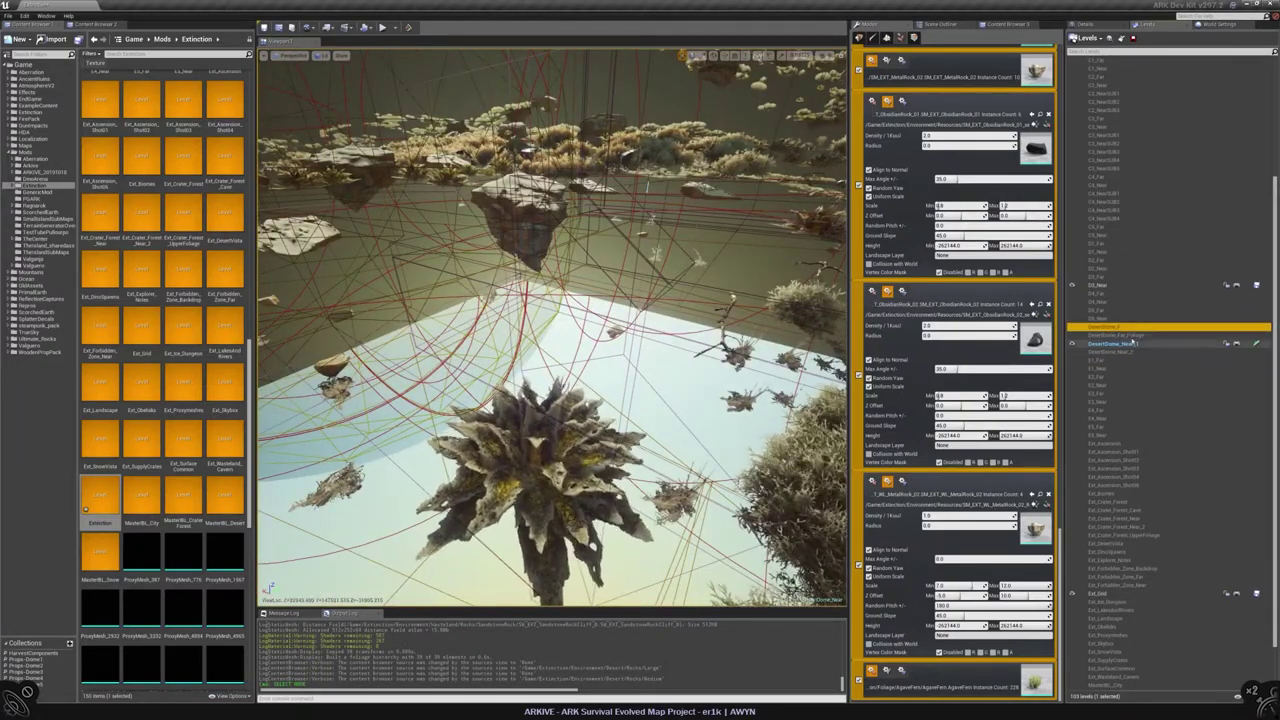
{"action": "right_click", "coordinate": [1105, 328]}
{"action": "left_click", "coordinate": [1135, 347]}
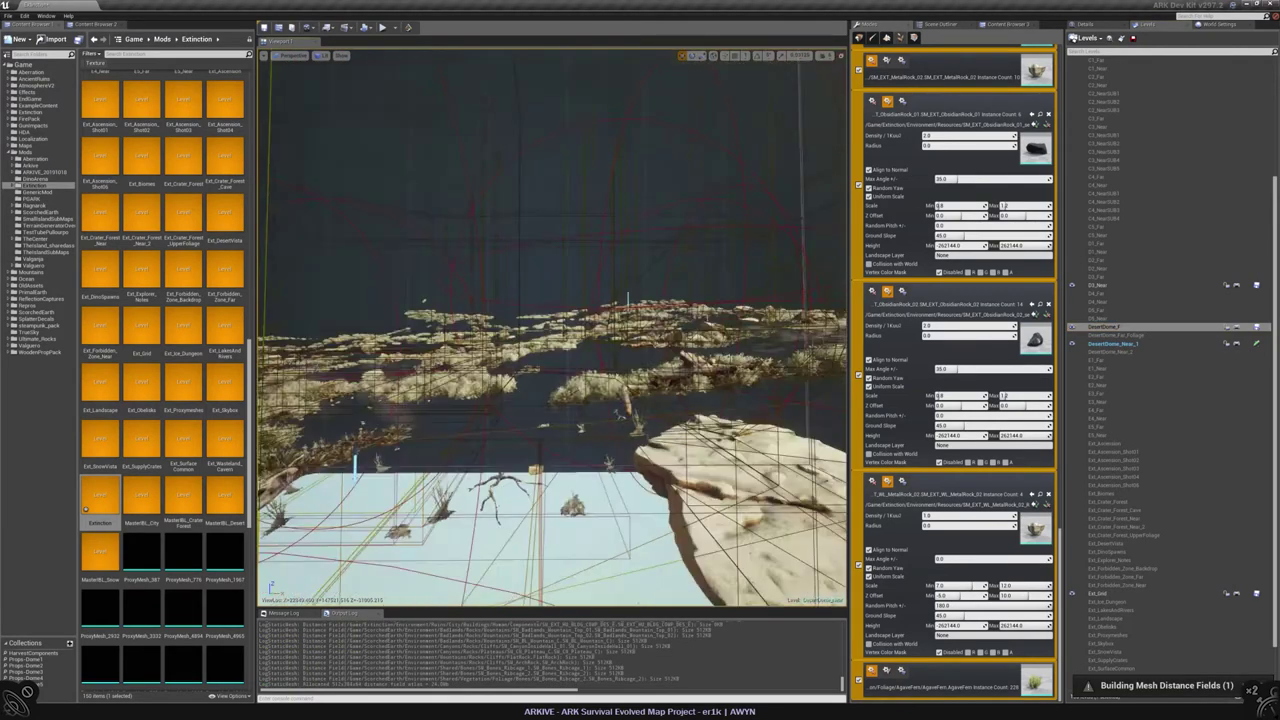
Step: Find Ext_Landscape in the levels list and load it to bring in the terrain under the desert foliage
{"action": "right_click_drag", "start_coordinate": [552, 330], "coordinate": [552, 400]}
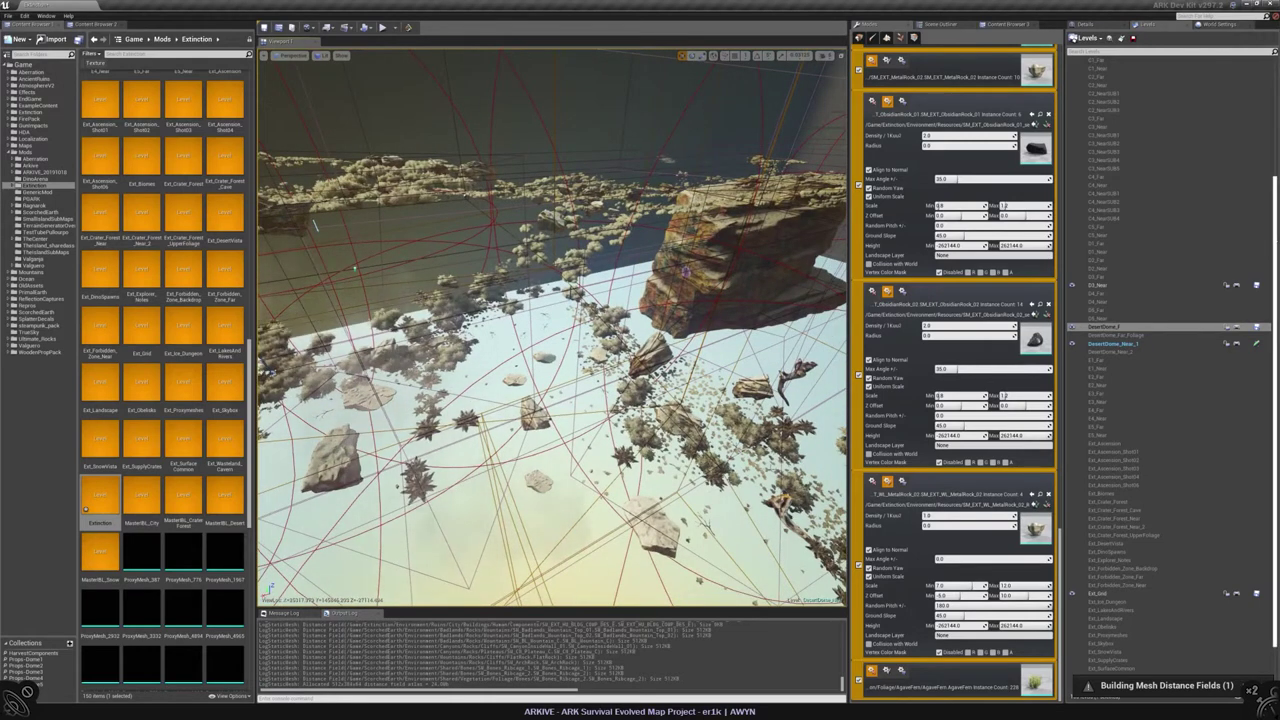
{"action": "scroll", "coordinate": [1163, 512], "scroll_direction": "down", "scroll_amount": 3}
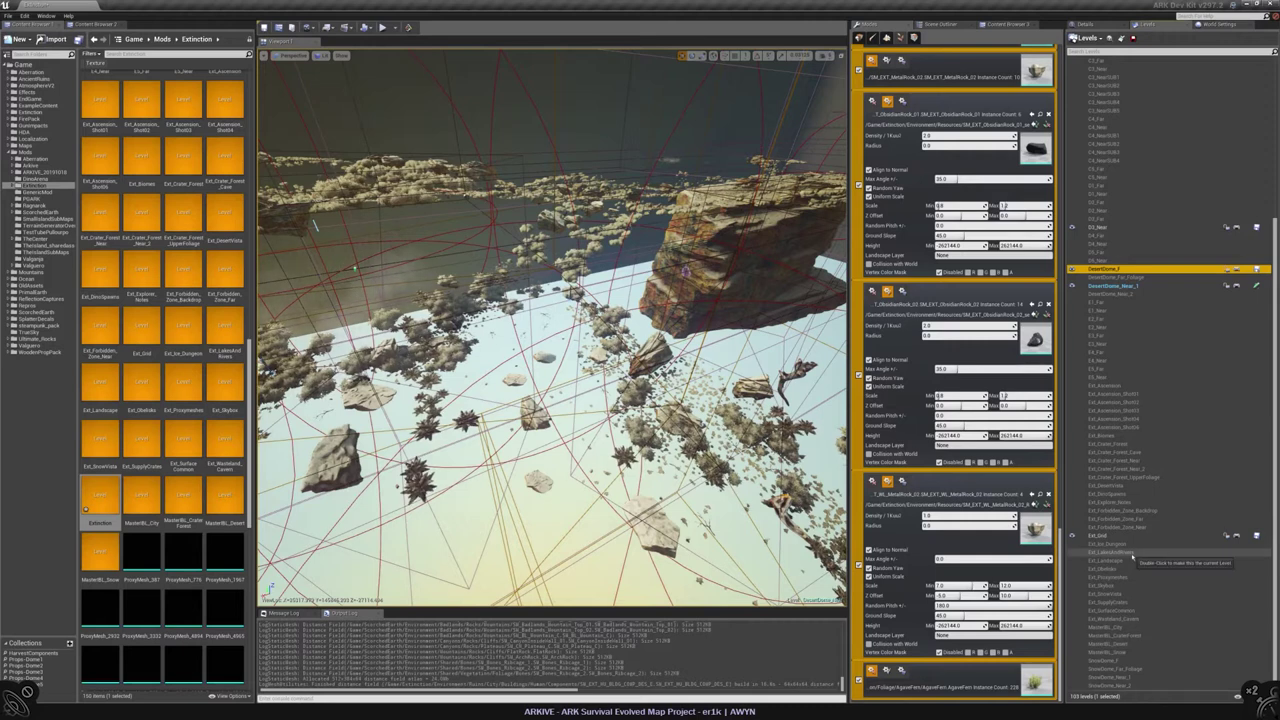
{"action": "scroll", "coordinate": [1153, 455], "scroll_direction": "up", "scroll_amount": 10}
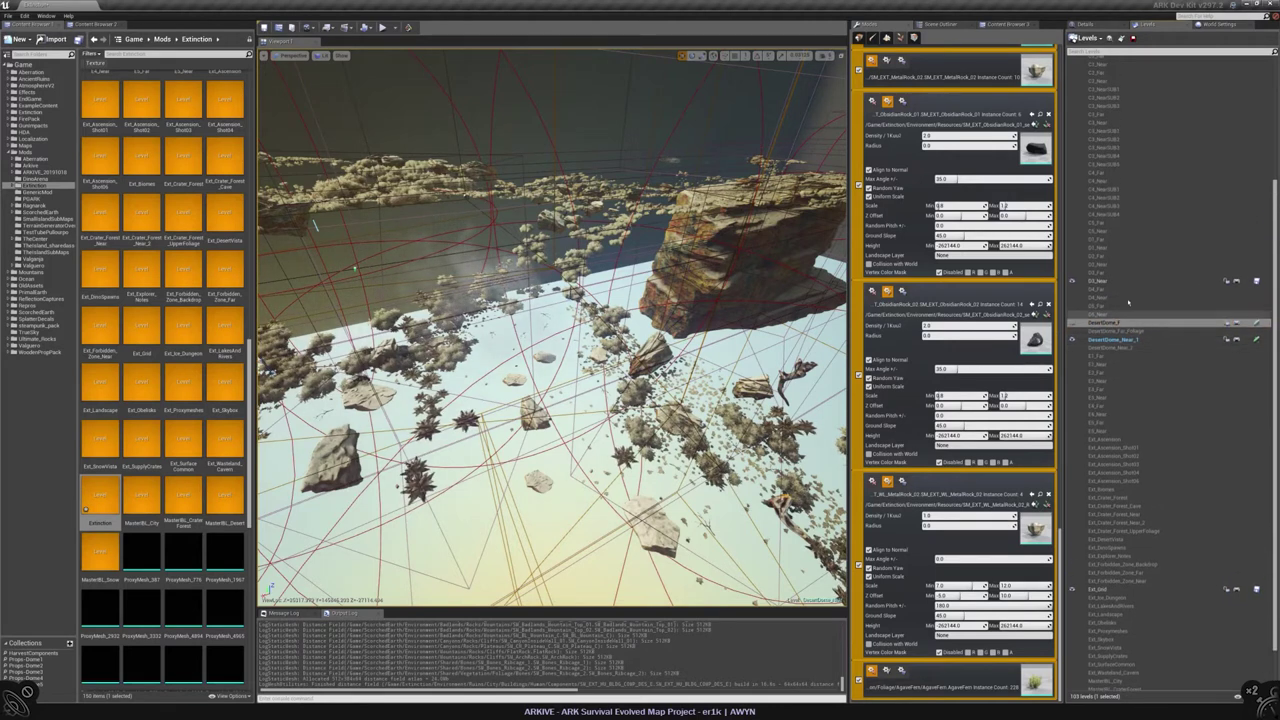
{"action": "scroll", "coordinate": [1155, 450], "scroll_direction": "down", "scroll_amount": 5}
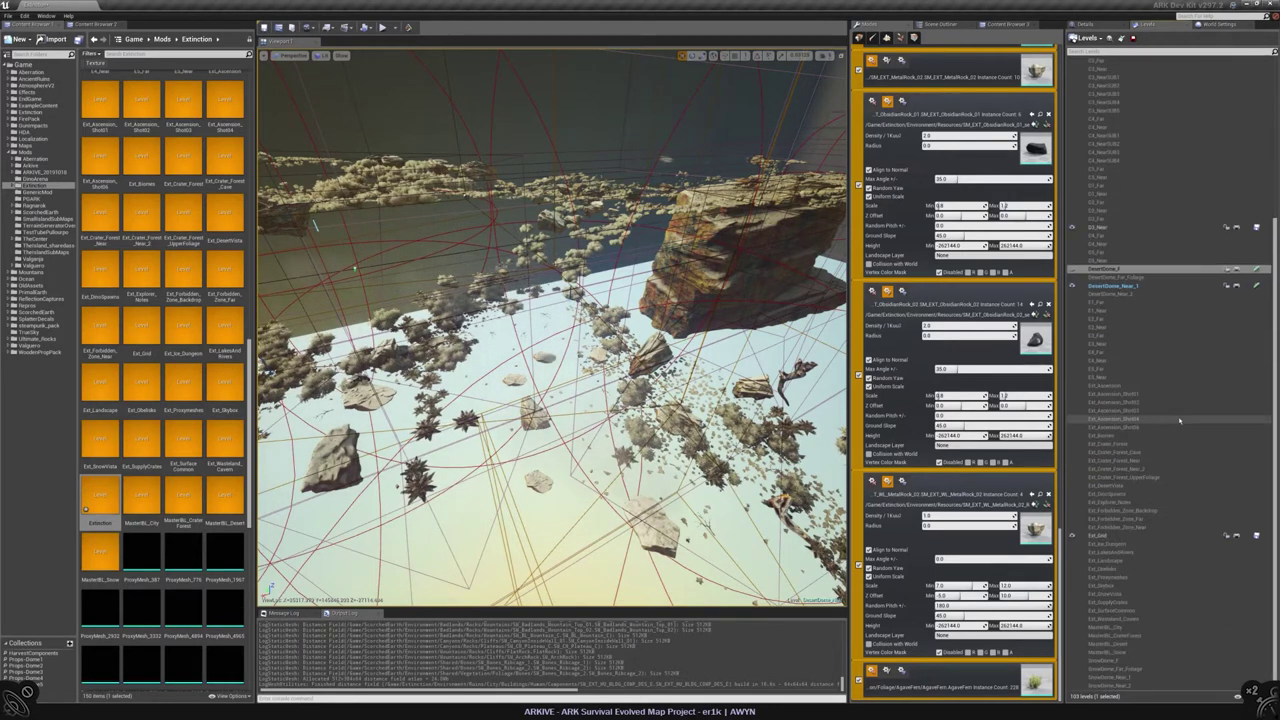
{"action": "left_click", "coordinate": [1148, 561]}
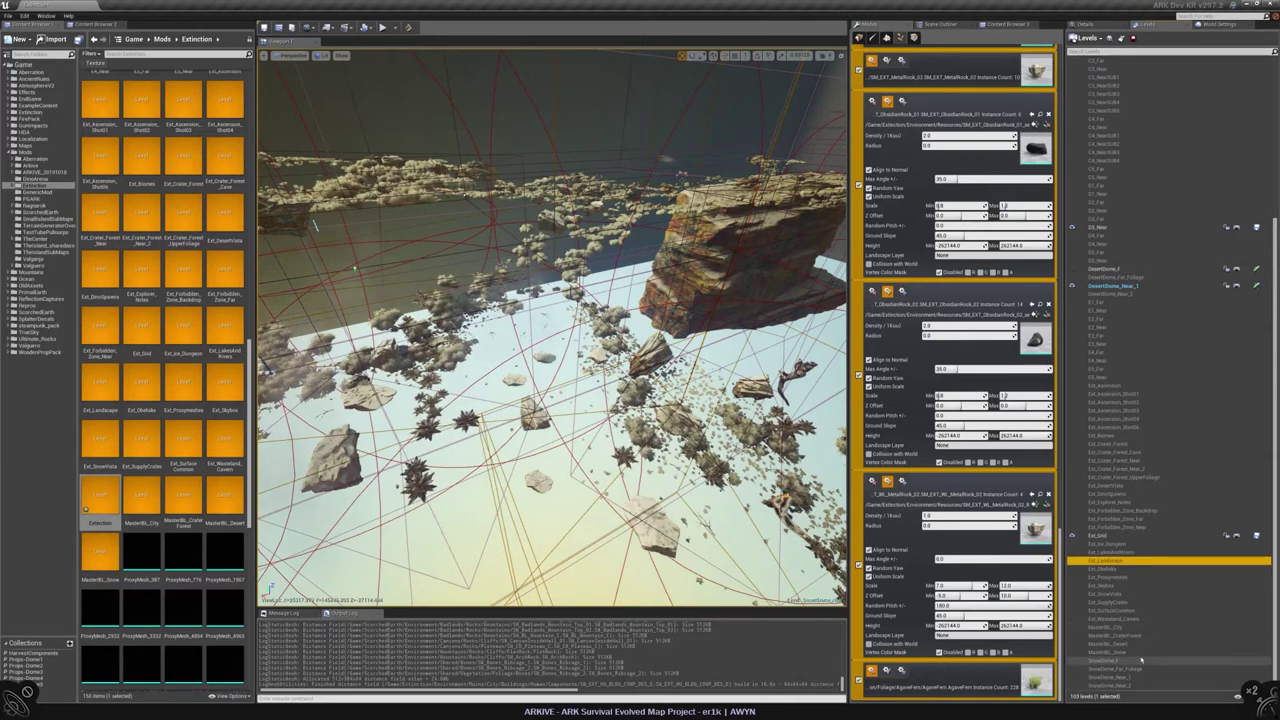
{"action": "right_click", "coordinate": [1116, 556]}
{"action": "left_click", "coordinate": [1140, 420]}
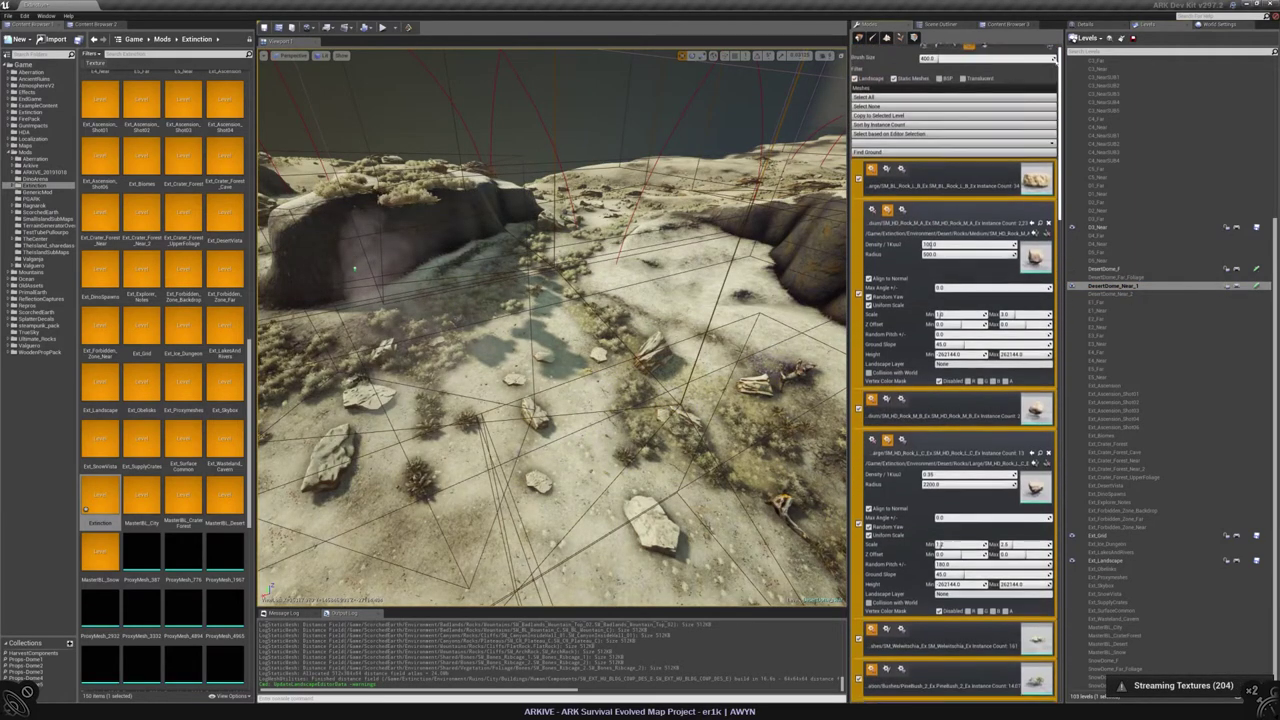
Step: Activate the foliage Select tool, highlight the D3_Near level, and select the small rock instance on the sandy desert ground
{"action": "mouse_move", "coordinate": [354, 268]}
{"action": "right_mouse_down"}
{"action": "mouse_move", "coordinate": [340, 290]}
{"action": "mouse_move", "coordinate": [380, 270]}
{"action": "mouse_move", "coordinate": [388, 240]}
{"action": "mouse_move", "coordinate": [396, 312]}
{"action": "mouse_move", "coordinate": [493, 320]}
{"action": "right_mouse_up"}
{"action": "right_click_drag", "start_coordinate": [610, 346], "coordinate": [614, 280]}
{"action": "right_click_drag", "start_coordinate": [466, 62], "coordinate": [611, 296]}
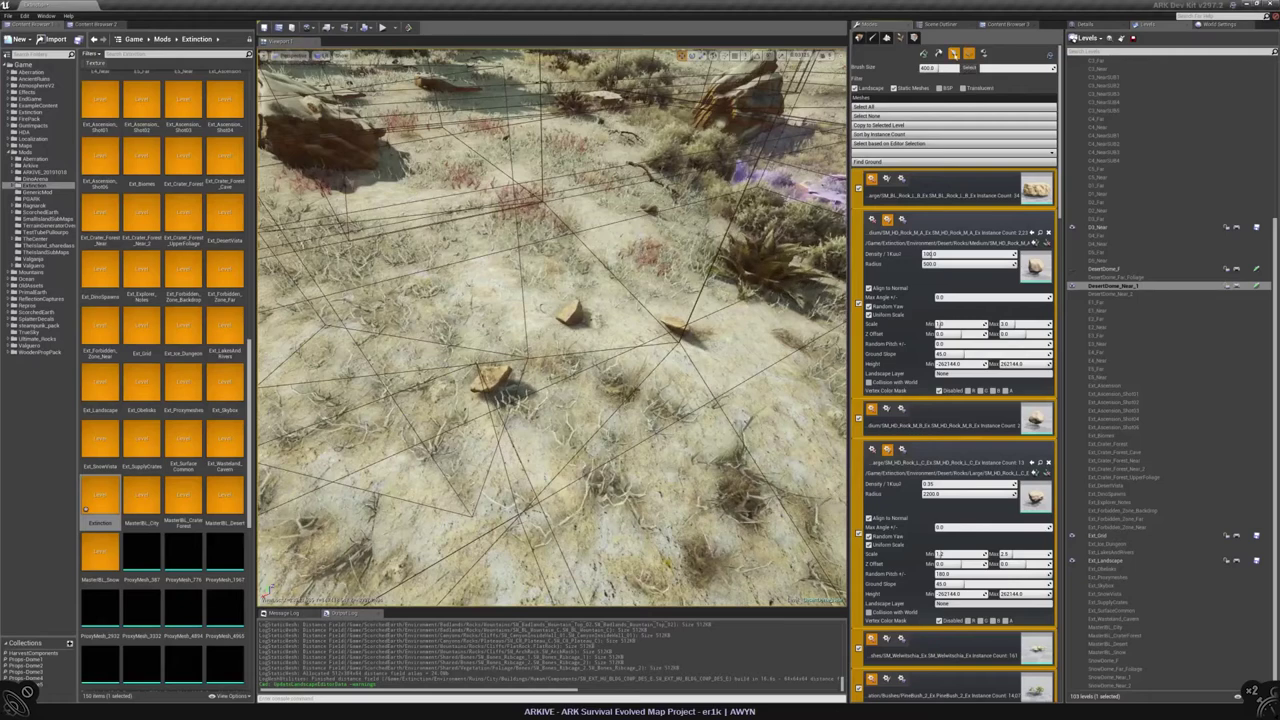
{"action": "left_click", "coordinate": [953, 53]}
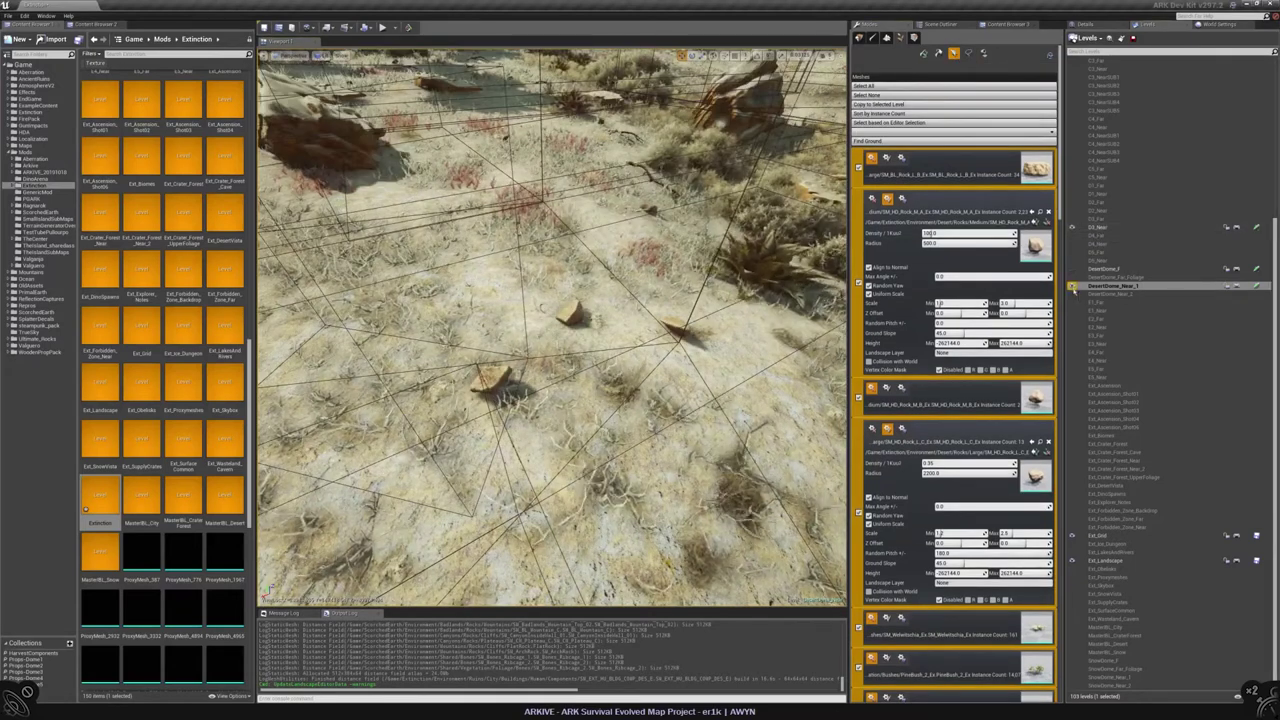
{"action": "left_click", "coordinate": [1100, 228]}
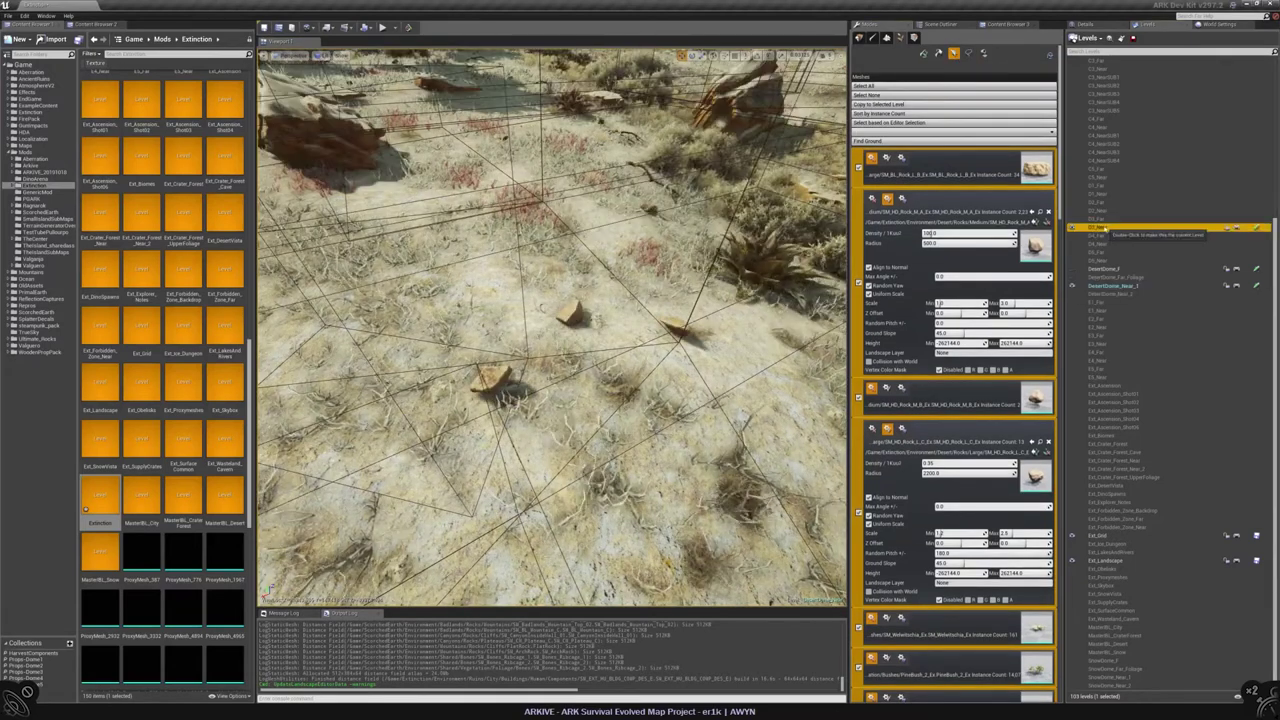
{"action": "left_click", "coordinate": [567, 313]}
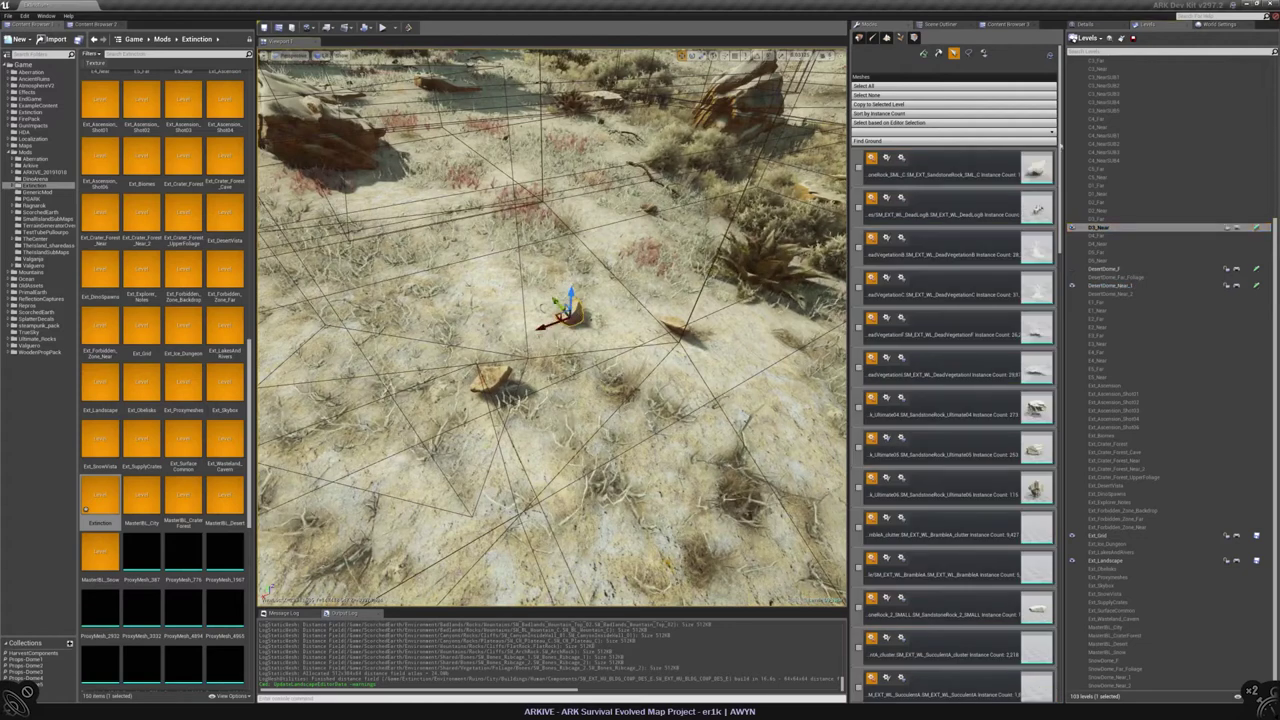
Step: Find the selected small sandstone rock's entry in the foliage list and locate its settings asset in the content browser
{"action": "scroll", "coordinate": [1010, 335], "scroll_direction": "down", "scroll_amount": 10}
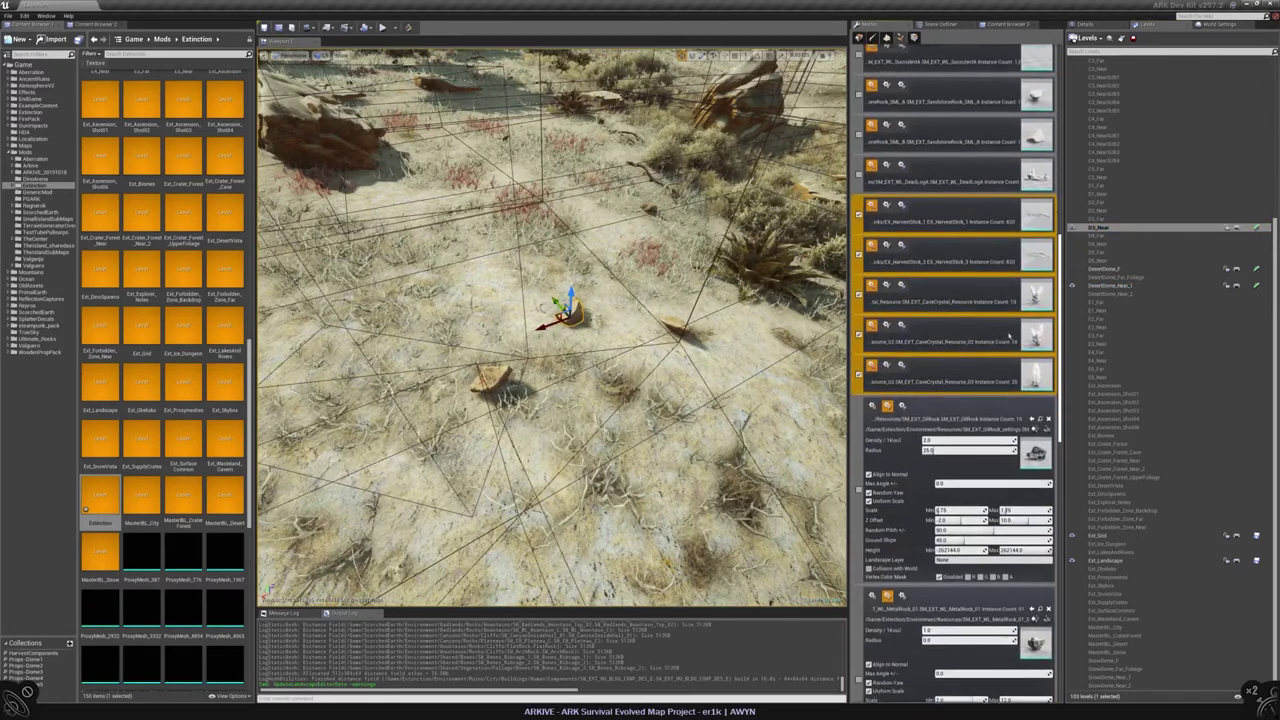
{"action": "scroll", "coordinate": [1010, 335], "scroll_direction": "up", "scroll_amount": 15}
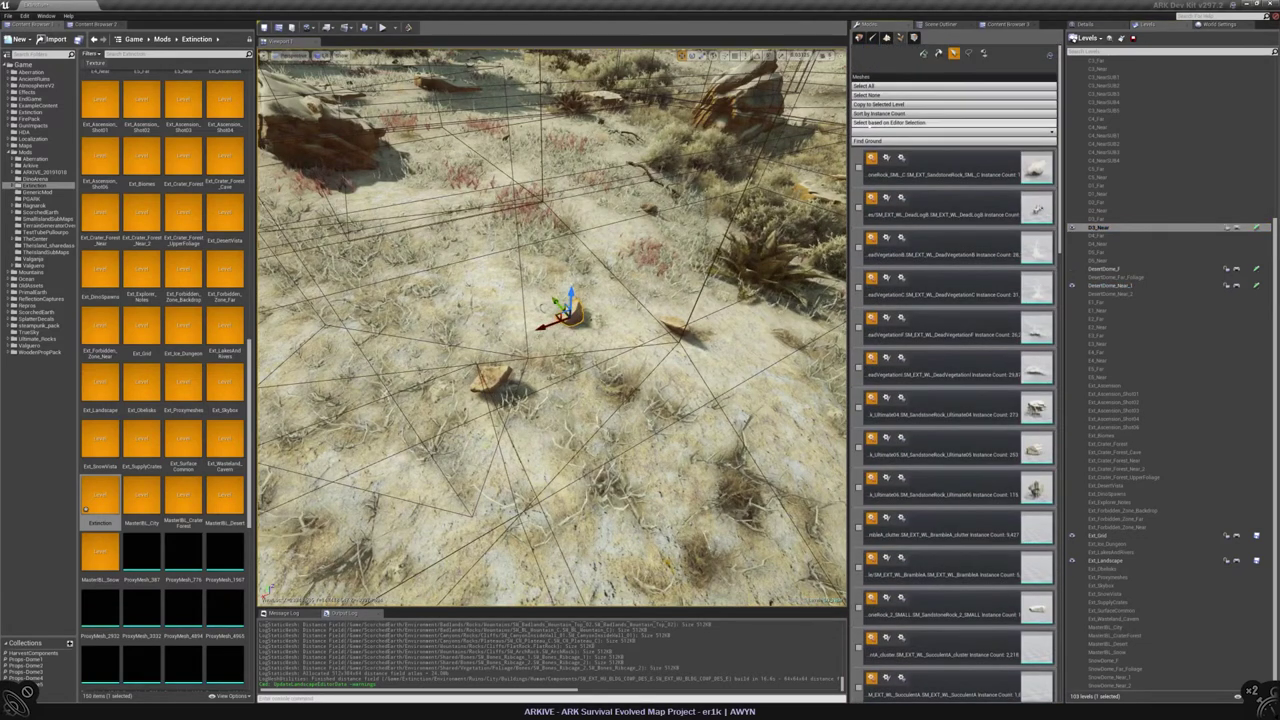
{"action": "scroll", "coordinate": [955, 380], "scroll_direction": "down", "scroll_amount": 5}
{"action": "left_click", "coordinate": [940, 285]}
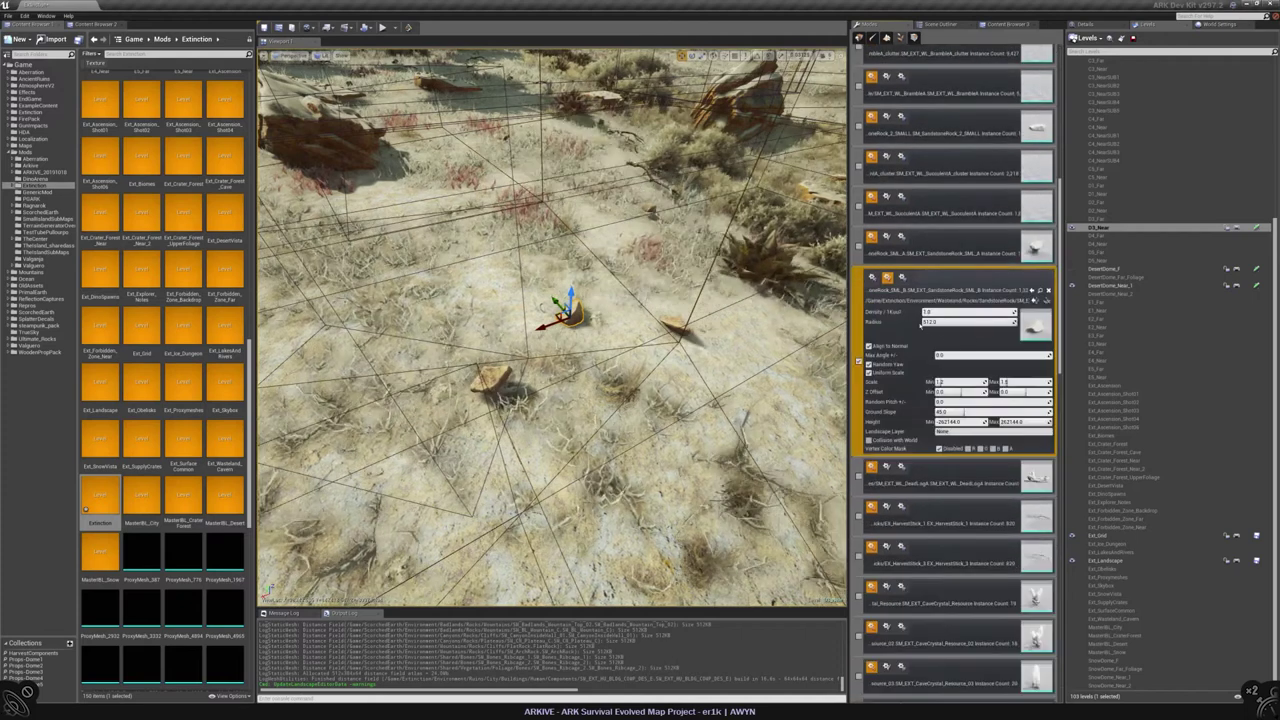
{"action": "left_click", "coordinate": [1040, 291]}
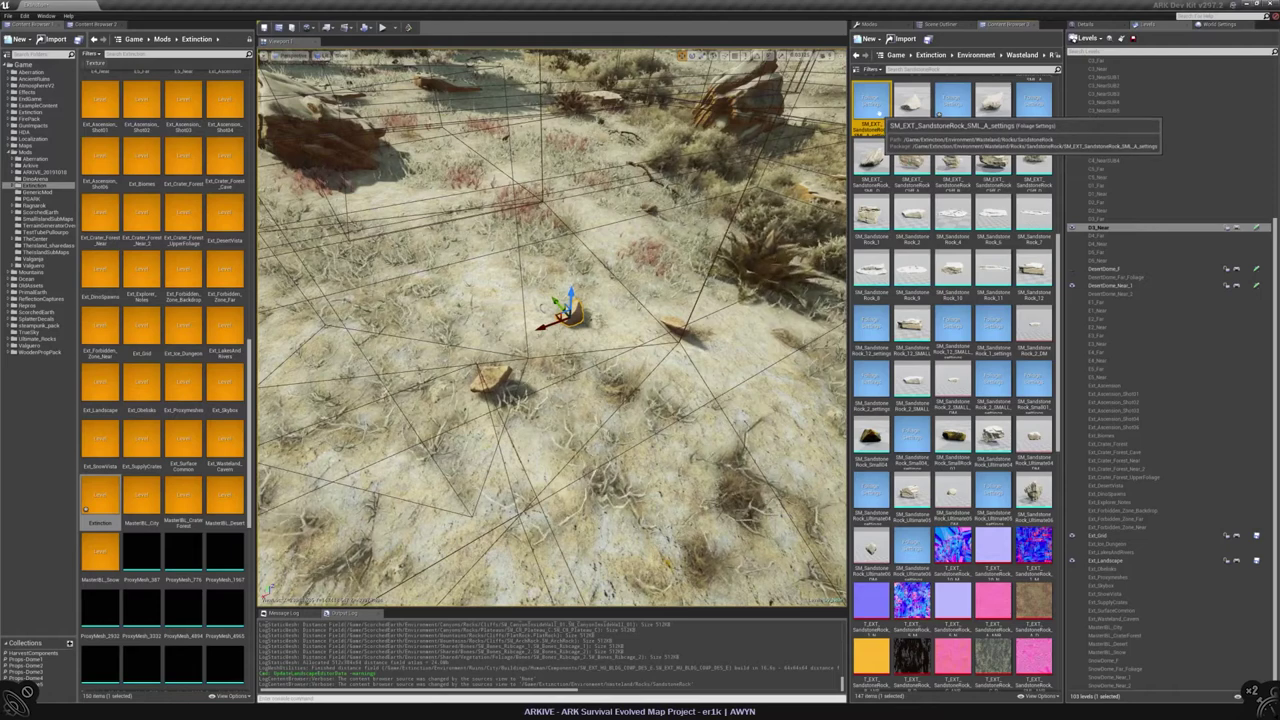
Step: Switch to the AK_Dome1 editor window, search the Game folder for "sml_a_sett", and open SM_EXT_SandstoneRock_SML_A_settings
{"action": "mouse_move", "coordinate": [675, 715]}
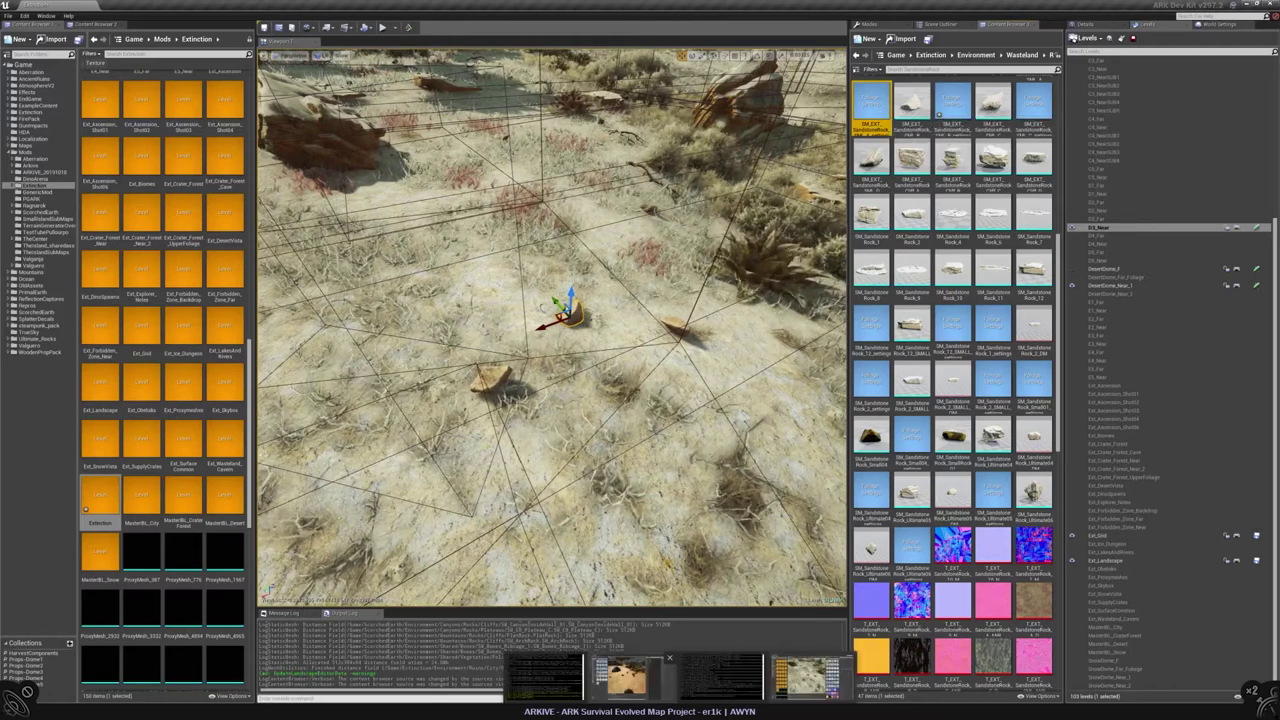
{"action": "left_click", "coordinate": [805, 675]}
{"action": "left_click", "coordinate": [985, 24]}
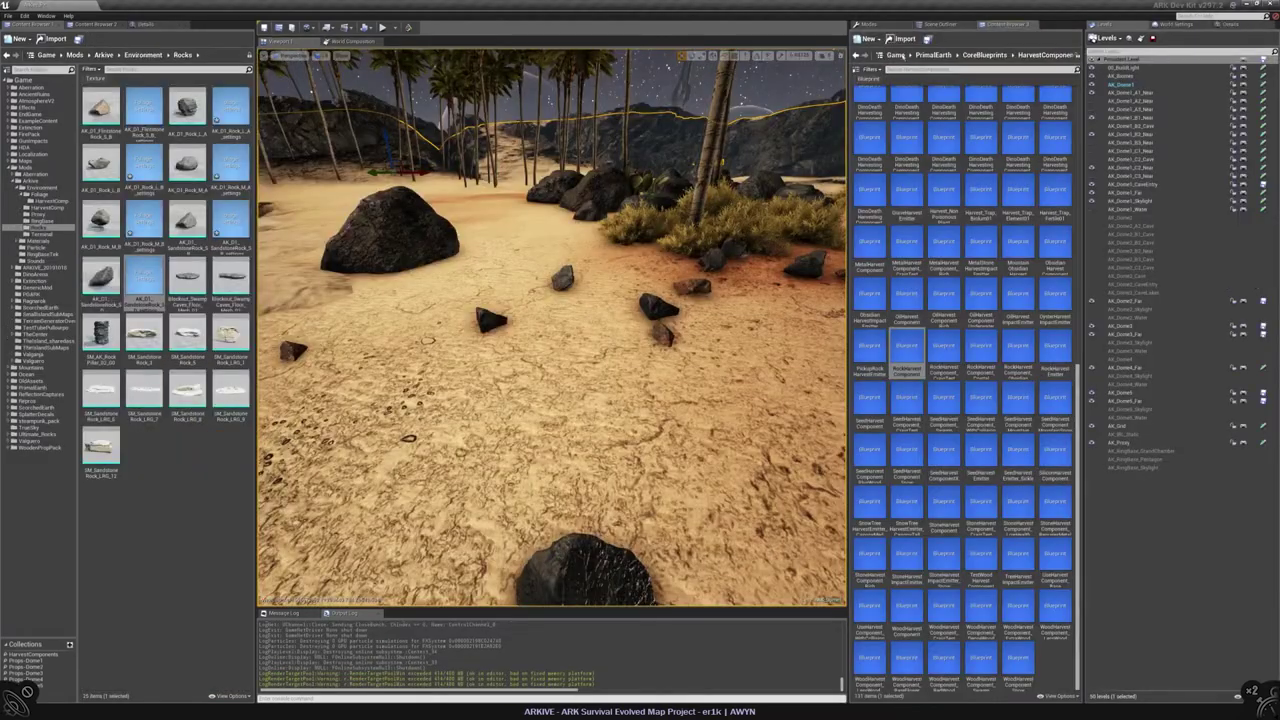
{"action": "left_click", "coordinate": [895, 54]}
{"action": "left_click", "coordinate": [893, 70]}
{"action": "type", "text": "sml_a_sett"}
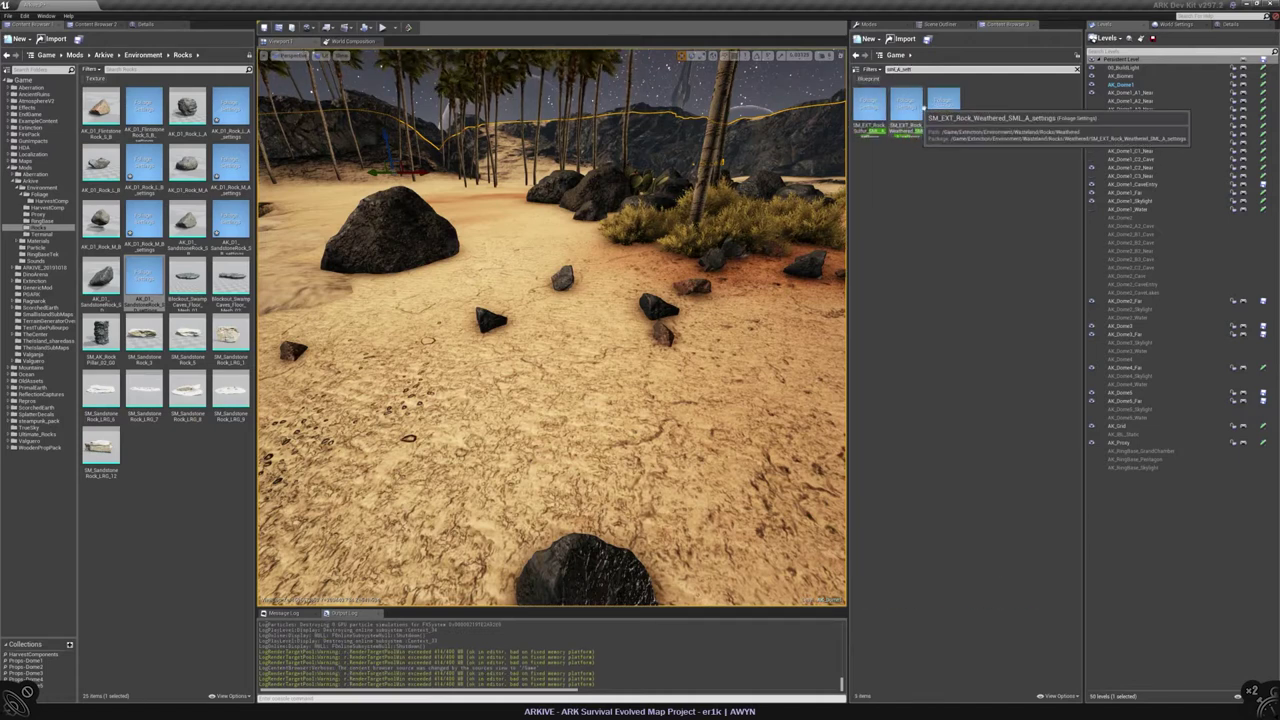
{"action": "left_click", "coordinate": [945, 108]}
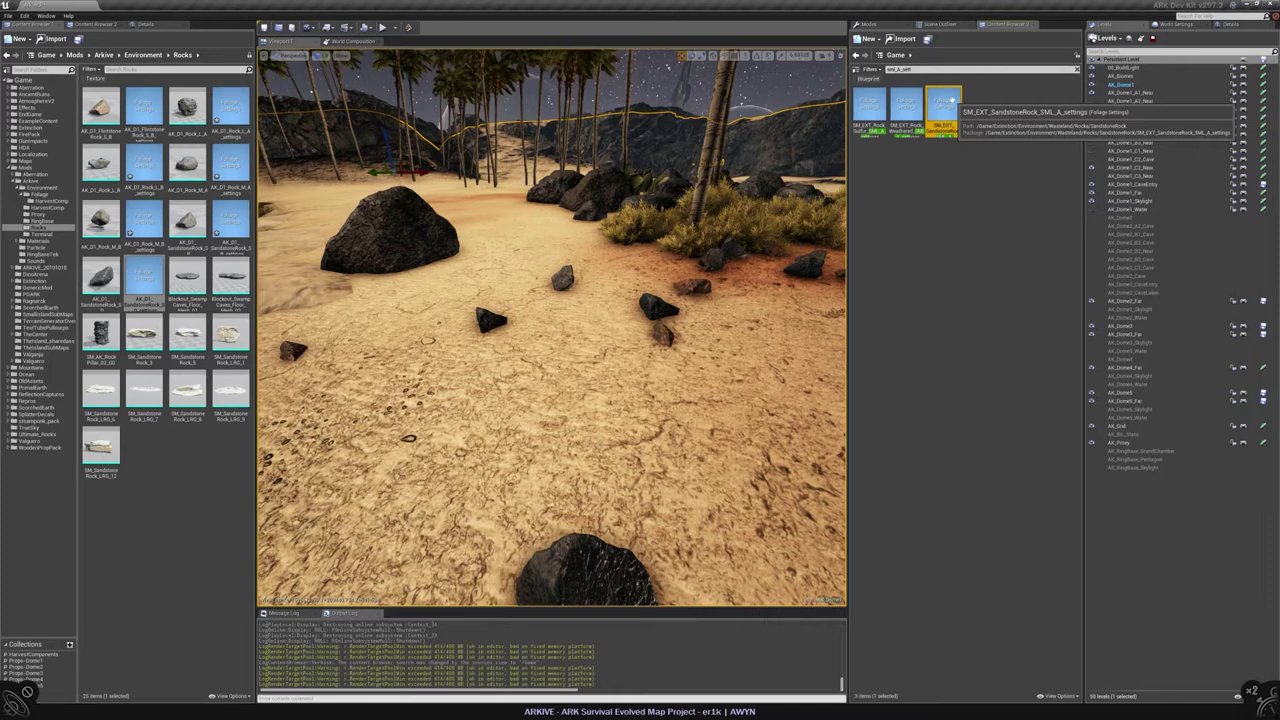
{"action": "double_click", "coordinate": [945, 105]}
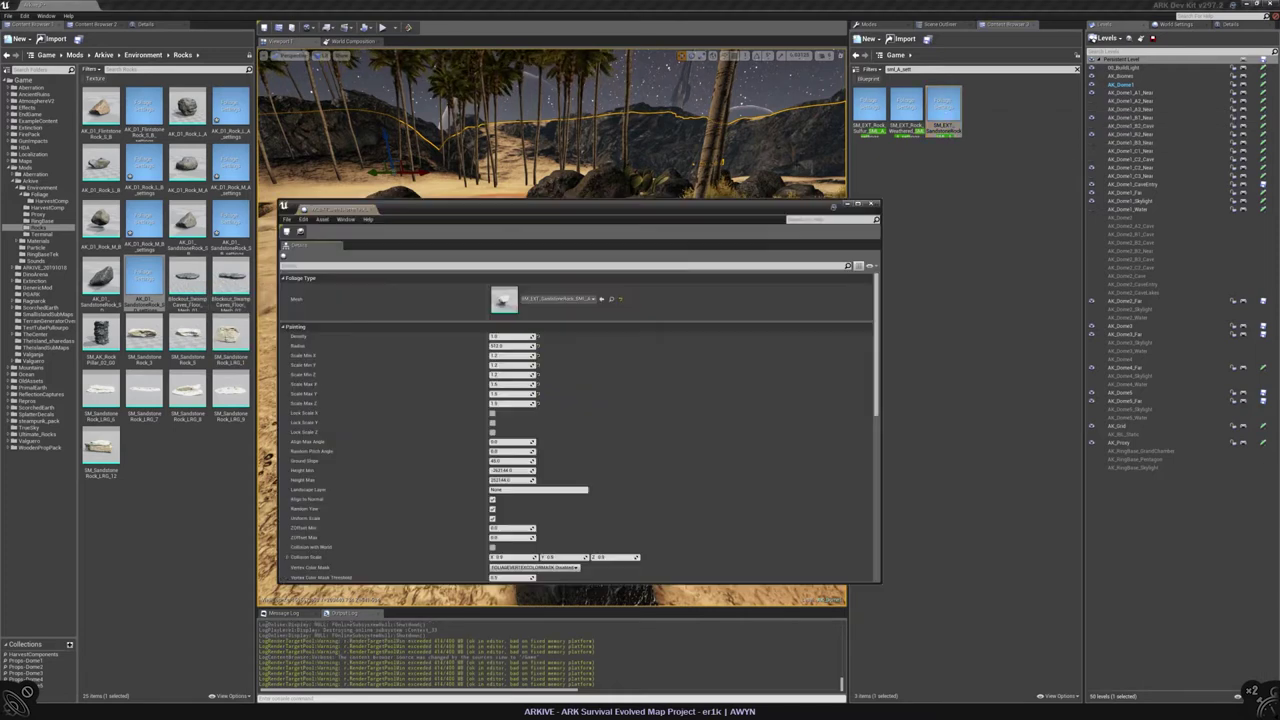
Step: Open the small AK_D1_SandstoneRock foliage settings from the Rocks folder and review their painting, clustering, culling and collision options
{"action": "double_click", "coordinate": [143, 278]}
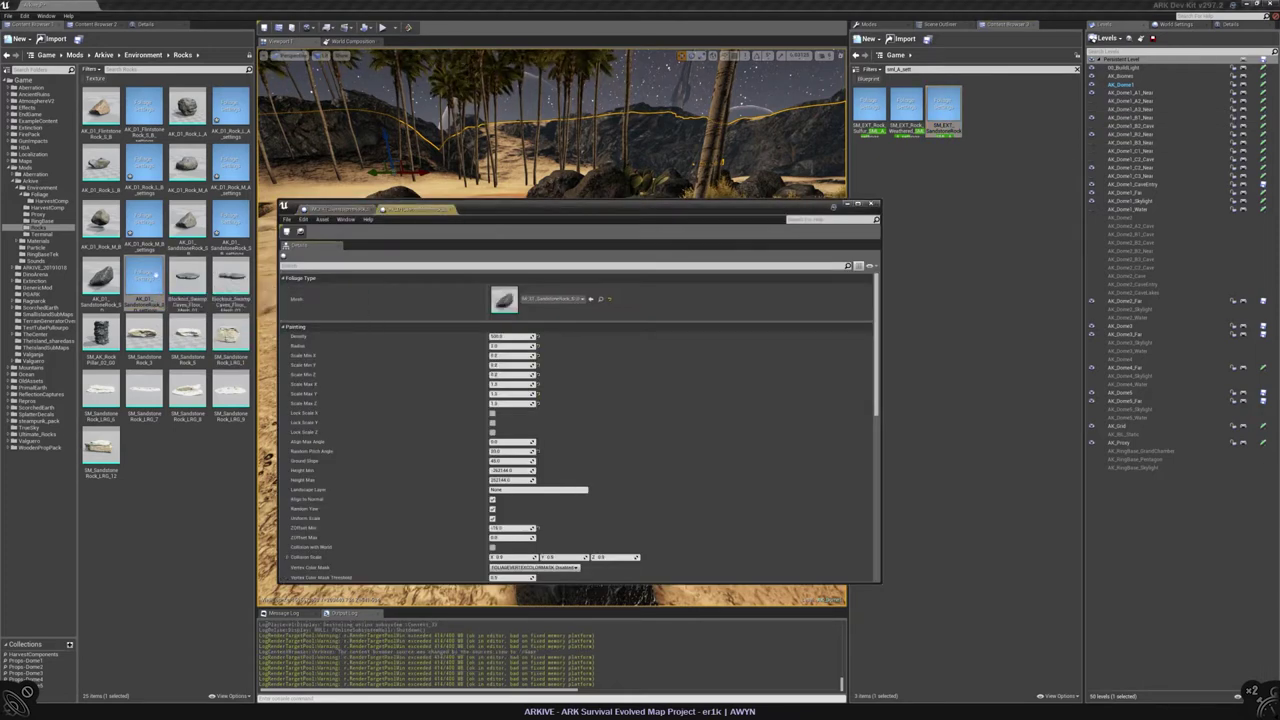
{"action": "scroll", "coordinate": [408, 301], "scroll_direction": "down", "scroll_amount": 3}
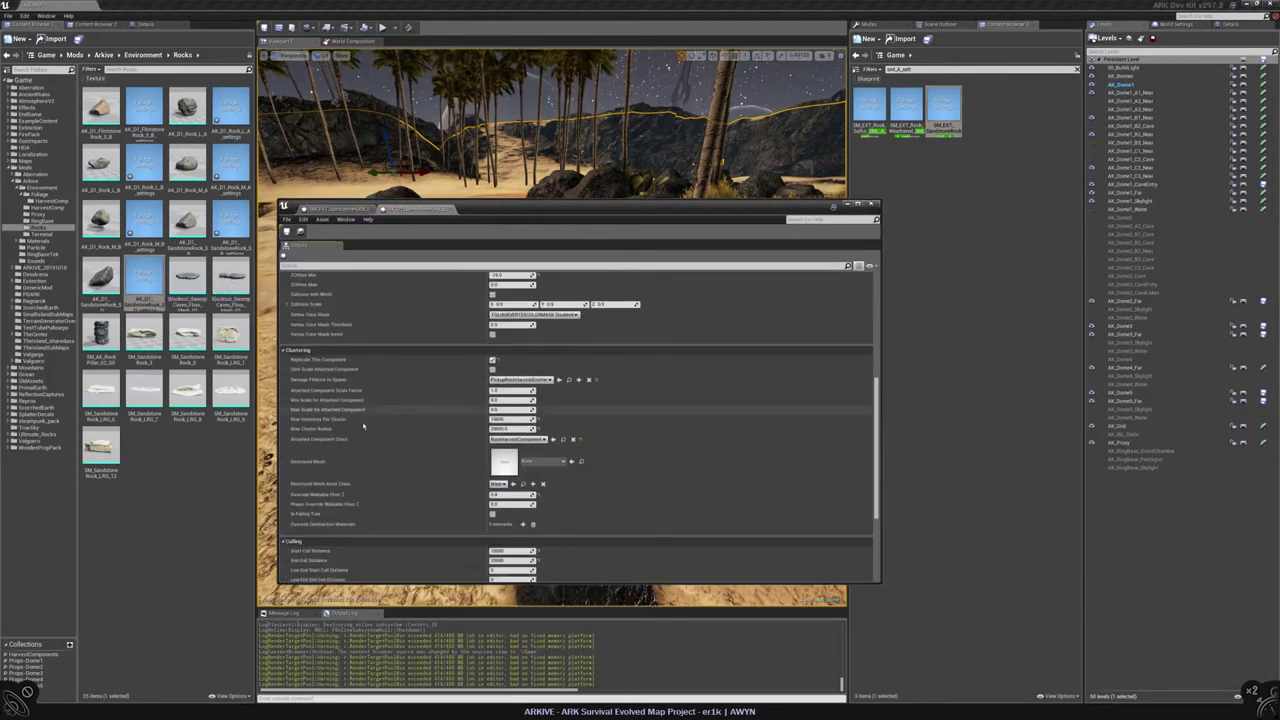
{"action": "scroll", "coordinate": [374, 426], "scroll_direction": "up", "scroll_amount": 5}
{"action": "scroll", "coordinate": [390, 390], "scroll_direction": "down", "scroll_amount": 6}
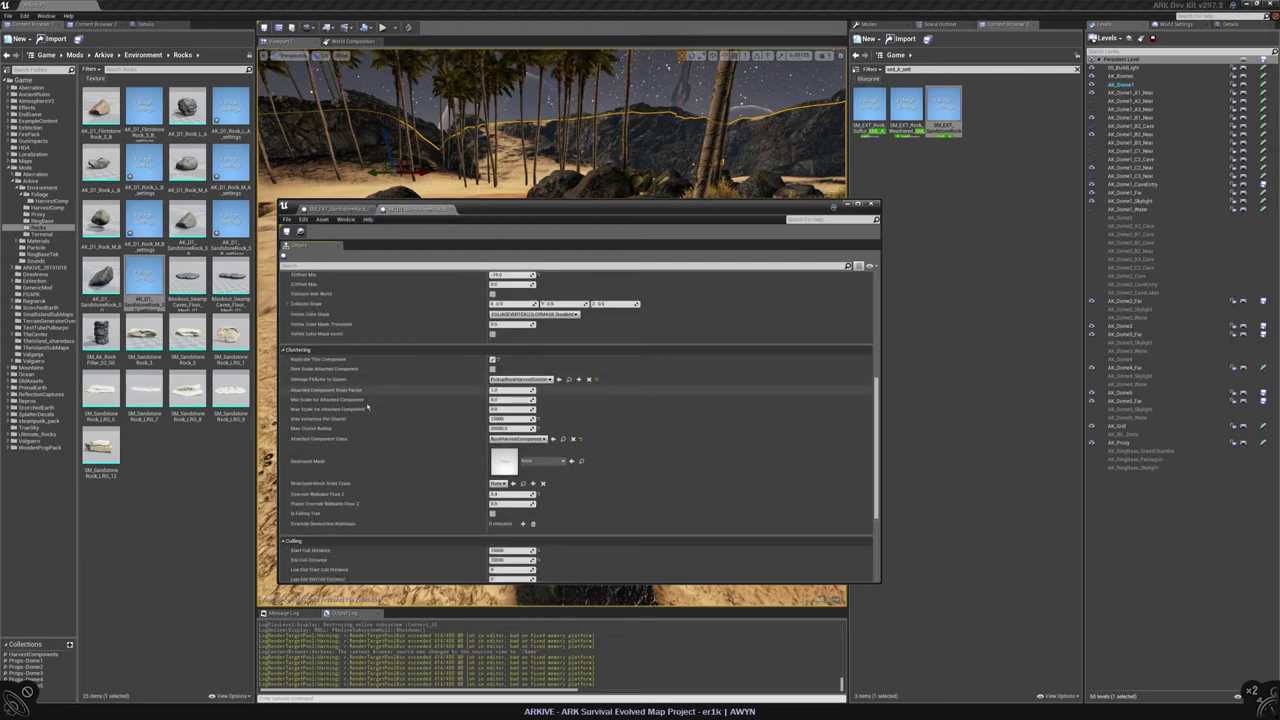
{"action": "scroll", "coordinate": [367, 420], "scroll_direction": "up", "scroll_amount": 4}
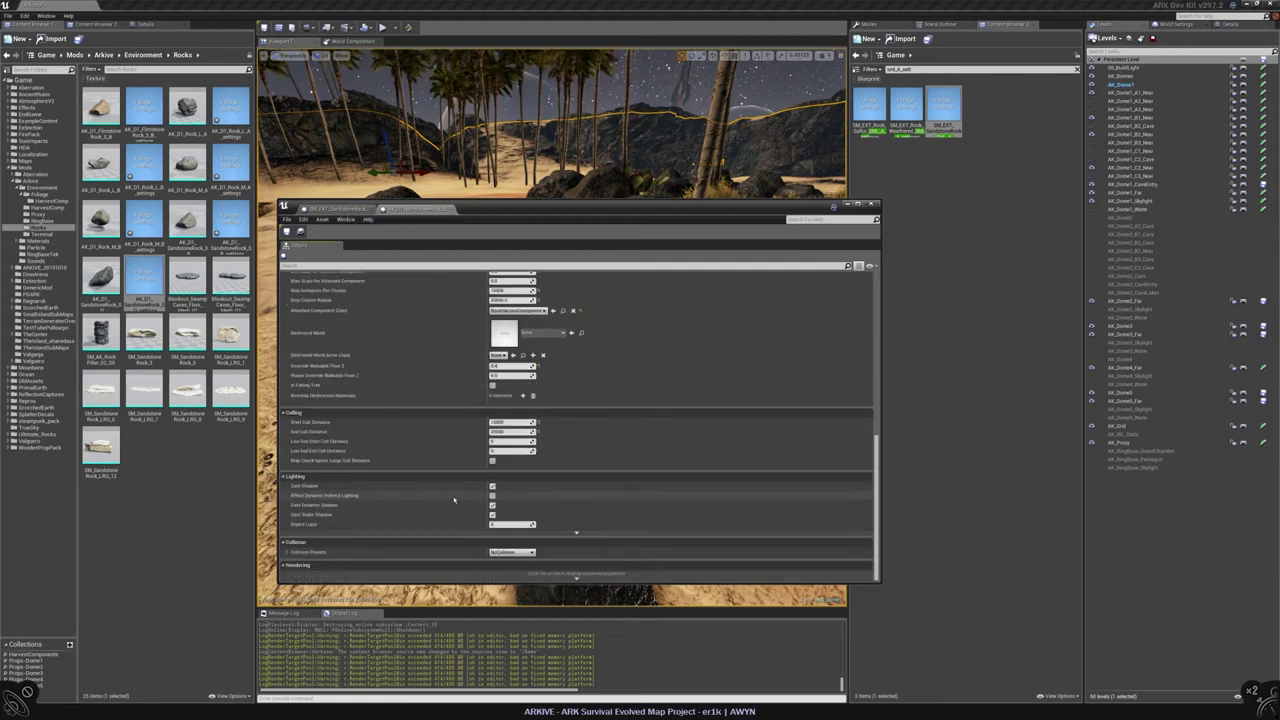
Step: Review the SM_EXT_SandstoneRock_SML_A settings for comparison, collapse the Painting category, and browse to the attached component class
{"action": "left_click", "coordinate": [337, 209]}
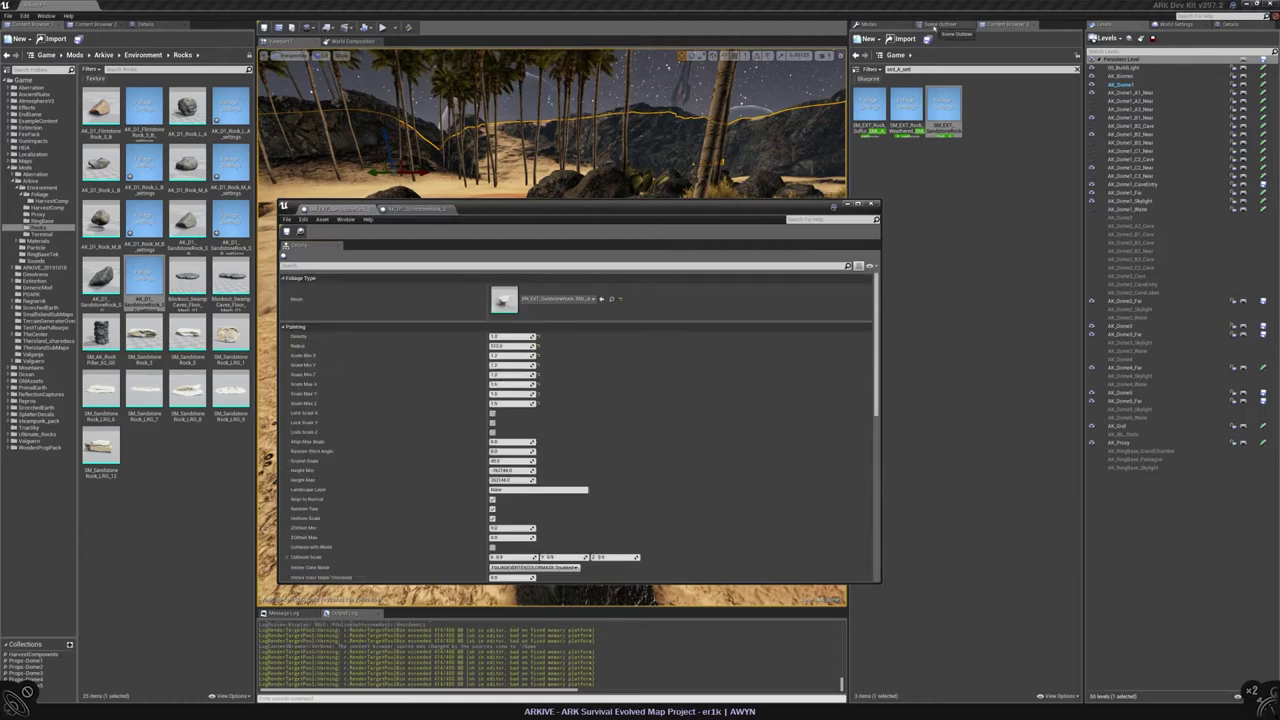
{"action": "scroll", "coordinate": [594, 355], "scroll_direction": "down", "scroll_amount": 5}
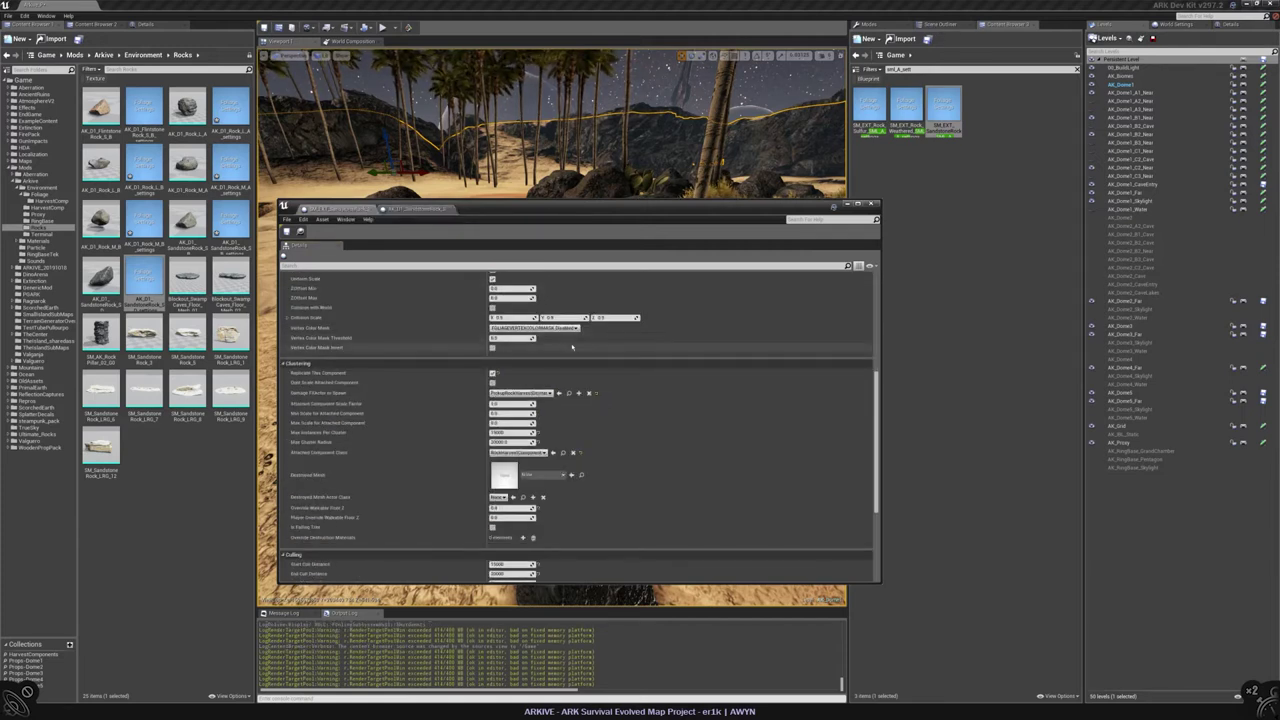
{"action": "scroll", "coordinate": [645, 347], "scroll_direction": "up", "scroll_amount": 6}
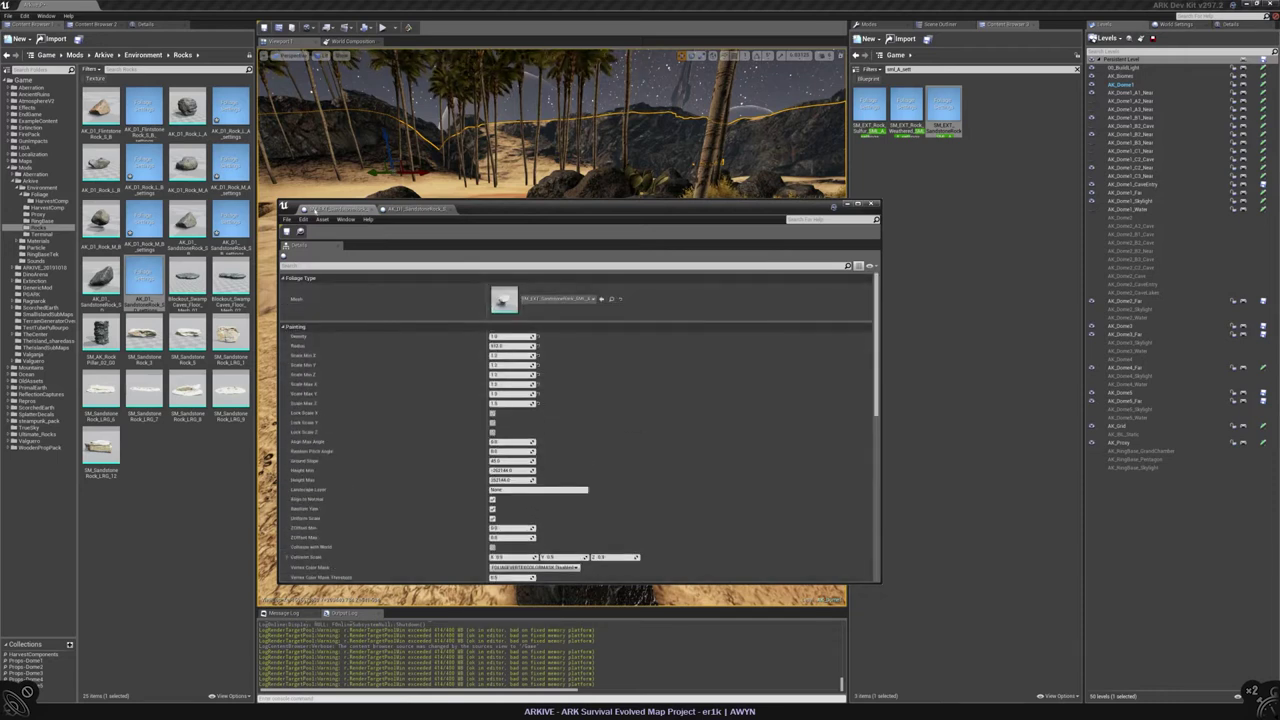
{"action": "scroll", "coordinate": [340, 300], "scroll_direction": "down", "scroll_amount": 1}
{"action": "scroll", "coordinate": [320, 310], "scroll_direction": "up", "scroll_amount": 1}
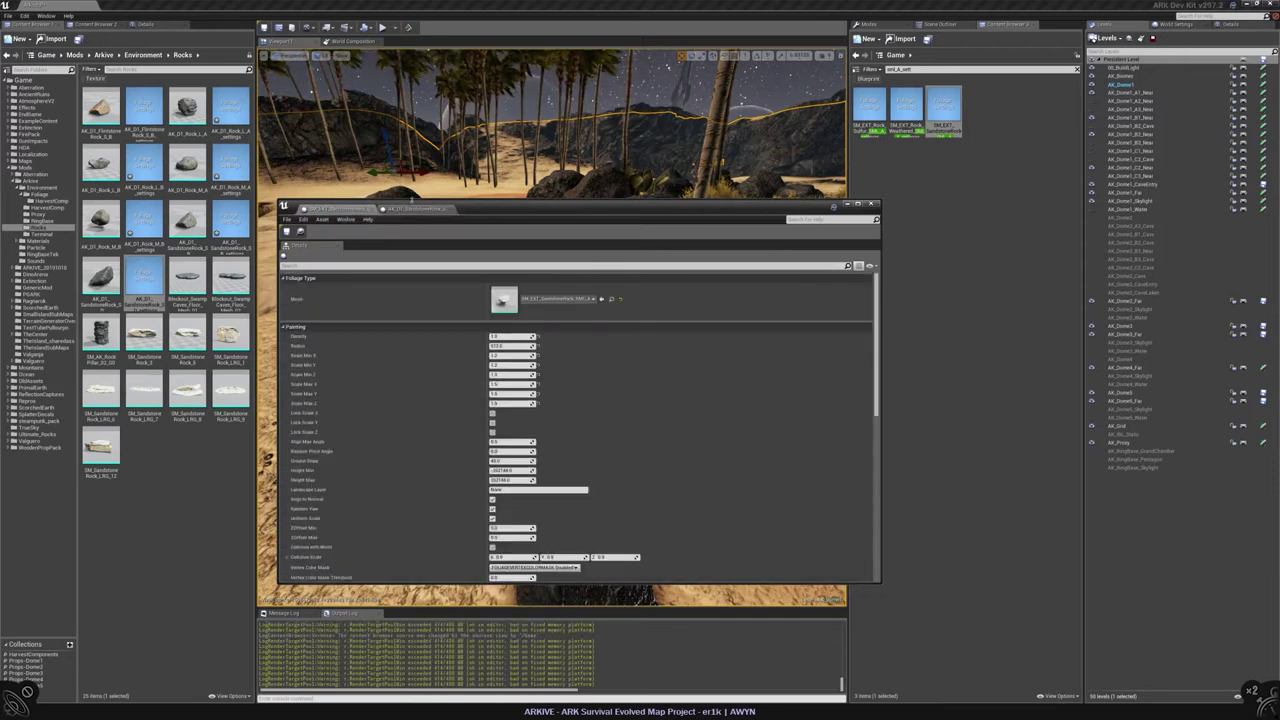
{"action": "left_click", "coordinate": [287, 327]}
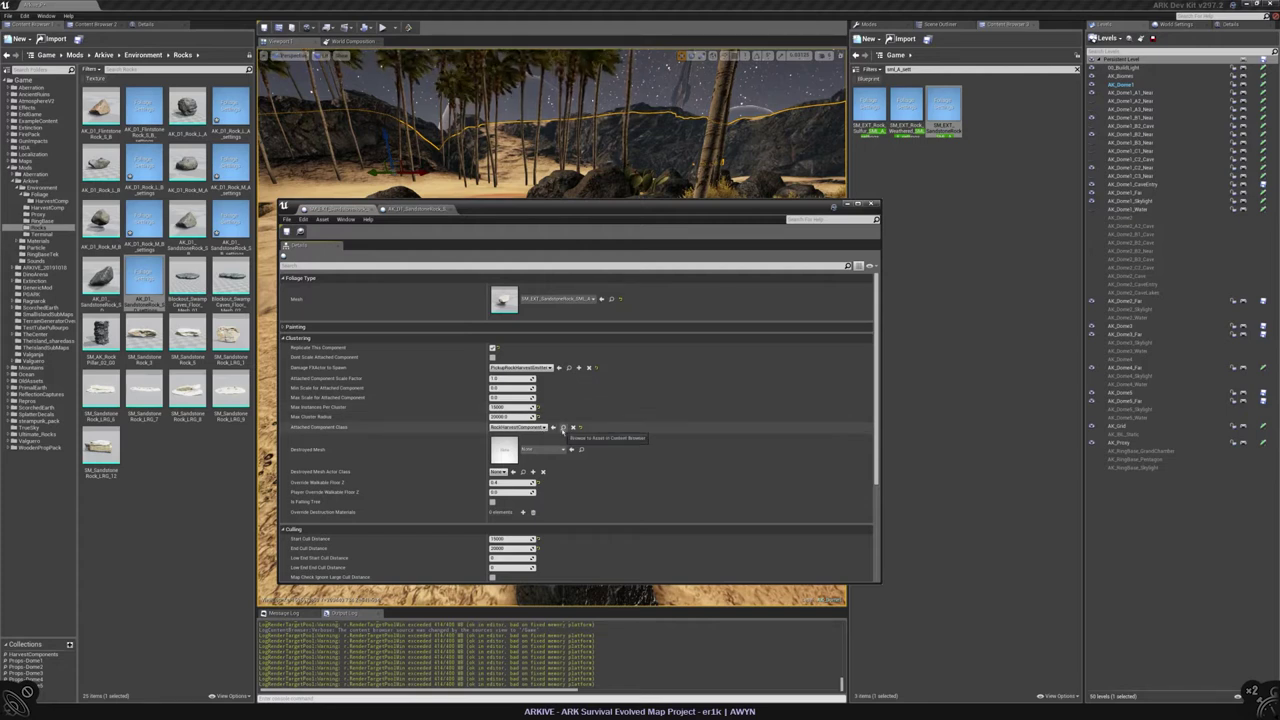
{"action": "left_click", "coordinate": [562, 428]}
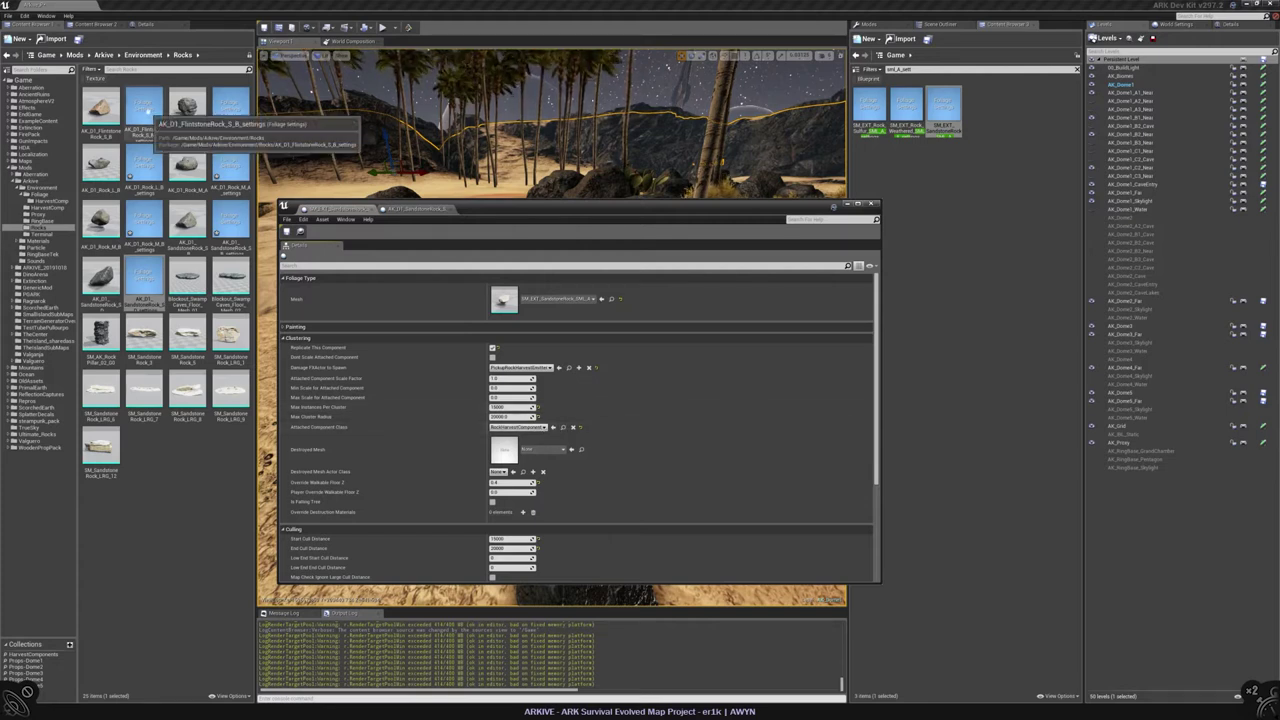
Step: Open the AK_D1 Flint harvest component from the Environment HarvestComp folder and examine its first harvest resource and damage type entries
{"action": "left_click", "coordinate": [48, 207]}
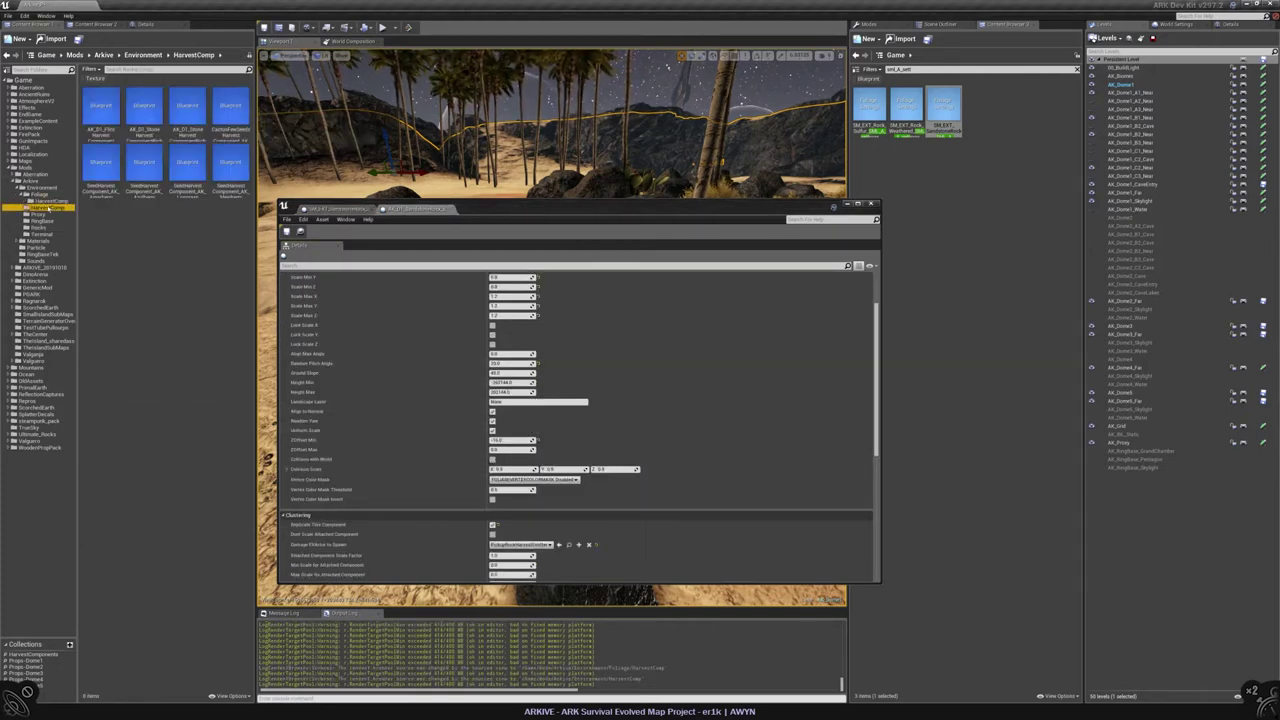
{"action": "double_click", "coordinate": [111, 117]}
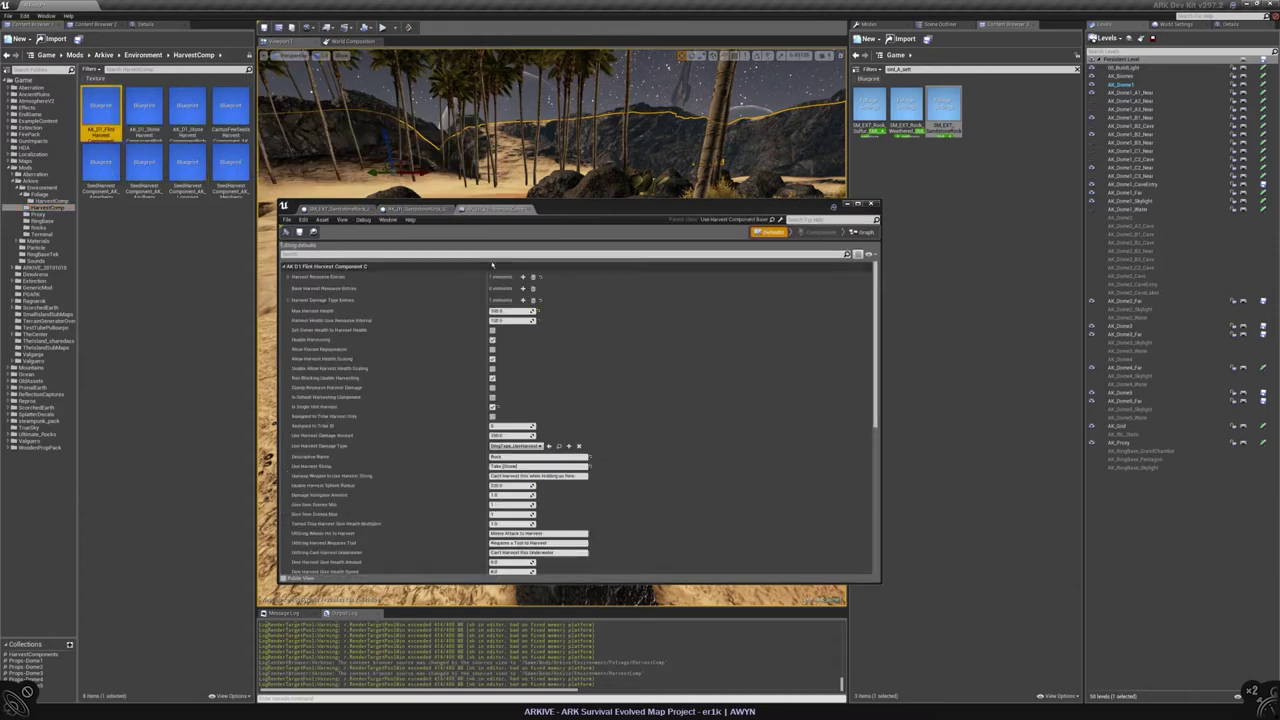
{"action": "left_click", "coordinate": [287, 277]}
{"action": "left_click", "coordinate": [290, 287]}
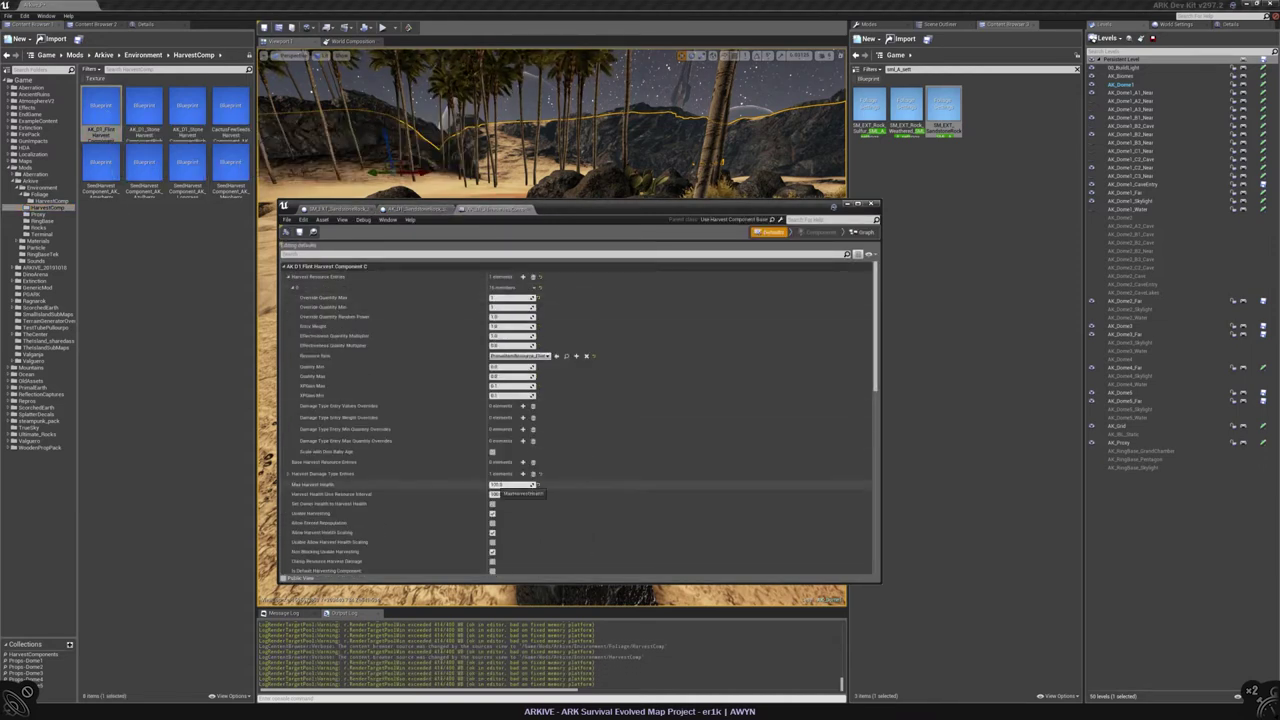
{"action": "left_click", "coordinate": [289, 474]}
{"action": "left_click", "coordinate": [292, 485]}
{"action": "scroll", "coordinate": [540, 472], "scroll_direction": "down", "scroll_amount": 2}
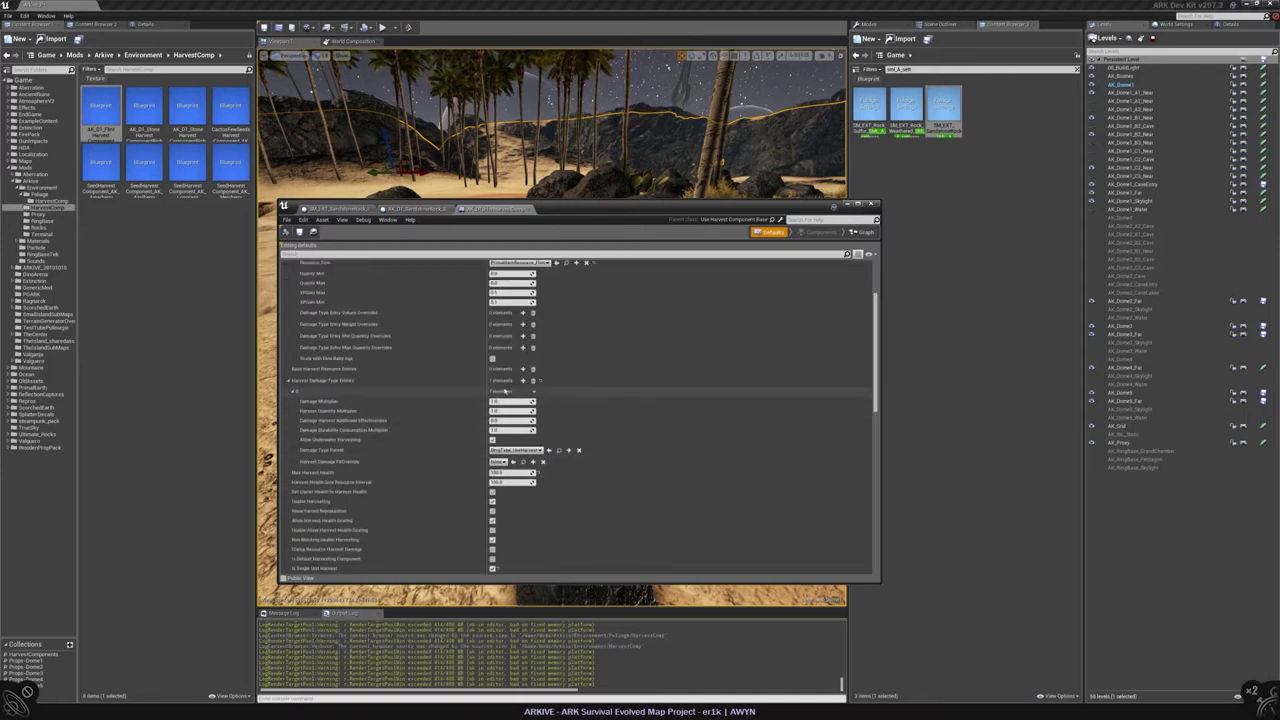
{"action": "scroll", "coordinate": [473, 352], "scroll_direction": "down", "scroll_amount": 2}
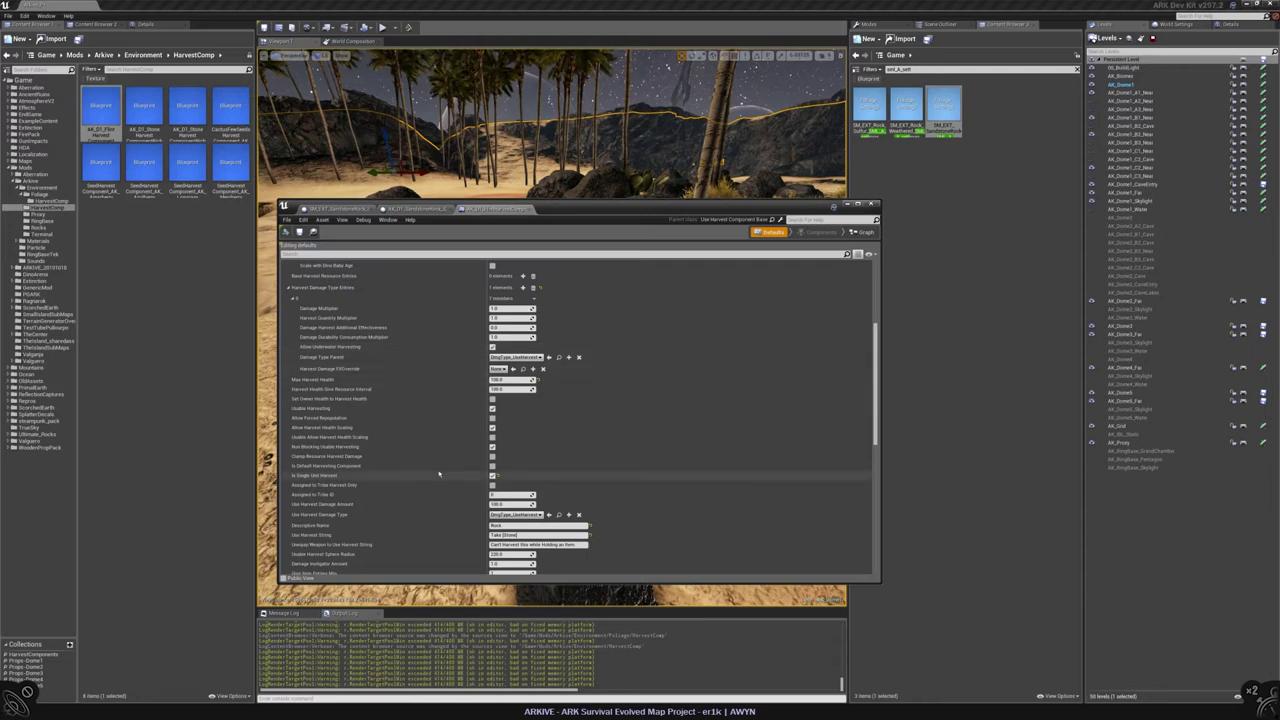
{"action": "scroll", "coordinate": [438, 474], "scroll_direction": "up", "scroll_amount": 4}
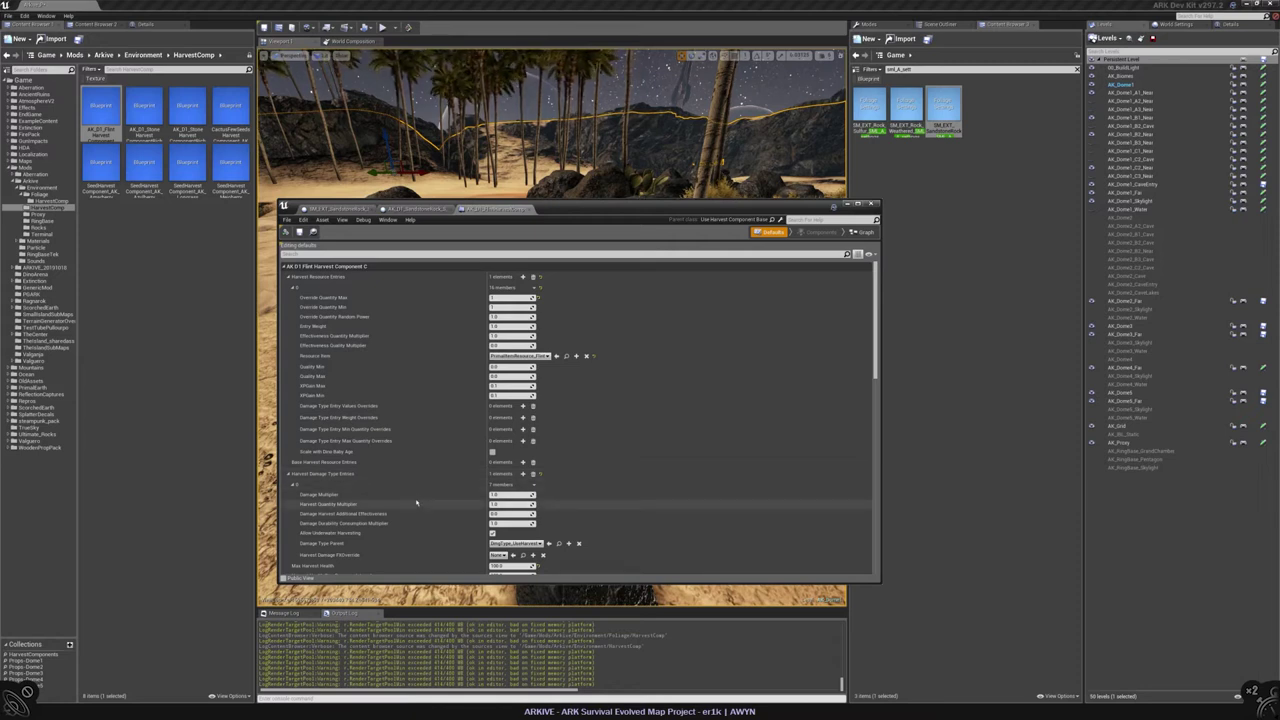
Step: Compare the AK_D1 Flint harvest component with the small AK_D1 and SM_EXT sandstone rock foliage settings
{"action": "left_click", "coordinate": [415, 208]}
{"action": "left_click", "coordinate": [285, 327]}
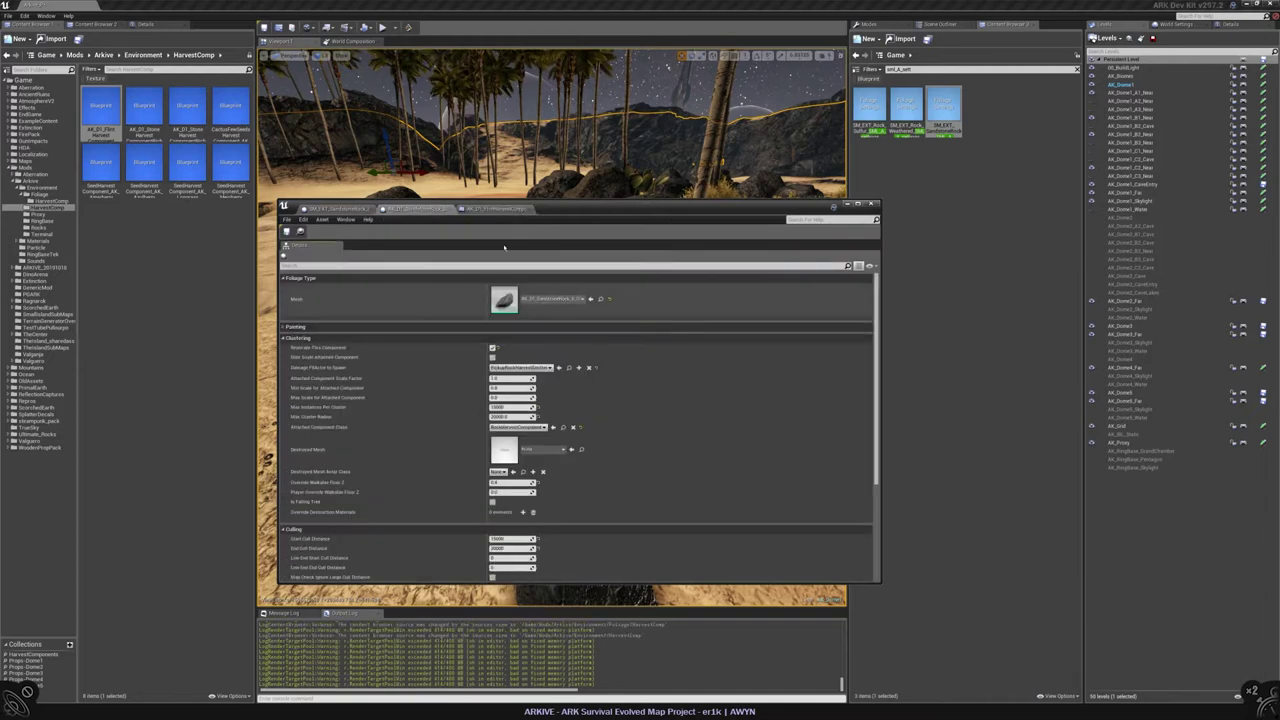
{"action": "left_click", "coordinate": [495, 208]}
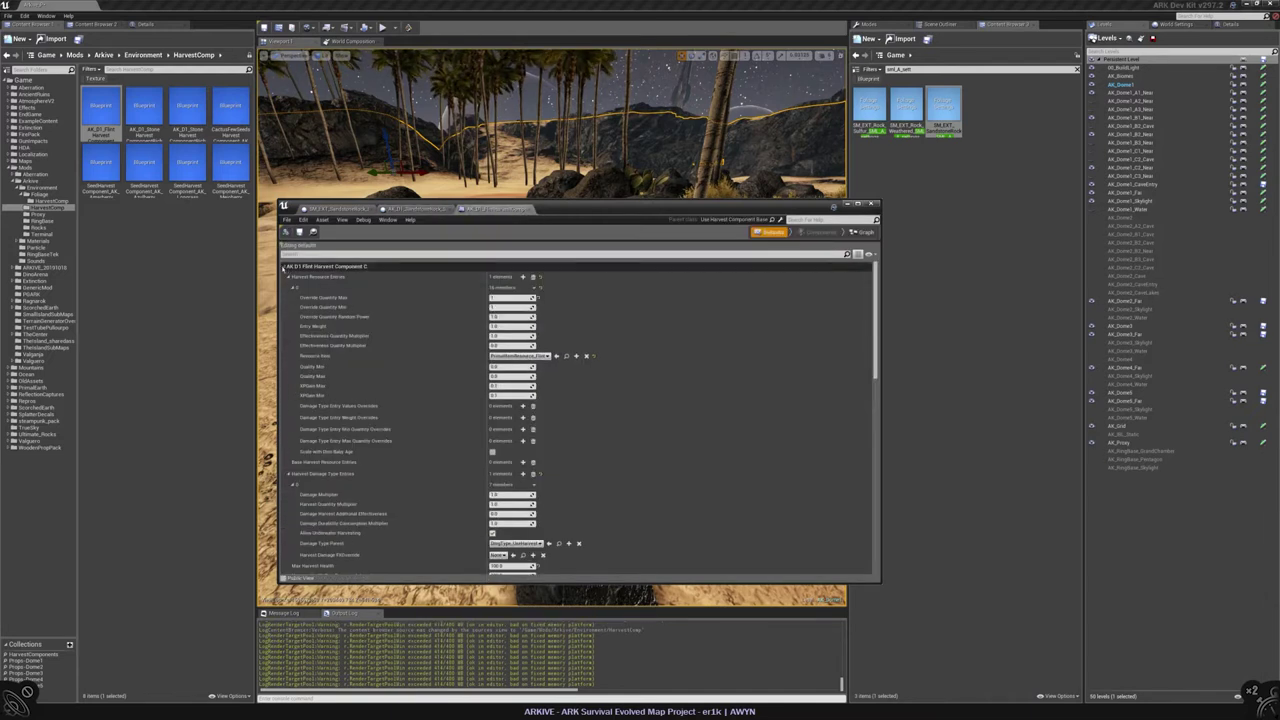
{"action": "left_click", "coordinate": [407, 209]}
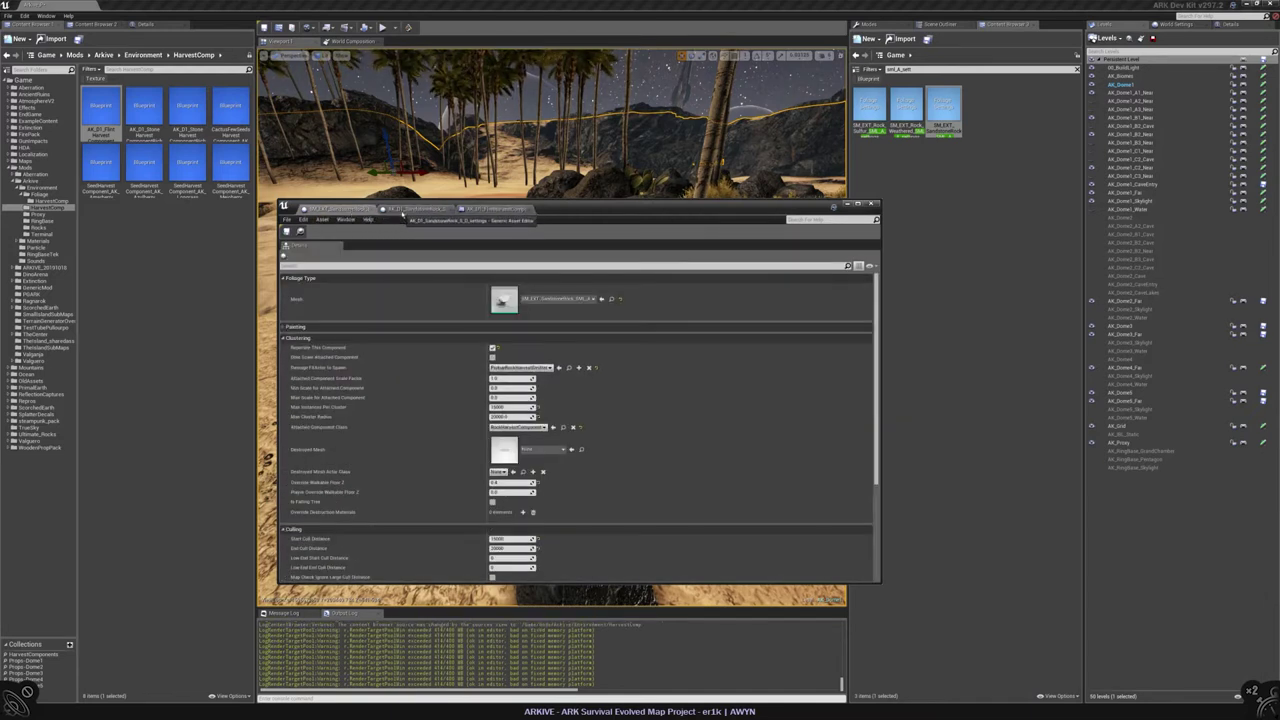
{"action": "left_click", "coordinate": [482, 209]}
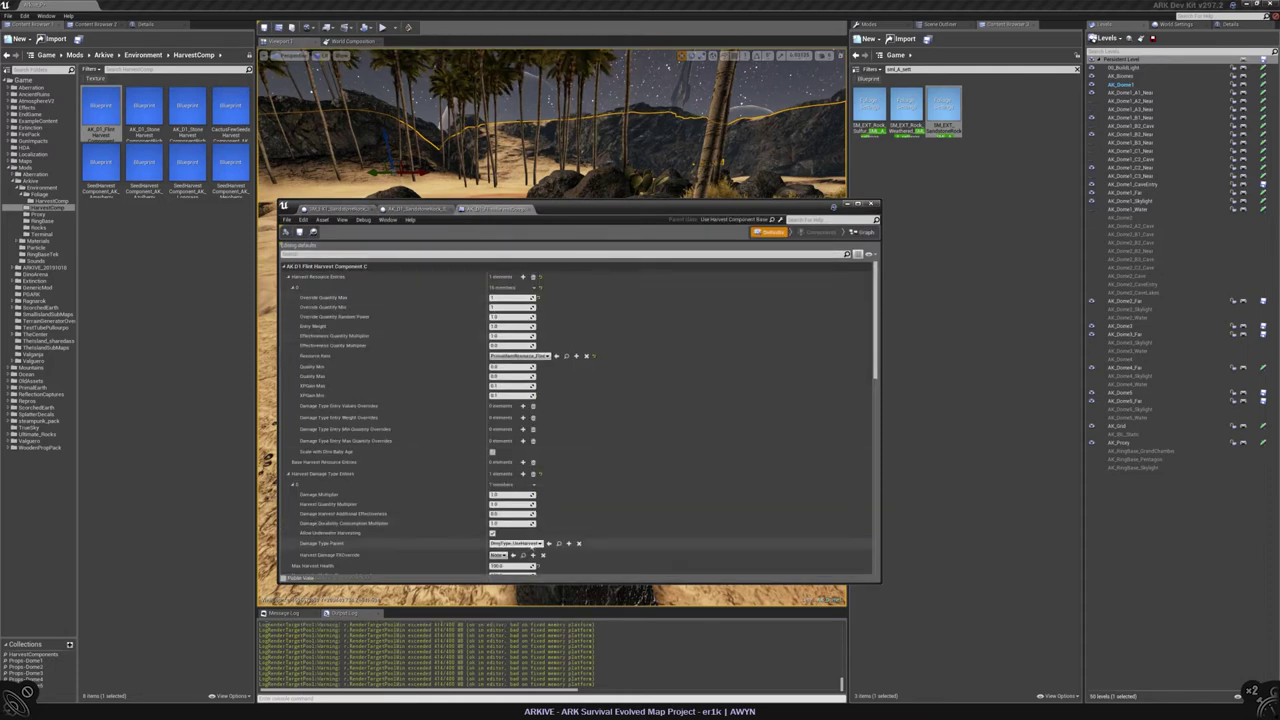
{"action": "scroll", "coordinate": [352, 366], "scroll_direction": "down", "scroll_amount": 1}
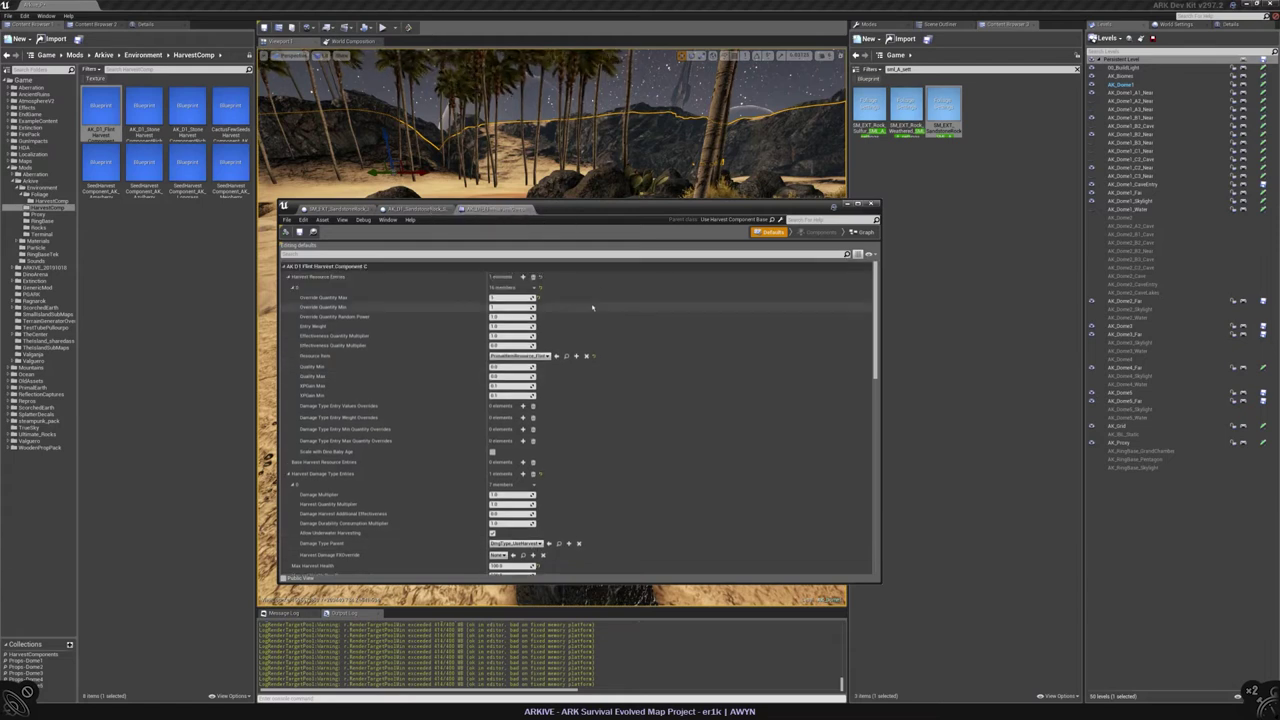
{"action": "left_click", "coordinate": [418, 209]}
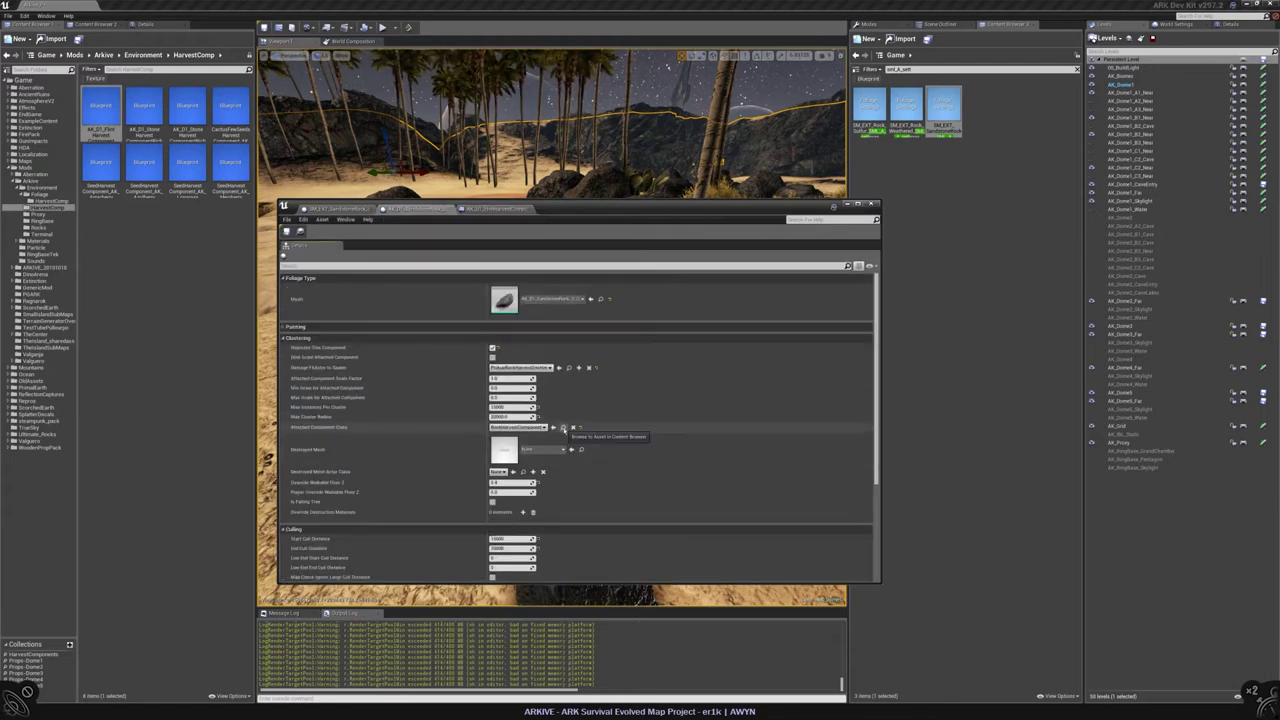
Step: Open the Rock Harvest Component attached to the AK_D1 sandstone rock and compare its first resource and damage type entries with Flint's
{"action": "left_click", "coordinate": [563, 427]}
{"action": "left_click", "coordinate": [497, 209]}
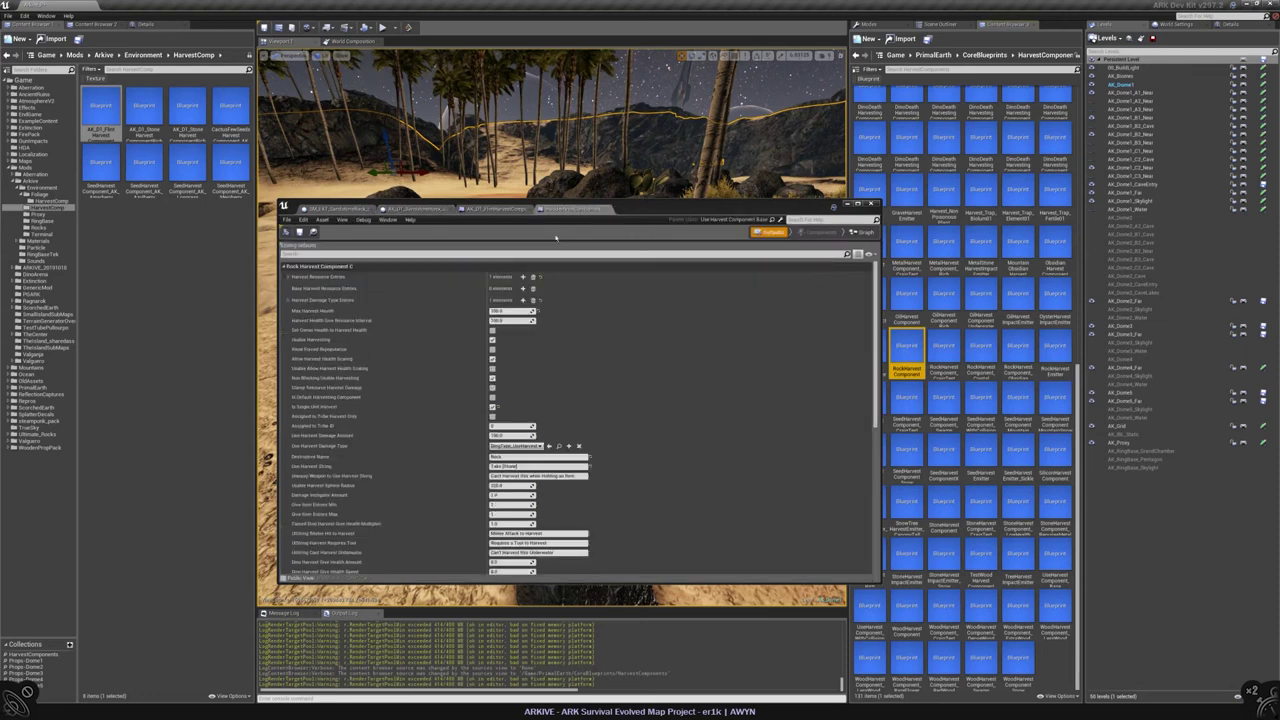
{"action": "left_click", "coordinate": [293, 288]}
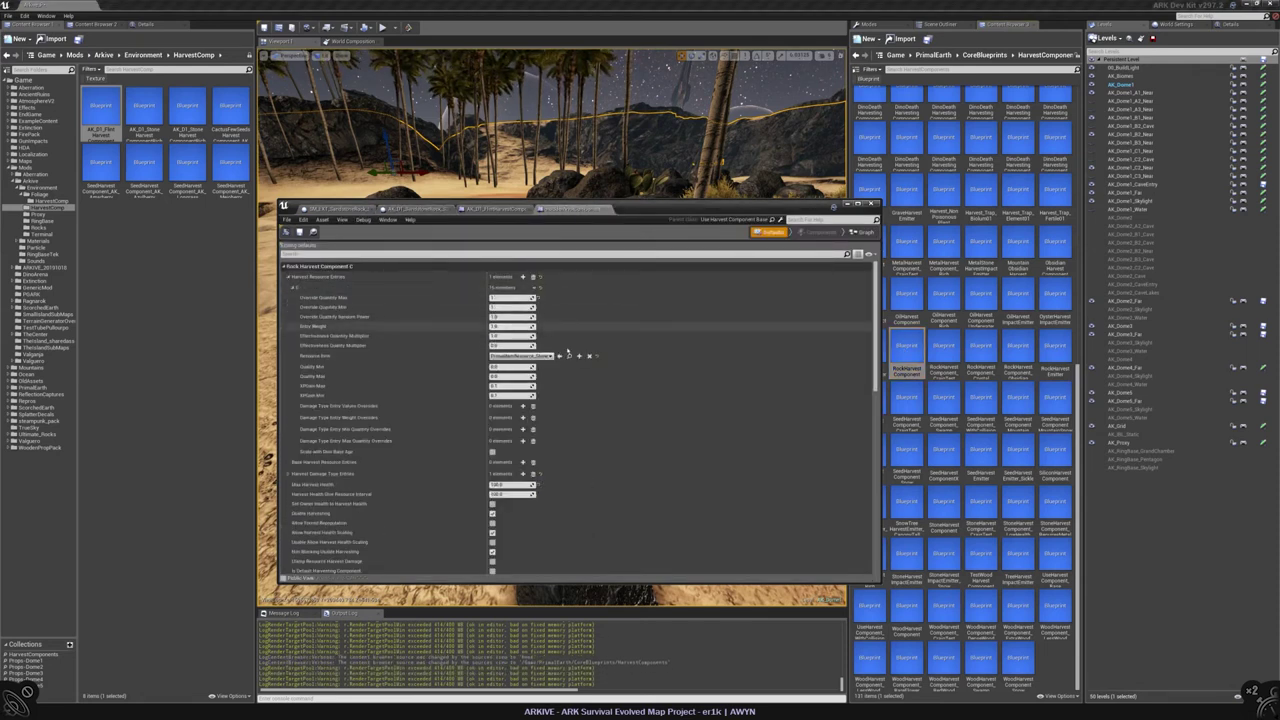
{"action": "left_click", "coordinate": [288, 474]}
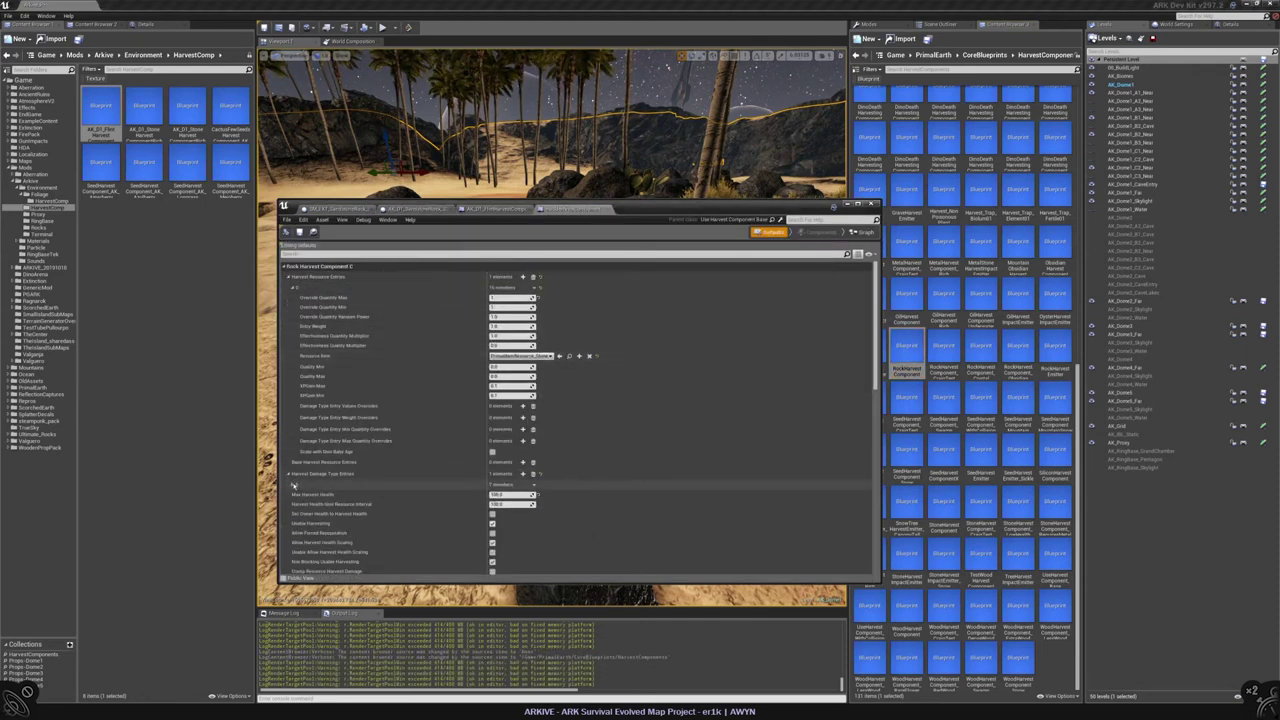
{"action": "left_click", "coordinate": [293, 484]}
{"action": "scroll", "coordinate": [300, 480], "scroll_direction": "down", "scroll_amount": 3}
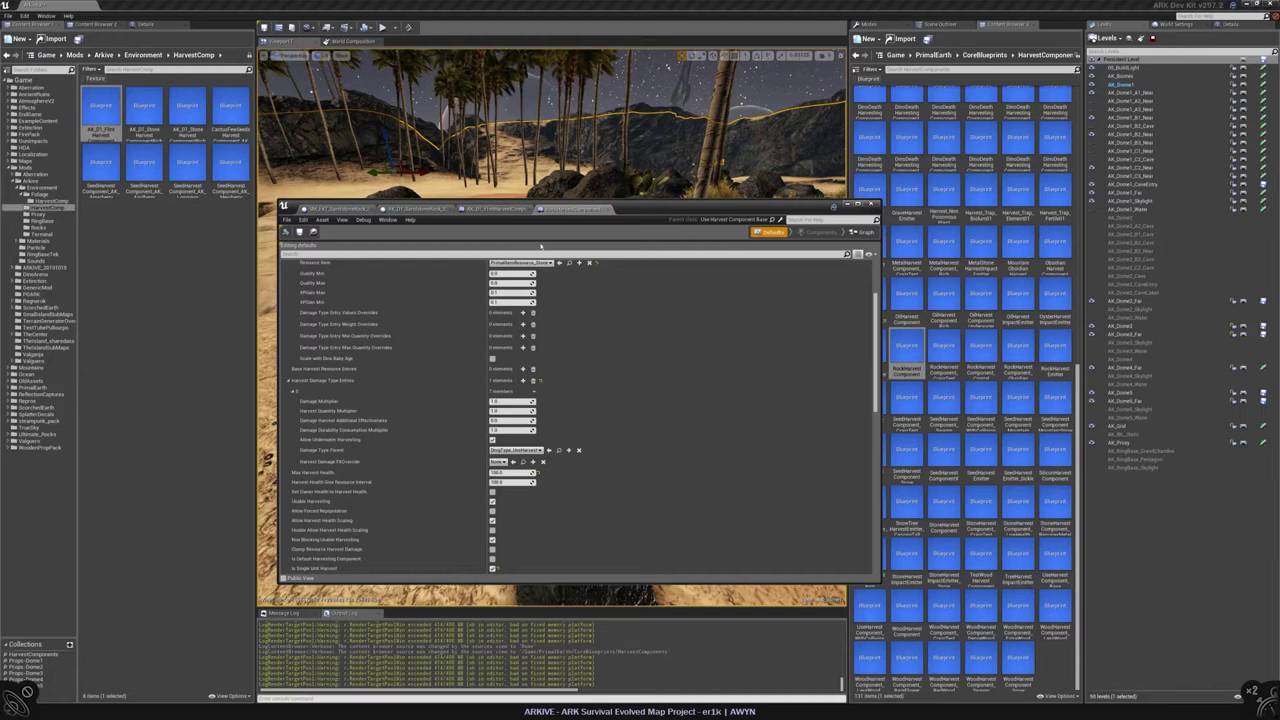
{"action": "scroll", "coordinate": [626, 351], "scroll_direction": "down", "scroll_amount": 1}
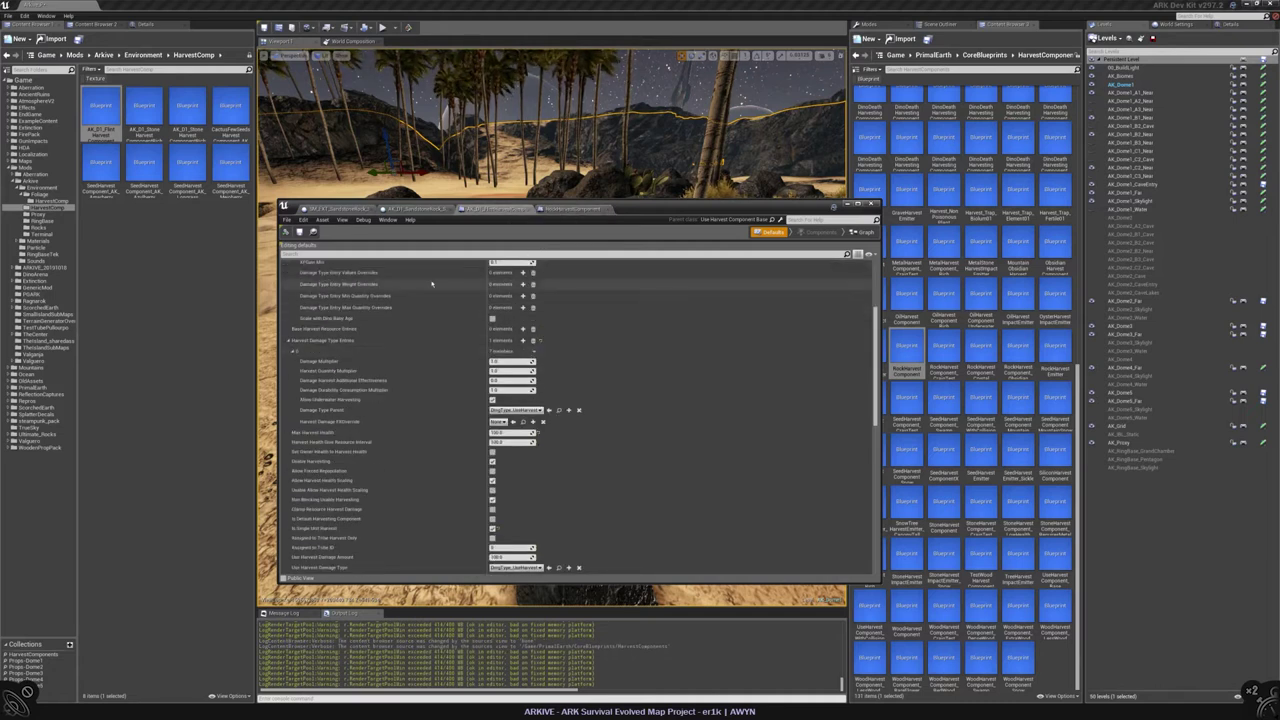
{"action": "scroll", "coordinate": [590, 335], "scroll_direction": "up", "scroll_amount": 1}
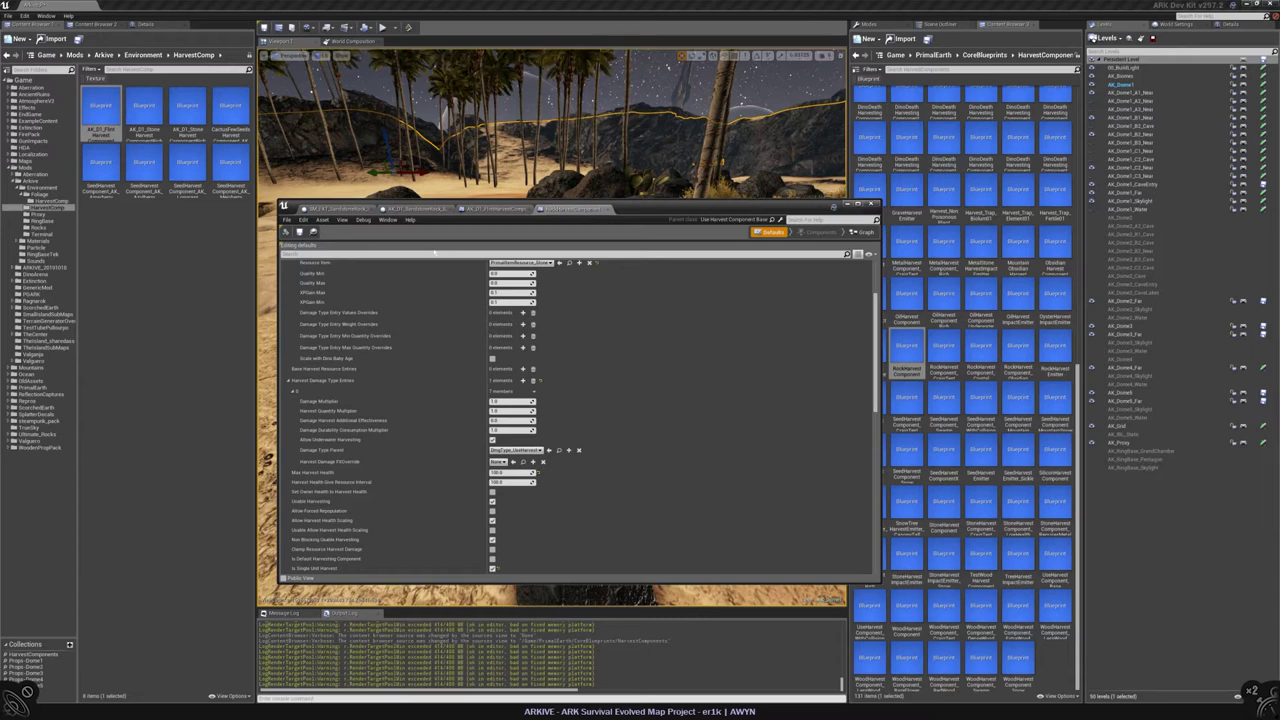
Step: Close the harvest component editors and the sandstone rock foliage settings
{"action": "left_click", "coordinate": [503, 210]}
{"action": "left_click", "coordinate": [415, 208]}
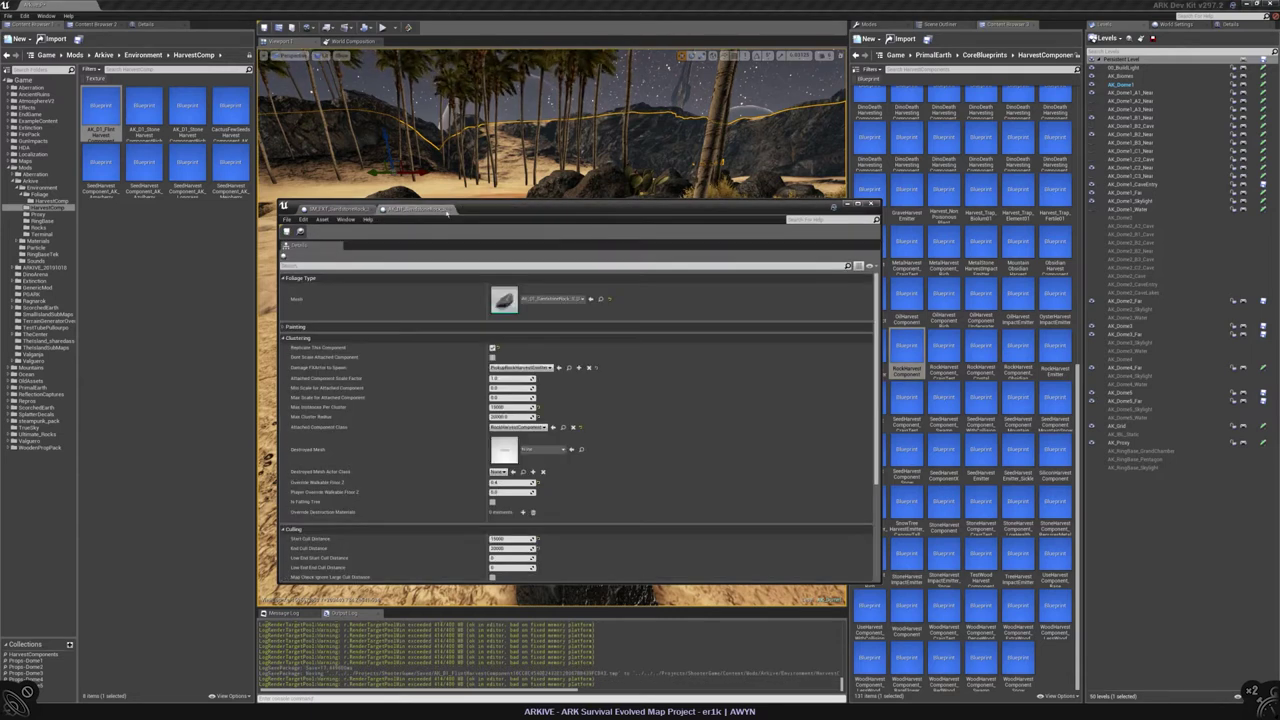
{"action": "left_click", "coordinate": [871, 204]}
Step: Switch AK_Dome1 to Foliage mode near the palms and look through the foliage mesh list
{"action": "right_click_drag", "start_coordinate": [519, 80], "coordinate": [519, 76]}
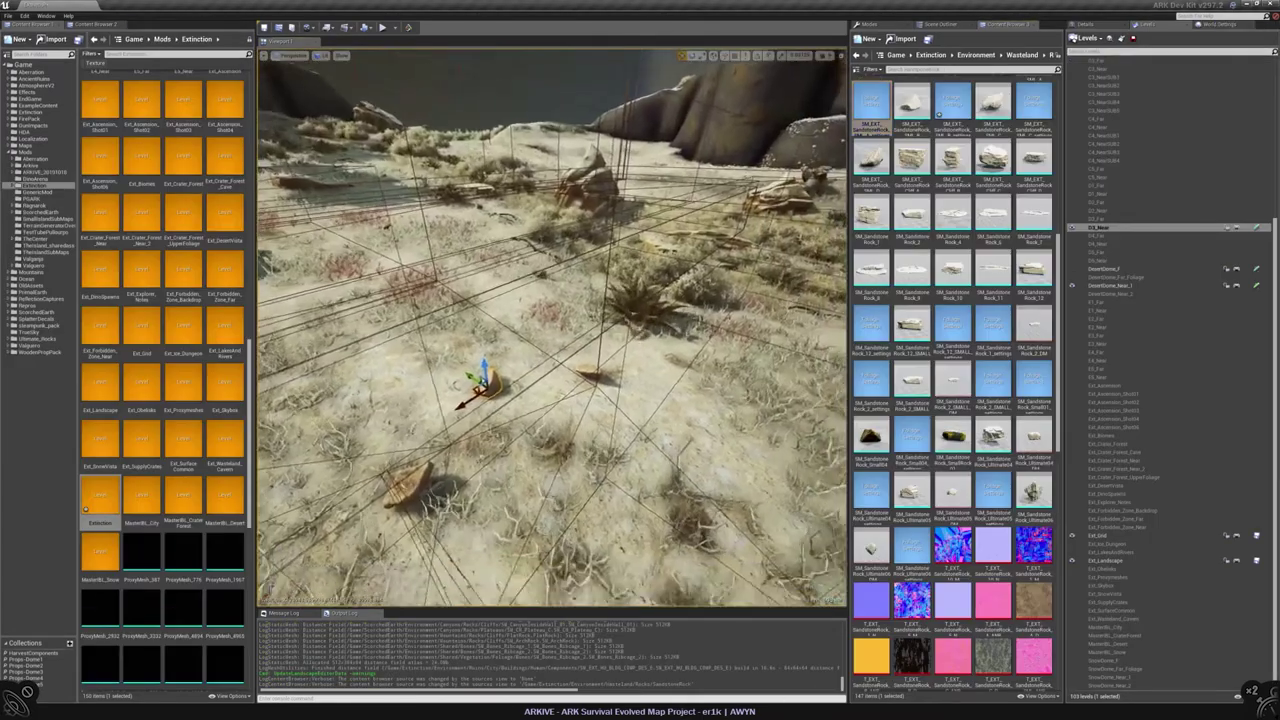
{"action": "right_click_drag", "start_coordinate": [552, 328], "coordinate": [552, 328]}
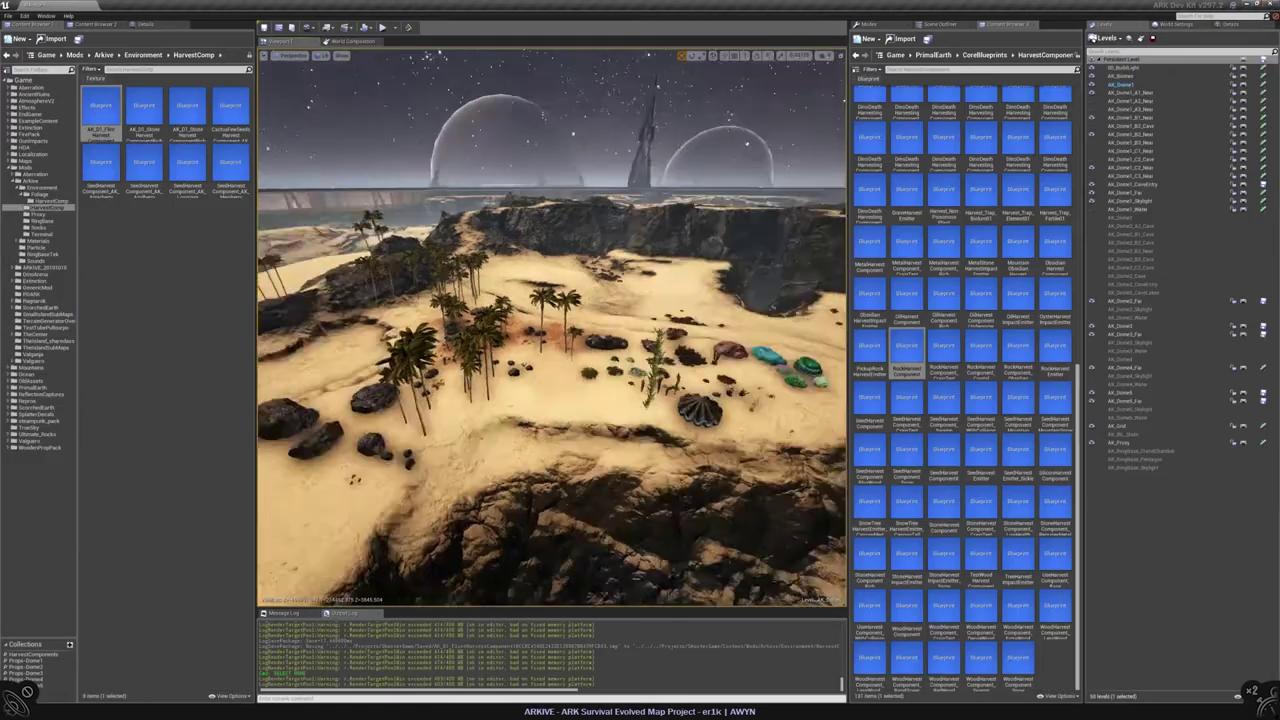
{"action": "right_click_drag", "start_coordinate": [552, 328], "coordinate": [552, 328]}
{"action": "right_click", "coordinate": [578, 331]}
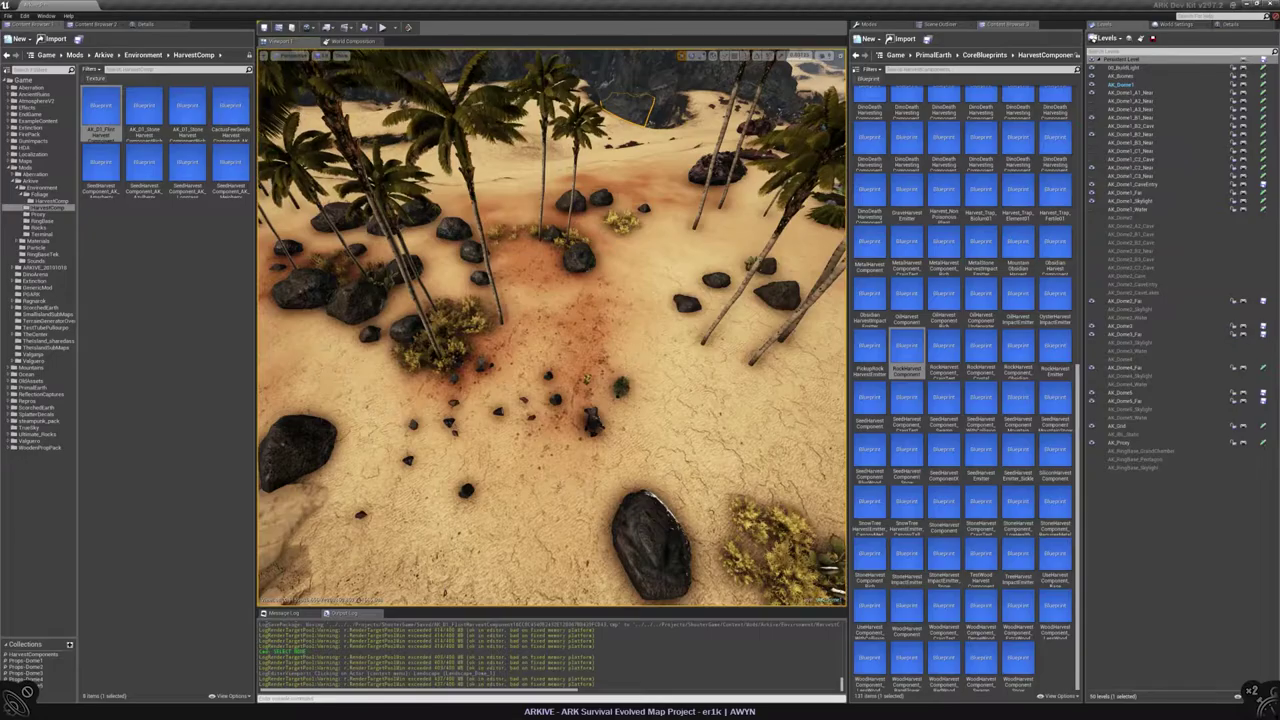
{"action": "left_click", "coordinate": [866, 23]}
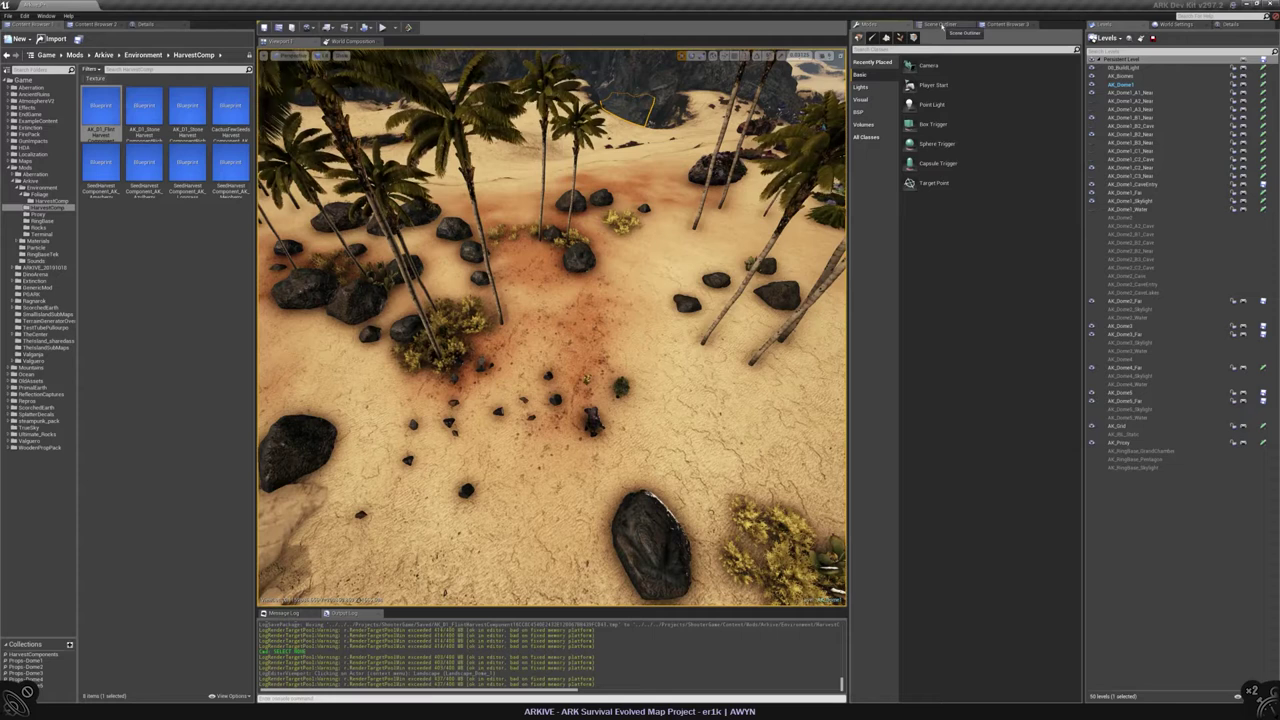
{"action": "left_click", "coordinate": [899, 37]}
{"action": "scroll", "coordinate": [965, 400], "scroll_direction": "down", "scroll_amount": 3}
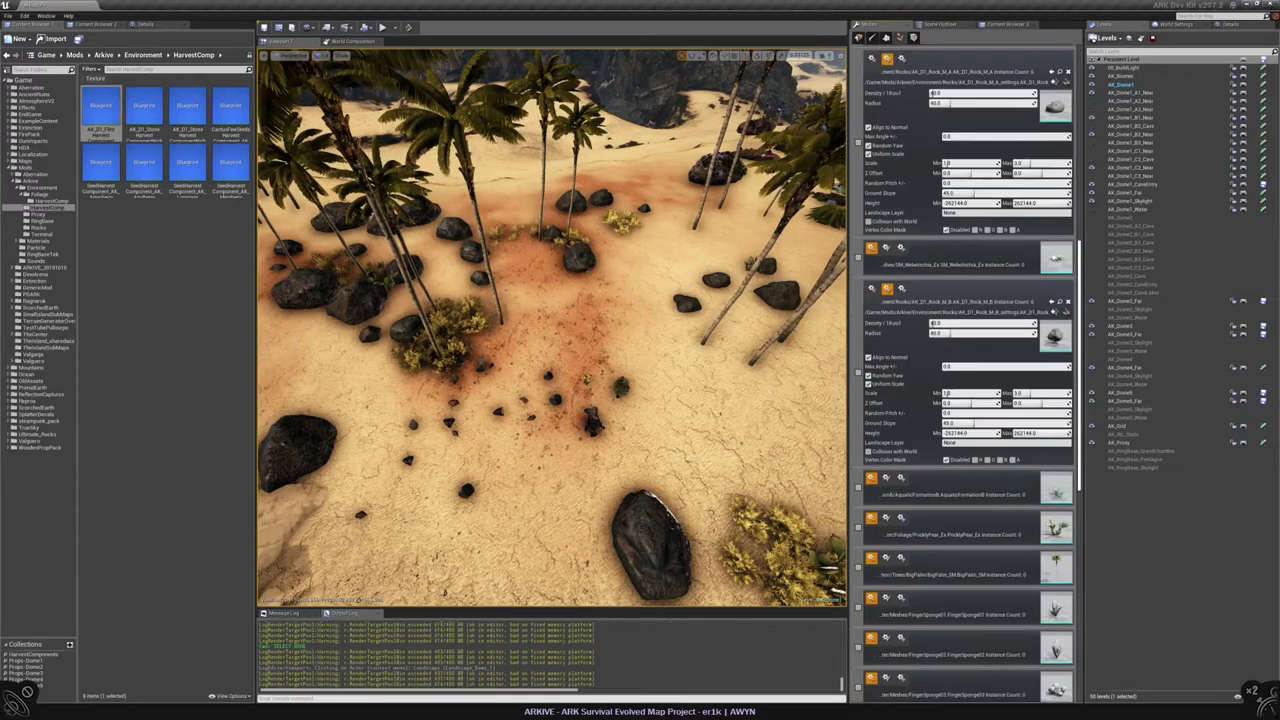
{"action": "scroll", "coordinate": [965, 380], "scroll_direction": "up", "scroll_amount": 1}
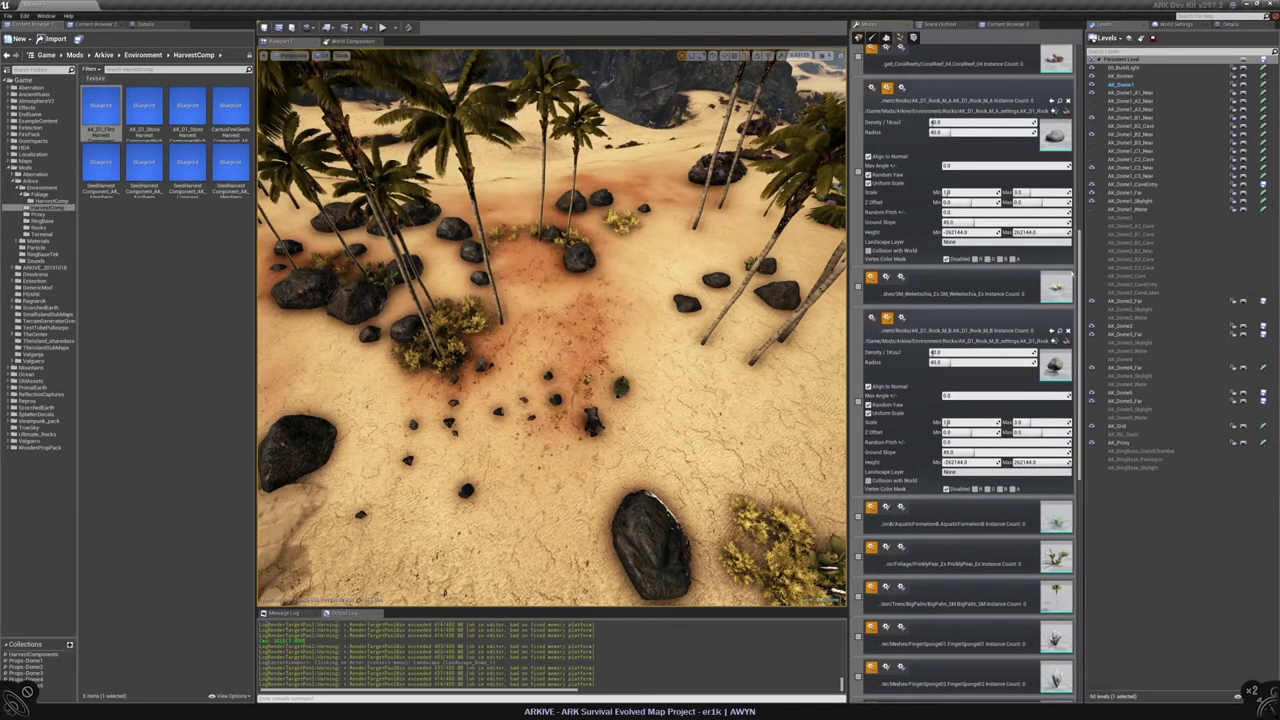
{"action": "left_click_drag", "start_coordinate": [1080, 389], "coordinate": [1081, 205]}
Step: Browse to the PineBush_2_Ex mesh, review the clustering and culling options in PineBush_2_Ex_settings, and close them
{"action": "left_click", "coordinate": [955, 145]}
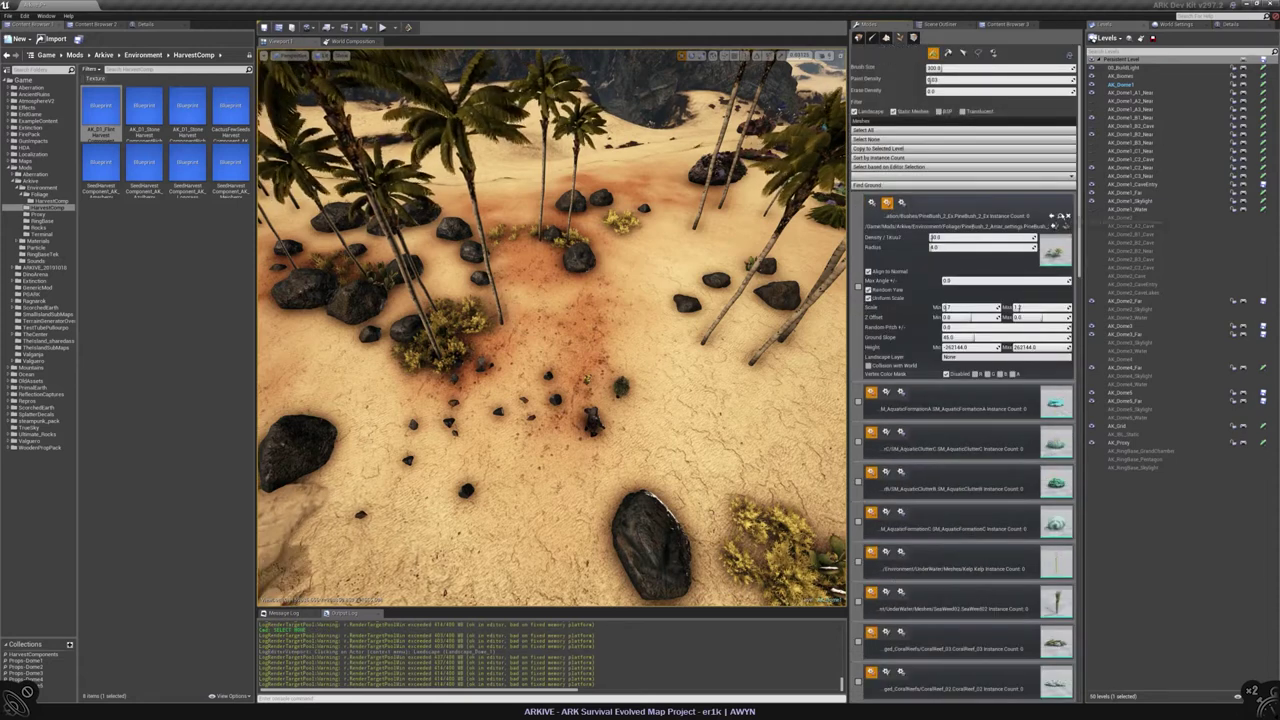
{"action": "left_click", "coordinate": [1060, 216]}
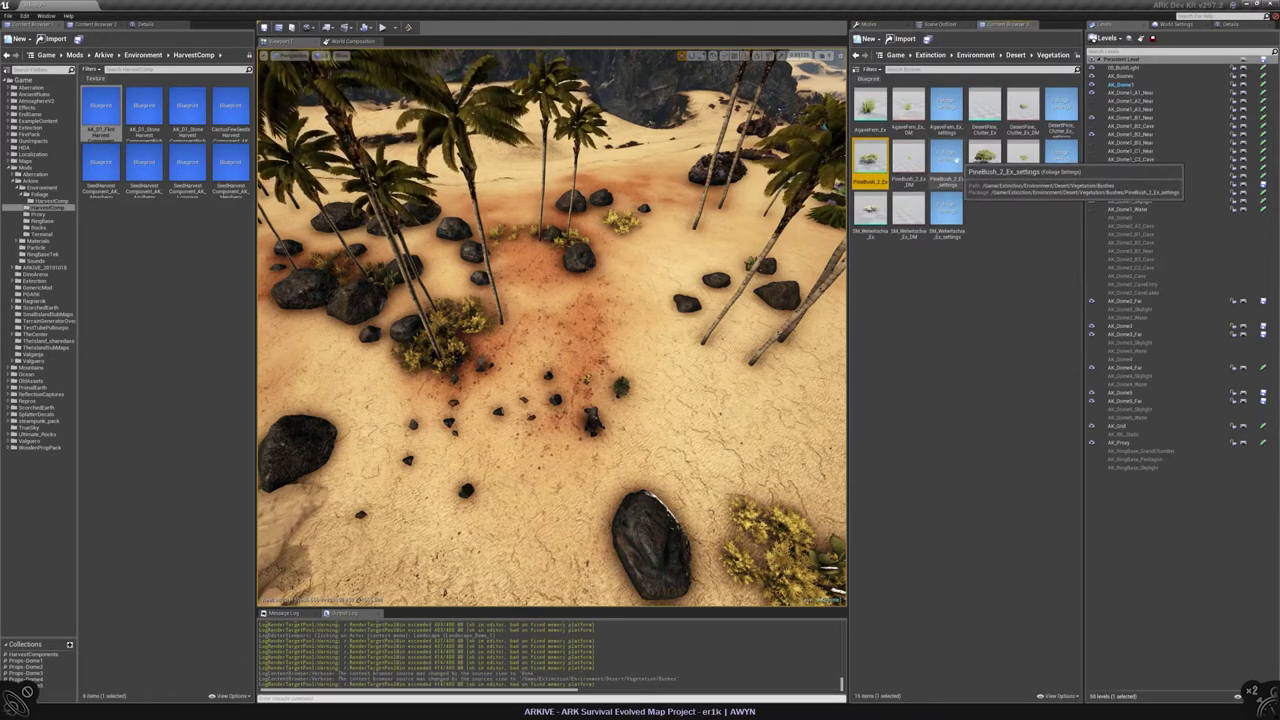
{"action": "double_click", "coordinate": [945, 158]}
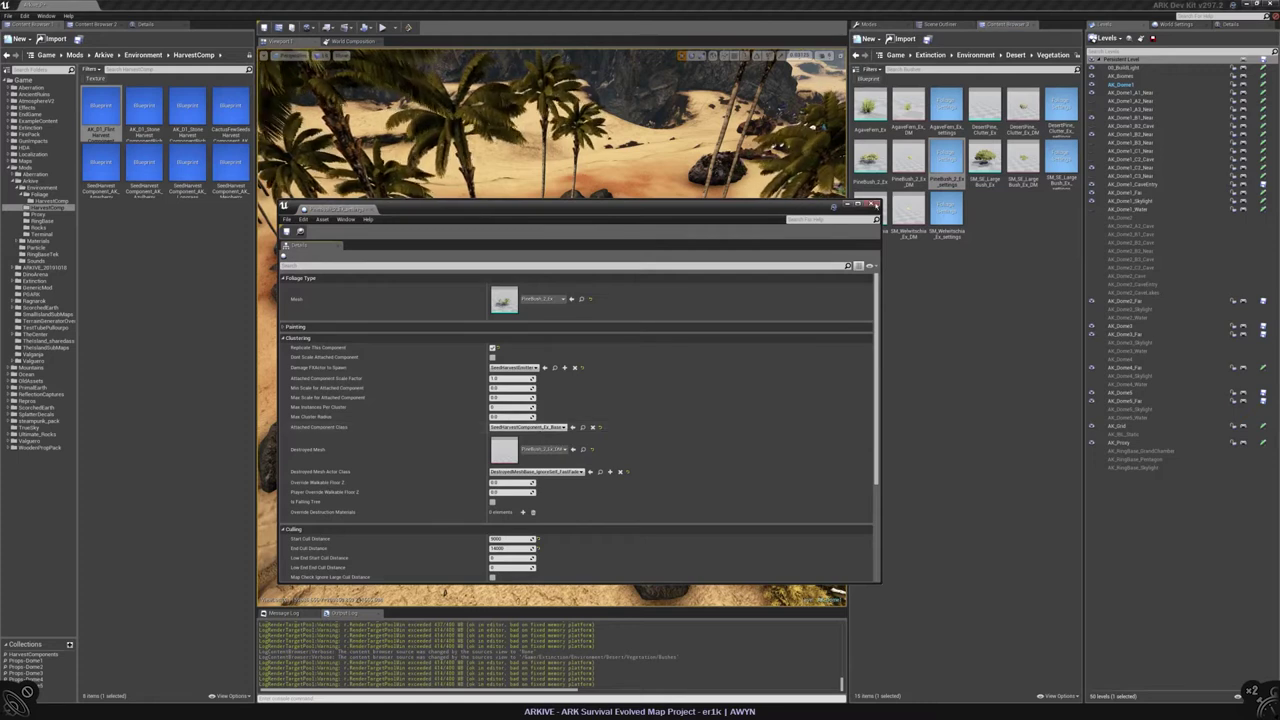
{"action": "left_click", "coordinate": [873, 205]}
Step: Open PineBush_2_Amar_settings from the Arkive Foliage folder, review its attached component class and culling distances, and close it
{"action": "key", "text": "shift+4"}
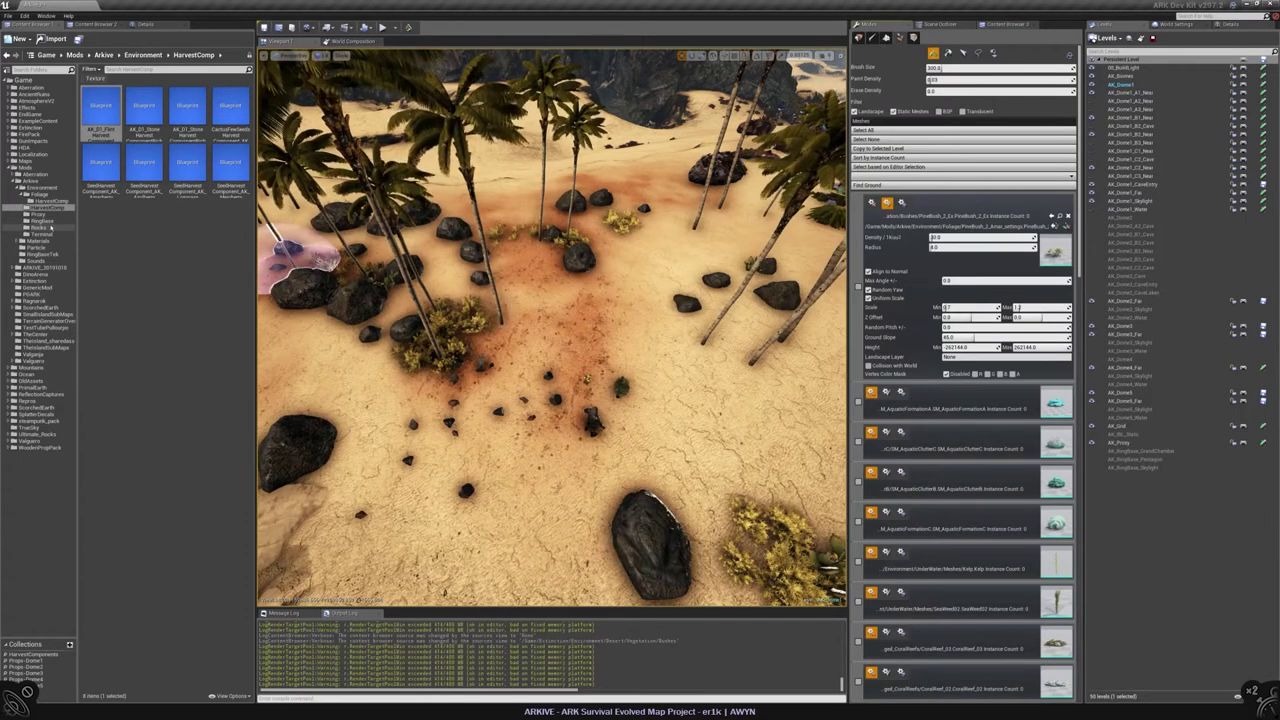
{"action": "left_click", "coordinate": [40, 194]}
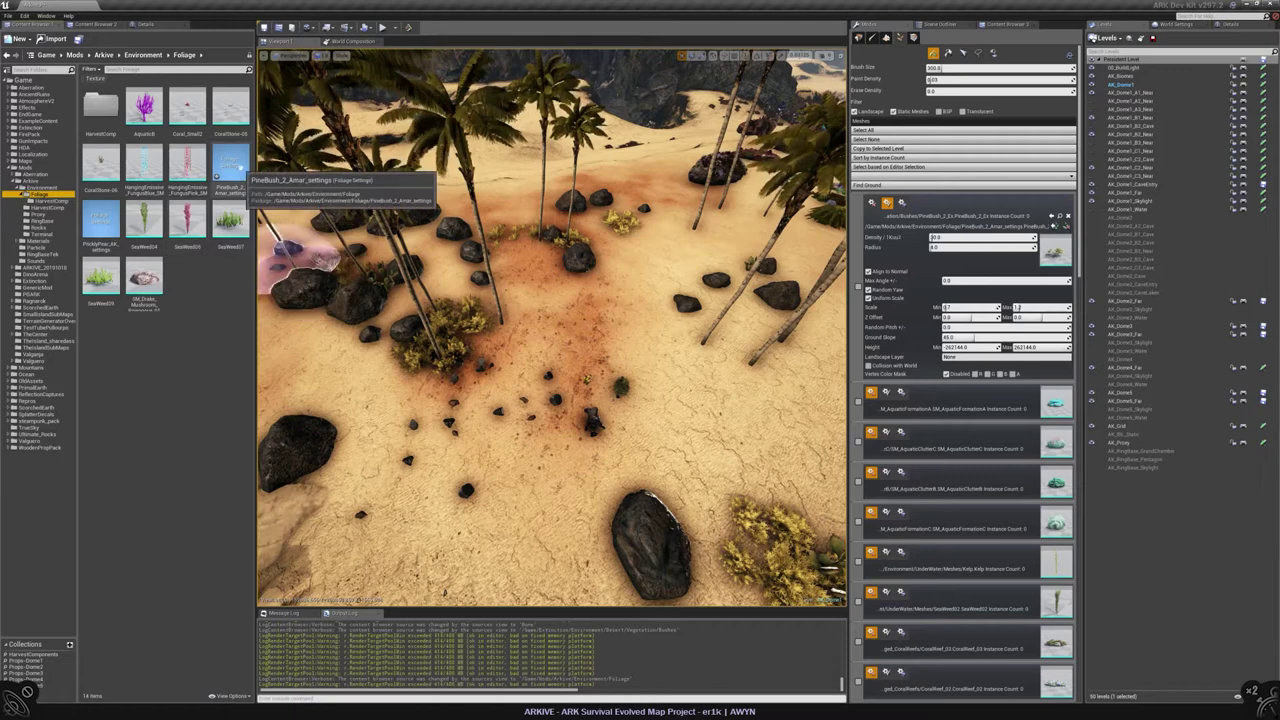
{"action": "left_click", "coordinate": [232, 165]}
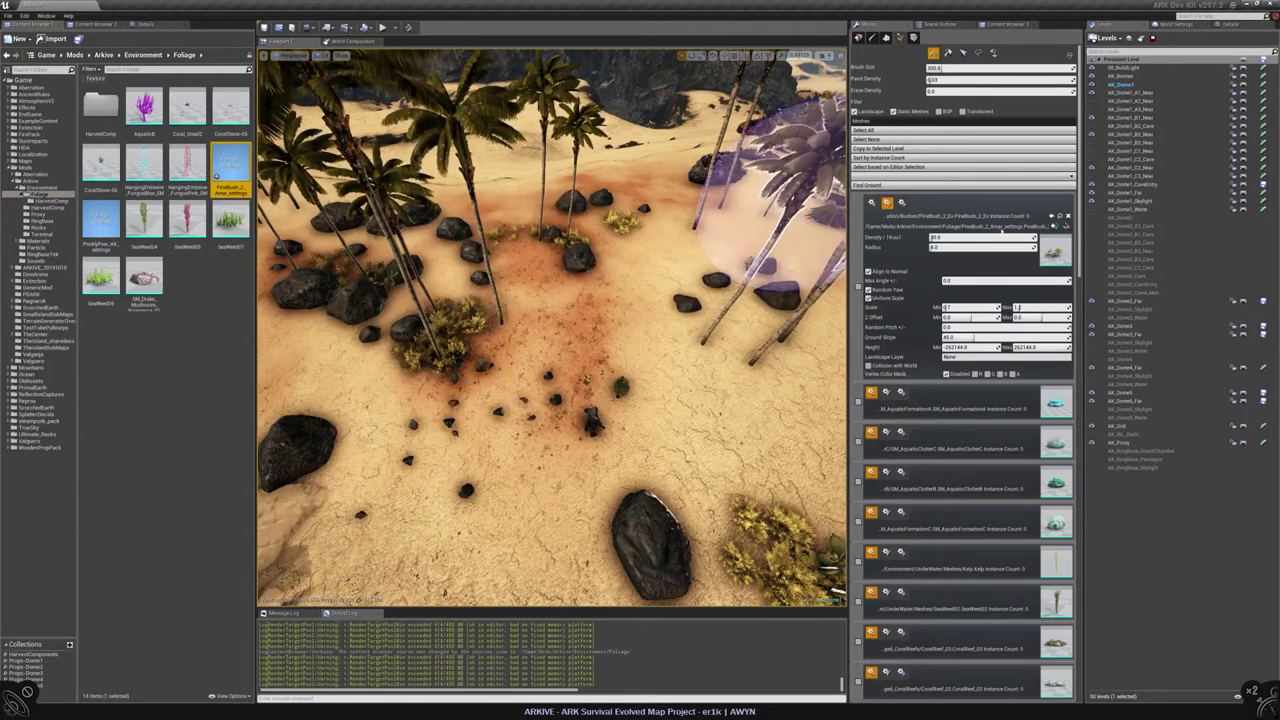
{"action": "double_click", "coordinate": [230, 168]}
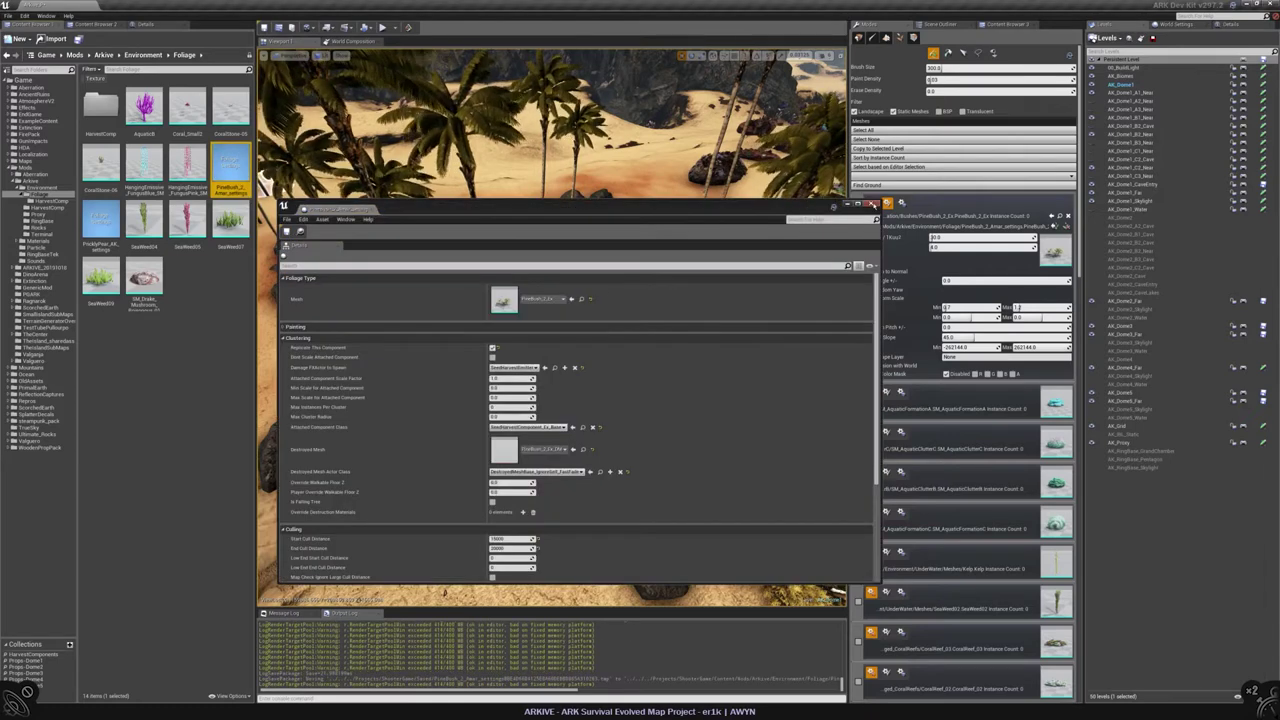
{"action": "left_click", "coordinate": [872, 204]}
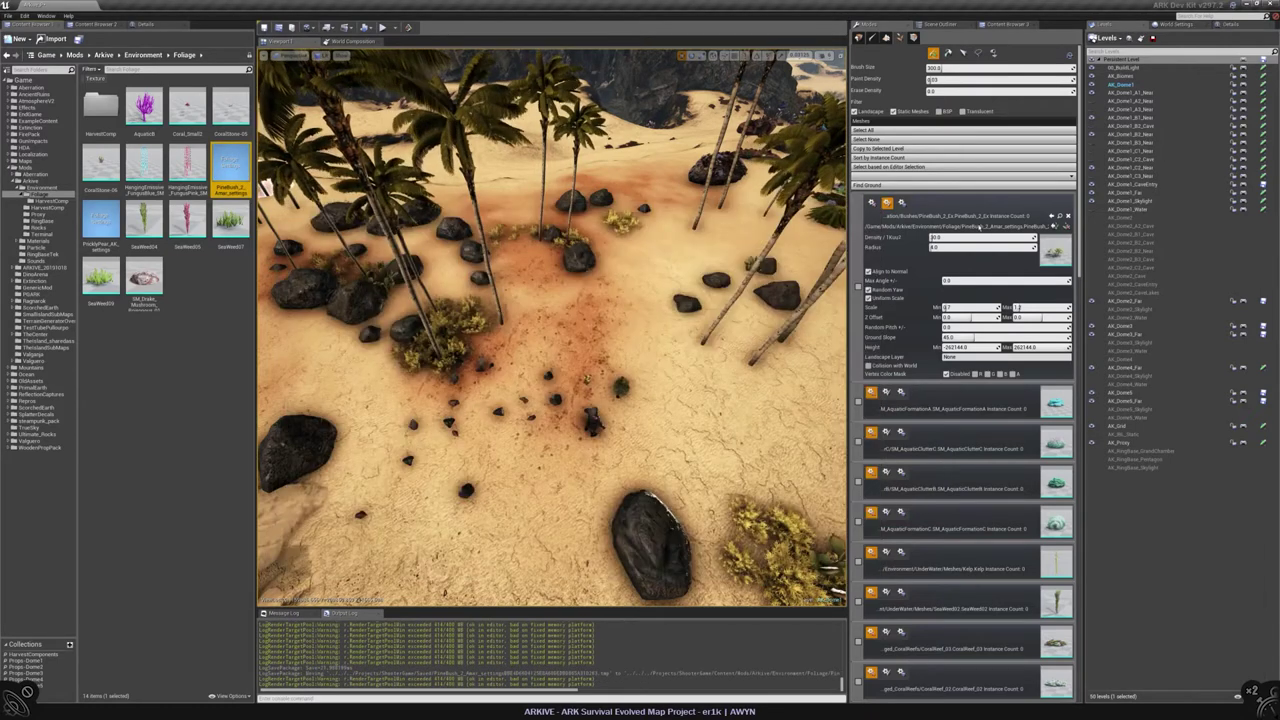
Step: Activate the SM_Welwitschia_Ex mesh for painting in the foliage list
{"action": "scroll", "coordinate": [880, 362], "scroll_direction": "down", "scroll_amount": 10}
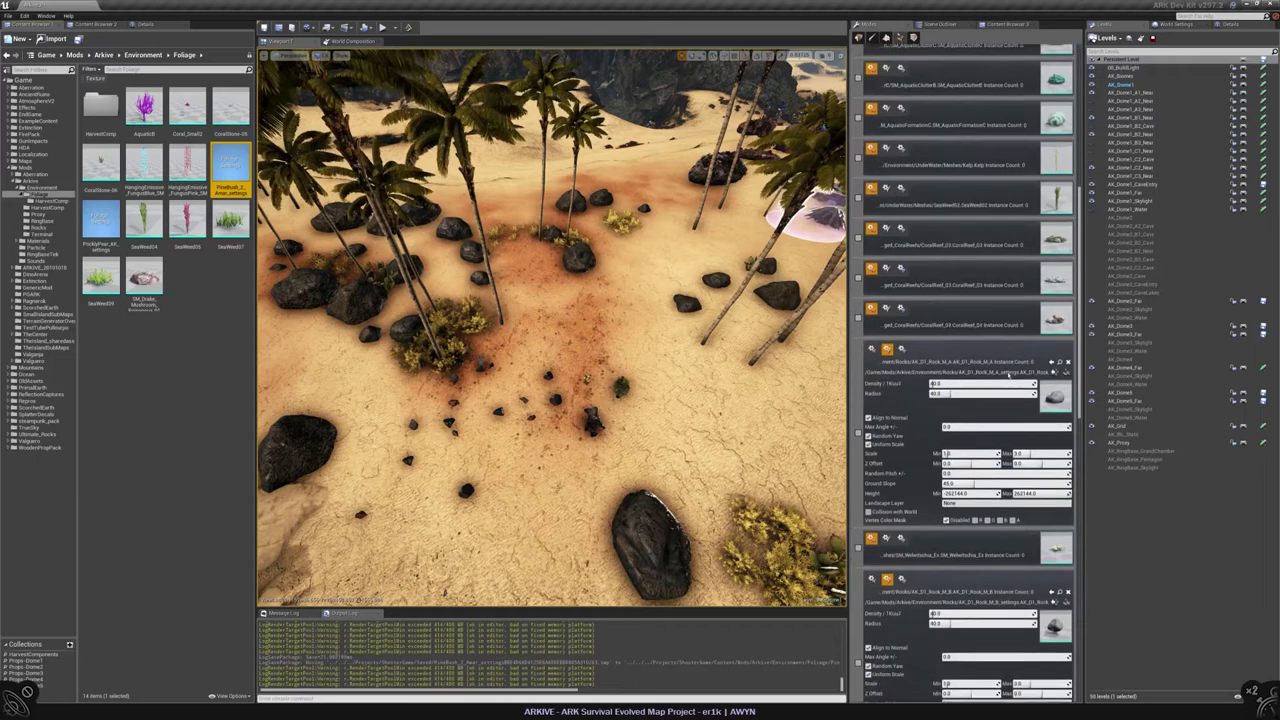
{"action": "left_click", "coordinate": [880, 362]}
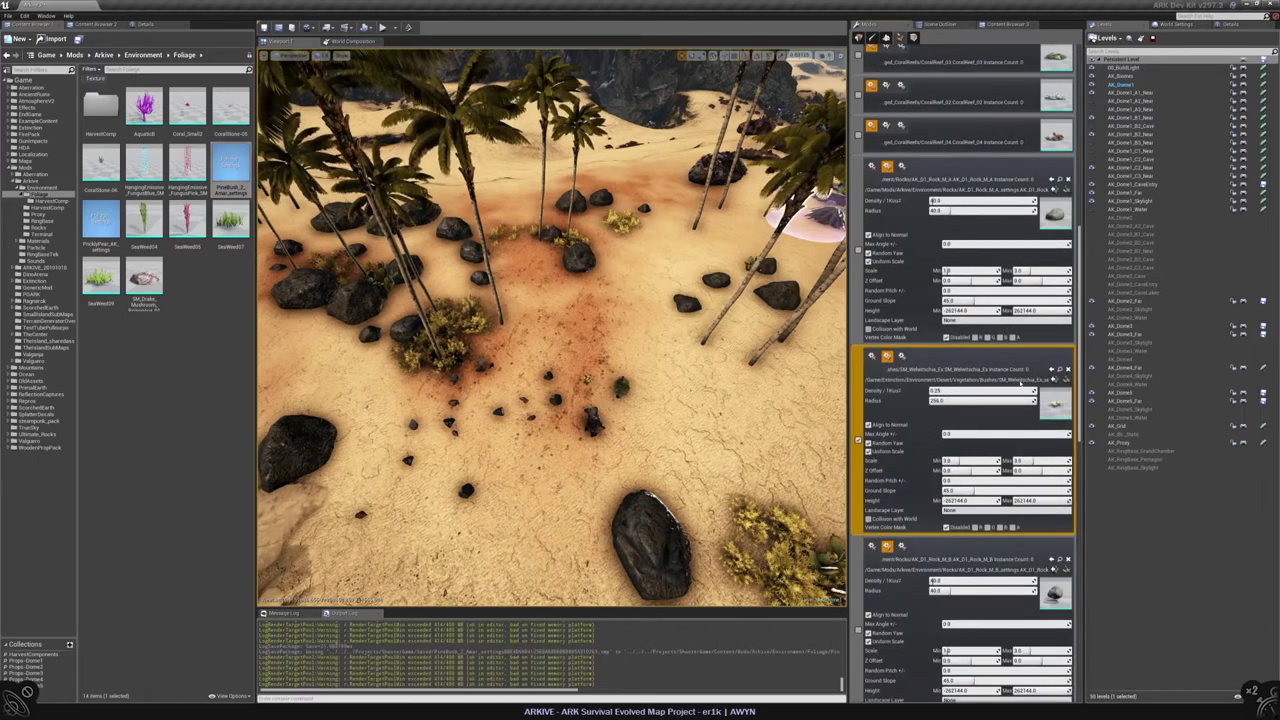
{"action": "left_click_drag", "start_coordinate": [1080, 340], "coordinate": [1088, 314]}
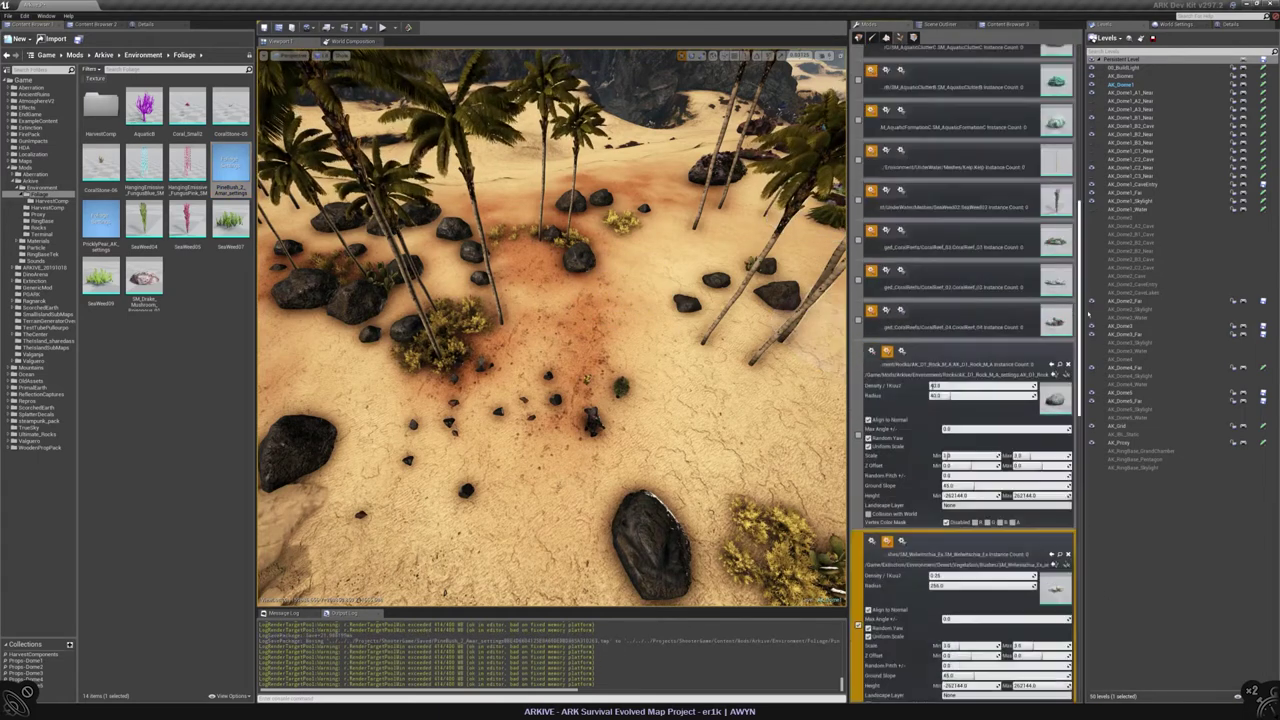
{"action": "scroll", "coordinate": [1088, 314], "scroll_direction": "down", "scroll_amount": 6}
{"action": "scroll", "coordinate": [1099, 301], "scroll_direction": "up", "scroll_amount": 3}
Step: Set the SM_Welwitschia_Ex density to 20 and paint a few plants among the palms and rocks on the red sand
{"action": "right_click_drag", "start_coordinate": [560, 300], "coordinate": [545, 275]}
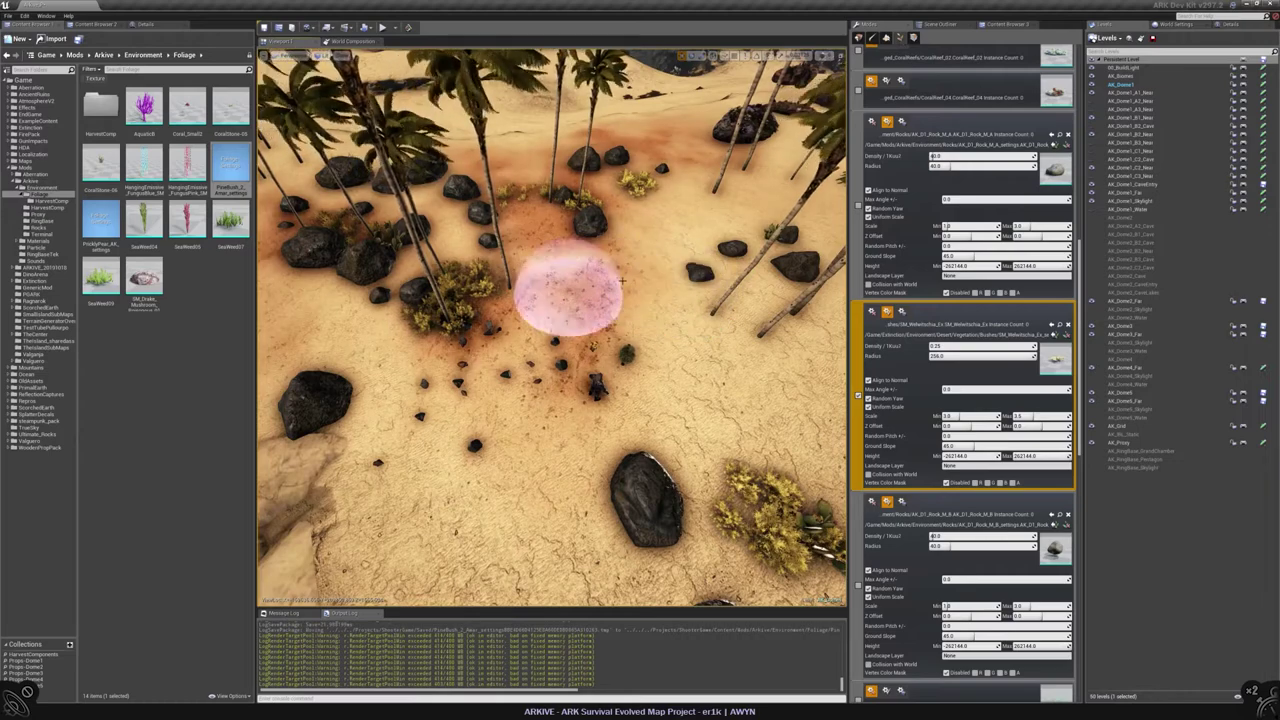
{"action": "right_click_drag", "start_coordinate": [690, 235], "coordinate": [690, 320]}
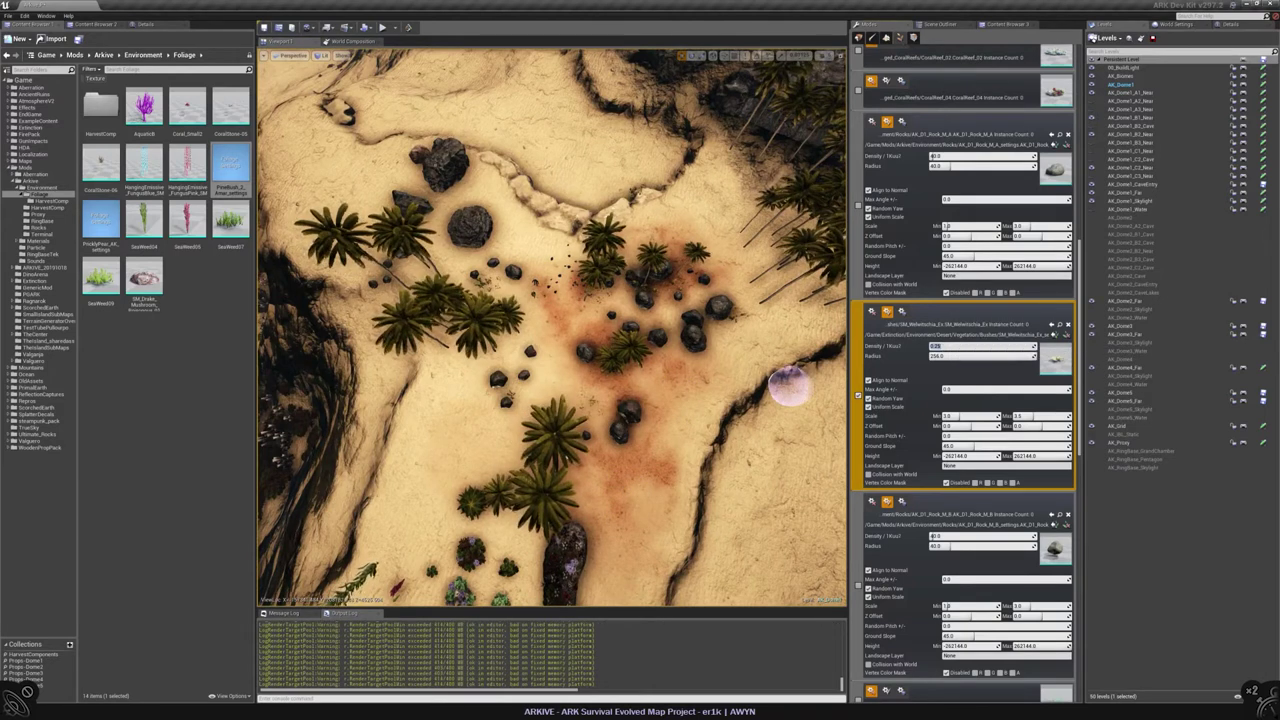
{"action": "left_click", "coordinate": [630, 408]}
{"action": "left_click", "coordinate": [640, 406], "text": "shift"}
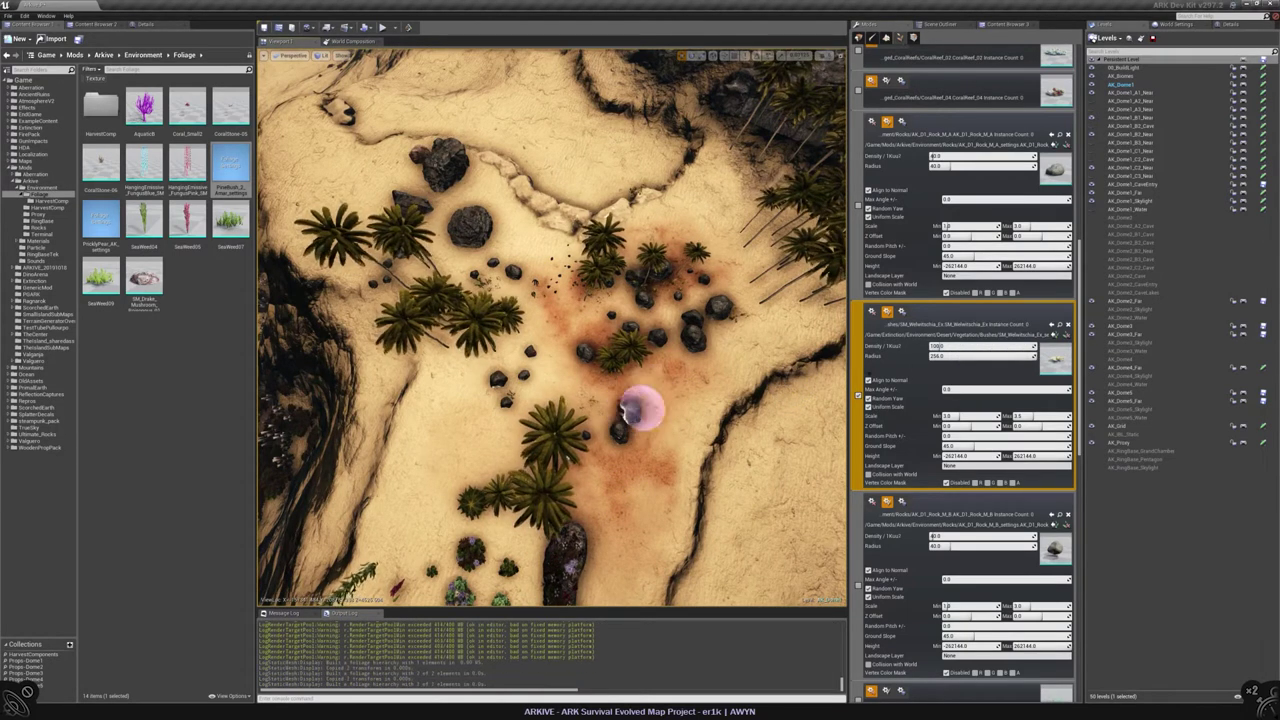
{"action": "left_click", "coordinate": [600, 335]}
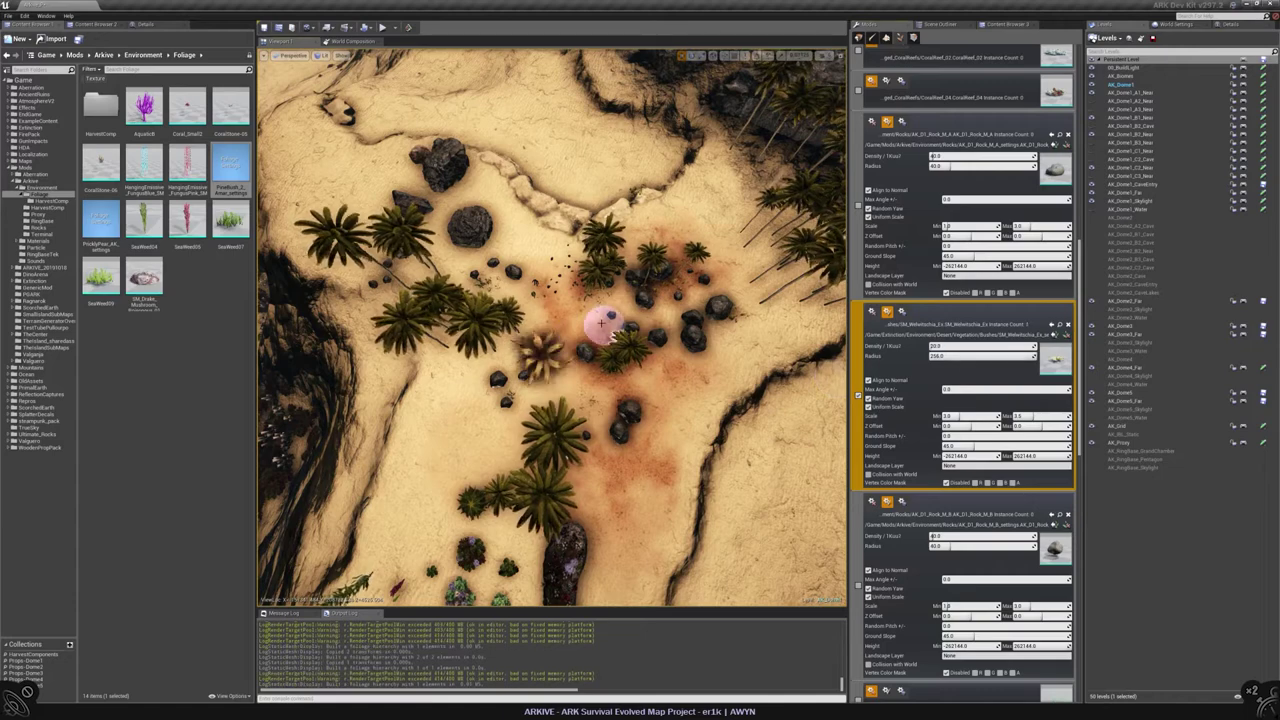
{"action": "left_click", "coordinate": [722, 245]}
{"action": "left_click", "coordinate": [725, 350]}
{"action": "right_click_drag", "start_coordinate": [725, 350], "coordinate": [718, 302]}
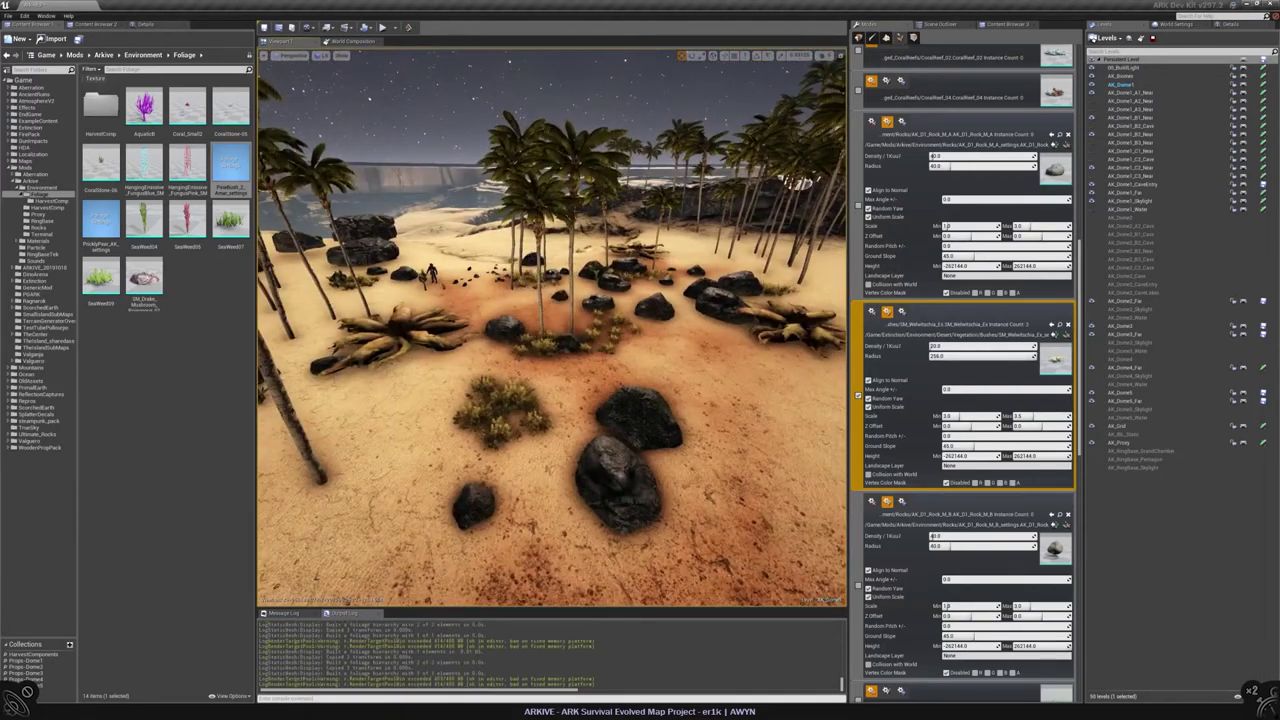
Step: Leave foliage painting, save the map, and playtest it by harvesting the desert bushes and small beach stones
{"action": "key", "text": "shift+1"}
{"action": "key", "text": "ctrl+s"}
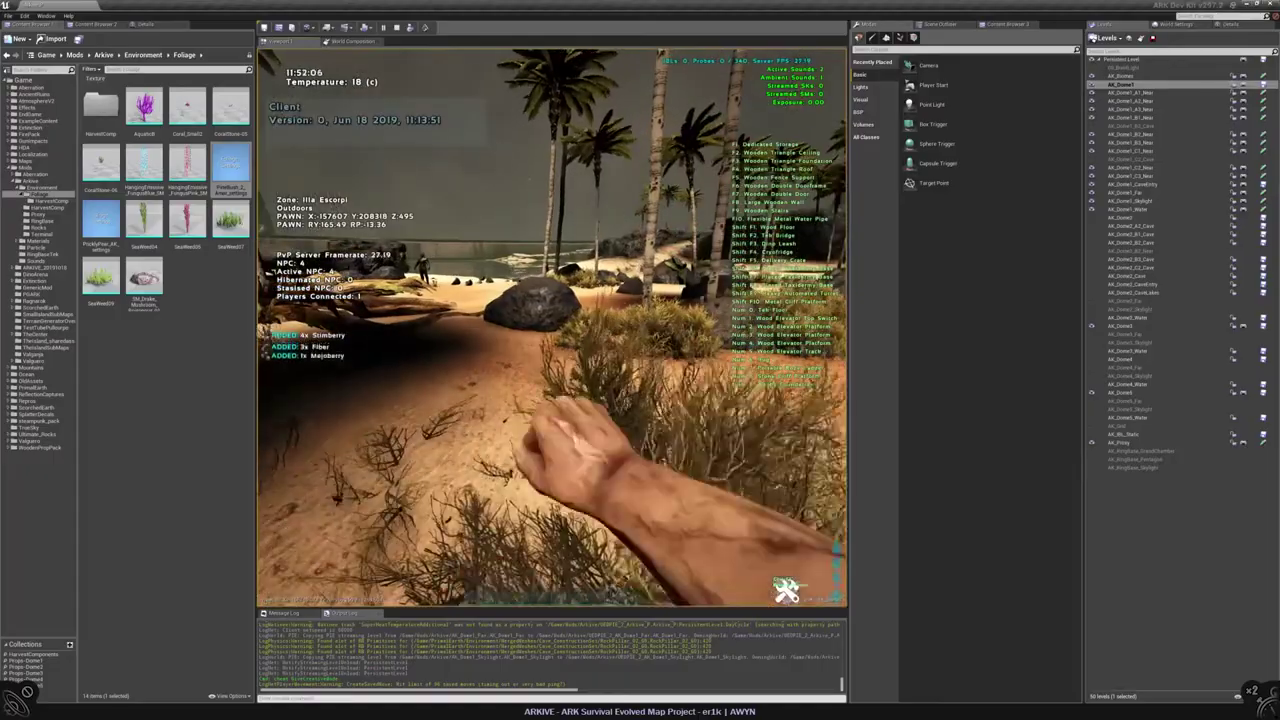
{"action": "key", "text": "e"}
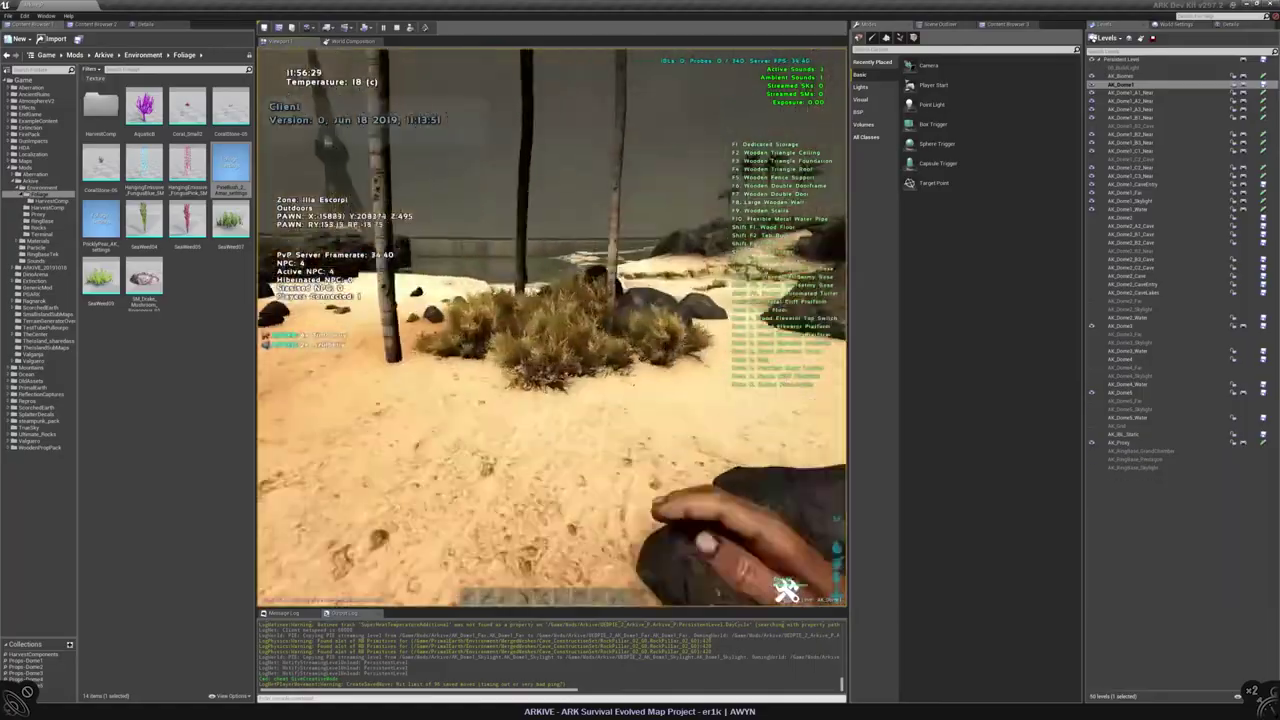
{"action": "key", "text": "e"}
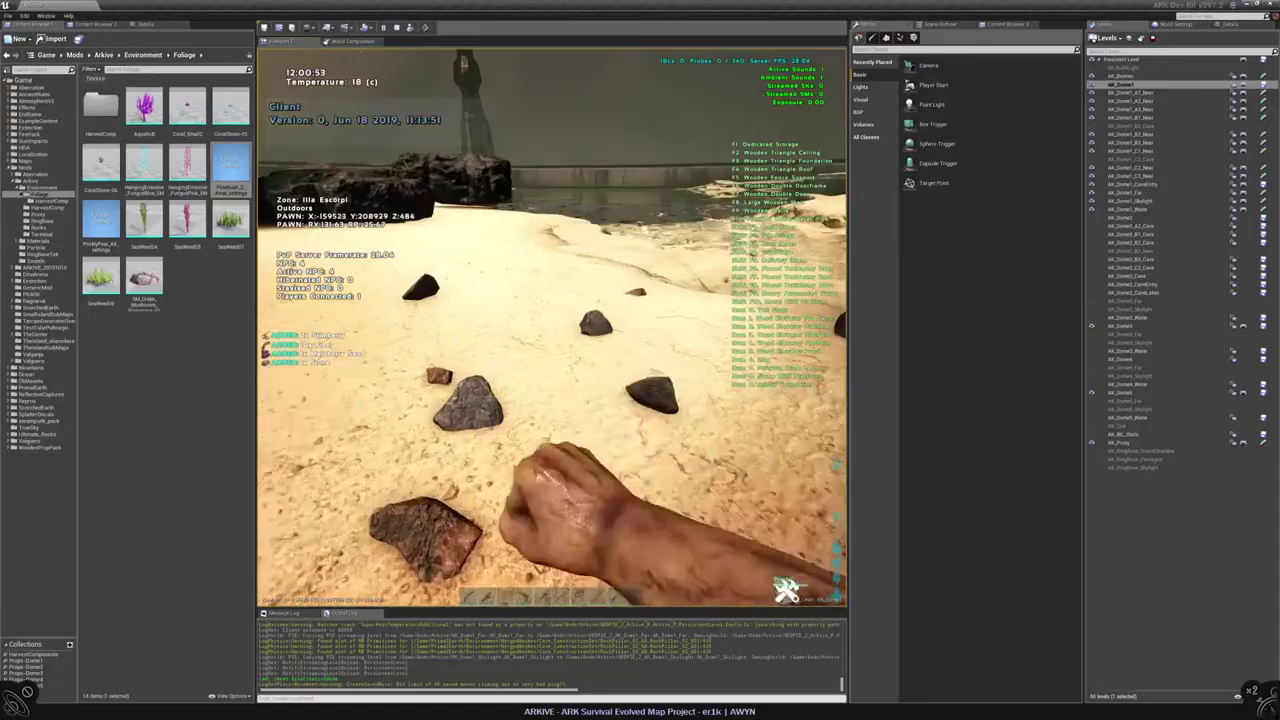
{"action": "key", "text": "w"}
{"action": "key", "text": "e"}
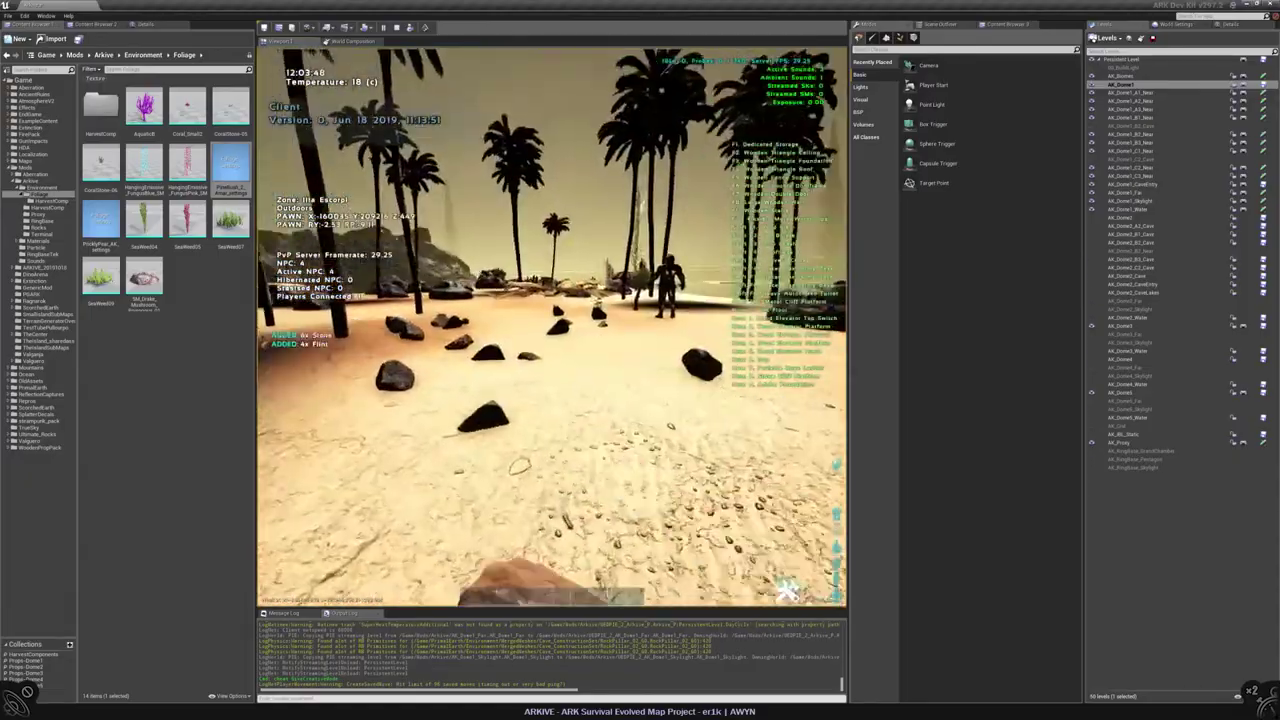
Step: Test harvesting the cactus and the Welwitschia plants in the playtest, and consult the ARKIVE resource map image
{"action": "key", "text": "e"}
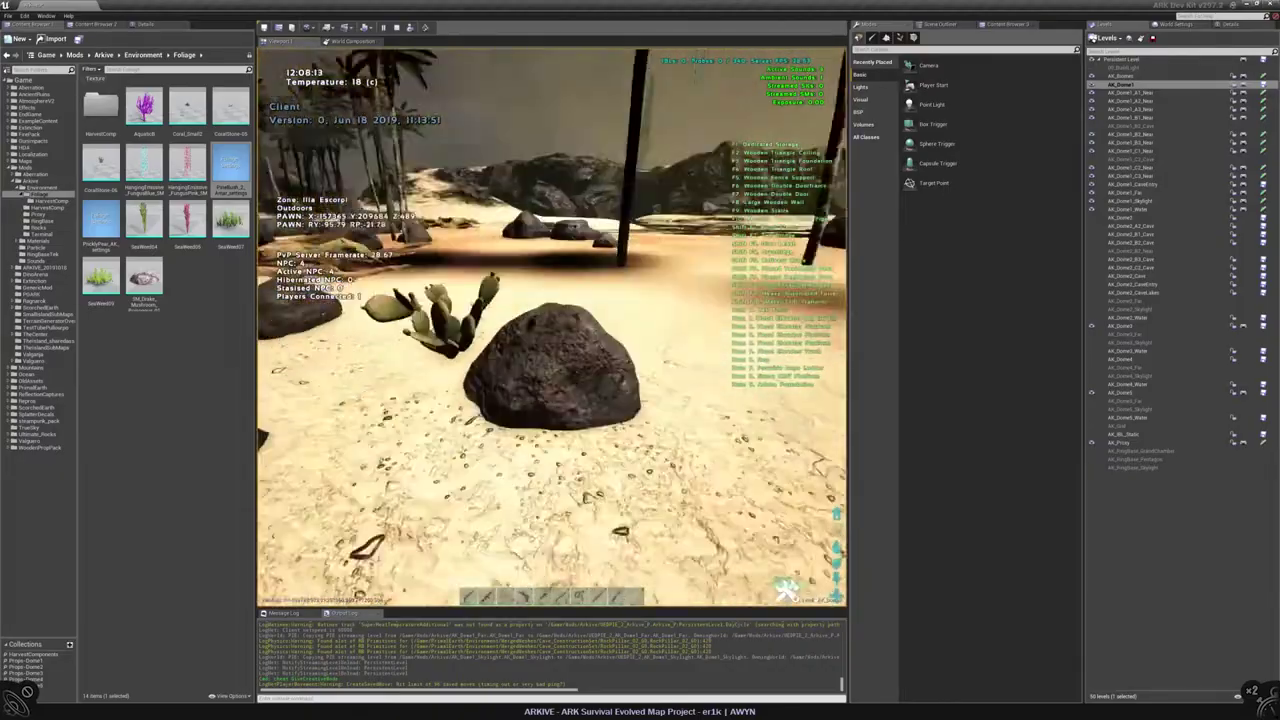
{"action": "key", "text": "e"}
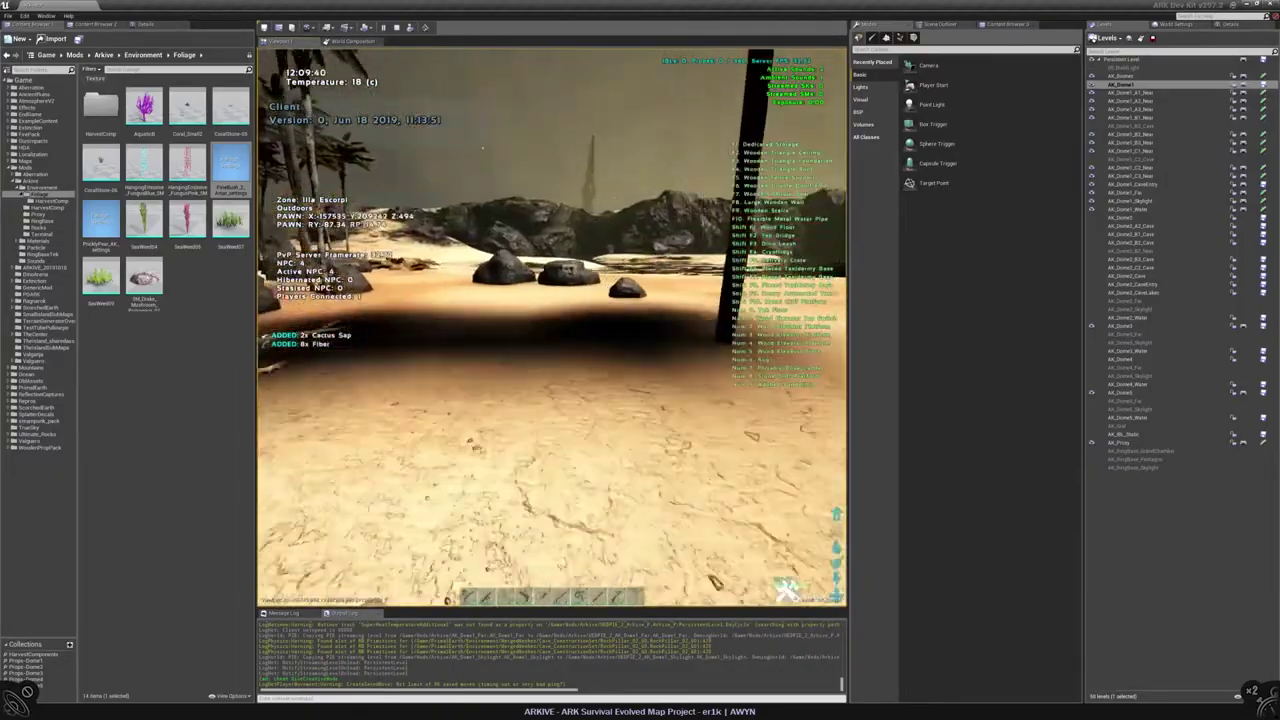
{"action": "key", "text": "w"}
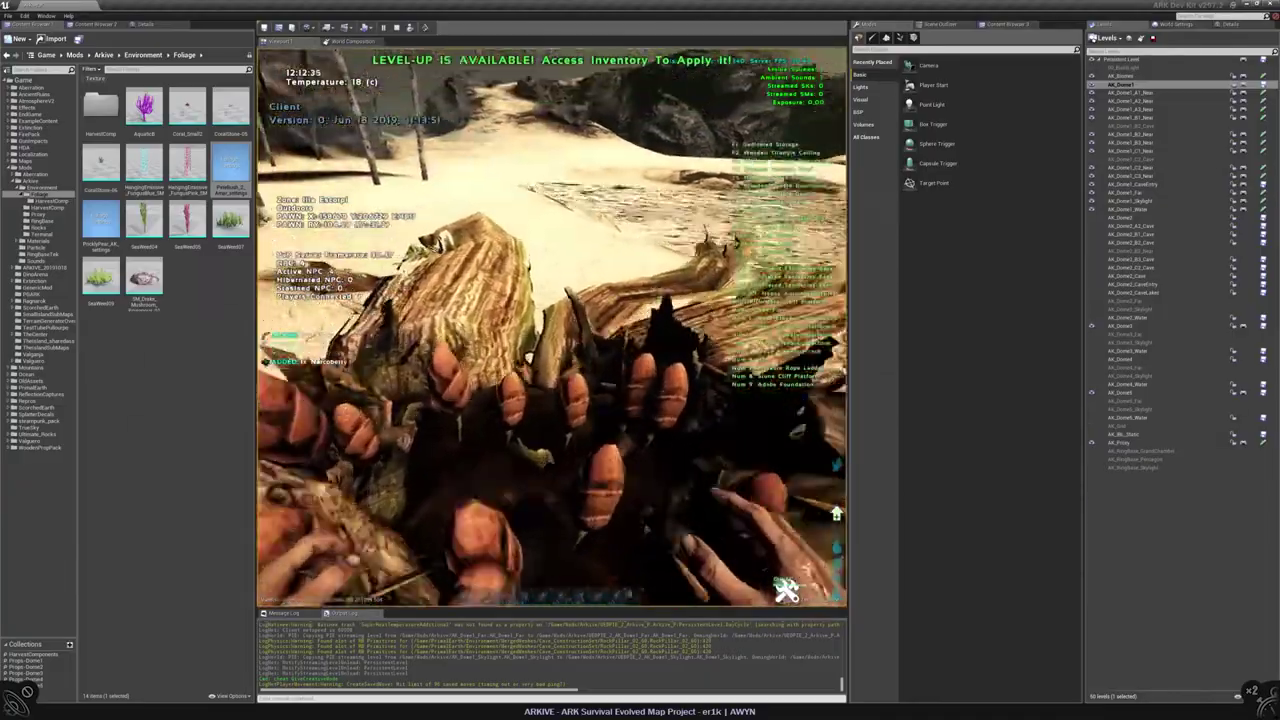
{"action": "key", "text": "w"}
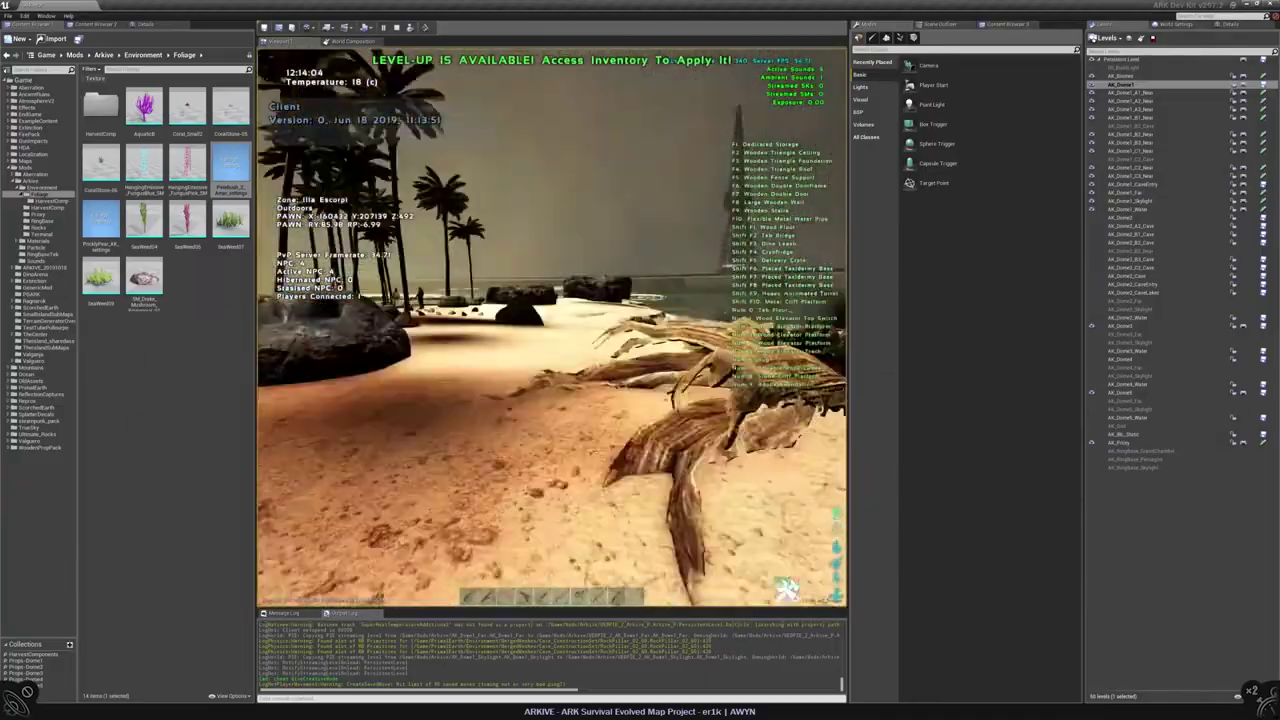
{"action": "key", "text": "e"}
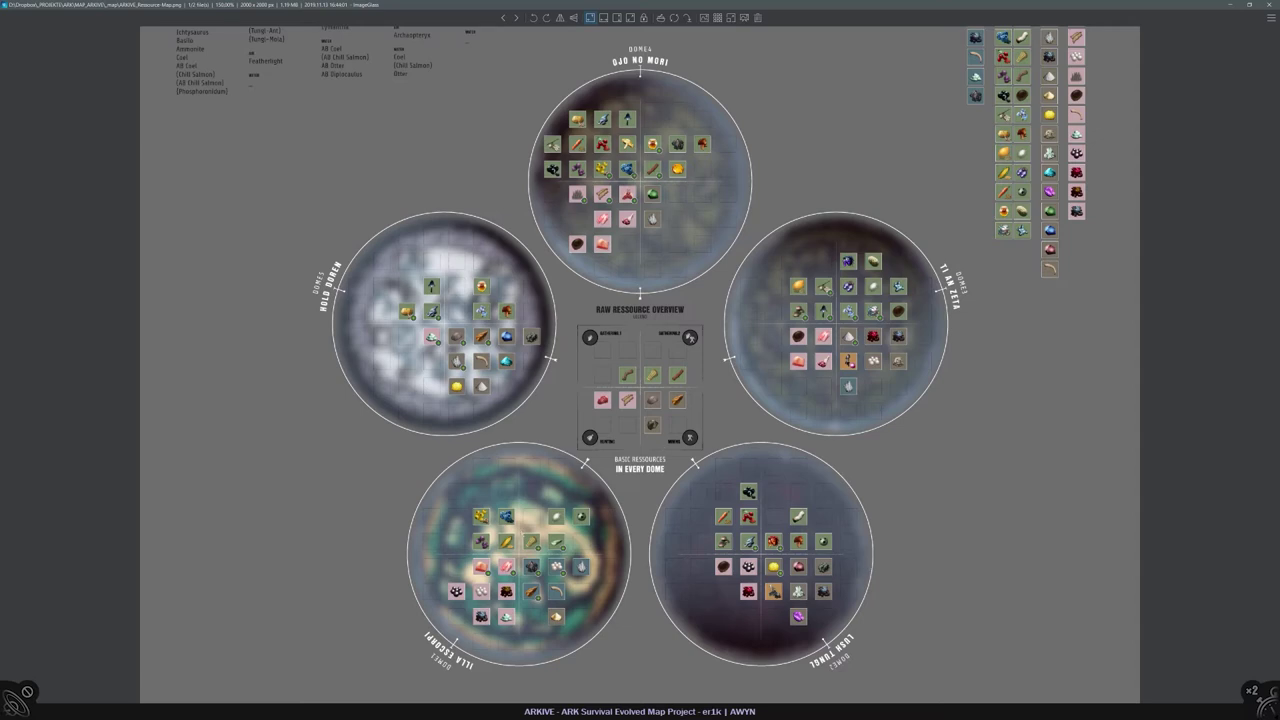
{"action": "left_click", "coordinate": [814, 686]}
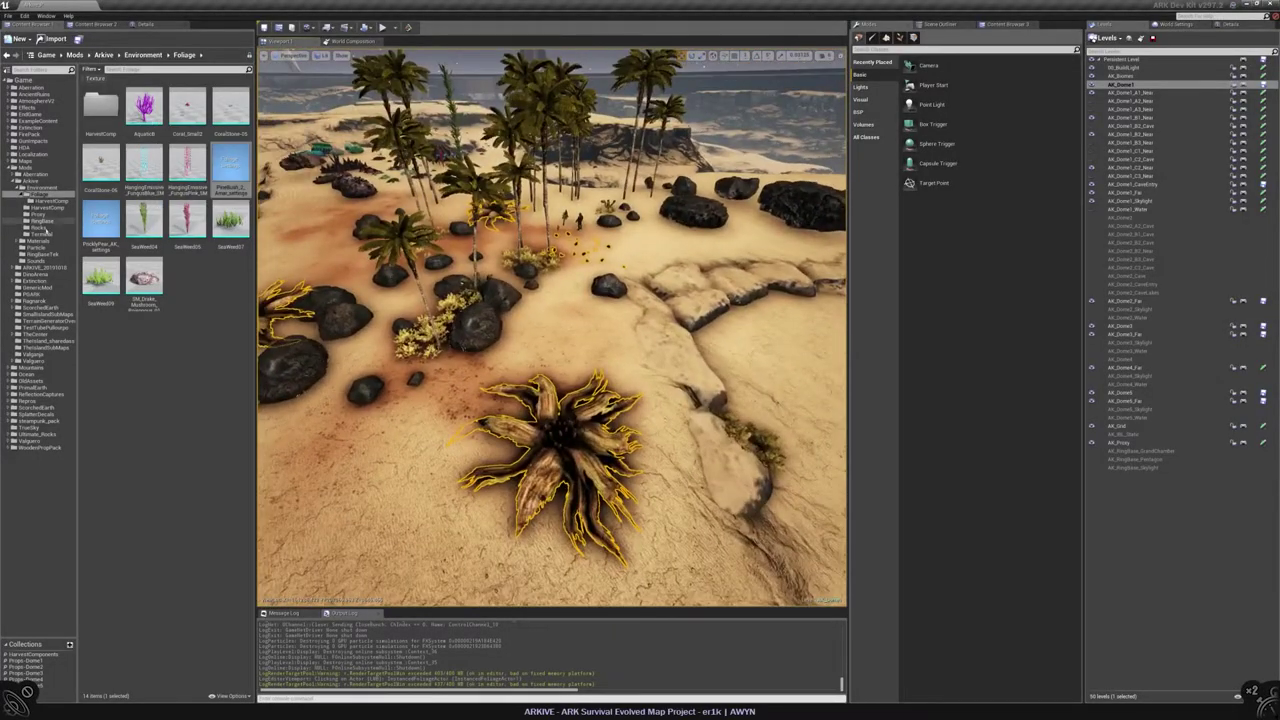
Step: Return to foliage painting and locate the SM_Welwitschia_Ex mesh in its Extinction desert vegetation folder
{"action": "left_click", "coordinate": [210, 307]}
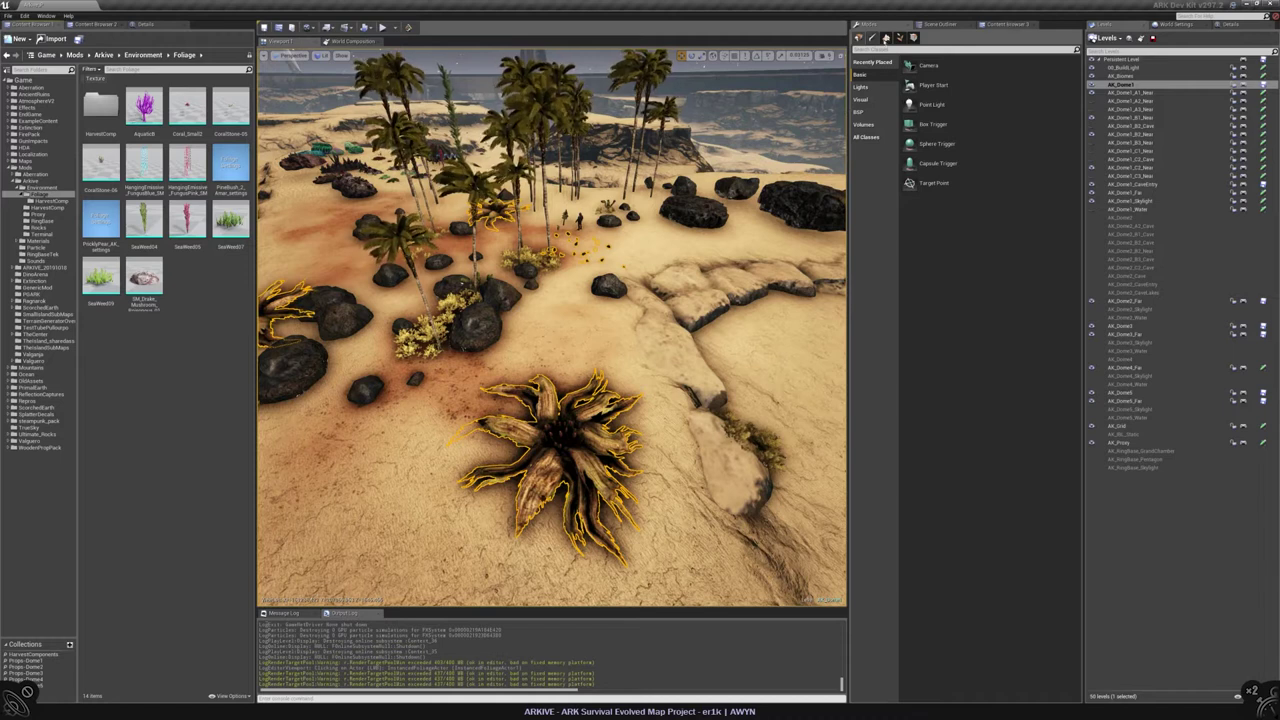
{"action": "left_click", "coordinate": [899, 37]}
{"action": "left_click", "coordinate": [1065, 325]}
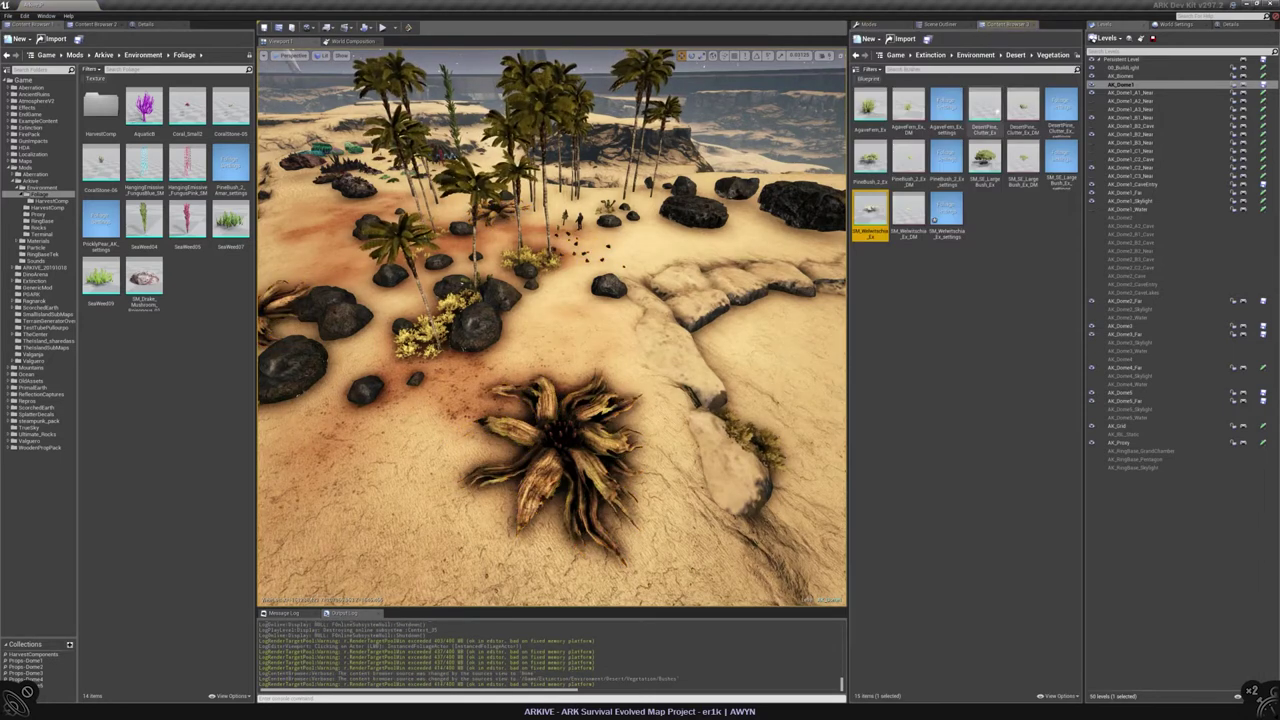
Step: Copy SM_Welwitschia_Ex_settings into the Arkive Foliage folder and rename the copy Welwitschia_AK_D1_settings
{"action": "left_click_drag", "start_coordinate": [946, 210], "coordinate": [60, 212]}
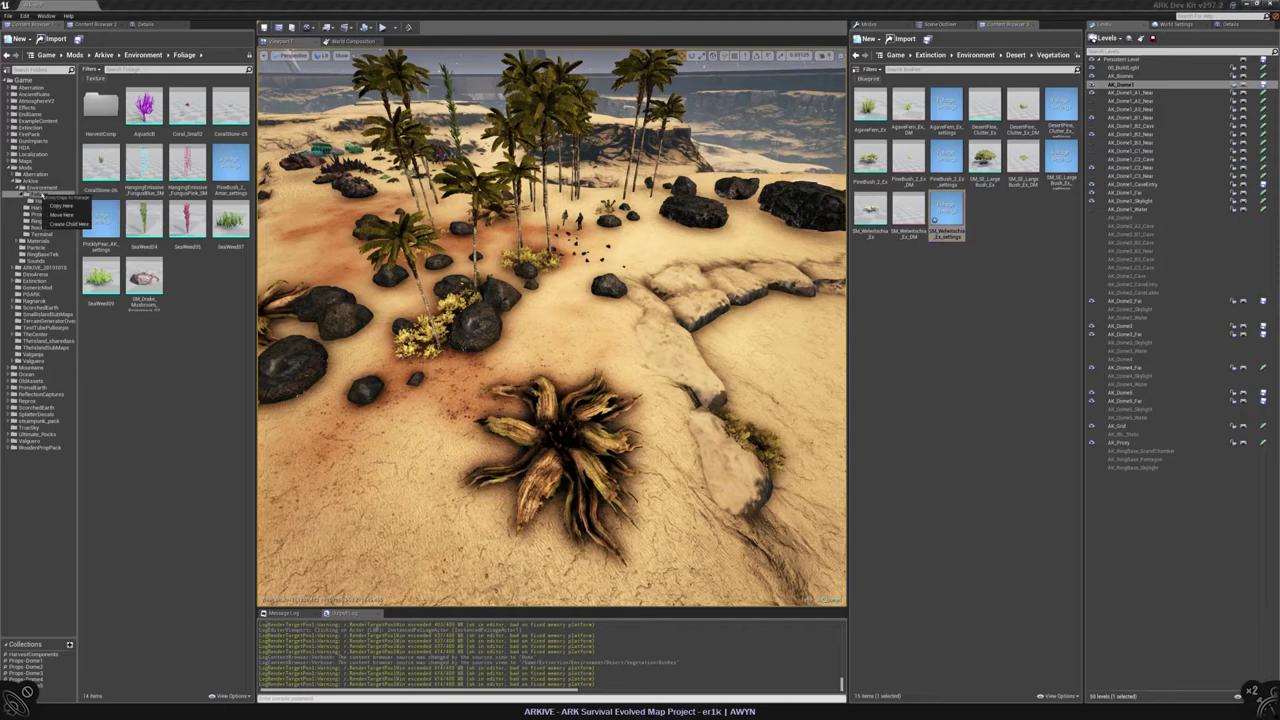
{"action": "left_click", "coordinate": [72, 204]}
{"action": "left_click", "coordinate": [186, 300]}
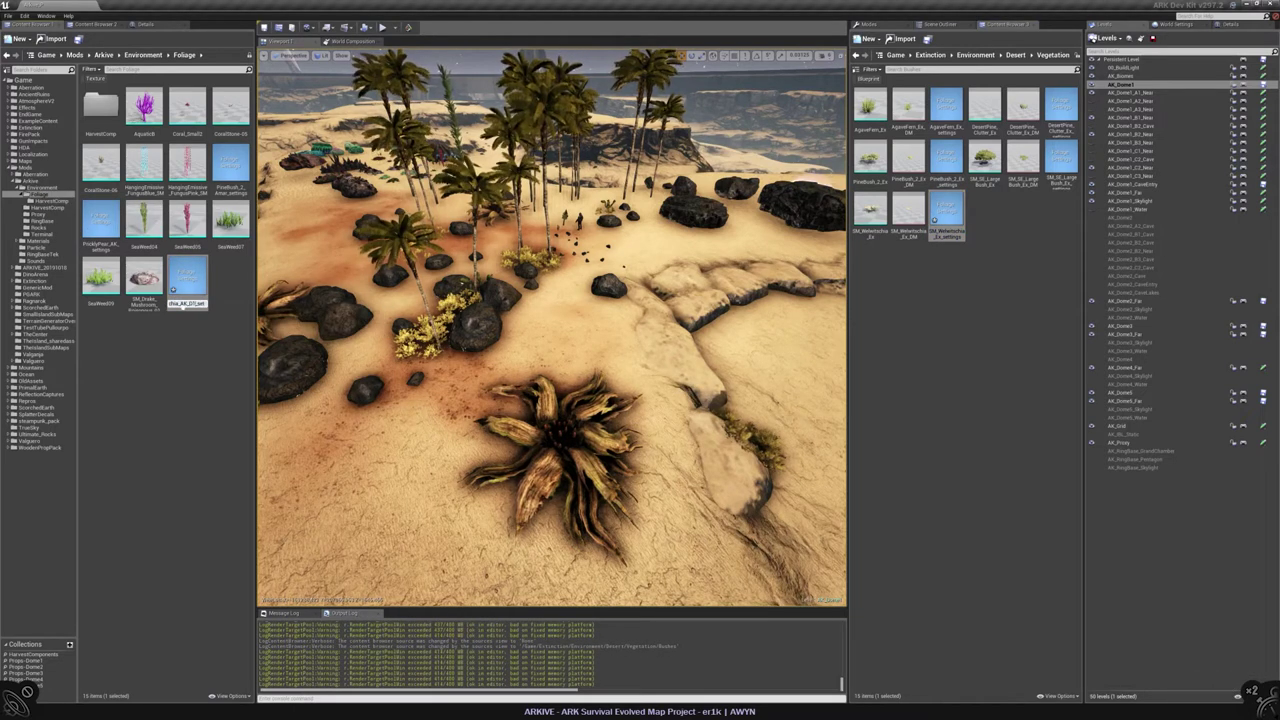
{"action": "key", "text": "Return"}
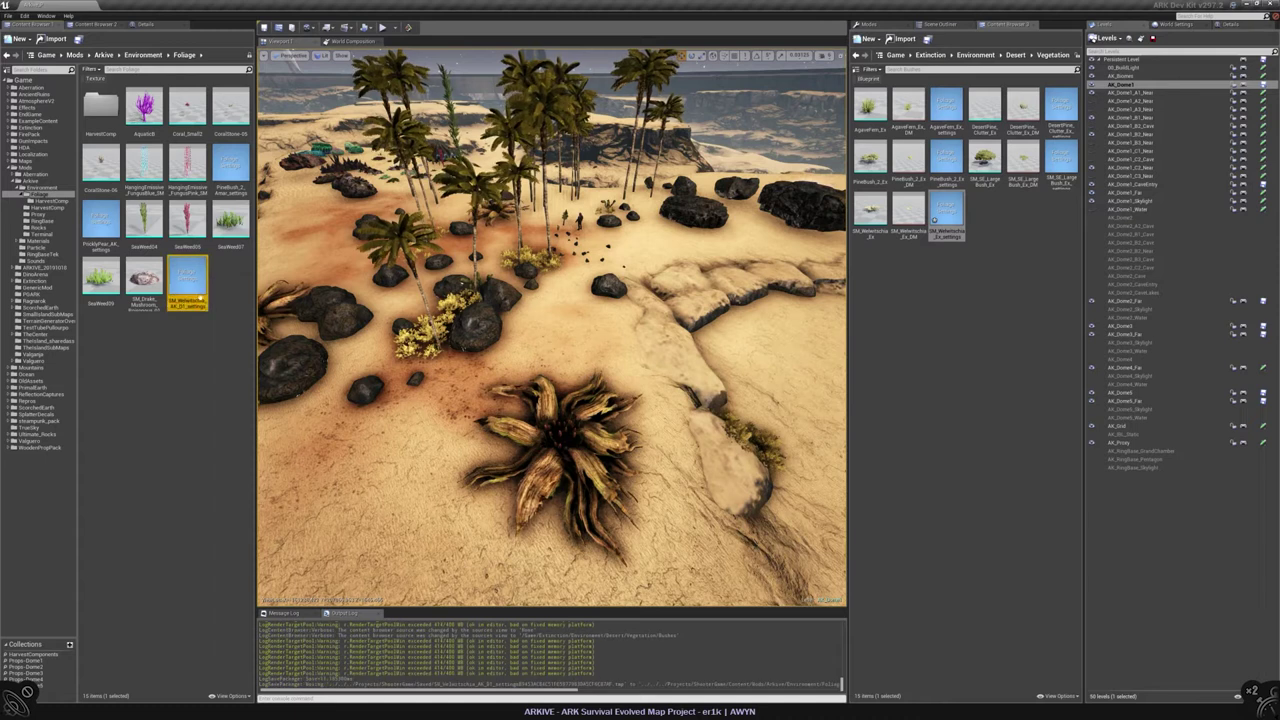
{"action": "type", "text": "SM_Welwitschia_Alt"}
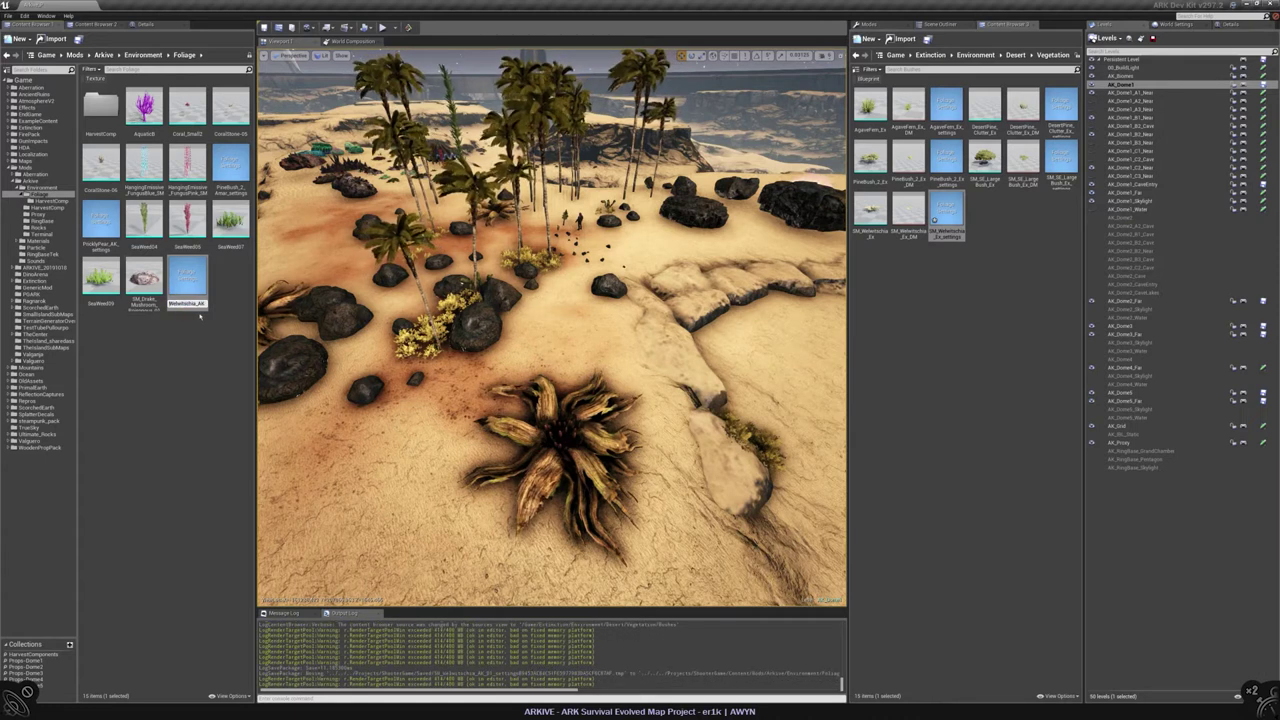
{"action": "key", "text": "Return"}
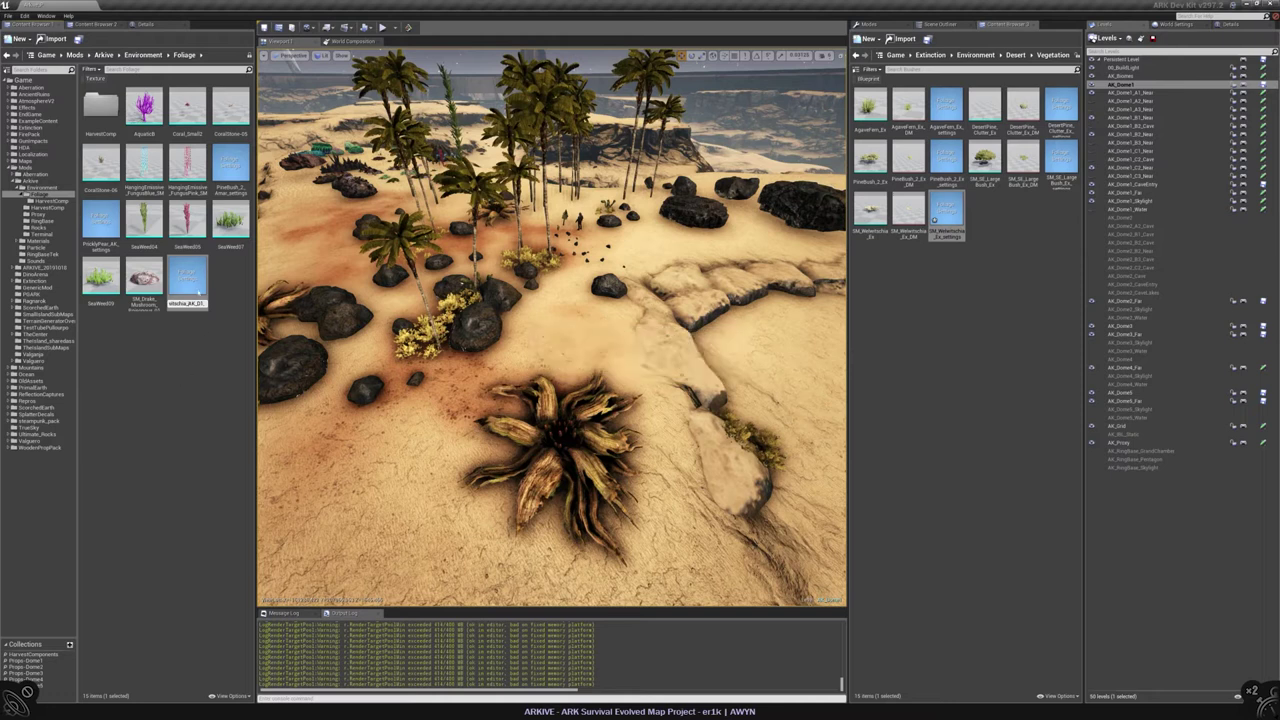
Step: Review the clustering options of Welwitschia_AK_D1_settings and open the AK Mejoberry seed harvest component from the Arkive HarvestComp folder
{"action": "double_click", "coordinate": [187, 280]}
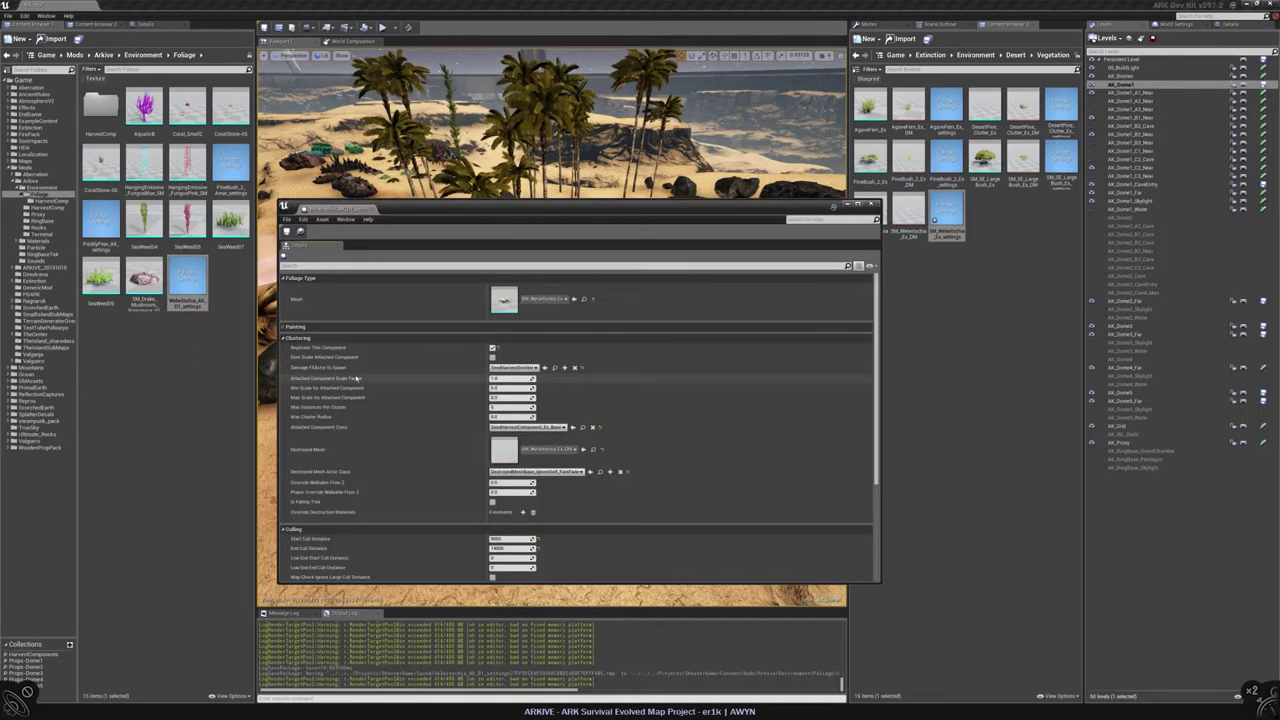
{"action": "scroll", "coordinate": [420, 449], "scroll_direction": "down", "scroll_amount": 1}
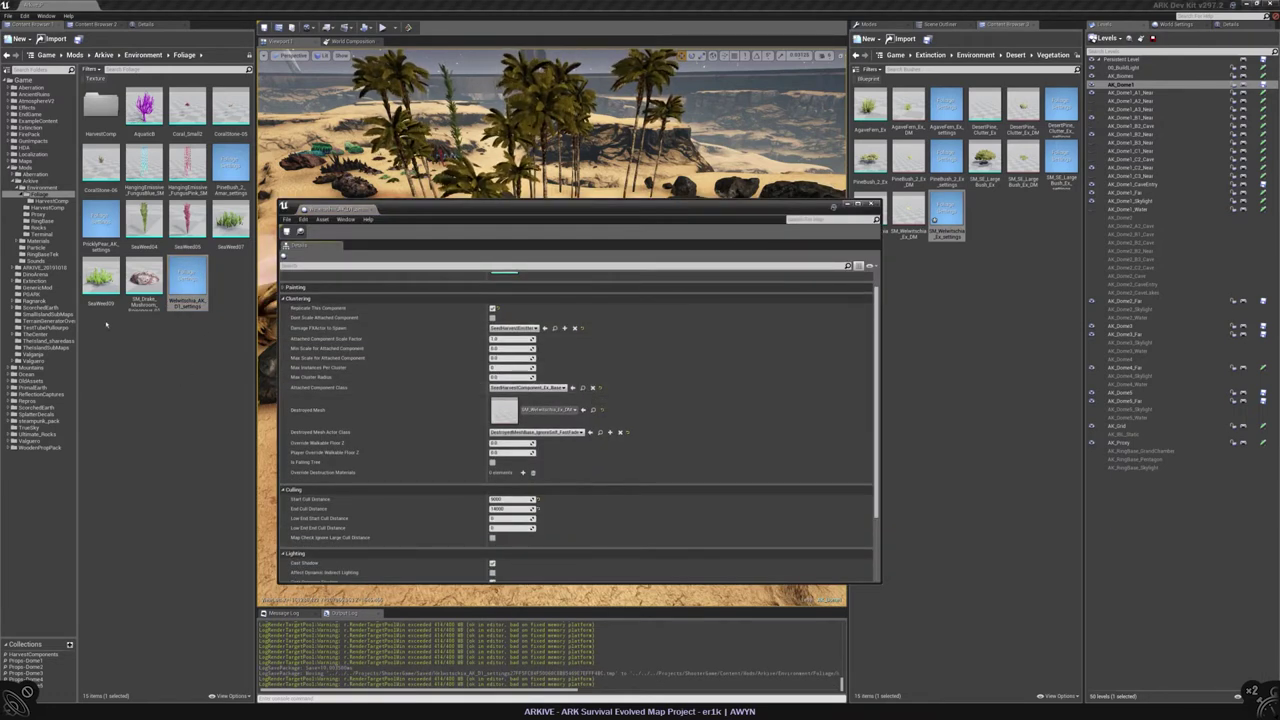
{"action": "double_click", "coordinate": [100, 105]}
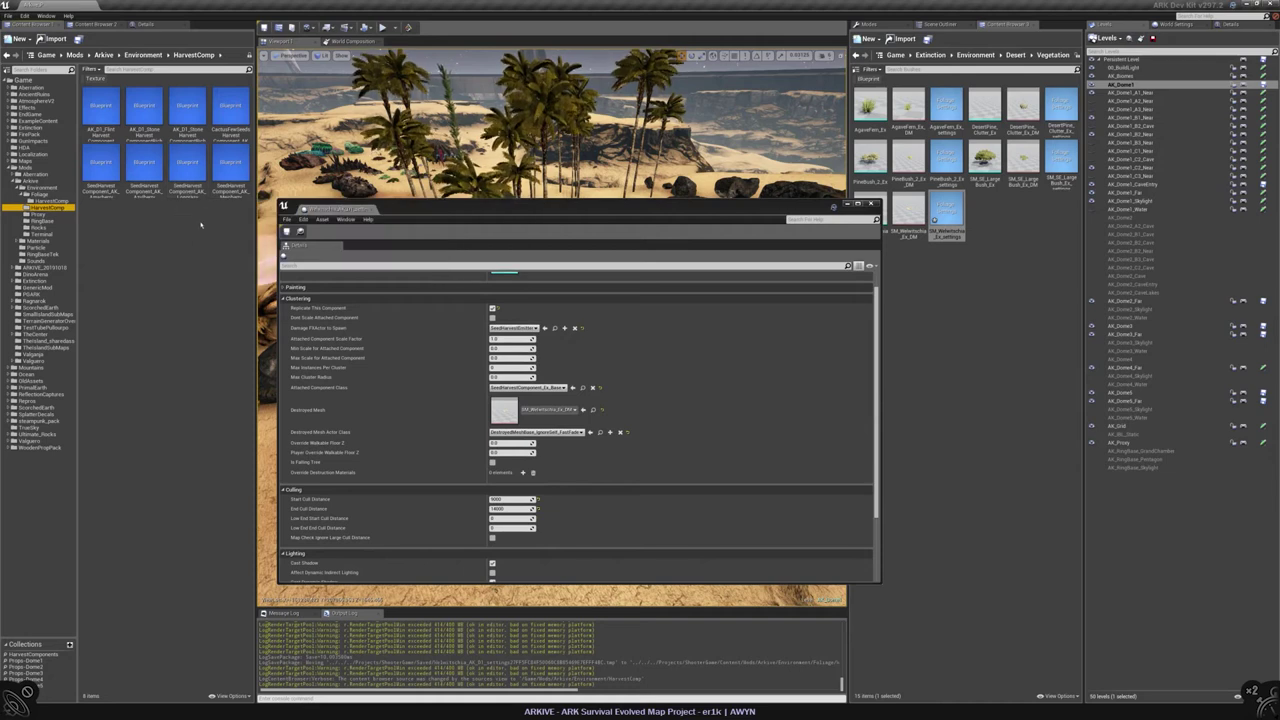
{"action": "double_click", "coordinate": [229, 170]}
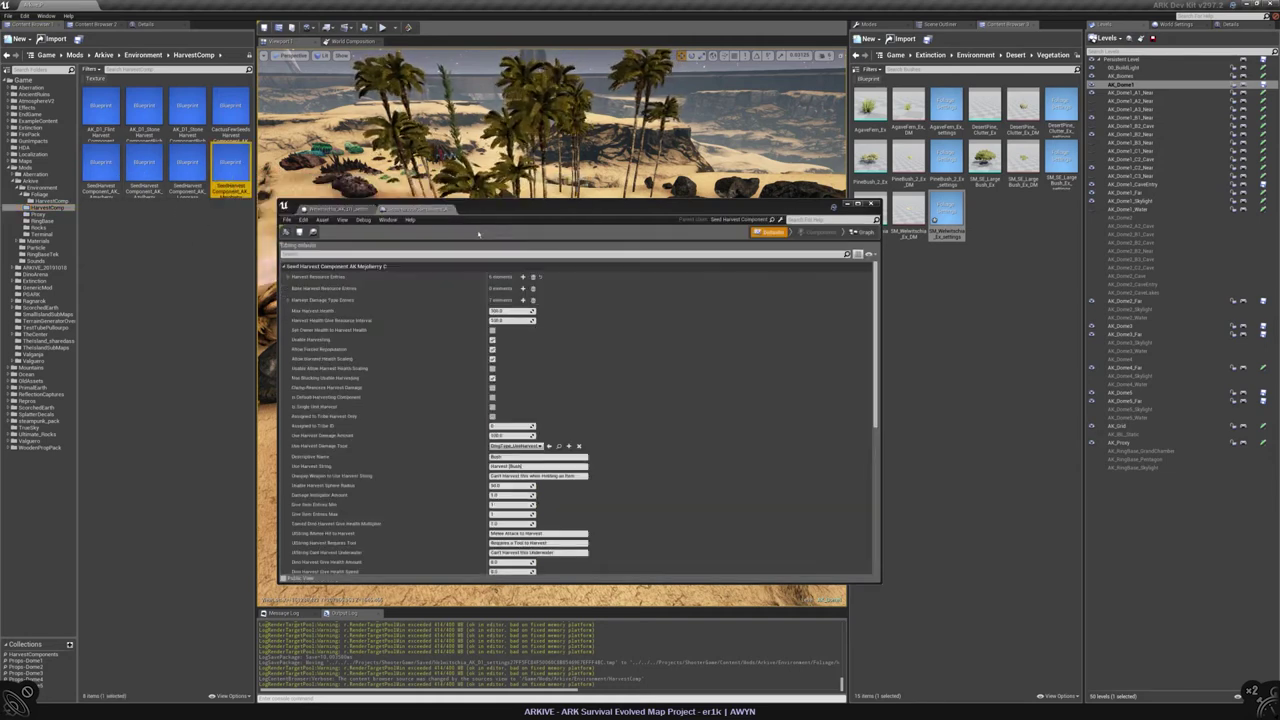
Step: Set Override Quantity Max to 20 for harvest resource entry 0 in the AK Mejoberry component
{"action": "left_click", "coordinate": [288, 277]}
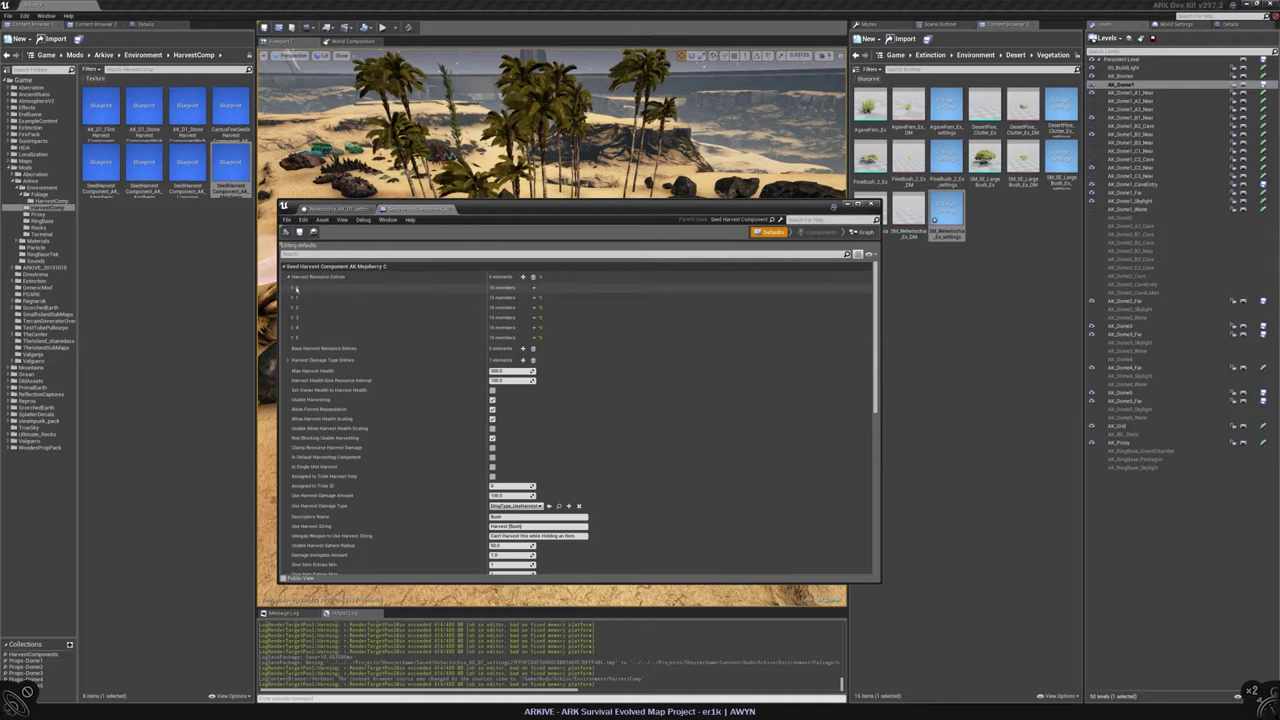
{"action": "left_click", "coordinate": [294, 288]}
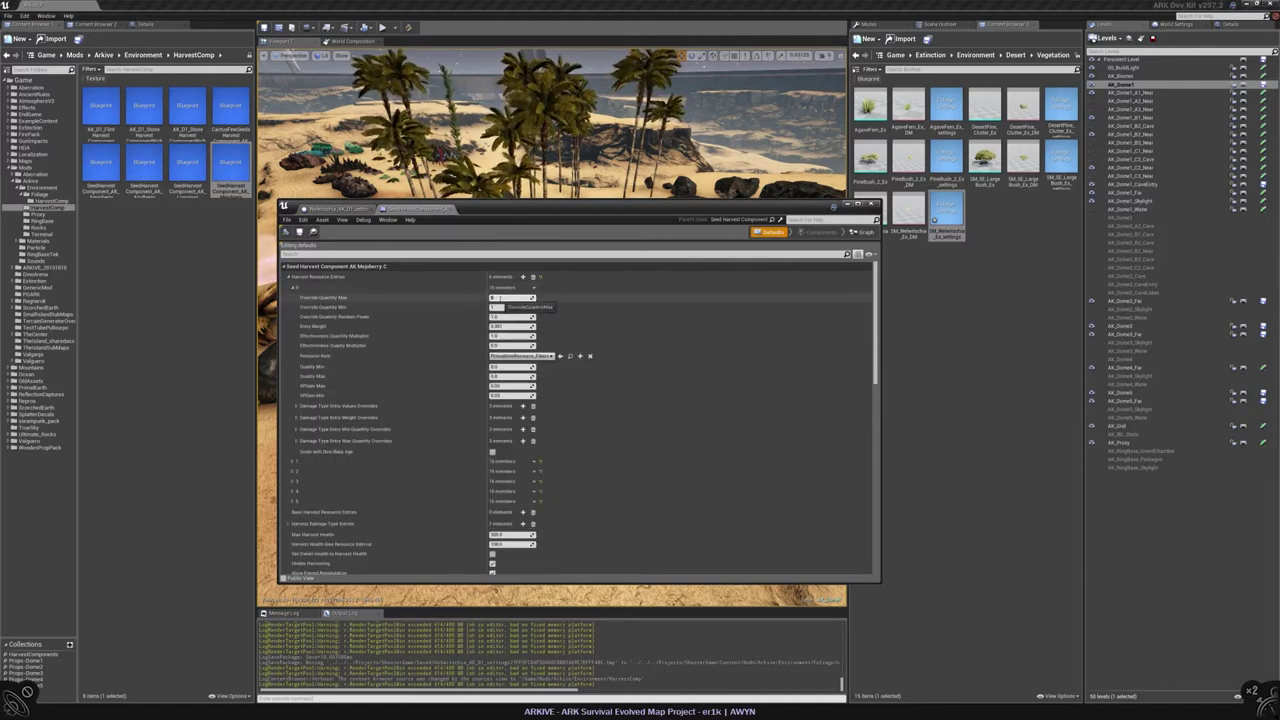
{"action": "left_click", "coordinate": [500, 298]}
{"action": "type", "text": "20"}
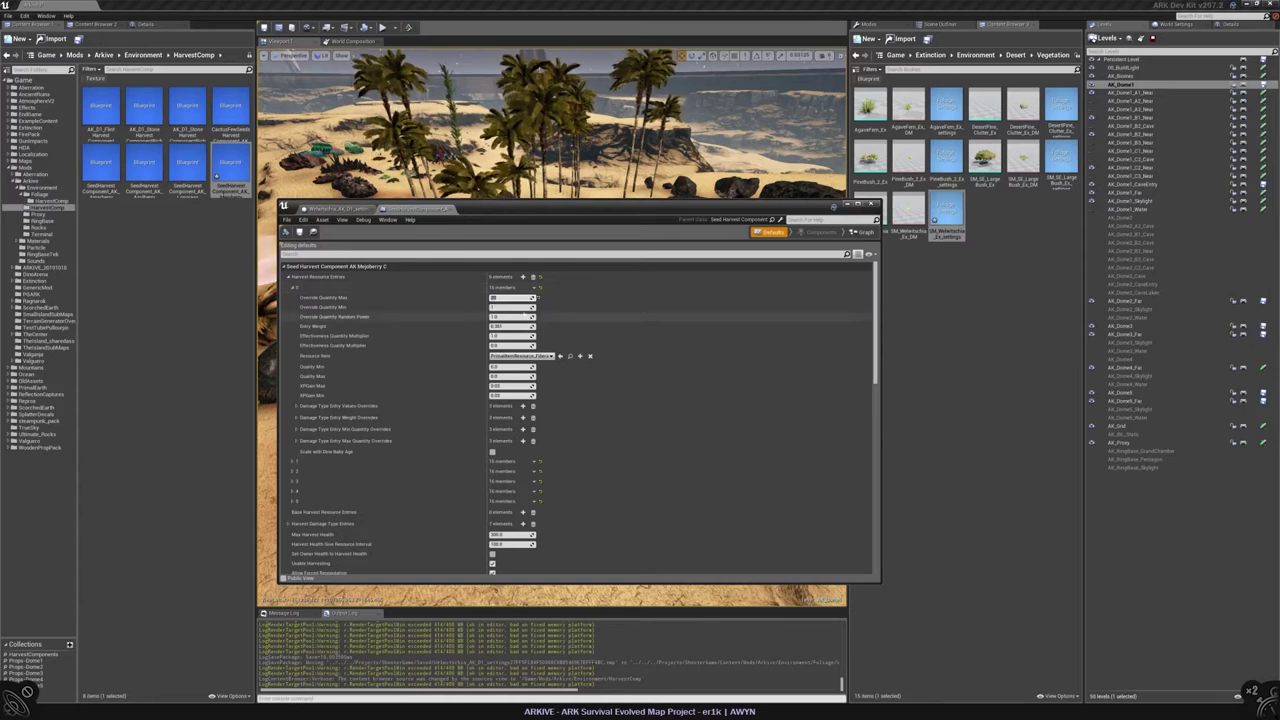
{"action": "left_click", "coordinate": [293, 287]}
Step: Expand the remaining harvest resource entries and review their quantities, entry weights and berry or seed resource items
{"action": "left_click", "coordinate": [293, 297]}
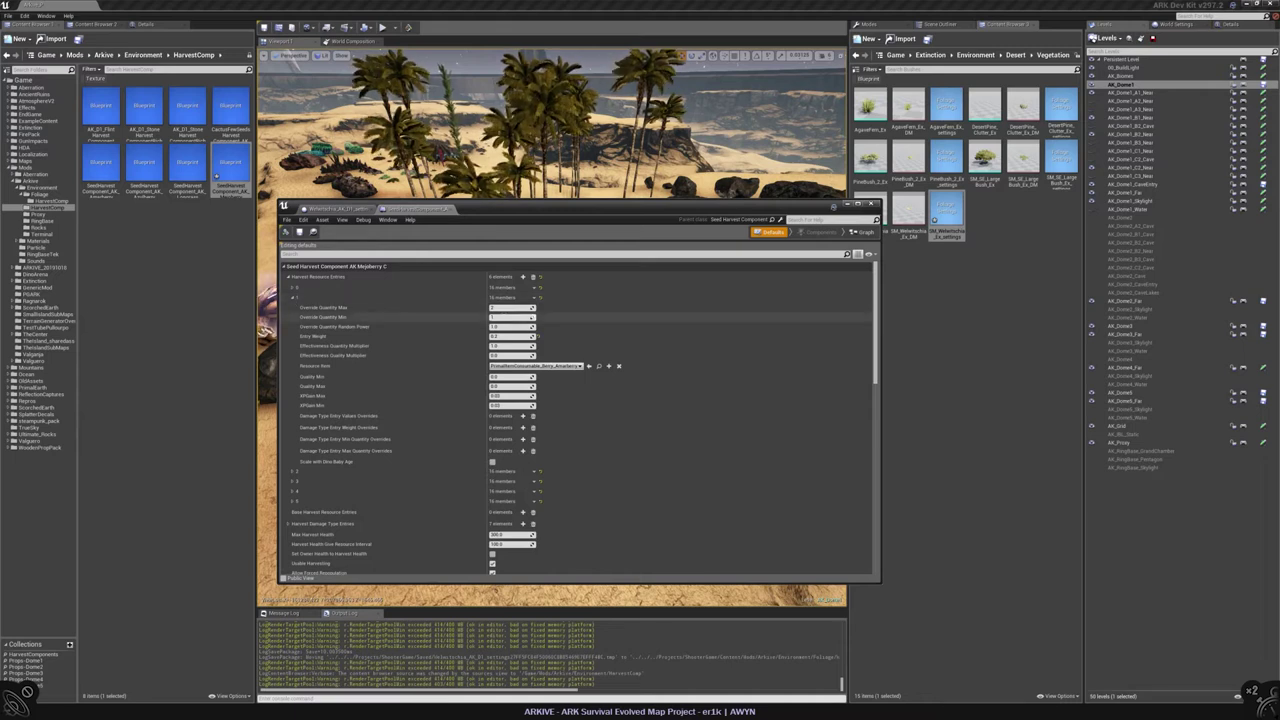
{"action": "left_click", "coordinate": [293, 471]}
{"action": "scroll", "coordinate": [362, 466], "scroll_direction": "down", "scroll_amount": 2}
{"action": "left_click", "coordinate": [293, 418]}
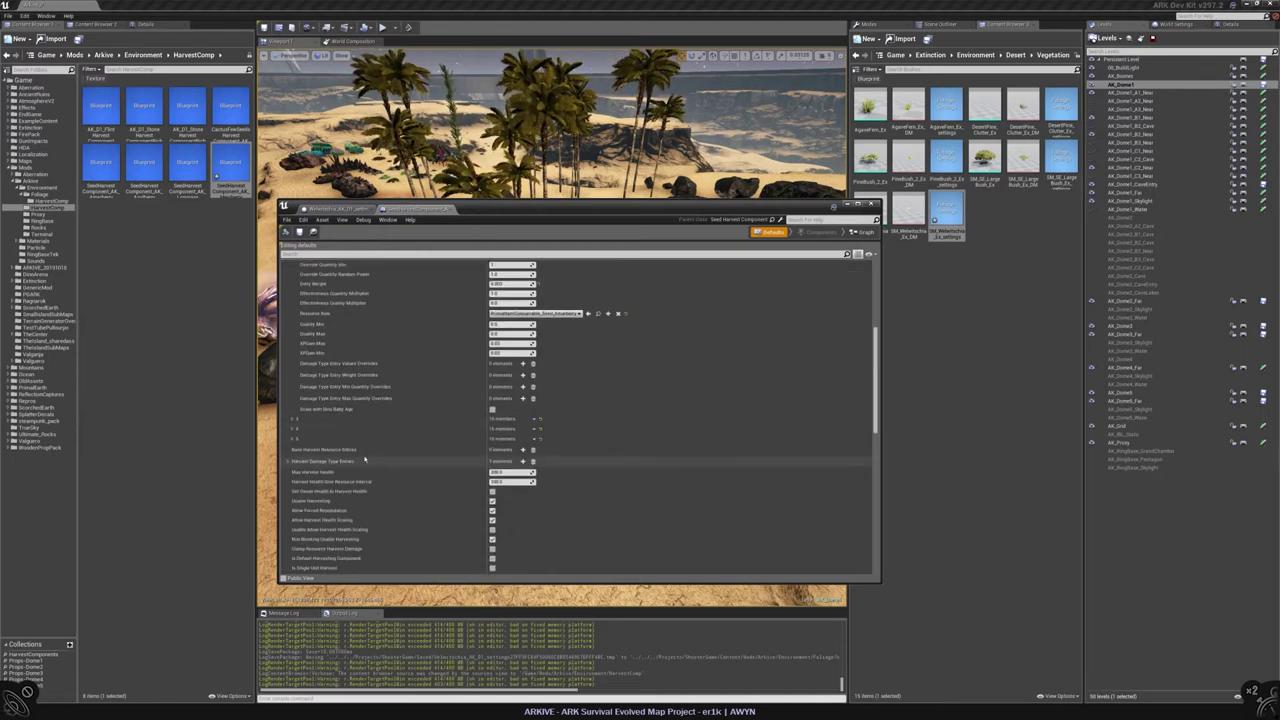
{"action": "left_click", "coordinate": [293, 429]}
{"action": "left_click", "coordinate": [293, 418]}
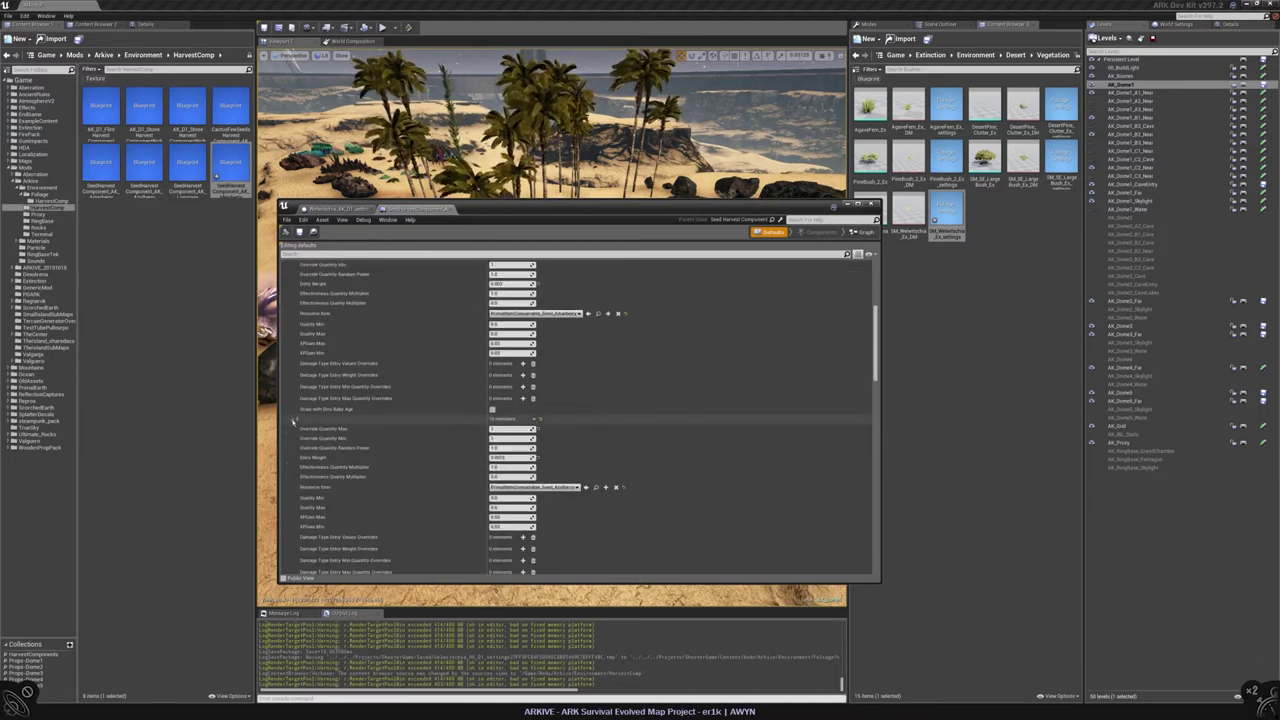
{"action": "scroll", "coordinate": [352, 405], "scroll_direction": "down", "scroll_amount": 4}
{"action": "scroll", "coordinate": [352, 405], "scroll_direction": "down", "scroll_amount": 1}
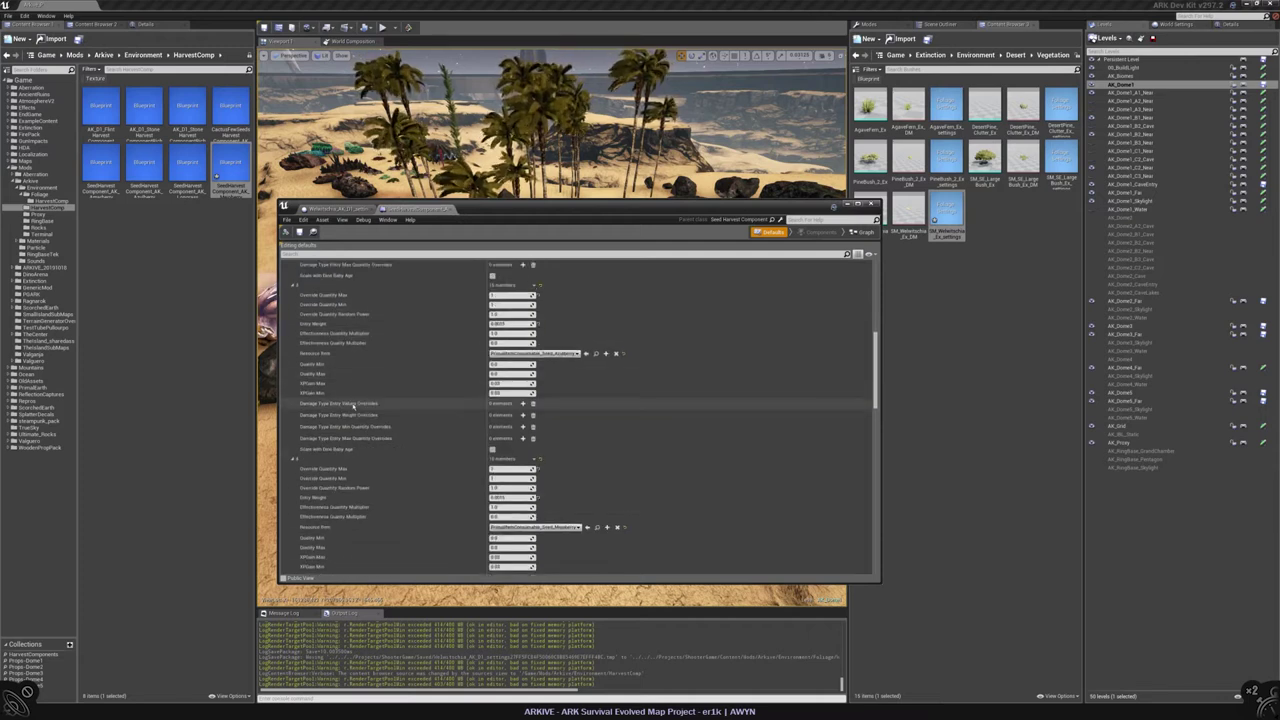
{"action": "scroll", "coordinate": [573, 446], "scroll_direction": "down", "scroll_amount": 4}
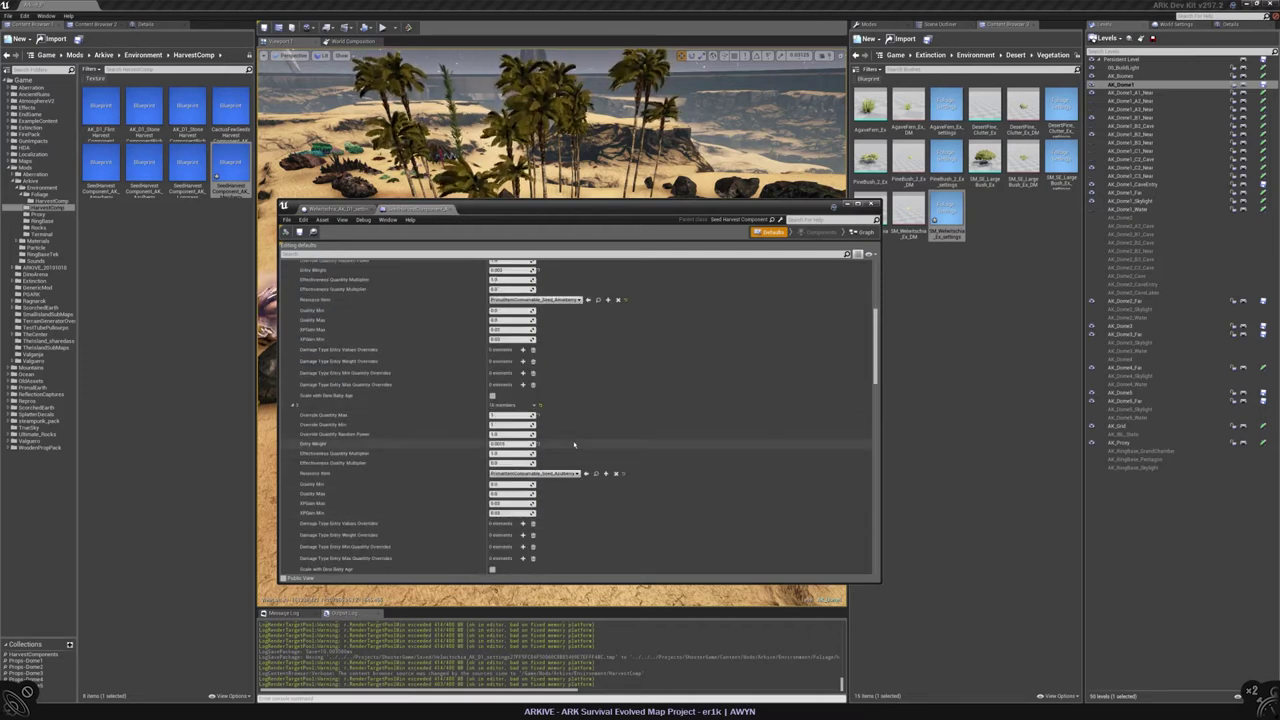
{"action": "scroll", "coordinate": [590, 352], "scroll_direction": "up", "scroll_amount": 5}
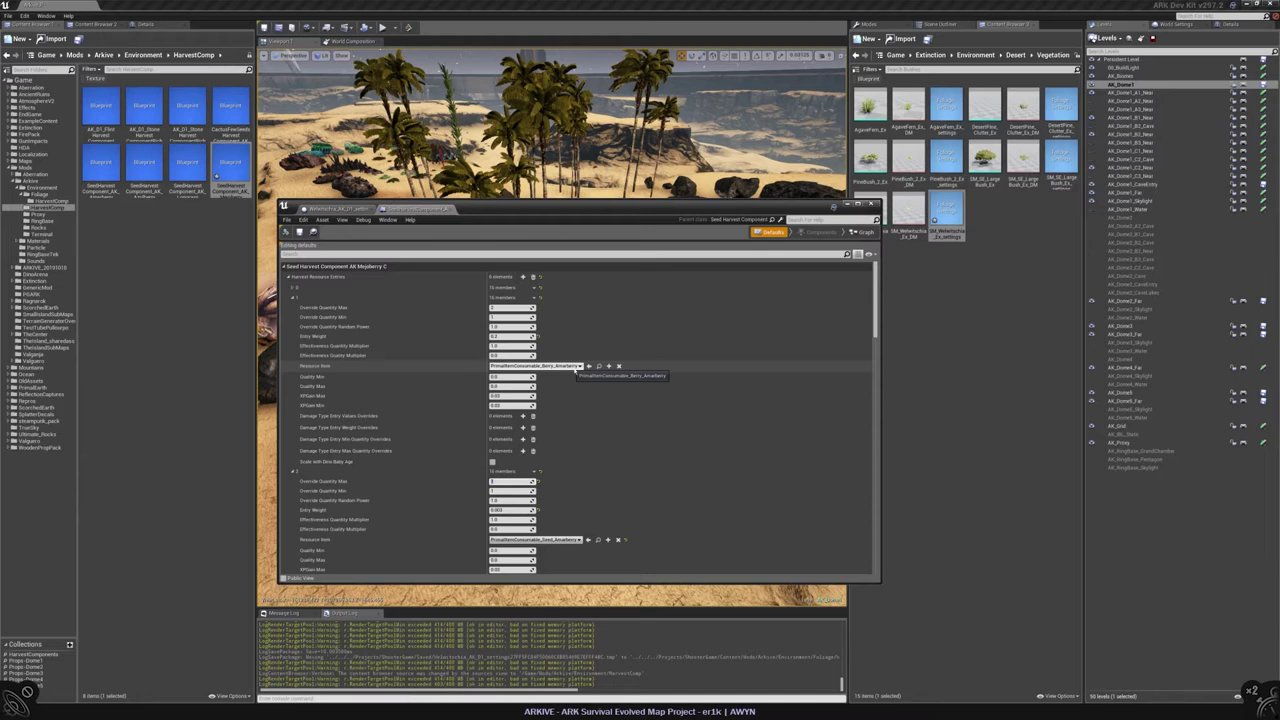
Step: Change the resource item of harvest entry 1 to PrimalItemConsumable_Berry_Mejoberry
{"action": "left_click", "coordinate": [576, 366]}
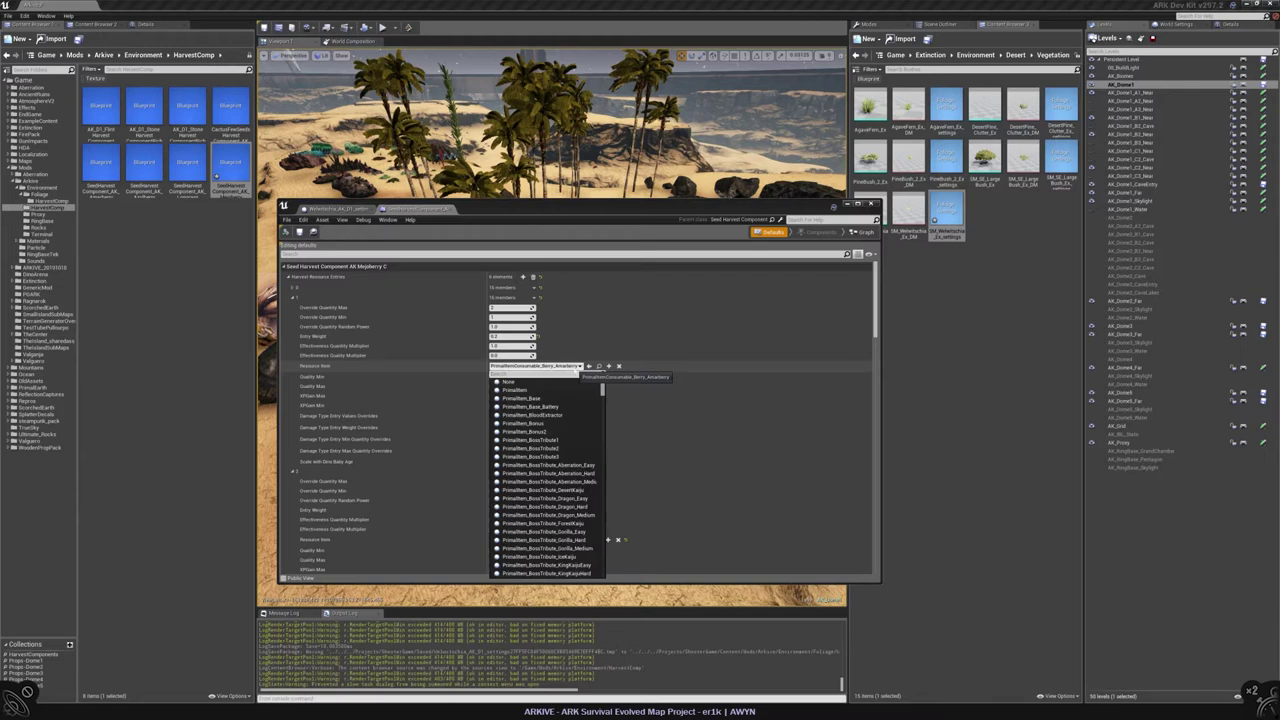
{"action": "type", "text": "mejo"}
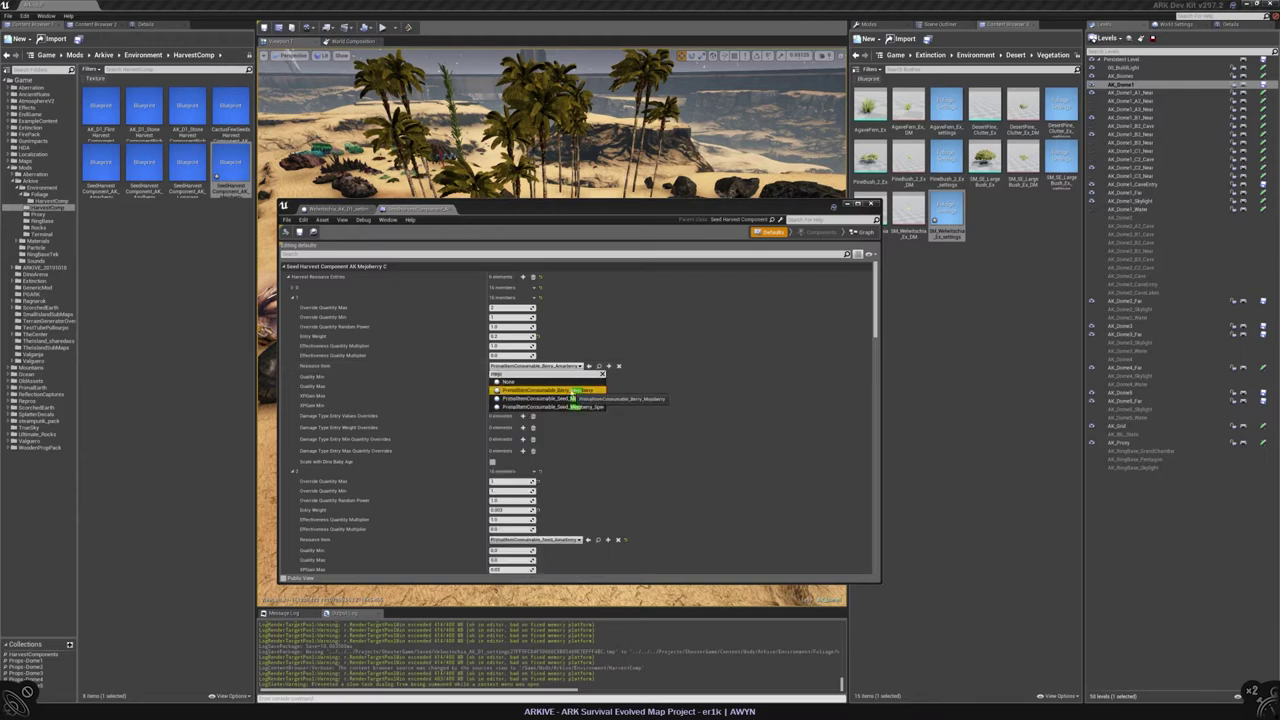
{"action": "left_click", "coordinate": [545, 389]}
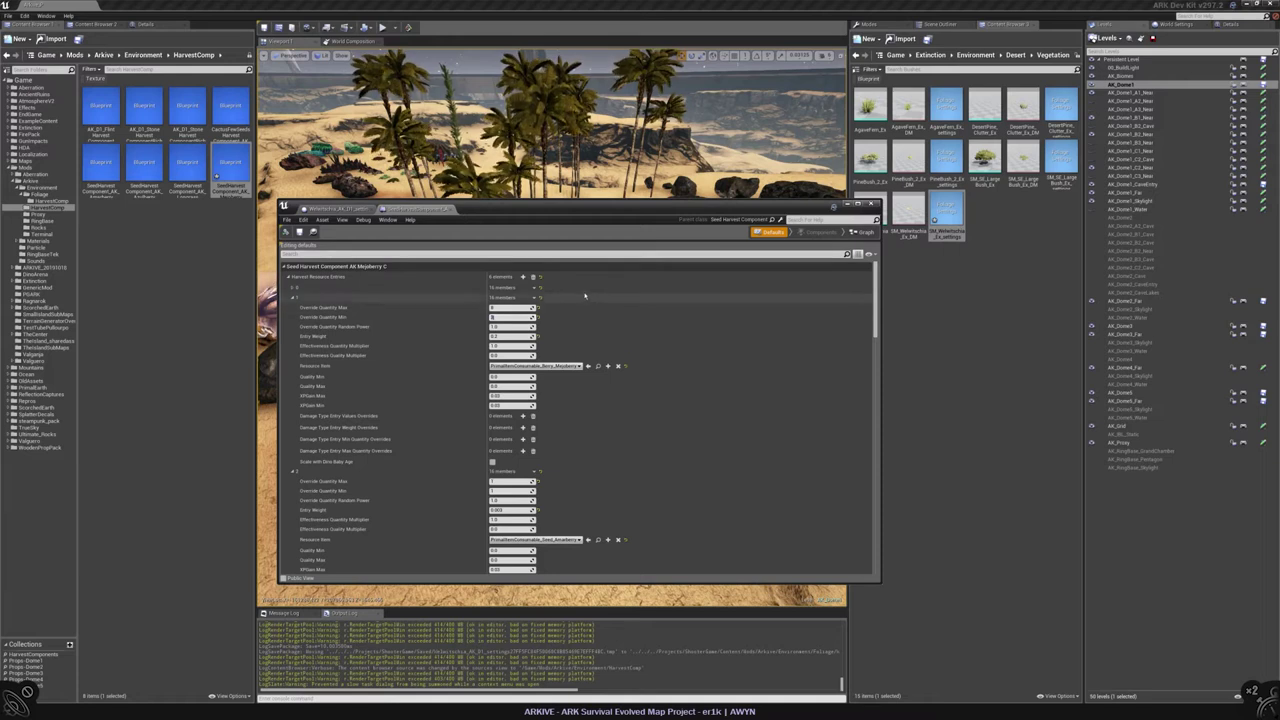
Step: Set Override Quantity Max of harvest entry 1 to 10, check the following entries, and save the component
{"action": "type", "text": "10"}
{"action": "key", "text": "Return"}
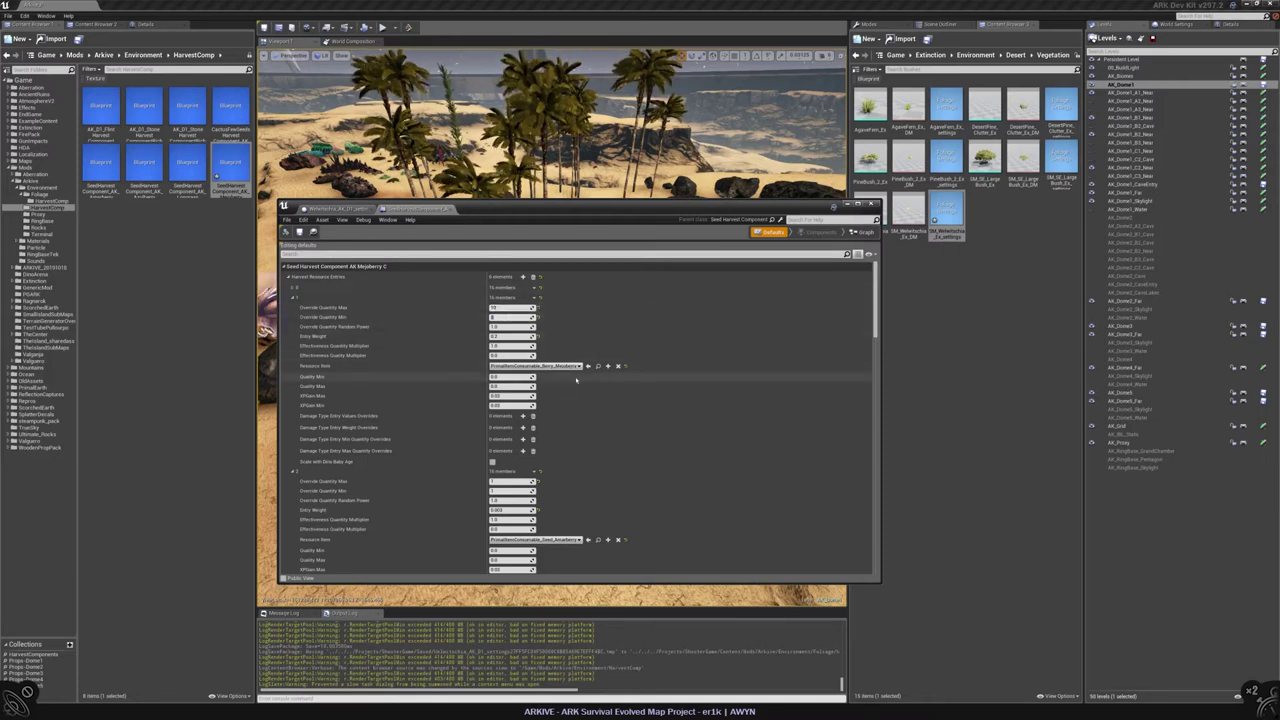
{"action": "scroll", "coordinate": [600, 435], "scroll_direction": "down", "scroll_amount": 5}
{"action": "scroll", "coordinate": [608, 434], "scroll_direction": "up", "scroll_amount": 3}
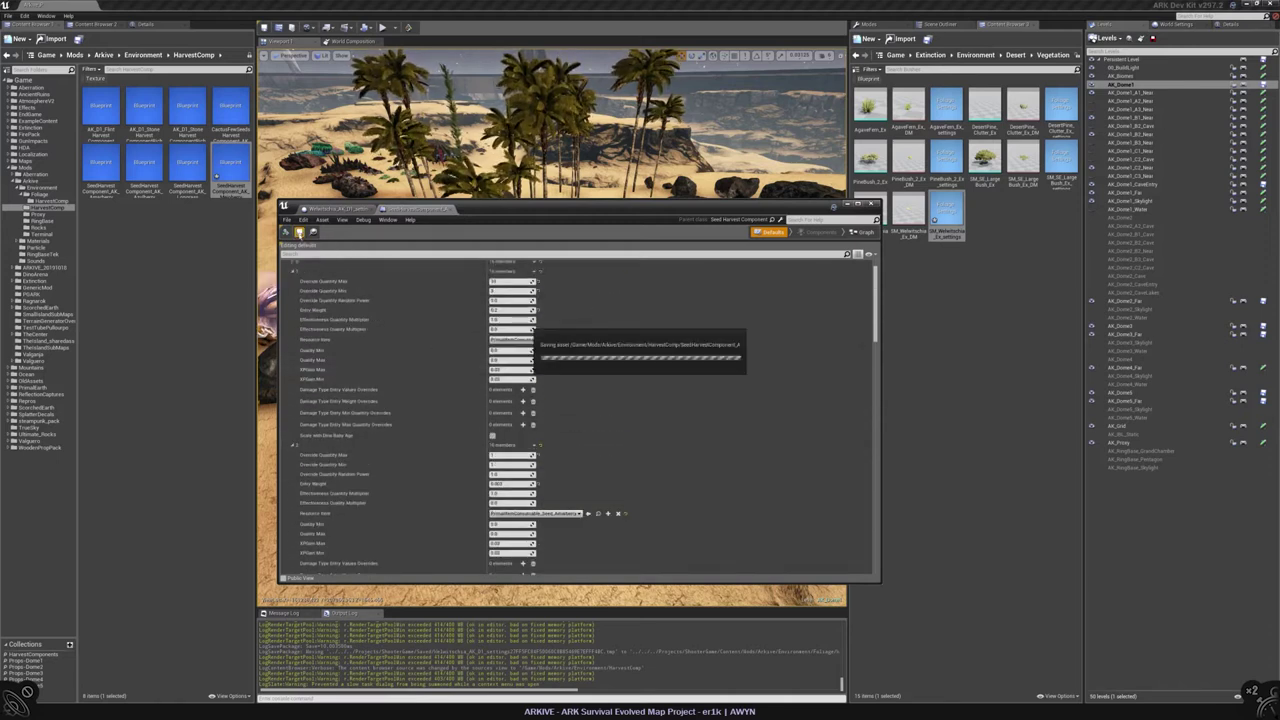
Step: Save the Mejoberry harvest component and rename it SeedHarvestComponent_AK_D1_Mejoberry
{"action": "left_click", "coordinate": [287, 231]}
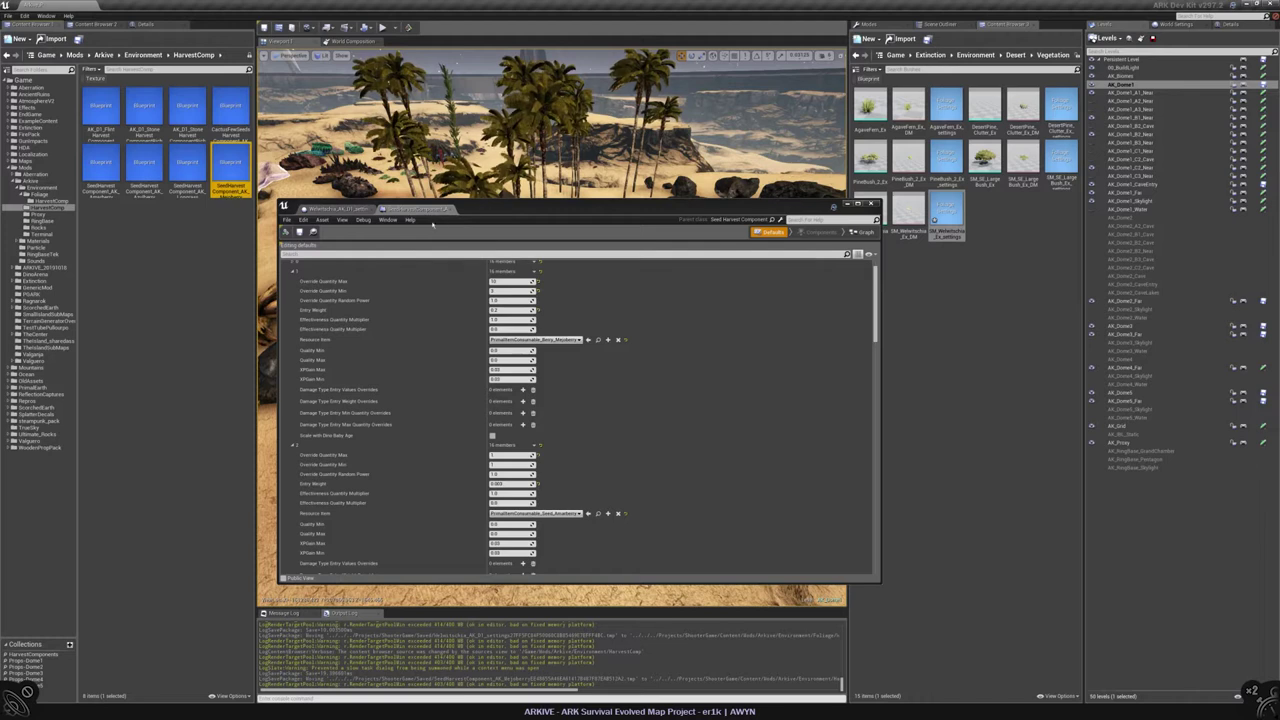
{"action": "left_click", "coordinate": [230, 172]}
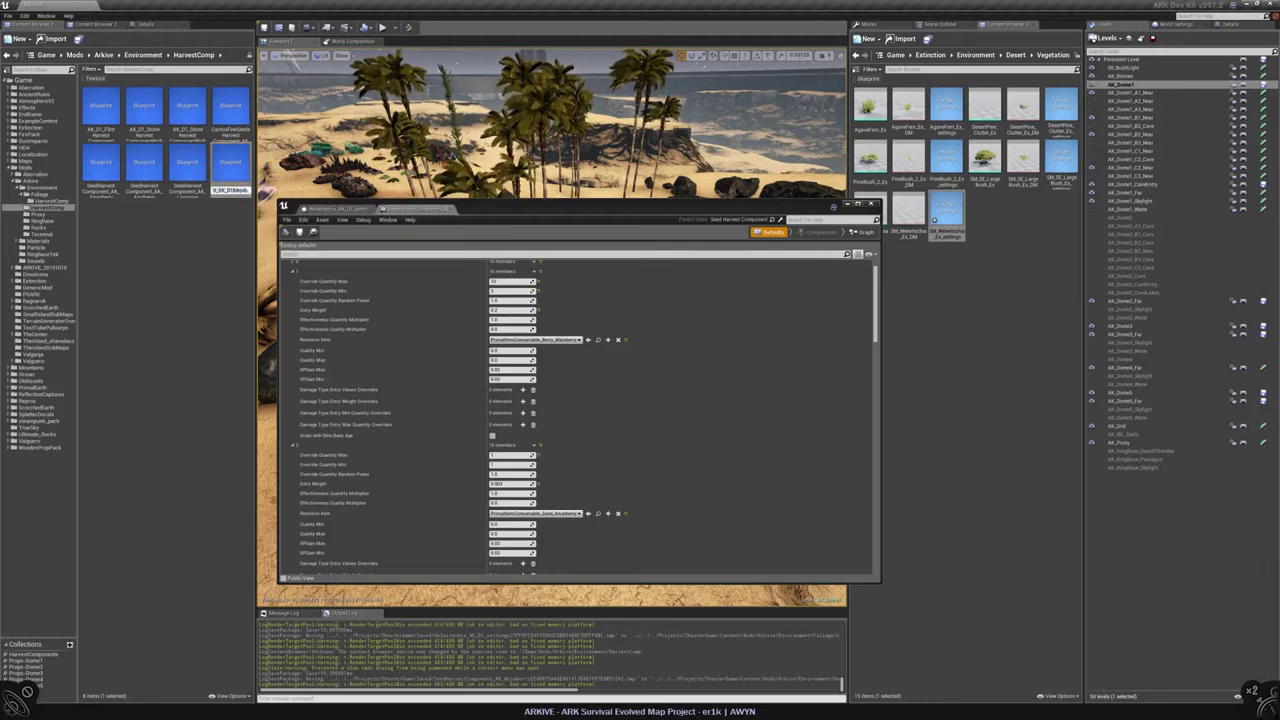
{"action": "key", "text": "Return"}
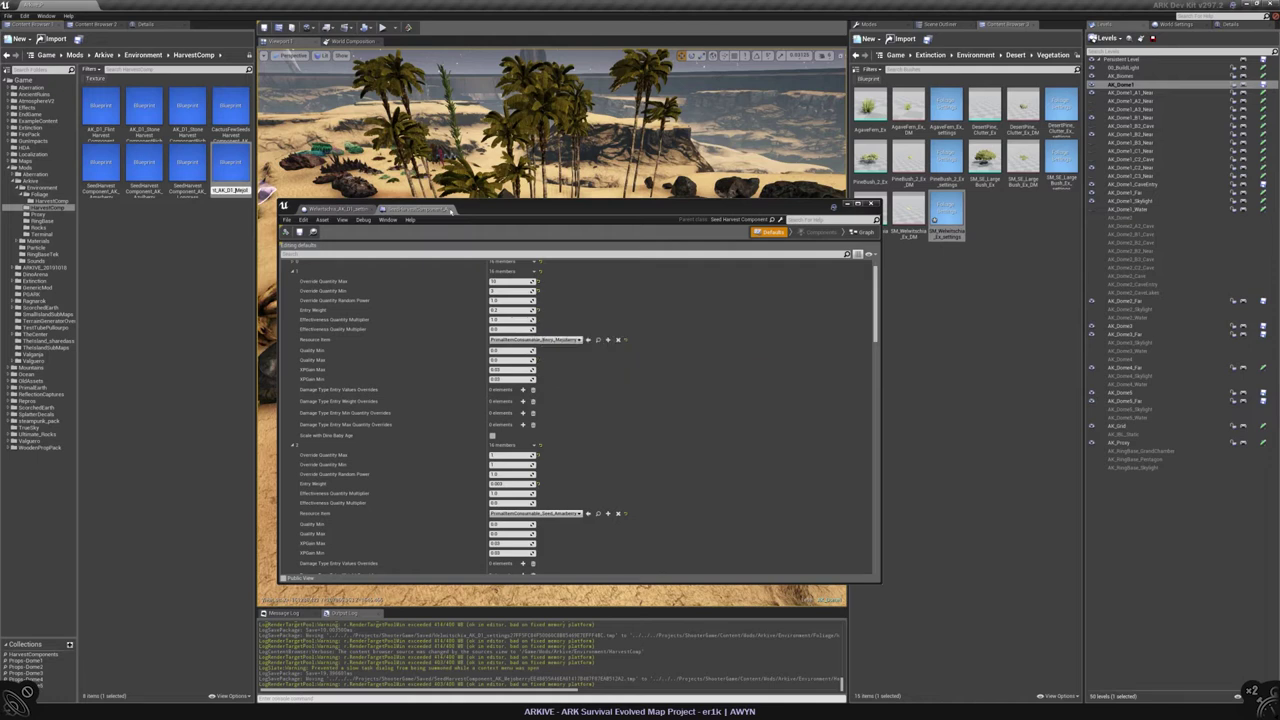
{"action": "key", "text": "Return"}
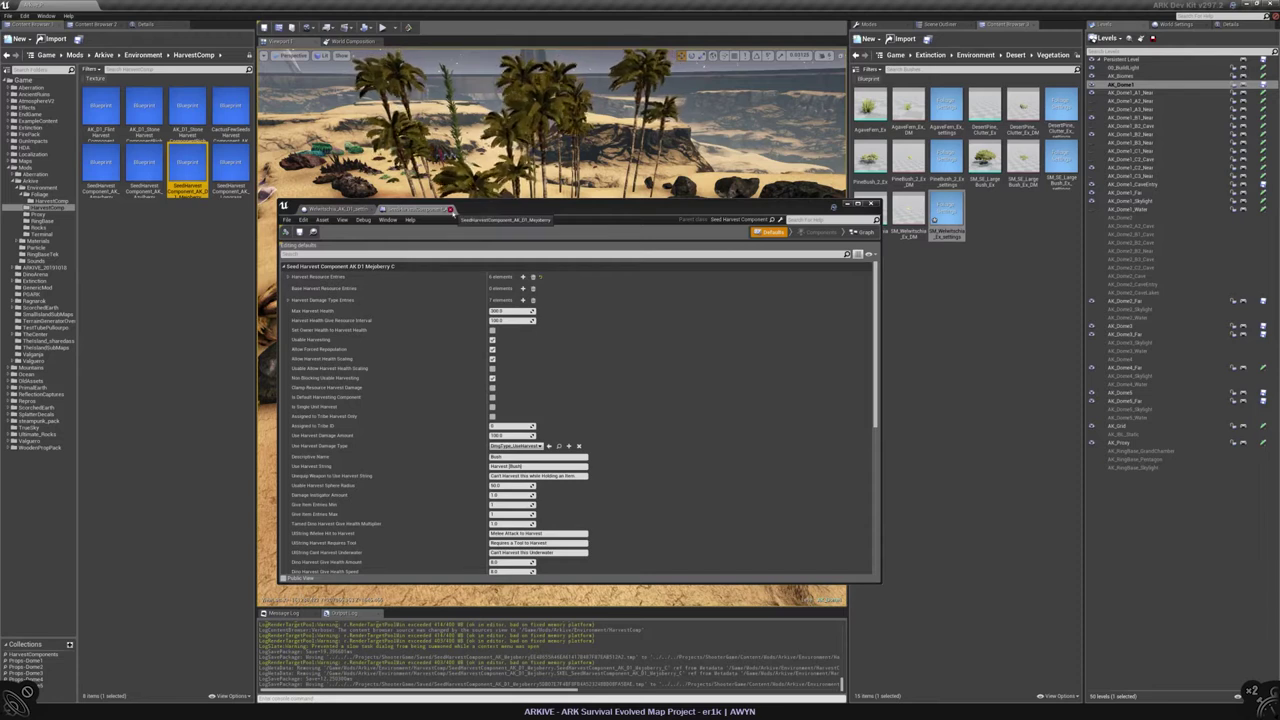
Step: Assign SeedHarvestComponent_AK_D1_Mejoberry as the Attached Component Class of the Welwitschia foliage settings, then save and close them
{"action": "left_click", "coordinate": [451, 209]}
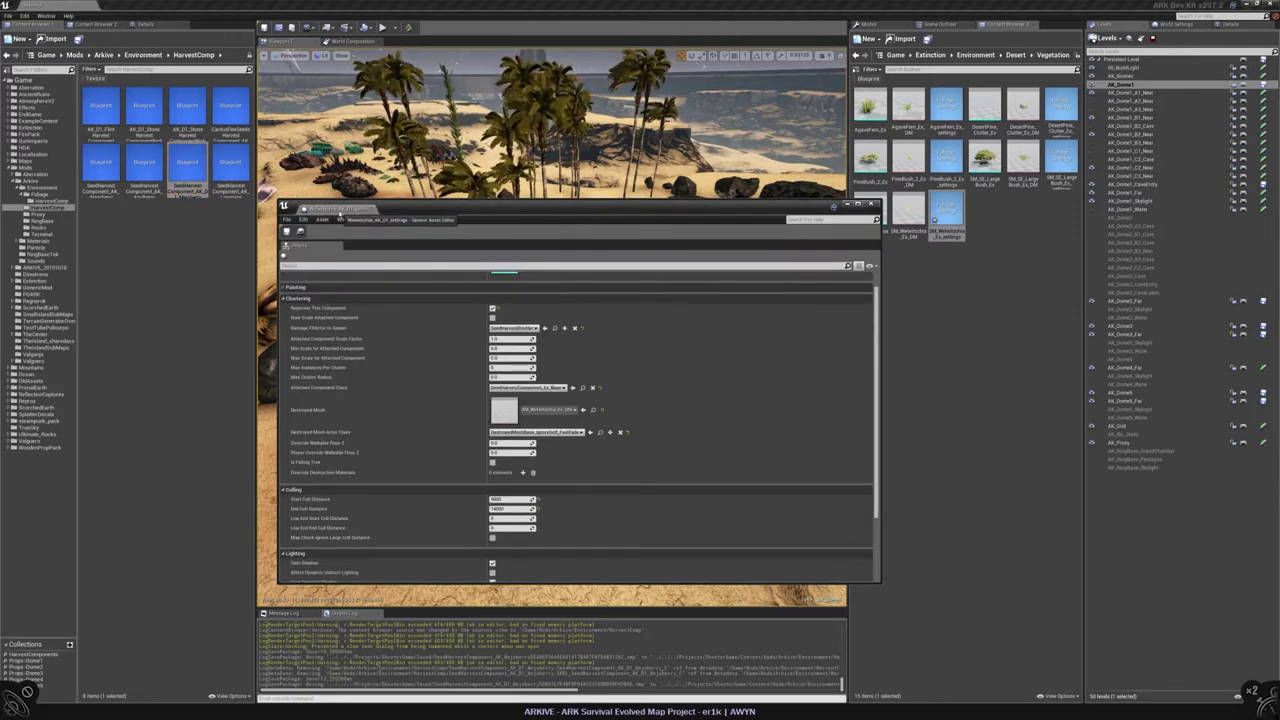
{"action": "left_click", "coordinate": [572, 388]}
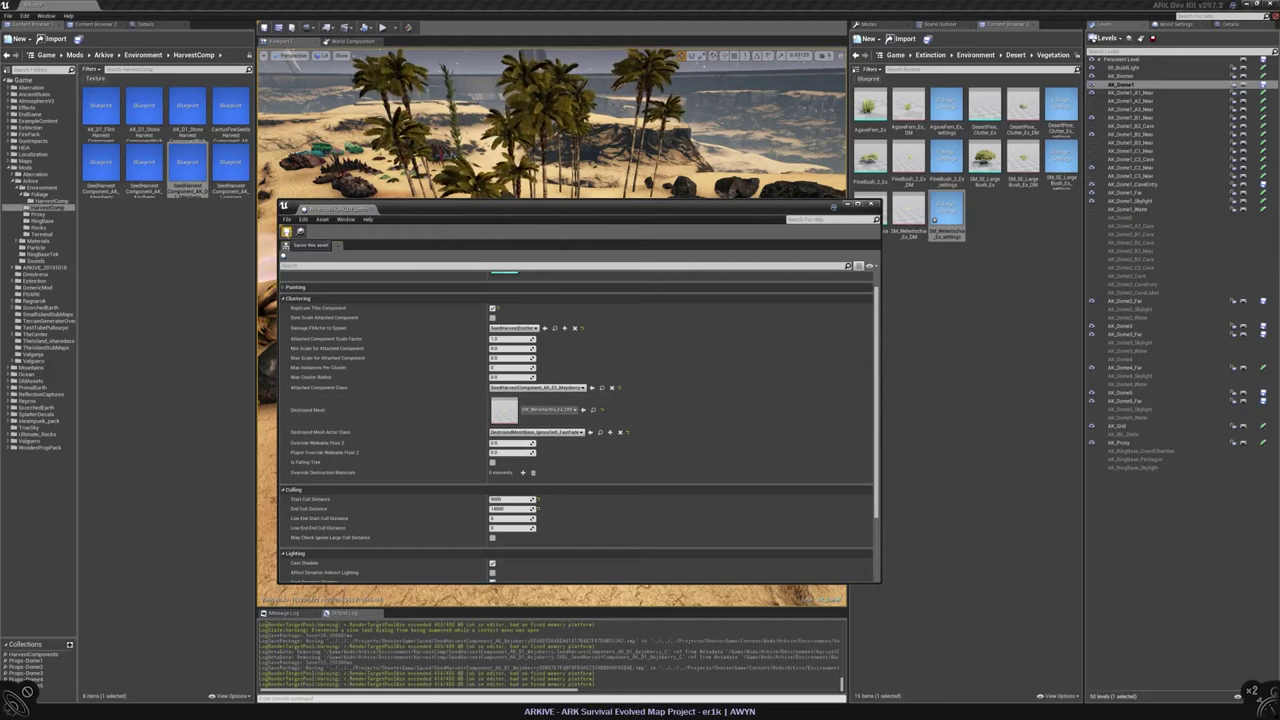
{"action": "left_click", "coordinate": [287, 233]}
{"action": "left_click_drag", "start_coordinate": [710, 203], "coordinate": [621, 218]}
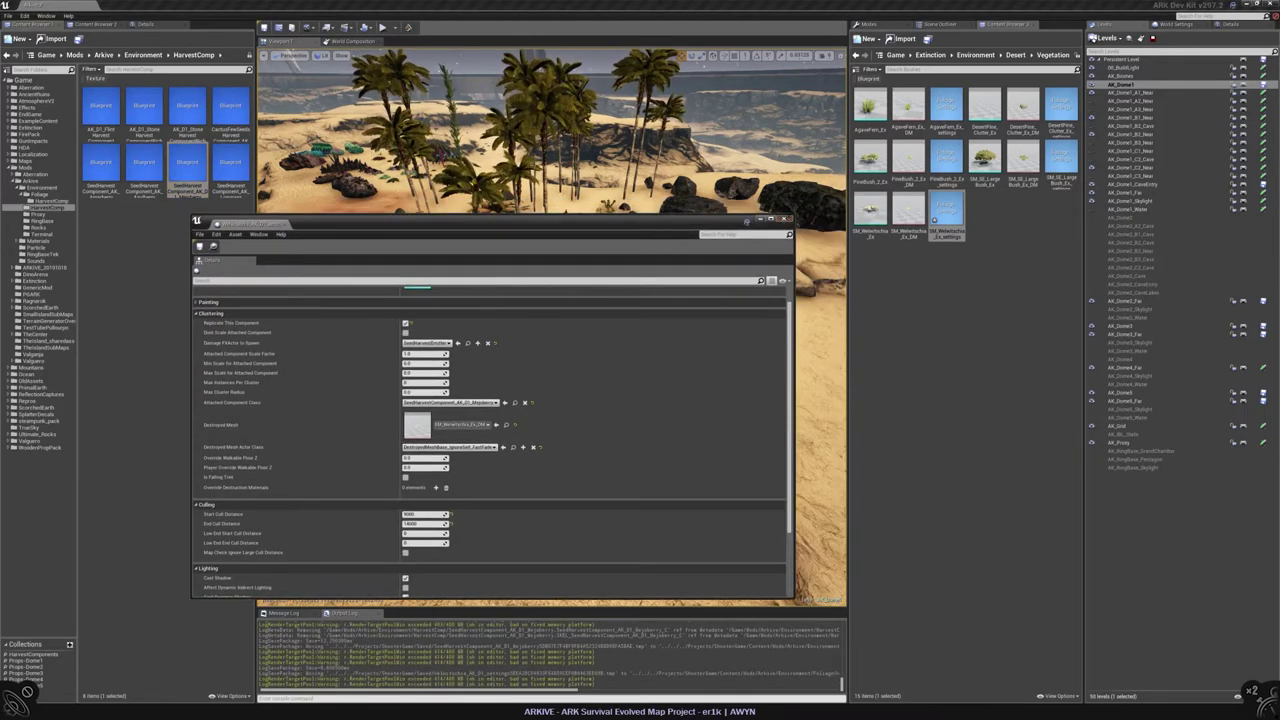
{"action": "left_click", "coordinate": [786, 219]}
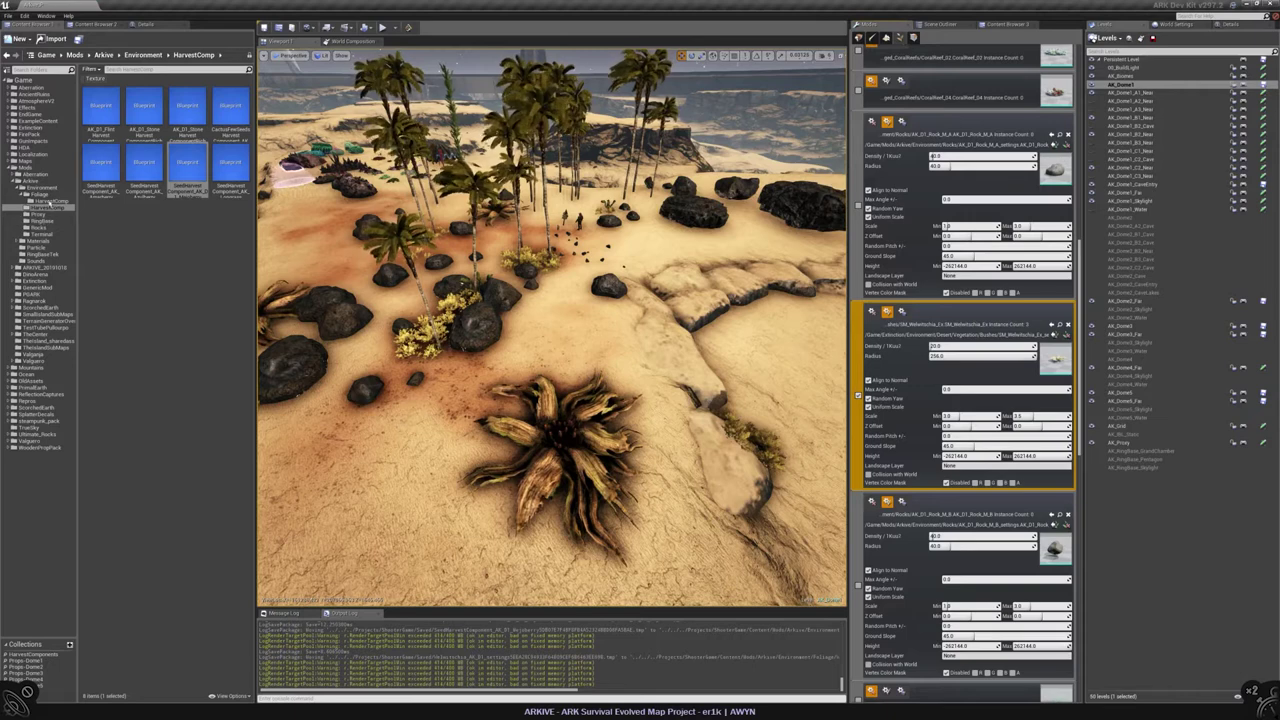
Step: Apply Welwitschia_AK_D1_settings from the Arkive Foliage folder to the SM_Welwitschia_Ex foliage type
{"action": "left_click", "coordinate": [44, 194]}
{"action": "left_click", "coordinate": [187, 278]}
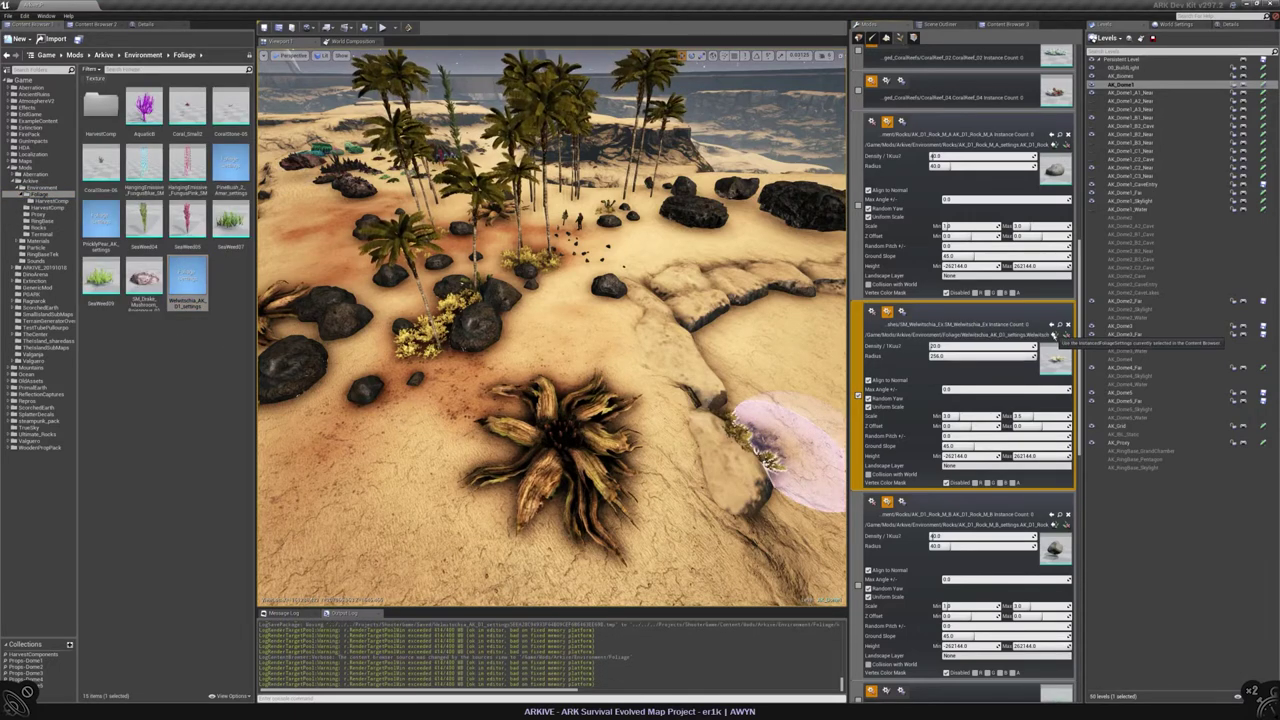
{"action": "right_click_drag", "start_coordinate": [471, 320], "coordinate": [808, 328]}
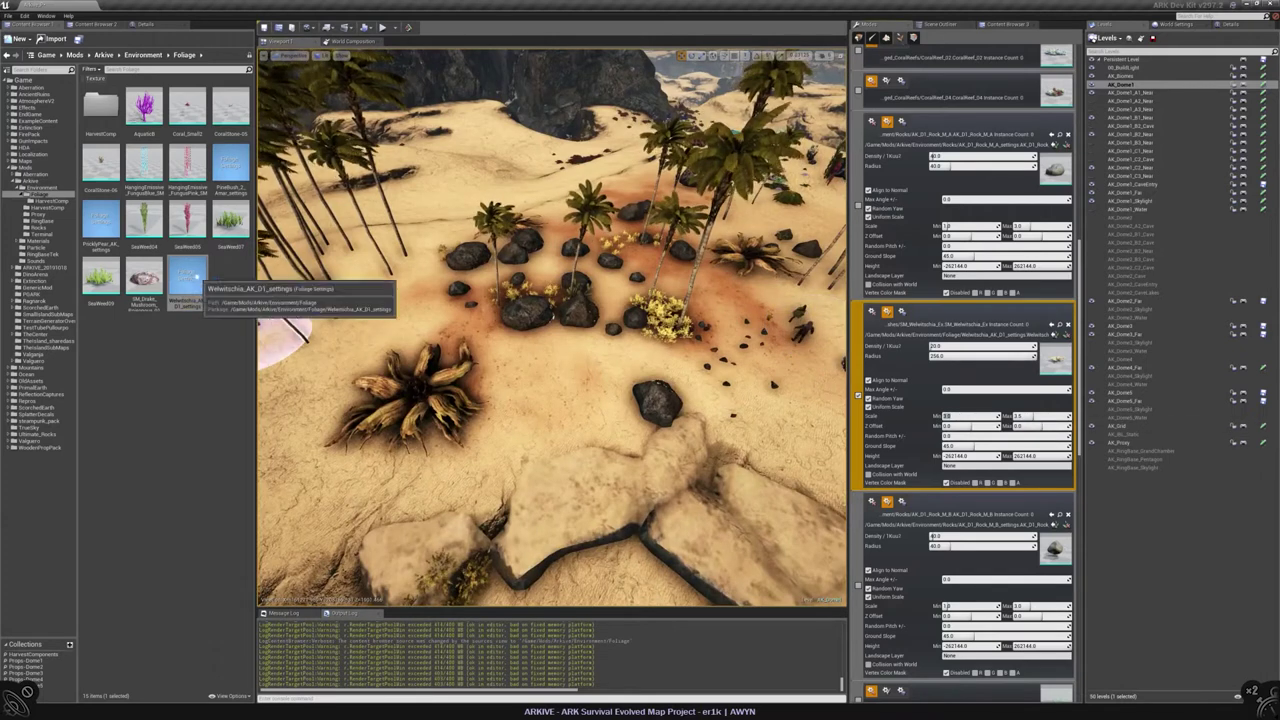
Step: Check the painting values in Welwitschia_AK_D1_settings, then set the foliage type's density to 100 and its scale range to 1.0–1.5
{"action": "double_click", "coordinate": [187, 278]}
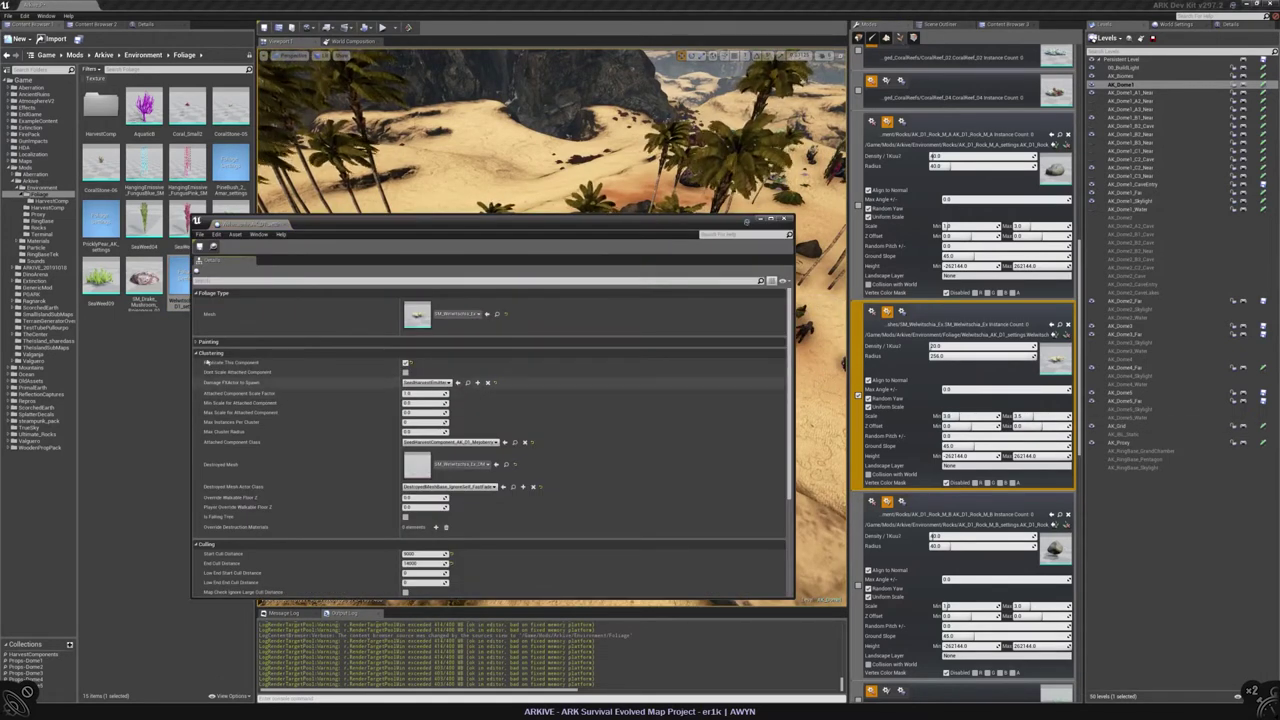
{"action": "left_click", "coordinate": [425, 342]}
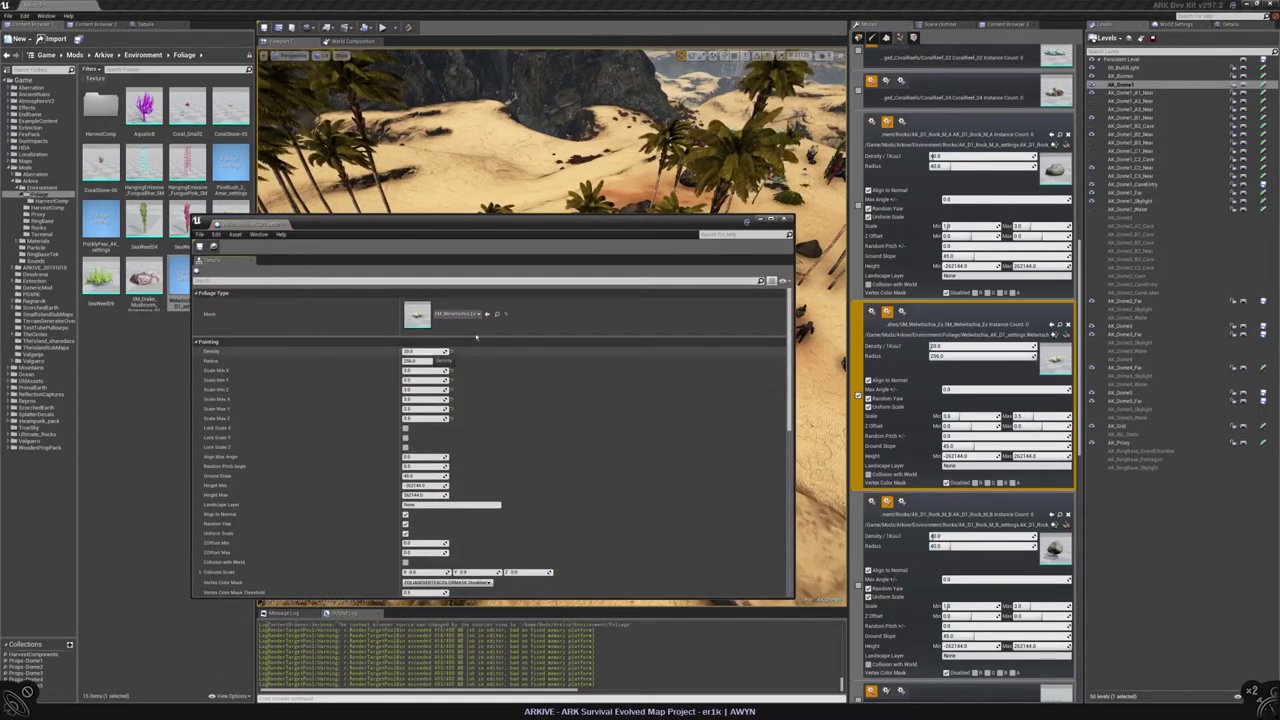
{"action": "left_click", "coordinate": [787, 219]}
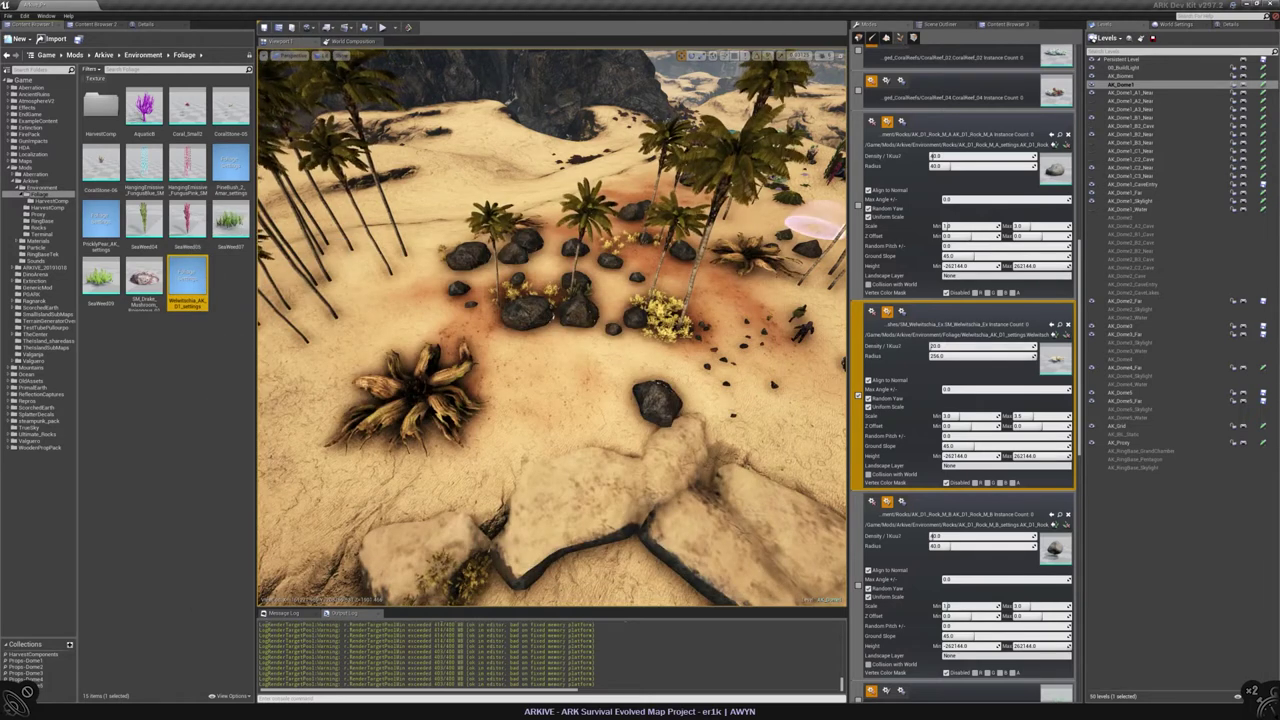
{"action": "type", "text": "100"}
{"action": "left_click", "coordinate": [940, 357]}
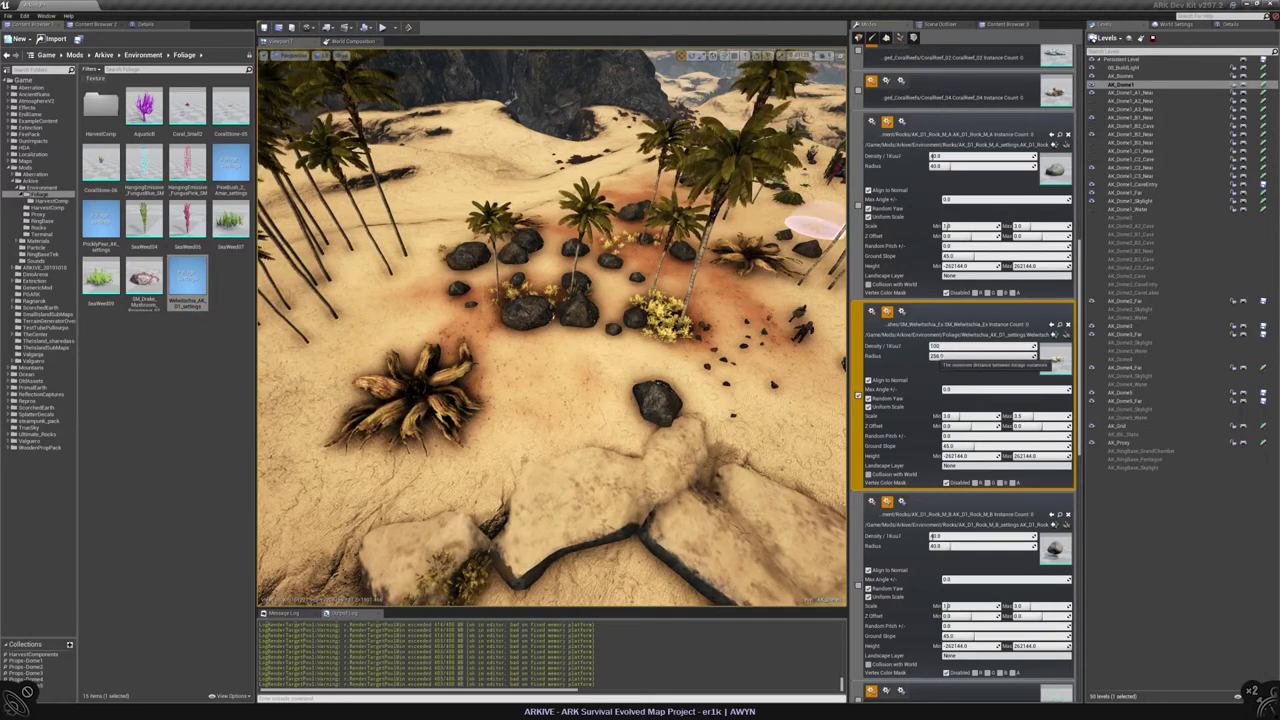
{"action": "left_click", "coordinate": [950, 416]}
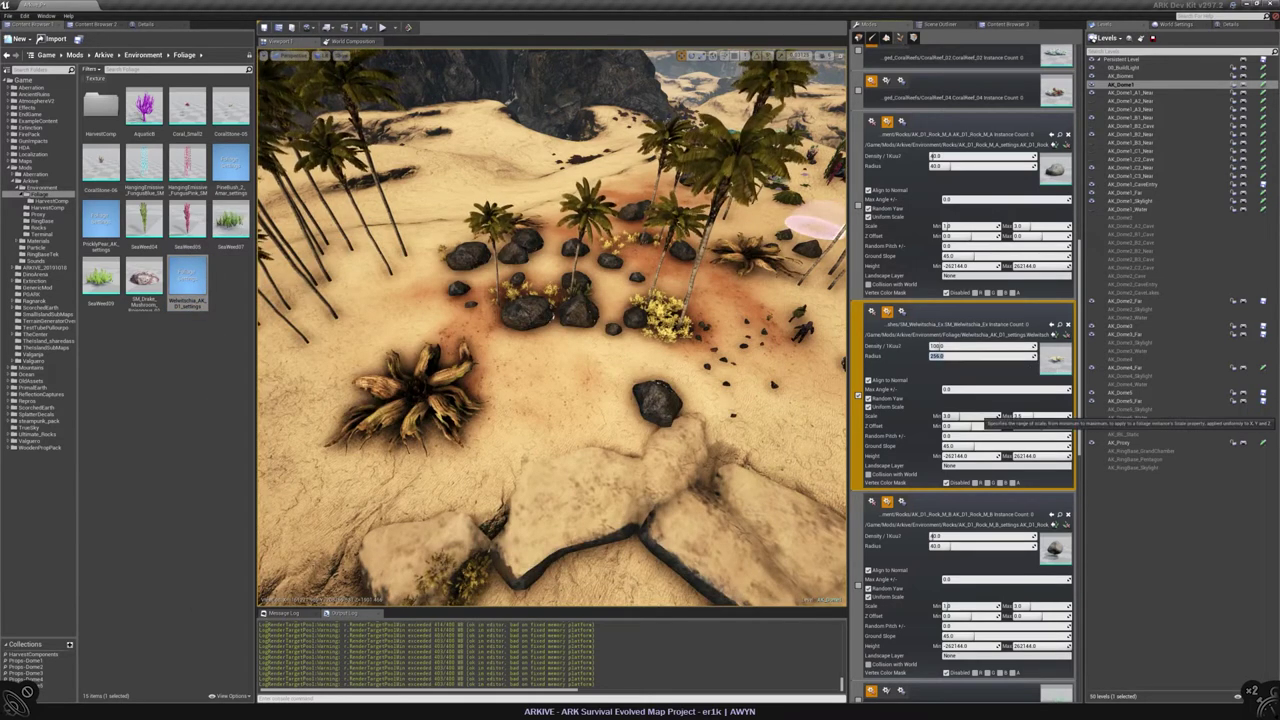
{"action": "type", "text": "1"}
{"action": "key", "text": "Tab"}
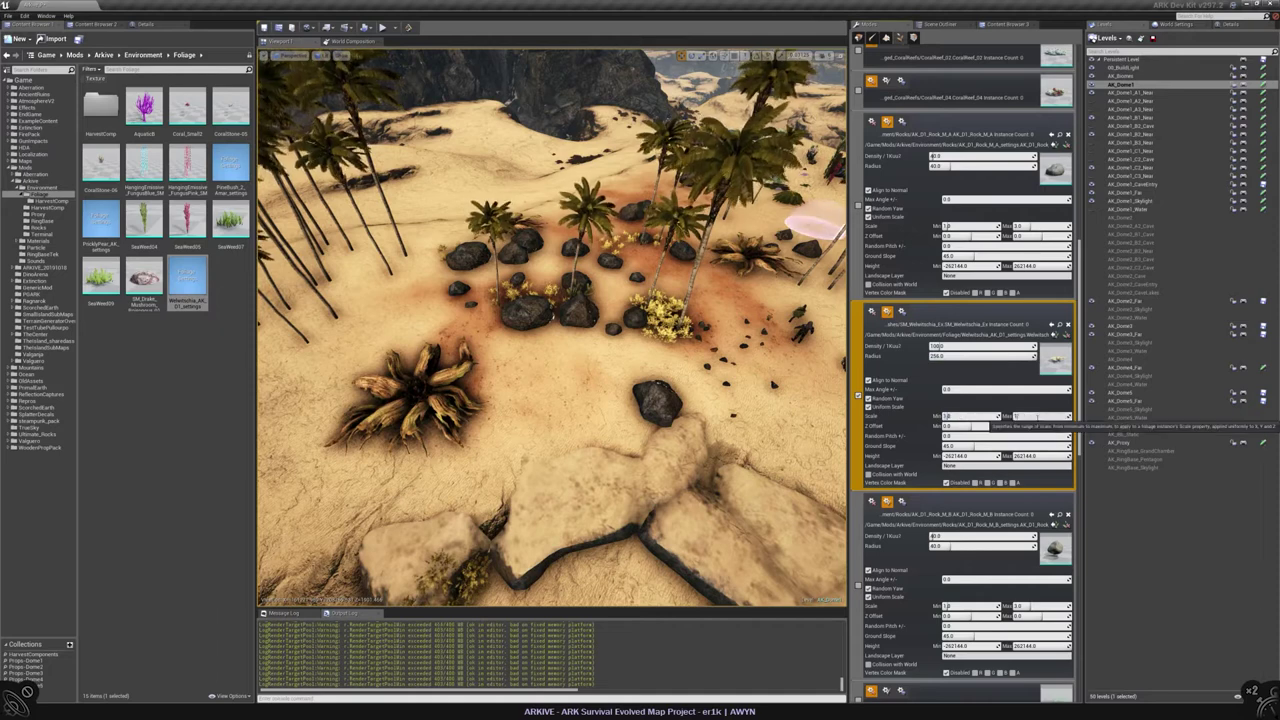
{"action": "type", "text": "1"}
Step: Erase the oversized Welwitschia and paint smaller ones around the rocks and palms of the desert clearing
{"action": "left_click", "coordinate": [391, 434], "text": "shift"}
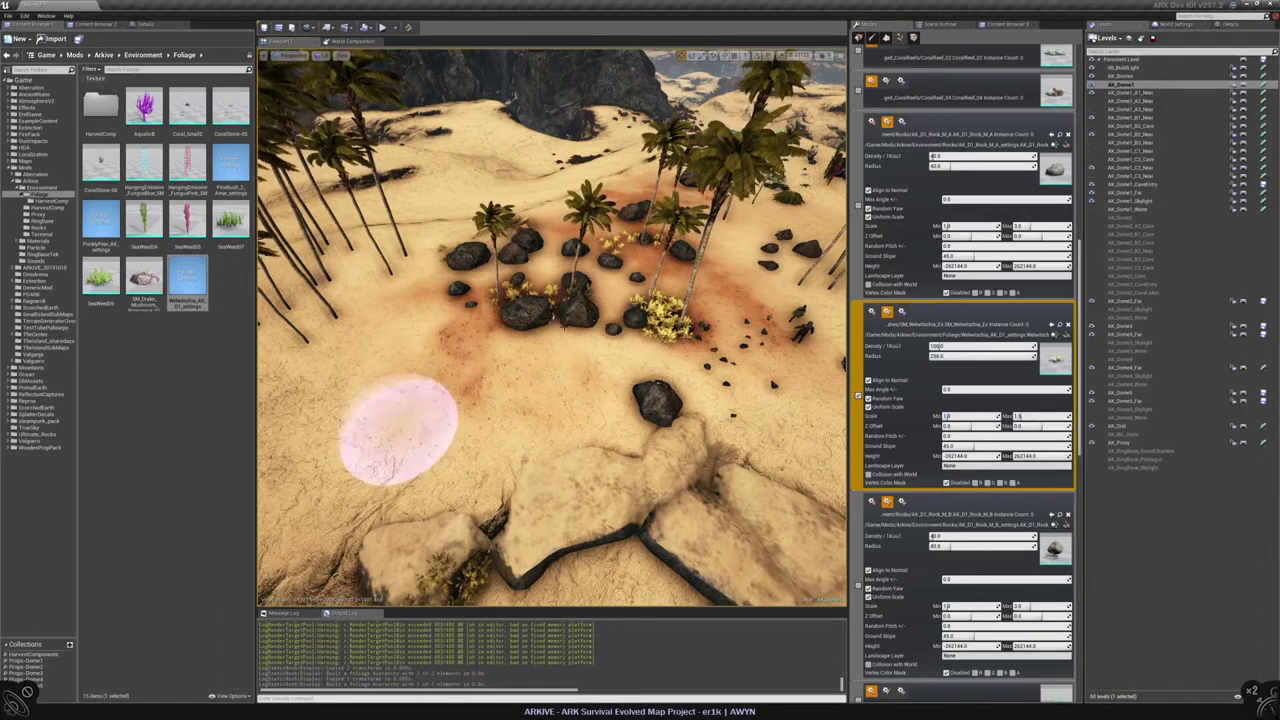
{"action": "left_click", "coordinate": [517, 360]}
{"action": "mouse_move", "coordinate": [517, 360]}
{"action": "left_mouse_down"}
{"action": "mouse_move", "coordinate": [680, 350]}
{"action": "mouse_move", "coordinate": [686, 271]}
{"action": "left_mouse_up"}
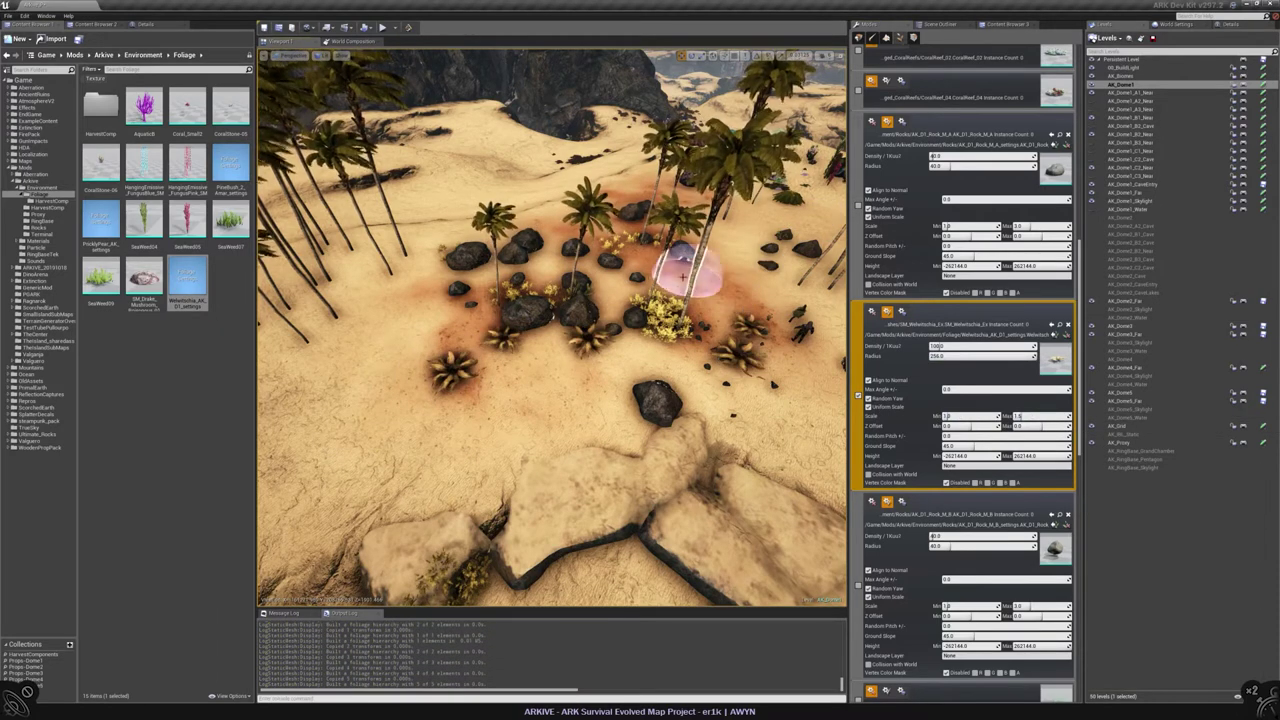
{"action": "mouse_move", "coordinate": [686, 271]}
{"action": "right_mouse_down"}
{"action": "mouse_move", "coordinate": [720, 275]}
{"action": "mouse_move", "coordinate": [709, 580]}
{"action": "right_mouse_up"}
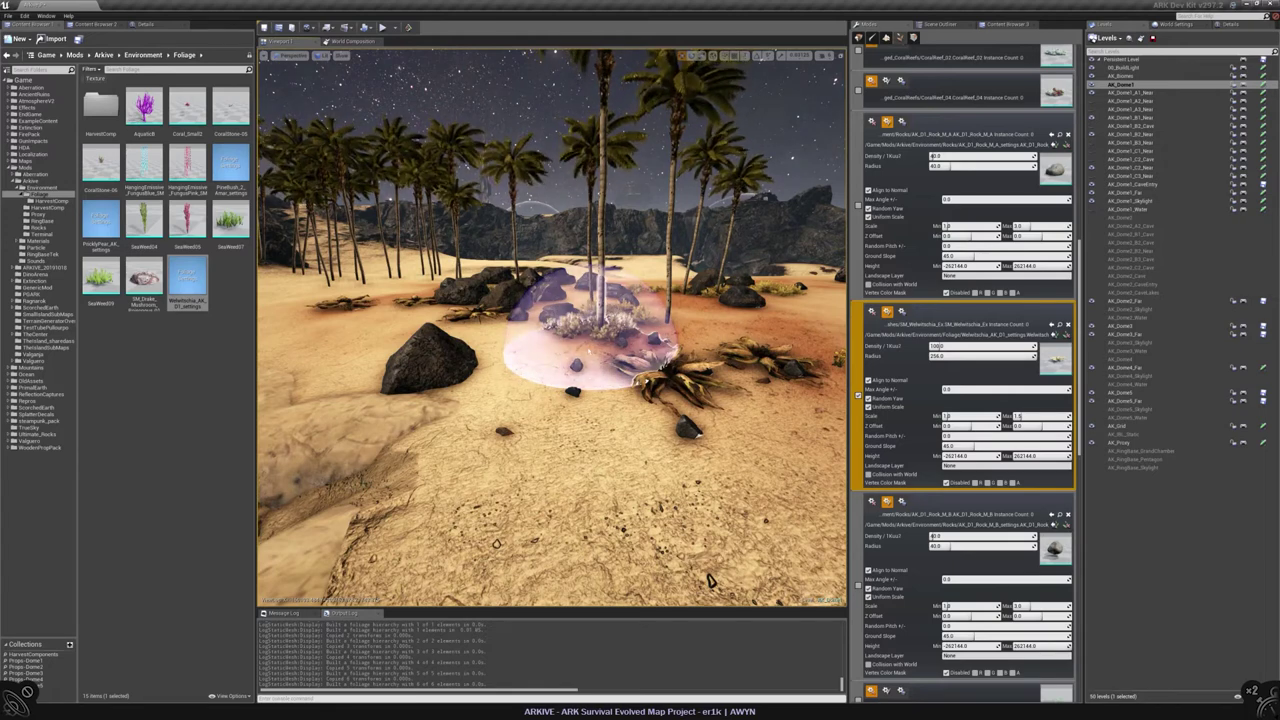
{"action": "mouse_move", "coordinate": [709, 580]}
{"action": "right_mouse_down"}
{"action": "mouse_move", "coordinate": [700, 560]}
{"action": "mouse_move", "coordinate": [690, 590]}
{"action": "mouse_move", "coordinate": [705, 575]}
{"action": "mouse_move", "coordinate": [690, 572]}
{"action": "right_mouse_up"}
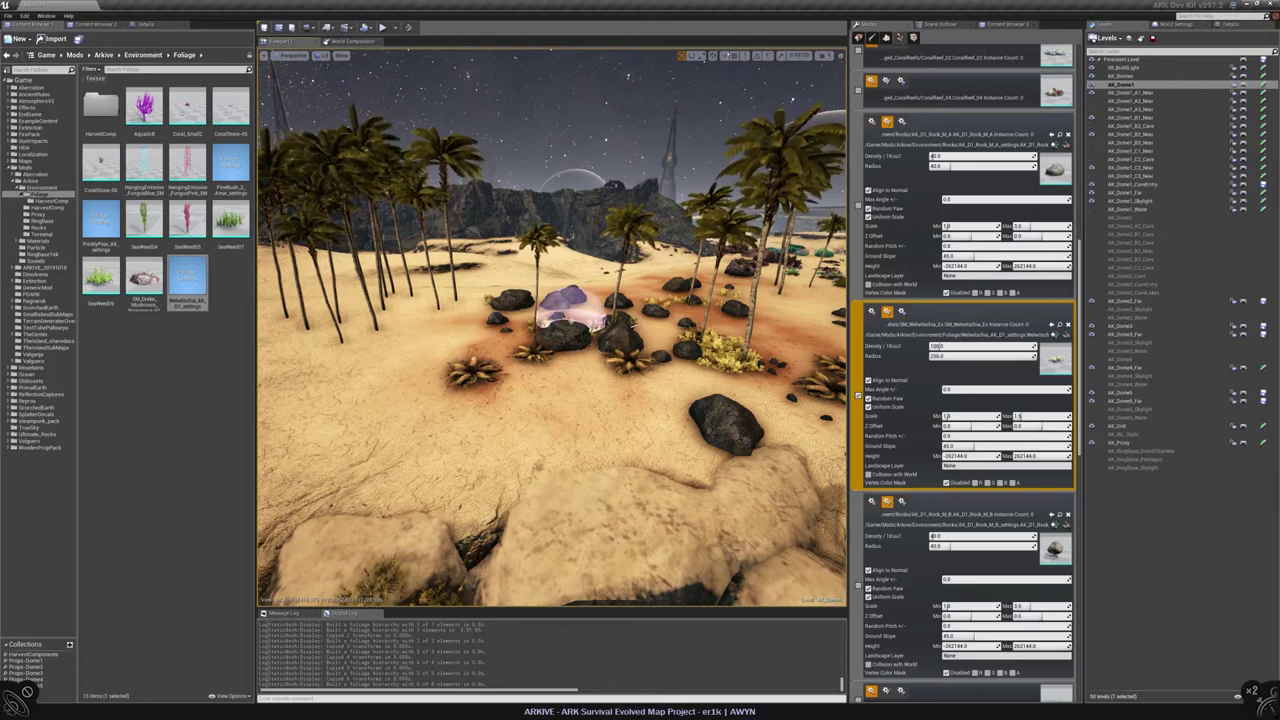
{"action": "right_click_drag", "start_coordinate": [552, 330], "coordinate": [480, 330]}
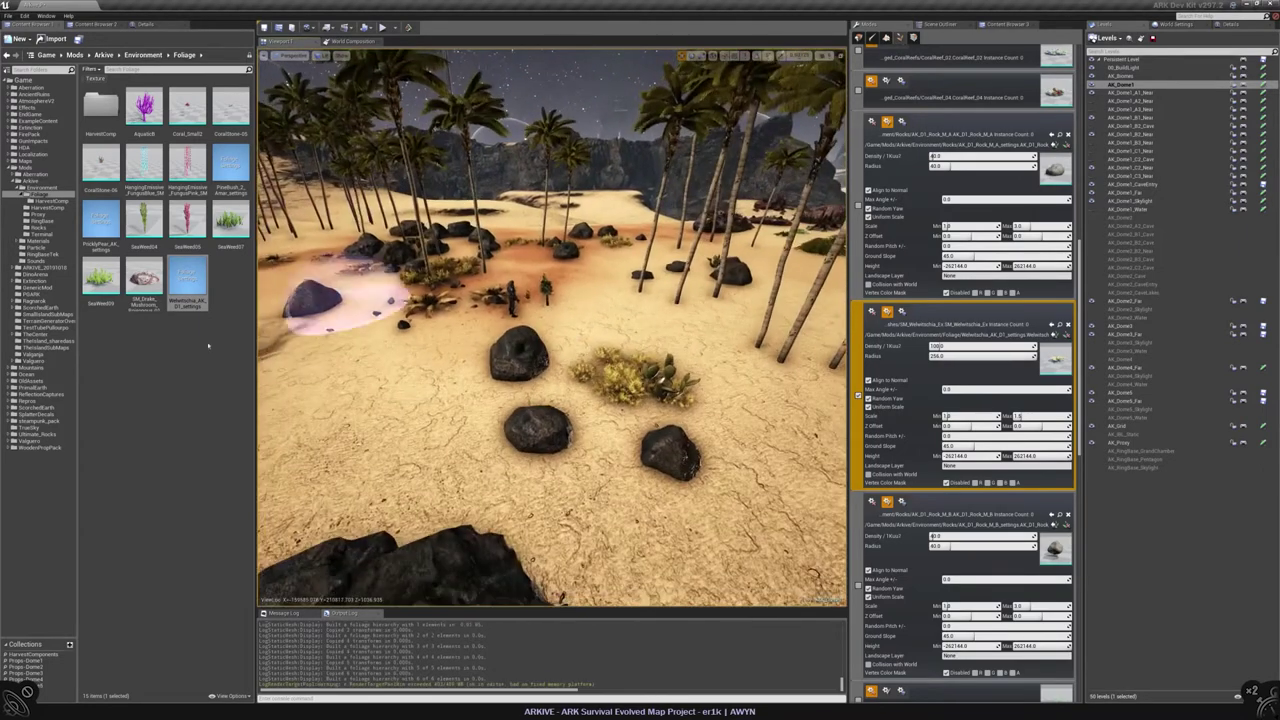
Step: Set the Attached Component Class of PineBush_2_Amar_settings to SeedHarvestComponent_AK_Amarberry, then save and close the settings
{"action": "left_click", "coordinate": [230, 163]}
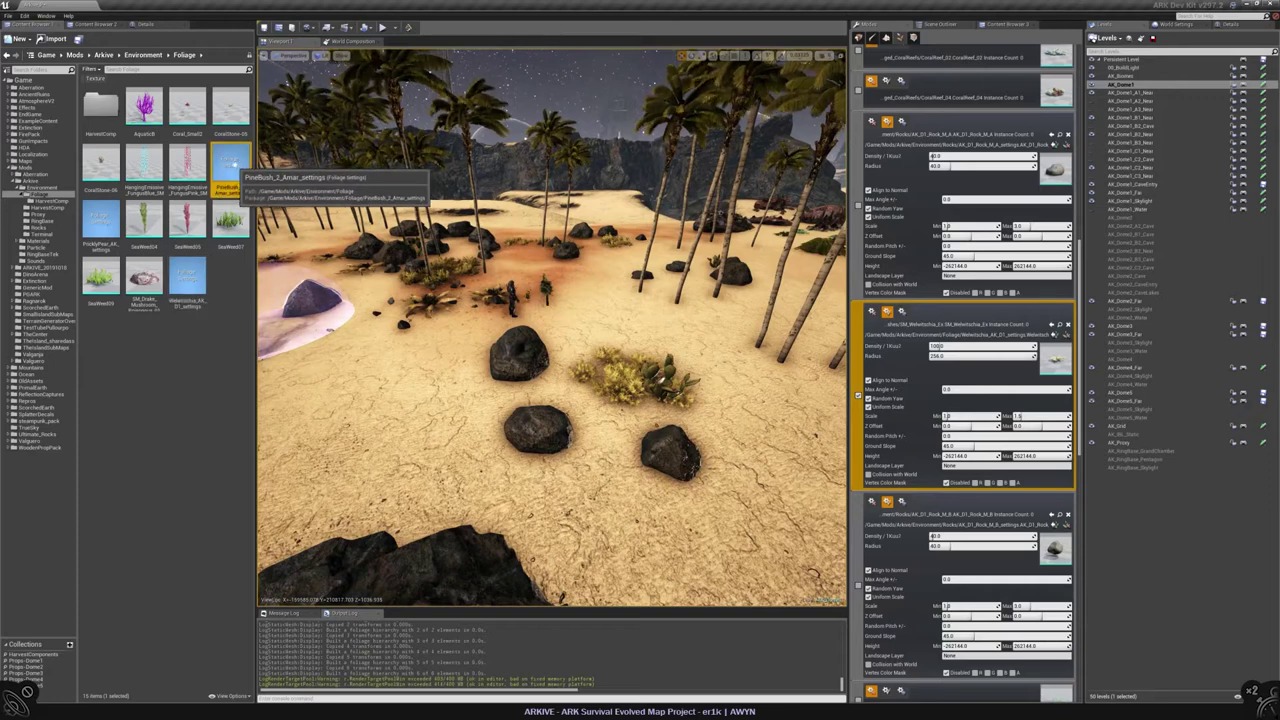
{"action": "double_click", "coordinate": [230, 163]}
{"action": "scroll", "coordinate": [490, 440], "scroll_direction": "down", "scroll_amount": 10}
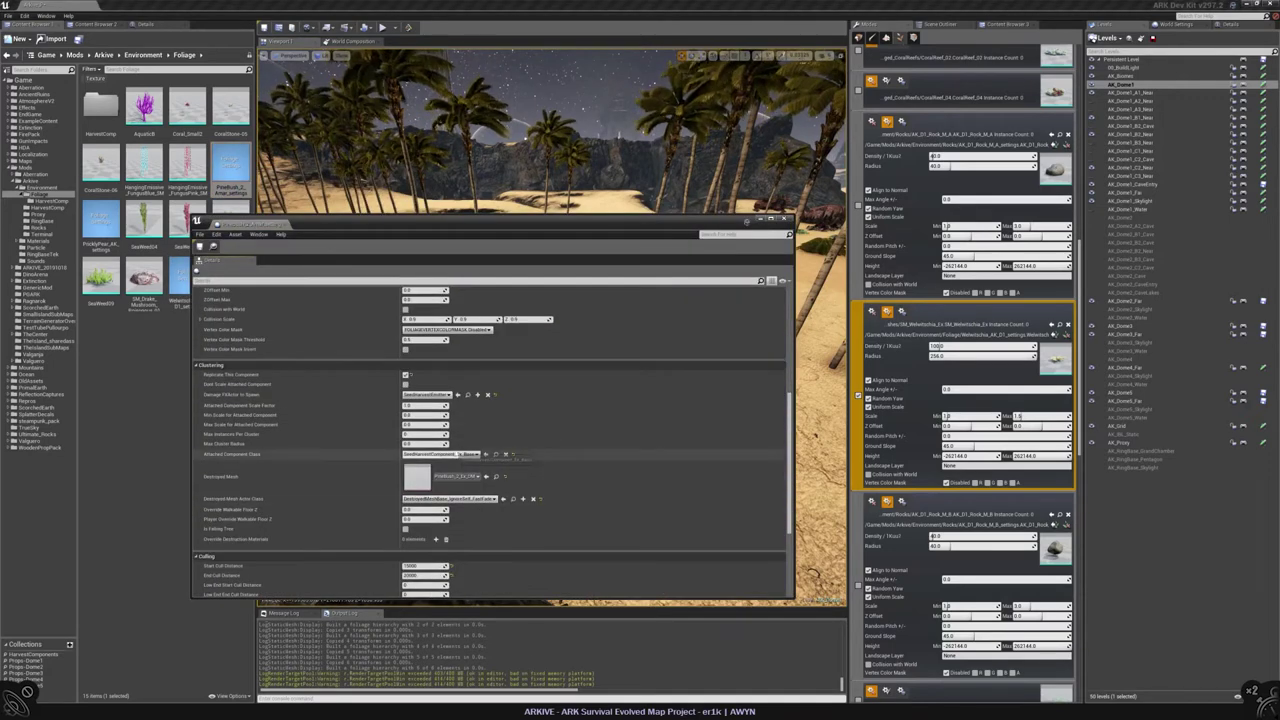
{"action": "left_click_drag", "start_coordinate": [450, 222], "coordinate": [570, 190]}
{"action": "left_click", "coordinate": [50, 206]}
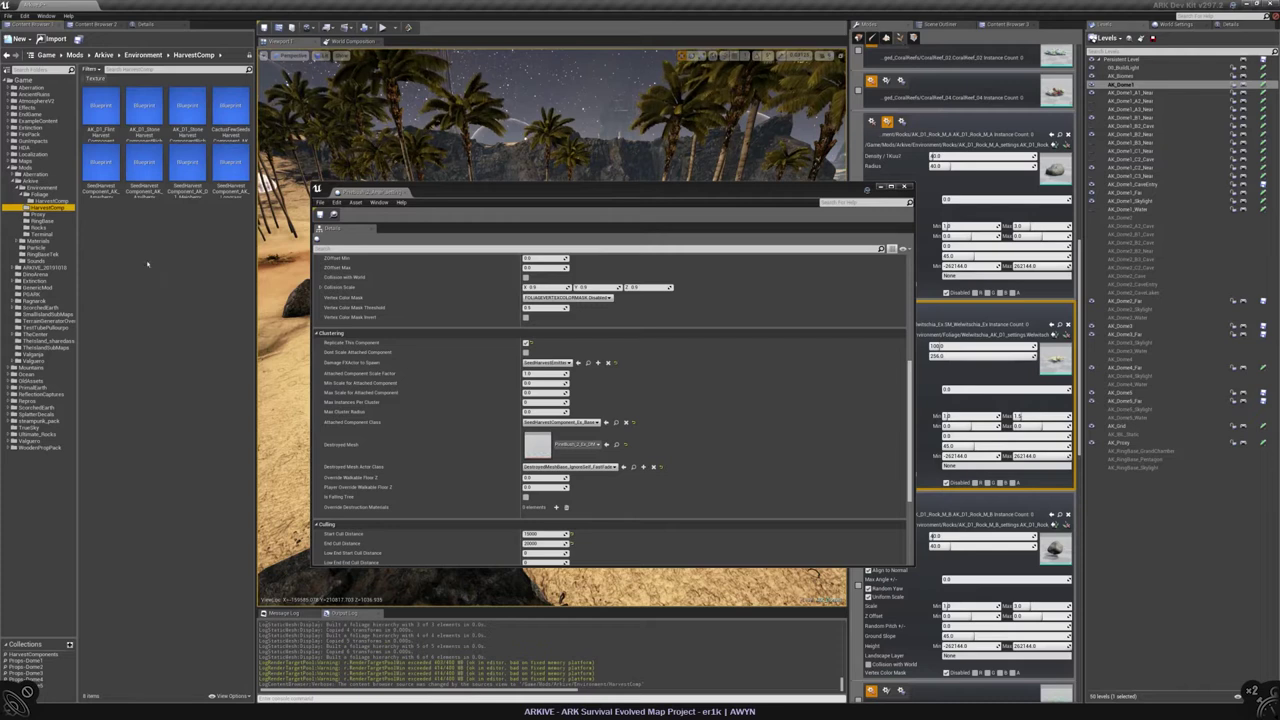
{"action": "left_click", "coordinate": [101, 168]}
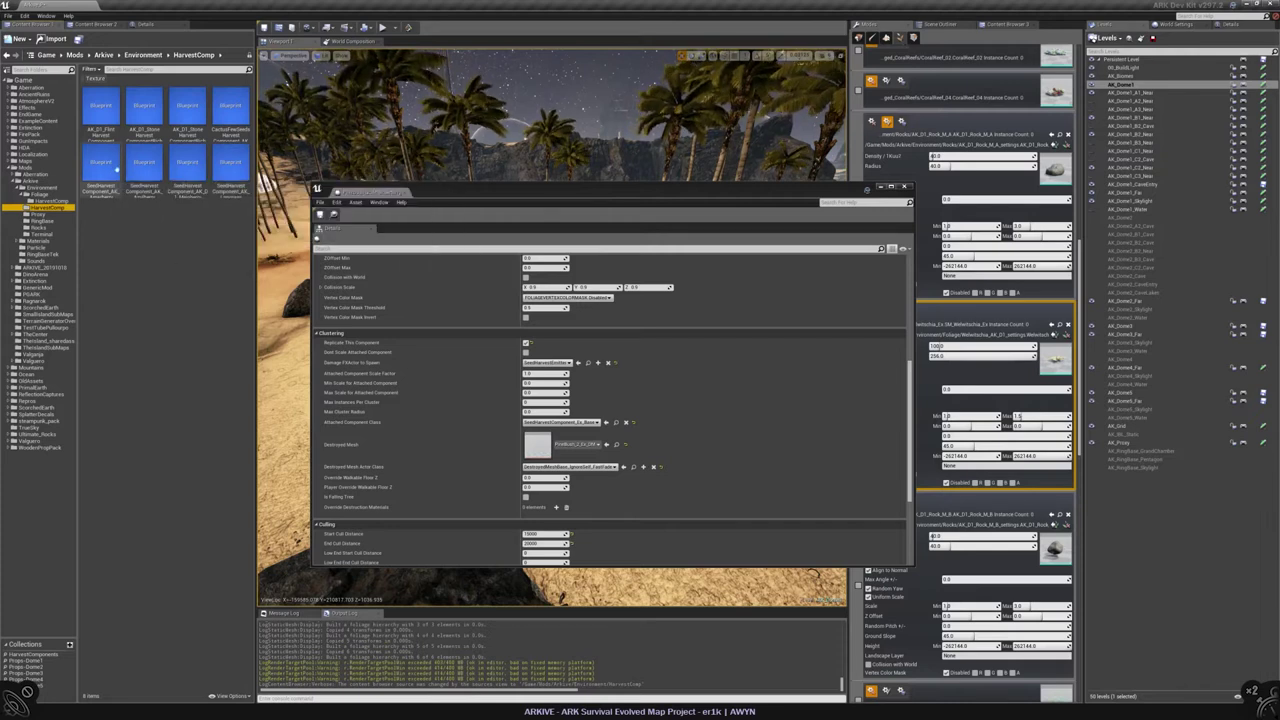
{"action": "left_click", "coordinate": [606, 422]}
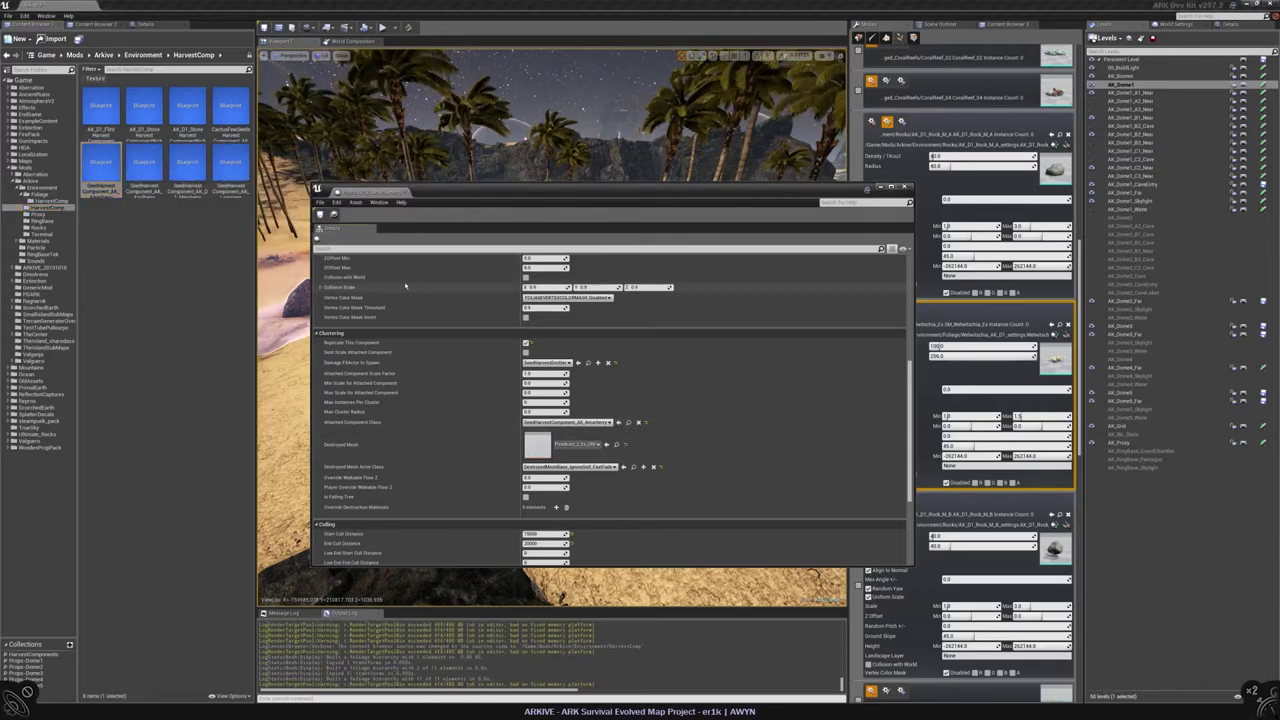
{"action": "key", "text": "ctrl+s"}
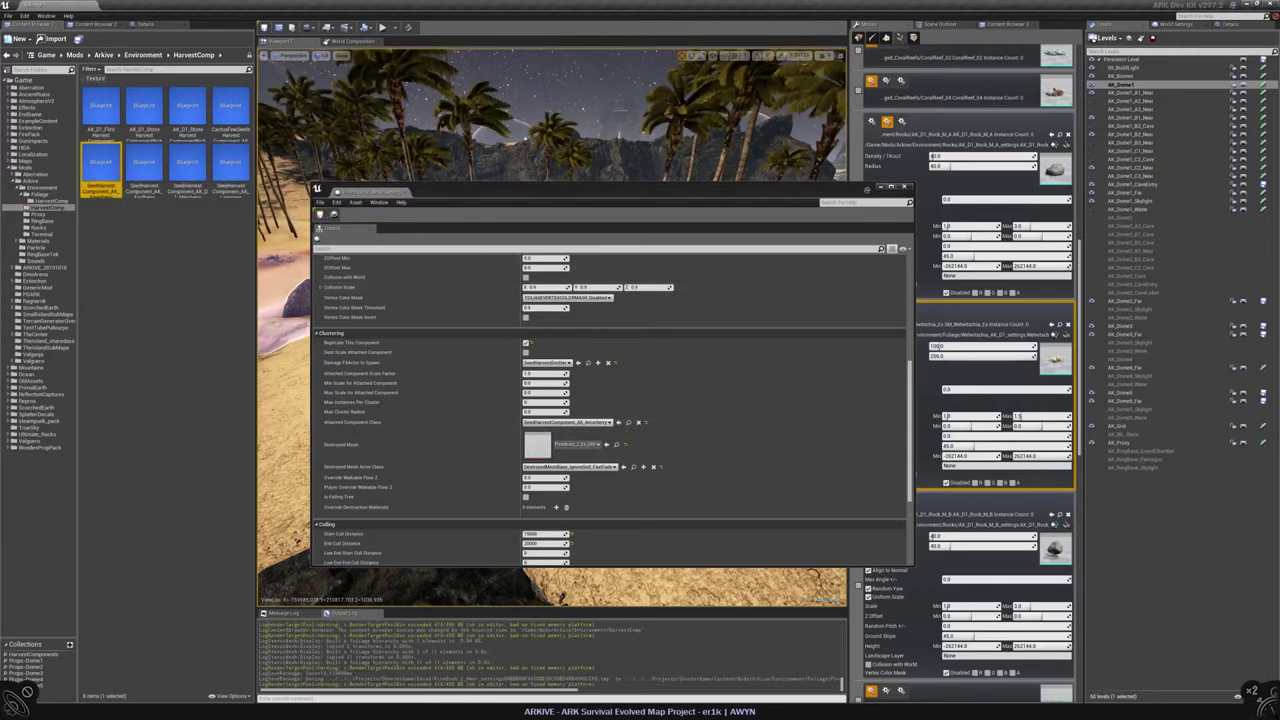
{"action": "scroll", "coordinate": [400, 290], "scroll_direction": "up", "scroll_amount": 10}
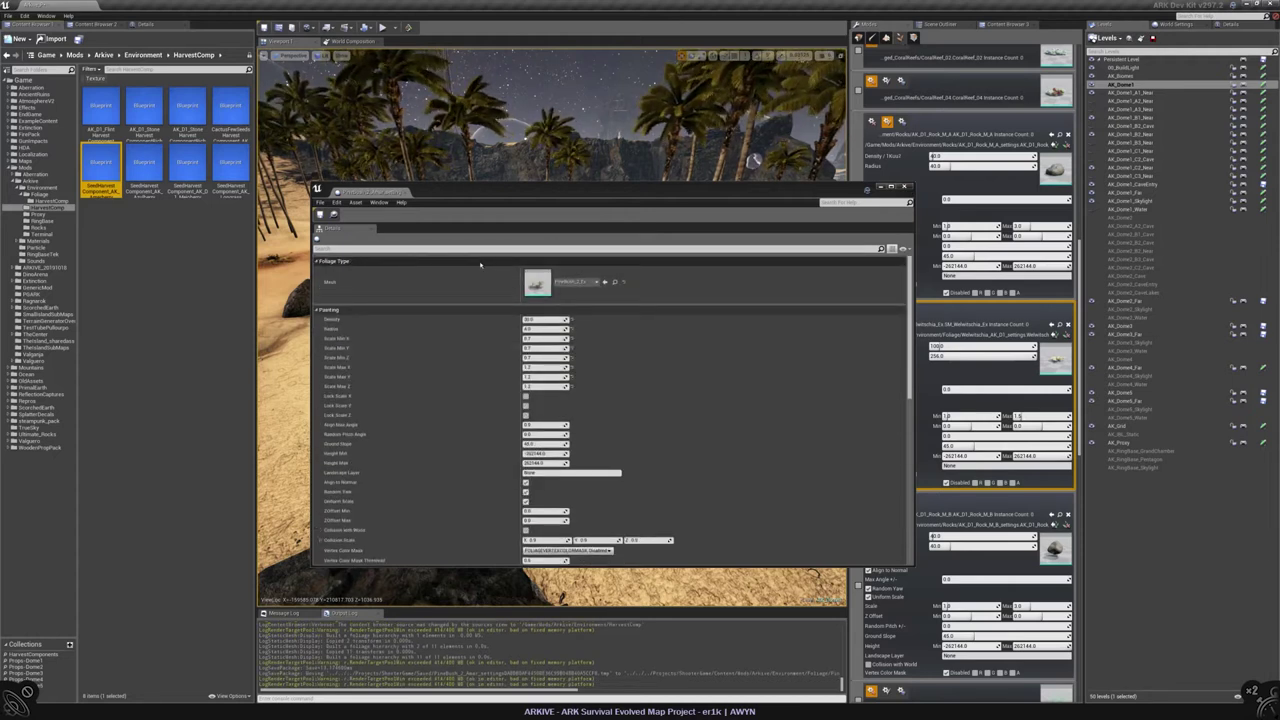
{"action": "left_click", "coordinate": [902, 187]}
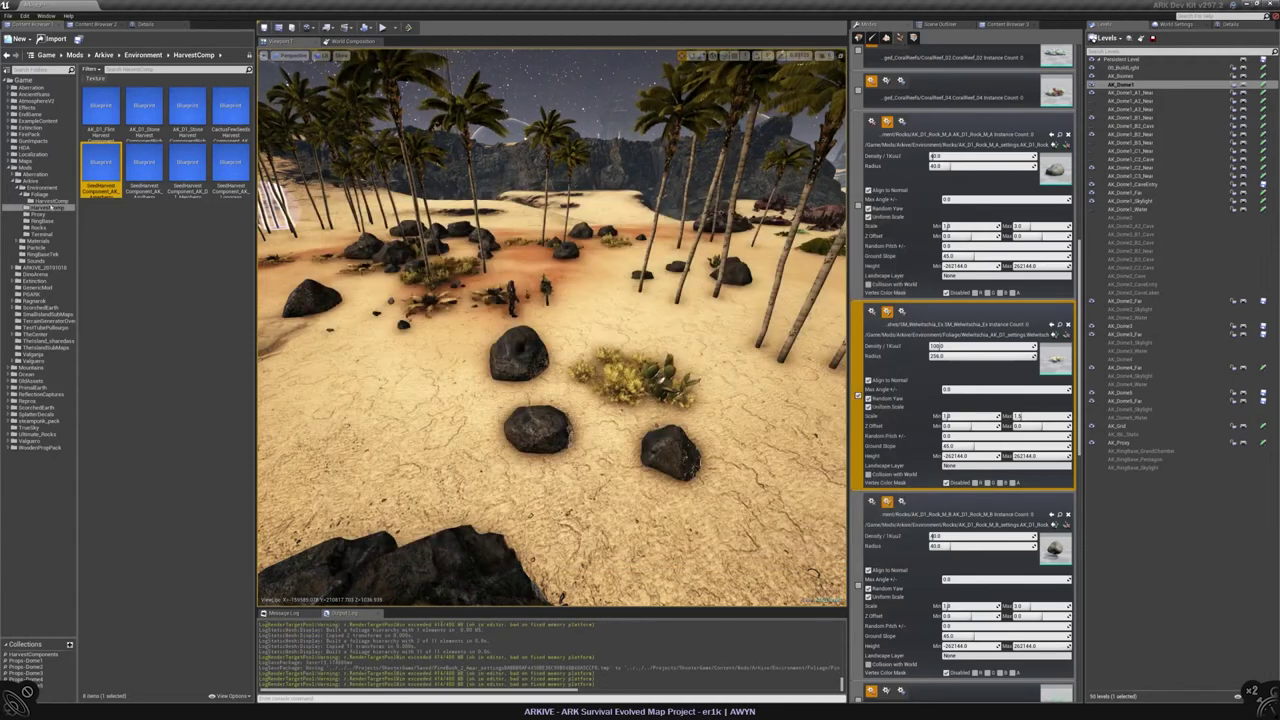
Step: Rename the PineBush_2_Amar_settings asset in the Foliage folder as PineBush_AK_D1_Amar_settings and save it
{"action": "left_click", "coordinate": [40, 194]}
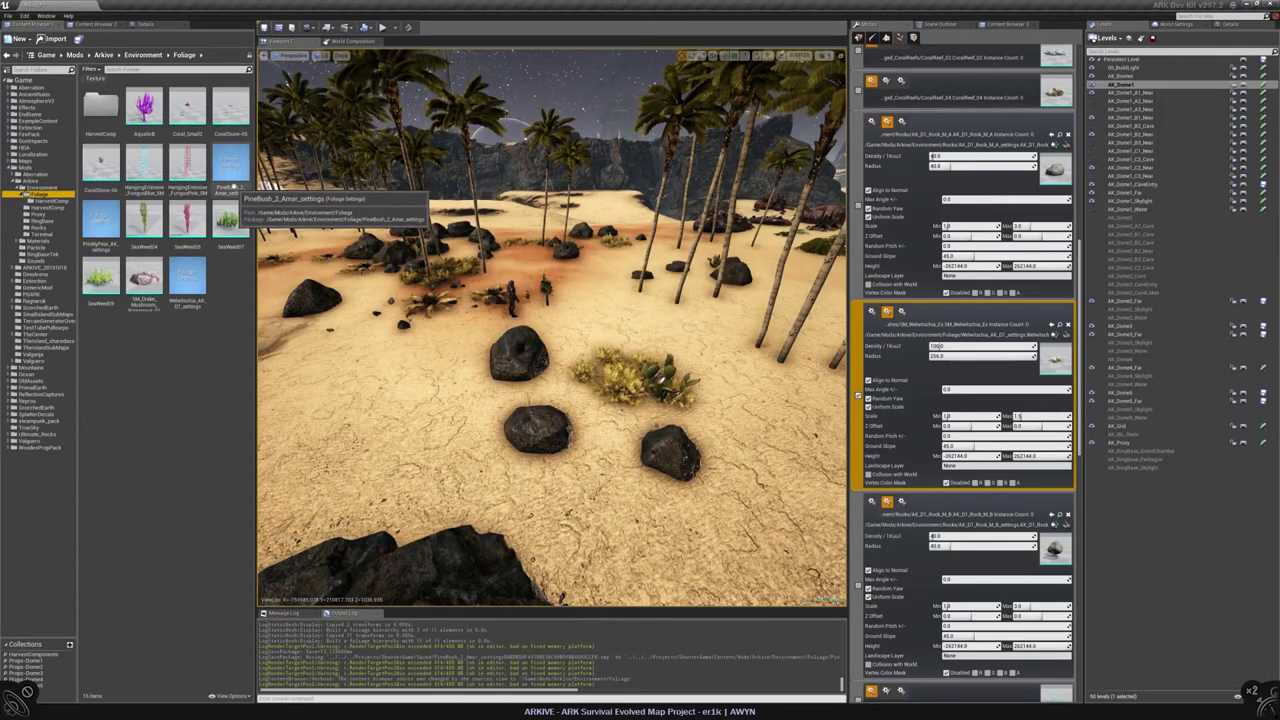
{"action": "left_click", "coordinate": [231, 175]}
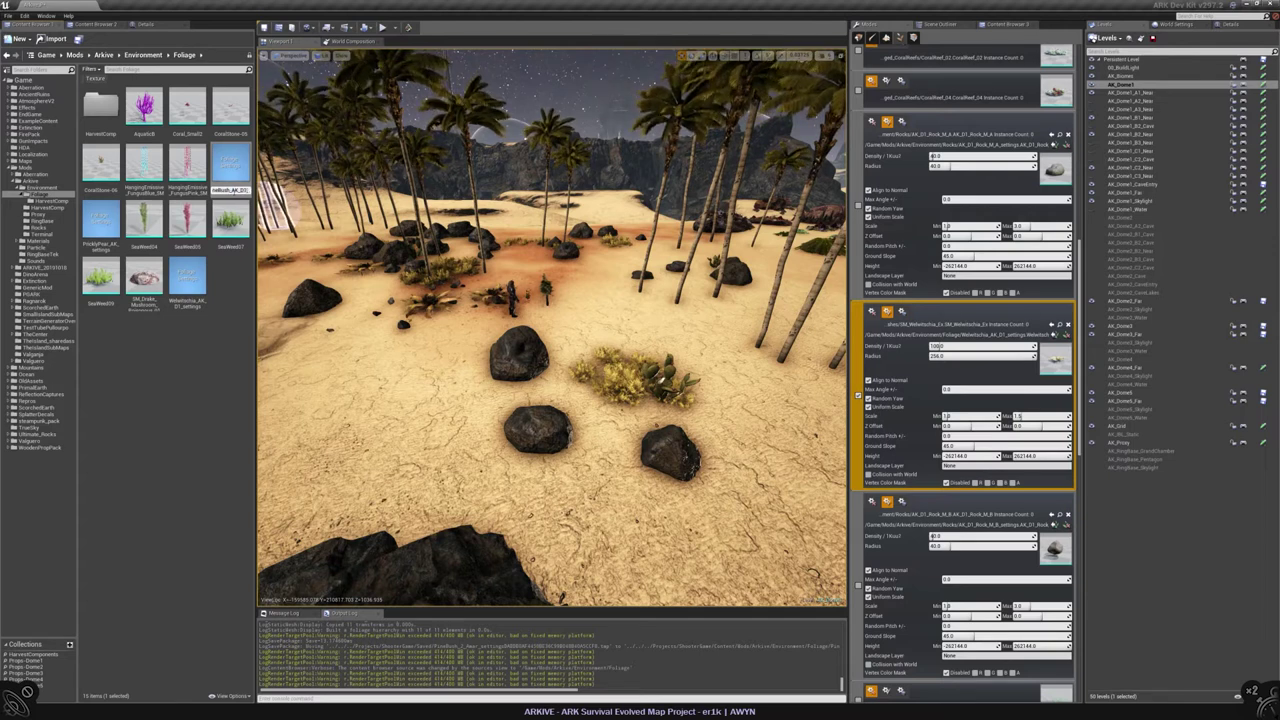
{"action": "key", "text": "ctrl+s"}
{"action": "left_click", "coordinate": [195, 358]}
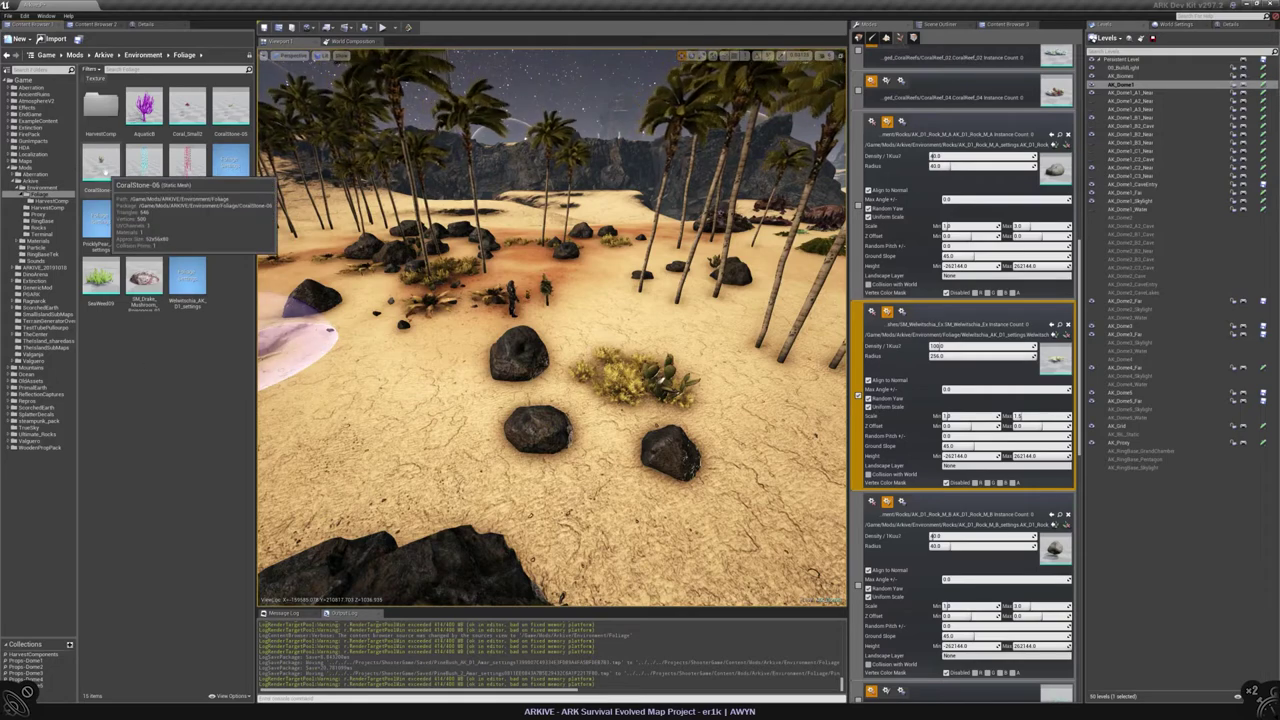
Step: Erase the Welwitschia plants among the small rocks beside the character figures and inspect the surrounding foliage
{"action": "mouse_move", "coordinate": [190, 112]}
{"action": "right_click_drag", "start_coordinate": [550, 330], "coordinate": [480, 335]}
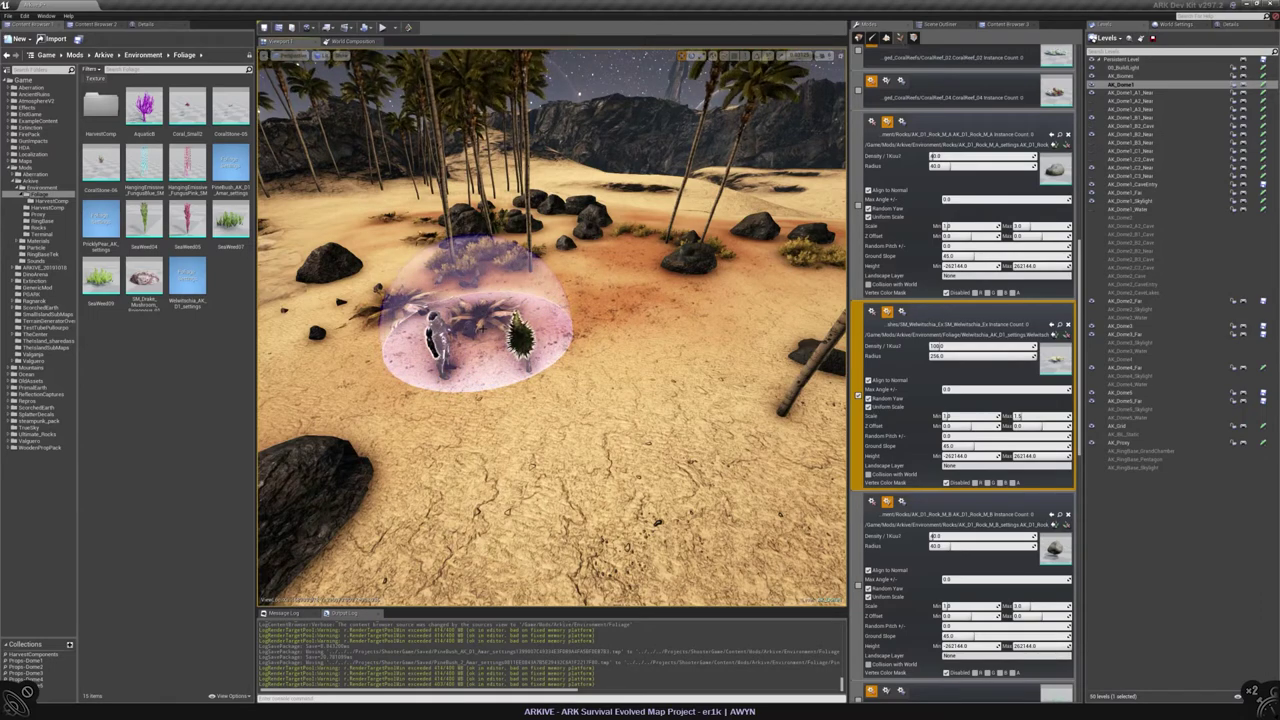
{"action": "mouse_move", "coordinate": [504, 288]}
{"action": "right_mouse_down"}
{"action": "mouse_move", "coordinate": [540, 295]}
{"action": "mouse_move", "coordinate": [520, 300]}
{"action": "right_mouse_up"}
{"action": "mouse_move", "coordinate": [329, 400]}
{"action": "right_mouse_down"}
{"action": "mouse_move", "coordinate": [295, 390]}
{"action": "mouse_move", "coordinate": [540, 420]}
{"action": "right_mouse_up"}
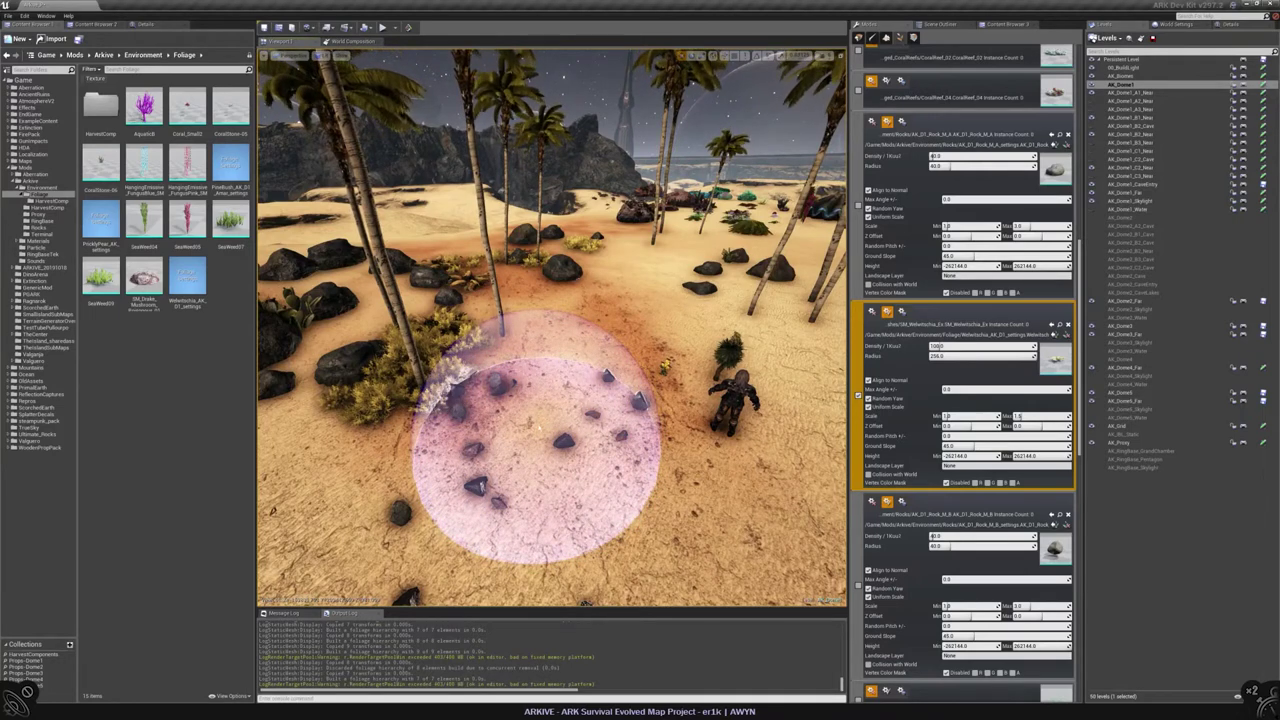
{"action": "mouse_move", "coordinate": [578, 380]}
{"action": "right_mouse_down"}
{"action": "mouse_move", "coordinate": [560, 385]}
{"action": "mouse_move", "coordinate": [590, 375]}
{"action": "mouse_move", "coordinate": [545, 385]}
{"action": "mouse_move", "coordinate": [586, 429]}
{"action": "right_mouse_up"}
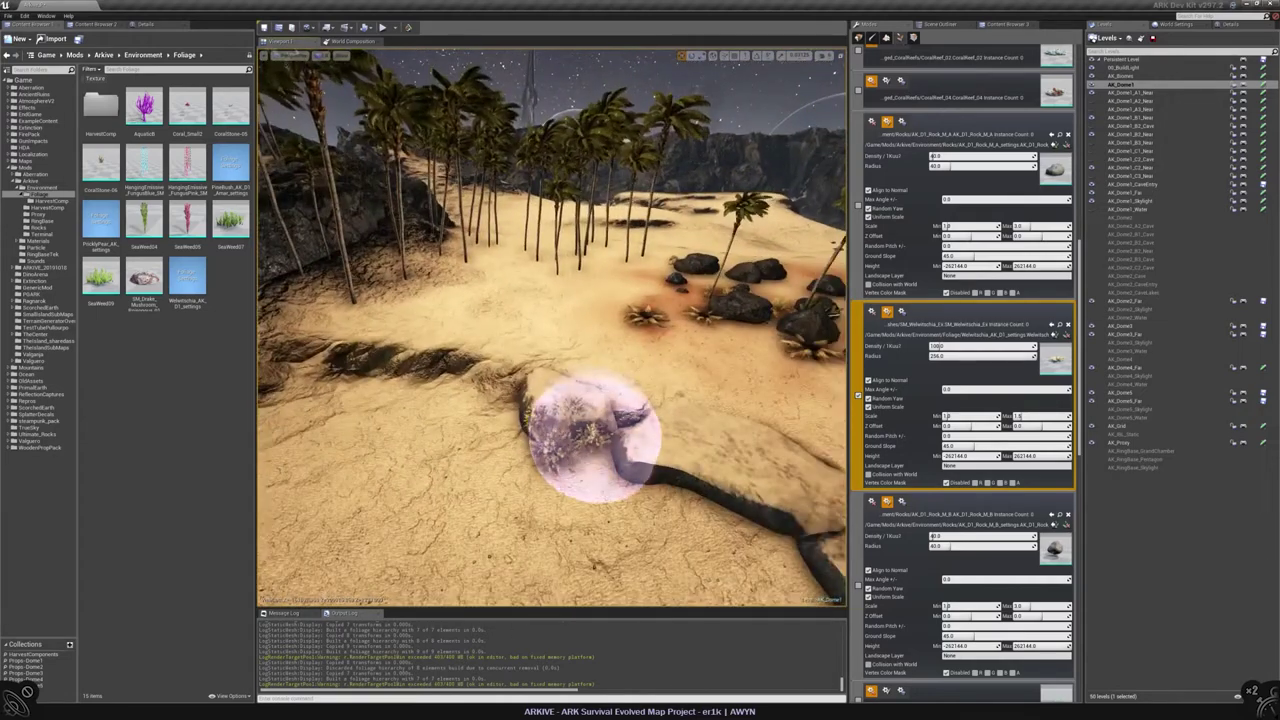
Step: Open PricklyPear_AK_settings in the Foliage folder and check its Attached Component Class, then return to the desert clearing
{"action": "scroll", "coordinate": [913, 252], "scroll_direction": "up", "scroll_amount": 8}
{"action": "scroll", "coordinate": [913, 250], "scroll_direction": "up", "scroll_amount": 5}
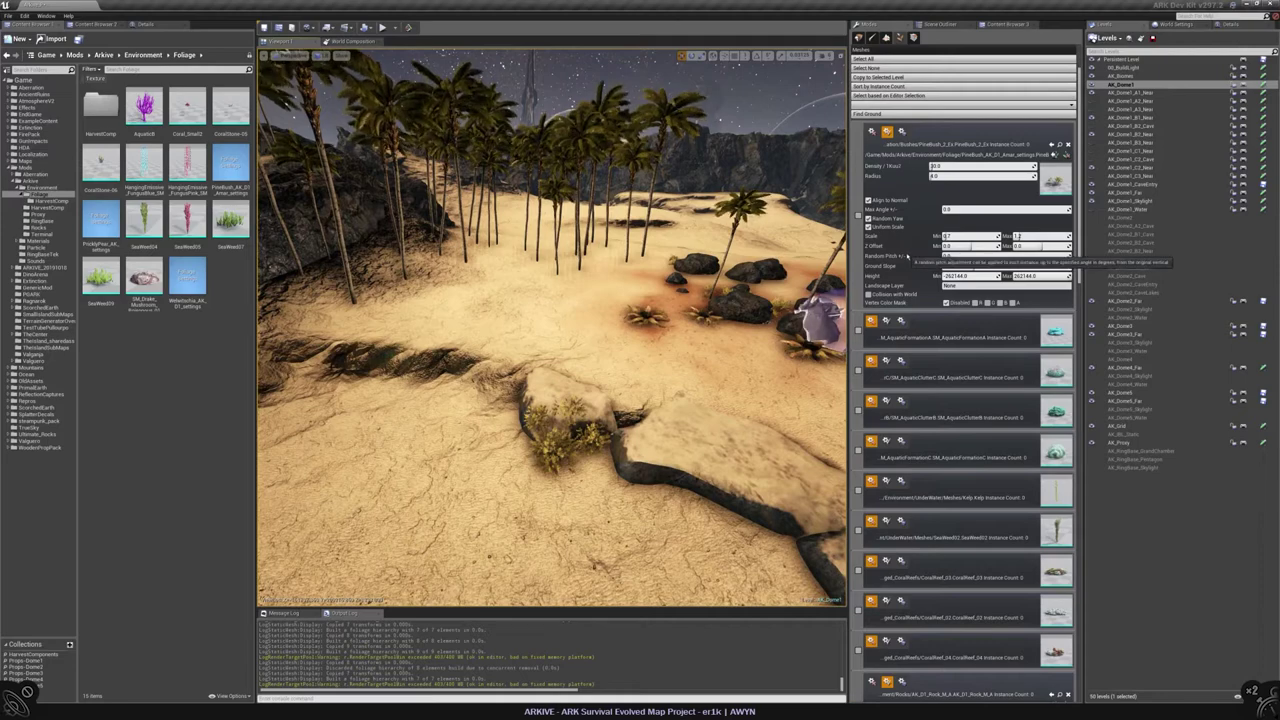
{"action": "double_click", "coordinate": [100, 218]}
{"action": "scroll", "coordinate": [520, 243], "scroll_direction": "down", "scroll_amount": 5}
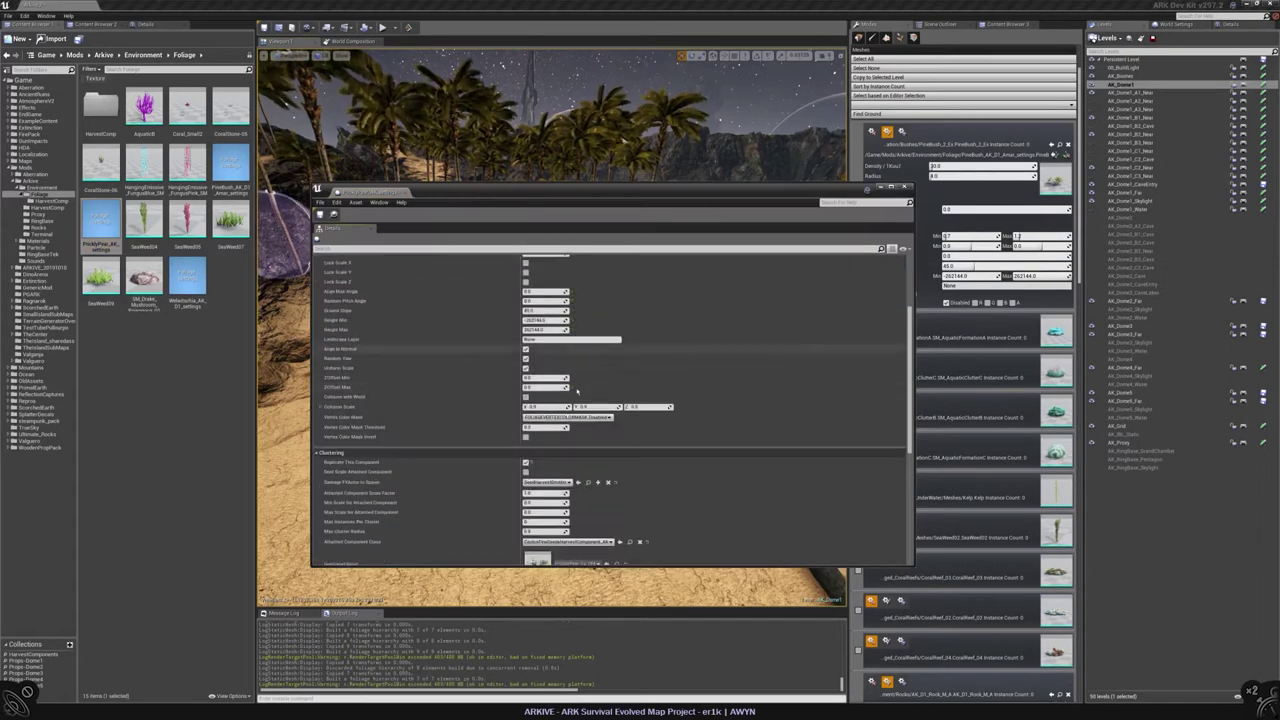
{"action": "right_click_drag", "start_coordinate": [748, 170], "coordinate": [620, 222]}
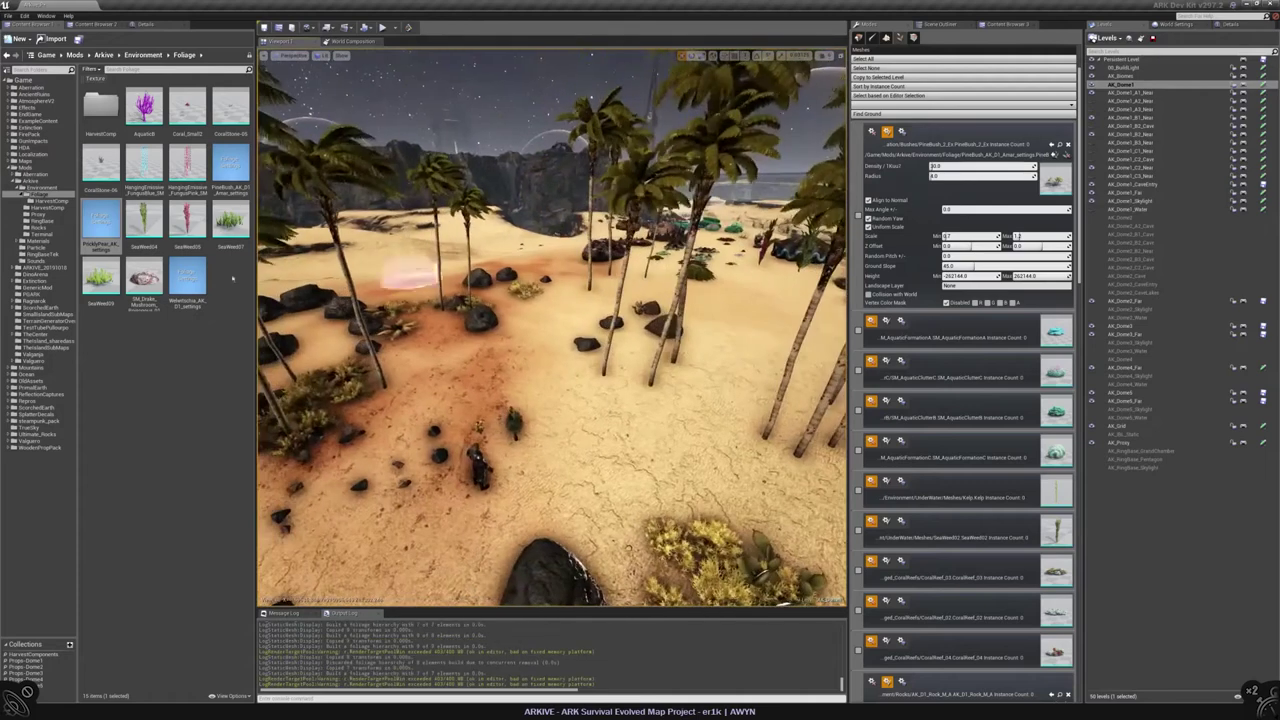
Step: Open the CactusFewSeeds harvest component in HarvestComp and set the Resource Item of Harvest Resource Entry 1 to the Azulberry item
{"action": "left_click", "coordinate": [47, 207]}
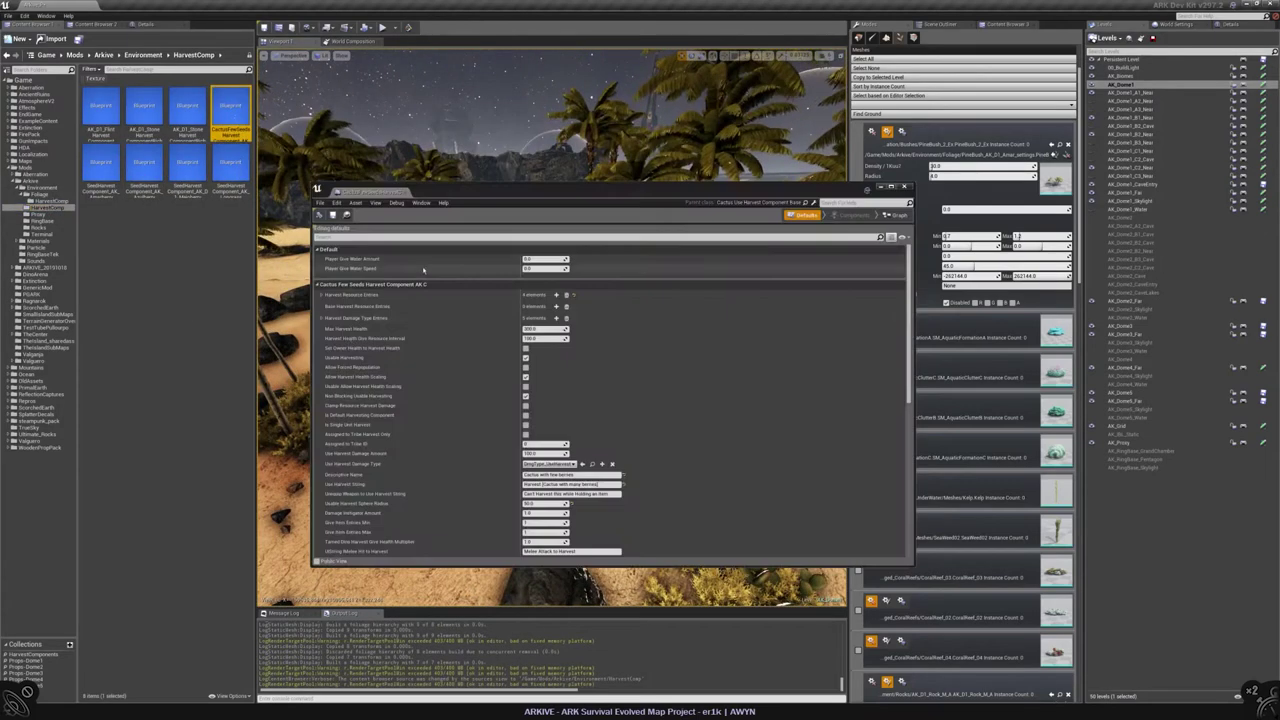
{"action": "left_click", "coordinate": [321, 295]}
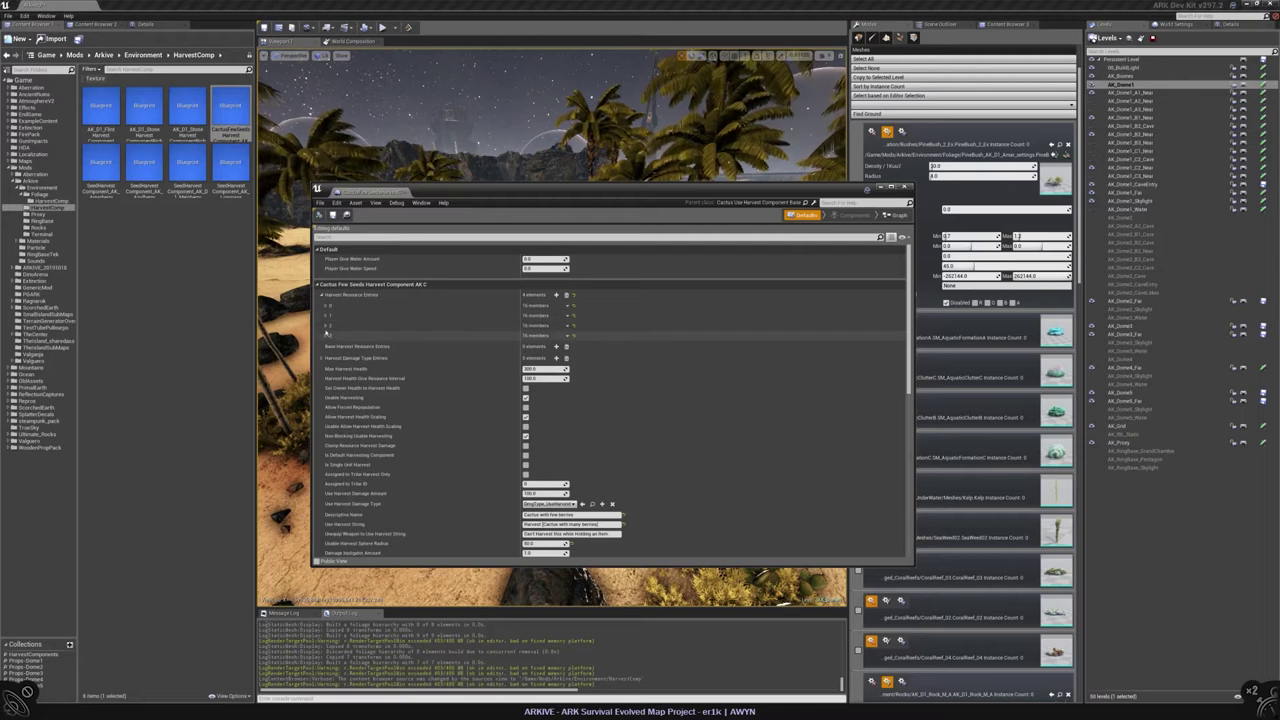
{"action": "left_click", "coordinate": [326, 318]}
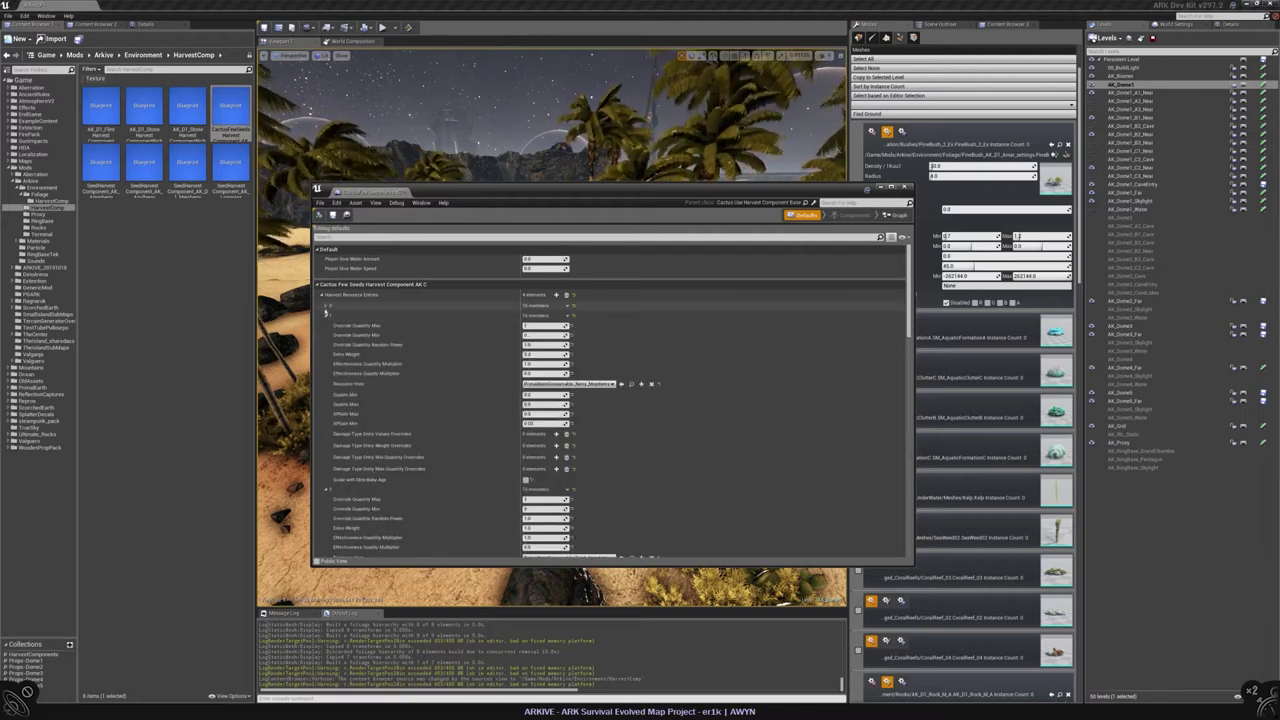
{"action": "scroll", "coordinate": [647, 391], "scroll_direction": "down", "scroll_amount": 3}
{"action": "scroll", "coordinate": [647, 391], "scroll_direction": "down", "scroll_amount": 6}
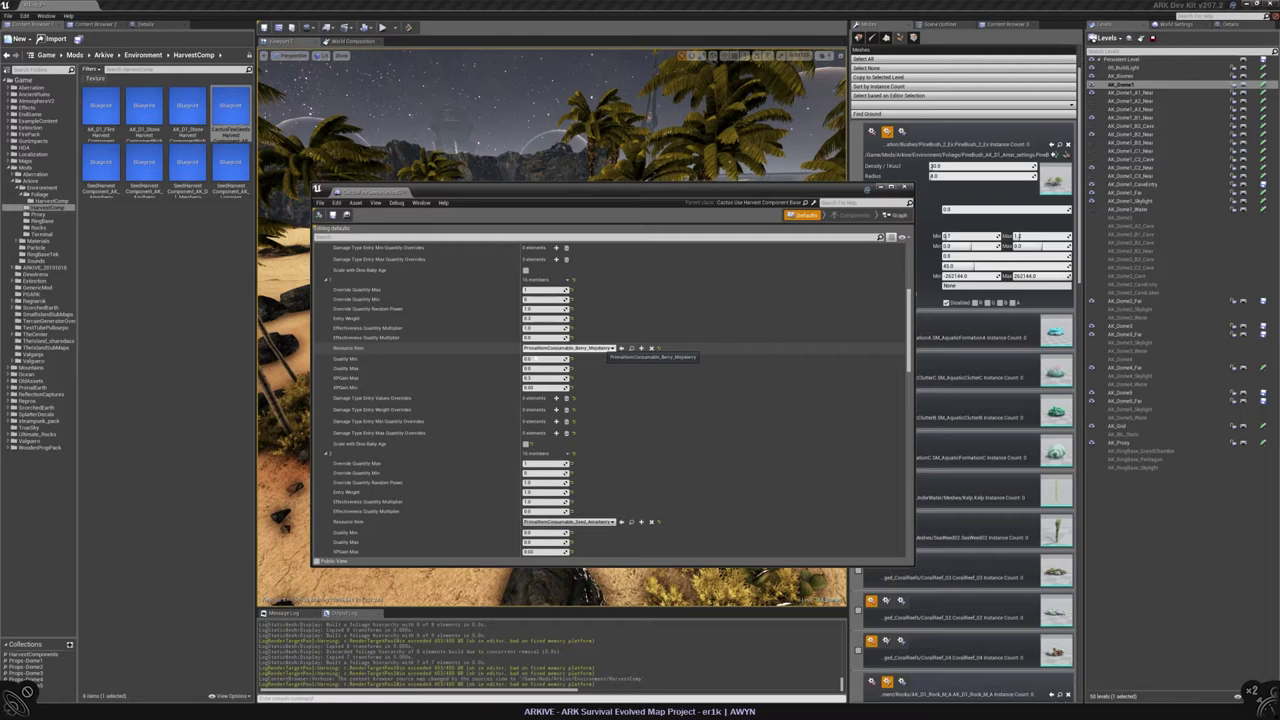
{"action": "left_click", "coordinate": [568, 348]}
{"action": "type", "text": "azul"}
{"action": "left_click", "coordinate": [584, 372]}
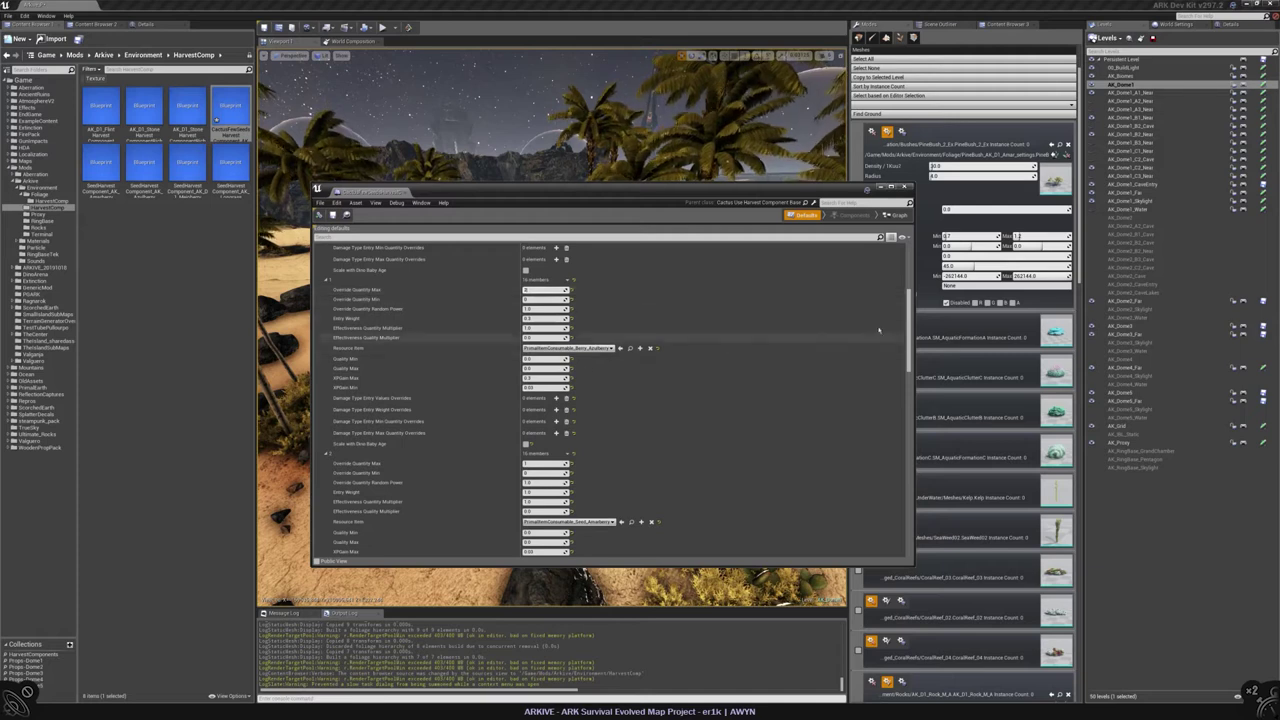
Step: Adjust the override quantities of the first harvest resource entries in the cactus component and save it
{"action": "scroll", "coordinate": [900, 300], "scroll_direction": "up", "scroll_amount": 5}
{"action": "scroll", "coordinate": [912, 265], "scroll_direction": "down", "scroll_amount": 4}
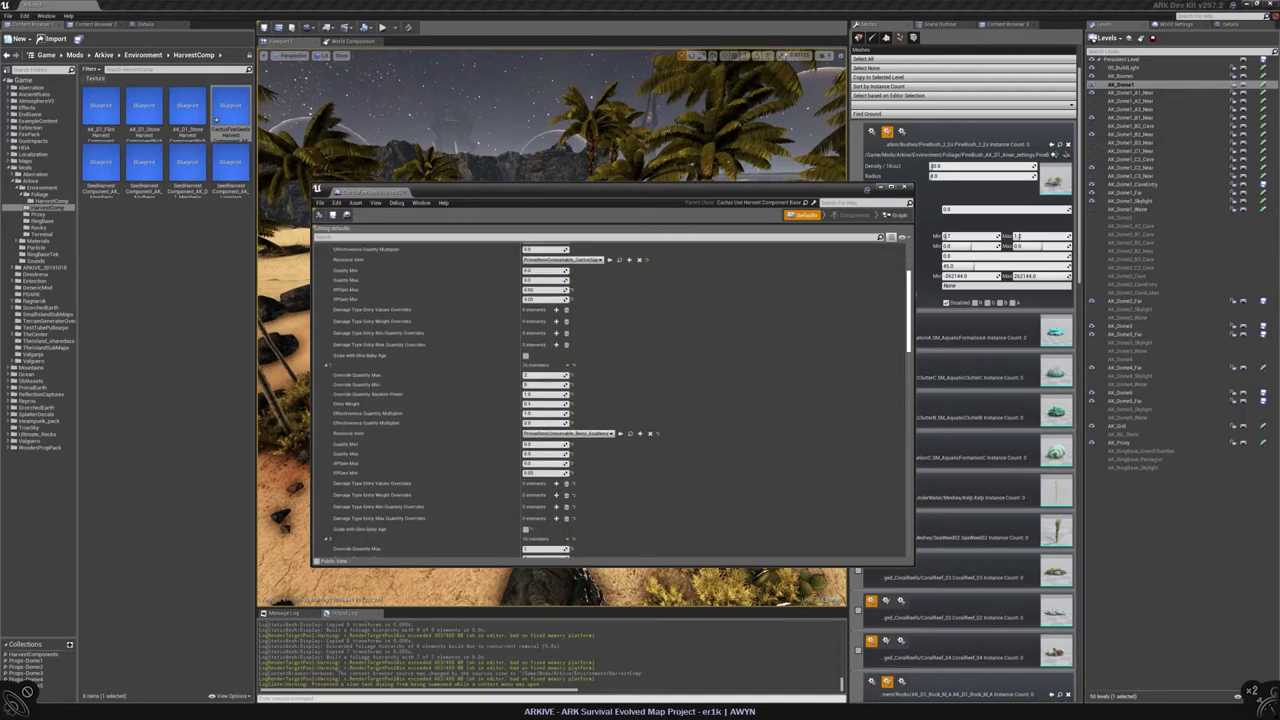
{"action": "scroll", "coordinate": [540, 427], "scroll_direction": "up", "scroll_amount": 2}
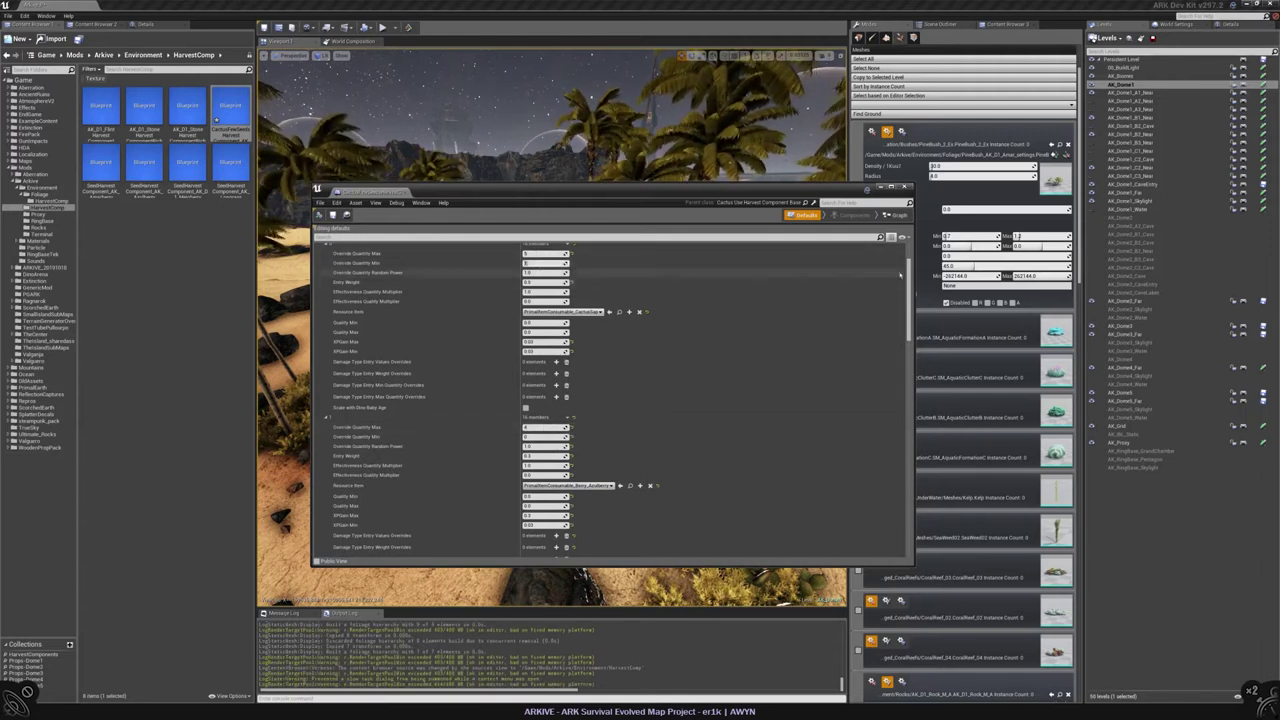
{"action": "scroll", "coordinate": [897, 258], "scroll_direction": "up", "scroll_amount": 2}
{"action": "scroll", "coordinate": [897, 258], "scroll_direction": "down", "scroll_amount": 1}
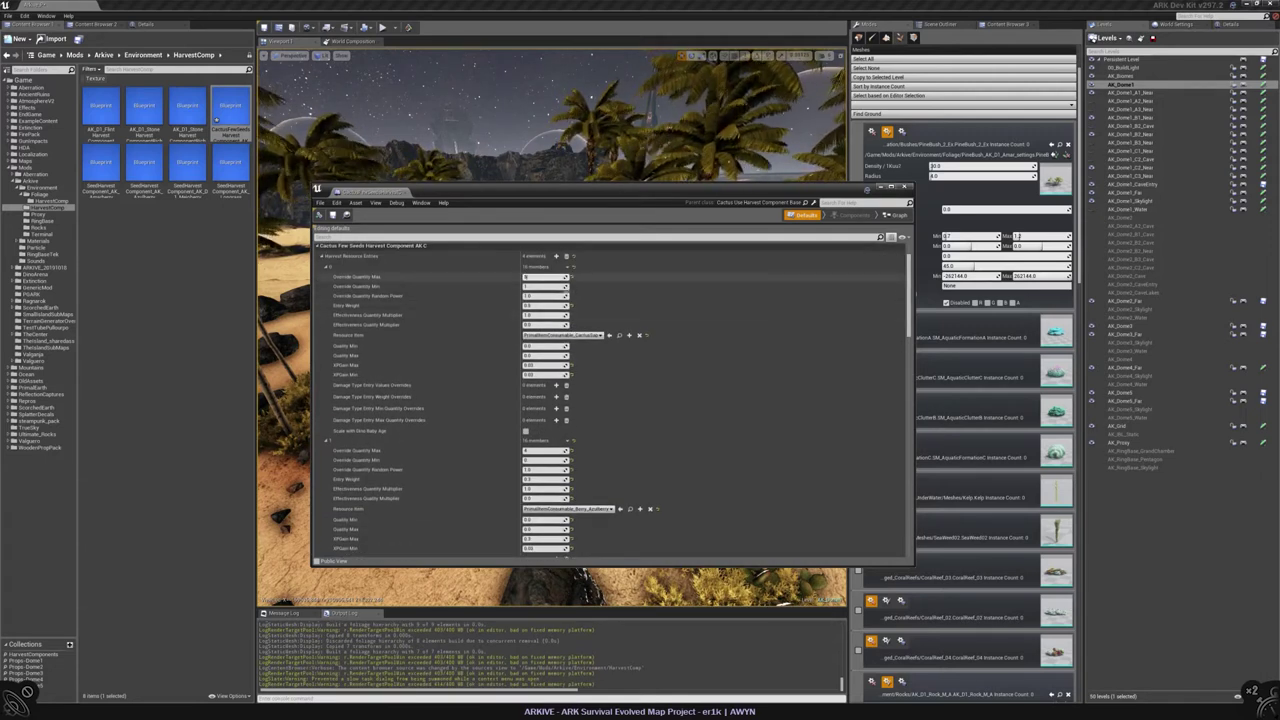
{"action": "scroll", "coordinate": [600, 400], "scroll_direction": "down", "scroll_amount": 3}
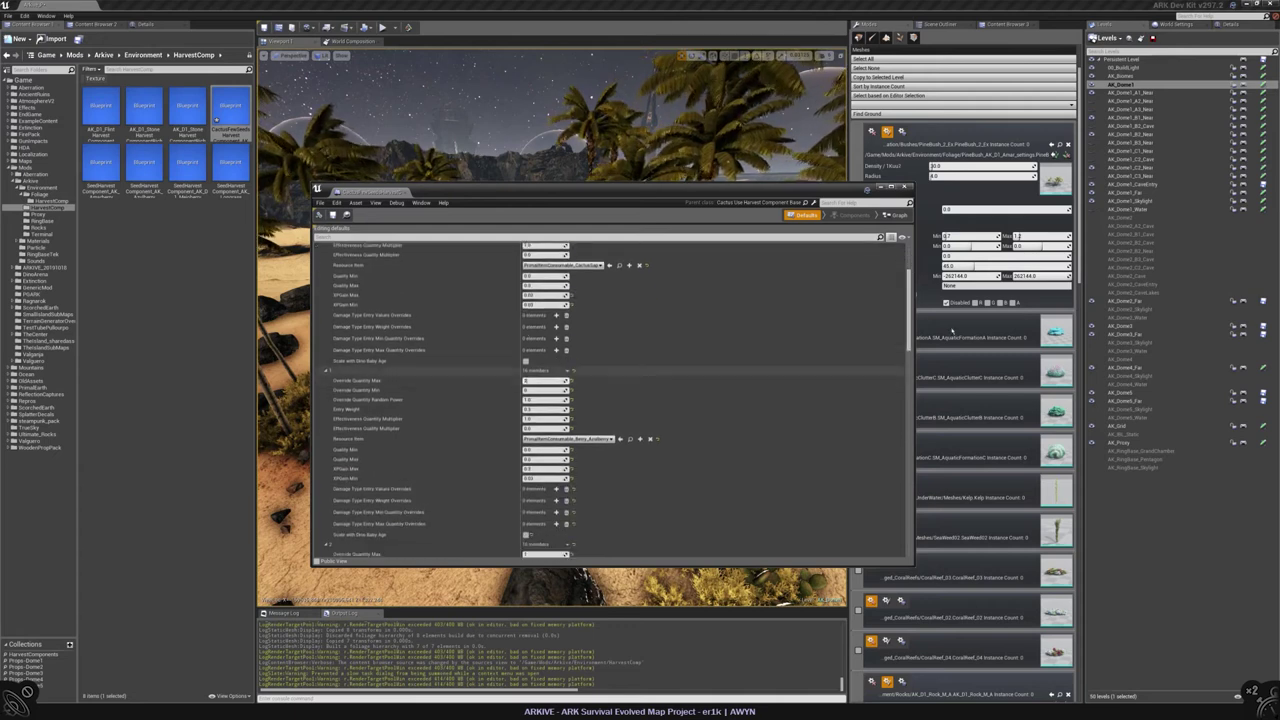
{"action": "scroll", "coordinate": [913, 298], "scroll_direction": "up", "scroll_amount": 3}
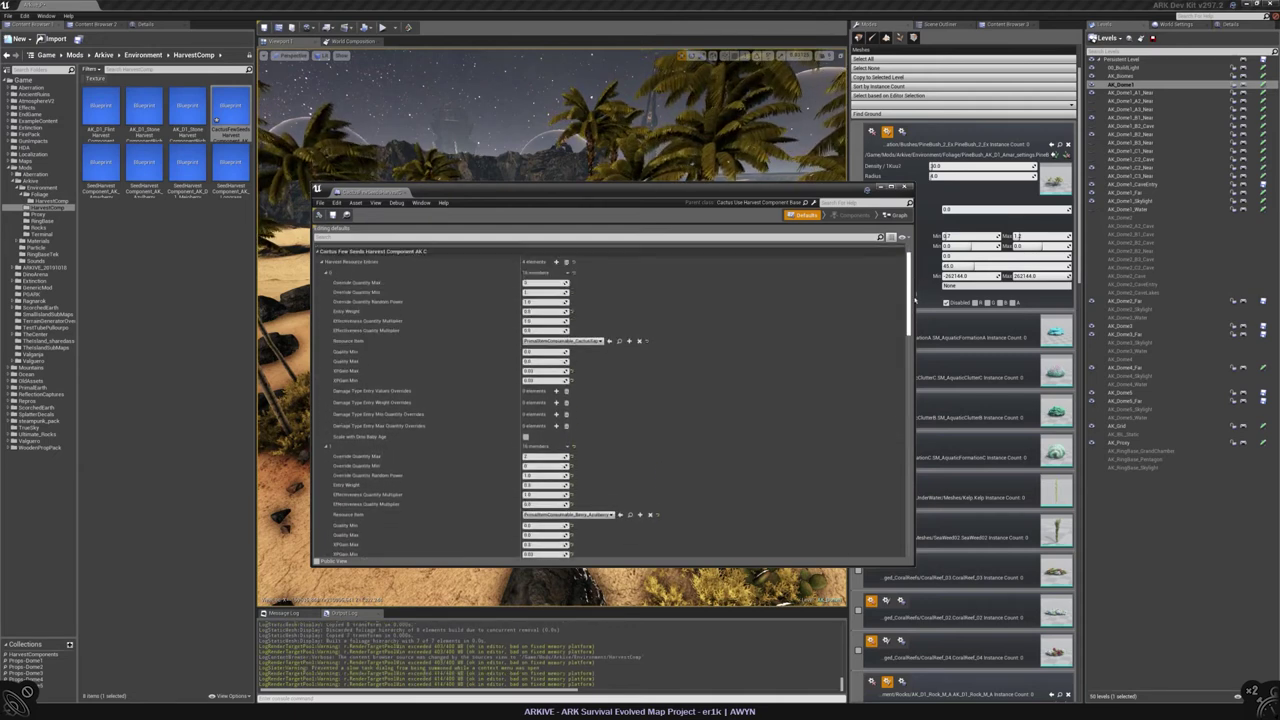
{"action": "scroll", "coordinate": [905, 346], "scroll_direction": "down", "scroll_amount": 5}
{"action": "scroll", "coordinate": [905, 346], "scroll_direction": "down", "scroll_amount": 1}
{"action": "scroll", "coordinate": [905, 346], "scroll_direction": "up", "scroll_amount": 5}
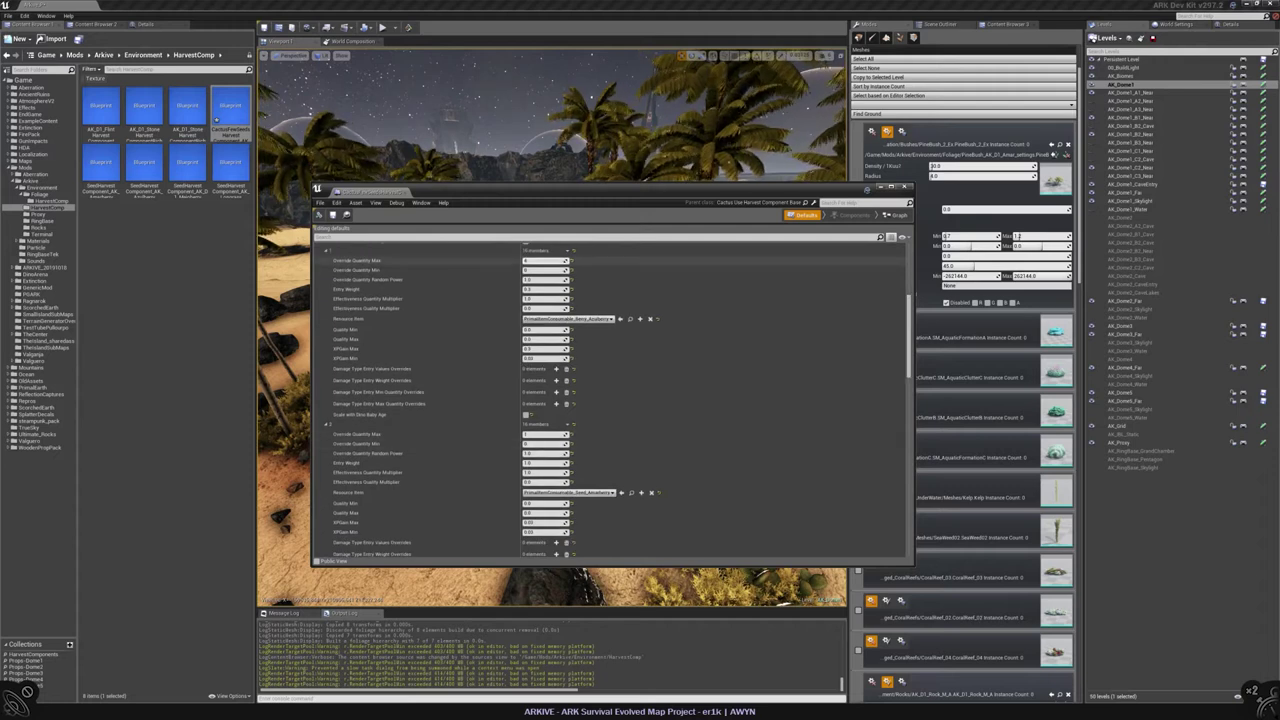
{"action": "scroll", "coordinate": [500, 300], "scroll_direction": "up", "scroll_amount": 8}
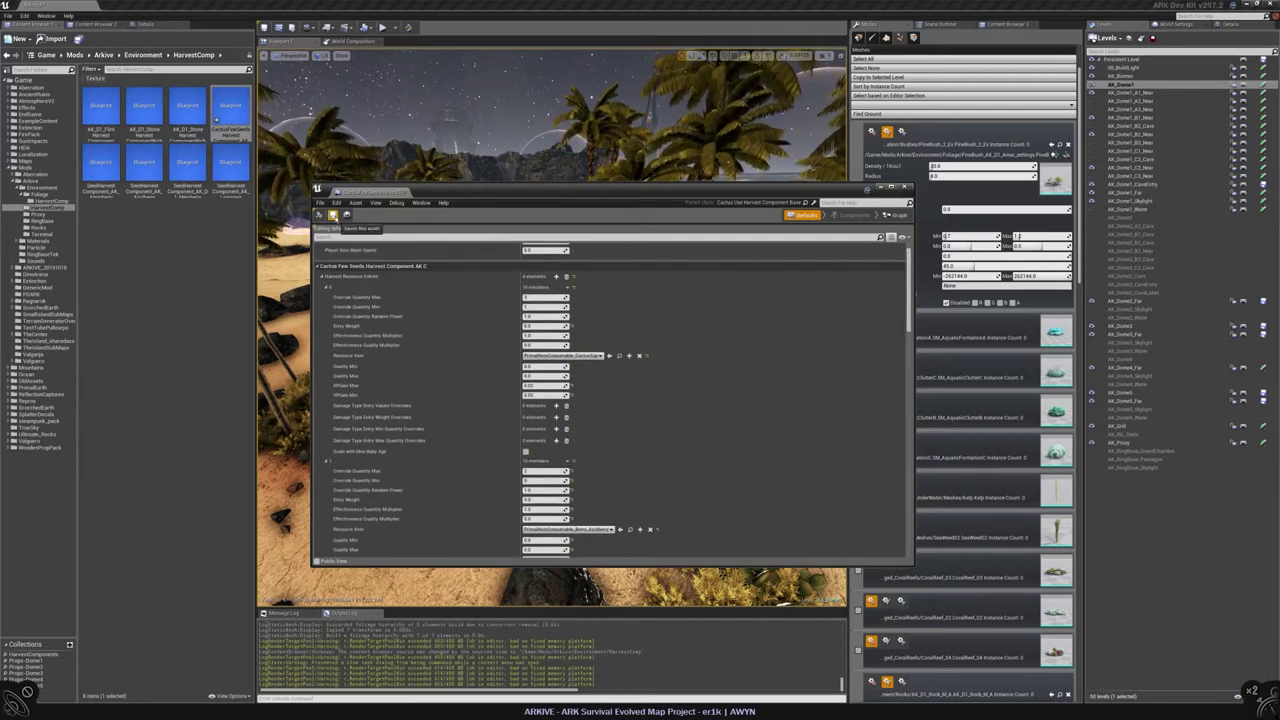
{"action": "left_click", "coordinate": [333, 216]}
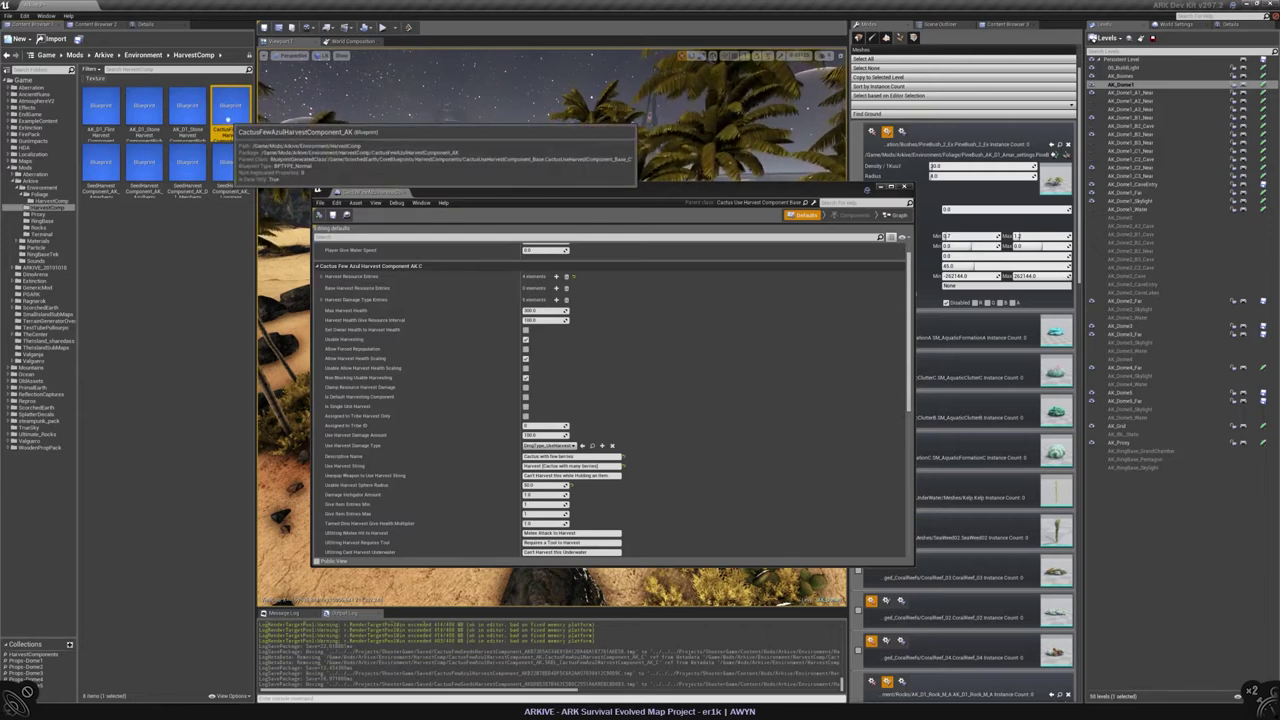
Step: Rename the cactus harvest component as AK_D1_CactusFewAzulHarvestComponent and close its editor
{"action": "key", "text": "F2"}
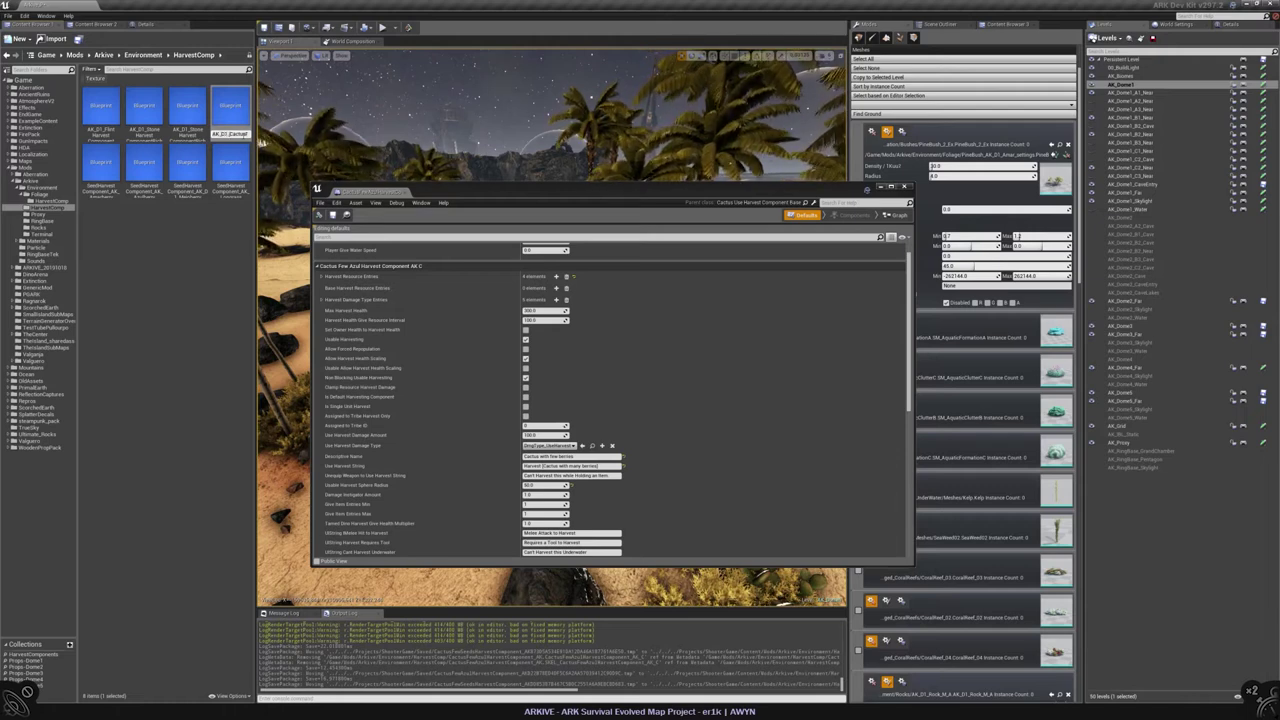
{"action": "key", "text": "Return"}
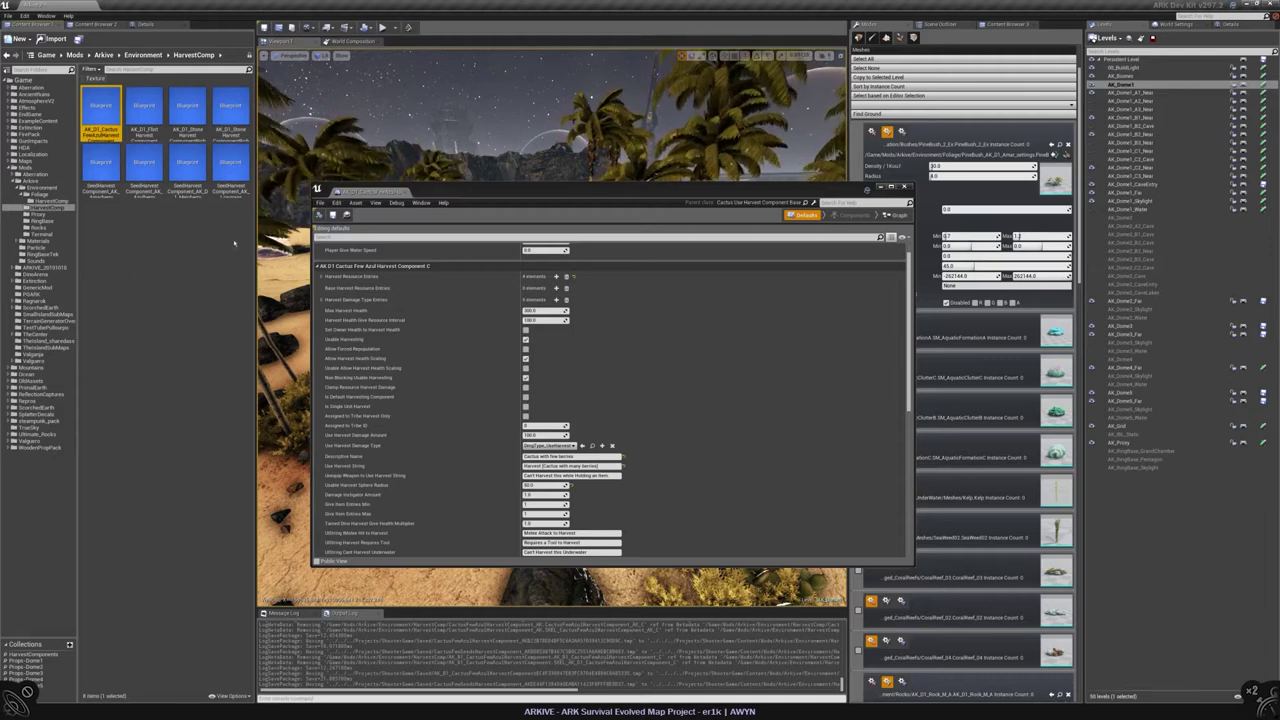
{"action": "left_click", "coordinate": [904, 187]}
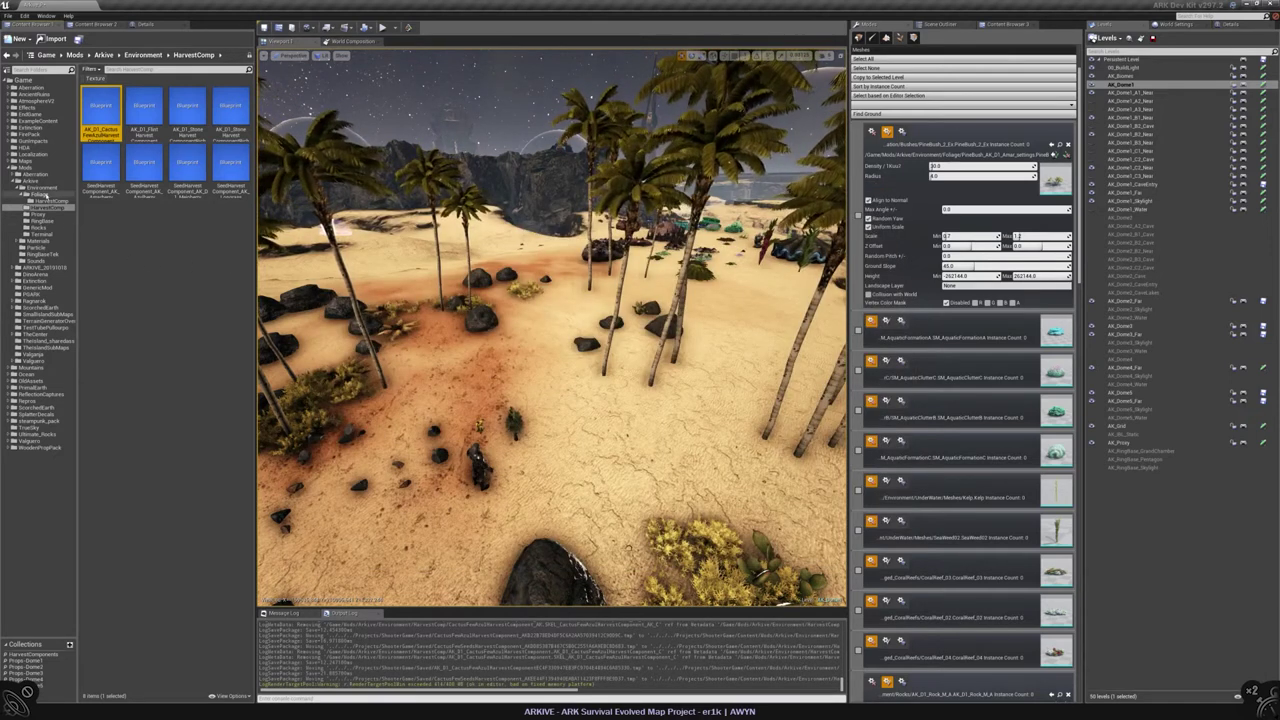
Step: Open PricklyPear_AK_settings in the Foliage folder to verify that its Attached Component Class uses the renamed cactus component, then close it
{"action": "left_click", "coordinate": [41, 195]}
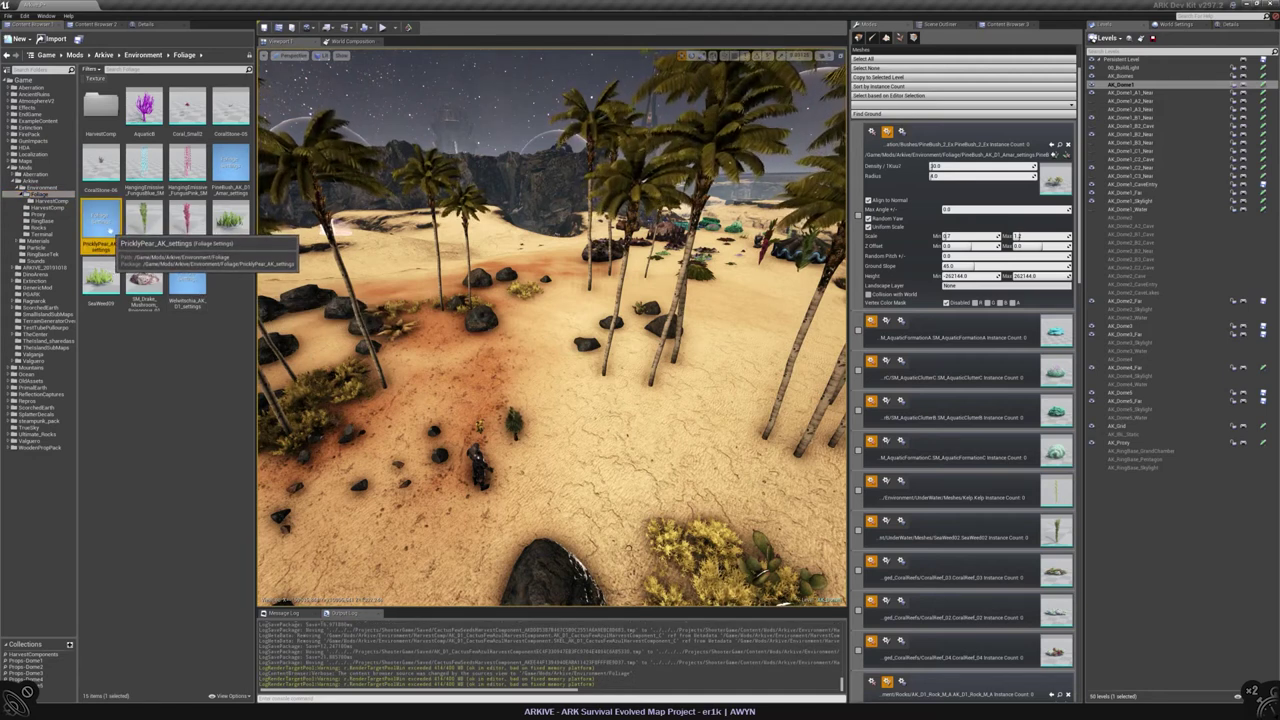
{"action": "key", "text": "F2"}
{"action": "double_click", "coordinate": [101, 219]}
{"action": "scroll", "coordinate": [700, 348], "scroll_direction": "down", "scroll_amount": 5}
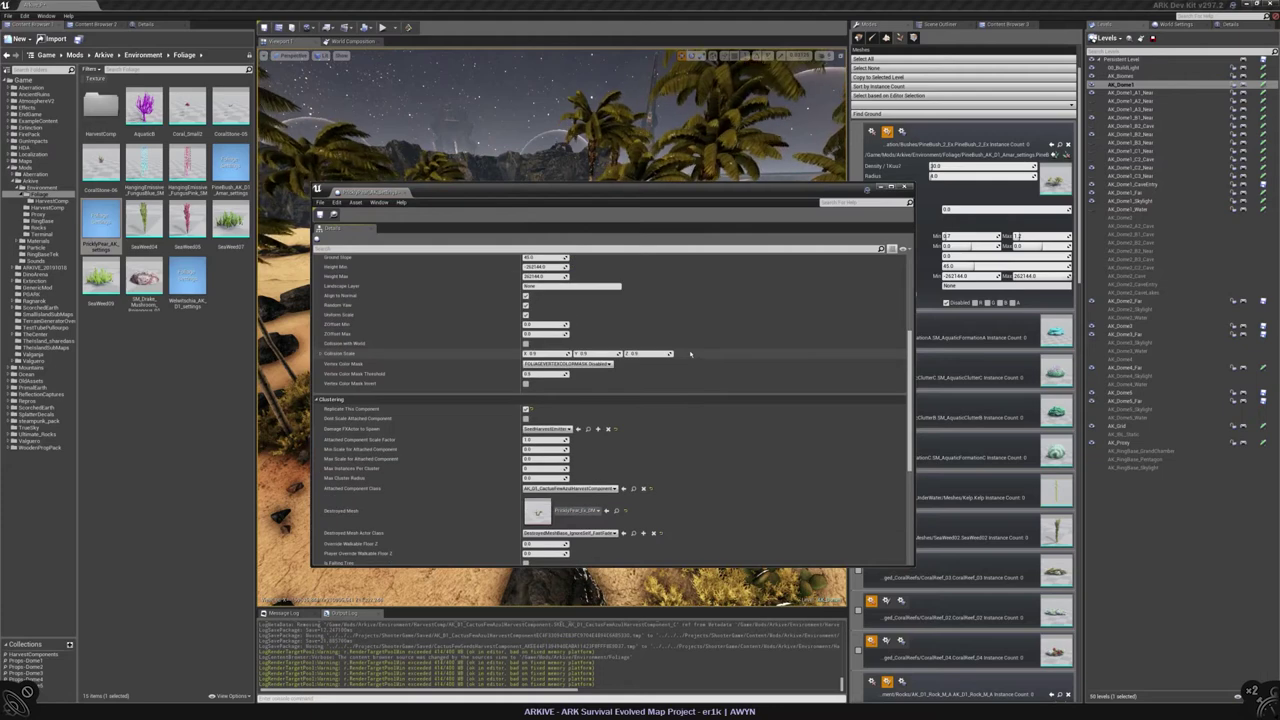
{"action": "left_click", "coordinate": [905, 188]}
Step: Open the SeedHarvestComponent_AK_Amarberry blueprint from the HarvestComp folder and expand its Harvest Resource Entries
{"action": "right_click_drag", "start_coordinate": [570, 300], "coordinate": [540, 300]}
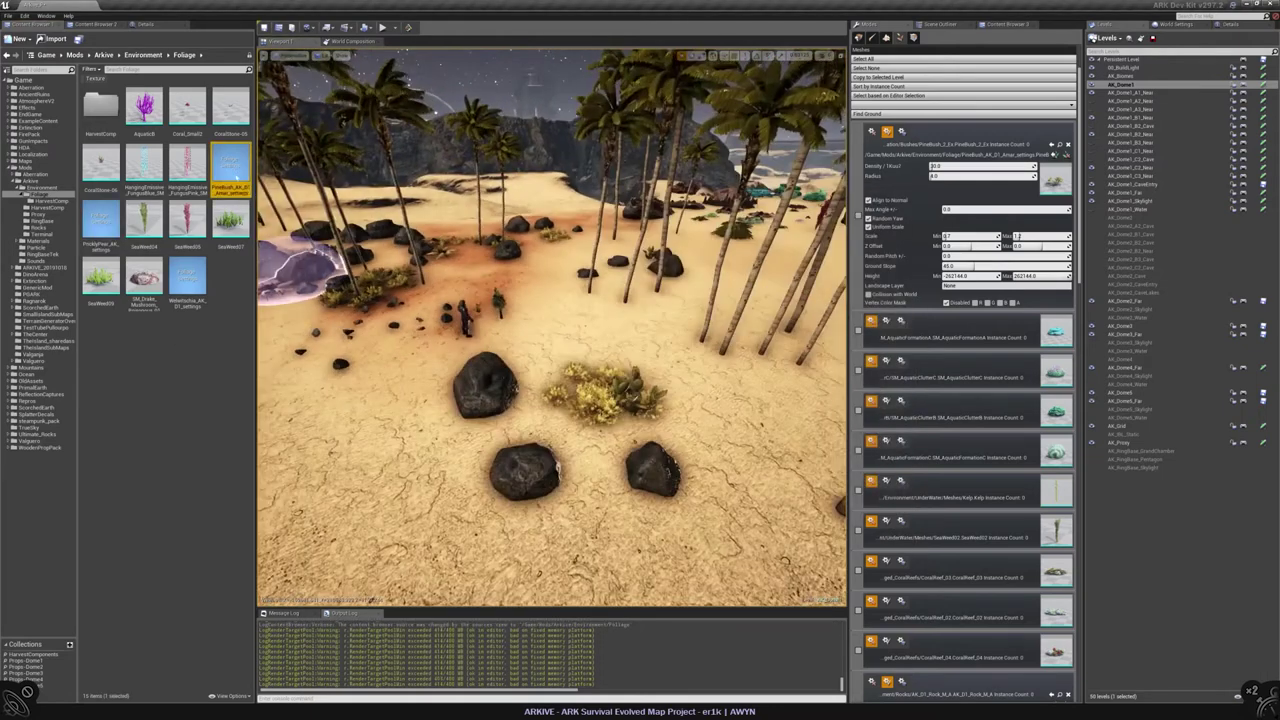
{"action": "double_click", "coordinate": [230, 170]}
{"action": "left_click", "coordinate": [50, 207]}
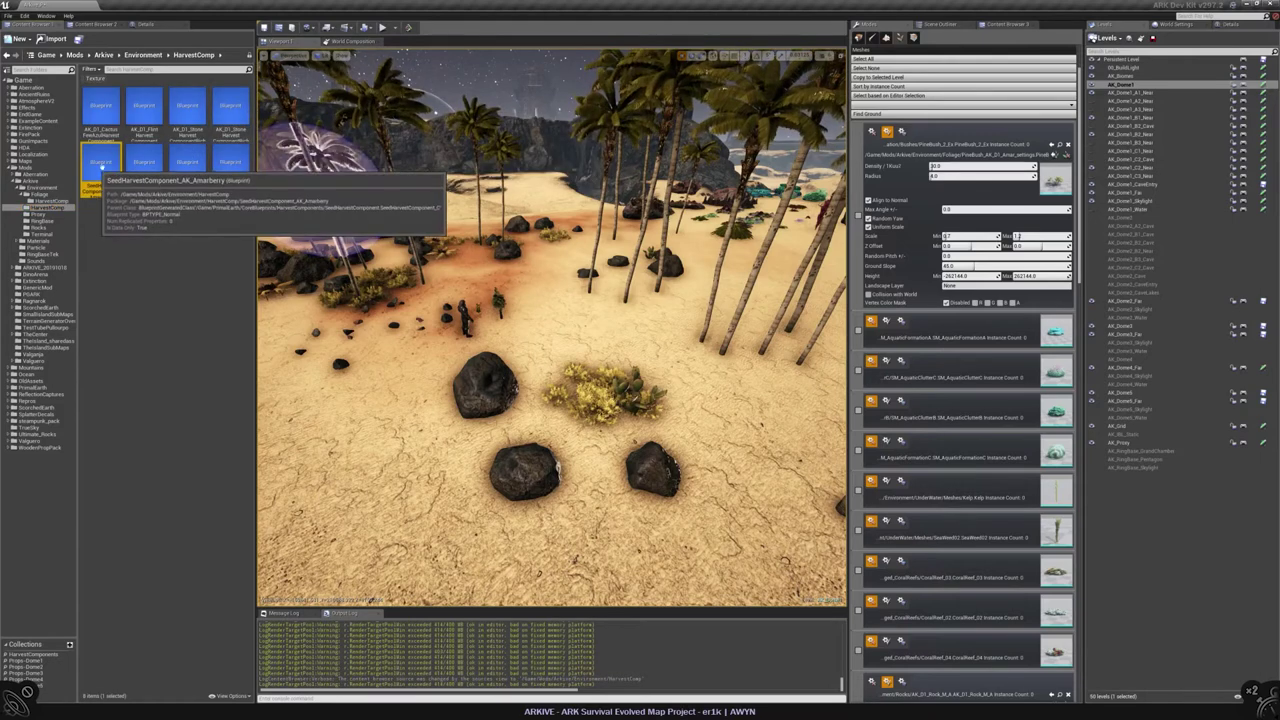
{"action": "left_click", "coordinate": [108, 166]}
{"action": "double_click", "coordinate": [112, 168]}
{"action": "left_click", "coordinate": [326, 270]}
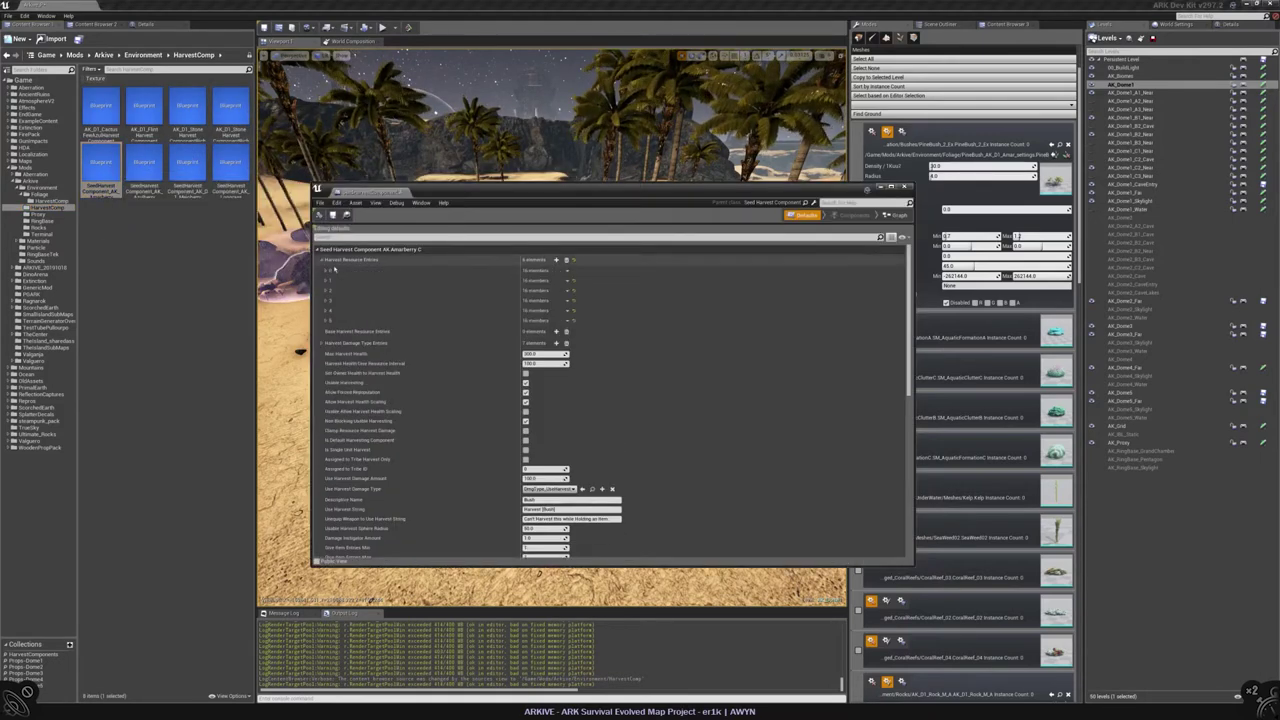
{"action": "left_click", "coordinate": [326, 280]}
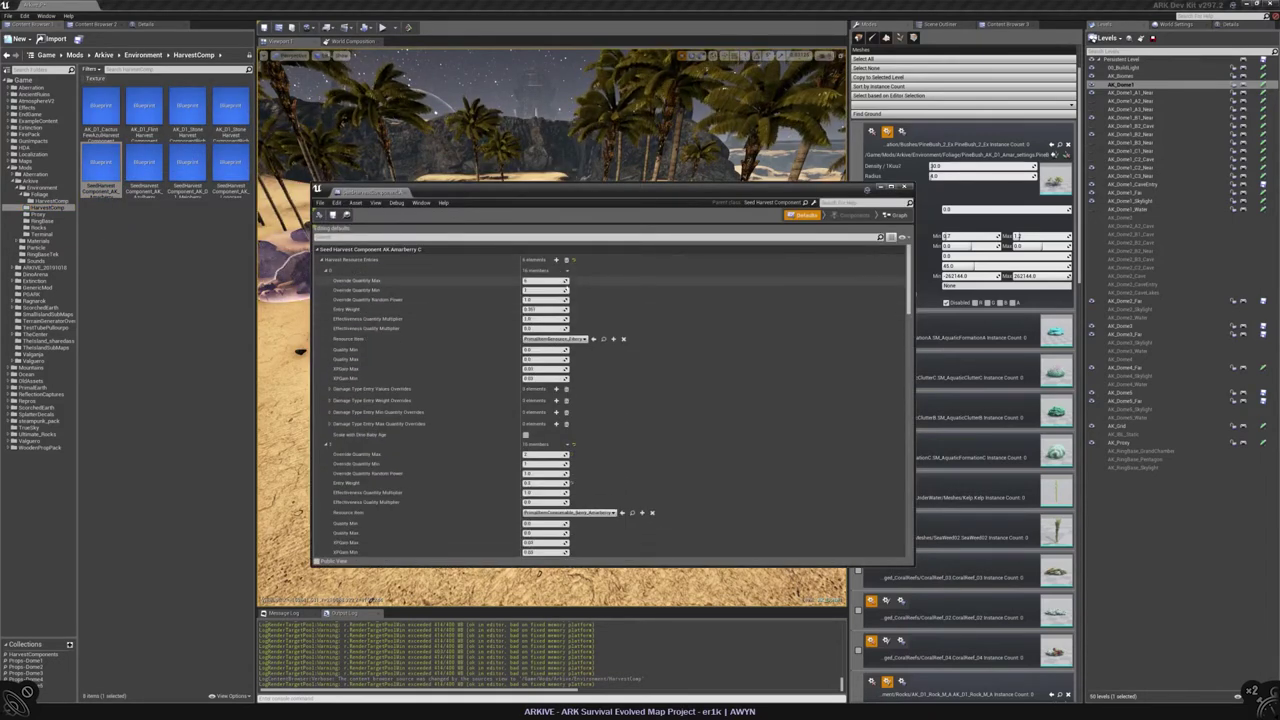
Step: Adjust the Override Quantity Max and Min of the berry and seed entries in SeedHarvestComponent_AK_Amarberry, then save the blueprint
{"action": "scroll", "coordinate": [621, 330], "scroll_direction": "down", "scroll_amount": 2}
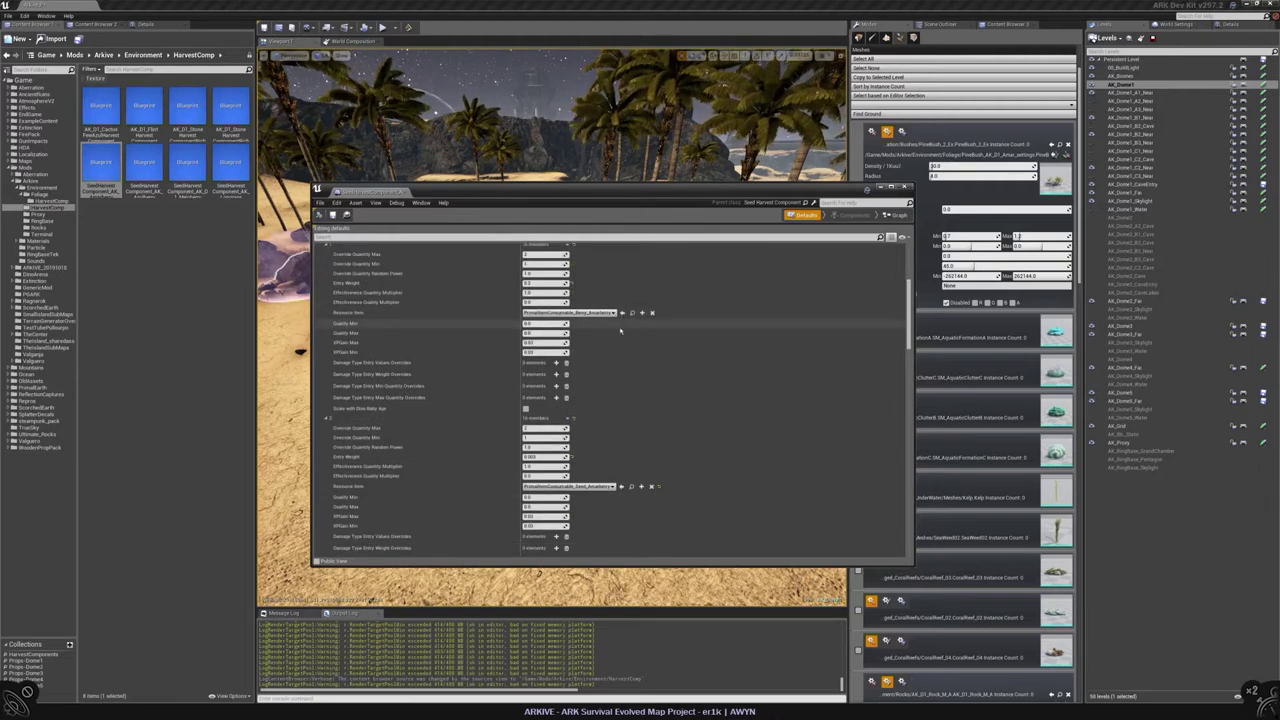
{"action": "scroll", "coordinate": [621, 332], "scroll_direction": "down", "scroll_amount": 10}
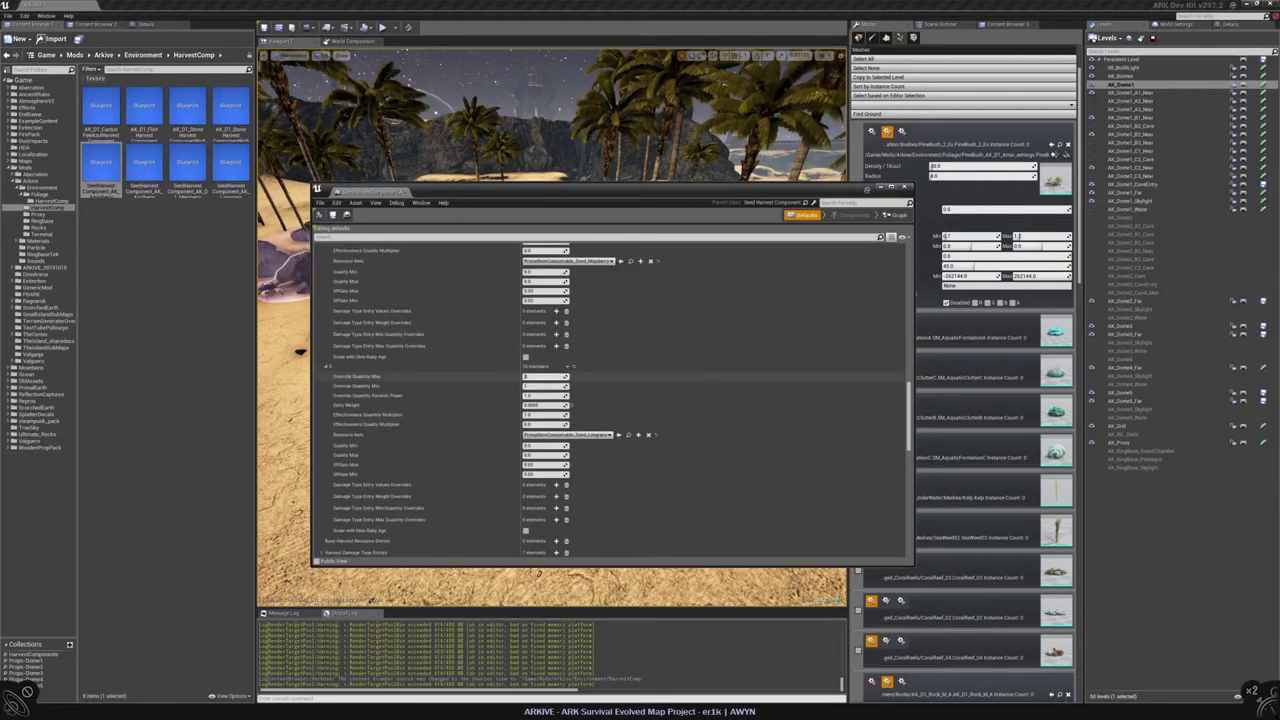
{"action": "scroll", "coordinate": [590, 337], "scroll_direction": "down", "scroll_amount": 4}
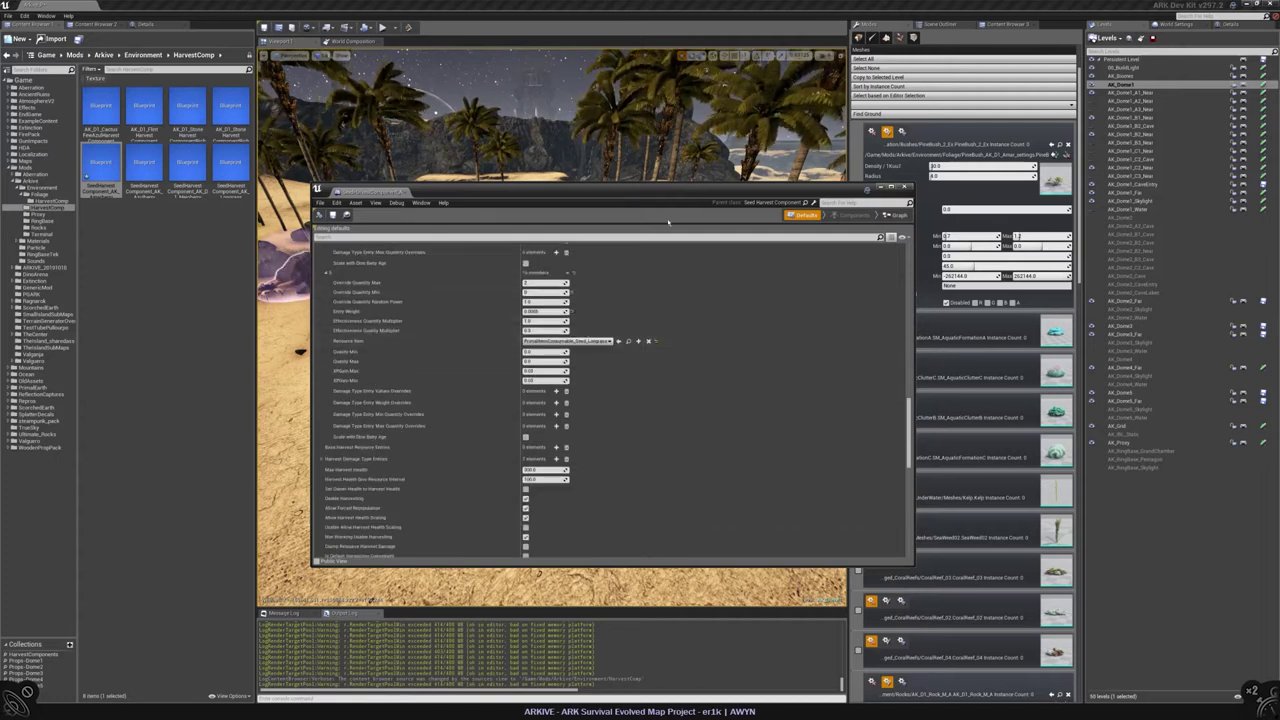
{"action": "scroll", "coordinate": [622, 311], "scroll_direction": "up", "scroll_amount": 3}
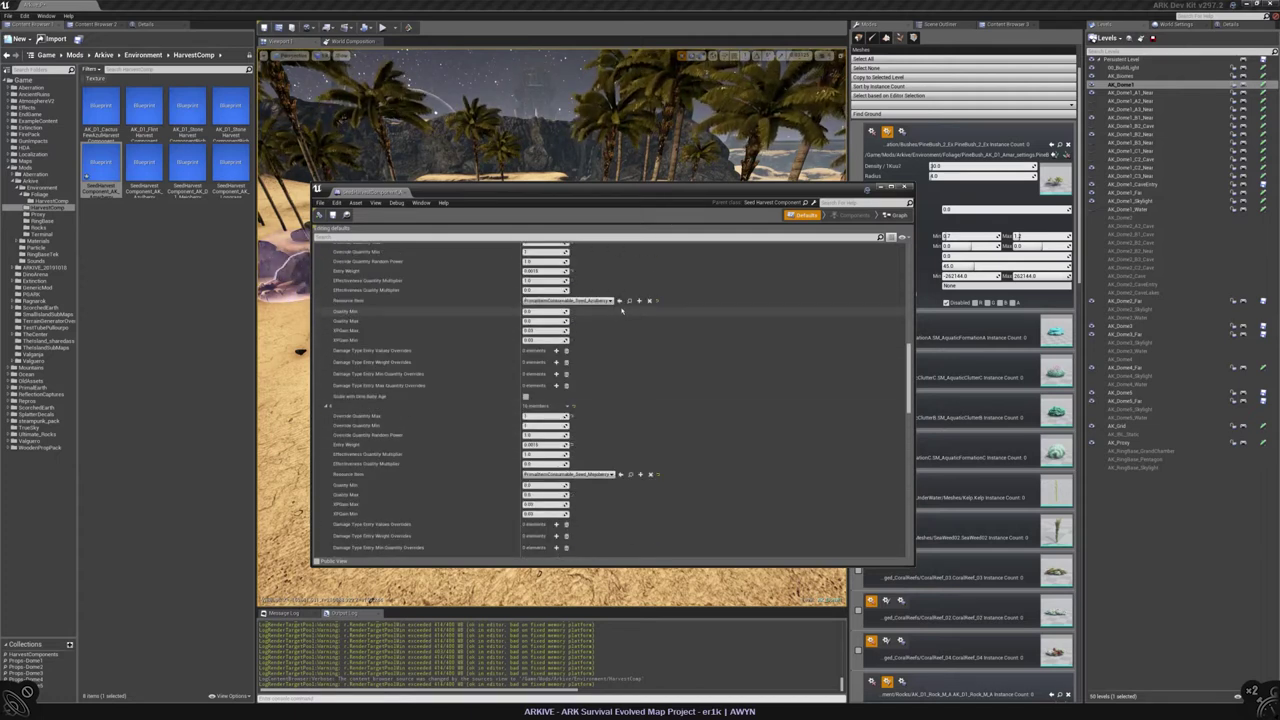
{"action": "scroll", "coordinate": [622, 311], "scroll_direction": "up", "scroll_amount": 2}
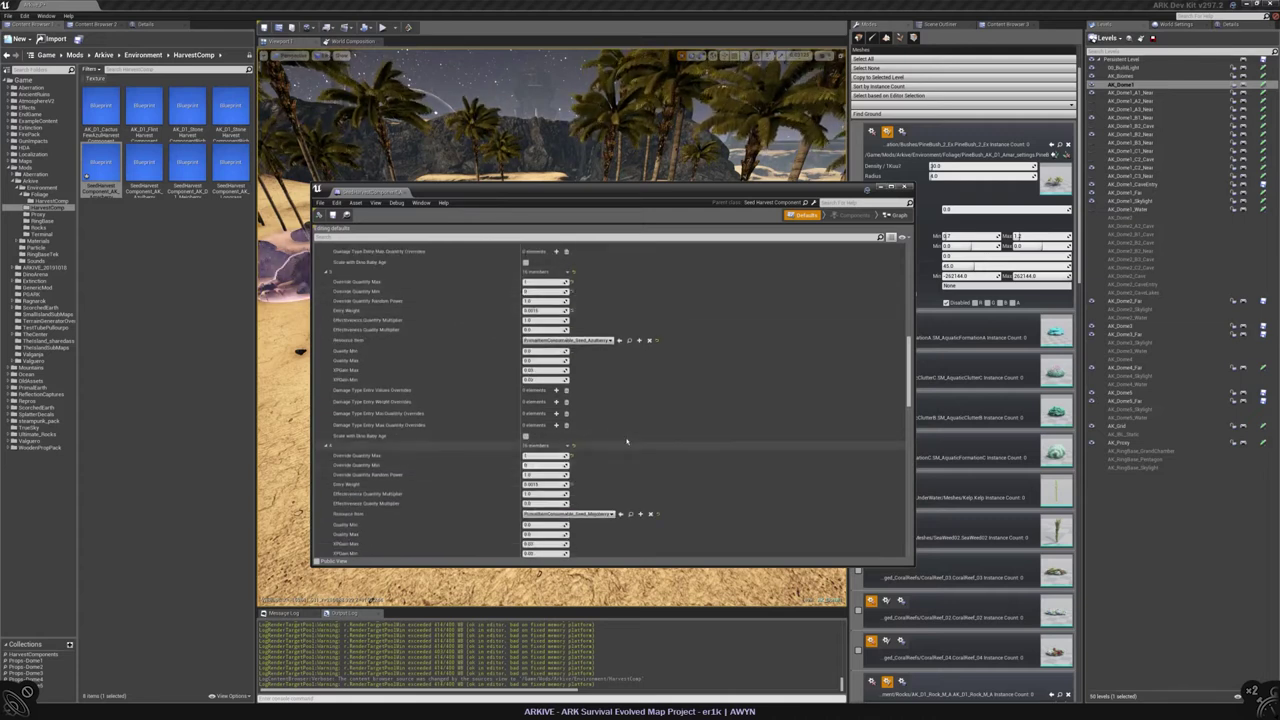
{"action": "scroll", "coordinate": [605, 410], "scroll_direction": "down", "scroll_amount": 3}
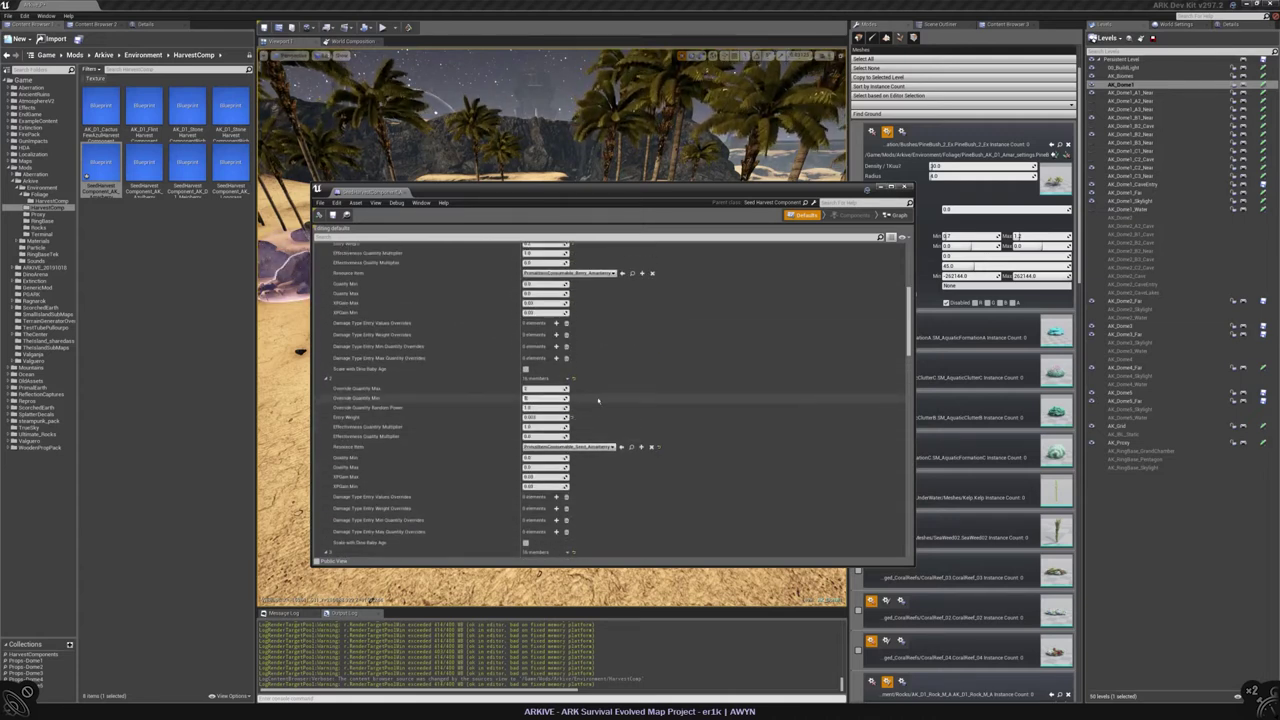
{"action": "scroll", "coordinate": [598, 400], "scroll_direction": "up", "scroll_amount": 4}
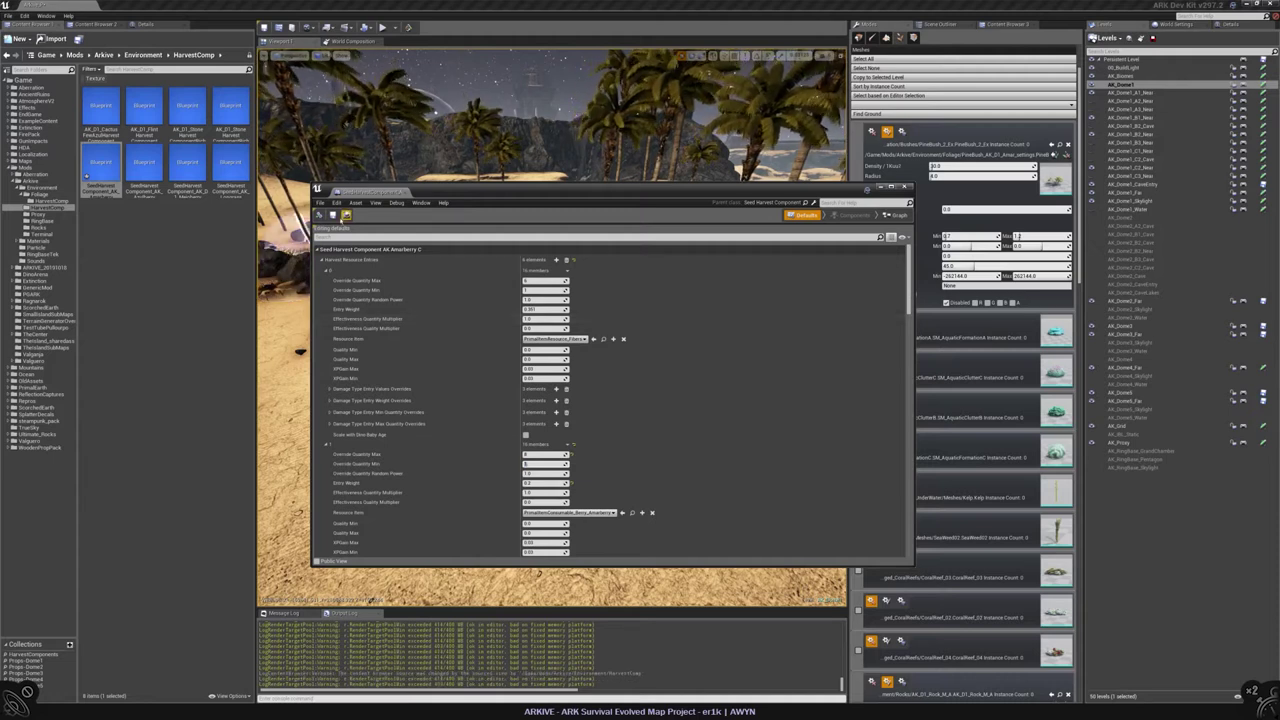
{"action": "left_click", "coordinate": [333, 215]}
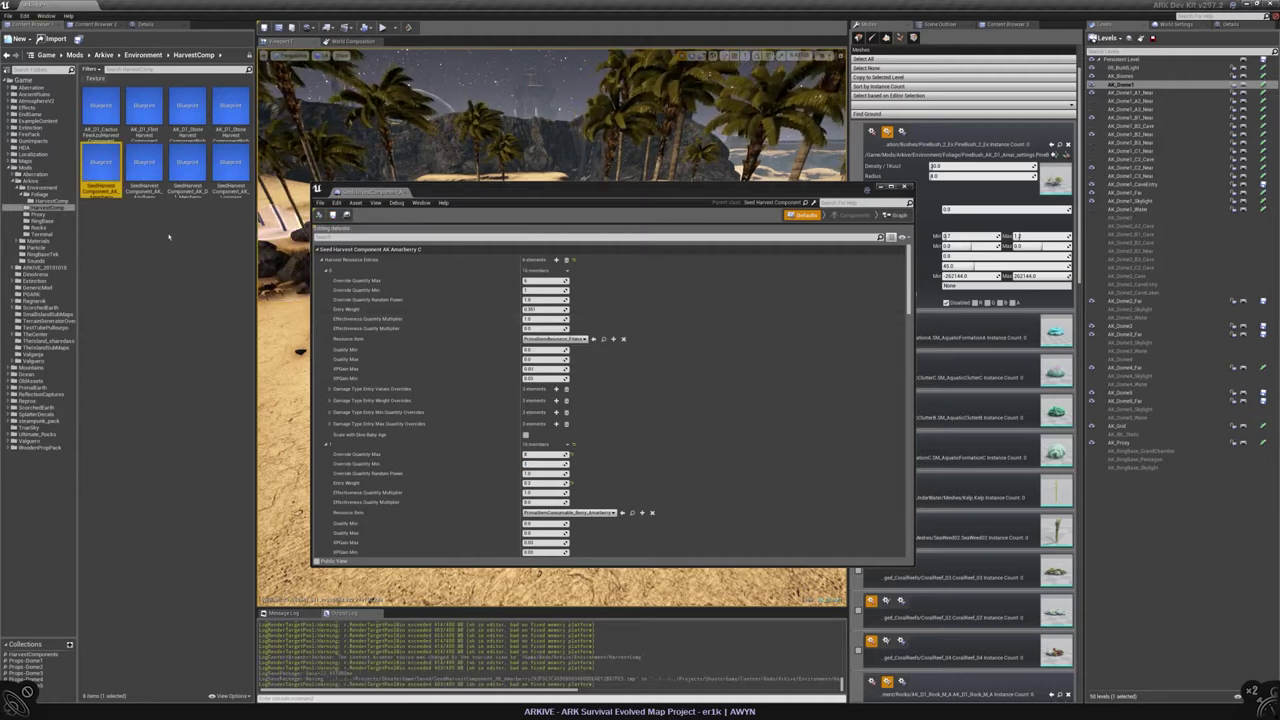
Step: Open the AK_D1_CactusFewAzulHarvestComponent blueprint, expand its Harvest Resource Entries, and review the quantities and resource items of each entry
{"action": "double_click", "coordinate": [101, 113]}
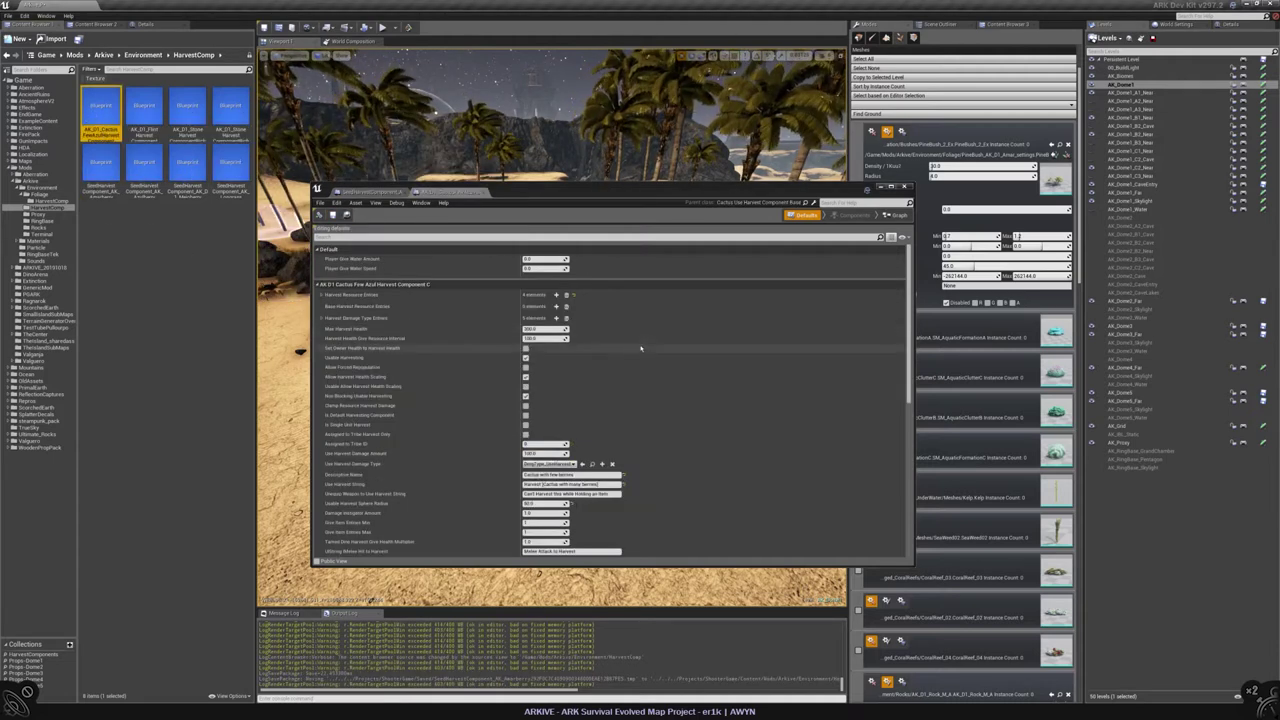
{"action": "left_click", "coordinate": [321, 295]}
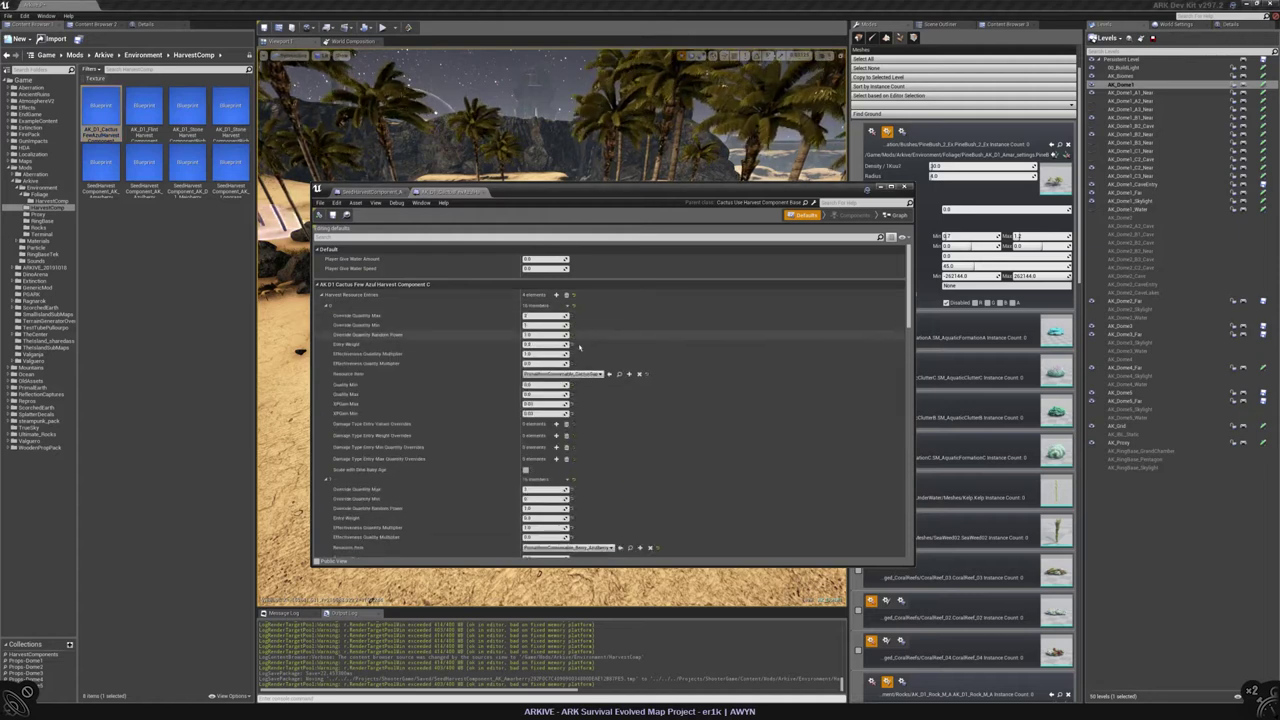
{"action": "scroll", "coordinate": [631, 338], "scroll_direction": "down", "scroll_amount": 5}
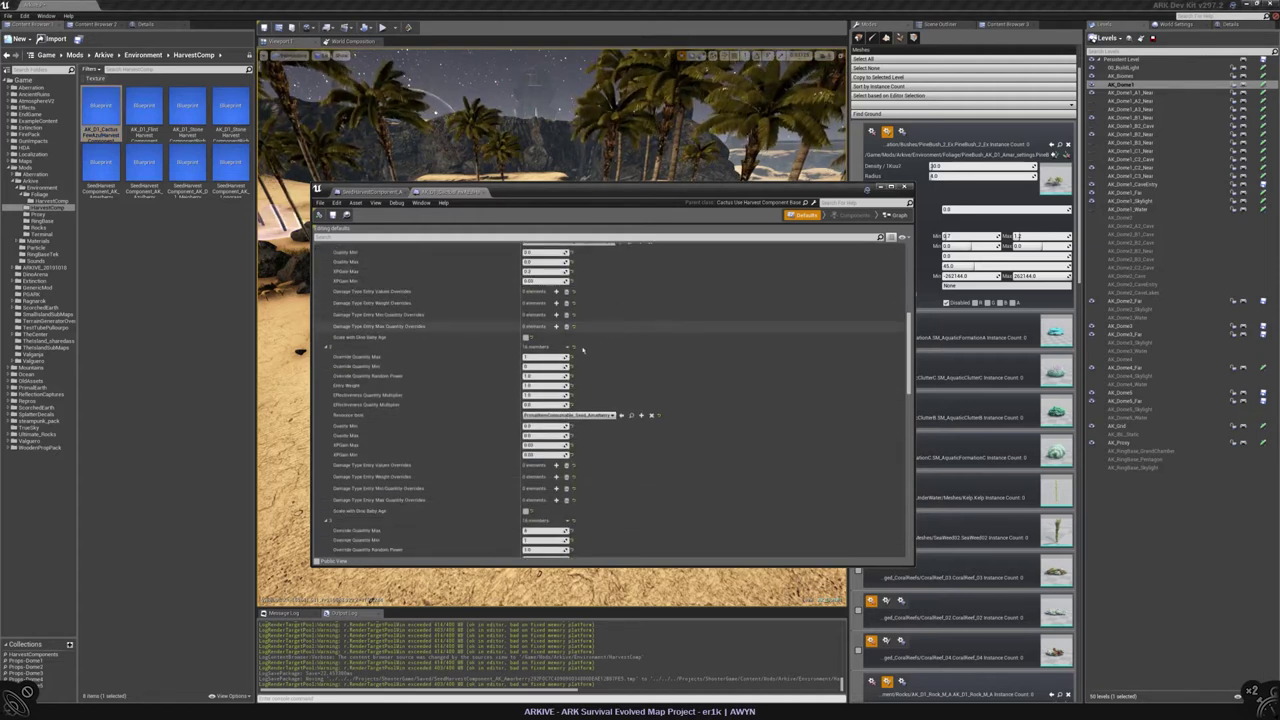
{"action": "scroll", "coordinate": [580, 410], "scroll_direction": "up", "scroll_amount": 1}
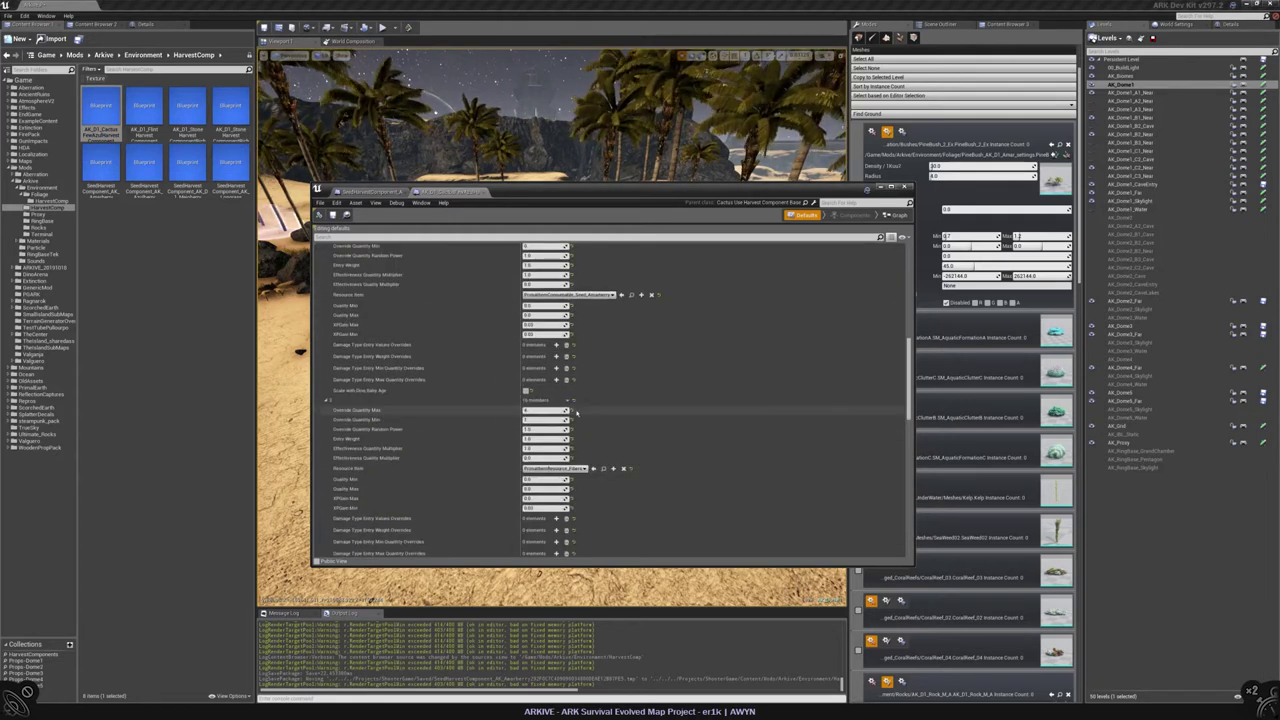
{"action": "scroll", "coordinate": [576, 412], "scroll_direction": "up", "scroll_amount": 4}
{"action": "scroll", "coordinate": [465, 409], "scroll_direction": "down", "scroll_amount": 6}
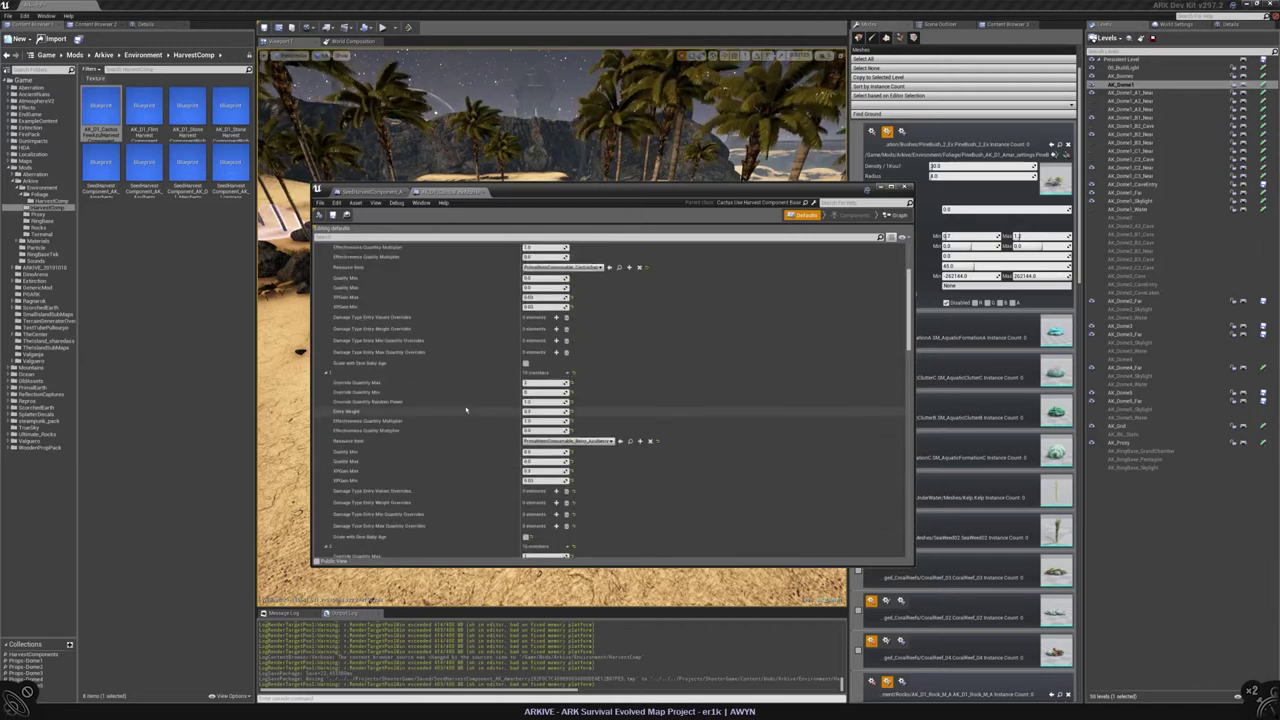
{"action": "scroll", "coordinate": [465, 409], "scroll_direction": "up", "scroll_amount": 2}
{"action": "scroll", "coordinate": [465, 409], "scroll_direction": "down", "scroll_amount": 7}
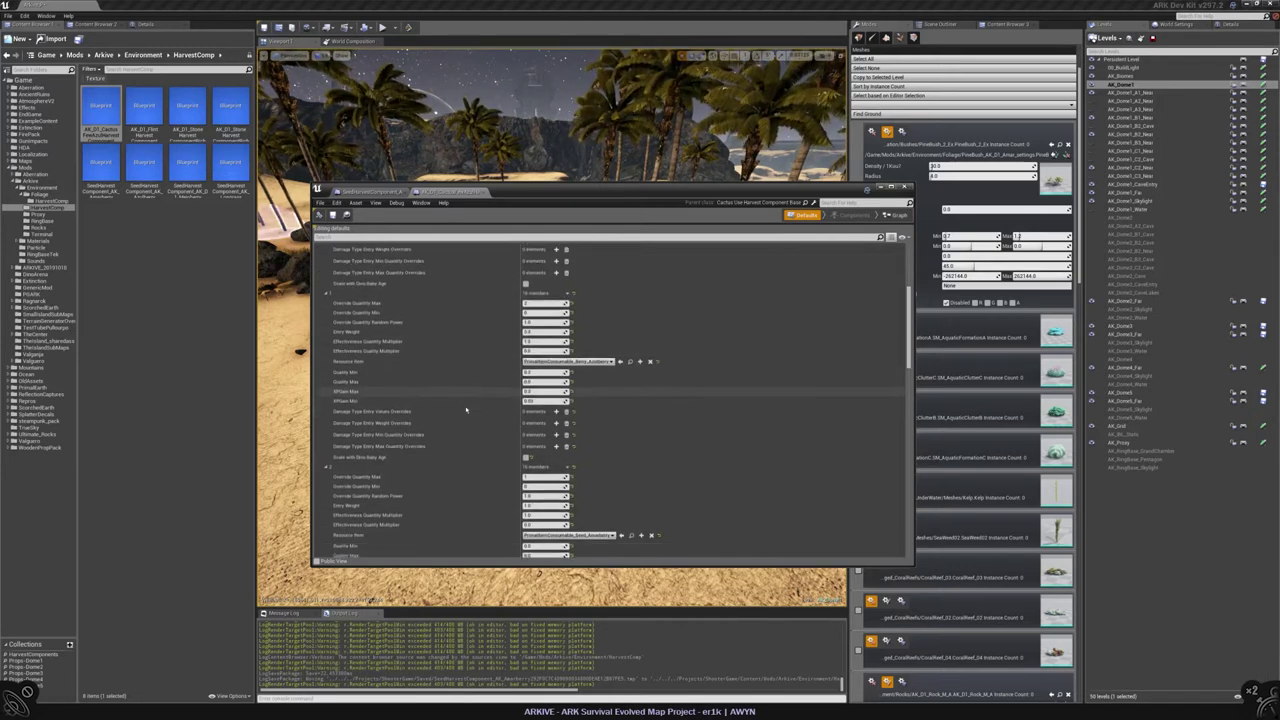
{"action": "scroll", "coordinate": [465, 409], "scroll_direction": "down", "scroll_amount": 8}
Step: Duplicate the Amarberry seed entry in the cactus harvest component and set the copy's Resource Item to PrimalItemConsumable_Seed_Azulberry
{"action": "left_click", "coordinate": [571, 360]}
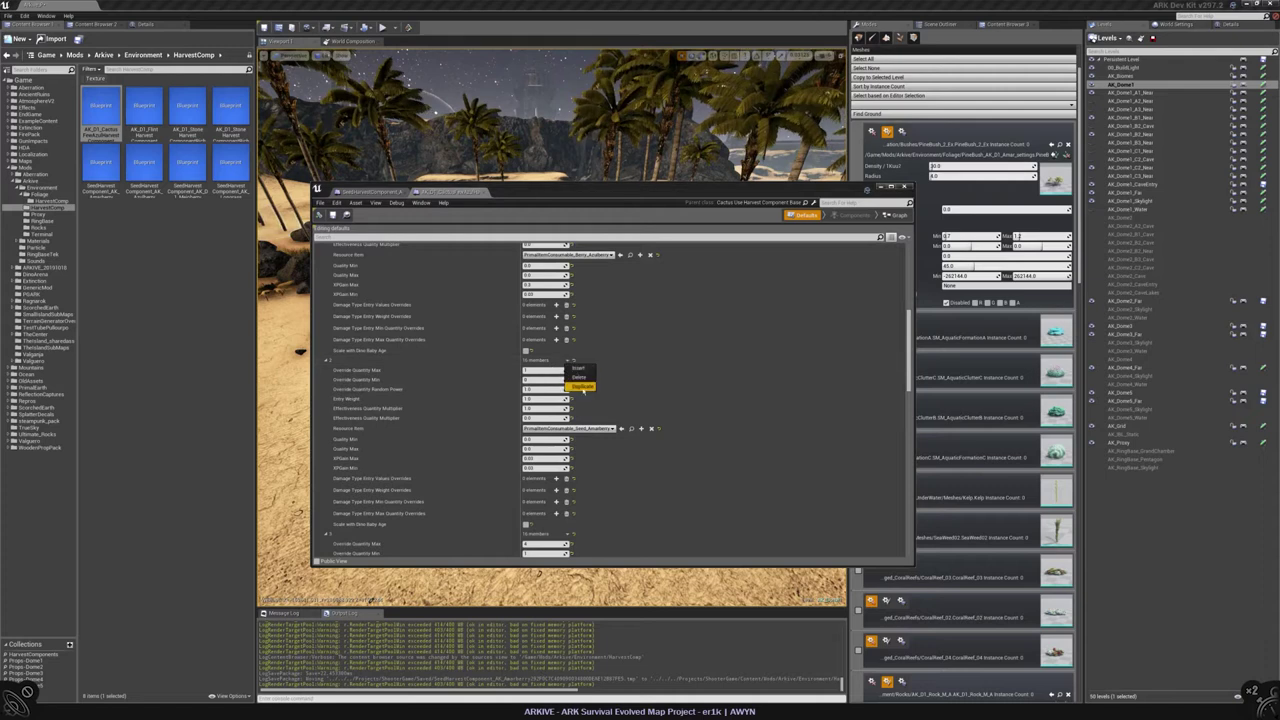
{"action": "left_click", "coordinate": [583, 388]}
{"action": "scroll", "coordinate": [481, 341], "scroll_direction": "up", "scroll_amount": 5}
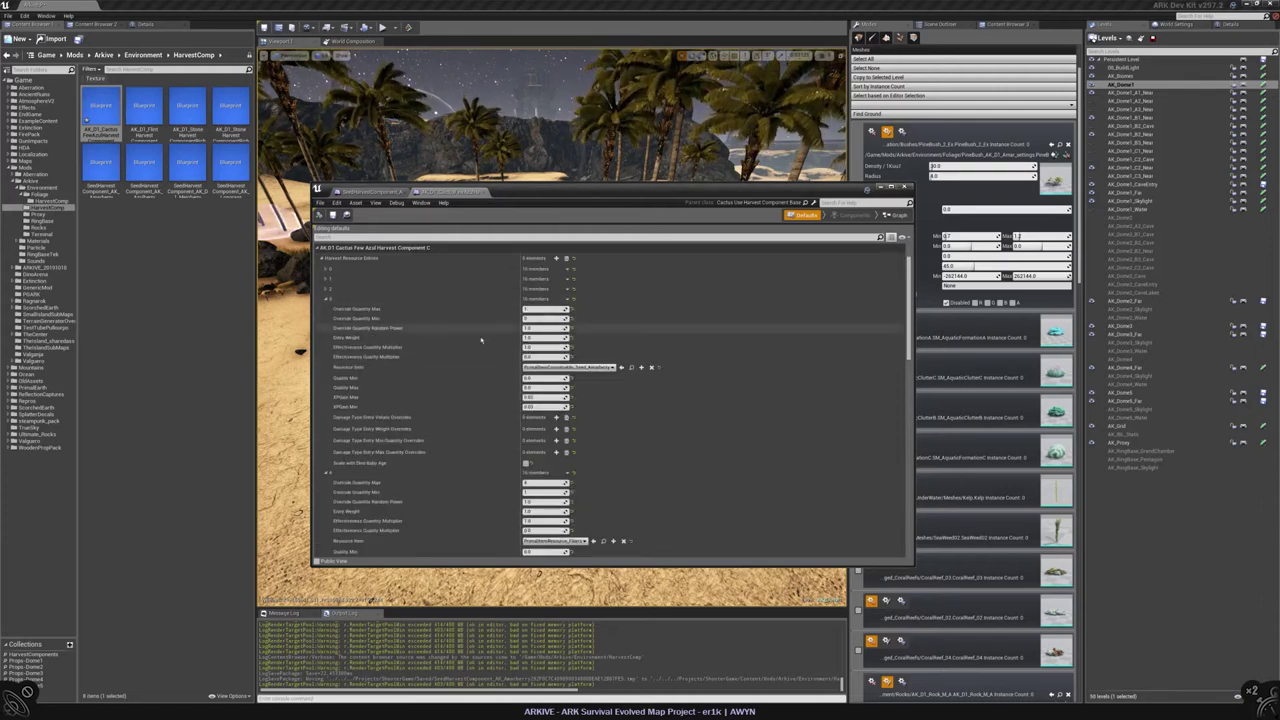
{"action": "scroll", "coordinate": [481, 341], "scroll_direction": "down", "scroll_amount": 6}
{"action": "scroll", "coordinate": [391, 383], "scroll_direction": "up", "scroll_amount": 6}
{"action": "scroll", "coordinate": [391, 383], "scroll_direction": "up", "scroll_amount": 2}
{"action": "scroll", "coordinate": [595, 479], "scroll_direction": "down", "scroll_amount": 7}
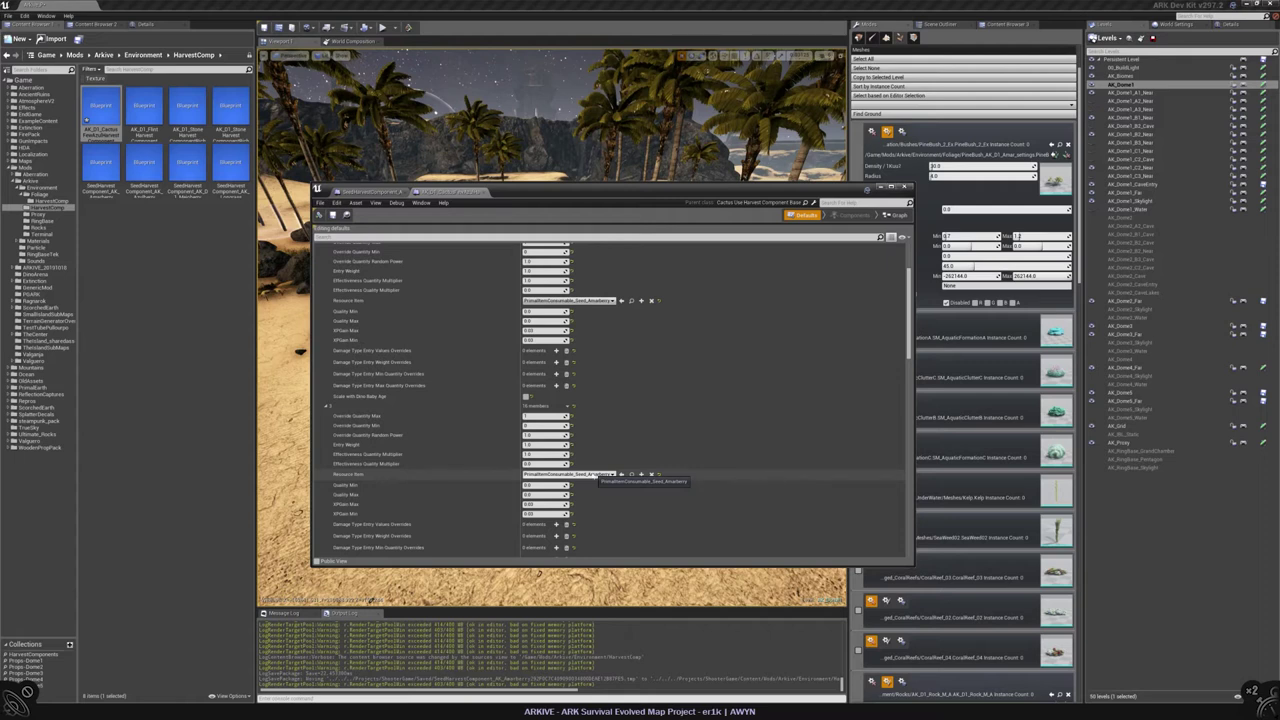
{"action": "left_click", "coordinate": [590, 474]}
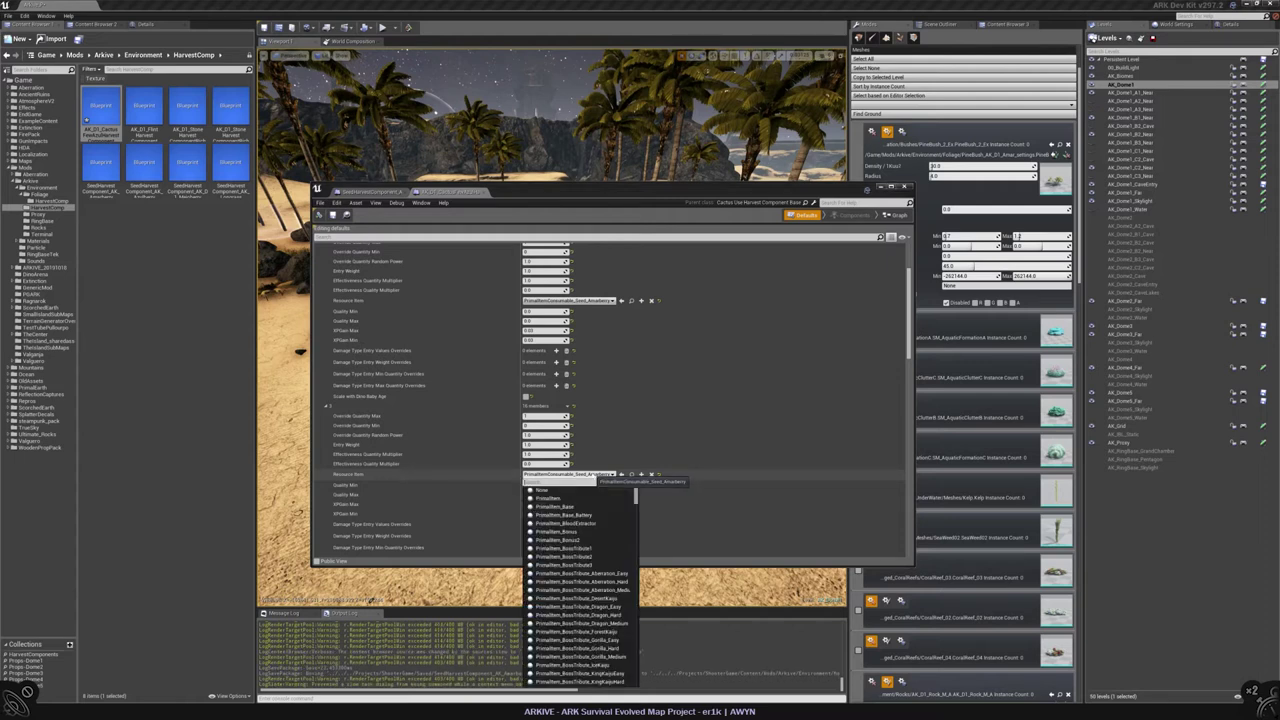
{"action": "type", "text": "amar"}
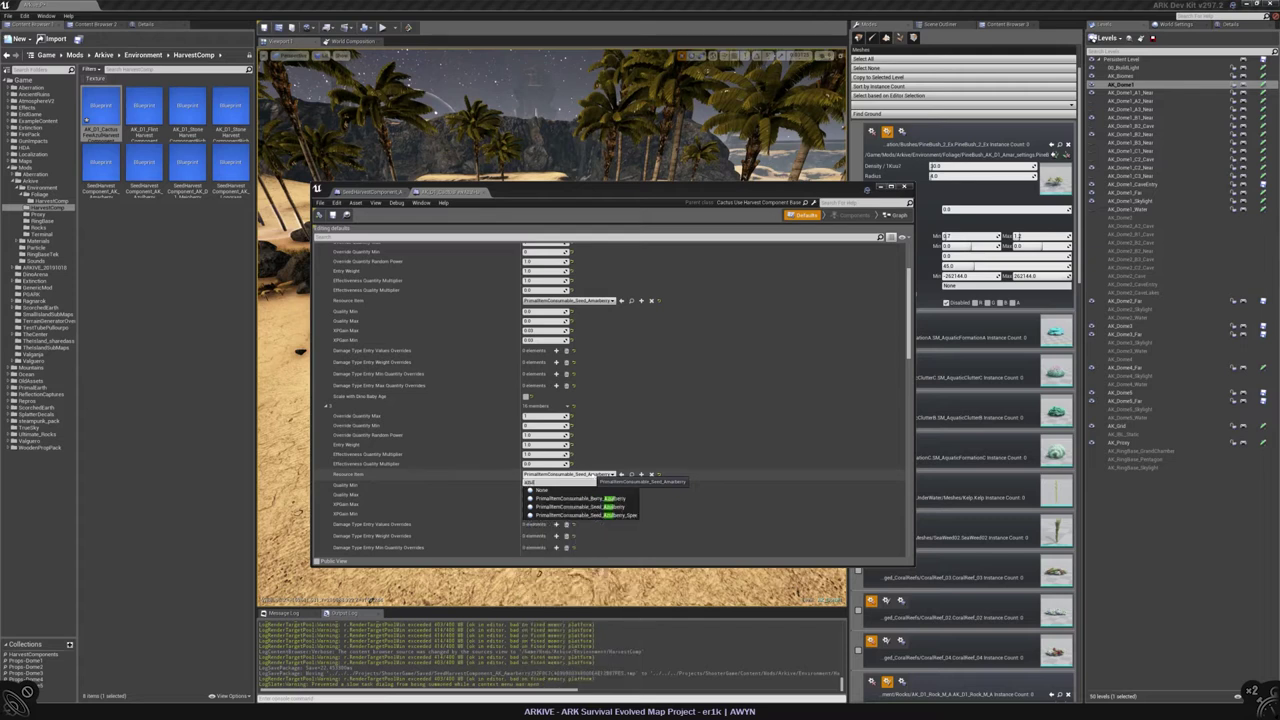
{"action": "left_click", "coordinate": [580, 507]}
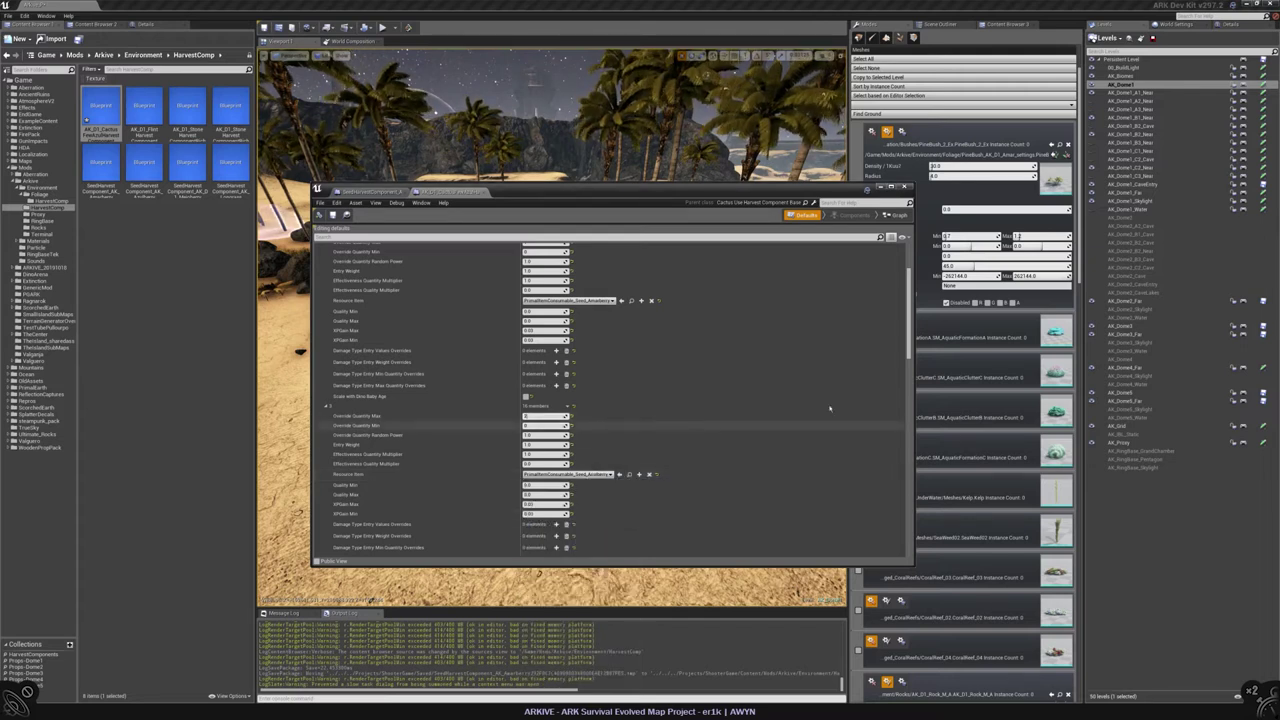
Step: Adjust the Azulberry entry's Override Quantity Max in the cactus harvest component, then close both harvest component editors
{"action": "scroll", "coordinate": [829, 408], "scroll_direction": "up", "scroll_amount": 5}
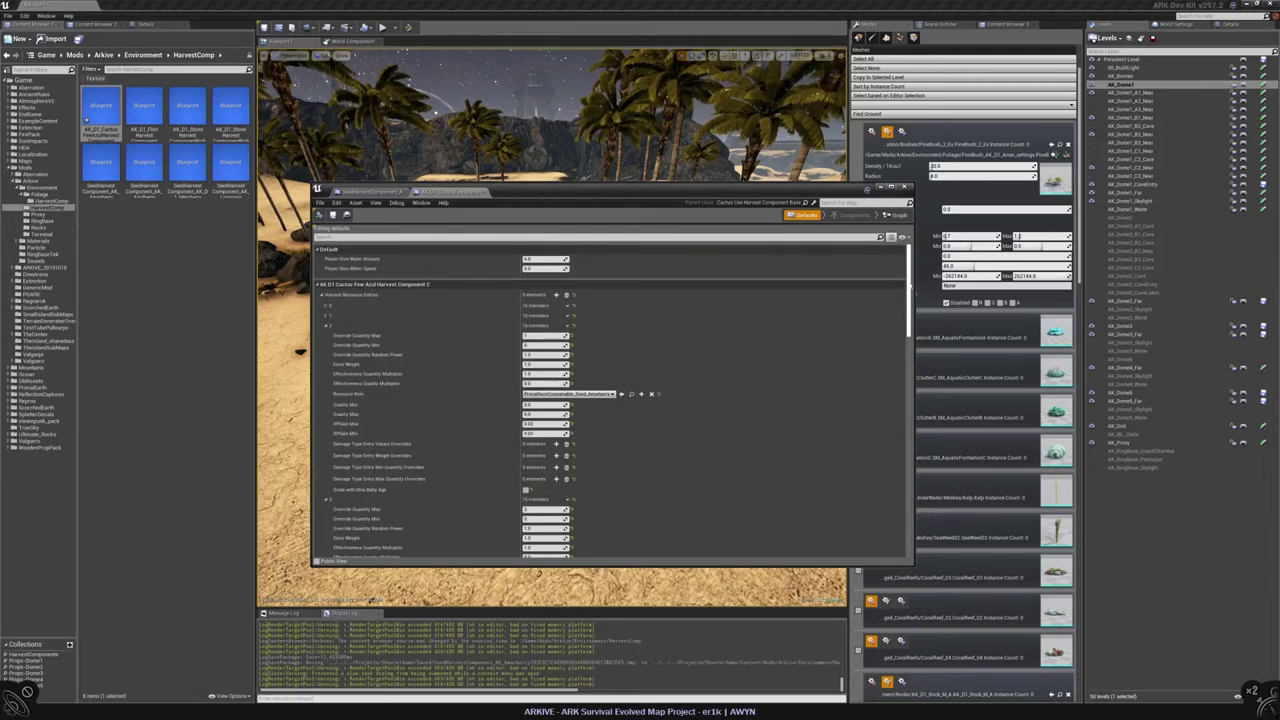
{"action": "left_click", "coordinate": [328, 317]}
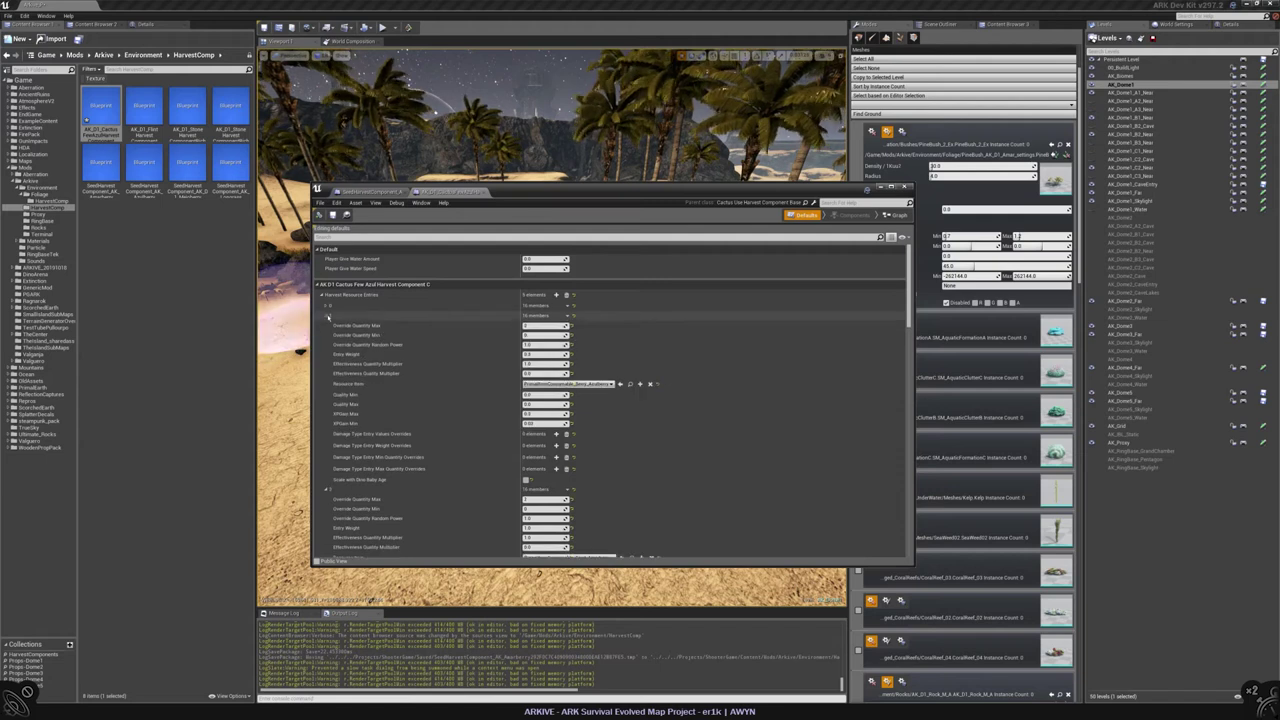
{"action": "left_click", "coordinate": [530, 326]}
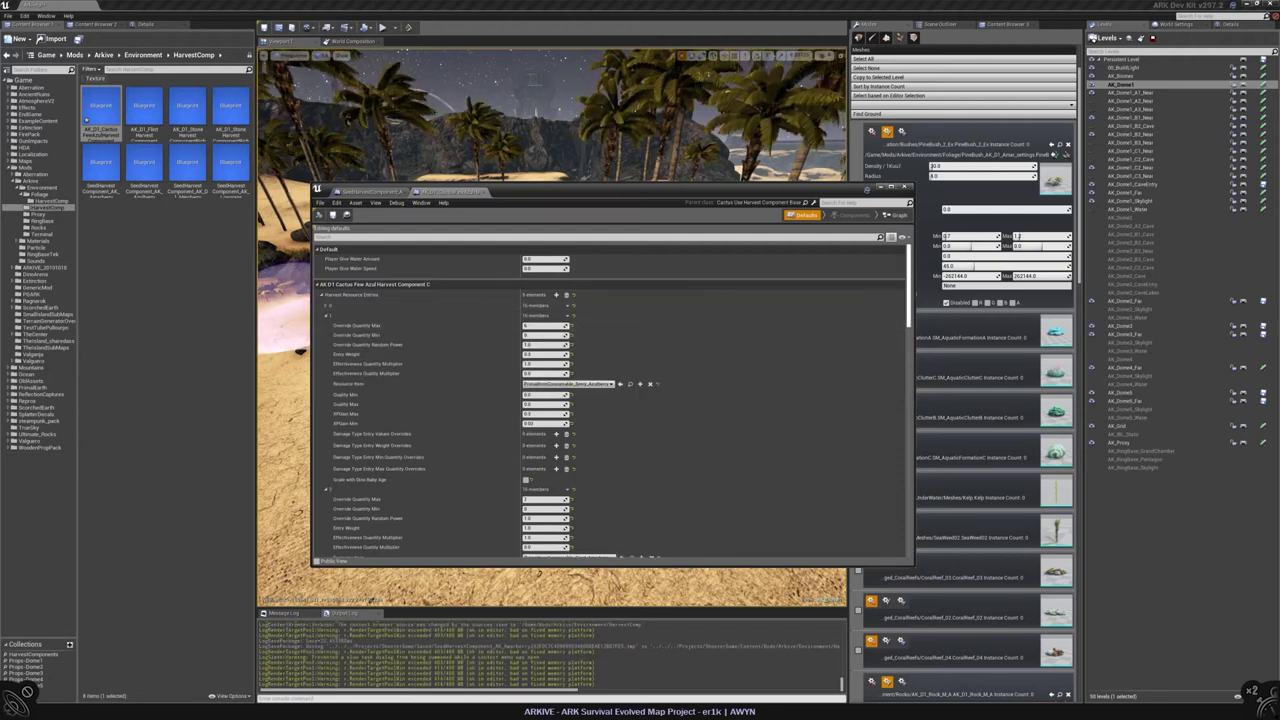
{"action": "scroll", "coordinate": [612, 400], "scroll_direction": "down", "scroll_amount": 3}
{"action": "scroll", "coordinate": [895, 297], "scroll_direction": "down", "scroll_amount": 1}
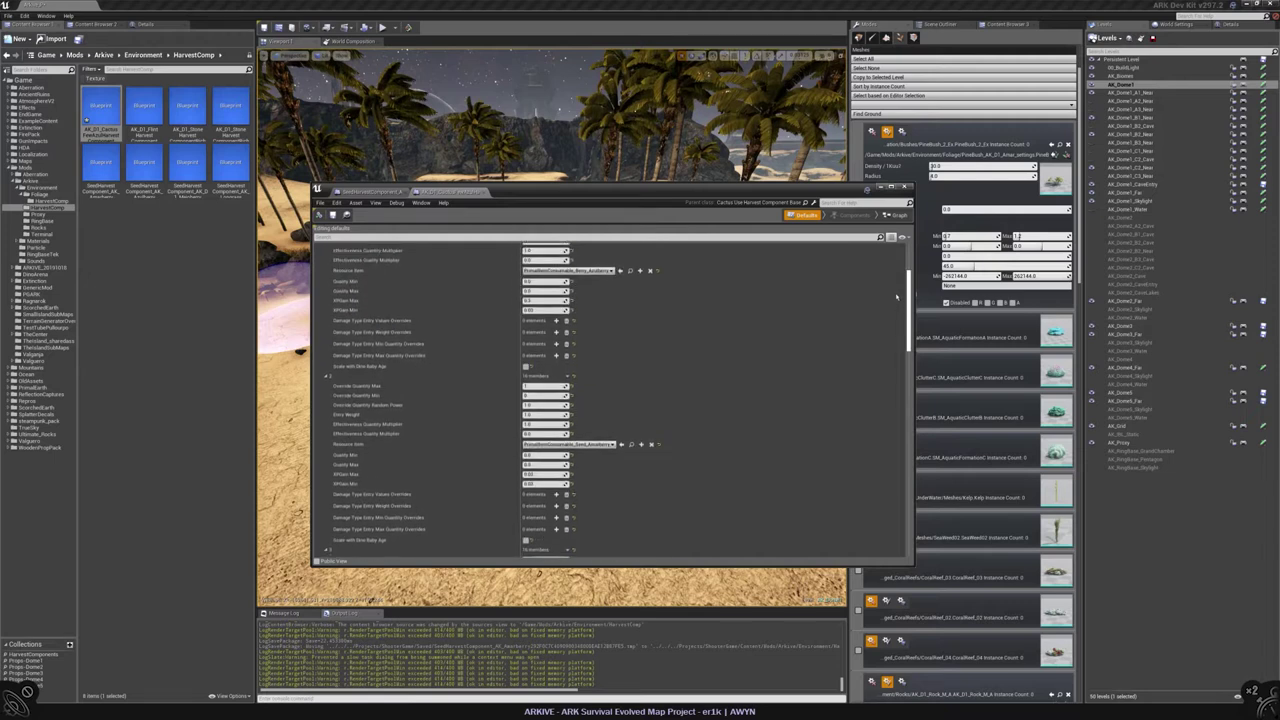
{"action": "left_click_drag", "start_coordinate": [895, 297], "coordinate": [887, 272]}
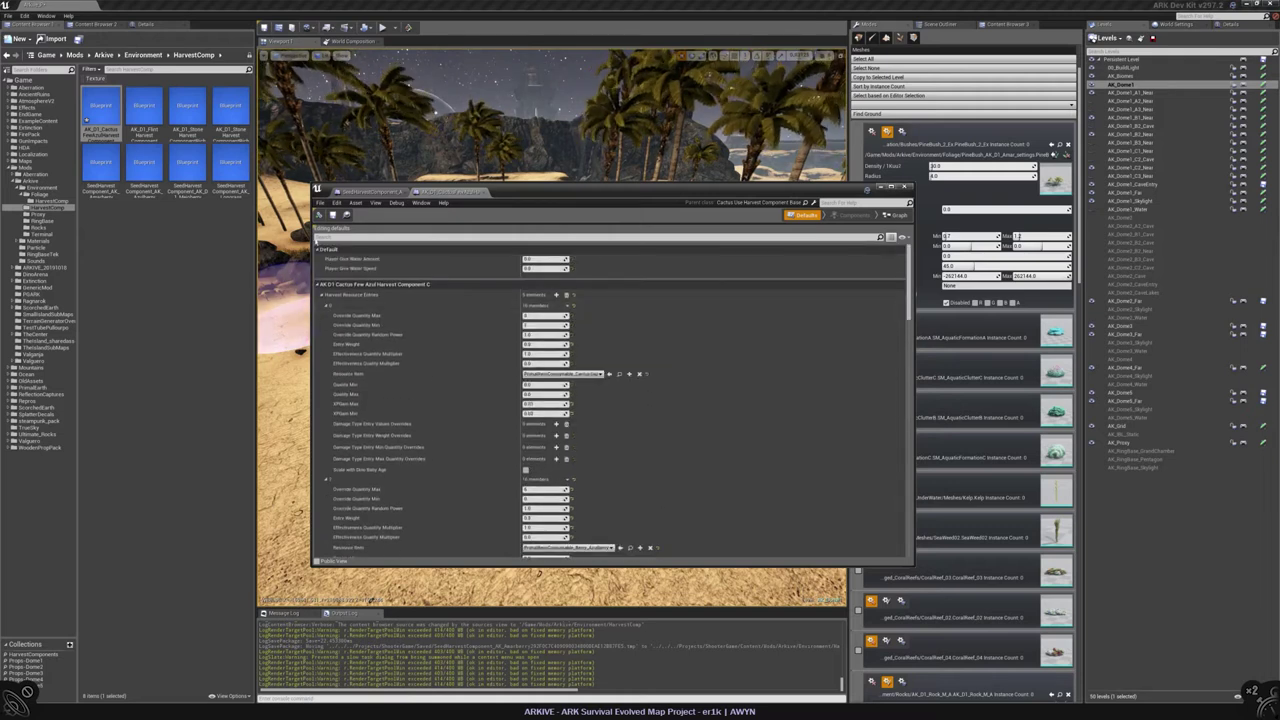
{"action": "left_click", "coordinate": [482, 191]}
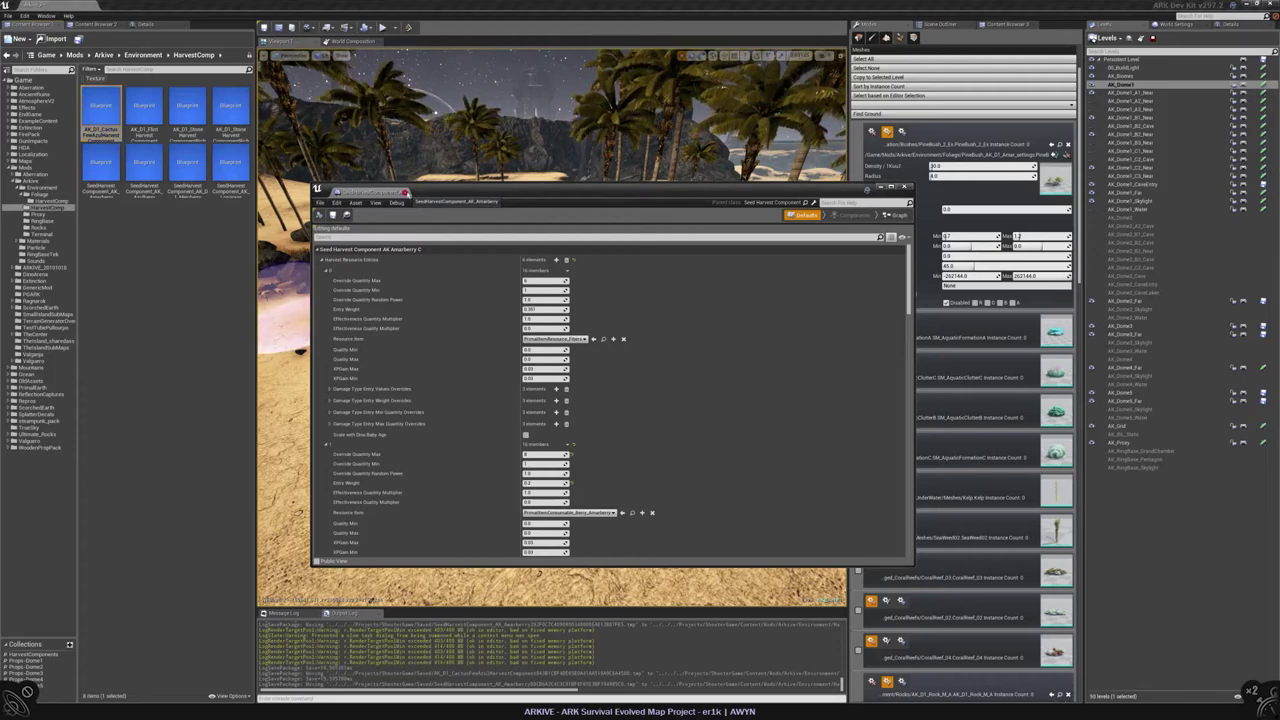
{"action": "left_click", "coordinate": [405, 192]}
Step: Save the AK_Dome1 map, leave foliage painting, and start a playtest from the sandy ground among the palms
{"action": "key", "text": "ctrl+s"}
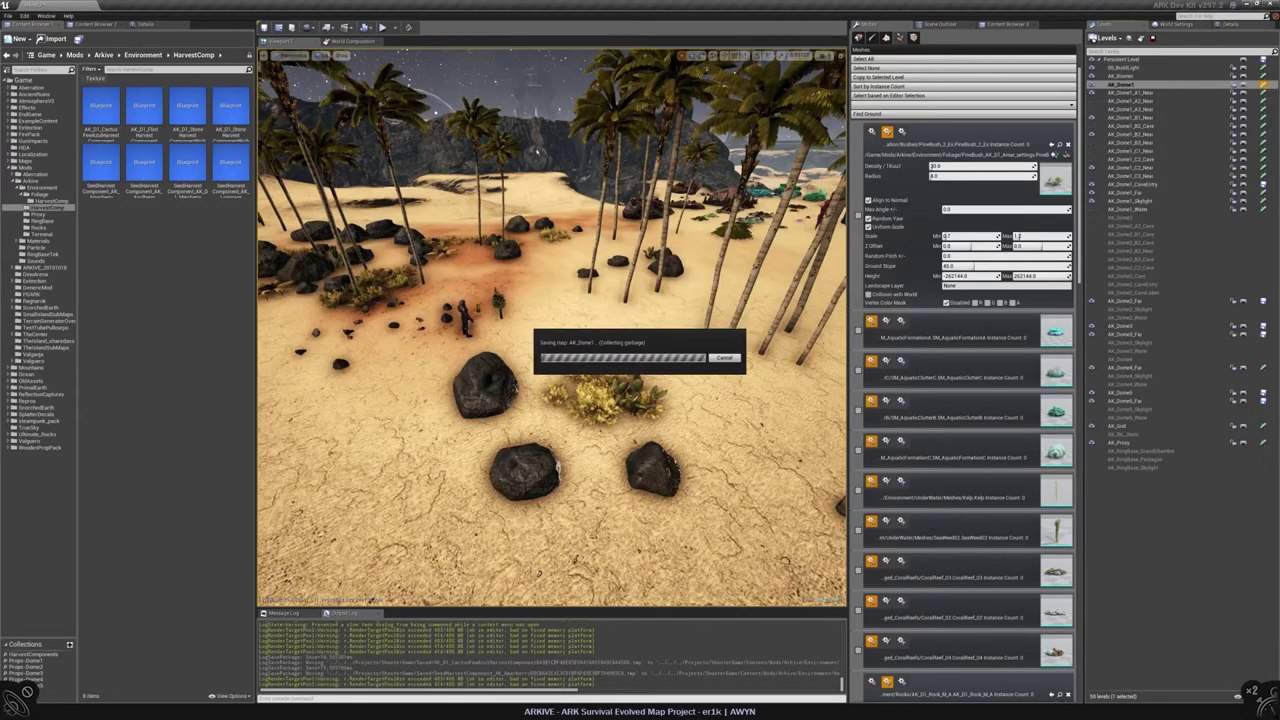
{"action": "key", "text": "shift+1"}
{"action": "right_click_drag", "start_coordinate": [542, 288], "coordinate": [527, 267]}
{"action": "right_click", "coordinate": [525, 265]}
{"action": "left_click", "coordinate": [550, 411]}
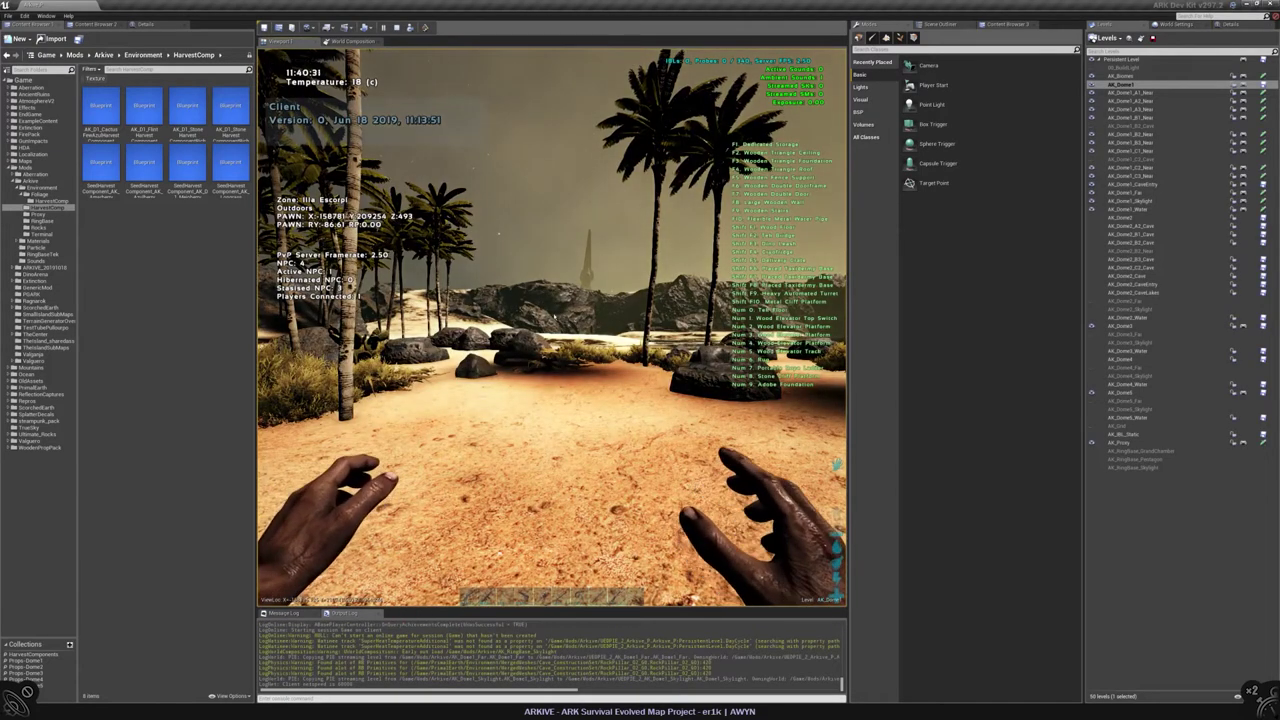
Step: Walk through the painted desert bushes in the playtest and harvest several to check their fiber, berry and seed yields
{"action": "key", "text": "w"}
{"action": "key", "text": "e"}
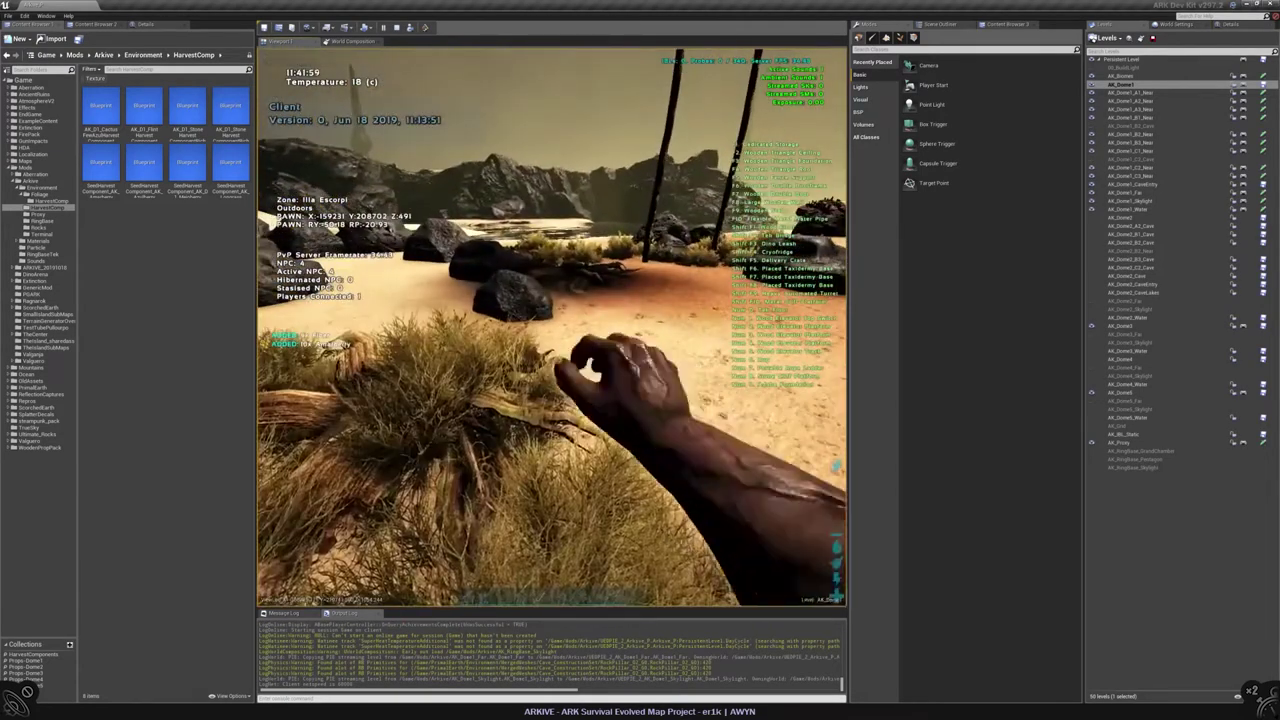
{"action": "key", "text": "w"}
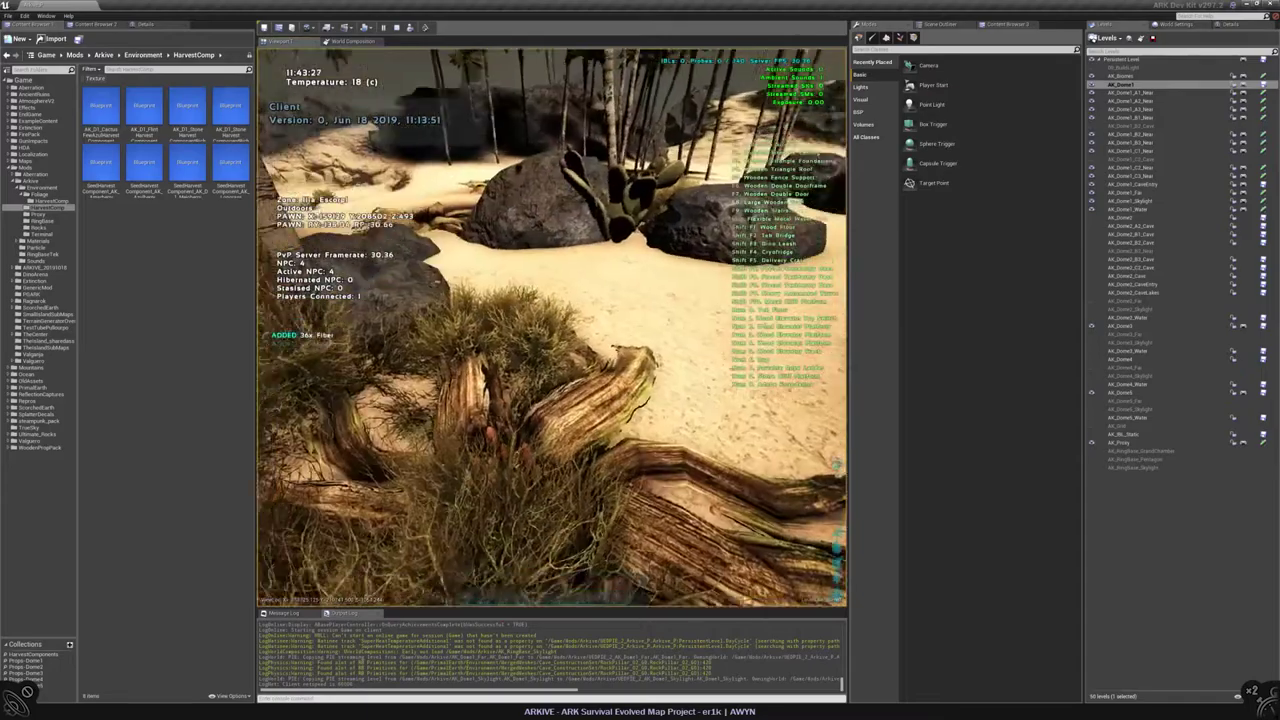
{"action": "key", "text": "e"}
{"action": "key", "text": "w"}
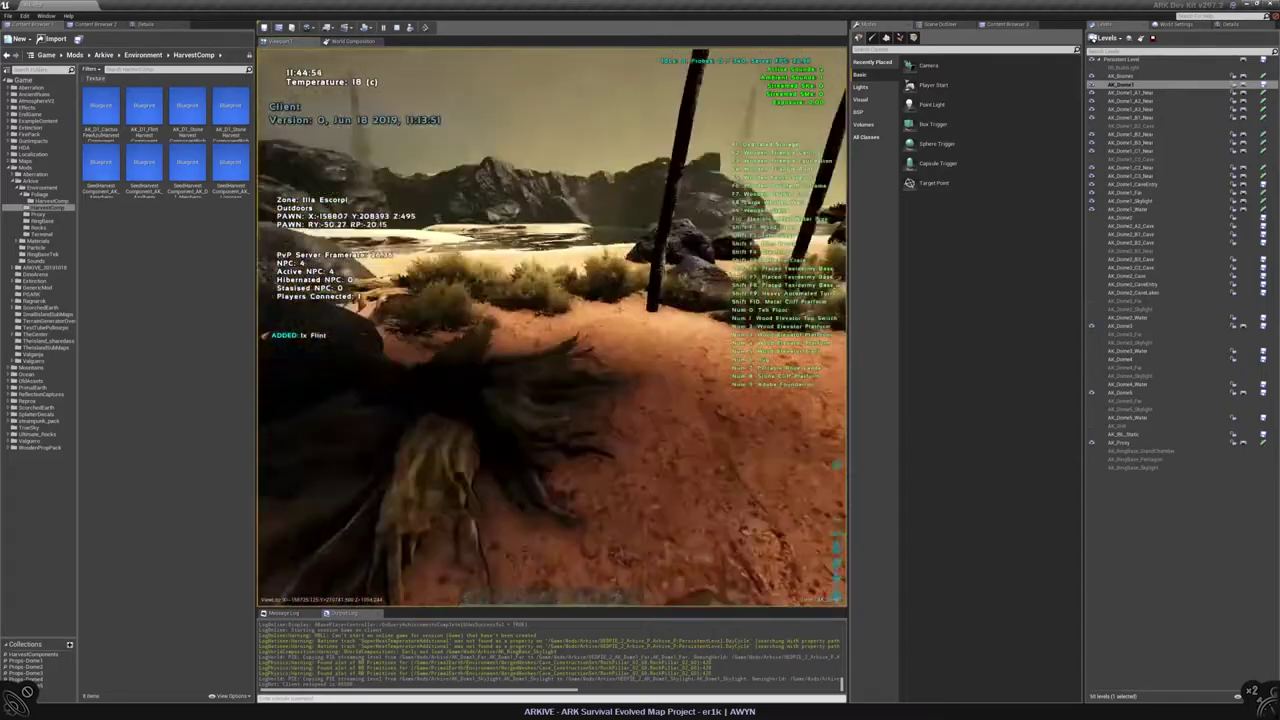
{"action": "key", "text": "w"}
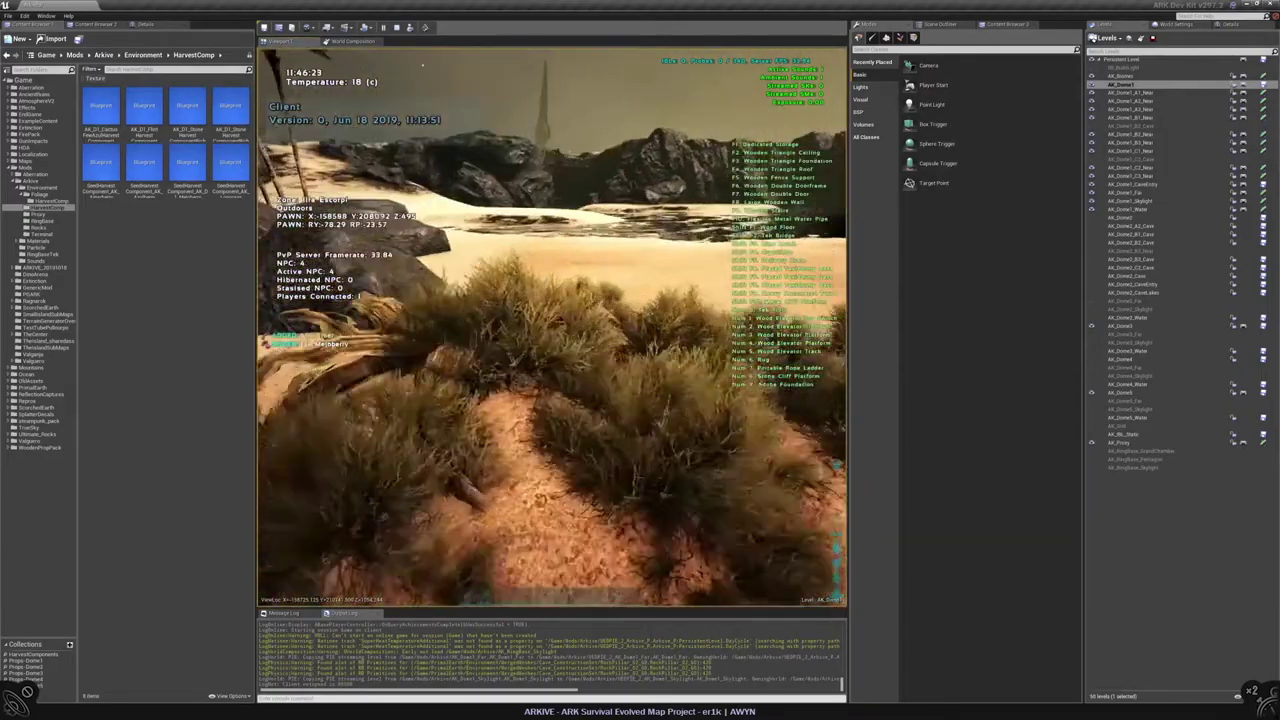
{"action": "key", "text": "e"}
{"action": "key", "text": "w"}
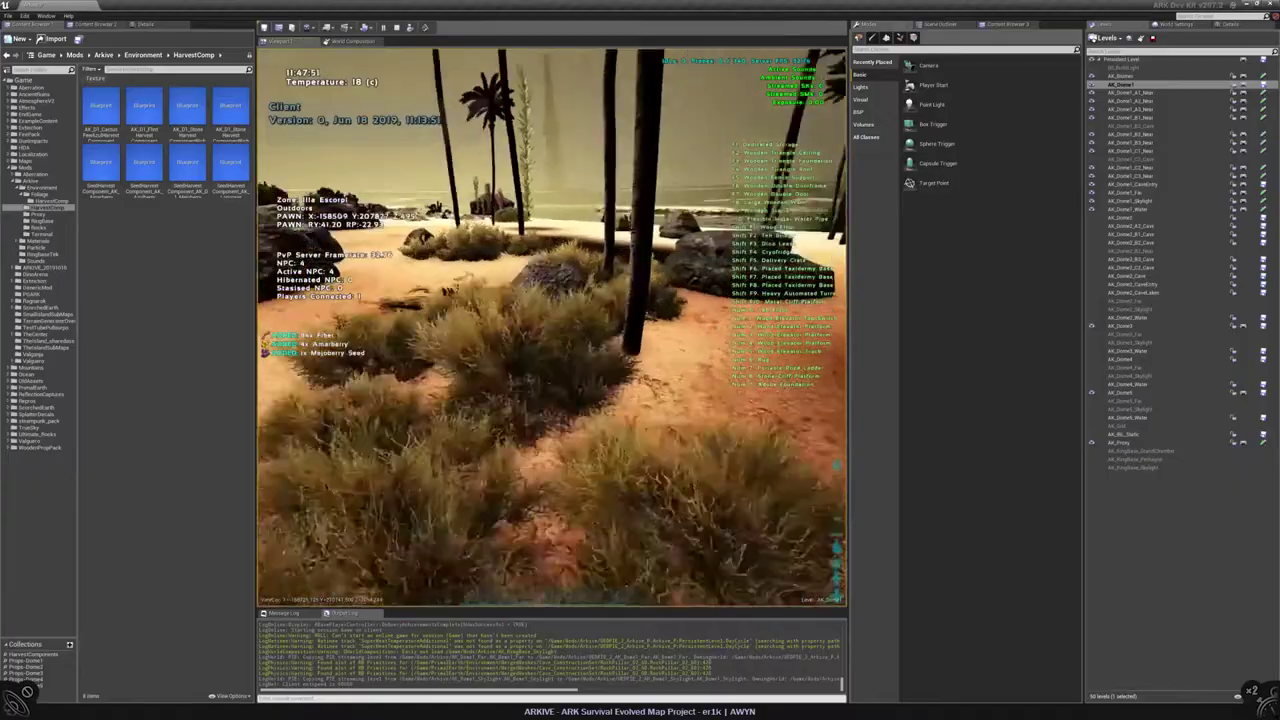
{"action": "key", "text": "w"}
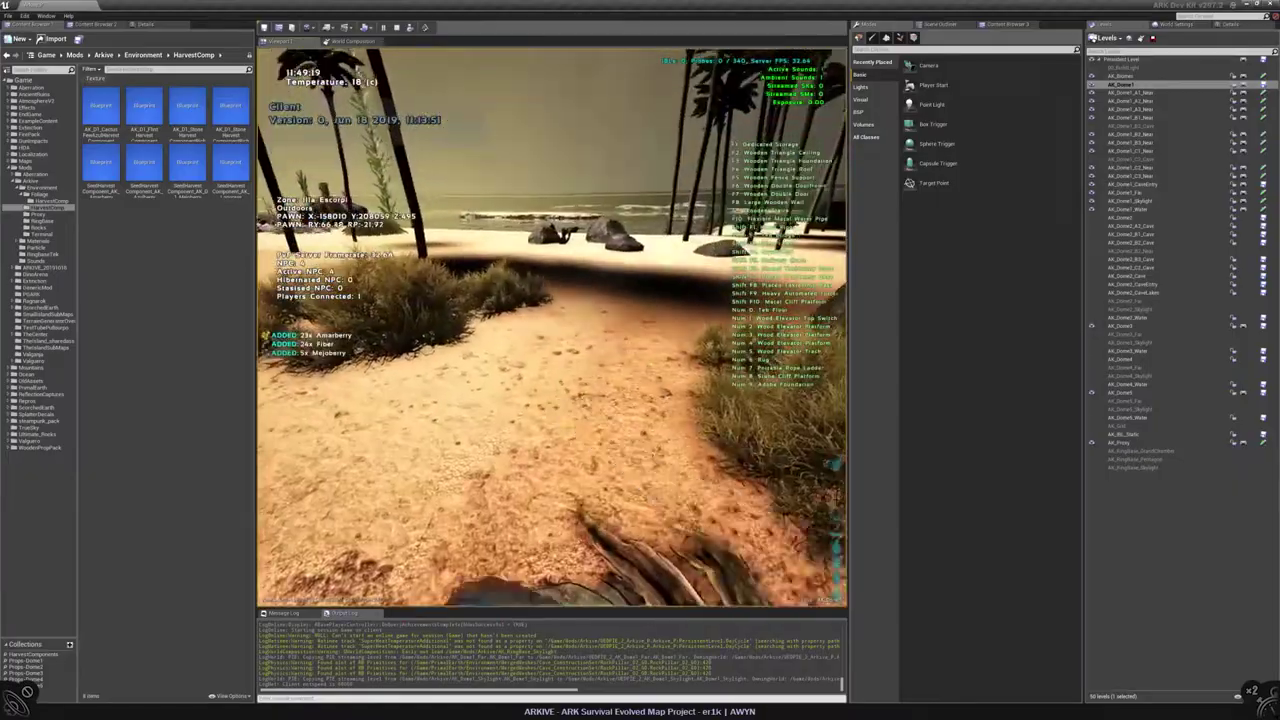
Step: Harvest the prickly pear cacti between the rocks to check their cactus sap, berry and seed yields
{"action": "key", "text": "w"}
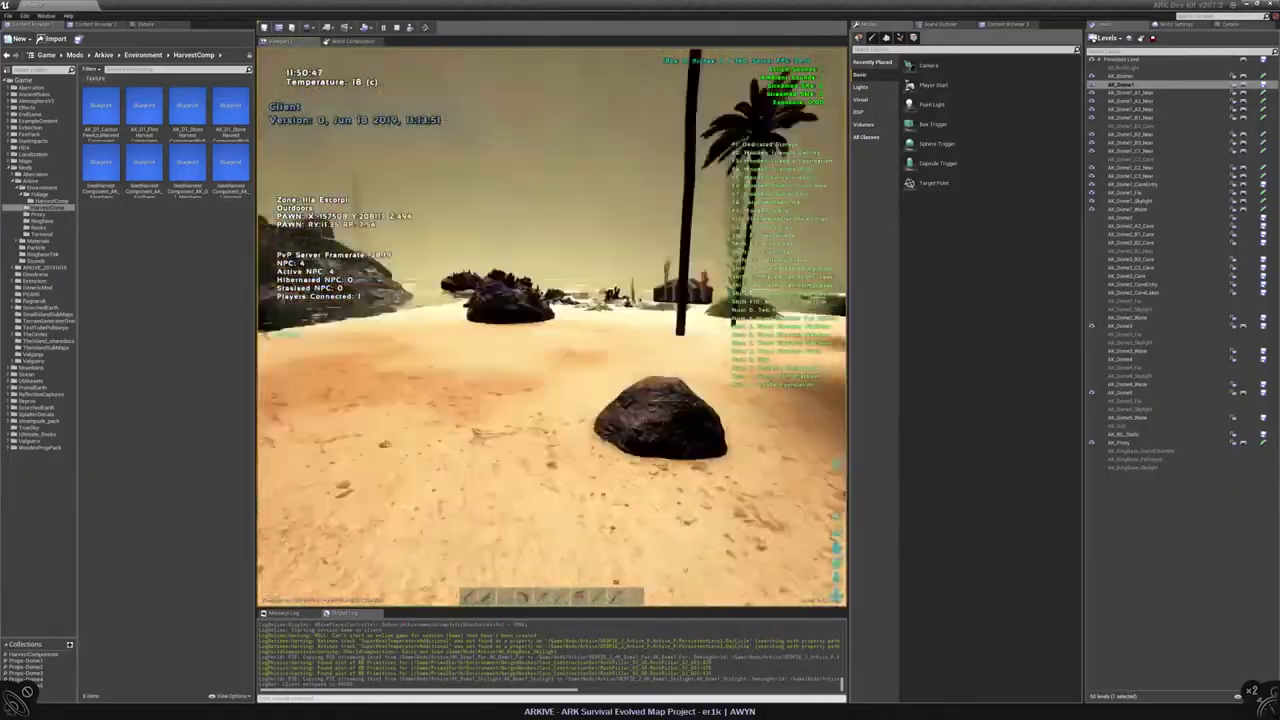
{"action": "key", "text": "e"}
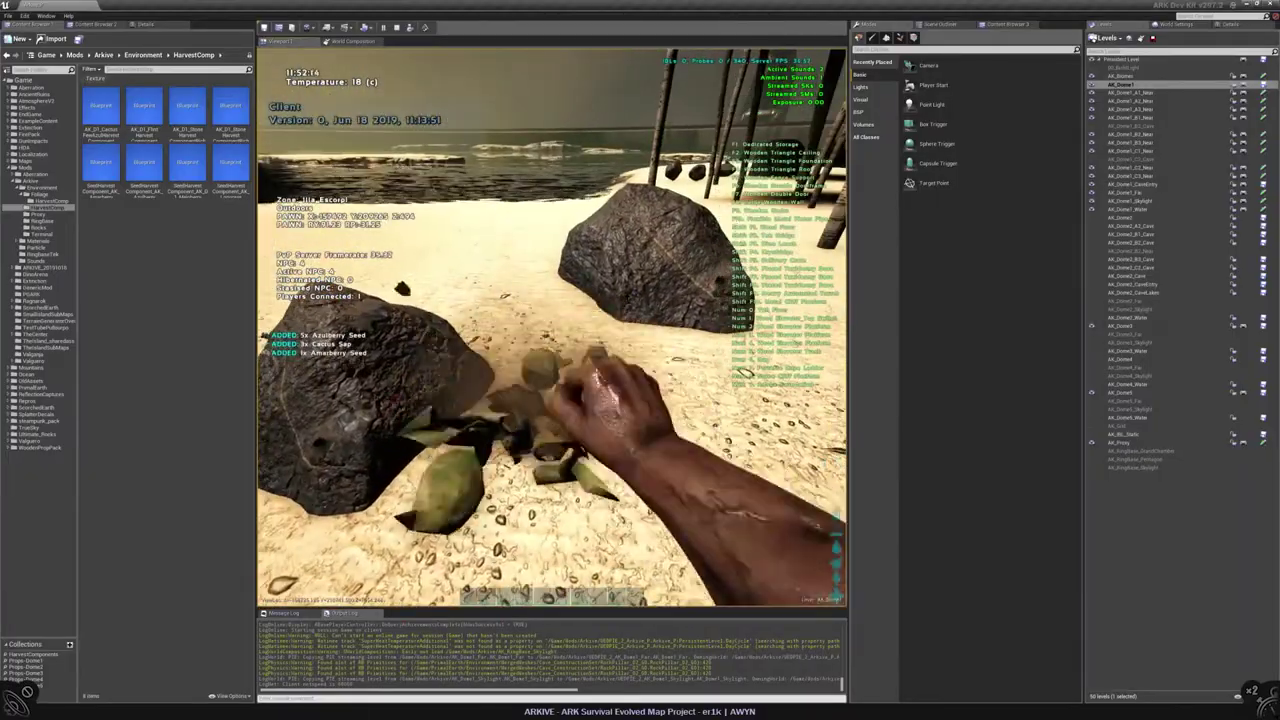
{"action": "key", "text": "w"}
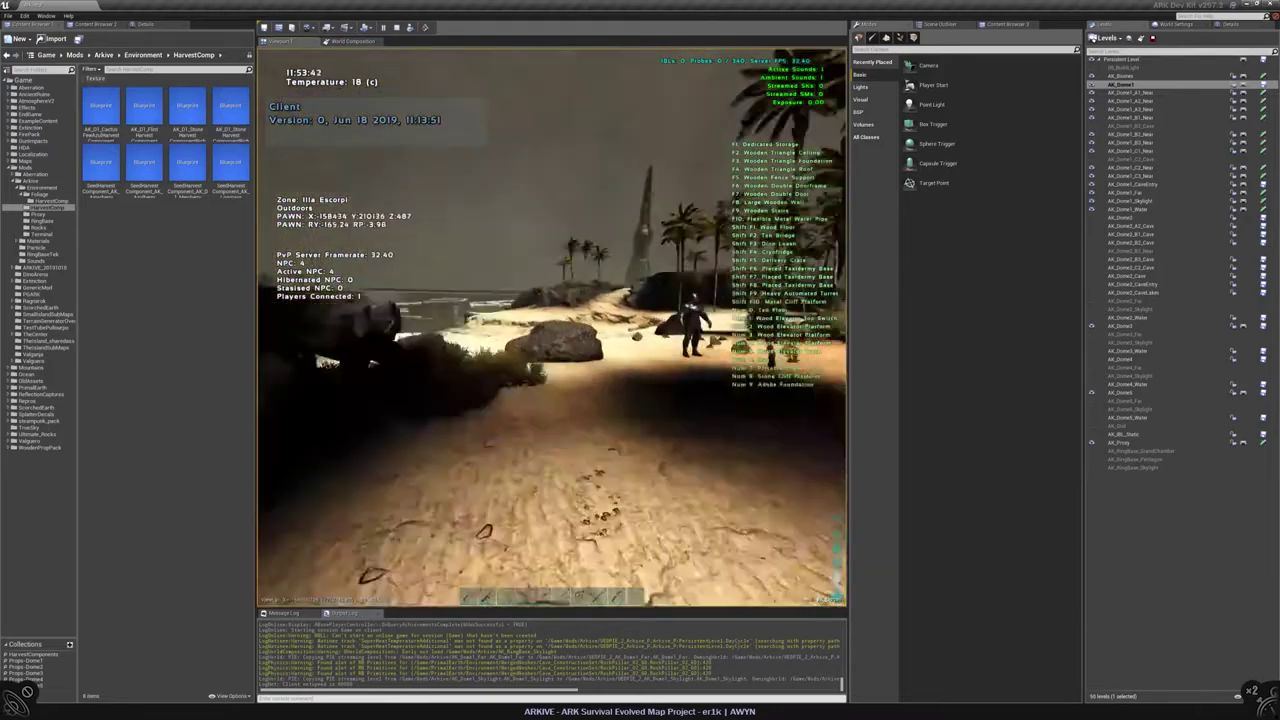
{"action": "key", "text": "w"}
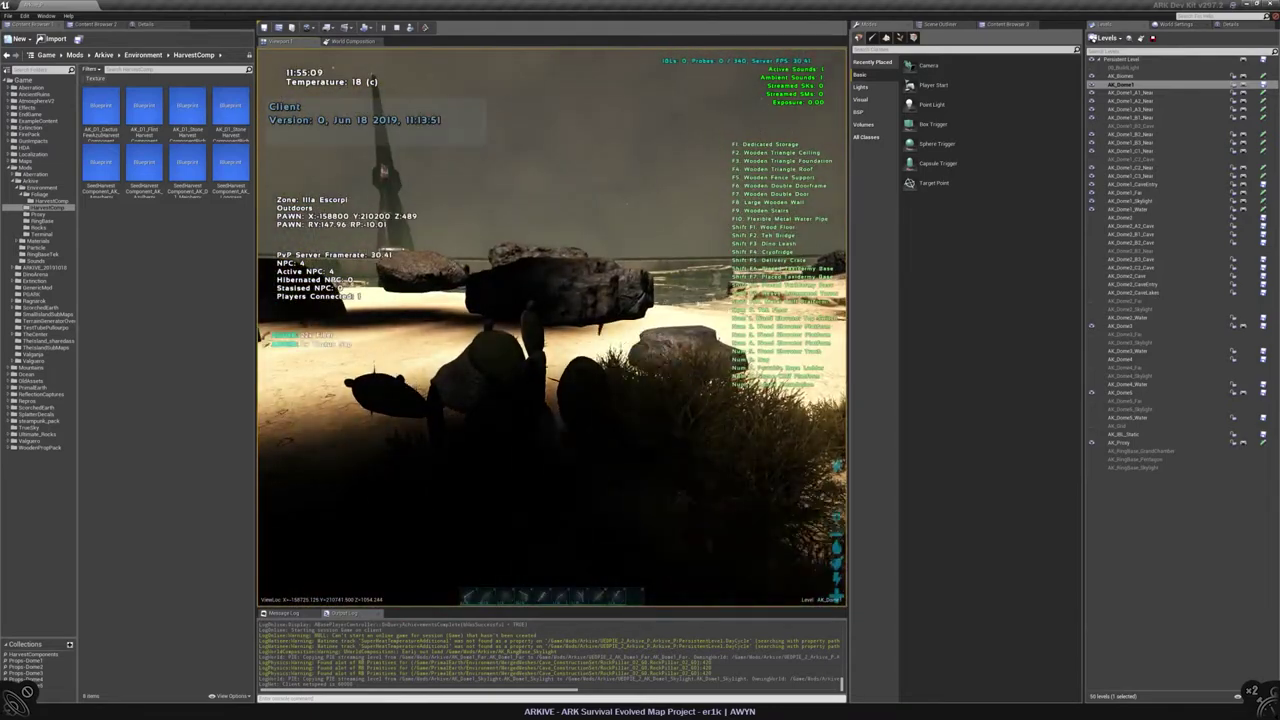
{"action": "key", "text": "w"}
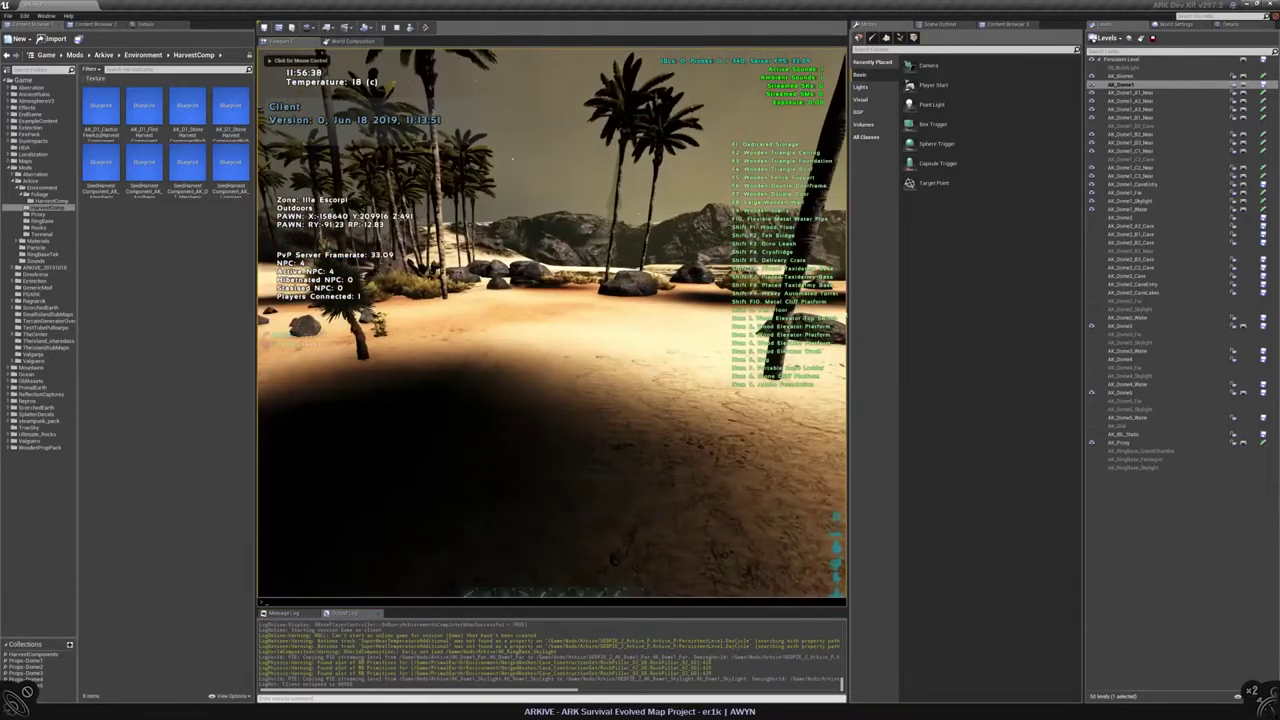
Step: View the player character from the front with the orbit camera, then end the play session
{"action": "key", "text": "k"}
{"action": "key", "text": "w"}
{"action": "key", "text": "k"}
{"action": "key", "text": "k"}
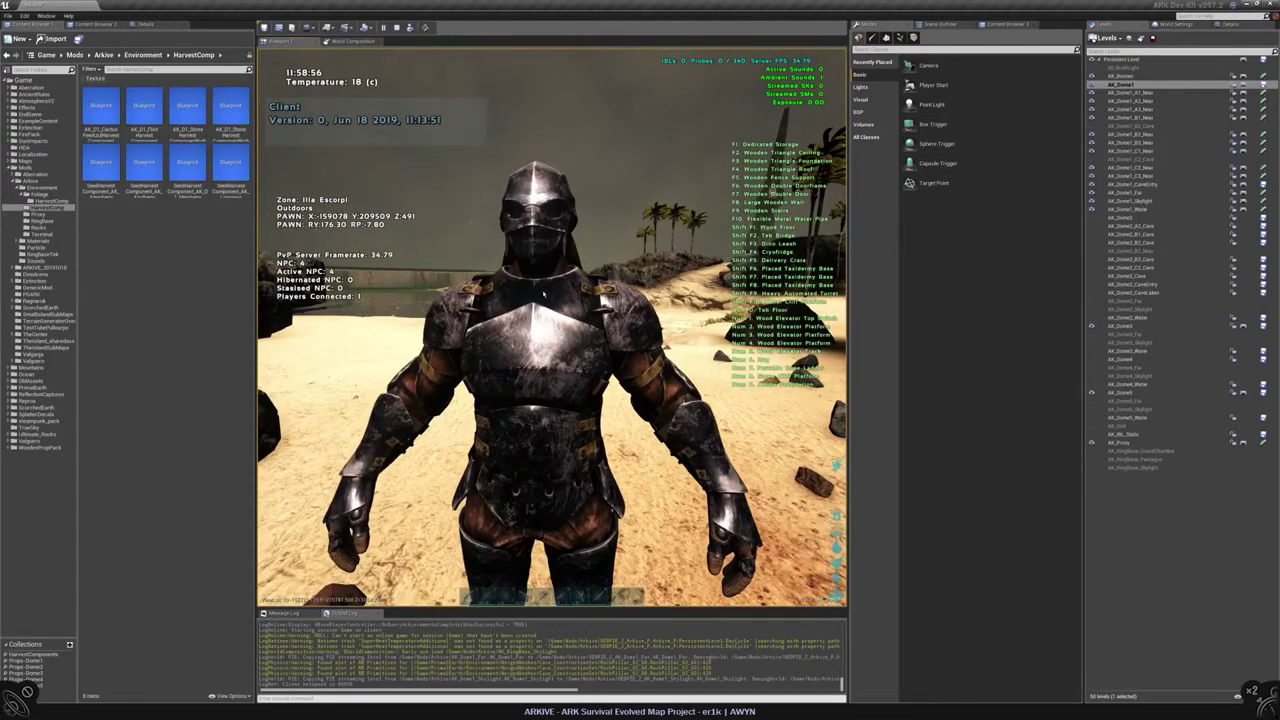
{"action": "key", "text": "Escape"}
{"action": "key", "text": "Escape"}
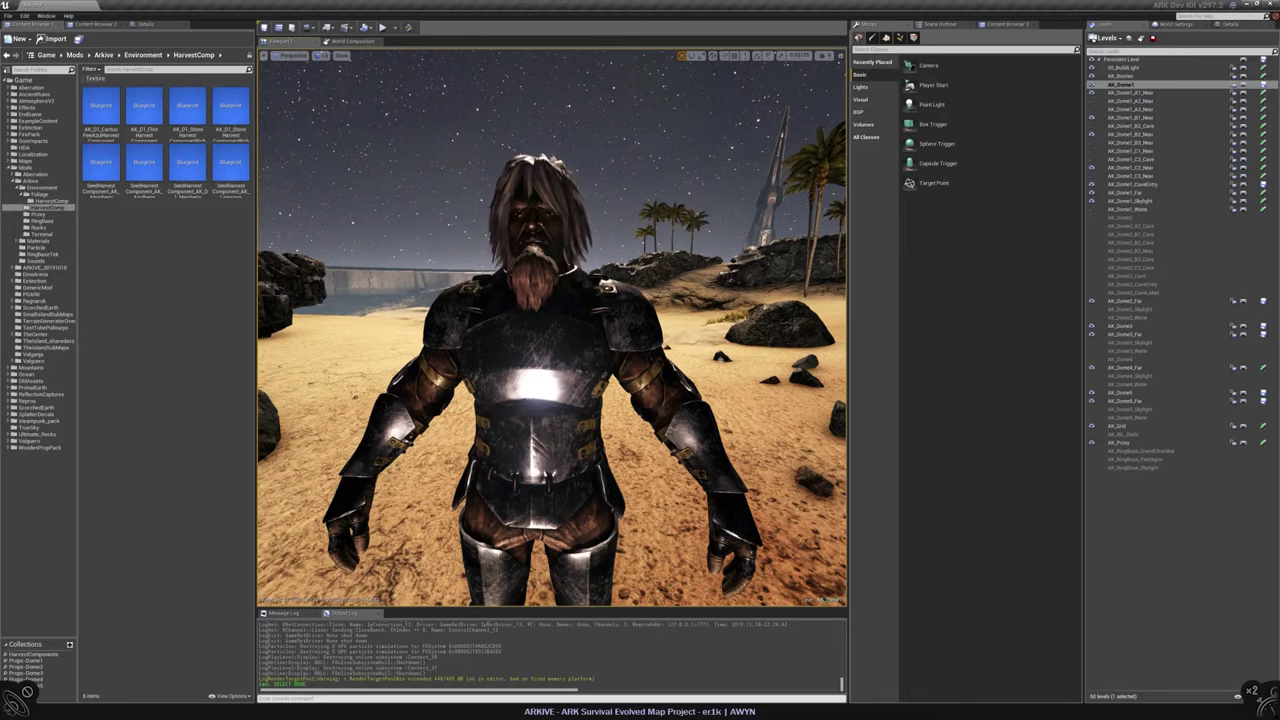
Step: Play the master day cycle matinee, scrub it to a daytime frame to check the lighting around the character, and close it
{"action": "left_click", "coordinate": [346, 27]}
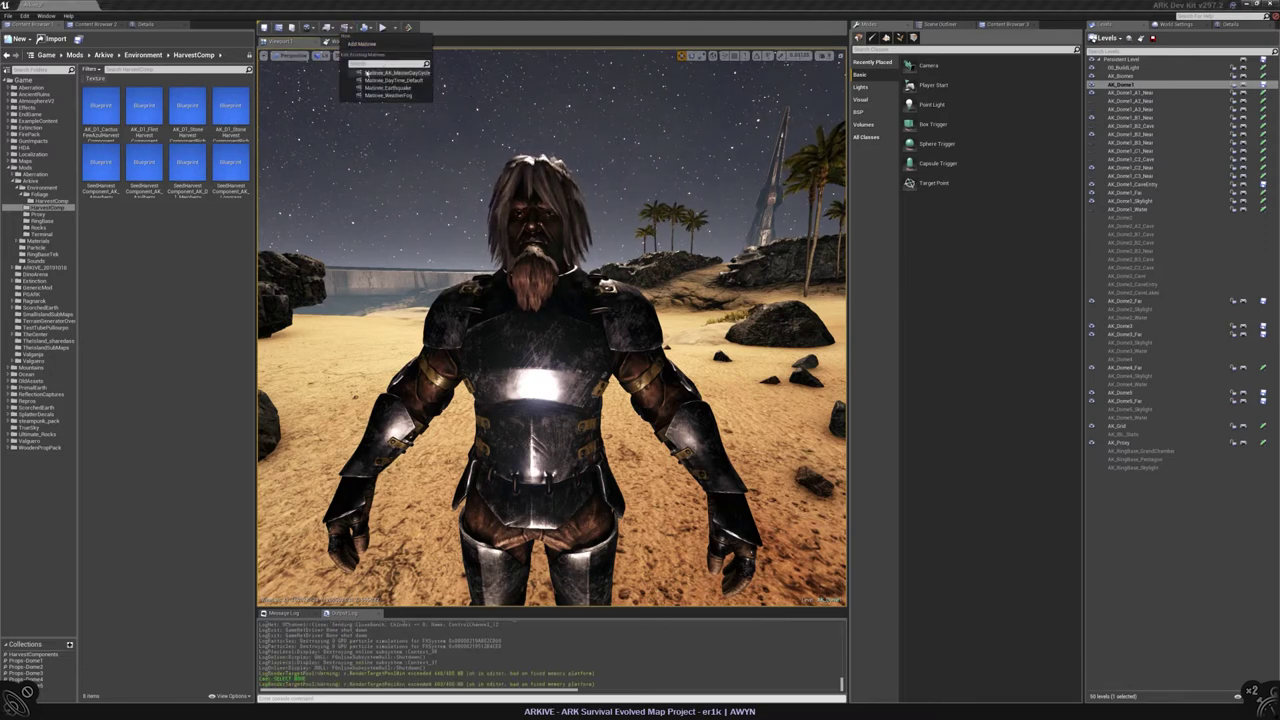
{"action": "left_click", "coordinate": [372, 60]}
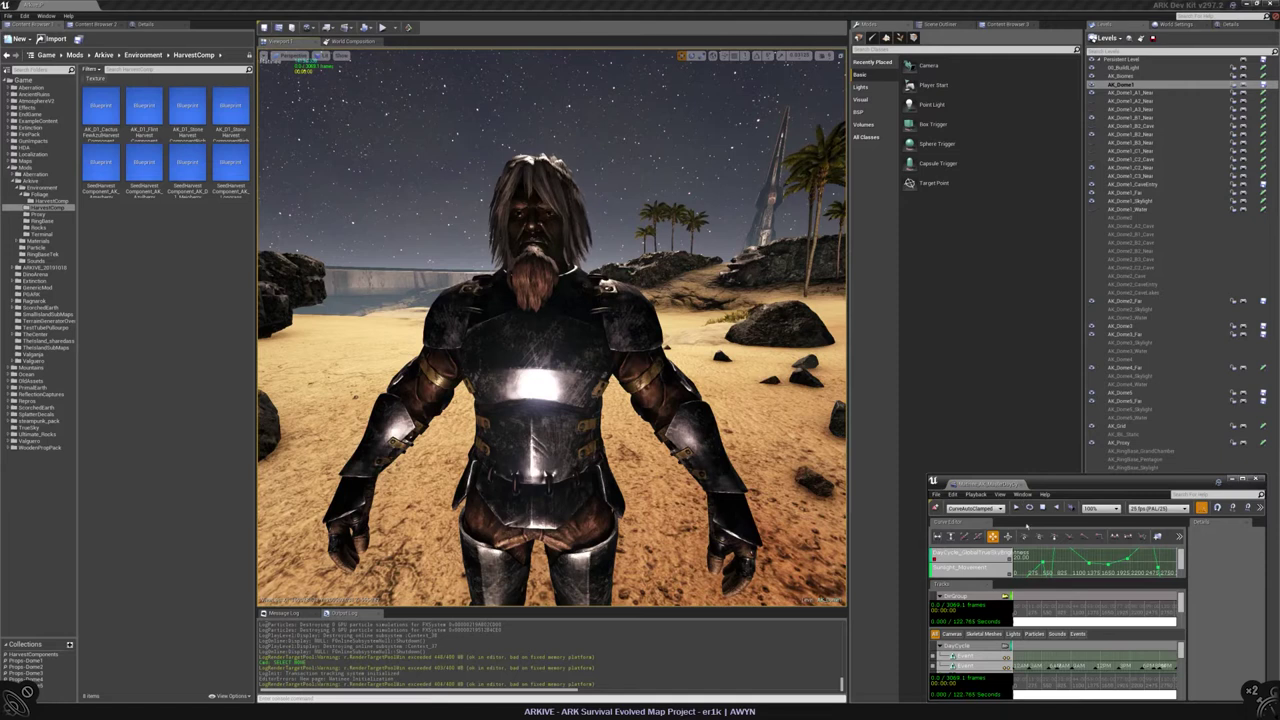
{"action": "left_click", "coordinate": [1017, 508]}
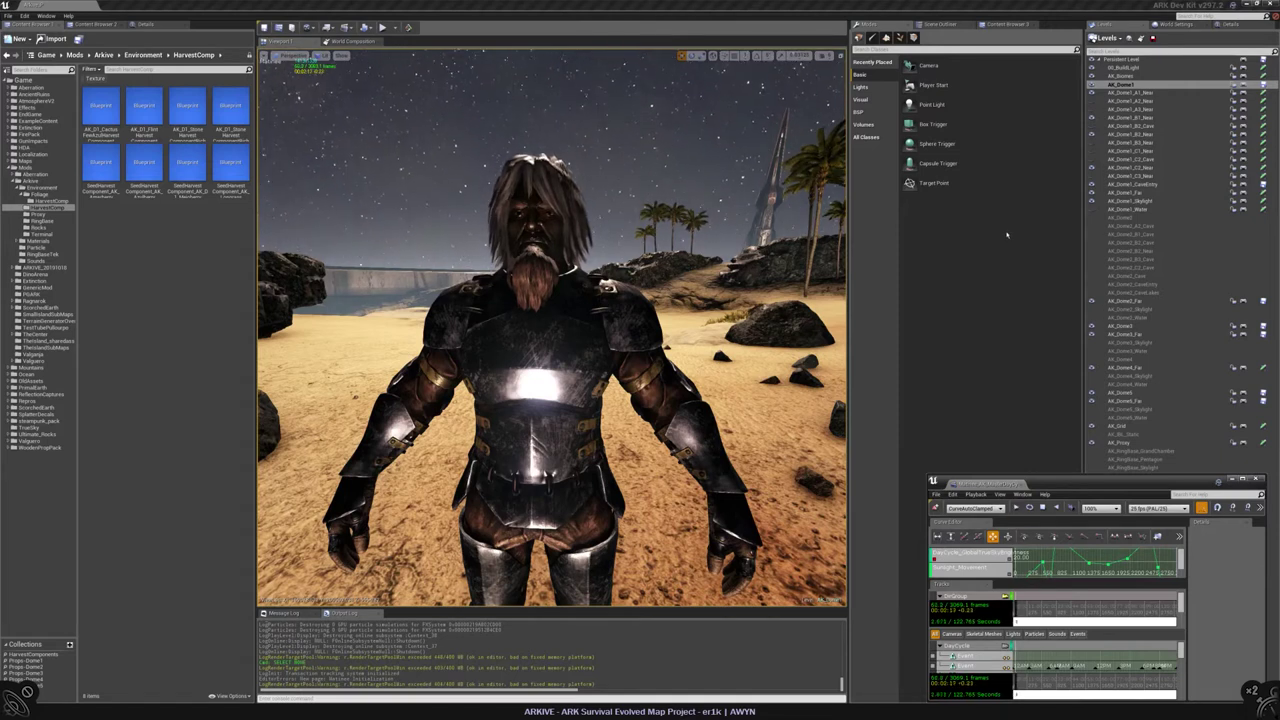
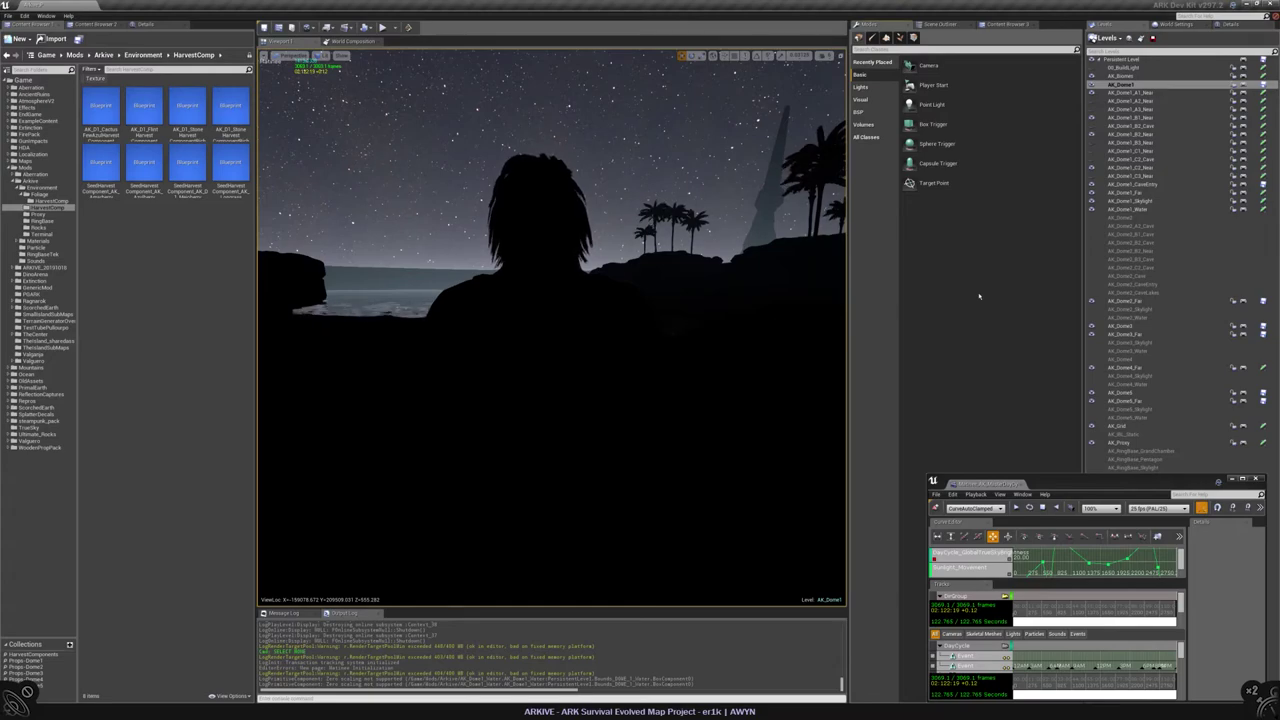
{"action": "mouse_move", "coordinate": [1086, 605]}
{"action": "left_mouse_down"}
{"action": "mouse_move", "coordinate": [1038, 605]}
{"action": "mouse_move", "coordinate": [1122, 610]}
{"action": "mouse_move", "coordinate": [1110, 606]}
{"action": "left_mouse_up"}
{"action": "right_click_drag", "start_coordinate": [732, 598], "coordinate": [732, 598]}
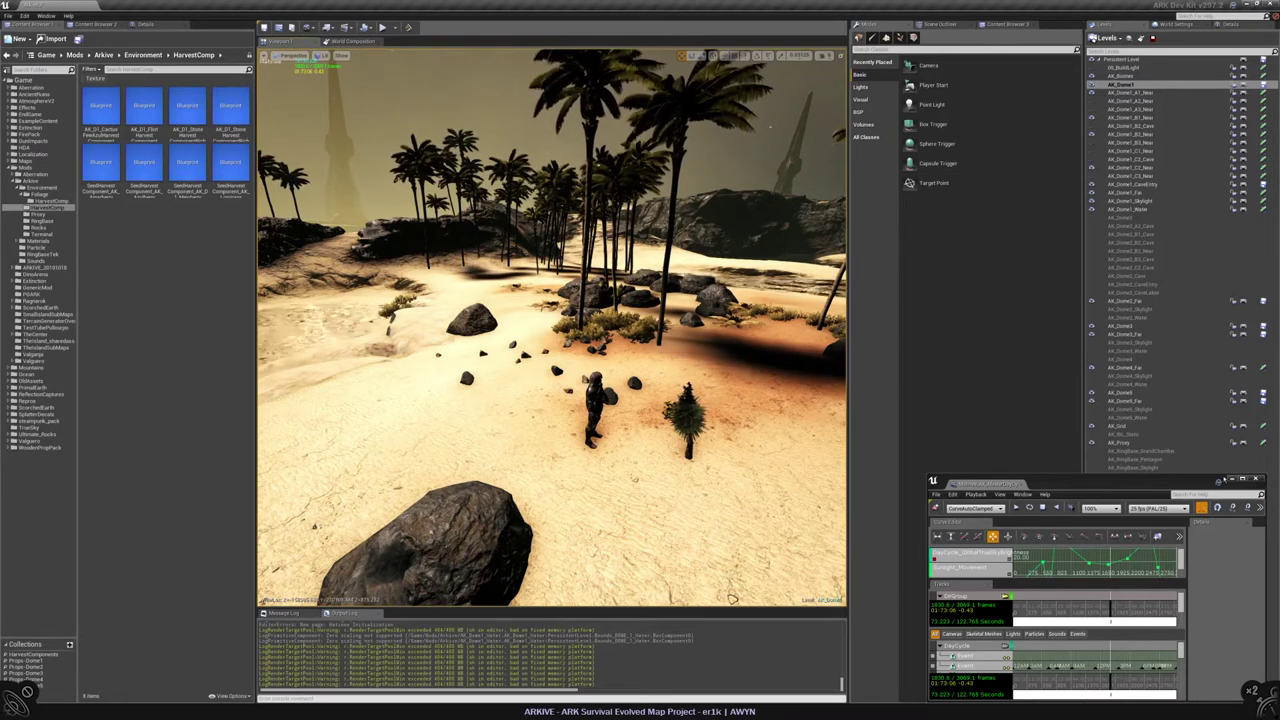
{"action": "left_click", "coordinate": [1256, 479]}
Step: Reopen the day cycle matinee at its first frame and close it to restore the scene's starting lighting
{"action": "left_click", "coordinate": [346, 27]}
{"action": "left_click", "coordinate": [380, 95]}
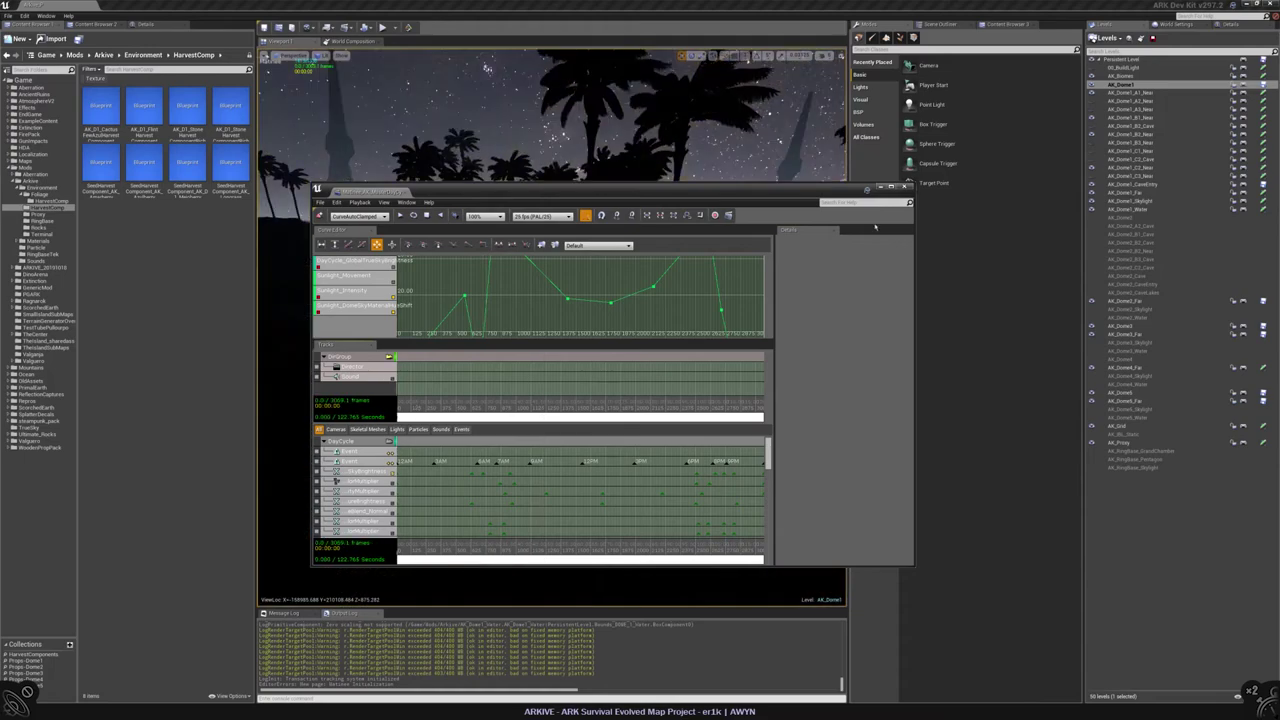
{"action": "left_click", "coordinate": [905, 188]}
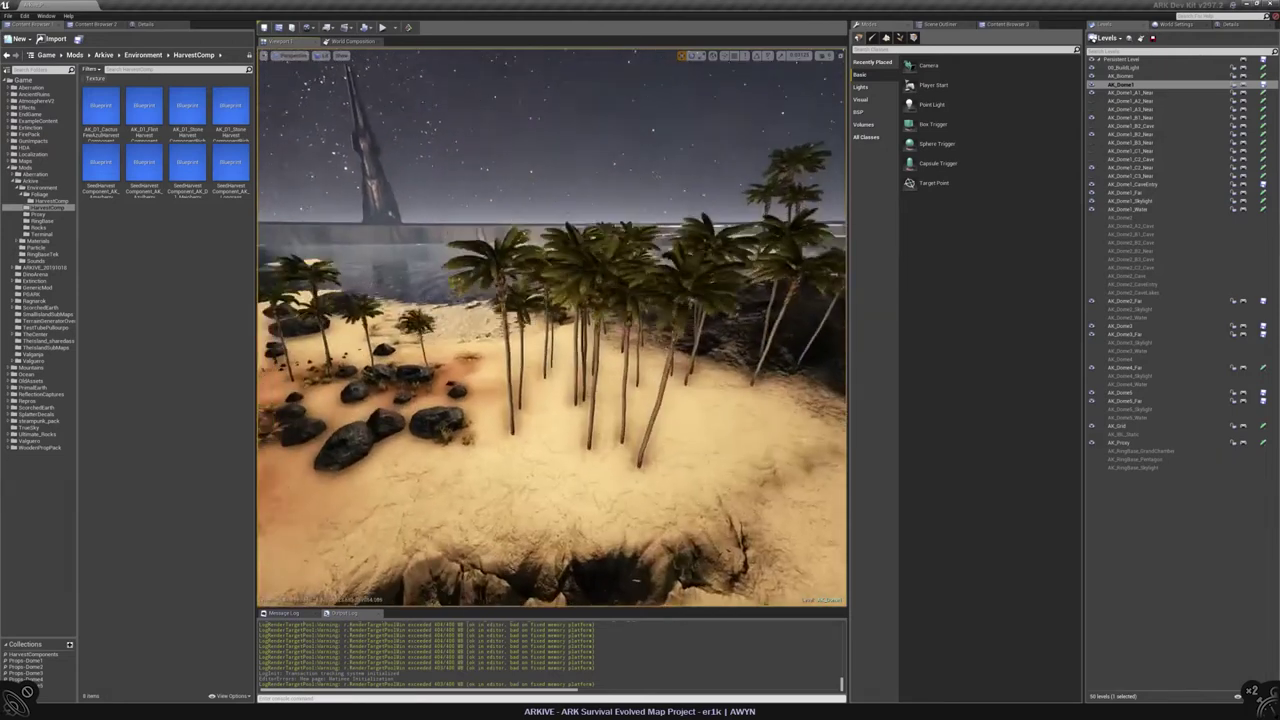
Step: Switch to foliage painting and activate the AK_D1_Rock_M_A and AK_D1_Rock_M_B meshes
{"action": "key", "text": "shift+4"}
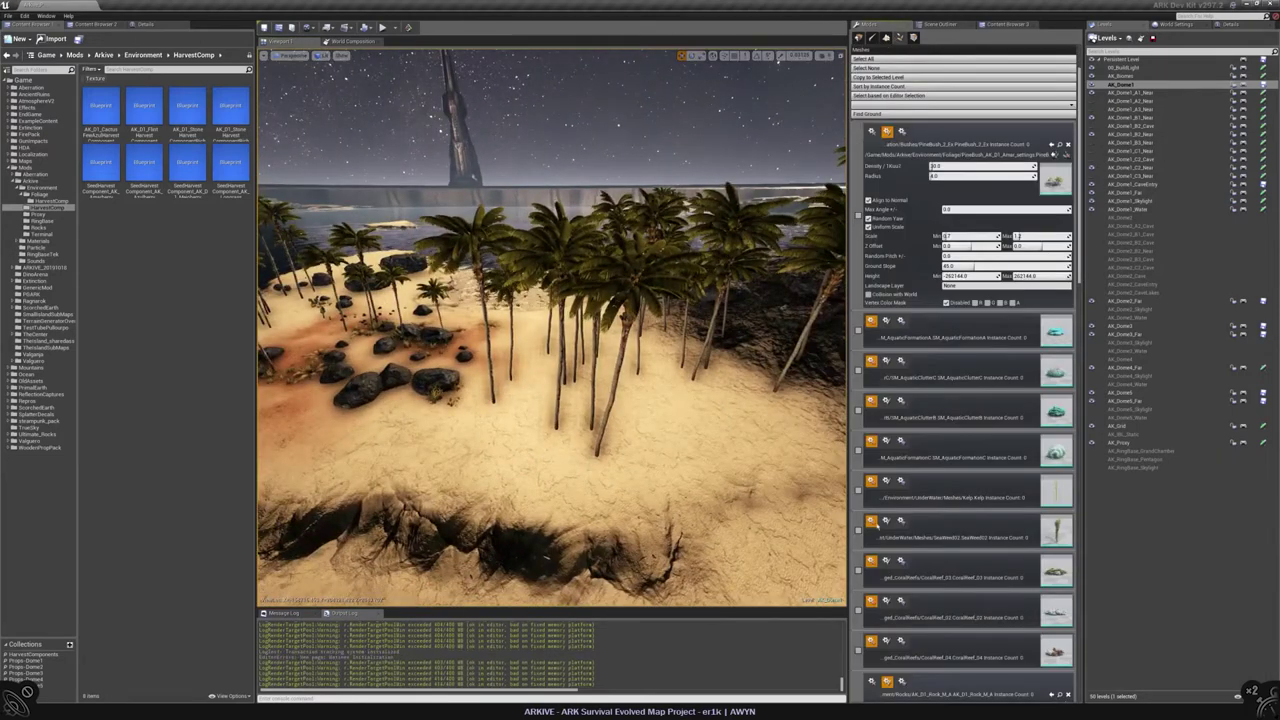
{"action": "scroll", "coordinate": [866, 476], "scroll_direction": "down", "scroll_amount": 5}
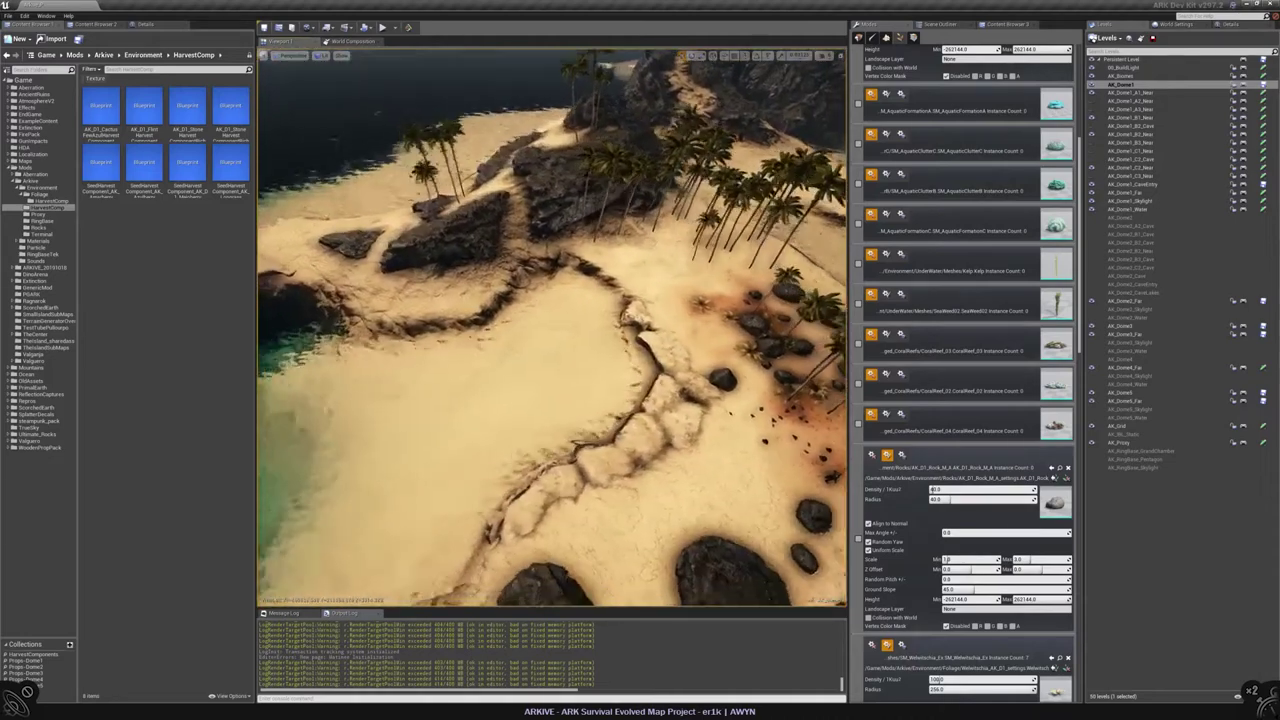
{"action": "scroll", "coordinate": [966, 400], "scroll_direction": "up", "scroll_amount": 10}
{"action": "scroll", "coordinate": [873, 450], "scroll_direction": "down", "scroll_amount": 10}
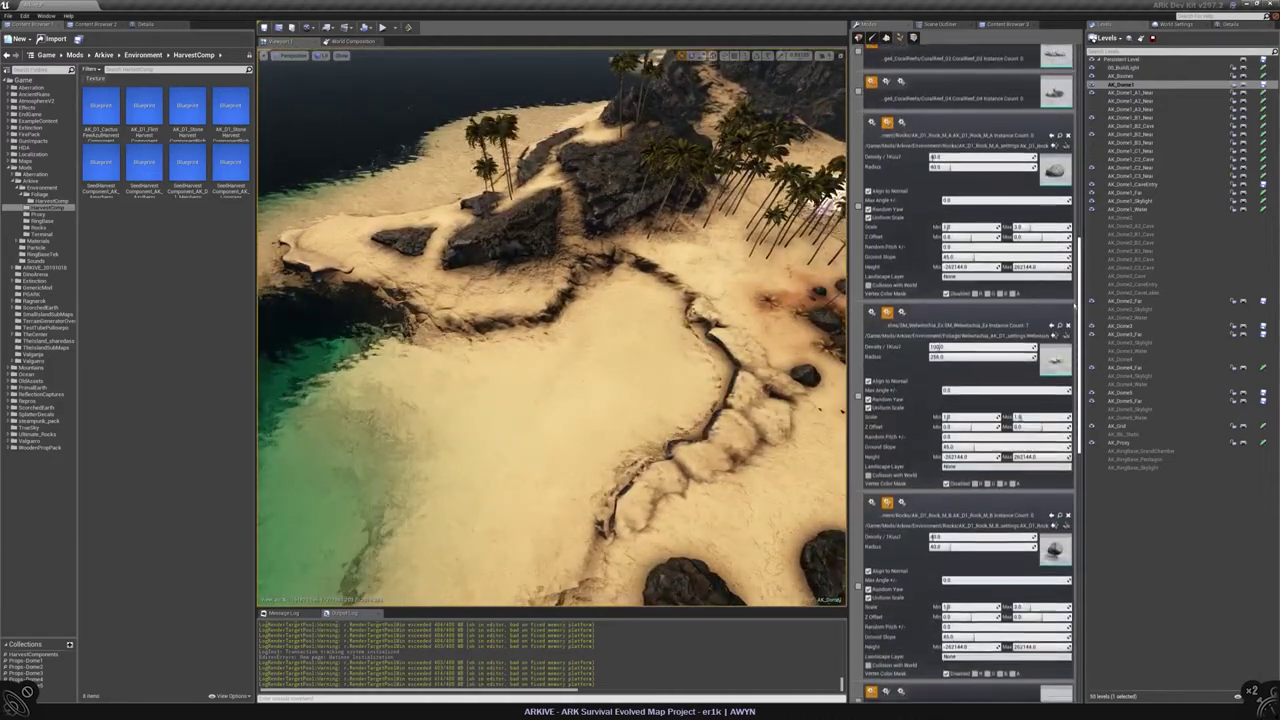
{"action": "left_click_drag", "start_coordinate": [1076, 314], "coordinate": [1072, 264]}
{"action": "scroll", "coordinate": [965, 375], "scroll_direction": "down", "scroll_amount": 5}
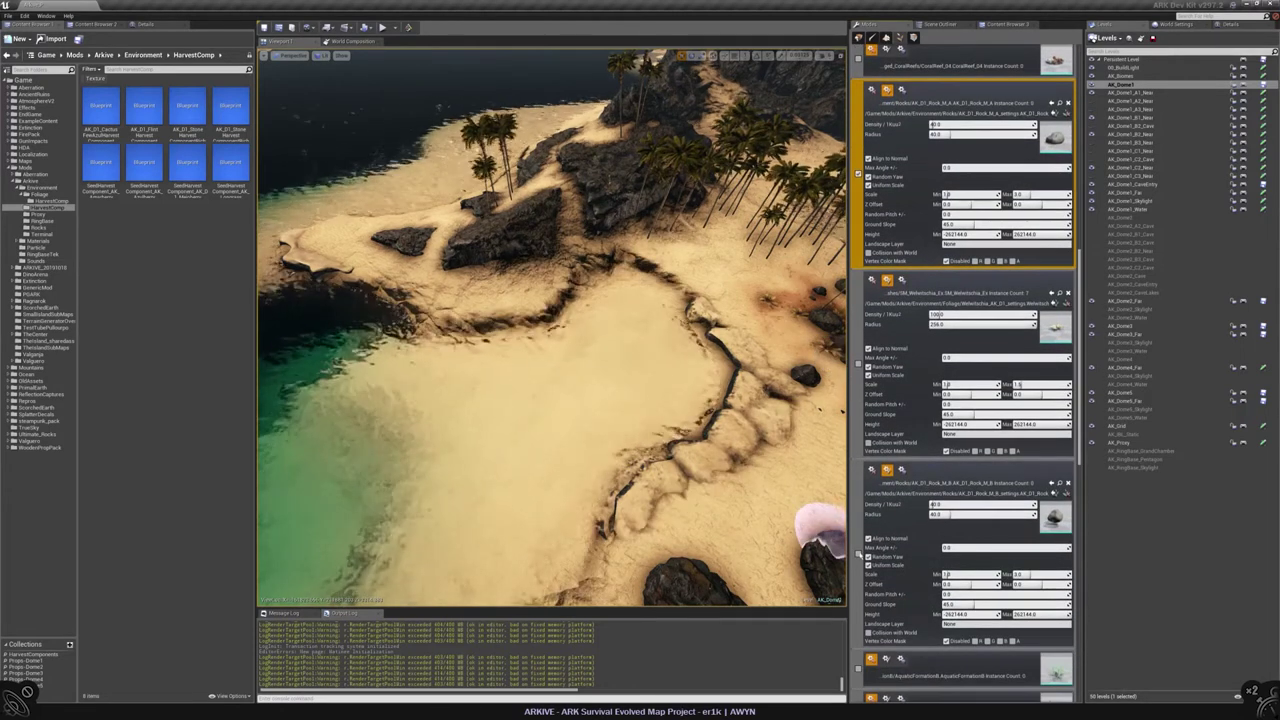
{"action": "left_click", "coordinate": [857, 553]}
Step: Activate the large AK_D1_Rock_L_A and AK_D1_Rock_L_B meshes and the SM_MN_Rock_M_B mesh for painting
{"action": "scroll", "coordinate": [1081, 313], "scroll_direction": "down", "scroll_amount": 15}
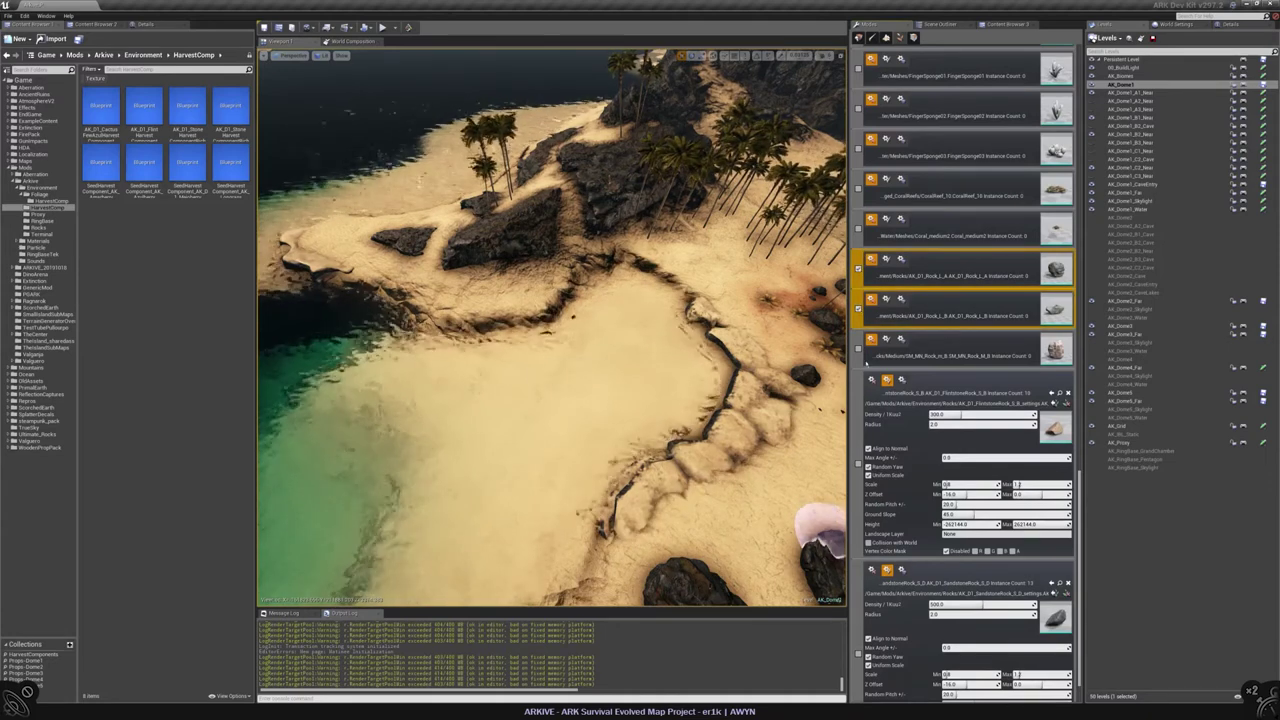
{"action": "left_click", "coordinate": [858, 350]}
{"action": "scroll", "coordinate": [960, 300], "scroll_direction": "down", "scroll_amount": 2}
{"action": "scroll", "coordinate": [963, 294], "scroll_direction": "up", "scroll_amount": 4}
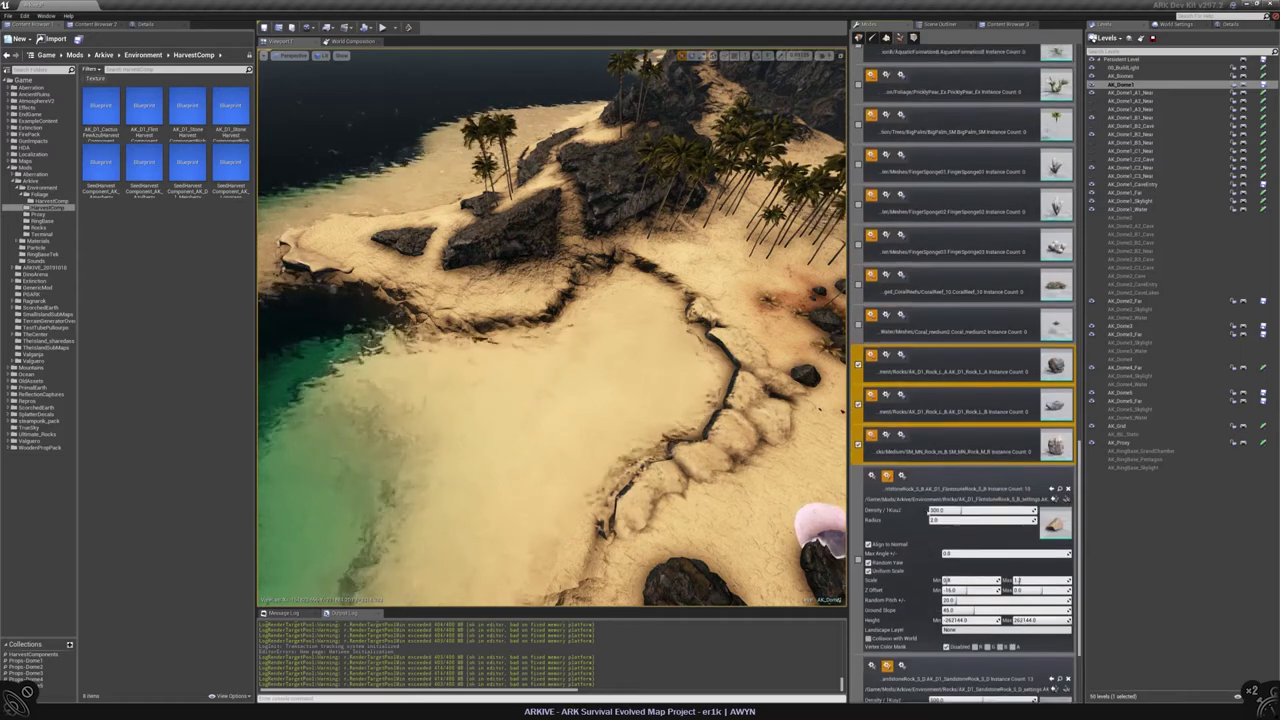
Step: Activate the BigPalm_SM mesh and paint a clump of palms and rocks on the bare sand of the cove
{"action": "scroll", "coordinate": [955, 300], "scroll_direction": "up", "scroll_amount": 3}
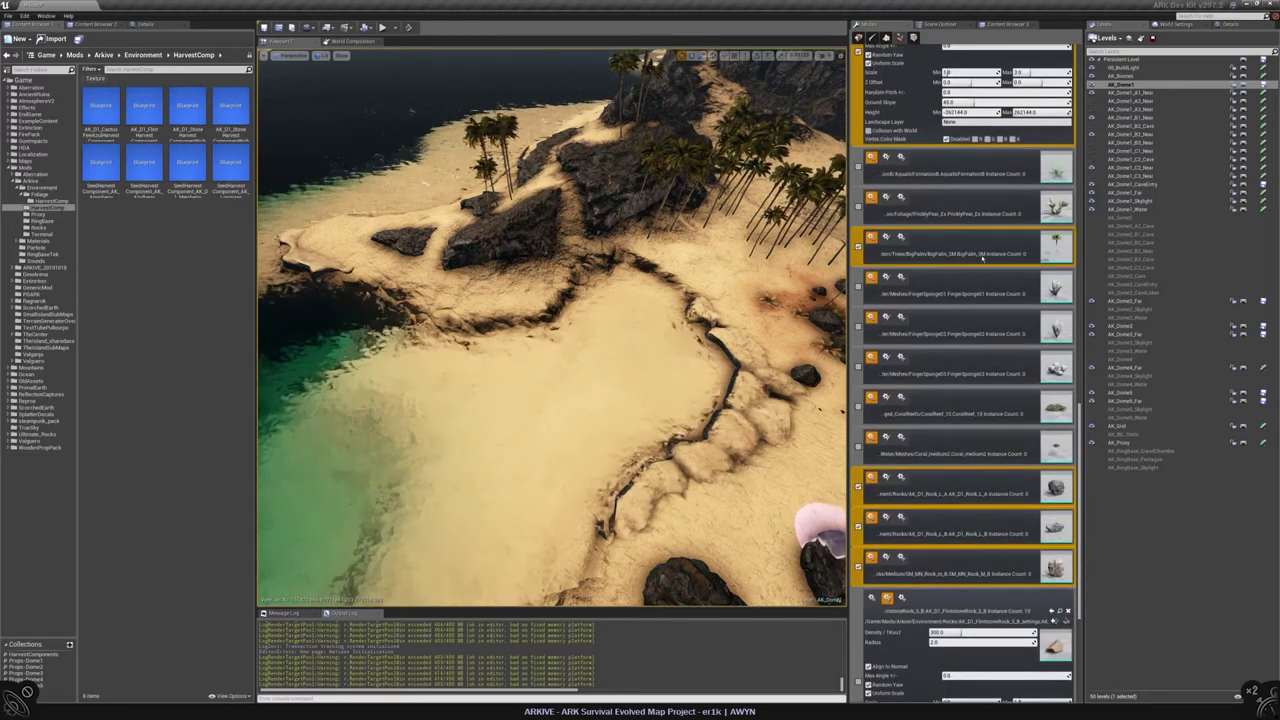
{"action": "scroll", "coordinate": [952, 267], "scroll_direction": "up", "scroll_amount": 3}
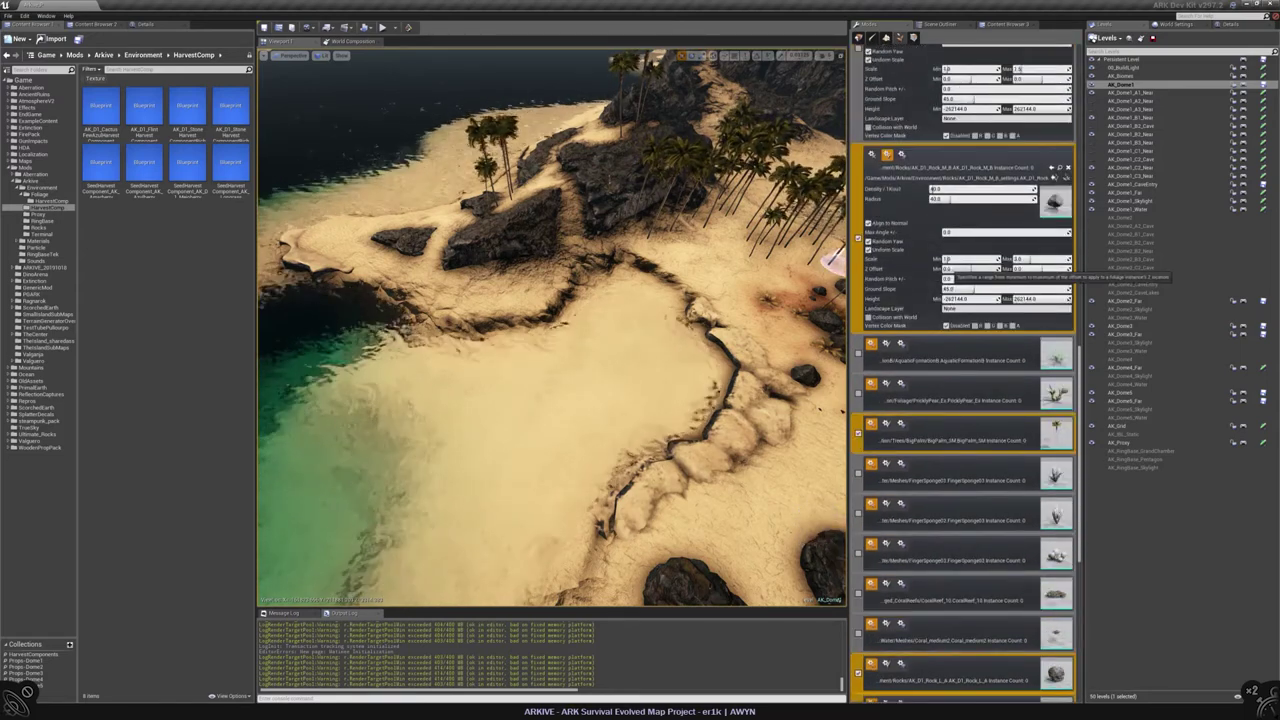
{"action": "mouse_move", "coordinate": [528, 349]}
{"action": "right_mouse_down"}
{"action": "mouse_move", "coordinate": [528, 300]}
{"action": "mouse_move", "coordinate": [471, 334]}
{"action": "mouse_move", "coordinate": [512, 326]}
{"action": "mouse_move", "coordinate": [500, 300]}
{"action": "right_mouse_up"}
{"action": "left_click", "coordinate": [515, 315]}
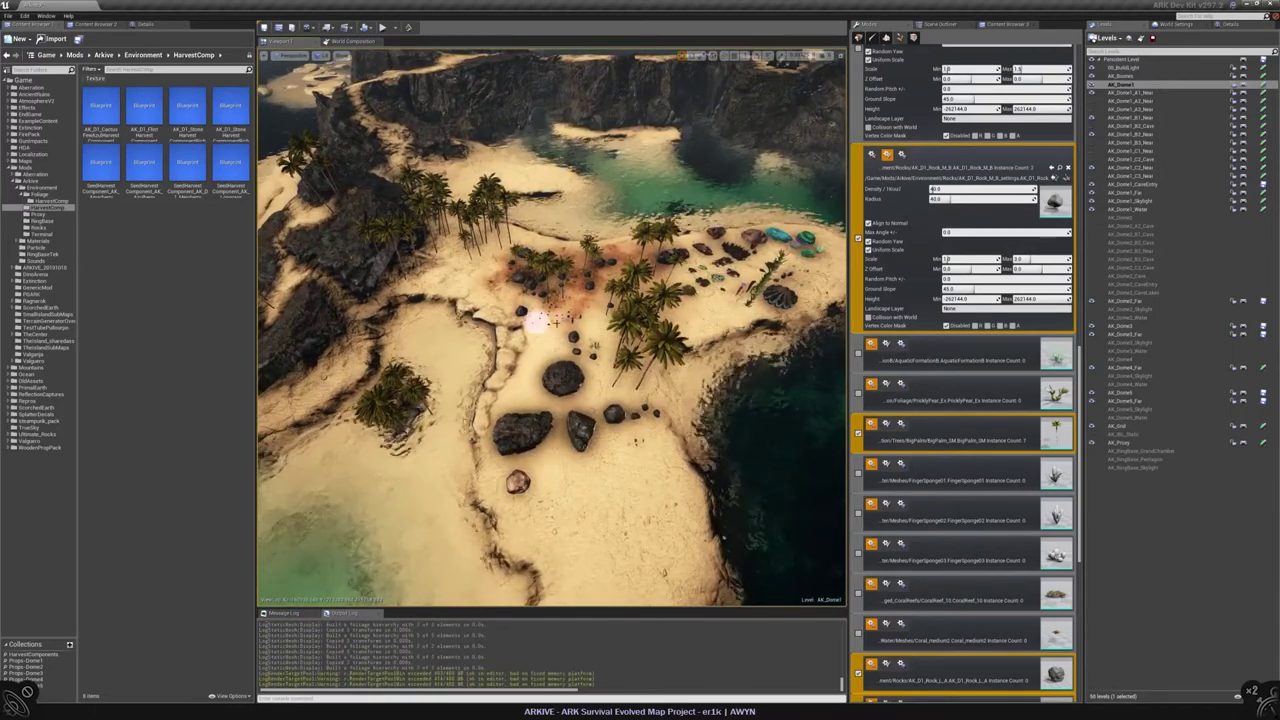
Step: Activate every foliage mesh and choose AK_Dome1_Far as the level for foliage copying
{"action": "scroll", "coordinate": [1079, 360], "scroll_direction": "up", "scroll_amount": 10}
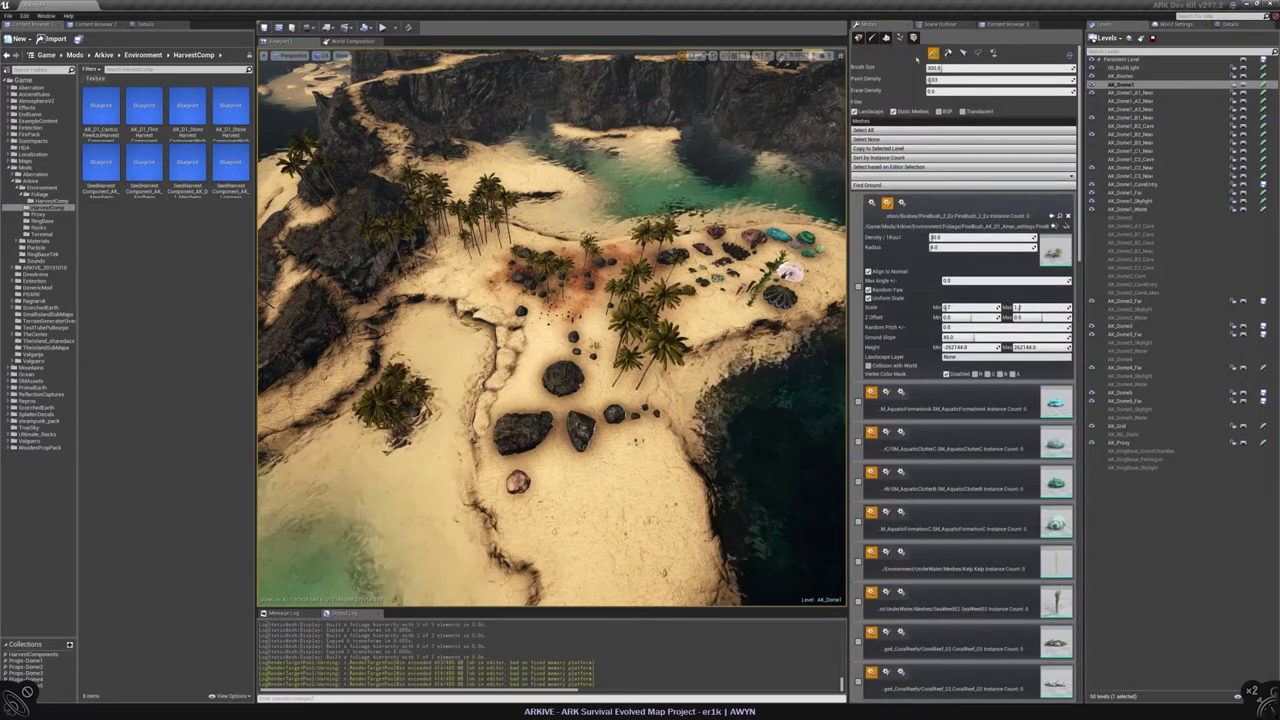
{"action": "left_click", "coordinate": [960, 130]}
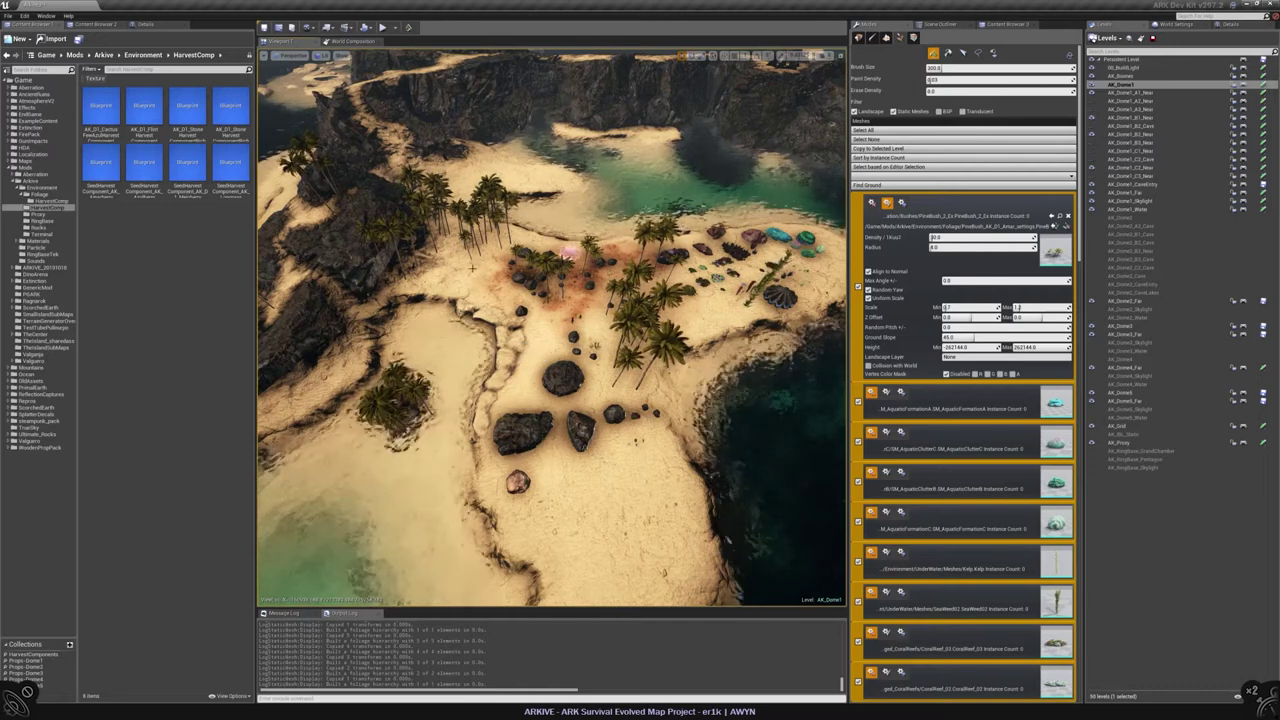
{"action": "mouse_move", "coordinate": [531, 461]}
{"action": "right_mouse_down"}
{"action": "mouse_move", "coordinate": [560, 440]}
{"action": "mouse_move", "coordinate": [520, 450]}
{"action": "mouse_move", "coordinate": [555, 444]}
{"action": "right_mouse_up"}
{"action": "left_click", "coordinate": [950, 176]}
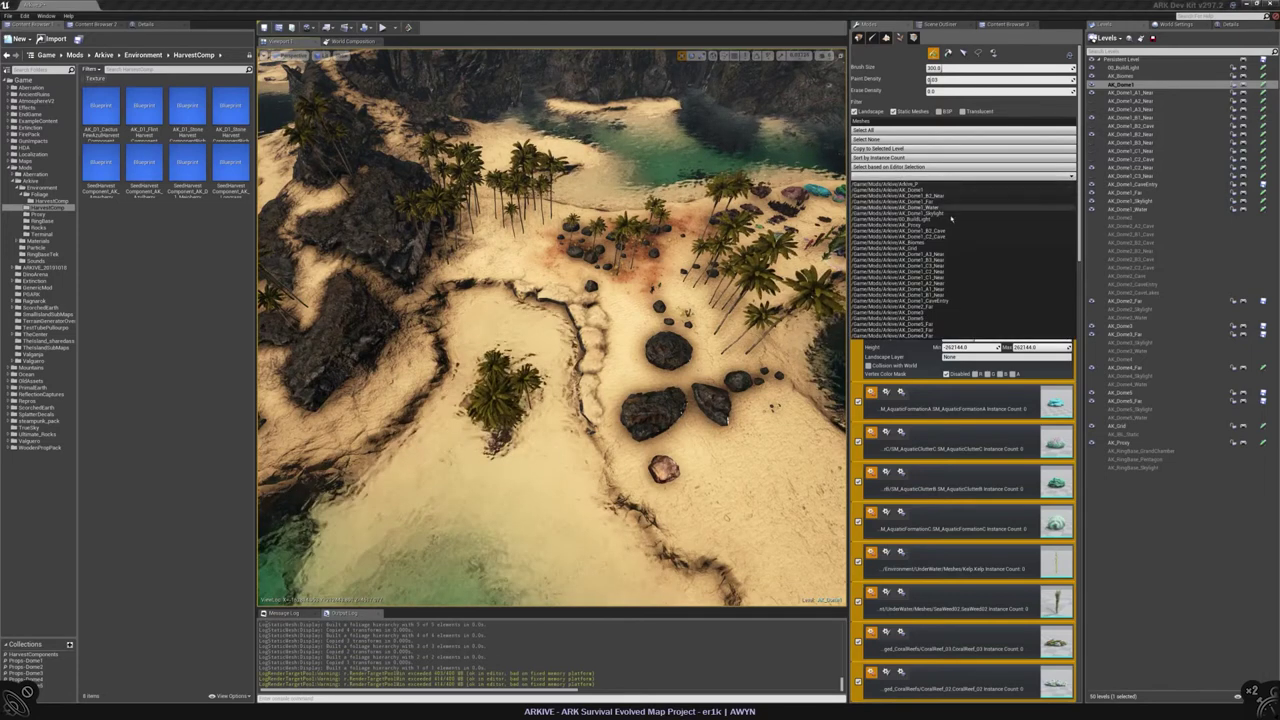
{"action": "left_click", "coordinate": [935, 203]}
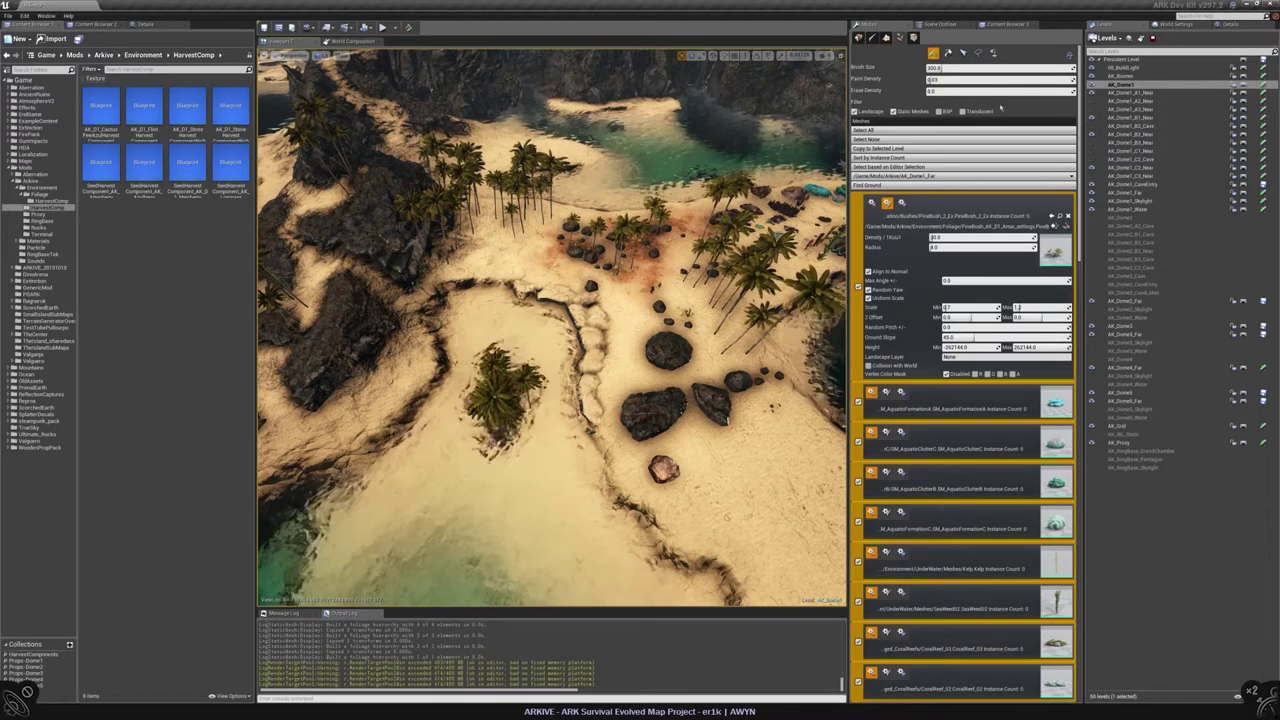
Step: Deactivate all foliage meshes except AK_D1_Rock_M_A, AK_D1_Rock_M_B, BigPalm_SM, AK_D1_Rock_L_A and AK_D1_Rock_L_B
{"action": "scroll", "coordinate": [960, 300], "scroll_direction": "down", "scroll_amount": 5}
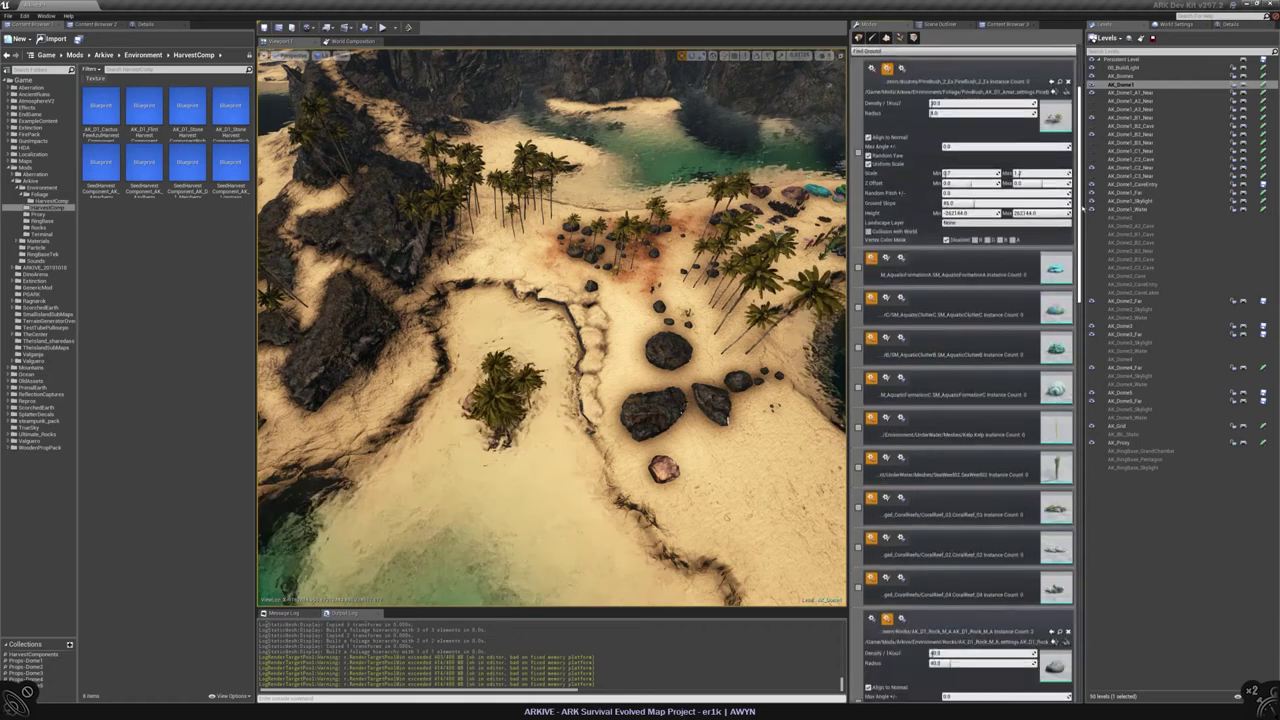
{"action": "scroll", "coordinate": [860, 300], "scroll_direction": "down", "scroll_amount": 12}
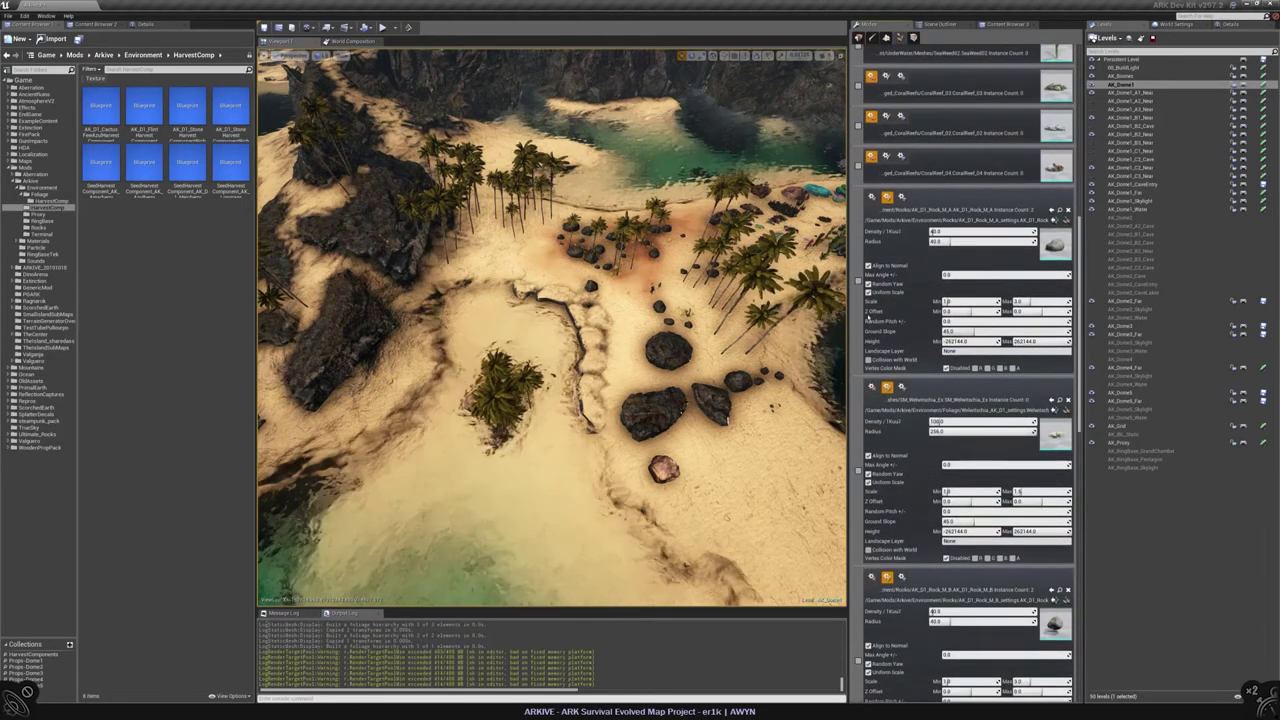
{"action": "left_click", "coordinate": [858, 283]}
{"action": "scroll", "coordinate": [858, 283], "scroll_direction": "down", "scroll_amount": 6}
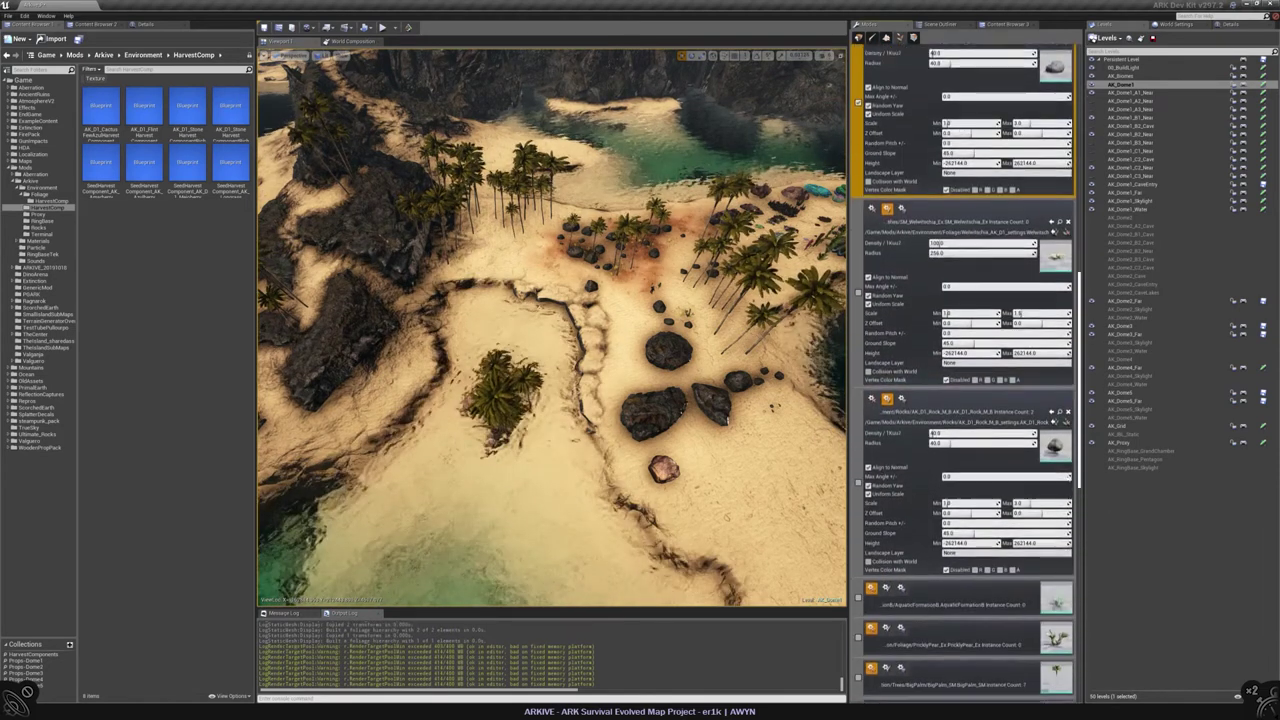
{"action": "left_click", "coordinate": [858, 466]}
{"action": "scroll", "coordinate": [907, 452], "scroll_direction": "down", "scroll_amount": 5}
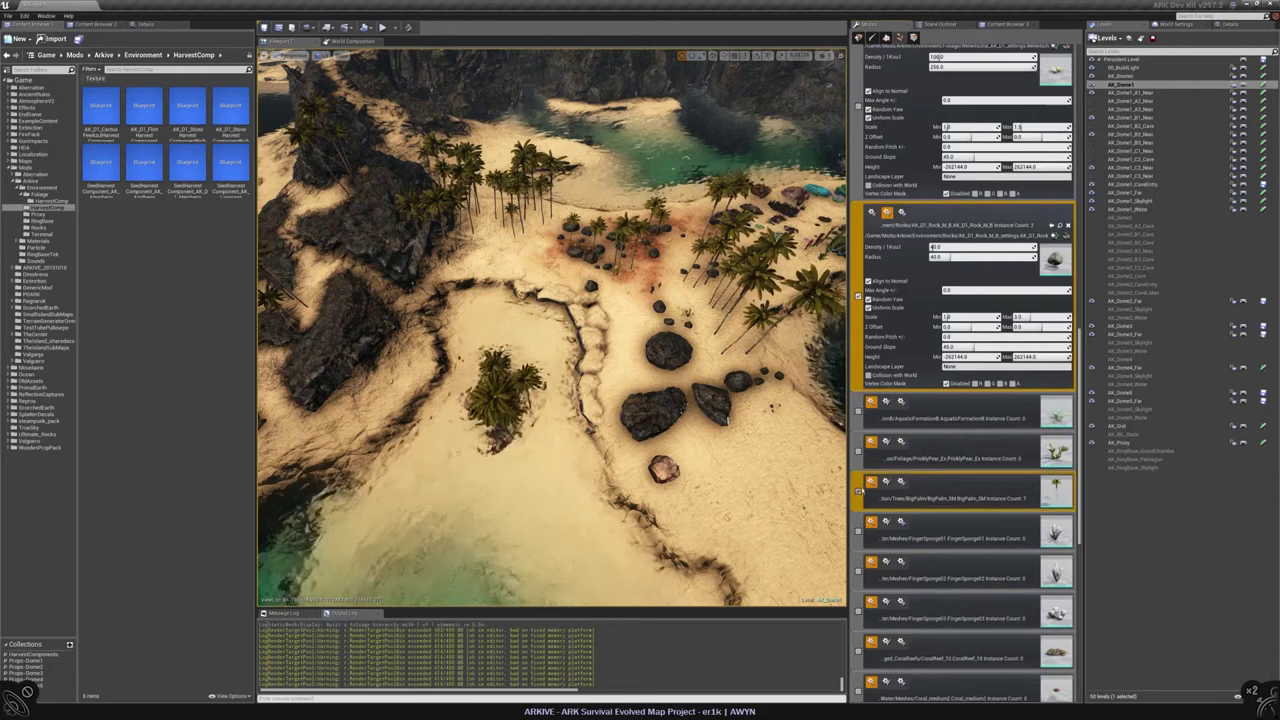
{"action": "scroll", "coordinate": [858, 491], "scroll_direction": "down", "scroll_amount": 8}
{"action": "left_click", "coordinate": [858, 478]}
{"action": "left_click", "coordinate": [858, 518]}
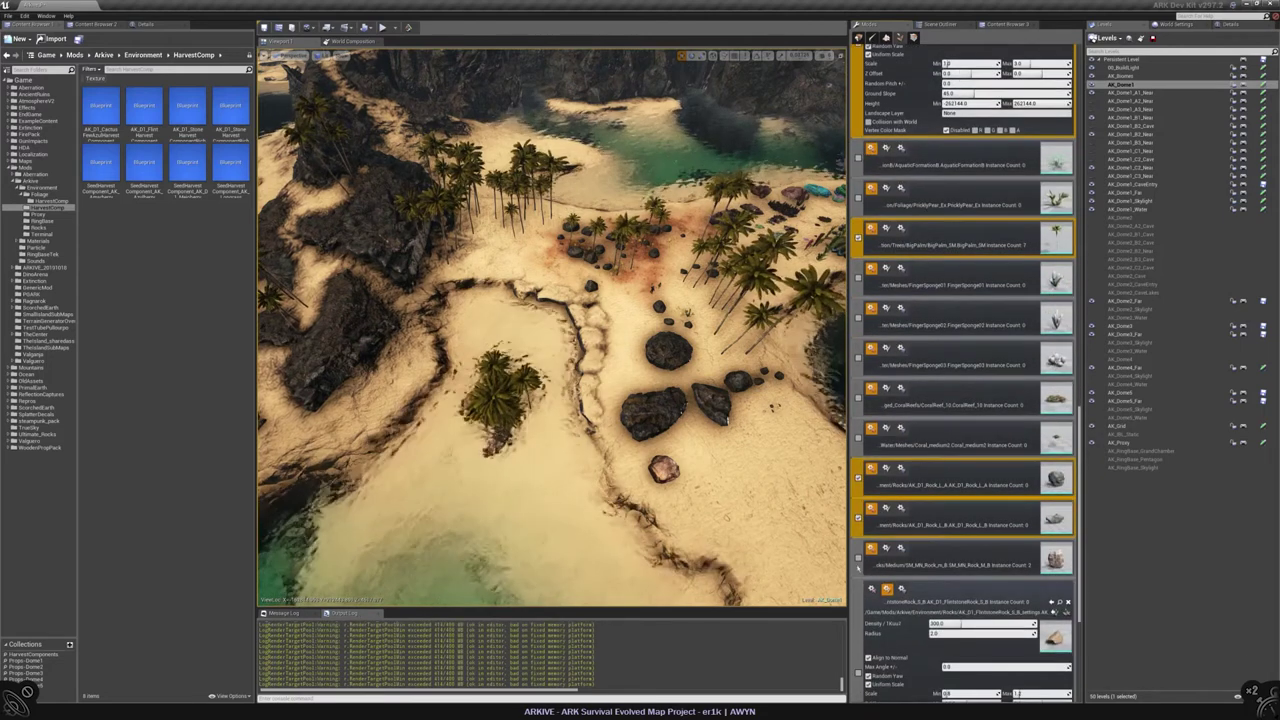
Step: Add the SM_MN_Rock_M_B mesh to the selected foliage and copy the selection from AK_Dome1 to the AK_Dome1_Far level
{"action": "left_click", "coordinate": [858, 558]}
{"action": "scroll", "coordinate": [858, 564], "scroll_direction": "down", "scroll_amount": 3}
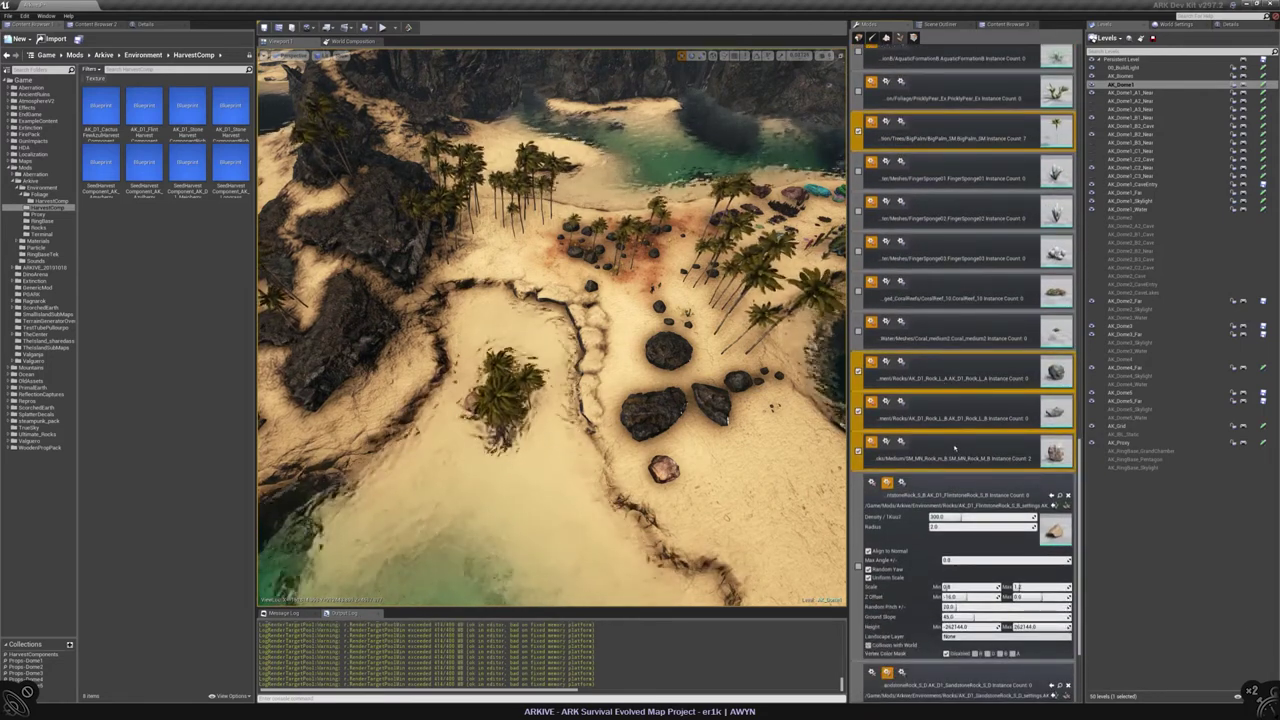
{"action": "scroll", "coordinate": [955, 448], "scroll_direction": "down", "scroll_amount": 14}
{"action": "scroll", "coordinate": [956, 440], "scroll_direction": "down", "scroll_amount": 10}
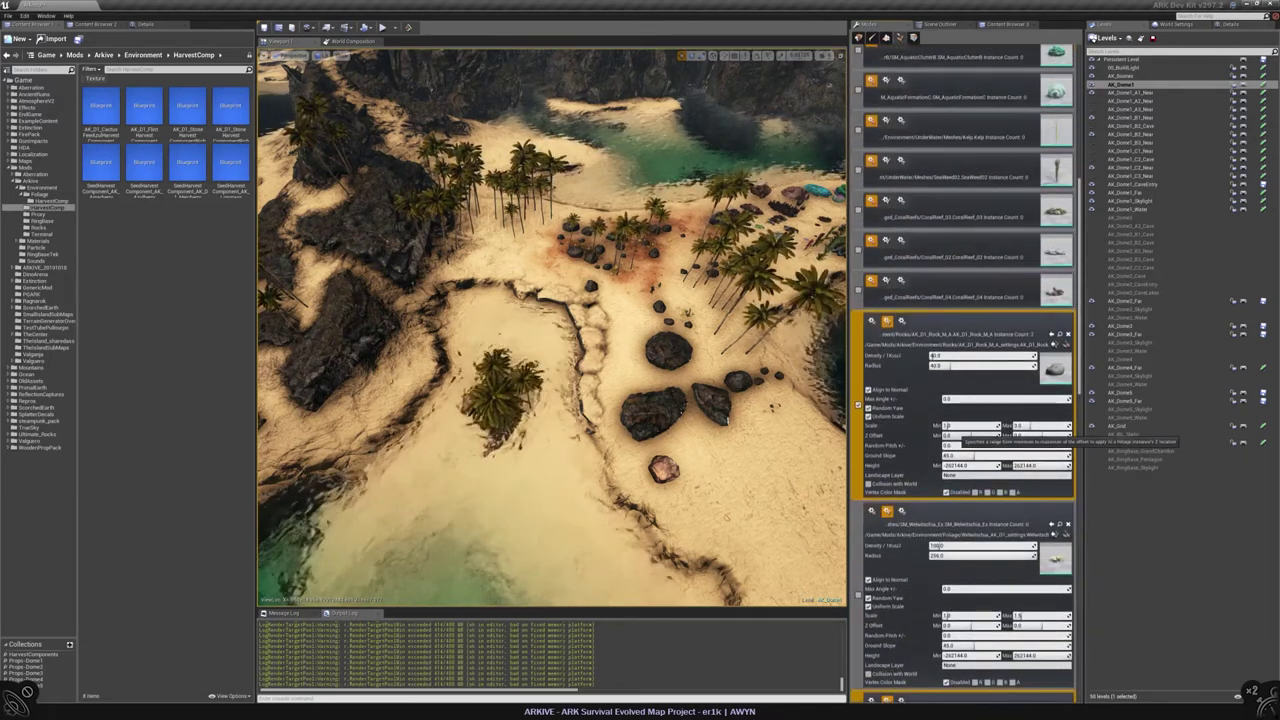
{"action": "scroll", "coordinate": [995, 436], "scroll_direction": "up", "scroll_amount": 20}
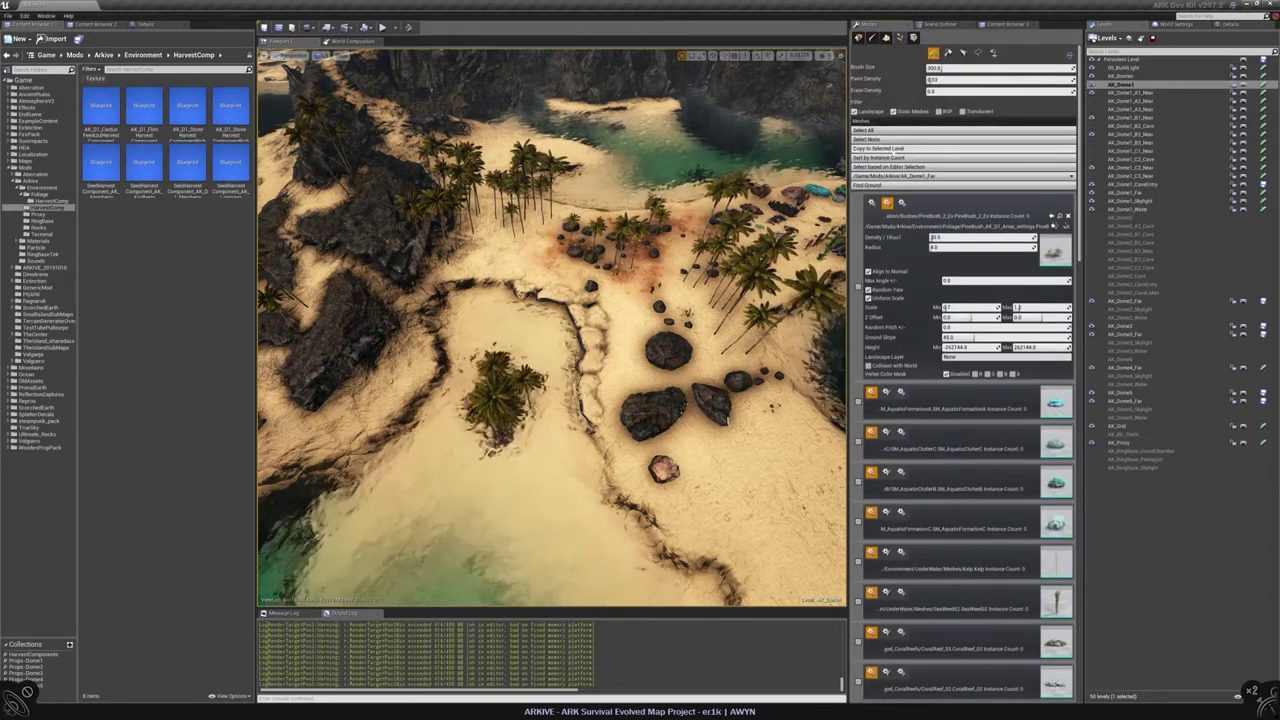
{"action": "left_click", "coordinate": [880, 148]}
{"action": "left_click", "coordinate": [656, 364]}
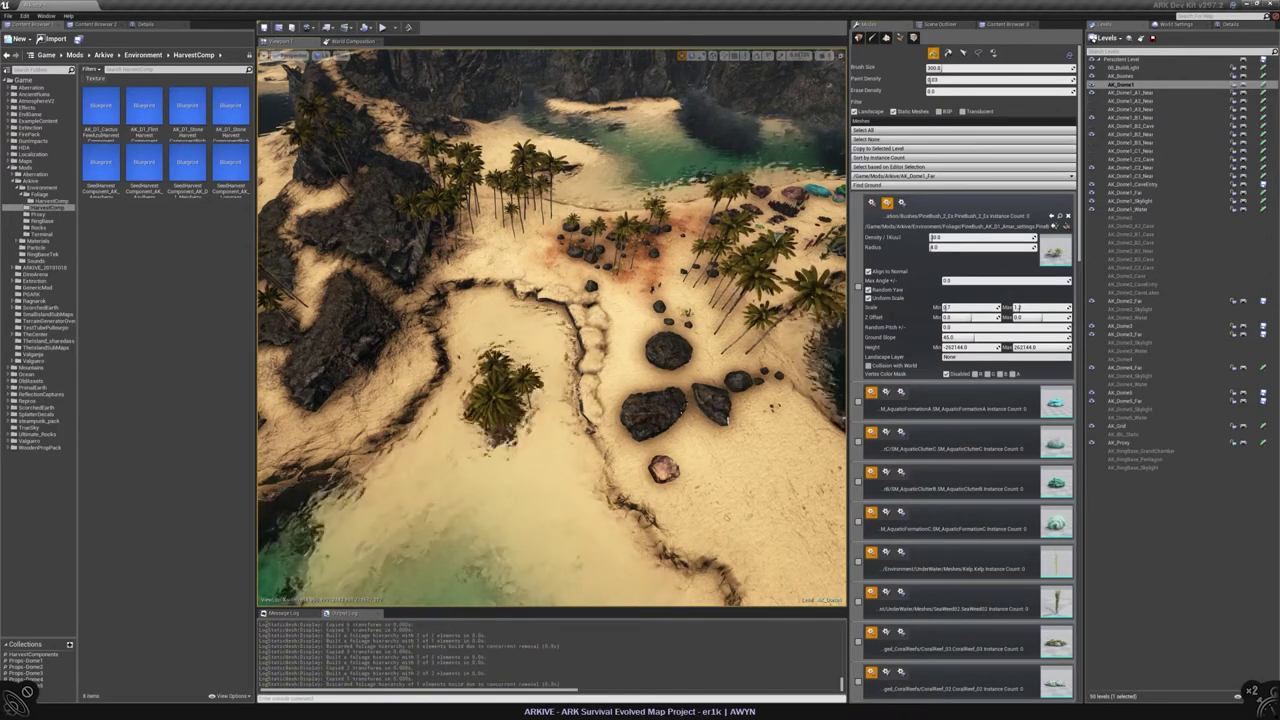
Step: Inspect the AK_Dome1 foliage list and toggle that level's visibility to check the copied foliage
{"action": "left_click", "coordinate": [963, 167]}
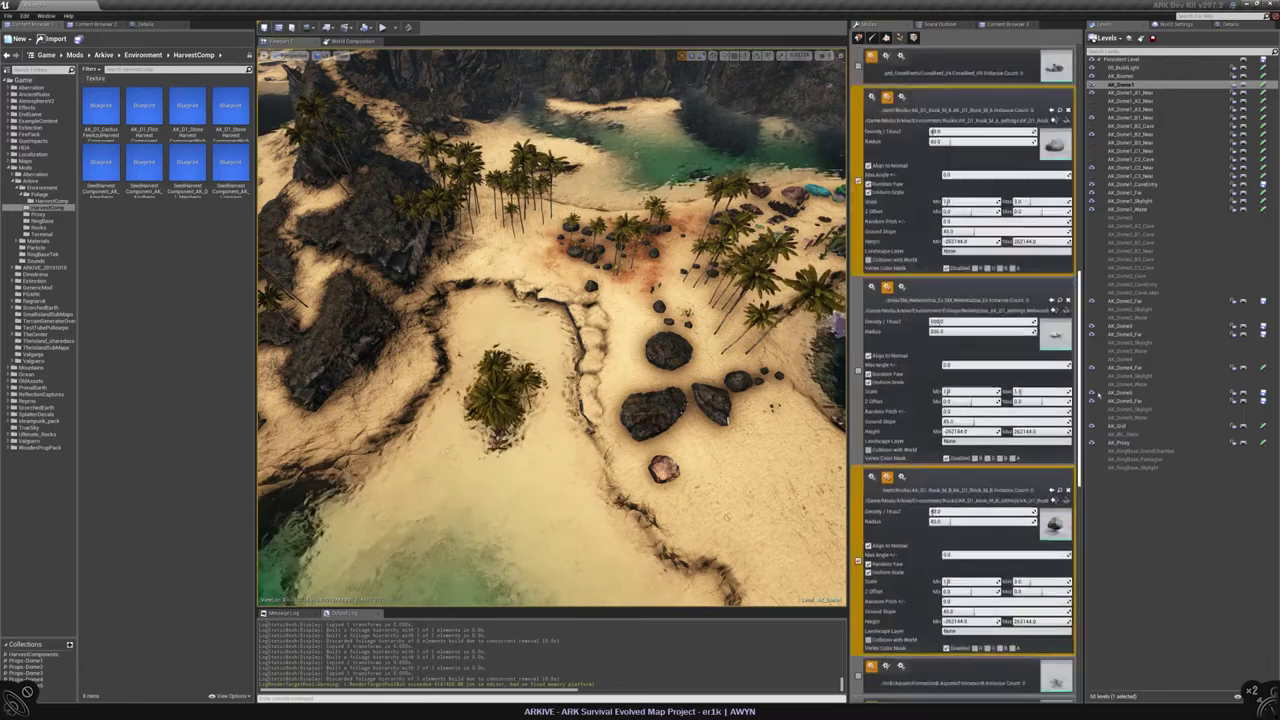
{"action": "left_click_drag", "start_coordinate": [1082, 592], "coordinate": [1080, 300]}
{"action": "left_click", "coordinate": [1092, 85]}
{"action": "left_click", "coordinate": [1092, 85]}
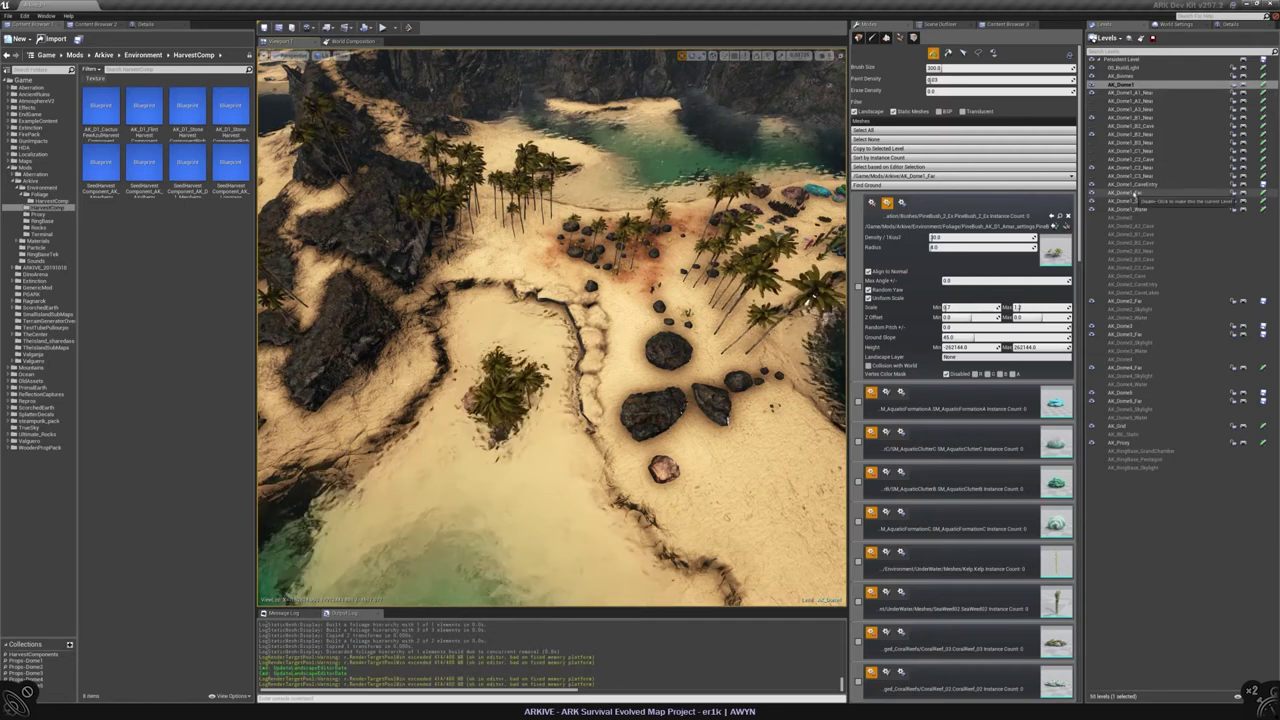
Step: Make AK_Dome1_B2_Near the current level and remove all its AK_D1_Rock_M_B foliage instances
{"action": "double_click", "coordinate": [1135, 134]}
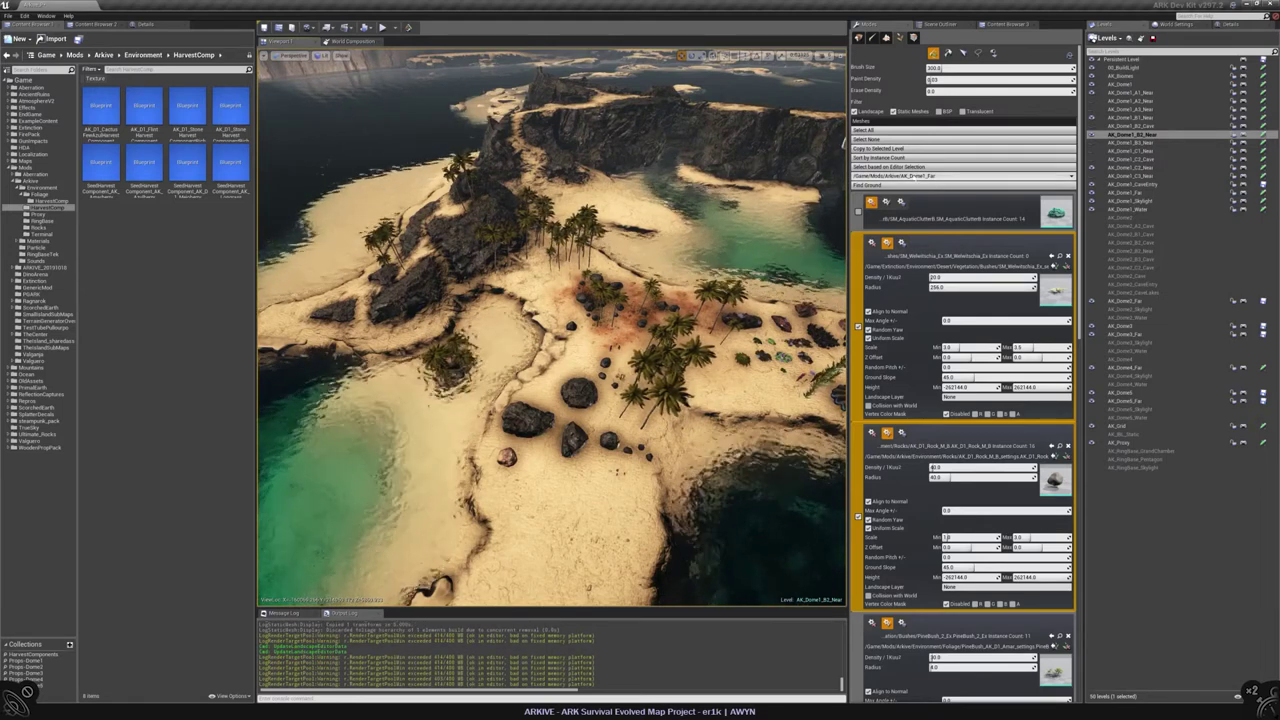
{"action": "scroll", "coordinate": [1054, 312], "scroll_direction": "down", "scroll_amount": 3}
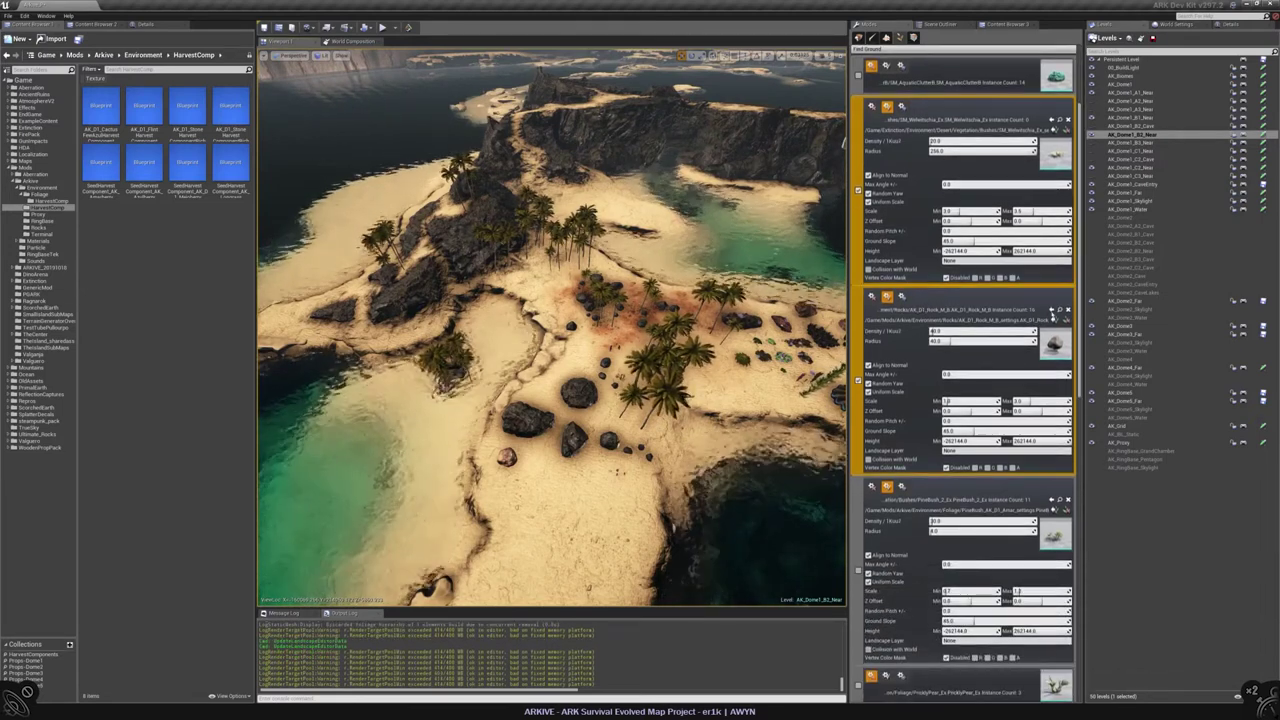
{"action": "left_click", "coordinate": [1068, 312]}
{"action": "left_click", "coordinate": [693, 365]}
Step: Remove all BigPalm_SM and AK_D1_Rock_M_A foliage instances from the AK_Dome1_B2_Near level
{"action": "scroll", "coordinate": [1067, 320], "scroll_direction": "down", "scroll_amount": 5}
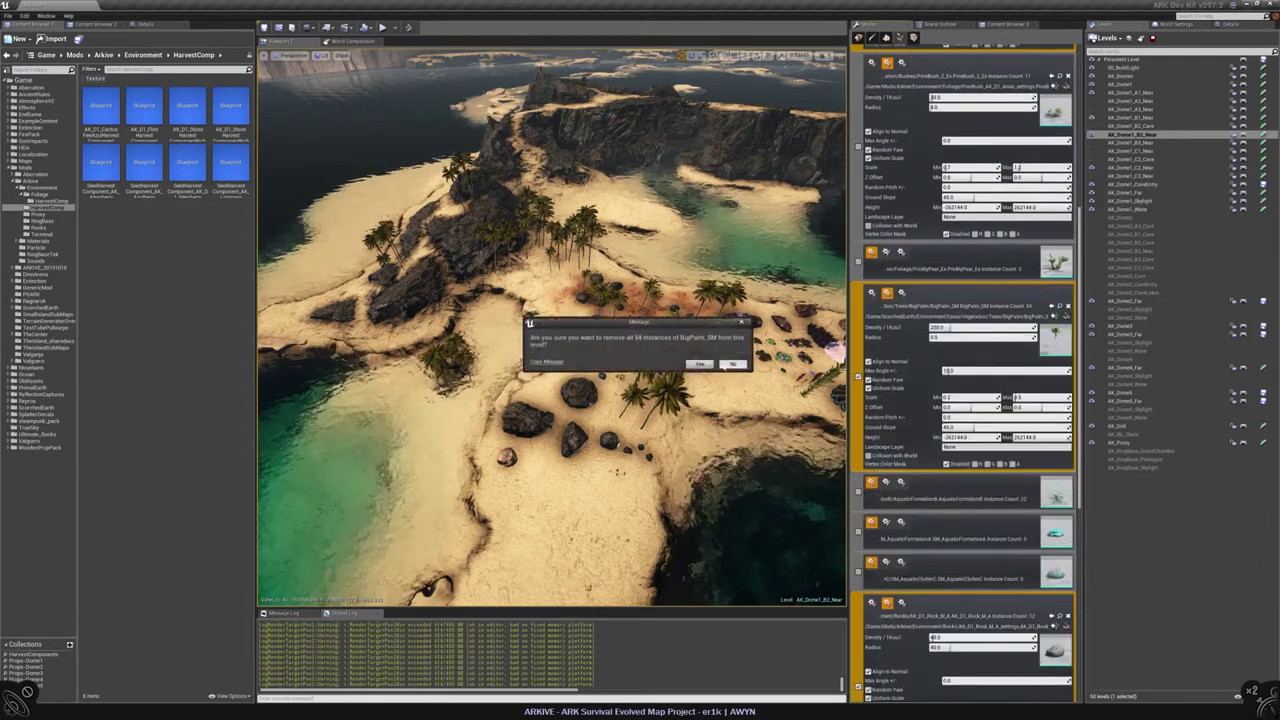
{"action": "left_click", "coordinate": [700, 364]}
{"action": "scroll", "coordinate": [1070, 470], "scroll_direction": "down", "scroll_amount": 3}
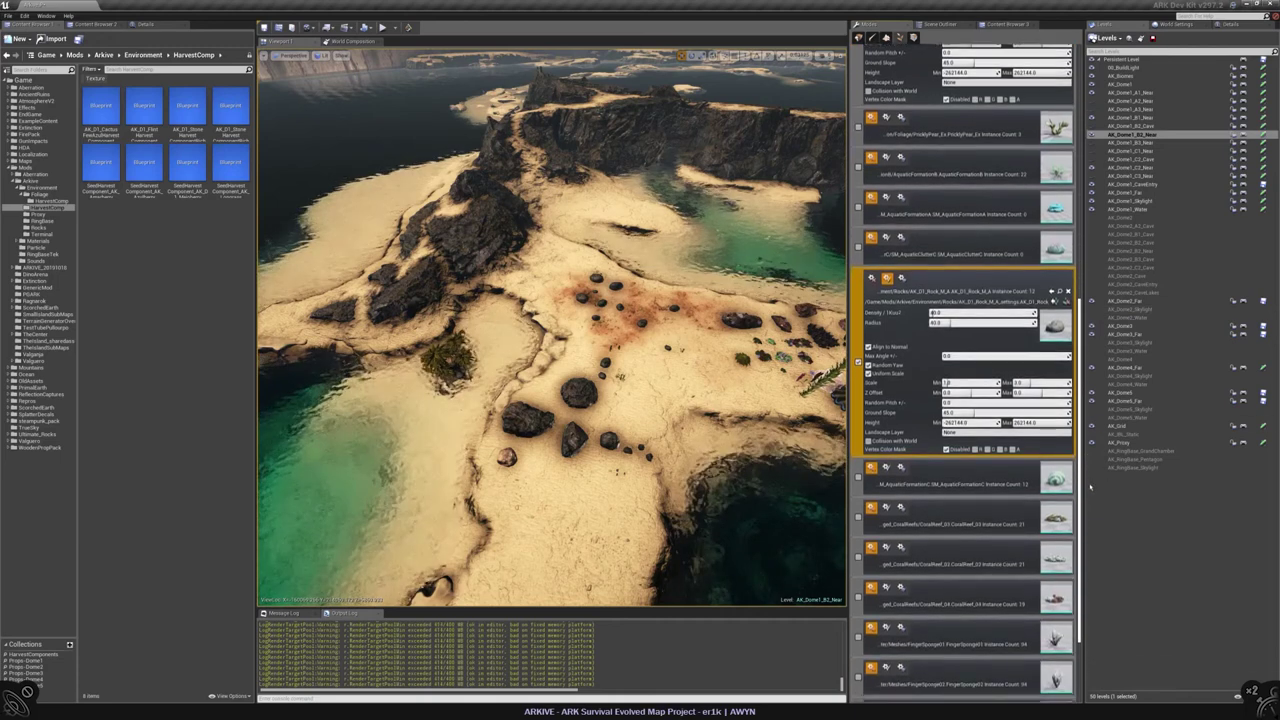
{"action": "left_click", "coordinate": [693, 364]}
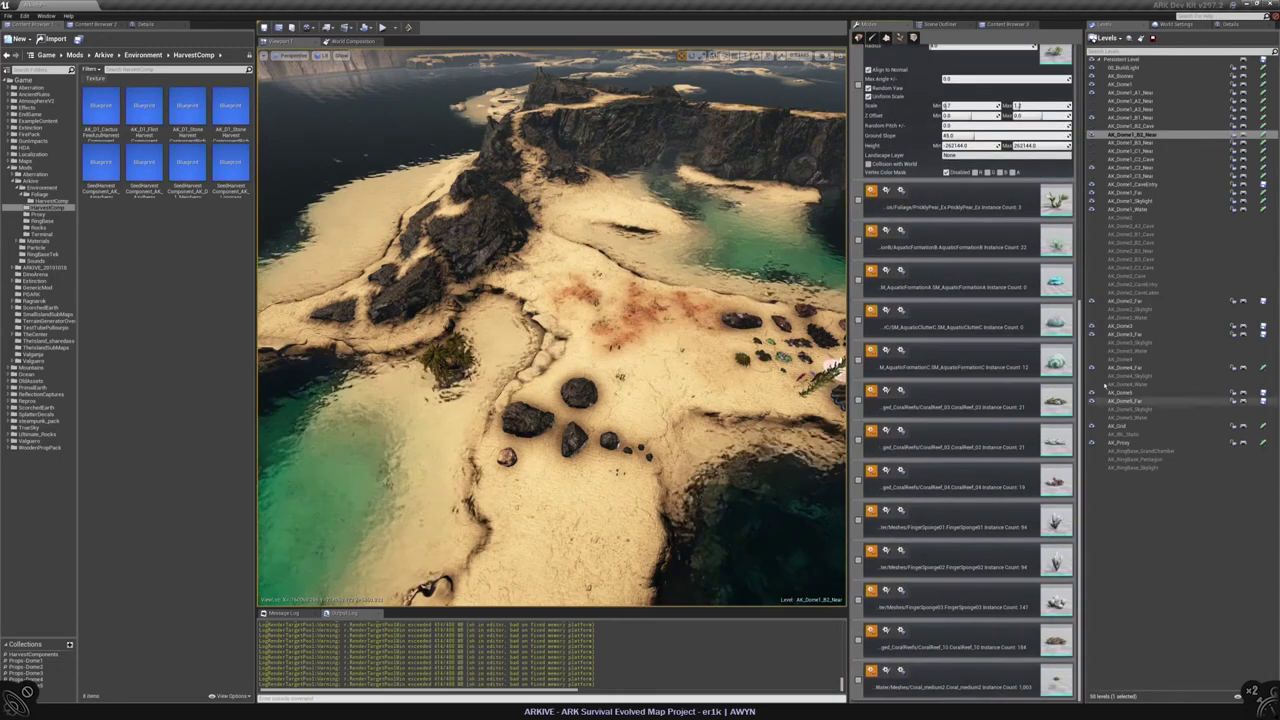
{"action": "scroll", "coordinate": [965, 380], "scroll_direction": "up", "scroll_amount": 8}
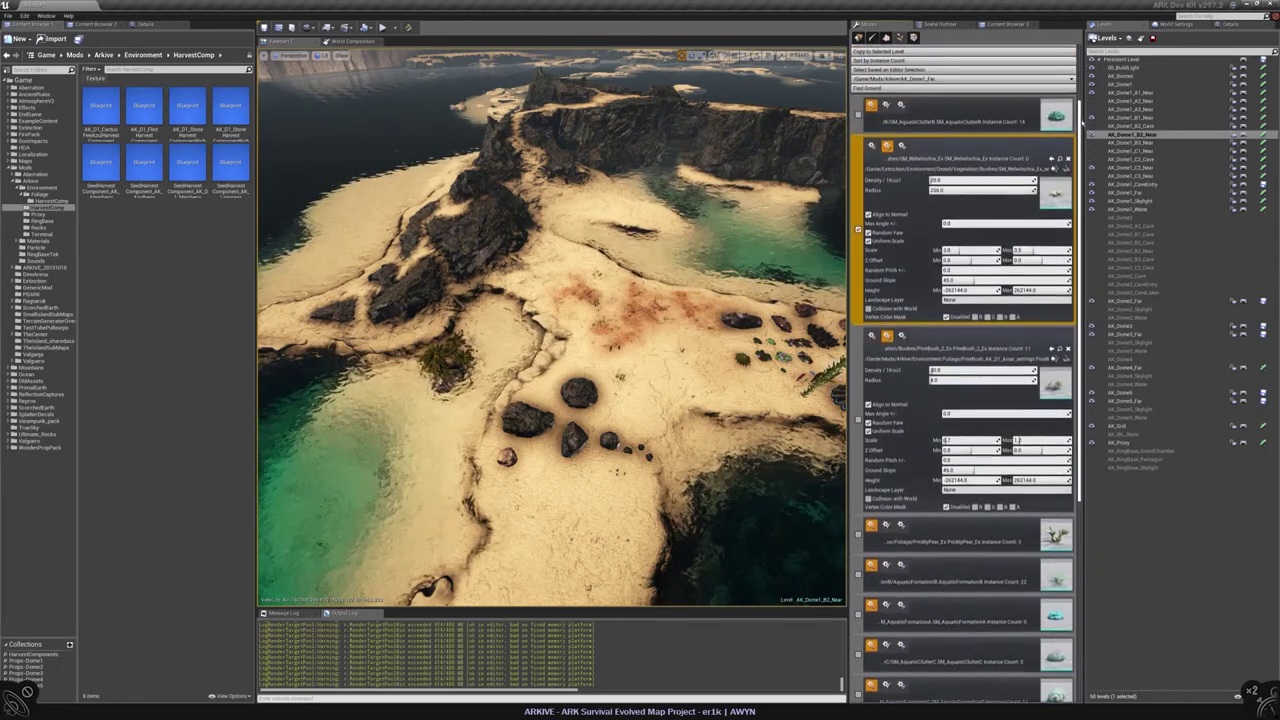
Step: Make AK_Dome1_Far the current level and save the AK_Dome1, AK_Dome1_B2_Near and AK_Dome1_Far levels
{"action": "right_click_drag", "start_coordinate": [568, 230], "coordinate": [568, 204]}
{"action": "double_click", "coordinate": [1130, 191]}
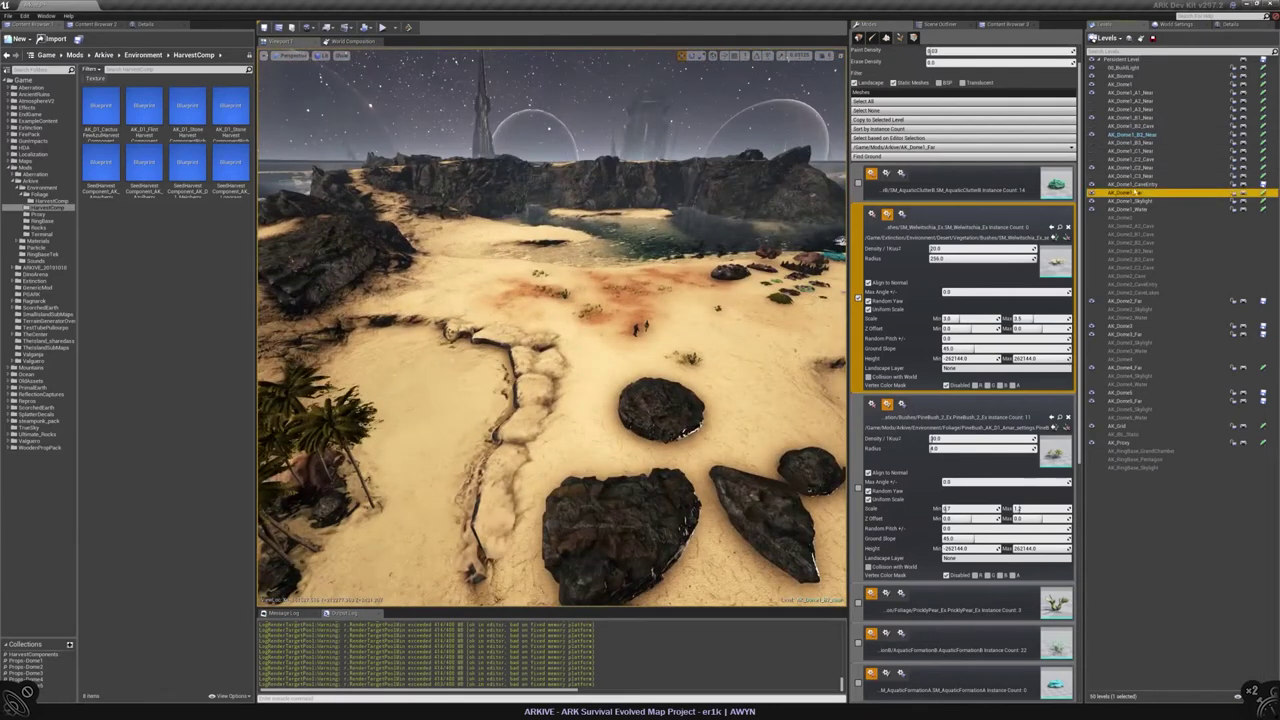
{"action": "right_click_drag", "start_coordinate": [660, 70], "coordinate": [660, 58]}
{"action": "left_click", "coordinate": [1262, 85]}
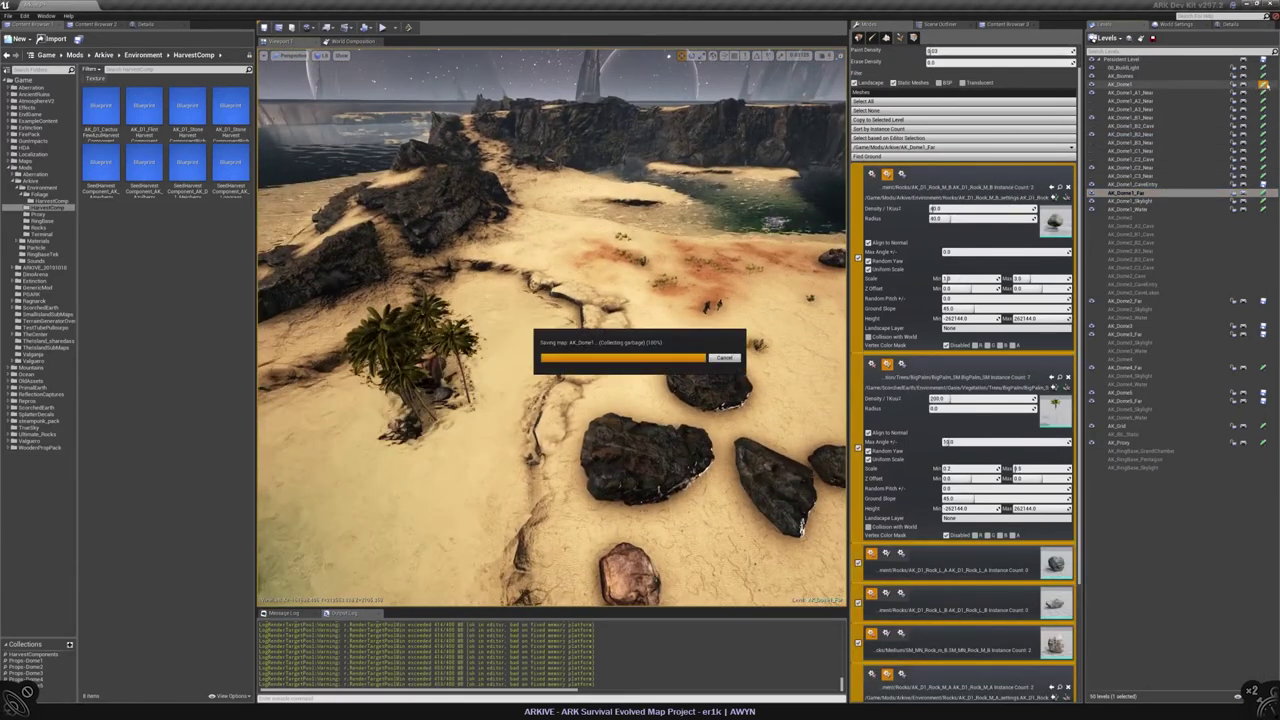
{"action": "left_click", "coordinate": [1262, 134]}
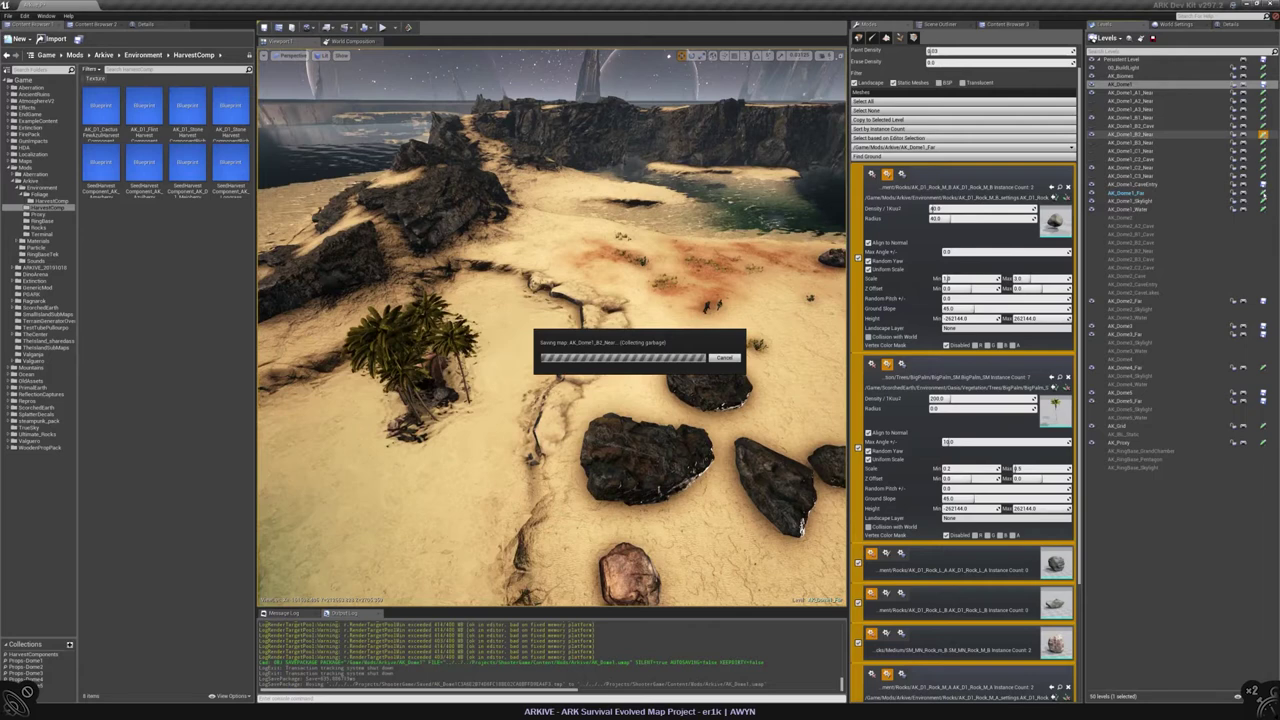
{"action": "left_click", "coordinate": [1262, 193]}
Step: Clear the foliage mesh selection and enable only AK_D1_Rock_M_B and AK_D1_Rock_M_A for painting
{"action": "right_click_drag", "start_coordinate": [550, 330], "coordinate": [550, 300]}
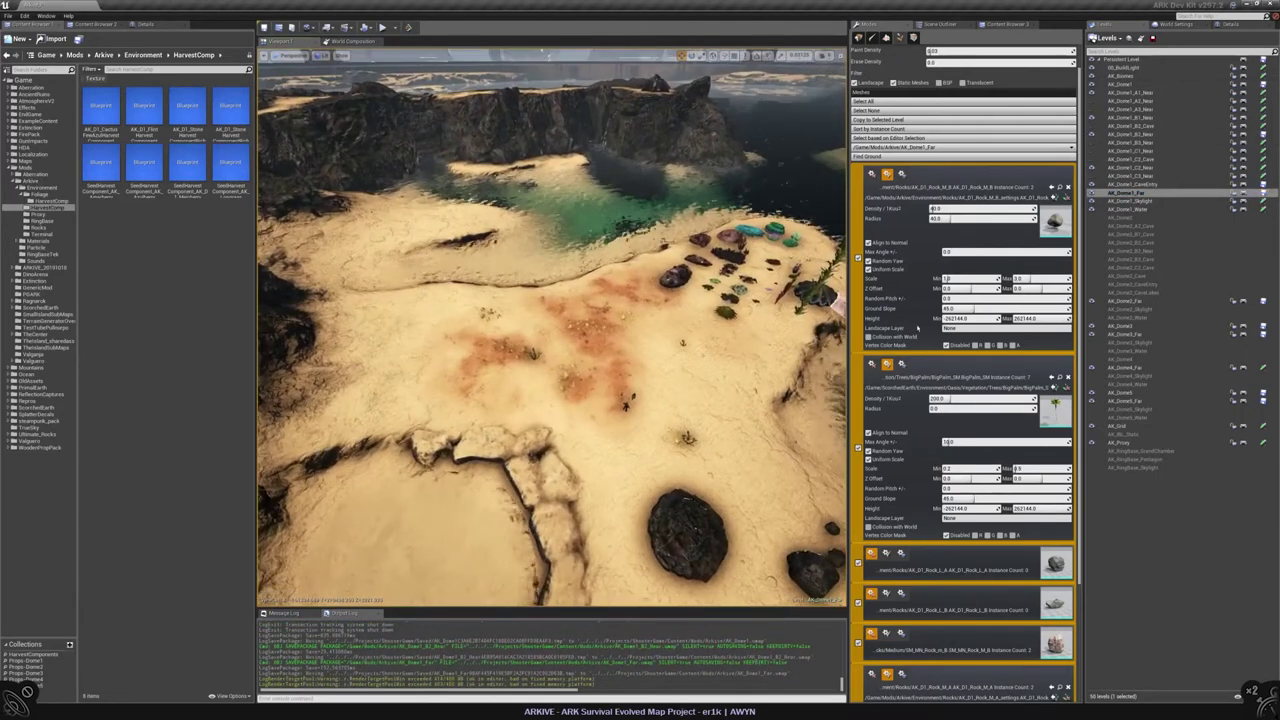
{"action": "scroll", "coordinate": [963, 374], "scroll_direction": "up", "scroll_amount": 2}
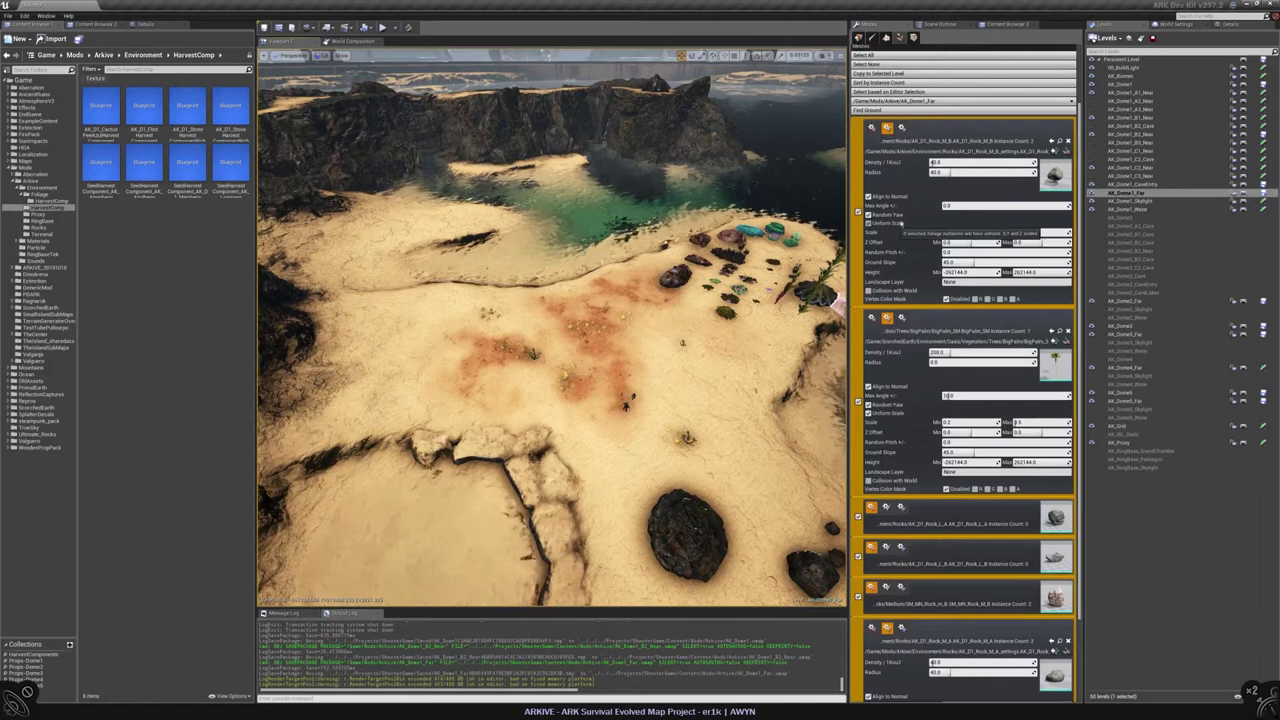
{"action": "left_click", "coordinate": [868, 131]}
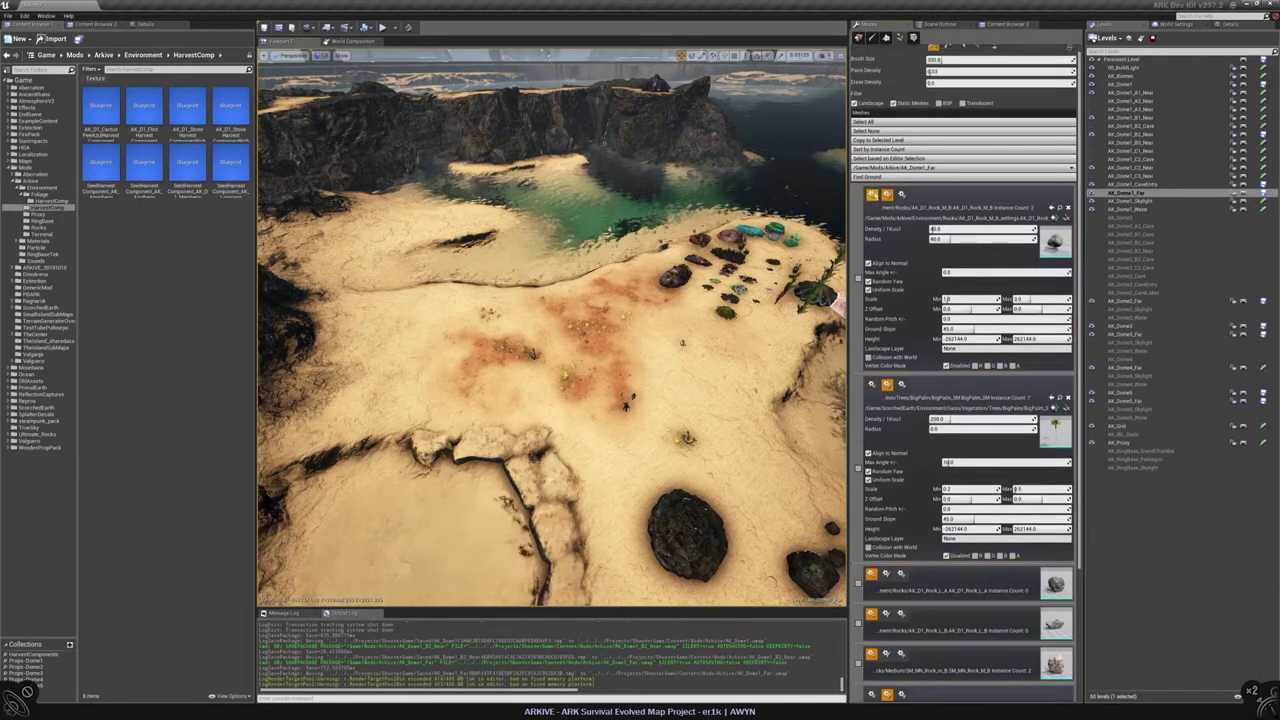
{"action": "left_click", "coordinate": [857, 283]}
{"action": "scroll", "coordinate": [858, 478], "scroll_direction": "down", "scroll_amount": 3}
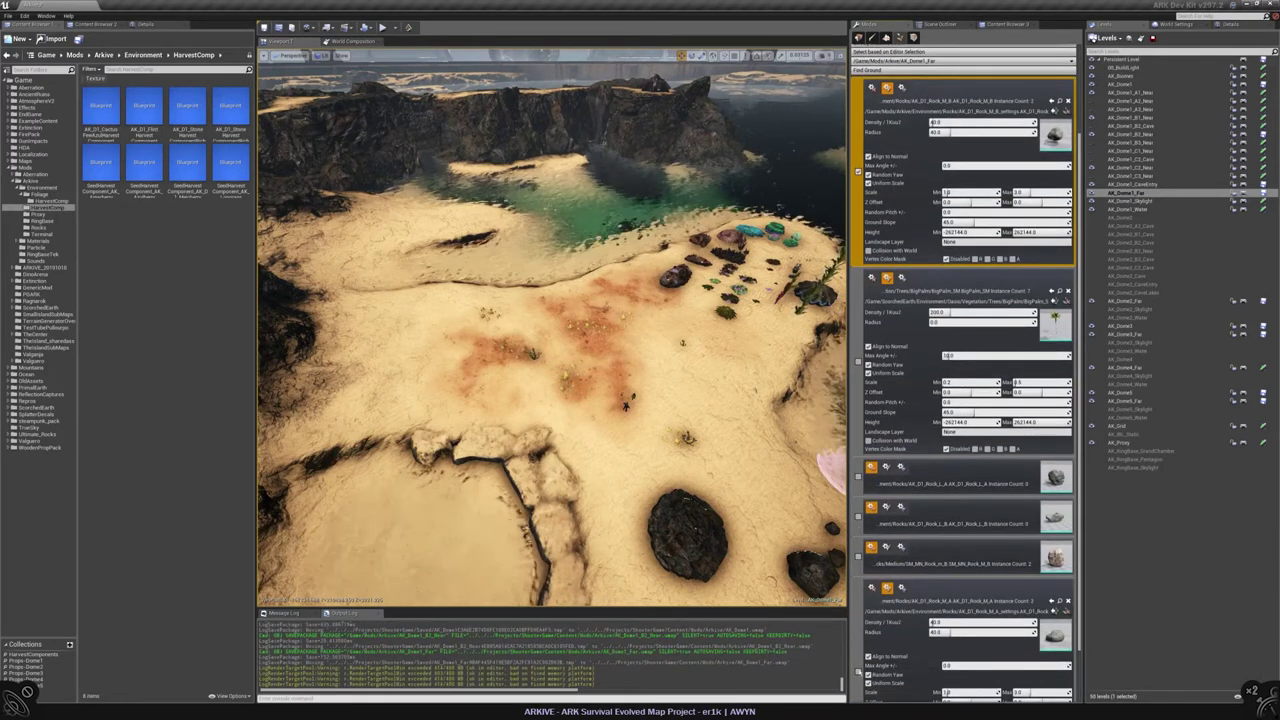
{"action": "left_click", "coordinate": [857, 674]}
{"action": "scroll", "coordinate": [860, 640], "scroll_direction": "down", "scroll_amount": 2}
Step: Paint medium rocks over and around the reddish sand patch on the beach
{"action": "mouse_move", "coordinate": [583, 314]}
{"action": "left_mouse_down"}
{"action": "mouse_move", "coordinate": [635, 350]}
{"action": "mouse_move", "coordinate": [566, 404]}
{"action": "left_mouse_up"}
{"action": "mouse_move", "coordinate": [484, 361]}
{"action": "left_mouse_down"}
{"action": "mouse_move", "coordinate": [491, 391]}
{"action": "mouse_move", "coordinate": [449, 391]}
{"action": "left_mouse_up"}
{"action": "mouse_move", "coordinate": [449, 391]}
{"action": "right_mouse_down"}
{"action": "mouse_move", "coordinate": [520, 367]}
{"action": "mouse_move", "coordinate": [594, 377]}
{"action": "right_mouse_up"}
{"action": "mouse_move", "coordinate": [491, 420]}
{"action": "right_mouse_down"}
{"action": "mouse_move", "coordinate": [510, 405]}
{"action": "mouse_move", "coordinate": [494, 429]}
{"action": "right_mouse_up"}
{"action": "mouse_move", "coordinate": [543, 386]}
{"action": "right_mouse_down"}
{"action": "mouse_move", "coordinate": [520, 430]}
{"action": "mouse_move", "coordinate": [537, 423]}
{"action": "right_mouse_up"}
{"action": "mouse_move", "coordinate": [537, 423]}
{"action": "left_mouse_down"}
{"action": "mouse_move", "coordinate": [549, 451]}
{"action": "mouse_move", "coordinate": [451, 443]}
{"action": "mouse_move", "coordinate": [703, 405]}
{"action": "left_mouse_up"}
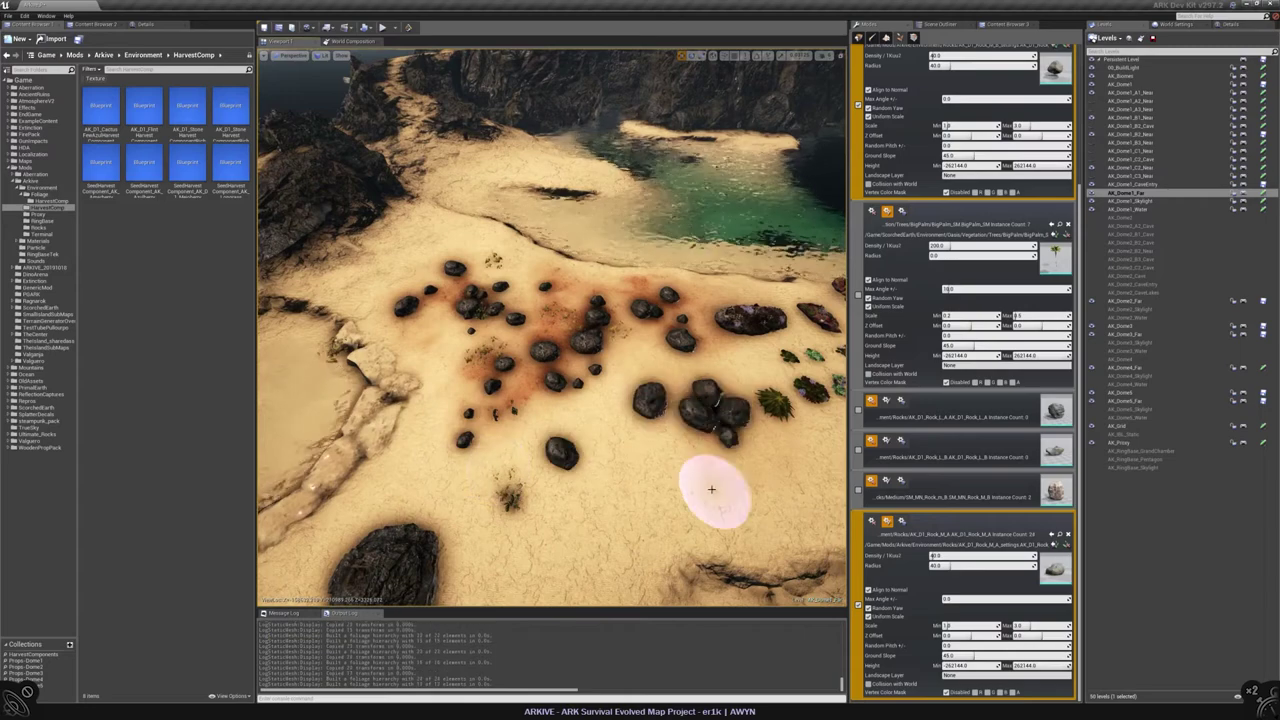
Step: Extend the painted rocks from the reddish patch towards the dark cliff and erase some of those near its foot
{"action": "right_click_drag", "start_coordinate": [760, 451], "coordinate": [632, 423]}
{"action": "right_click_drag", "start_coordinate": [484, 377], "coordinate": [614, 423]}
{"action": "mouse_move", "coordinate": [614, 423]}
{"action": "left_mouse_down"}
{"action": "mouse_move", "coordinate": [623, 434]}
{"action": "mouse_move", "coordinate": [615, 425]}
{"action": "left_mouse_up"}
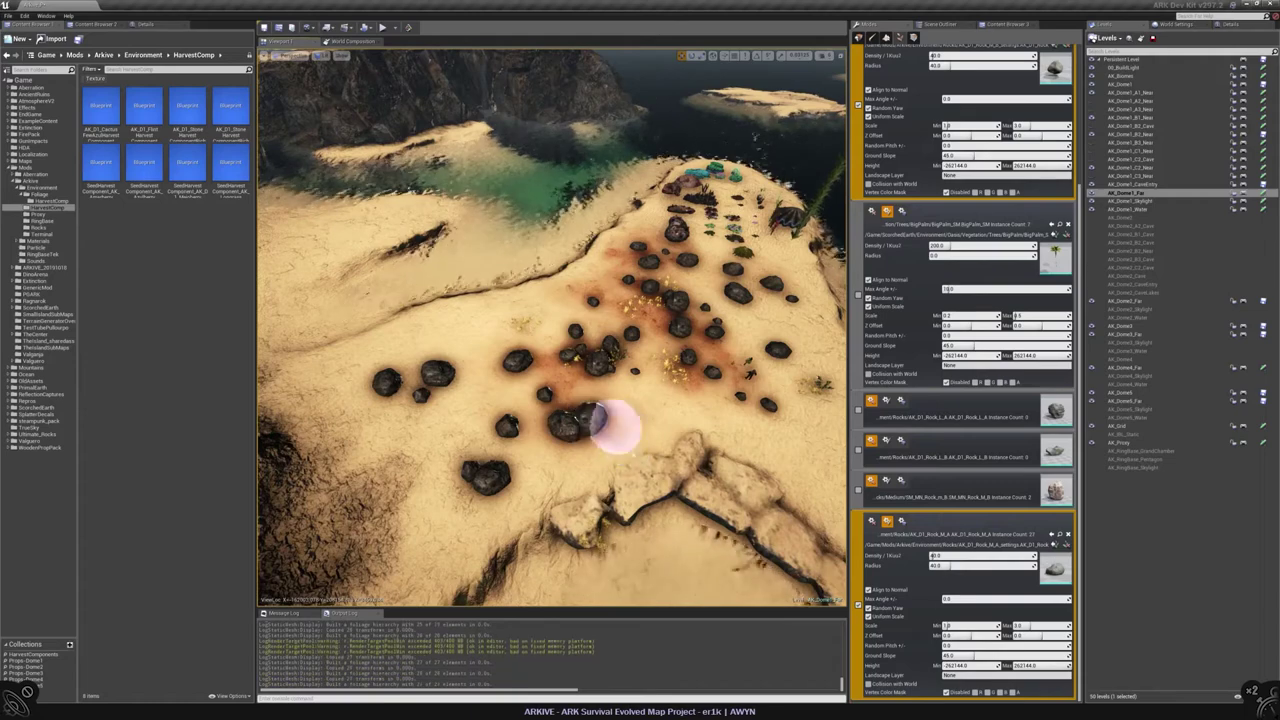
{"action": "right_click_drag", "start_coordinate": [655, 490], "coordinate": [586, 486]}
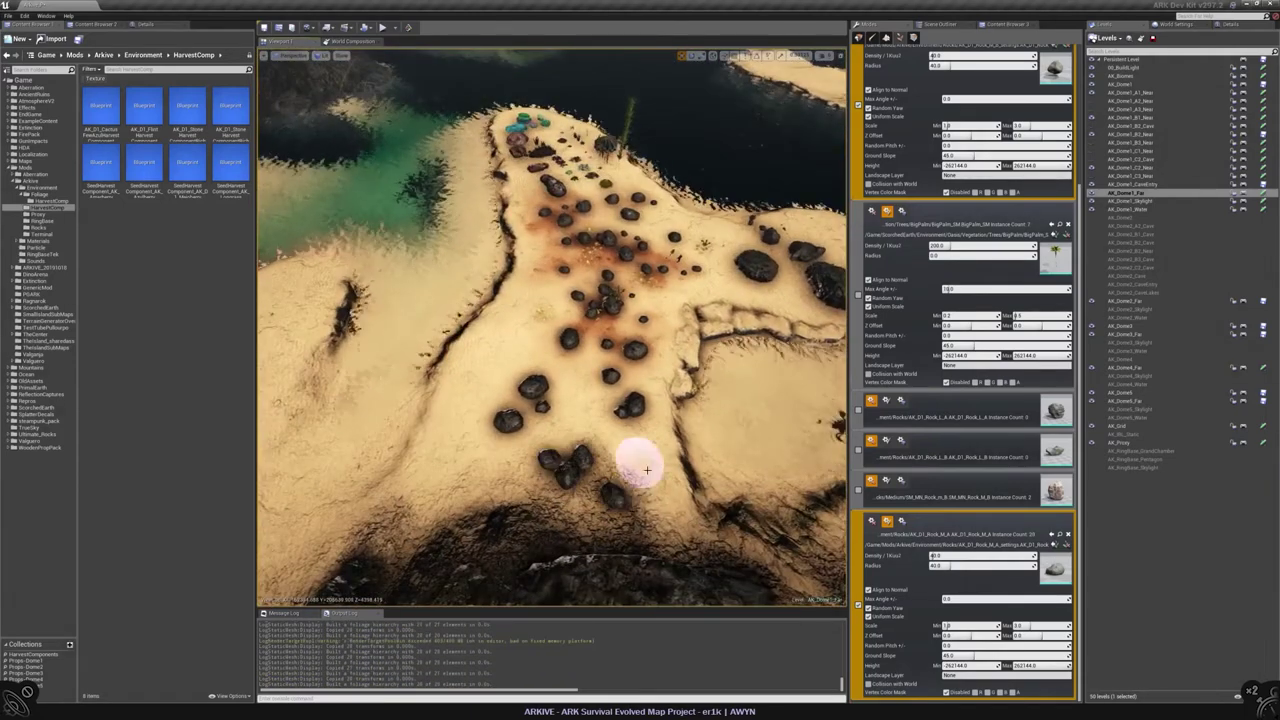
{"action": "right_click_drag", "start_coordinate": [500, 495], "coordinate": [543, 415]}
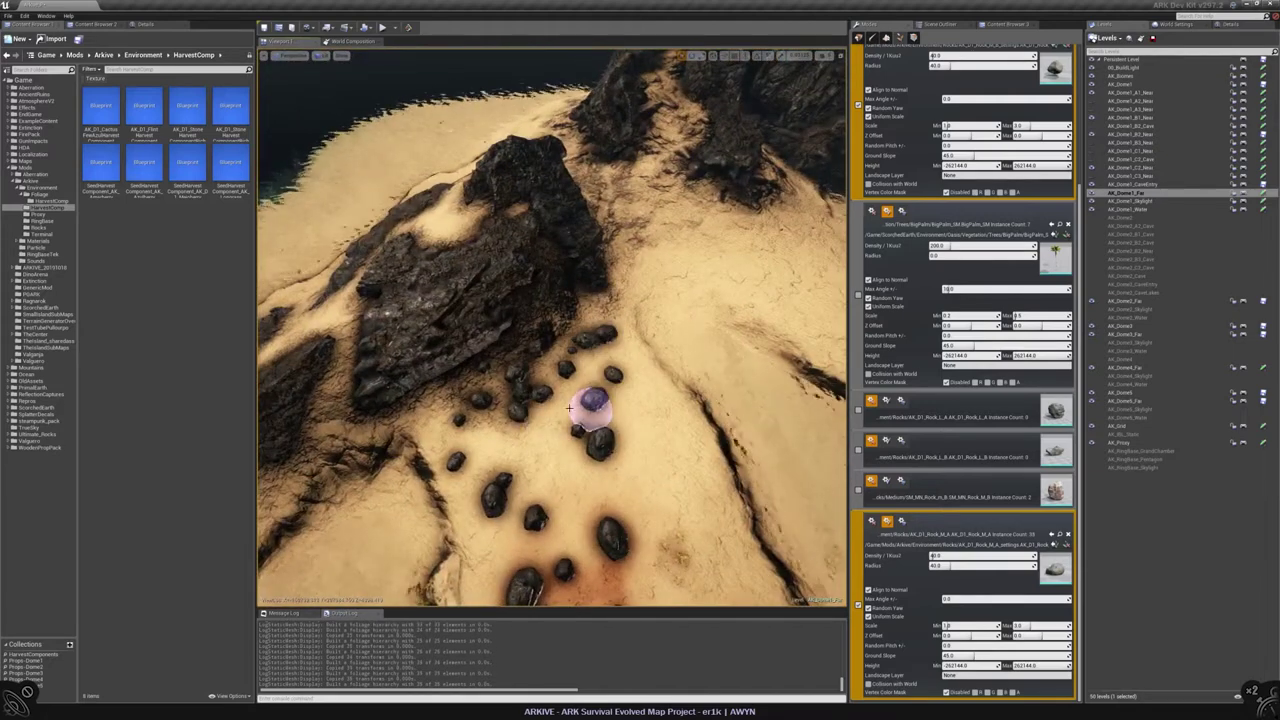
{"action": "mouse_move", "coordinate": [497, 470]}
{"action": "left_mouse_down", "text": "shift"}
{"action": "mouse_move", "coordinate": [511, 382]}
{"action": "mouse_move", "coordinate": [575, 412]}
{"action": "left_mouse_up", "text": "shift"}
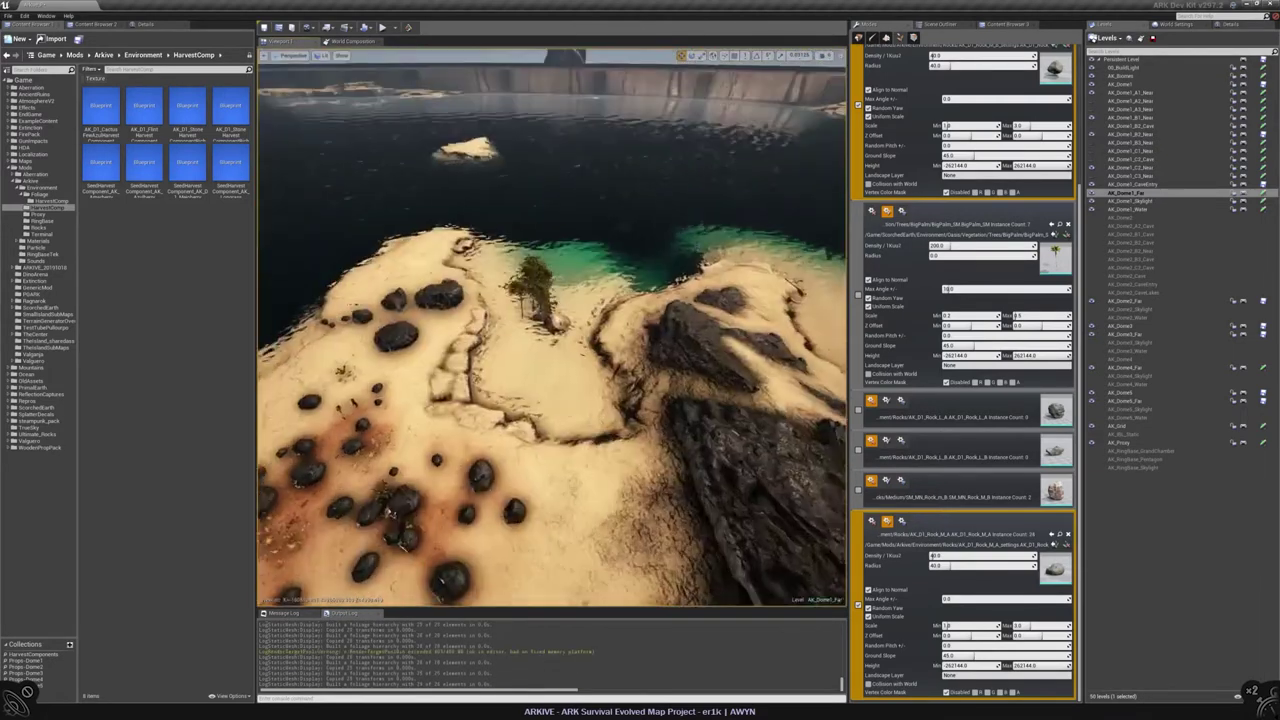
Step: Paint a few medium rocks in the sandy hollow on top of the dark rock outcrop
{"action": "right_click_drag", "start_coordinate": [550, 380], "coordinate": [551, 372]}
{"action": "mouse_move", "coordinate": [551, 370]}
{"action": "left_mouse_down"}
{"action": "mouse_move", "coordinate": [571, 386]}
{"action": "mouse_move", "coordinate": [566, 430]}
{"action": "left_mouse_up"}
{"action": "left_click_drag", "start_coordinate": [586, 384], "coordinate": [580, 415]}
{"action": "mouse_move", "coordinate": [562, 432]}
{"action": "right_mouse_down"}
{"action": "mouse_move", "coordinate": [535, 432]}
{"action": "mouse_move", "coordinate": [558, 355]}
{"action": "mouse_move", "coordinate": [602, 390]}
{"action": "mouse_move", "coordinate": [627, 390]}
{"action": "right_mouse_up"}
{"action": "right_click_drag", "start_coordinate": [371, 457], "coordinate": [372, 440]}
{"action": "left_click", "coordinate": [603, 405]}
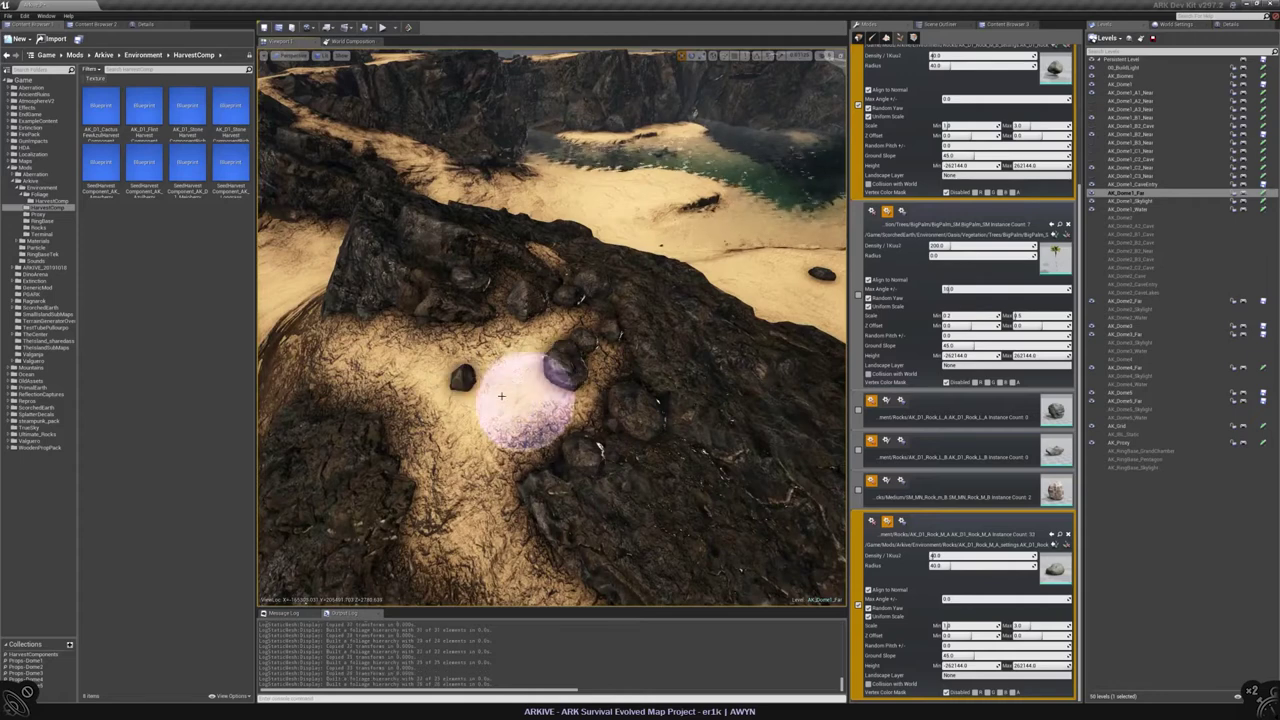
Step: Paint more medium rocks around the edge of the outcrop's hollow and down its adjoining slope
{"action": "right_click_drag", "start_coordinate": [415, 330], "coordinate": [443, 334]}
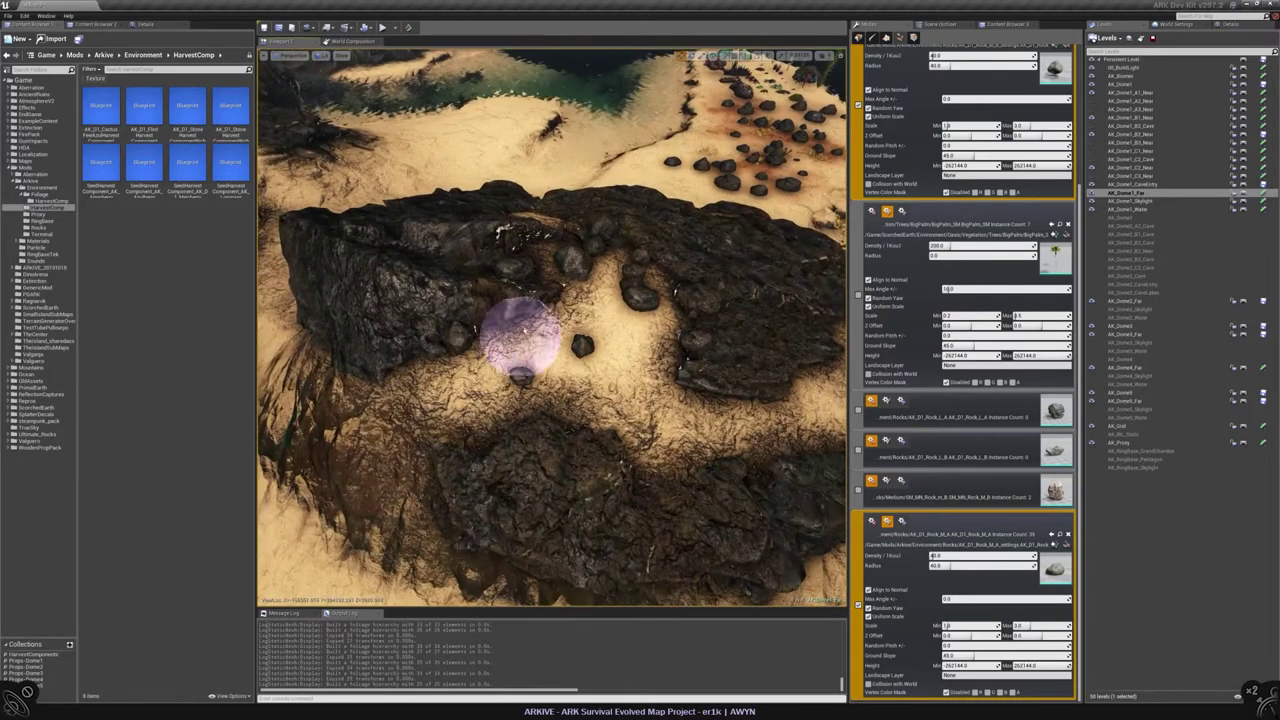
{"action": "left_click_drag", "start_coordinate": [530, 340], "coordinate": [553, 318]}
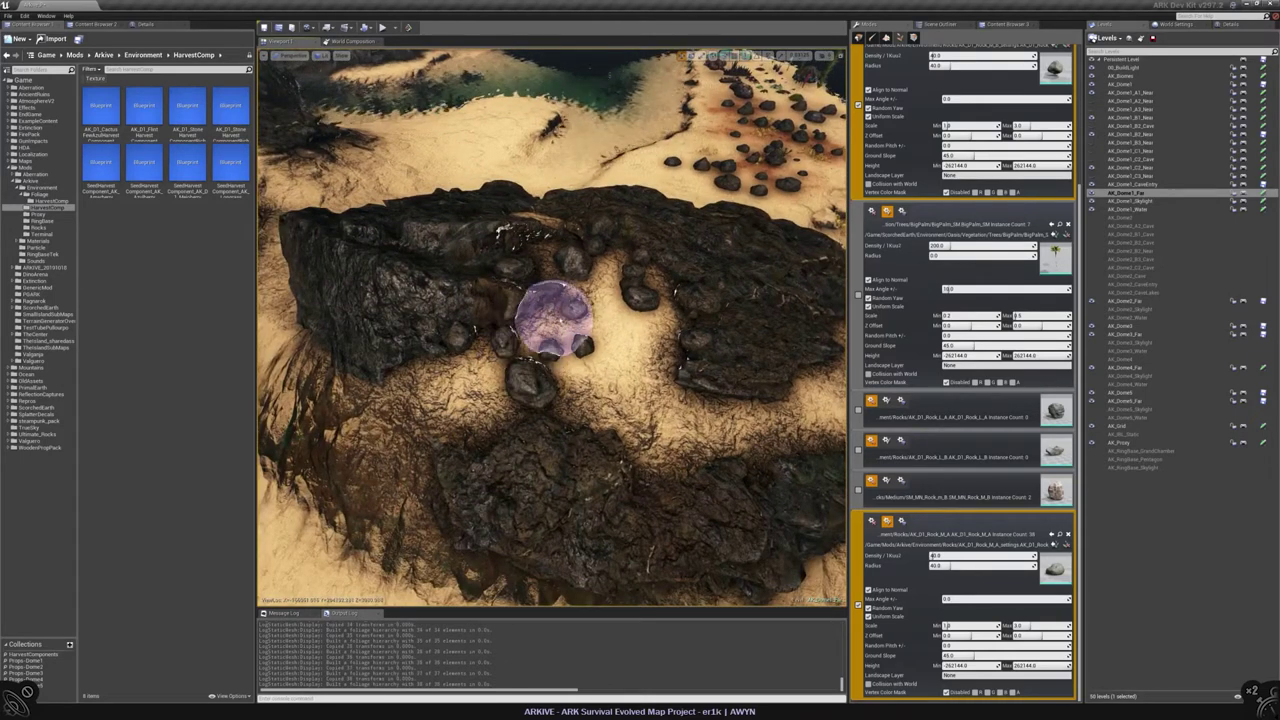
{"action": "mouse_move", "coordinate": [590, 420]}
{"action": "right_mouse_down"}
{"action": "mouse_move", "coordinate": [550, 395]}
{"action": "mouse_move", "coordinate": [549, 443]}
{"action": "mouse_move", "coordinate": [580, 457]}
{"action": "mouse_move", "coordinate": [515, 450]}
{"action": "mouse_move", "coordinate": [503, 385]}
{"action": "right_mouse_up"}
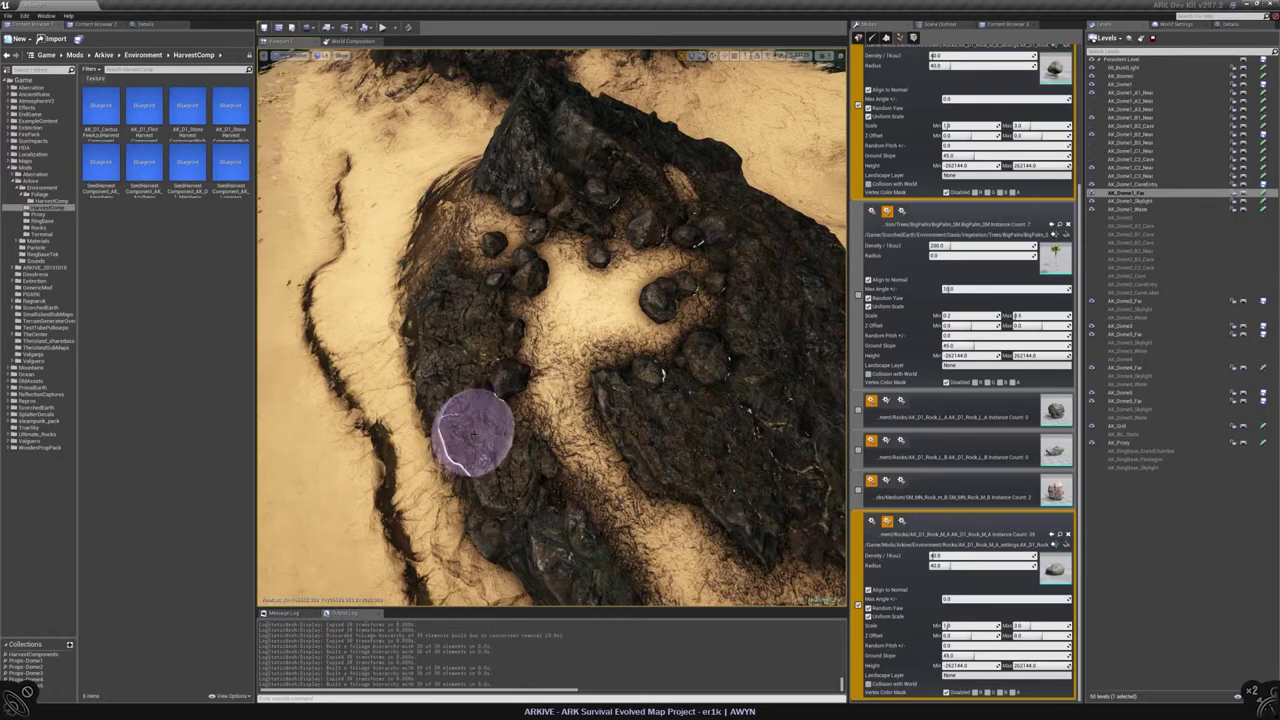
{"action": "right_click_drag", "start_coordinate": [523, 429], "coordinate": [520, 380]}
{"action": "mouse_move", "coordinate": [525, 537]}
{"action": "right_mouse_down"}
{"action": "mouse_move", "coordinate": [528, 420]}
{"action": "mouse_move", "coordinate": [560, 340]}
{"action": "right_mouse_up"}
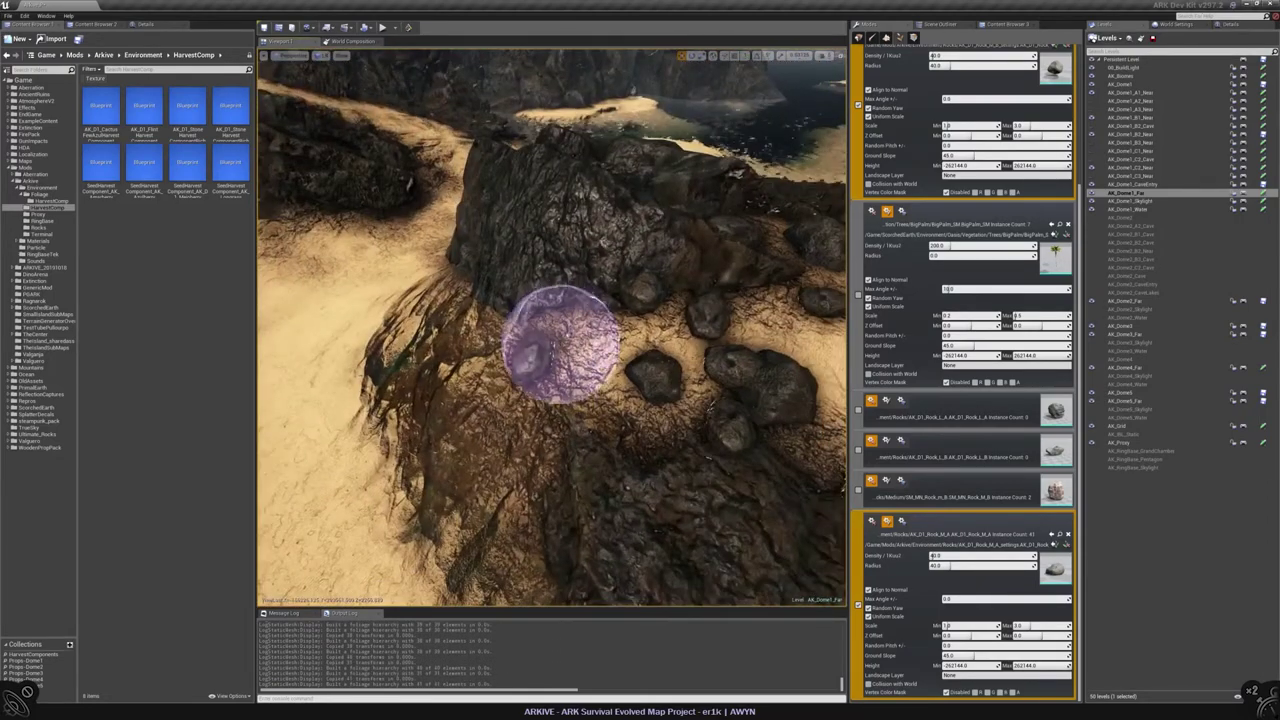
{"action": "left_click_drag", "start_coordinate": [578, 330], "coordinate": [645, 455]}
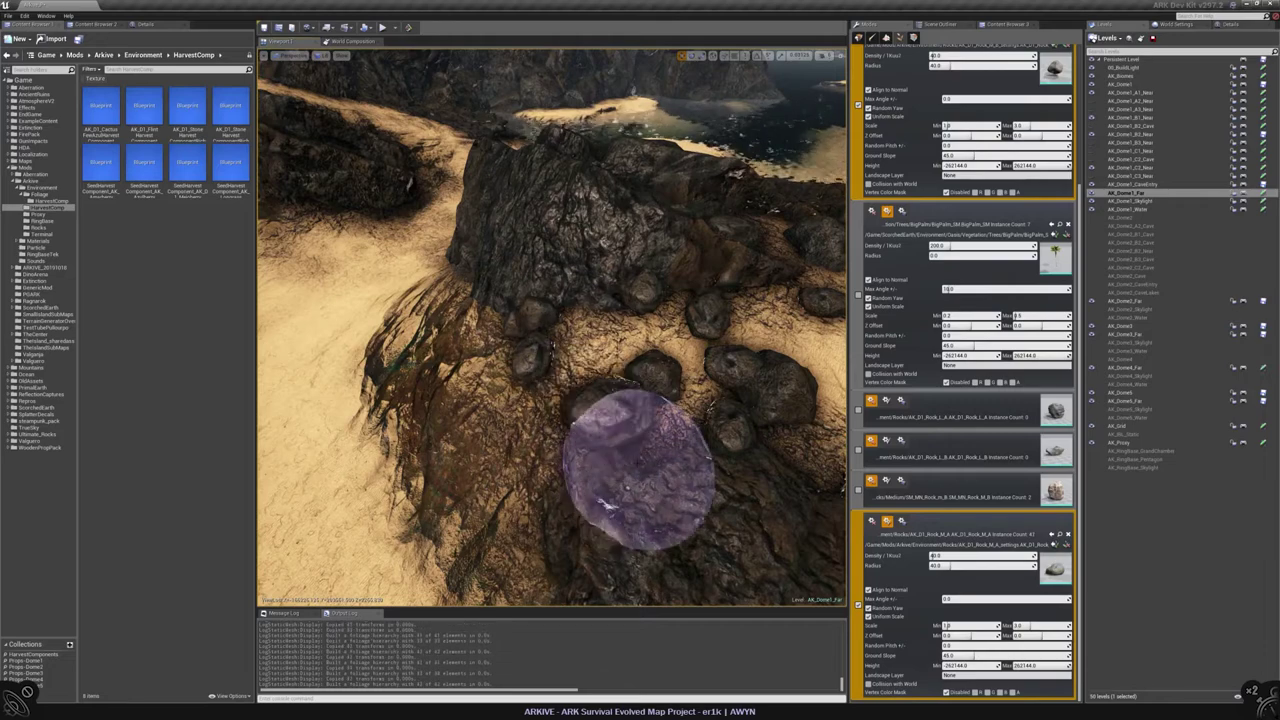
Step: Paint medium rocks on the outcrop's lower slope and on the sand at its foot
{"action": "right_click_drag", "start_coordinate": [548, 480], "coordinate": [551, 400]}
{"action": "left_click_drag", "start_coordinate": [520, 455], "coordinate": [485, 462]}
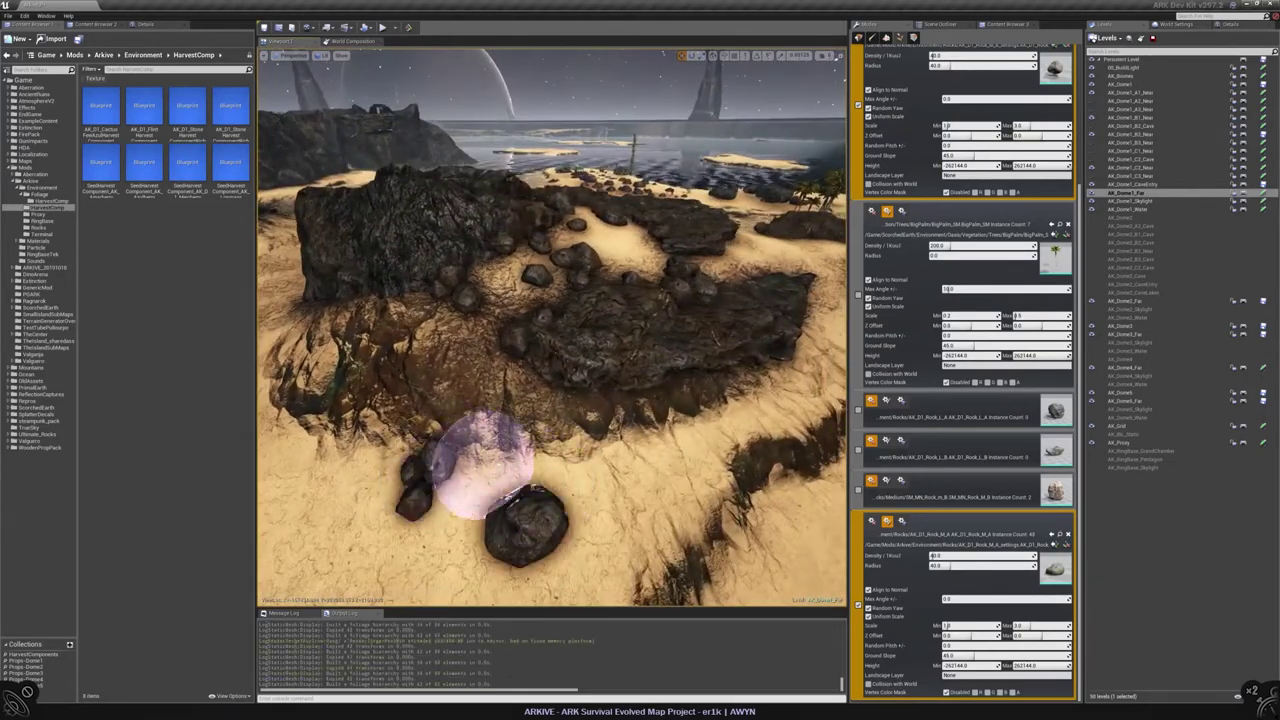
{"action": "right_click_drag", "start_coordinate": [420, 450], "coordinate": [420, 490]}
{"action": "mouse_move", "coordinate": [480, 371]}
{"action": "left_mouse_down"}
{"action": "mouse_move", "coordinate": [451, 391]}
{"action": "mouse_move", "coordinate": [484, 415]}
{"action": "mouse_move", "coordinate": [466, 449]}
{"action": "left_mouse_up"}
{"action": "right_click_drag", "start_coordinate": [466, 449], "coordinate": [466, 475]}
{"action": "mouse_move", "coordinate": [600, 380]}
{"action": "right_mouse_down"}
{"action": "mouse_move", "coordinate": [523, 357]}
{"action": "mouse_move", "coordinate": [523, 420]}
{"action": "mouse_move", "coordinate": [487, 425]}
{"action": "right_mouse_up"}
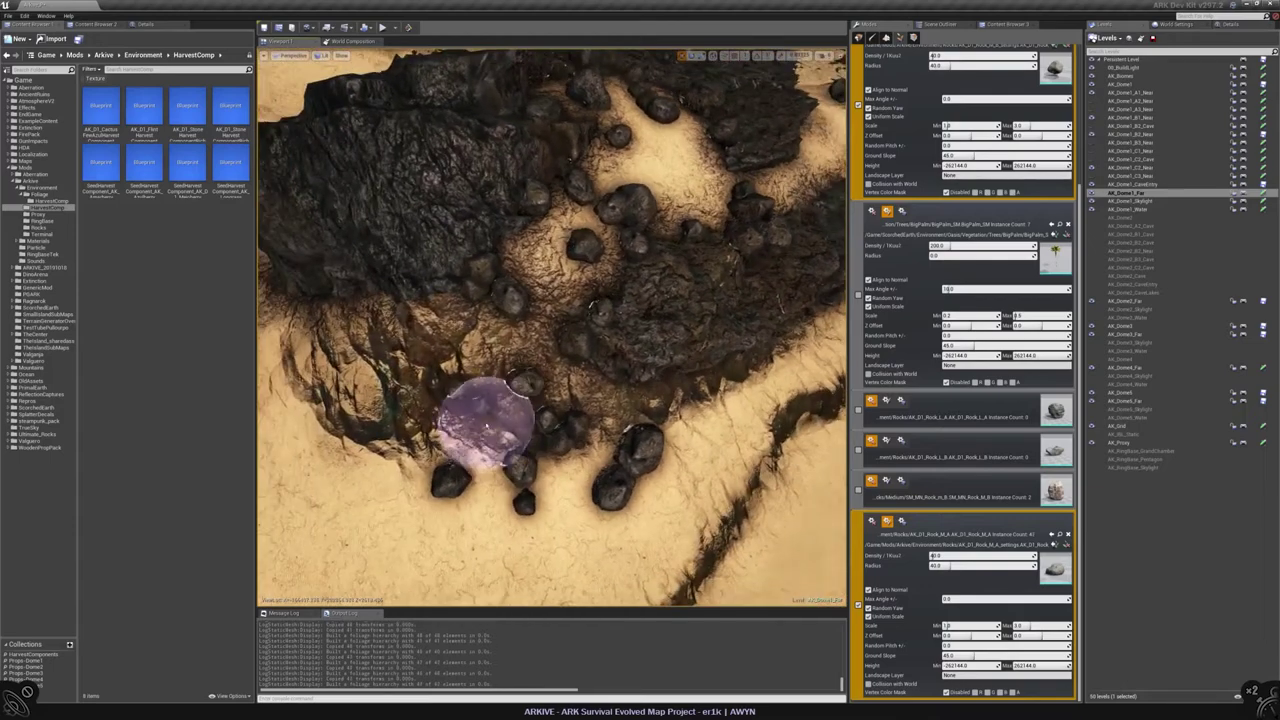
{"action": "left_click_drag", "start_coordinate": [458, 345], "coordinate": [462, 436]}
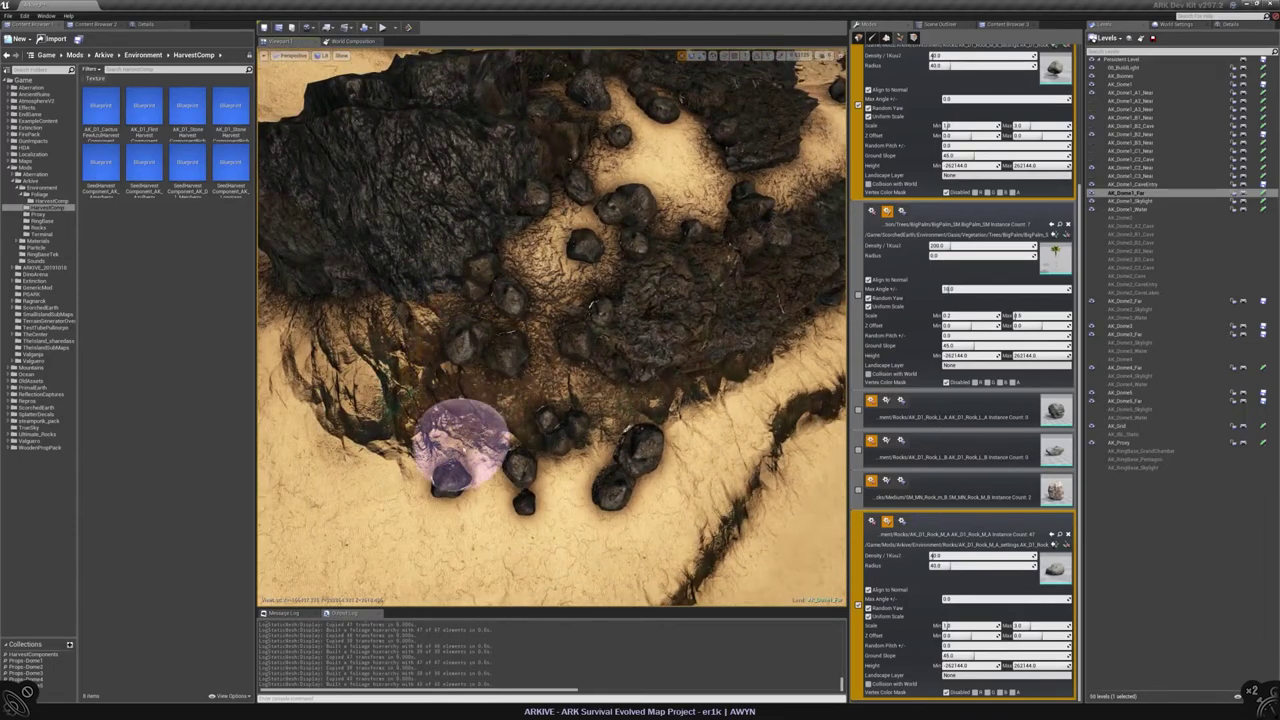
Step: Rework and thin out the medium rocks on the outcrop's slope and along its sandy foot
{"action": "mouse_move", "coordinate": [455, 440]}
{"action": "right_mouse_down"}
{"action": "mouse_move", "coordinate": [428, 443]}
{"action": "mouse_move", "coordinate": [551, 314]}
{"action": "right_mouse_up"}
{"action": "mouse_move", "coordinate": [551, 314]}
{"action": "left_mouse_down"}
{"action": "mouse_move", "coordinate": [634, 380]}
{"action": "mouse_move", "coordinate": [568, 432]}
{"action": "mouse_move", "coordinate": [585, 429]}
{"action": "left_mouse_up"}
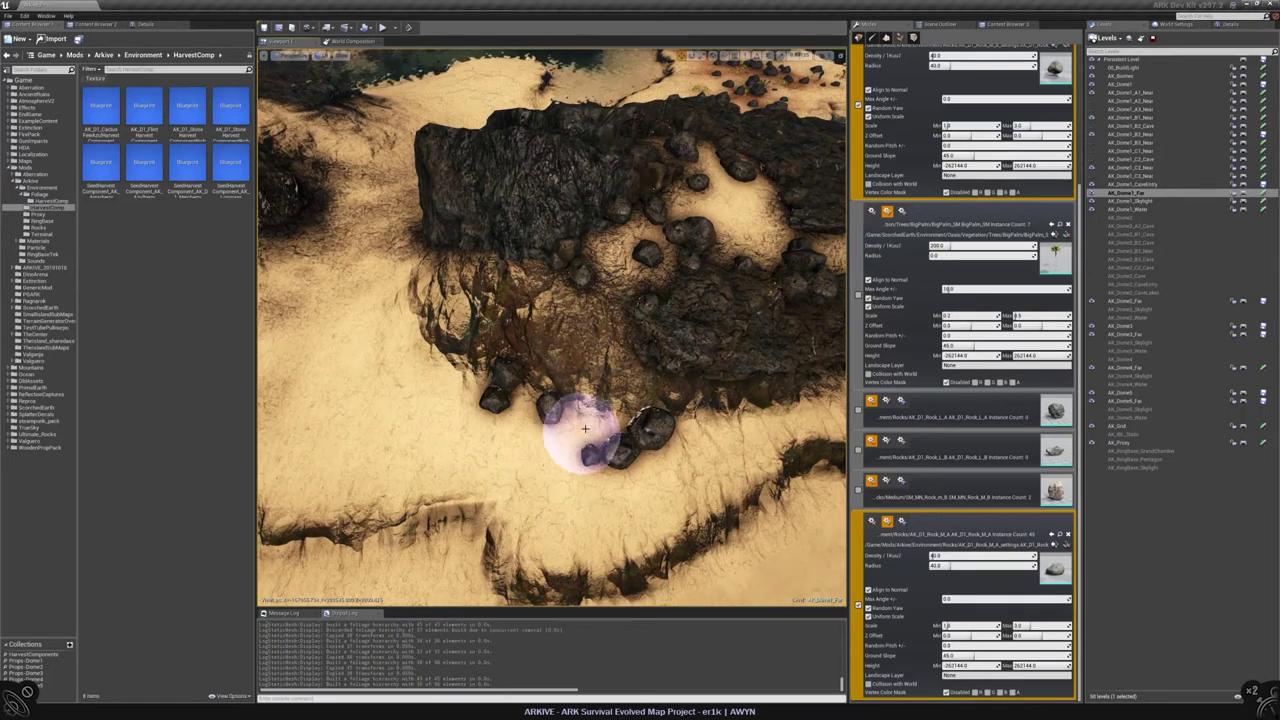
{"action": "right_click_drag", "start_coordinate": [545, 408], "coordinate": [566, 363]}
{"action": "left_click_drag", "start_coordinate": [609, 389], "coordinate": [543, 403]}
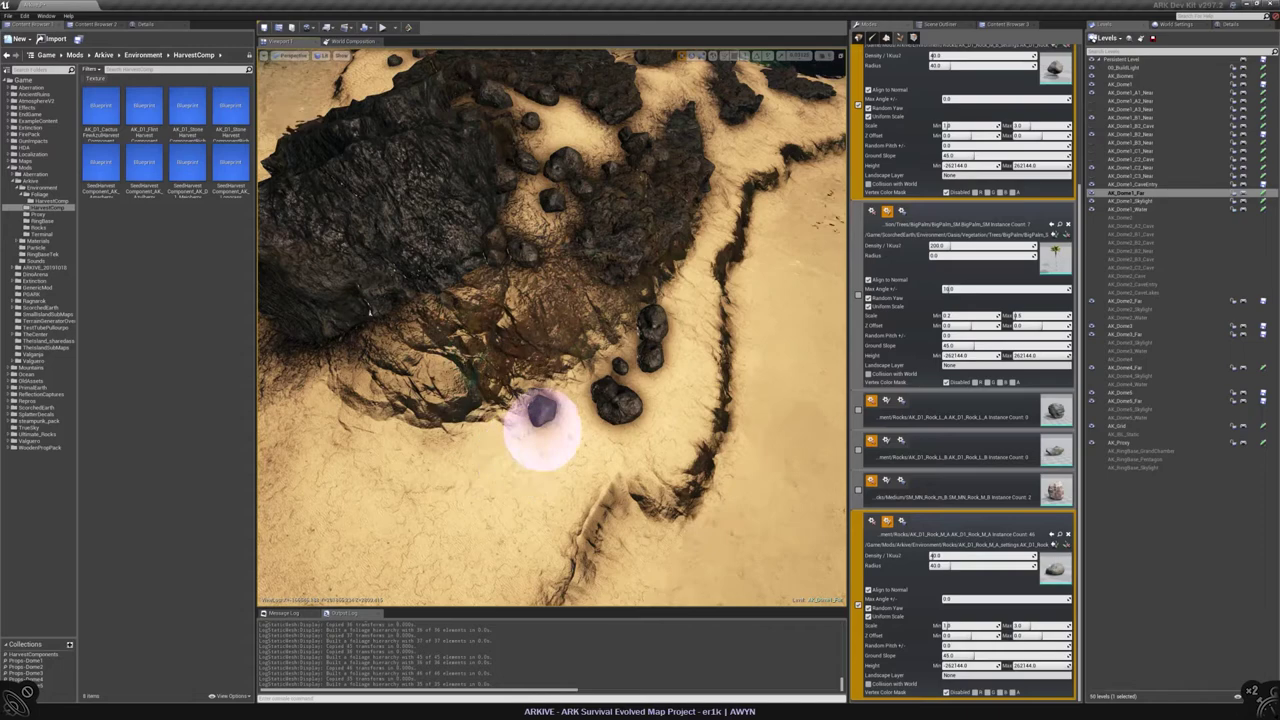
Step: Paint medium rocks along the dark outcrop's tapering end and the sandy slope beside it
{"action": "right_click_drag", "start_coordinate": [537, 409], "coordinate": [509, 371]}
{"action": "mouse_move", "coordinate": [450, 415]}
{"action": "right_mouse_down"}
{"action": "mouse_move", "coordinate": [480, 265]}
{"action": "mouse_move", "coordinate": [505, 340]}
{"action": "right_mouse_up"}
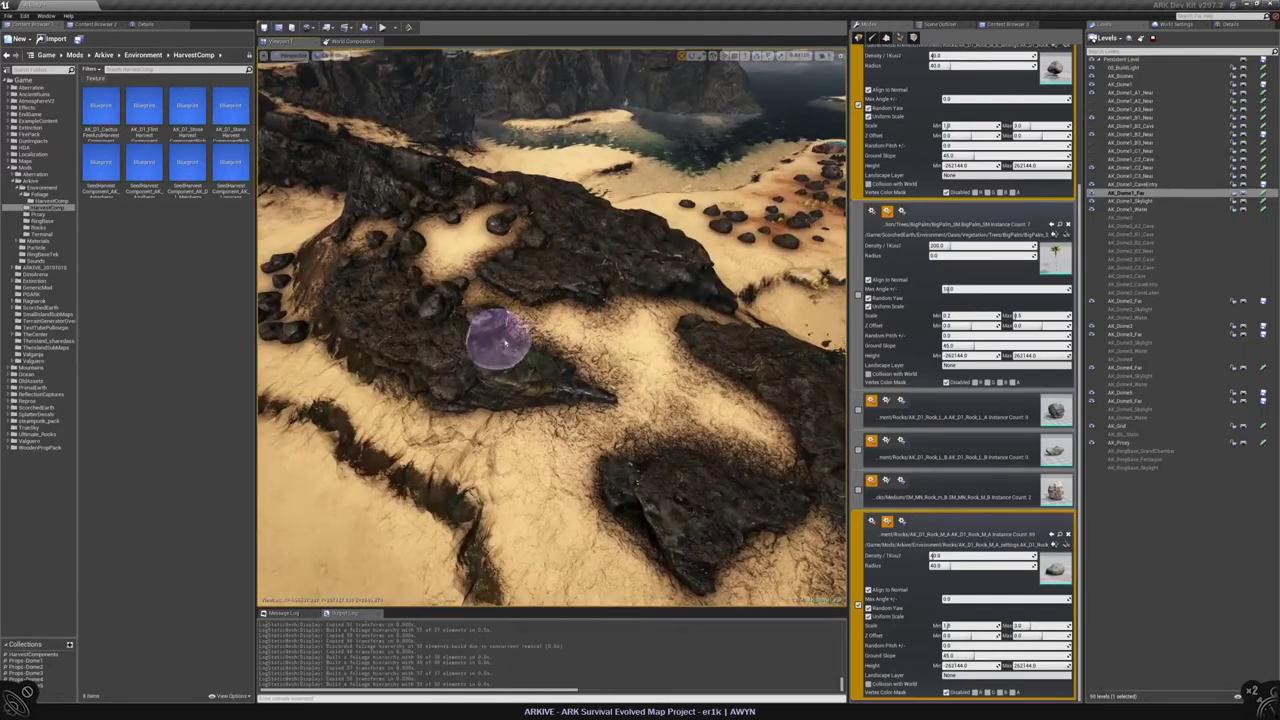
{"action": "mouse_move", "coordinate": [497, 342]}
{"action": "left_mouse_down"}
{"action": "mouse_move", "coordinate": [586, 349]}
{"action": "mouse_move", "coordinate": [606, 314]}
{"action": "mouse_move", "coordinate": [694, 351]}
{"action": "mouse_move", "coordinate": [675, 348]}
{"action": "left_mouse_up"}
{"action": "right_click_drag", "start_coordinate": [731, 400], "coordinate": [520, 349]}
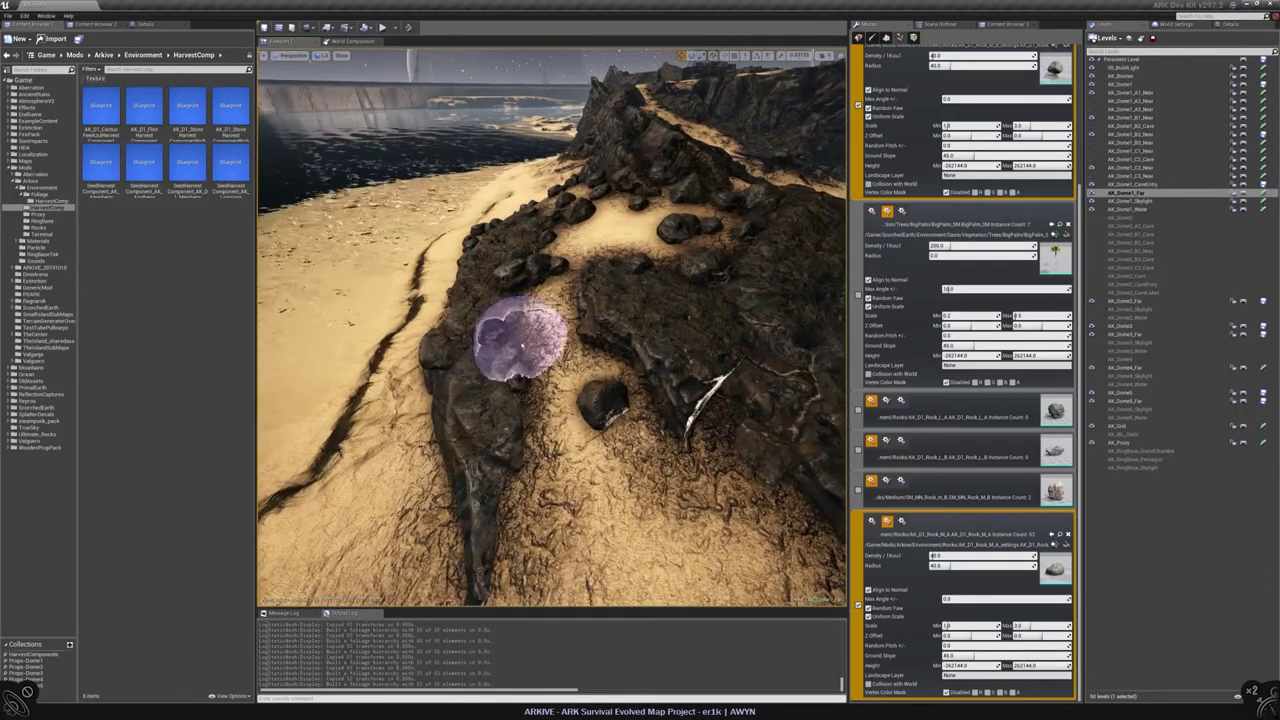
{"action": "mouse_move", "coordinate": [630, 355]}
{"action": "right_mouse_down"}
{"action": "mouse_move", "coordinate": [571, 357]}
{"action": "mouse_move", "coordinate": [470, 280]}
{"action": "mouse_move", "coordinate": [403, 172]}
{"action": "mouse_move", "coordinate": [517, 288]}
{"action": "right_mouse_up"}
{"action": "right_click_drag", "start_coordinate": [518, 222], "coordinate": [522, 330]}
Step: Switch back to the foliage Paint tool and paint more medium rocks across the outcrop's dark top and sides
{"action": "left_click", "coordinate": [963, 53]}
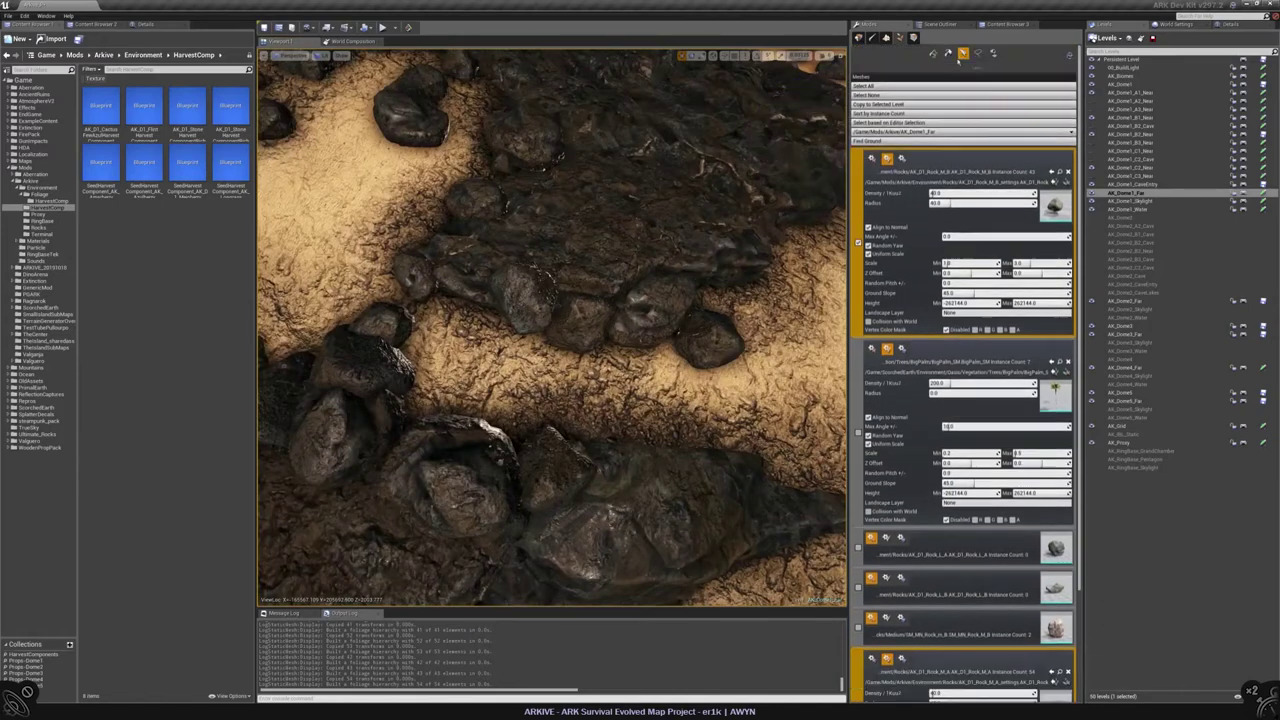
{"action": "left_click", "coordinate": [933, 53]}
{"action": "mouse_move", "coordinate": [604, 420]}
{"action": "right_mouse_down"}
{"action": "mouse_move", "coordinate": [604, 378]}
{"action": "mouse_move", "coordinate": [604, 420]}
{"action": "right_mouse_up"}
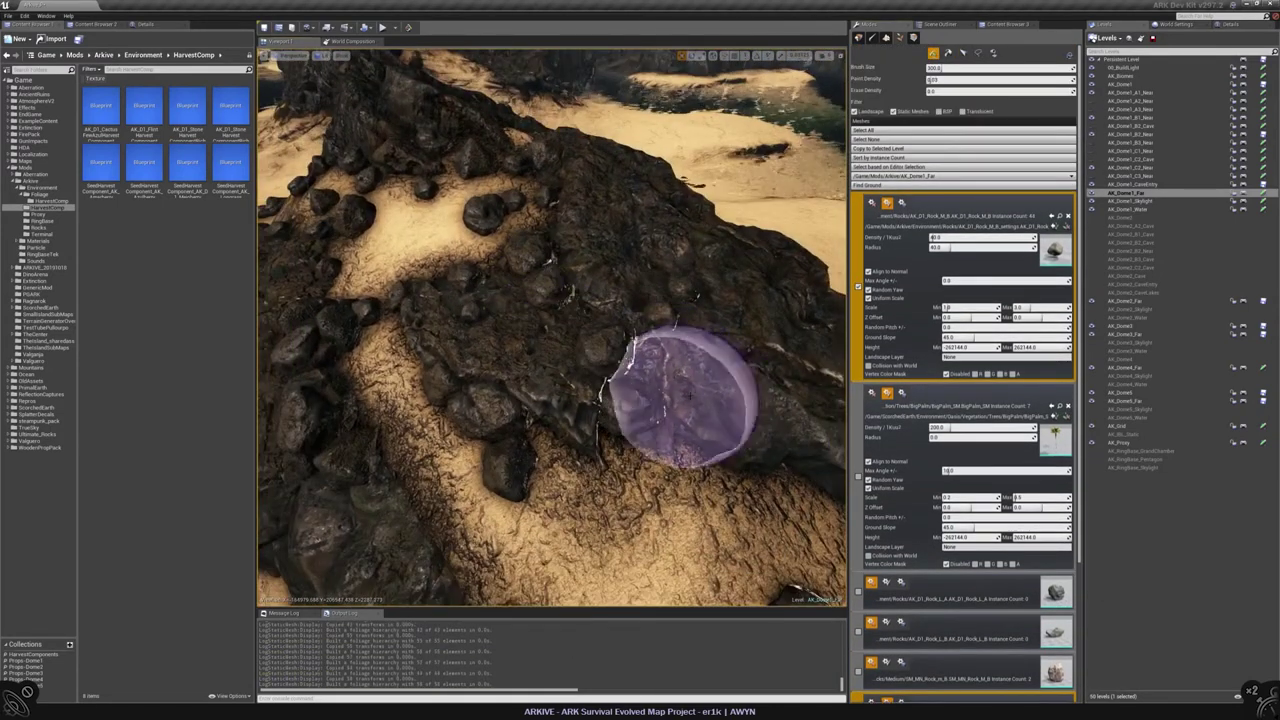
{"action": "right_click_drag", "start_coordinate": [682, 308], "coordinate": [489, 352]}
{"action": "mouse_move", "coordinate": [493, 303]}
{"action": "right_mouse_down"}
{"action": "mouse_move", "coordinate": [495, 350]}
{"action": "mouse_move", "coordinate": [520, 277]}
{"action": "right_mouse_up"}
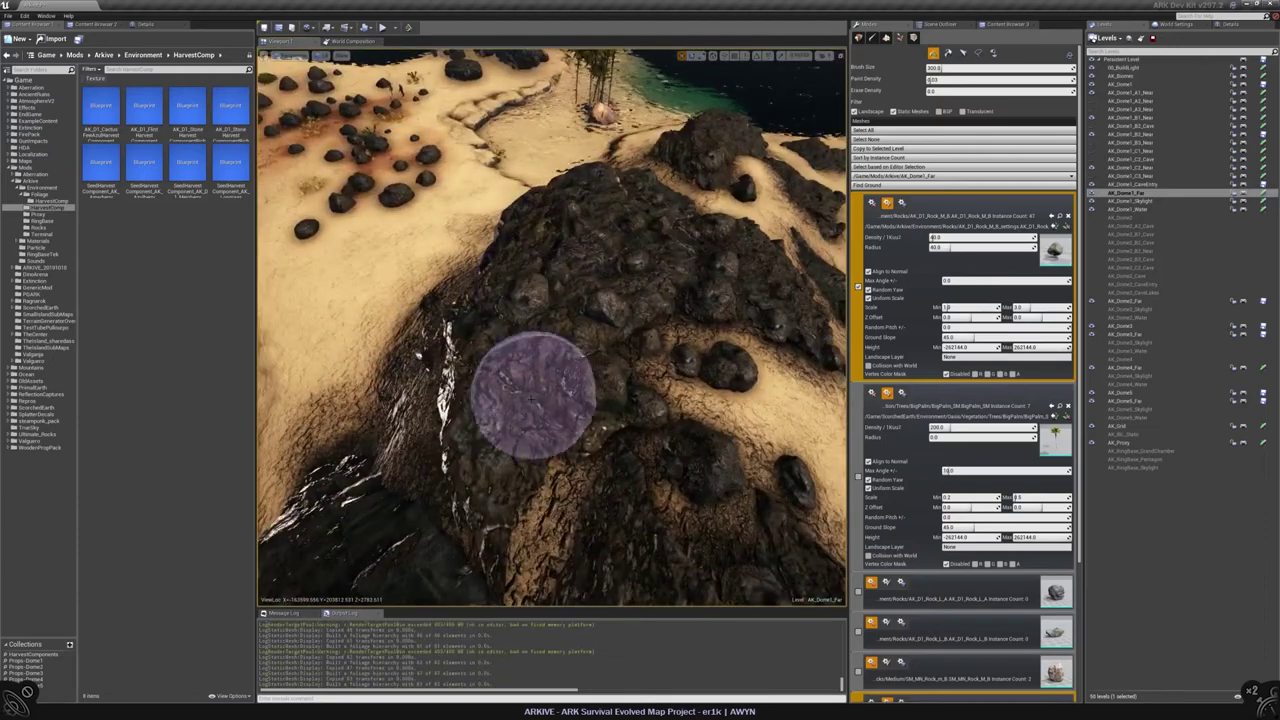
{"action": "right_click_drag", "start_coordinate": [533, 397], "coordinate": [535, 372]}
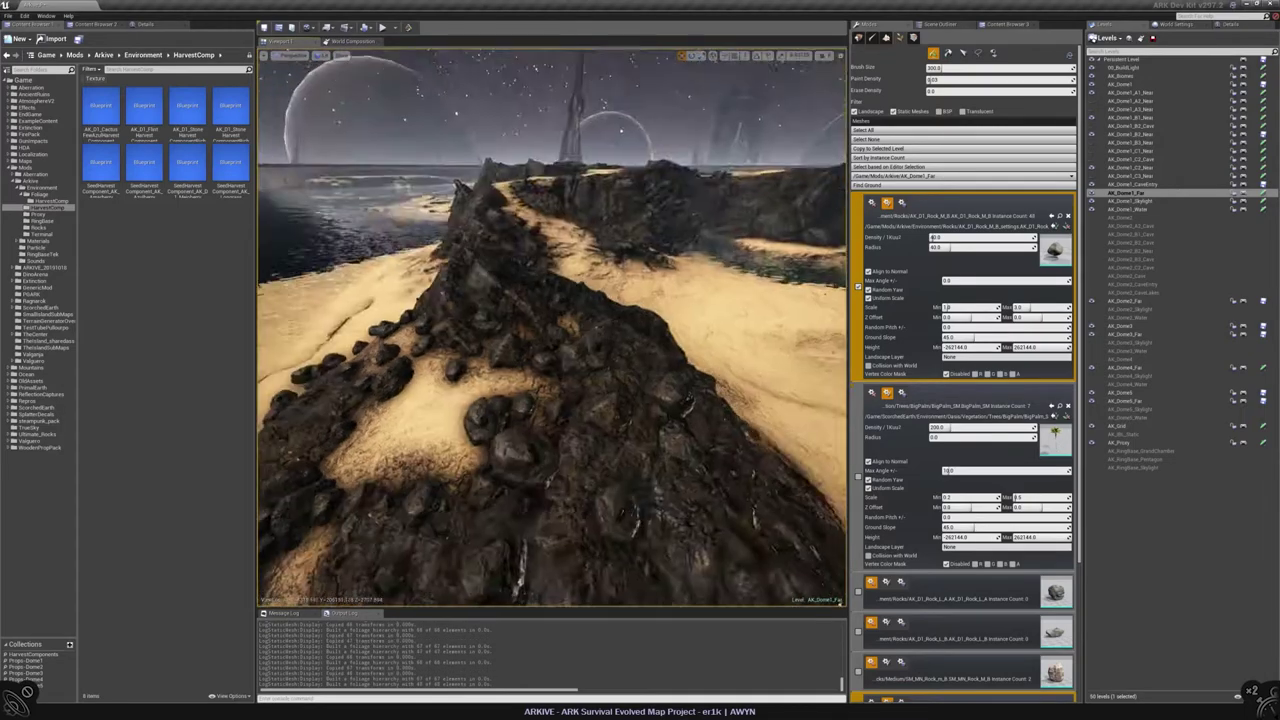
{"action": "mouse_move", "coordinate": [533, 343]}
{"action": "right_mouse_down"}
{"action": "mouse_move", "coordinate": [663, 420]}
{"action": "mouse_move", "coordinate": [643, 400]}
{"action": "mouse_move", "coordinate": [812, 588]}
{"action": "mouse_move", "coordinate": [750, 575]}
{"action": "mouse_move", "coordinate": [586, 380]}
{"action": "mouse_move", "coordinate": [590, 398]}
{"action": "right_mouse_up"}
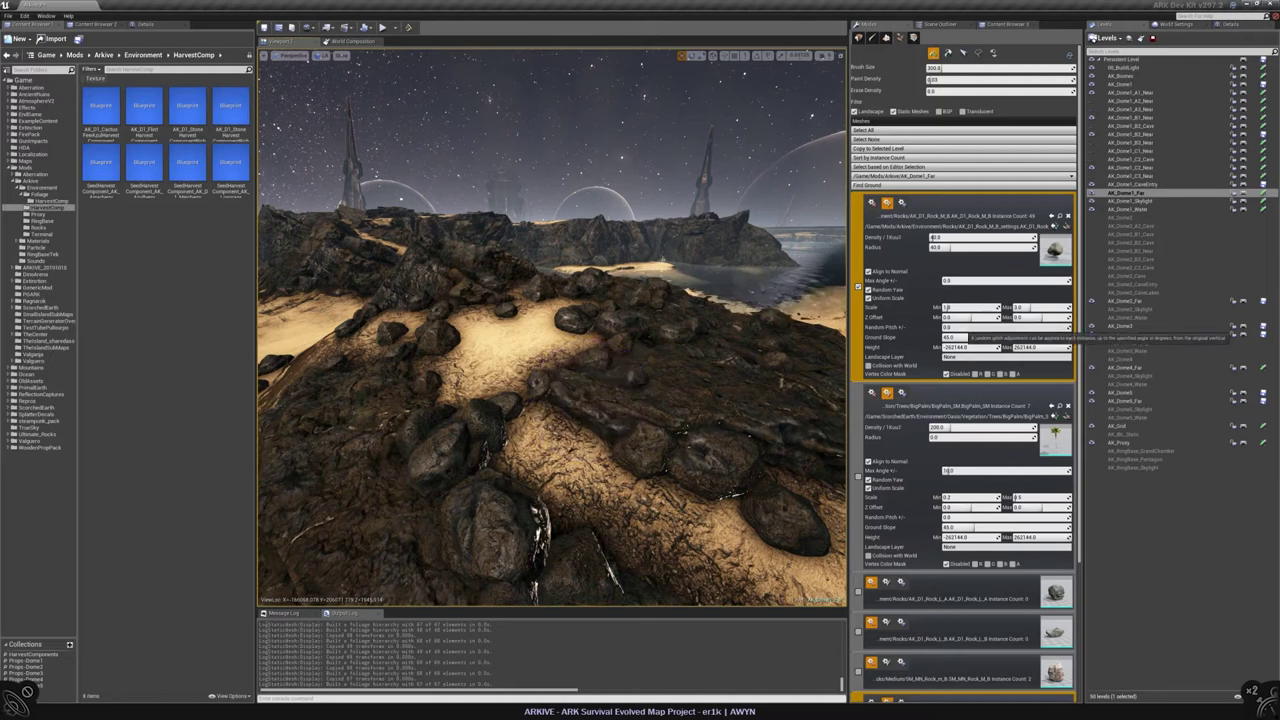
Step: Set Random Pitch to 180 for the AK_D1_Rock_M_B and AK_D1_Rock_M_A foliage types
{"action": "left_click", "coordinate": [958, 327]}
{"action": "type", "text": "180"}
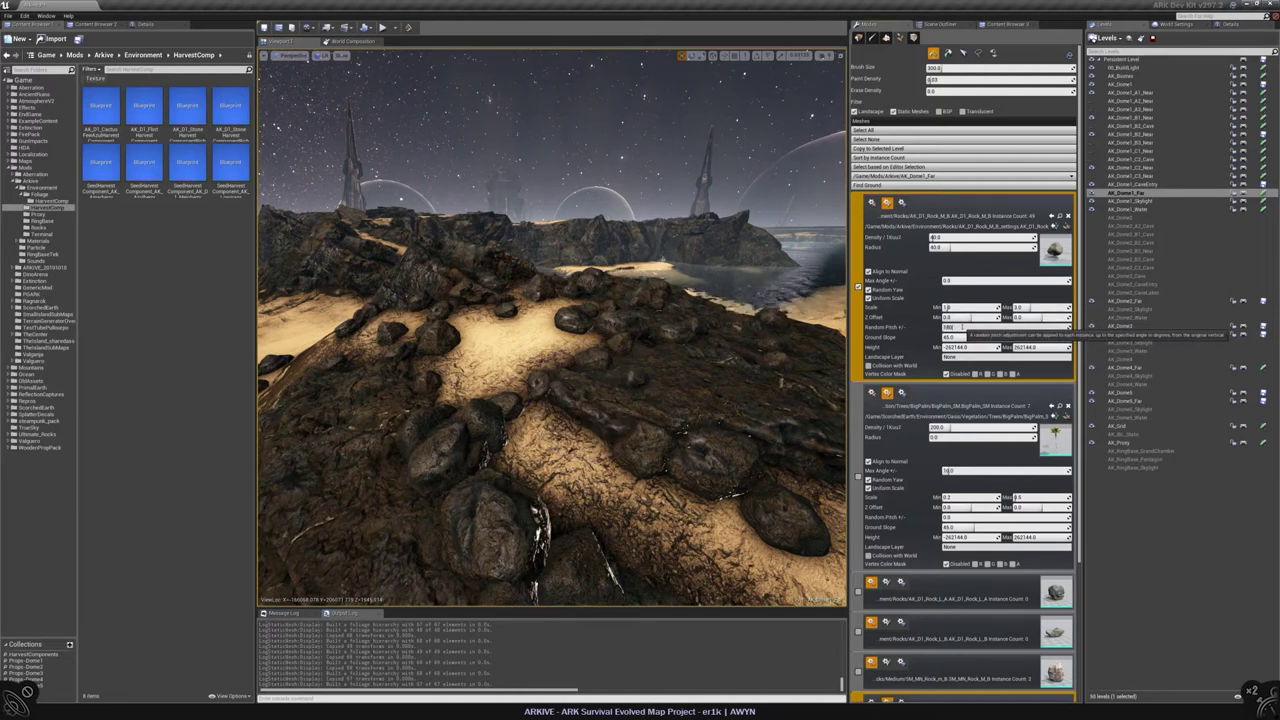
{"action": "scroll", "coordinate": [985, 349], "scroll_direction": "down", "scroll_amount": 3}
{"action": "scroll", "coordinate": [985, 349], "scroll_direction": "down", "scroll_amount": 3}
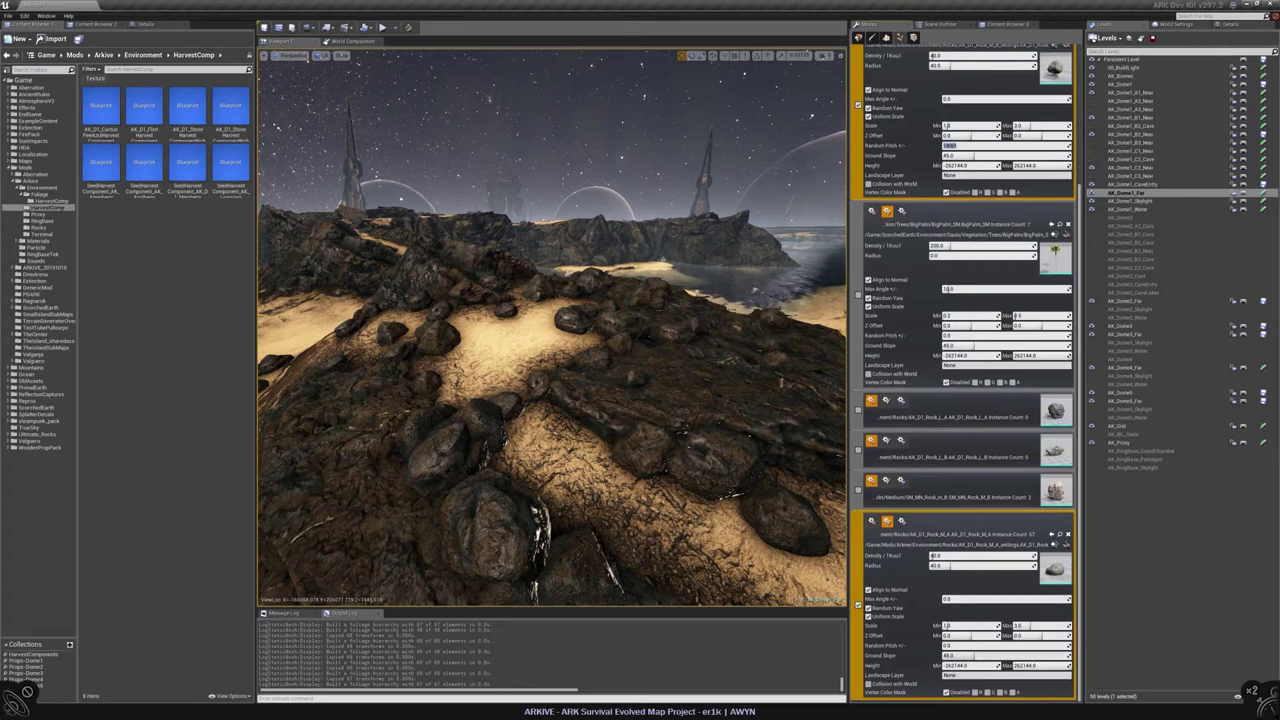
Step: Paint randomly pitched medium rocks over the outcrop's dark surface around its sandy hollow
{"action": "mouse_move", "coordinate": [560, 340]}
{"action": "right_mouse_down"}
{"action": "mouse_move", "coordinate": [569, 363]}
{"action": "mouse_move", "coordinate": [391, 337]}
{"action": "right_mouse_up"}
{"action": "left_click", "coordinate": [505, 340]}
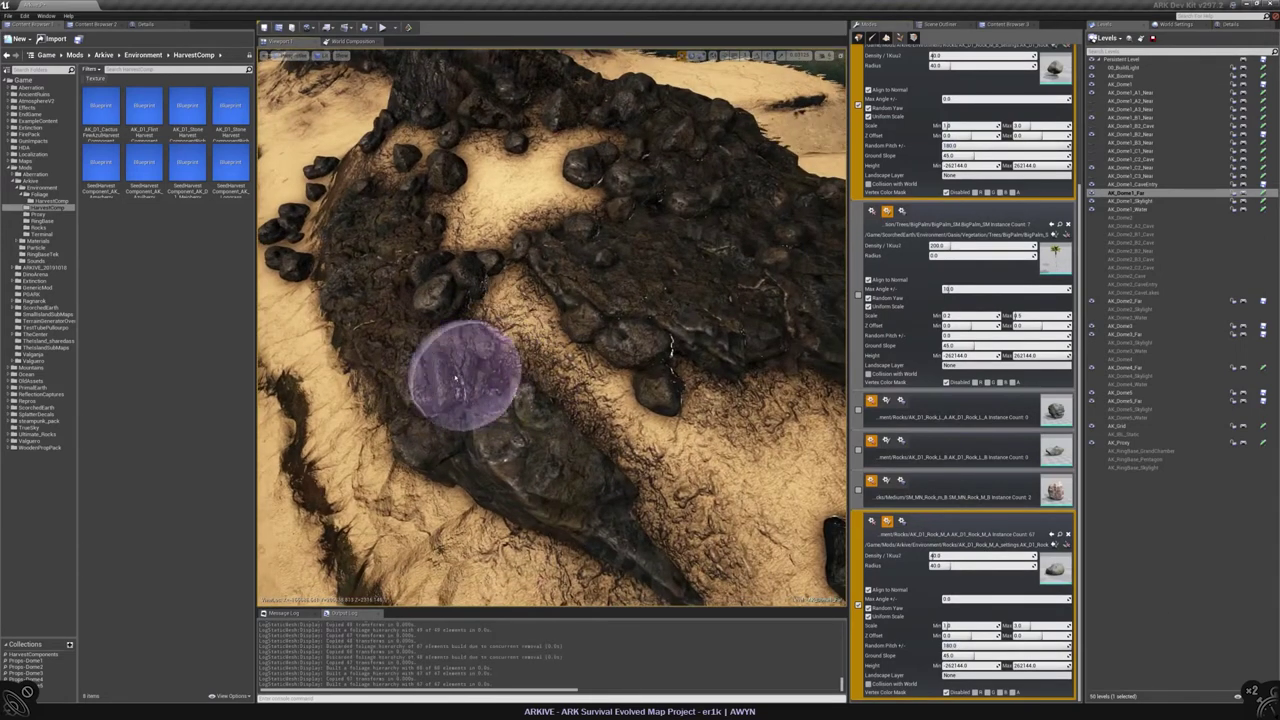
{"action": "mouse_move", "coordinate": [586, 314]}
{"action": "right_mouse_down"}
{"action": "mouse_move", "coordinate": [586, 260]}
{"action": "mouse_move", "coordinate": [513, 332]}
{"action": "mouse_move", "coordinate": [575, 220]}
{"action": "mouse_move", "coordinate": [603, 300]}
{"action": "right_mouse_up"}
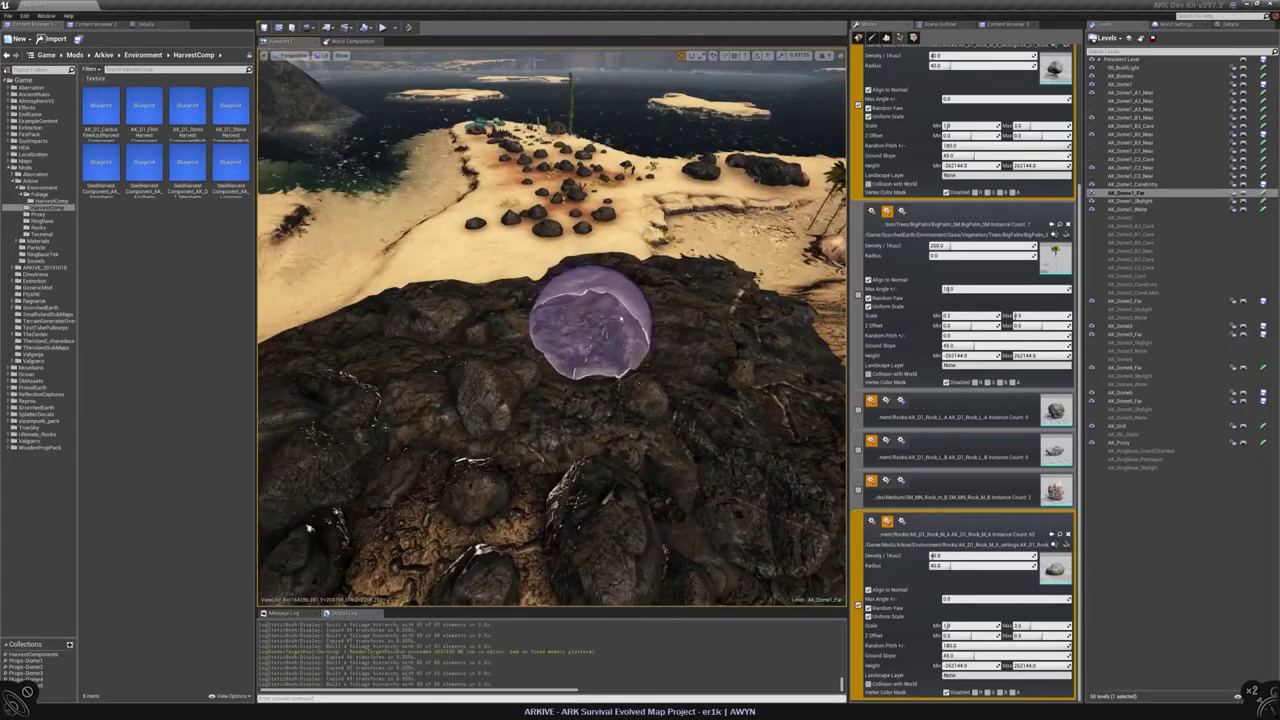
{"action": "right_click_drag", "start_coordinate": [690, 286], "coordinate": [770, 290]}
Step: Paint medium rocks down the outcrop's brown slope and along the sand at its foot
{"action": "mouse_move", "coordinate": [527, 330]}
{"action": "right_mouse_down"}
{"action": "mouse_move", "coordinate": [527, 428]}
{"action": "mouse_move", "coordinate": [530, 345]}
{"action": "mouse_move", "coordinate": [560, 325]}
{"action": "mouse_move", "coordinate": [555, 360]}
{"action": "mouse_move", "coordinate": [530, 360]}
{"action": "mouse_move", "coordinate": [515, 325]}
{"action": "right_mouse_up"}
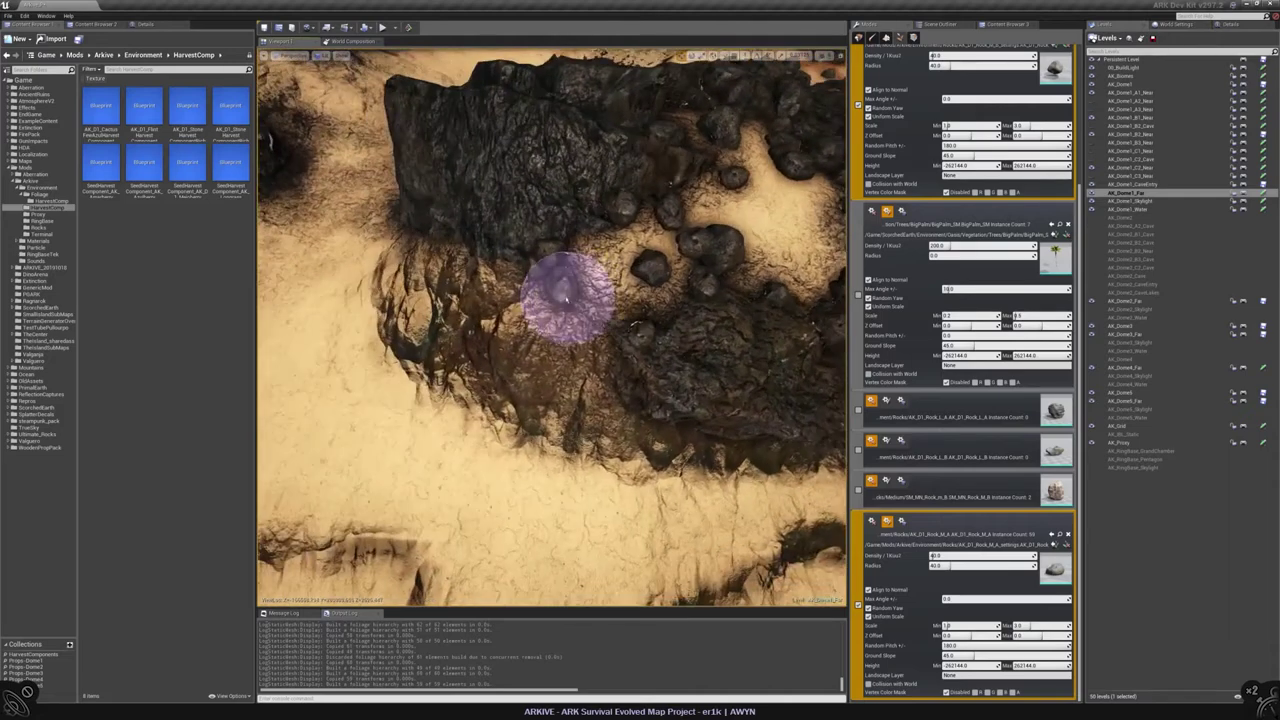
{"action": "left_click_drag", "start_coordinate": [575, 275], "coordinate": [637, 372]}
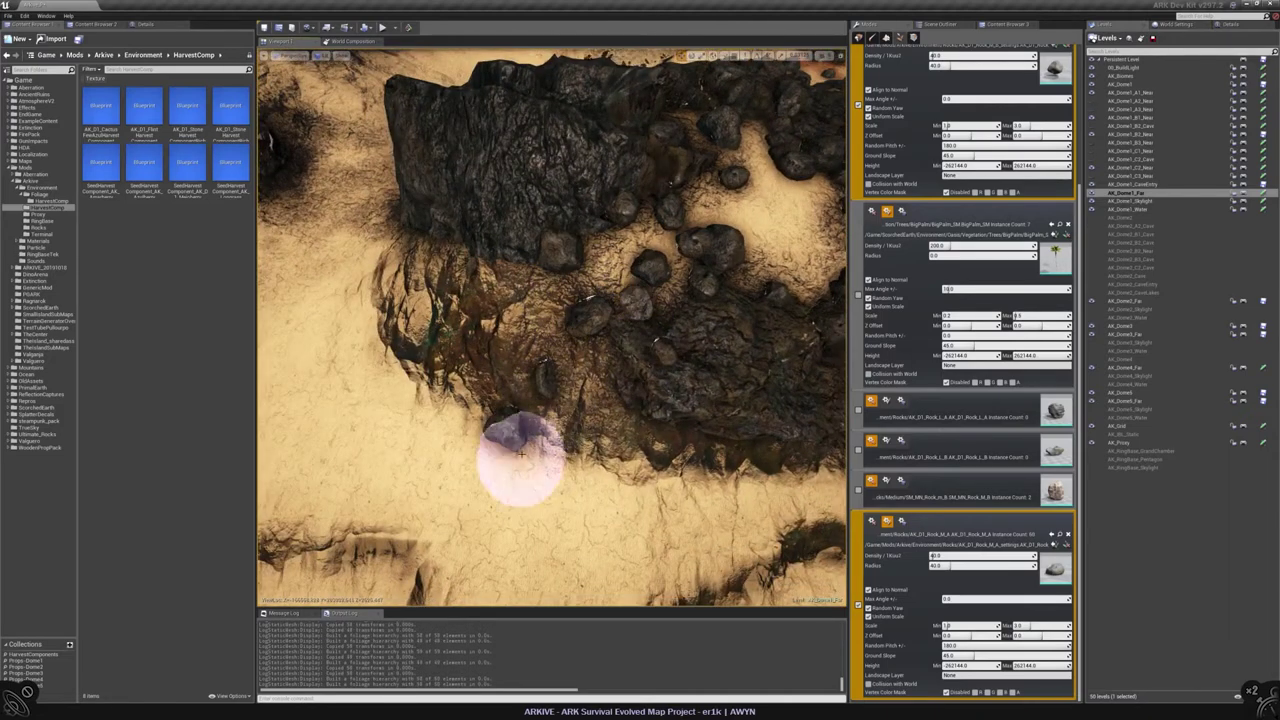
{"action": "left_click_drag", "start_coordinate": [428, 471], "coordinate": [413, 437]}
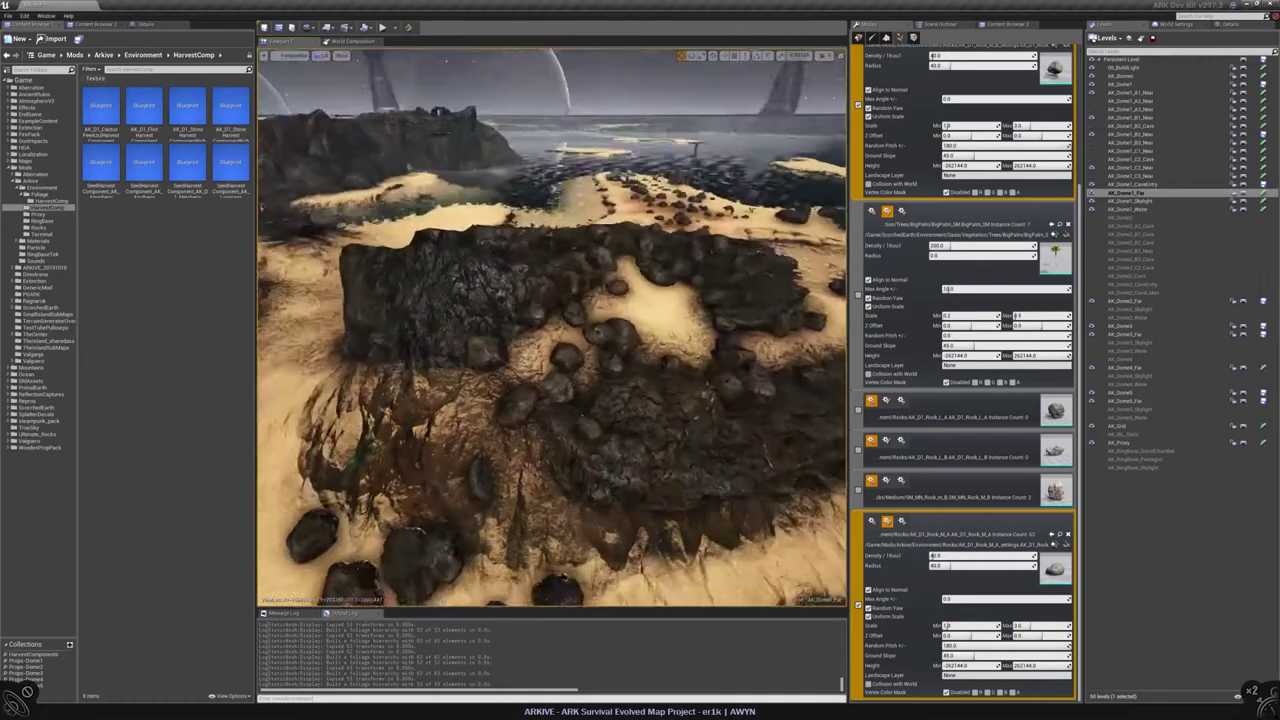
Step: Enable the SM_MN_Rock_M_B foliage type and paint its reddish rocks among the dark ones around the outcrop's hollow
{"action": "left_click", "coordinate": [858, 496]}
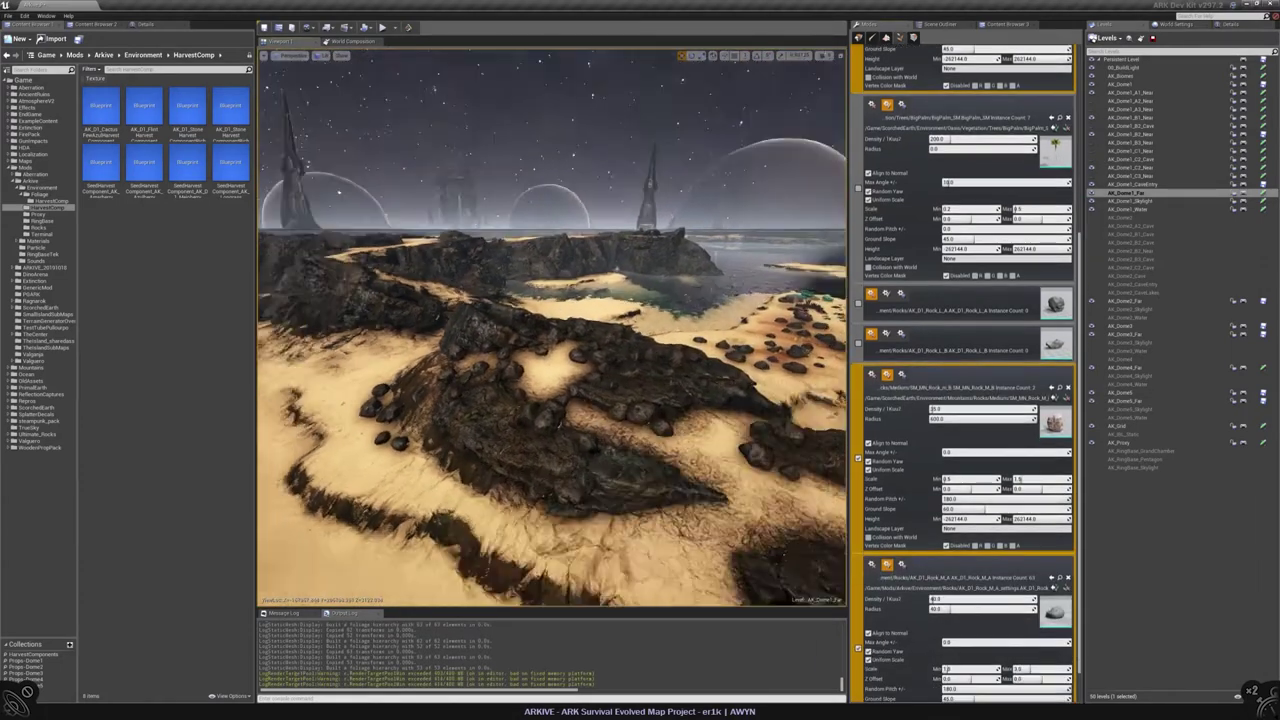
{"action": "right_click_drag", "start_coordinate": [577, 375], "coordinate": [577, 375]}
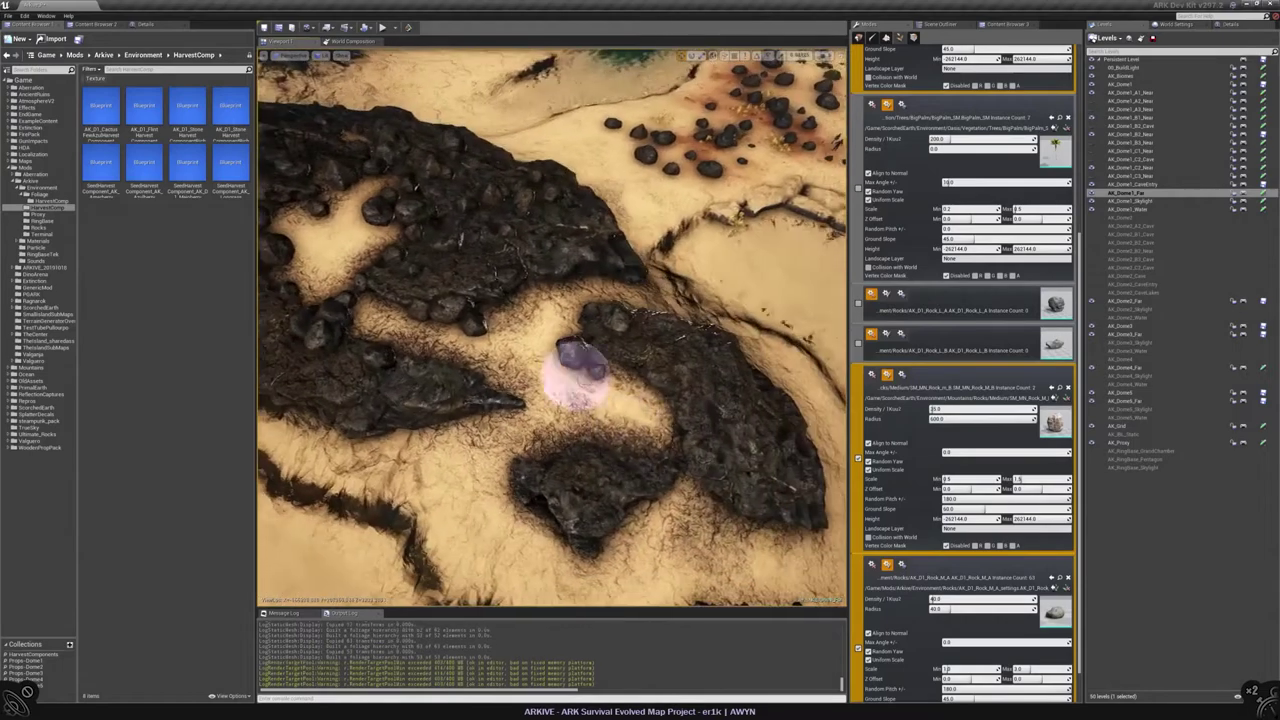
{"action": "left_click", "coordinate": [600, 460]}
{"action": "mouse_move", "coordinate": [651, 337]}
{"action": "right_mouse_down"}
{"action": "mouse_move", "coordinate": [268, 62]}
{"action": "mouse_move", "coordinate": [514, 271]}
{"action": "mouse_move", "coordinate": [414, 286]}
{"action": "mouse_move", "coordinate": [424, 185]}
{"action": "right_mouse_up"}
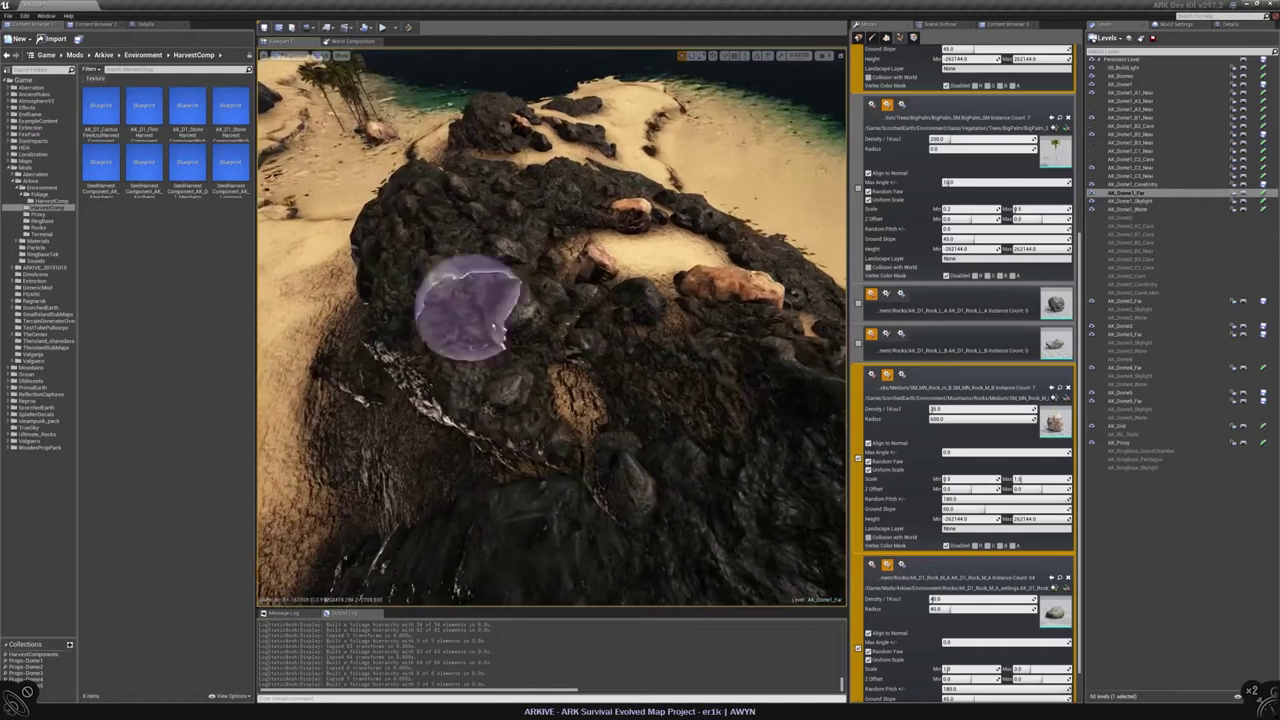
{"action": "mouse_move", "coordinate": [493, 318]}
{"action": "right_mouse_down"}
{"action": "mouse_move", "coordinate": [480, 300]}
{"action": "mouse_move", "coordinate": [486, 343]}
{"action": "mouse_move", "coordinate": [420, 310]}
{"action": "mouse_move", "coordinate": [533, 395]}
{"action": "right_mouse_up"}
Step: Paint more mixed dark and reddish medium rocks on the outcrop's sides and below its hollow
{"action": "left_click", "coordinate": [507, 358]}
{"action": "left_click", "coordinate": [510, 405]}
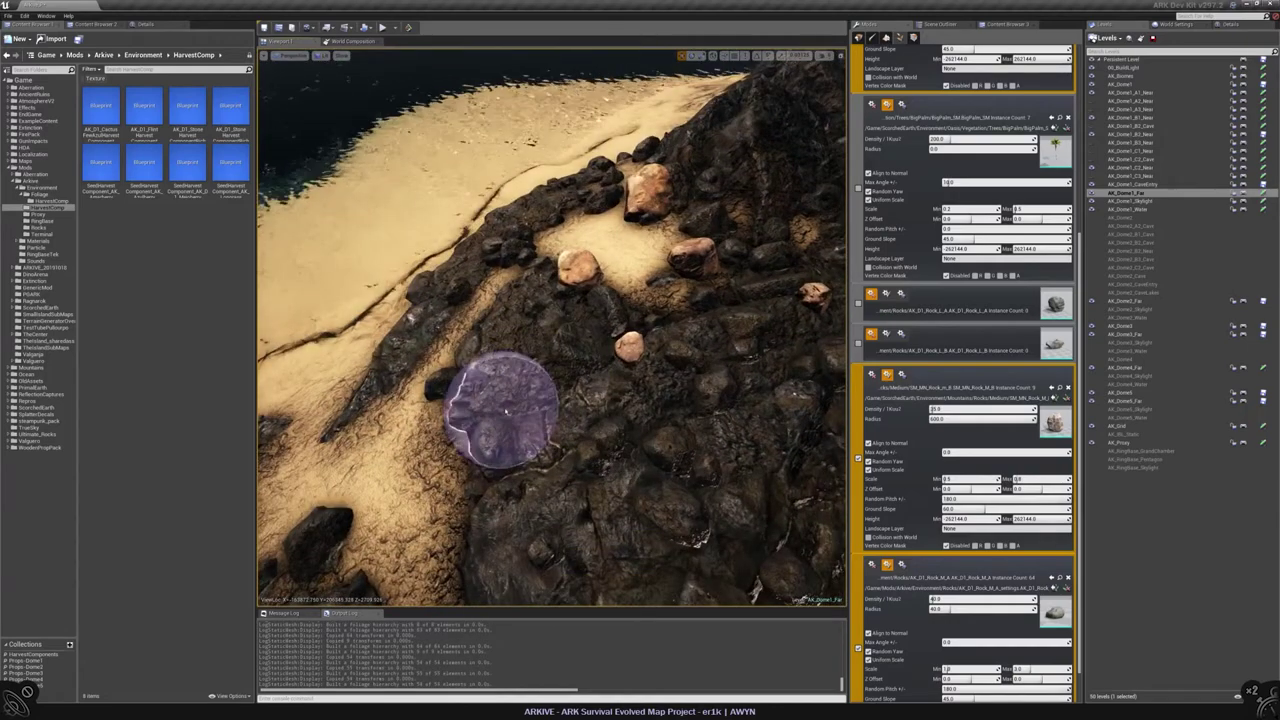
{"action": "mouse_move", "coordinate": [490, 355]}
{"action": "right_mouse_down"}
{"action": "mouse_move", "coordinate": [450, 320]}
{"action": "mouse_move", "coordinate": [470, 350]}
{"action": "mouse_move", "coordinate": [480, 345]}
{"action": "mouse_move", "coordinate": [449, 414]}
{"action": "right_mouse_up"}
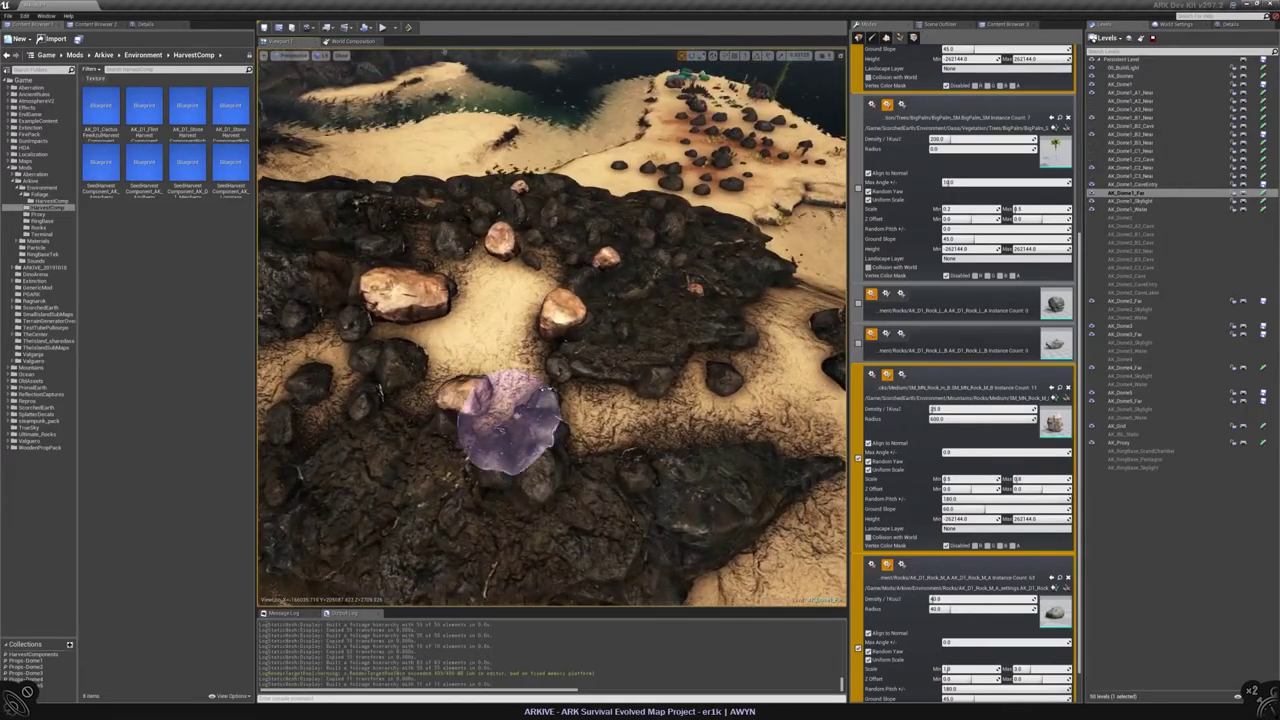
{"action": "right_click_drag", "start_coordinate": [654, 471], "coordinate": [588, 450]}
{"action": "left_click", "coordinate": [598, 444]}
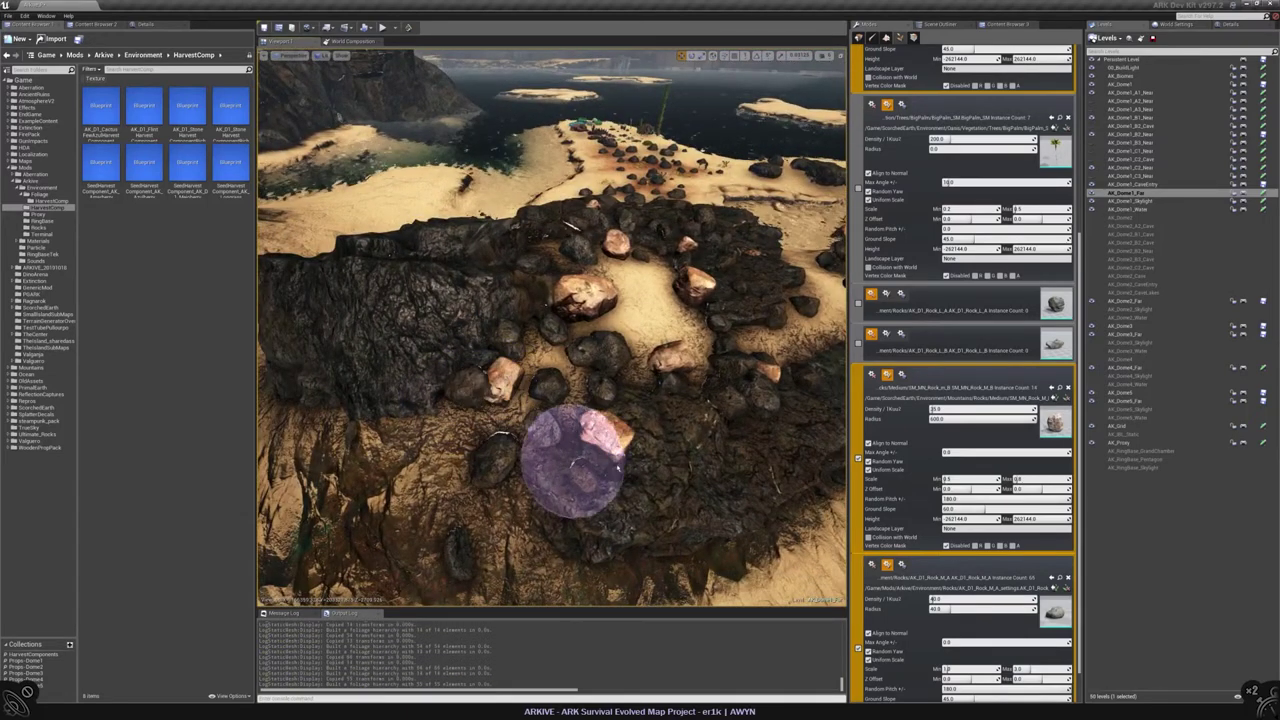
Step: Lower the minimum Z Offset of the AK_D1_Rock_M_A and AK_D1_Rock_M_B foliage types
{"action": "right_click_drag", "start_coordinate": [514, 343], "coordinate": [490, 328]}
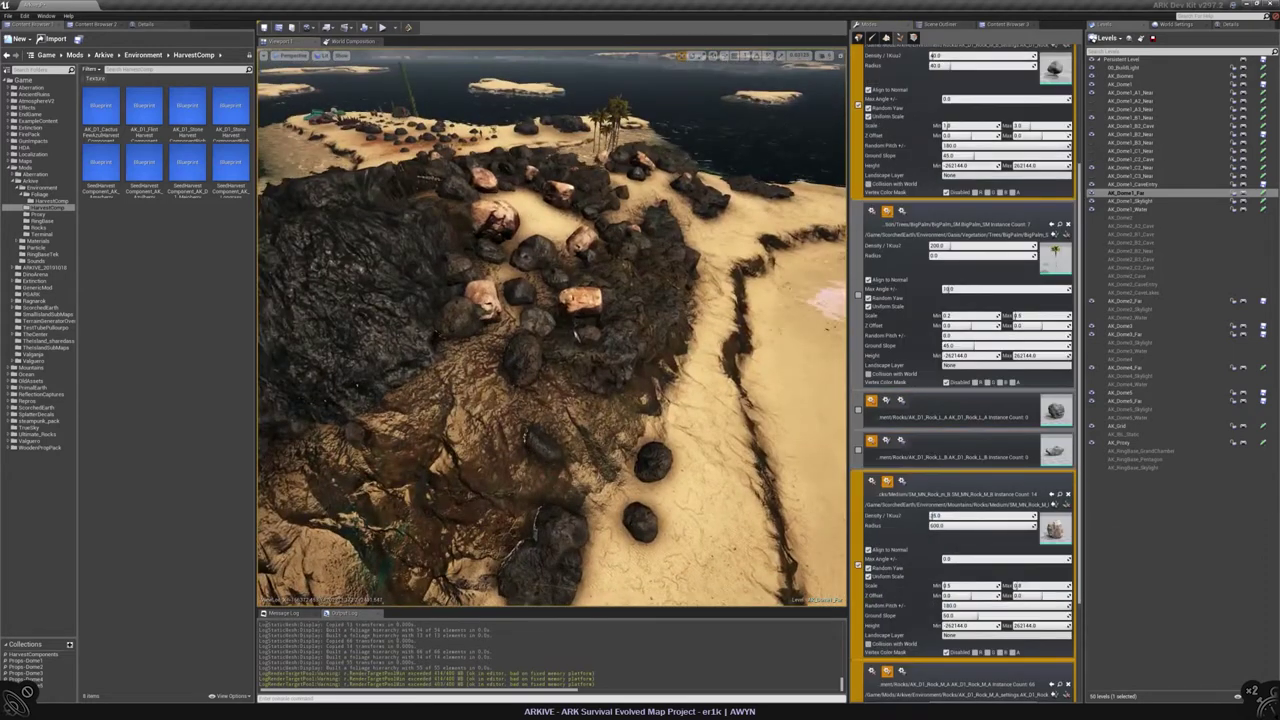
{"action": "scroll", "coordinate": [963, 374], "scroll_direction": "down", "scroll_amount": 1}
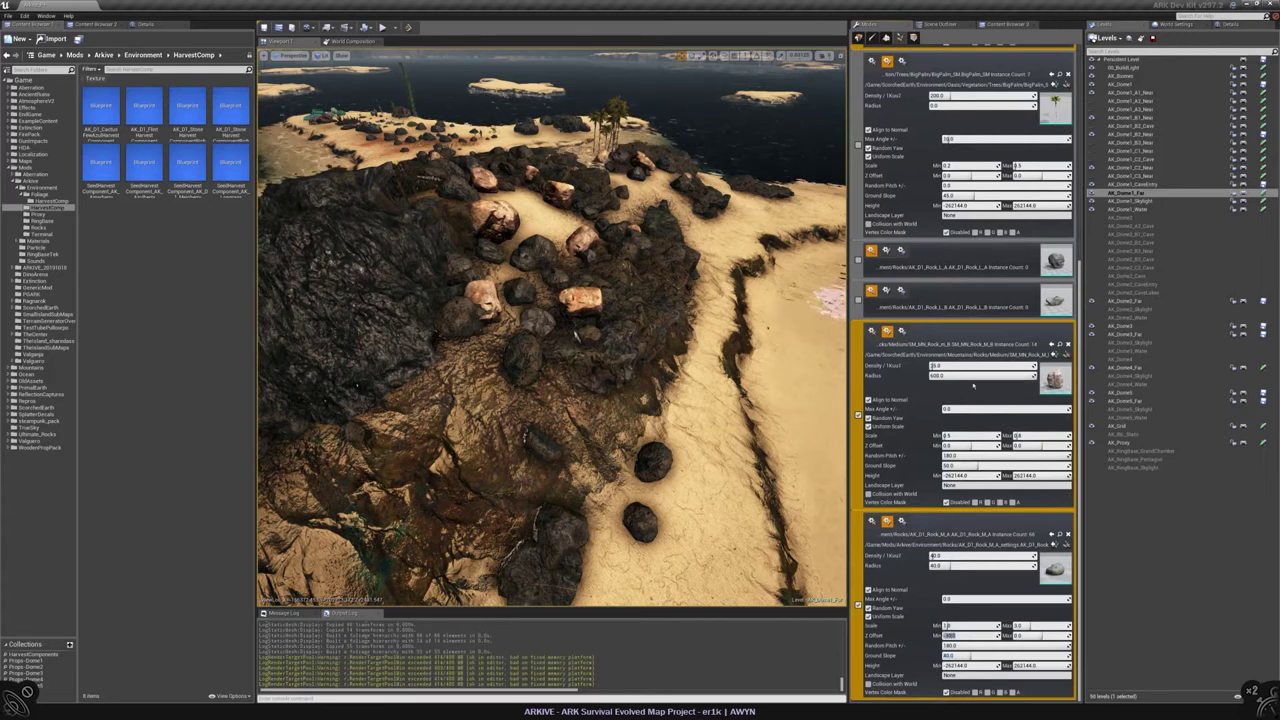
{"action": "scroll", "coordinate": [973, 385], "scroll_direction": "up", "scroll_amount": 5}
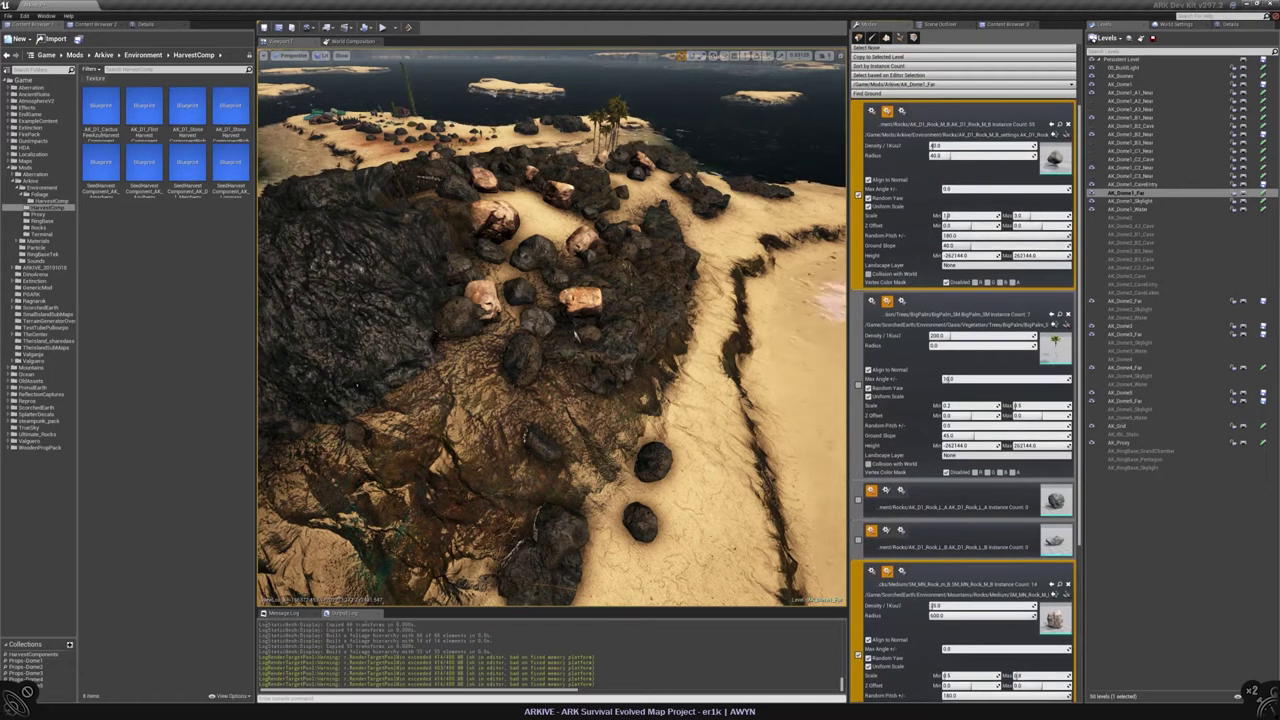
{"action": "scroll", "coordinate": [652, 95], "scroll_direction": "down", "scroll_amount": 3}
{"action": "scroll", "coordinate": [652, 95], "scroll_direction": "down", "scroll_amount": 5}
Step: Paint mixed medium rocks on the sand at the outcrop's foot and across the low ledge below it
{"action": "mouse_move", "coordinate": [652, 89]}
{"action": "right_mouse_down"}
{"action": "mouse_move", "coordinate": [623, 400]}
{"action": "mouse_move", "coordinate": [582, 415]}
{"action": "mouse_move", "coordinate": [524, 405]}
{"action": "mouse_move", "coordinate": [538, 290]}
{"action": "mouse_move", "coordinate": [545, 370]}
{"action": "mouse_move", "coordinate": [552, 315]}
{"action": "mouse_move", "coordinate": [545, 380]}
{"action": "mouse_move", "coordinate": [371, 428]}
{"action": "mouse_move", "coordinate": [378, 460]}
{"action": "right_mouse_up"}
{"action": "mouse_move", "coordinate": [412, 438]}
{"action": "left_mouse_down"}
{"action": "mouse_move", "coordinate": [545, 495]}
{"action": "mouse_move", "coordinate": [591, 400]}
{"action": "left_mouse_up"}
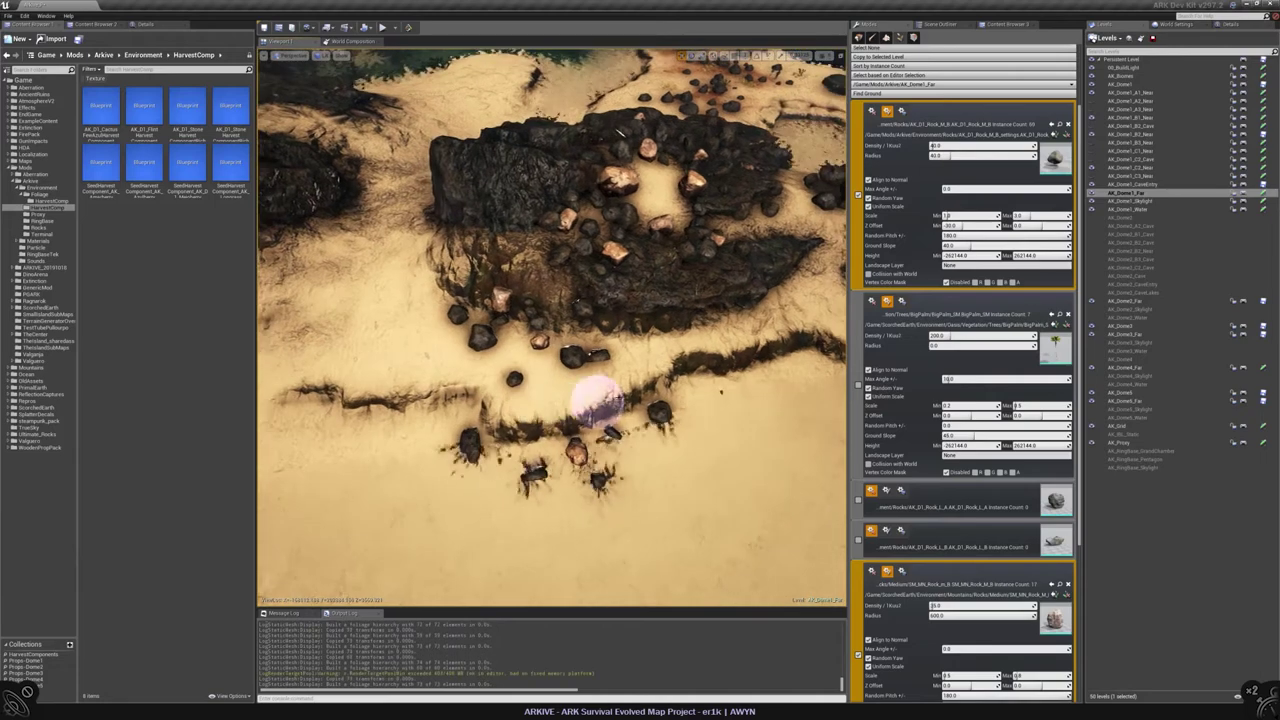
{"action": "right_click_drag", "start_coordinate": [591, 400], "coordinate": [591, 375]}
{"action": "left_click", "coordinate": [475, 495]}
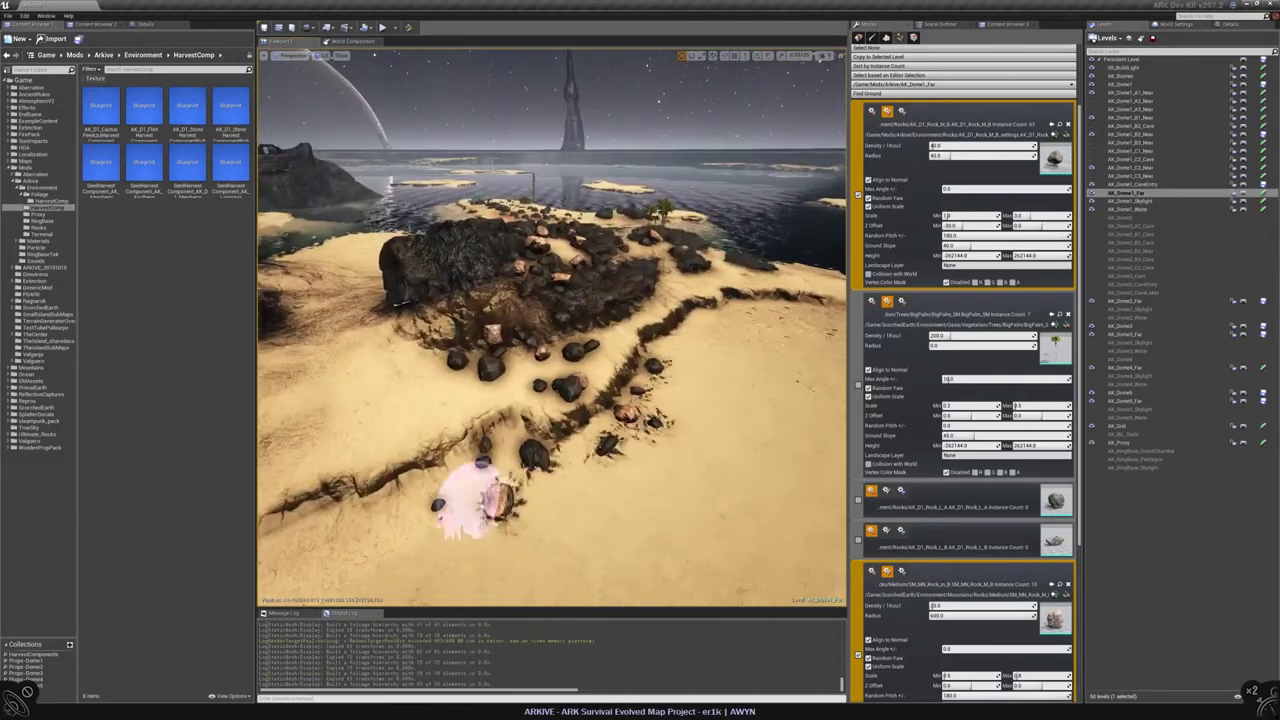
Step: Extend the band of mixed medium rocks along the beach just below the ledge
{"action": "left_click_drag", "start_coordinate": [651, 451], "coordinate": [538, 425]}
{"action": "mouse_move", "coordinate": [436, 425]}
{"action": "left_mouse_down"}
{"action": "mouse_move", "coordinate": [420, 462]}
{"action": "mouse_move", "coordinate": [608, 503]}
{"action": "mouse_move", "coordinate": [571, 480]}
{"action": "mouse_move", "coordinate": [651, 451]}
{"action": "mouse_move", "coordinate": [675, 465]}
{"action": "left_mouse_up"}
{"action": "mouse_move", "coordinate": [675, 465]}
{"action": "right_mouse_down"}
{"action": "mouse_move", "coordinate": [705, 425]}
{"action": "mouse_move", "coordinate": [645, 438]}
{"action": "mouse_move", "coordinate": [638, 455]}
{"action": "mouse_move", "coordinate": [634, 445]}
{"action": "mouse_move", "coordinate": [640, 472]}
{"action": "right_mouse_up"}
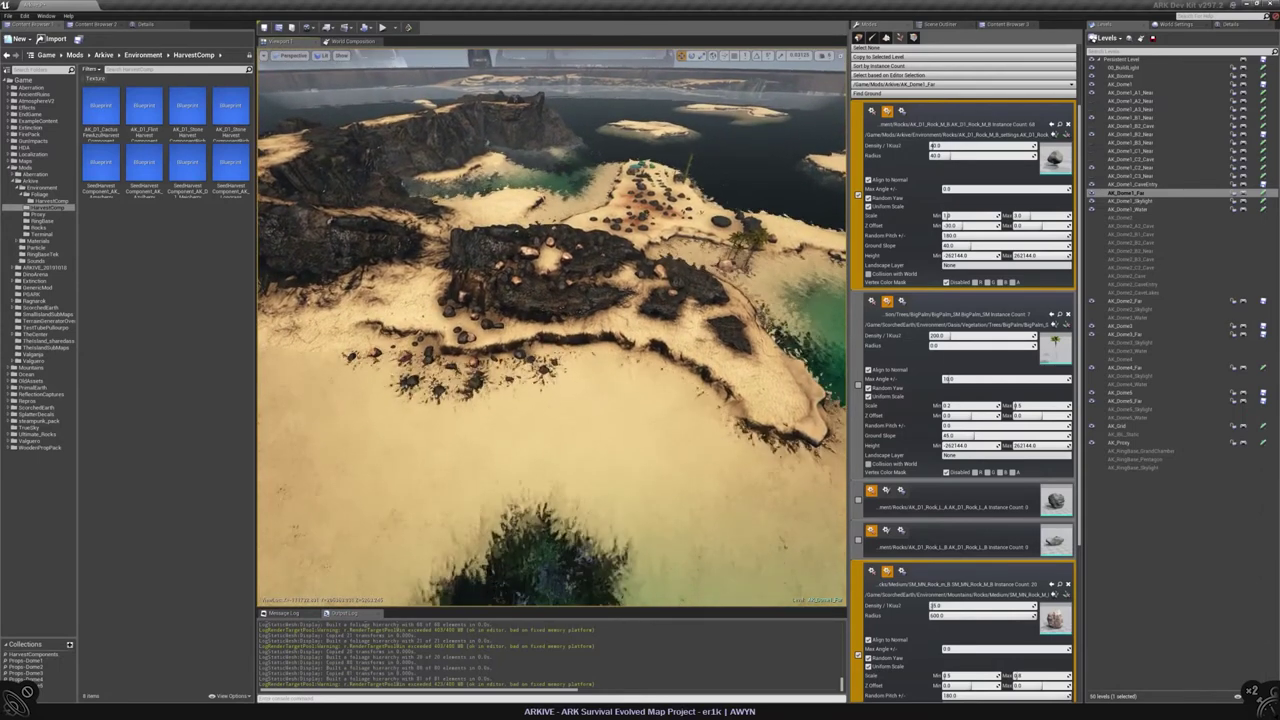
Step: Paint mixed medium rocks in the shallow water along the ledge toward the sand spit
{"action": "right_click_drag", "start_coordinate": [637, 476], "coordinate": [638, 480]}
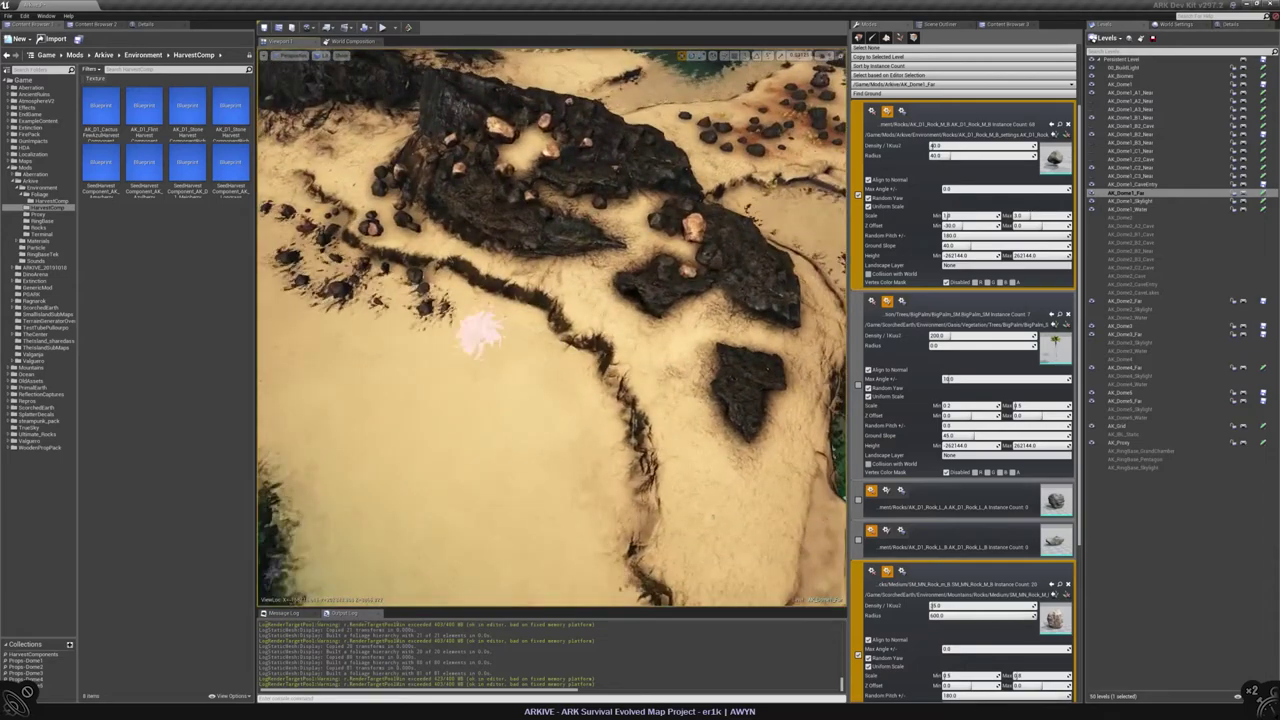
{"action": "left_click_drag", "start_coordinate": [480, 338], "coordinate": [455, 372]}
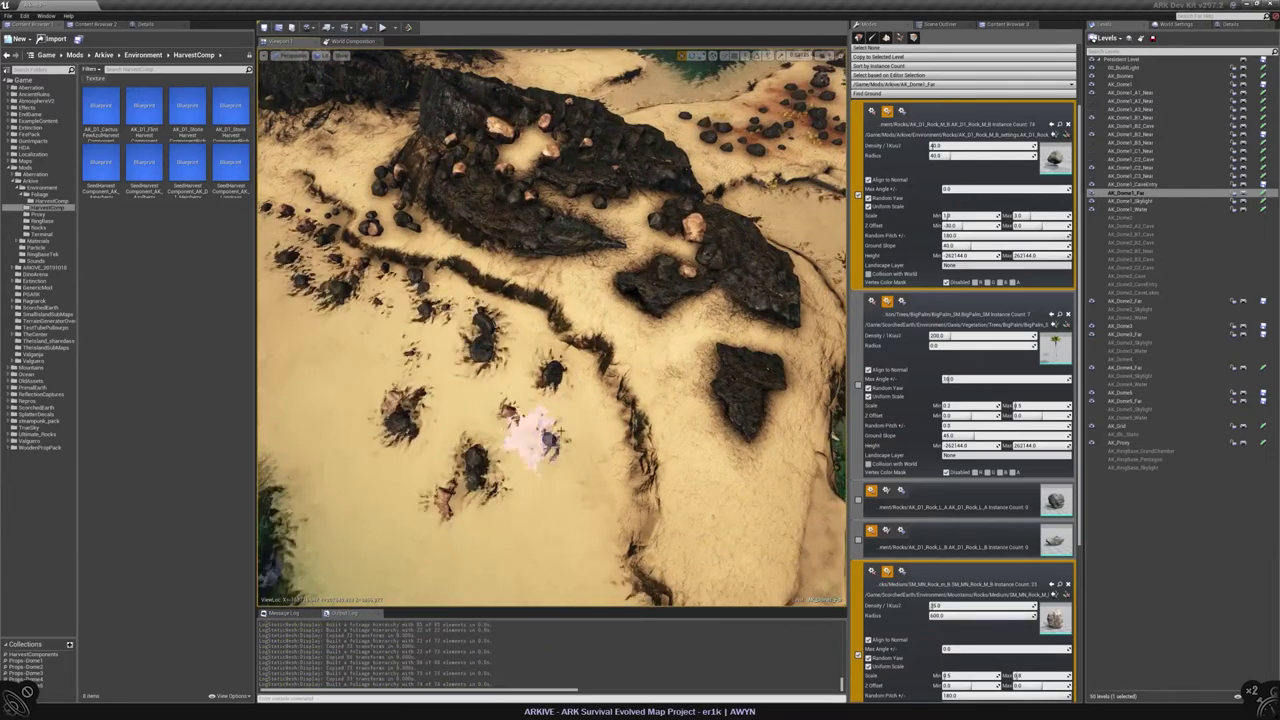
{"action": "right_click_drag", "start_coordinate": [520, 385], "coordinate": [520, 385]}
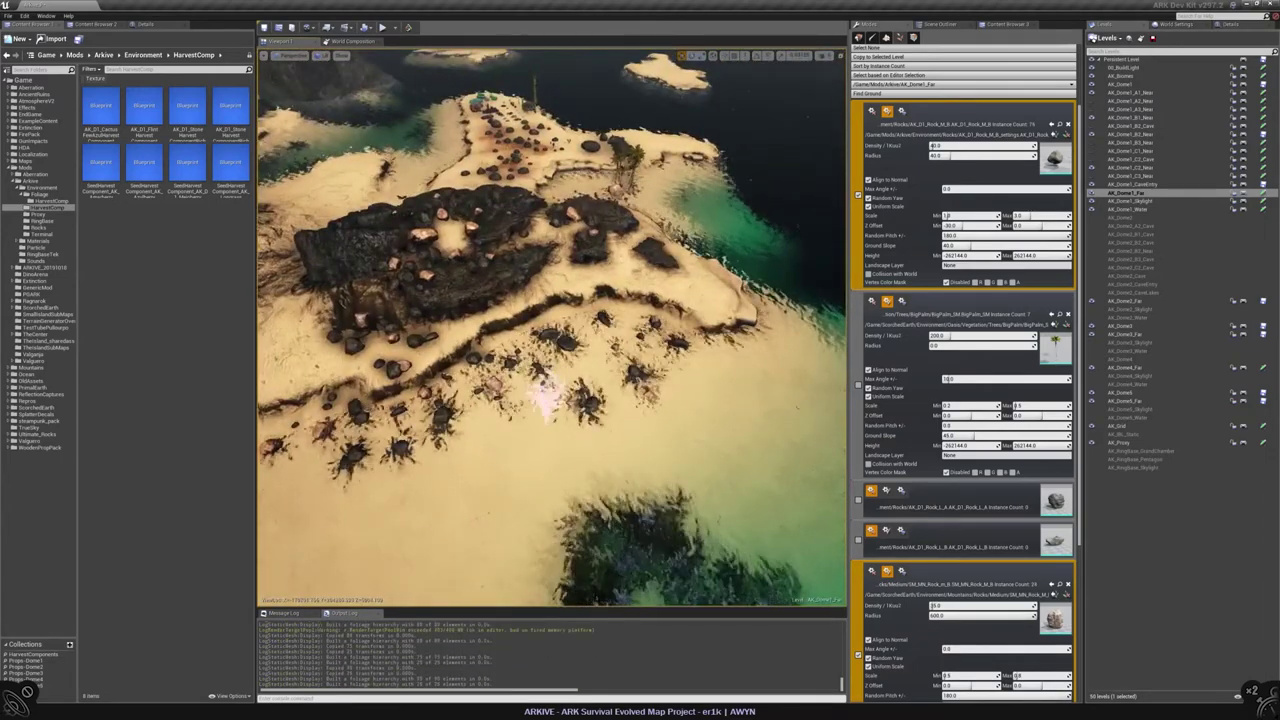
{"action": "mouse_move", "coordinate": [585, 455]}
{"action": "left_mouse_down"}
{"action": "mouse_move", "coordinate": [517, 457]}
{"action": "mouse_move", "coordinate": [567, 376]}
{"action": "left_mouse_up"}
{"action": "mouse_move", "coordinate": [557, 290]}
{"action": "right_mouse_down"}
{"action": "mouse_move", "coordinate": [608, 371]}
{"action": "mouse_move", "coordinate": [625, 375]}
{"action": "right_mouse_up"}
{"action": "mouse_move", "coordinate": [598, 400]}
{"action": "left_mouse_down"}
{"action": "mouse_move", "coordinate": [508, 400]}
{"action": "mouse_move", "coordinate": [500, 386]}
{"action": "mouse_move", "coordinate": [437, 377]}
{"action": "left_mouse_up"}
{"action": "scroll", "coordinate": [437, 377], "scroll_direction": "up", "scroll_amount": 2}
{"action": "right_click_drag", "start_coordinate": [437, 377], "coordinate": [540, 383]}
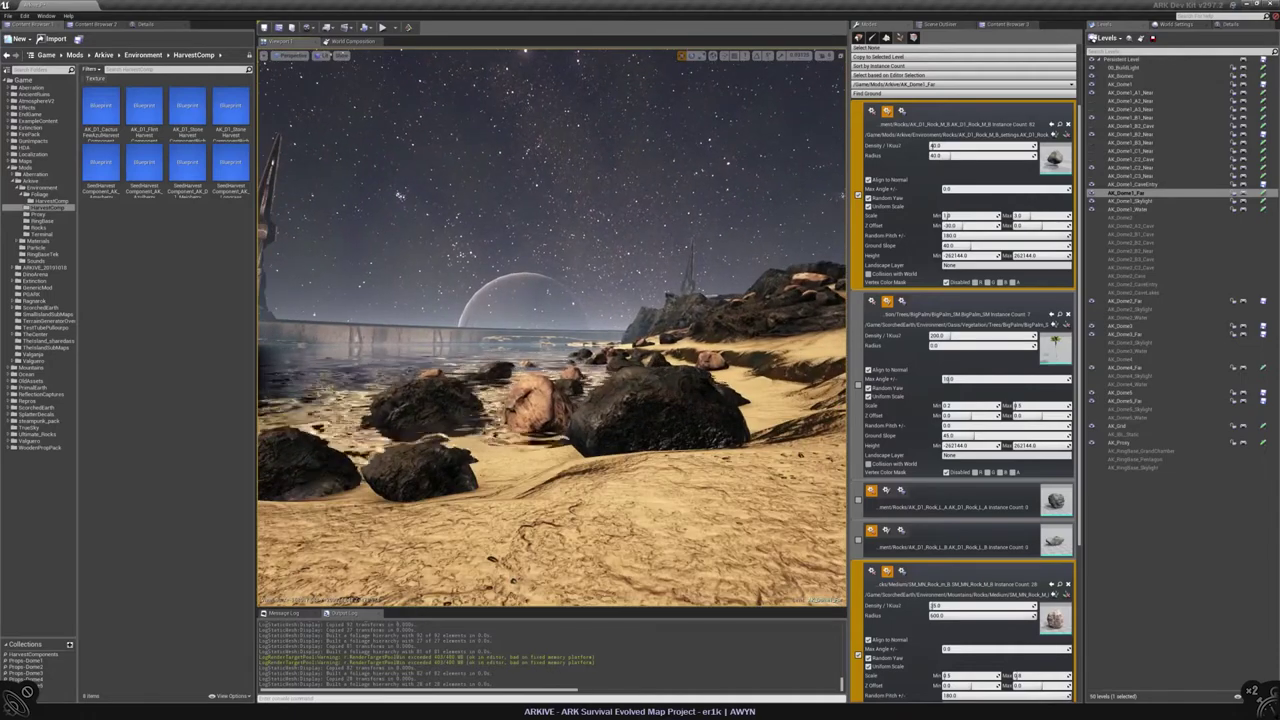
Step: Paint medium rocks around the small dark outcrops and along the shore at the ledge's far end
{"action": "right_click_drag", "start_coordinate": [586, 386], "coordinate": [540, 390]}
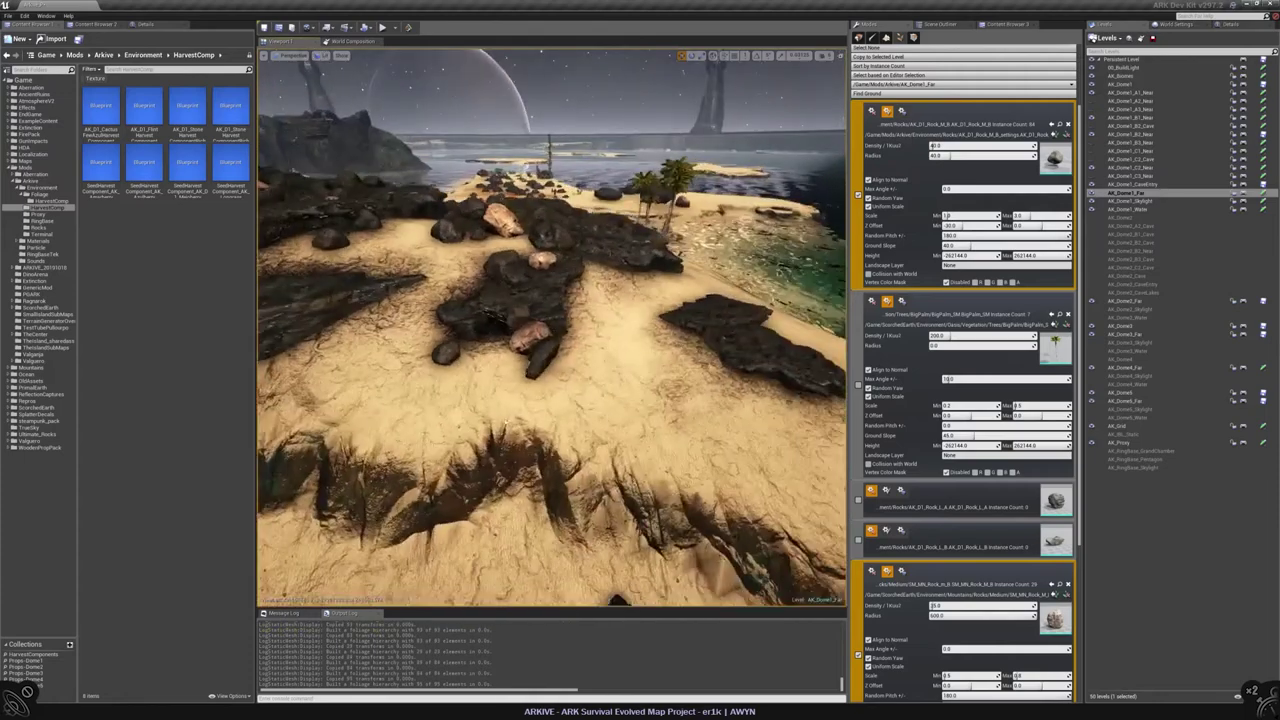
{"action": "right_click_drag", "start_coordinate": [471, 400], "coordinate": [560, 365]}
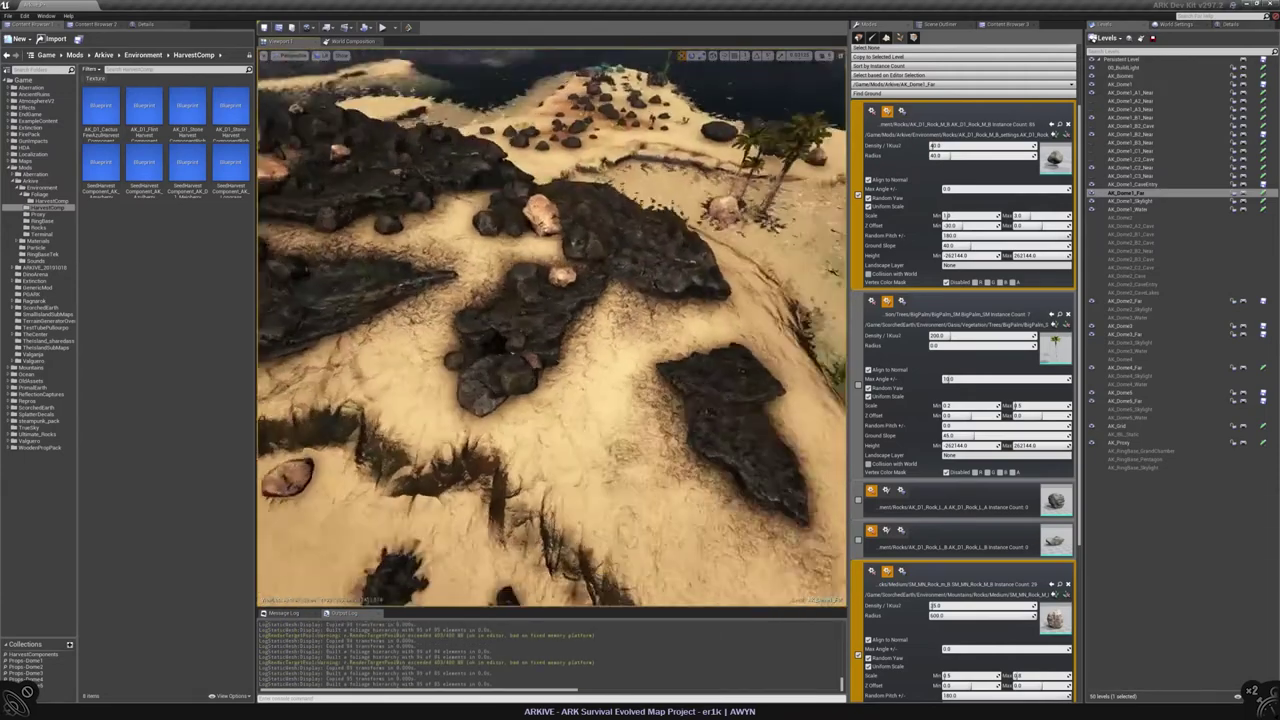
{"action": "right_click_drag", "start_coordinate": [514, 400], "coordinate": [540, 395]}
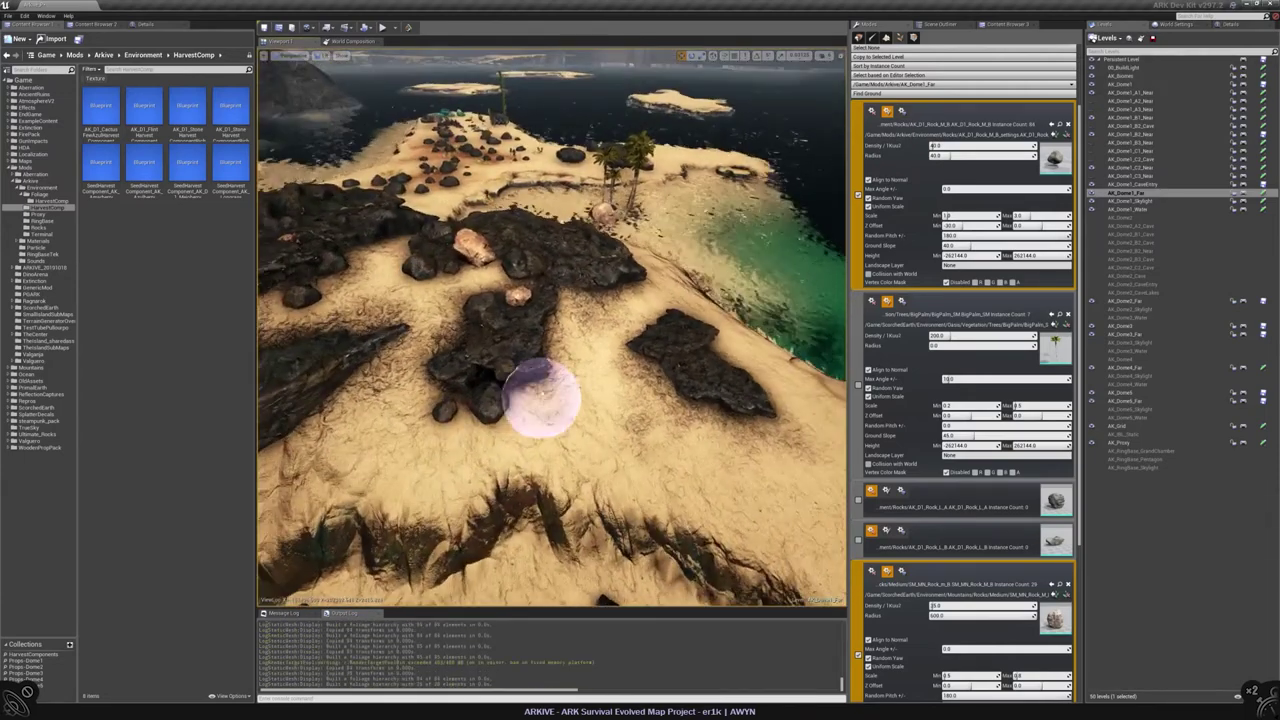
{"action": "left_click_drag", "start_coordinate": [540, 395], "coordinate": [573, 355]}
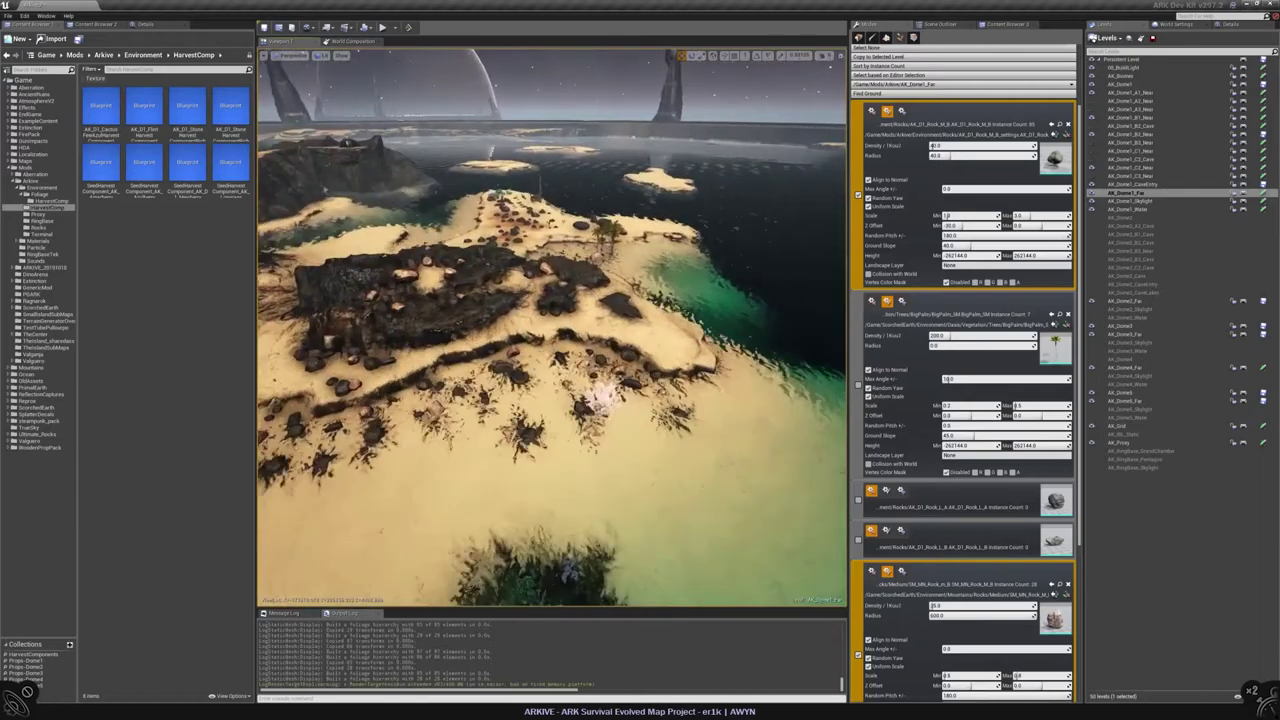
{"action": "right_click_drag", "start_coordinate": [552, 330], "coordinate": [510, 300]}
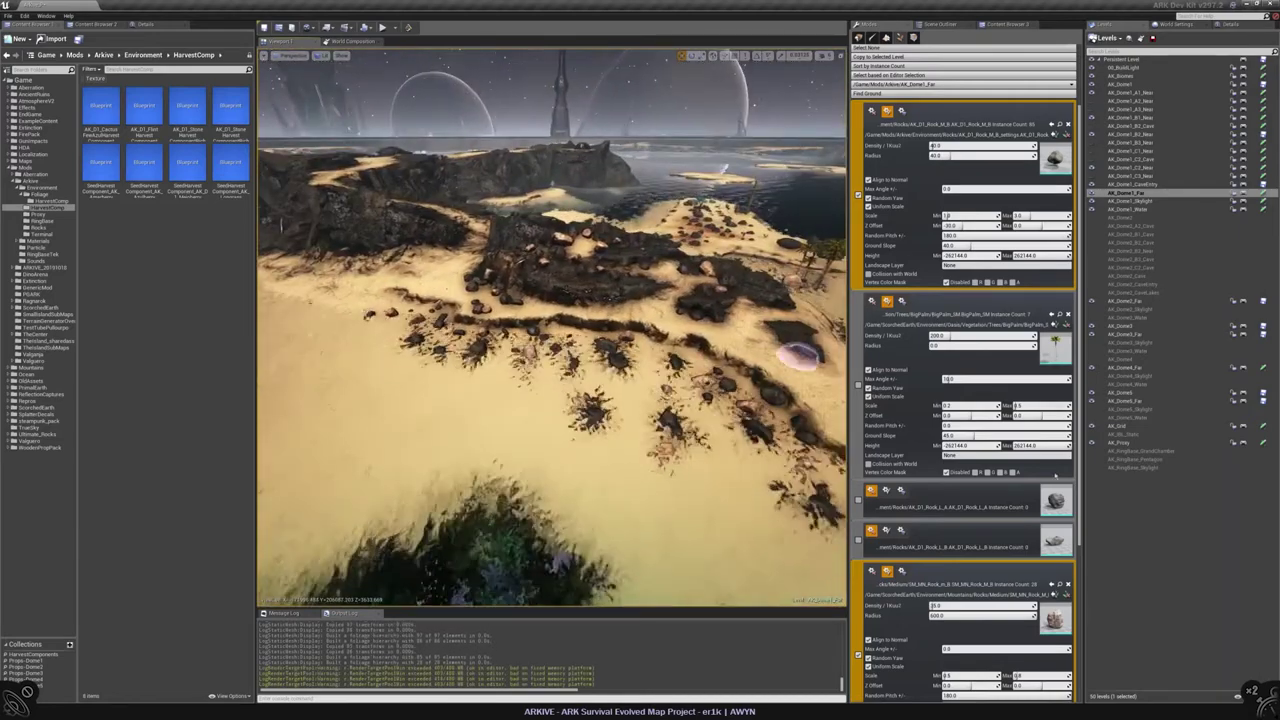
Step: Spread more mixed medium rocks over the open sand below the low ledge
{"action": "right_click_drag", "start_coordinate": [590, 410], "coordinate": [590, 445]}
{"action": "mouse_move", "coordinate": [506, 386]}
{"action": "left_mouse_down"}
{"action": "mouse_move", "coordinate": [443, 429]}
{"action": "mouse_move", "coordinate": [343, 423]}
{"action": "mouse_move", "coordinate": [638, 397]}
{"action": "left_mouse_up"}
{"action": "right_click_drag", "start_coordinate": [638, 397], "coordinate": [445, 400]}
Step: Enable large rock AK_D1_Rock_L_A at density 5 and AK_D1_Rock_L_B at density 10, and erase the outermost rocks on the sand
{"action": "scroll", "coordinate": [975, 386], "scroll_direction": "down", "scroll_amount": 4}
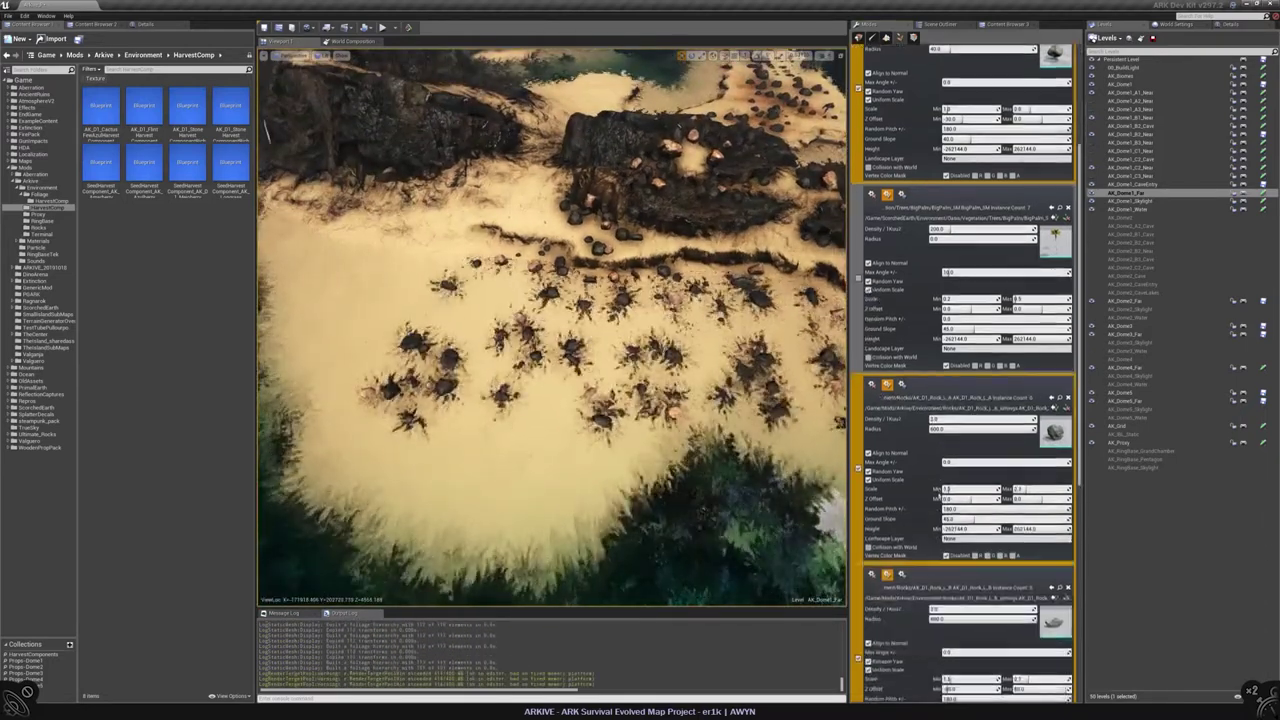
{"action": "left_click_drag", "start_coordinate": [605, 350], "coordinate": [415, 332], "text": "shift"}
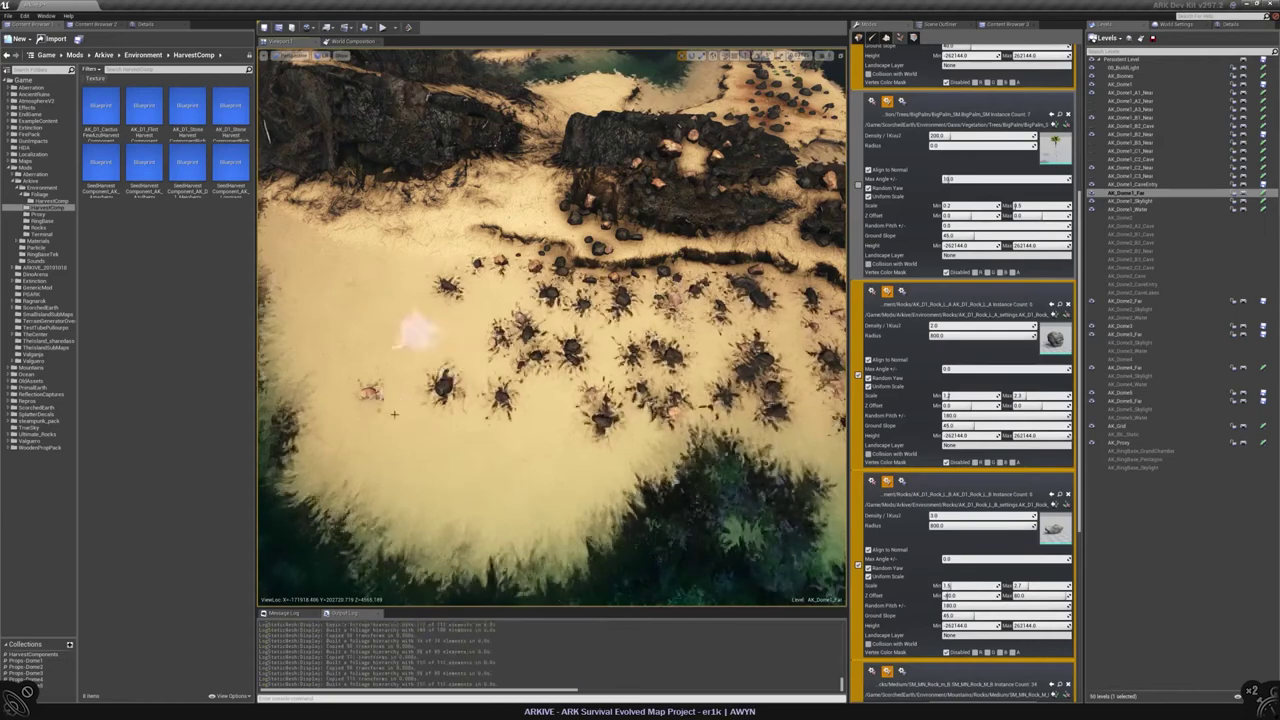
{"action": "left_click", "coordinate": [935, 326]}
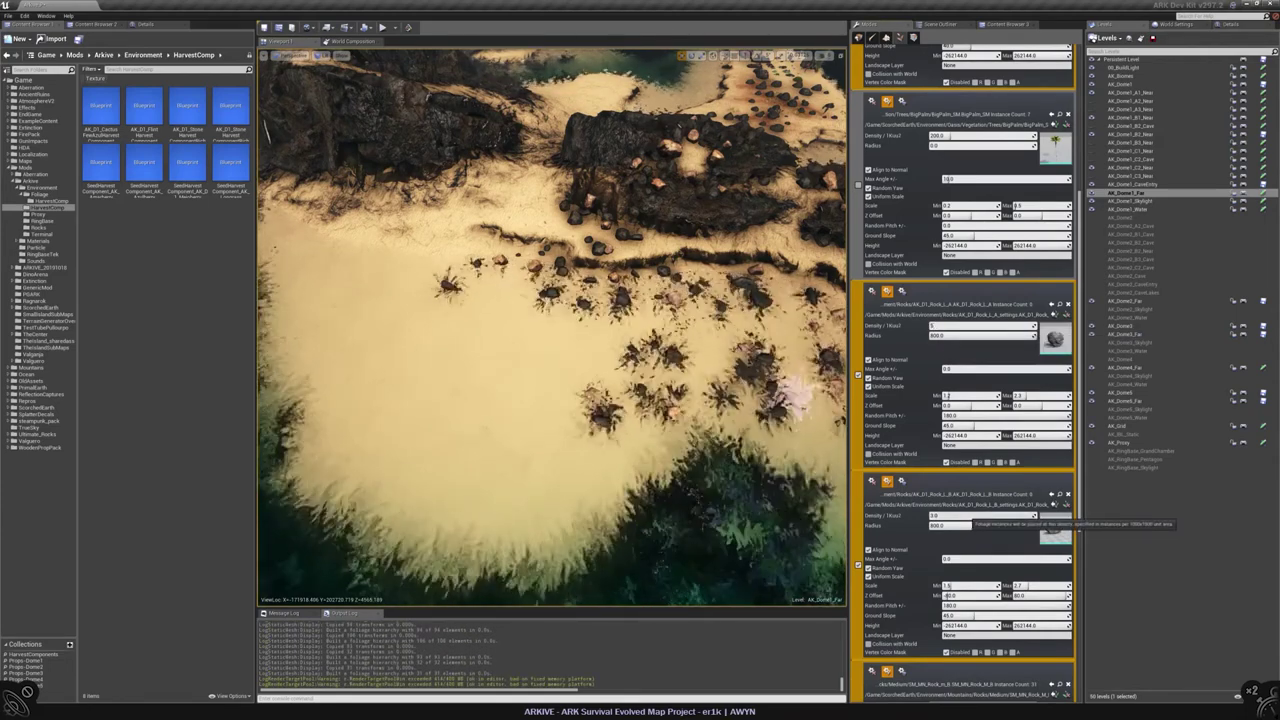
{"action": "left_click", "coordinate": [935, 516]}
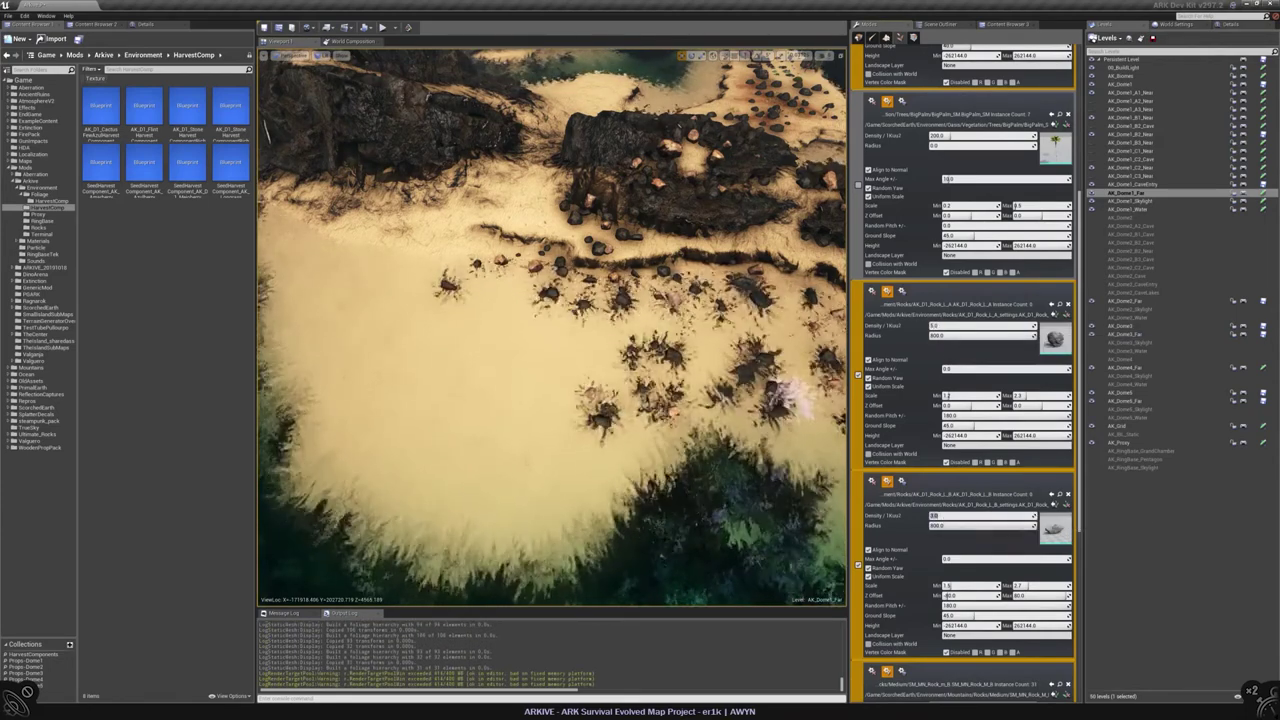
Step: Paint mixed large and medium rocks across the sand directly below the low ledge
{"action": "left_click", "coordinate": [502, 340]}
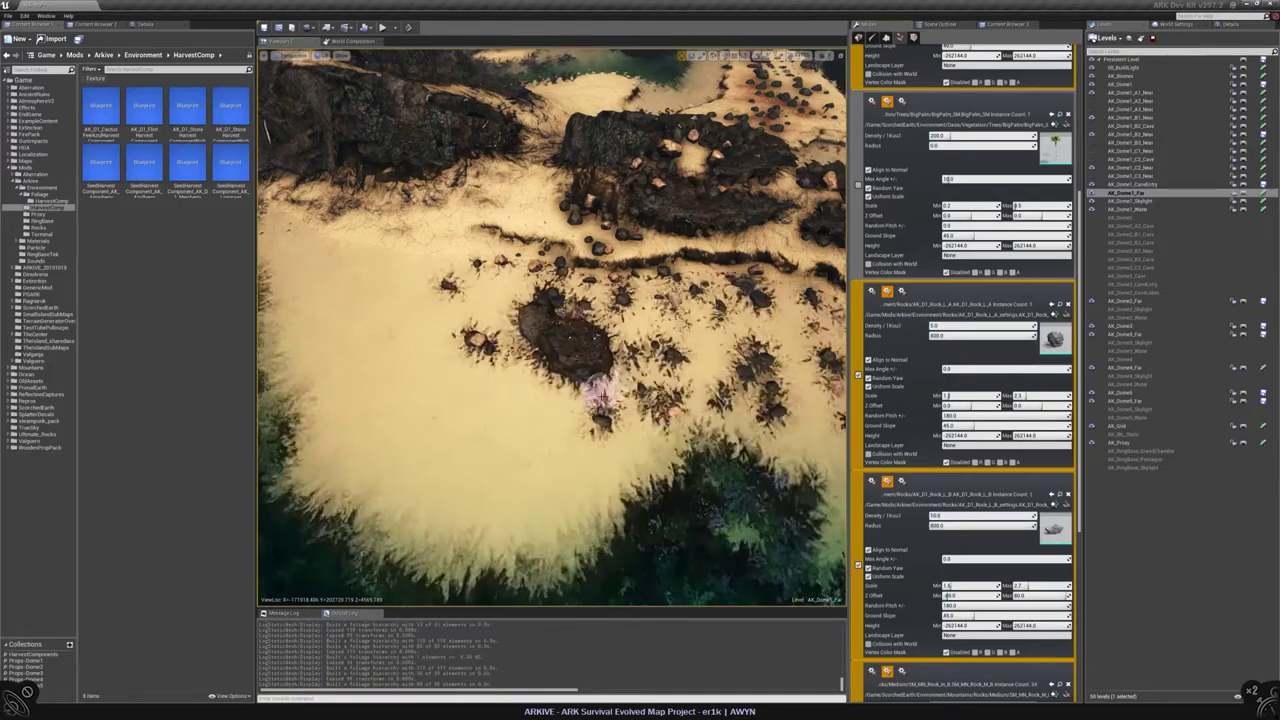
{"action": "right_click_drag", "start_coordinate": [598, 395], "coordinate": [573, 398]}
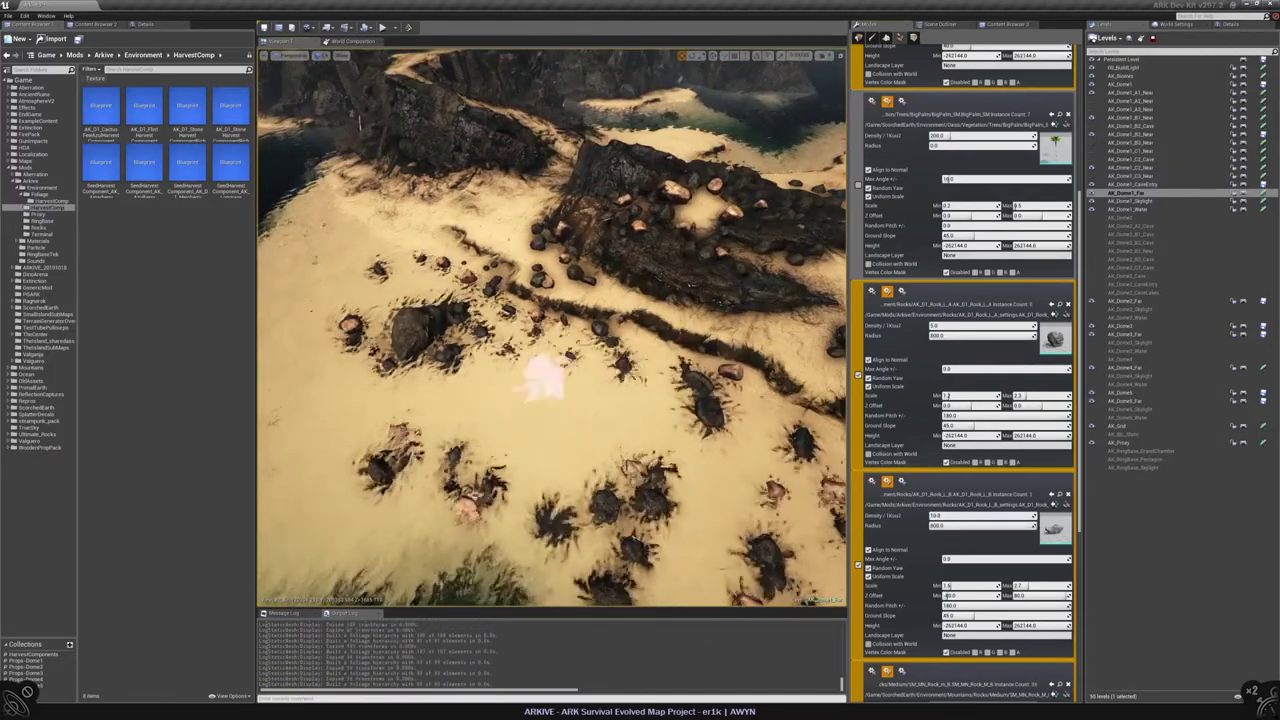
{"action": "right_click_drag", "start_coordinate": [534, 371], "coordinate": [555, 400]}
{"action": "left_click_drag", "start_coordinate": [590, 352], "coordinate": [578, 372]}
{"action": "mouse_move", "coordinate": [507, 374]}
{"action": "right_mouse_down"}
{"action": "mouse_move", "coordinate": [512, 432]}
{"action": "mouse_move", "coordinate": [526, 392]}
{"action": "mouse_move", "coordinate": [550, 385]}
{"action": "mouse_move", "coordinate": [495, 350]}
{"action": "mouse_move", "coordinate": [480, 363]}
{"action": "mouse_move", "coordinate": [586, 363]}
{"action": "mouse_move", "coordinate": [615, 333]}
{"action": "right_mouse_up"}
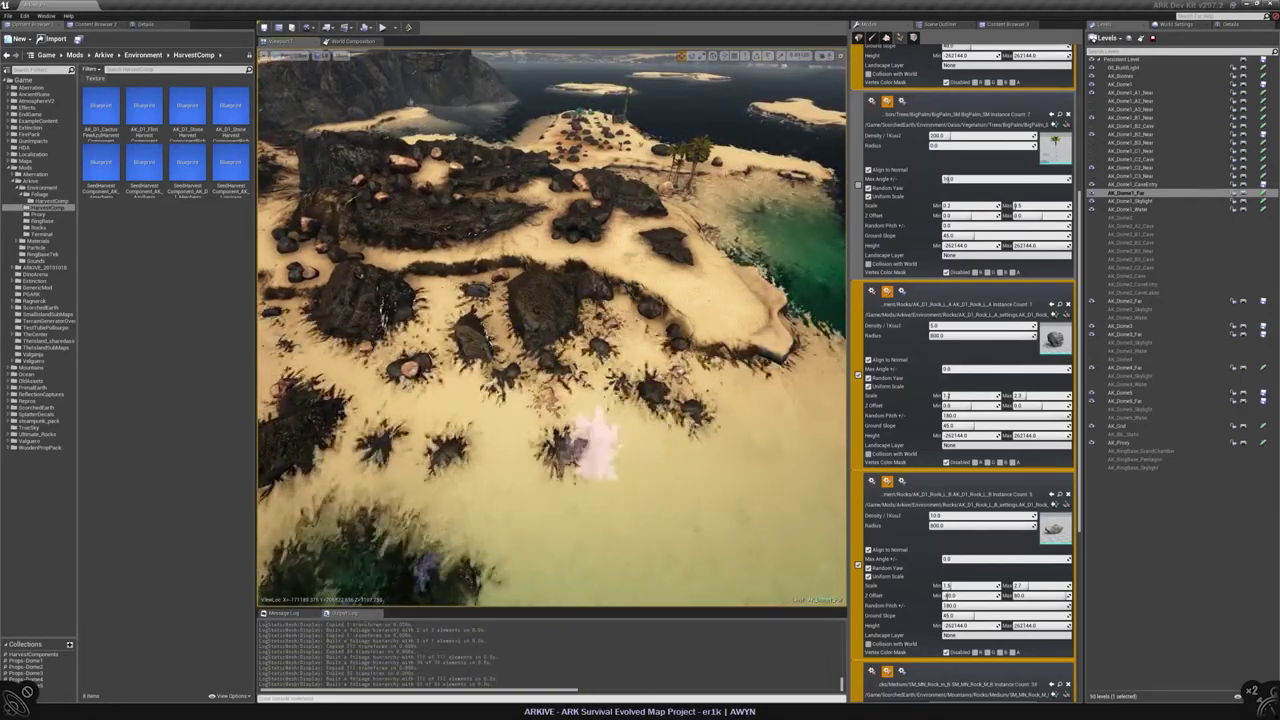
Step: Paint mixed large and medium rocks on the ledge's sandy tip and on the shallow beach beside it
{"action": "right_click_drag", "start_coordinate": [595, 450], "coordinate": [598, 440]}
{"action": "right_click_drag", "start_coordinate": [499, 394], "coordinate": [515, 360]}
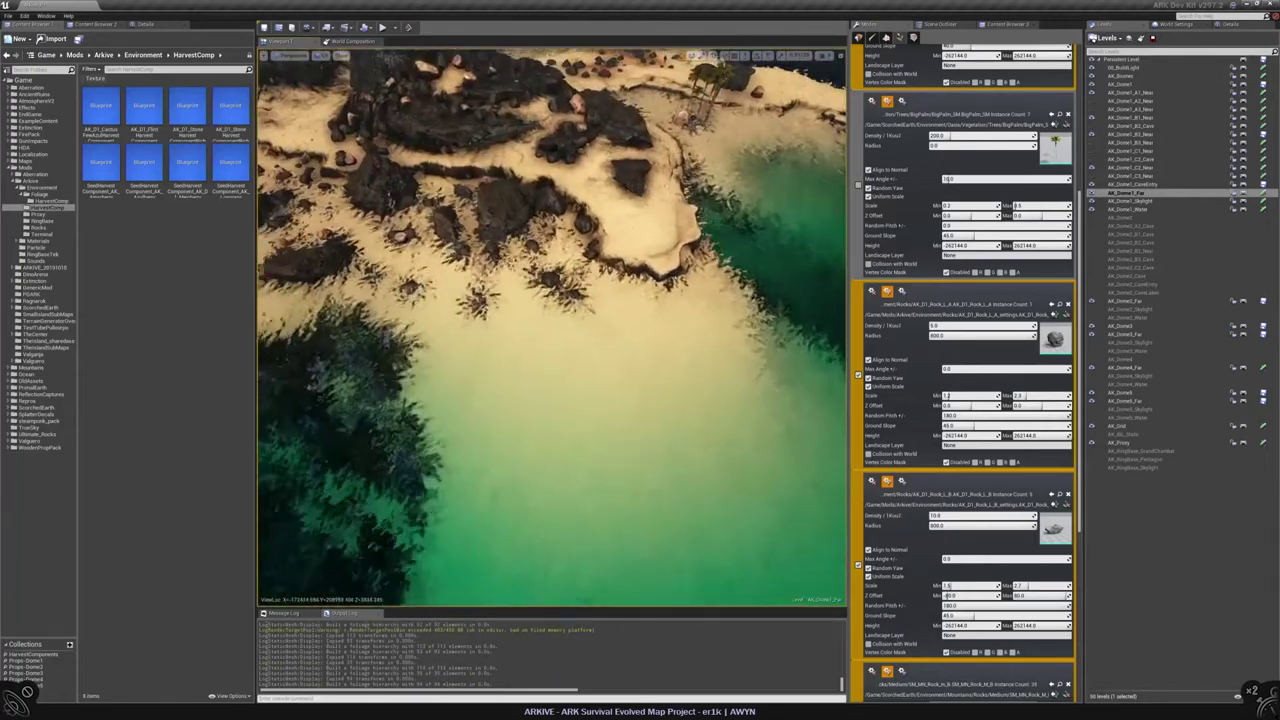
{"action": "right_click_drag", "start_coordinate": [610, 345], "coordinate": [592, 392]}
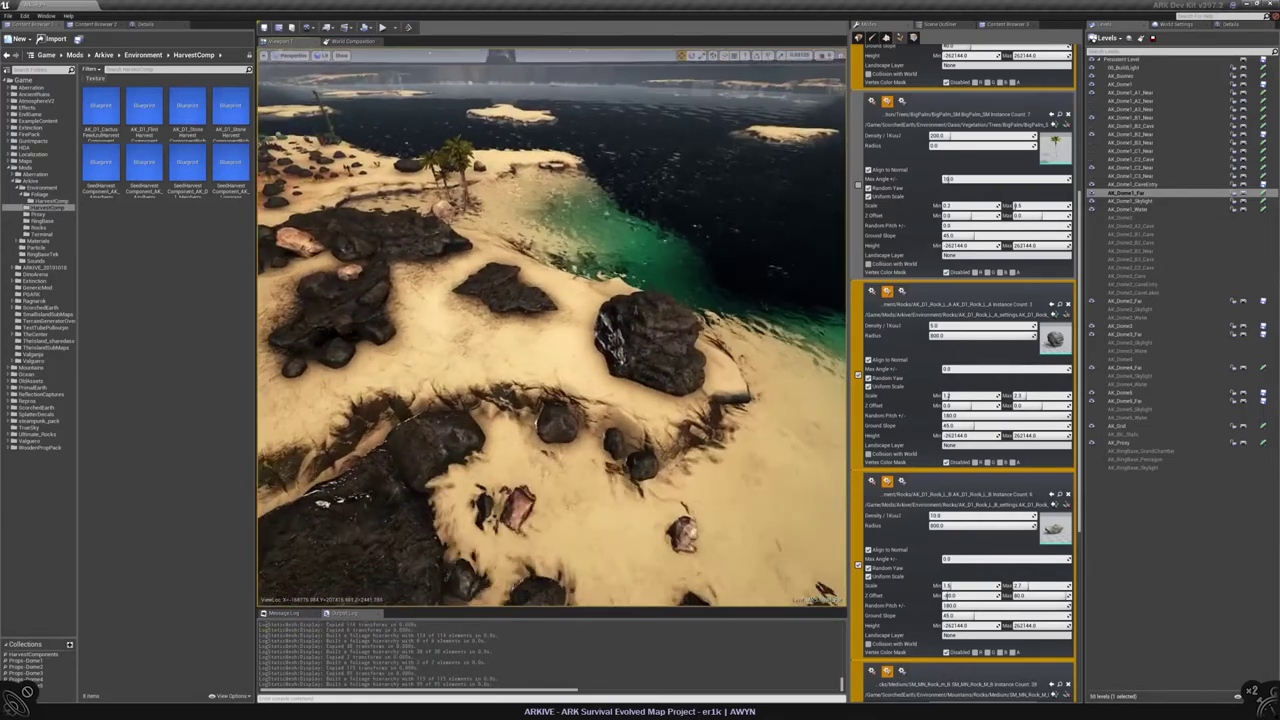
{"action": "right_click_drag", "start_coordinate": [592, 392], "coordinate": [474, 363]}
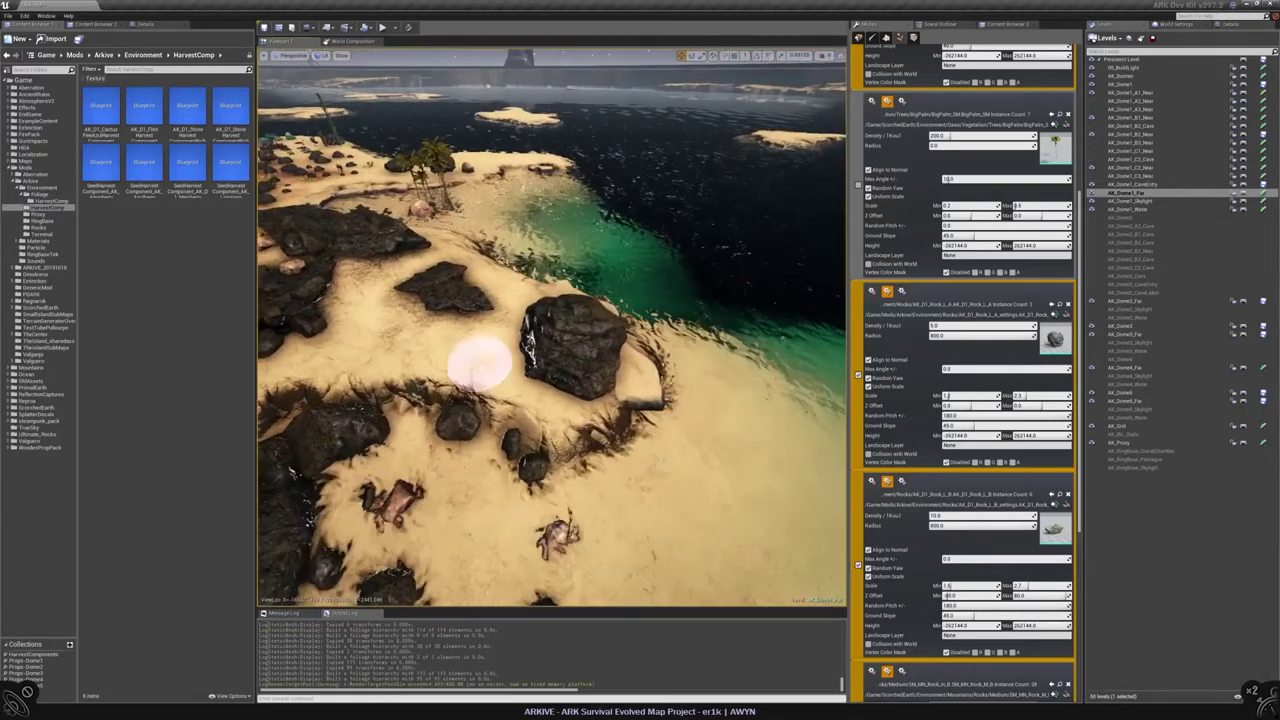
{"action": "left_click_drag", "start_coordinate": [583, 398], "coordinate": [524, 336]}
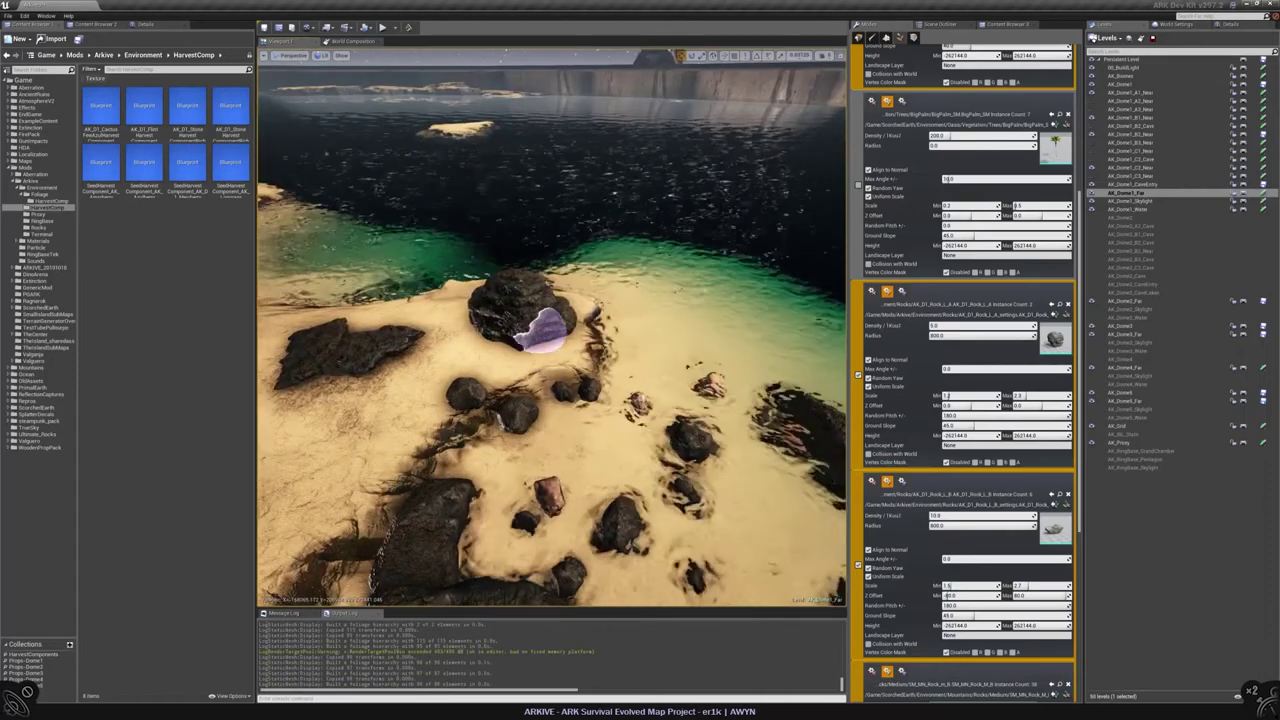
{"action": "left_click_drag", "start_coordinate": [565, 350], "coordinate": [614, 257]}
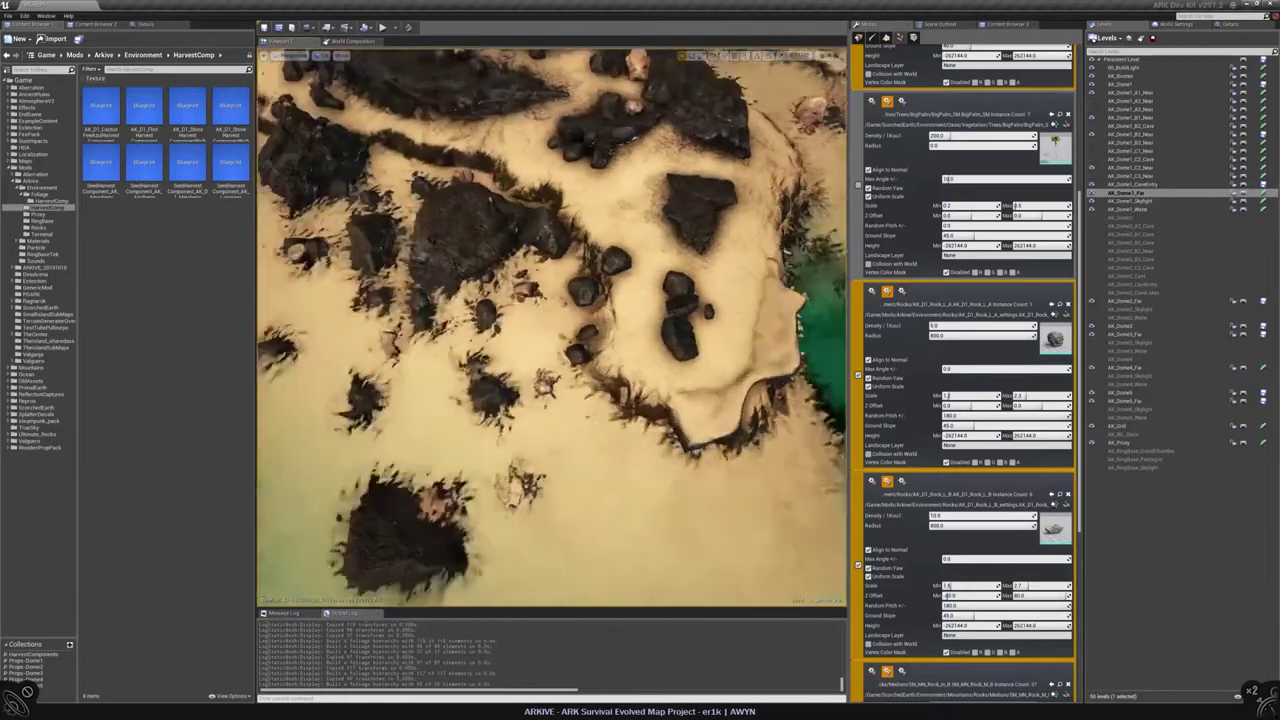
Step: Lower the paint density to 0.01 and place large boulders on and below the ledge's sandy tip
{"action": "scroll", "coordinate": [945, 80], "scroll_direction": "up", "scroll_amount": 5}
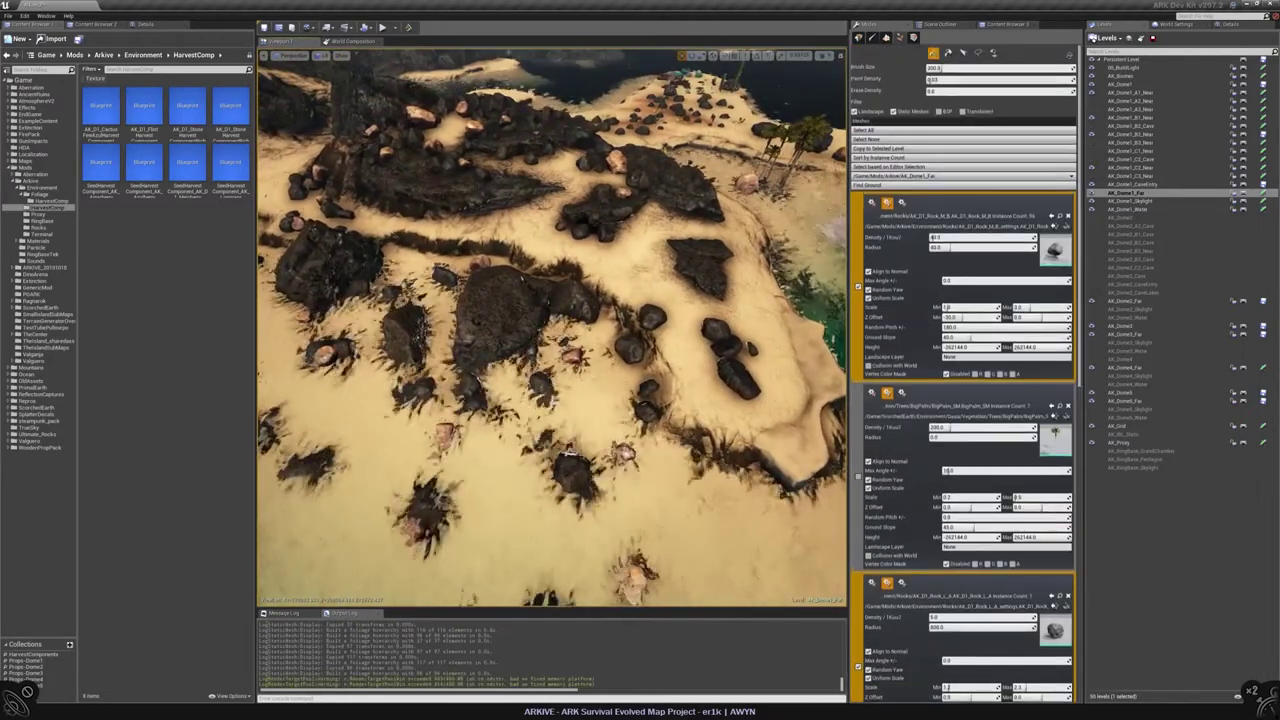
{"action": "left_click", "coordinate": [615, 270]}
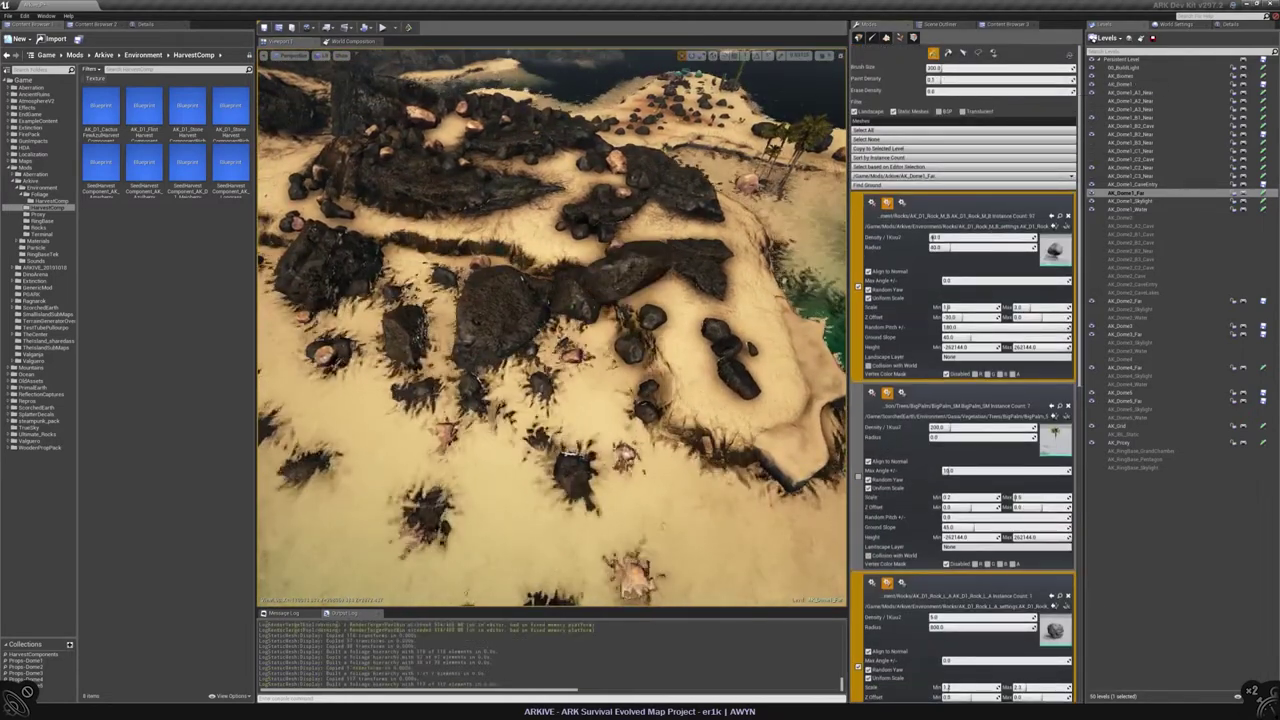
{"action": "right_click_drag", "start_coordinate": [633, 264], "coordinate": [545, 505]}
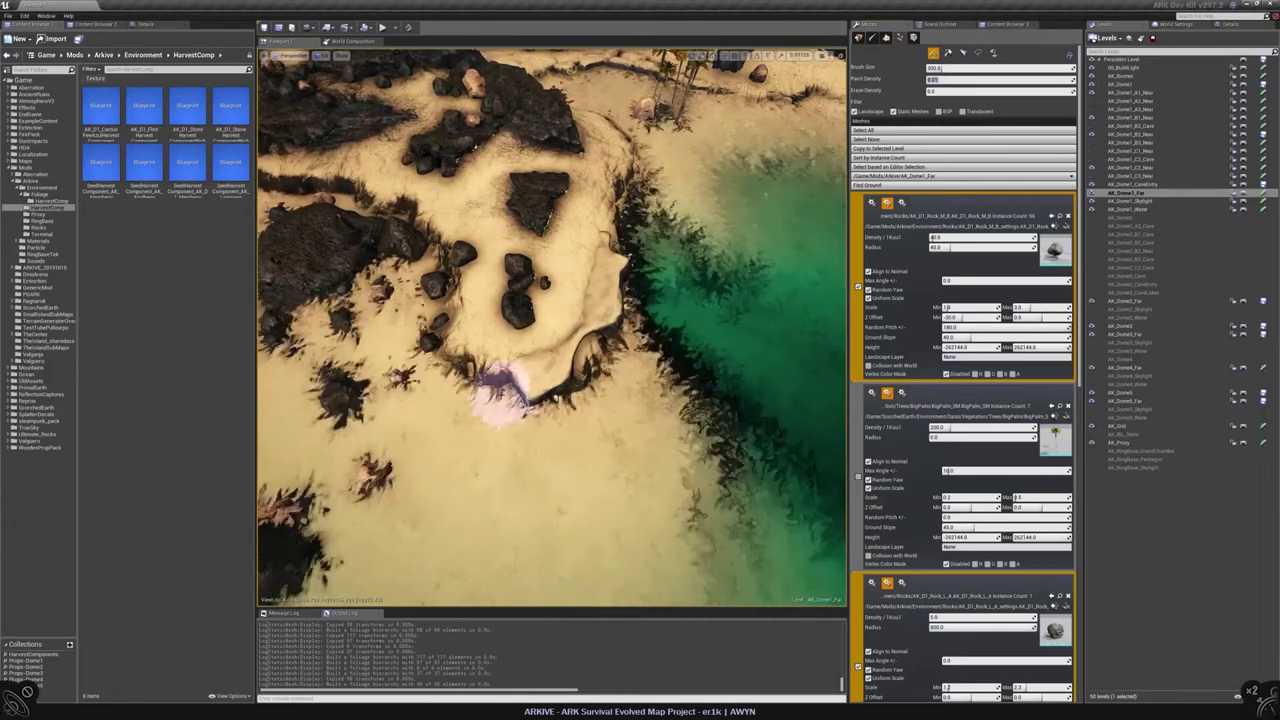
{"action": "right_click_drag", "start_coordinate": [590, 455], "coordinate": [686, 414]}
{"action": "mouse_move", "coordinate": [571, 306]}
{"action": "right_mouse_down"}
{"action": "mouse_move", "coordinate": [600, 290]}
{"action": "mouse_move", "coordinate": [528, 423]}
{"action": "mouse_move", "coordinate": [586, 486]}
{"action": "mouse_move", "coordinate": [590, 430]}
{"action": "mouse_move", "coordinate": [588, 478]}
{"action": "mouse_move", "coordinate": [590, 445]}
{"action": "right_mouse_up"}
{"action": "mouse_move", "coordinate": [590, 445]}
{"action": "left_mouse_down"}
{"action": "mouse_move", "coordinate": [663, 466]}
{"action": "mouse_move", "coordinate": [663, 514]}
{"action": "mouse_move", "coordinate": [718, 530]}
{"action": "left_mouse_up"}
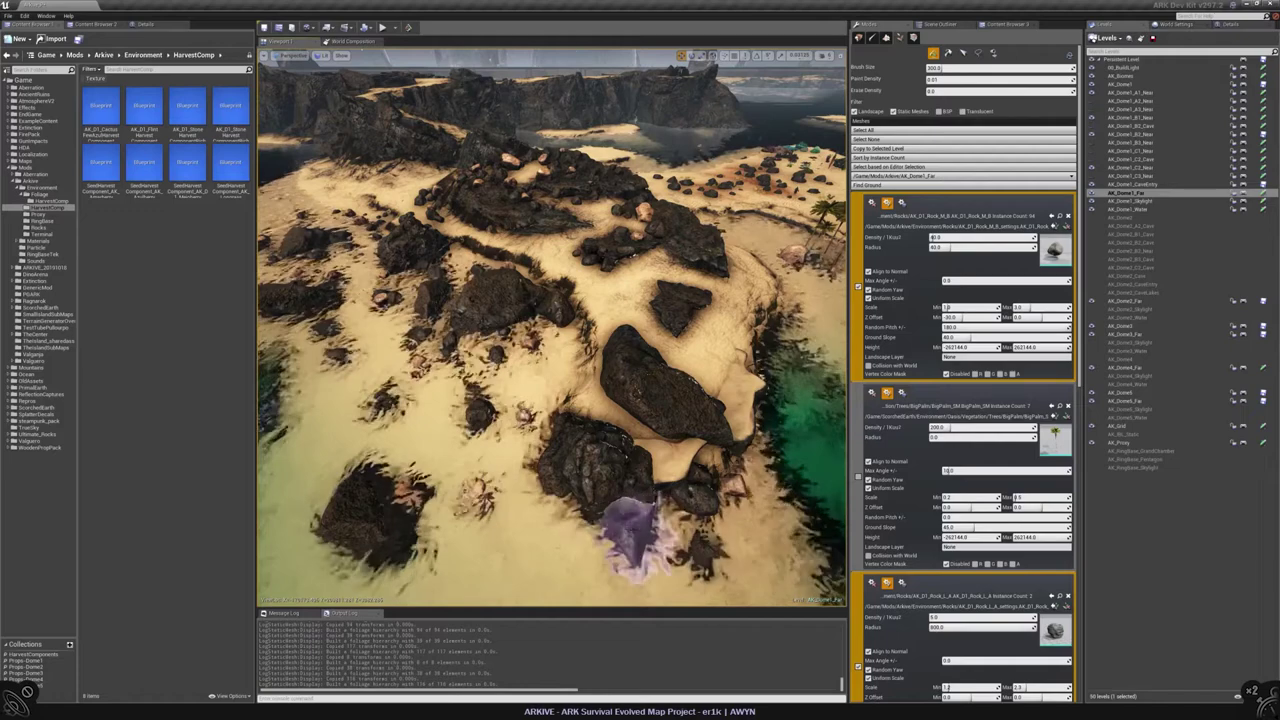
Step: Try adding a large rock between the boulders at the ledge's tip
{"action": "right_click_drag", "start_coordinate": [612, 560], "coordinate": [600, 545]}
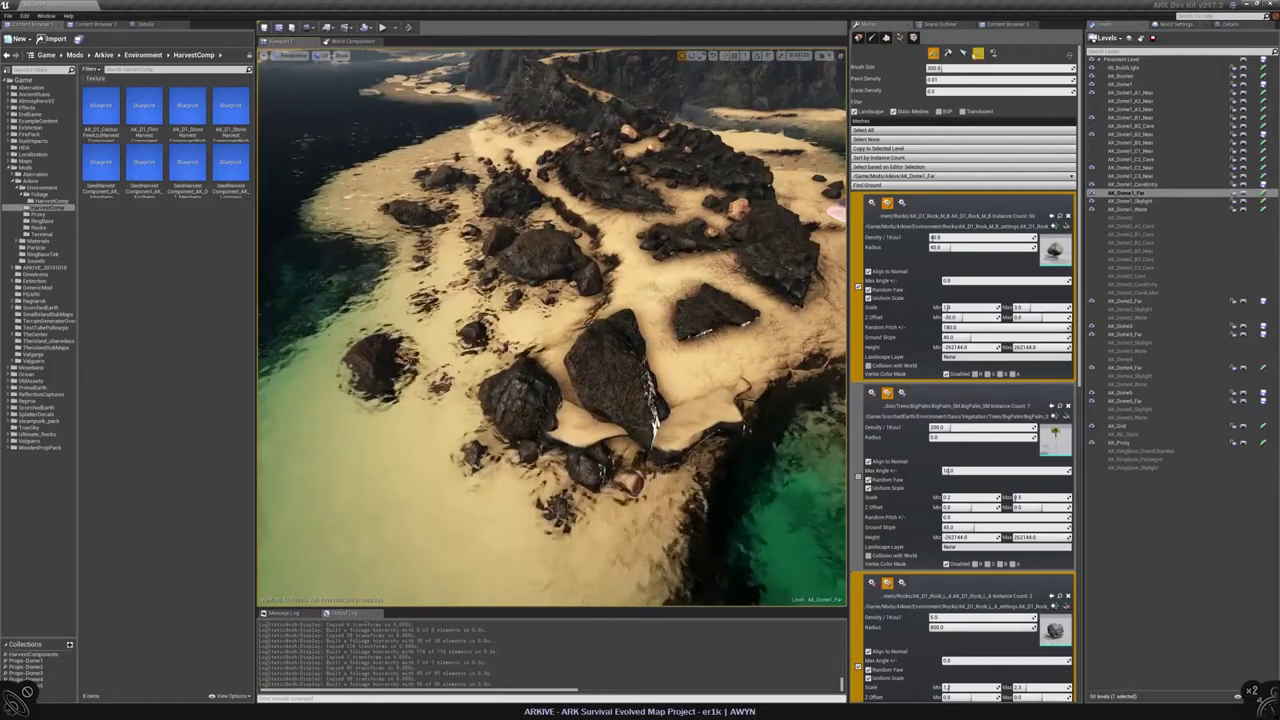
{"action": "key", "text": "s"}
{"action": "key", "text": "shift+1"}
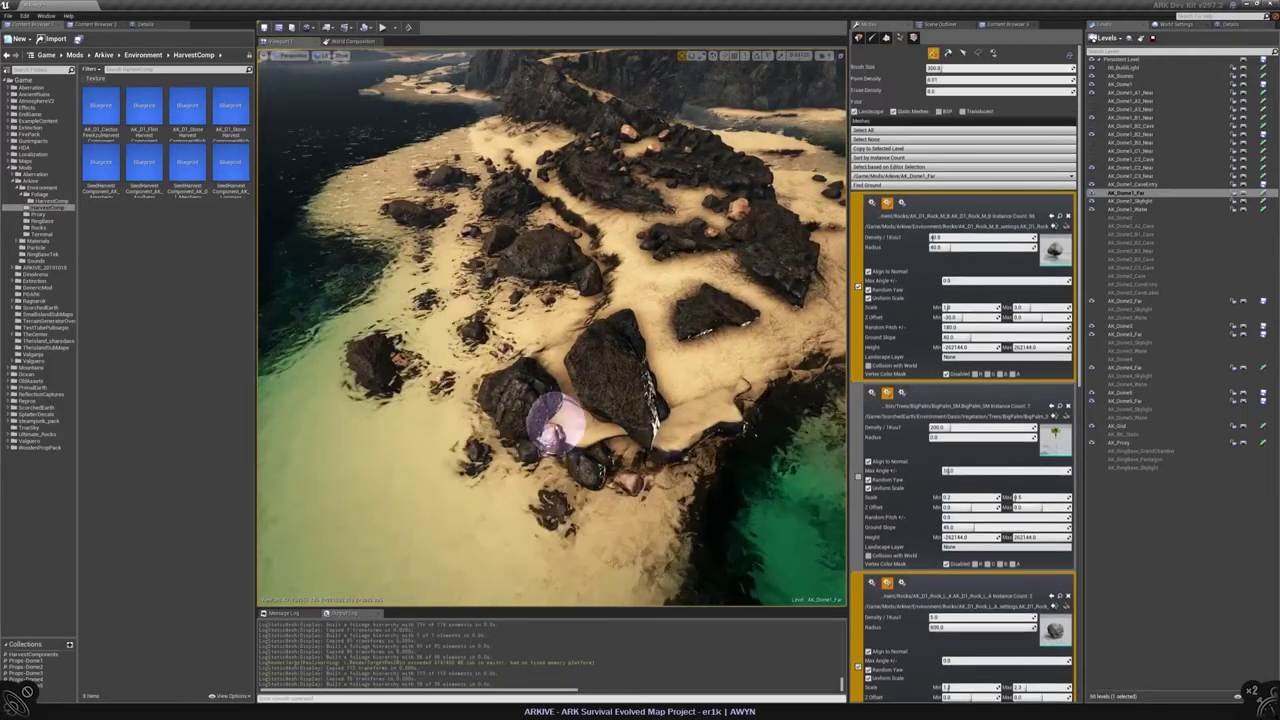
{"action": "left_click_drag", "start_coordinate": [573, 415], "coordinate": [609, 430]}
{"action": "mouse_move", "coordinate": [480, 500]}
{"action": "right_mouse_down"}
{"action": "mouse_move", "coordinate": [480, 440]}
{"action": "mouse_move", "coordinate": [450, 430]}
{"action": "mouse_move", "coordinate": [460, 500]}
{"action": "mouse_move", "coordinate": [490, 480]}
{"action": "right_mouse_up"}
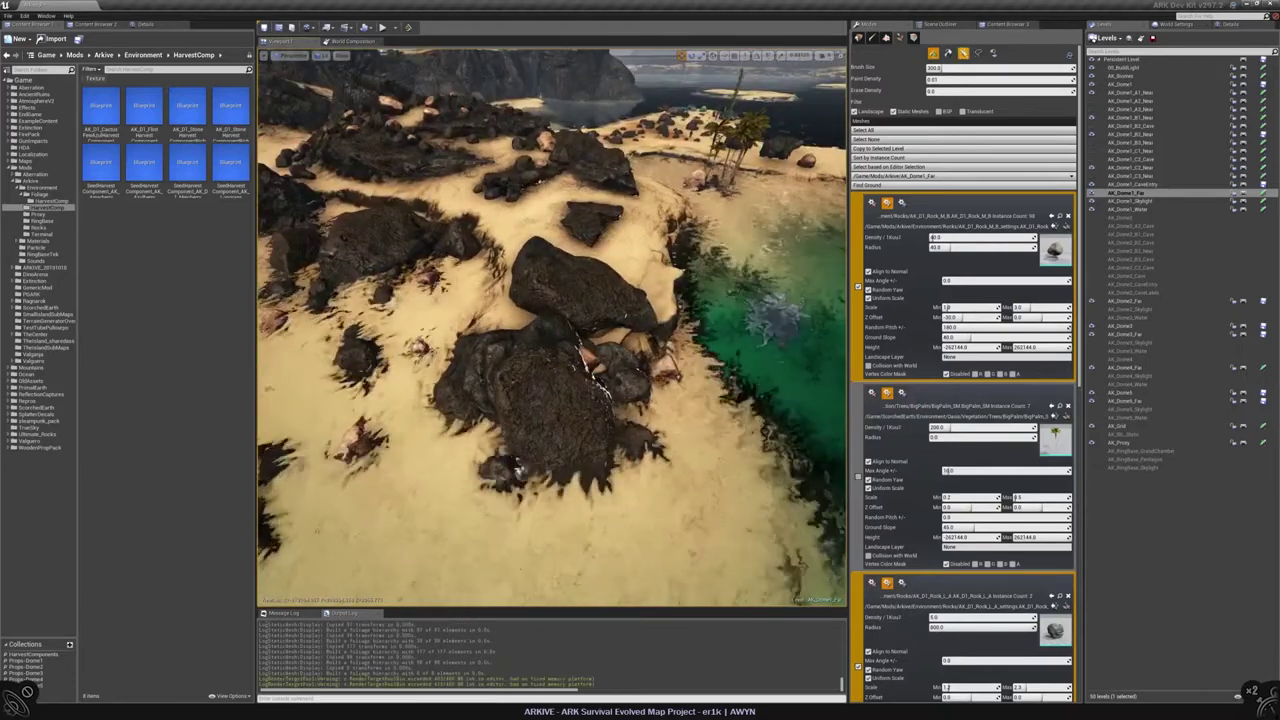
{"action": "key", "text": "shift+3"}
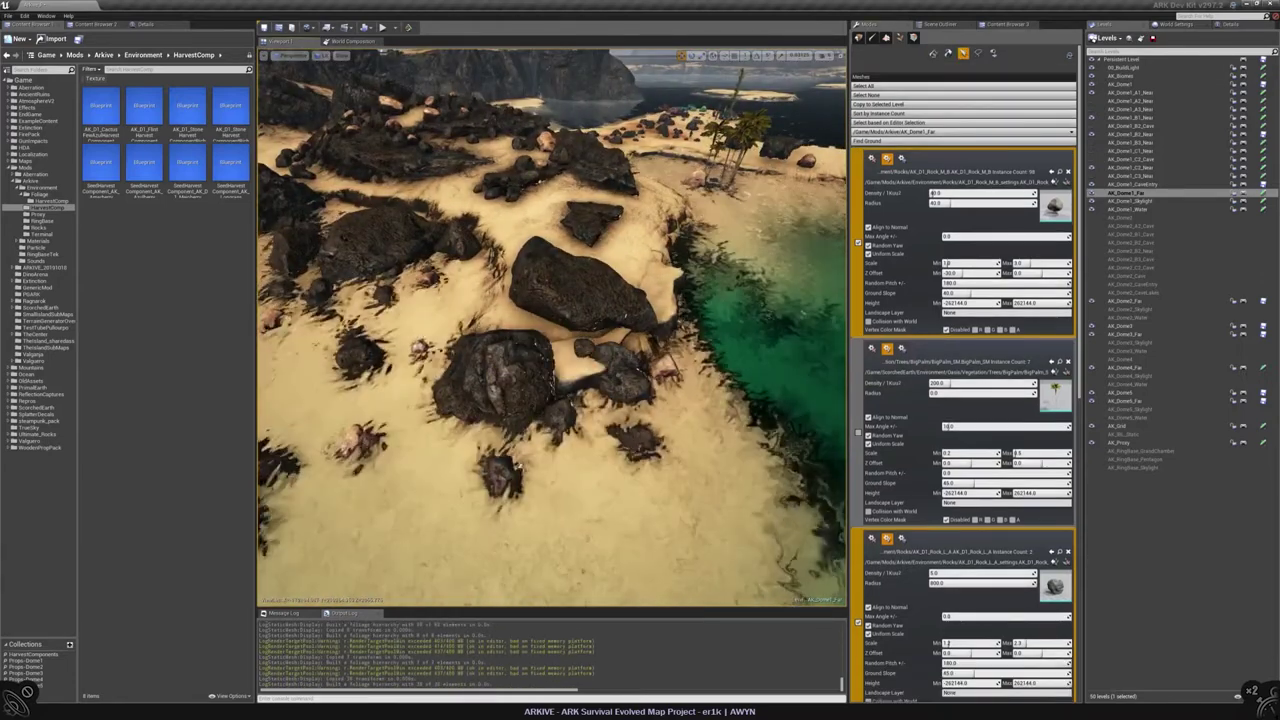
Step: Paint more rocks along the beach below the ledge and check the small rock beside the large boulder
{"action": "key", "text": "shift+1"}
{"action": "mouse_move", "coordinate": [567, 352]}
{"action": "right_mouse_down"}
{"action": "mouse_move", "coordinate": [514, 391]}
{"action": "mouse_move", "coordinate": [570, 363]}
{"action": "mouse_move", "coordinate": [447, 336]}
{"action": "mouse_move", "coordinate": [491, 240]}
{"action": "mouse_move", "coordinate": [518, 305]}
{"action": "mouse_move", "coordinate": [571, 343]}
{"action": "mouse_move", "coordinate": [551, 386]}
{"action": "right_mouse_up"}
{"action": "mouse_move", "coordinate": [604, 358]}
{"action": "left_mouse_down"}
{"action": "mouse_move", "coordinate": [580, 365]}
{"action": "mouse_move", "coordinate": [614, 350]}
{"action": "left_mouse_up"}
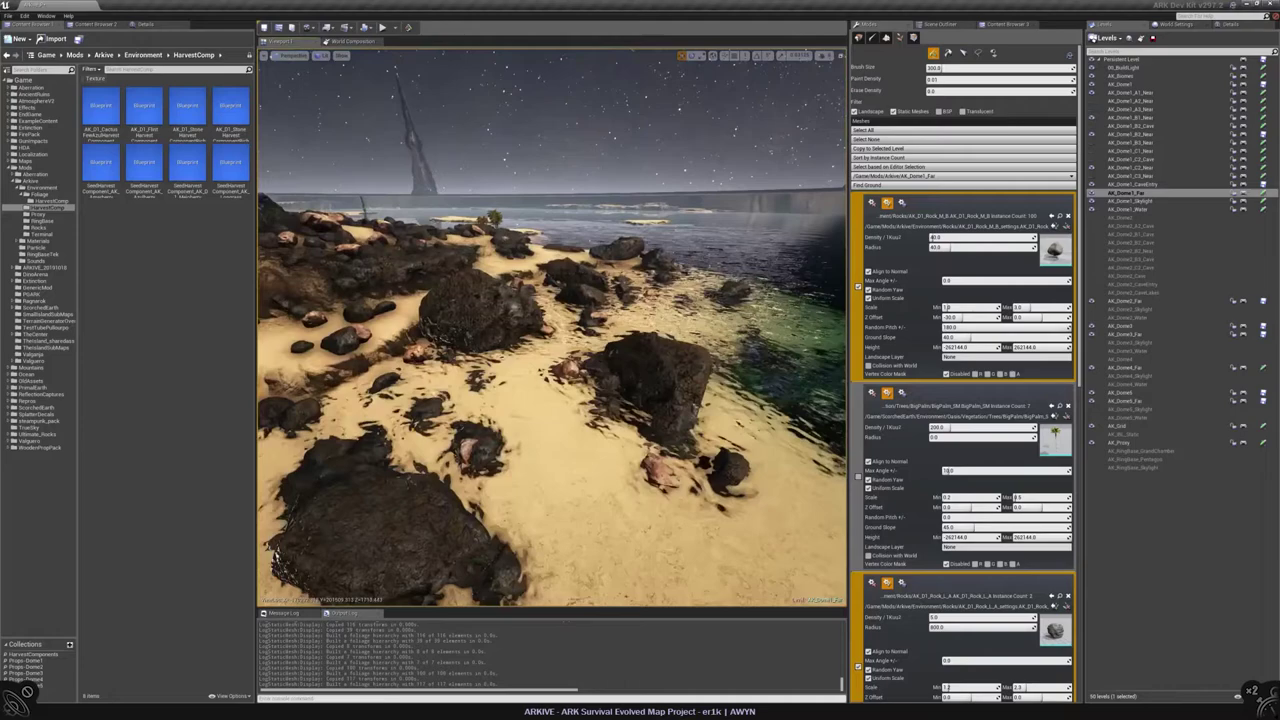
{"action": "mouse_move", "coordinate": [550, 330]}
{"action": "right_mouse_down"}
{"action": "mouse_move", "coordinate": [545, 345]}
{"action": "mouse_move", "coordinate": [552, 320]}
{"action": "right_mouse_up"}
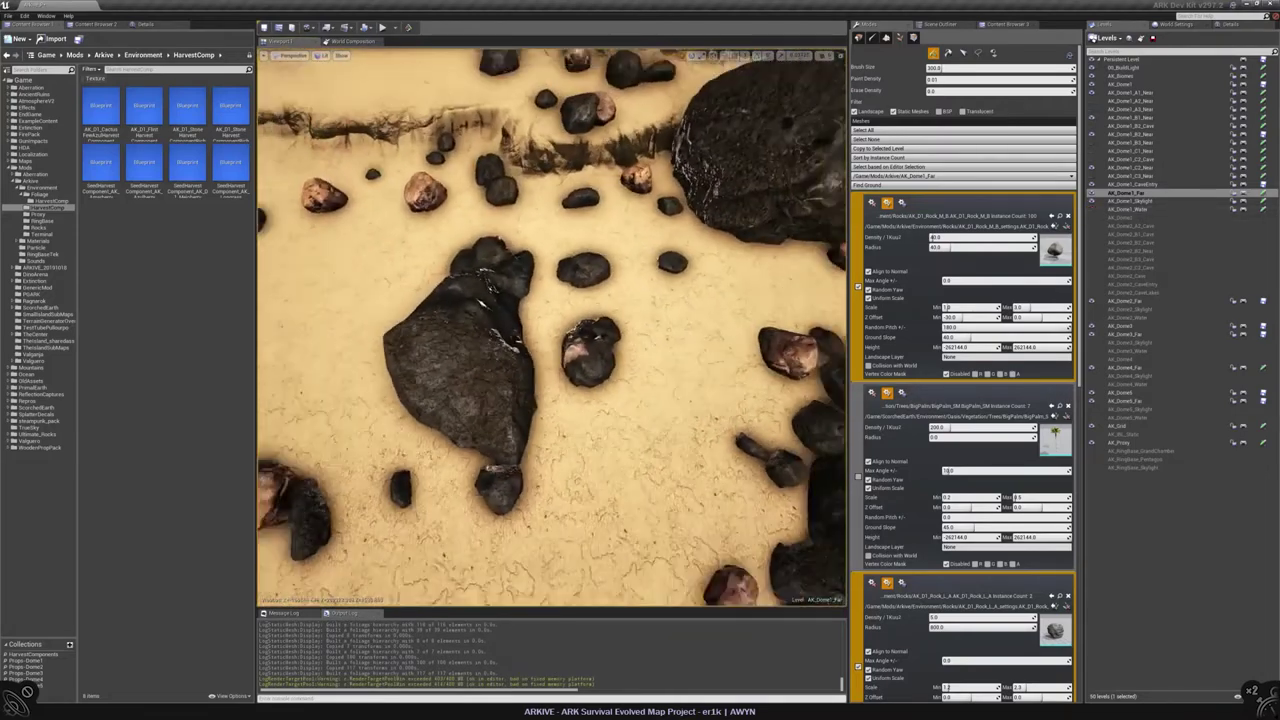
{"action": "left_click", "coordinate": [963, 52]}
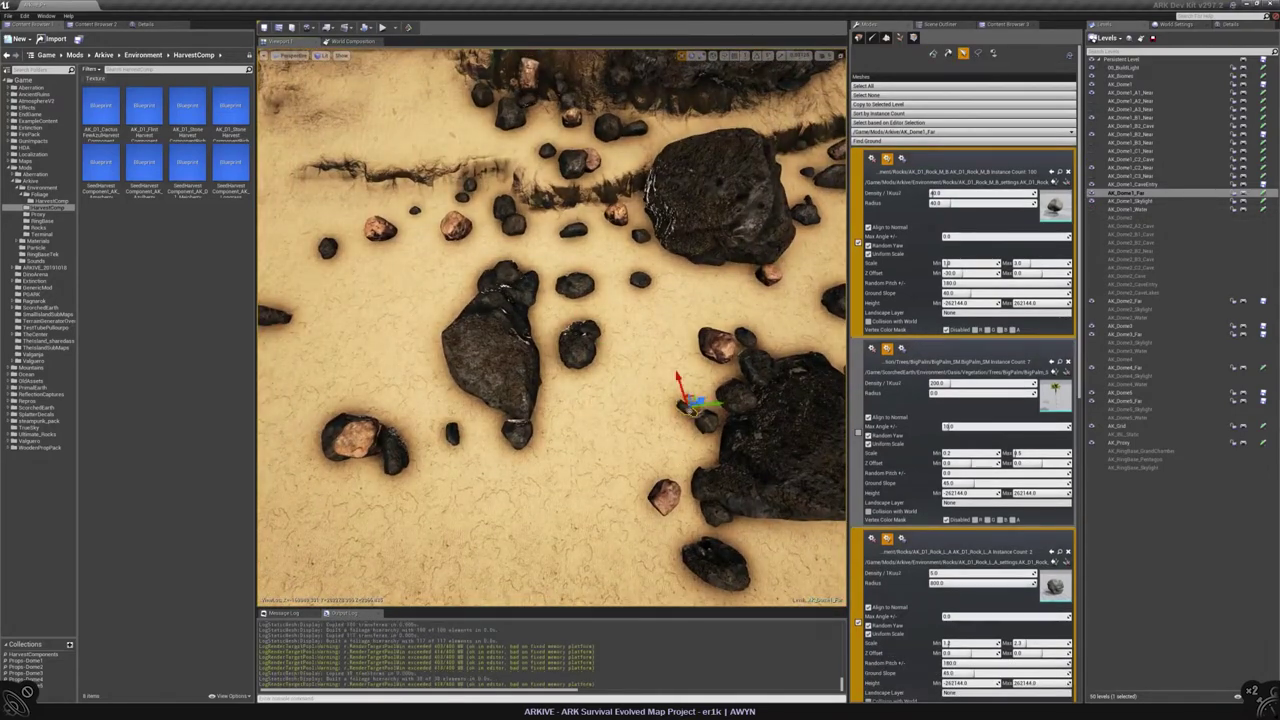
{"action": "mouse_move", "coordinate": [550, 330]}
{"action": "right_mouse_down"}
{"action": "mouse_move", "coordinate": [545, 360]}
{"action": "mouse_move", "coordinate": [530, 350]}
{"action": "mouse_move", "coordinate": [550, 335]}
{"action": "mouse_move", "coordinate": [540, 326]}
{"action": "right_mouse_up"}
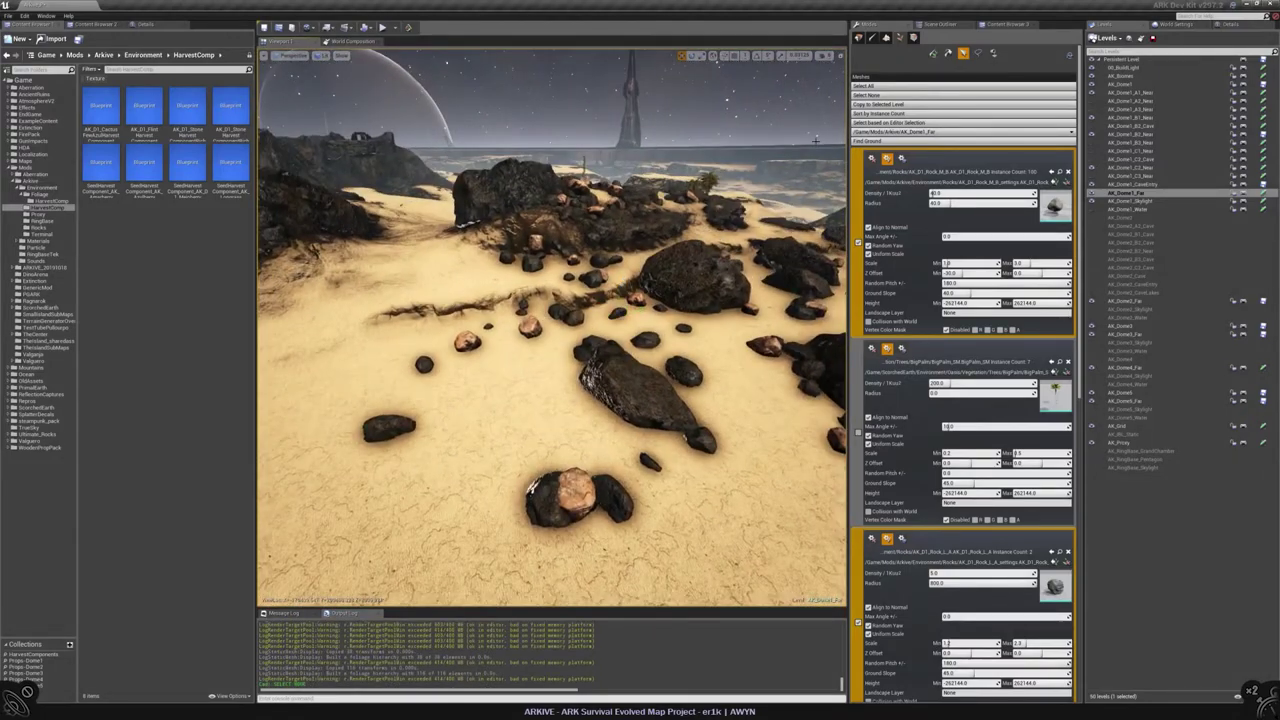
Step: Paint a few single medium rocks on the bare sand around the boulders below the ledge
{"action": "left_click", "coordinate": [933, 53]}
{"action": "right_click_drag", "start_coordinate": [443, 337], "coordinate": [512, 352]}
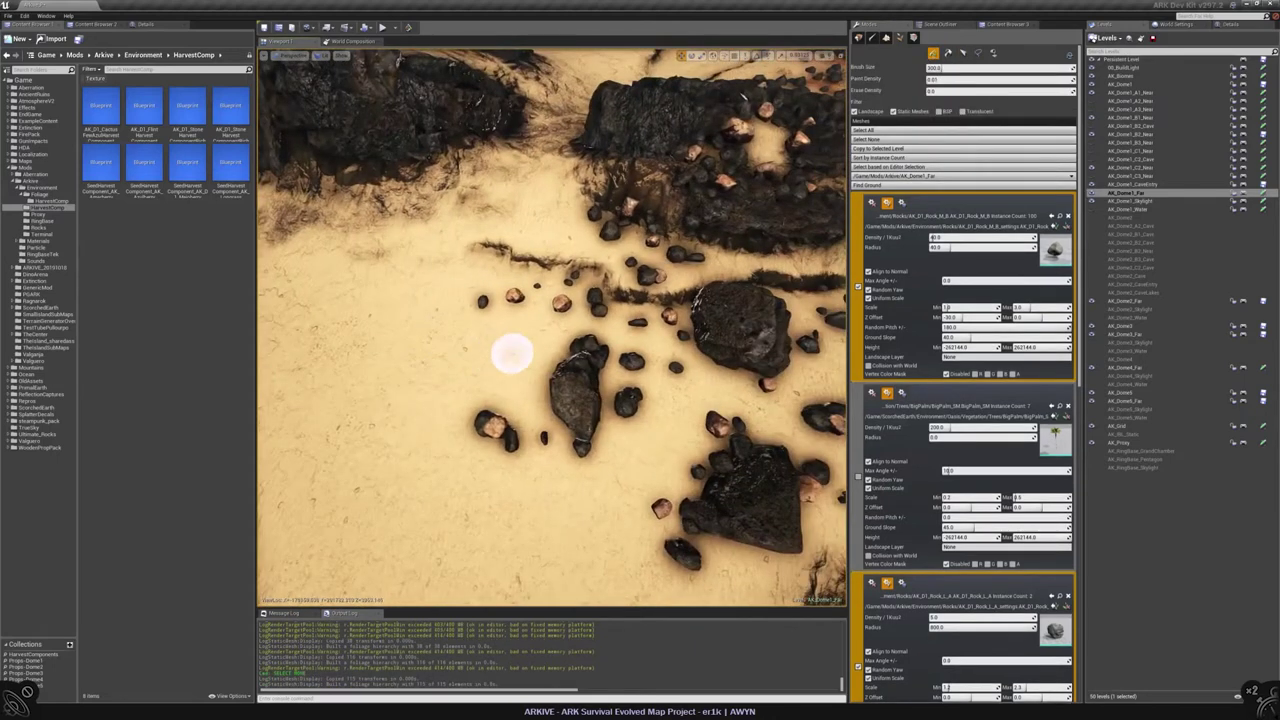
{"action": "mouse_move", "coordinate": [524, 331]}
{"action": "left_mouse_down"}
{"action": "mouse_move", "coordinate": [514, 351]}
{"action": "mouse_move", "coordinate": [530, 348]}
{"action": "left_mouse_up"}
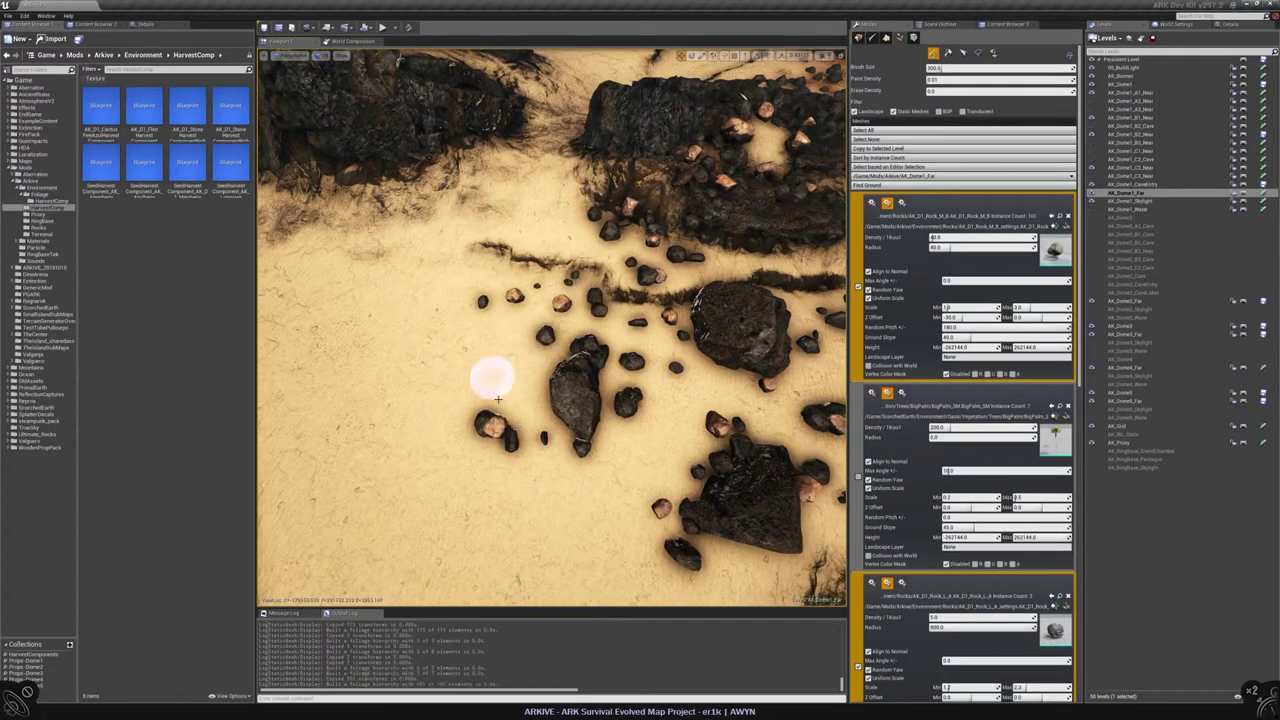
{"action": "right_click_drag", "start_coordinate": [512, 408], "coordinate": [416, 305]}
{"action": "mouse_move", "coordinate": [416, 305]}
{"action": "left_mouse_down"}
{"action": "mouse_move", "coordinate": [491, 371]}
{"action": "mouse_move", "coordinate": [457, 329]}
{"action": "left_mouse_up"}
{"action": "right_click_drag", "start_coordinate": [457, 329], "coordinate": [509, 320]}
{"action": "left_click_drag", "start_coordinate": [510, 320], "coordinate": [531, 337]}
{"action": "mouse_move", "coordinate": [531, 337]}
{"action": "right_mouse_down"}
{"action": "mouse_move", "coordinate": [537, 363]}
{"action": "mouse_move", "coordinate": [460, 370]}
{"action": "mouse_move", "coordinate": [466, 320]}
{"action": "mouse_move", "coordinate": [442, 325]}
{"action": "mouse_move", "coordinate": [486, 386]}
{"action": "right_mouse_up"}
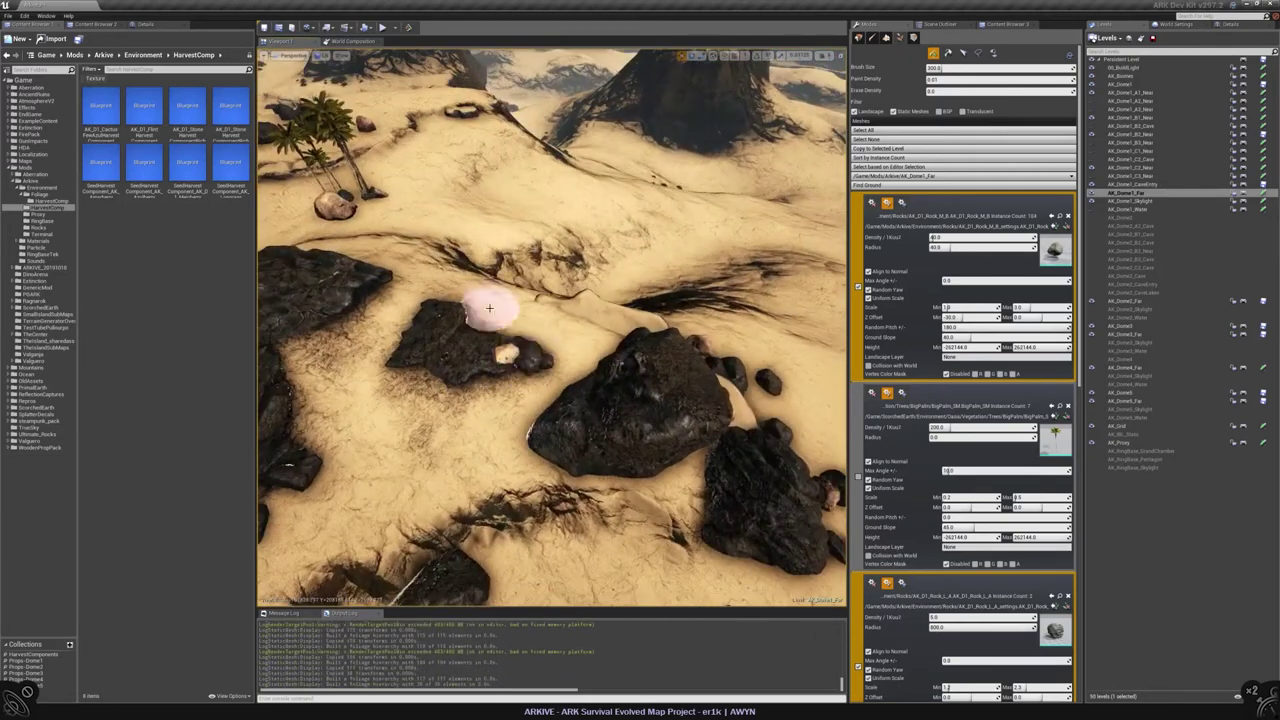
Step: Rework the small rocks on the flat dark outcrop above the ledge, painting new ones along its edge
{"action": "mouse_move", "coordinate": [525, 350]}
{"action": "left_mouse_down"}
{"action": "mouse_move", "coordinate": [528, 363]}
{"action": "mouse_move", "coordinate": [523, 351]}
{"action": "mouse_move", "coordinate": [469, 397]}
{"action": "mouse_move", "coordinate": [545, 355]}
{"action": "mouse_move", "coordinate": [509, 360]}
{"action": "mouse_move", "coordinate": [514, 386]}
{"action": "mouse_move", "coordinate": [520, 349]}
{"action": "left_mouse_up"}
{"action": "right_click_drag", "start_coordinate": [520, 349], "coordinate": [515, 367]}
{"action": "left_click", "coordinate": [963, 53]}
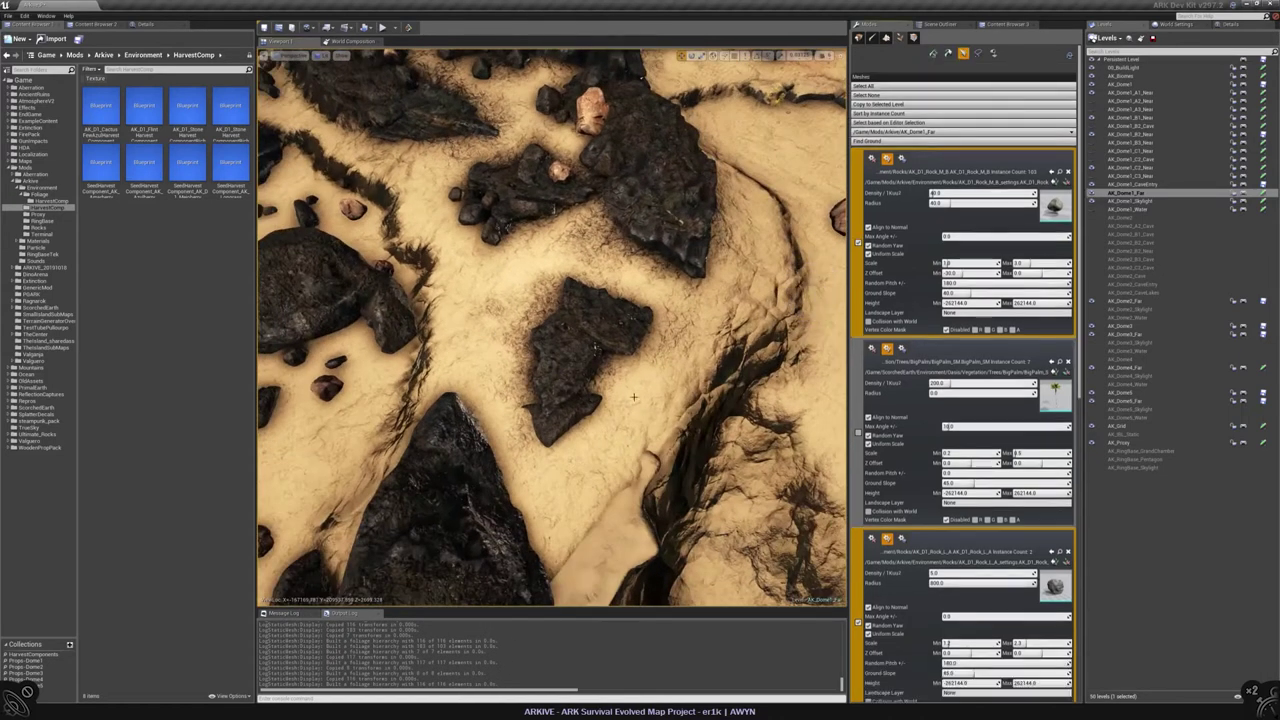
{"action": "left_click", "coordinate": [933, 53]}
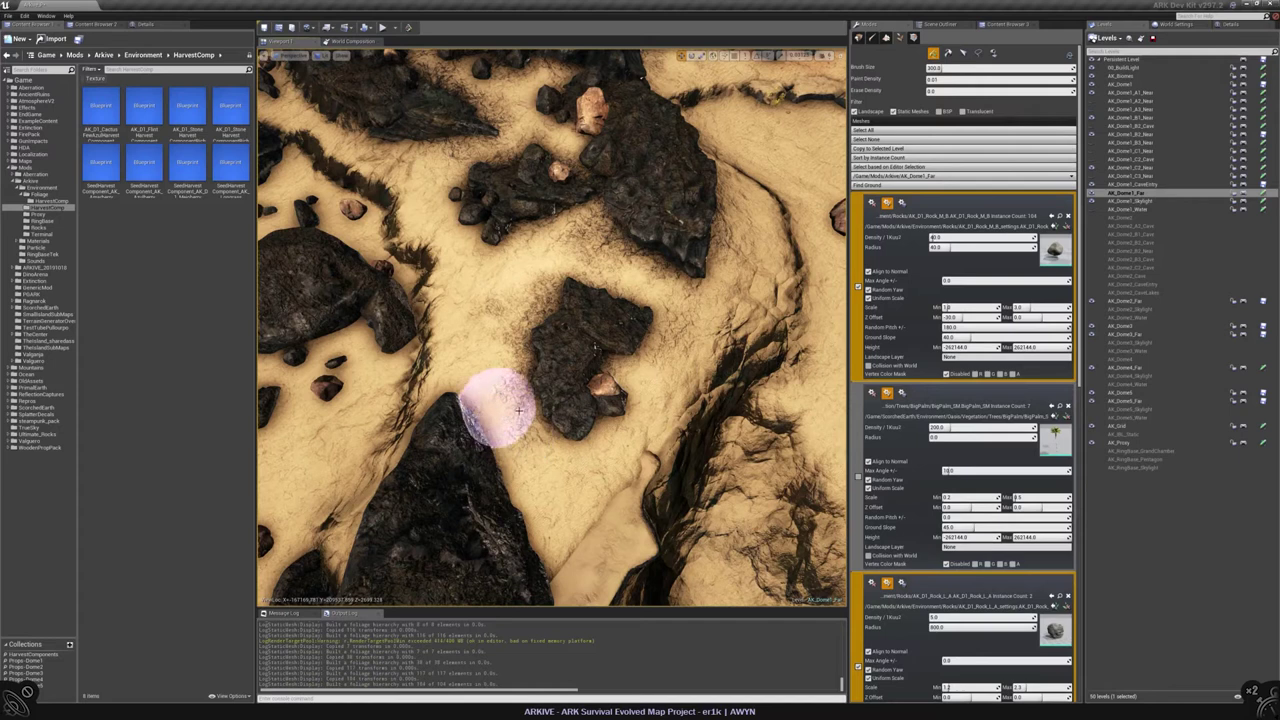
{"action": "left_click", "coordinate": [628, 383]}
{"action": "left_click", "coordinate": [640, 371]}
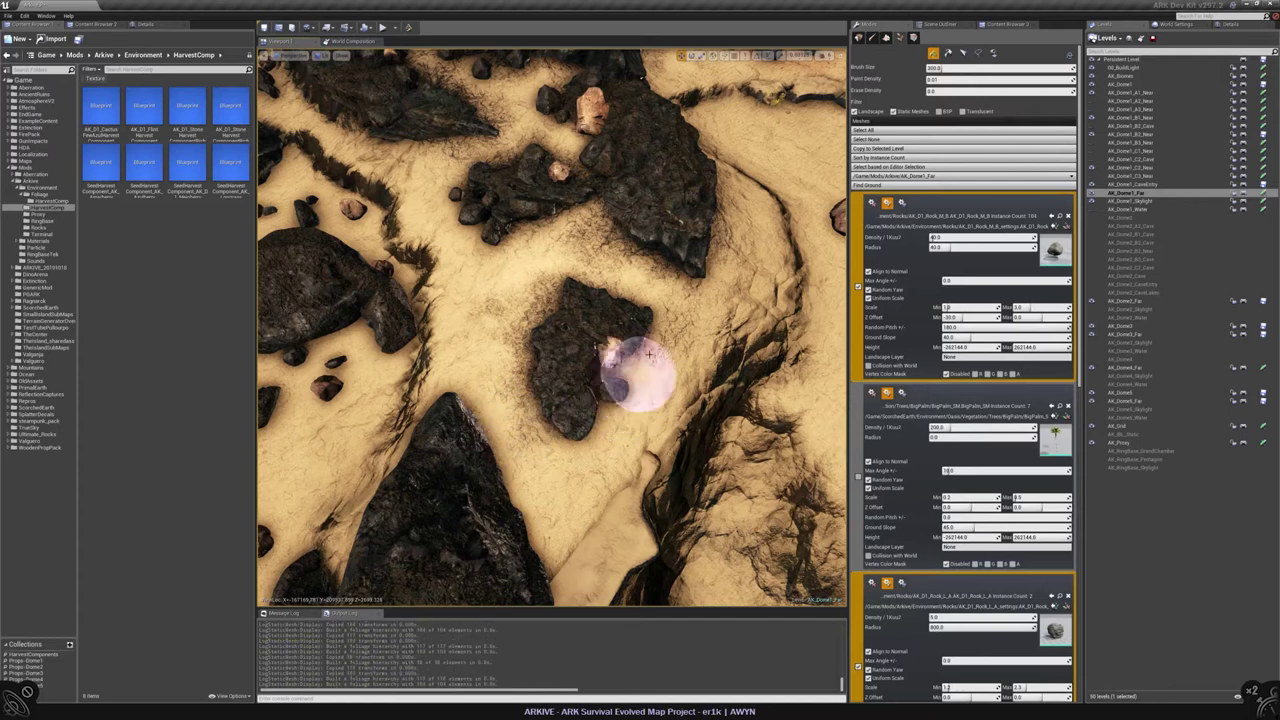
{"action": "left_click", "coordinate": [643, 335]}
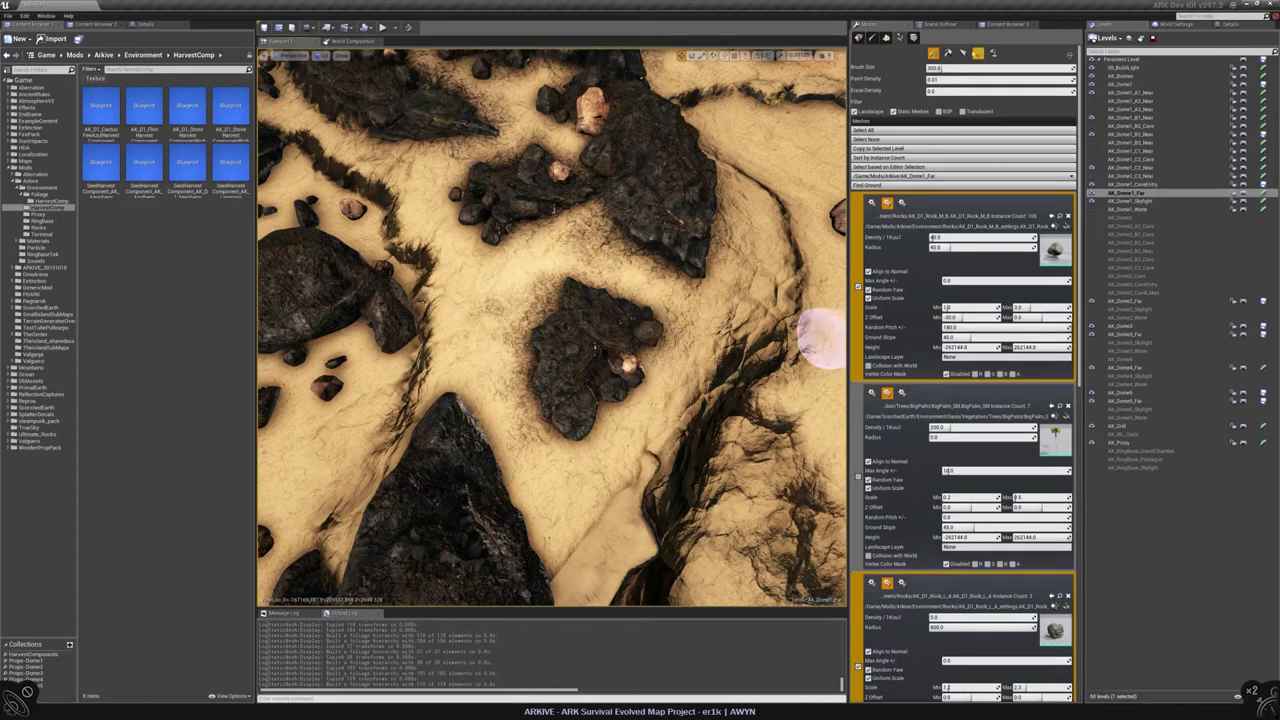
Step: Remove the pale rock at the flat outcrop's edge and paint replacement rocks on and around the outcrop
{"action": "left_click", "coordinate": [963, 53]}
{"action": "left_click", "coordinate": [628, 366]}
{"action": "left_click", "coordinate": [933, 53]}
{"action": "left_click", "coordinate": [597, 325]}
{"action": "left_click", "coordinate": [623, 298]}
{"action": "left_click", "coordinate": [693, 280]}
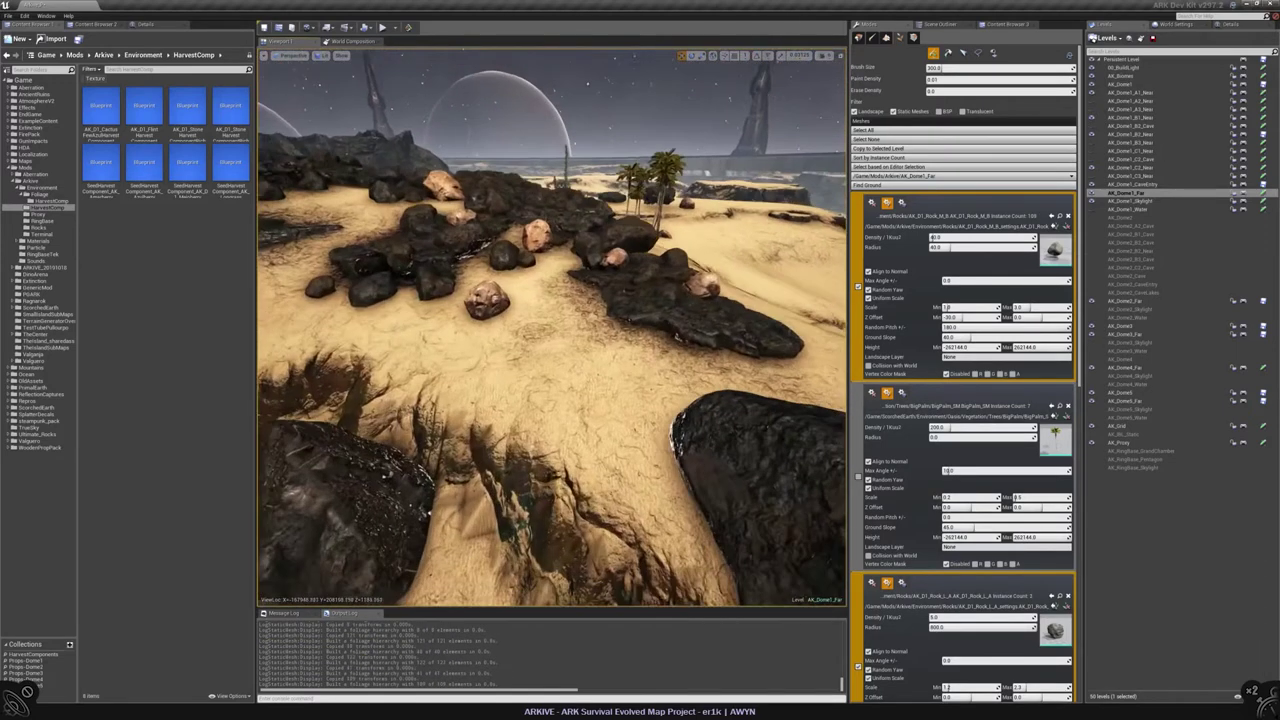
Step: Paint additional rocks on the sandy slope beside the flat outcrop and along the ledge
{"action": "left_click", "coordinate": [614, 405]}
{"action": "mouse_move", "coordinate": [651, 423]}
{"action": "right_mouse_down"}
{"action": "mouse_move", "coordinate": [630, 380]}
{"action": "mouse_move", "coordinate": [514, 386]}
{"action": "right_mouse_up"}
{"action": "mouse_move", "coordinate": [514, 386]}
{"action": "left_mouse_down"}
{"action": "mouse_move", "coordinate": [491, 366]}
{"action": "mouse_move", "coordinate": [500, 350]}
{"action": "mouse_move", "coordinate": [491, 366]}
{"action": "mouse_move", "coordinate": [591, 380]}
{"action": "mouse_move", "coordinate": [503, 357]}
{"action": "mouse_move", "coordinate": [466, 391]}
{"action": "left_mouse_up"}
{"action": "right_click_drag", "start_coordinate": [466, 391], "coordinate": [771, 443]}
Step: Set the ground slope of AK_D1_Rock_L_A and AK_D1_Rock_L_B to 30
{"action": "scroll", "coordinate": [960, 350], "scroll_direction": "down", "scroll_amount": 6}
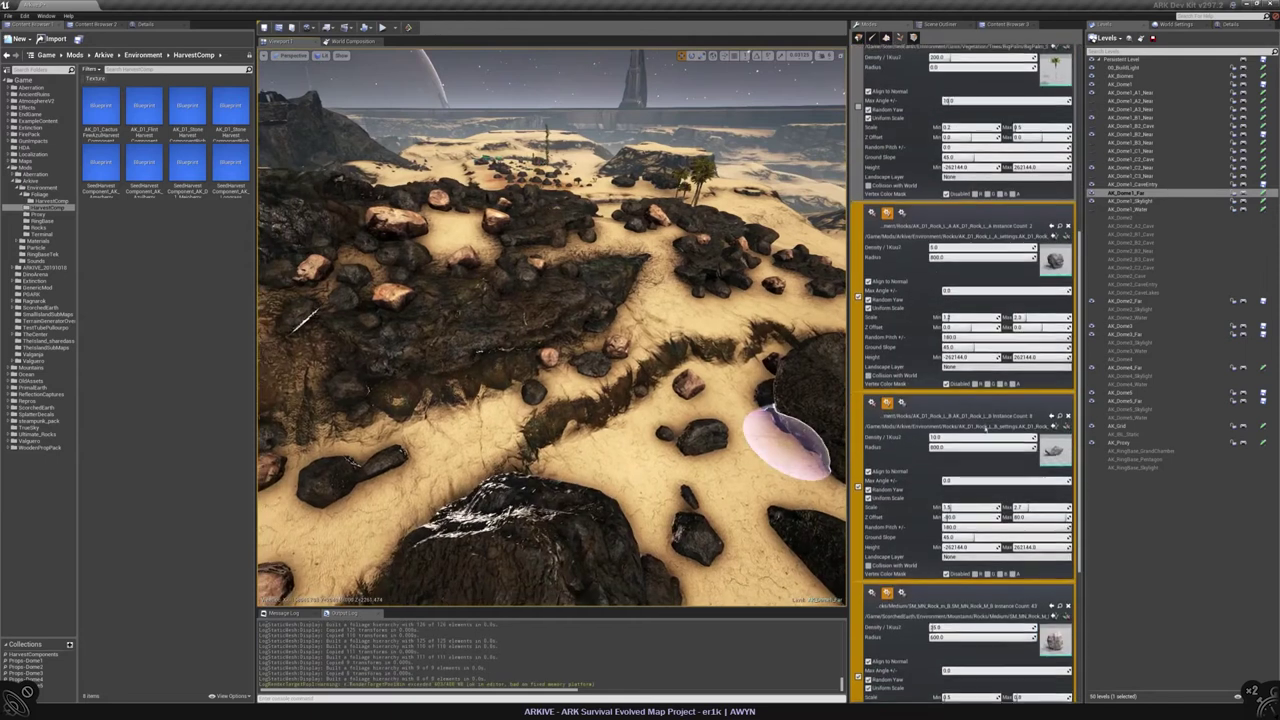
{"action": "type", "text": "30"}
{"action": "key", "text": "Return"}
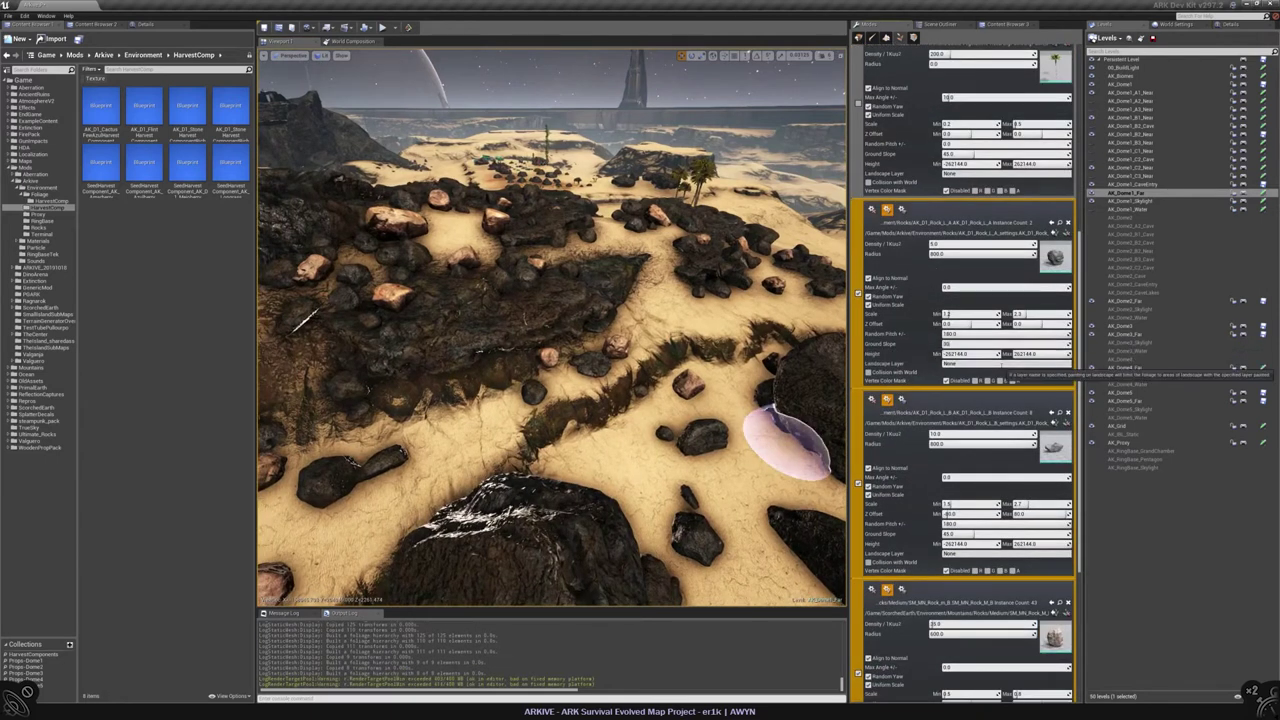
{"action": "left_click", "coordinate": [948, 534]}
{"action": "type", "text": "30"}
{"action": "key", "text": "Return"}
{"action": "right_click_drag", "start_coordinate": [591, 314], "coordinate": [523, 343]}
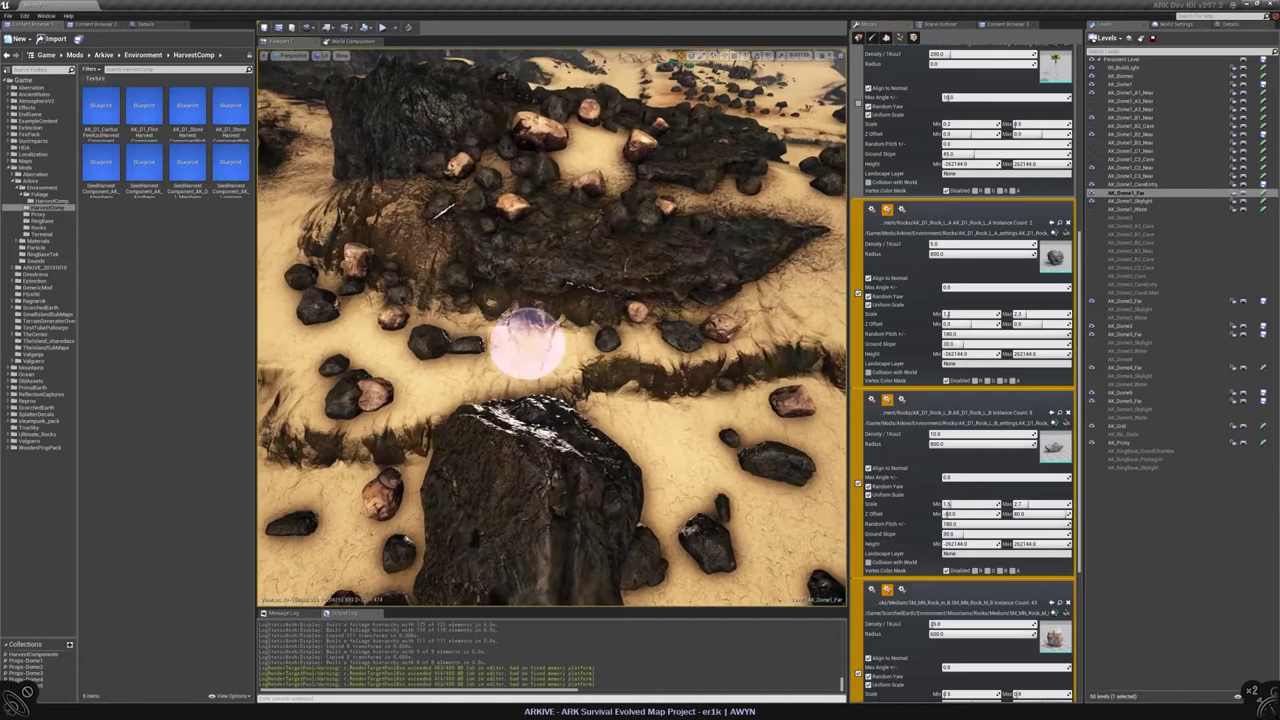
Step: Erase rocks from the sandy ledge and set the ground slope of AK_D1_Rock_L_A and AK_D1_Rock_L_B to 20
{"action": "mouse_move", "coordinate": [451, 381]}
{"action": "left_mouse_down", "text": "shift"}
{"action": "mouse_move", "coordinate": [434, 309]}
{"action": "mouse_move", "coordinate": [457, 320]}
{"action": "mouse_move", "coordinate": [429, 343]}
{"action": "mouse_move", "coordinate": [400, 320]}
{"action": "left_mouse_up", "text": "shift"}
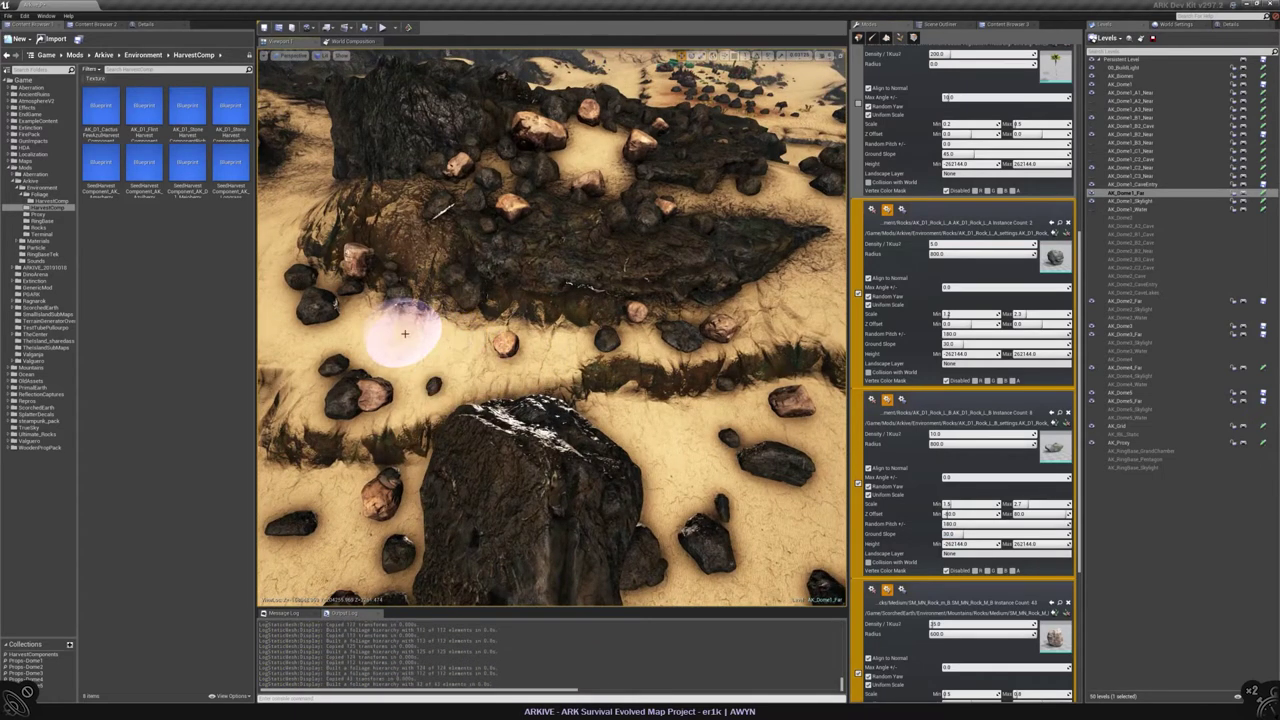
{"action": "left_click", "coordinate": [960, 534]}
{"action": "type", "text": "20"}
{"action": "key", "text": "Return"}
{"action": "mouse_move", "coordinate": [815, 415]}
{"action": "right_mouse_down"}
{"action": "mouse_move", "coordinate": [815, 260]}
{"action": "mouse_move", "coordinate": [815, 300]}
{"action": "right_mouse_up"}
{"action": "mouse_move", "coordinate": [471, 371]}
{"action": "left_mouse_down", "text": "shift"}
{"action": "mouse_move", "coordinate": [486, 409]}
{"action": "mouse_move", "coordinate": [553, 390]}
{"action": "left_mouse_up", "text": "shift"}
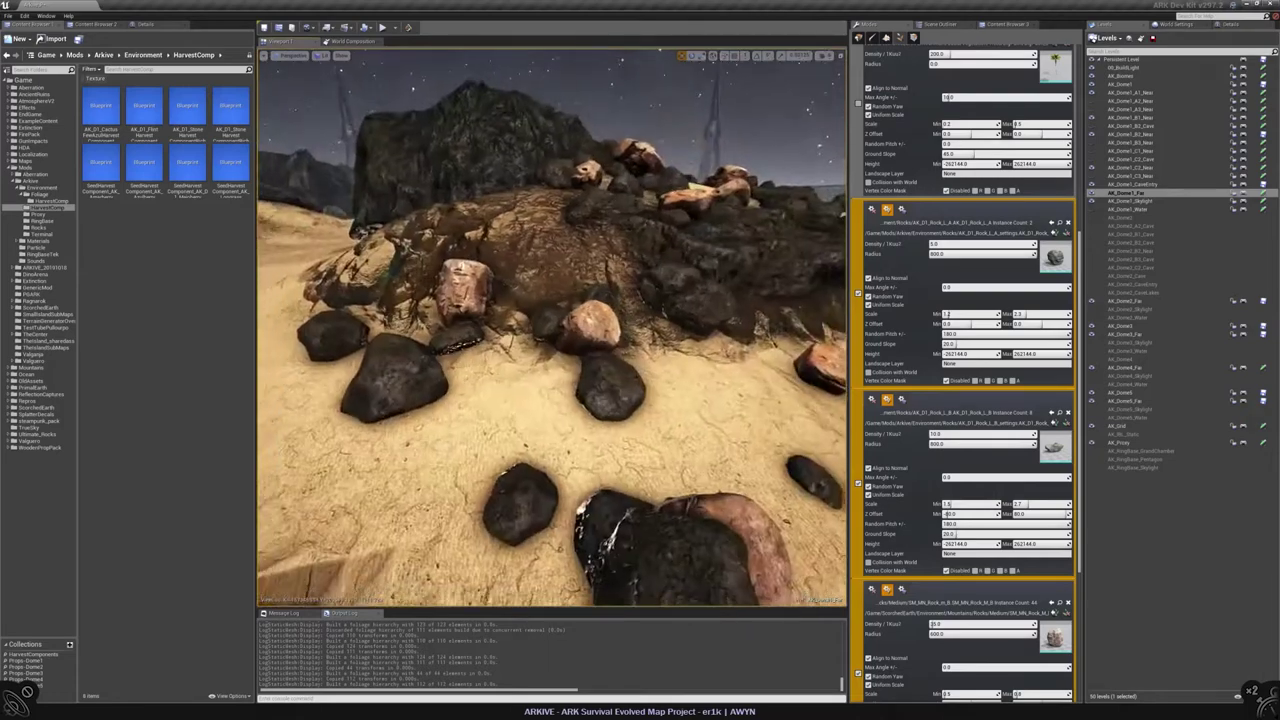
Step: Hide the AK_Dome1_B2_Near level and show the AK_Dome1_Water level
{"action": "right_click_drag", "start_coordinate": [596, 447], "coordinate": [596, 447]}
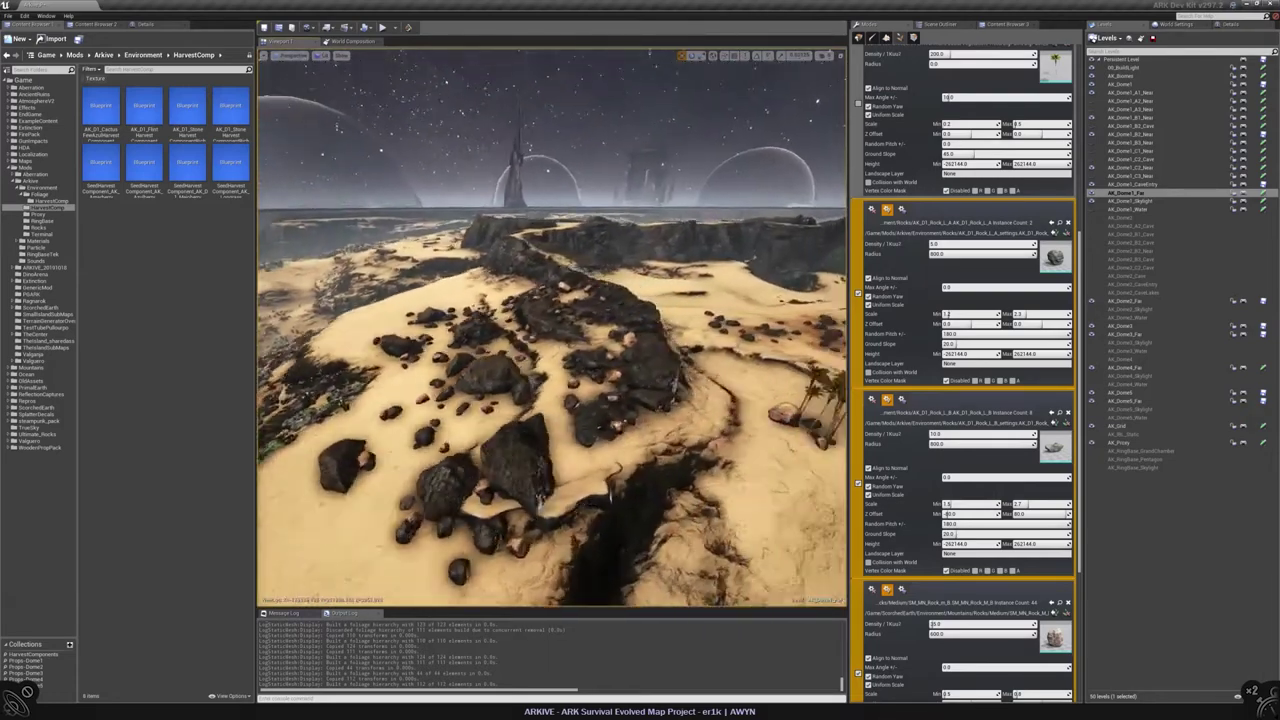
{"action": "left_click", "coordinate": [1091, 134]}
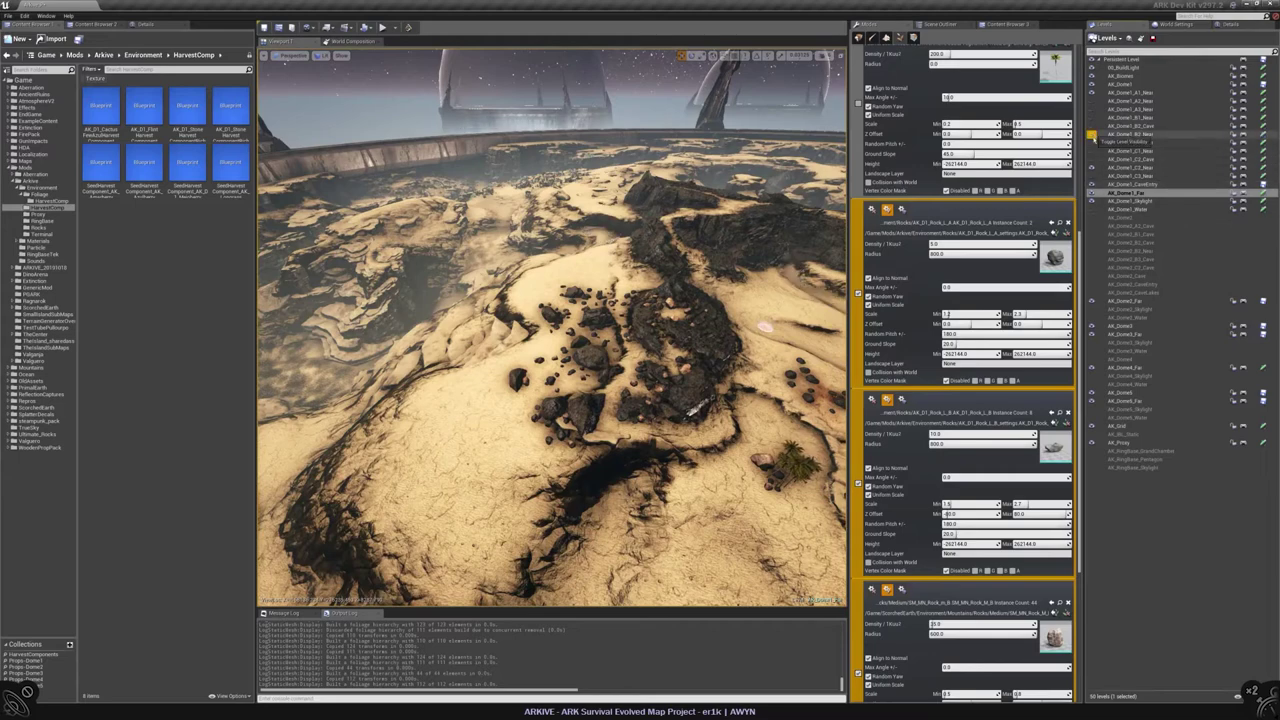
{"action": "right_click_drag", "start_coordinate": [550, 330], "coordinate": [560, 298]}
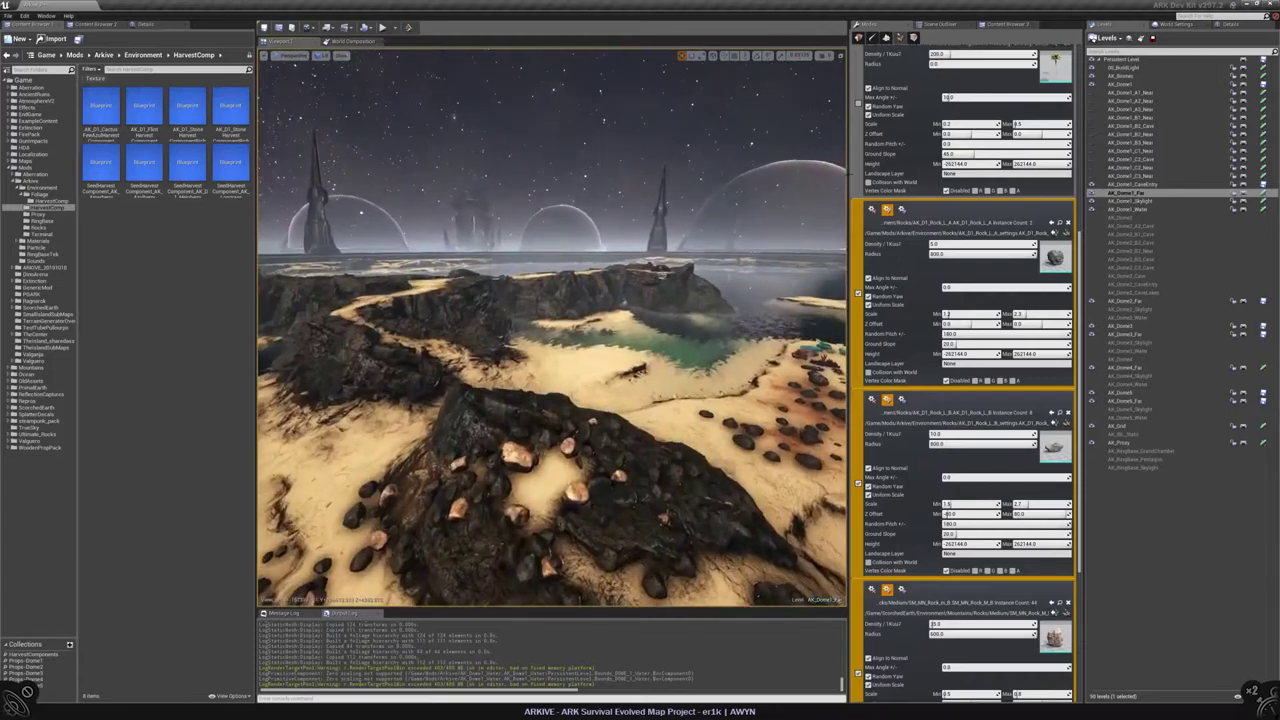
Step: Activate only the BigPalm foliage type and paint palms among the pale rocks on the dark outcrop
{"action": "scroll", "coordinate": [885, 143], "scroll_direction": "up", "scroll_amount": 5}
{"action": "scroll", "coordinate": [885, 143], "scroll_direction": "up", "scroll_amount": 4}
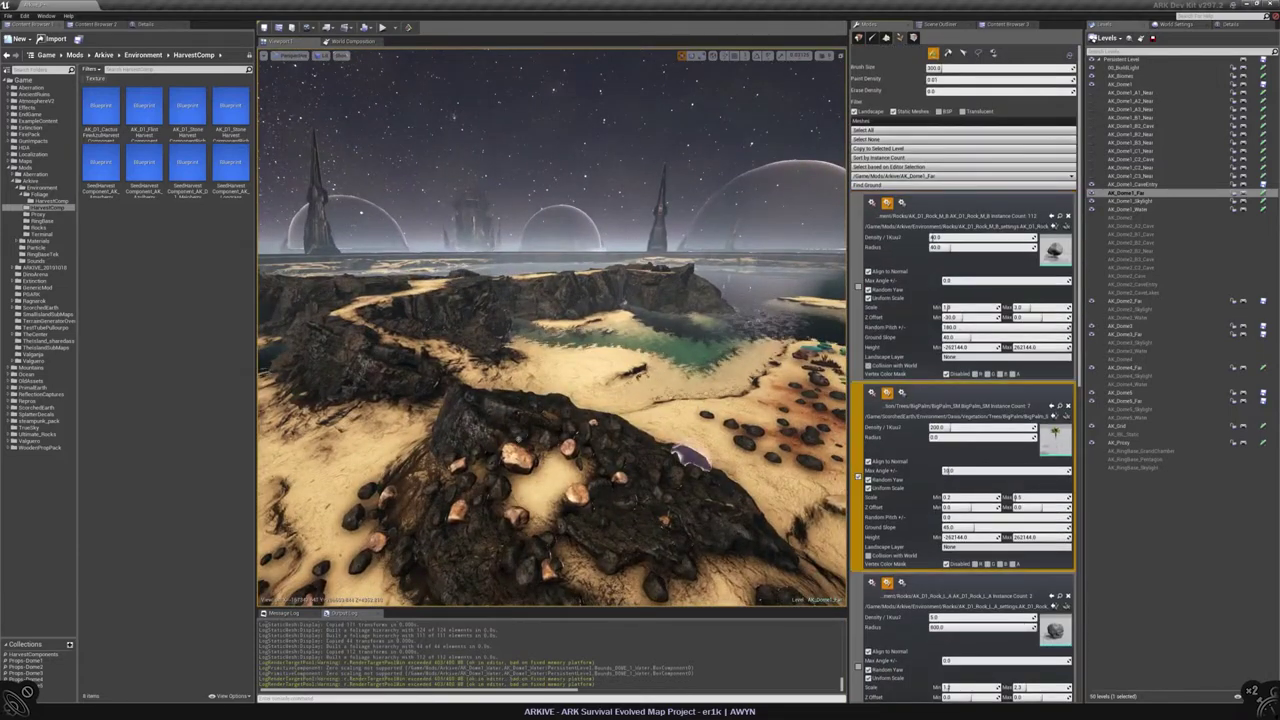
{"action": "right_click_drag", "start_coordinate": [686, 443], "coordinate": [688, 475]}
{"action": "left_click", "coordinate": [541, 358]}
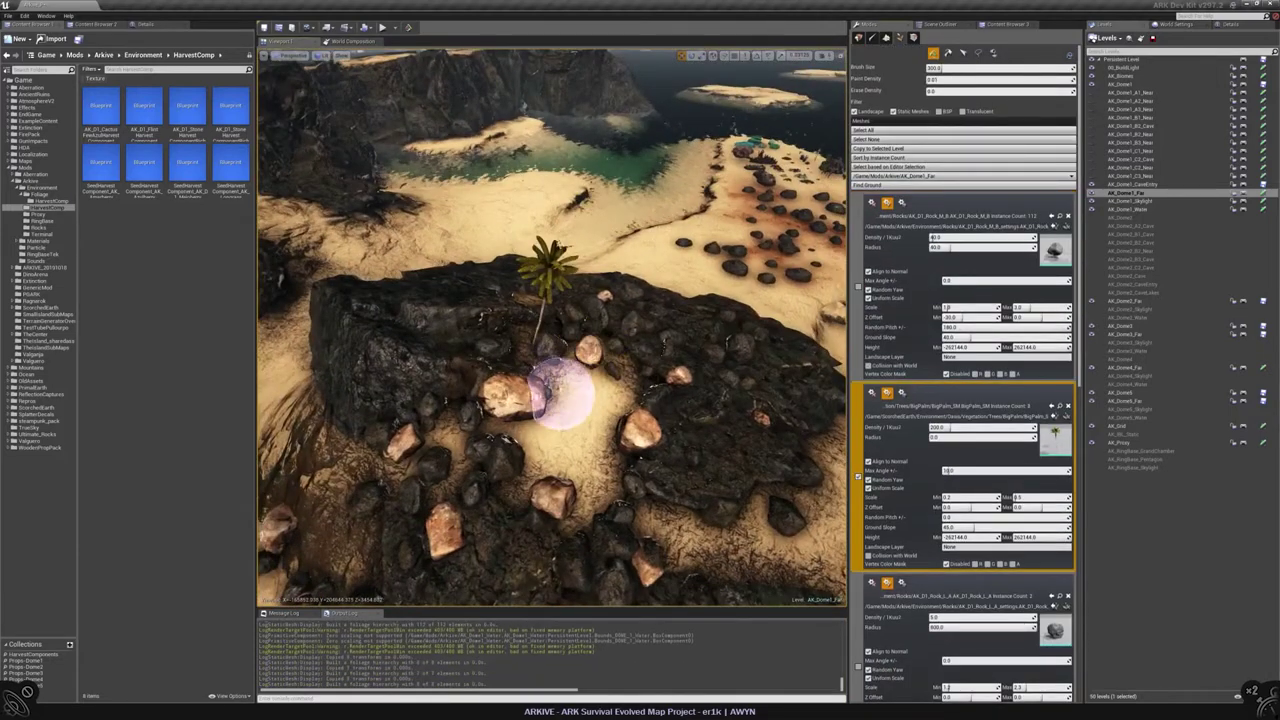
{"action": "left_click", "coordinate": [634, 357]}
{"action": "mouse_move", "coordinate": [634, 360]}
{"action": "right_mouse_down"}
{"action": "mouse_move", "coordinate": [471, 390]}
{"action": "mouse_move", "coordinate": [415, 385]}
{"action": "right_mouse_up"}
{"action": "left_click", "coordinate": [463, 386]}
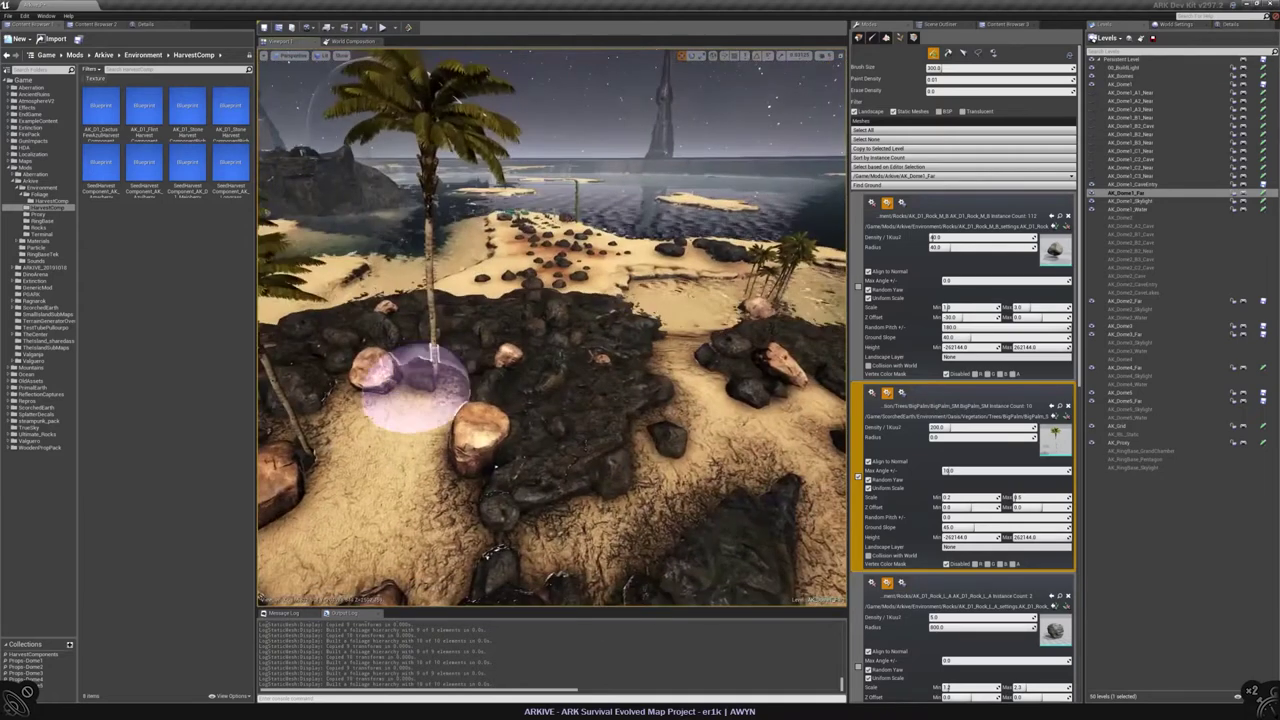
Step: Set the BigPalm radius to 2 and density to 500, and paint more palms in the outcrop's sandy hollow
{"action": "left_click", "coordinate": [980, 437]}
{"action": "type", "text": "4"}
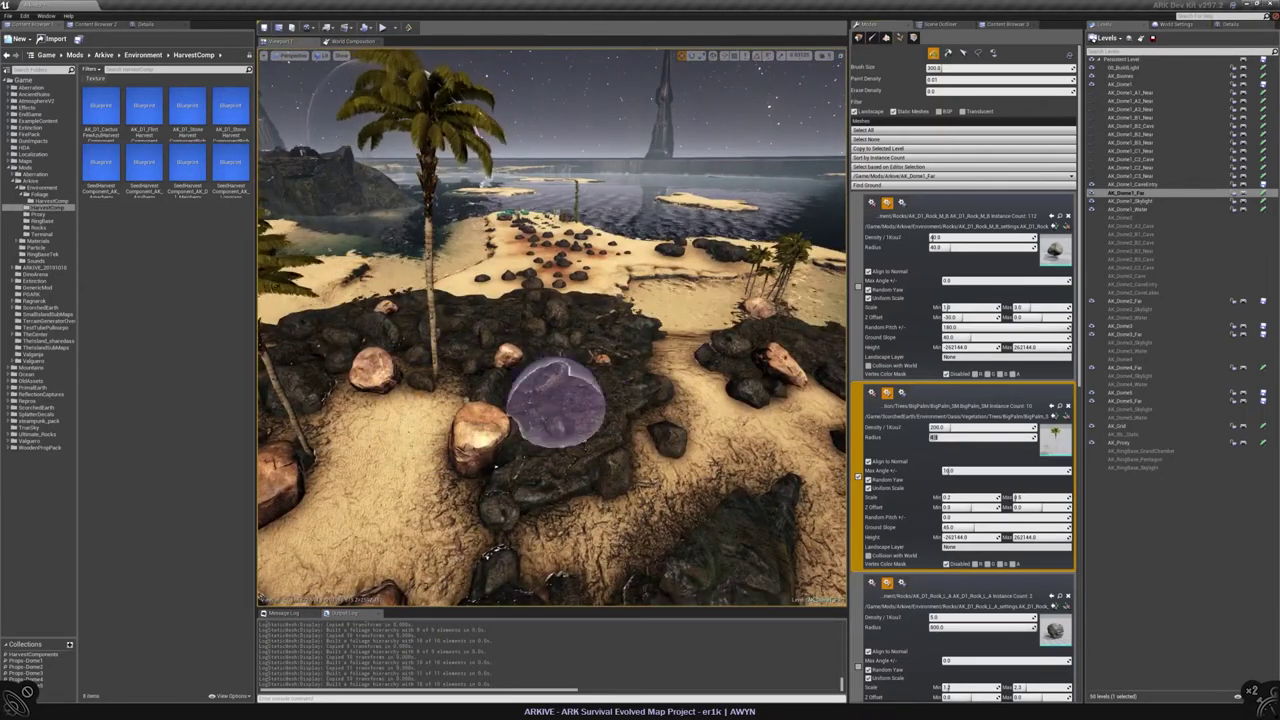
{"action": "right_click_drag", "start_coordinate": [585, 414], "coordinate": [643, 443]}
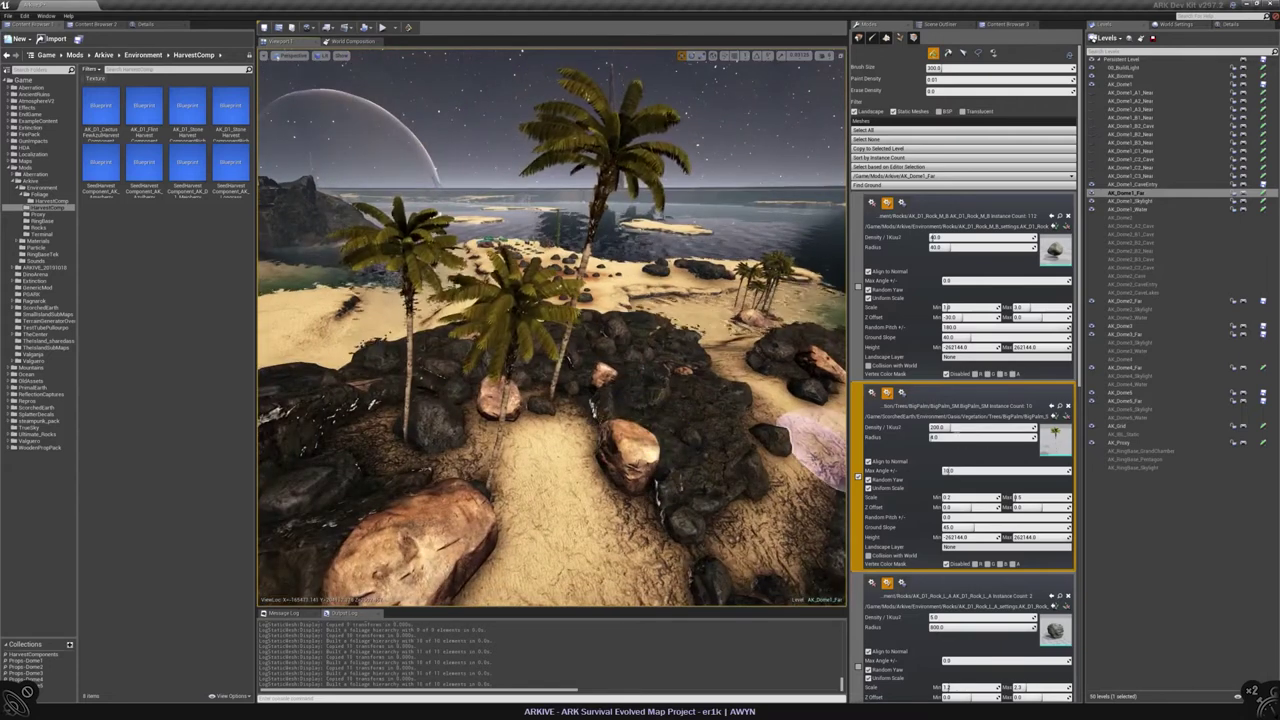
{"action": "left_click", "coordinate": [935, 428]}
{"action": "type", "text": "500"}
{"action": "key", "text": "Return"}
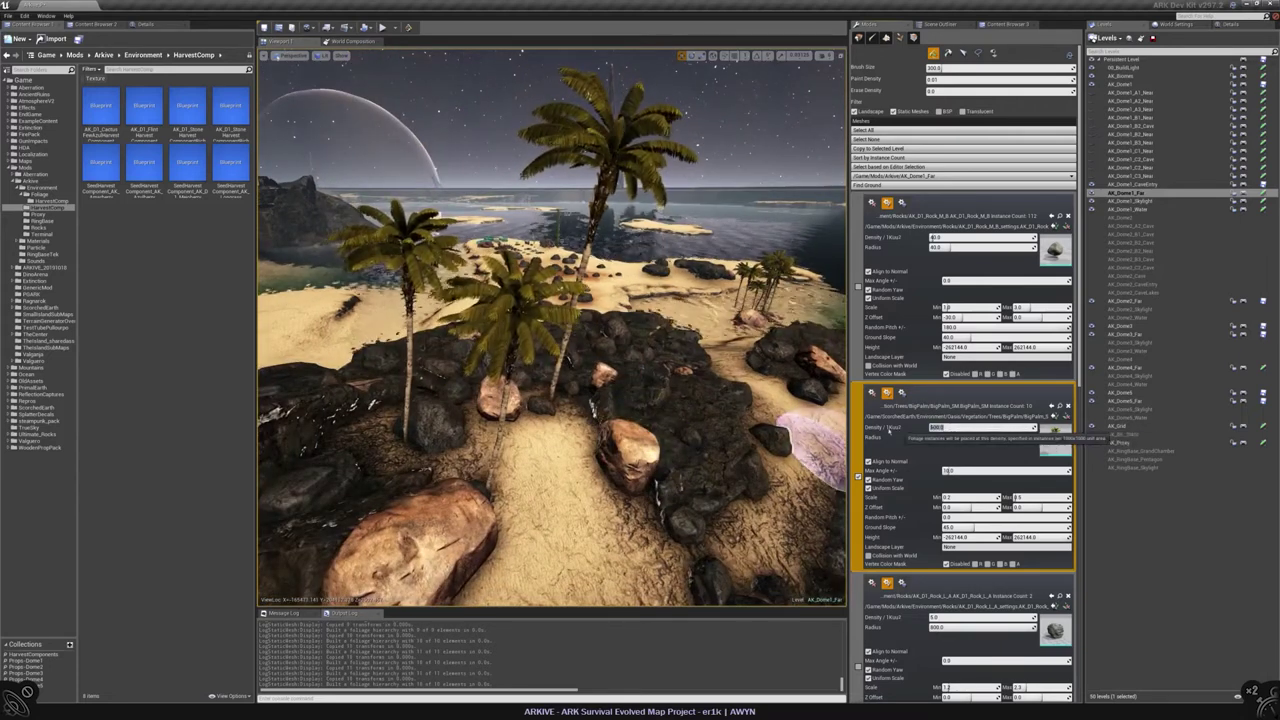
{"action": "right_click_drag", "start_coordinate": [575, 422], "coordinate": [543, 415]}
{"action": "left_click", "coordinate": [500, 468]}
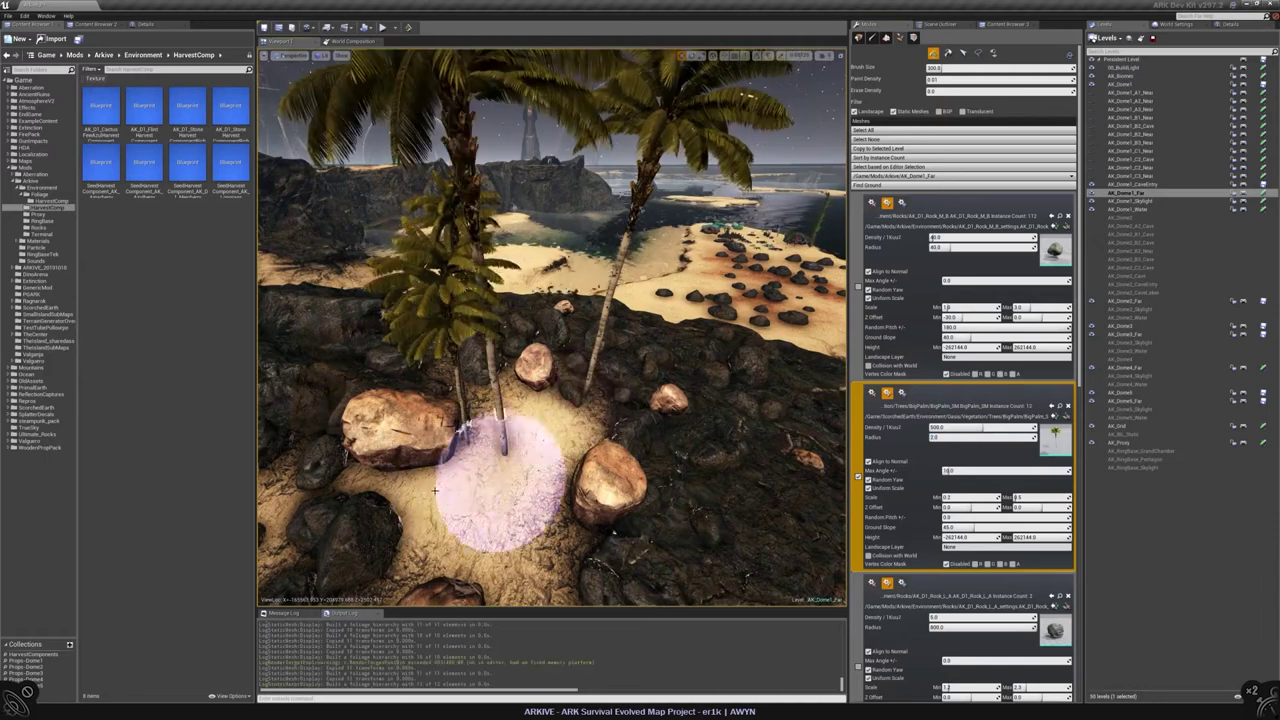
Step: Raise the BigPalm density to 1000 and rework the palm cluster on the outcrop by painting and erasing
{"action": "mouse_move", "coordinate": [557, 463]}
{"action": "right_mouse_down"}
{"action": "mouse_move", "coordinate": [530, 450]}
{"action": "mouse_move", "coordinate": [457, 471]}
{"action": "mouse_move", "coordinate": [514, 350]}
{"action": "mouse_move", "coordinate": [505, 378]}
{"action": "mouse_move", "coordinate": [410, 440]}
{"action": "right_mouse_up"}
{"action": "left_click", "coordinate": [975, 427]}
{"action": "type", "text": "1000"}
{"action": "mouse_move", "coordinate": [486, 386]}
{"action": "right_mouse_down"}
{"action": "mouse_move", "coordinate": [486, 360]}
{"action": "mouse_move", "coordinate": [560, 410]}
{"action": "mouse_move", "coordinate": [655, 447]}
{"action": "right_mouse_up"}
{"action": "right_click_drag", "start_coordinate": [645, 495], "coordinate": [600, 480]}
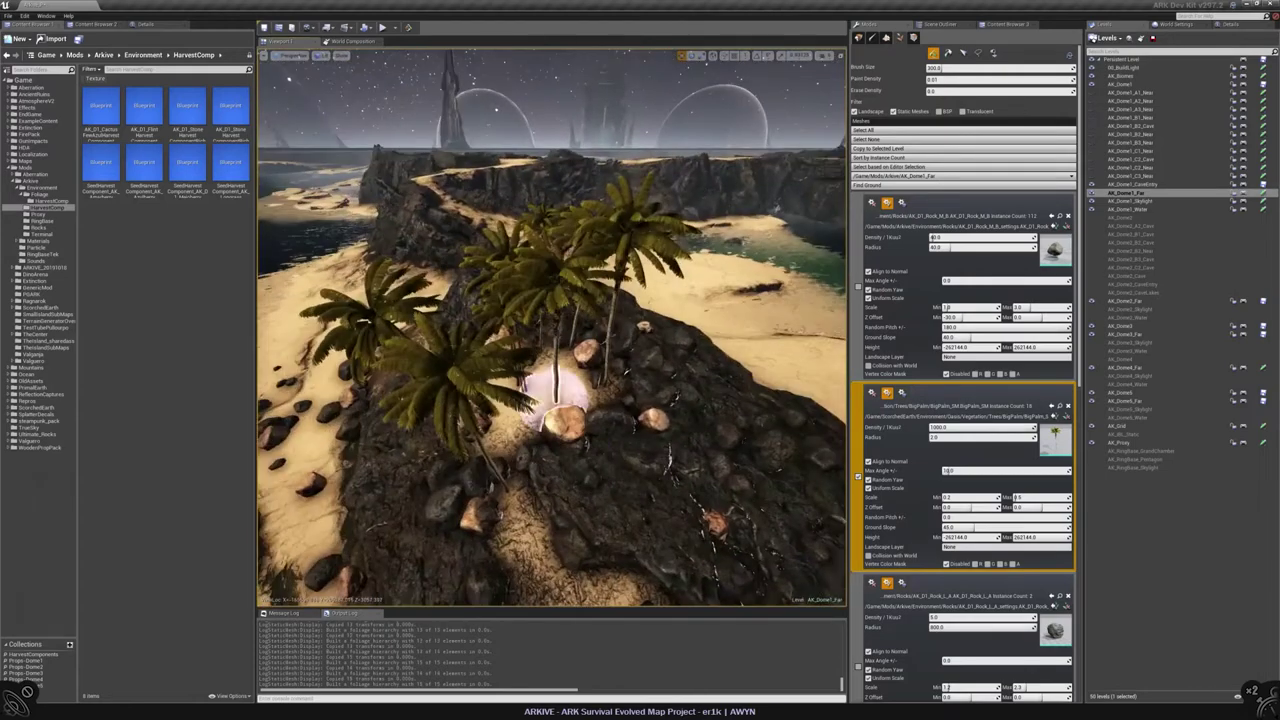
{"action": "mouse_move", "coordinate": [555, 395]}
{"action": "left_mouse_down", "text": "shift"}
{"action": "mouse_move", "coordinate": [471, 514]}
{"action": "mouse_move", "coordinate": [535, 425]}
{"action": "mouse_move", "coordinate": [528, 400]}
{"action": "mouse_move", "coordinate": [492, 438]}
{"action": "left_mouse_up", "text": "shift"}
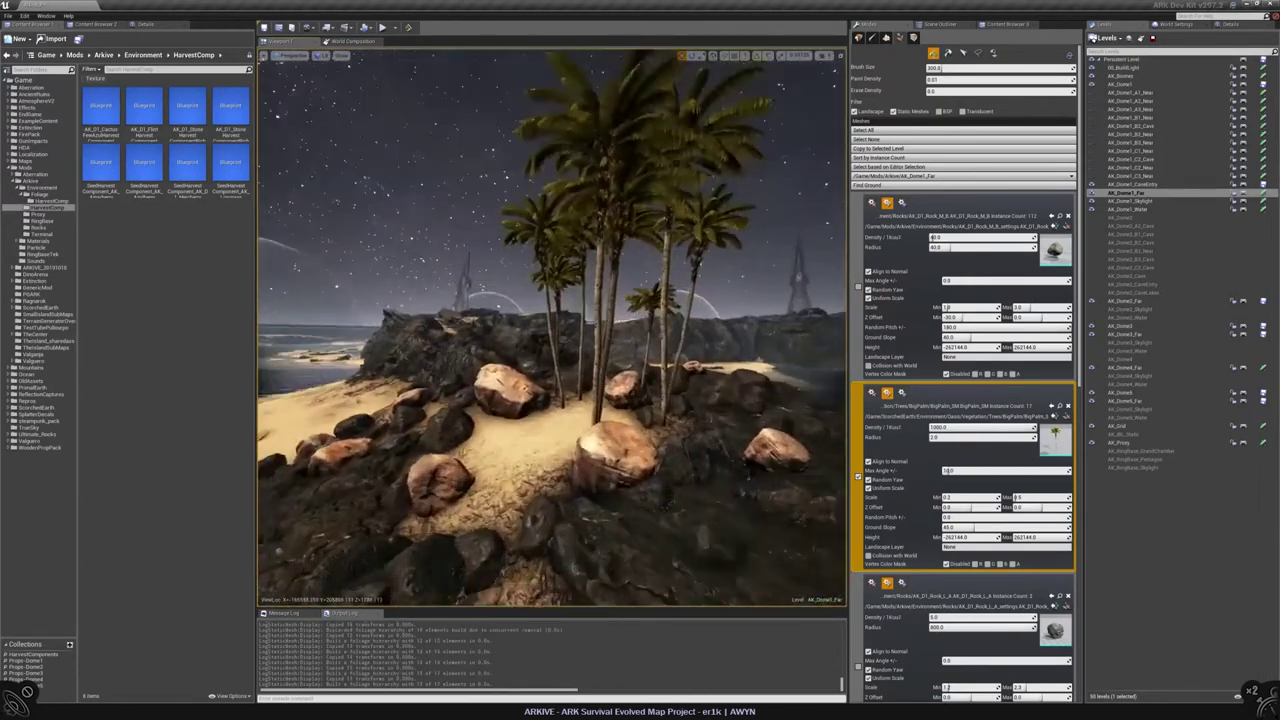
{"action": "right_click_drag", "start_coordinate": [550, 330], "coordinate": [520, 330]}
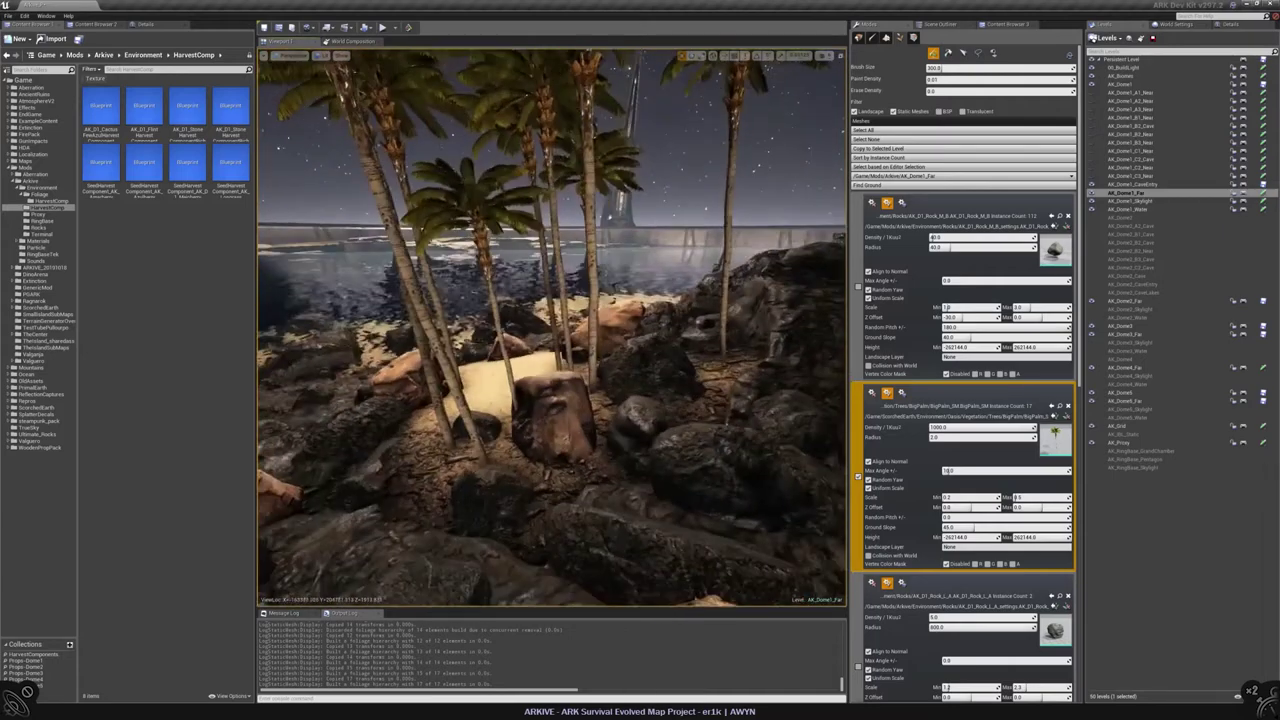
Step: Adjust individual palms in the outcrop cluster, add palms beside it, and delete a medium rock there
{"action": "left_click", "coordinate": [963, 52]}
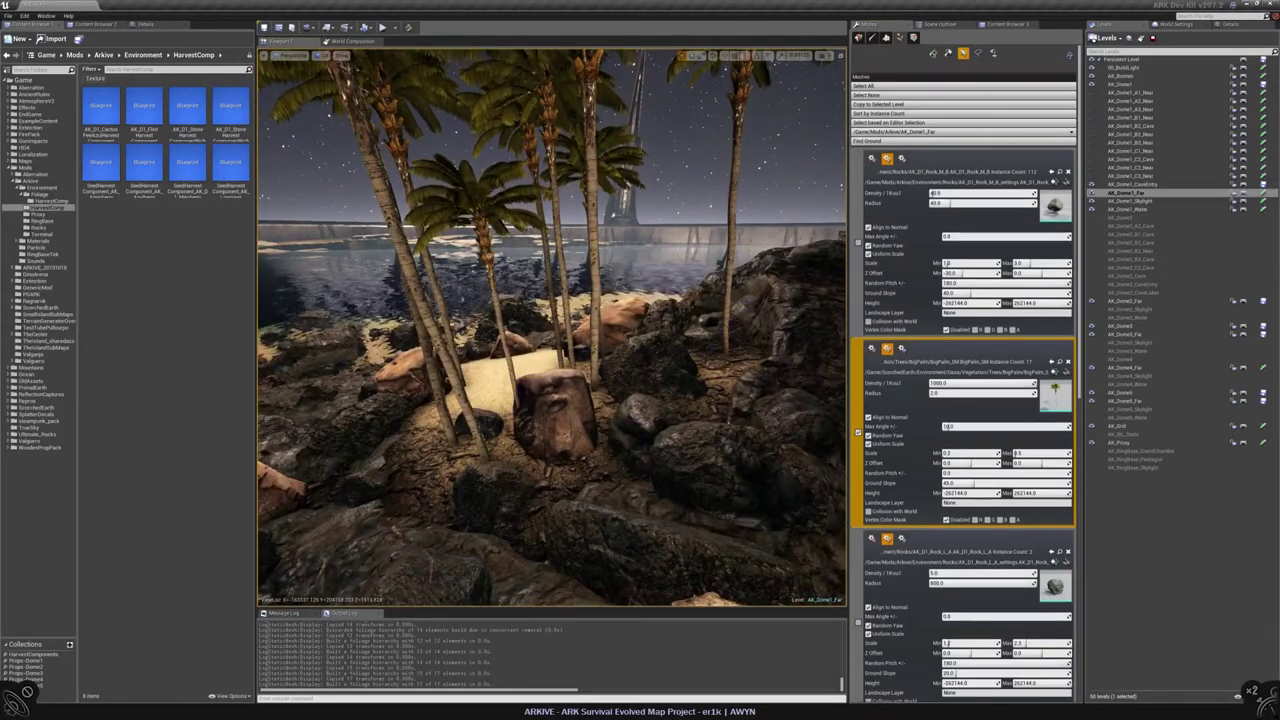
{"action": "right_click_drag", "start_coordinate": [550, 330], "coordinate": [560, 360]}
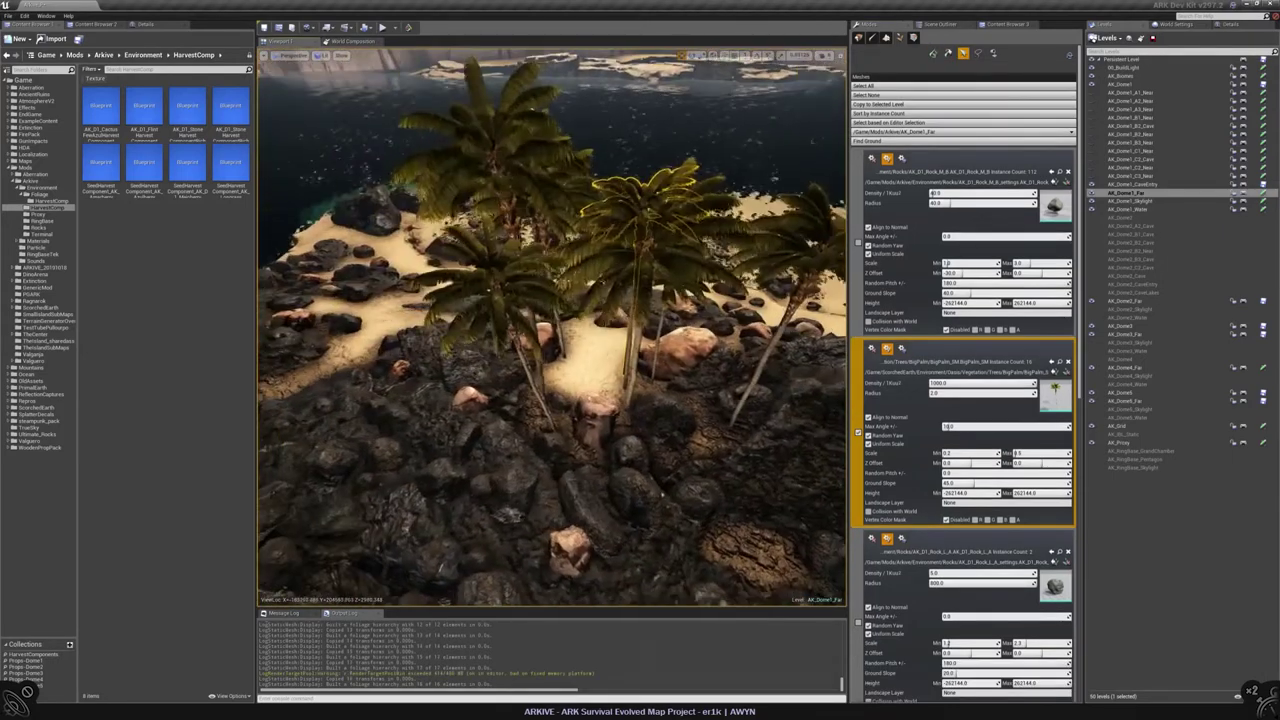
{"action": "left_click", "coordinate": [540, 400]}
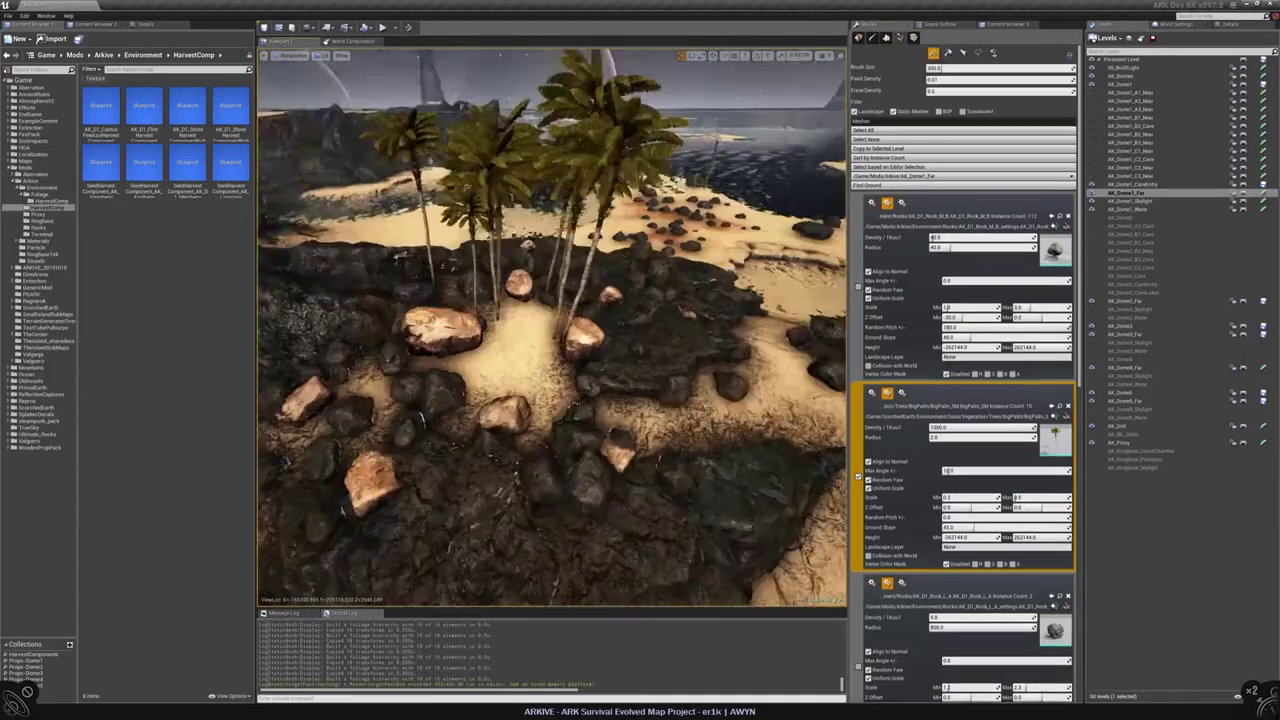
{"action": "left_click_drag", "start_coordinate": [522, 355], "coordinate": [590, 368]}
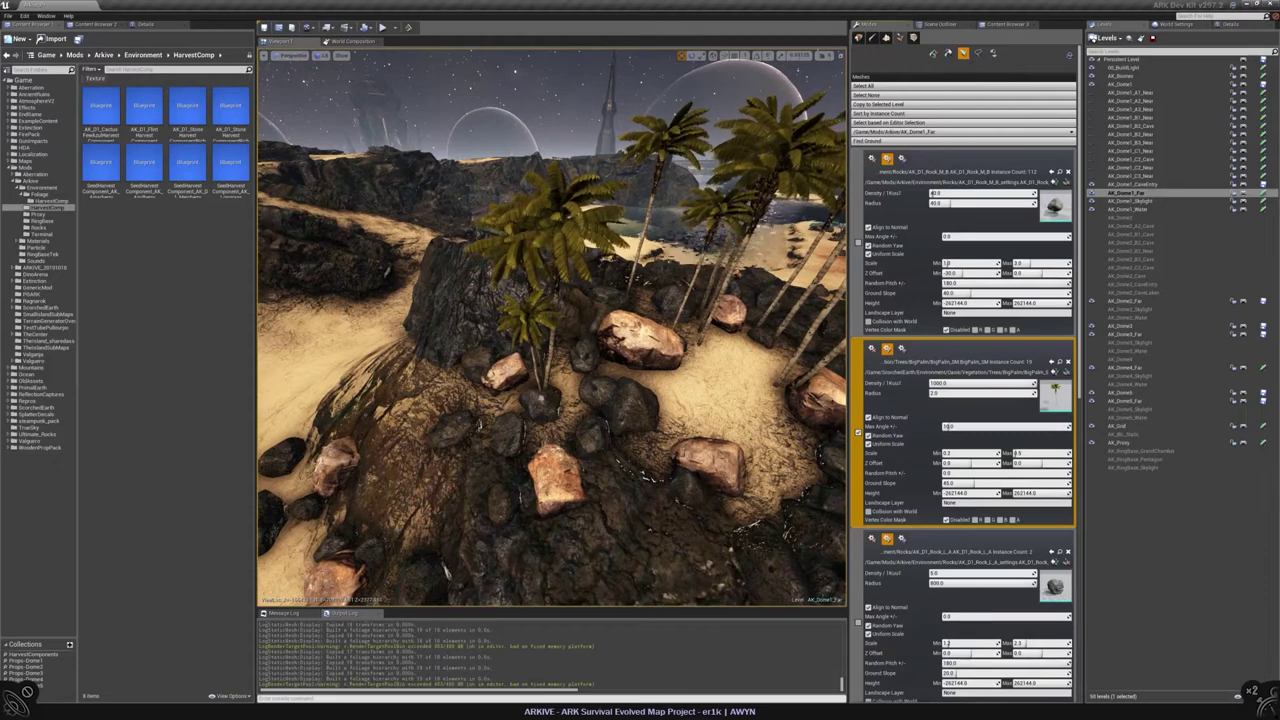
{"action": "key", "text": "Delete"}
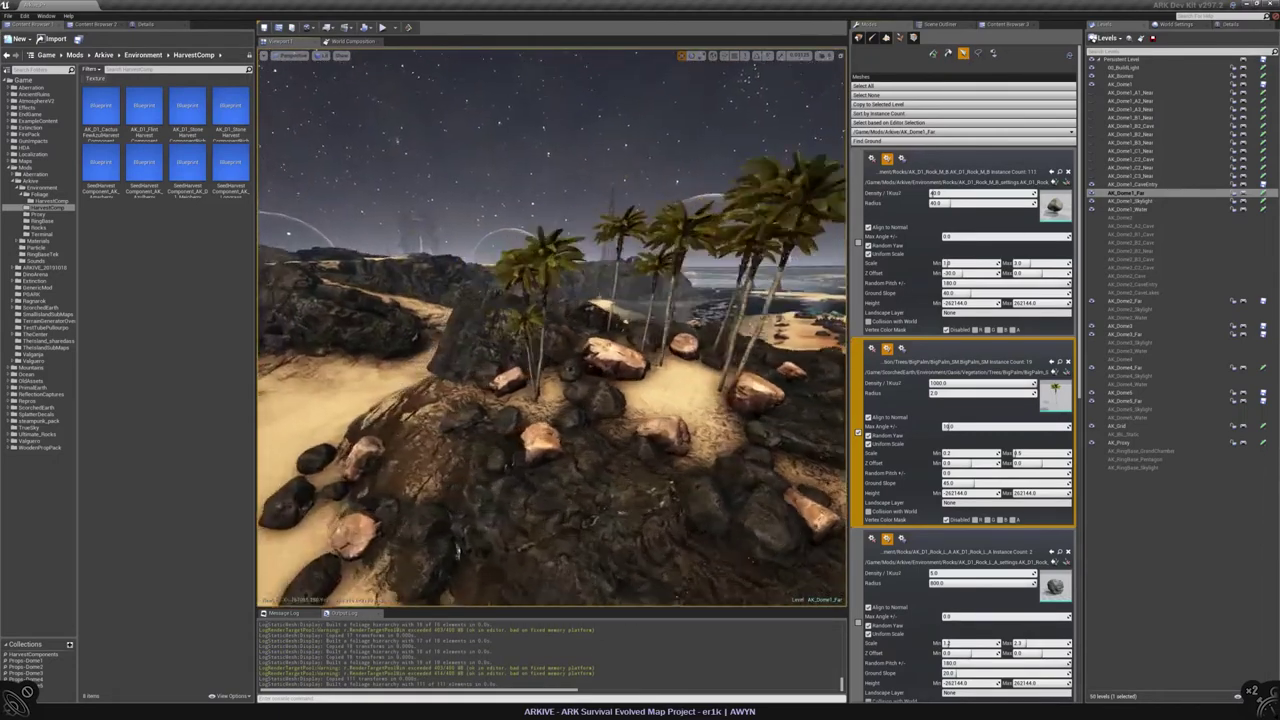
Step: Paint further palms down the outcrop and along the sandy slope between the dark rocks
{"action": "left_click", "coordinate": [933, 53]}
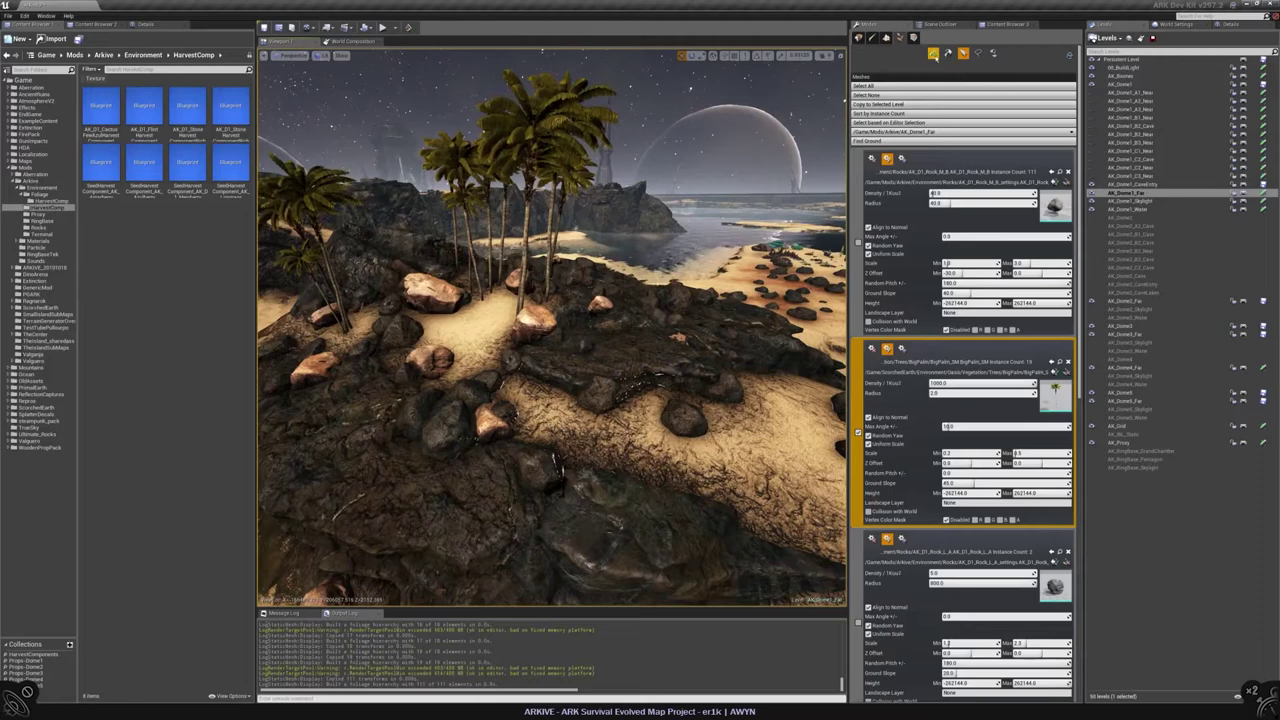
{"action": "left_click", "coordinate": [543, 457]}
{"action": "right_click_drag", "start_coordinate": [543, 457], "coordinate": [580, 477]}
{"action": "mouse_move", "coordinate": [600, 412]}
{"action": "left_mouse_down"}
{"action": "mouse_move", "coordinate": [571, 423]}
{"action": "mouse_move", "coordinate": [586, 402]}
{"action": "left_mouse_up"}
{"action": "left_click_drag", "start_coordinate": [652, 455], "coordinate": [630, 470]}
{"action": "right_click_drag", "start_coordinate": [690, 449], "coordinate": [690, 449]}
{"action": "left_click", "coordinate": [495, 435]}
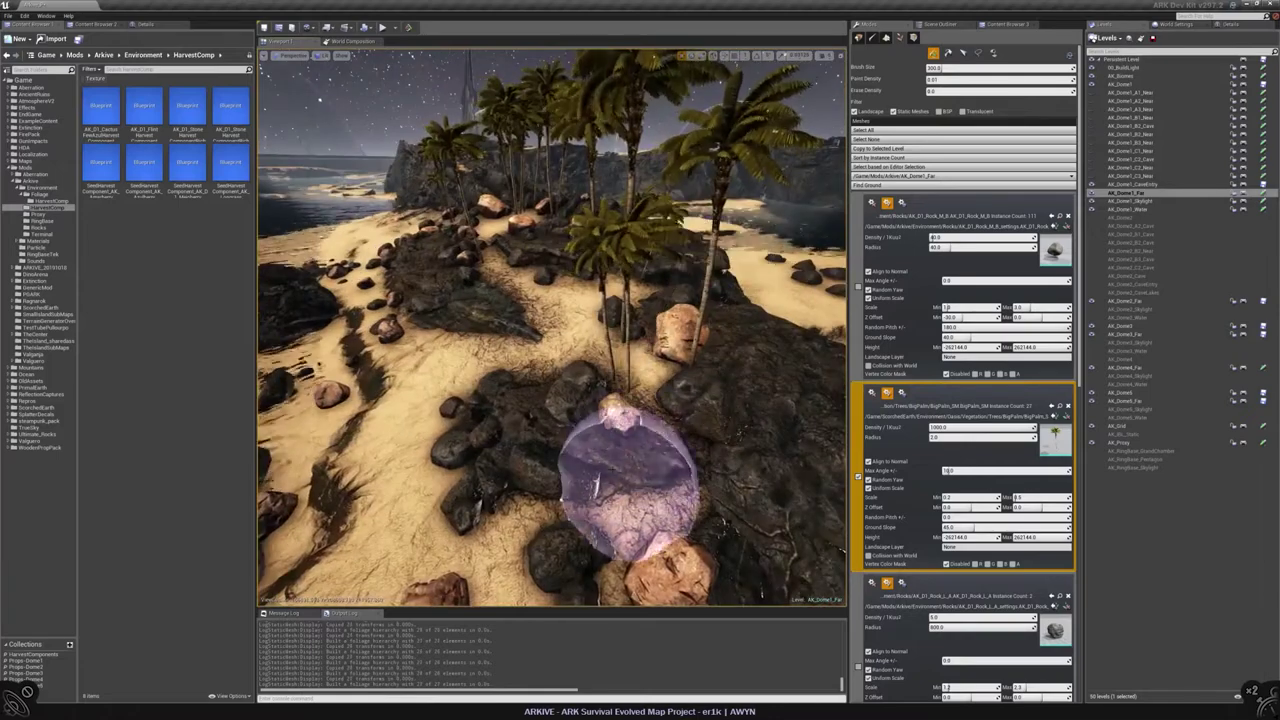
Step: Fill in the palm groves around the lower dark outcrop and erase surplus palms
{"action": "right_click_drag", "start_coordinate": [627, 478], "coordinate": [627, 478]}
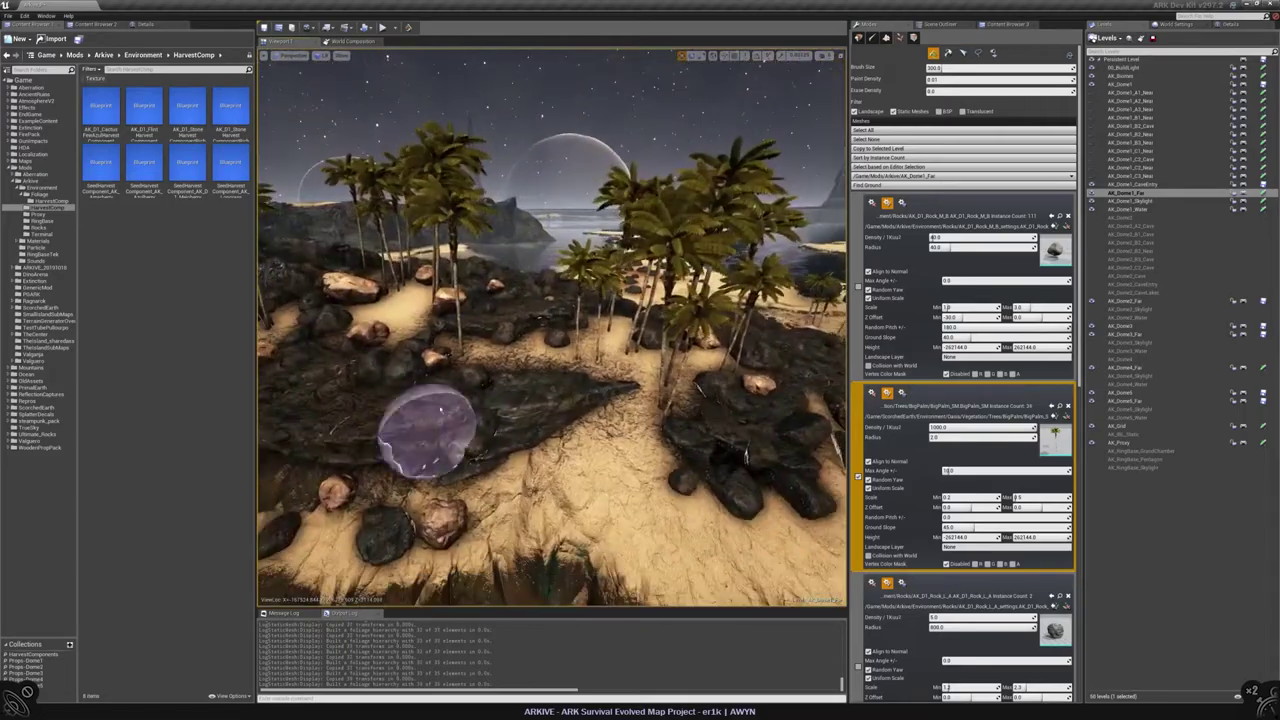
{"action": "right_click_drag", "start_coordinate": [550, 330], "coordinate": [560, 330]}
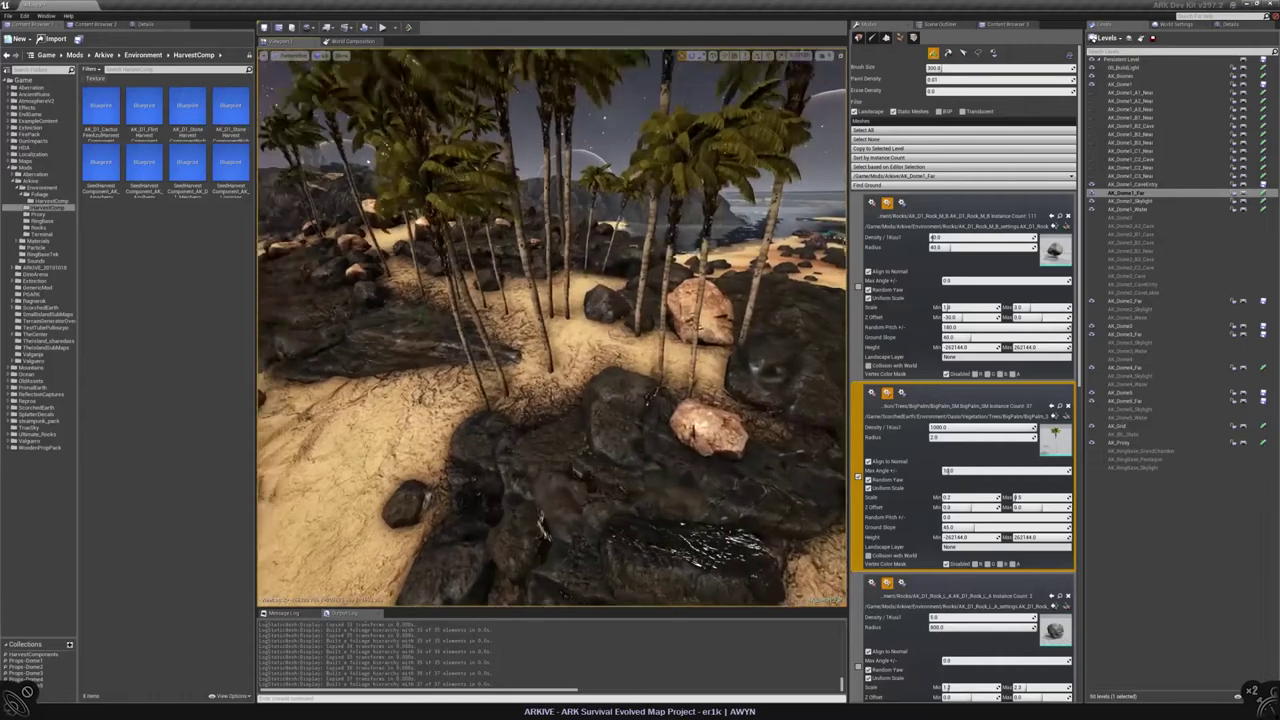
{"action": "left_click", "coordinate": [610, 390], "text": "shift"}
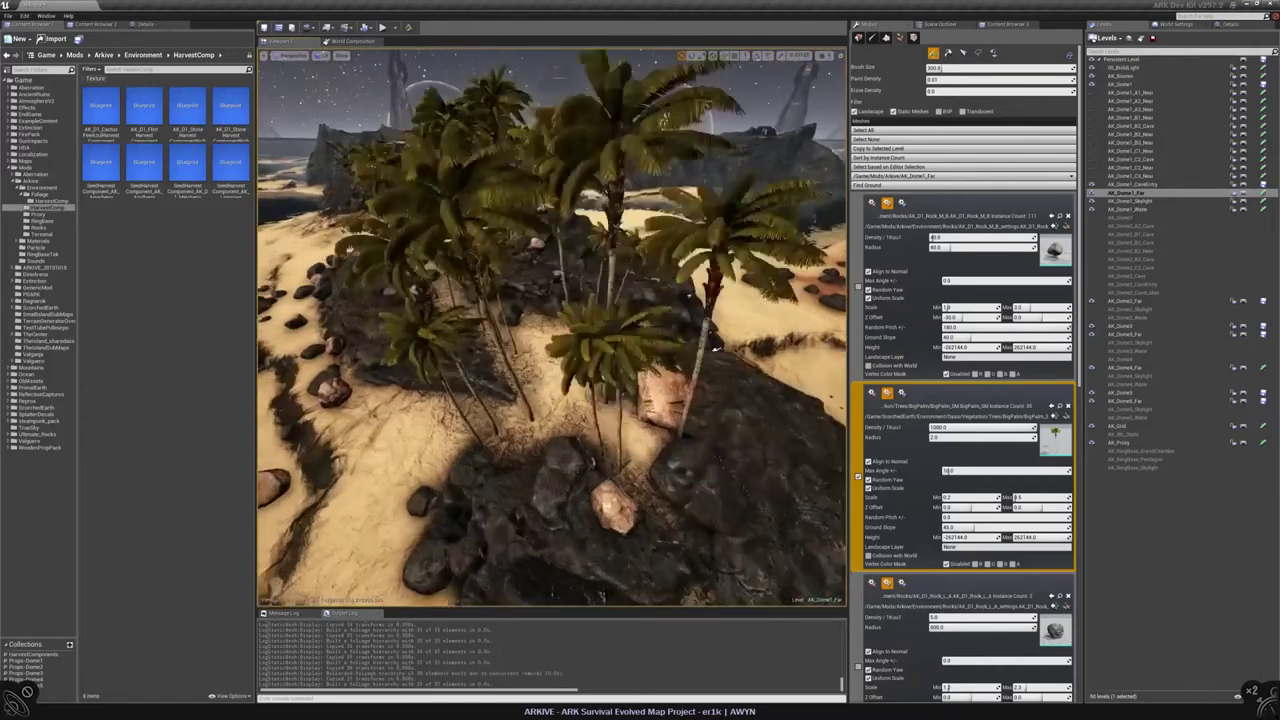
{"action": "right_click_drag", "start_coordinate": [528, 400], "coordinate": [534, 405]}
{"action": "scroll", "coordinate": [534, 423], "scroll_direction": "up", "scroll_amount": 2}
{"action": "mouse_move", "coordinate": [605, 445]}
{"action": "right_mouse_down"}
{"action": "mouse_move", "coordinate": [605, 405]}
{"action": "mouse_move", "coordinate": [615, 455]}
{"action": "right_mouse_up"}
Step: Disable Align to Normal for BigPalm, lower its minimum Z offset, set ground slope to 60, and erase the outcrop's palms
{"action": "left_click", "coordinate": [868, 461]}
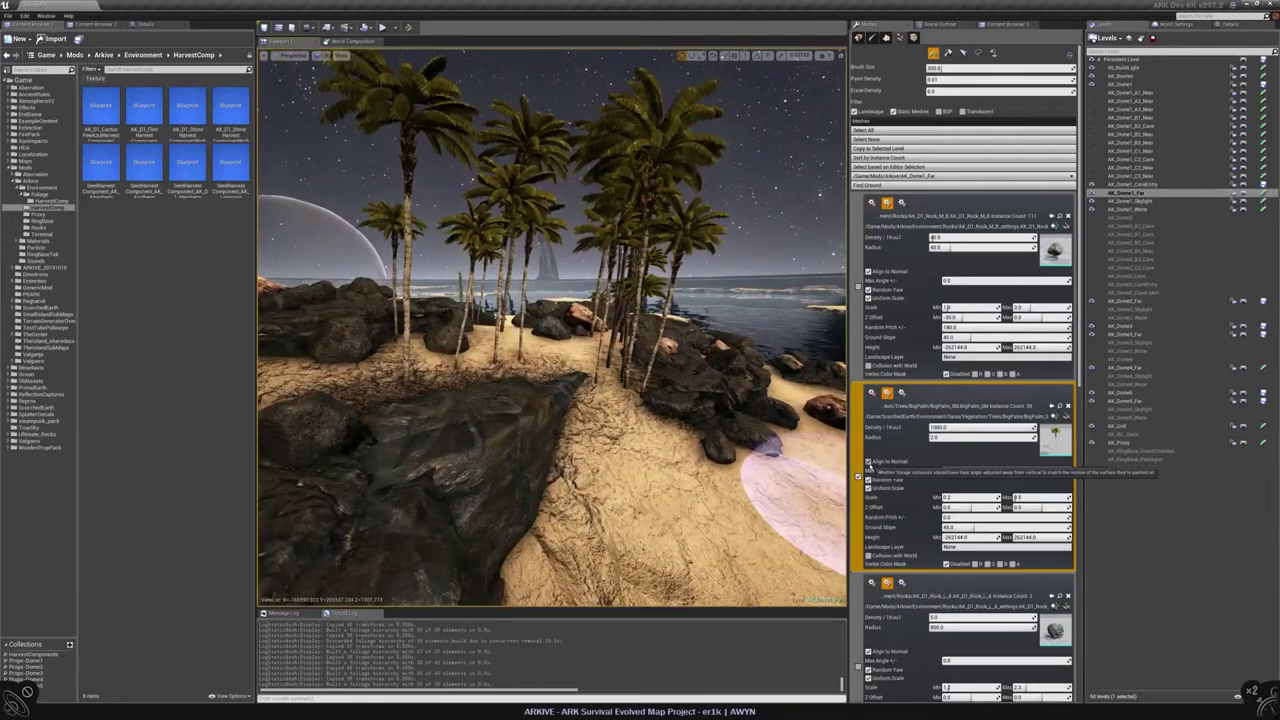
{"action": "mouse_move", "coordinate": [757, 471]}
{"action": "right_mouse_down"}
{"action": "mouse_move", "coordinate": [828, 535]}
{"action": "mouse_move", "coordinate": [557, 471]}
{"action": "right_mouse_up"}
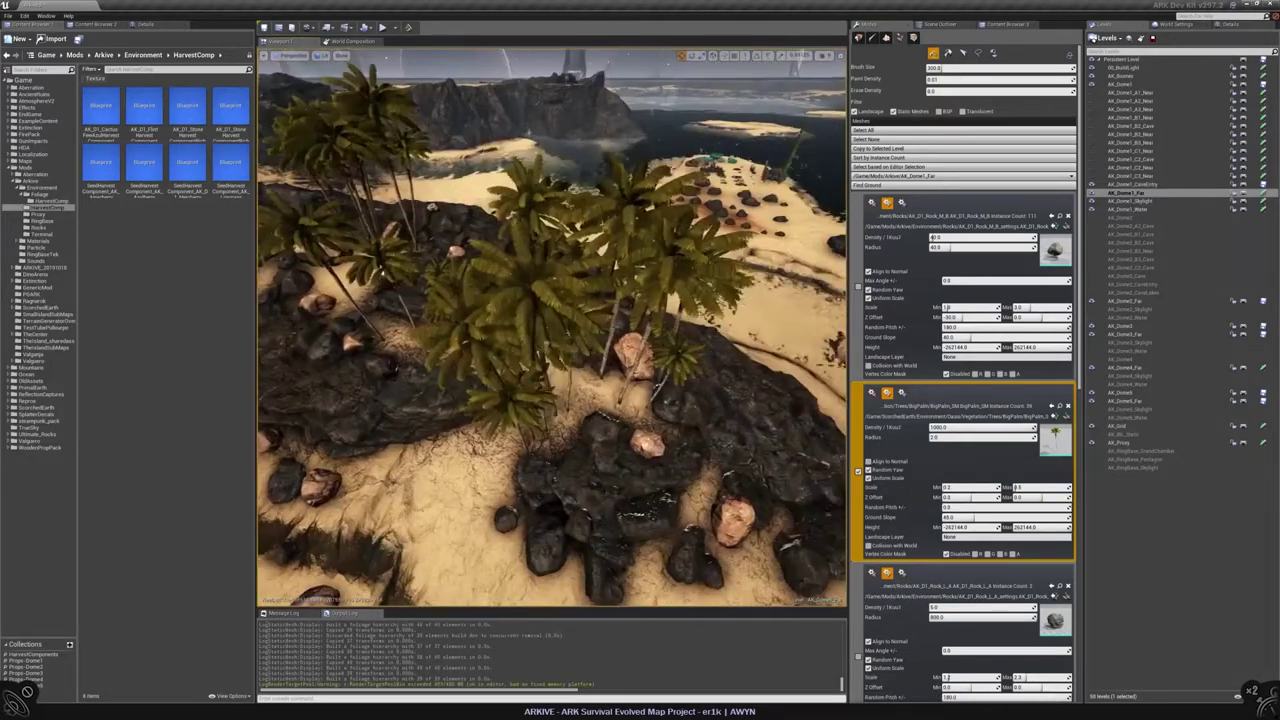
{"action": "mouse_move", "coordinate": [557, 400]}
{"action": "right_mouse_down"}
{"action": "mouse_move", "coordinate": [540, 410]}
{"action": "mouse_move", "coordinate": [543, 367]}
{"action": "mouse_move", "coordinate": [535, 398]}
{"action": "mouse_move", "coordinate": [553, 410]}
{"action": "right_mouse_up"}
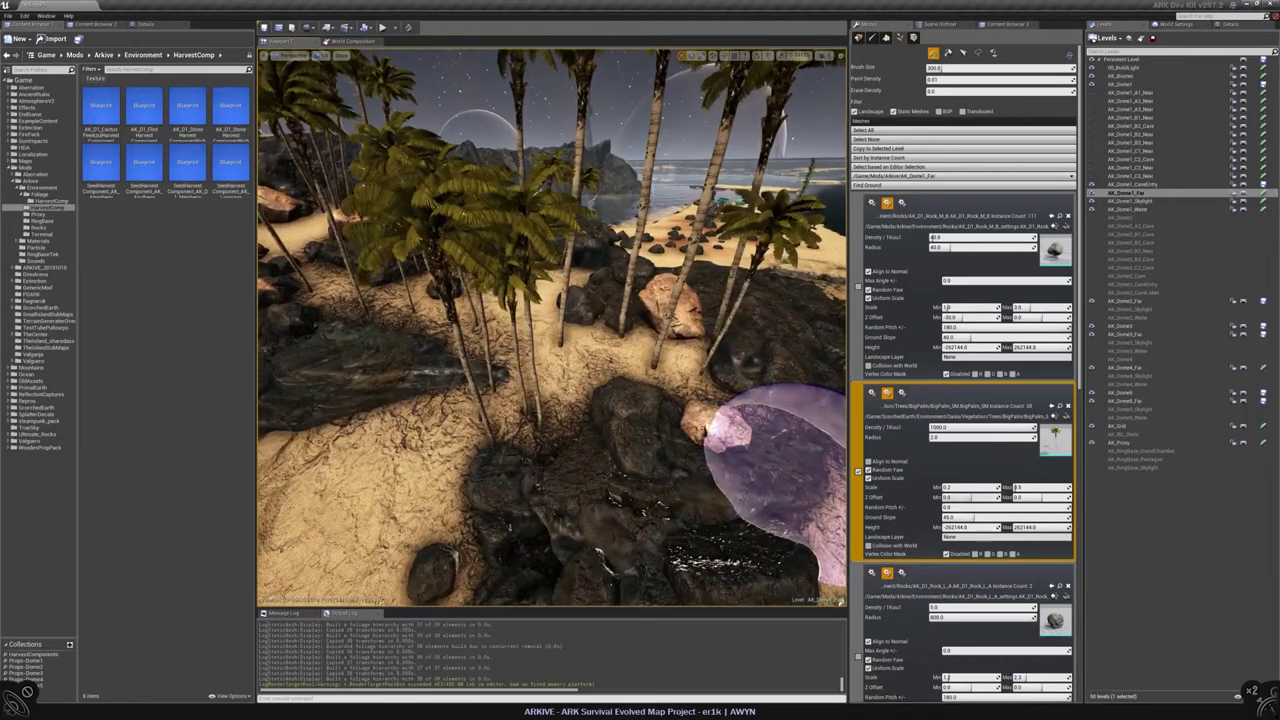
{"action": "left_click", "coordinate": [948, 497]}
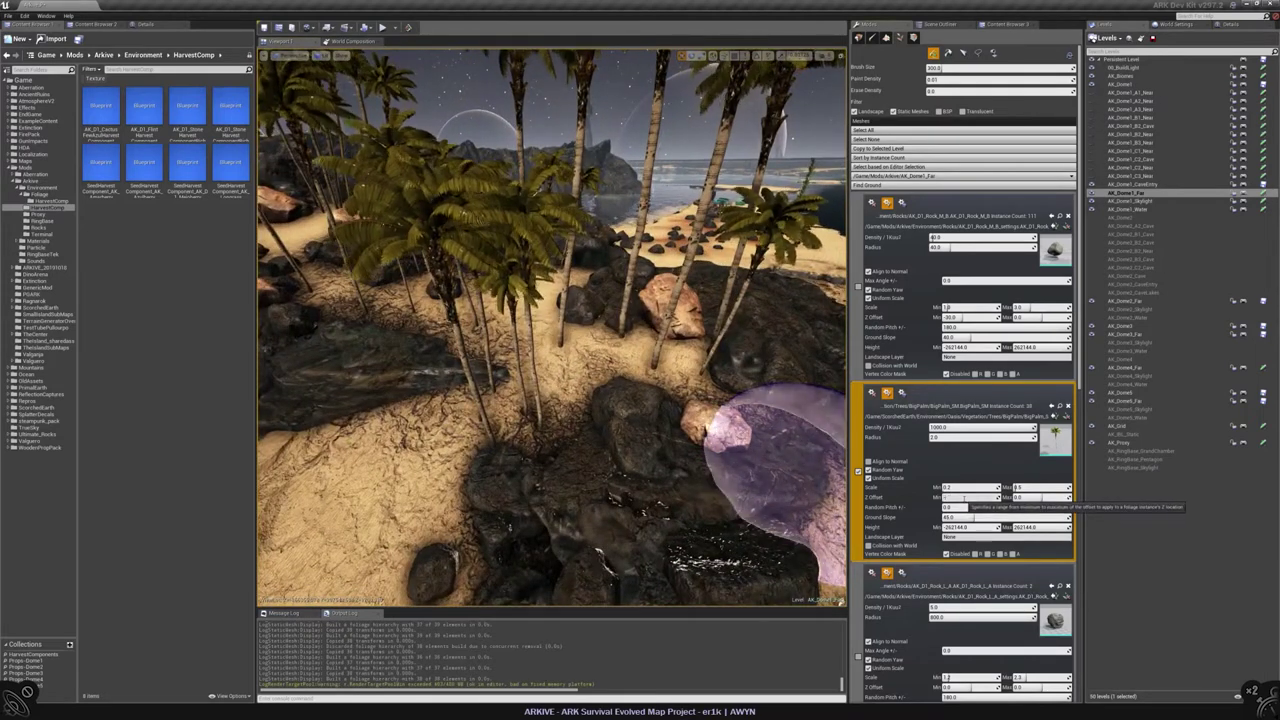
{"action": "right_click_drag", "start_coordinate": [528, 386], "coordinate": [460, 352]}
{"action": "mouse_move", "coordinate": [690, 500]}
{"action": "left_mouse_down", "text": "shift"}
{"action": "mouse_move", "coordinate": [671, 543]}
{"action": "mouse_move", "coordinate": [529, 337]}
{"action": "mouse_move", "coordinate": [371, 309]}
{"action": "mouse_move", "coordinate": [455, 298]}
{"action": "left_mouse_up", "text": "shift"}
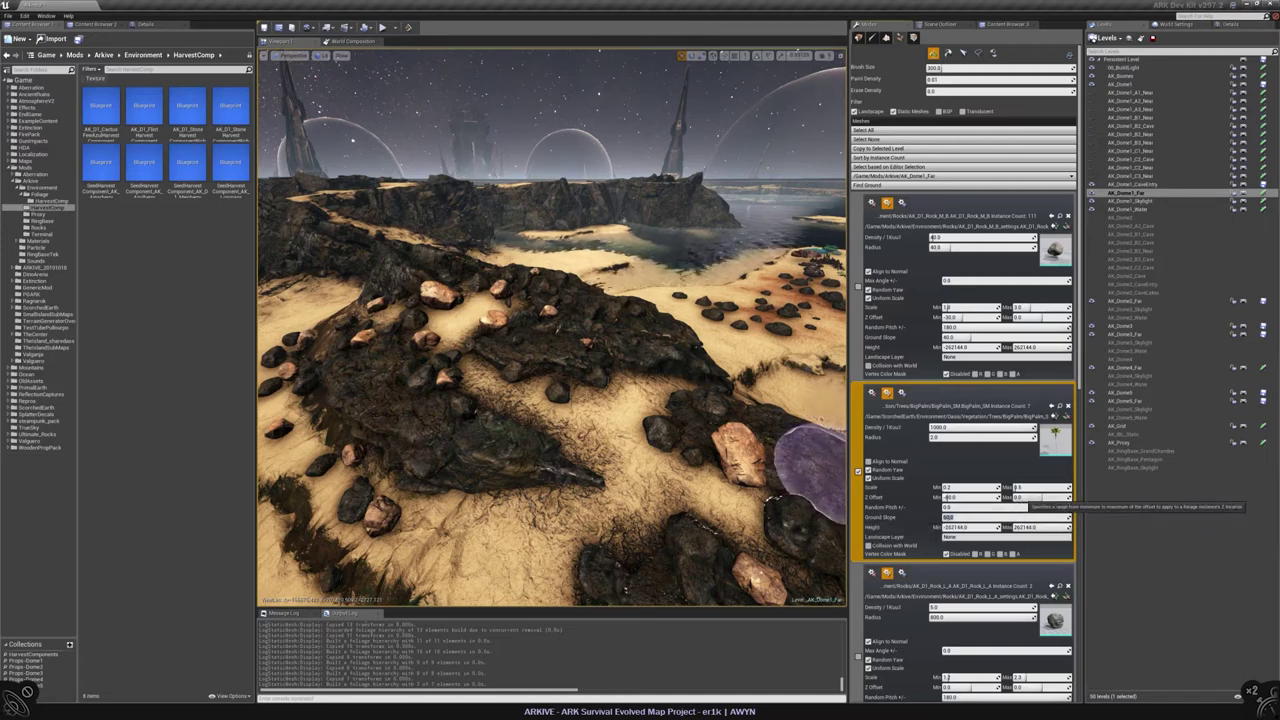
Step: Set BigPalm's maximum Z offset to -10 and repaint palms around the sandy hollow on the outcrop
{"action": "left_click", "coordinate": [471, 291]}
{"action": "mouse_move", "coordinate": [471, 291]}
{"action": "right_mouse_down"}
{"action": "mouse_move", "coordinate": [711, 565]}
{"action": "mouse_move", "coordinate": [514, 329]}
{"action": "right_mouse_up"}
{"action": "left_click", "coordinate": [614, 343]}
{"action": "right_click_drag", "start_coordinate": [614, 343], "coordinate": [575, 380]}
{"action": "mouse_move", "coordinate": [575, 380]}
{"action": "left_mouse_down"}
{"action": "mouse_move", "coordinate": [500, 500]}
{"action": "mouse_move", "coordinate": [530, 470]}
{"action": "left_mouse_up"}
{"action": "mouse_move", "coordinate": [530, 470]}
{"action": "right_mouse_down"}
{"action": "mouse_move", "coordinate": [500, 471]}
{"action": "mouse_move", "coordinate": [486, 514]}
{"action": "mouse_move", "coordinate": [470, 470]}
{"action": "mouse_move", "coordinate": [486, 471]}
{"action": "mouse_move", "coordinate": [500, 429]}
{"action": "mouse_move", "coordinate": [486, 400]}
{"action": "mouse_move", "coordinate": [489, 427]}
{"action": "right_mouse_up"}
{"action": "left_click_drag", "start_coordinate": [445, 430], "coordinate": [429, 429]}
{"action": "mouse_move", "coordinate": [429, 429]}
{"action": "right_mouse_down"}
{"action": "mouse_move", "coordinate": [450, 420]}
{"action": "mouse_move", "coordinate": [450, 450]}
{"action": "mouse_move", "coordinate": [490, 420]}
{"action": "right_mouse_up"}
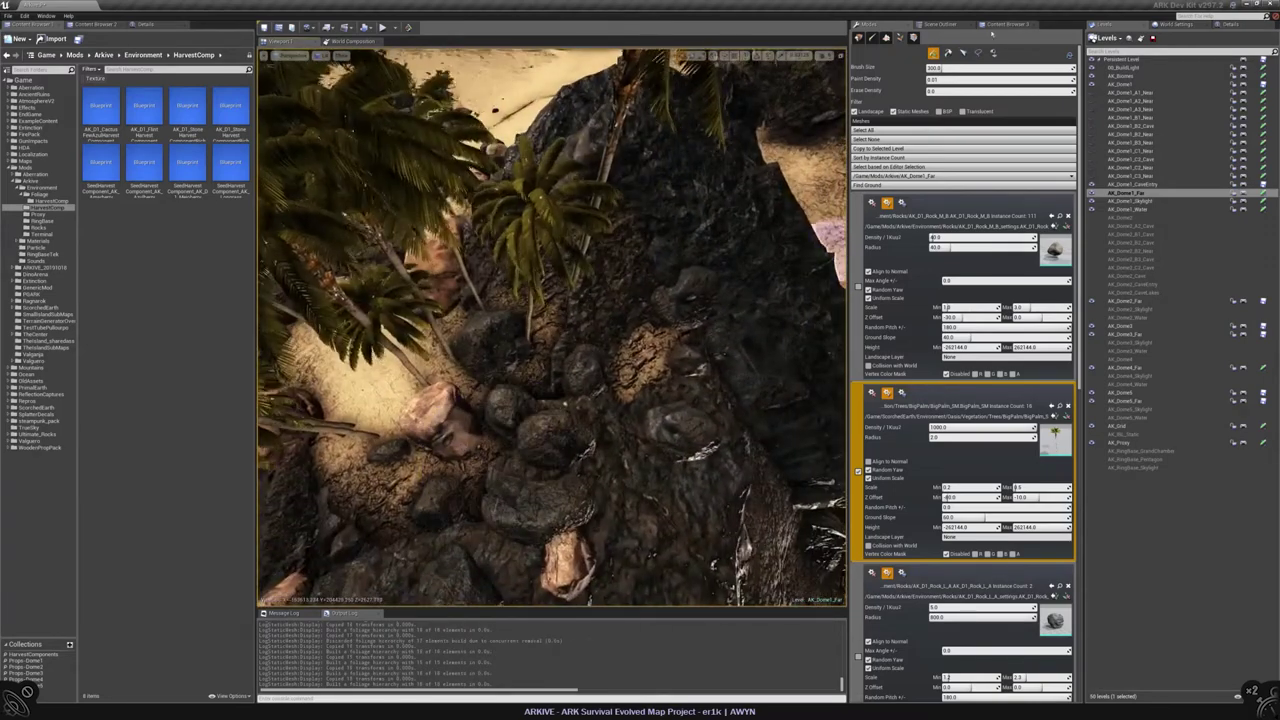
Step: Select individual palms beside the pale rocks and reposition the one standing on the dark rock
{"action": "left_click", "coordinate": [963, 52]}
{"action": "left_click", "coordinate": [445, 372]}
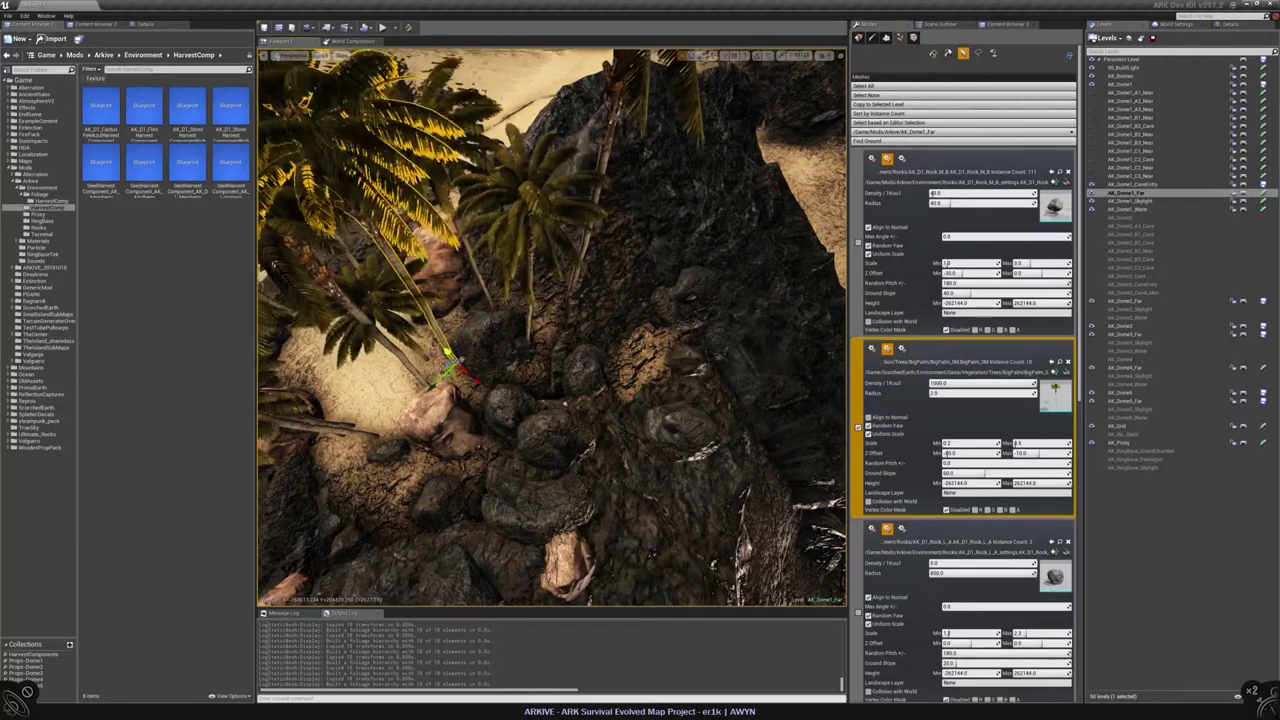
{"action": "left_click", "coordinate": [540, 300]}
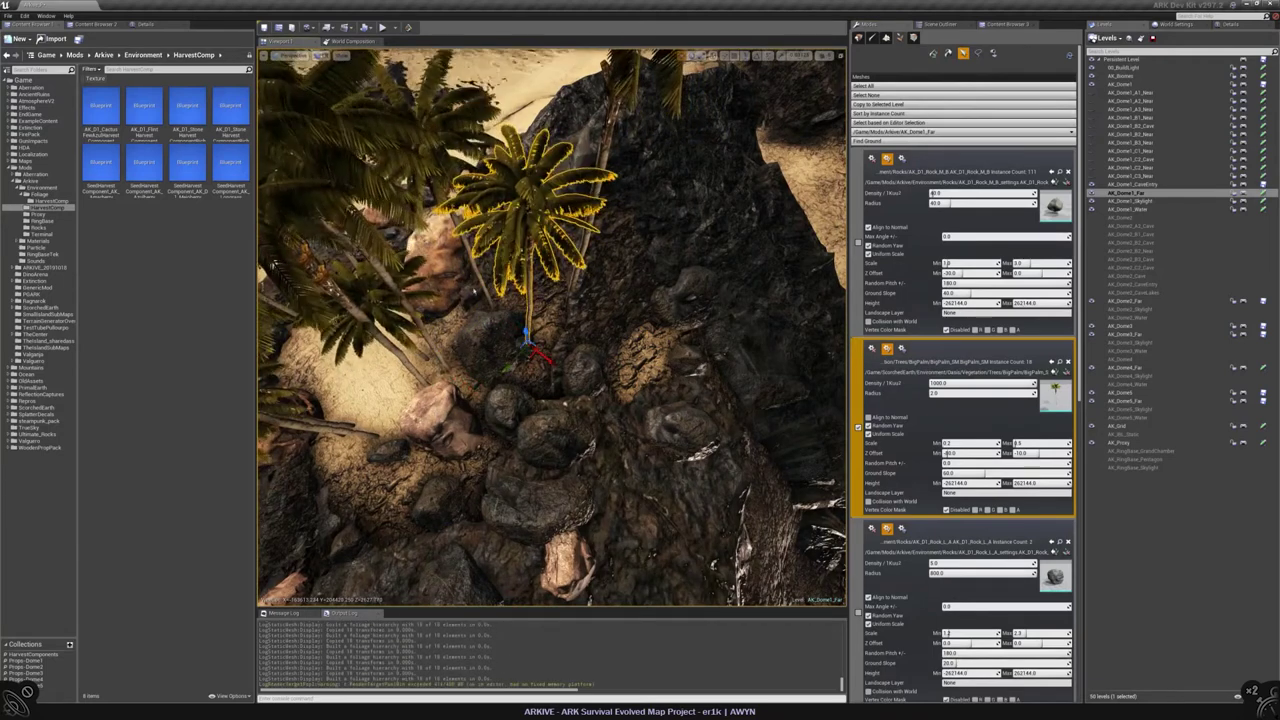
{"action": "left_click_drag", "start_coordinate": [565, 305], "coordinate": [550, 312]}
{"action": "right_click_drag", "start_coordinate": [545, 300], "coordinate": [534, 228]}
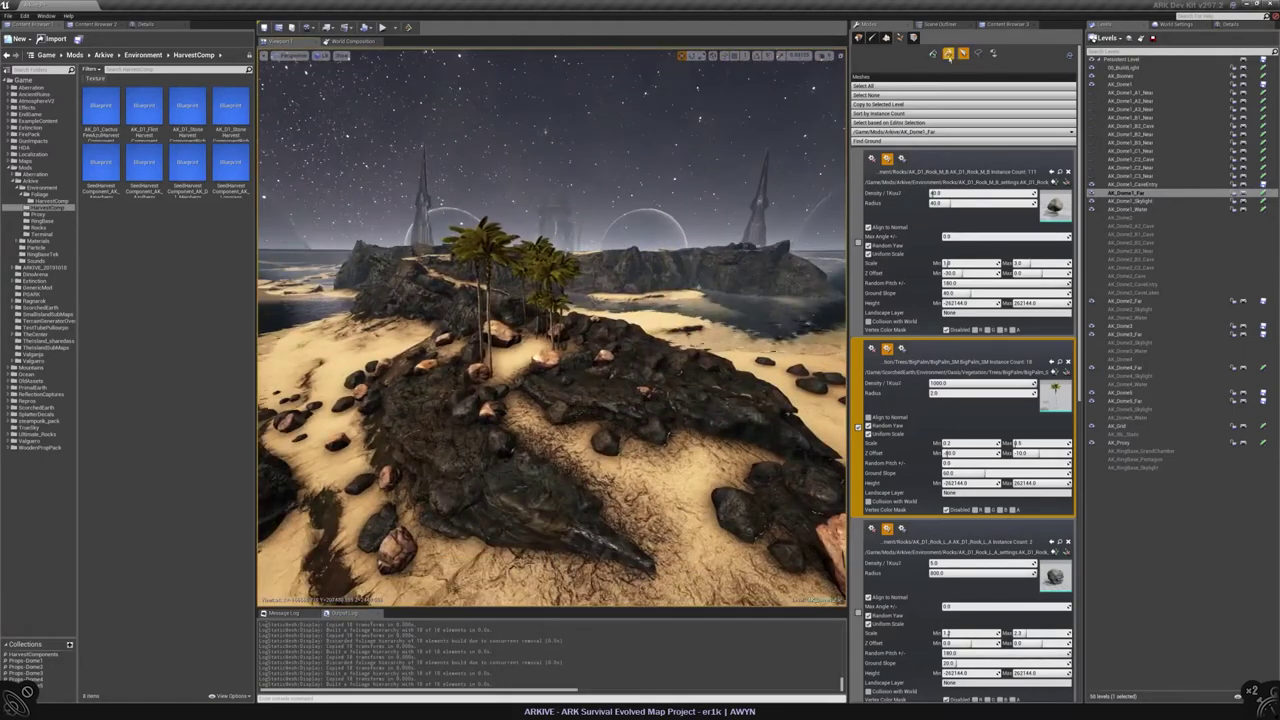
Step: Paint additional palms along the rocky side of the outcrop facing the beach
{"action": "left_click", "coordinate": [934, 53]}
{"action": "mouse_move", "coordinate": [600, 371]}
{"action": "right_mouse_down"}
{"action": "mouse_move", "coordinate": [566, 368]}
{"action": "mouse_move", "coordinate": [548, 420]}
{"action": "right_mouse_up"}
{"action": "mouse_move", "coordinate": [658, 436]}
{"action": "left_mouse_down"}
{"action": "mouse_move", "coordinate": [590, 471]}
{"action": "mouse_move", "coordinate": [614, 400]}
{"action": "mouse_move", "coordinate": [683, 461]}
{"action": "left_mouse_up"}
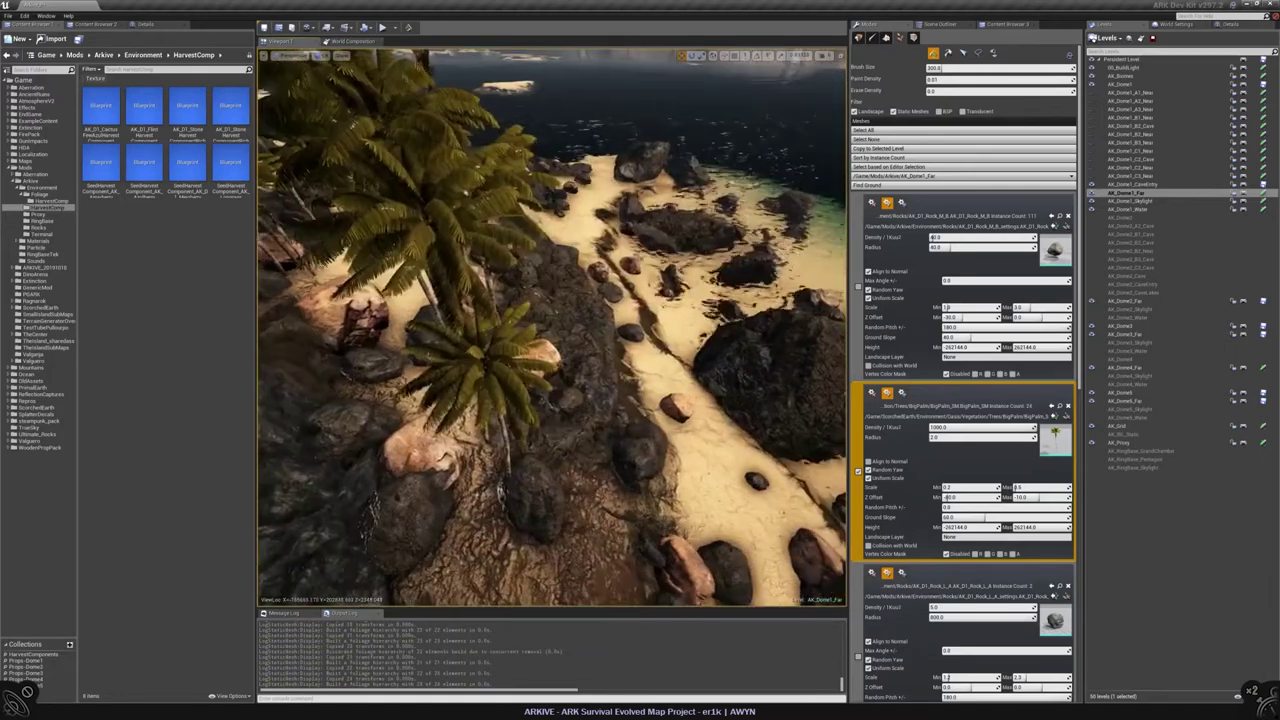
Step: Thin out the BigPalm trees on the outcrop's dark rocks and sandy ledge beside the pale boulders
{"action": "left_click", "coordinate": [494, 401], "text": "shift"}
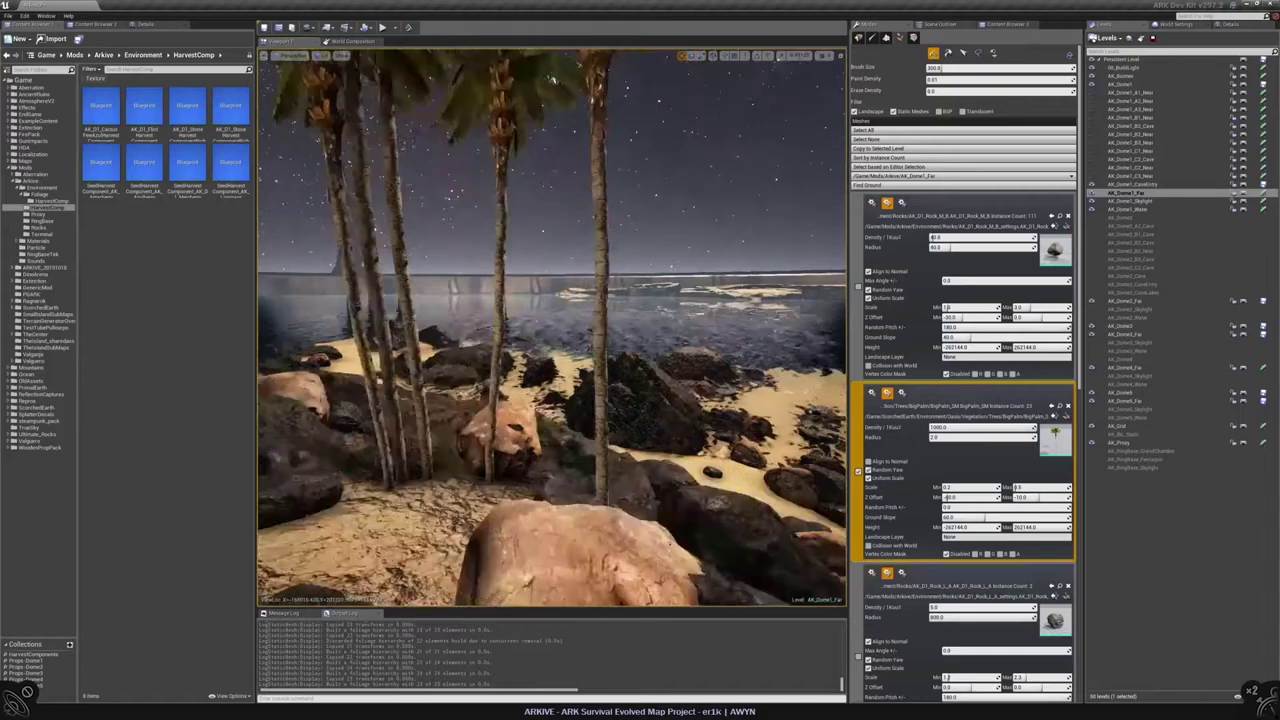
{"action": "right_click_drag", "start_coordinate": [520, 412], "coordinate": [525, 420]}
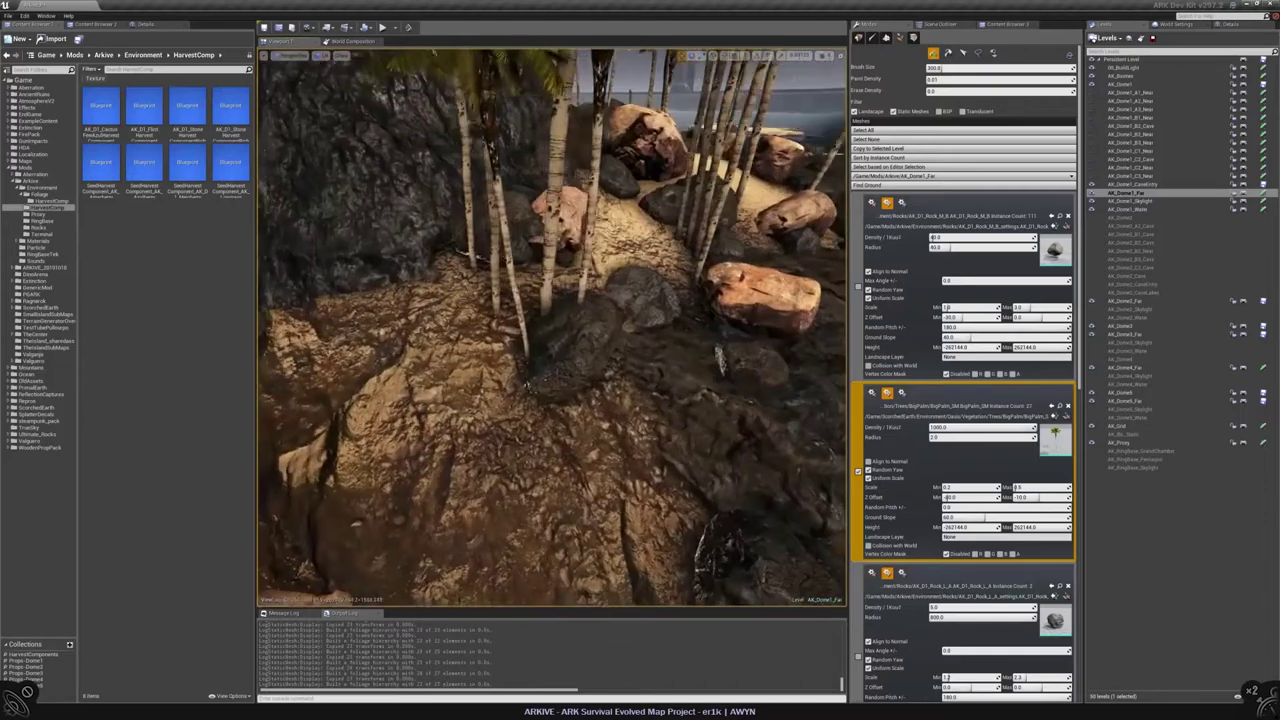
{"action": "left_click_drag", "start_coordinate": [571, 423], "coordinate": [512, 305], "text": "shift"}
{"action": "left_click", "coordinate": [600, 195], "text": "shift"}
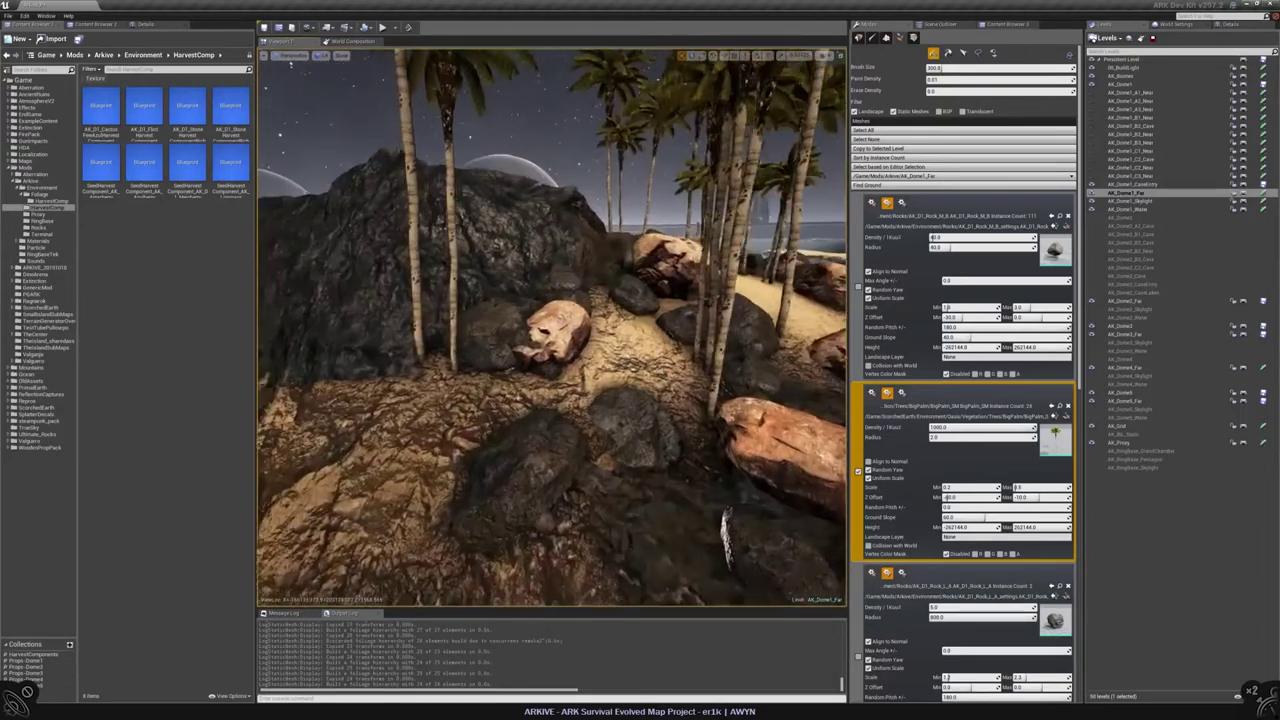
{"action": "right_click_drag", "start_coordinate": [550, 330], "coordinate": [540, 322]}
{"action": "left_click", "coordinate": [615, 415]}
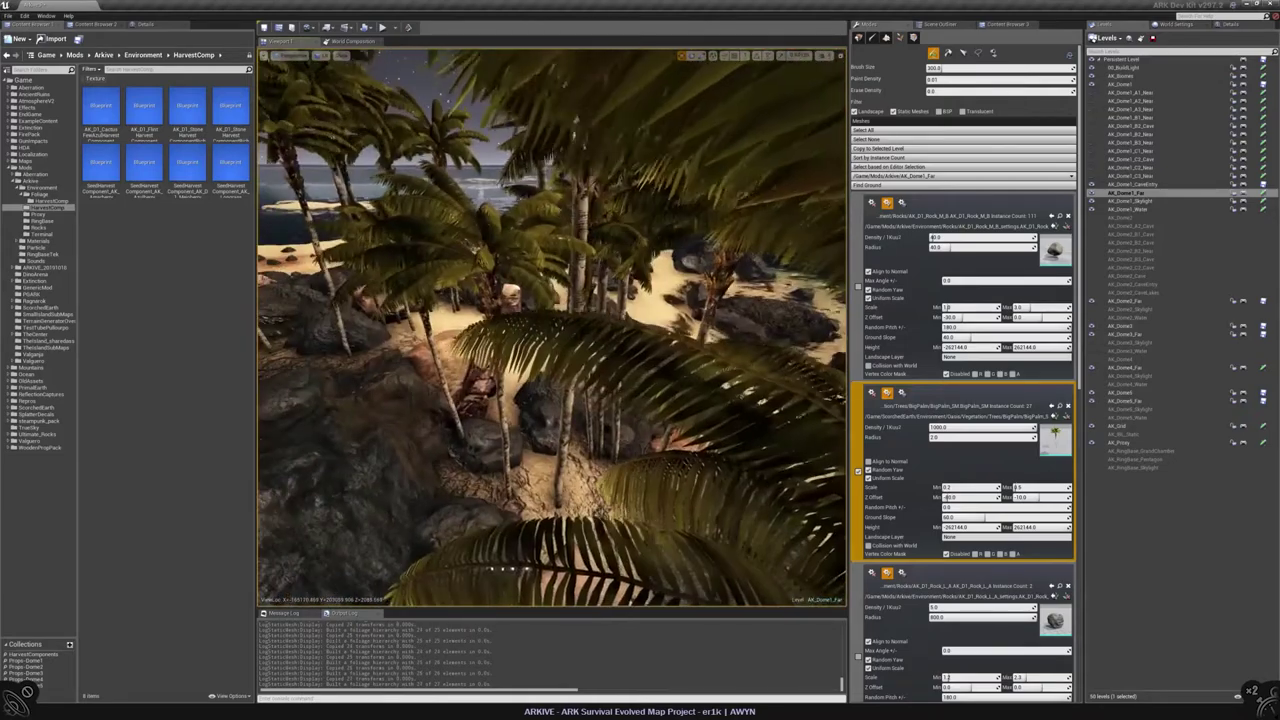
Step: Reposition individual palms among the outcrop's pale boulders and save the AK_Dome1_Far level
{"action": "left_click", "coordinate": [963, 52]}
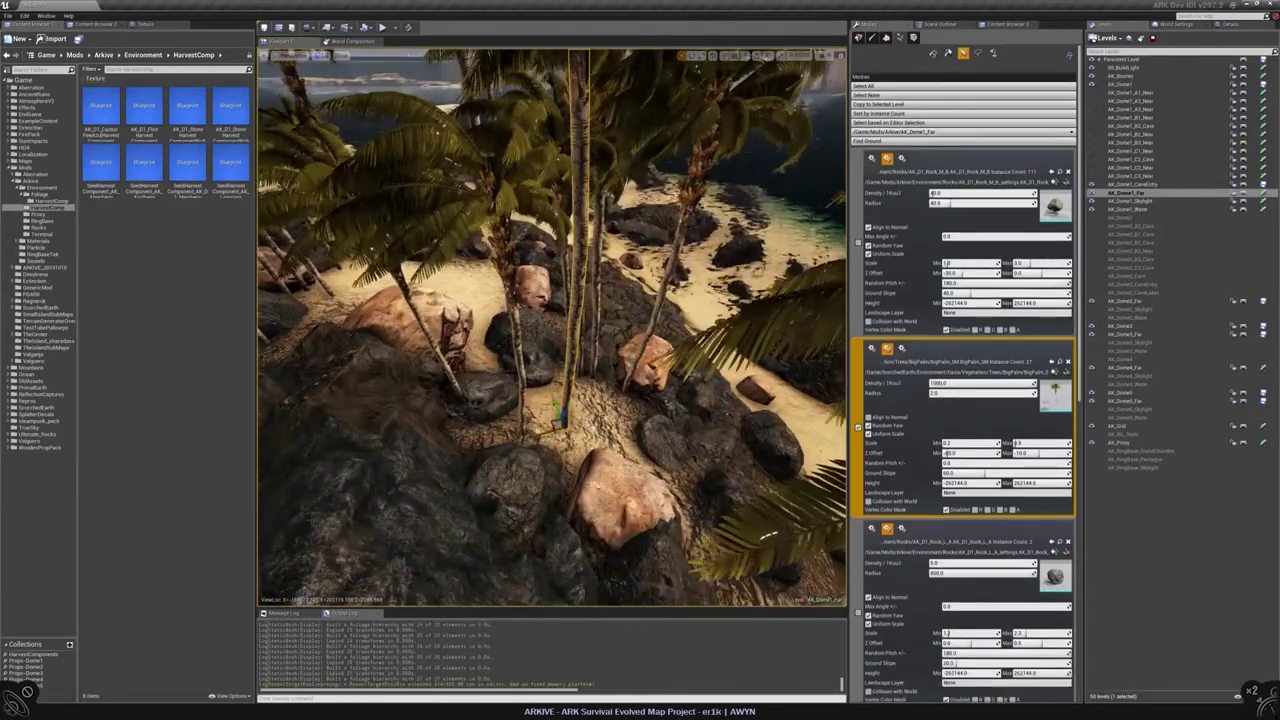
{"action": "left_click", "coordinate": [455, 390]}
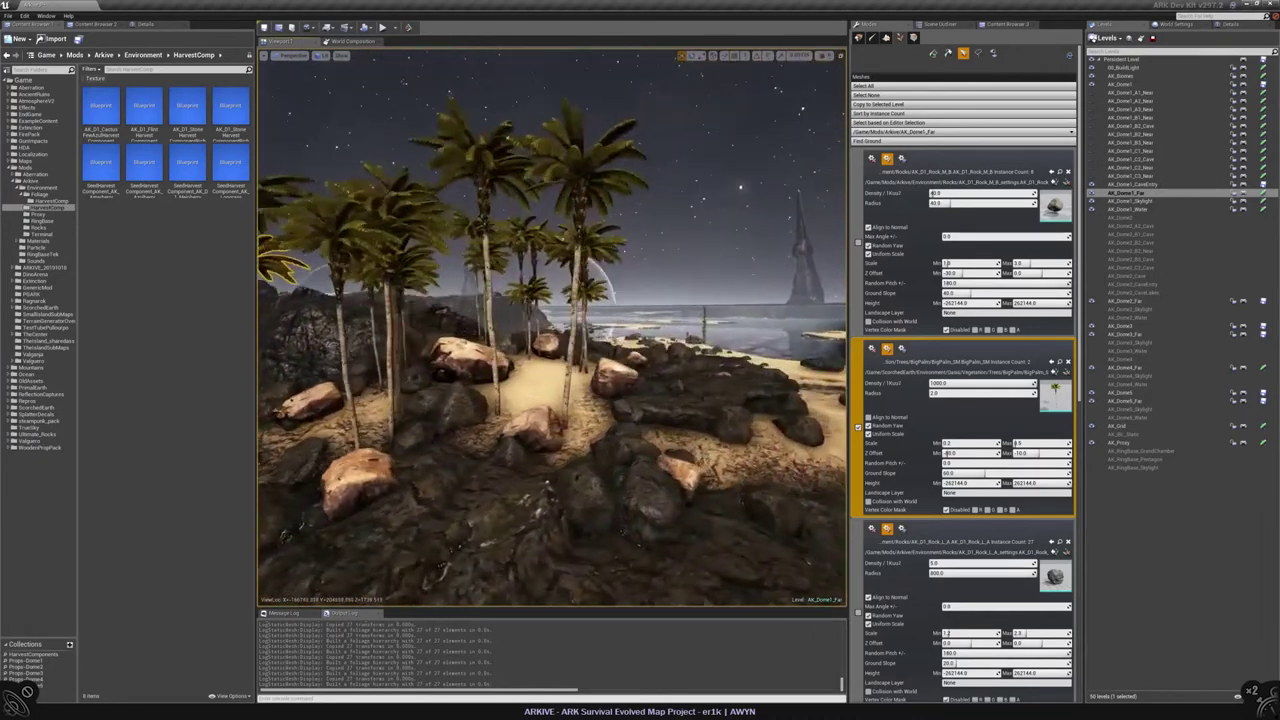
{"action": "left_click", "coordinate": [1262, 196]}
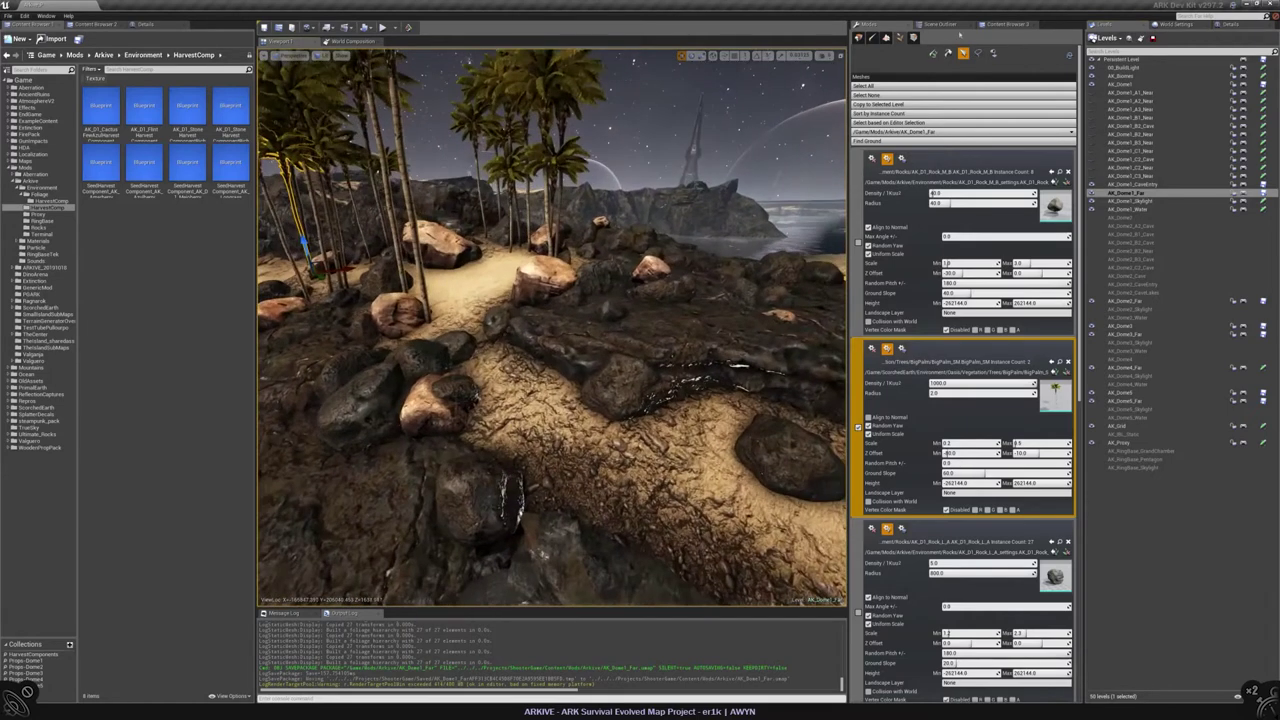
Step: Paint palms along the sandy strip between the dark rocks and reposition the ones standing beside the rock edge
{"action": "left_click", "coordinate": [933, 52]}
{"action": "mouse_move", "coordinate": [410, 450]}
{"action": "left_mouse_down"}
{"action": "mouse_move", "coordinate": [486, 457]}
{"action": "mouse_move", "coordinate": [500, 471]}
{"action": "mouse_move", "coordinate": [400, 480]}
{"action": "mouse_move", "coordinate": [491, 429]}
{"action": "mouse_move", "coordinate": [491, 440]}
{"action": "mouse_move", "coordinate": [511, 414]}
{"action": "mouse_move", "coordinate": [630, 370]}
{"action": "left_mouse_up"}
{"action": "right_click_drag", "start_coordinate": [630, 360], "coordinate": [645, 425]}
{"action": "left_click", "coordinate": [963, 53]}
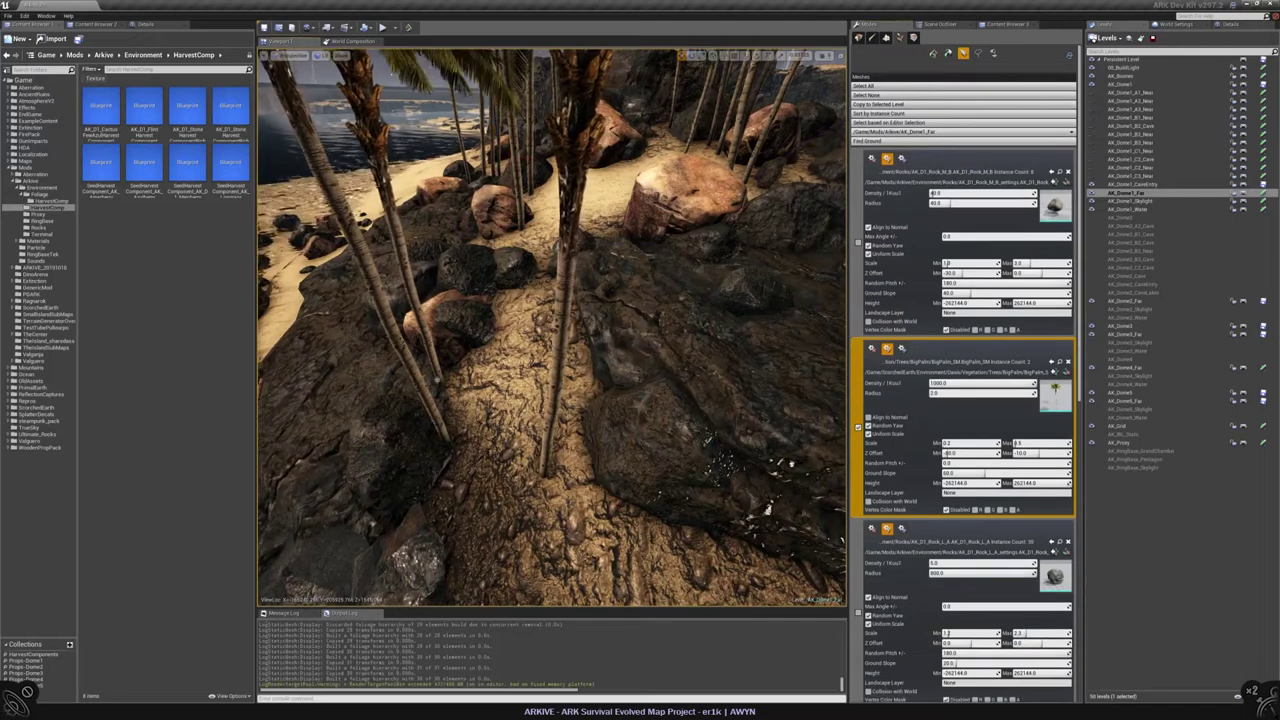
{"action": "left_click", "coordinate": [430, 420]}
{"action": "left_click_drag", "start_coordinate": [540, 500], "coordinate": [592, 430]}
{"action": "mouse_move", "coordinate": [645, 425]}
{"action": "right_mouse_down"}
{"action": "mouse_move", "coordinate": [645, 360]}
{"action": "mouse_move", "coordinate": [615, 410]}
{"action": "mouse_move", "coordinate": [608, 365]}
{"action": "mouse_move", "coordinate": [600, 398]}
{"action": "right_mouse_up"}
Step: Paint more palms over the dark rocks and sand on the beach side of the outcrop
{"action": "left_click", "coordinate": [933, 53]}
{"action": "mouse_move", "coordinate": [470, 418]}
{"action": "left_mouse_down"}
{"action": "mouse_move", "coordinate": [514, 334]}
{"action": "mouse_move", "coordinate": [571, 437]}
{"action": "mouse_move", "coordinate": [489, 403]}
{"action": "mouse_move", "coordinate": [465, 436]}
{"action": "mouse_move", "coordinate": [508, 400]}
{"action": "left_mouse_up"}
{"action": "right_click_drag", "start_coordinate": [523, 471], "coordinate": [548, 395]}
{"action": "right_click_drag", "start_coordinate": [543, 450], "coordinate": [575, 400]}
Step: Select individual palms on the dark rocks facing the beach and adjust their placement
{"action": "left_click", "coordinate": [963, 52]}
{"action": "right_click_drag", "start_coordinate": [550, 330], "coordinate": [556, 250]}
{"action": "mouse_move", "coordinate": [530, 565]}
{"action": "right_mouse_down"}
{"action": "mouse_move", "coordinate": [512, 592]}
{"action": "mouse_move", "coordinate": [540, 580]}
{"action": "mouse_move", "coordinate": [530, 565]}
{"action": "right_mouse_up"}
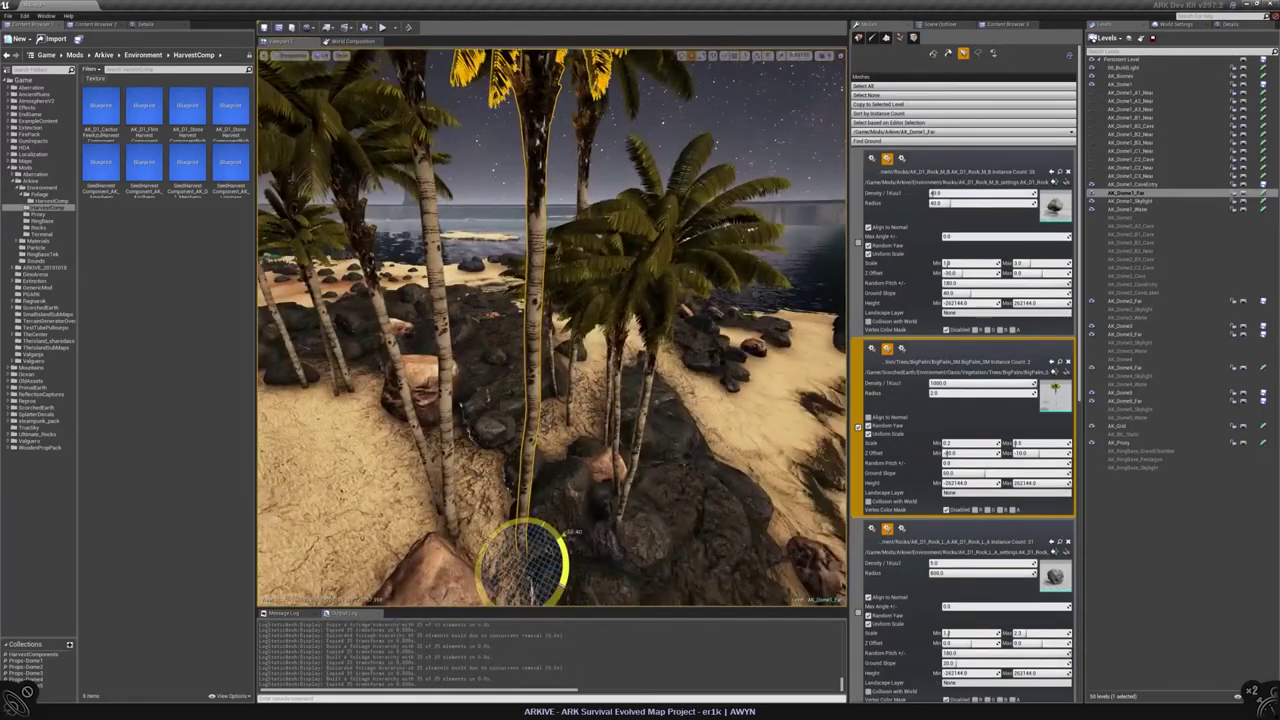
{"action": "left_click", "coordinate": [608, 555]}
{"action": "left_click", "coordinate": [452, 420]}
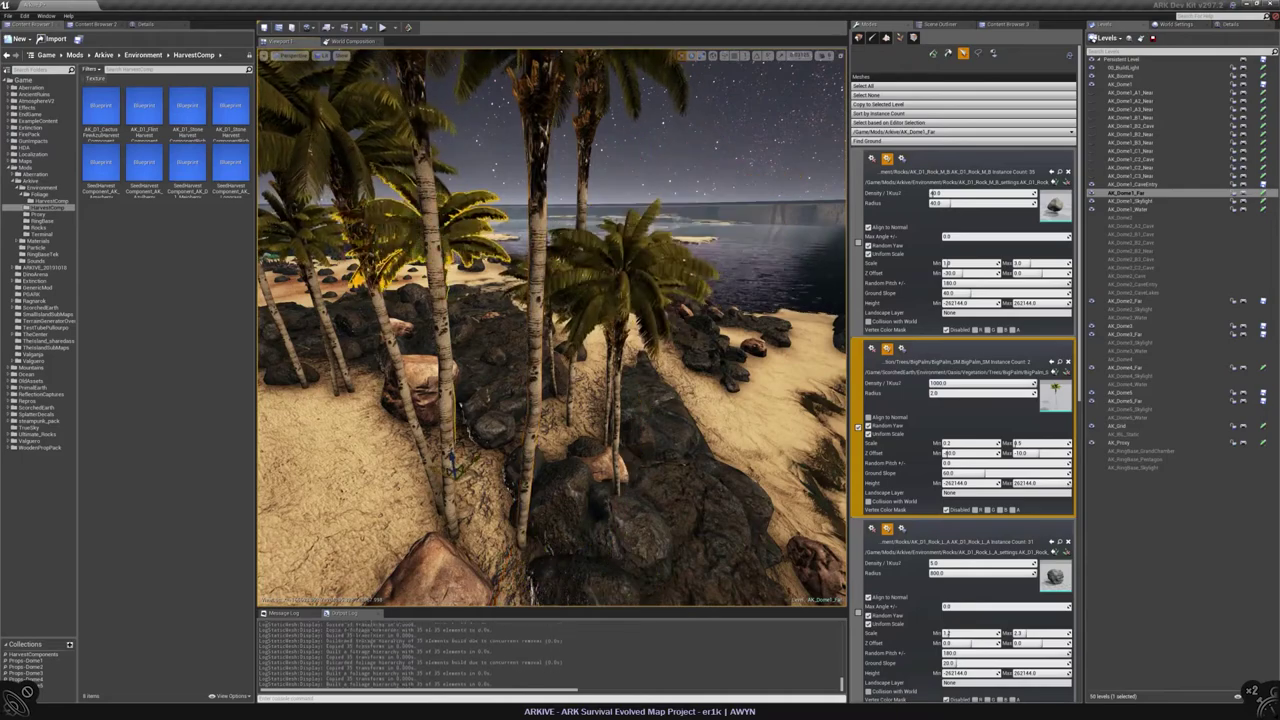
Step: Reposition single palms around the sandy path between the pale boulders
{"action": "mouse_move", "coordinate": [453, 417]}
{"action": "right_mouse_down"}
{"action": "mouse_move", "coordinate": [736, 426]}
{"action": "mouse_move", "coordinate": [597, 500]}
{"action": "mouse_move", "coordinate": [612, 610]}
{"action": "mouse_move", "coordinate": [612, 580]}
{"action": "mouse_move", "coordinate": [578, 572]}
{"action": "right_mouse_up"}
{"action": "left_click", "coordinate": [428, 172]}
{"action": "left_click_drag", "start_coordinate": [568, 462], "coordinate": [581, 461]}
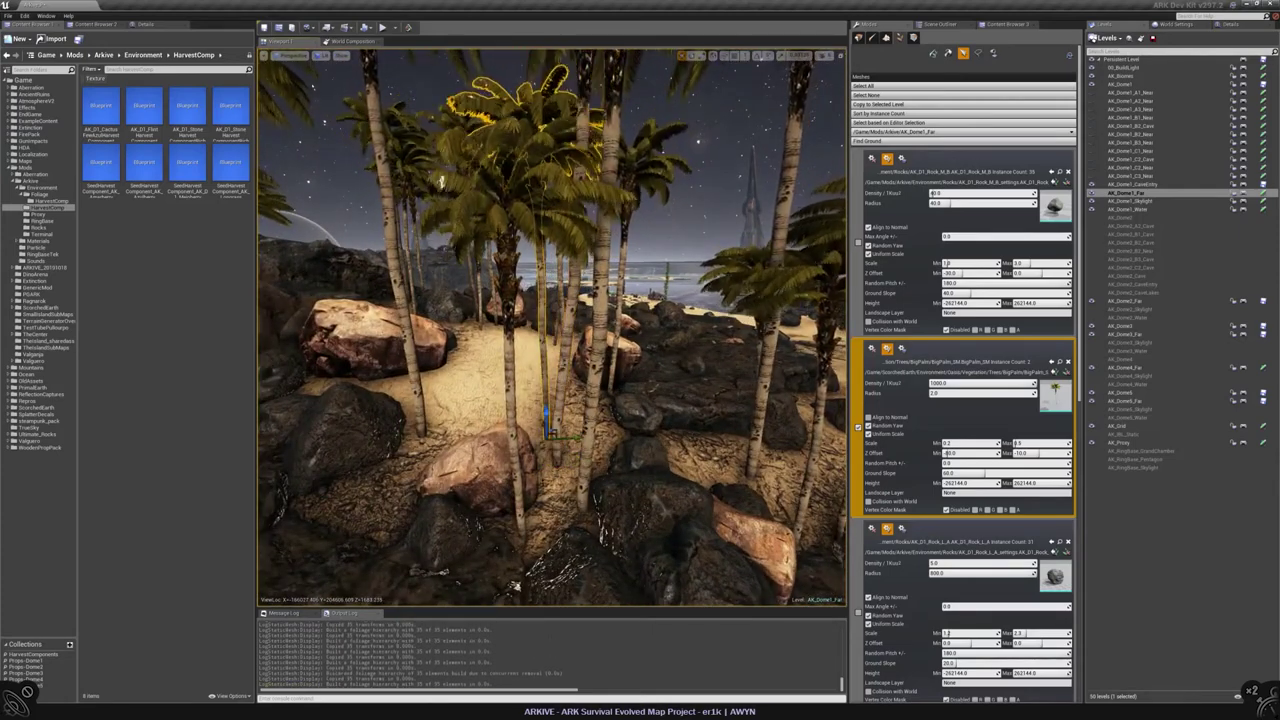
{"action": "right_click_drag", "start_coordinate": [550, 459], "coordinate": [550, 459]}
{"action": "left_click", "coordinate": [506, 468]}
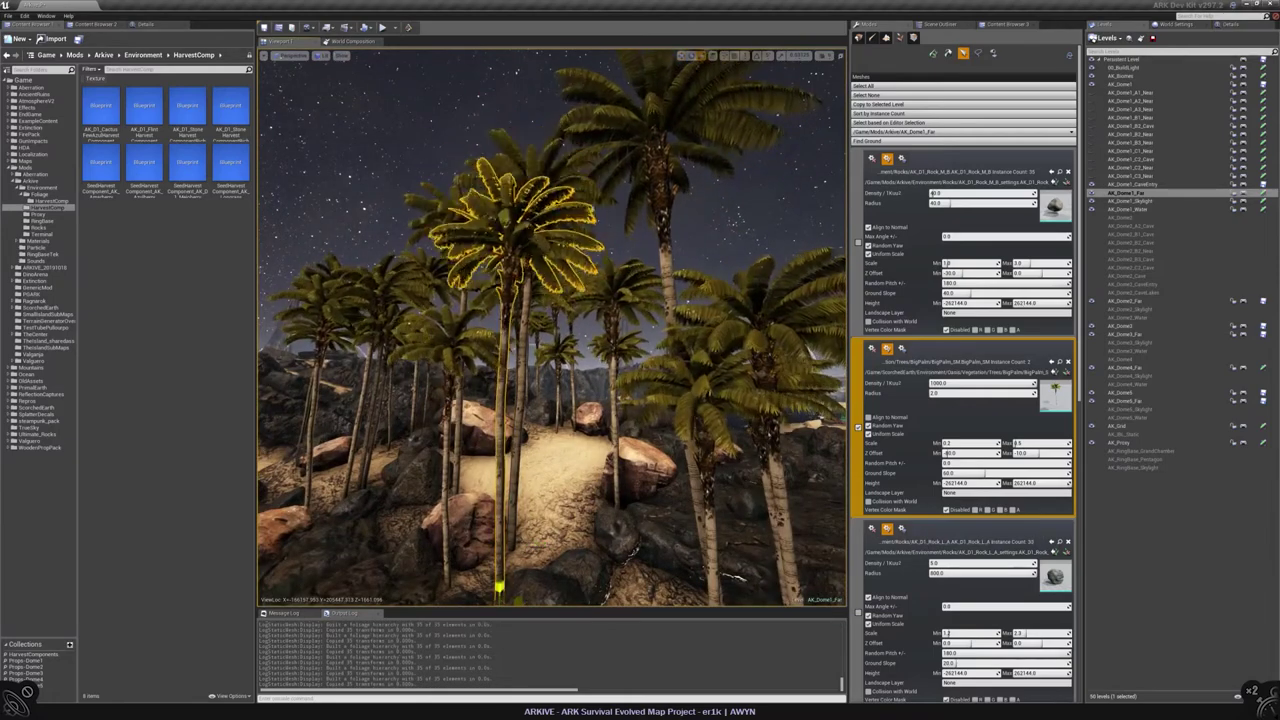
Step: Paint additional palms on the sandy patch between the pale boulders near the end of the outcrop
{"action": "mouse_move", "coordinate": [550, 330]}
{"action": "right_mouse_down"}
{"action": "mouse_move", "coordinate": [610, 330]}
{"action": "mouse_move", "coordinate": [610, 350]}
{"action": "mouse_move", "coordinate": [593, 320]}
{"action": "right_mouse_up"}
{"action": "key", "text": "shift+1"}
{"action": "mouse_move", "coordinate": [541, 398]}
{"action": "right_mouse_down"}
{"action": "mouse_move", "coordinate": [600, 450]}
{"action": "mouse_move", "coordinate": [530, 450]}
{"action": "mouse_move", "coordinate": [505, 428]}
{"action": "right_mouse_up"}
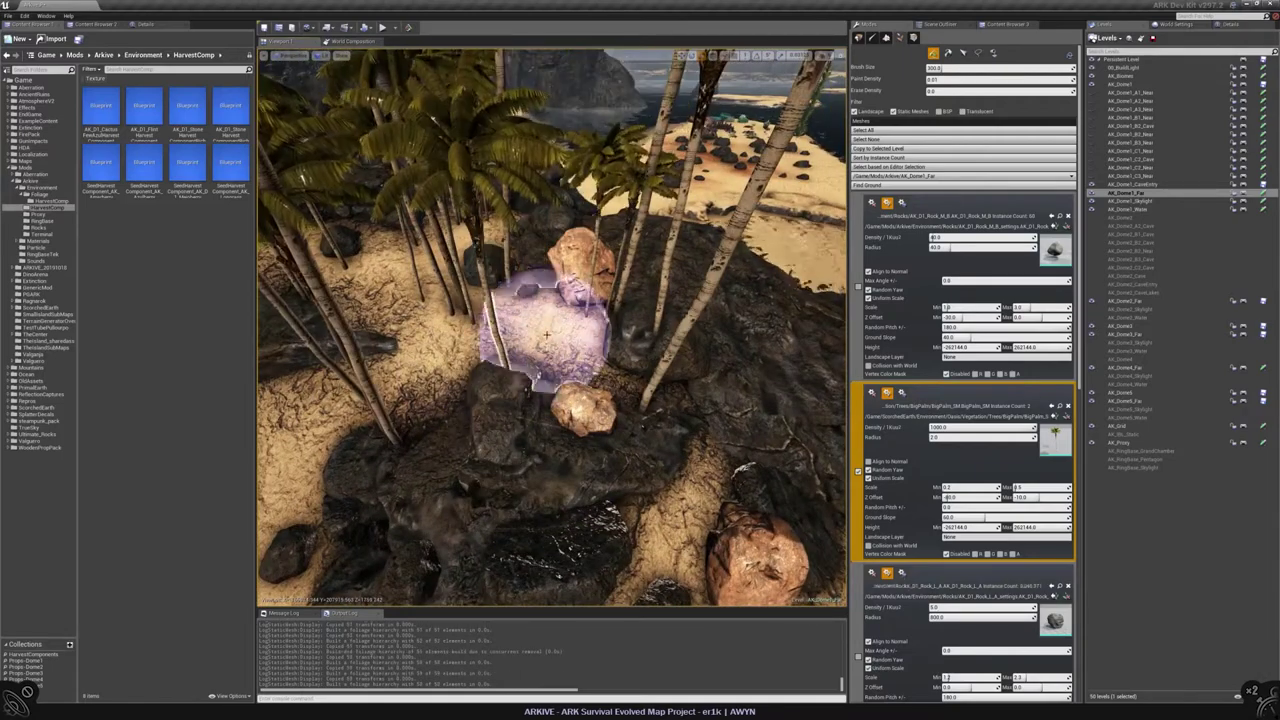
{"action": "mouse_move", "coordinate": [443, 471]}
{"action": "right_mouse_down"}
{"action": "mouse_move", "coordinate": [420, 455]}
{"action": "mouse_move", "coordinate": [470, 420]}
{"action": "right_mouse_up"}
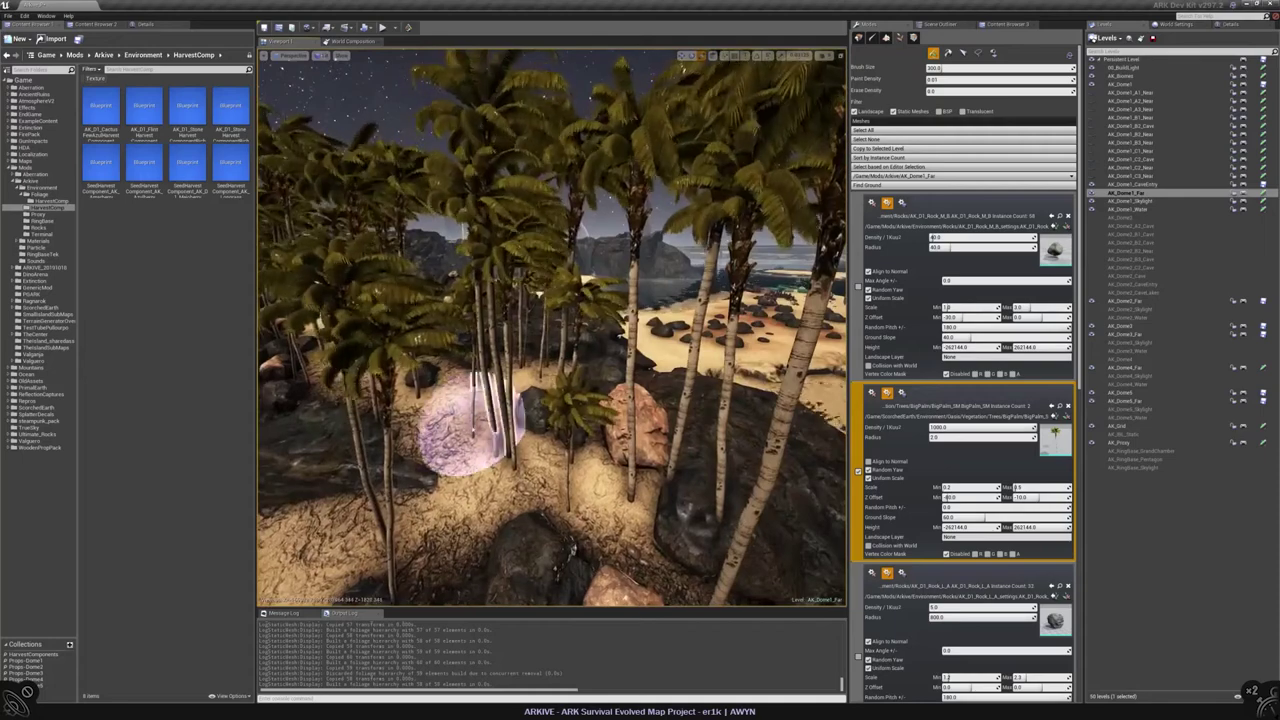
Step: Select a palm in the newly painted cluster and shift it beside the dark rock near the large pale boulder
{"action": "left_click", "coordinate": [963, 54]}
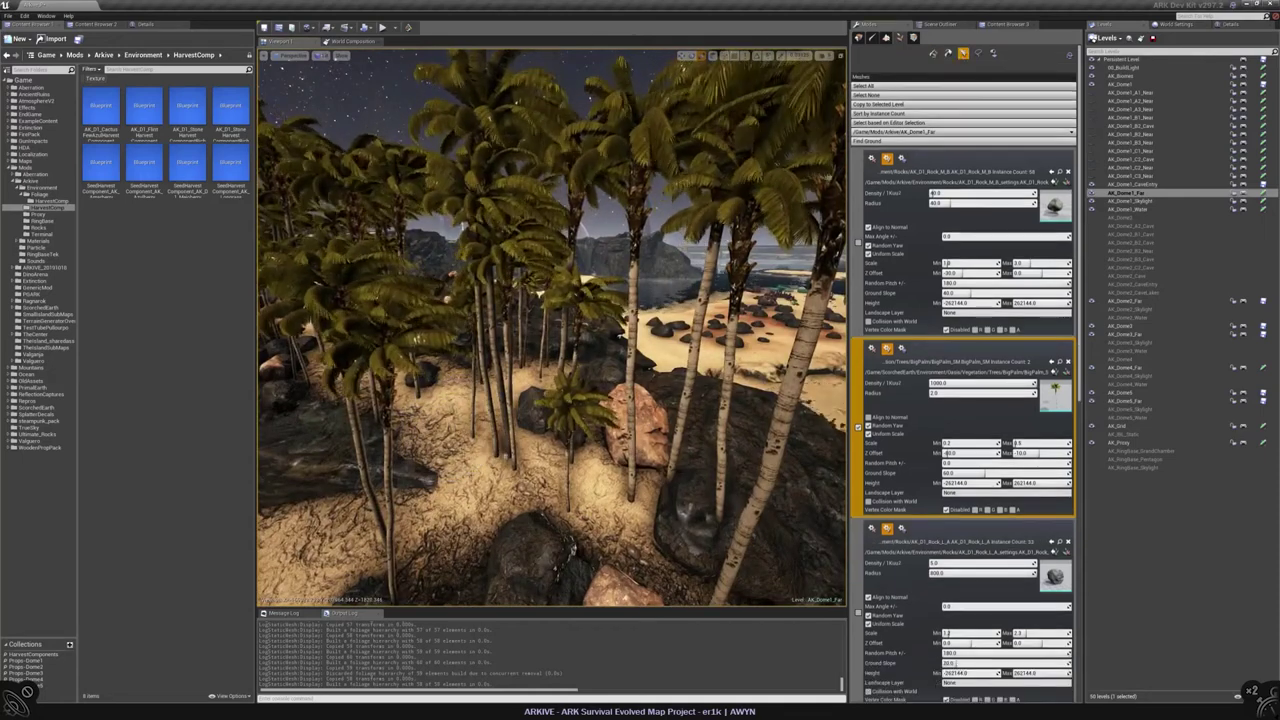
{"action": "right_click_drag", "start_coordinate": [500, 440], "coordinate": [533, 472]}
{"action": "left_click_drag", "start_coordinate": [545, 390], "coordinate": [585, 380]}
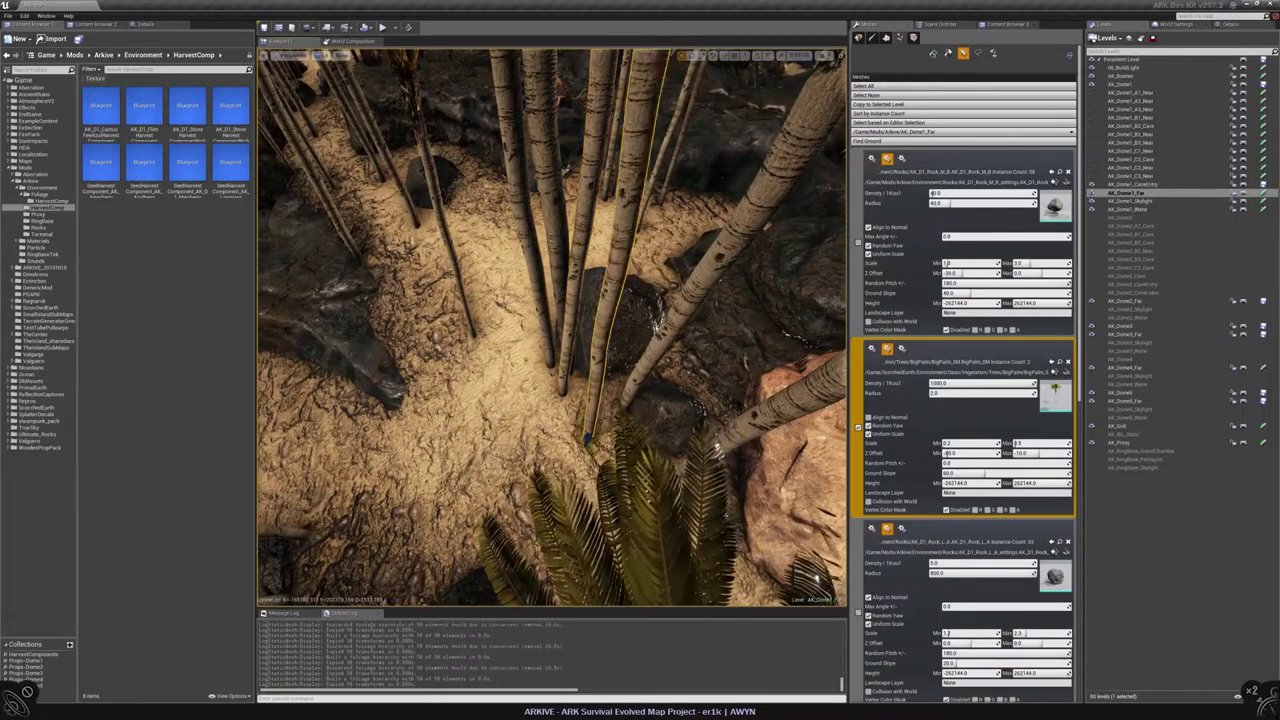
{"action": "right_click_drag", "start_coordinate": [585, 385], "coordinate": [690, 332]}
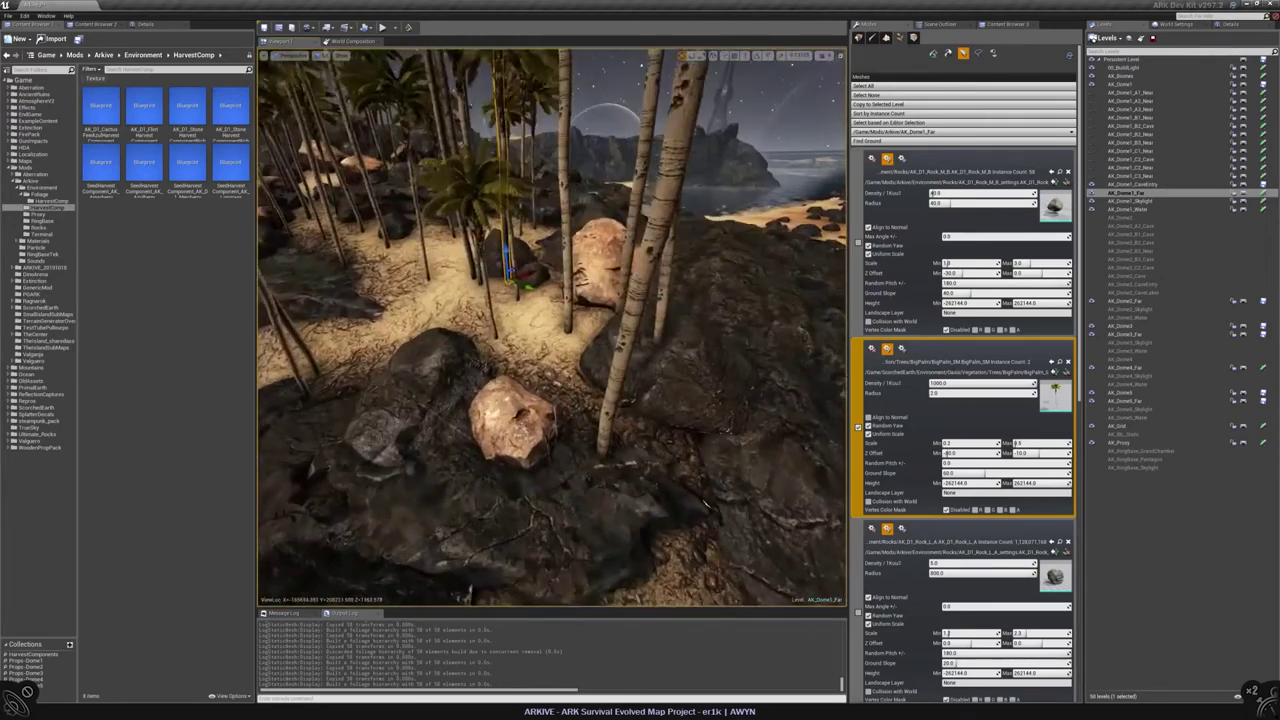
Step: Move the tall palm closer to the pale boulders at the cluster's edge and save the AK_Dome1_Far level
{"action": "right_click_drag", "start_coordinate": [518, 300], "coordinate": [568, 452]}
{"action": "left_click_drag", "start_coordinate": [568, 453], "coordinate": [555, 460]}
{"action": "right_click_drag", "start_coordinate": [555, 460], "coordinate": [555, 410]}
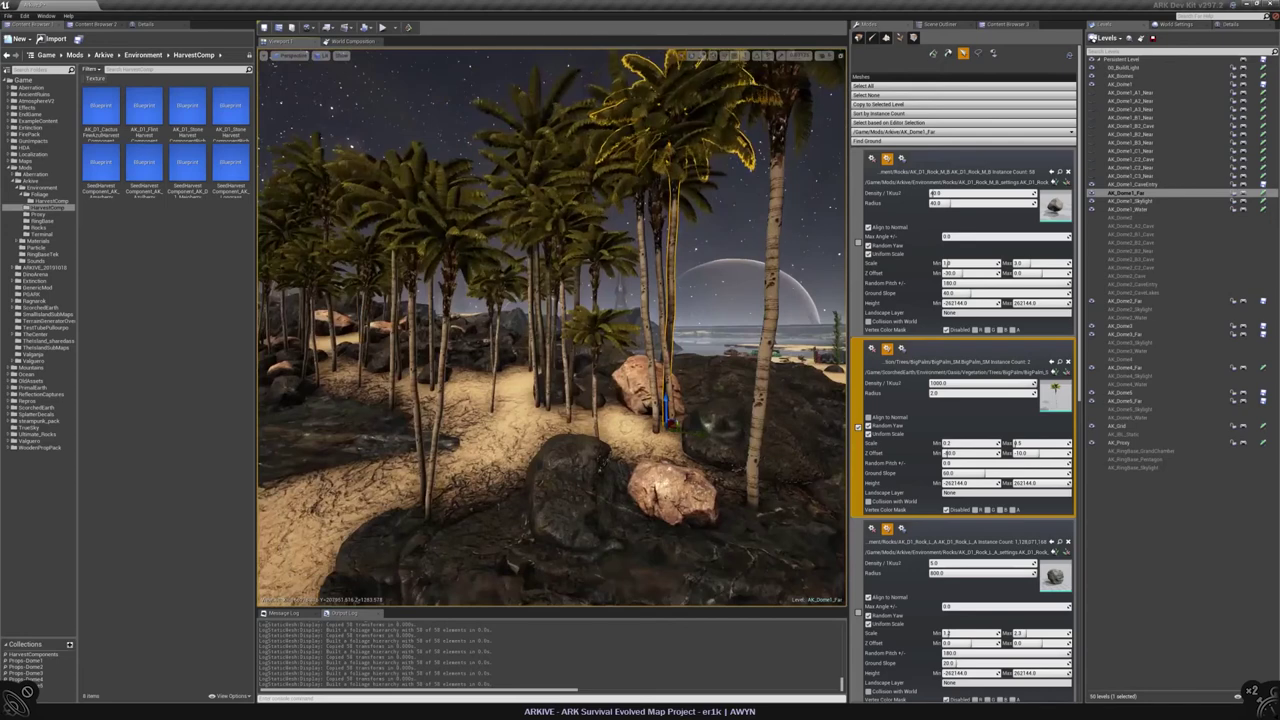
{"action": "left_click_drag", "start_coordinate": [665, 410], "coordinate": [635, 432]}
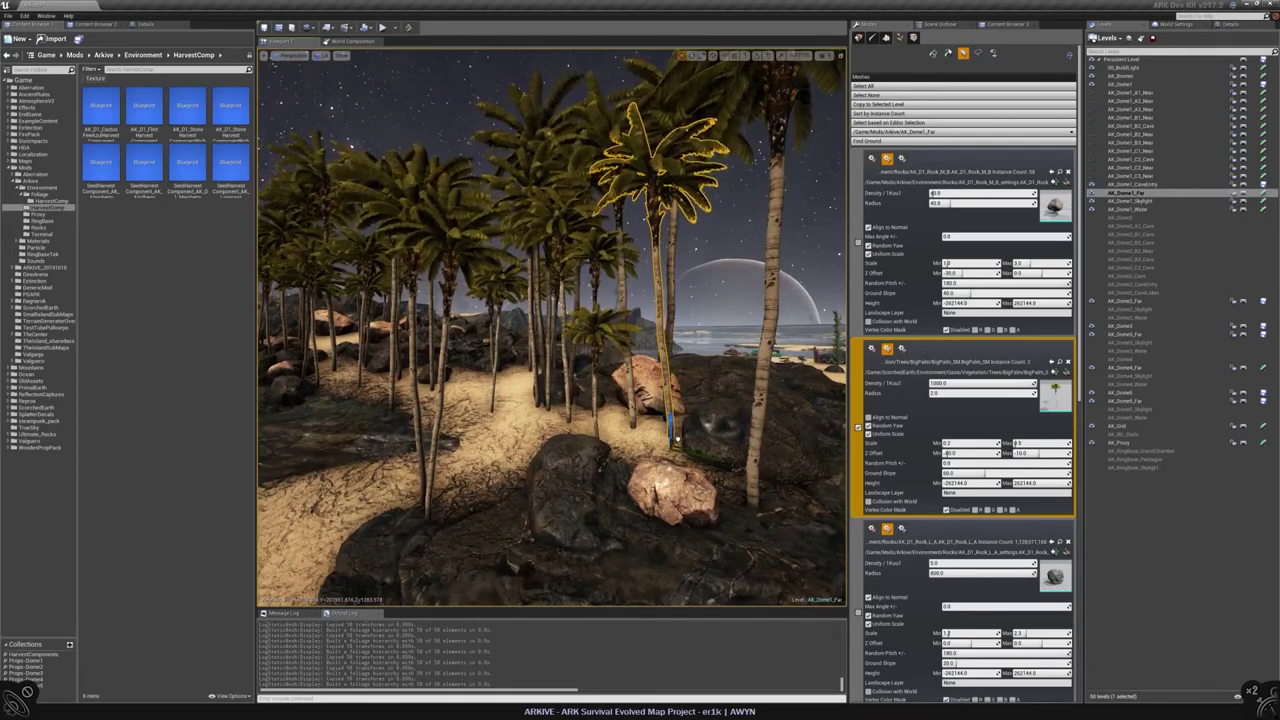
{"action": "right_click_drag", "start_coordinate": [555, 410], "coordinate": [542, 66]}
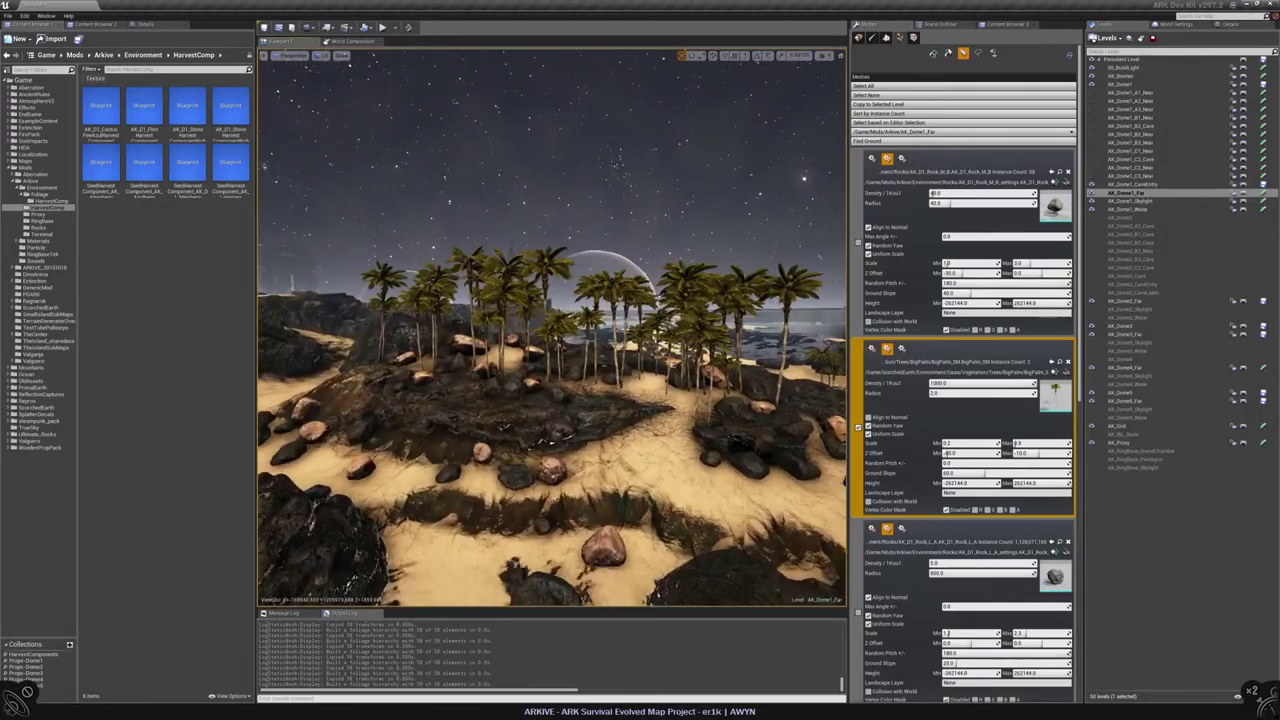
{"action": "left_click", "coordinate": [1262, 193]}
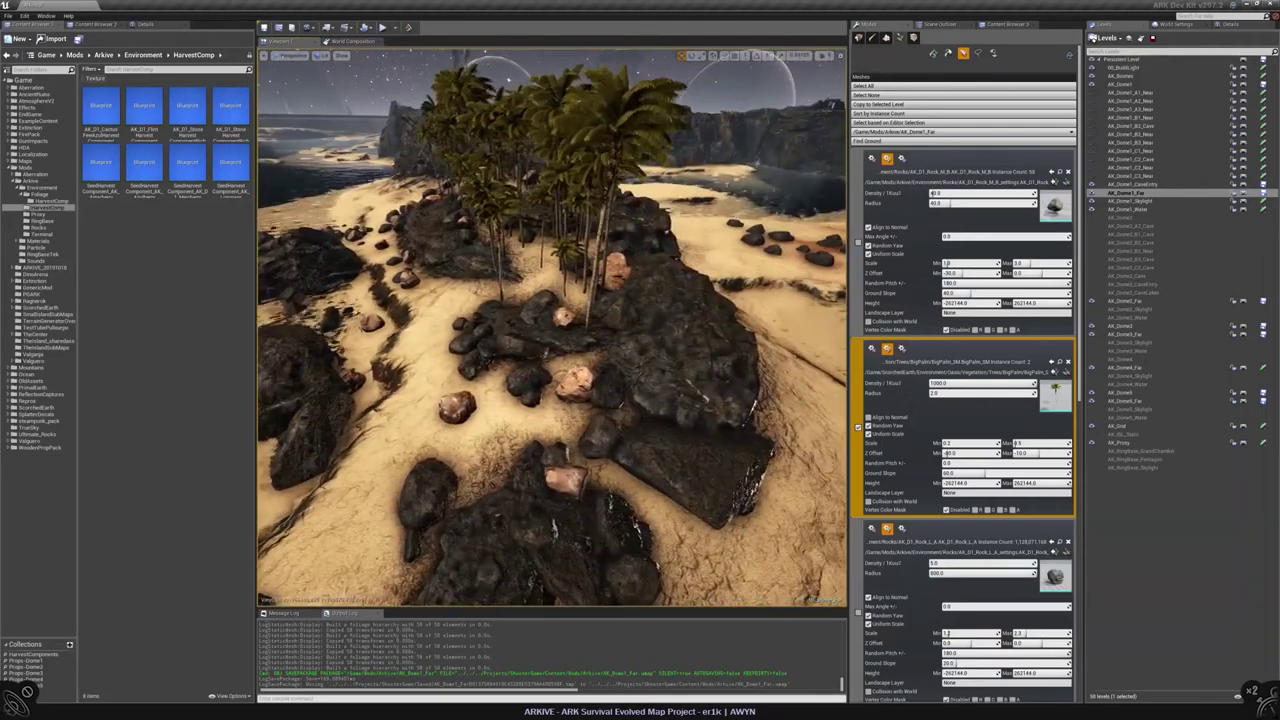
Step: Paint palms across the smaller dark rock outcrop and the sand surrounding it
{"action": "left_click", "coordinate": [934, 53]}
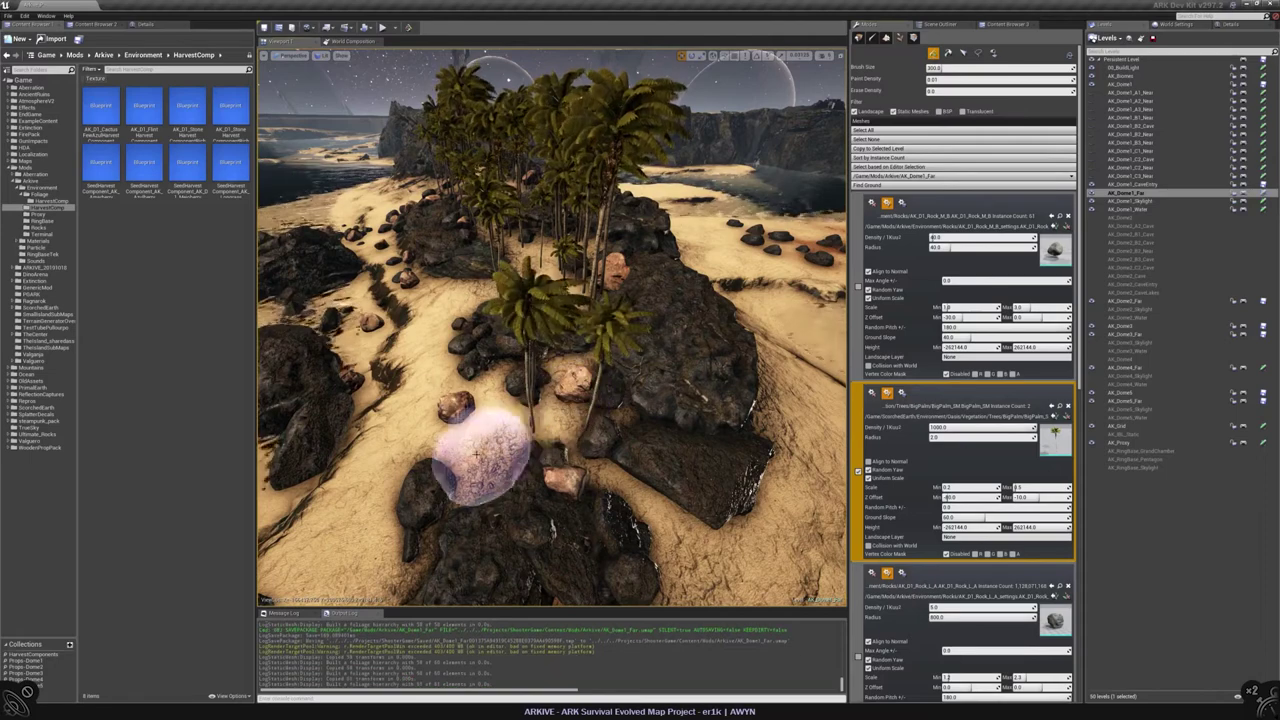
{"action": "left_click_drag", "start_coordinate": [460, 467], "coordinate": [527, 497]}
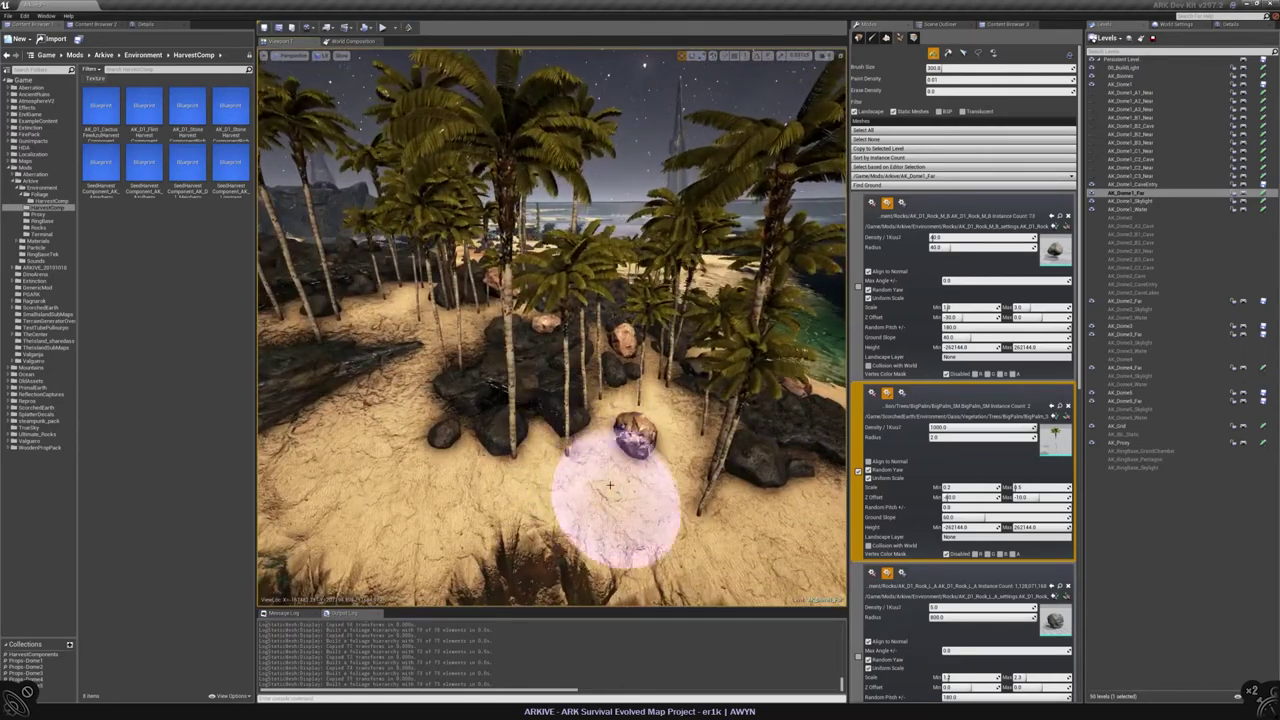
{"action": "mouse_move", "coordinate": [578, 440]}
{"action": "right_mouse_down"}
{"action": "mouse_move", "coordinate": [500, 436]}
{"action": "mouse_move", "coordinate": [571, 386]}
{"action": "right_mouse_up"}
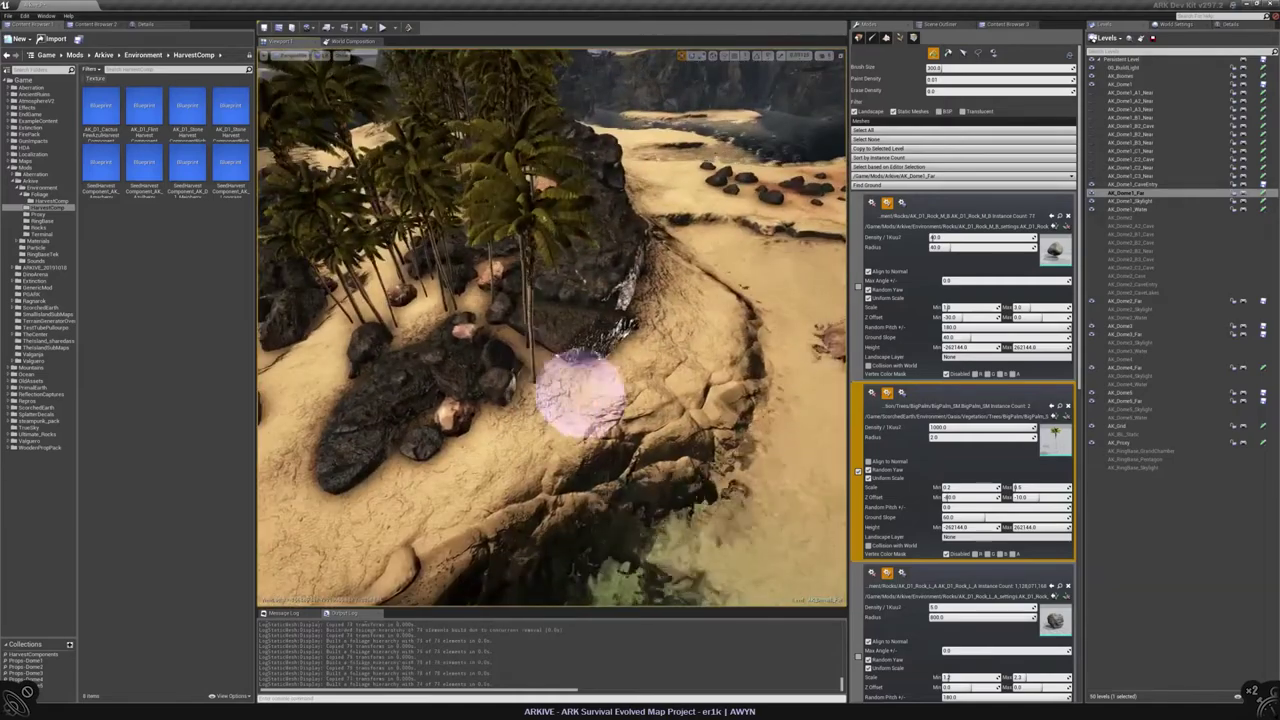
{"action": "mouse_move", "coordinate": [575, 470]}
{"action": "right_mouse_down"}
{"action": "mouse_move", "coordinate": [423, 423]}
{"action": "mouse_move", "coordinate": [440, 390]}
{"action": "mouse_move", "coordinate": [429, 329]}
{"action": "mouse_move", "coordinate": [480, 330]}
{"action": "right_mouse_up"}
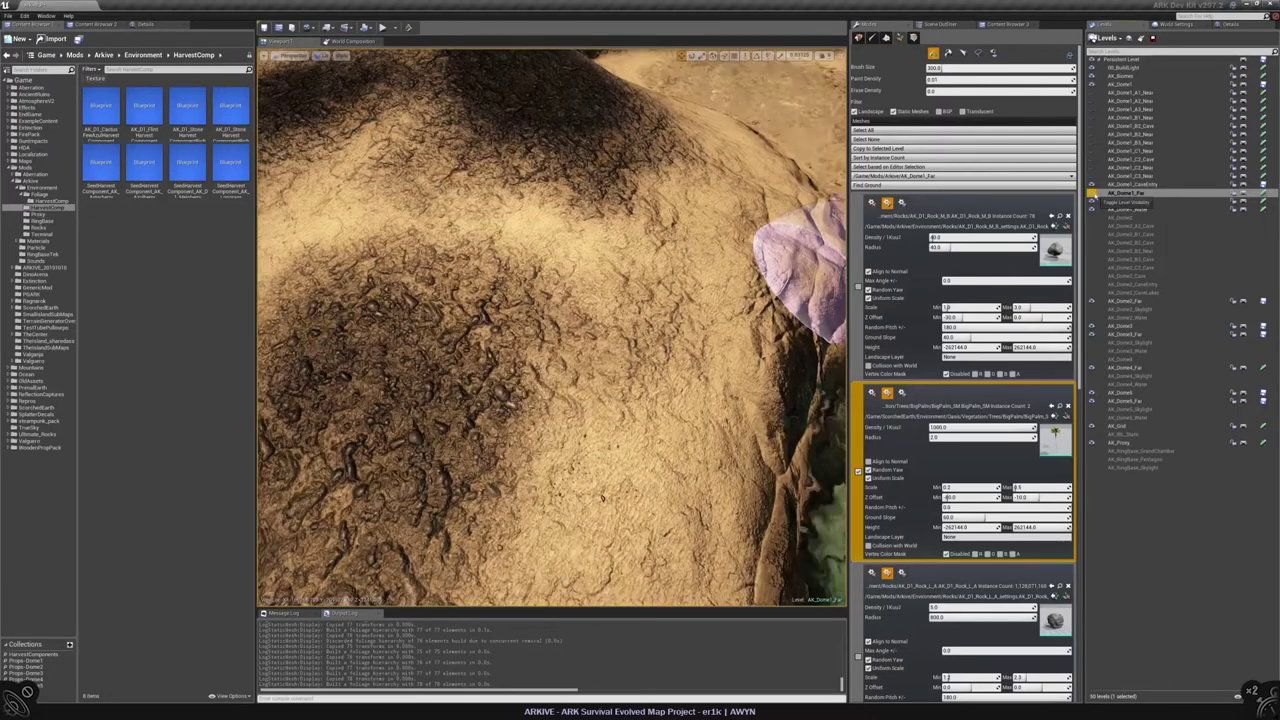
Step: Select individual palms on the smaller dark outcrop and reposition them along its rock edges
{"action": "left_click", "coordinate": [963, 52]}
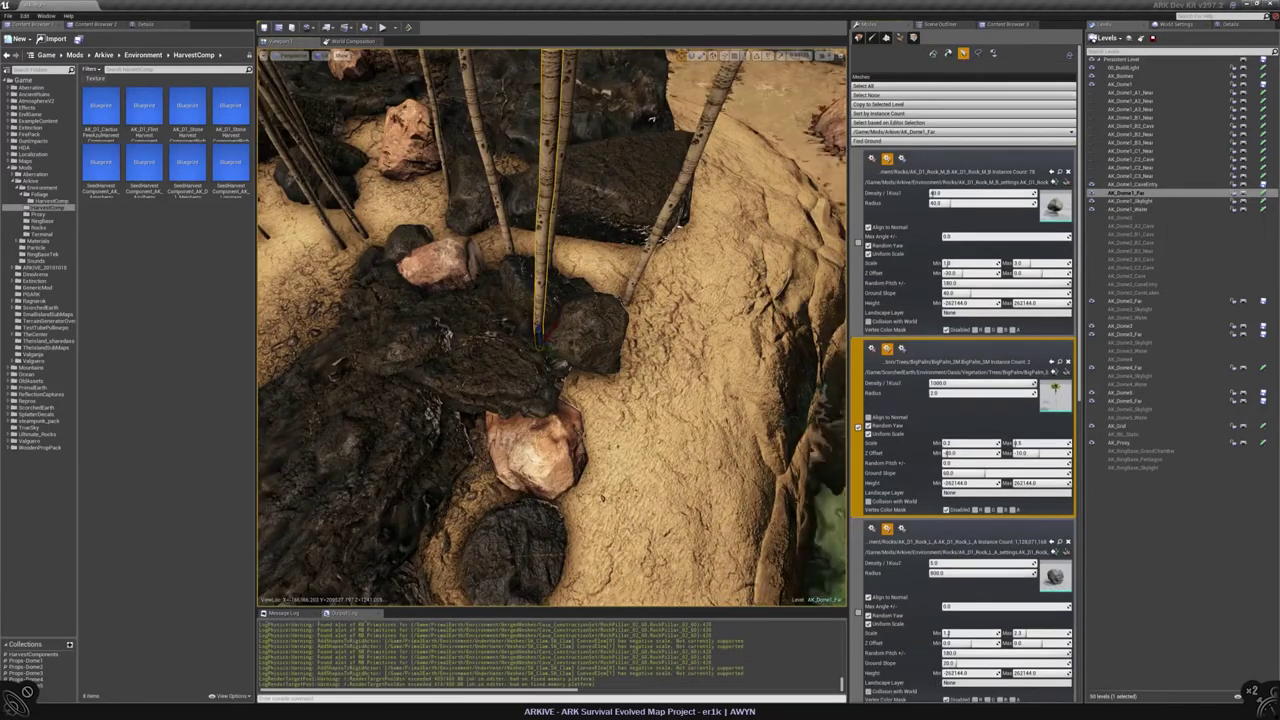
{"action": "left_click", "coordinate": [581, 372]}
{"action": "right_click_drag", "start_coordinate": [584, 368], "coordinate": [605, 437]}
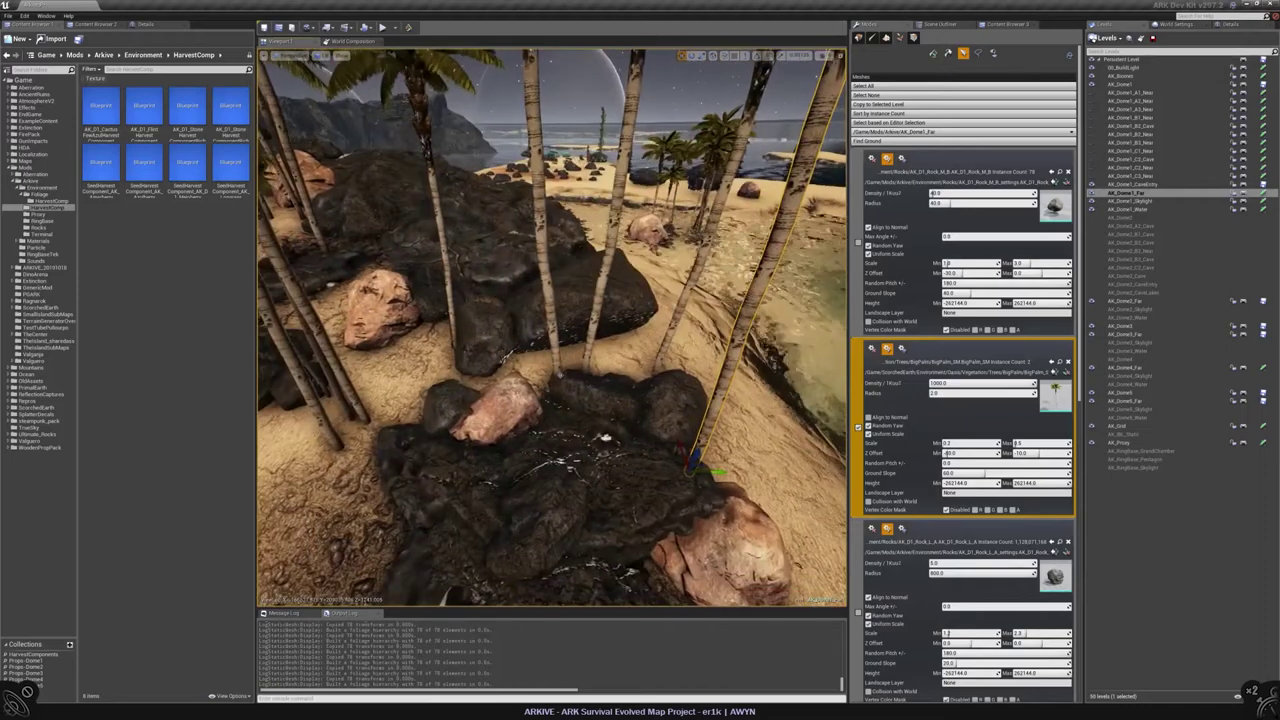
{"action": "left_click_drag", "start_coordinate": [566, 377], "coordinate": [567, 398]}
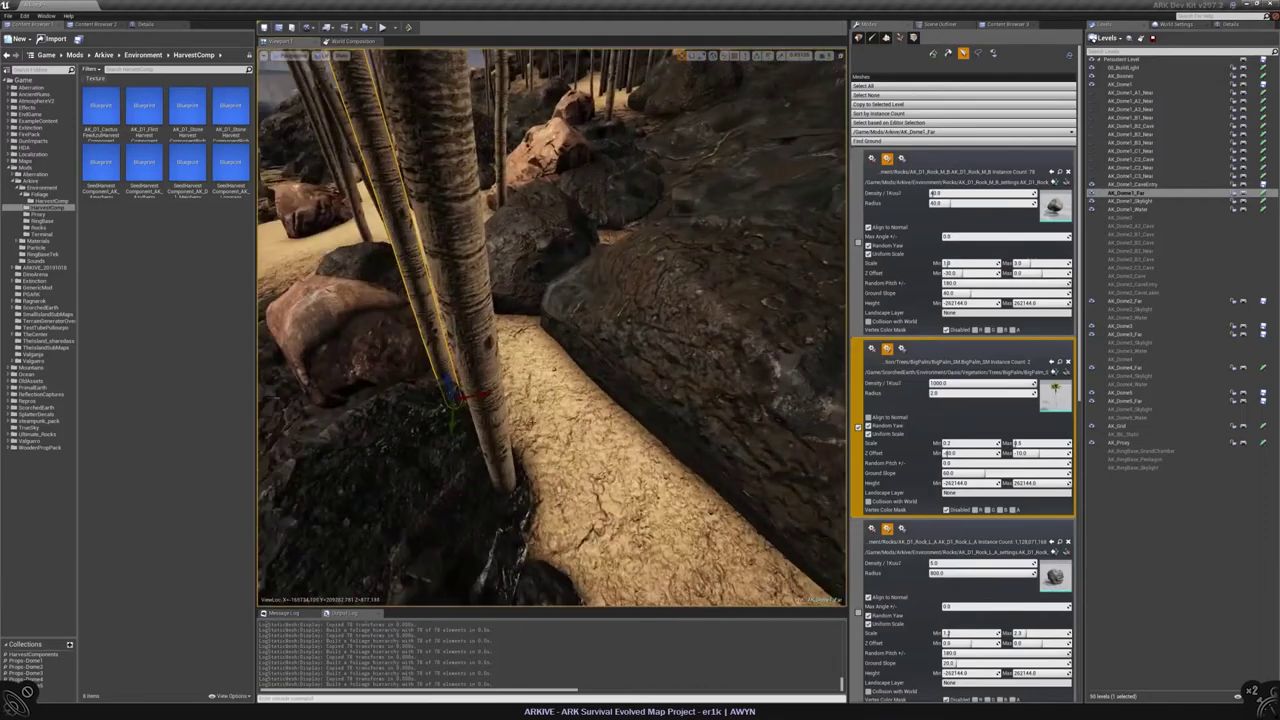
{"action": "right_click_drag", "start_coordinate": [550, 330], "coordinate": [490, 330]}
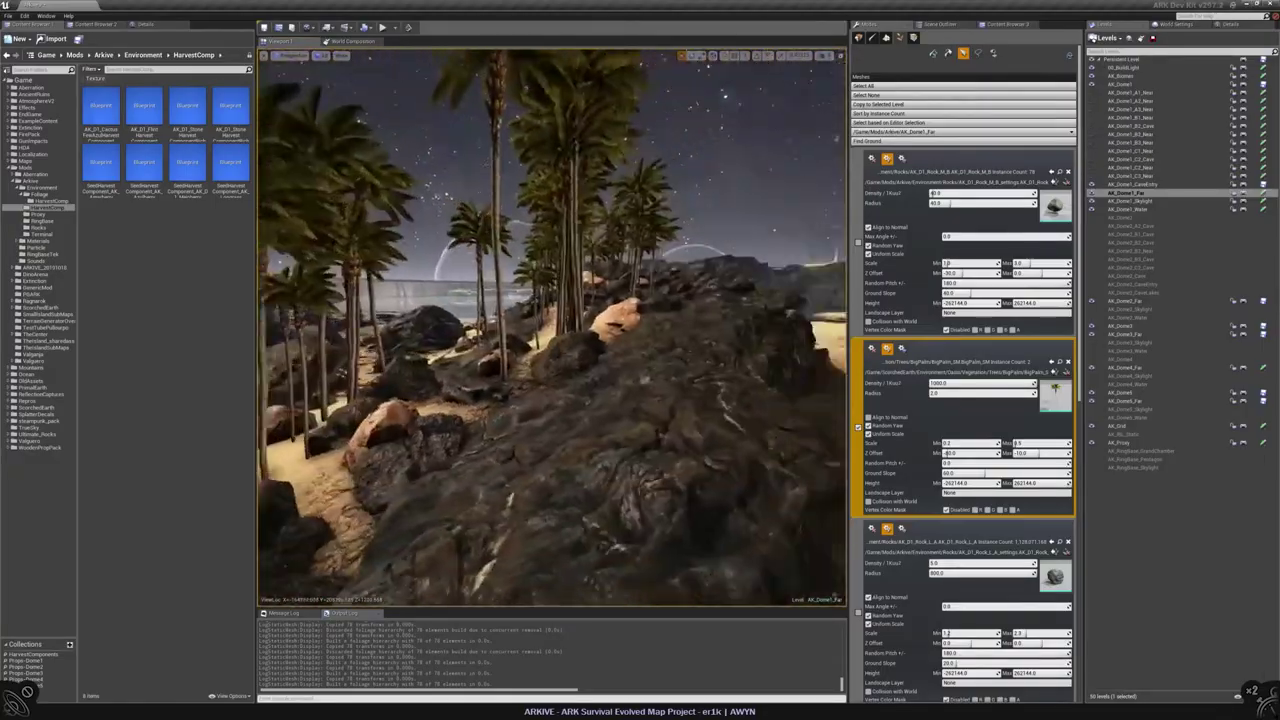
{"action": "right_click_drag", "start_coordinate": [490, 330], "coordinate": [474, 334]}
Step: Paint palms on the open sand beyond the small dark outcrop, above the water-side ledge
{"action": "key", "text": "shift+1"}
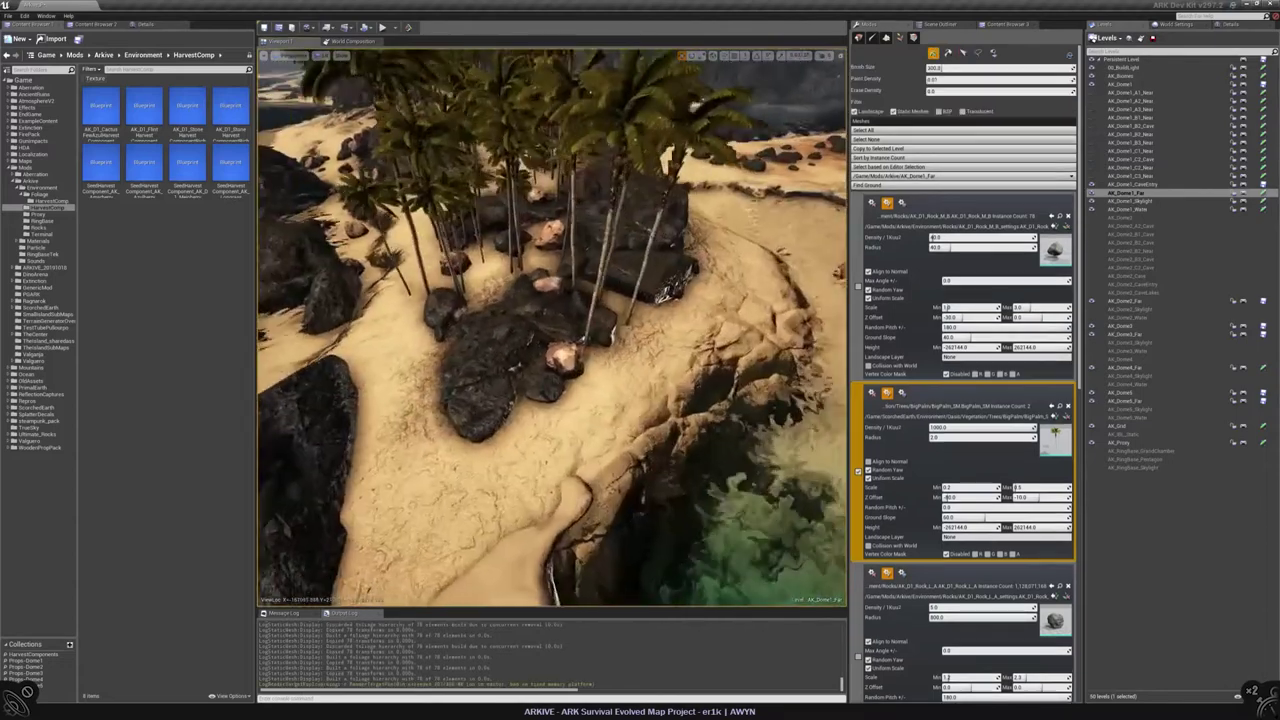
{"action": "mouse_move", "coordinate": [508, 391]}
{"action": "left_mouse_down"}
{"action": "mouse_move", "coordinate": [500, 491]}
{"action": "mouse_move", "coordinate": [430, 465]}
{"action": "mouse_move", "coordinate": [509, 480]}
{"action": "mouse_move", "coordinate": [491, 443]}
{"action": "mouse_move", "coordinate": [474, 486]}
{"action": "mouse_move", "coordinate": [530, 478]}
{"action": "left_mouse_up"}
{"action": "mouse_move", "coordinate": [520, 400]}
{"action": "right_mouse_down"}
{"action": "mouse_move", "coordinate": [529, 357]}
{"action": "mouse_move", "coordinate": [510, 380]}
{"action": "mouse_move", "coordinate": [510, 505]}
{"action": "mouse_move", "coordinate": [505, 470]}
{"action": "mouse_move", "coordinate": [543, 429]}
{"action": "mouse_move", "coordinate": [565, 440]}
{"action": "mouse_move", "coordinate": [535, 445]}
{"action": "right_mouse_up"}
Step: Reposition individual palms from the cluster on the sand above the water-side ledge
{"action": "left_click", "coordinate": [963, 52]}
{"action": "left_click", "coordinate": [470, 330]}
{"action": "left_click_drag", "start_coordinate": [508, 372], "coordinate": [525, 430]}
{"action": "right_click_drag", "start_coordinate": [525, 430], "coordinate": [323, 160]}
Step: Paint further palms near the tip of the sandy ledge and select one there for placement adjustment
{"action": "key", "text": "shift+1"}
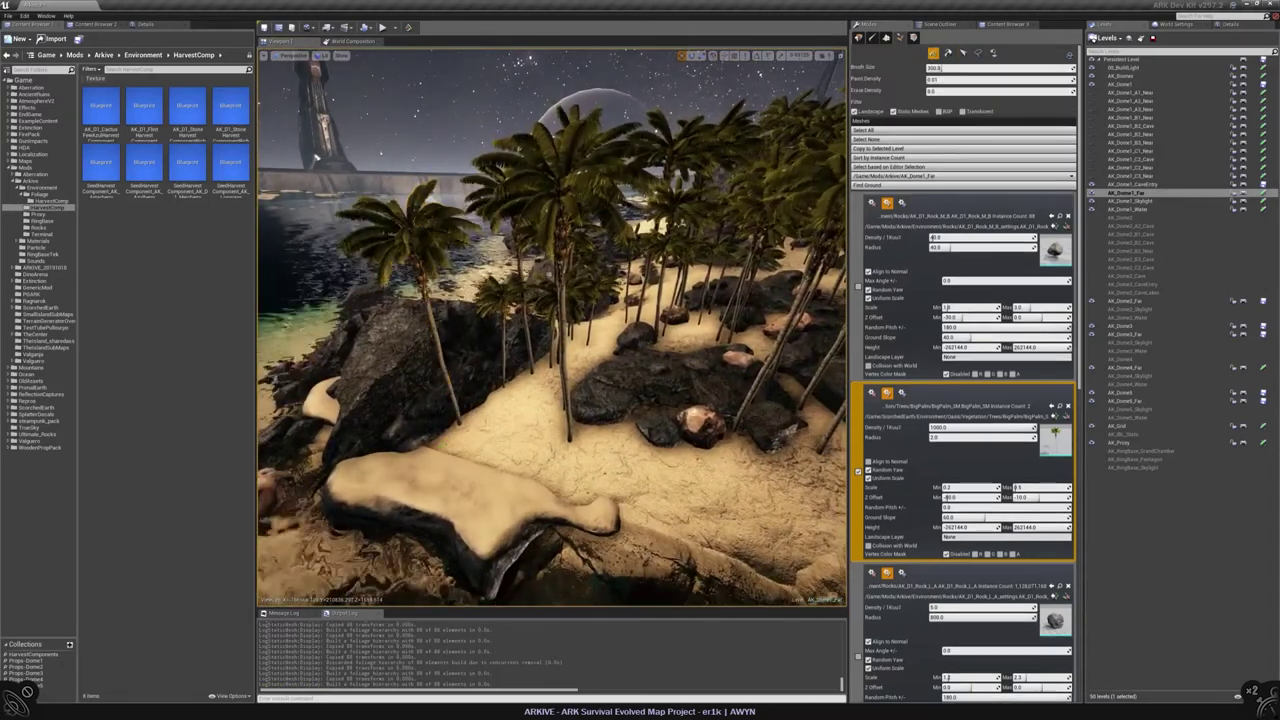
{"action": "mouse_move", "coordinate": [632, 470]}
{"action": "right_mouse_down"}
{"action": "mouse_move", "coordinate": [540, 460]}
{"action": "mouse_move", "coordinate": [450, 470]}
{"action": "mouse_move", "coordinate": [480, 470]}
{"action": "mouse_move", "coordinate": [460, 480]}
{"action": "mouse_move", "coordinate": [435, 468]}
{"action": "mouse_move", "coordinate": [436, 481]}
{"action": "mouse_move", "coordinate": [477, 468]}
{"action": "right_mouse_up"}
{"action": "key", "text": "shift+3"}
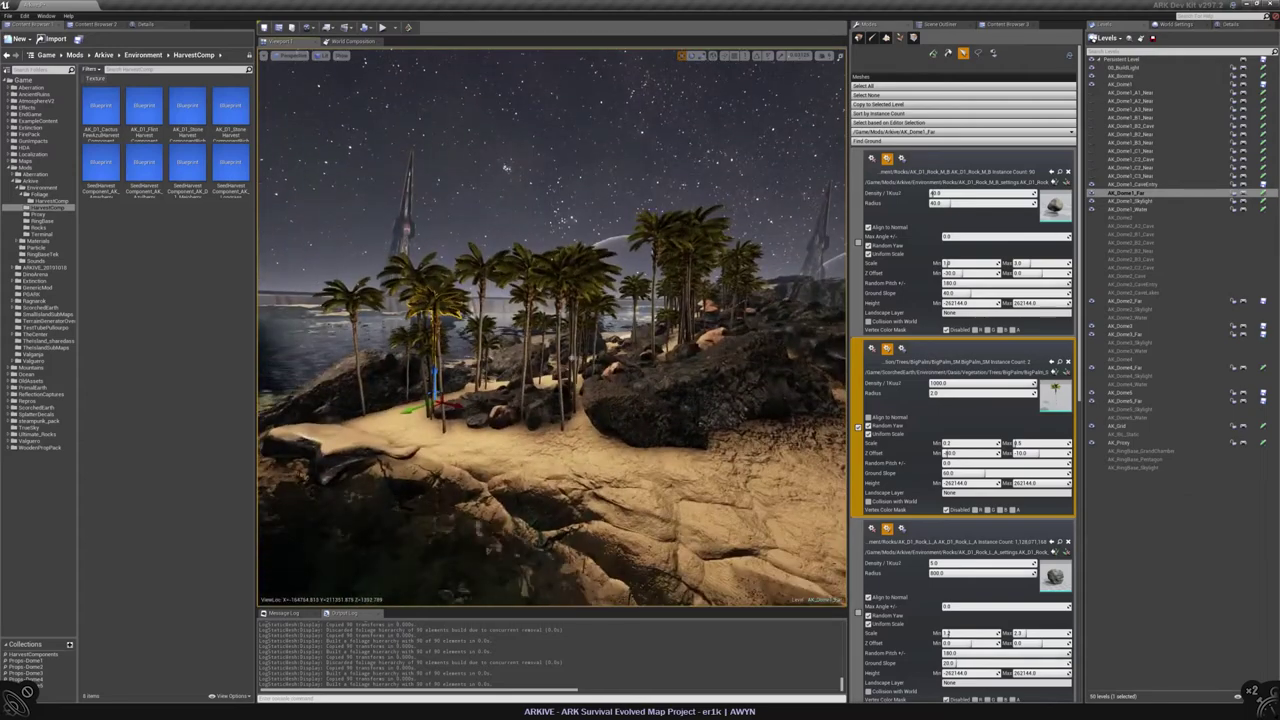
{"action": "right_click_drag", "start_coordinate": [578, 516], "coordinate": [545, 536]}
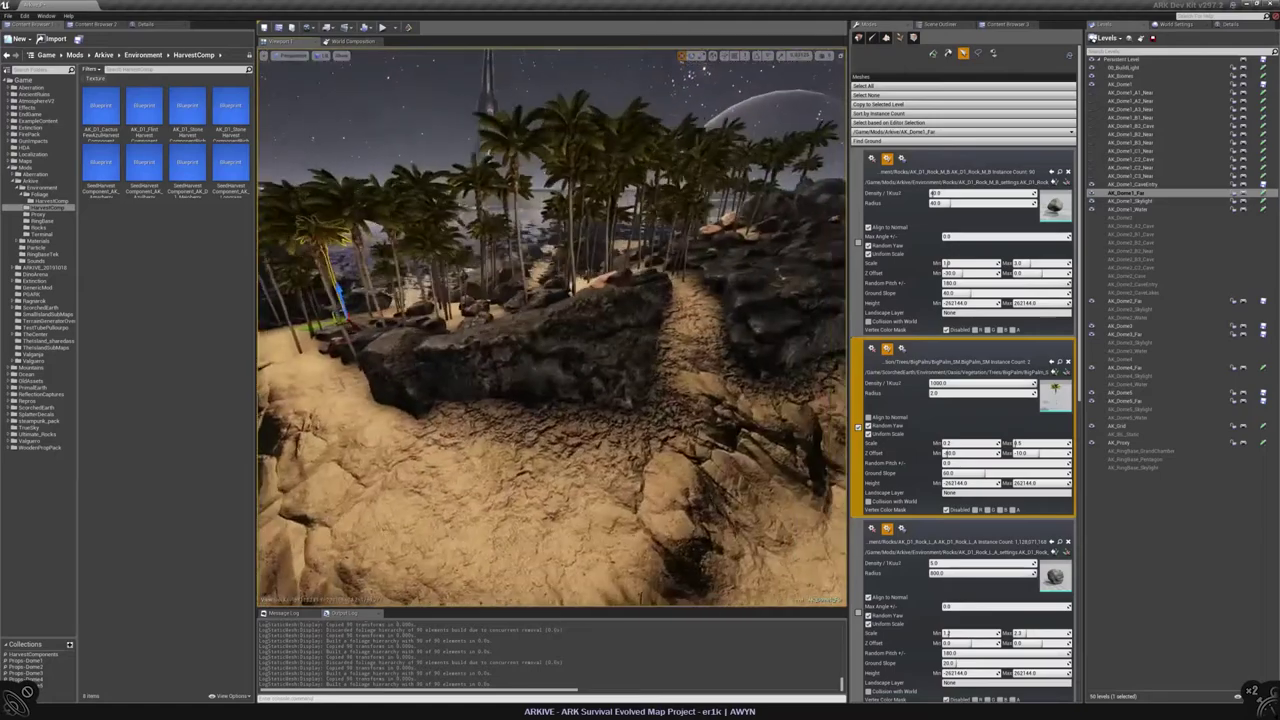
Step: Paint a palm cluster down the sandy slope below the dark rock wall
{"action": "left_click", "coordinate": [933, 52]}
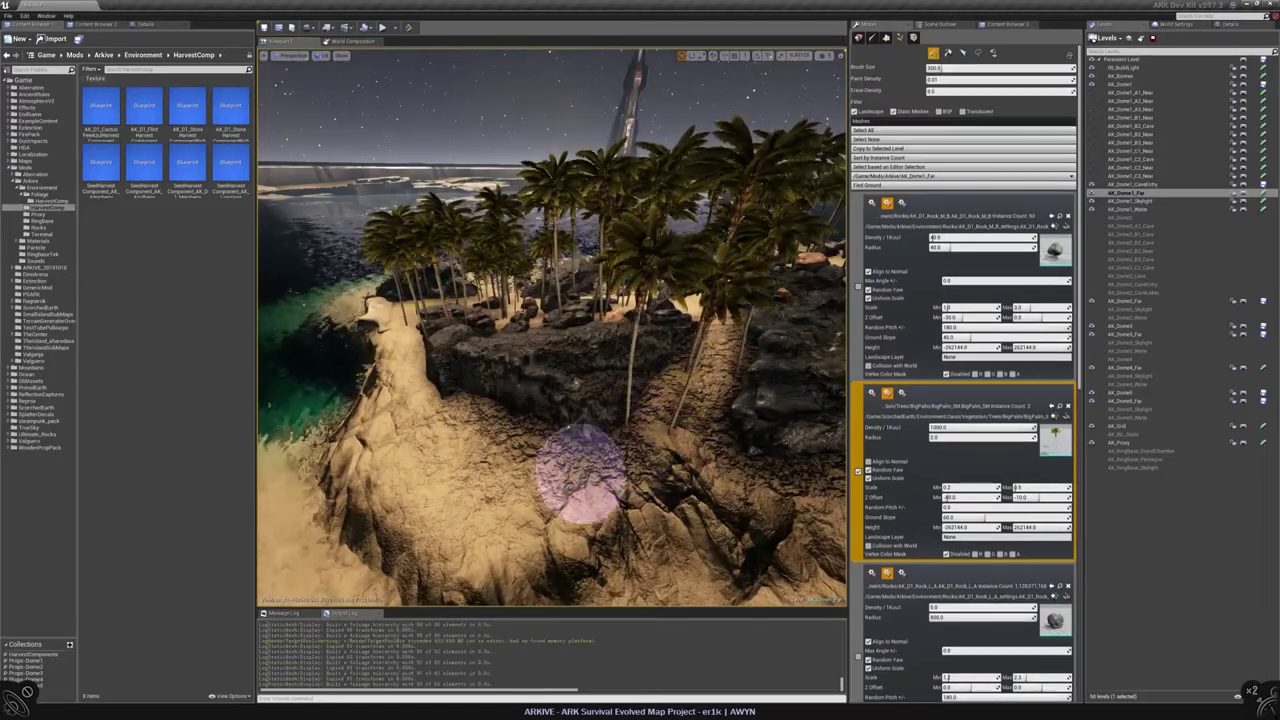
{"action": "right_click_drag", "start_coordinate": [552, 420], "coordinate": [430, 410]}
{"action": "mouse_move", "coordinate": [580, 470]}
{"action": "left_mouse_down"}
{"action": "mouse_move", "coordinate": [450, 398]}
{"action": "mouse_move", "coordinate": [371, 453]}
{"action": "left_mouse_up"}
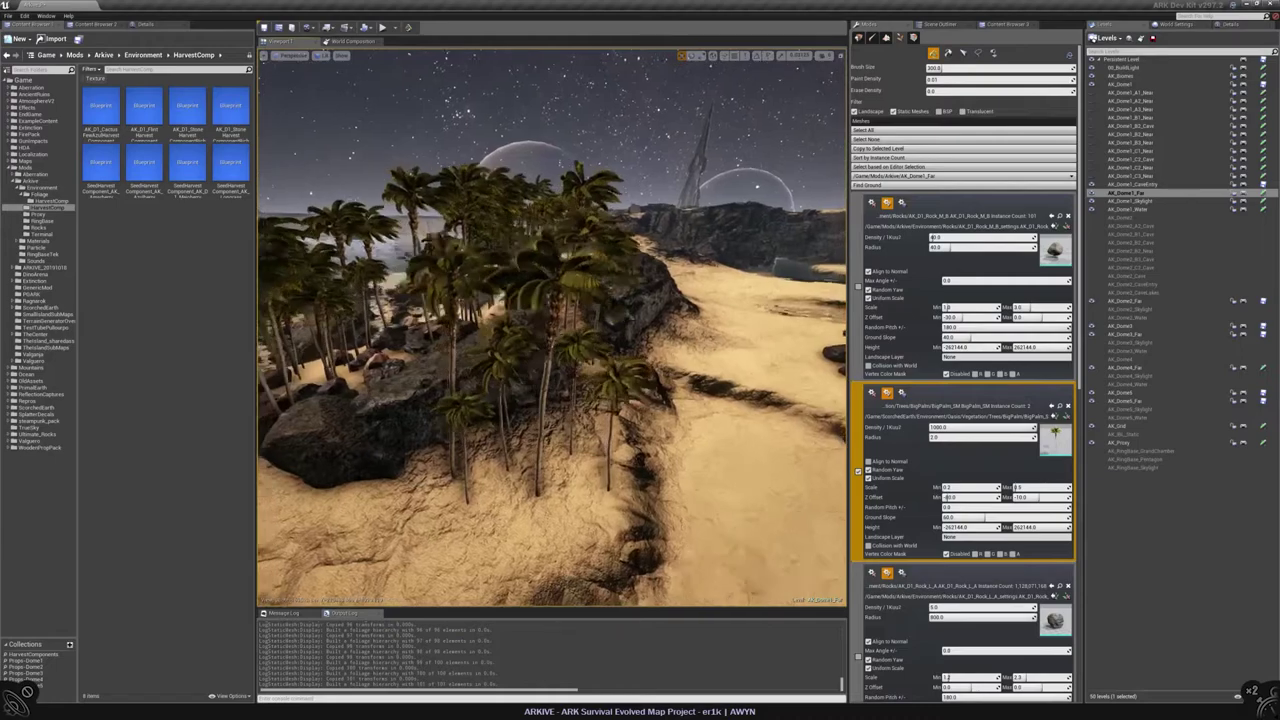
Step: Erase surplus palms around the small rocks on the sand and paint palms on the dark rock outcrop by the water
{"action": "right_click_drag", "start_coordinate": [552, 400], "coordinate": [620, 400]}
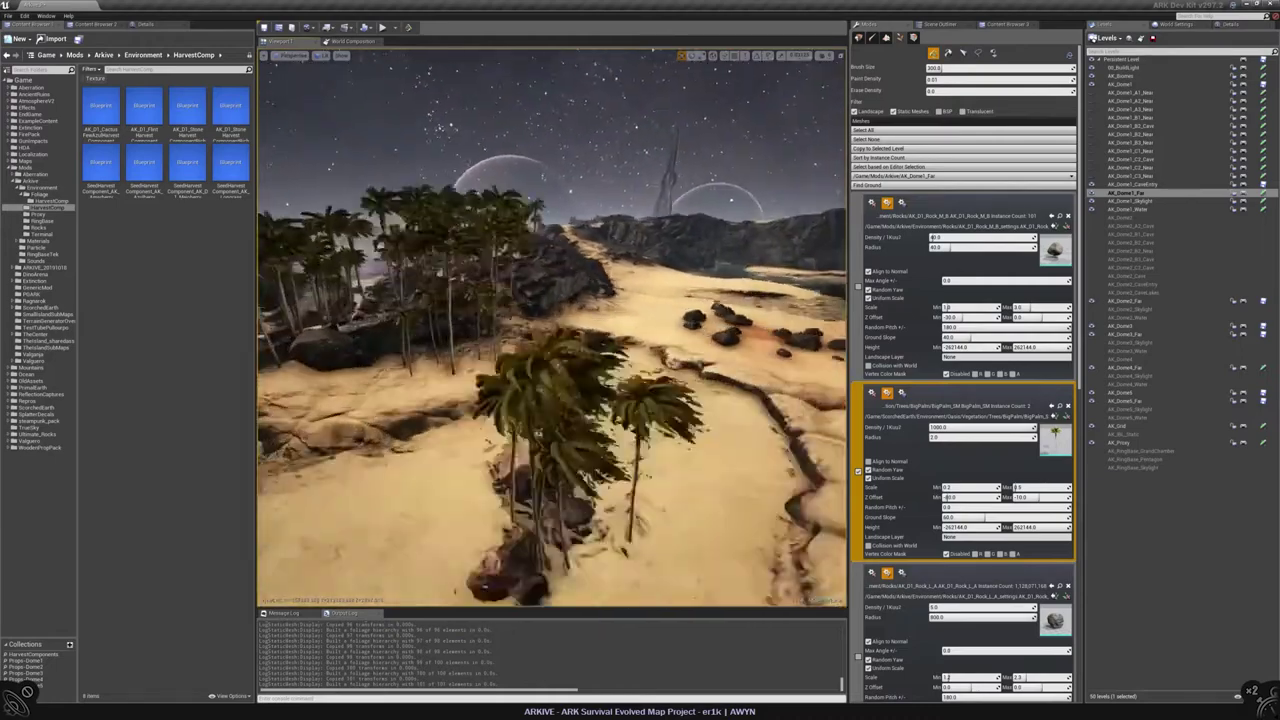
{"action": "left_click_drag", "start_coordinate": [545, 493], "coordinate": [595, 480], "text": "shift"}
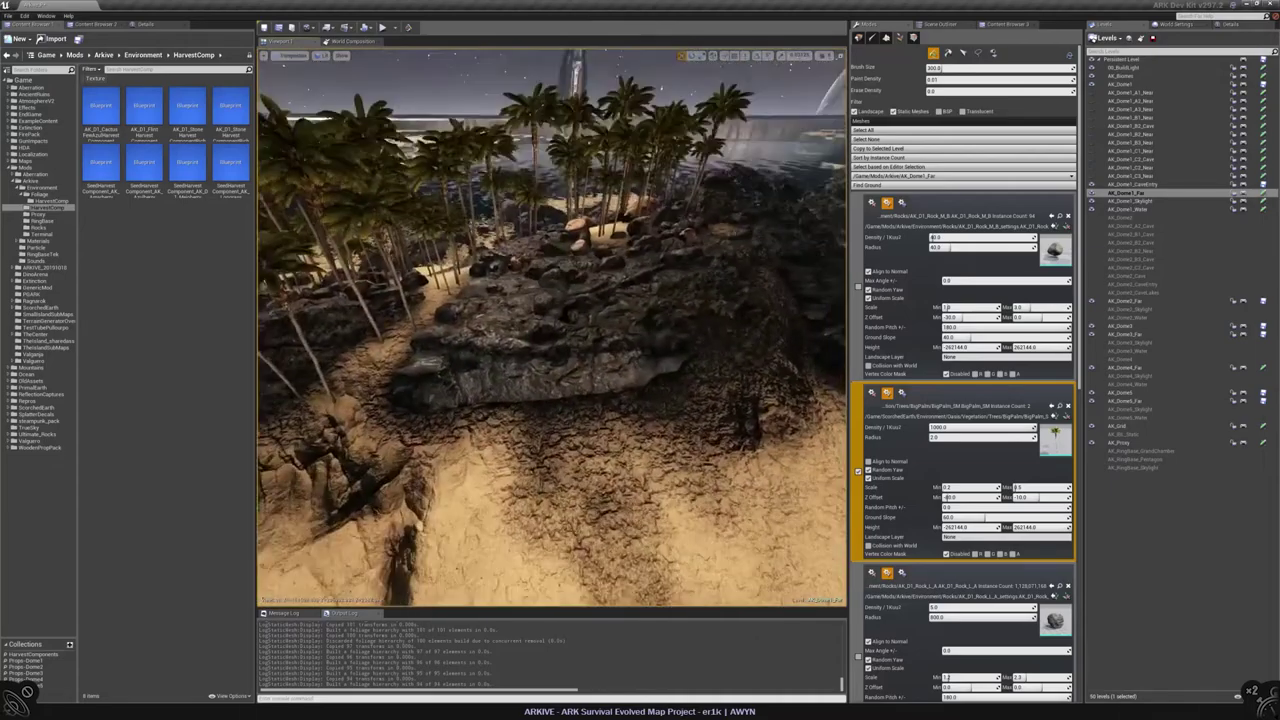
{"action": "left_click_drag", "start_coordinate": [627, 350], "coordinate": [570, 352]}
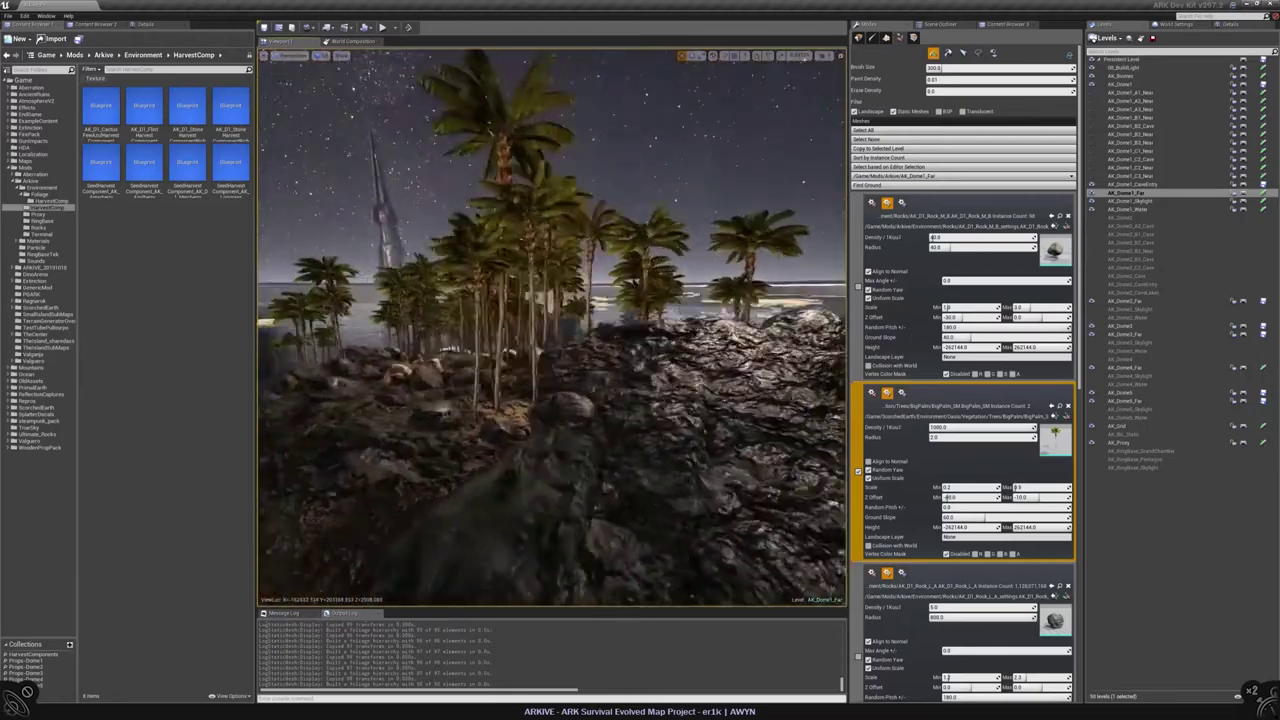
{"action": "right_click_drag", "start_coordinate": [552, 330], "coordinate": [604, 381]}
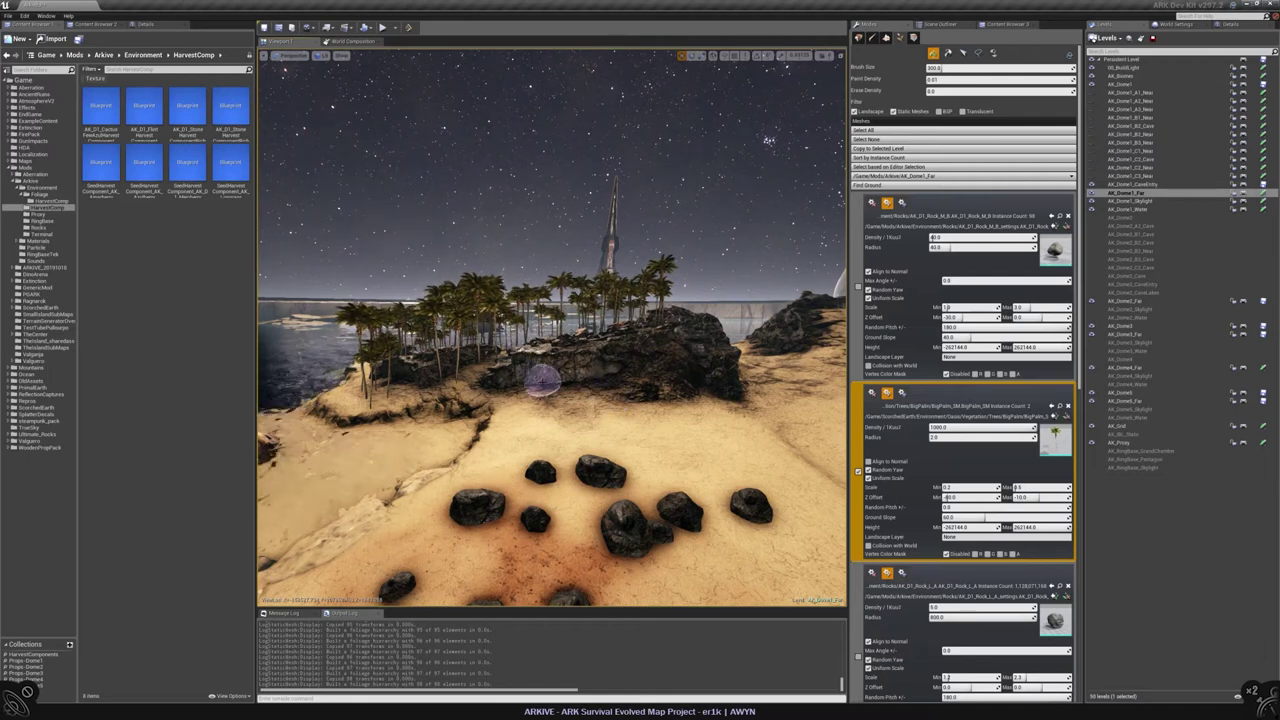
Step: Paint a palm cluster among the scattered dark boulders on the open sand near the turquoise inlet
{"action": "mouse_move", "coordinate": [534, 391]}
{"action": "right_mouse_down"}
{"action": "mouse_move", "coordinate": [534, 440]}
{"action": "mouse_move", "coordinate": [480, 400]}
{"action": "mouse_move", "coordinate": [455, 445]}
{"action": "right_mouse_up"}
{"action": "left_click", "coordinate": [500, 405]}
{"action": "right_click_drag", "start_coordinate": [500, 405], "coordinate": [557, 380]}
{"action": "left_click", "coordinate": [551, 471]}
{"action": "right_click_drag", "start_coordinate": [551, 471], "coordinate": [540, 455]}
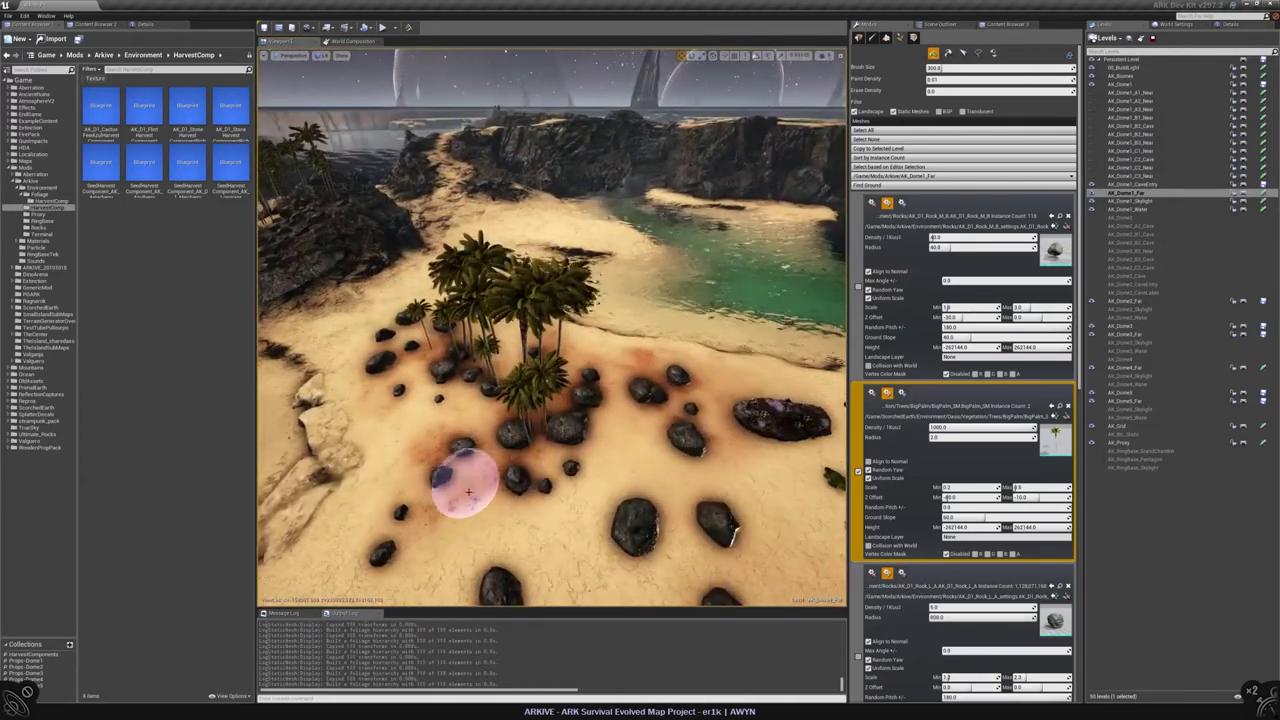
Step: Extend the boulder-side palm grove across the surrounding sand toward the dark cracked slope
{"action": "right_click_drag", "start_coordinate": [525, 500], "coordinate": [519, 497]}
{"action": "mouse_move", "coordinate": [622, 482]}
{"action": "right_mouse_down"}
{"action": "mouse_move", "coordinate": [406, 449]}
{"action": "mouse_move", "coordinate": [604, 480]}
{"action": "mouse_move", "coordinate": [583, 440]}
{"action": "right_mouse_up"}
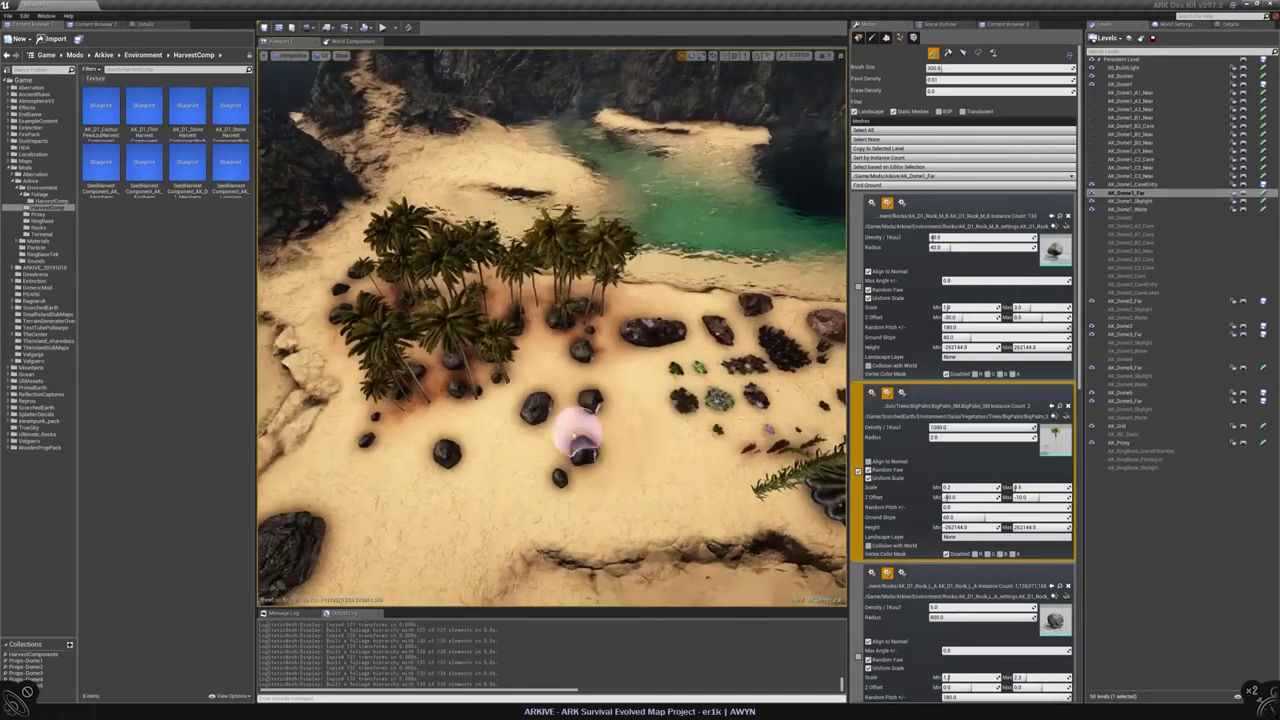
{"action": "right_click_drag", "start_coordinate": [518, 490], "coordinate": [522, 425]}
{"action": "left_click_drag", "start_coordinate": [485, 465], "coordinate": [527, 375]}
{"action": "mouse_move", "coordinate": [515, 377]}
{"action": "right_mouse_down"}
{"action": "mouse_move", "coordinate": [495, 378]}
{"action": "mouse_move", "coordinate": [538, 340]}
{"action": "mouse_move", "coordinate": [538, 370]}
{"action": "right_mouse_up"}
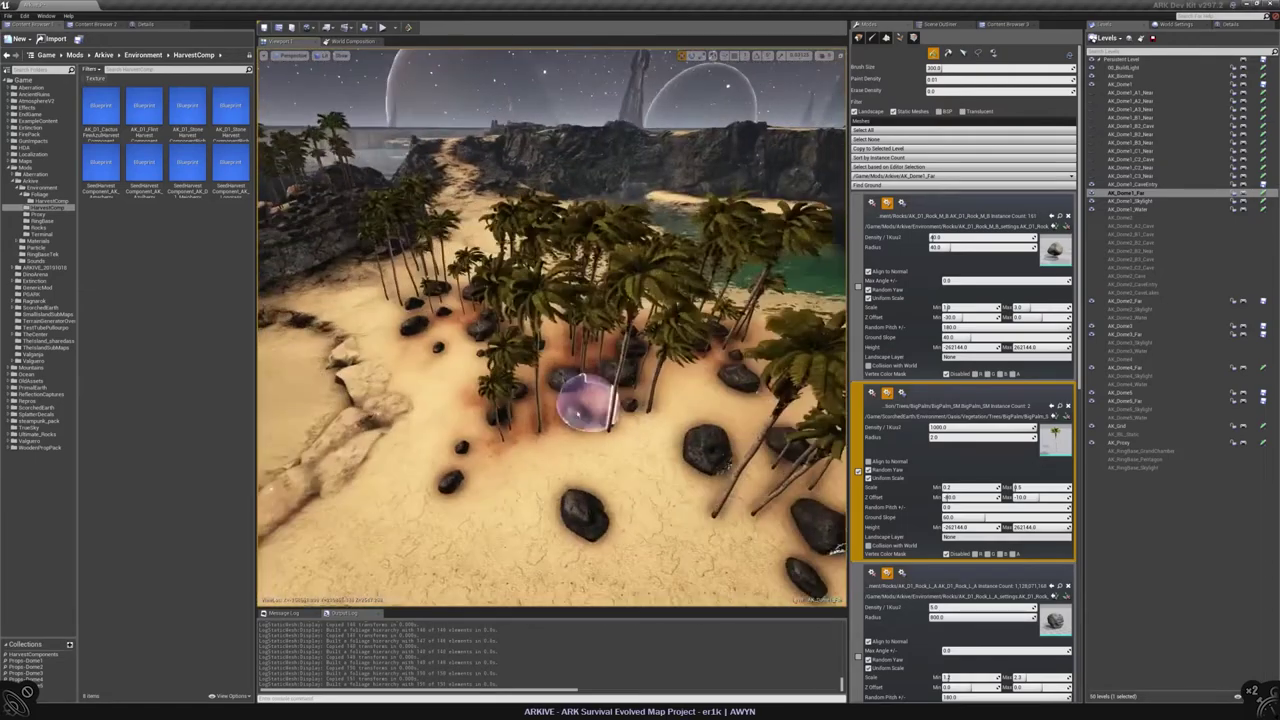
{"action": "left_click", "coordinate": [544, 453]}
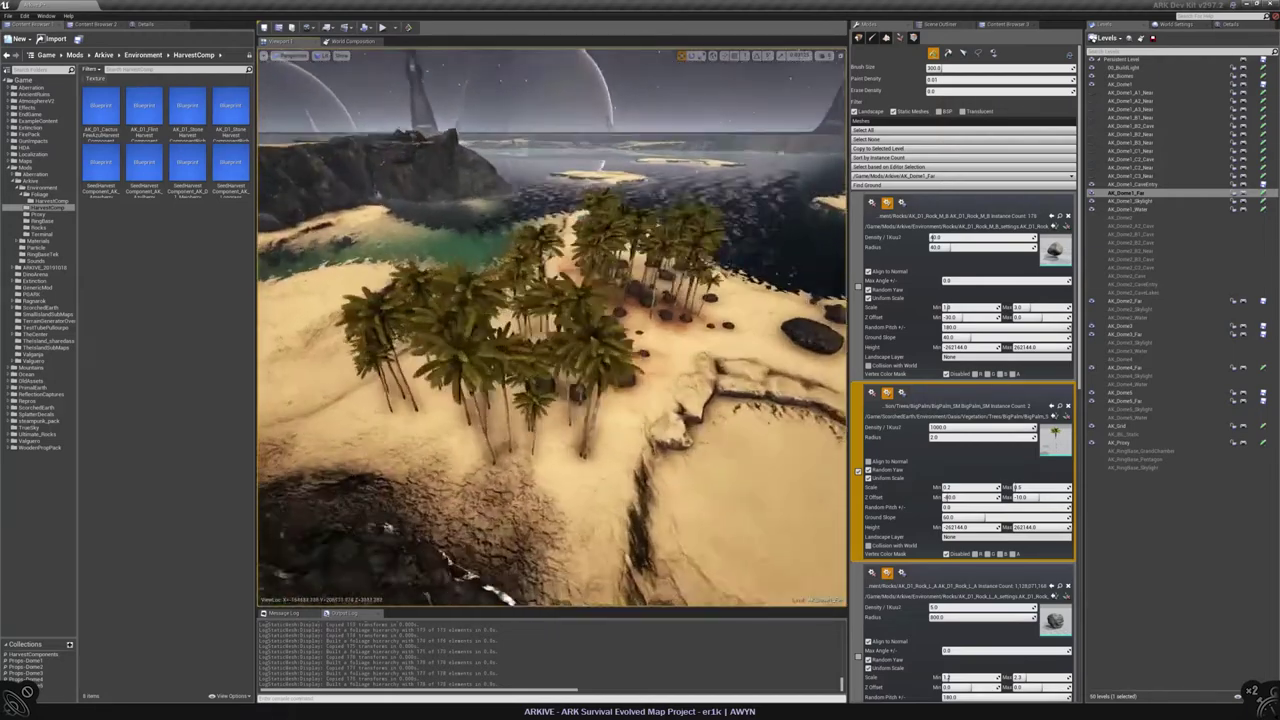
{"action": "right_click_drag", "start_coordinate": [608, 494], "coordinate": [608, 494]}
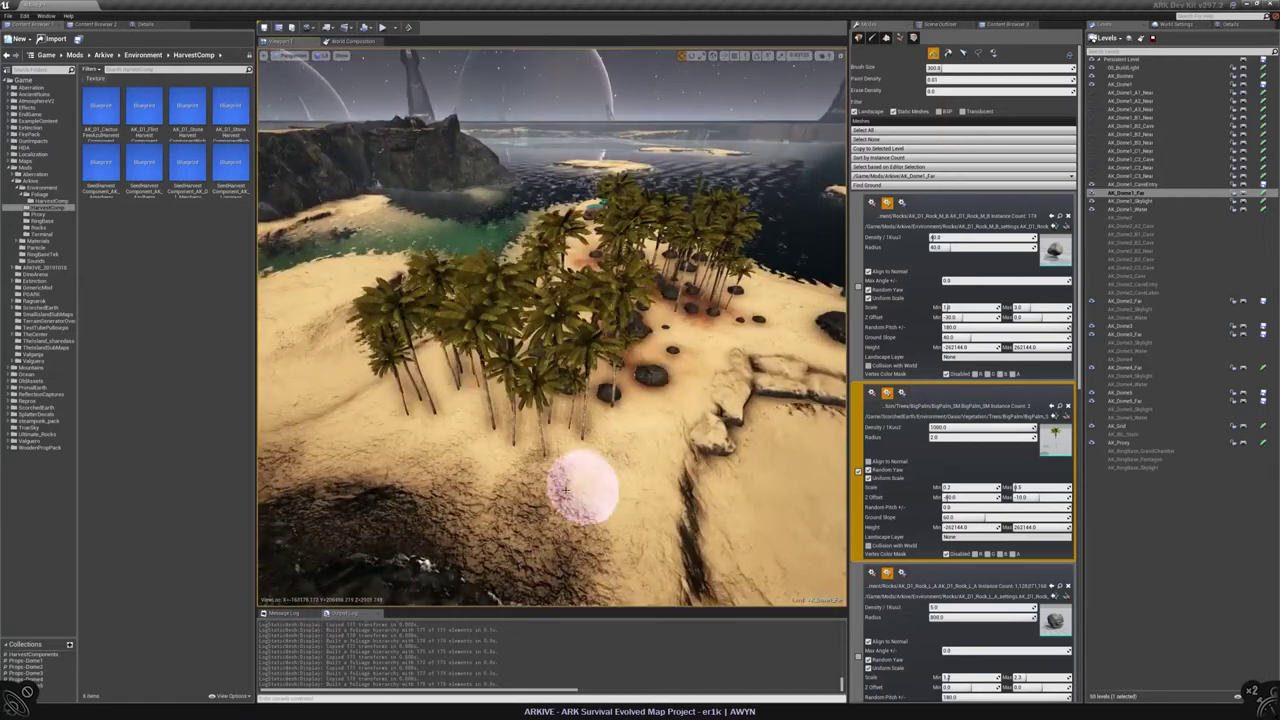
Step: Paint loose groups of palms on the bare sand bank between the rock wall and the turquoise inlet
{"action": "mouse_move", "coordinate": [672, 410]}
{"action": "right_mouse_down"}
{"action": "mouse_move", "coordinate": [514, 357]}
{"action": "mouse_move", "coordinate": [514, 320]}
{"action": "right_mouse_up"}
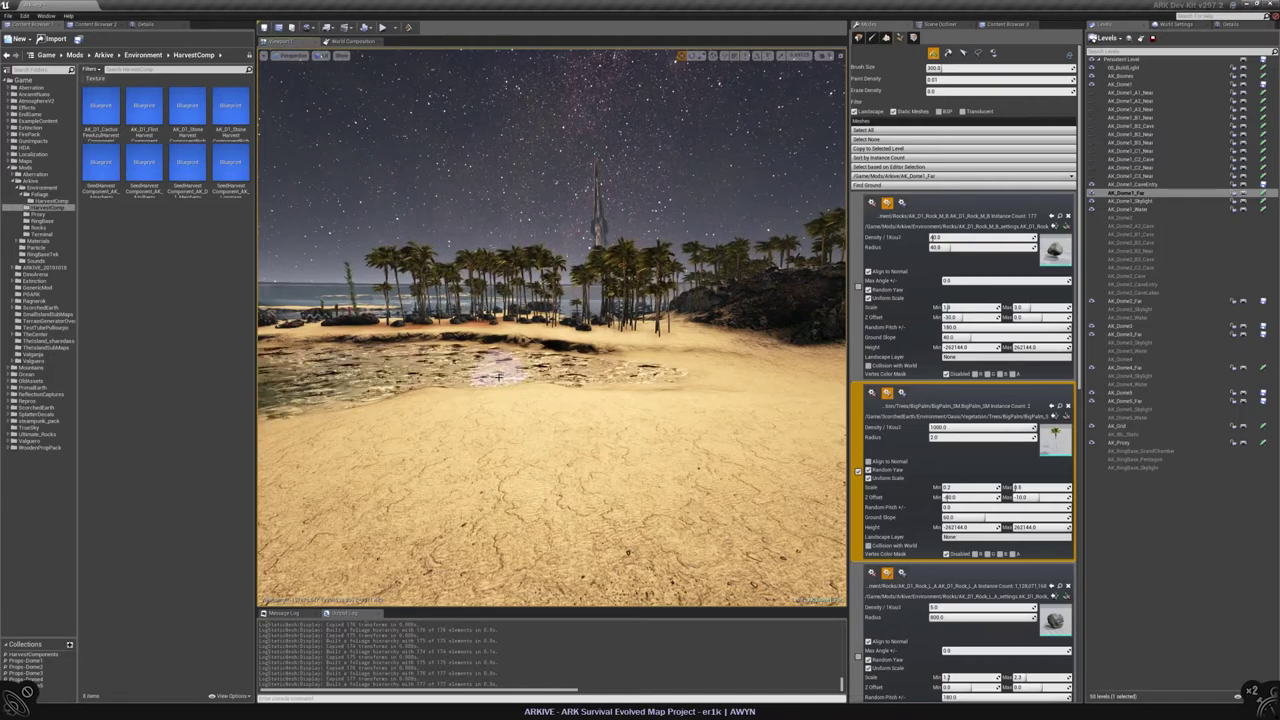
{"action": "mouse_move", "coordinate": [550, 330]}
{"action": "right_mouse_down"}
{"action": "mouse_move", "coordinate": [530, 340]}
{"action": "mouse_move", "coordinate": [550, 350]}
{"action": "mouse_move", "coordinate": [530, 310]}
{"action": "mouse_move", "coordinate": [514, 414]}
{"action": "mouse_move", "coordinate": [534, 507]}
{"action": "mouse_move", "coordinate": [590, 490]}
{"action": "mouse_move", "coordinate": [543, 471]}
{"action": "mouse_move", "coordinate": [575, 388]}
{"action": "mouse_move", "coordinate": [608, 400]}
{"action": "mouse_move", "coordinate": [560, 415]}
{"action": "mouse_move", "coordinate": [484, 408]}
{"action": "mouse_move", "coordinate": [569, 385]}
{"action": "right_mouse_up"}
{"action": "left_click", "coordinate": [529, 300]}
{"action": "left_click", "coordinate": [514, 364]}
{"action": "left_click", "coordinate": [514, 414]}
{"action": "left_click", "coordinate": [560, 485]}
{"action": "right_click_drag", "start_coordinate": [566, 312], "coordinate": [400, 400]}
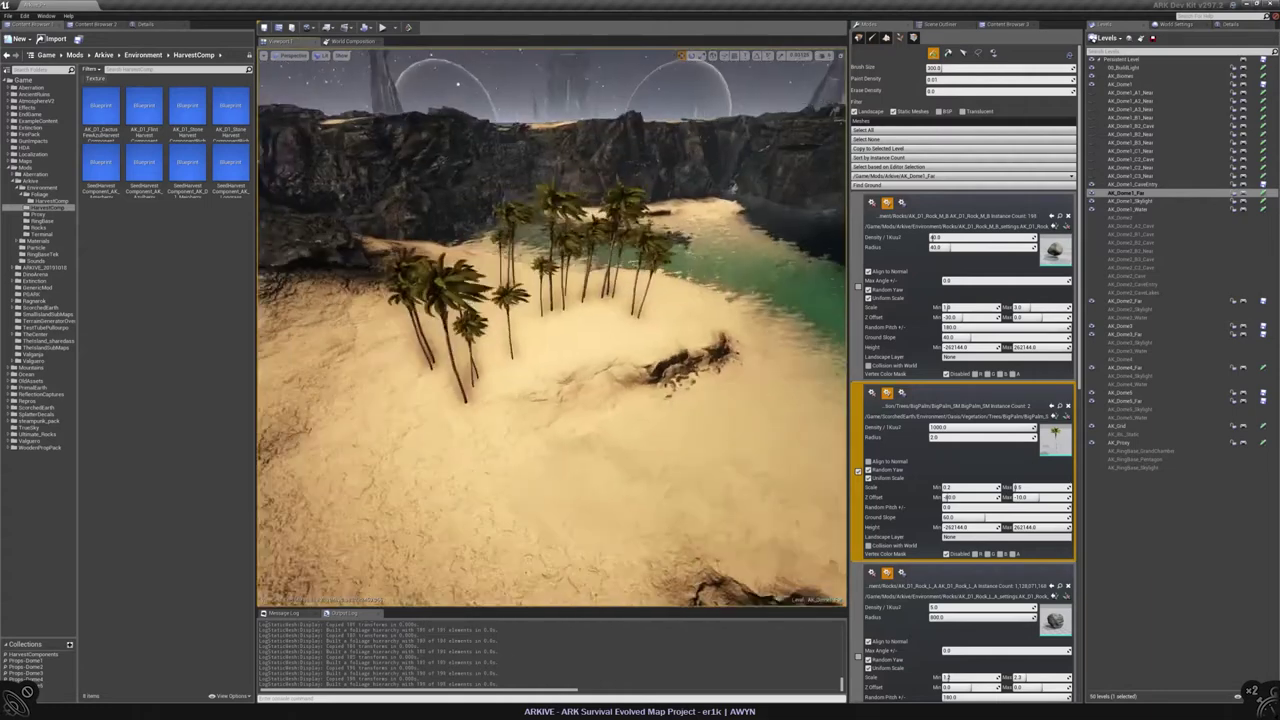
Step: Thin the palms on the inlet sand bank by erasing a few, and paint replacements along its edge
{"action": "right_click_drag", "start_coordinate": [523, 367], "coordinate": [578, 405]}
{"action": "mouse_move", "coordinate": [500, 406]}
{"action": "right_mouse_down"}
{"action": "mouse_move", "coordinate": [590, 405]}
{"action": "mouse_move", "coordinate": [530, 425]}
{"action": "right_mouse_up"}
{"action": "mouse_move", "coordinate": [585, 415]}
{"action": "left_mouse_down", "text": "shift"}
{"action": "mouse_move", "coordinate": [583, 446]}
{"action": "mouse_move", "coordinate": [651, 457]}
{"action": "mouse_move", "coordinate": [674, 440]}
{"action": "mouse_move", "coordinate": [613, 418]}
{"action": "left_mouse_up", "text": "shift"}
{"action": "right_click_drag", "start_coordinate": [613, 418], "coordinate": [600, 395]}
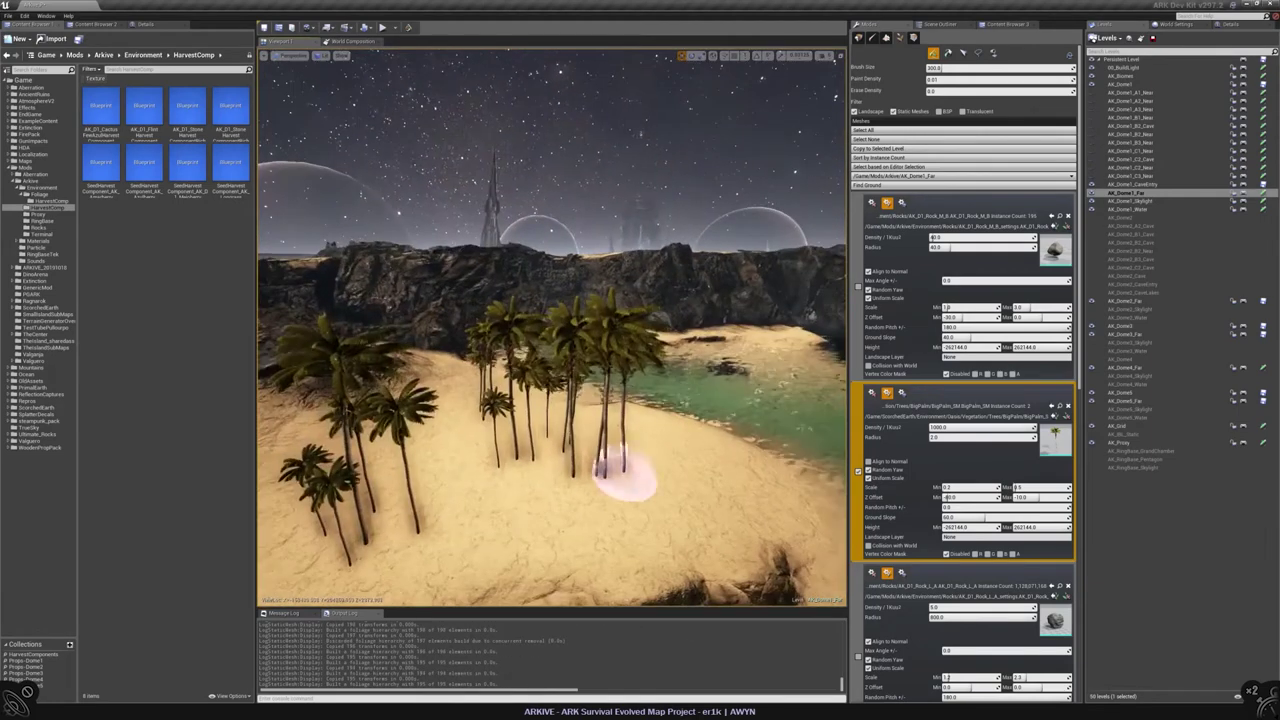
{"action": "left_click_drag", "start_coordinate": [582, 496], "coordinate": [601, 513]}
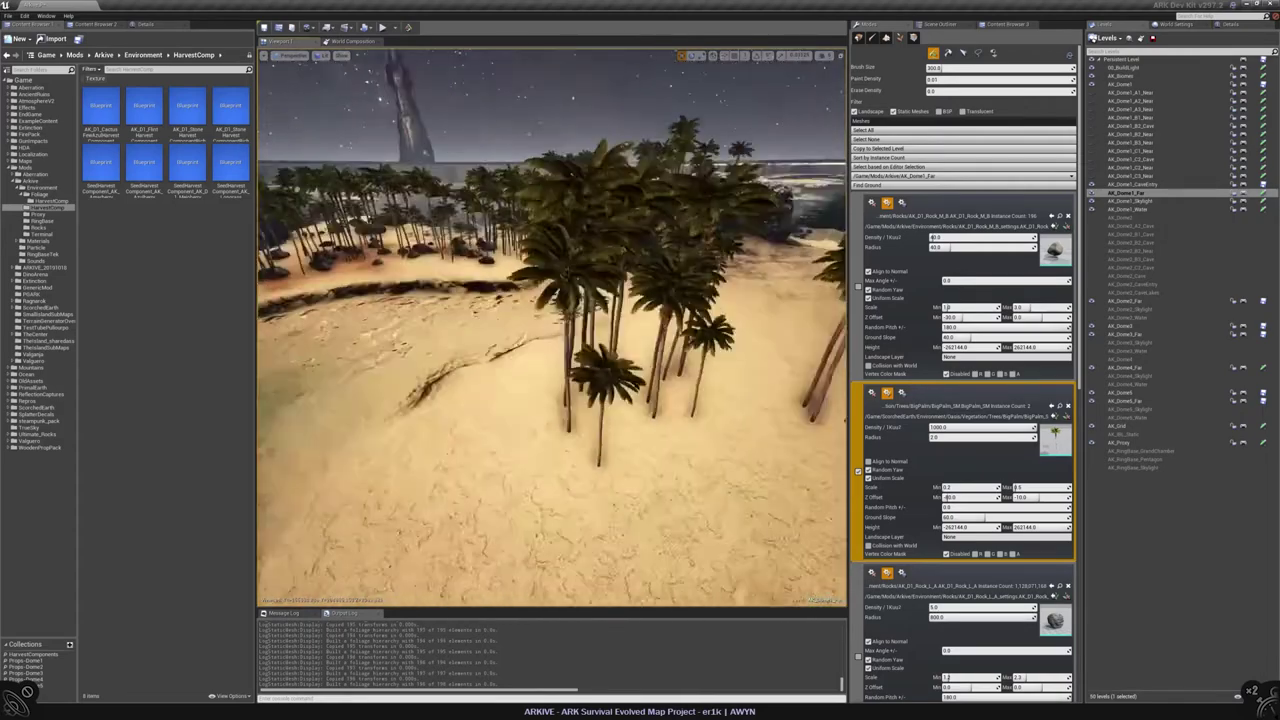
Step: Paint more palms on the sand between the inlet grove and the dark rock wall, and save the AK_Dome1_Far level
{"action": "left_click_drag", "start_coordinate": [459, 403], "coordinate": [535, 430]}
{"action": "mouse_move", "coordinate": [523, 447]}
{"action": "right_mouse_down"}
{"action": "mouse_move", "coordinate": [535, 441]}
{"action": "mouse_move", "coordinate": [543, 471]}
{"action": "mouse_move", "coordinate": [529, 486]}
{"action": "right_mouse_up"}
{"action": "scroll", "coordinate": [585, 420], "scroll_direction": "up", "scroll_amount": 3}
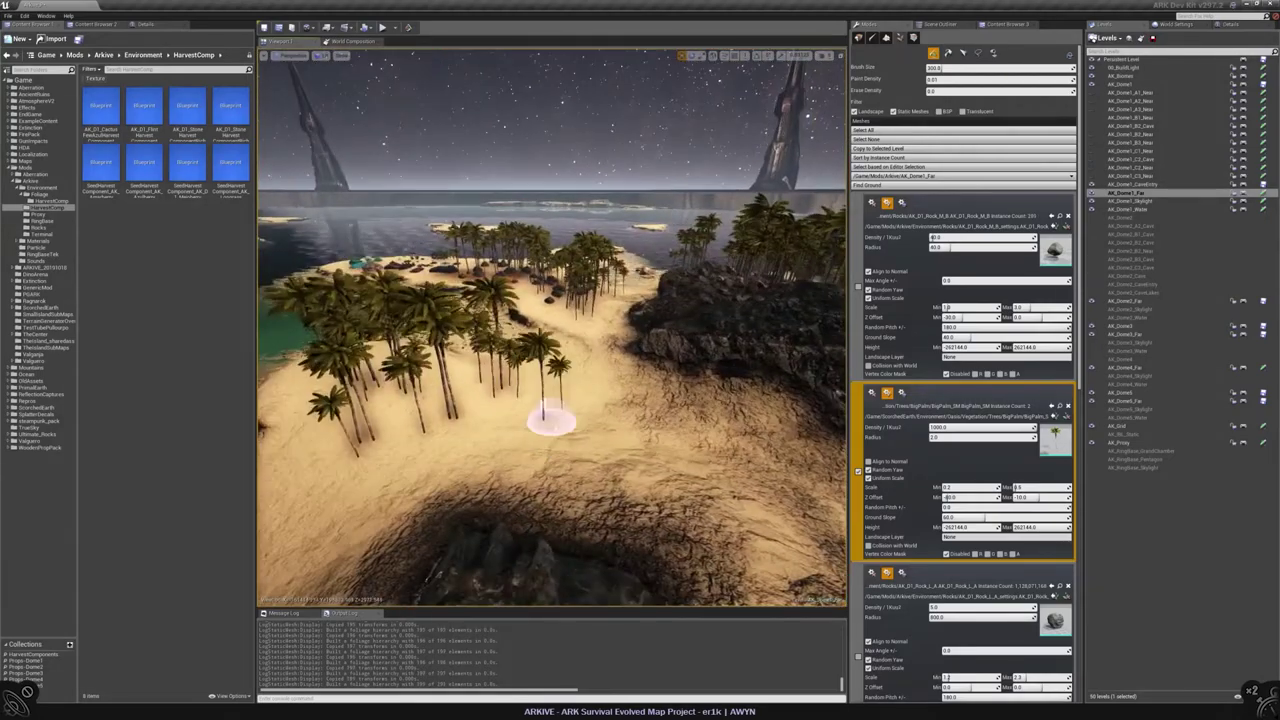
{"action": "left_click", "coordinate": [551, 420]}
{"action": "scroll", "coordinate": [560, 414], "scroll_direction": "up", "scroll_amount": 3}
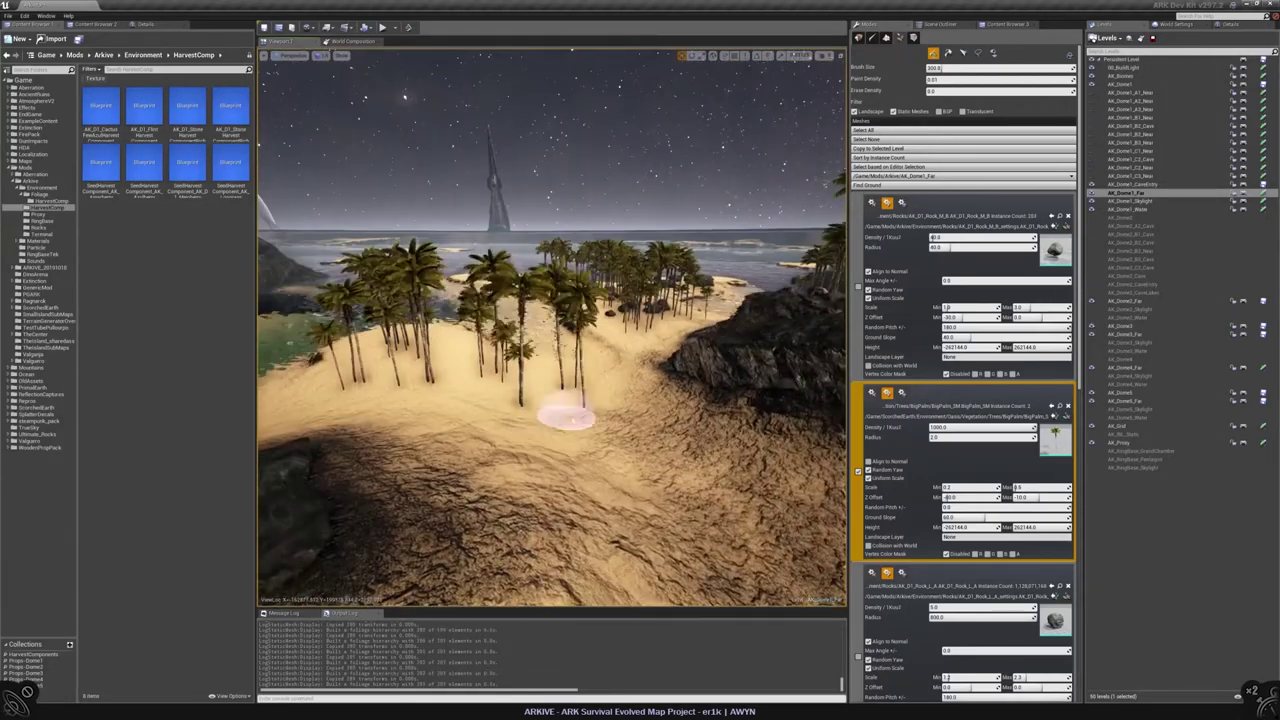
{"action": "right_click_drag", "start_coordinate": [560, 414], "coordinate": [560, 414]}
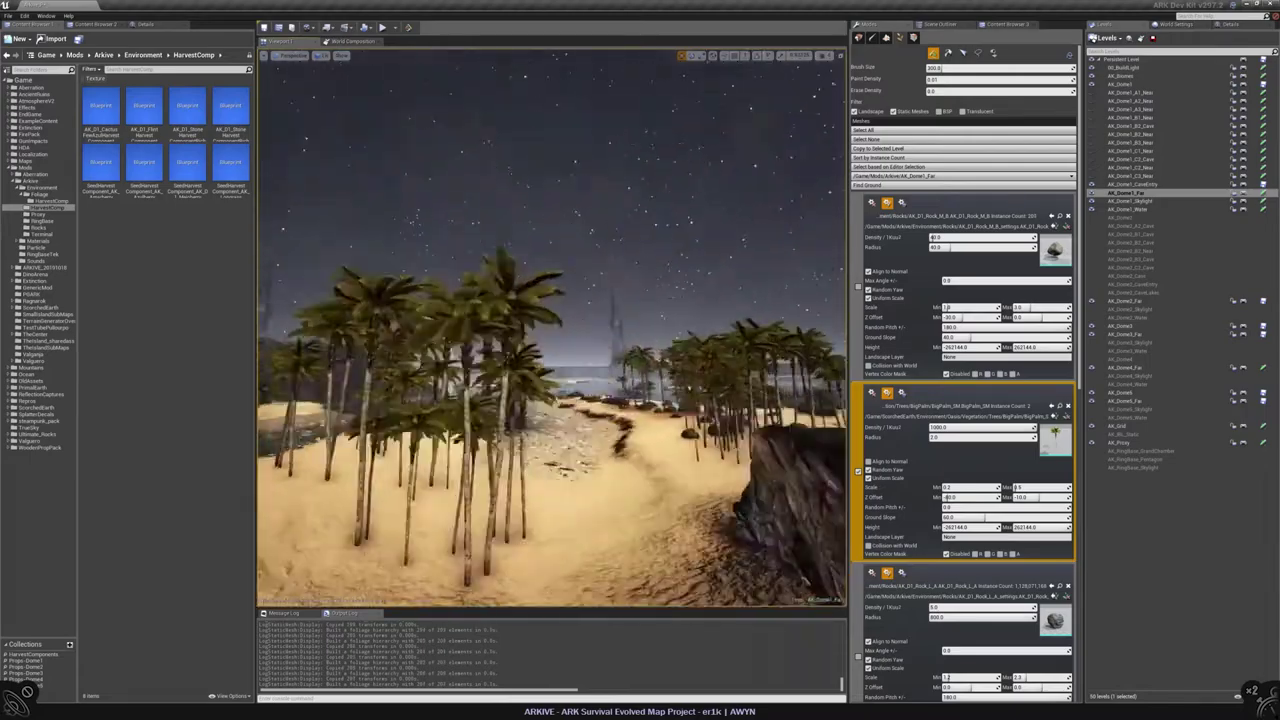
{"action": "right_click_drag", "start_coordinate": [560, 414], "coordinate": [560, 414]}
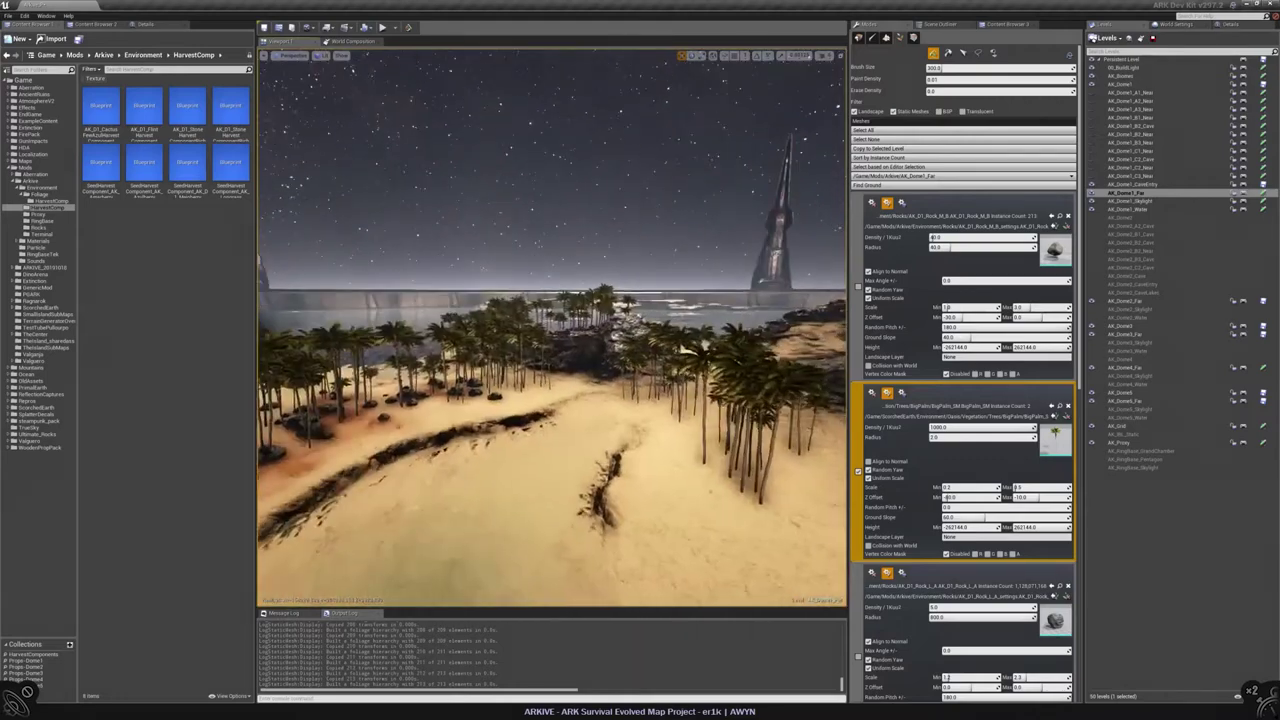
{"action": "key", "text": "ctrl+s"}
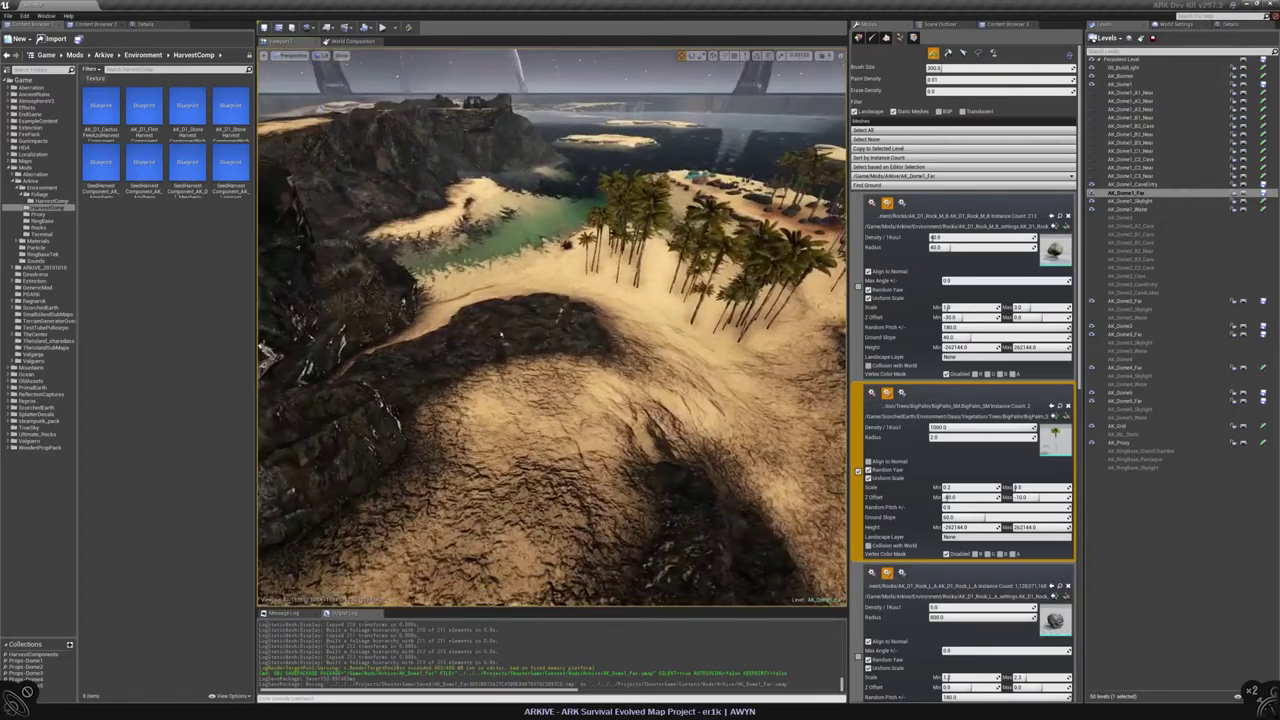
Step: Paint palms on the dark rocky knoll and beside the cracked sandy path that climbs past it
{"action": "left_click_drag", "start_coordinate": [529, 391], "coordinate": [506, 423]}
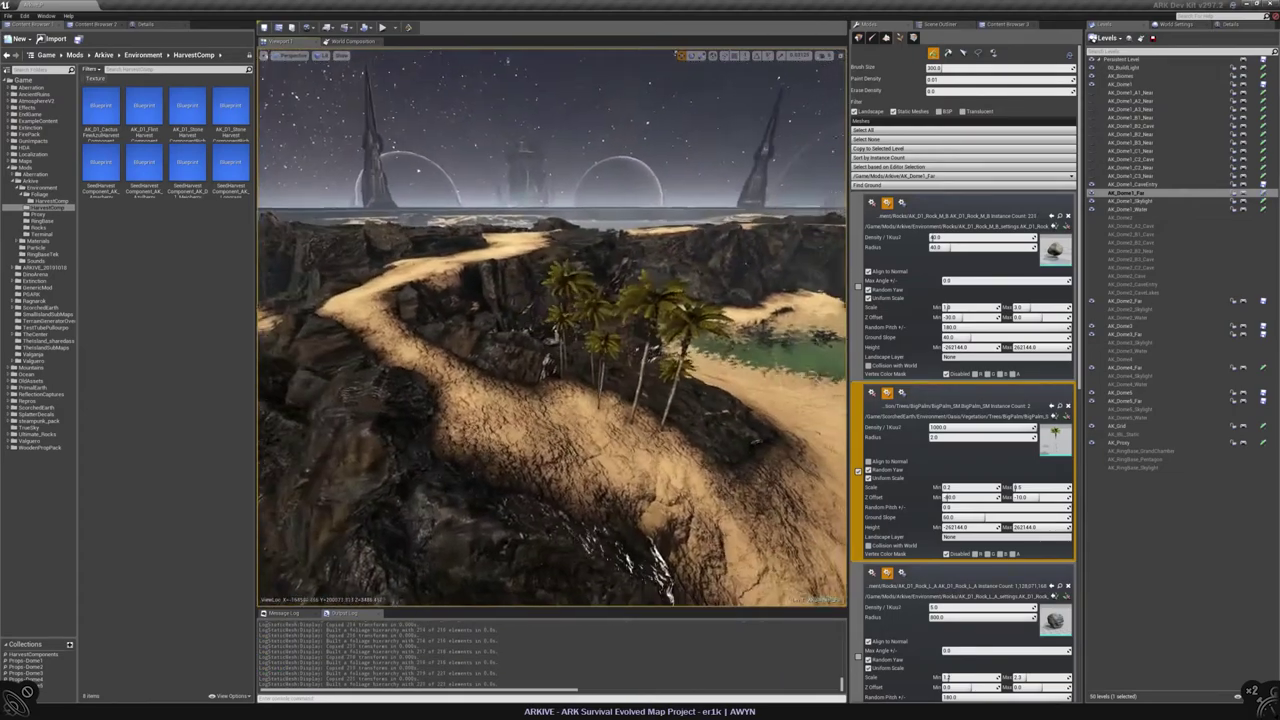
{"action": "right_click_drag", "start_coordinate": [553, 460], "coordinate": [509, 429]}
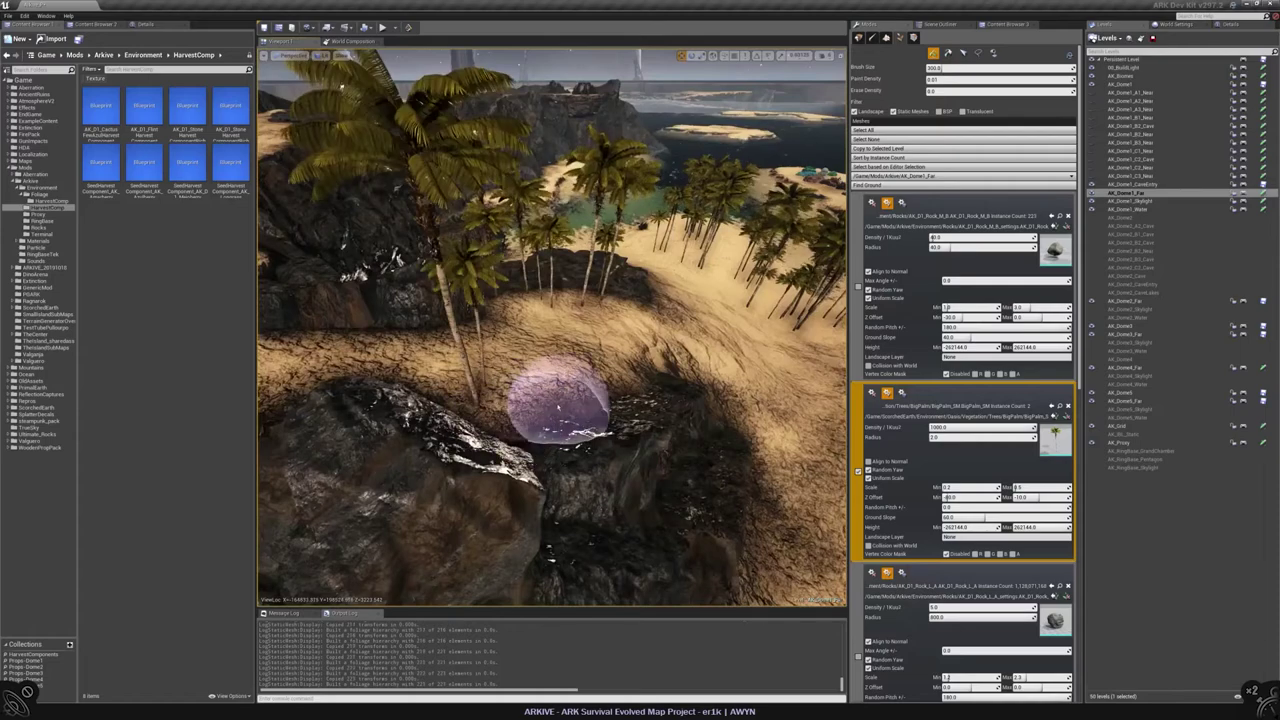
{"action": "mouse_move", "coordinate": [729, 400]}
{"action": "right_mouse_down"}
{"action": "mouse_move", "coordinate": [529, 400]}
{"action": "mouse_move", "coordinate": [545, 415]}
{"action": "right_mouse_up"}
{"action": "scroll", "coordinate": [529, 400], "scroll_direction": "up", "scroll_amount": 2}
{"action": "scroll", "coordinate": [545, 415], "scroll_direction": "up", "scroll_amount": 1}
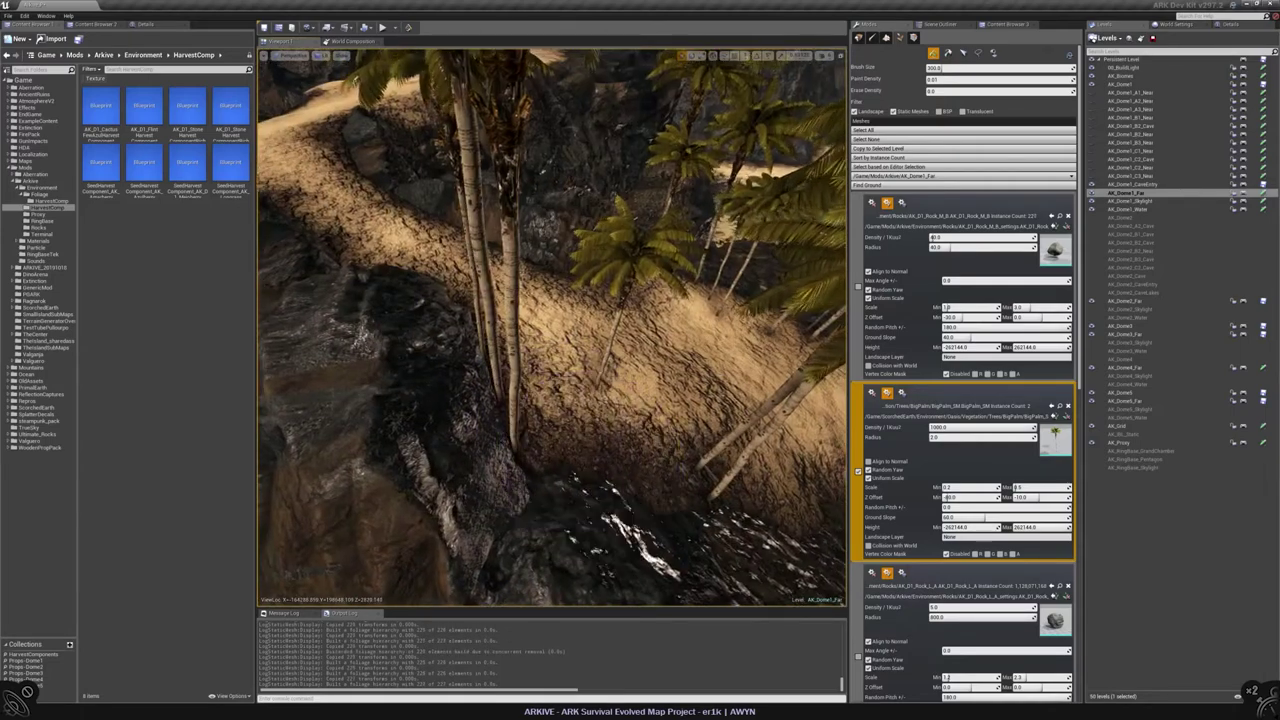
{"action": "left_click_drag", "start_coordinate": [541, 455], "coordinate": [493, 428]}
{"action": "left_click", "coordinate": [520, 335]}
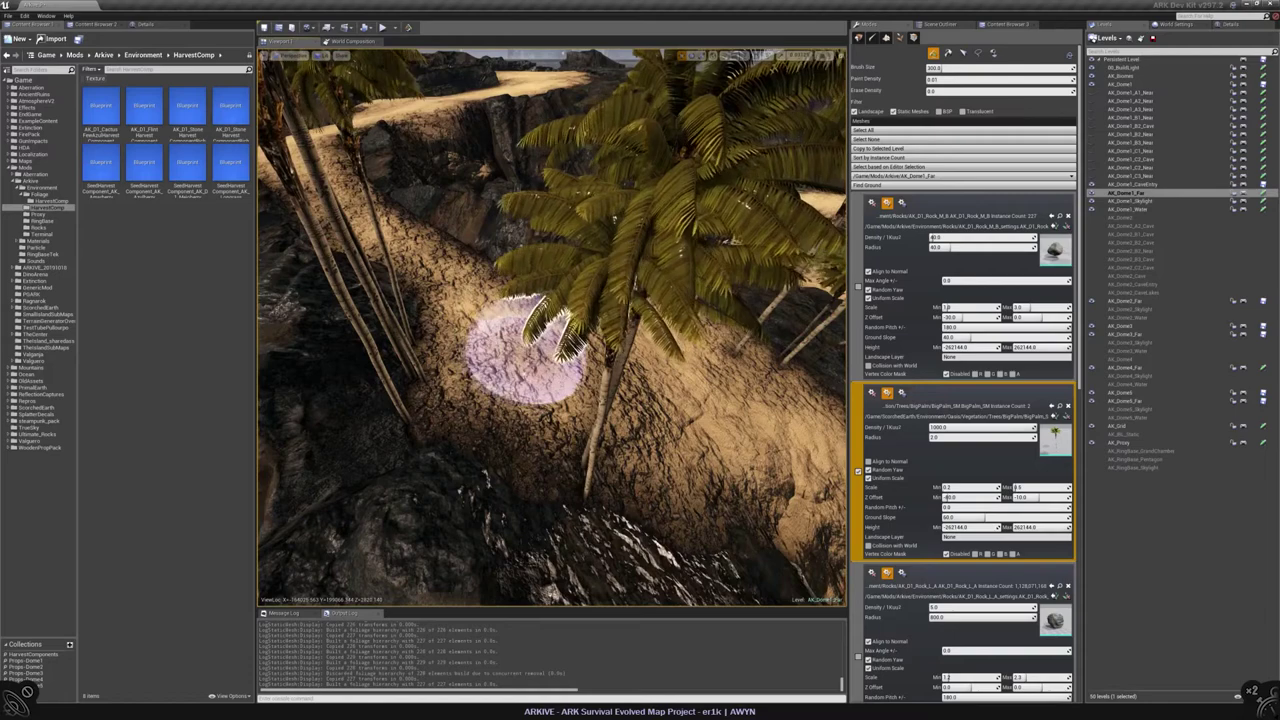
Step: Paint sparse palms along the rock edges of the sandy ridge top overlooking the groves
{"action": "right_click_drag", "start_coordinate": [455, 505], "coordinate": [455, 450]}
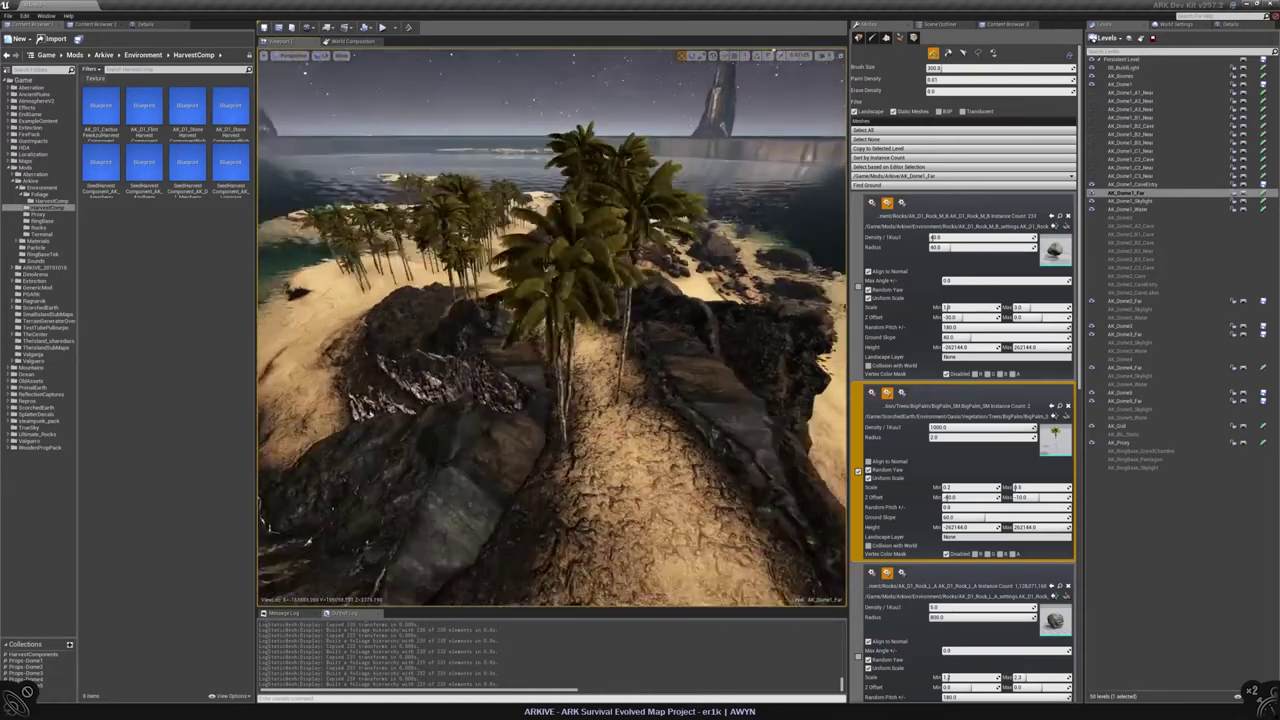
{"action": "mouse_move", "coordinate": [582, 497]}
{"action": "right_mouse_down"}
{"action": "mouse_move", "coordinate": [586, 443]}
{"action": "mouse_move", "coordinate": [668, 505]}
{"action": "right_mouse_up"}
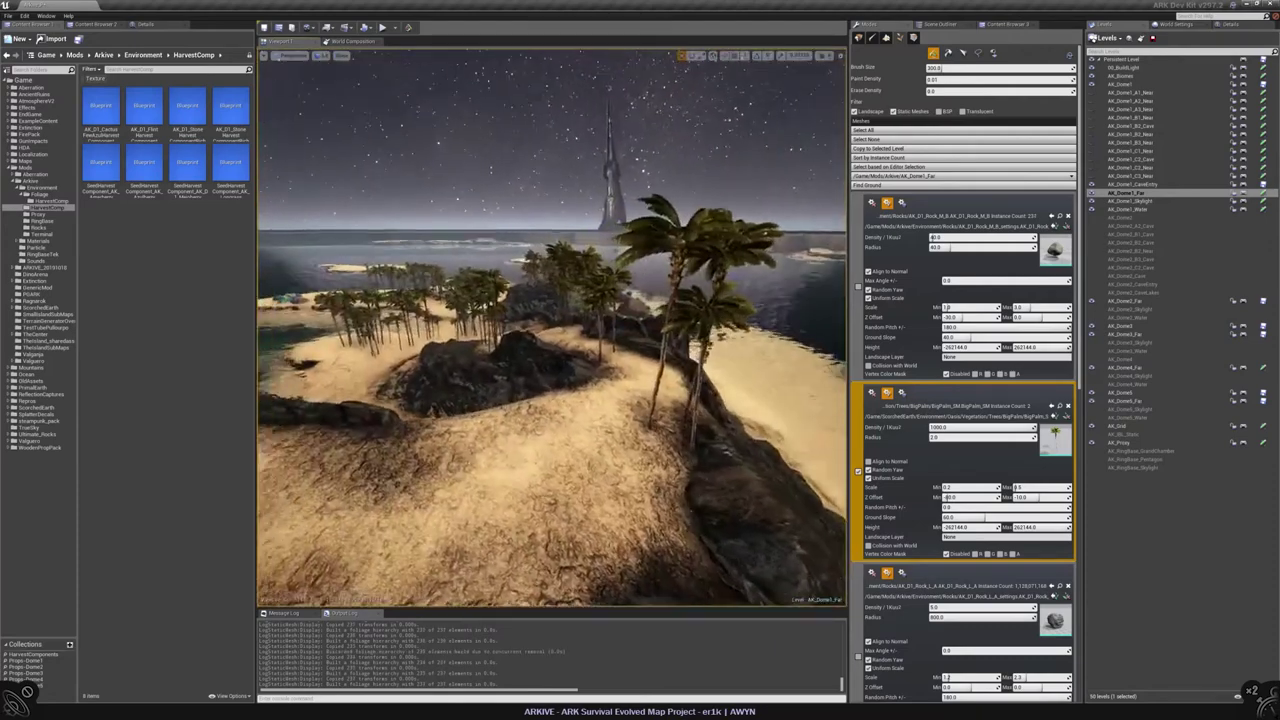
{"action": "mouse_move", "coordinate": [475, 430]}
{"action": "right_mouse_down"}
{"action": "mouse_move", "coordinate": [500, 440]}
{"action": "mouse_move", "coordinate": [475, 430]}
{"action": "right_mouse_up"}
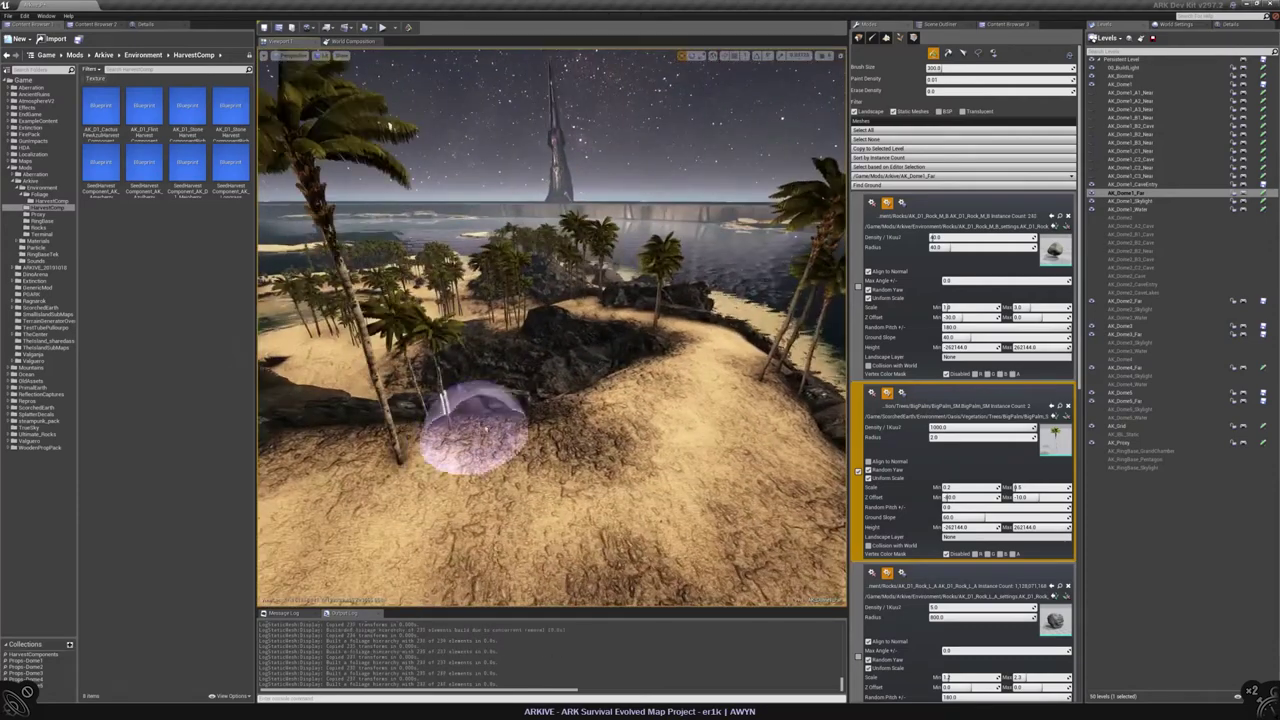
{"action": "mouse_move", "coordinate": [610, 480]}
{"action": "right_mouse_down"}
{"action": "mouse_move", "coordinate": [571, 400]}
{"action": "mouse_move", "coordinate": [660, 440]}
{"action": "right_mouse_up"}
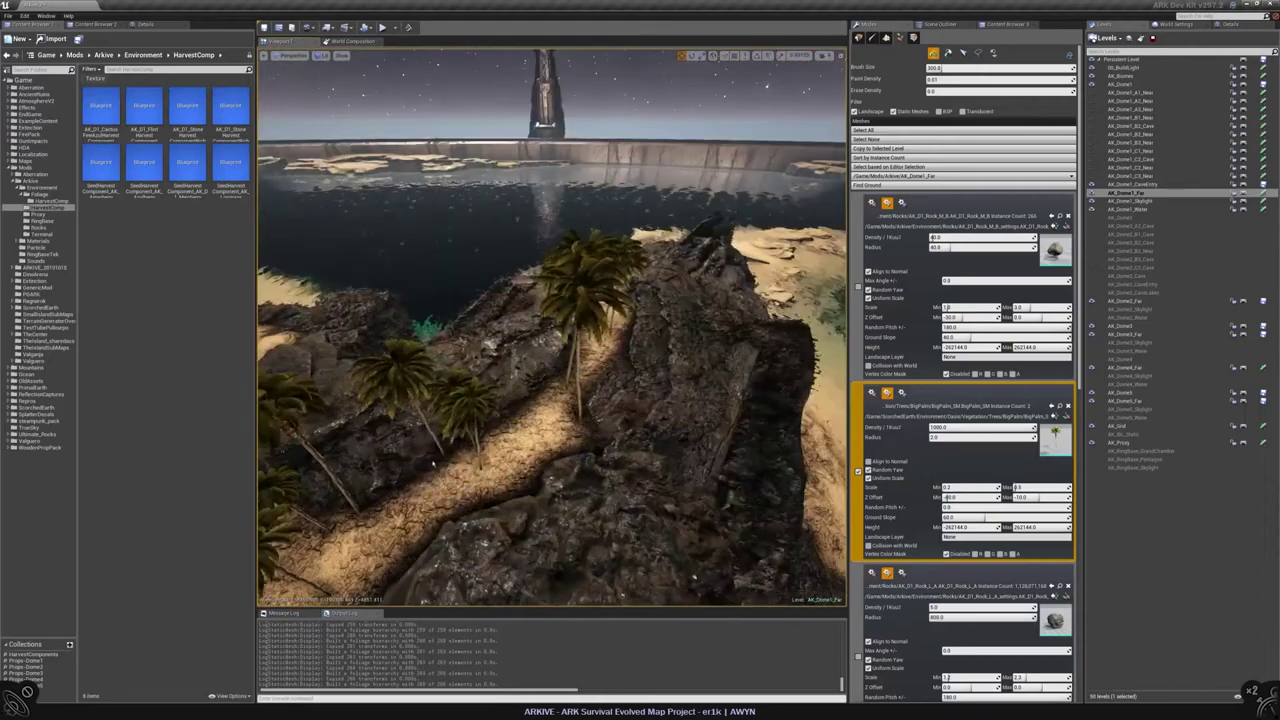
Step: Paint small palm groups along both sides of the narrow sandy path over the rocky ridge
{"action": "left_click_drag", "start_coordinate": [435, 463], "coordinate": [455, 500]}
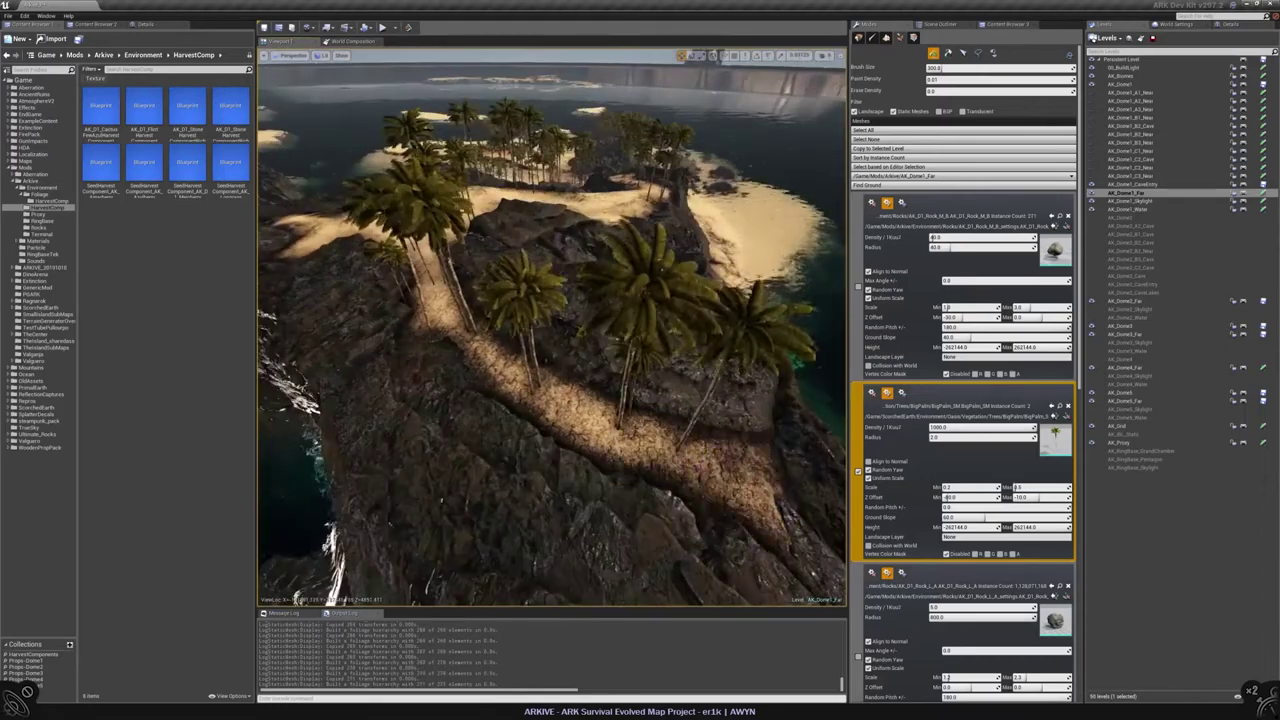
{"action": "right_click_drag", "start_coordinate": [645, 510], "coordinate": [580, 480]}
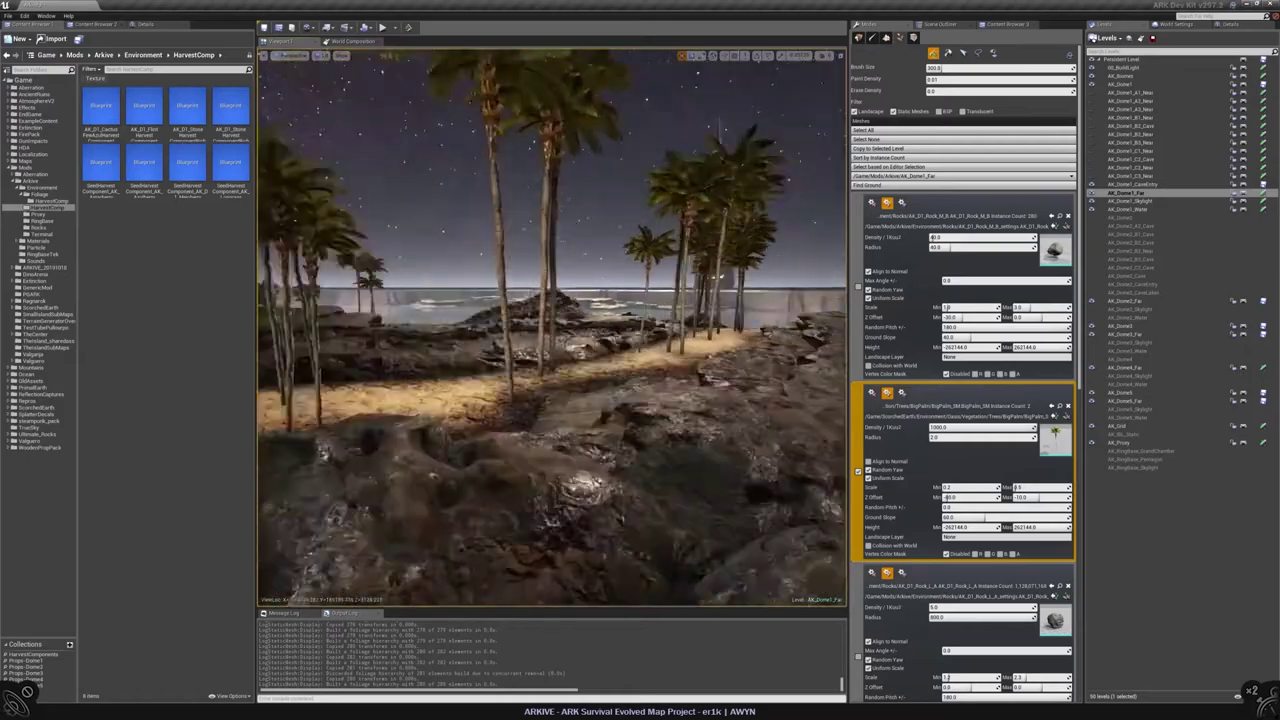
{"action": "left_click_drag", "start_coordinate": [588, 497], "coordinate": [628, 484]}
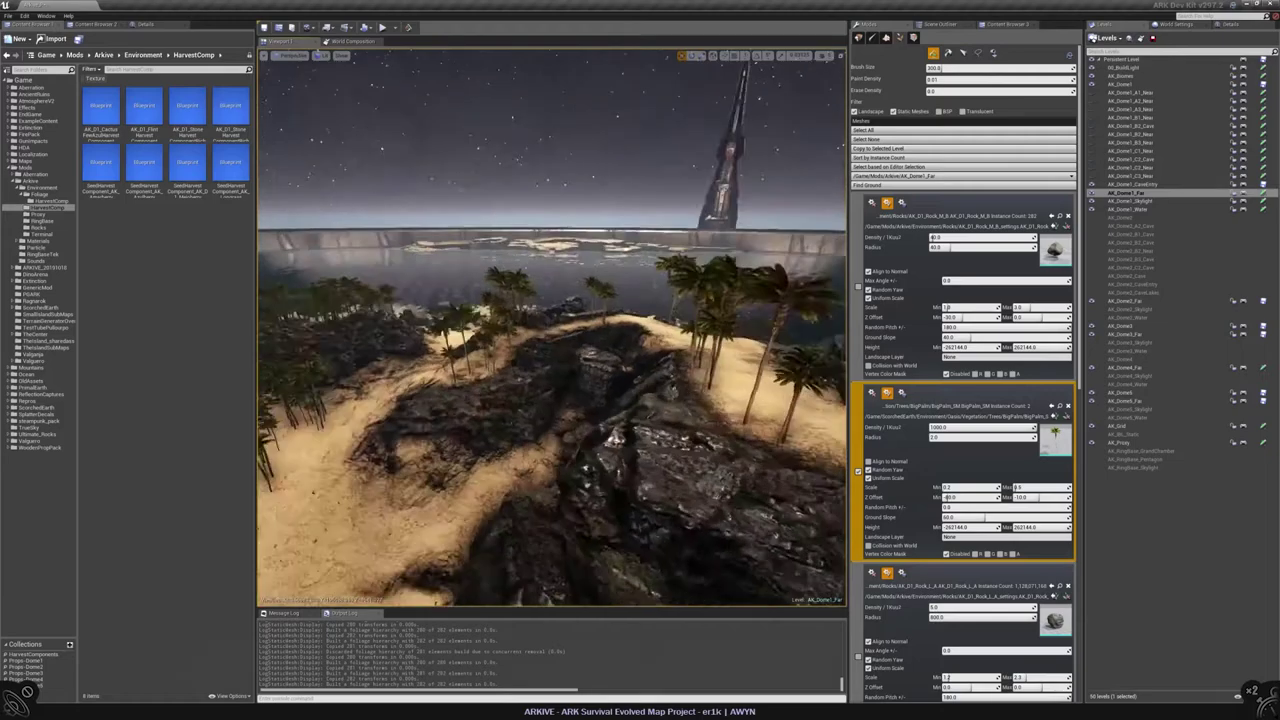
{"action": "mouse_move", "coordinate": [550, 330]}
{"action": "right_mouse_down"}
{"action": "mouse_move", "coordinate": [640, 350]}
{"action": "mouse_move", "coordinate": [630, 370]}
{"action": "right_mouse_up"}
{"action": "mouse_move", "coordinate": [607, 400]}
{"action": "left_mouse_down"}
{"action": "mouse_move", "coordinate": [634, 366]}
{"action": "mouse_move", "coordinate": [671, 377]}
{"action": "mouse_move", "coordinate": [620, 398]}
{"action": "left_mouse_up"}
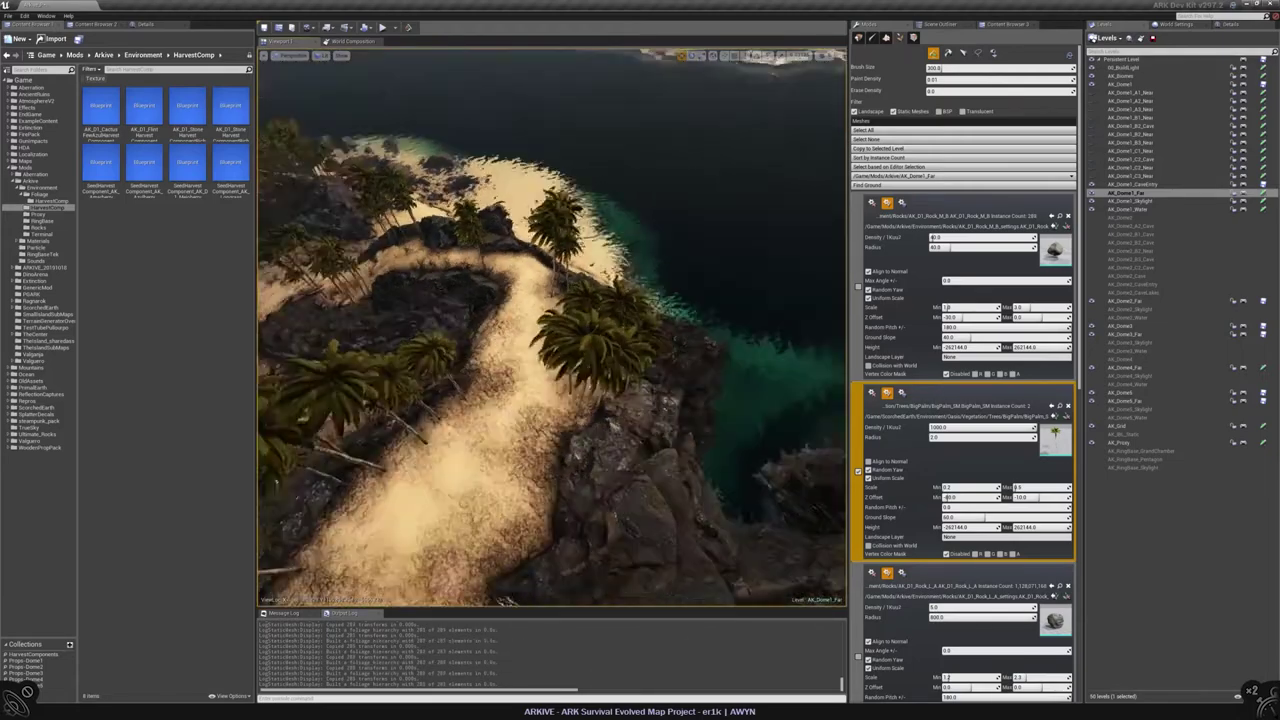
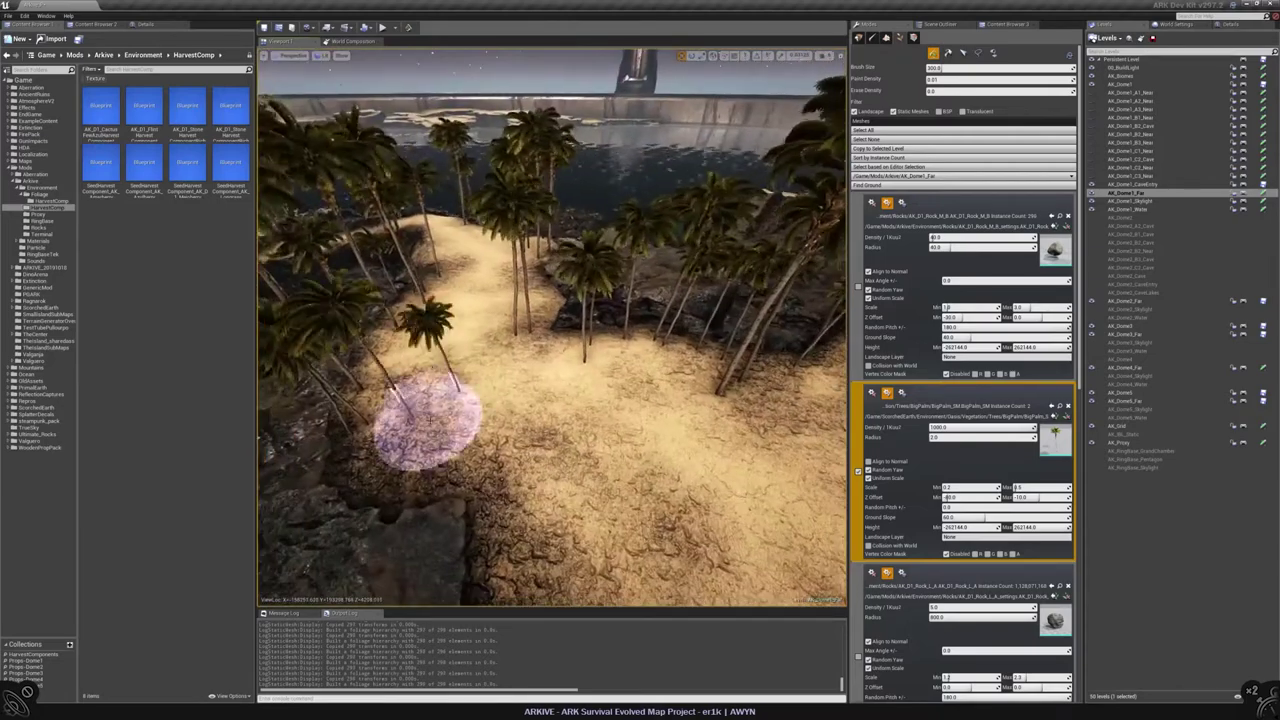
Step: Paint palms at the edge of the sandy clearing and down the narrow ridge path above the beach
{"action": "right_click_drag", "start_coordinate": [427, 420], "coordinate": [434, 320]}
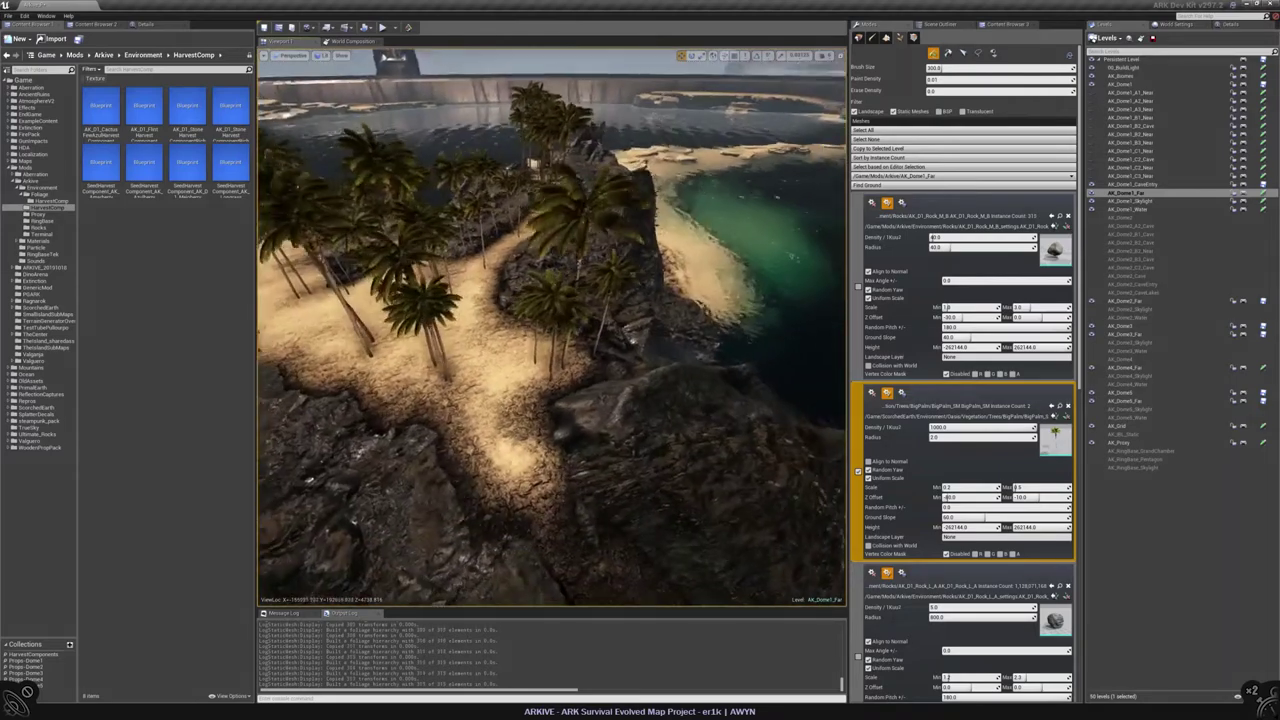
{"action": "mouse_move", "coordinate": [434, 320]}
{"action": "right_mouse_down"}
{"action": "mouse_move", "coordinate": [543, 429]}
{"action": "mouse_move", "coordinate": [480, 476]}
{"action": "mouse_move", "coordinate": [560, 440]}
{"action": "right_mouse_up"}
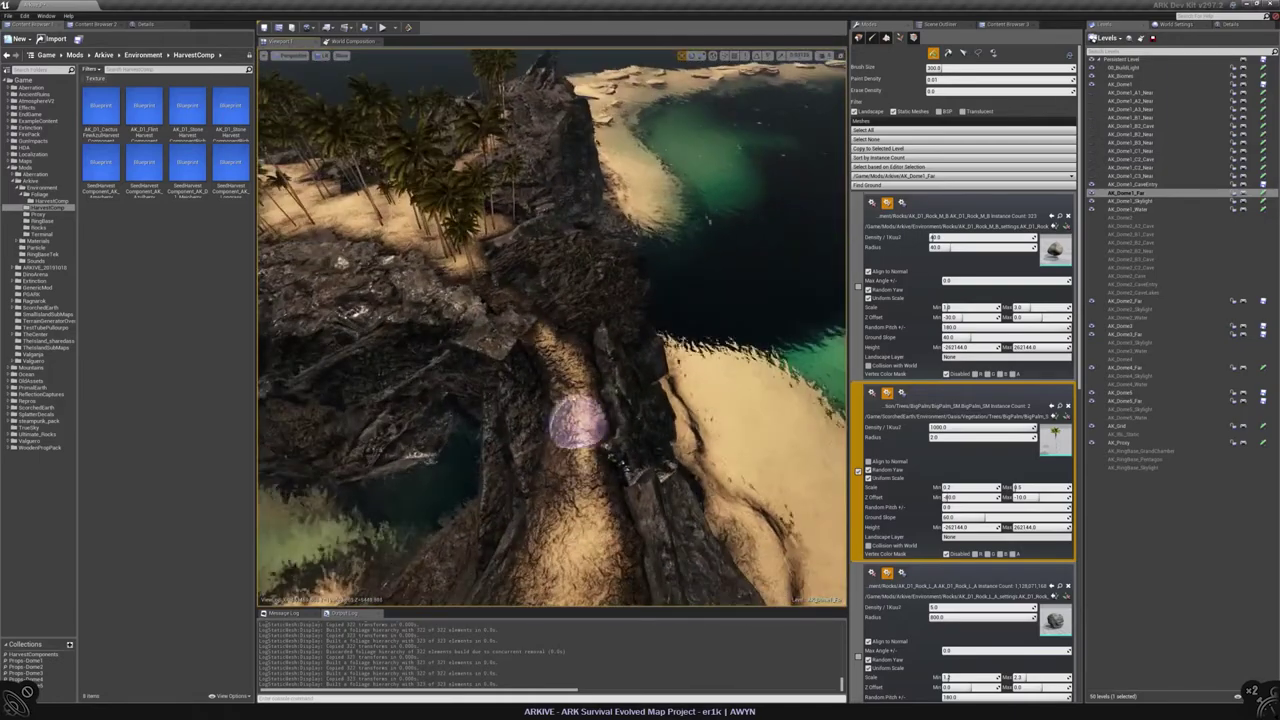
{"action": "left_click_drag", "start_coordinate": [577, 425], "coordinate": [583, 470]}
{"action": "left_click", "coordinate": [548, 430]}
{"action": "left_click_drag", "start_coordinate": [560, 300], "coordinate": [652, 355]}
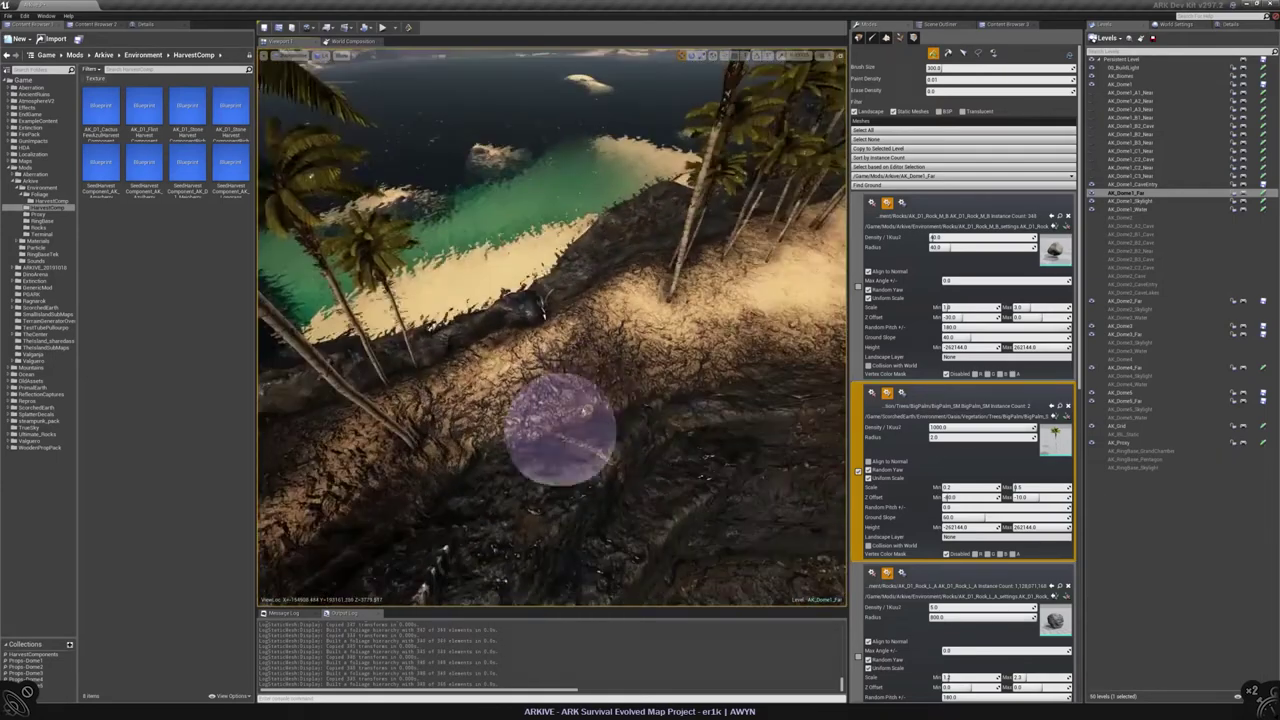
Step: Paint palms on the cracked slope above the green shallows and erase the unwanted ones from the path
{"action": "right_click_drag", "start_coordinate": [600, 440], "coordinate": [557, 414]}
{"action": "left_click_drag", "start_coordinate": [557, 414], "coordinate": [660, 455]}
{"action": "mouse_move", "coordinate": [663, 390]}
{"action": "right_mouse_down"}
{"action": "mouse_move", "coordinate": [605, 355]}
{"action": "mouse_move", "coordinate": [520, 345]}
{"action": "right_mouse_up"}
{"action": "mouse_move", "coordinate": [562, 395]}
{"action": "left_mouse_down", "text": "shift"}
{"action": "mouse_move", "coordinate": [555, 440]}
{"action": "mouse_move", "coordinate": [577, 375]}
{"action": "left_mouse_up", "text": "shift"}
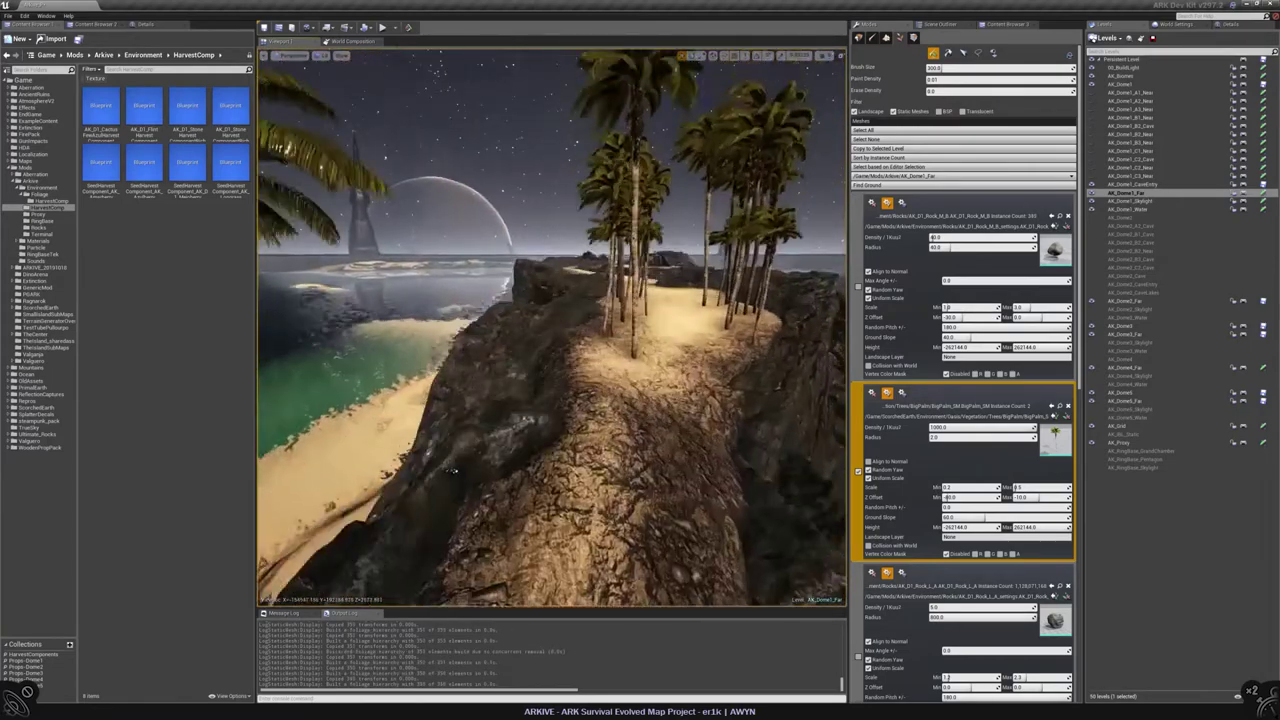
Step: Smooth the cracked landscape along the palm-lined ridge path between the dark rocks
{"action": "key", "text": "shift+3"}
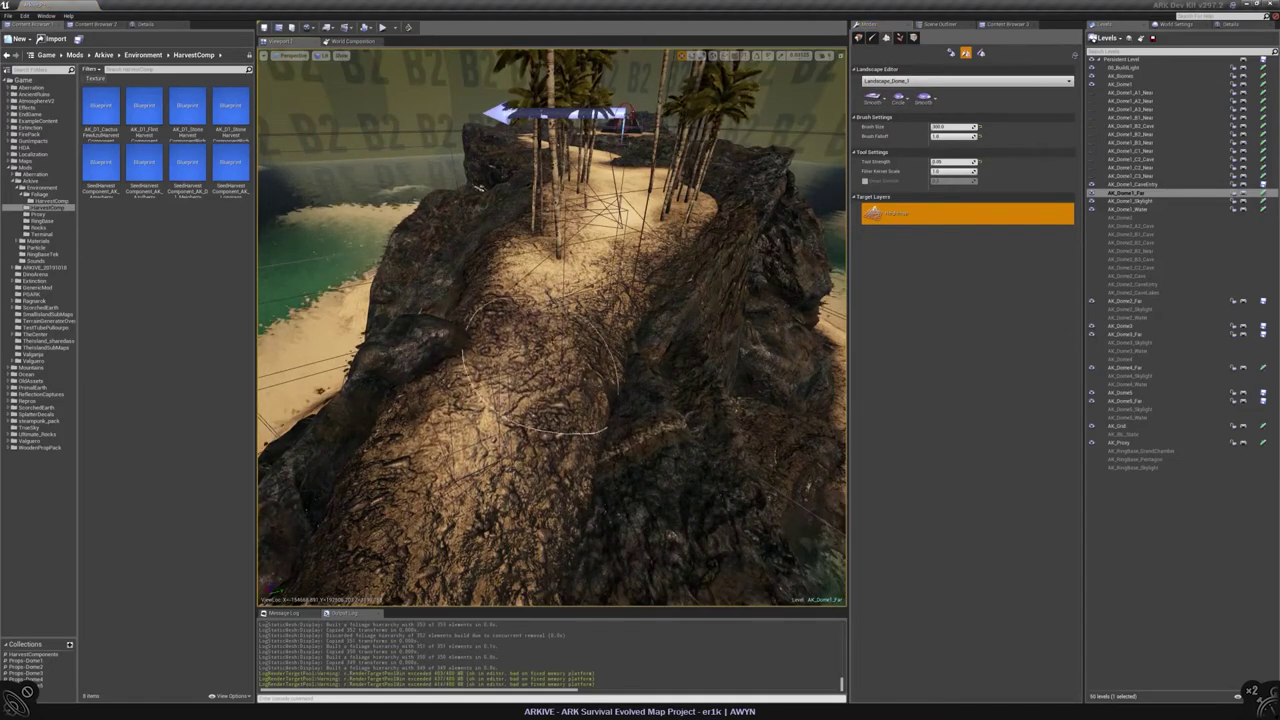
{"action": "right_click_drag", "start_coordinate": [368, 587], "coordinate": [760, 603]}
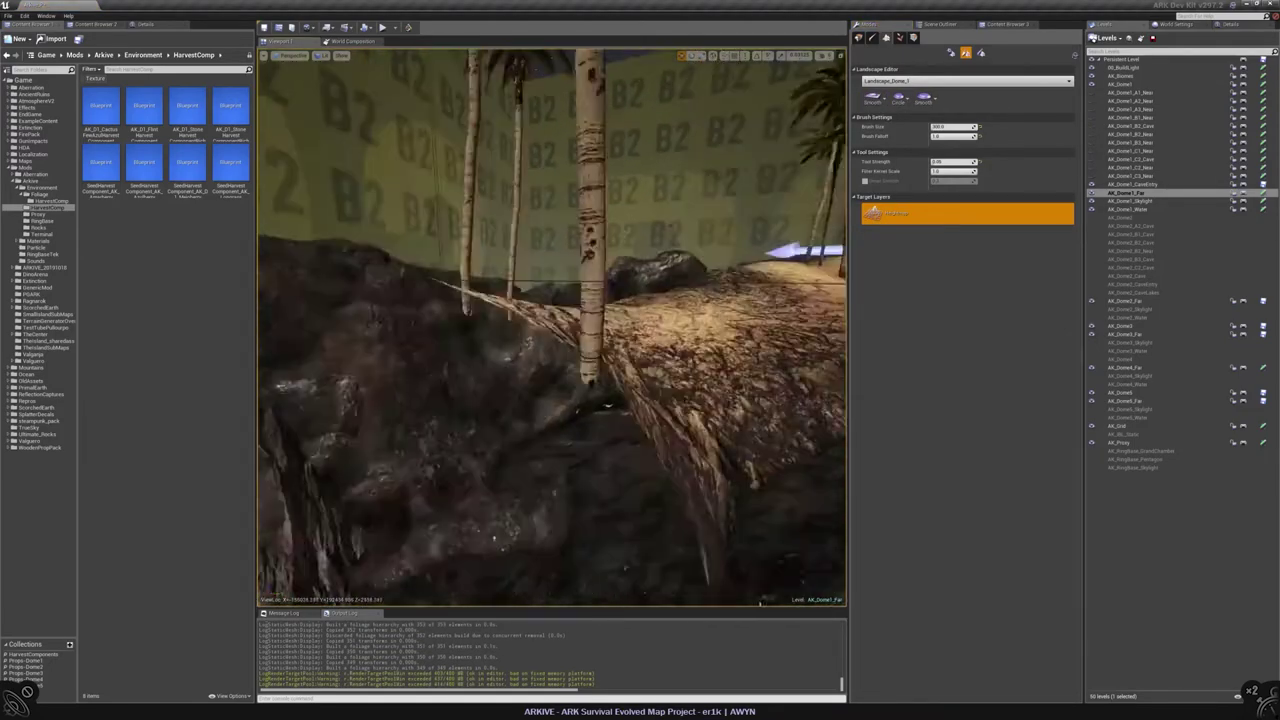
{"action": "right_click_drag", "start_coordinate": [660, 440], "coordinate": [660, 440]}
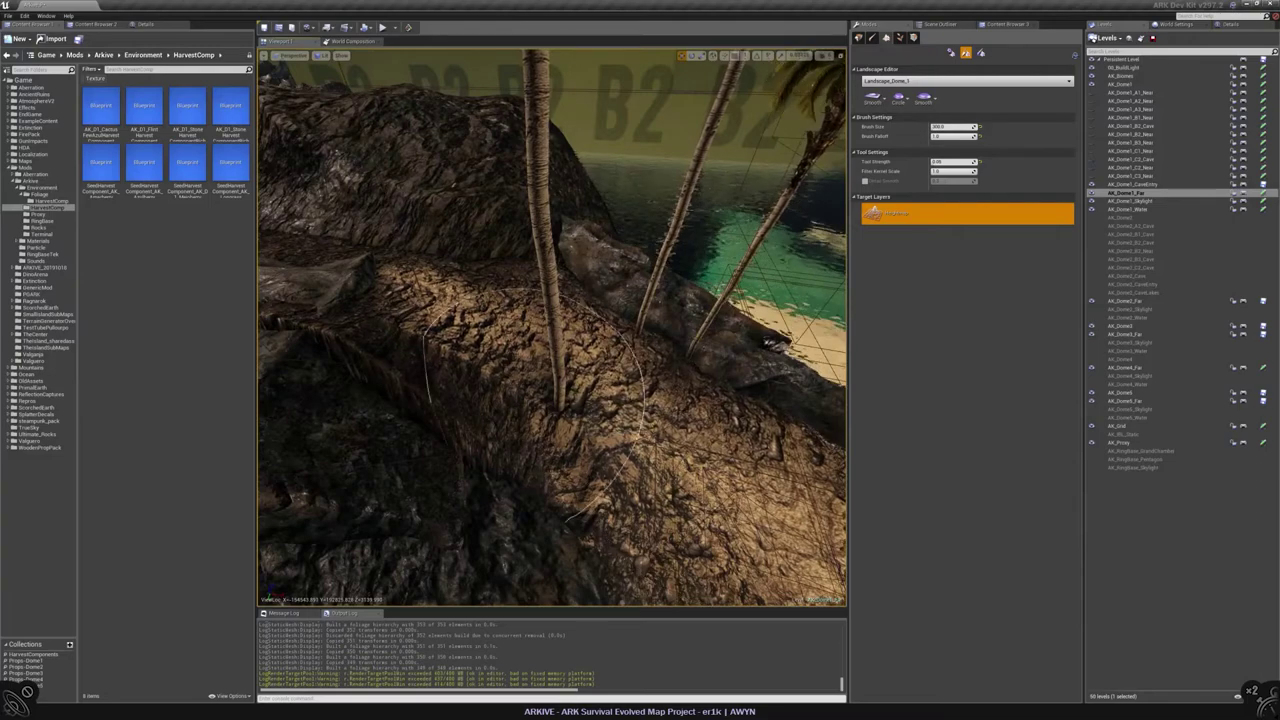
{"action": "right_click_drag", "start_coordinate": [585, 358], "coordinate": [585, 358]}
{"action": "right_click_drag", "start_coordinate": [495, 330], "coordinate": [495, 330]}
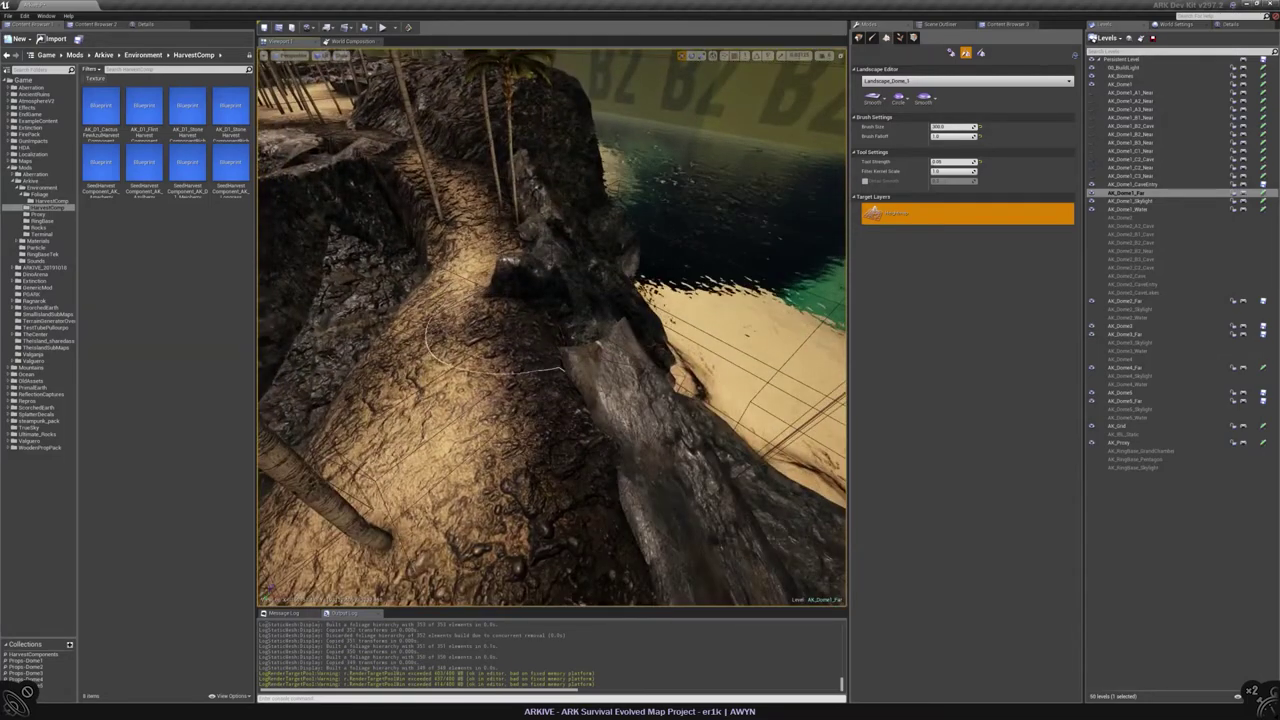
{"action": "right_click_drag", "start_coordinate": [515, 405], "coordinate": [515, 405]}
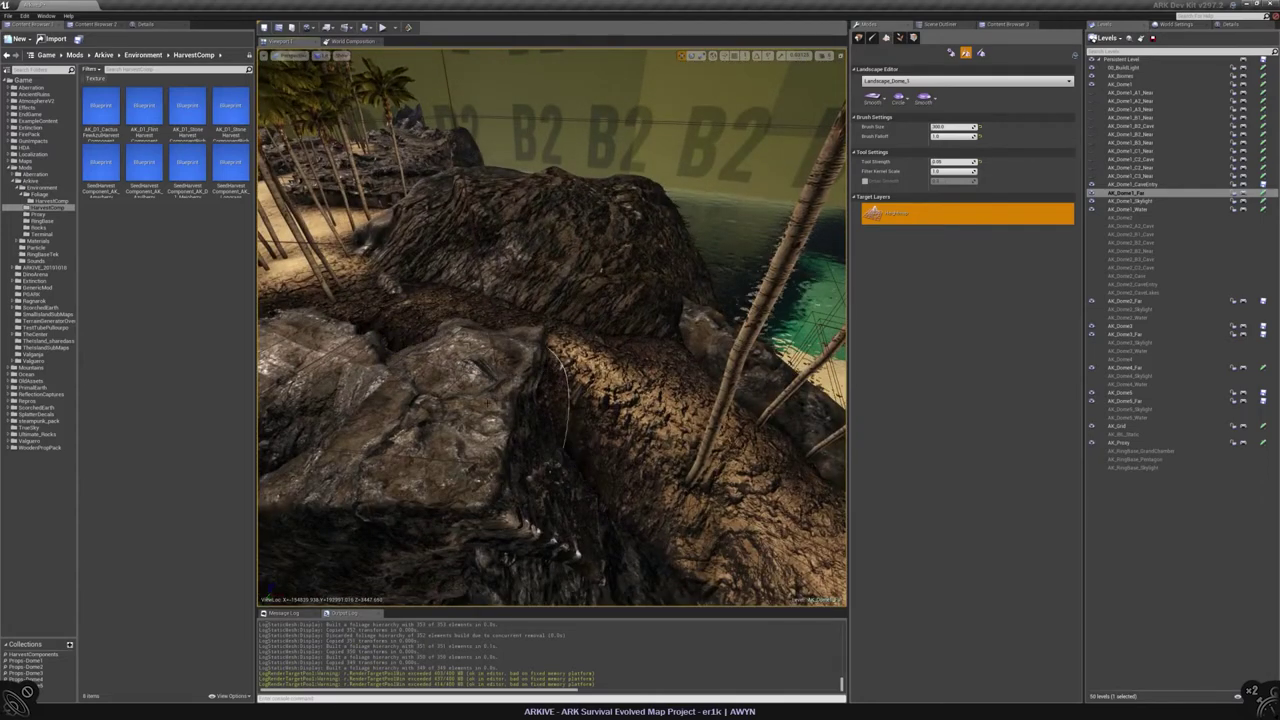
Step: Flatten the landscape along the rocky edge of the ridge path above the water-filled cave opening
{"action": "key", "text": "ctrl+Right"}
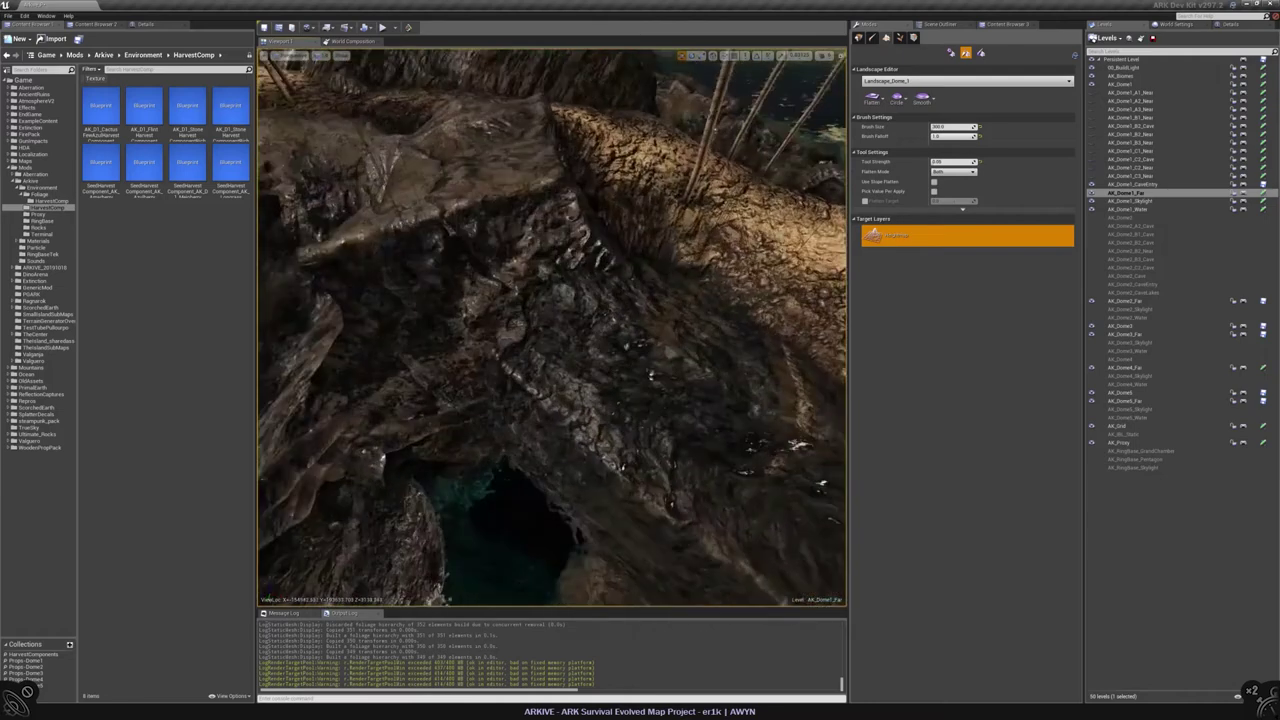
{"action": "right_click_drag", "start_coordinate": [650, 280], "coordinate": [650, 280]}
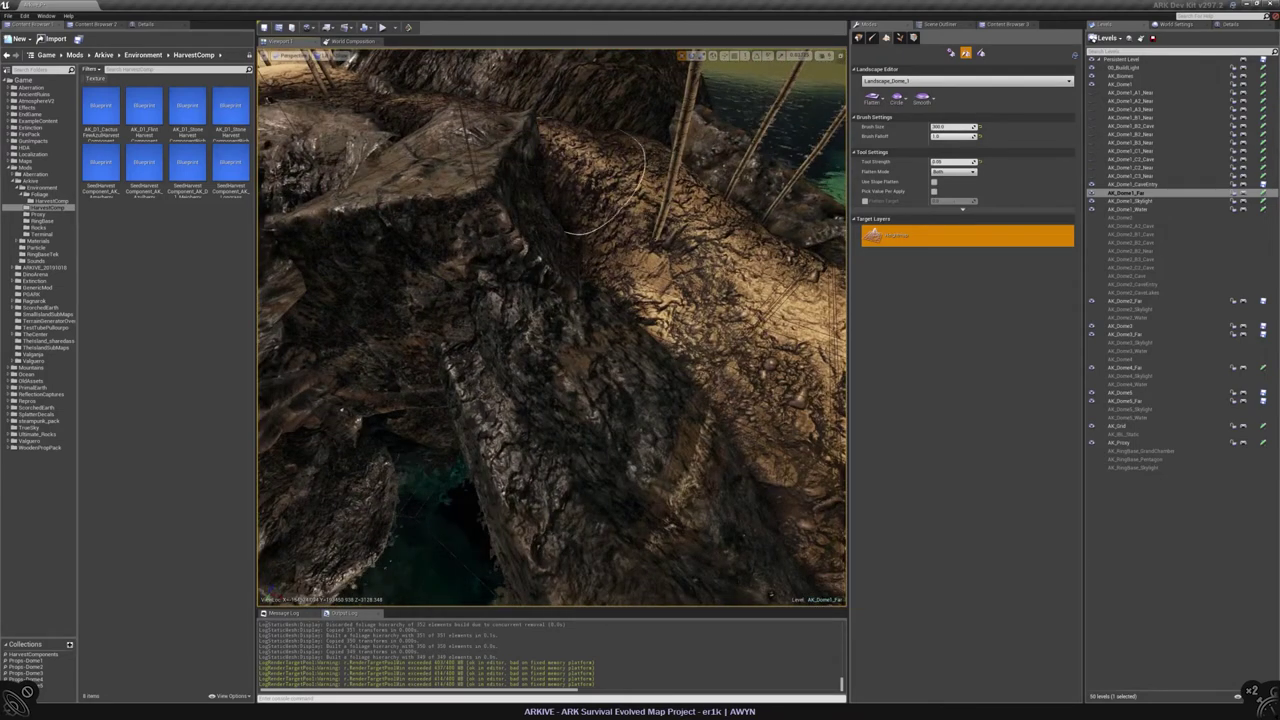
{"action": "right_click_drag", "start_coordinate": [650, 280], "coordinate": [650, 280]}
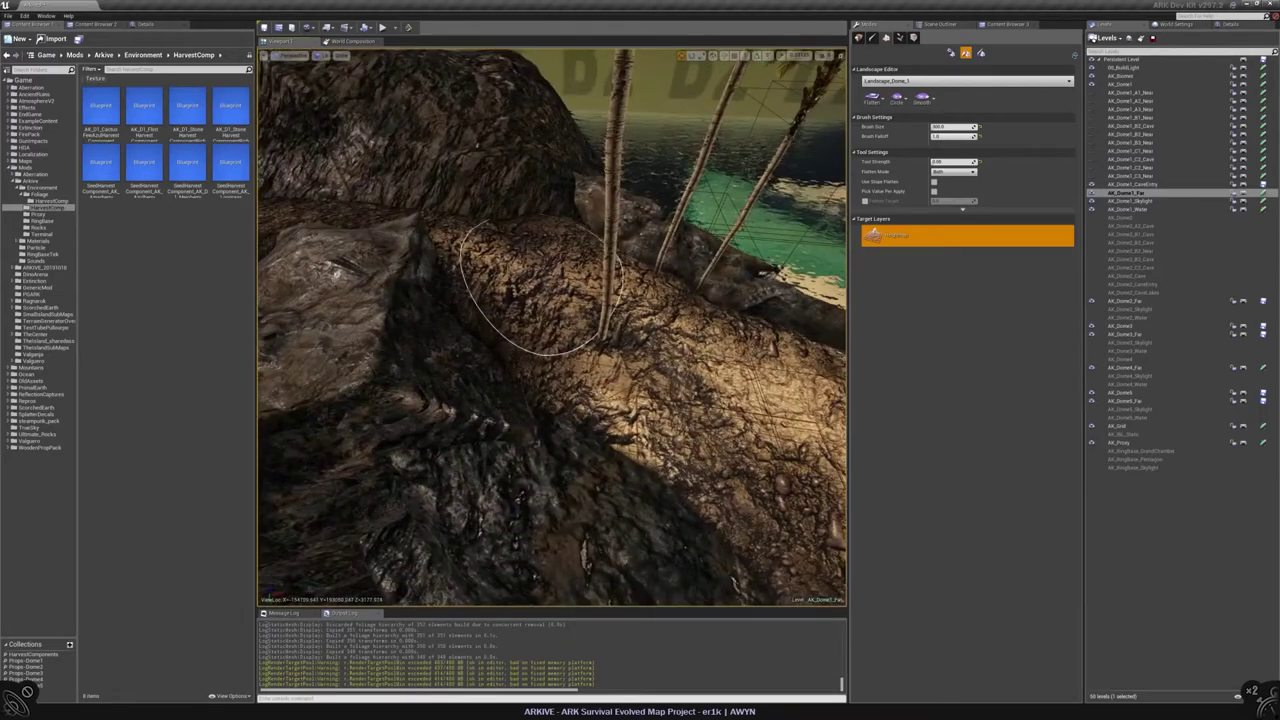
{"action": "mouse_move", "coordinate": [590, 375]}
{"action": "left_mouse_down"}
{"action": "mouse_move", "coordinate": [600, 345]}
{"action": "mouse_move", "coordinate": [588, 330]}
{"action": "left_mouse_up"}
{"action": "right_click_drag", "start_coordinate": [641, 380], "coordinate": [641, 380]}
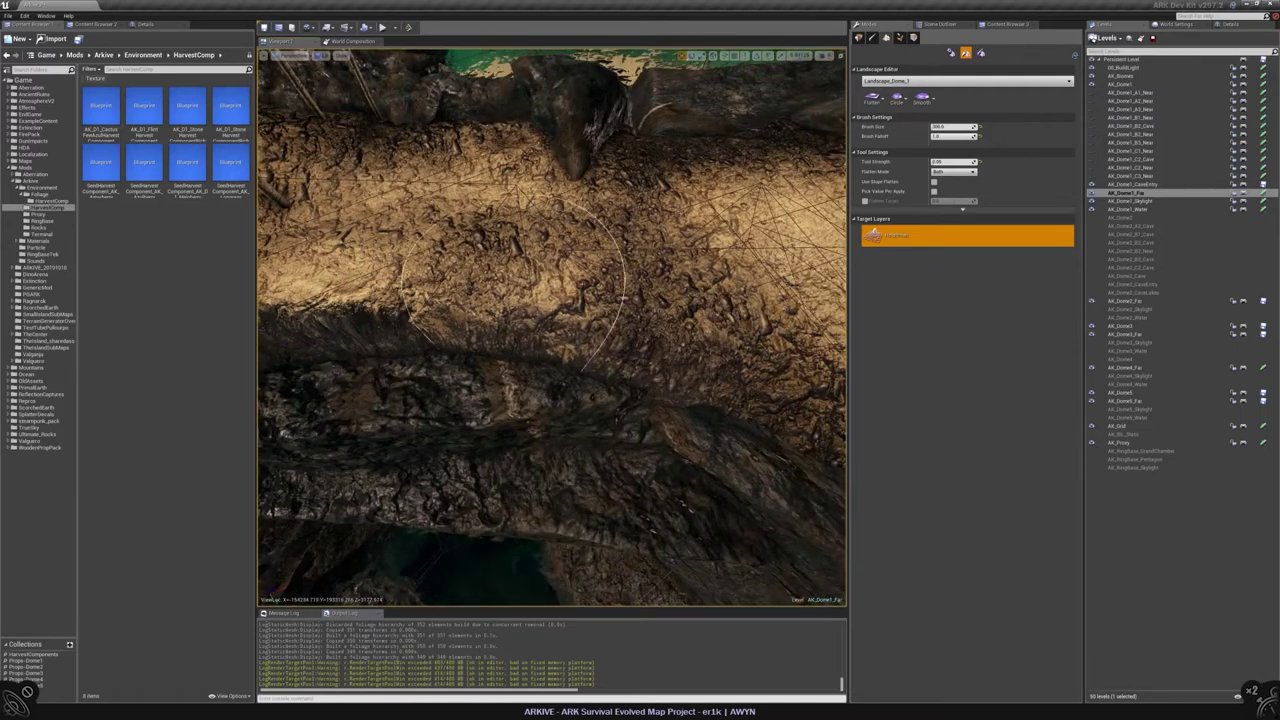
{"action": "mouse_move", "coordinate": [496, 311]}
{"action": "right_mouse_down"}
{"action": "mouse_move", "coordinate": [536, 221]}
{"action": "mouse_move", "coordinate": [370, 262]}
{"action": "mouse_move", "coordinate": [586, 282]}
{"action": "mouse_move", "coordinate": [560, 262]}
{"action": "mouse_move", "coordinate": [550, 195]}
{"action": "mouse_move", "coordinate": [465, 202]}
{"action": "right_mouse_up"}
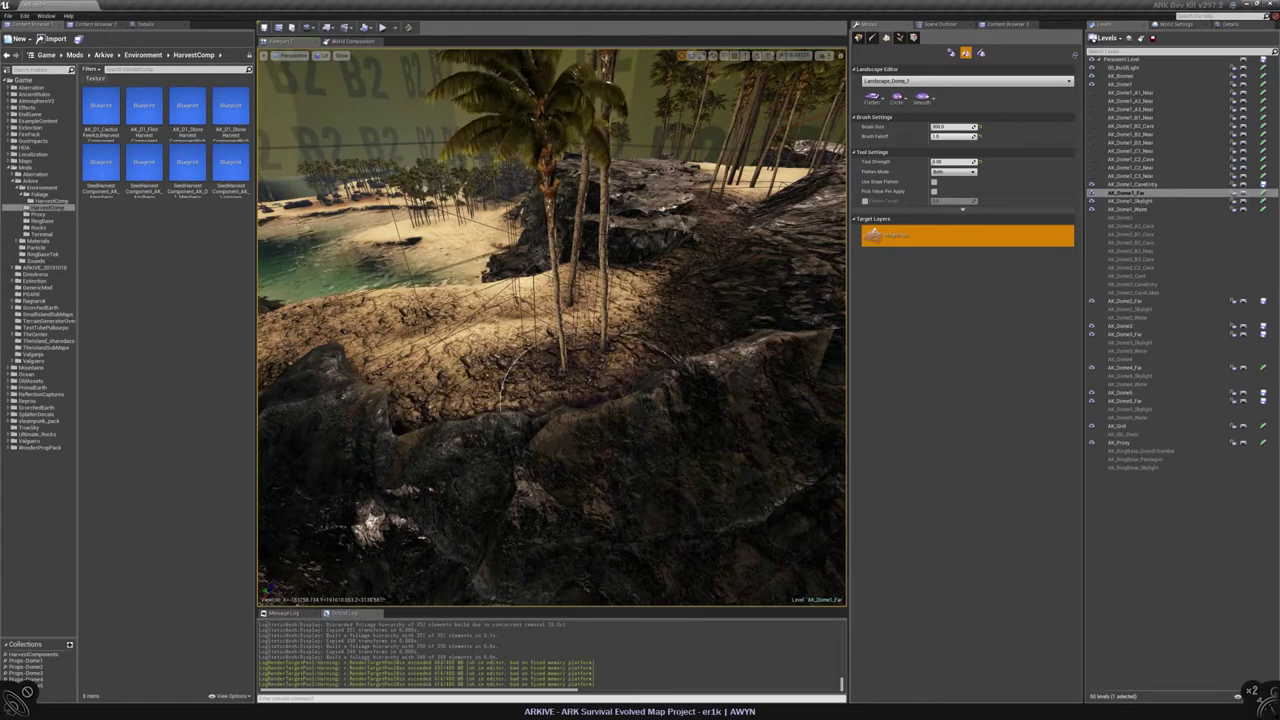
Step: Smooth the ground where the sandy ridge path meets the dark rocks above the green cove
{"action": "left_click", "coordinate": [872, 97]}
{"action": "left_click", "coordinate": [880, 140]}
{"action": "right_click_drag", "start_coordinate": [560, 330], "coordinate": [440, 372]}
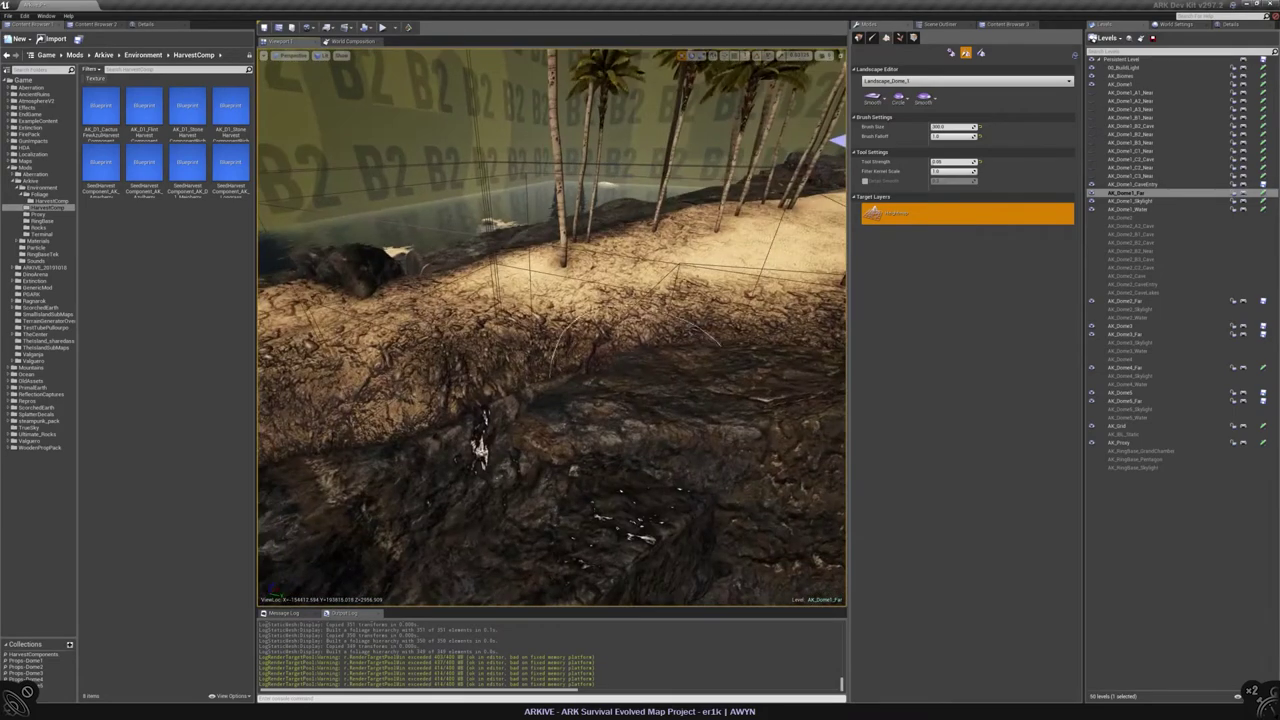
{"action": "right_click_drag", "start_coordinate": [440, 372], "coordinate": [448, 402]}
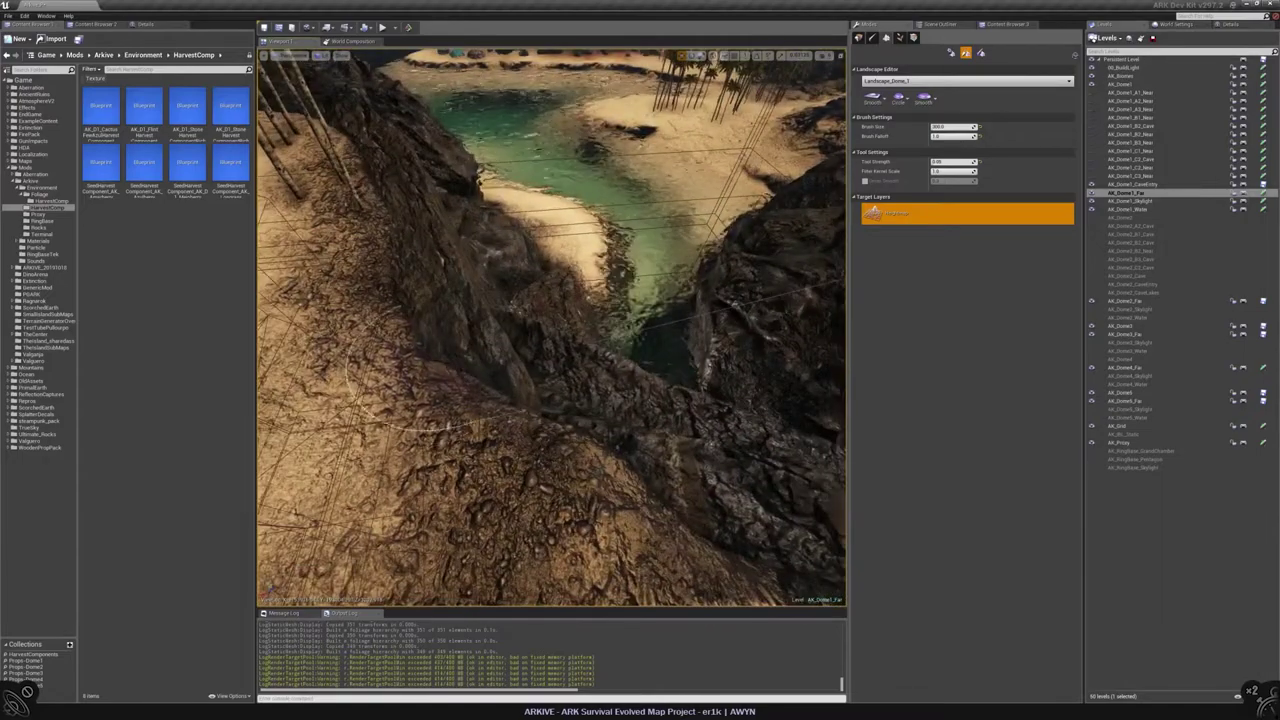
{"action": "right_click_drag", "start_coordinate": [689, 551], "coordinate": [670, 548]}
Step: Rotate and reposition the sandstone cliff rock below the sandy ridge path, then deselect it
{"action": "key", "text": "shift+1"}
{"action": "left_click", "coordinate": [670, 546]}
{"action": "key", "text": "e"}
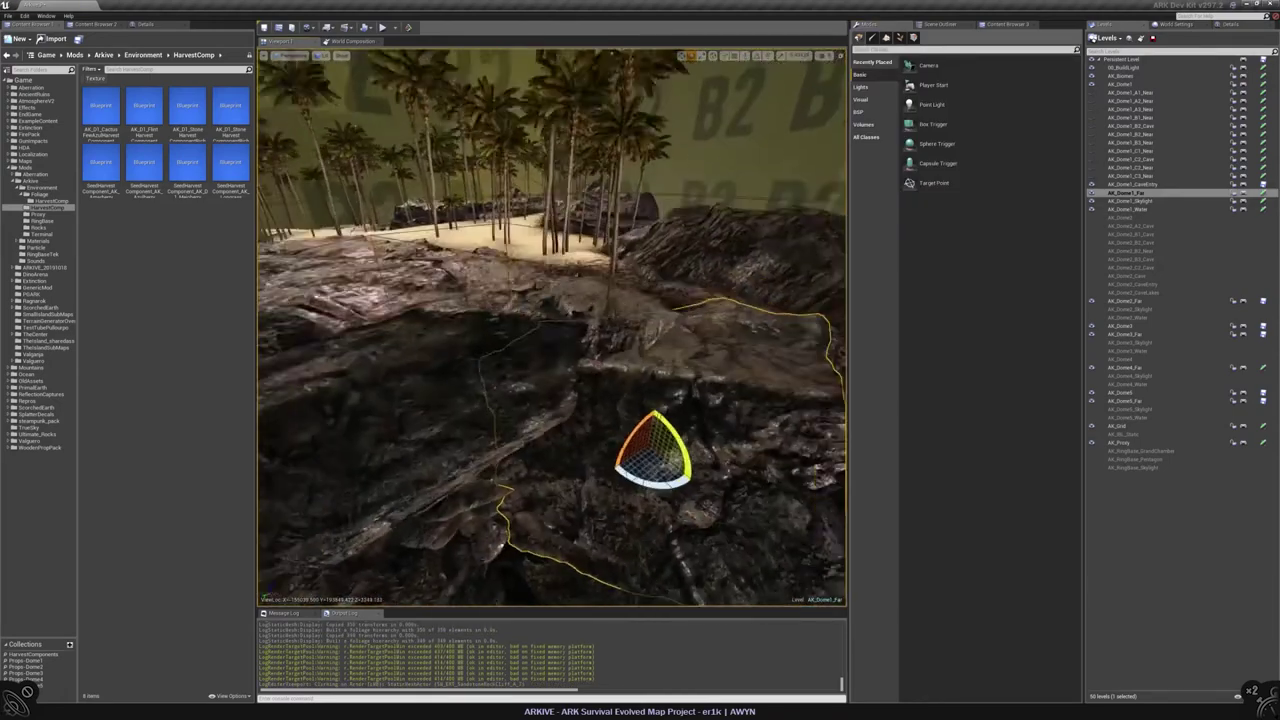
{"action": "left_click_drag", "start_coordinate": [626, 446], "coordinate": [626, 446]}
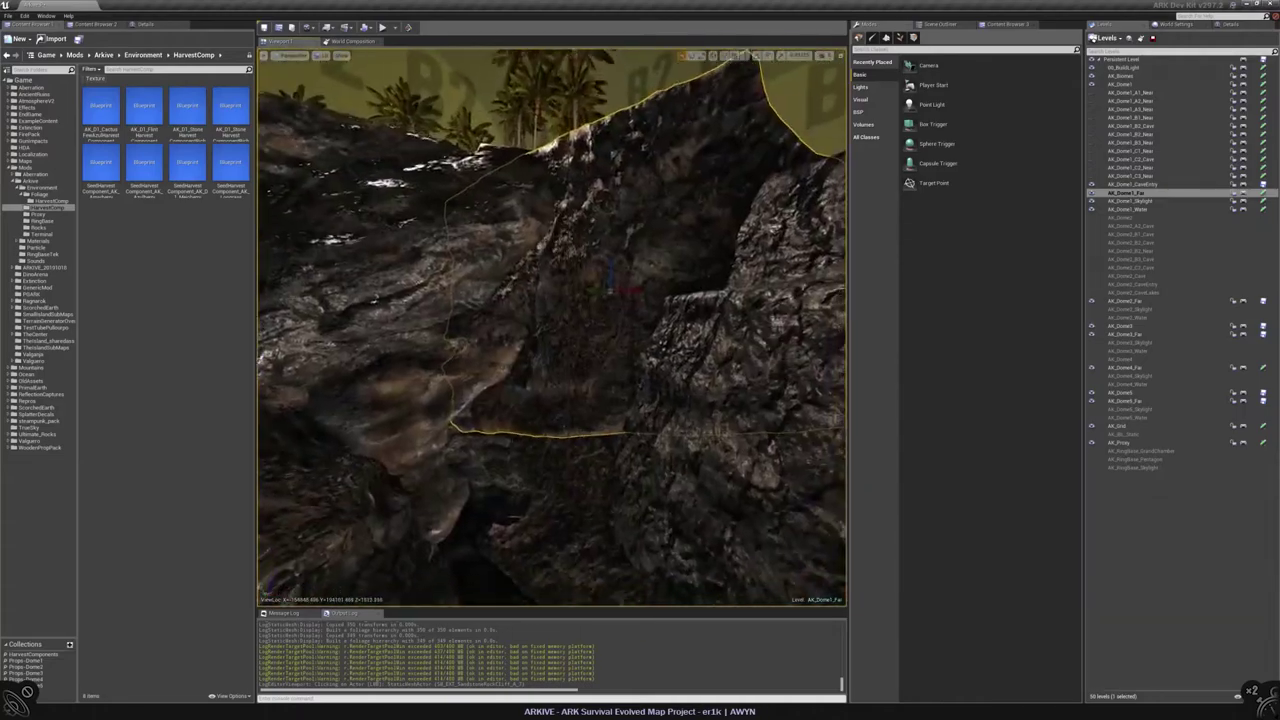
{"action": "key", "text": "Escape"}
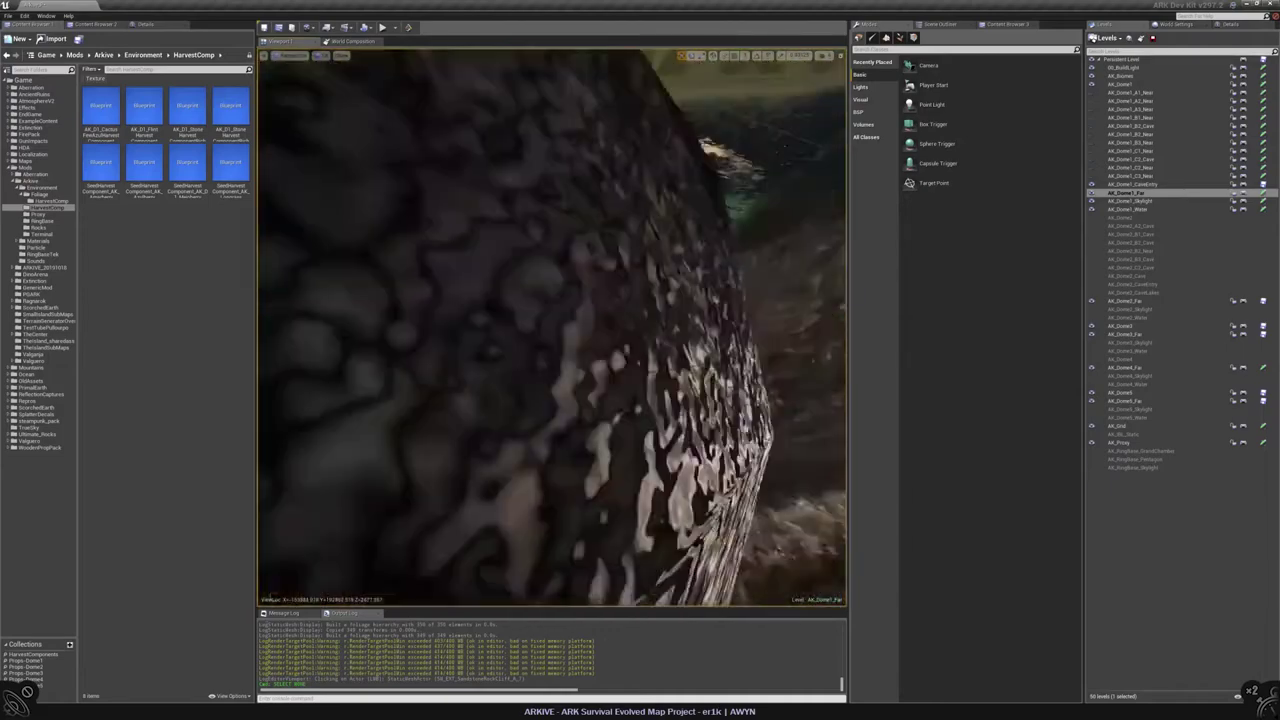
{"action": "right_click_drag", "start_coordinate": [550, 330], "coordinate": [550, 400]}
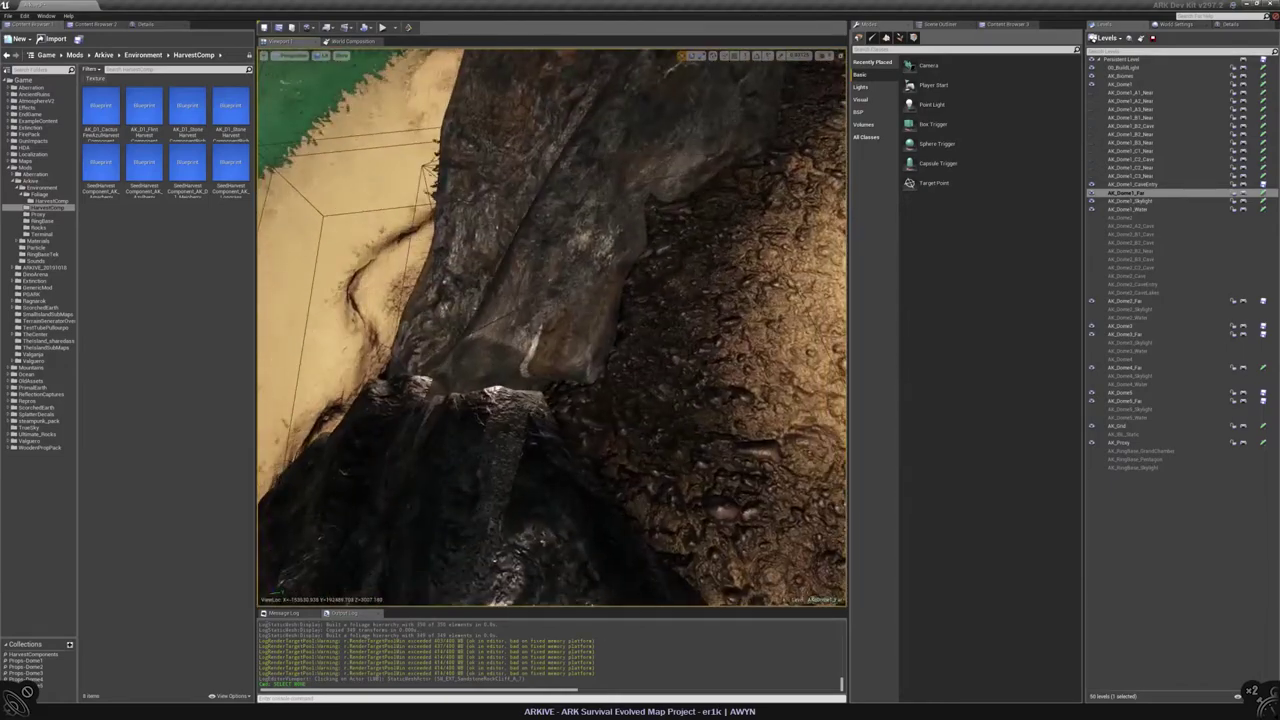
Step: Flatten and smooth the landscape where the ridge path borders the dark rocks
{"action": "key", "text": "shift+3"}
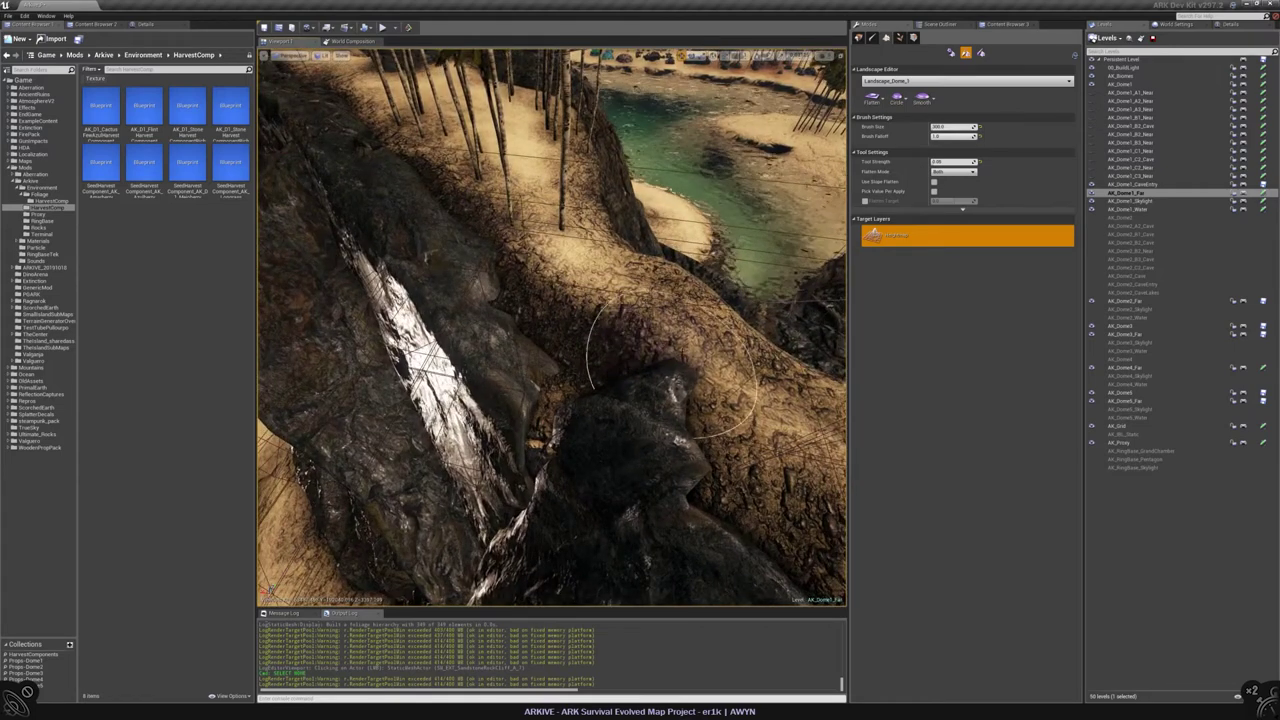
{"action": "right_click_drag", "start_coordinate": [671, 367], "coordinate": [432, 418]}
{"action": "left_click", "coordinate": [872, 97]}
{"action": "left_click", "coordinate": [880, 140]}
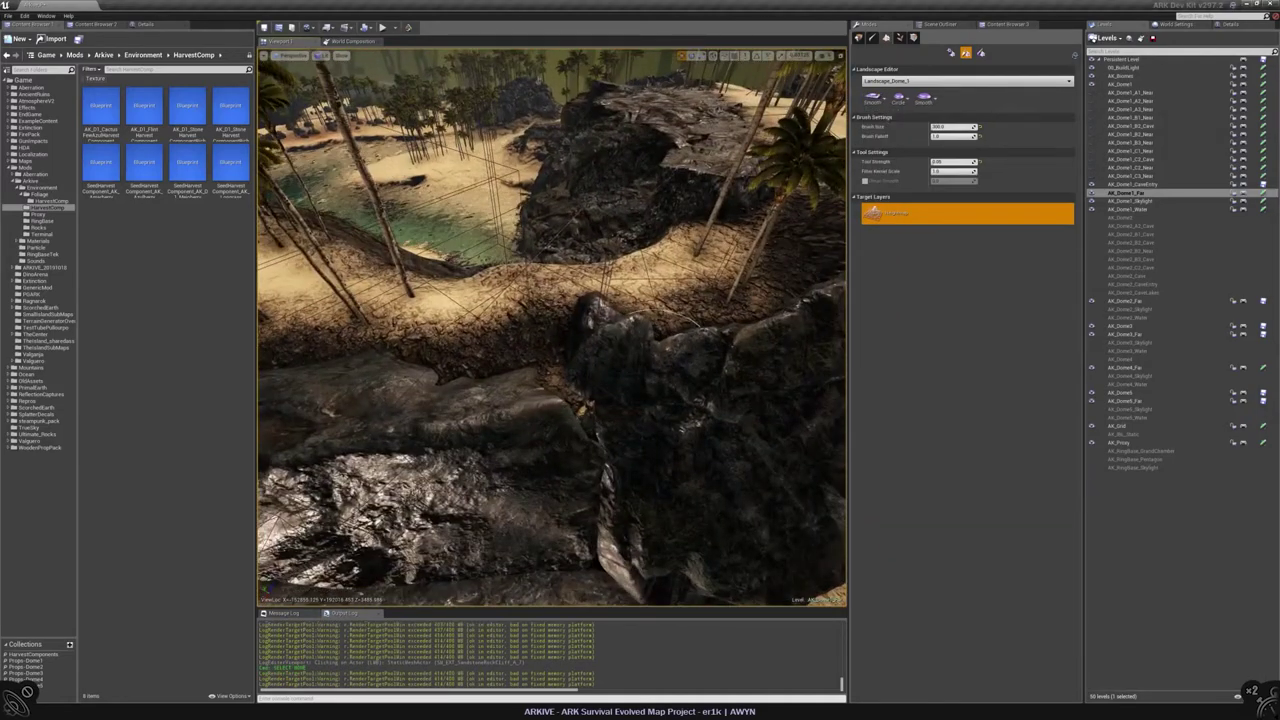
{"action": "right_click_drag", "start_coordinate": [552, 375], "coordinate": [542, 388]}
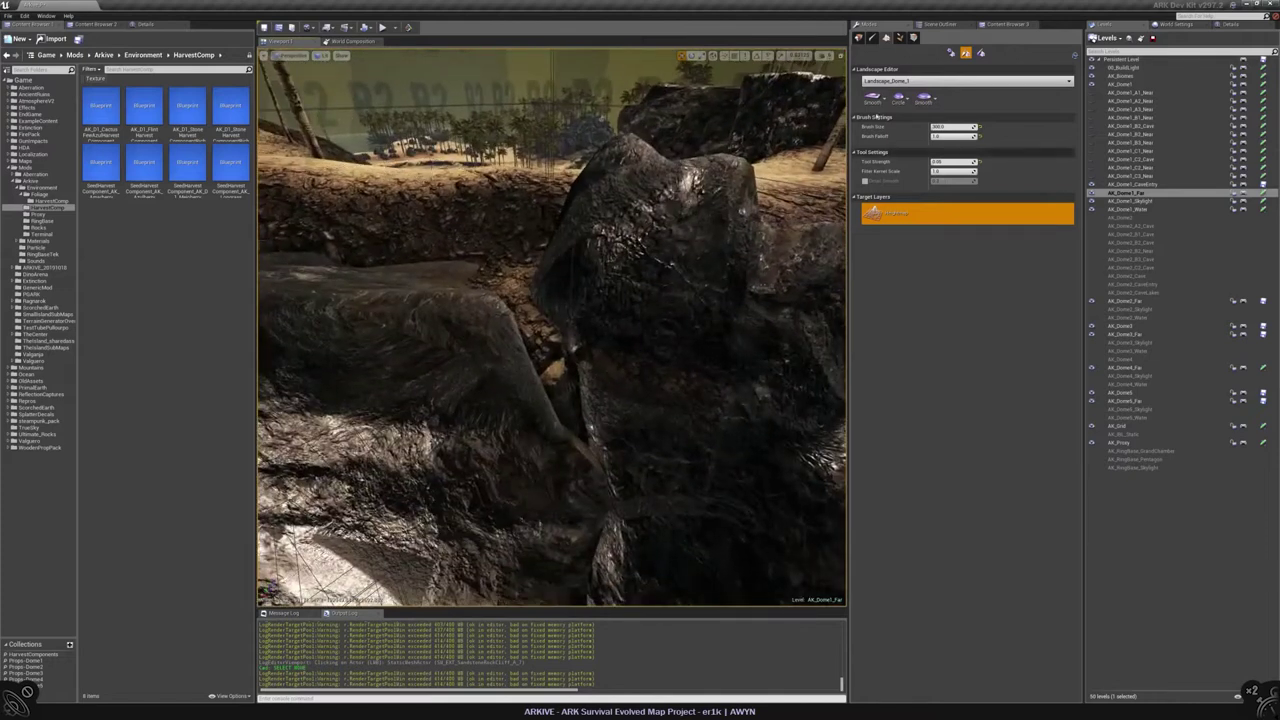
Step: Sculpt the landscape in the gap between the dark rocks below the path and smooth the result
{"action": "key", "text": "ctrl+shift+1"}
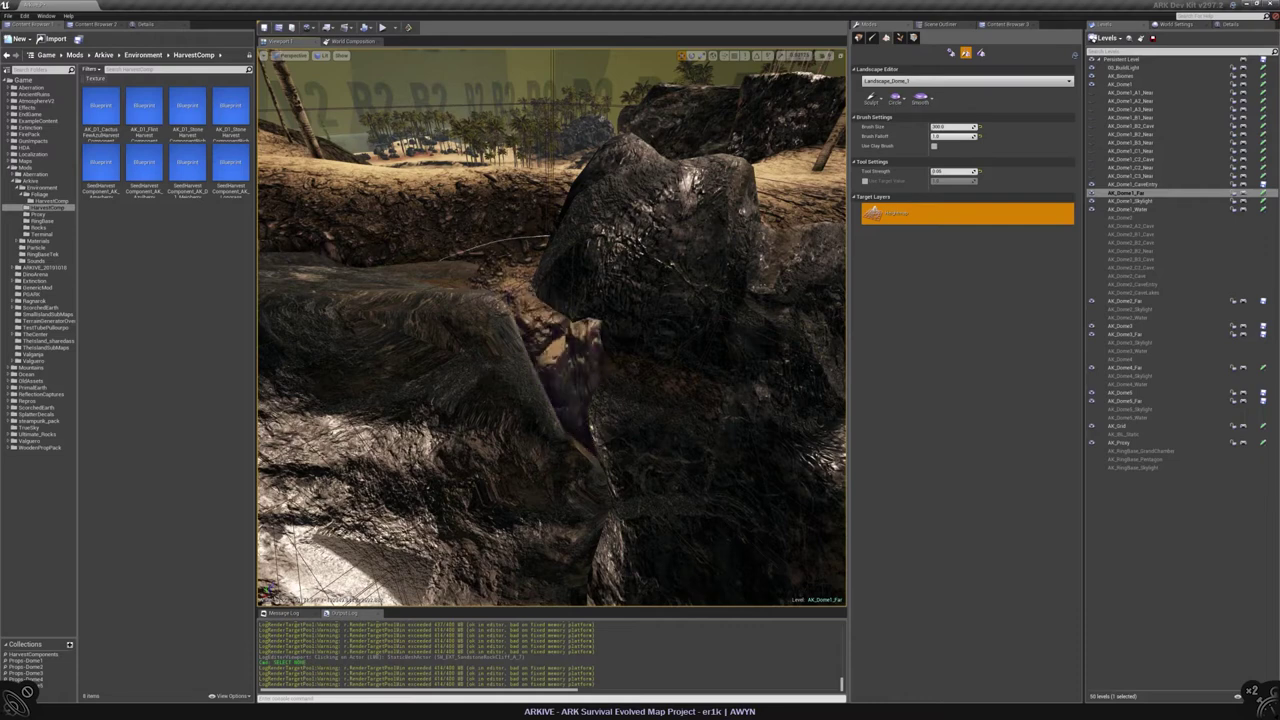
{"action": "right_click_drag", "start_coordinate": [550, 330], "coordinate": [520, 312]}
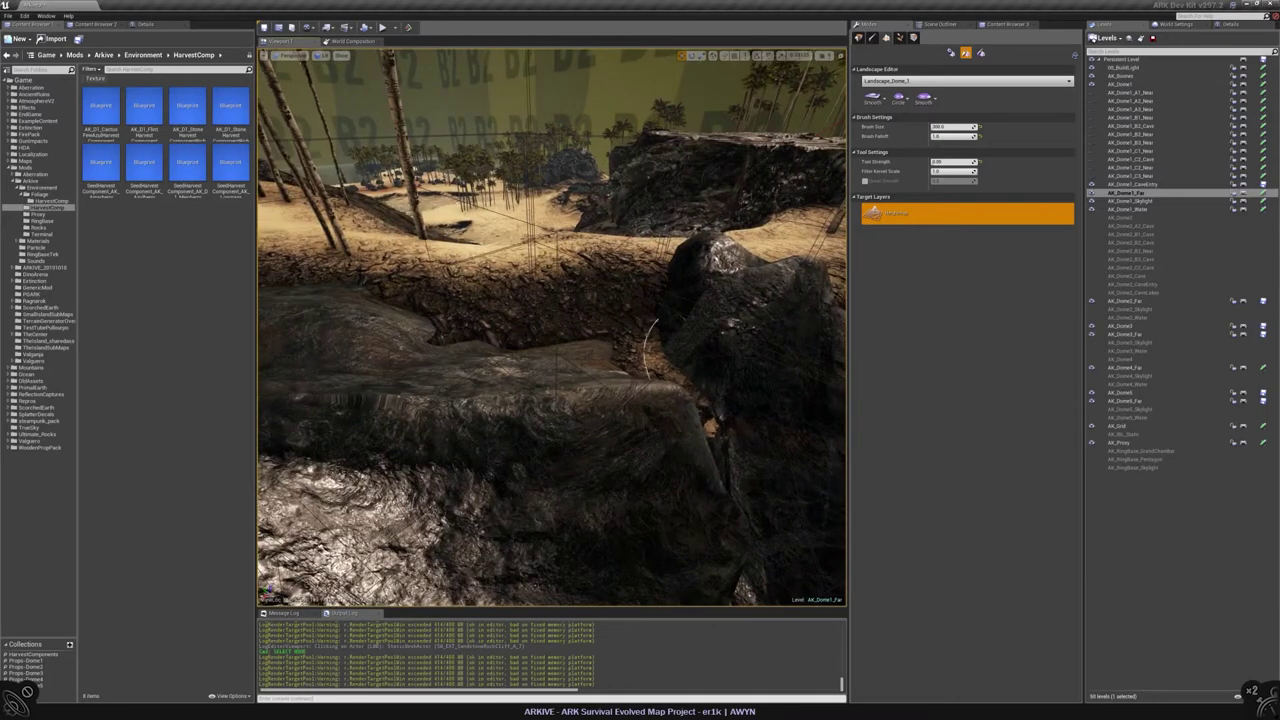
{"action": "right_click_drag", "start_coordinate": [520, 312], "coordinate": [459, 330]}
Step: Save the landscape changes and paint palms beside the rocks at the edge of the sandy clearing
{"action": "left_click", "coordinate": [899, 37]}
{"action": "key", "text": "ctrl+s"}
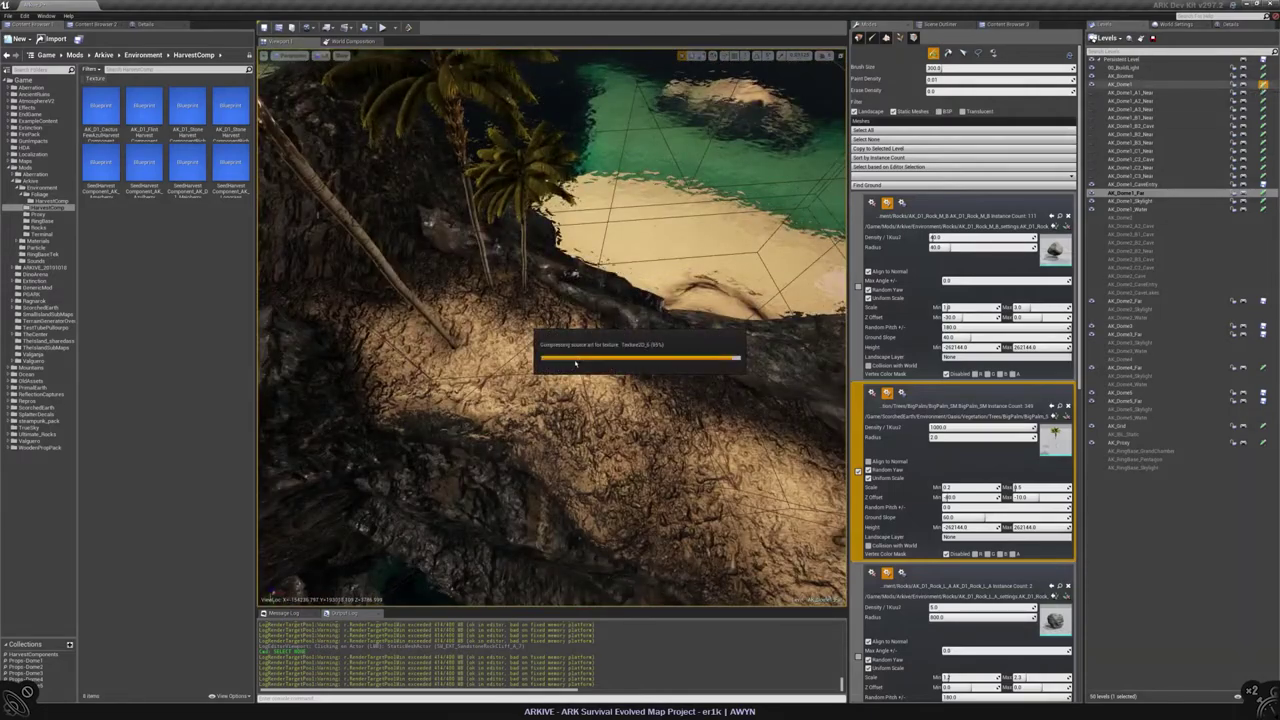
{"action": "right_click_drag", "start_coordinate": [575, 363], "coordinate": [543, 363]}
{"action": "left_click", "coordinate": [443, 329]}
{"action": "mouse_move", "coordinate": [443, 329]}
{"action": "right_mouse_down"}
{"action": "mouse_move", "coordinate": [565, 395]}
{"action": "mouse_move", "coordinate": [590, 385]}
{"action": "right_mouse_up"}
{"action": "left_click", "coordinate": [590, 385]}
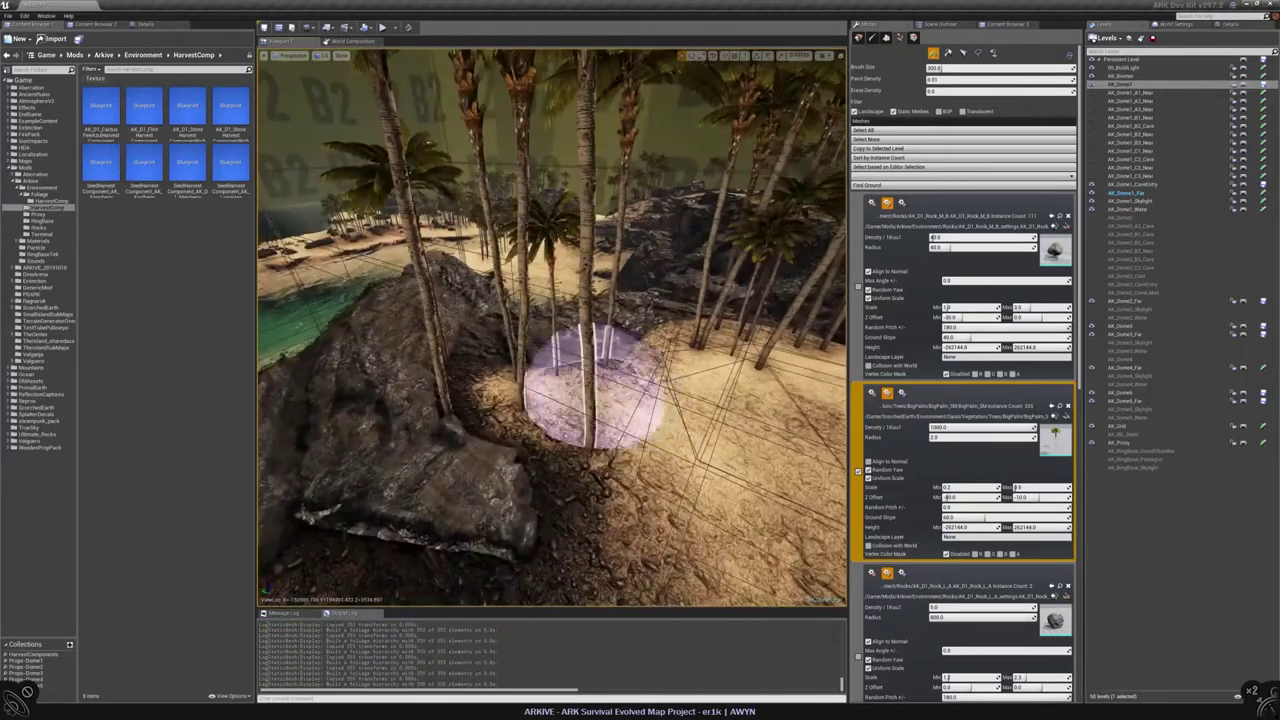
Step: Paint small palm groups along both sides of the narrow cracked ridge path between the two beaches
{"action": "mouse_move", "coordinate": [636, 432]}
{"action": "right_mouse_down"}
{"action": "mouse_move", "coordinate": [551, 432]}
{"action": "mouse_move", "coordinate": [530, 415]}
{"action": "mouse_move", "coordinate": [575, 405]}
{"action": "mouse_move", "coordinate": [557, 400]}
{"action": "right_mouse_up"}
{"action": "mouse_move", "coordinate": [431, 417]}
{"action": "right_mouse_down"}
{"action": "mouse_move", "coordinate": [429, 400]}
{"action": "mouse_move", "coordinate": [568, 390]}
{"action": "mouse_move", "coordinate": [572, 430]}
{"action": "right_mouse_up"}
{"action": "mouse_move", "coordinate": [568, 372]}
{"action": "right_mouse_down"}
{"action": "mouse_move", "coordinate": [493, 355]}
{"action": "mouse_move", "coordinate": [526, 337]}
{"action": "mouse_move", "coordinate": [514, 349]}
{"action": "mouse_move", "coordinate": [580, 366]}
{"action": "mouse_move", "coordinate": [600, 400]}
{"action": "mouse_move", "coordinate": [575, 400]}
{"action": "mouse_move", "coordinate": [565, 368]}
{"action": "mouse_move", "coordinate": [445, 341]}
{"action": "right_mouse_up"}
{"action": "mouse_move", "coordinate": [371, 463]}
{"action": "right_mouse_down"}
{"action": "mouse_move", "coordinate": [434, 371]}
{"action": "mouse_move", "coordinate": [420, 360]}
{"action": "mouse_move", "coordinate": [557, 366]}
{"action": "right_mouse_up"}
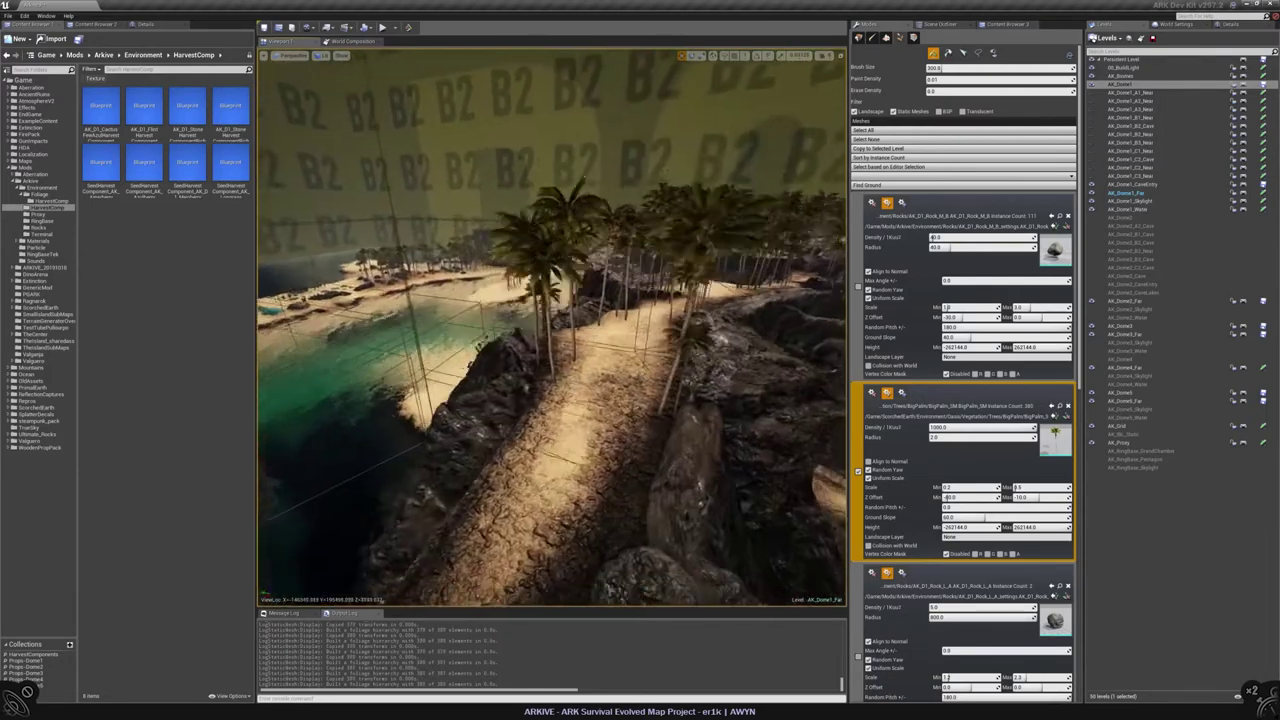
{"action": "left_click_drag", "start_coordinate": [598, 522], "coordinate": [655, 495]}
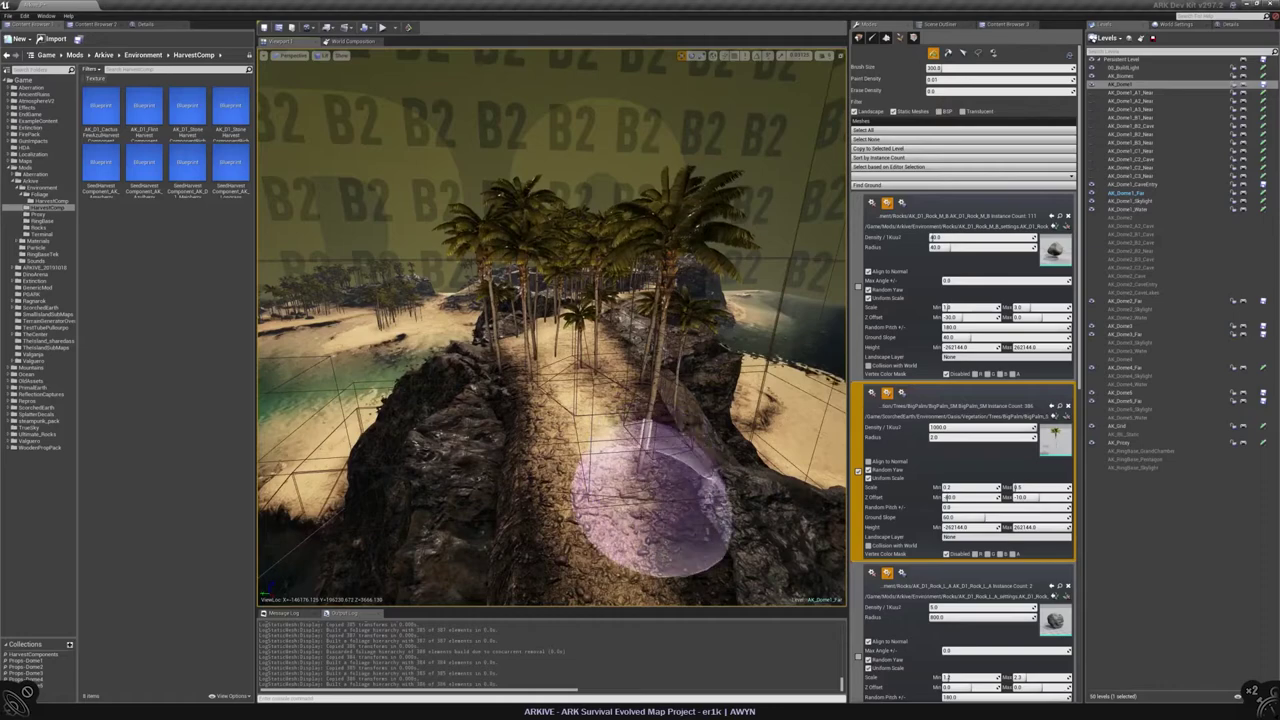
{"action": "mouse_move", "coordinate": [655, 515]}
{"action": "right_mouse_down"}
{"action": "mouse_move", "coordinate": [630, 500]}
{"action": "mouse_move", "coordinate": [620, 470]}
{"action": "right_mouse_up"}
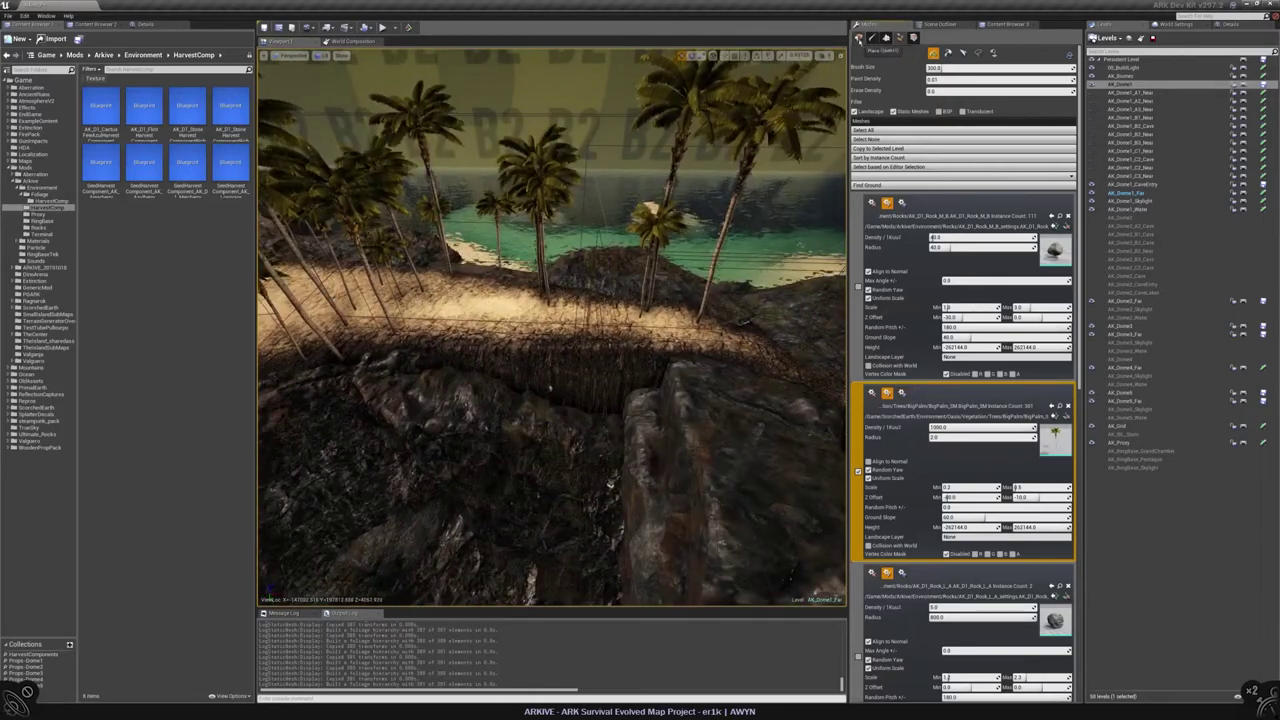
Step: Cut a sandstone cliff rock from the base of the ridge, undo the cut and copy the rock instead
{"action": "left_click", "coordinate": [858, 37]}
{"action": "right_click_drag", "start_coordinate": [741, 512], "coordinate": [741, 512]}
{"action": "key", "text": "w"}
{"action": "key", "text": "s"}
{"action": "key", "text": "ctrl+x"}
{"action": "key", "text": "ctrl+z"}
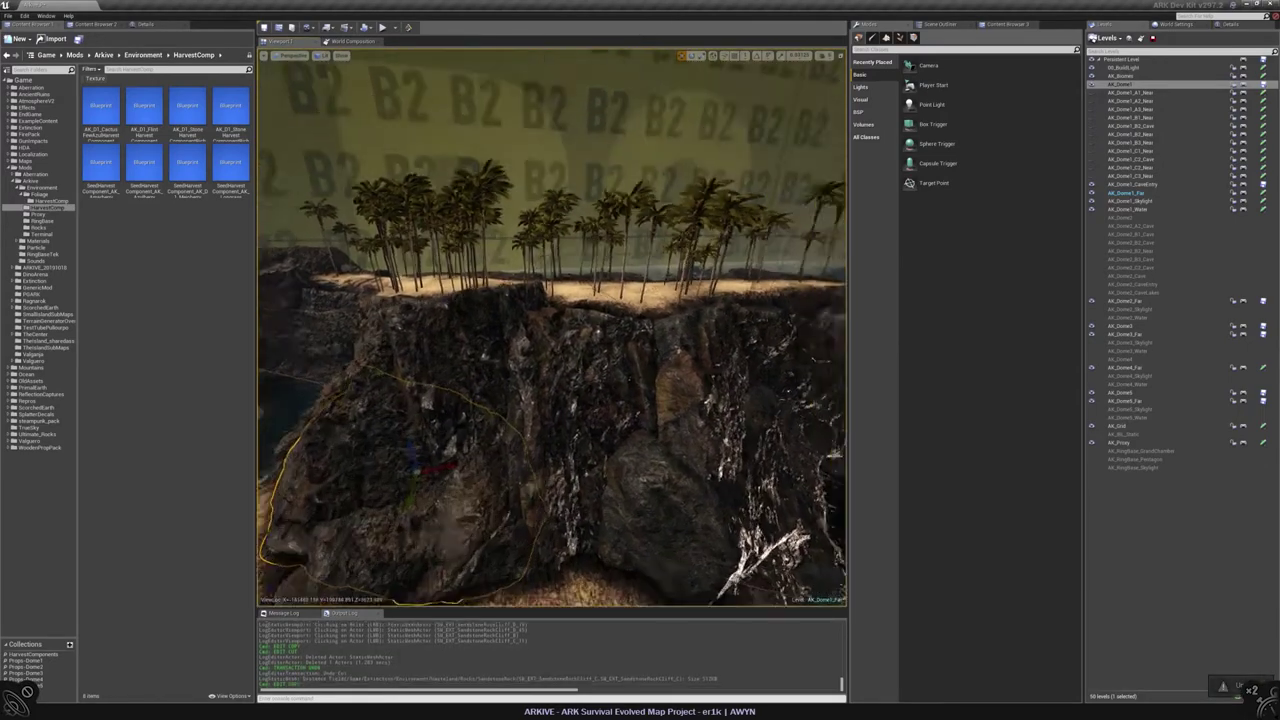
Step: Paste the copied cliff rock beside the ridge path above the cave opening, scale it down and rotate it into the cliff
{"action": "right_click_drag", "start_coordinate": [575, 345], "coordinate": [575, 345]}
{"action": "right_click", "coordinate": [575, 345]}
{"action": "mouse_move", "coordinate": [630, 447]}
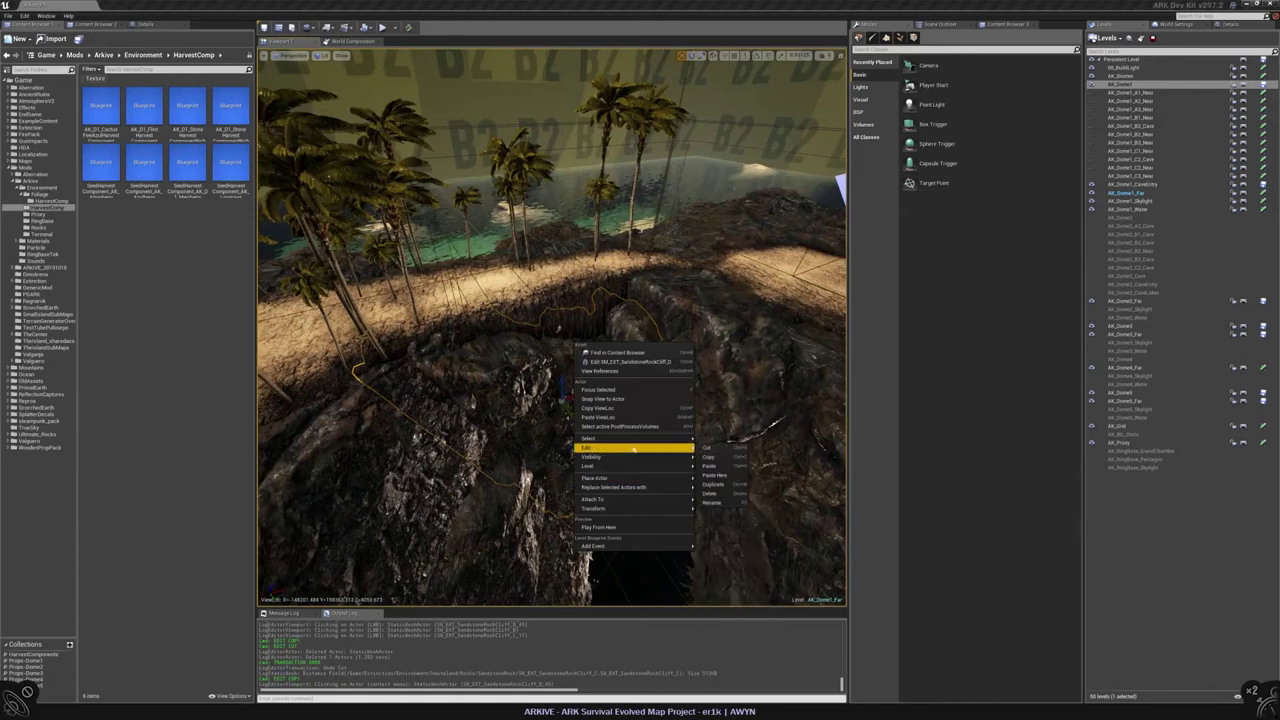
{"action": "left_click", "coordinate": [708, 457]}
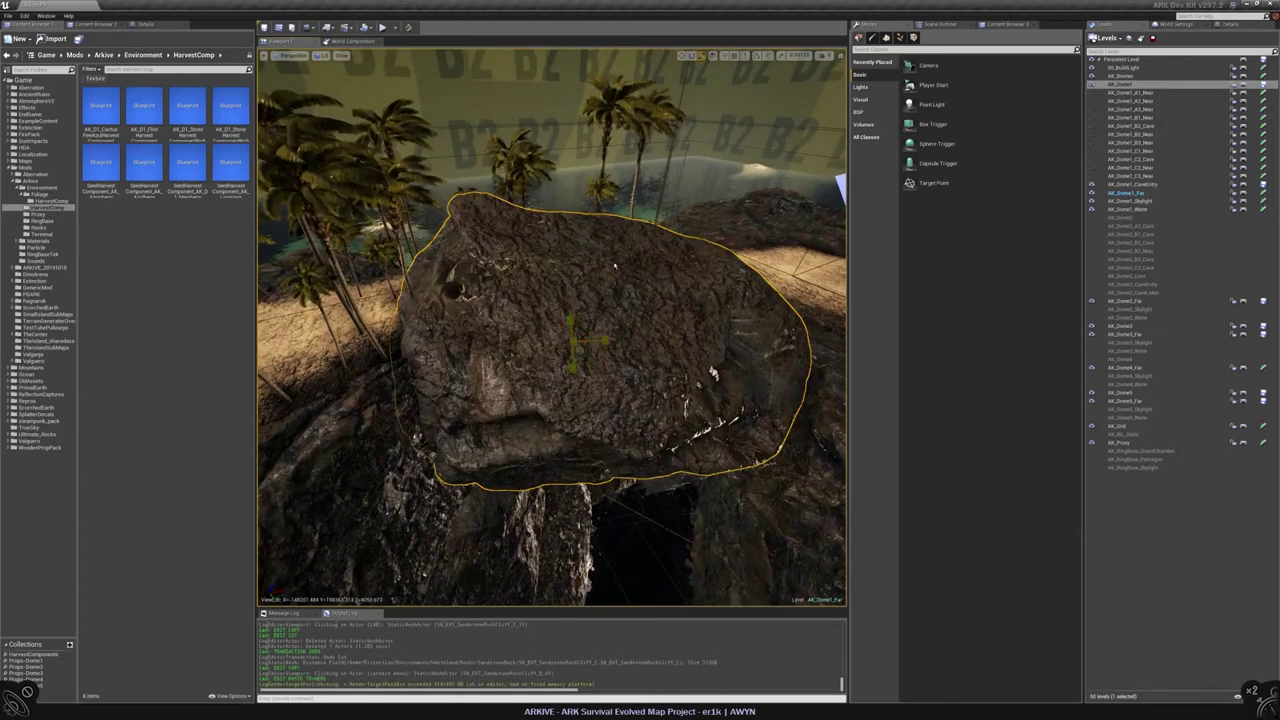
{"action": "scroll", "coordinate": [713, 374], "scroll_direction": "down", "scroll_amount": 3}
{"action": "key", "text": "e"}
{"action": "left_click_drag", "start_coordinate": [575, 338], "coordinate": [600, 420]}
{"action": "left_click_drag", "start_coordinate": [572, 366], "coordinate": [598, 572]}
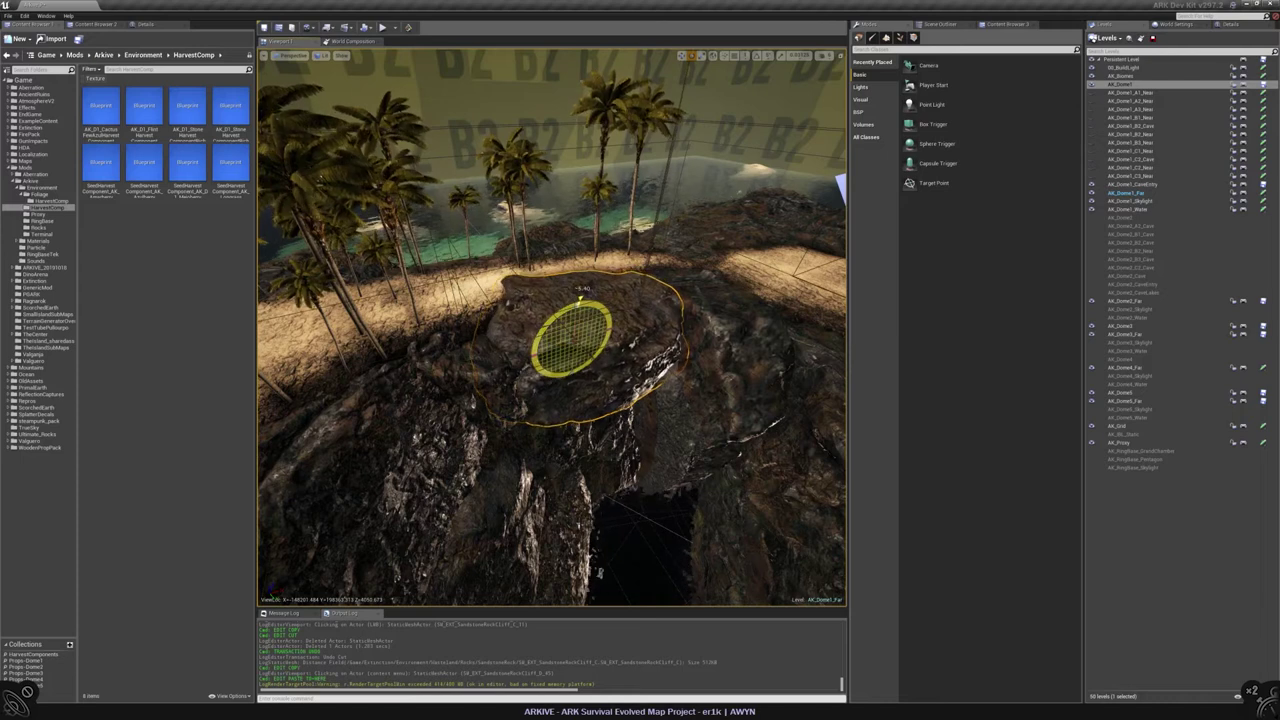
{"action": "scroll", "coordinate": [598, 572], "scroll_direction": "up", "scroll_amount": 3}
{"action": "left_click_drag", "start_coordinate": [520, 340], "coordinate": [566, 420]}
{"action": "key", "text": "Escape"}
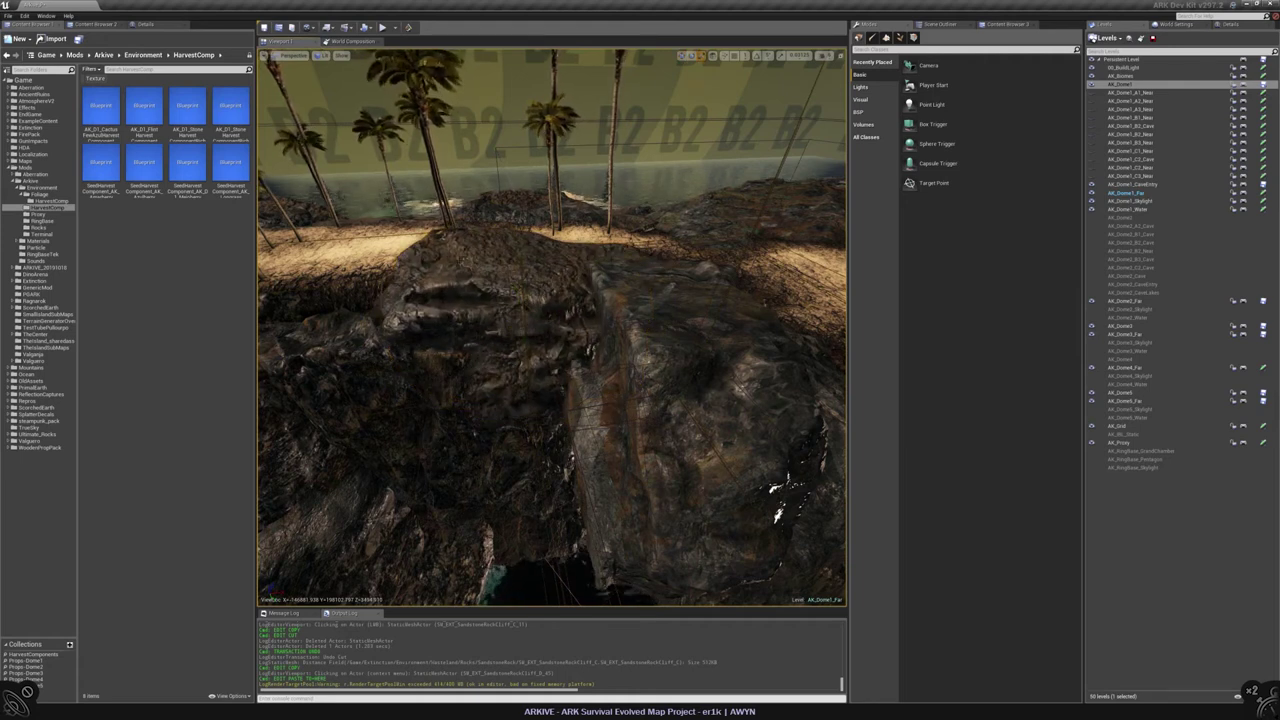
Step: Give the pasted cliff rock a negative X scale, then rotate and move it along the edge of the sandy path
{"action": "left_click", "coordinate": [520, 320]}
{"action": "left_click", "coordinate": [145, 23]}
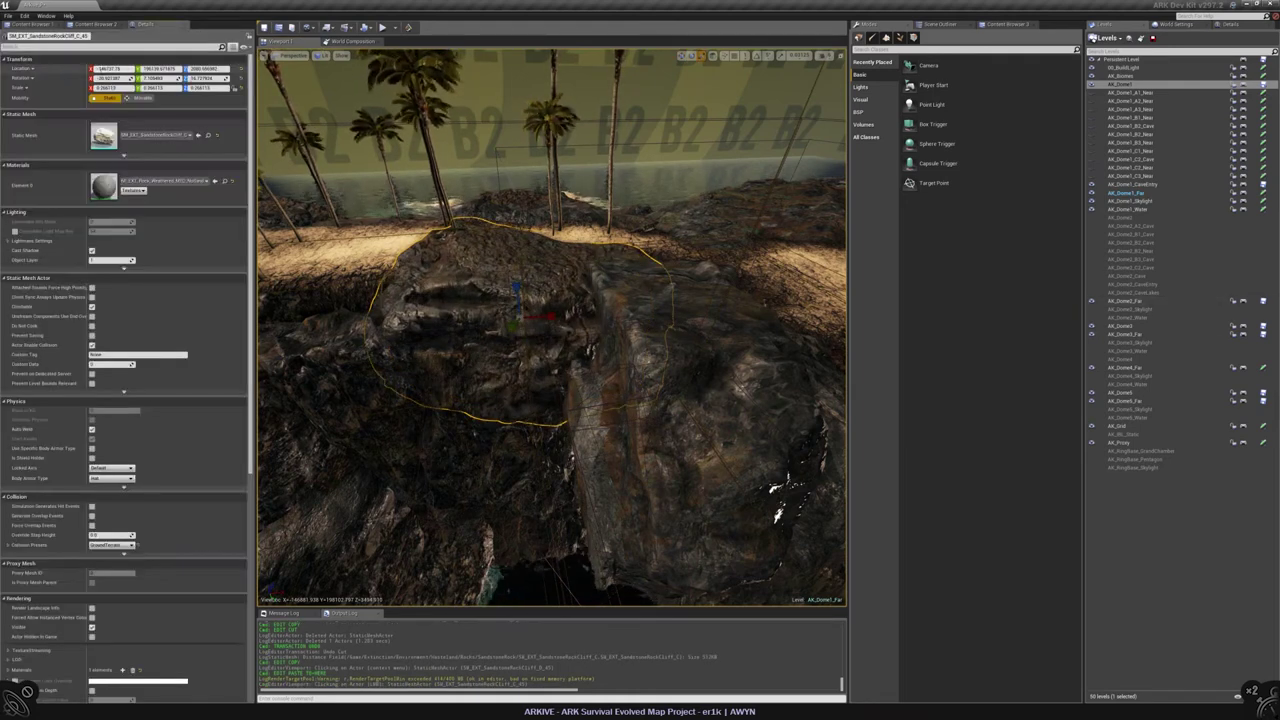
{"action": "left_click_drag", "start_coordinate": [105, 87], "coordinate": [118, 87]}
{"action": "key", "text": "e"}
{"action": "left_click_drag", "start_coordinate": [486, 320], "coordinate": [372, 365]}
{"action": "left_click_drag", "start_coordinate": [520, 340], "coordinate": [500, 420], "text": "alt"}
{"action": "left_click_drag", "start_coordinate": [595, 305], "coordinate": [569, 318]}
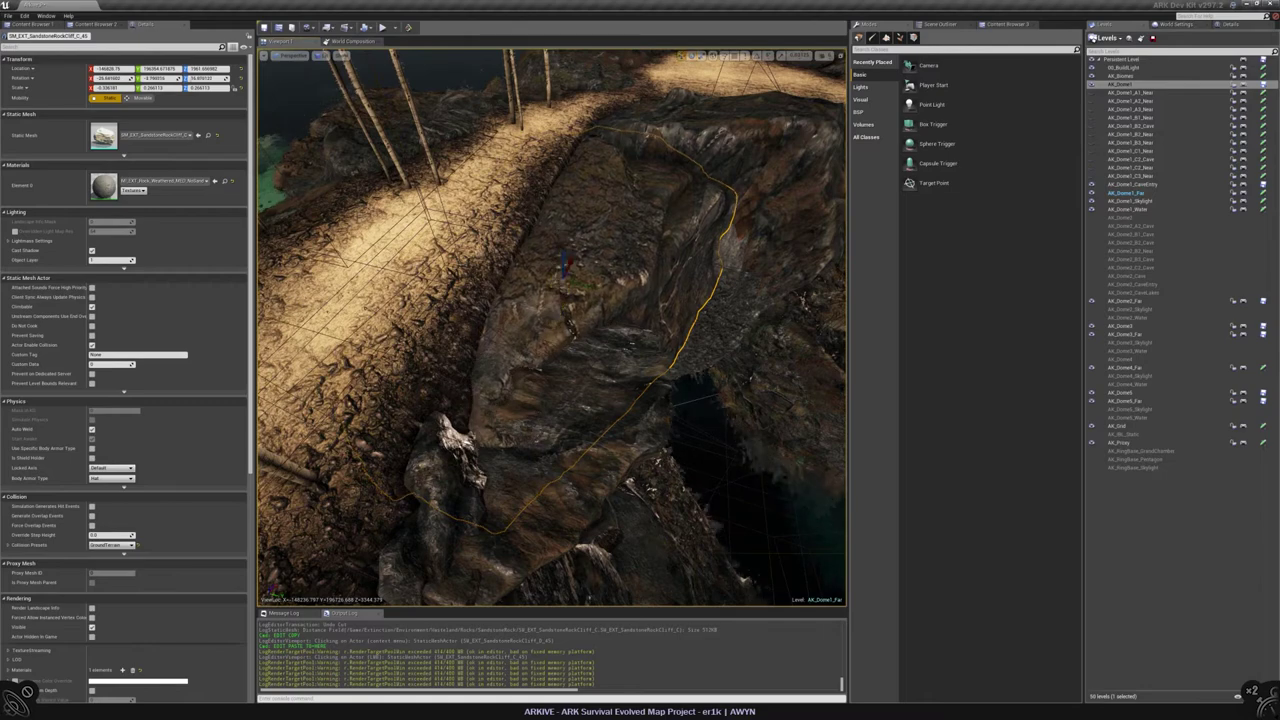
{"action": "scroll", "coordinate": [551, 327], "scroll_direction": "up", "scroll_amount": 10}
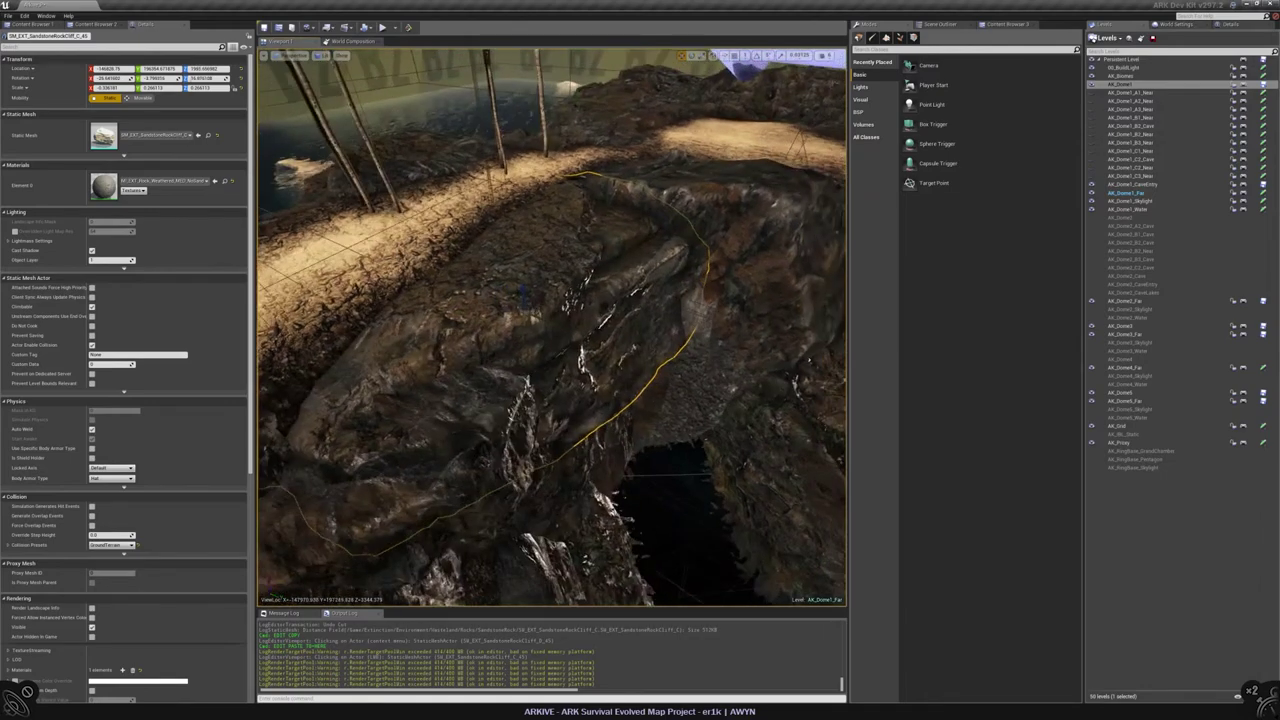
{"action": "scroll", "coordinate": [551, 327], "scroll_direction": "up", "scroll_amount": 5}
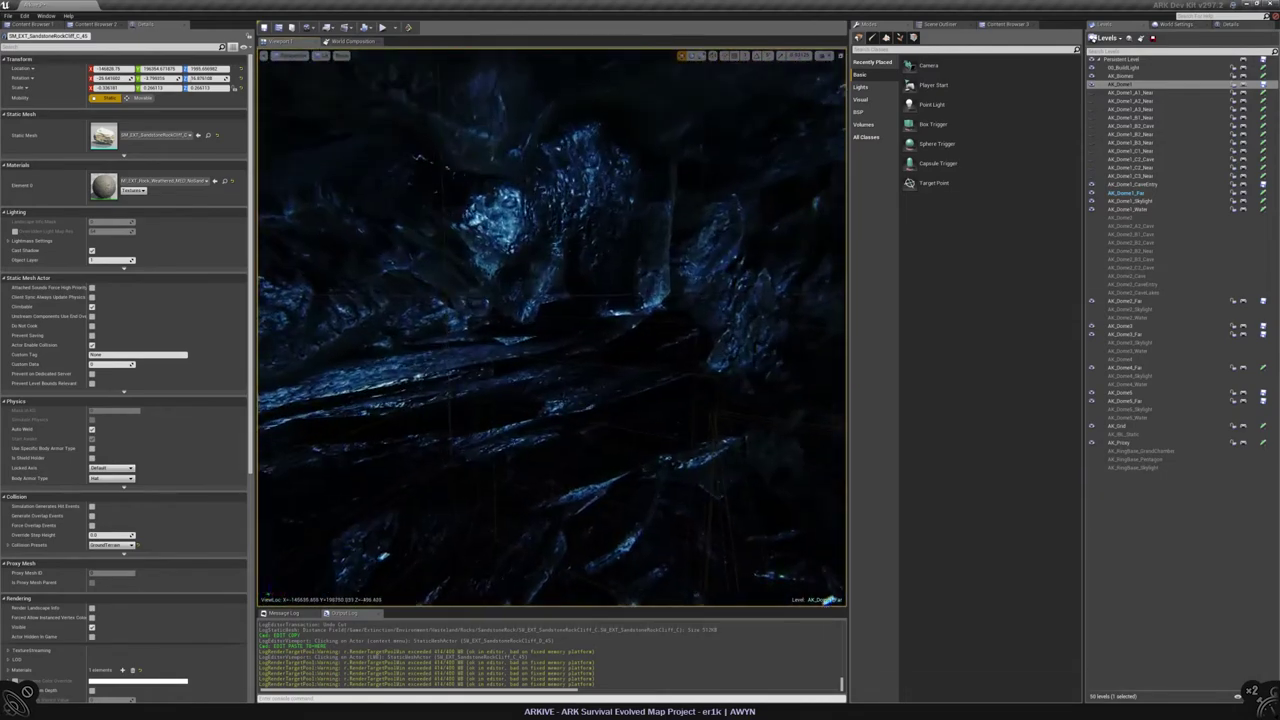
Step: Select the sandstone cliff rock below the sandy path and lower it toward the cave opening
{"action": "left_click", "coordinate": [620, 285]}
{"action": "scroll", "coordinate": [551, 327], "scroll_direction": "down", "scroll_amount": 10}
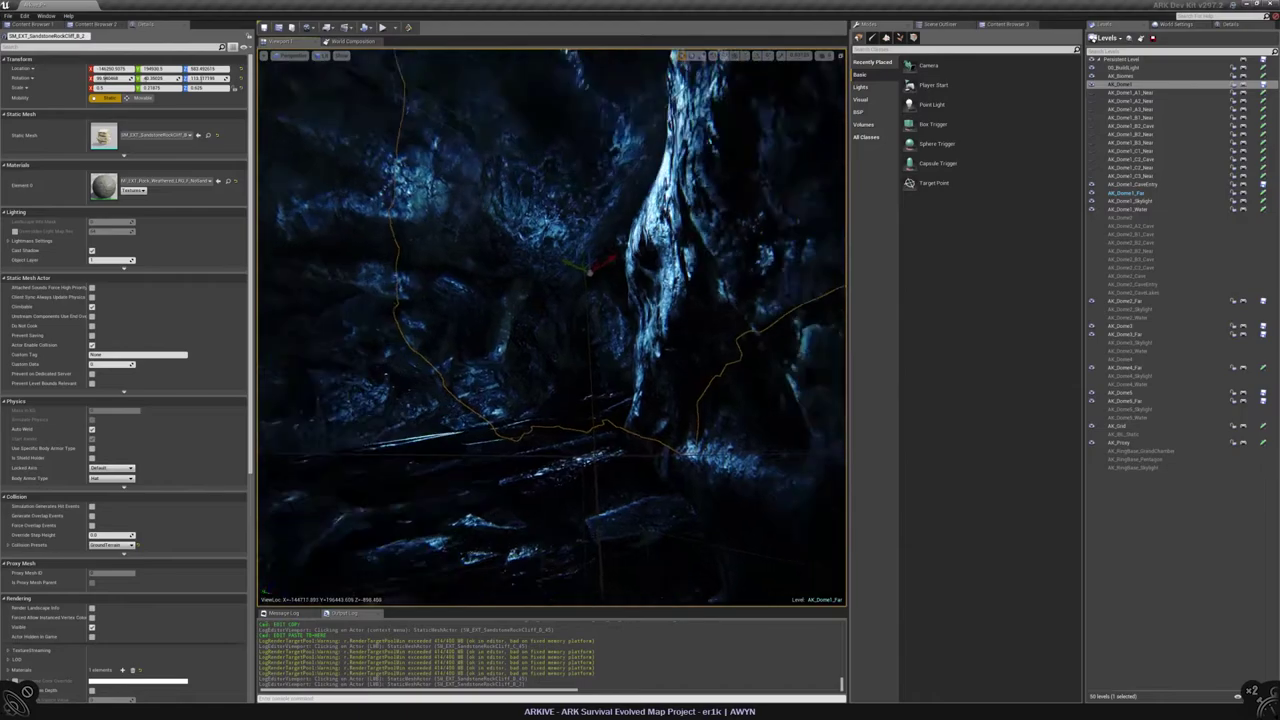
{"action": "scroll", "coordinate": [551, 327], "scroll_direction": "up", "scroll_amount": 10}
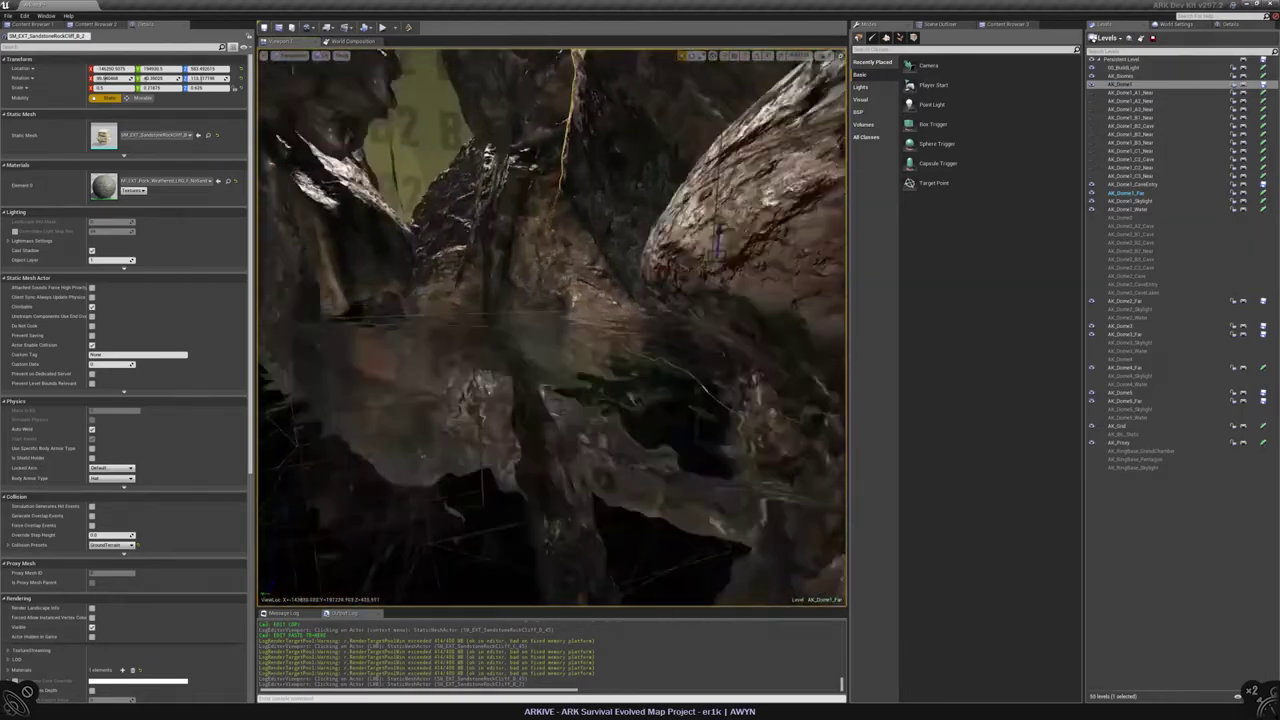
{"action": "left_click", "coordinate": [551, 327]}
{"action": "scroll", "coordinate": [551, 327], "scroll_direction": "down", "scroll_amount": 10}
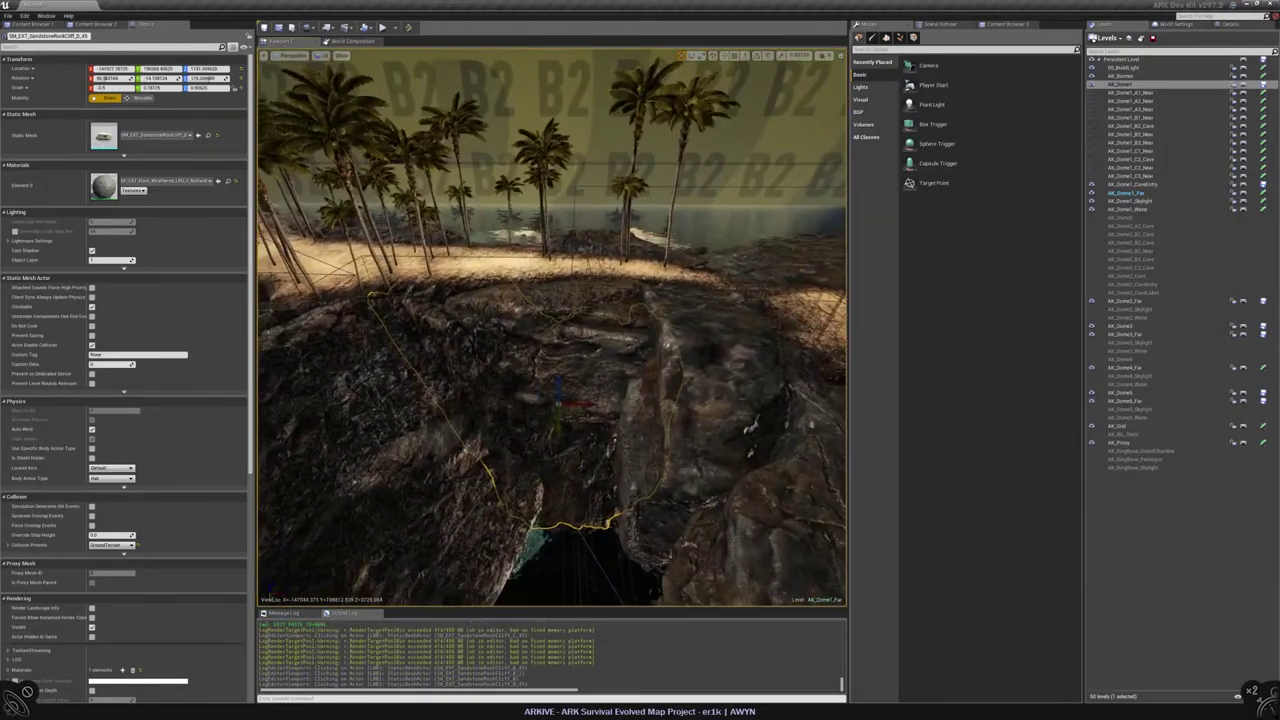
{"action": "key", "text": "End"}
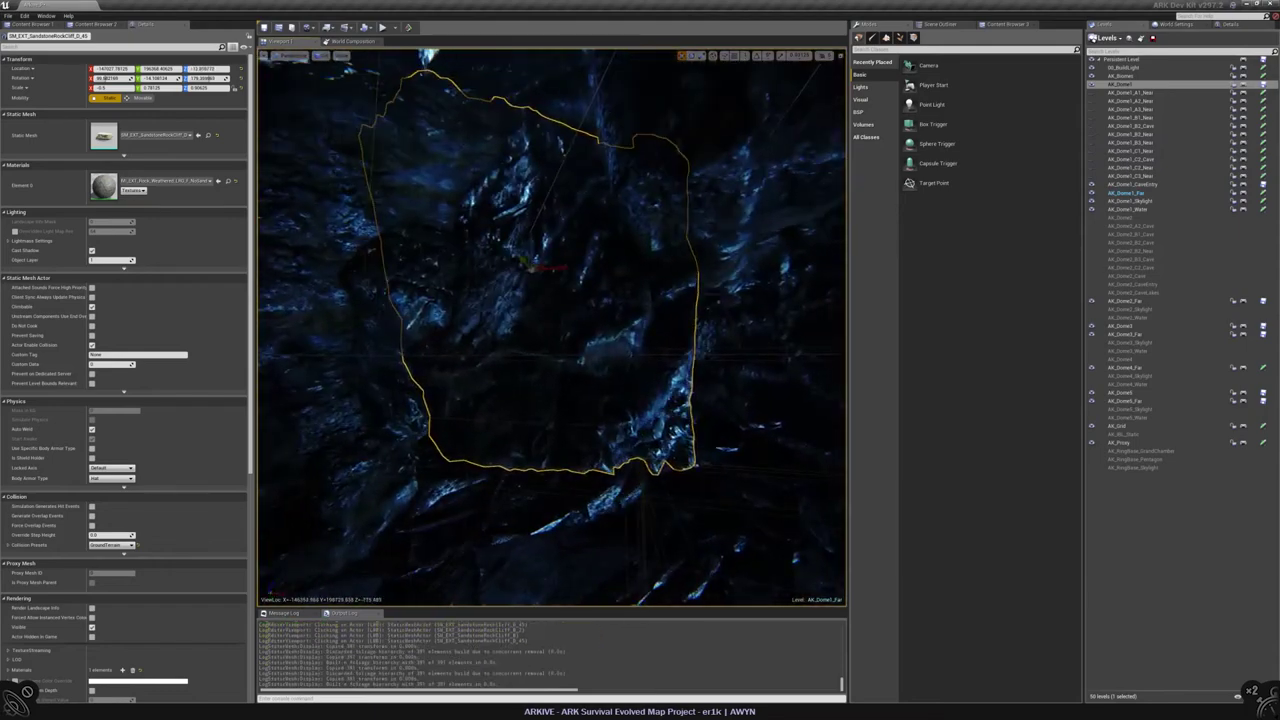
{"action": "key", "text": "End"}
{"action": "key", "text": "End"}
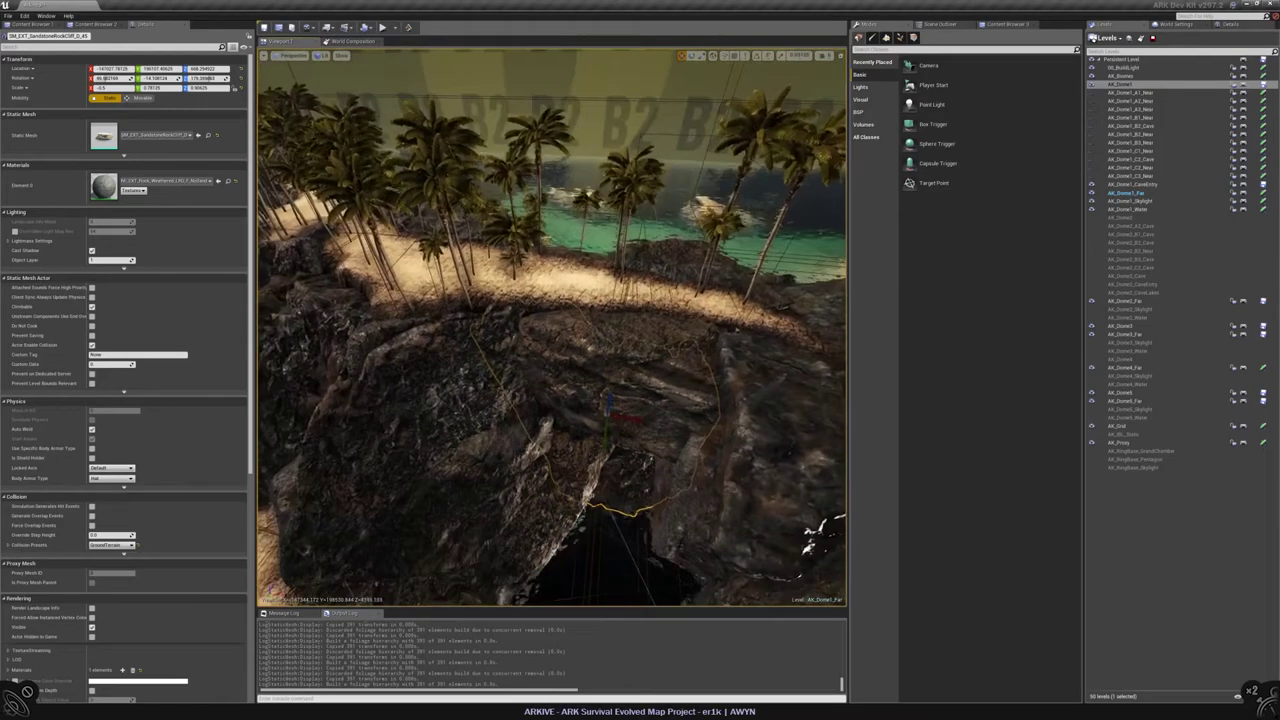
{"action": "right_click_drag", "start_coordinate": [552, 325], "coordinate": [552, 325]}
{"action": "key", "text": "Escape"}
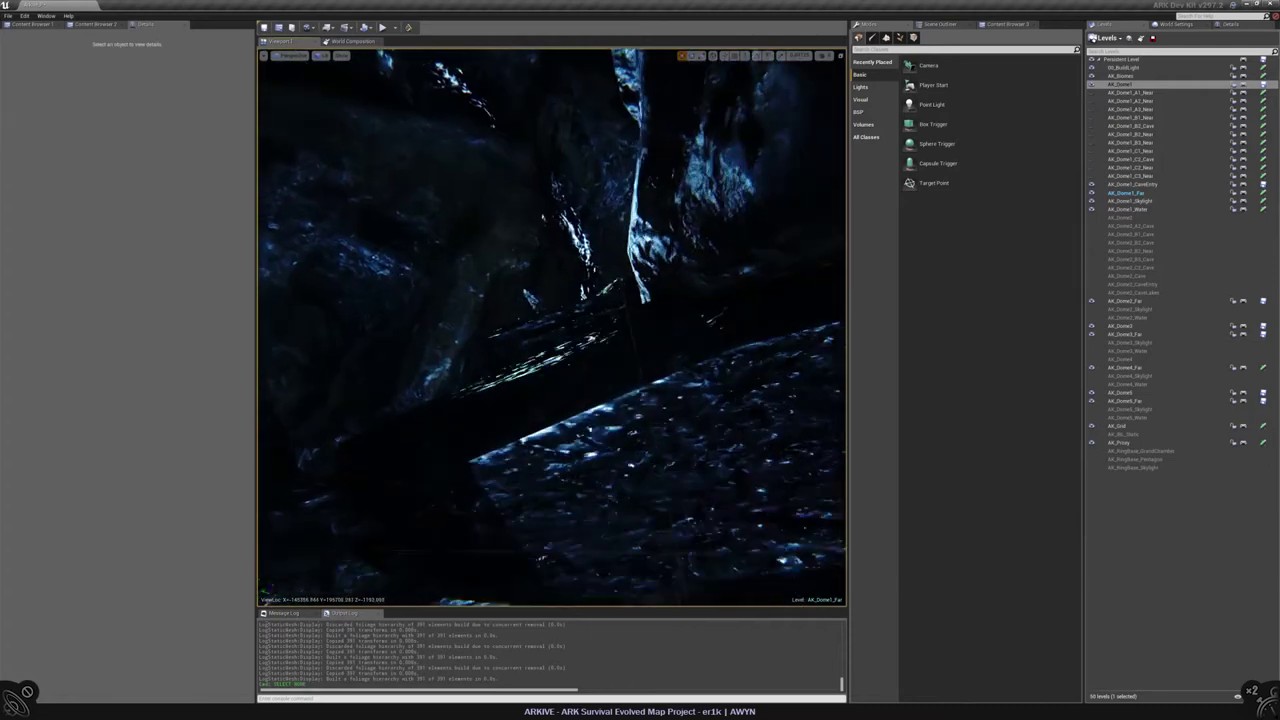
Step: Rotate the lowered cliff rock and shift it into the rock face above the cave opening
{"action": "left_click", "coordinate": [552, 325]}
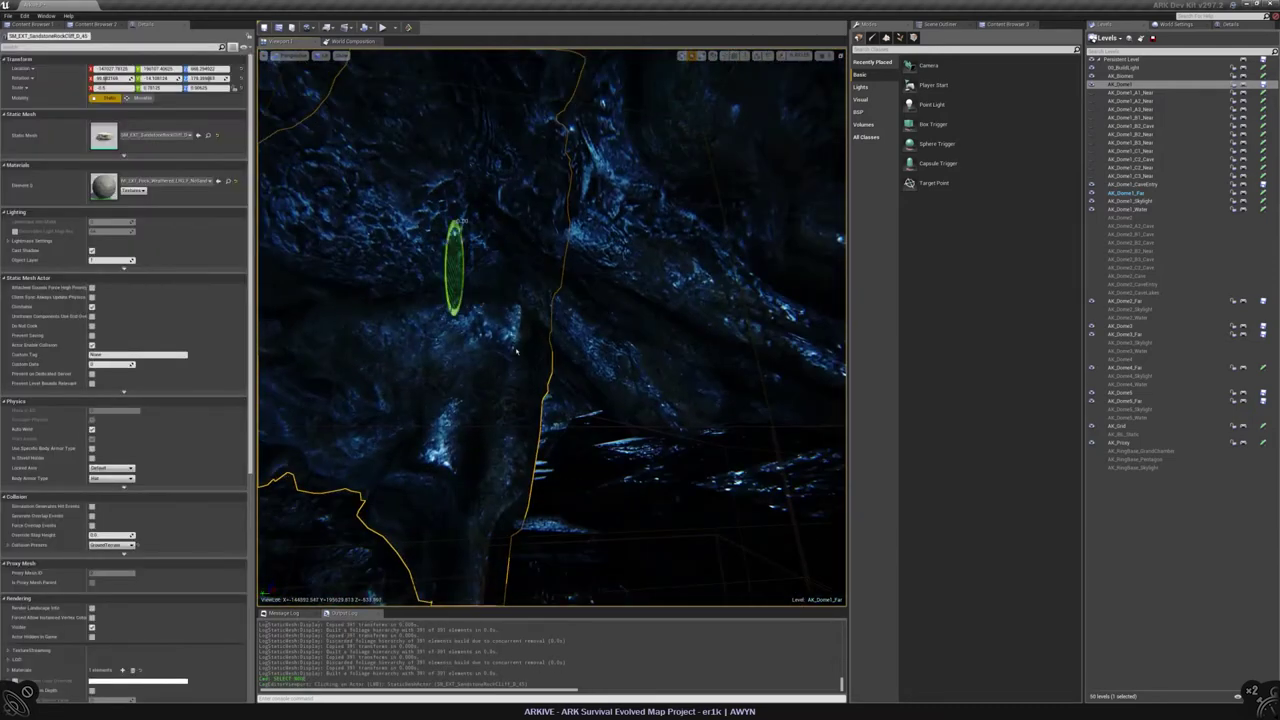
{"action": "left_click_drag", "start_coordinate": [458, 226], "coordinate": [530, 270]}
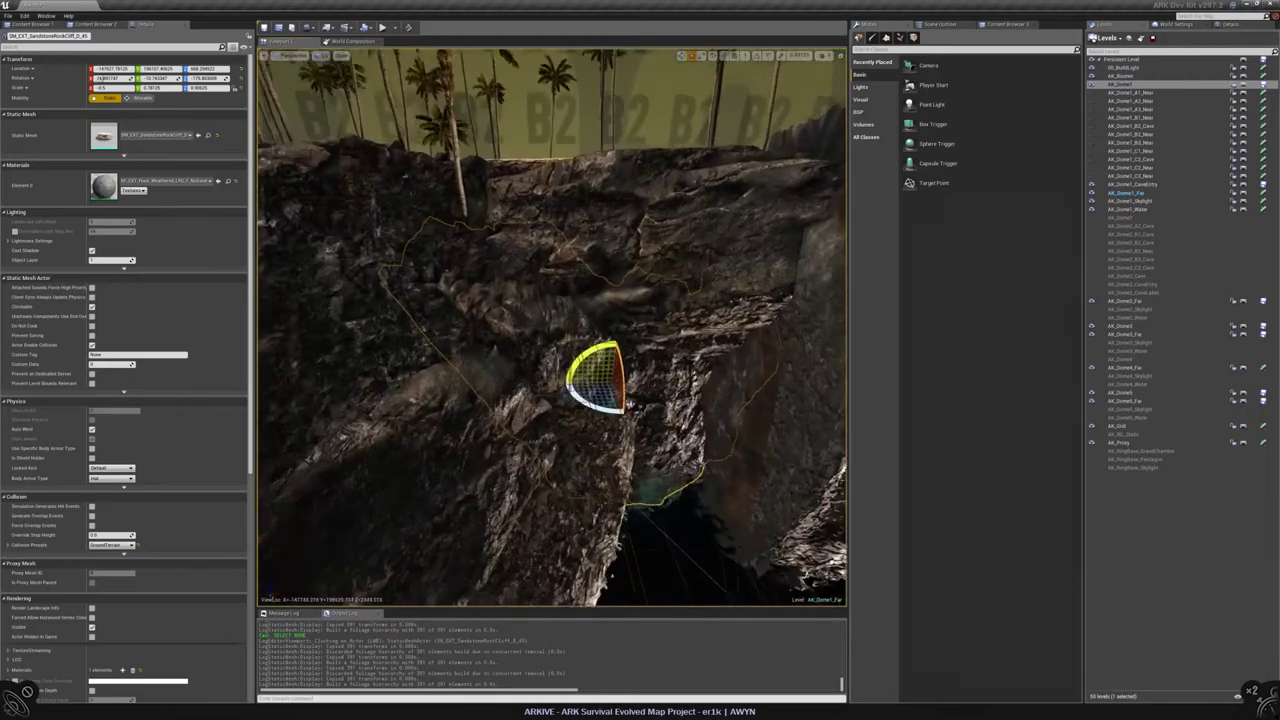
{"action": "left_click_drag", "start_coordinate": [612, 372], "coordinate": [620, 366]}
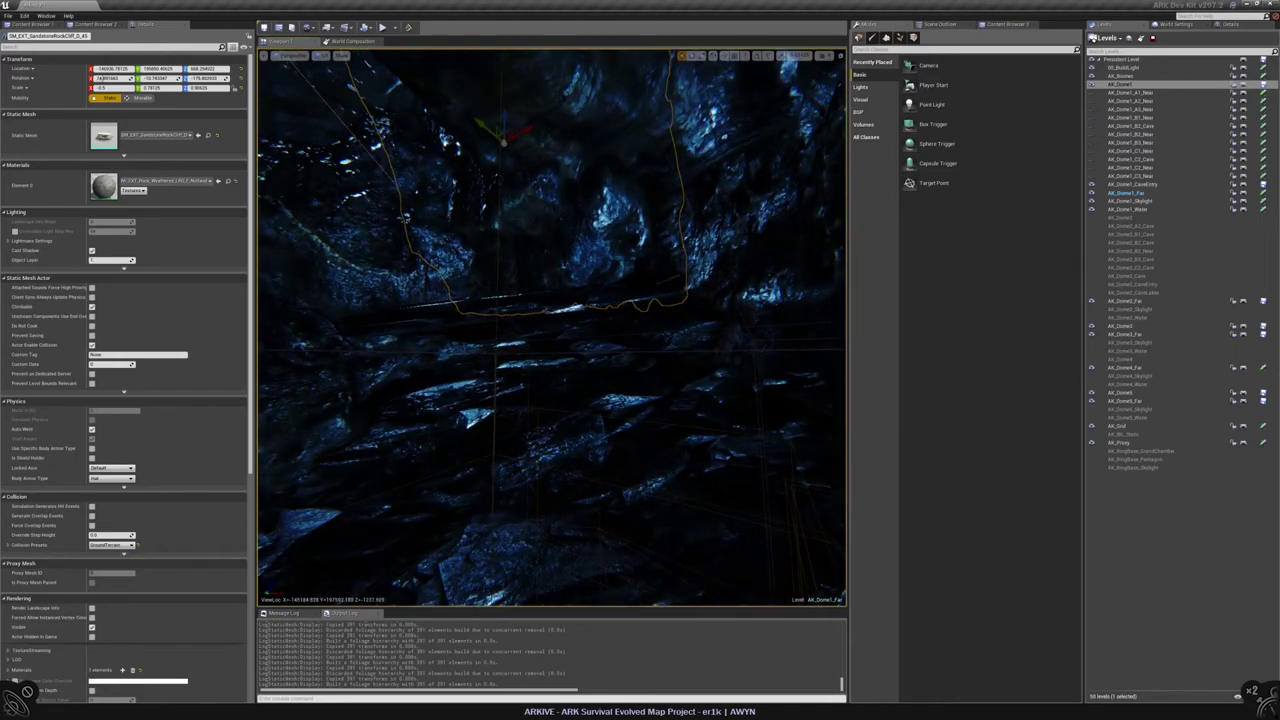
{"action": "key", "text": "Escape"}
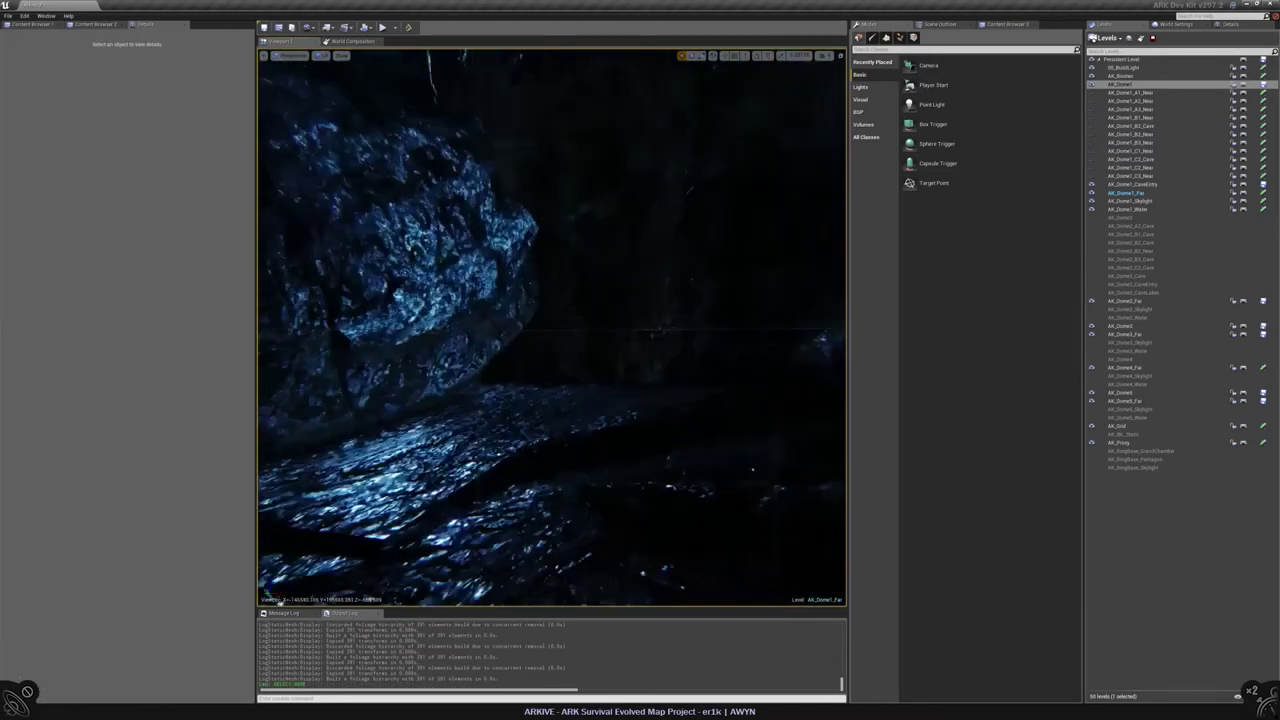
Step: Delete the stray palms growing out of the cliff rocks beside the sandy ridge path
{"action": "right_click_drag", "start_coordinate": [551, 326], "coordinate": [600, 330]}
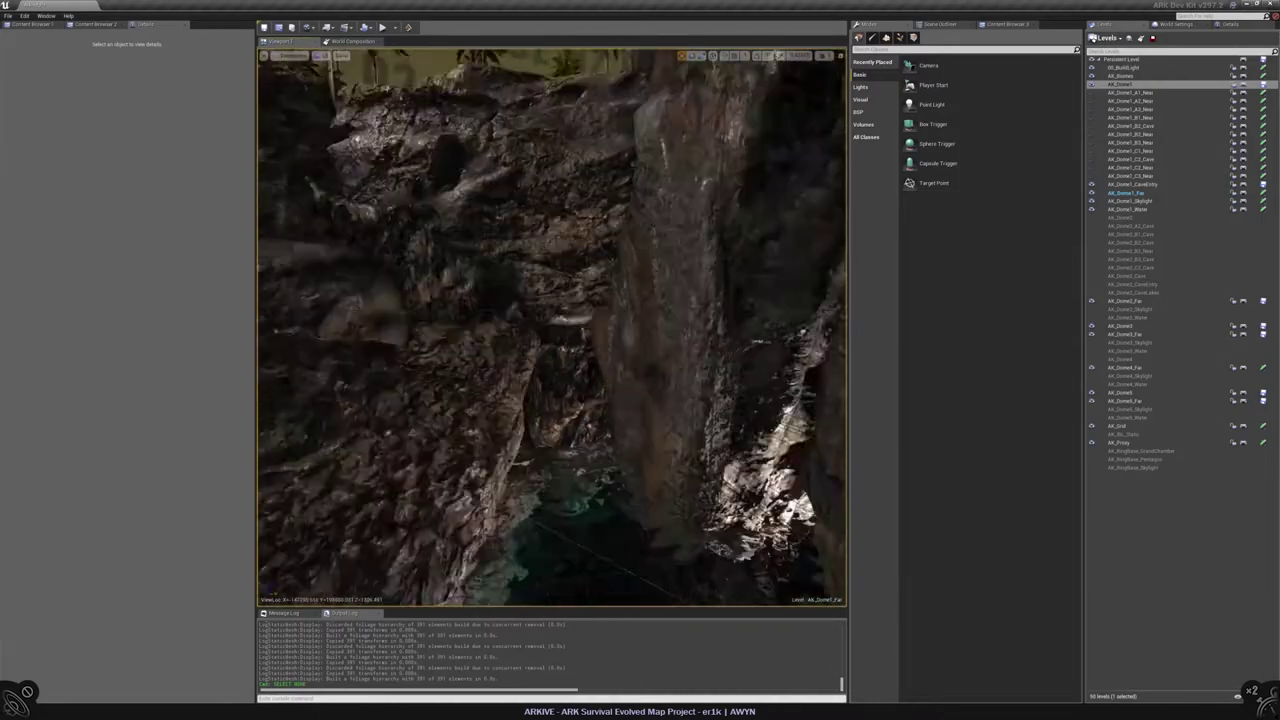
{"action": "right_click_drag", "start_coordinate": [551, 326], "coordinate": [556, 345]}
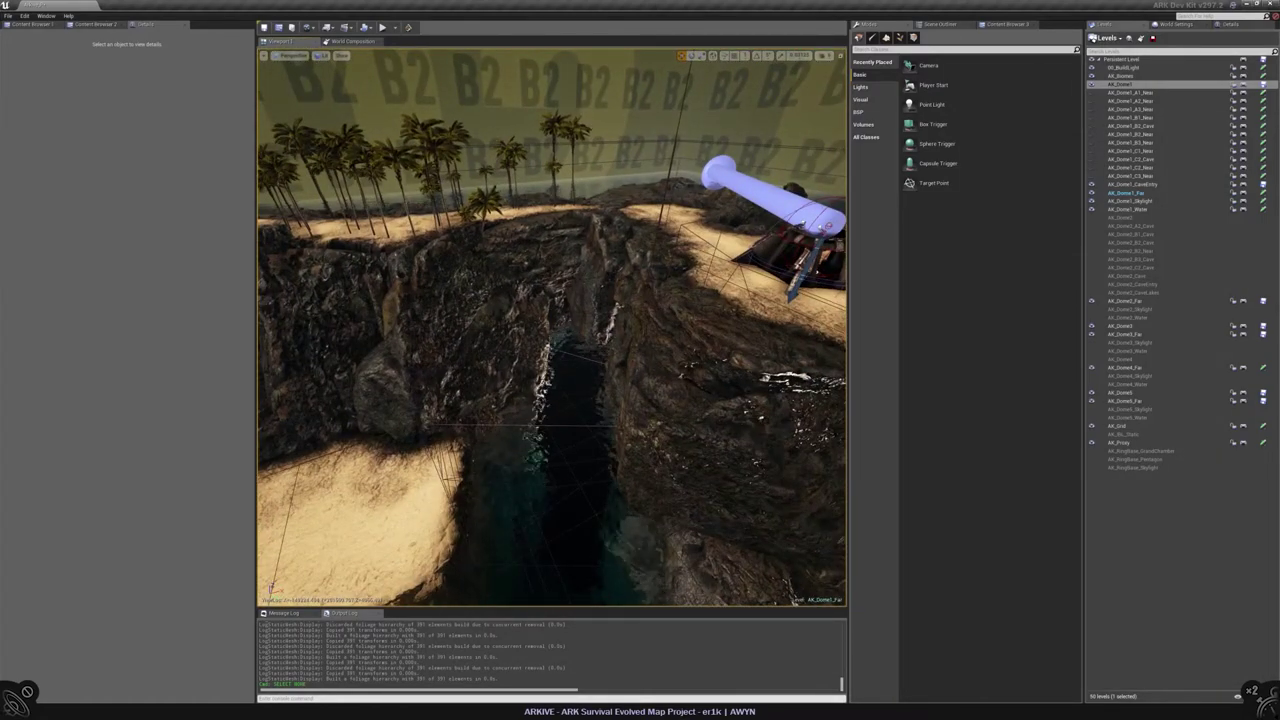
{"action": "right_click_drag", "start_coordinate": [551, 326], "coordinate": [551, 320]}
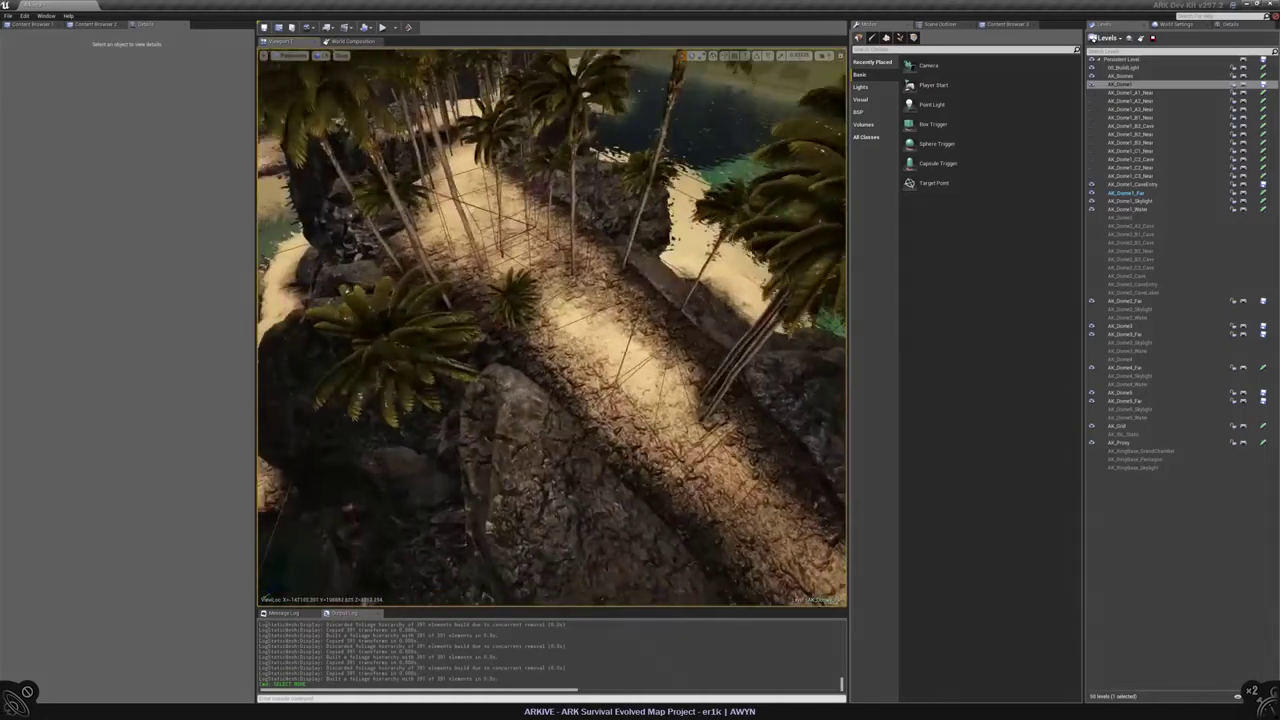
{"action": "left_click", "coordinate": [899, 37]}
{"action": "left_click", "coordinate": [963, 53]}
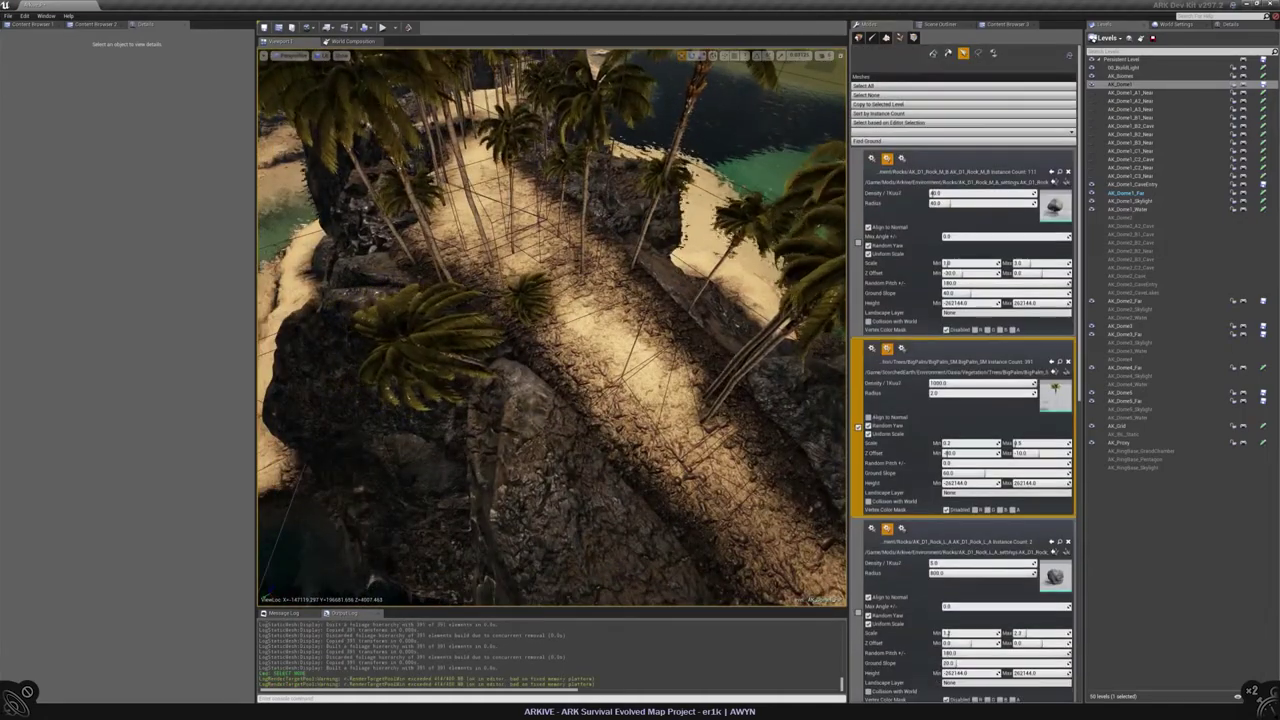
{"action": "key", "text": "Delete"}
{"action": "key", "text": "Delete"}
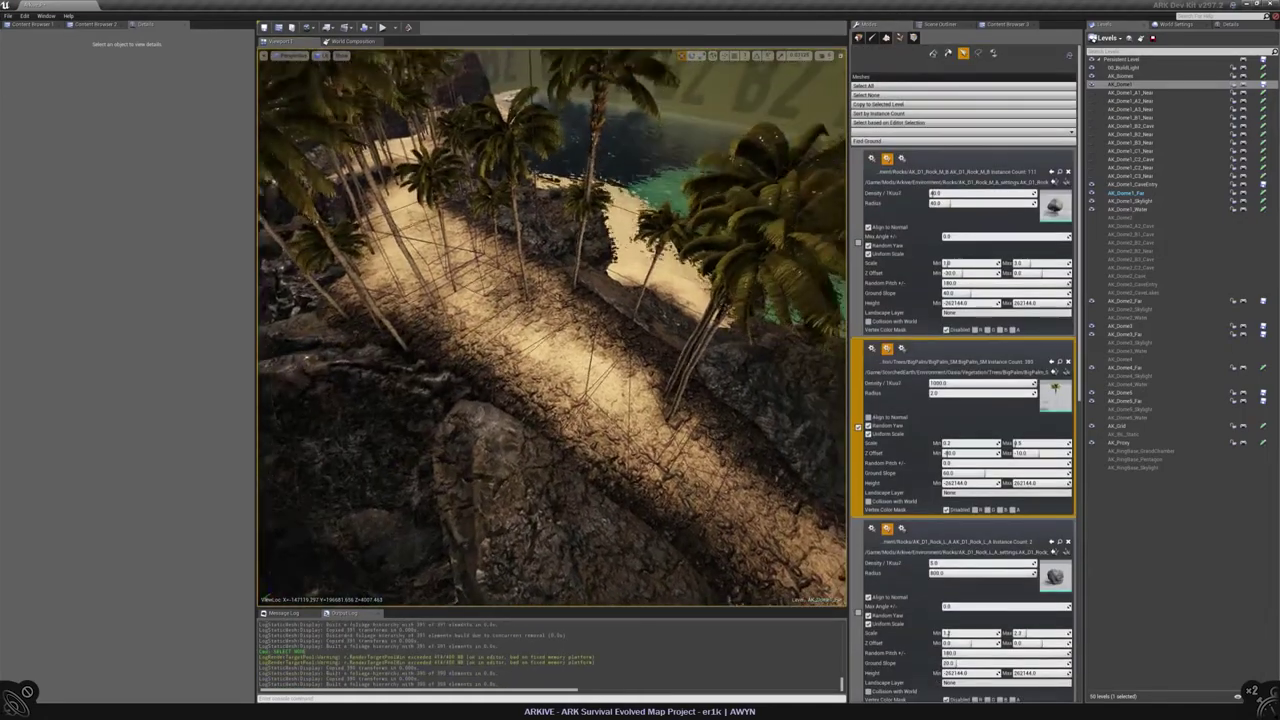
Step: Paint BigPalm foliage along the outer edges of the cracked sand where the ridge path bends
{"action": "right_click_drag", "start_coordinate": [550, 330], "coordinate": [500, 318]}
{"action": "left_click", "coordinate": [933, 53]}
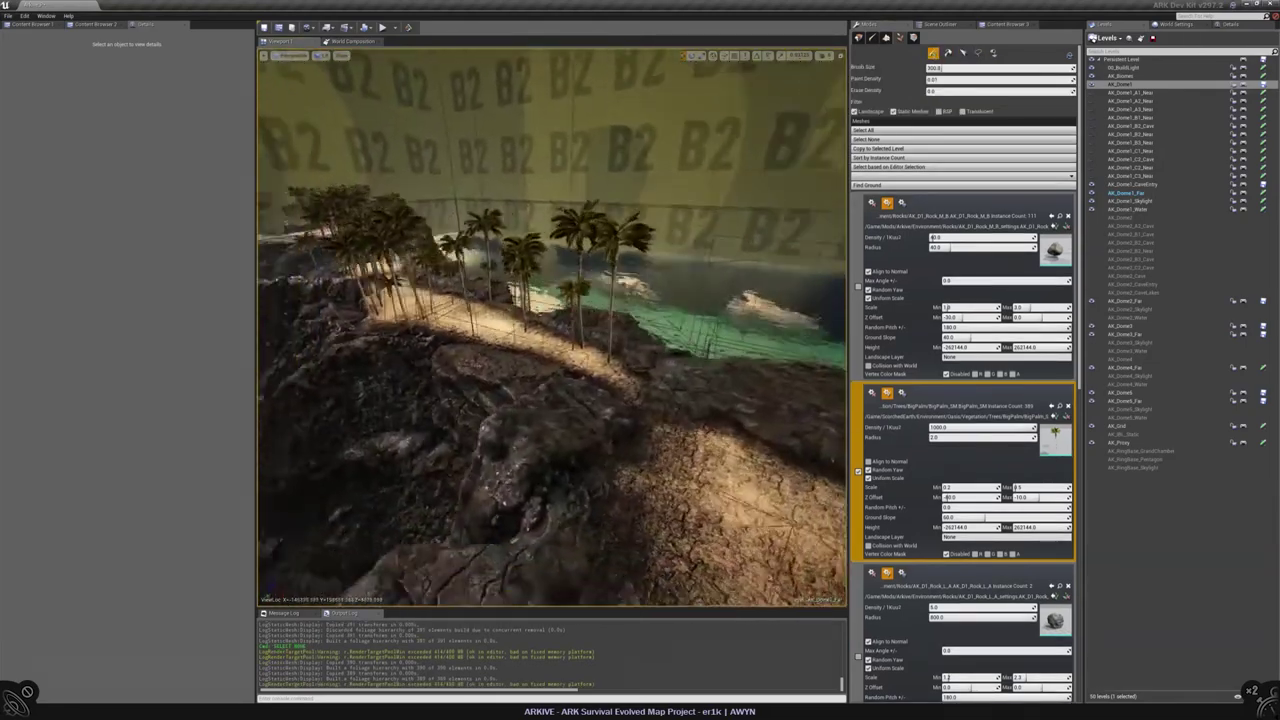
{"action": "left_click", "coordinate": [650, 510]}
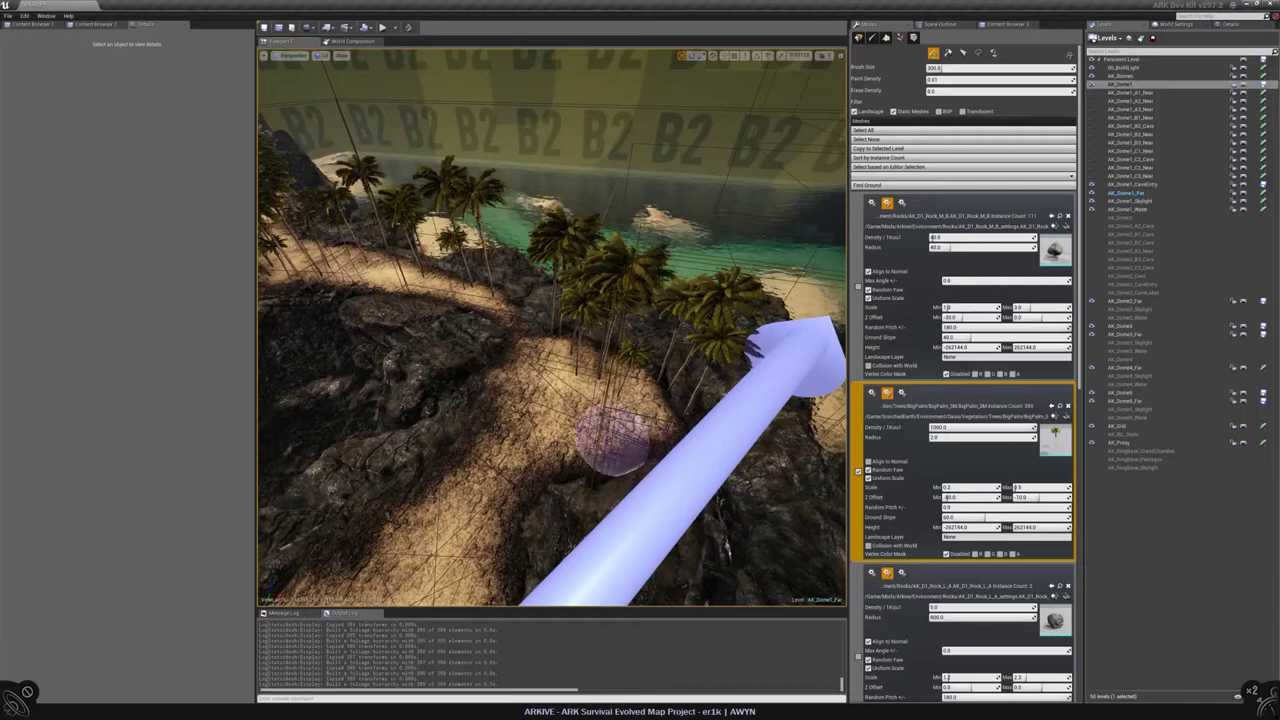
{"action": "left_click_drag", "start_coordinate": [605, 395], "coordinate": [510, 415], "text": "shift"}
{"action": "right_click_drag", "start_coordinate": [570, 350], "coordinate": [560, 345]}
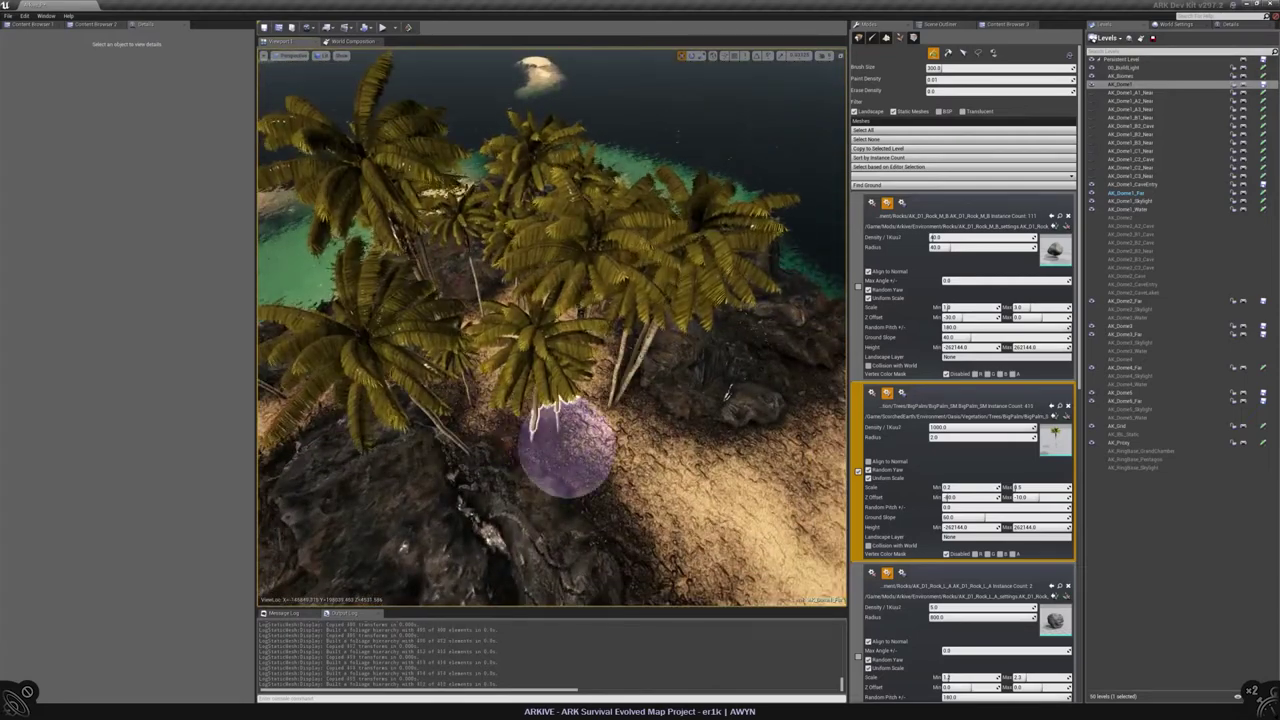
Step: Extend the palm groups along the ridge up to the sandy clearing in front of the pentagonal entrance structure
{"action": "mouse_move", "coordinate": [436, 355]}
{"action": "left_mouse_down"}
{"action": "mouse_move", "coordinate": [491, 349]}
{"action": "mouse_move", "coordinate": [528, 412]}
{"action": "left_mouse_up"}
{"action": "left_click_drag", "start_coordinate": [490, 365], "coordinate": [520, 355]}
{"action": "mouse_move", "coordinate": [520, 360]}
{"action": "right_mouse_down"}
{"action": "mouse_move", "coordinate": [493, 372]}
{"action": "mouse_move", "coordinate": [500, 471]}
{"action": "right_mouse_up"}
{"action": "left_click_drag", "start_coordinate": [500, 471], "coordinate": [730, 435]}
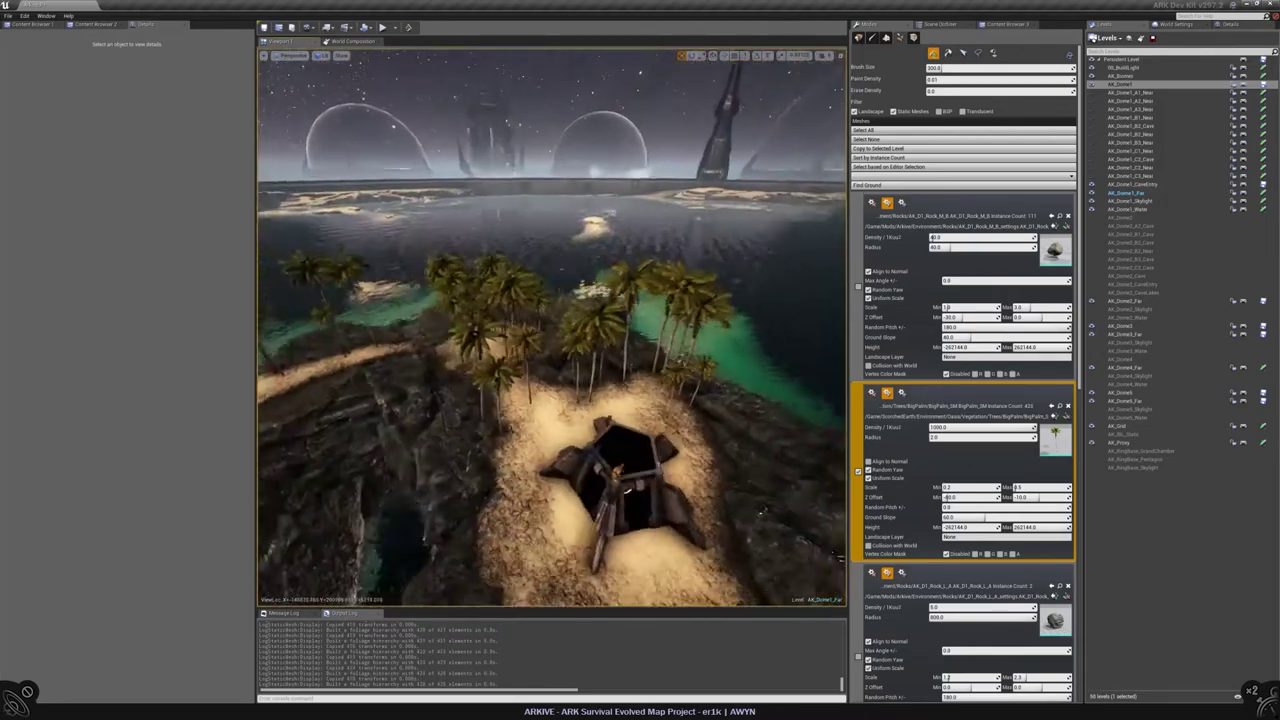
Step: Paint palms around the pentagonal entrance structure, covering both sides and the cracked ground behind it
{"action": "right_click_drag", "start_coordinate": [730, 435], "coordinate": [680, 440]}
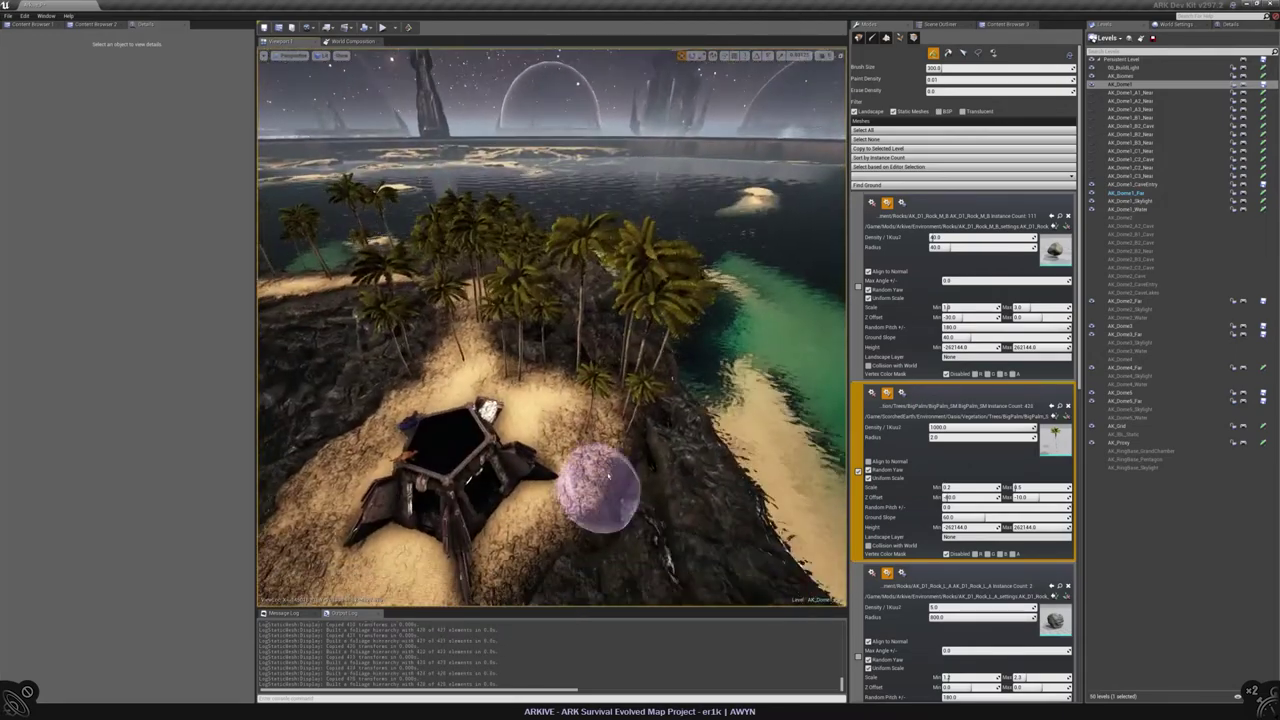
{"action": "left_click_drag", "start_coordinate": [659, 477], "coordinate": [588, 515]}
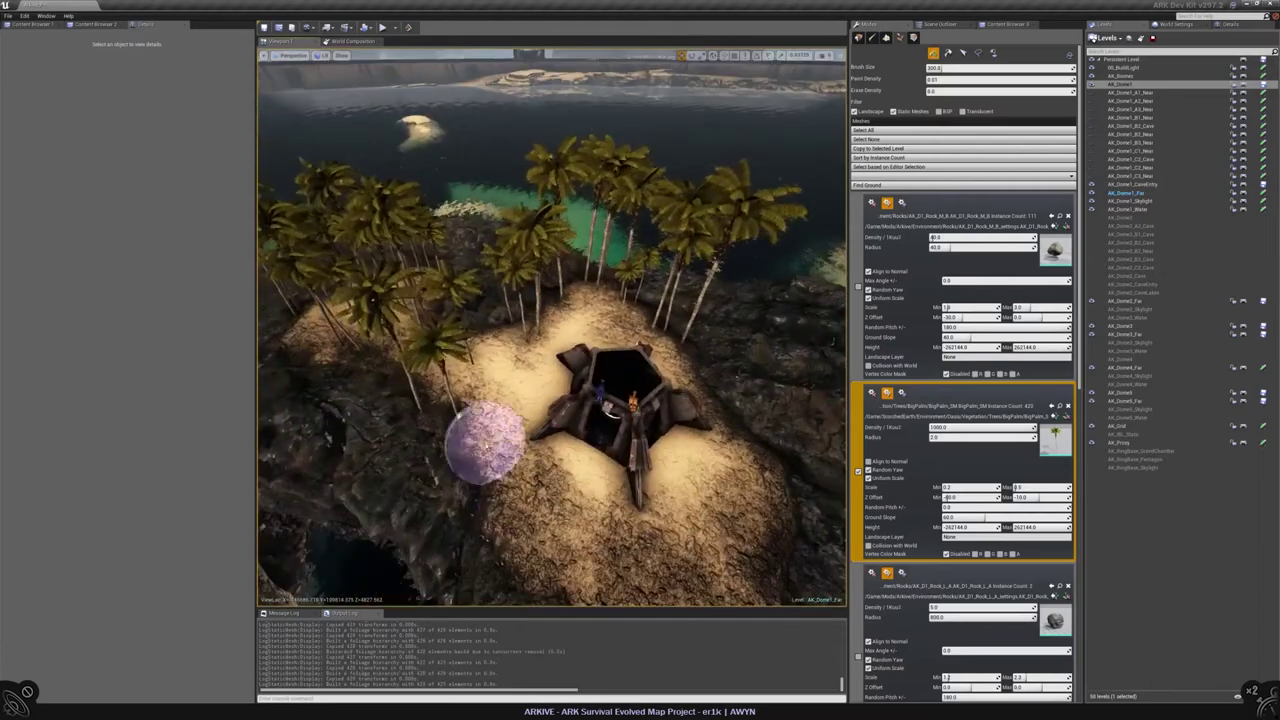
{"action": "left_click_drag", "start_coordinate": [485, 443], "coordinate": [605, 550]}
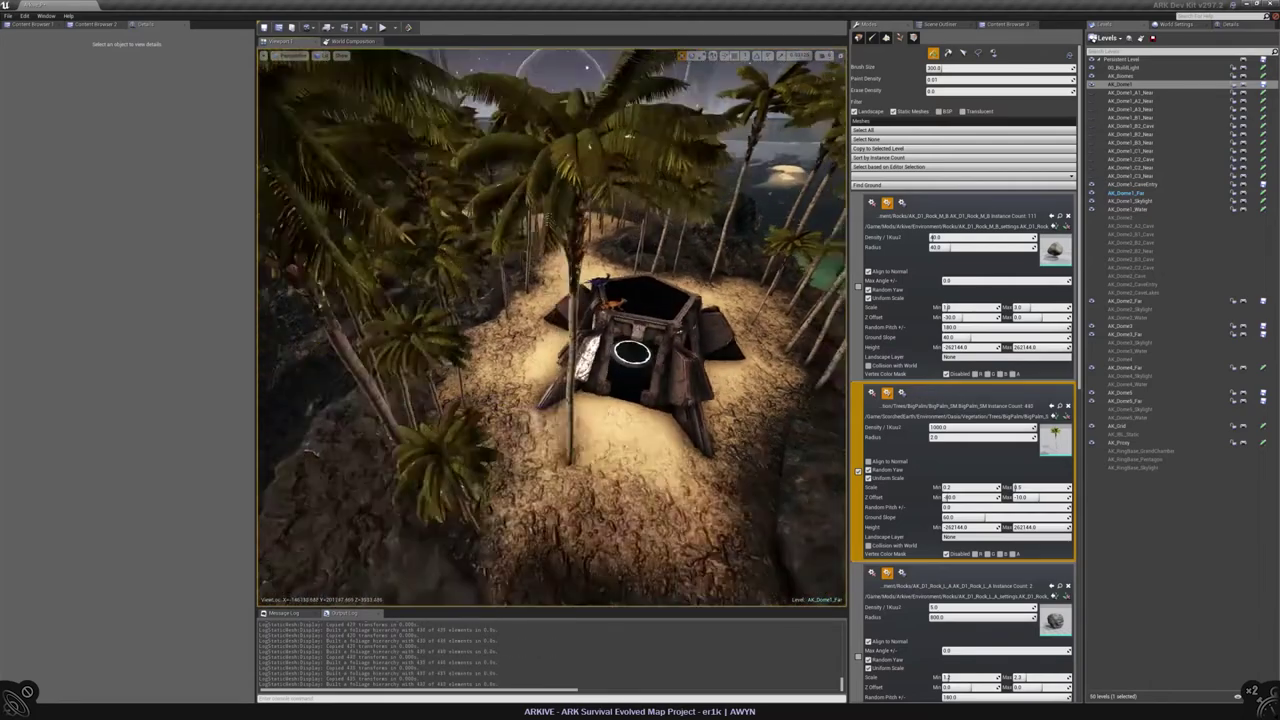
{"action": "left_click_drag", "start_coordinate": [583, 441], "coordinate": [623, 452]}
{"action": "right_click_drag", "start_coordinate": [628, 440], "coordinate": [530, 402]}
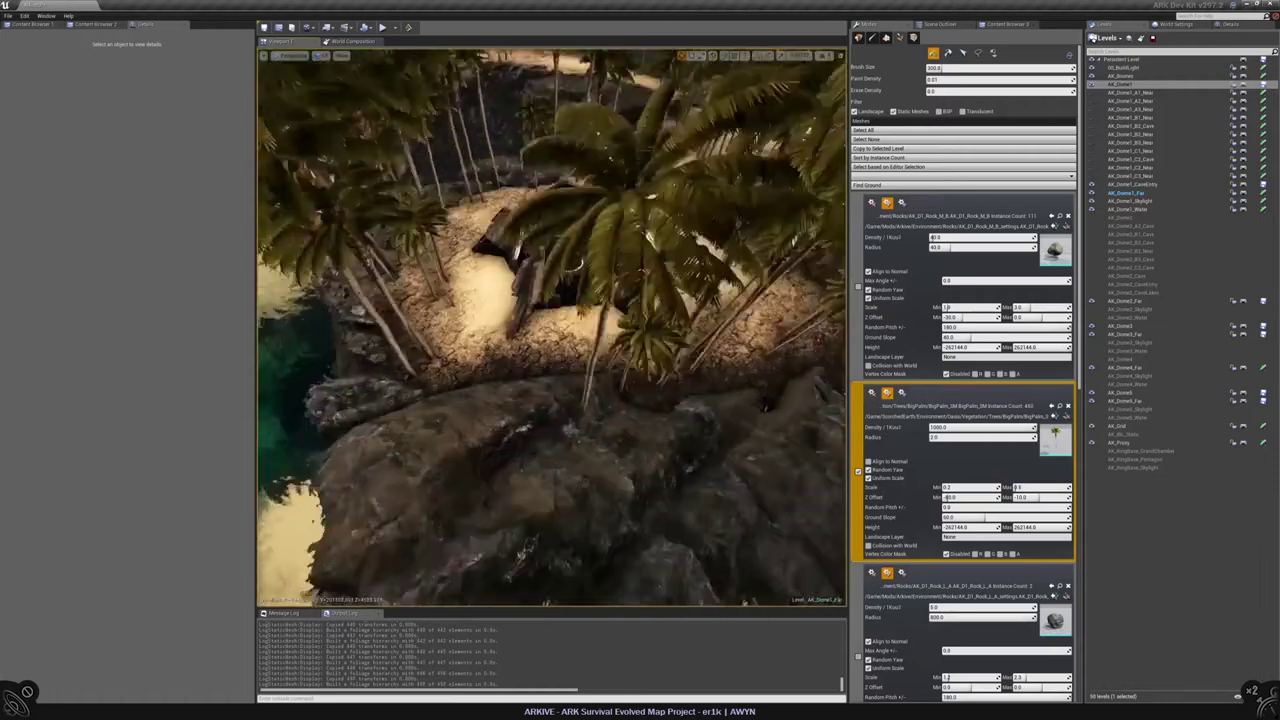
{"action": "scroll", "coordinate": [560, 362], "scroll_direction": "down", "scroll_amount": 5}
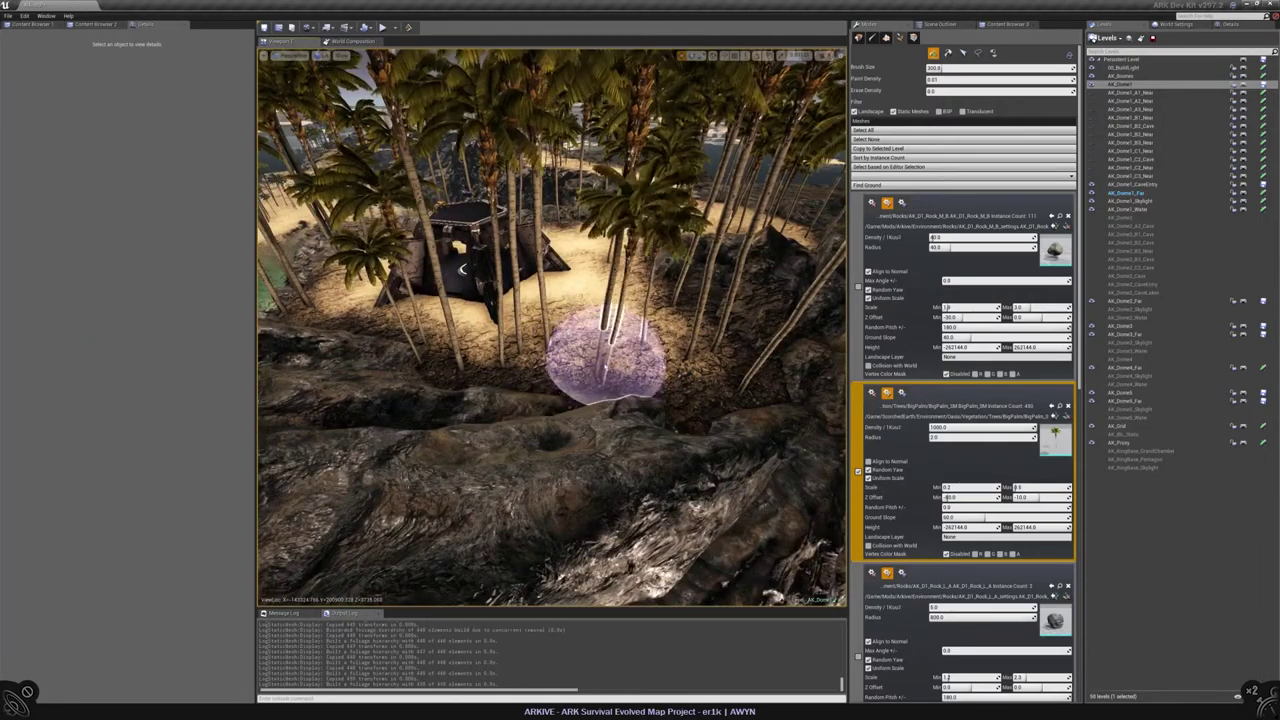
{"action": "right_click_drag", "start_coordinate": [585, 360], "coordinate": [590, 305]}
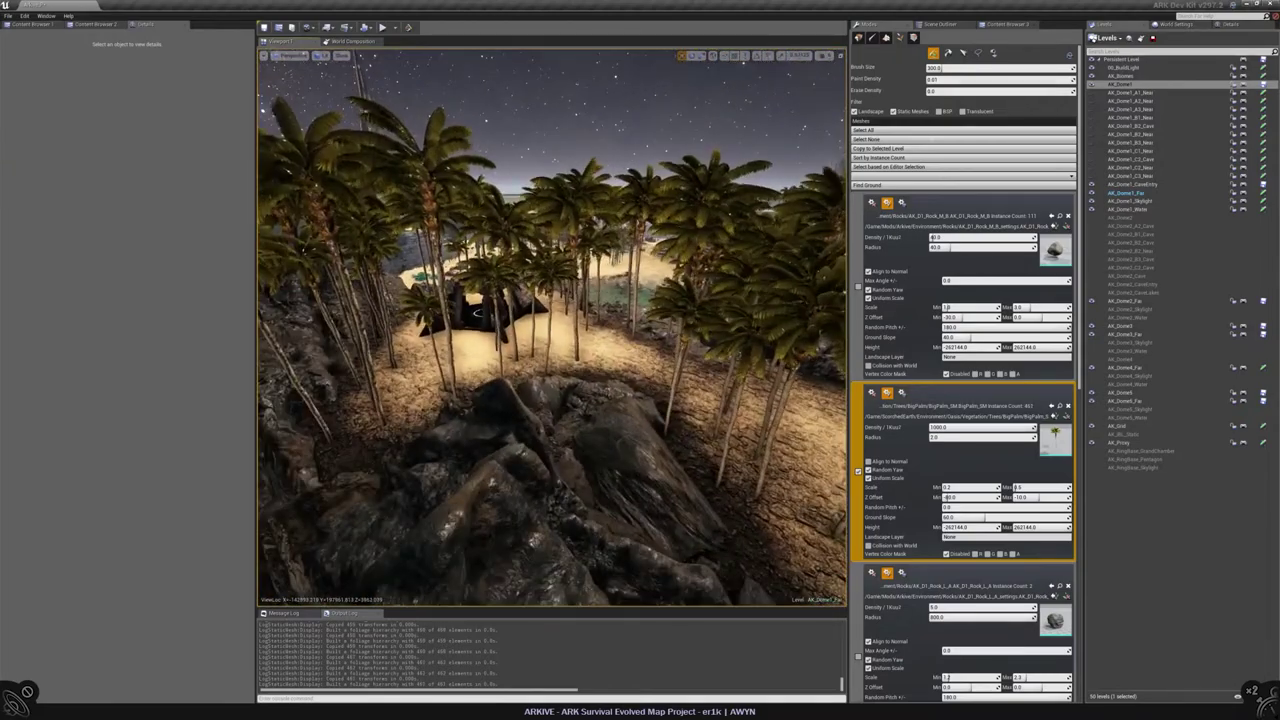
Step: Activate the AK_D1_Rock_M_B, SM_MN_Rock_m_B and AK_D1_Rock_M_A meshes and paint rocks around the entrance structure's clearing
{"action": "left_click", "coordinate": [900, 139]}
{"action": "scroll", "coordinate": [858, 290], "scroll_direction": "down", "scroll_amount": 3}
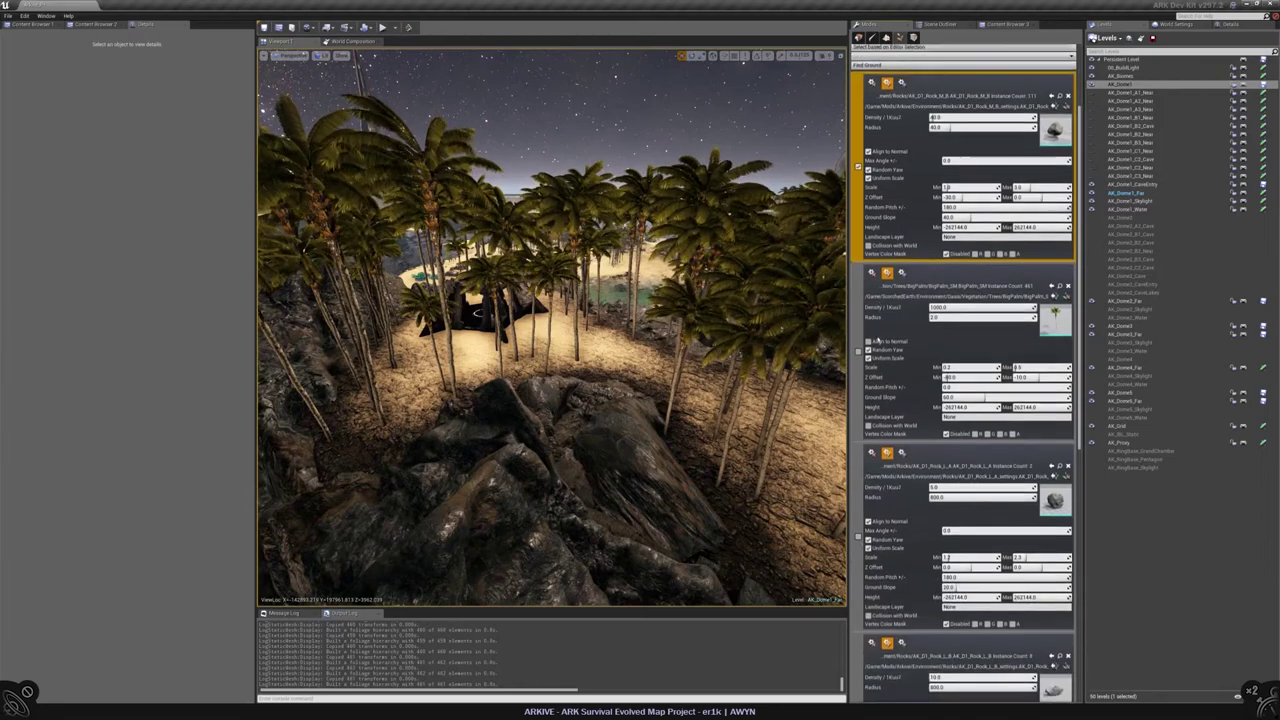
{"action": "scroll", "coordinate": [858, 297], "scroll_direction": "down", "scroll_amount": 2}
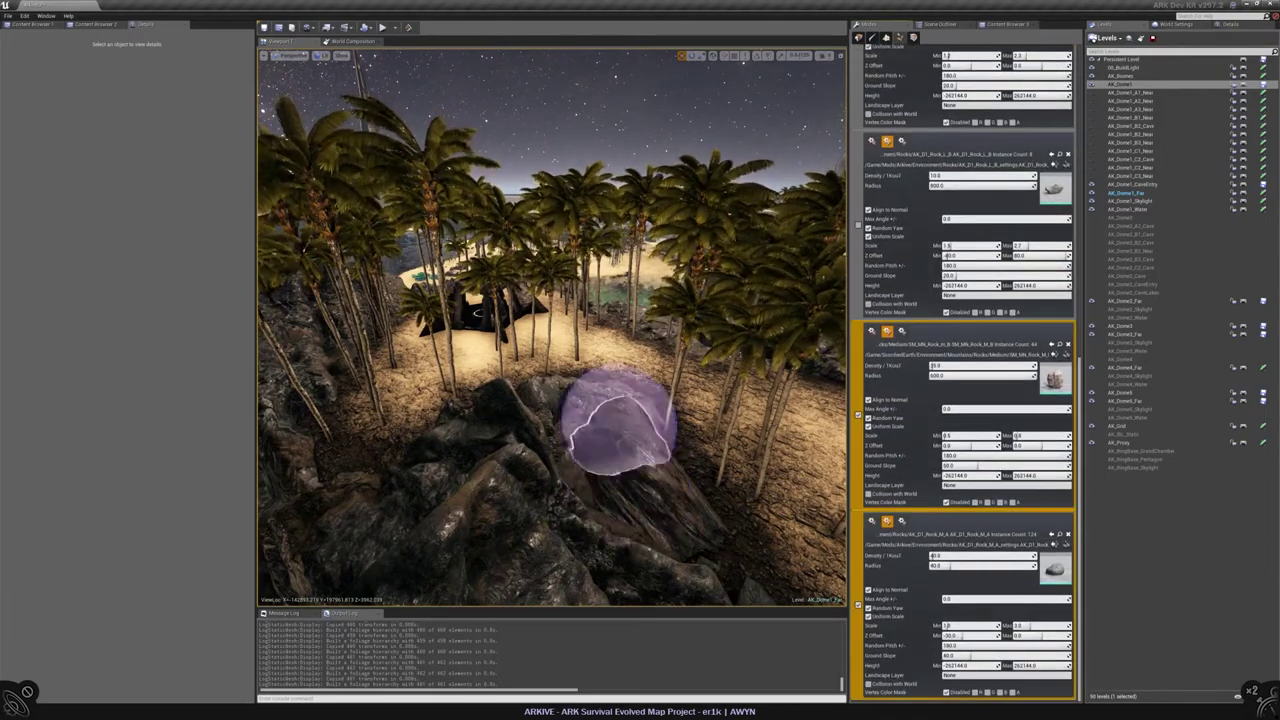
{"action": "right_click_drag", "start_coordinate": [340, 523], "coordinate": [580, 415]}
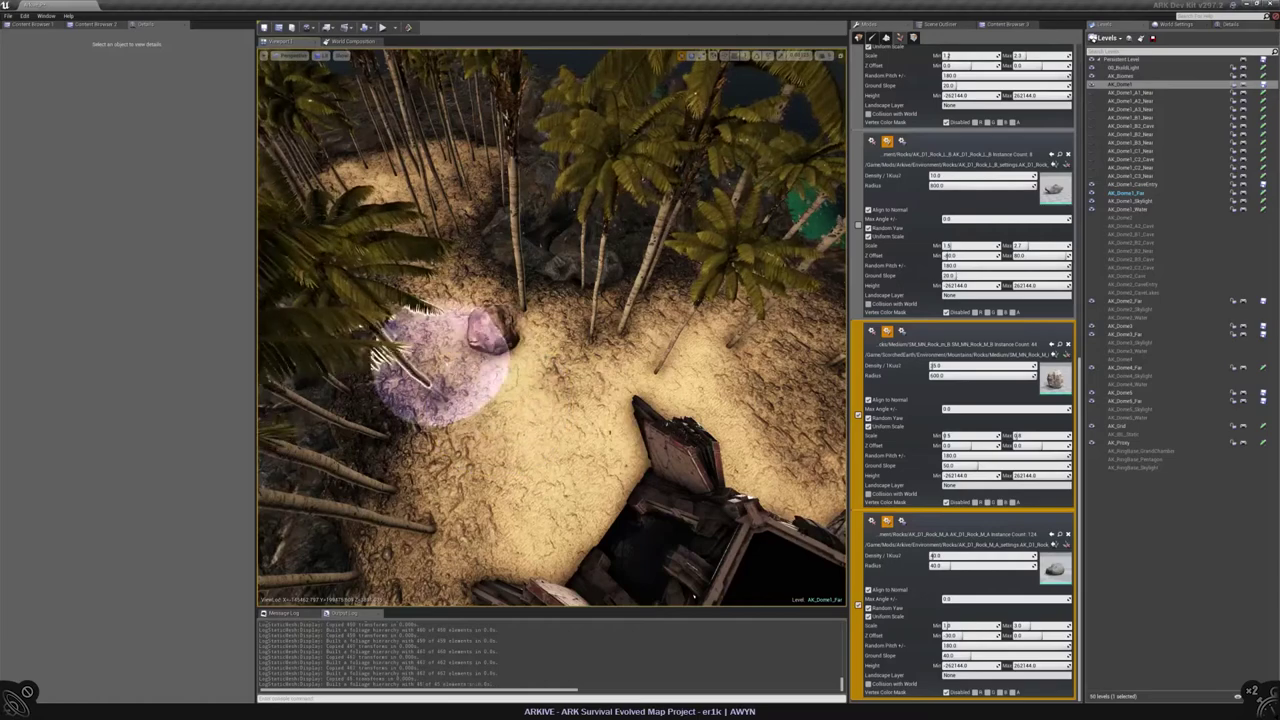
{"action": "mouse_move", "coordinate": [537, 310]}
{"action": "right_mouse_down"}
{"action": "mouse_move", "coordinate": [571, 457]}
{"action": "mouse_move", "coordinate": [600, 435]}
{"action": "mouse_move", "coordinate": [600, 520]}
{"action": "mouse_move", "coordinate": [508, 414]}
{"action": "right_mouse_up"}
{"action": "right_click_drag", "start_coordinate": [510, 320], "coordinate": [548, 322]}
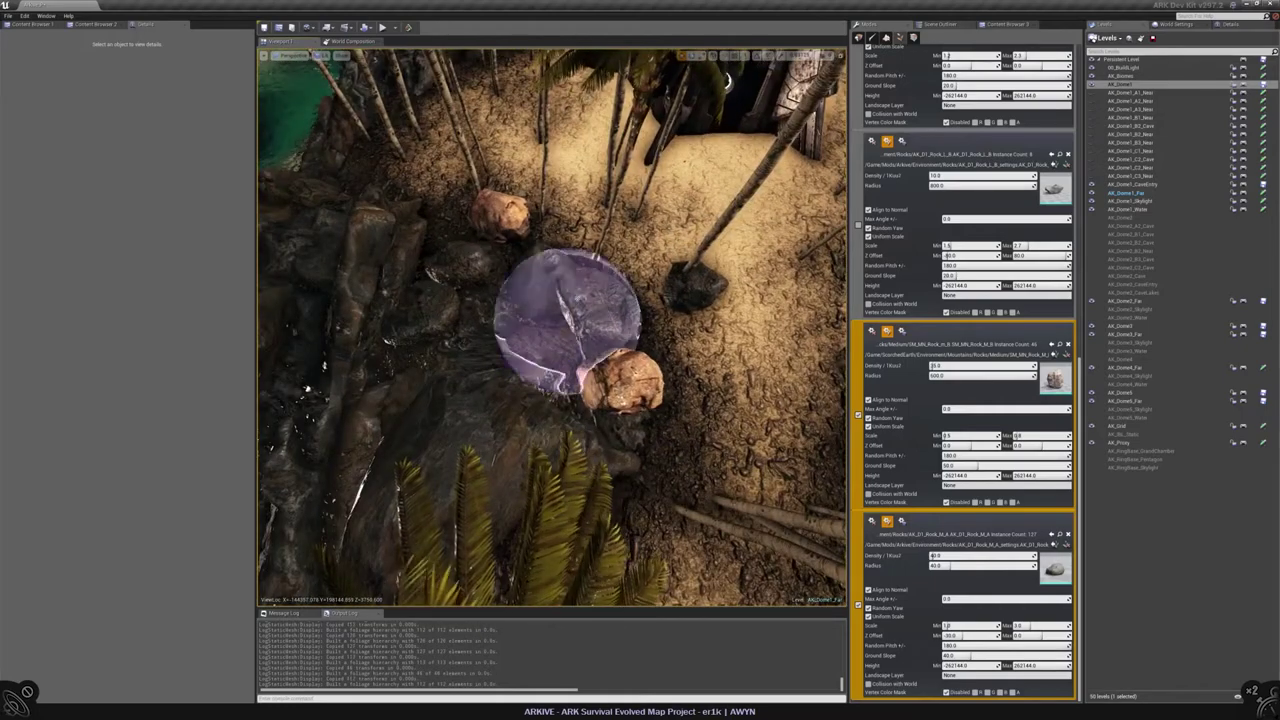
Step: Paint more medium rocks where the large cliff rocks meet the cracked sand near the entrance structure
{"action": "mouse_move", "coordinate": [585, 271]}
{"action": "right_mouse_down"}
{"action": "mouse_move", "coordinate": [585, 240]}
{"action": "mouse_move", "coordinate": [590, 258]}
{"action": "right_mouse_up"}
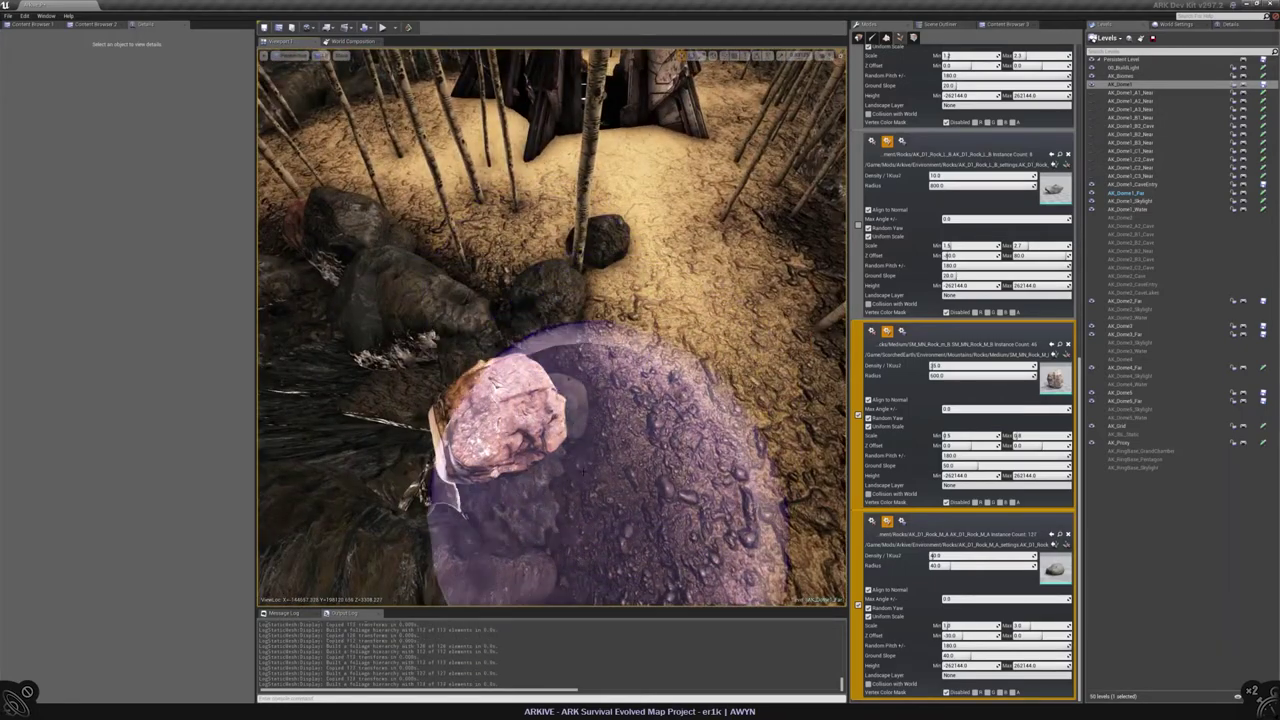
{"action": "right_click_drag", "start_coordinate": [606, 463], "coordinate": [622, 462]}
{"action": "mouse_move", "coordinate": [500, 238]}
{"action": "right_mouse_down"}
{"action": "mouse_move", "coordinate": [557, 380]}
{"action": "mouse_move", "coordinate": [570, 330]}
{"action": "mouse_move", "coordinate": [597, 347]}
{"action": "right_mouse_up"}
{"action": "left_click_drag", "start_coordinate": [585, 297], "coordinate": [567, 310]}
{"action": "mouse_move", "coordinate": [567, 310]}
{"action": "right_mouse_down"}
{"action": "mouse_move", "coordinate": [545, 330]}
{"action": "mouse_move", "coordinate": [623, 320]}
{"action": "mouse_move", "coordinate": [610, 330]}
{"action": "right_mouse_up"}
Step: Adjust the foliage paint density and scatter medium rocks along the foot of the large boulder beside the palms
{"action": "scroll", "coordinate": [938, 262], "scroll_direction": "up", "scroll_amount": 5}
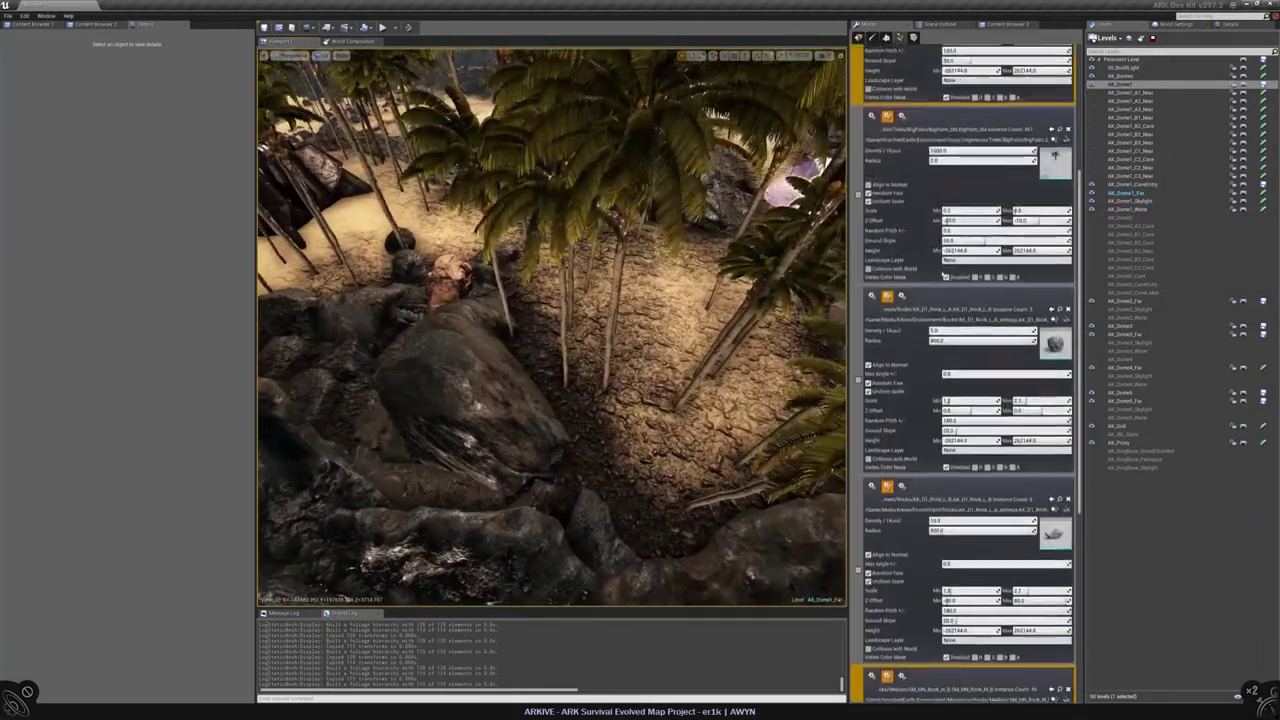
{"action": "left_click", "coordinate": [571, 337], "text": "shift"}
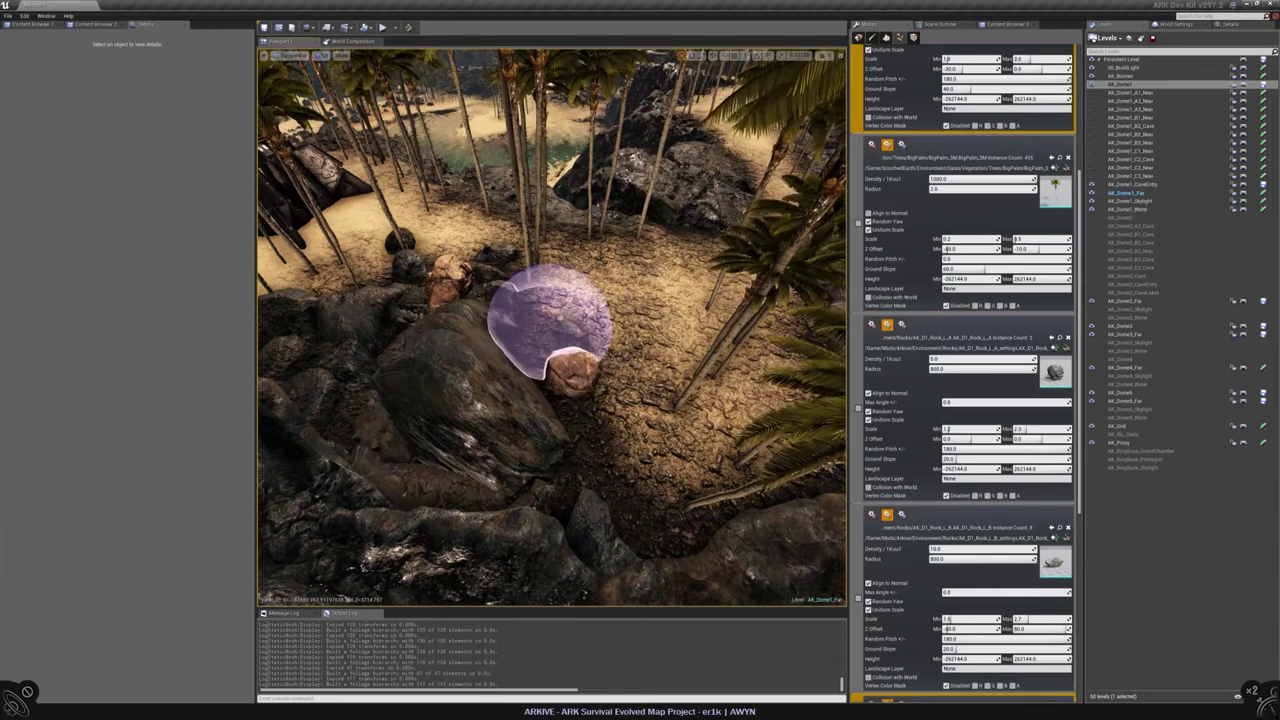
{"action": "scroll", "coordinate": [951, 79], "scroll_direction": "up", "scroll_amount": 5}
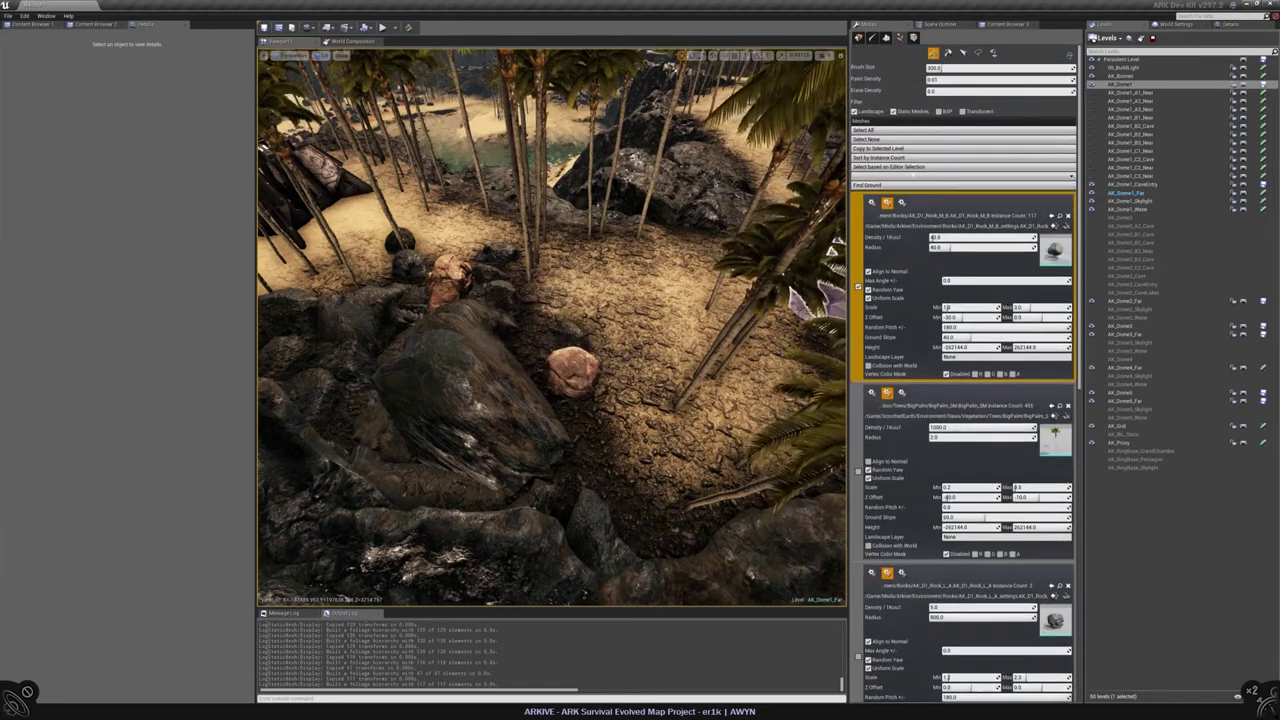
{"action": "left_click", "coordinate": [940, 79]}
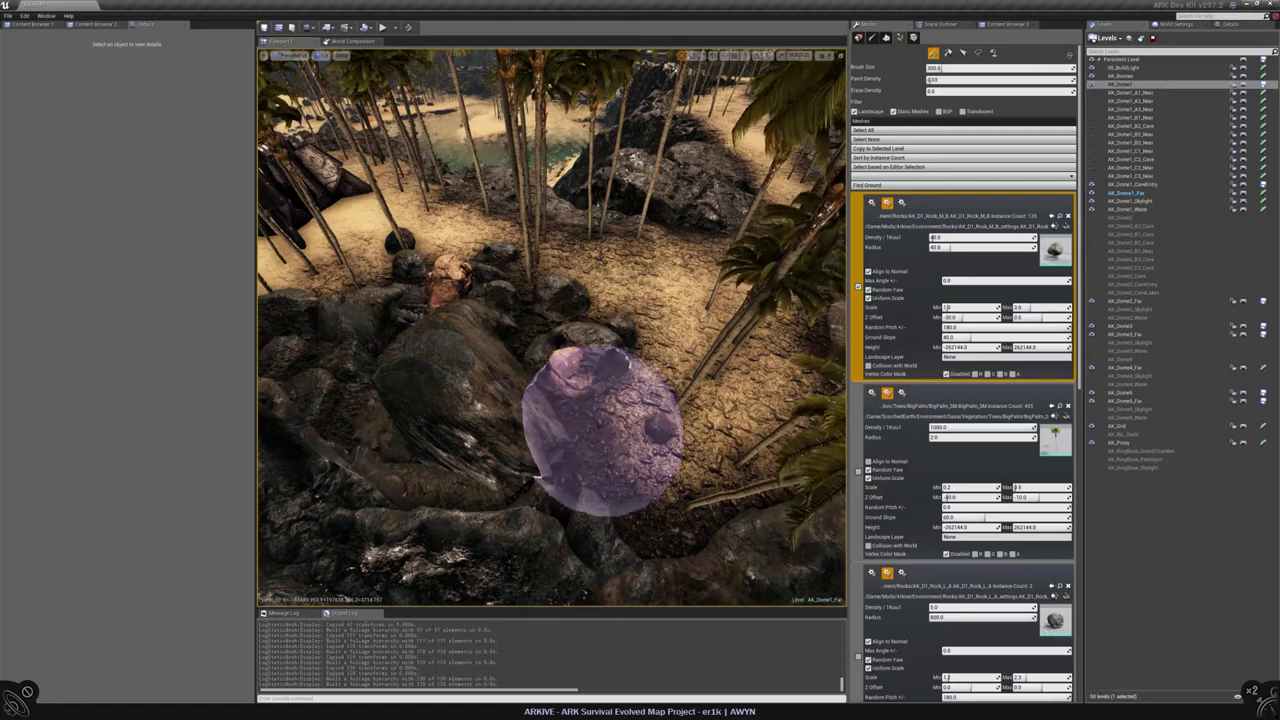
{"action": "mouse_move", "coordinate": [578, 415]}
{"action": "left_mouse_down"}
{"action": "mouse_move", "coordinate": [677, 414]}
{"action": "mouse_move", "coordinate": [590, 380]}
{"action": "mouse_move", "coordinate": [608, 355]}
{"action": "left_mouse_up"}
{"action": "mouse_move", "coordinate": [643, 429]}
{"action": "right_mouse_down"}
{"action": "mouse_move", "coordinate": [636, 340]}
{"action": "mouse_move", "coordinate": [636, 420]}
{"action": "mouse_move", "coordinate": [631, 395]}
{"action": "right_mouse_up"}
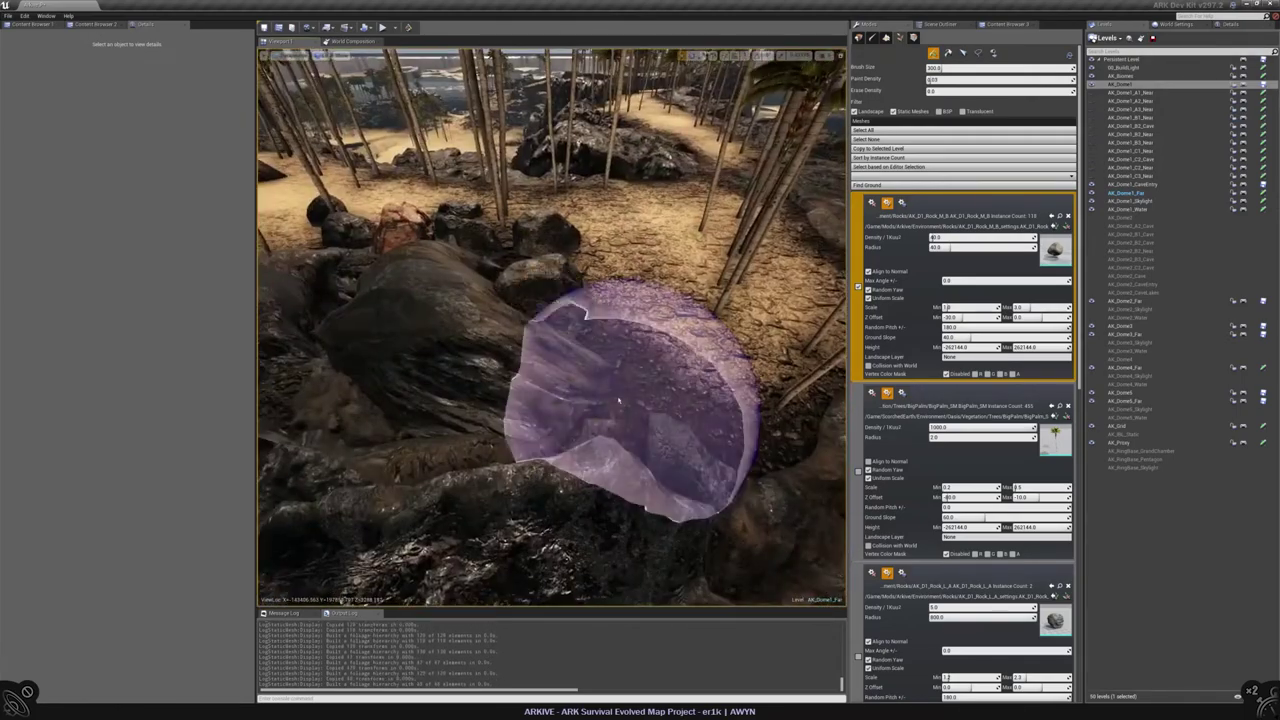
Step: Erase and repaint AK_D1_Rock_M_B rocks along the sandy edge beside the large boulder
{"action": "left_click_drag", "start_coordinate": [634, 400], "coordinate": [621, 366], "text": "shift"}
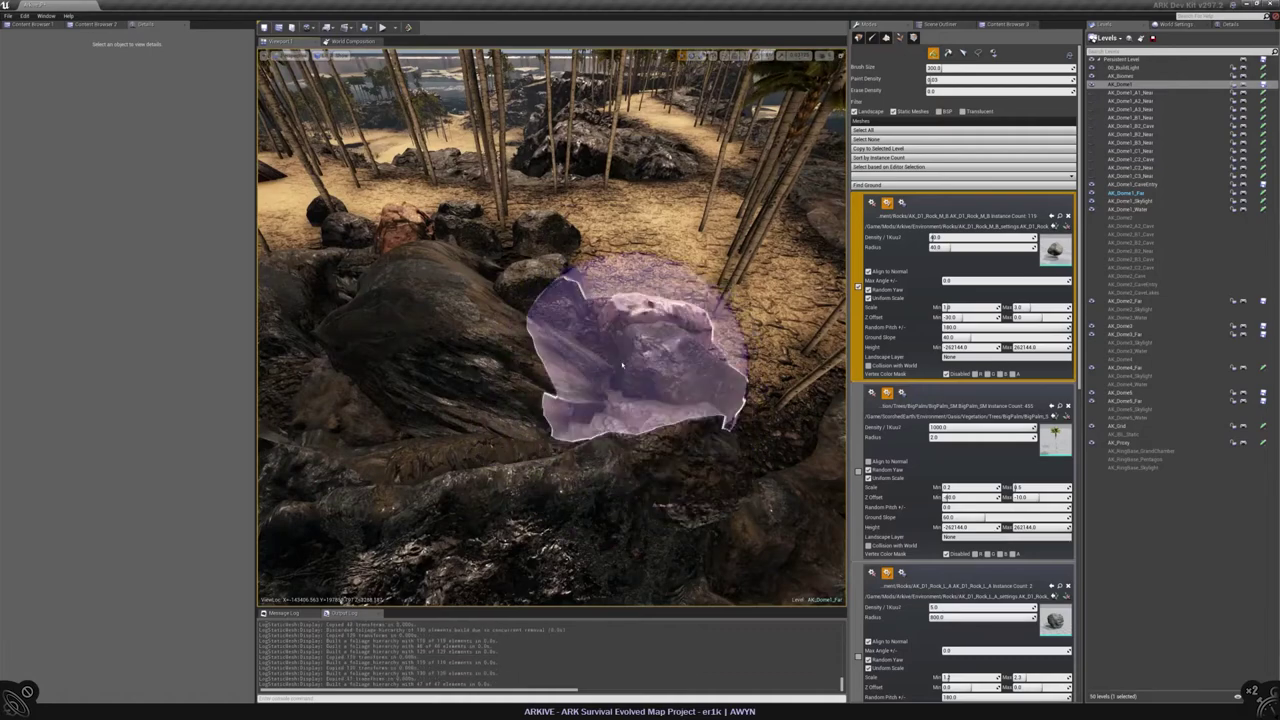
{"action": "mouse_move", "coordinate": [621, 366]}
{"action": "right_mouse_down"}
{"action": "mouse_move", "coordinate": [590, 300]}
{"action": "mouse_move", "coordinate": [514, 214]}
{"action": "mouse_move", "coordinate": [603, 93]}
{"action": "mouse_move", "coordinate": [540, 378]}
{"action": "mouse_move", "coordinate": [514, 370]}
{"action": "mouse_move", "coordinate": [520, 330]}
{"action": "mouse_move", "coordinate": [540, 320]}
{"action": "mouse_move", "coordinate": [540, 340]}
{"action": "mouse_move", "coordinate": [538, 300]}
{"action": "mouse_move", "coordinate": [535, 380]}
{"action": "mouse_move", "coordinate": [534, 357]}
{"action": "right_mouse_up"}
{"action": "mouse_move", "coordinate": [548, 437]}
{"action": "right_mouse_down"}
{"action": "mouse_move", "coordinate": [480, 423]}
{"action": "mouse_move", "coordinate": [480, 400]}
{"action": "mouse_move", "coordinate": [514, 371]}
{"action": "mouse_move", "coordinate": [529, 414]}
{"action": "mouse_move", "coordinate": [560, 400]}
{"action": "mouse_move", "coordinate": [660, 410]}
{"action": "right_mouse_up"}
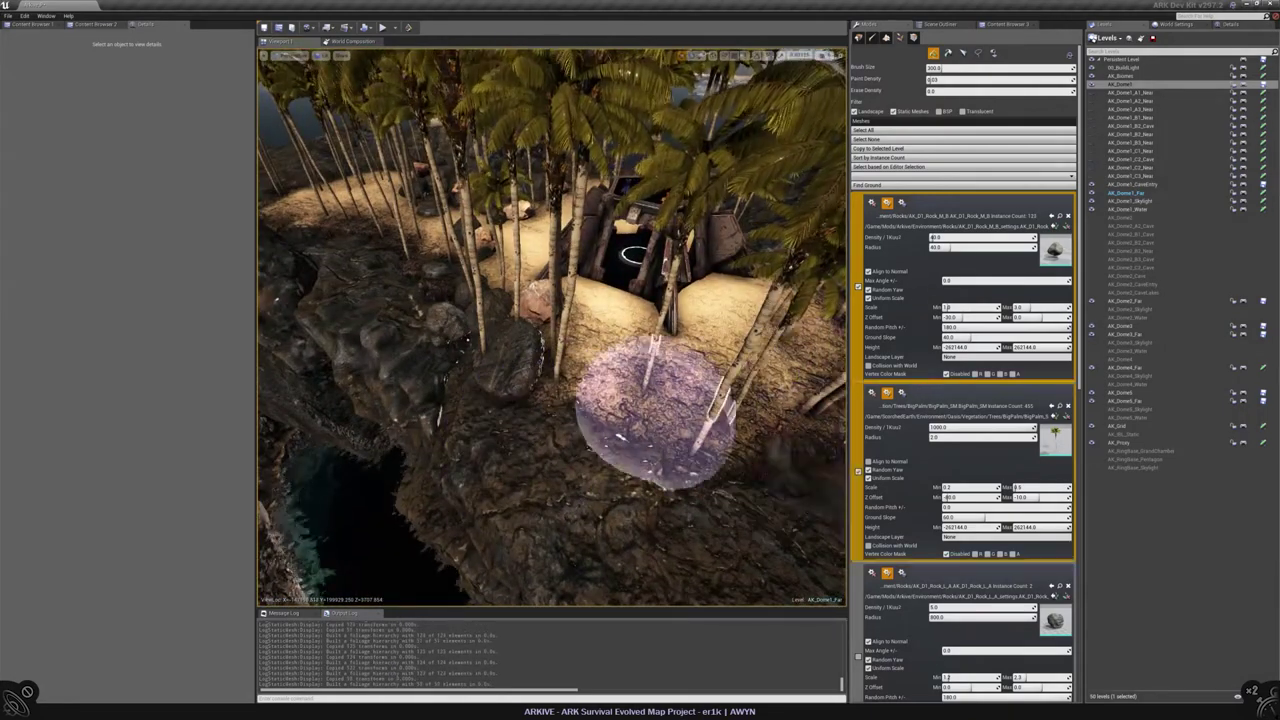
Step: Erase surplus palms from the cracked ground between the cliff edge and the pentagonal entrance structure
{"action": "scroll", "coordinate": [657, 400], "scroll_direction": "down", "scroll_amount": 5}
{"action": "mouse_move", "coordinate": [600, 420]}
{"action": "left_mouse_down", "text": "shift"}
{"action": "mouse_move", "coordinate": [614, 423]}
{"action": "mouse_move", "coordinate": [486, 290]}
{"action": "mouse_move", "coordinate": [657, 229]}
{"action": "mouse_move", "coordinate": [550, 370]}
{"action": "left_mouse_up", "text": "shift"}
{"action": "right_click_drag", "start_coordinate": [550, 370], "coordinate": [725, 370]}
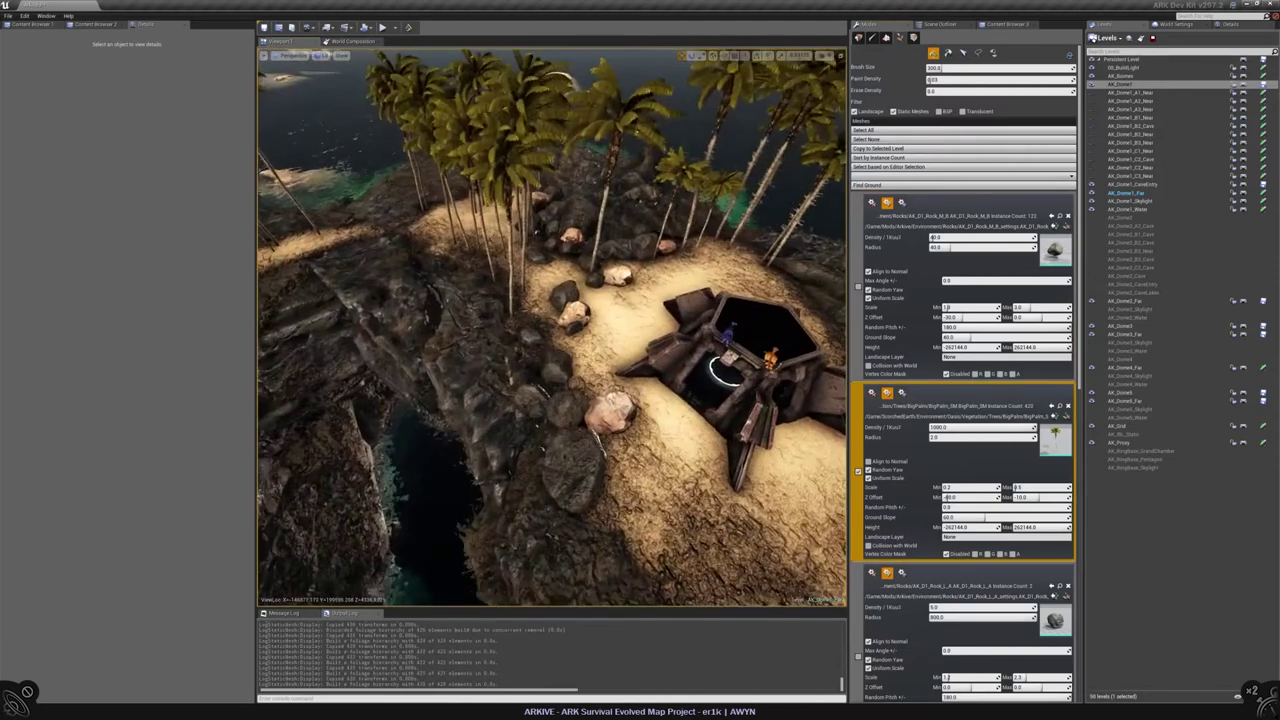
Step: Activate only the AK_D1_Rock_M_B, SM_MN_Rock_m_B and AK_D1_Rock_M_A meshes and paint rocks along the clearing's cliff-side edge
{"action": "left_click", "coordinate": [880, 140]}
{"action": "scroll", "coordinate": [857, 295], "scroll_direction": "down", "scroll_amount": 10}
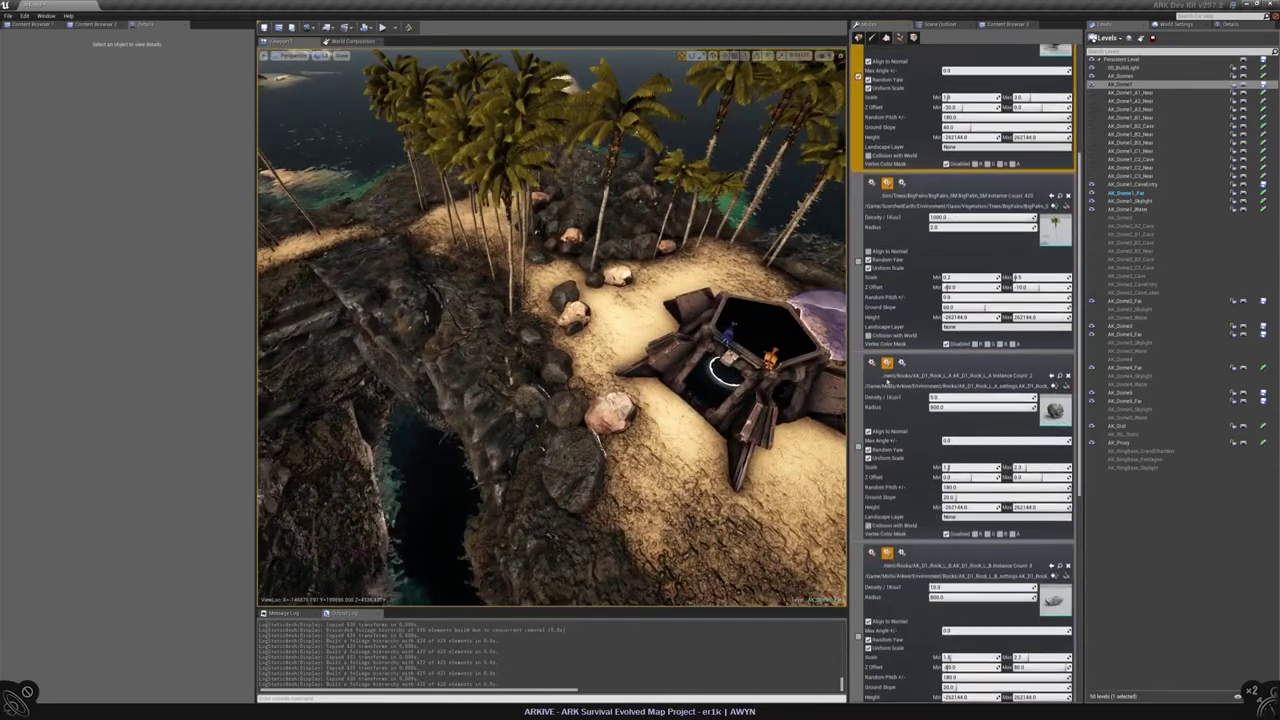
{"action": "left_click", "coordinate": [857, 520]}
{"action": "scroll", "coordinate": [857, 520], "scroll_direction": "down", "scroll_amount": 2}
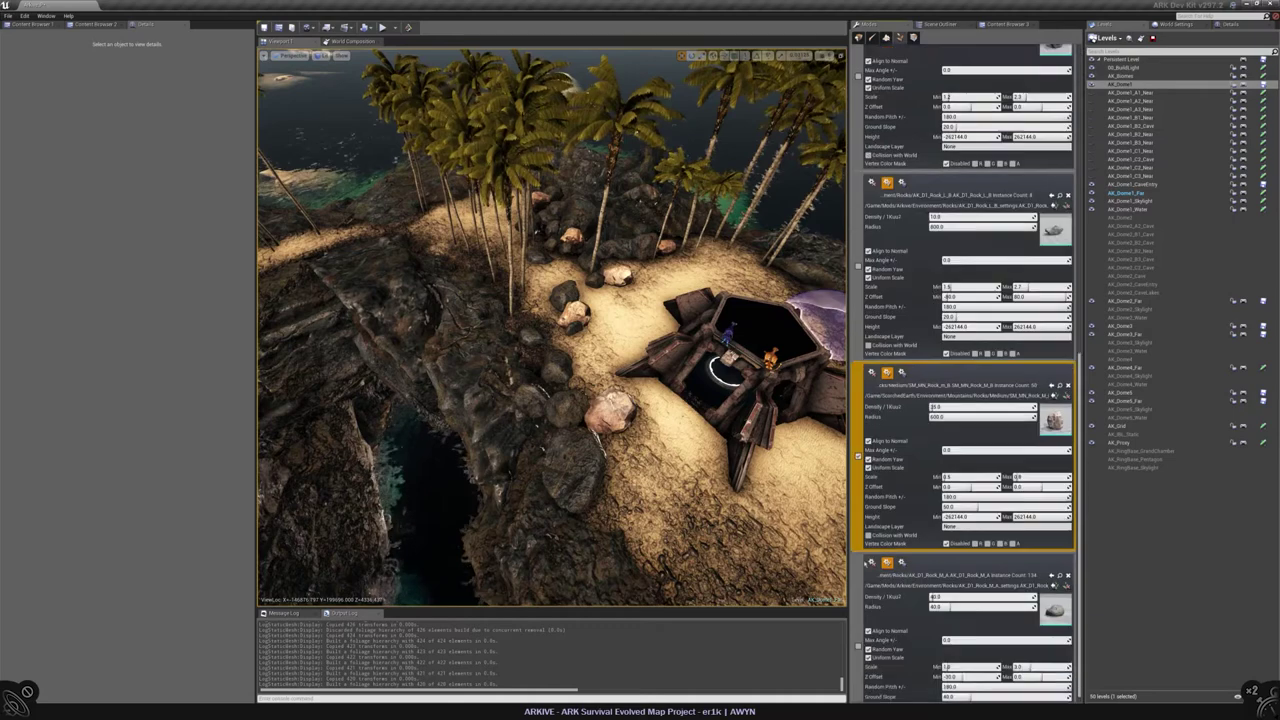
{"action": "left_click", "coordinate": [857, 612]}
{"action": "mouse_move", "coordinate": [592, 315]}
{"action": "right_mouse_down"}
{"action": "mouse_move", "coordinate": [523, 429]}
{"action": "mouse_move", "coordinate": [525, 495]}
{"action": "mouse_move", "coordinate": [560, 460]}
{"action": "mouse_move", "coordinate": [636, 313]}
{"action": "right_mouse_up"}
{"action": "mouse_move", "coordinate": [530, 395]}
{"action": "left_mouse_down"}
{"action": "mouse_move", "coordinate": [486, 388]}
{"action": "mouse_move", "coordinate": [507, 394]}
{"action": "mouse_move", "coordinate": [490, 368]}
{"action": "left_mouse_up"}
{"action": "mouse_move", "coordinate": [495, 445]}
{"action": "left_mouse_down"}
{"action": "mouse_move", "coordinate": [503, 371]}
{"action": "mouse_move", "coordinate": [500, 471]}
{"action": "left_mouse_up"}
{"action": "right_click_drag", "start_coordinate": [500, 471], "coordinate": [495, 515]}
Step: Paint a border of mixed medium rocks where the sand meets dark cliff in front of the entrance structure
{"action": "right_click_drag", "start_coordinate": [643, 378], "coordinate": [514, 395]}
{"action": "mouse_move", "coordinate": [514, 395]}
{"action": "left_mouse_down"}
{"action": "mouse_move", "coordinate": [534, 345]}
{"action": "mouse_move", "coordinate": [623, 385]}
{"action": "mouse_move", "coordinate": [657, 490]}
{"action": "left_mouse_up"}
{"action": "mouse_move", "coordinate": [657, 490]}
{"action": "right_mouse_down"}
{"action": "mouse_move", "coordinate": [575, 360]}
{"action": "mouse_move", "coordinate": [540, 390]}
{"action": "mouse_move", "coordinate": [570, 415]}
{"action": "right_mouse_up"}
{"action": "mouse_move", "coordinate": [580, 410]}
{"action": "left_mouse_down"}
{"action": "mouse_move", "coordinate": [550, 411]}
{"action": "mouse_move", "coordinate": [551, 449]}
{"action": "mouse_move", "coordinate": [355, 465]}
{"action": "left_mouse_up"}
{"action": "right_click_drag", "start_coordinate": [355, 462], "coordinate": [643, 391]}
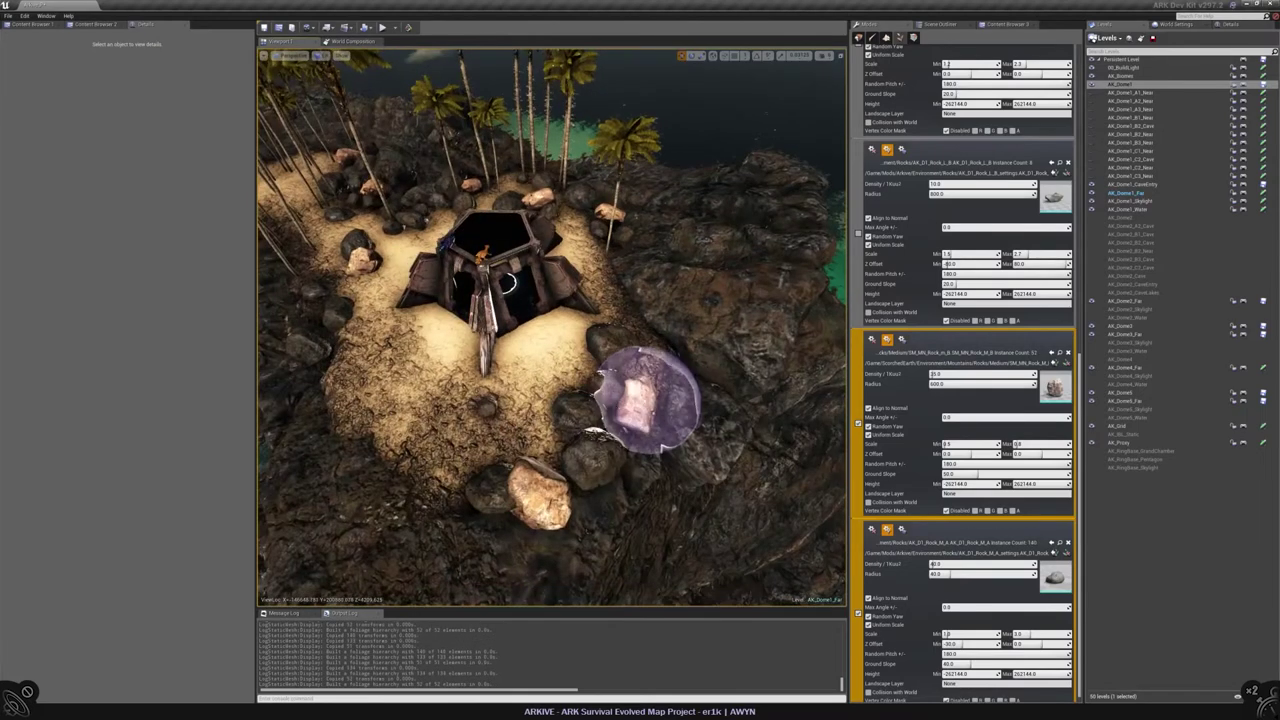
{"action": "mouse_move", "coordinate": [655, 388]}
{"action": "left_mouse_down"}
{"action": "mouse_move", "coordinate": [700, 386]}
{"action": "mouse_move", "coordinate": [436, 492]}
{"action": "mouse_move", "coordinate": [471, 500]}
{"action": "left_mouse_up"}
{"action": "right_click_drag", "start_coordinate": [471, 500], "coordinate": [634, 414]}
{"action": "mouse_move", "coordinate": [543, 486]}
{"action": "right_mouse_down"}
{"action": "mouse_move", "coordinate": [560, 540]}
{"action": "mouse_move", "coordinate": [600, 470]}
{"action": "right_mouse_up"}
{"action": "left_click_drag", "start_coordinate": [500, 391], "coordinate": [449, 391]}
{"action": "right_click_drag", "start_coordinate": [449, 391], "coordinate": [420, 385]}
{"action": "scroll", "coordinate": [490, 385], "scroll_direction": "down", "scroll_amount": 5}
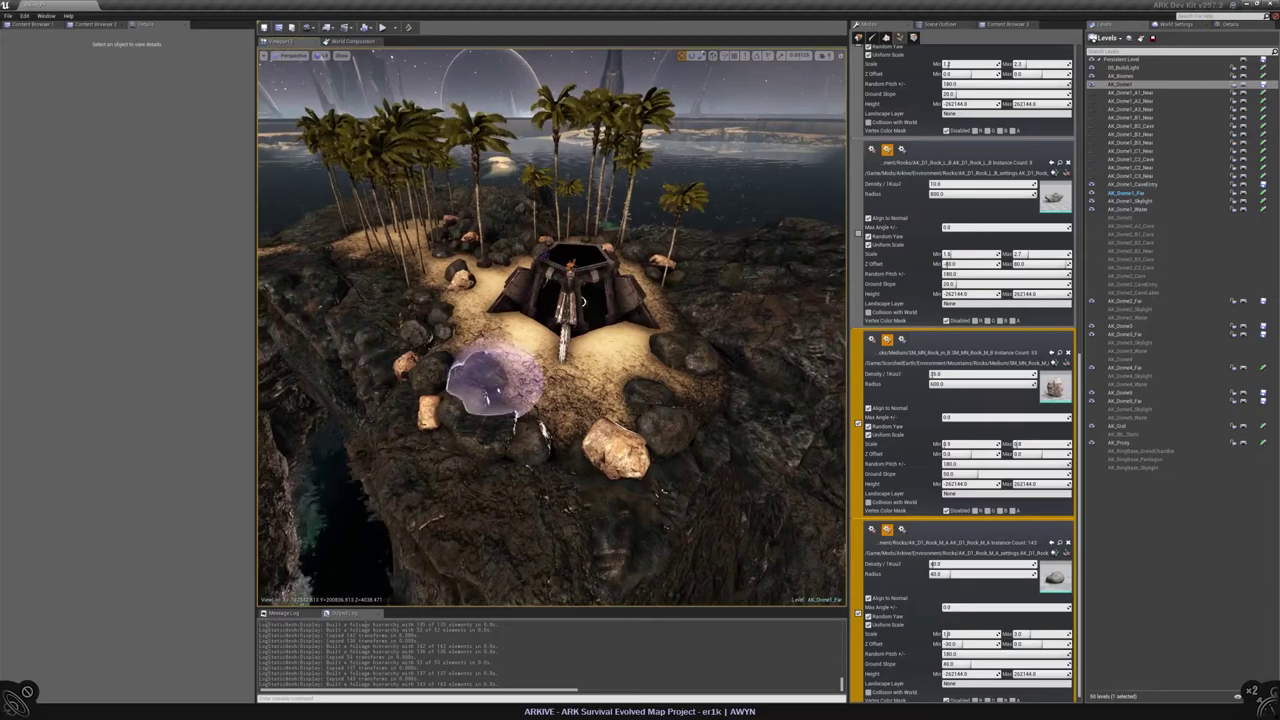
Step: Touch up the rock border in front of the entrance structure and erase stray rocks from the dark slope below it
{"action": "mouse_move", "coordinate": [678, 272]}
{"action": "right_mouse_down"}
{"action": "mouse_move", "coordinate": [655, 282]}
{"action": "mouse_move", "coordinate": [640, 330]}
{"action": "mouse_move", "coordinate": [624, 298]}
{"action": "mouse_move", "coordinate": [560, 270]}
{"action": "mouse_move", "coordinate": [585, 320]}
{"action": "mouse_move", "coordinate": [634, 354]}
{"action": "mouse_move", "coordinate": [688, 362]}
{"action": "right_mouse_up"}
{"action": "left_click_drag", "start_coordinate": [562, 310], "coordinate": [550, 300]}
{"action": "right_click_drag", "start_coordinate": [587, 280], "coordinate": [510, 358]}
{"action": "left_click_drag", "start_coordinate": [468, 350], "coordinate": [465, 385], "text": "shift"}
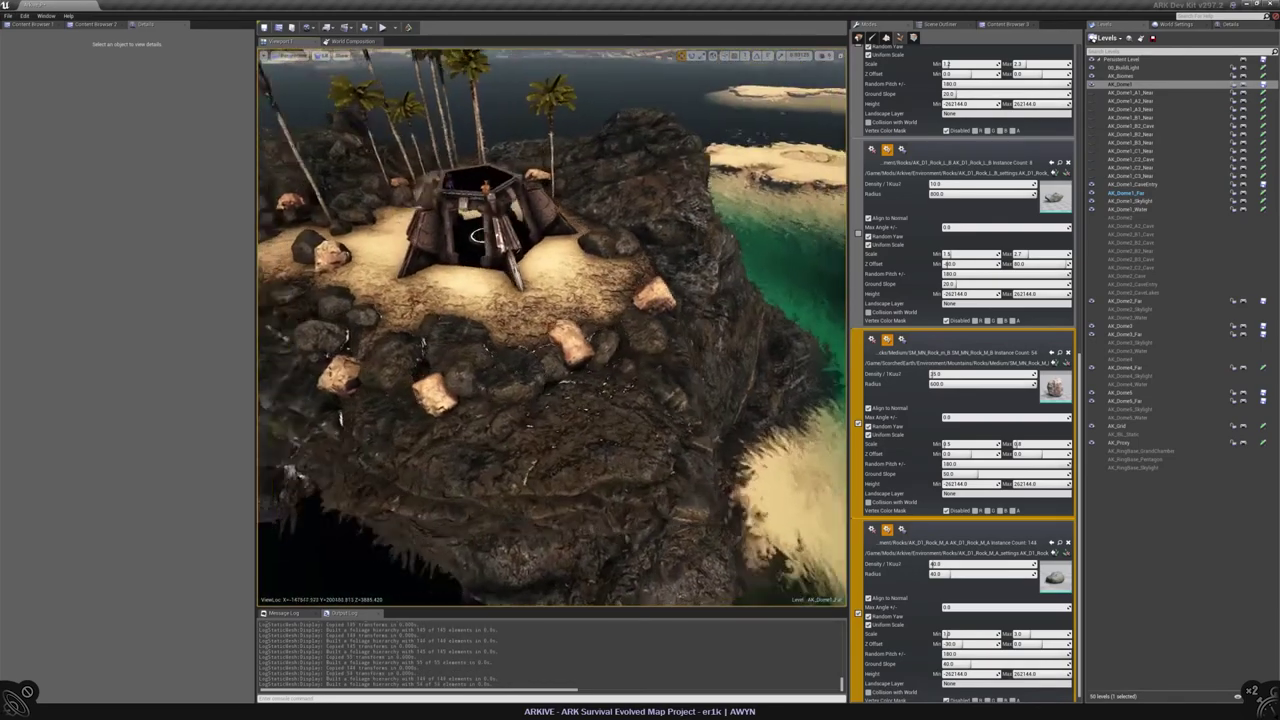
{"action": "right_click_drag", "start_coordinate": [600, 390], "coordinate": [614, 400]}
{"action": "left_click_drag", "start_coordinate": [614, 400], "coordinate": [570, 435], "text": "shift"}
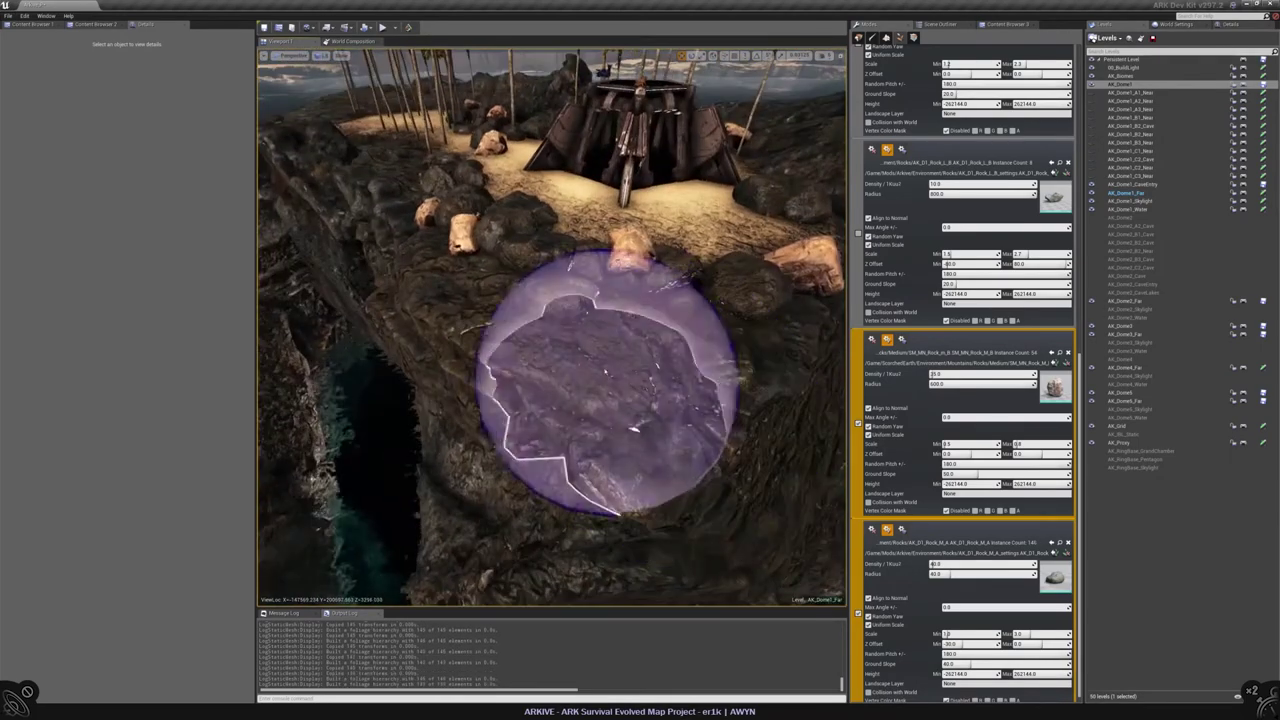
{"action": "left_click_drag", "start_coordinate": [680, 440], "coordinate": [640, 290], "text": "shift"}
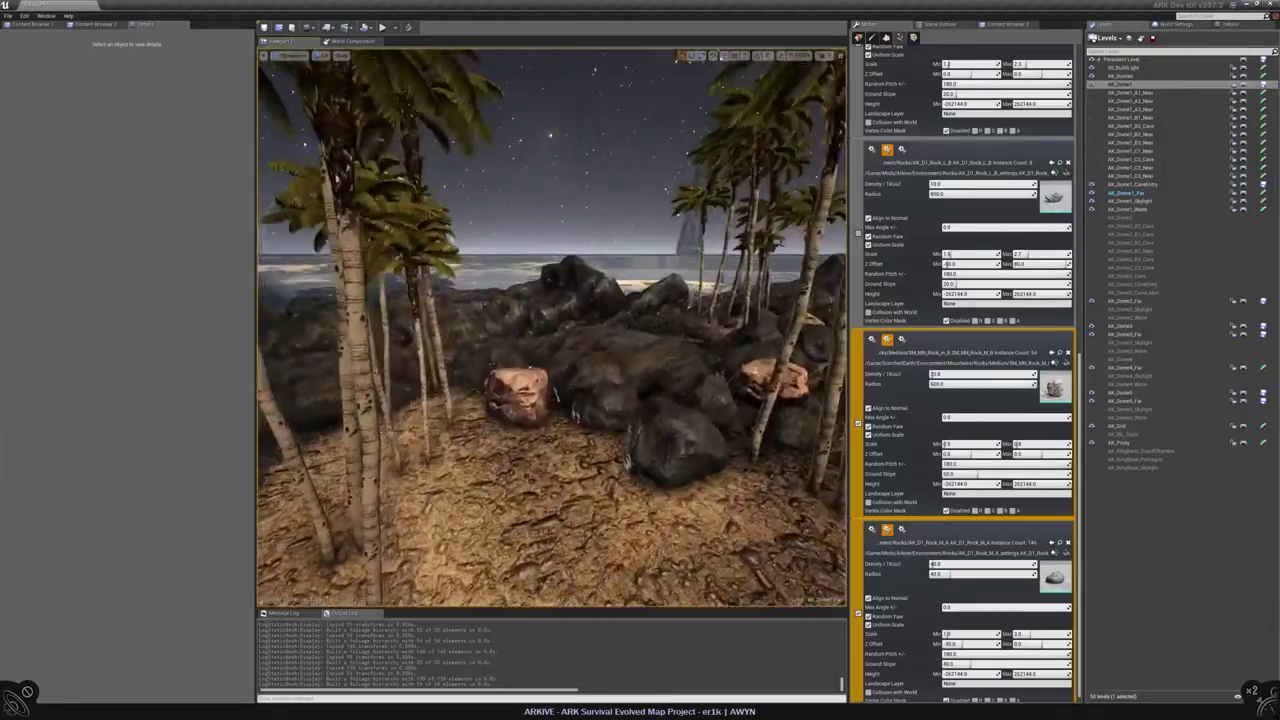
Step: Paint mixed medium rocks along the edge of the palm grove's cracked sand, where it meets the bare cliff
{"action": "scroll", "coordinate": [543, 343], "scroll_direction": "down", "scroll_amount": 3}
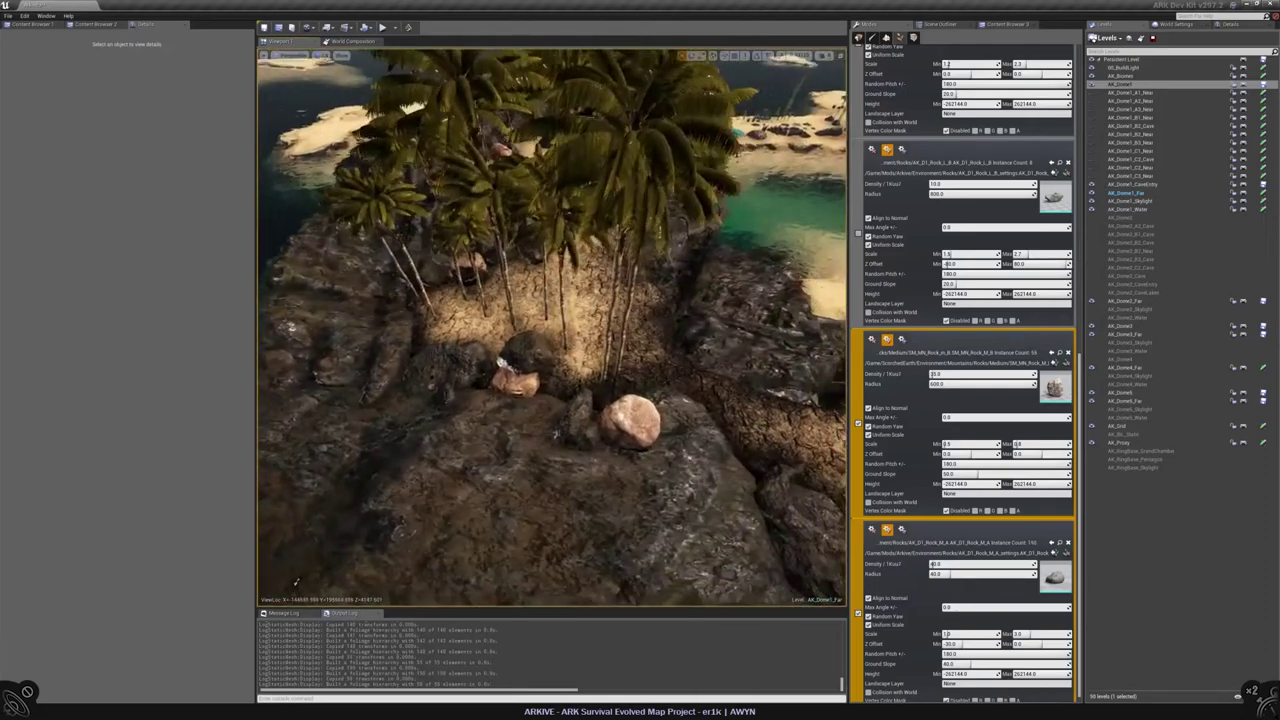
{"action": "right_click_drag", "start_coordinate": [678, 382], "coordinate": [678, 382]}
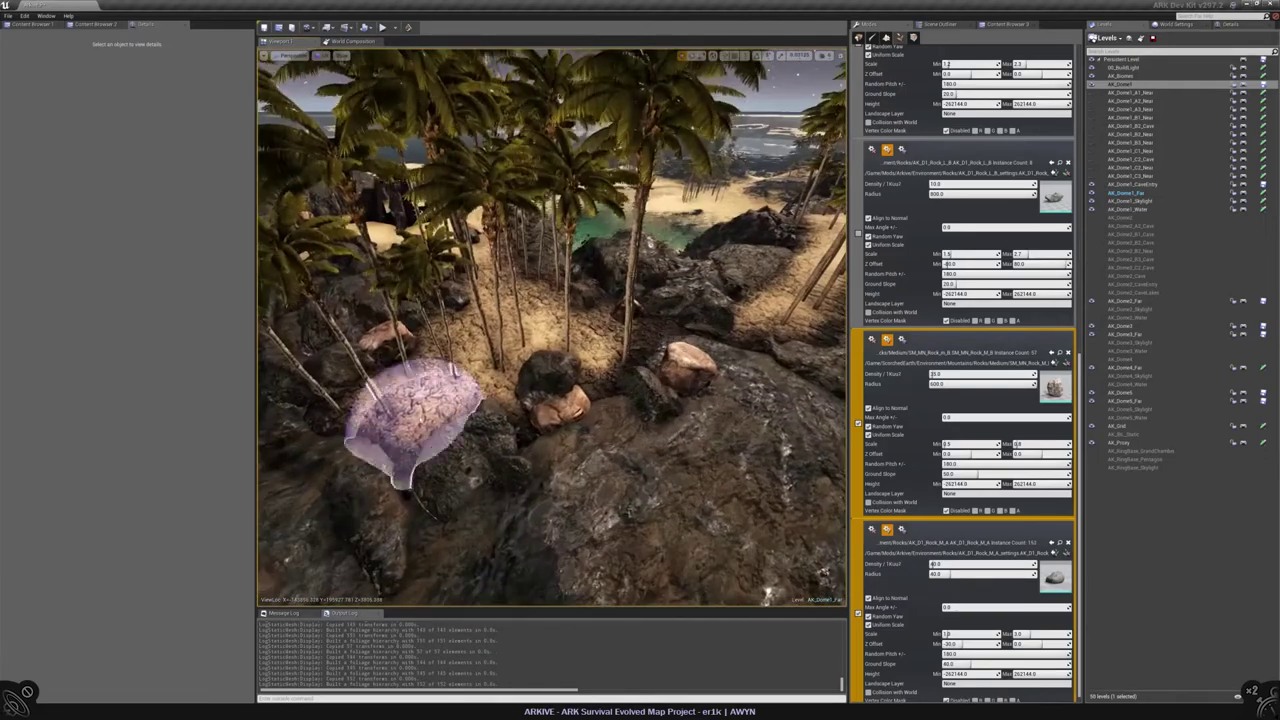
{"action": "mouse_move", "coordinate": [558, 432]}
{"action": "left_mouse_down"}
{"action": "mouse_move", "coordinate": [568, 462]}
{"action": "mouse_move", "coordinate": [648, 512]}
{"action": "left_mouse_up"}
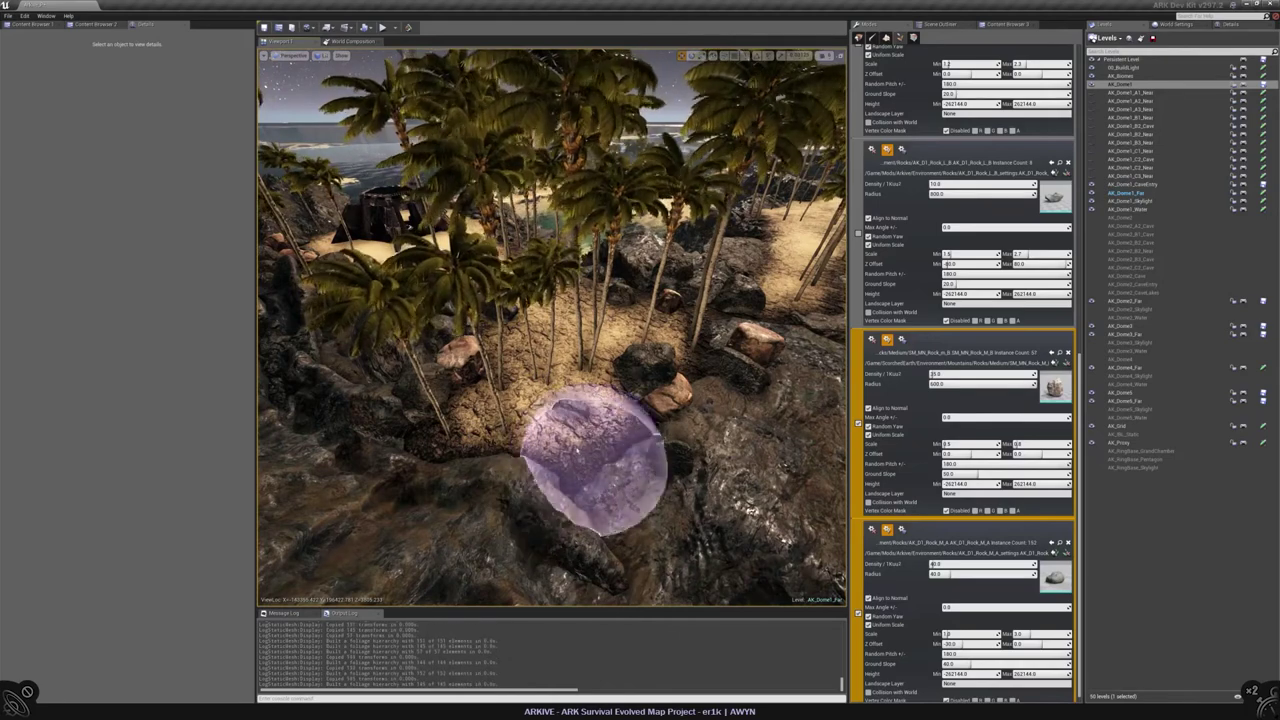
{"action": "mouse_move", "coordinate": [571, 430]}
{"action": "right_mouse_down"}
{"action": "mouse_move", "coordinate": [557, 457]}
{"action": "mouse_move", "coordinate": [625, 445]}
{"action": "mouse_move", "coordinate": [612, 470]}
{"action": "mouse_move", "coordinate": [585, 440]}
{"action": "mouse_move", "coordinate": [575, 500]}
{"action": "mouse_move", "coordinate": [600, 485]}
{"action": "right_mouse_up"}
Step: Activate all foliage meshes and erase every palm and rock around the entrance structure and the neighbouring grove
{"action": "scroll", "coordinate": [960, 350], "scroll_direction": "up", "scroll_amount": 10}
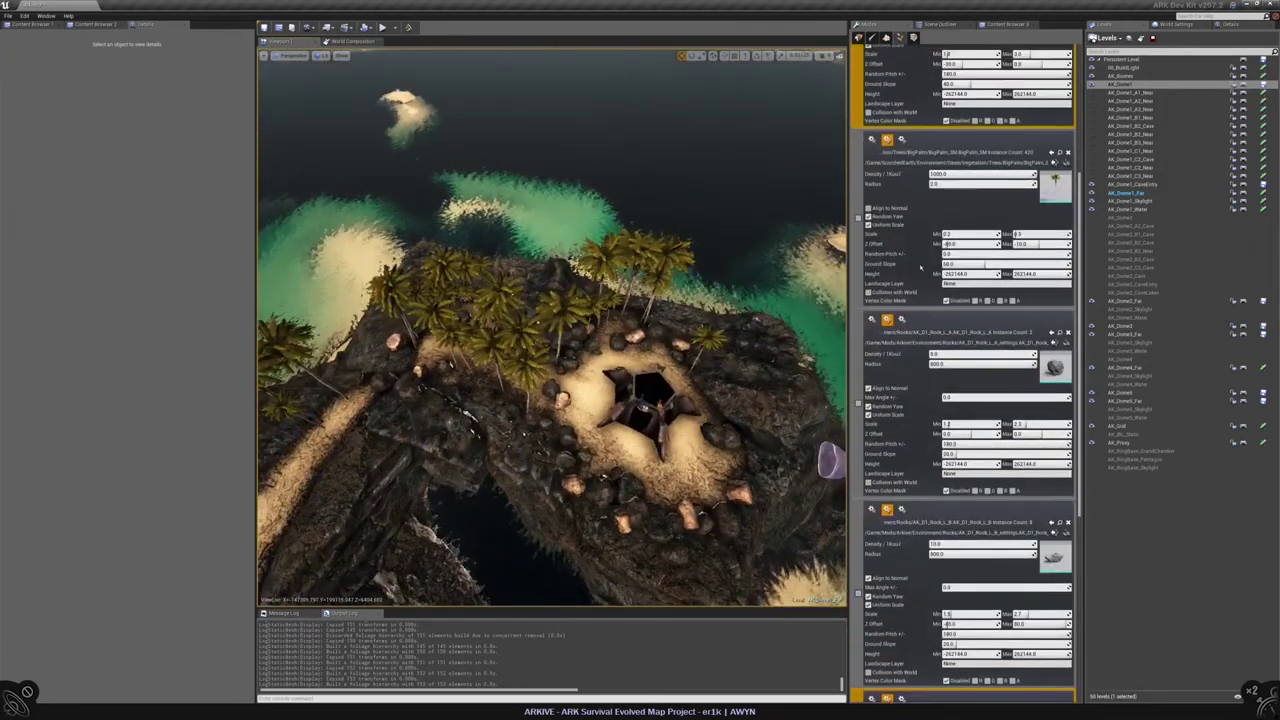
{"action": "left_click", "coordinate": [880, 130]}
{"action": "mouse_move", "coordinate": [606, 351]}
{"action": "left_mouse_down", "text": "shift"}
{"action": "mouse_move", "coordinate": [560, 330]}
{"action": "mouse_move", "coordinate": [585, 440]}
{"action": "mouse_move", "coordinate": [703, 514]}
{"action": "mouse_move", "coordinate": [660, 314]}
{"action": "mouse_move", "coordinate": [449, 363]}
{"action": "mouse_move", "coordinate": [493, 315]}
{"action": "mouse_move", "coordinate": [420, 420]}
{"action": "mouse_move", "coordinate": [543, 503]}
{"action": "mouse_move", "coordinate": [743, 429]}
{"action": "mouse_move", "coordinate": [525, 355]}
{"action": "left_mouse_up", "text": "shift"}
{"action": "right_click_drag", "start_coordinate": [562, 347], "coordinate": [562, 420]}
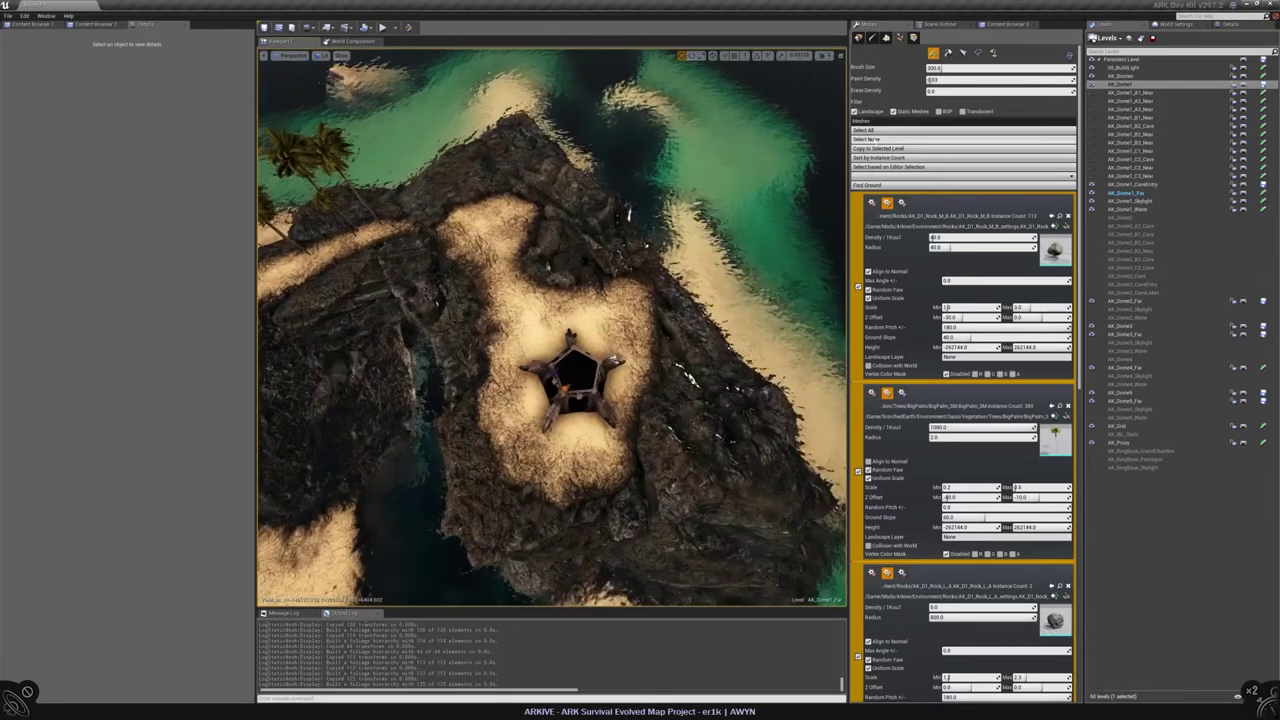
Step: Activate only the AK_D1_Rock_L_A and AK_D1_Rock_L_B meshes and paint large rocks where the sand path meets the cliff
{"action": "scroll", "coordinate": [900, 388], "scroll_direction": "down", "scroll_amount": 5}
{"action": "scroll", "coordinate": [900, 388], "scroll_direction": "down", "scroll_amount": 5}
{"action": "left_click", "coordinate": [900, 120]}
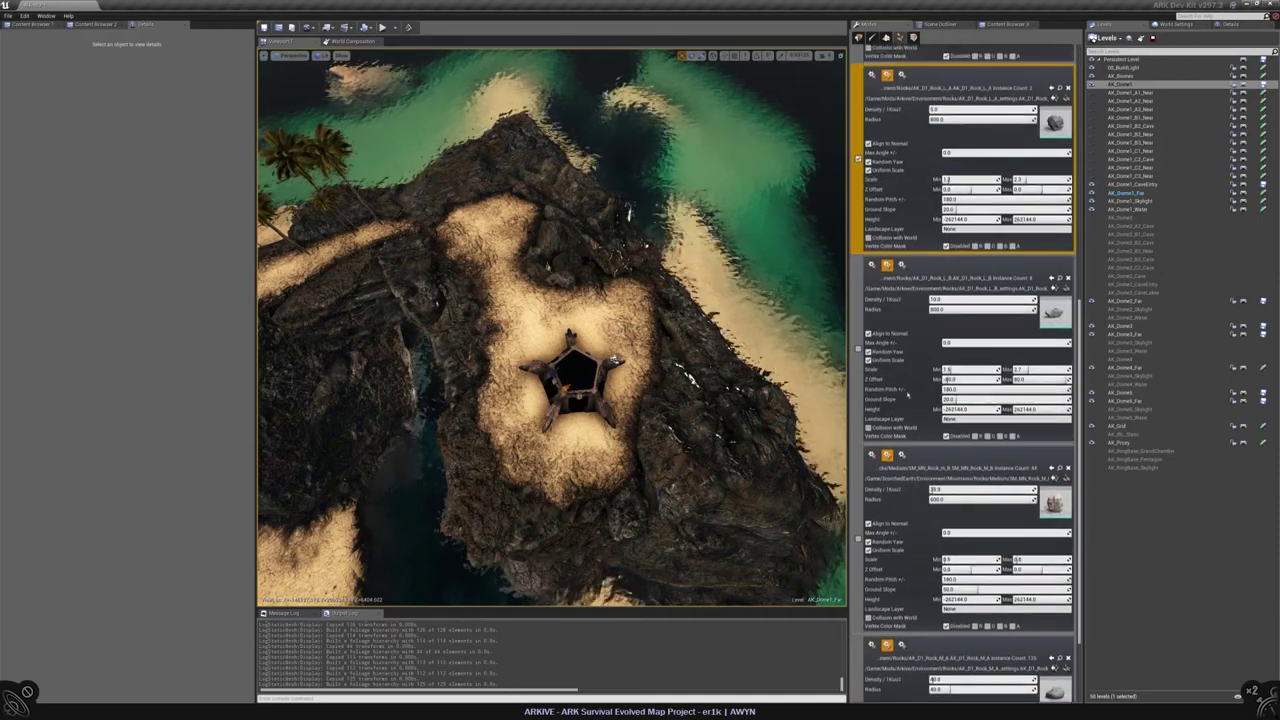
{"action": "left_click", "coordinate": [900, 310], "text": "shift"}
{"action": "mouse_move", "coordinate": [486, 366]}
{"action": "right_mouse_down"}
{"action": "mouse_move", "coordinate": [486, 300]}
{"action": "mouse_move", "coordinate": [521, 420]}
{"action": "right_mouse_up"}
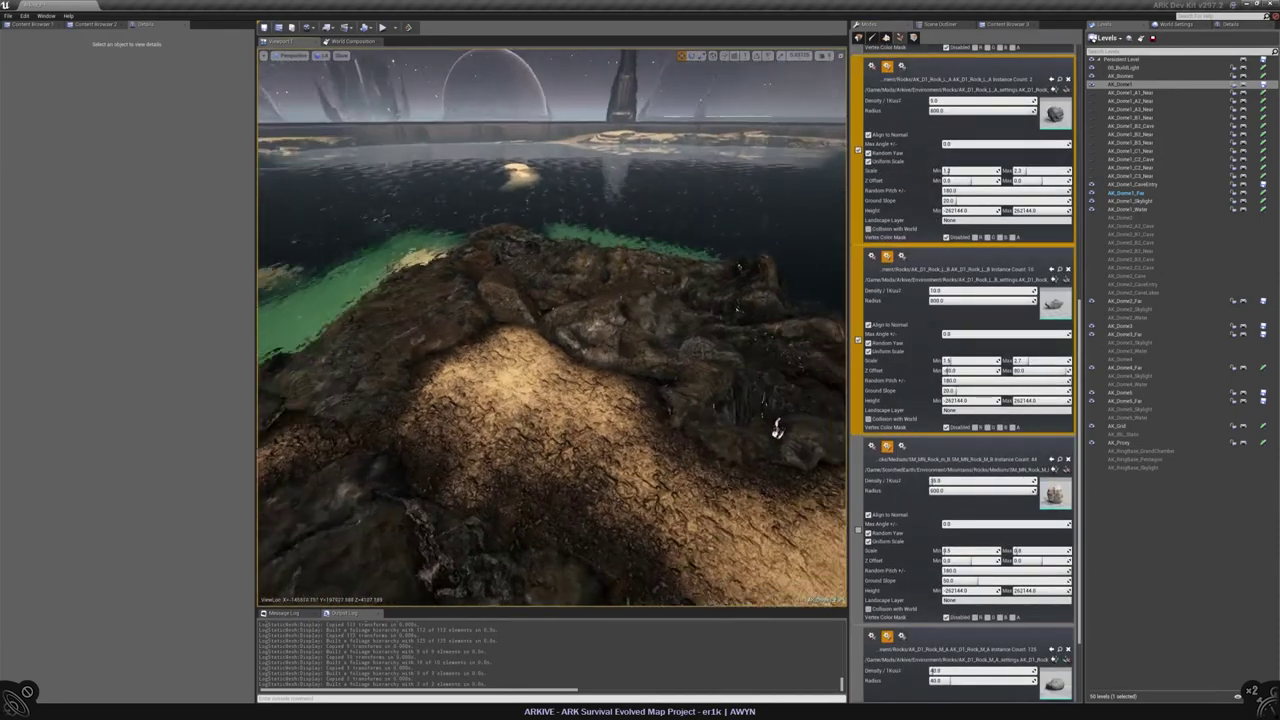
{"action": "right_click_drag", "start_coordinate": [776, 430], "coordinate": [537, 440]}
{"action": "right_click_drag", "start_coordinate": [470, 372], "coordinate": [400, 380]}
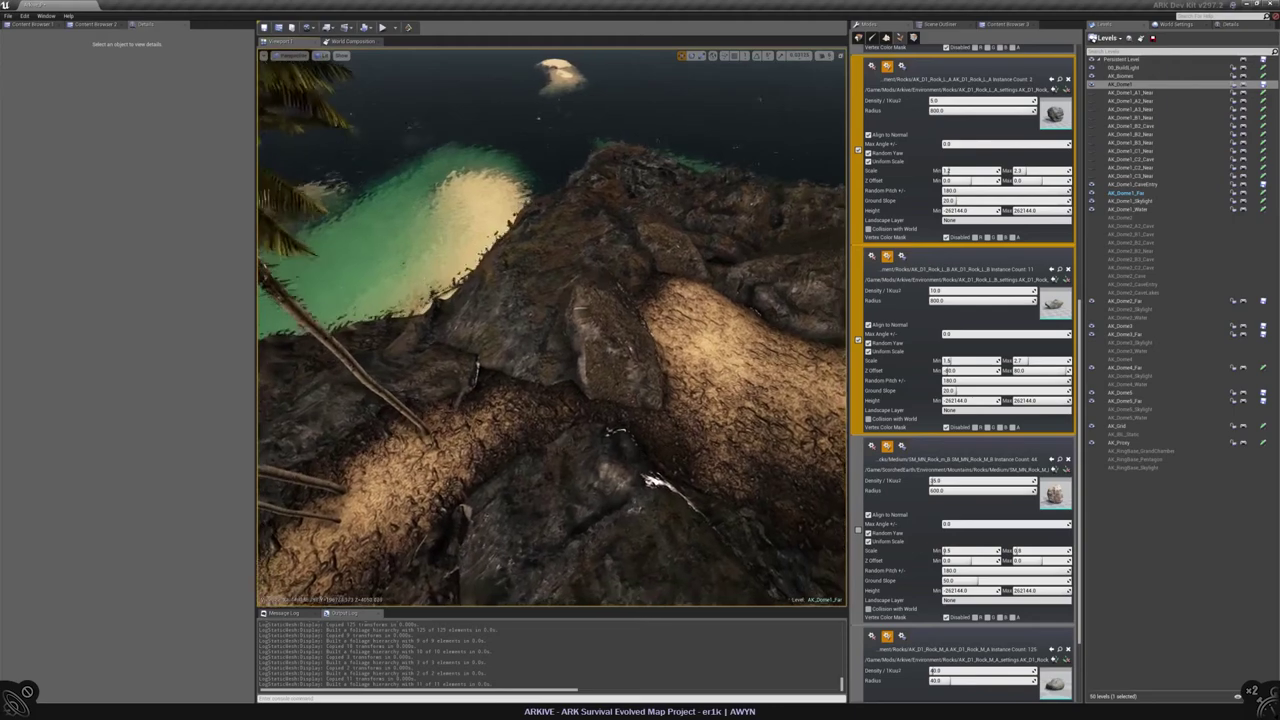
Step: Paint more large rocks around the cliff outcrop at the sand's far end and erase a badly placed one
{"action": "mouse_move", "coordinate": [605, 291]}
{"action": "right_mouse_down"}
{"action": "mouse_move", "coordinate": [515, 355]}
{"action": "mouse_move", "coordinate": [520, 372]}
{"action": "mouse_move", "coordinate": [545, 370]}
{"action": "right_mouse_up"}
{"action": "right_click_drag", "start_coordinate": [545, 422], "coordinate": [583, 377]}
{"action": "right_click_drag", "start_coordinate": [470, 375], "coordinate": [410, 345]}
{"action": "mouse_move", "coordinate": [627, 409]}
{"action": "right_mouse_down"}
{"action": "mouse_move", "coordinate": [556, 410]}
{"action": "mouse_move", "coordinate": [552, 370]}
{"action": "mouse_move", "coordinate": [570, 364]}
{"action": "mouse_move", "coordinate": [591, 409]}
{"action": "mouse_move", "coordinate": [534, 380]}
{"action": "mouse_move", "coordinate": [668, 407]}
{"action": "right_mouse_up"}
{"action": "left_click", "coordinate": [669, 407], "text": "shift"}
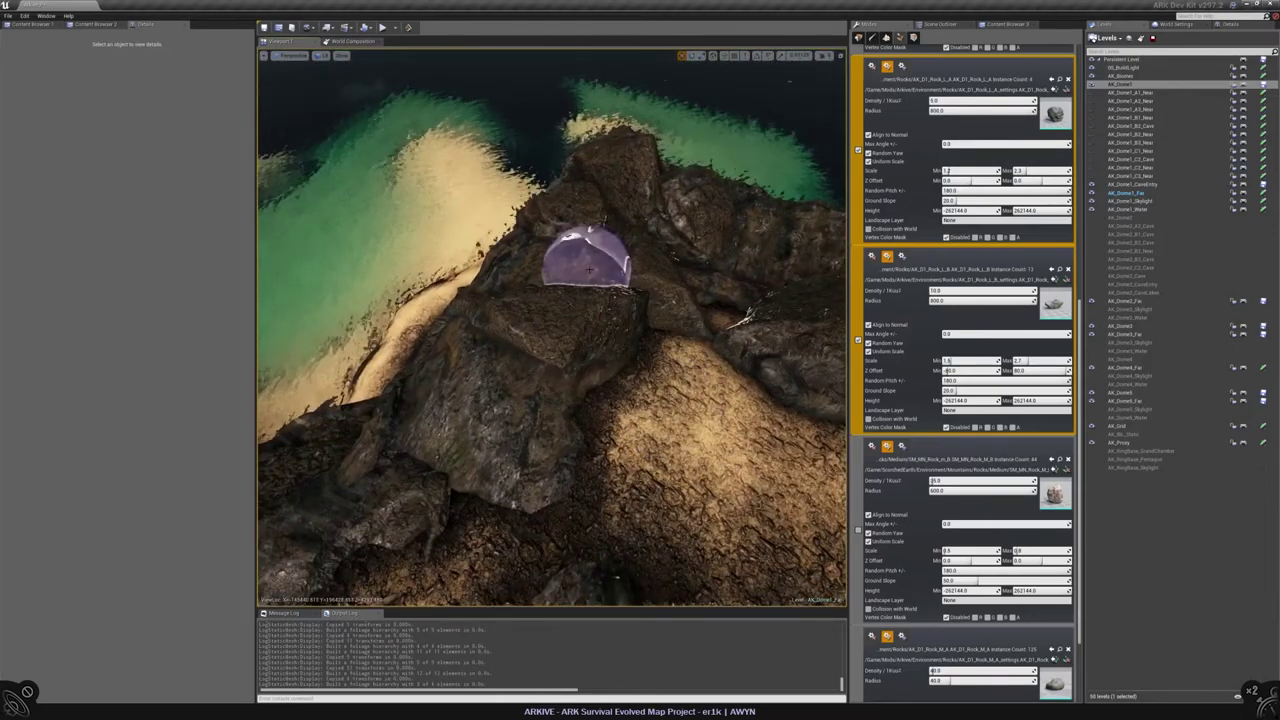
{"action": "mouse_move", "coordinate": [647, 361]}
{"action": "right_mouse_down"}
{"action": "mouse_move", "coordinate": [655, 370]}
{"action": "mouse_move", "coordinate": [640, 380]}
{"action": "mouse_move", "coordinate": [622, 372]}
{"action": "mouse_move", "coordinate": [700, 414]}
{"action": "right_mouse_up"}
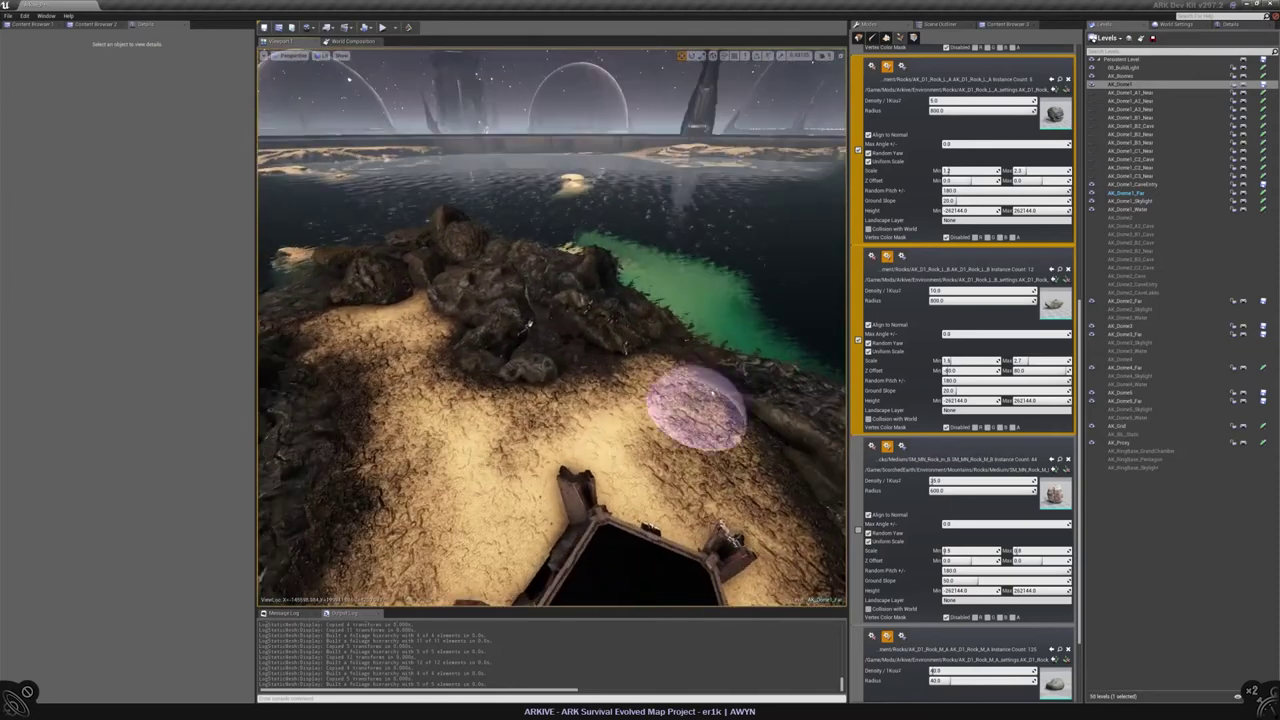
Step: Set the maximum scale of both large rock meshes to 2.0 and place large rocks along the cliff beside the entrance structure
{"action": "right_click_drag", "start_coordinate": [600, 372], "coordinate": [640, 395]}
{"action": "scroll", "coordinate": [950, 343], "scroll_direction": "up", "scroll_amount": 3}
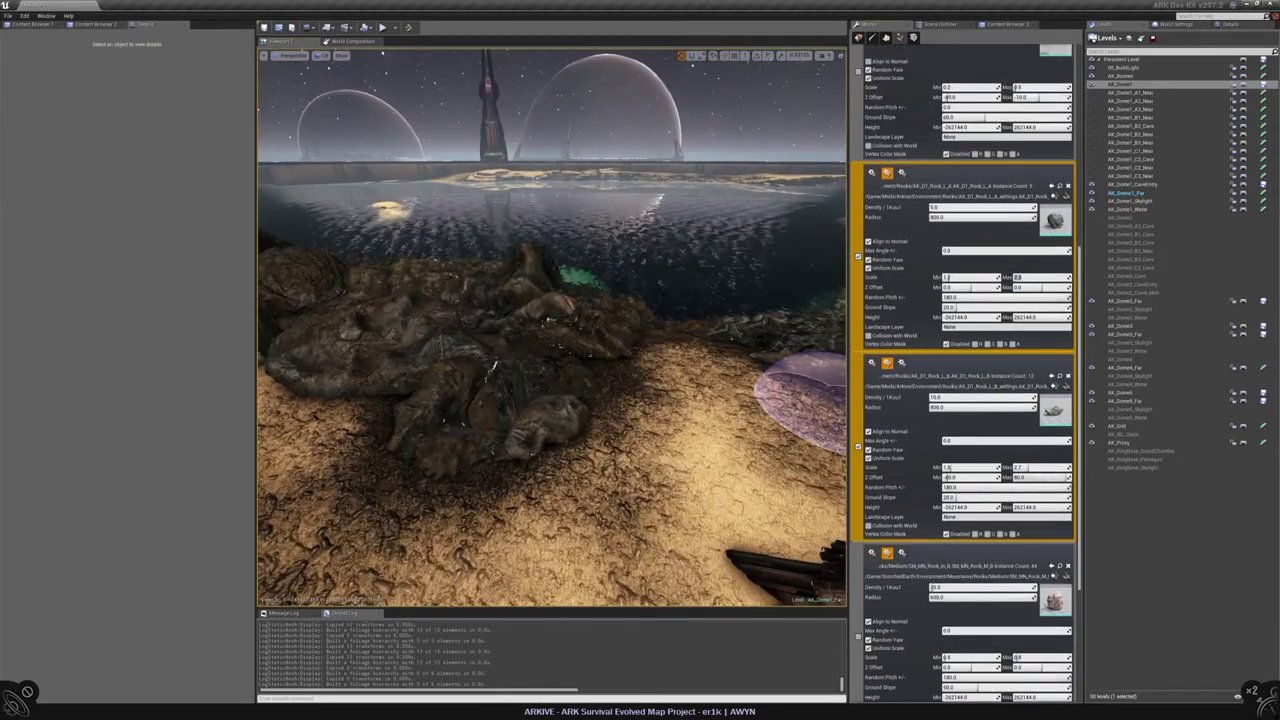
{"action": "right_click_drag", "start_coordinate": [634, 386], "coordinate": [540, 390]}
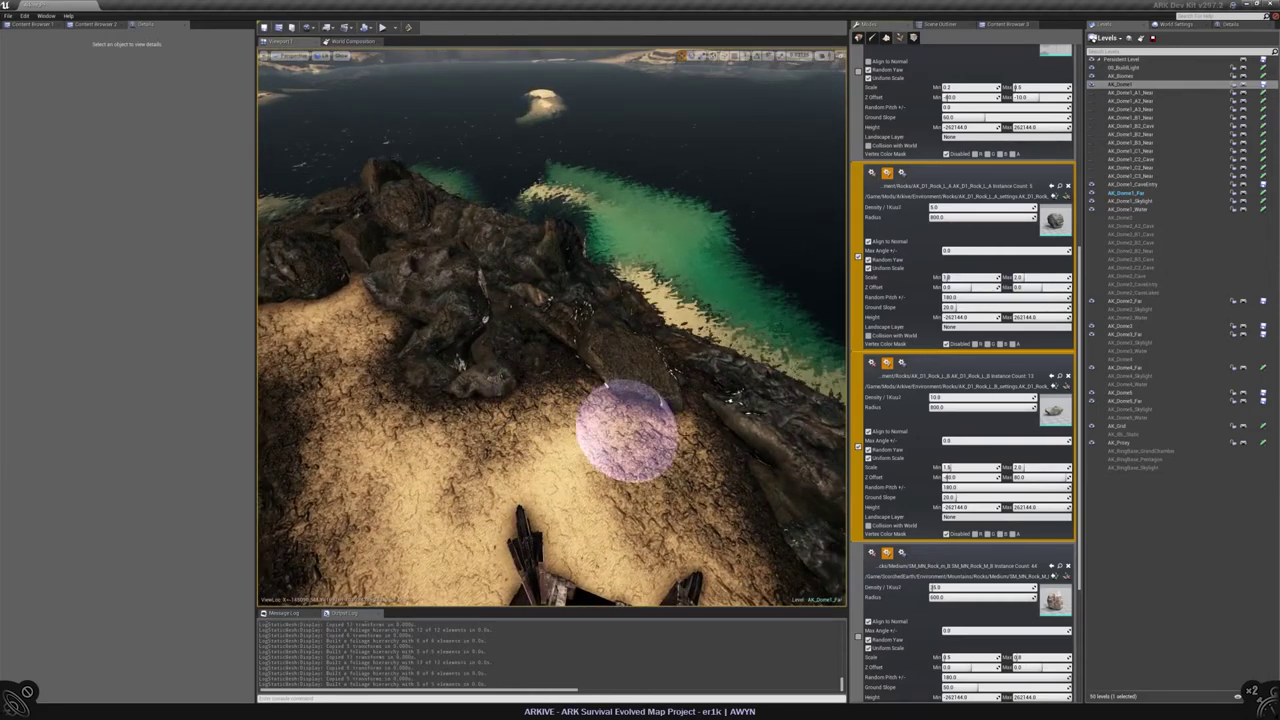
{"action": "mouse_move", "coordinate": [650, 395]}
{"action": "right_mouse_down"}
{"action": "mouse_move", "coordinate": [590, 405]}
{"action": "mouse_move", "coordinate": [600, 345]}
{"action": "mouse_move", "coordinate": [586, 342]}
{"action": "mouse_move", "coordinate": [557, 374]}
{"action": "mouse_move", "coordinate": [568, 420]}
{"action": "mouse_move", "coordinate": [612, 315]}
{"action": "right_mouse_up"}
{"action": "left_click", "coordinate": [618, 347]}
{"action": "mouse_move", "coordinate": [629, 486]}
{"action": "right_mouse_down"}
{"action": "mouse_move", "coordinate": [640, 420]}
{"action": "mouse_move", "coordinate": [680, 340]}
{"action": "right_mouse_up"}
Step: Select the single large rock instance beside the entrance structure, move it against the cliff rocks and rotate it to blend in
{"action": "scroll", "coordinate": [963, 380], "scroll_direction": "up", "scroll_amount": 5}
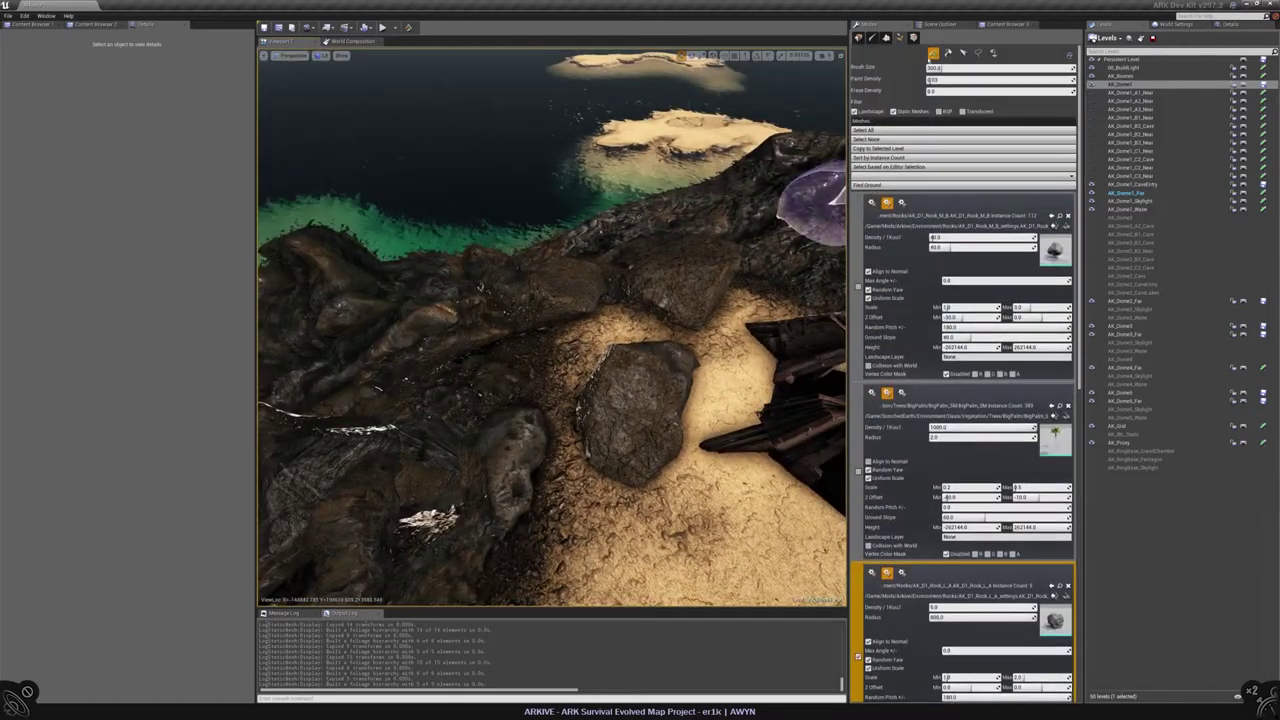
{"action": "left_click_drag", "start_coordinate": [650, 392], "coordinate": [567, 352]}
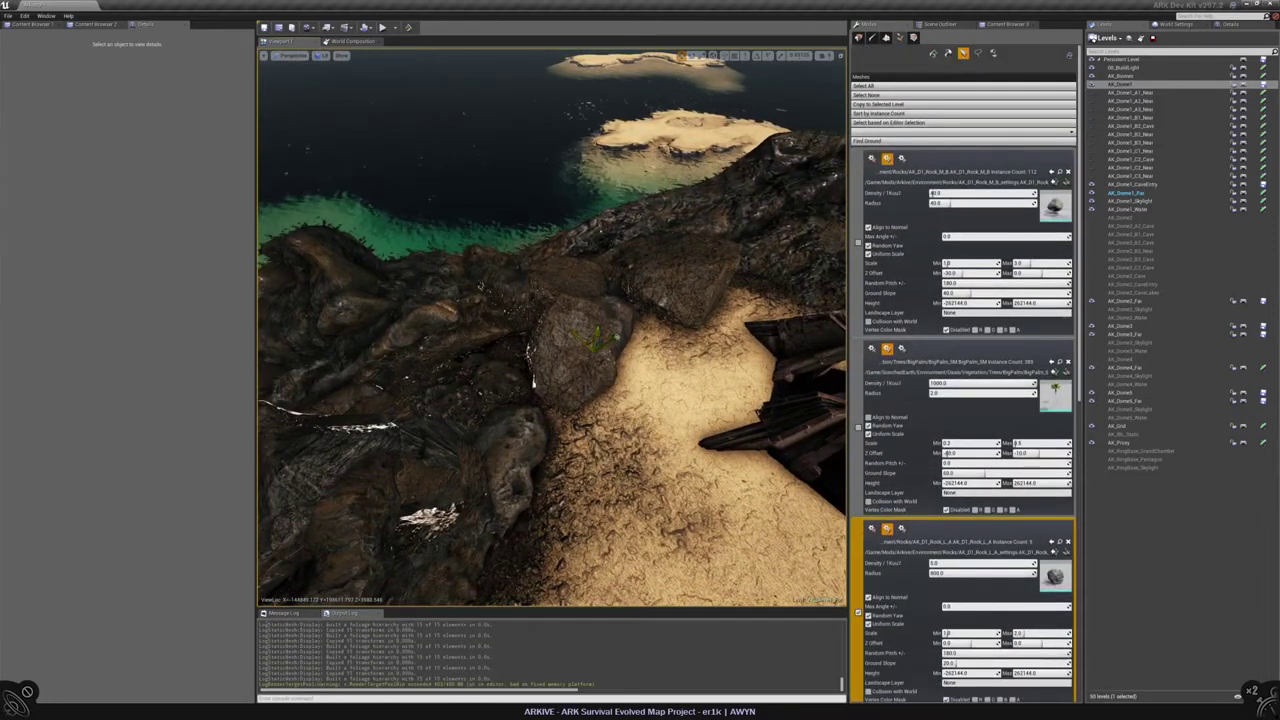
{"action": "mouse_move", "coordinate": [567, 352]}
{"action": "right_mouse_down"}
{"action": "mouse_move", "coordinate": [571, 295]}
{"action": "mouse_move", "coordinate": [565, 328]}
{"action": "right_mouse_up"}
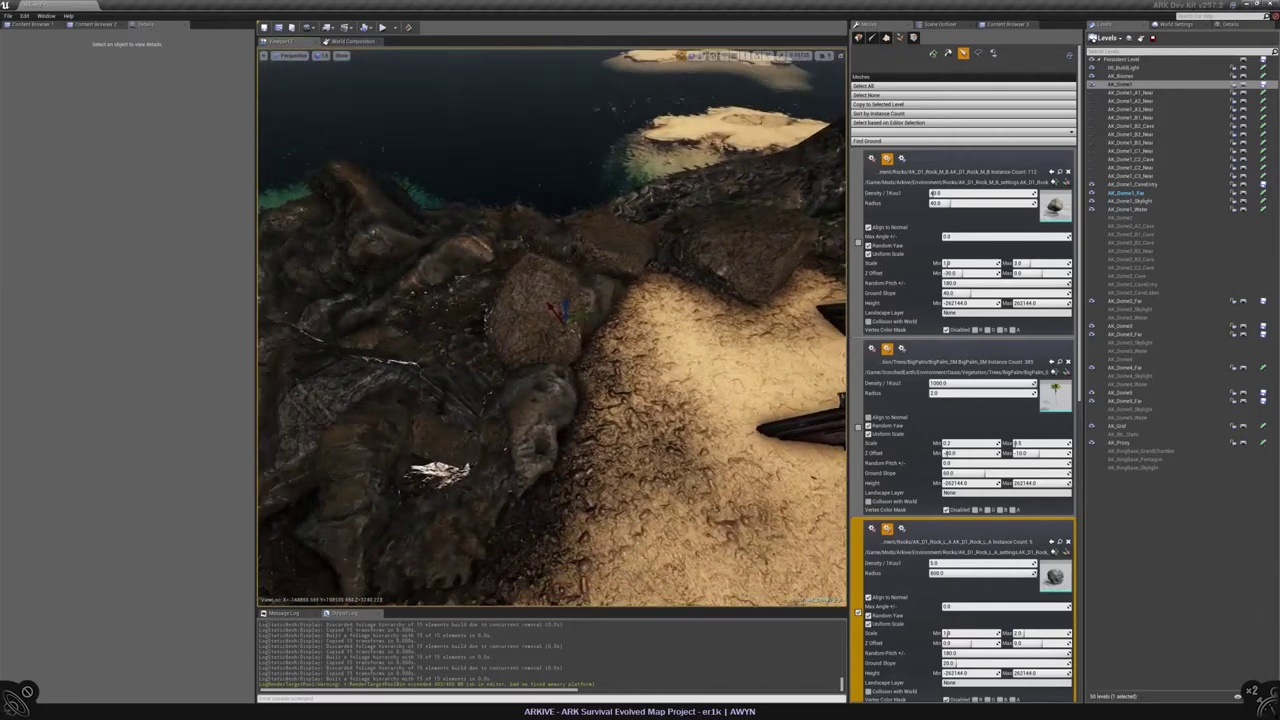
{"action": "left_click", "coordinate": [565, 328]}
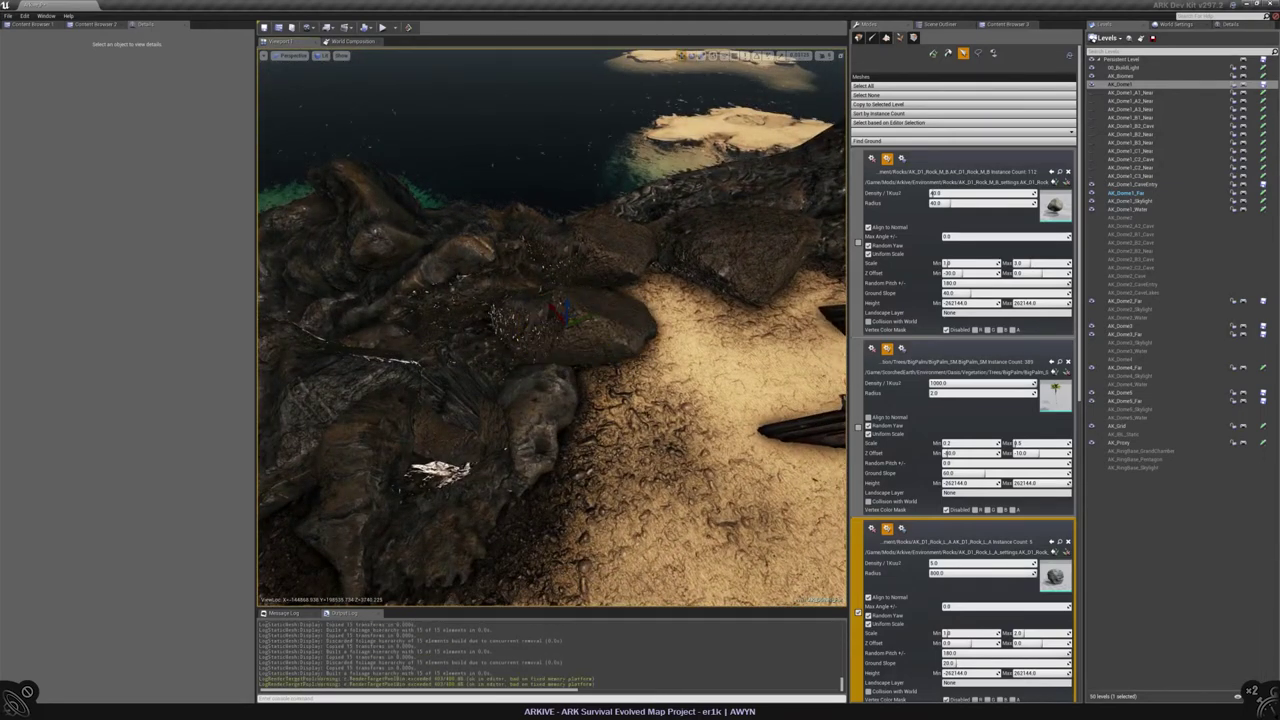
{"action": "left_click", "coordinate": [553, 330]}
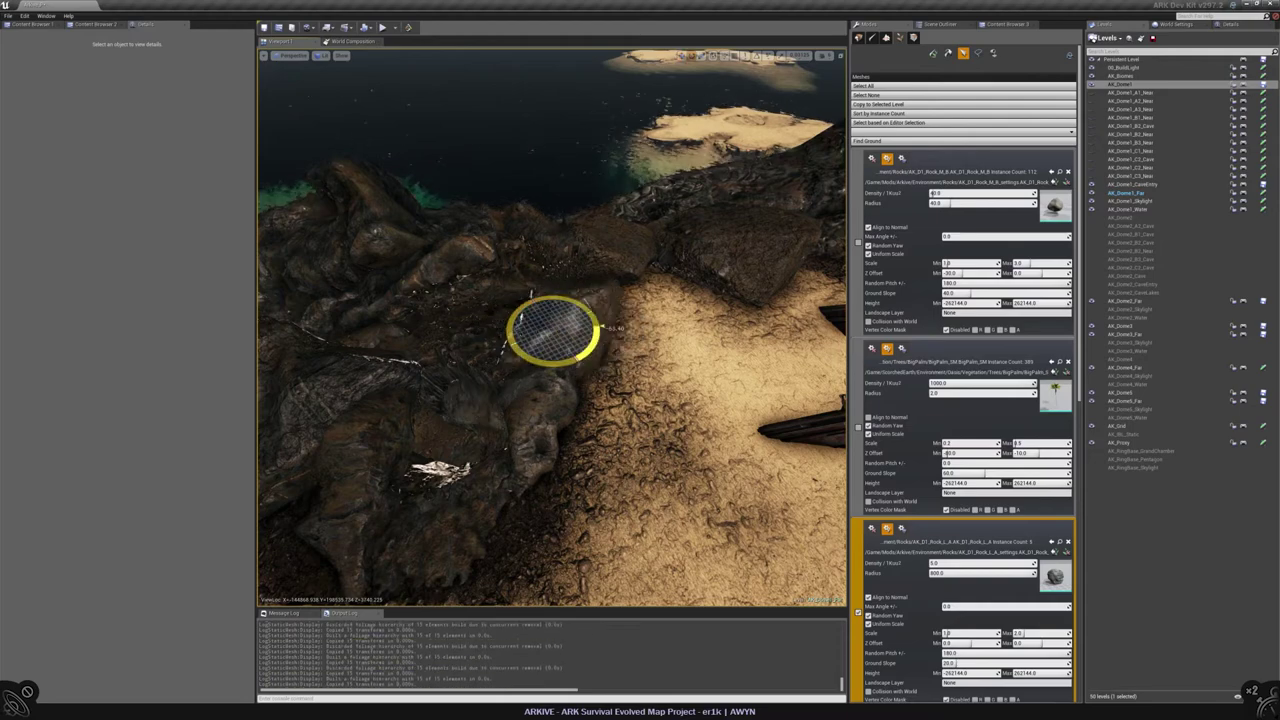
{"action": "mouse_move", "coordinate": [545, 330]}
{"action": "right_mouse_down"}
{"action": "mouse_move", "coordinate": [571, 400]}
{"action": "mouse_move", "coordinate": [514, 400]}
{"action": "mouse_move", "coordinate": [545, 350]}
{"action": "mouse_move", "coordinate": [545, 300]}
{"action": "mouse_move", "coordinate": [545, 355]}
{"action": "mouse_move", "coordinate": [550, 305]}
{"action": "mouse_move", "coordinate": [535, 312]}
{"action": "mouse_move", "coordinate": [508, 280]}
{"action": "mouse_move", "coordinate": [508, 357]}
{"action": "right_mouse_up"}
{"action": "scroll", "coordinate": [508, 366], "scroll_direction": "down", "scroll_amount": 10}
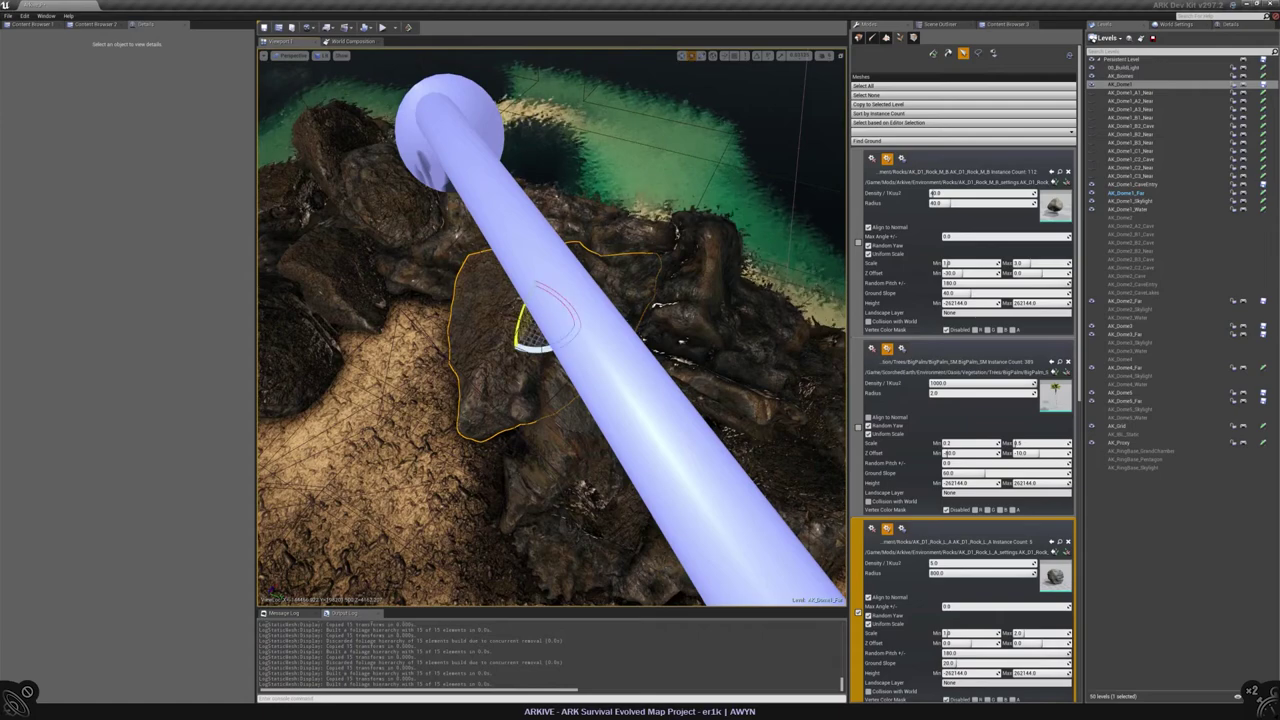
{"action": "mouse_move", "coordinate": [543, 314]}
{"action": "right_mouse_down"}
{"action": "mouse_move", "coordinate": [552, 325]}
{"action": "mouse_move", "coordinate": [514, 251]}
{"action": "mouse_move", "coordinate": [557, 286]}
{"action": "mouse_move", "coordinate": [591, 343]}
{"action": "mouse_move", "coordinate": [486, 366]}
{"action": "mouse_move", "coordinate": [432, 235]}
{"action": "mouse_move", "coordinate": [586, 271]}
{"action": "mouse_move", "coordinate": [557, 280]}
{"action": "mouse_move", "coordinate": [509, 234]}
{"action": "mouse_move", "coordinate": [440, 252]}
{"action": "mouse_move", "coordinate": [452, 250]}
{"action": "right_mouse_up"}
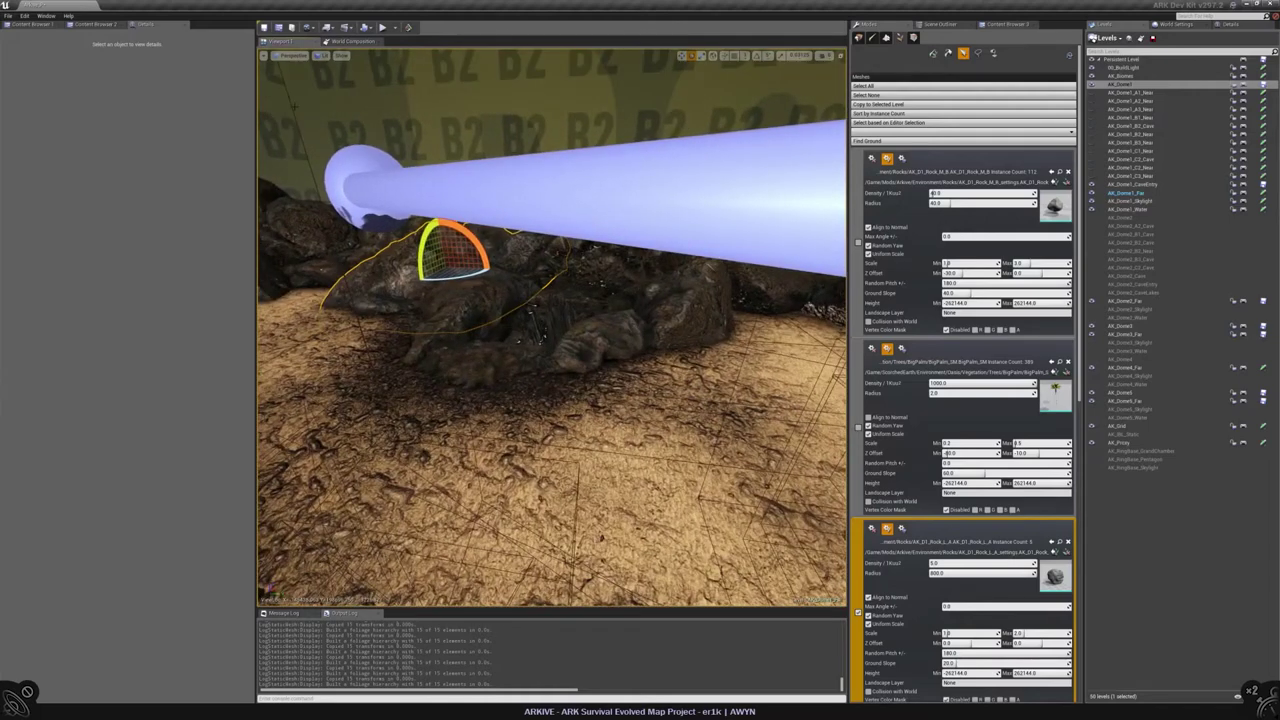
Step: Locate a sandstone outcrop rock's material in the Wasteland Rocks folder and assign the chosen MI_EXT_Rock_Weathered material instance to the outcrop's rocks
{"action": "key", "text": "shift+1"}
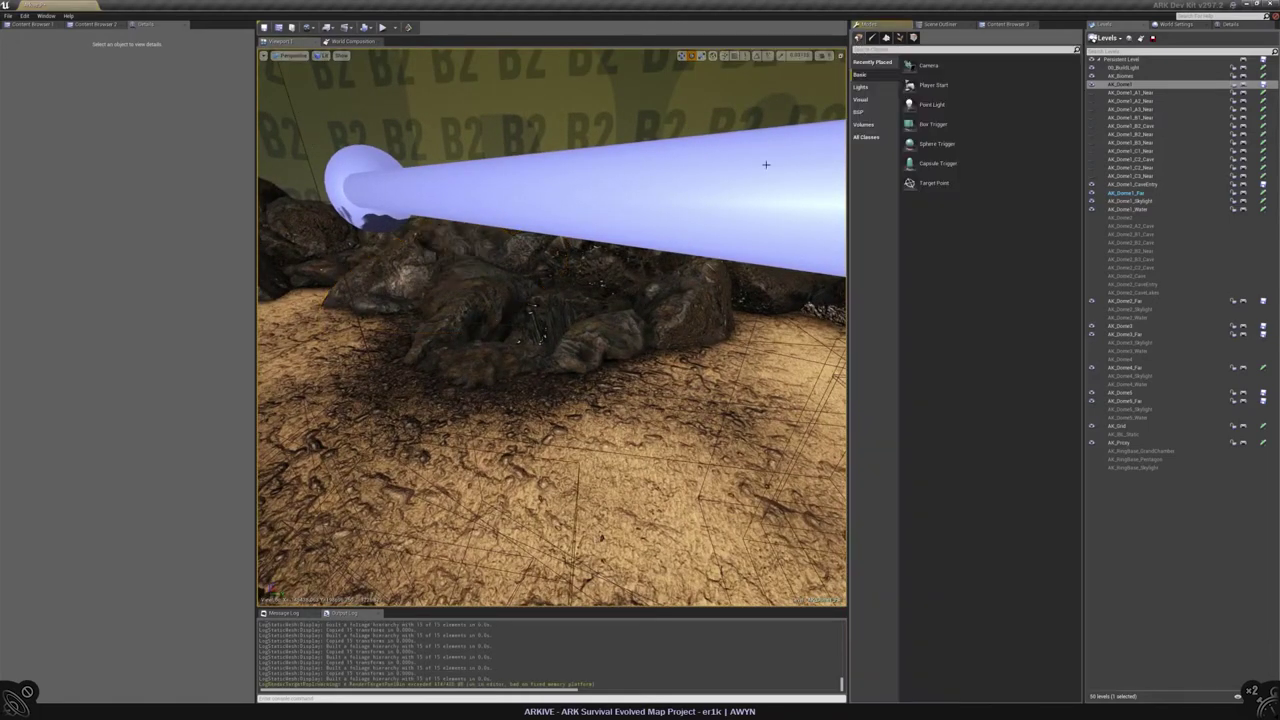
{"action": "left_click", "coordinate": [480, 310]}
{"action": "left_click", "coordinate": [228, 181]}
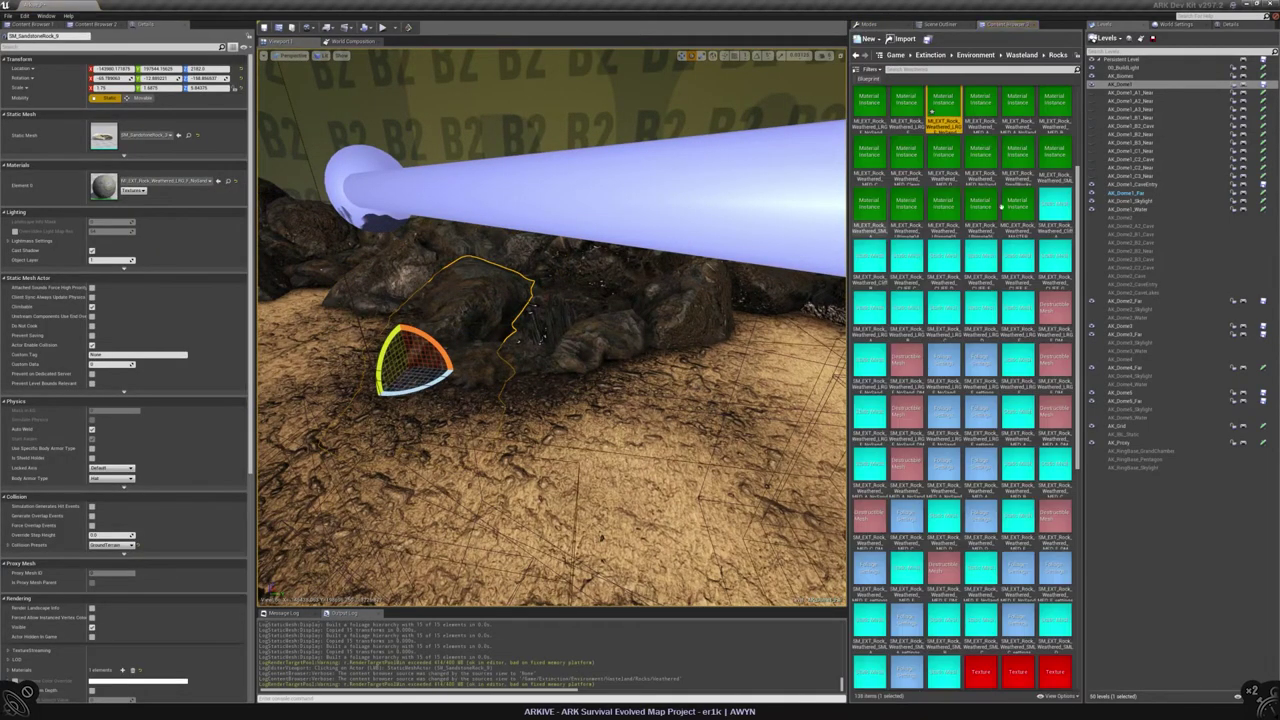
{"action": "left_click", "coordinate": [1015, 265]}
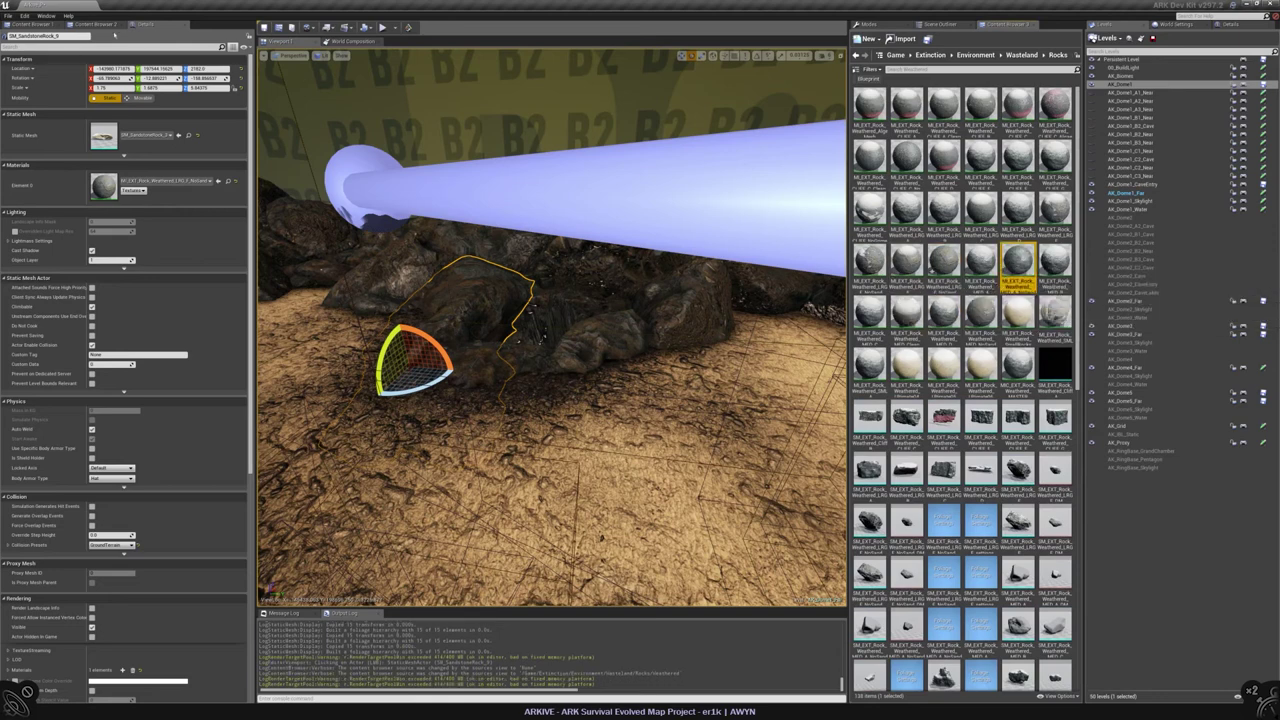
{"action": "left_click", "coordinate": [600, 330]}
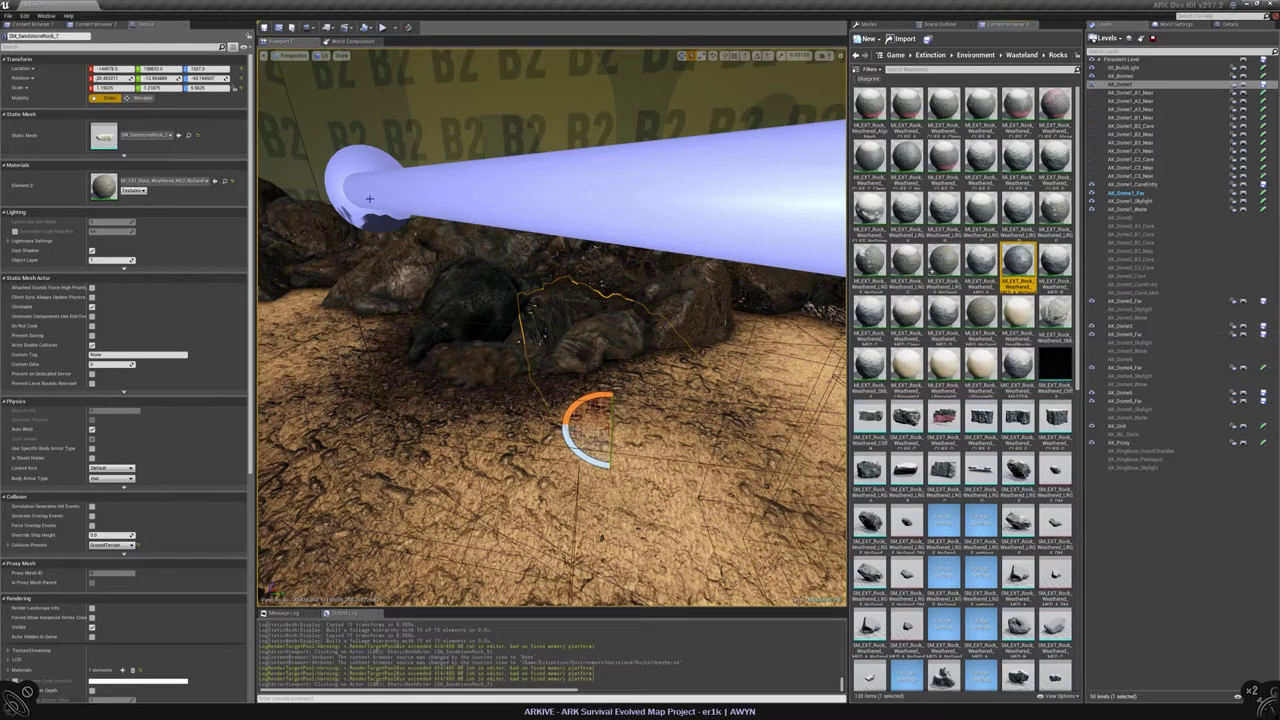
{"action": "key", "text": "f"}
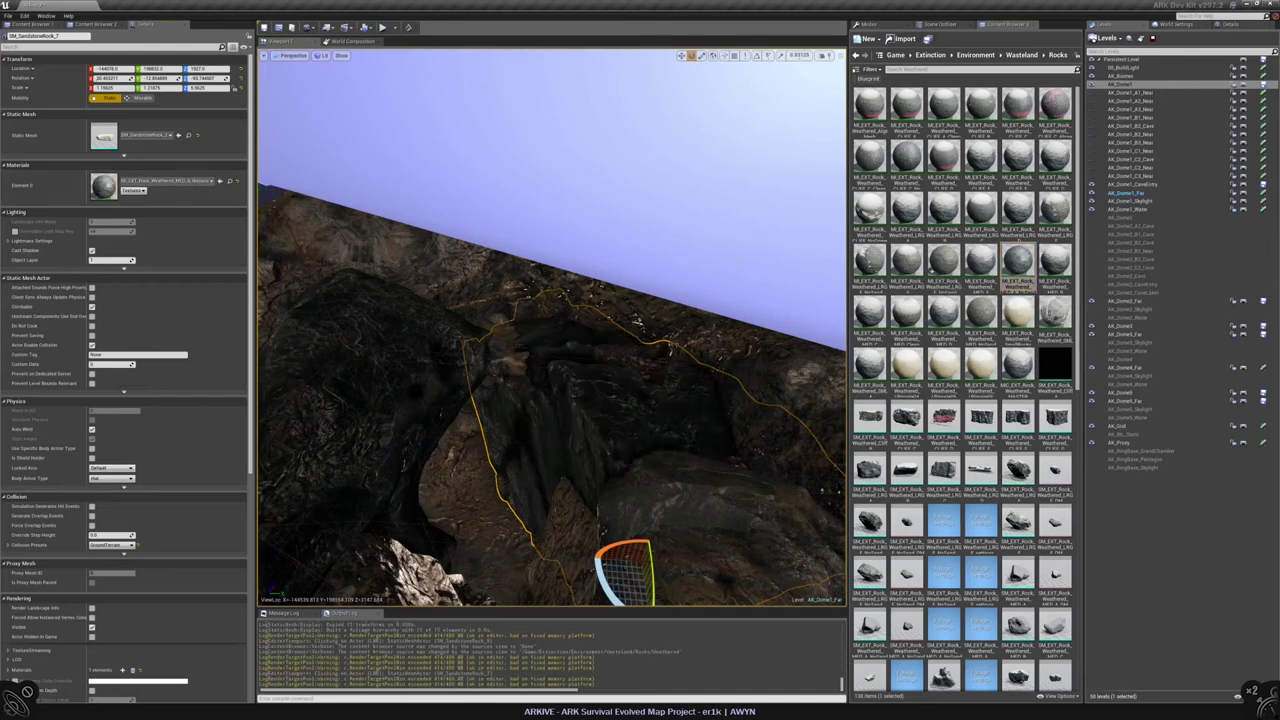
Step: Apply the chosen weathered rock material to the remaining small sandstone rocks in the outcrop on the sand
{"action": "left_click", "coordinate": [475, 330]}
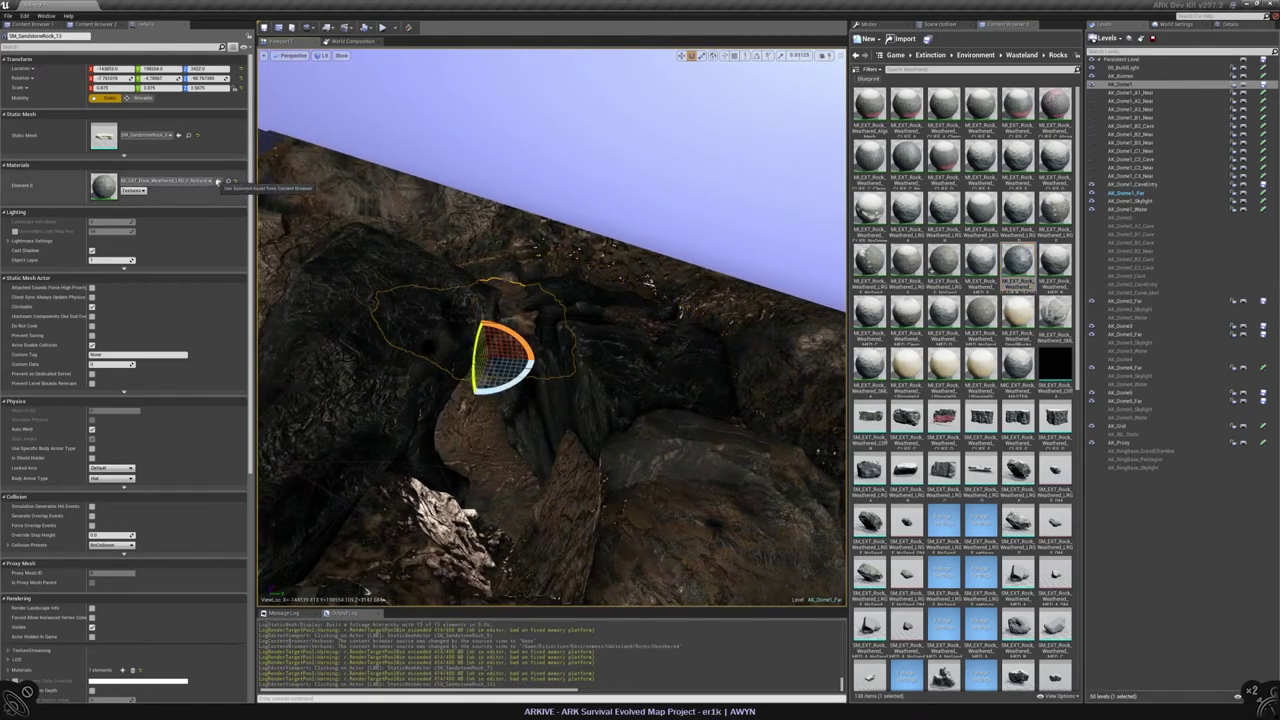
{"action": "left_click", "coordinate": [700, 480]}
{"action": "key", "text": "f"}
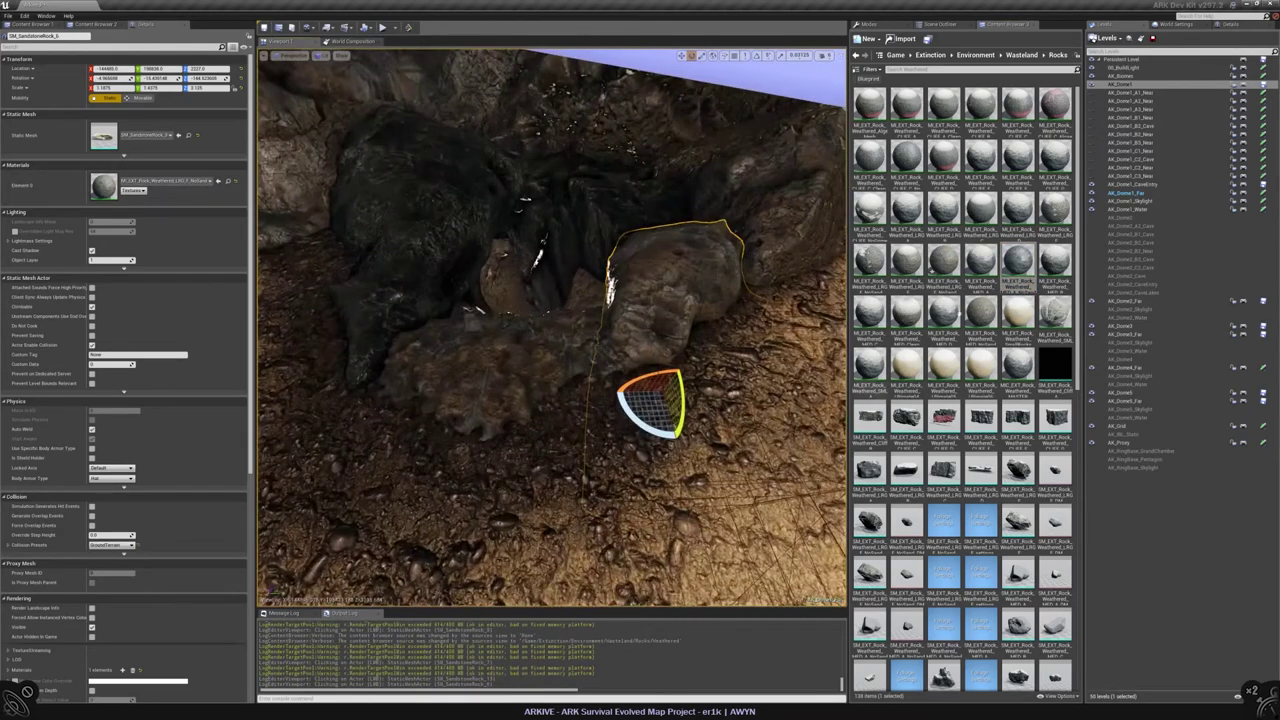
{"action": "left_click", "coordinate": [470, 360]}
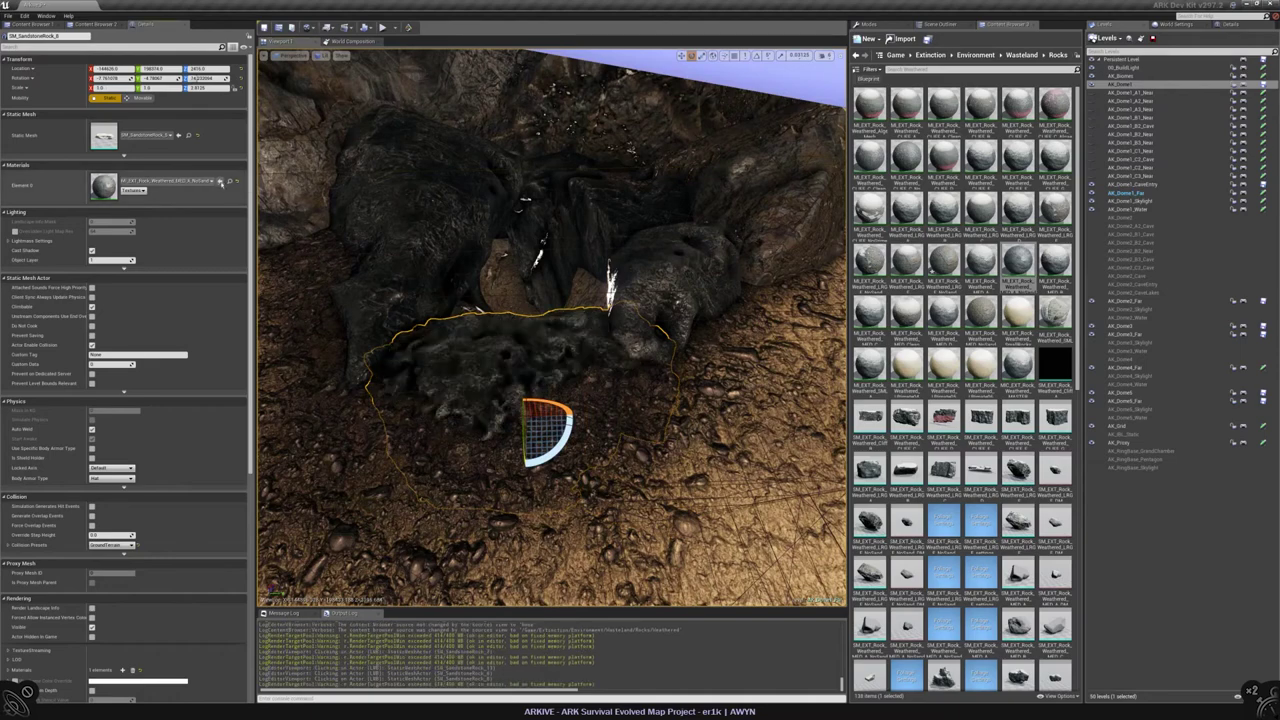
{"action": "key", "text": "f"}
Step: Apply the same weathered rock material to the sandstone cliff pieces and the large sandstone rock forming the cliff beside the water
{"action": "left_click", "coordinate": [640, 330]}
{"action": "key", "text": "f"}
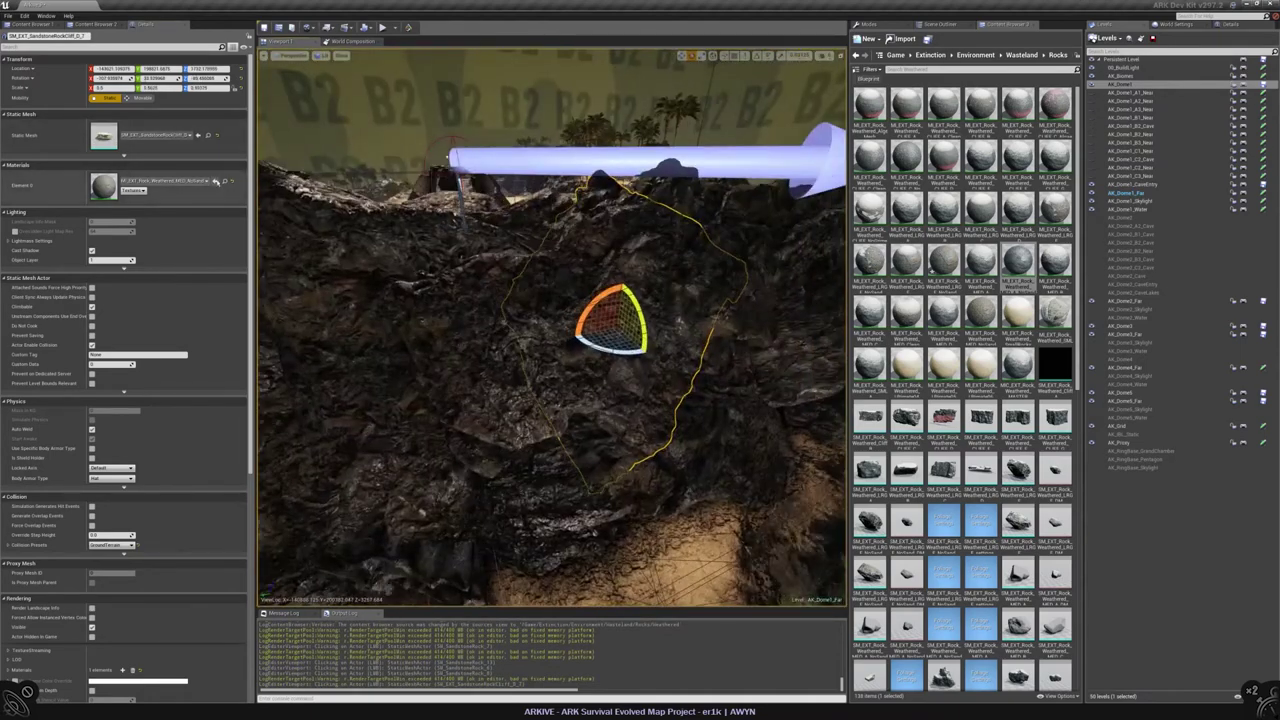
{"action": "key", "text": "Escape"}
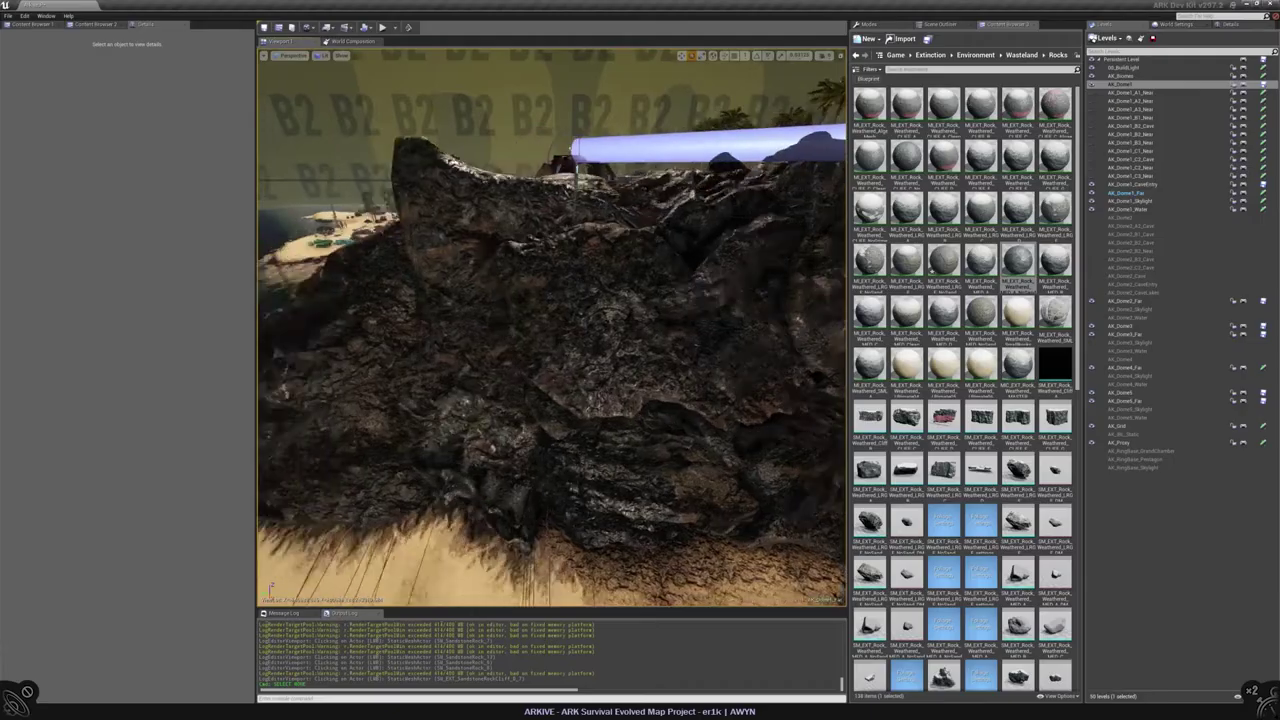
{"action": "left_click", "coordinate": [600, 330]}
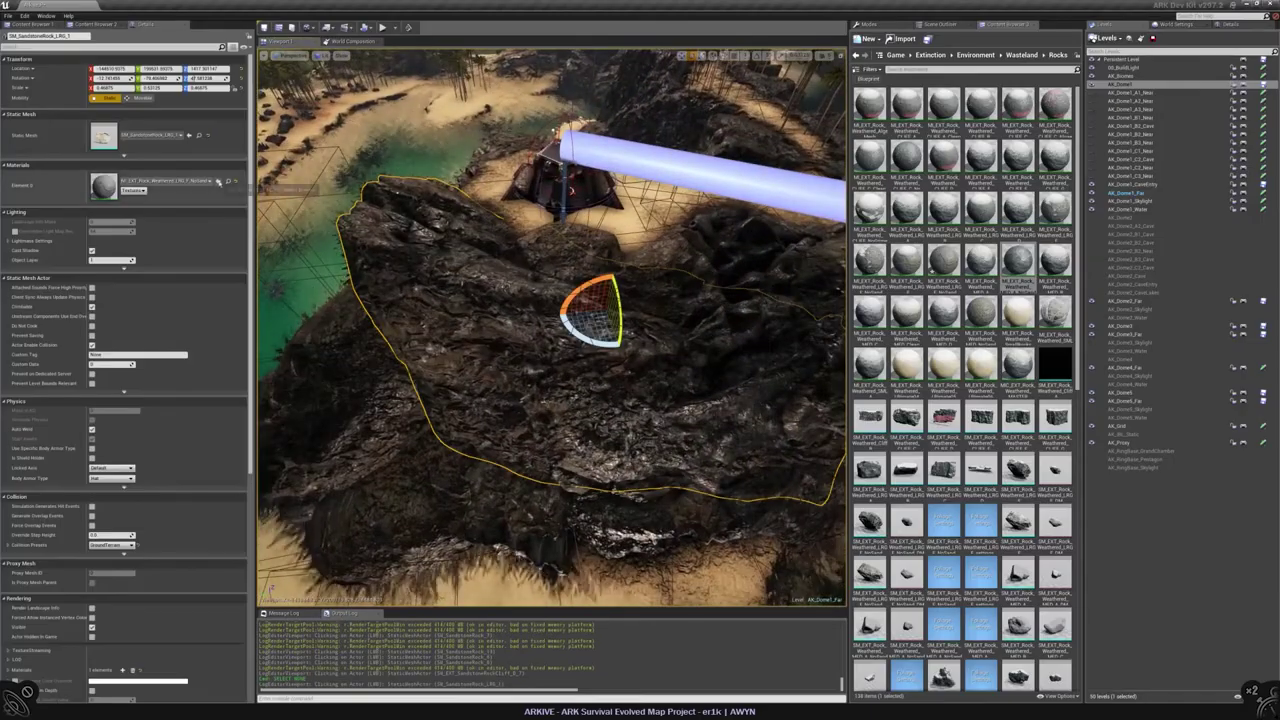
{"action": "key", "text": "f"}
{"action": "key", "text": "Escape"}
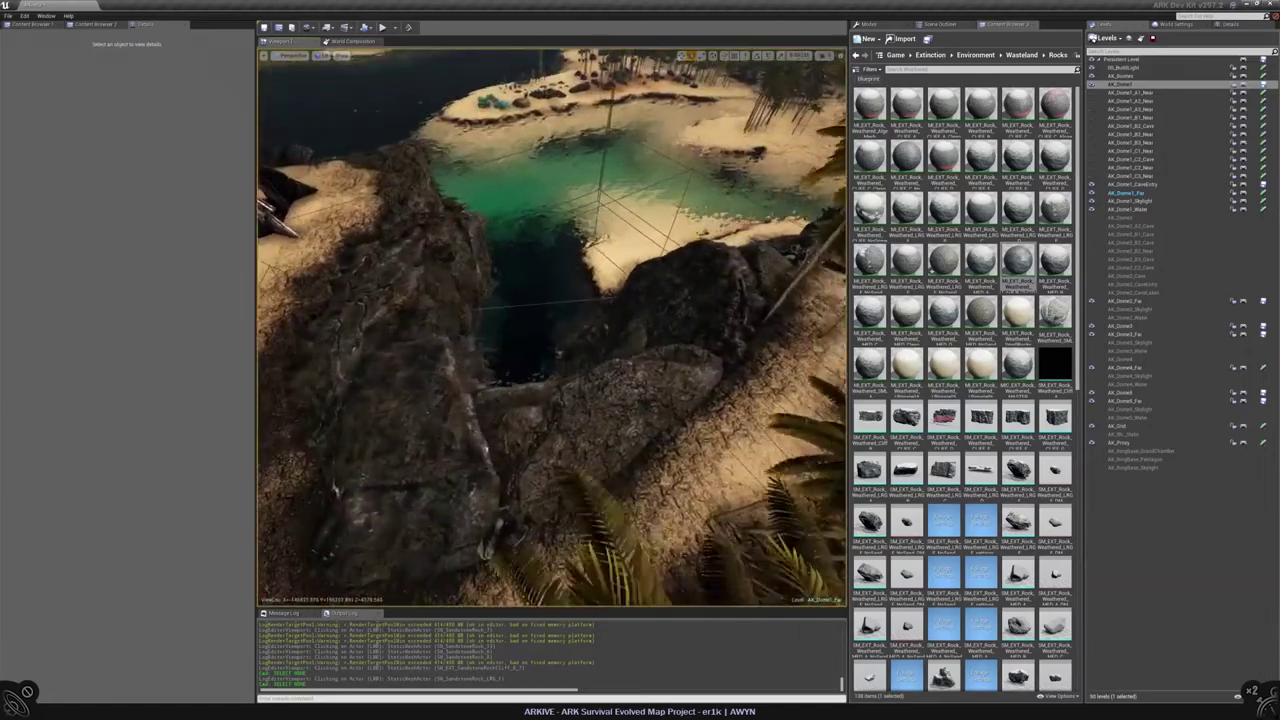
{"action": "left_click", "coordinate": [600, 330]}
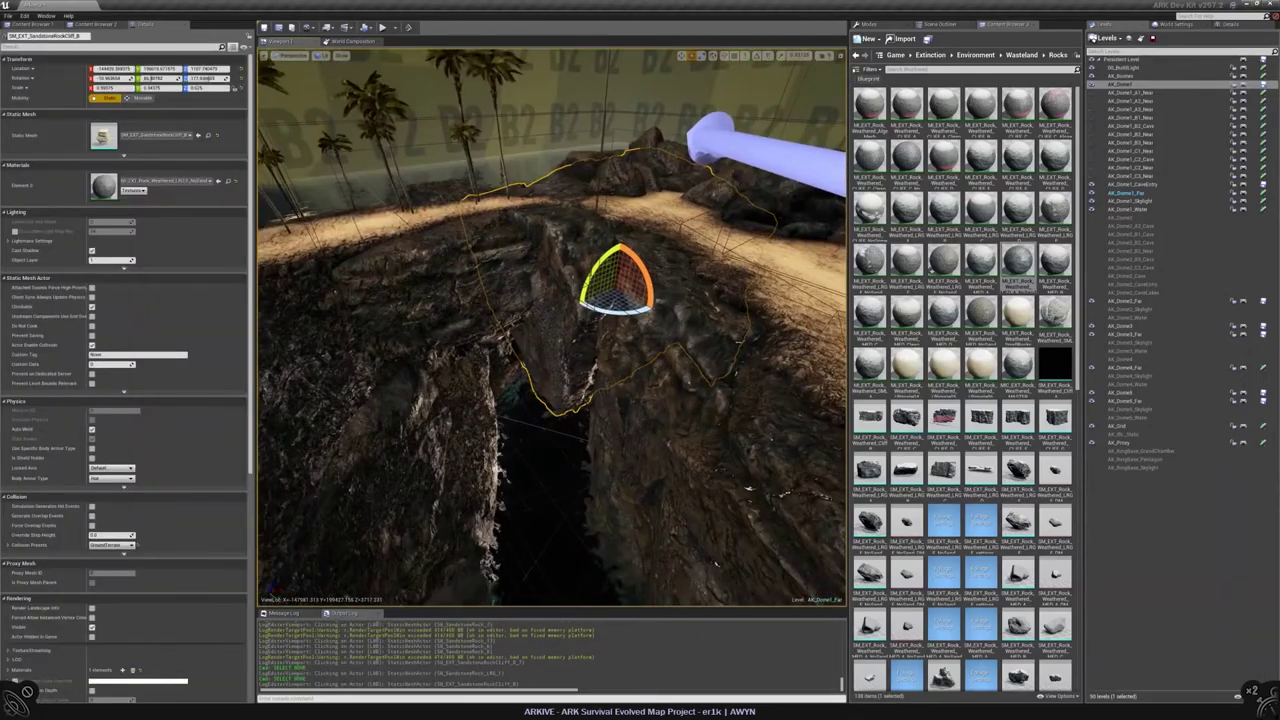
{"action": "key", "text": "Escape"}
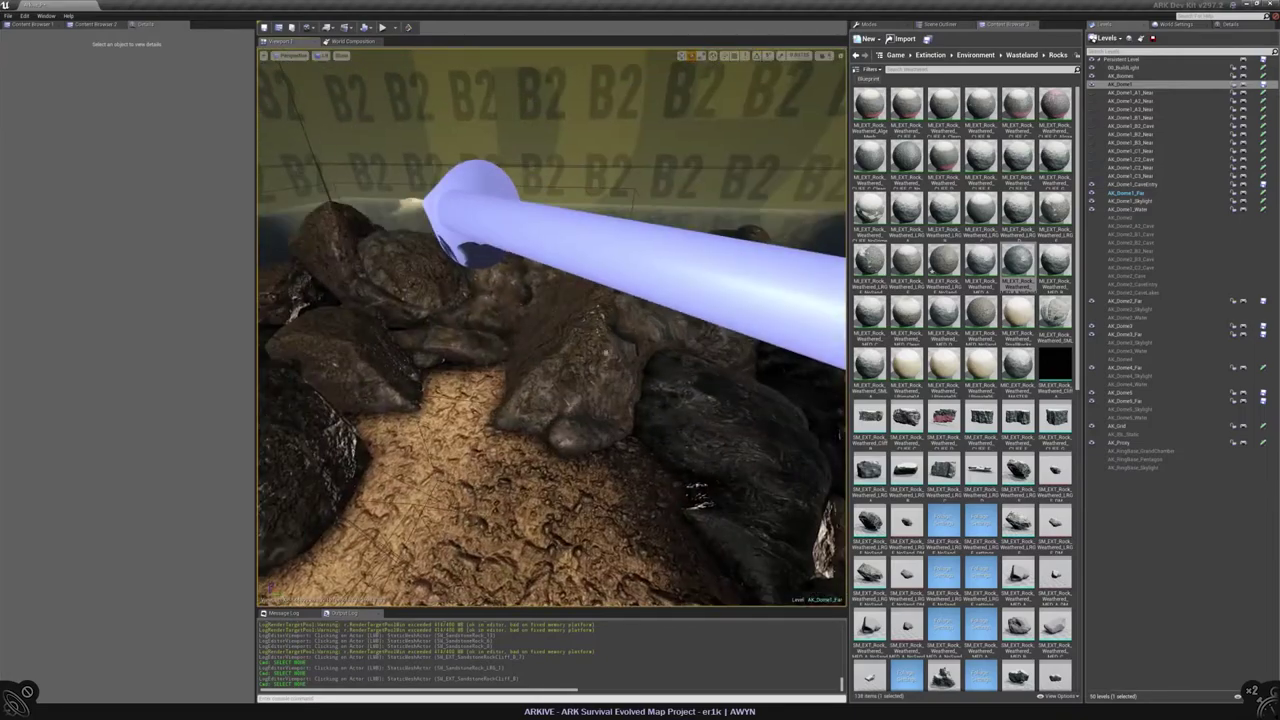
Step: Select the painted rock foliage around the sand path, return to foliage editing and save the AK_Dome1_Far level
{"action": "left_click", "coordinate": [550, 340]}
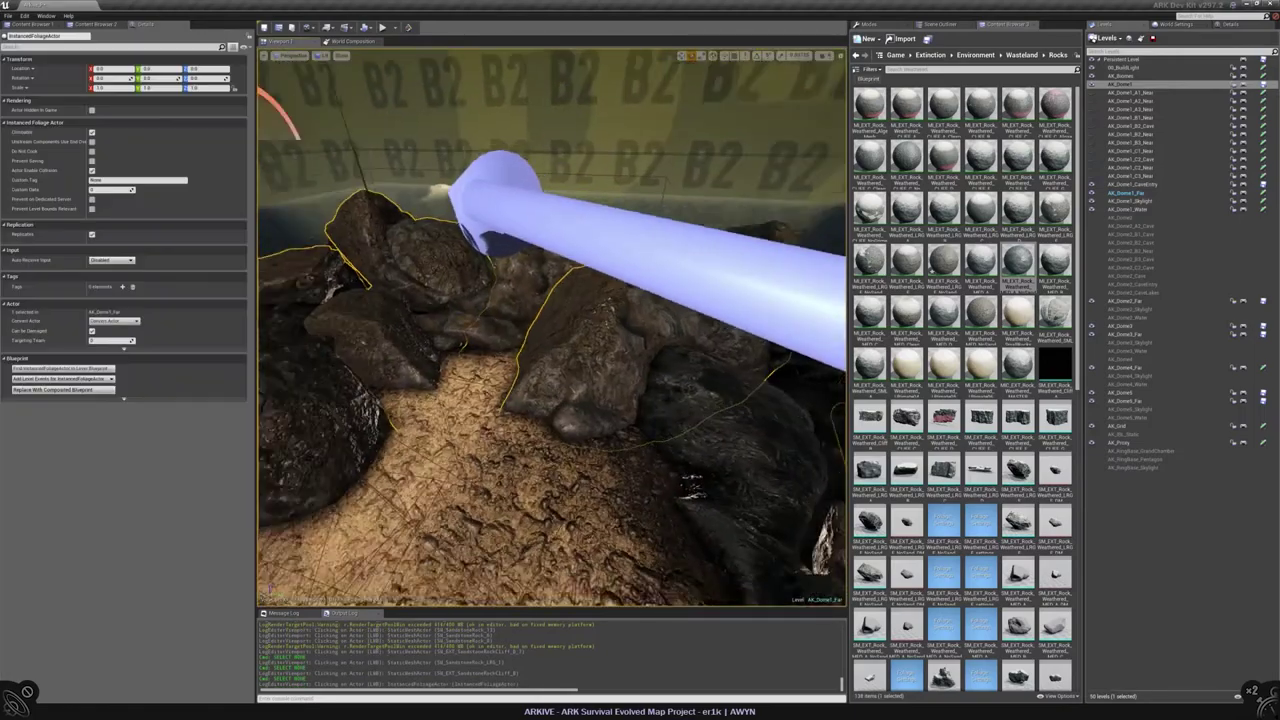
{"action": "left_click", "coordinate": [550, 340]}
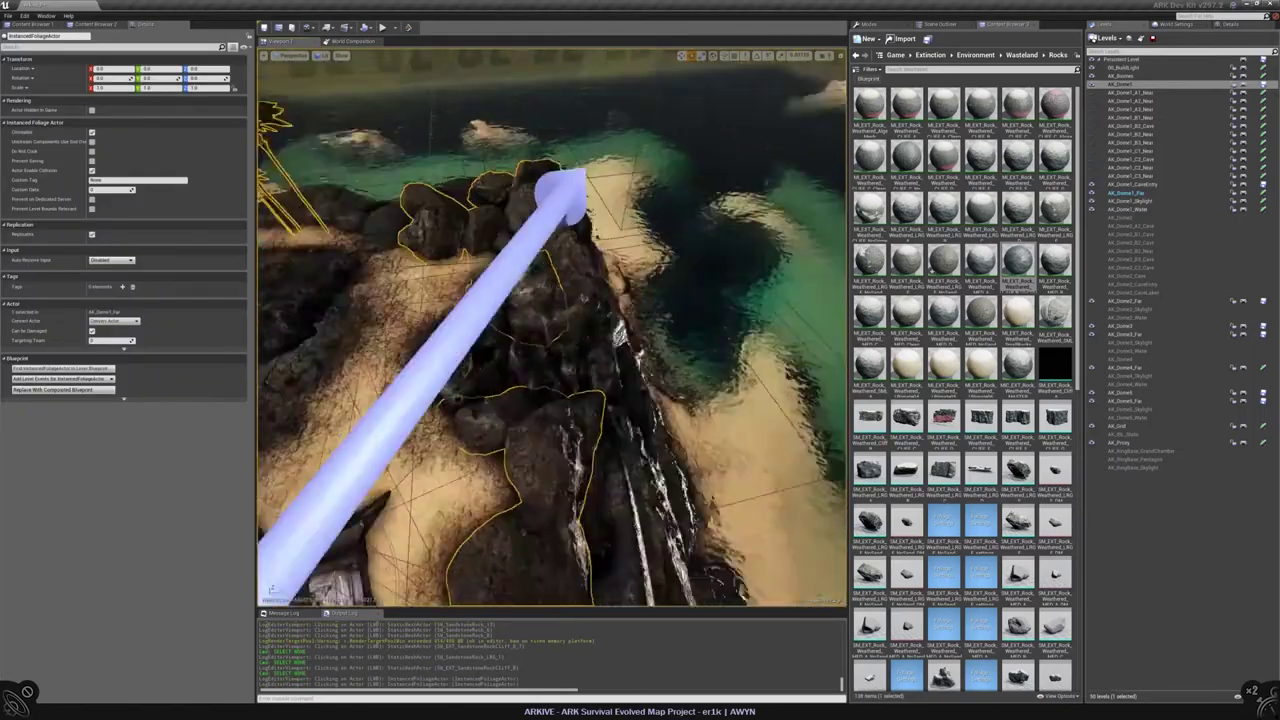
{"action": "right_click_drag", "start_coordinate": [550, 340], "coordinate": [520, 330]}
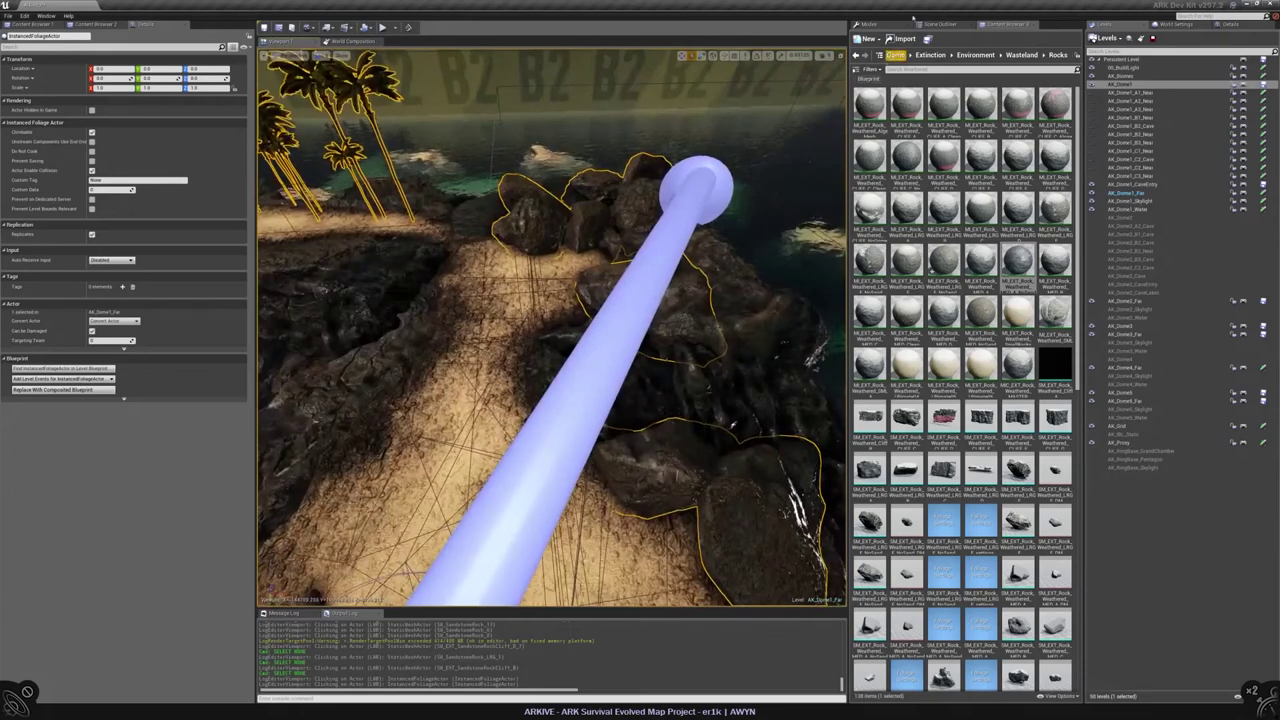
{"action": "left_click", "coordinate": [866, 23]}
{"action": "left_click", "coordinate": [902, 38]}
{"action": "right_click_drag", "start_coordinate": [550, 340], "coordinate": [530, 335]}
{"action": "key", "text": "ctrl+s"}
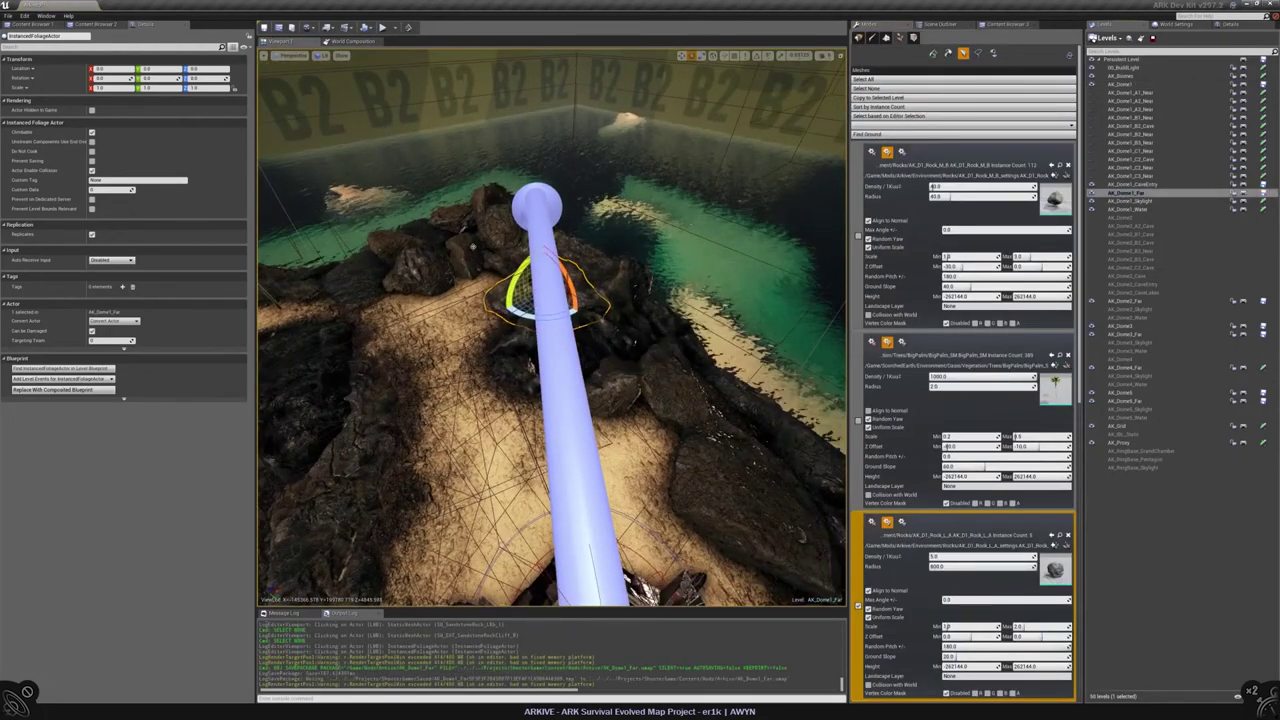
Step: Rotate a rock instance among the boulders at the sand path's end and repaint large rocks along the cliff gap
{"action": "scroll", "coordinate": [578, 380], "scroll_direction": "up", "scroll_amount": 2}
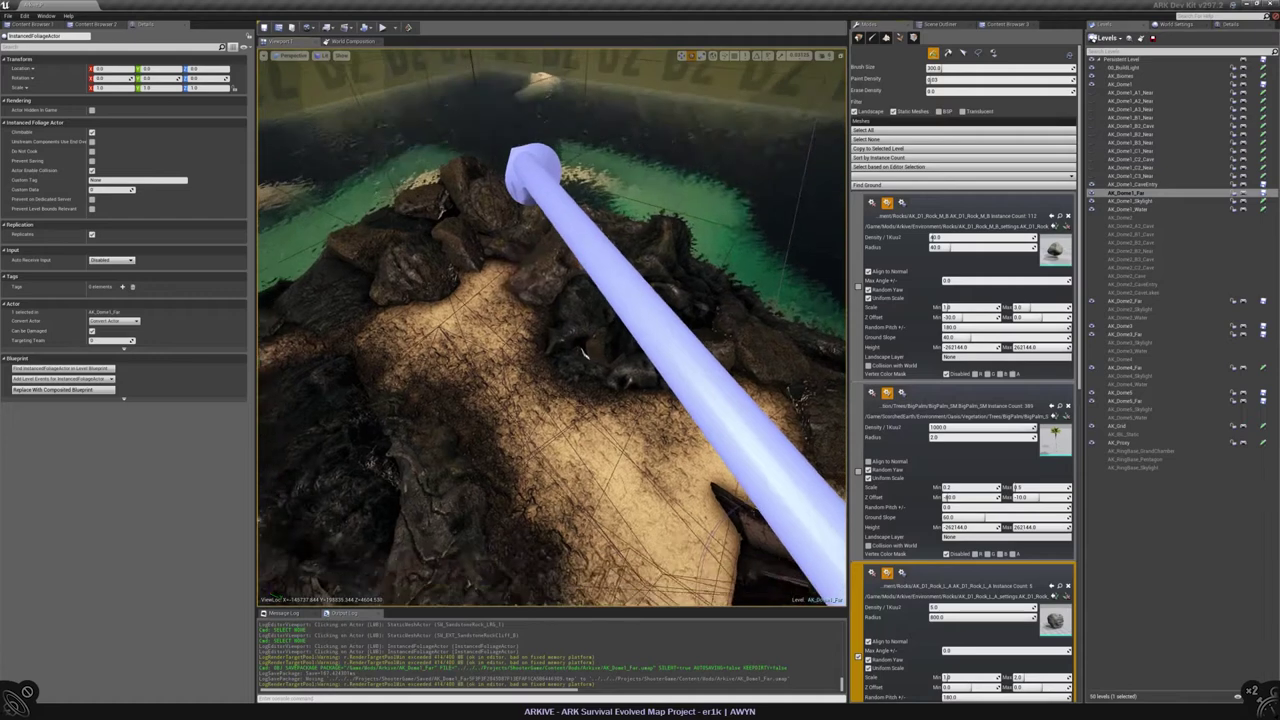
{"action": "right_click_drag", "start_coordinate": [778, 449], "coordinate": [700, 380]}
{"action": "key", "text": "e"}
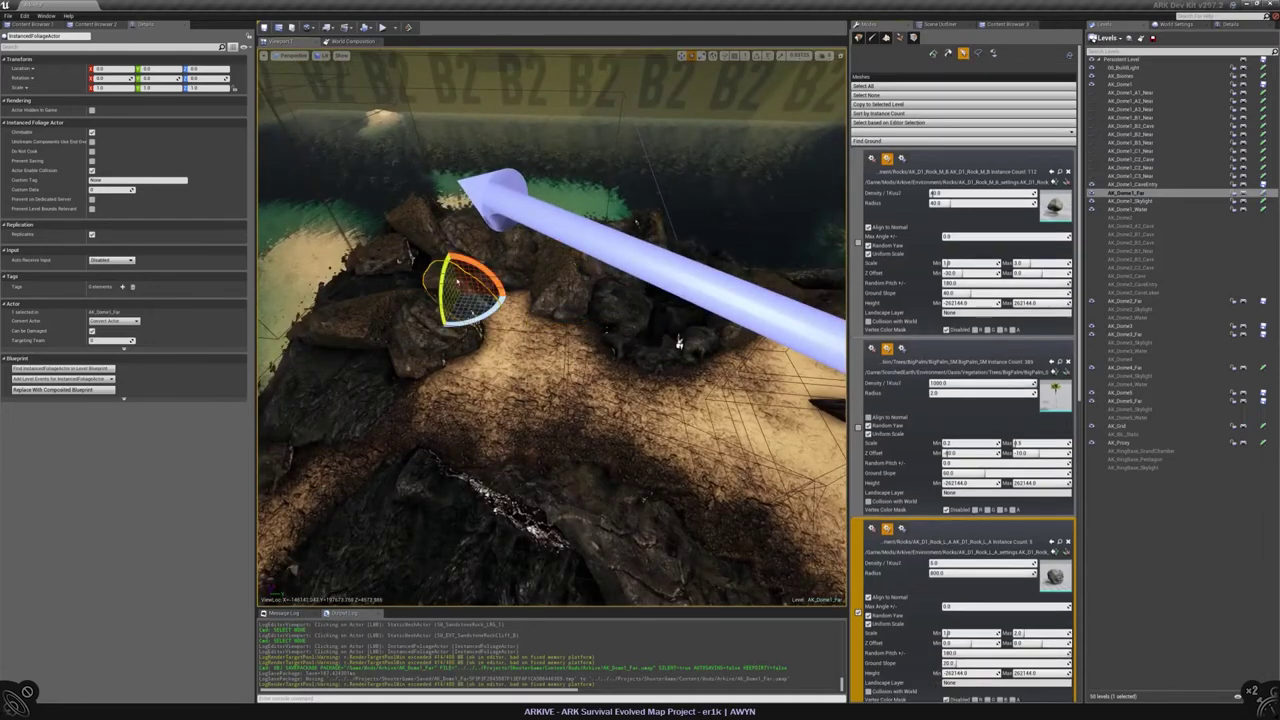
{"action": "key", "text": "shift+2"}
{"action": "mouse_move", "coordinate": [677, 337]}
{"action": "right_mouse_down"}
{"action": "mouse_move", "coordinate": [700, 300]}
{"action": "mouse_move", "coordinate": [678, 275]}
{"action": "right_mouse_up"}
{"action": "left_click_drag", "start_coordinate": [466, 343], "coordinate": [556, 397], "text": "shift"}
{"action": "right_click_drag", "start_coordinate": [556, 397], "coordinate": [680, 358]}
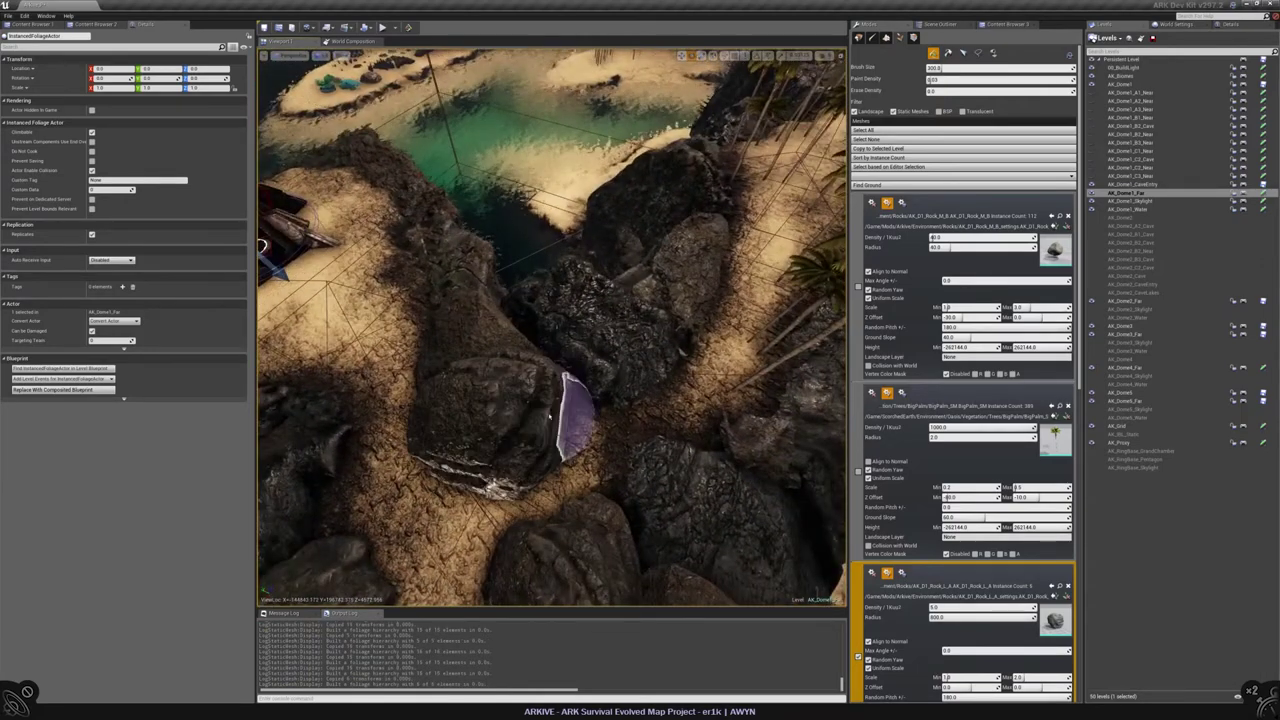
{"action": "mouse_move", "coordinate": [540, 378]}
{"action": "right_mouse_down"}
{"action": "mouse_move", "coordinate": [500, 362]}
{"action": "mouse_move", "coordinate": [510, 380]}
{"action": "mouse_move", "coordinate": [514, 357]}
{"action": "mouse_move", "coordinate": [451, 337]}
{"action": "mouse_move", "coordinate": [478, 360]}
{"action": "right_mouse_up"}
Step: Set the maximum scale of AK_D1_Rock_L_A to 1.5 and paint large rocks on the sand beside the cliff outcrop
{"action": "scroll", "coordinate": [870, 532], "scroll_direction": "down", "scroll_amount": 5}
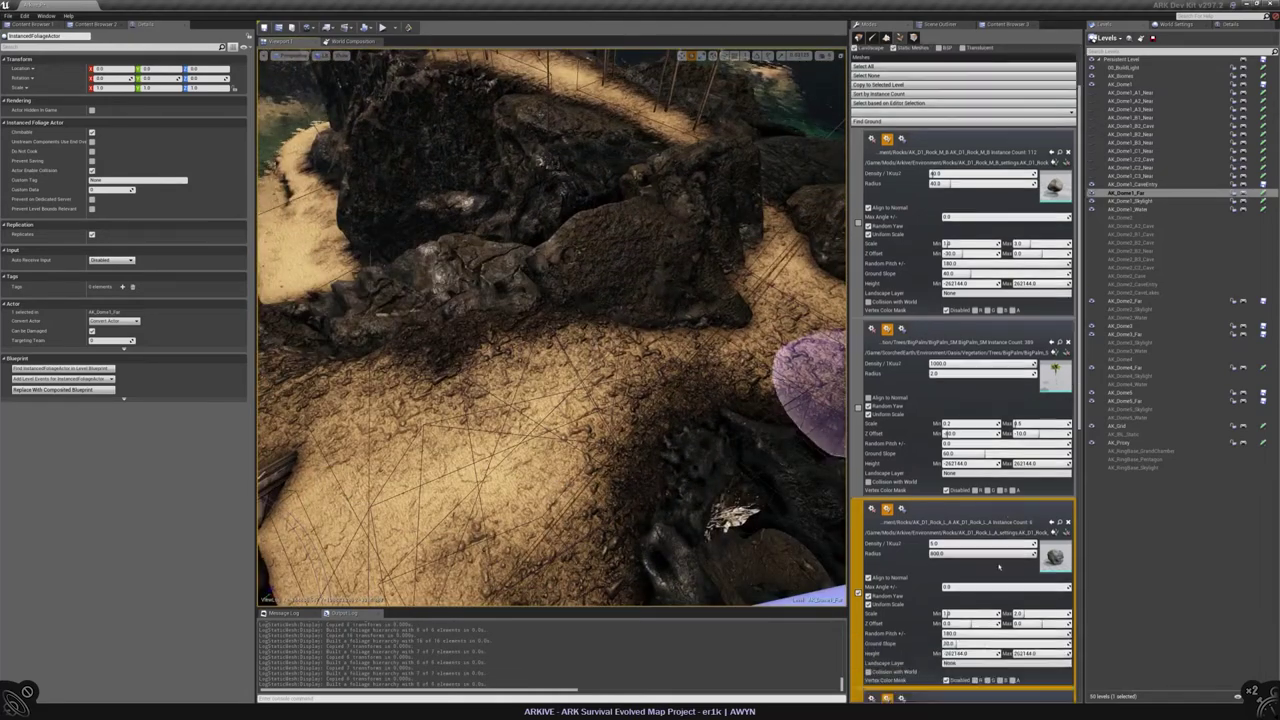
{"action": "left_click", "coordinate": [1020, 504]}
{"action": "type", "text": "1.5"}
{"action": "key", "text": "Return"}
{"action": "right_click_drag", "start_coordinate": [505, 312], "coordinate": [510, 310]}
{"action": "left_click_drag", "start_coordinate": [510, 311], "coordinate": [552, 275]}
{"action": "right_click_drag", "start_coordinate": [591, 308], "coordinate": [588, 311]}
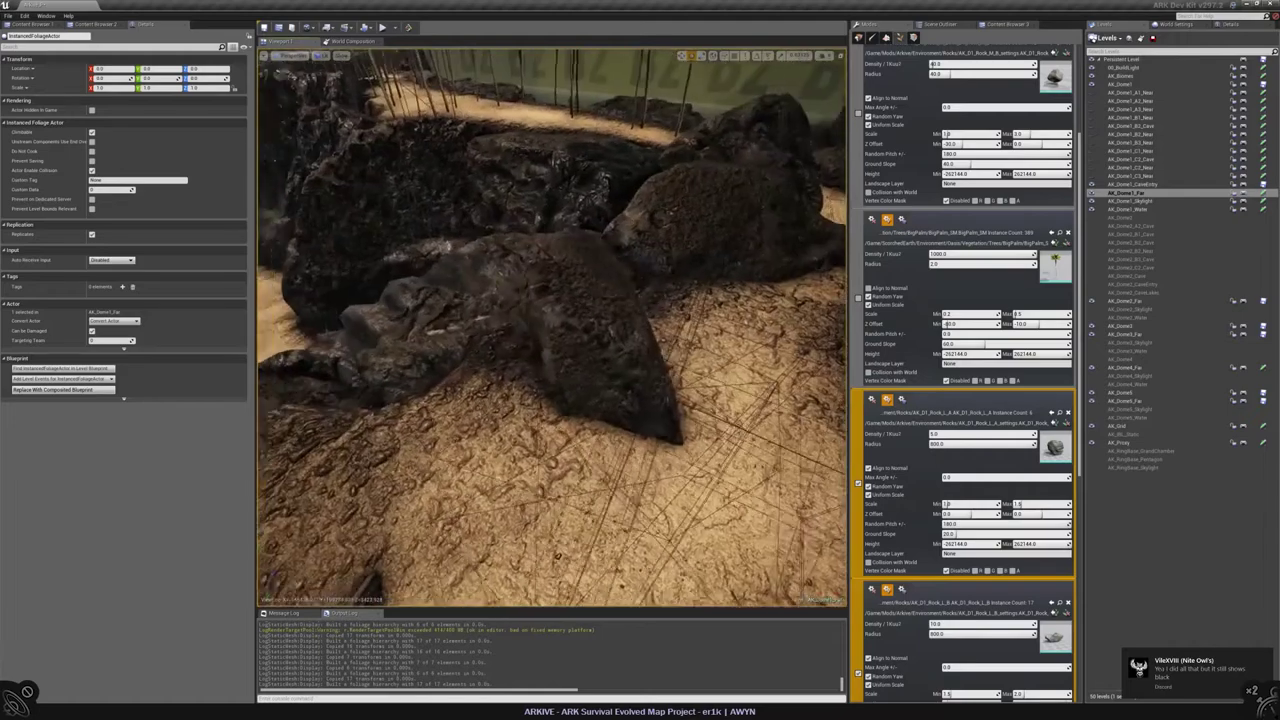
Step: Place a large rock on the sand beside the cliff, undoing unsuitable placements until one fits
{"action": "left_click", "coordinate": [500, 371]}
{"action": "key", "text": "ctrl+z"}
{"action": "left_click", "coordinate": [528, 314]}
{"action": "key", "text": "ctrl+z"}
{"action": "left_click", "coordinate": [554, 377]}
{"action": "mouse_move", "coordinate": [614, 314]}
{"action": "right_mouse_down"}
{"action": "mouse_move", "coordinate": [603, 372]}
{"action": "mouse_move", "coordinate": [506, 328]}
{"action": "mouse_move", "coordinate": [520, 310]}
{"action": "mouse_move", "coordinate": [507, 277]}
{"action": "right_mouse_up"}
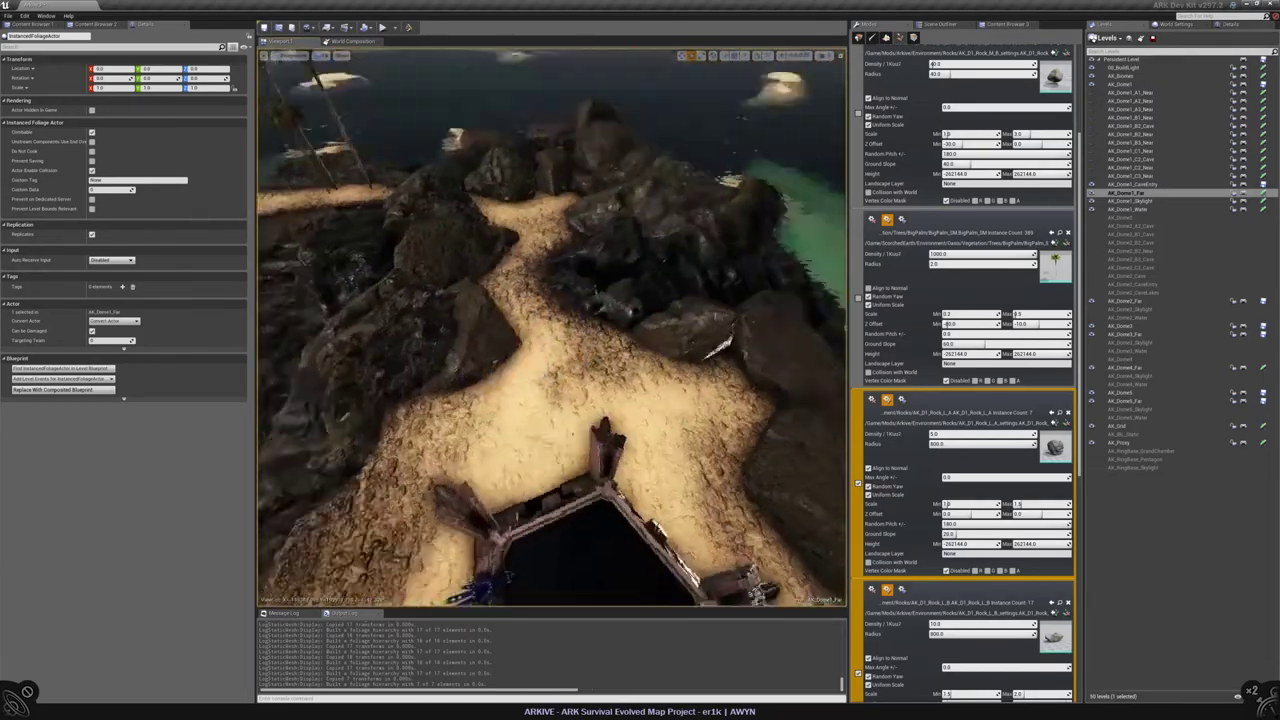
Step: Paint more large rocks along the sand edge between the cliff and the entrance structure
{"action": "left_click_drag", "start_coordinate": [550, 330], "coordinate": [545, 300]}
{"action": "right_click_drag", "start_coordinate": [550, 330], "coordinate": [677, 414]}
{"action": "scroll", "coordinate": [677, 441], "scroll_direction": "up", "scroll_amount": 3}
{"action": "mouse_move", "coordinate": [665, 300]}
{"action": "right_mouse_down"}
{"action": "mouse_move", "coordinate": [640, 290]}
{"action": "mouse_move", "coordinate": [665, 280]}
{"action": "mouse_move", "coordinate": [645, 160]}
{"action": "right_mouse_up"}
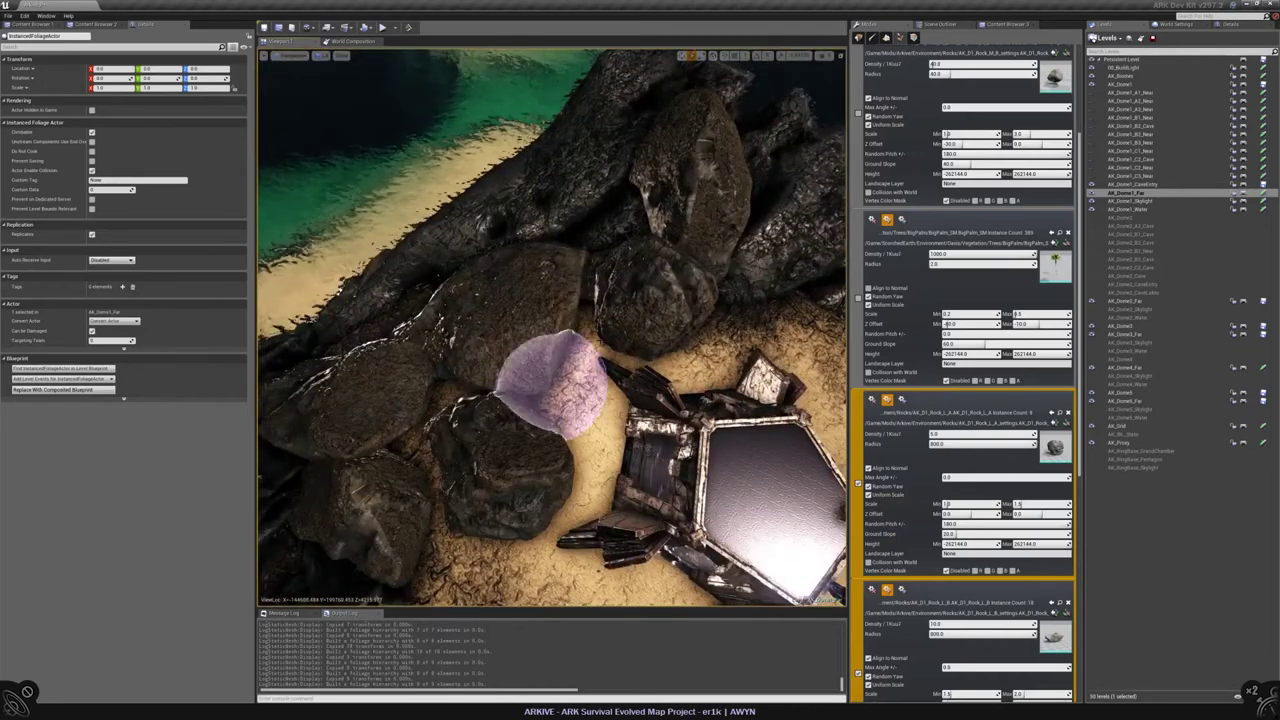
Step: Select the large rock instance sitting closest to the entrance structure and delete it
{"action": "left_click", "coordinate": [963, 53]}
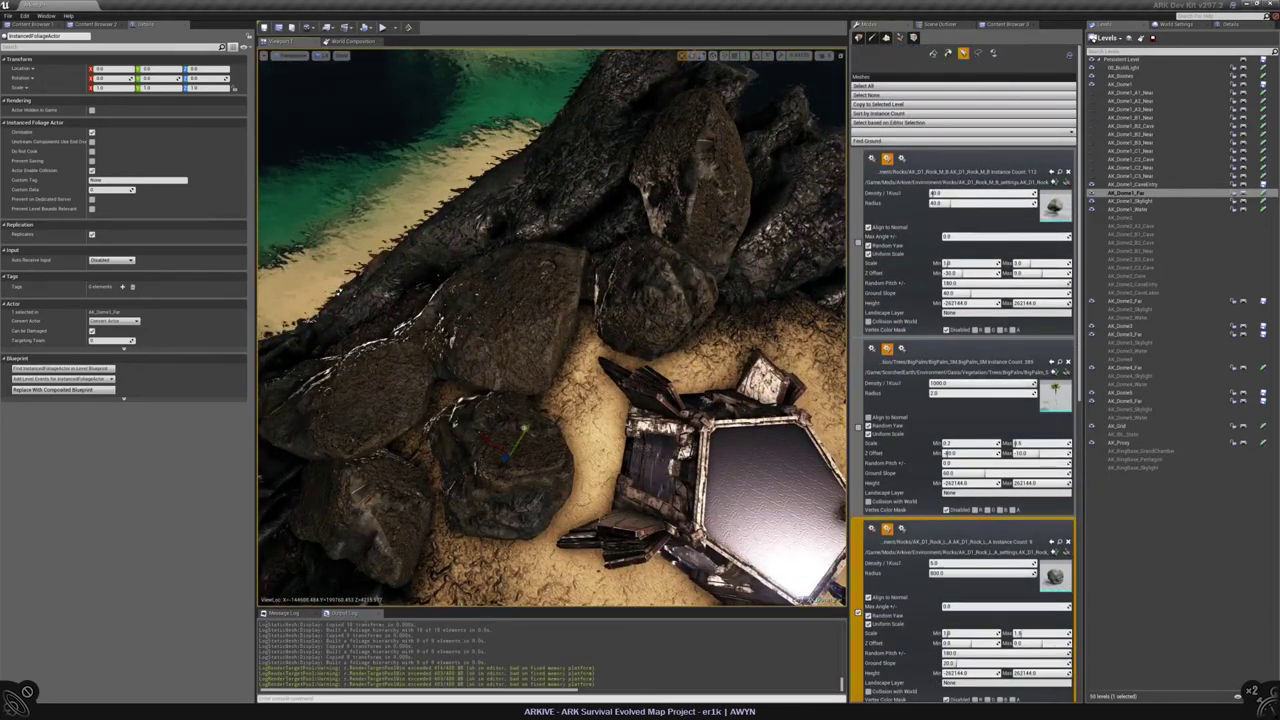
{"action": "key", "text": "Delete"}
{"action": "right_click_drag", "start_coordinate": [550, 330], "coordinate": [560, 255]}
{"action": "mouse_move", "coordinate": [483, 310]}
{"action": "right_mouse_down"}
{"action": "mouse_move", "coordinate": [557, 310]}
{"action": "mouse_move", "coordinate": [486, 357]}
{"action": "mouse_move", "coordinate": [634, 363]}
{"action": "mouse_move", "coordinate": [563, 309]}
{"action": "mouse_move", "coordinate": [551, 310]}
{"action": "mouse_move", "coordinate": [565, 332]}
{"action": "mouse_move", "coordinate": [563, 313]}
{"action": "mouse_move", "coordinate": [515, 317]}
{"action": "mouse_move", "coordinate": [545, 318]}
{"action": "mouse_move", "coordinate": [530, 306]}
{"action": "mouse_move", "coordinate": [545, 300]}
{"action": "right_mouse_up"}
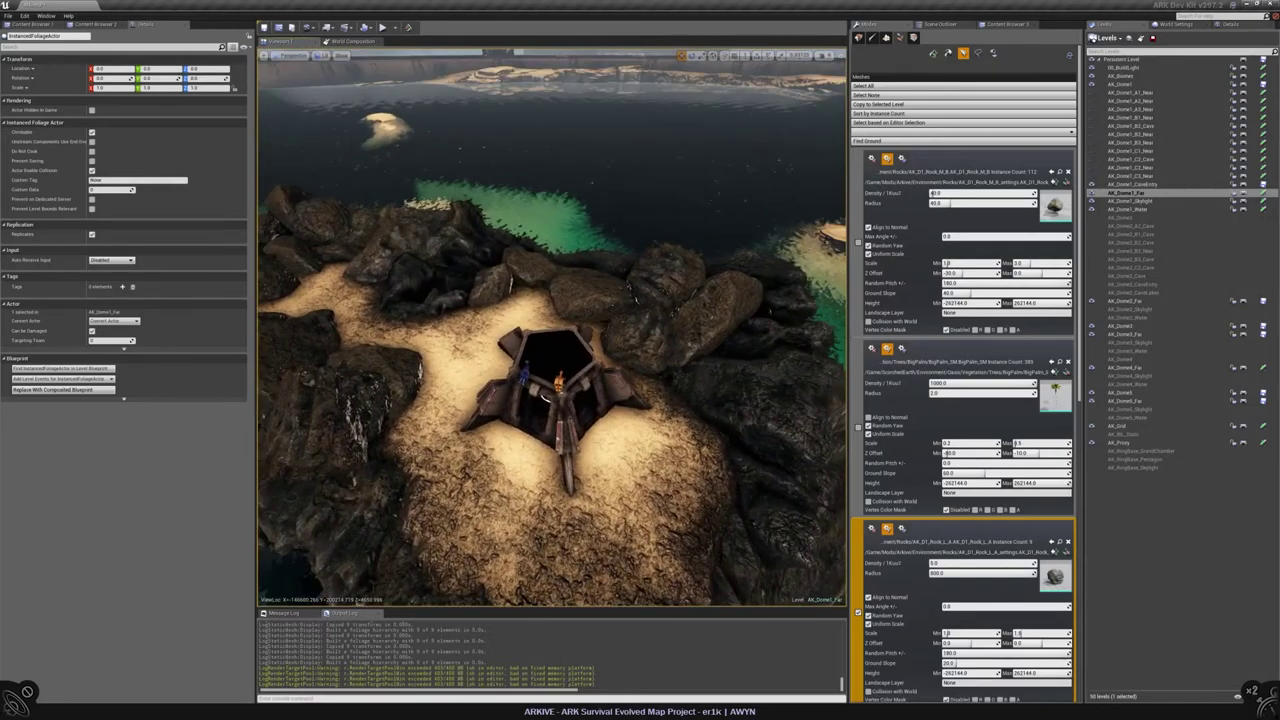
Step: Paint large rocks on the slope behind the entrance structure and along its adjoining cliff edge
{"action": "left_click", "coordinate": [933, 53]}
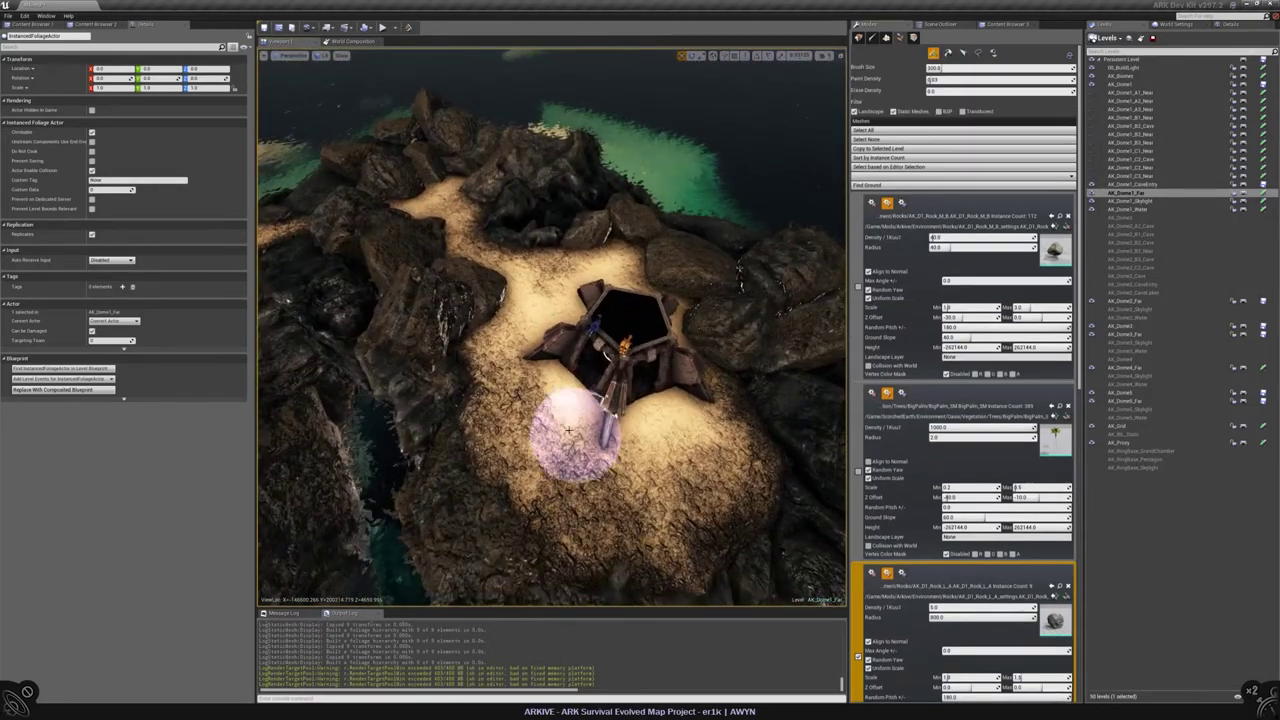
{"action": "mouse_move", "coordinate": [612, 384]}
{"action": "left_mouse_down"}
{"action": "mouse_move", "coordinate": [614, 437]}
{"action": "mouse_move", "coordinate": [560, 443]}
{"action": "mouse_move", "coordinate": [600, 423]}
{"action": "mouse_move", "coordinate": [567, 418]}
{"action": "left_mouse_up"}
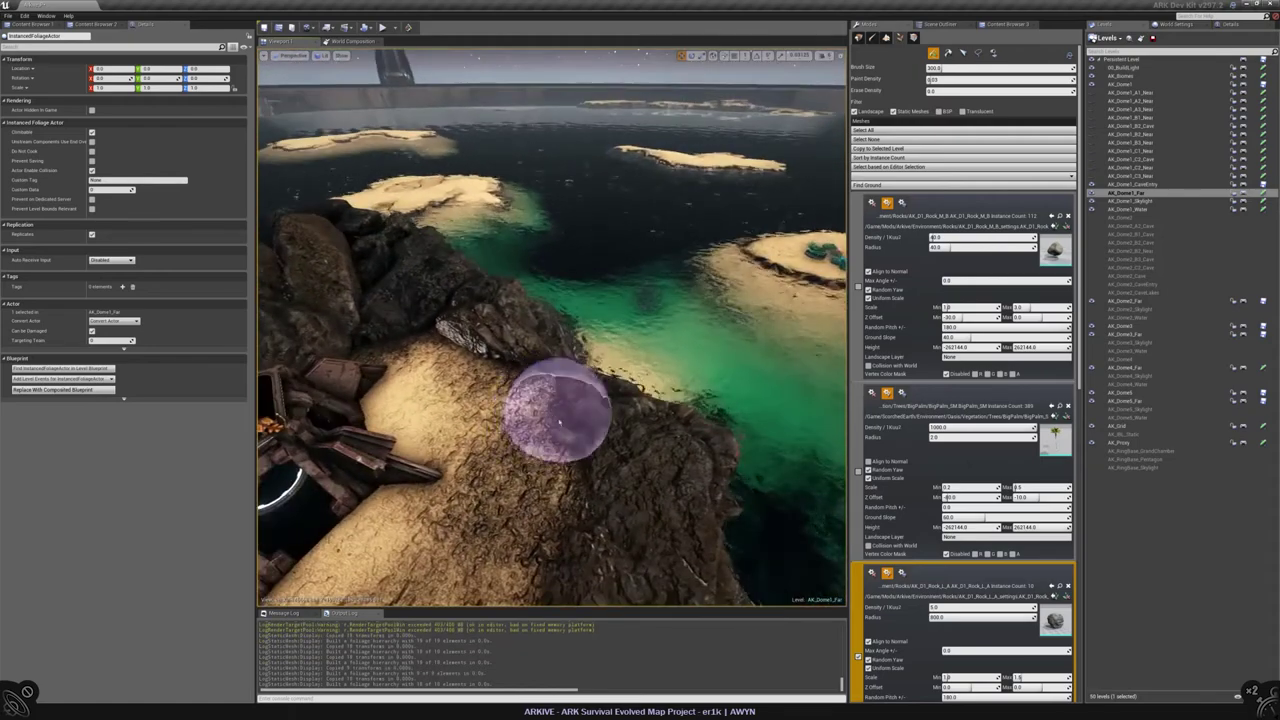
{"action": "right_click_drag", "start_coordinate": [560, 420], "coordinate": [375, 307]}
{"action": "right_click_drag", "start_coordinate": [525, 355], "coordinate": [565, 330]}
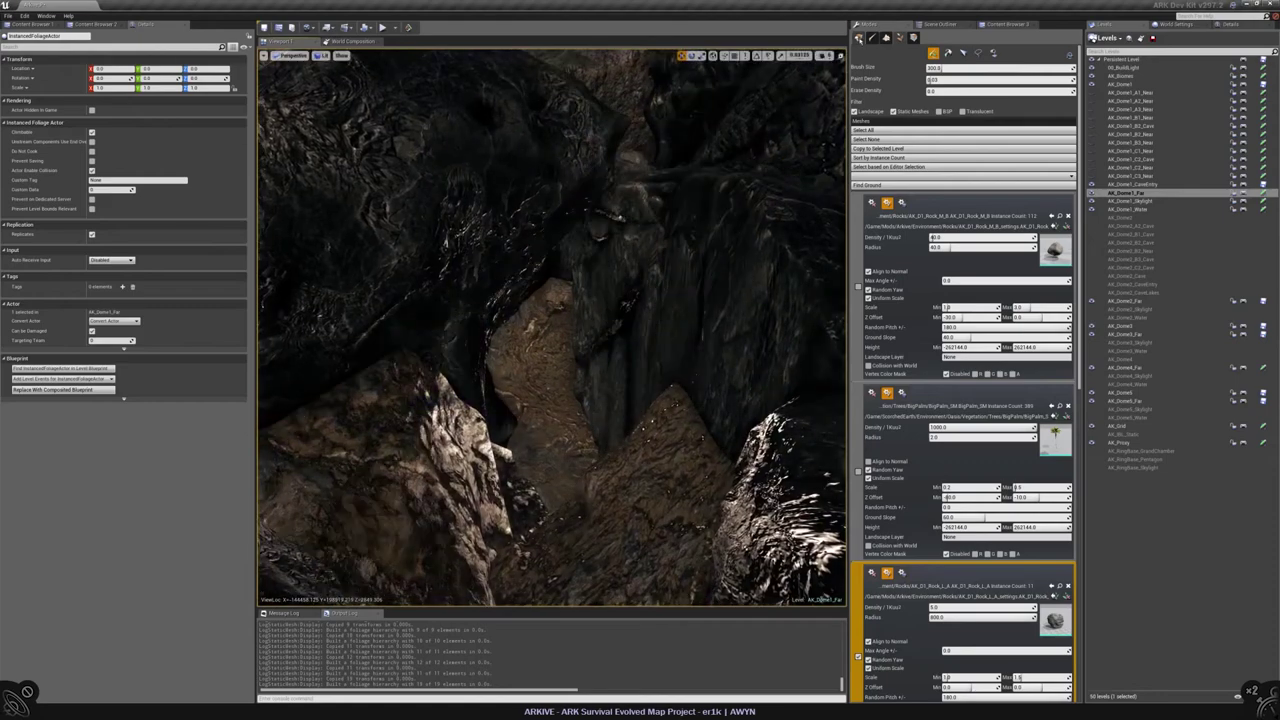
Step: Leave foliage editing and apply the selected weathered rock material to the mismatched sandstone rocks and cliff pieces inside the gap
{"action": "key", "text": "shift+1"}
{"action": "left_click", "coordinate": [540, 321]}
{"action": "left_click", "coordinate": [1006, 24]}
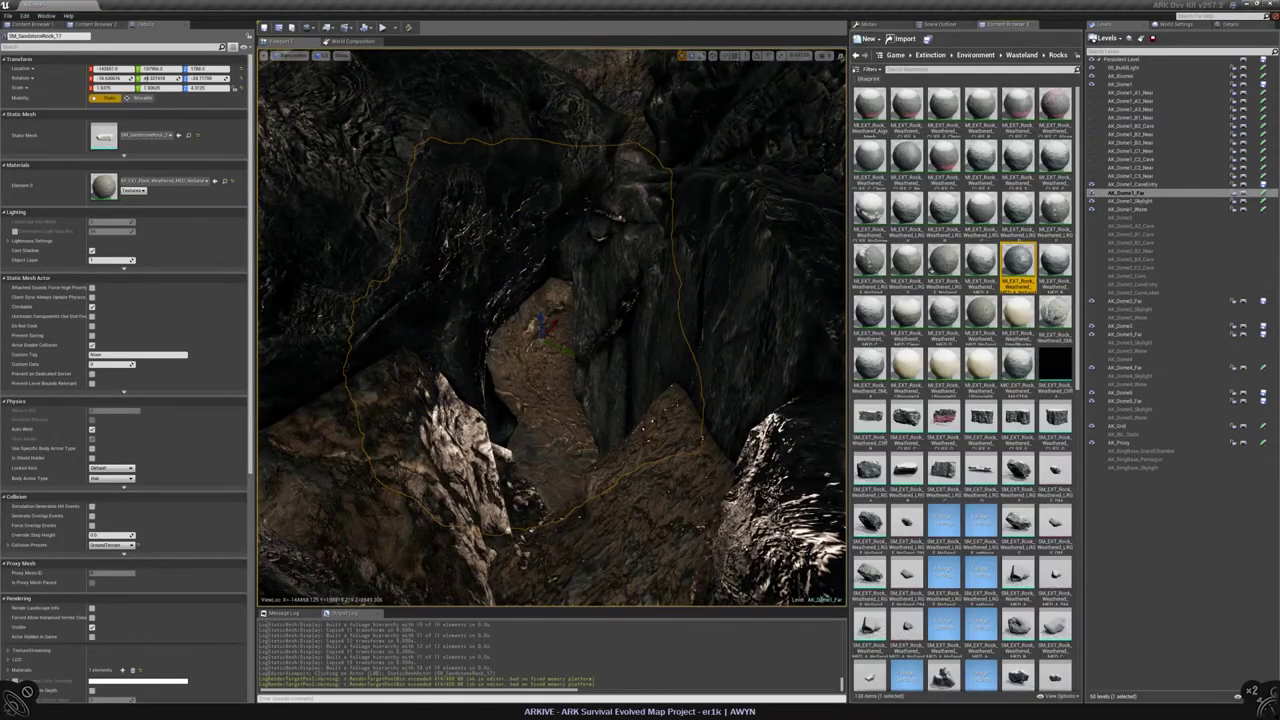
{"action": "right_click_drag", "start_coordinate": [550, 330], "coordinate": [560, 320]}
{"action": "left_click", "coordinate": [450, 360]}
{"action": "right_click_drag", "start_coordinate": [450, 360], "coordinate": [470, 350]}
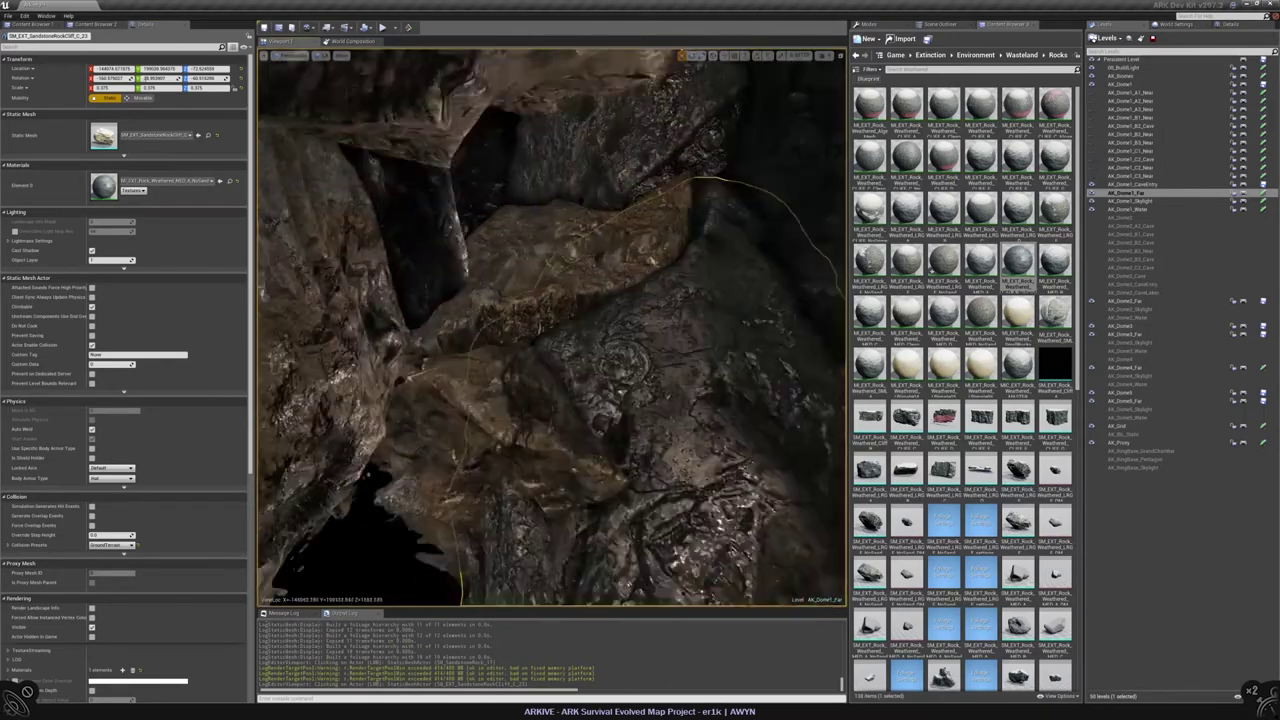
{"action": "left_click", "coordinate": [560, 540]}
{"action": "right_click_drag", "start_coordinate": [550, 330], "coordinate": [565, 318]}
{"action": "key", "text": "Escape"}
Step: Rotate the sandstone cliff piece at the gap's edge below the entrance structure to blend with its neighbours
{"action": "left_click", "coordinate": [490, 320]}
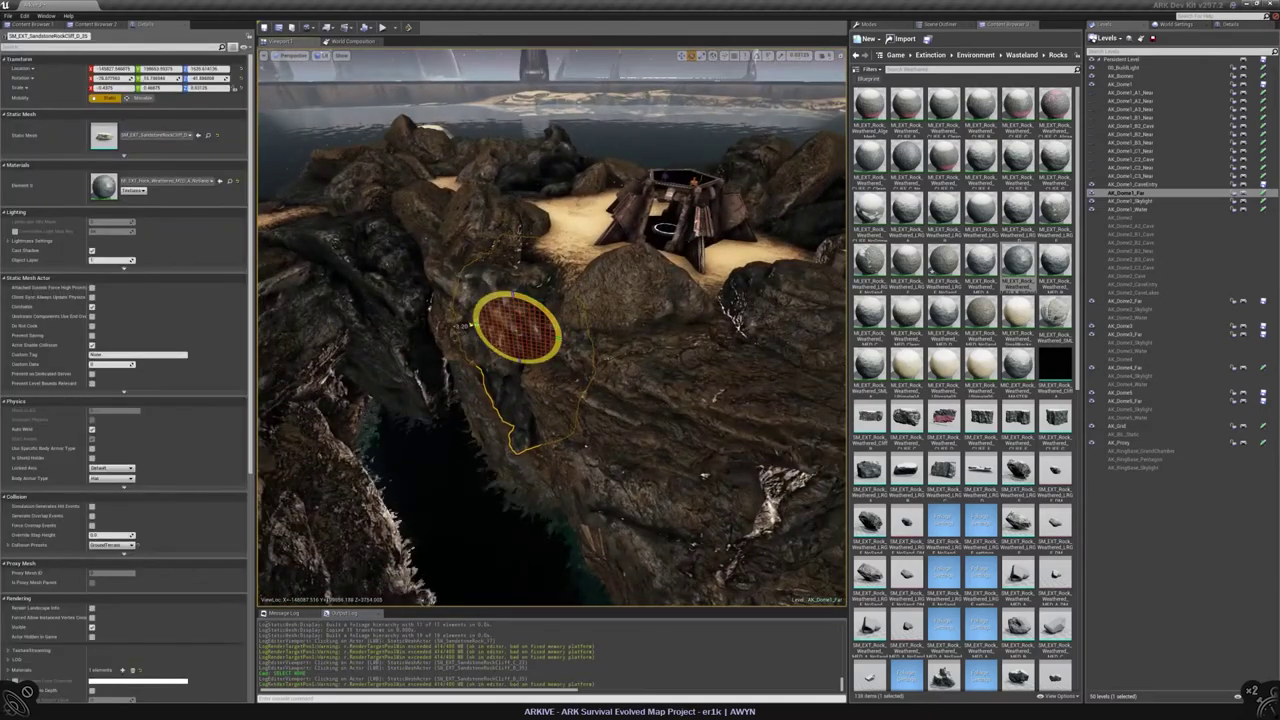
{"action": "left_click_drag", "start_coordinate": [462, 326], "coordinate": [512, 278]}
{"action": "right_click_drag", "start_coordinate": [512, 330], "coordinate": [505, 340]}
{"action": "key", "text": "Escape"}
Step: Select the broad sandstone cliff piece overhanging the water gap, rotate it into the surrounding rocks and deselect it
{"action": "left_click", "coordinate": [505, 340]}
{"action": "left_click", "coordinate": [505, 340]}
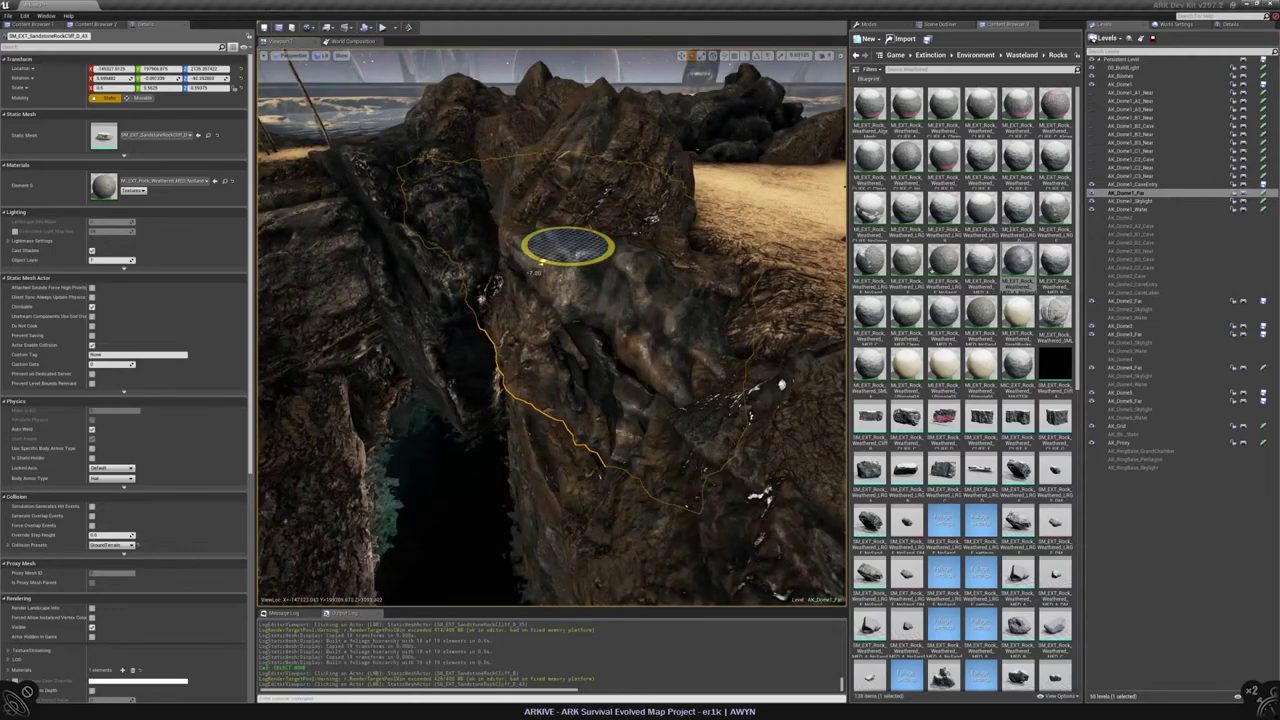
{"action": "key", "text": "f"}
{"action": "right_click_drag", "start_coordinate": [550, 330], "coordinate": [520, 320]}
{"action": "key", "text": "Escape"}
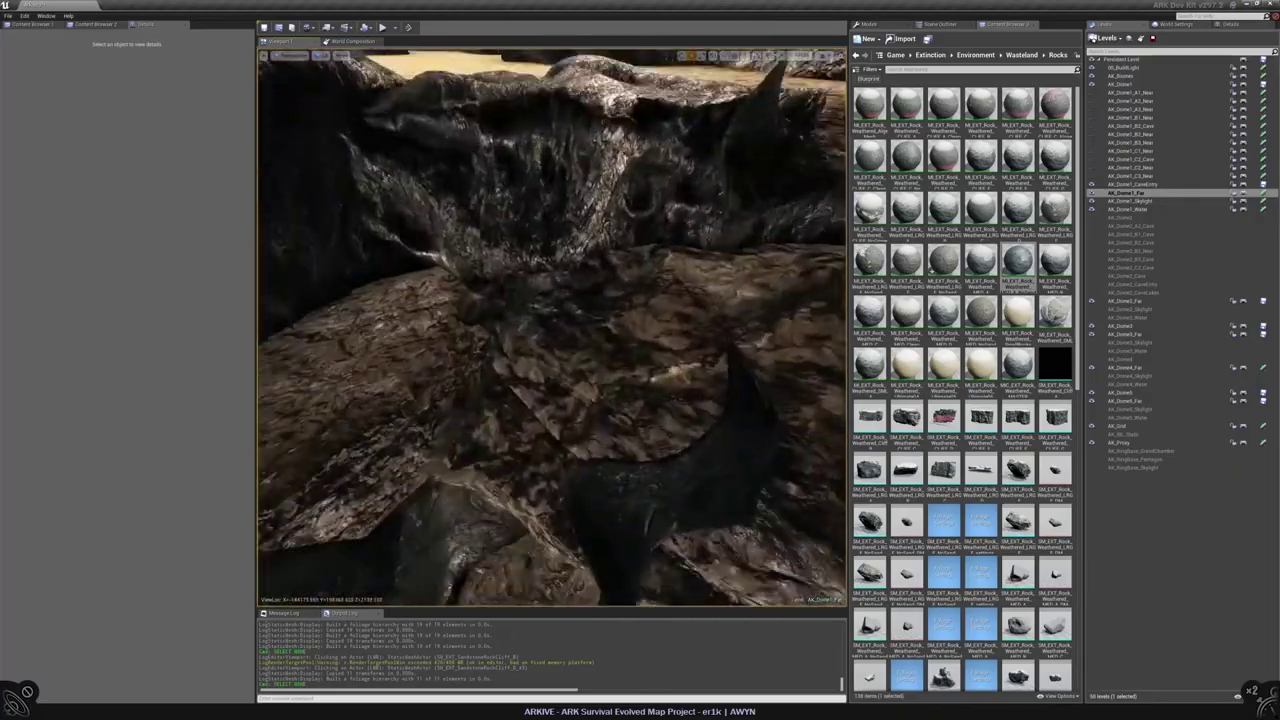
Step: Select the sandstone cliff pieces beside the water gap and along the shore, examine how they meet the surrounding rocks and deselect them
{"action": "left_click", "coordinate": [550, 330]}
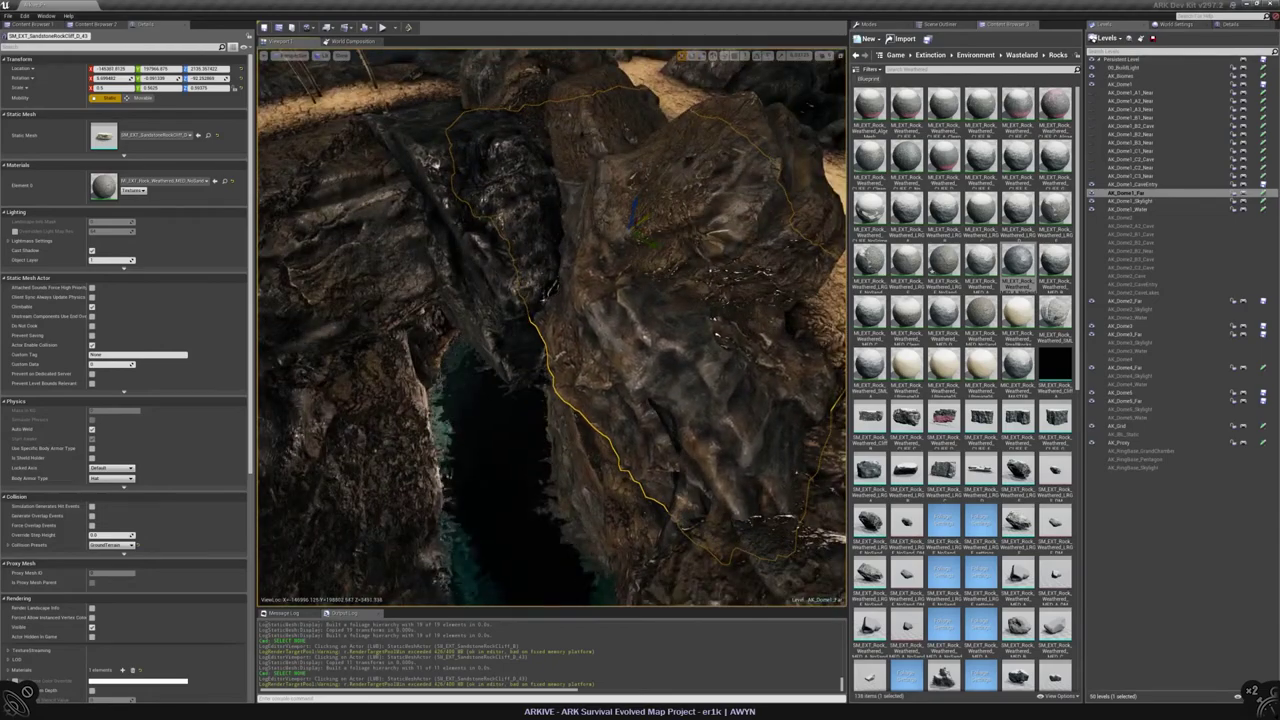
{"action": "left_click", "coordinate": [548, 291]}
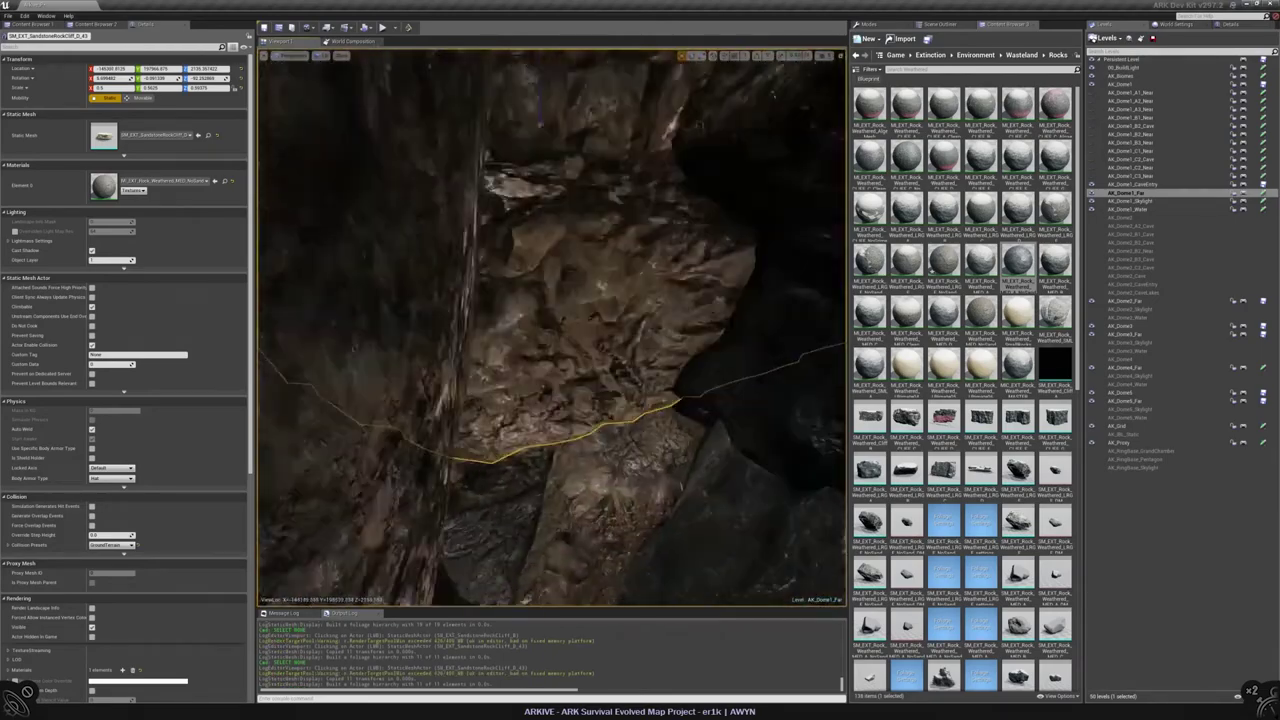
{"action": "mouse_move", "coordinate": [550, 330]}
{"action": "right_mouse_down"}
{"action": "mouse_move", "coordinate": [560, 300]}
{"action": "mouse_move", "coordinate": [555, 320]}
{"action": "right_mouse_up"}
{"action": "key", "text": "Escape"}
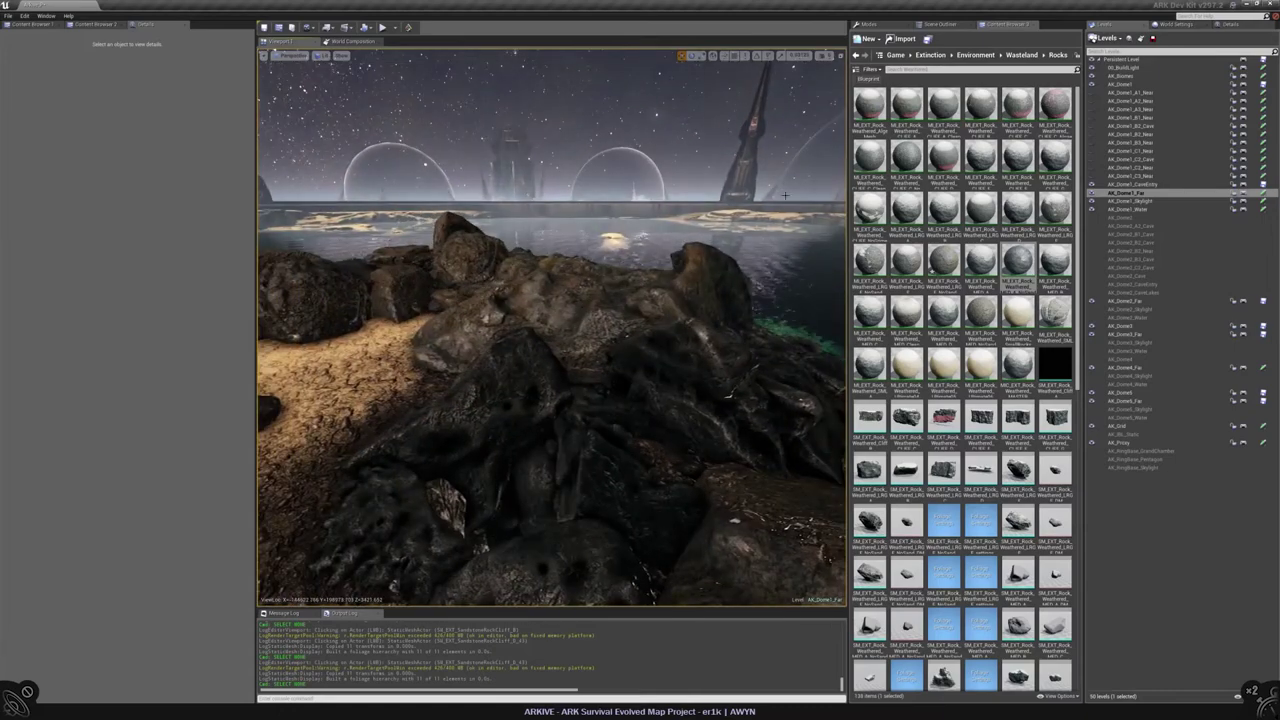
{"action": "left_click", "coordinate": [575, 345]}
{"action": "right_click_drag", "start_coordinate": [550, 330], "coordinate": [540, 315]}
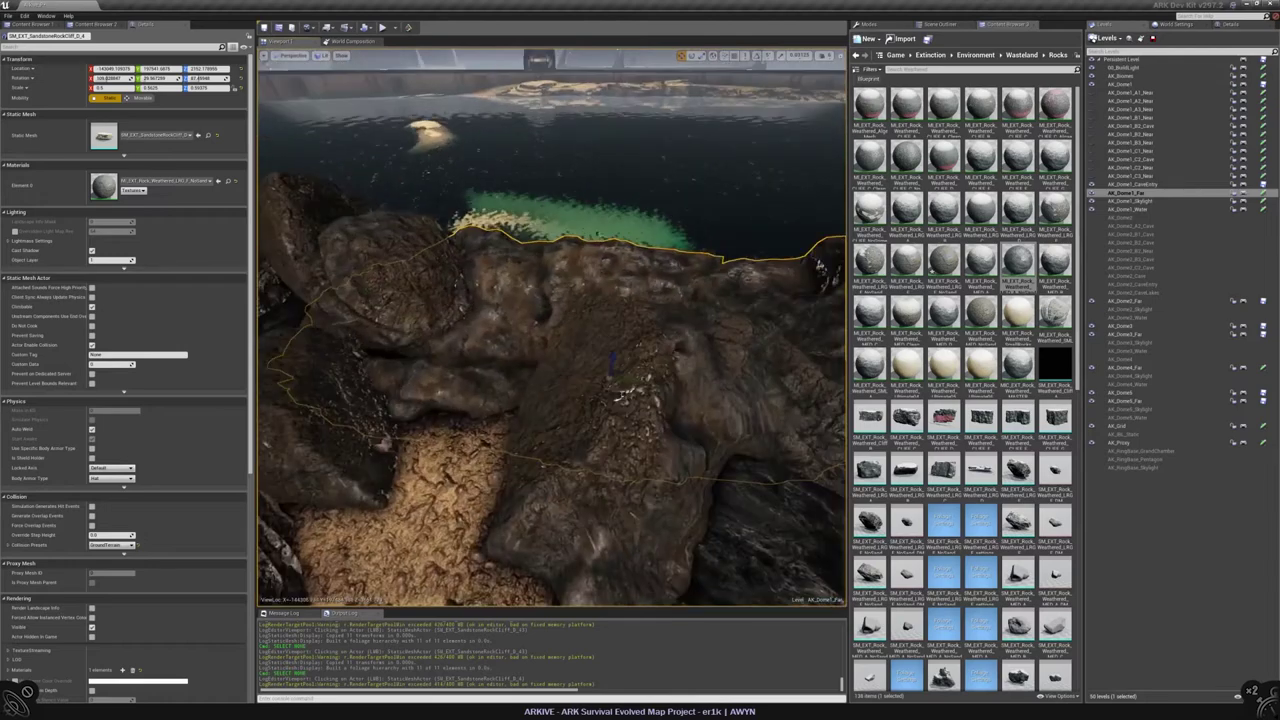
{"action": "right_click_drag", "start_coordinate": [540, 315], "coordinate": [535, 280]}
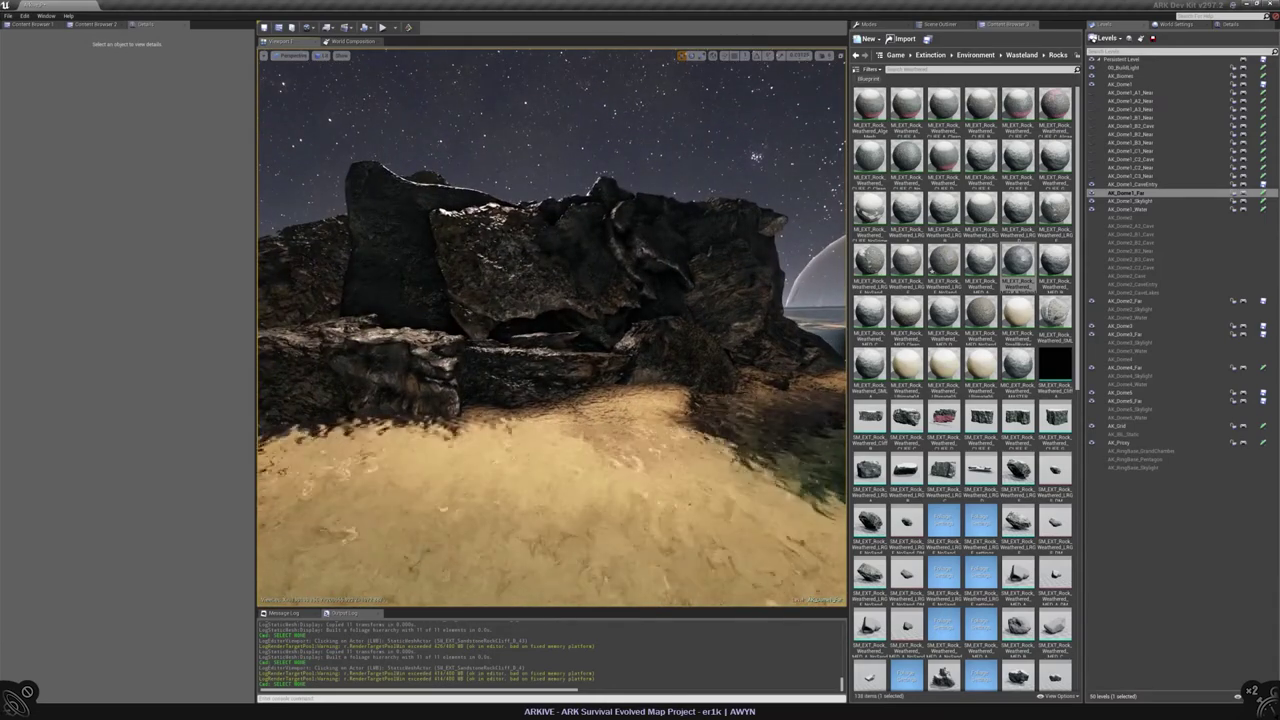
{"action": "right_click_drag", "start_coordinate": [550, 330], "coordinate": [550, 330]}
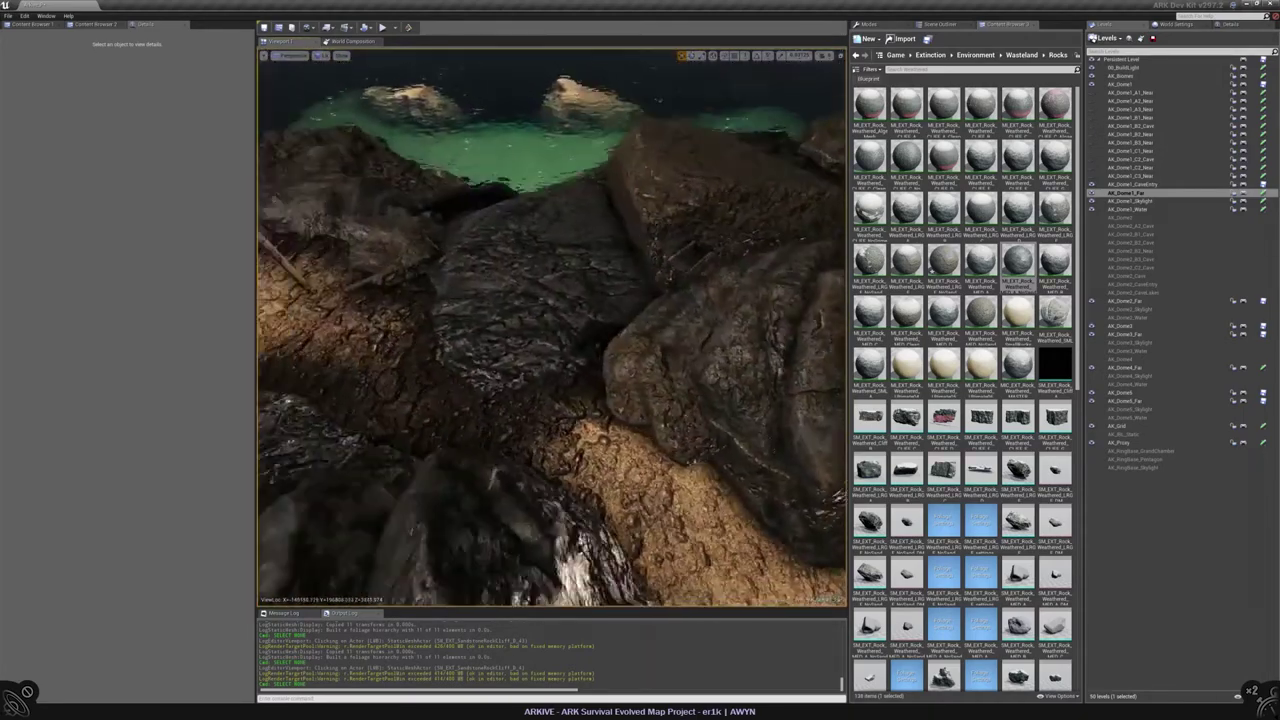
Step: Return to foliage painting and save the level
{"action": "key", "text": "shift+4"}
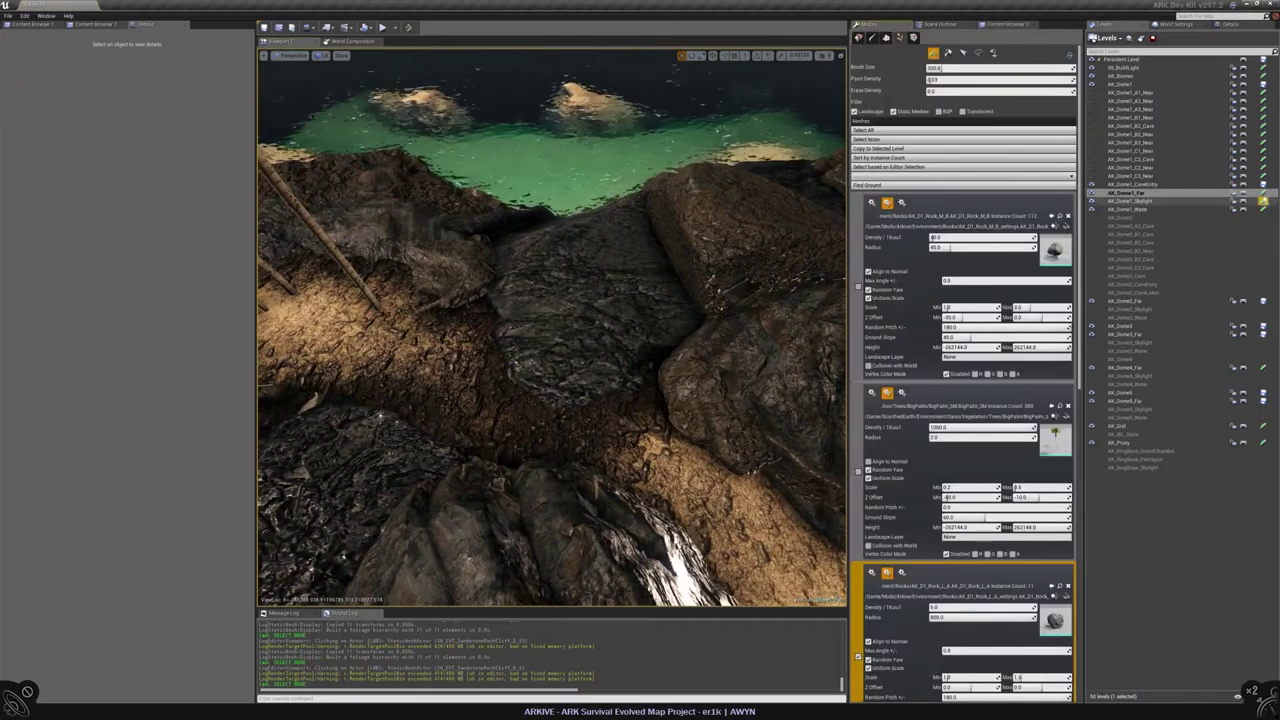
{"action": "key", "text": "ctrl+s"}
Step: Try painting a large rock on the dark slope above the sandy path and undo it
{"action": "mouse_move", "coordinate": [557, 320]}
{"action": "right_mouse_down"}
{"action": "mouse_move", "coordinate": [528, 400]}
{"action": "mouse_move", "coordinate": [576, 346]}
{"action": "right_mouse_up"}
{"action": "left_click_drag", "start_coordinate": [567, 362], "coordinate": [509, 343]}
{"action": "key", "text": "ctrl+z"}
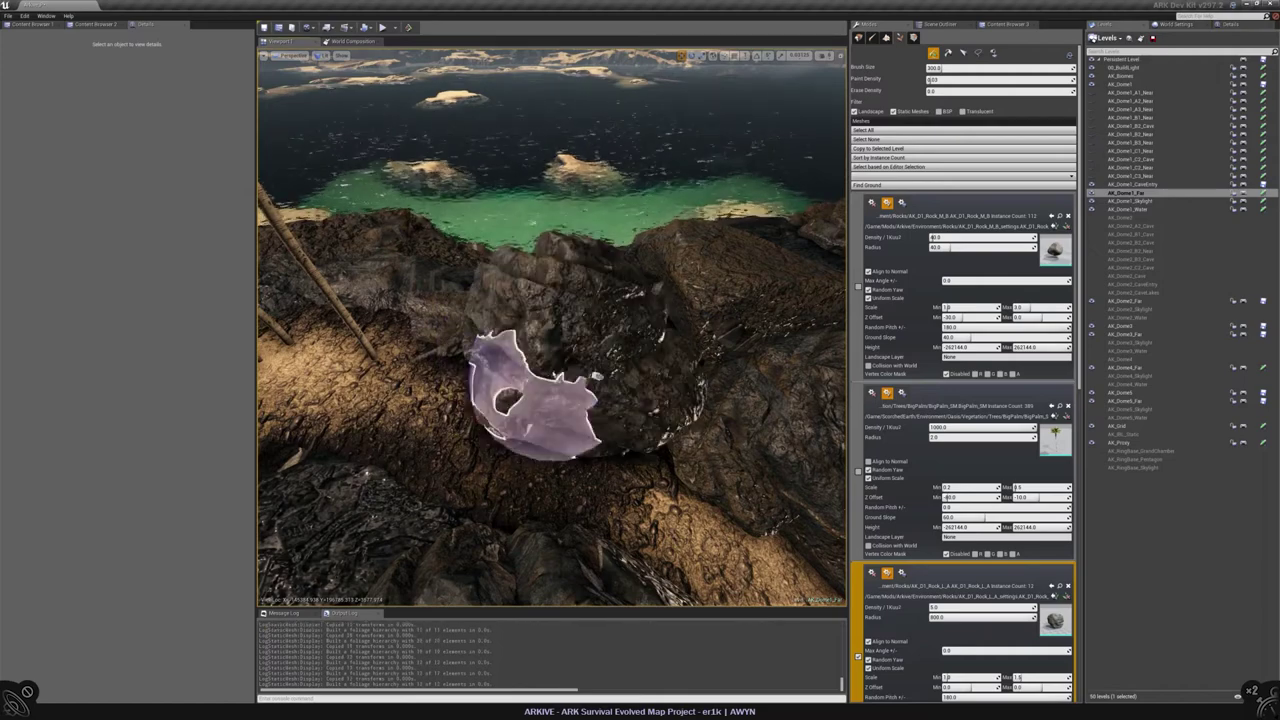
Step: Paint large rocks on the dark rock shelf between the sandy path and the shore, leaving the path passable
{"action": "right_click_drag", "start_coordinate": [596, 377], "coordinate": [640, 318]}
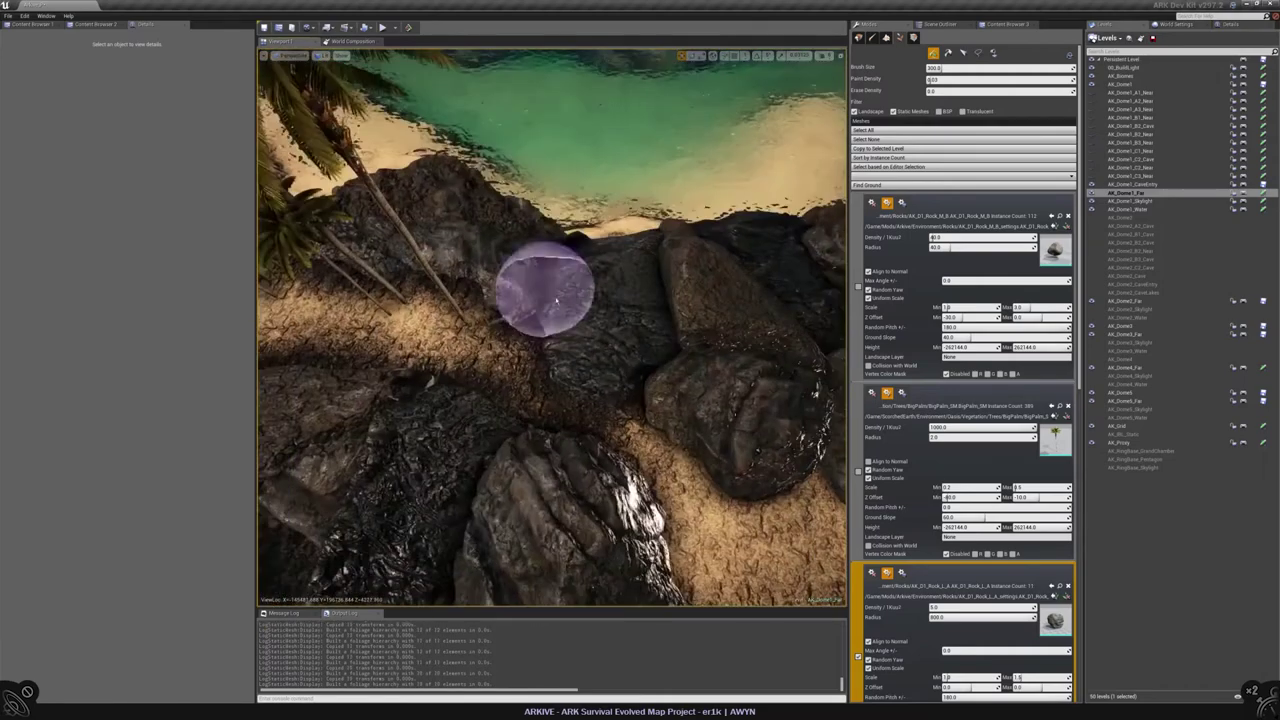
{"action": "left_click_drag", "start_coordinate": [551, 303], "coordinate": [590, 316]}
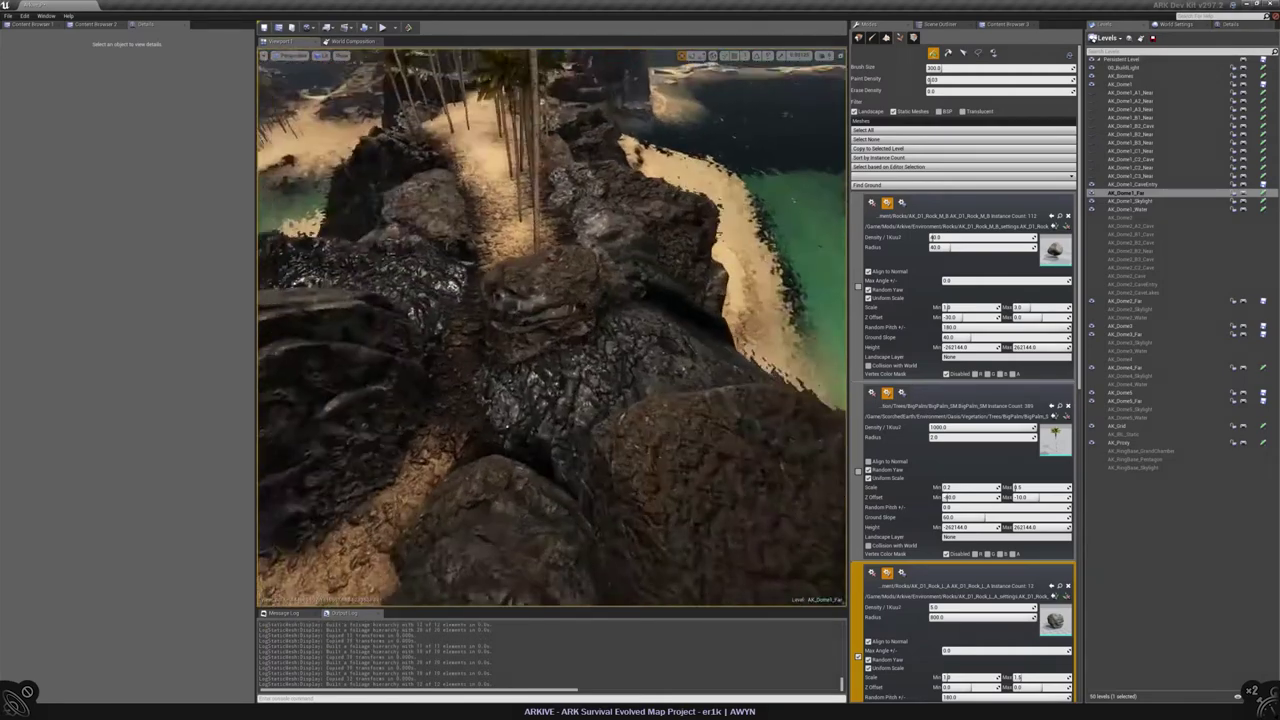
{"action": "right_click_drag", "start_coordinate": [530, 330], "coordinate": [570, 330]}
{"action": "left_click_drag", "start_coordinate": [589, 310], "coordinate": [515, 335]}
{"action": "mouse_move", "coordinate": [607, 367]}
{"action": "right_mouse_down"}
{"action": "mouse_move", "coordinate": [694, 357]}
{"action": "mouse_move", "coordinate": [585, 375]}
{"action": "mouse_move", "coordinate": [628, 355]}
{"action": "mouse_move", "coordinate": [543, 329]}
{"action": "mouse_move", "coordinate": [600, 335]}
{"action": "mouse_move", "coordinate": [572, 382]}
{"action": "right_mouse_up"}
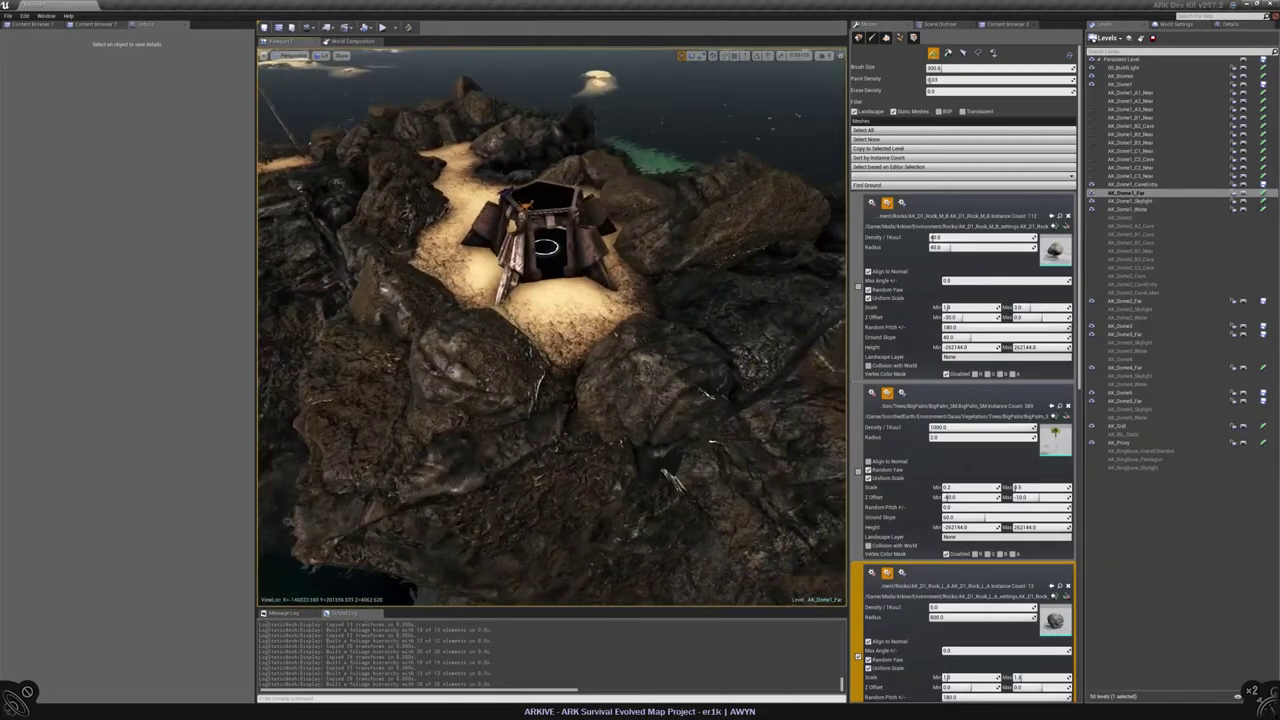
Step: Select individual painted large rocks around the entrance structure and rotate and reposition them to sit naturally in the slope
{"action": "left_click", "coordinate": [600, 400]}
{"action": "key", "text": "f"}
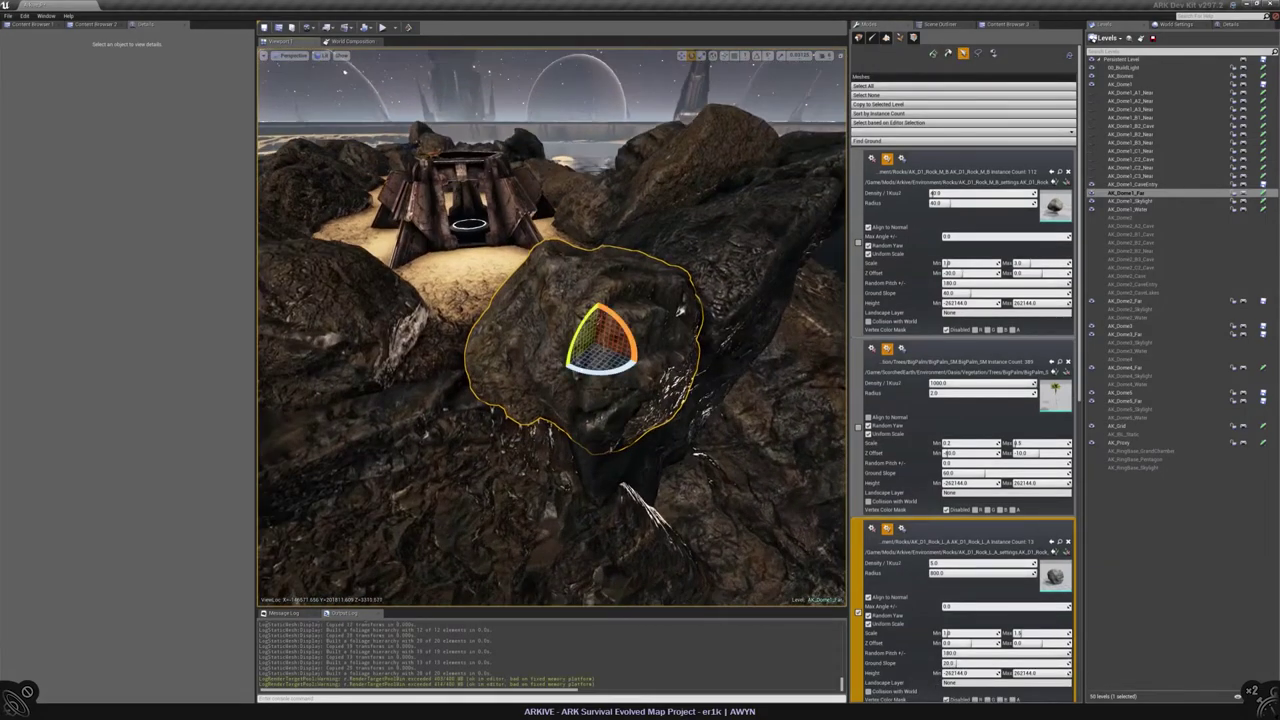
{"action": "left_click_drag", "start_coordinate": [555, 365], "coordinate": [564, 369]}
{"action": "left_click_drag", "start_coordinate": [552, 412], "coordinate": [495, 405]}
{"action": "right_click_drag", "start_coordinate": [552, 327], "coordinate": [530, 327]}
{"action": "left_click_drag", "start_coordinate": [495, 405], "coordinate": [480, 405]}
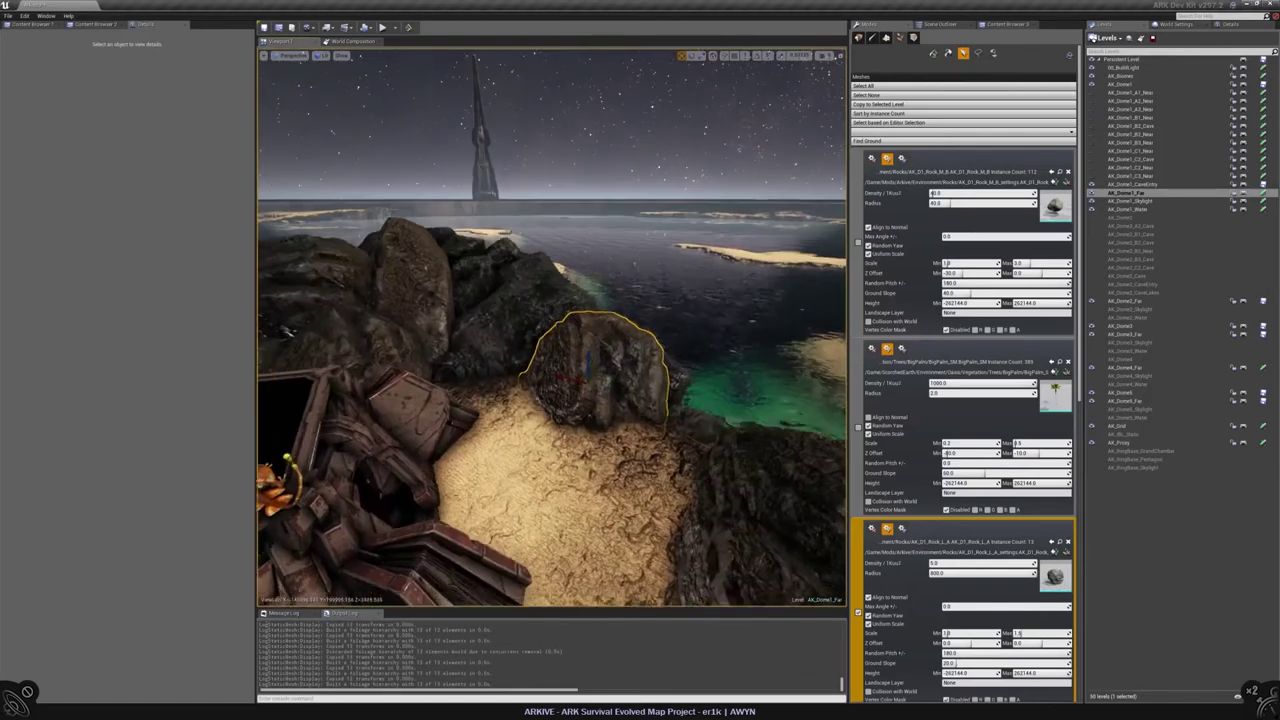
Step: Switch back to painting and add large rocks down the sandy gully between the dark cliffs
{"action": "right_click_drag", "start_coordinate": [445, 273], "coordinate": [410, 268]}
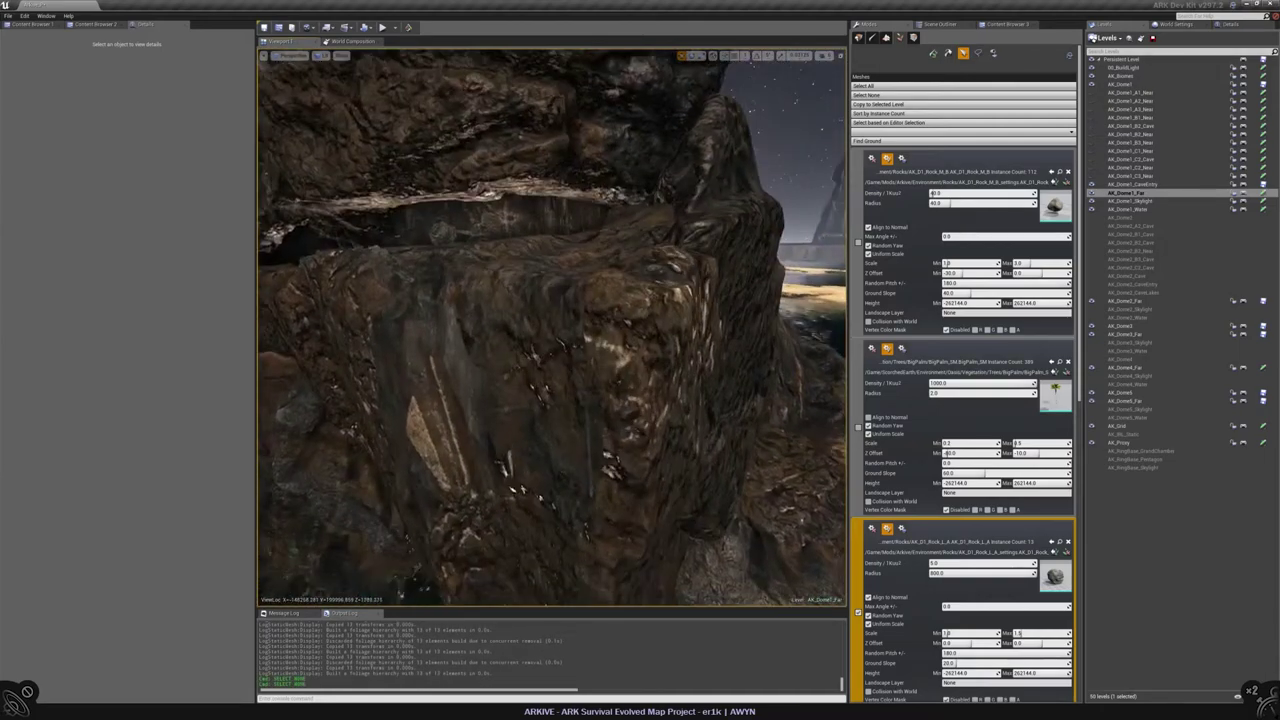
{"action": "mouse_move", "coordinate": [593, 470]}
{"action": "right_mouse_down"}
{"action": "mouse_move", "coordinate": [580, 468]}
{"action": "mouse_move", "coordinate": [602, 486]}
{"action": "right_mouse_up"}
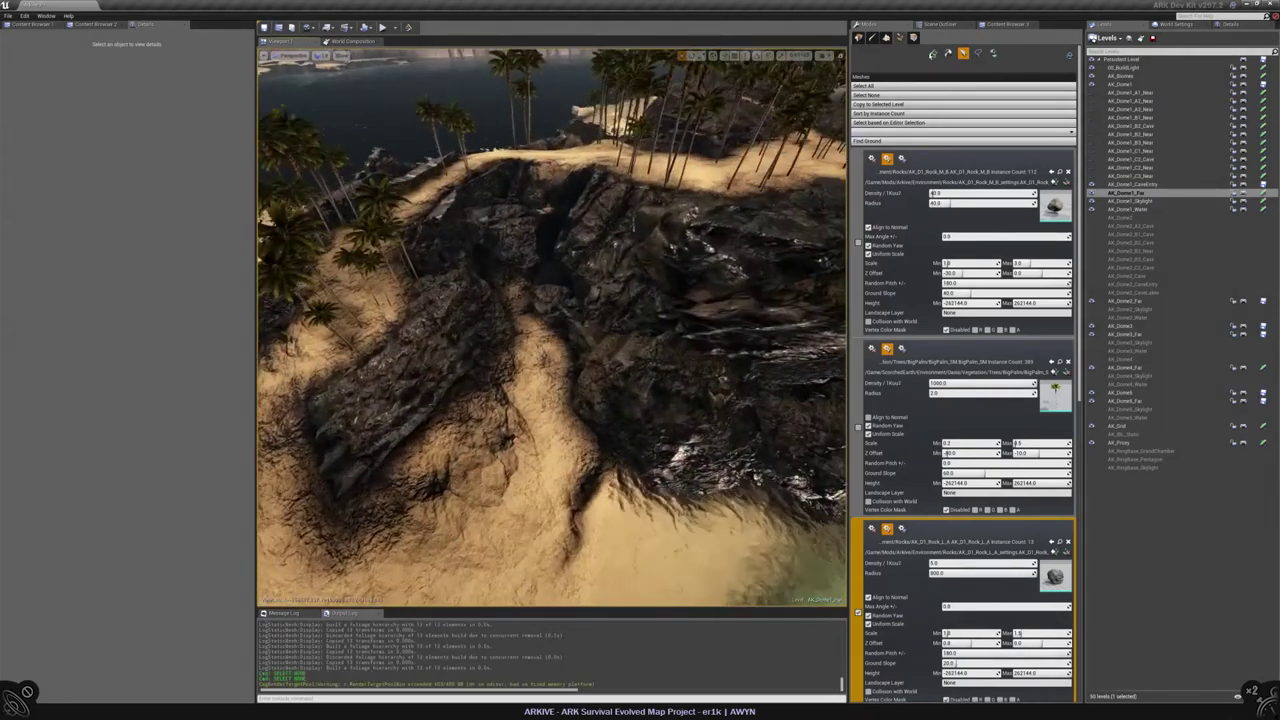
{"action": "key", "text": "shift+1"}
{"action": "mouse_move", "coordinate": [550, 360]}
{"action": "left_mouse_down"}
{"action": "mouse_move", "coordinate": [577, 346]}
{"action": "mouse_move", "coordinate": [490, 392]}
{"action": "mouse_move", "coordinate": [551, 457]}
{"action": "mouse_move", "coordinate": [481, 410]}
{"action": "left_mouse_up"}
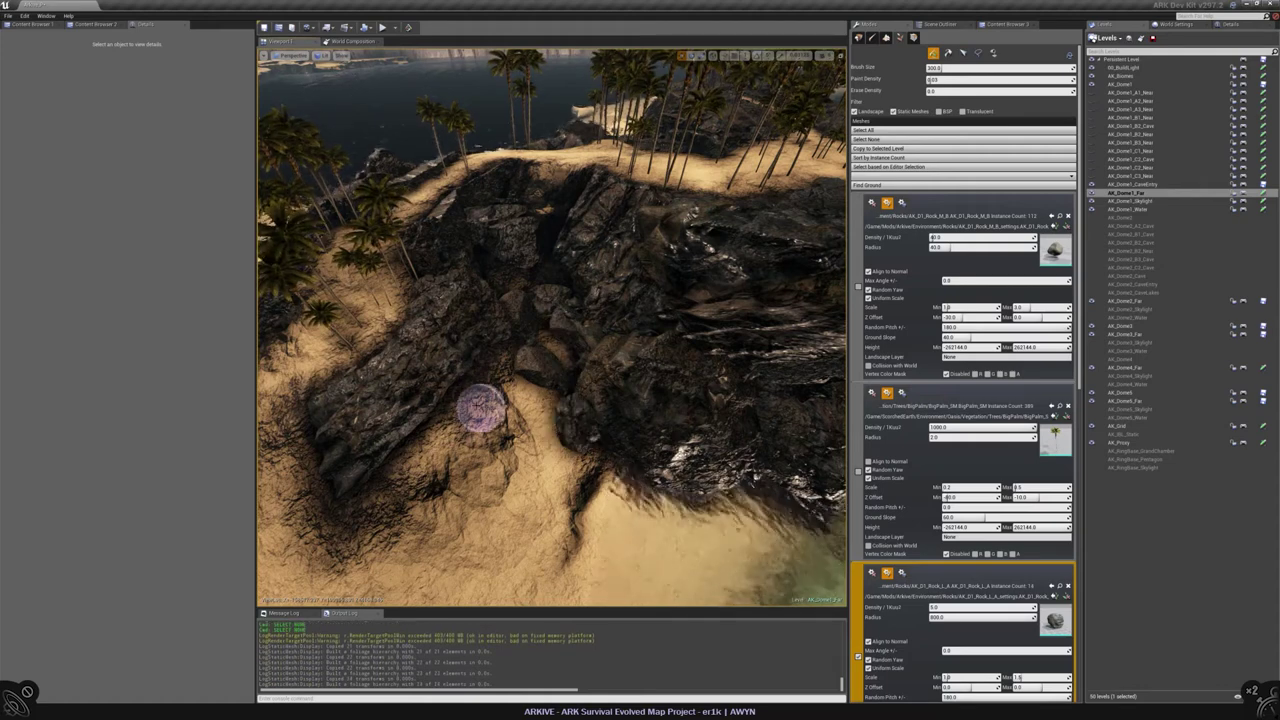
{"action": "mouse_move", "coordinate": [570, 385]}
{"action": "right_mouse_down"}
{"action": "mouse_move", "coordinate": [575, 360]}
{"action": "mouse_move", "coordinate": [570, 385]}
{"action": "right_mouse_up"}
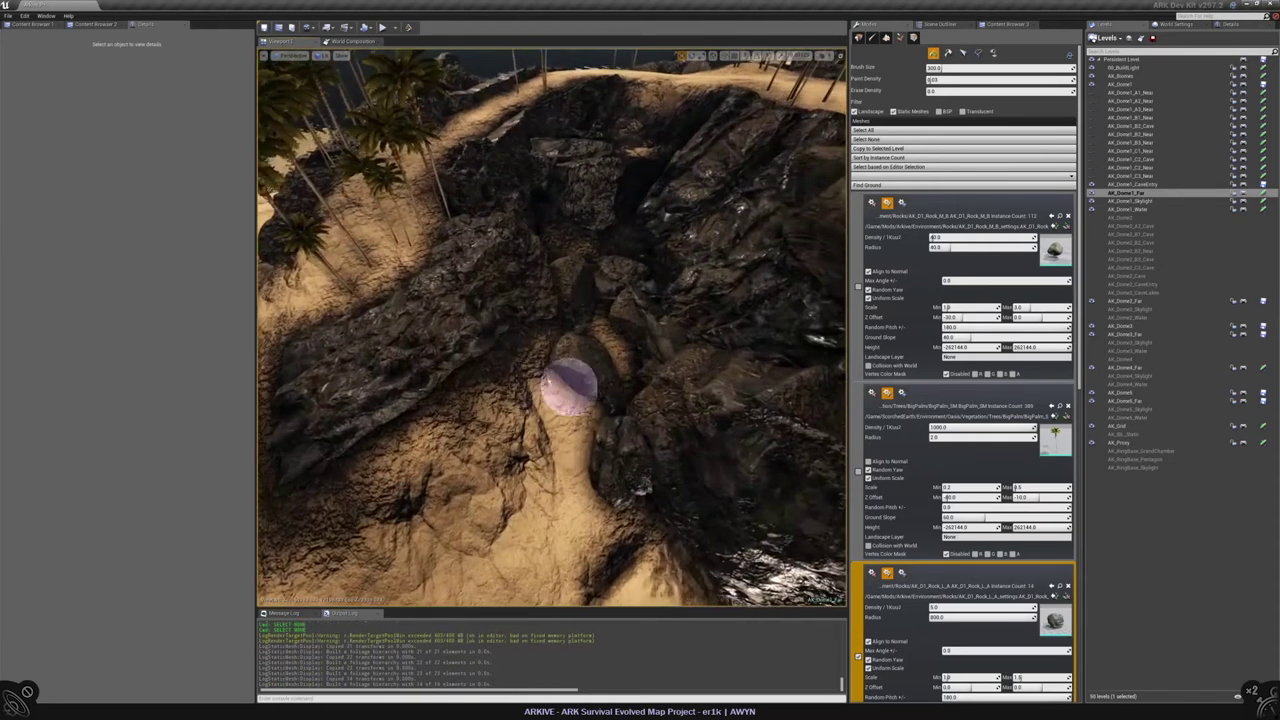
{"action": "left_click", "coordinate": [534, 486]}
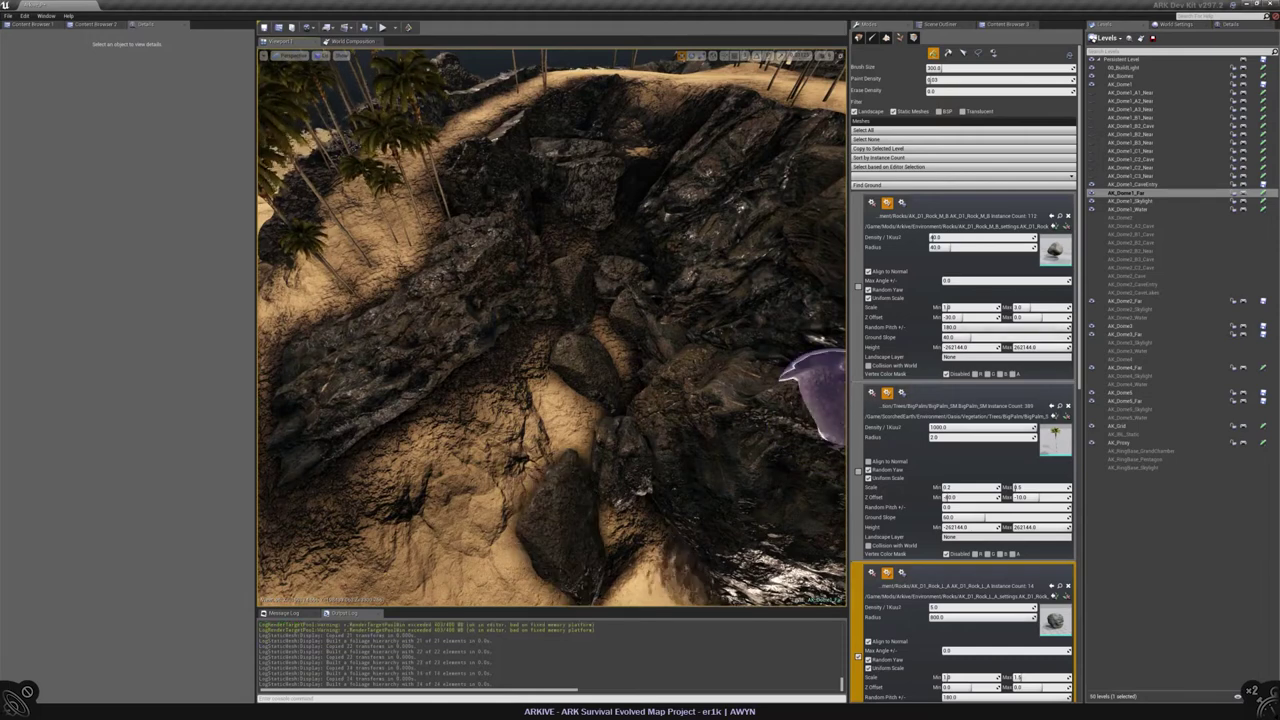
Step: Lower the minimum Z offset of AK_D1_Rock_L_A and set the ground slope of AK_D1_Rock_L_A and AK_D1_Rock_L_B to 60
{"action": "scroll", "coordinate": [947, 340], "scroll_direction": "down", "scroll_amount": 5}
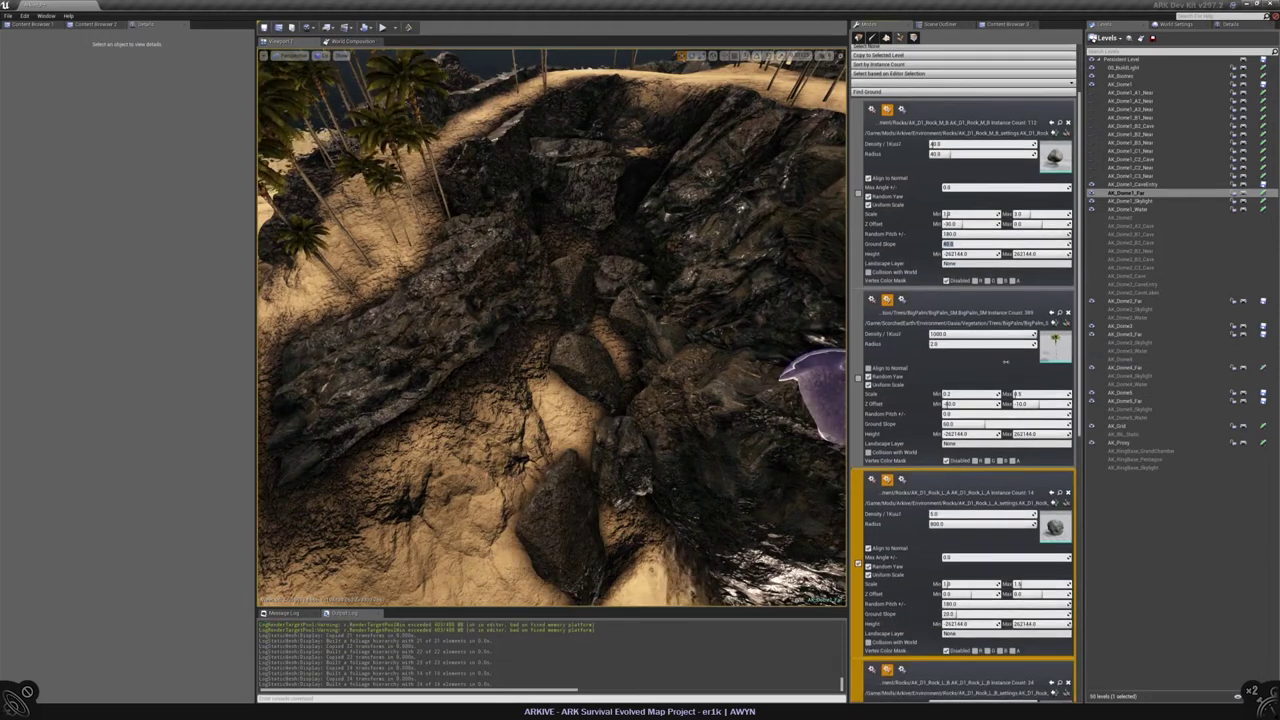
{"action": "scroll", "coordinate": [950, 360], "scroll_direction": "up", "scroll_amount": 5}
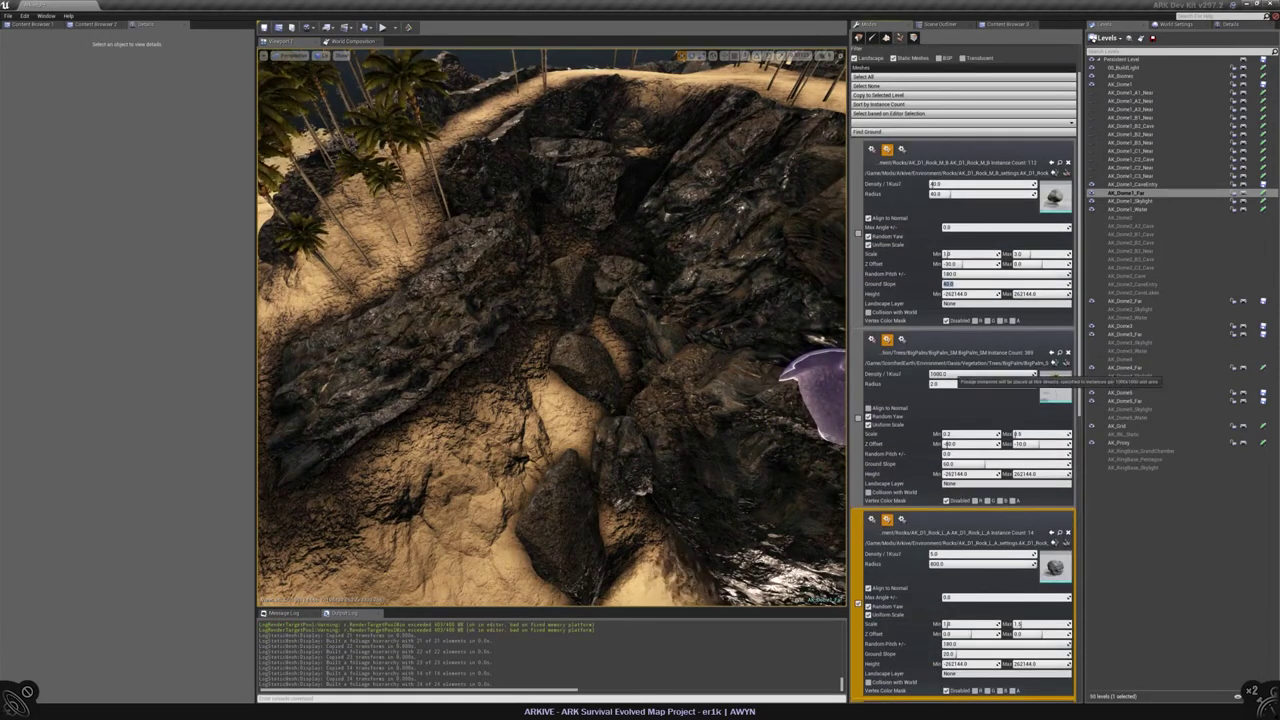
{"action": "scroll", "coordinate": [955, 383], "scroll_direction": "down", "scroll_amount": 3}
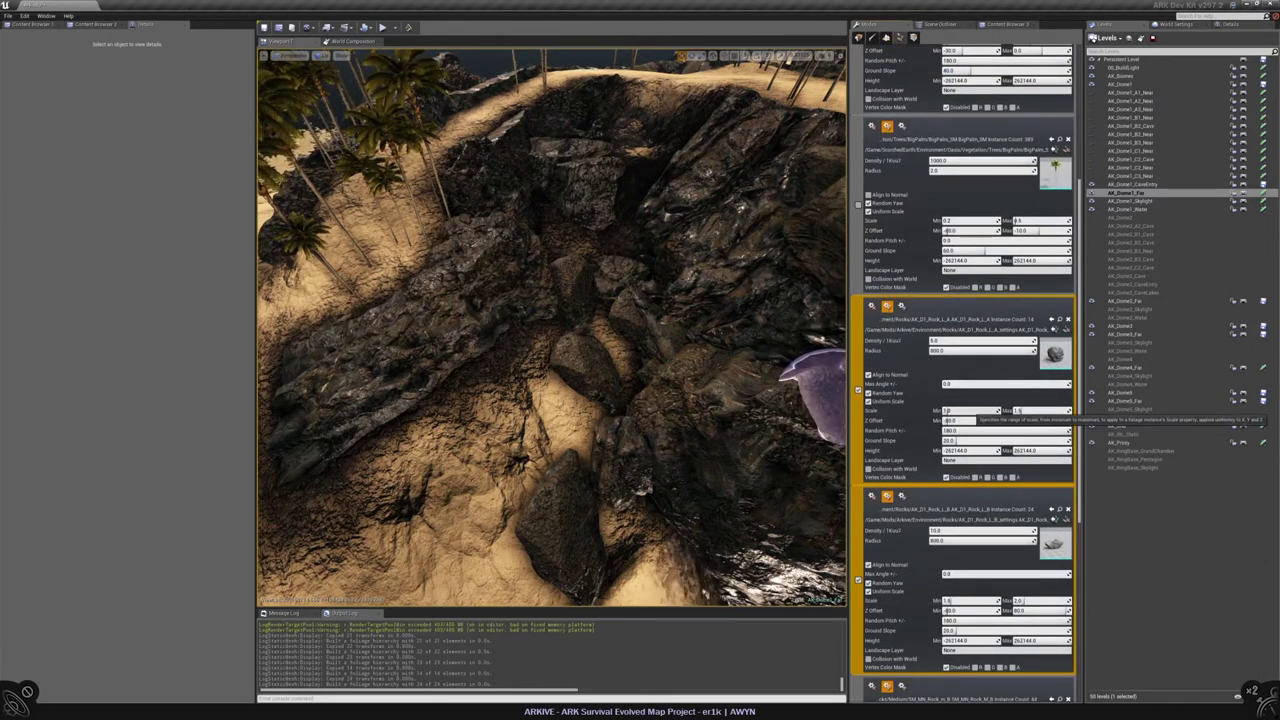
{"action": "left_click", "coordinate": [948, 440]}
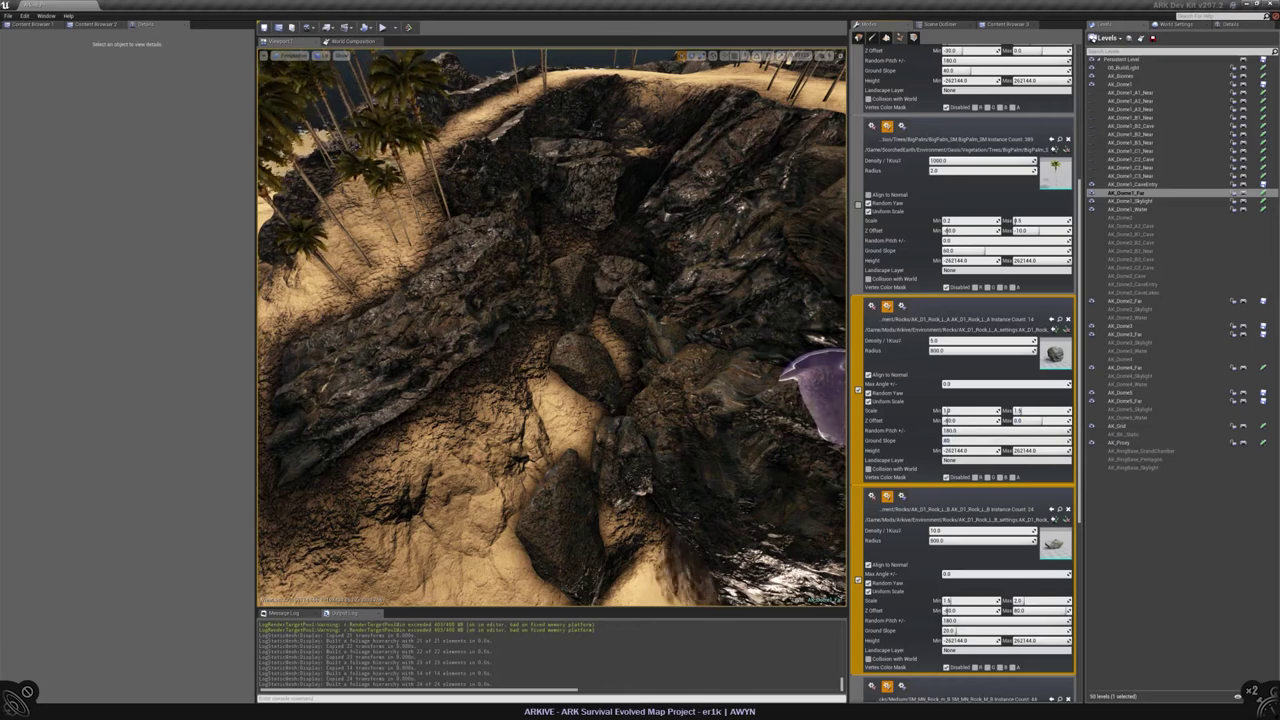
{"action": "left_click", "coordinate": [948, 630]}
{"action": "type", "text": "60"}
{"action": "key", "text": "Return"}
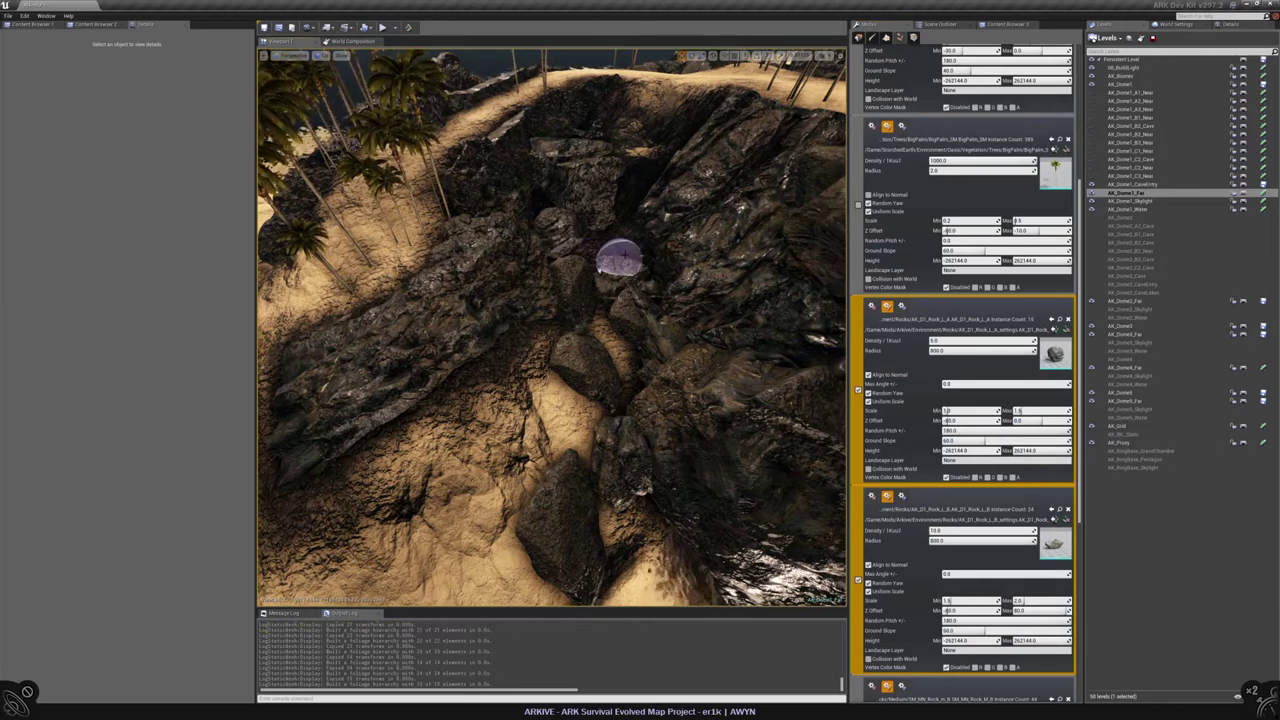
Step: Paint large rocks on the gully floor and steep cliff walls, raising the ground slope of both large rock types to 90
{"action": "right_click_drag", "start_coordinate": [563, 234], "coordinate": [571, 323]}
{"action": "mouse_move", "coordinate": [567, 398]}
{"action": "left_mouse_down"}
{"action": "mouse_move", "coordinate": [543, 400]}
{"action": "mouse_move", "coordinate": [580, 371]}
{"action": "mouse_move", "coordinate": [591, 400]}
{"action": "mouse_move", "coordinate": [526, 385]}
{"action": "mouse_move", "coordinate": [480, 480]}
{"action": "left_mouse_up"}
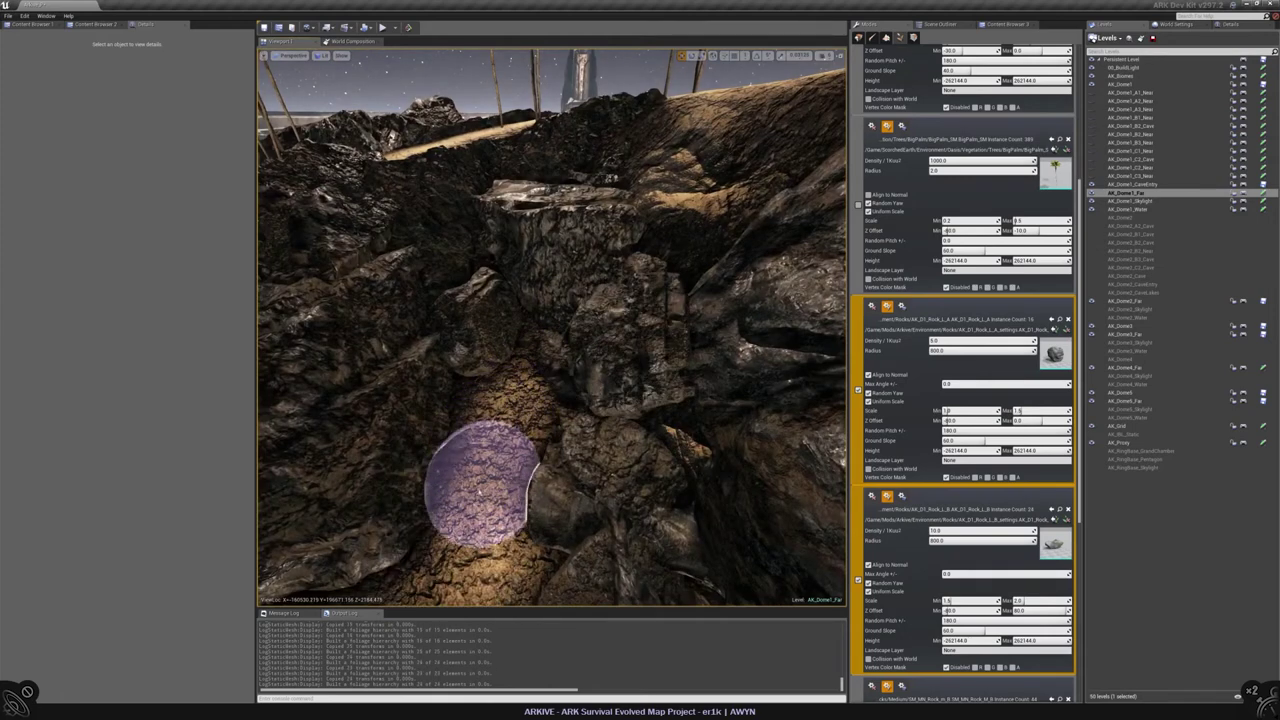
{"action": "right_click_drag", "start_coordinate": [586, 528], "coordinate": [566, 371]}
{"action": "mouse_move", "coordinate": [495, 335]}
{"action": "left_mouse_down"}
{"action": "mouse_move", "coordinate": [506, 354]}
{"action": "mouse_move", "coordinate": [457, 309]}
{"action": "mouse_move", "coordinate": [480, 329]}
{"action": "mouse_move", "coordinate": [487, 420]}
{"action": "mouse_move", "coordinate": [471, 300]}
{"action": "mouse_move", "coordinate": [414, 300]}
{"action": "left_mouse_up"}
{"action": "right_click_drag", "start_coordinate": [414, 300], "coordinate": [440, 425]}
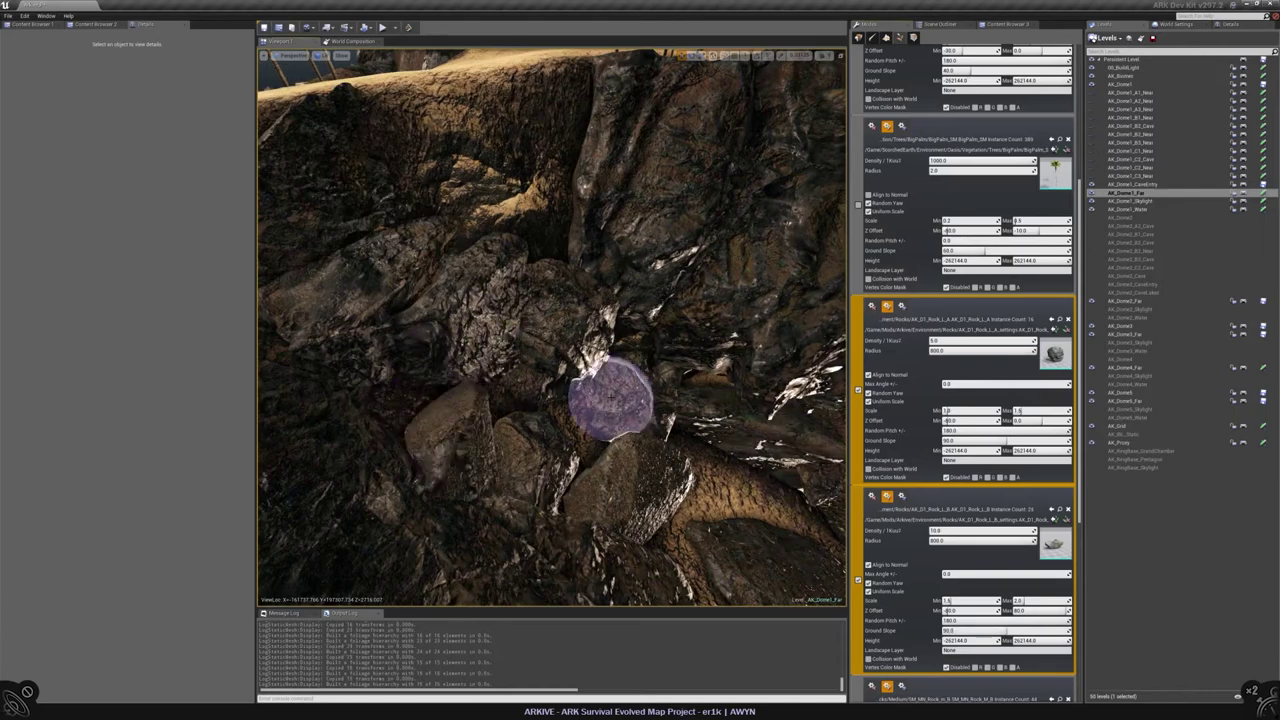
Step: Paint large rocks along the cliff crest beside the palm-lined sandy ridge
{"action": "mouse_move", "coordinate": [610, 415]}
{"action": "right_mouse_down"}
{"action": "mouse_move", "coordinate": [595, 388]}
{"action": "mouse_move", "coordinate": [525, 358]}
{"action": "right_mouse_up"}
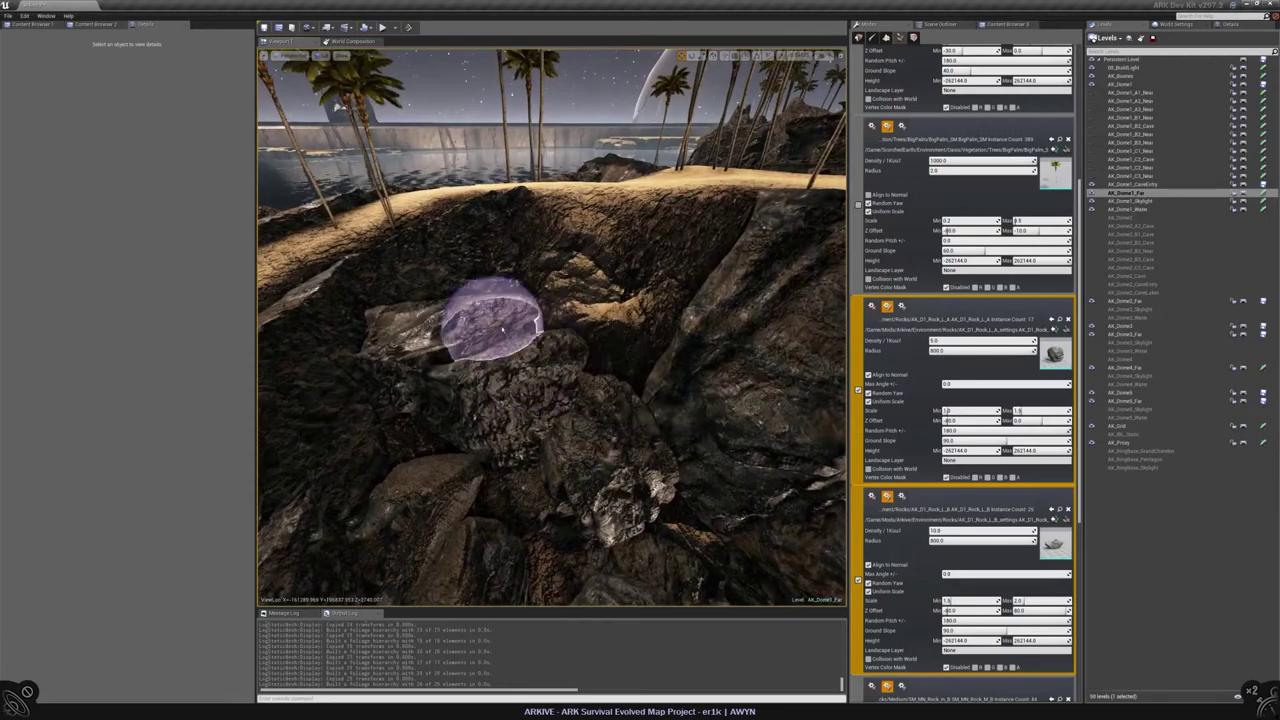
{"action": "mouse_move", "coordinate": [527, 312]}
{"action": "right_mouse_down"}
{"action": "mouse_move", "coordinate": [594, 345]}
{"action": "mouse_move", "coordinate": [528, 414]}
{"action": "mouse_move", "coordinate": [530, 330]}
{"action": "mouse_move", "coordinate": [535, 370]}
{"action": "mouse_move", "coordinate": [522, 378]}
{"action": "mouse_move", "coordinate": [500, 330]}
{"action": "mouse_move", "coordinate": [475, 325]}
{"action": "mouse_move", "coordinate": [505, 345]}
{"action": "mouse_move", "coordinate": [538, 340]}
{"action": "mouse_move", "coordinate": [535, 377]}
{"action": "right_mouse_up"}
{"action": "left_click_drag", "start_coordinate": [535, 377], "coordinate": [537, 372]}
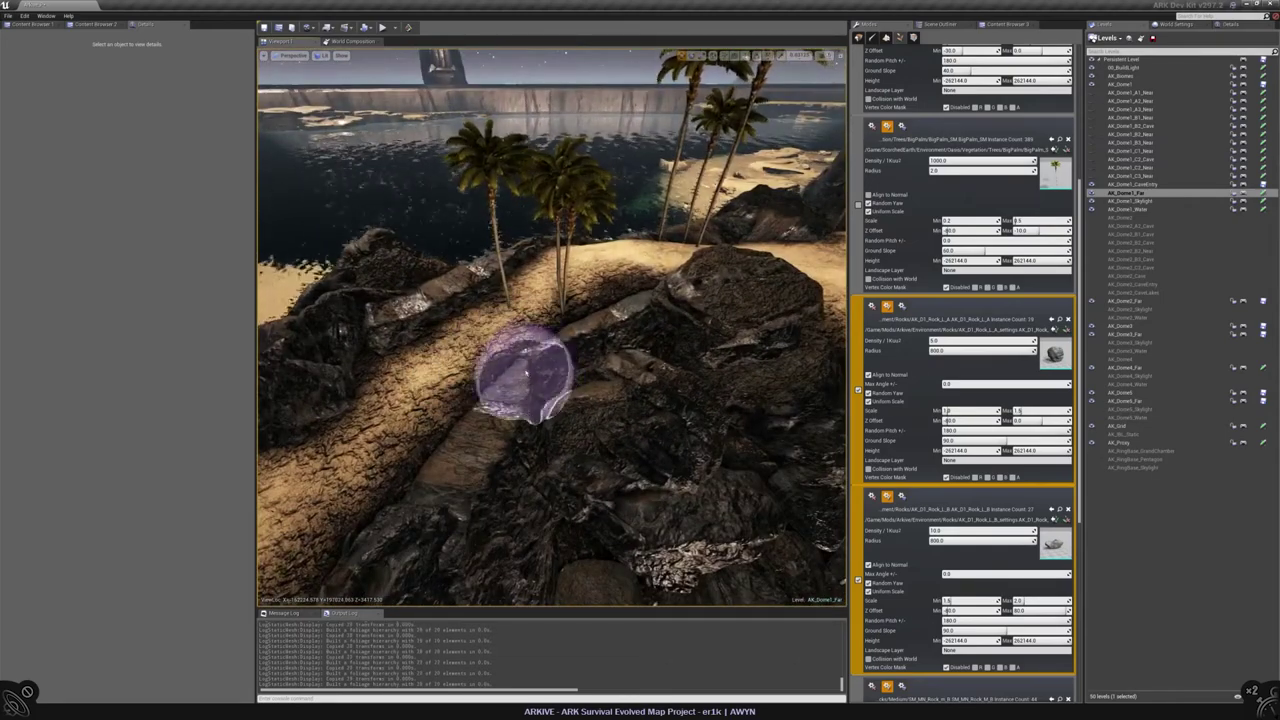
{"action": "right_click_drag", "start_coordinate": [482, 366], "coordinate": [497, 400]}
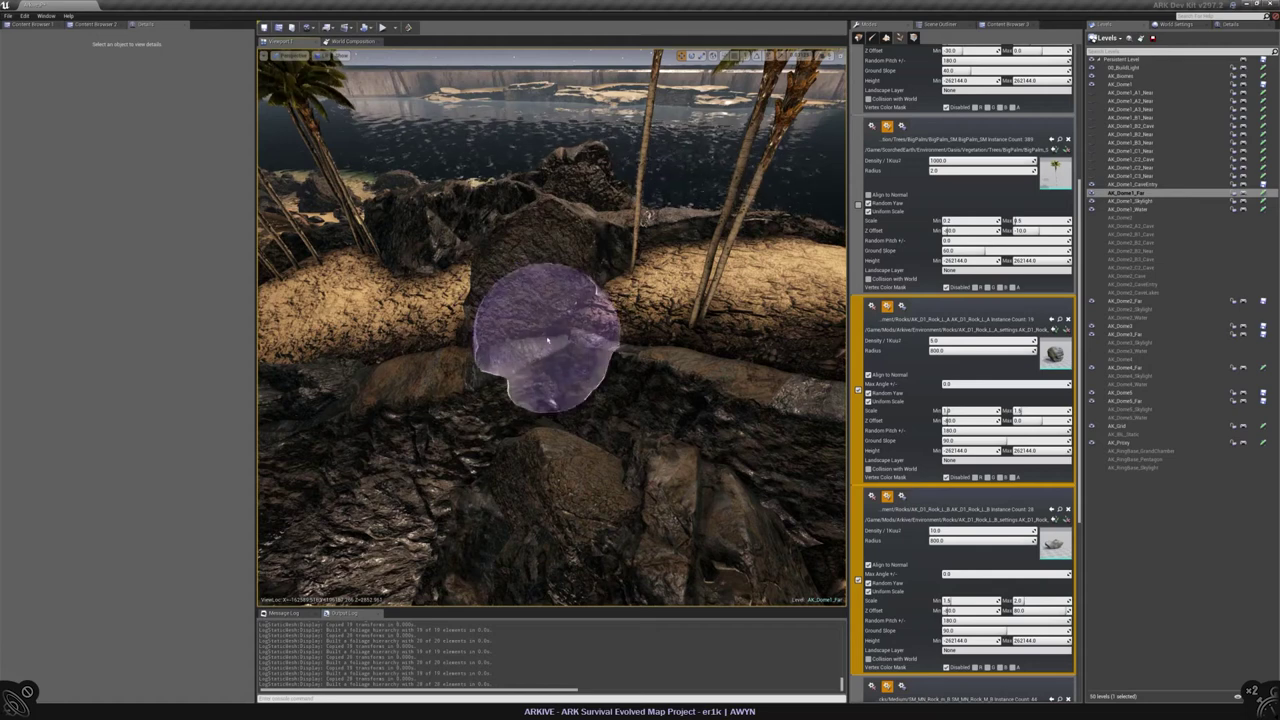
Step: Switch to selecting single foliage instances and reposition the large rock on the cliff face below the crest
{"action": "scroll", "coordinate": [932, 129], "scroll_direction": "up", "scroll_amount": 5}
{"action": "mouse_move", "coordinate": [550, 325]}
{"action": "right_mouse_down"}
{"action": "mouse_move", "coordinate": [538, 318]}
{"action": "mouse_move", "coordinate": [575, 318]}
{"action": "right_mouse_up"}
{"action": "mouse_move", "coordinate": [537, 374]}
{"action": "right_mouse_down"}
{"action": "mouse_move", "coordinate": [521, 371]}
{"action": "mouse_move", "coordinate": [537, 374]}
{"action": "mouse_move", "coordinate": [484, 250]}
{"action": "mouse_move", "coordinate": [443, 300]}
{"action": "mouse_move", "coordinate": [366, 286]}
{"action": "mouse_move", "coordinate": [462, 318]}
{"action": "mouse_move", "coordinate": [529, 414]}
{"action": "right_mouse_up"}
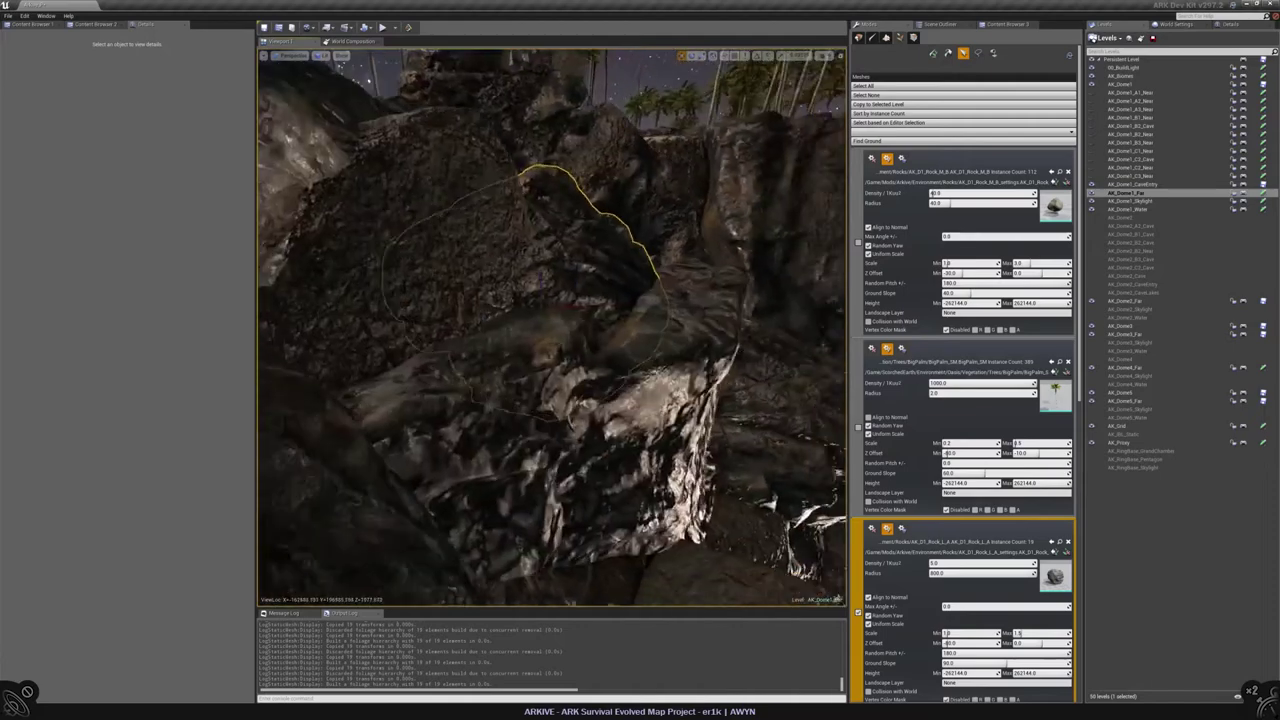
{"action": "right_click_drag", "start_coordinate": [583, 313], "coordinate": [610, 330]}
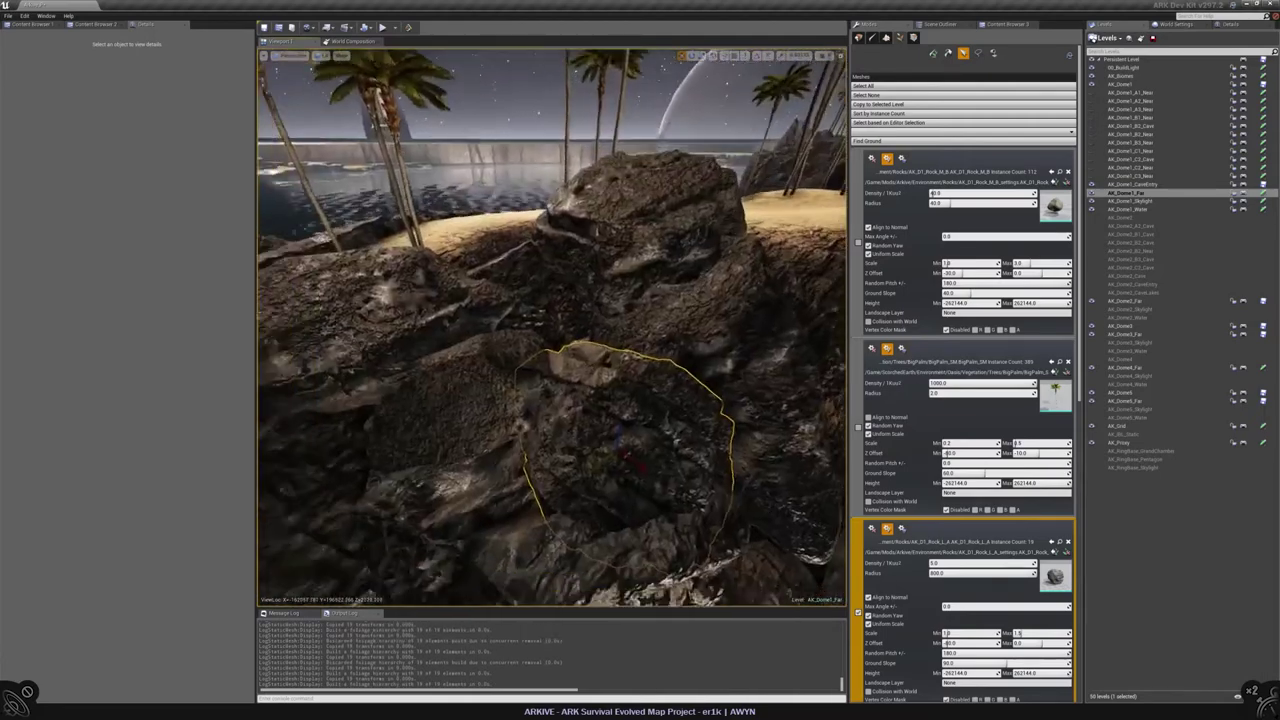
{"action": "right_click_drag", "start_coordinate": [589, 429], "coordinate": [605, 468]}
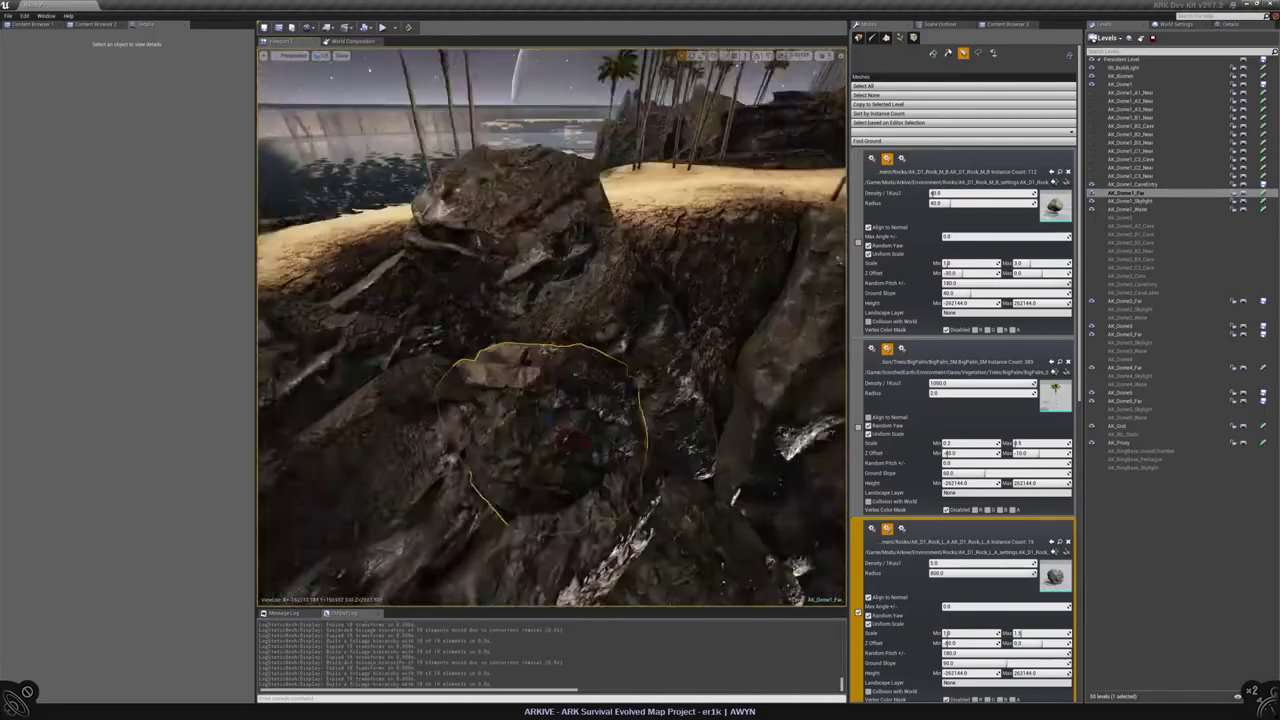
Step: Select further painted rocks in the gully, then rotate and move them into the hollows between the cliff walls
{"action": "left_click", "coordinate": [509, 300]}
{"action": "mouse_move", "coordinate": [600, 330]}
{"action": "right_mouse_down"}
{"action": "mouse_move", "coordinate": [560, 335]}
{"action": "mouse_move", "coordinate": [636, 349]}
{"action": "mouse_move", "coordinate": [642, 362]}
{"action": "mouse_move", "coordinate": [565, 350]}
{"action": "right_mouse_up"}
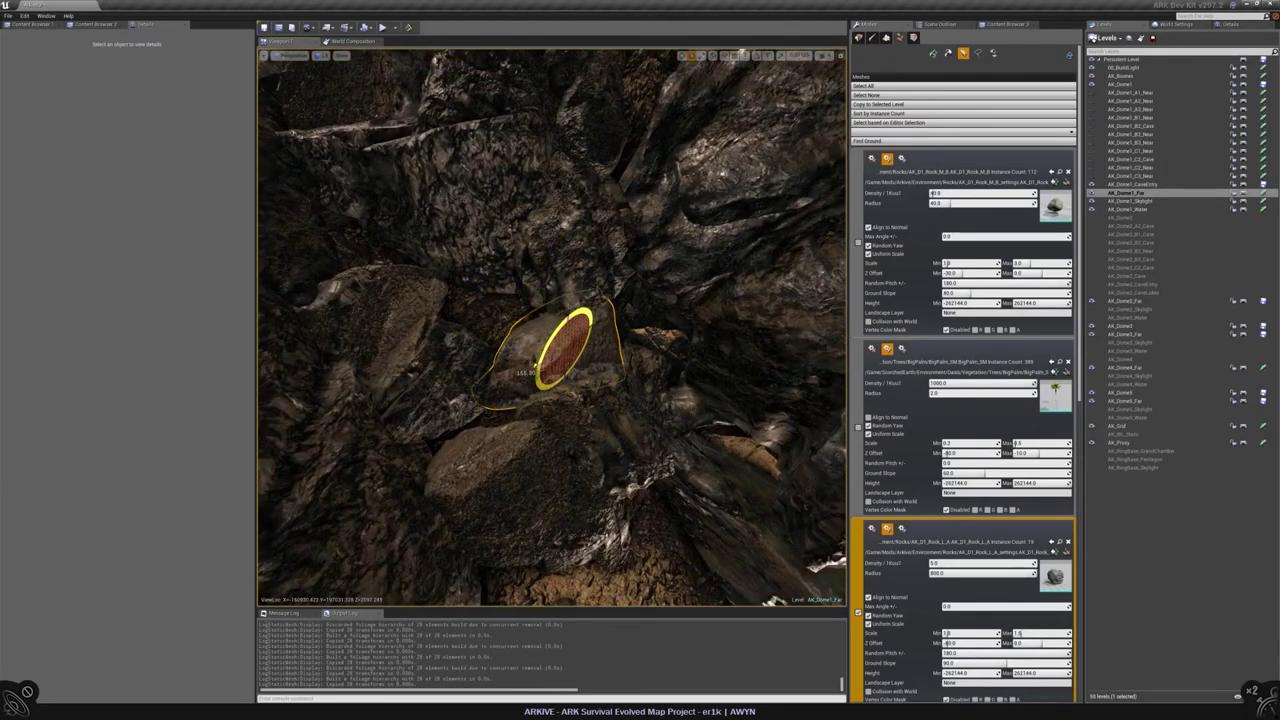
{"action": "key", "text": "e"}
{"action": "right_click_drag", "start_coordinate": [565, 340], "coordinate": [576, 380]}
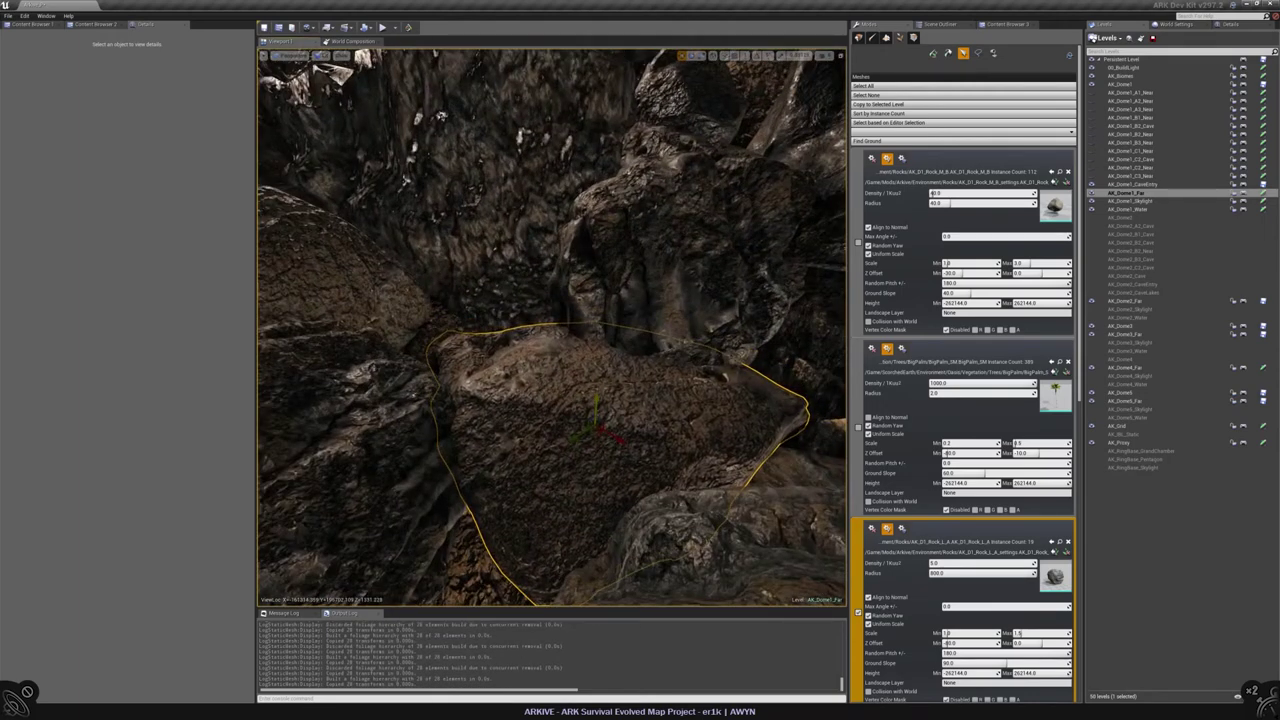
{"action": "key", "text": "r"}
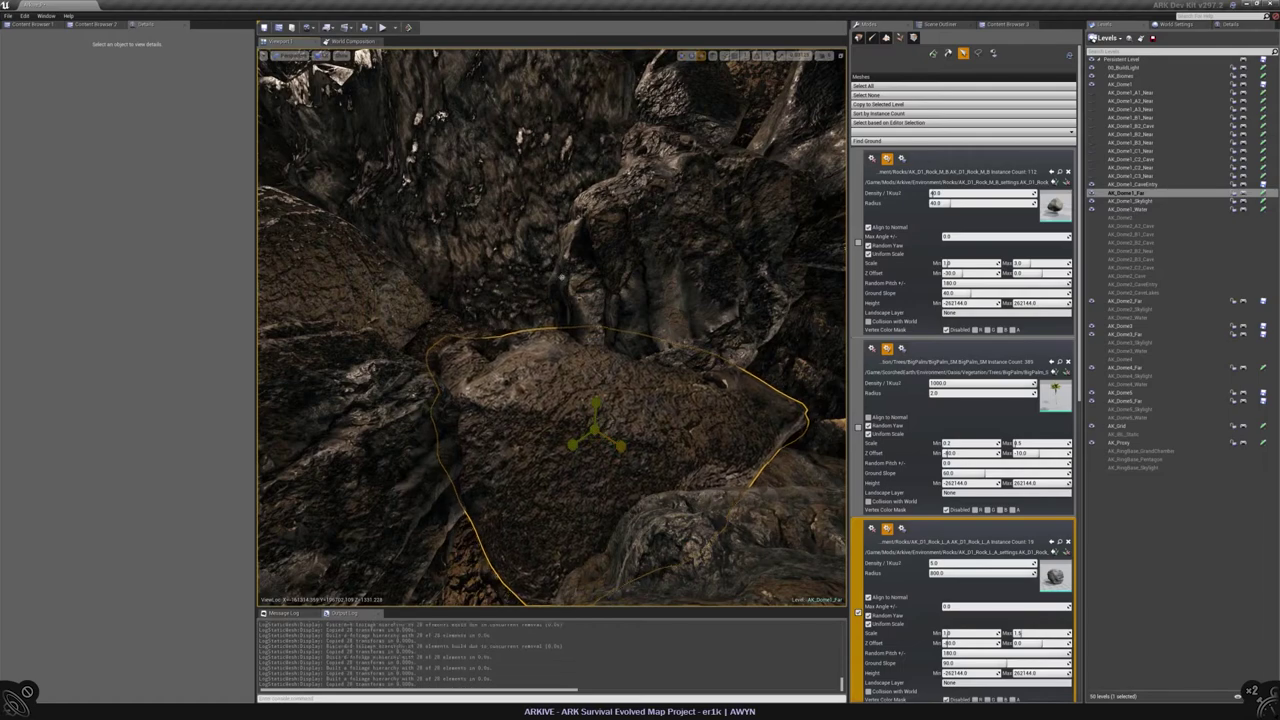
{"action": "key", "text": "w"}
{"action": "mouse_move", "coordinate": [576, 380]}
{"action": "right_mouse_down"}
{"action": "mouse_move", "coordinate": [576, 330]}
{"action": "mouse_move", "coordinate": [576, 385]}
{"action": "right_mouse_up"}
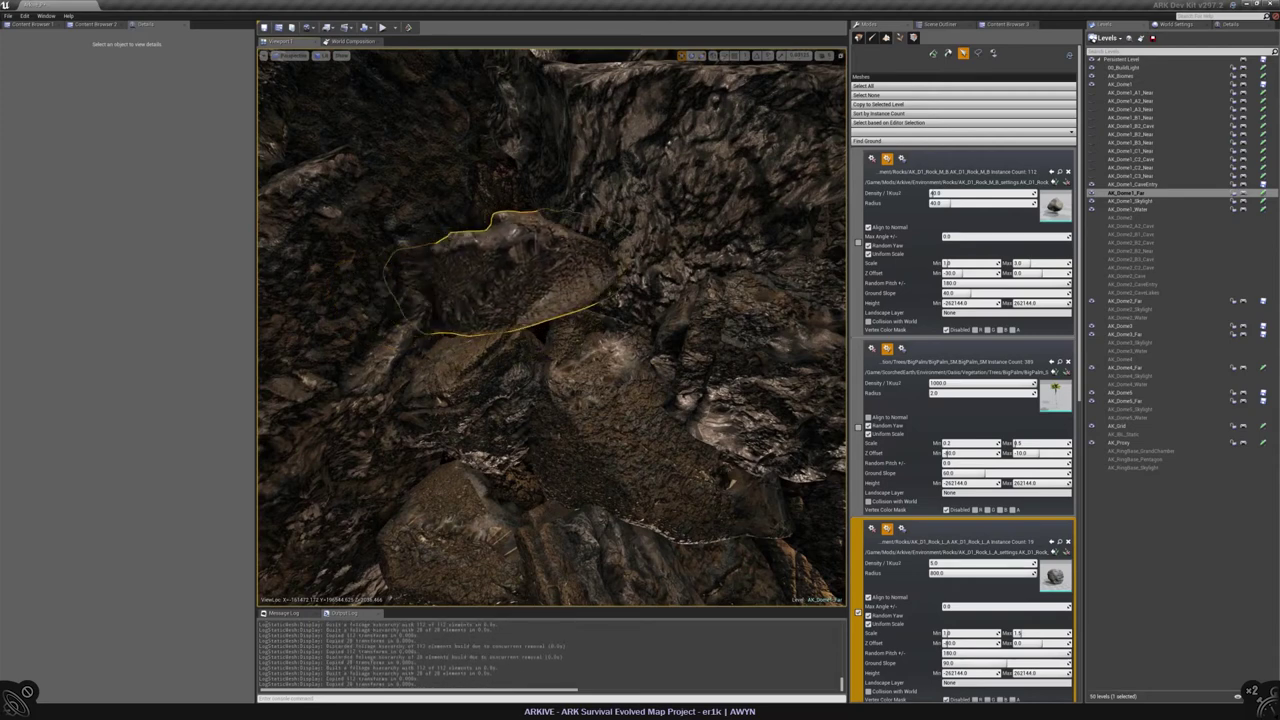
Step: Rotate the selected large rock so that it fits the hollow between the cliff walls above the lower boulders
{"action": "mouse_move", "coordinate": [576, 385]}
{"action": "right_mouse_down"}
{"action": "mouse_move", "coordinate": [560, 380]}
{"action": "mouse_move", "coordinate": [576, 395]}
{"action": "mouse_move", "coordinate": [555, 318]}
{"action": "right_mouse_up"}
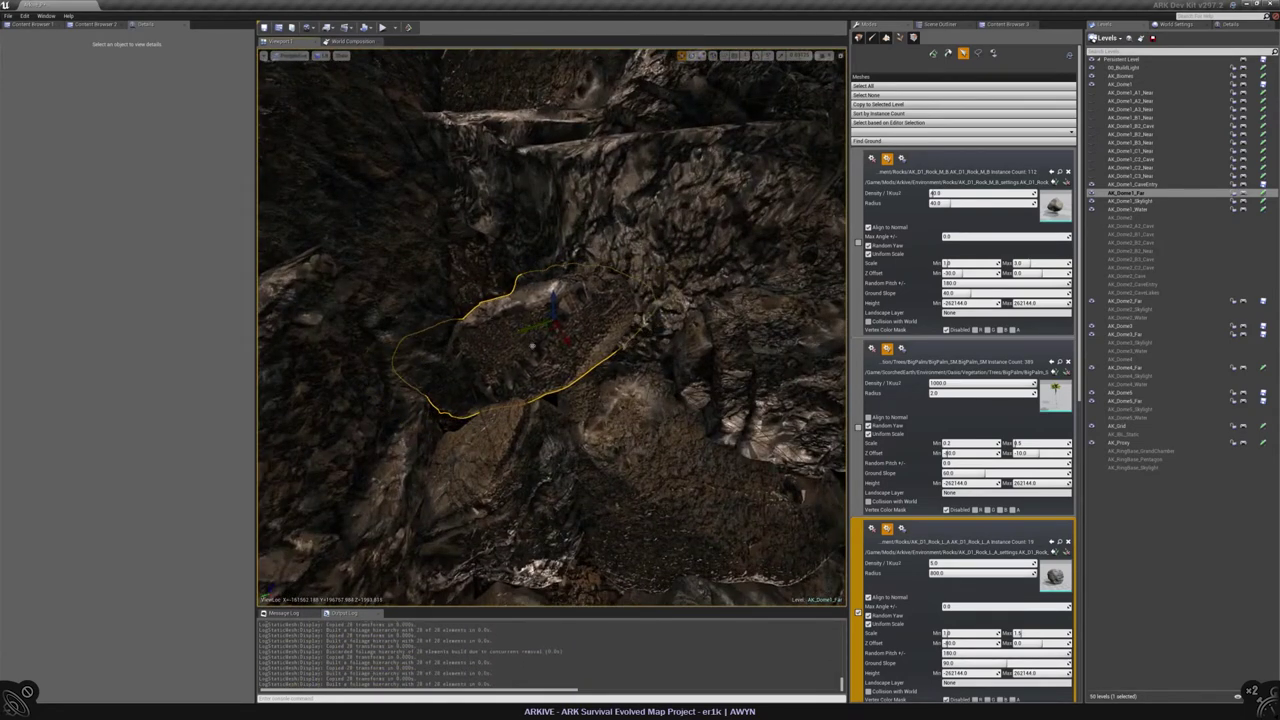
{"action": "left_click", "coordinate": [555, 318]}
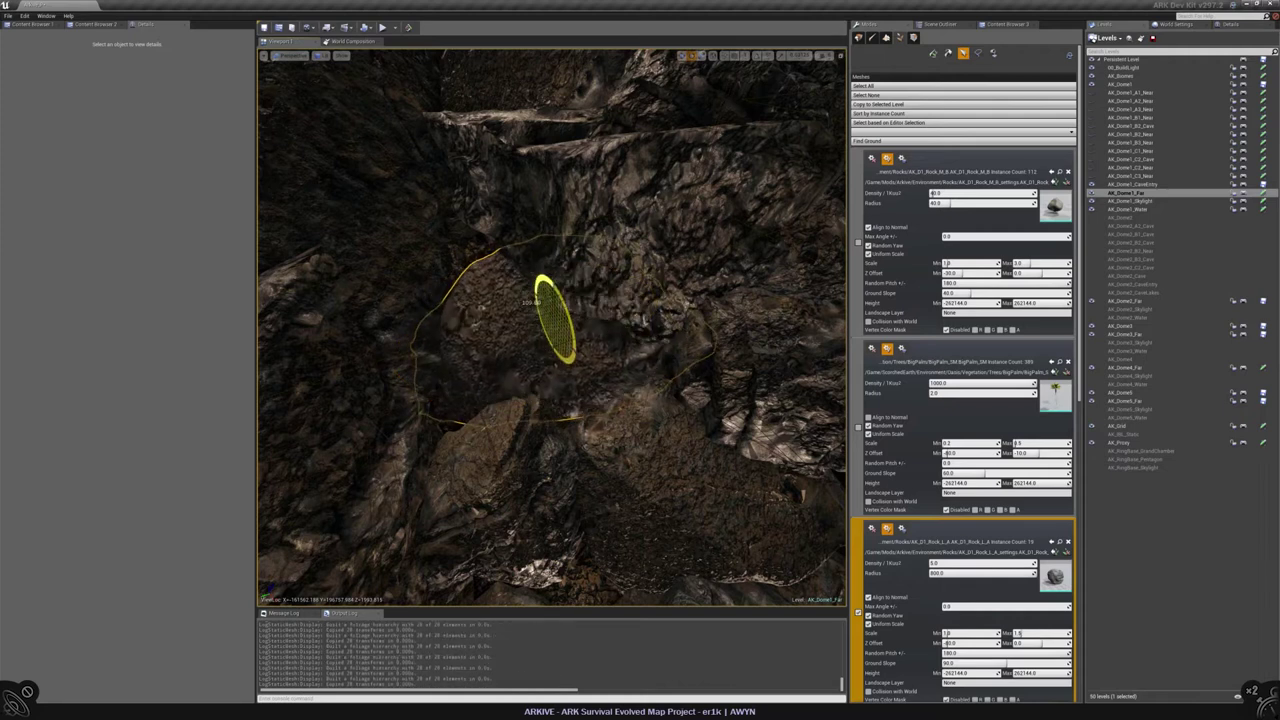
{"action": "mouse_move", "coordinate": [555, 318]}
{"action": "left_mouse_down"}
{"action": "mouse_move", "coordinate": [591, 315]}
{"action": "mouse_move", "coordinate": [514, 320]}
{"action": "mouse_move", "coordinate": [528, 329]}
{"action": "left_mouse_up"}
{"action": "mouse_move", "coordinate": [528, 329]}
{"action": "right_mouse_down"}
{"action": "mouse_move", "coordinate": [565, 370]}
{"action": "mouse_move", "coordinate": [550, 292]}
{"action": "right_mouse_up"}
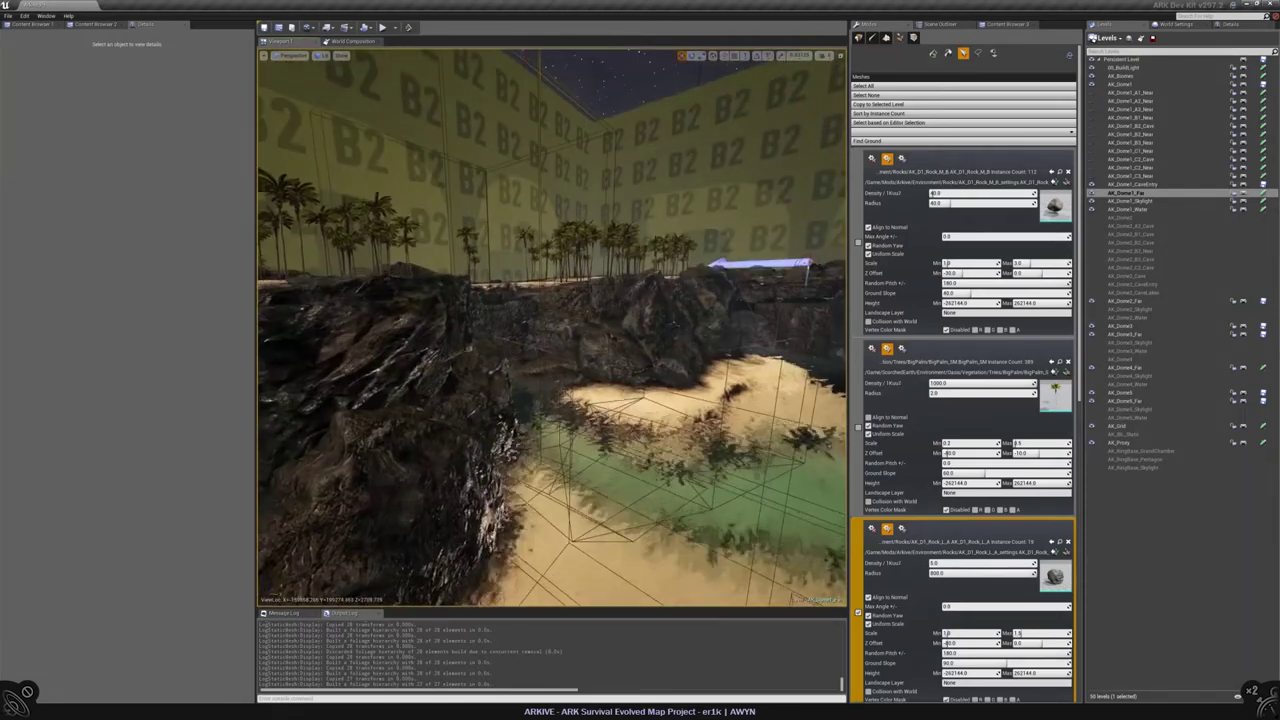
Step: Switch to foliage painting, enable the BigPalm type to erase palms along the sandy ridge above the cliffs, and disable that type again
{"action": "key", "text": "shift+1"}
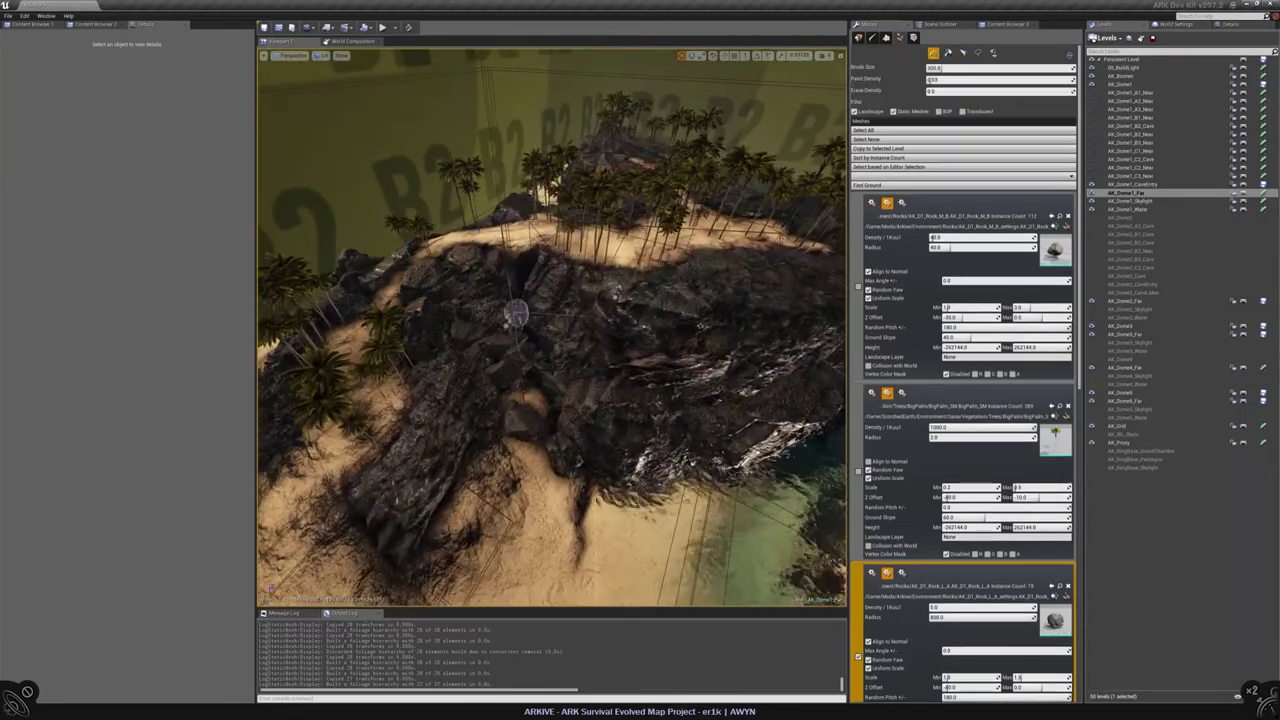
{"action": "left_click", "coordinate": [857, 471]}
{"action": "right_click_drag", "start_coordinate": [700, 380], "coordinate": [615, 360]}
{"action": "left_click_drag", "start_coordinate": [565, 370], "coordinate": [460, 370], "text": "shift"}
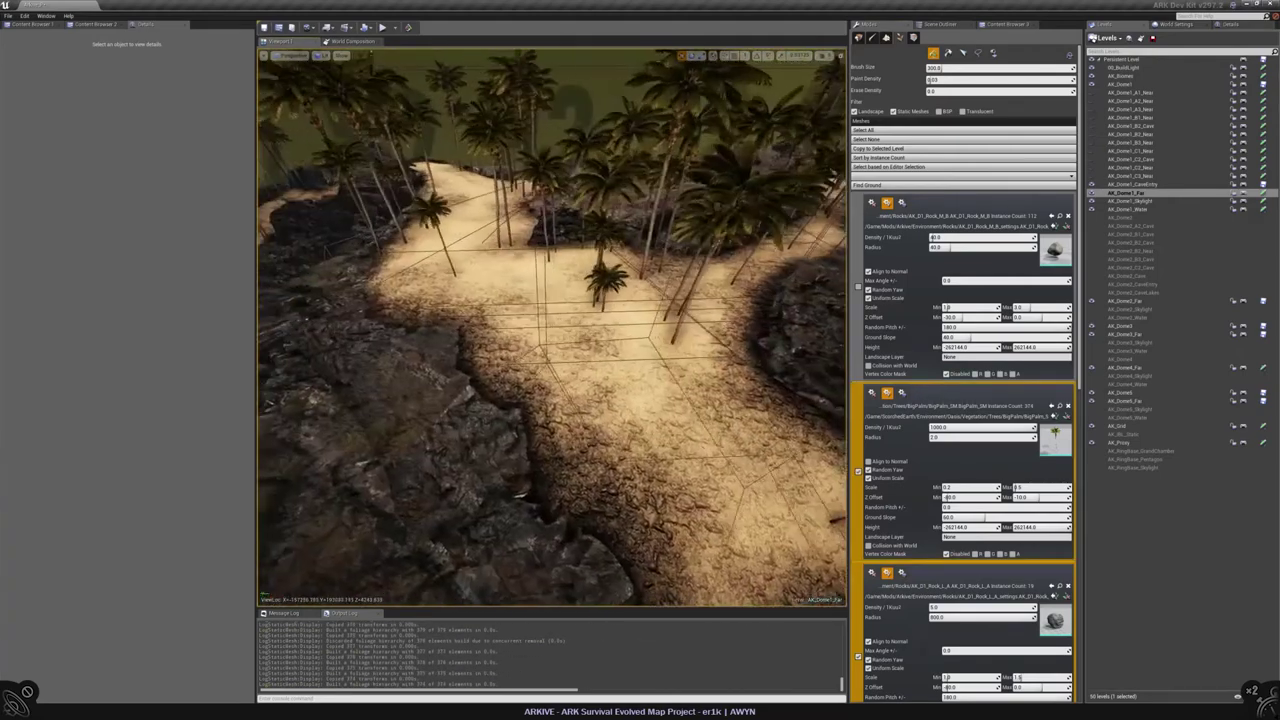
{"action": "left_click", "coordinate": [857, 471]}
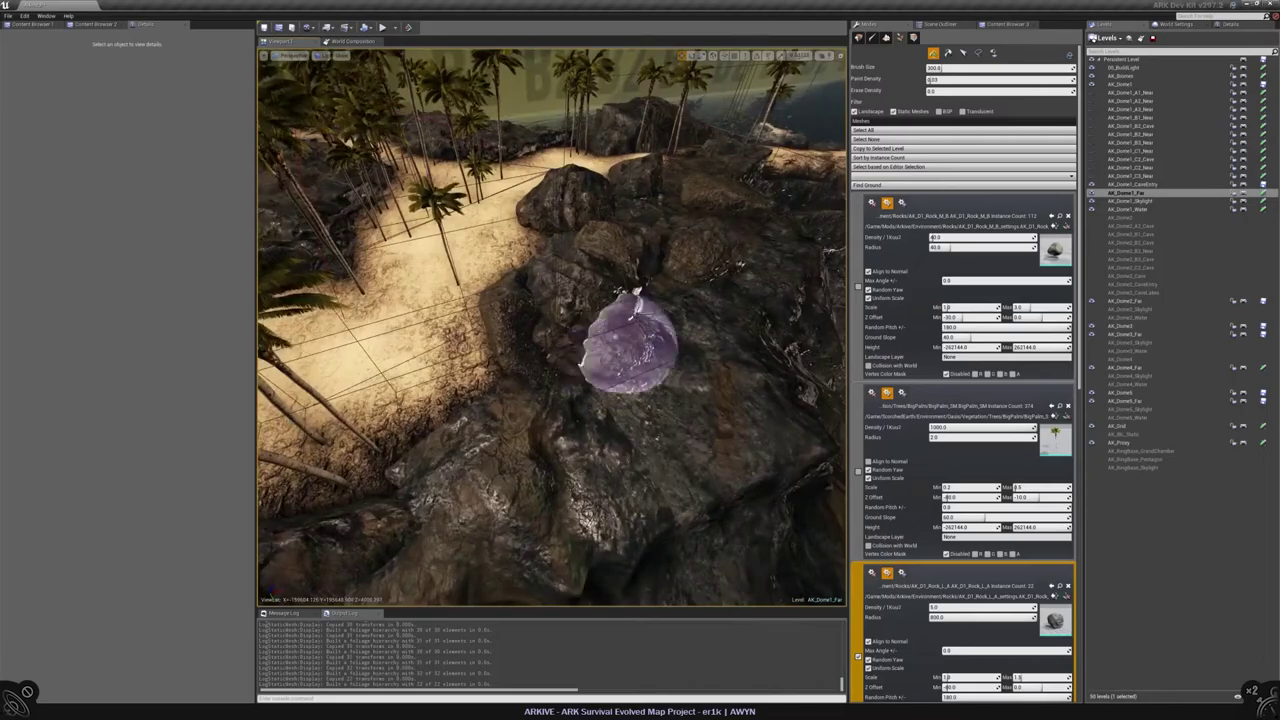
Step: Paint large Rock_L rocks along the rocky edge of the sandy palm path
{"action": "mouse_move", "coordinate": [552, 327]}
{"action": "right_mouse_down"}
{"action": "mouse_move", "coordinate": [530, 330]}
{"action": "mouse_move", "coordinate": [540, 320]}
{"action": "right_mouse_up"}
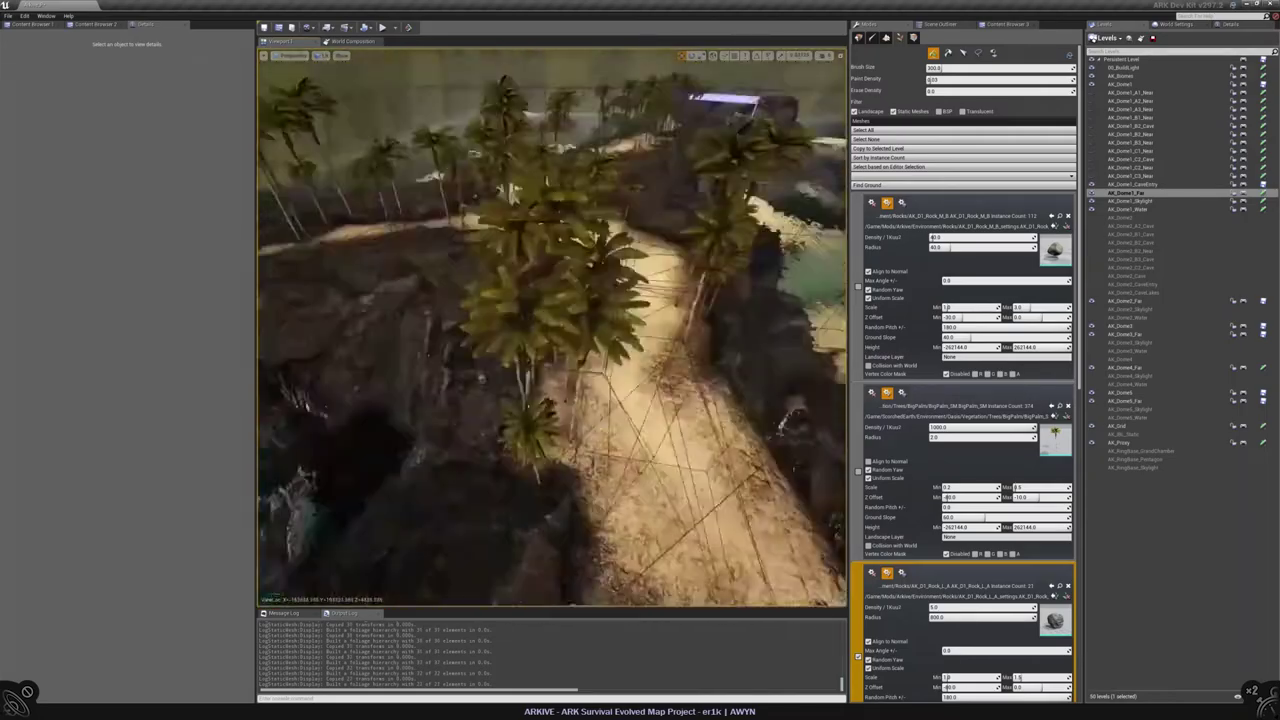
{"action": "left_click", "coordinate": [514, 332]}
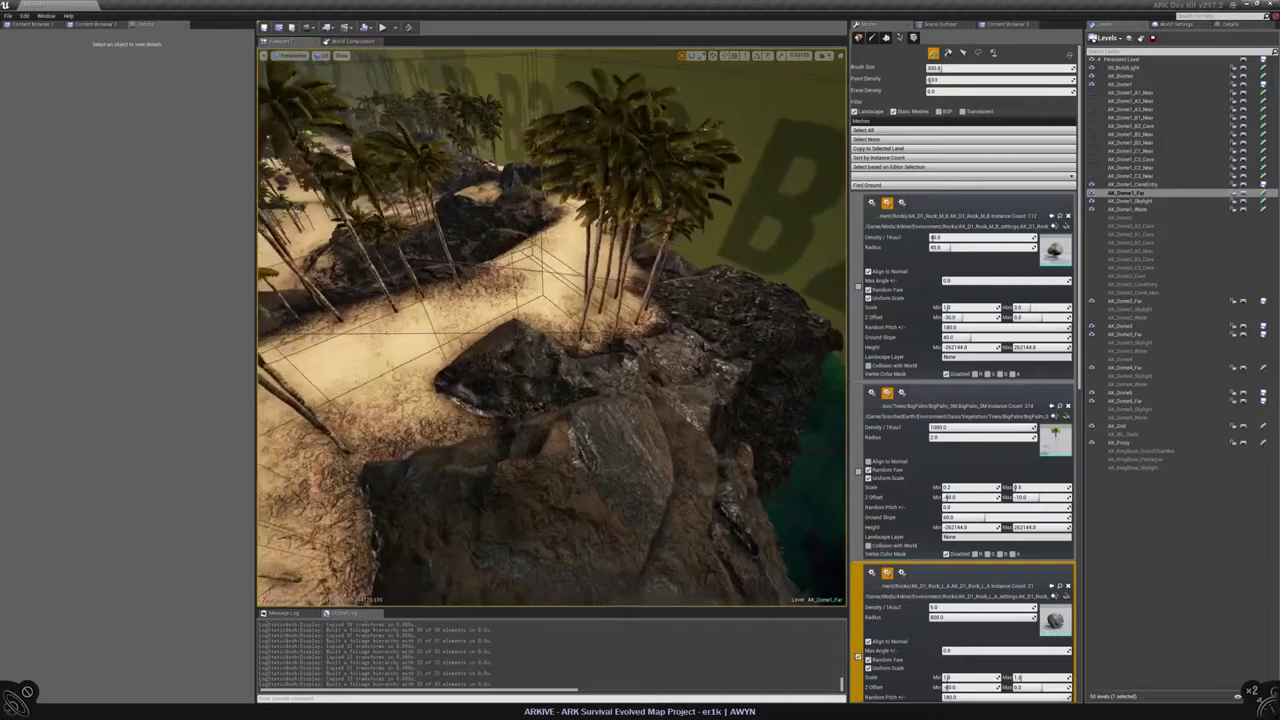
{"action": "right_click_drag", "start_coordinate": [552, 327], "coordinate": [540, 330]}
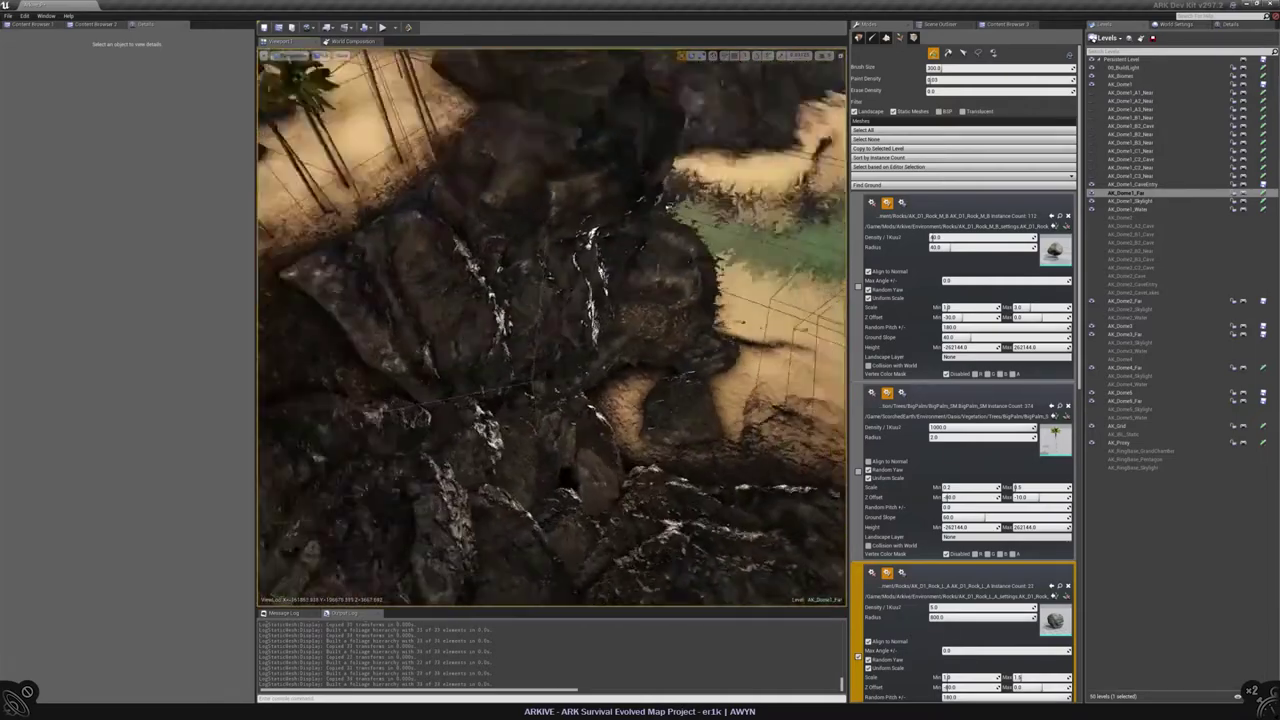
{"action": "left_click", "coordinate": [527, 389]}
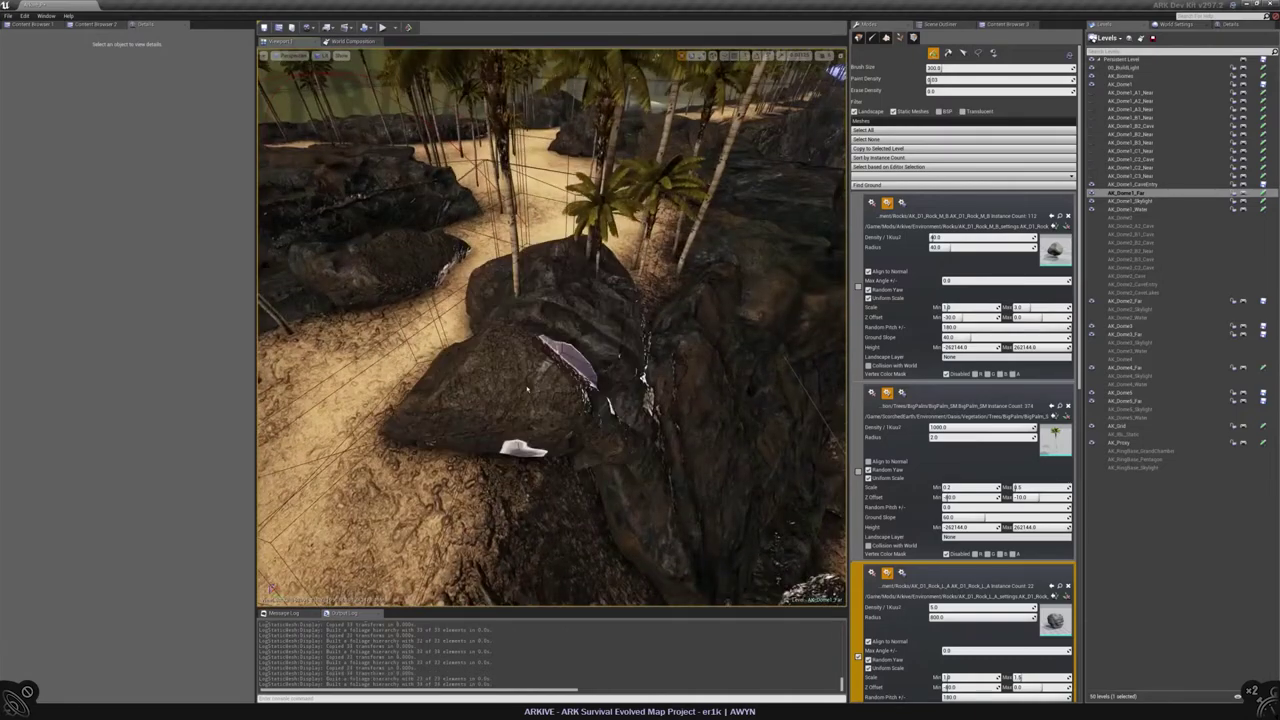
{"action": "right_click_drag", "start_coordinate": [790, 100], "coordinate": [830, 445]}
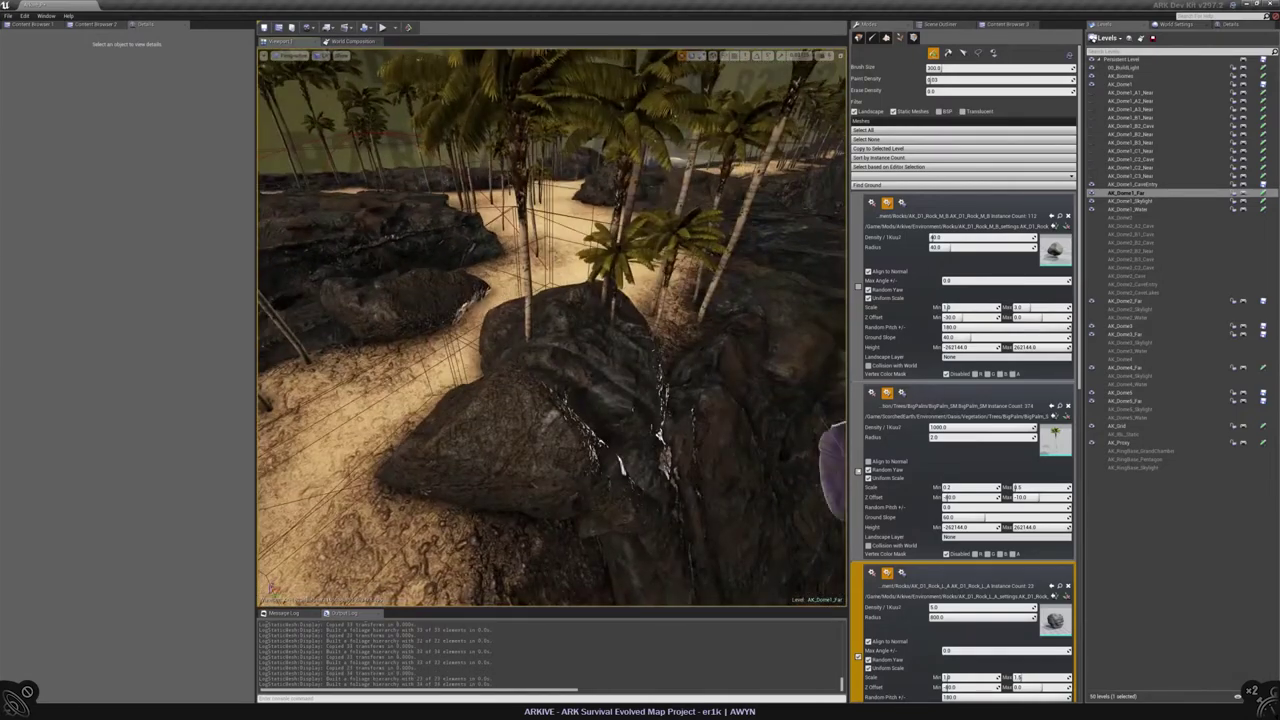
Step: Make BigPalm_SM the only active foliage mesh and erase the palms around the newly painted rocks
{"action": "left_click", "coordinate": [857, 443]}
{"action": "left_click", "coordinate": [857, 633]}
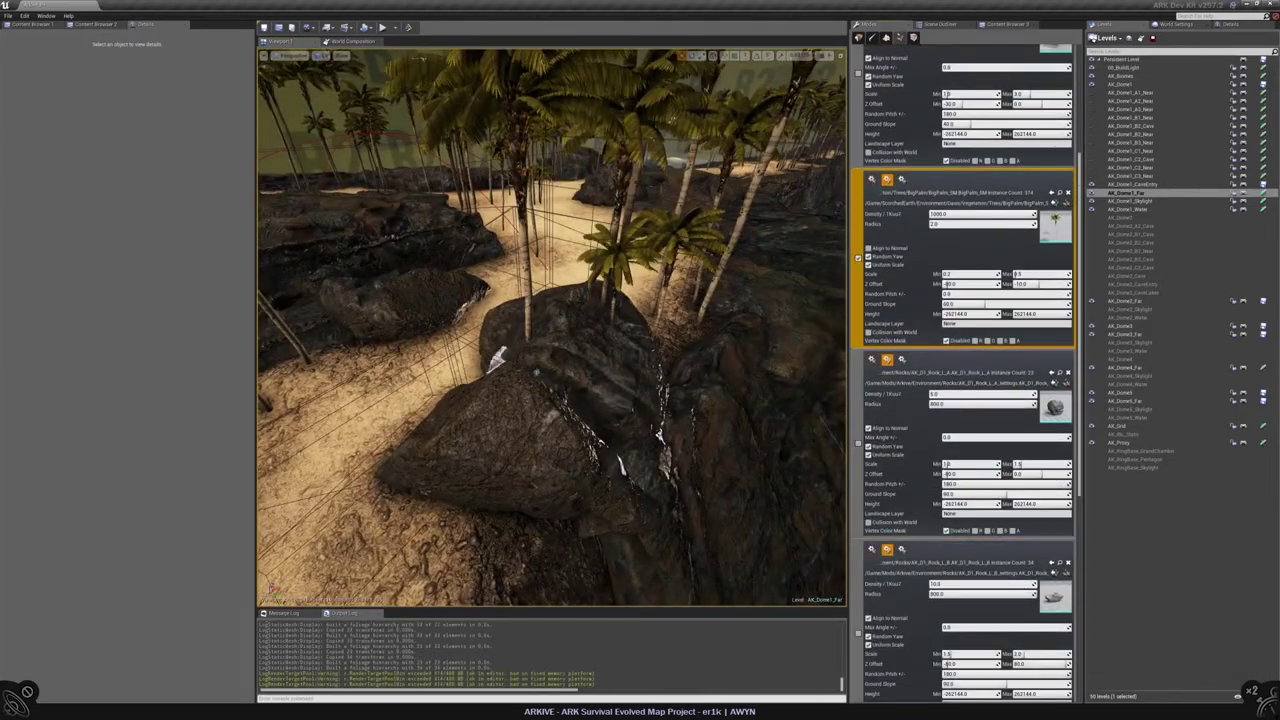
{"action": "left_click", "coordinate": [570, 300], "text": "shift"}
{"action": "right_click_drag", "start_coordinate": [550, 330], "coordinate": [460, 330]}
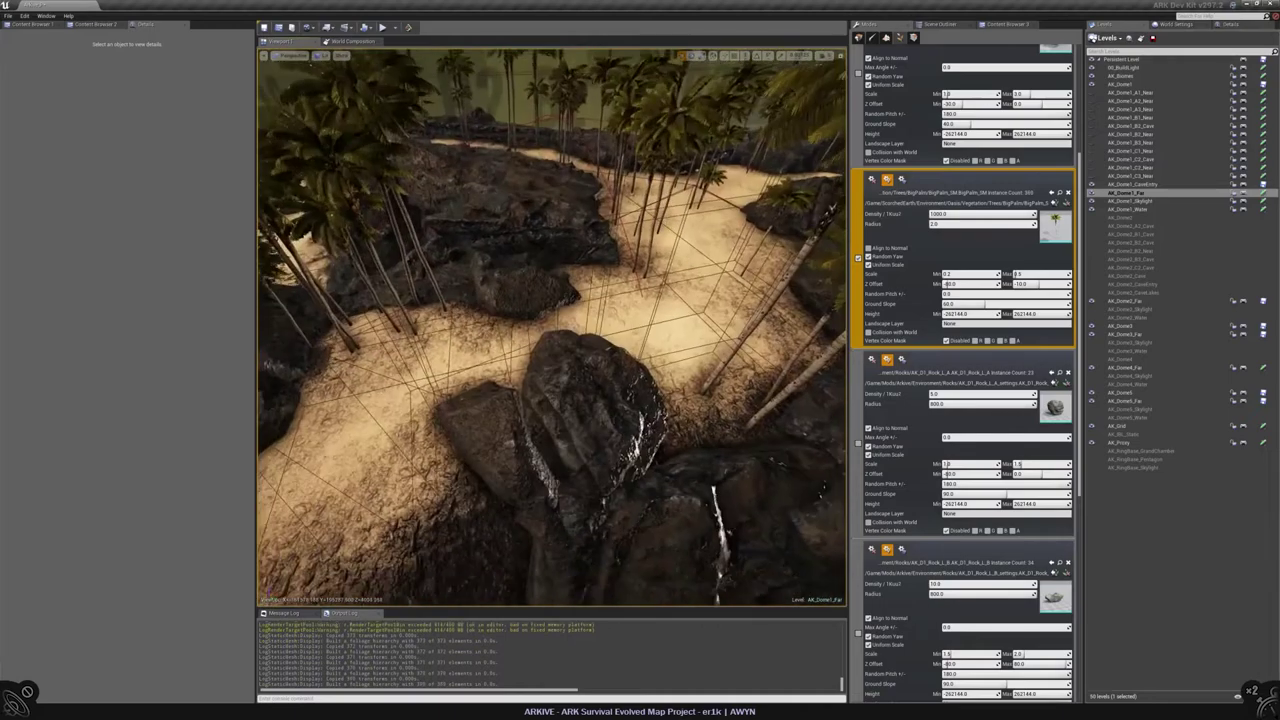
Step: Activate the Rock_L_A and Rock_L_B meshes instead of the palm and rework the large rocks at the path's edge
{"action": "right_click_drag", "start_coordinate": [650, 470], "coordinate": [600, 468]}
{"action": "left_click", "coordinate": [857, 443]}
{"action": "left_click", "coordinate": [857, 633]}
{"action": "left_click", "coordinate": [857, 257]}
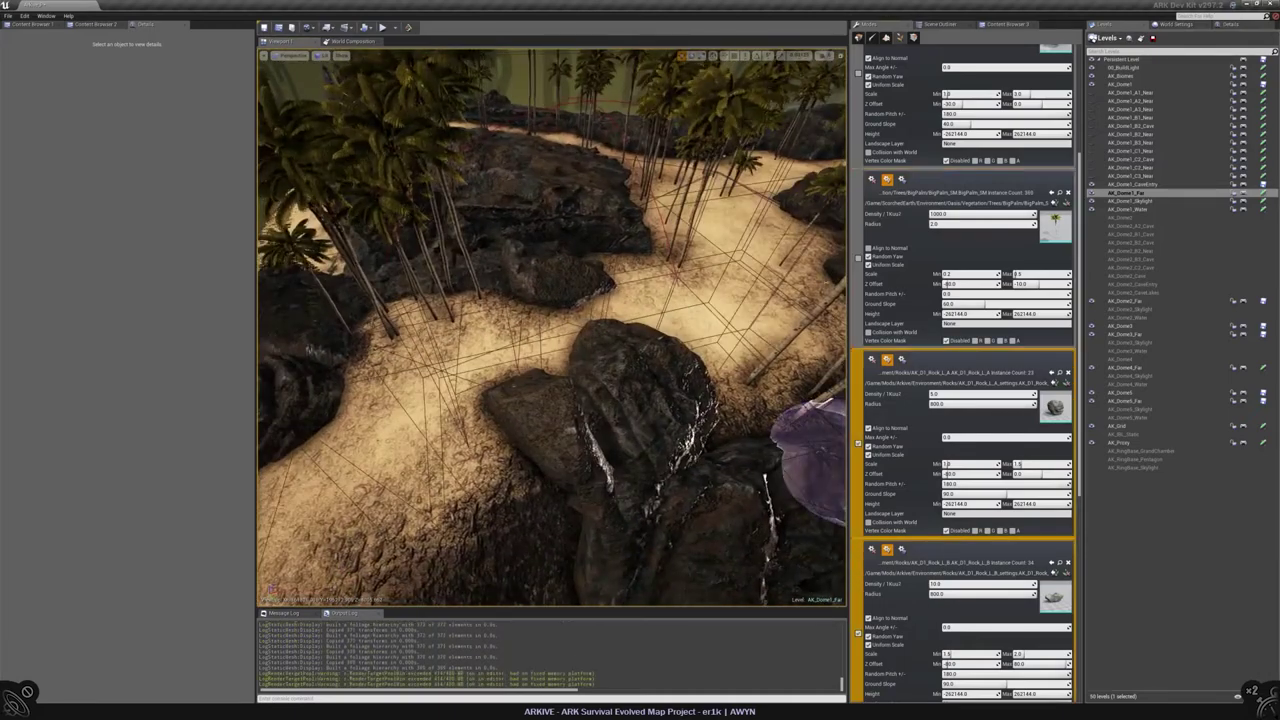
{"action": "mouse_move", "coordinate": [635, 410]}
{"action": "right_mouse_down"}
{"action": "mouse_move", "coordinate": [600, 428]}
{"action": "mouse_move", "coordinate": [538, 400]}
{"action": "right_mouse_up"}
{"action": "left_click", "coordinate": [585, 372]}
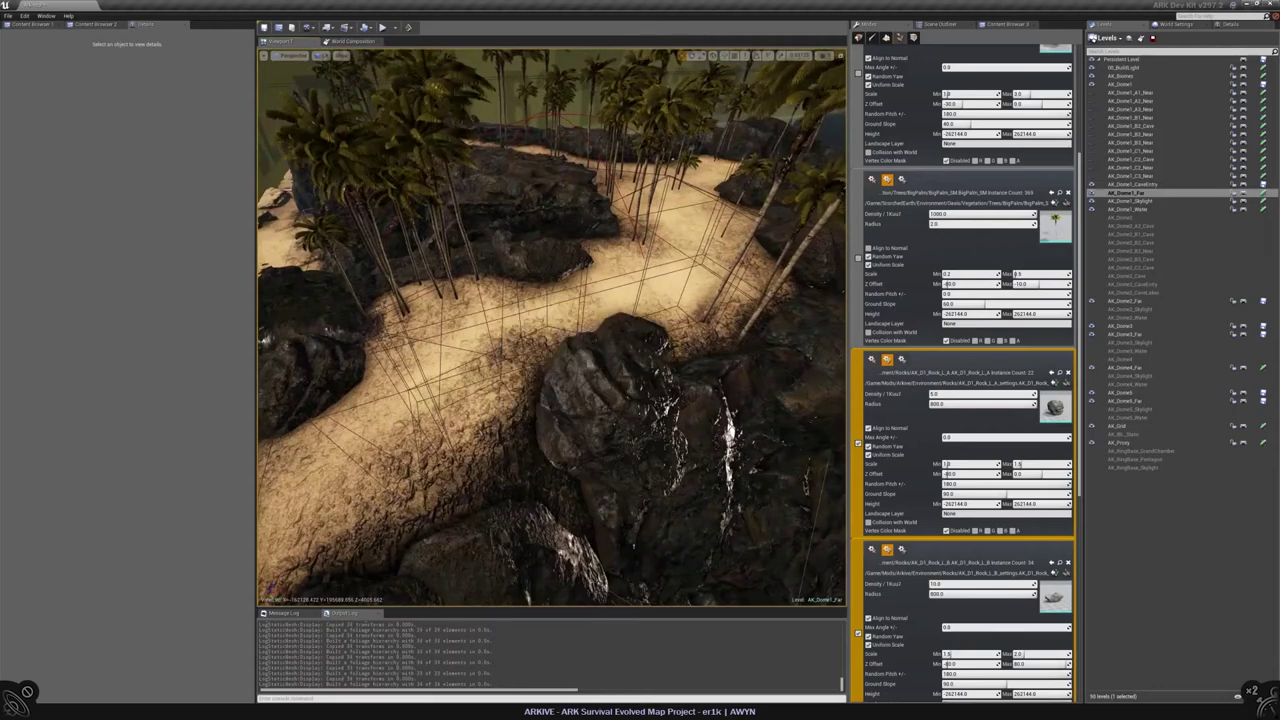
{"action": "mouse_move", "coordinate": [650, 370]}
{"action": "right_mouse_down"}
{"action": "mouse_move", "coordinate": [650, 430]}
{"action": "mouse_move", "coordinate": [650, 350]}
{"action": "mouse_move", "coordinate": [650, 410]}
{"action": "right_mouse_up"}
{"action": "right_click_drag", "start_coordinate": [594, 326], "coordinate": [686, 329]}
Step: Select the rounded rock beside the sandy path with the foliage Select tool and move it toward the cliff
{"action": "scroll", "coordinate": [920, 117], "scroll_direction": "up", "scroll_amount": 5}
{"action": "scroll", "coordinate": [920, 117], "scroll_direction": "up", "scroll_amount": 2}
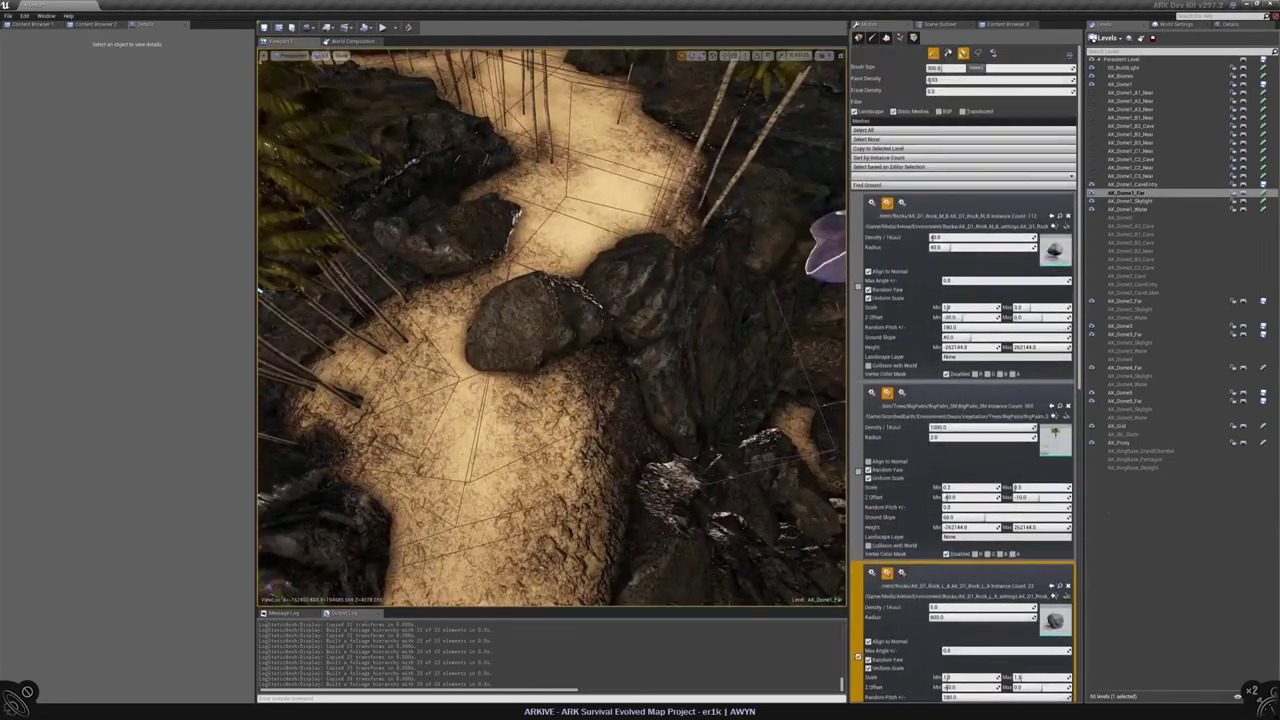
{"action": "left_click", "coordinate": [976, 68]}
{"action": "left_click", "coordinate": [600, 335]}
{"action": "mouse_move", "coordinate": [600, 335]}
{"action": "right_mouse_down"}
{"action": "mouse_move", "coordinate": [520, 360]}
{"action": "mouse_move", "coordinate": [455, 355]}
{"action": "right_mouse_up"}
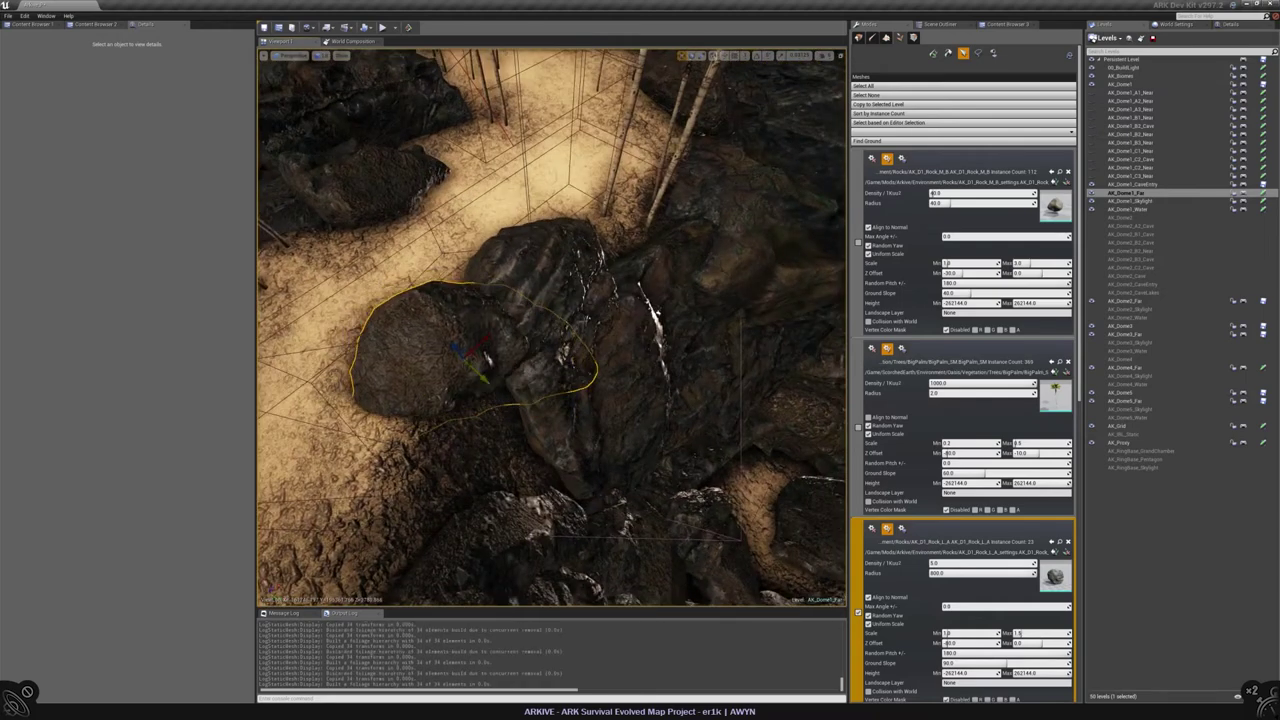
{"action": "left_click_drag", "start_coordinate": [443, 371], "coordinate": [488, 358]}
Step: Rotate and reposition the selected rock so it leans against the cliff edge beside the path
{"action": "right_click_drag", "start_coordinate": [490, 358], "coordinate": [557, 307]}
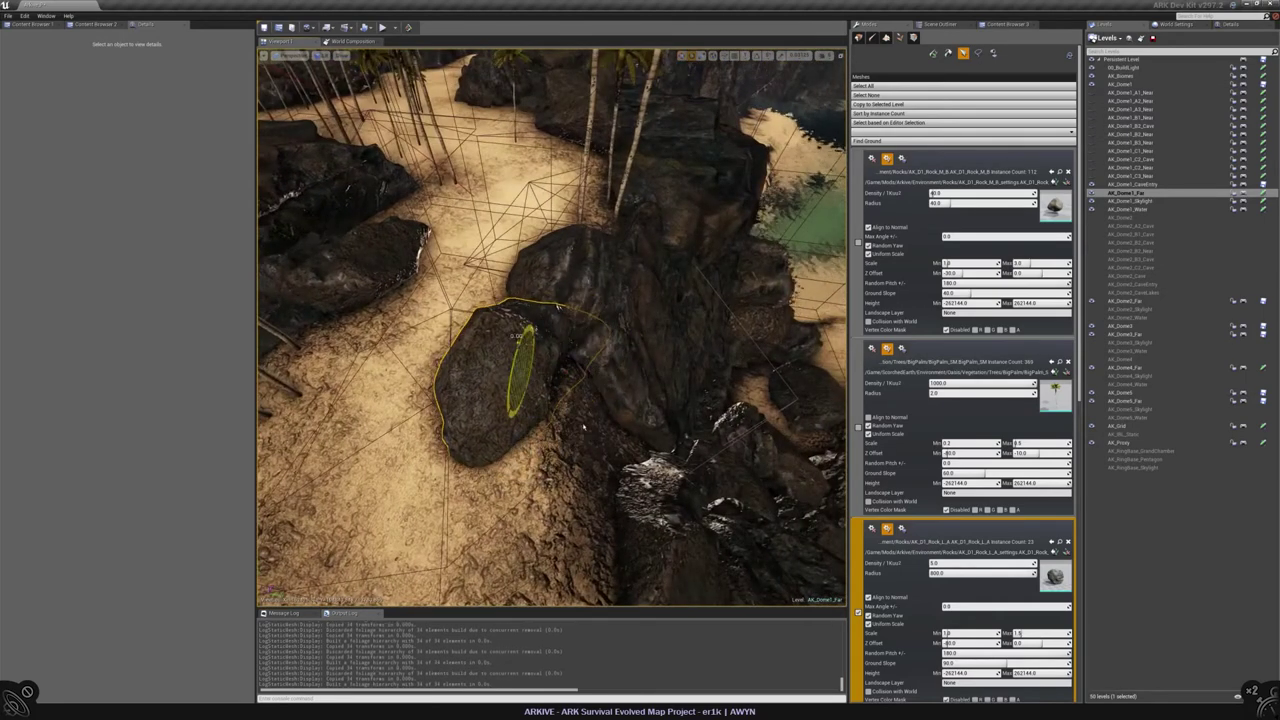
{"action": "left_click", "coordinate": [520, 368]}
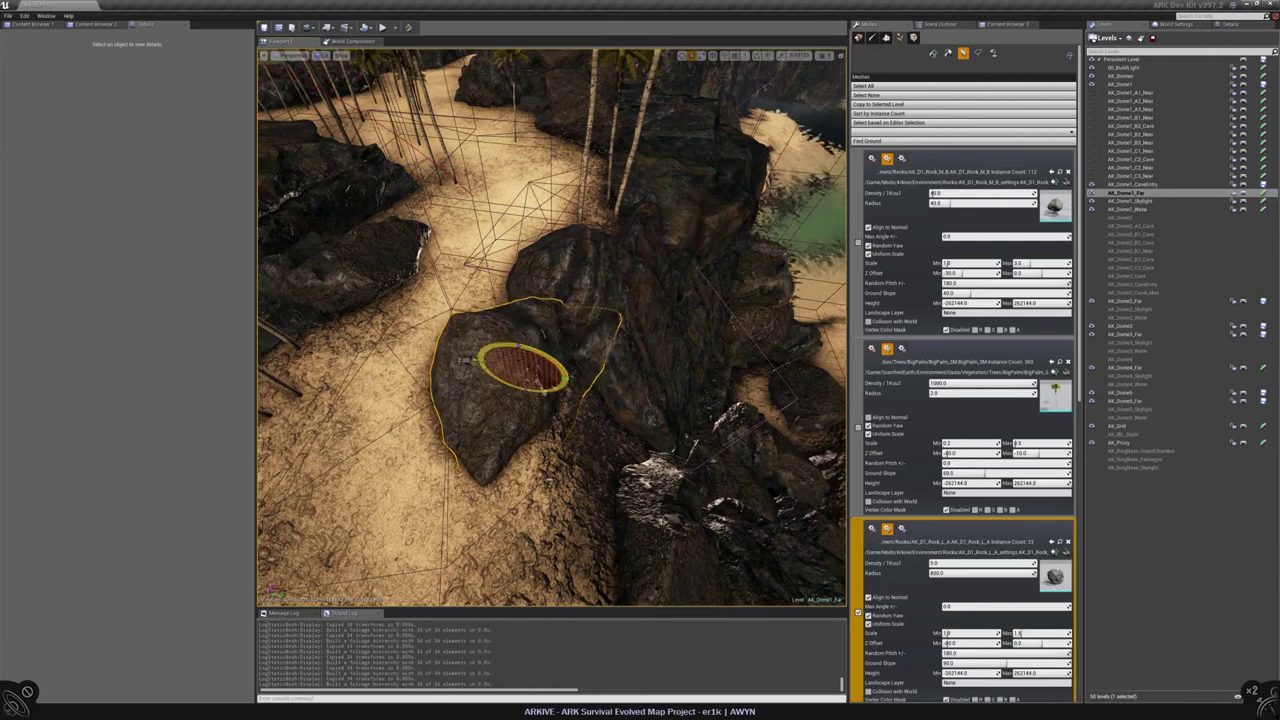
{"action": "left_click", "coordinate": [520, 368]}
{"action": "left_click", "coordinate": [520, 368]}
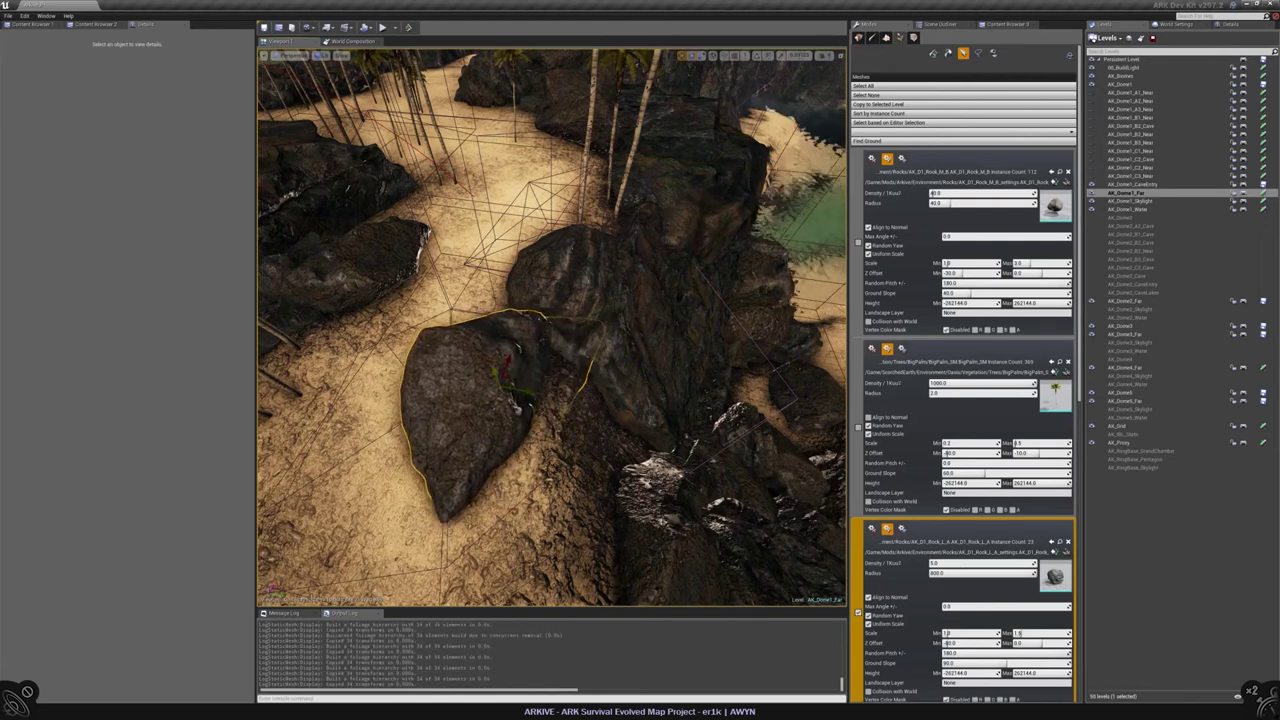
{"action": "left_click", "coordinate": [505, 368]}
{"action": "left_click", "coordinate": [500, 378]}
{"action": "left_click", "coordinate": [490, 373]}
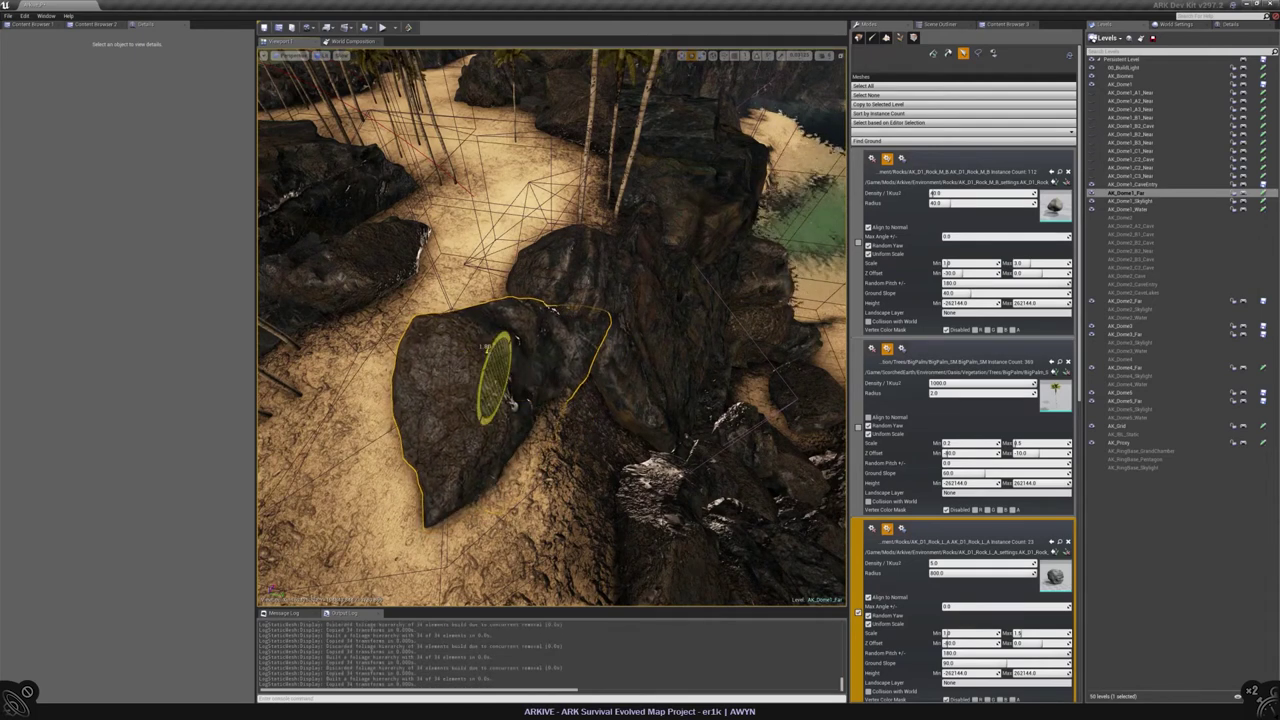
Step: Return to foliage painting and place more large rocks along the ridge path, erasing unsuitable ones
{"action": "mouse_move", "coordinate": [492, 378]}
{"action": "right_mouse_down"}
{"action": "mouse_move", "coordinate": [543, 434]}
{"action": "mouse_move", "coordinate": [688, 372]}
{"action": "mouse_move", "coordinate": [537, 423]}
{"action": "mouse_move", "coordinate": [591, 429]}
{"action": "mouse_move", "coordinate": [571, 371]}
{"action": "mouse_move", "coordinate": [608, 379]}
{"action": "mouse_move", "coordinate": [570, 384]}
{"action": "mouse_move", "coordinate": [582, 338]}
{"action": "mouse_move", "coordinate": [576, 354]}
{"action": "right_mouse_up"}
{"action": "key", "text": "shift+2"}
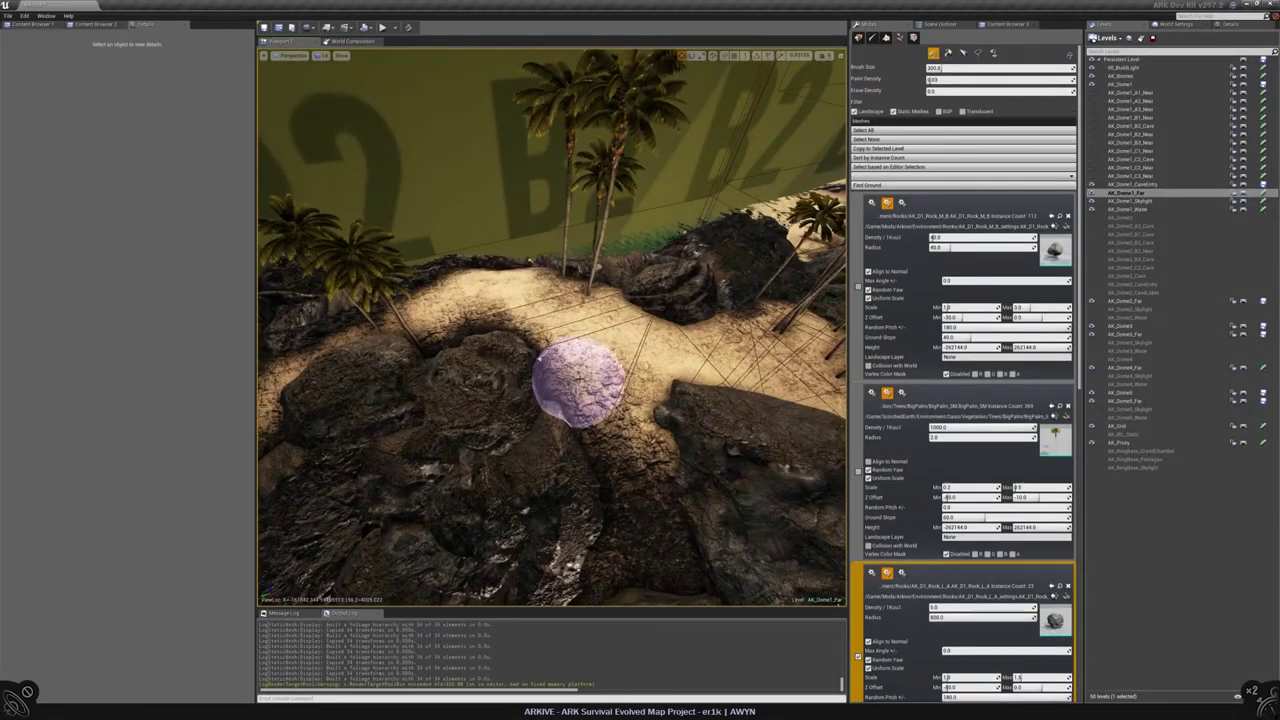
{"action": "left_click", "coordinate": [608, 370]}
{"action": "left_click", "coordinate": [530, 378], "text": "shift"}
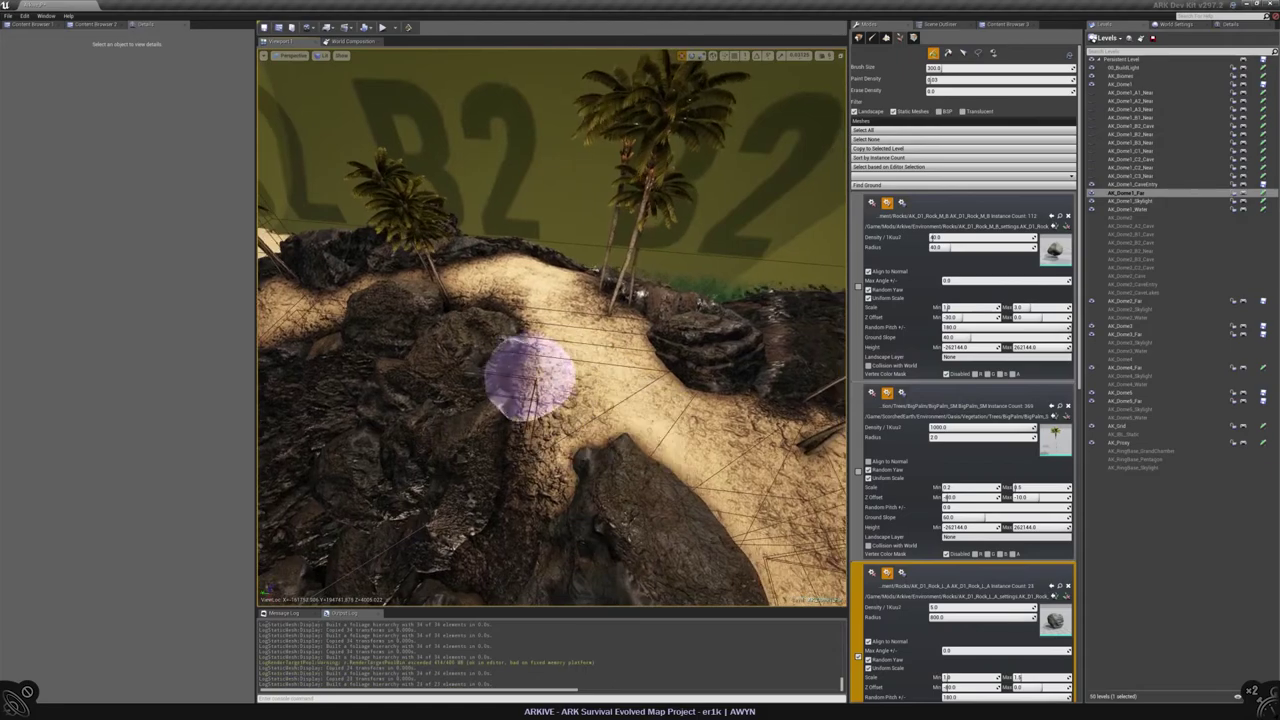
{"action": "mouse_move", "coordinate": [555, 385]}
{"action": "right_mouse_down"}
{"action": "mouse_move", "coordinate": [543, 314]}
{"action": "mouse_move", "coordinate": [580, 310]}
{"action": "mouse_move", "coordinate": [585, 380]}
{"action": "mouse_move", "coordinate": [550, 340]}
{"action": "right_mouse_up"}
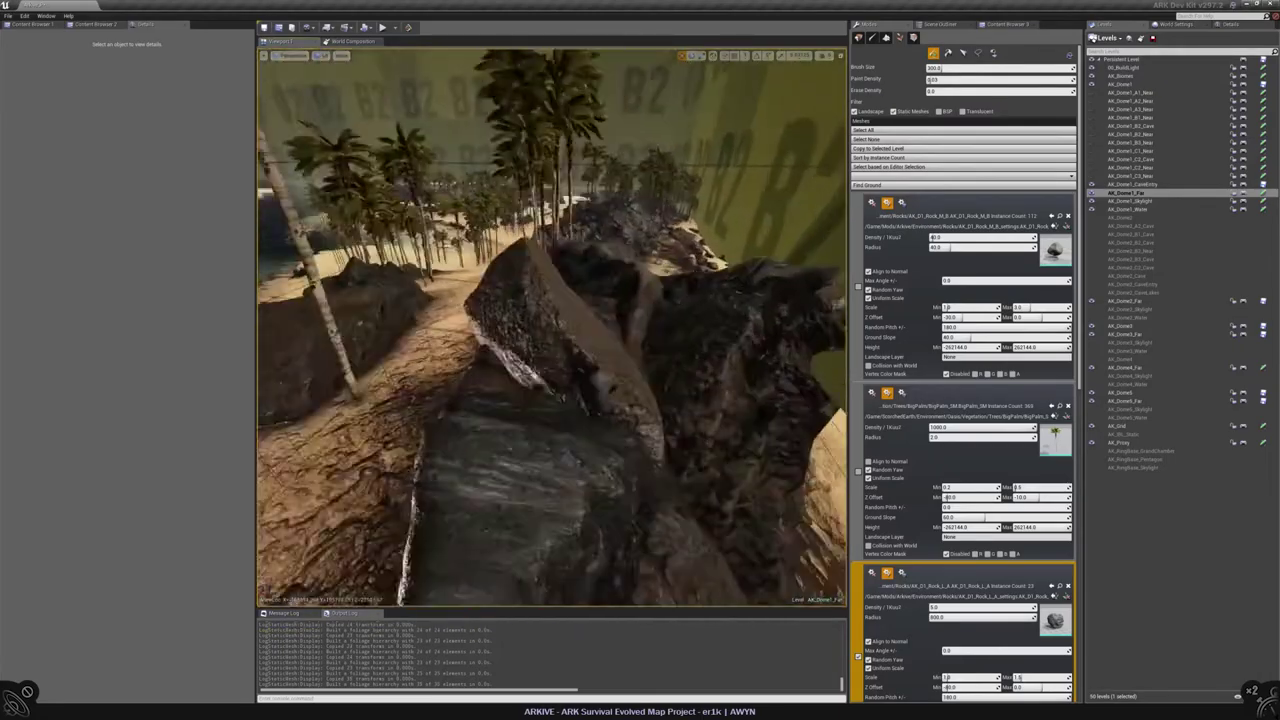
{"action": "left_click", "coordinate": [680, 410]}
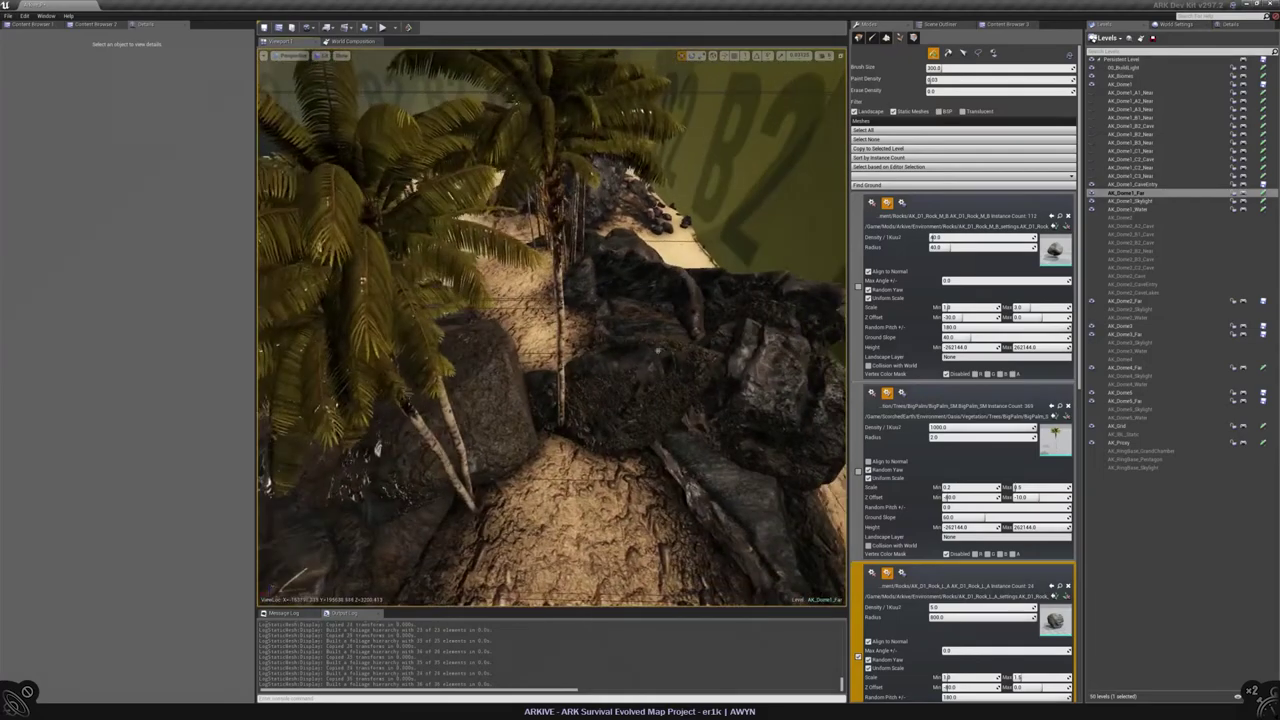
{"action": "right_click_drag", "start_coordinate": [620, 380], "coordinate": [477, 392]}
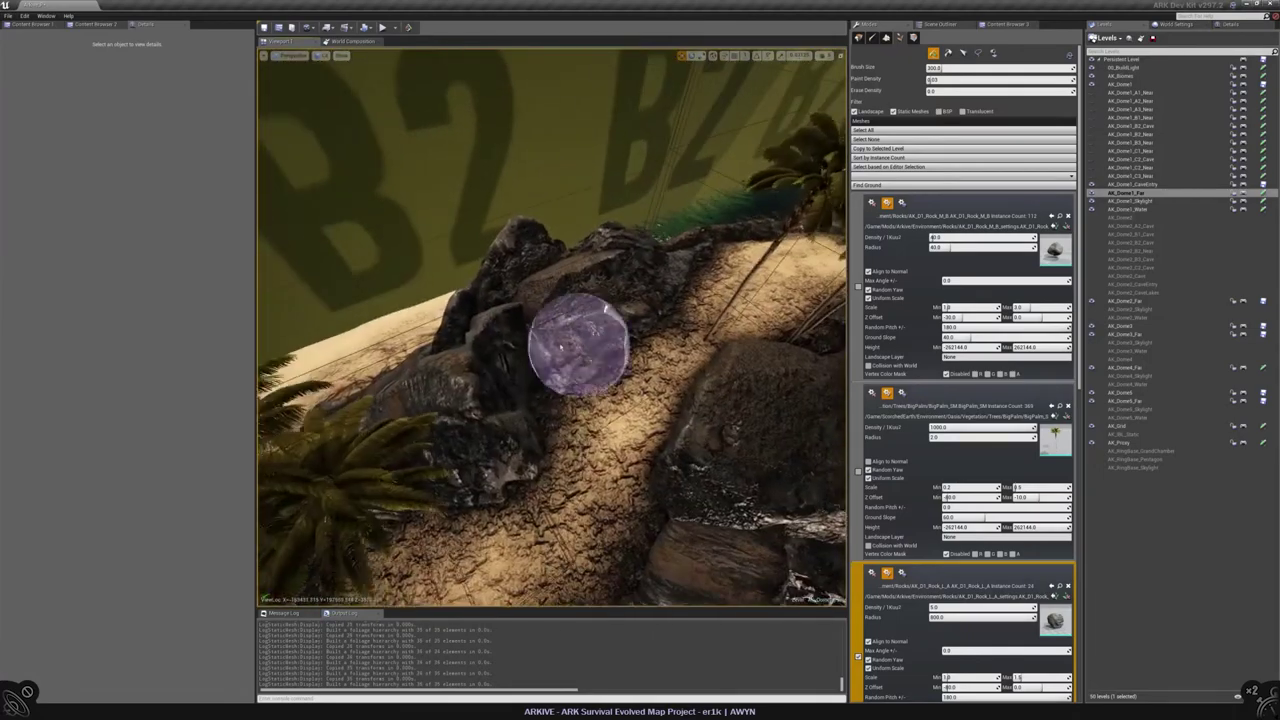
Step: Paint additional large rocks over the dark rocky slopes beside the sandy ridge
{"action": "right_click_drag", "start_coordinate": [565, 385], "coordinate": [550, 336]}
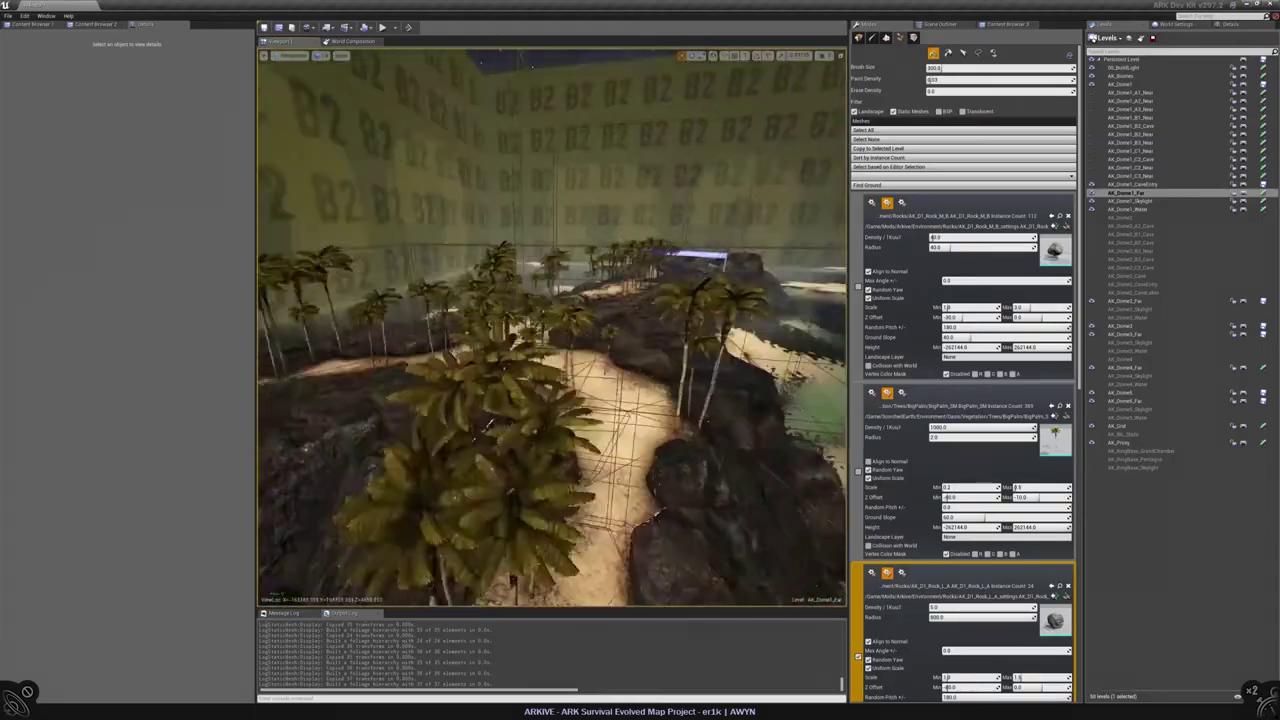
{"action": "right_click_drag", "start_coordinate": [550, 336], "coordinate": [530, 330]}
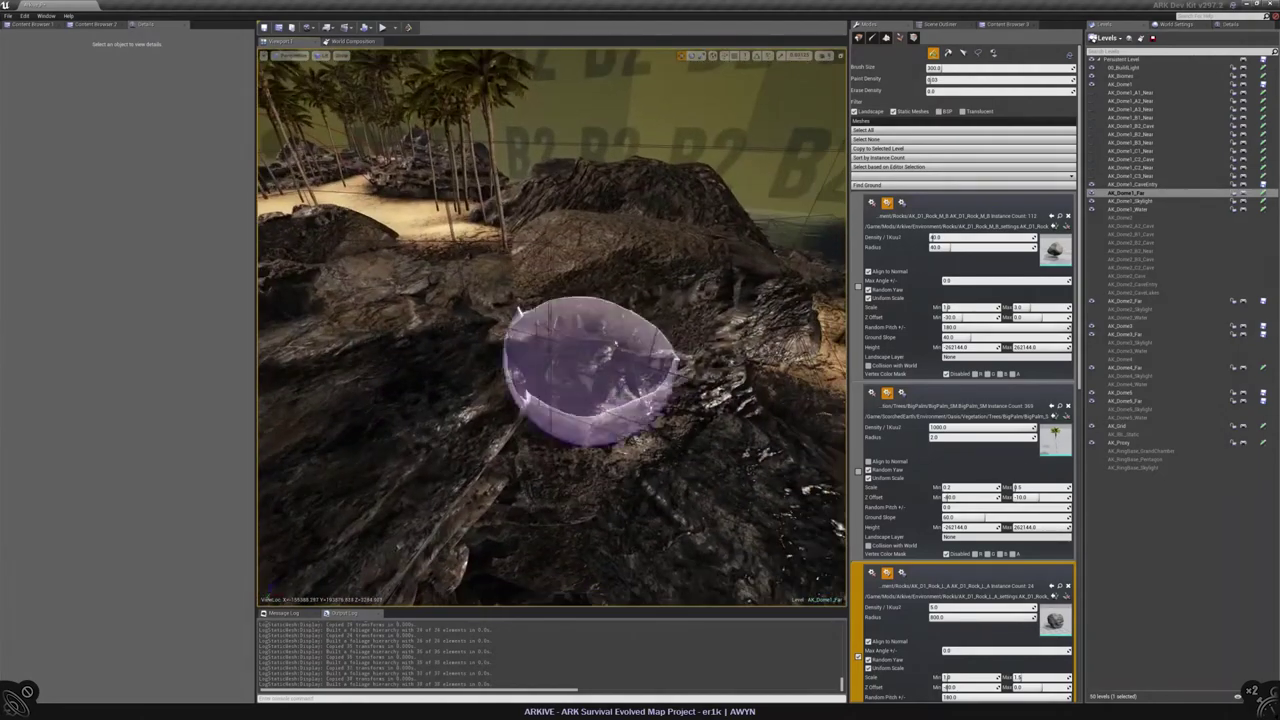
{"action": "mouse_move", "coordinate": [575, 297]}
{"action": "left_mouse_down"}
{"action": "mouse_move", "coordinate": [543, 229]}
{"action": "mouse_move", "coordinate": [570, 305]}
{"action": "left_mouse_up"}
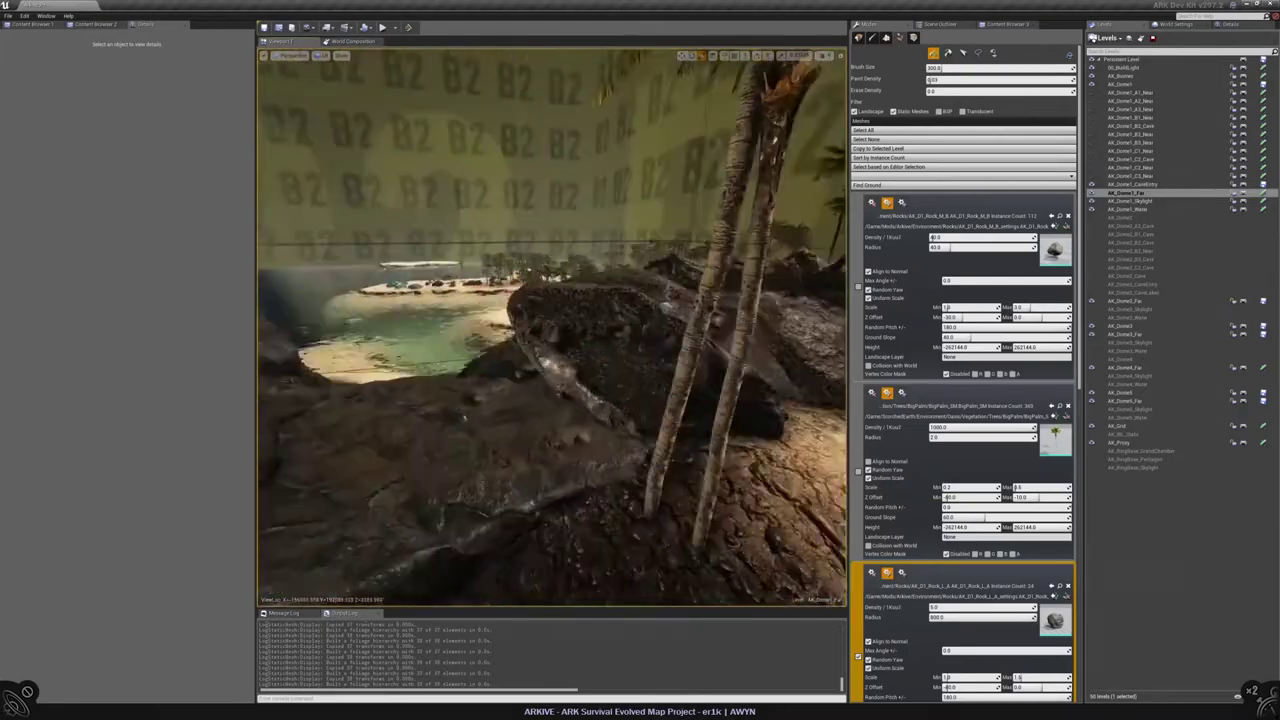
{"action": "right_click_drag", "start_coordinate": [550, 330], "coordinate": [560, 330]}
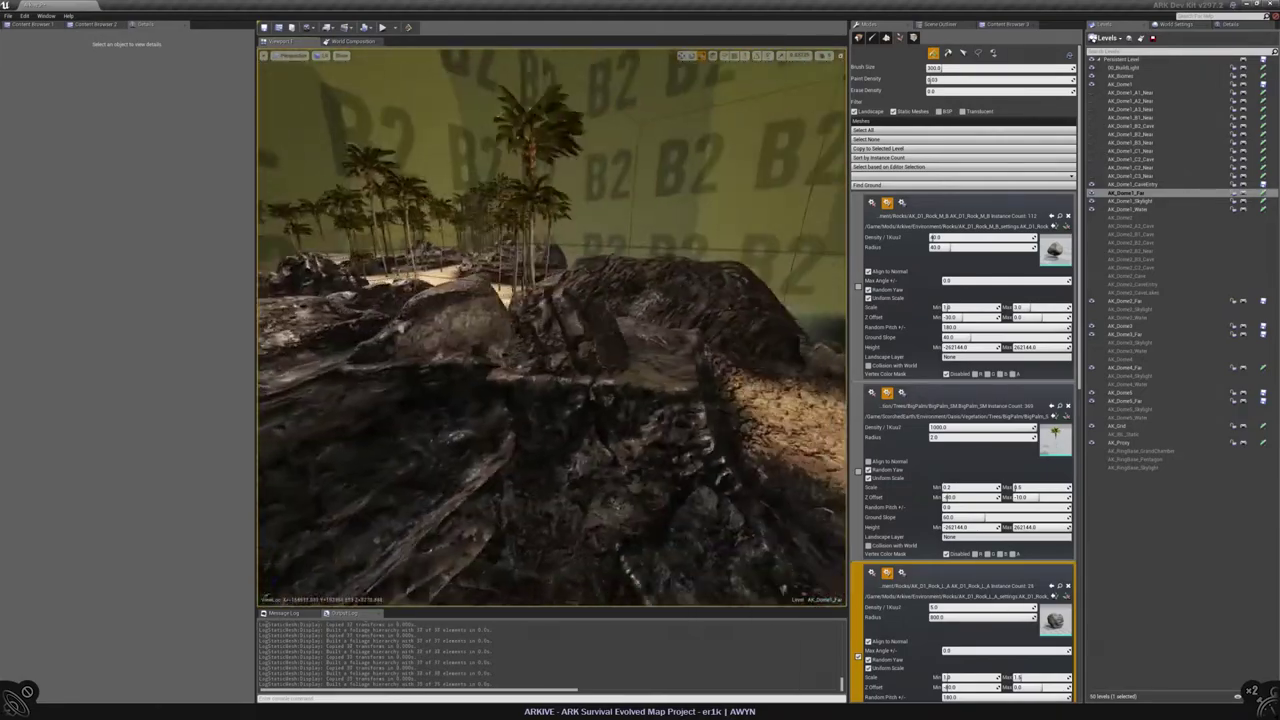
{"action": "right_click_drag", "start_coordinate": [550, 330], "coordinate": [560, 330]}
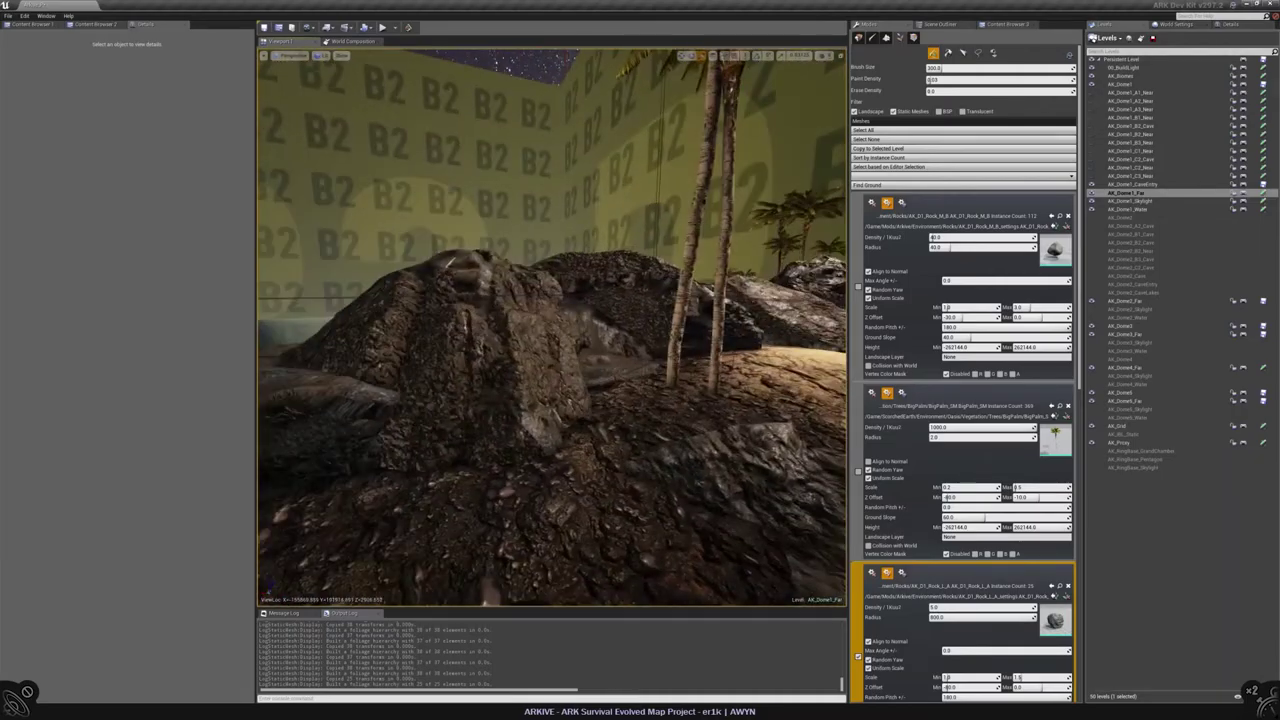
{"action": "right_click_drag", "start_coordinate": [550, 330], "coordinate": [560, 330]}
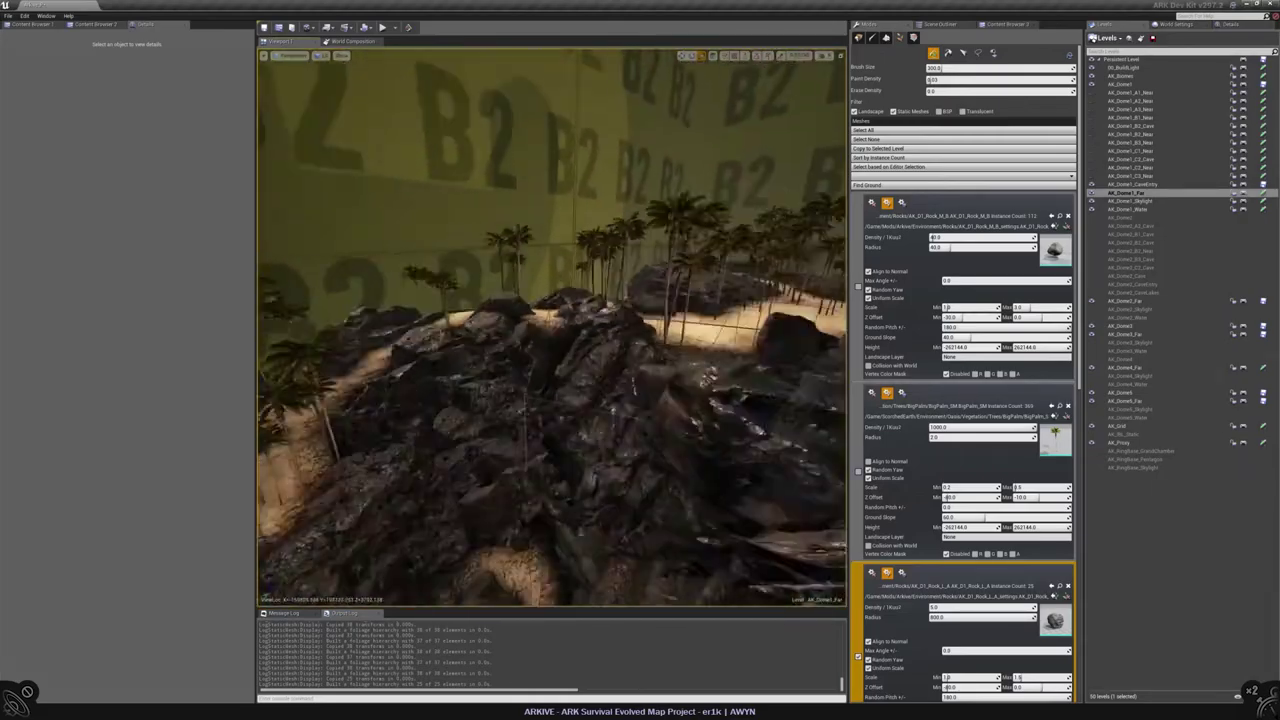
{"action": "right_click_drag", "start_coordinate": [550, 330], "coordinate": [556, 330]}
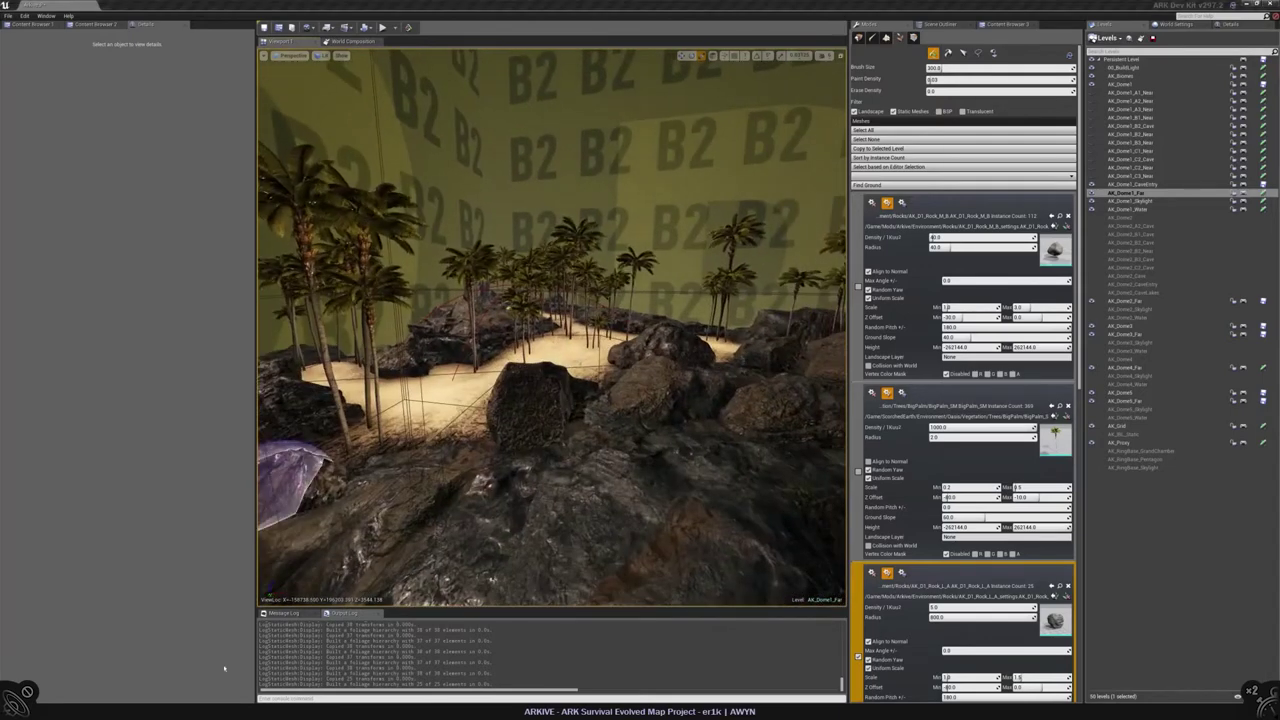
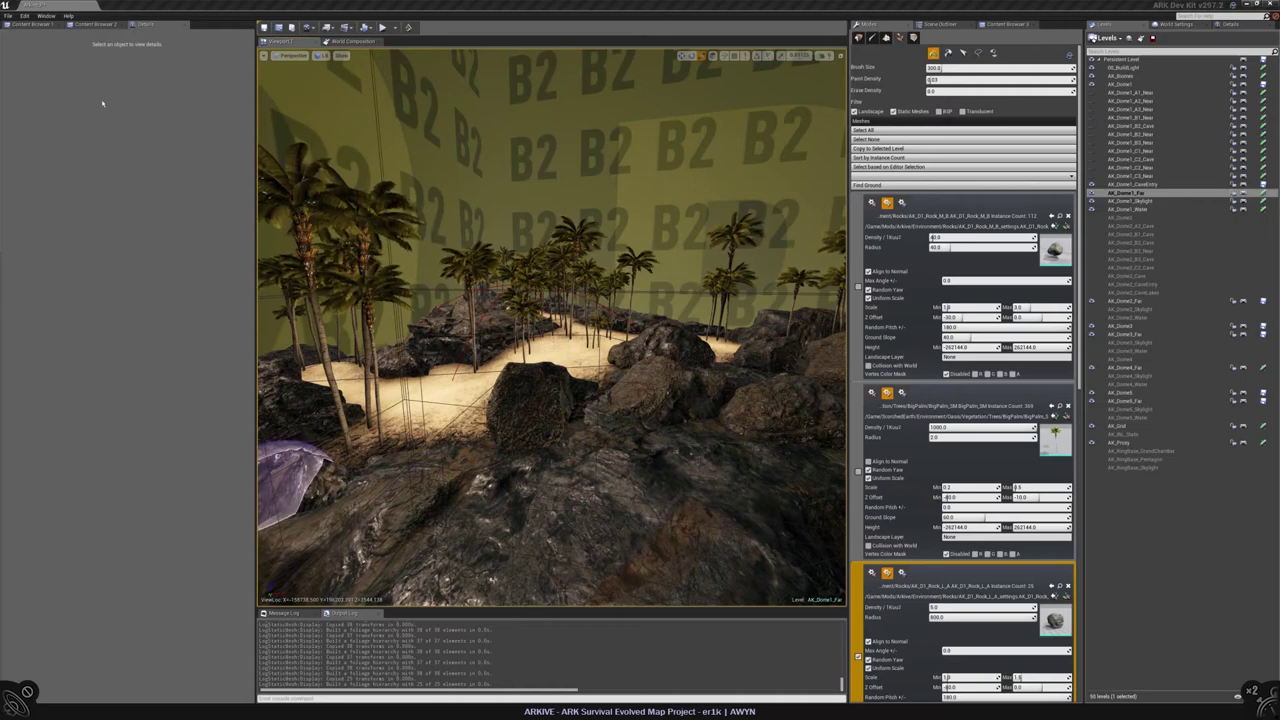
Step: Make BigPalm_SM the only active foliage mesh and erase the palms along the sandy ridge paths
{"action": "mouse_move", "coordinate": [534, 116]}
{"action": "right_mouse_down"}
{"action": "mouse_move", "coordinate": [528, 180]}
{"action": "mouse_move", "coordinate": [450, 188]}
{"action": "mouse_move", "coordinate": [463, 312]}
{"action": "mouse_move", "coordinate": [783, 64]}
{"action": "mouse_move", "coordinate": [770, 70]}
{"action": "mouse_move", "coordinate": [800, 66]}
{"action": "mouse_move", "coordinate": [786, 210]}
{"action": "right_mouse_up"}
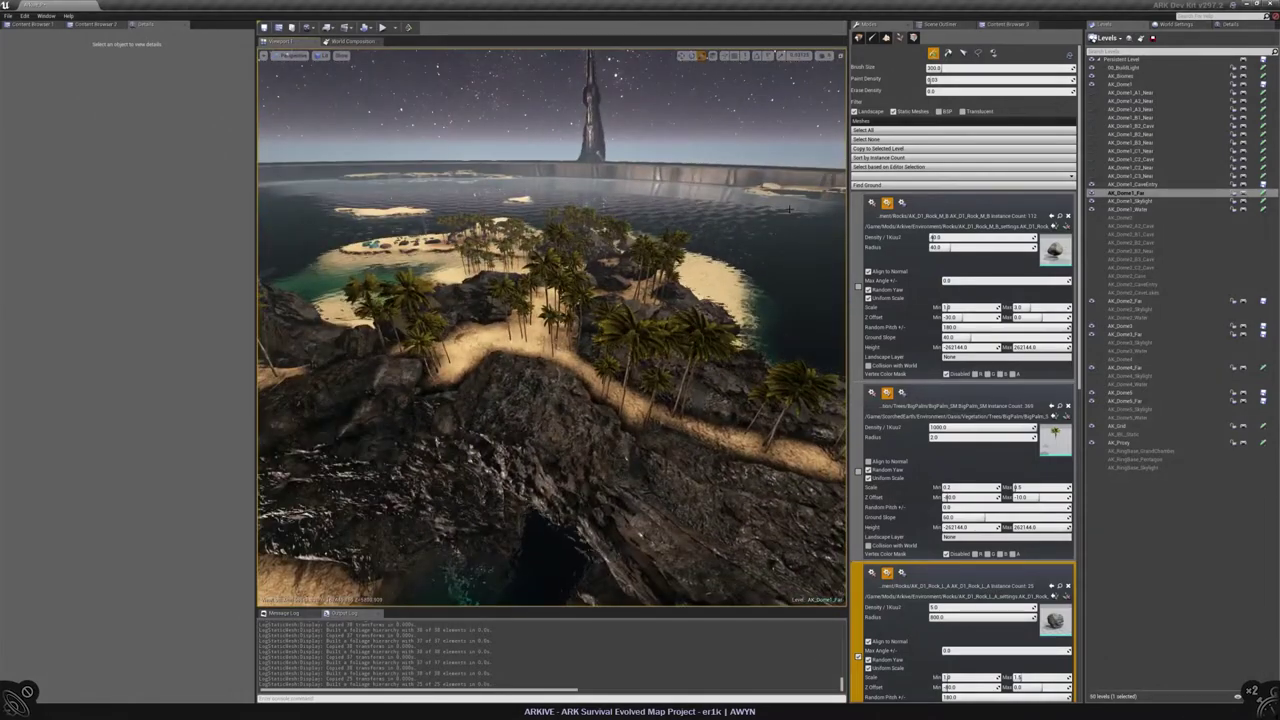
{"action": "left_click", "coordinate": [960, 420]}
{"action": "scroll", "coordinate": [965, 450], "scroll_direction": "down", "scroll_amount": 3}
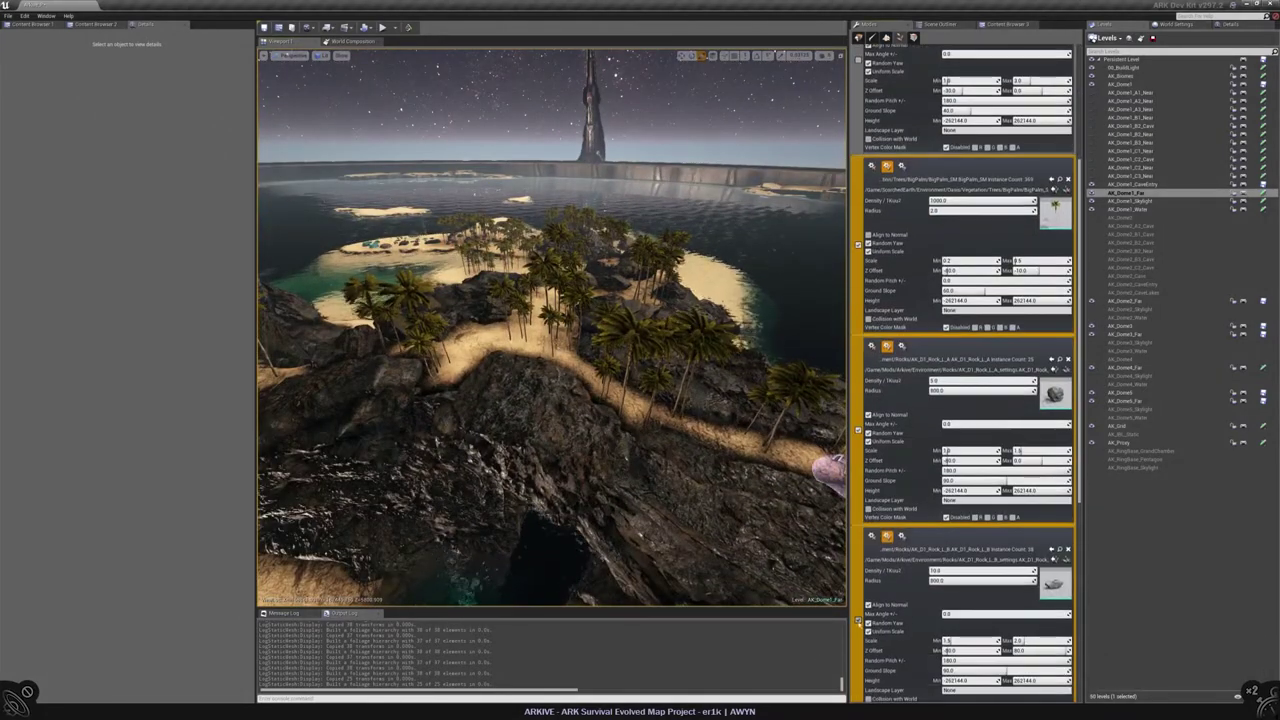
{"action": "mouse_move", "coordinate": [632, 336]}
{"action": "right_mouse_down"}
{"action": "mouse_move", "coordinate": [632, 400]}
{"action": "mouse_move", "coordinate": [632, 336]}
{"action": "right_mouse_up"}
{"action": "mouse_move", "coordinate": [632, 336]}
{"action": "left_mouse_down", "text": "shift"}
{"action": "mouse_move", "coordinate": [700, 364]}
{"action": "mouse_move", "coordinate": [668, 374]}
{"action": "mouse_move", "coordinate": [525, 330]}
{"action": "left_mouse_up", "text": "shift"}
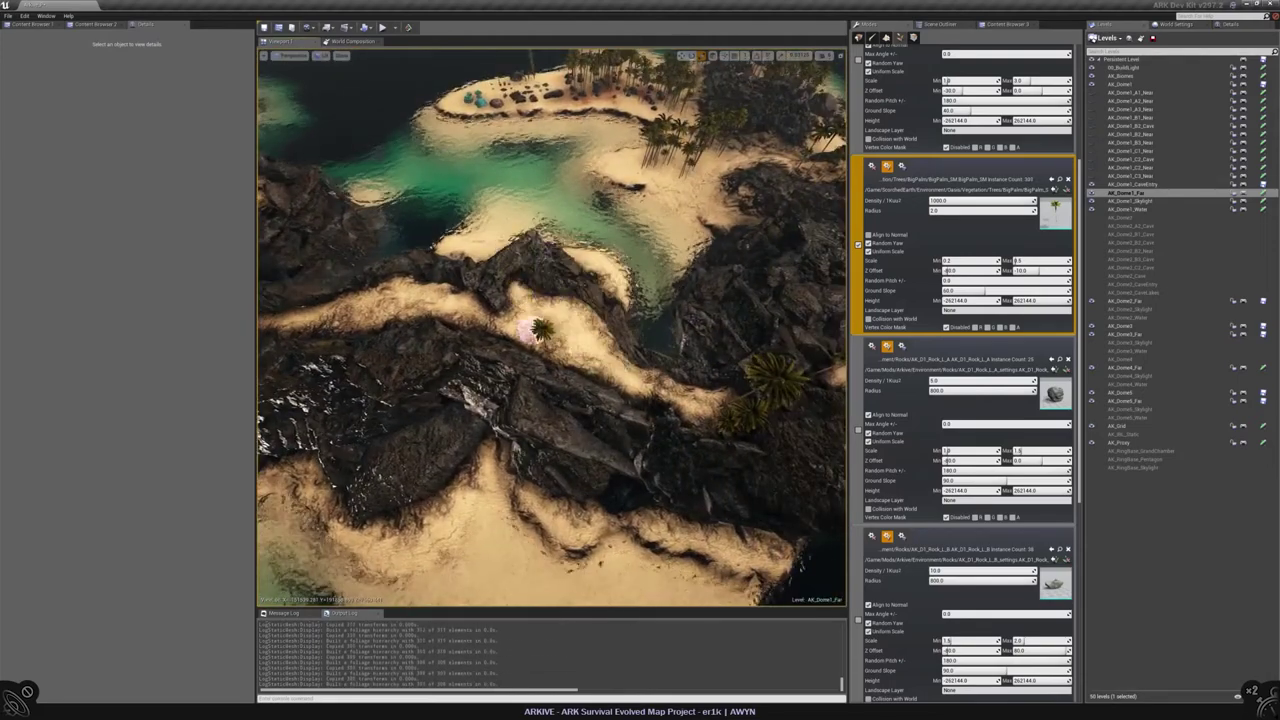
{"action": "mouse_move", "coordinate": [645, 415]}
{"action": "left_mouse_down", "text": "shift"}
{"action": "mouse_move", "coordinate": [491, 380]}
{"action": "mouse_move", "coordinate": [663, 283]}
{"action": "mouse_move", "coordinate": [655, 225]}
{"action": "mouse_move", "coordinate": [686, 380]}
{"action": "mouse_move", "coordinate": [745, 490]}
{"action": "left_mouse_up", "text": "shift"}
{"action": "mouse_move", "coordinate": [645, 410]}
{"action": "left_mouse_down", "text": "shift"}
{"action": "mouse_move", "coordinate": [657, 366]}
{"action": "mouse_move", "coordinate": [723, 338]}
{"action": "left_mouse_up", "text": "shift"}
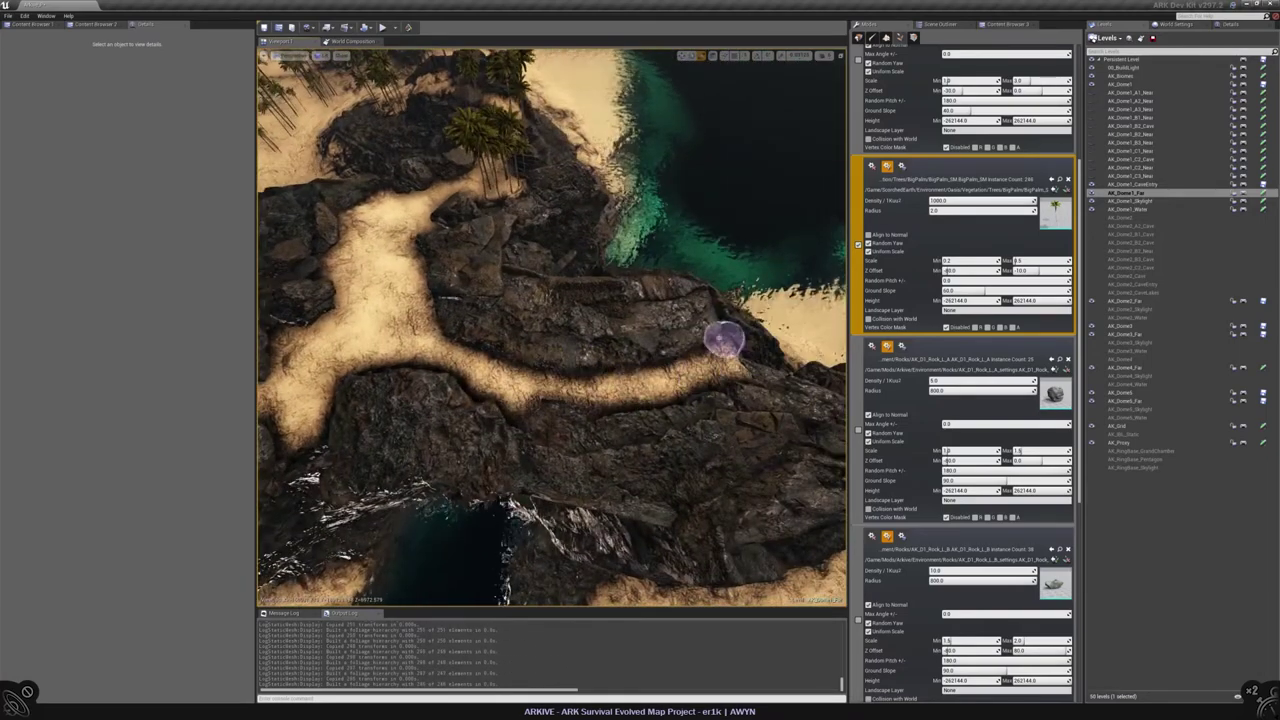
{"action": "right_click_drag", "start_coordinate": [680, 350], "coordinate": [605, 325]}
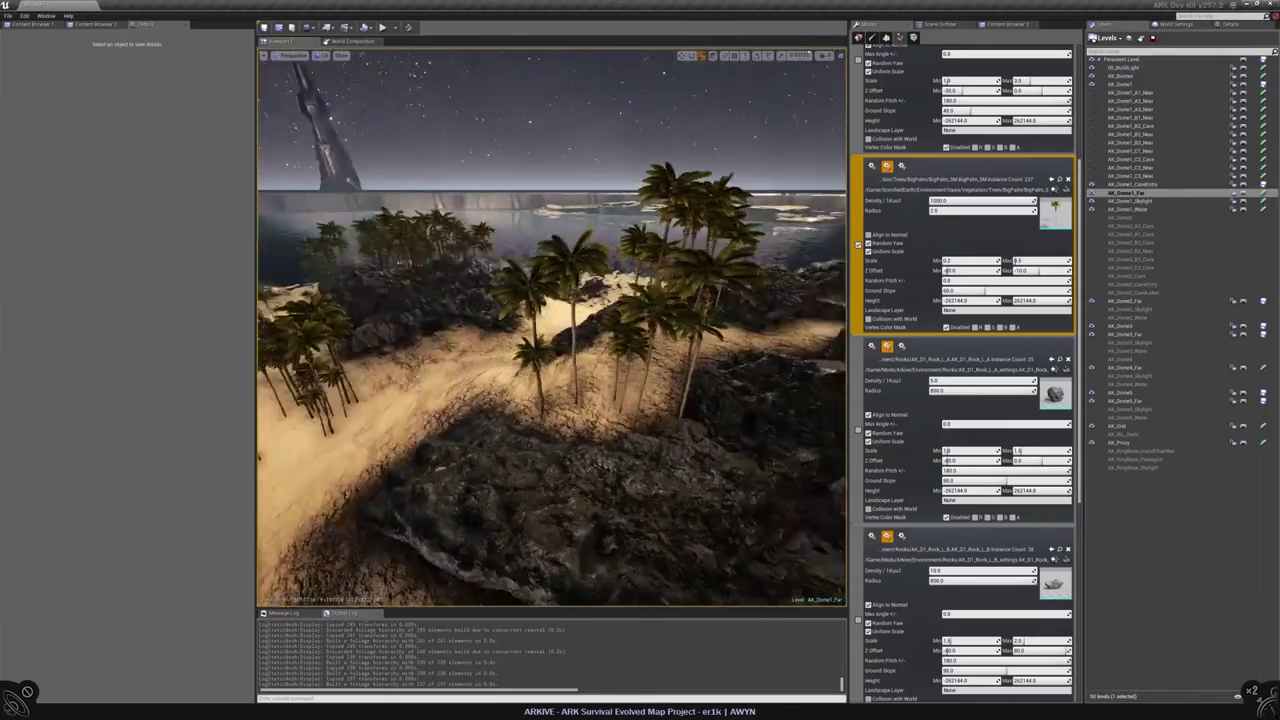
Step: Activate Rock_L_A and Rock_L_B instead of the palm and paint large rocks at the cliff's foot on the beach
{"action": "mouse_move", "coordinate": [550, 330]}
{"action": "right_mouse_down"}
{"action": "mouse_move", "coordinate": [540, 320]}
{"action": "mouse_move", "coordinate": [545, 345]}
{"action": "mouse_move", "coordinate": [535, 340]}
{"action": "mouse_move", "coordinate": [530, 330]}
{"action": "mouse_move", "coordinate": [555, 330]}
{"action": "mouse_move", "coordinate": [530, 315]}
{"action": "mouse_move", "coordinate": [545, 330]}
{"action": "right_mouse_up"}
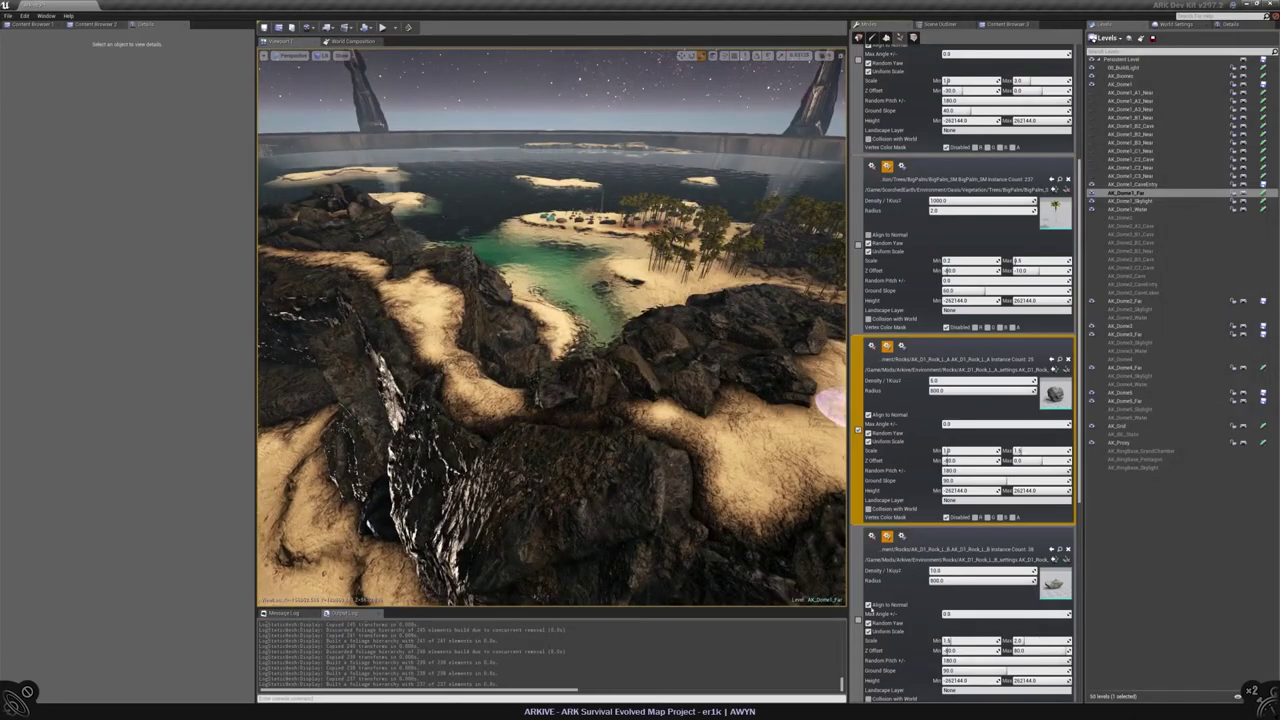
{"action": "left_click", "coordinate": [1262, 199]}
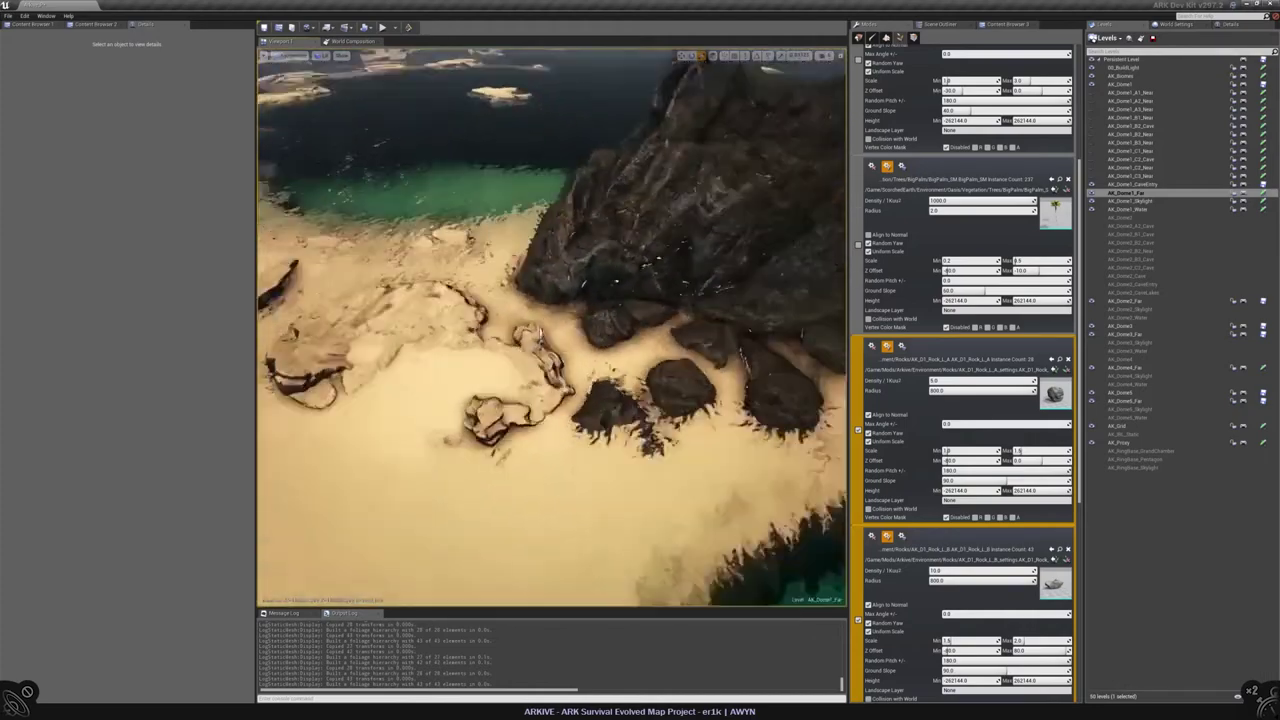
Step: Paint large rocks on the sand between the sandstone slabs near the cliff, erasing the unsuitable ones
{"action": "left_click", "coordinate": [525, 482]}
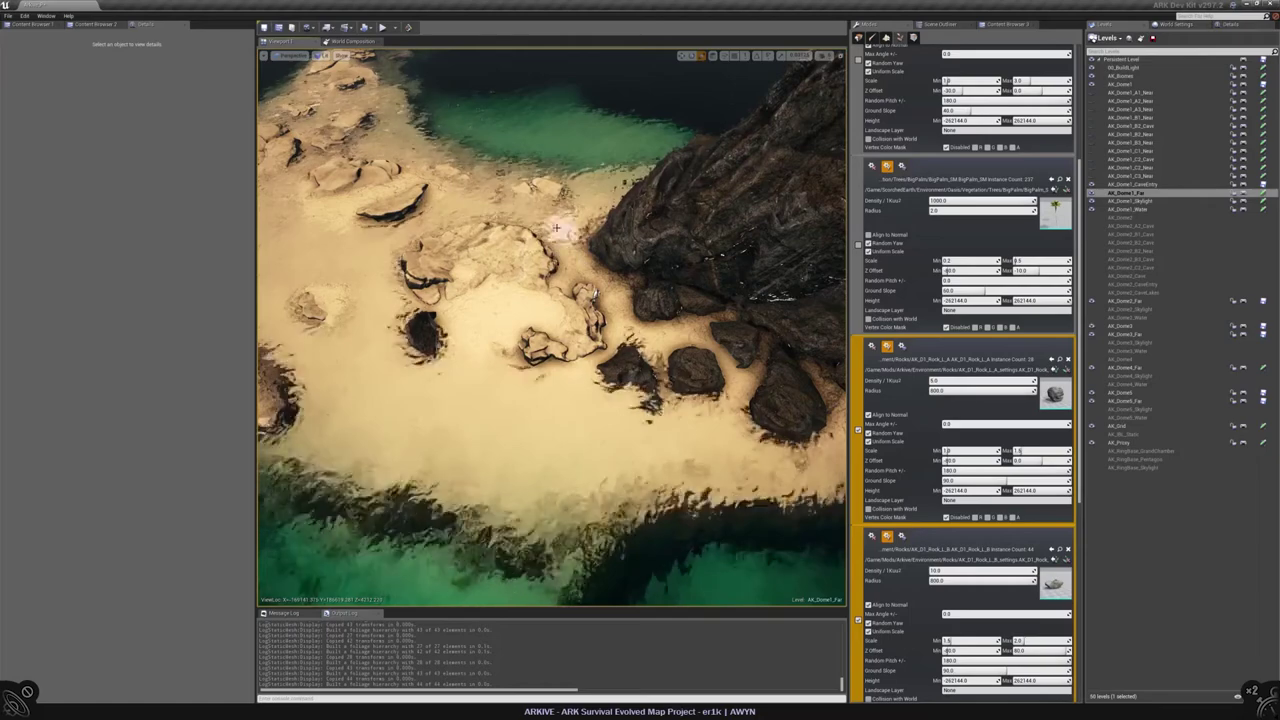
{"action": "left_click", "coordinate": [556, 228]}
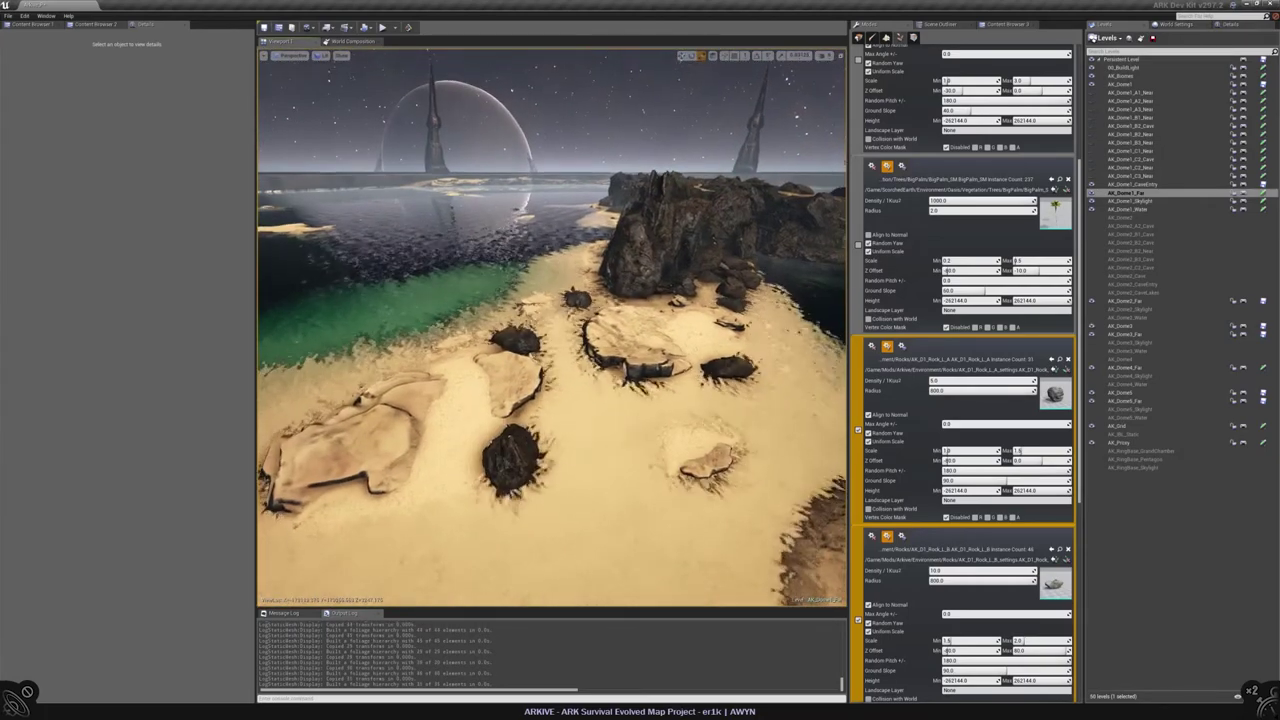
{"action": "left_click", "coordinate": [558, 412]}
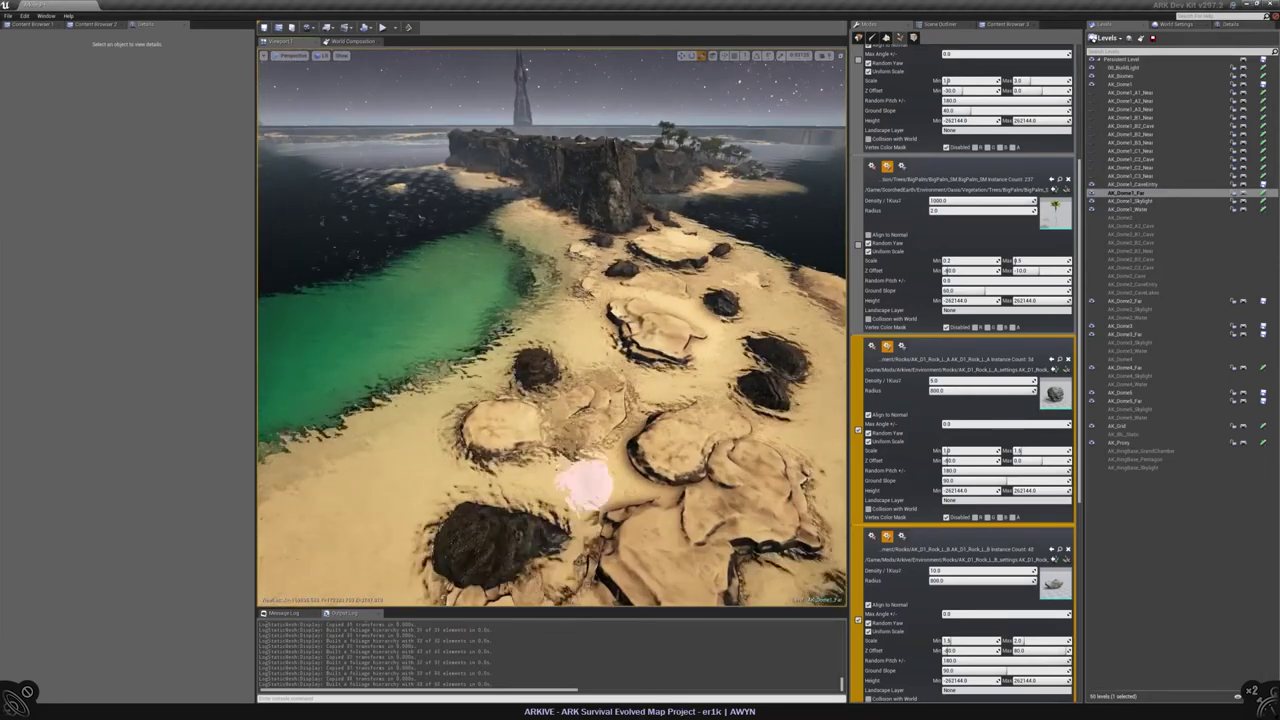
{"action": "left_click", "coordinate": [557, 366], "text": "shift"}
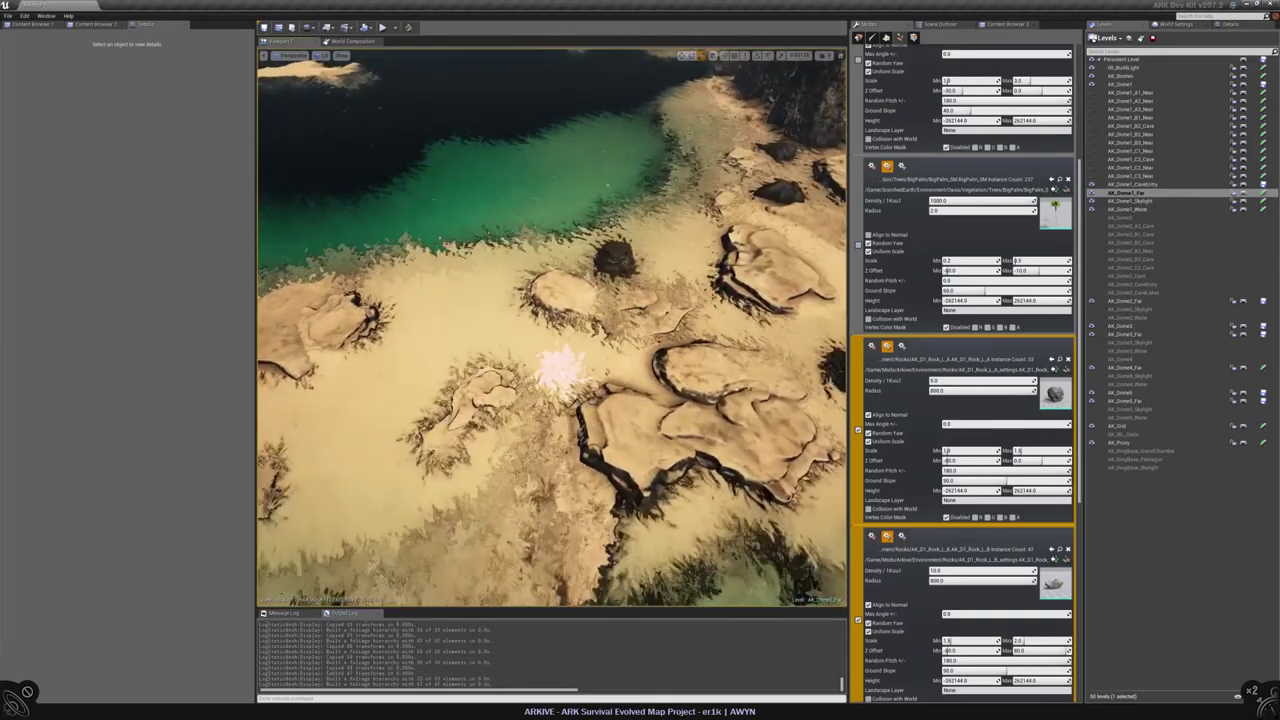
{"action": "left_click", "coordinate": [586, 451], "text": "shift"}
{"action": "right_click_drag", "start_coordinate": [560, 350], "coordinate": [560, 350]}
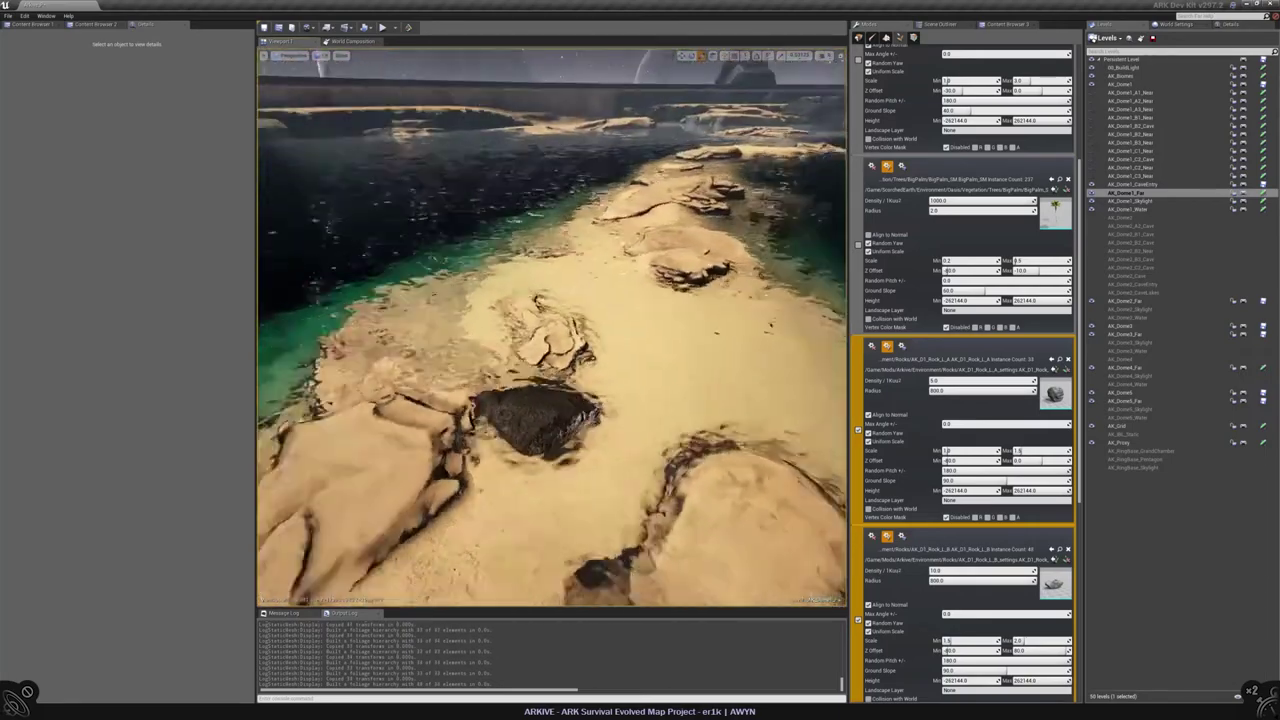
Step: Paint more large rocks beside the sandstone slabs and along the foot of the cliff facing the green shallows
{"action": "left_click", "coordinate": [619, 499]}
{"action": "right_click_drag", "start_coordinate": [443, 443], "coordinate": [443, 443]}
{"action": "right_click_drag", "start_coordinate": [680, 515], "coordinate": [680, 515]}
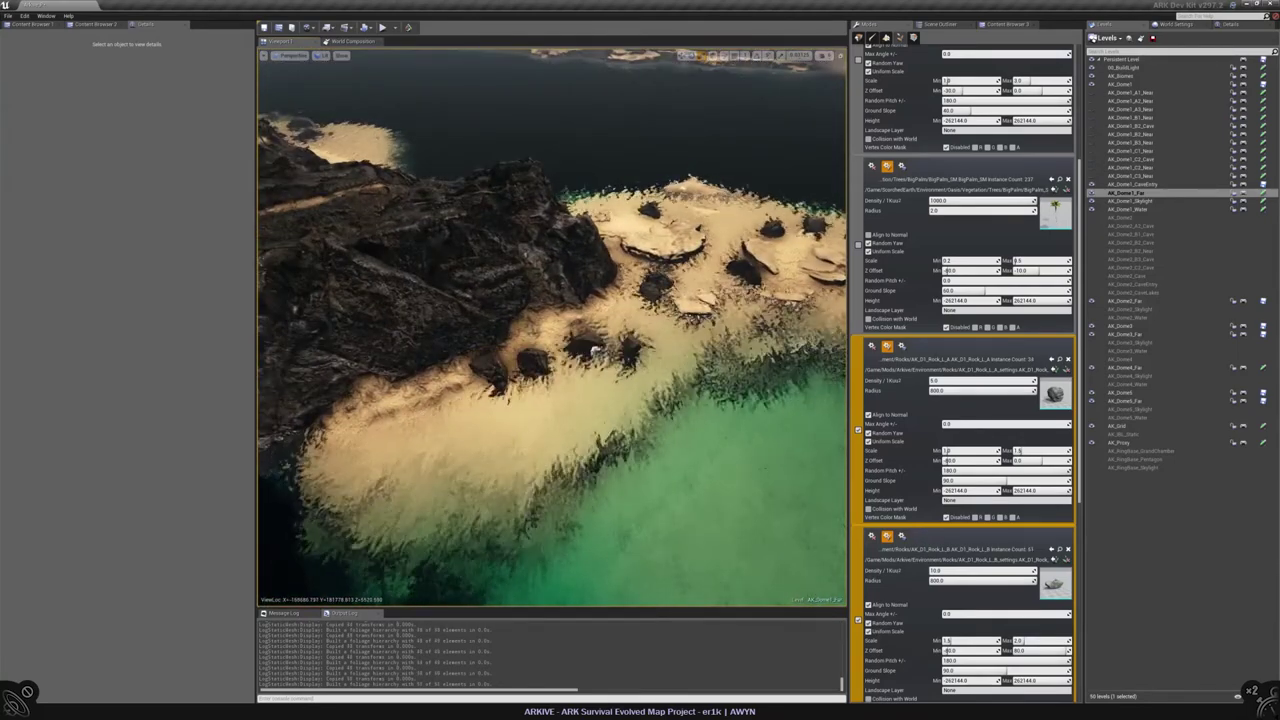
{"action": "right_click_drag", "start_coordinate": [601, 342], "coordinate": [601, 342]}
{"action": "right_click_drag", "start_coordinate": [508, 433], "coordinate": [508, 433]}
{"action": "right_click_drag", "start_coordinate": [577, 456], "coordinate": [577, 456]}
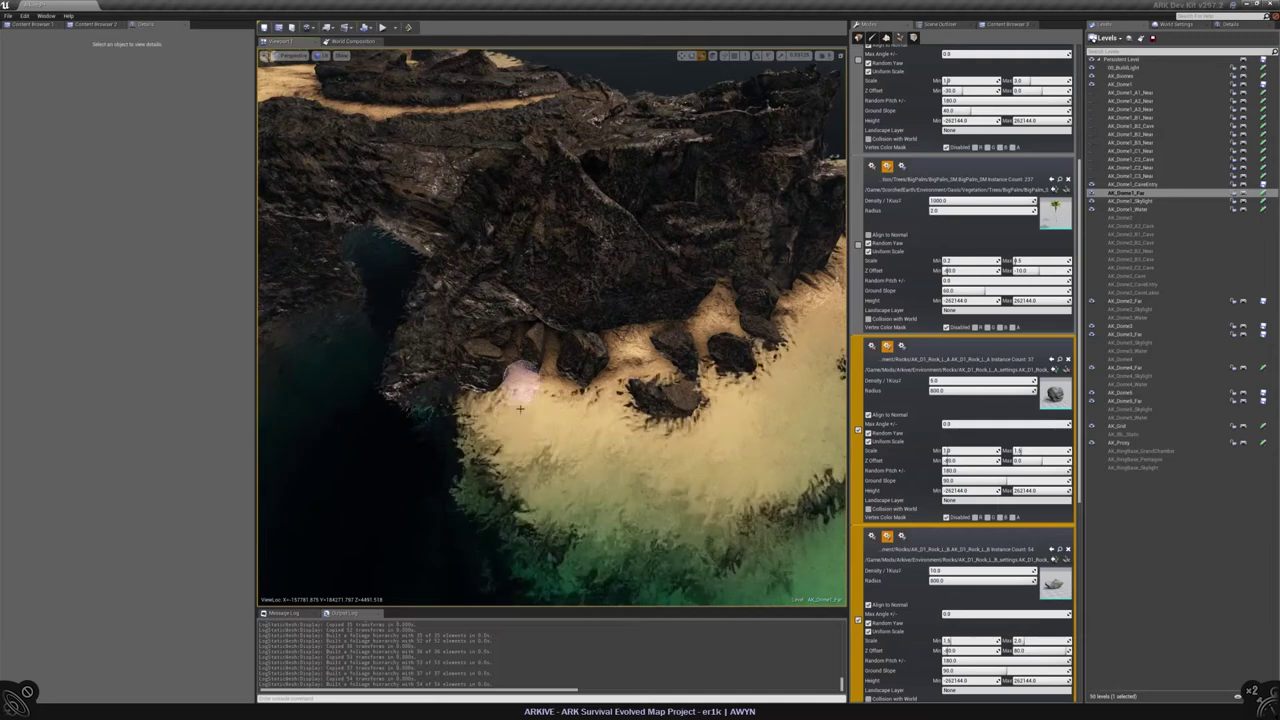
{"action": "right_click_drag", "start_coordinate": [565, 405], "coordinate": [492, 373]}
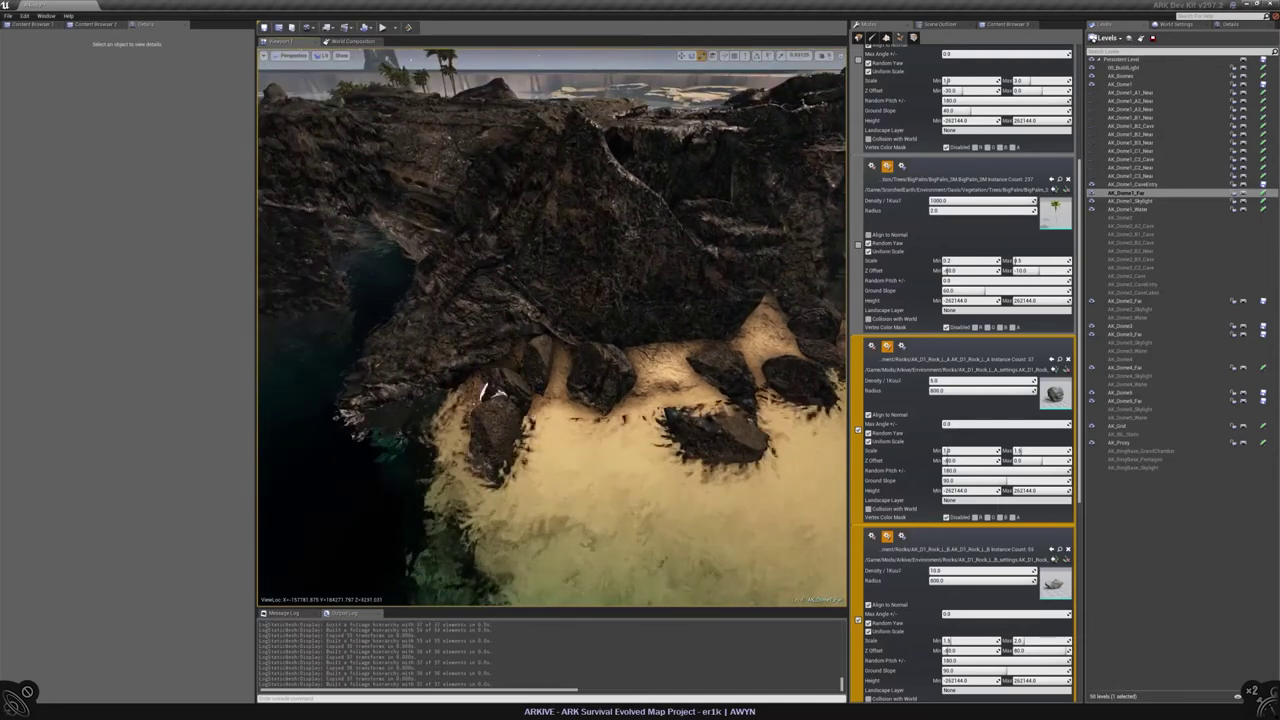
Step: Fill the gaps between the boulders at the cliff base with additional large rocks up to the shoreline corner
{"action": "scroll", "coordinate": [552, 330], "scroll_direction": "up", "scroll_amount": 3}
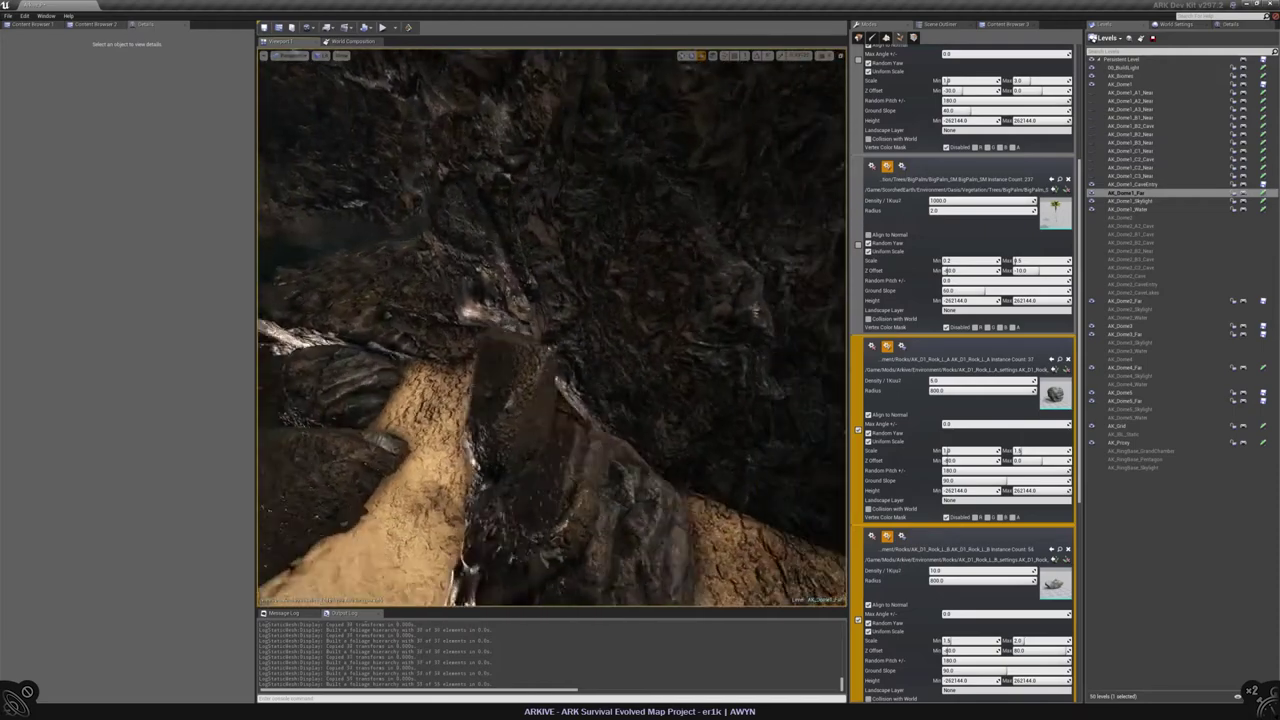
{"action": "right_click_drag", "start_coordinate": [472, 390], "coordinate": [587, 397]}
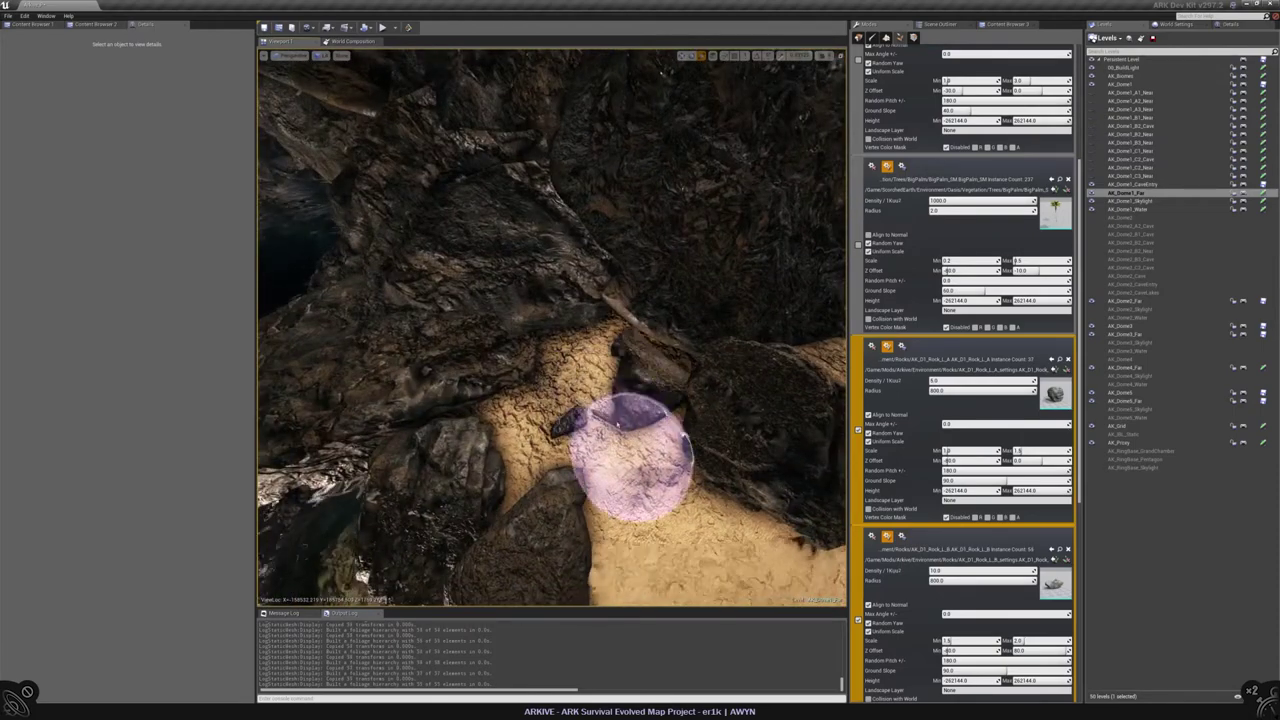
{"action": "right_click_drag", "start_coordinate": [552, 330], "coordinate": [552, 300]}
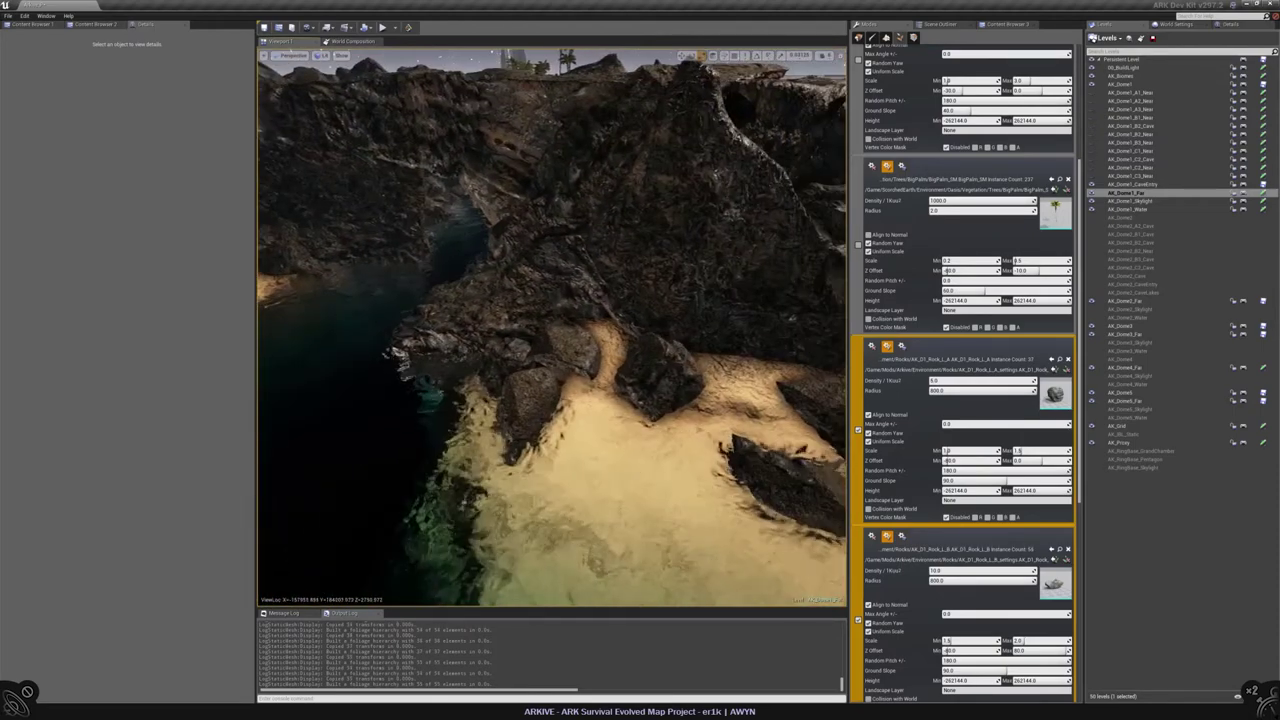
{"action": "scroll", "coordinate": [528, 343], "scroll_direction": "up", "scroll_amount": 1}
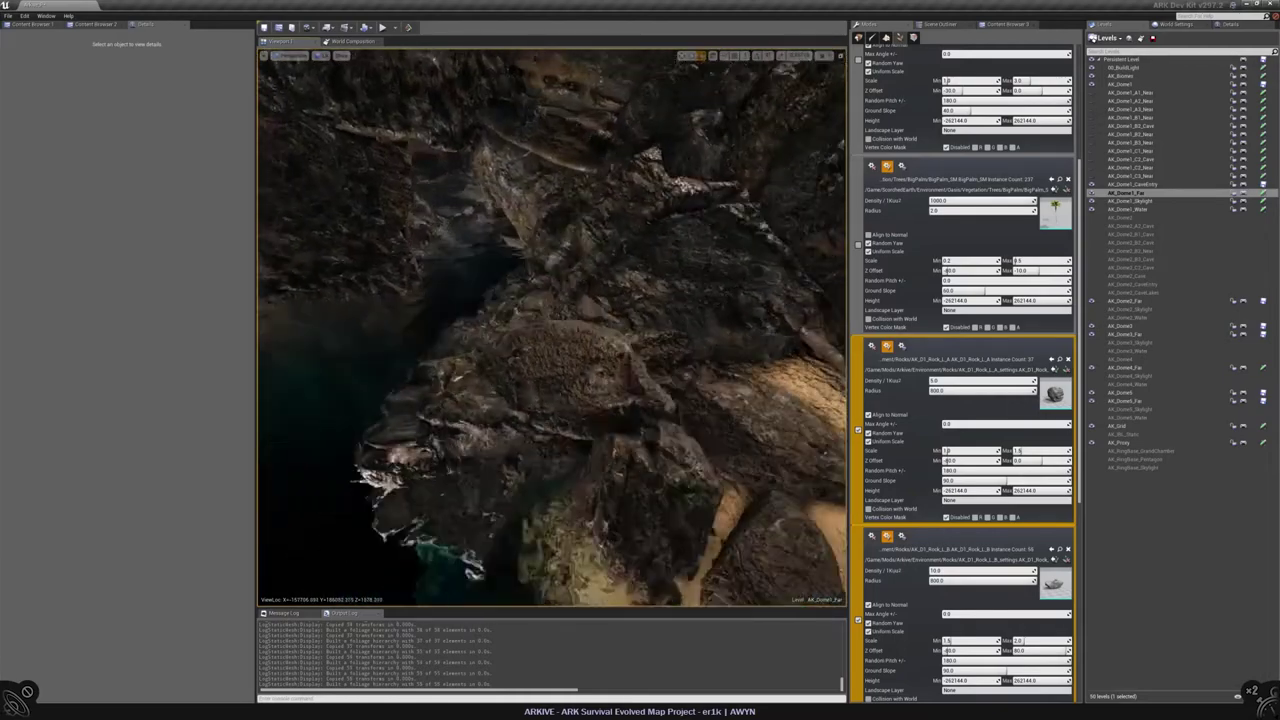
{"action": "right_click_drag", "start_coordinate": [529, 343], "coordinate": [545, 330]}
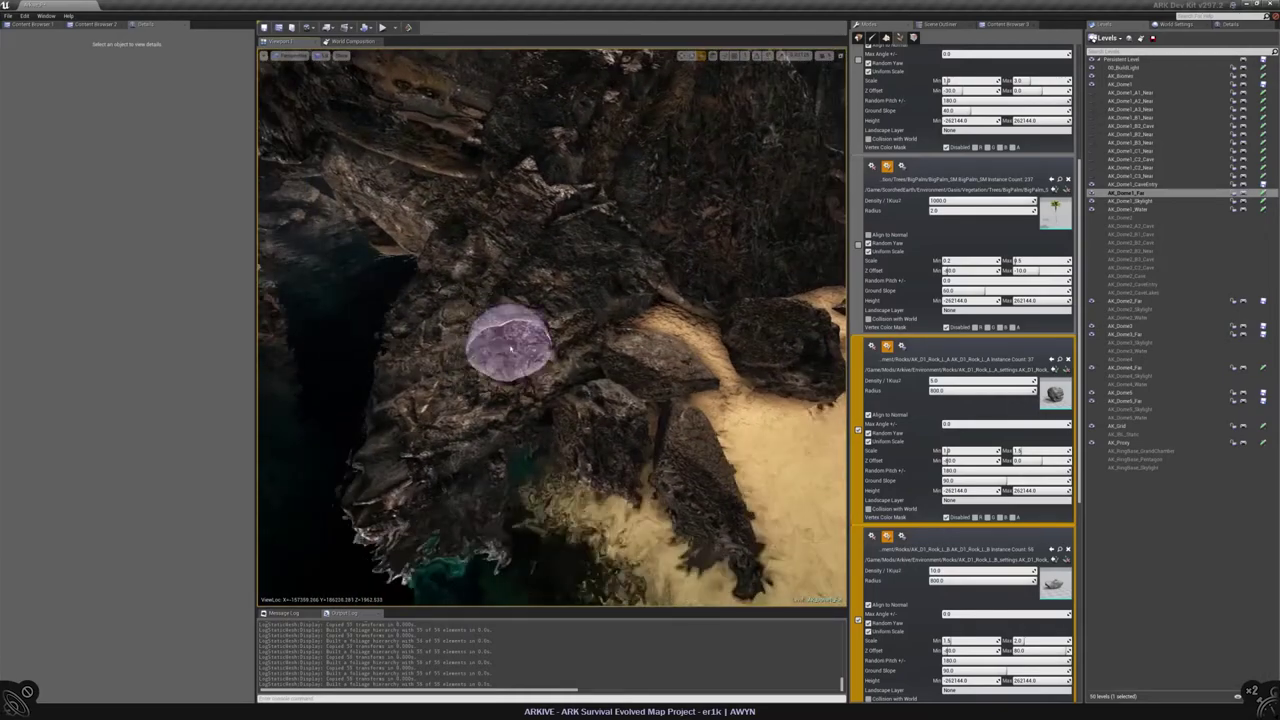
{"action": "mouse_move", "coordinate": [545, 330]}
{"action": "right_mouse_down"}
{"action": "mouse_move", "coordinate": [580, 305]}
{"action": "mouse_move", "coordinate": [611, 337]}
{"action": "mouse_move", "coordinate": [566, 320]}
{"action": "right_mouse_up"}
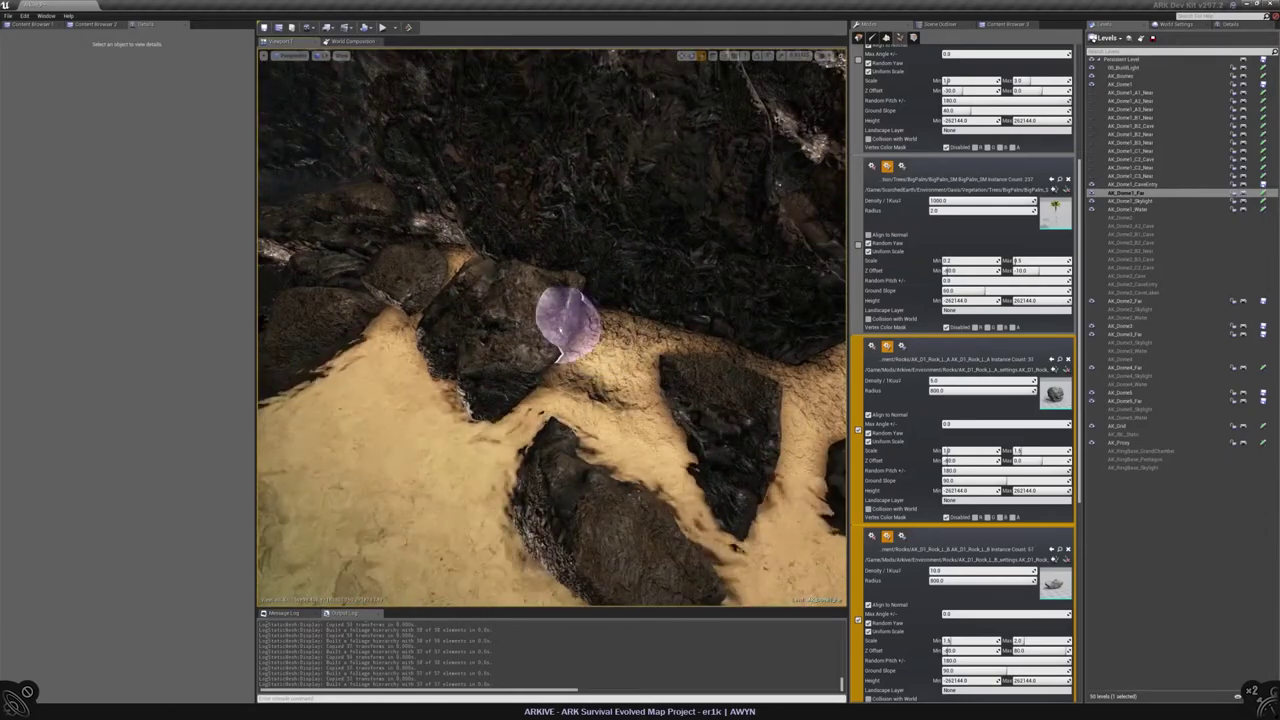
{"action": "mouse_move", "coordinate": [620, 380]}
{"action": "right_mouse_down"}
{"action": "mouse_move", "coordinate": [580, 386]}
{"action": "mouse_move", "coordinate": [571, 343]}
{"action": "mouse_move", "coordinate": [500, 330]}
{"action": "mouse_move", "coordinate": [555, 372]}
{"action": "right_mouse_up"}
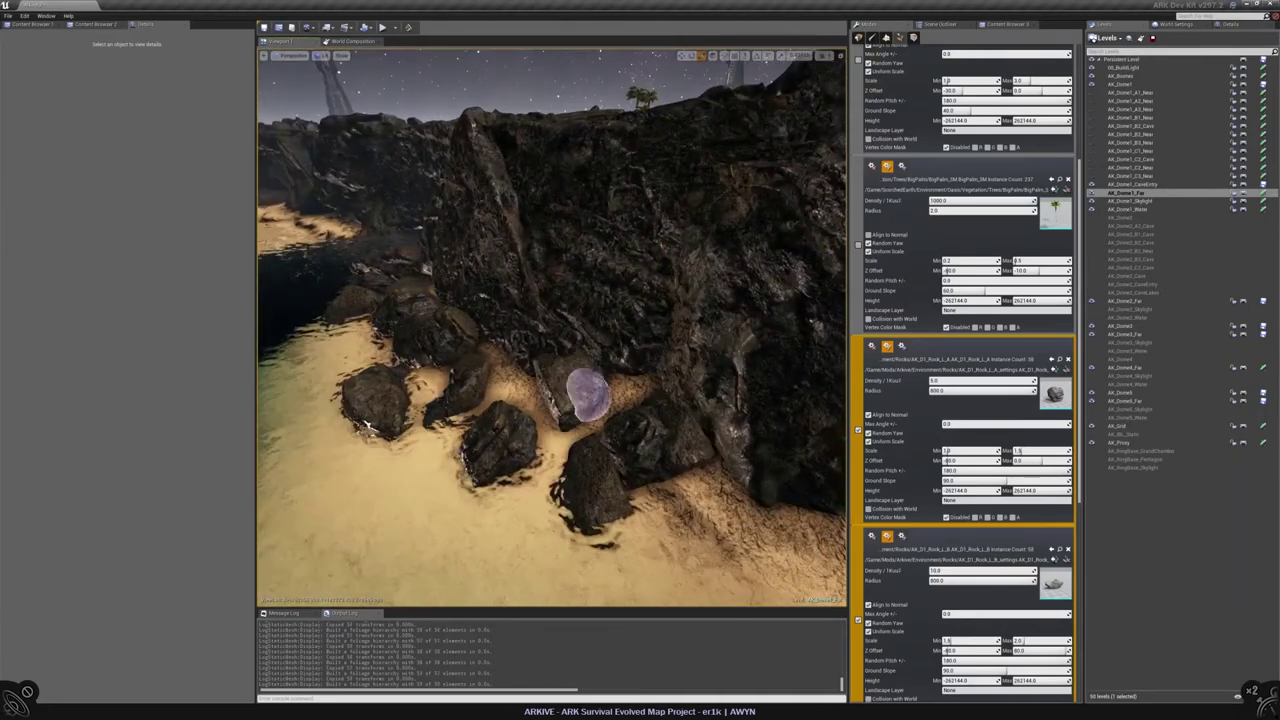
{"action": "right_click_drag", "start_coordinate": [597, 420], "coordinate": [500, 400]}
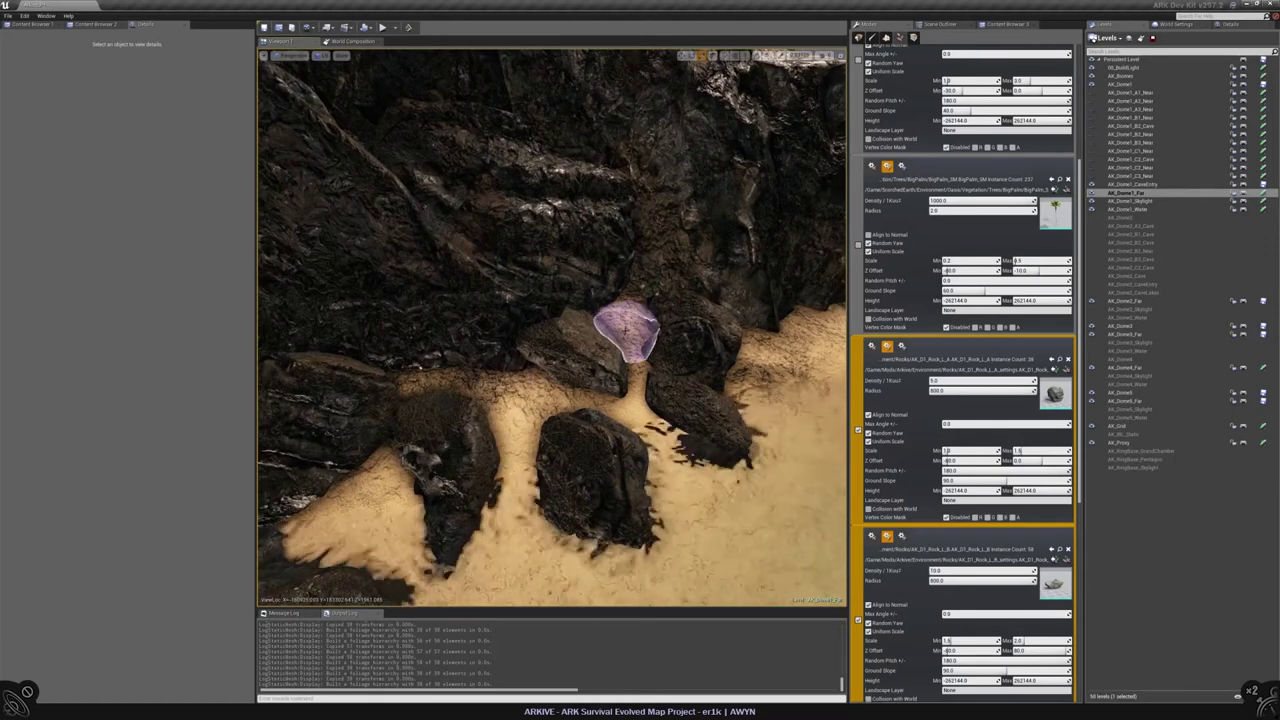
Step: Set the Radius of Rock_L_A and Rock_L_B to 400 and add a rock in the gap at the cliff base
{"action": "left_click", "coordinate": [980, 390]}
{"action": "type", "text": "400"}
{"action": "key", "text": "Return"}
{"action": "left_click", "coordinate": [980, 580]}
{"action": "type", "text": "400"}
{"action": "key", "text": "Return"}
{"action": "left_click", "coordinate": [658, 320]}
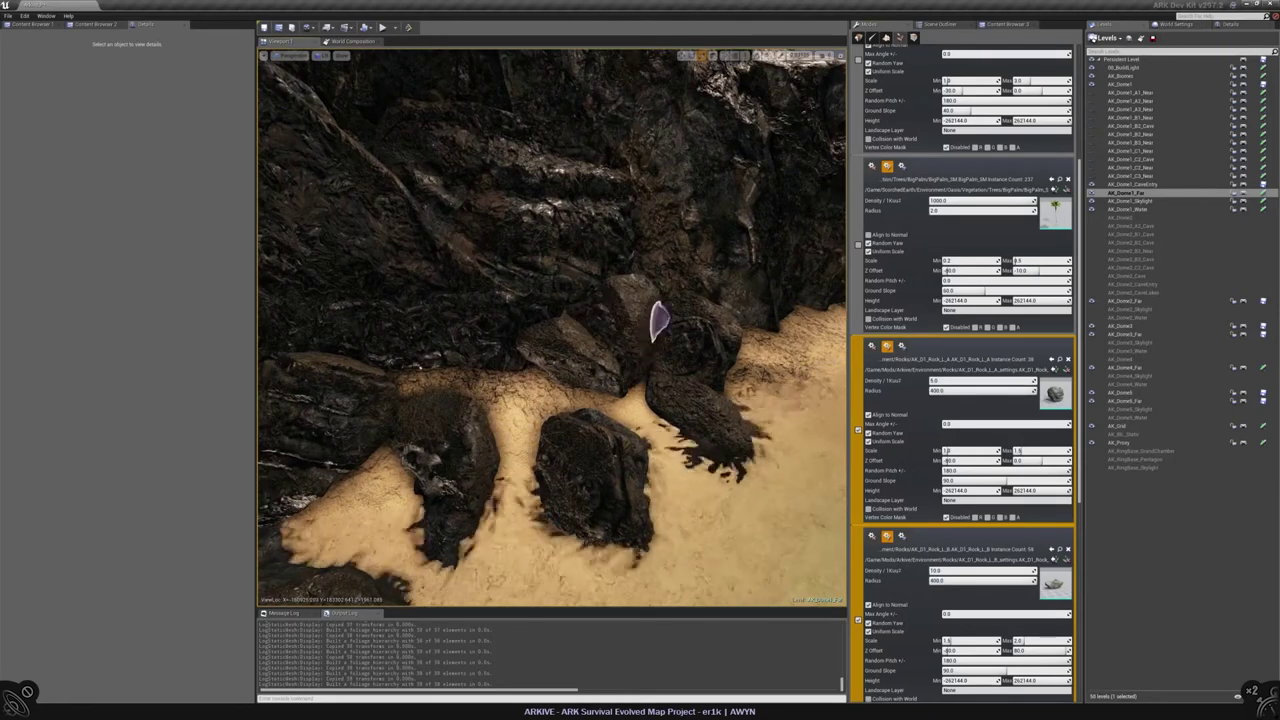
Step: Paint large rocks around and on top of the sandstone slabs on the beach in front of the cliff
{"action": "mouse_move", "coordinate": [560, 315]}
{"action": "right_mouse_down"}
{"action": "mouse_move", "coordinate": [552, 355]}
{"action": "mouse_move", "coordinate": [571, 337]}
{"action": "mouse_move", "coordinate": [570, 390]}
{"action": "right_mouse_up"}
{"action": "mouse_move", "coordinate": [556, 437]}
{"action": "right_mouse_down"}
{"action": "mouse_move", "coordinate": [545, 455]}
{"action": "mouse_move", "coordinate": [593, 362]}
{"action": "right_mouse_up"}
{"action": "mouse_move", "coordinate": [738, 425]}
{"action": "right_mouse_down"}
{"action": "mouse_move", "coordinate": [663, 434]}
{"action": "mouse_move", "coordinate": [650, 400]}
{"action": "right_mouse_up"}
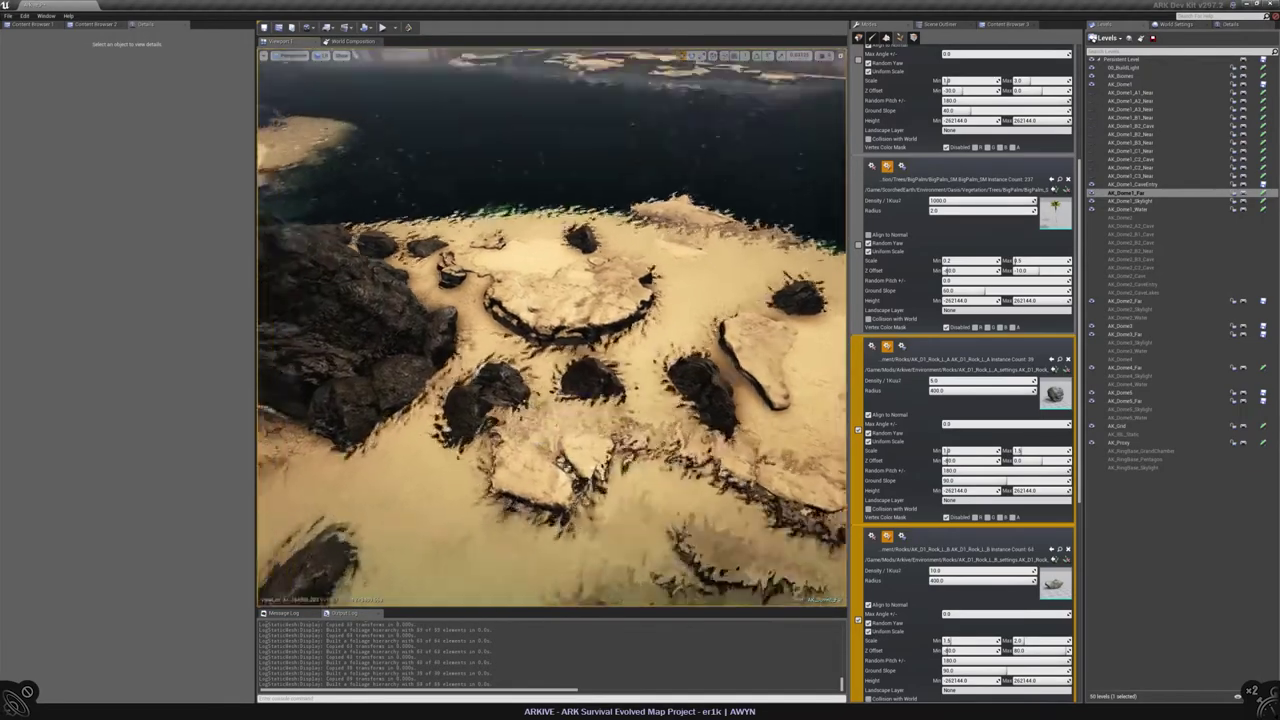
{"action": "right_click_drag", "start_coordinate": [550, 330], "coordinate": [450, 340]}
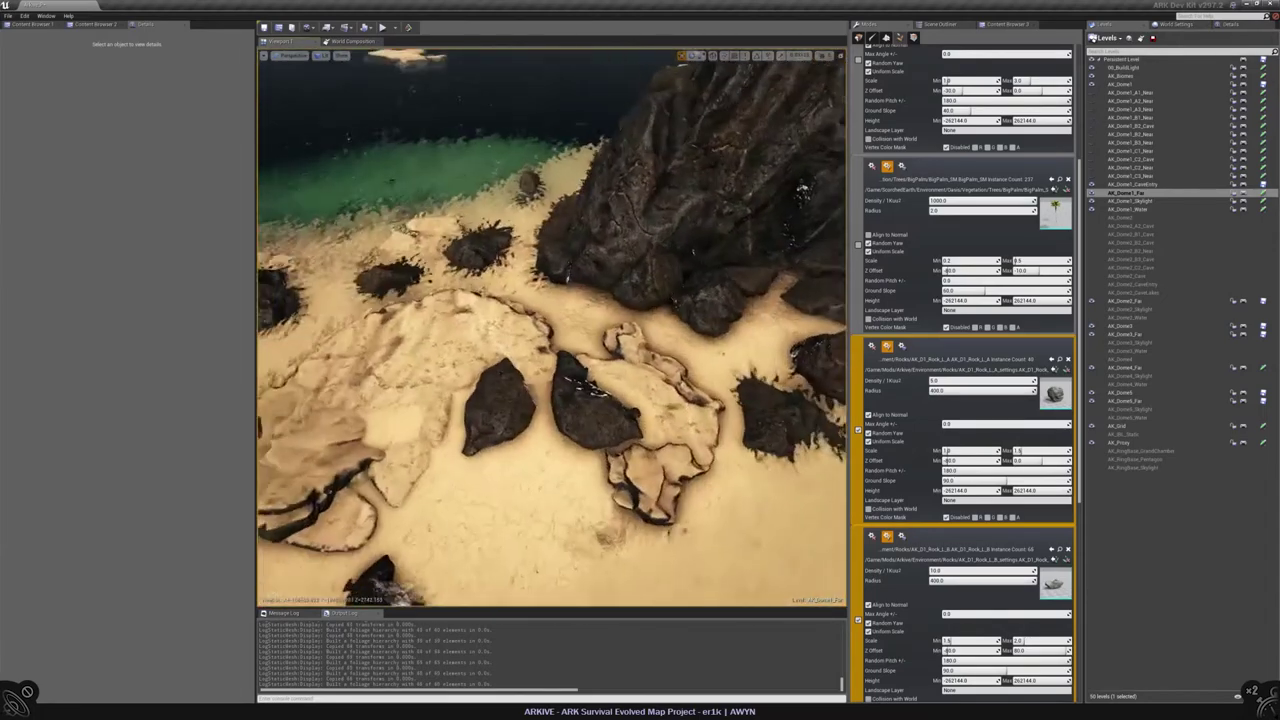
{"action": "right_click_drag", "start_coordinate": [556, 412], "coordinate": [500, 410]}
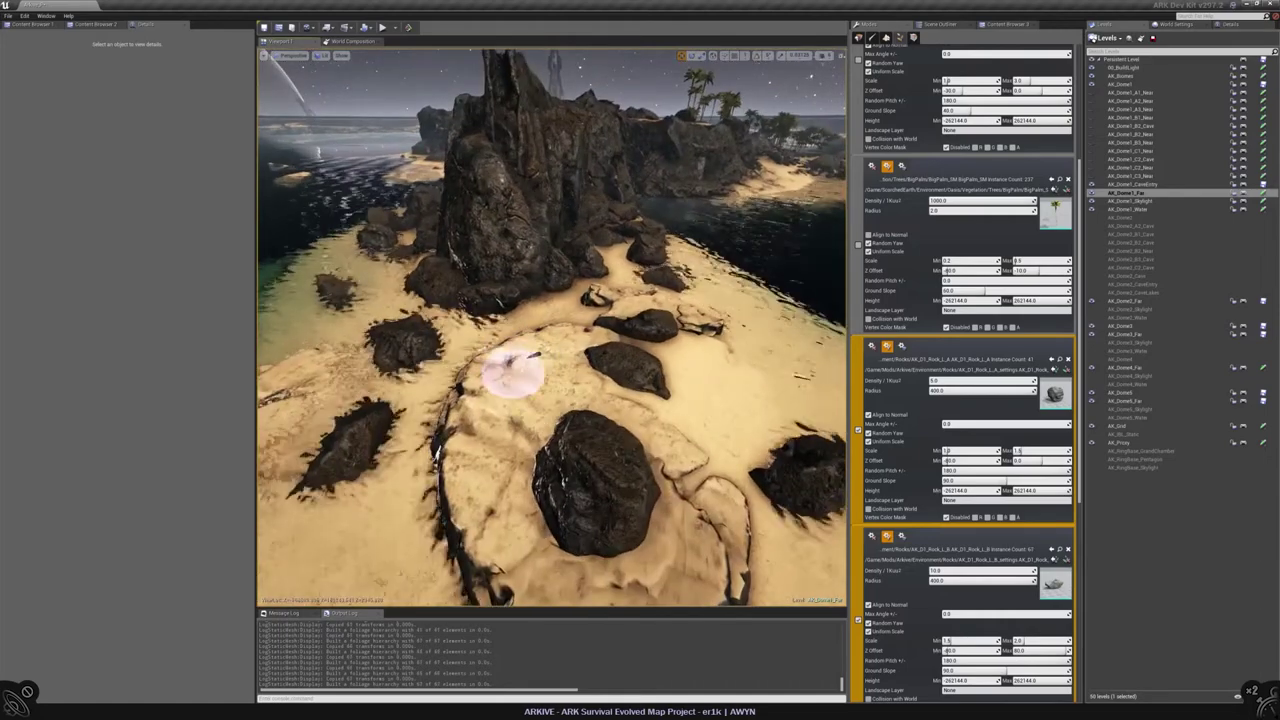
Step: Continue painting large rocks farther from the cliff, among the sandstone slabs along the beach
{"action": "mouse_move", "coordinate": [500, 410]}
{"action": "right_mouse_down"}
{"action": "mouse_move", "coordinate": [470, 412]}
{"action": "mouse_move", "coordinate": [445, 440]}
{"action": "right_mouse_up"}
{"action": "mouse_move", "coordinate": [513, 375]}
{"action": "right_mouse_down"}
{"action": "mouse_move", "coordinate": [560, 430]}
{"action": "mouse_move", "coordinate": [515, 398]}
{"action": "mouse_move", "coordinate": [497, 402]}
{"action": "mouse_move", "coordinate": [556, 383]}
{"action": "right_mouse_up"}
{"action": "scroll", "coordinate": [548, 425], "scroll_direction": "up", "scroll_amount": 2}
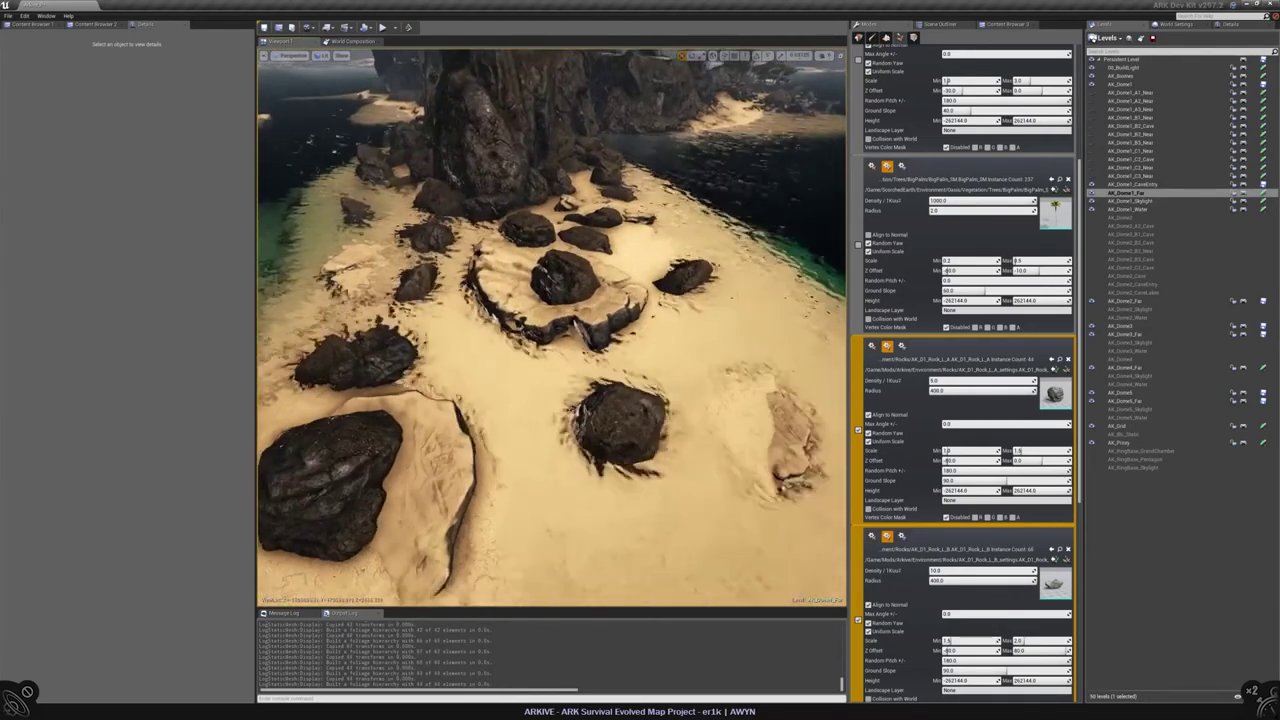
{"action": "mouse_move", "coordinate": [663, 400]}
{"action": "right_mouse_down"}
{"action": "mouse_move", "coordinate": [650, 360]}
{"action": "mouse_move", "coordinate": [648, 430]}
{"action": "right_mouse_up"}
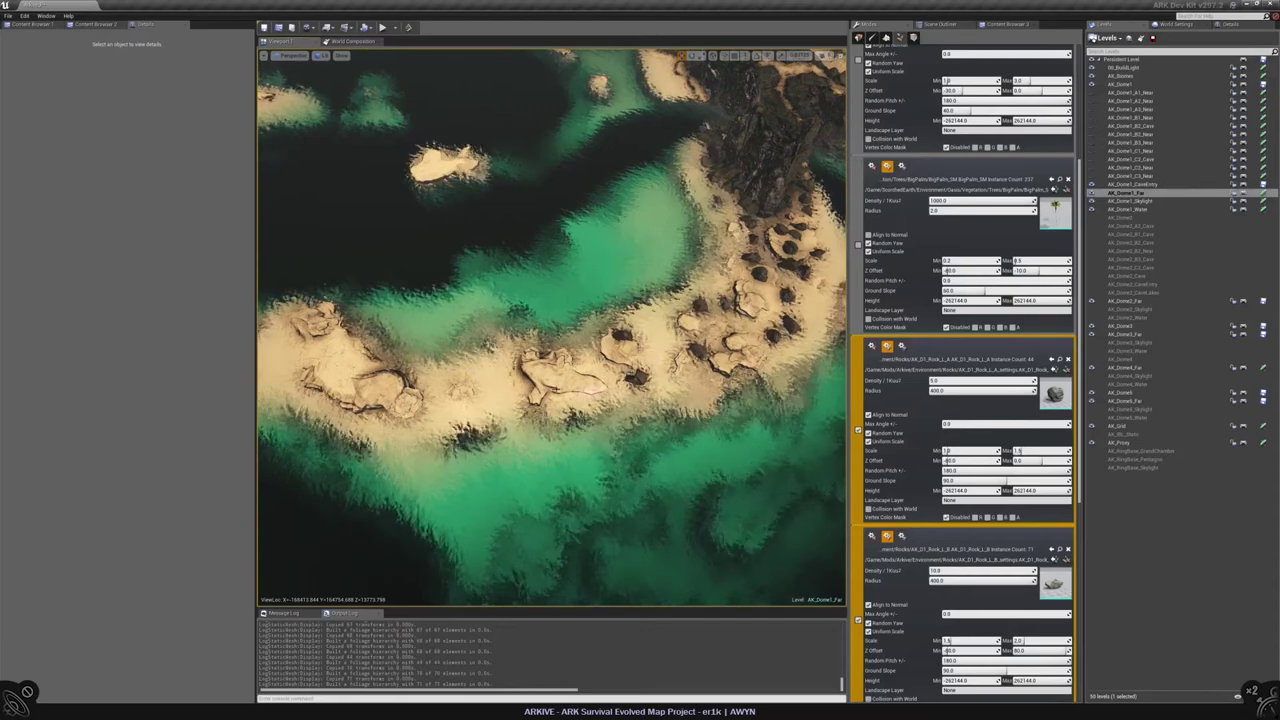
Step: Paint clusters of large rocks along the curved sandbar, in the gaps between its sandstone outcrops and on their edges
{"action": "left_click_drag", "start_coordinate": [467, 416], "coordinate": [484, 371]}
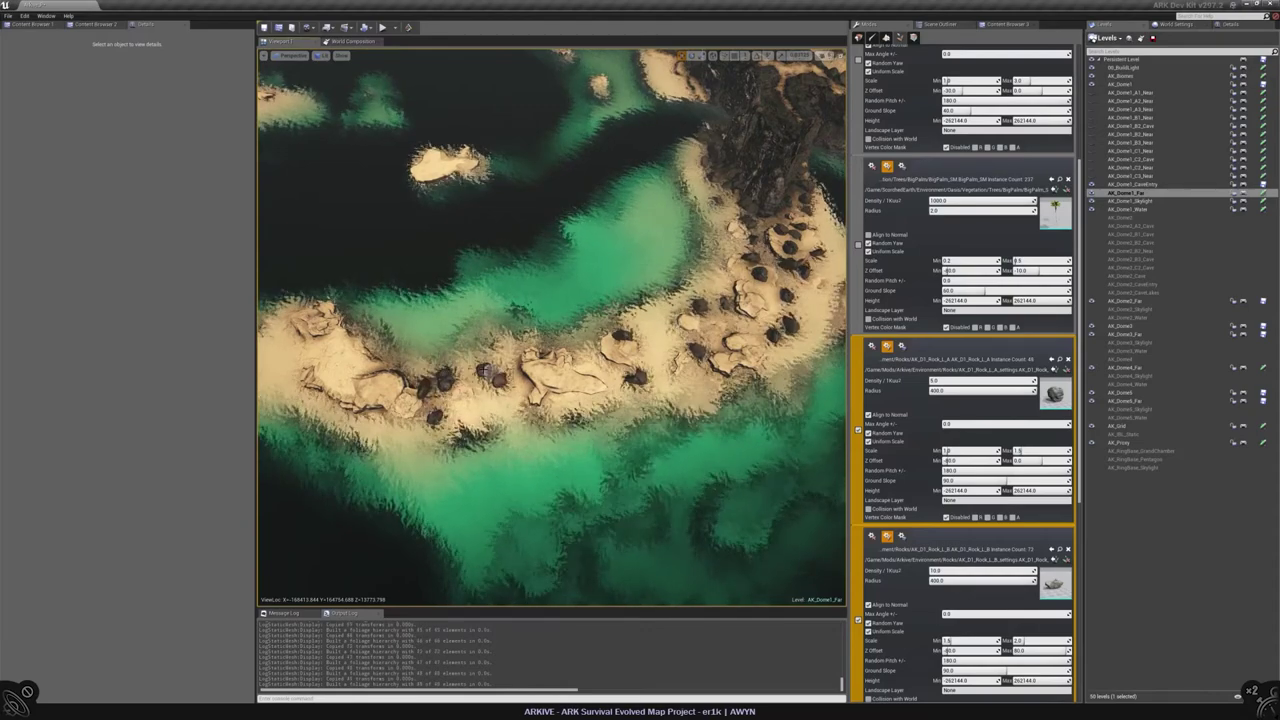
{"action": "right_click_drag", "start_coordinate": [600, 360], "coordinate": [583, 360]}
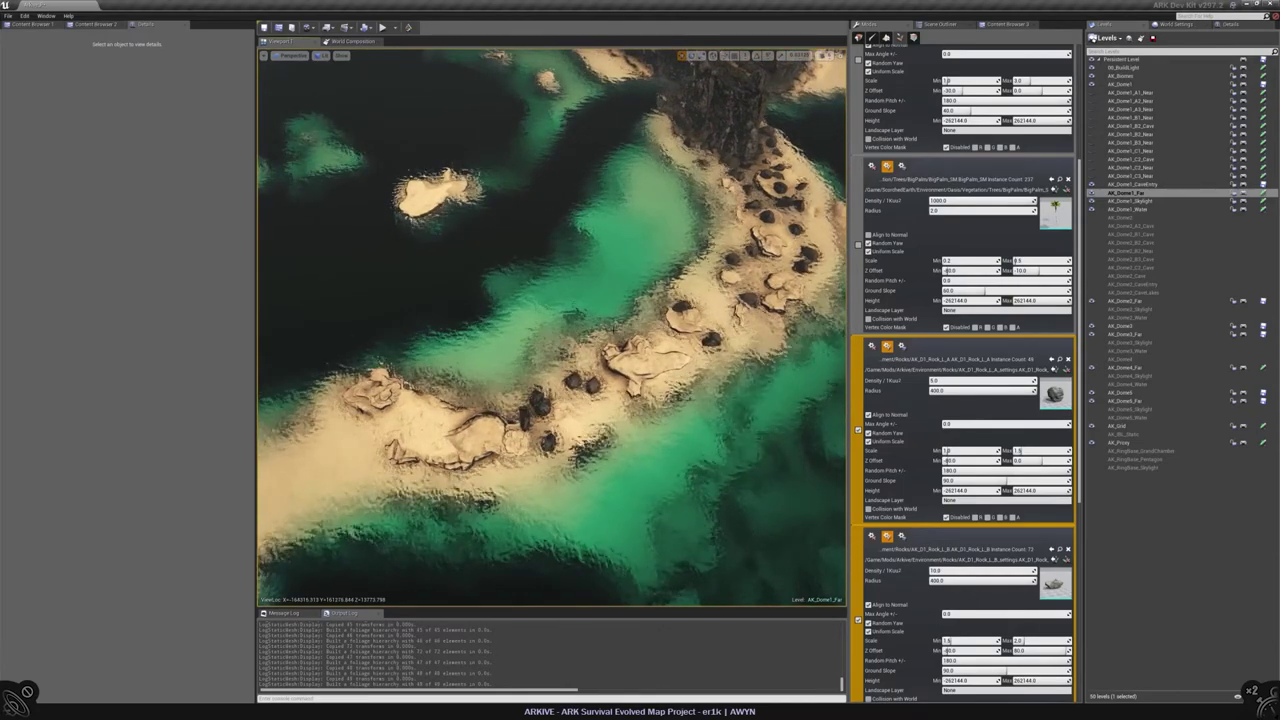
{"action": "left_click", "coordinate": [499, 336]}
{"action": "right_click_drag", "start_coordinate": [552, 330], "coordinate": [525, 335]}
{"action": "mouse_move", "coordinate": [655, 400]}
{"action": "right_mouse_down"}
{"action": "mouse_move", "coordinate": [594, 360]}
{"action": "mouse_move", "coordinate": [480, 429]}
{"action": "mouse_move", "coordinate": [565, 409]}
{"action": "mouse_move", "coordinate": [600, 432]}
{"action": "mouse_move", "coordinate": [586, 430]}
{"action": "mouse_move", "coordinate": [580, 360]}
{"action": "mouse_move", "coordinate": [645, 455]}
{"action": "right_mouse_up"}
{"action": "left_click", "coordinate": [565, 409]}
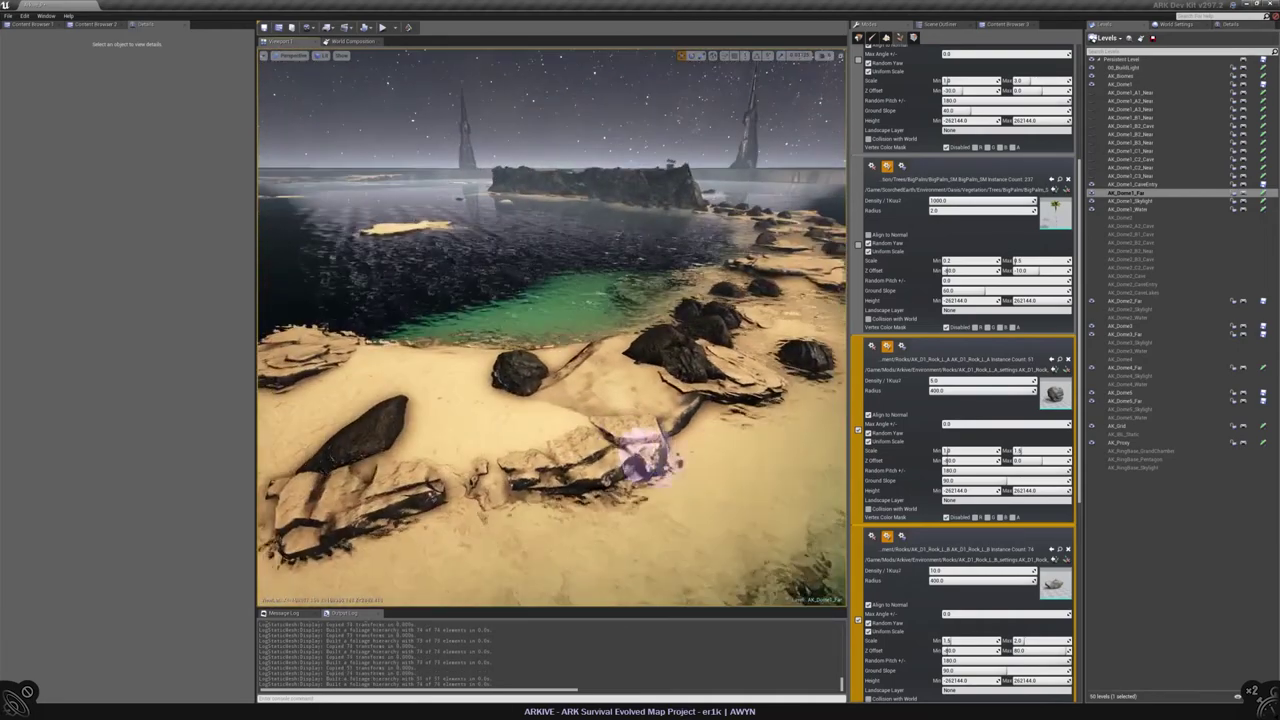
{"action": "left_click", "coordinate": [600, 427]}
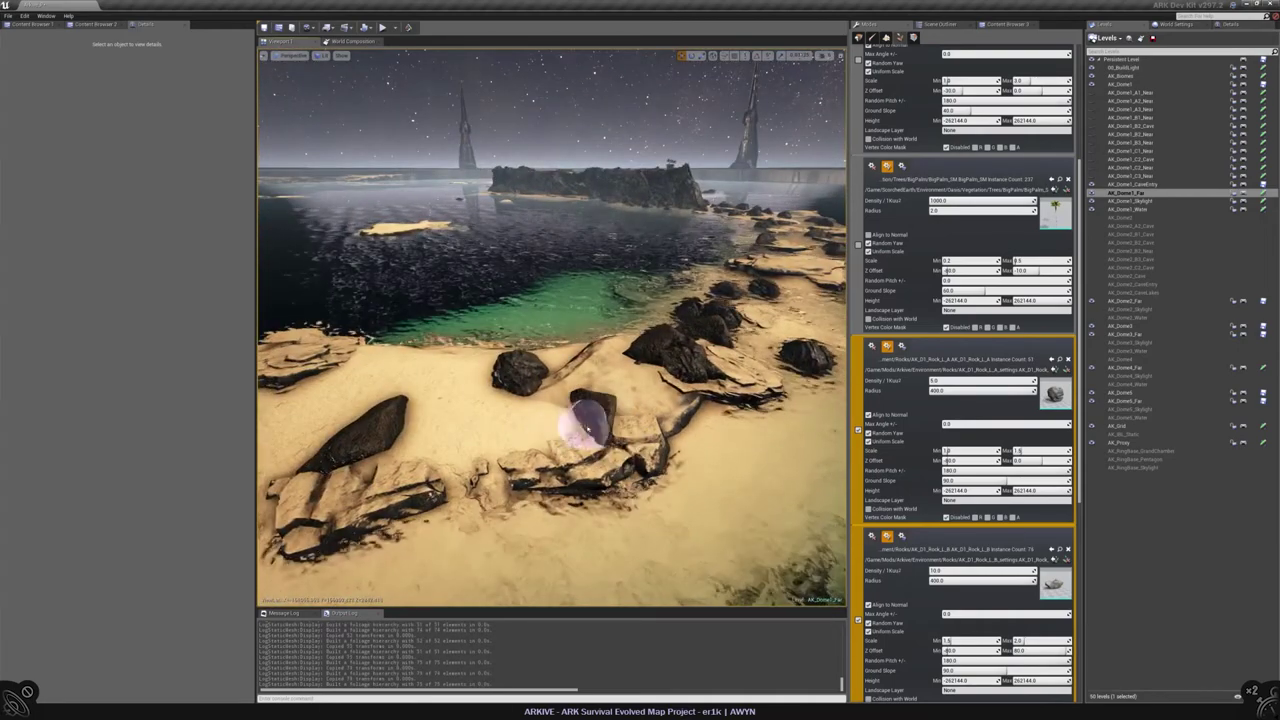
Step: Place large rocks along the inland side of the terraced sandstone outcrop at the shoreline
{"action": "mouse_move", "coordinate": [585, 415]}
{"action": "right_mouse_down"}
{"action": "mouse_move", "coordinate": [588, 436]}
{"action": "mouse_move", "coordinate": [592, 375]}
{"action": "mouse_move", "coordinate": [640, 378]}
{"action": "mouse_move", "coordinate": [686, 450]}
{"action": "right_mouse_up"}
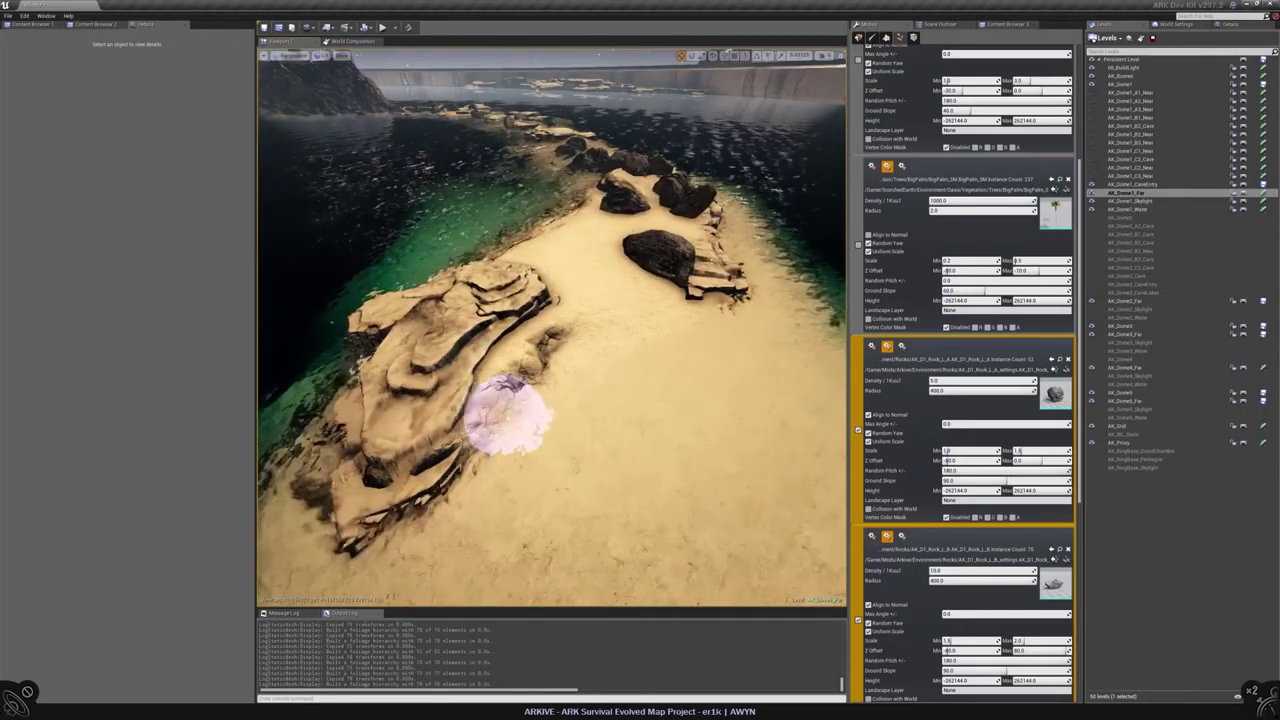
{"action": "mouse_move", "coordinate": [575, 425]}
{"action": "right_mouse_down"}
{"action": "mouse_move", "coordinate": [590, 415]}
{"action": "mouse_move", "coordinate": [563, 409]}
{"action": "mouse_move", "coordinate": [580, 400]}
{"action": "right_mouse_up"}
{"action": "mouse_move", "coordinate": [580, 400]}
{"action": "left_mouse_down"}
{"action": "mouse_move", "coordinate": [500, 428]}
{"action": "mouse_move", "coordinate": [520, 420]}
{"action": "left_mouse_up"}
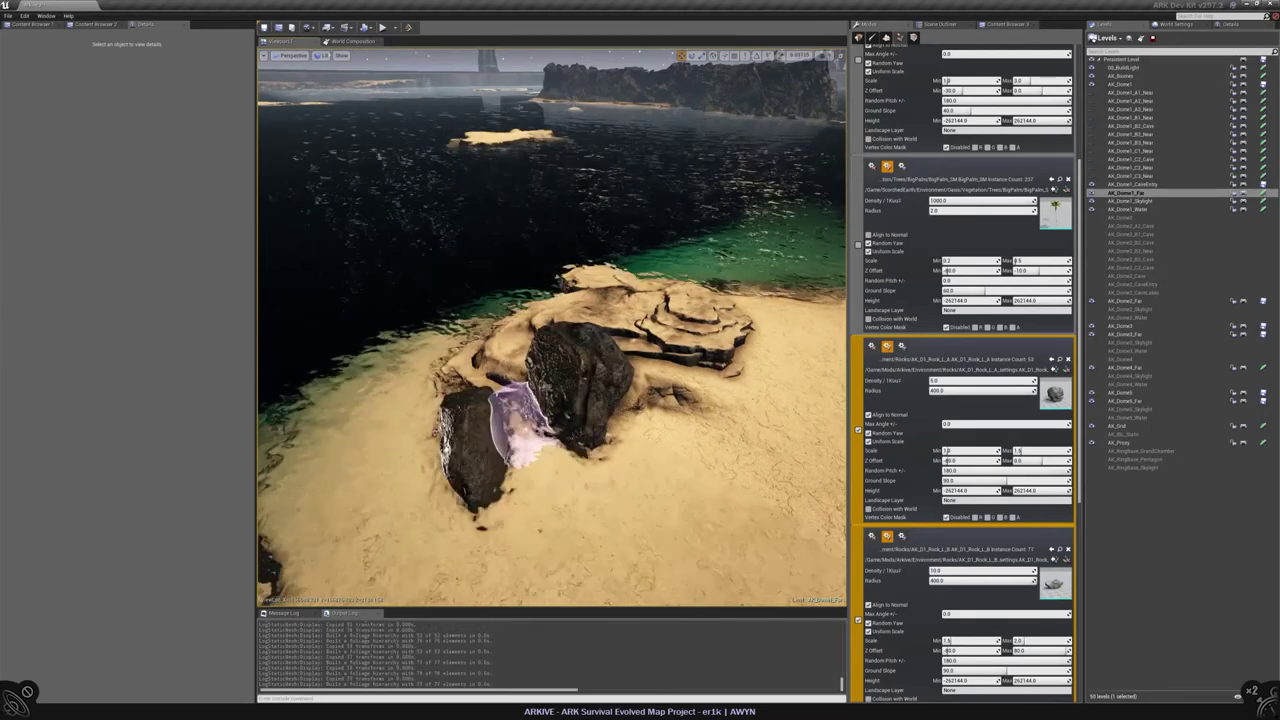
{"action": "mouse_move", "coordinate": [515, 428]}
{"action": "right_mouse_down"}
{"action": "mouse_move", "coordinate": [470, 430]}
{"action": "mouse_move", "coordinate": [540, 425]}
{"action": "right_mouse_up"}
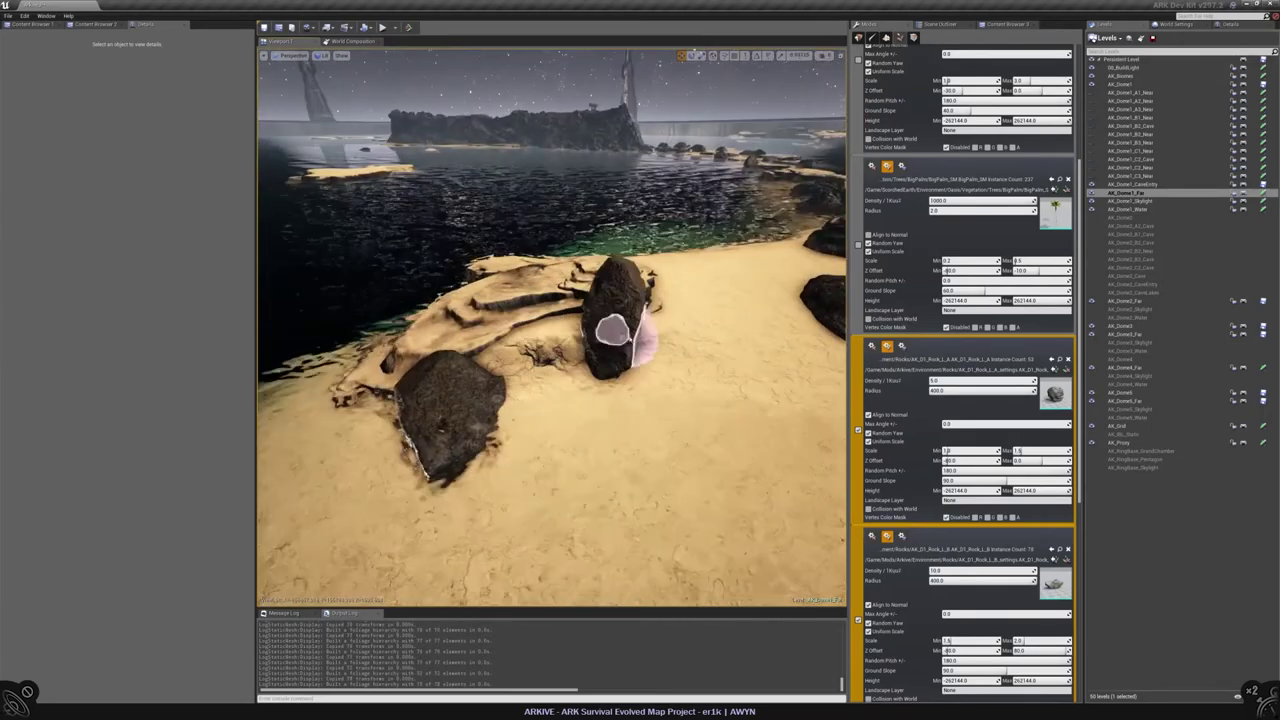
{"action": "right_click_drag", "start_coordinate": [655, 340], "coordinate": [704, 394]}
Step: Paint large rocks on the open sand before the layered formation and save the AK_Dome1_Far level
{"action": "left_click_drag", "start_coordinate": [704, 394], "coordinate": [600, 368]}
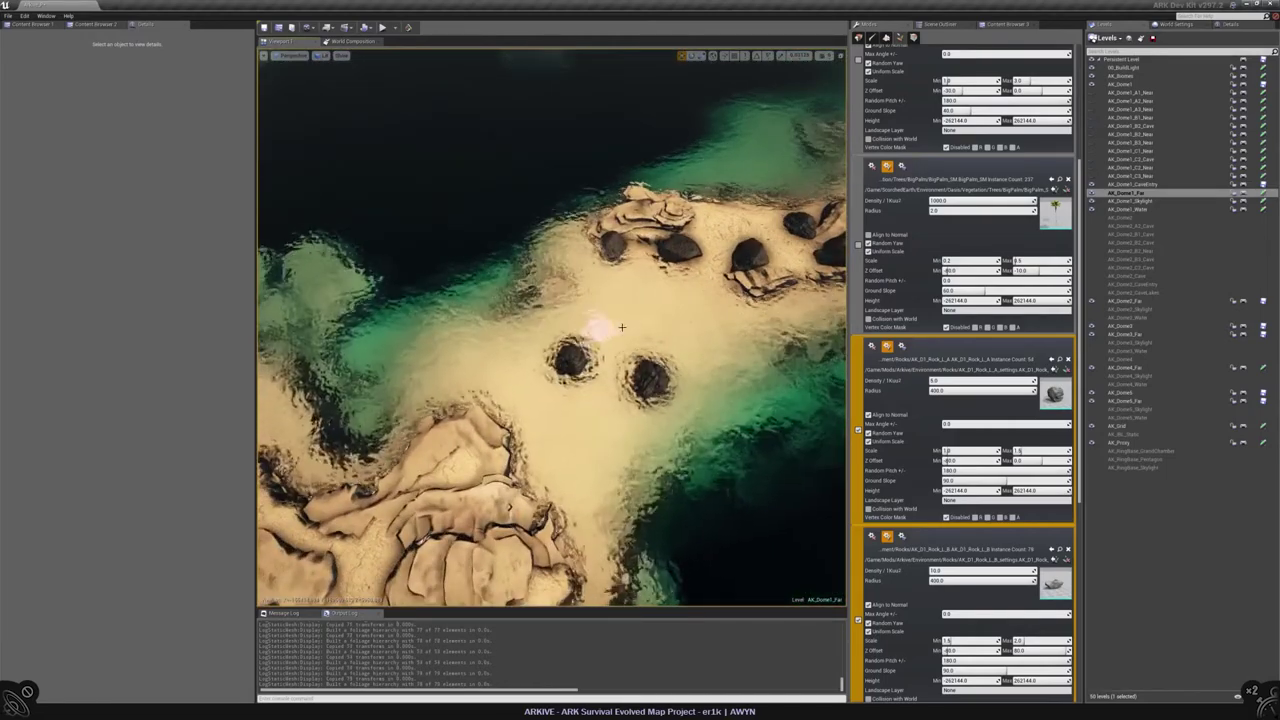
{"action": "left_click", "coordinate": [730, 300]}
{"action": "mouse_move", "coordinate": [731, 300]}
{"action": "right_mouse_down"}
{"action": "mouse_move", "coordinate": [760, 290]}
{"action": "mouse_move", "coordinate": [700, 300]}
{"action": "right_mouse_up"}
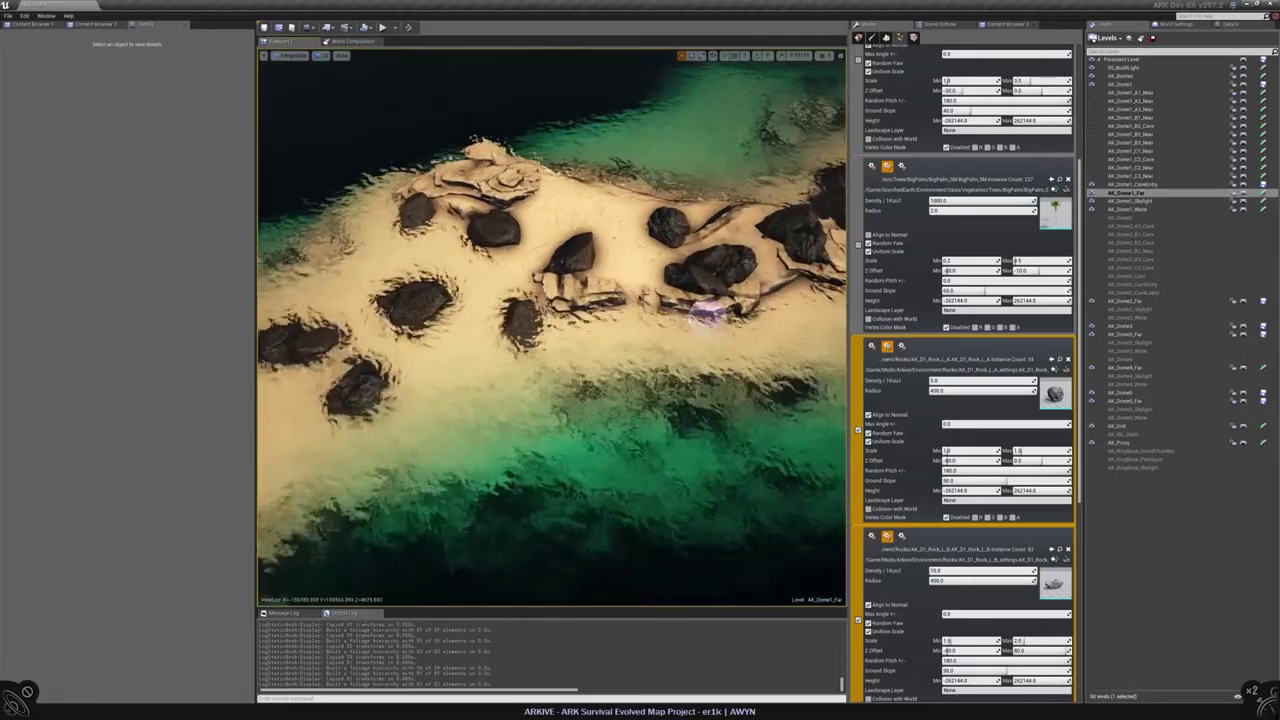
{"action": "left_click", "coordinate": [623, 334]}
{"action": "right_click_drag", "start_coordinate": [623, 334], "coordinate": [655, 305]}
{"action": "left_click", "coordinate": [1243, 192]}
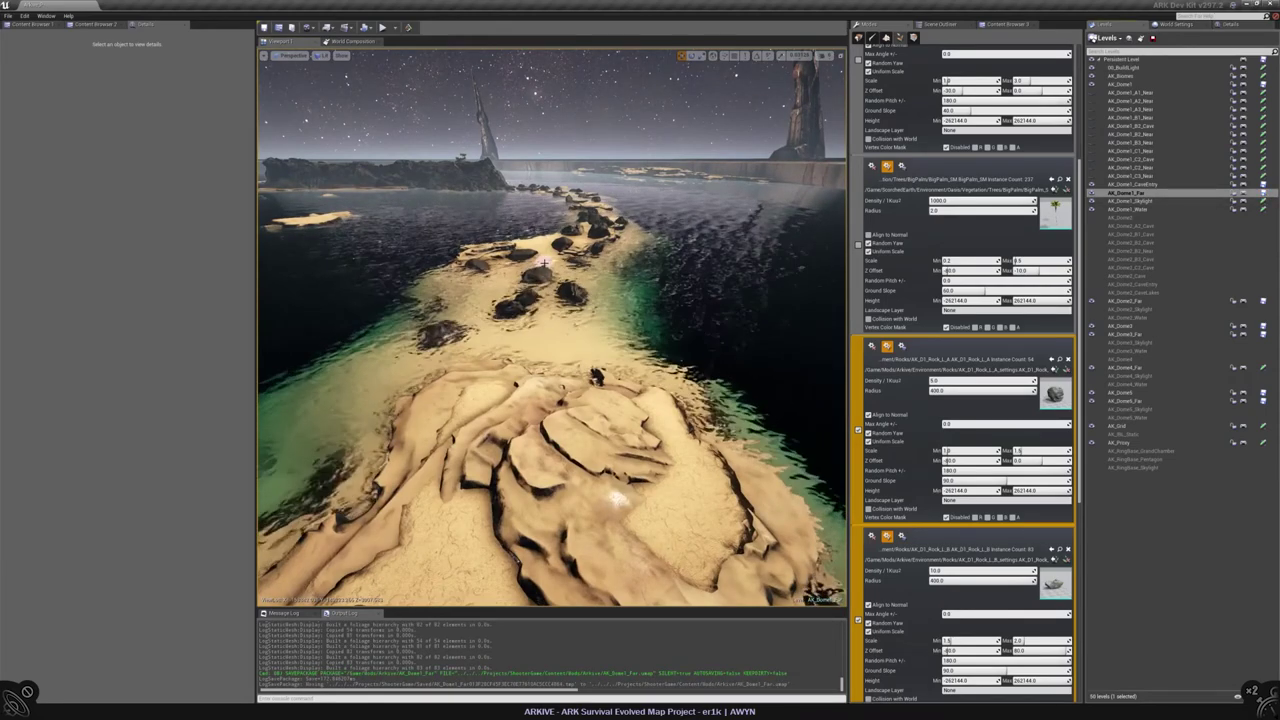
Step: Paint more large rocks where the sandbar meets the large layered sandstone formation
{"action": "right_click_drag", "start_coordinate": [512, 372], "coordinate": [512, 372]}
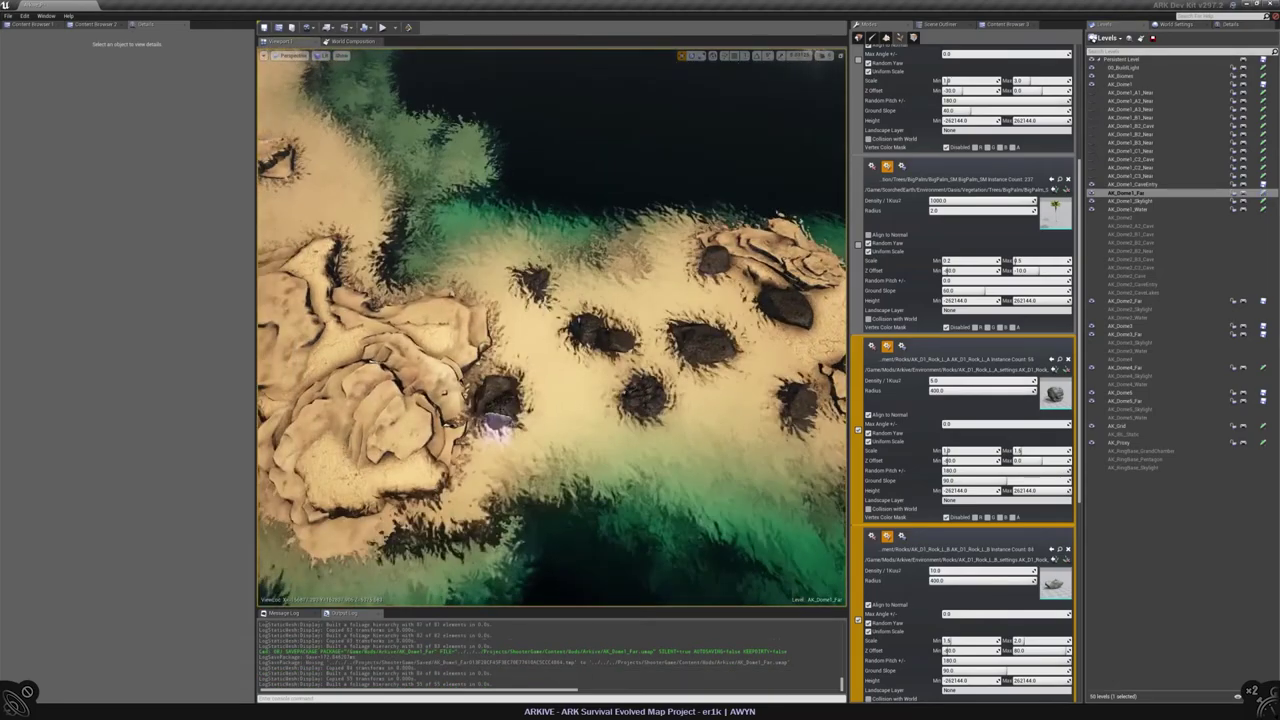
{"action": "mouse_move", "coordinate": [512, 372]}
{"action": "right_mouse_down"}
{"action": "mouse_move", "coordinate": [557, 334]}
{"action": "mouse_move", "coordinate": [579, 377]}
{"action": "mouse_move", "coordinate": [566, 400]}
{"action": "right_mouse_up"}
{"action": "scroll", "coordinate": [583, 437], "scroll_direction": "down", "scroll_amount": 3}
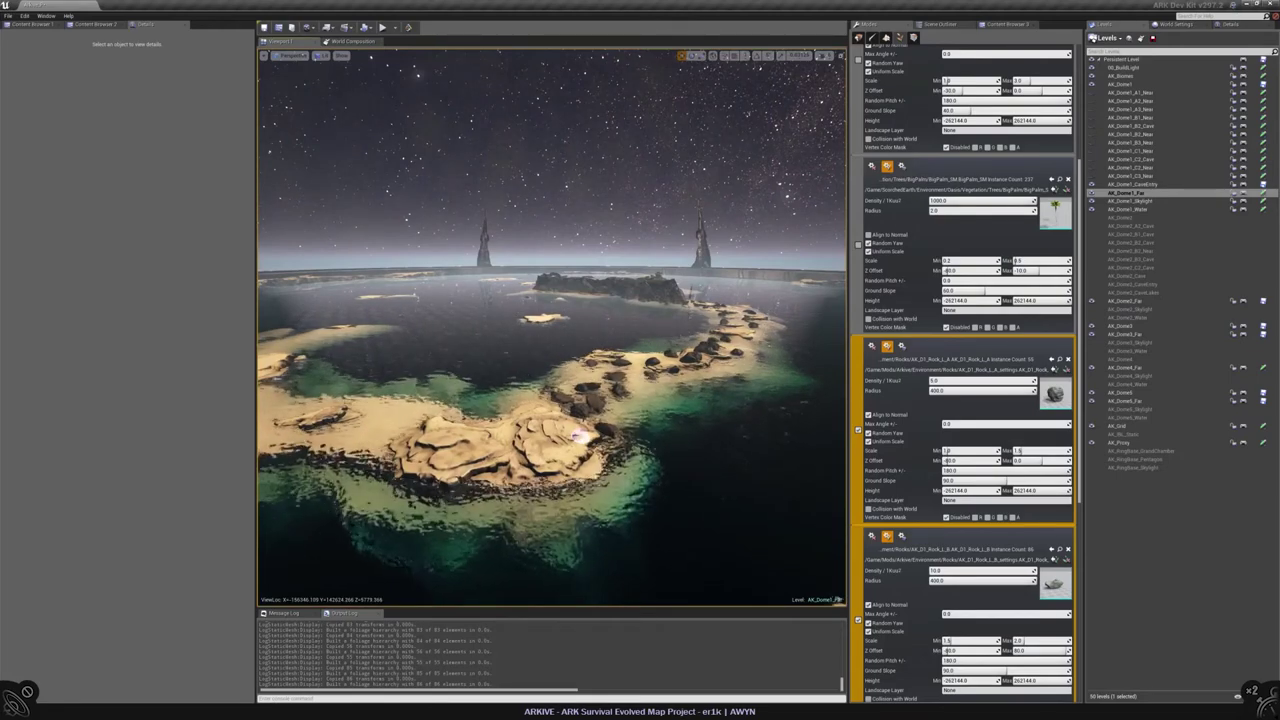
{"action": "right_click_drag", "start_coordinate": [535, 408], "coordinate": [520, 400]}
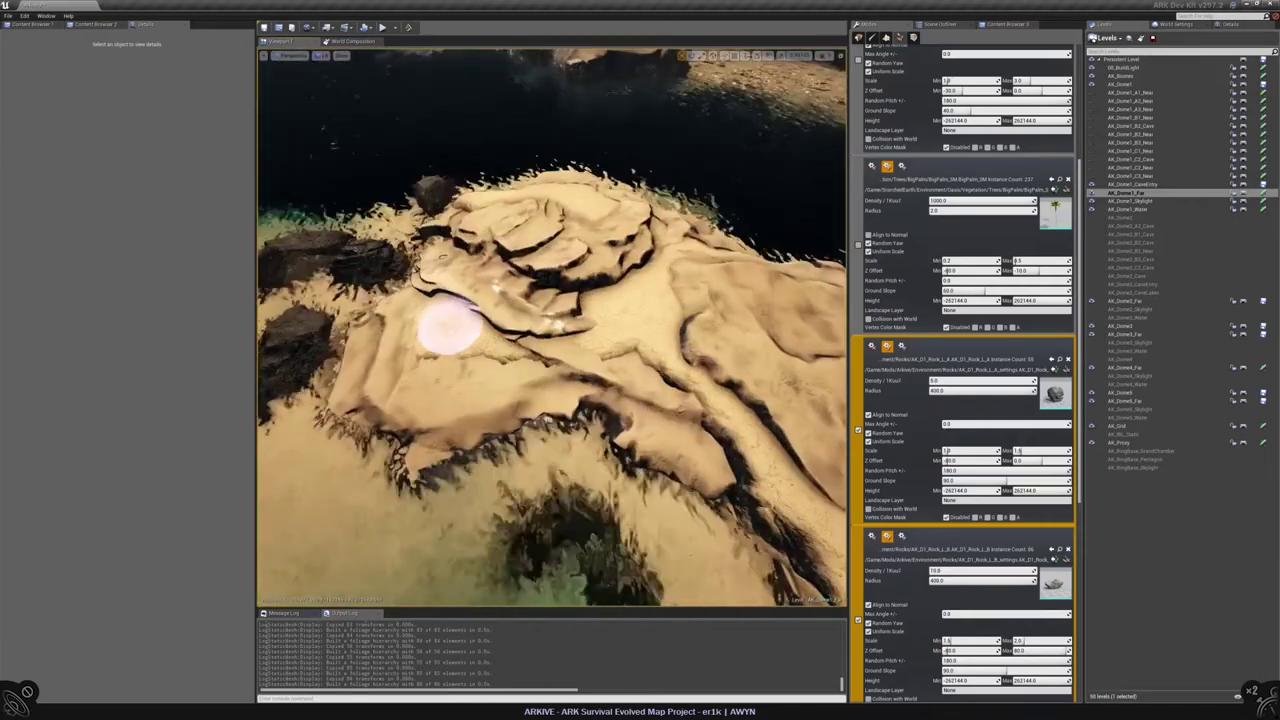
Step: Paint large rocks at the foot of the layered shoreline formation and on the sand and ledges inland of it
{"action": "right_click_drag", "start_coordinate": [430, 320], "coordinate": [593, 325]}
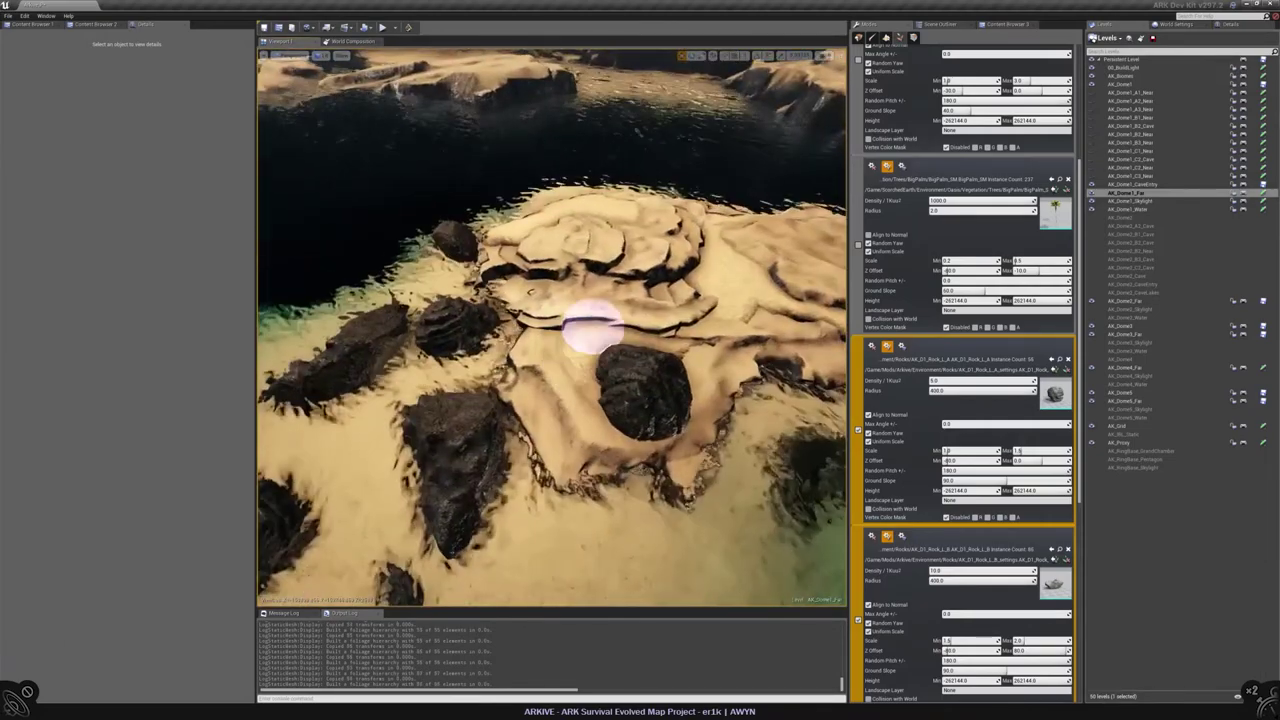
{"action": "mouse_move", "coordinate": [538, 370]}
{"action": "right_mouse_down"}
{"action": "mouse_move", "coordinate": [570, 410]}
{"action": "mouse_move", "coordinate": [530, 380]}
{"action": "mouse_move", "coordinate": [561, 60]}
{"action": "mouse_move", "coordinate": [561, 200]}
{"action": "mouse_move", "coordinate": [455, 387]}
{"action": "right_mouse_up"}
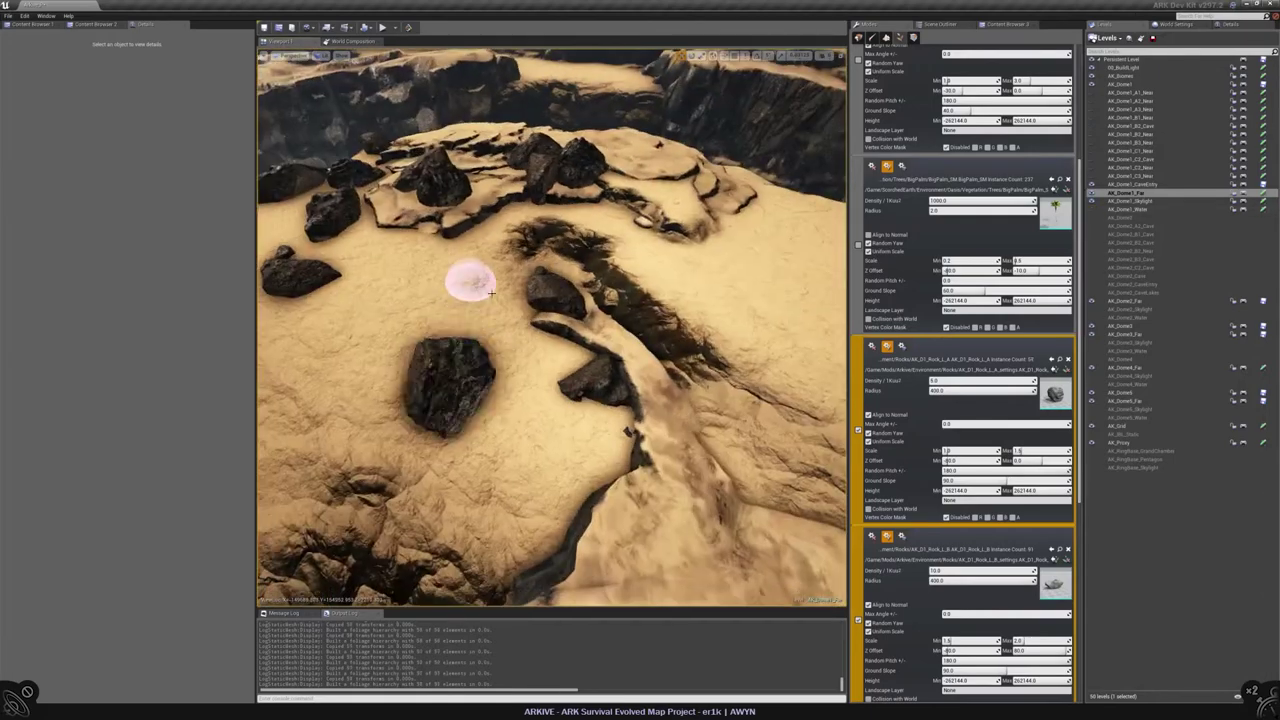
{"action": "right_click_drag", "start_coordinate": [491, 291], "coordinate": [505, 311]}
{"action": "mouse_move", "coordinate": [465, 265]}
{"action": "right_mouse_down"}
{"action": "mouse_move", "coordinate": [437, 277]}
{"action": "mouse_move", "coordinate": [514, 291]}
{"action": "mouse_move", "coordinate": [540, 380]}
{"action": "right_mouse_up"}
{"action": "mouse_move", "coordinate": [612, 463]}
{"action": "right_mouse_down"}
{"action": "mouse_move", "coordinate": [590, 397]}
{"action": "mouse_move", "coordinate": [520, 477]}
{"action": "right_mouse_up"}
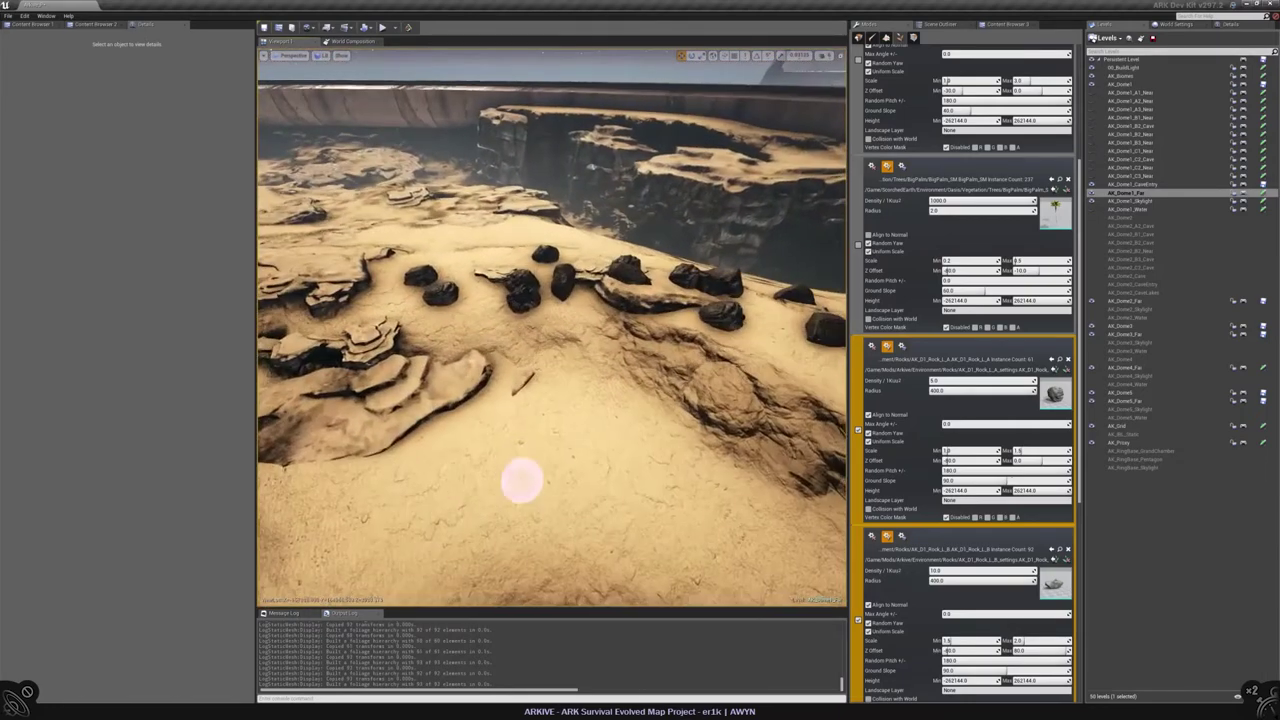
Step: Paint large rocks against the curved sandstone ledge and on the open sand in front of it
{"action": "mouse_move", "coordinate": [555, 384]}
{"action": "right_mouse_down"}
{"action": "mouse_move", "coordinate": [598, 368]}
{"action": "mouse_move", "coordinate": [588, 312]}
{"action": "mouse_move", "coordinate": [560, 340]}
{"action": "mouse_move", "coordinate": [570, 380]}
{"action": "mouse_move", "coordinate": [635, 362]}
{"action": "right_mouse_up"}
{"action": "mouse_move", "coordinate": [635, 362]}
{"action": "left_mouse_down"}
{"action": "mouse_move", "coordinate": [663, 371]}
{"action": "mouse_move", "coordinate": [526, 360]}
{"action": "mouse_move", "coordinate": [538, 332]}
{"action": "mouse_move", "coordinate": [571, 357]}
{"action": "mouse_move", "coordinate": [531, 331]}
{"action": "mouse_move", "coordinate": [515, 359]}
{"action": "mouse_move", "coordinate": [509, 343]}
{"action": "left_mouse_up"}
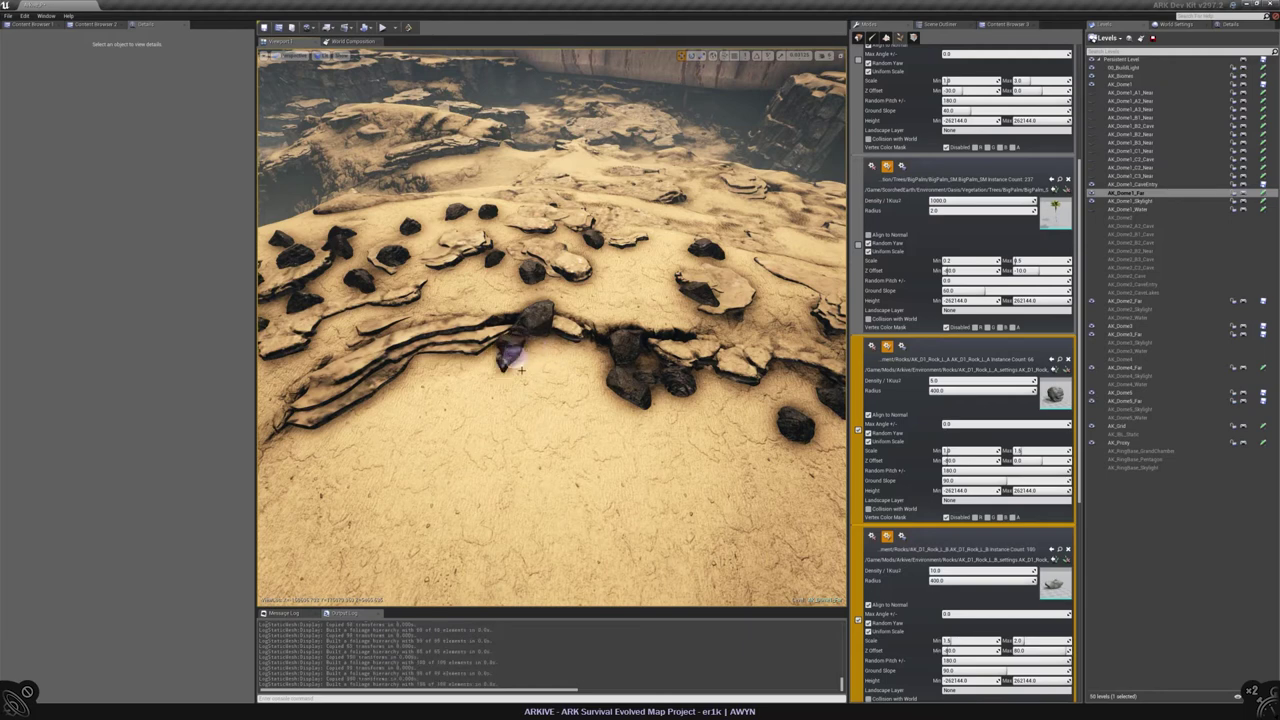
{"action": "right_click_drag", "start_coordinate": [509, 343], "coordinate": [563, 374]}
{"action": "left_click_drag", "start_coordinate": [563, 374], "coordinate": [590, 428]}
{"action": "right_click_drag", "start_coordinate": [590, 428], "coordinate": [537, 400]}
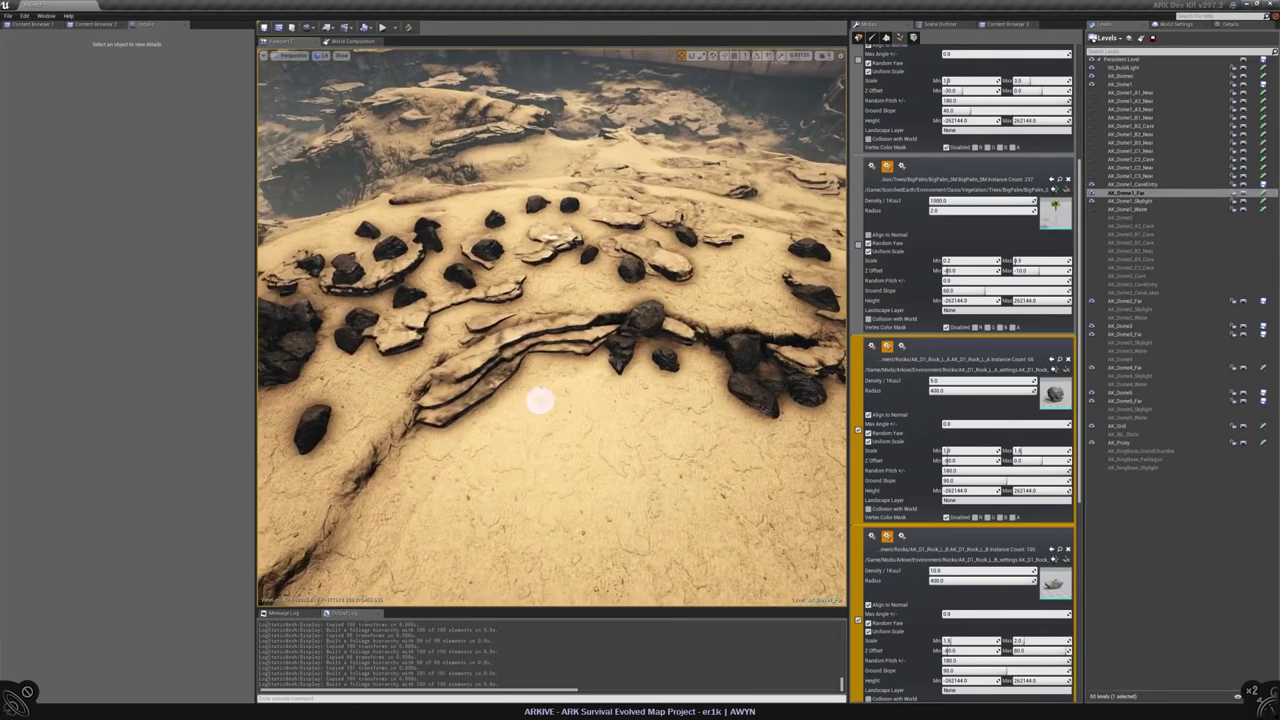
Step: Scatter large rocks along the sandbar's crest between its small sandstone outcrops, toggling the AK_Dome1_Water level's visibility
{"action": "right_click_drag", "start_coordinate": [427, 449], "coordinate": [486, 414]}
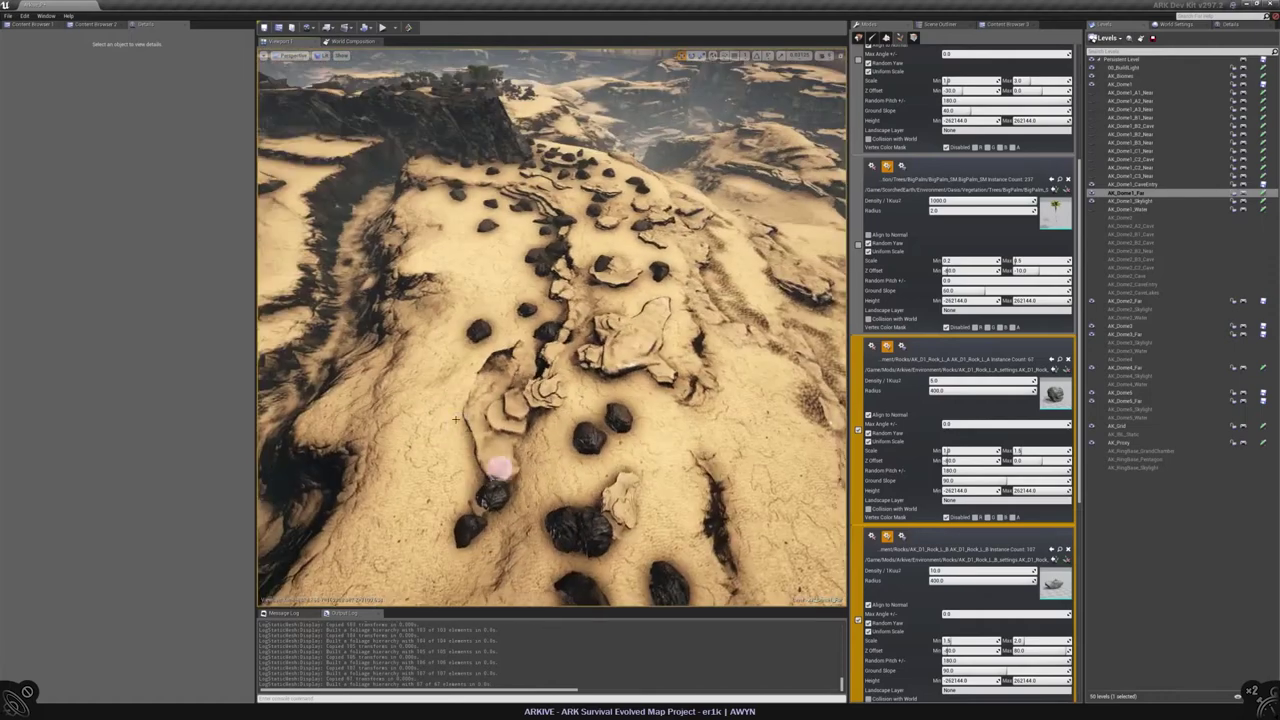
{"action": "left_click", "coordinate": [421, 370]}
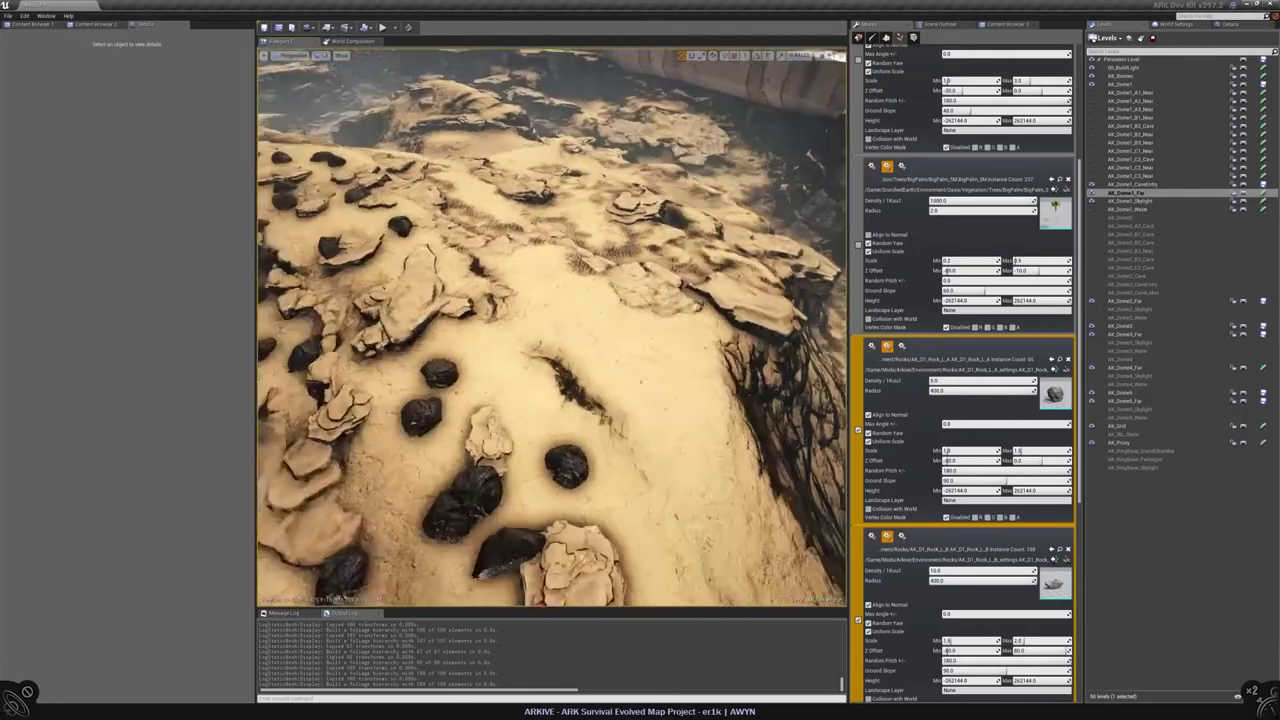
{"action": "right_click_drag", "start_coordinate": [537, 335], "coordinate": [537, 335]}
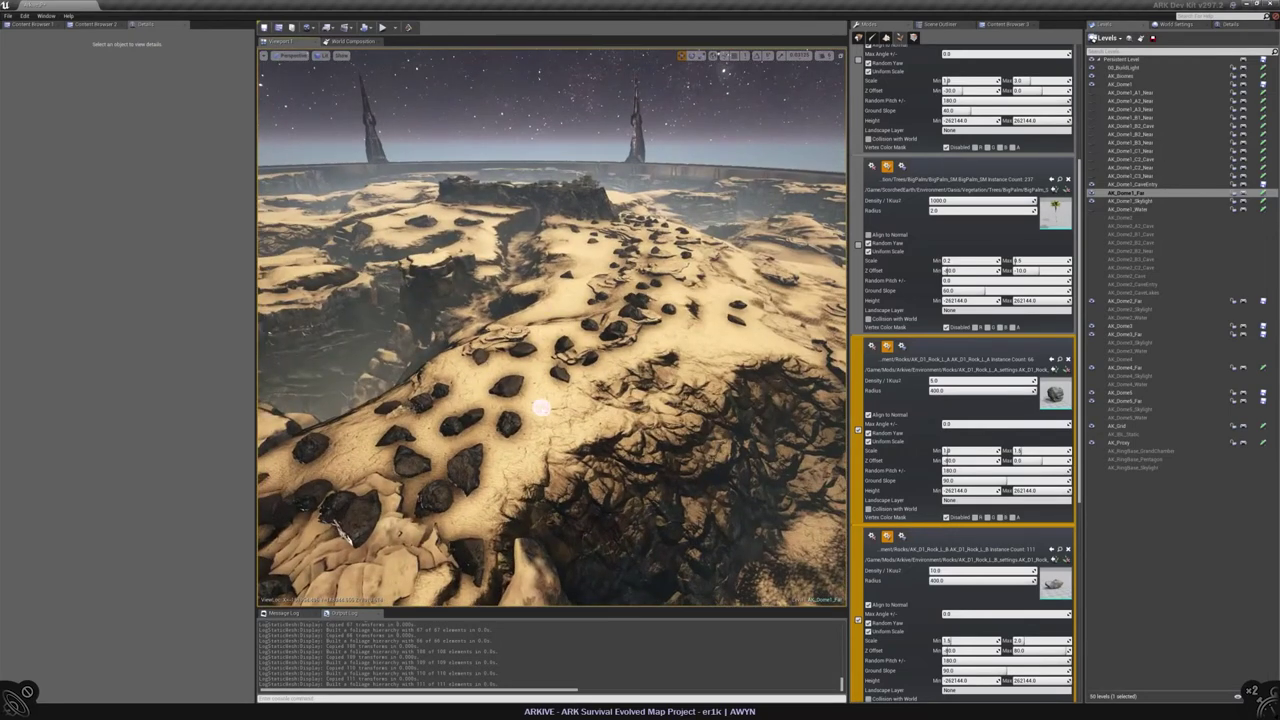
{"action": "left_click", "coordinate": [1092, 210]}
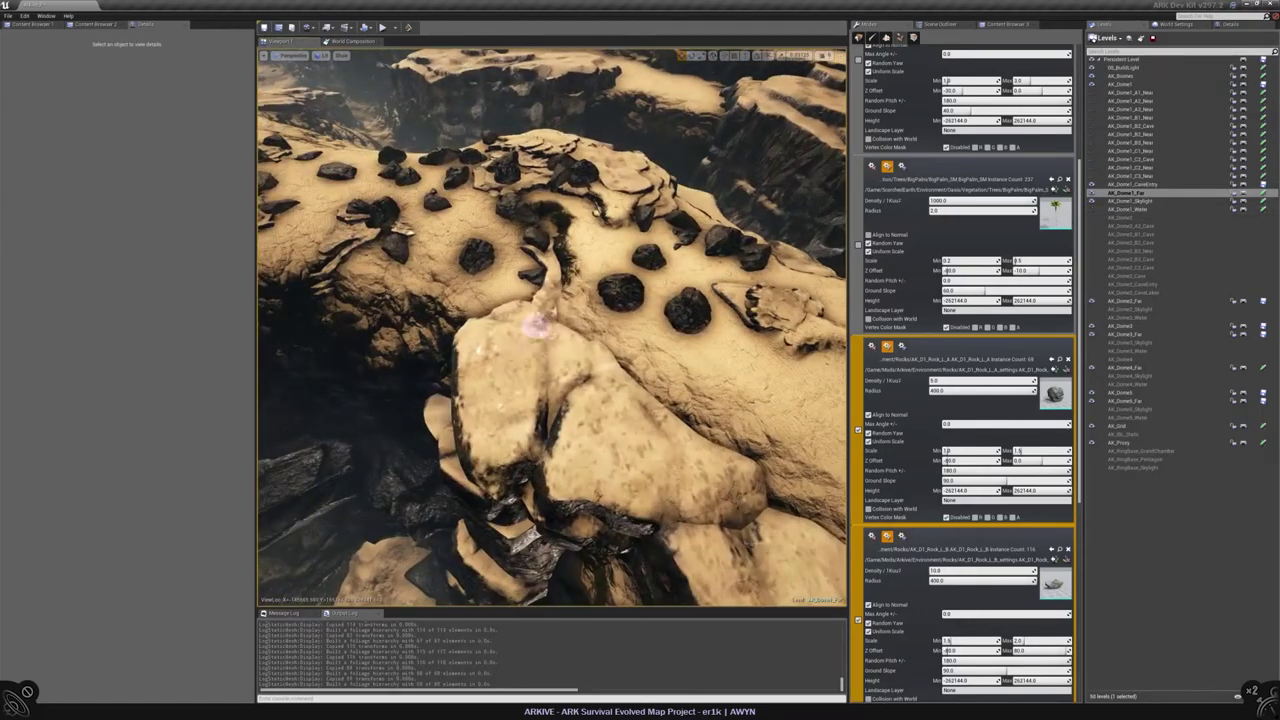
Step: Paint large rocks over the rounded sandstone boulders on the cliff edge and the sand beside them
{"action": "mouse_move", "coordinate": [537, 322]}
{"action": "left_mouse_down"}
{"action": "mouse_move", "coordinate": [626, 386]}
{"action": "mouse_move", "coordinate": [491, 366]}
{"action": "left_mouse_up"}
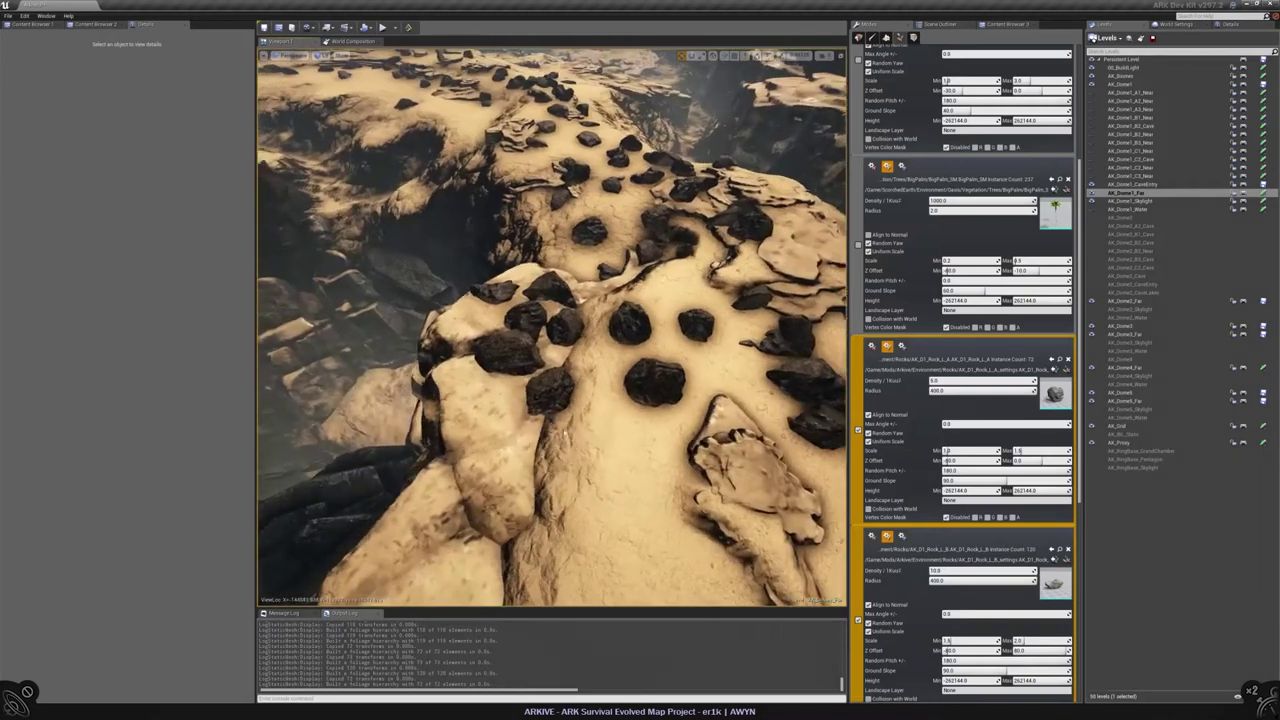
{"action": "left_click_drag", "start_coordinate": [520, 470], "coordinate": [457, 380]}
{"action": "mouse_move", "coordinate": [585, 345]}
{"action": "right_mouse_down"}
{"action": "mouse_move", "coordinate": [620, 350]}
{"action": "mouse_move", "coordinate": [634, 380]}
{"action": "right_mouse_up"}
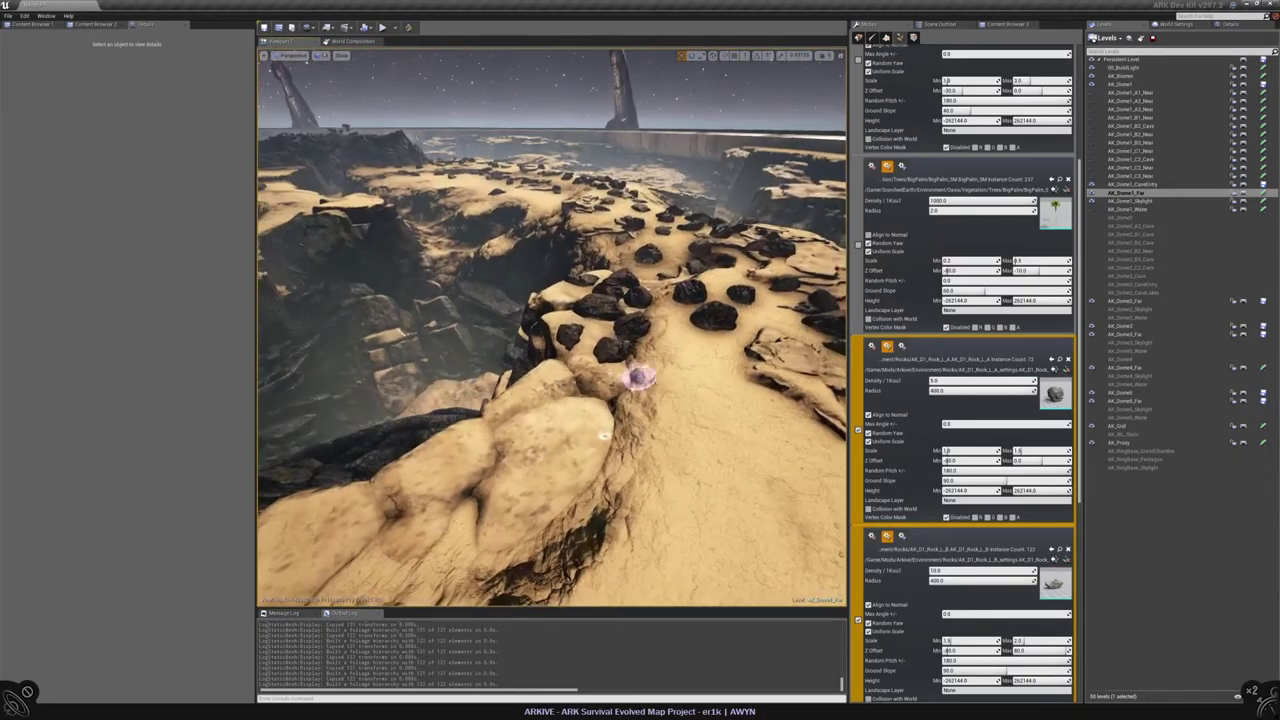
{"action": "mouse_move", "coordinate": [532, 440]}
{"action": "left_mouse_down"}
{"action": "mouse_move", "coordinate": [591, 426]}
{"action": "mouse_move", "coordinate": [597, 460]}
{"action": "mouse_move", "coordinate": [557, 497]}
{"action": "mouse_move", "coordinate": [543, 429]}
{"action": "mouse_move", "coordinate": [586, 500]}
{"action": "left_mouse_up"}
{"action": "right_click_drag", "start_coordinate": [586, 500], "coordinate": [586, 500]}
{"action": "mouse_move", "coordinate": [546, 418]}
{"action": "left_mouse_down"}
{"action": "mouse_move", "coordinate": [680, 423]}
{"action": "mouse_move", "coordinate": [686, 480]}
{"action": "left_mouse_up"}
Step: Extend the large rocks along the ridge edge toward the small layered outcrop above the basin
{"action": "mouse_move", "coordinate": [686, 480]}
{"action": "right_mouse_down"}
{"action": "mouse_move", "coordinate": [549, 360]}
{"action": "mouse_move", "coordinate": [590, 350]}
{"action": "mouse_move", "coordinate": [638, 395]}
{"action": "right_mouse_up"}
{"action": "left_click", "coordinate": [558, 328]}
{"action": "mouse_move", "coordinate": [637, 395]}
{"action": "left_mouse_down"}
{"action": "mouse_move", "coordinate": [706, 429]}
{"action": "mouse_move", "coordinate": [663, 380]}
{"action": "mouse_move", "coordinate": [690, 349]}
{"action": "left_mouse_up"}
{"action": "right_click_drag", "start_coordinate": [680, 350], "coordinate": [586, 337]}
{"action": "left_click", "coordinate": [531, 364]}
{"action": "mouse_move", "coordinate": [514, 377]}
{"action": "right_mouse_down"}
{"action": "mouse_move", "coordinate": [620, 338]}
{"action": "mouse_move", "coordinate": [626, 280]}
{"action": "mouse_move", "coordinate": [626, 320]}
{"action": "mouse_move", "coordinate": [640, 312]}
{"action": "mouse_move", "coordinate": [652, 360]}
{"action": "mouse_move", "coordinate": [650, 320]}
{"action": "right_mouse_up"}
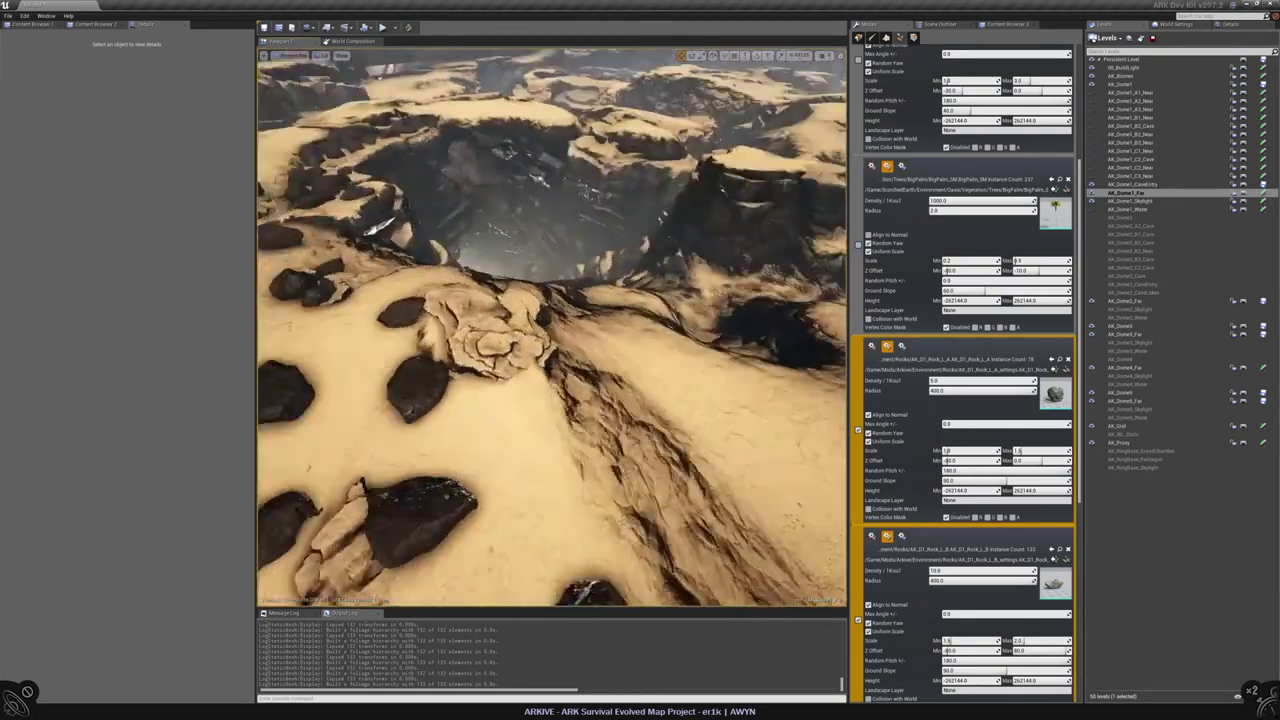
{"action": "right_click_drag", "start_coordinate": [650, 320], "coordinate": [640, 330]}
Step: Paint a dense cluster of large rocks on the low sandstone outcrop and a few on the sand around it
{"action": "left_click", "coordinate": [614, 409]}
{"action": "left_click", "coordinate": [534, 371]}
{"action": "left_click", "coordinate": [406, 426]}
{"action": "right_click_drag", "start_coordinate": [491, 431], "coordinate": [500, 420]}
{"action": "right_click_drag", "start_coordinate": [603, 311], "coordinate": [595, 300]}
{"action": "left_click", "coordinate": [586, 286]}
{"action": "left_click", "coordinate": [586, 286]}
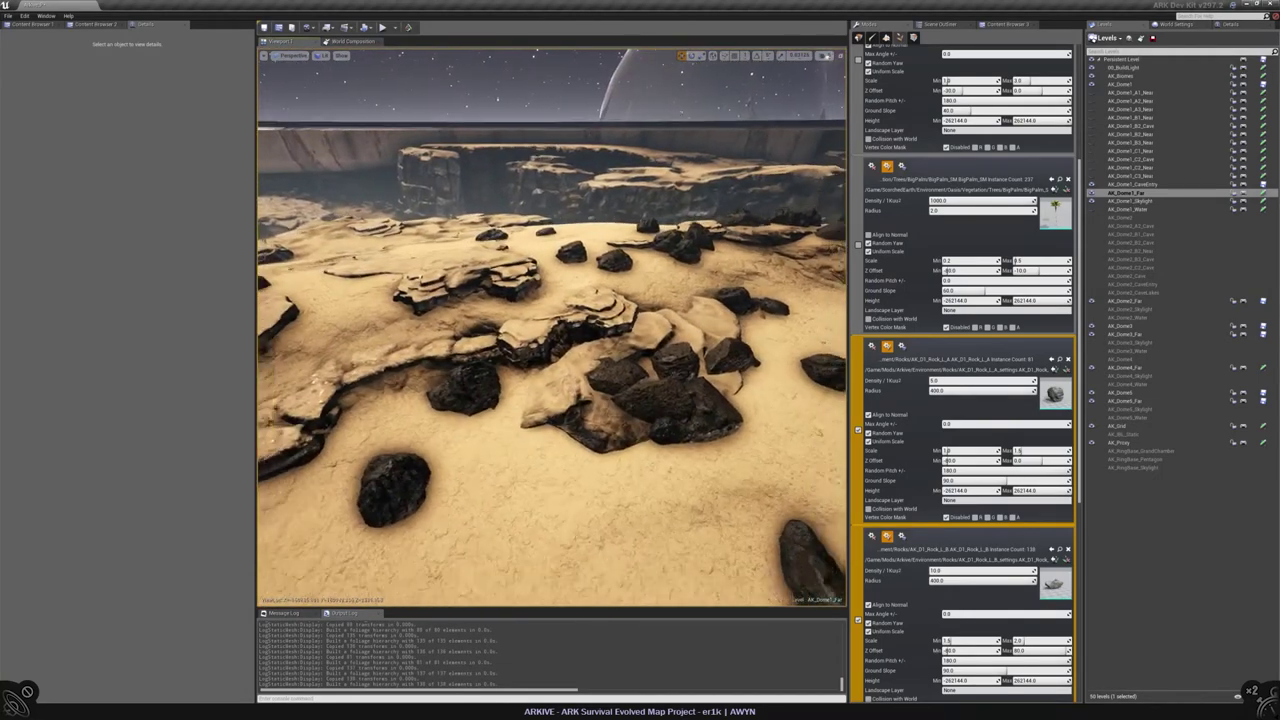
{"action": "right_click_drag", "start_coordinate": [600, 360], "coordinate": [600, 357]}
{"action": "left_click", "coordinate": [595, 355]}
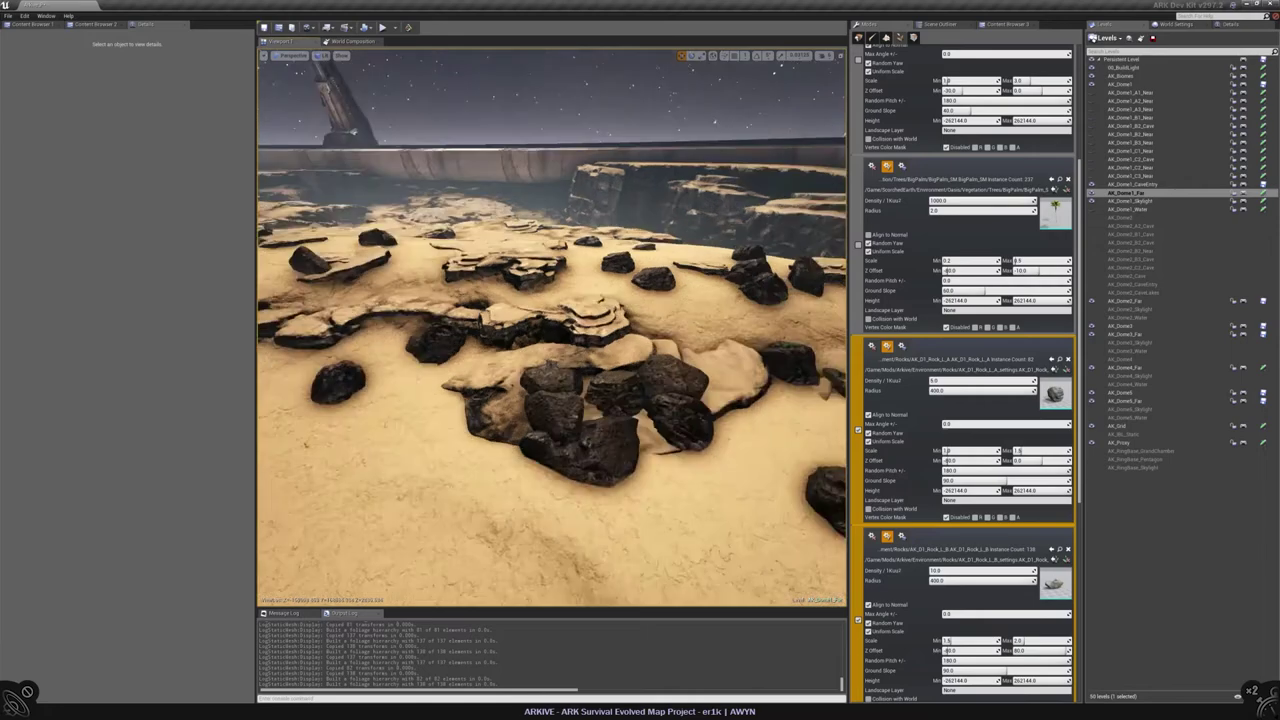
{"action": "left_click", "coordinate": [517, 428]}
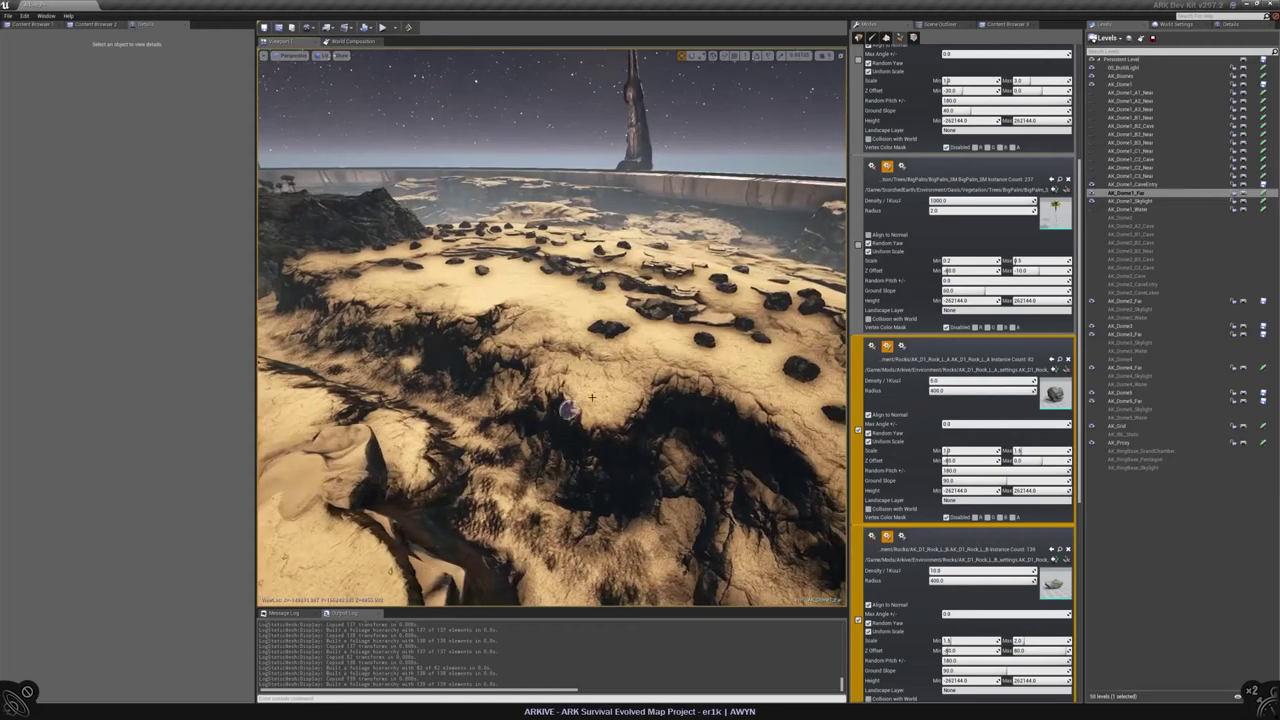
Step: Build a tight group of large rocks on the bare sandy rim above the dark rocky slope
{"action": "left_click", "coordinate": [605, 428]}
{"action": "left_click", "coordinate": [671, 400], "text": "shift"}
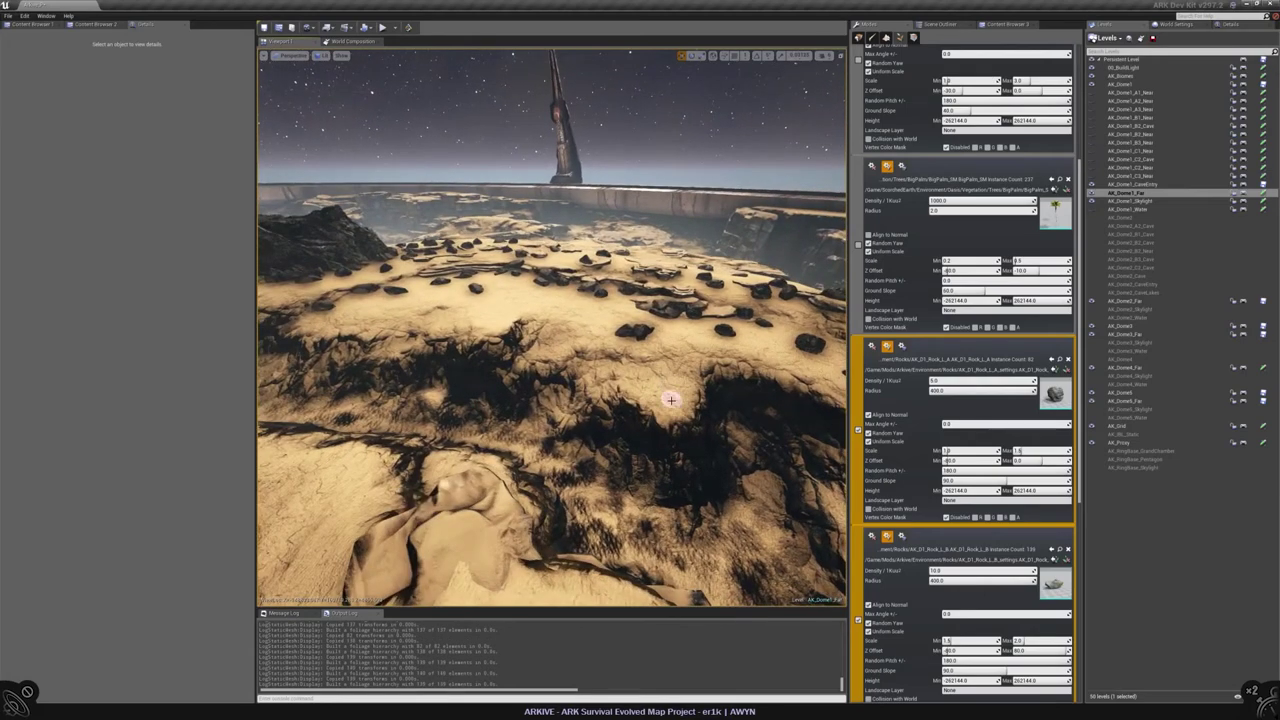
{"action": "right_click_drag", "start_coordinate": [667, 388], "coordinate": [667, 440]}
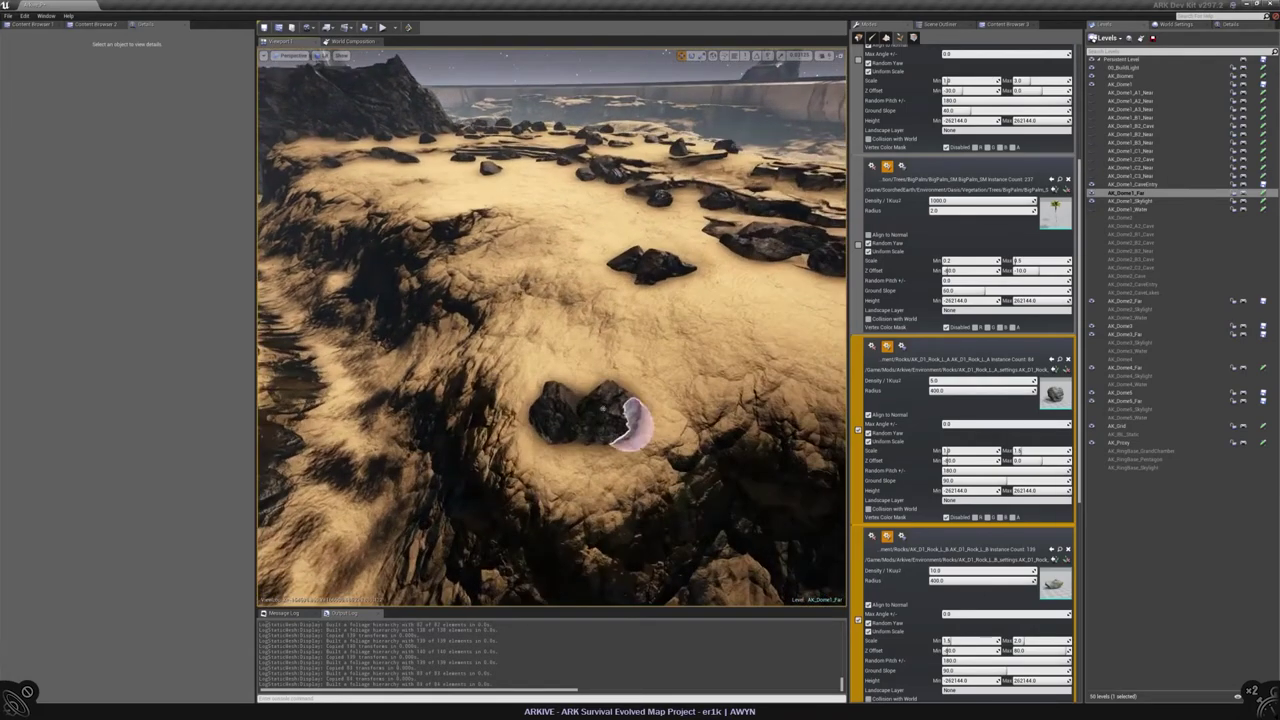
{"action": "left_click", "coordinate": [610, 365]}
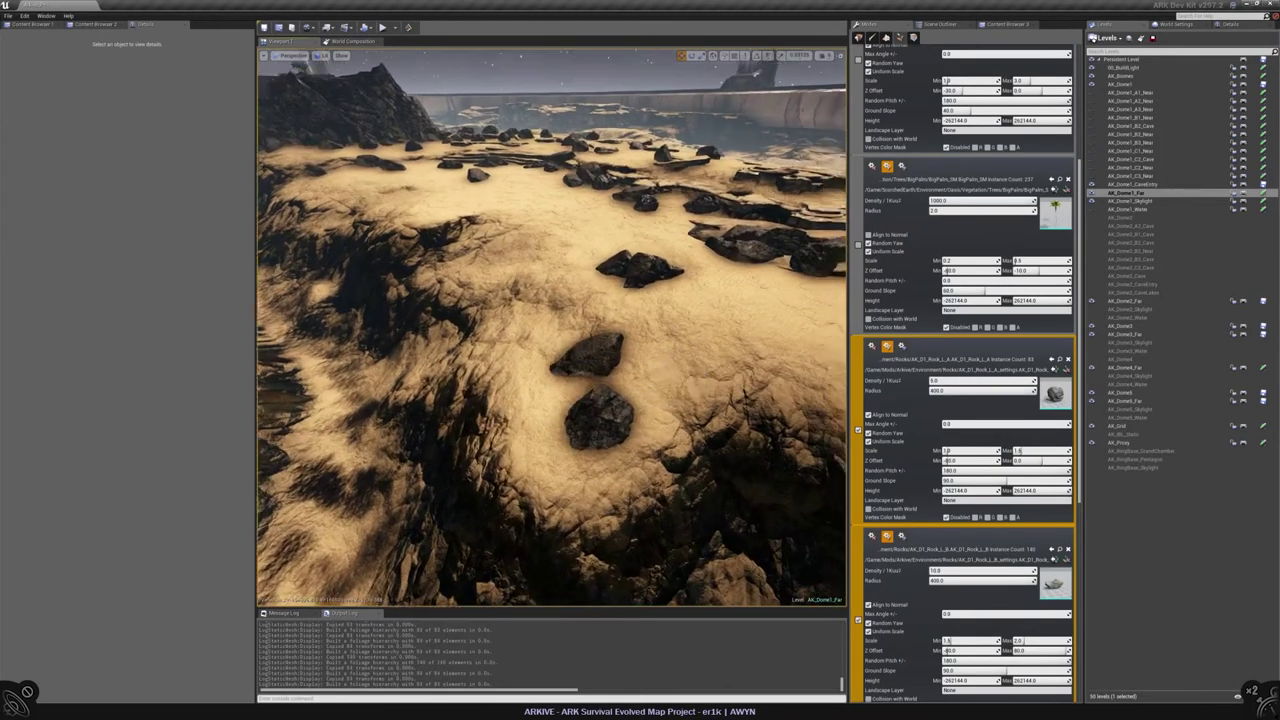
{"action": "right_click_drag", "start_coordinate": [610, 365], "coordinate": [540, 330]}
{"action": "left_click", "coordinate": [632, 352]}
{"action": "left_click", "coordinate": [540, 335]}
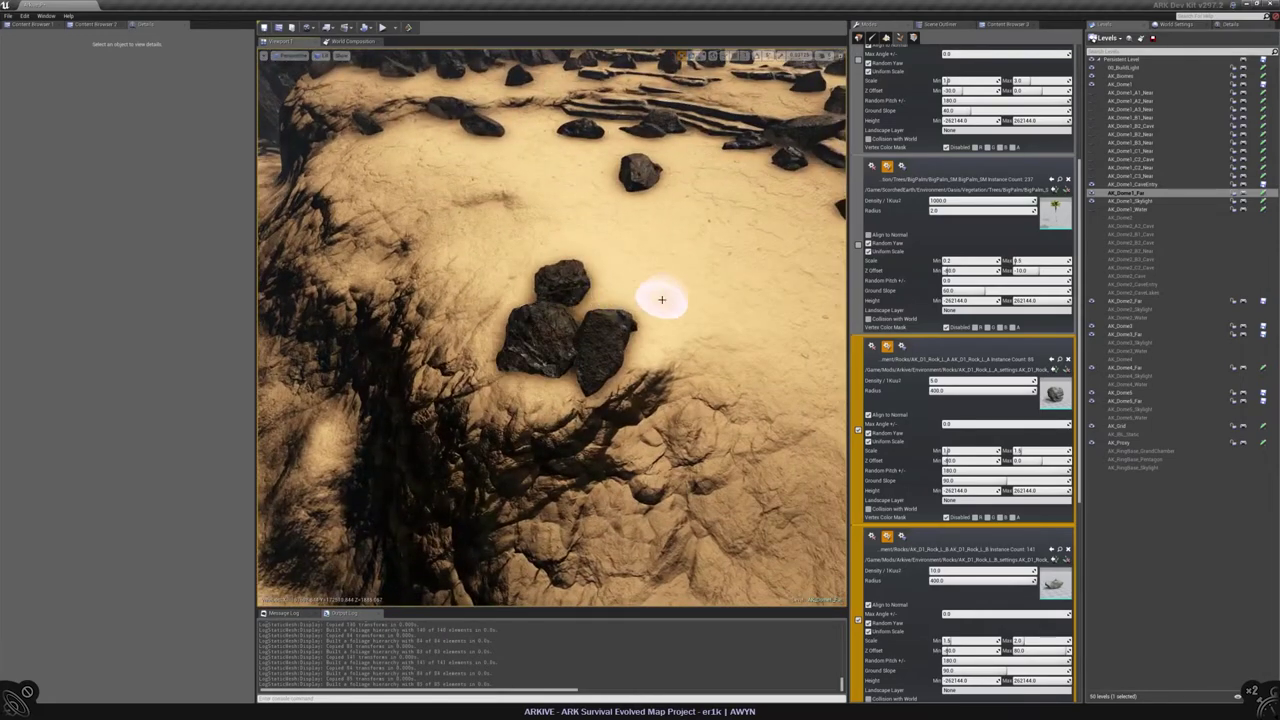
{"action": "left_click", "coordinate": [679, 326]}
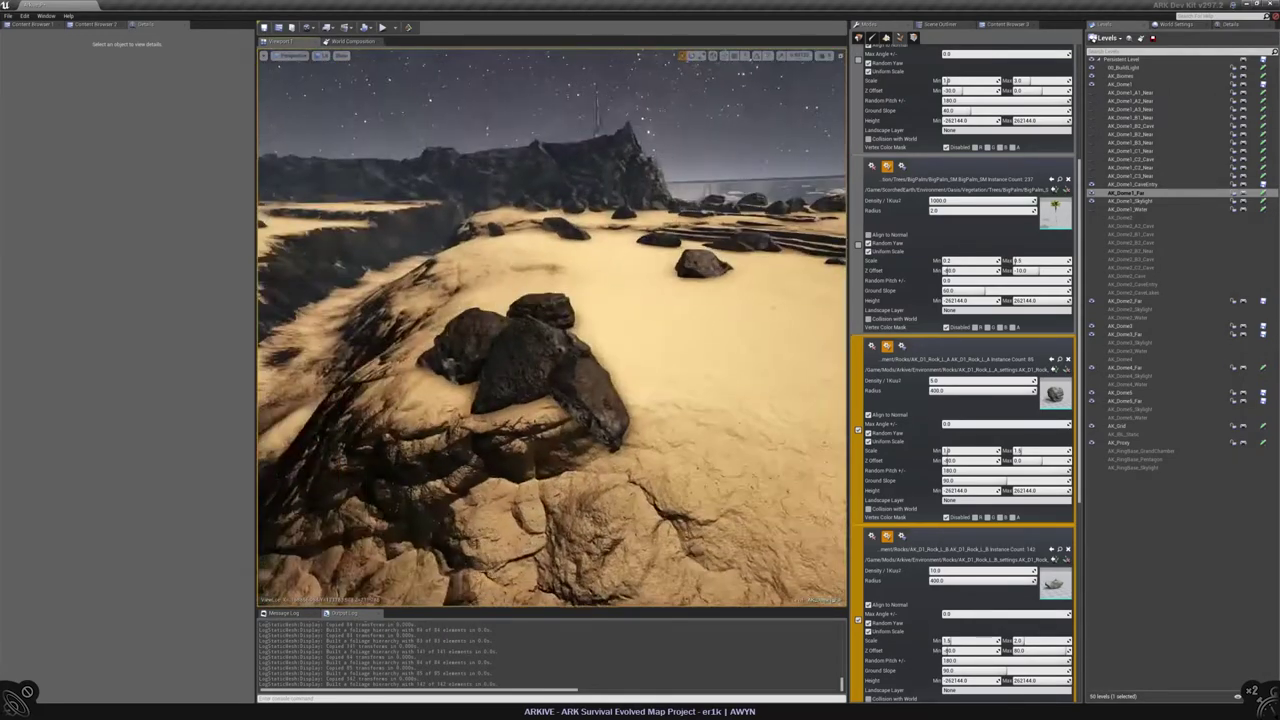
{"action": "right_click_drag", "start_coordinate": [679, 326], "coordinate": [618, 314]}
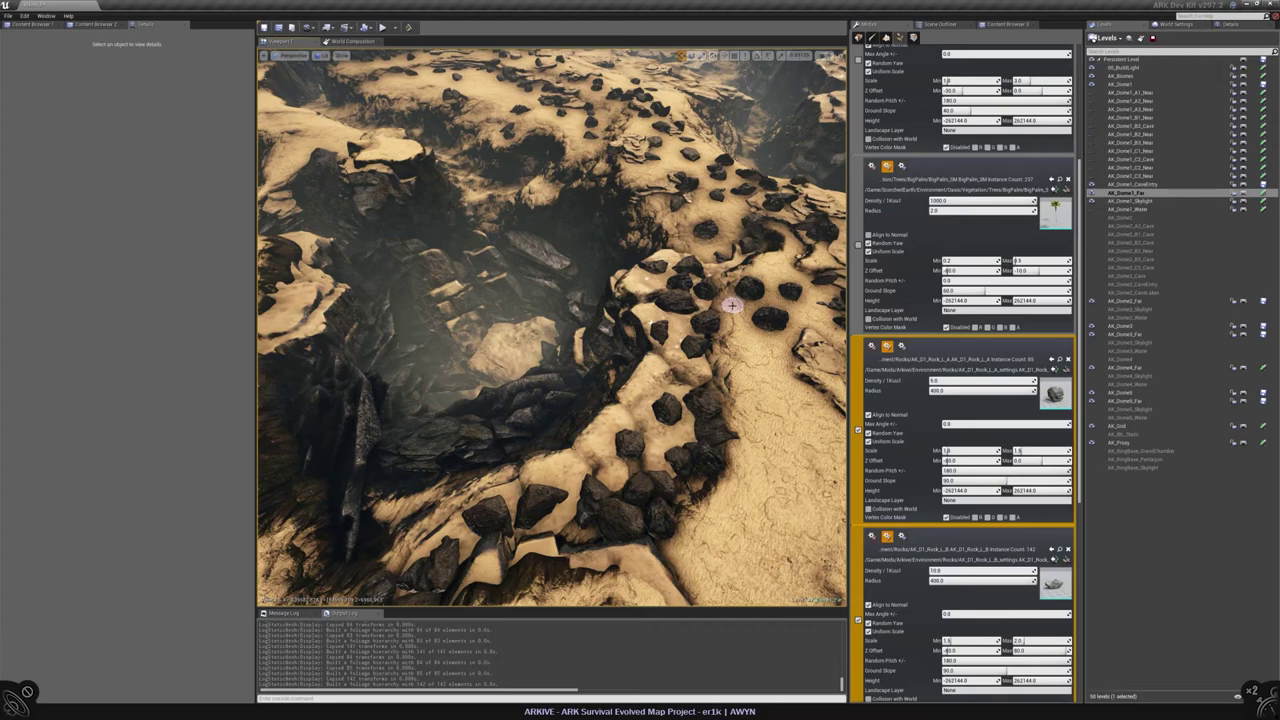
Step: Show the HarvestComp asset folder and hide the AK_Dome1_Water level to expose the seabed around the sandbar
{"action": "mouse_move", "coordinate": [550, 330]}
{"action": "right_mouse_down"}
{"action": "mouse_move", "coordinate": [550, 300]}
{"action": "mouse_move", "coordinate": [540, 340]}
{"action": "mouse_move", "coordinate": [540, 295]}
{"action": "mouse_move", "coordinate": [525, 305]}
{"action": "mouse_move", "coordinate": [530, 335]}
{"action": "mouse_move", "coordinate": [530, 315]}
{"action": "right_mouse_up"}
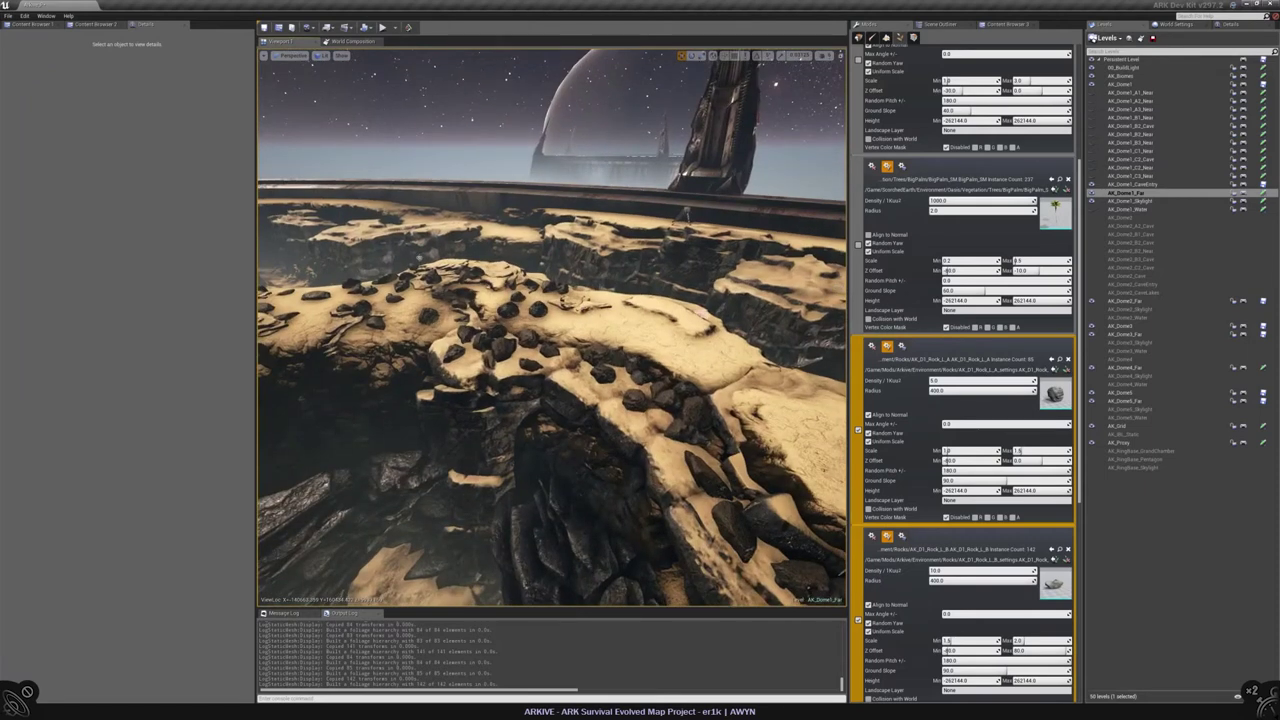
{"action": "left_click", "coordinate": [60, 22]}
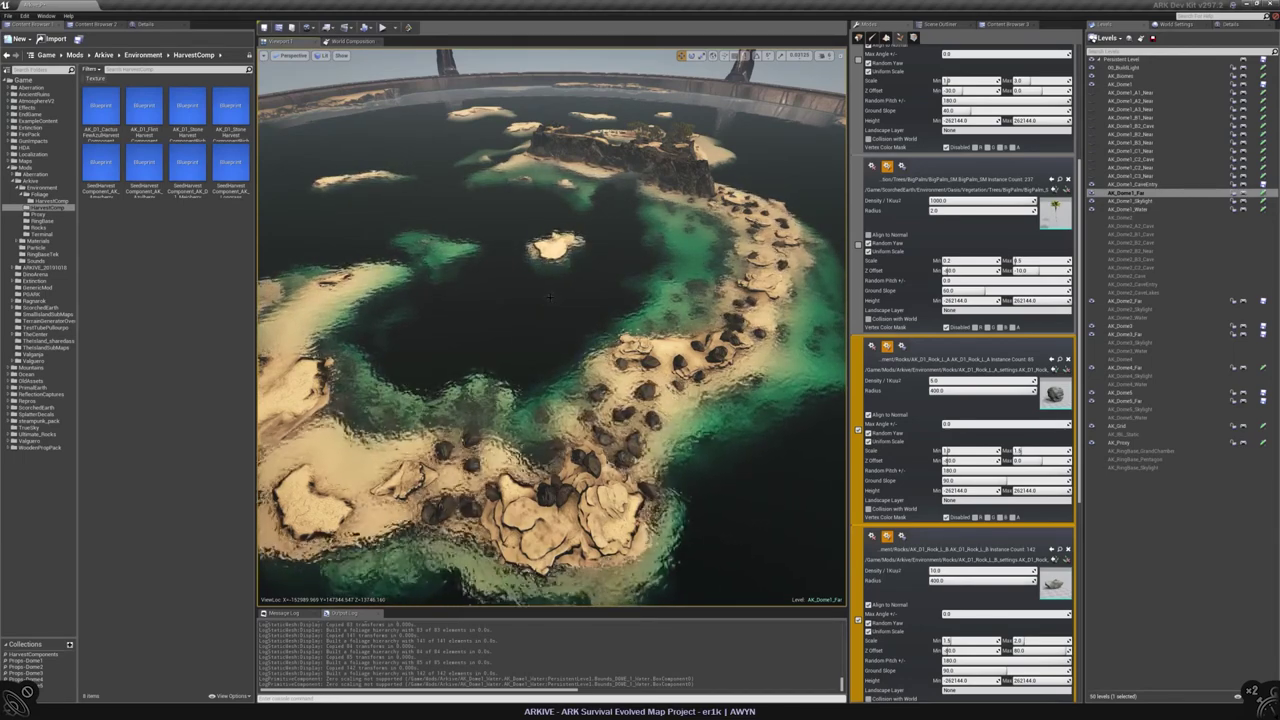
{"action": "mouse_move", "coordinate": [551, 327]}
{"action": "right_mouse_down"}
{"action": "mouse_move", "coordinate": [530, 338]}
{"action": "mouse_move", "coordinate": [549, 320]}
{"action": "mouse_move", "coordinate": [546, 296]}
{"action": "mouse_move", "coordinate": [521, 326]}
{"action": "mouse_move", "coordinate": [530, 364]}
{"action": "mouse_move", "coordinate": [604, 395]}
{"action": "mouse_move", "coordinate": [538, 344]}
{"action": "right_mouse_up"}
{"action": "left_click", "coordinate": [1091, 209]}
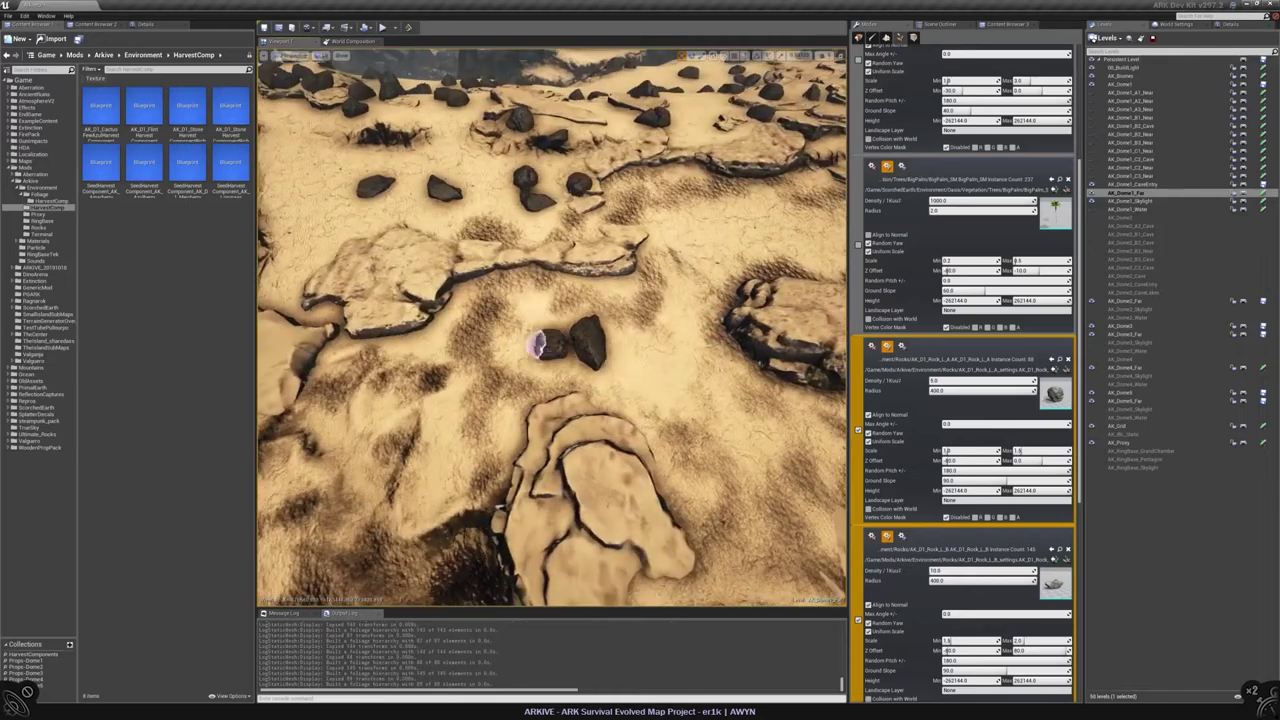
Step: Paint large rocks on the sand between the flat sandstone outcrops, undoing and redoing a placement along the way
{"action": "right_click_drag", "start_coordinate": [712, 248], "coordinate": [640, 291]}
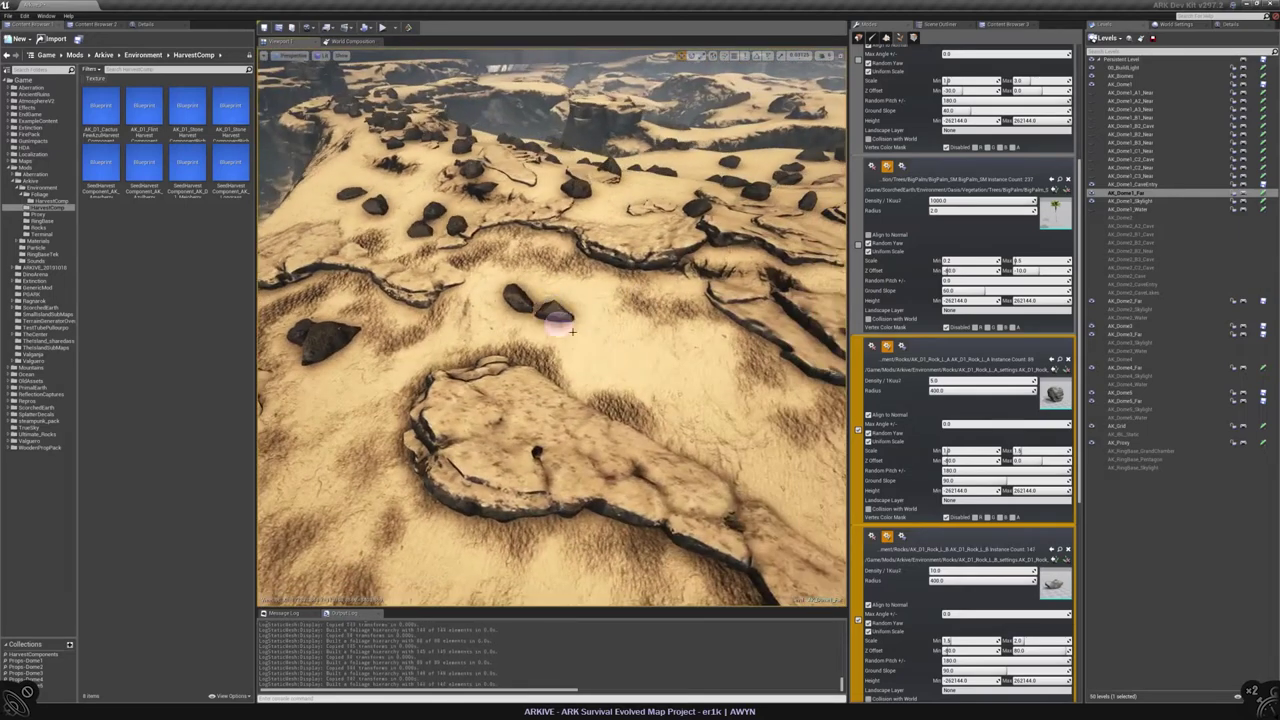
{"action": "left_click", "coordinate": [537, 300]}
{"action": "key", "text": "ctrl+z"}
{"action": "right_click_drag", "start_coordinate": [551, 316], "coordinate": [574, 384]}
{"action": "key", "text": "ctrl+y"}
{"action": "left_click", "coordinate": [541, 301]}
{"action": "left_click", "coordinate": [462, 331]}
{"action": "mouse_move", "coordinate": [671, 414]}
{"action": "right_mouse_down"}
{"action": "mouse_move", "coordinate": [671, 350]}
{"action": "mouse_move", "coordinate": [543, 429]}
{"action": "right_mouse_up"}
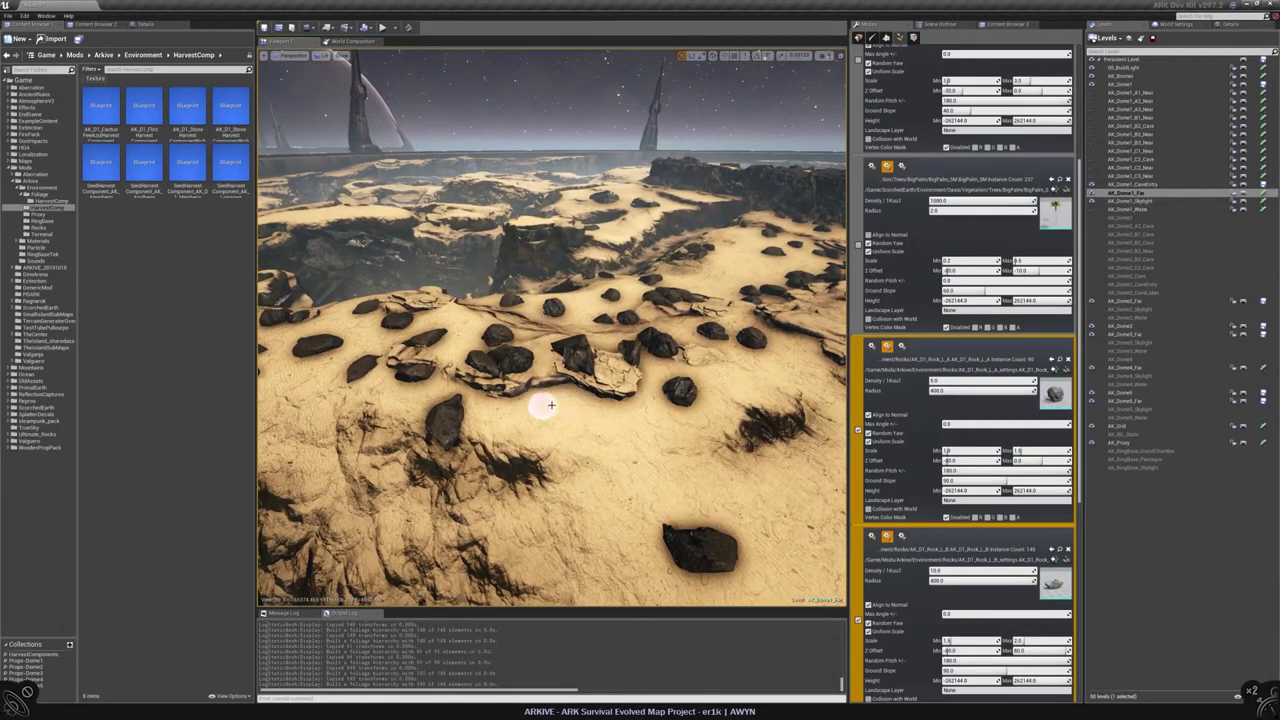
Step: Show the AK_Dome1_Water level to check the rocks against the shoreline, and hide it again
{"action": "mouse_move", "coordinate": [550, 405]}
{"action": "right_mouse_down"}
{"action": "mouse_move", "coordinate": [550, 372]}
{"action": "mouse_move", "coordinate": [600, 372]}
{"action": "mouse_move", "coordinate": [604, 348]}
{"action": "right_mouse_up"}
{"action": "left_click", "coordinate": [1092, 209]}
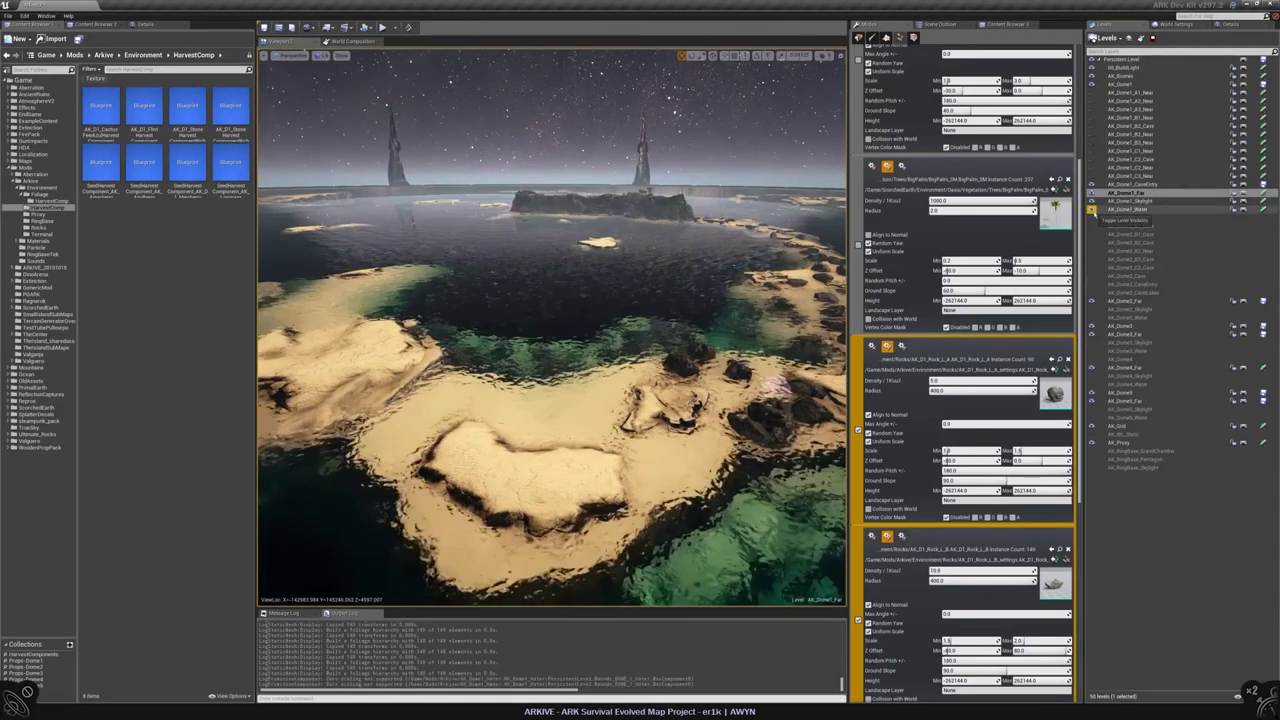
{"action": "left_click", "coordinate": [1092, 209]}
Step: Paint large rocks along the bare end of the sandbar, beside the cliff edge and on its raised sand ledges
{"action": "right_click_drag", "start_coordinate": [640, 390], "coordinate": [522, 348]}
{"action": "mouse_move", "coordinate": [528, 325]}
{"action": "left_mouse_down"}
{"action": "mouse_move", "coordinate": [506, 360]}
{"action": "mouse_move", "coordinate": [429, 406]}
{"action": "mouse_move", "coordinate": [597, 375]}
{"action": "left_mouse_up"}
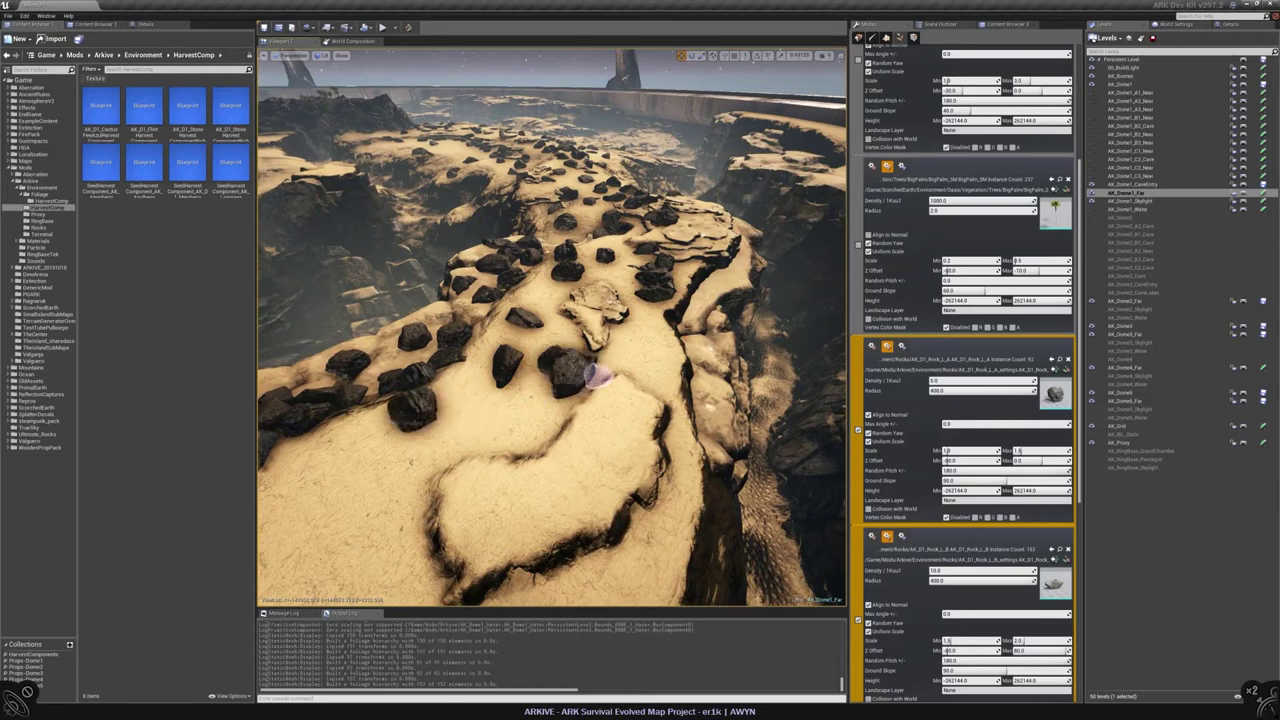
{"action": "right_click_drag", "start_coordinate": [651, 371], "coordinate": [628, 336]}
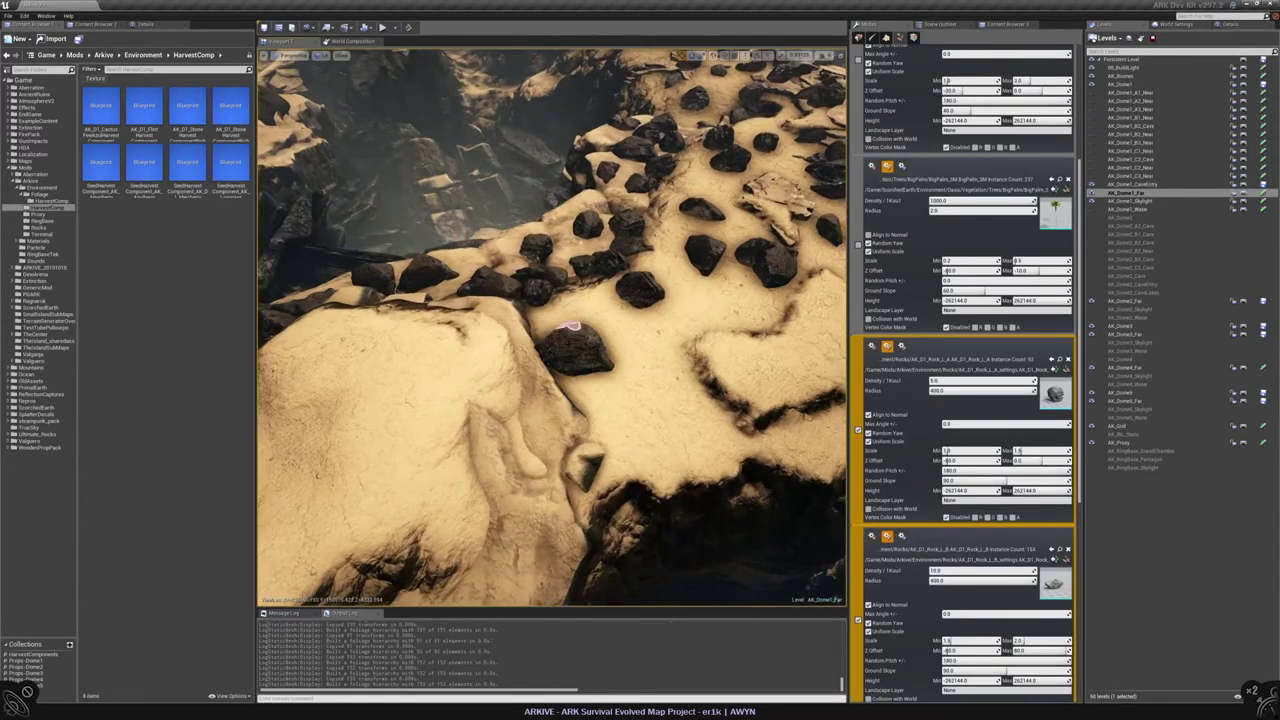
{"action": "left_click_drag", "start_coordinate": [662, 402], "coordinate": [606, 420]}
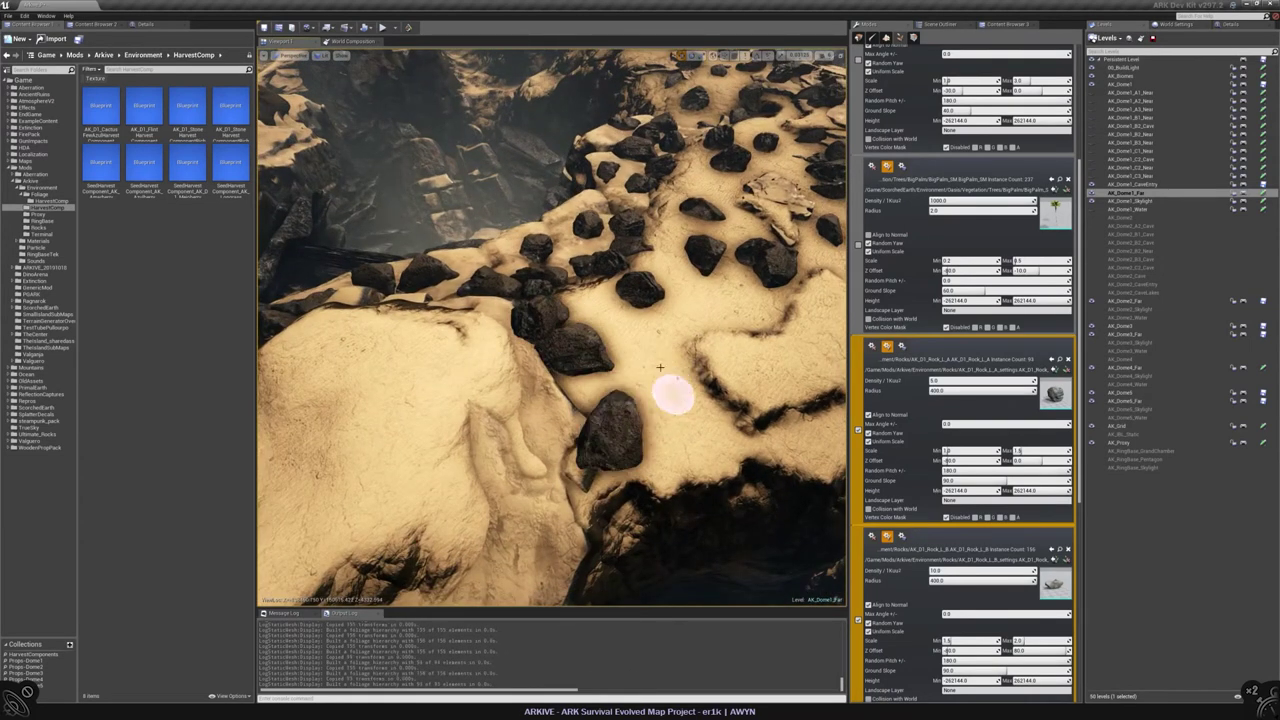
{"action": "right_click_drag", "start_coordinate": [646, 340], "coordinate": [552, 318]}
{"action": "left_click", "coordinate": [586, 343]}
{"action": "right_click_drag", "start_coordinate": [589, 392], "coordinate": [598, 383]}
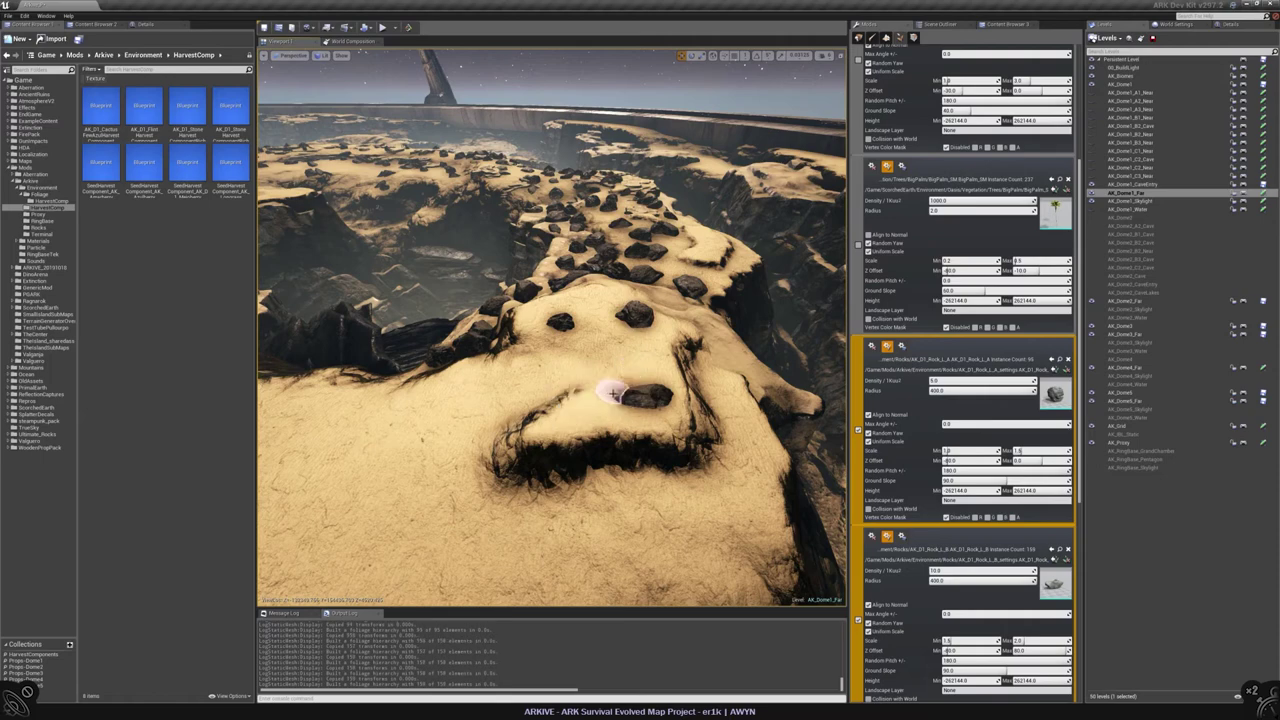
Step: Leave foliage painting for actor placement at the dark cliff below the ridge and bring up the scene's actor list
{"action": "mouse_move", "coordinate": [589, 392]}
{"action": "right_mouse_down"}
{"action": "mouse_move", "coordinate": [576, 388]}
{"action": "mouse_move", "coordinate": [577, 412]}
{"action": "right_mouse_up"}
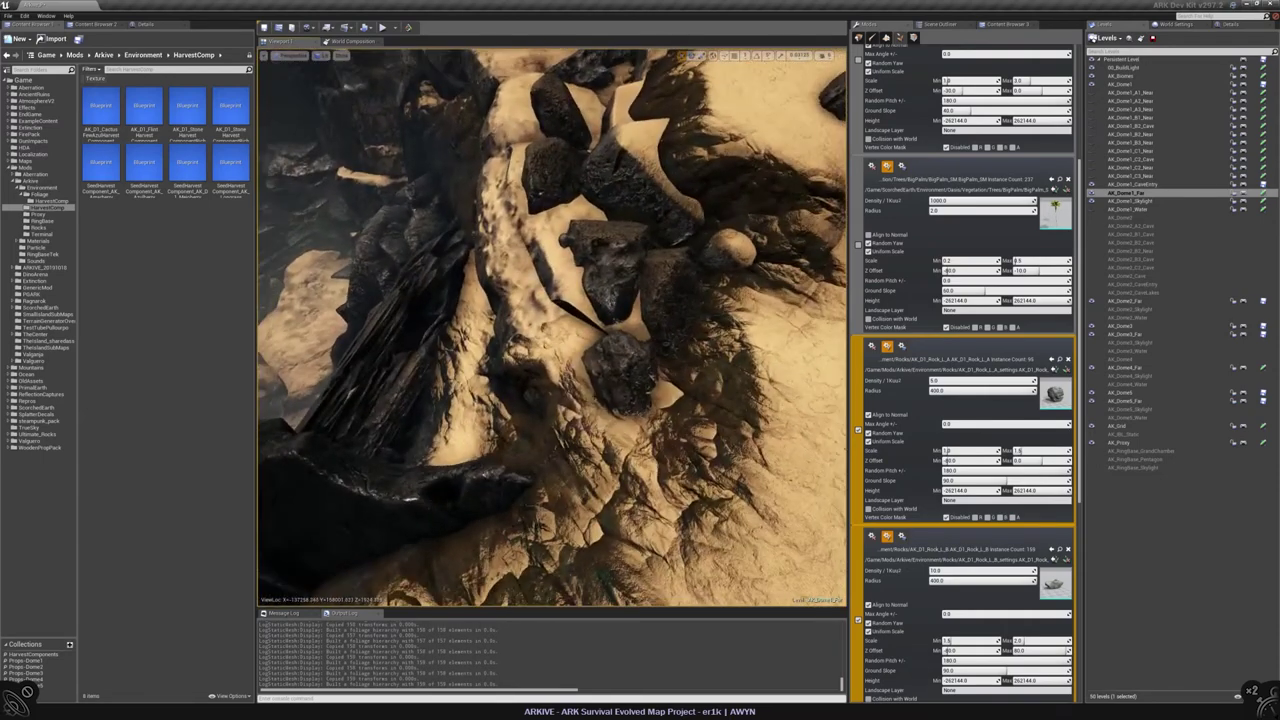
{"action": "mouse_move", "coordinate": [473, 412]}
{"action": "right_mouse_down"}
{"action": "mouse_move", "coordinate": [500, 449]}
{"action": "mouse_move", "coordinate": [765, 380]}
{"action": "right_mouse_up"}
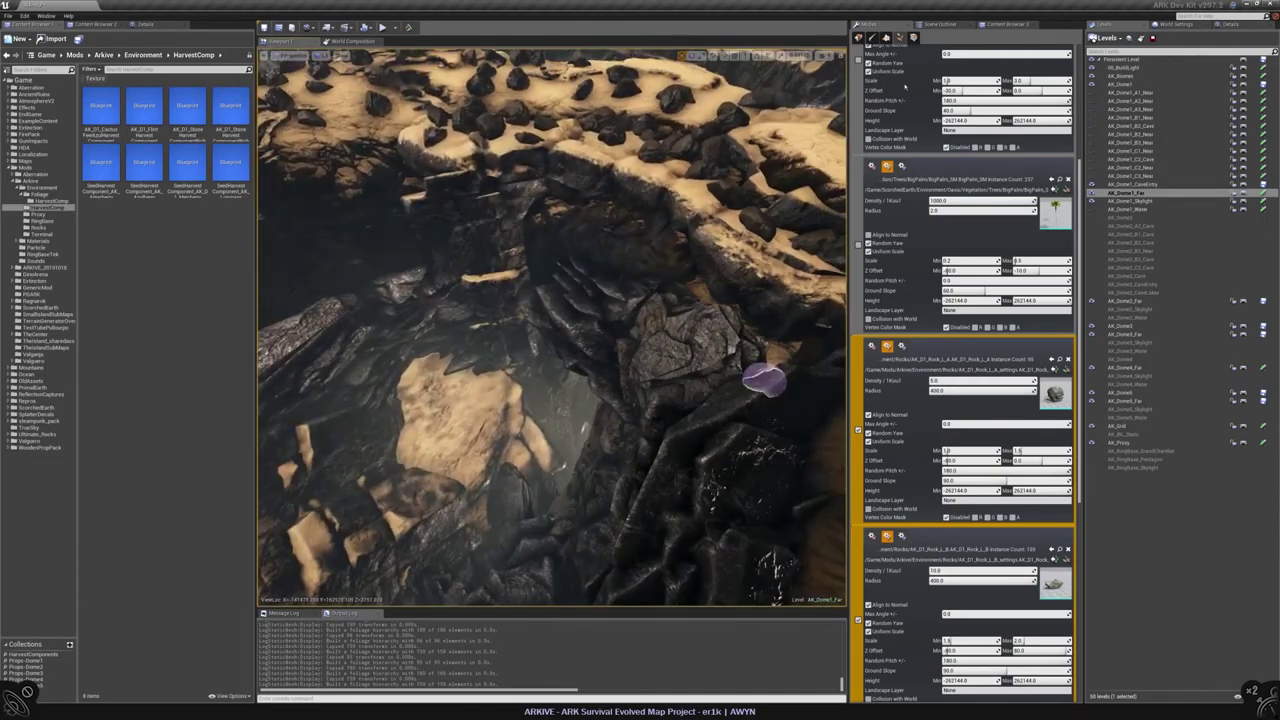
{"action": "key", "text": "shift+1"}
{"action": "left_click", "coordinate": [945, 24]}
Step: Copy a large cliff rock, paste it at the gap below the sandy rim, and rotate it to fit into the cliff
{"action": "right_click_drag", "start_coordinate": [550, 330], "coordinate": [578, 275]}
{"action": "left_click", "coordinate": [533, 337]}
{"action": "right_click", "coordinate": [580, 272]}
{"action": "left_click", "coordinate": [702, 400]}
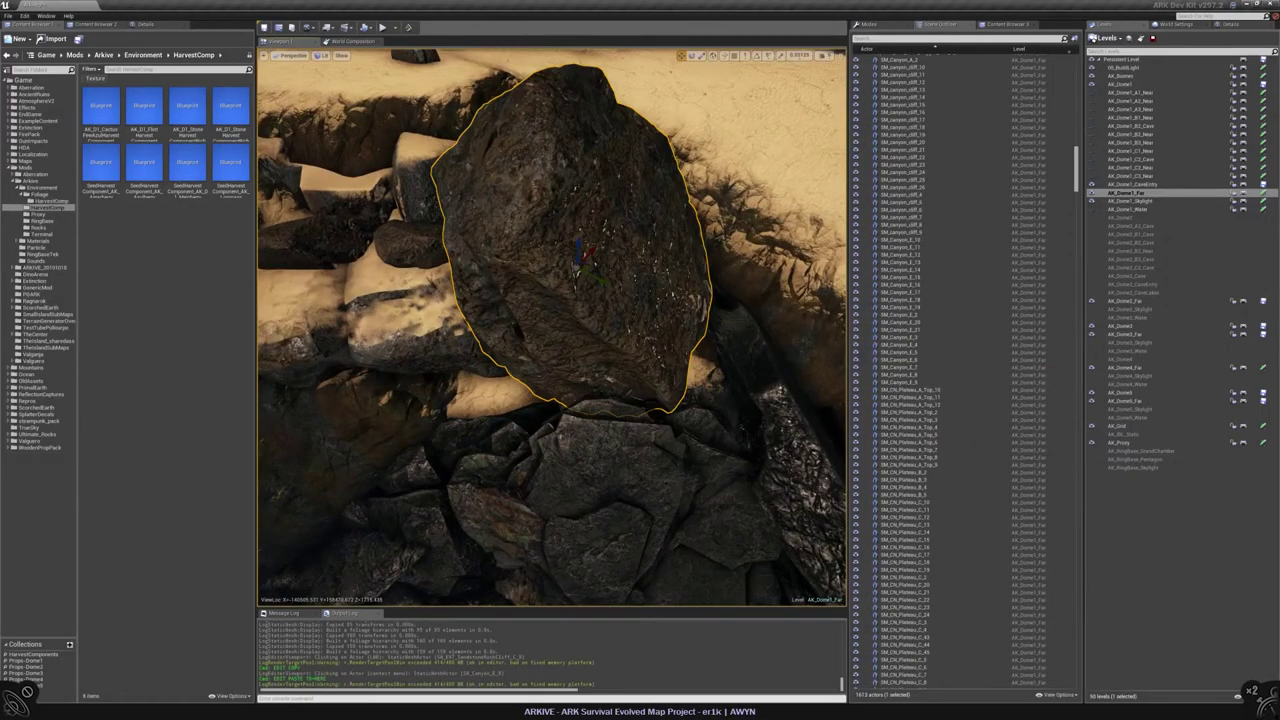
{"action": "key", "text": "e"}
{"action": "left_click_drag", "start_coordinate": [590, 262], "coordinate": [620, 270]}
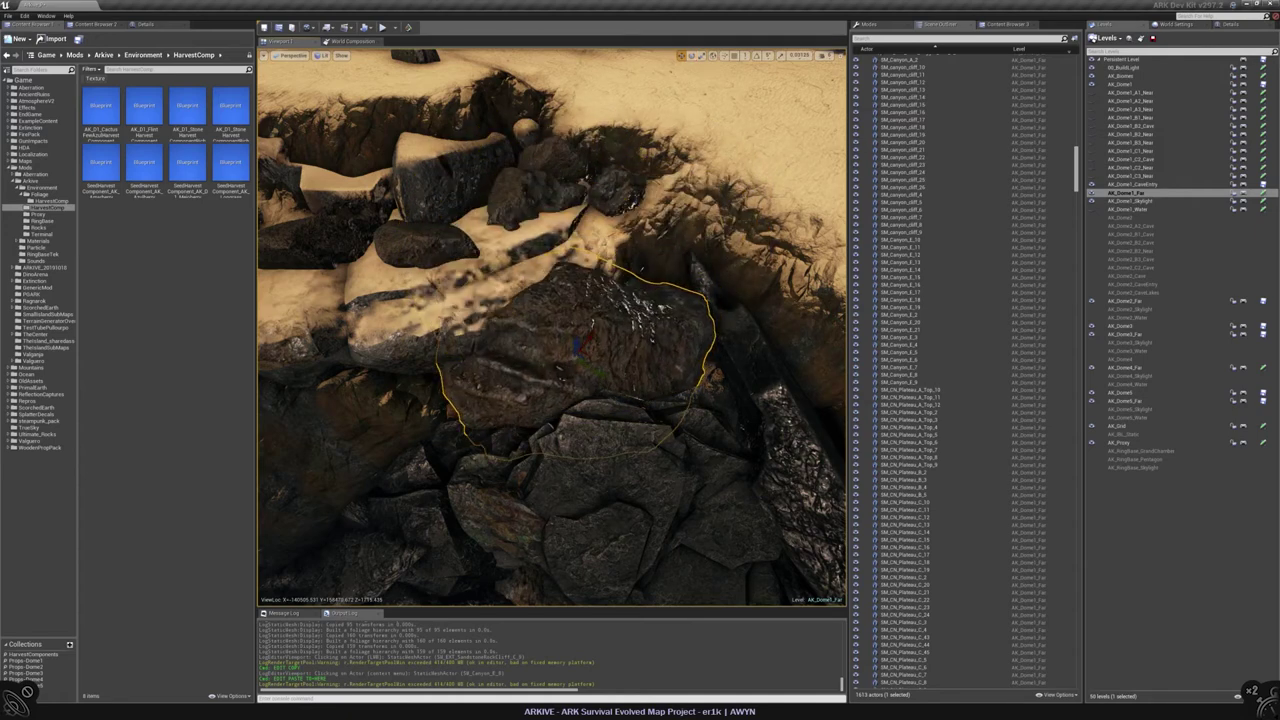
Step: Undo the last changes to the copied cliff rock and re-rotate it to fill the gap below the sandy rim
{"action": "left_click_drag", "start_coordinate": [550, 330], "coordinate": [600, 330], "text": "alt"}
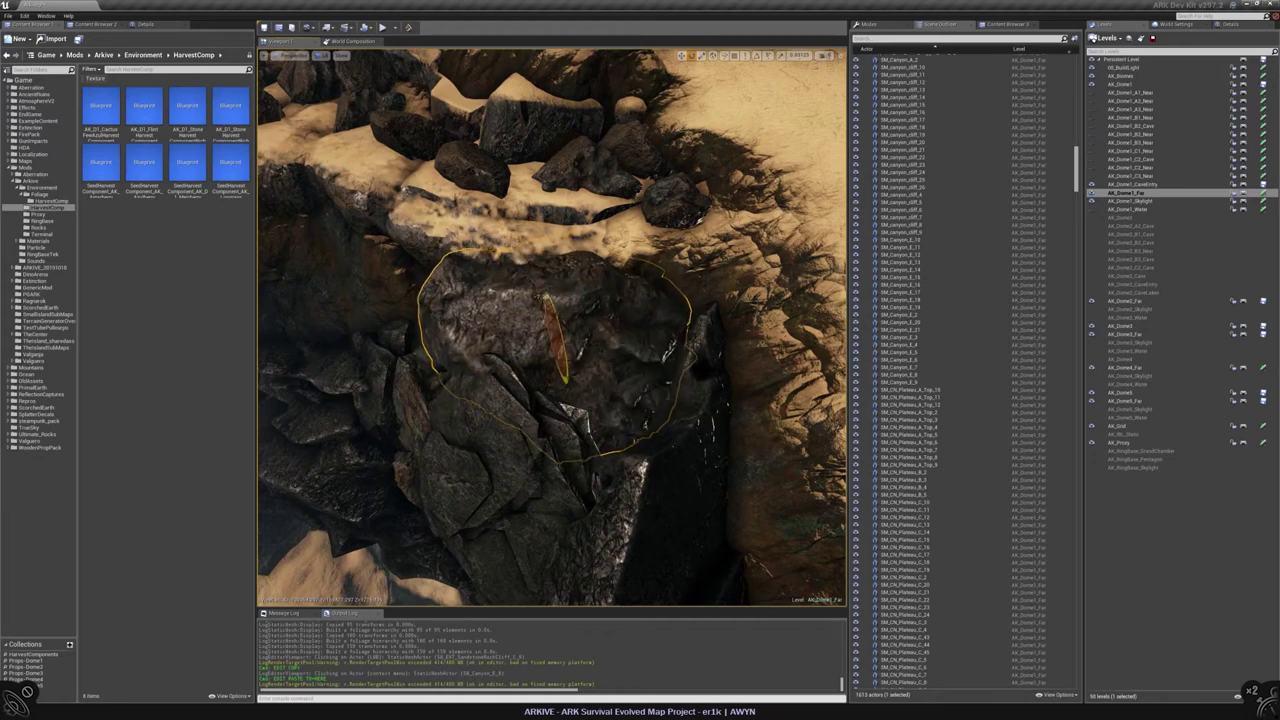
{"action": "key", "text": "ctrl+z"}
{"action": "key", "text": "ctrl+z"}
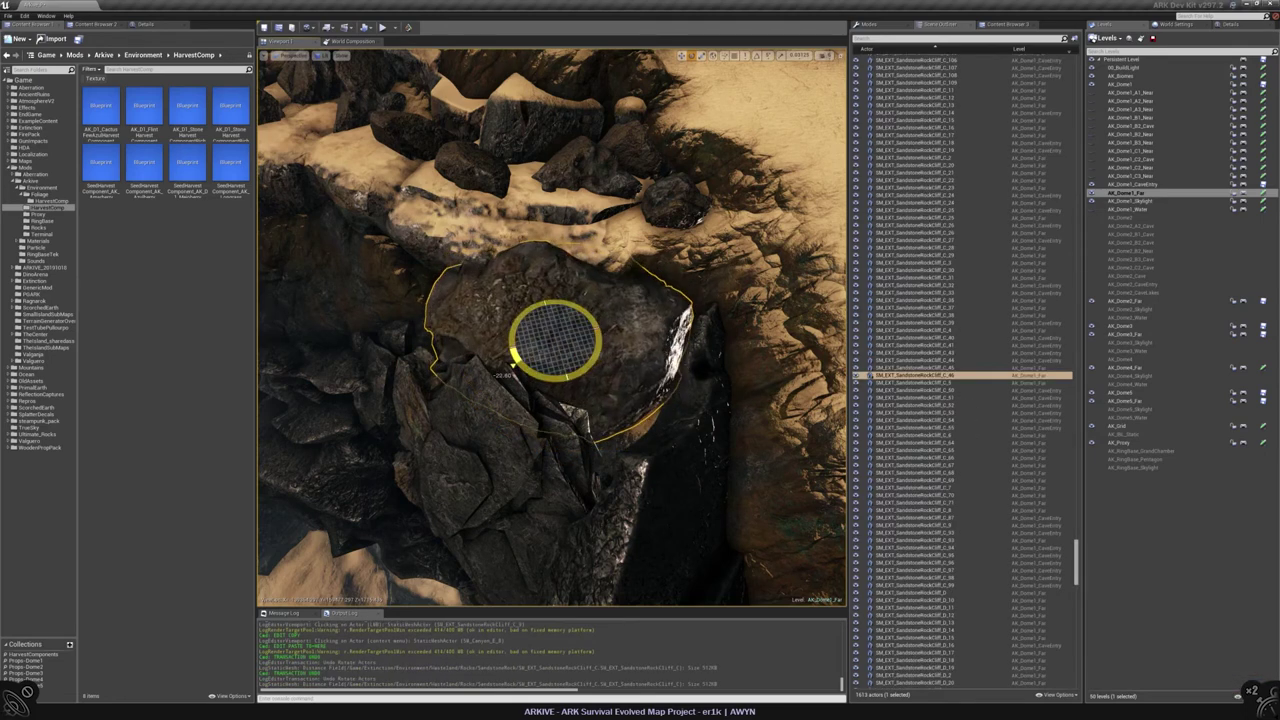
{"action": "scroll", "coordinate": [552, 328], "scroll_direction": "up", "scroll_amount": 6}
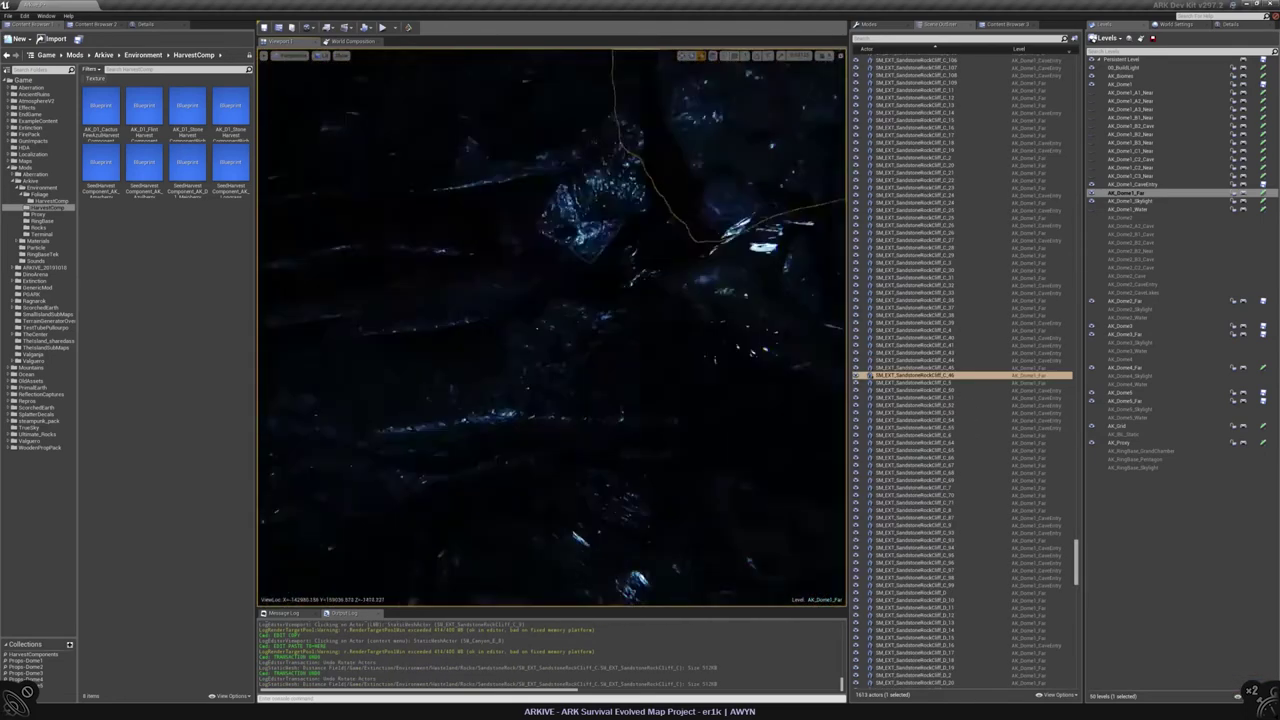
{"action": "scroll", "coordinate": [552, 328], "scroll_direction": "down", "scroll_amount": 8}
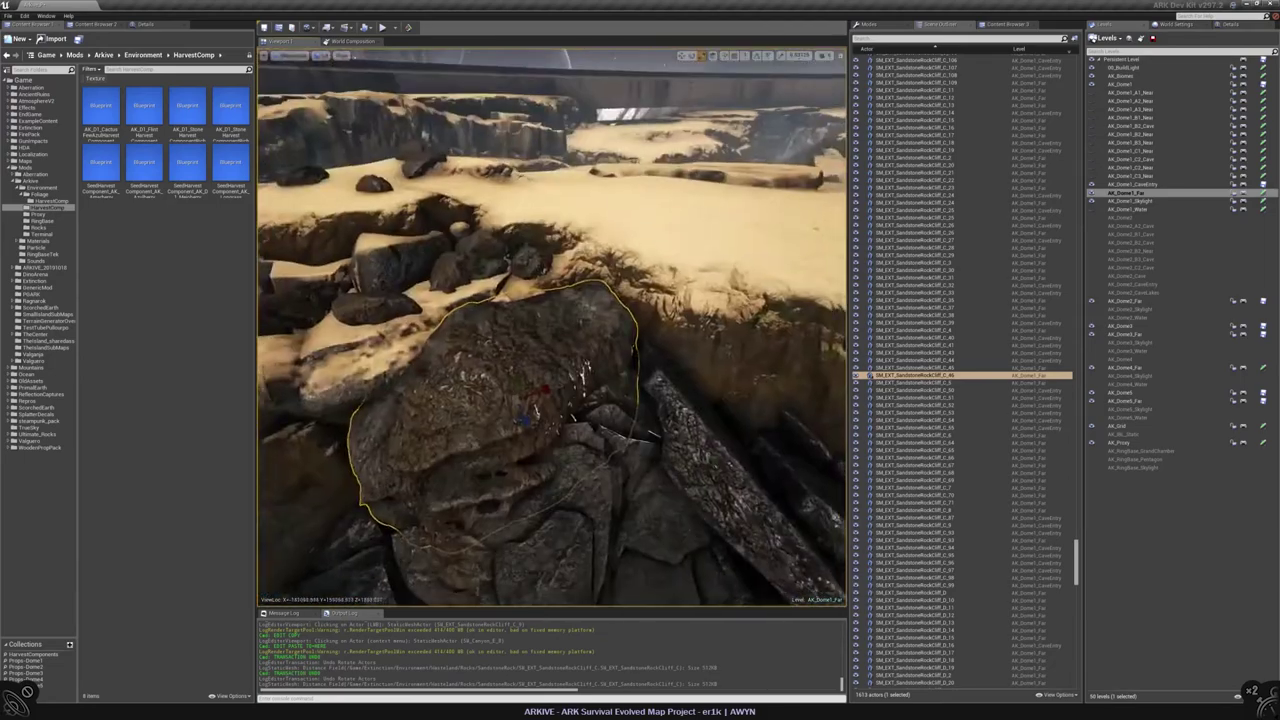
{"action": "left_click_drag", "start_coordinate": [552, 328], "coordinate": [680, 450], "text": "alt"}
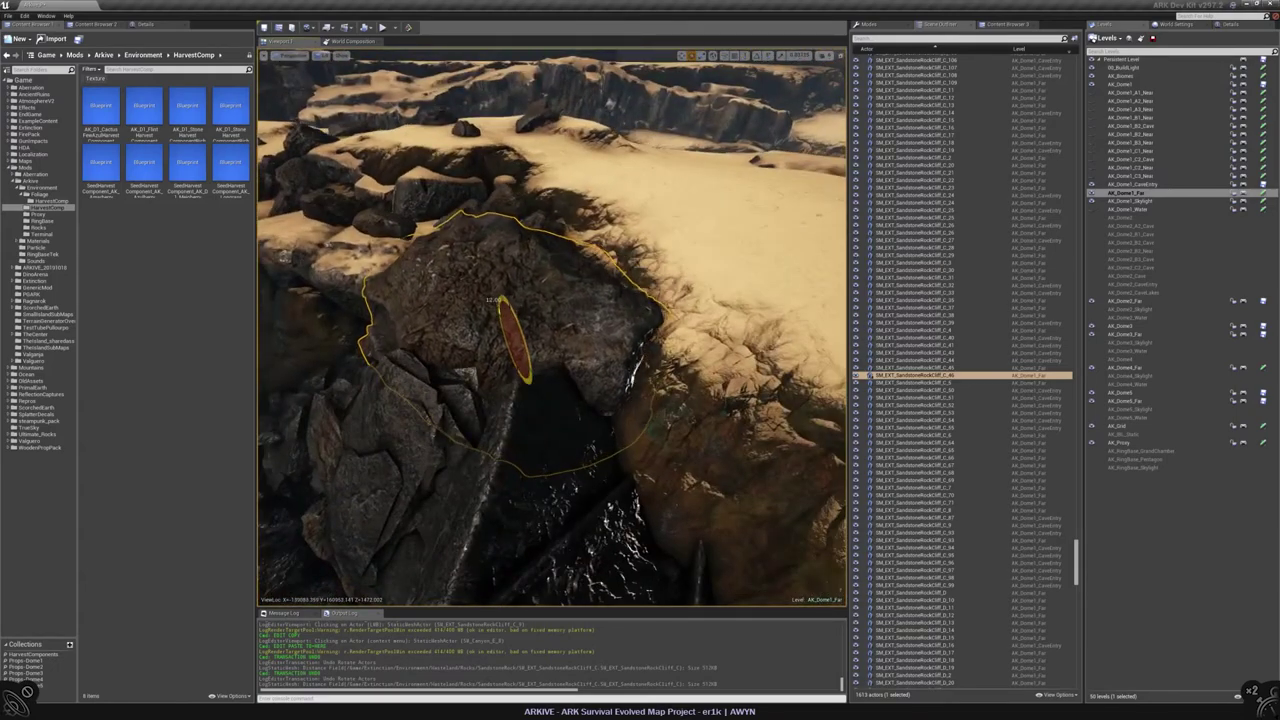
{"action": "left_click_drag", "start_coordinate": [600, 330], "coordinate": [715, 412], "text": "alt"}
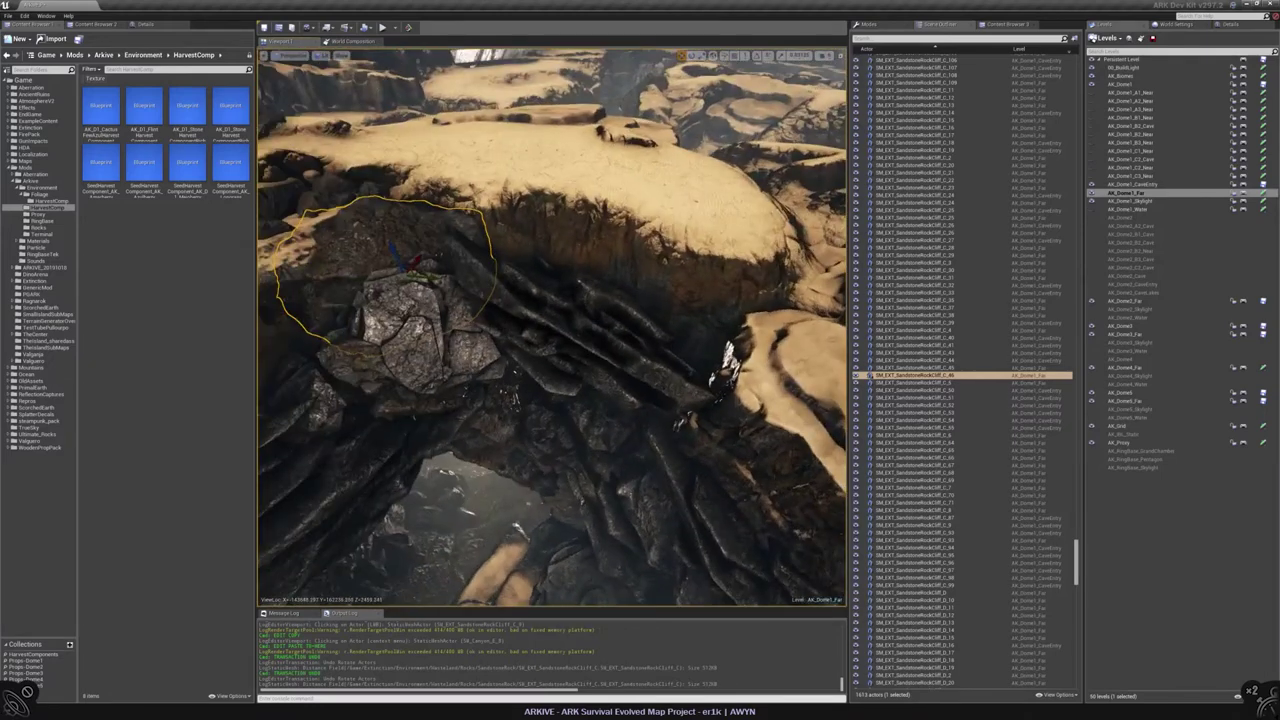
Step: Paste another copy of the cliff rock at the dark gap beside the lower sandy ledge, rotate it, and undo its last scaling
{"action": "left_click", "coordinate": [726, 361]}
{"action": "key", "text": "f"}
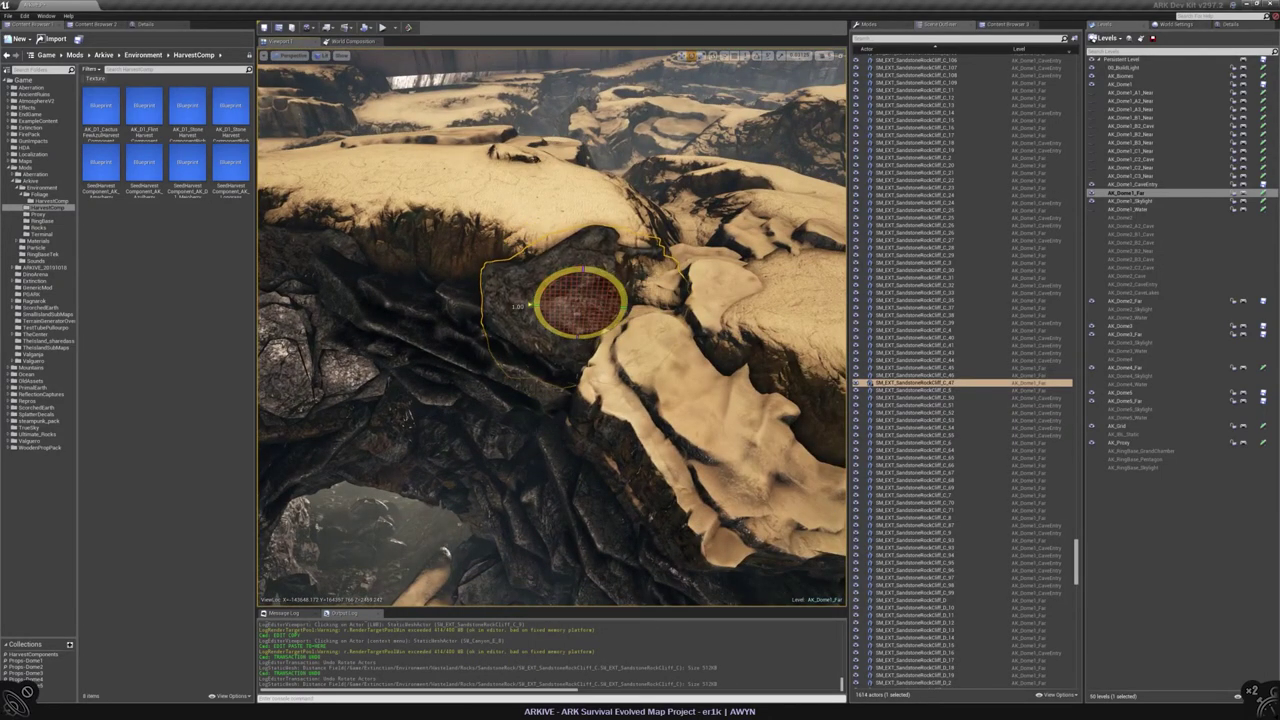
{"action": "key", "text": "e"}
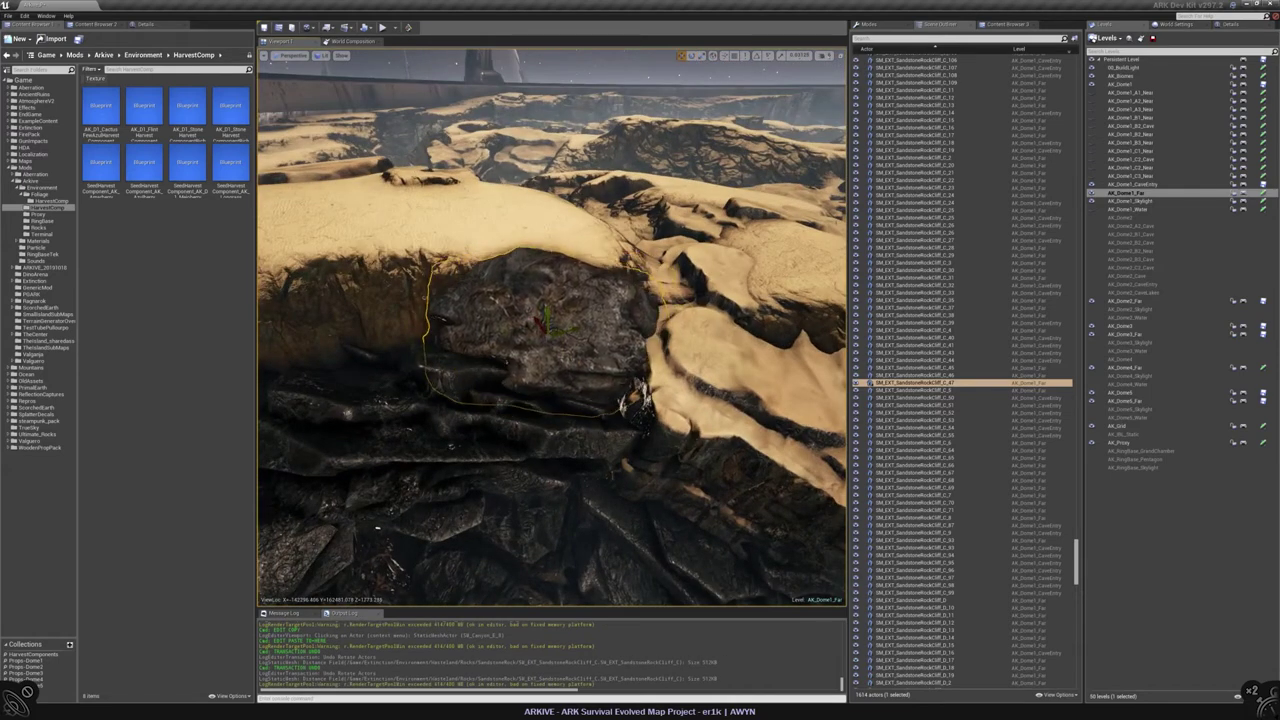
{"action": "left_click_drag", "start_coordinate": [491, 320], "coordinate": [540, 330], "text": "alt"}
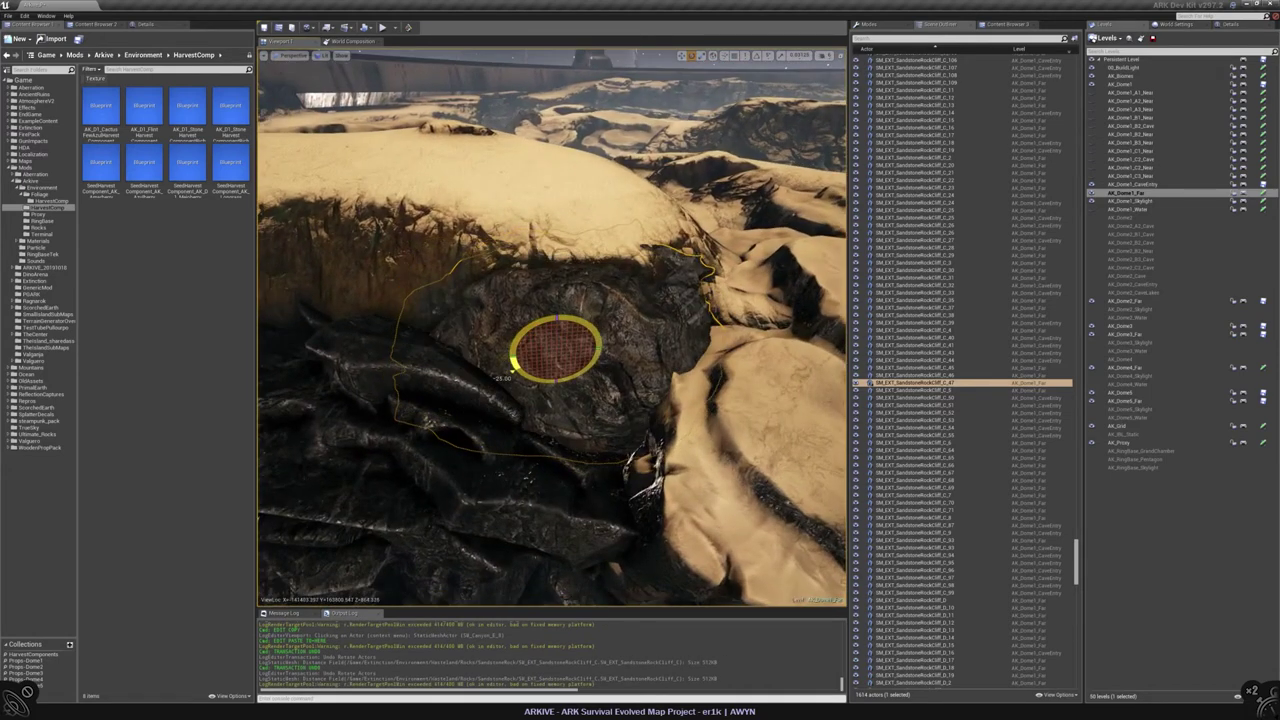
{"action": "left_click_drag", "start_coordinate": [655, 472], "coordinate": [480, 335], "text": "alt"}
{"action": "key", "text": "ctrl+z"}
{"action": "key", "text": "ctrl+z"}
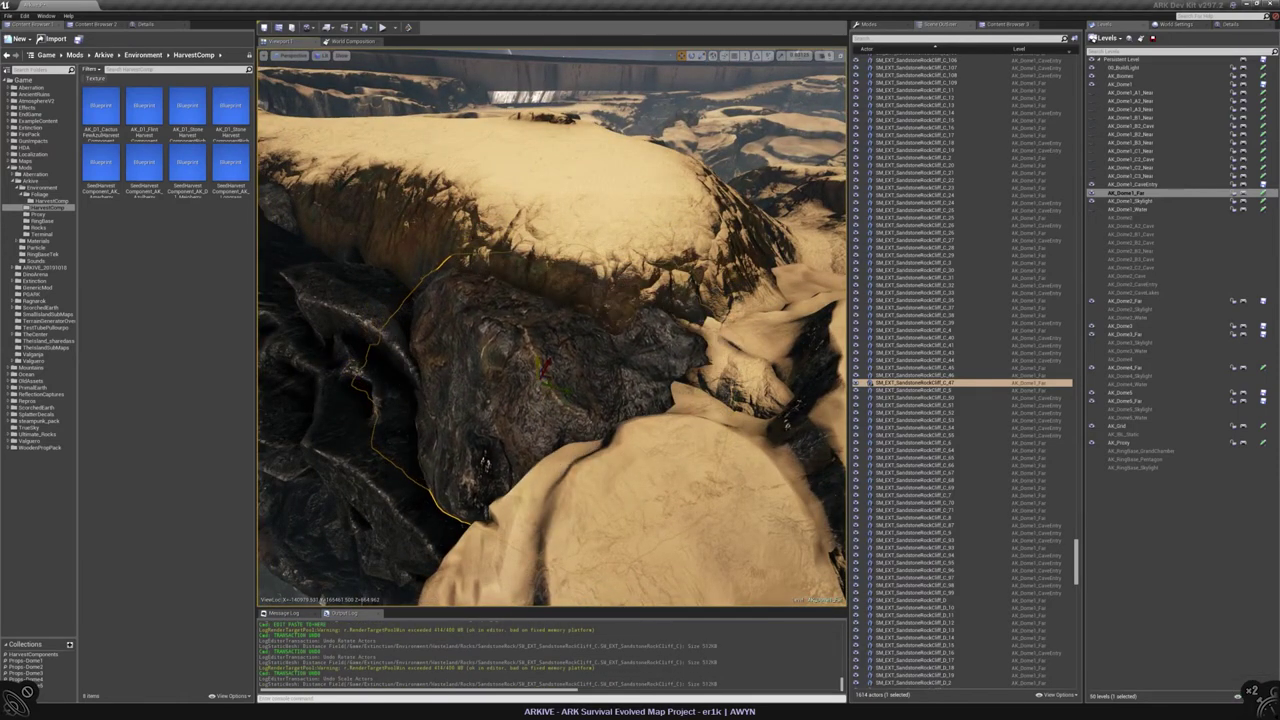
Step: Adjust the second rock copy's rotation until it blends into the dark cliff below the sand plateau
{"action": "right_click_drag", "start_coordinate": [491, 209], "coordinate": [491, 209]}
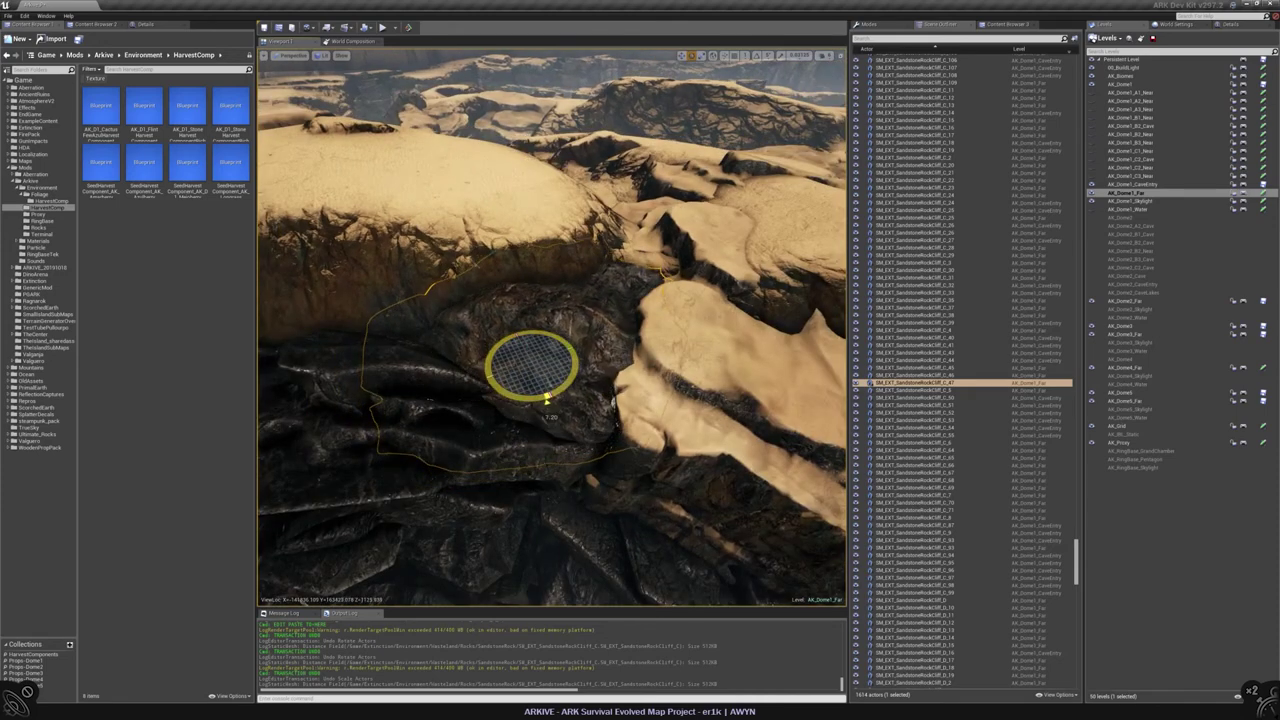
{"action": "right_click_drag", "start_coordinate": [506, 216], "coordinate": [506, 216]}
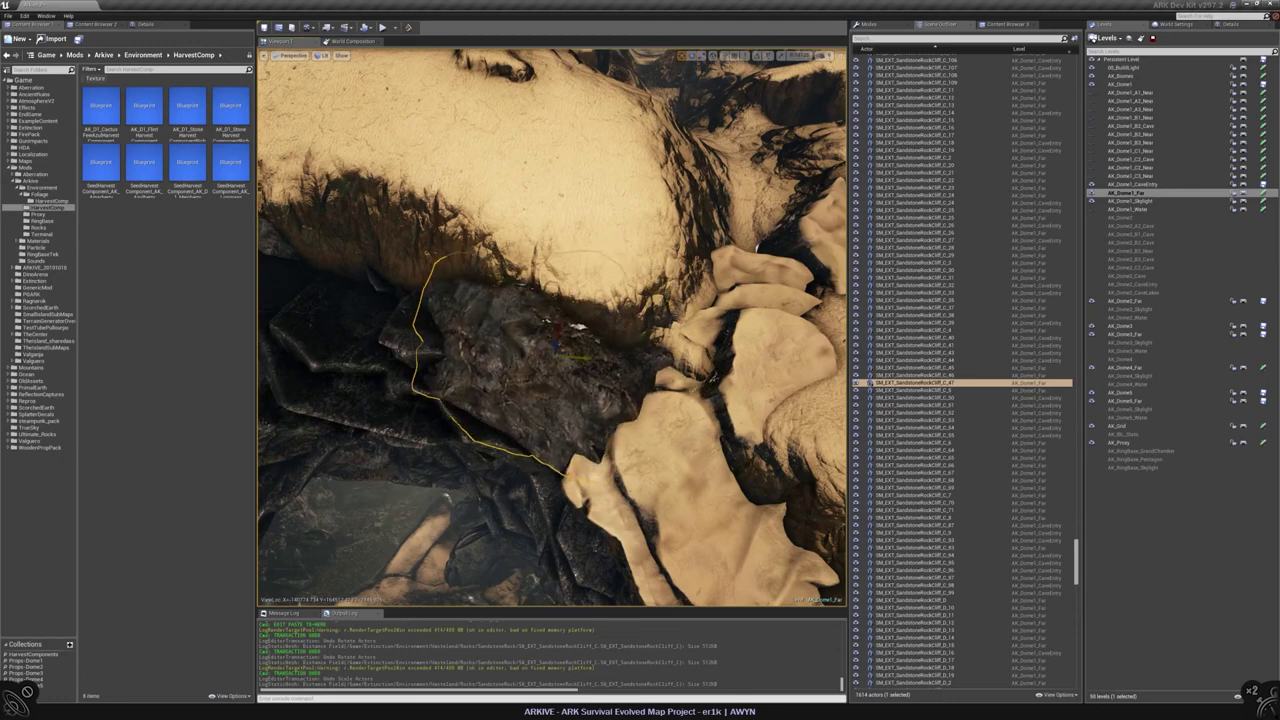
{"action": "right_click_drag", "start_coordinate": [506, 216], "coordinate": [506, 216]}
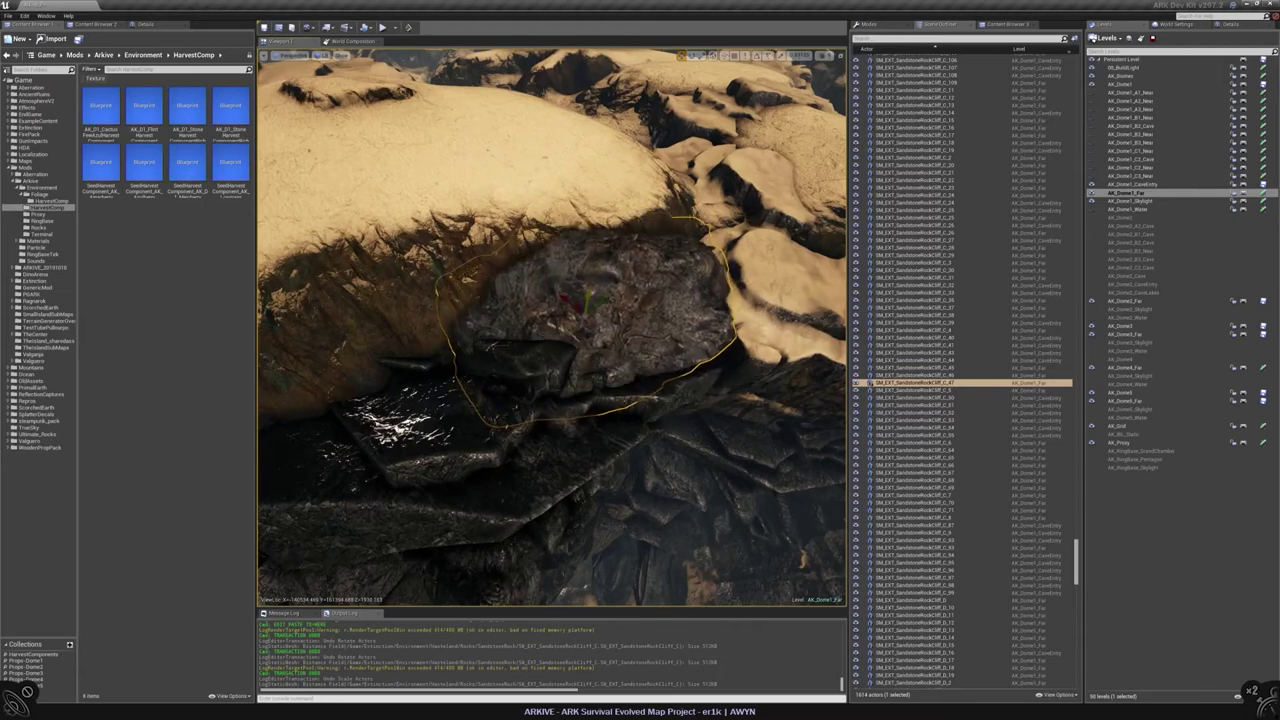
{"action": "right_click_drag", "start_coordinate": [506, 216], "coordinate": [693, 567]}
Step: Deselect the rock, save the AK_Dome1_Far level, and return to foliage painting
{"action": "key", "text": "Escape"}
{"action": "key", "text": "ctrl+s"}
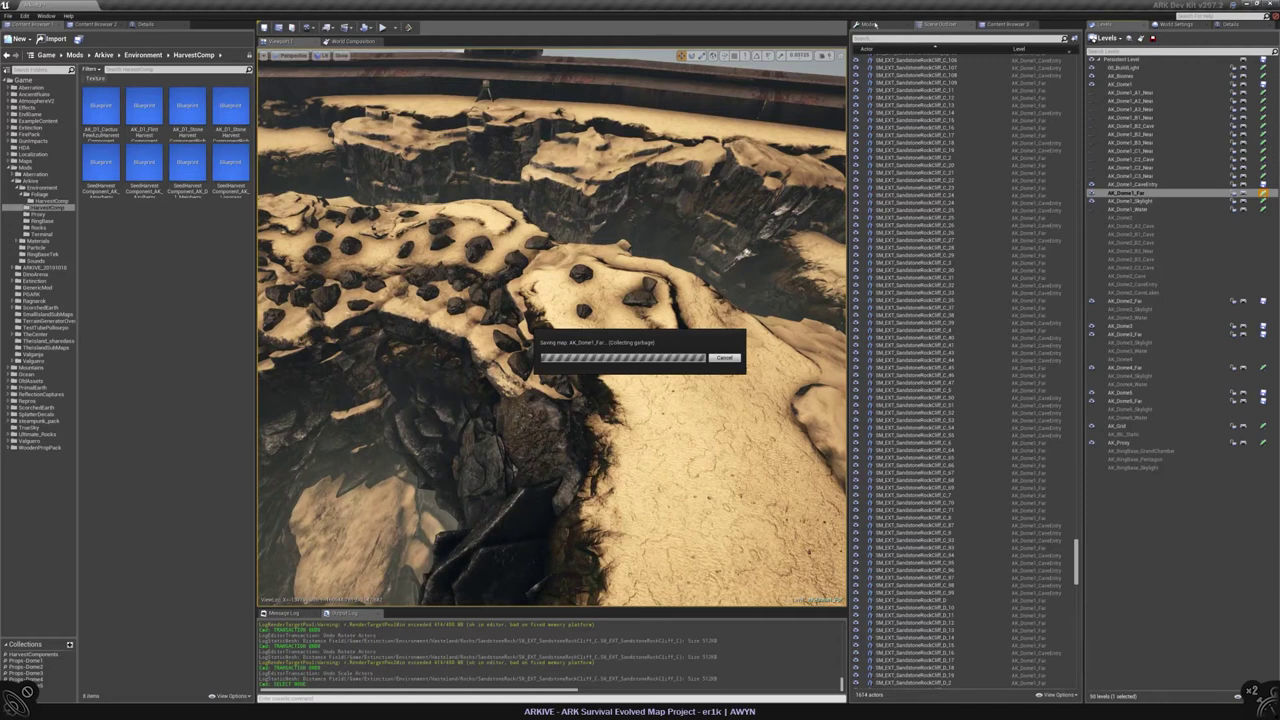
{"action": "left_click", "coordinate": [869, 23]}
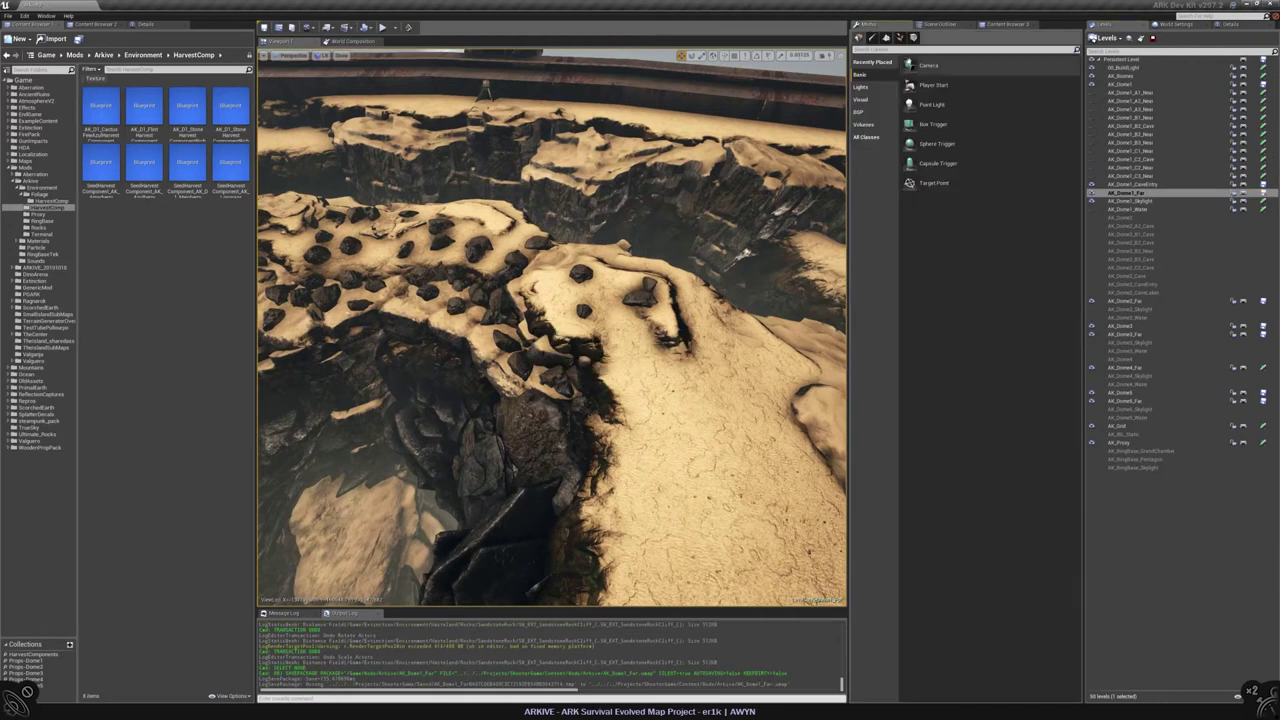
{"action": "left_click", "coordinate": [899, 37]}
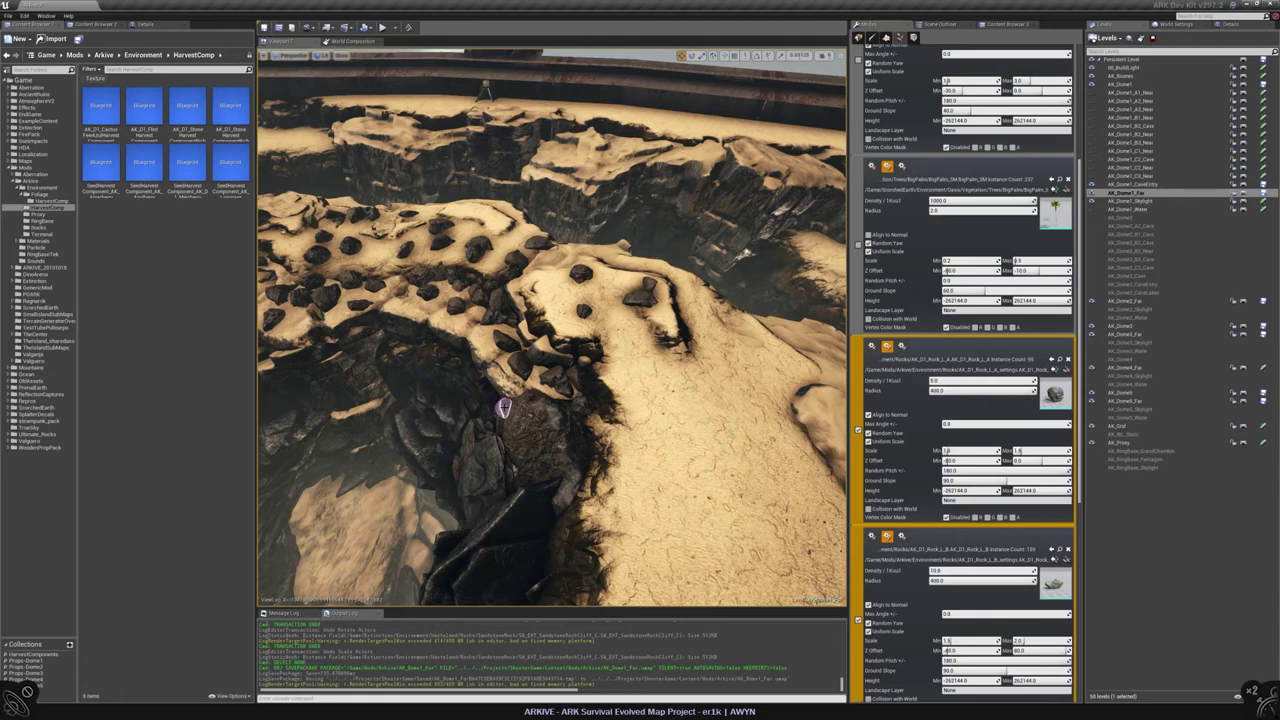
Step: Paint large rocks around the filled cliff gap and along the sandy ridge beside the stepped ledges
{"action": "mouse_move", "coordinate": [505, 403]}
{"action": "right_mouse_down"}
{"action": "mouse_move", "coordinate": [543, 329]}
{"action": "mouse_move", "coordinate": [471, 314]}
{"action": "mouse_move", "coordinate": [523, 271]}
{"action": "mouse_move", "coordinate": [530, 280]}
{"action": "mouse_move", "coordinate": [486, 334]}
{"action": "right_mouse_up"}
{"action": "mouse_move", "coordinate": [531, 380]}
{"action": "right_mouse_down"}
{"action": "mouse_move", "coordinate": [540, 370]}
{"action": "mouse_move", "coordinate": [476, 369]}
{"action": "right_mouse_up"}
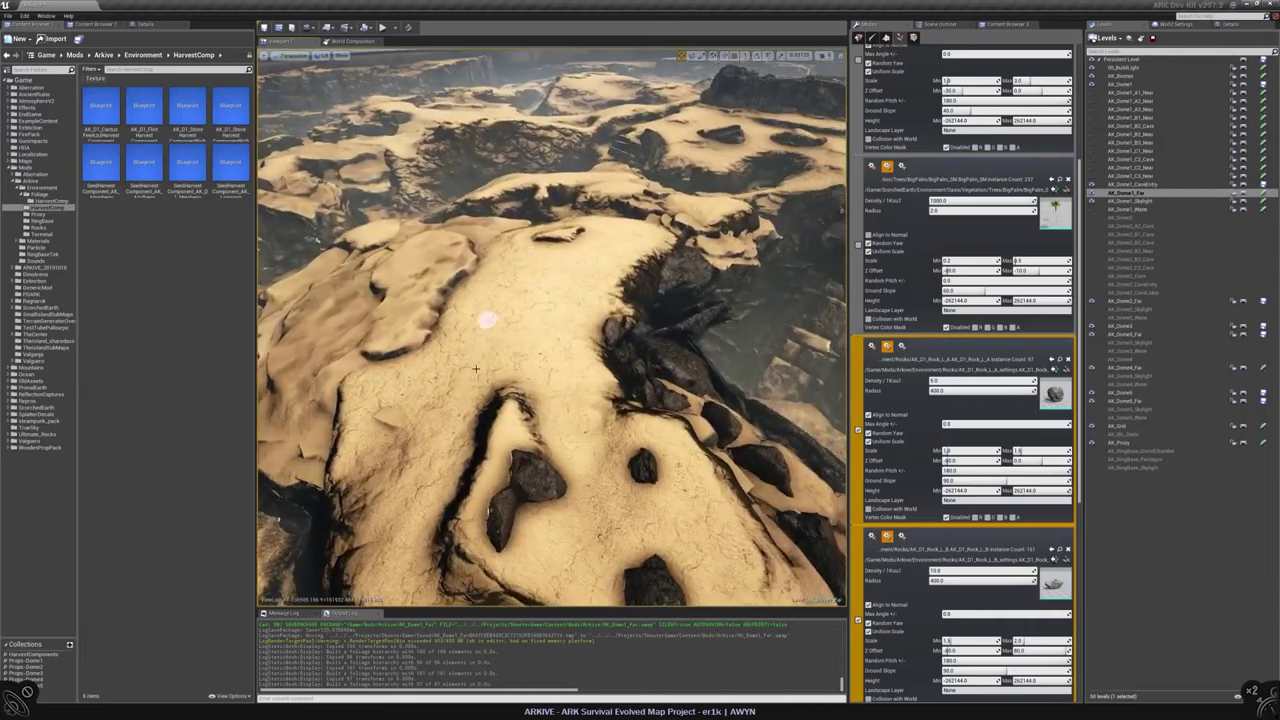
{"action": "mouse_move", "coordinate": [489, 370]}
{"action": "left_mouse_down"}
{"action": "mouse_move", "coordinate": [543, 371]}
{"action": "mouse_move", "coordinate": [450, 355]}
{"action": "mouse_move", "coordinate": [380, 391]}
{"action": "mouse_move", "coordinate": [393, 428]}
{"action": "mouse_move", "coordinate": [399, 416]}
{"action": "left_mouse_up"}
{"action": "mouse_move", "coordinate": [415, 405]}
{"action": "right_mouse_down"}
{"action": "mouse_move", "coordinate": [500, 290]}
{"action": "mouse_move", "coordinate": [505, 300]}
{"action": "right_mouse_up"}
{"action": "right_click_drag", "start_coordinate": [583, 349], "coordinate": [583, 349]}
{"action": "mouse_move", "coordinate": [503, 366]}
{"action": "right_mouse_down"}
{"action": "mouse_move", "coordinate": [524, 365]}
{"action": "mouse_move", "coordinate": [531, 268]}
{"action": "mouse_move", "coordinate": [498, 190]}
{"action": "right_mouse_up"}
{"action": "mouse_move", "coordinate": [577, 306]}
{"action": "right_mouse_down"}
{"action": "mouse_move", "coordinate": [577, 330]}
{"action": "mouse_move", "coordinate": [577, 306]}
{"action": "right_mouse_up"}
{"action": "mouse_move", "coordinate": [630, 418]}
{"action": "left_mouse_down"}
{"action": "mouse_move", "coordinate": [531, 429]}
{"action": "mouse_move", "coordinate": [574, 417]}
{"action": "mouse_move", "coordinate": [614, 383]}
{"action": "left_mouse_up"}
{"action": "mouse_move", "coordinate": [410, 419]}
{"action": "left_mouse_down"}
{"action": "mouse_move", "coordinate": [457, 429]}
{"action": "mouse_move", "coordinate": [360, 442]}
{"action": "mouse_move", "coordinate": [355, 392]}
{"action": "left_mouse_up"}
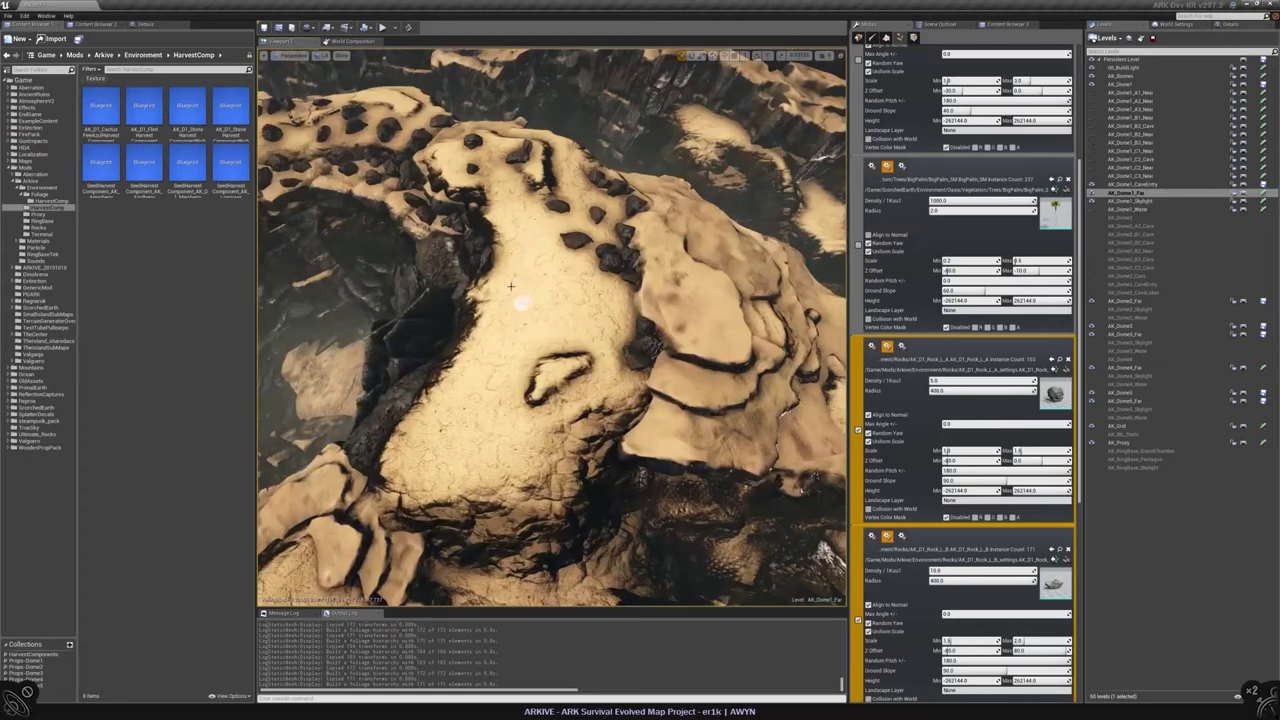
Step: Paint large rocks down the bare cracked-sand stretch of the ridge to its far end
{"action": "mouse_move", "coordinate": [511, 287]}
{"action": "left_mouse_down"}
{"action": "mouse_move", "coordinate": [509, 314]}
{"action": "mouse_move", "coordinate": [550, 342]}
{"action": "left_mouse_up"}
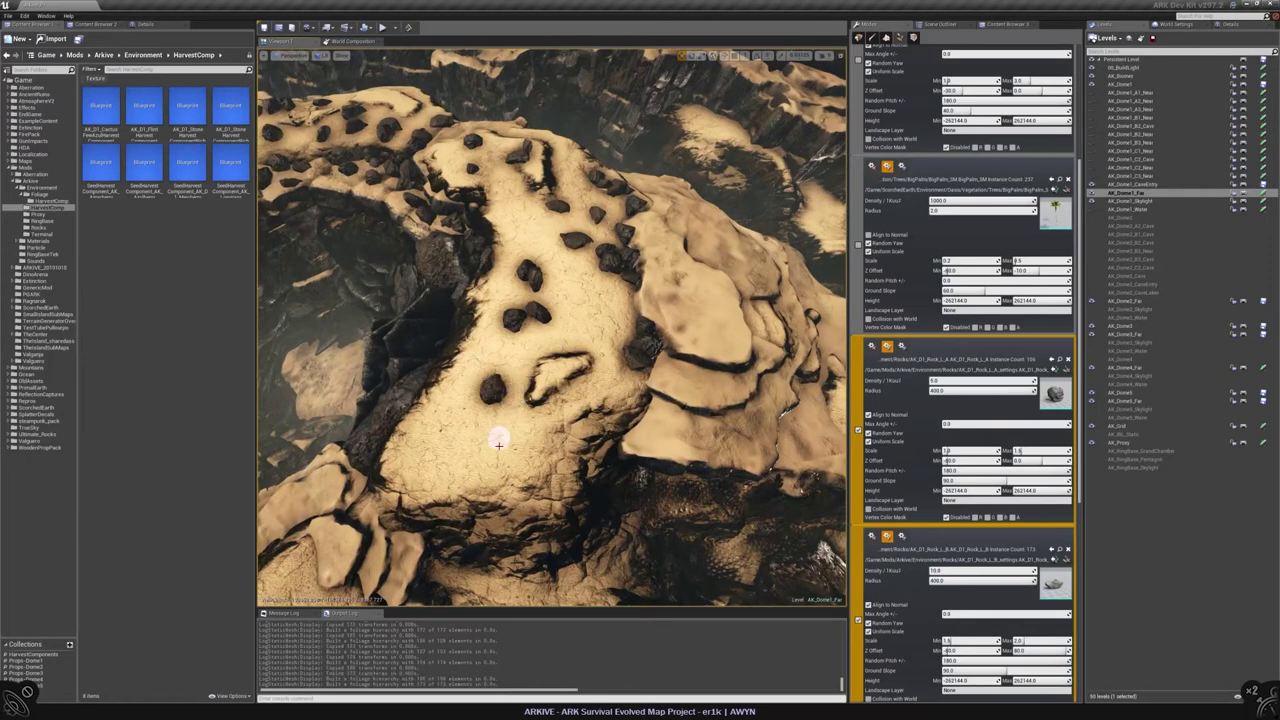
{"action": "left_click_drag", "start_coordinate": [426, 449], "coordinate": [437, 450]}
{"action": "right_click_drag", "start_coordinate": [520, 452], "coordinate": [537, 467]}
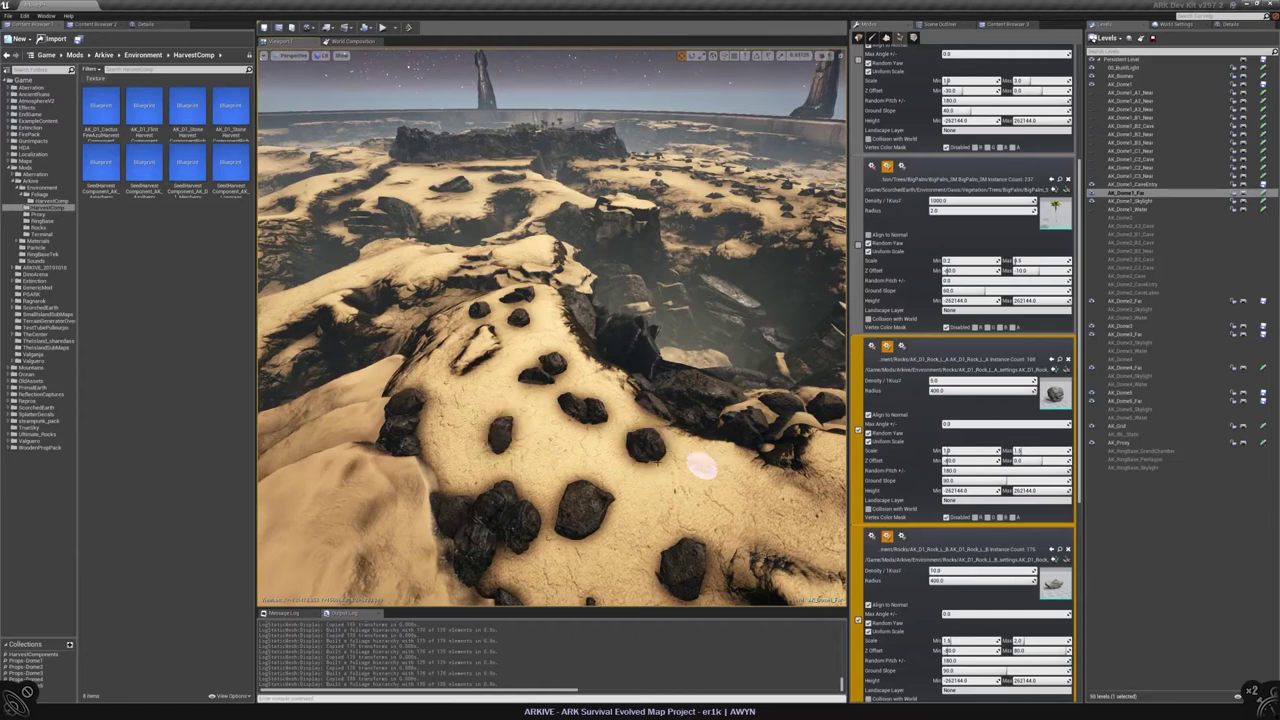
Step: Show the AK_Dome1_Water level and survey the painted rocks along the sandbar and shoreline from above
{"action": "right_click_drag", "start_coordinate": [701, 465], "coordinate": [701, 490]}
{"action": "mouse_move", "coordinate": [577, 360]}
{"action": "right_mouse_down"}
{"action": "mouse_move", "coordinate": [583, 336]}
{"action": "mouse_move", "coordinate": [607, 397]}
{"action": "mouse_move", "coordinate": [648, 380]}
{"action": "mouse_move", "coordinate": [656, 428]}
{"action": "right_mouse_up"}
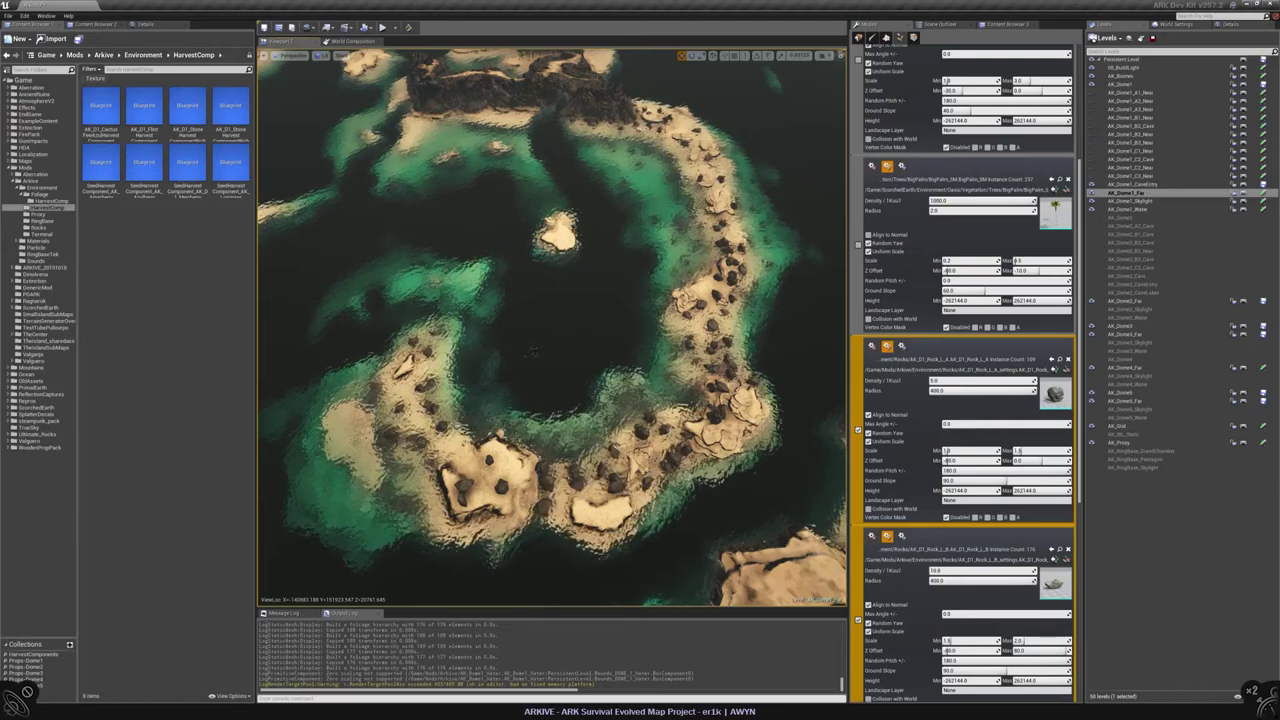
{"action": "right_click_drag", "start_coordinate": [616, 340], "coordinate": [616, 340]}
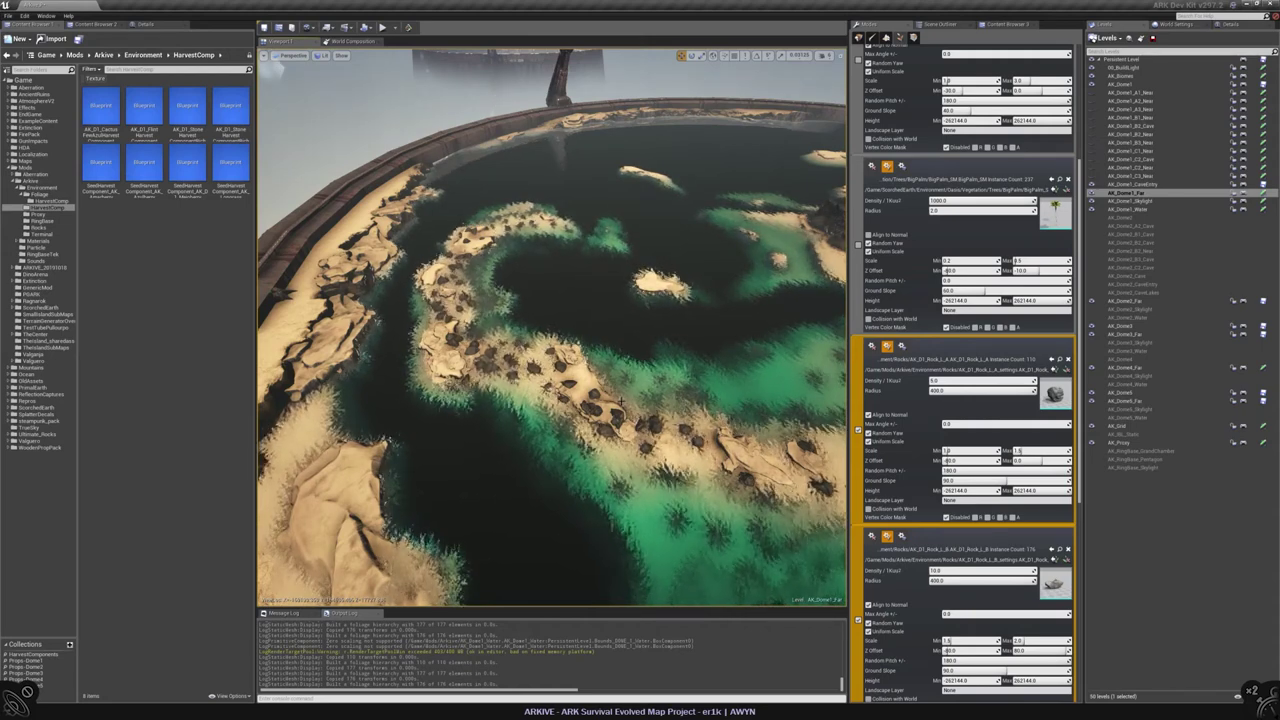
{"action": "right_click_drag", "start_coordinate": [626, 404], "coordinate": [648, 334]}
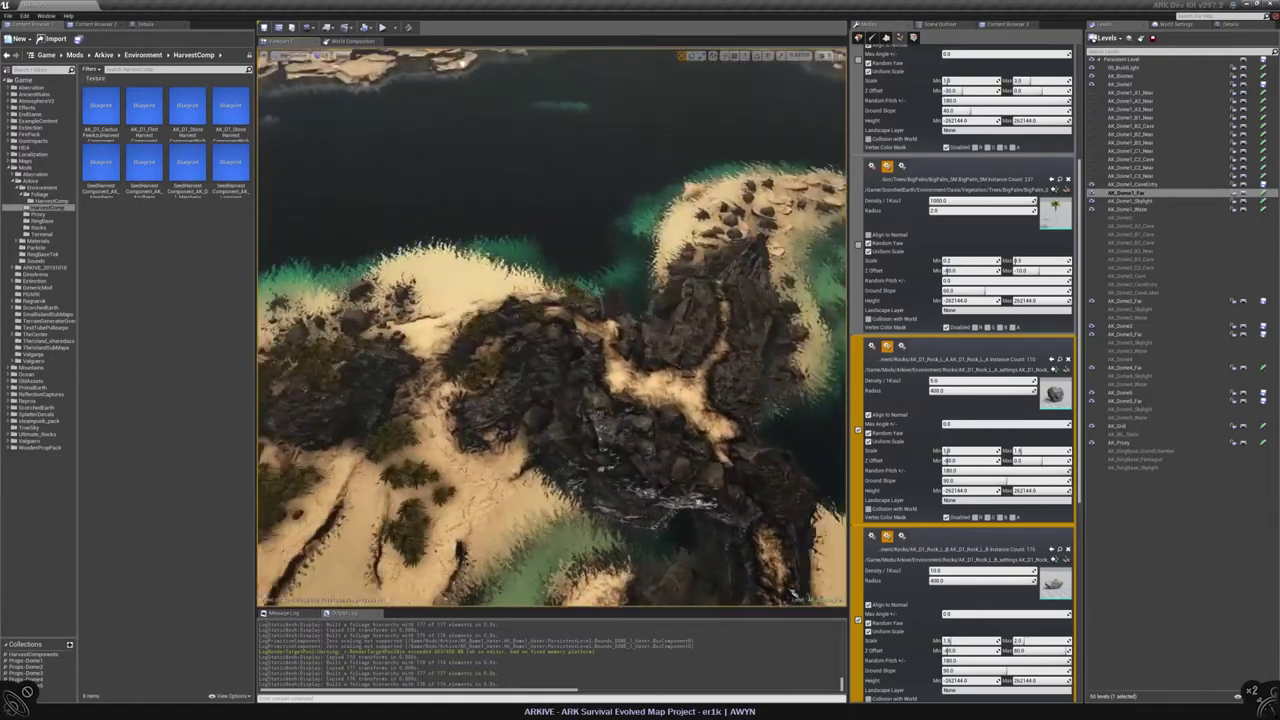
Step: Set the scale range of both large rock types to 2.0–3.0 and rework the rocks on the beach around the dark cliff
{"action": "right_click_drag", "start_coordinate": [648, 334], "coordinate": [648, 342]}
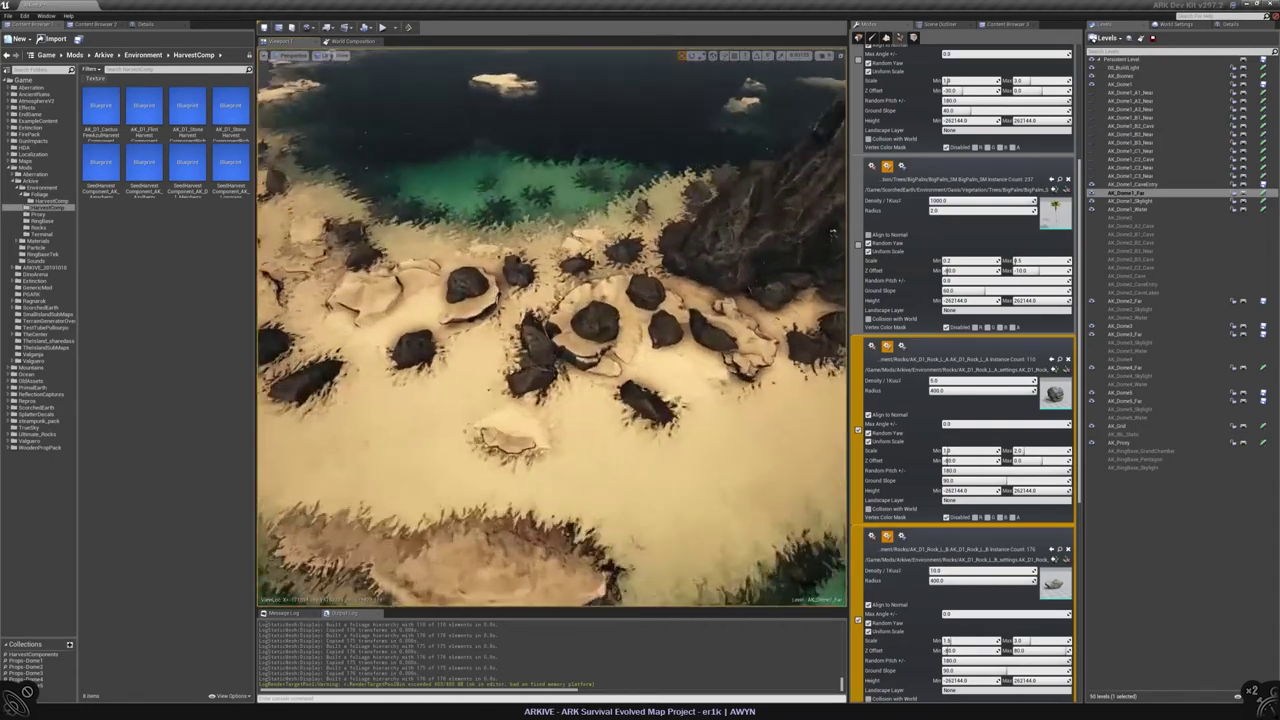
{"action": "scroll", "coordinate": [758, 423], "scroll_direction": "down", "scroll_amount": 2}
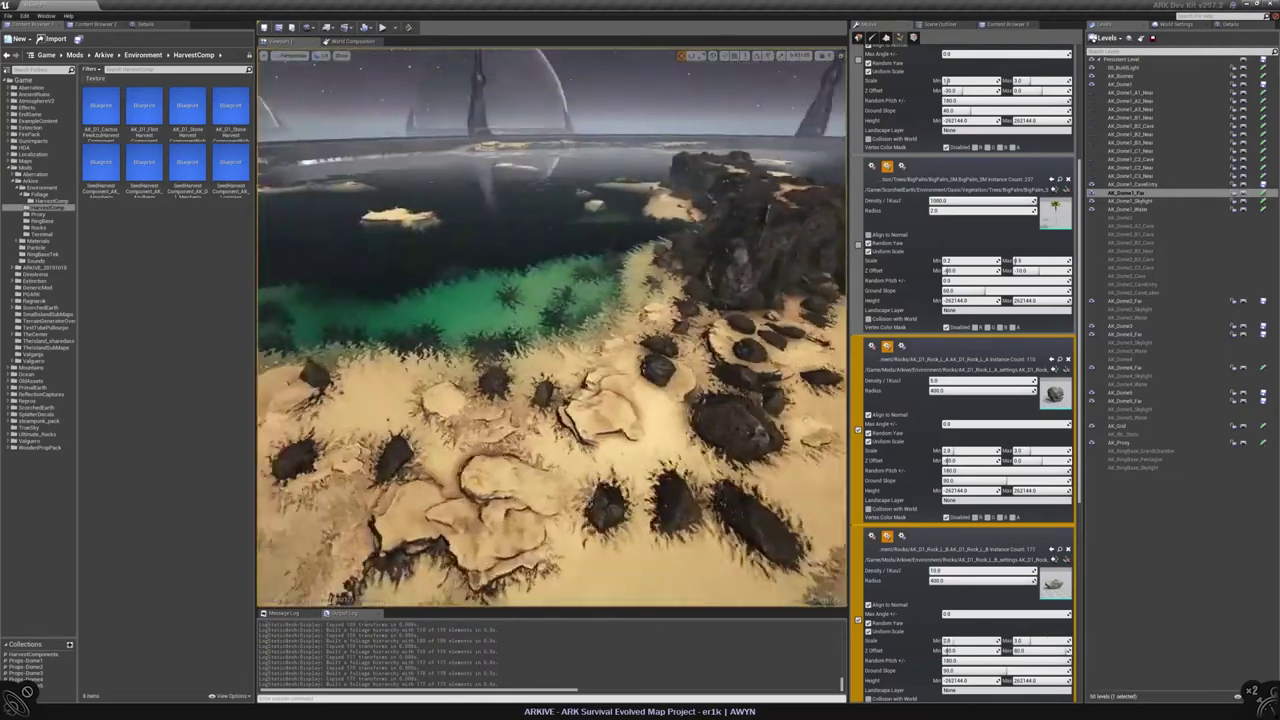
{"action": "mouse_move", "coordinate": [650, 400]}
{"action": "right_mouse_down"}
{"action": "mouse_move", "coordinate": [650, 460]}
{"action": "mouse_move", "coordinate": [600, 380]}
{"action": "mouse_move", "coordinate": [640, 420]}
{"action": "right_mouse_up"}
{"action": "mouse_move", "coordinate": [428, 388]}
{"action": "right_mouse_down"}
{"action": "mouse_move", "coordinate": [440, 380]}
{"action": "mouse_move", "coordinate": [435, 405]}
{"action": "mouse_move", "coordinate": [435, 385]}
{"action": "right_mouse_up"}
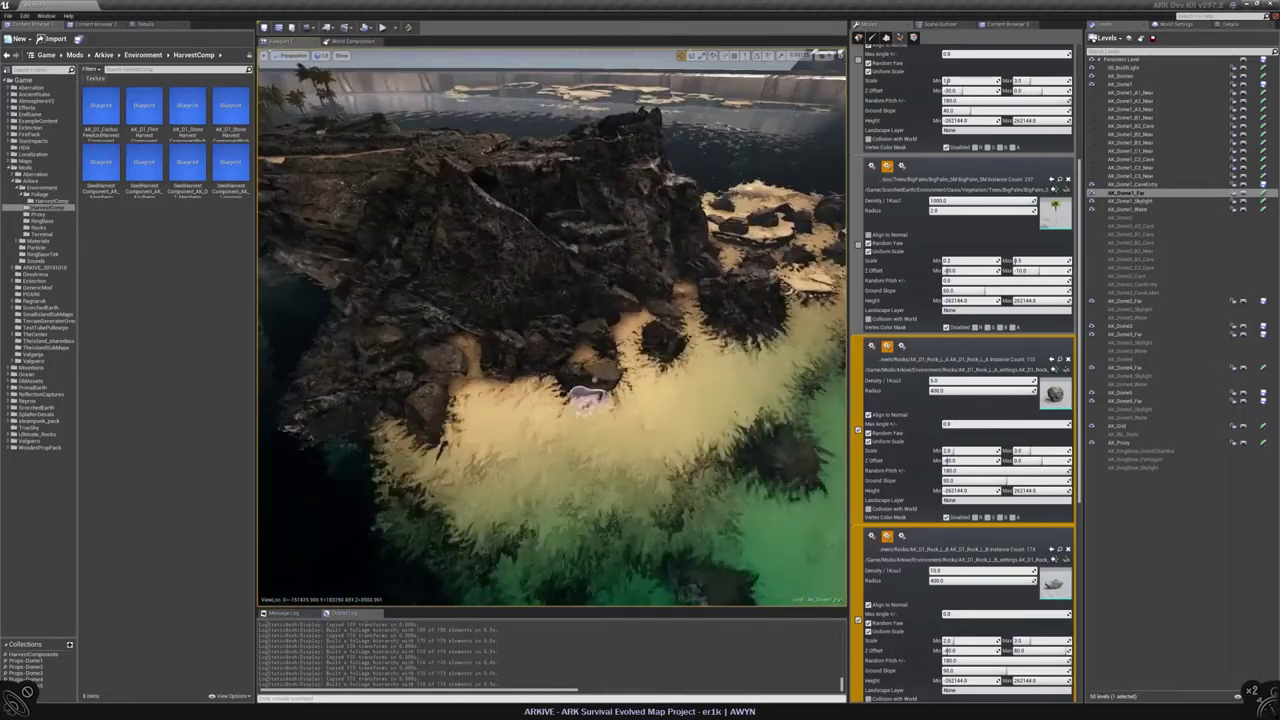
{"action": "mouse_move", "coordinate": [588, 397]}
{"action": "right_mouse_down"}
{"action": "mouse_move", "coordinate": [551, 343]}
{"action": "mouse_move", "coordinate": [543, 400]}
{"action": "mouse_move", "coordinate": [563, 385]}
{"action": "right_mouse_up"}
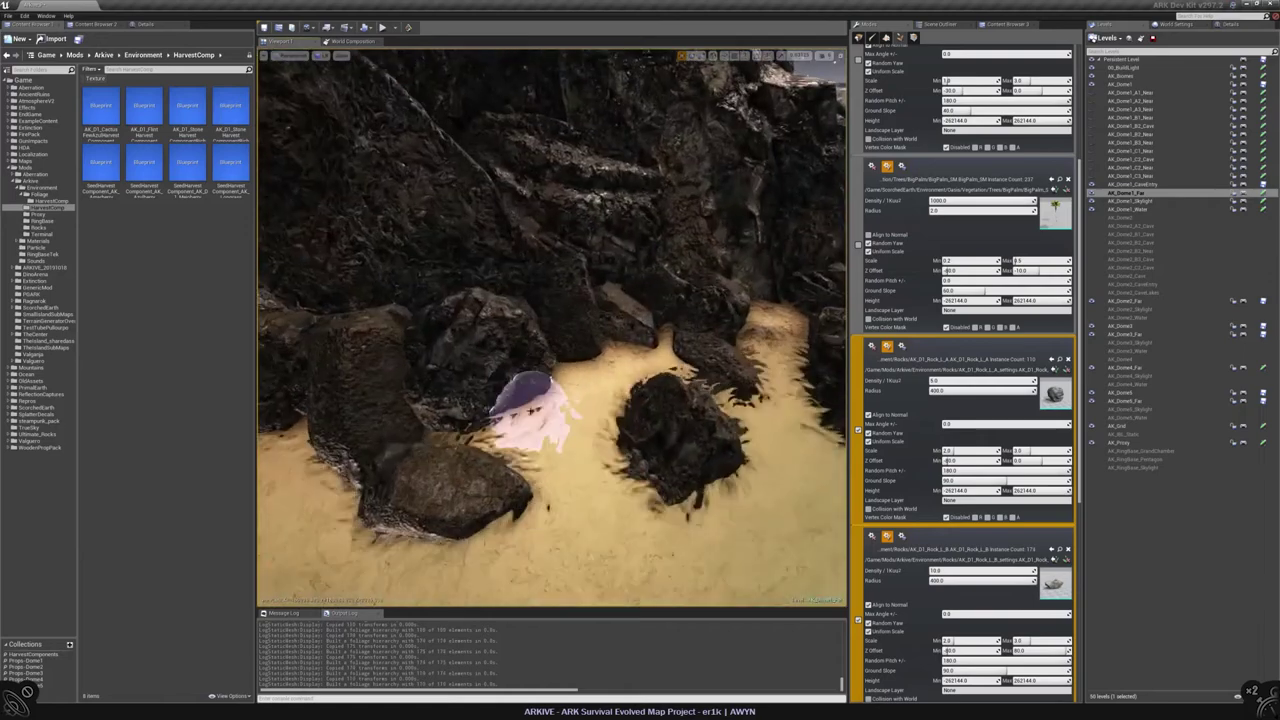
{"action": "mouse_move", "coordinate": [563, 400]}
{"action": "right_mouse_down"}
{"action": "mouse_move", "coordinate": [586, 471]}
{"action": "mouse_move", "coordinate": [580, 450]}
{"action": "right_mouse_up"}
{"action": "left_click", "coordinate": [578, 440]}
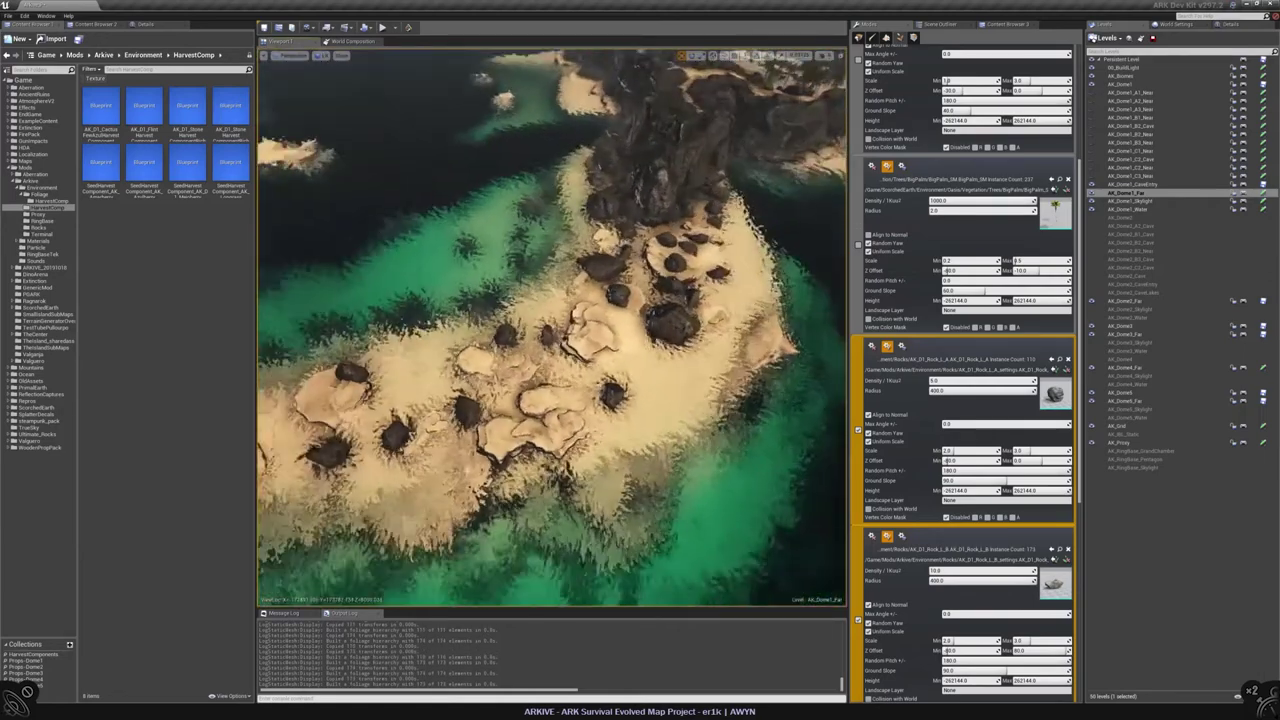
Step: Erase misplaced rocks on the narrow sandbar and paint a large rock at the waterline beside the stepped ledge
{"action": "mouse_move", "coordinate": [509, 397]}
{"action": "right_mouse_down"}
{"action": "mouse_move", "coordinate": [450, 398]}
{"action": "mouse_move", "coordinate": [470, 322]}
{"action": "mouse_move", "coordinate": [472, 370]}
{"action": "mouse_move", "coordinate": [580, 428]}
{"action": "right_mouse_up"}
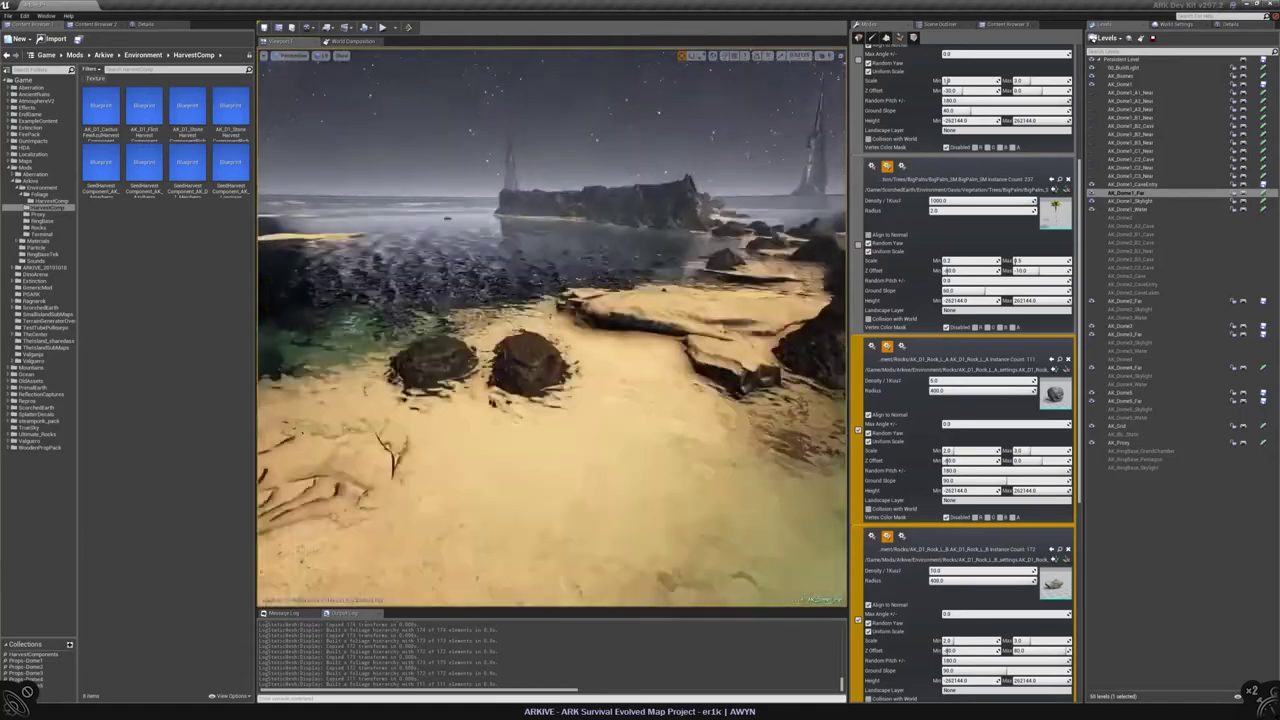
{"action": "right_click_drag", "start_coordinate": [550, 330], "coordinate": [555, 420]}
{"action": "left_click_drag", "start_coordinate": [488, 323], "coordinate": [501, 320], "text": "shift"}
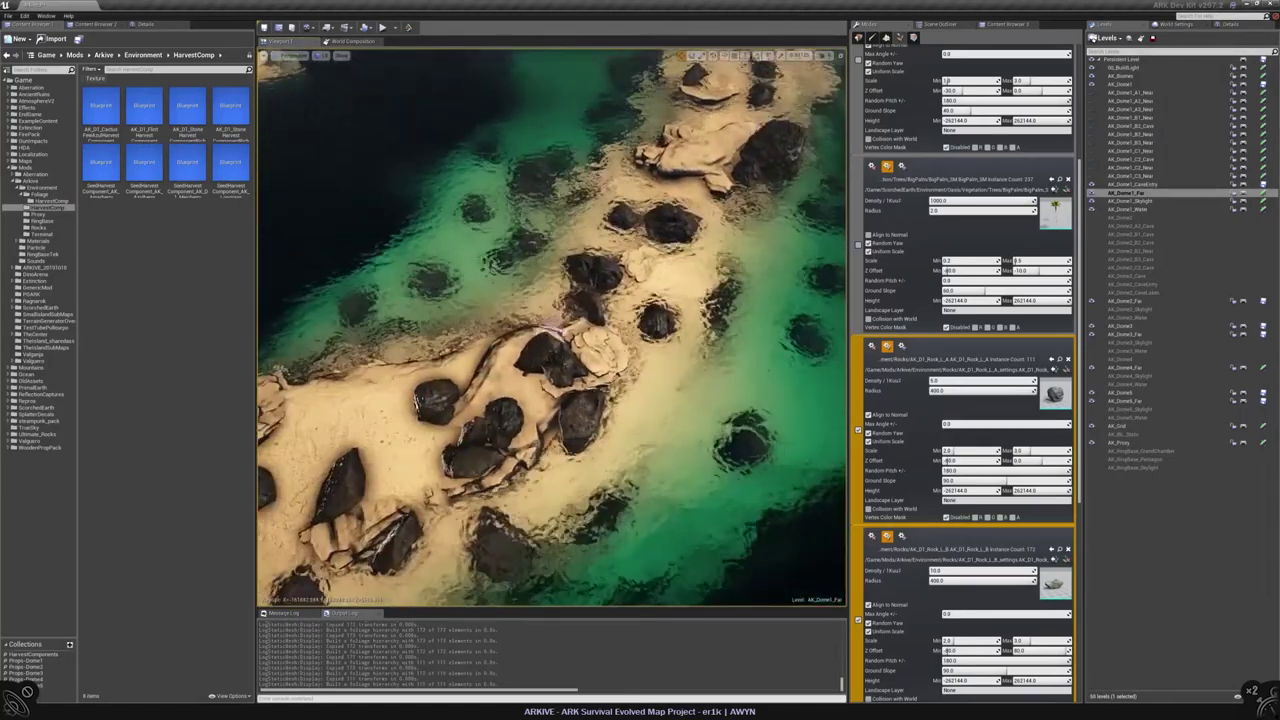
{"action": "left_click", "coordinate": [546, 328]}
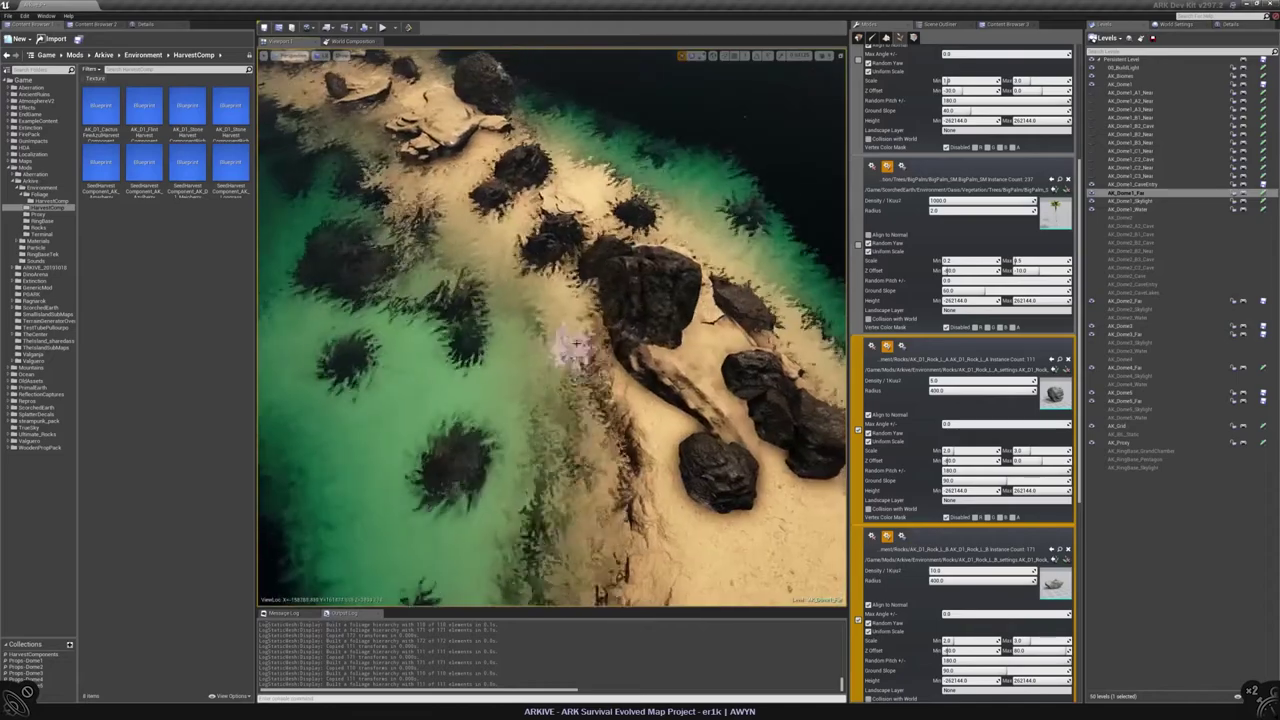
{"action": "left_click", "coordinate": [662, 305], "text": "shift"}
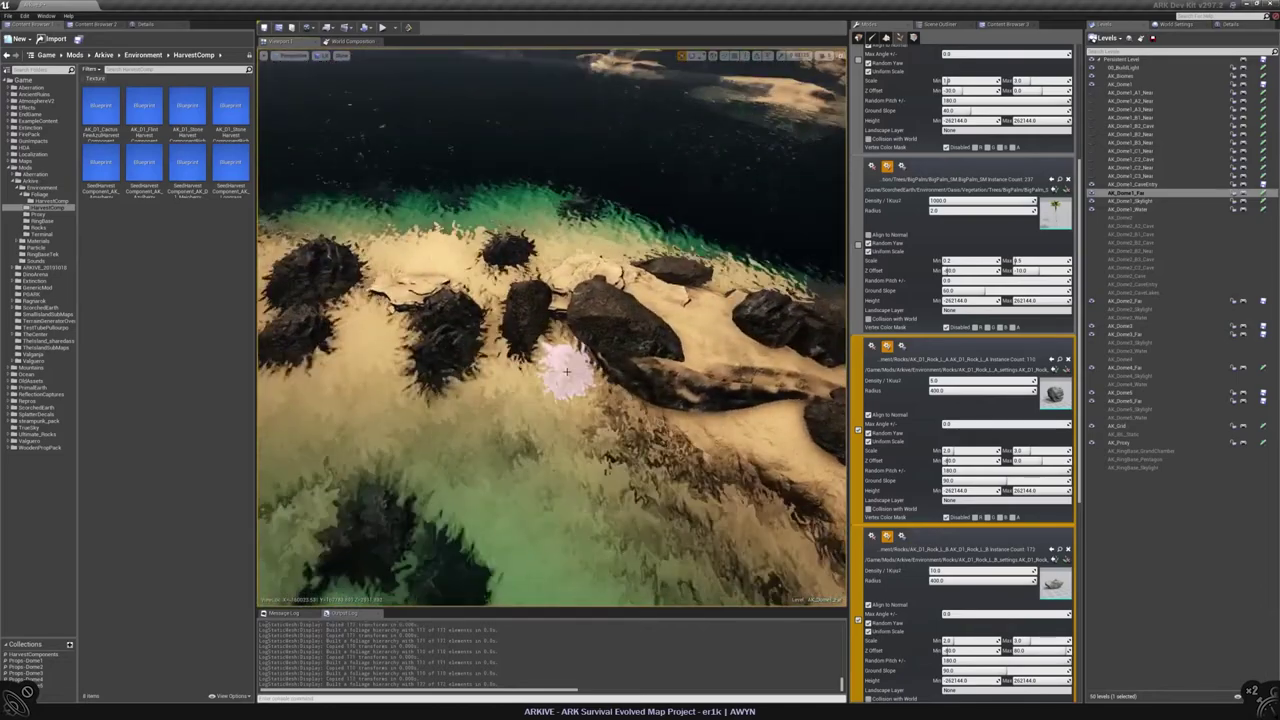
{"action": "left_click", "coordinate": [552, 360]}
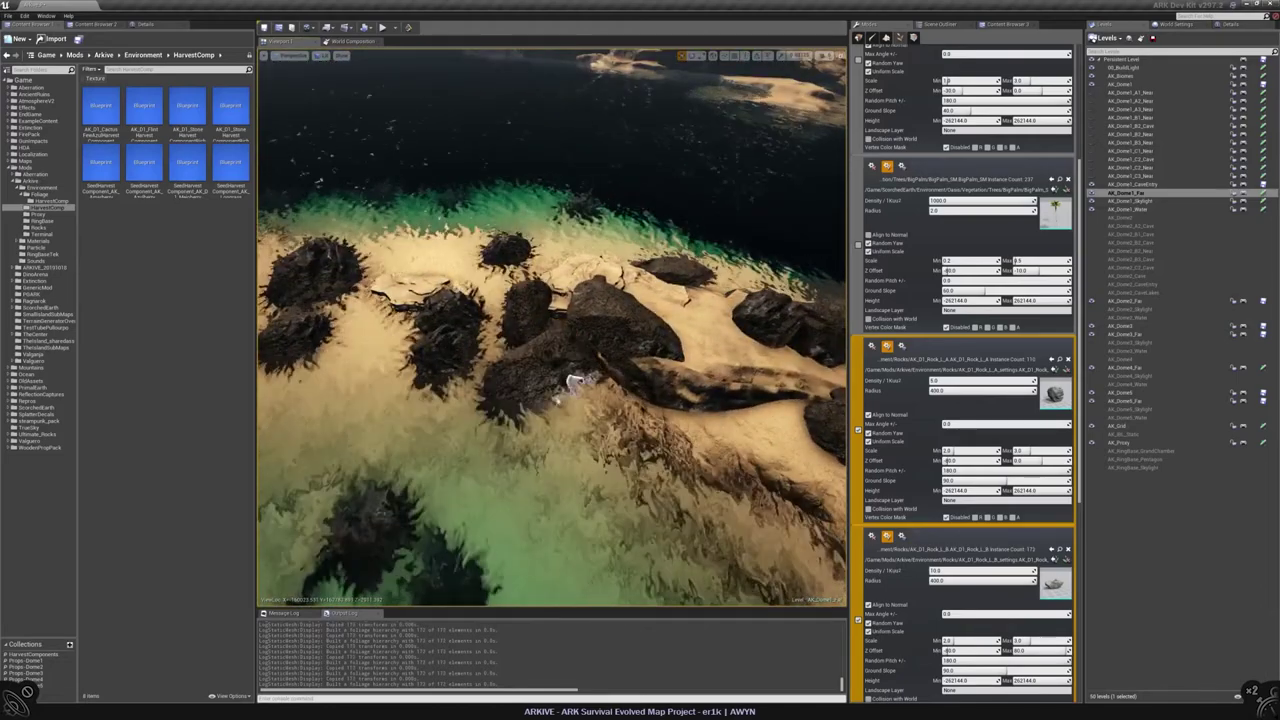
{"action": "left_click", "coordinate": [555, 371]}
{"action": "left_click", "coordinate": [607, 378]}
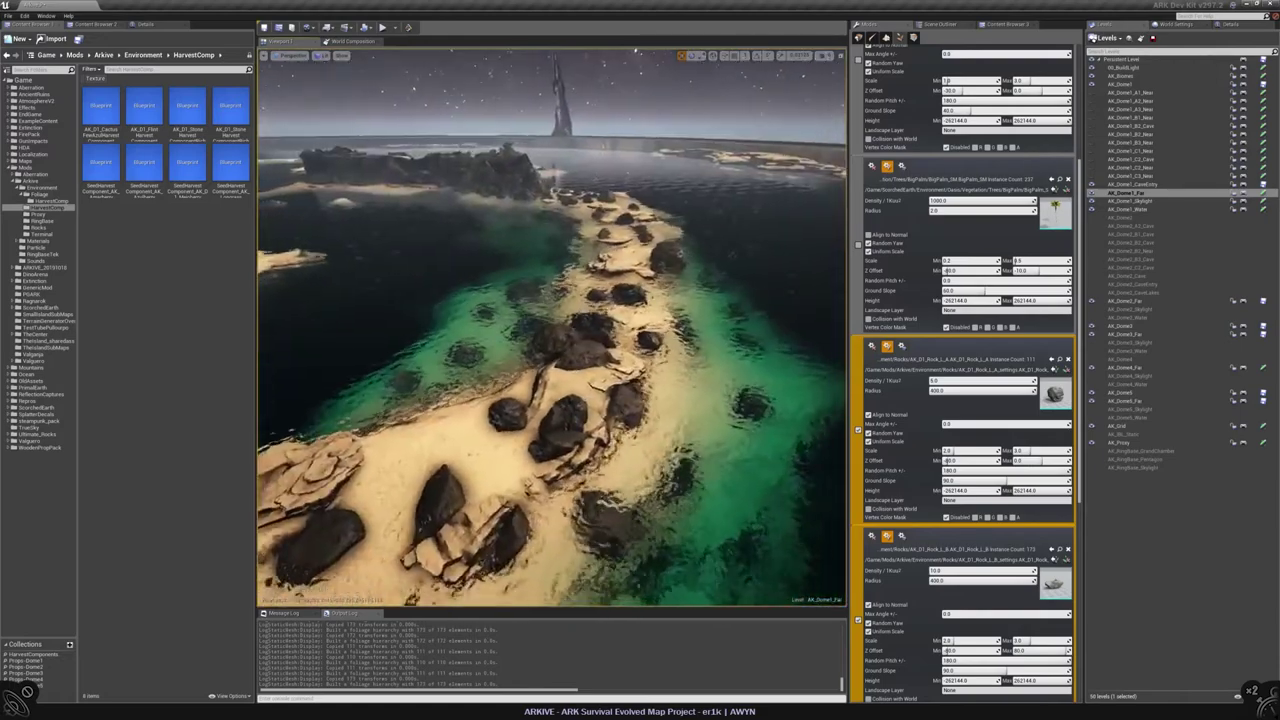
Step: Repaint large rocks on the sandy neck between the layered ledges and along the submerged slope beside the sandbar
{"action": "right_click_drag", "start_coordinate": [552, 330], "coordinate": [598, 372]}
{"action": "right_click_drag", "start_coordinate": [520, 365], "coordinate": [562, 414]}
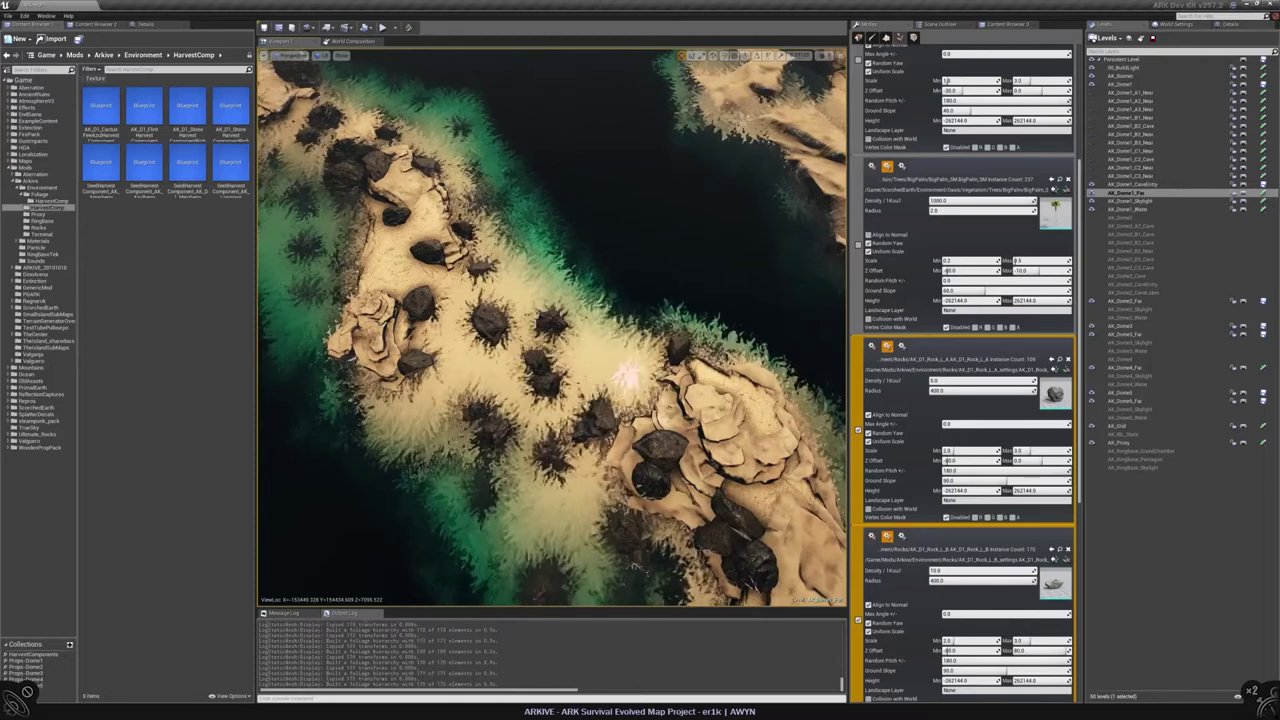
{"action": "mouse_move", "coordinate": [632, 390]}
{"action": "left_mouse_down"}
{"action": "mouse_move", "coordinate": [563, 371]}
{"action": "mouse_move", "coordinate": [595, 366]}
{"action": "left_mouse_up"}
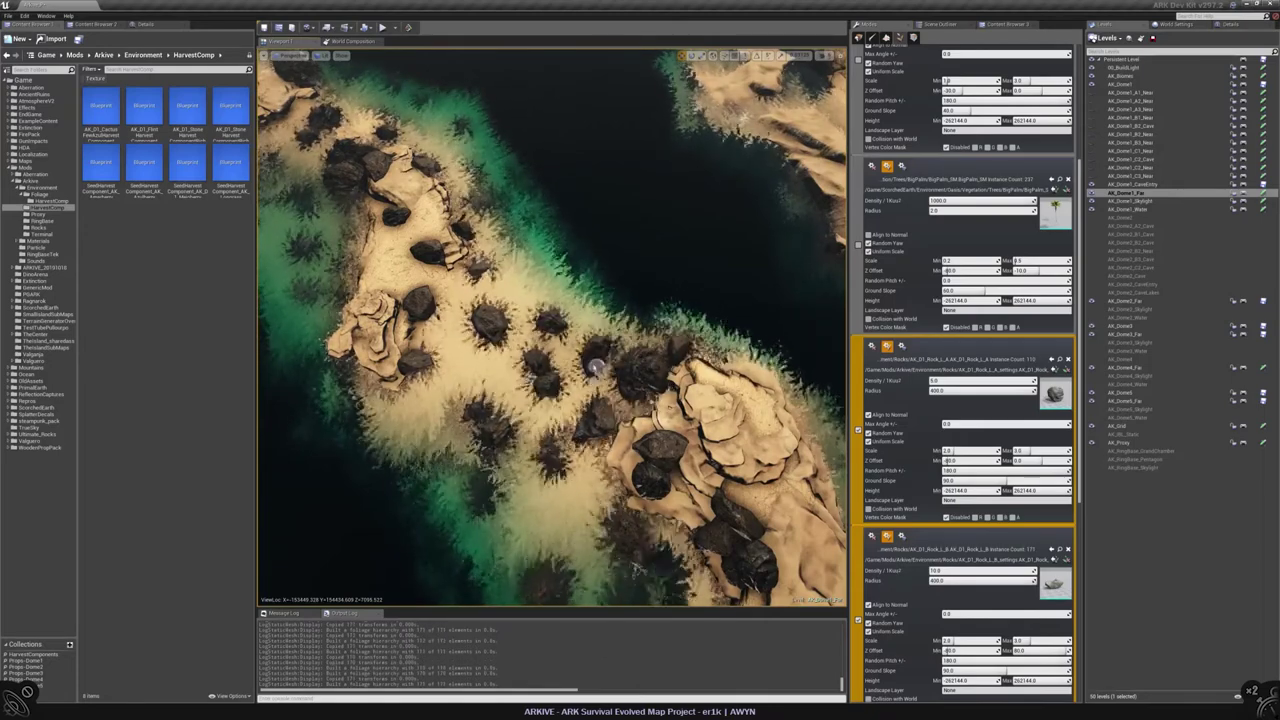
{"action": "right_click_drag", "start_coordinate": [596, 377], "coordinate": [590, 408]}
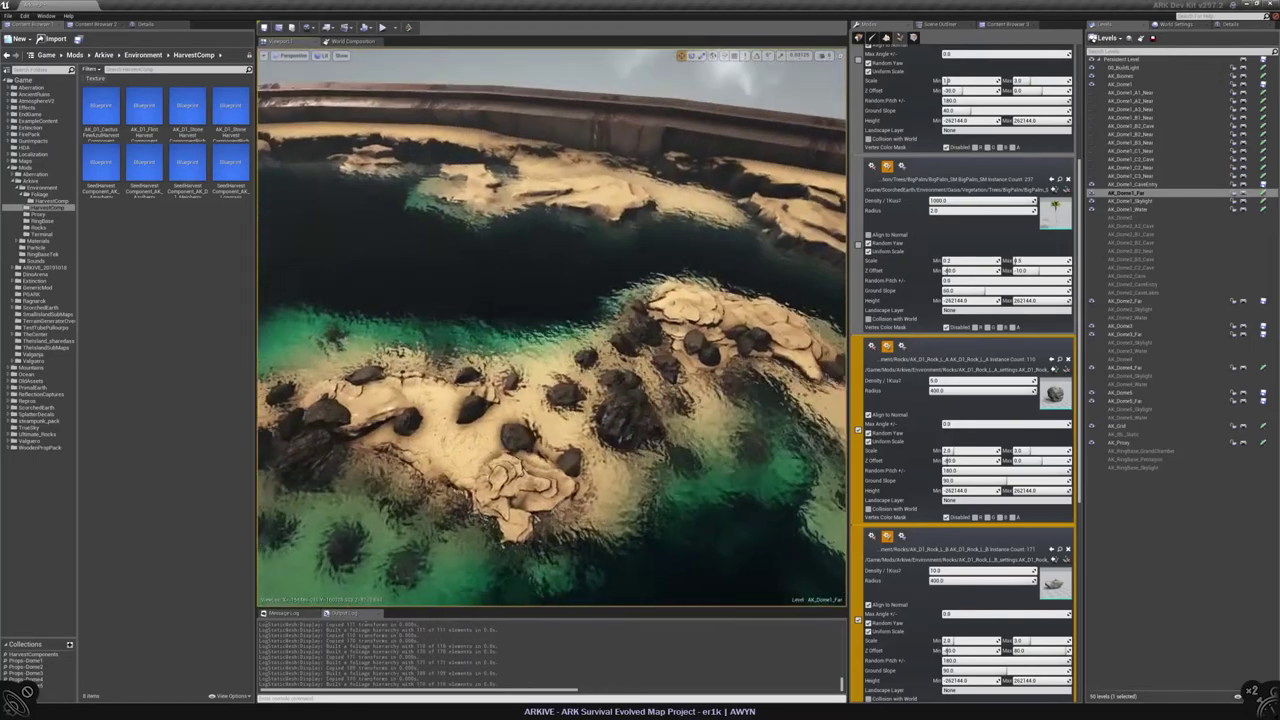
{"action": "right_click_drag", "start_coordinate": [590, 408], "coordinate": [511, 380]}
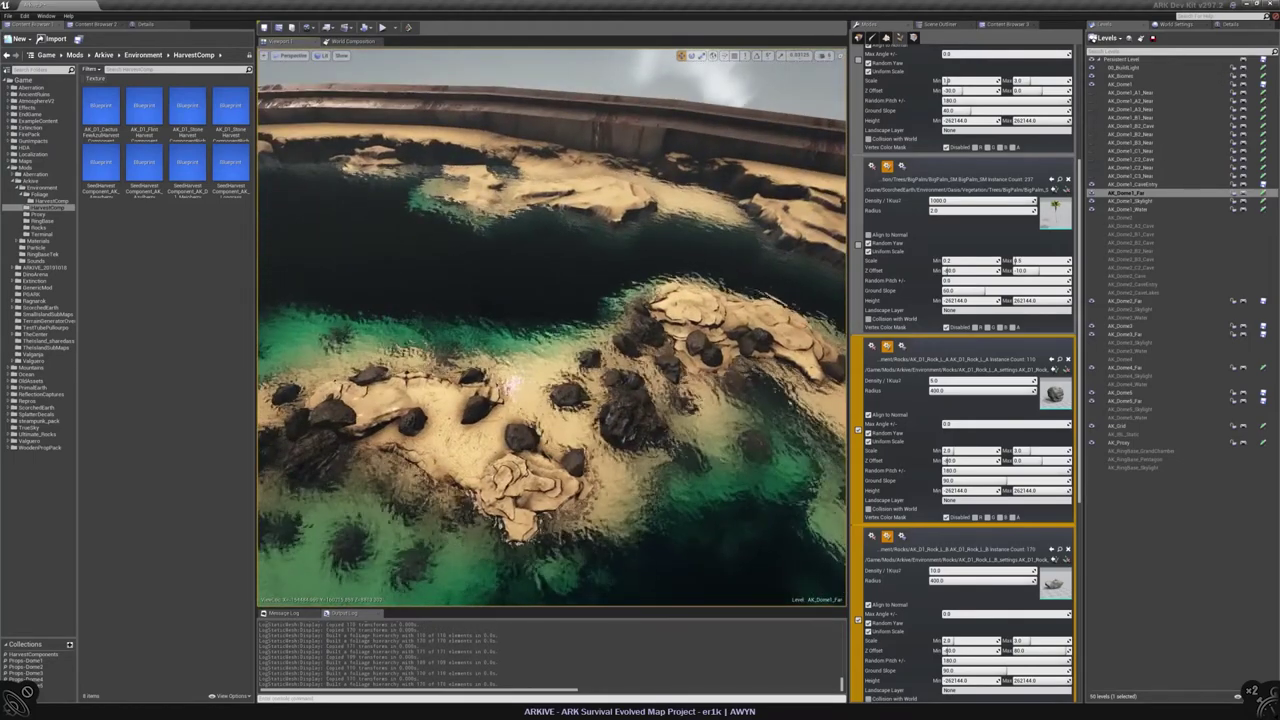
{"action": "mouse_move", "coordinate": [553, 375]}
{"action": "left_mouse_down"}
{"action": "mouse_move", "coordinate": [529, 371]}
{"action": "mouse_move", "coordinate": [563, 372]}
{"action": "left_mouse_up"}
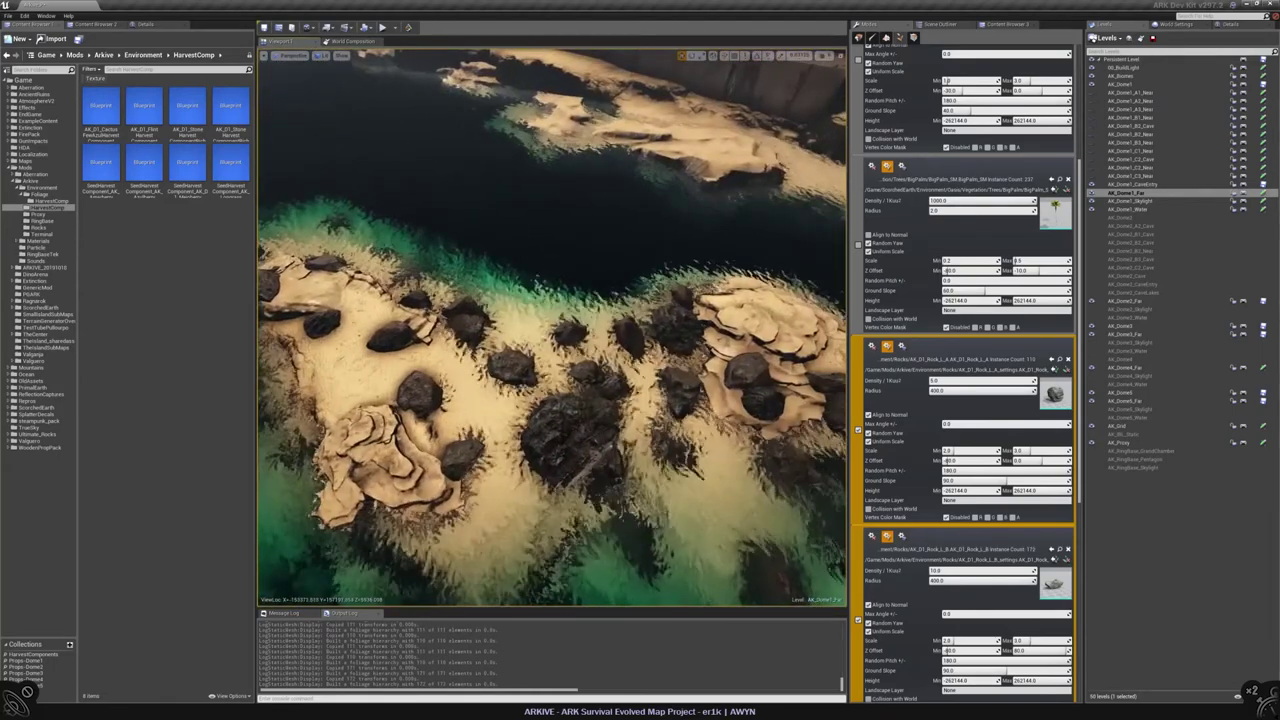
{"action": "right_click_drag", "start_coordinate": [595, 386], "coordinate": [595, 386]}
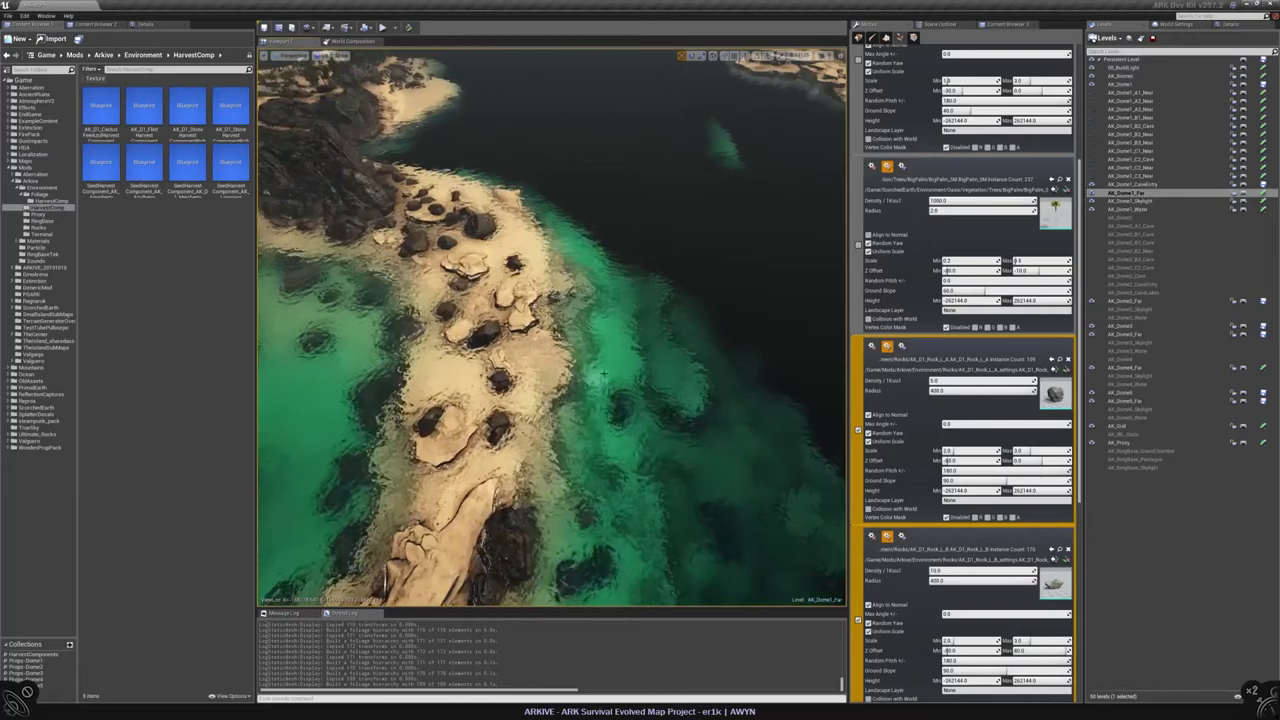
{"action": "left_click_drag", "start_coordinate": [603, 373], "coordinate": [532, 356]}
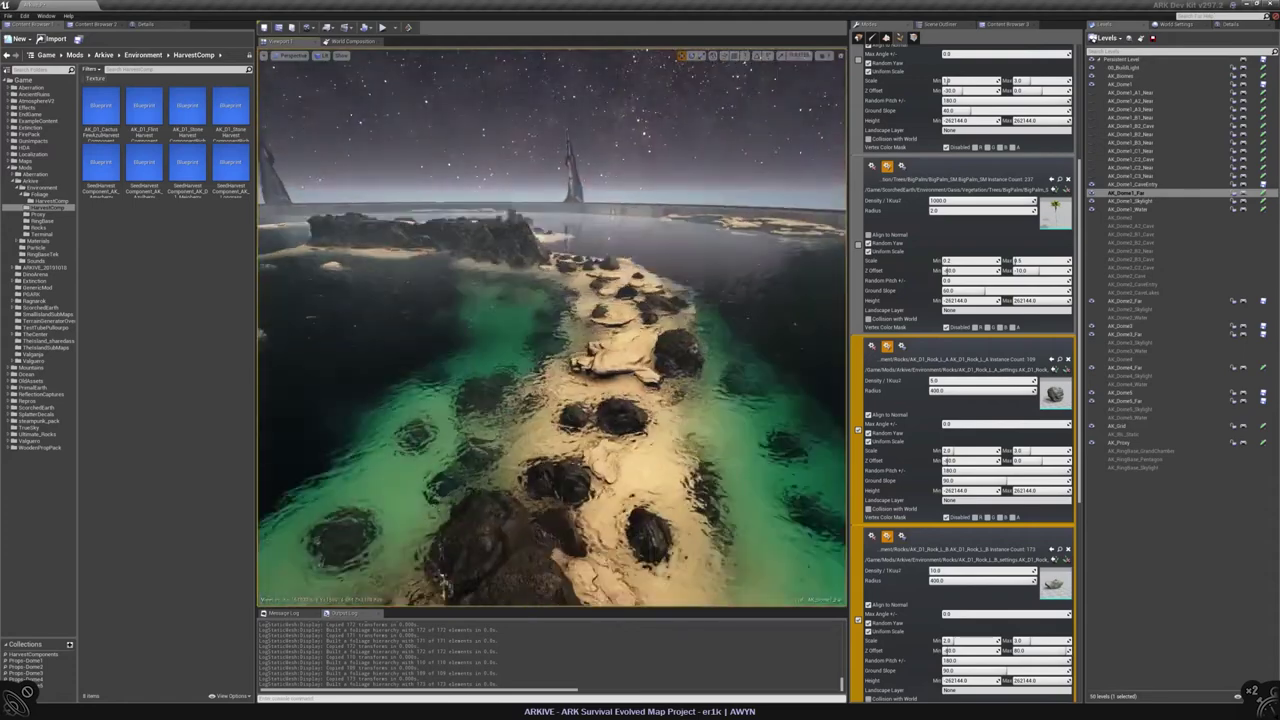
Step: Inspect the rocks at water level and paint another large rock on the inland ridge overlooking the crater
{"action": "right_click_drag", "start_coordinate": [552, 330], "coordinate": [520, 330]}
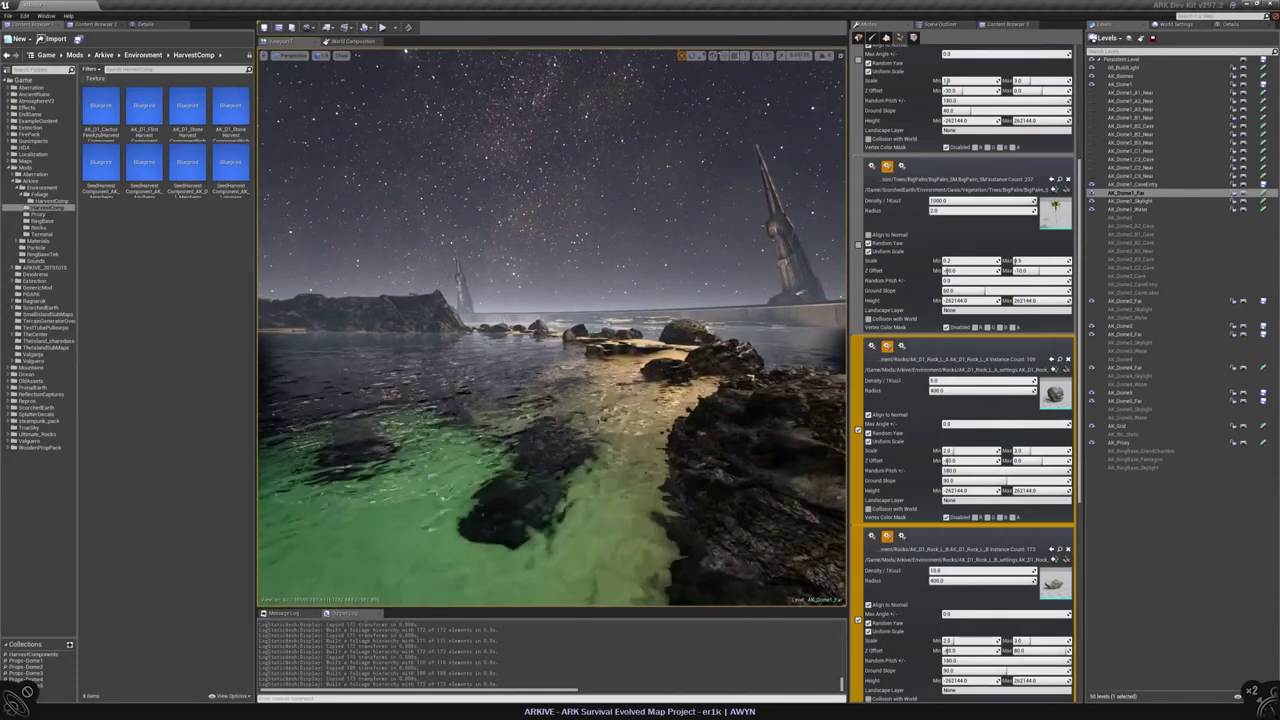
{"action": "right_click_drag", "start_coordinate": [520, 330], "coordinate": [540, 330]}
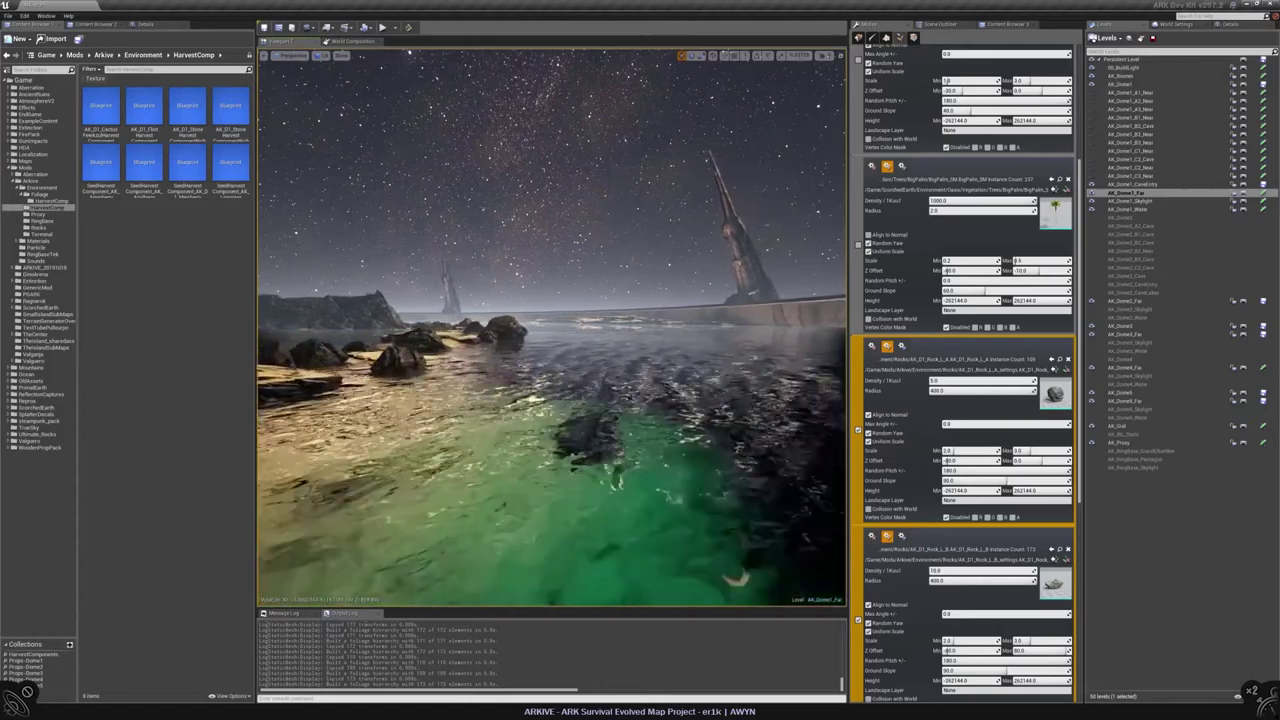
{"action": "right_click_drag", "start_coordinate": [512, 456], "coordinate": [524, 496]}
{"action": "right_click_drag", "start_coordinate": [749, 271], "coordinate": [751, 278]}
{"action": "right_click_drag", "start_coordinate": [585, 408], "coordinate": [586, 394]}
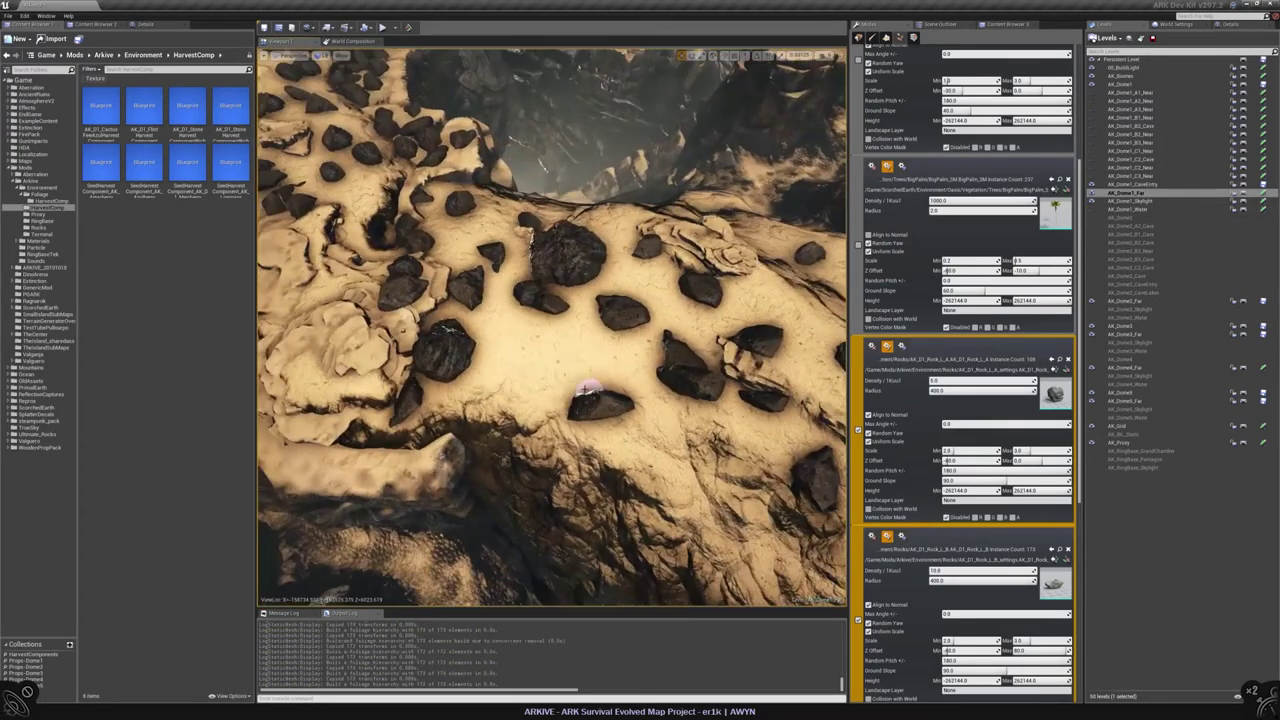
{"action": "right_click_drag", "start_coordinate": [585, 337], "coordinate": [540, 412]}
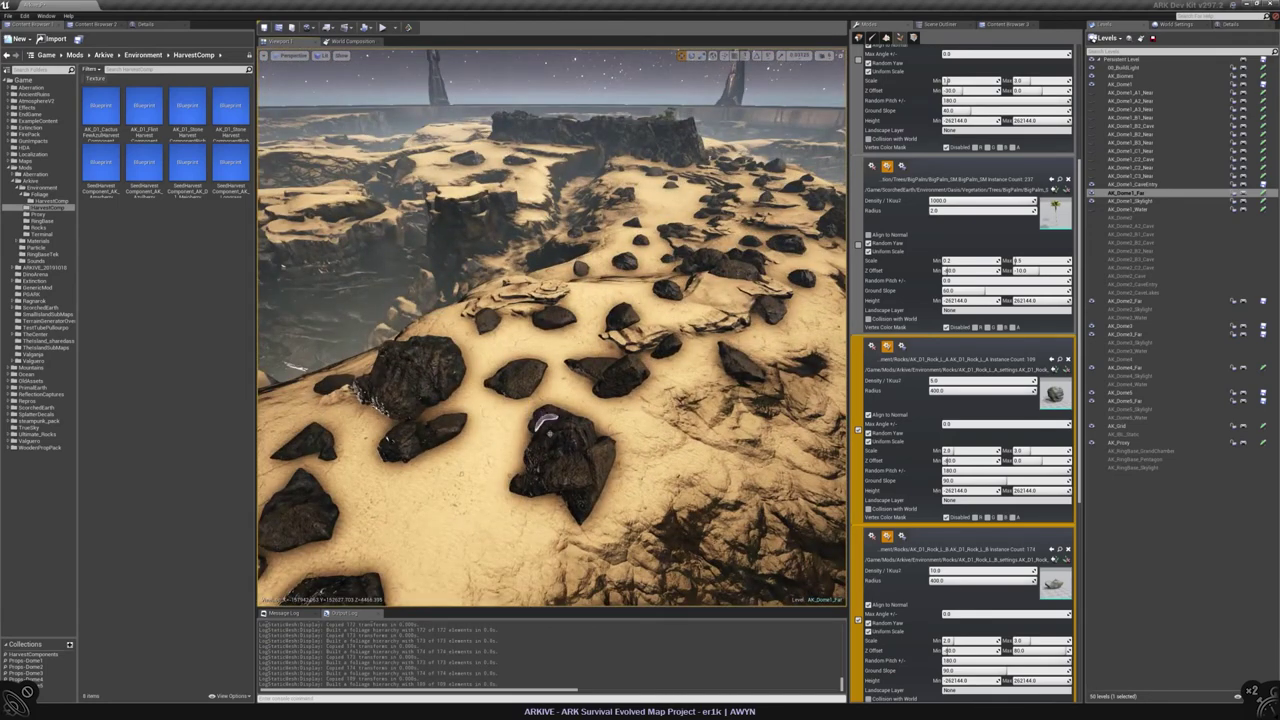
Step: Select the large rock at the near end of the inland ridge and undo the last foliage edits
{"action": "scroll", "coordinate": [963, 374], "scroll_direction": "up", "scroll_amount": 5}
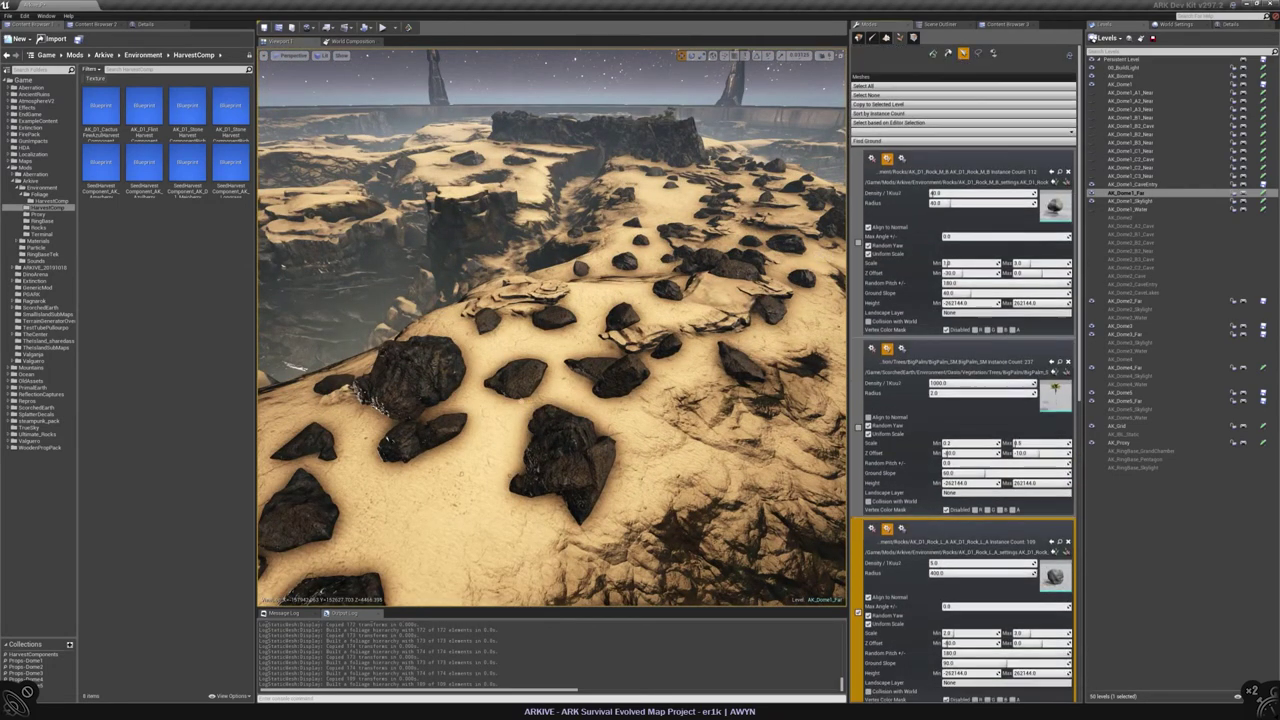
{"action": "right_click_drag", "start_coordinate": [557, 400], "coordinate": [557, 400]}
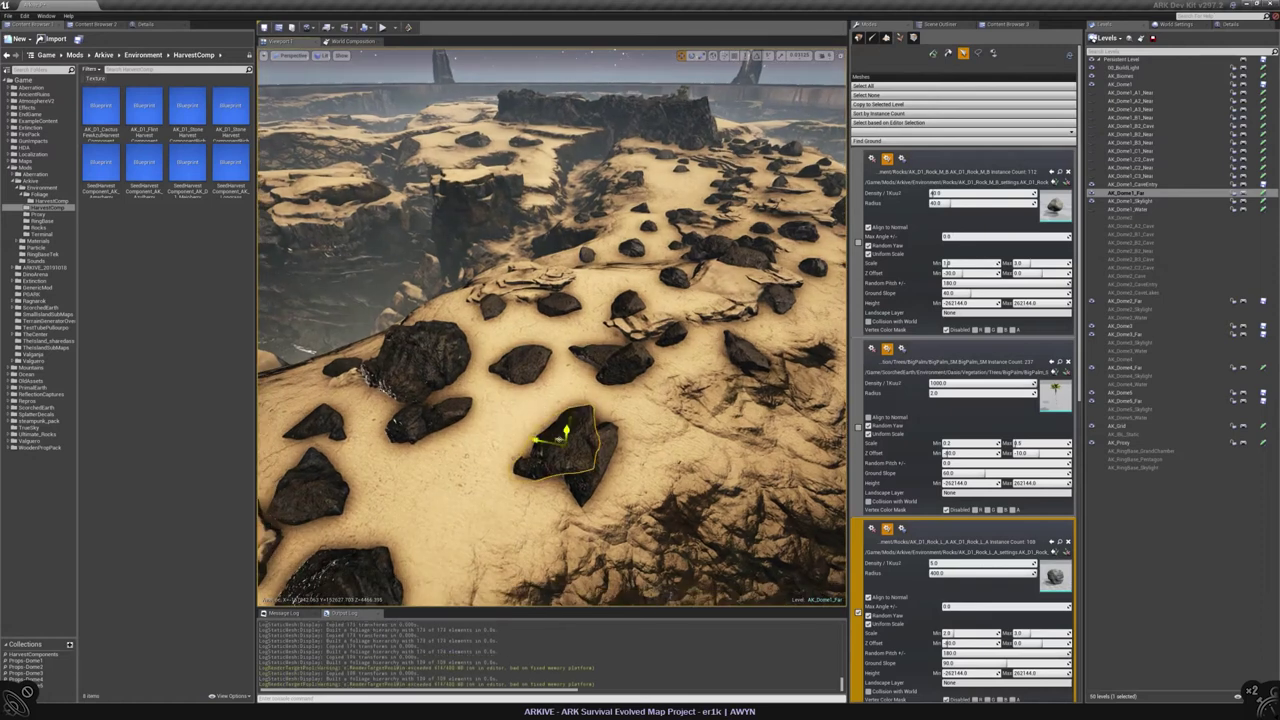
{"action": "key", "text": "ctrl+z"}
{"action": "key", "text": "ctrl+z"}
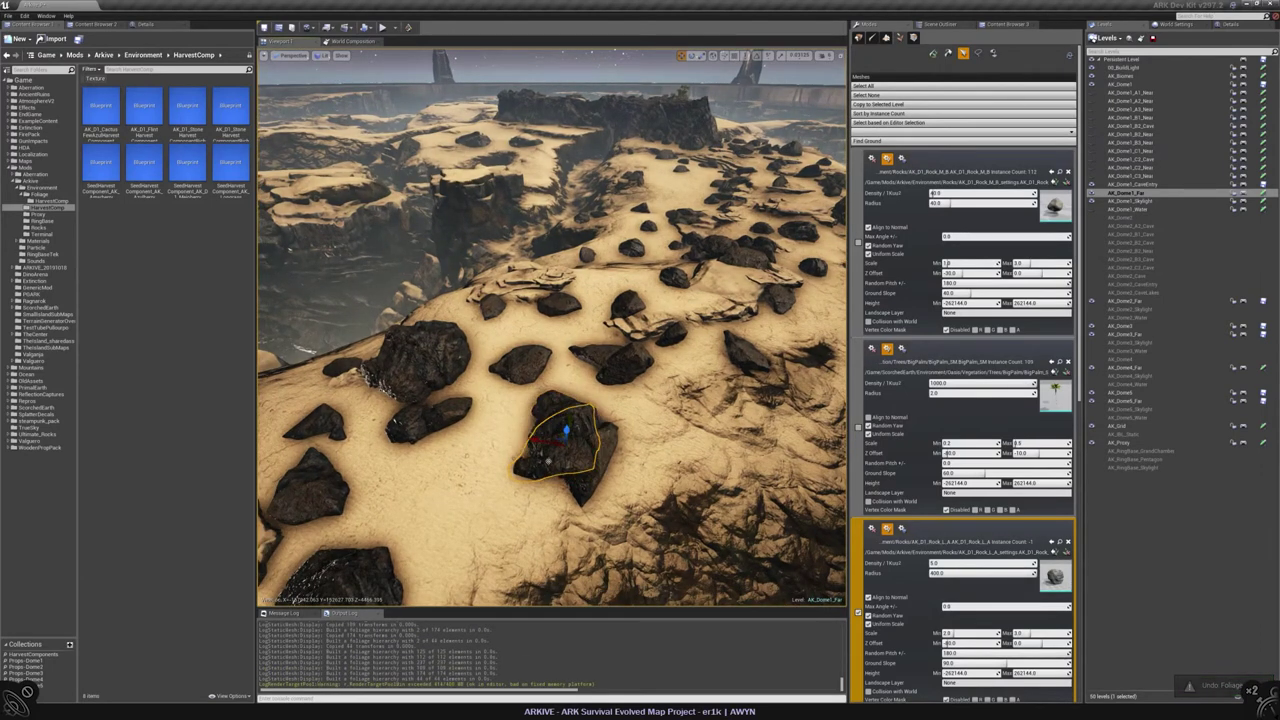
Step: Rotate the selected large rock on the crater rim and delete the unwanted rock from the bare sand
{"action": "mouse_move", "coordinate": [557, 400]}
{"action": "right_mouse_down"}
{"action": "mouse_move", "coordinate": [560, 420]}
{"action": "mouse_move", "coordinate": [563, 400]}
{"action": "right_mouse_up"}
{"action": "left_click", "coordinate": [563, 395]}
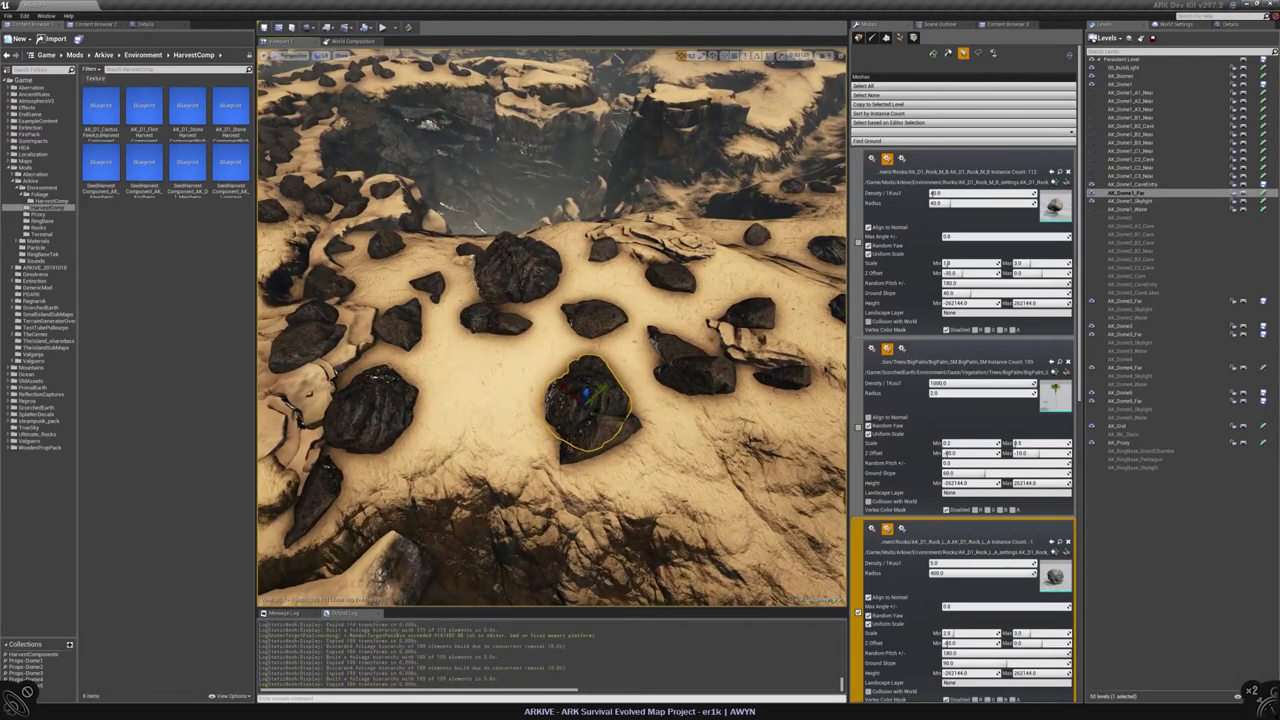
{"action": "right_click_drag", "start_coordinate": [563, 400], "coordinate": [639, 342]}
{"action": "key", "text": "e"}
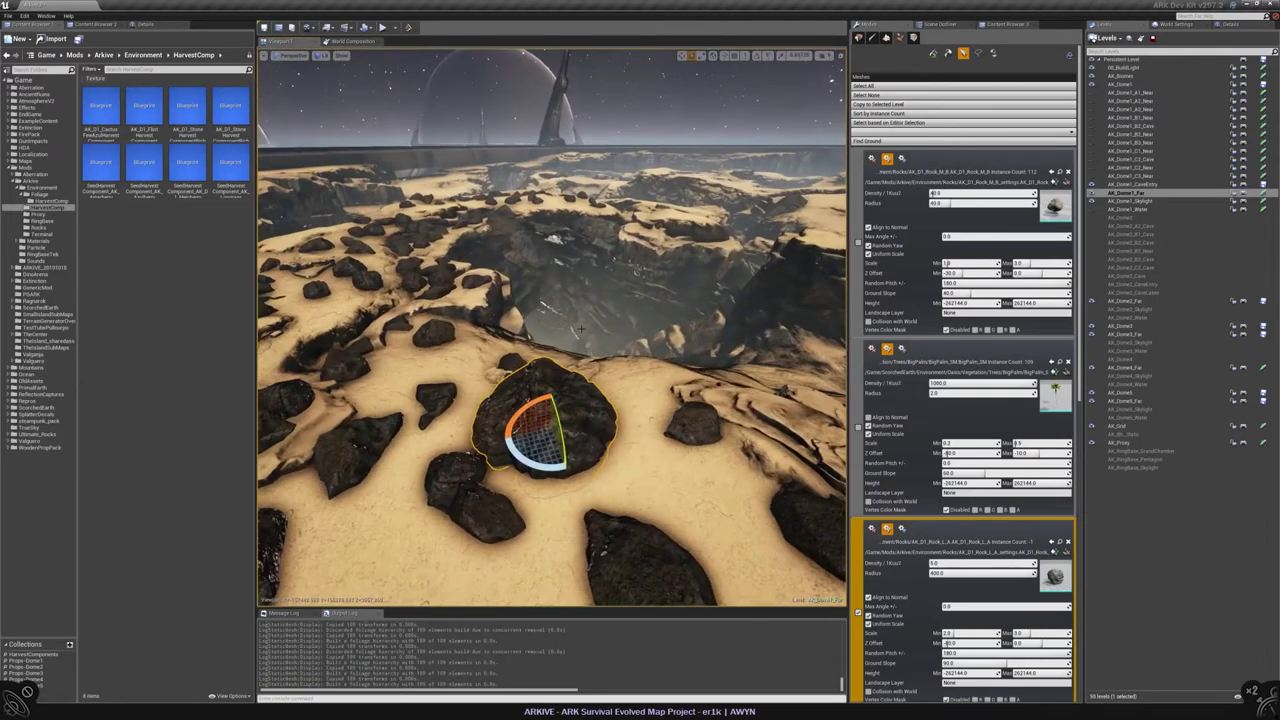
{"action": "left_click_drag", "start_coordinate": [540, 410], "coordinate": [518, 424]}
{"action": "key", "text": "Delete"}
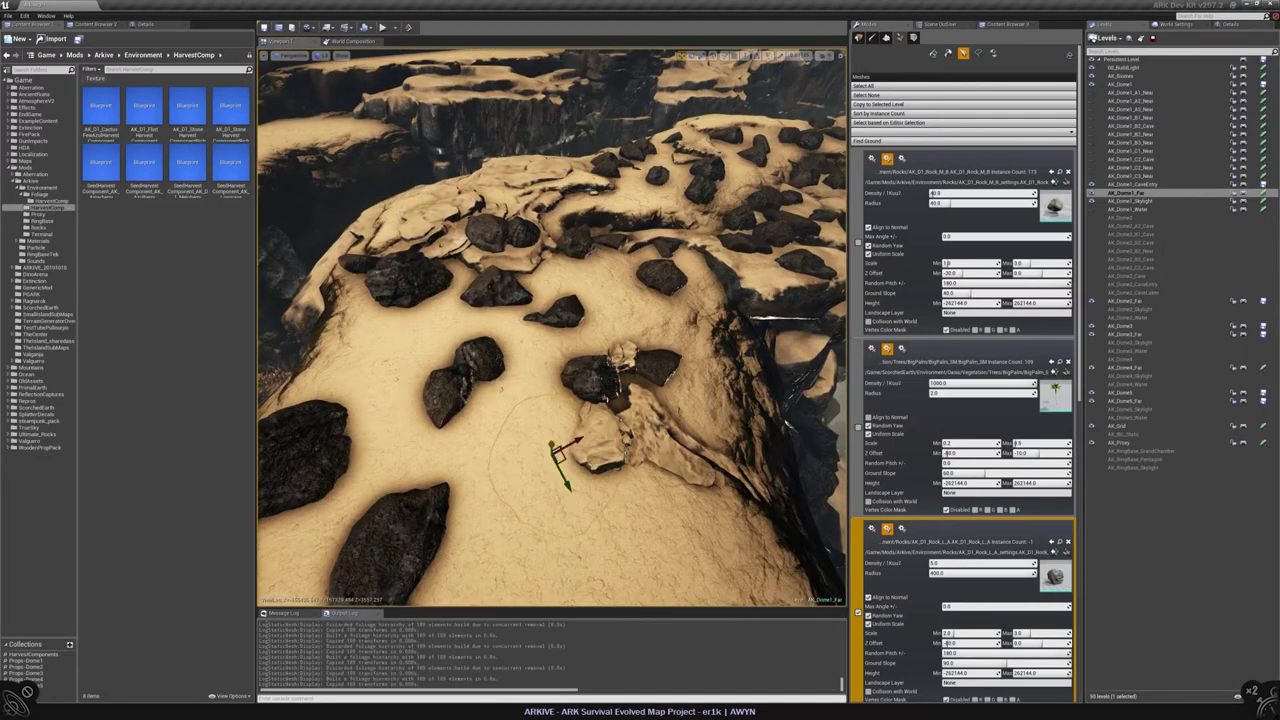
{"action": "left_click_drag", "start_coordinate": [560, 400], "coordinate": [575, 440], "text": "alt"}
Step: Show the AK_Dome1_B2_Near level and inspect the ridge rocks against its flowering cliff vegetation
{"action": "right_click_drag", "start_coordinate": [550, 330], "coordinate": [569, 349]}
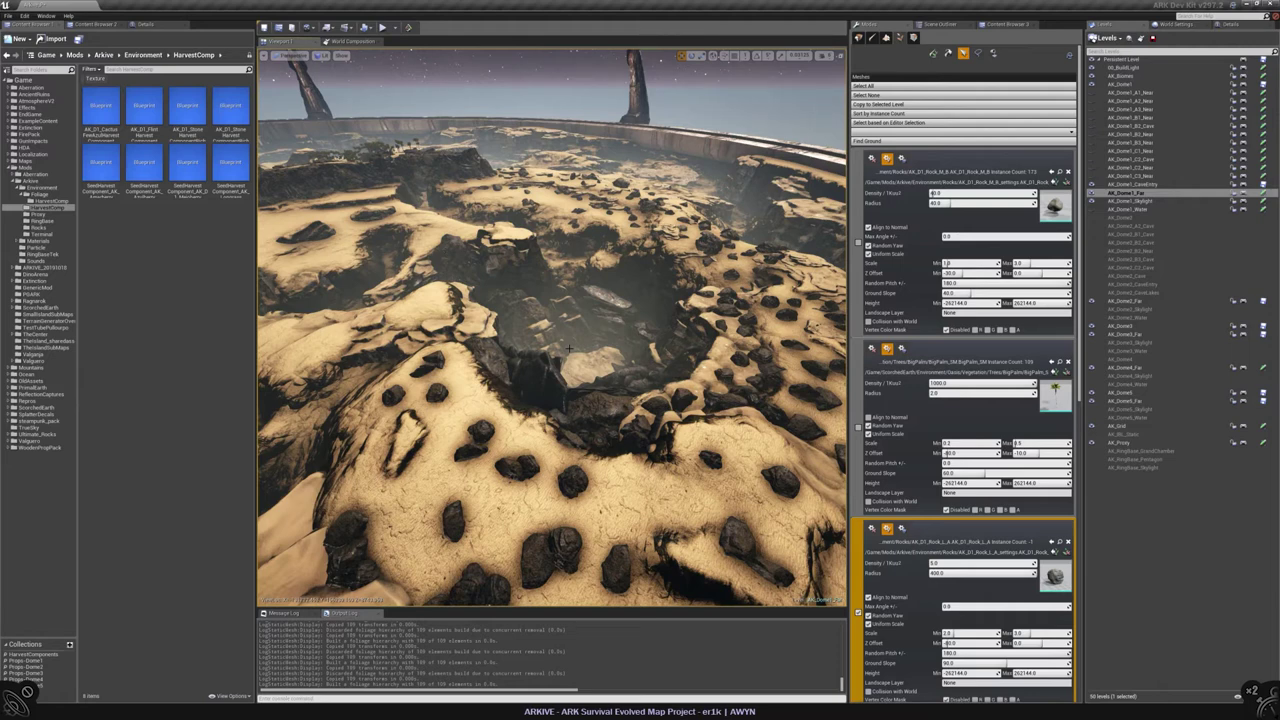
{"action": "right_click_drag", "start_coordinate": [569, 347], "coordinate": [536, 300]}
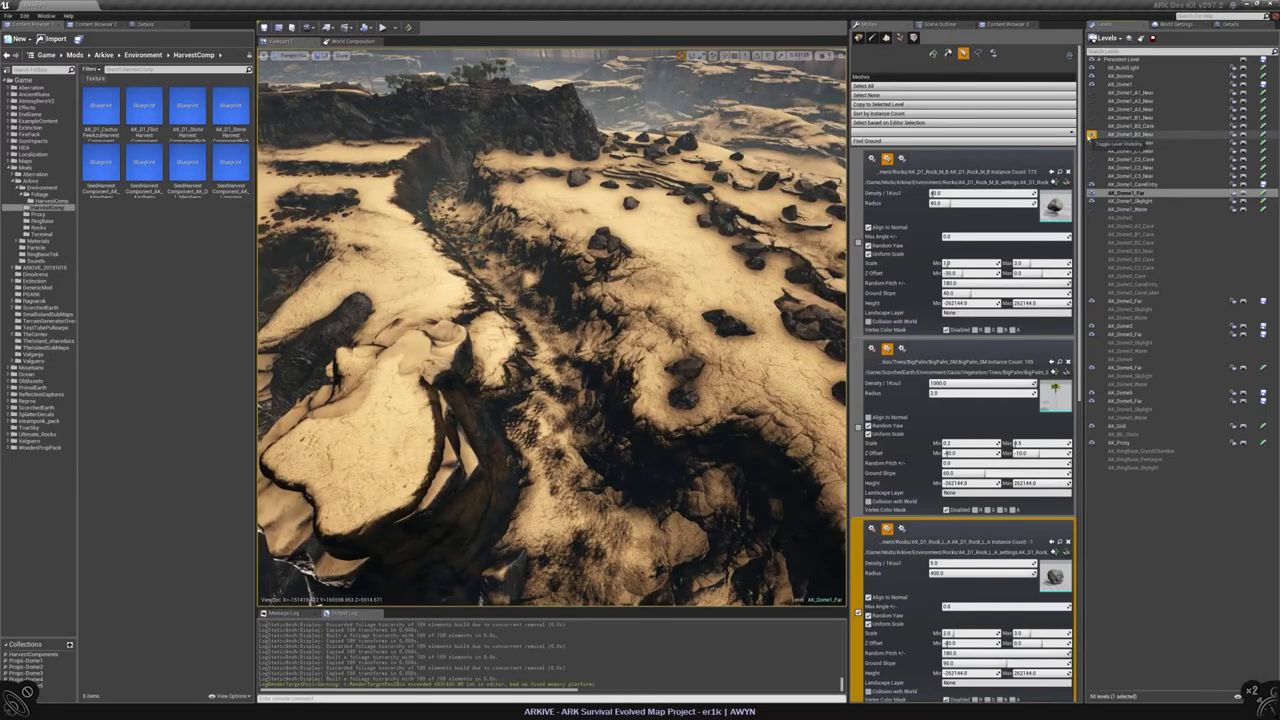
{"action": "left_click", "coordinate": [1092, 135]}
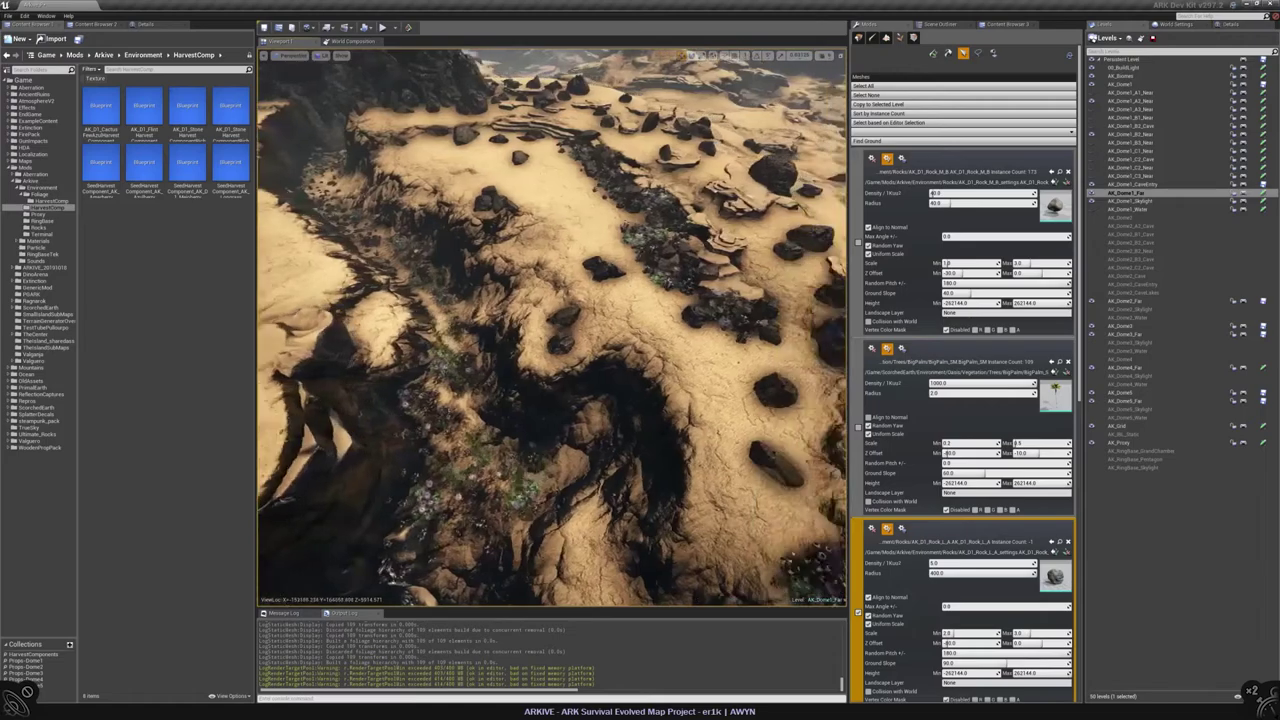
{"action": "right_click_drag", "start_coordinate": [552, 328], "coordinate": [556, 326]}
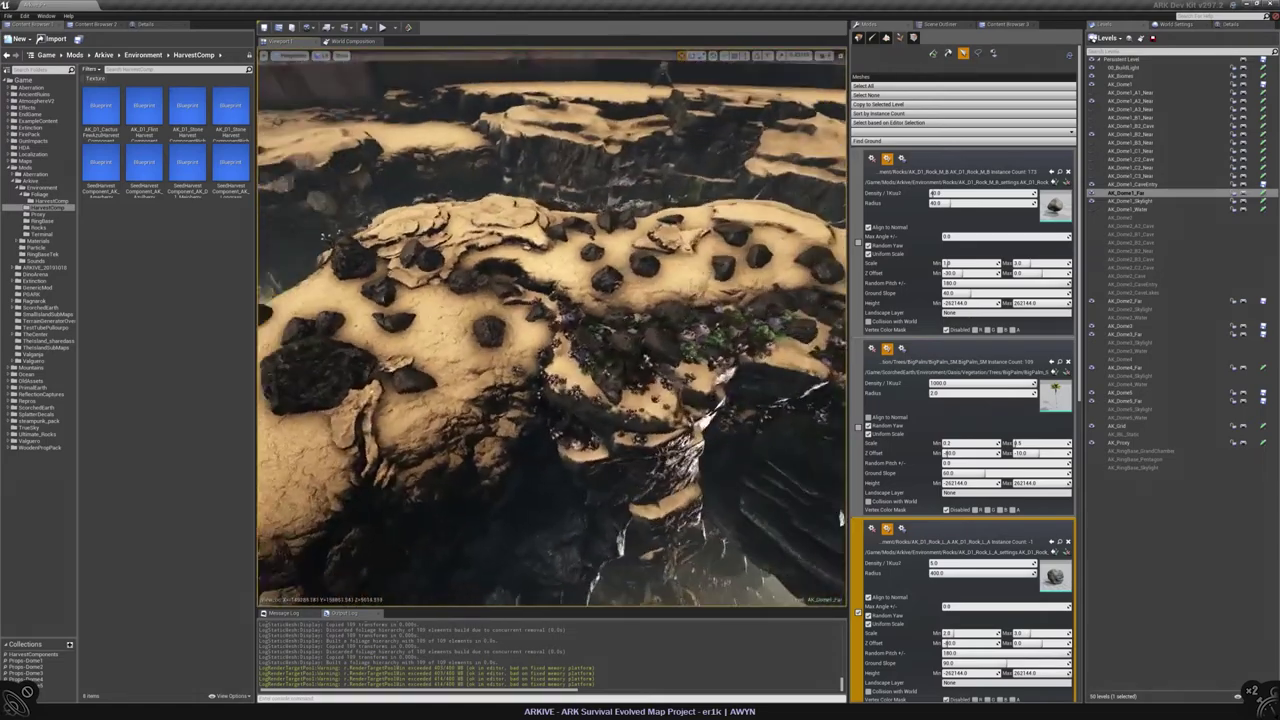
{"action": "mouse_move", "coordinate": [552, 328]}
{"action": "right_mouse_down"}
{"action": "mouse_move", "coordinate": [530, 332]}
{"action": "mouse_move", "coordinate": [548, 315]}
{"action": "mouse_move", "coordinate": [553, 337]}
{"action": "right_mouse_up"}
Step: Switch to foliage painting and add large rocks among the coral-like flowers along the ridge's cliff edge
{"action": "left_click", "coordinate": [933, 53]}
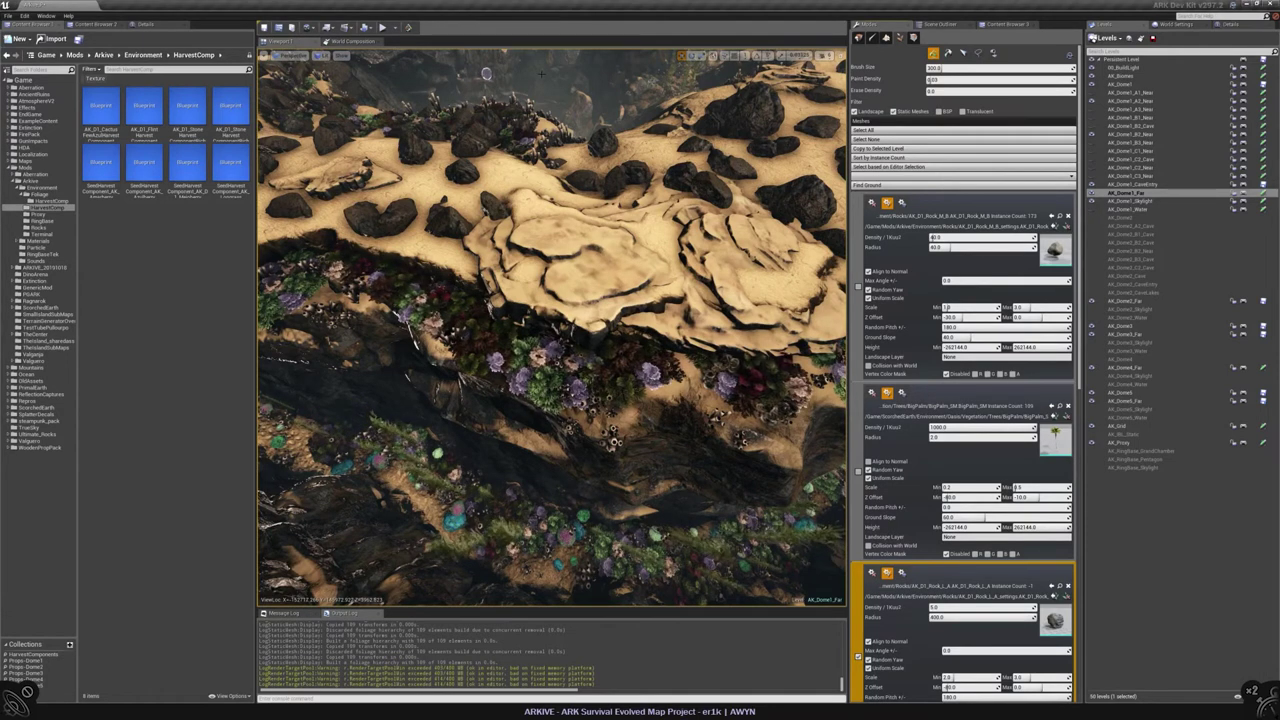
{"action": "left_click", "coordinate": [540, 255]}
{"action": "scroll", "coordinate": [540, 255], "scroll_direction": "down", "scroll_amount": 5}
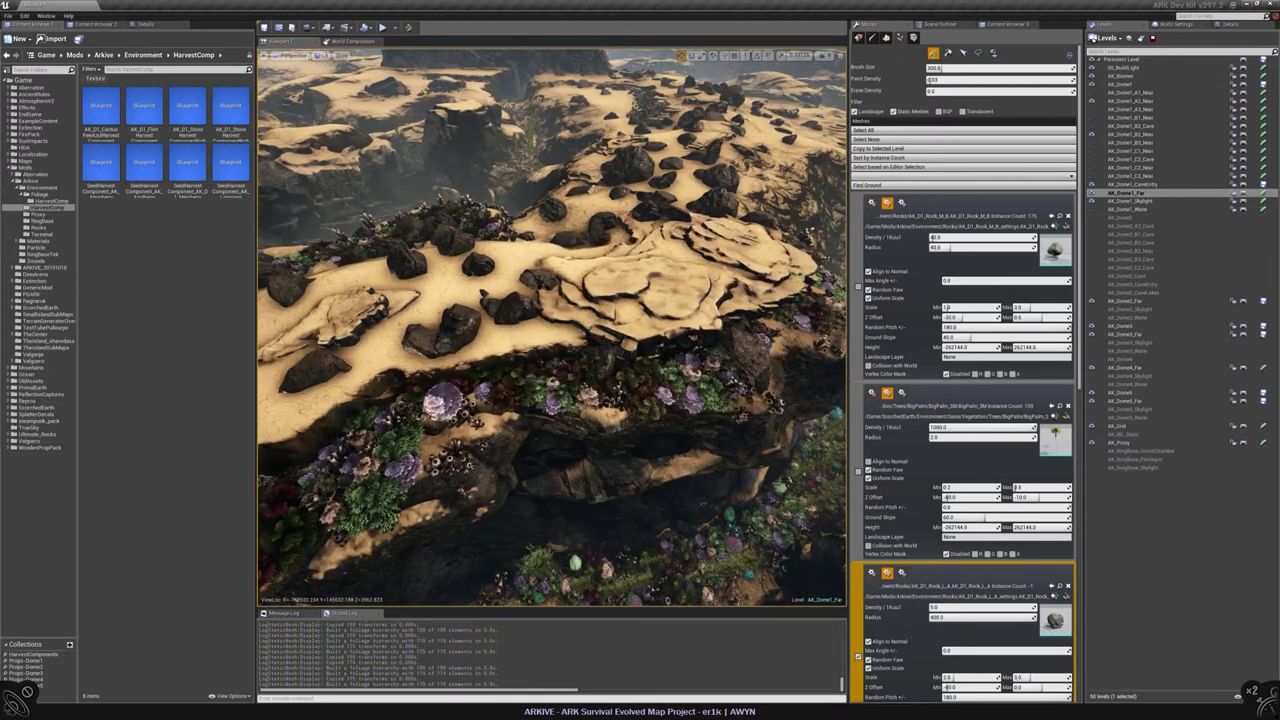
{"action": "right_click_drag", "start_coordinate": [550, 330], "coordinate": [520, 330]}
{"action": "mouse_move", "coordinate": [462, 370]}
{"action": "right_mouse_down"}
{"action": "mouse_move", "coordinate": [440, 372]}
{"action": "mouse_move", "coordinate": [558, 368]}
{"action": "right_mouse_up"}
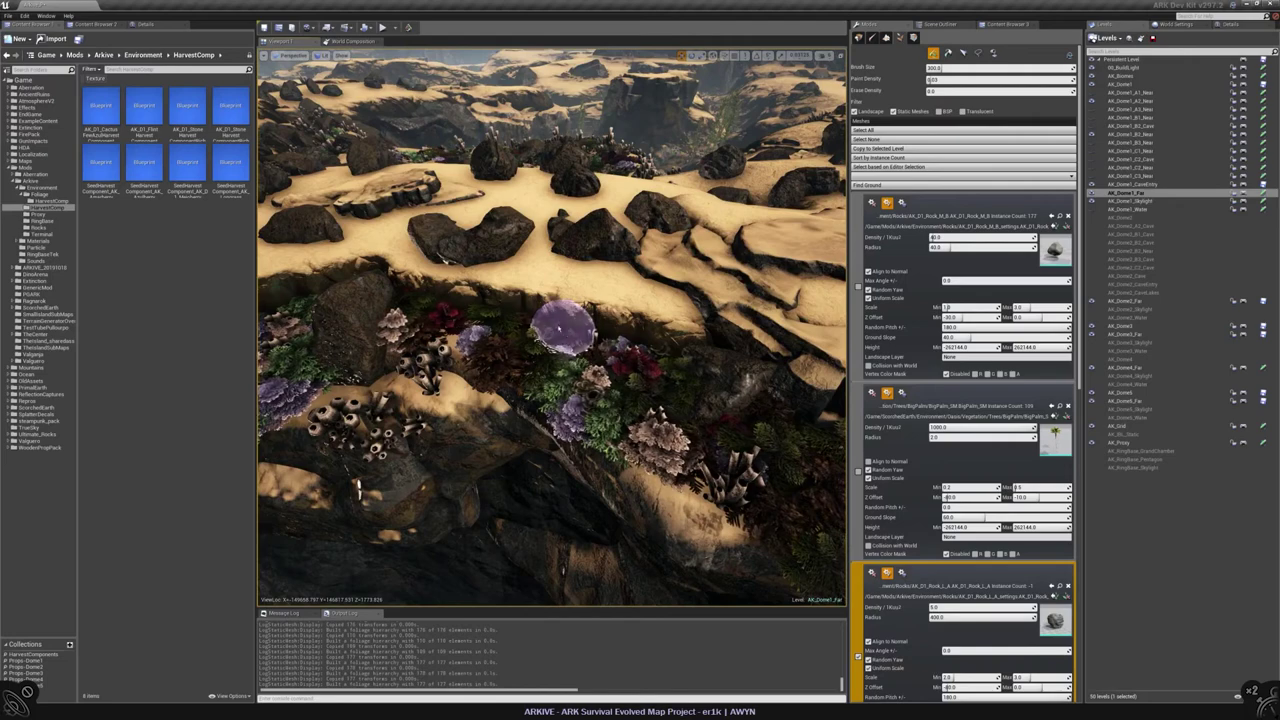
{"action": "right_click_drag", "start_coordinate": [356, 488], "coordinate": [444, 296]}
{"action": "left_click", "coordinate": [510, 372]}
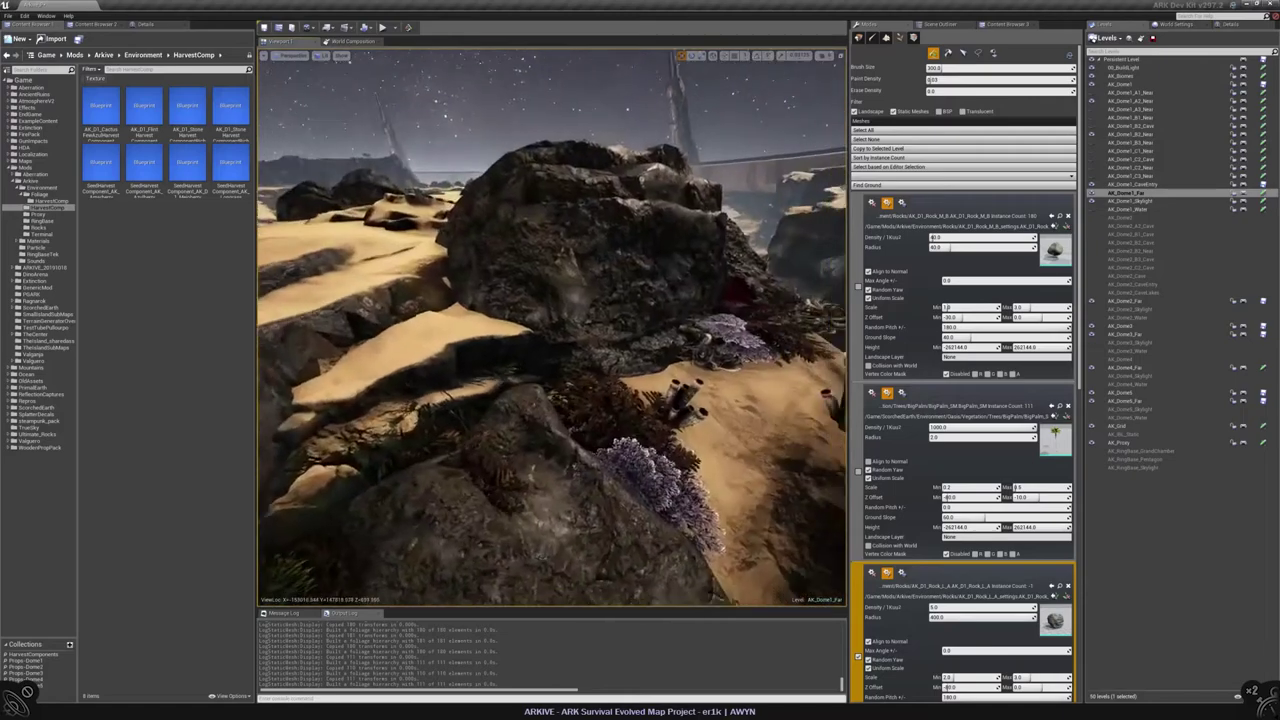
Step: Paint and rework large rocks on the sandbar between the folded ledge and the larger layered outcrop
{"action": "mouse_move", "coordinate": [444, 296]}
{"action": "right_mouse_down"}
{"action": "mouse_move", "coordinate": [448, 262]}
{"action": "mouse_move", "coordinate": [455, 325]}
{"action": "mouse_move", "coordinate": [583, 405]}
{"action": "right_mouse_up"}
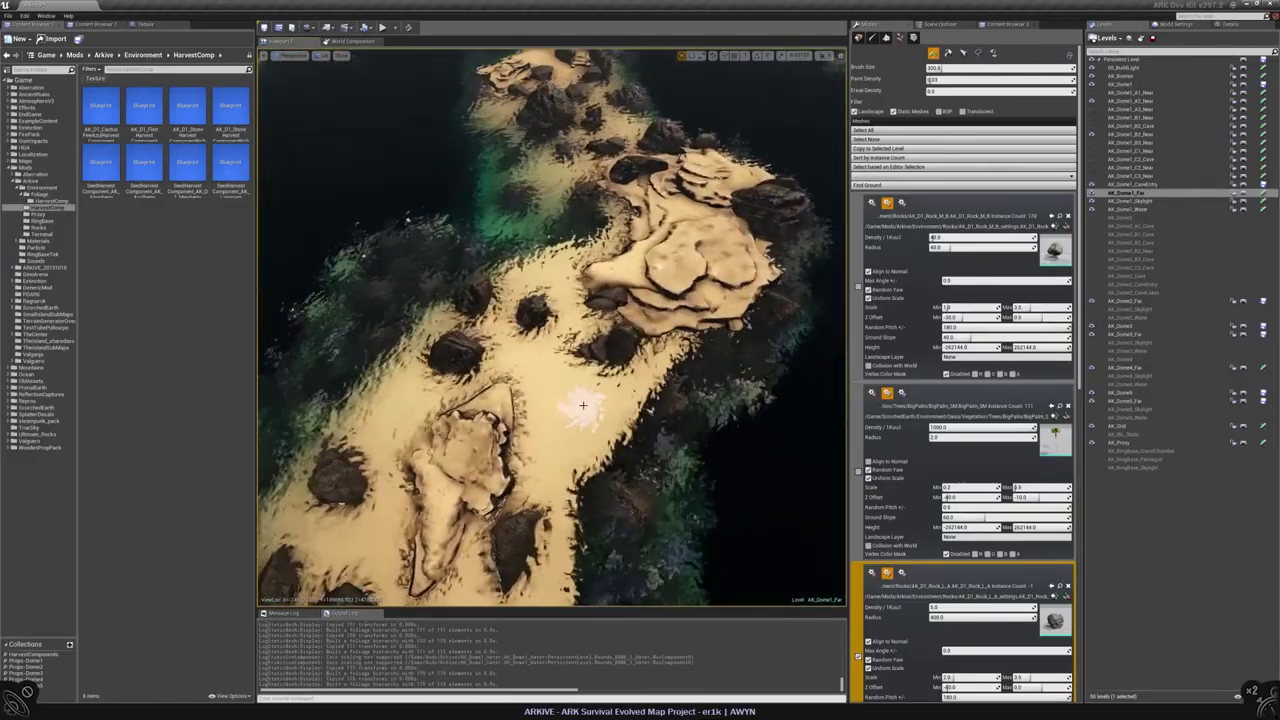
{"action": "left_click", "coordinate": [585, 405]}
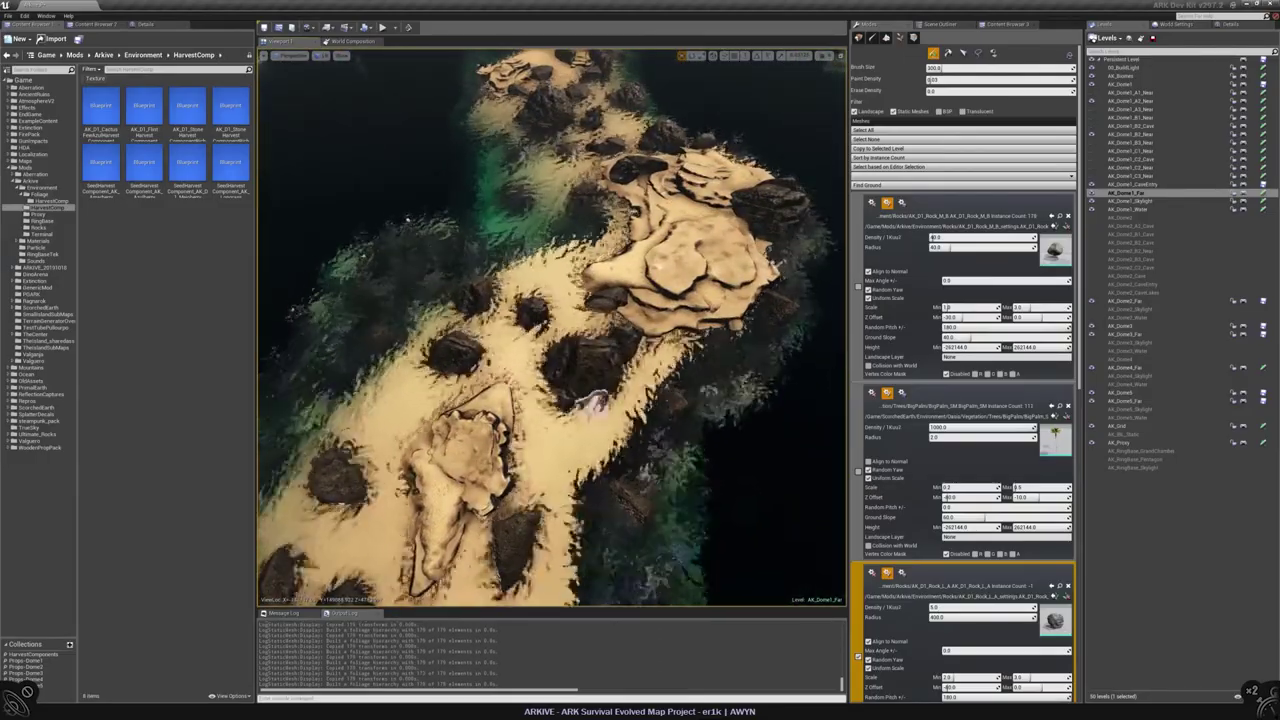
{"action": "left_click", "coordinate": [476, 385], "text": "shift"}
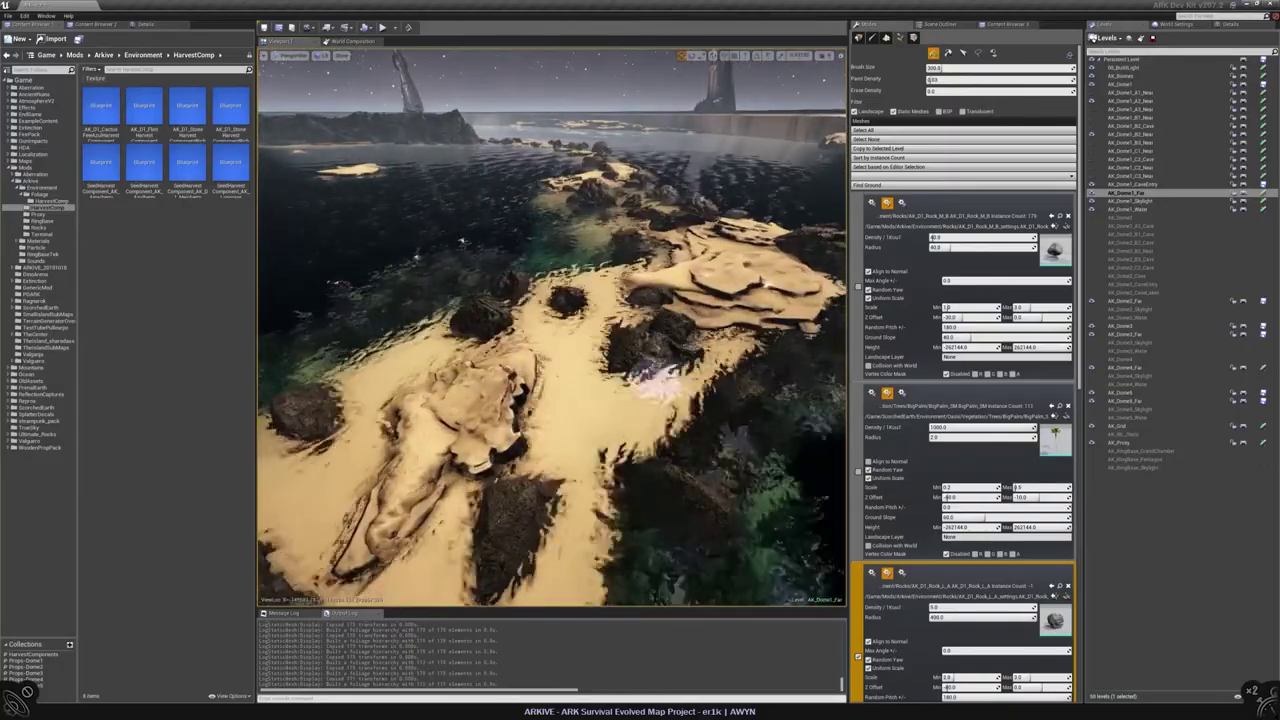
{"action": "left_click_drag", "start_coordinate": [655, 380], "coordinate": [579, 406]}
{"action": "right_click_drag", "start_coordinate": [551, 460], "coordinate": [551, 446]}
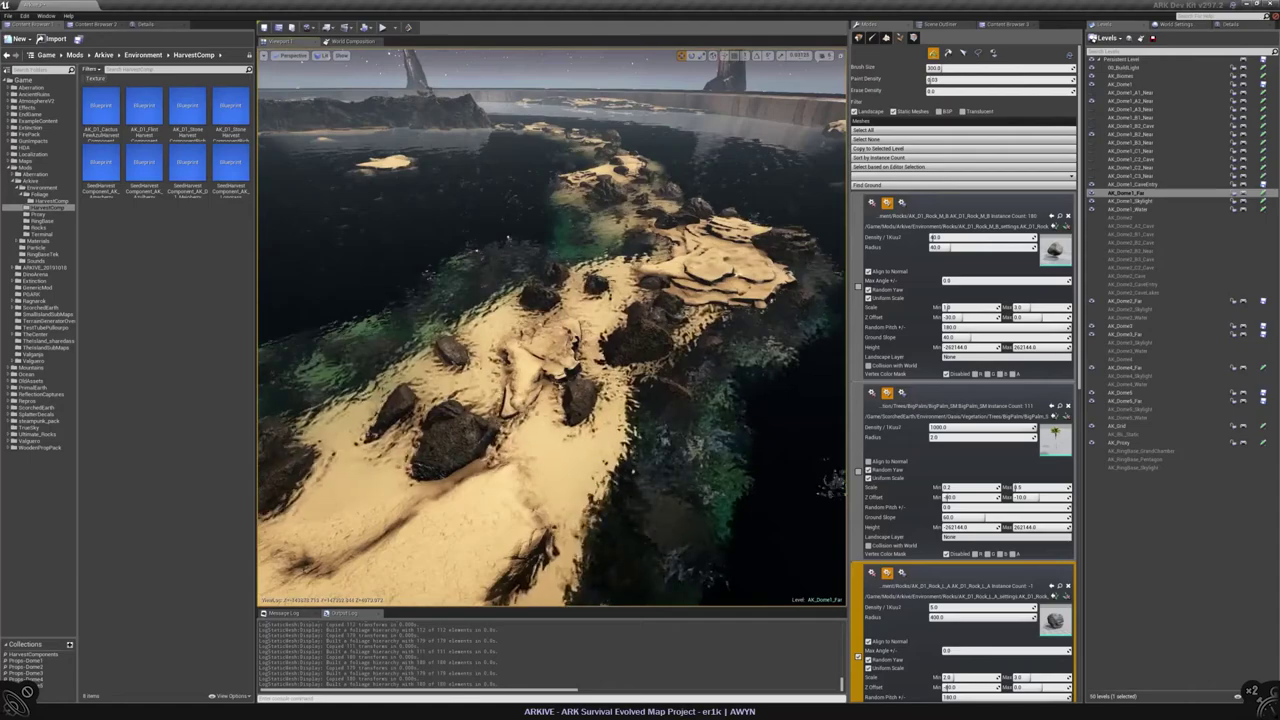
Step: Paint large rocks on the sandbar around the small raised sand ledge, including at its waterside edge
{"action": "scroll", "coordinate": [950, 480], "scroll_direction": "down", "scroll_amount": 7}
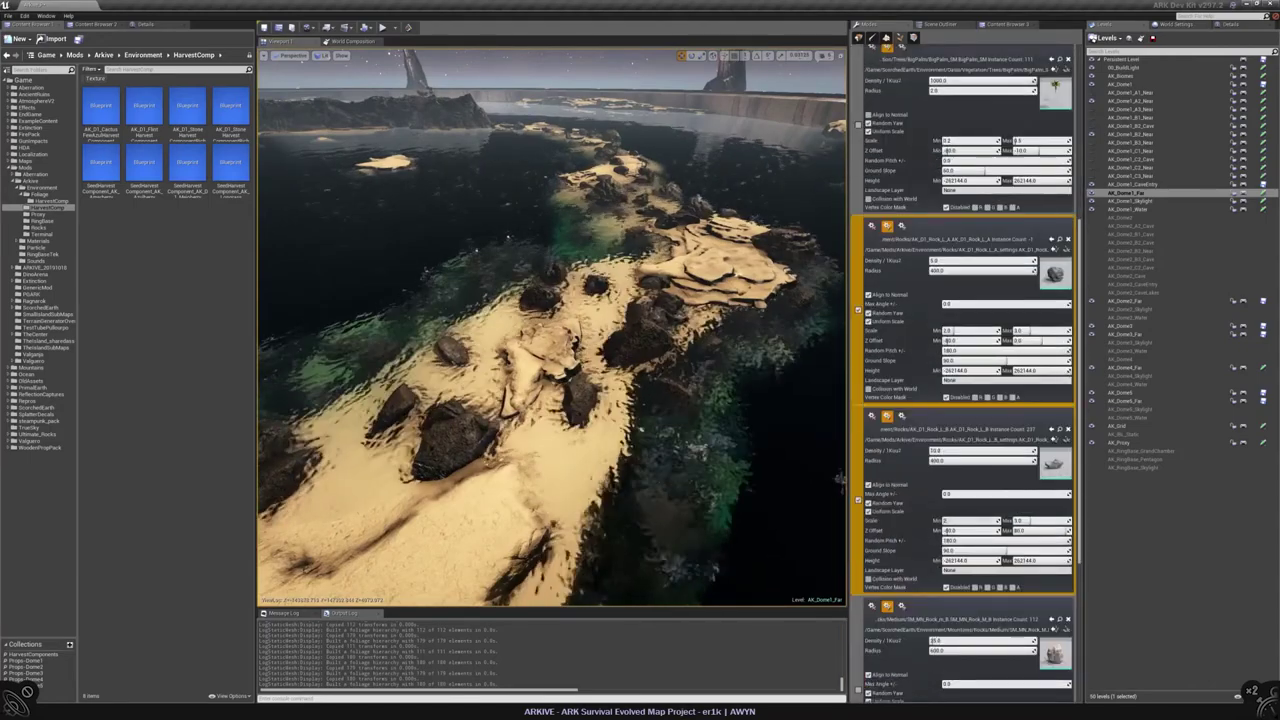
{"action": "right_click_drag", "start_coordinate": [551, 446], "coordinate": [551, 446]}
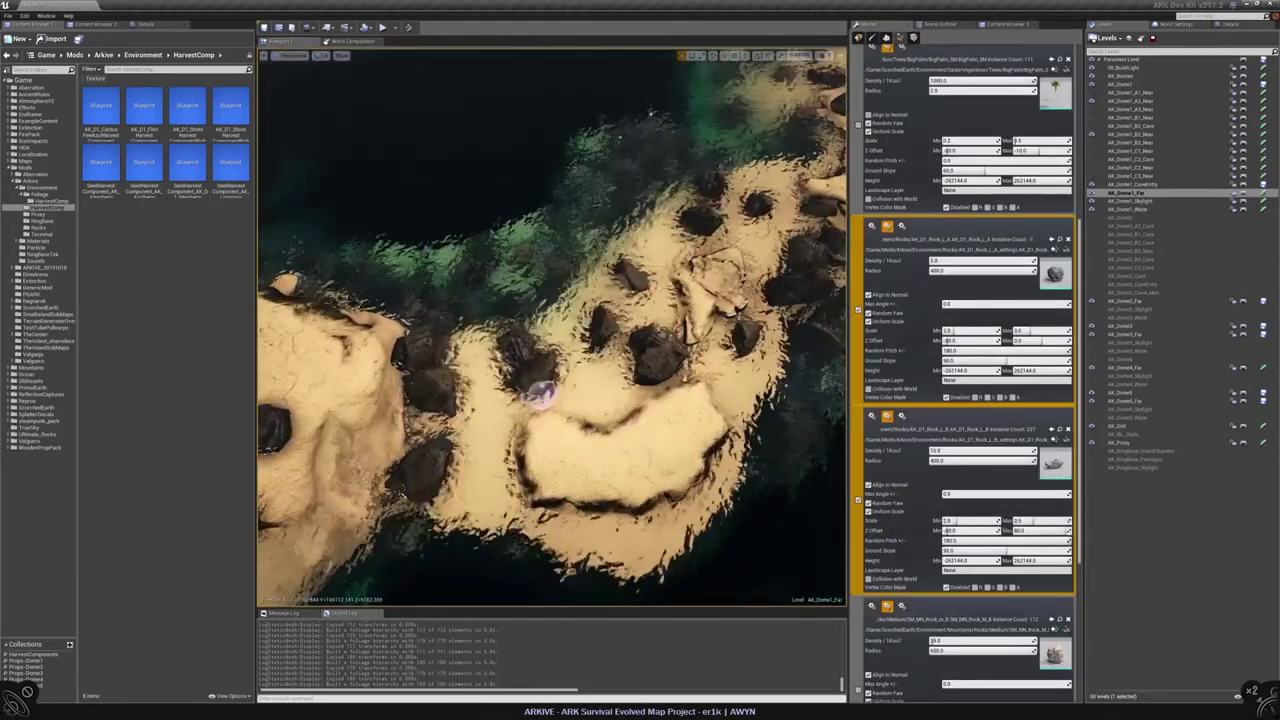
{"action": "mouse_move", "coordinate": [540, 365]}
{"action": "right_mouse_down"}
{"action": "mouse_move", "coordinate": [540, 340]}
{"action": "mouse_move", "coordinate": [540, 368]}
{"action": "right_mouse_up"}
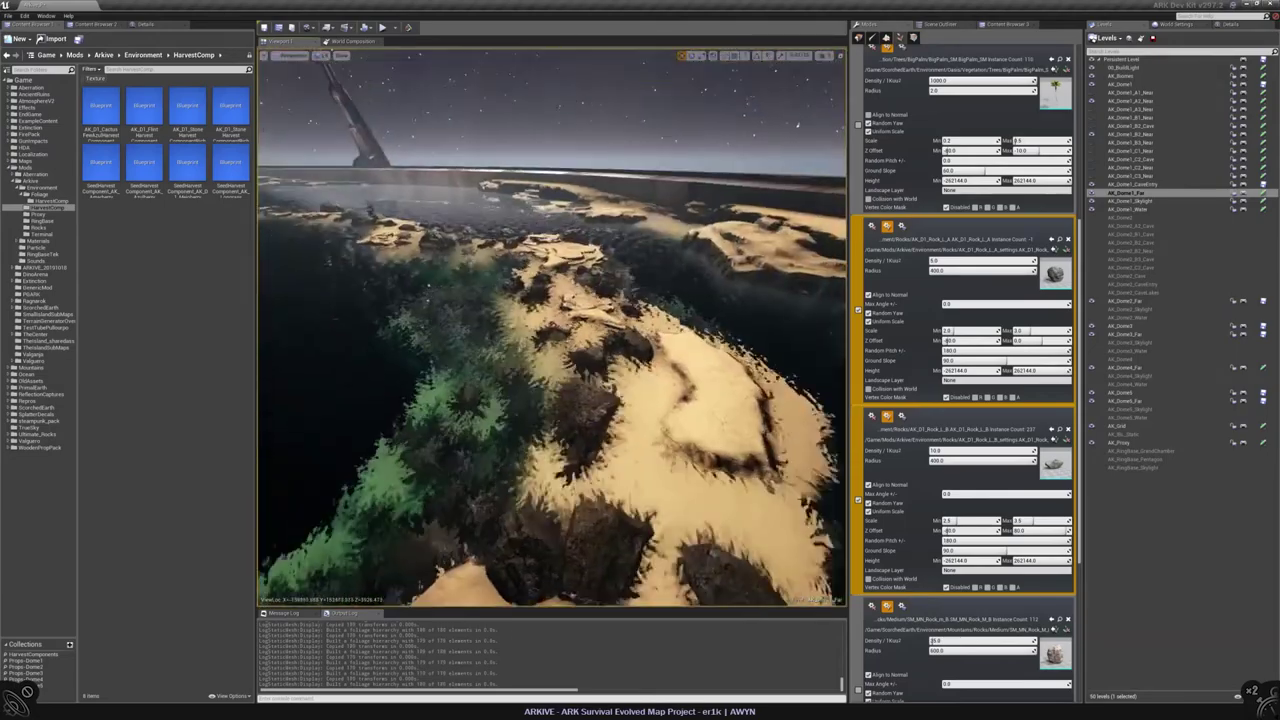
{"action": "left_click", "coordinate": [580, 410]}
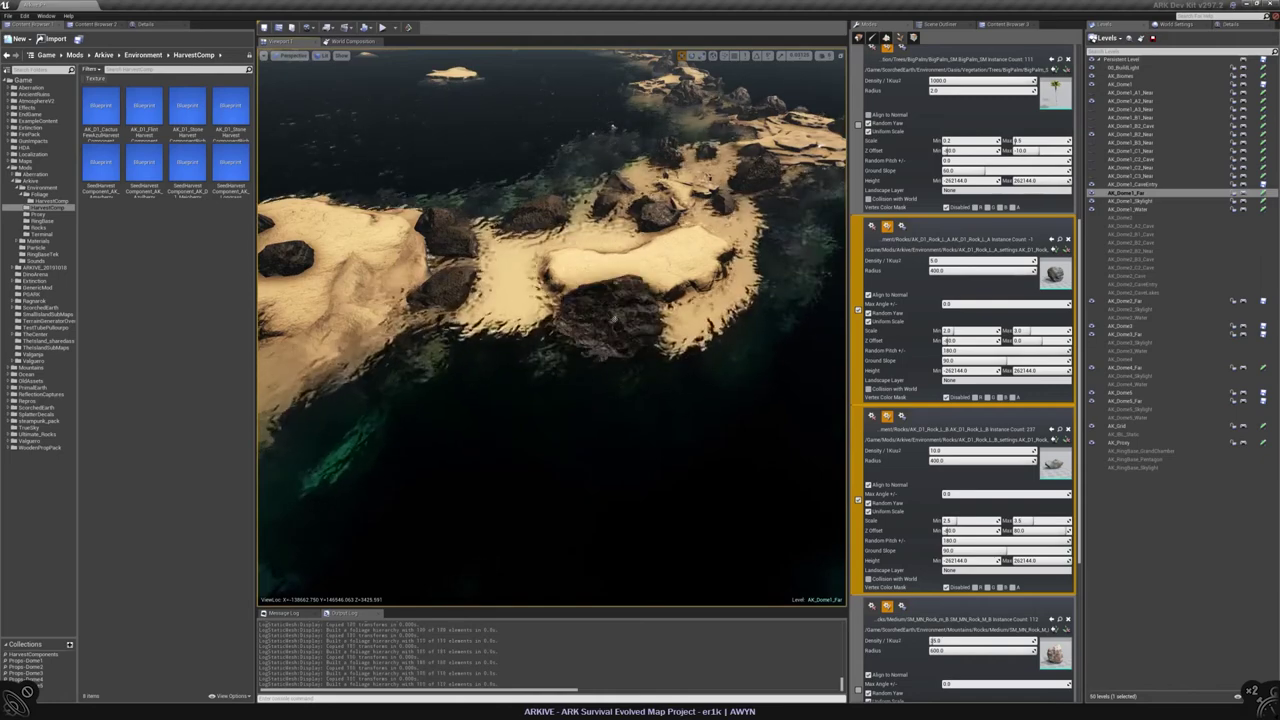
{"action": "right_click_drag", "start_coordinate": [550, 330], "coordinate": [556, 362]}
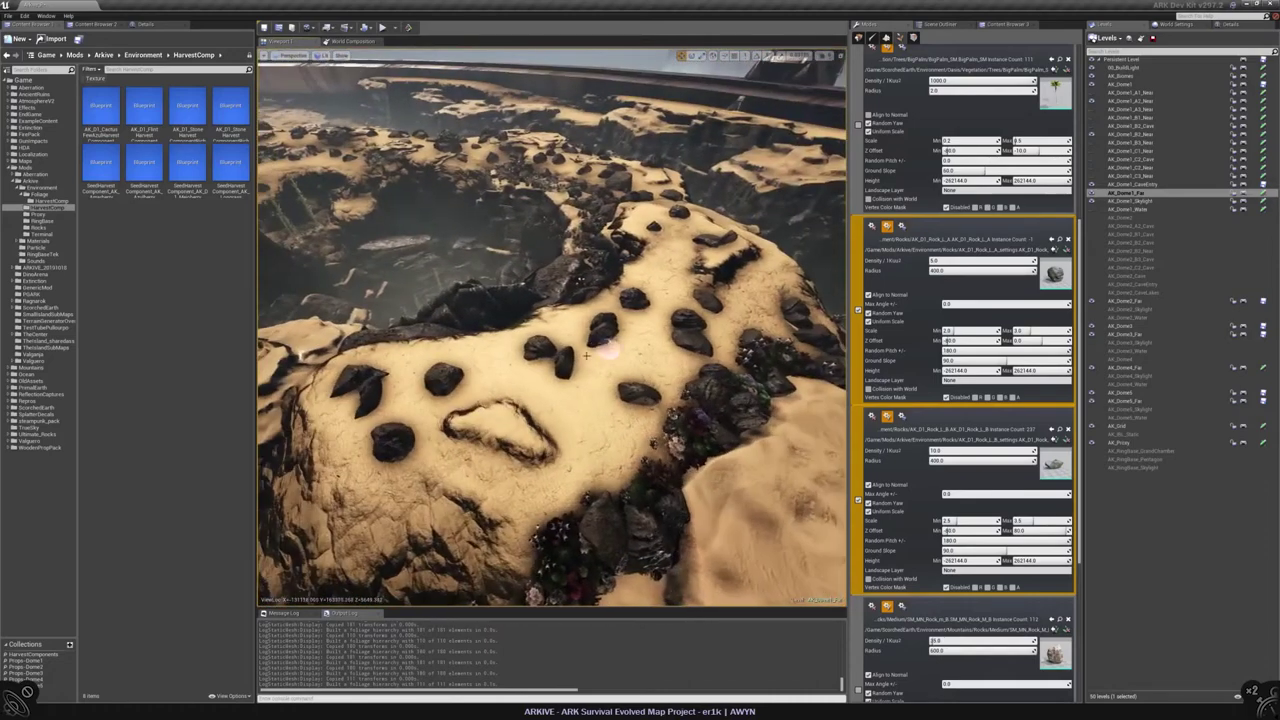
Step: Erase the two adjacent small rocks from the sandy ridge top beside the flowering cliff and paint large rocks there
{"action": "left_click_drag", "start_coordinate": [586, 355], "coordinate": [538, 343], "text": "shift"}
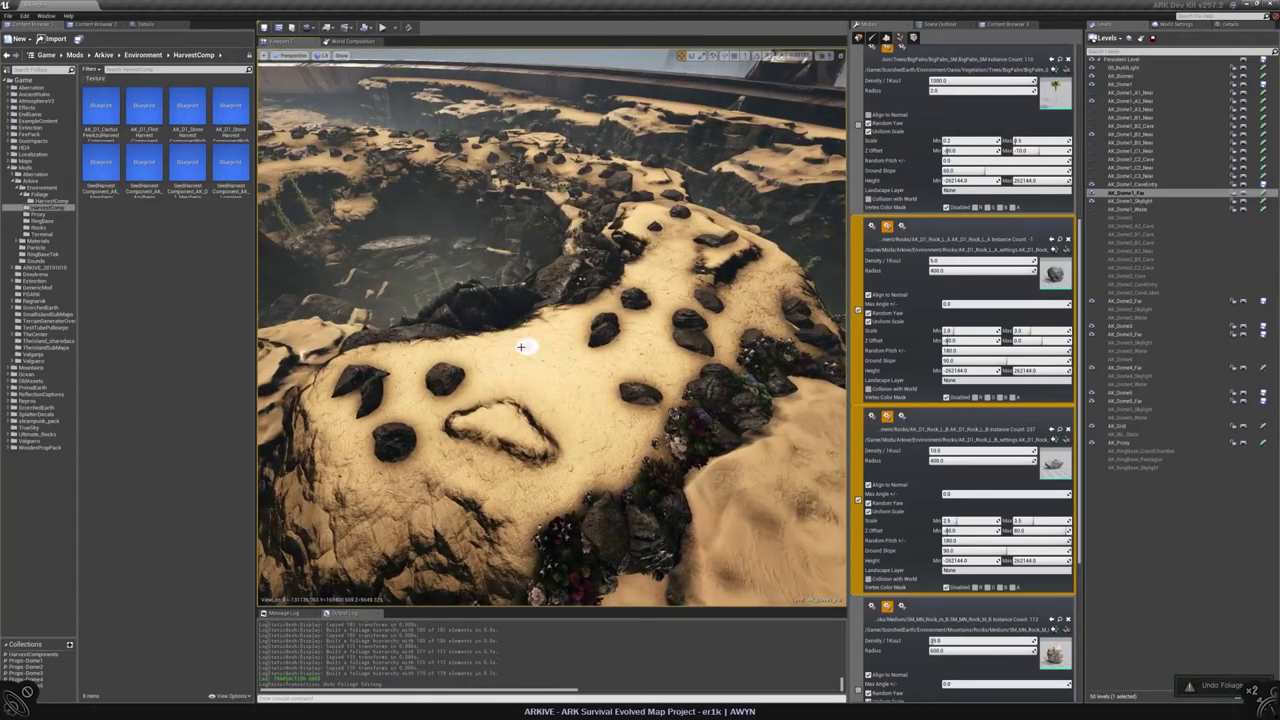
{"action": "right_click_drag", "start_coordinate": [597, 346], "coordinate": [600, 352]}
{"action": "left_click", "coordinate": [598, 347]}
{"action": "left_click", "coordinate": [604, 354], "text": "shift"}
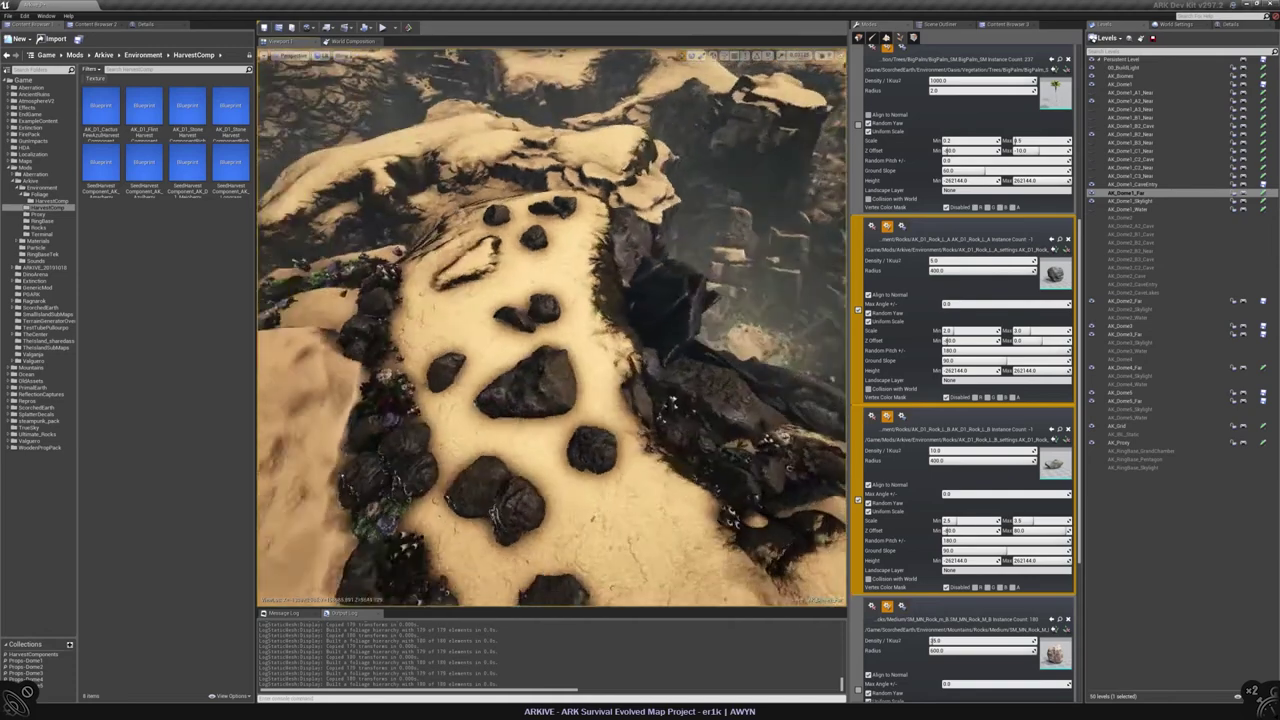
Step: Paint large rocks down the ridge's steep side and in the gap between the sandy ledges below
{"action": "right_click_drag", "start_coordinate": [600, 350], "coordinate": [640, 352]}
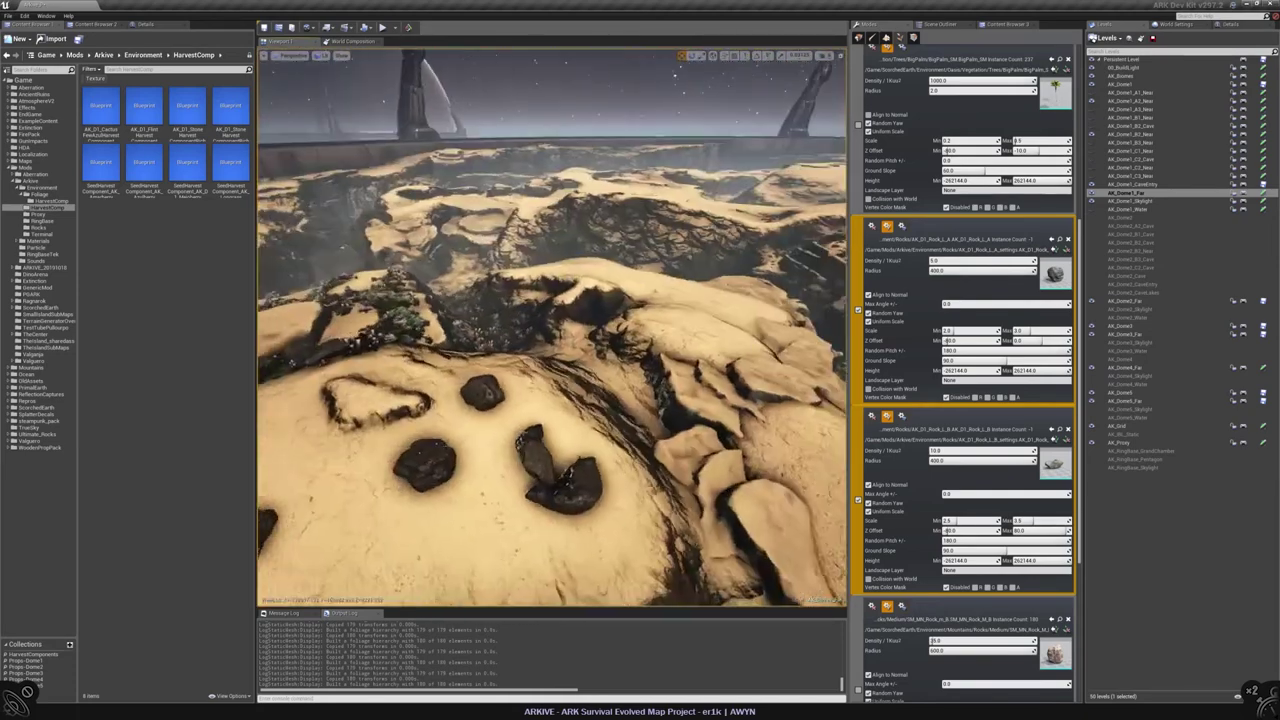
{"action": "right_click_drag", "start_coordinate": [640, 352], "coordinate": [655, 460]}
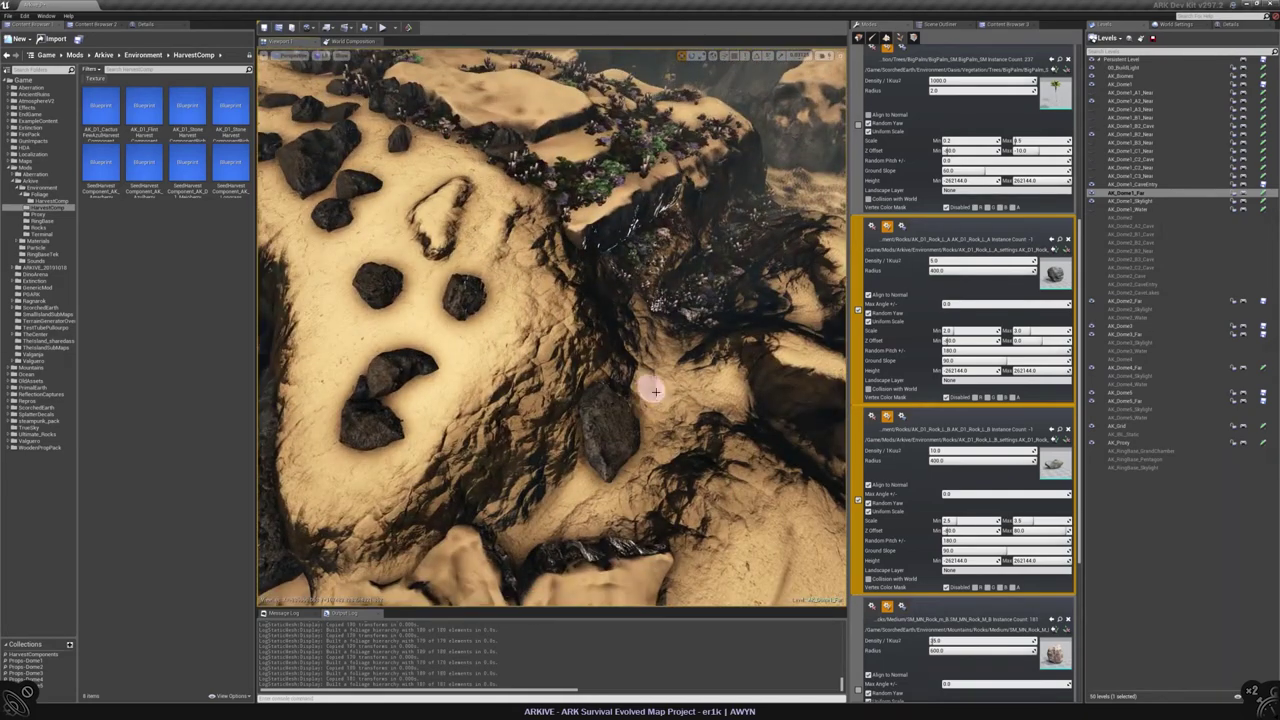
{"action": "mouse_move", "coordinate": [655, 460]}
{"action": "right_mouse_down"}
{"action": "mouse_move", "coordinate": [640, 525]}
{"action": "mouse_move", "coordinate": [468, 352]}
{"action": "mouse_move", "coordinate": [470, 300]}
{"action": "mouse_move", "coordinate": [475, 340]}
{"action": "mouse_move", "coordinate": [543, 391]}
{"action": "mouse_move", "coordinate": [553, 440]}
{"action": "mouse_move", "coordinate": [626, 357]}
{"action": "mouse_move", "coordinate": [598, 360]}
{"action": "mouse_move", "coordinate": [586, 400]}
{"action": "right_mouse_up"}
{"action": "left_click_drag", "start_coordinate": [604, 377], "coordinate": [625, 428]}
{"action": "left_click", "coordinate": [617, 408]}
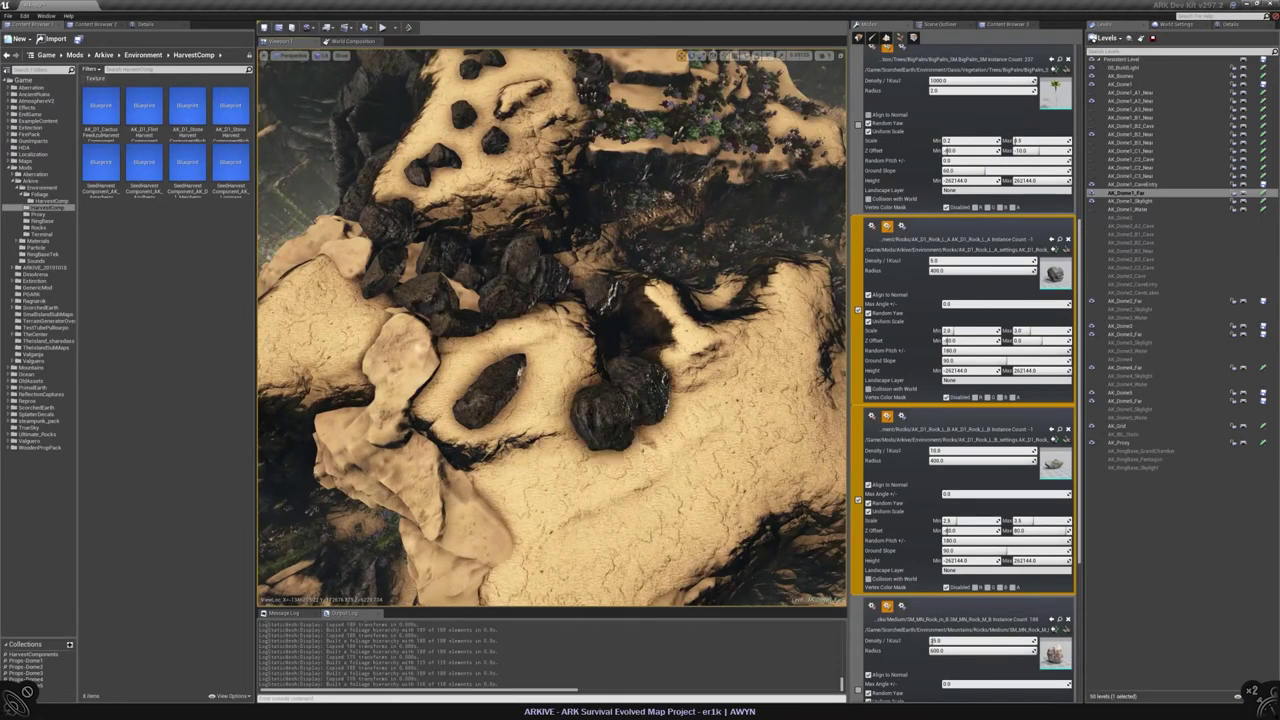
Step: Paint large rocks around the smooth sandstone boulders and at the base of the flat-topped outcrop
{"action": "mouse_move", "coordinate": [590, 410]}
{"action": "right_mouse_down"}
{"action": "mouse_move", "coordinate": [582, 325]}
{"action": "mouse_move", "coordinate": [588, 385]}
{"action": "right_mouse_up"}
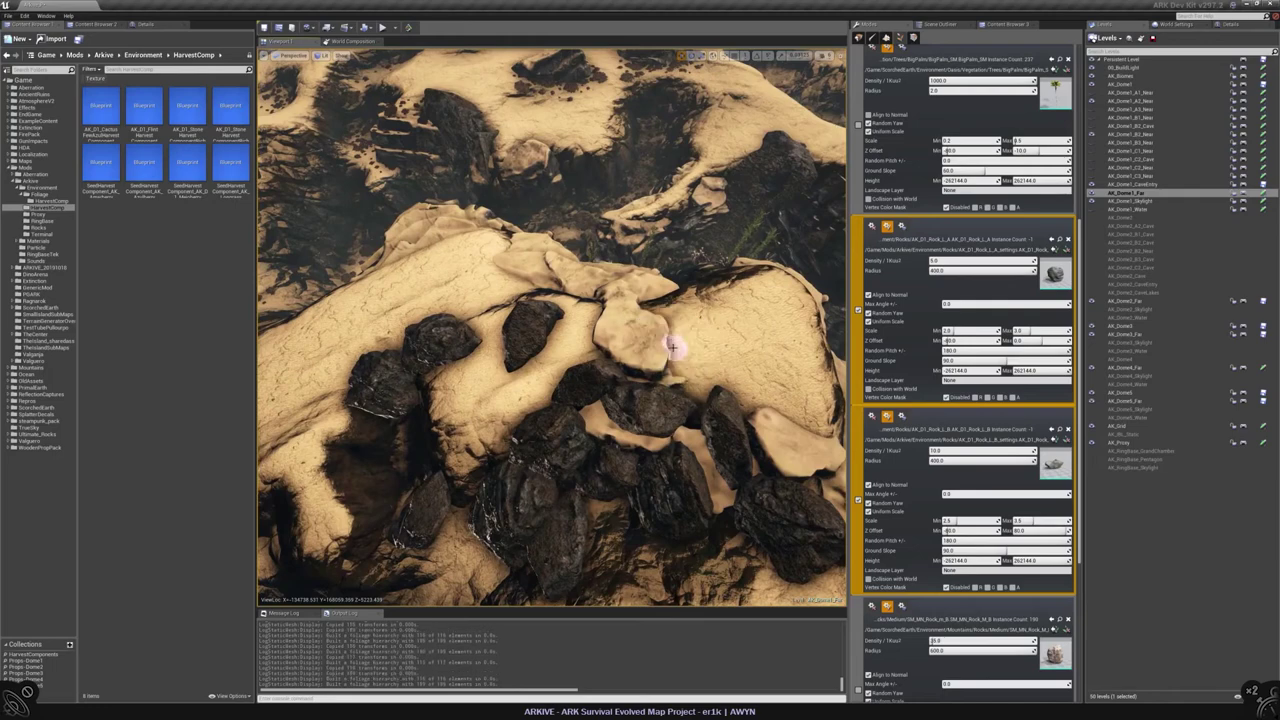
{"action": "mouse_move", "coordinate": [737, 334]}
{"action": "right_mouse_down"}
{"action": "mouse_move", "coordinate": [733, 275]}
{"action": "mouse_move", "coordinate": [532, 368]}
{"action": "right_mouse_up"}
{"action": "mouse_move", "coordinate": [553, 375]}
{"action": "right_mouse_down"}
{"action": "mouse_move", "coordinate": [575, 345]}
{"action": "mouse_move", "coordinate": [560, 320]}
{"action": "mouse_move", "coordinate": [523, 399]}
{"action": "mouse_move", "coordinate": [539, 346]}
{"action": "mouse_move", "coordinate": [553, 355]}
{"action": "mouse_move", "coordinate": [560, 300]}
{"action": "mouse_move", "coordinate": [562, 330]}
{"action": "mouse_move", "coordinate": [565, 305]}
{"action": "mouse_move", "coordinate": [566, 330]}
{"action": "mouse_move", "coordinate": [566, 318]}
{"action": "right_mouse_up"}
{"action": "left_click", "coordinate": [540, 455]}
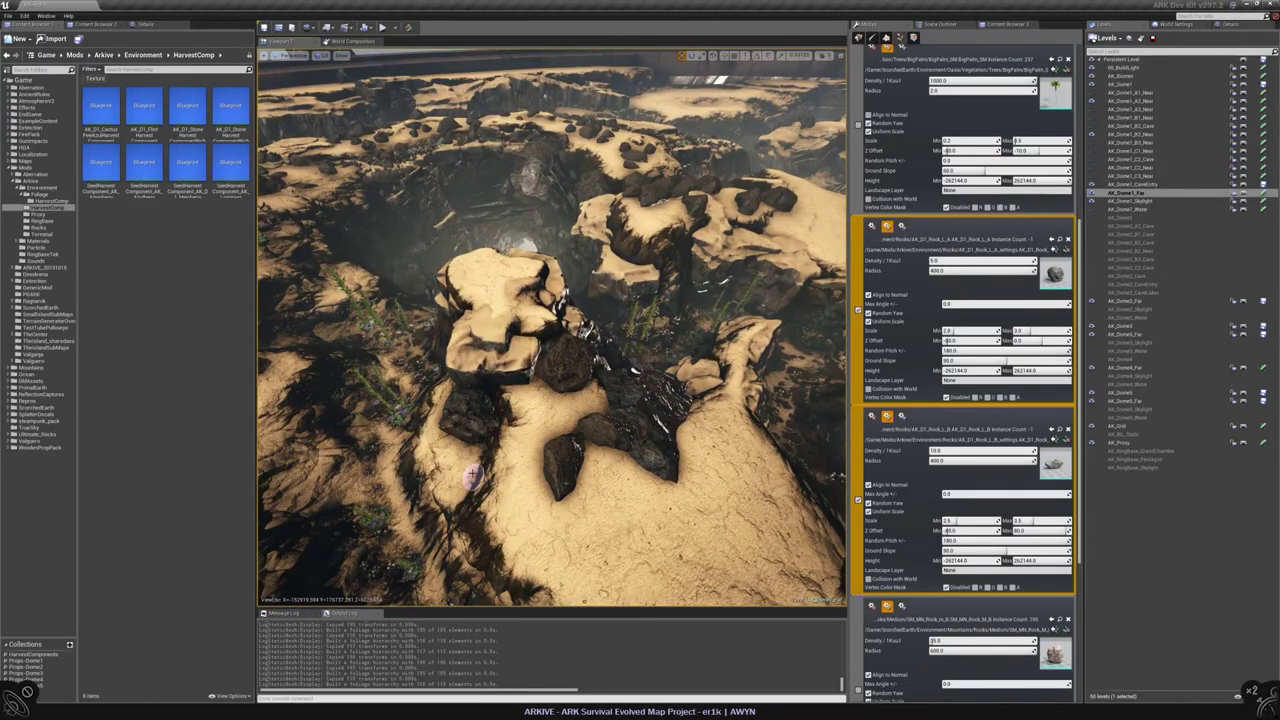
{"action": "left_click", "coordinate": [460, 450]}
{"action": "left_click", "coordinate": [712, 450]}
{"action": "mouse_move", "coordinate": [712, 450]}
{"action": "right_mouse_down"}
{"action": "mouse_move", "coordinate": [690, 430]}
{"action": "mouse_move", "coordinate": [528, 423]}
{"action": "right_mouse_up"}
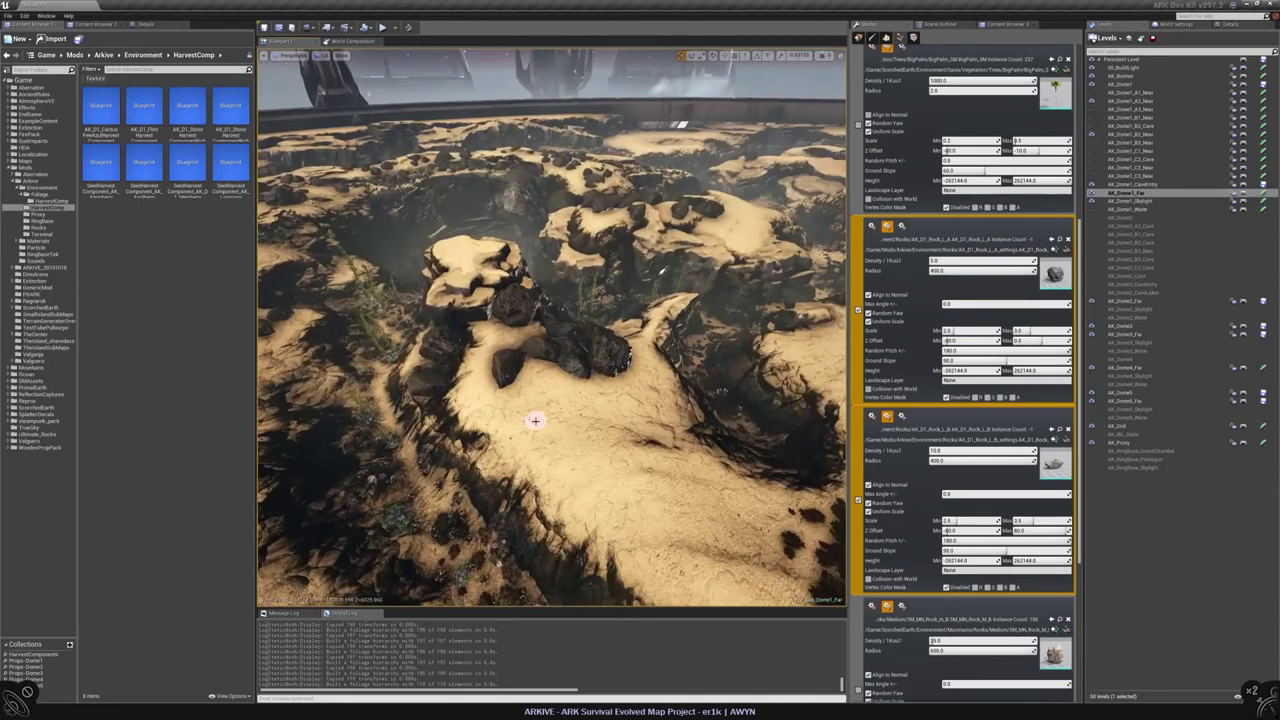
Step: Paint large rocks between the pale layered boulder and the sandy ledge beneath the dark cliff, reworking the ledge rocks
{"action": "mouse_move", "coordinate": [639, 429]}
{"action": "right_mouse_down"}
{"action": "mouse_move", "coordinate": [640, 445]}
{"action": "mouse_move", "coordinate": [541, 400]}
{"action": "right_mouse_up"}
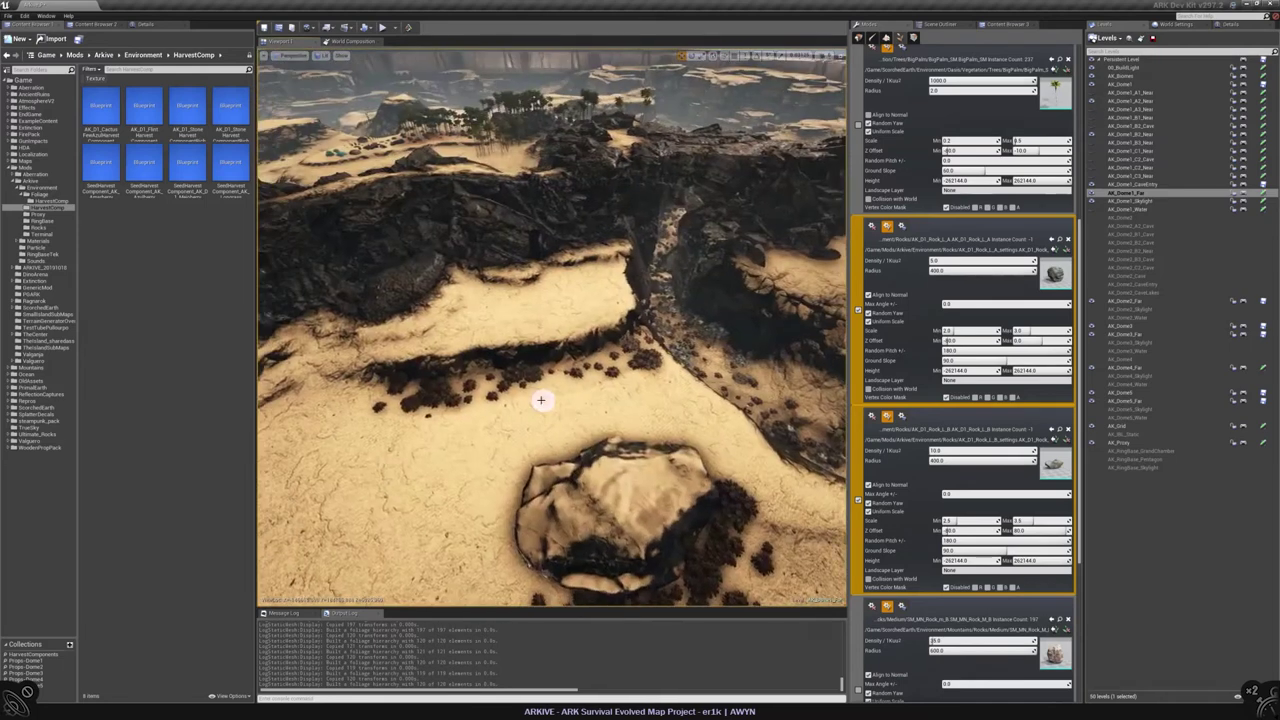
{"action": "left_click", "coordinate": [659, 399]}
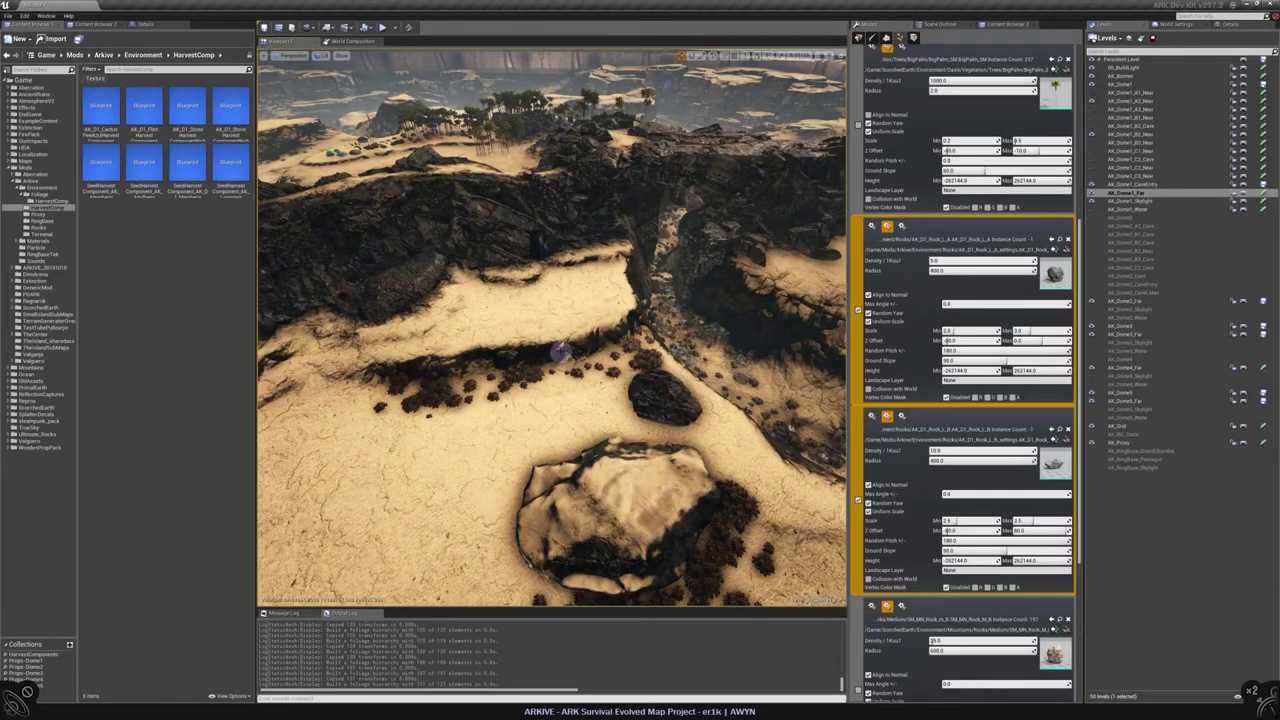
{"action": "left_click", "coordinate": [562, 335]}
{"action": "left_click", "coordinate": [565, 335], "text": "shift"}
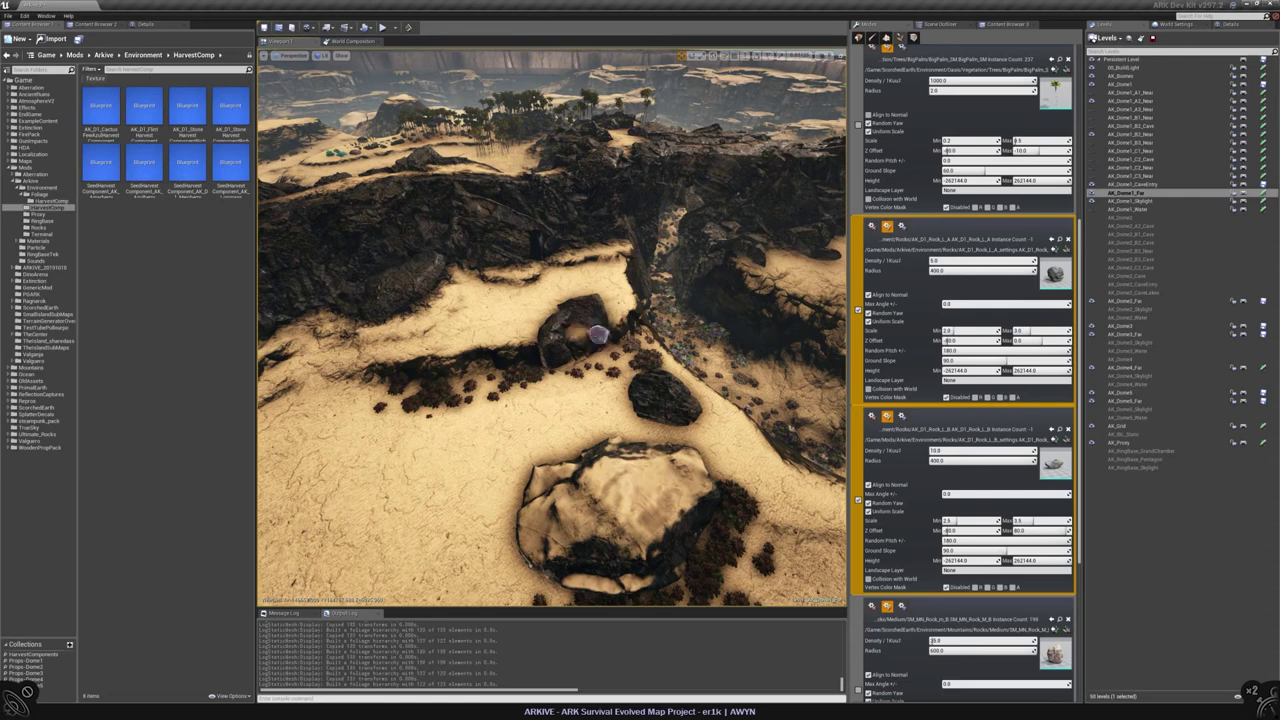
{"action": "left_click", "coordinate": [588, 310]}
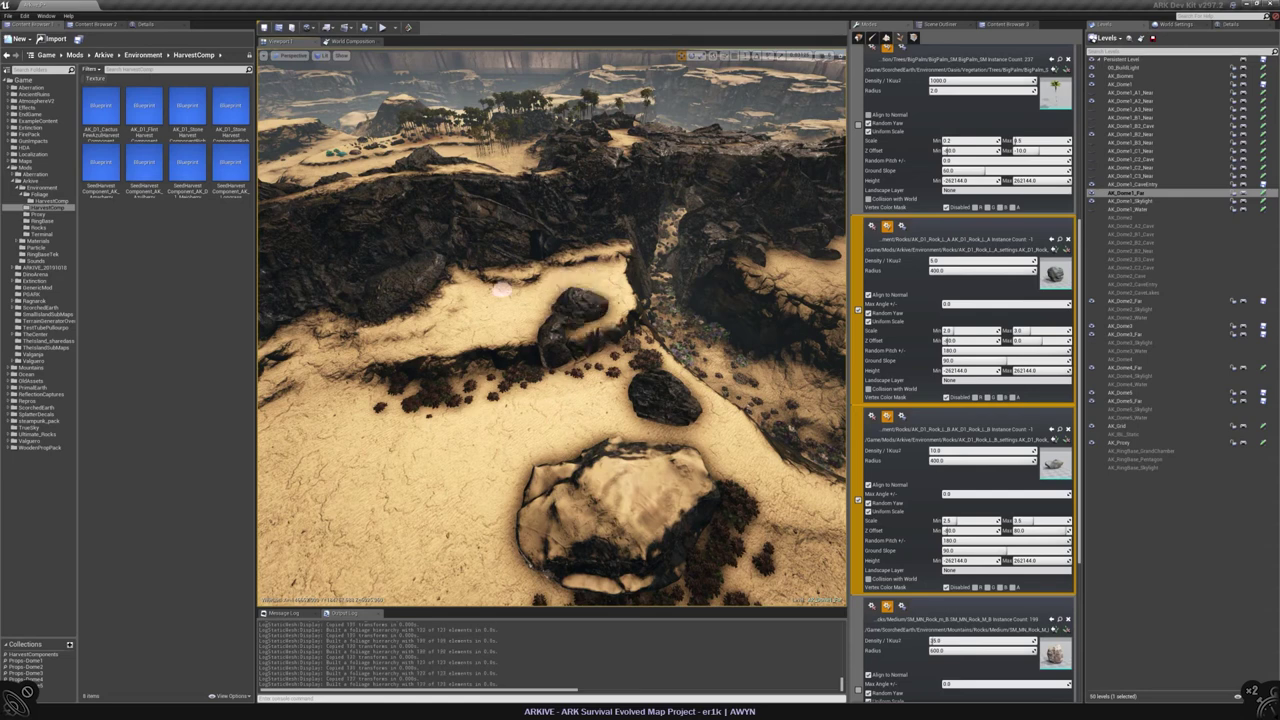
{"action": "left_click", "coordinate": [566, 270]}
{"action": "right_click_drag", "start_coordinate": [566, 267], "coordinate": [595, 315]}
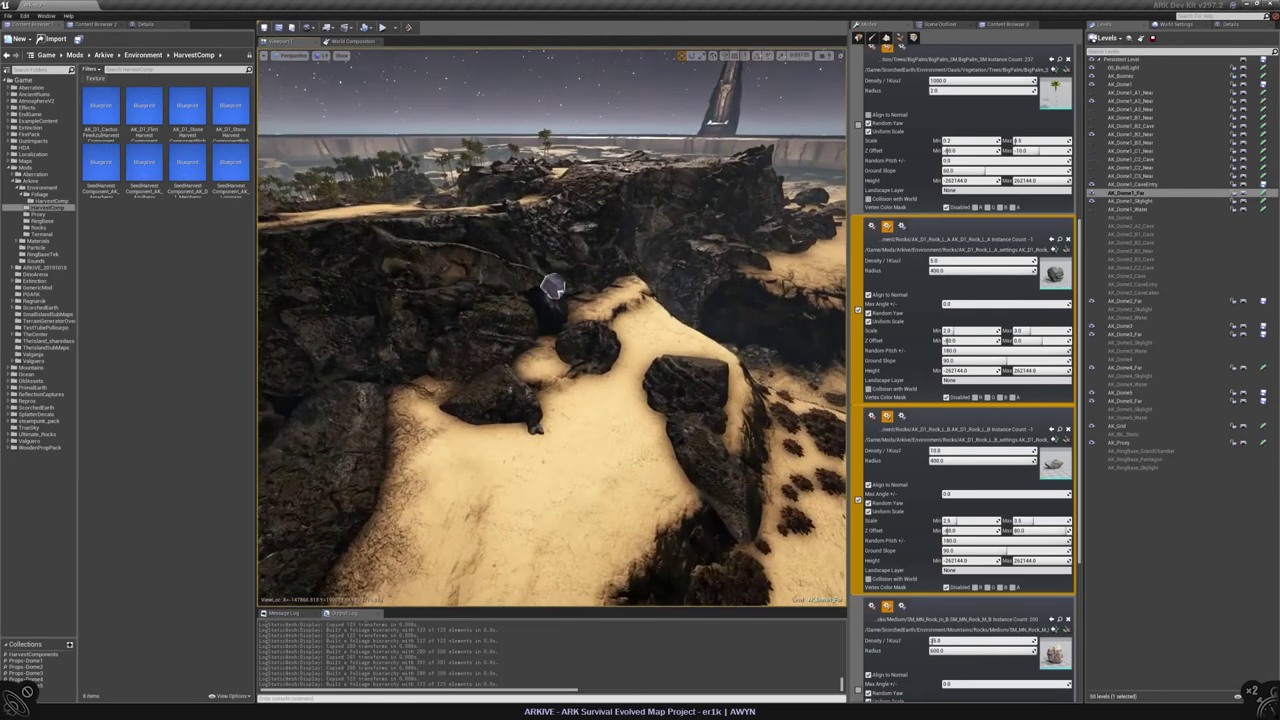
{"action": "left_click", "coordinate": [597, 308]}
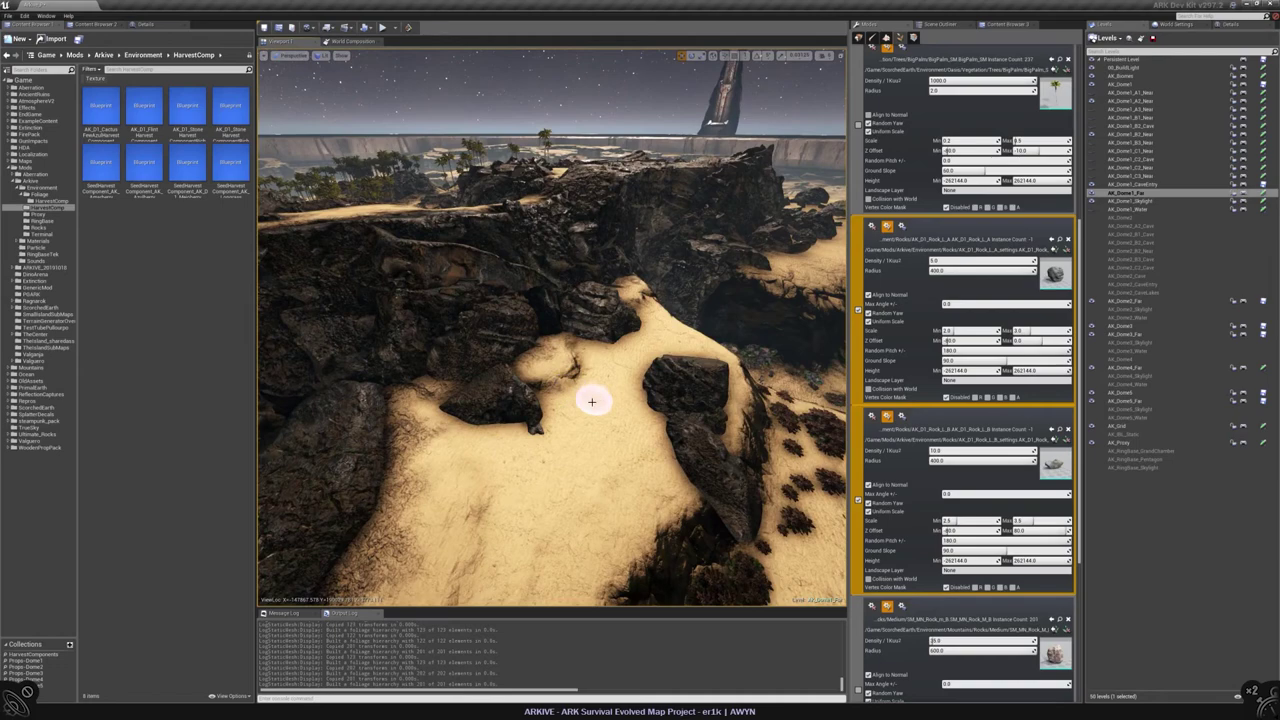
Step: Add large rocks along the foot of the dark cliff where the sandy ledge meets the lower sand
{"action": "left_click", "coordinate": [522, 442]}
{"action": "right_click_drag", "start_coordinate": [571, 491], "coordinate": [550, 450]}
{"action": "mouse_move", "coordinate": [592, 368]}
{"action": "right_mouse_down"}
{"action": "mouse_move", "coordinate": [600, 351]}
{"action": "mouse_move", "coordinate": [590, 372]}
{"action": "mouse_move", "coordinate": [565, 372]}
{"action": "right_mouse_up"}
{"action": "left_click", "coordinate": [620, 355]}
{"action": "left_click", "coordinate": [565, 372]}
{"action": "left_click", "coordinate": [471, 414]}
{"action": "right_click_drag", "start_coordinate": [471, 414], "coordinate": [480, 385]}
{"action": "left_click", "coordinate": [680, 429]}
{"action": "right_click_drag", "start_coordinate": [680, 429], "coordinate": [571, 360]}
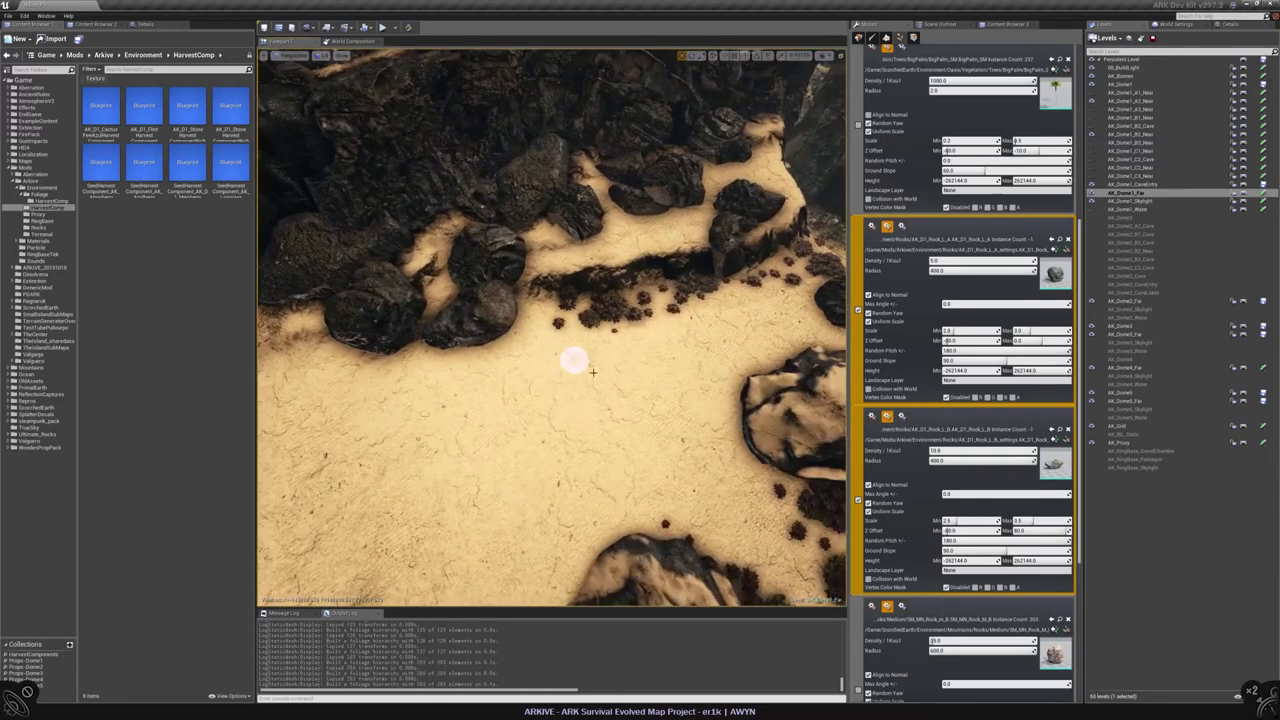
Step: Paint large rocks across the open sand between the dark cliff's foot and the pale boulders
{"action": "left_click", "coordinate": [581, 370]}
{"action": "mouse_move", "coordinate": [677, 360]}
{"action": "right_mouse_down"}
{"action": "mouse_move", "coordinate": [684, 322]}
{"action": "mouse_move", "coordinate": [486, 414]}
{"action": "right_mouse_up"}
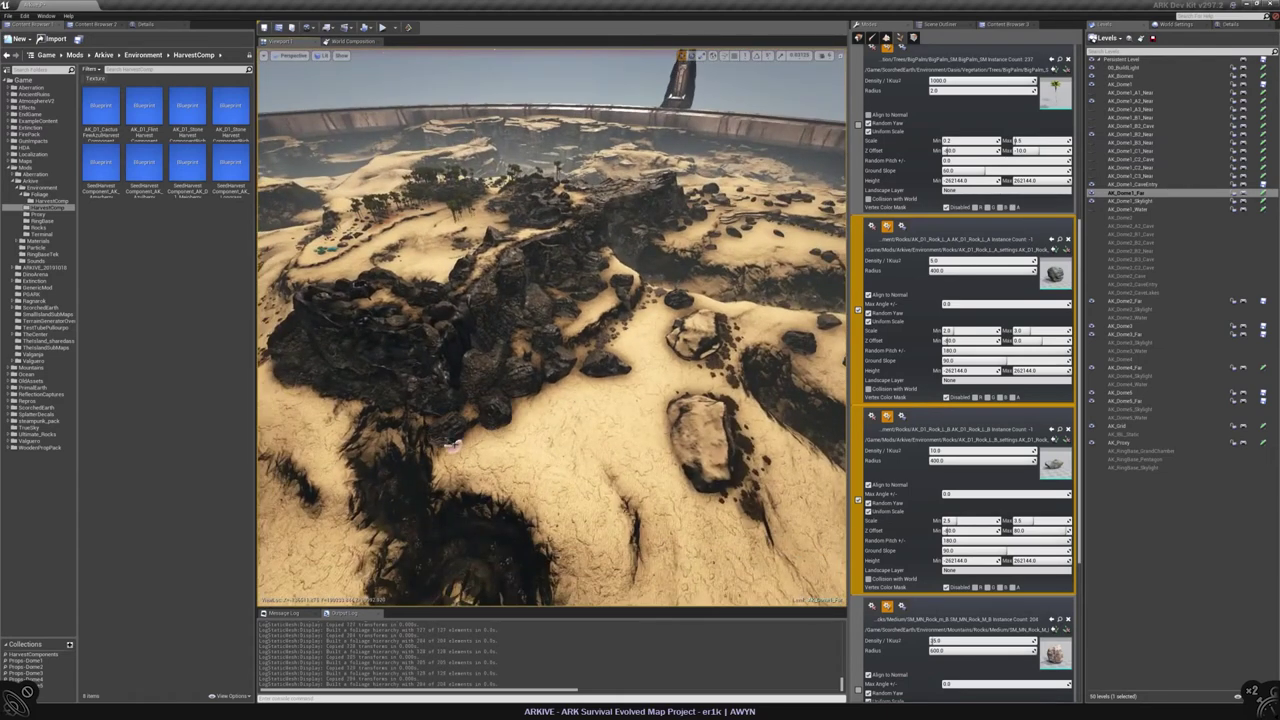
{"action": "right_click_drag", "start_coordinate": [443, 430], "coordinate": [473, 372]}
{"action": "left_click", "coordinate": [476, 375]}
{"action": "left_click", "coordinate": [710, 368]}
{"action": "mouse_move", "coordinate": [710, 368]}
{"action": "right_mouse_down"}
{"action": "mouse_move", "coordinate": [714, 350]}
{"action": "mouse_move", "coordinate": [548, 394]}
{"action": "right_mouse_up"}
{"action": "left_click", "coordinate": [543, 394]}
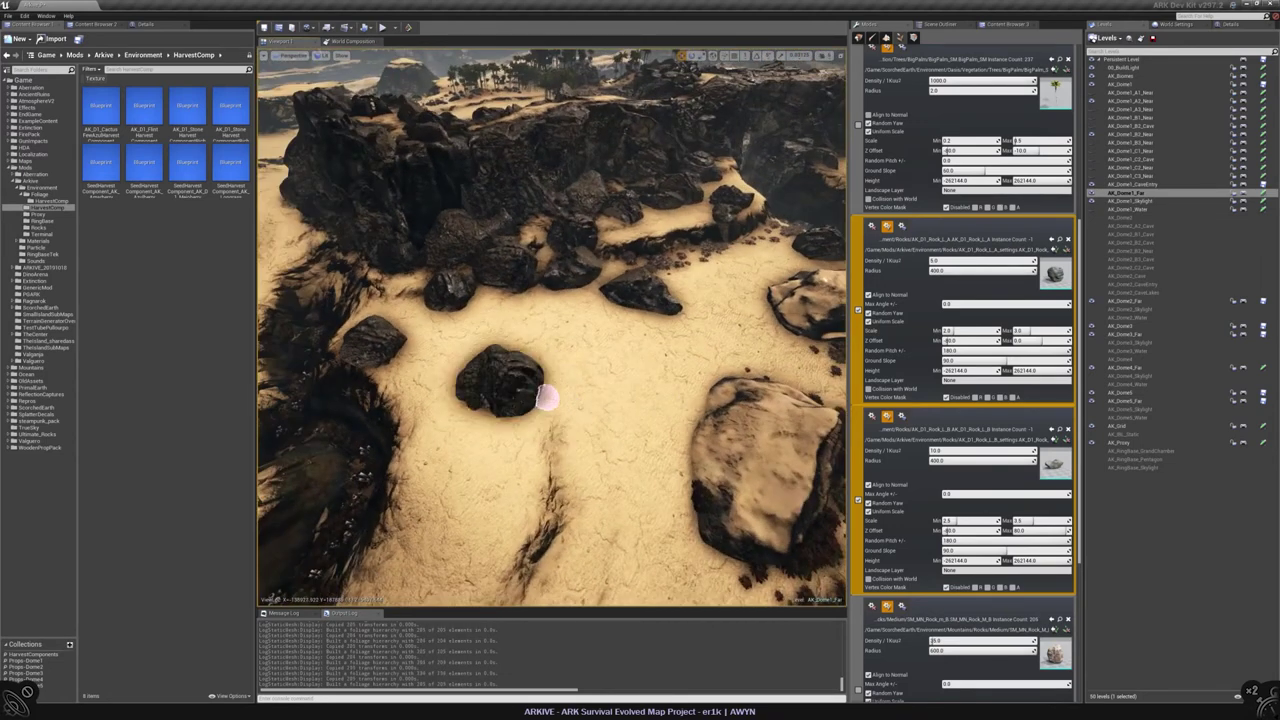
Step: Scatter large rocks around the pale boulders and dark shrubs across the sandy plateau
{"action": "left_click", "coordinate": [705, 410]}
{"action": "mouse_move", "coordinate": [705, 410]}
{"action": "right_mouse_down"}
{"action": "mouse_move", "coordinate": [503, 506]}
{"action": "mouse_move", "coordinate": [451, 425]}
{"action": "right_mouse_up"}
{"action": "left_click", "coordinate": [503, 506]}
{"action": "left_click", "coordinate": [451, 428]}
{"action": "right_click_drag", "start_coordinate": [695, 388], "coordinate": [585, 394]}
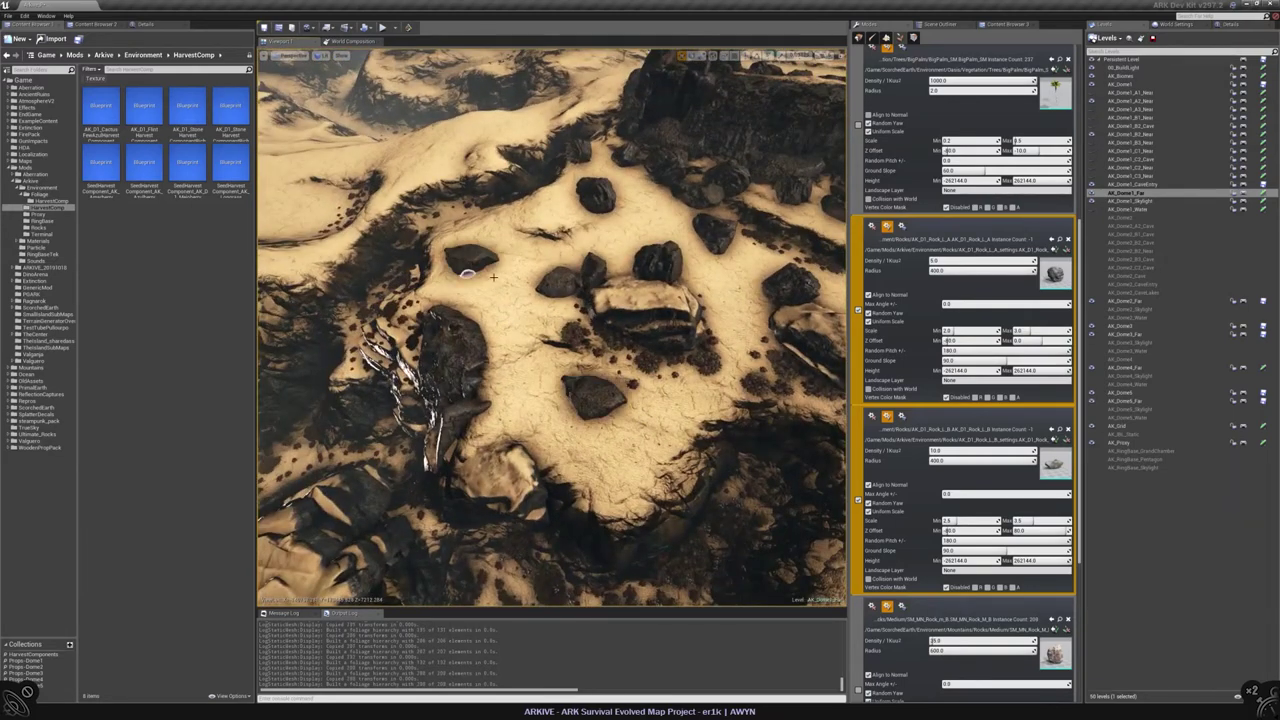
{"action": "right_click_drag", "start_coordinate": [545, 233], "coordinate": [705, 352]}
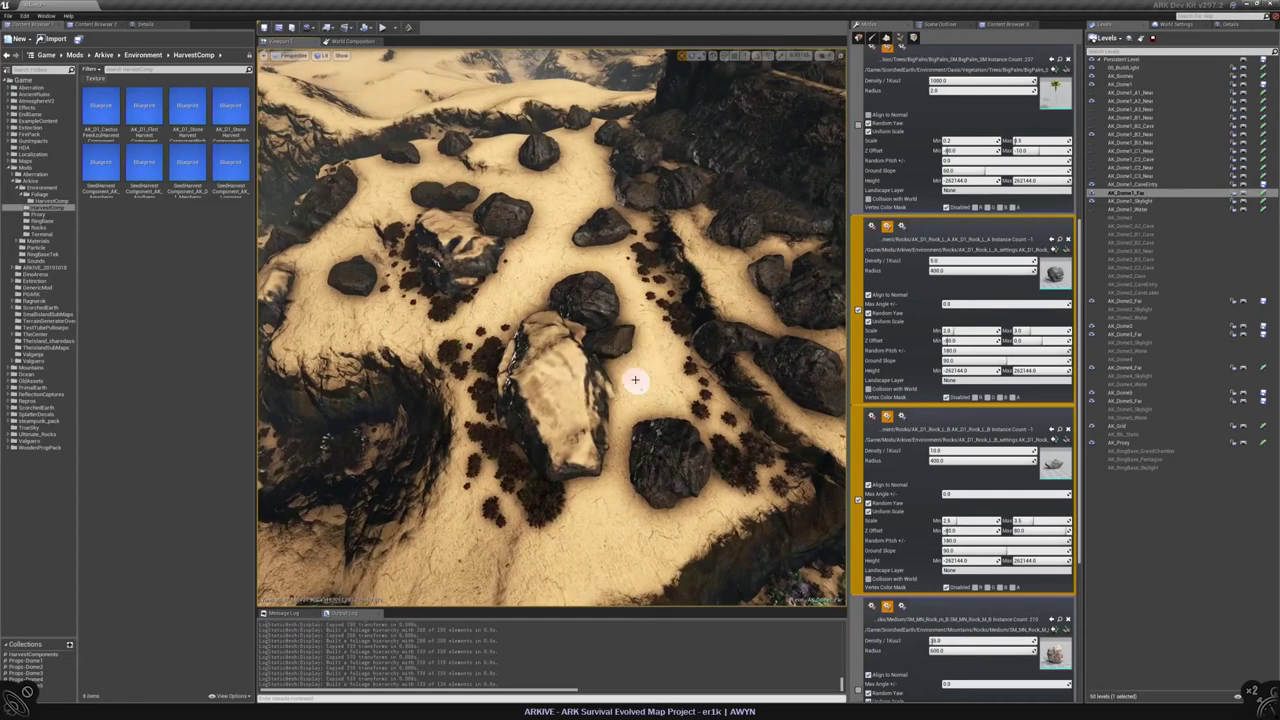
{"action": "right_click_drag", "start_coordinate": [544, 318], "coordinate": [472, 415]}
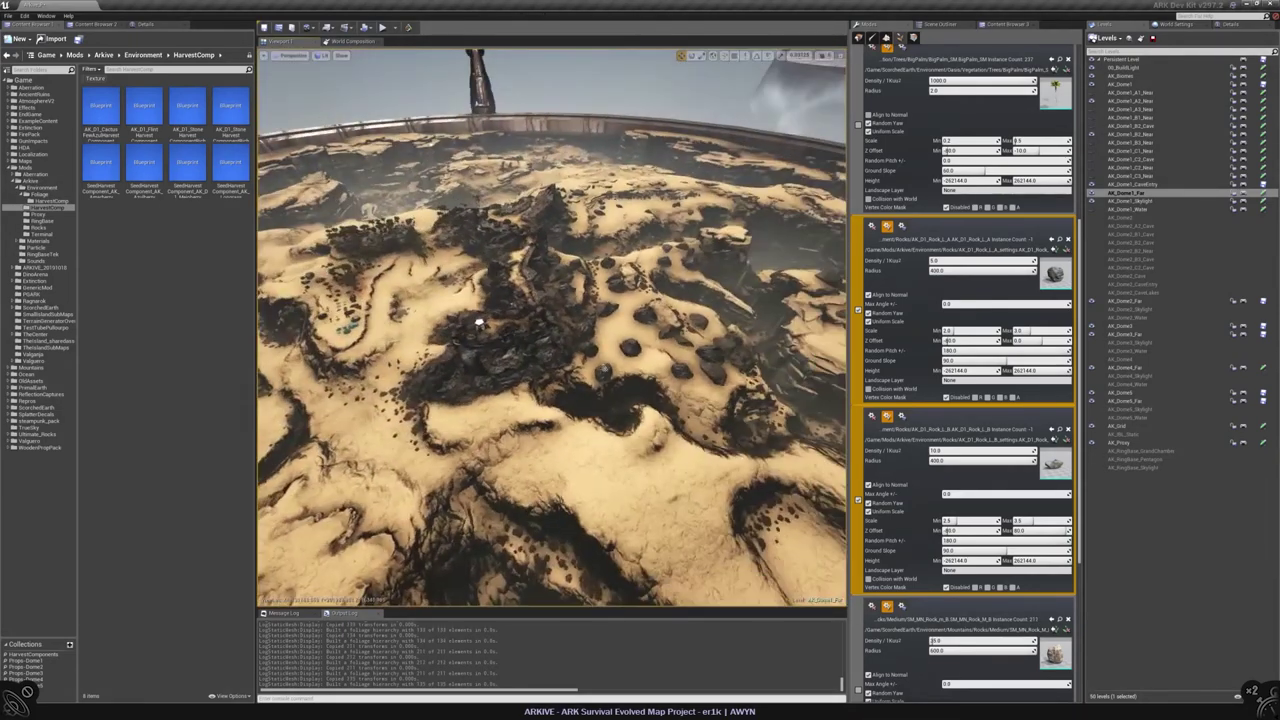
{"action": "mouse_move", "coordinate": [480, 322]}
{"action": "right_mouse_down"}
{"action": "mouse_move", "coordinate": [480, 300]}
{"action": "mouse_move", "coordinate": [444, 318]}
{"action": "mouse_move", "coordinate": [476, 318]}
{"action": "right_mouse_up"}
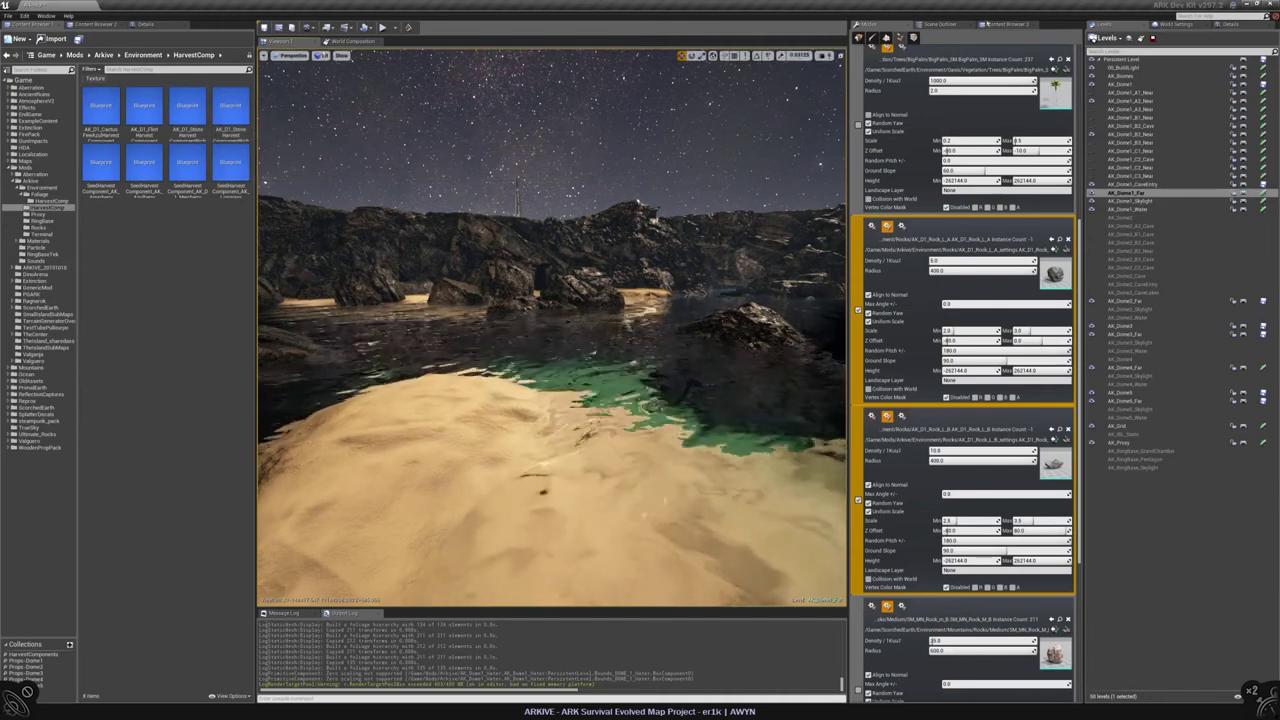
Step: Find the low-health stone harvest component in the HarvestComponents collection and copy it to Arkive's Environment/HarvestComp folder
{"action": "left_click", "coordinate": [101, 27]}
{"action": "left_click", "coordinate": [33, 653]}
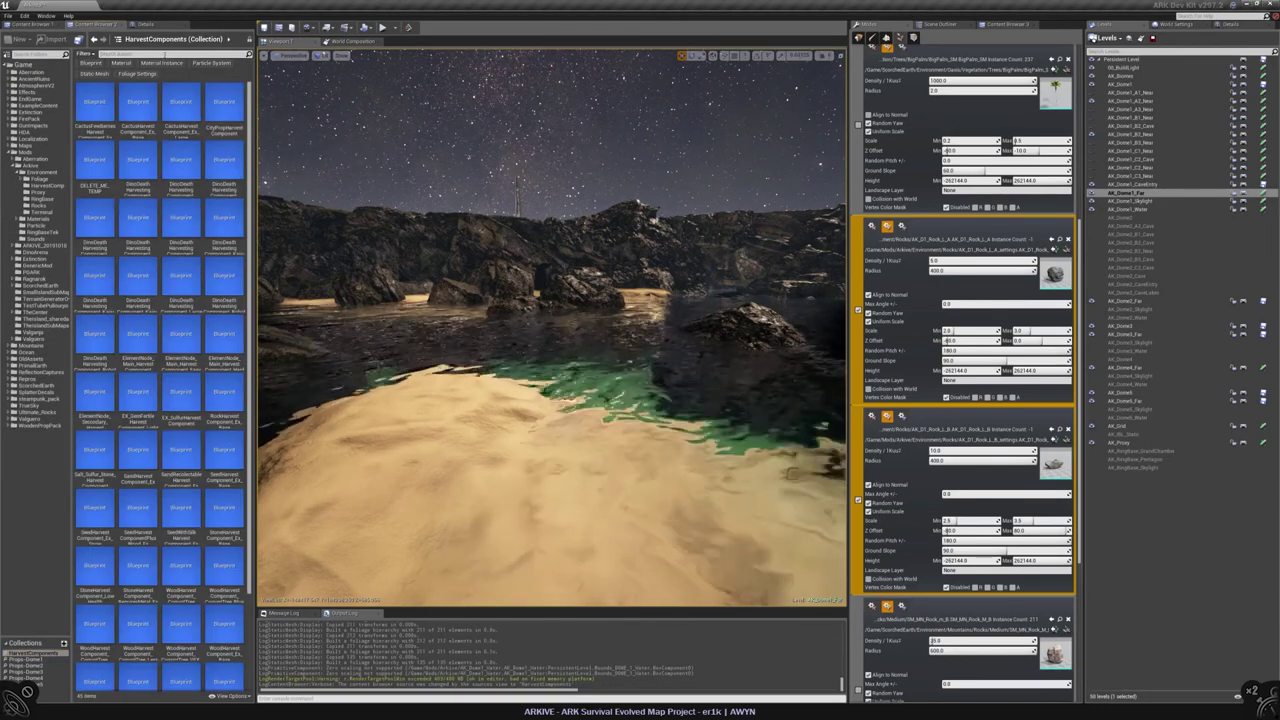
{"action": "type", "text": "sto"}
{"action": "left_click", "coordinate": [95, 105]}
{"action": "left_click_drag", "start_coordinate": [95, 108], "coordinate": [62, 188]}
{"action": "left_click", "coordinate": [70, 197]}
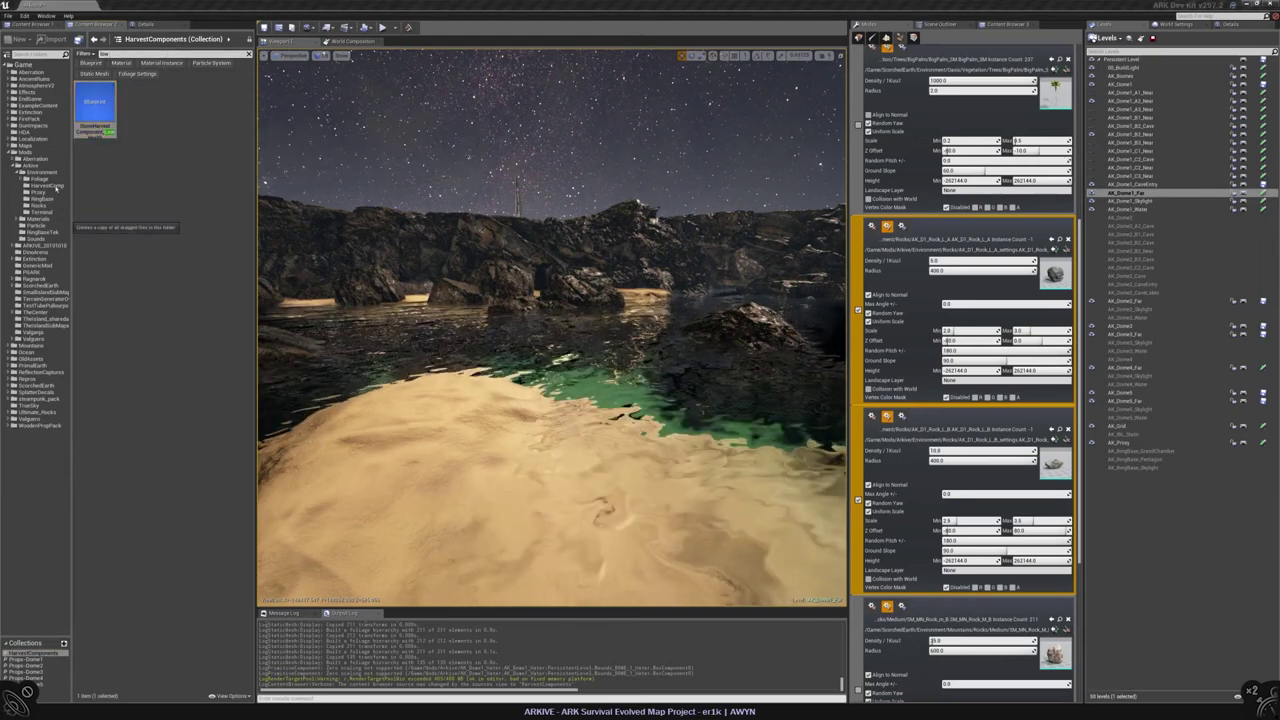
{"action": "left_click", "coordinate": [45, 186]}
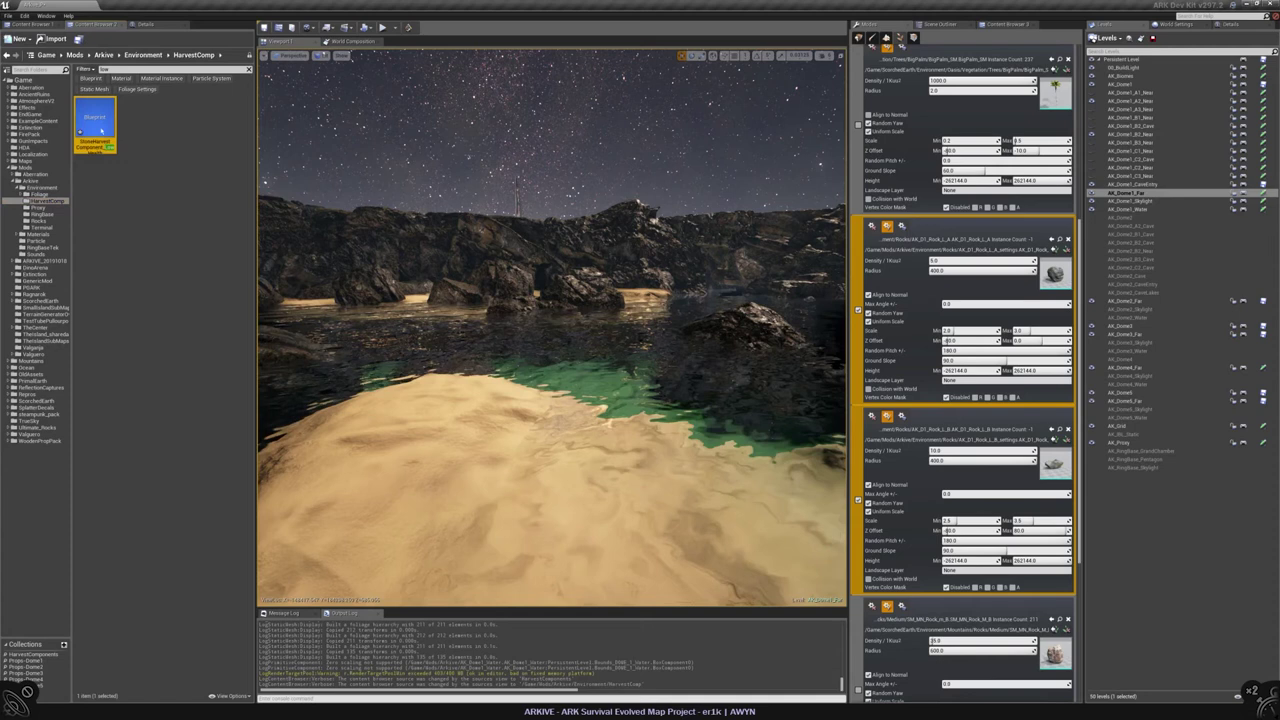
Step: Open the copied stone harvest component, review its harvest resource entries and remove the third one
{"action": "double_click", "coordinate": [107, 131]}
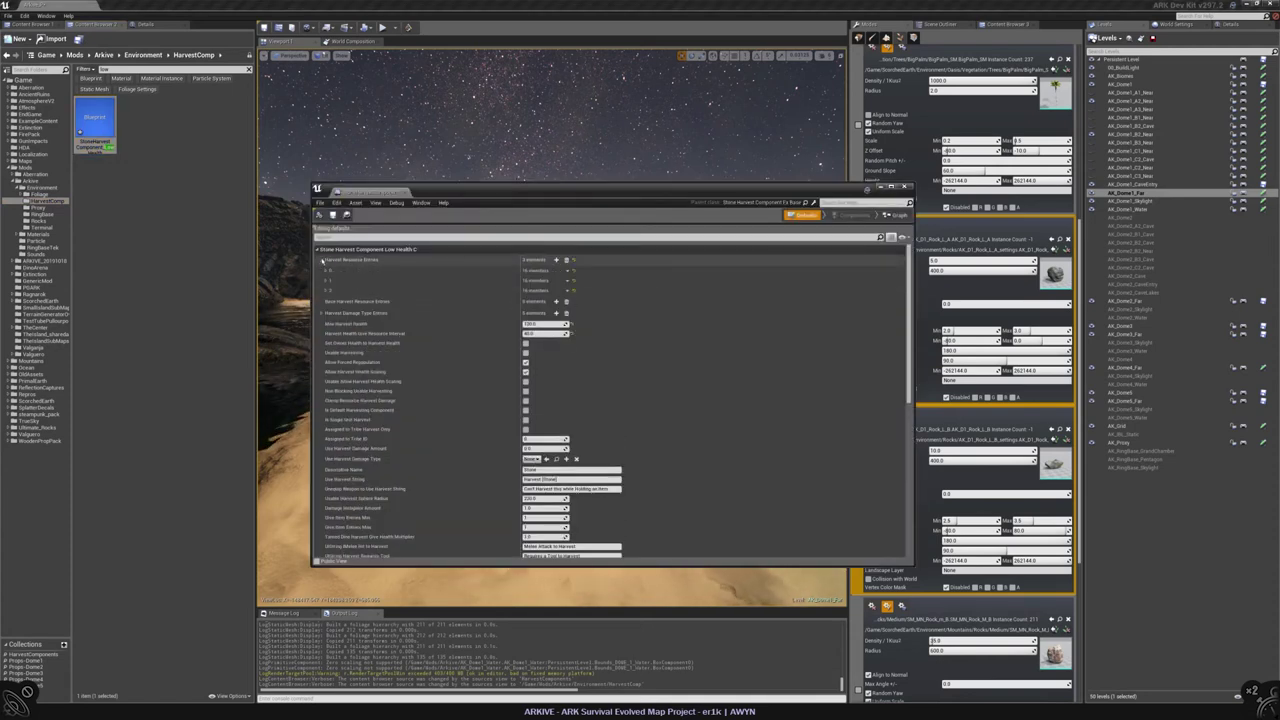
{"action": "left_click", "coordinate": [326, 272]}
{"action": "left_click", "coordinate": [326, 443]}
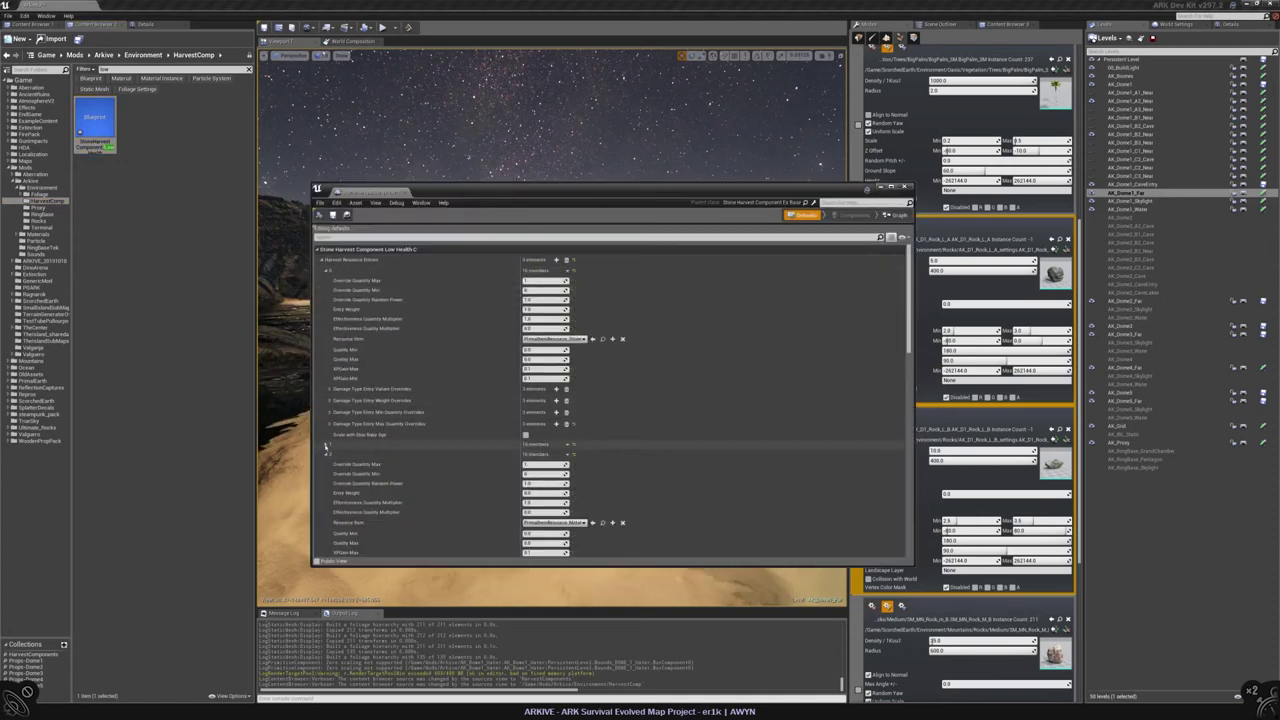
{"action": "scroll", "coordinate": [606, 399], "scroll_direction": "down", "scroll_amount": 1}
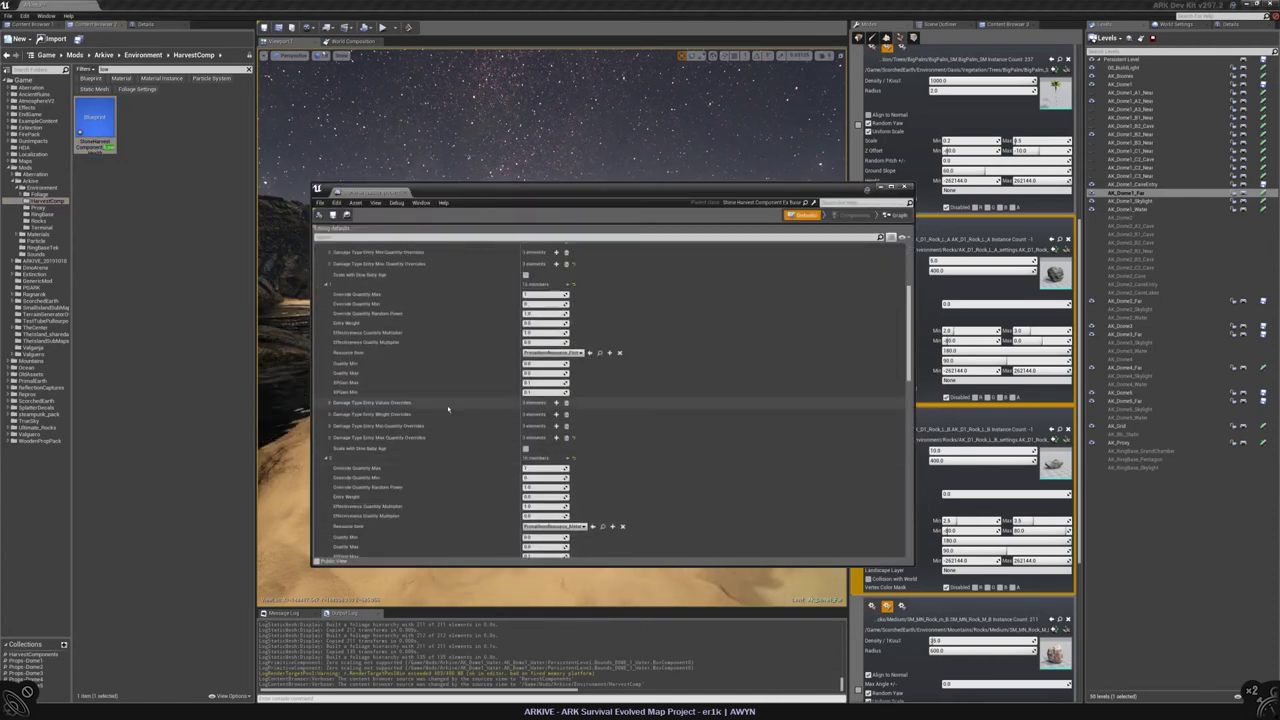
{"action": "scroll", "coordinate": [600, 415], "scroll_direction": "down", "scroll_amount": 1}
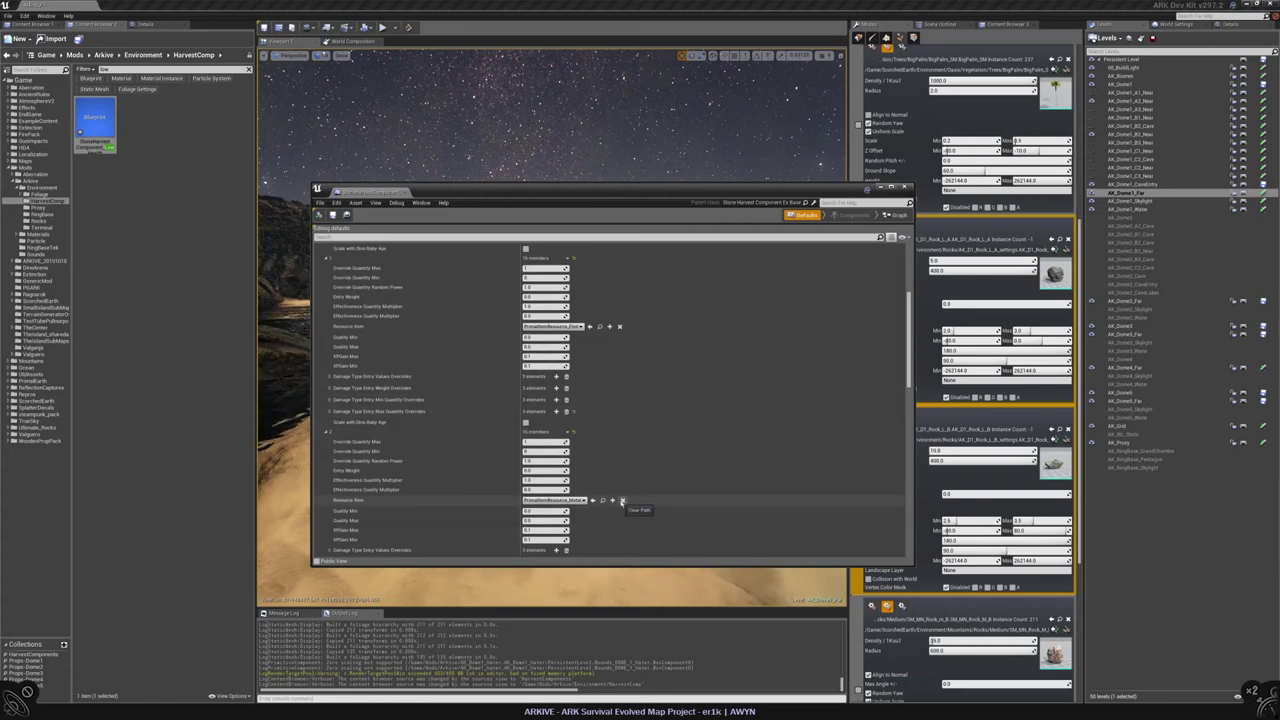
{"action": "scroll", "coordinate": [543, 456], "scroll_direction": "down", "scroll_amount": 10}
{"action": "scroll", "coordinate": [543, 456], "scroll_direction": "up", "scroll_amount": 5}
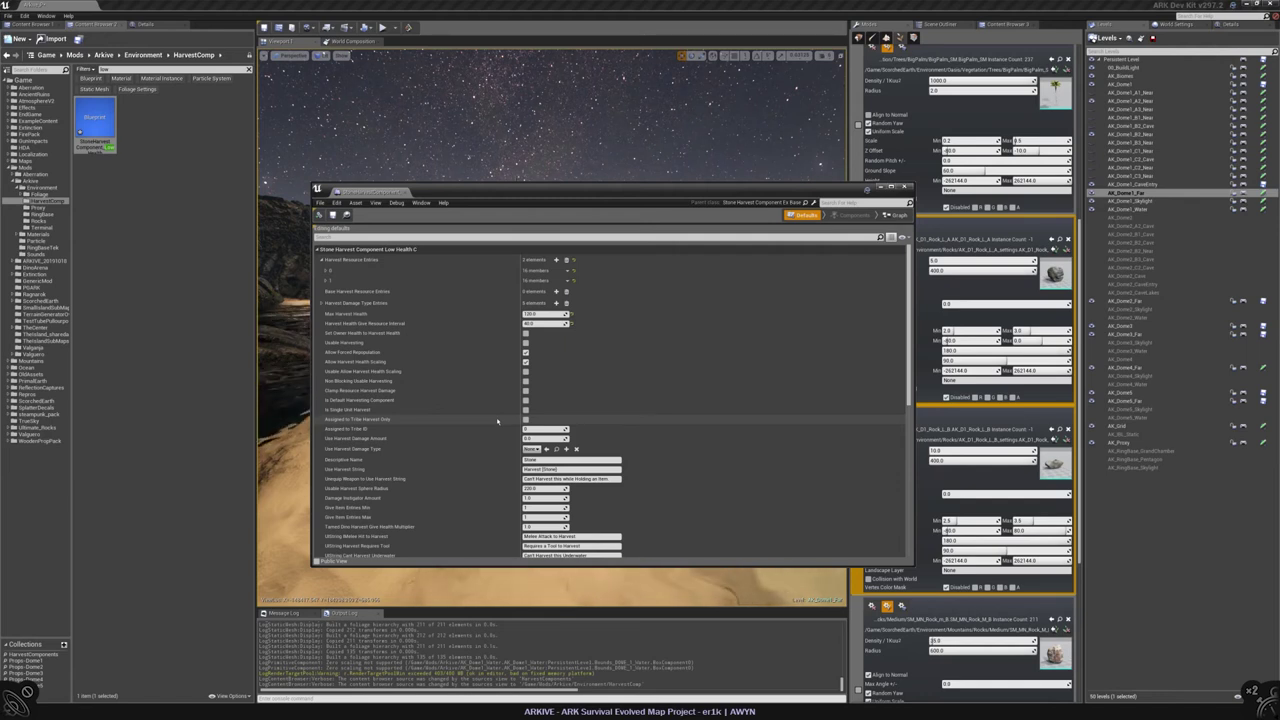
{"action": "left_click", "coordinate": [323, 280]}
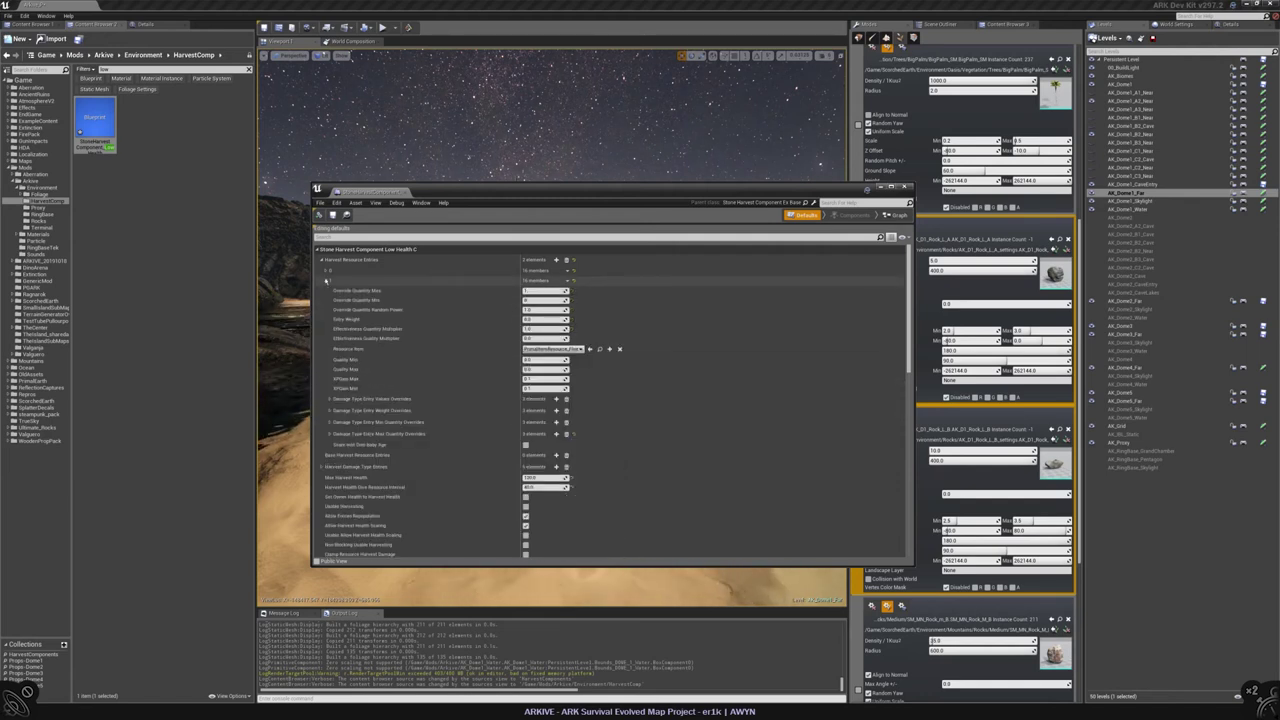
Step: Check the remaining harvest resource entries and rename the copied stone component as CoralStoneHarvestComponent_LowHealth
{"action": "left_click", "coordinate": [324, 271]}
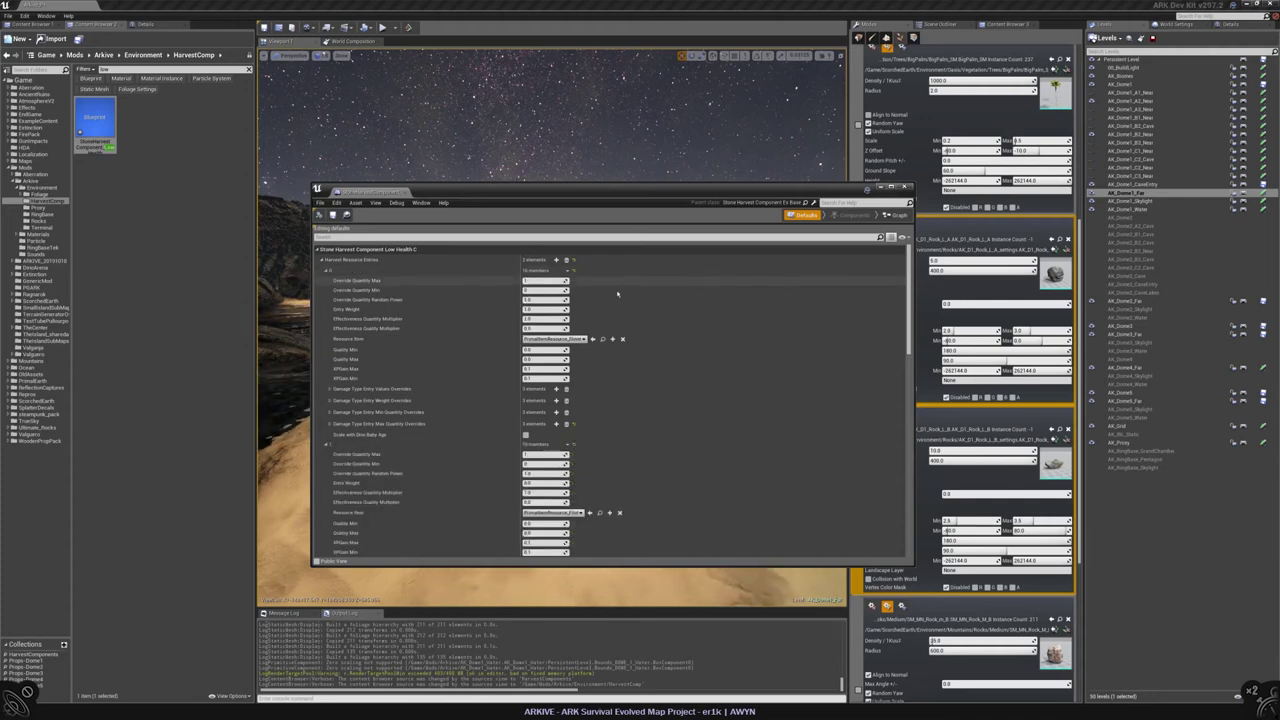
{"action": "scroll", "coordinate": [639, 384], "scroll_direction": "down", "scroll_amount": 1}
{"action": "scroll", "coordinate": [639, 384], "scroll_direction": "down", "scroll_amount": 5}
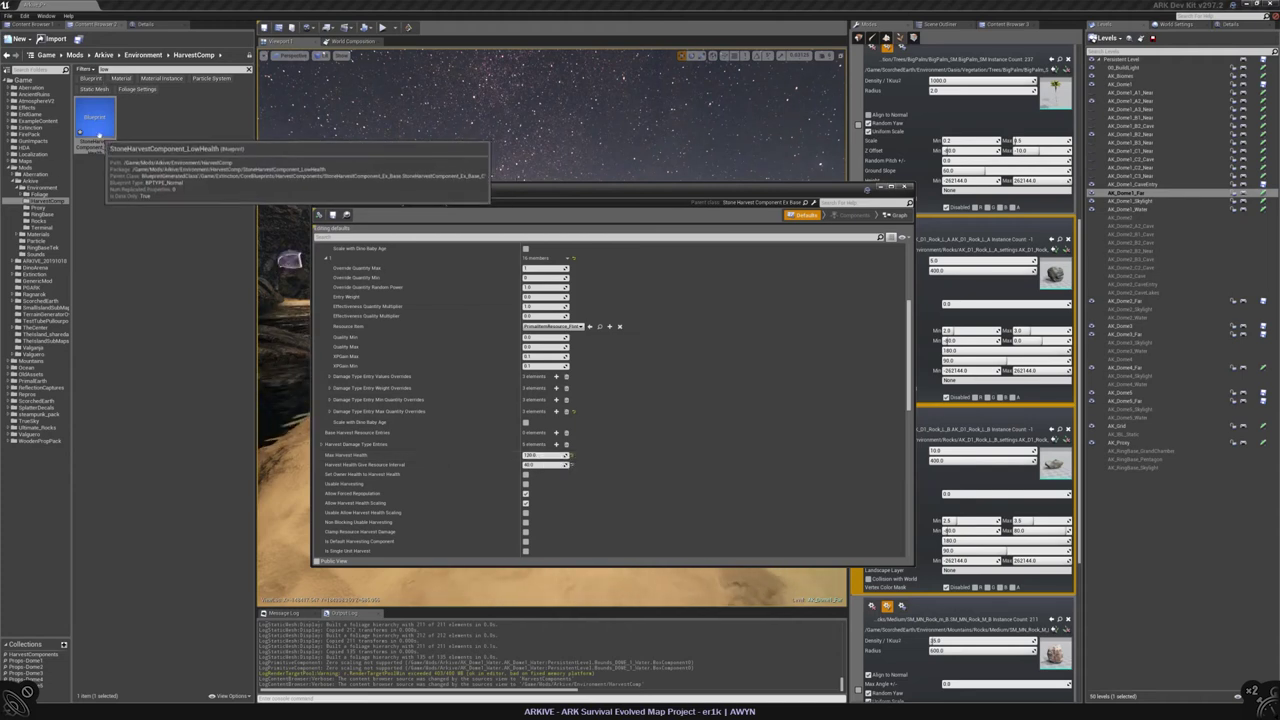
{"action": "left_click", "coordinate": [95, 120]}
{"action": "left_click", "coordinate": [95, 145]}
{"action": "key", "text": "ctrl+v"}
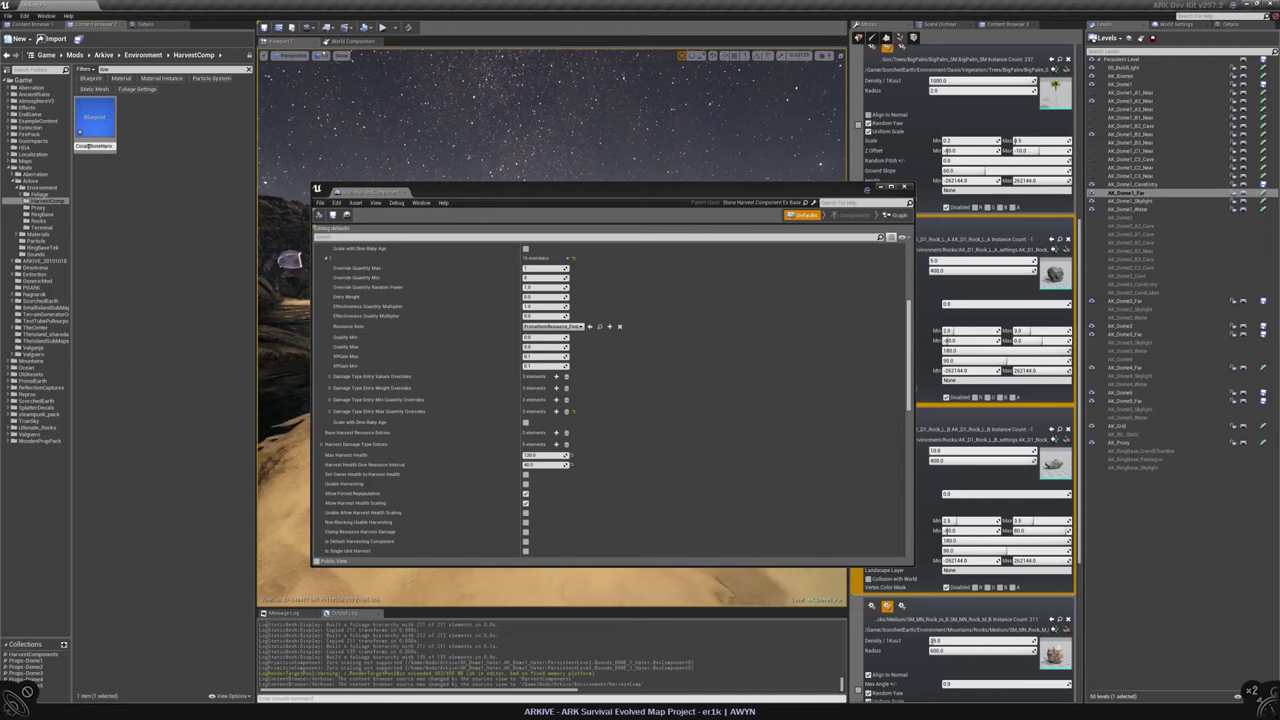
{"action": "key", "text": "Return"}
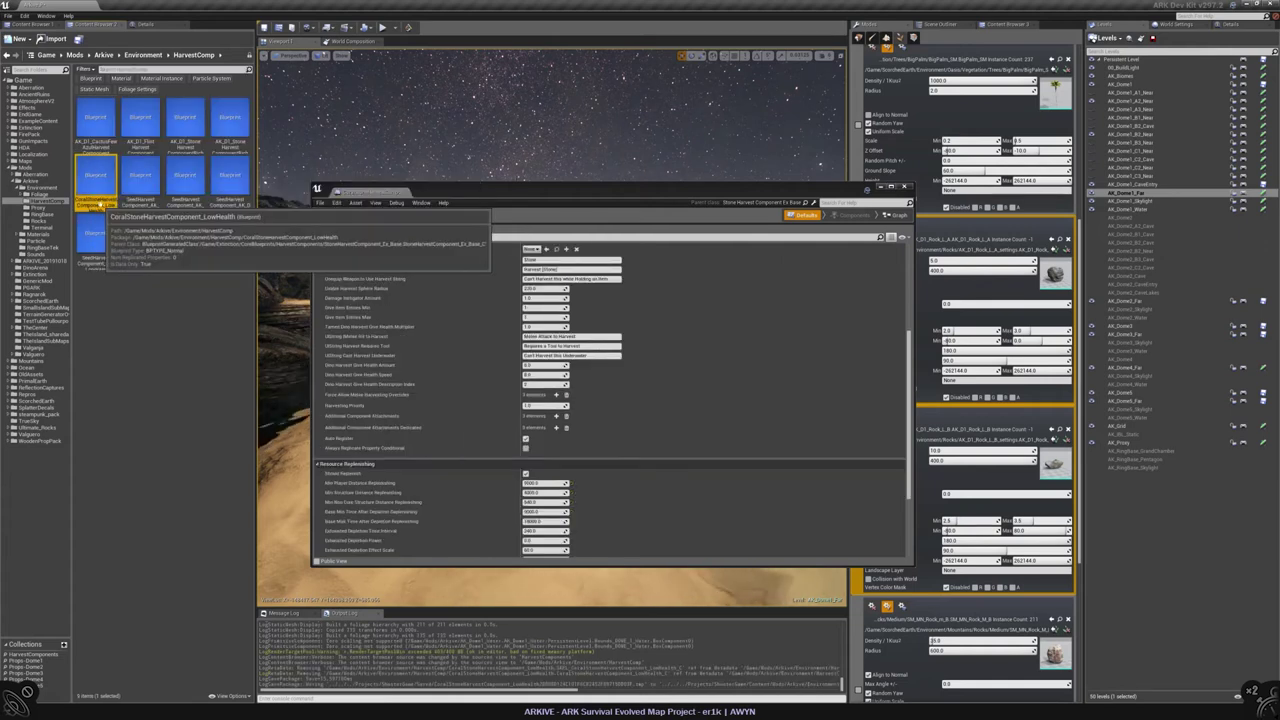
Step: Add the prefix AK_D1_ to the coral stone harvest component's name
{"action": "key", "text": "F2"}
{"action": "key", "text": "Home"}
{"action": "type", "text": "AK_D1_"}
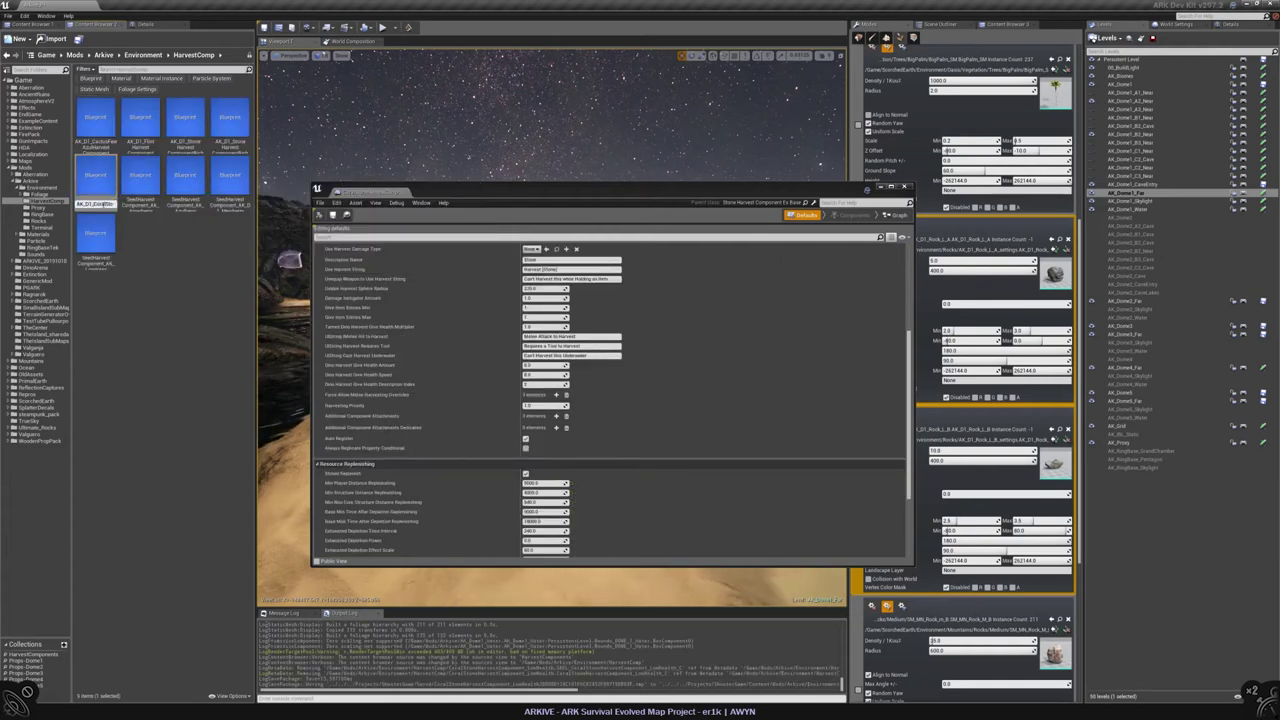
{"action": "key", "text": "Return"}
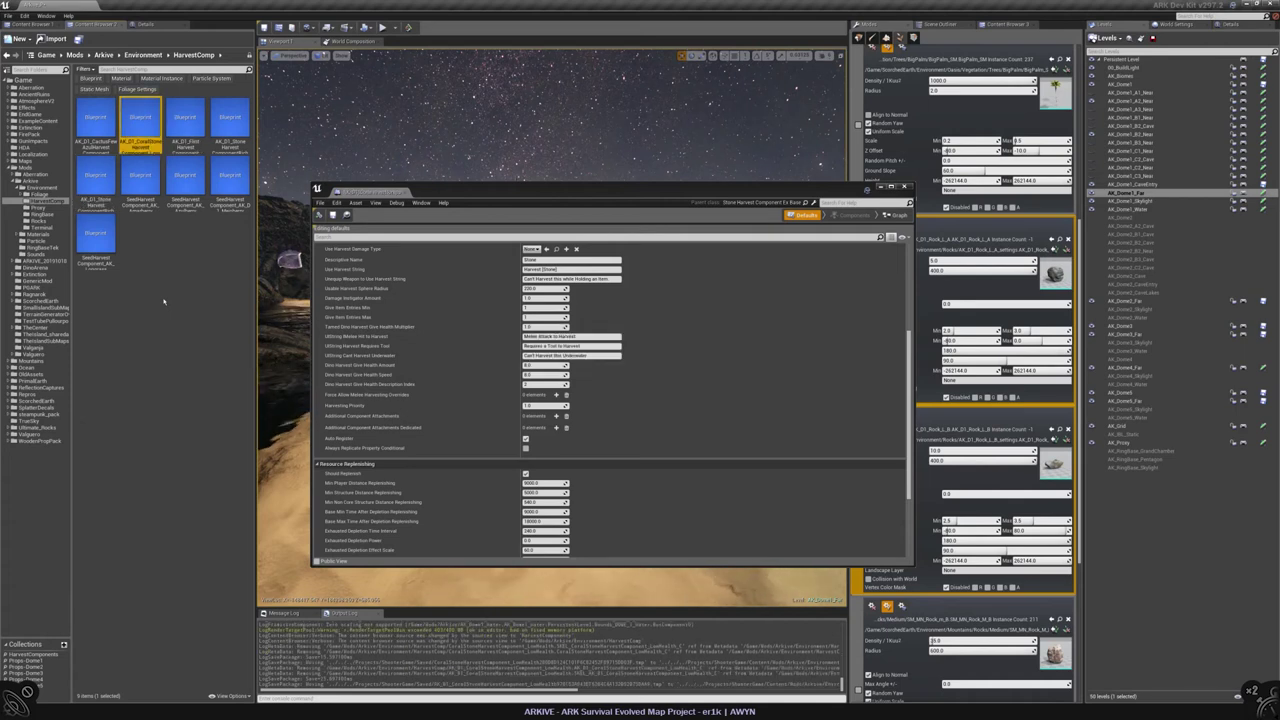
Step: Set the coral stone harvest component's Descriptive Name to Coral Stone
{"action": "left_click", "coordinate": [540, 260]}
{"action": "type", "text": "Coral Stone"}
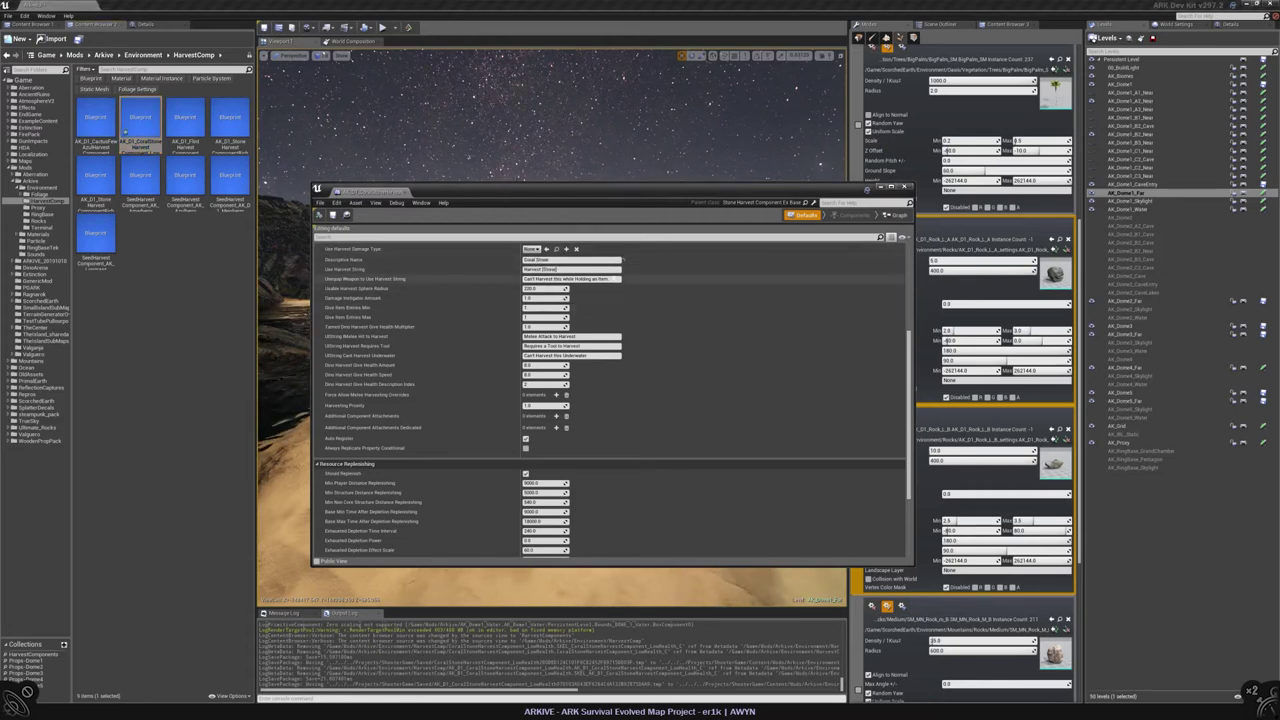
{"action": "key", "text": "Return"}
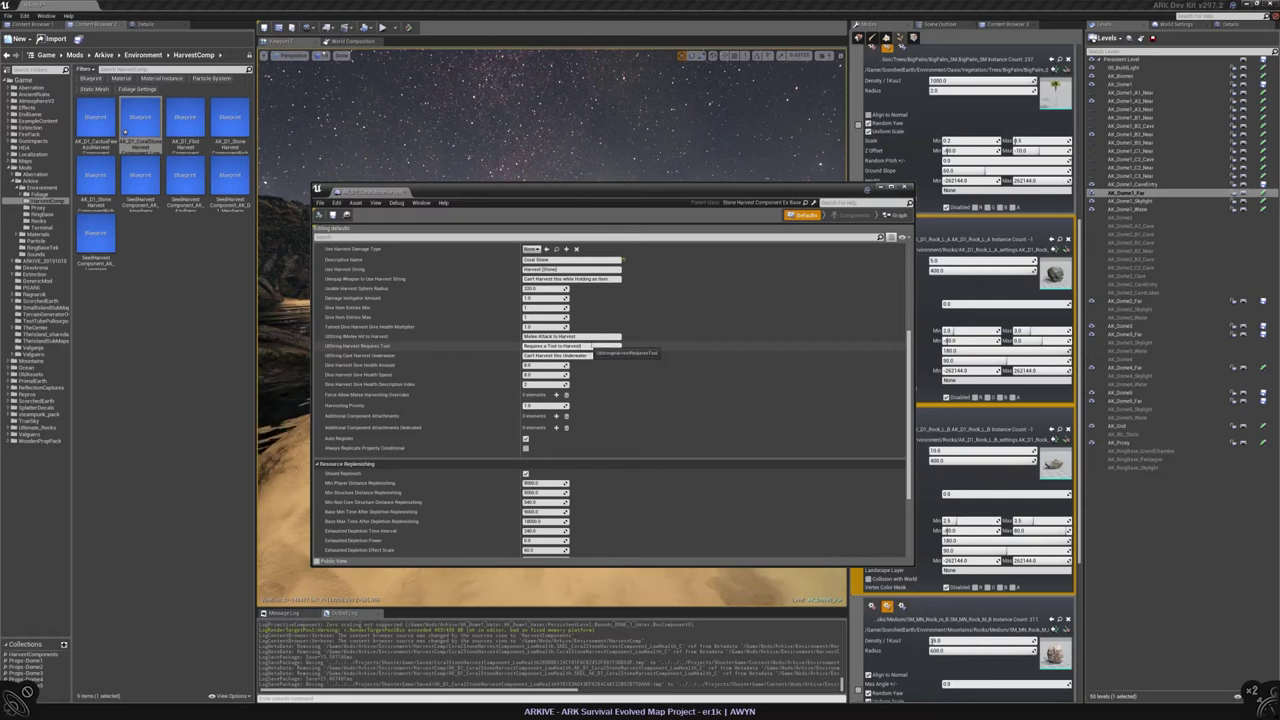
Step: Review the component's harvest damage type entries and add a sixth entry to the list
{"action": "scroll", "coordinate": [474, 404], "scroll_direction": "up", "scroll_amount": 5}
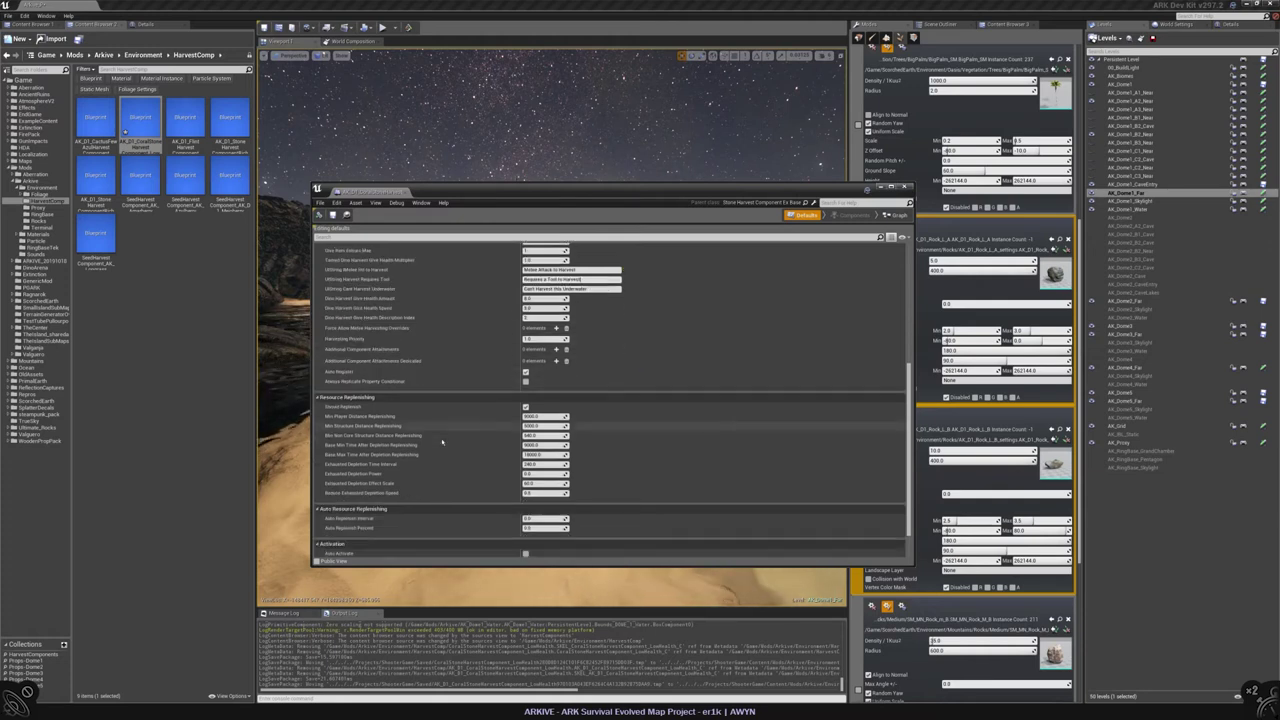
{"action": "left_click", "coordinate": [321, 283]}
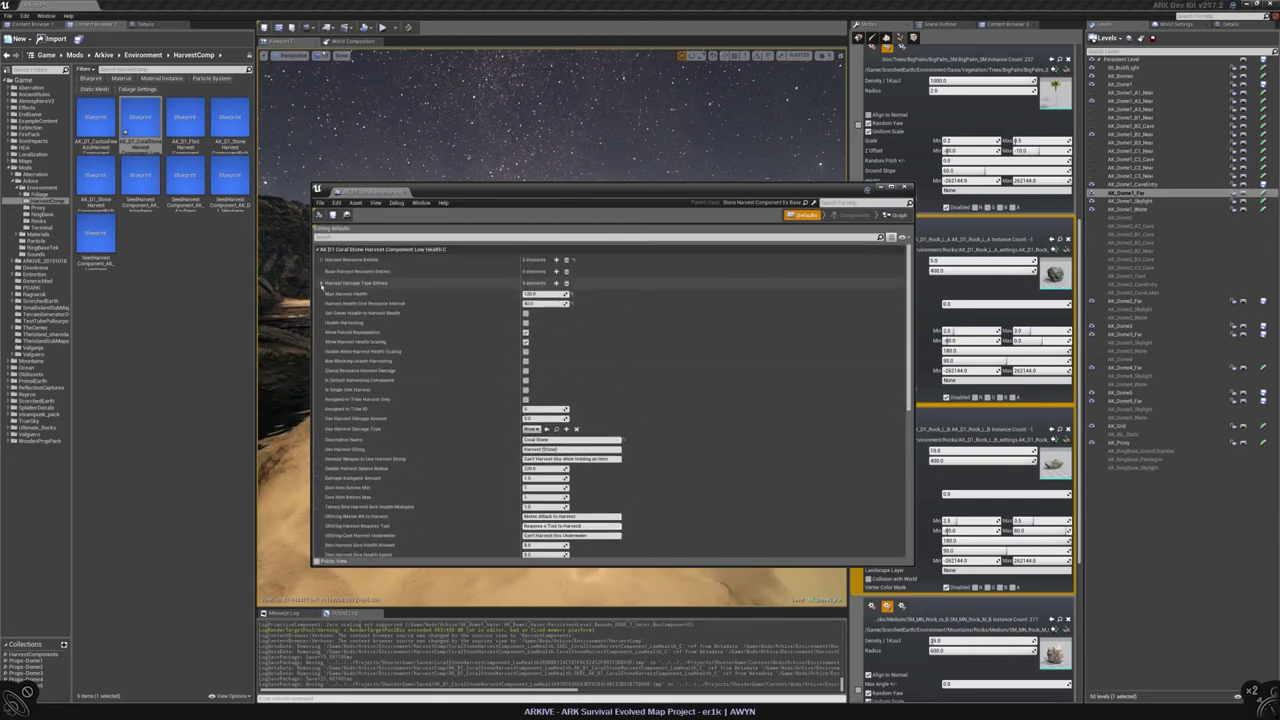
{"action": "left_click", "coordinate": [325, 294]}
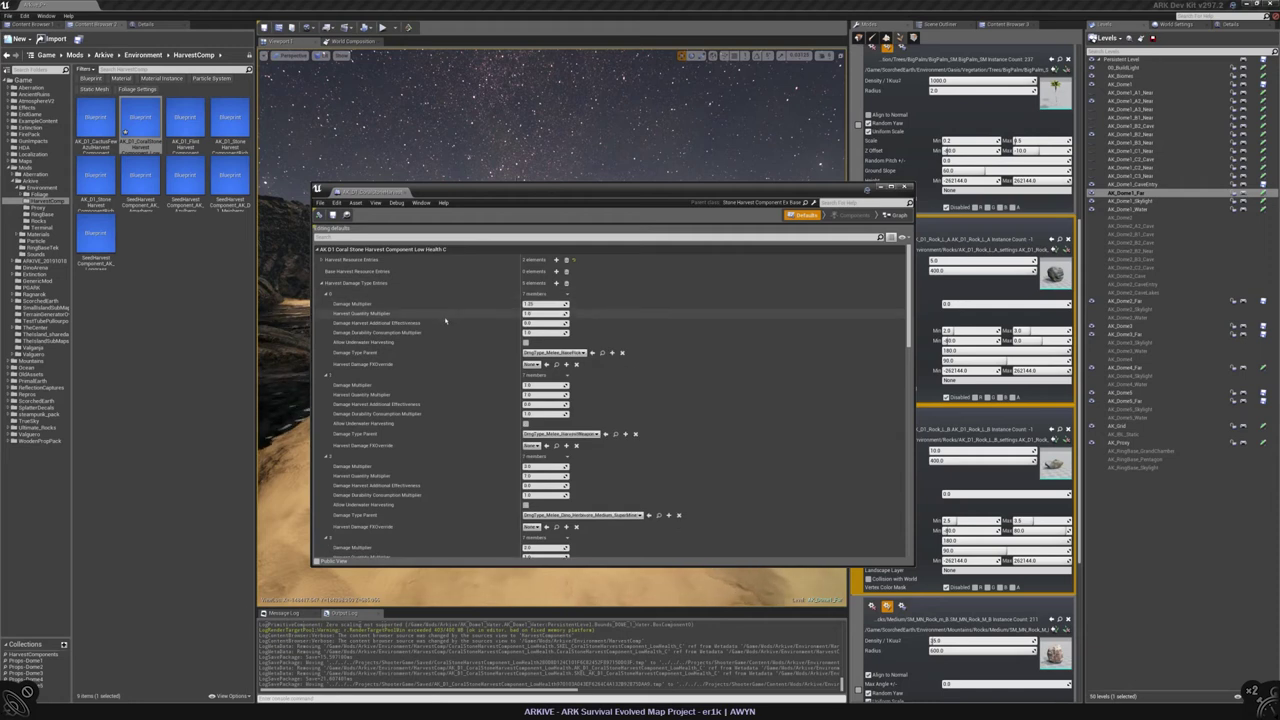
{"action": "scroll", "coordinate": [446, 321], "scroll_direction": "down", "scroll_amount": 3}
{"action": "scroll", "coordinate": [444, 322], "scroll_direction": "down", "scroll_amount": 1}
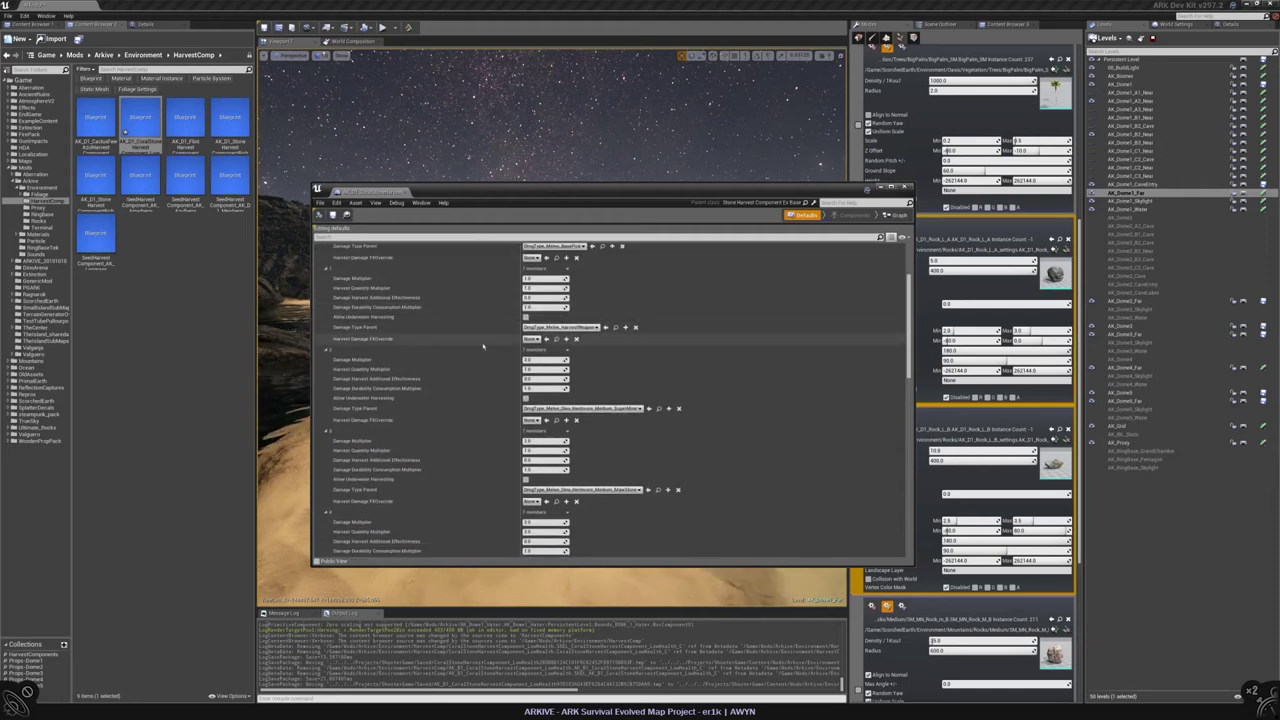
{"action": "scroll", "coordinate": [482, 347], "scroll_direction": "down", "scroll_amount": 2}
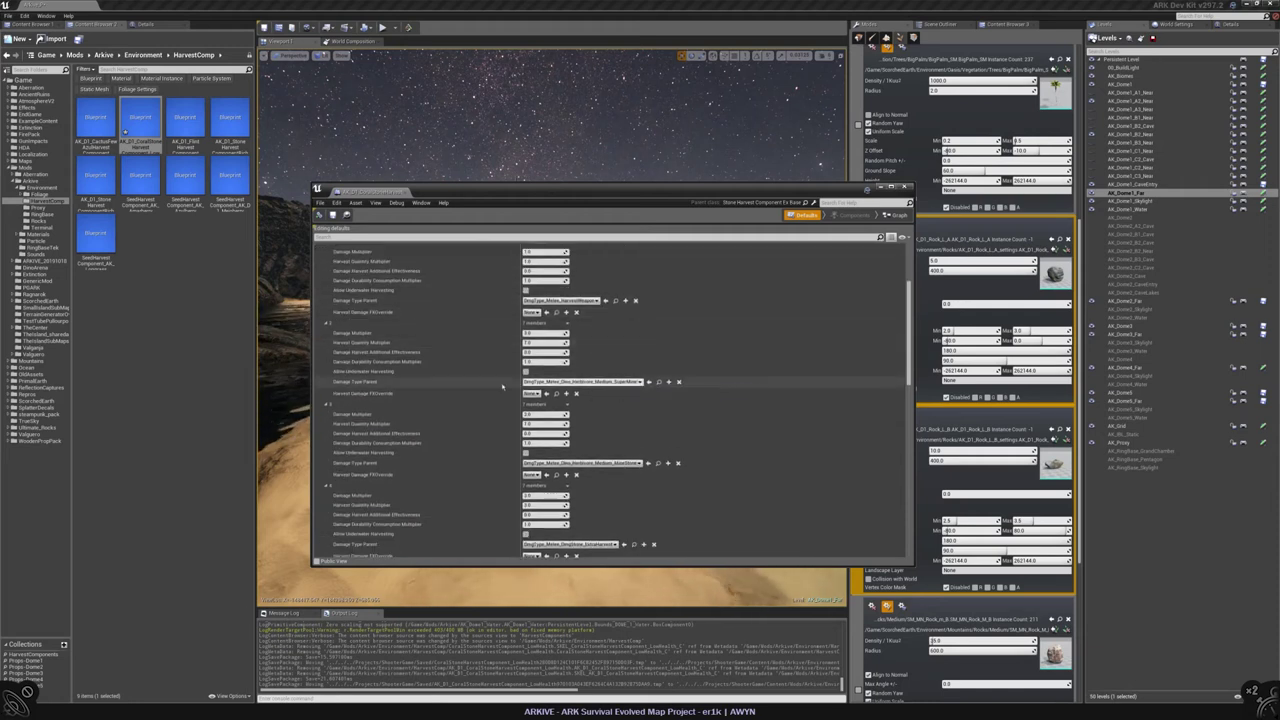
{"action": "scroll", "coordinate": [472, 375], "scroll_direction": "down", "scroll_amount": 2}
{"action": "scroll", "coordinate": [460, 390], "scroll_direction": "down", "scroll_amount": 1}
{"action": "scroll", "coordinate": [458, 392], "scroll_direction": "up", "scroll_amount": 3}
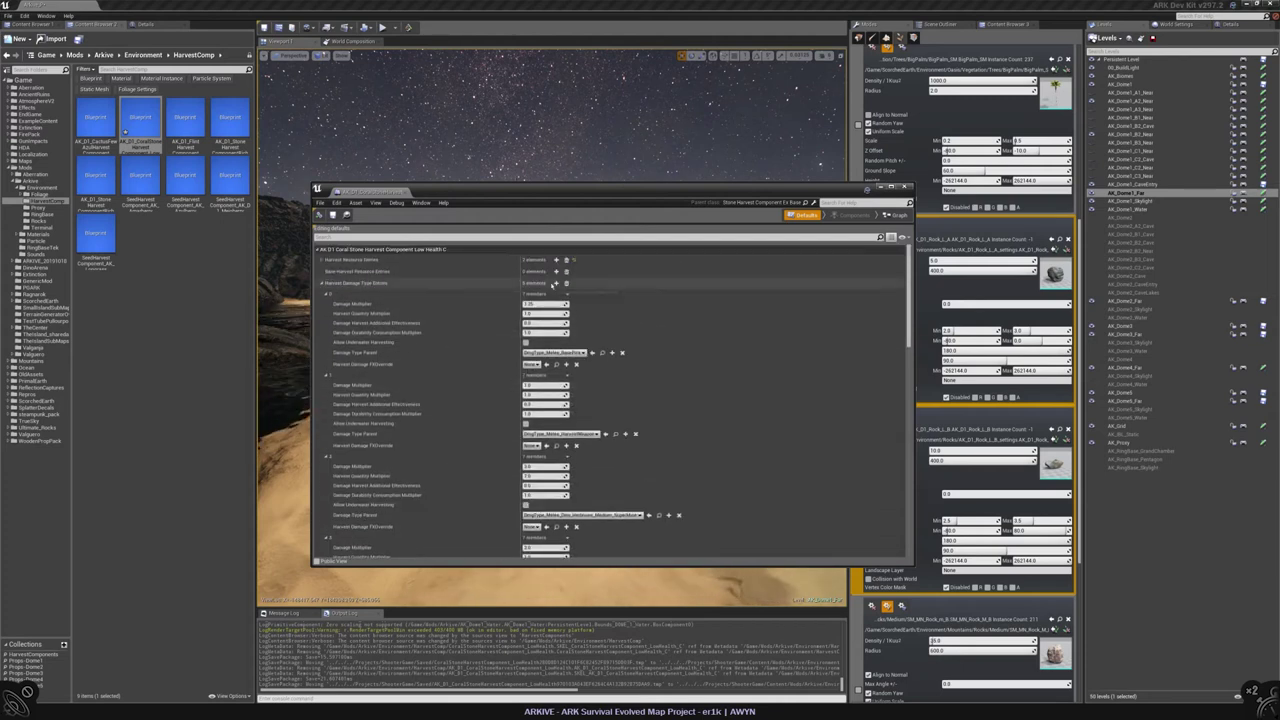
{"action": "left_click", "coordinate": [515, 306]}
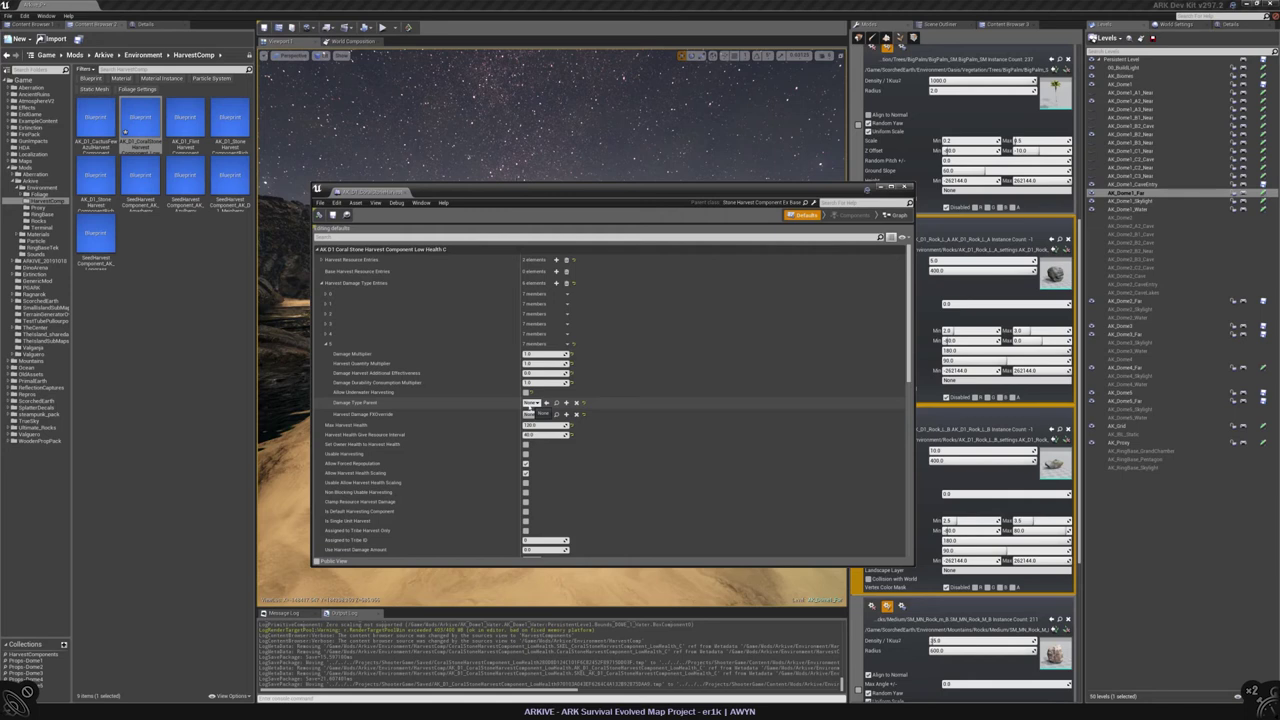
Step: Set the Damage Type Parent of the new harvest damage type entry to DmgType_Melee
{"action": "left_click", "coordinate": [530, 402]}
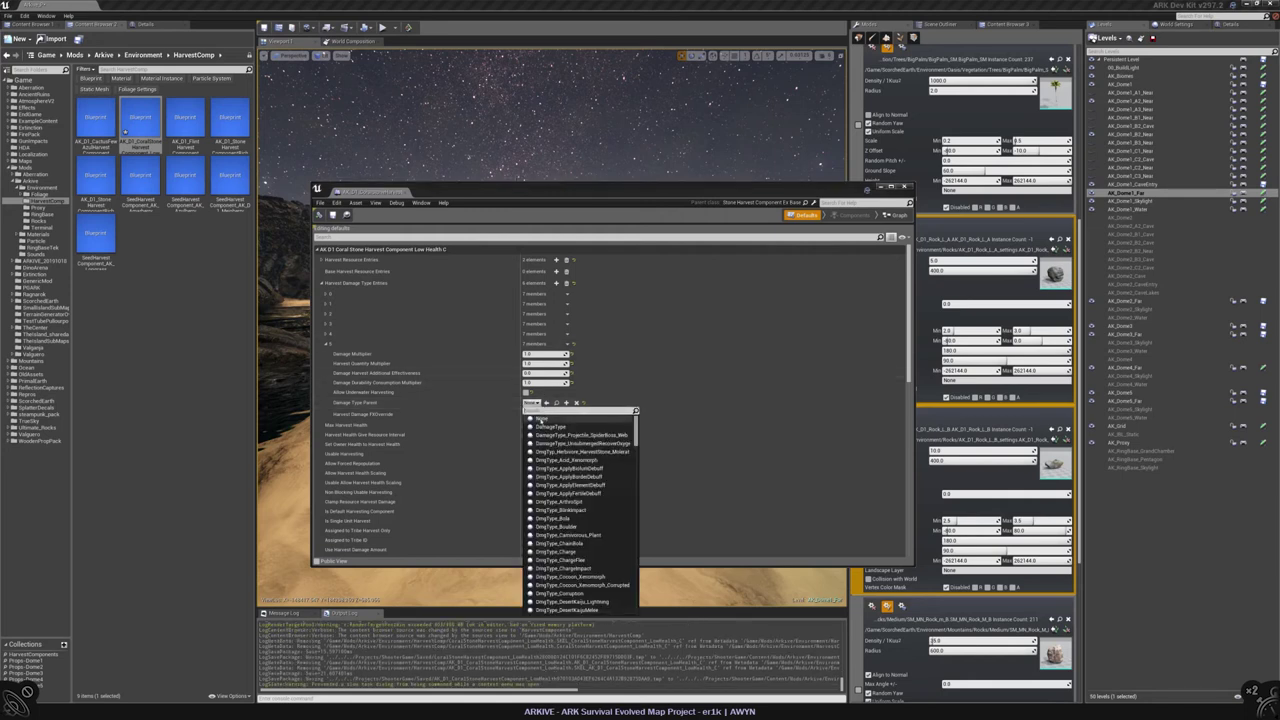
{"action": "type", "text": "mel"}
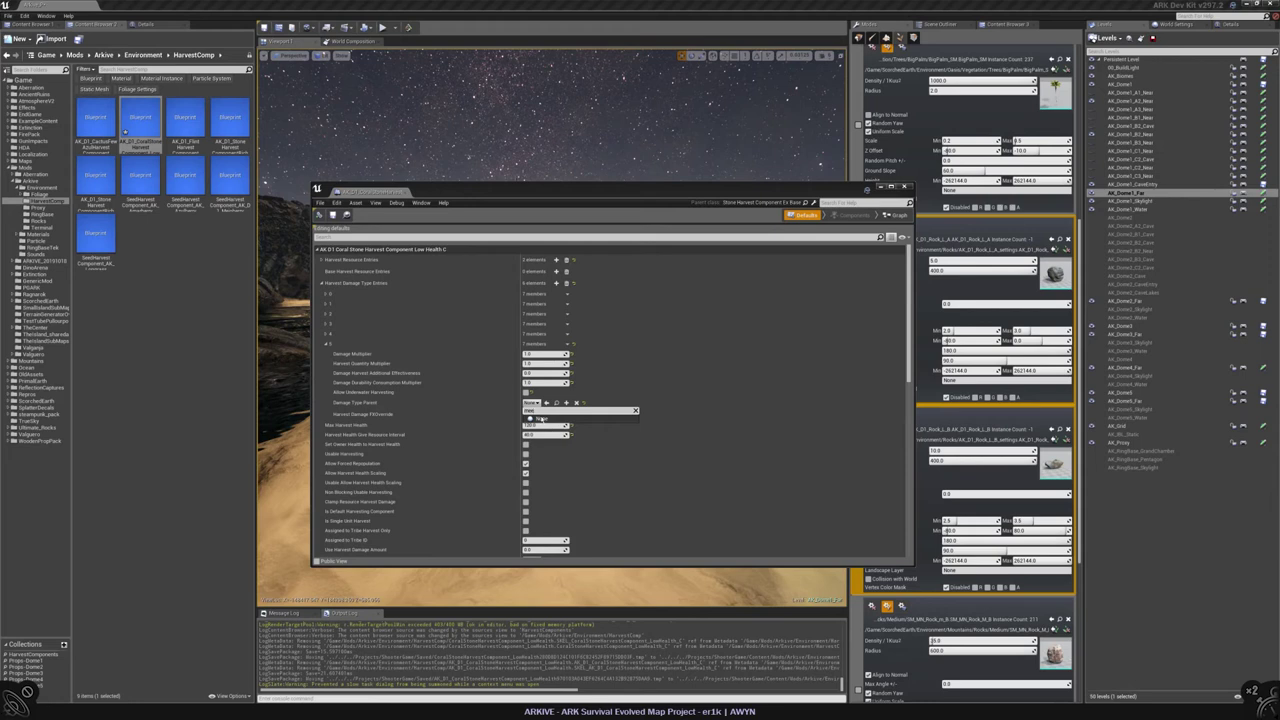
{"action": "type", "text": "ee"}
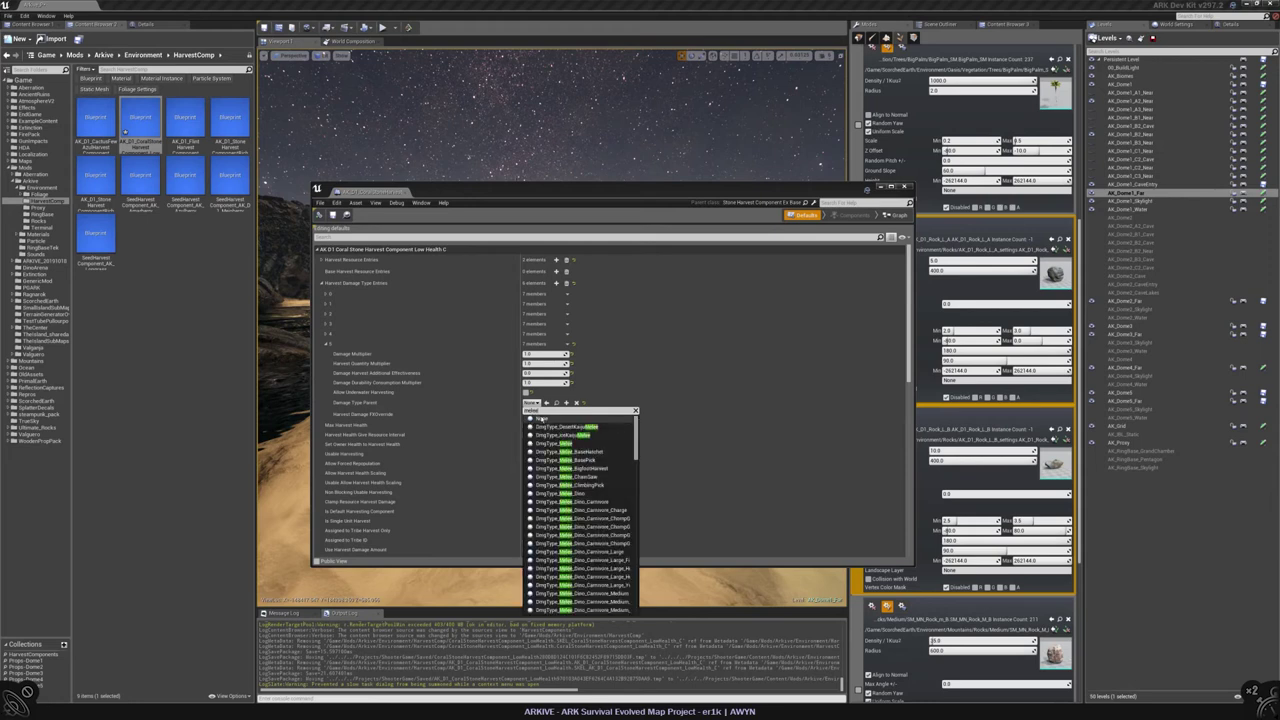
{"action": "mouse_move", "coordinate": [635, 435]}
{"action": "left_mouse_down"}
{"action": "mouse_move", "coordinate": [650, 594]}
{"action": "mouse_move", "coordinate": [651, 437]}
{"action": "left_mouse_up"}
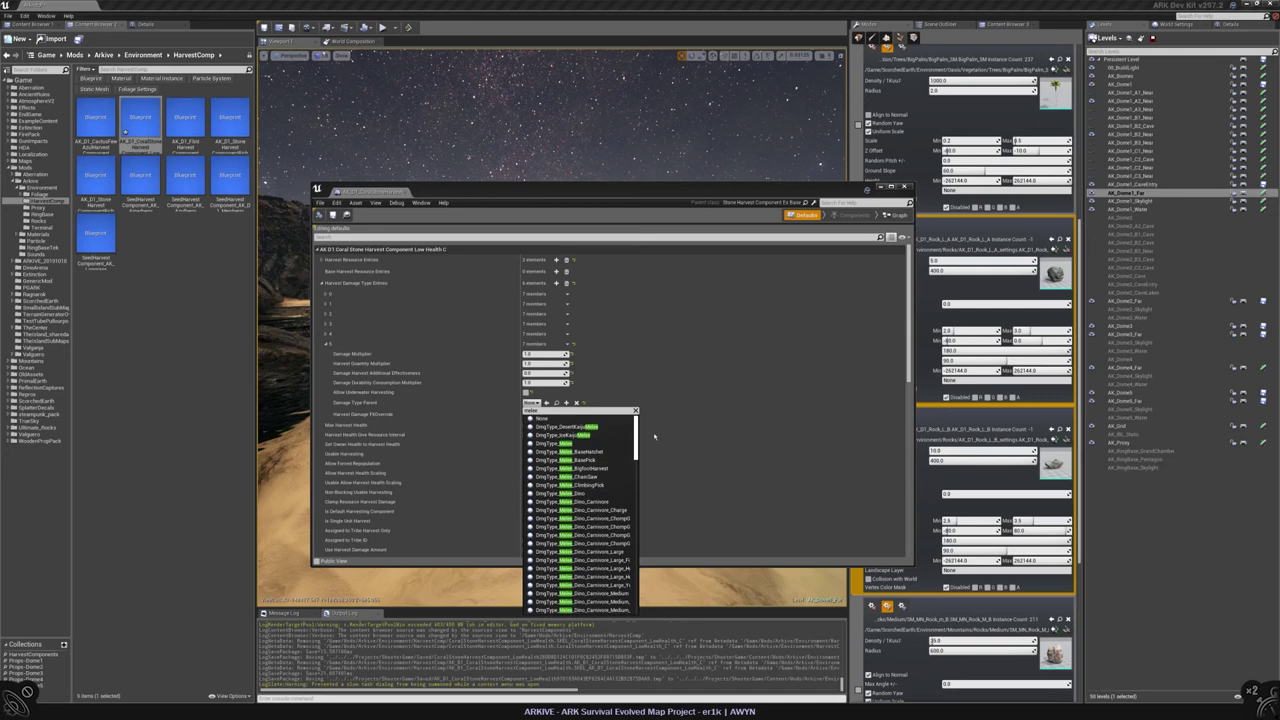
{"action": "left_click", "coordinate": [563, 447]}
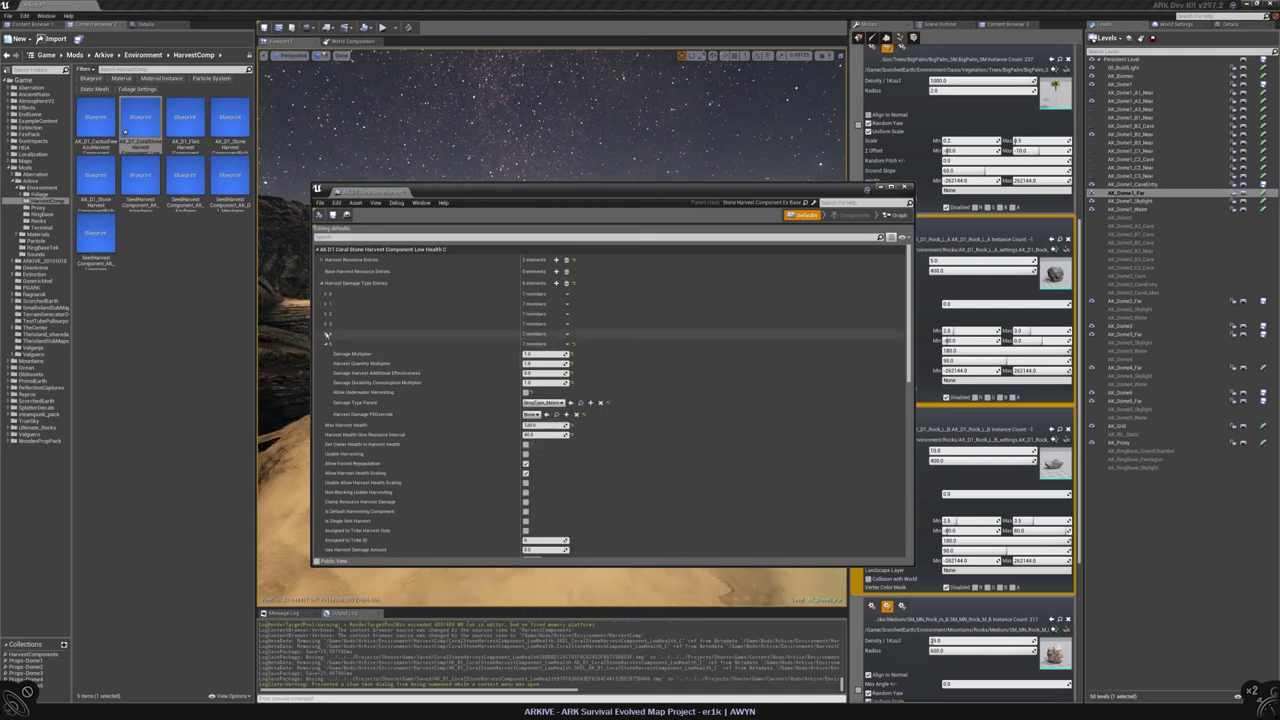
Step: Examine the multipliers, parent damage types and underwater harvesting options of all harvest damage type entries
{"action": "scroll", "coordinate": [420, 375], "scroll_direction": "down", "scroll_amount": 1}
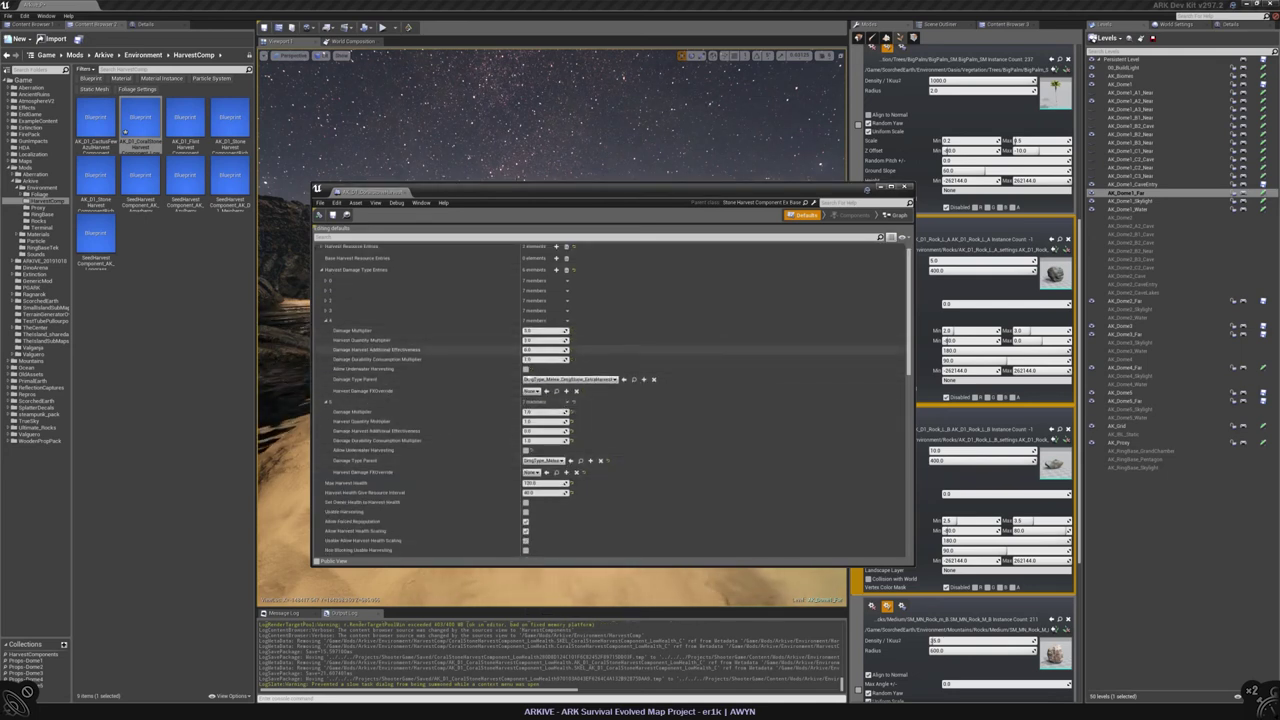
{"action": "scroll", "coordinate": [494, 375], "scroll_direction": "up", "scroll_amount": 1}
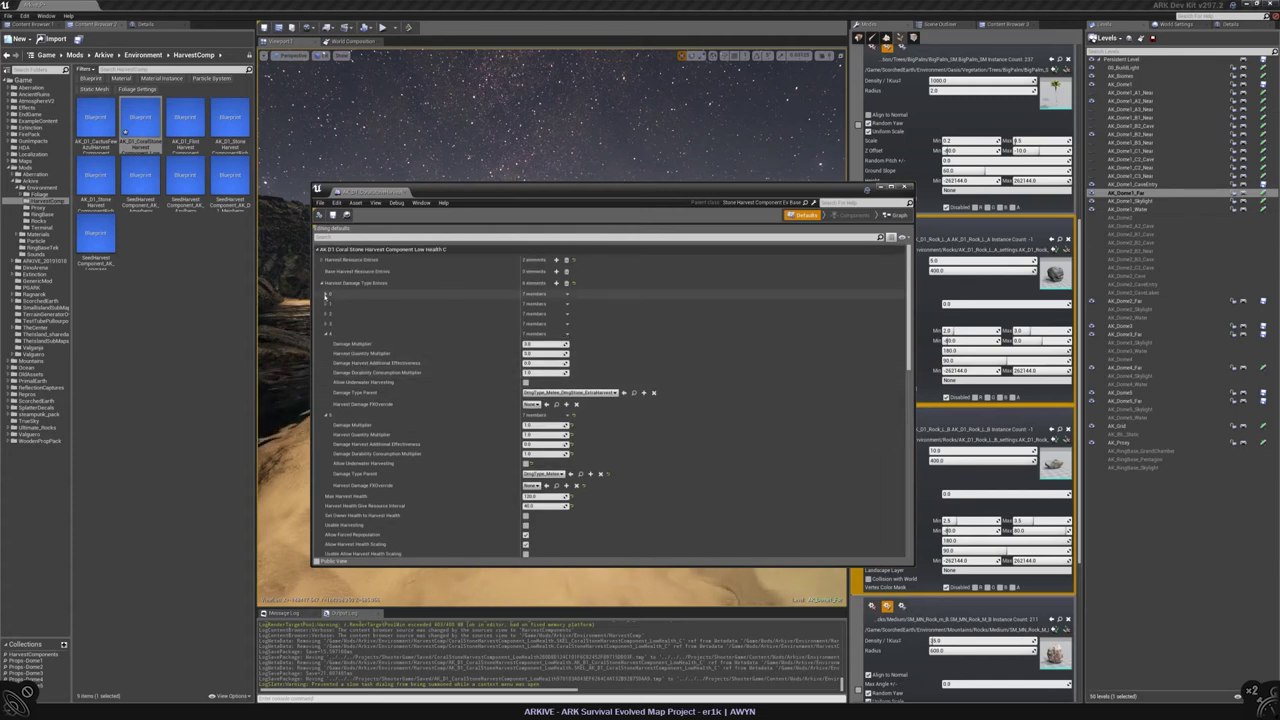
{"action": "left_click", "coordinate": [325, 295]}
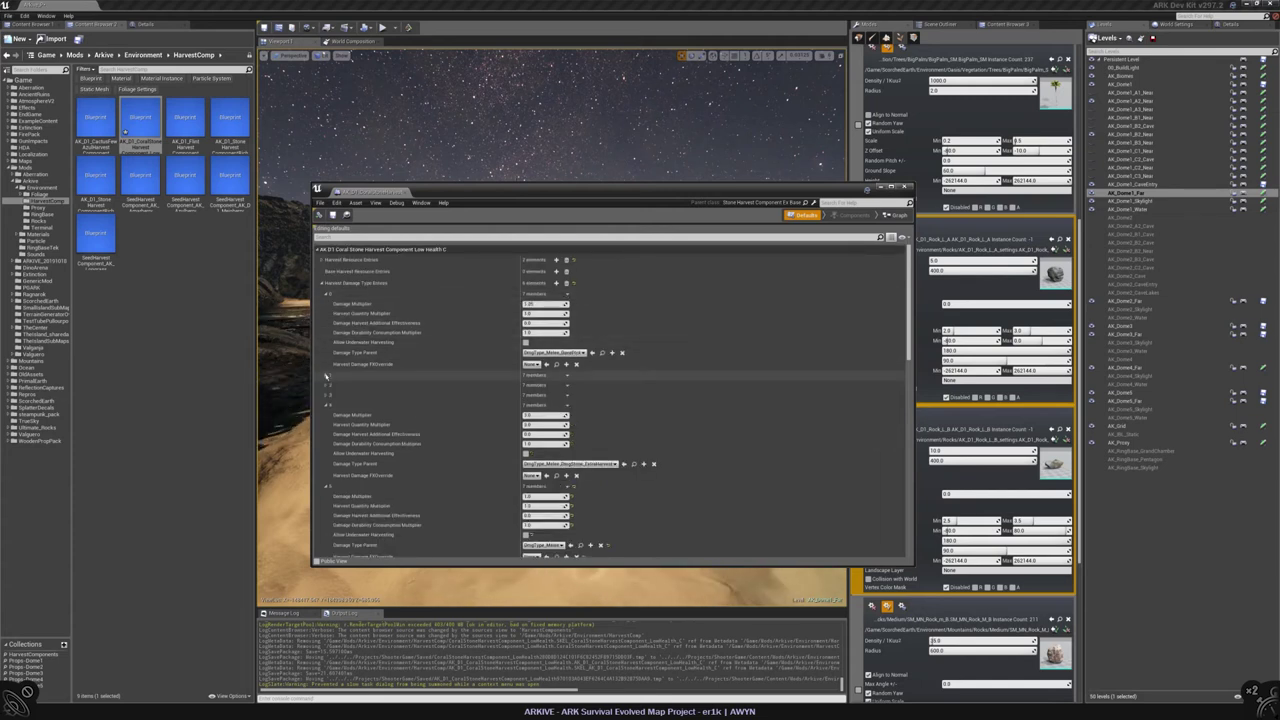
{"action": "left_click", "coordinate": [325, 375]}
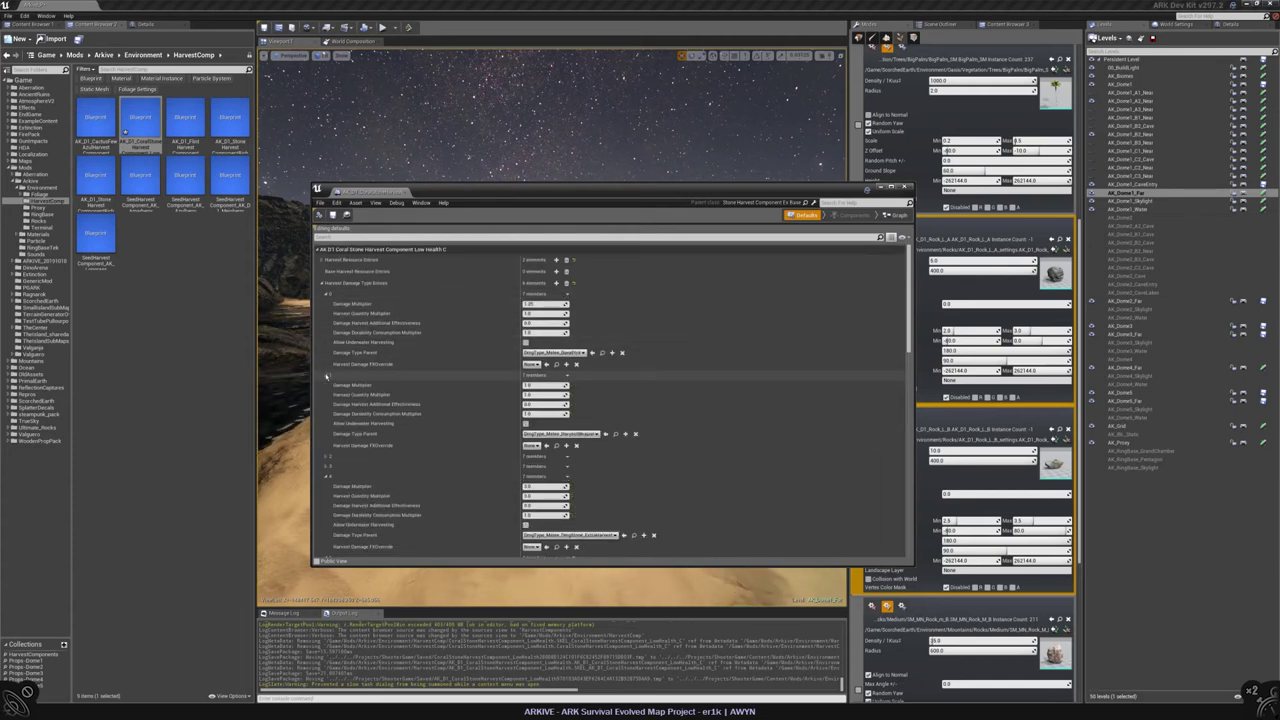
{"action": "scroll", "coordinate": [369, 370], "scroll_direction": "down", "scroll_amount": 3}
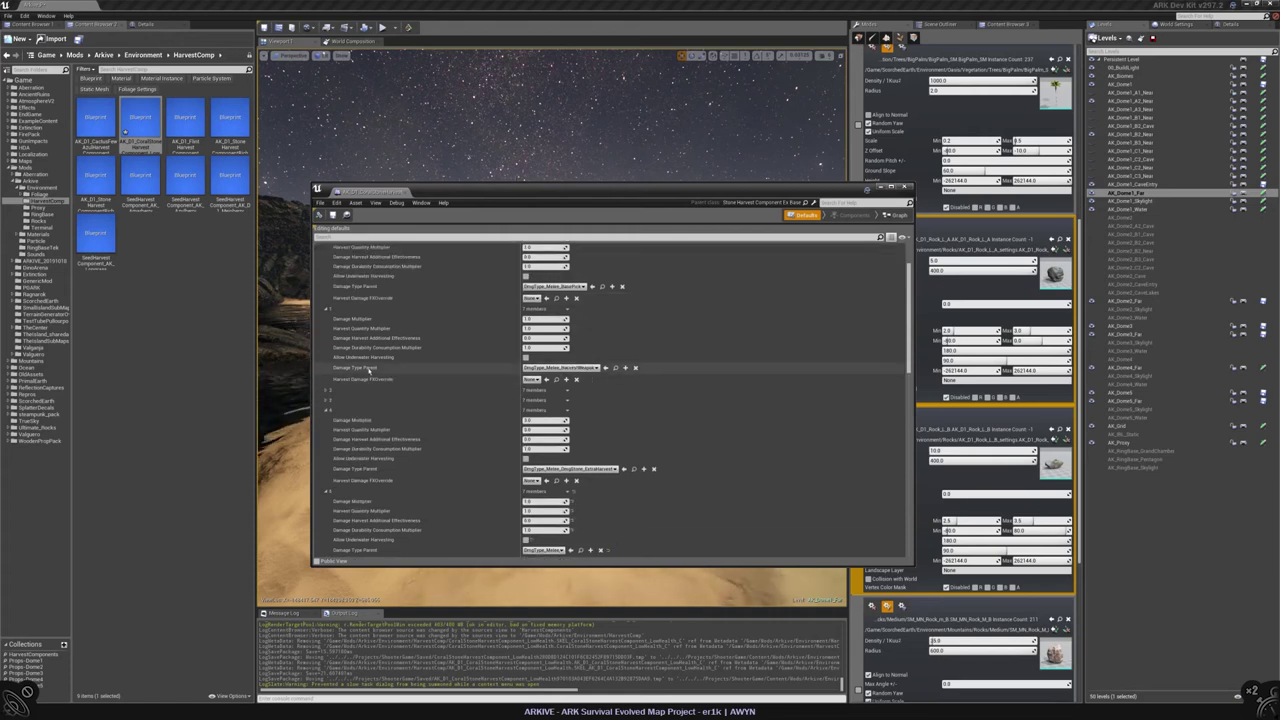
{"action": "scroll", "coordinate": [369, 370], "scroll_direction": "down", "scroll_amount": 2}
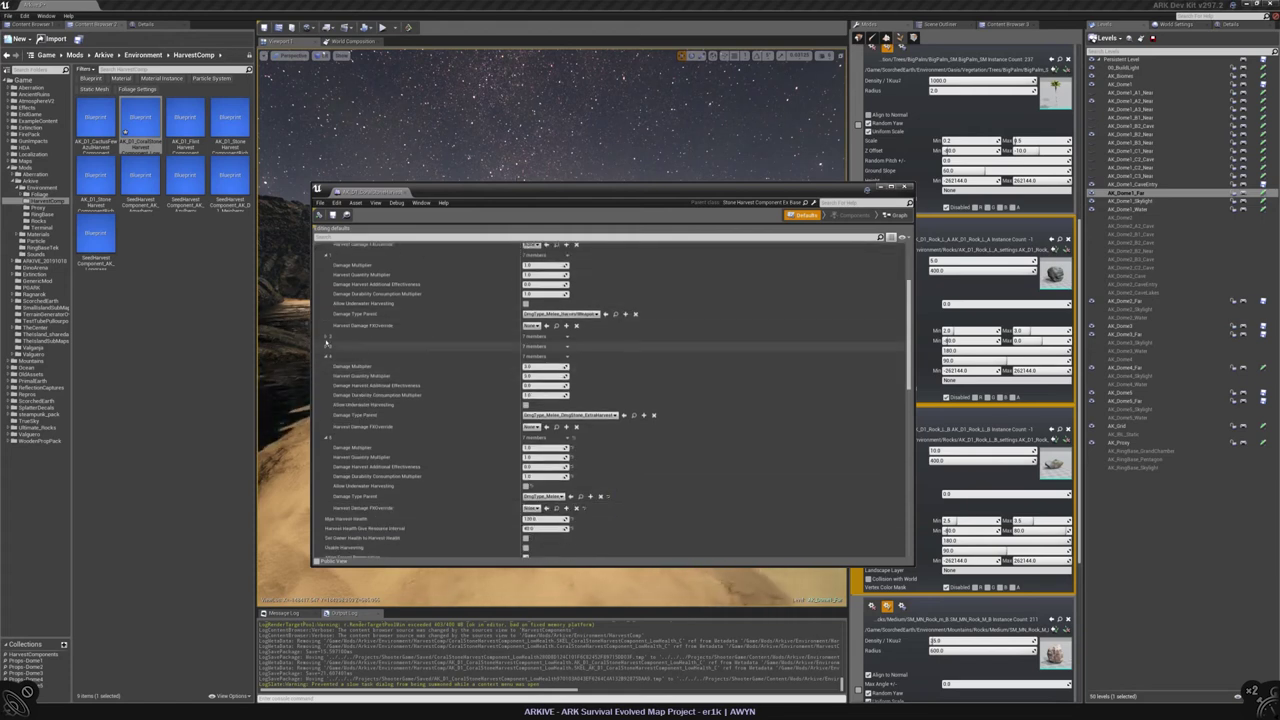
{"action": "left_click", "coordinate": [326, 338]}
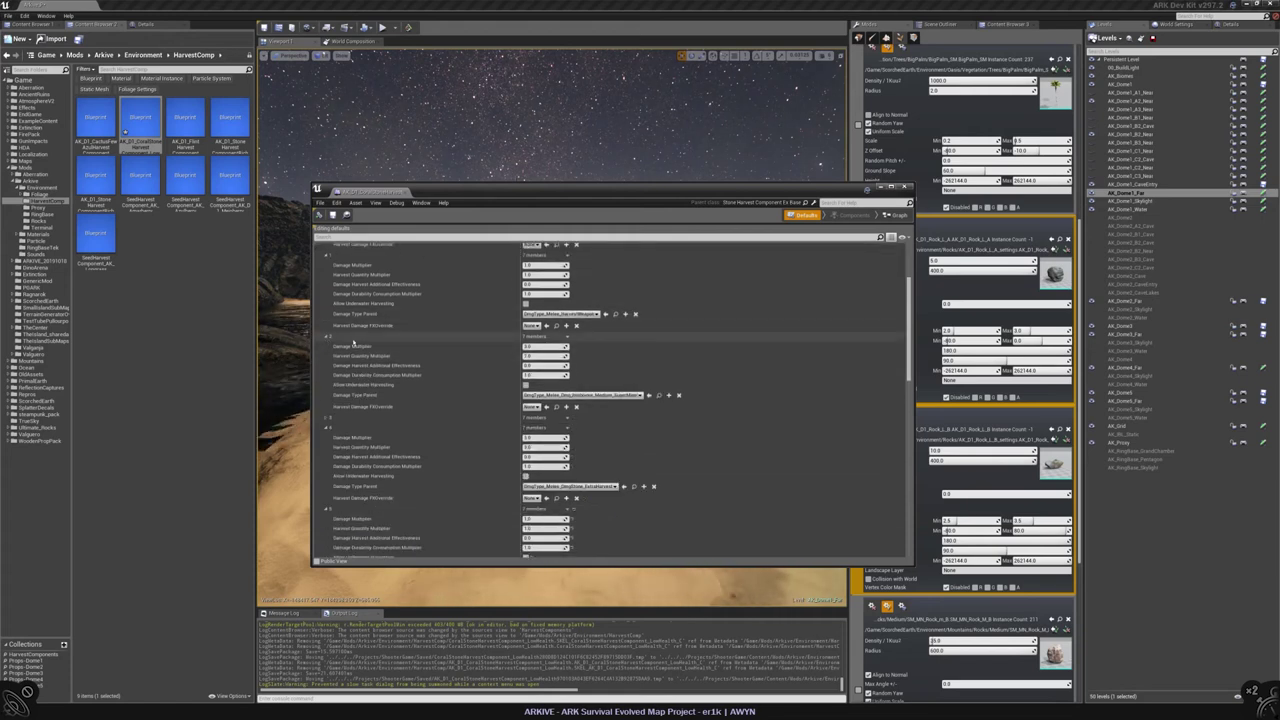
{"action": "scroll", "coordinate": [353, 343], "scroll_direction": "down", "scroll_amount": 3}
{"action": "left_click", "coordinate": [410, 354]}
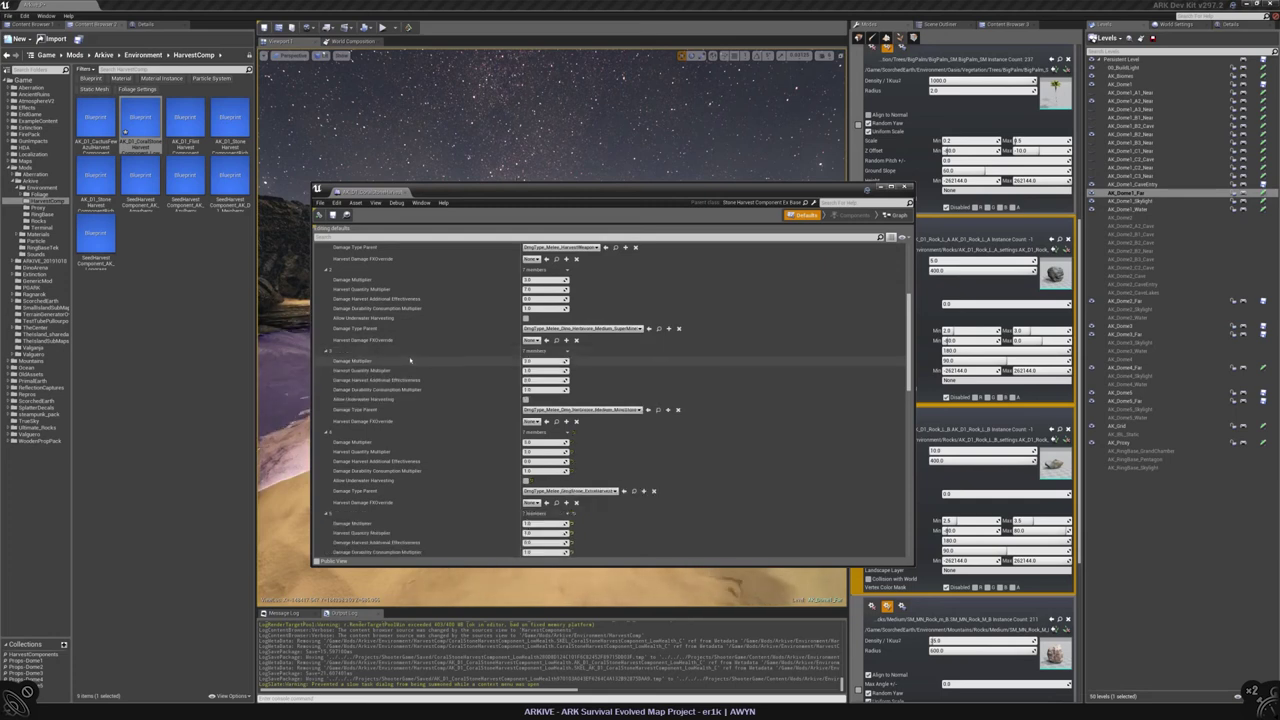
{"action": "scroll", "coordinate": [705, 365], "scroll_direction": "down", "scroll_amount": 5}
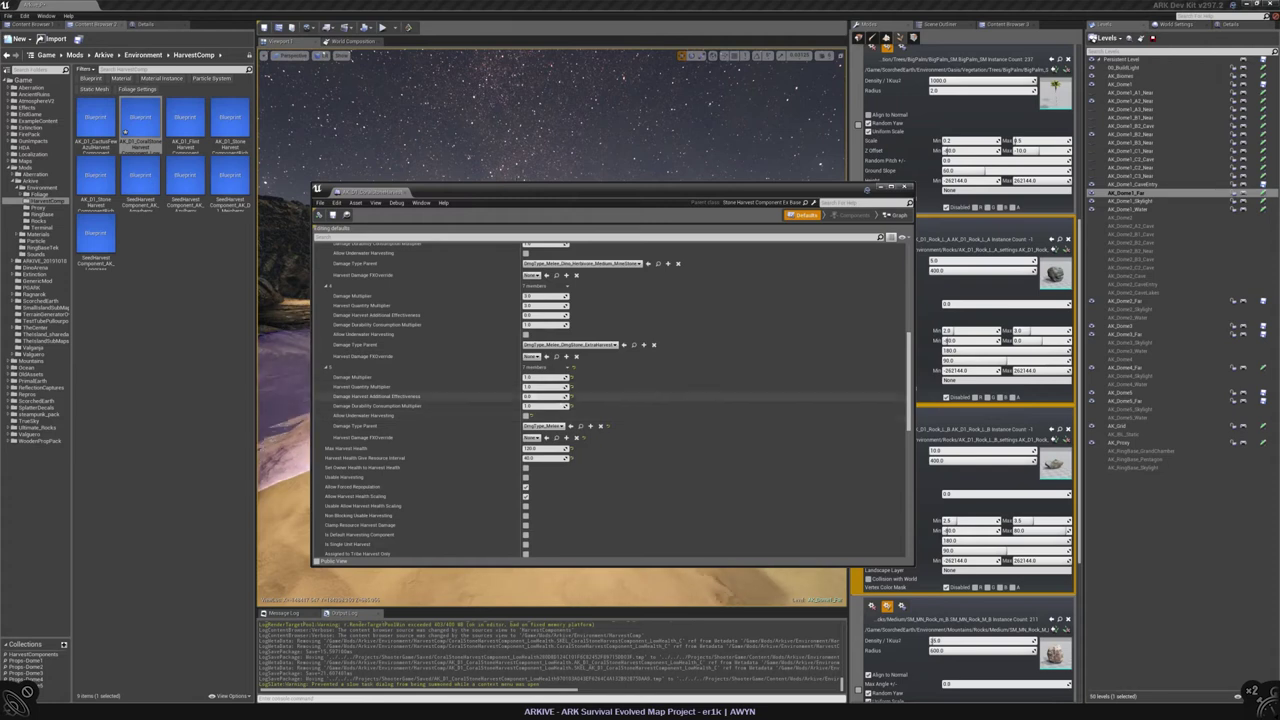
{"action": "scroll", "coordinate": [473, 385], "scroll_direction": "up", "scroll_amount": 4}
{"action": "scroll", "coordinate": [473, 385], "scroll_direction": "up", "scroll_amount": 3}
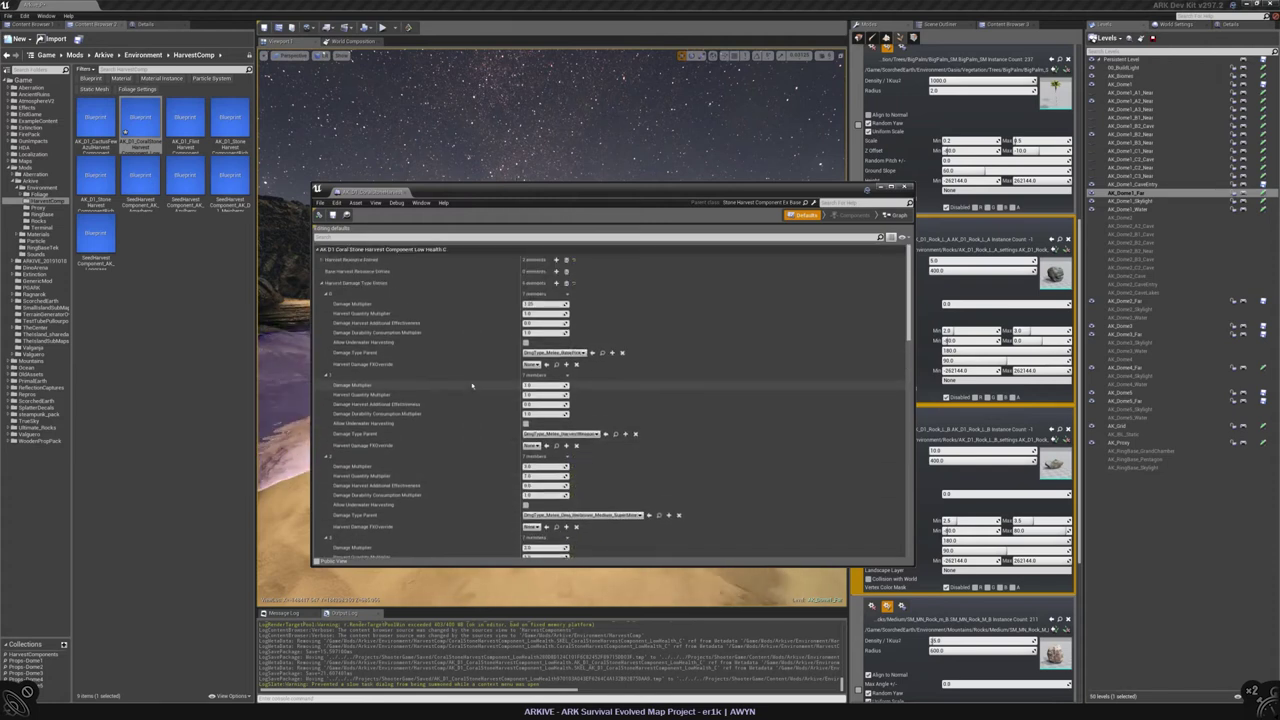
Step: Allow underwater harvesting for the new melee damage type entry and for the first two damage type entries
{"action": "scroll", "coordinate": [471, 386], "scroll_direction": "down", "scroll_amount": 10}
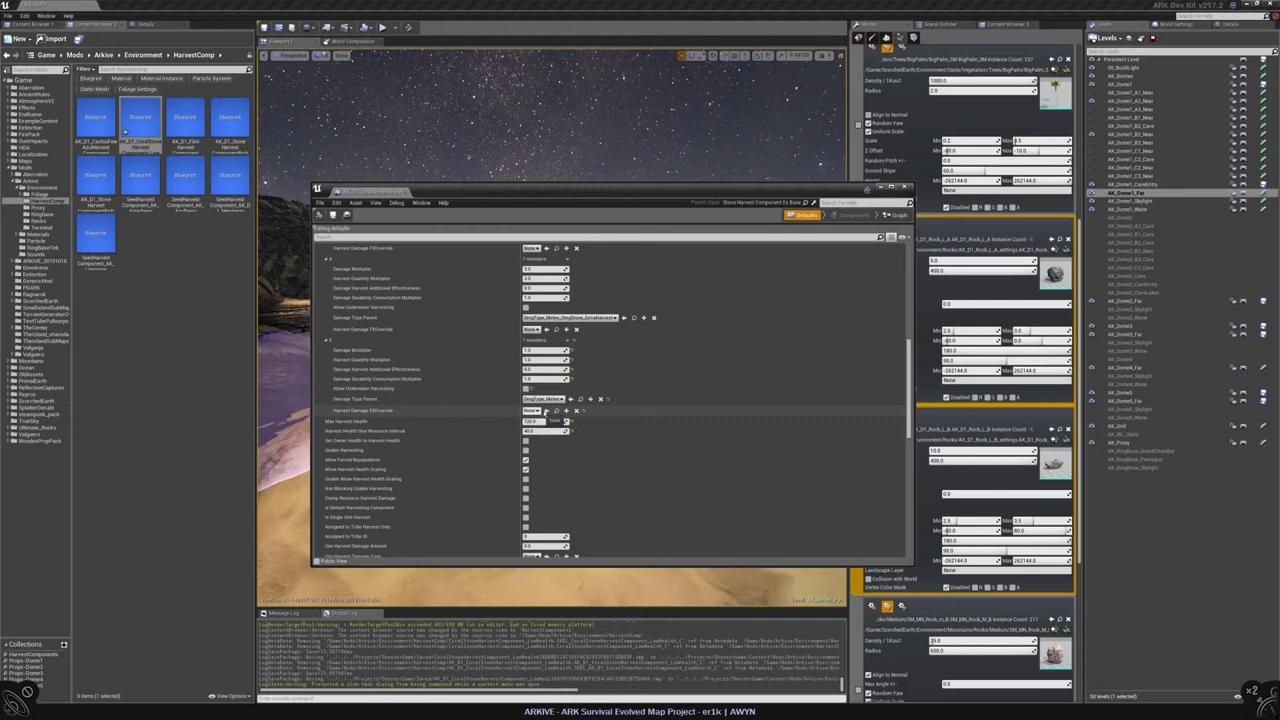
{"action": "left_click", "coordinate": [526, 388]}
{"action": "scroll", "coordinate": [526, 320], "scroll_direction": "up", "scroll_amount": 3}
{"action": "scroll", "coordinate": [526, 320], "scroll_direction": "up", "scroll_amount": 4}
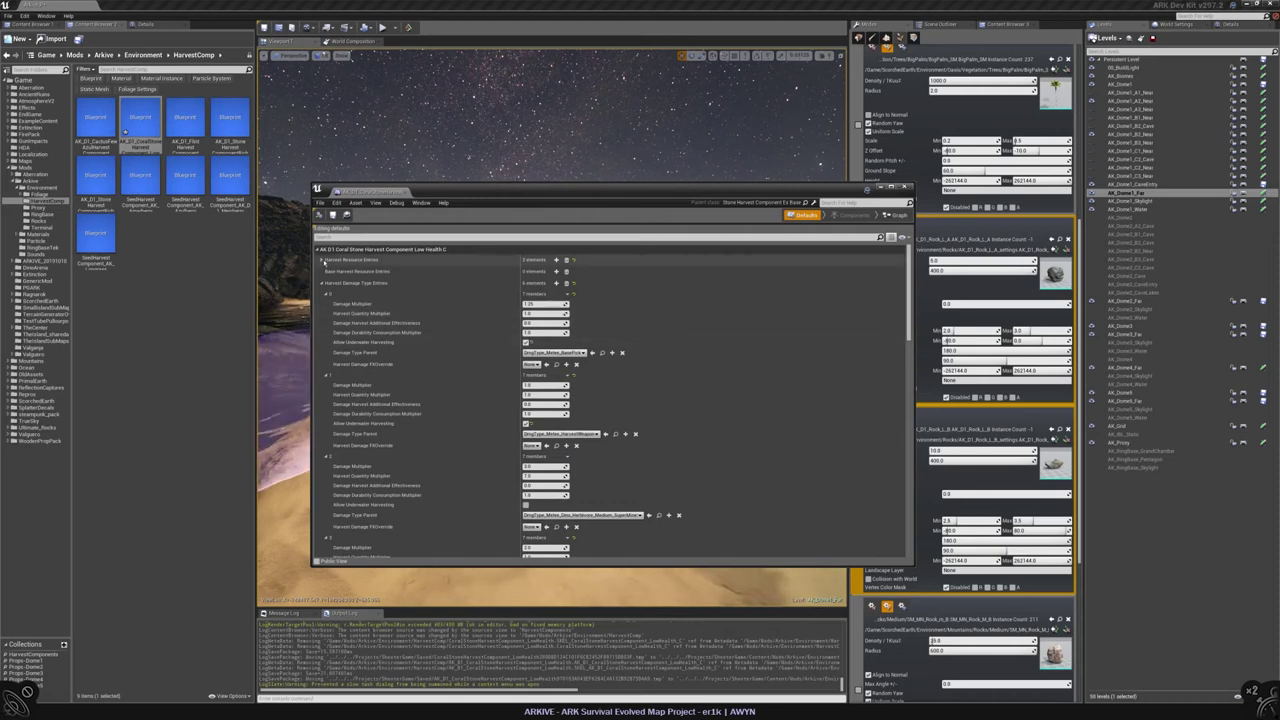
Step: Delete the second harvest resource entry, the flint one, from the coral stone harvest component and check the remaining entries
{"action": "left_click", "coordinate": [321, 260]}
{"action": "left_click", "coordinate": [324, 270]}
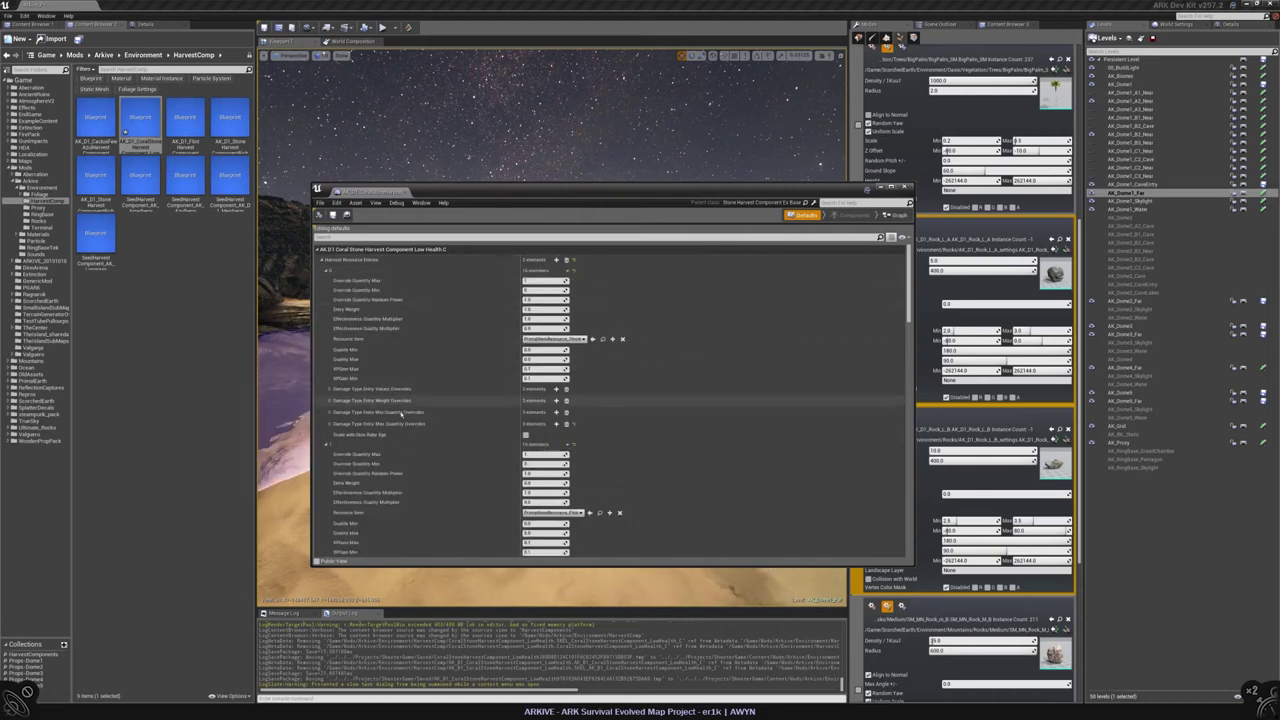
{"action": "scroll", "coordinate": [462, 420], "scroll_direction": "down", "scroll_amount": 2}
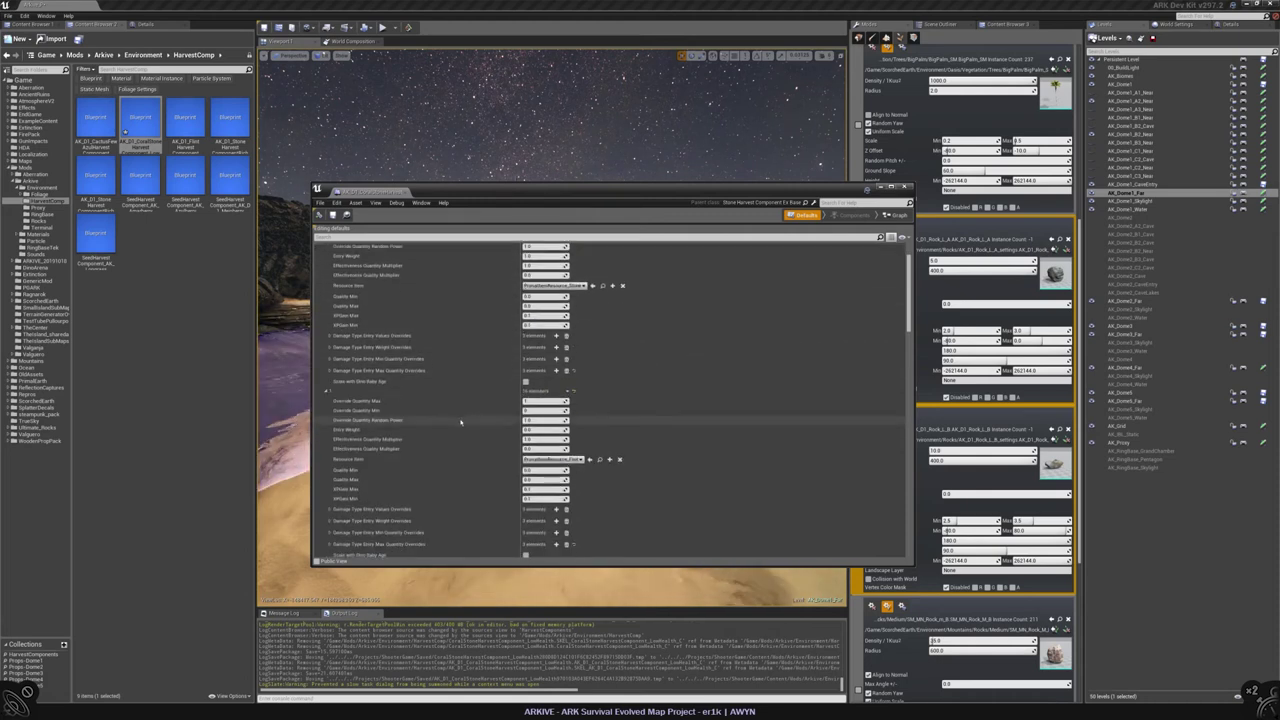
{"action": "left_click", "coordinate": [568, 392]}
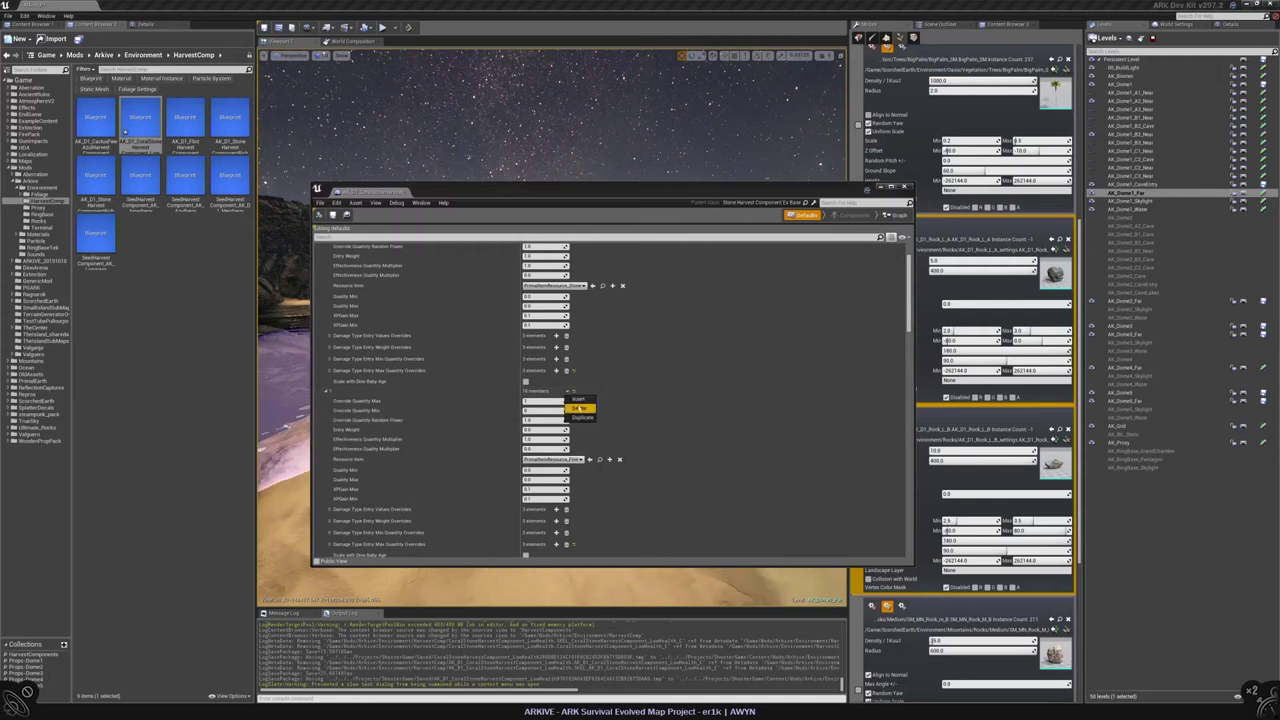
{"action": "left_click", "coordinate": [578, 408]}
{"action": "scroll", "coordinate": [581, 299], "scroll_direction": "up", "scroll_amount": 3}
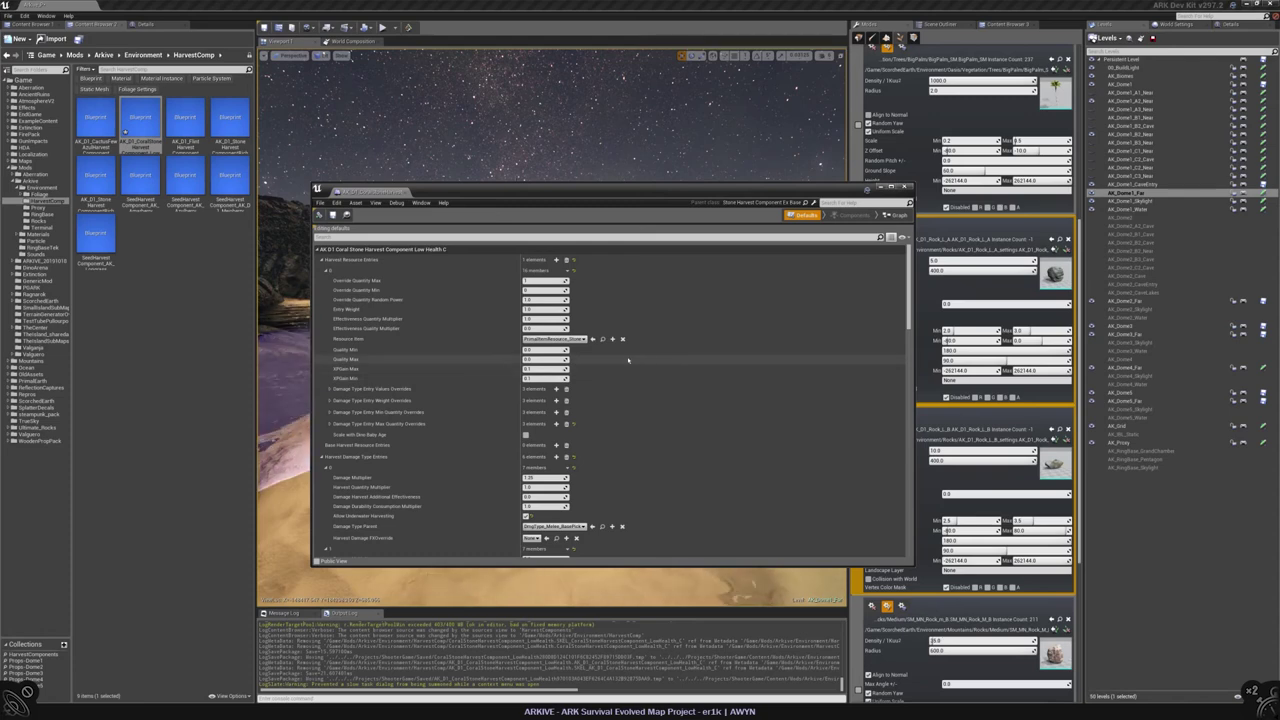
{"action": "scroll", "coordinate": [628, 359], "scroll_direction": "down", "scroll_amount": 3}
{"action": "scroll", "coordinate": [629, 356], "scroll_direction": "up", "scroll_amount": 3}
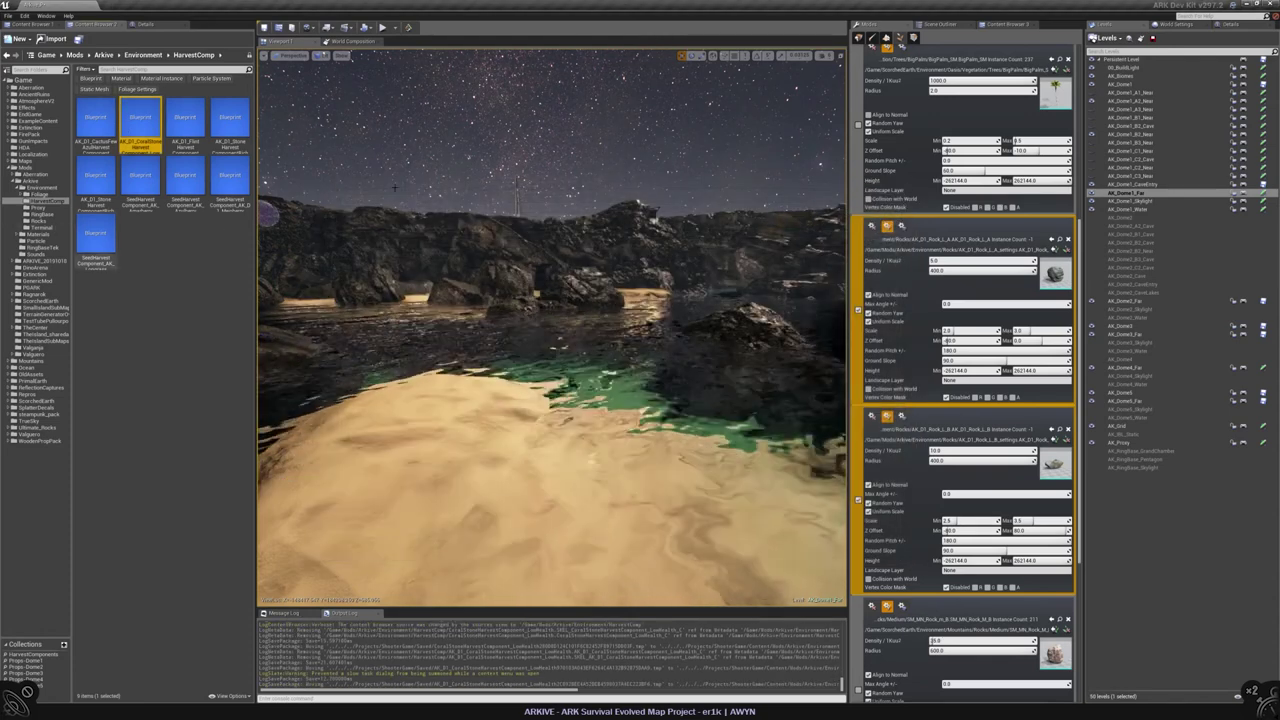
Step: Look through the coral assets across the whole Game folder
{"action": "left_click", "coordinate": [1005, 23]}
{"action": "left_click", "coordinate": [895, 54]}
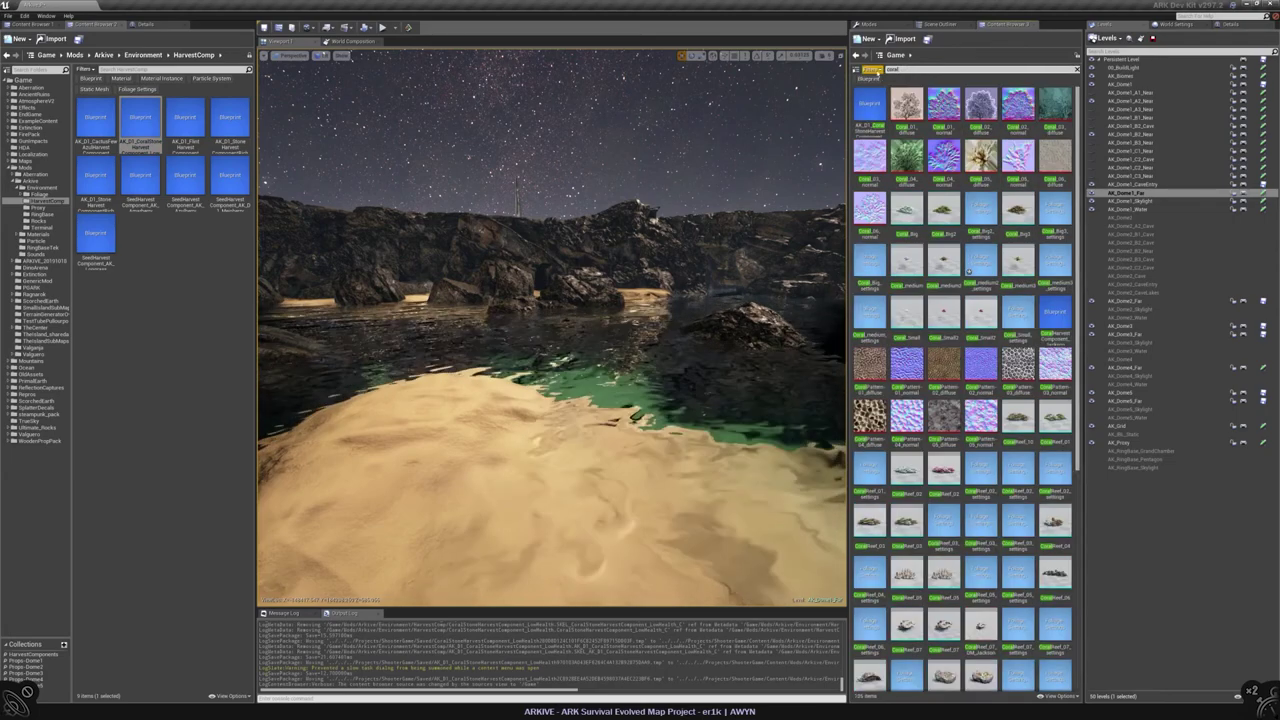
{"action": "scroll", "coordinate": [968, 271], "scroll_direction": "down", "scroll_amount": 5}
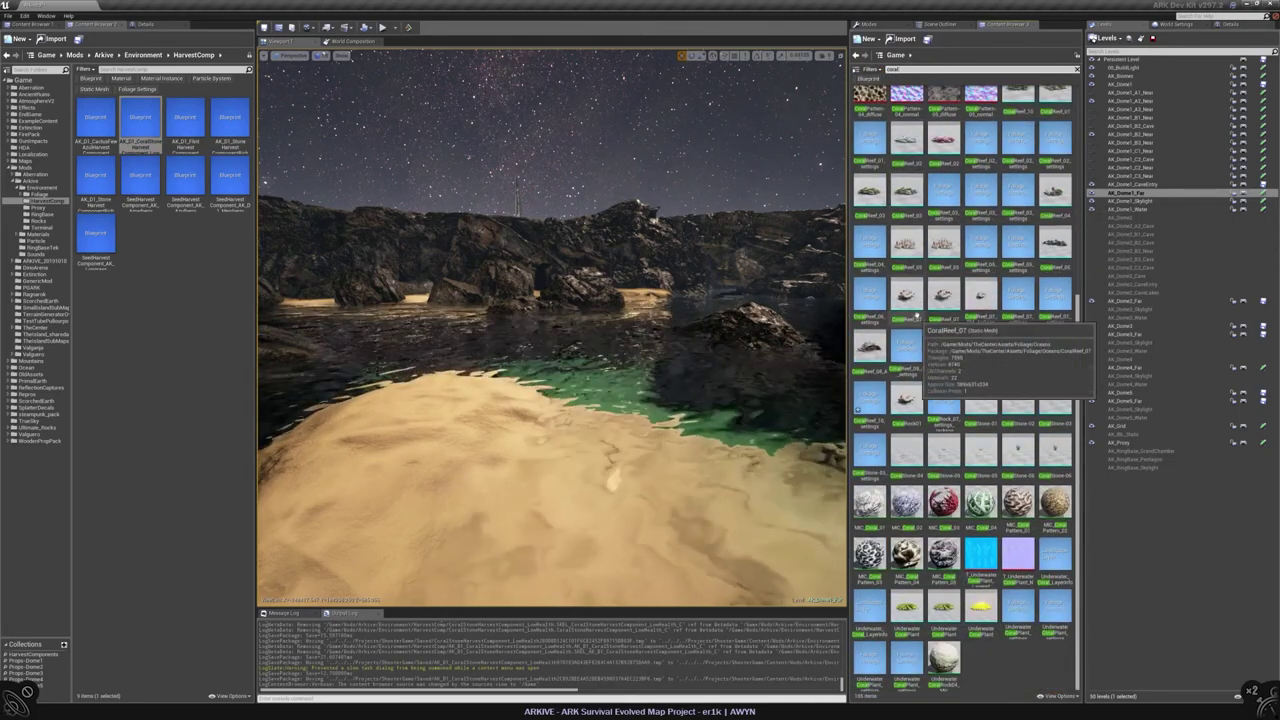
Step: Switch to foliage editing and make AK_Dome1_A2_Near the current level
{"action": "key", "text": "shift+4"}
{"action": "scroll", "coordinate": [990, 300], "scroll_direction": "down", "scroll_amount": 5}
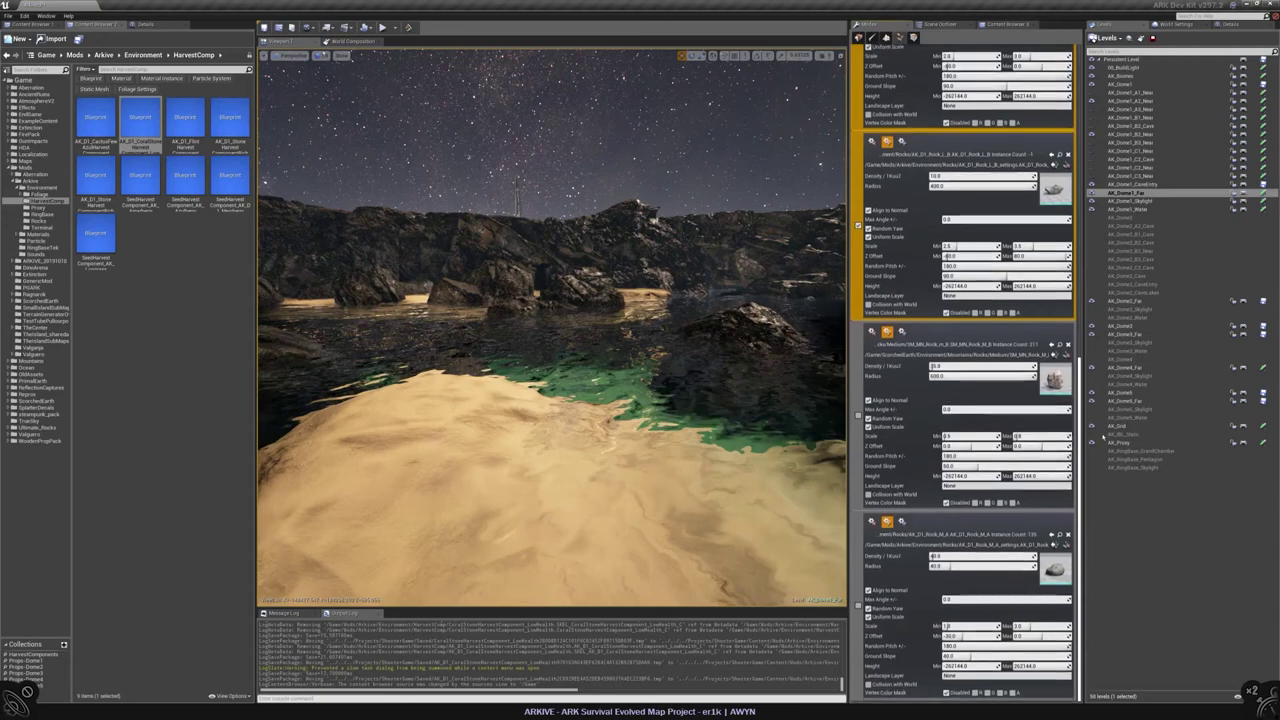
{"action": "double_click", "coordinate": [1135, 101]}
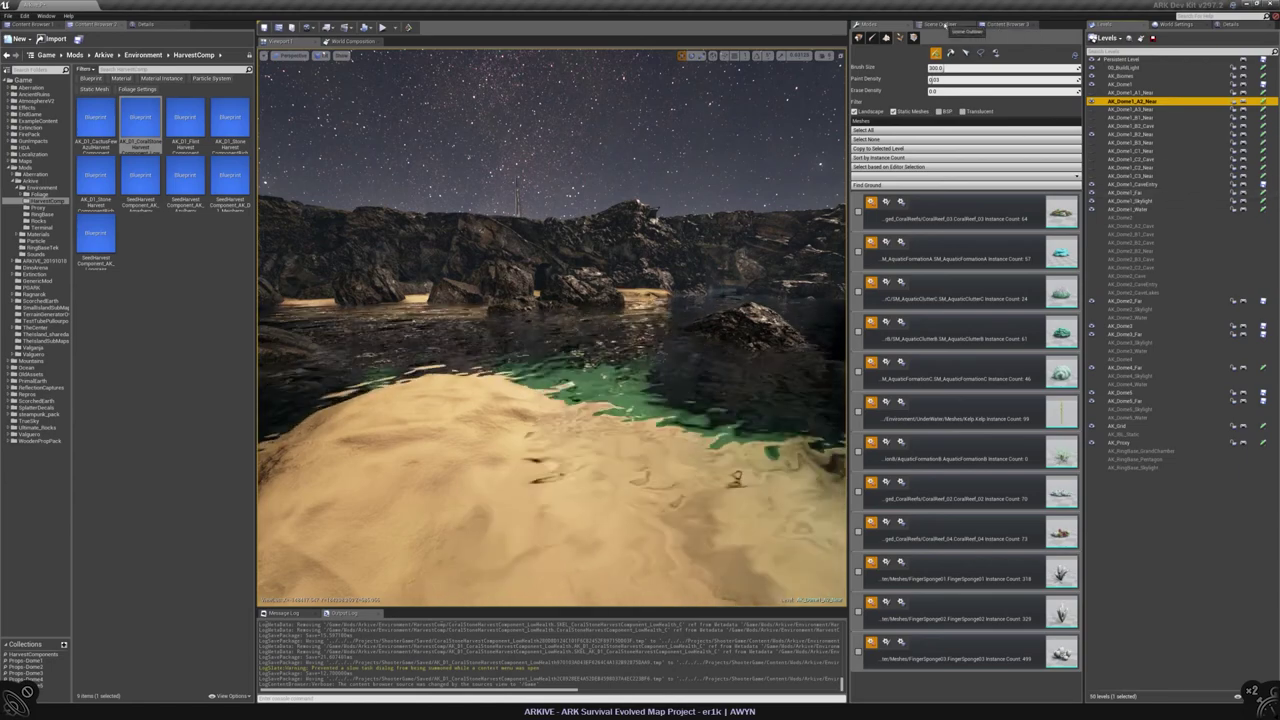
Step: Find the finger sponge assets and copy FingerSponge01_settings into the Arkive Environment Foliage folder
{"action": "left_click", "coordinate": [1003, 24]}
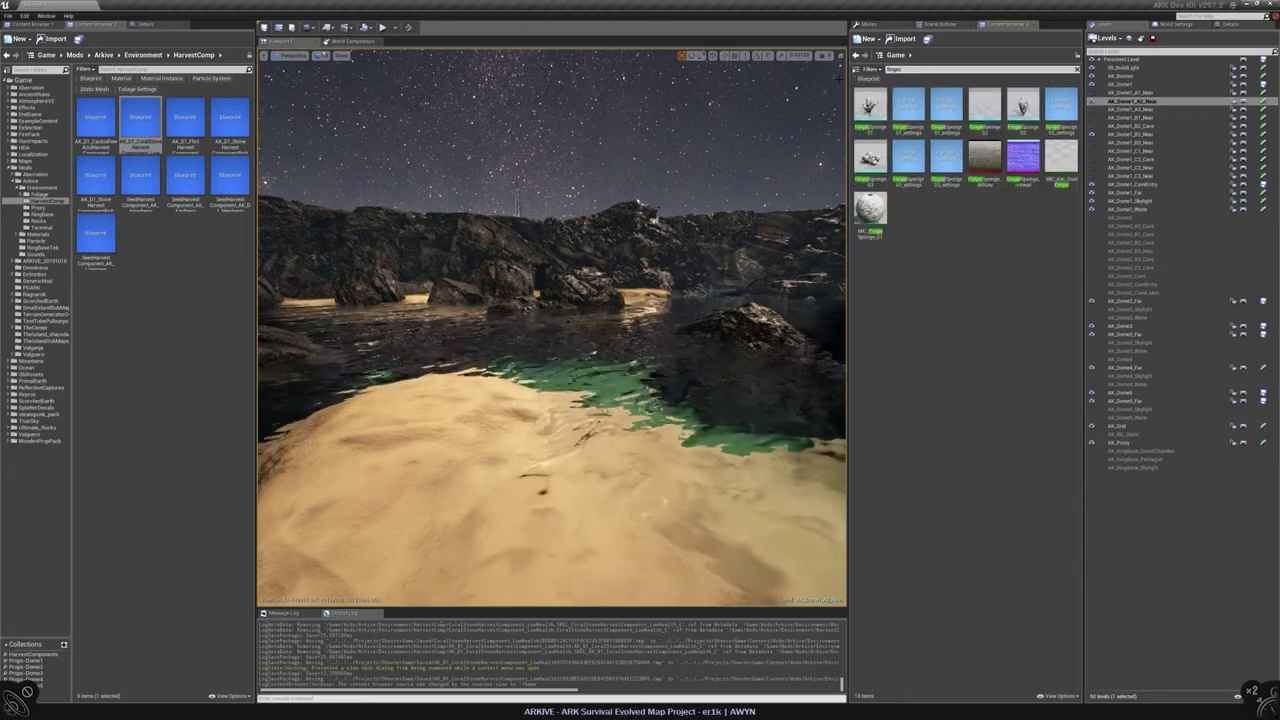
{"action": "left_click", "coordinate": [42, 194]}
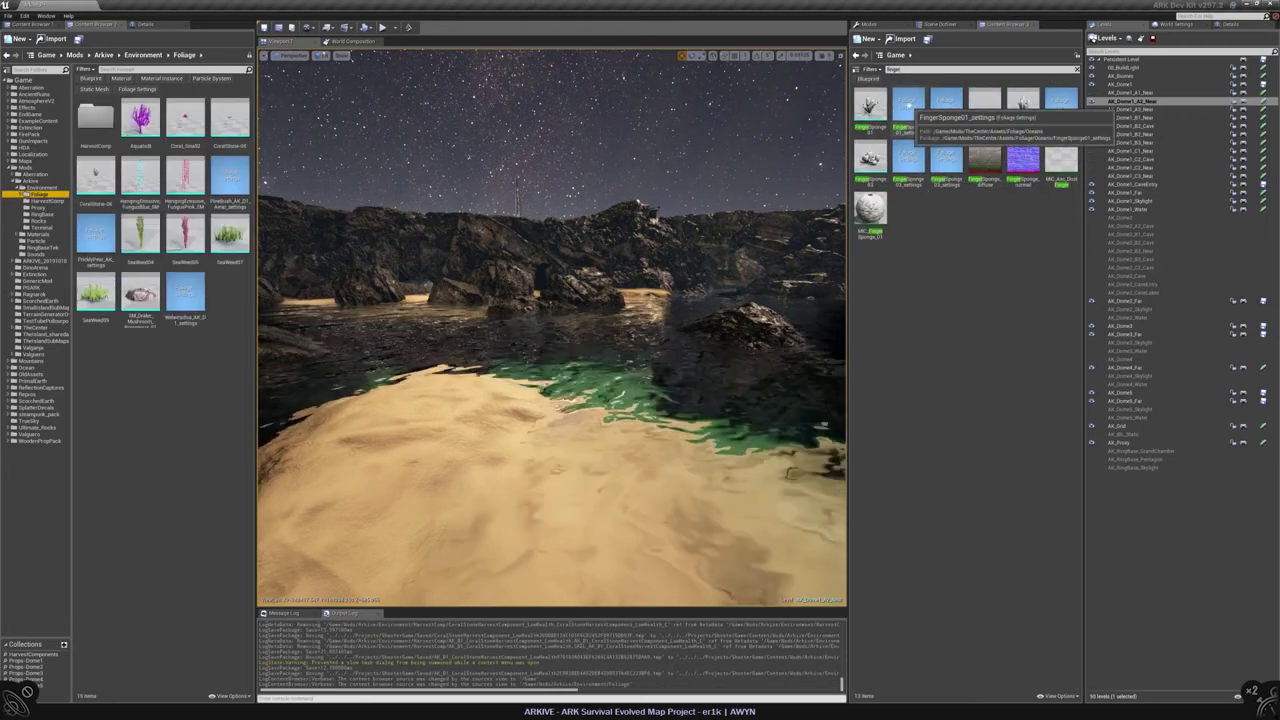
{"action": "left_click_drag", "start_coordinate": [907, 103], "coordinate": [42, 196]}
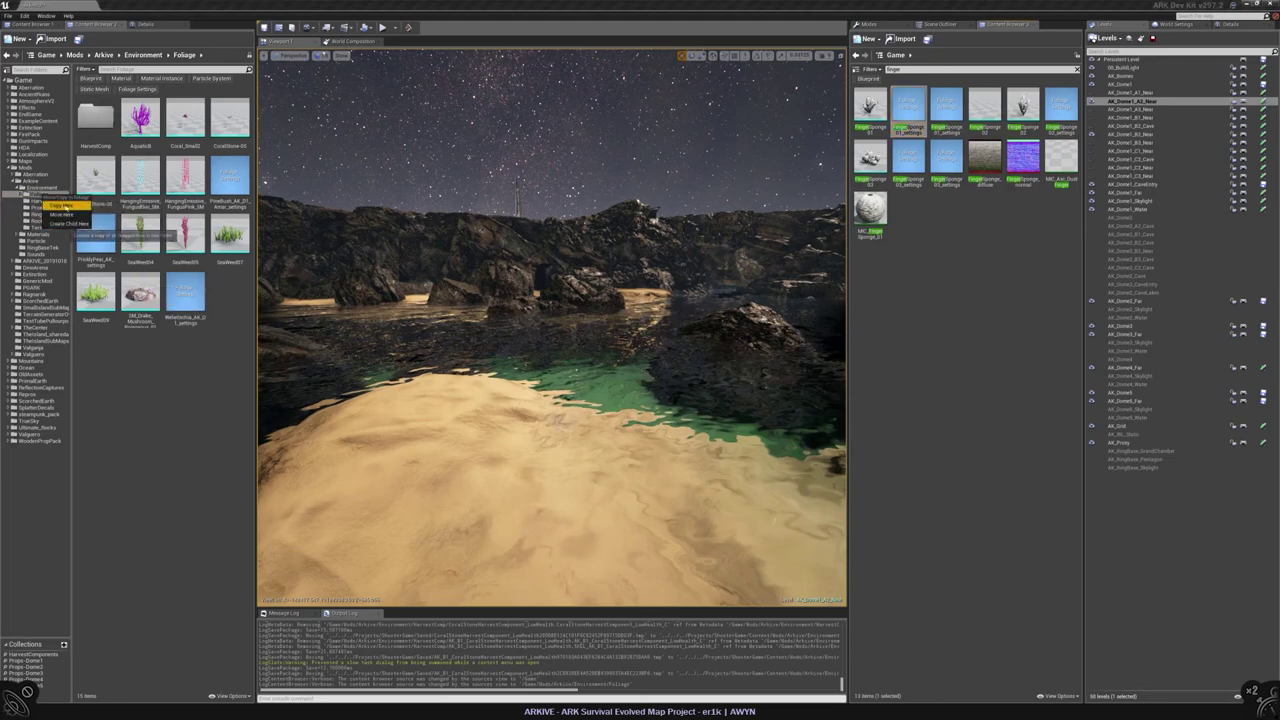
{"action": "left_click", "coordinate": [58, 205]}
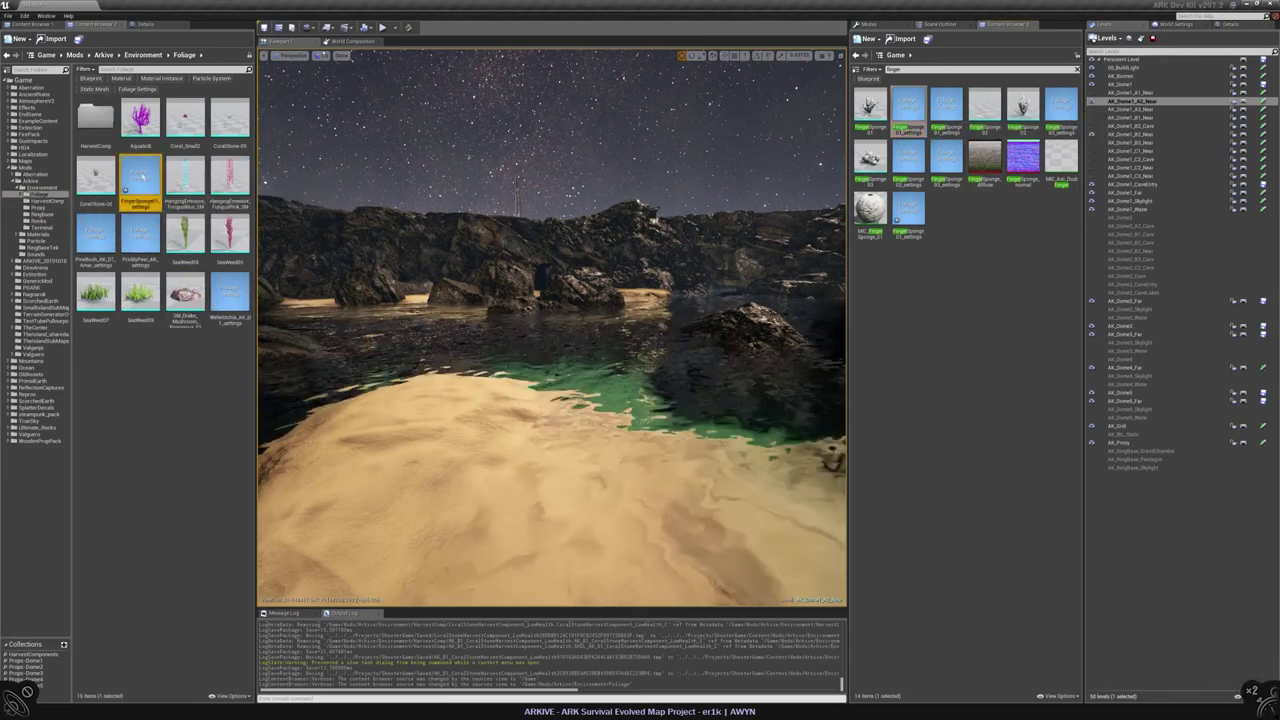
Step: Examine the painting and clustering settings of the copied FingerSponge01 foliage settings
{"action": "double_click", "coordinate": [140, 176]}
{"action": "scroll", "coordinate": [605, 386], "scroll_direction": "down", "scroll_amount": 10}
{"action": "scroll", "coordinate": [600, 400], "scroll_direction": "up", "scroll_amount": 3}
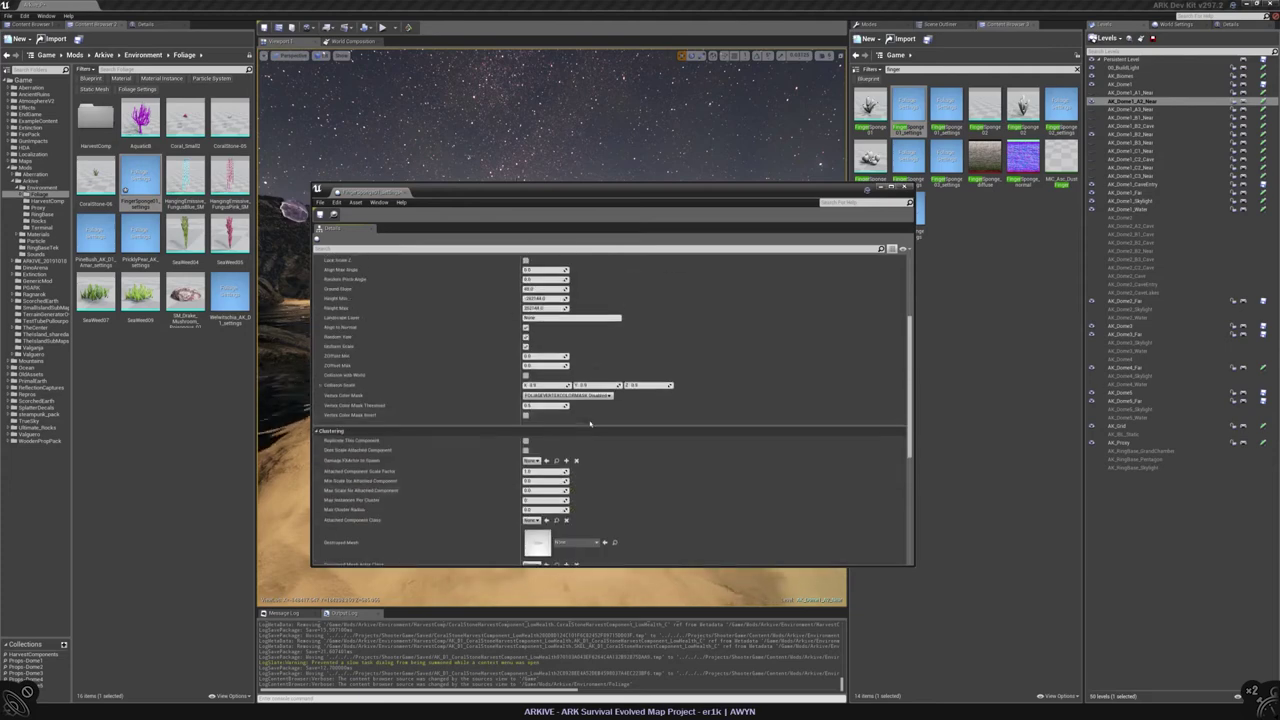
{"action": "scroll", "coordinate": [592, 416], "scroll_direction": "up", "scroll_amount": 5}
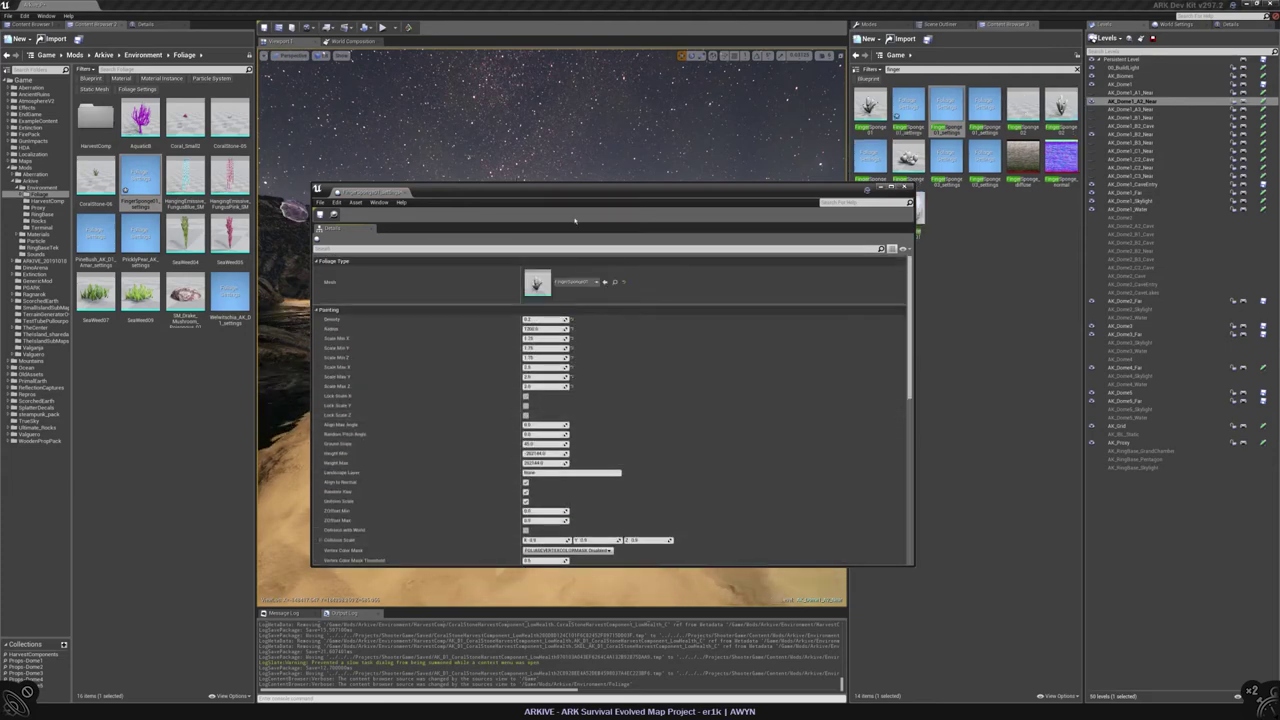
{"action": "left_click", "coordinate": [905, 187]}
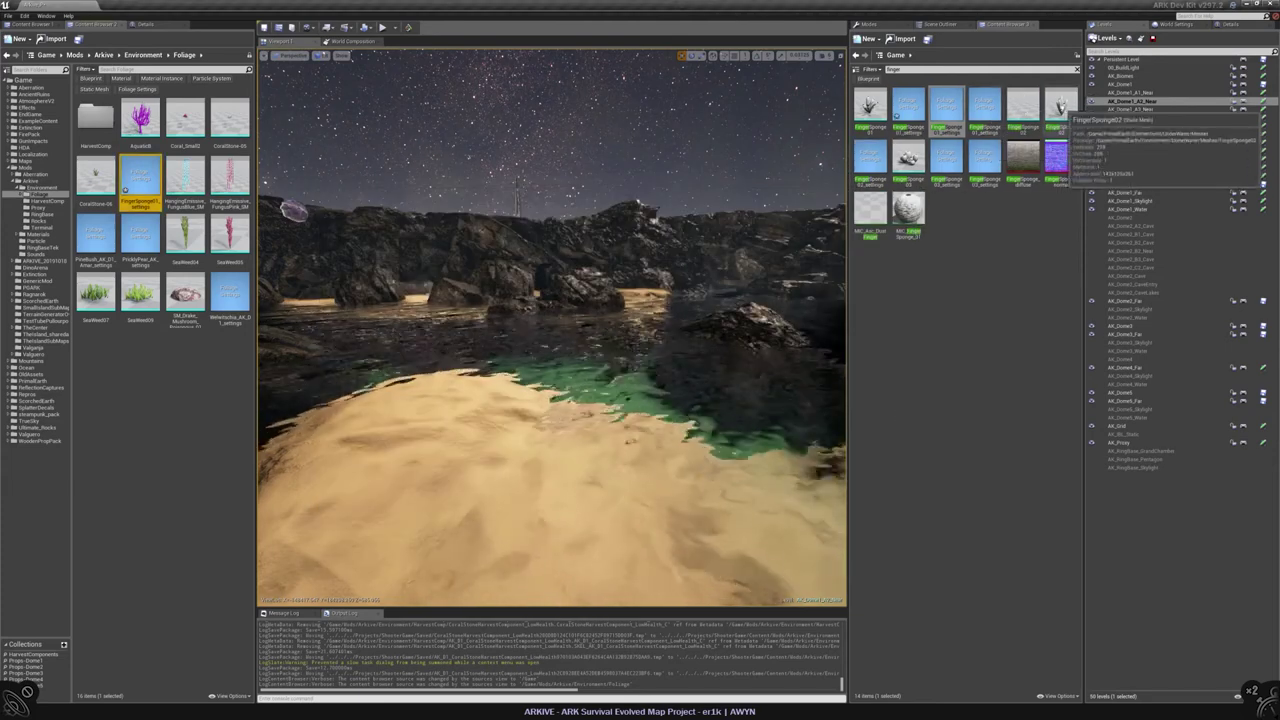
Step: Copy FingerSponge02_settings into the Foliage folder and rename both finger sponge settings copies with the prefix AK_D1_
{"action": "left_click", "coordinate": [870, 160]}
{"action": "left_click_drag", "start_coordinate": [870, 160], "coordinate": [45, 195]}
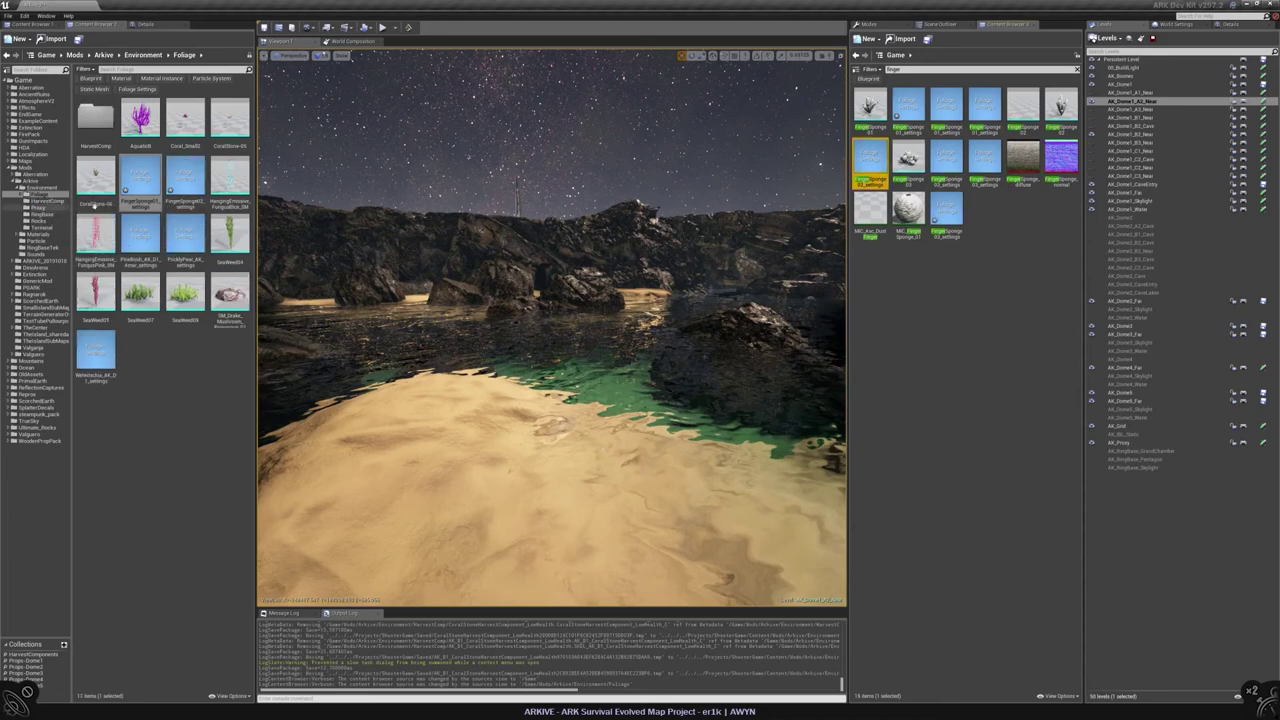
{"action": "left_click", "coordinate": [140, 203]}
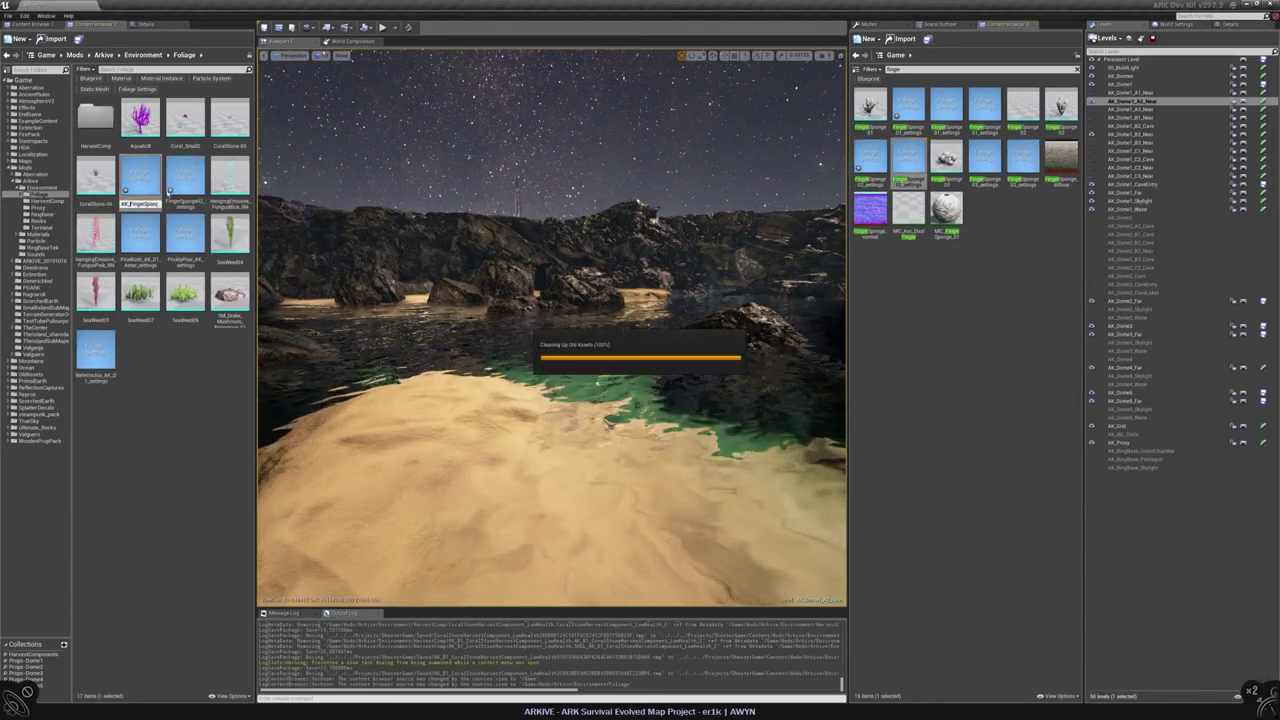
{"action": "key", "text": "Return"}
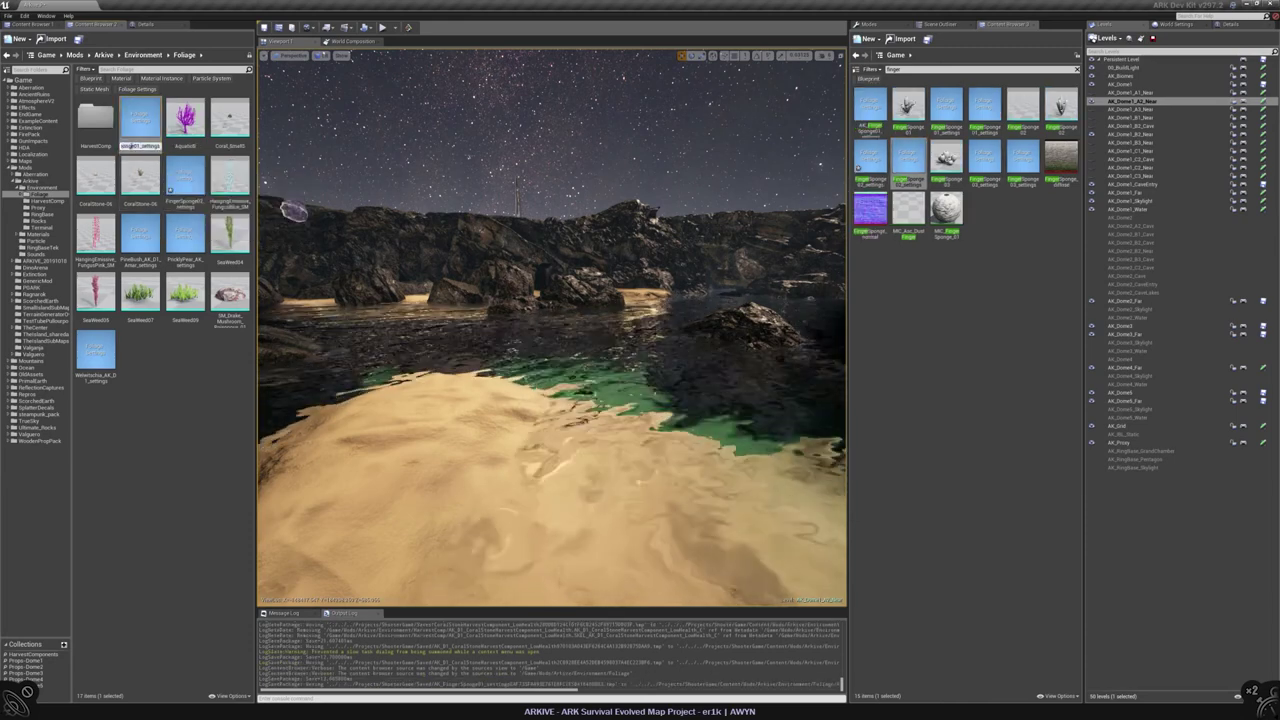
{"action": "left_click", "coordinate": [170, 188]}
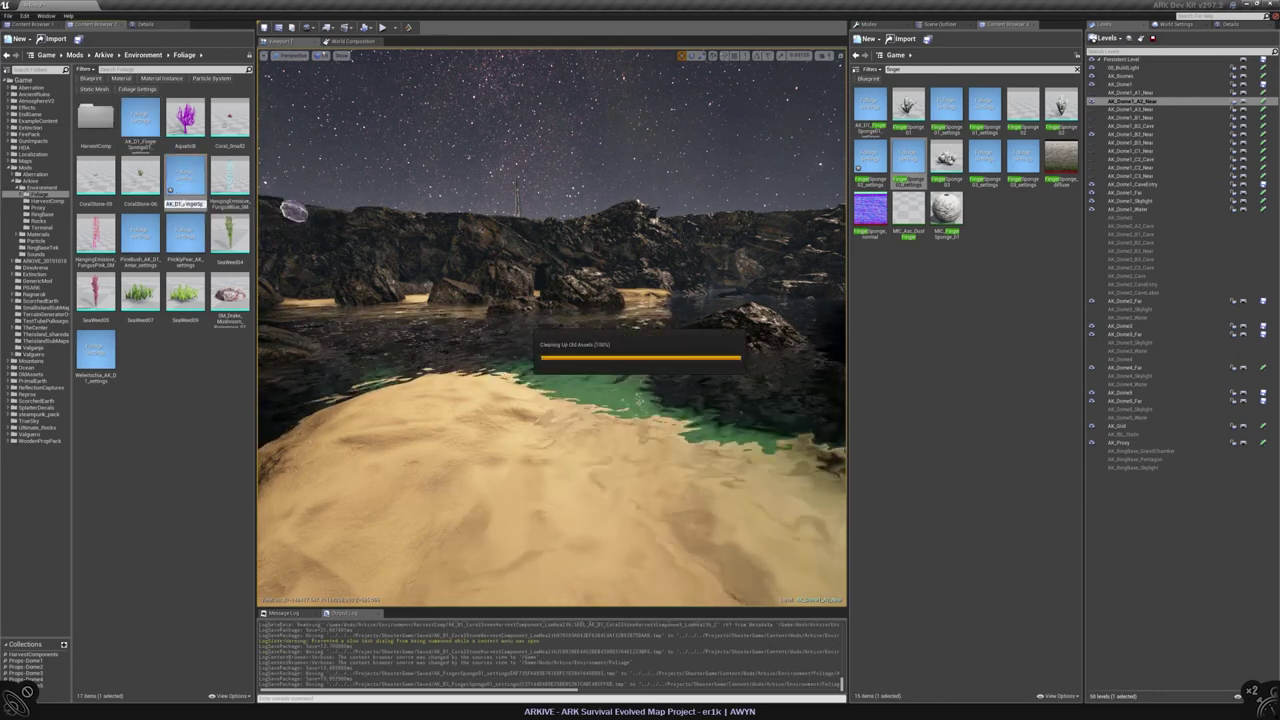
{"action": "key", "text": "Return"}
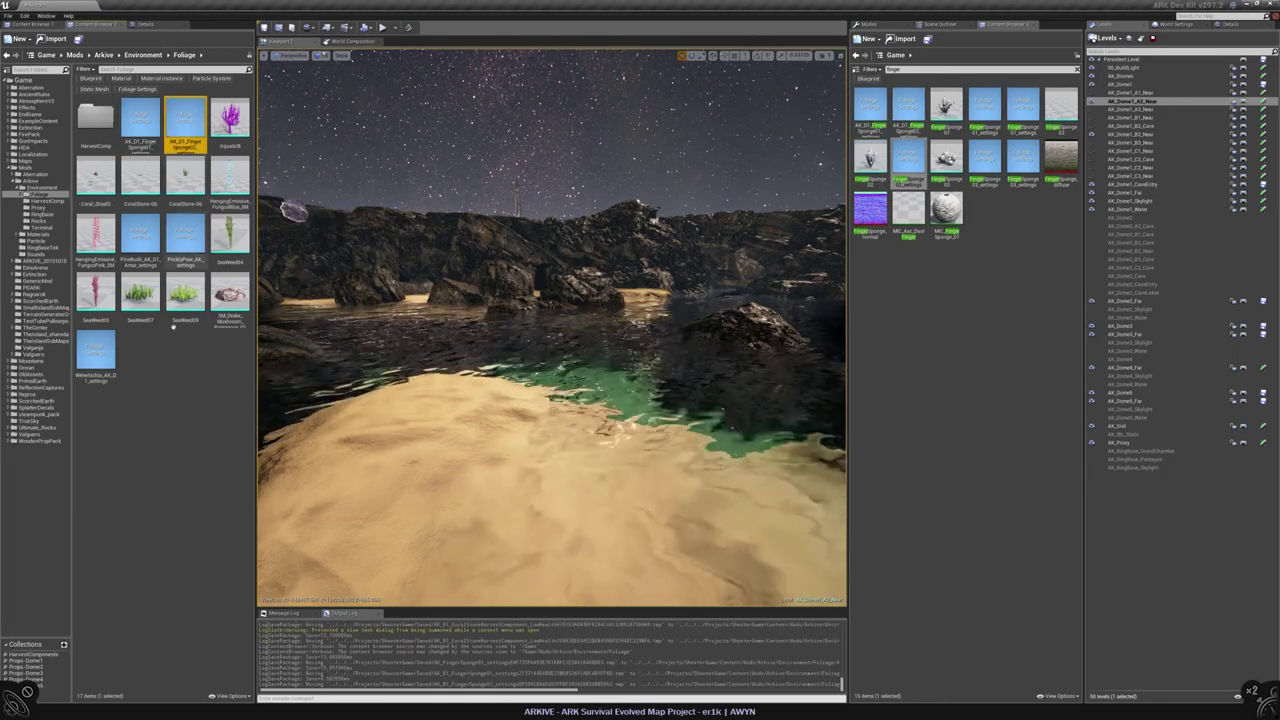
Step: Rename the Welwitschia, PineBush and PricklyPear foliage settings so their names begin with AK_D1_
{"action": "left_click", "coordinate": [95, 350]}
{"action": "key", "text": "F2"}
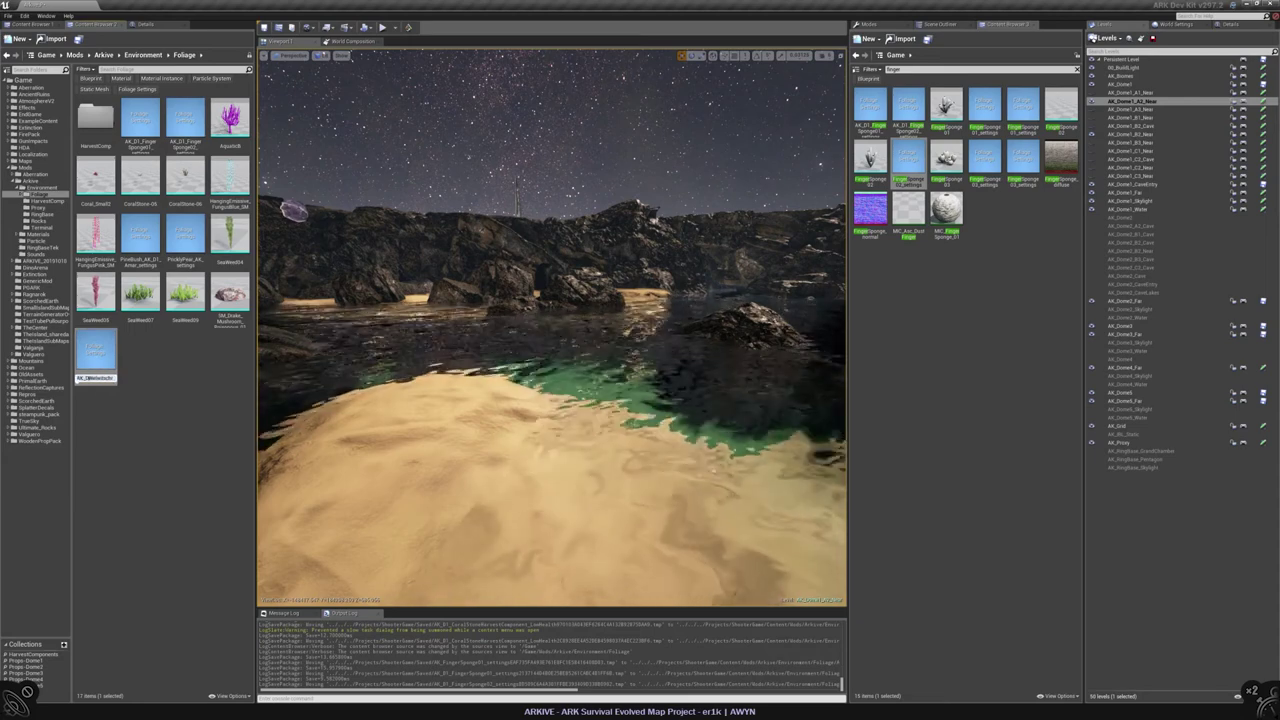
{"action": "key", "text": "Return"}
{"action": "left_click", "coordinate": [186, 236]}
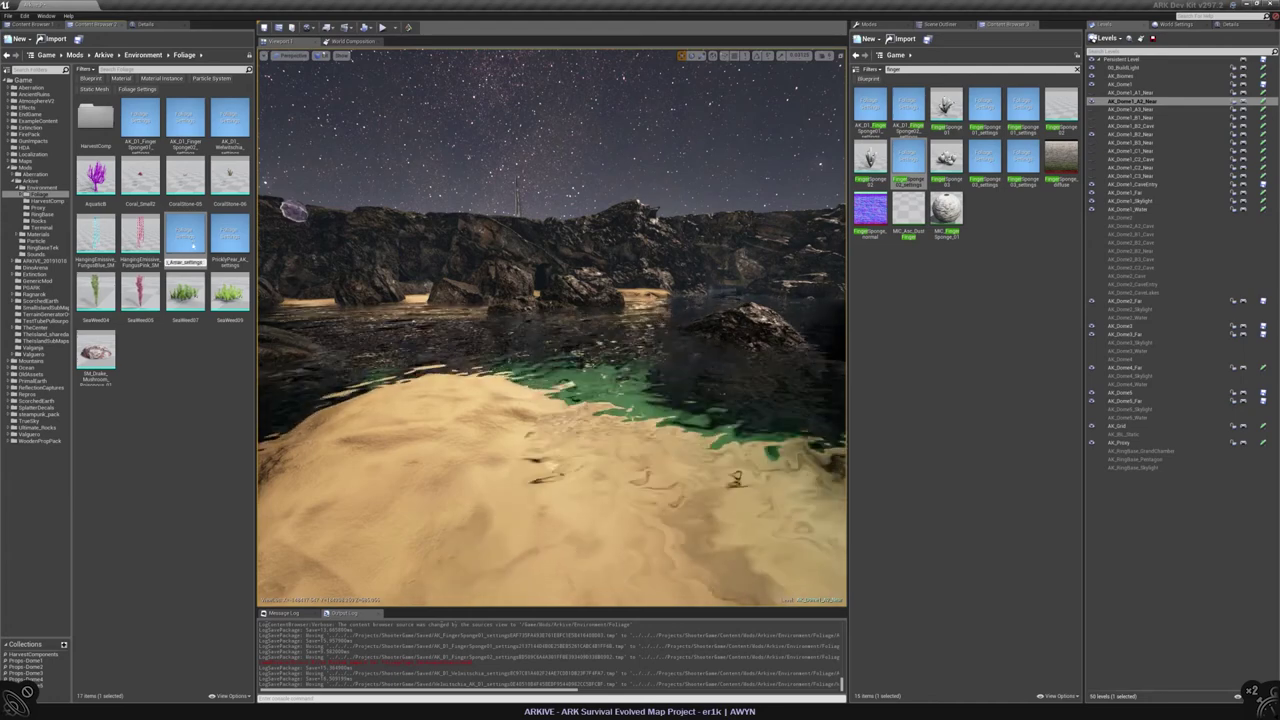
{"action": "key", "text": "Return"}
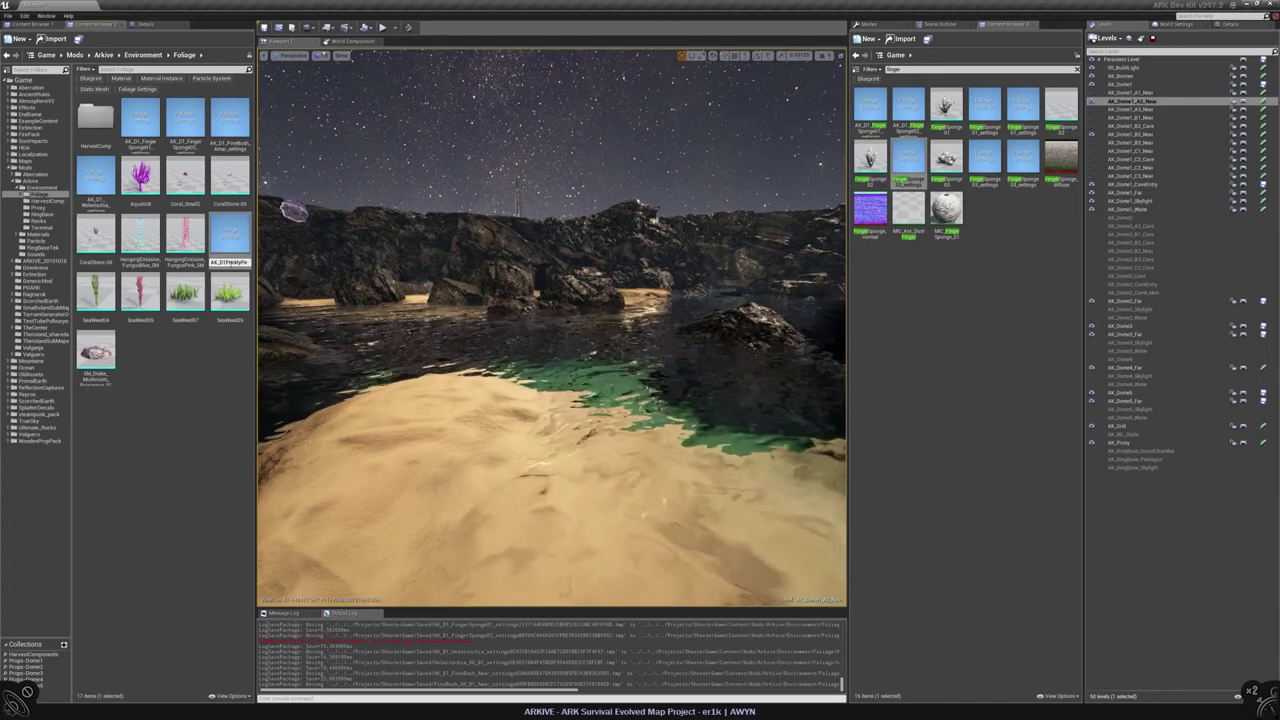
{"action": "left_click", "coordinate": [183, 391]}
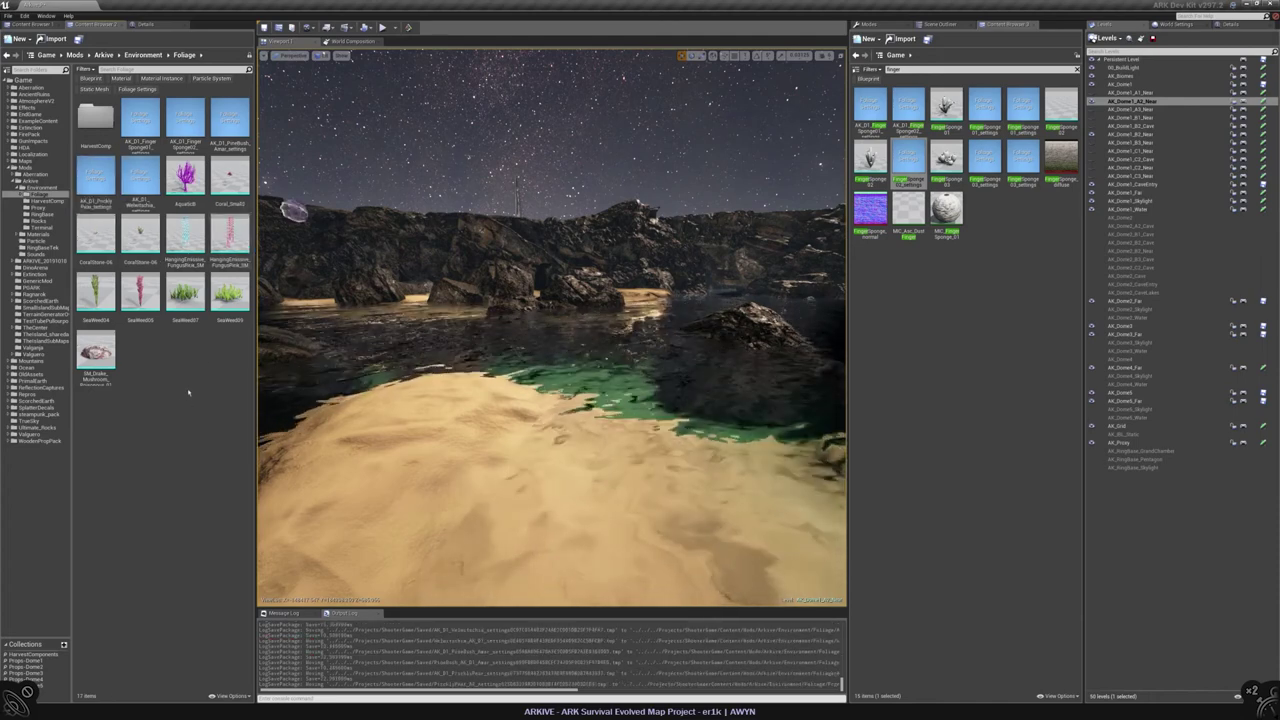
Step: Set the Destroyed Mesh Actor Class of the AK_D1_FingerSponge02 foliage settings to DestroyedMeshBase_IgnoreSelf_FastFade
{"action": "double_click", "coordinate": [185, 118]}
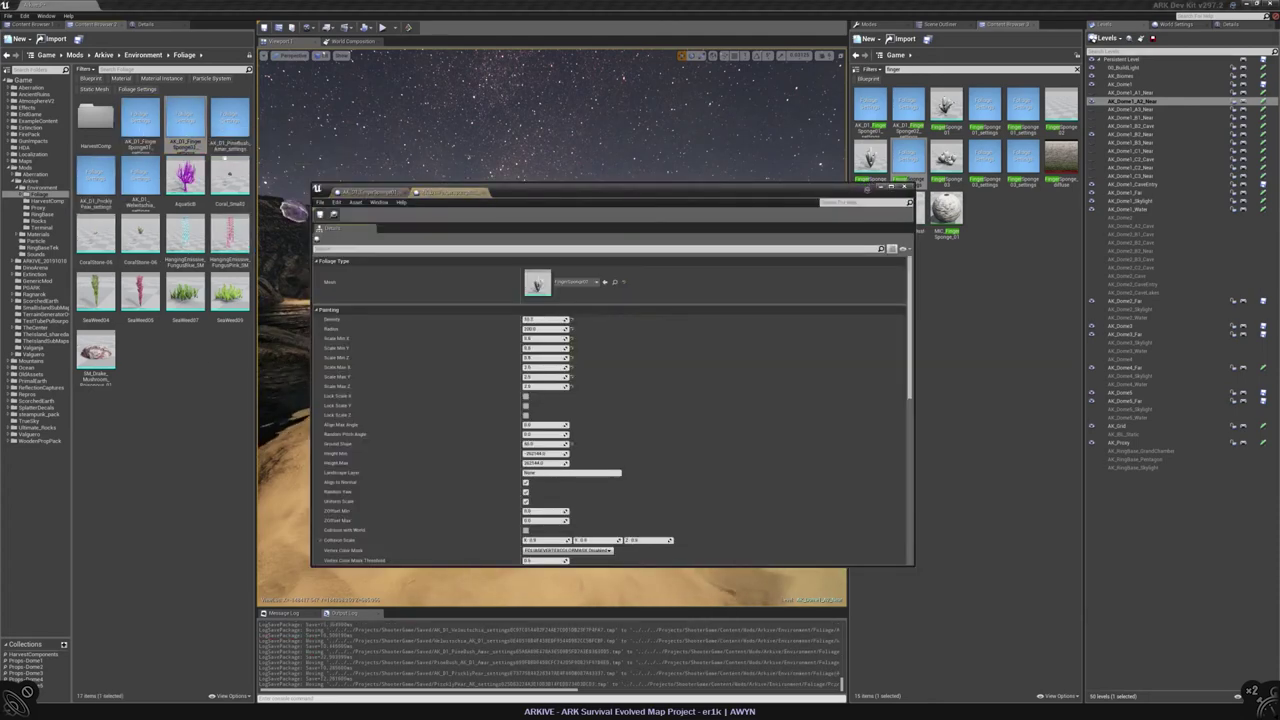
{"action": "scroll", "coordinate": [670, 384], "scroll_direction": "down", "scroll_amount": 8}
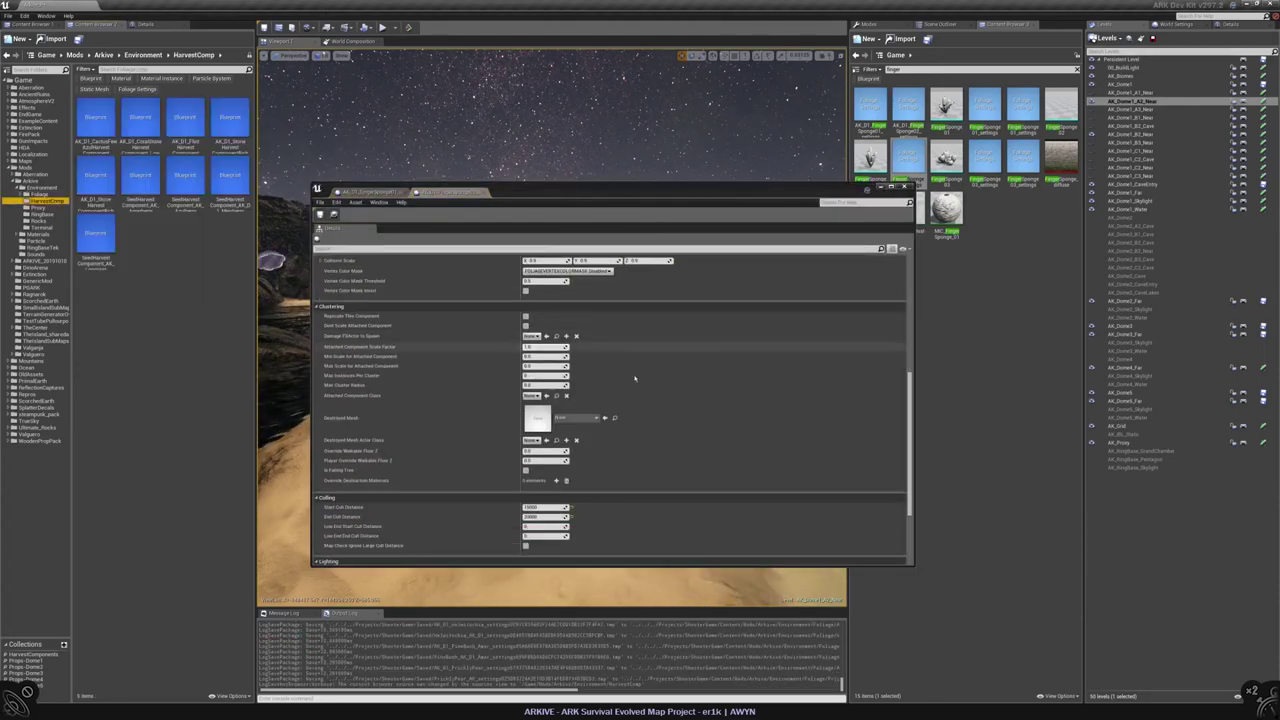
{"action": "left_click_drag", "start_coordinate": [600, 190], "coordinate": [557, 249]}
{"action": "left_click", "coordinate": [488, 497]}
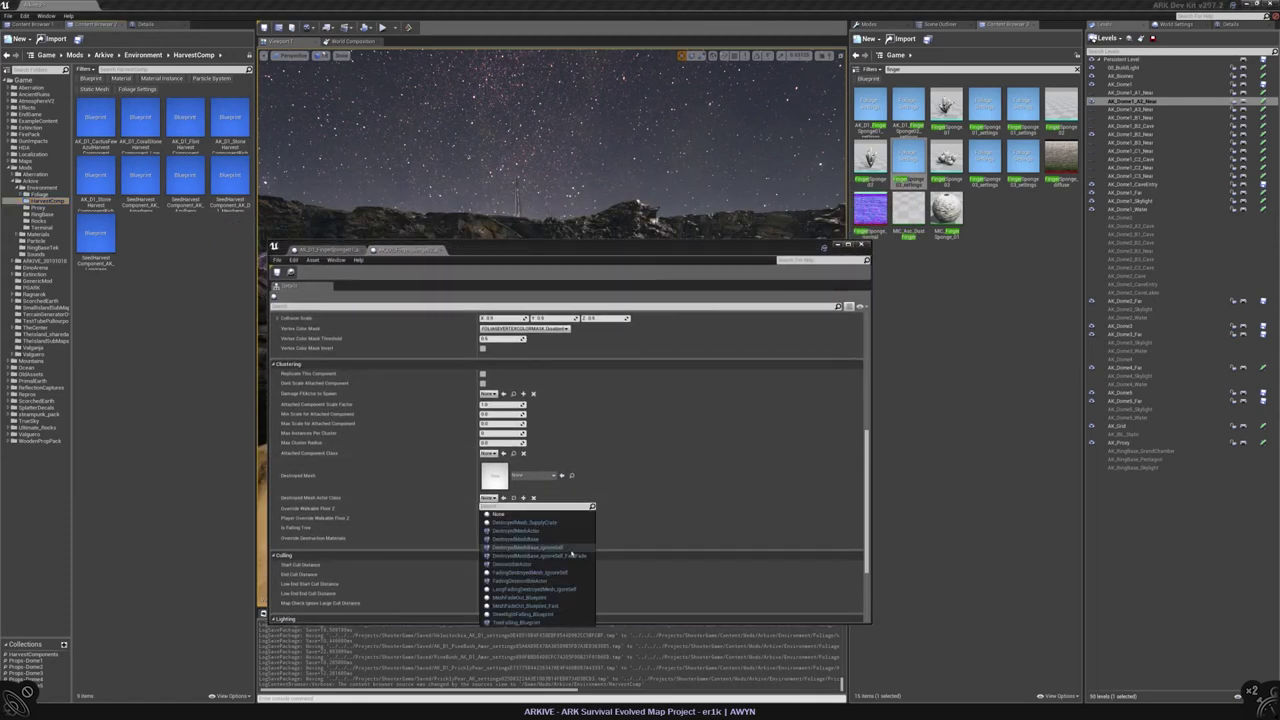
{"action": "left_click", "coordinate": [567, 557]}
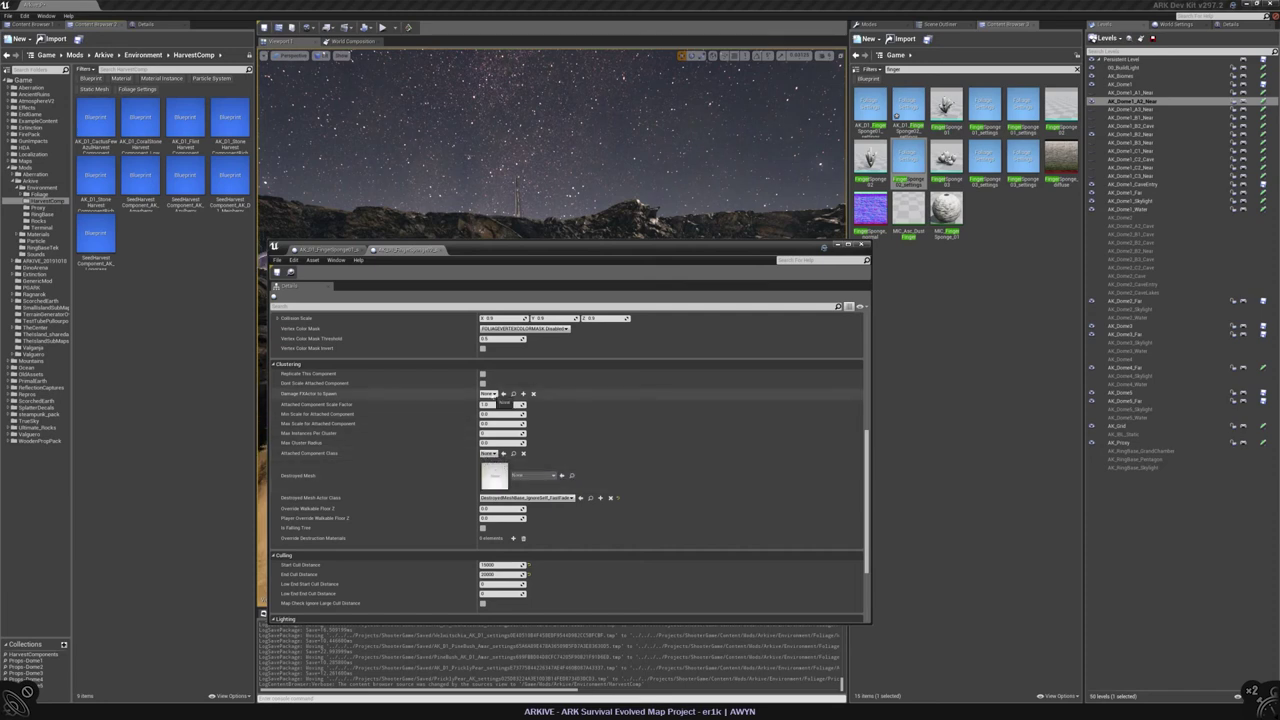
Step: Set the Damage FX Actor to Spawn of the FingerSponge02 foliage settings to RockHarvestEmitter
{"action": "left_click", "coordinate": [489, 394]}
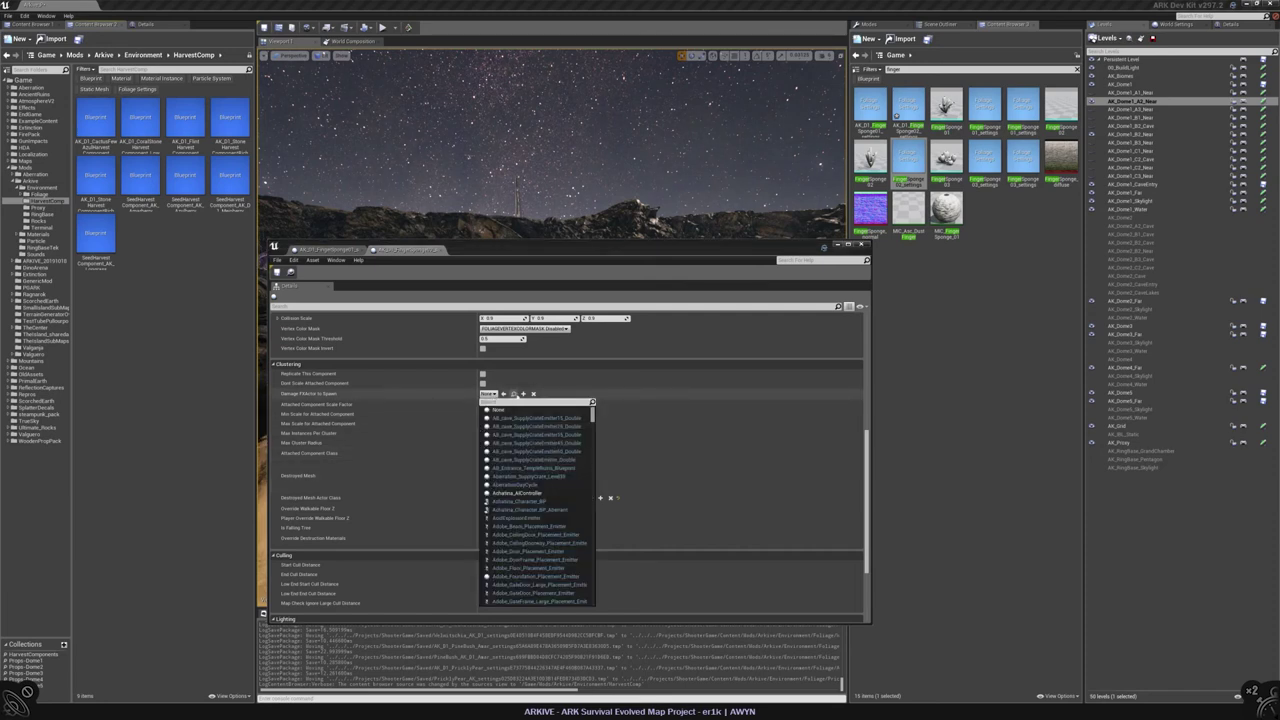
{"action": "type", "text": "buff"}
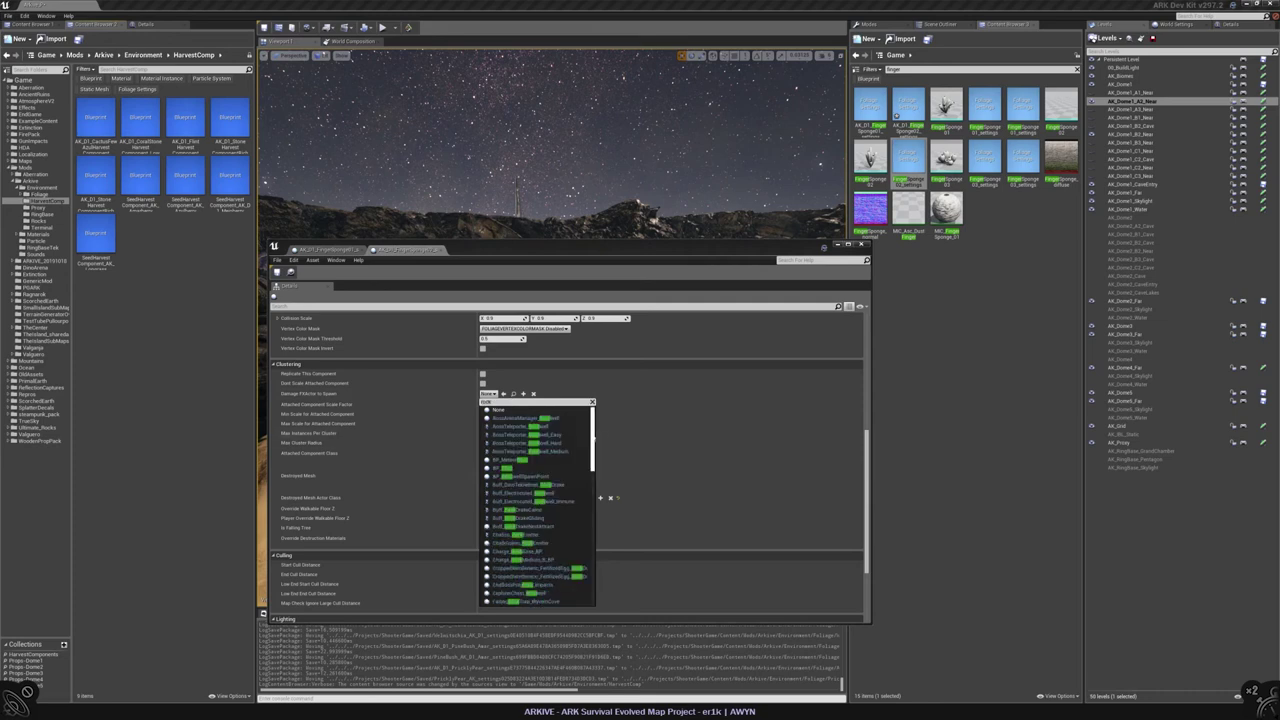
{"action": "scroll", "coordinate": [555, 465], "scroll_direction": "down", "scroll_amount": 15}
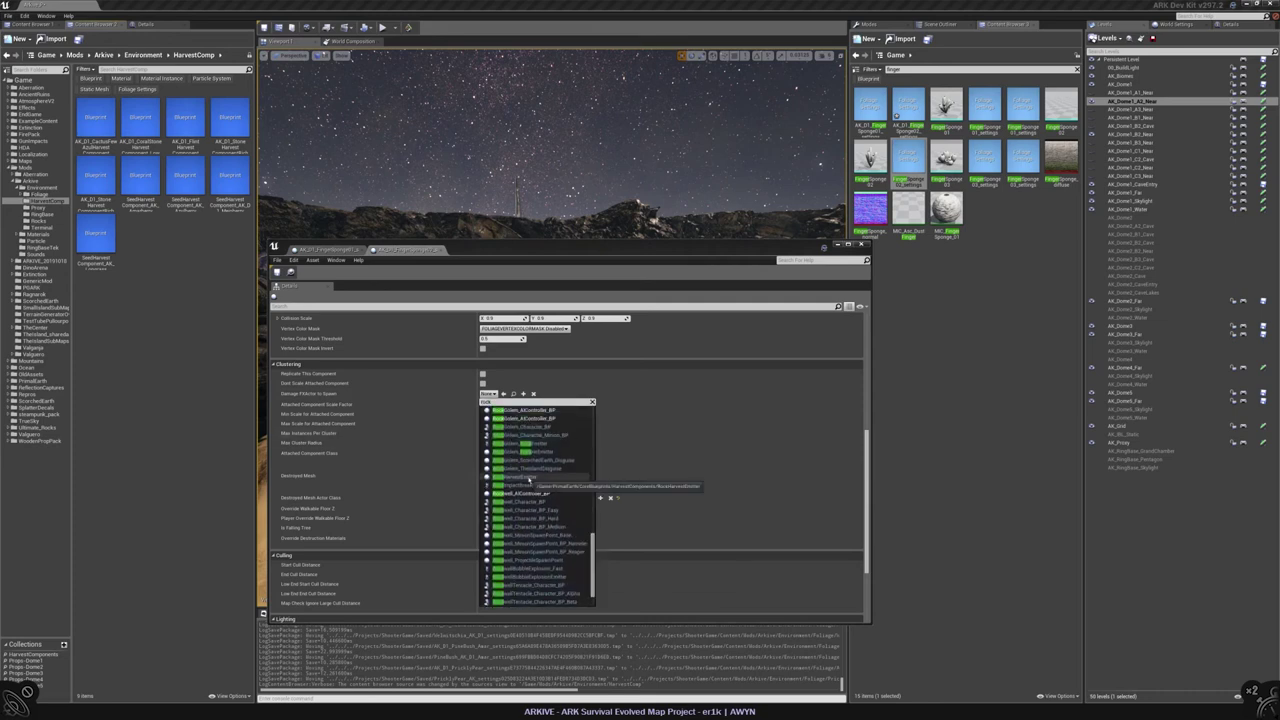
{"action": "left_click", "coordinate": [562, 477]}
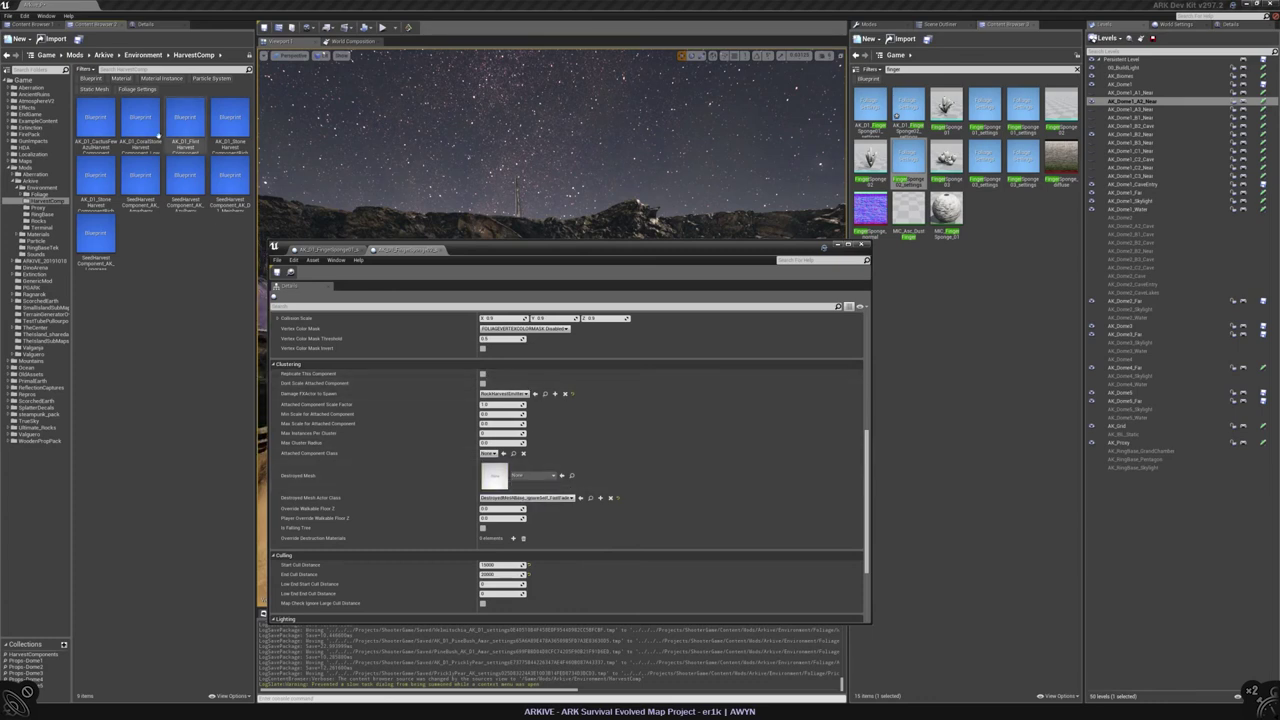
{"action": "left_click", "coordinate": [230, 122]}
{"action": "double_click", "coordinate": [230, 122]}
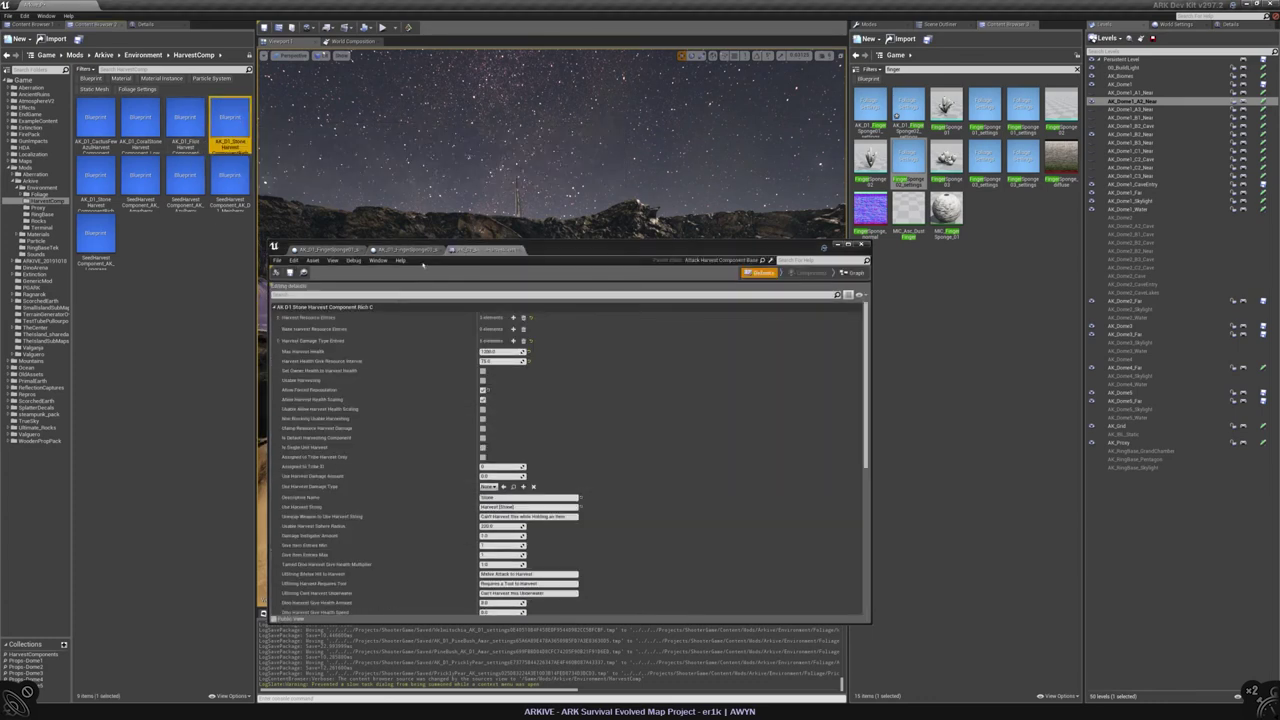
{"action": "left_click", "coordinate": [279, 318]}
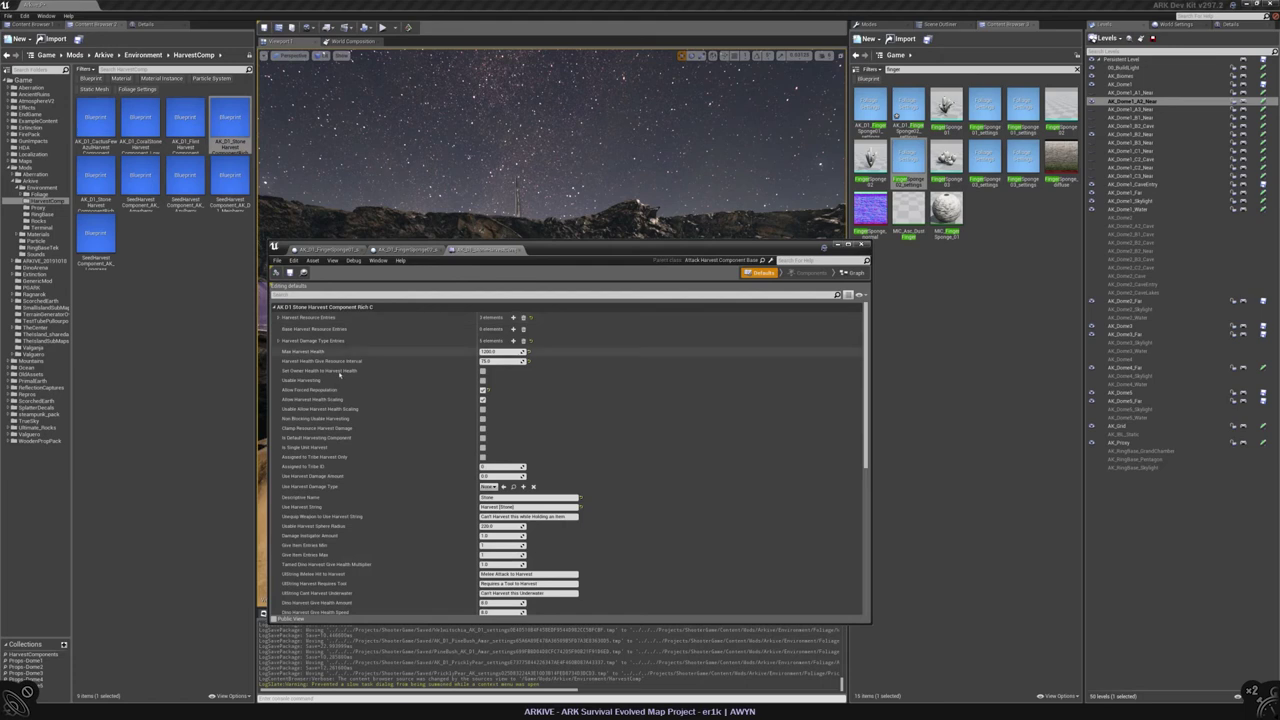
{"action": "scroll", "coordinate": [300, 330], "scroll_direction": "down", "scroll_amount": 1}
{"action": "left_click", "coordinate": [516, 250]}
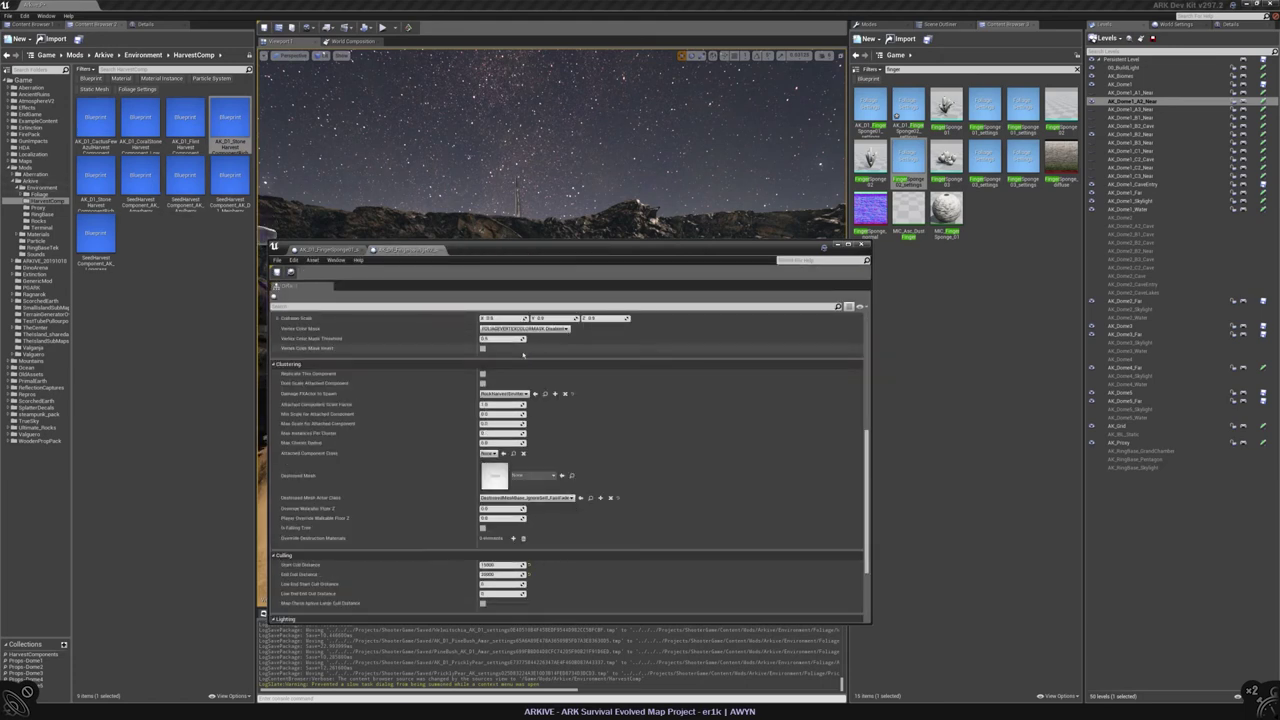
Step: Set the Attached Component Class of the AK_D1_FingerSponge02 settings to AK_D1_CoralStoneHarvestComponent_LowHealth and save the asset
{"action": "left_click", "coordinate": [124, 118]}
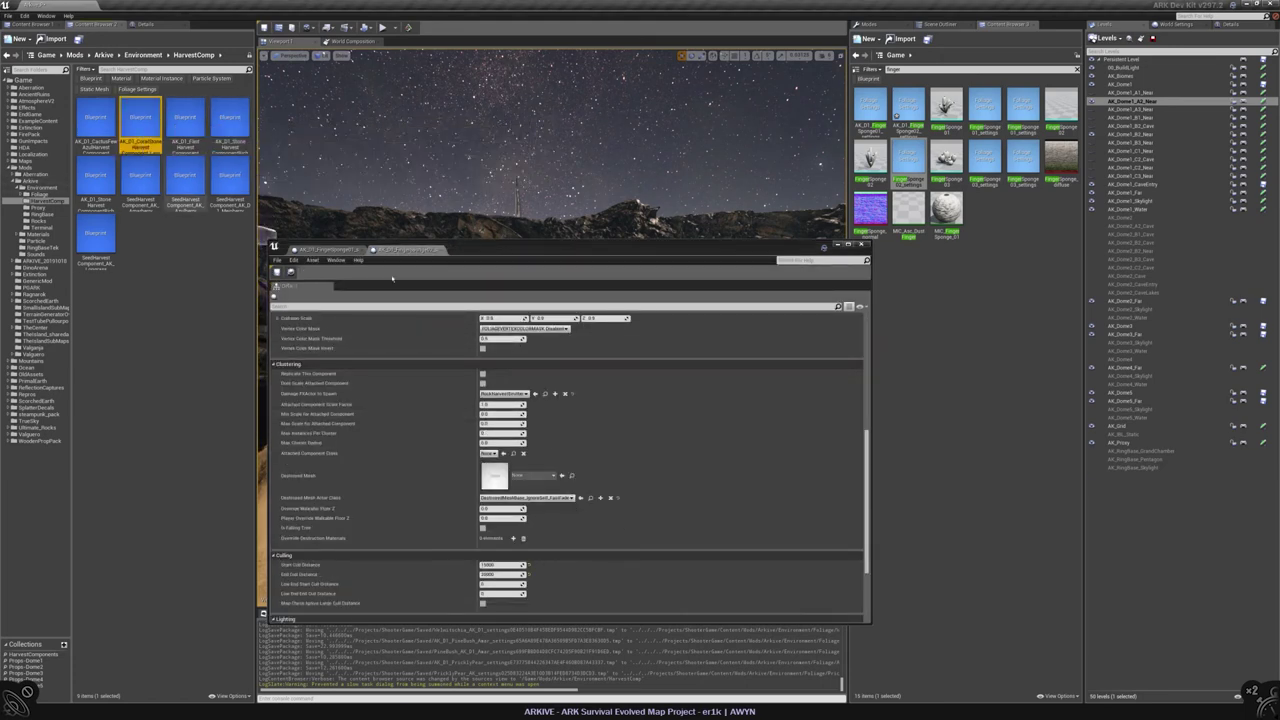
{"action": "left_click", "coordinate": [503, 453]}
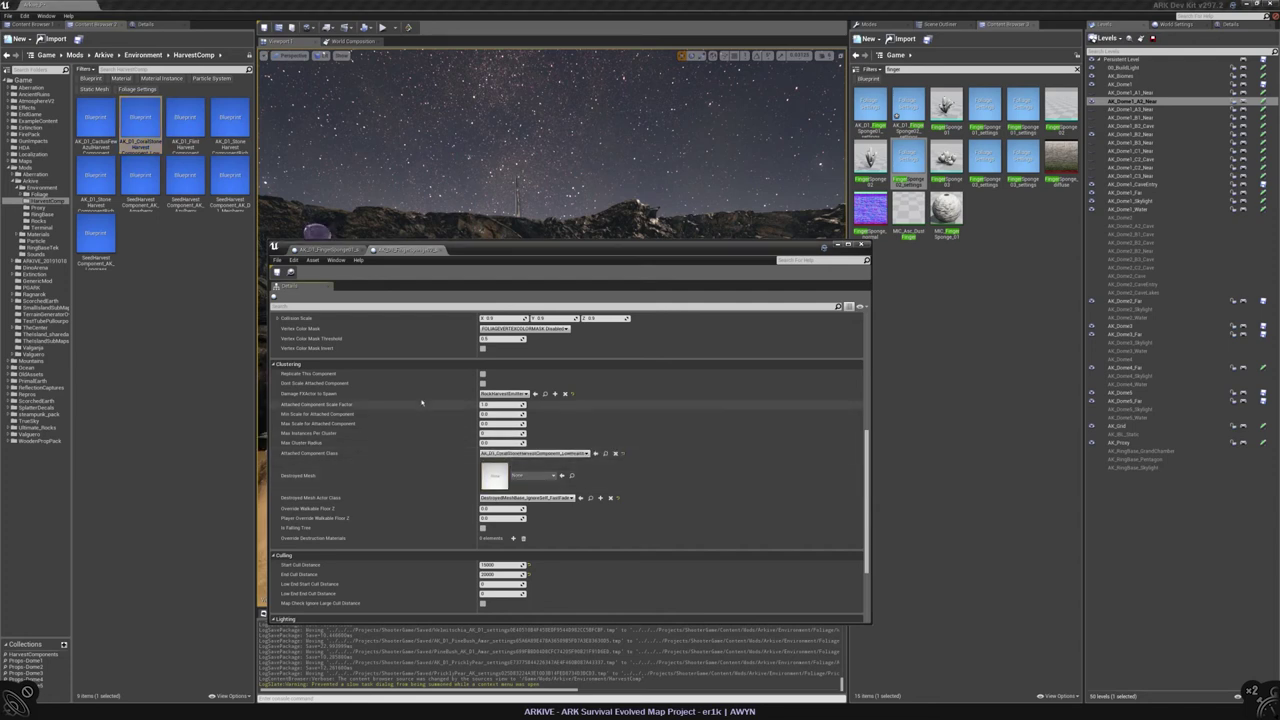
{"action": "scroll", "coordinate": [423, 400], "scroll_direction": "up", "scroll_amount": 5}
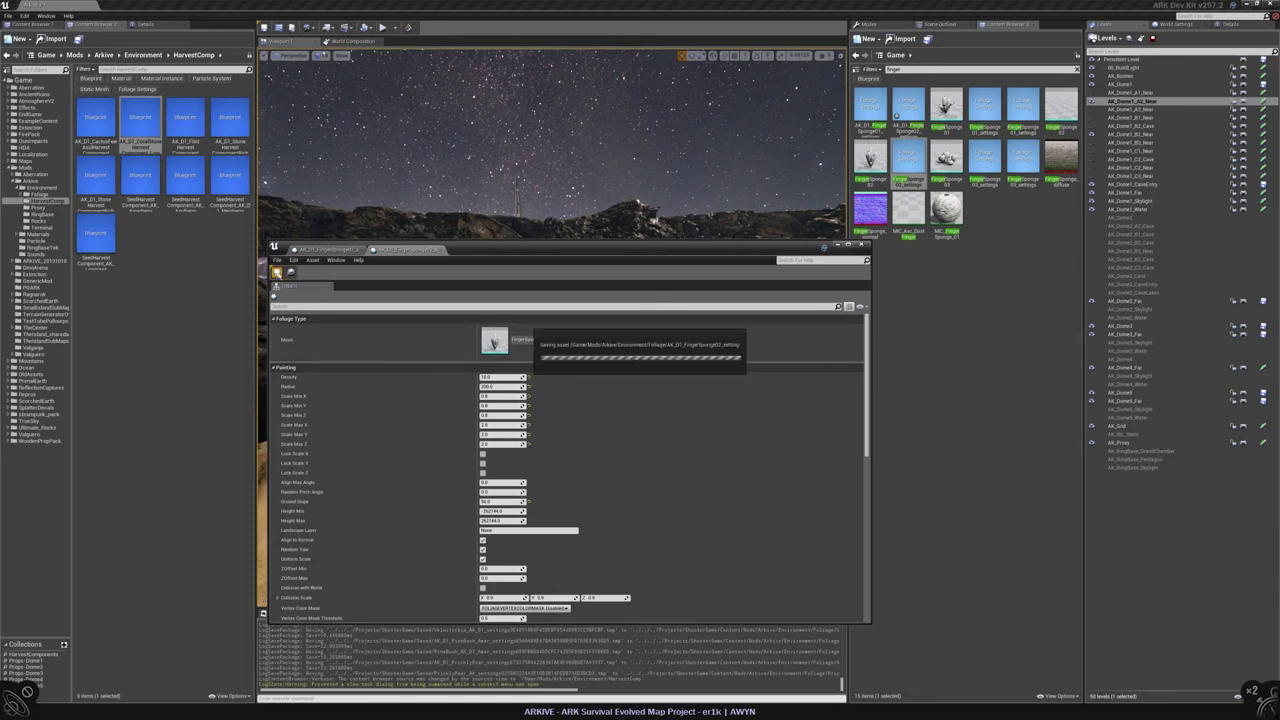
Step: In the AK_D1_FingerSponge01 settings, set Damage FX Actor to RockHarvestEmitter and Attached Component Class to AK_D1_CoralStoneHarvestComponent_LowHealth
{"action": "scroll", "coordinate": [494, 400], "scroll_direction": "down", "scroll_amount": 5}
{"action": "scroll", "coordinate": [420, 430], "scroll_direction": "down", "scroll_amount": 2}
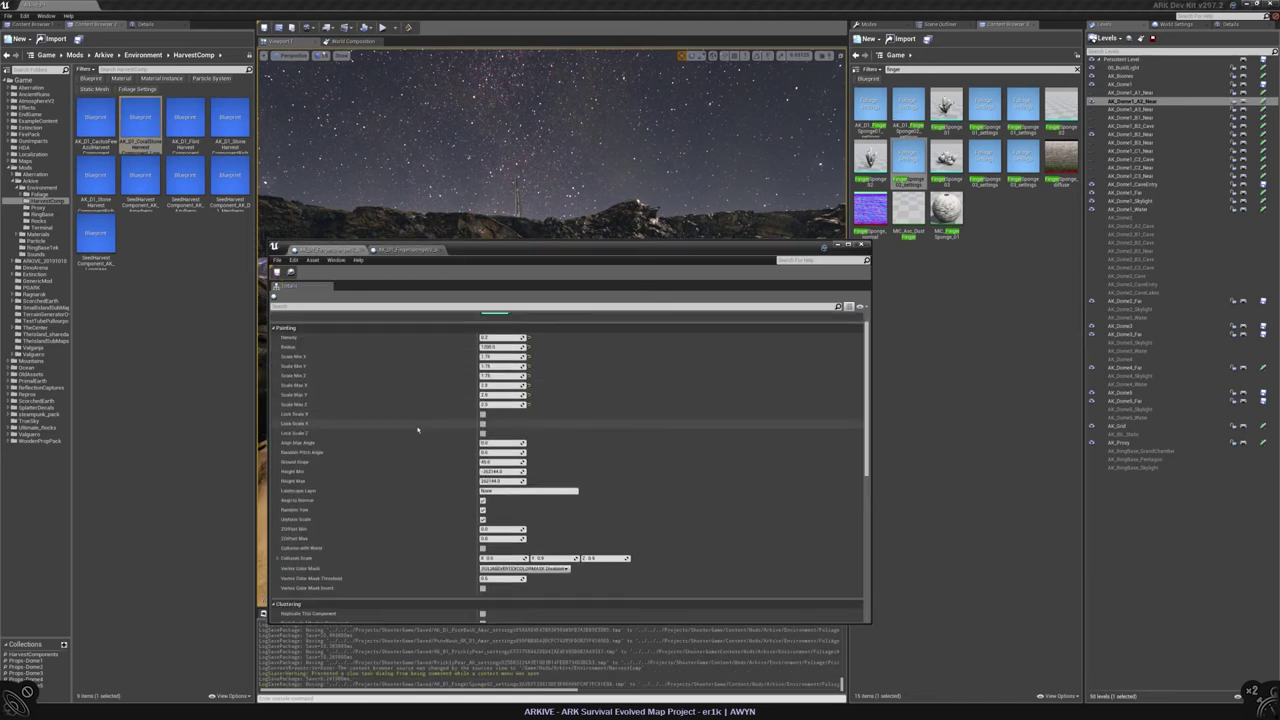
{"action": "left_click", "coordinate": [488, 446]}
{"action": "type", "text": "rockharv"}
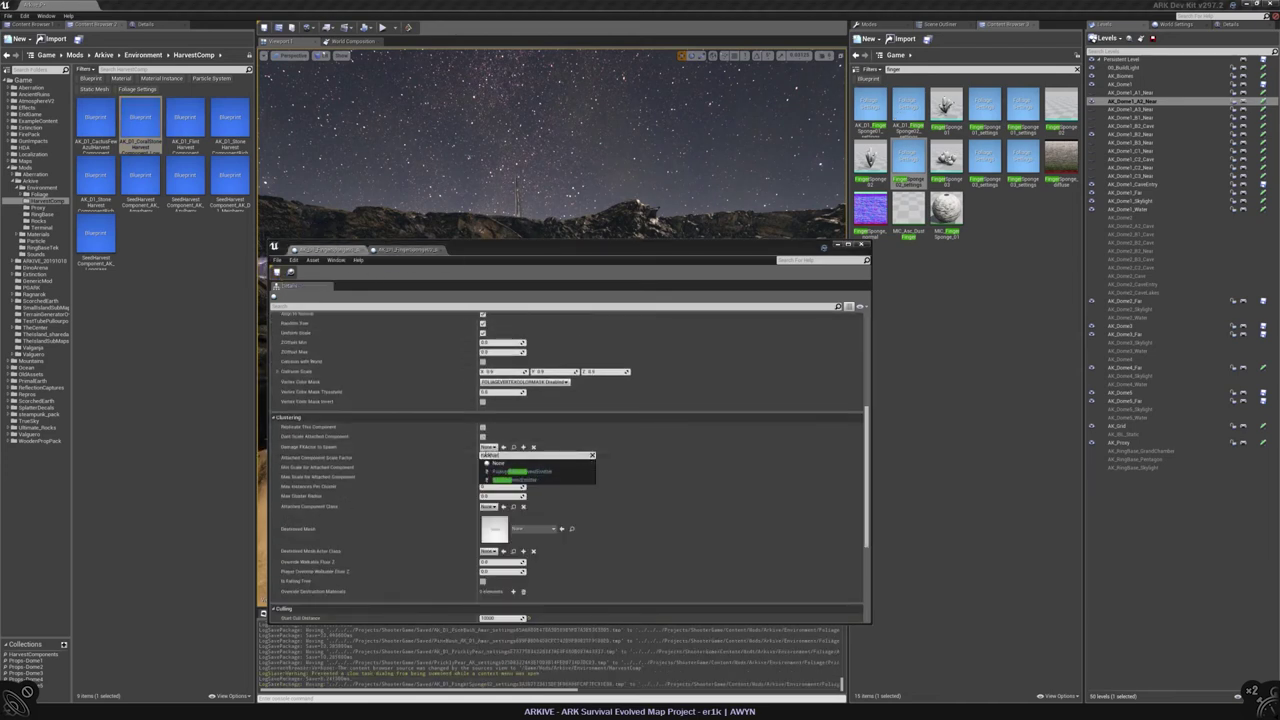
{"action": "left_click", "coordinate": [530, 470]}
{"action": "left_click", "coordinate": [503, 507]}
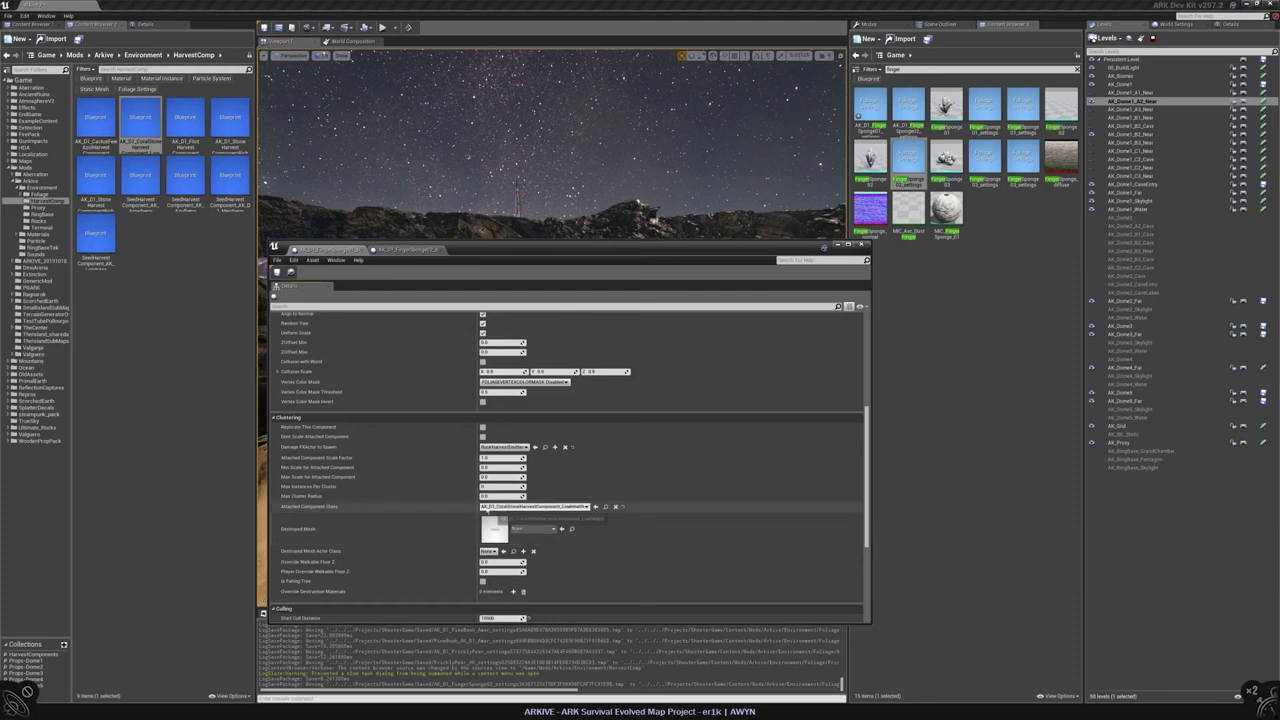
Step: Set the Destroyed Mesh Actor Class of the AK_D1_FingerSponge01 settings to DestroyedMeshBase_IgnoreSelf_FastFade and close the settings editor
{"action": "scroll", "coordinate": [398, 499], "scroll_direction": "up", "scroll_amount": 5}
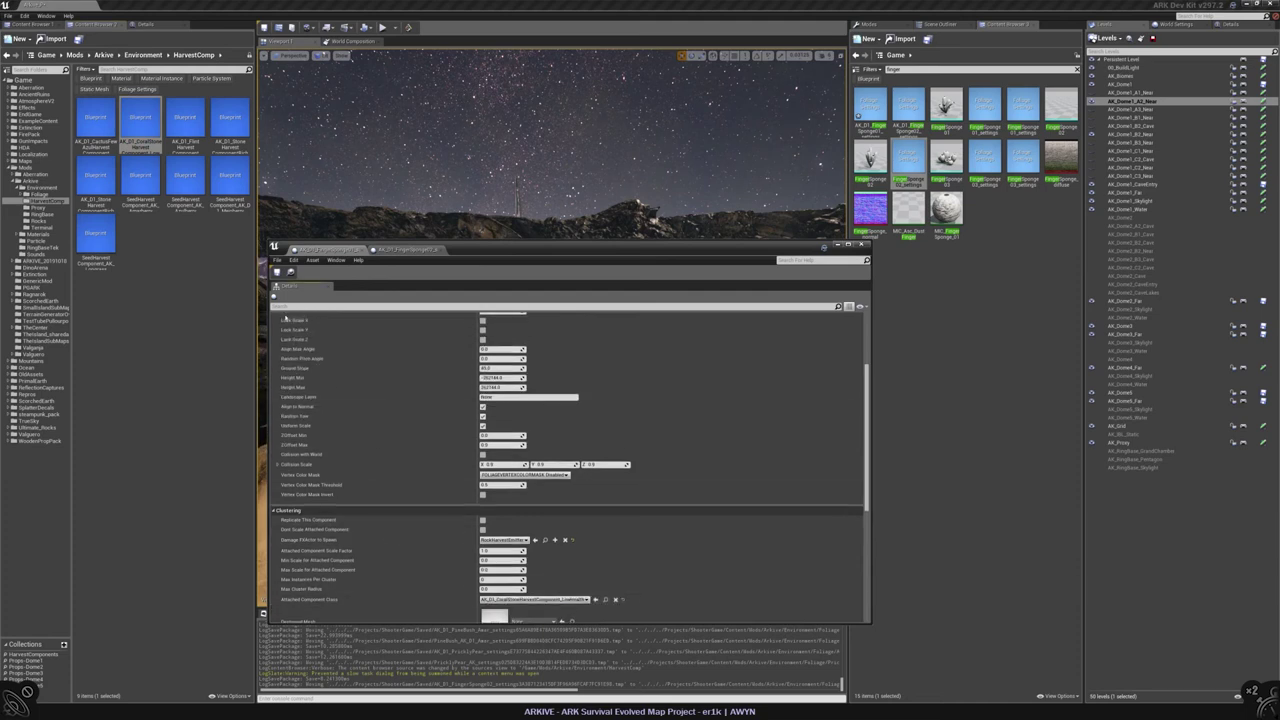
{"action": "scroll", "coordinate": [400, 402], "scroll_direction": "down", "scroll_amount": 1}
{"action": "scroll", "coordinate": [400, 402], "scroll_direction": "down", "scroll_amount": 3}
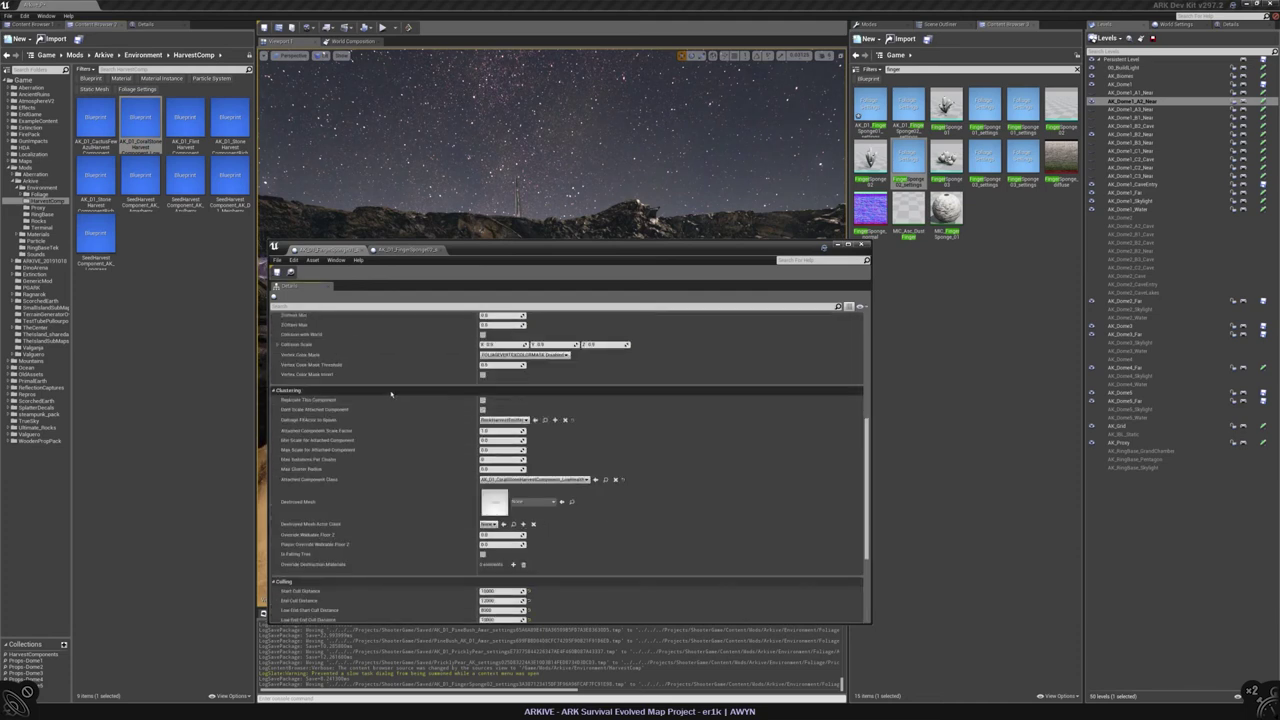
{"action": "left_click", "coordinate": [489, 524]}
{"action": "left_click", "coordinate": [538, 581]}
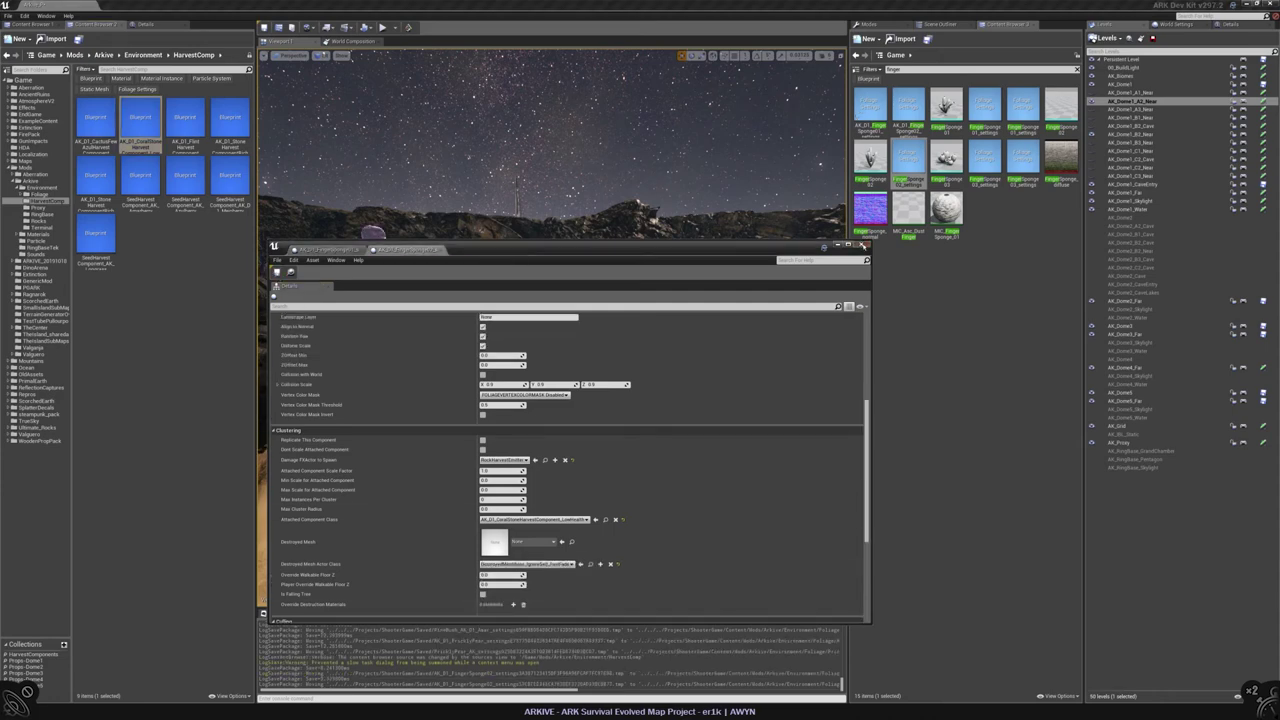
{"action": "left_click", "coordinate": [863, 245]}
Step: In foliage mode, assign the AK_D1_FingerSponge01 and AK_D1_FingerSponge02 settings to the matching foliage meshes of level AK_Dome1_A1_Near
{"action": "key", "text": "shift+4"}
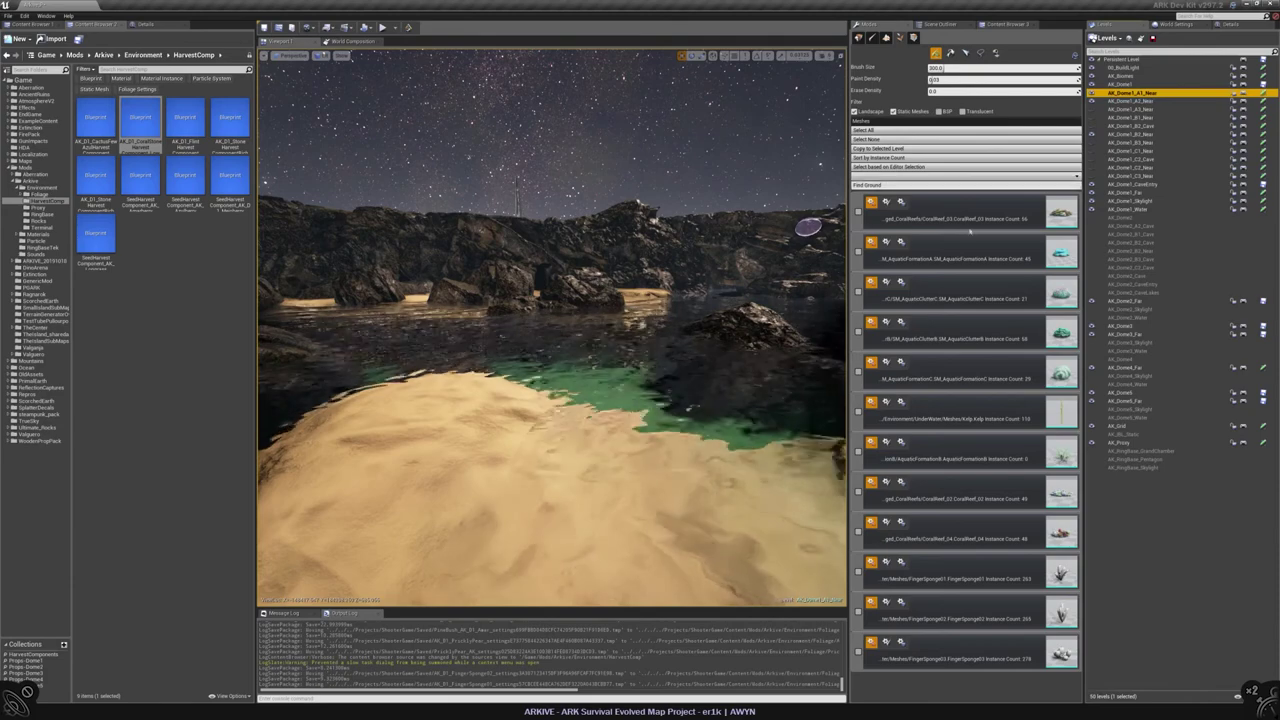
{"action": "left_click", "coordinate": [885, 601]}
{"action": "scroll", "coordinate": [960, 450], "scroll_direction": "down", "scroll_amount": 3}
{"action": "left_click", "coordinate": [886, 530]}
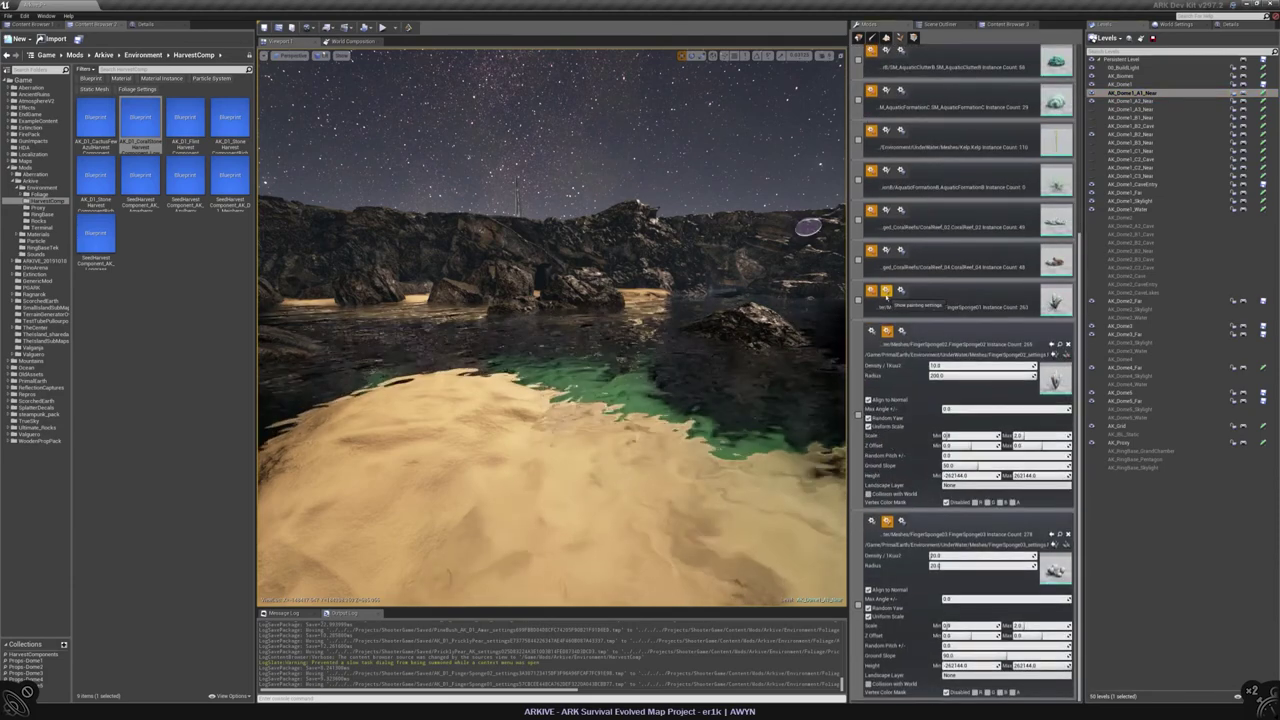
{"action": "left_click", "coordinate": [885, 291]}
{"action": "left_click", "coordinate": [40, 194]}
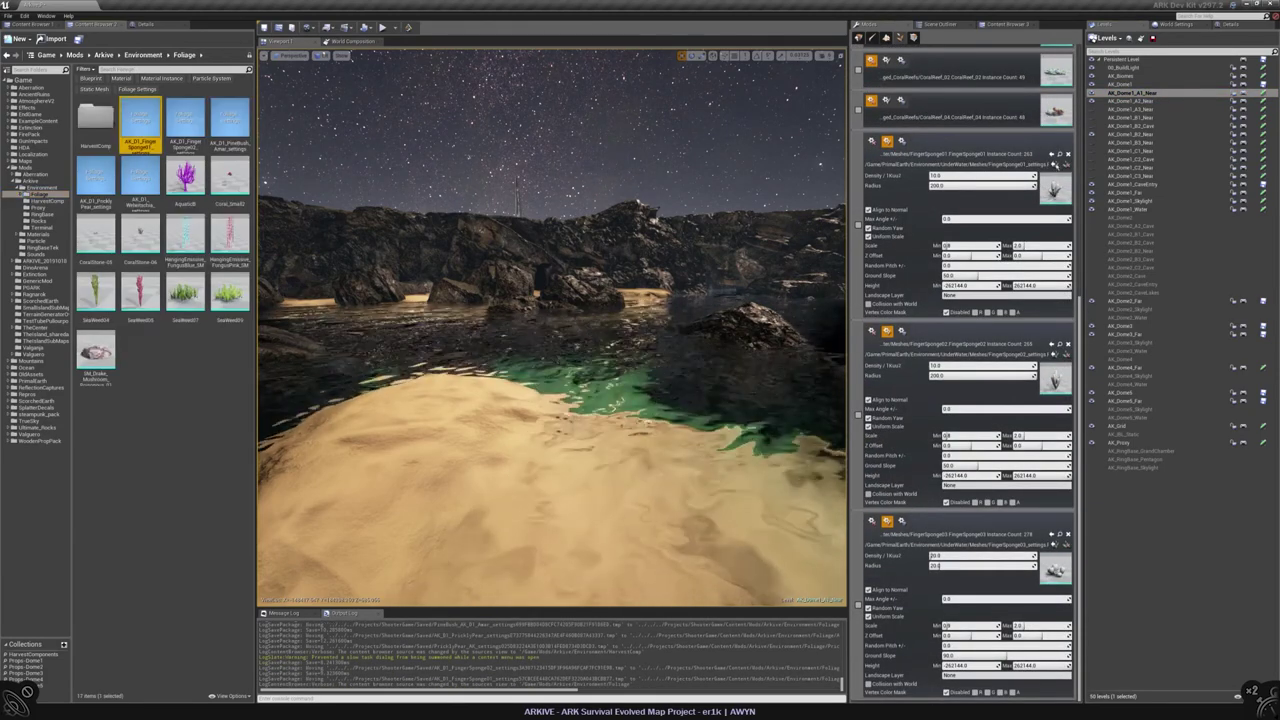
{"action": "left_click", "coordinate": [1057, 164]}
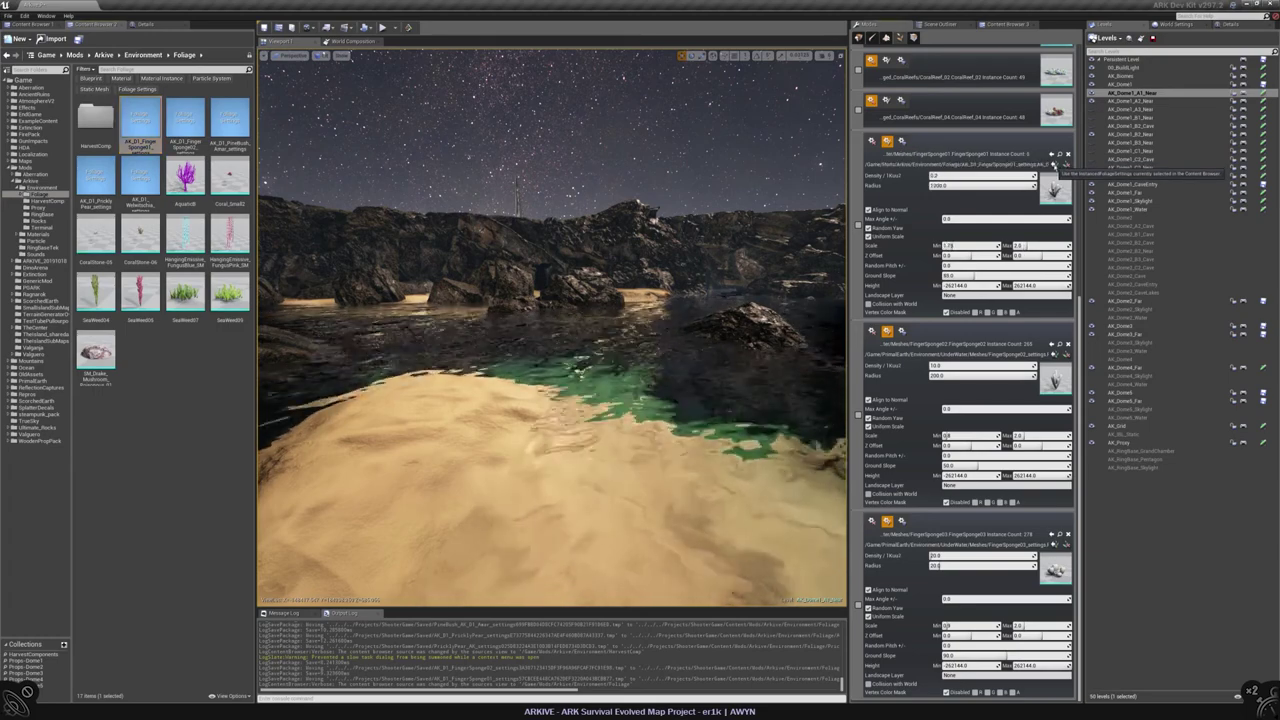
{"action": "left_click", "coordinate": [187, 122]}
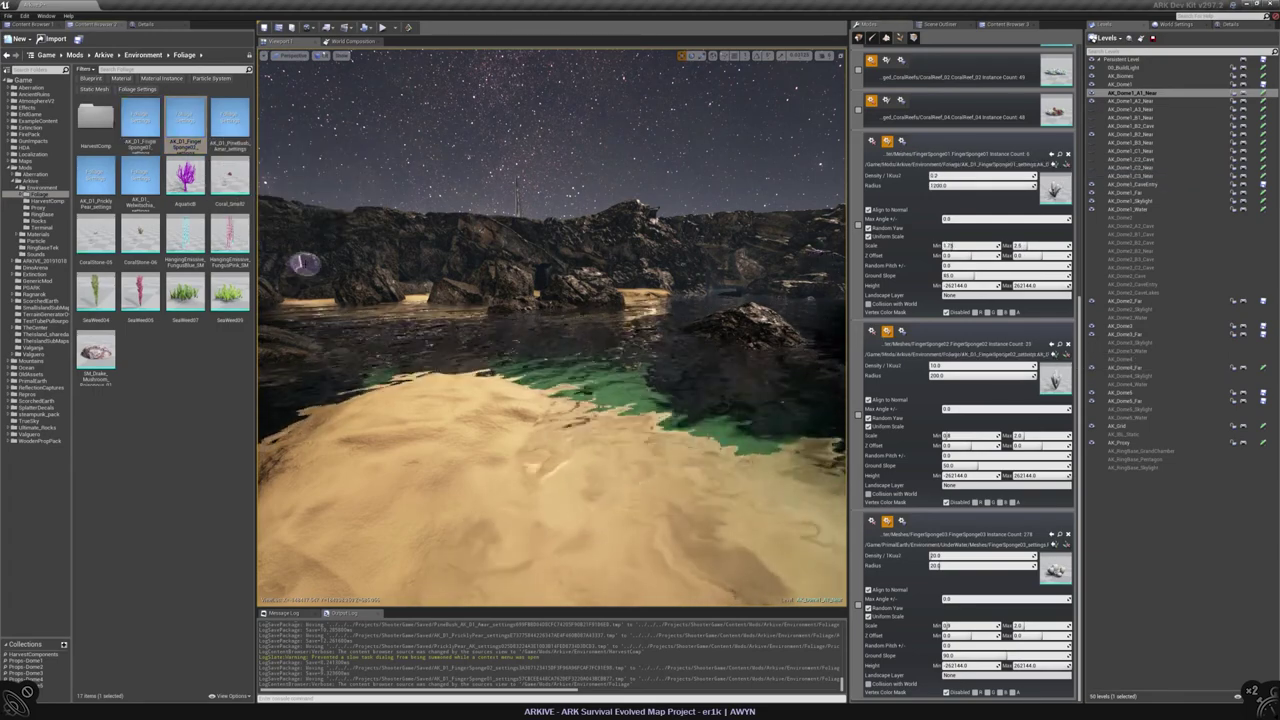
Step: Assign the AK_D1_FingerSponge01 and AK_D1_FingerSponge02 settings to the matching foliage in levels AK_Dome1_A2_Near and AK_Dome1_A3_Near
{"action": "left_click", "coordinate": [1135, 101]}
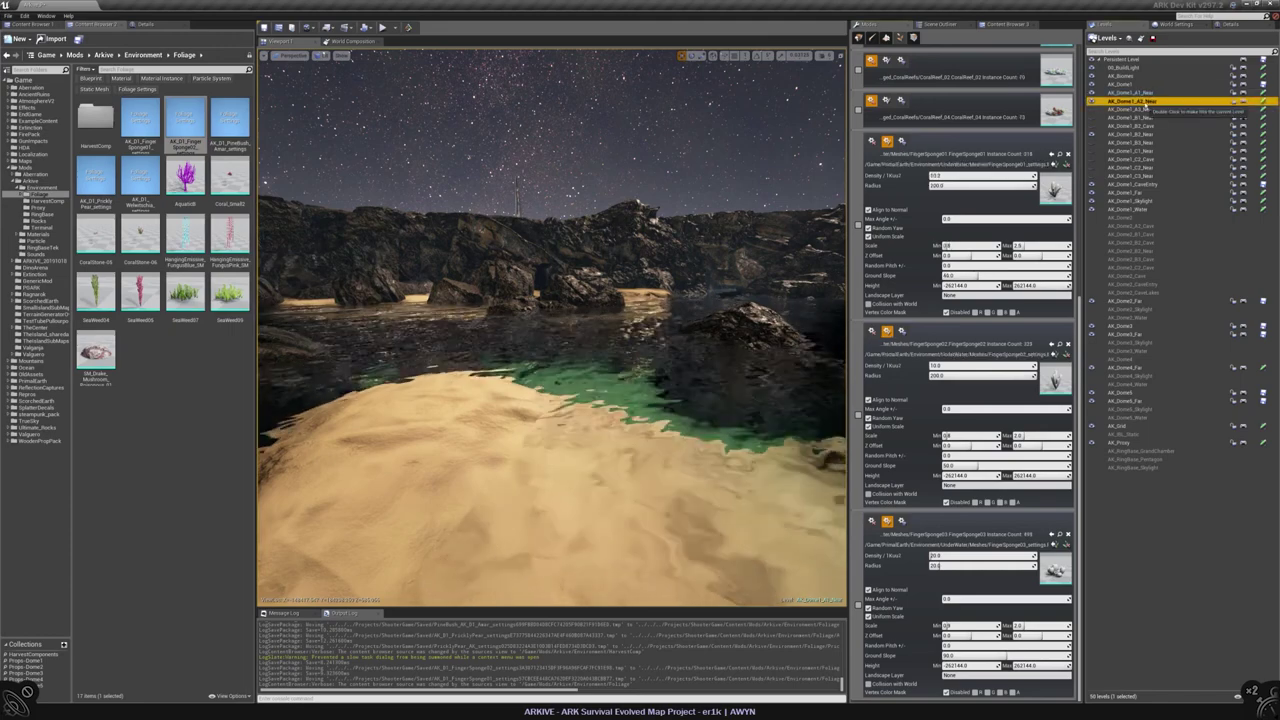
{"action": "left_click", "coordinate": [140, 122]}
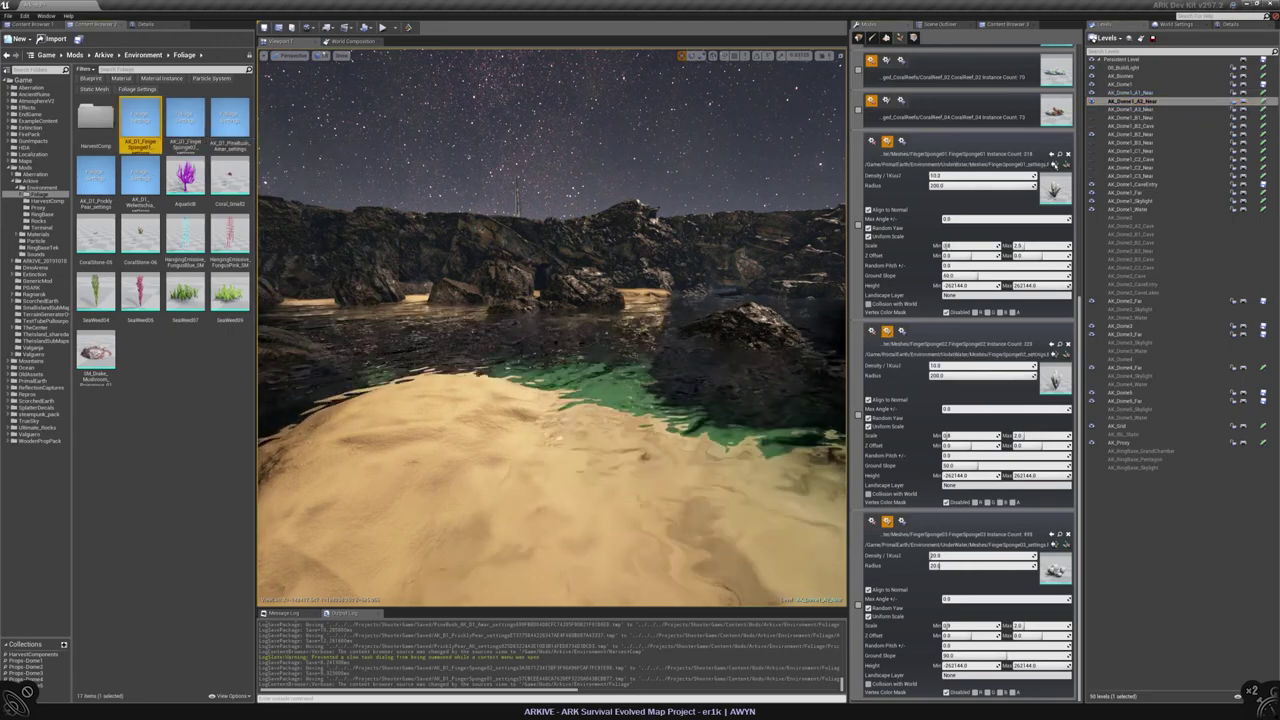
{"action": "left_click", "coordinate": [185, 122]}
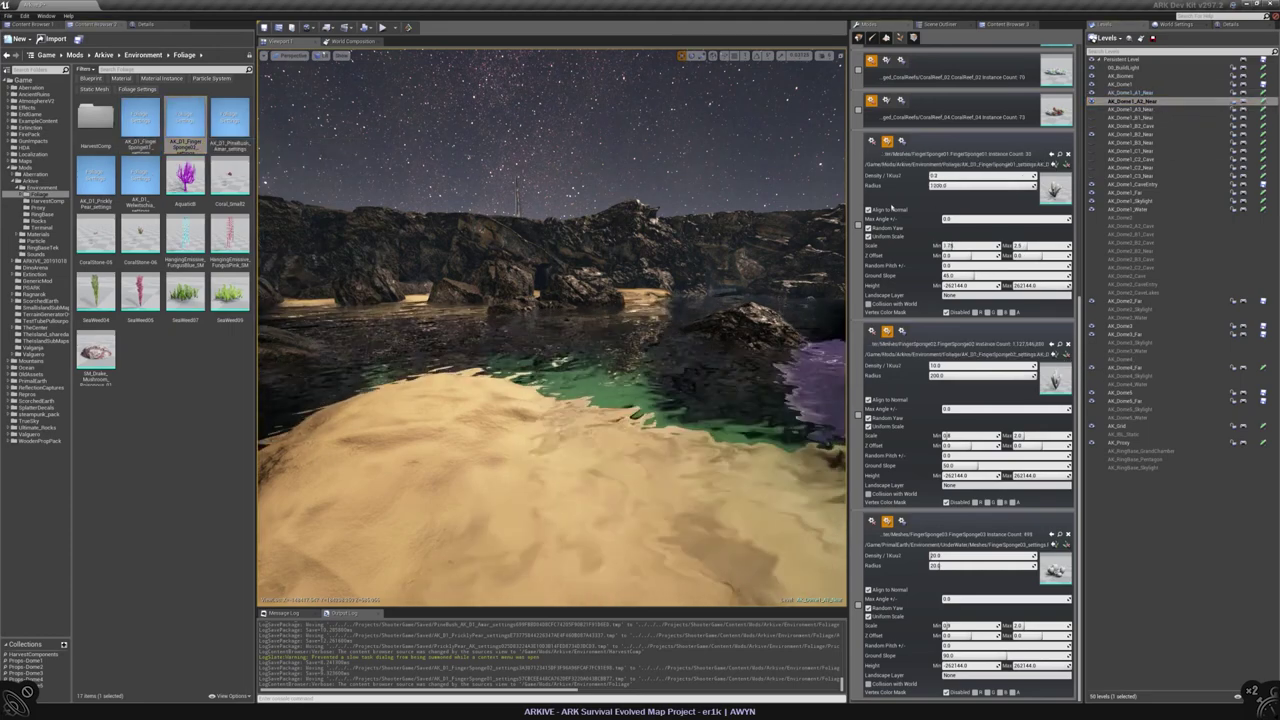
{"action": "left_click", "coordinate": [1135, 108]}
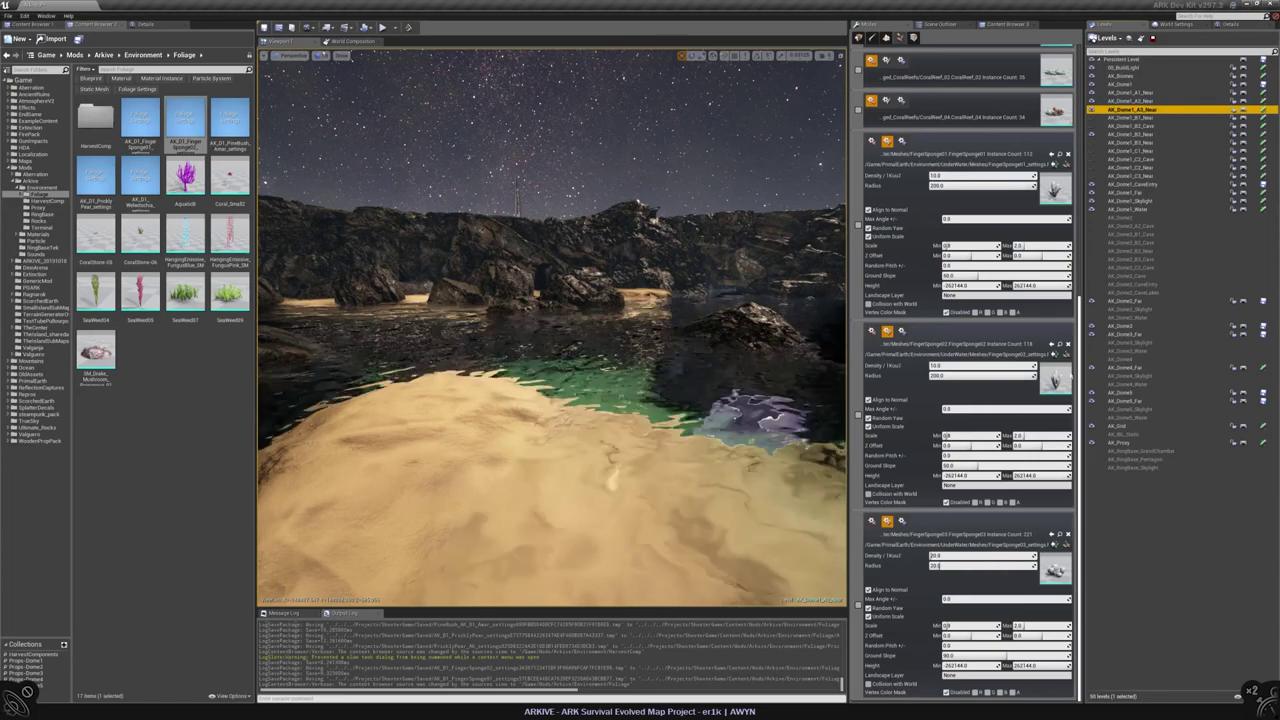
{"action": "left_click", "coordinate": [140, 122]}
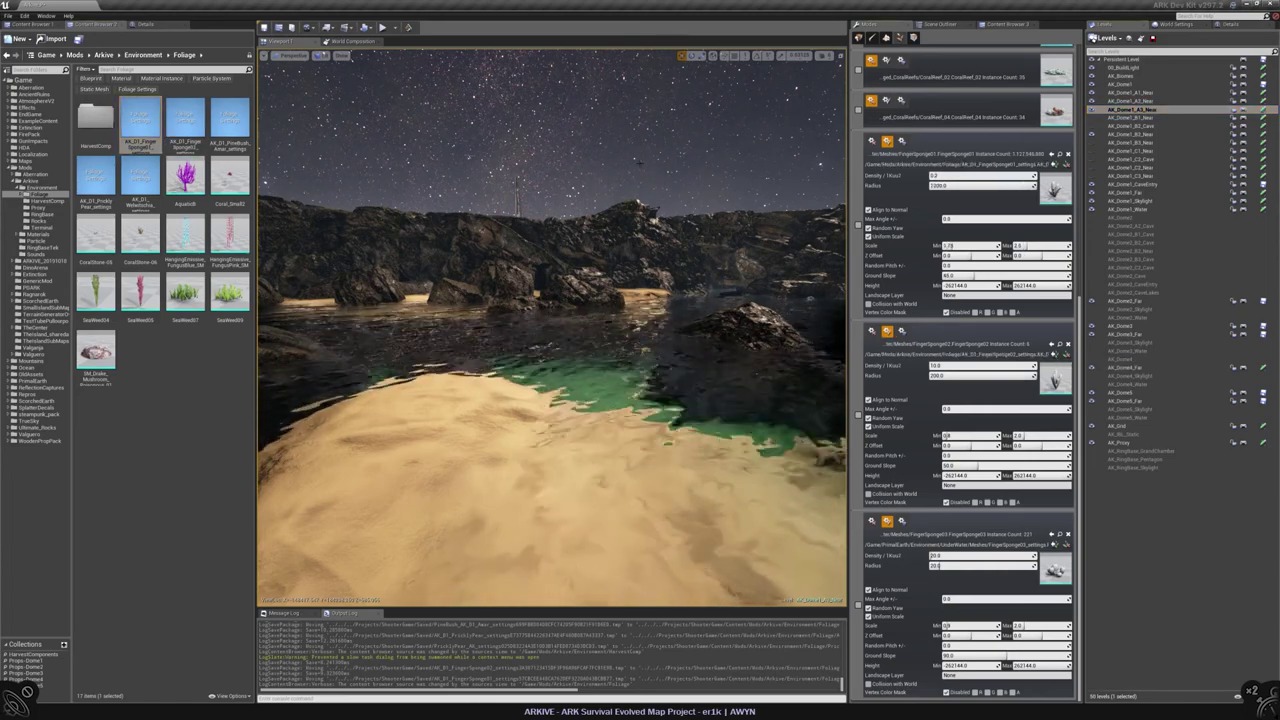
Step: Make AK_Dome1_B1_Near the current level for foliage editing
{"action": "right_click_drag", "start_coordinate": [550, 330], "coordinate": [560, 360]}
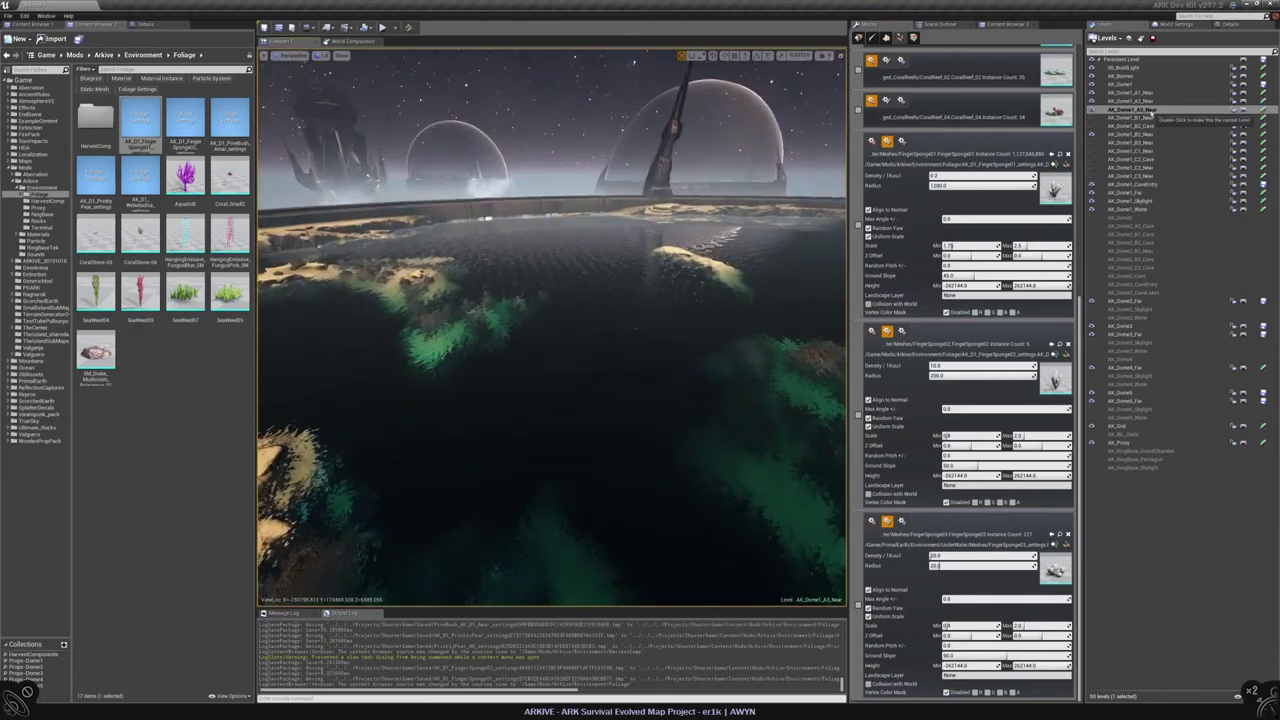
{"action": "left_click", "coordinate": [1130, 92]}
{"action": "left_click", "coordinate": [1126, 118]}
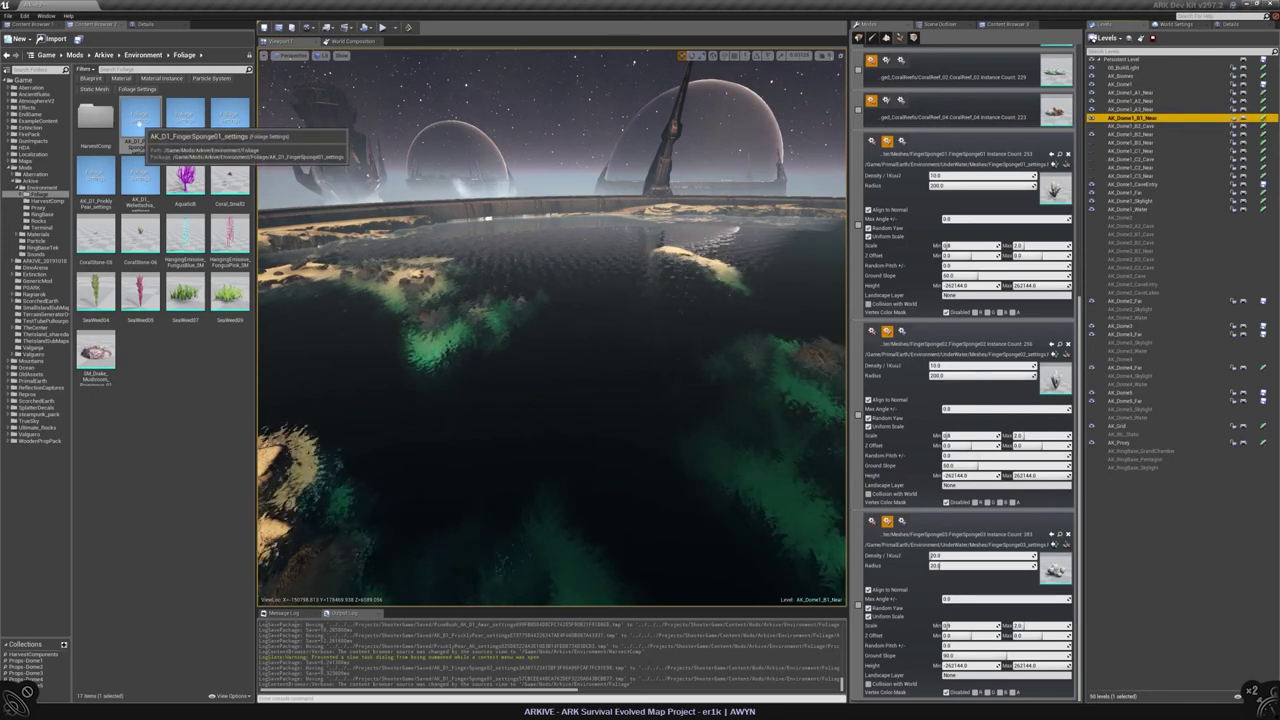
Step: Open both AK_D1 finger sponge settings and set the FingerSponge01 painting density to 10 and radius to 200
{"action": "double_click", "coordinate": [185, 117]}
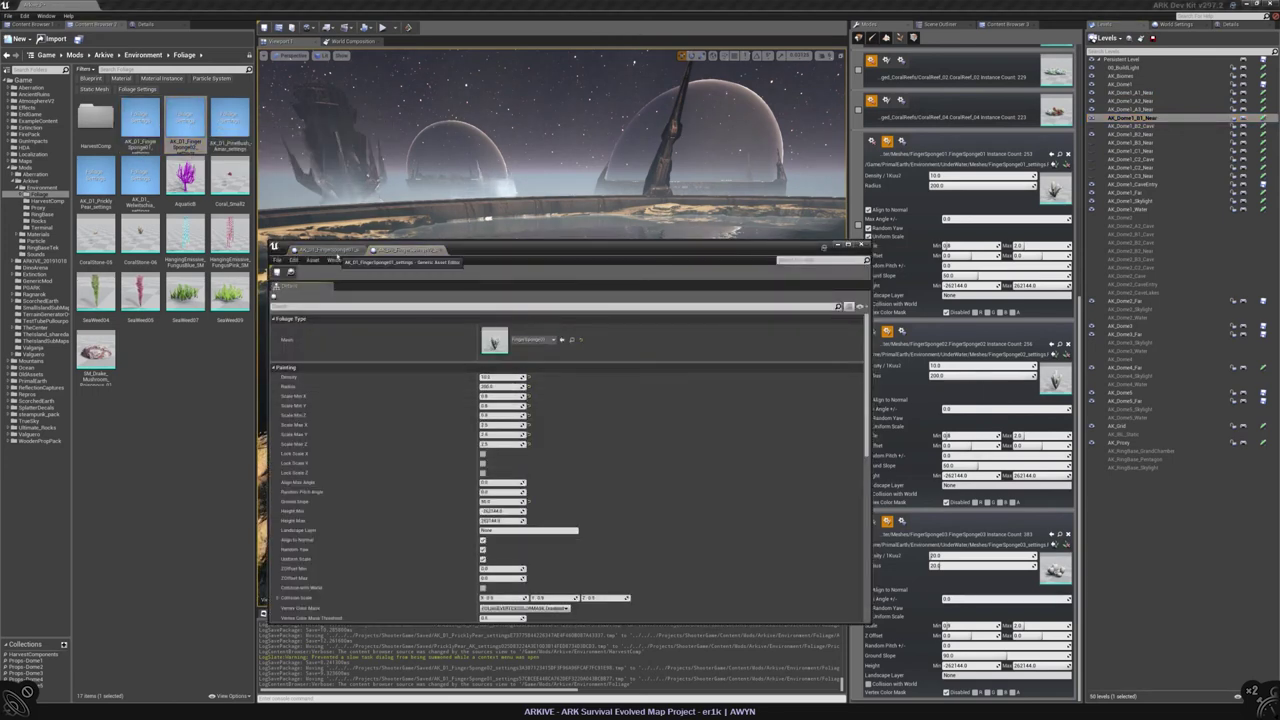
{"action": "left_click", "coordinate": [325, 249]}
{"action": "left_click", "coordinate": [502, 376]}
{"action": "type", "text": "10"}
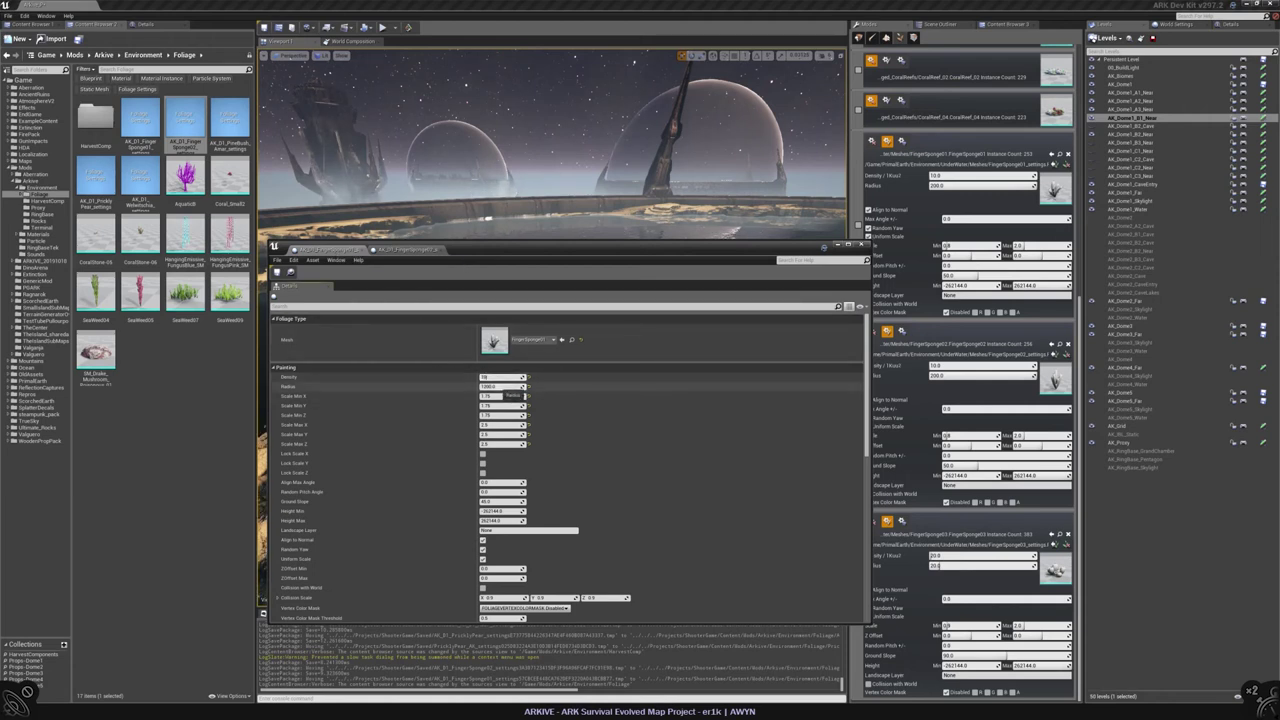
{"action": "key", "text": "Tab"}
{"action": "type", "text": "200"}
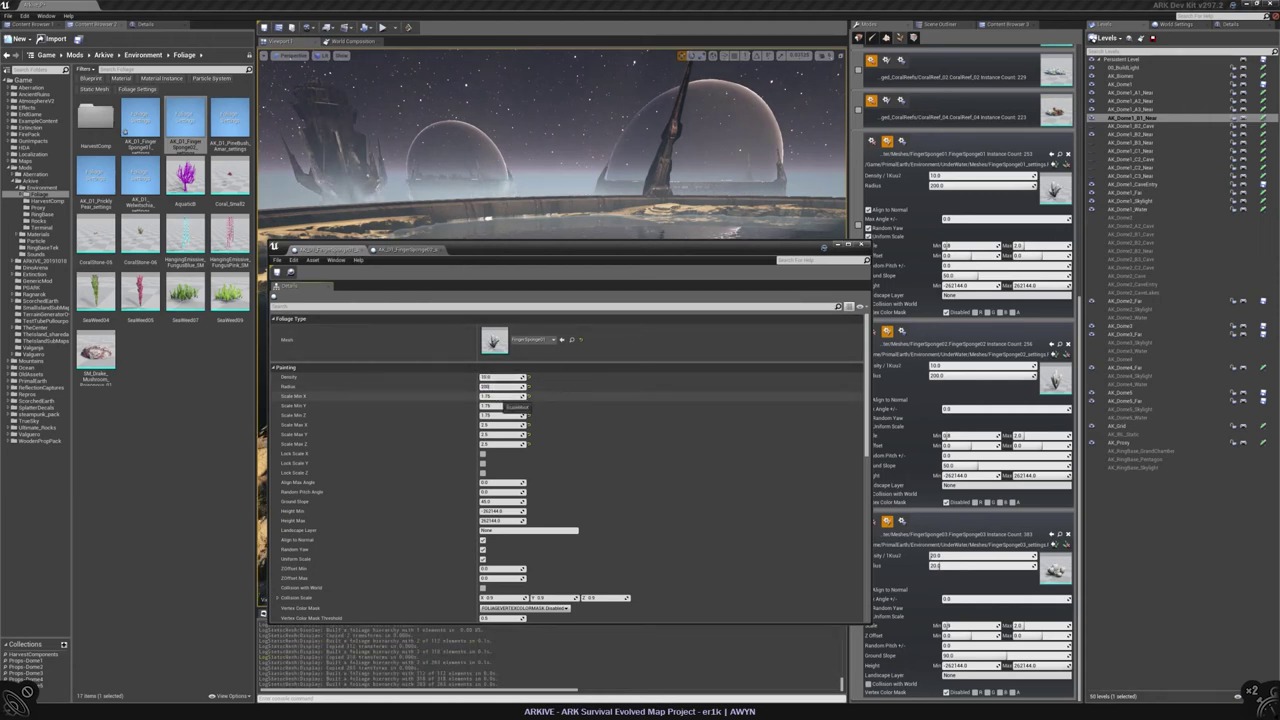
Step: Set the FingerSponge01 minimum scale to 0.8 and maximum scale to 2.0 on all axes, with a ground slope of 50
{"action": "type", "text": "0.8"}
{"action": "key", "text": "Tab"}
{"action": "type", "text": "0.8"}
{"action": "key", "text": "Tab"}
{"action": "type", "text": "0.8"}
{"action": "key", "text": "Tab"}
{"action": "type", "text": "2.0"}
{"action": "key", "text": "Tab"}
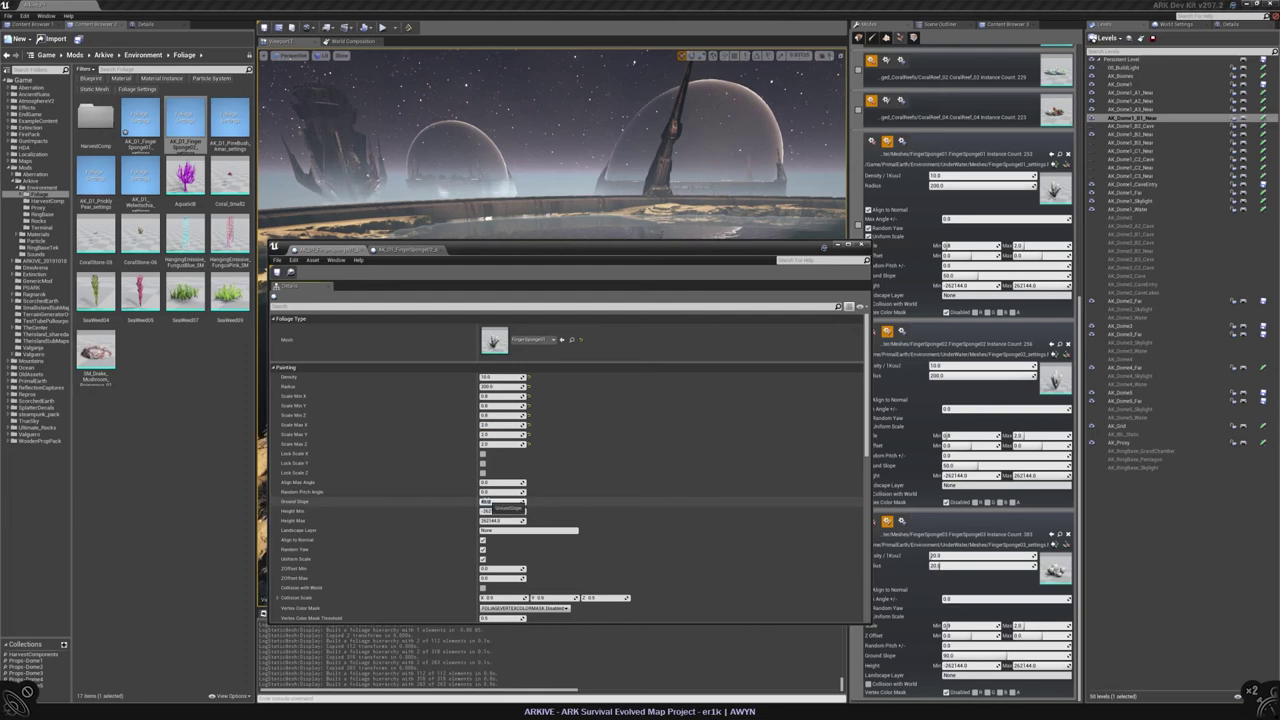
{"action": "key", "text": "Return"}
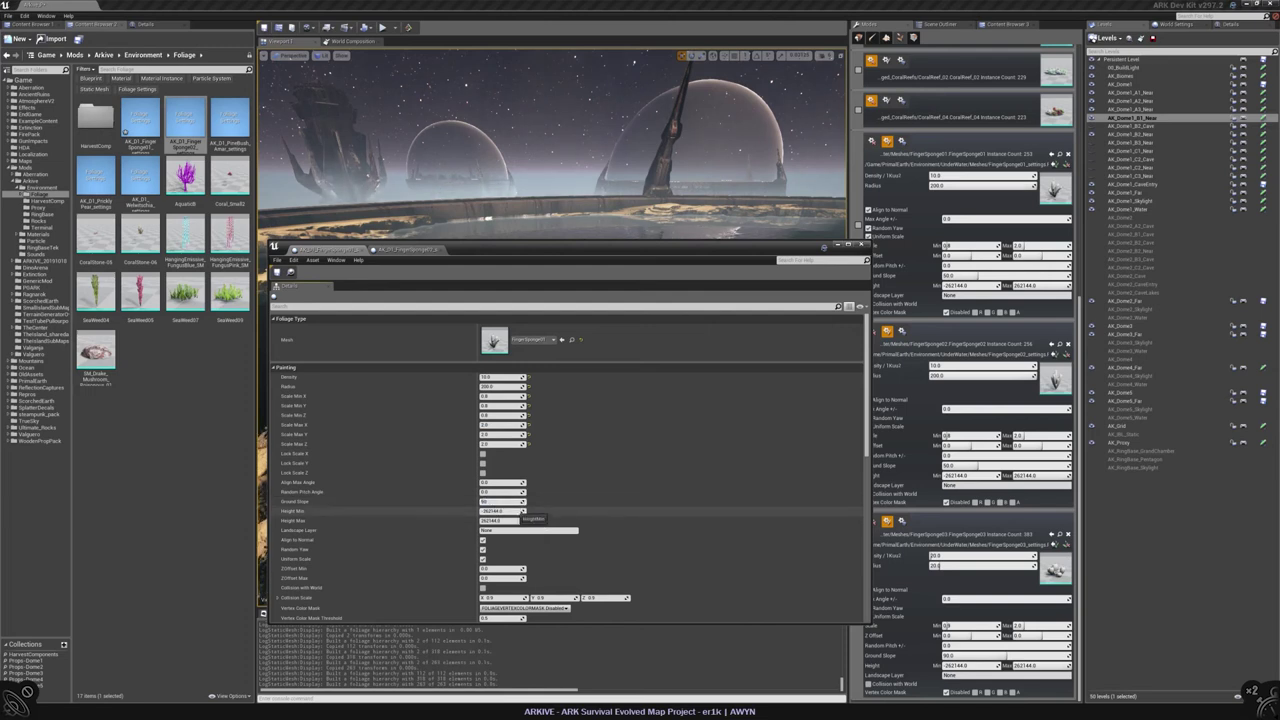
Step: Save the AK_D1_FingerSponge01 and AK_D1_FingerSponge02 settings and close their editor
{"action": "key", "text": "ctrl+s"}
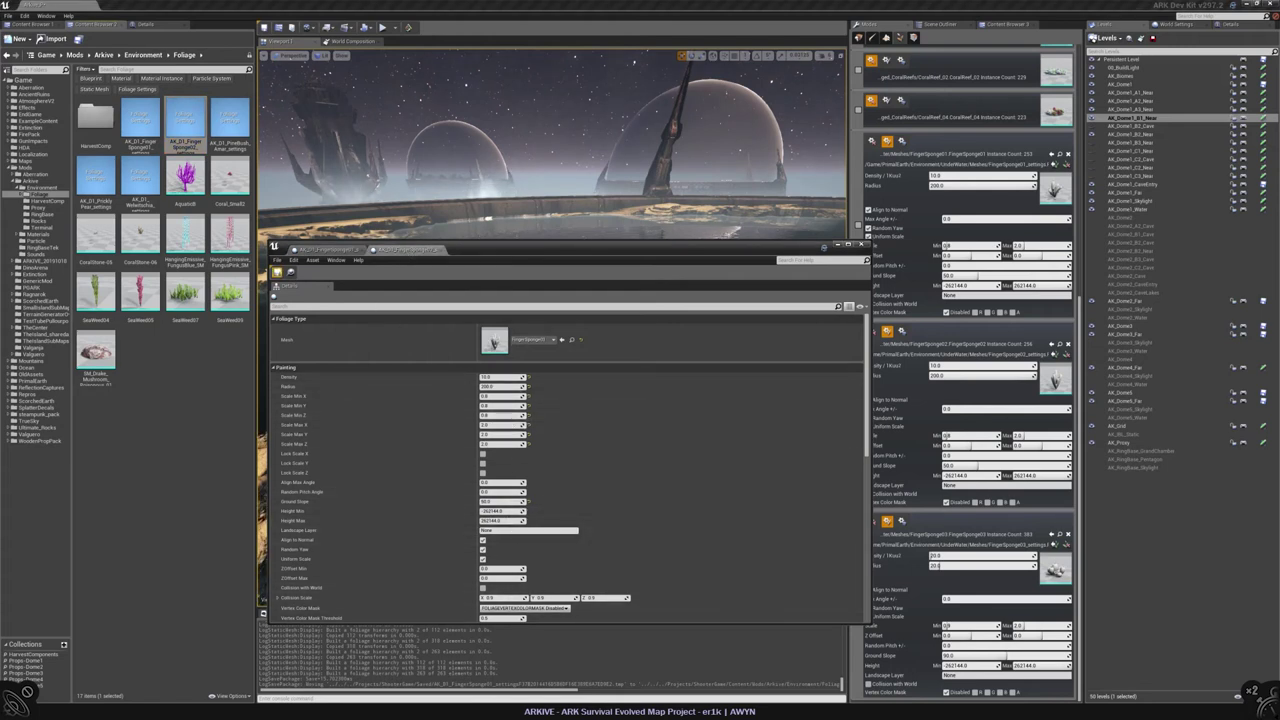
{"action": "key", "text": "ctrl+s"}
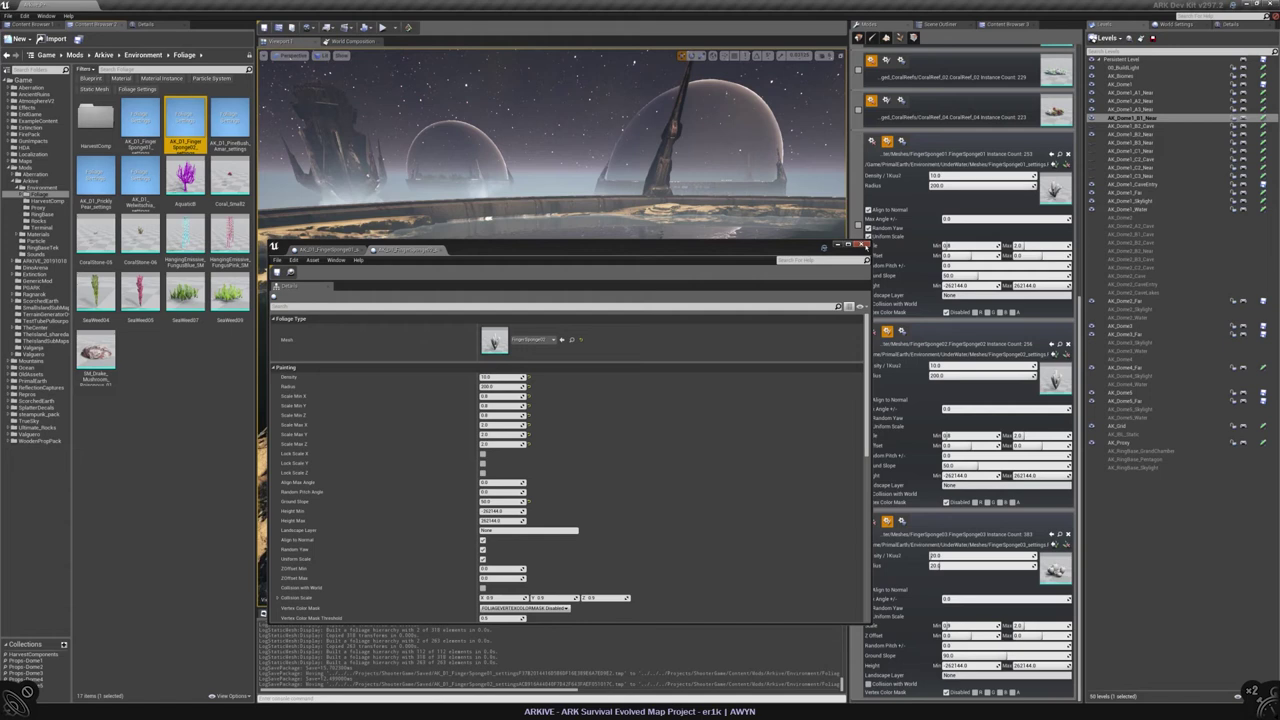
{"action": "left_click", "coordinate": [862, 244]}
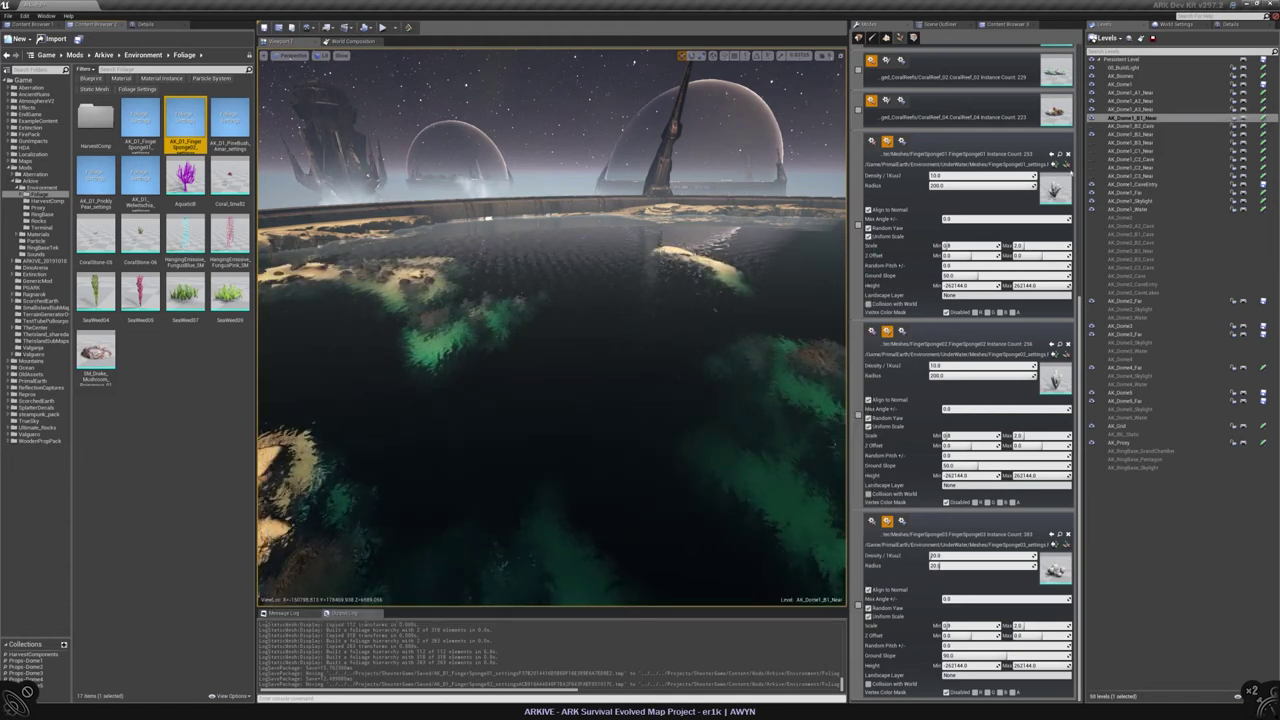
Step: Assign both AK_D1 finger sponge settings in AK_Dome1_B1_Near, and the AK_D1_FingerSponge02 settings to FingerSponge02 in AK_Dome1_A1_Near
{"action": "left_click", "coordinate": [186, 119]}
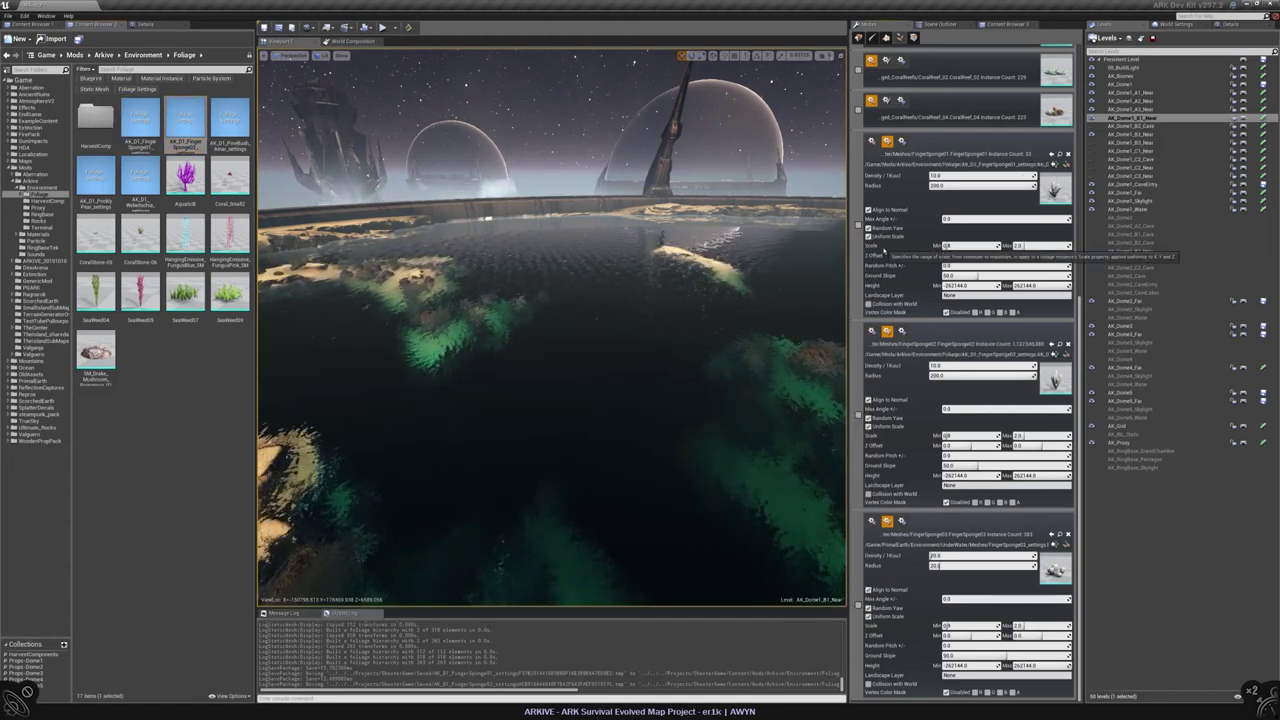
{"action": "left_click", "coordinate": [1130, 92]}
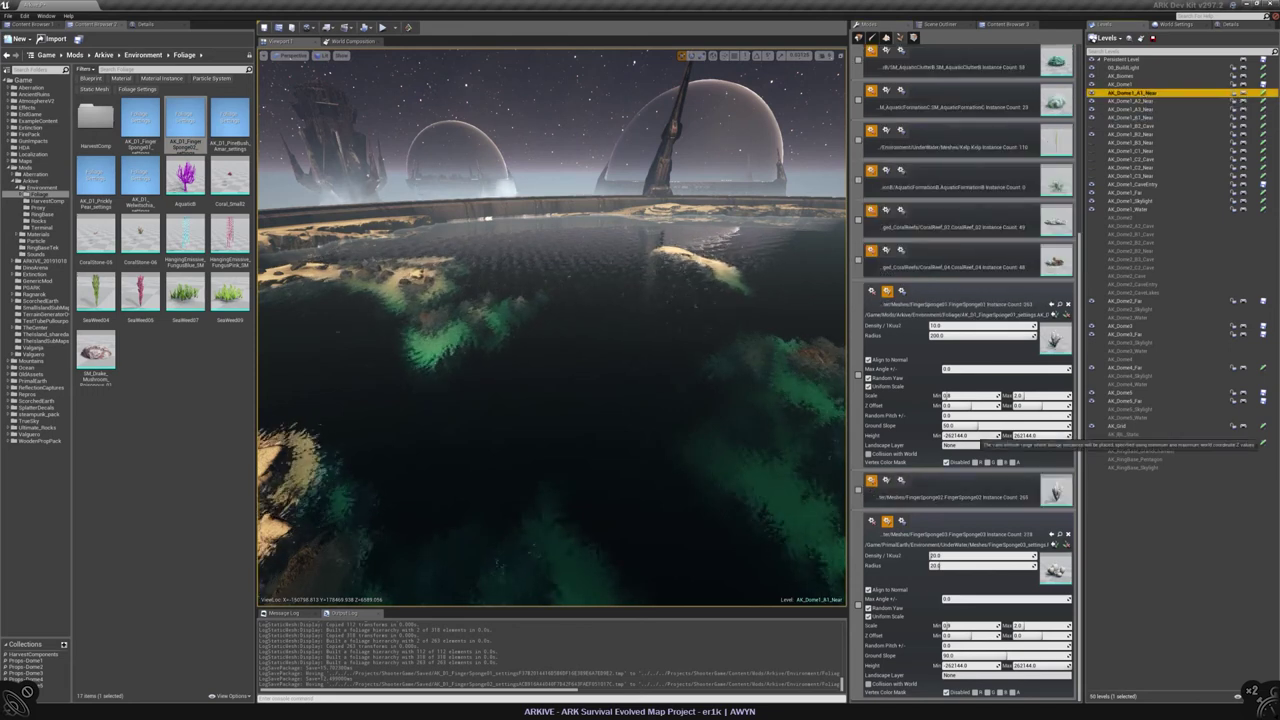
{"action": "left_click", "coordinate": [872, 521]}
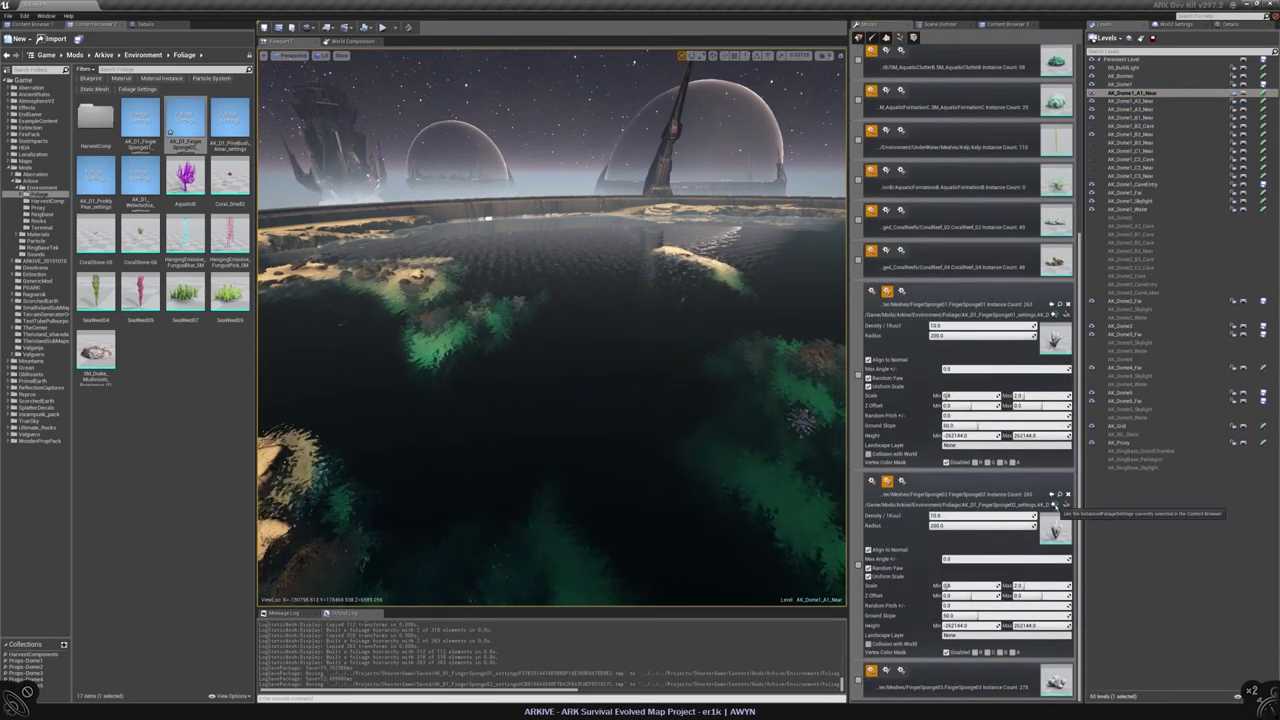
Step: Assign the AK_D1_FingerSponge01 settings in AK_Dome1_A1_Near and check the foliage of AK_Dome1_A2_Near, AK_Dome1_B1_Near and AK_Dome1_B2_Cave
{"action": "left_click", "coordinate": [1059, 304]}
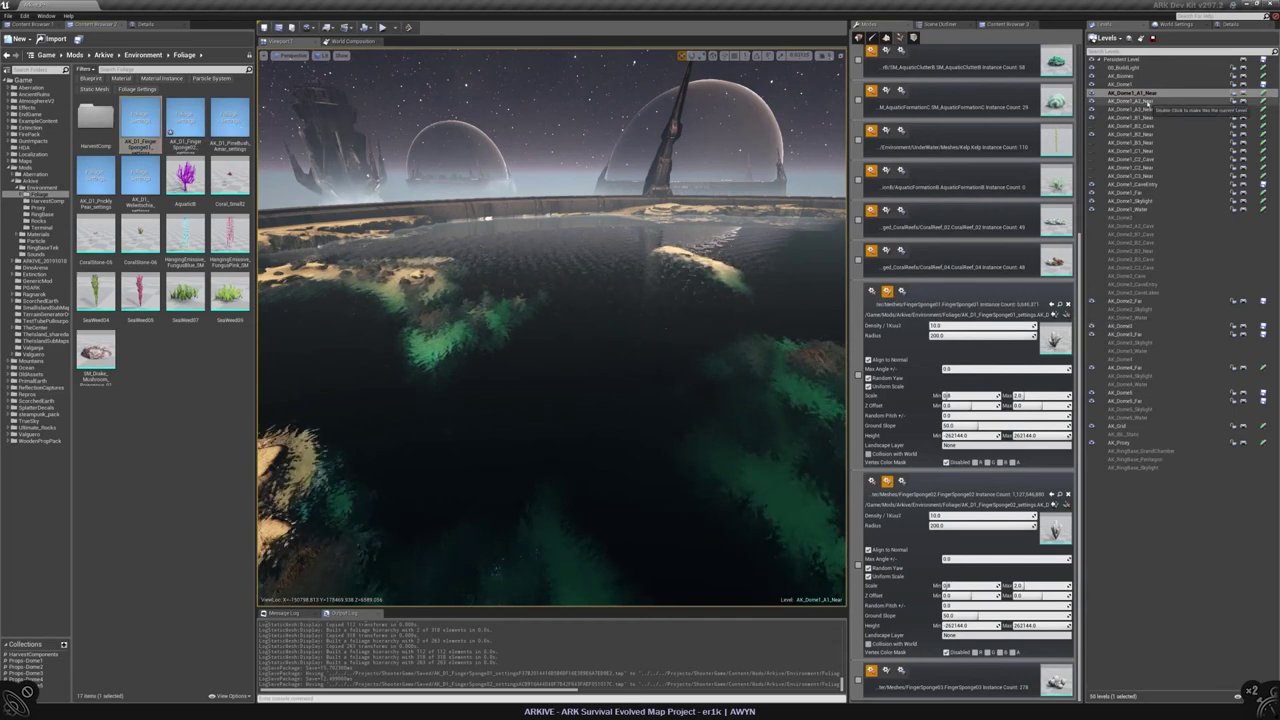
{"action": "double_click", "coordinate": [1138, 101]}
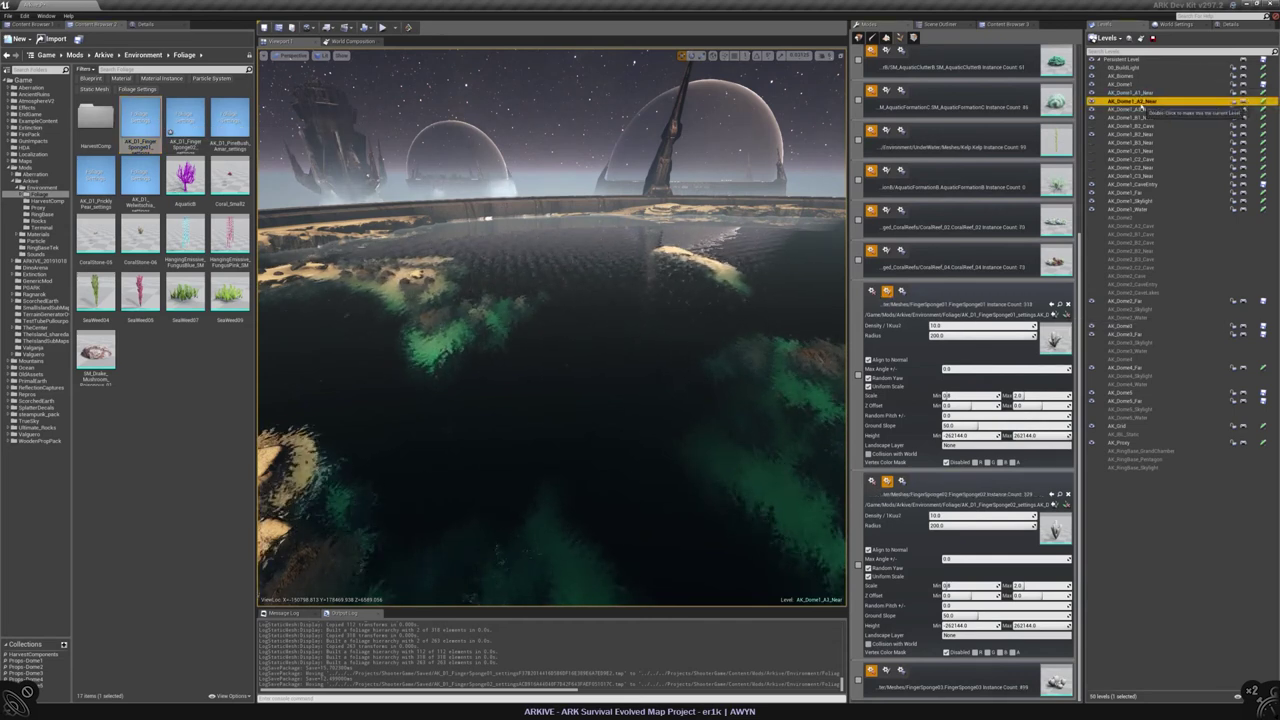
{"action": "double_click", "coordinate": [1135, 118]}
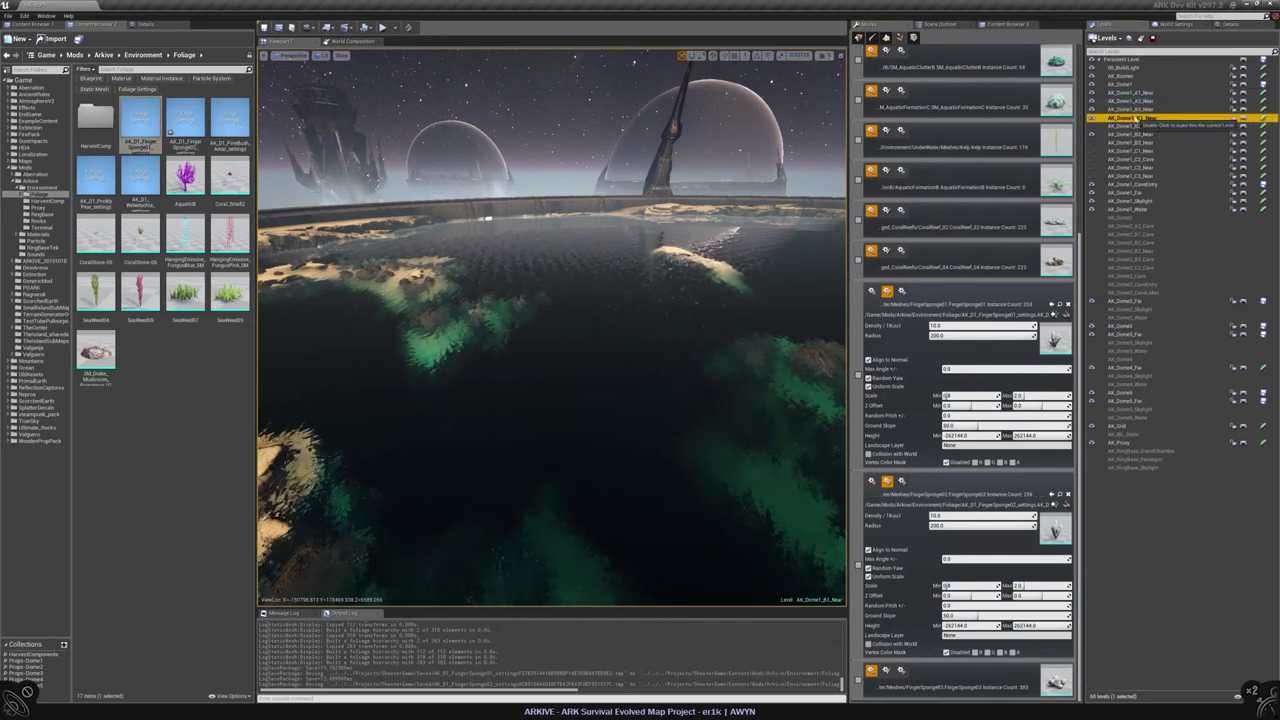
{"action": "double_click", "coordinate": [1133, 127]}
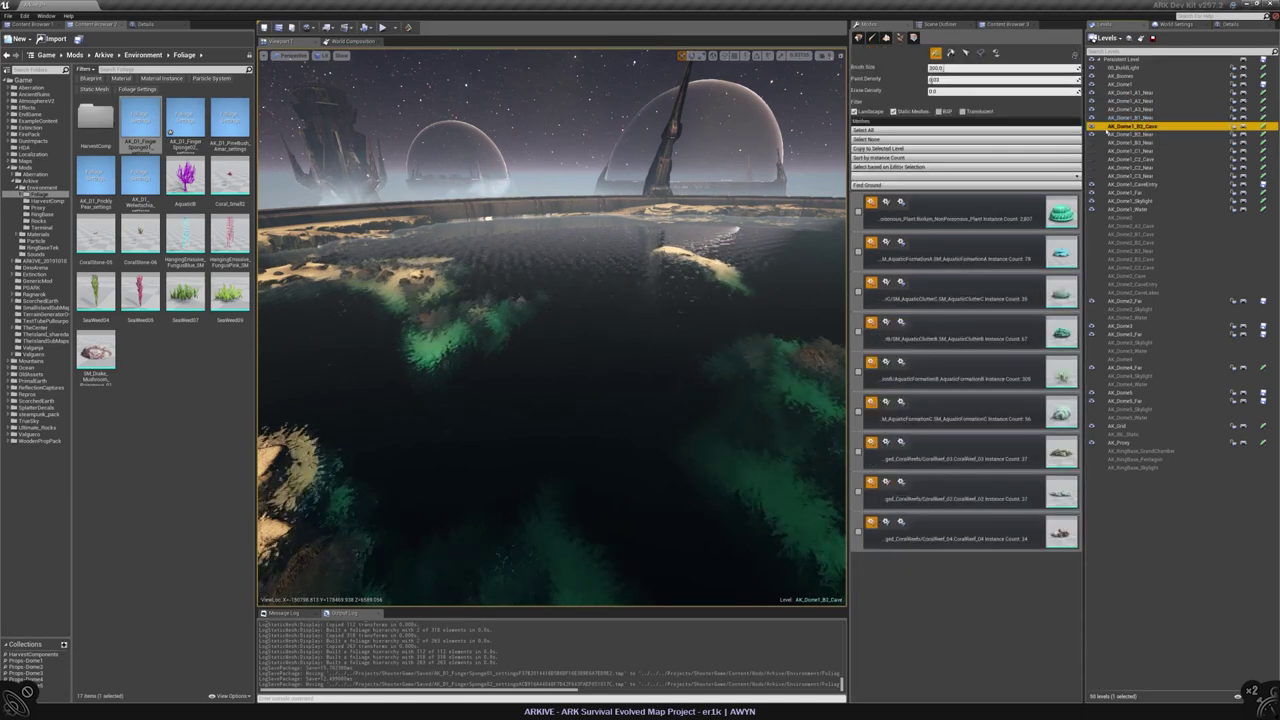
Step: Make AK_Dome1_B2_Near the current level and assign the AK_D1 settings to its FingerSponge01 and FingerSponge02 foliage
{"action": "double_click", "coordinate": [1128, 135]}
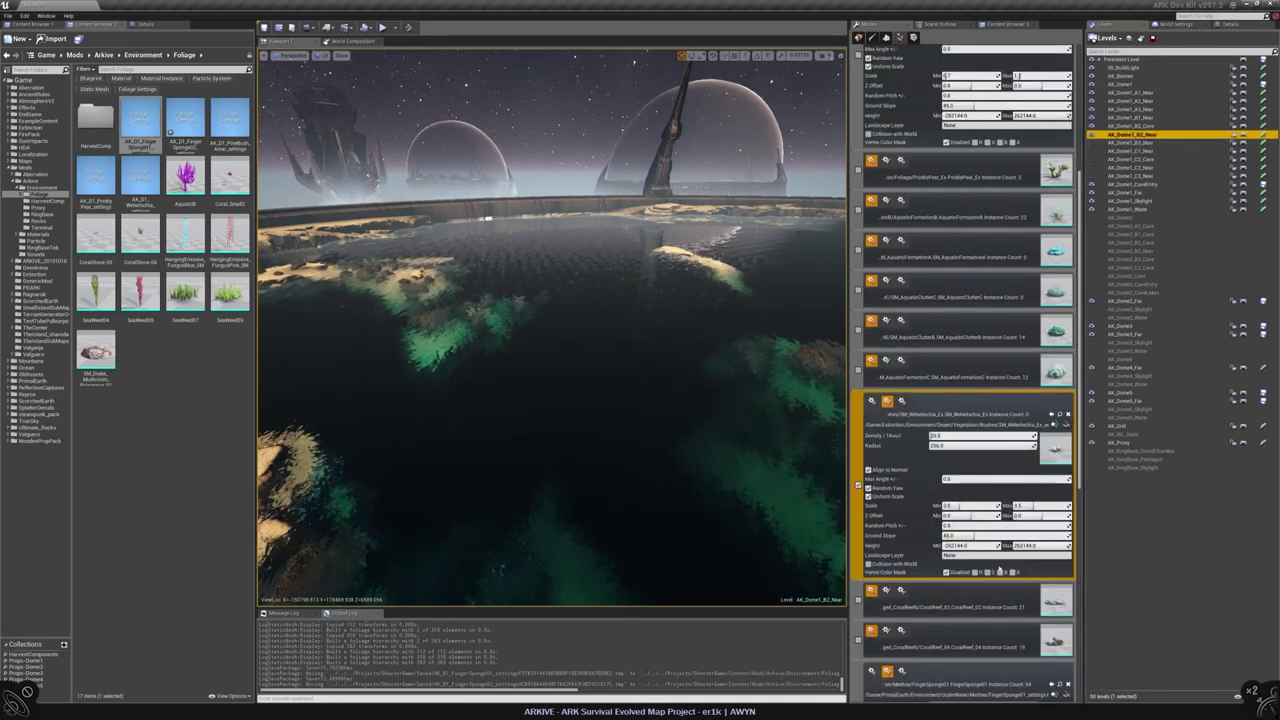
{"action": "scroll", "coordinate": [977, 617], "scroll_direction": "down", "scroll_amount": 8}
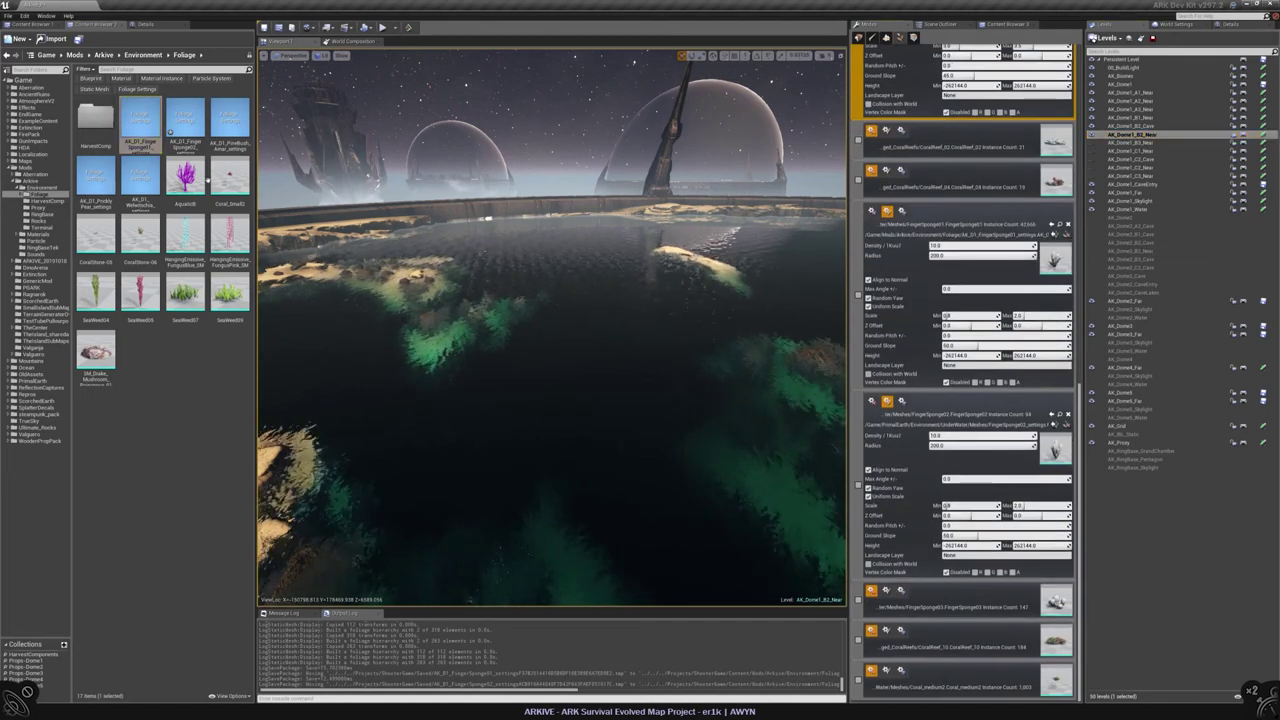
{"action": "left_click", "coordinate": [185, 118]}
{"action": "left_click", "coordinate": [1054, 425]}
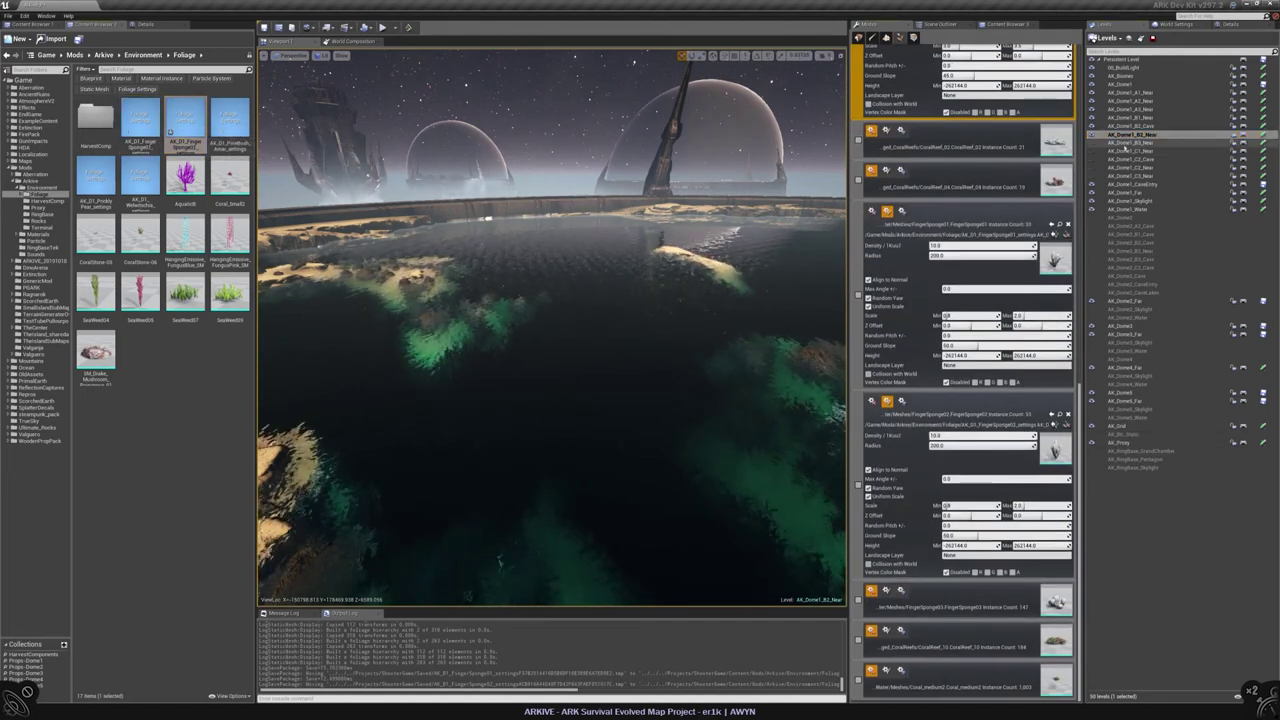
Step: Make AK_Dome1_B3_Near the current level and assign both AK_D1 finger sponge settings to its matching meshes
{"action": "double_click", "coordinate": [1130, 143]}
{"action": "left_click", "coordinate": [1053, 495]}
{"action": "left_click", "coordinate": [140, 118]}
{"action": "left_click", "coordinate": [1053, 304]}
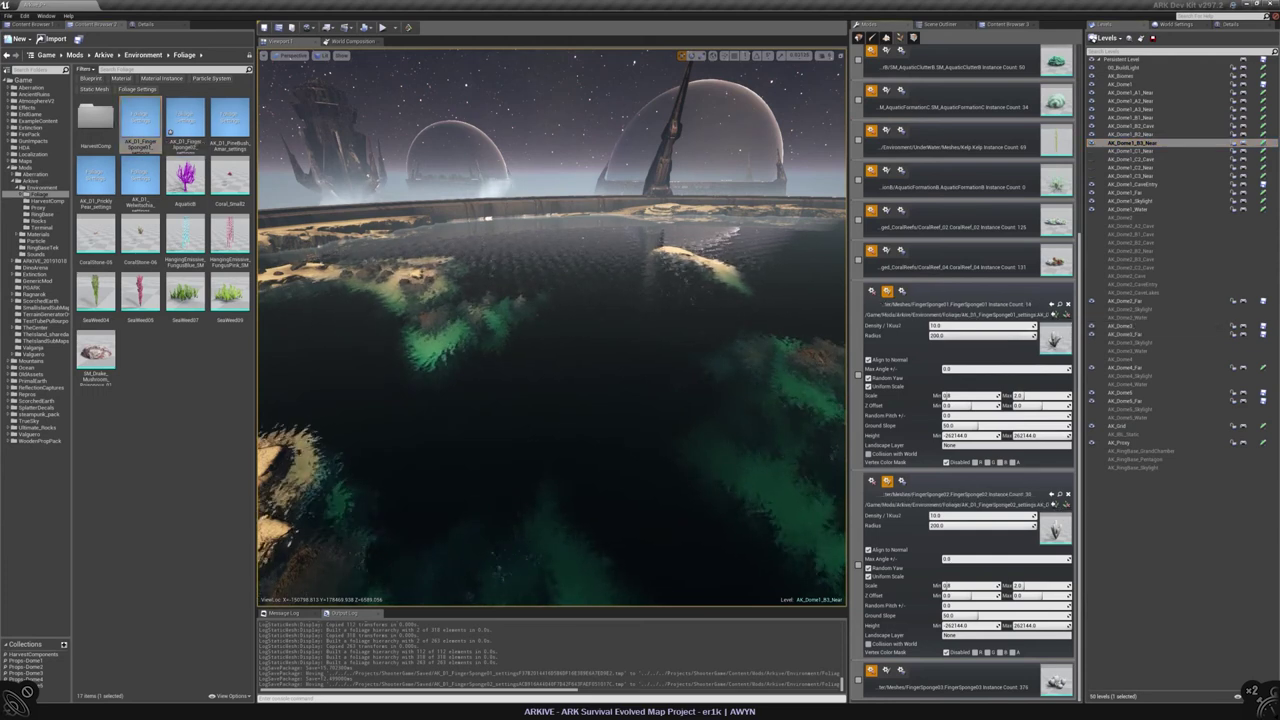
Step: Make AK_Dome1_C1_Near the current level and assign both AK_D1 finger sponge settings to its matching meshes
{"action": "double_click", "coordinate": [1125, 151]}
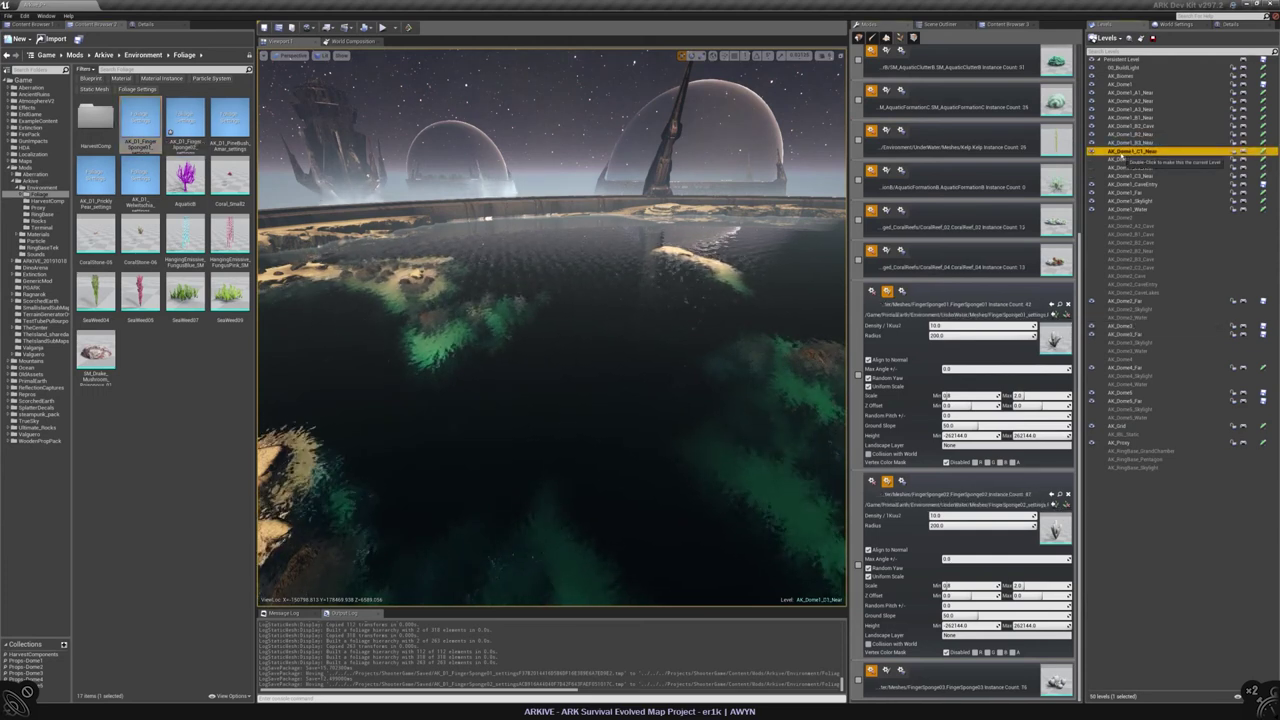
{"action": "left_click", "coordinate": [1053, 304]}
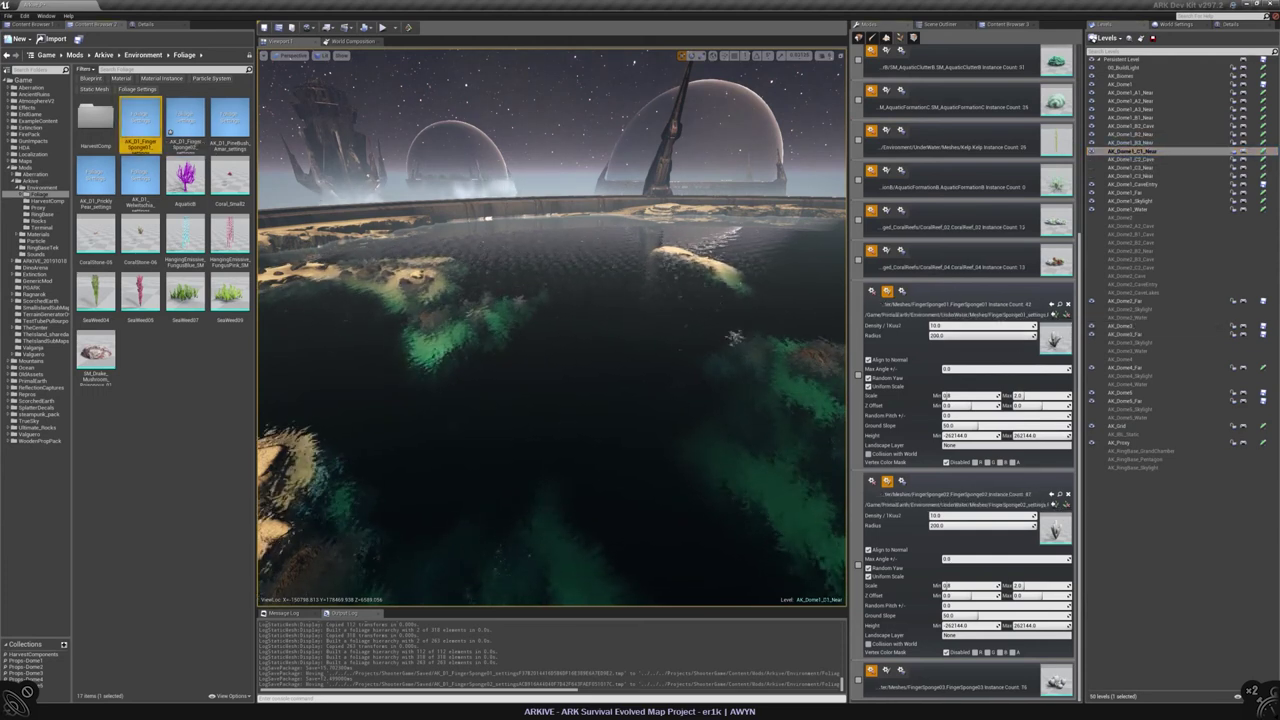
{"action": "left_click", "coordinate": [185, 118]}
{"action": "left_click", "coordinate": [1053, 495]}
Step: Make AK_Dome1_C2_Near the current level and assign both AK_D1 finger sponge settings to its matching meshes
{"action": "left_click", "coordinate": [1133, 160]}
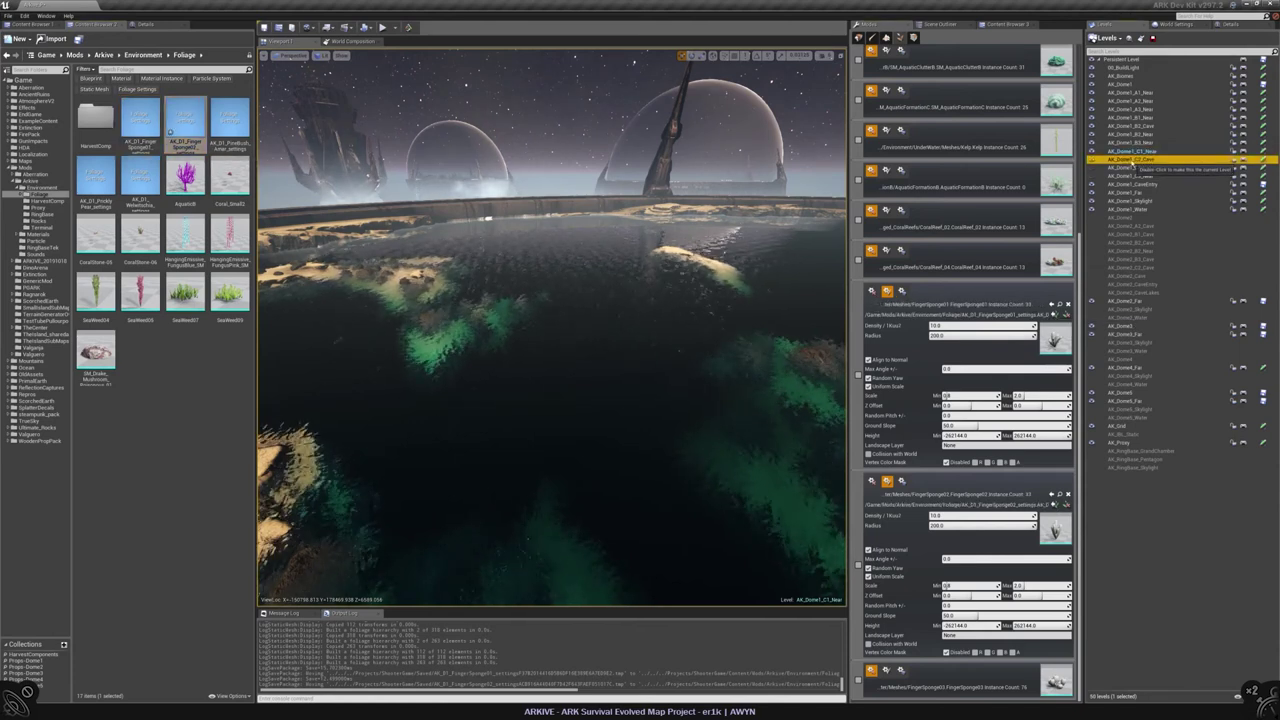
{"action": "double_click", "coordinate": [1127, 168]}
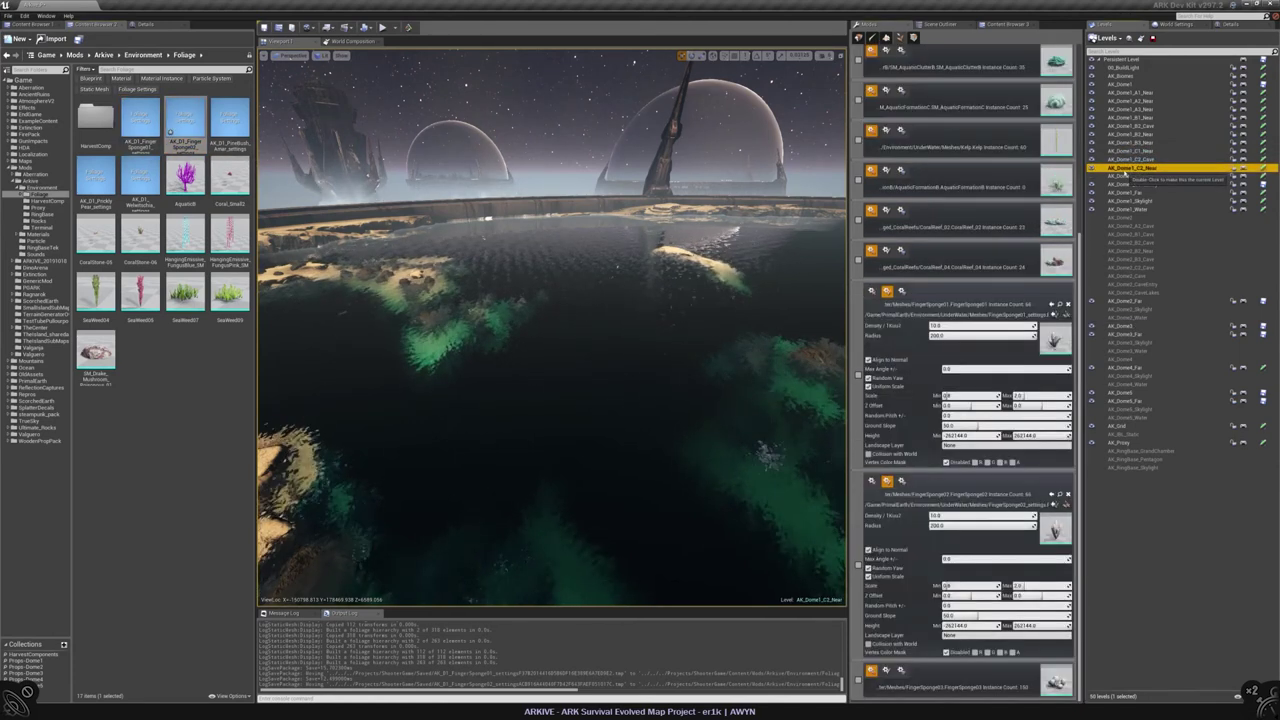
{"action": "left_click", "coordinate": [1060, 505]}
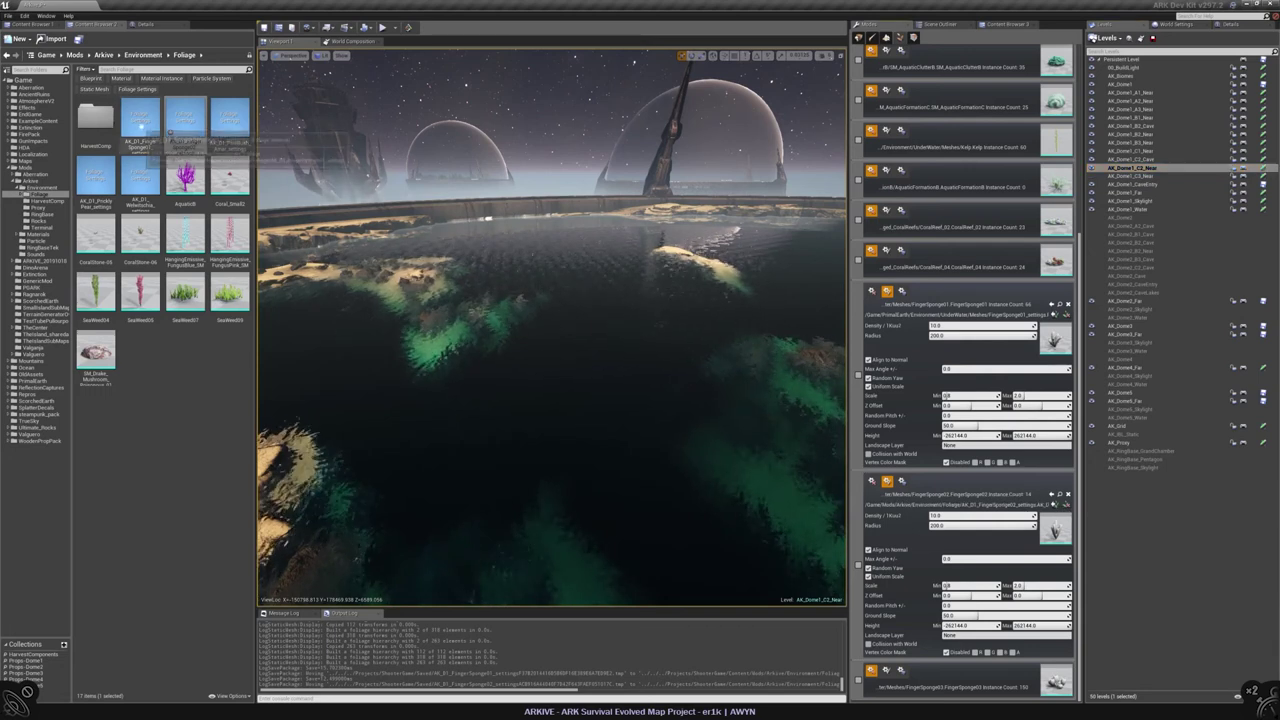
{"action": "left_click", "coordinate": [1061, 315]}
Step: Make AK_Dome1_C3_Near the current level and assign both AK_D1 finger sponge settings to its matching meshes
{"action": "double_click", "coordinate": [1127, 176]}
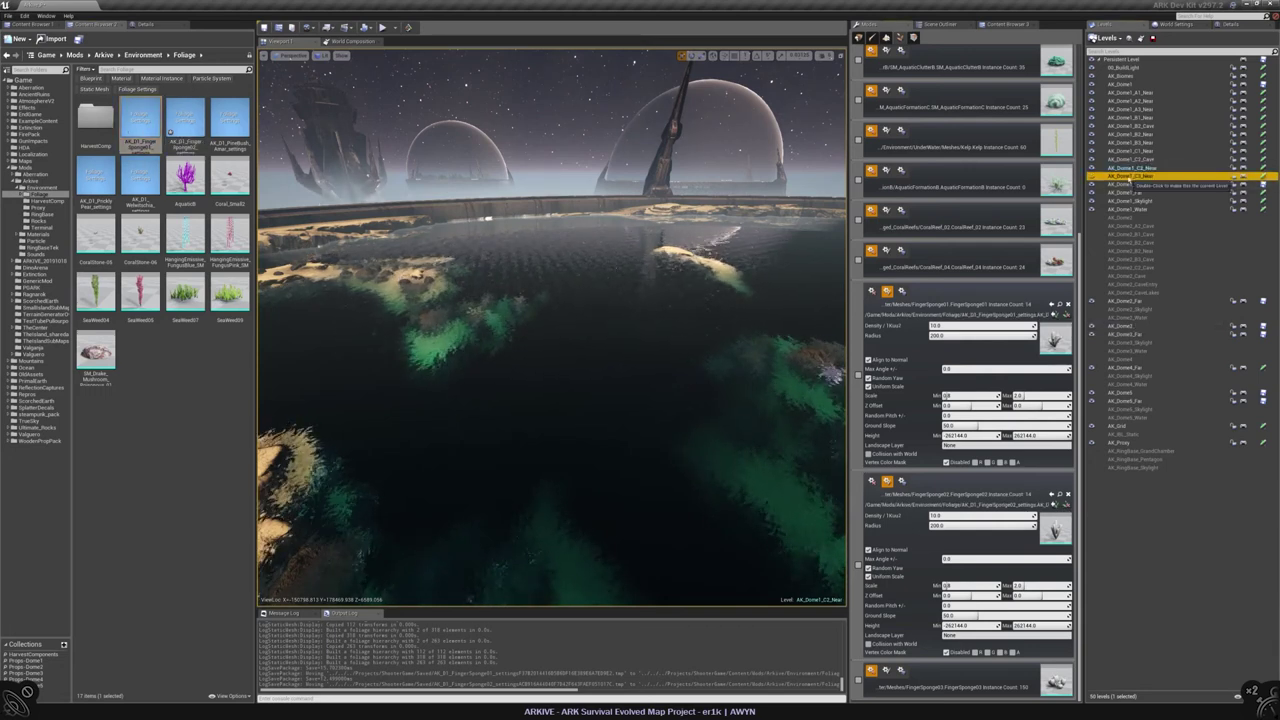
{"action": "left_click", "coordinate": [1054, 315]}
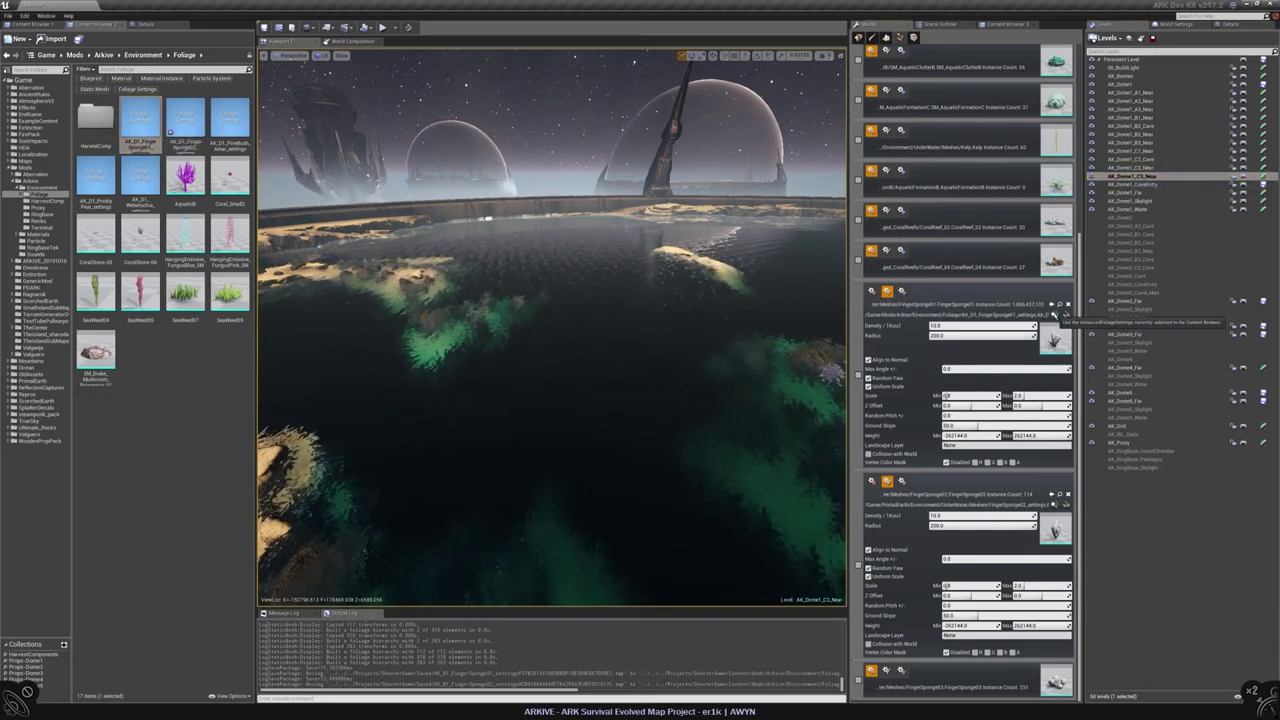
{"action": "left_click", "coordinate": [185, 118]}
{"action": "left_click", "coordinate": [1054, 505]}
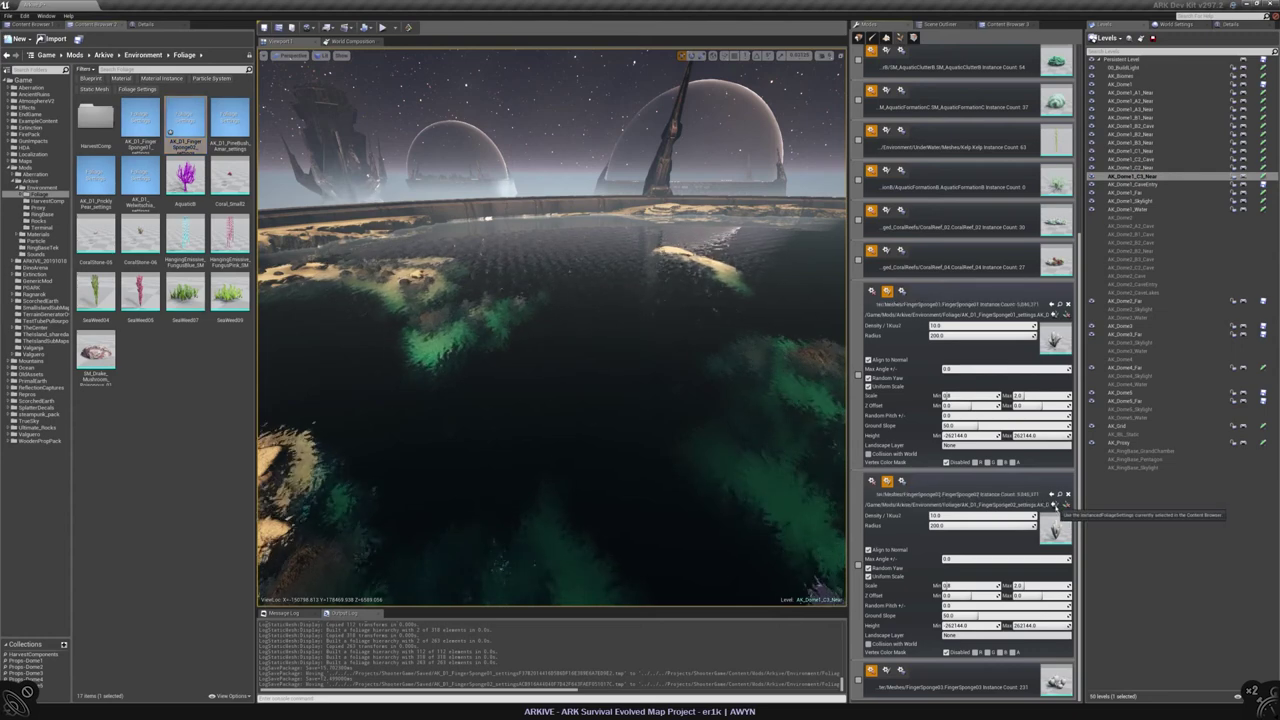
Step: Check the foliage of AK_Dome1_Far and assign both AK_D1 finger sponge settings in the AK_Dome1 level
{"action": "left_click", "coordinate": [1135, 193]}
{"action": "double_click", "coordinate": [1135, 195]}
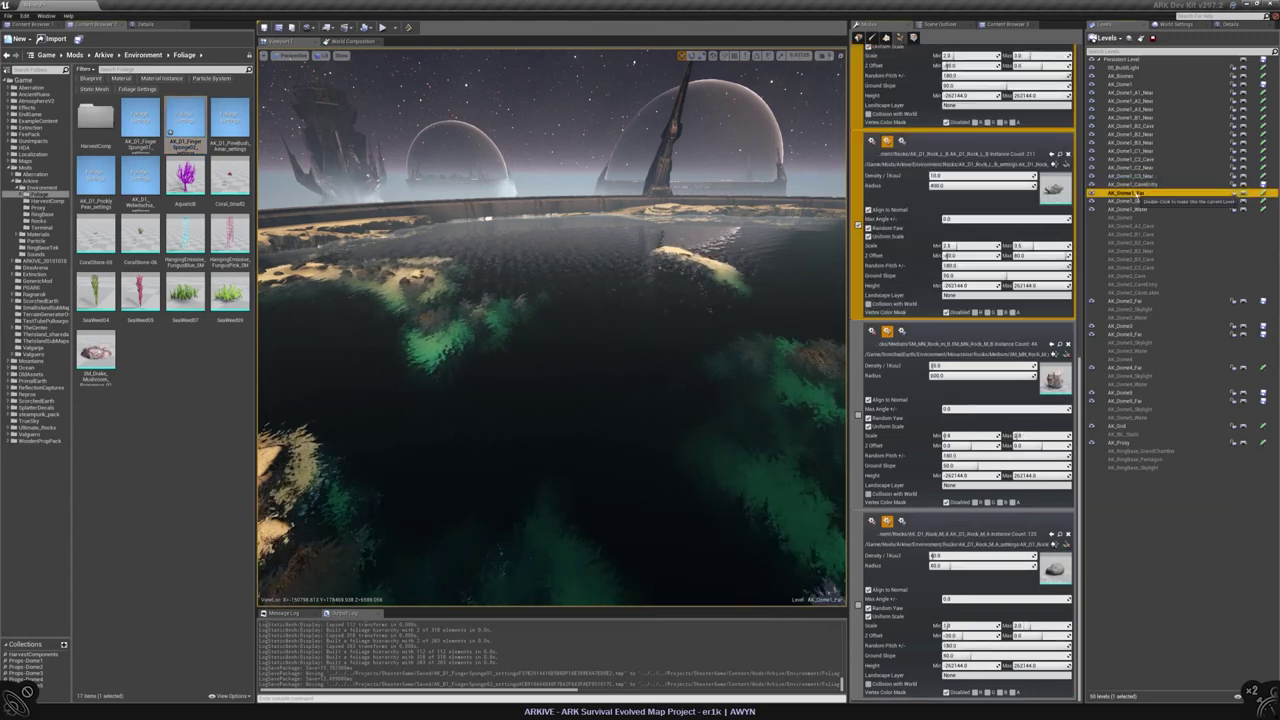
{"action": "double_click", "coordinate": [1127, 87]}
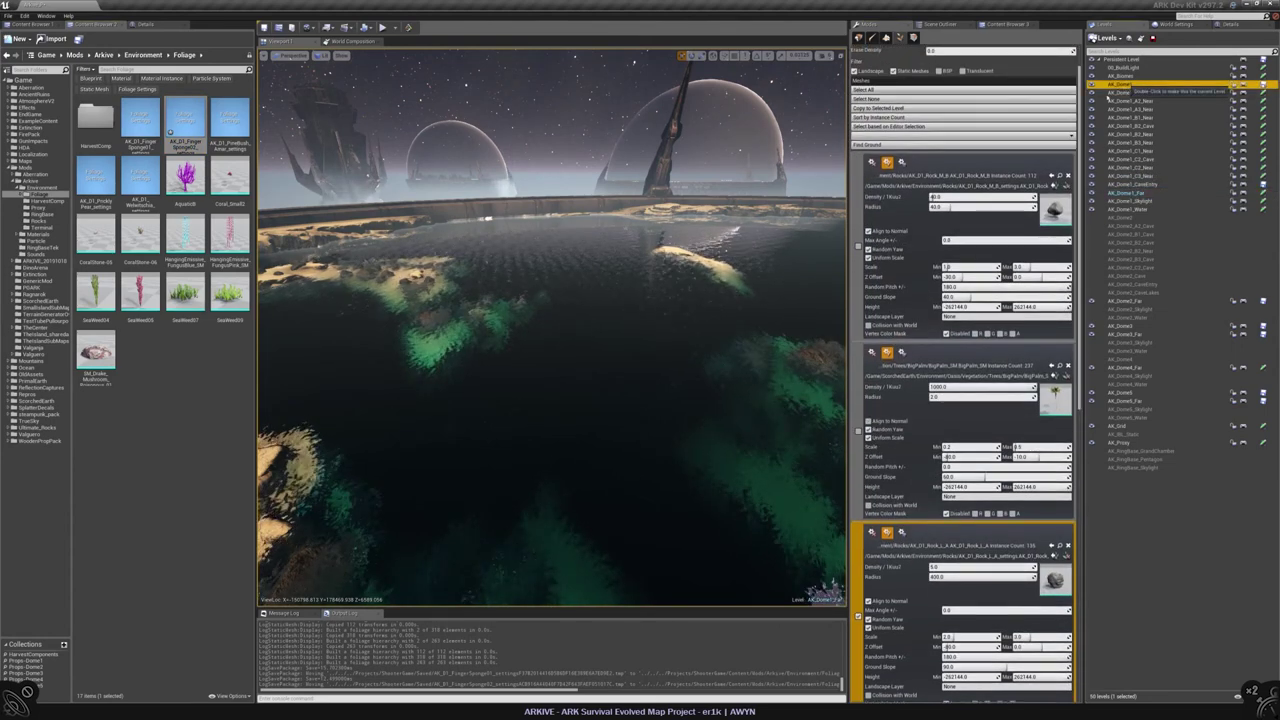
{"action": "scroll", "coordinate": [1080, 337], "scroll_direction": "down", "scroll_amount": 5}
{"action": "scroll", "coordinate": [1078, 337], "scroll_direction": "down", "scroll_amount": 5}
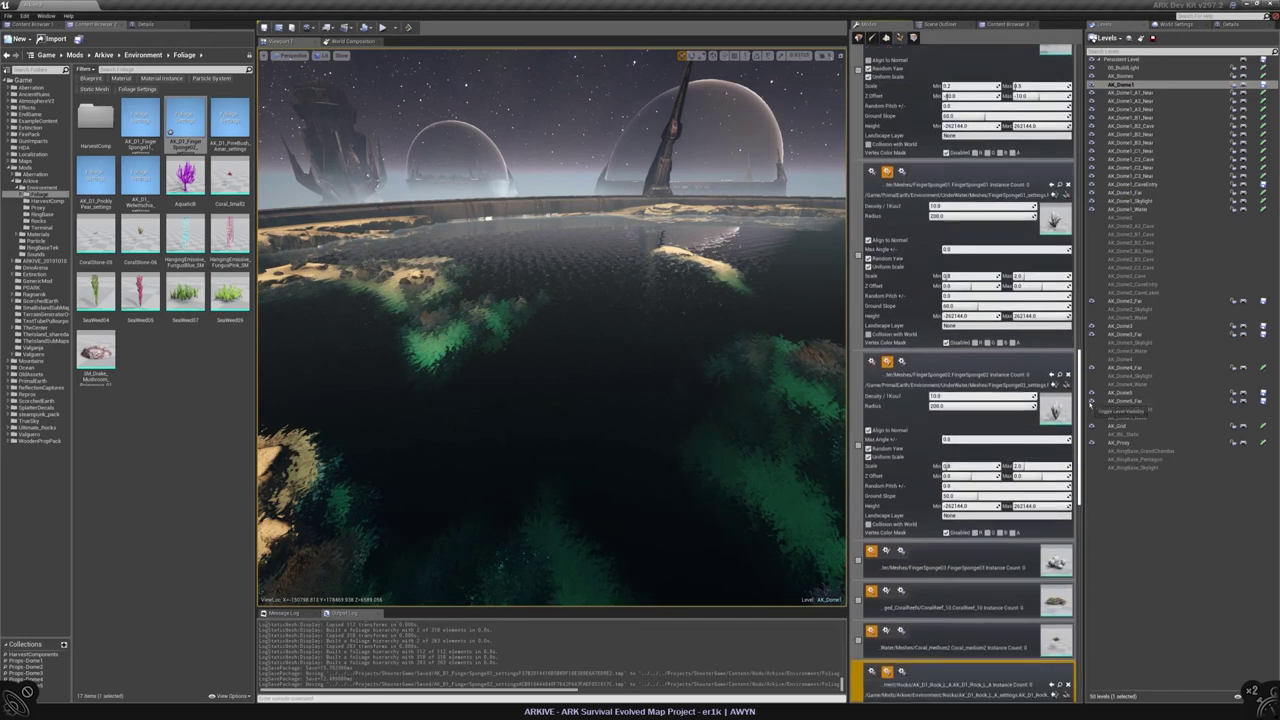
{"action": "left_click", "coordinate": [1053, 376]}
{"action": "left_click", "coordinate": [140, 120]}
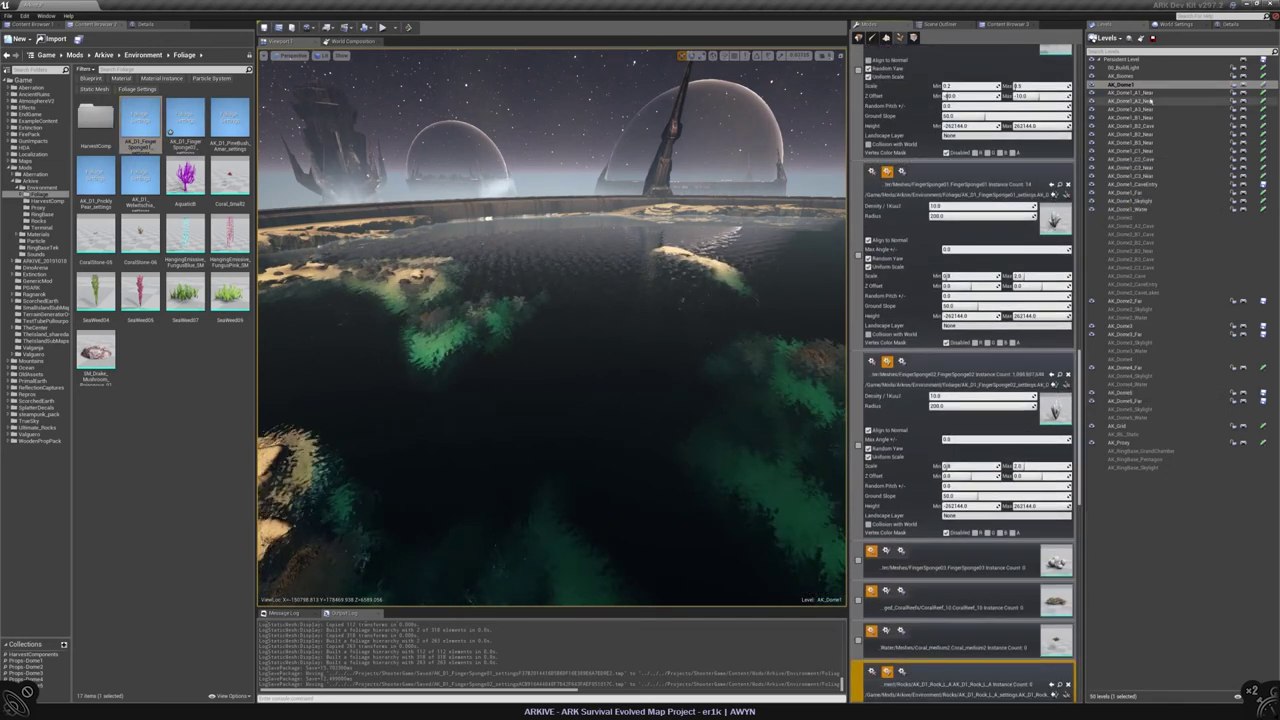
Step: Save the modified Dome1 levels from AK_Dome1_A1_Near through AK_Dome1_Far and leave foliage editing for placement mode
{"action": "double_click", "coordinate": [1140, 93]}
{"action": "left_click", "coordinate": [1262, 93]}
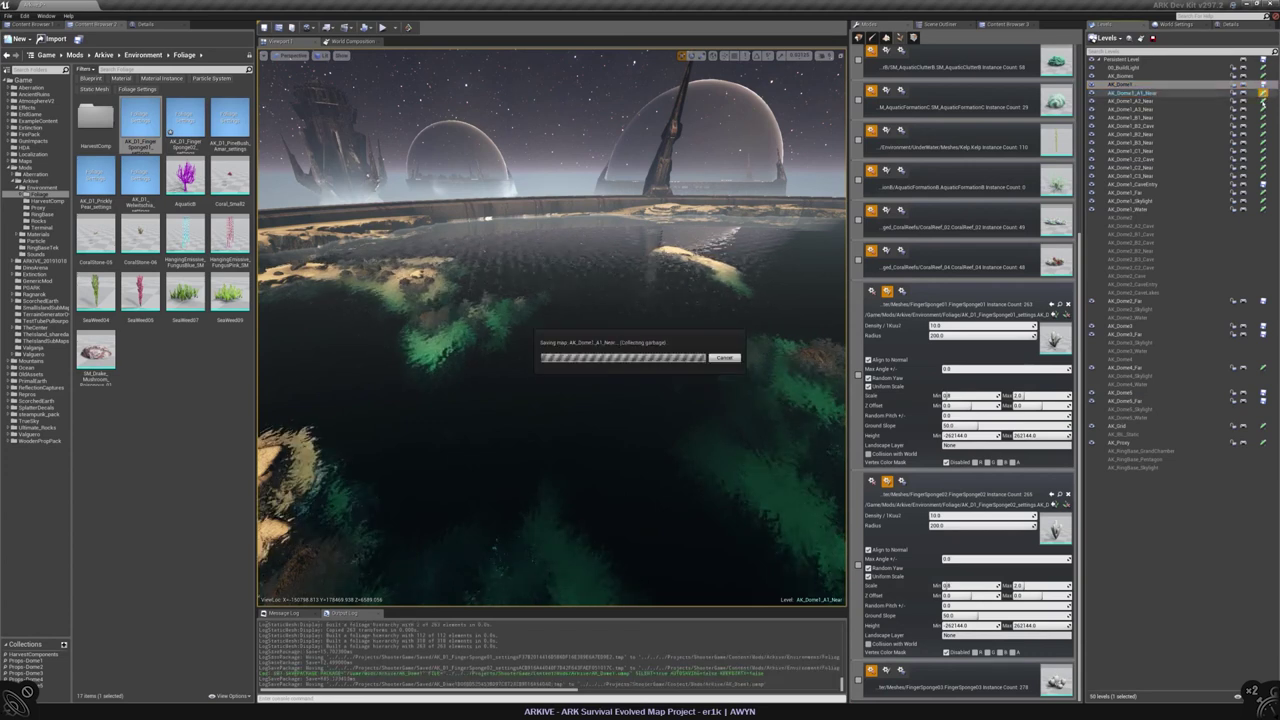
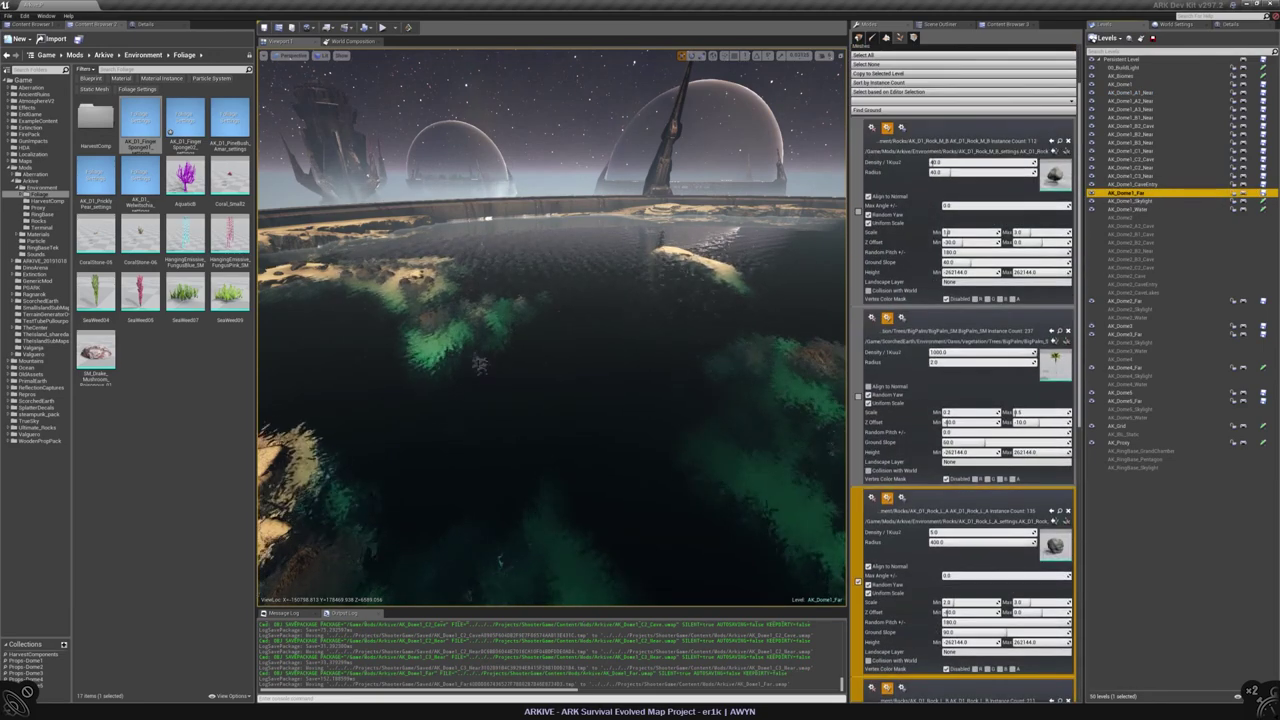
{"action": "key", "text": "shift+1"}
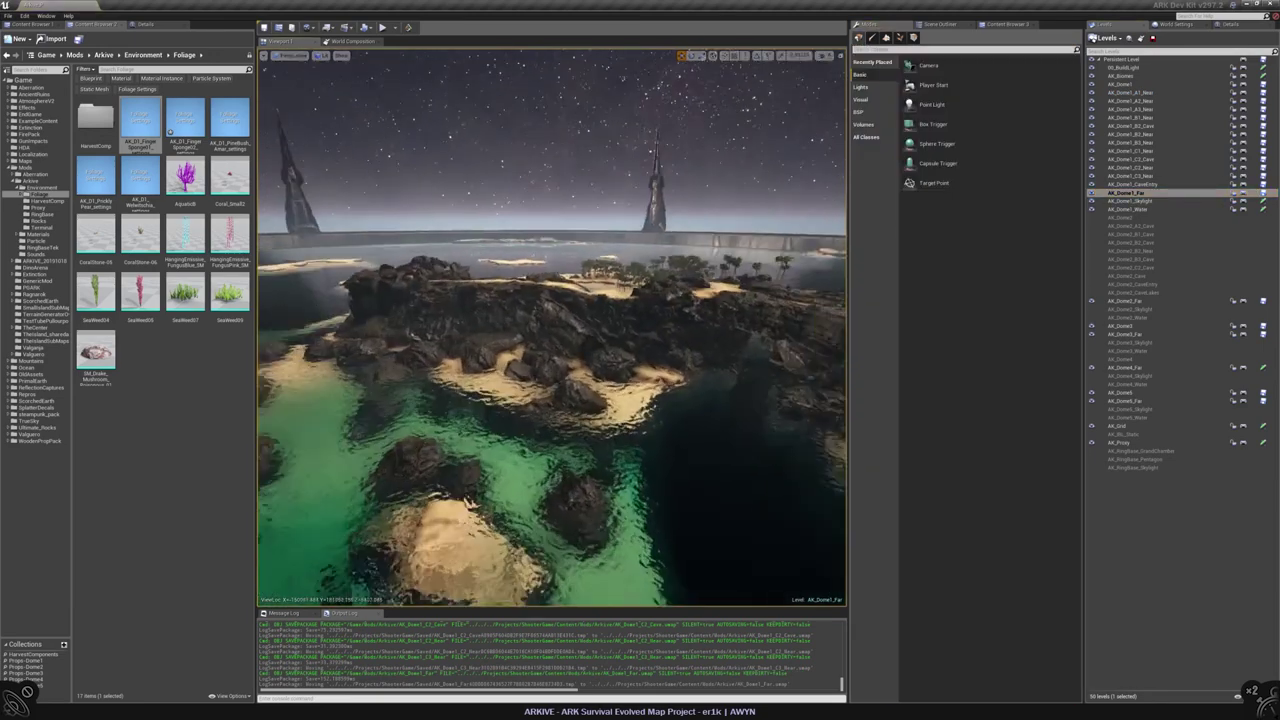
Step: Playtest from the water around the Dome1 island to inspect the finger sponges up close, and end the play session
{"action": "right_click_drag", "start_coordinate": [703, 248], "coordinate": [703, 248]}
{"action": "right_click", "coordinate": [703, 248]}
{"action": "left_click", "coordinate": [505, 310]}
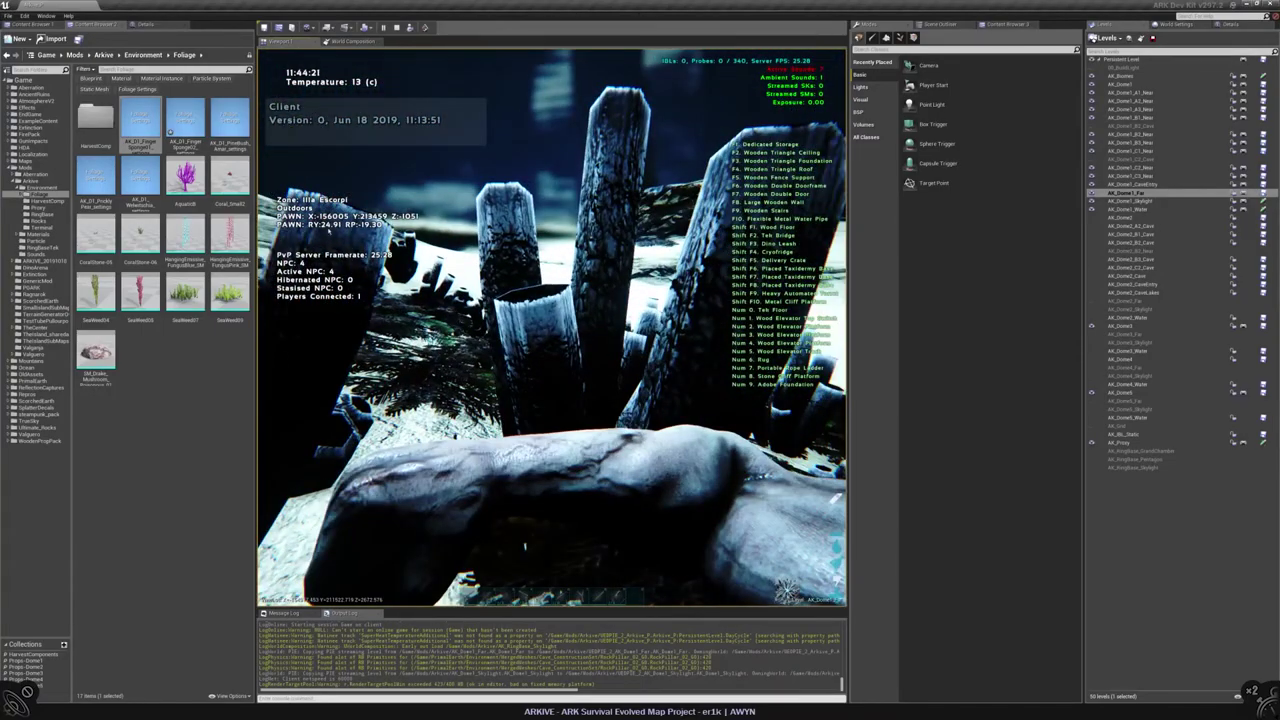
{"action": "key", "text": "Escape"}
Step: Open the AK_D1_FingerSponge02 foliage settings and set the collision preset to BlockAll
{"action": "double_click", "coordinate": [185, 120]}
{"action": "scroll", "coordinate": [560, 433], "scroll_direction": "down", "scroll_amount": 10}
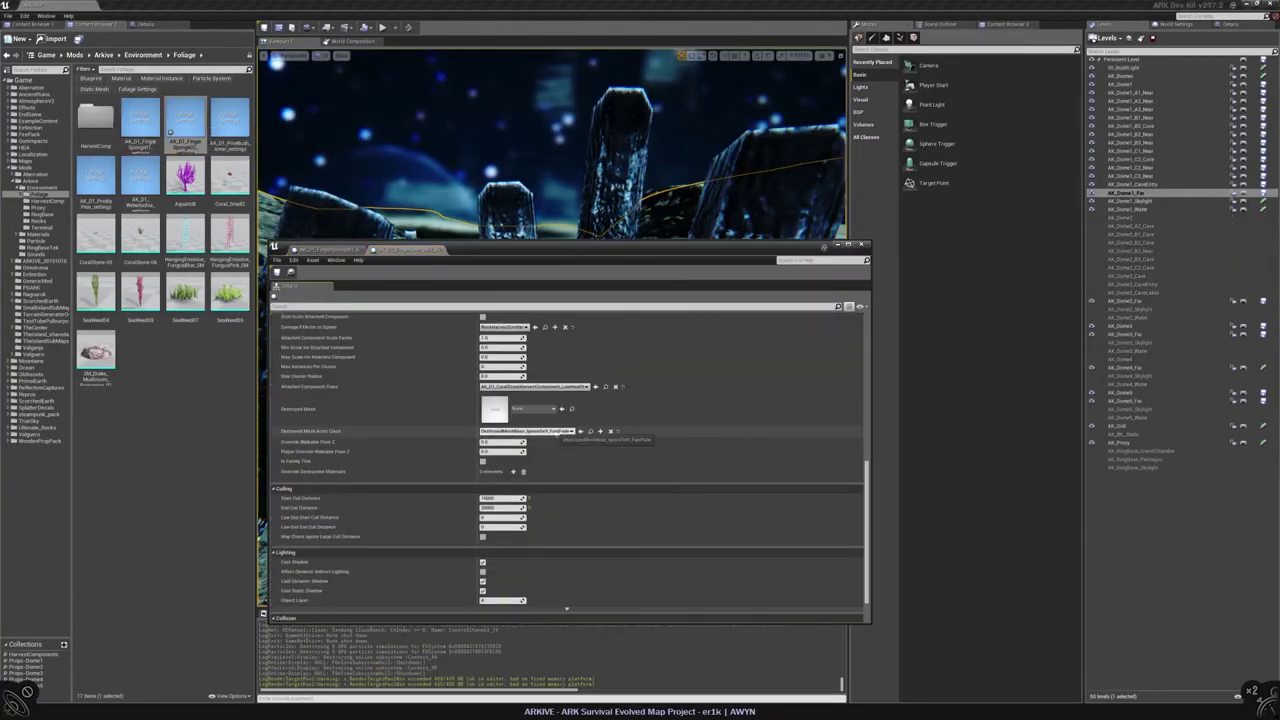
{"action": "scroll", "coordinate": [560, 433], "scroll_direction": "down", "scroll_amount": 2}
{"action": "left_click", "coordinate": [503, 593]}
{"action": "left_click", "coordinate": [515, 447]}
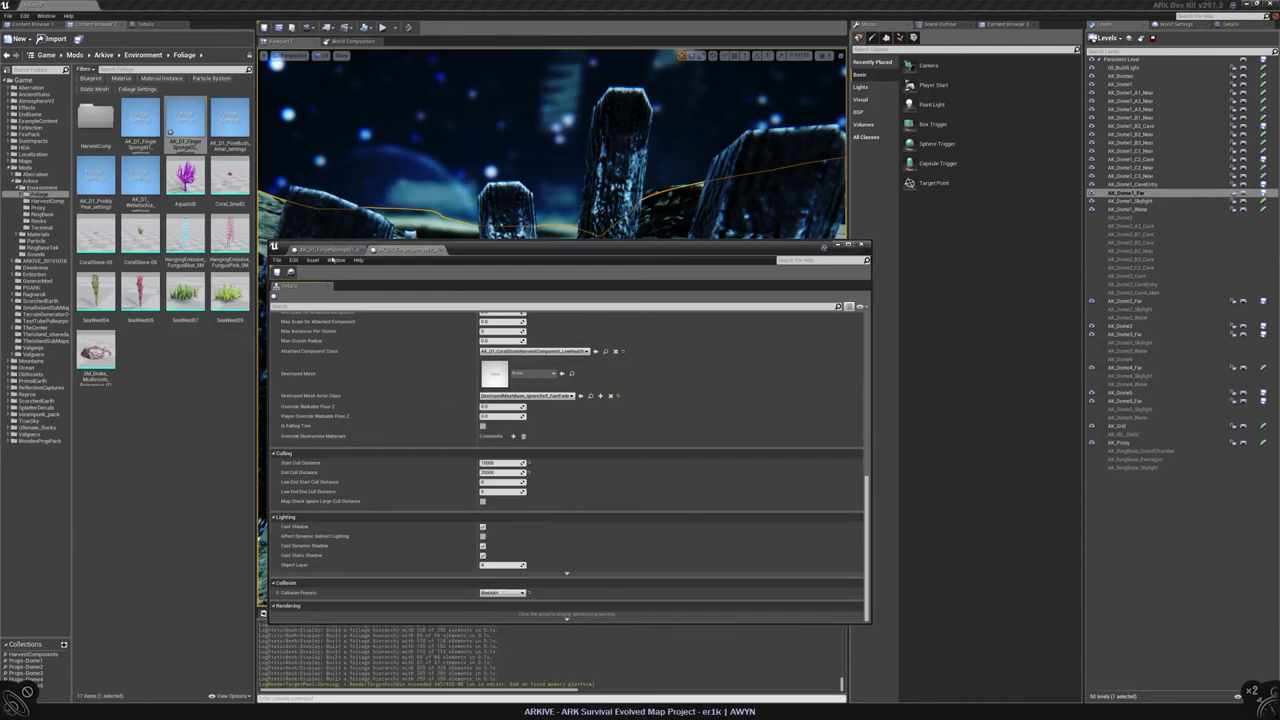
Step: Set the AK_D1_FingerSponge01 collision preset to BlockAll as well, save both finger sponge settings and return to the level viewport
{"action": "left_click", "coordinate": [503, 593]}
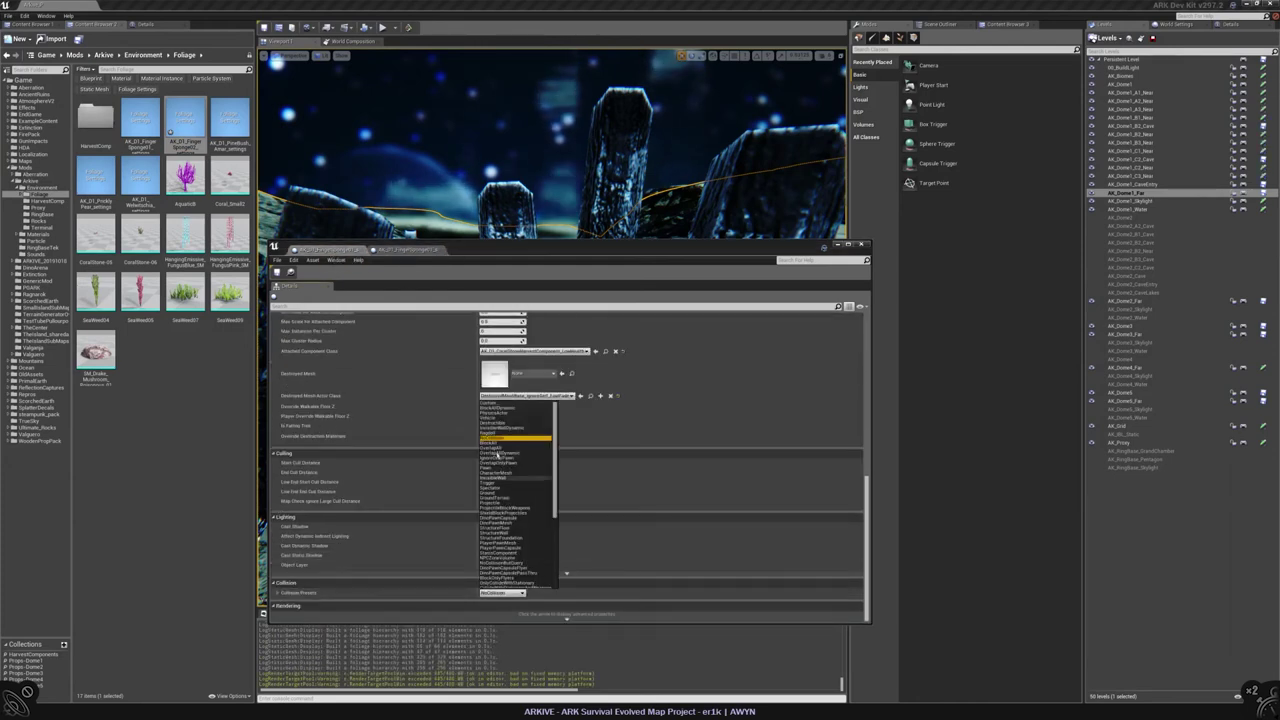
{"action": "key", "text": "ctrl+s"}
{"action": "left_click", "coordinate": [395, 249]}
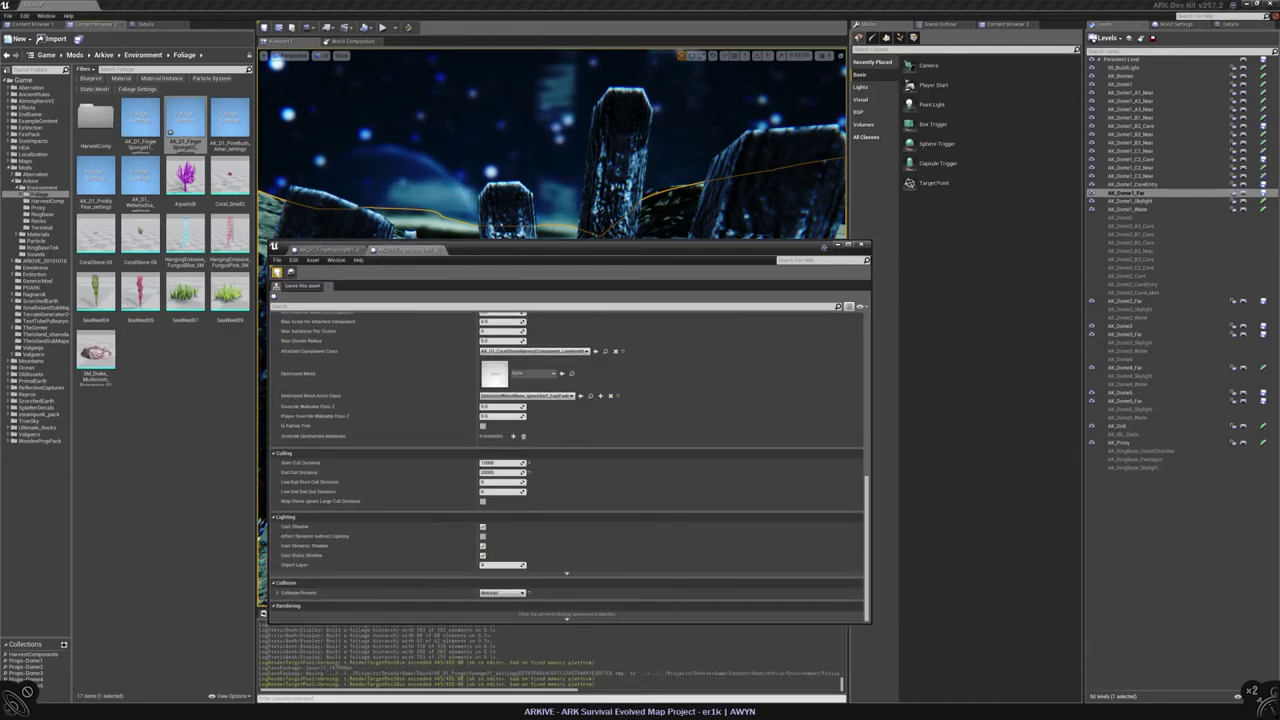
{"action": "left_click", "coordinate": [346, 38]}
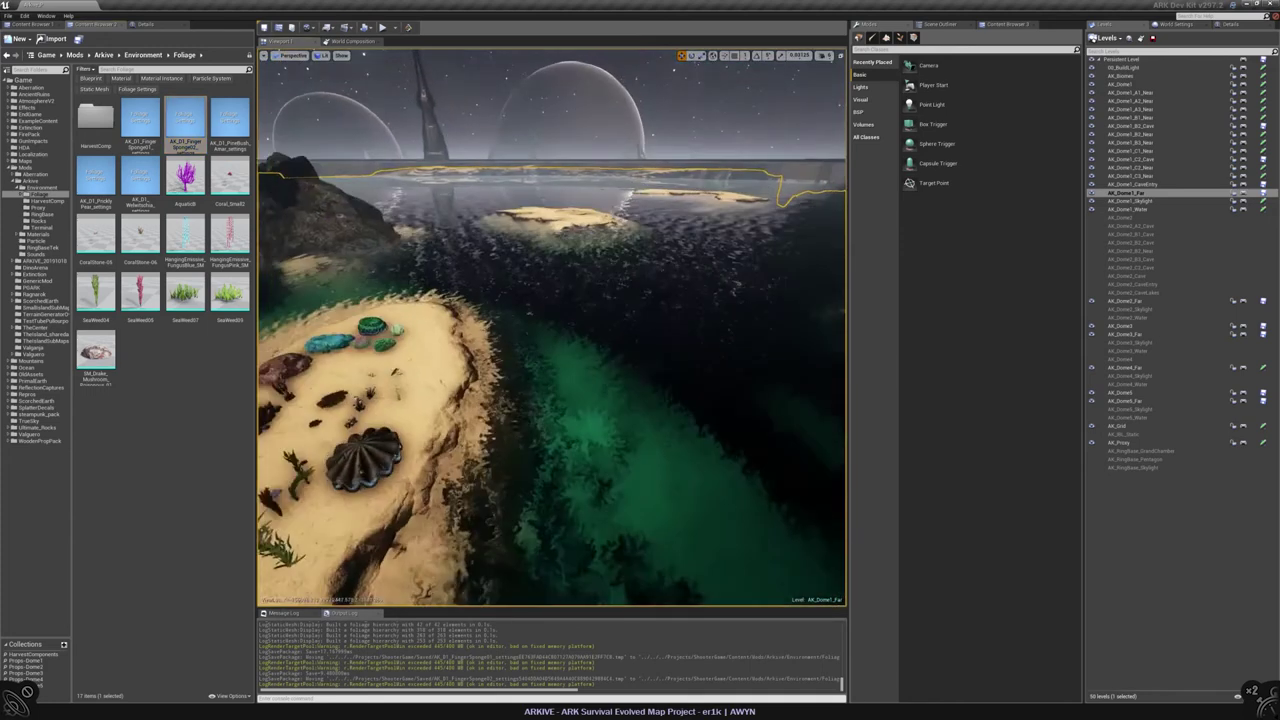
Step: Playtest underwater at Dome1, striking the finger sponges by hand to check their collision and harvesting, and end the play session
{"action": "right_click", "coordinate": [485, 340]}
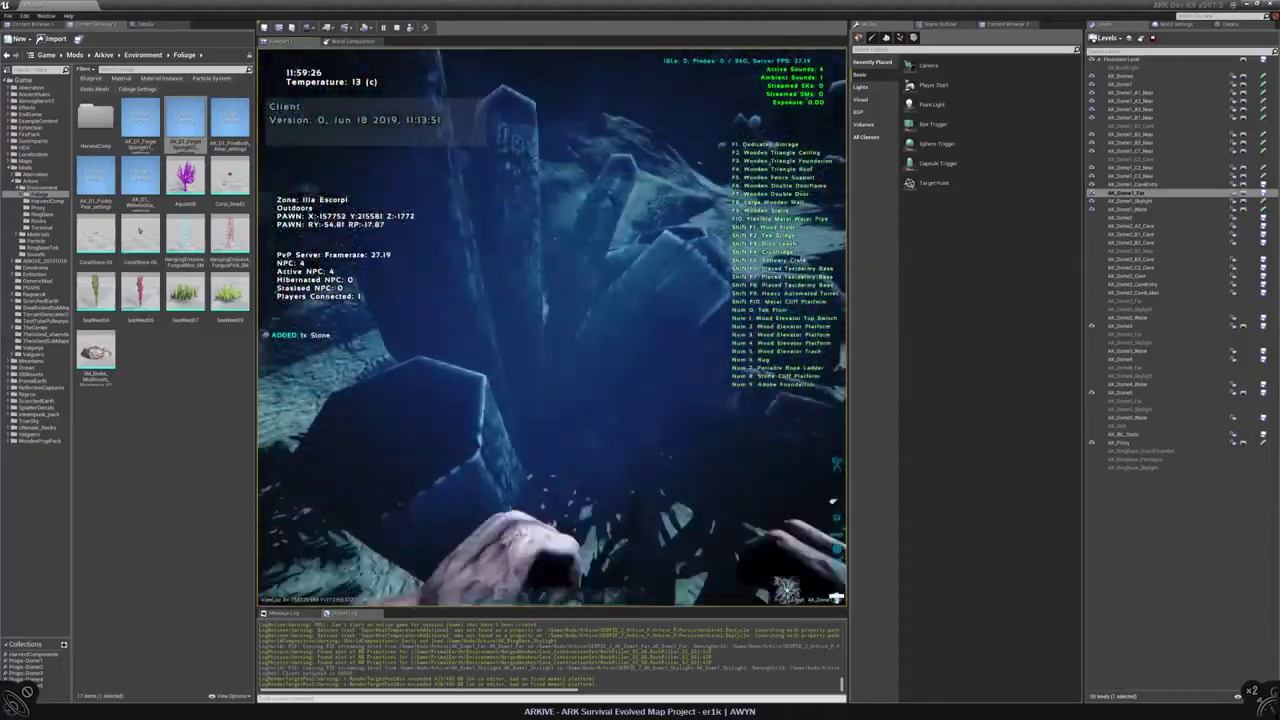
{"action": "left_click", "coordinate": [551, 327]}
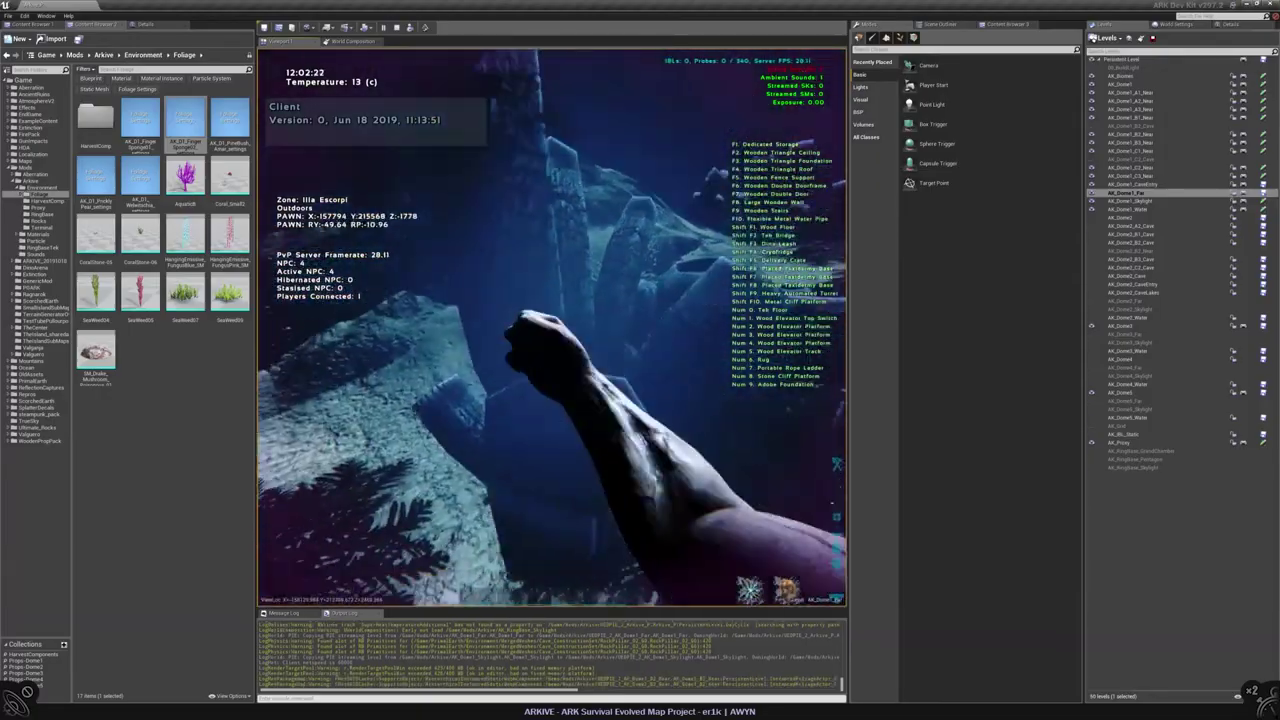
{"action": "left_click", "coordinate": [551, 327]}
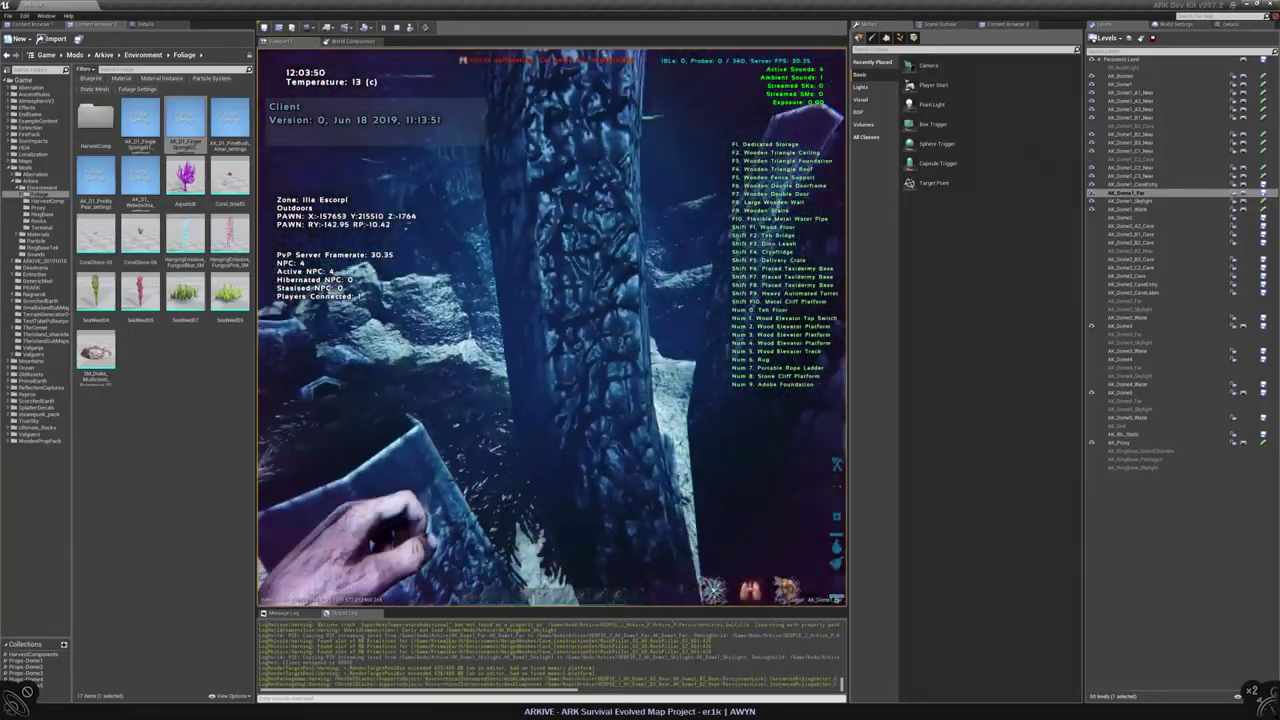
{"action": "key", "text": "Return"}
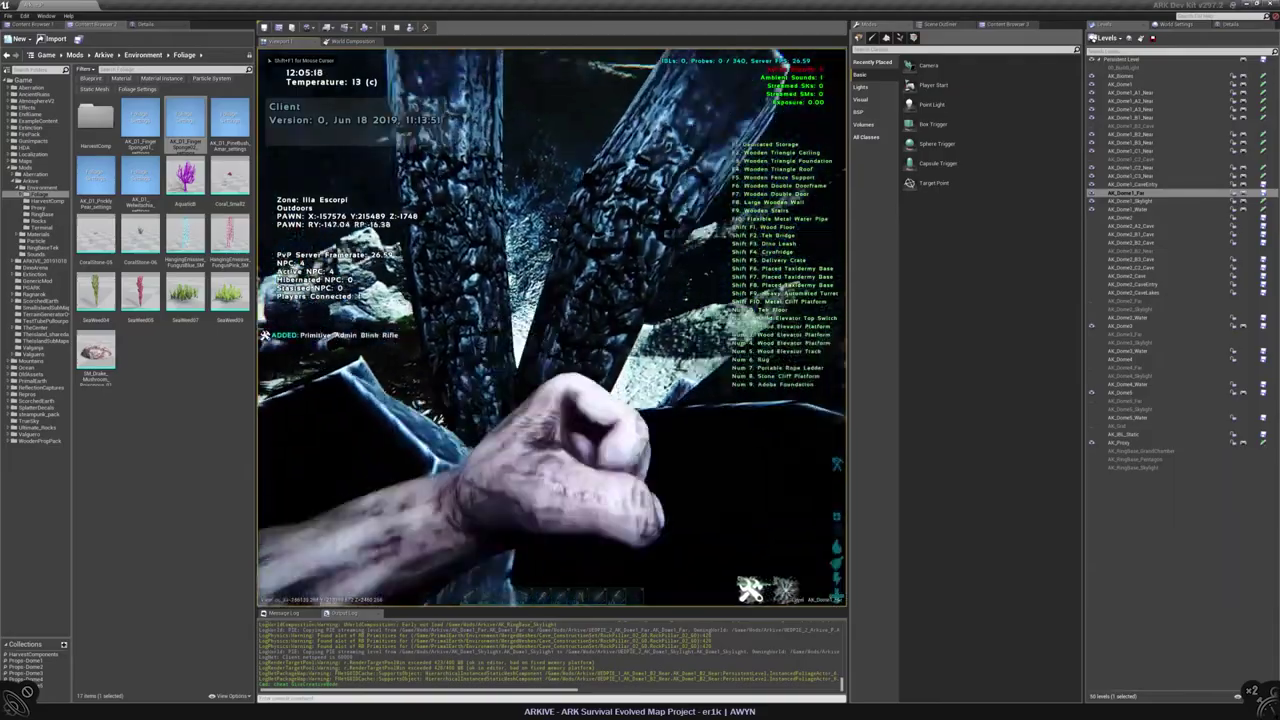
{"action": "key", "text": "w"}
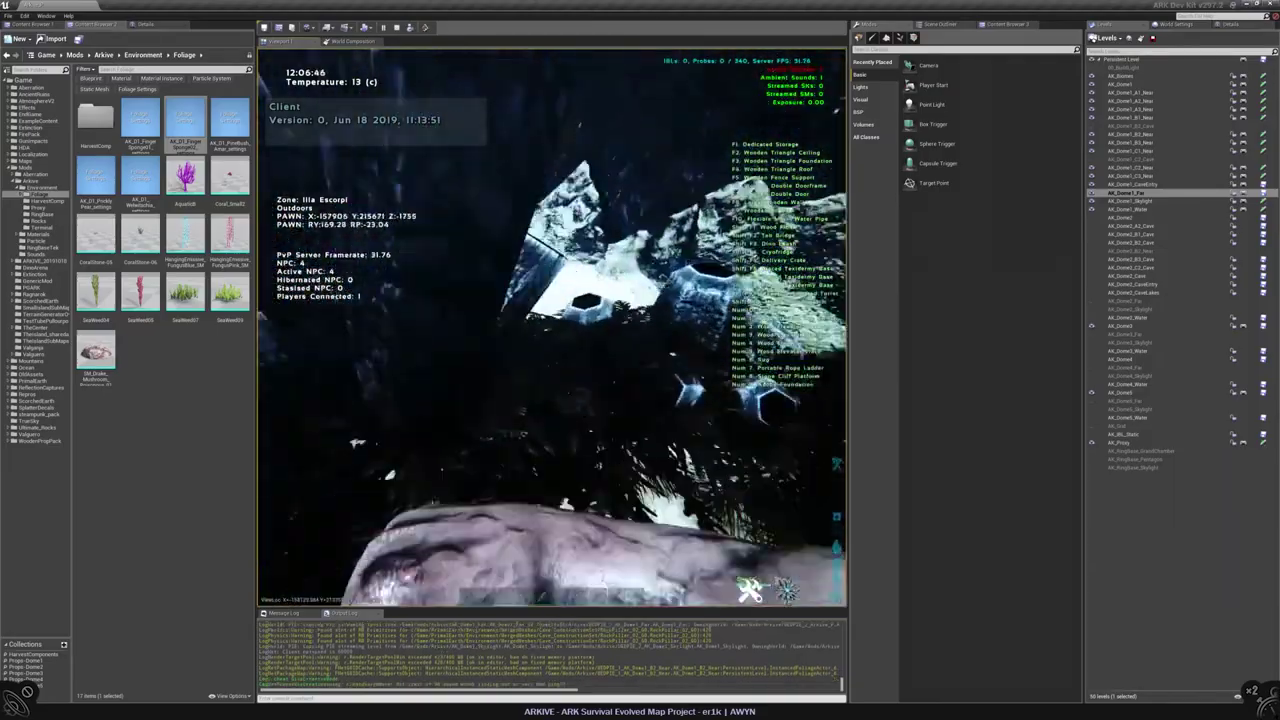
{"action": "left_click", "coordinate": [551, 327]}
{"action": "key", "text": "w"}
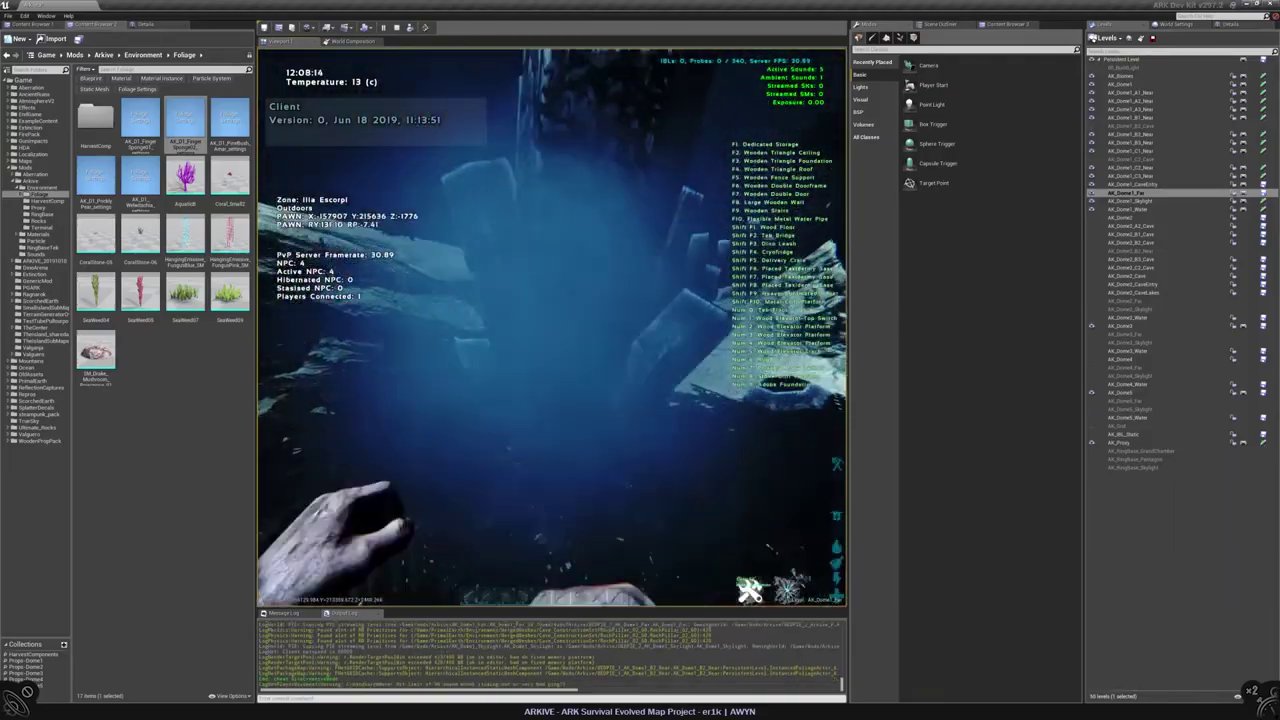
{"action": "key", "text": "Escape"}
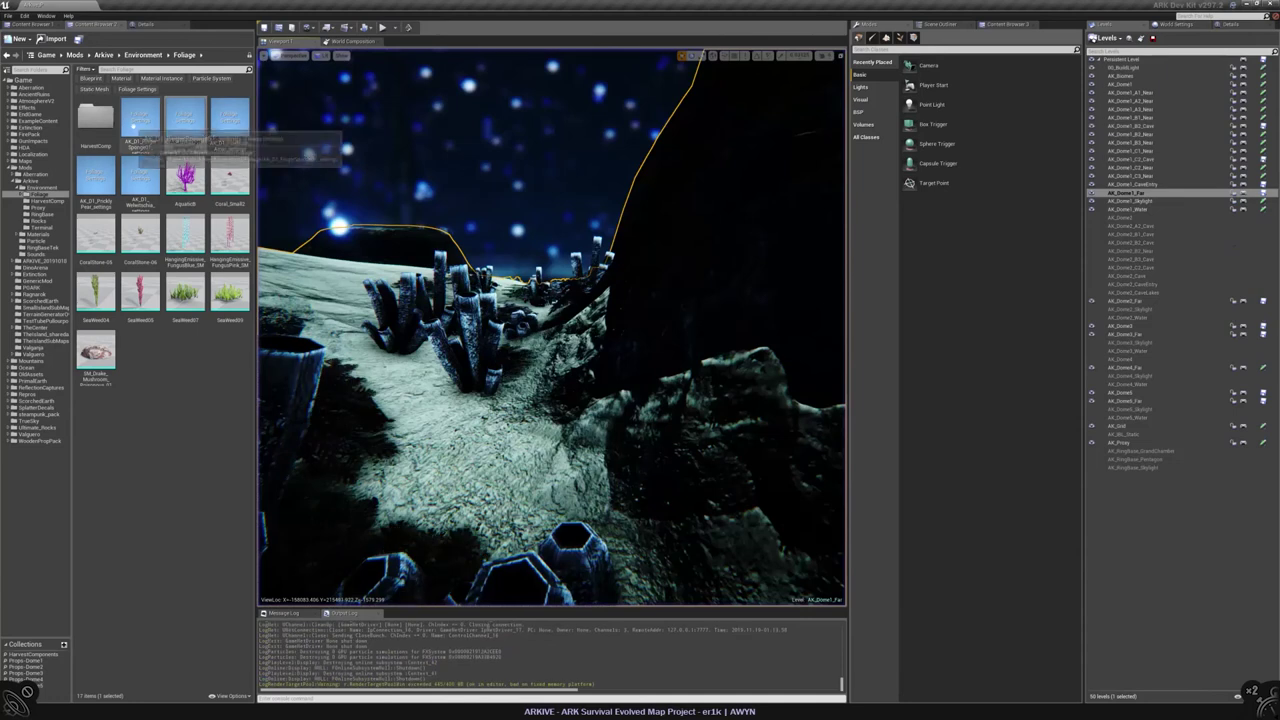
Step: Open the AK_D1_FingerSponge01 foliage settings and check the attached component class and the remaining clustering settings
{"action": "double_click", "coordinate": [140, 120]}
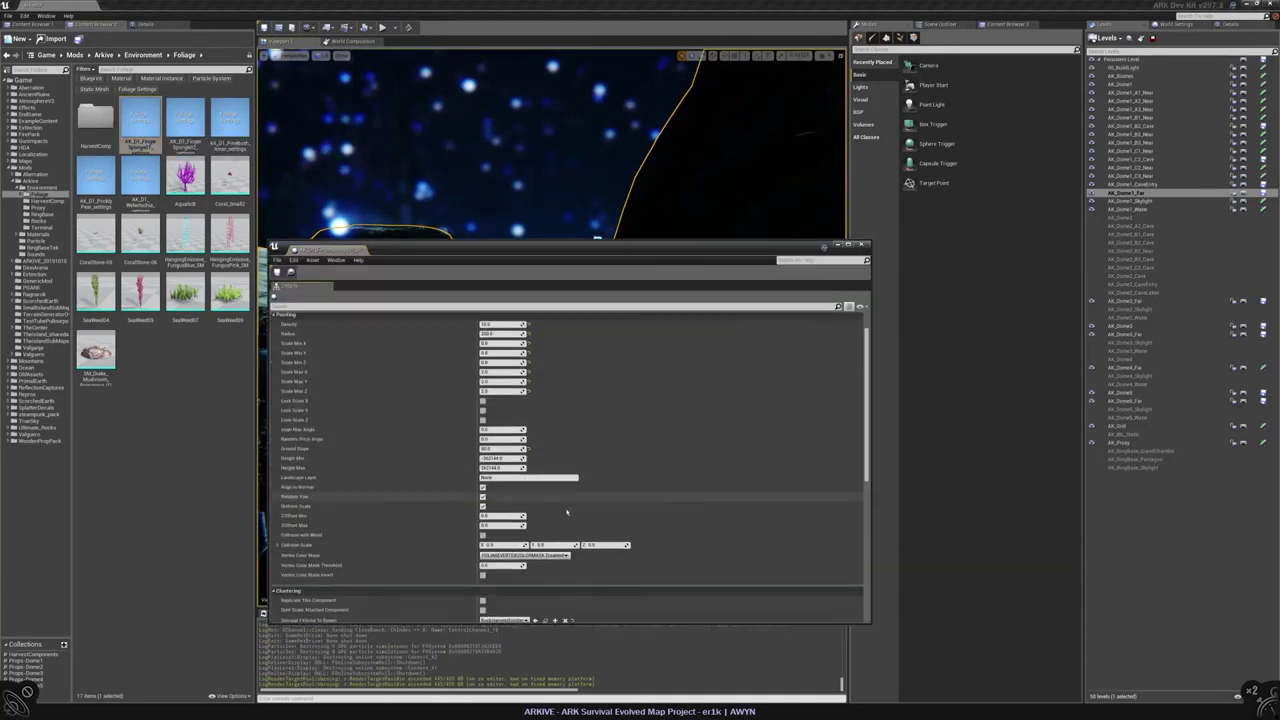
{"action": "scroll", "coordinate": [436, 488], "scroll_direction": "down", "scroll_amount": 6}
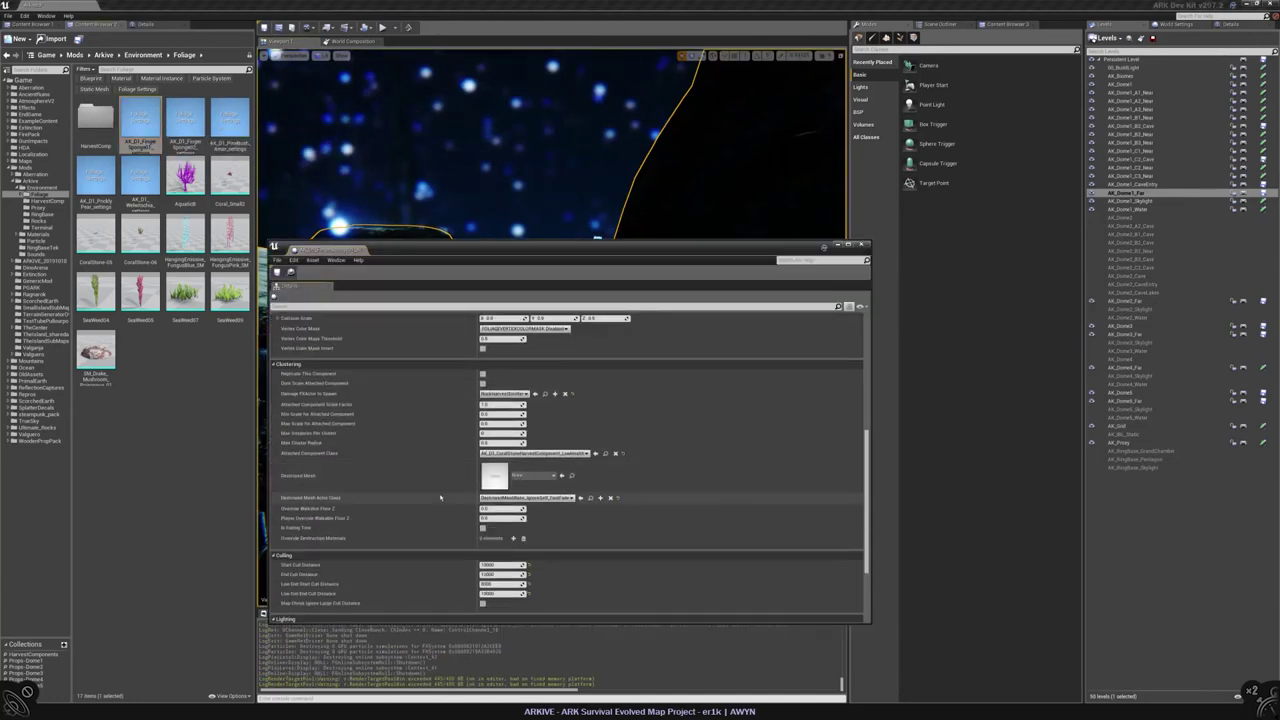
{"action": "scroll", "coordinate": [470, 500], "scroll_direction": "down", "scroll_amount": 4}
{"action": "scroll", "coordinate": [500, 515], "scroll_direction": "up", "scroll_amount": 15}
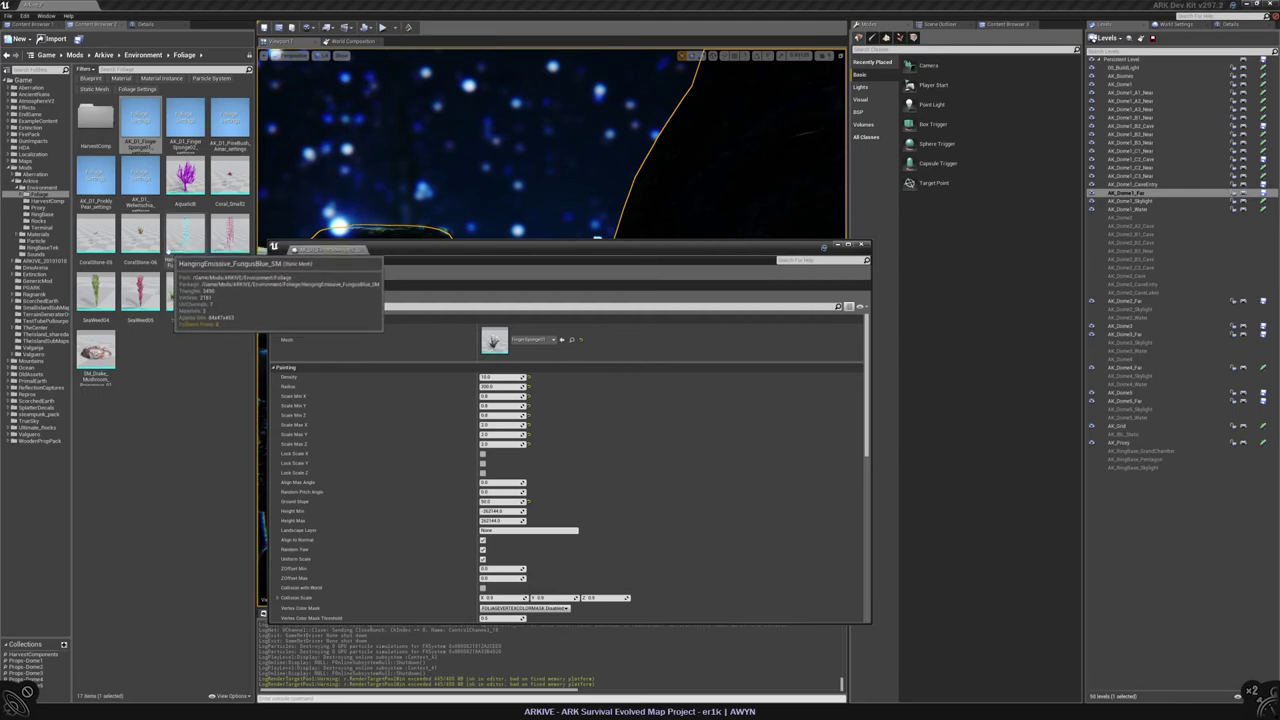
Step: In the AK_D1_CoralStoneHarvestComponent_LowHealth blueprint, lower Max Harvest Health and enable Is Single Unit Harvest
{"action": "double_click", "coordinate": [95, 115]}
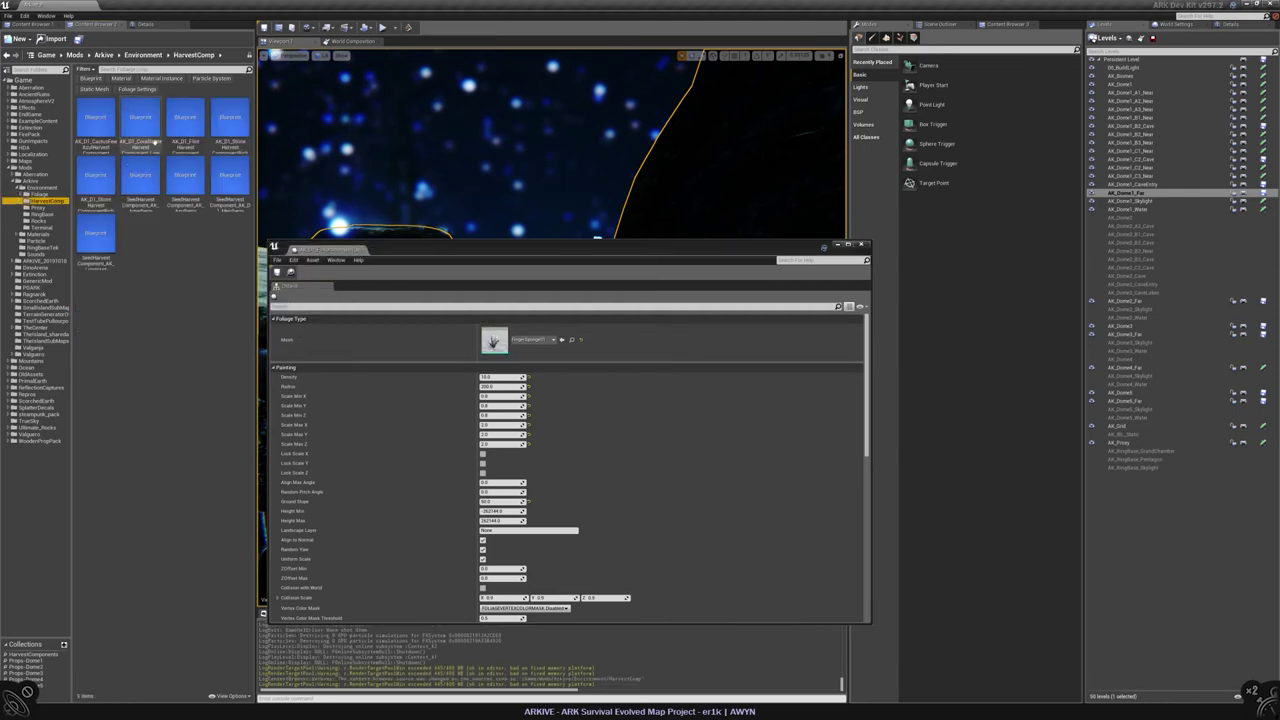
{"action": "double_click", "coordinate": [140, 117]}
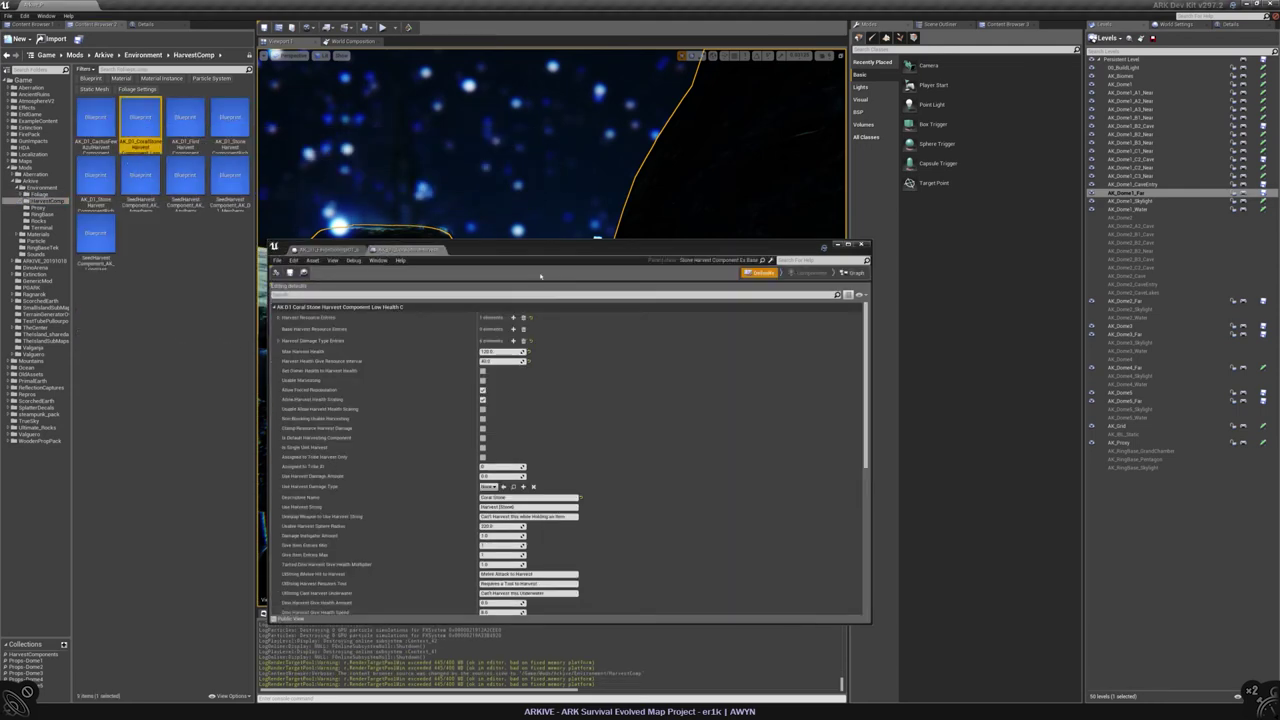
{"action": "left_click", "coordinate": [500, 351]}
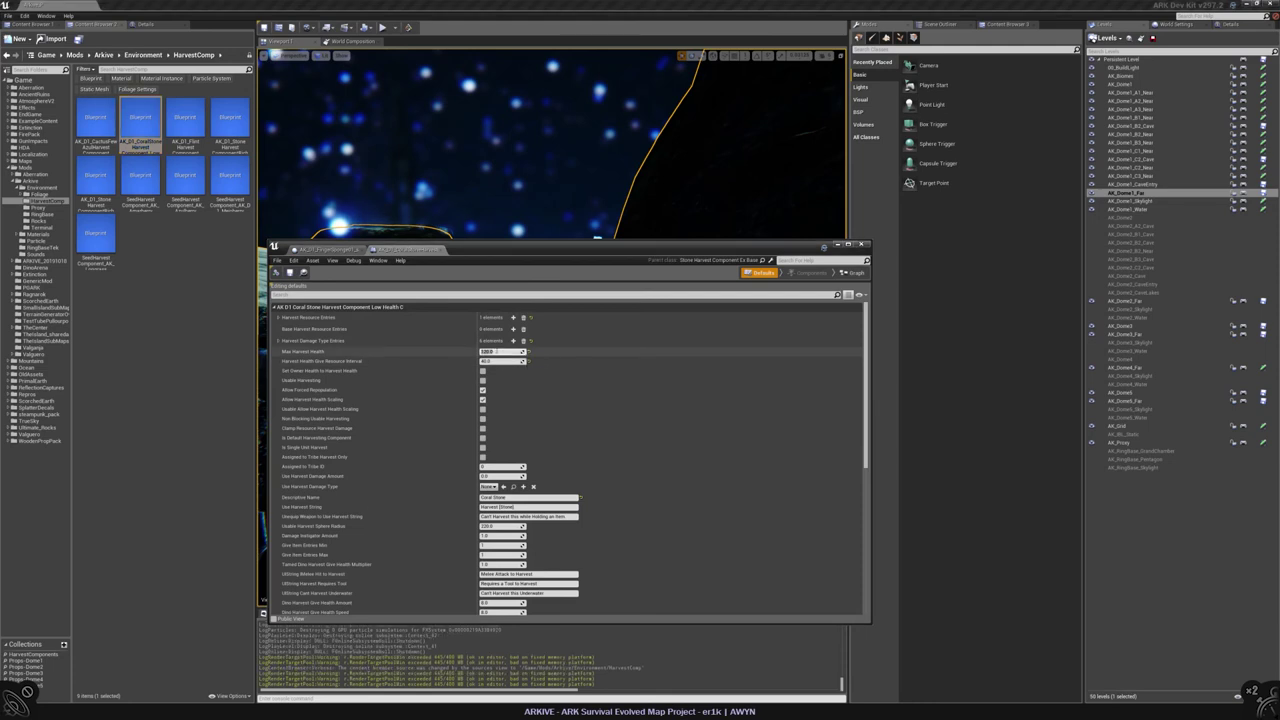
{"action": "type", "text": "800"}
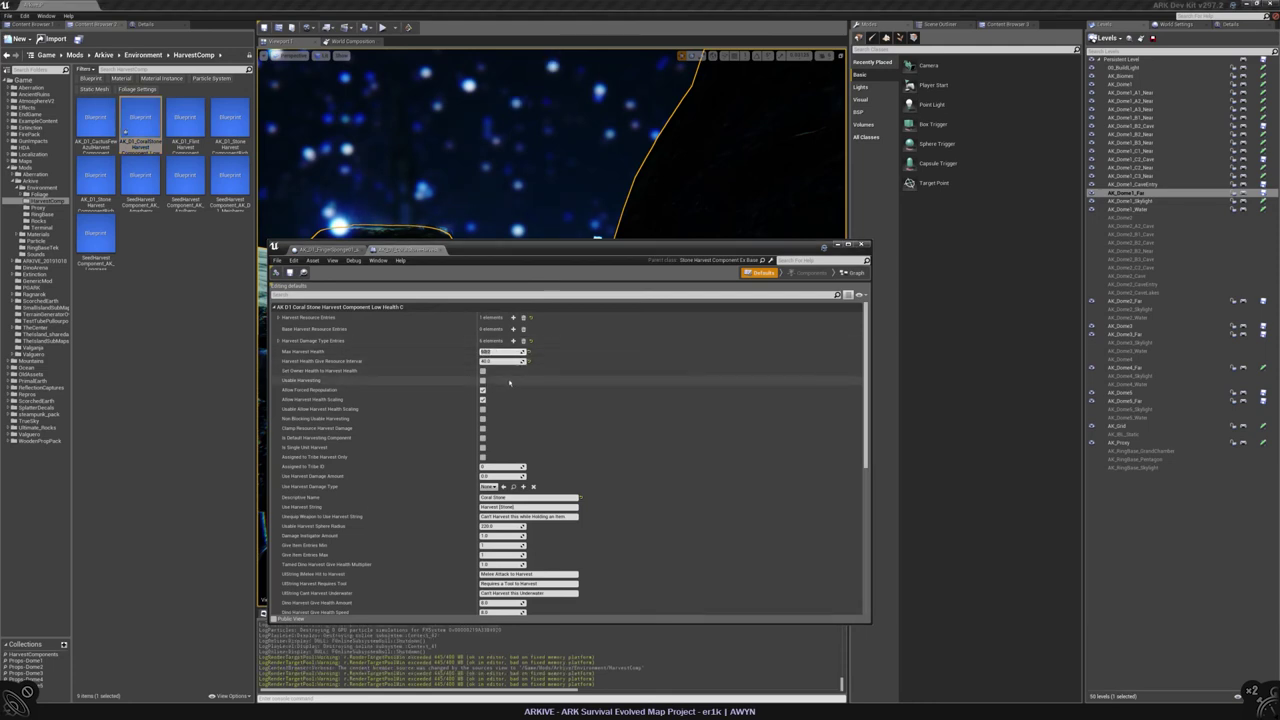
{"action": "scroll", "coordinate": [508, 382], "scroll_direction": "down", "scroll_amount": 1}
{"action": "scroll", "coordinate": [508, 382], "scroll_direction": "down", "scroll_amount": 1}
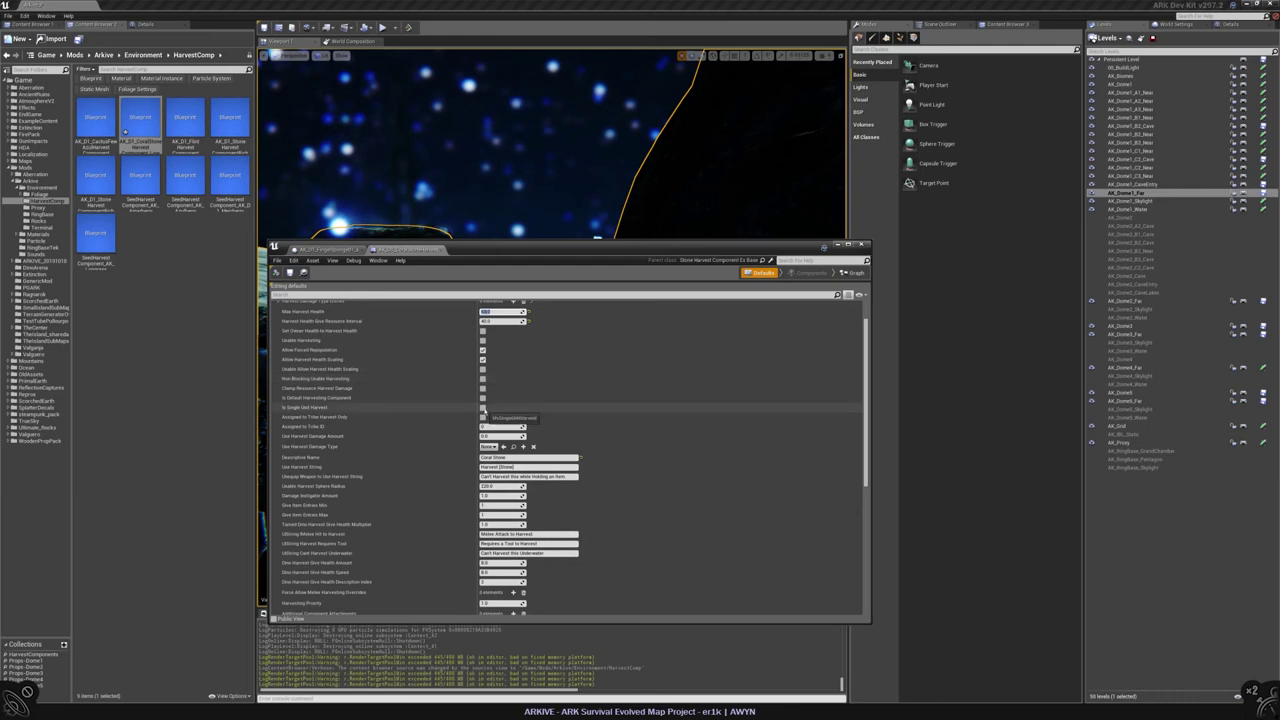
{"action": "left_click", "coordinate": [483, 408]}
{"action": "scroll", "coordinate": [500, 404], "scroll_direction": "up", "scroll_amount": 2}
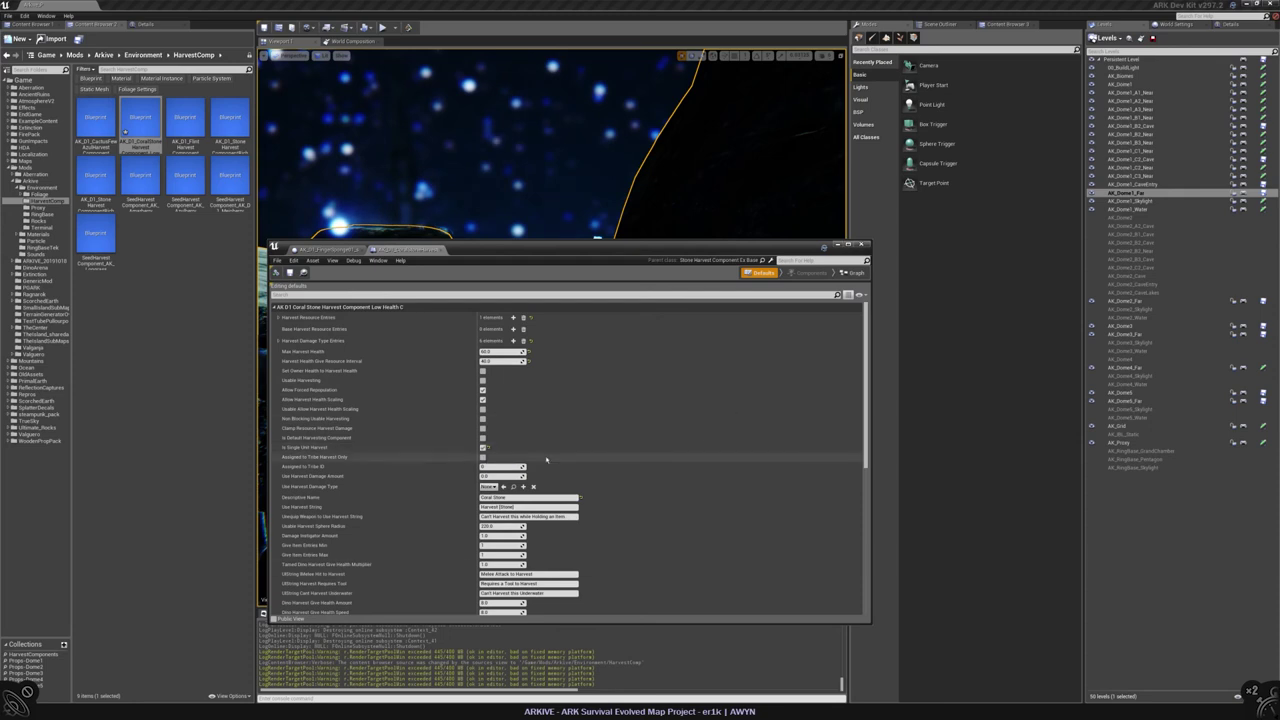
Step: Clear the coral stone component's Harvest Requires Tool text and change its Cant Harvest Underwater text to "Can Harvest this Underwater"
{"action": "scroll", "coordinate": [500, 500], "scroll_direction": "down", "scroll_amount": 3}
{"action": "left_click", "coordinate": [502, 517]}
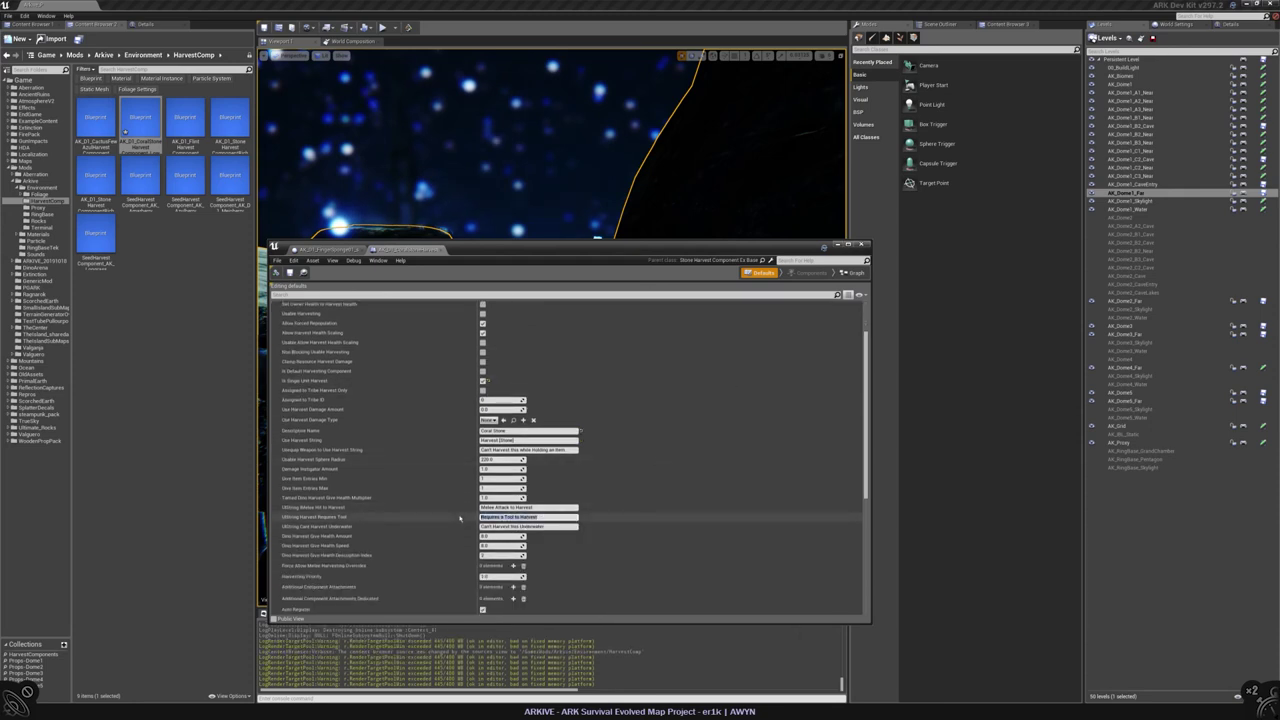
{"action": "key", "text": "BackSpace"}
{"action": "scroll", "coordinate": [475, 456], "scroll_direction": "down", "scroll_amount": 2}
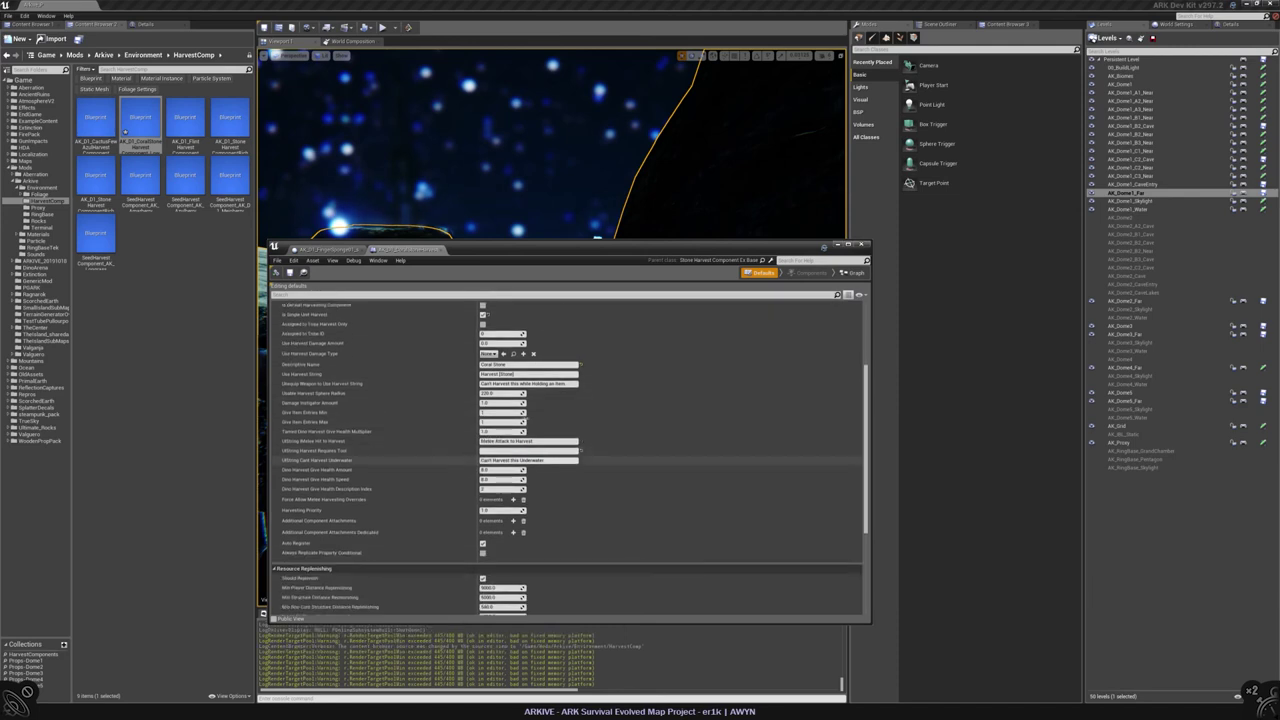
{"action": "left_click", "coordinate": [525, 460]}
{"action": "key", "text": "BackSpace"}
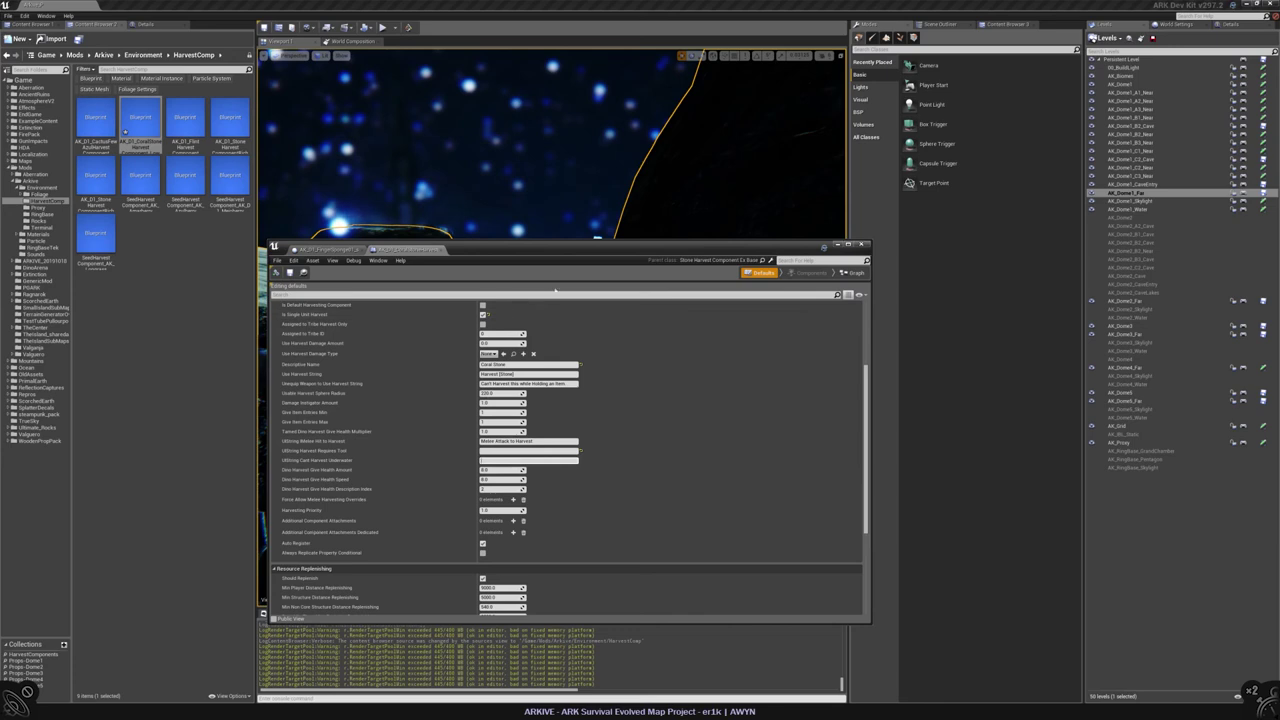
{"action": "type", "text": "Can't harvest this Underwater"}
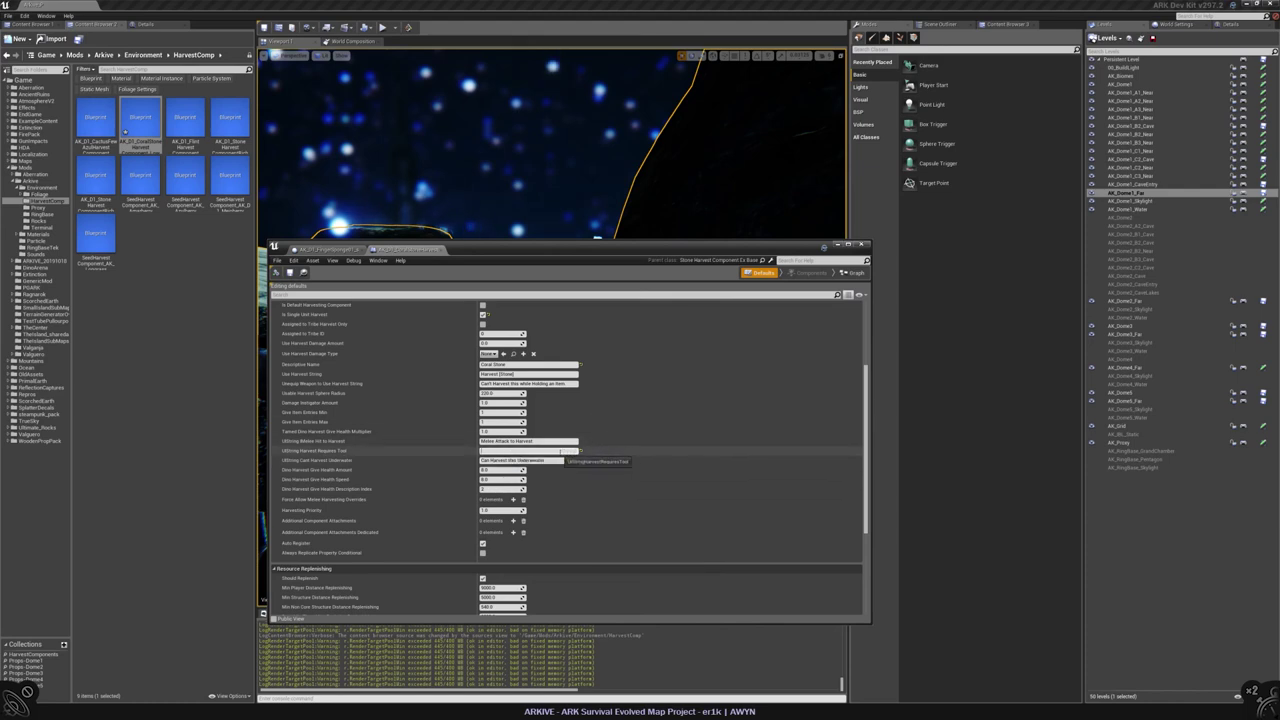
Step: Open the AK_D1_FlintHarvestComponent blueprint and compare its harvest text settings with those of the coral stone component
{"action": "left_click", "coordinate": [188, 118]}
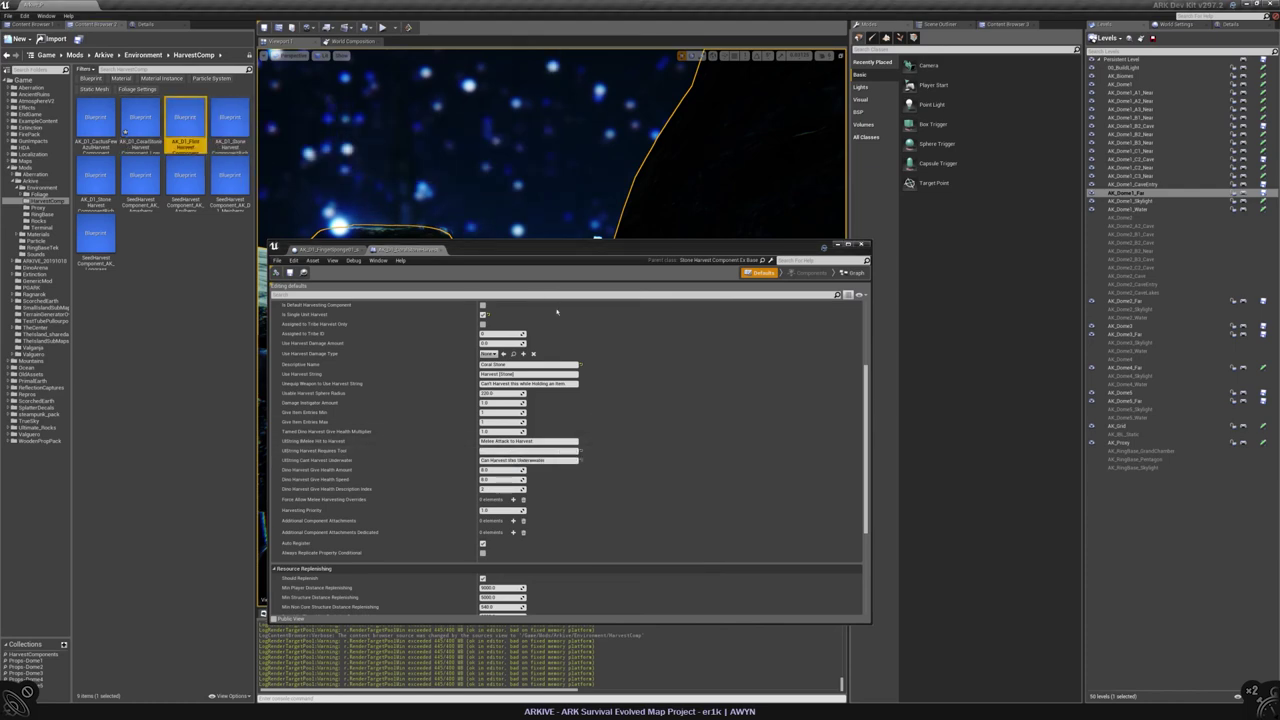
{"action": "scroll", "coordinate": [613, 385], "scroll_direction": "down", "scroll_amount": 1}
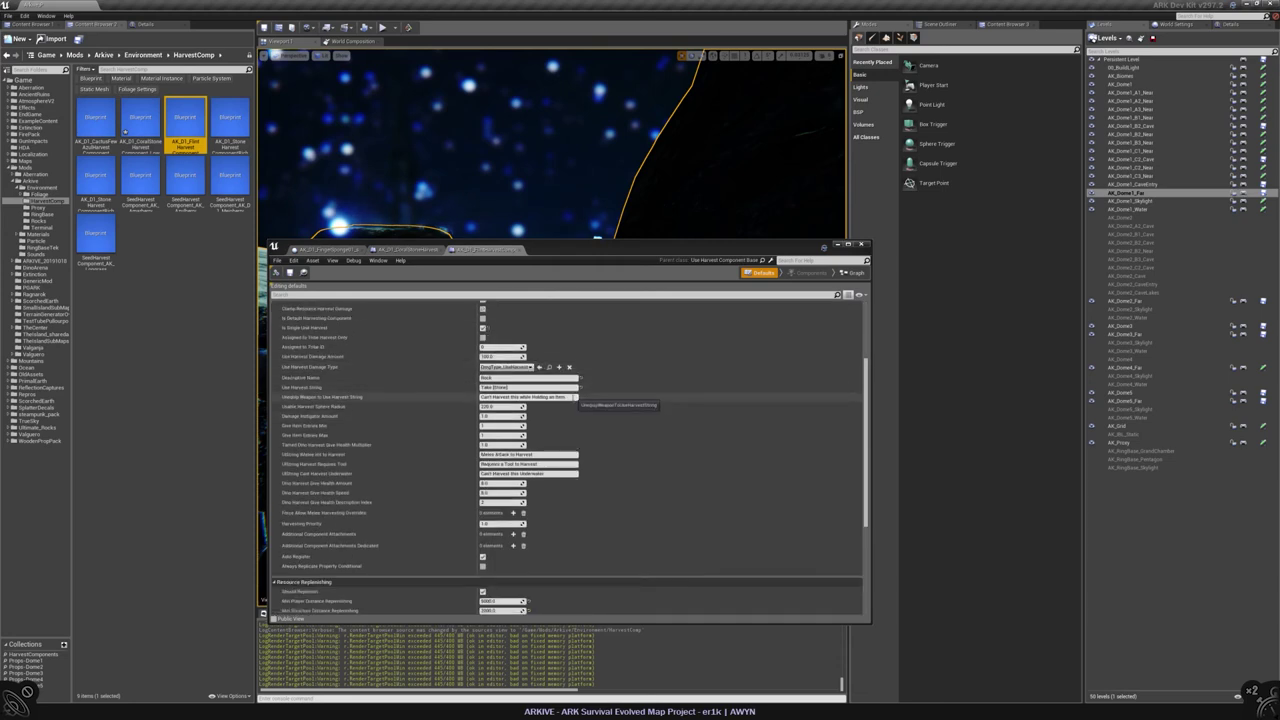
{"action": "left_click", "coordinate": [560, 397]}
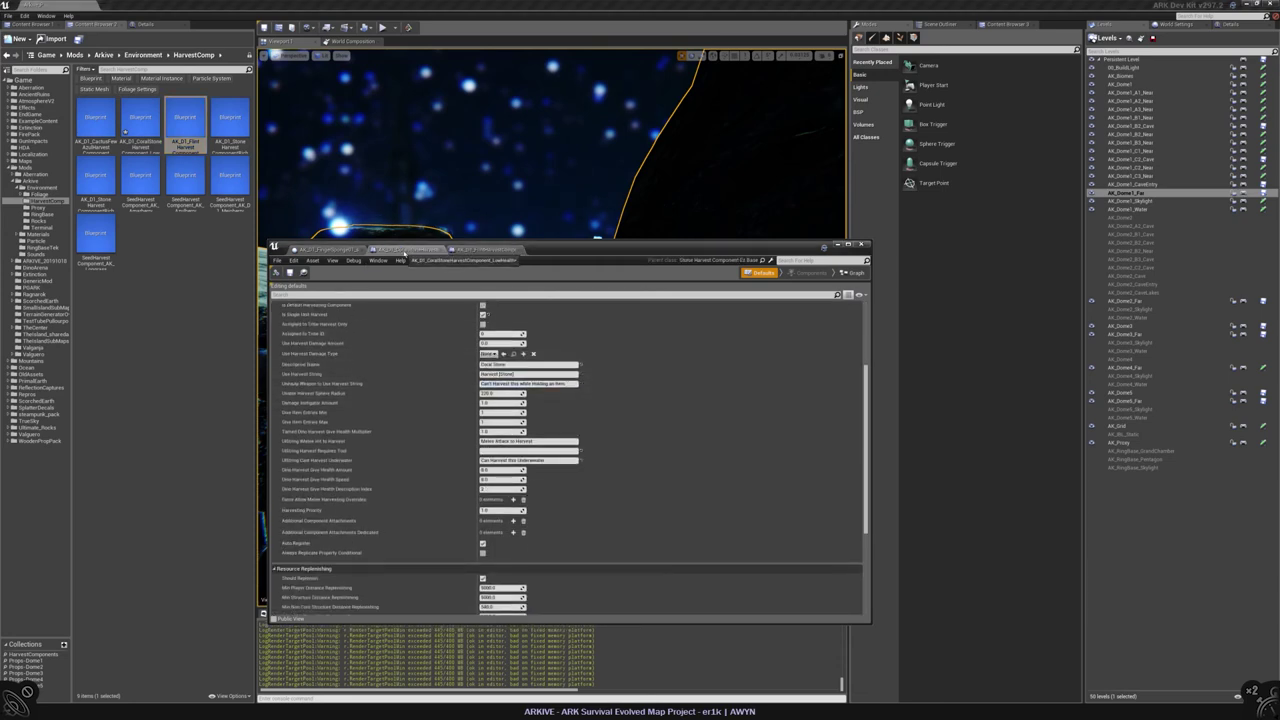
{"action": "left_click", "coordinate": [461, 282]}
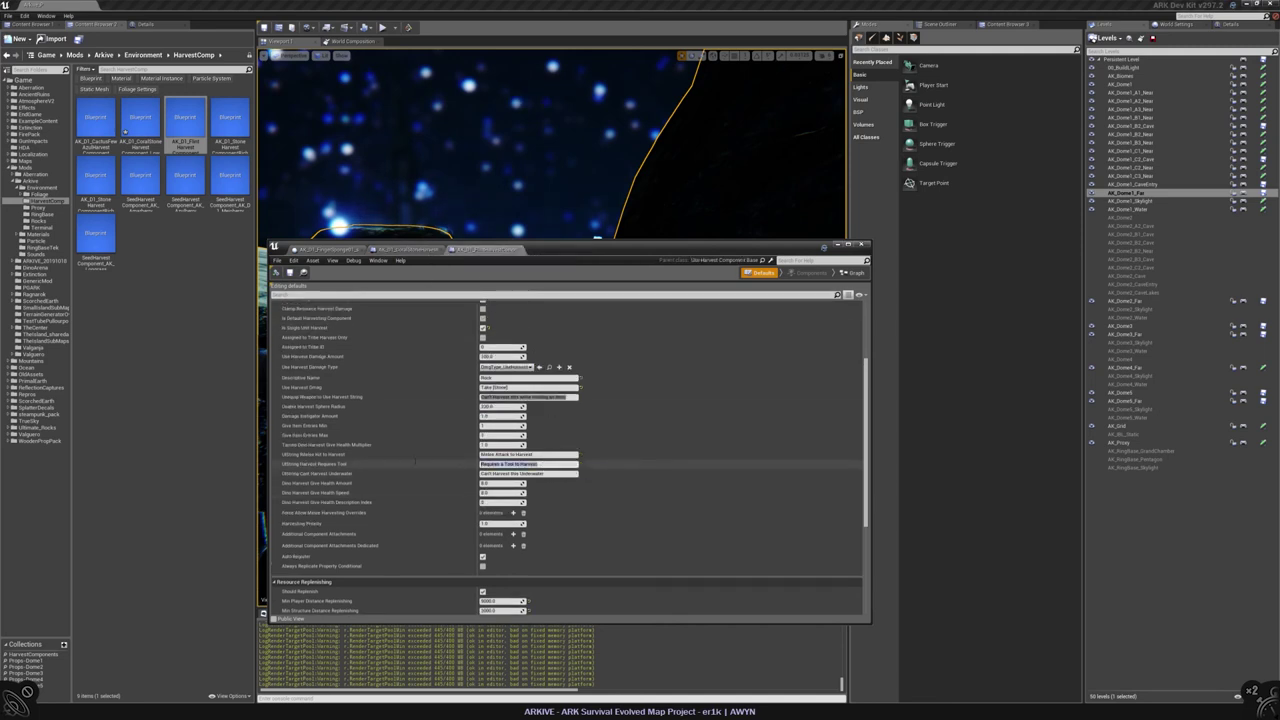
Step: Save the flint and coral stone harvest components and close their editors
{"action": "key", "text": "ctrl+s"}
{"action": "key", "text": "ctrl+w"}
{"action": "left_click", "coordinate": [290, 272]}
{"action": "left_click", "coordinate": [441, 249]}
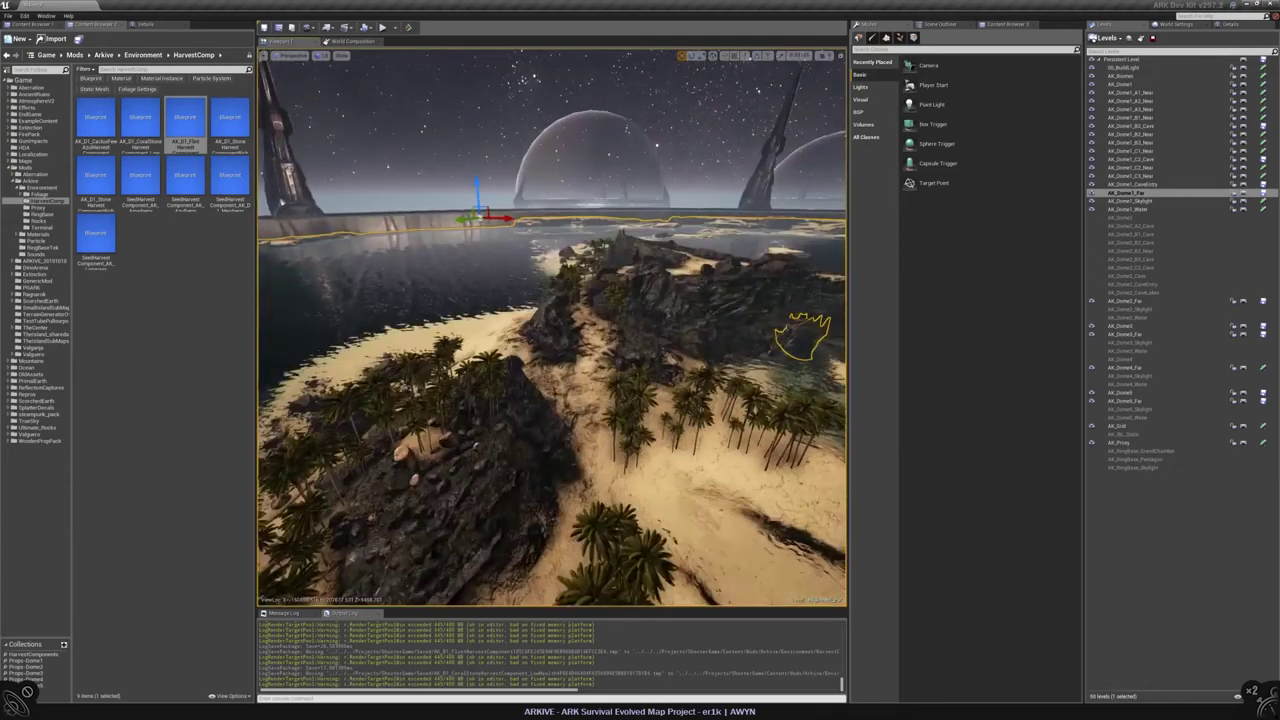
Step: Clear the selection and inspect the Dome1 island and the rocks and sponges on its surrounding seabed
{"action": "key", "text": "Escape"}
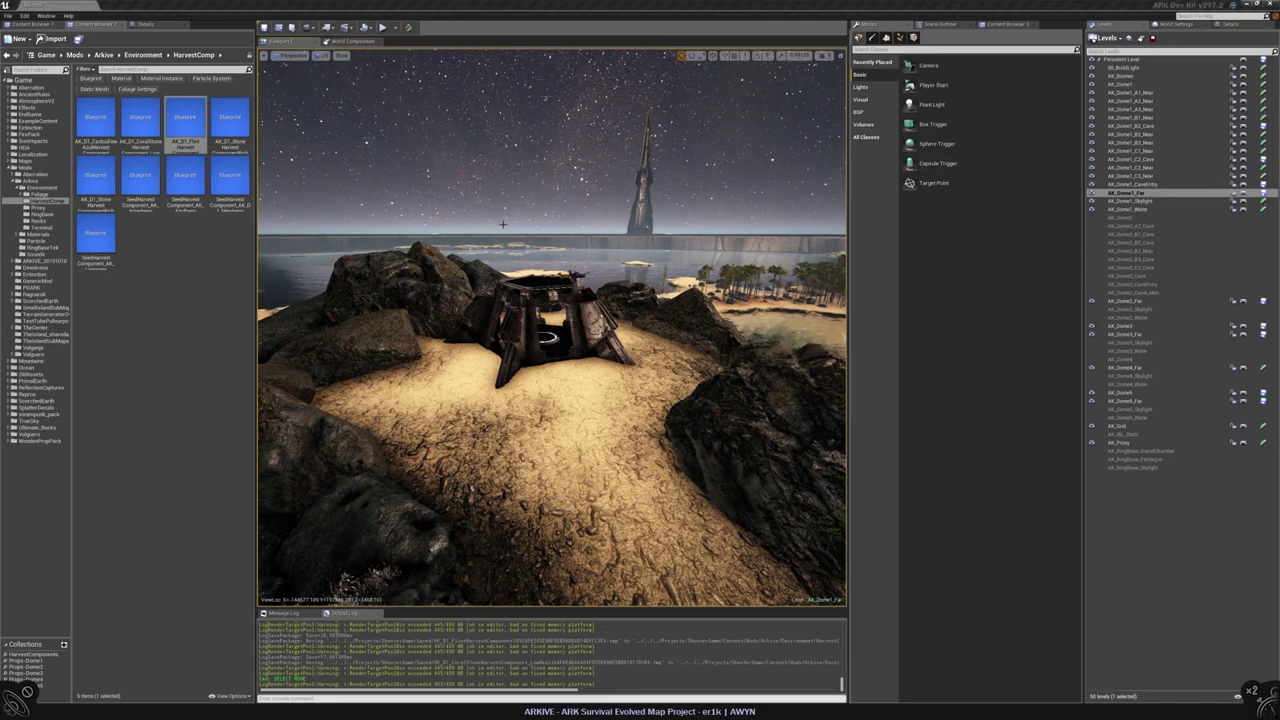
{"action": "mouse_move", "coordinate": [551, 327]}
{"action": "right_mouse_down"}
{"action": "mouse_move", "coordinate": [551, 410]}
{"action": "mouse_move", "coordinate": [551, 338]}
{"action": "mouse_move", "coordinate": [600, 338]}
{"action": "mouse_move", "coordinate": [560, 338]}
{"action": "mouse_move", "coordinate": [565, 385]}
{"action": "mouse_move", "coordinate": [565, 372]}
{"action": "mouse_move", "coordinate": [575, 378]}
{"action": "mouse_move", "coordinate": [565, 360]}
{"action": "mouse_move", "coordinate": [565, 390]}
{"action": "mouse_move", "coordinate": [565, 340]}
{"action": "right_mouse_up"}
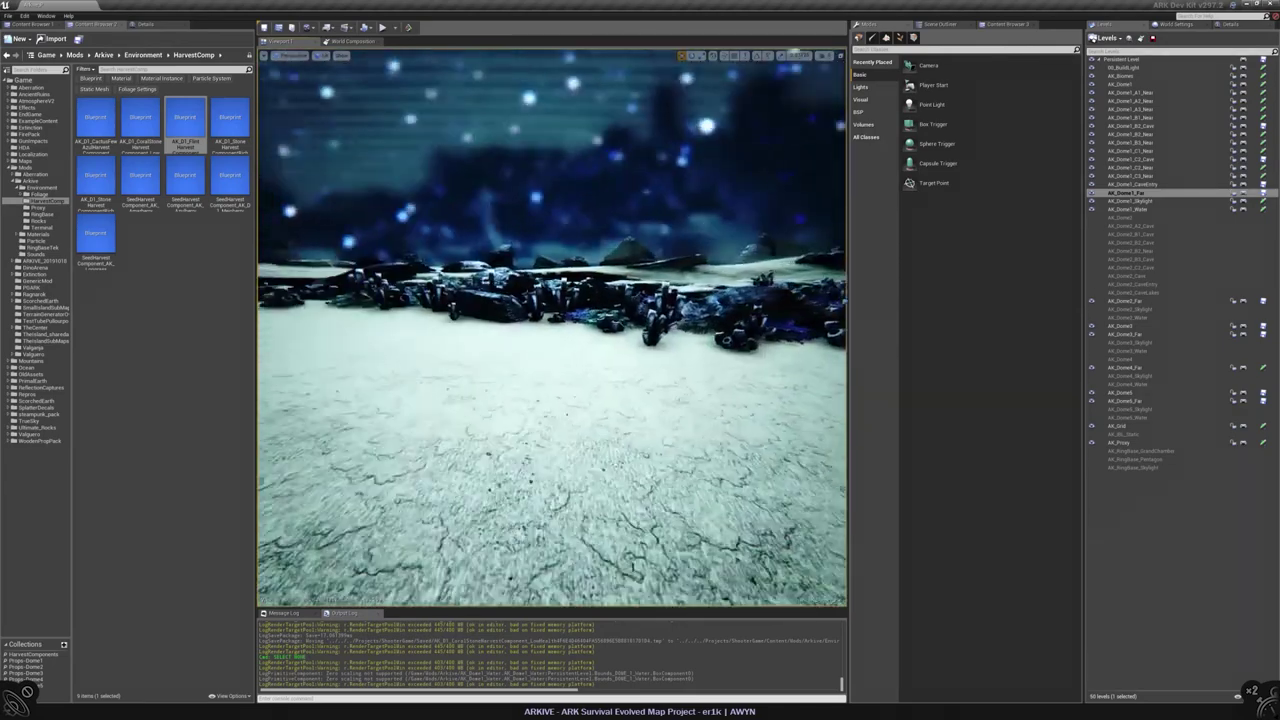
{"action": "right_click_drag", "start_coordinate": [565, 340], "coordinate": [565, 350]}
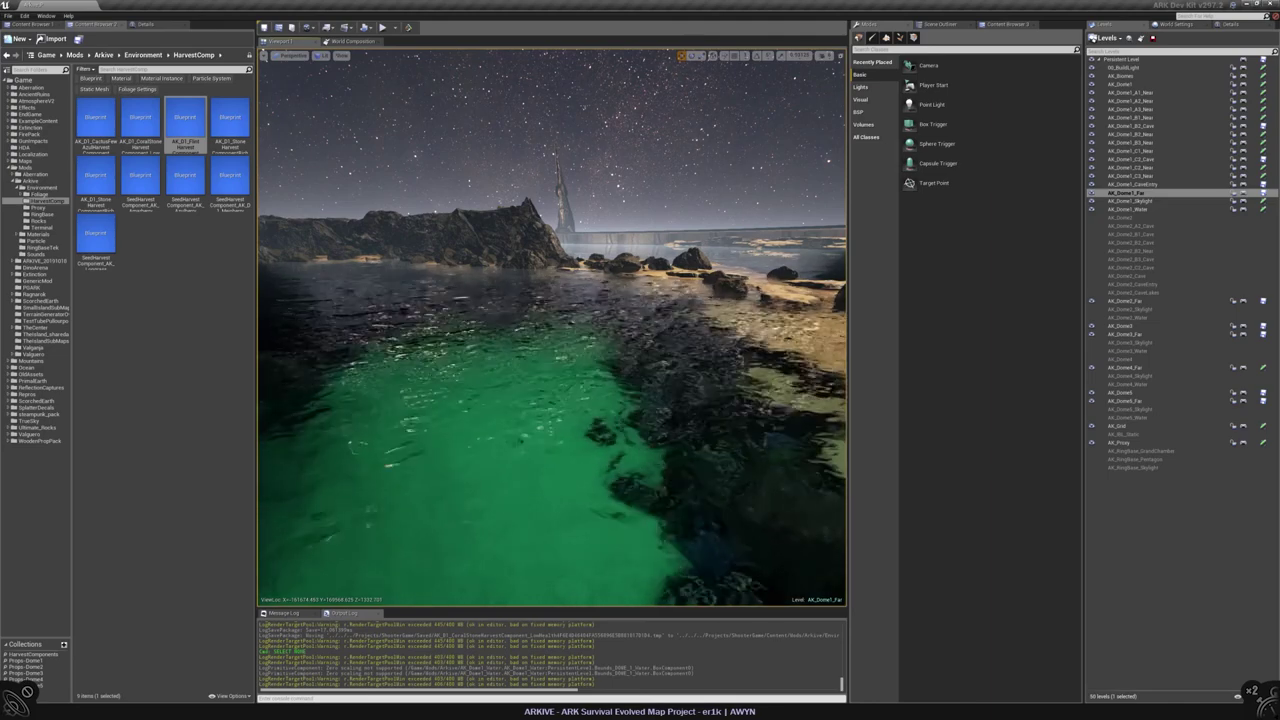
{"action": "right_click_drag", "start_coordinate": [552, 330], "coordinate": [552, 340]}
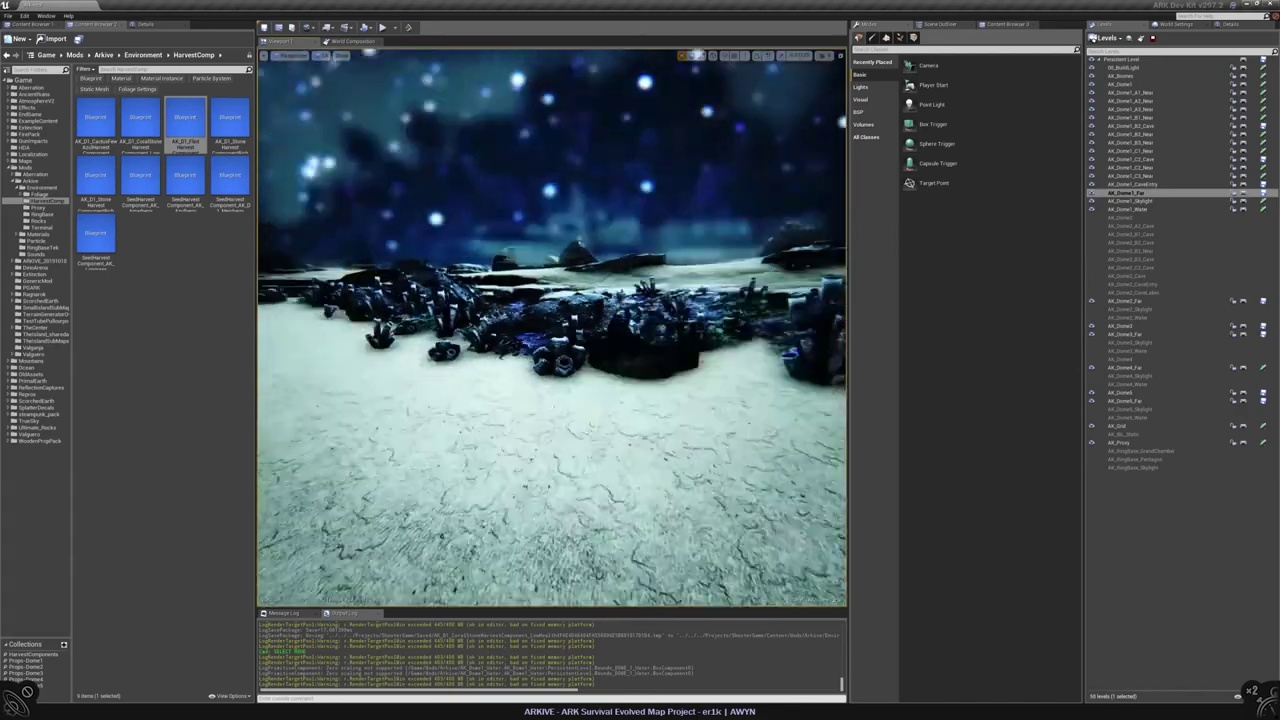
{"action": "right_click_drag", "start_coordinate": [552, 340], "coordinate": [552, 391]}
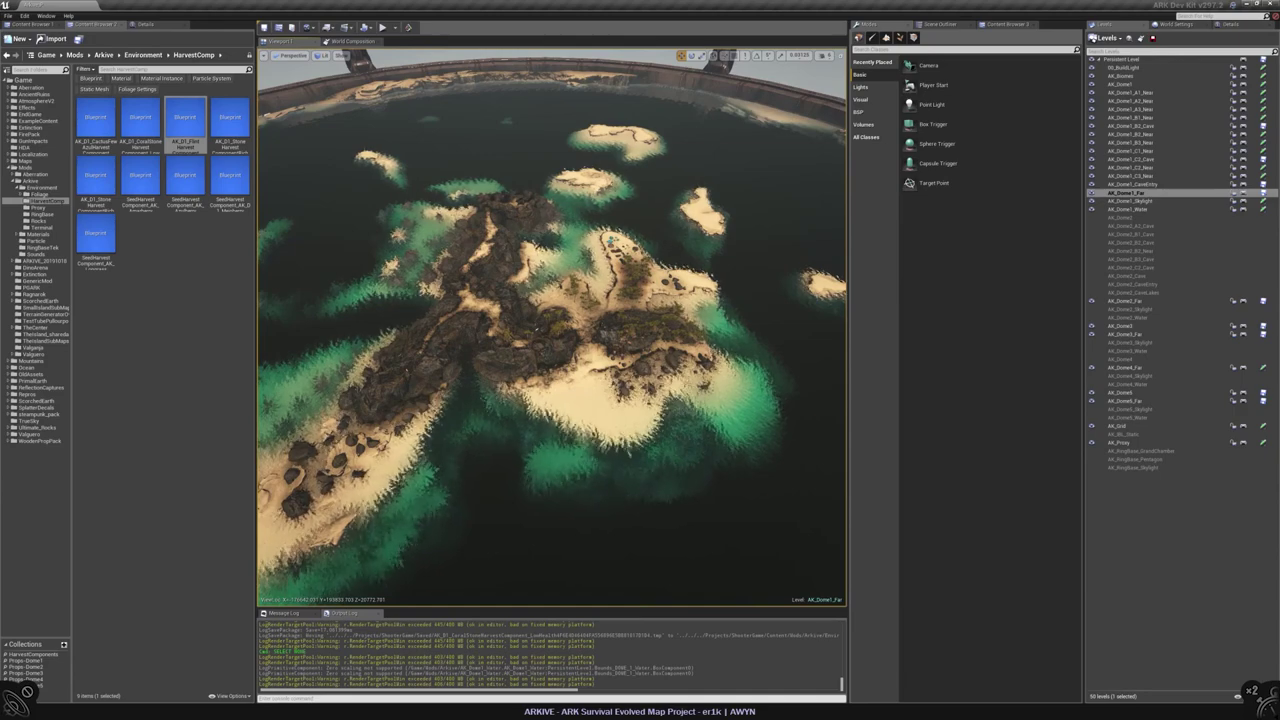
Step: Hide the AK_Dome1_Water level and survey the exposed Dome1 seabed for its rock and foliage coverage
{"action": "right_click_drag", "start_coordinate": [552, 391], "coordinate": [552, 412]}
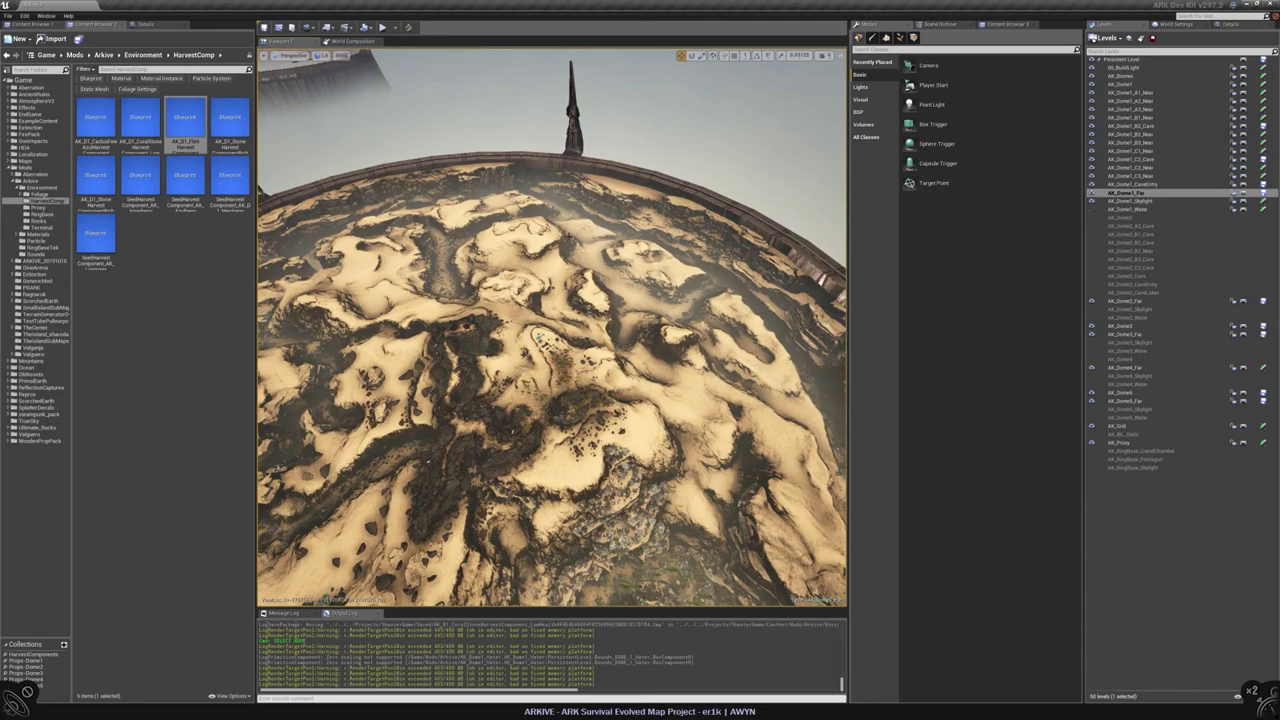
{"action": "right_click_drag", "start_coordinate": [552, 412], "coordinate": [552, 415]}
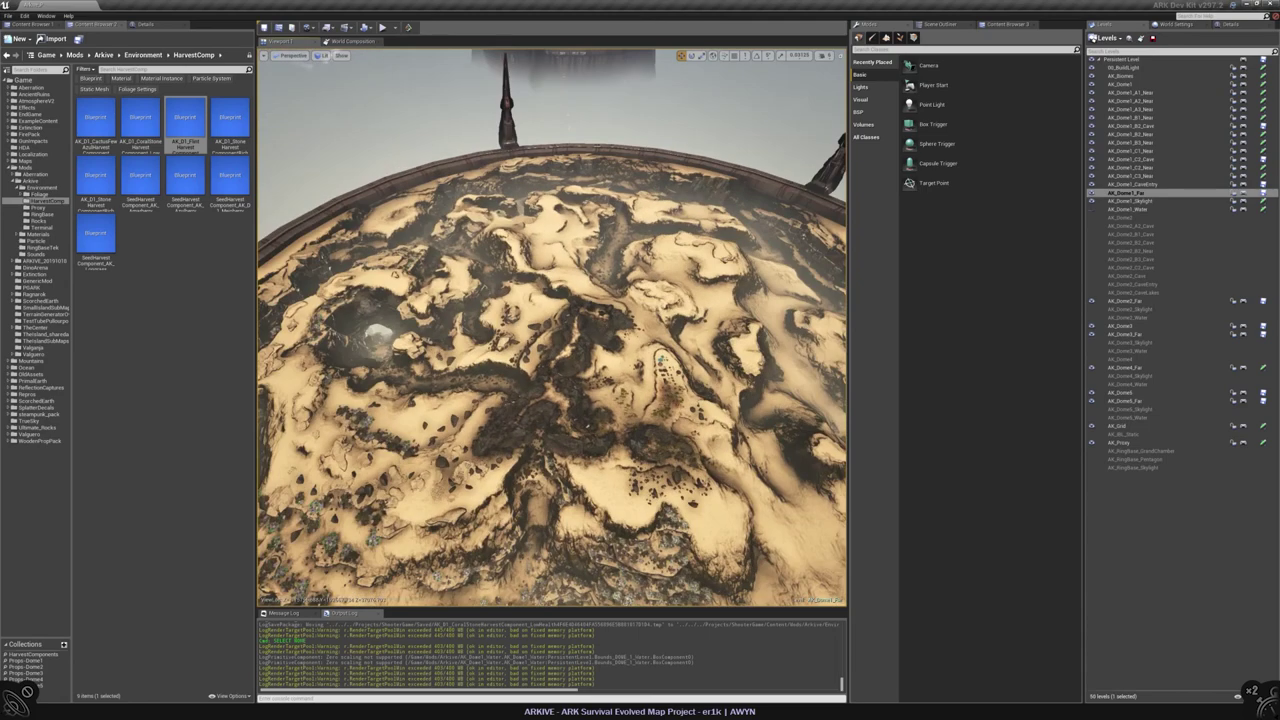
{"action": "right_click_drag", "start_coordinate": [547, 229], "coordinate": [547, 229]}
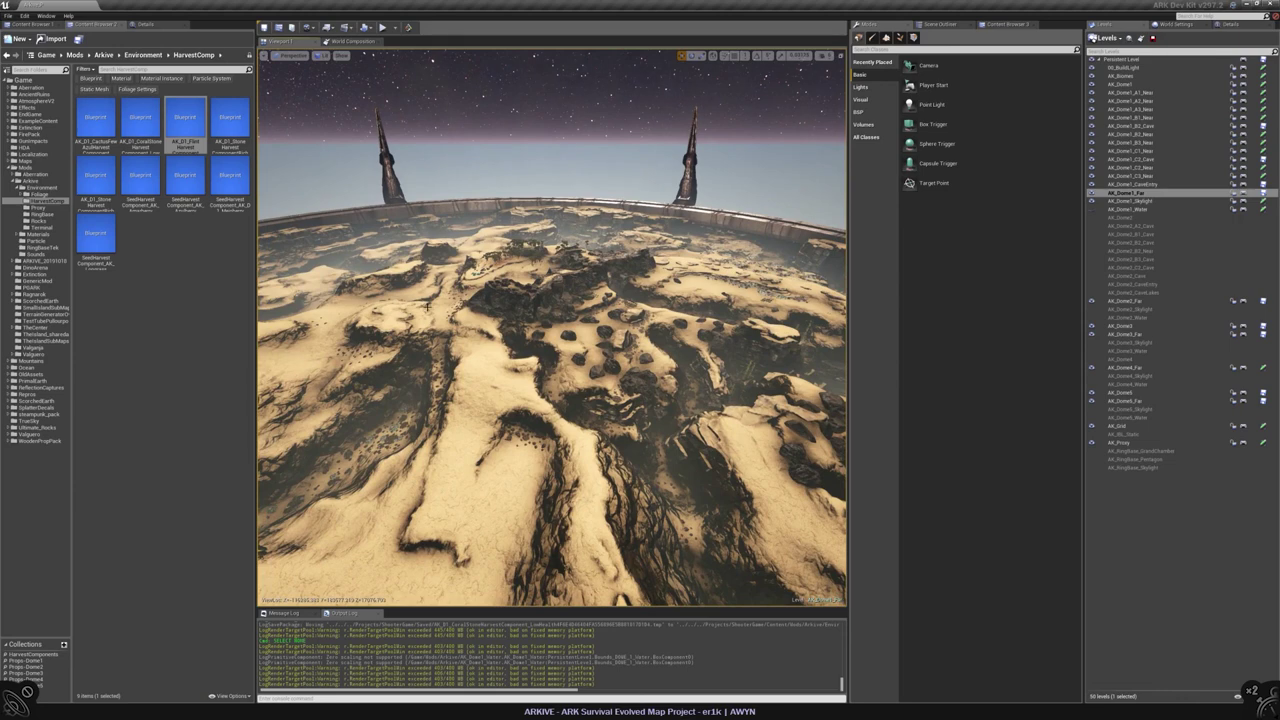
{"action": "right_click_drag", "start_coordinate": [547, 229], "coordinate": [547, 229]}
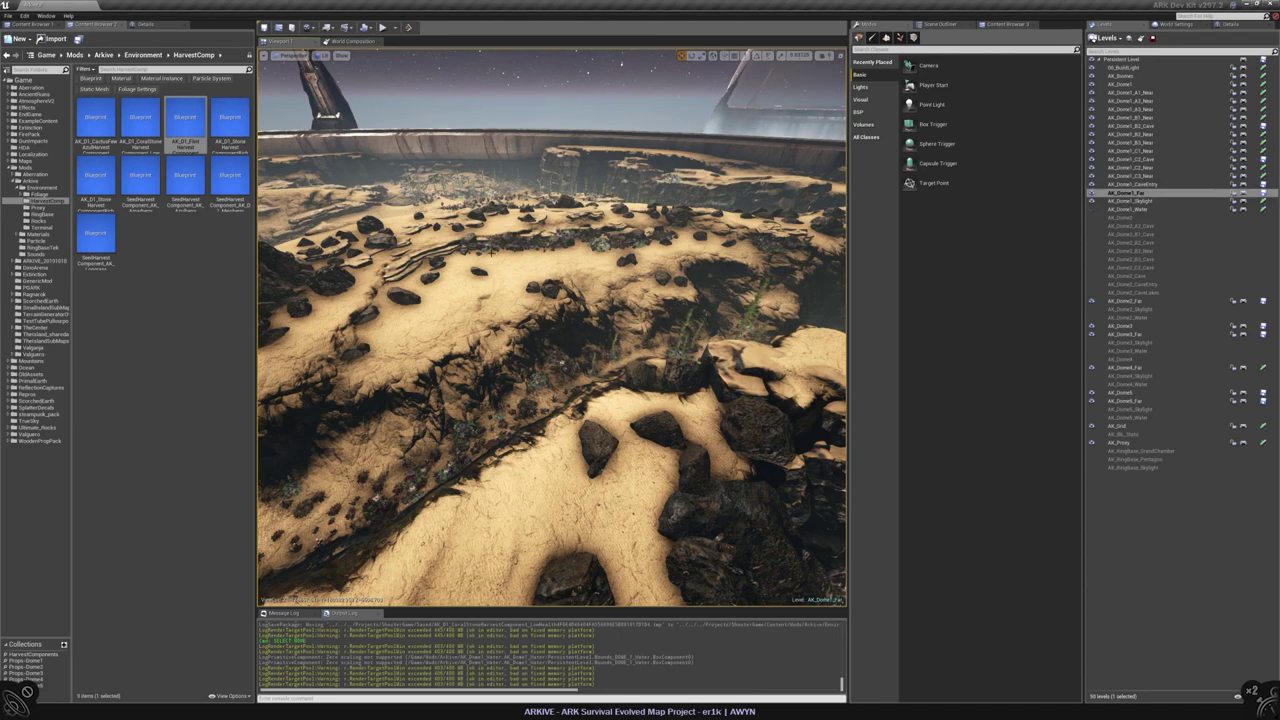
{"action": "right_click_drag", "start_coordinate": [490, 252], "coordinate": [490, 252]}
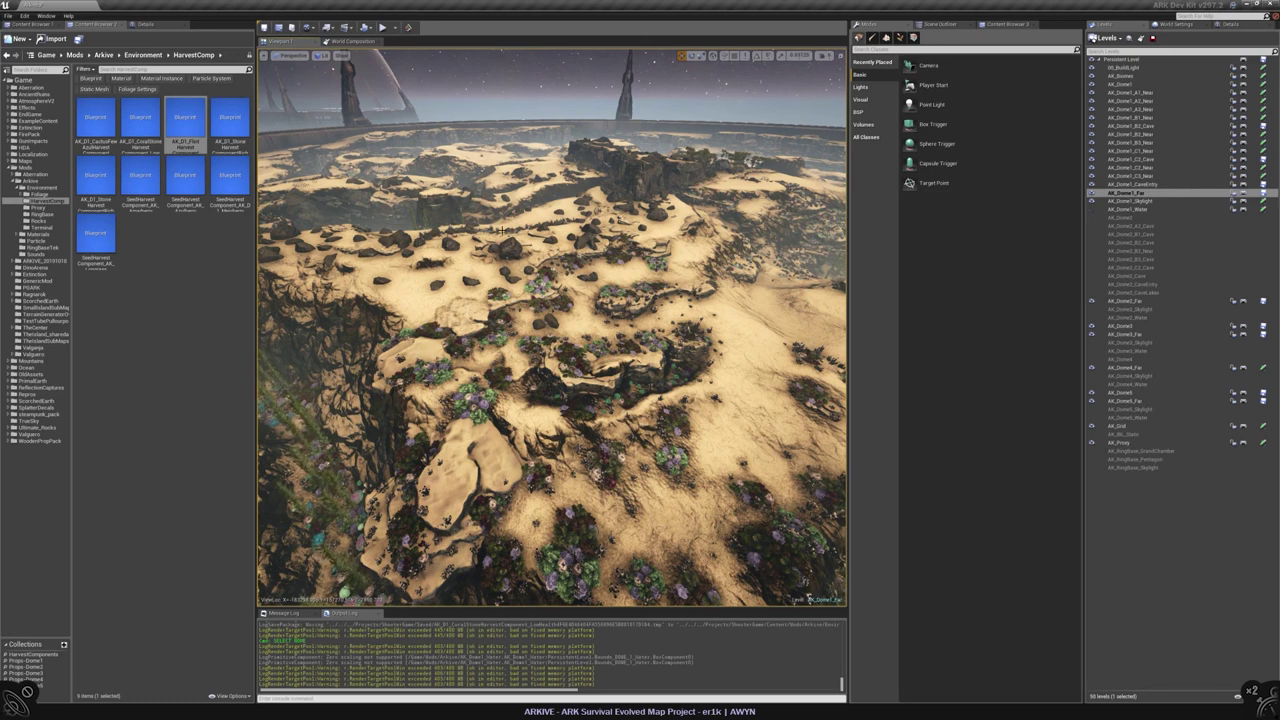
Step: Save the AK_Dome1 level, its modified Near sublevels, AK_Dome4_Far and AK_Biomes
{"action": "left_click", "coordinate": [1262, 85]}
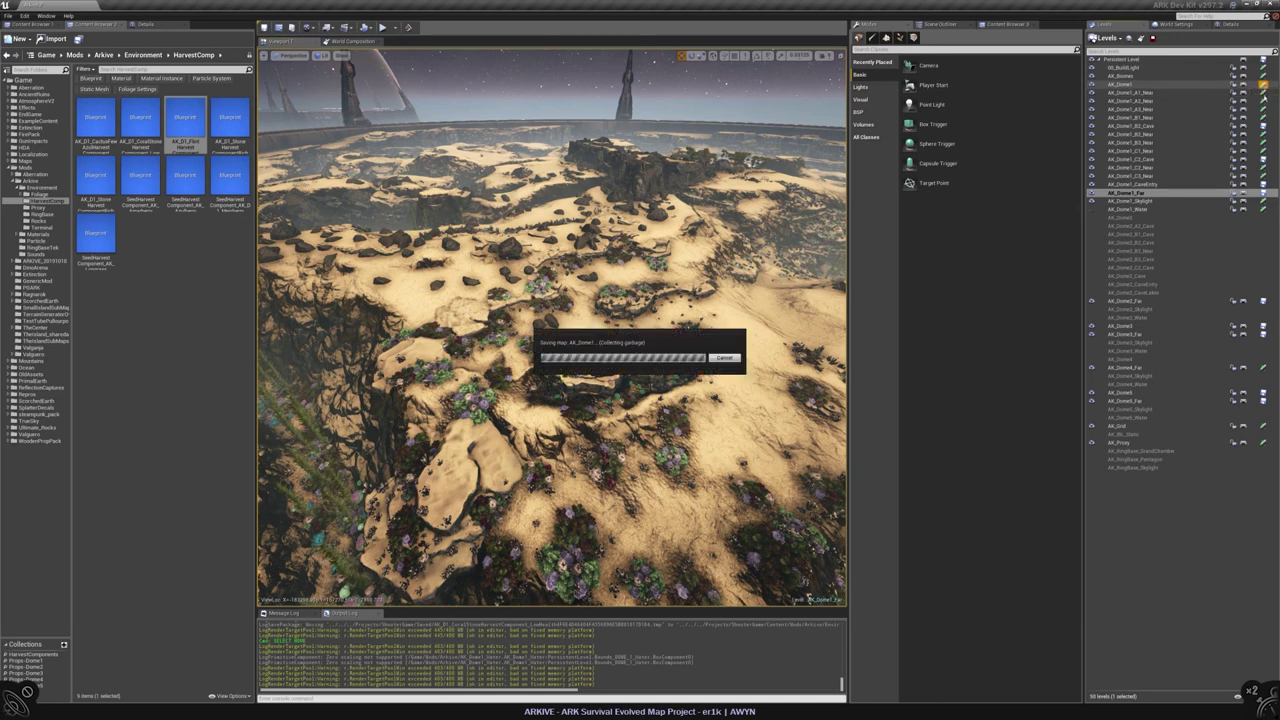
{"action": "left_click", "coordinate": [1262, 93]}
{"action": "left_click", "coordinate": [1262, 101]}
{"action": "left_click", "coordinate": [1262, 109]}
{"action": "left_click", "coordinate": [1262, 117]}
{"action": "left_click", "coordinate": [1262, 134]}
{"action": "left_click", "coordinate": [1262, 142]}
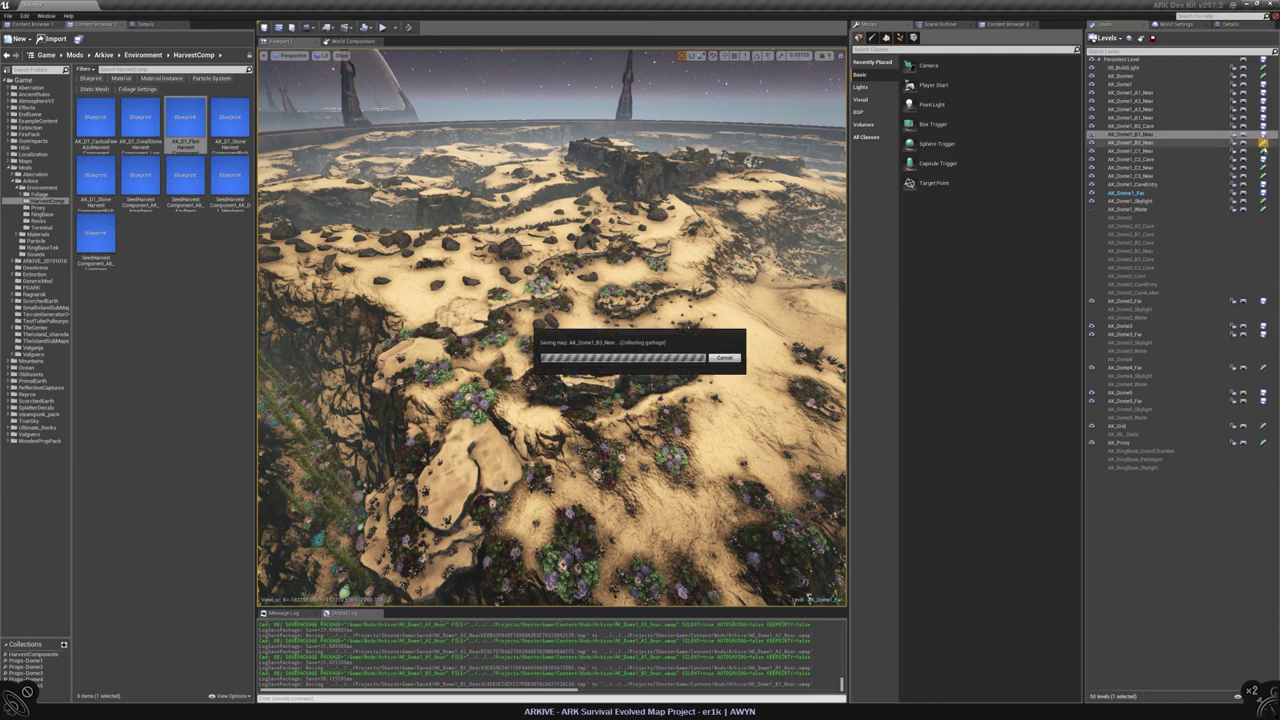
{"action": "left_click", "coordinate": [1262, 167]}
{"action": "left_click", "coordinate": [1262, 175]}
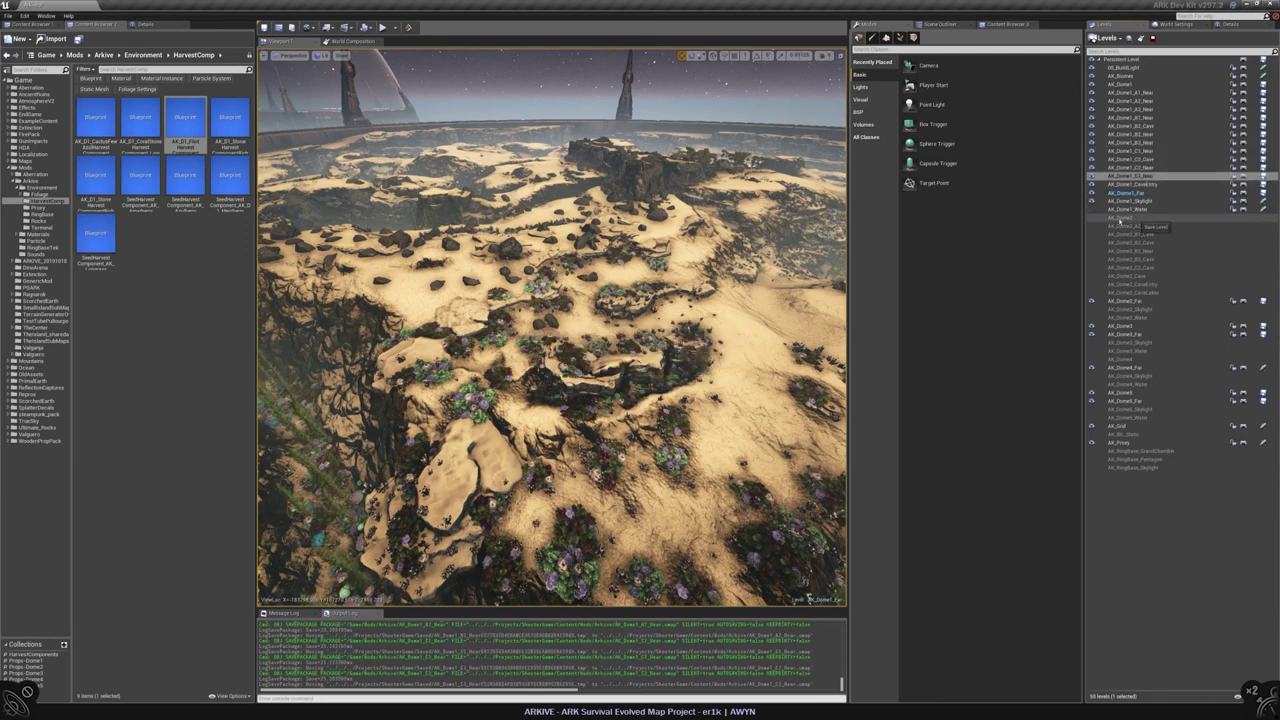
{"action": "left_click", "coordinate": [1262, 367]}
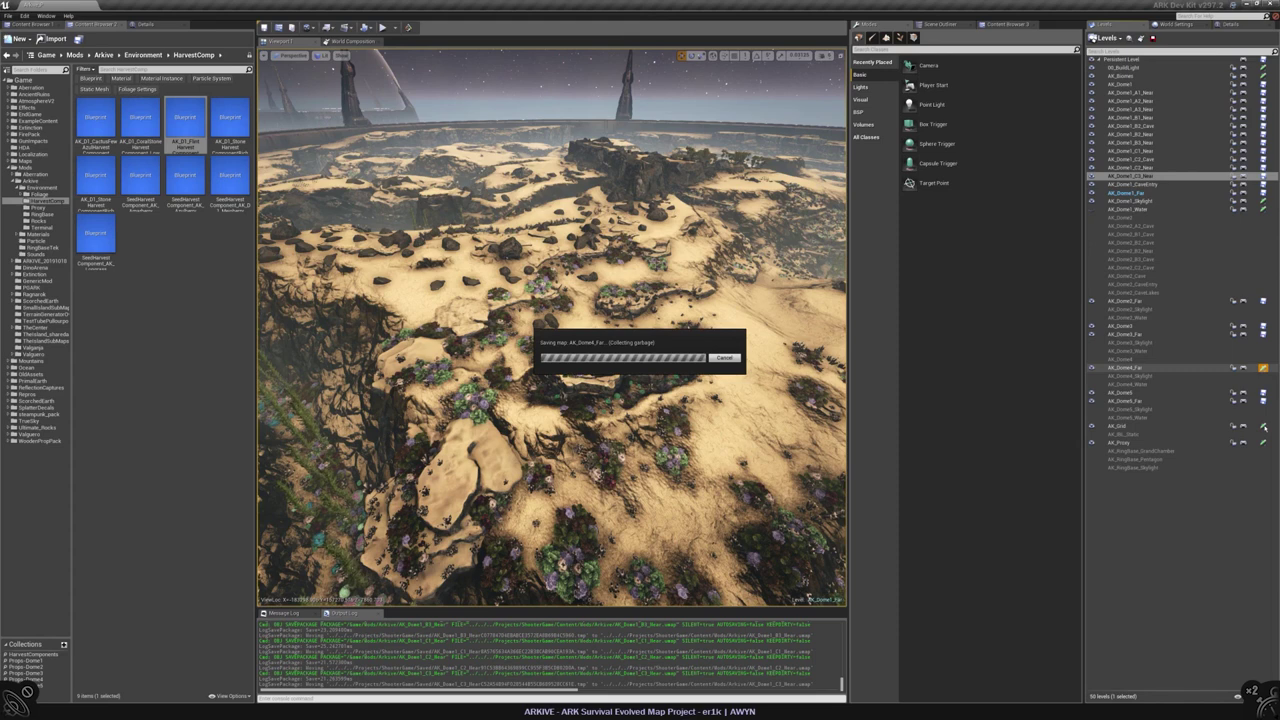
{"action": "left_click", "coordinate": [1262, 75]}
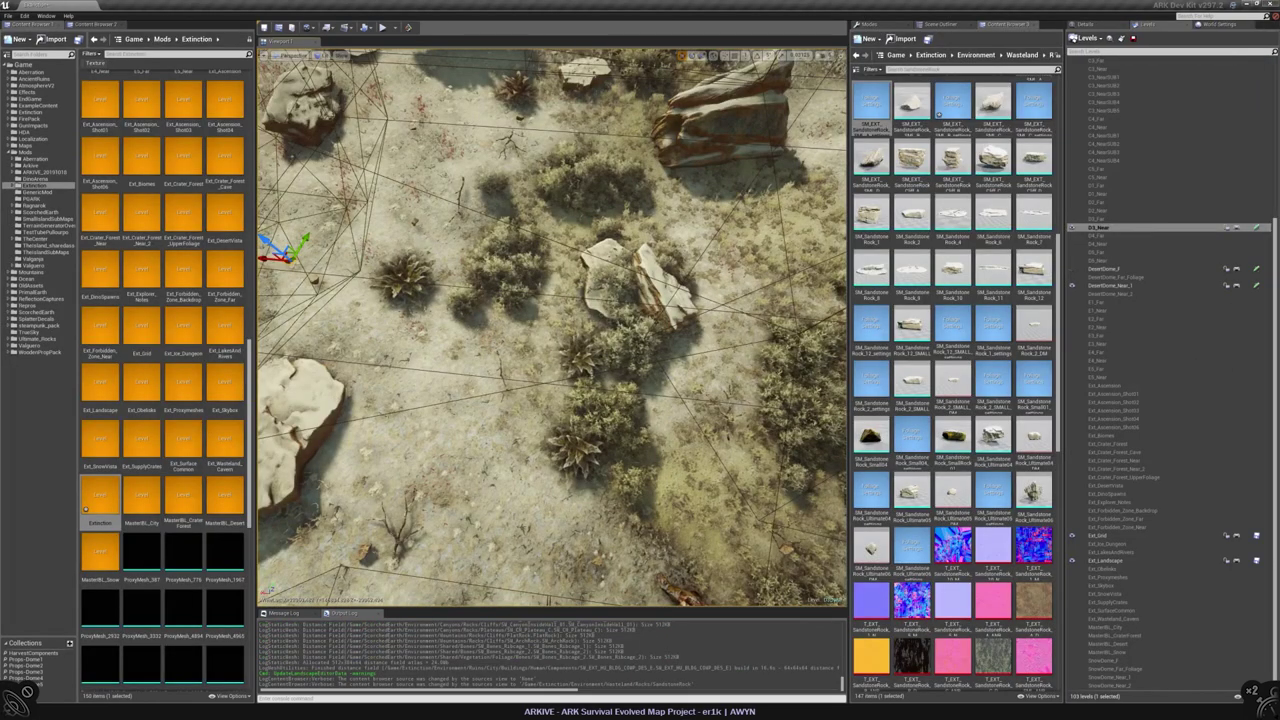
Step: Switch to the Extinction map's editor and discard its unsaved level and foliage settings changes
{"action": "key", "text": "ctrl+shift+s"}
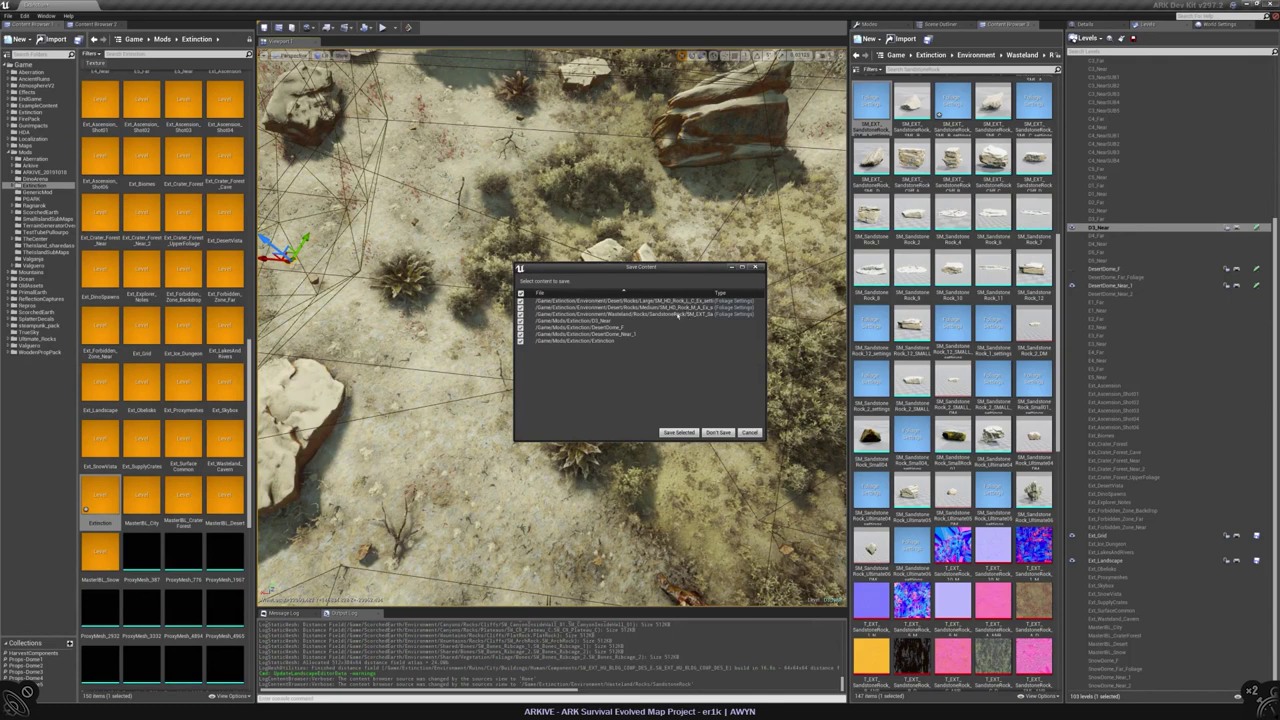
{"action": "left_click", "coordinate": [718, 432]}
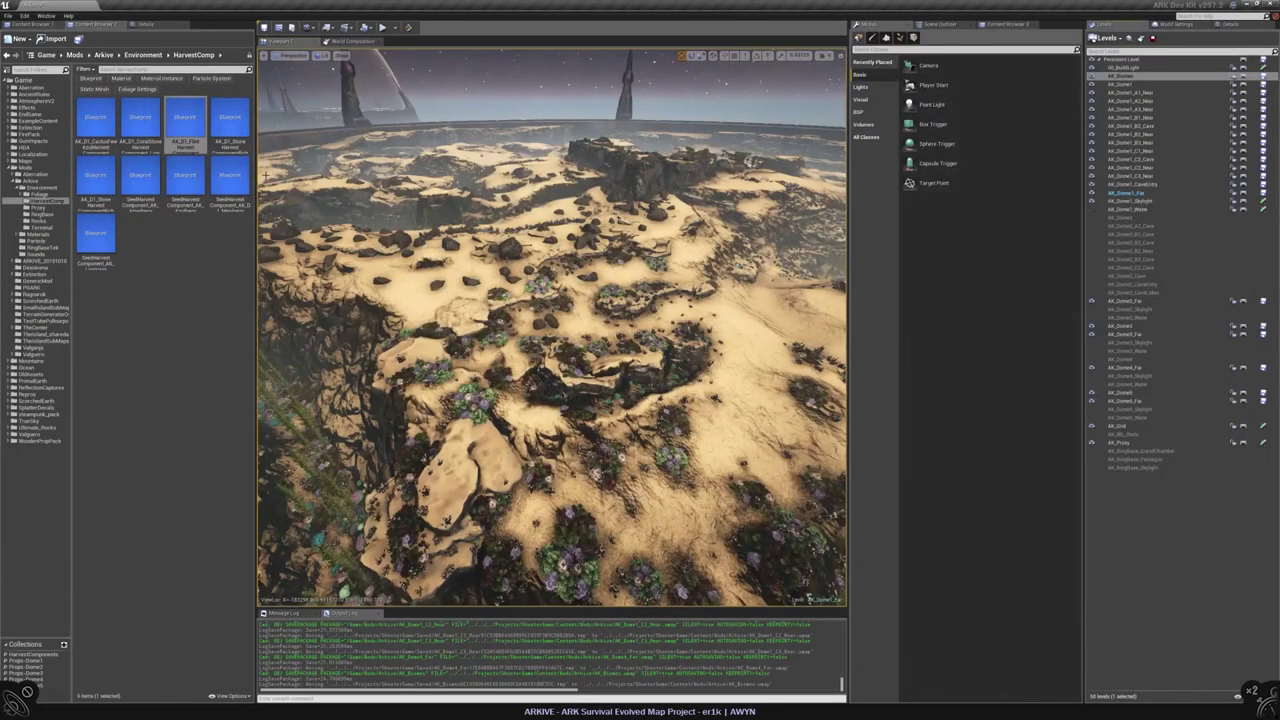
Step: Open the modified AK_D1 rock foliage settings in the Arkive Rocks folder, save them and close their editors
{"action": "left_click", "coordinate": [40, 194]}
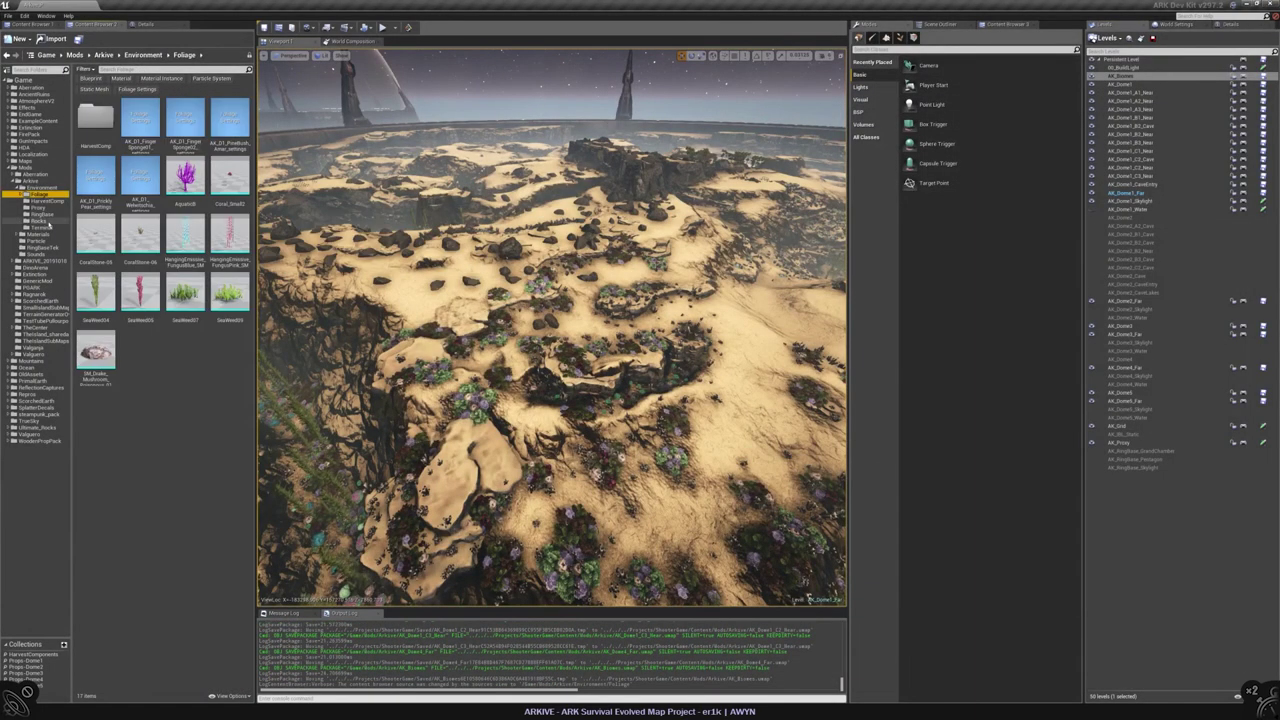
{"action": "left_click", "coordinate": [45, 221]}
{"action": "double_click", "coordinate": [140, 176]}
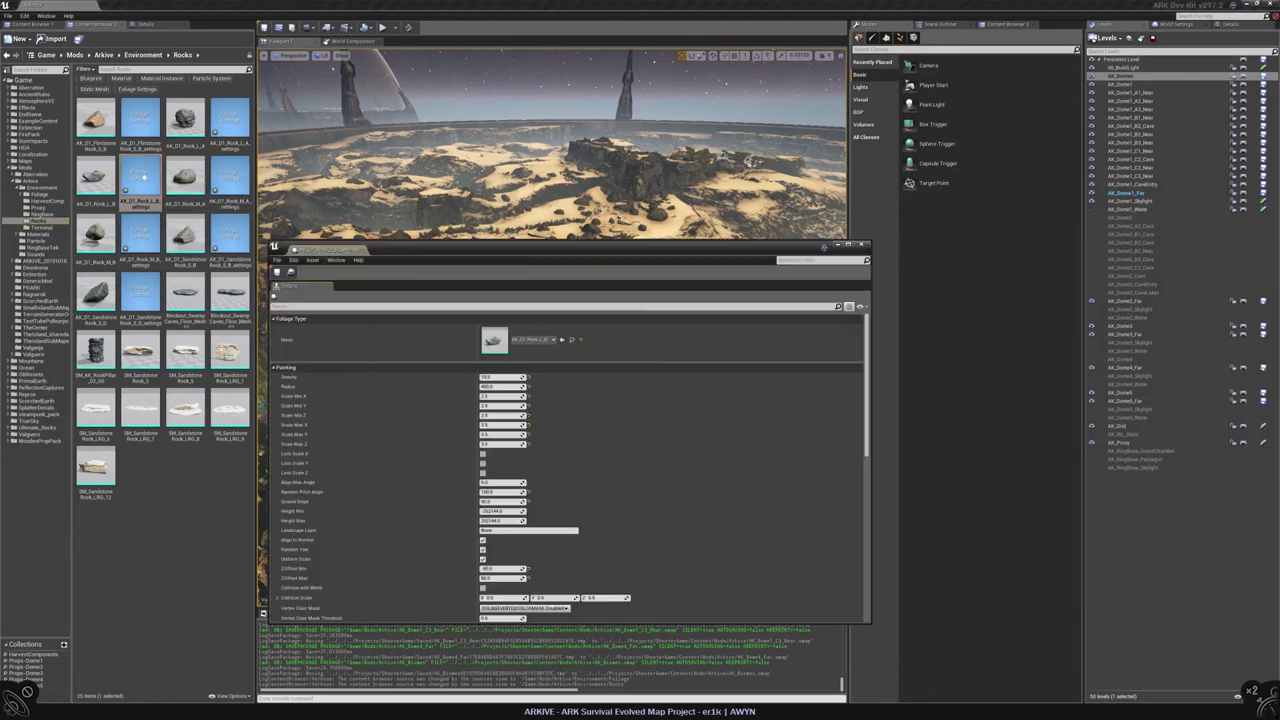
{"action": "double_click", "coordinate": [140, 235]}
{"action": "double_click", "coordinate": [230, 235]}
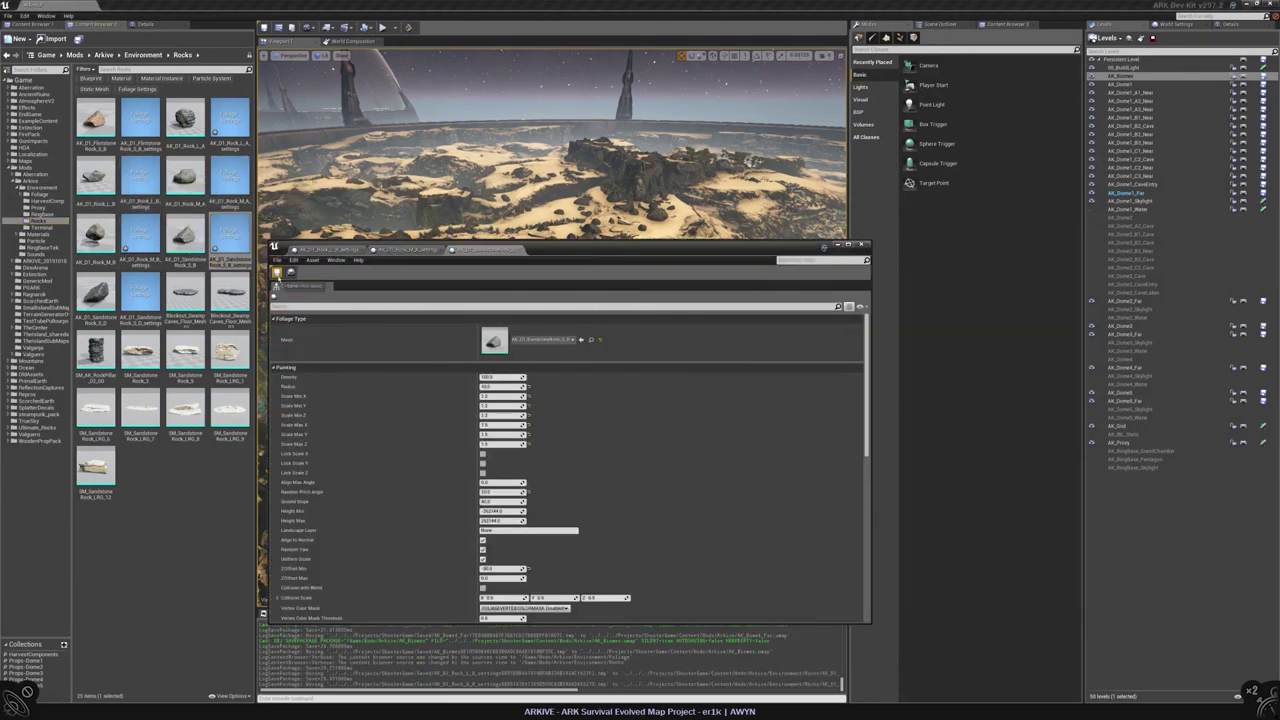
{"action": "double_click", "coordinate": [230, 120]}
{"action": "left_click", "coordinate": [140, 235]}
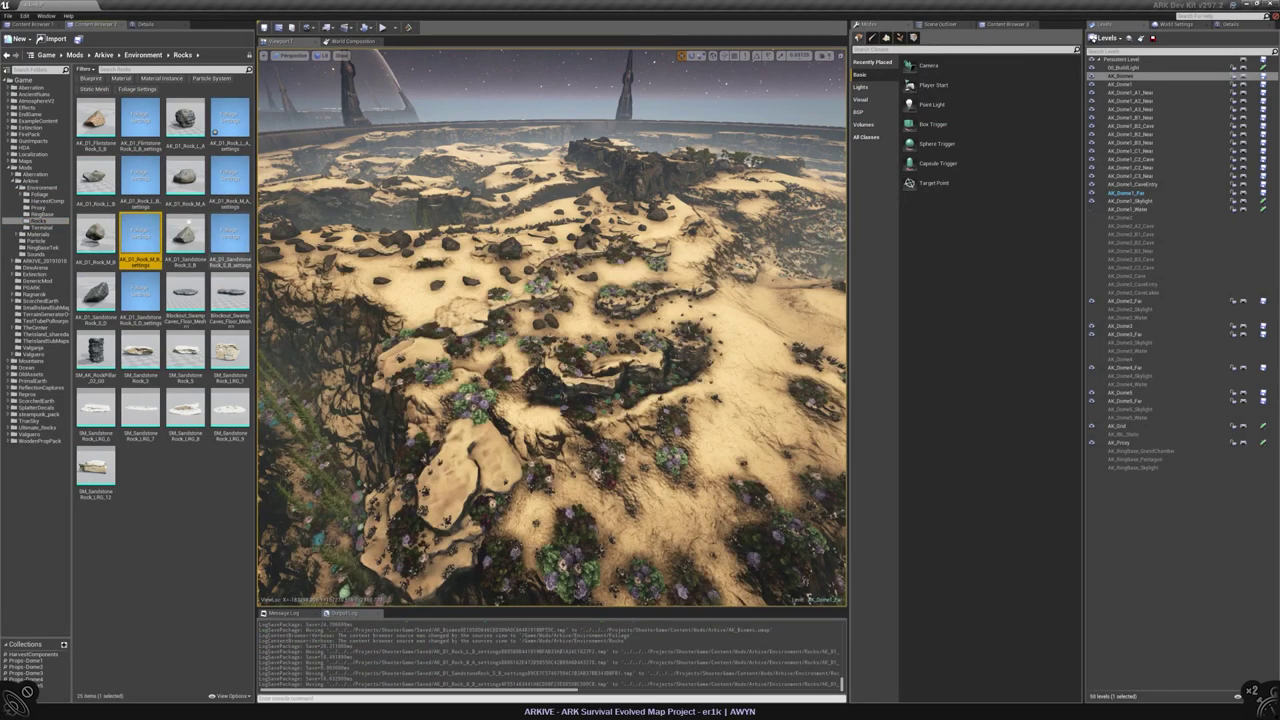
Step: Save the T_AK_Flint_Weathered texture in the Arkive Materials folder and clear the asset selection
{"action": "double_click", "coordinate": [65, 232]}
{"action": "left_click", "coordinate": [230, 470]}
{"action": "double_click", "coordinate": [230, 470]}
{"action": "left_click", "coordinate": [150, 292]}
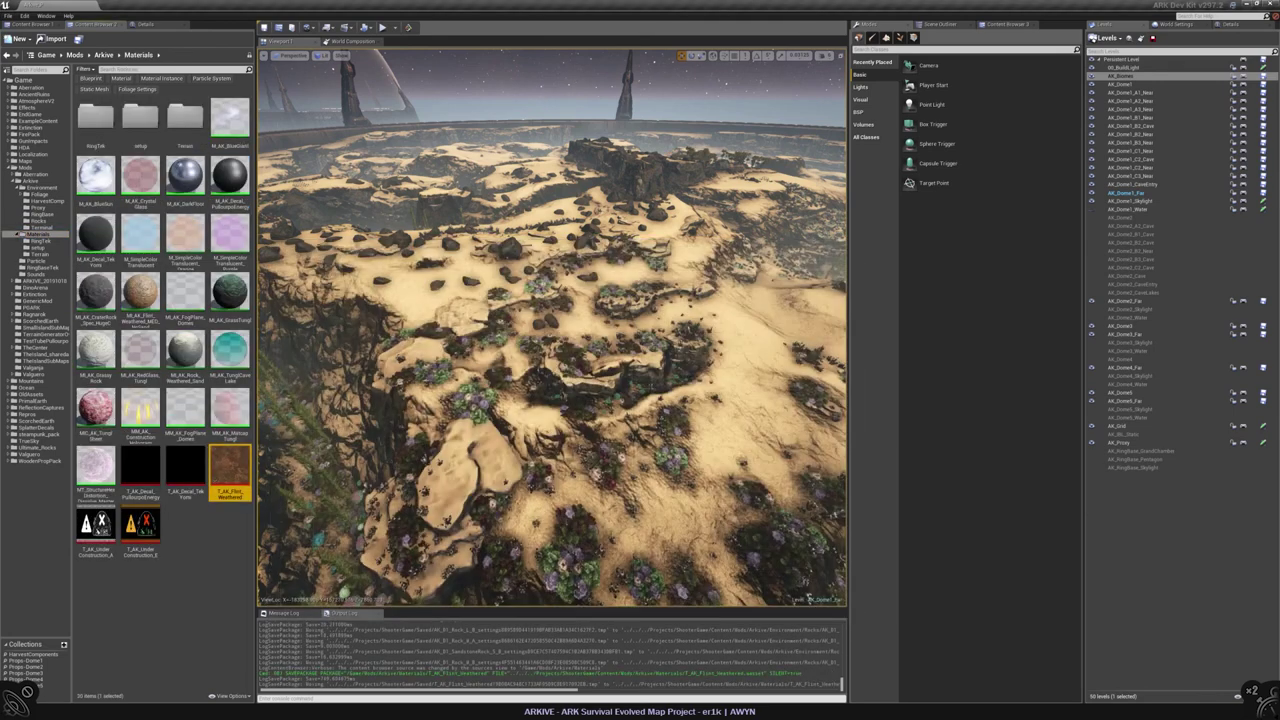
{"action": "left_click", "coordinate": [216, 565]}
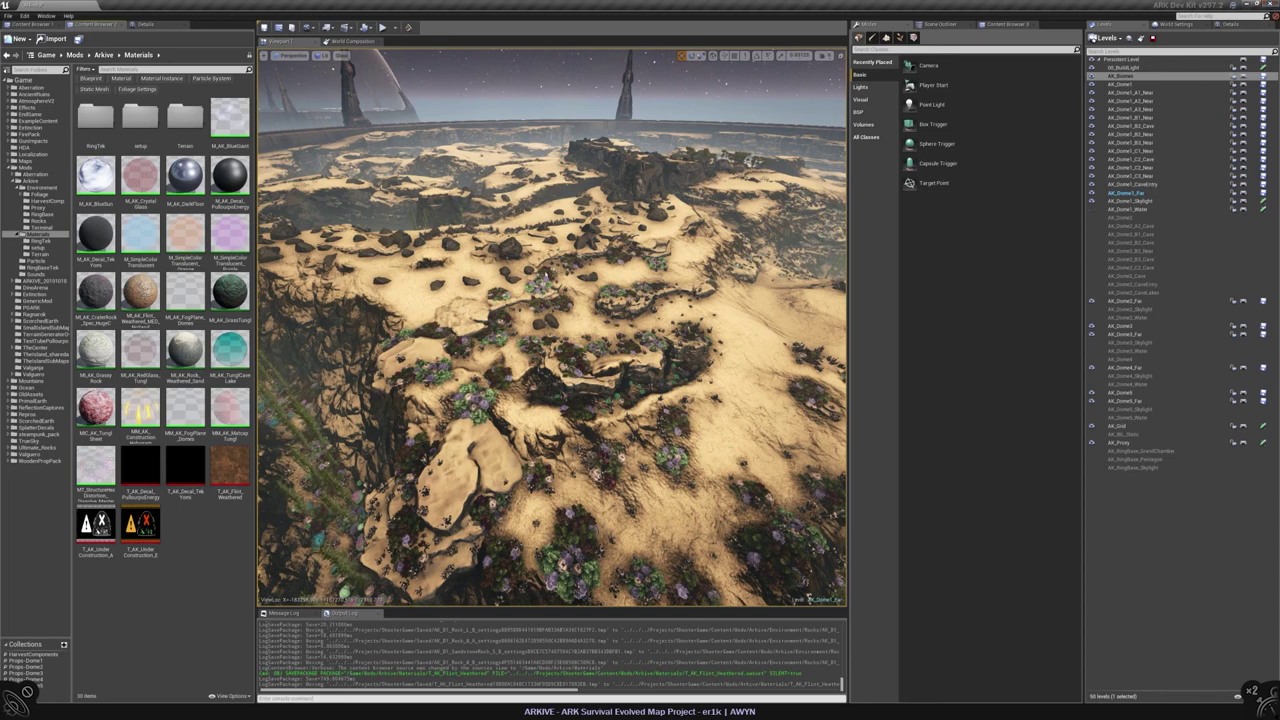
Step: Save the remaining selected content, excluding the AK_Dome1_Skylight, AK_Dome1_Water, AK_Grid and AK_Proxy levels
{"action": "key", "text": "ctrl+shift+s"}
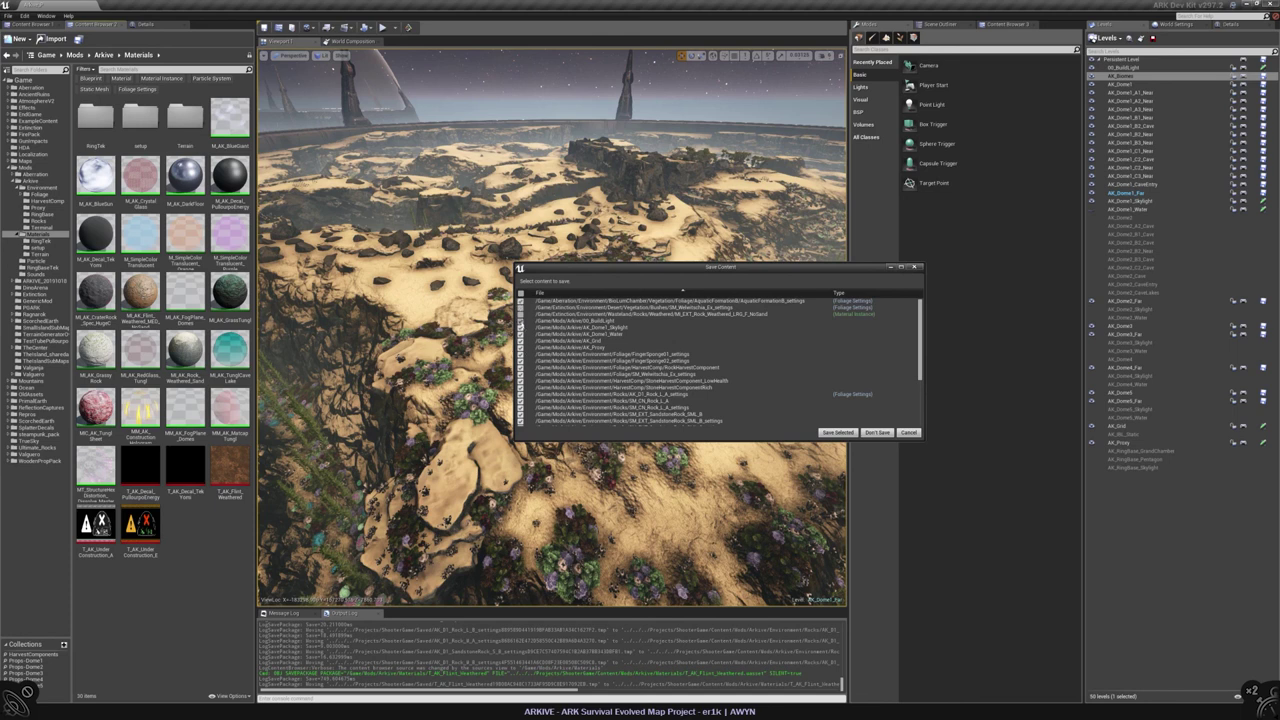
{"action": "left_click", "coordinate": [520, 327]}
{"action": "left_click", "coordinate": [520, 334]}
{"action": "left_click", "coordinate": [520, 340]}
{"action": "left_click", "coordinate": [520, 347]}
{"action": "scroll", "coordinate": [667, 354], "scroll_direction": "down", "scroll_amount": 3}
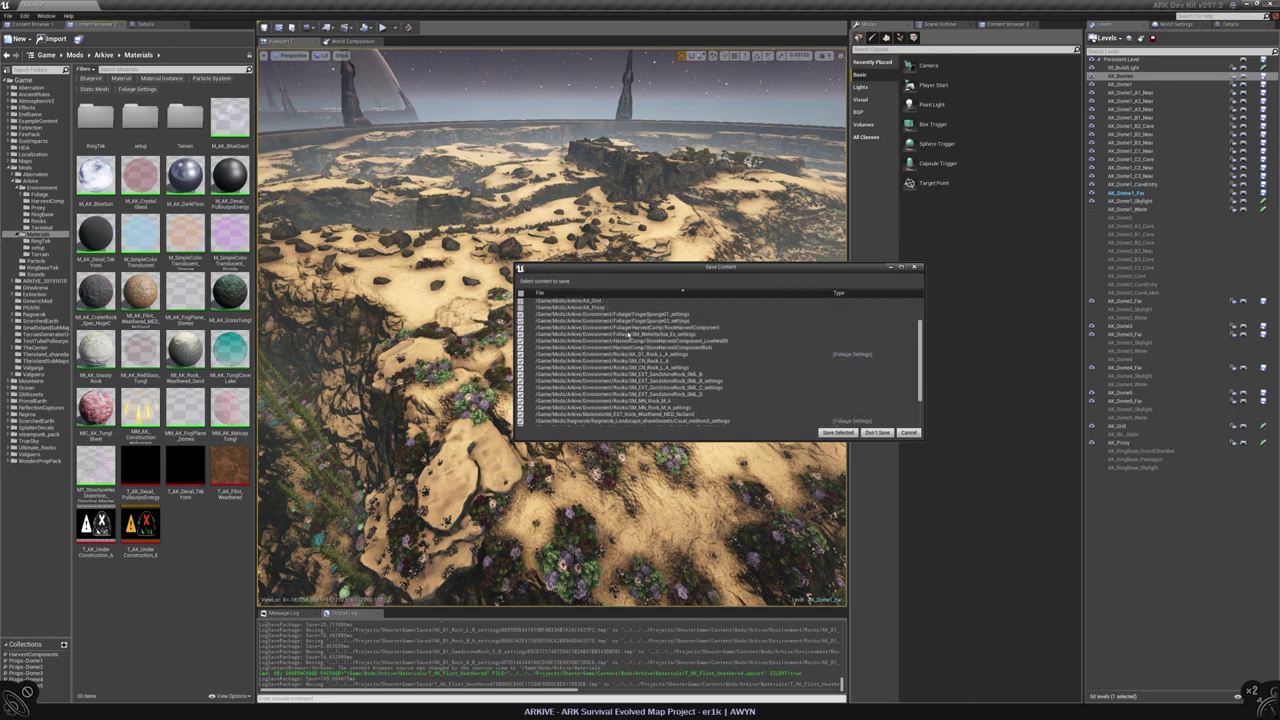
{"action": "scroll", "coordinate": [596, 382], "scroll_direction": "down", "scroll_amount": 3}
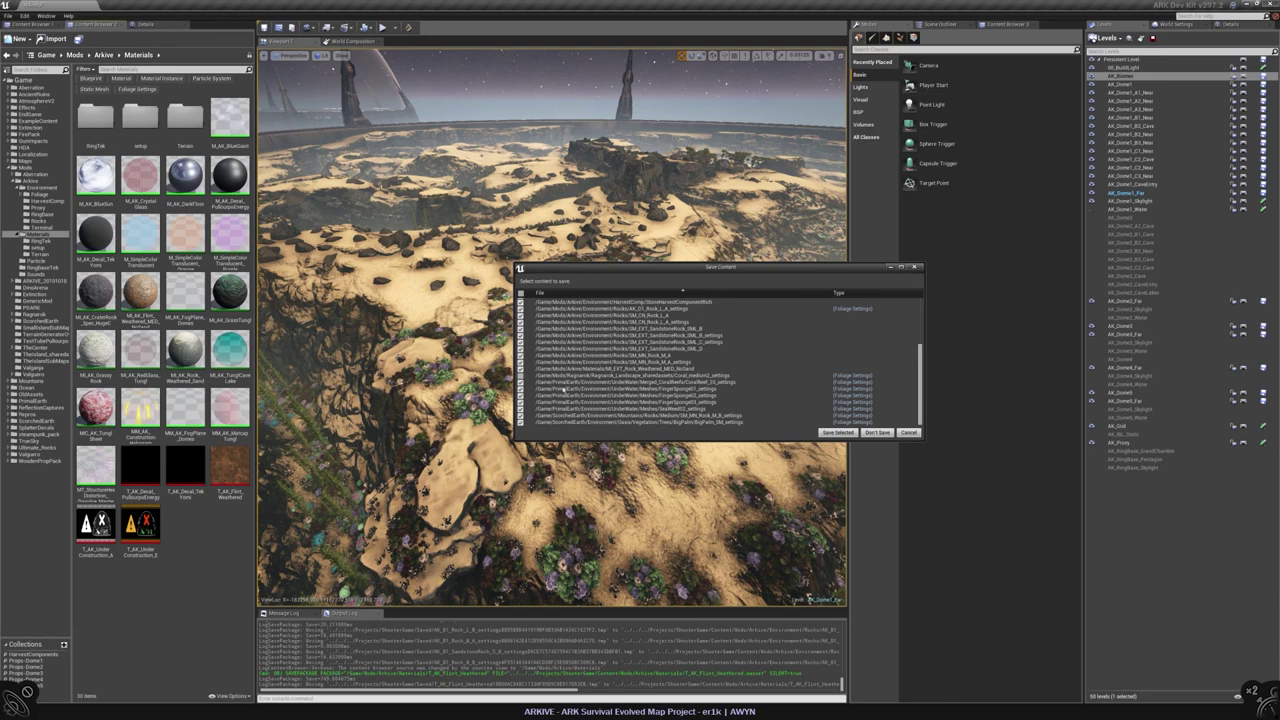
{"action": "left_click", "coordinate": [838, 433]}
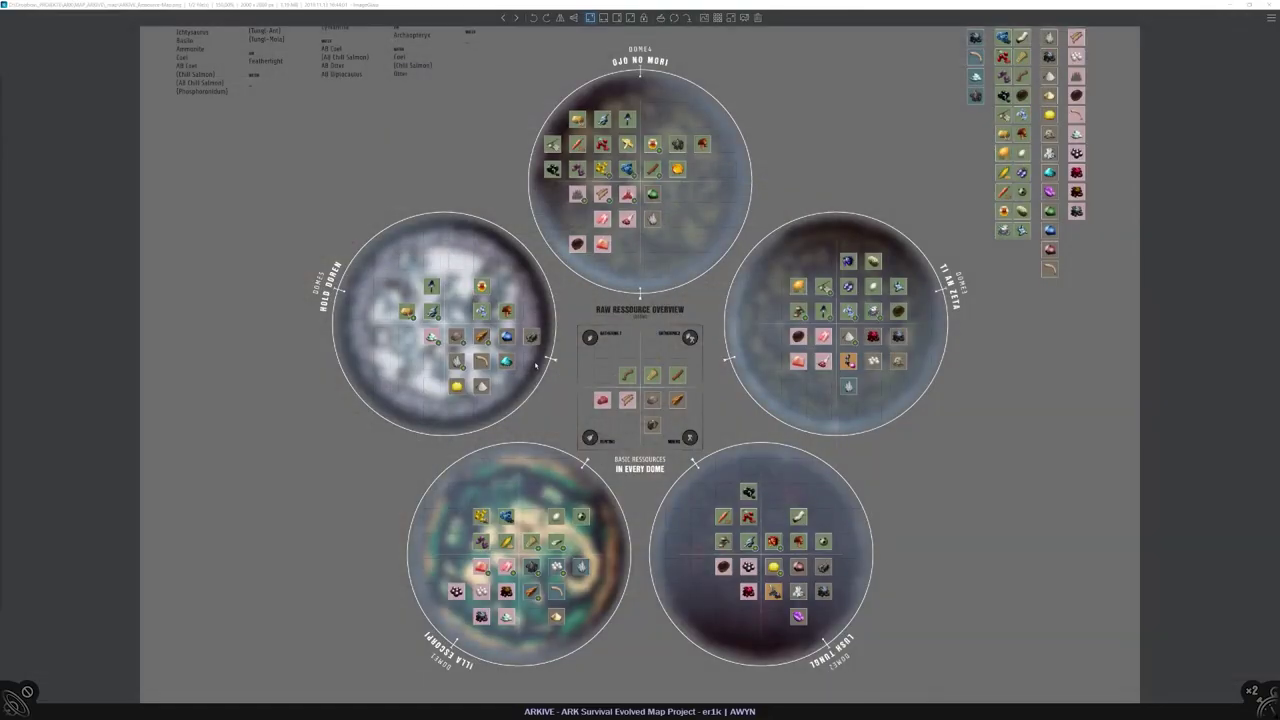